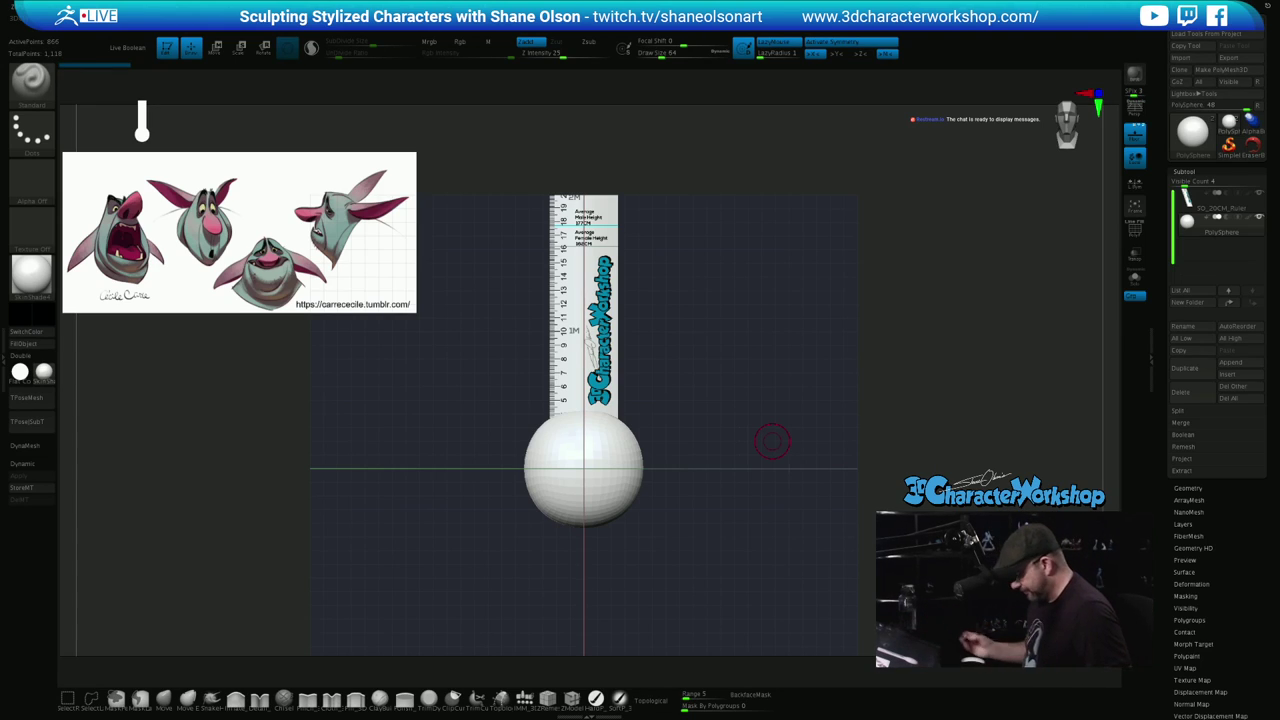
pyautogui.press('v')
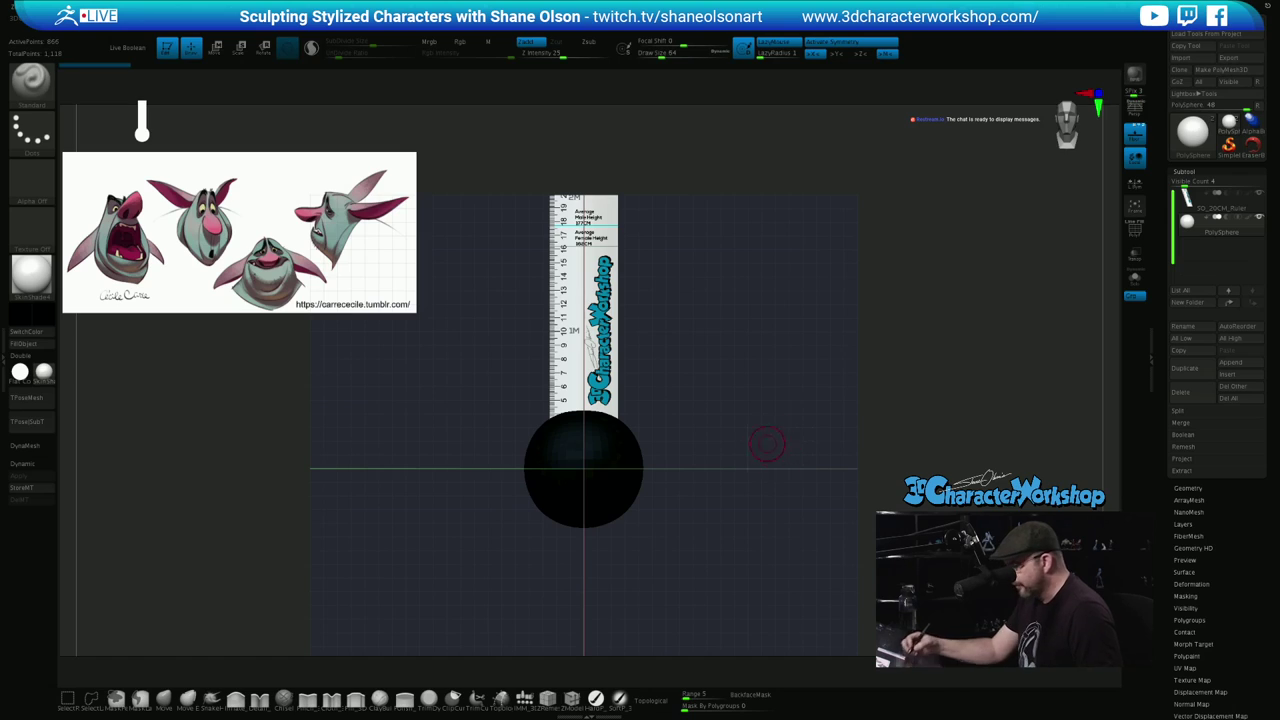
pyautogui.click(38, 312)
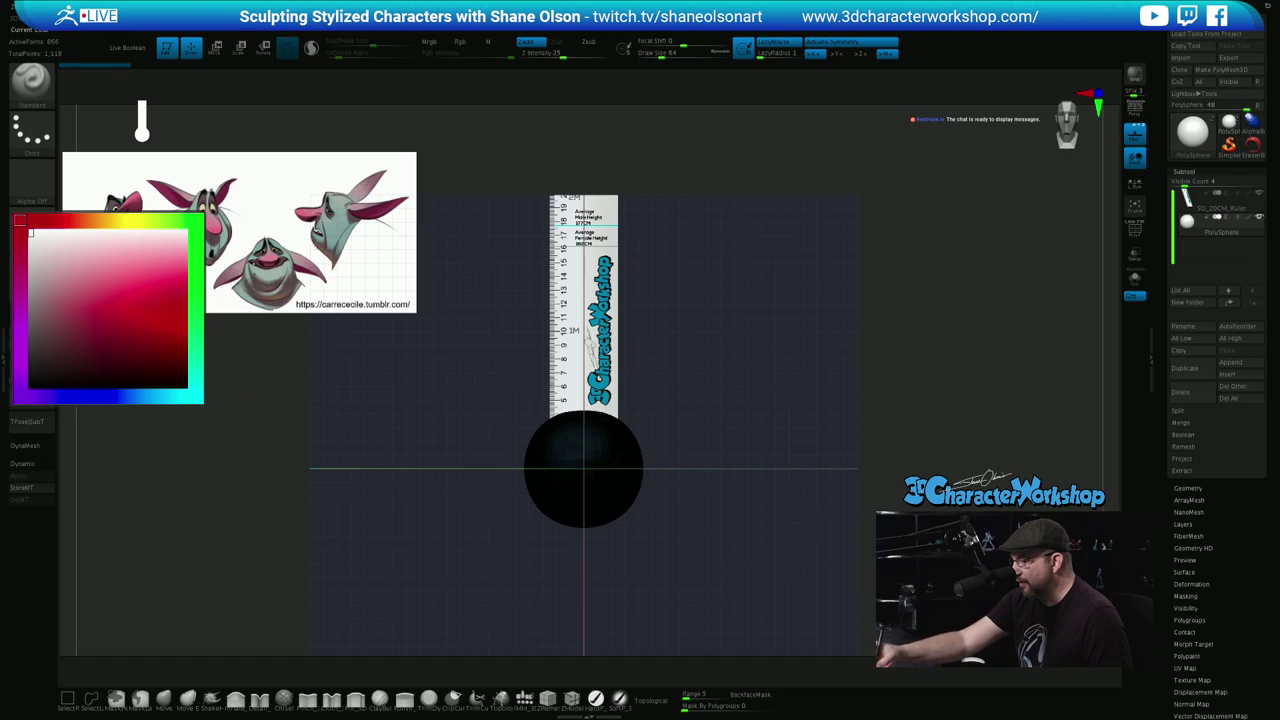
pyautogui.press('v')
pyautogui.moveTo(320, 520); pyautogui.dragTo(321, 528)
pyautogui.moveTo(718, 546); pyautogui.dragTo(740, 549)
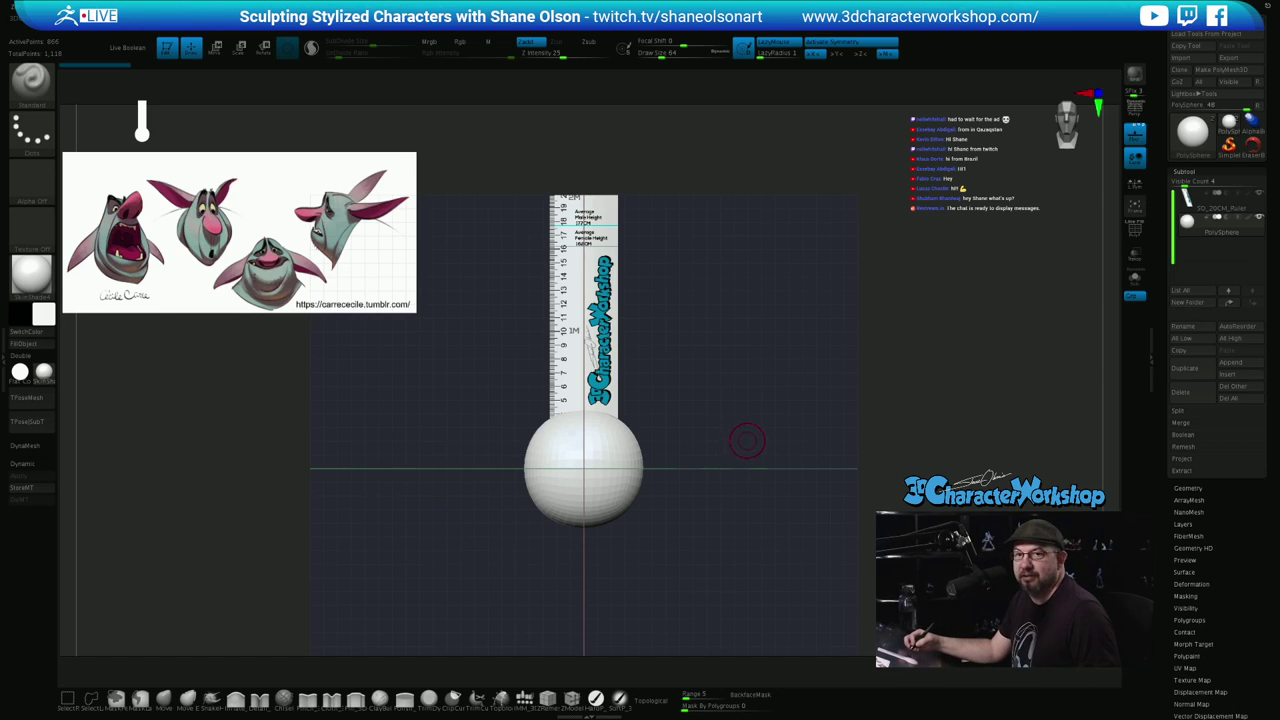
# Turn off the floor grid and hide the ruler subtool, leaving only the sphere displayed
pyautogui.moveTo(752, 455)
pyautogui.mouseDown()
pyautogui.moveTo(778, 460)
pyautogui.moveTo(759, 465)
pyautogui.mouseUp()
pyautogui.hotkey('shift', 'p')
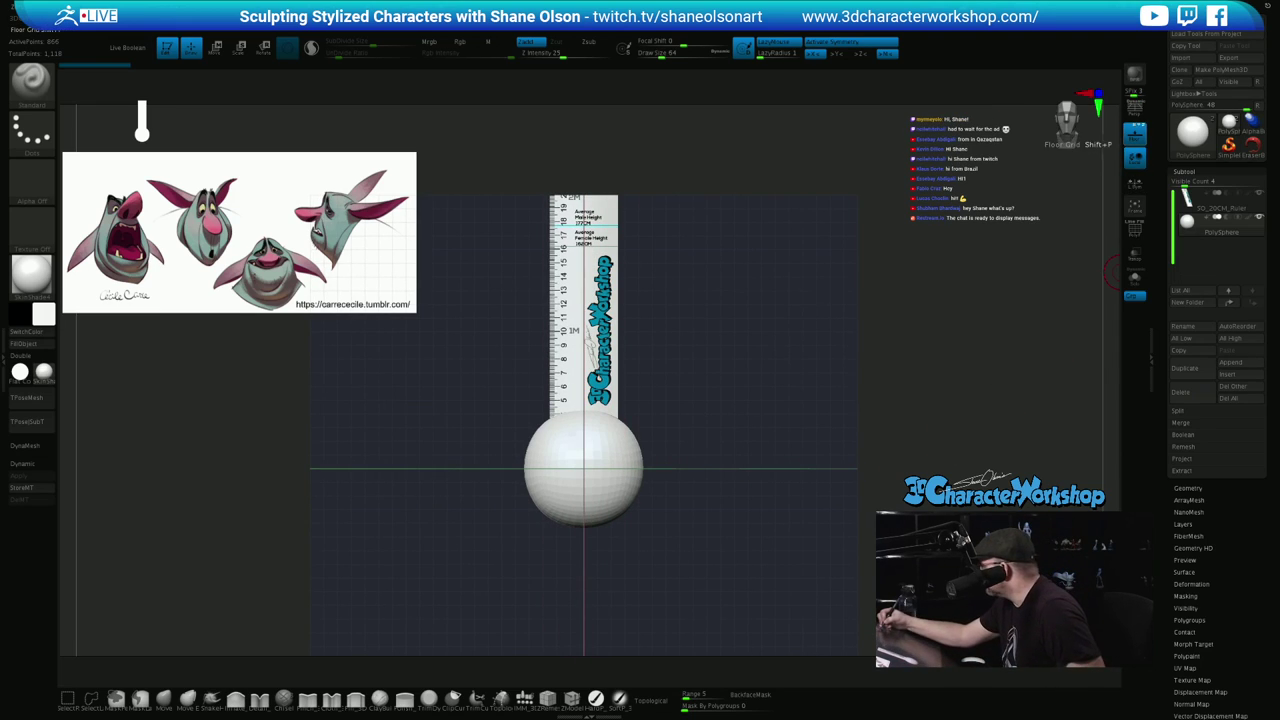
pyautogui.moveTo(731, 466)
pyautogui.keyDown('alt'); pyautogui.mouseDown()
pyautogui.moveTo(722, 525)
pyautogui.moveTo(712, 487)
pyautogui.mouseUp(); pyautogui.keyUp('alt')
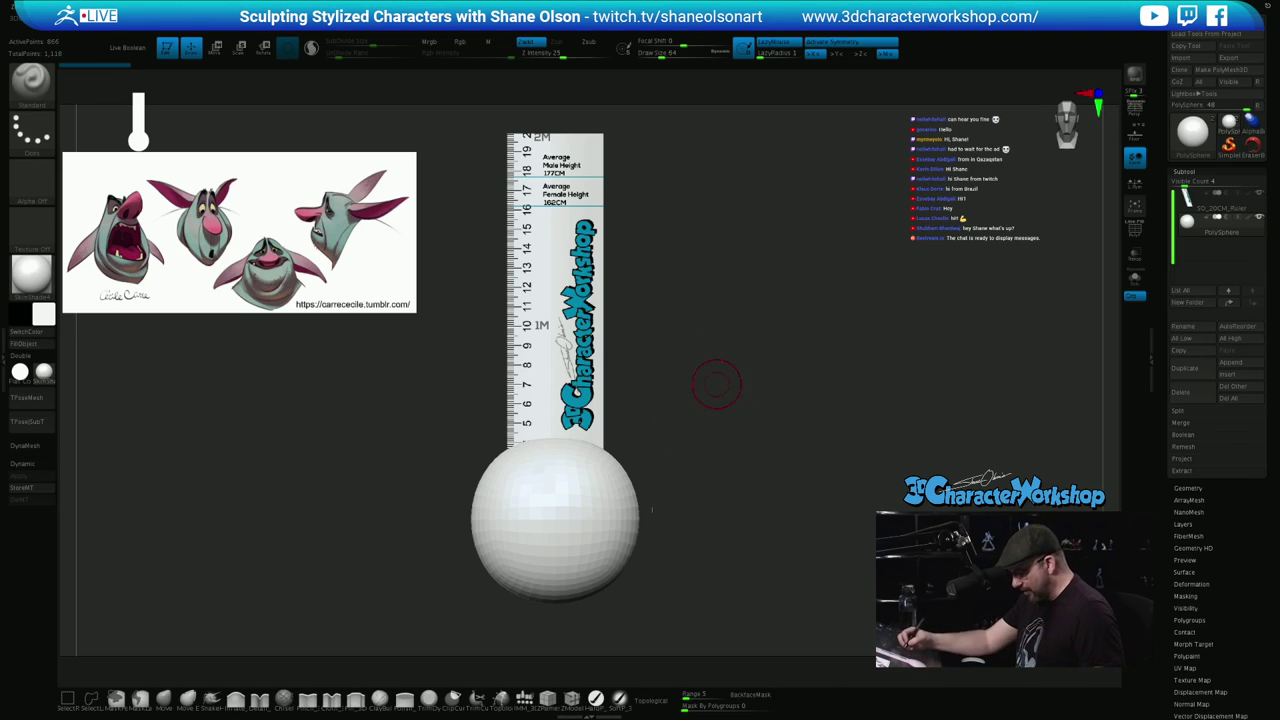
pyautogui.click(1259, 194)
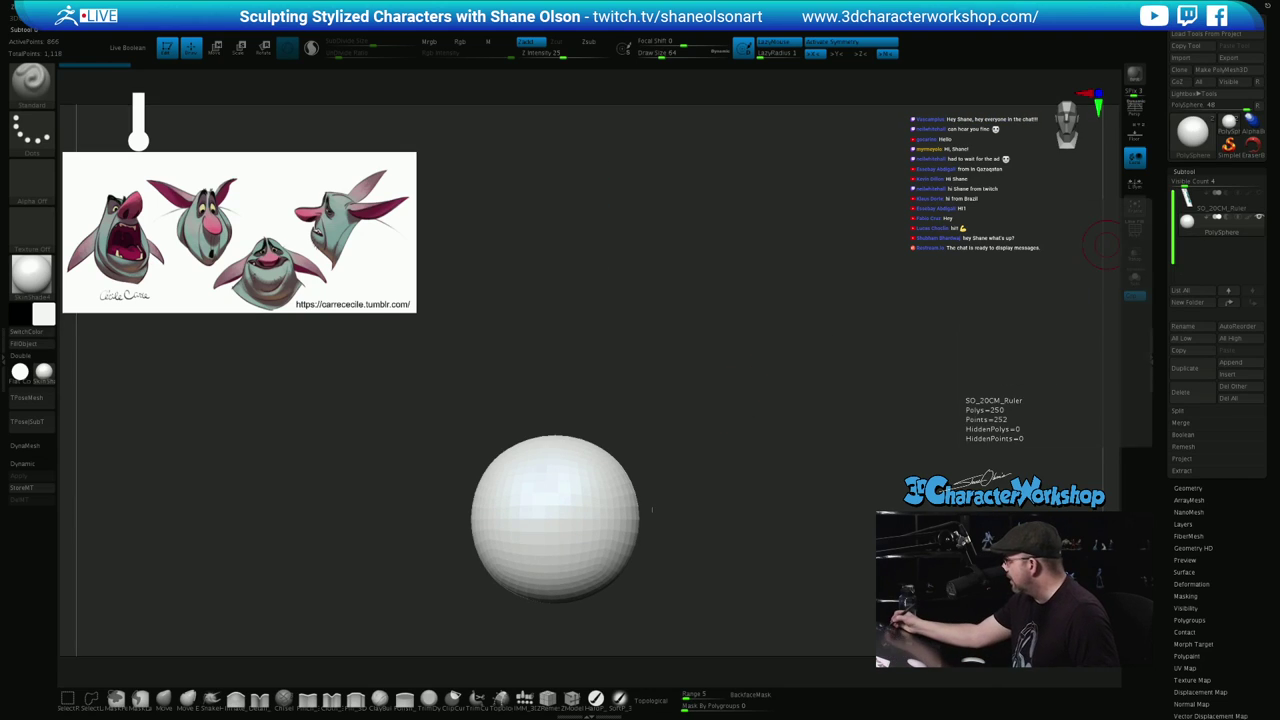
# Set the brush draw size to 80 with the sphere centred in the viewport
pyautogui.press('s')
pyautogui.moveTo(679, 381); pyautogui.dragTo(690, 380)
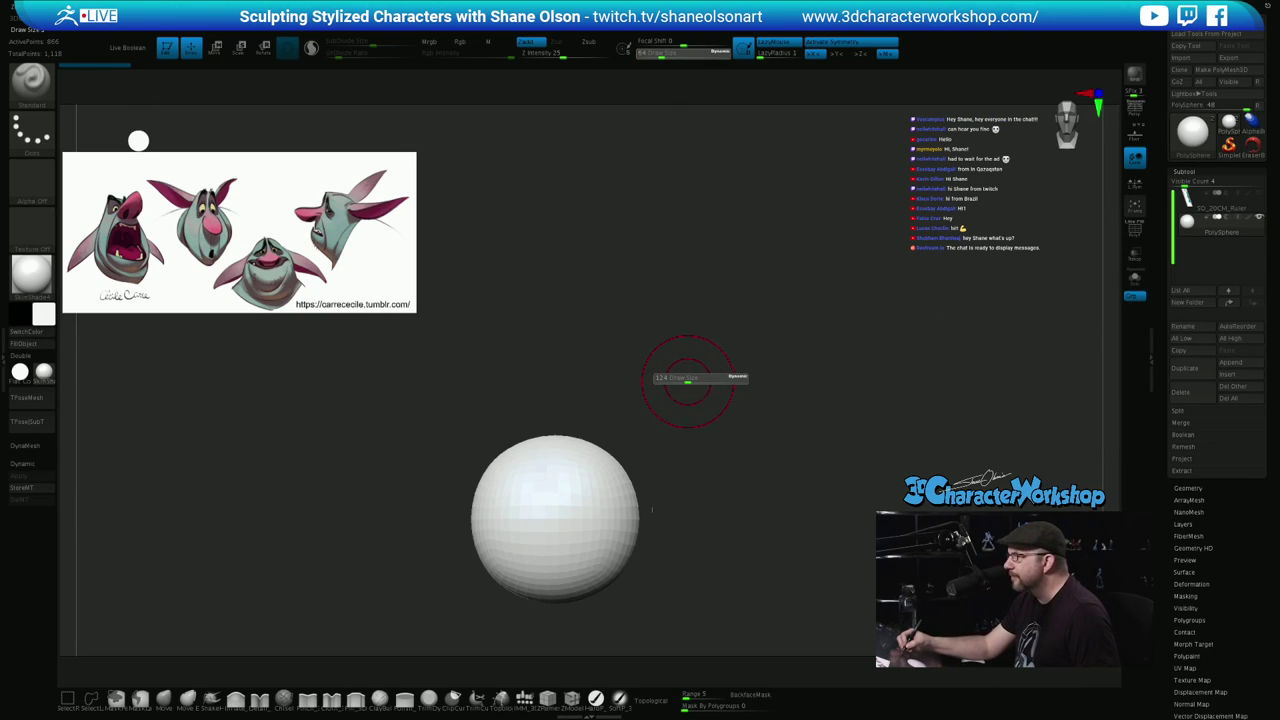
pyautogui.keyDown('alt'); pyautogui.moveTo(724, 450); pyautogui.dragTo(734, 413); pyautogui.keyUp('alt')
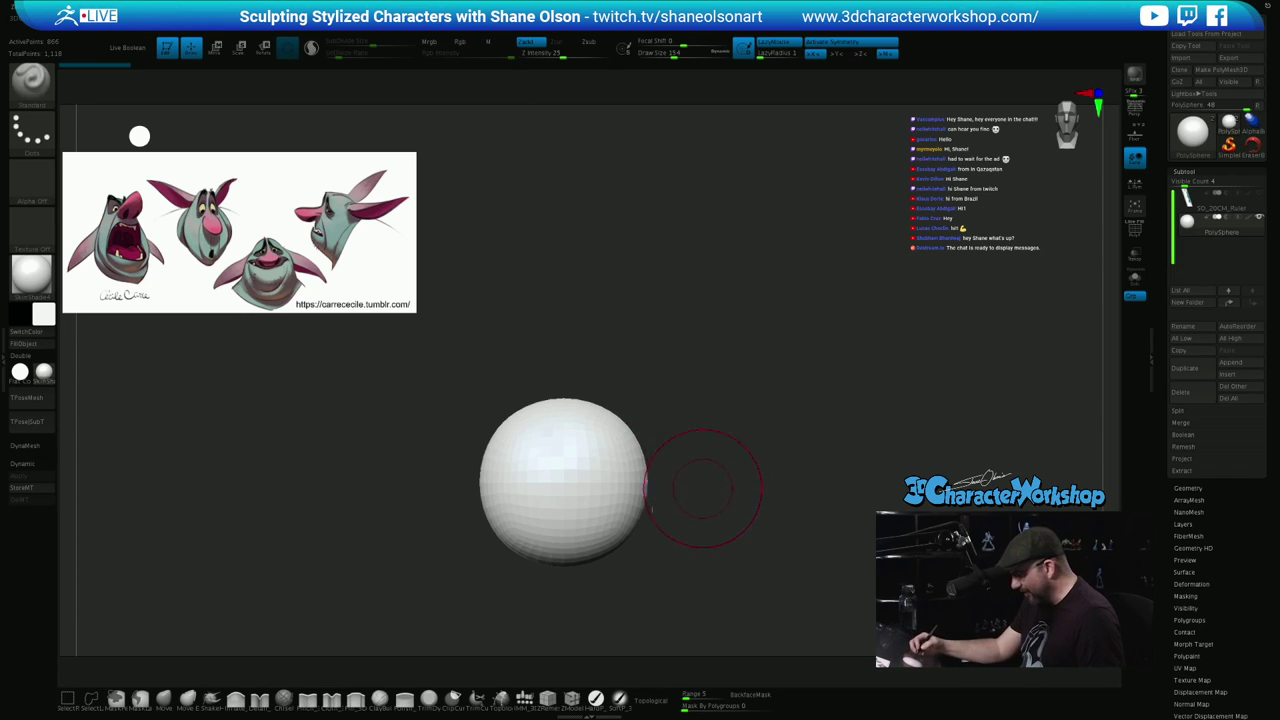
pyautogui.keyDown('ctrl'); pyautogui.moveTo(704, 488); pyautogui.dragTo(704, 456, button='right'); pyautogui.keyUp('ctrl')
pyautogui.moveTo(652, 510)
pyautogui.keyDown('ctrl'); pyautogui.mouseDown(button='right')
pyautogui.moveTo(711, 477)
pyautogui.moveTo(720, 434)
pyautogui.mouseUp(button='right'); pyautogui.keyUp('ctrl')
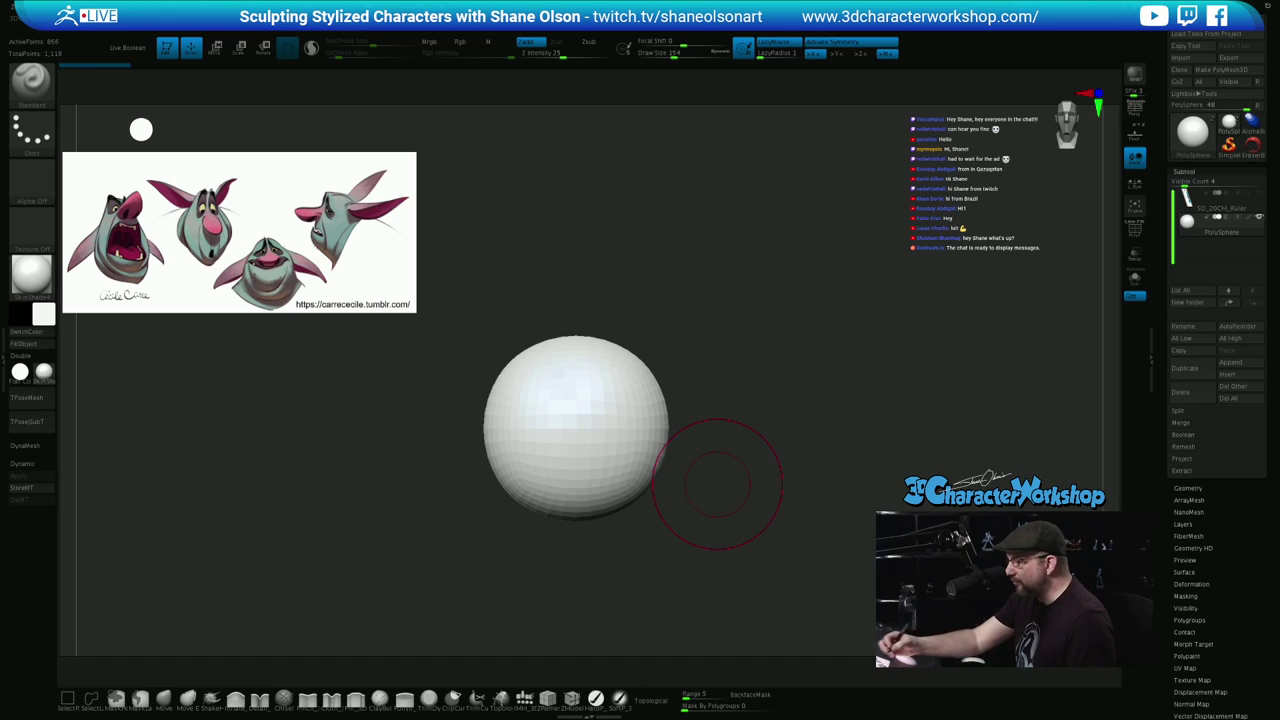
pyautogui.press('s')
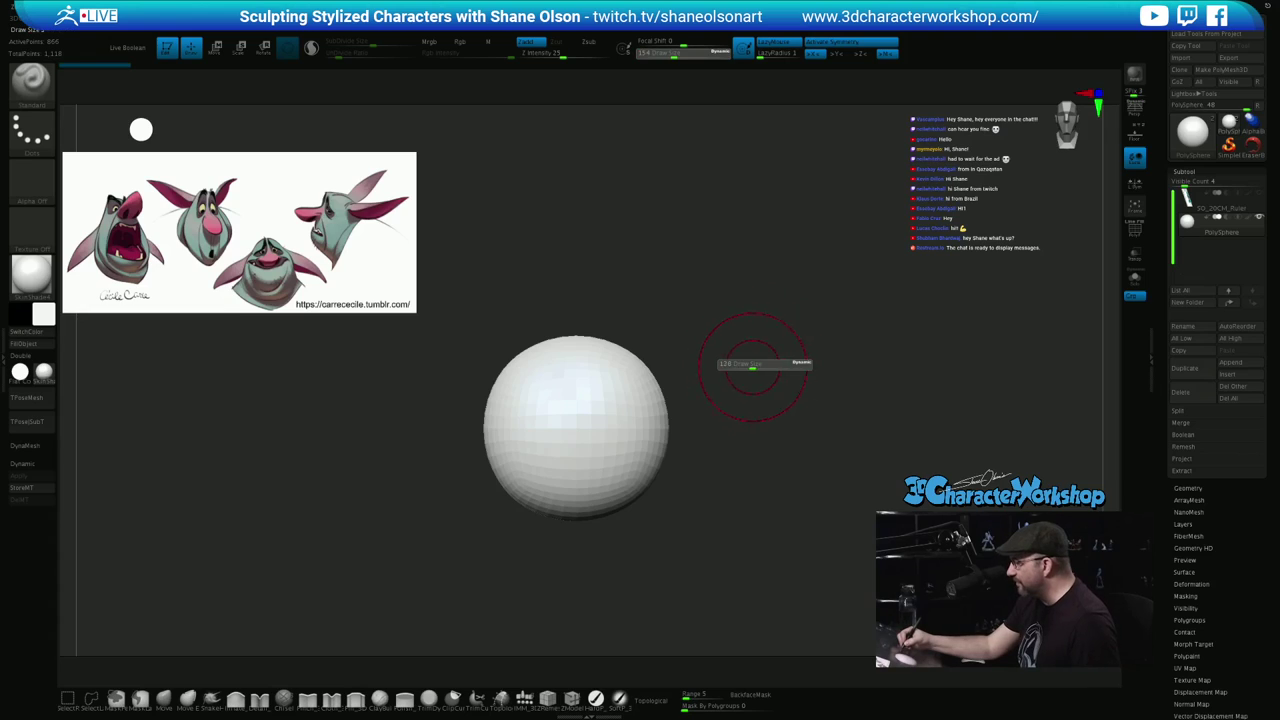
pyautogui.moveTo(752, 367); pyautogui.dragTo(745, 368)
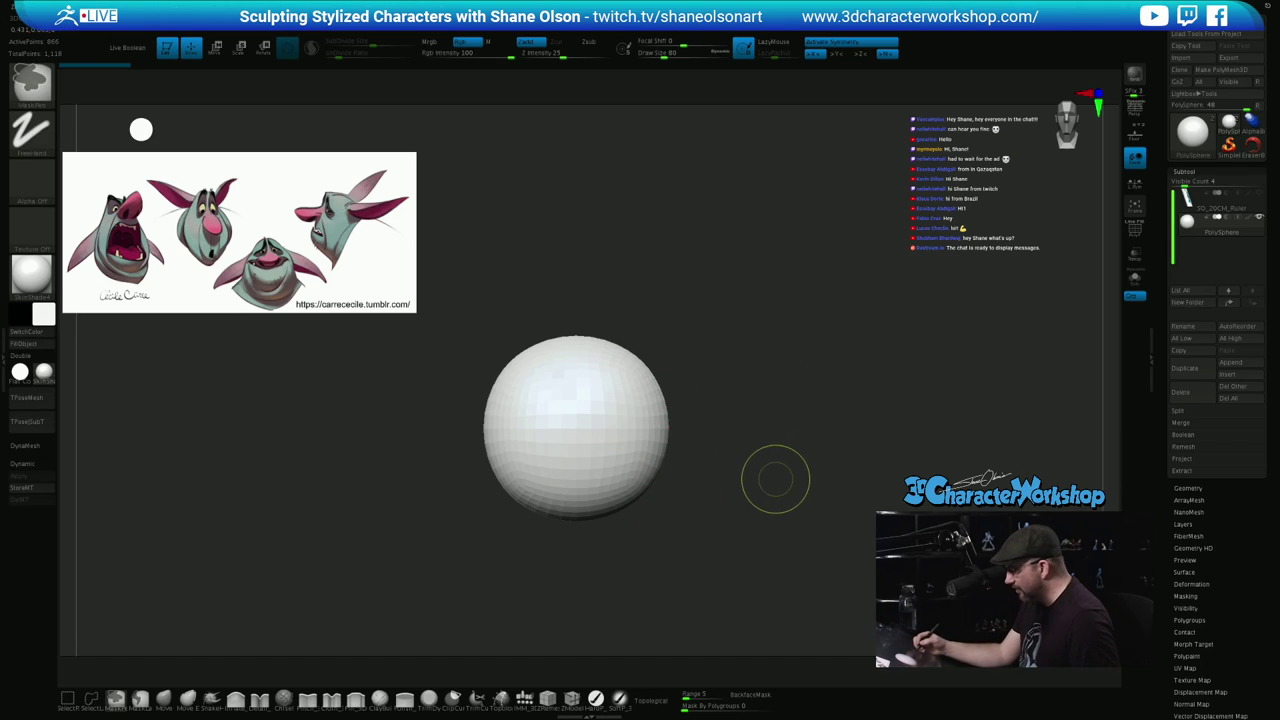
# Subdivide the sphere once and delete its lower subdivision level
pyautogui.hotkey('ctrl', 'd')
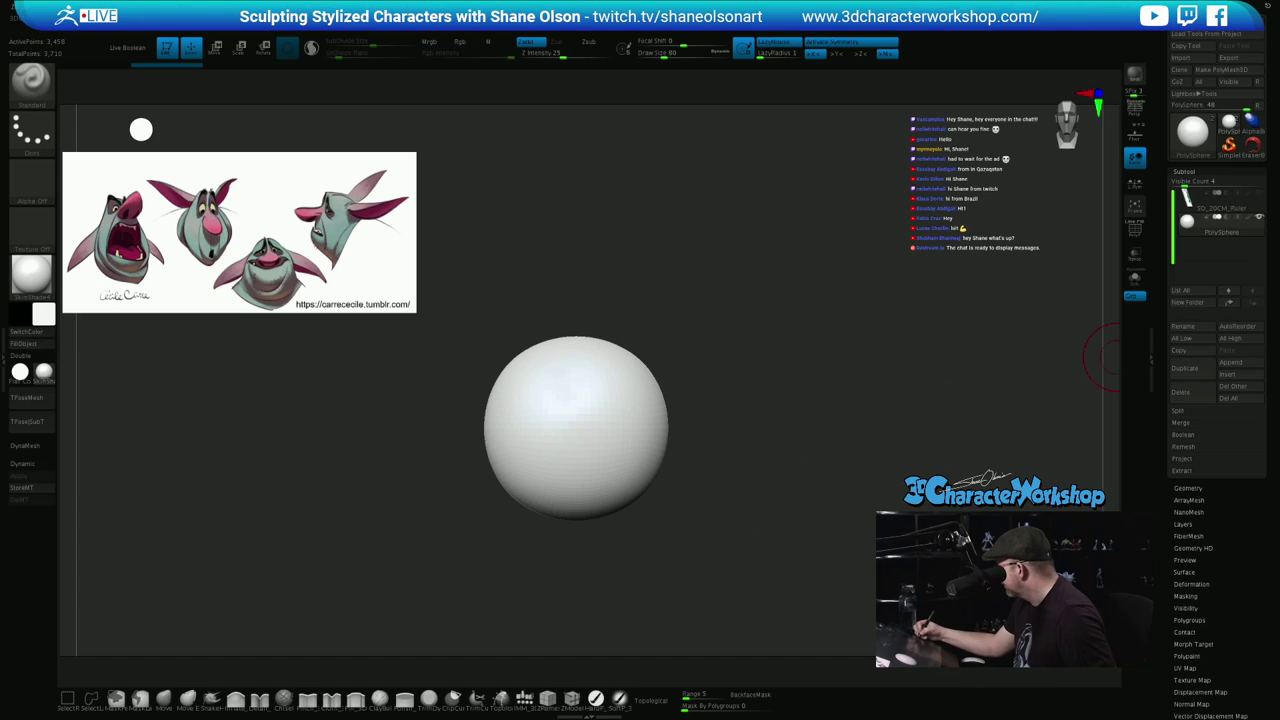
pyautogui.click(1188, 488)
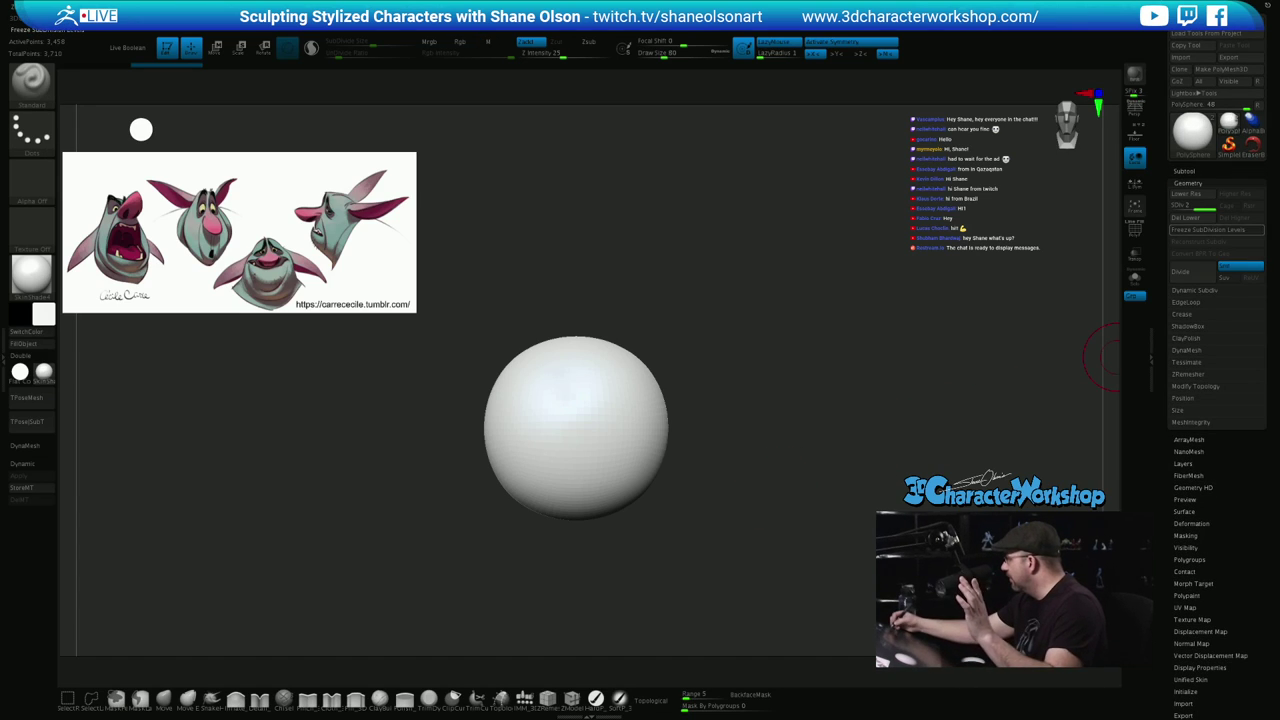
pyautogui.click(1187, 218)
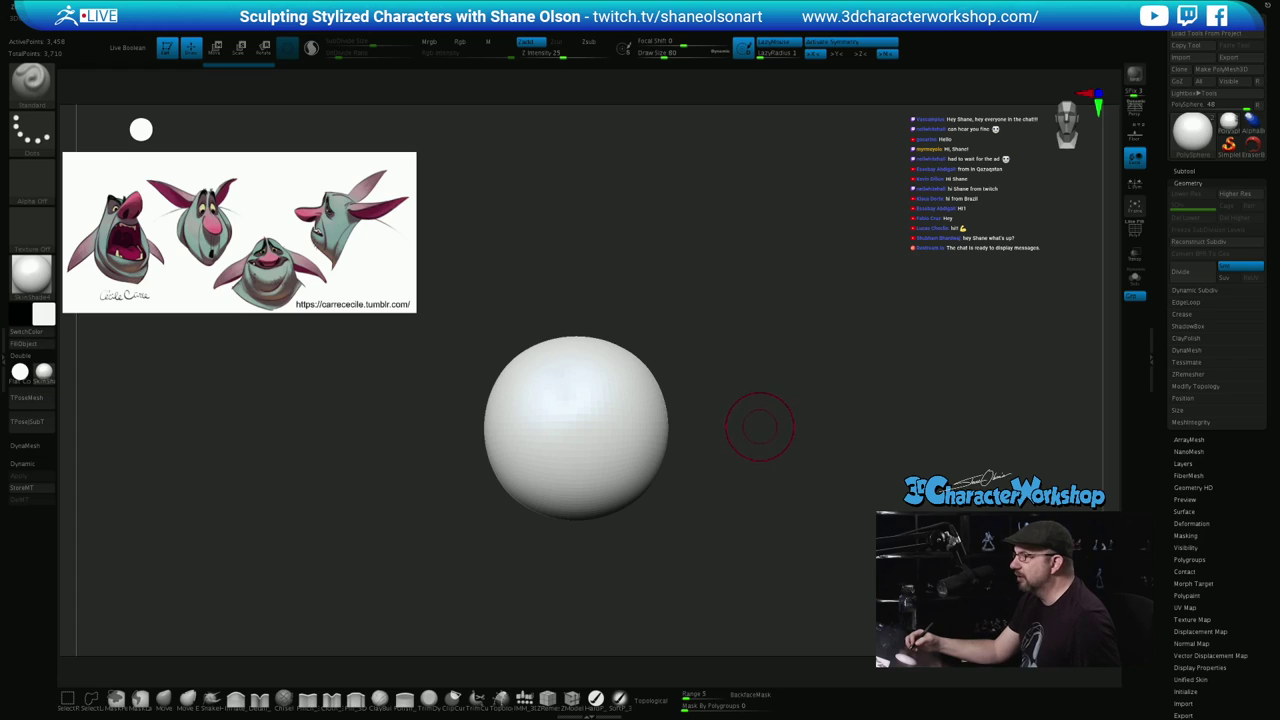
# Frame the sphere larger in the viewport and reduce the brush draw size to 41
pyautogui.keyDown('alt'); pyautogui.moveTo(757, 426); pyautogui.dragTo(755, 448); pyautogui.keyUp('alt')
pyautogui.keyDown('alt'); pyautogui.moveTo(765, 389); pyautogui.dragTo(760, 426); pyautogui.keyUp('alt')
pyautogui.keyDown('alt'); pyautogui.moveTo(760, 426); pyautogui.dragTo(764, 381); pyautogui.keyUp('alt')
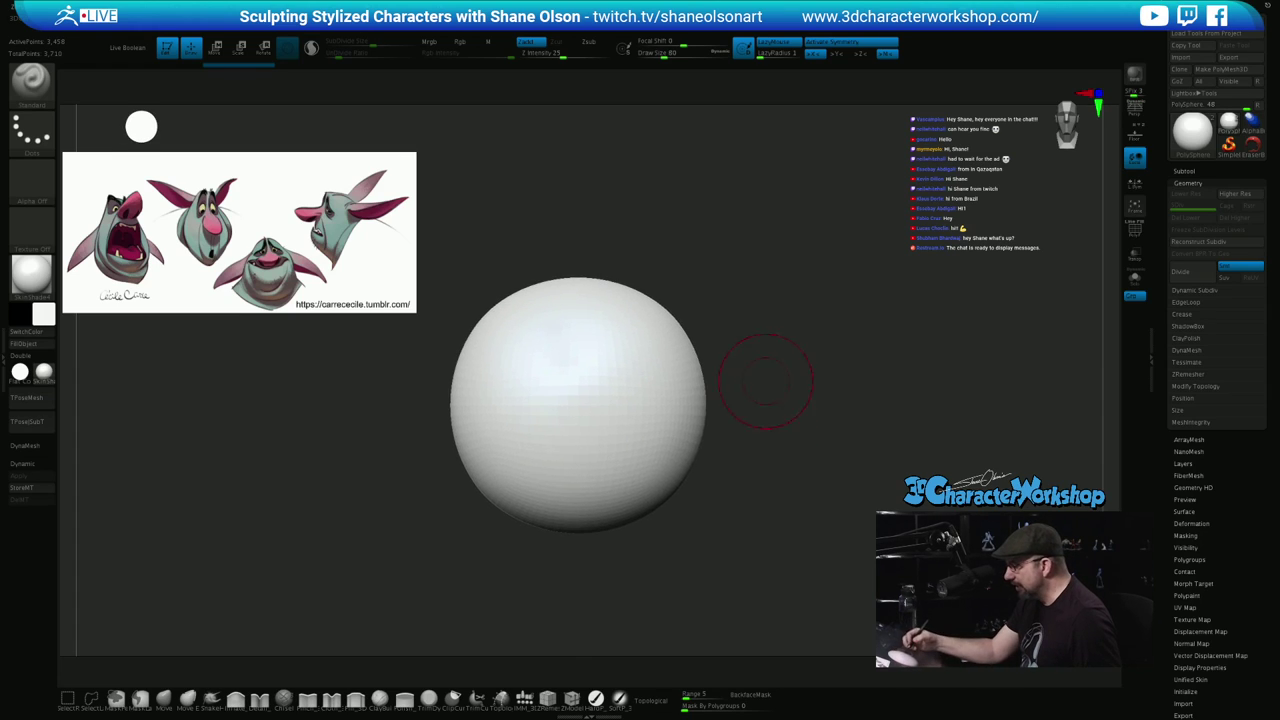
pyautogui.press('s')
pyautogui.moveTo(775, 480); pyautogui.dragTo(768, 482)
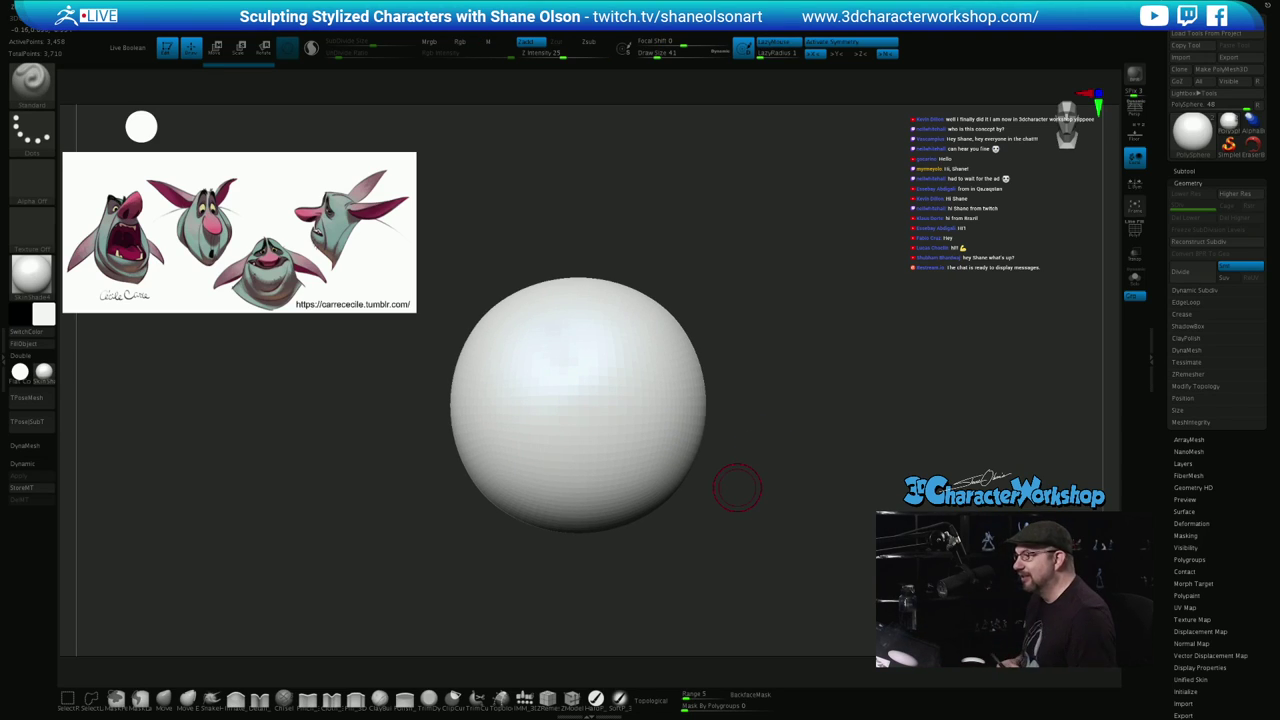
# Try painting a wide symmetrical mouth mask across the sphere's lower front, and clear the mask
pyautogui.moveTo(760, 463); pyautogui.dragTo(735, 491)
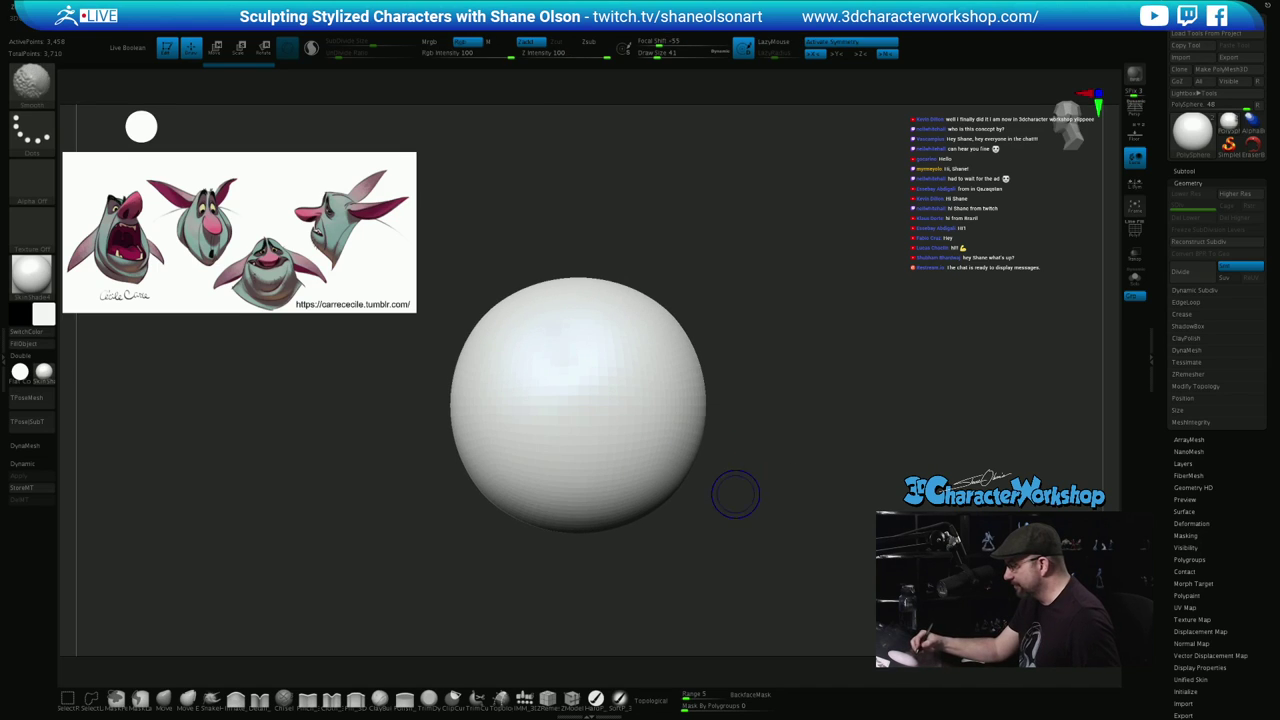
pyautogui.press('ctrl')
pyautogui.press('ctrl')
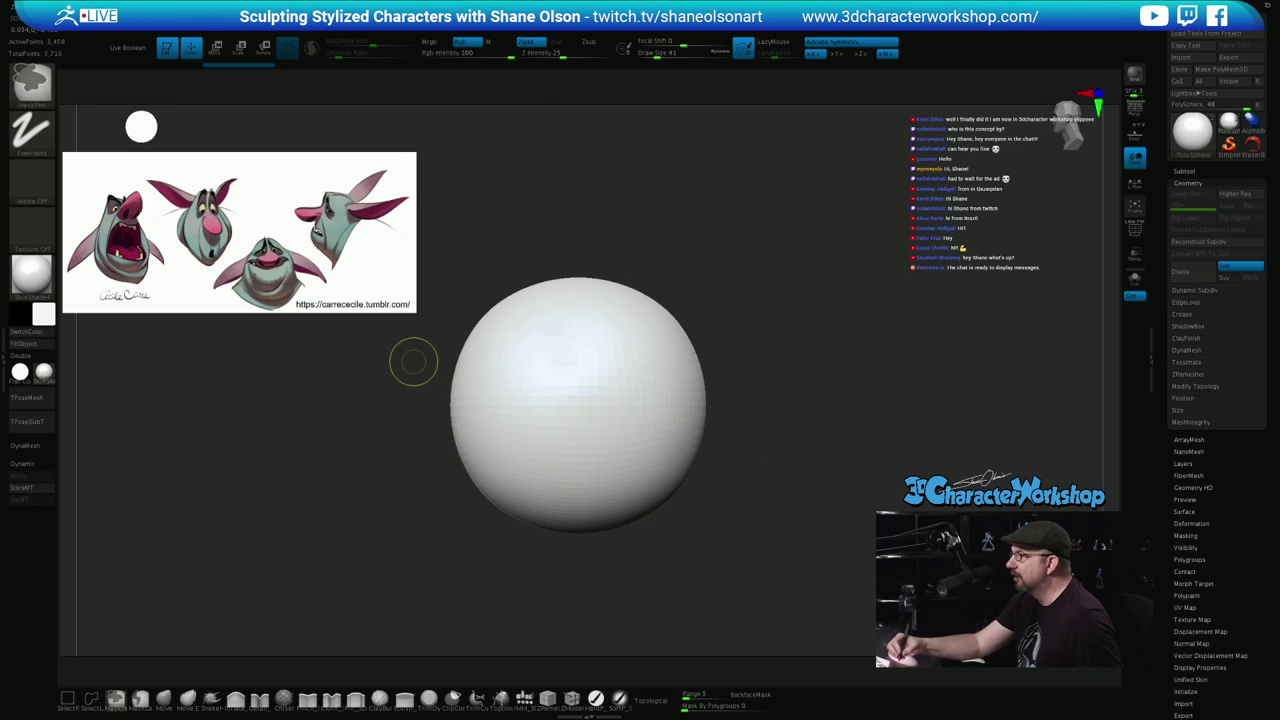
pyautogui.moveTo(418, 429)
pyautogui.keyDown('ctrl'); pyautogui.mouseDown()
pyautogui.moveTo(518, 469)
pyautogui.moveTo(504, 473)
pyautogui.mouseUp(); pyautogui.keyUp('ctrl')
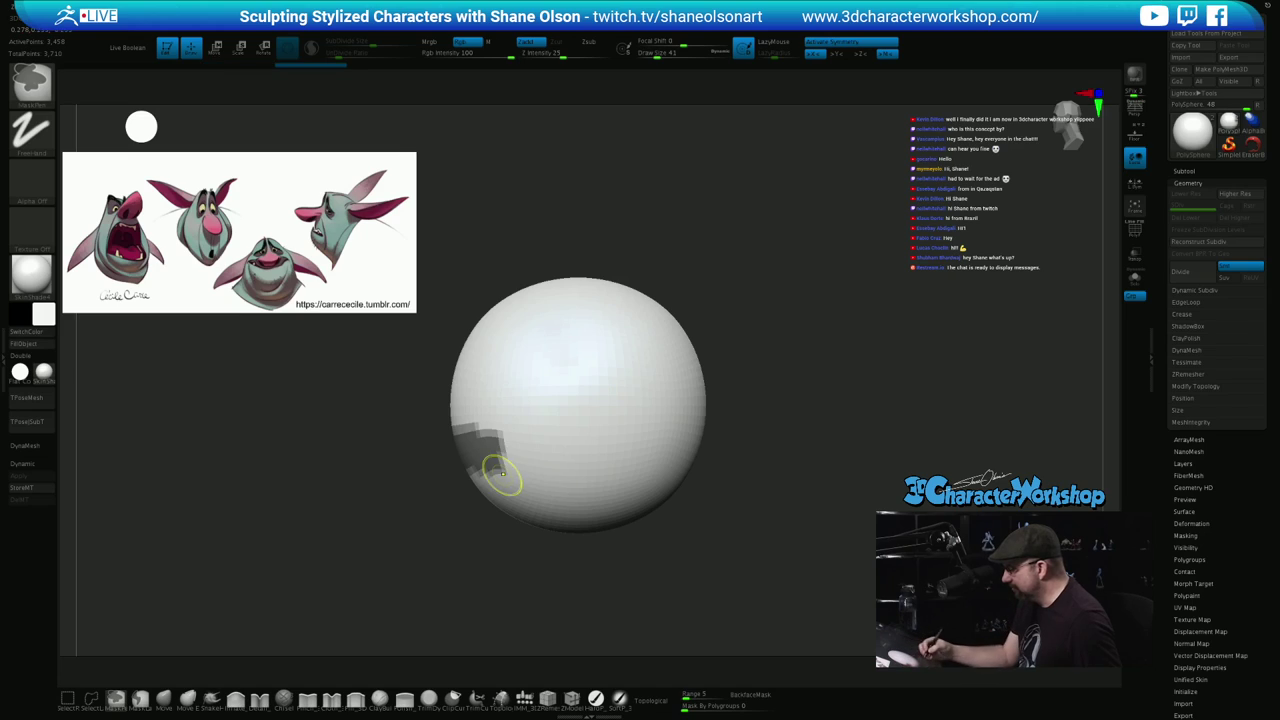
pyautogui.keyDown('shift'); pyautogui.moveTo(680, 552); pyautogui.dragTo(724, 547); pyautogui.keyUp('shift')
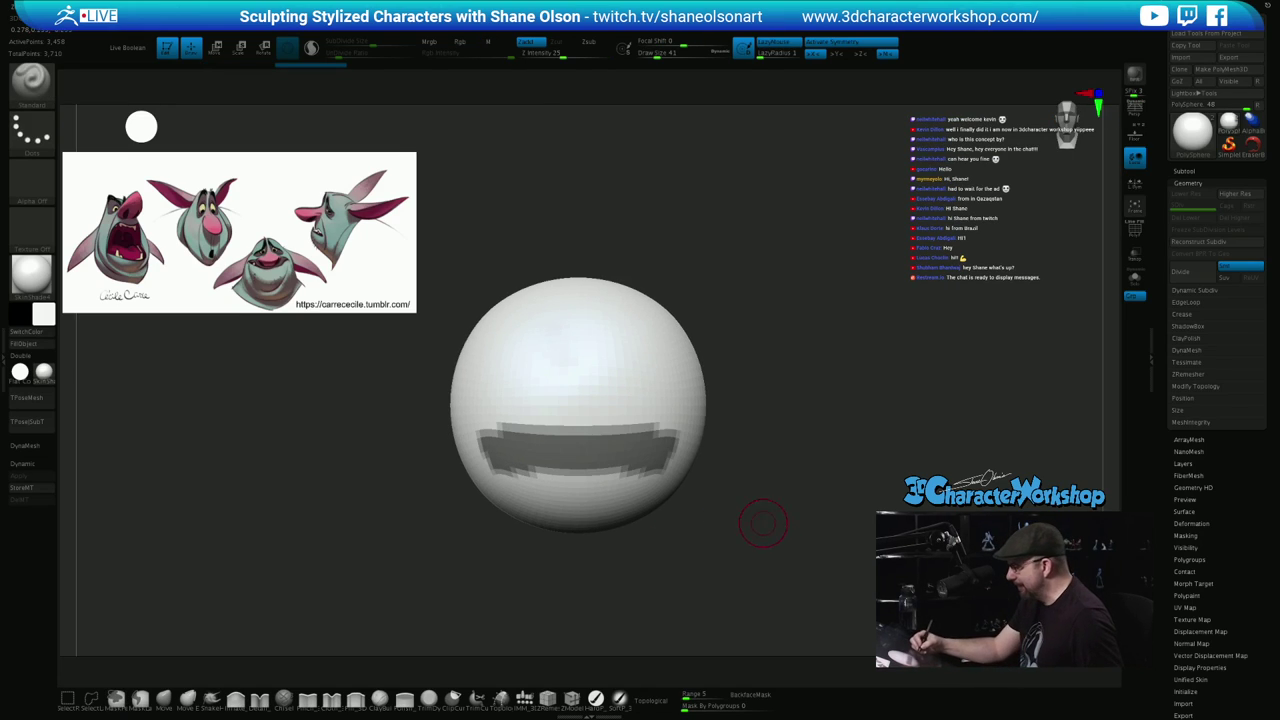
pyautogui.press('shift')
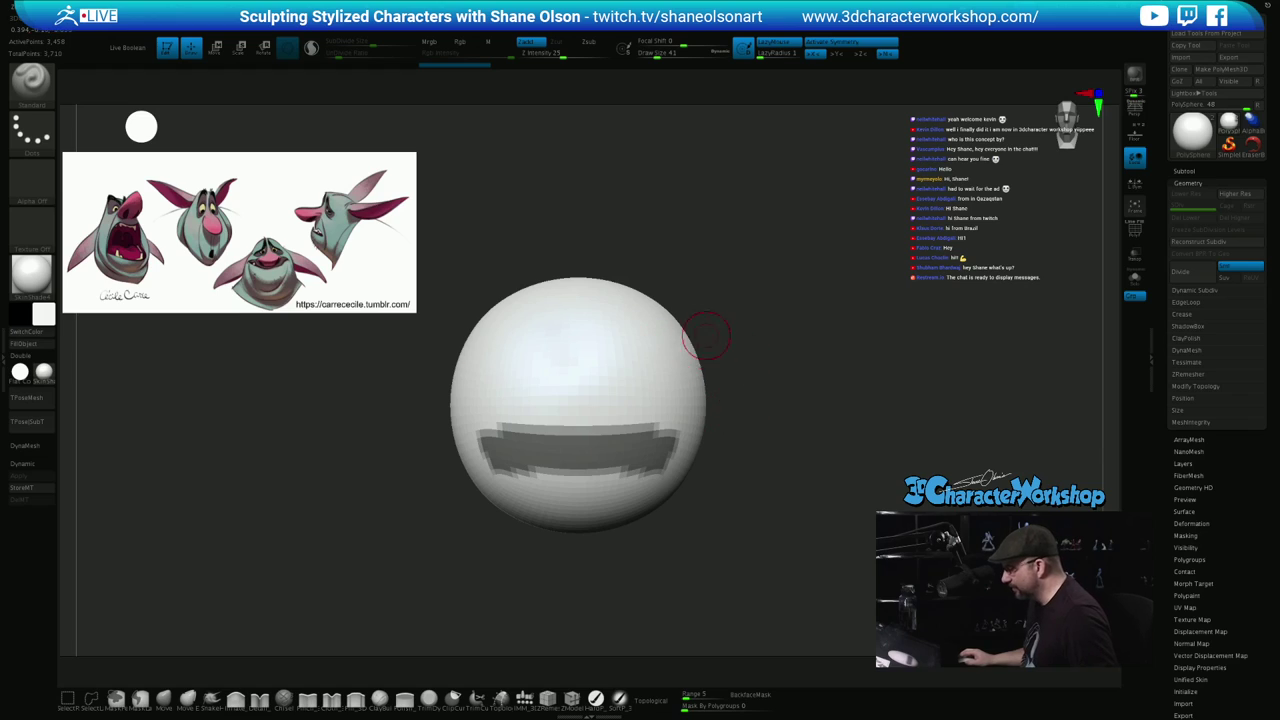
pyautogui.moveTo(944, 404); pyautogui.dragTo(927, 403)
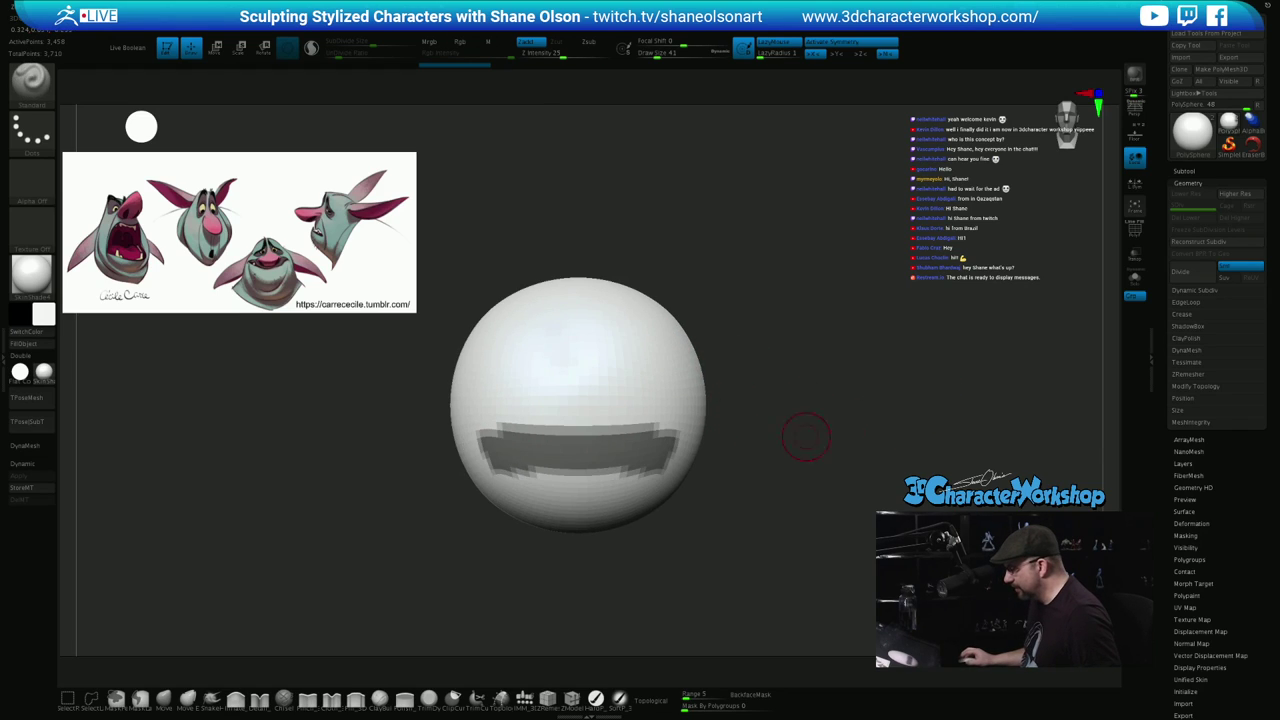
pyautogui.keyDown('ctrl'); pyautogui.moveTo(751, 481); pyautogui.dragTo(729, 520); pyautogui.keyUp('ctrl')
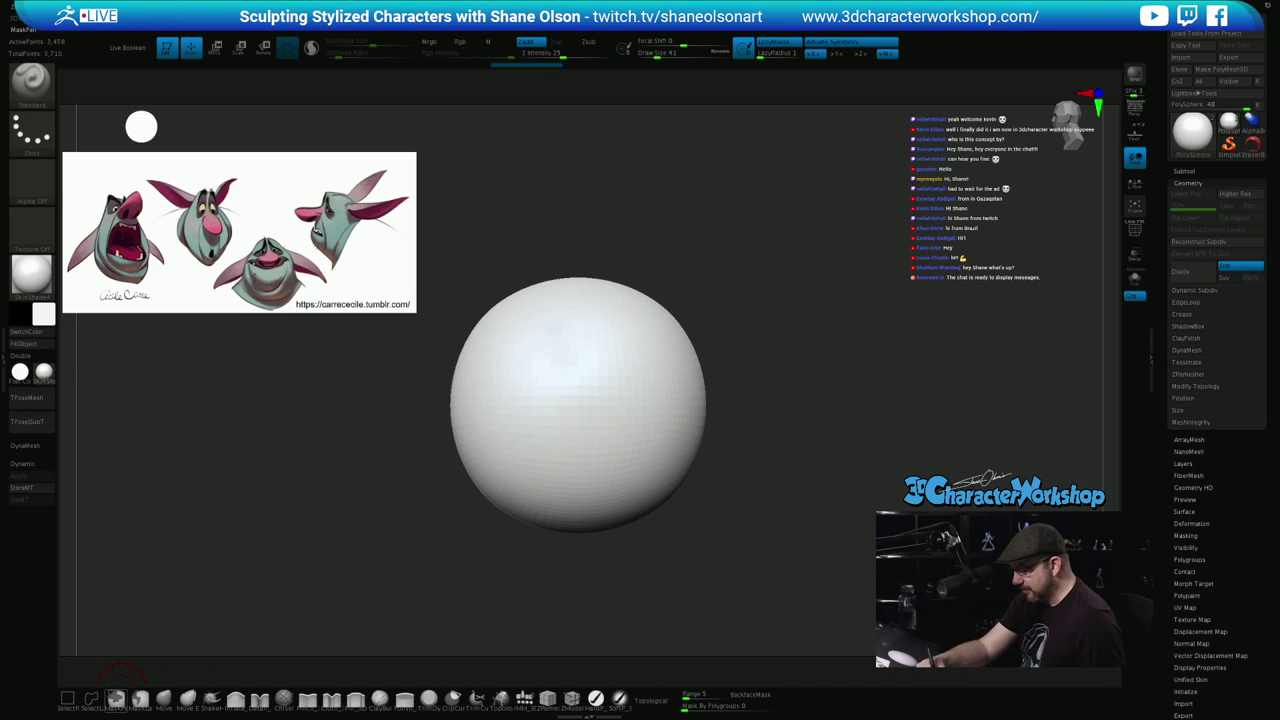
# Paint a narrow symmetrical mouth-shaped mask on the lower front of the sphere with the MaskPen brush
pyautogui.click(116, 698)
pyautogui.click(142, 707)
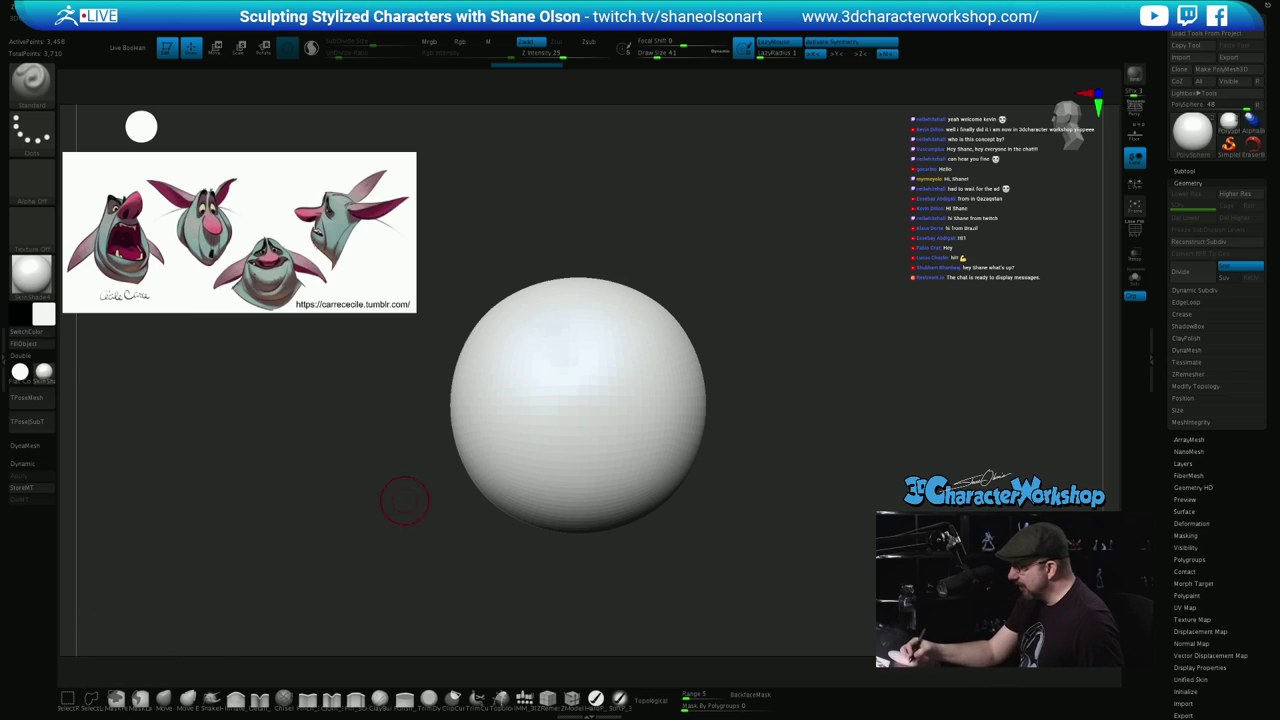
pyautogui.press('ctrl')
pyautogui.moveTo(431, 457)
pyautogui.keyDown('ctrl'); pyautogui.mouseDown()
pyautogui.moveTo(462, 483)
pyautogui.moveTo(479, 461)
pyautogui.moveTo(456, 445)
pyautogui.mouseUp(); pyautogui.keyUp('ctrl')
pyautogui.moveTo(480, 576)
pyautogui.mouseDown()
pyautogui.moveTo(654, 576)
pyautogui.moveTo(606, 562)
pyautogui.moveTo(667, 571)
pyautogui.mouseUp()
# Display the polyframe and convert the masked mouth area into its own polygroup
pyautogui.hotkey('shift', 'f')
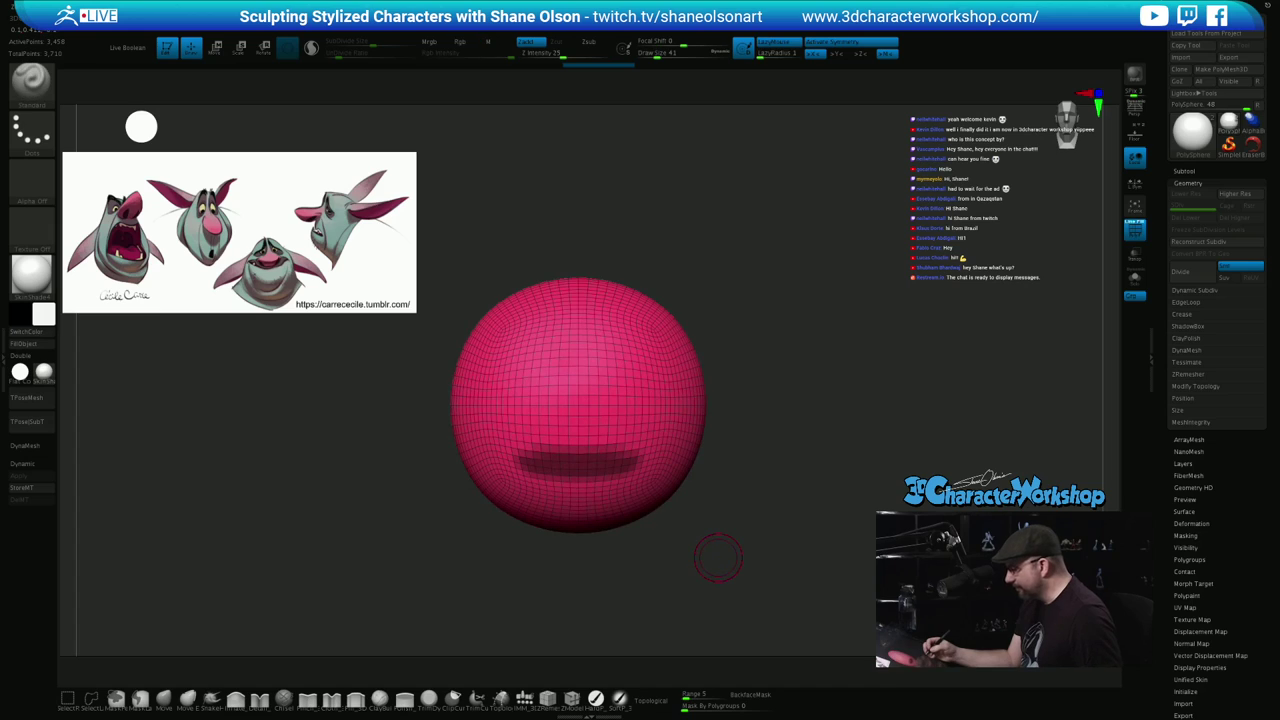
pyautogui.hotkey('ctrl', 'w')
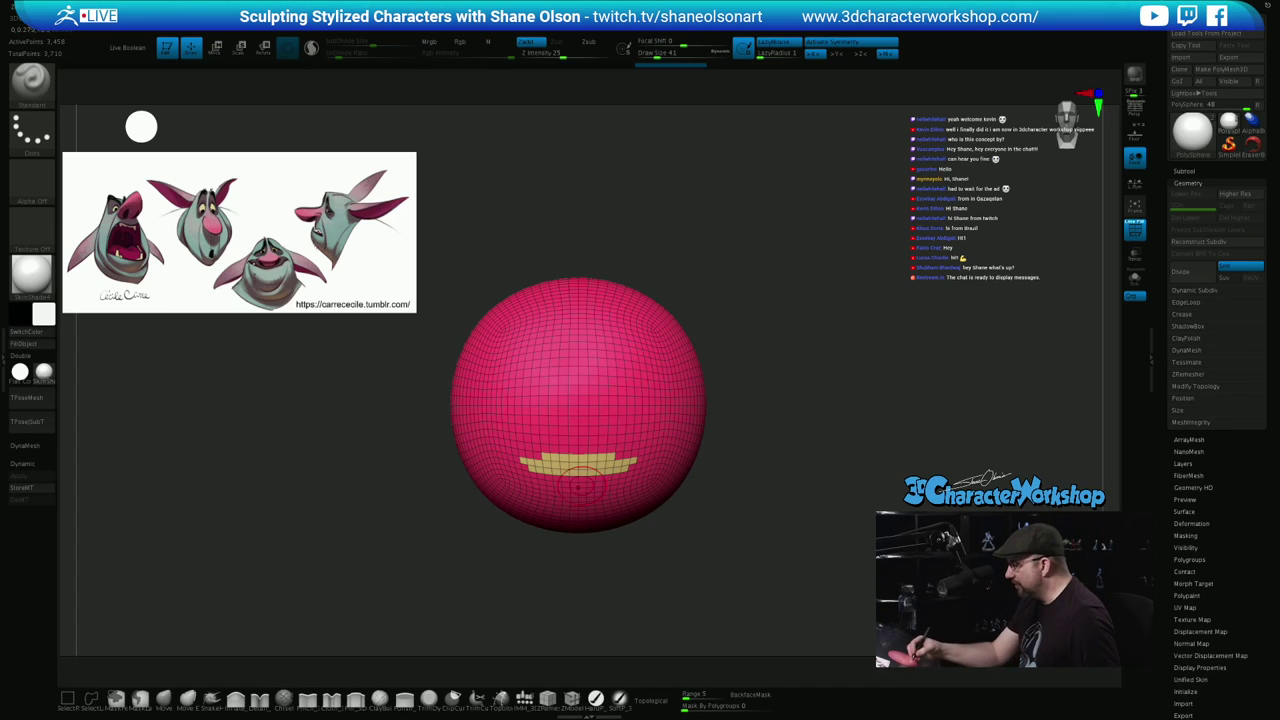
pyautogui.moveTo(689, 519); pyautogui.dragTo(721, 566)
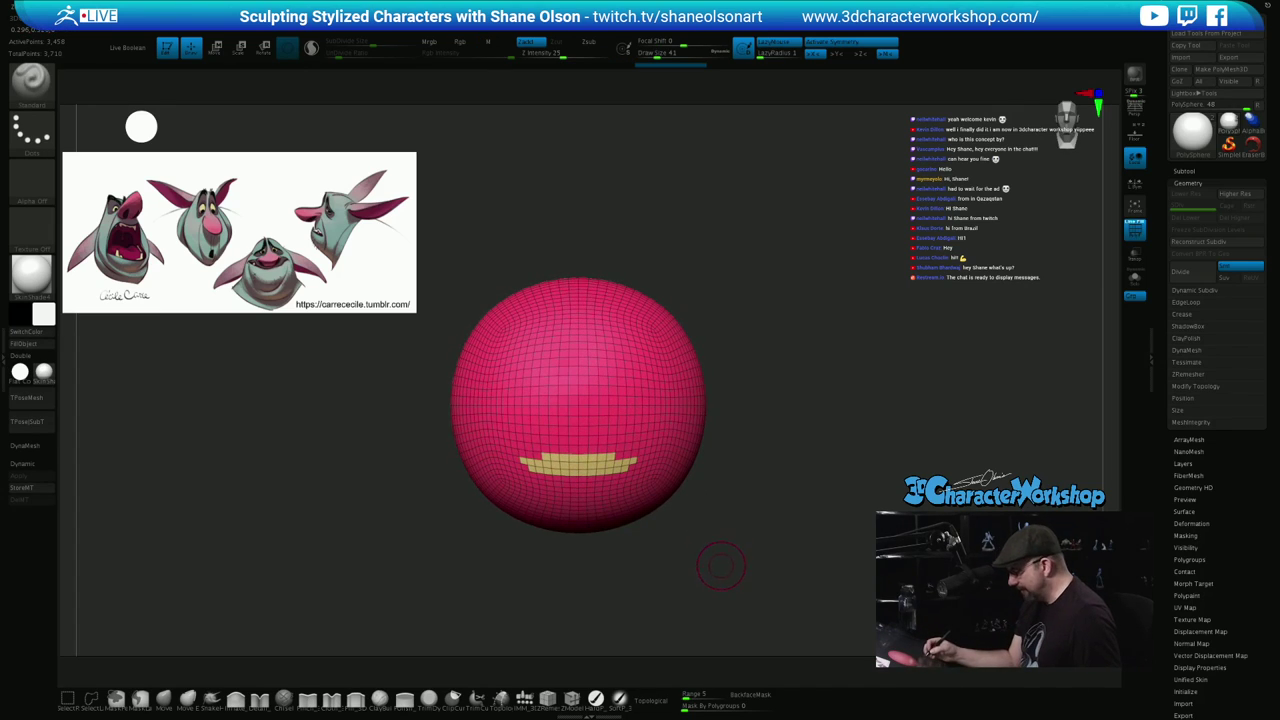
pyautogui.keyDown('alt'); pyautogui.moveTo(731, 513); pyautogui.dragTo(753, 541); pyautogui.keyUp('alt')
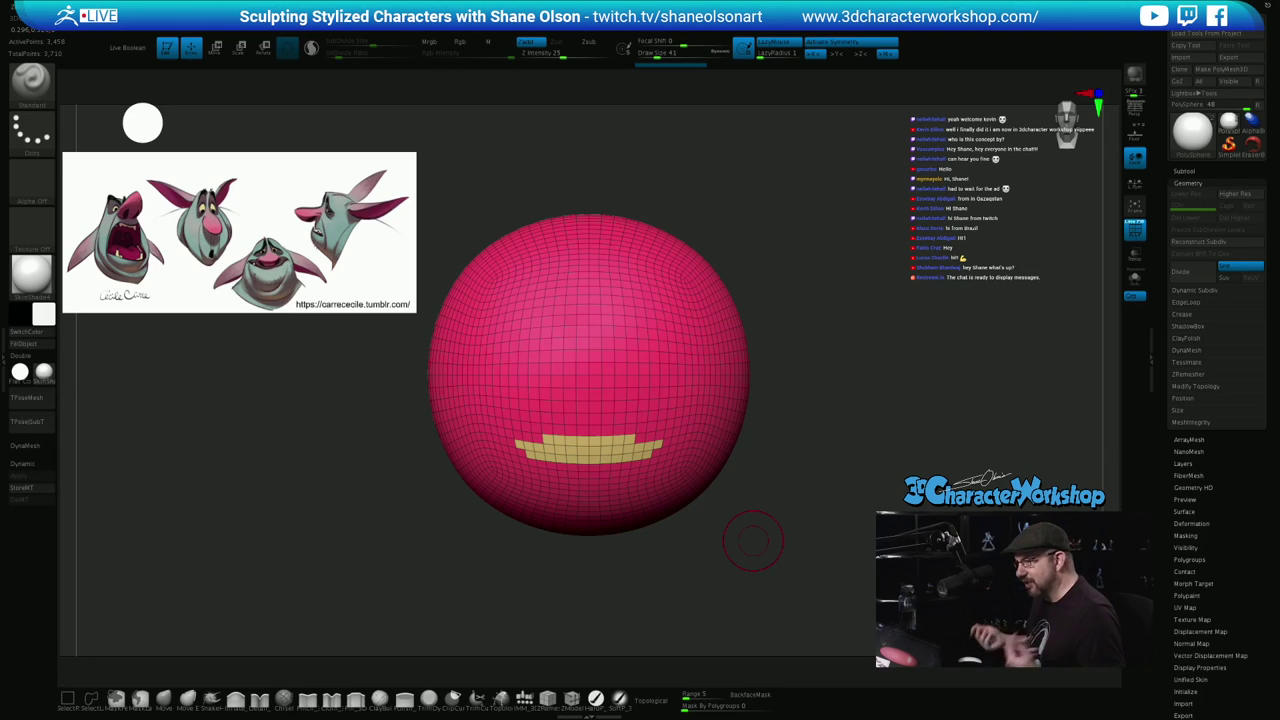
# Push the mouth polygroup into the sphere using the ZModeler QMesh polygon action with the Polygroup All target
pyautogui.press('w')
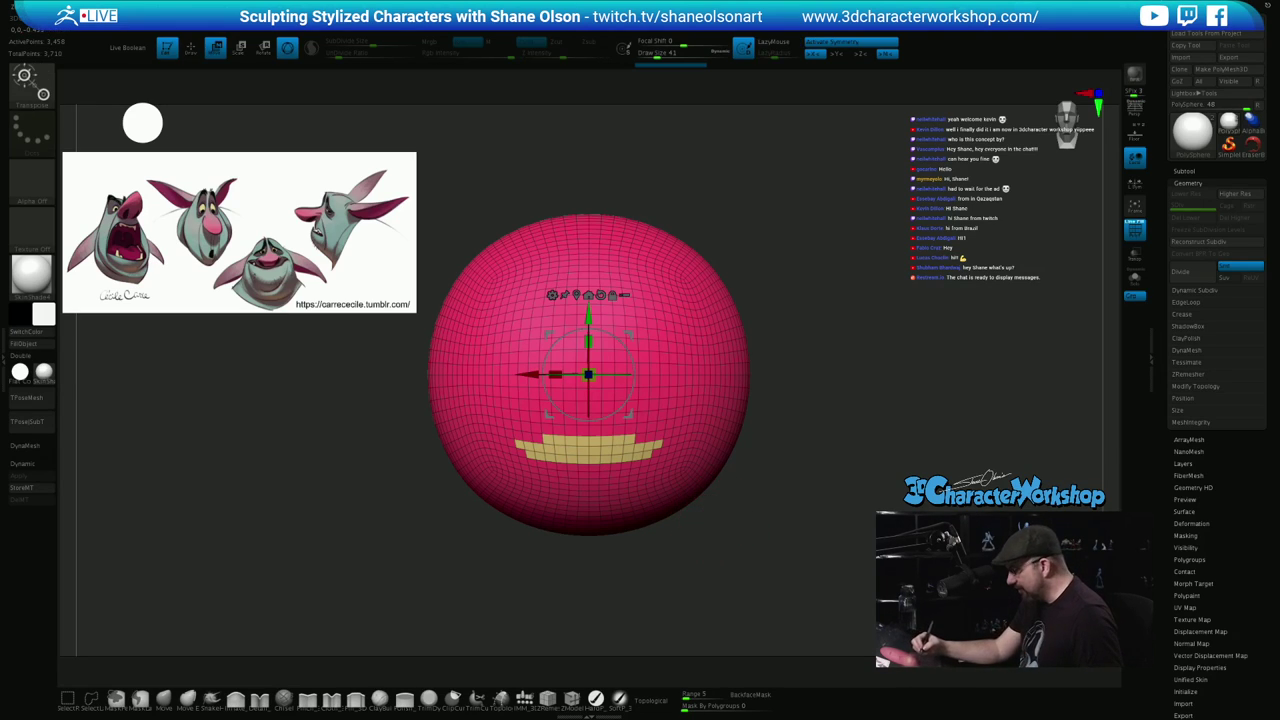
pyautogui.click(573, 699)
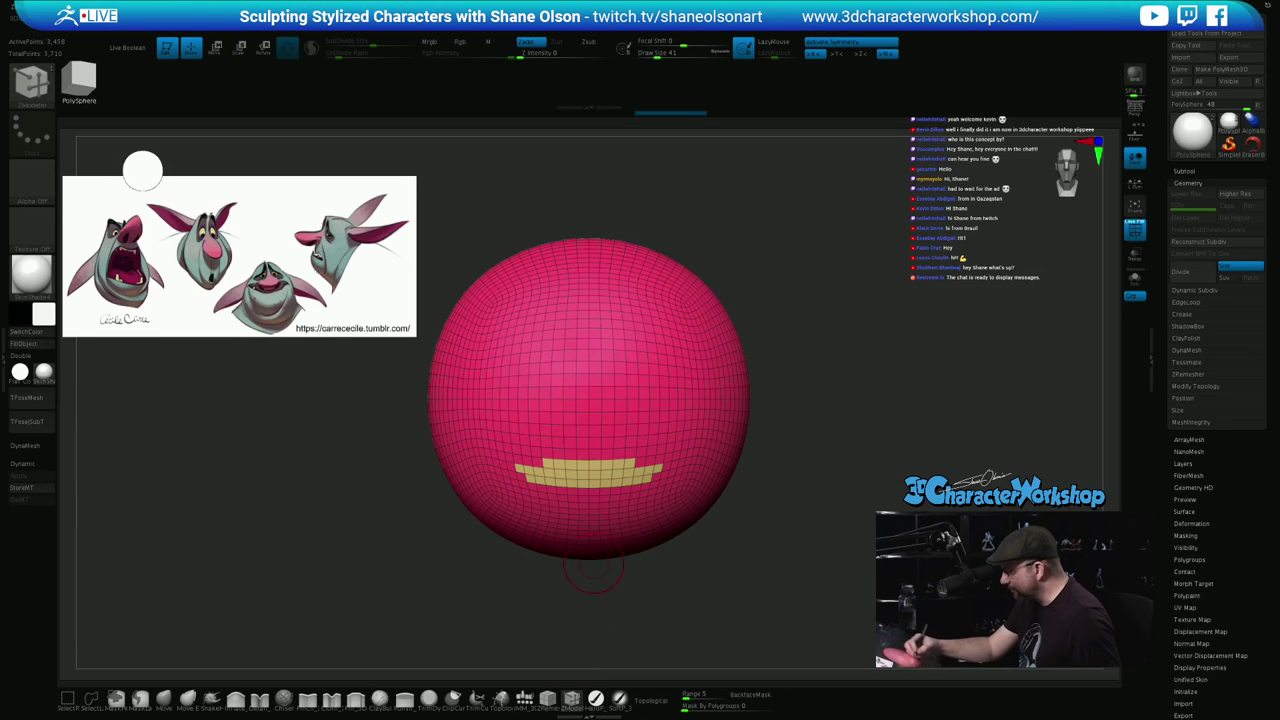
pyautogui.moveTo(762, 533); pyautogui.dragTo(692, 530)
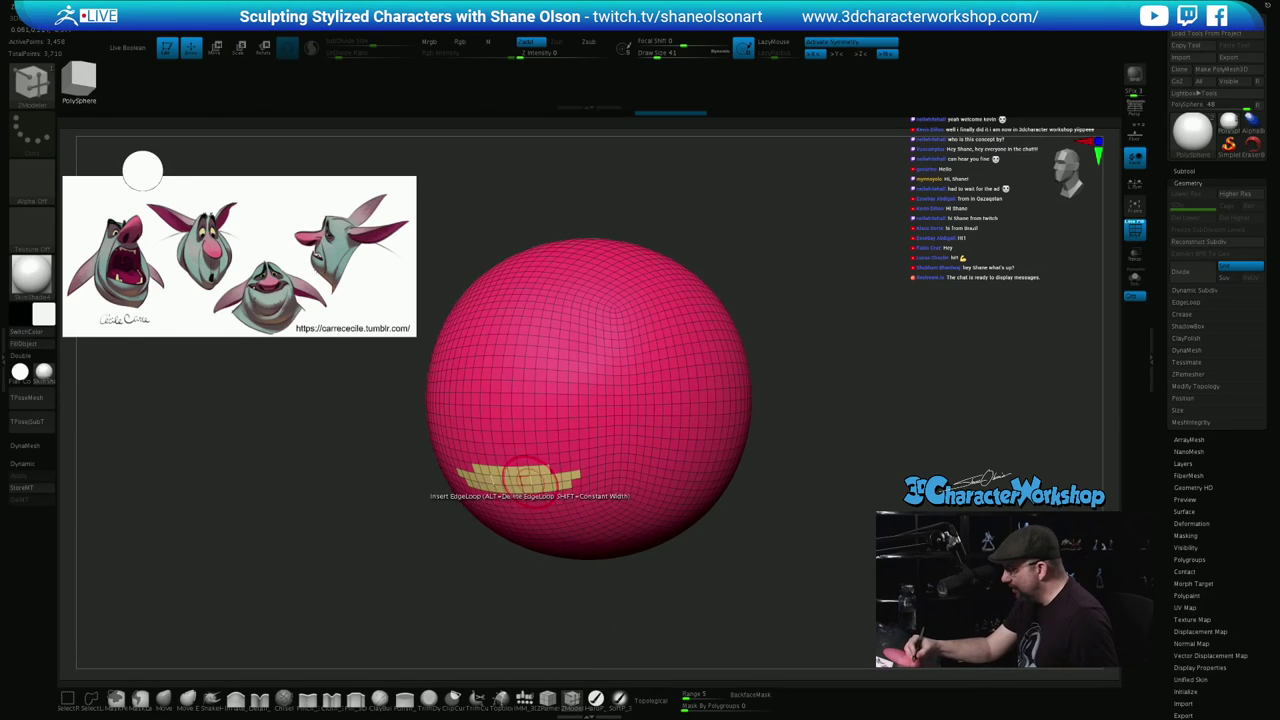
pyautogui.press('space')
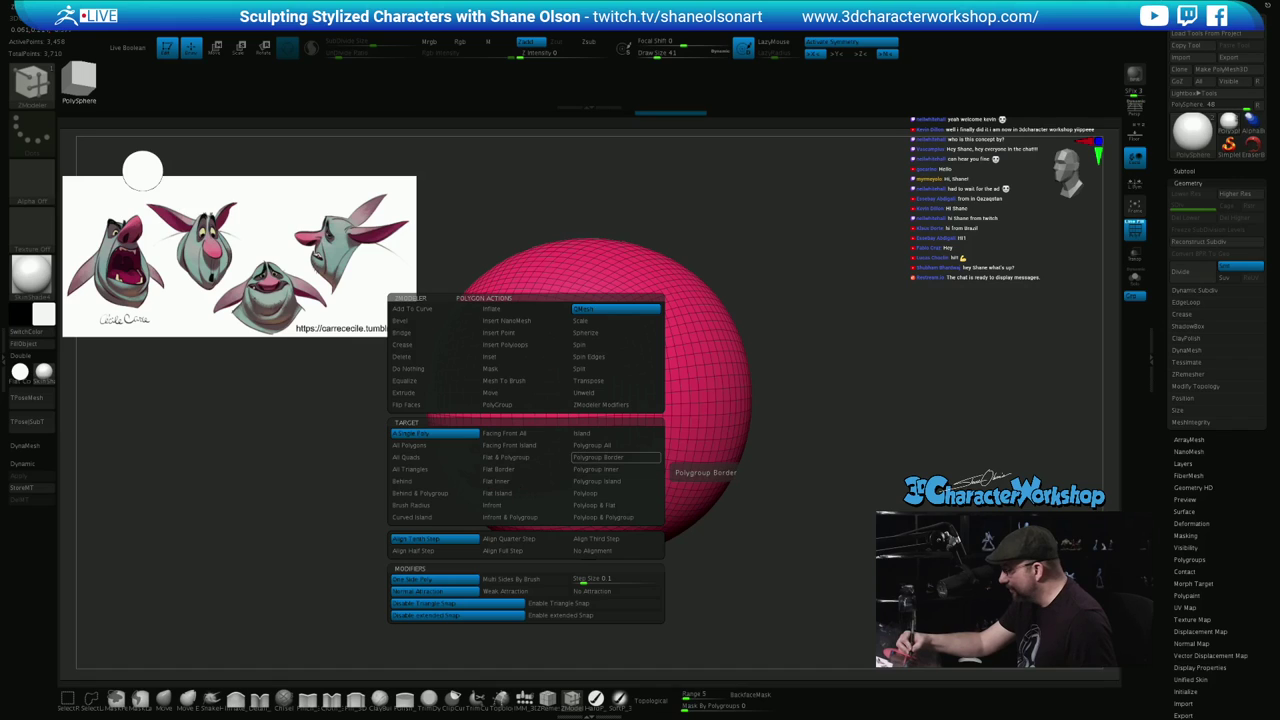
pyautogui.click(600, 445)
pyautogui.moveTo(612, 440); pyautogui.dragTo(586, 452, button='right')
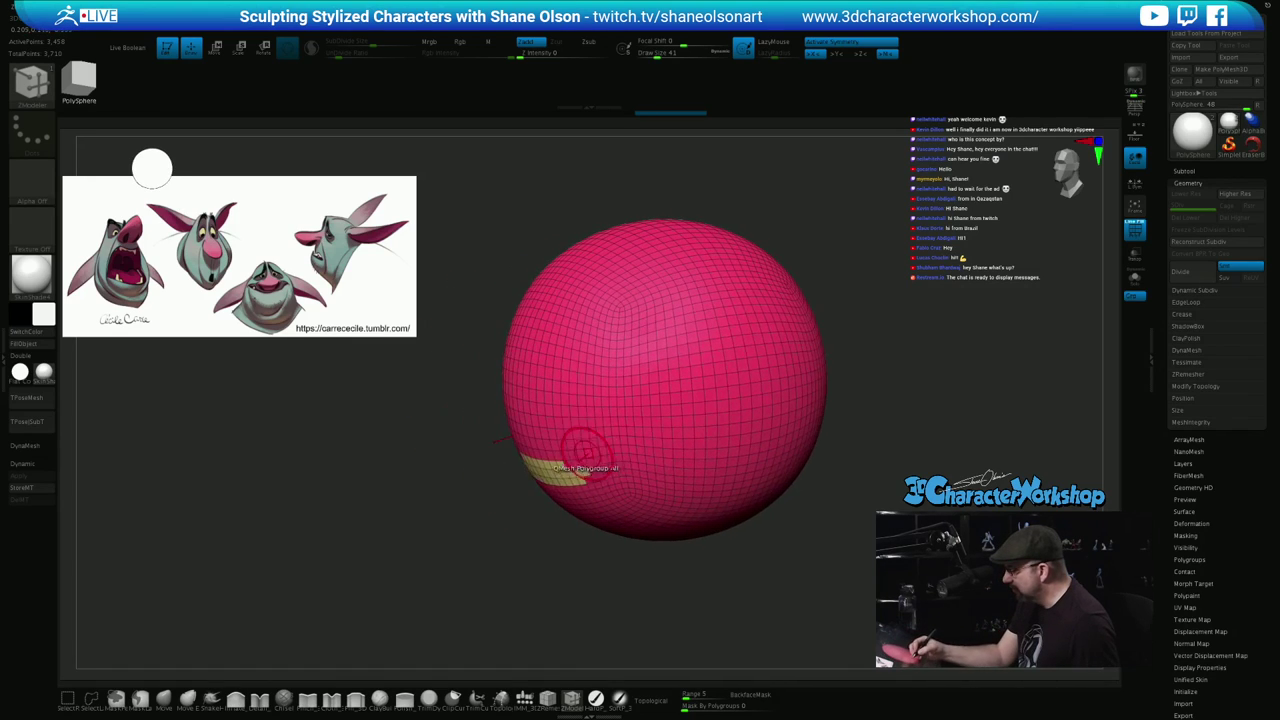
pyautogui.moveTo(556, 472); pyautogui.dragTo(565, 467)
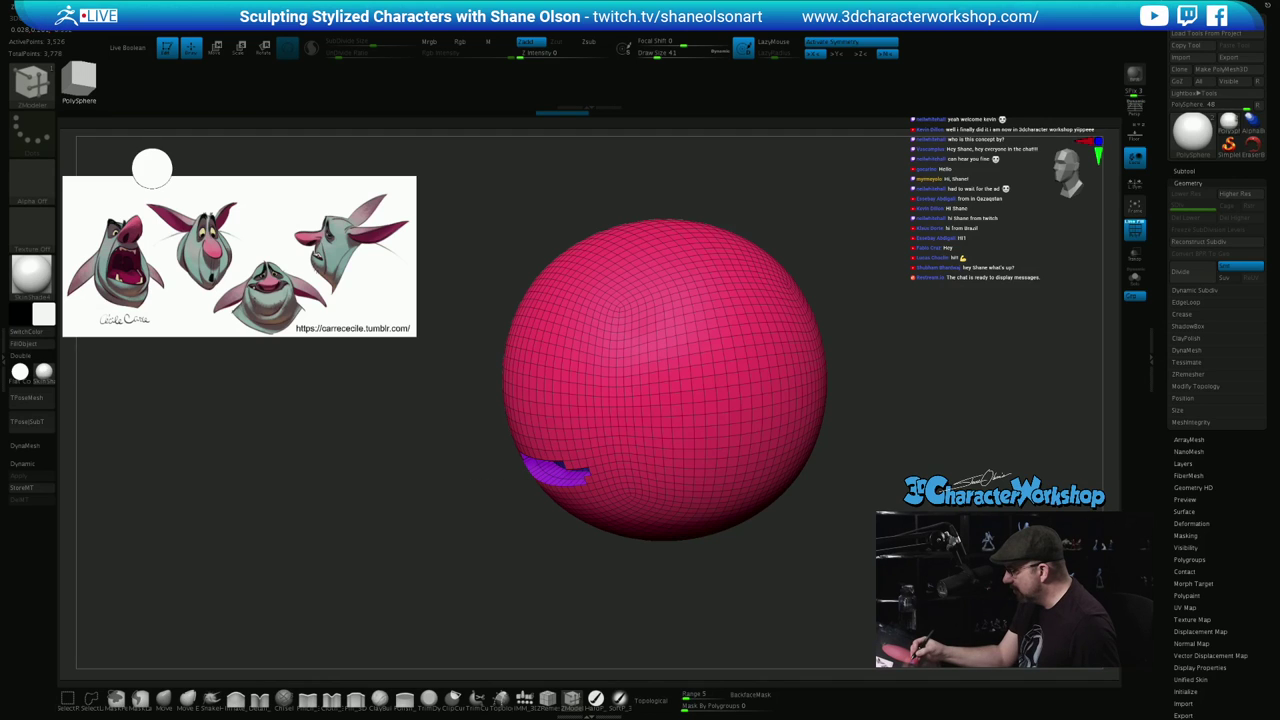
pyautogui.moveTo(580, 534); pyautogui.dragTo(690, 552)
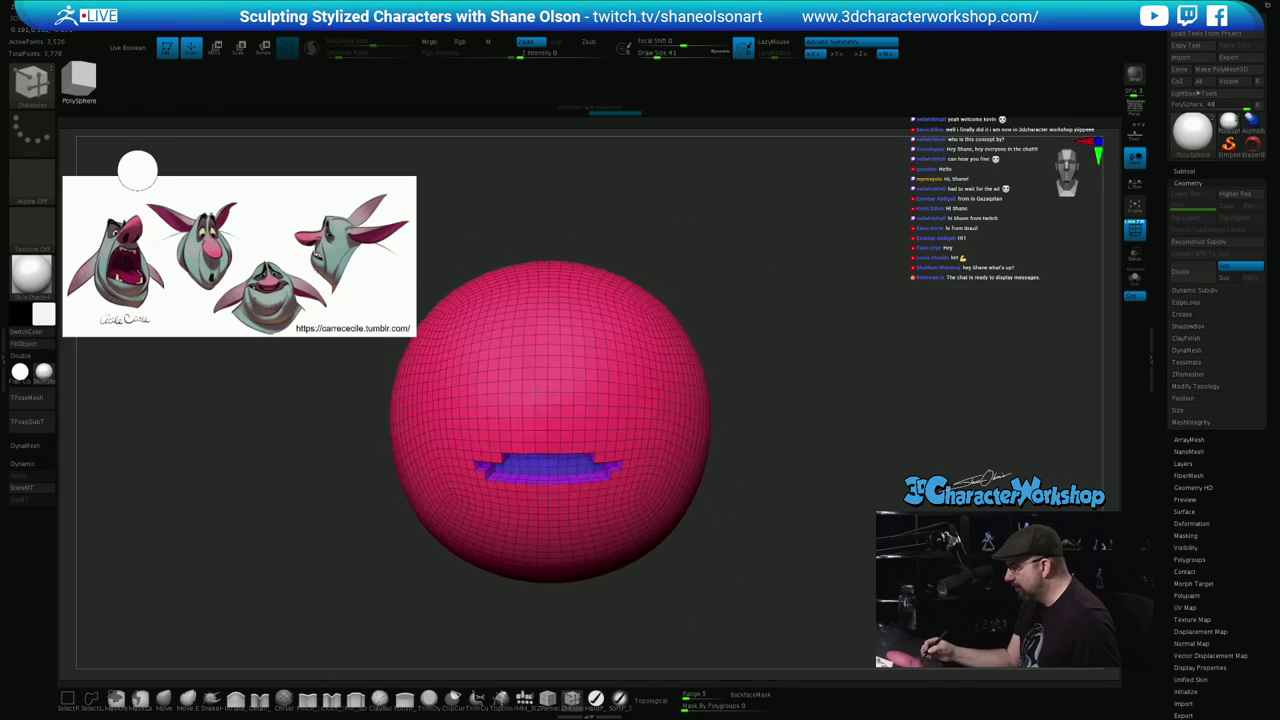
# Push the mouth polygroup deeper into the sphere with two more ZModeler QMesh extrusions
pyautogui.moveTo(775, 598); pyautogui.dragTo(644, 570)
pyautogui.moveTo(575, 466); pyautogui.dragTo(572, 456)
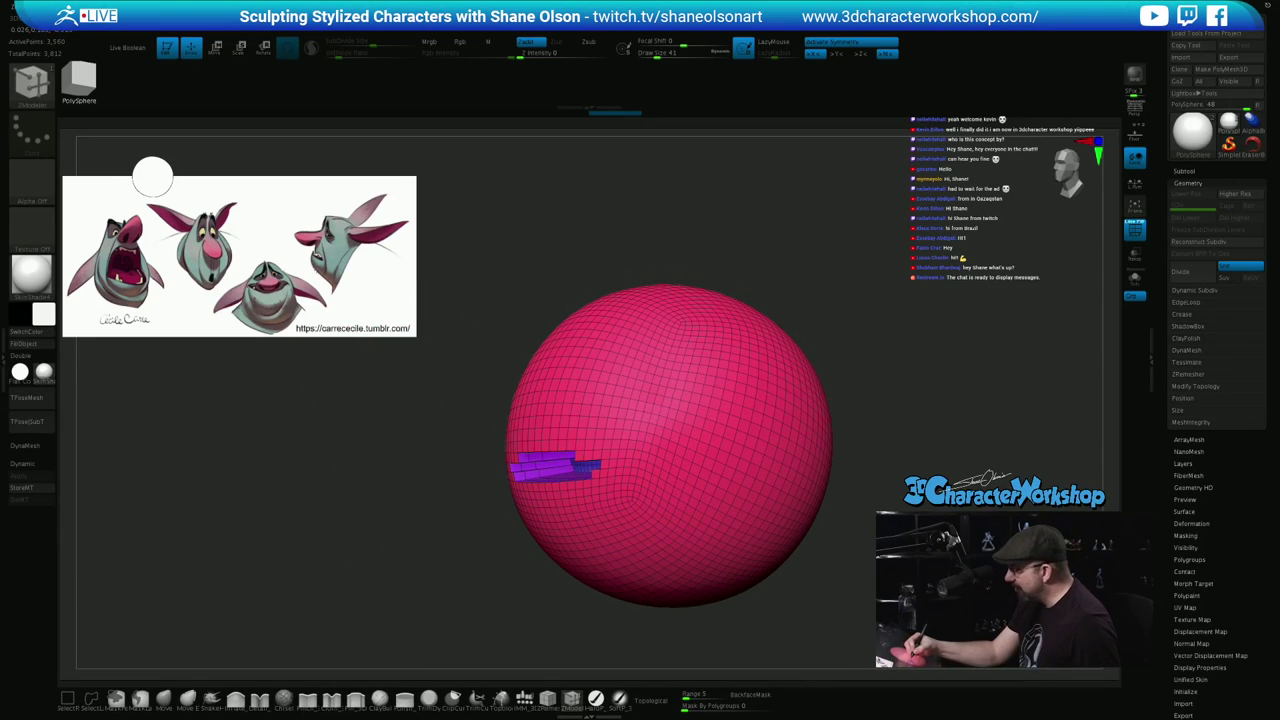
pyautogui.moveTo(572, 456); pyautogui.dragTo(570, 452)
pyautogui.moveTo(745, 588); pyautogui.dragTo(821, 571)
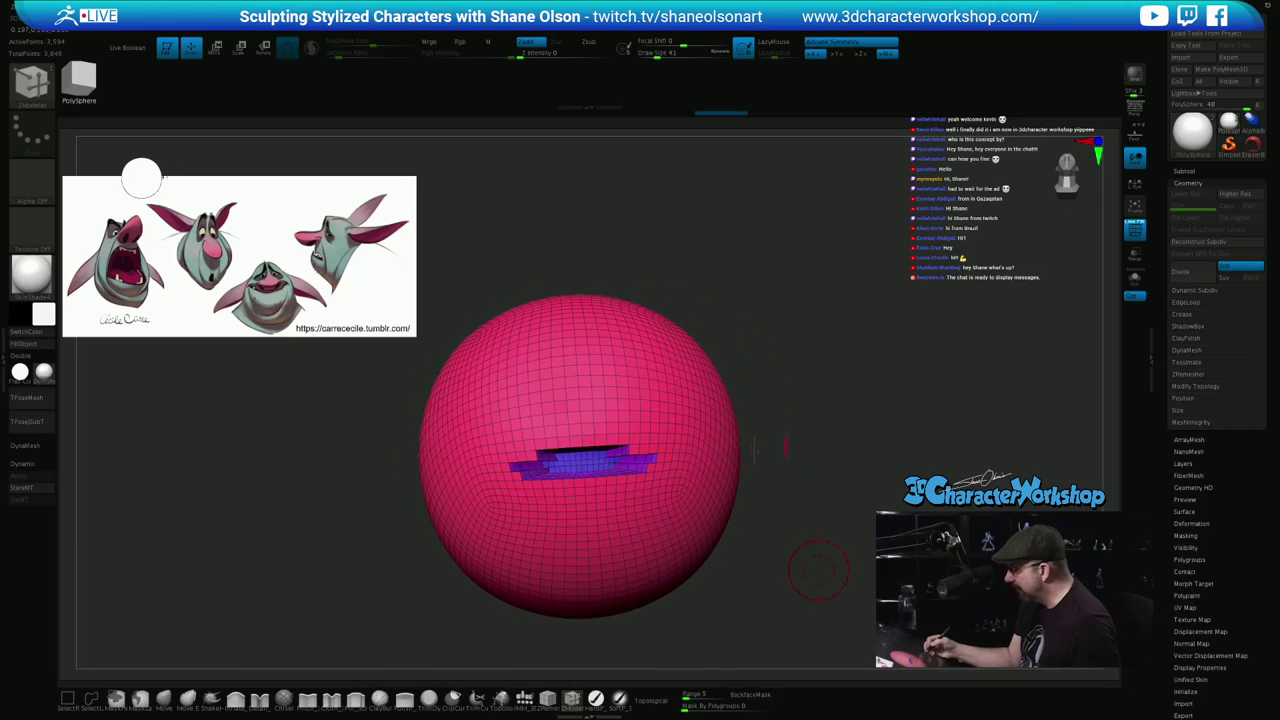
# Isolate the mouth cavity polygroup and turn on double-sided display for it
pyautogui.keyDown('ctrl'); pyautogui.keyDown('shift'); pyautogui.click(672, 498); pyautogui.keyUp('shift'); pyautogui.keyUp('ctrl')
pyautogui.keyDown('ctrl'); pyautogui.keyDown('shift'); pyautogui.click(672, 498); pyautogui.keyUp('shift'); pyautogui.keyUp('ctrl')
pyautogui.moveTo(702, 507); pyautogui.dragTo(778, 586)
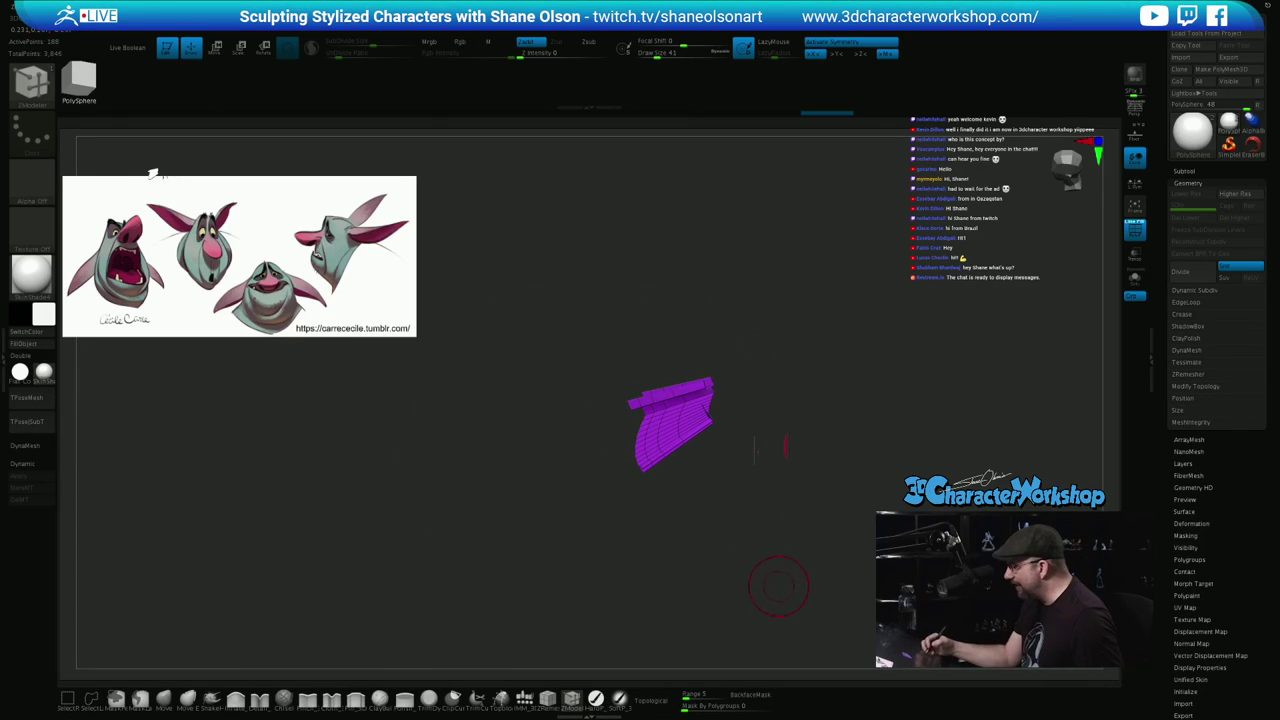
pyautogui.click(22, 356)
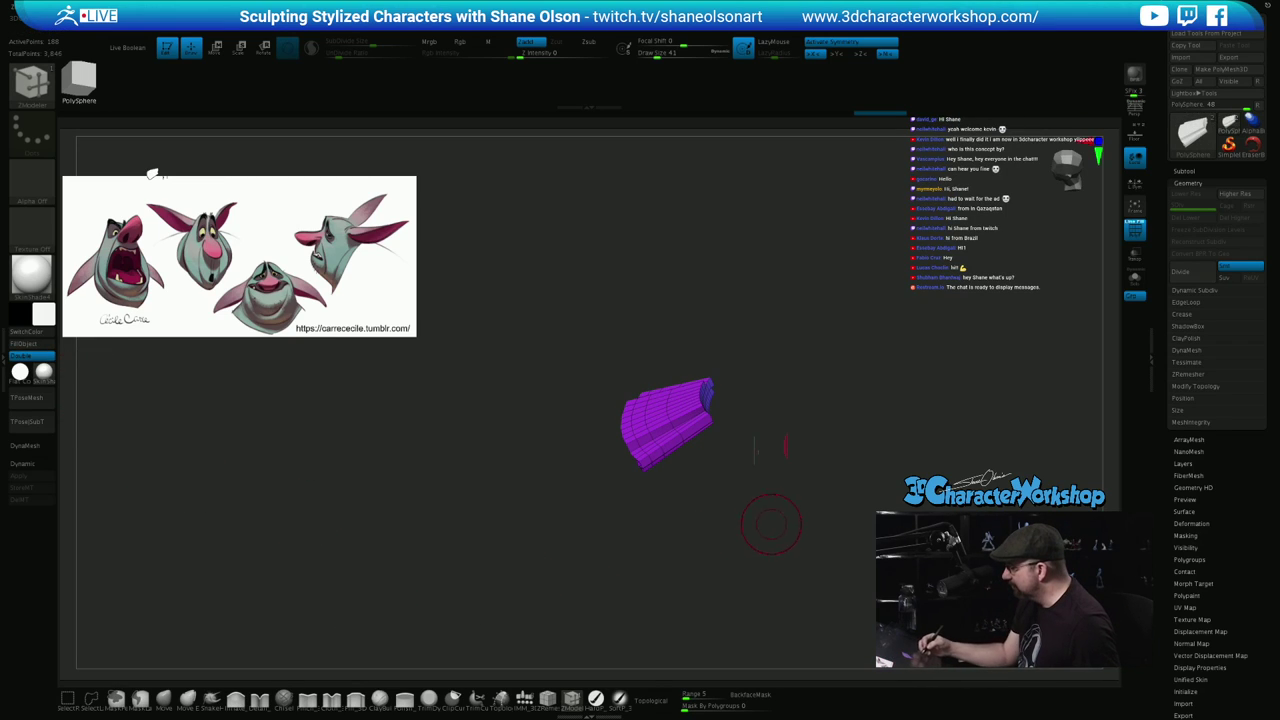
pyautogui.moveTo(771, 526); pyautogui.dragTo(796, 547)
pyautogui.moveTo(796, 546); pyautogui.dragTo(768, 541, button='right')
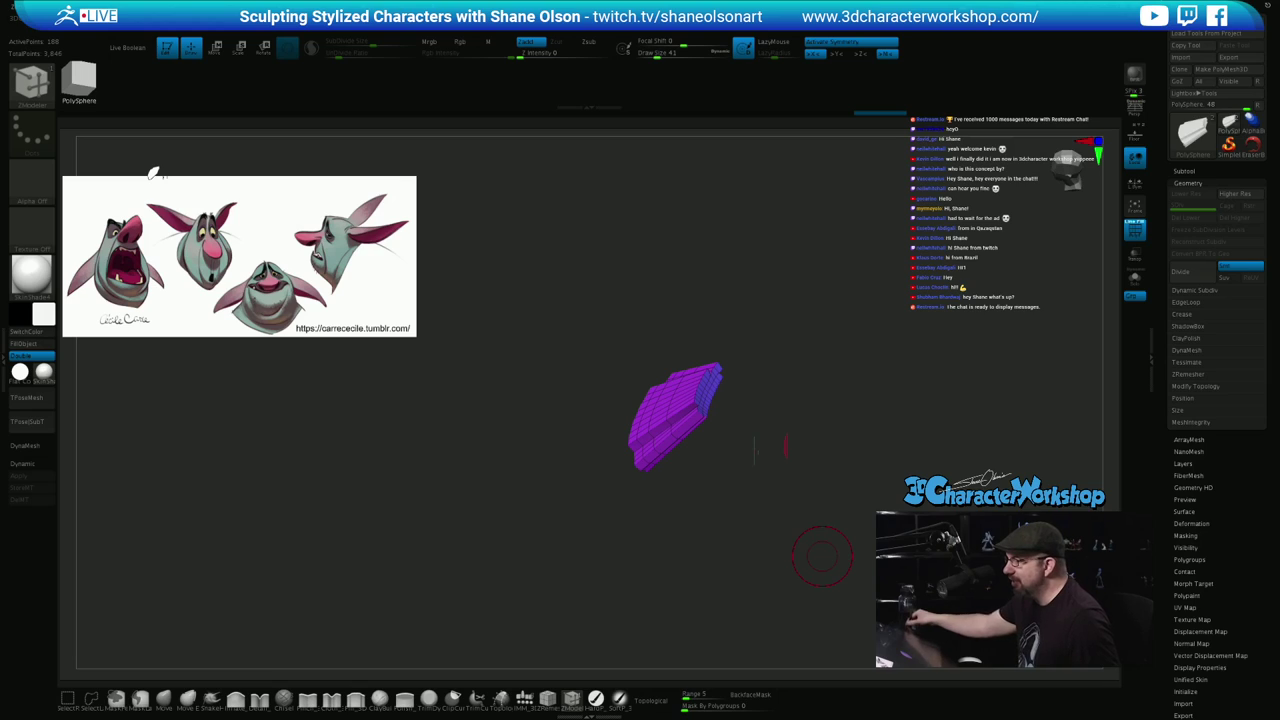
pyautogui.moveTo(714, 531)
pyautogui.mouseDown(button='right')
pyautogui.moveTo(726, 542)
pyautogui.moveTo(711, 546)
pyautogui.mouseUp(button='right')
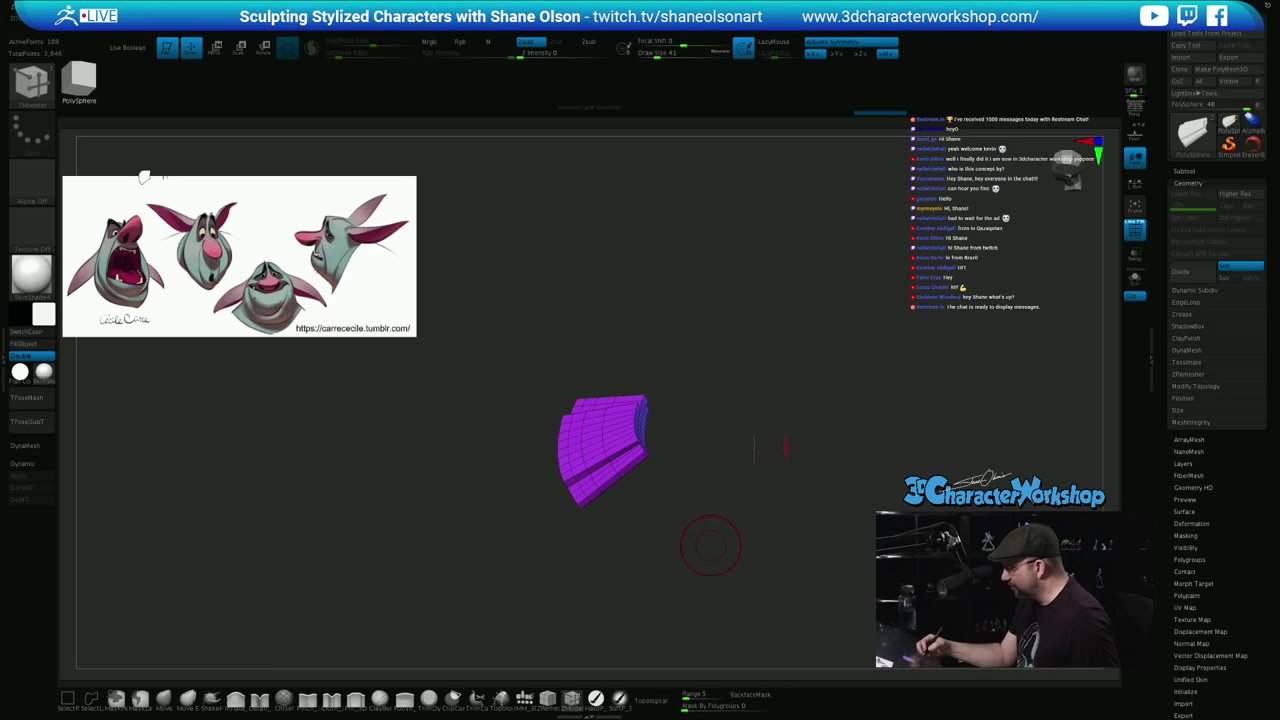
# Expand the inner back portion of the isolated mouth cavity with the Inflate brush
pyautogui.click(260, 697)
pyautogui.moveTo(706, 514)
pyautogui.mouseDown(button='right')
pyautogui.moveTo(666, 562)
pyautogui.moveTo(686, 581)
pyautogui.mouseUp(button='right')
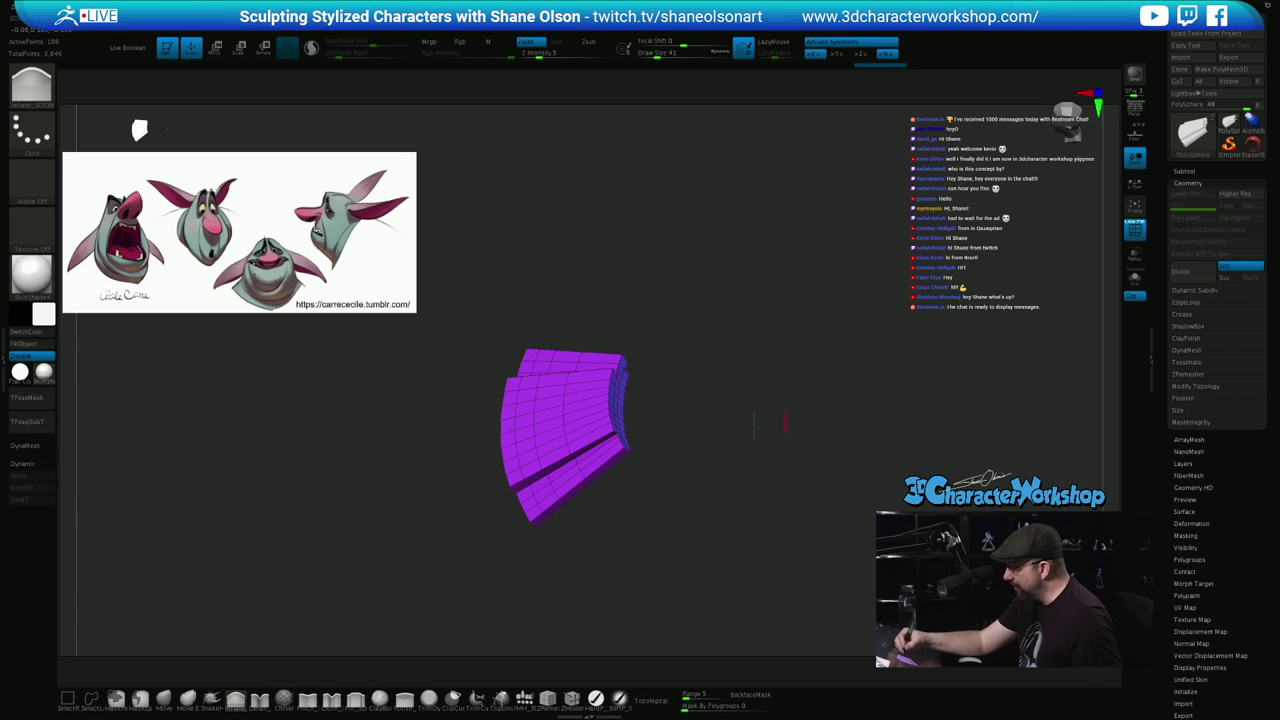
pyautogui.press('space')
pyautogui.click(646, 560)
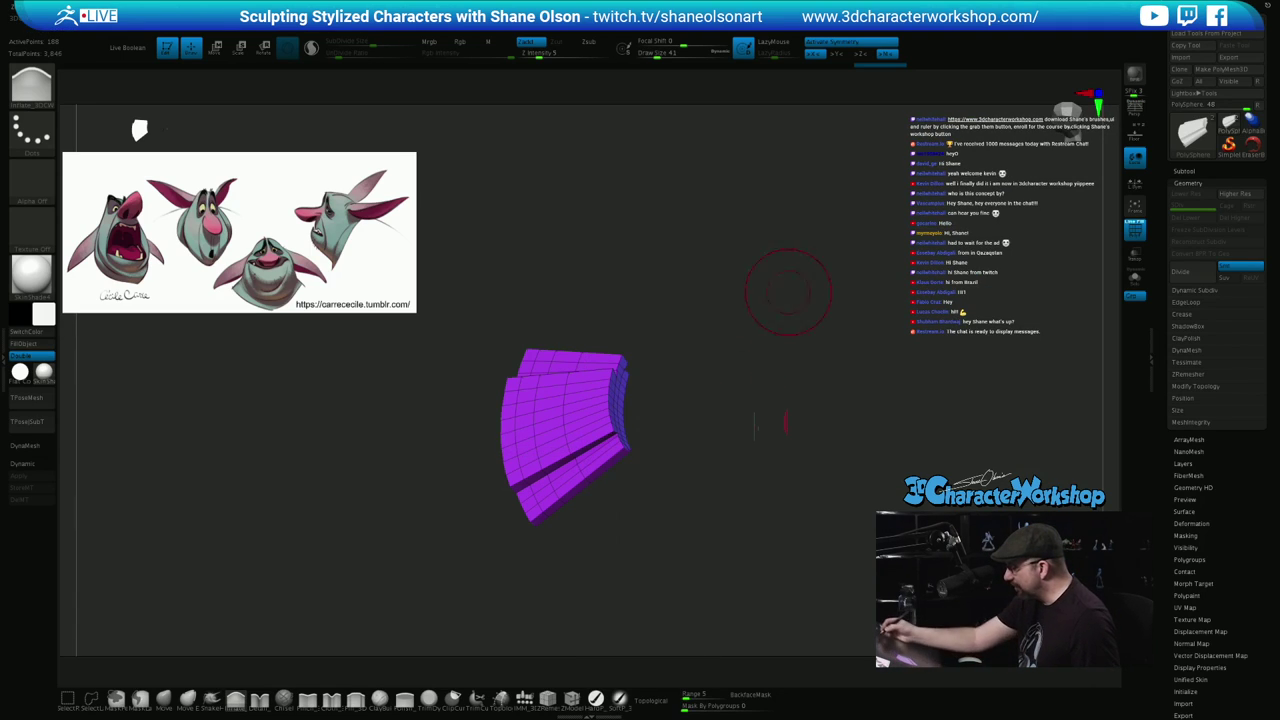
pyautogui.moveTo(614, 438)
pyautogui.mouseDown()
pyautogui.moveTo(617, 380)
pyautogui.moveTo(610, 436)
pyautogui.moveTo(612, 412)
pyautogui.mouseUp()
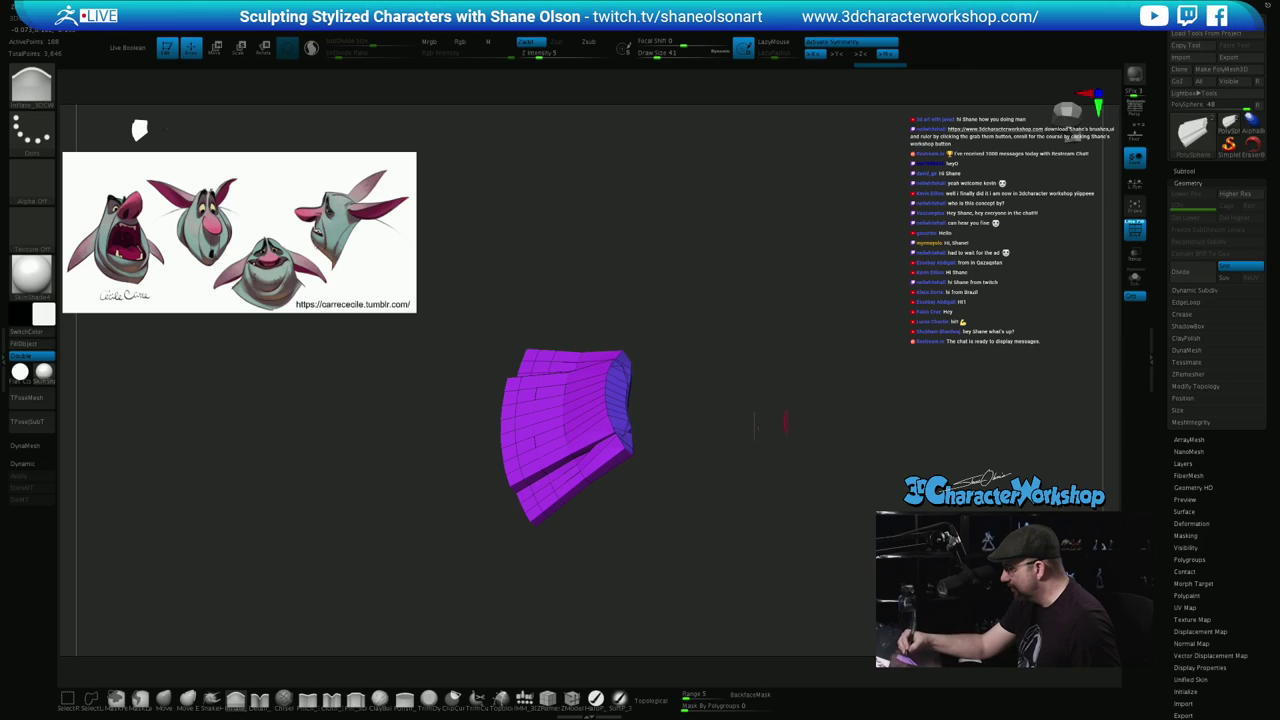
pyautogui.moveTo(625, 376)
pyautogui.mouseDown()
pyautogui.moveTo(615, 435)
pyautogui.moveTo(616, 405)
pyautogui.mouseUp()
pyautogui.moveTo(745, 424)
pyautogui.mouseDown()
pyautogui.moveTo(620, 438)
pyautogui.moveTo(608, 456)
pyautogui.mouseUp()
# Round out the side walls and underside of the mouth cavity with Inflate strokes, undoing one stroke
pyautogui.moveTo(696, 522); pyautogui.dragTo(808, 534)
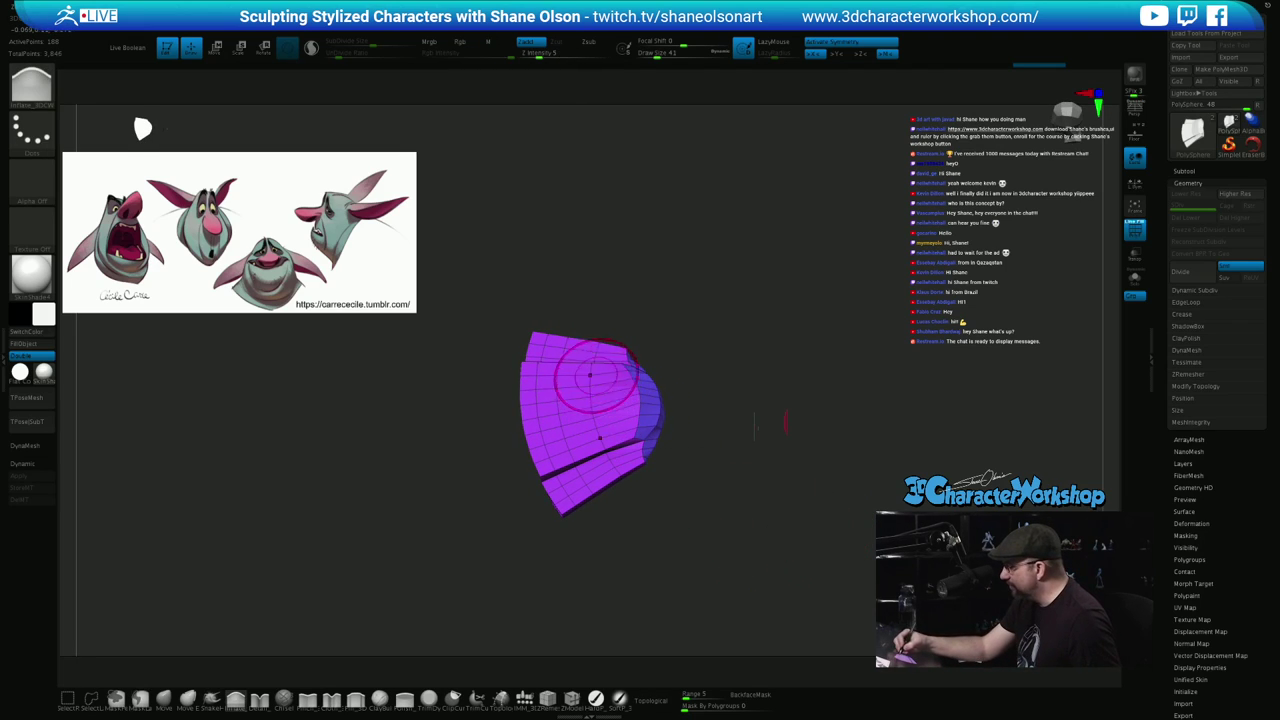
pyautogui.moveTo(594, 377)
pyautogui.mouseDown()
pyautogui.moveTo(612, 466)
pyautogui.moveTo(622, 448)
pyautogui.moveTo(608, 478)
pyautogui.mouseUp()
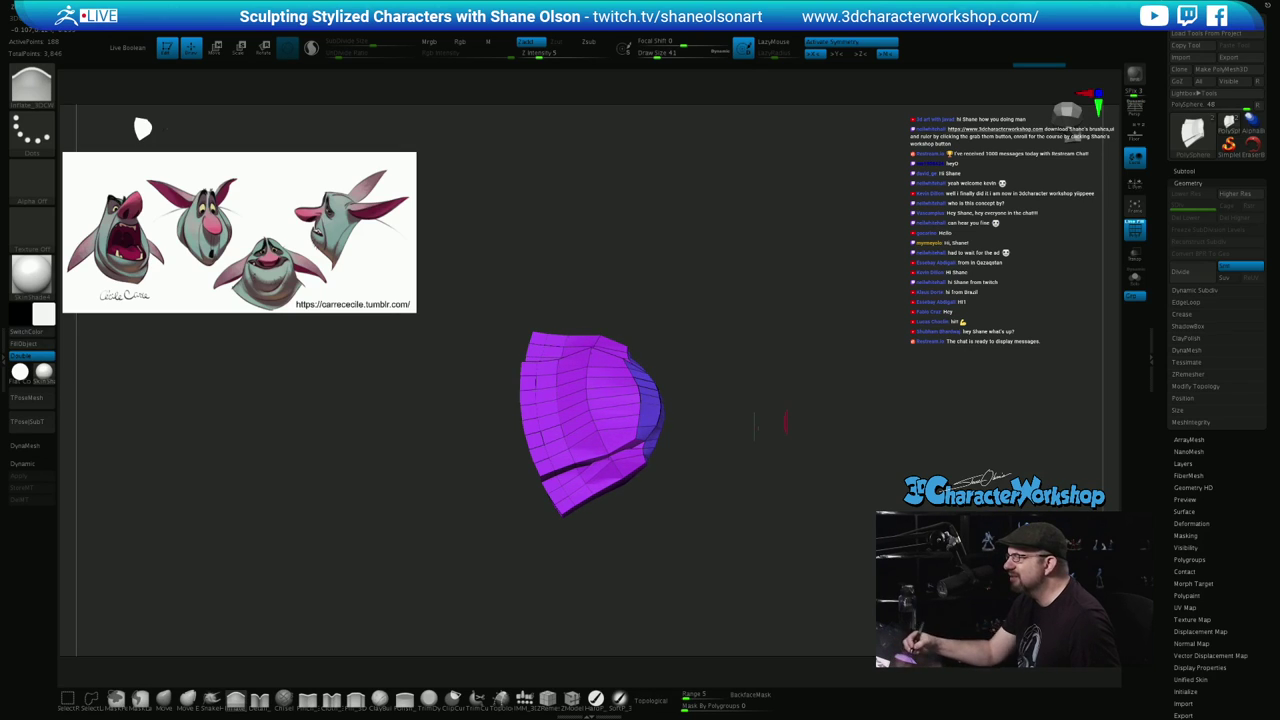
pyautogui.hotkey('ctrl', 'z')
pyautogui.moveTo(716, 545); pyautogui.dragTo(697, 402)
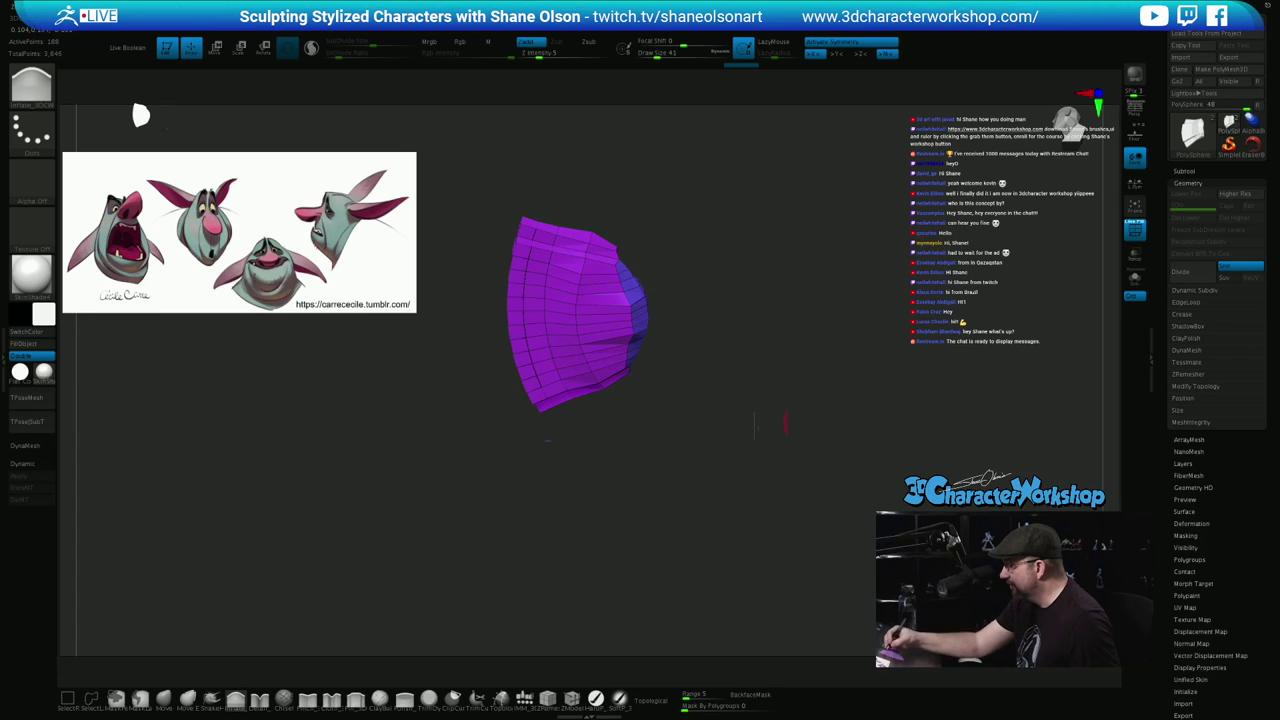
pyautogui.moveTo(622, 368); pyautogui.dragTo(611, 379)
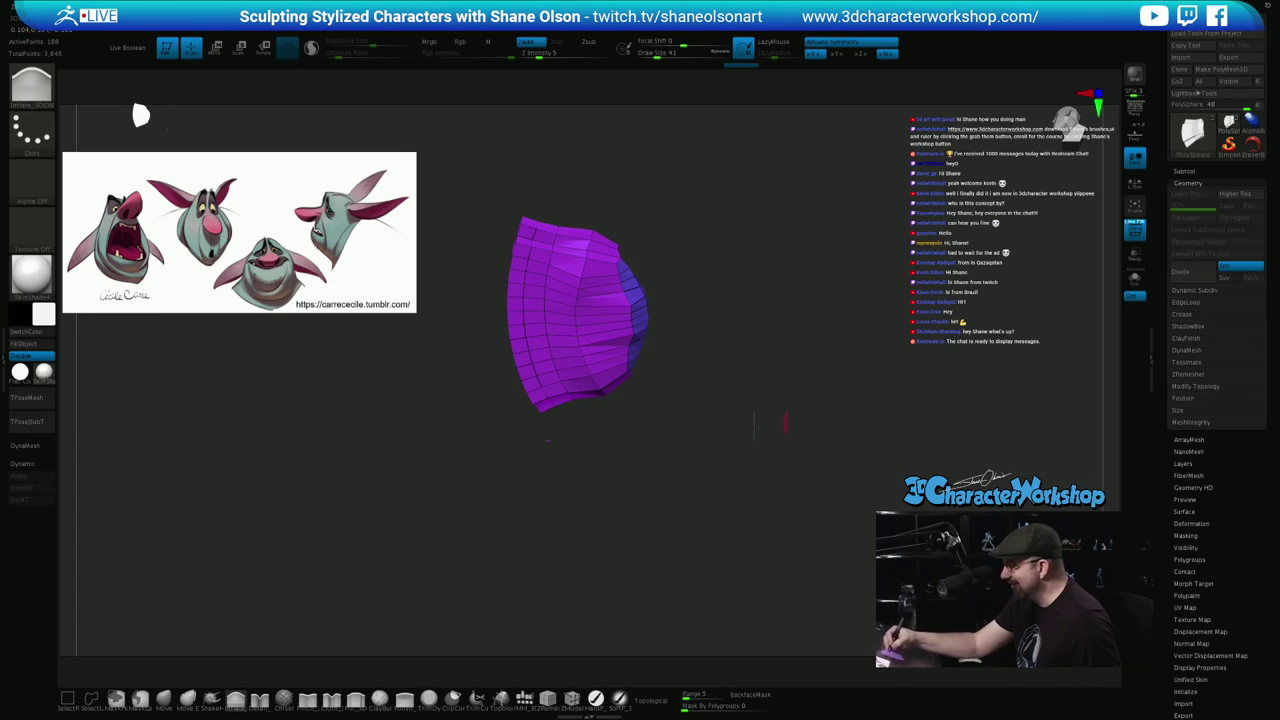
pyautogui.moveTo(680, 417); pyautogui.dragTo(688, 490)
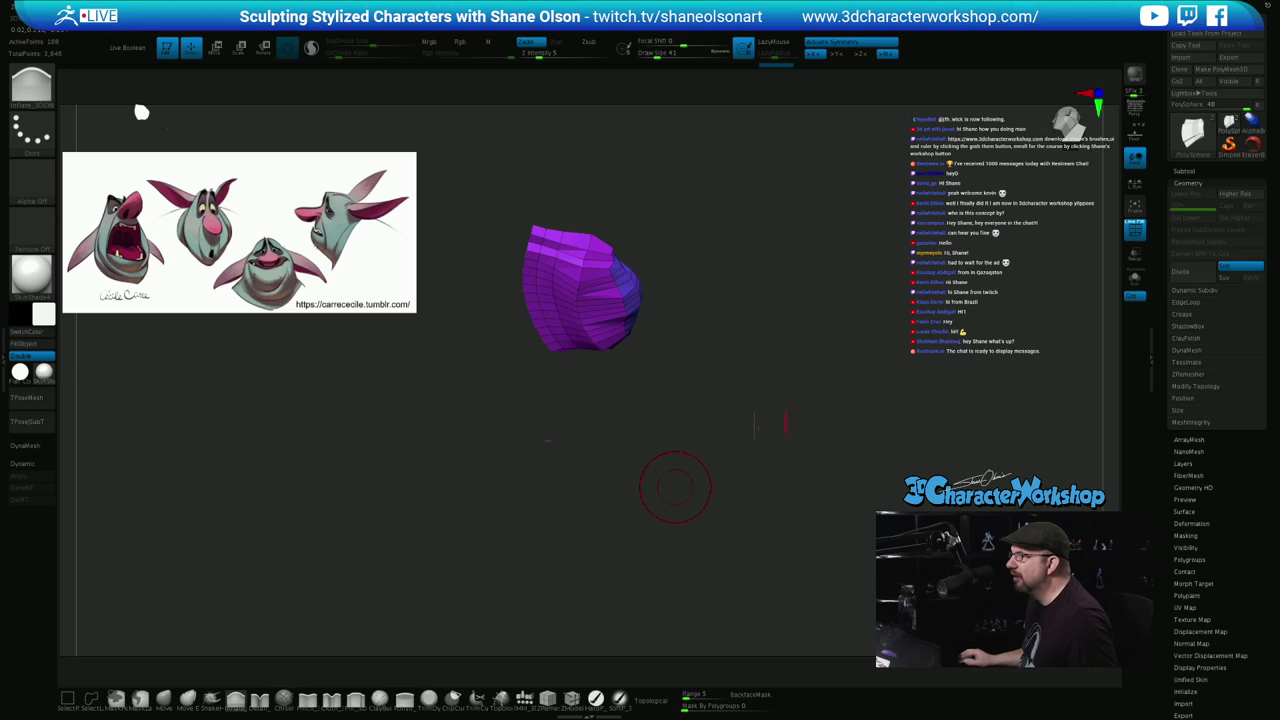
# Unhide the rest of the sphere to bring back the whole head around the mouth cavity
pyautogui.moveTo(675, 487); pyautogui.dragTo(689, 448)
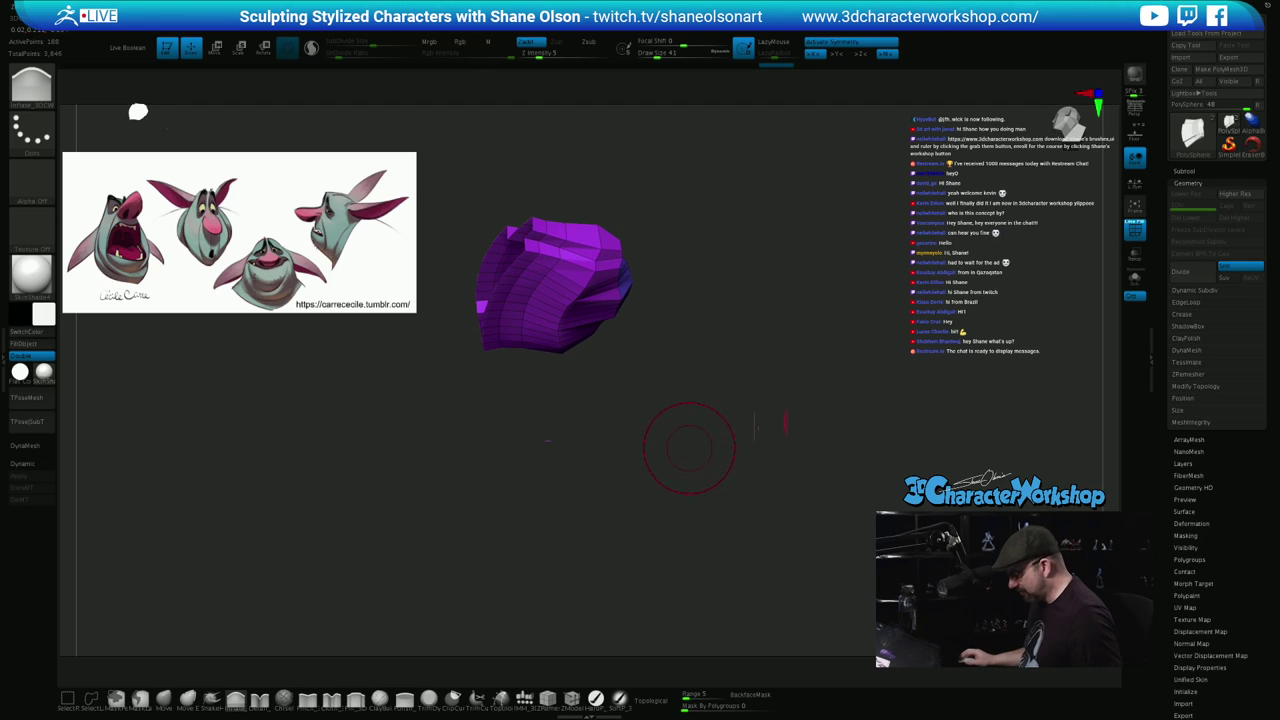
pyautogui.keyDown('ctrl'); pyautogui.keyDown('shift'); pyautogui.click(711, 540); pyautogui.keyUp('shift'); pyautogui.keyUp('ctrl')
pyautogui.moveTo(594, 543); pyautogui.dragTo(743, 547)
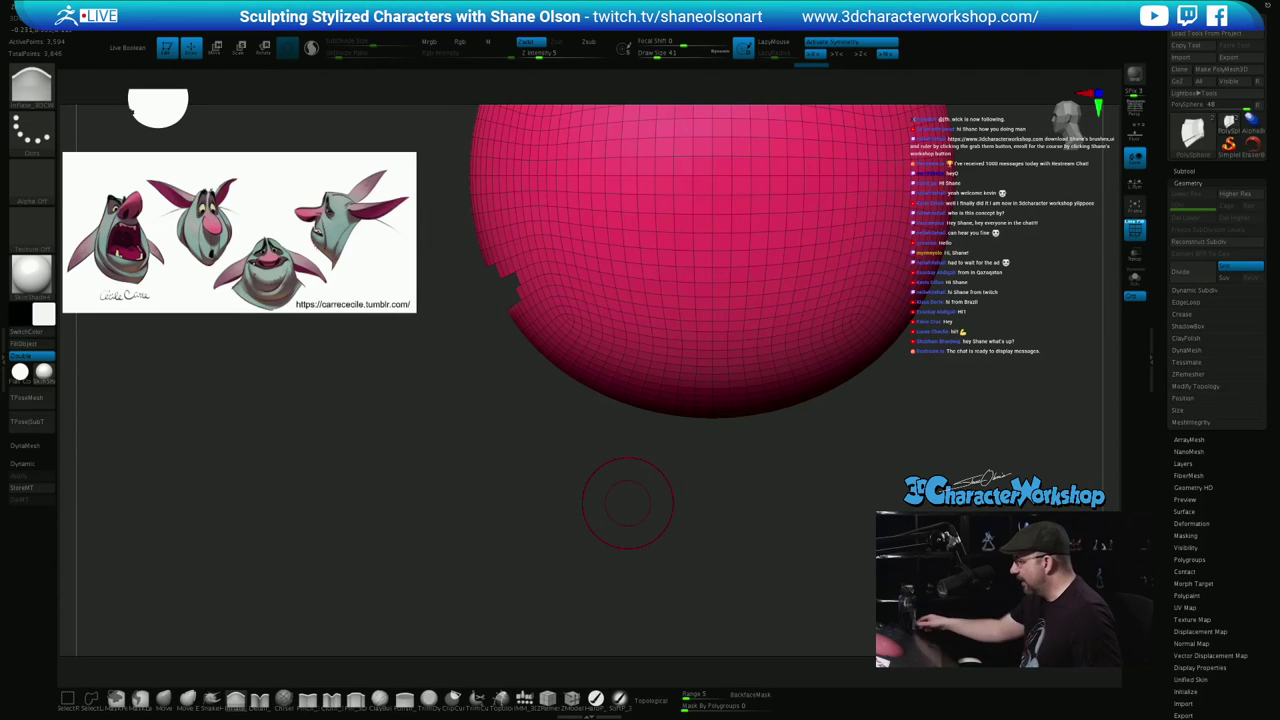
pyautogui.moveTo(688, 518); pyautogui.dragTo(765, 528)
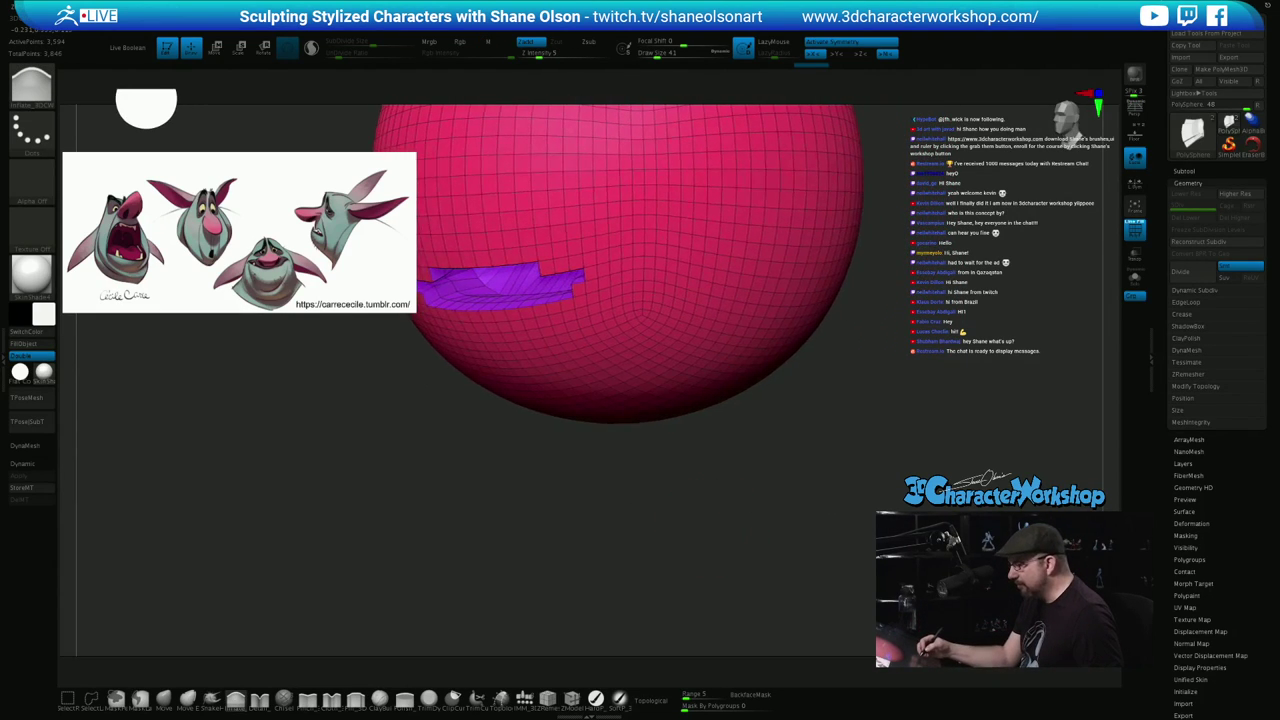
pyautogui.moveTo(690, 560)
pyautogui.keyDown('alt'); pyautogui.mouseDown()
pyautogui.moveTo(680, 500)
pyautogui.moveTo(699, 600)
pyautogui.moveTo(726, 546)
pyautogui.moveTo(748, 548)
pyautogui.moveTo(725, 556)
pyautogui.moveTo(743, 537)
pyautogui.mouseUp(); pyautogui.keyUp('alt')
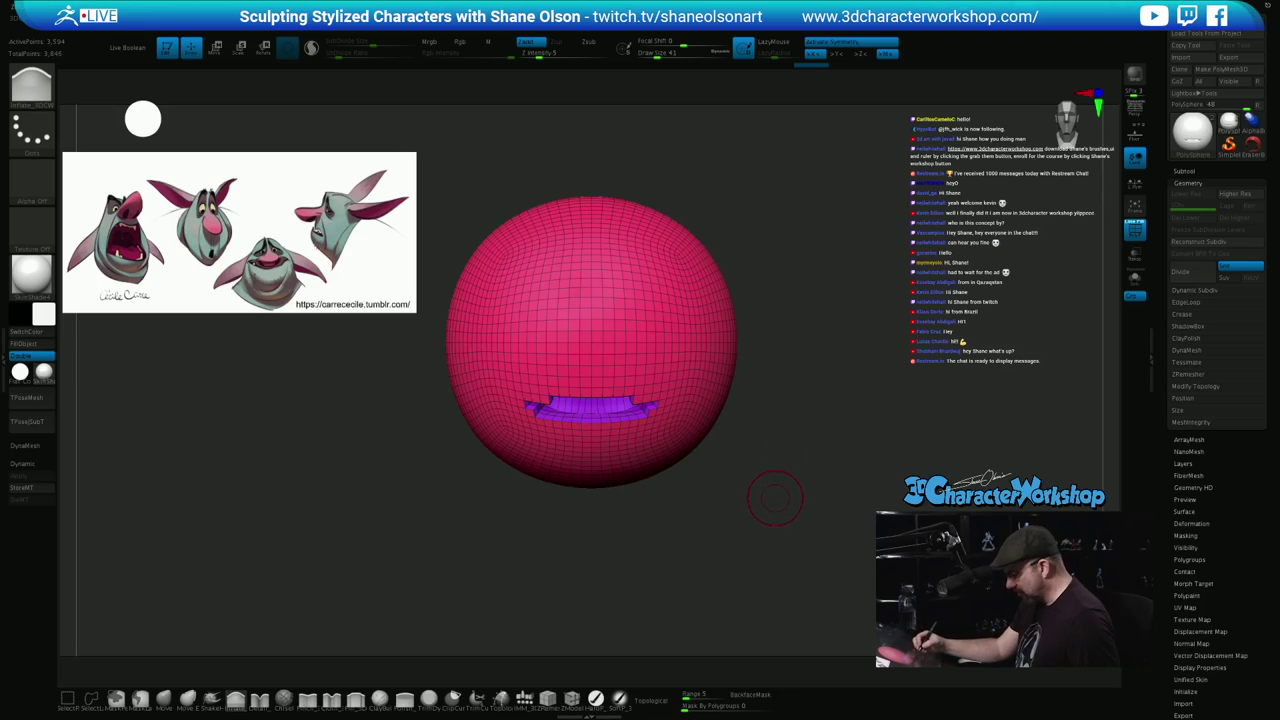
pyautogui.keyDown('alt'); pyautogui.moveTo(779, 488); pyautogui.dragTo(765, 531); pyautogui.keyUp('alt')
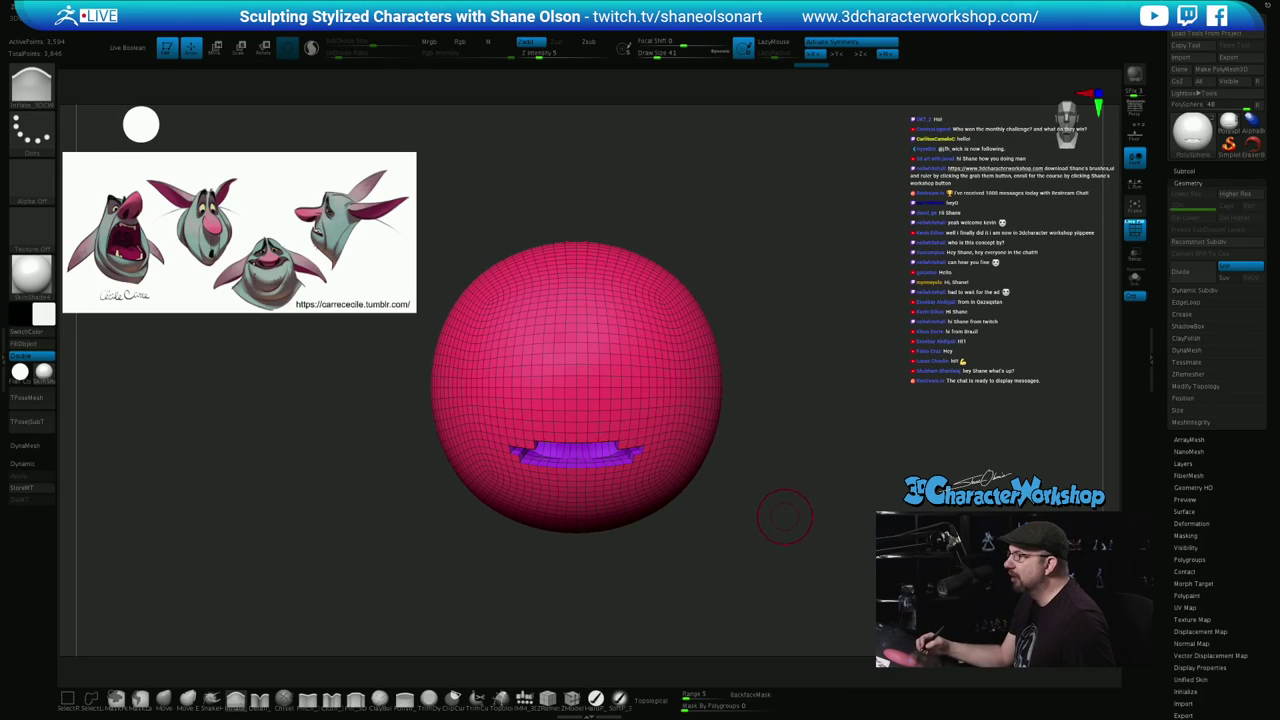
pyautogui.moveTo(786, 509)
pyautogui.mouseDown()
pyautogui.moveTo(764, 526)
pyautogui.moveTo(783, 529)
pyautogui.moveTo(779, 495)
pyautogui.moveTo(793, 523)
pyautogui.mouseUp()
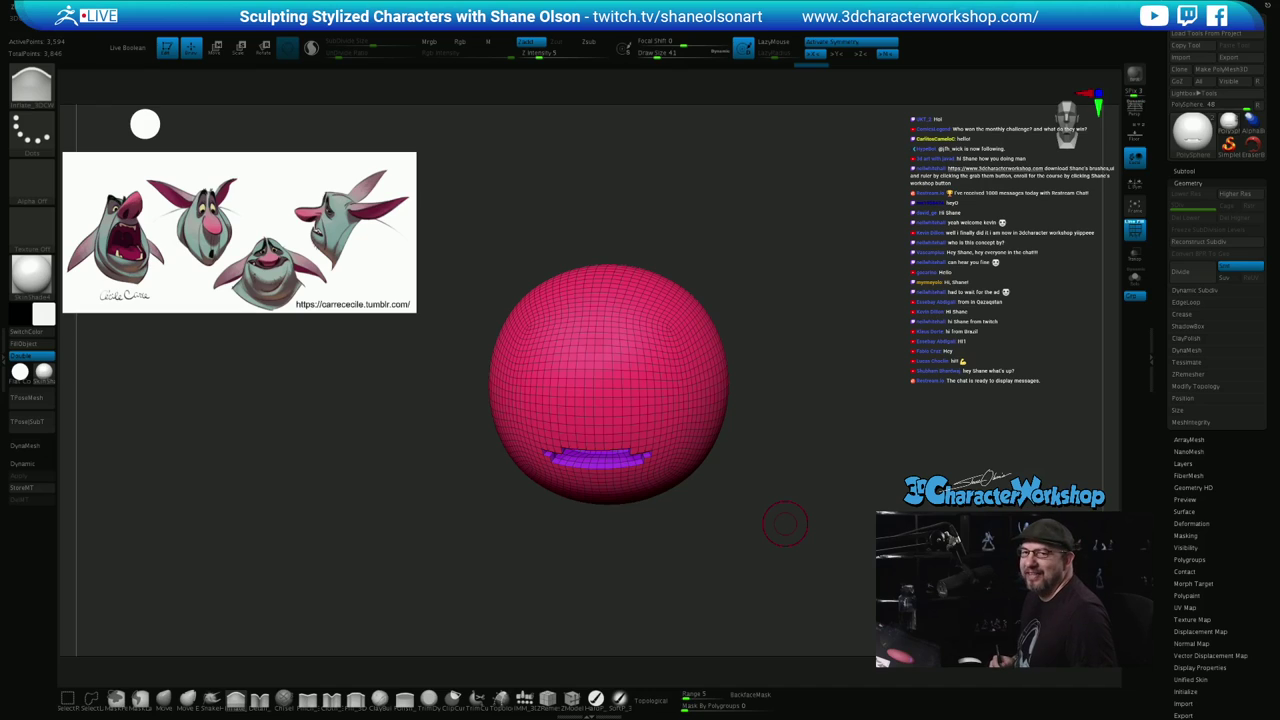
pyautogui.moveTo(785, 524); pyautogui.dragTo(775, 554)
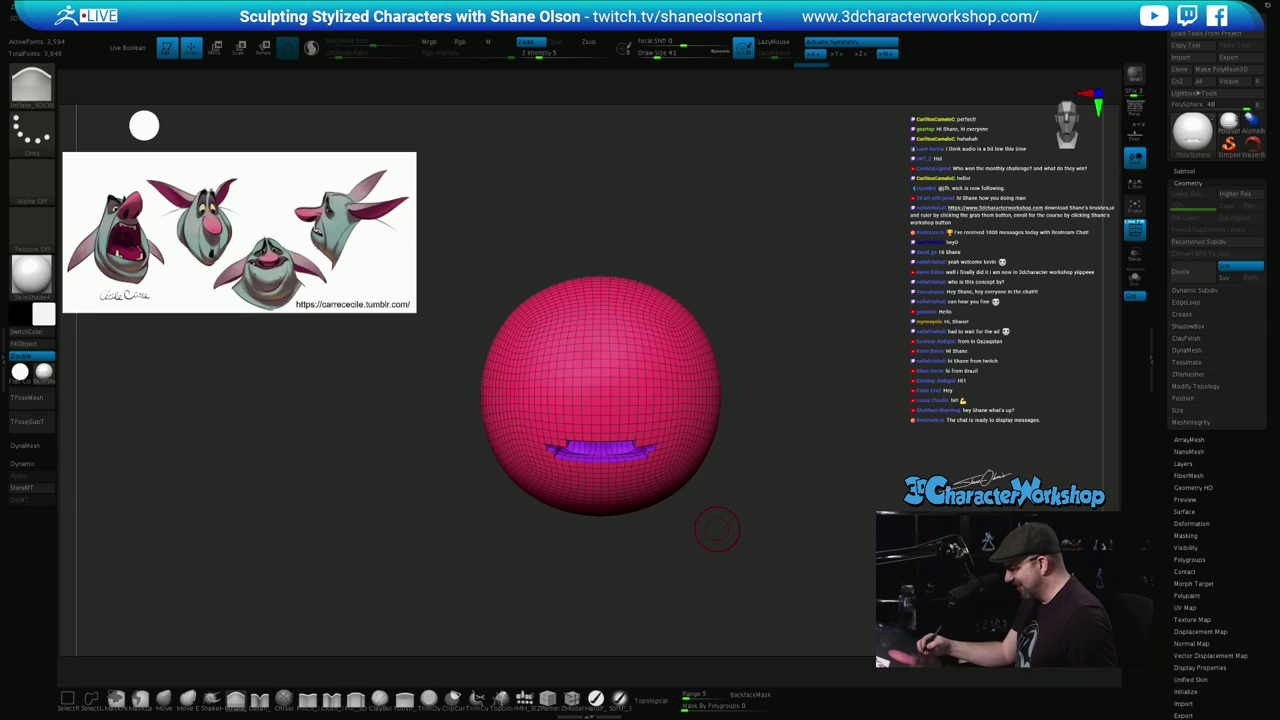
pyautogui.moveTo(720, 529); pyautogui.dragTo(735, 486)
# Enlarge the brush to size 83 and smooth the jagged rim and corners of the mouth opening
pyautogui.moveTo(662, 441)
pyautogui.keyDown('shift'); pyautogui.mouseDown()
pyautogui.moveTo(556, 431)
pyautogui.moveTo(614, 400)
pyautogui.mouseUp(); pyautogui.keyUp('shift')
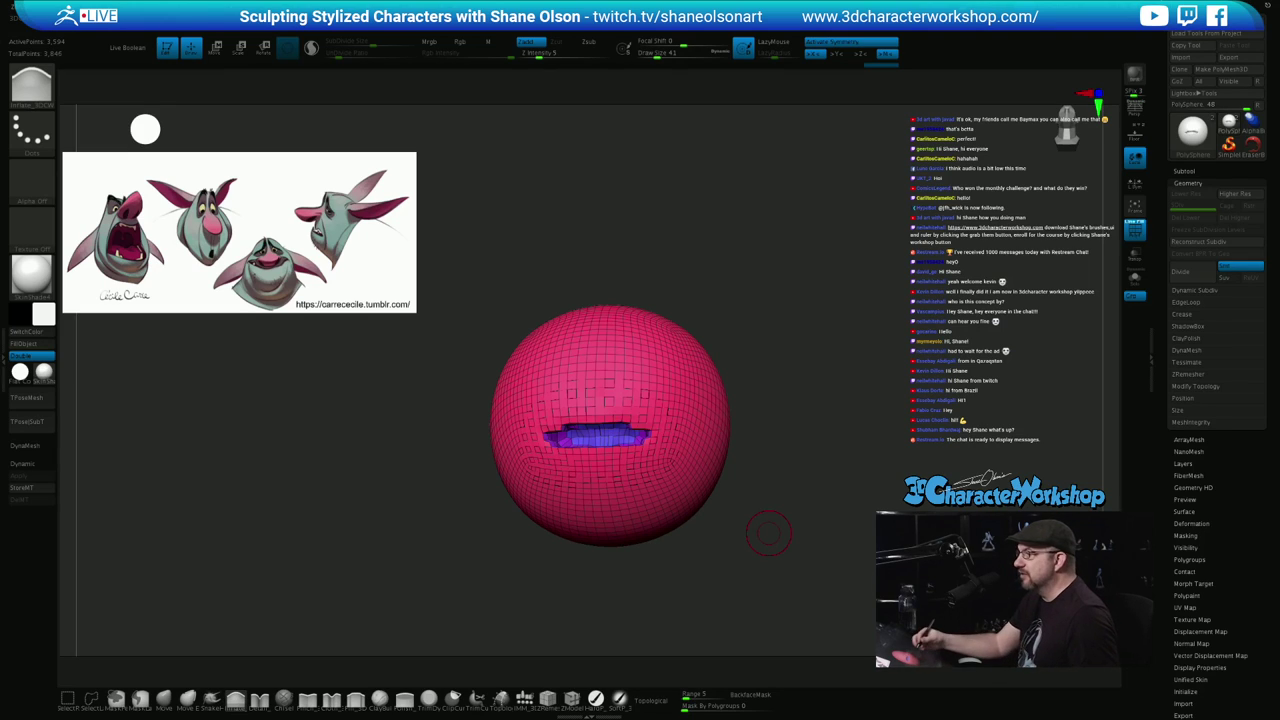
pyautogui.moveTo(768, 533); pyautogui.dragTo(787, 512)
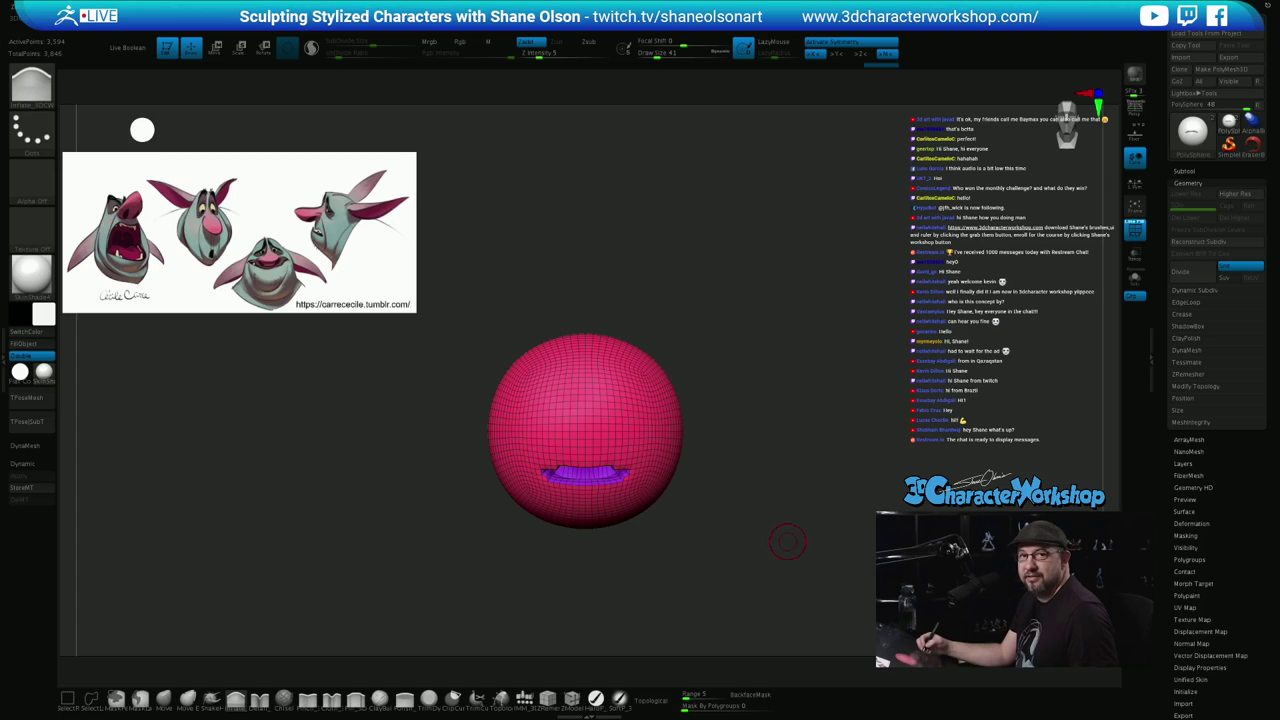
pyautogui.moveTo(790, 516)
pyautogui.keyDown('alt'); pyautogui.mouseDown()
pyautogui.moveTo(783, 551)
pyautogui.moveTo(743, 521)
pyautogui.mouseUp(); pyautogui.keyUp('alt')
pyautogui.press('s')
pyautogui.keyDown('shift'); pyautogui.moveTo(577, 484); pyautogui.dragTo(590, 484); pyautogui.keyUp('shift')
pyautogui.moveTo(747, 566); pyautogui.dragTo(830, 566)
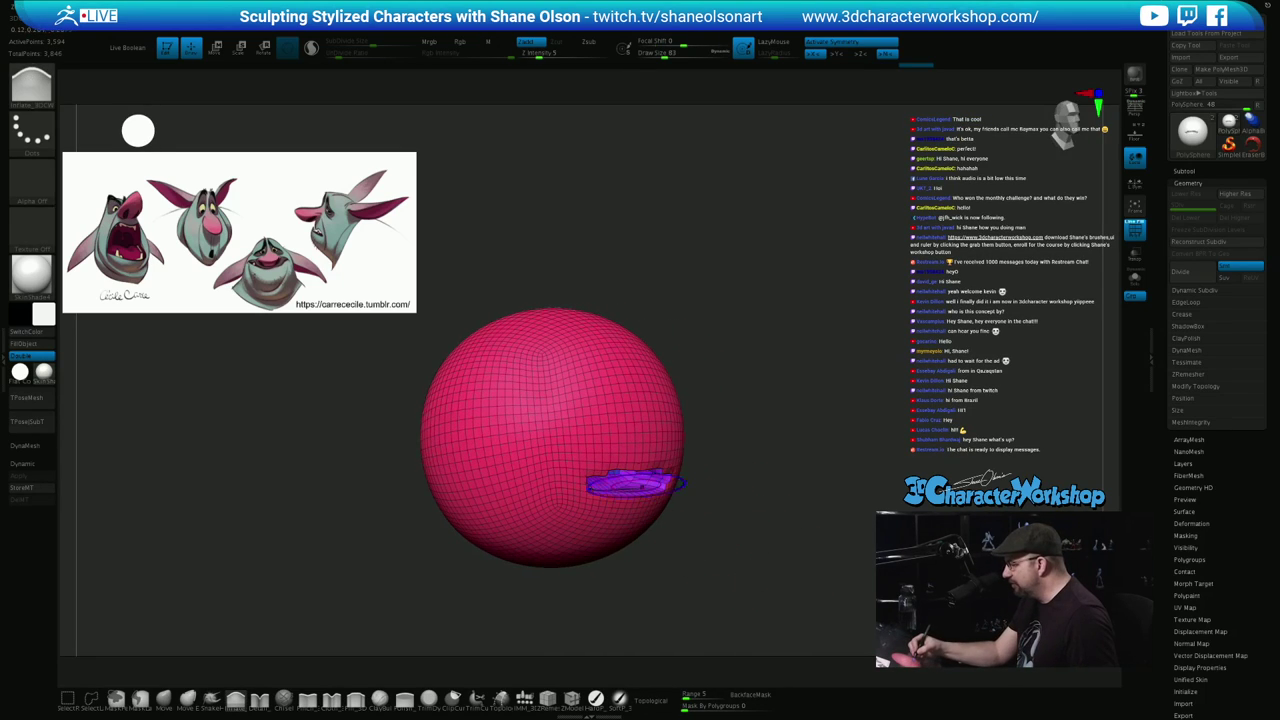
pyautogui.moveTo(623, 484)
pyautogui.keyDown('shift'); pyautogui.mouseDown()
pyautogui.moveTo(610, 487)
pyautogui.moveTo(625, 485)
pyautogui.mouseUp(); pyautogui.keyUp('shift')
pyautogui.moveTo(739, 566); pyautogui.dragTo(700, 578)
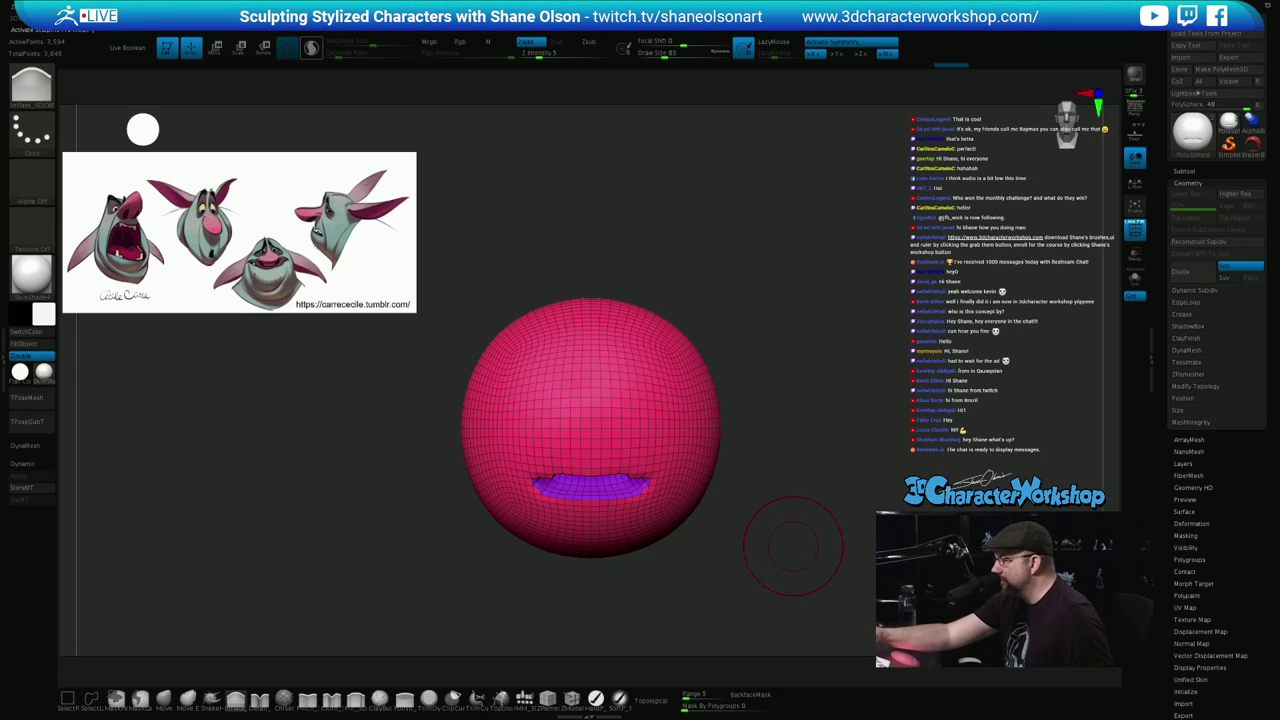
# Enable Sculptris Pro and smooth over the front, mouth and sides of the head to retessellate the mesh more densely
pyautogui.click(311, 48)
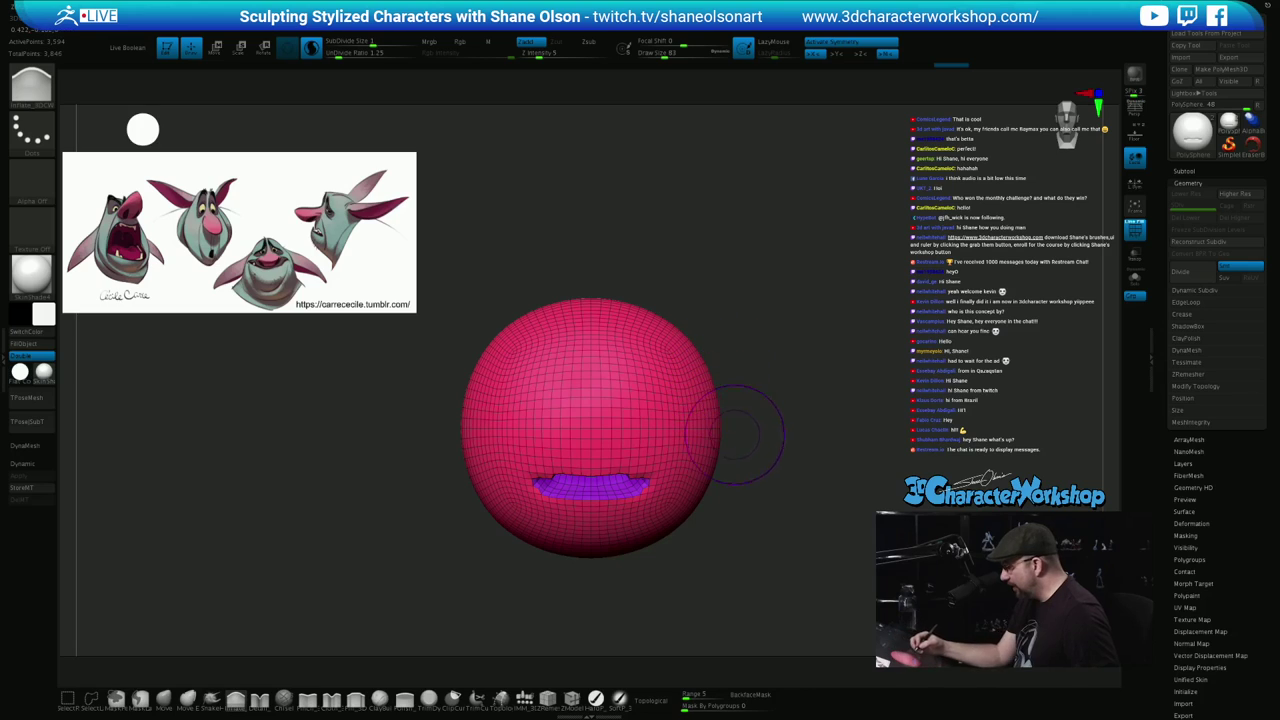
pyautogui.keyDown('shift'); pyautogui.moveTo(610, 418); pyautogui.dragTo(615, 426); pyautogui.keyUp('shift')
pyautogui.moveTo(768, 450)
pyautogui.mouseDown()
pyautogui.moveTo(742, 451)
pyautogui.moveTo(728, 478)
pyautogui.mouseUp()
pyautogui.moveTo(650, 445)
pyautogui.keyDown('shift'); pyautogui.mouseDown()
pyautogui.moveTo(640, 508)
pyautogui.moveTo(684, 490)
pyautogui.moveTo(645, 410)
pyautogui.moveTo(662, 388)
pyautogui.moveTo(702, 470)
pyautogui.moveTo(640, 520)
pyautogui.mouseUp(); pyautogui.keyUp('shift')
pyautogui.moveTo(821, 541); pyautogui.dragTo(850, 553)
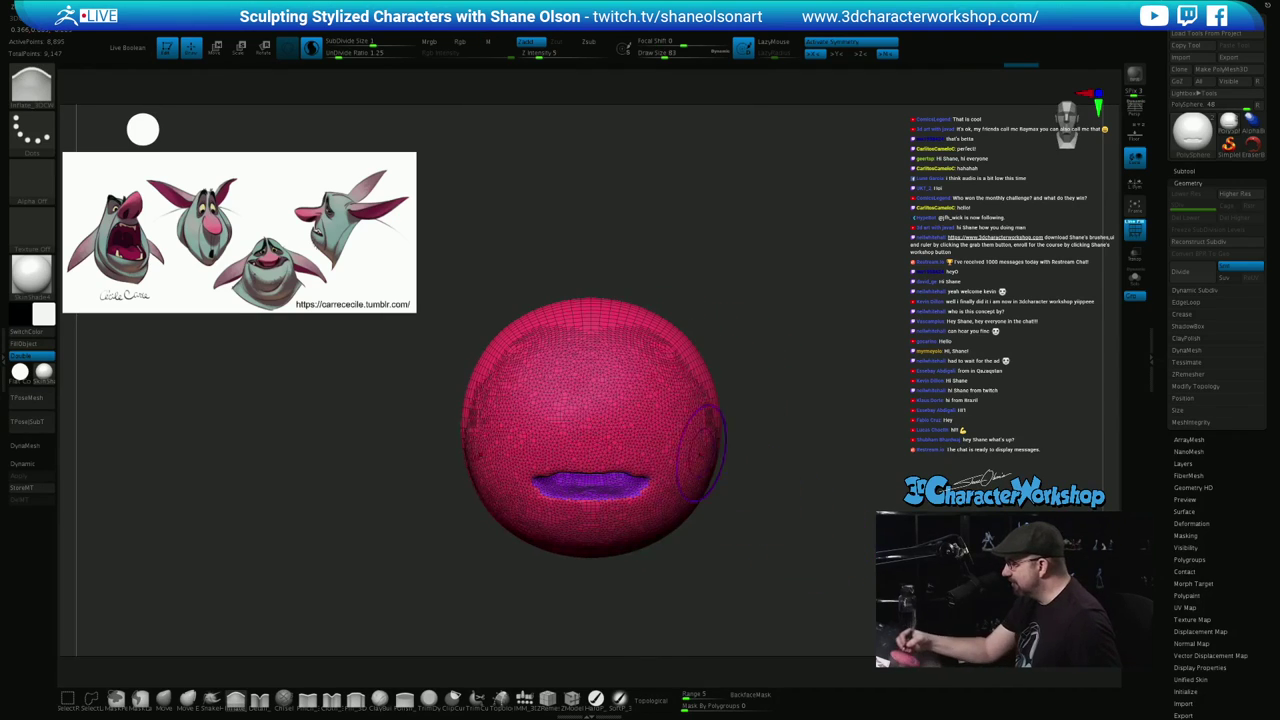
pyautogui.moveTo(592, 330)
pyautogui.keyDown('shift'); pyautogui.mouseDown()
pyautogui.moveTo(625, 332)
pyautogui.moveTo(692, 385)
pyautogui.moveTo(711, 475)
pyautogui.mouseUp(); pyautogui.keyUp('shift')
pyautogui.moveTo(890, 545); pyautogui.dragTo(826, 540)
pyautogui.keyDown('shift'); pyautogui.moveTo(722, 425); pyautogui.dragTo(630, 545); pyautogui.keyUp('shift')
pyautogui.moveTo(680, 455)
pyautogui.keyDown('shift'); pyautogui.mouseDown()
pyautogui.moveTo(735, 405)
pyautogui.moveTo(662, 330)
pyautogui.mouseUp(); pyautogui.keyUp('shift')
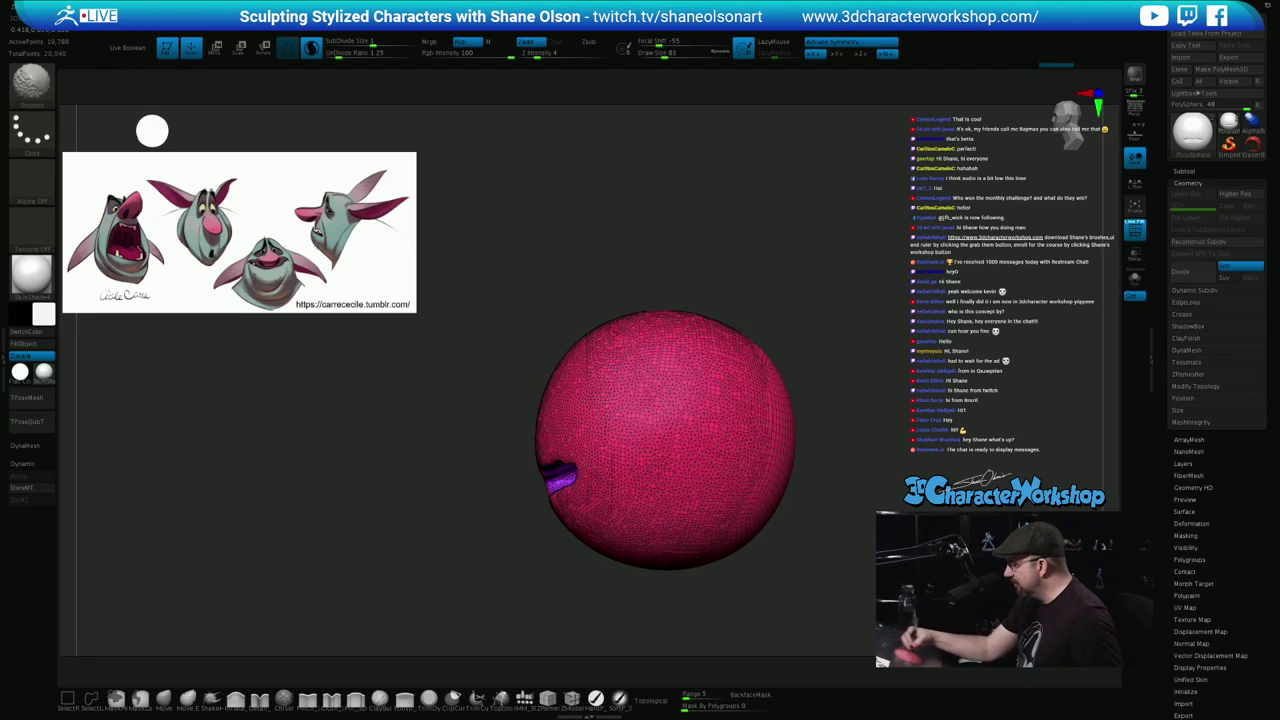
pyautogui.moveTo(772, 410)
pyautogui.keyDown('shift'); pyautogui.mouseDown()
pyautogui.moveTo(756, 500)
pyautogui.moveTo(768, 370)
pyautogui.mouseUp(); pyautogui.keyUp('shift')
# Undo the most recent smoothing strokes on the head
pyautogui.moveTo(792, 545)
pyautogui.mouseDown()
pyautogui.moveTo(832, 545)
pyautogui.moveTo(786, 526)
pyautogui.mouseUp()
pyautogui.hotkey('ctrl', 'z')
pyautogui.hotkey('ctrl', 'z')
pyautogui.hotkey('ctrl', 'z')
pyautogui.hotkey('ctrl', 'z')
pyautogui.hotkey('ctrl', 'z')
pyautogui.hotkey('ctrl', 'z')
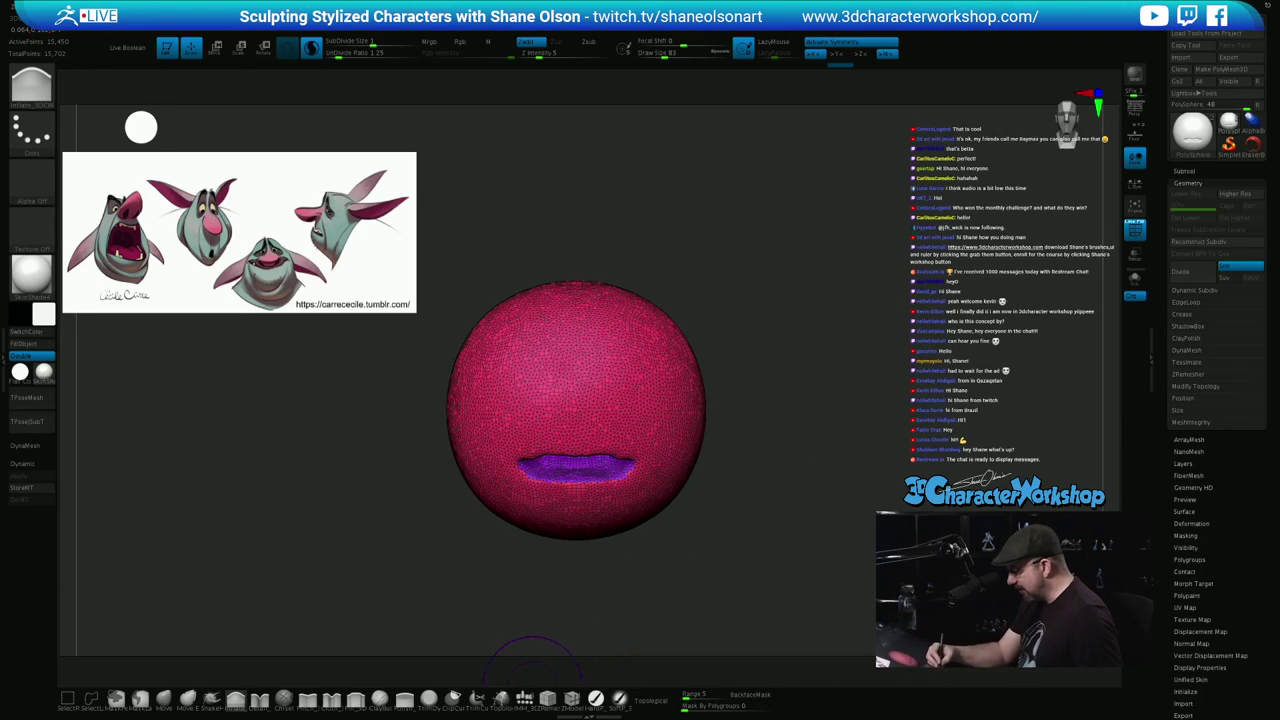
# Insert the IMM brush's Appendage mesh at the centre of the face above the mouth as a long nose
pyautogui.click(525, 699)
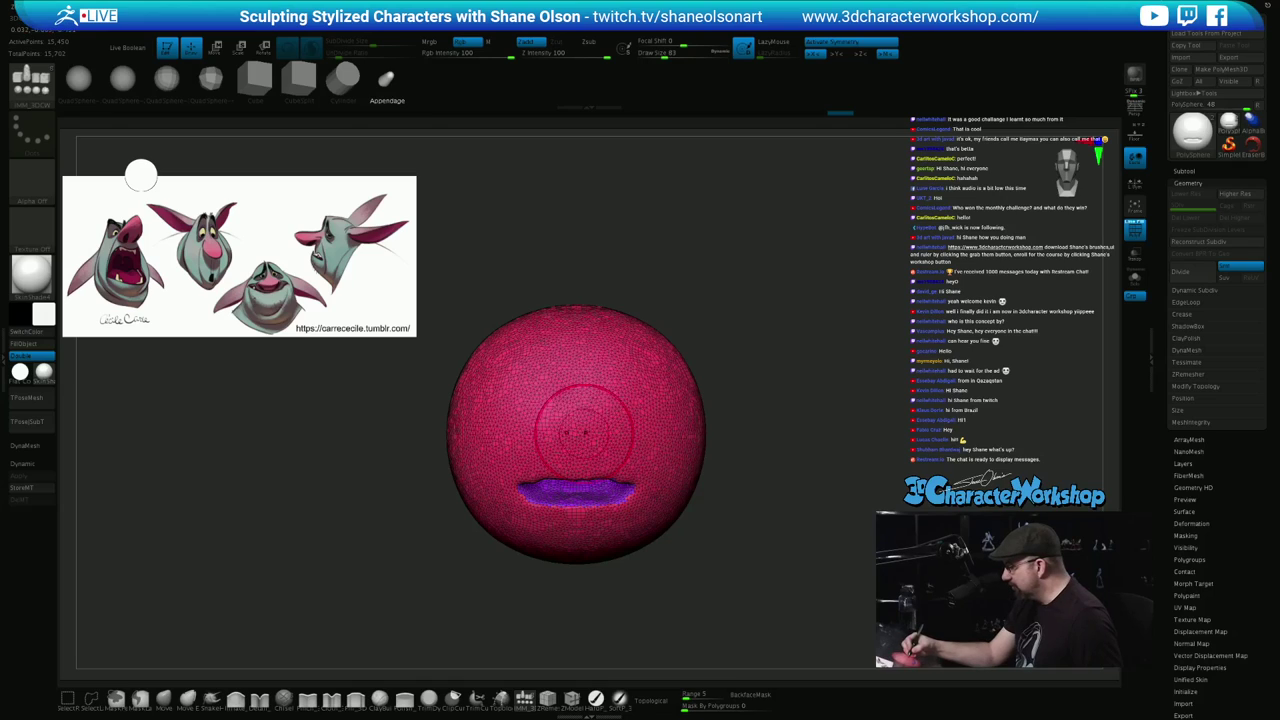
pyautogui.moveTo(576, 431); pyautogui.dragTo(576, 462)
pyautogui.moveTo(576, 462)
pyautogui.mouseDown(button='right')
pyautogui.moveTo(490, 470)
pyautogui.moveTo(590, 462)
pyautogui.mouseUp(button='right')
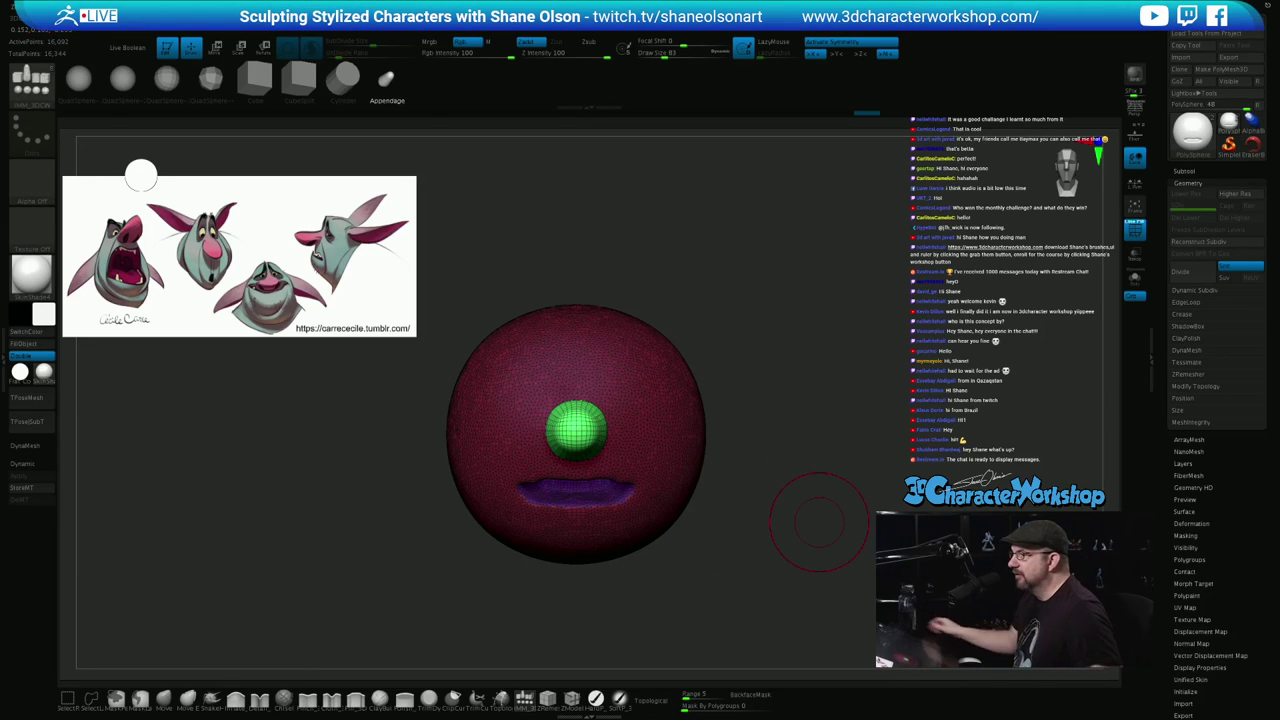
pyautogui.moveTo(826, 400); pyautogui.dragTo(471, 462)
pyautogui.press('w')
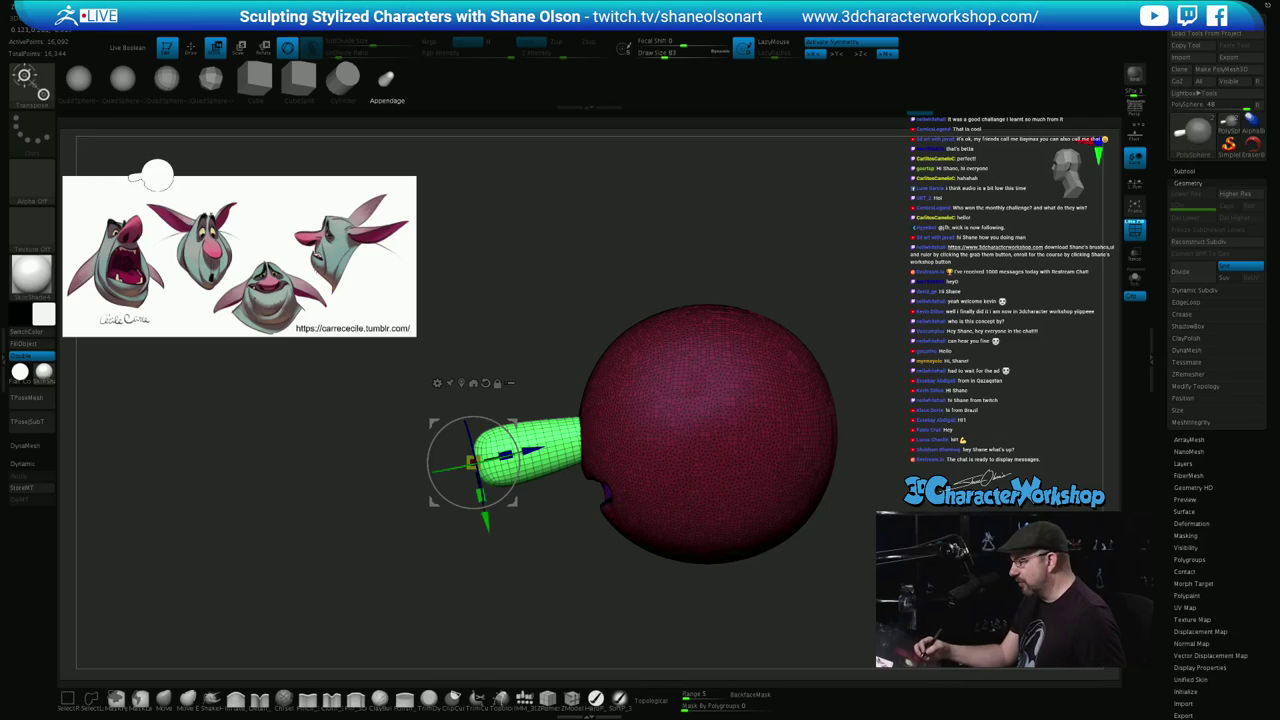
pyautogui.moveTo(400, 580)
pyautogui.mouseDown()
pyautogui.moveTo(440, 580)
pyautogui.moveTo(398, 580)
pyautogui.mouseUp()
# Reshape the inserted nose with a resized Move brush, adjusting its tip and outline
pyautogui.click(164, 700)
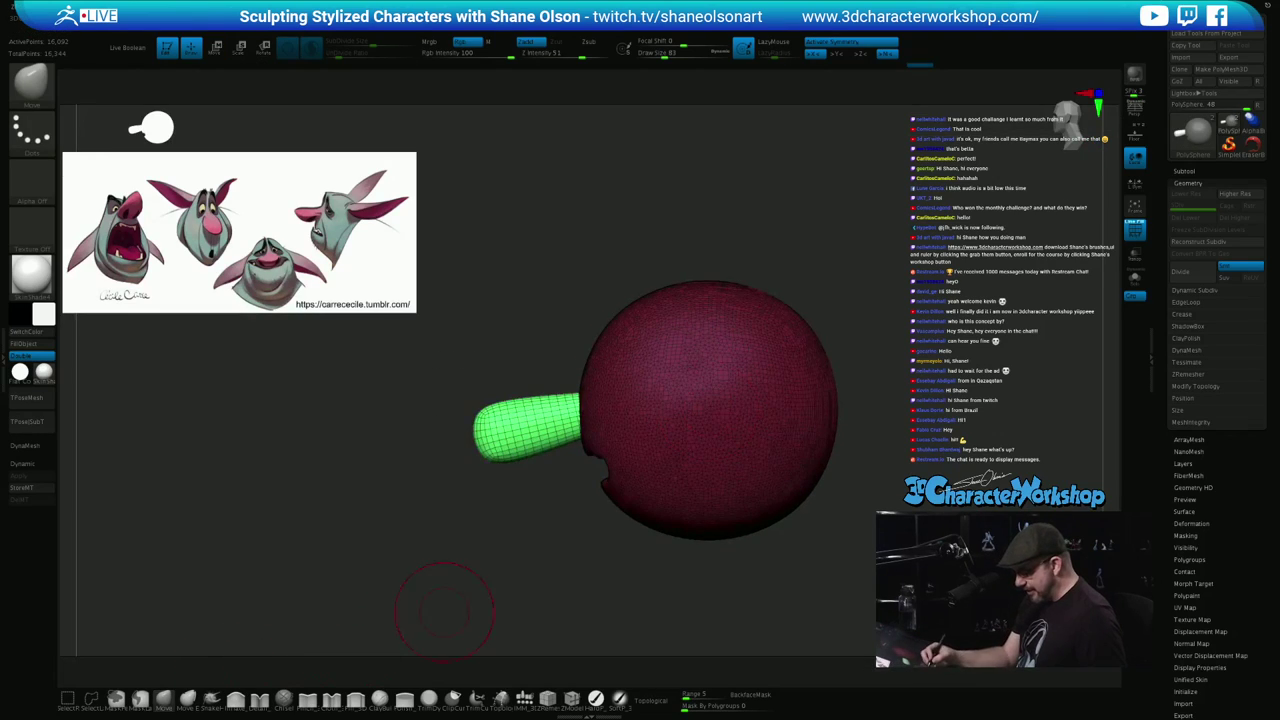
pyautogui.press('s')
pyautogui.moveTo(500, 596); pyautogui.dragTo(504, 596)
pyautogui.moveTo(488, 459); pyautogui.dragTo(477, 462)
pyautogui.moveTo(440, 560)
pyautogui.mouseDown()
pyautogui.moveTo(570, 600)
pyautogui.moveTo(572, 440)
pyautogui.moveTo(560, 420)
pyautogui.moveTo(533, 441)
pyautogui.mouseUp()
pyautogui.press('space')
pyautogui.moveTo(476, 448); pyautogui.dragTo(483, 462)
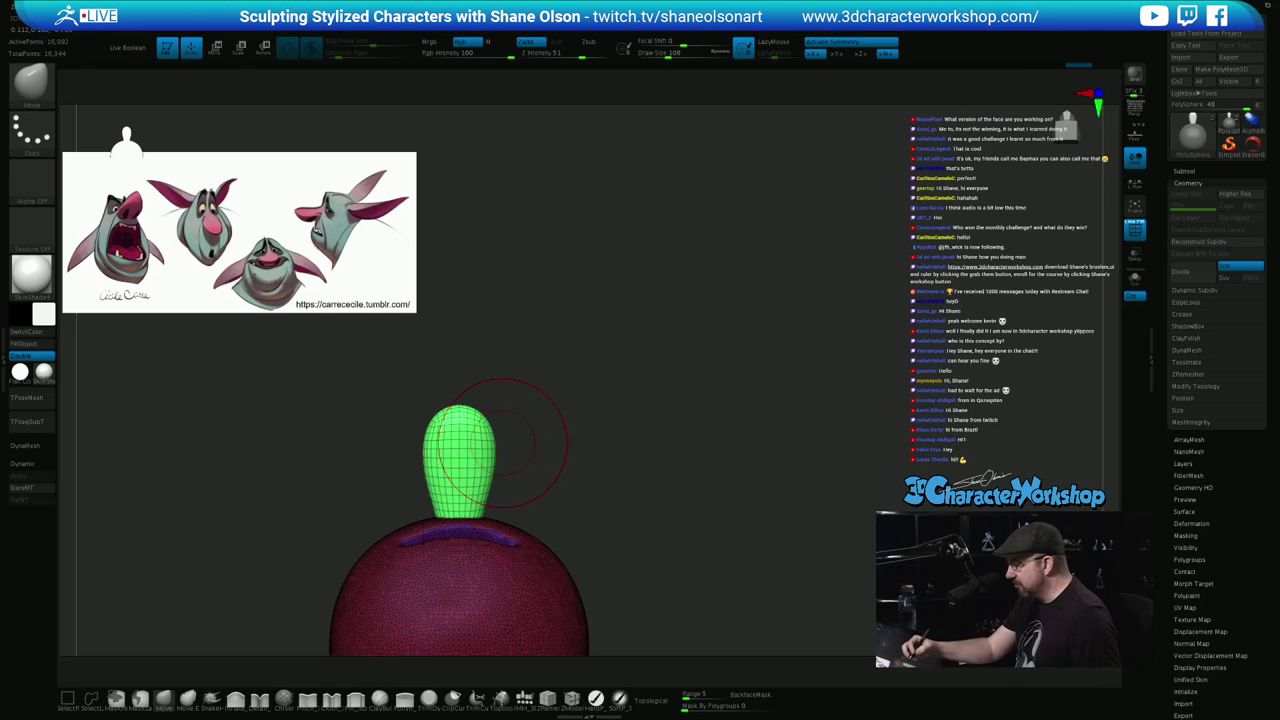
# Raise the top of the nose's tip in side view with a resized Move brush
pyautogui.moveTo(514, 450)
pyautogui.mouseDown()
pyautogui.moveTo(573, 555)
pyautogui.moveTo(450, 563)
pyautogui.mouseUp()
pyautogui.press('s')
pyautogui.press('s')
pyautogui.moveTo(506, 360); pyautogui.dragTo(510, 360)
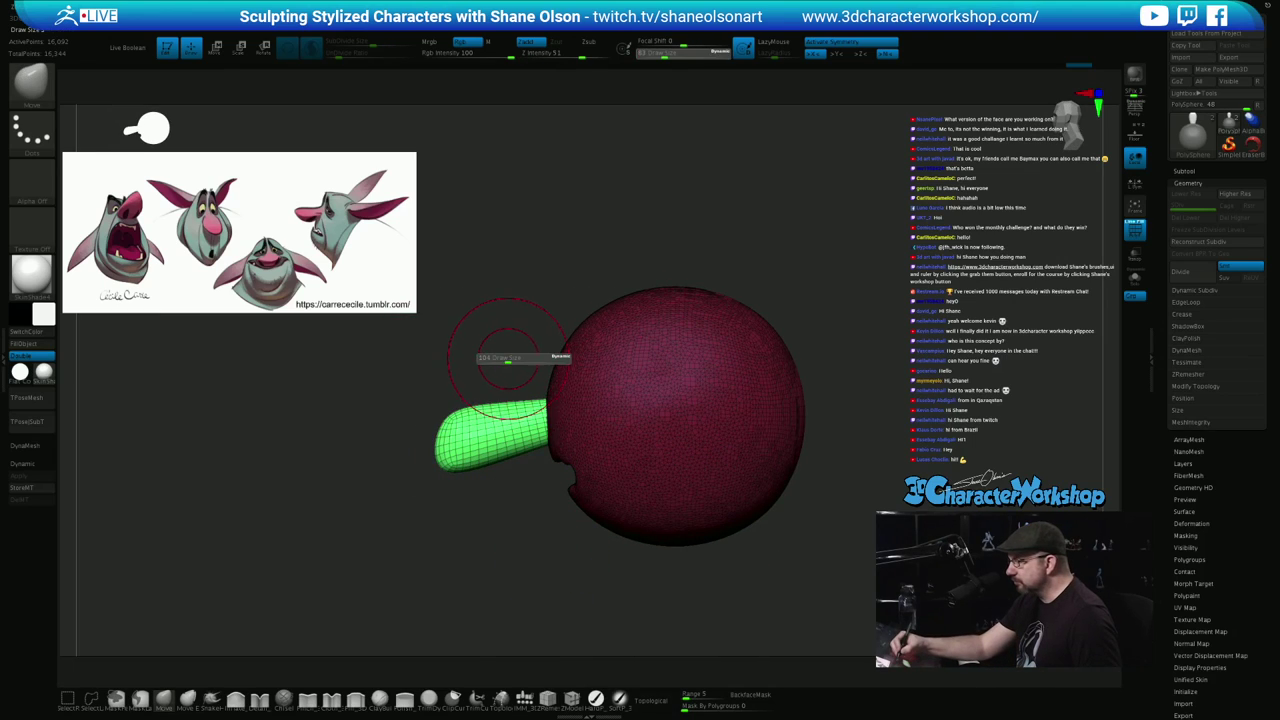
pyautogui.moveTo(472, 412); pyautogui.dragTo(475, 402)
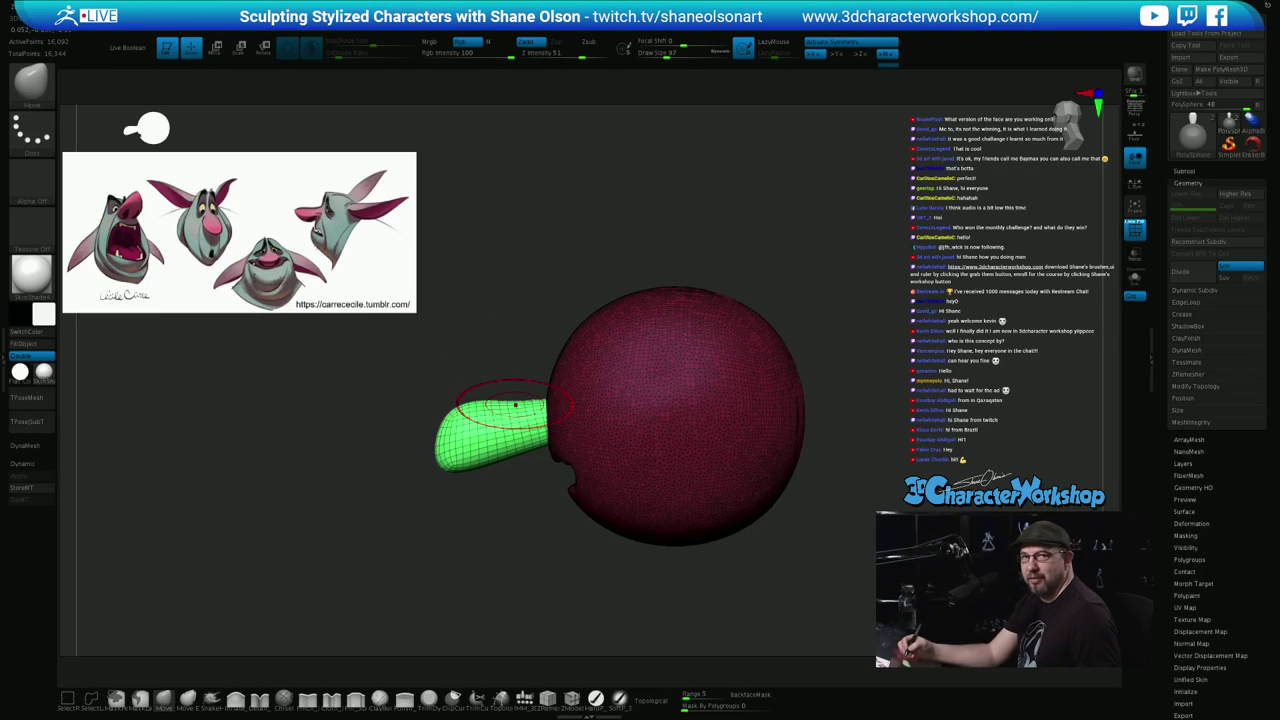
pyautogui.press('s')
pyautogui.moveTo(480, 383)
pyautogui.mouseDown()
pyautogui.moveTo(538, 409)
pyautogui.moveTo(482, 401)
pyautogui.mouseUp()
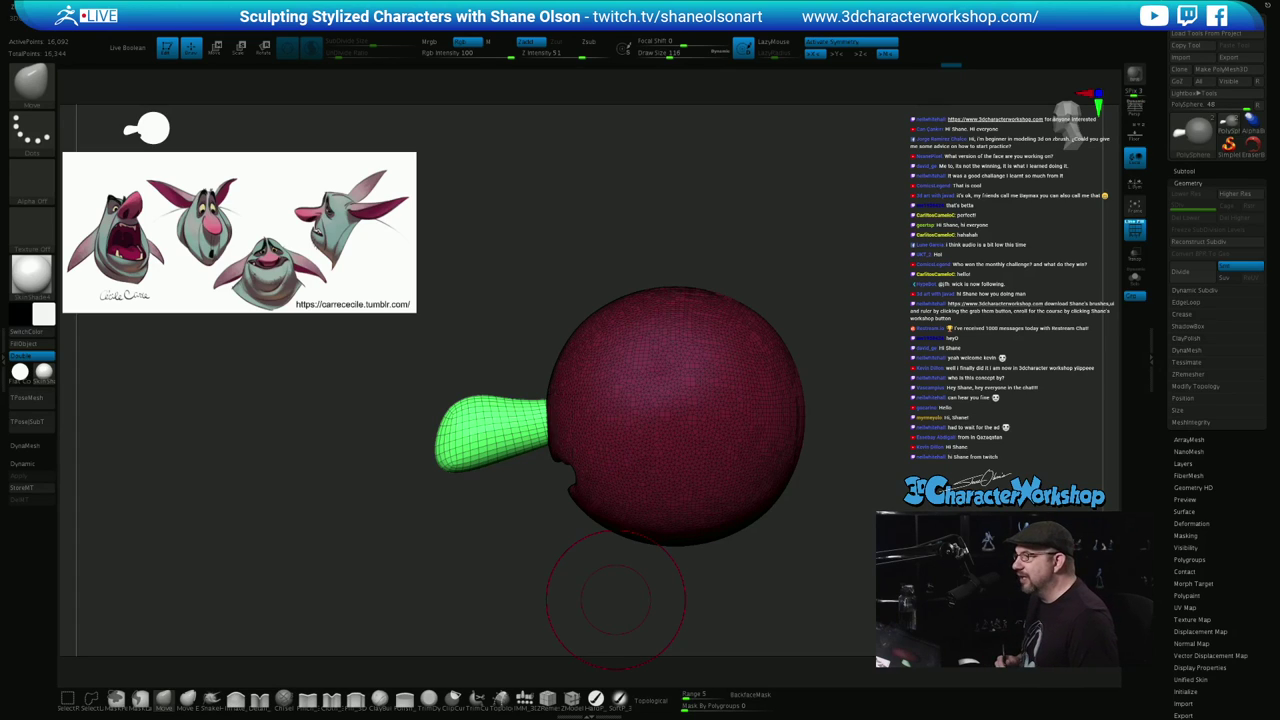
# Lower the hump on top of the nose and pull its tip farther forward into a tapered, drooping shape
pyautogui.moveTo(832, 508); pyautogui.dragTo(793, 518)
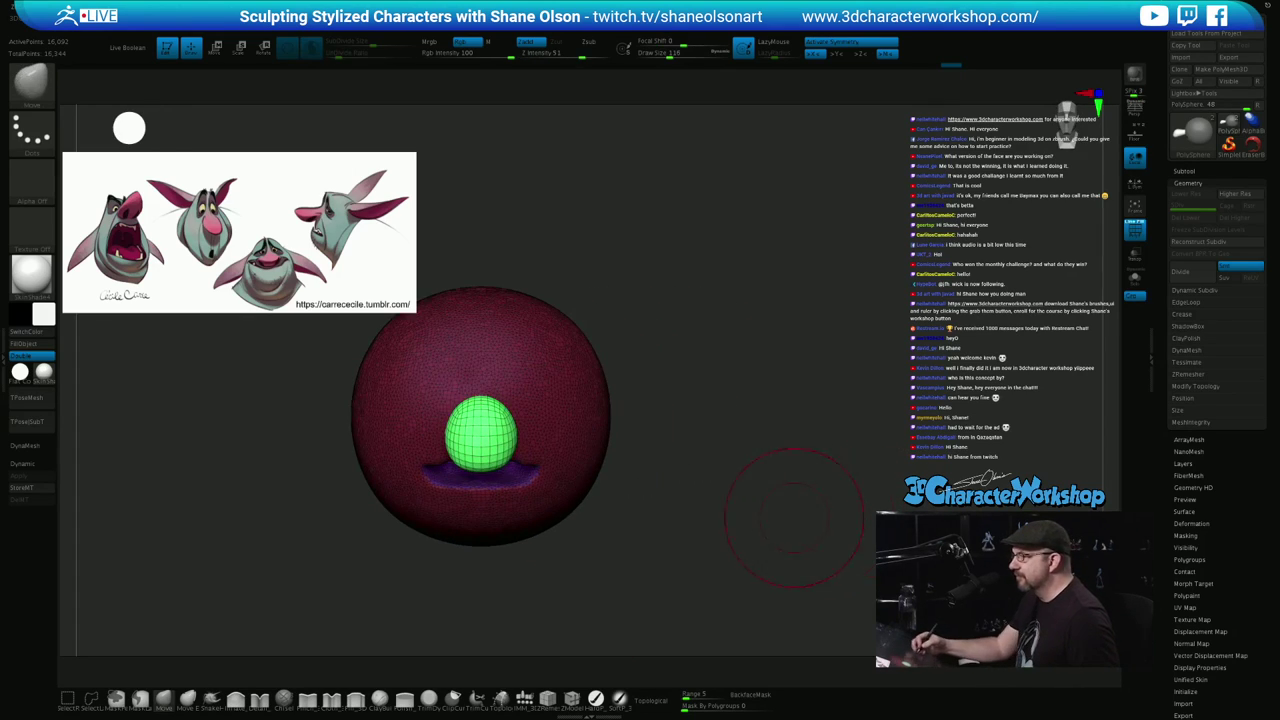
pyautogui.moveTo(742, 481)
pyautogui.keyDown('alt'); pyautogui.mouseDown()
pyautogui.moveTo(823, 490)
pyautogui.moveTo(744, 501)
pyautogui.moveTo(807, 504)
pyautogui.moveTo(740, 494)
pyautogui.mouseUp(); pyautogui.keyUp('alt')
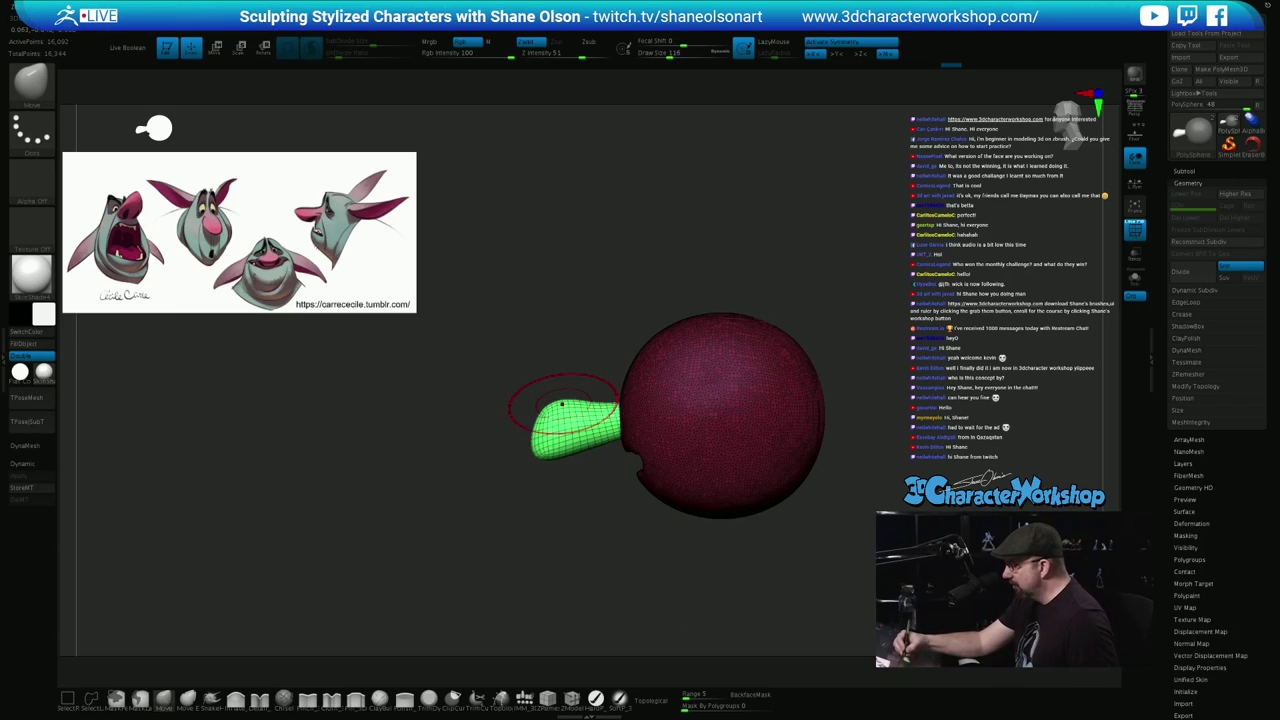
pyautogui.moveTo(562, 404); pyautogui.dragTo(564, 411)
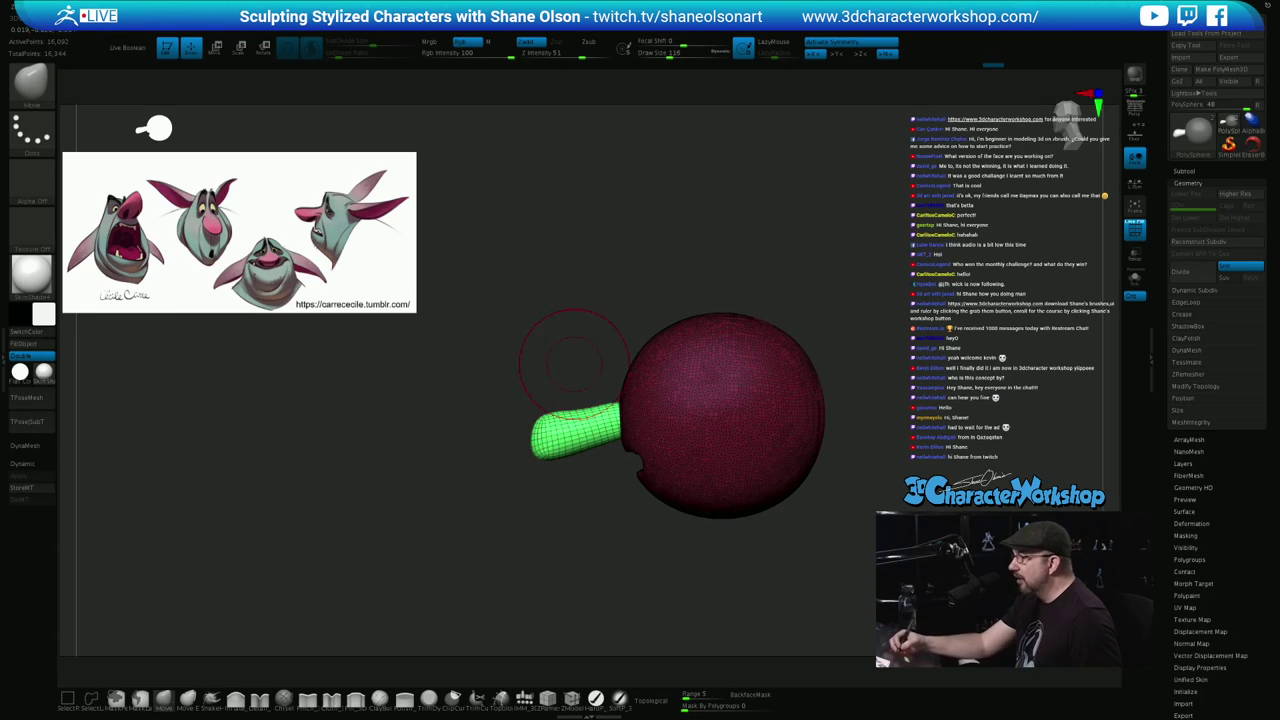
pyautogui.keyDown('alt'); pyautogui.moveTo(575, 361); pyautogui.dragTo(563, 383); pyautogui.keyUp('alt')
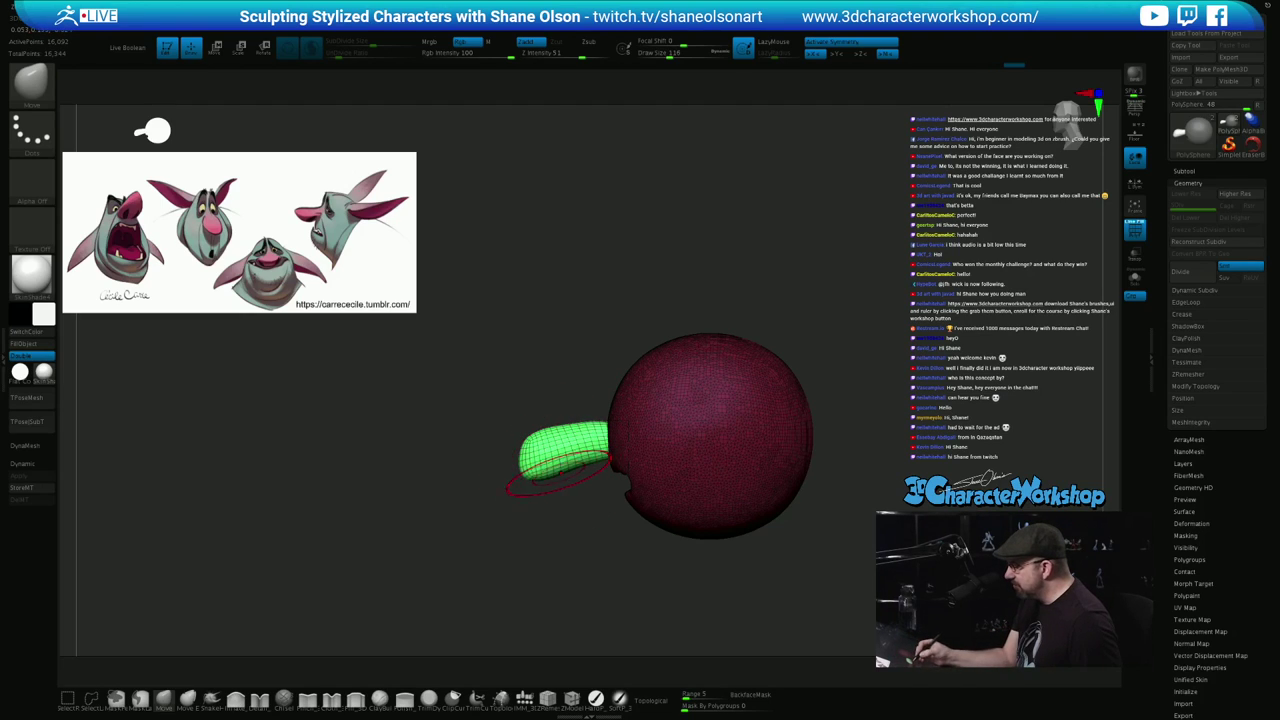
pyautogui.moveTo(525, 455); pyautogui.dragTo(513, 450)
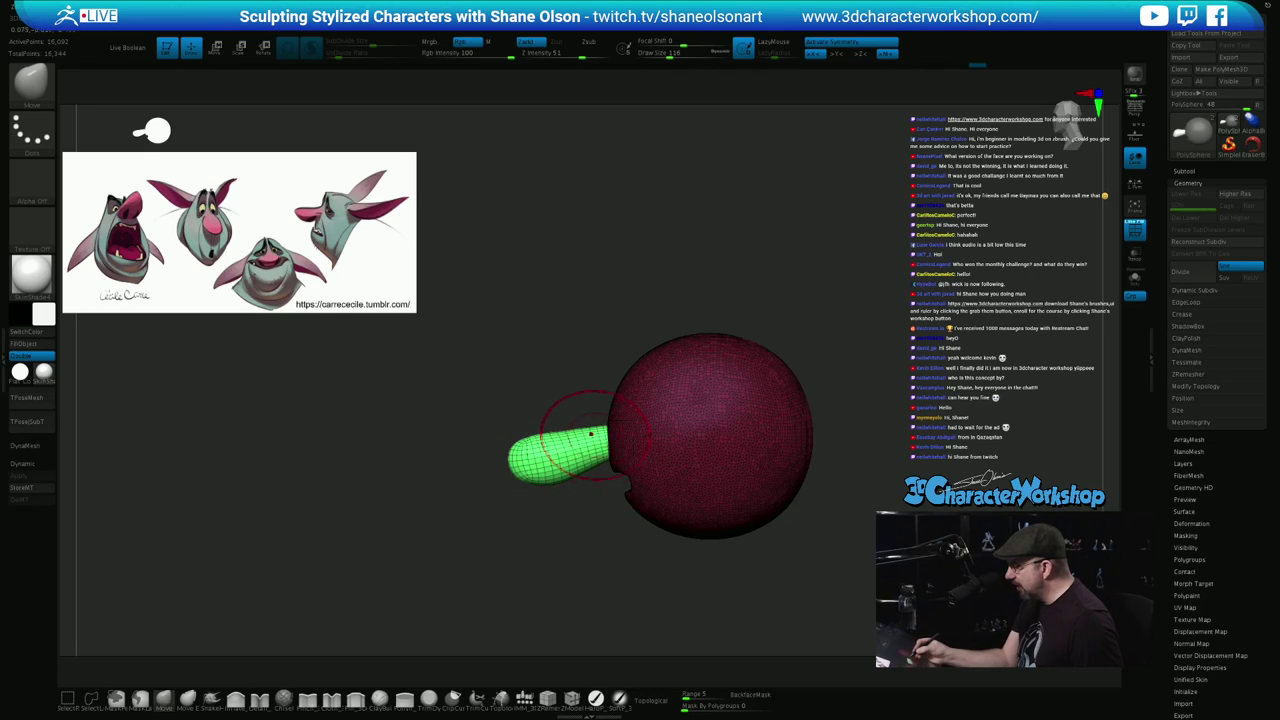
pyautogui.moveTo(512, 512)
pyautogui.mouseDown()
pyautogui.moveTo(591, 525)
pyautogui.moveTo(590, 416)
pyautogui.moveTo(580, 436)
pyautogui.mouseUp()
# Smooth over the sides, base and underside of the nose to retessellate its mesh
pyautogui.moveTo(604, 491); pyautogui.dragTo(580, 520)
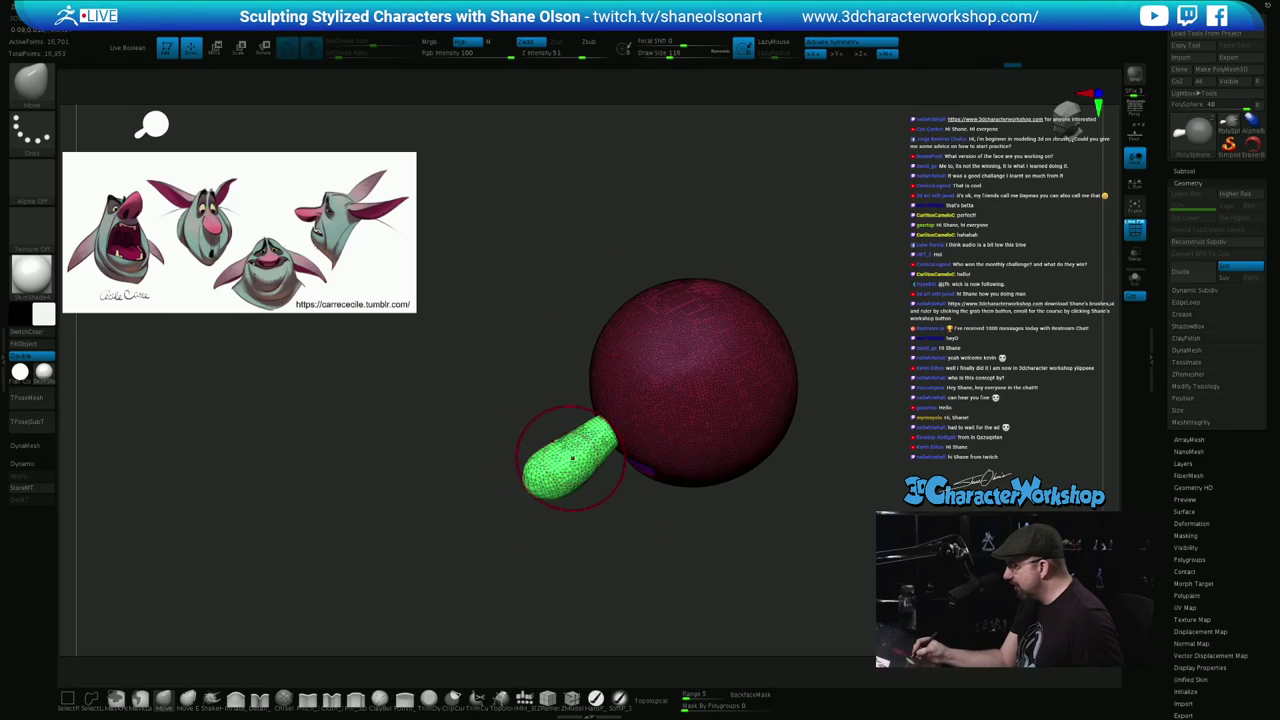
pyautogui.keyDown('shift'); pyautogui.moveTo(563, 449); pyautogui.dragTo(588, 440); pyautogui.keyUp('shift')
pyautogui.moveTo(622, 590)
pyautogui.mouseDown()
pyautogui.moveTo(631, 551)
pyautogui.moveTo(607, 543)
pyautogui.mouseUp()
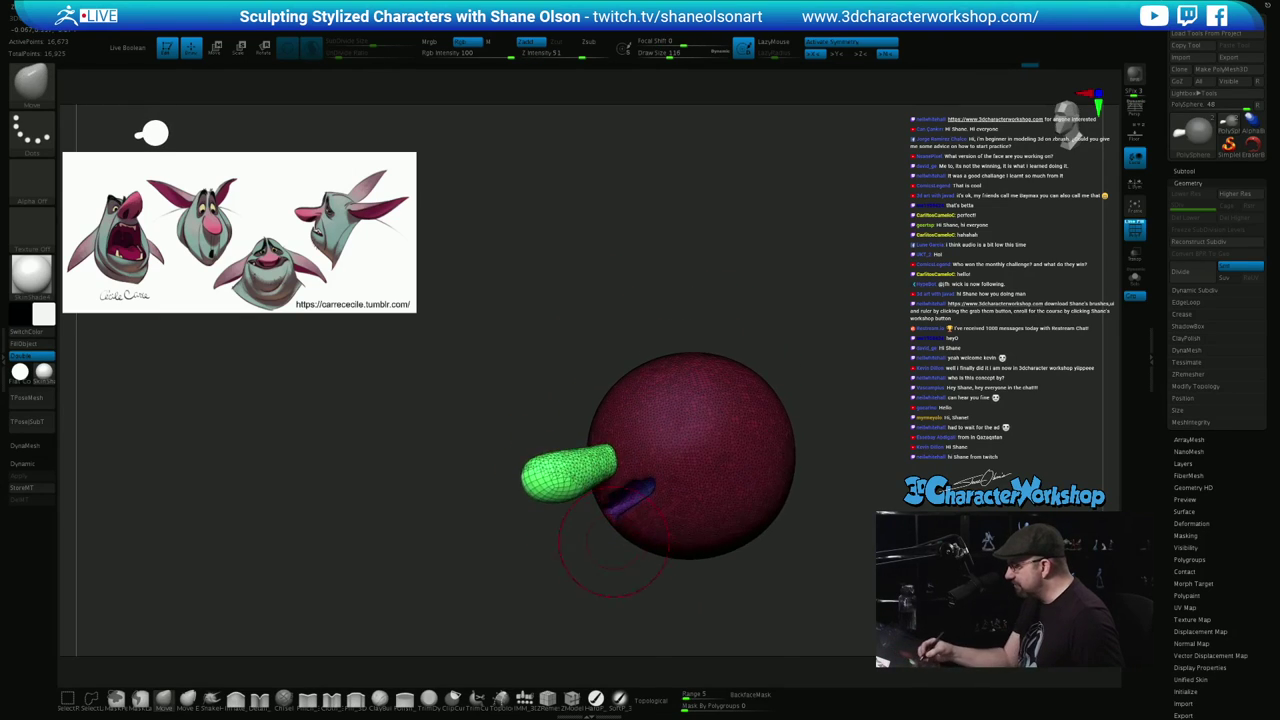
pyautogui.keyDown('shift'); pyautogui.moveTo(590, 470); pyautogui.dragTo(571, 484); pyautogui.keyUp('shift')
pyautogui.moveTo(585, 550)
pyautogui.mouseDown()
pyautogui.moveTo(540, 550)
pyautogui.moveTo(594, 580)
pyautogui.mouseUp()
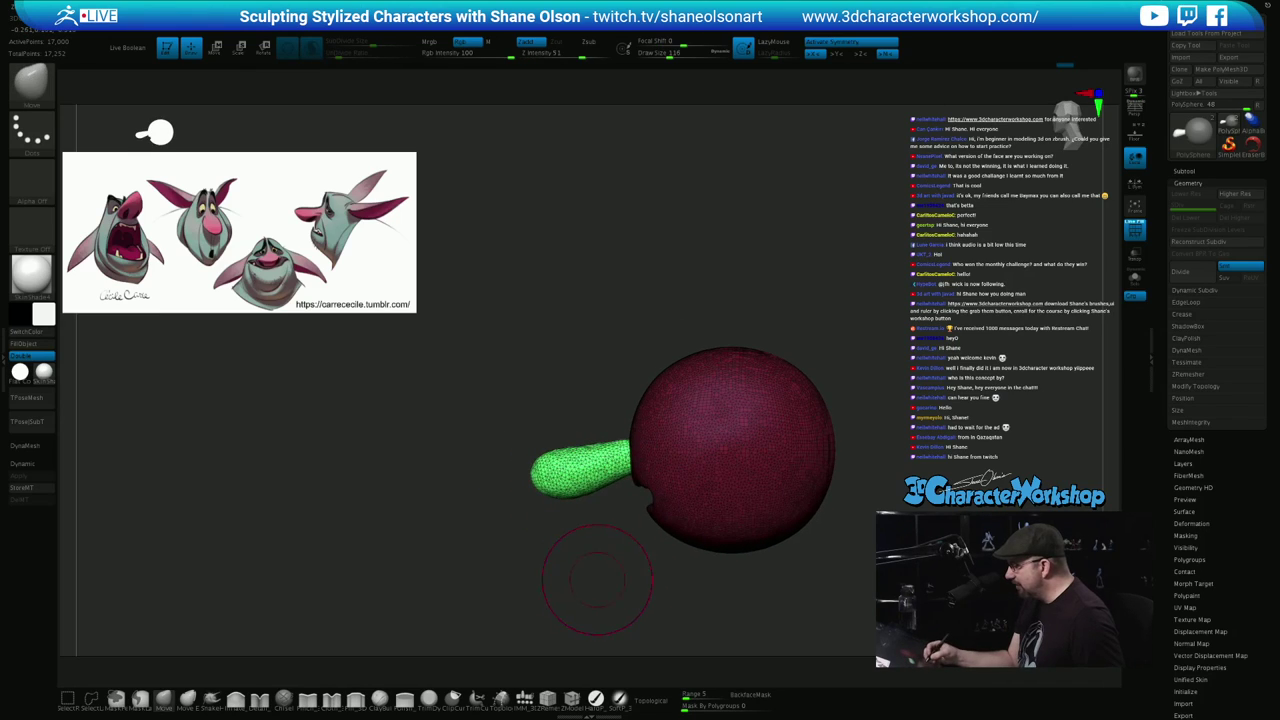
pyautogui.keyDown('shift'); pyautogui.moveTo(592, 458); pyautogui.dragTo(560, 478); pyautogui.keyUp('shift')
# Shift the whole nose slightly upward on the face with the transform gizmo and return to sculpting
pyautogui.moveTo(565, 560); pyautogui.dragTo(650, 568)
pyautogui.moveTo(735, 568)
pyautogui.mouseDown()
pyautogui.moveTo(683, 566)
pyautogui.moveTo(632, 592)
pyautogui.mouseUp()
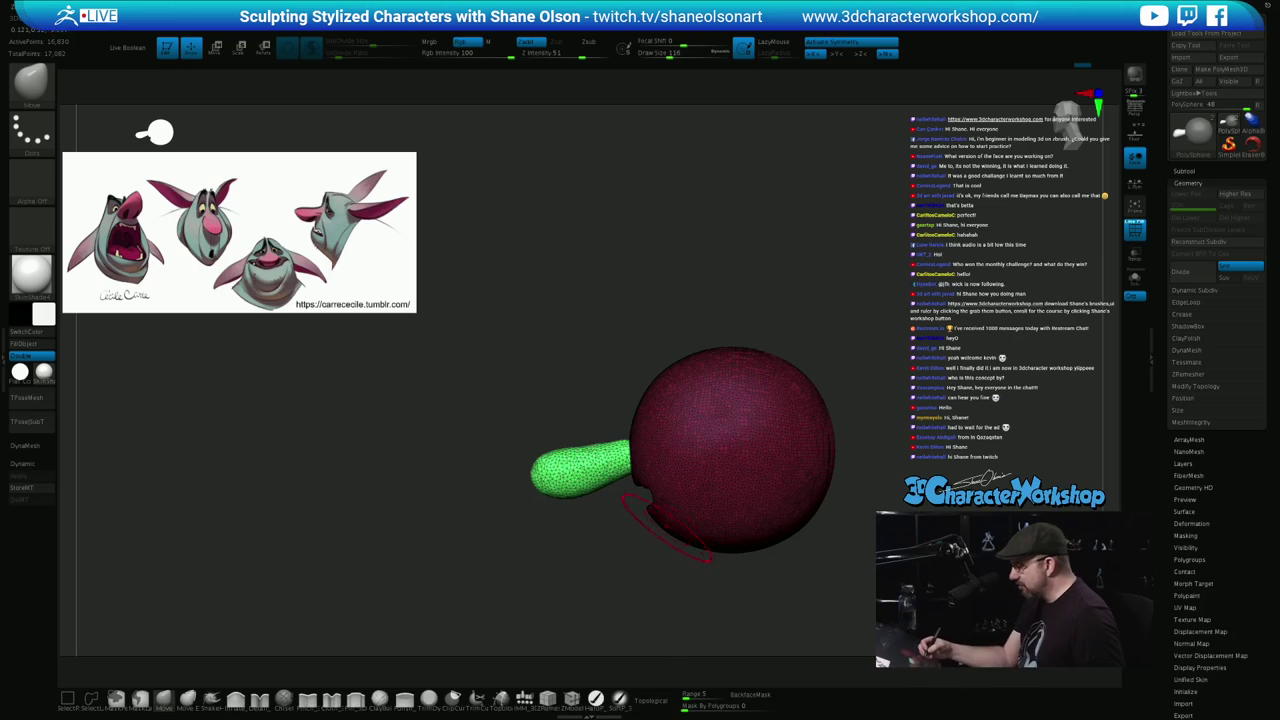
pyautogui.press('w')
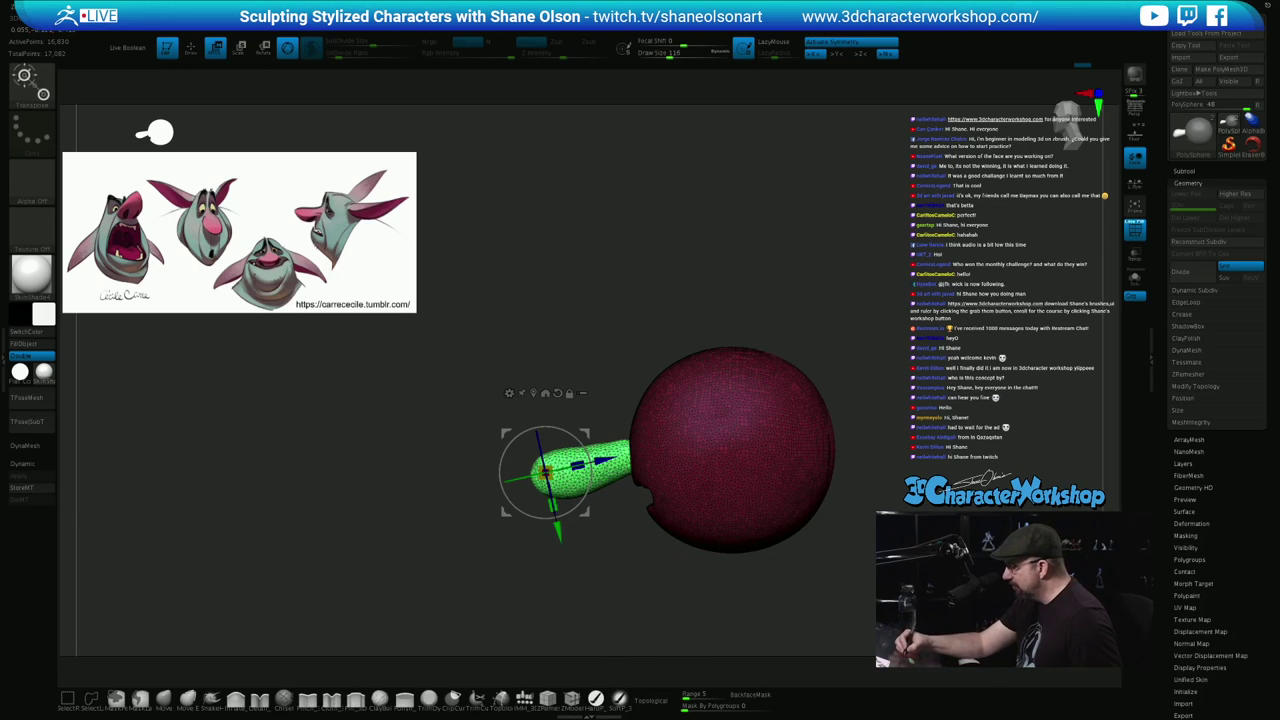
pyautogui.keyDown('alt'); pyautogui.click(558, 393); pyautogui.keyUp('alt')
pyautogui.moveTo(586, 433); pyautogui.dragTo(584, 426)
pyautogui.moveTo(630, 590)
pyautogui.mouseDown()
pyautogui.moveTo(742, 592)
pyautogui.moveTo(624, 592)
pyautogui.mouseUp()
pyautogui.press('q')
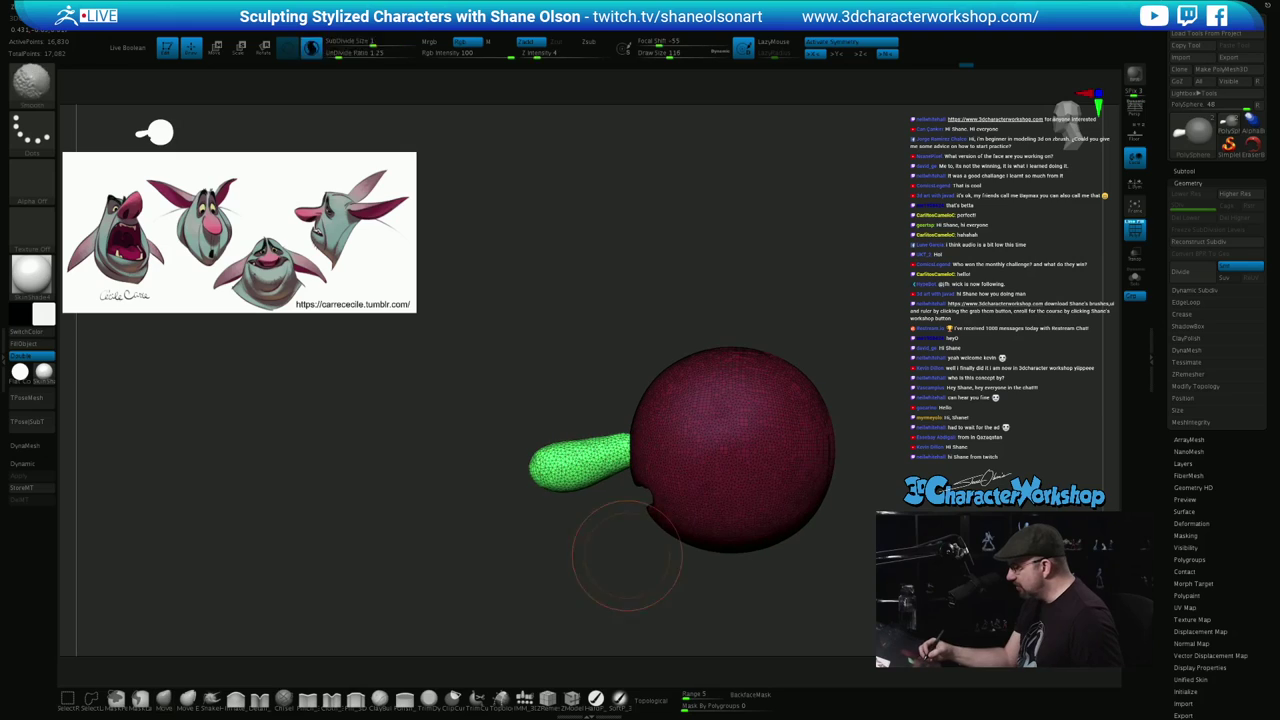
# Push in the sides of the nose near its base with a Move brush of size 29, narrowing the bridge behind the bulbous tip
pyautogui.press('s')
pyautogui.moveTo(633, 567)
pyautogui.mouseDown()
pyautogui.moveTo(622, 568)
pyautogui.moveTo(616, 522)
pyautogui.moveTo(609, 600)
pyautogui.moveTo(648, 594)
pyautogui.moveTo(600, 584)
pyautogui.moveTo(621, 581)
pyautogui.mouseUp()
pyautogui.press('s')
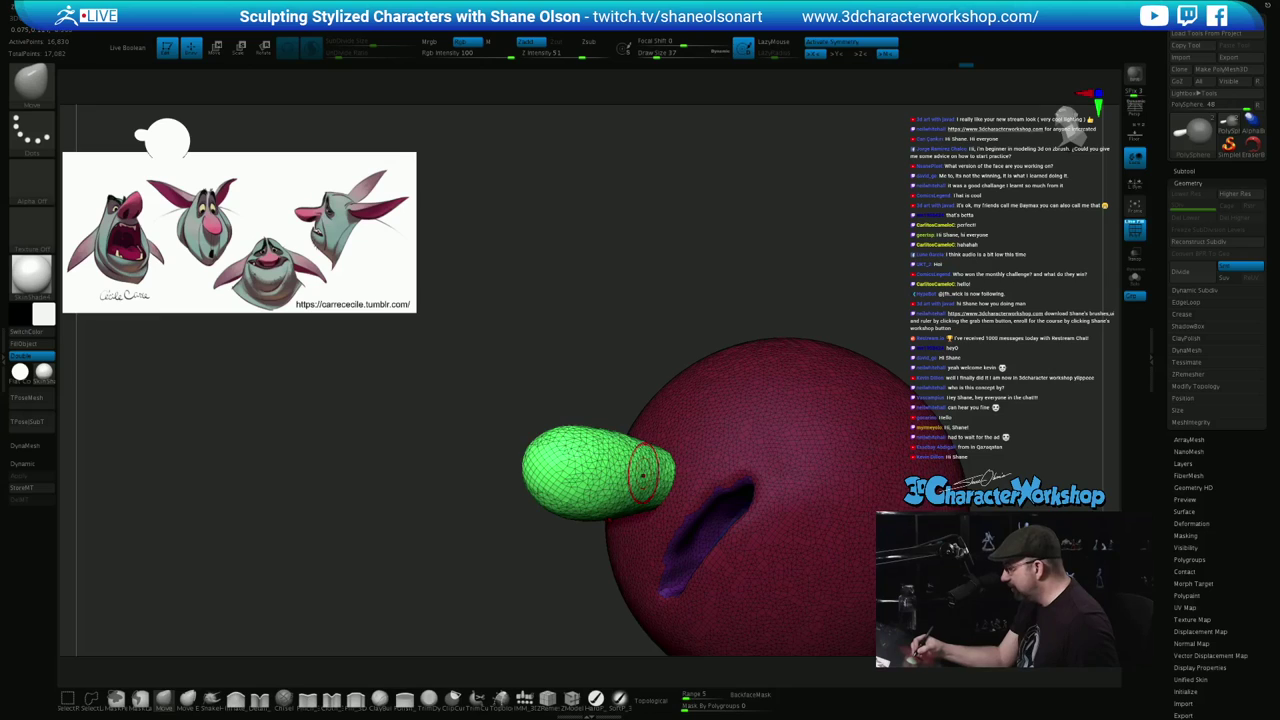
pyautogui.press('s')
pyautogui.moveTo(646, 472); pyautogui.dragTo(659, 440)
pyautogui.moveTo(590, 580); pyautogui.dragTo(606, 608)
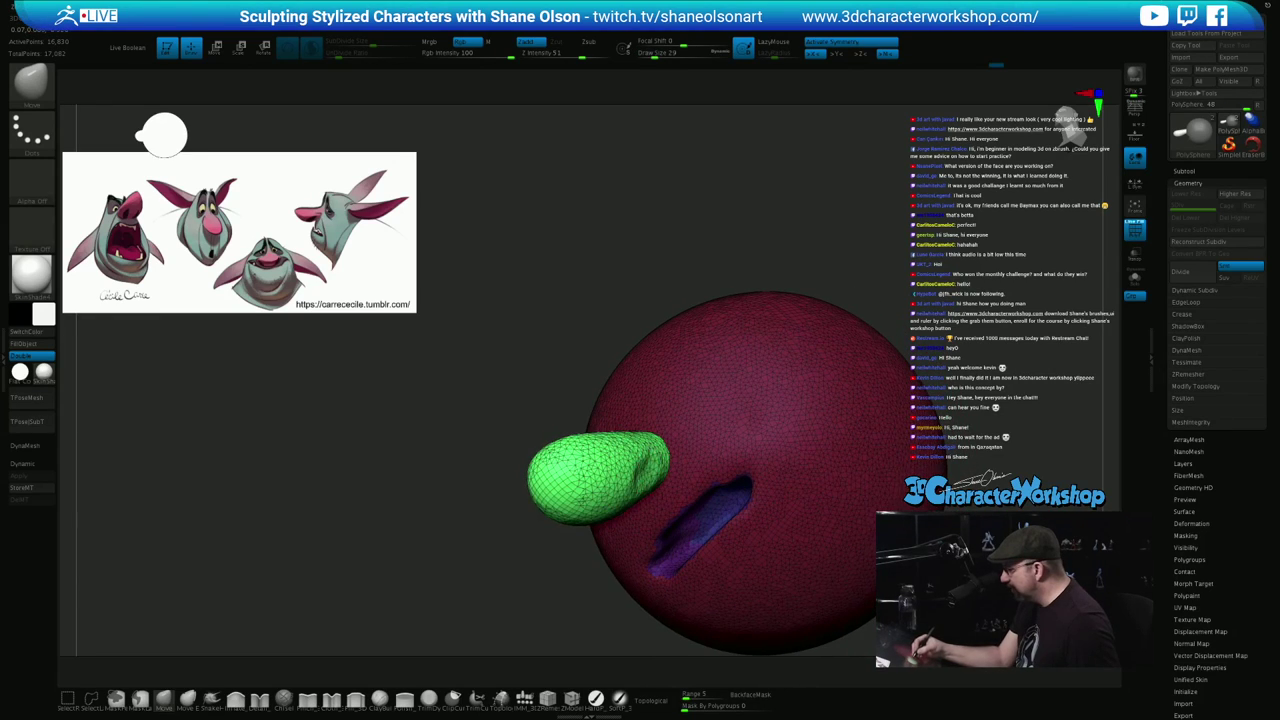
pyautogui.moveTo(641, 472); pyautogui.dragTo(645, 464)
pyautogui.moveTo(604, 590); pyautogui.dragTo(568, 588)
pyautogui.moveTo(638, 466); pyautogui.dragTo(656, 457)
pyautogui.moveTo(606, 588)
pyautogui.mouseDown()
pyautogui.moveTo(588, 590)
pyautogui.moveTo(598, 606)
pyautogui.mouseUp()
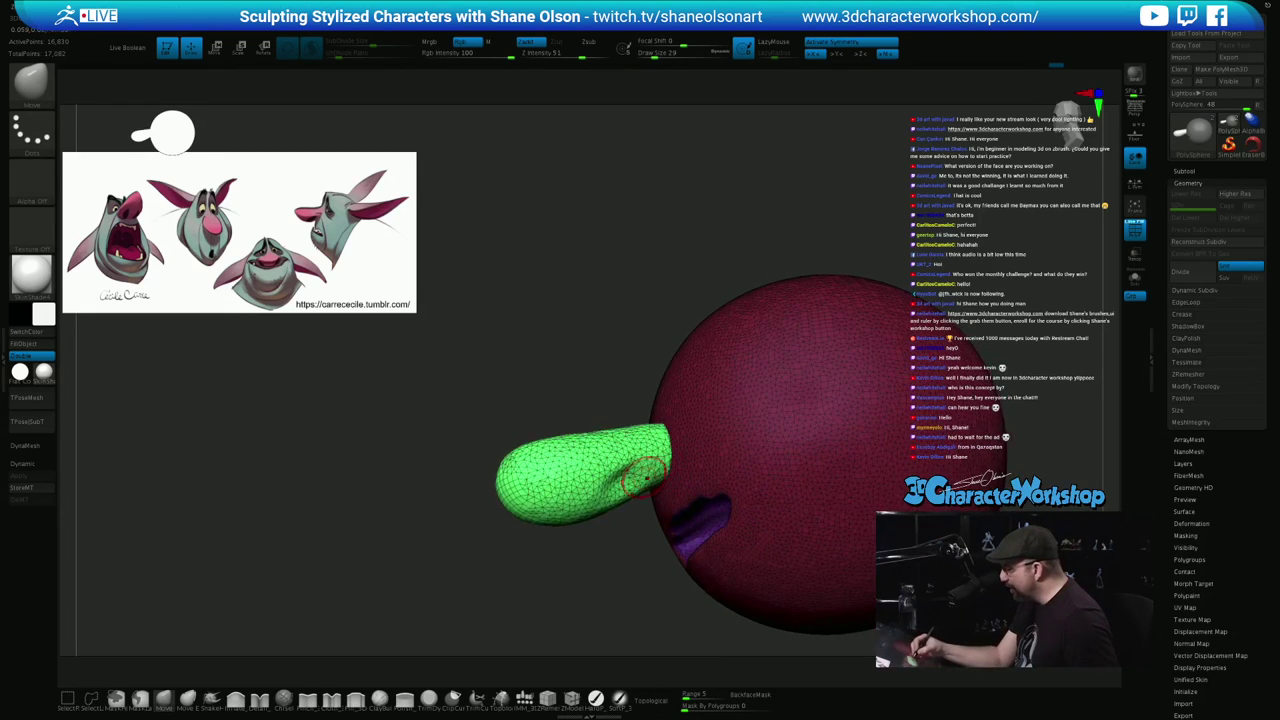
pyautogui.moveTo(645, 477); pyautogui.dragTo(650, 470)
pyautogui.moveTo(584, 600); pyautogui.dragTo(606, 590)
pyautogui.moveTo(641, 474); pyautogui.dragTo(643, 464)
pyautogui.moveTo(582, 596); pyautogui.dragTo(600, 616)
pyautogui.moveTo(637, 458); pyautogui.dragTo(657, 438)
pyautogui.moveTo(588, 592); pyautogui.dragTo(592, 642)
pyautogui.moveTo(652, 463); pyautogui.dragTo(660, 456)
pyautogui.moveTo(590, 622); pyautogui.dragTo(566, 596)
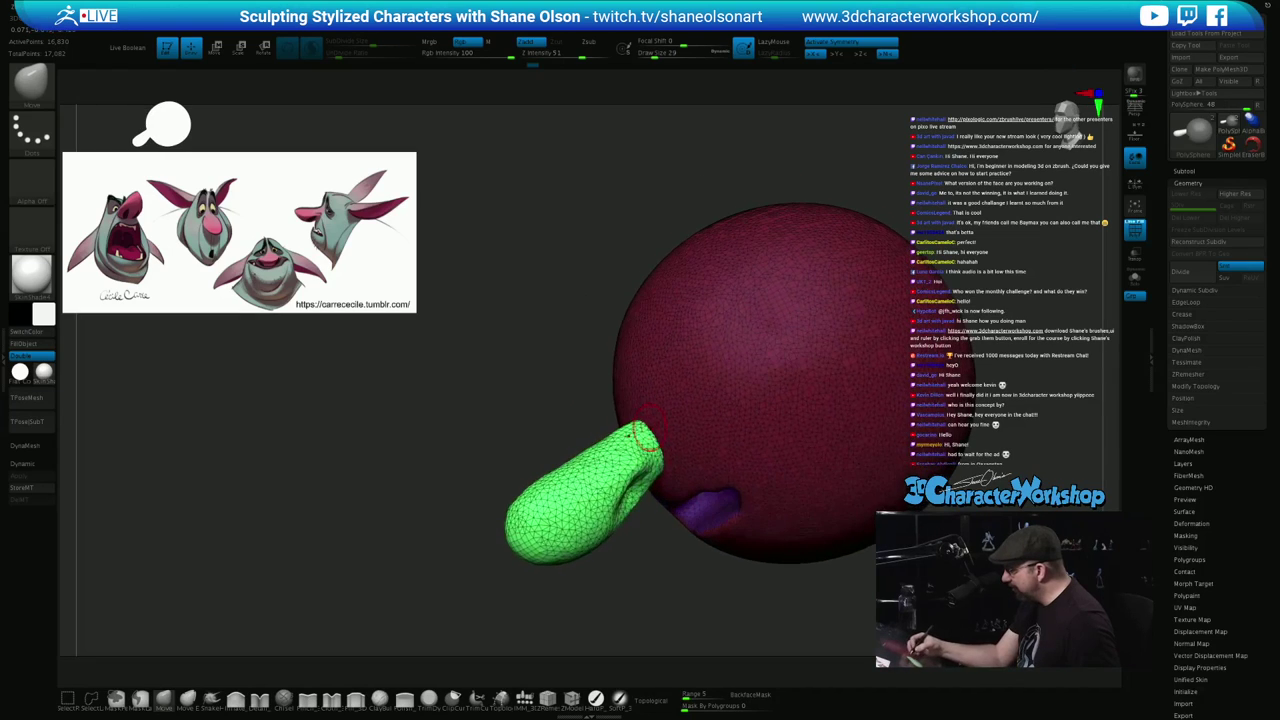
pyautogui.moveTo(653, 462); pyautogui.dragTo(658, 456)
pyautogui.moveTo(590, 622); pyautogui.dragTo(588, 588)
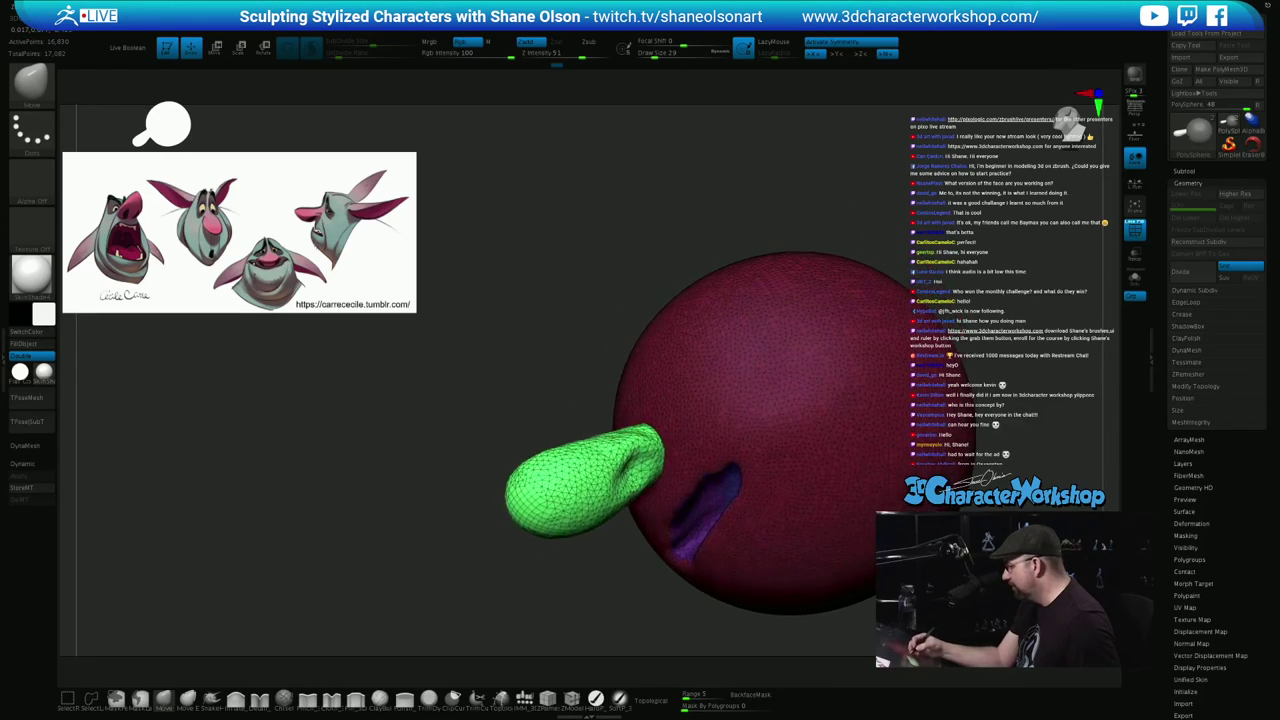
pyautogui.moveTo(655, 465); pyautogui.dragTo(662, 460)
pyautogui.moveTo(590, 610)
pyautogui.mouseDown()
pyautogui.moveTo(548, 584)
pyautogui.moveTo(600, 556)
pyautogui.moveTo(594, 509)
pyautogui.moveTo(610, 509)
pyautogui.moveTo(591, 527)
pyautogui.mouseUp()
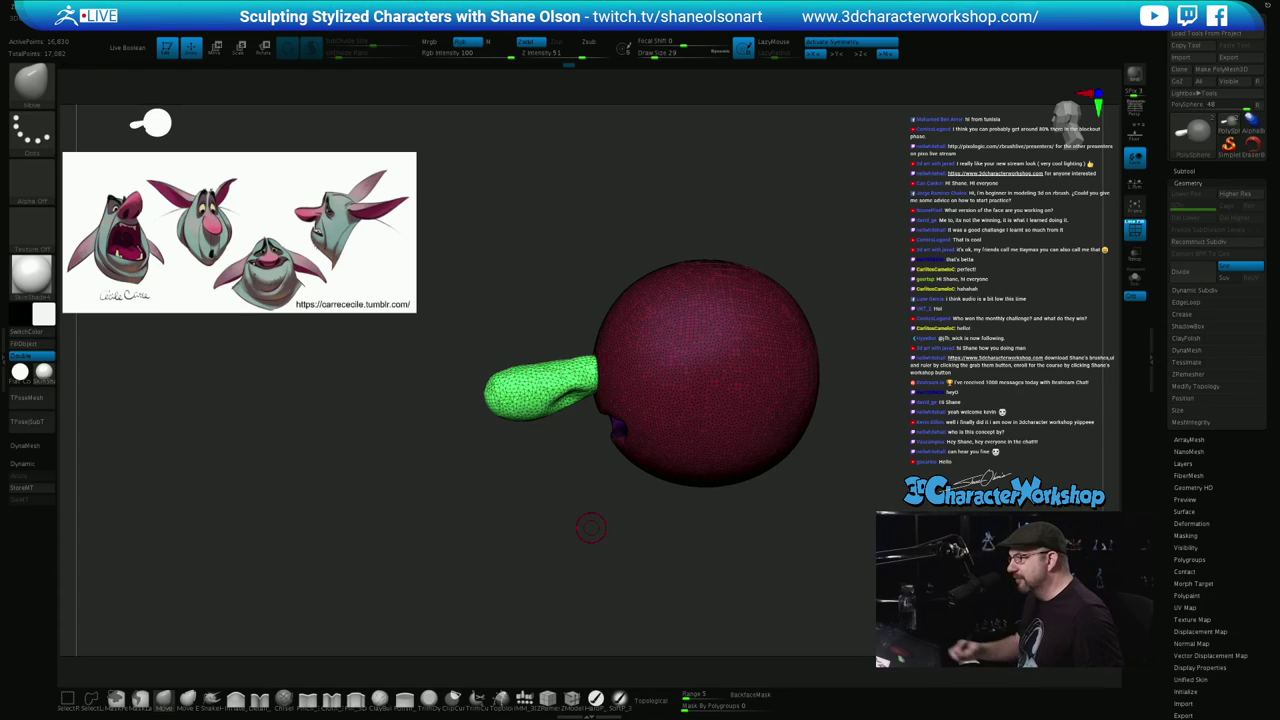
# Insert the IMM brush's Appendage mesh symmetrically on both sides of the head as ears
pyautogui.moveTo(766, 520)
pyautogui.mouseDown()
pyautogui.moveTo(806, 521)
pyautogui.moveTo(769, 533)
pyautogui.moveTo(741, 566)
pyautogui.moveTo(780, 556)
pyautogui.mouseUp()
pyautogui.click(525, 700)
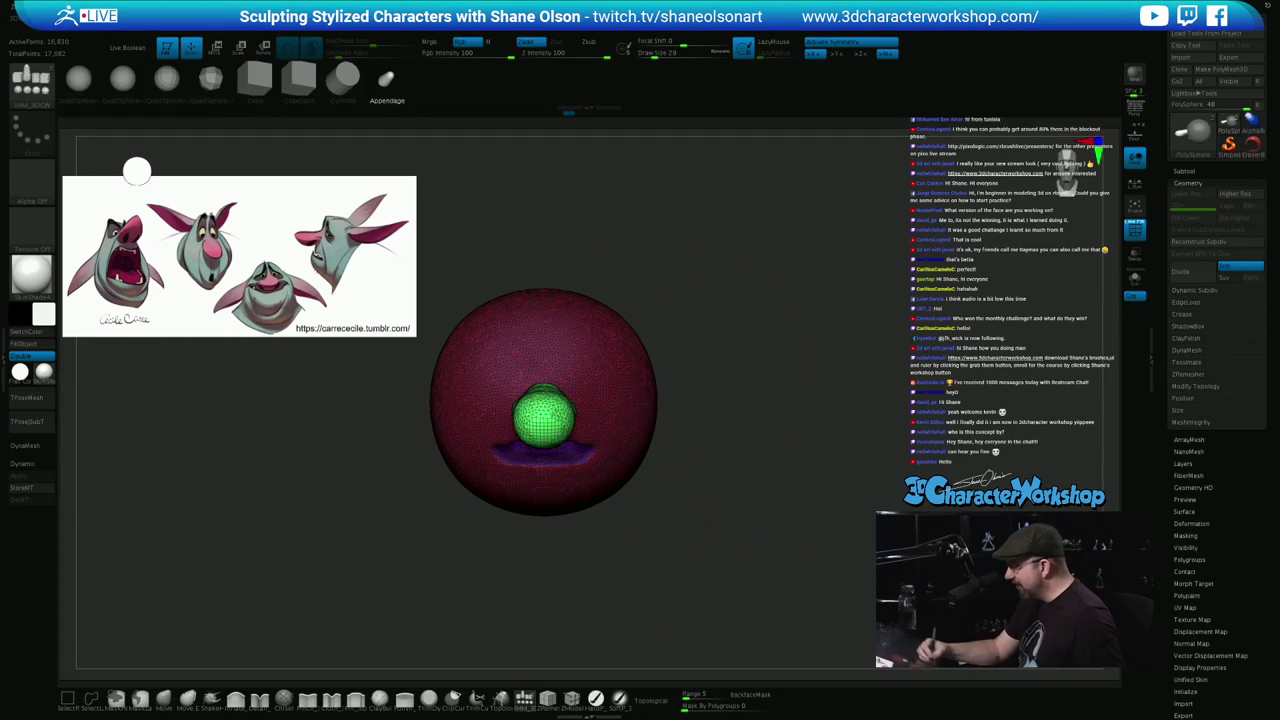
pyautogui.moveTo(690, 298)
pyautogui.mouseDown()
pyautogui.moveTo(644, 312)
pyautogui.moveTo(664, 325)
pyautogui.mouseUp()
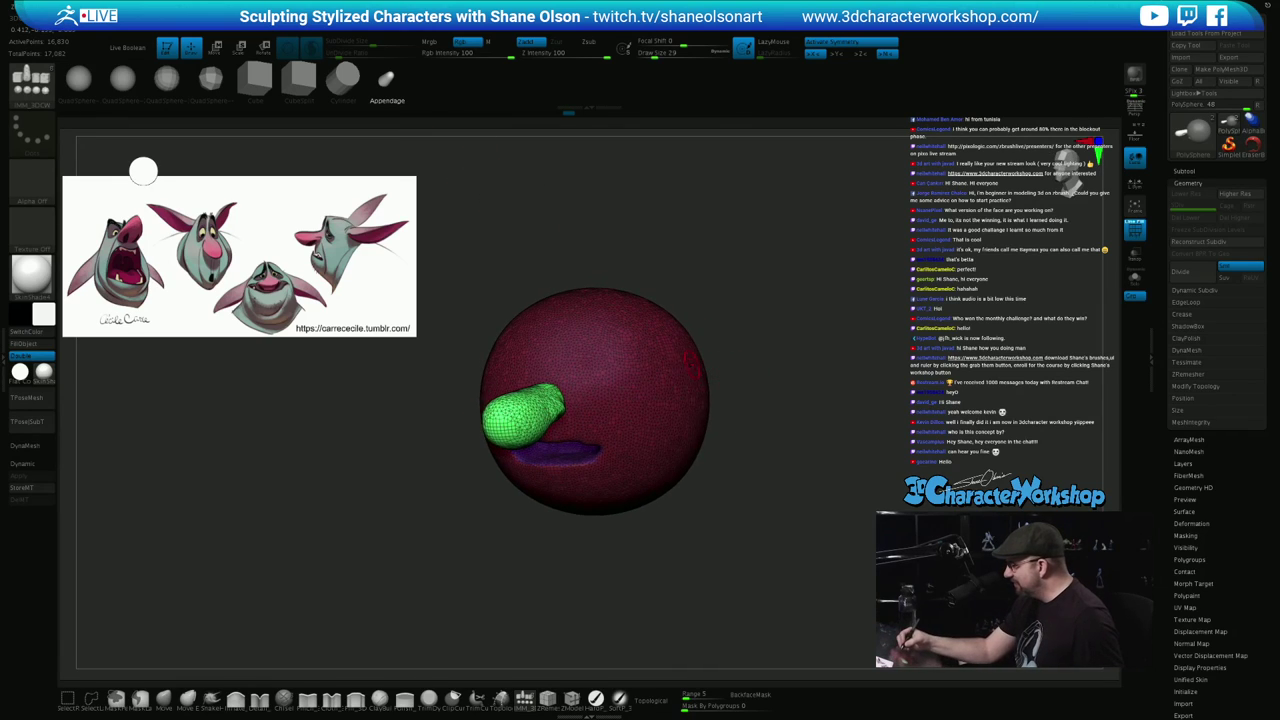
pyautogui.moveTo(689, 371); pyautogui.dragTo(774, 373)
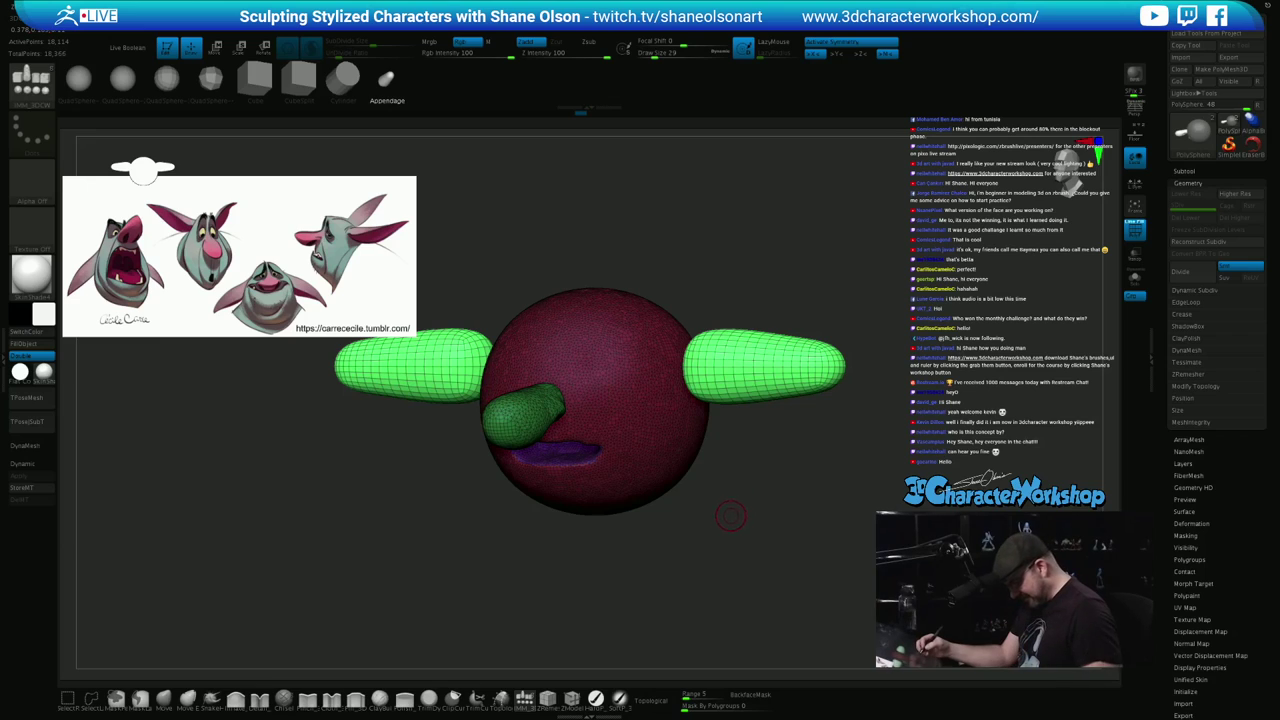
# Rotate the ears so their tips point slightly upward and move them closer into the head
pyautogui.press('w')
pyautogui.moveTo(733, 516); pyautogui.dragTo(768, 516)
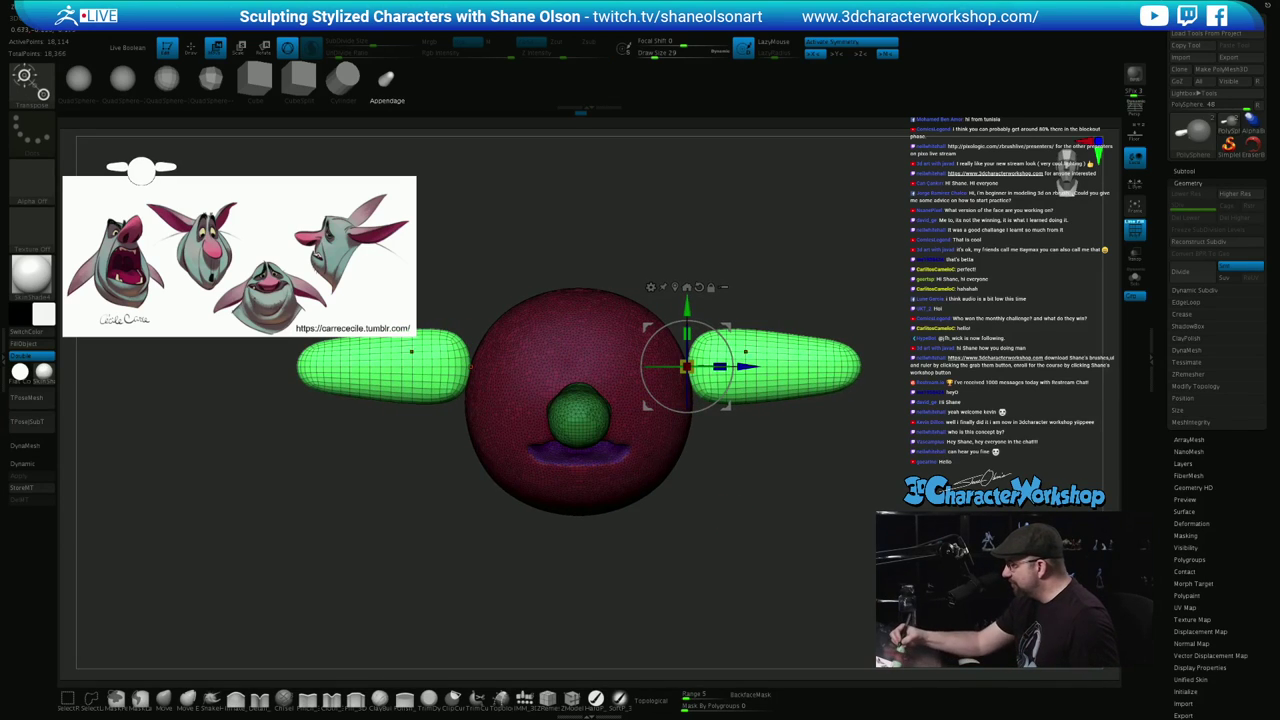
pyautogui.moveTo(730, 378); pyautogui.dragTo(731, 365)
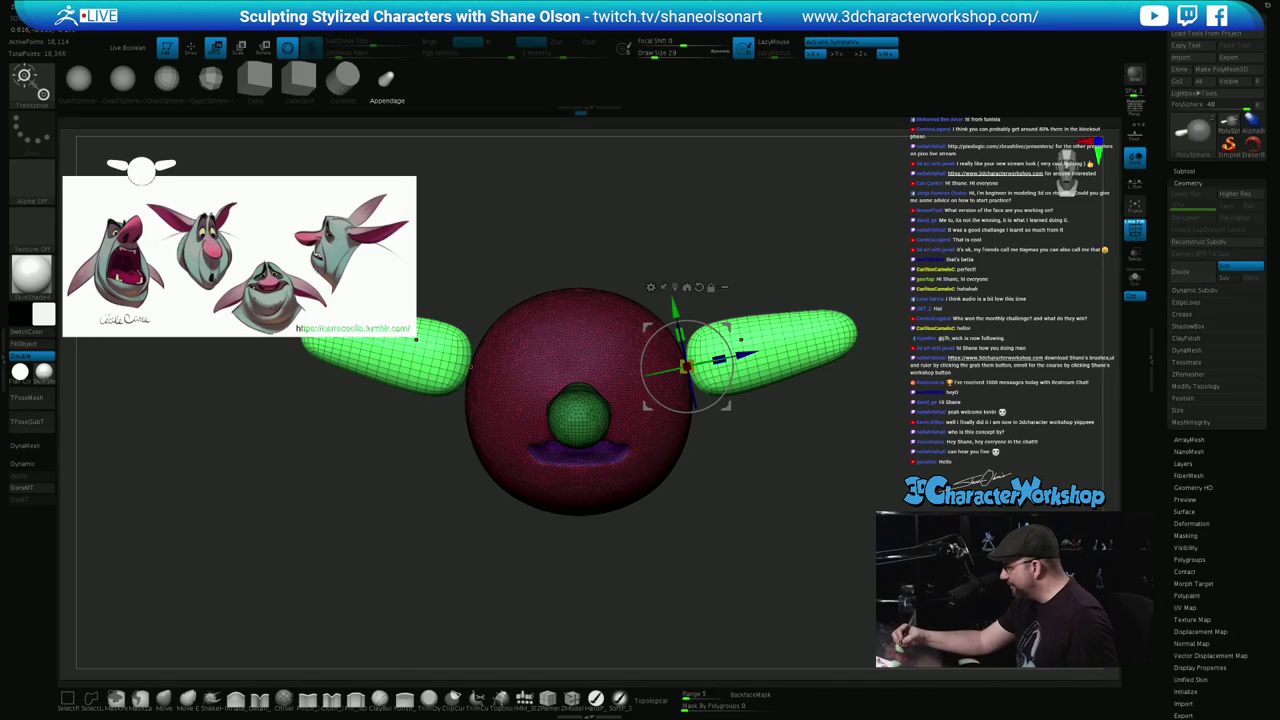
pyautogui.moveTo(745, 355); pyautogui.dragTo(737, 359)
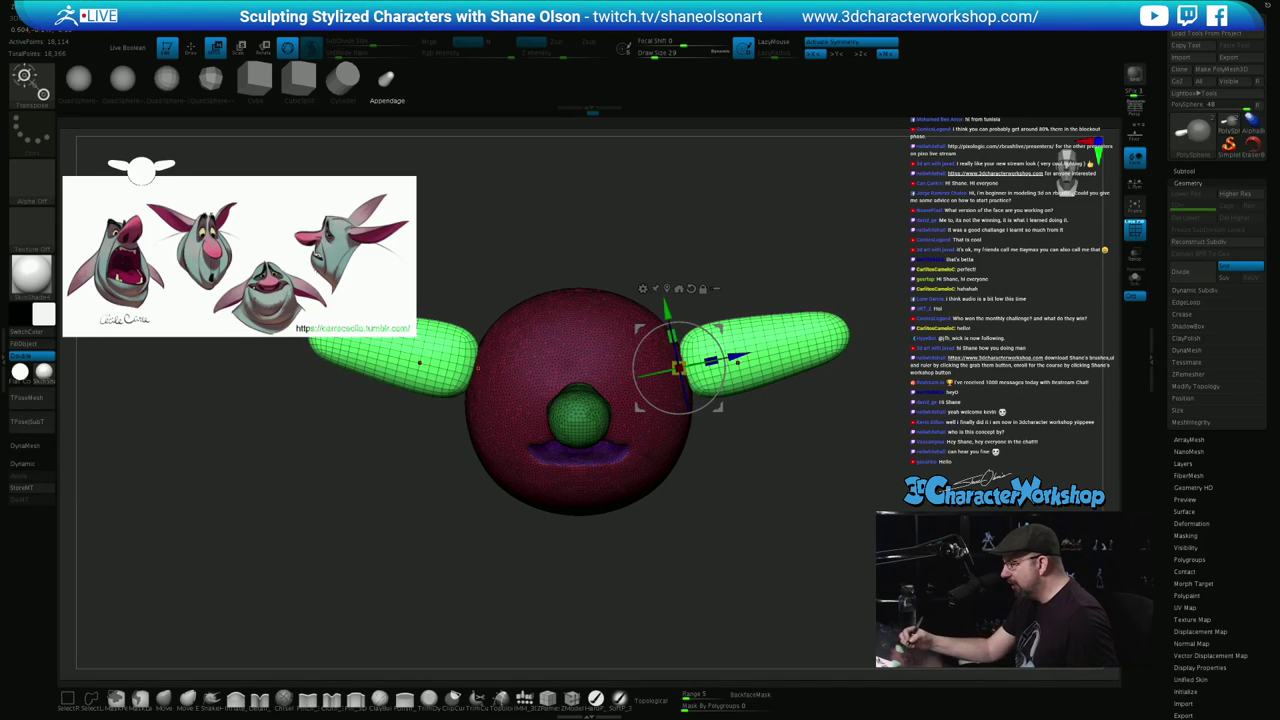
pyautogui.press('q')
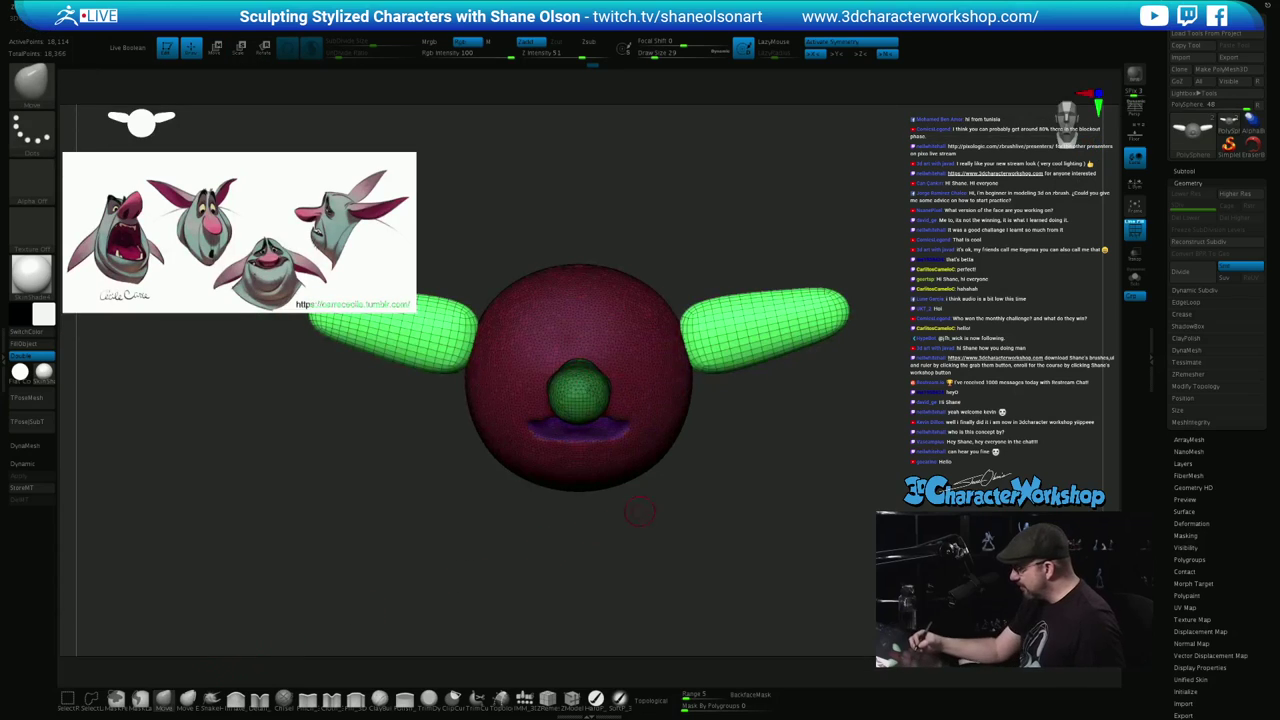
# Pull the ear bases into the head and stretch the tips outward with a Move brush of size 167
pyautogui.press('s')
pyautogui.moveTo(761, 478); pyautogui.dragTo(766, 478)
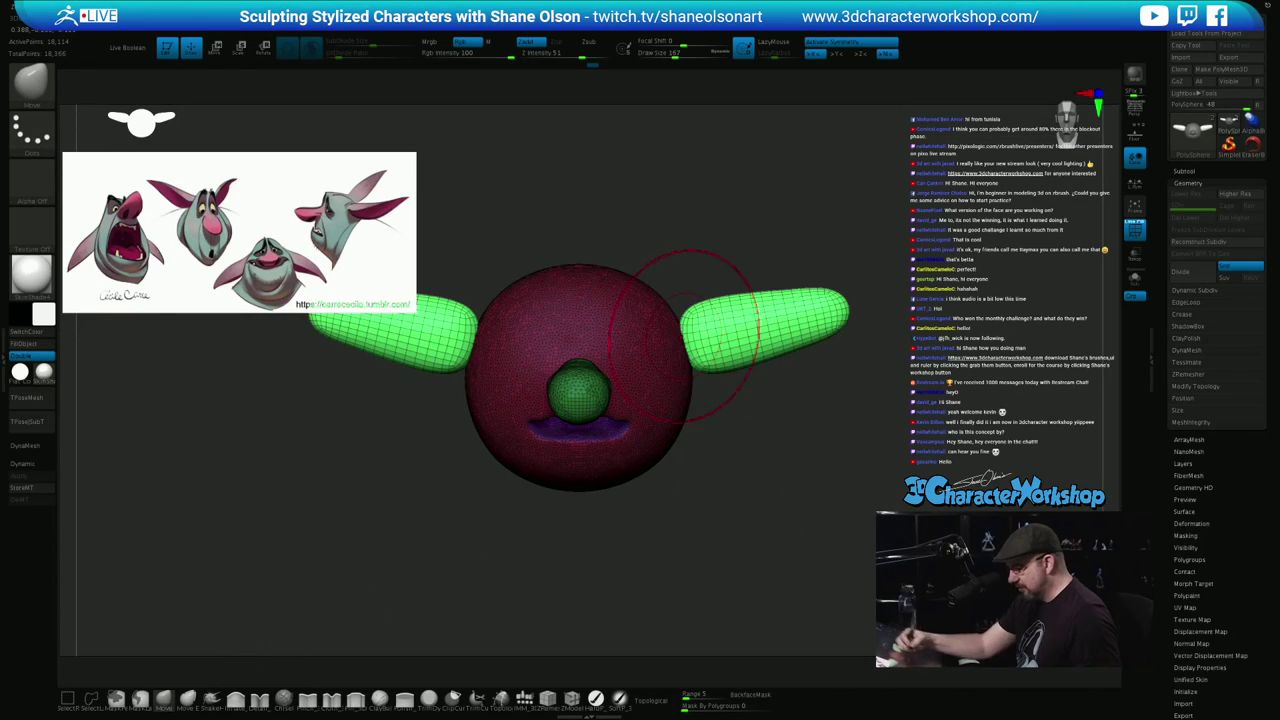
pyautogui.moveTo(683, 333); pyautogui.dragTo(673, 320)
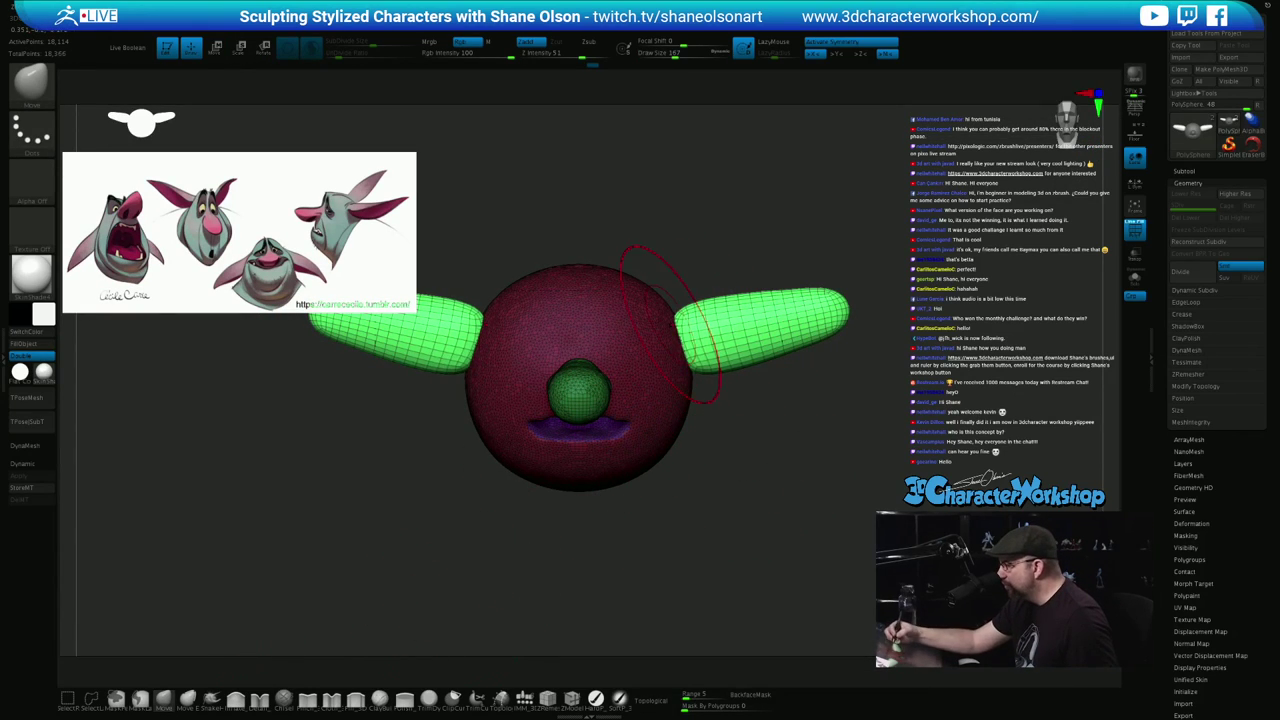
pyautogui.moveTo(841, 310); pyautogui.dragTo(867, 302)
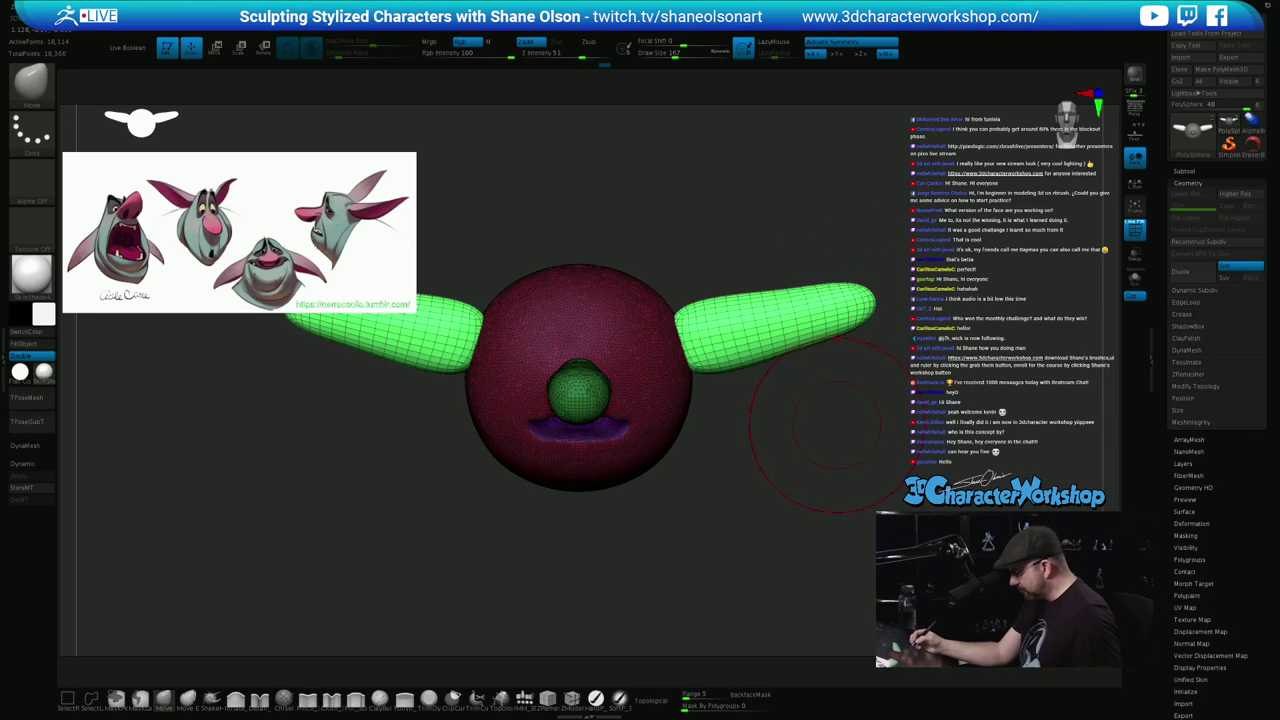
# Duplicate both ears slightly below the originals and split the unmasked copies into a separate subtool
pyautogui.press('w')
pyautogui.keyDown('ctrl'); pyautogui.moveTo(667, 288); pyautogui.dragTo(670, 301); pyautogui.keyUp('ctrl')
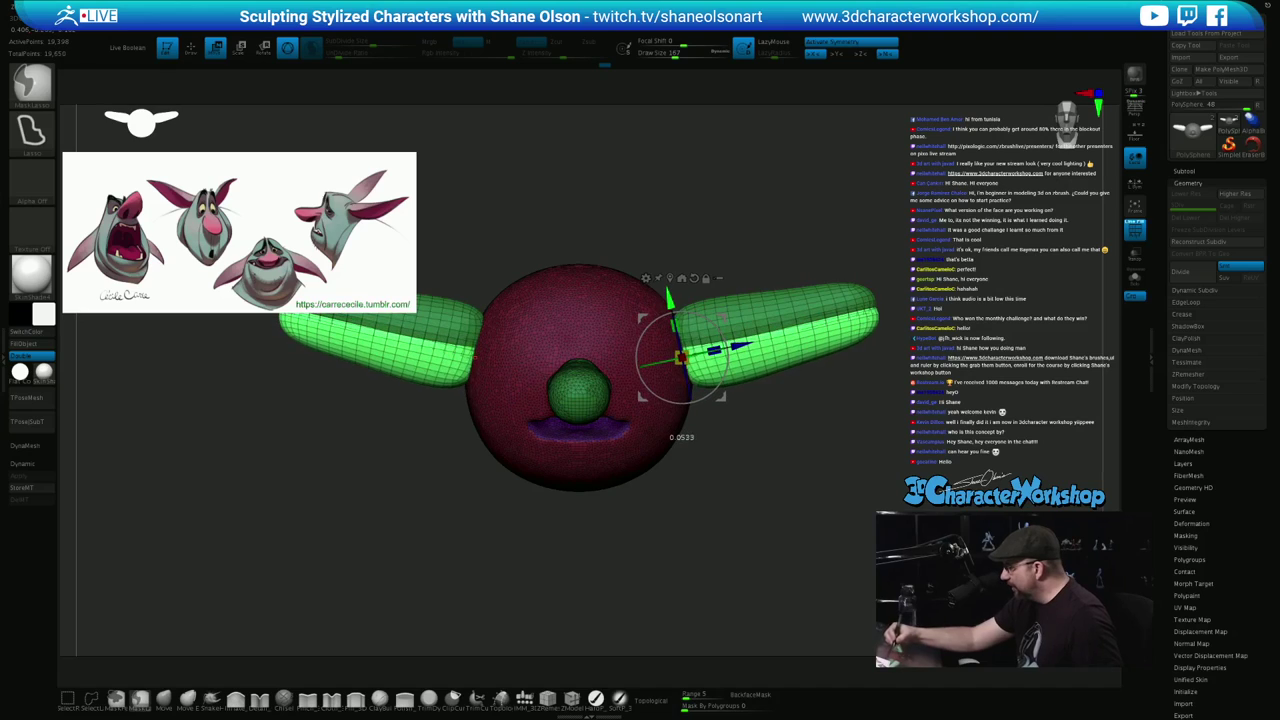
pyautogui.press('space')
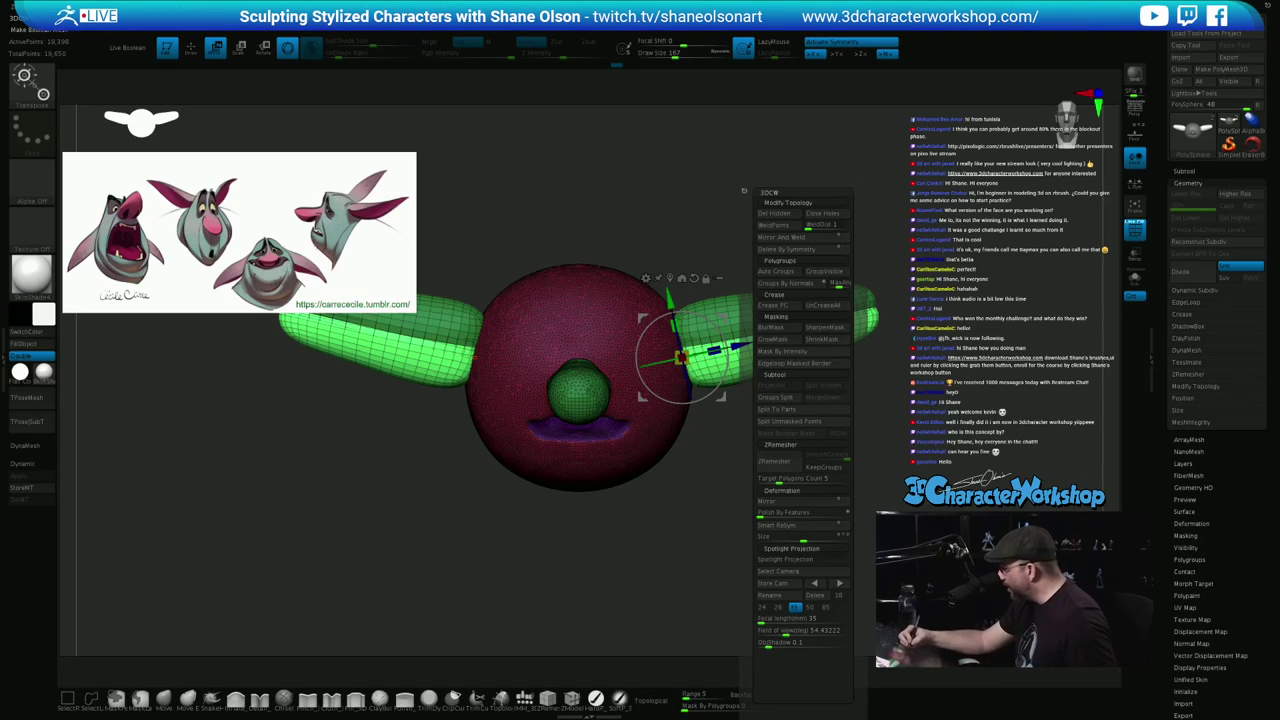
pyautogui.click(804, 422)
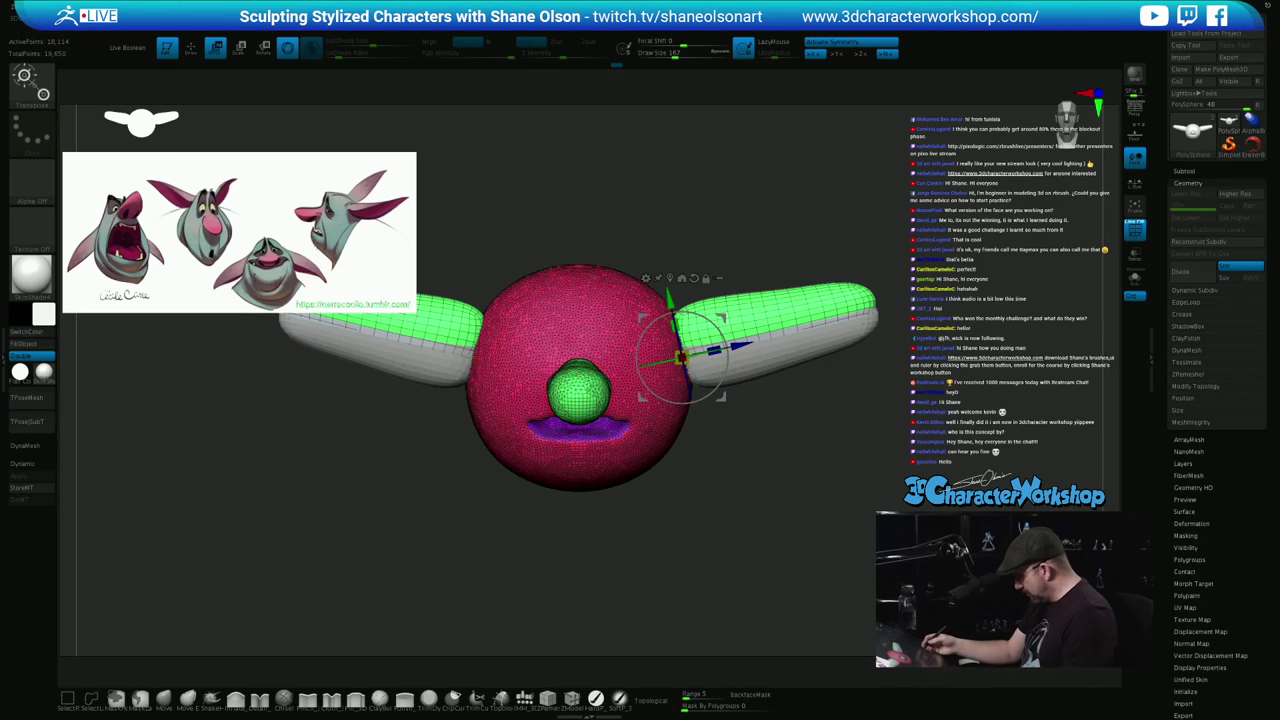
# Set the lower ear copies subtool to subtract and turn on Live Boolean with the polyframe hidden
pyautogui.keyDown('alt'); pyautogui.click(764, 354); pyautogui.keyUp('alt')
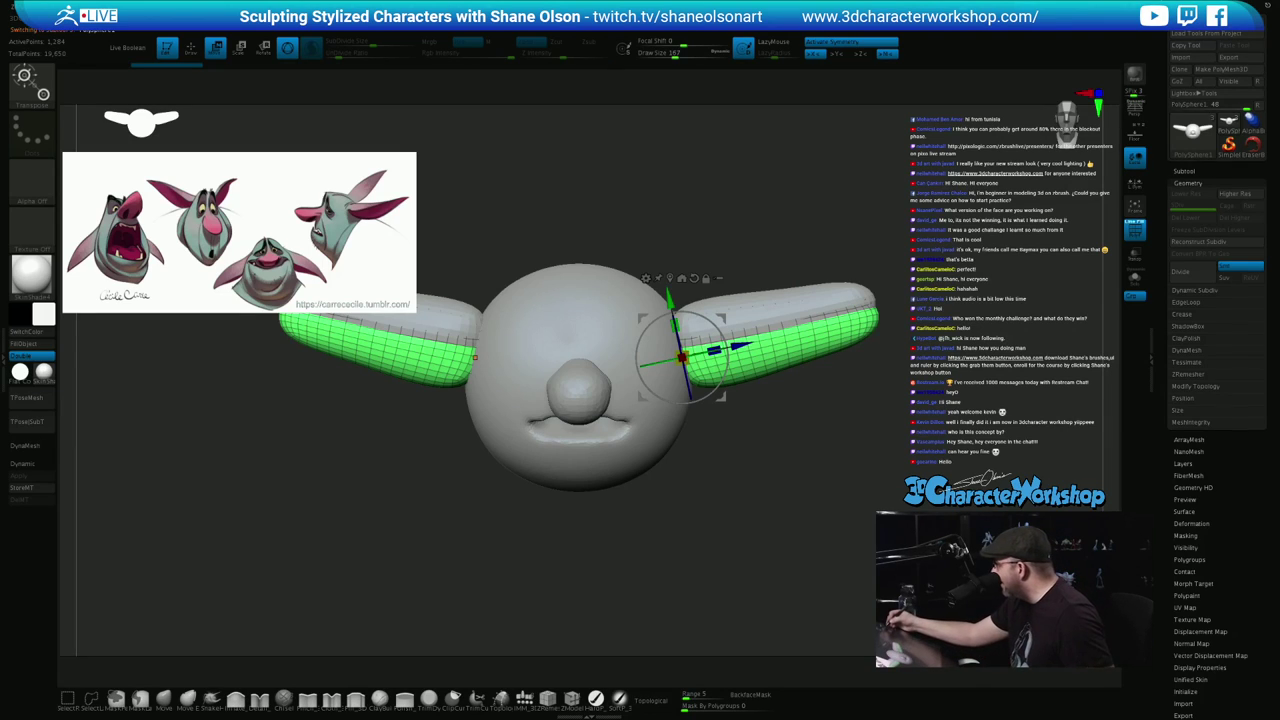
pyautogui.click(1184, 171)
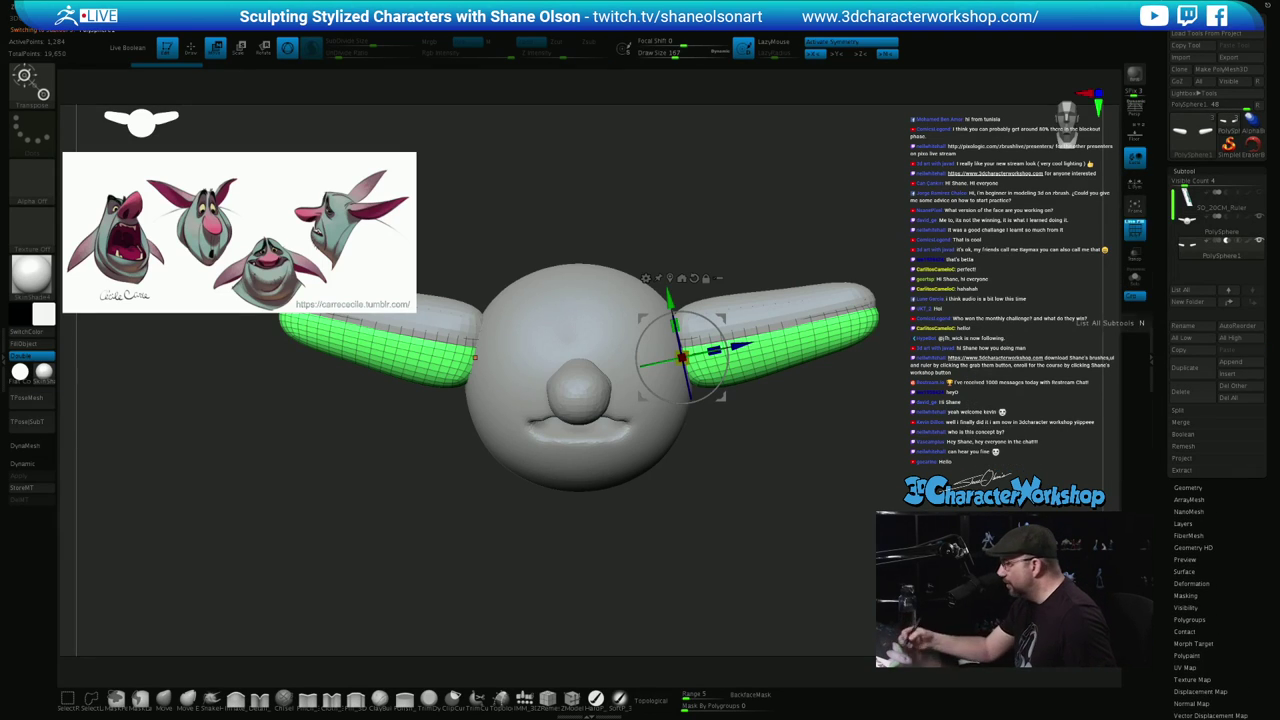
pyautogui.click(129, 48)
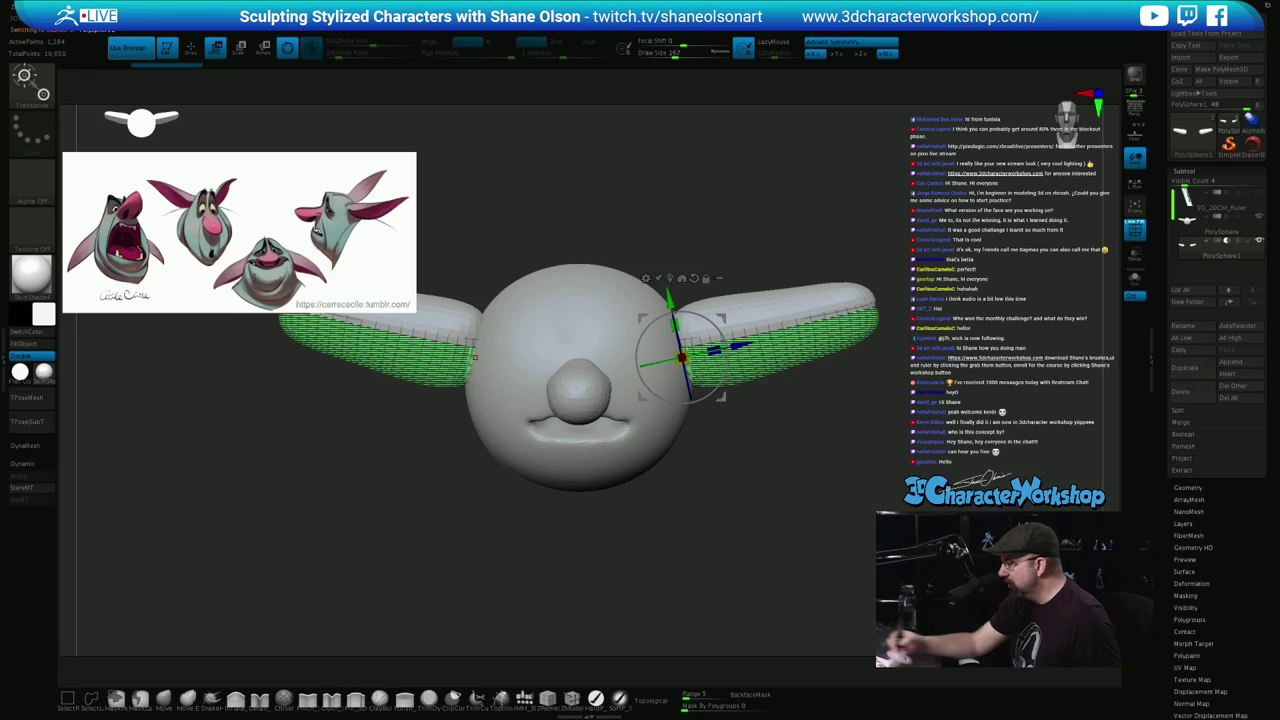
pyautogui.moveTo(300, 500)
pyautogui.mouseDown()
pyautogui.moveTo(240, 500)
pyautogui.moveTo(252, 500)
pyautogui.moveTo(240, 480)
pyautogui.moveTo(130, 485)
pyautogui.moveTo(320, 500)
pyautogui.moveTo(170, 500)
pyautogui.mouseUp()
pyautogui.hotkey('shift', 'f')
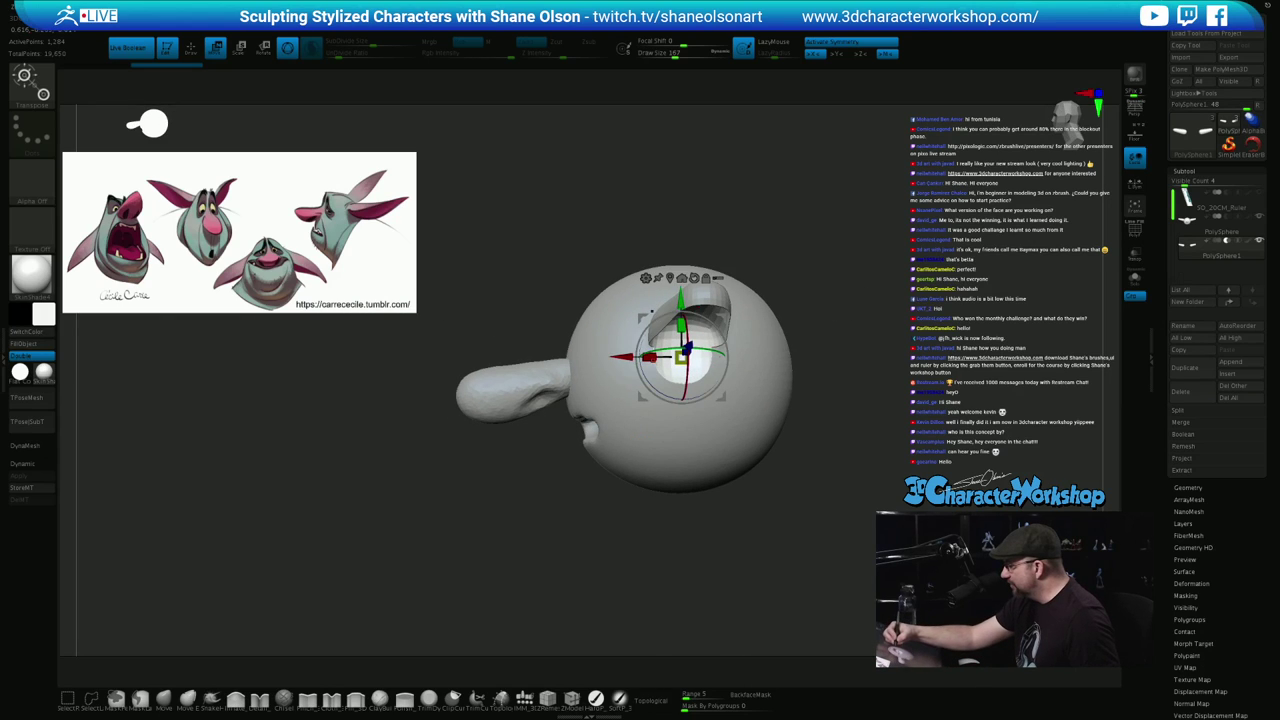
# Shift the subtracting ear copies forward, upward and inward so they hollow out the fronts of both ears
pyautogui.moveTo(726, 317); pyautogui.dragTo(714, 308)
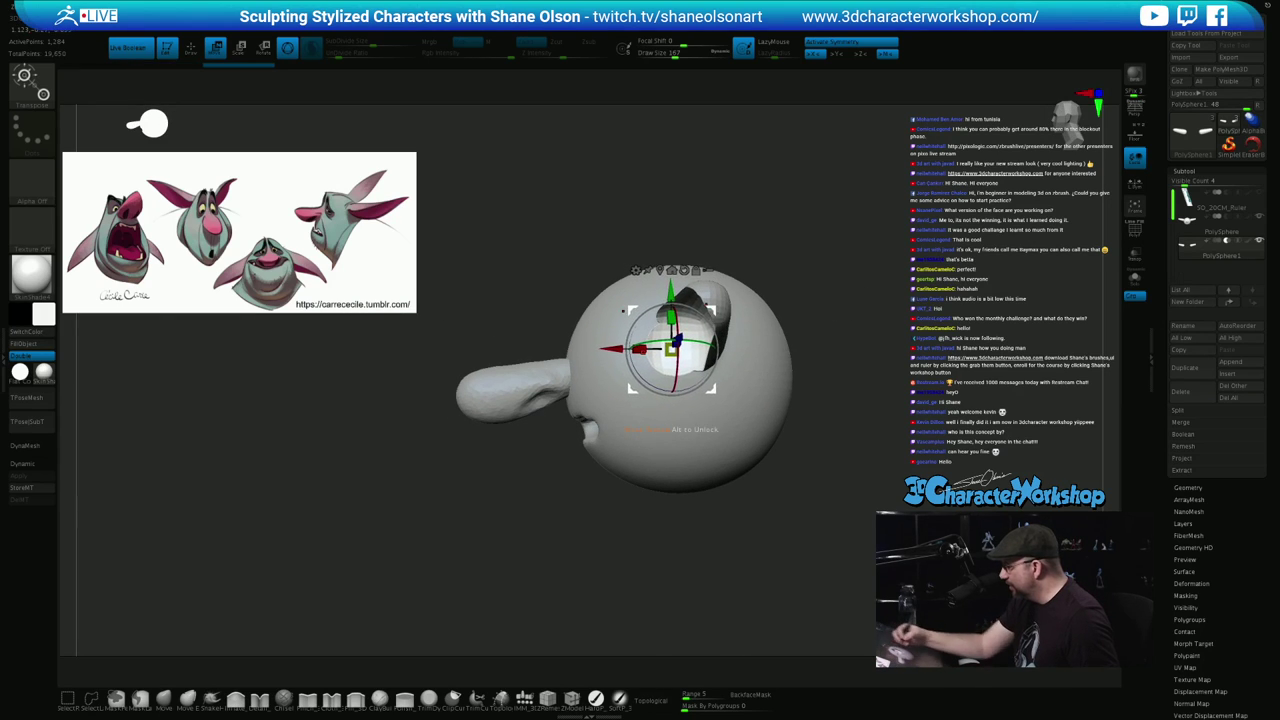
pyautogui.moveTo(790, 470); pyautogui.dragTo(930, 474)
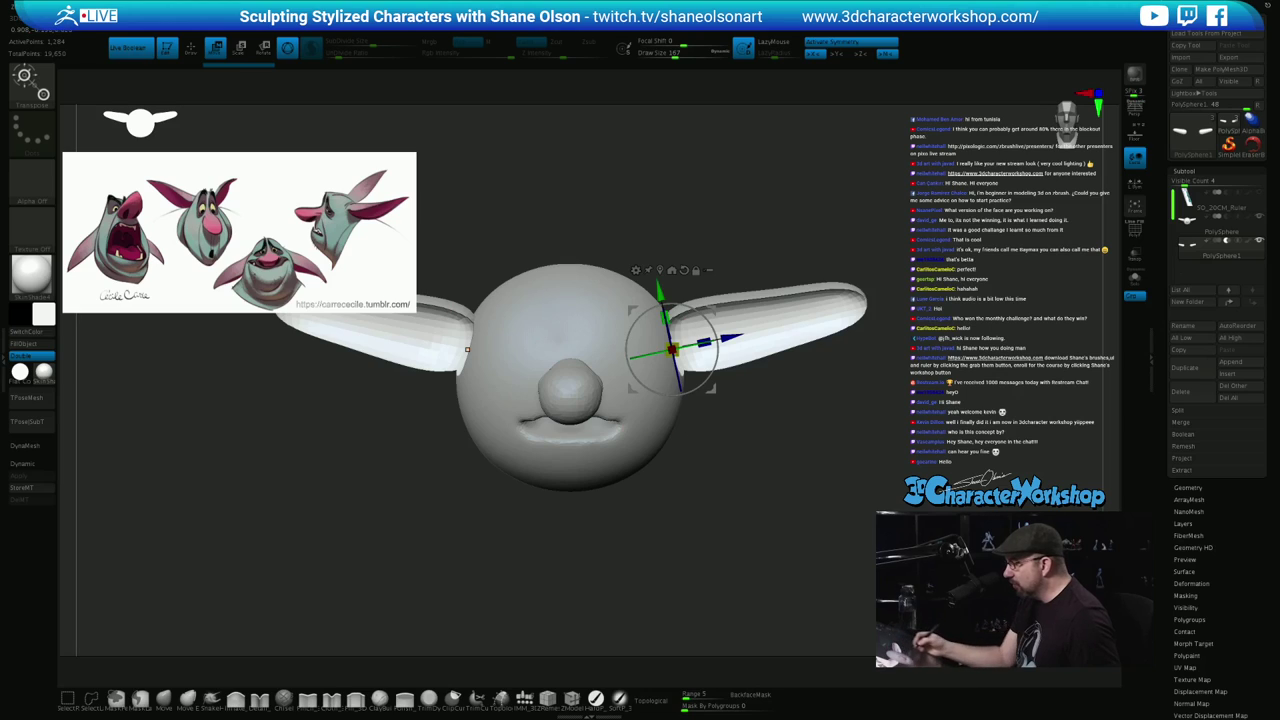
pyautogui.moveTo(630, 358); pyautogui.dragTo(662, 351)
pyautogui.moveTo(790, 460); pyautogui.dragTo(772, 480)
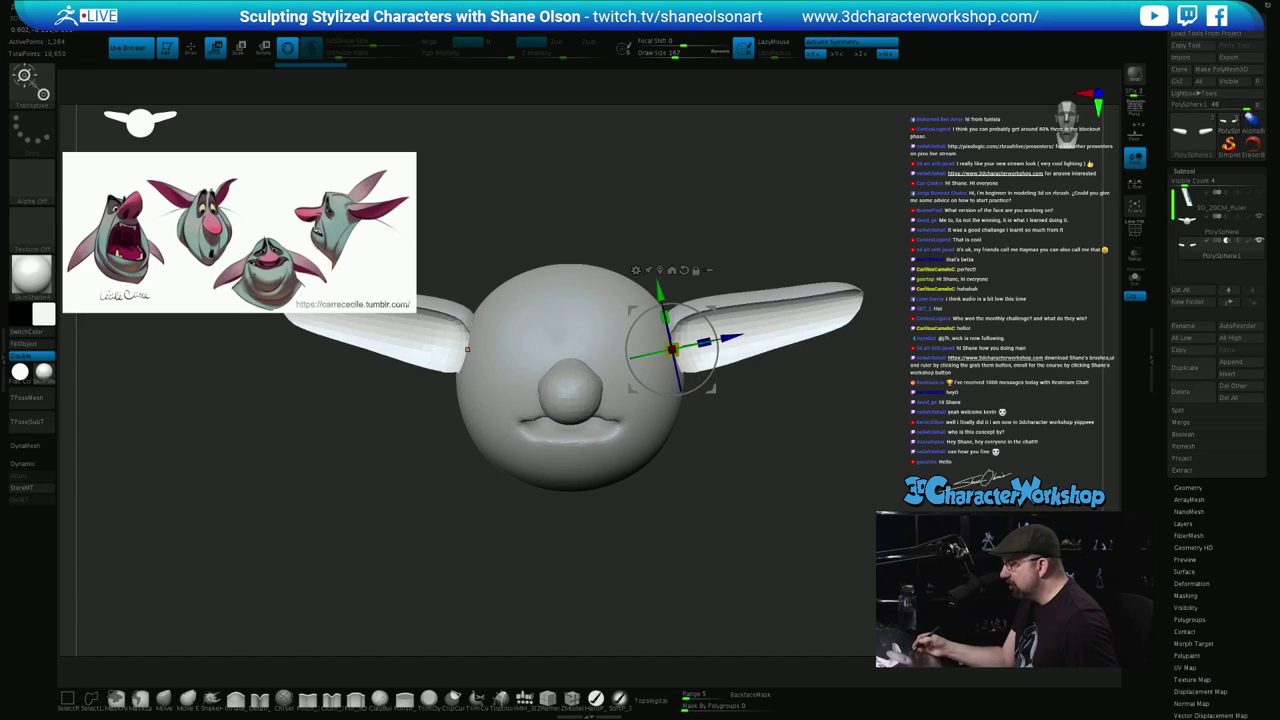
pyautogui.moveTo(744, 424)
pyautogui.mouseDown()
pyautogui.moveTo(720, 428)
pyautogui.moveTo(795, 430)
pyautogui.moveTo(738, 428)
pyautogui.mouseUp()
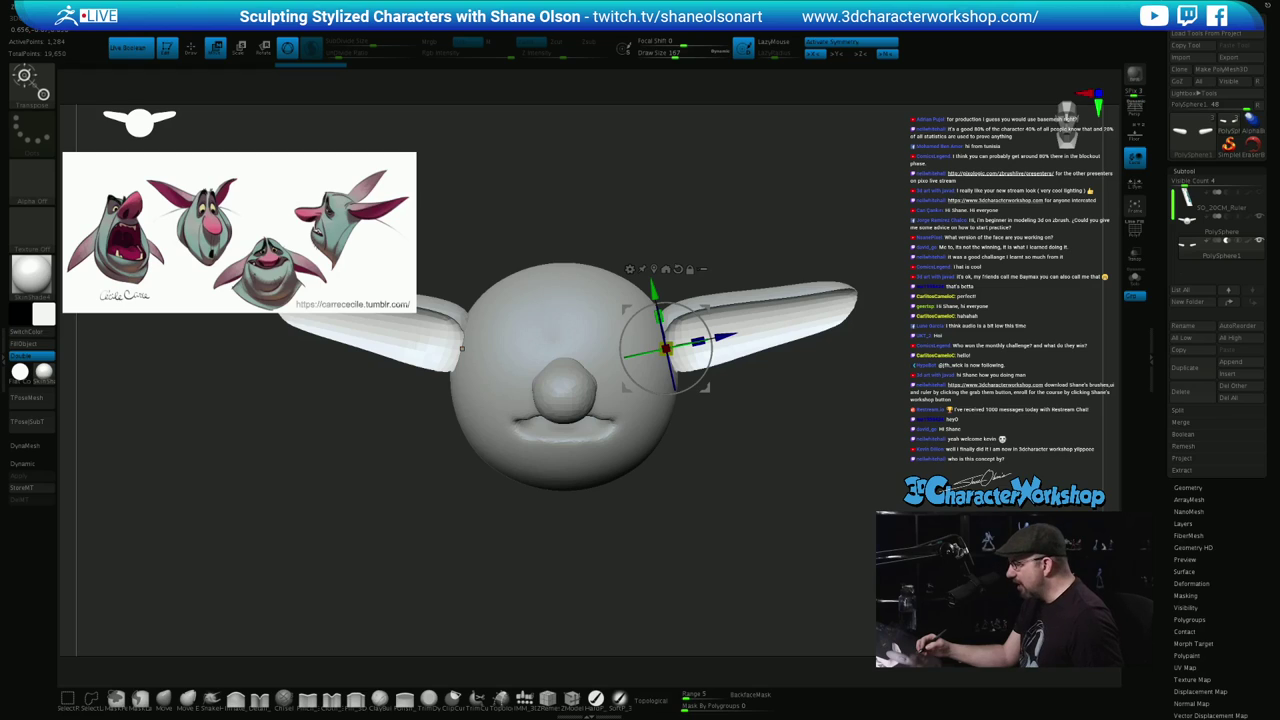
pyautogui.keyDown('ctrl'); pyautogui.moveTo(600, 560); pyautogui.dragTo(530, 650, button='right'); pyautogui.keyUp('ctrl')
pyautogui.moveTo(428, 342); pyautogui.dragTo(426, 342)
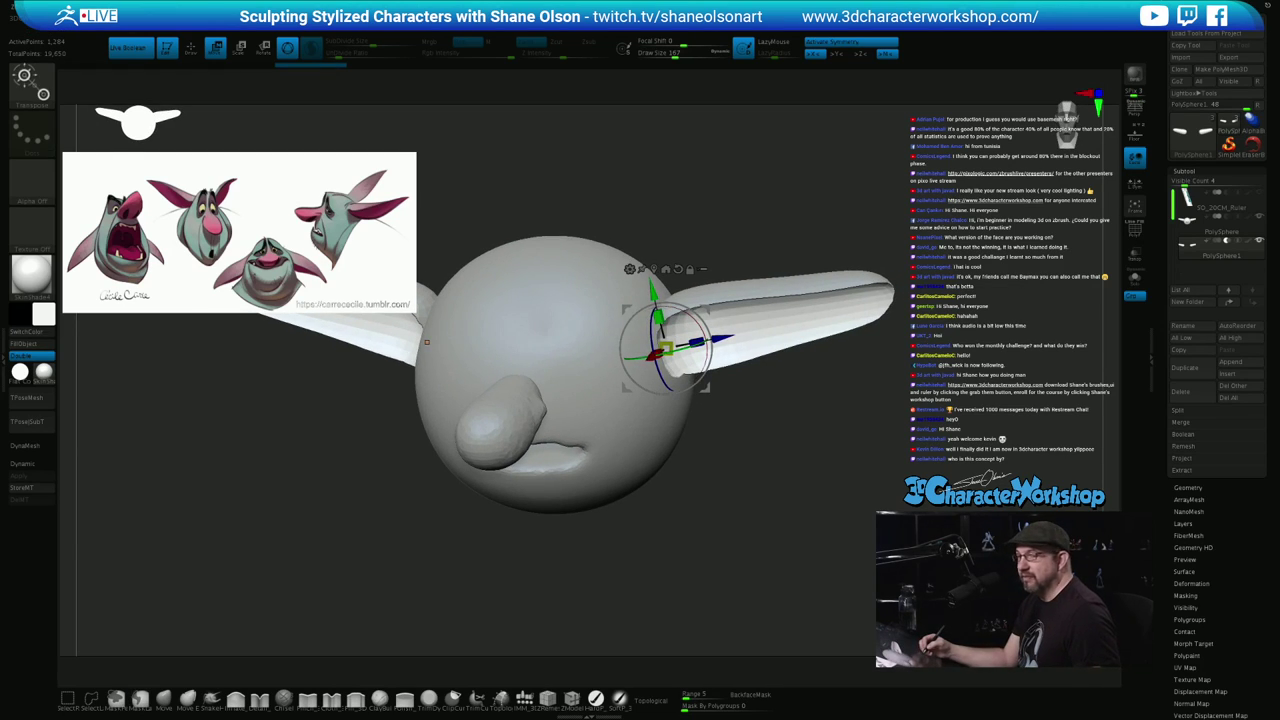
pyautogui.moveTo(690, 570)
pyautogui.mouseDown()
pyautogui.moveTo(755, 565)
pyautogui.moveTo(768, 520)
pyautogui.moveTo(749, 507)
pyautogui.mouseUp()
# Reselect the head subtool and reshape the outer edges of both ears with the Move brush at size 145
pyautogui.press('q')
pyautogui.press('s')
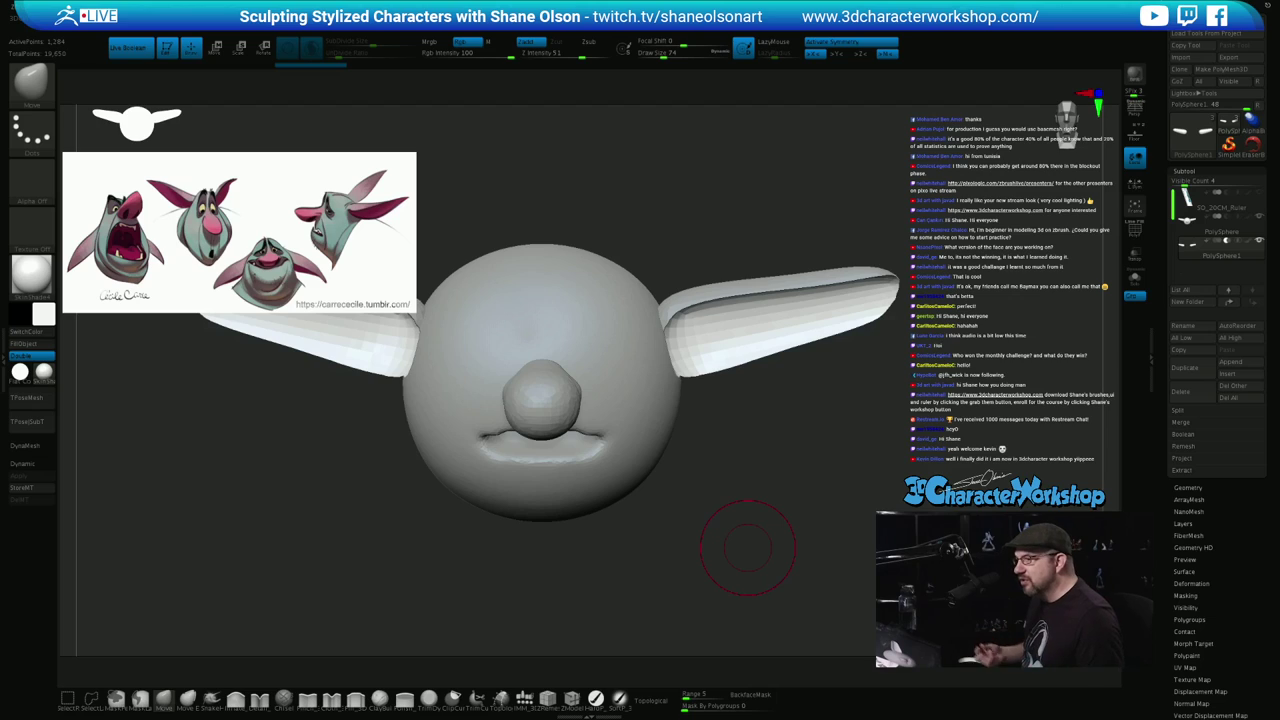
pyautogui.moveTo(748, 548)
pyautogui.mouseDown()
pyautogui.moveTo(775, 545)
pyautogui.moveTo(740, 530)
pyautogui.mouseUp()
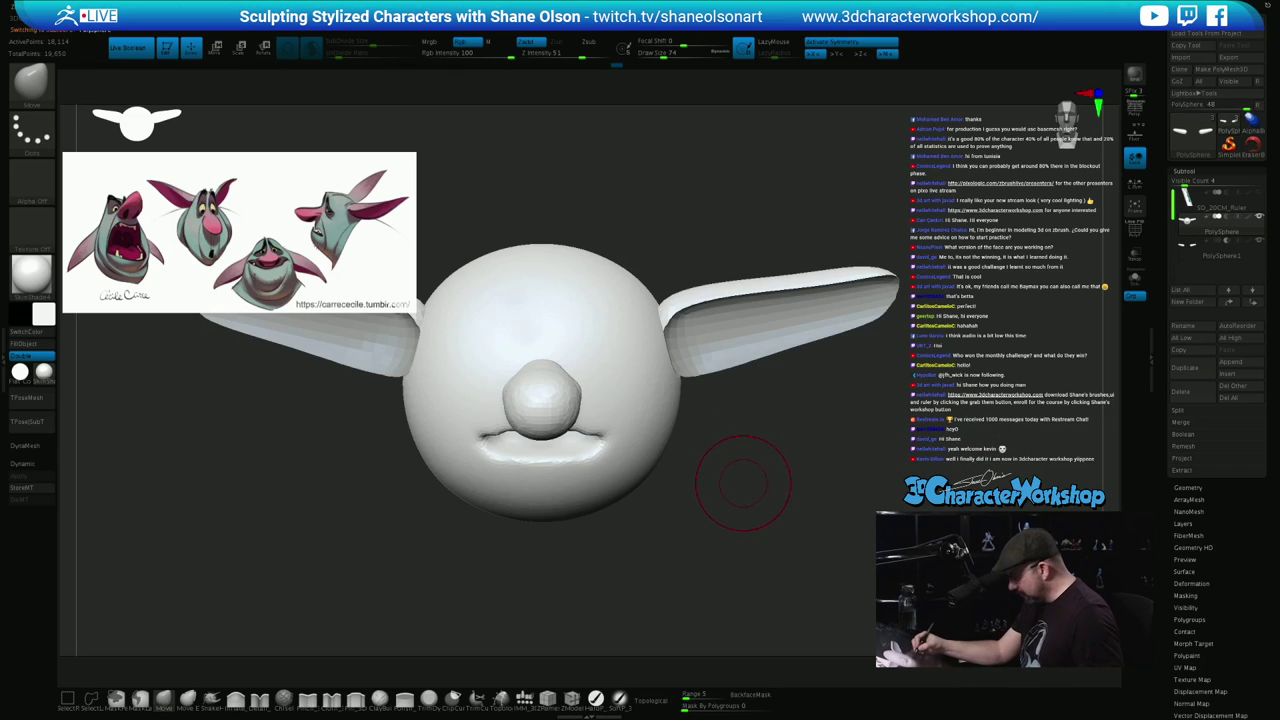
pyautogui.press('s')
pyautogui.moveTo(753, 482)
pyautogui.mouseDown()
pyautogui.moveTo(704, 465)
pyautogui.moveTo(707, 482)
pyautogui.mouseUp()
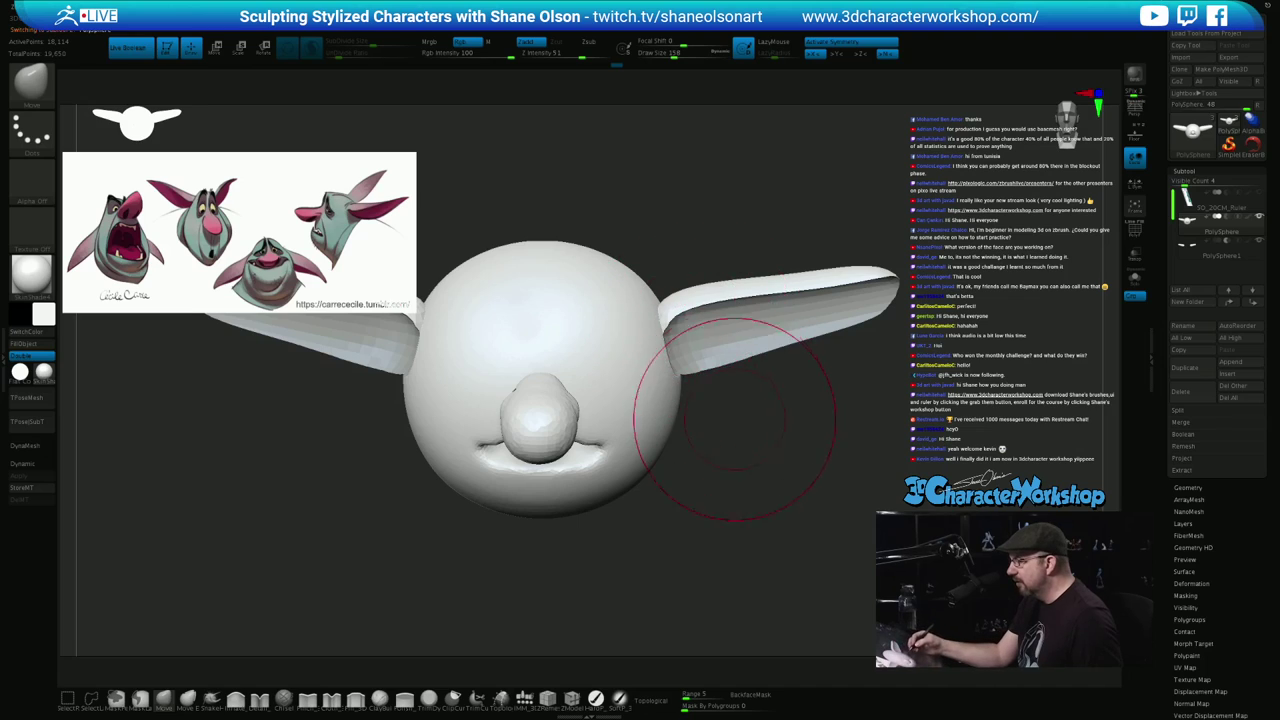
pyautogui.moveTo(734, 420)
pyautogui.mouseDown()
pyautogui.moveTo(714, 398)
pyautogui.moveTo(736, 420)
pyautogui.moveTo(785, 422)
pyautogui.moveTo(803, 443)
pyautogui.moveTo(830, 422)
pyautogui.moveTo(818, 447)
pyautogui.mouseUp()
pyautogui.press('s')
pyautogui.press('s')
pyautogui.press('s')
pyautogui.moveTo(865, 262); pyautogui.dragTo(833, 293)
pyautogui.moveTo(848, 451)
pyautogui.mouseDown()
pyautogui.moveTo(868, 402)
pyautogui.moveTo(890, 394)
pyautogui.moveTo(832, 412)
pyautogui.mouseUp()
pyautogui.moveTo(838, 318); pyautogui.dragTo(836, 312)
pyautogui.moveTo(860, 452)
pyautogui.mouseDown()
pyautogui.moveTo(922, 436)
pyautogui.moveTo(859, 411)
pyautogui.moveTo(859, 427)
pyautogui.mouseUp()
# Taper both ears toward pointed tips and lift their lower edges near the head with the Move brush
pyautogui.press('s')
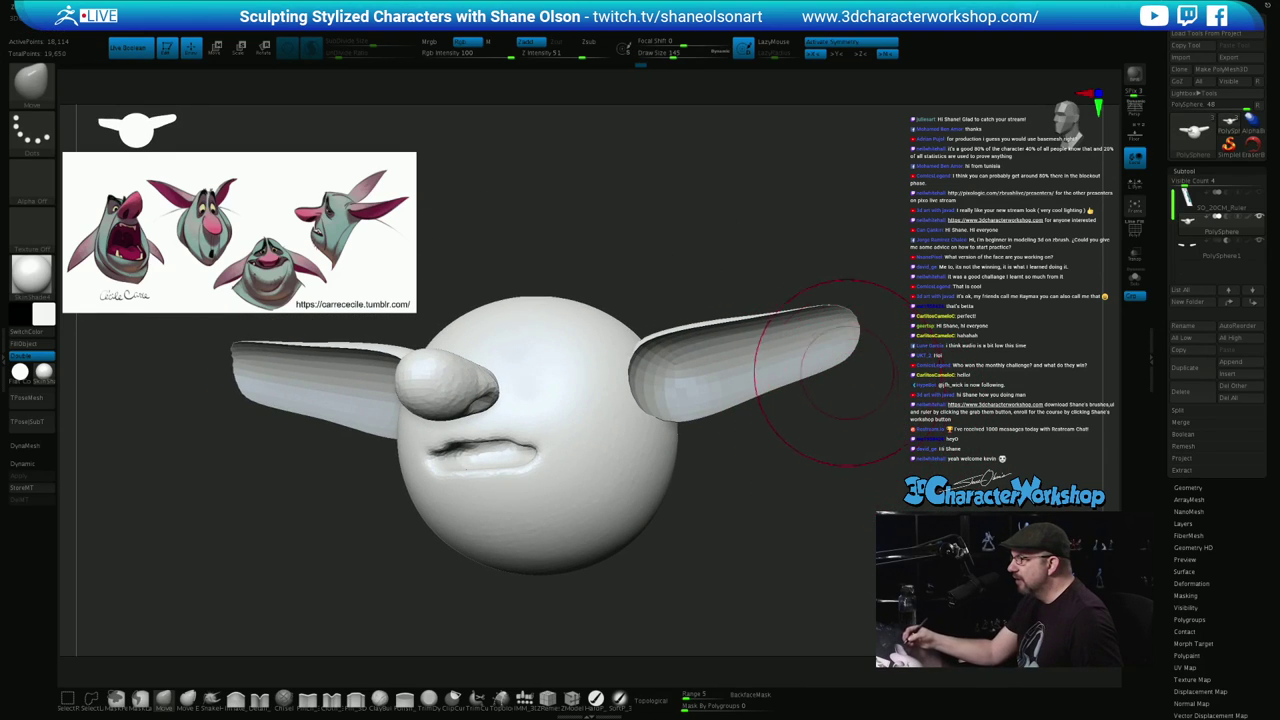
pyautogui.moveTo(846, 377)
pyautogui.mouseDown()
pyautogui.moveTo(837, 354)
pyautogui.moveTo(860, 336)
pyautogui.moveTo(823, 348)
pyautogui.moveTo(806, 338)
pyautogui.moveTo(795, 370)
pyautogui.moveTo(782, 368)
pyautogui.mouseUp()
pyautogui.moveTo(811, 430); pyautogui.dragTo(826, 455)
pyautogui.moveTo(768, 374); pyautogui.dragTo(767, 359)
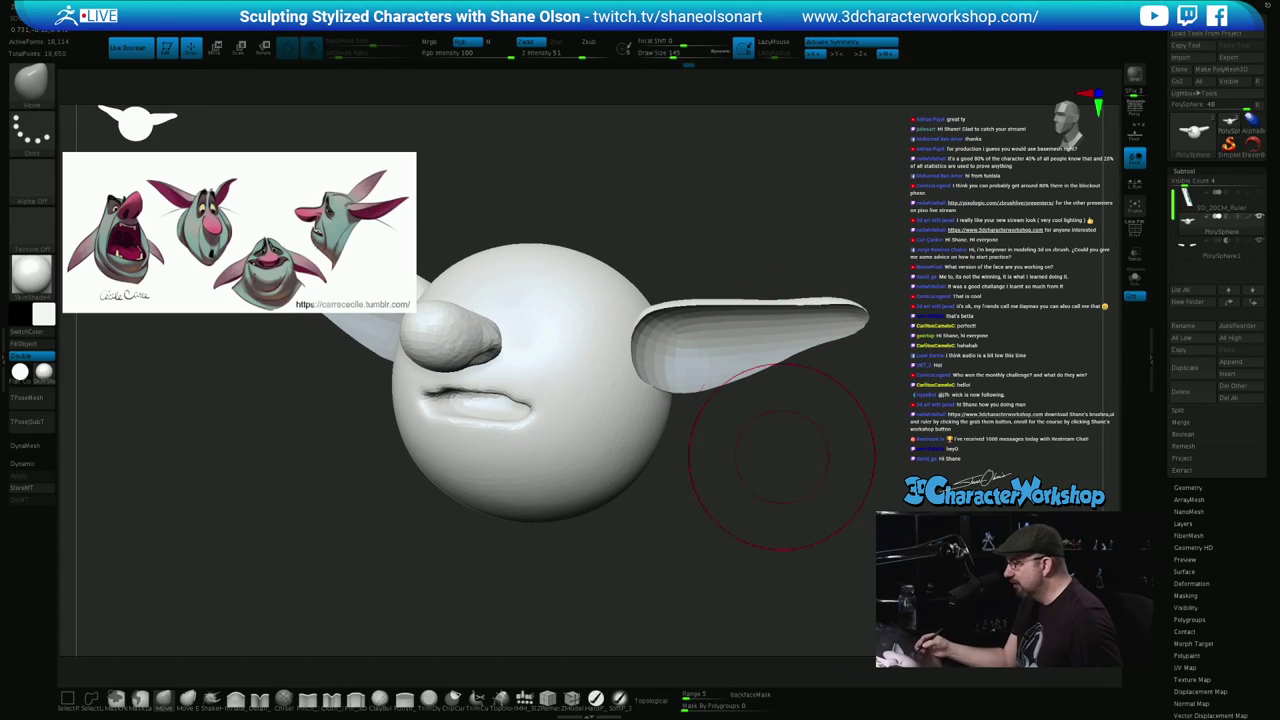
pyautogui.moveTo(784, 457); pyautogui.dragTo(818, 476)
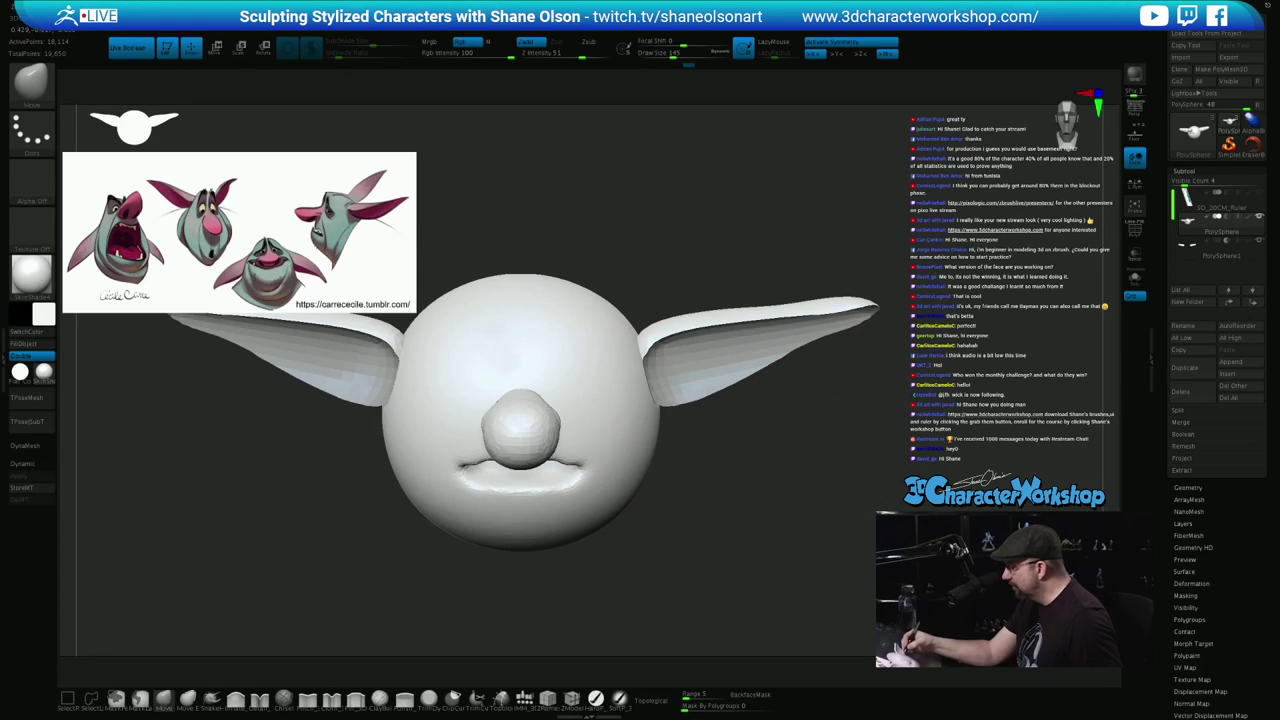
pyautogui.moveTo(663, 402); pyautogui.dragTo(659, 376)
pyautogui.moveTo(760, 478)
pyautogui.mouseDown()
pyautogui.moveTo(688, 500)
pyautogui.moveTo(740, 505)
pyautogui.moveTo(640, 508)
pyautogui.moveTo(730, 500)
pyautogui.moveTo(820, 521)
pyautogui.mouseUp()
# Select the subtracting ear copies and pull their lower inner ends up and slightly outward with the Move brush
pyautogui.press('Down')
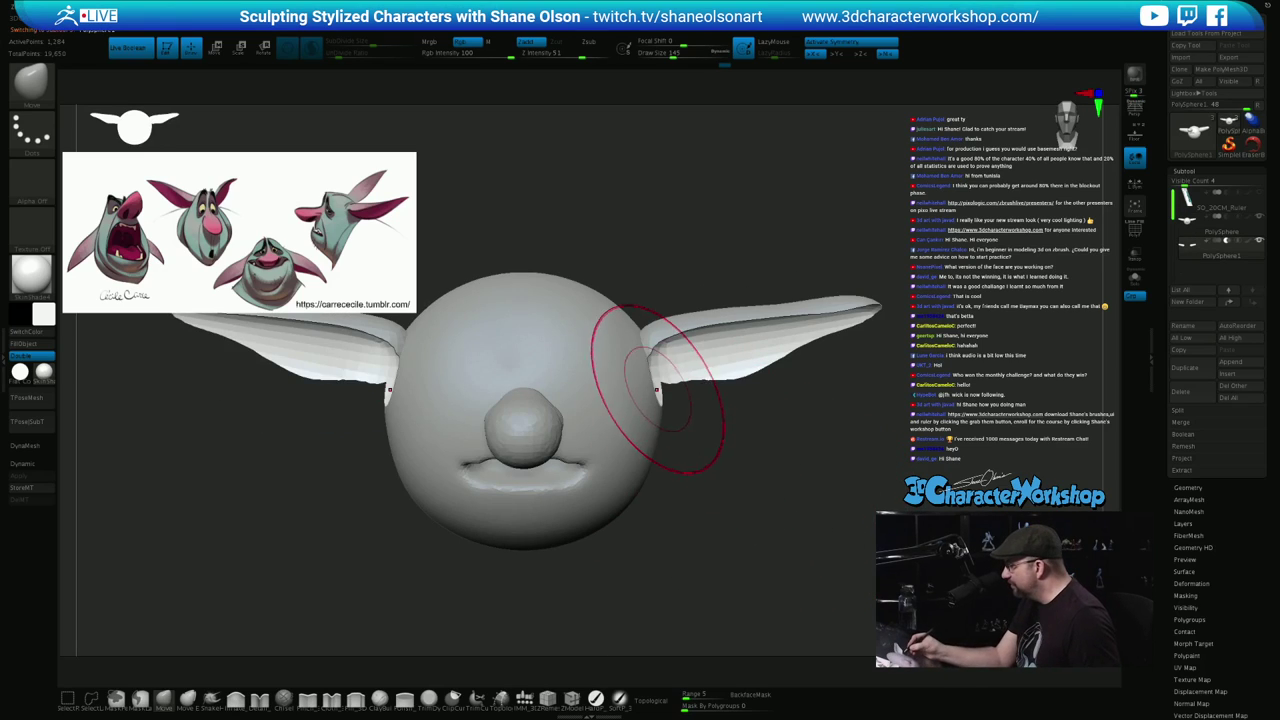
pyautogui.moveTo(657, 391); pyautogui.dragTo(665, 372)
pyautogui.moveTo(766, 460)
pyautogui.mouseDown()
pyautogui.moveTo(710, 464)
pyautogui.moveTo(736, 462)
pyautogui.moveTo(782, 498)
pyautogui.moveTo(777, 514)
pyautogui.mouseUp()
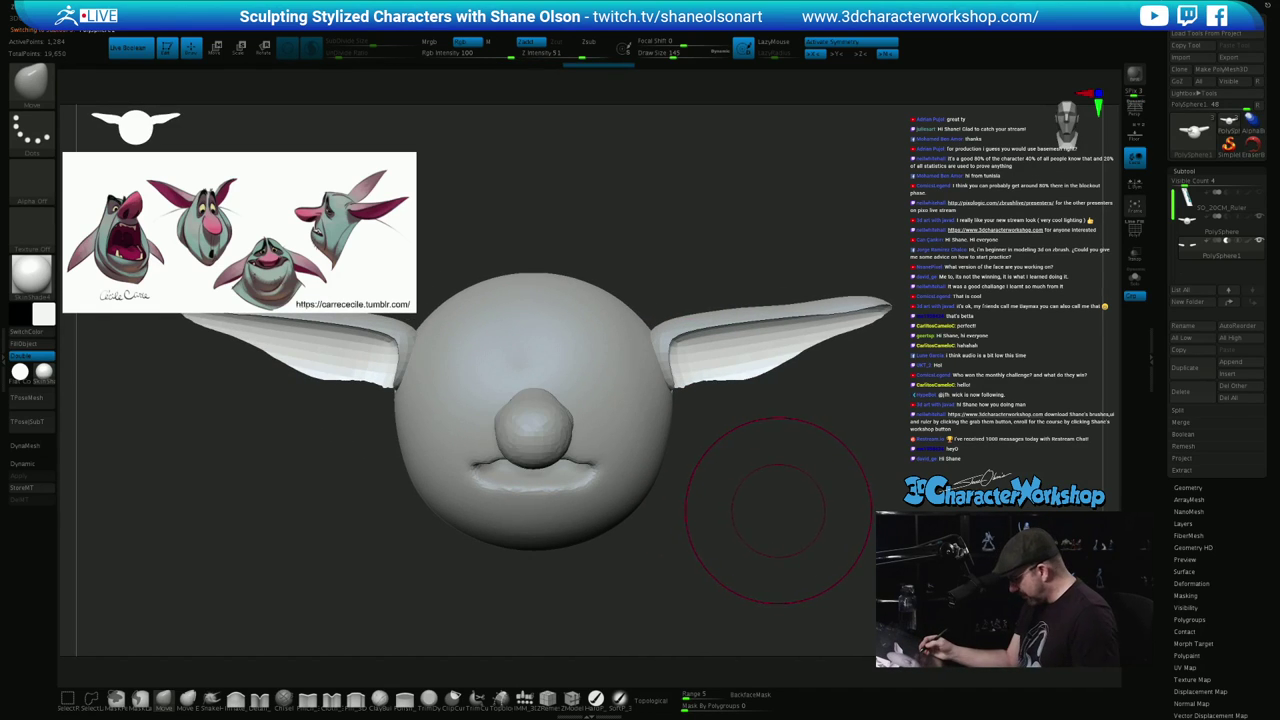
# Reselect the head subtool and refine the ear bases where they join the head with the Move brush at size 112
pyautogui.keyDown('alt'); pyautogui.click(645, 450); pyautogui.keyUp('alt')
pyautogui.press('s')
pyautogui.moveTo(769, 427)
pyautogui.mouseDown()
pyautogui.moveTo(742, 378)
pyautogui.moveTo(540, 410)
pyautogui.mouseUp()
pyautogui.moveTo(768, 385); pyautogui.dragTo(752, 360)
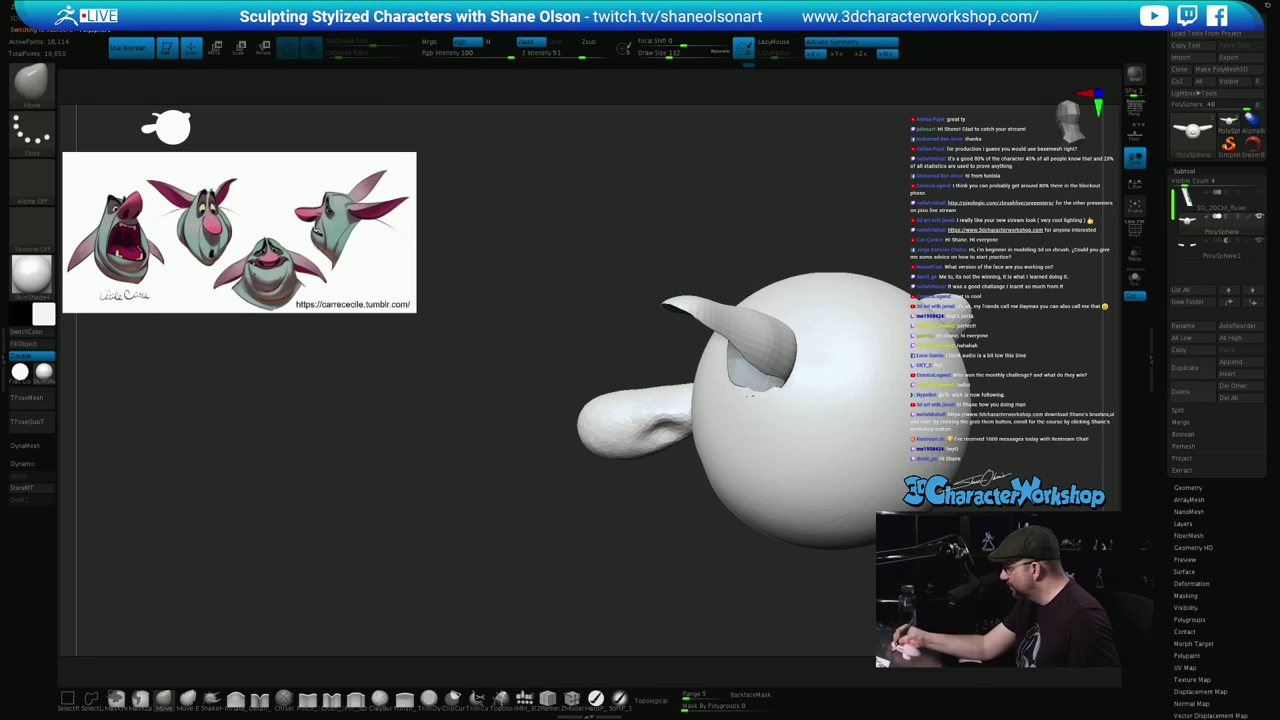
pyautogui.moveTo(640, 500); pyautogui.dragTo(829, 457)
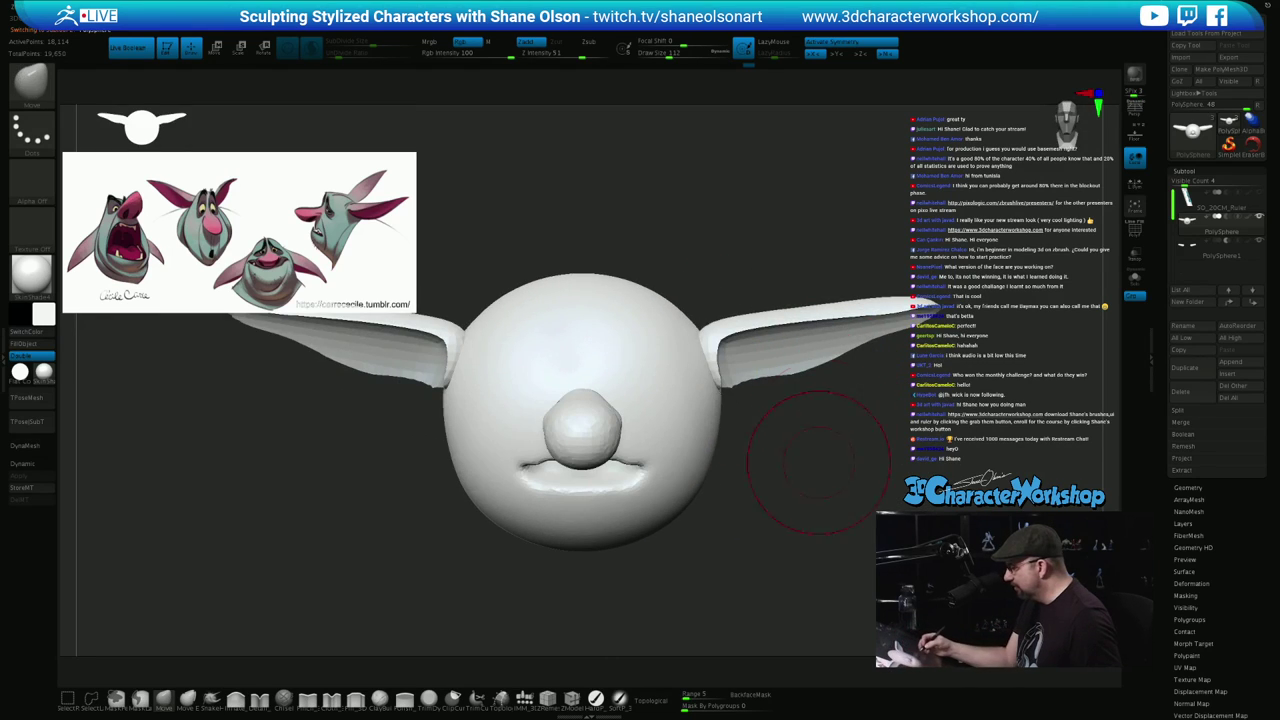
pyautogui.moveTo(721, 391); pyautogui.dragTo(733, 376)
pyautogui.moveTo(764, 425); pyautogui.dragTo(700, 436)
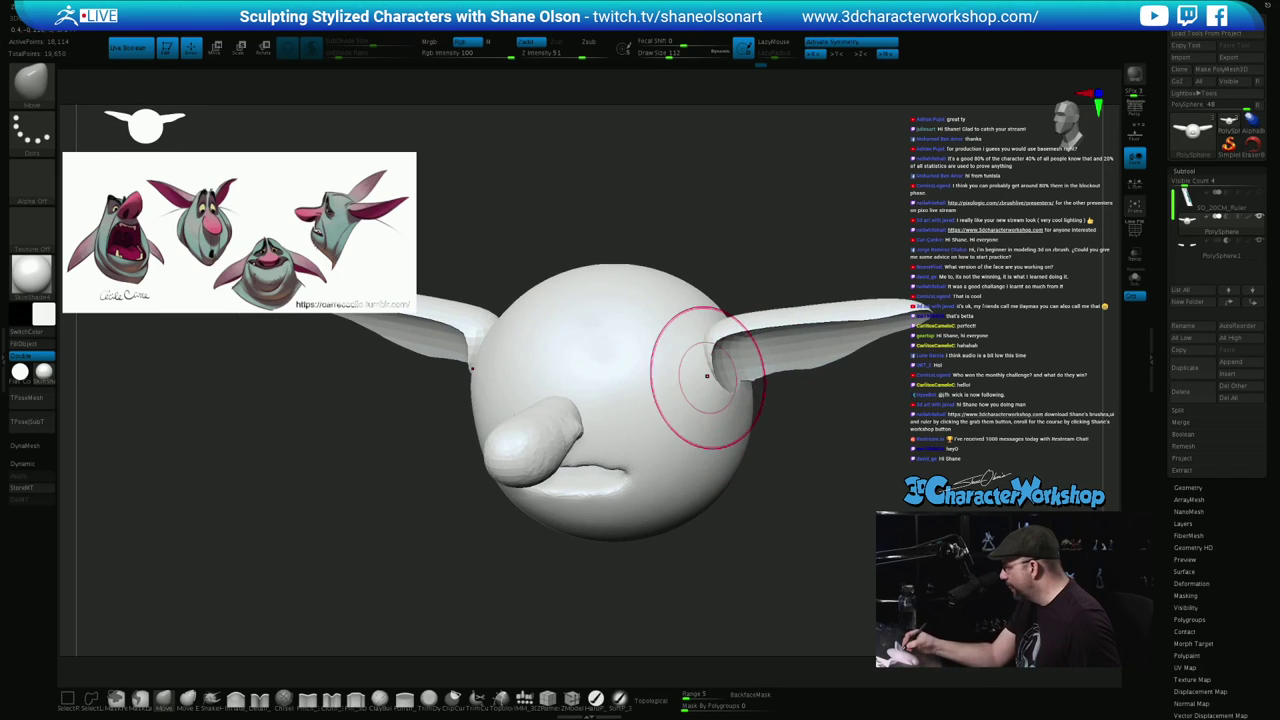
pyautogui.moveTo(769, 466); pyautogui.dragTo(830, 462)
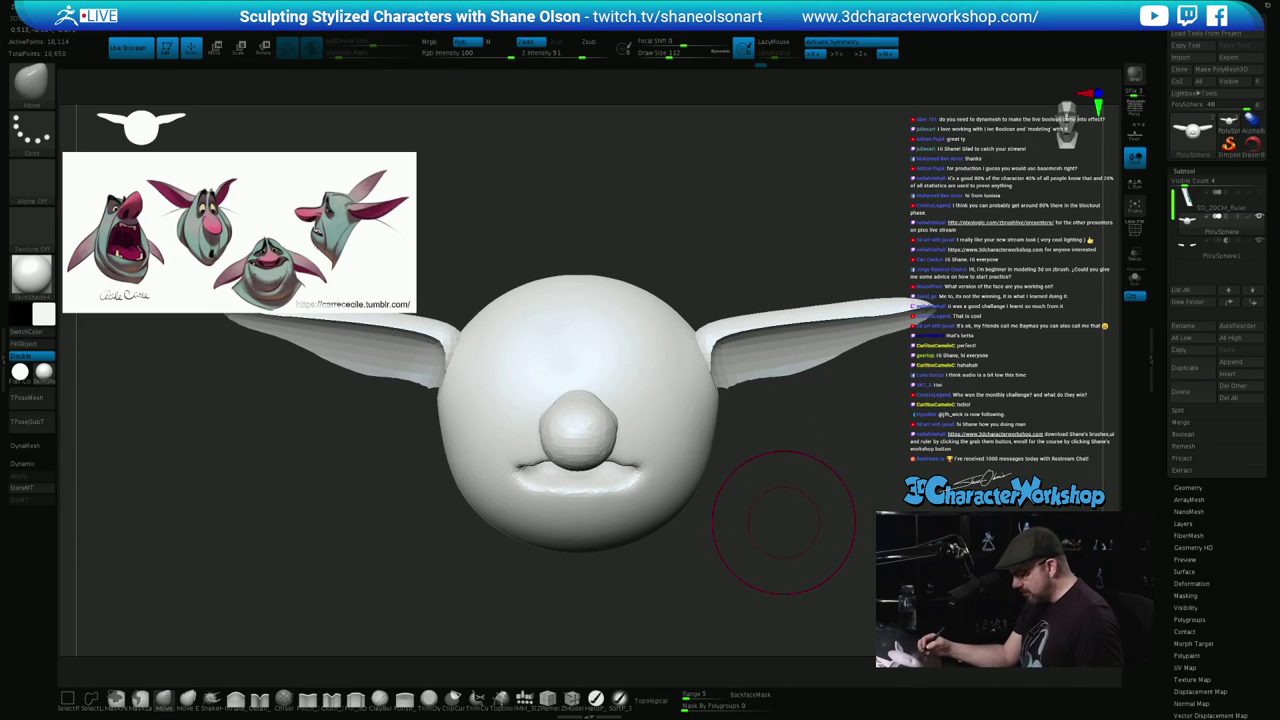
pyautogui.keyDown('alt'); pyautogui.moveTo(780, 528); pyautogui.dragTo(768, 556); pyautogui.keyUp('alt')
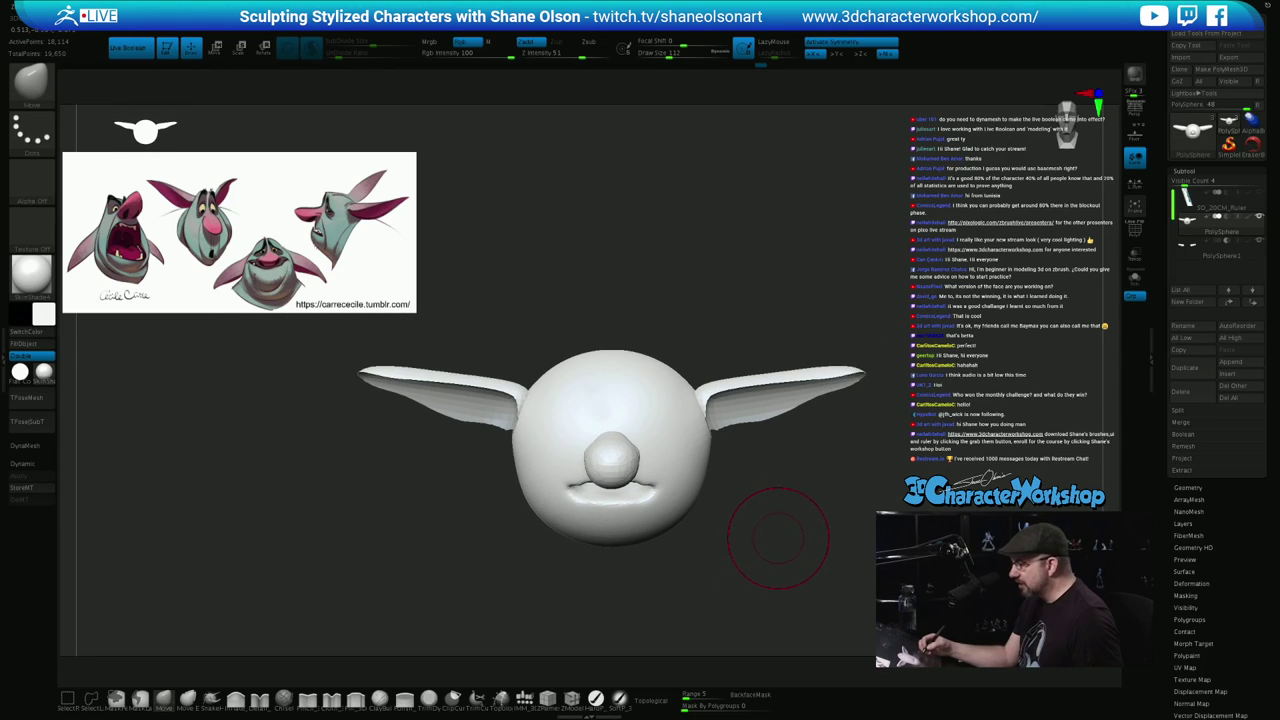
pyautogui.hotkey('shift', 'f')
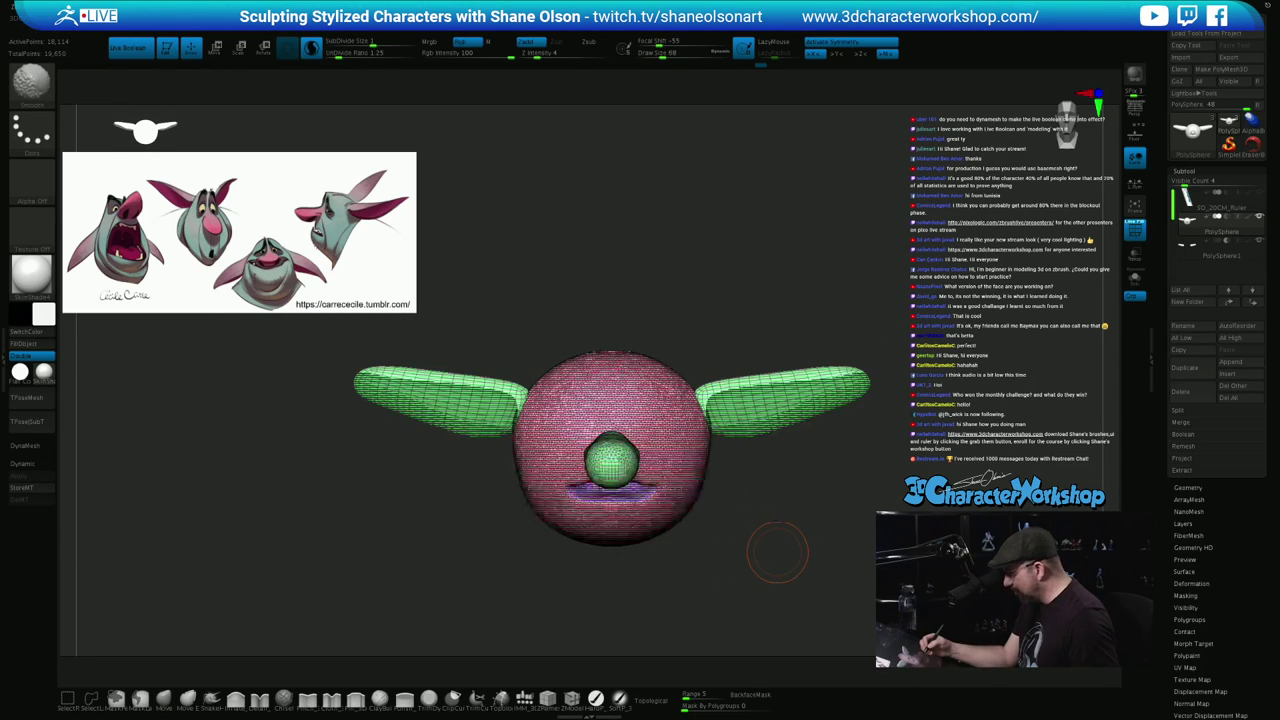
pyautogui.hotkey('shift', 'f')
pyautogui.moveTo(778, 556)
pyautogui.mouseDown()
pyautogui.moveTo(756, 562)
pyautogui.moveTo(790, 536)
pyautogui.moveTo(690, 540)
pyautogui.moveTo(768, 547)
pyautogui.mouseUp()
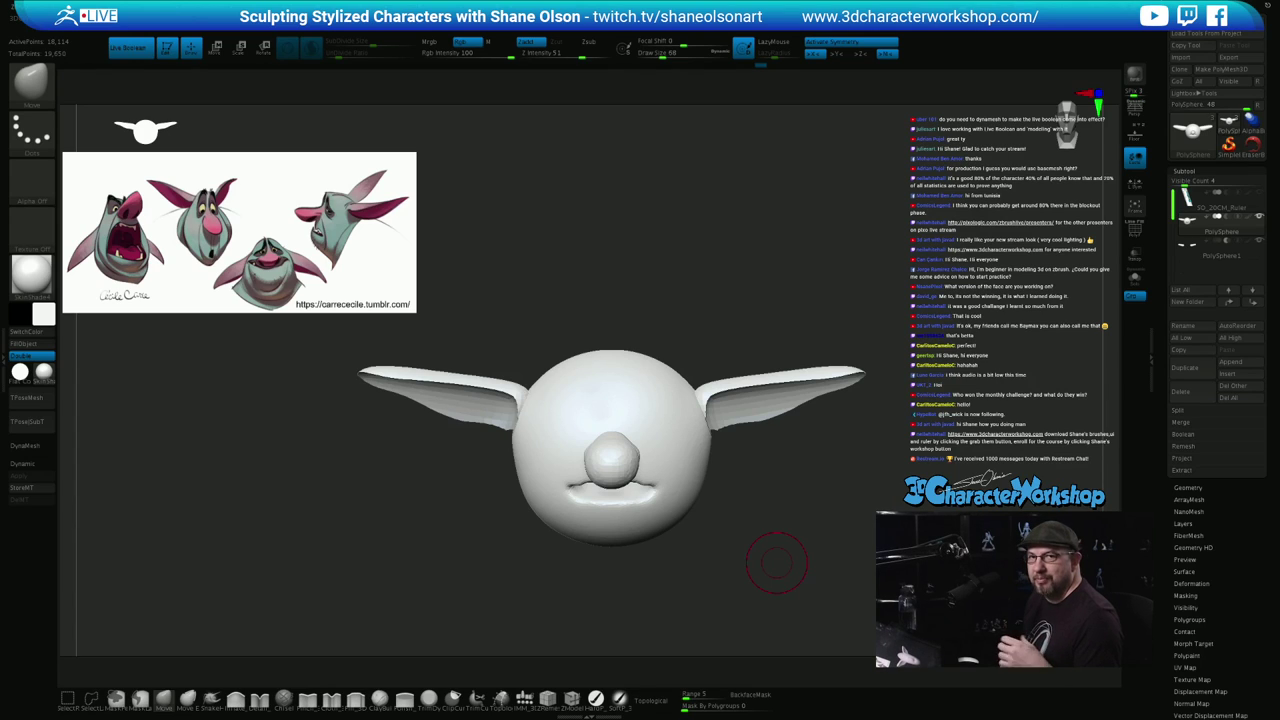
pyautogui.moveTo(776, 562); pyautogui.dragTo(776, 562)
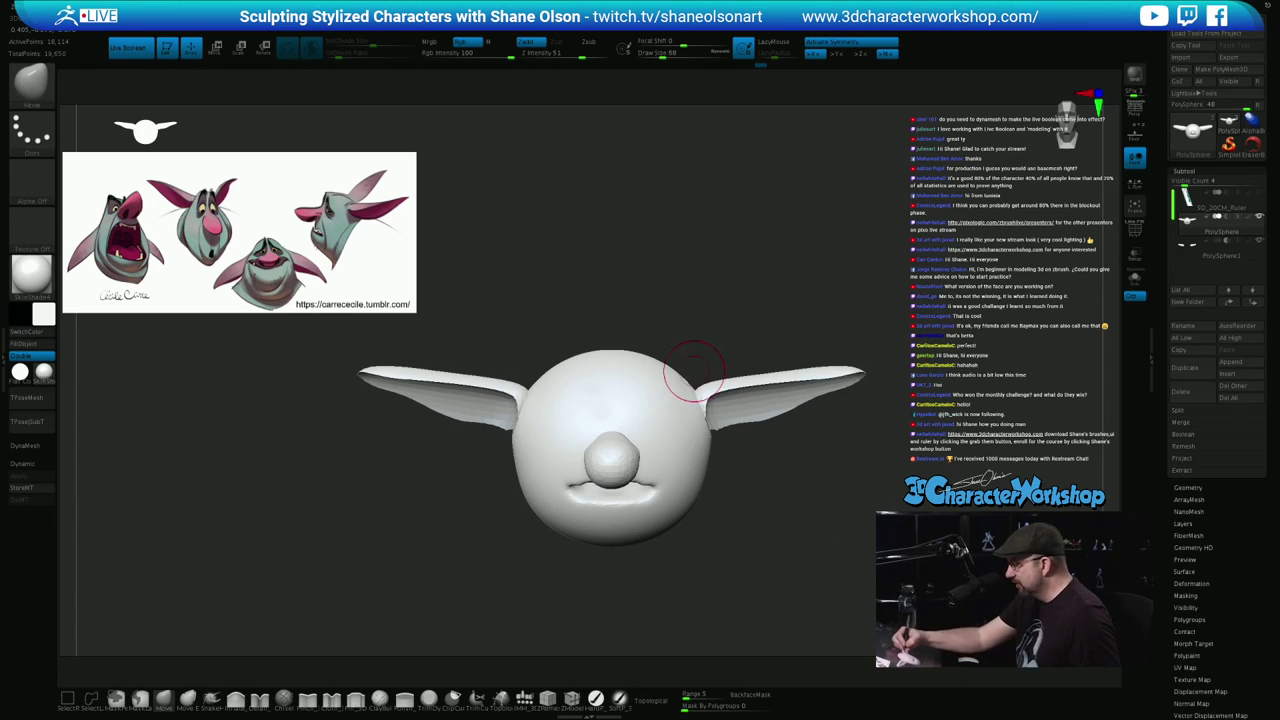
# Show the polygroup wireframe on the head and turn off the Live Boolean preview
pyautogui.hotkey('shift', 'f')
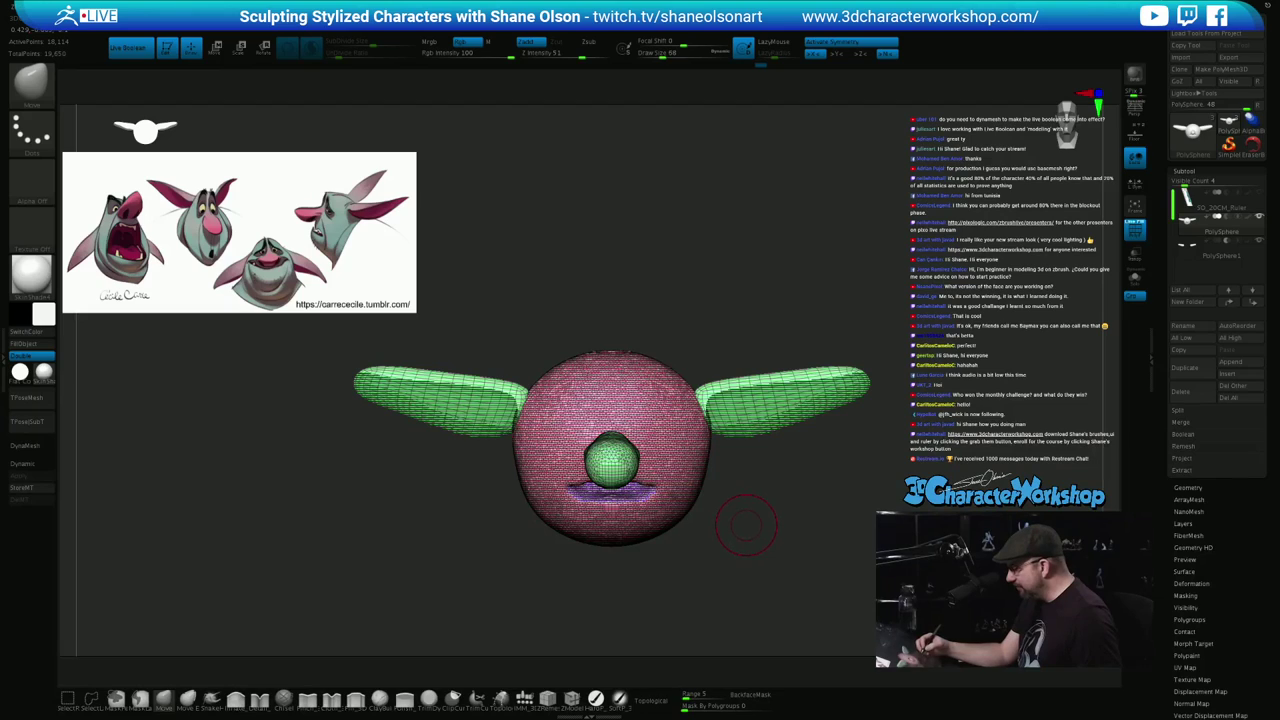
pyautogui.click(128, 48)
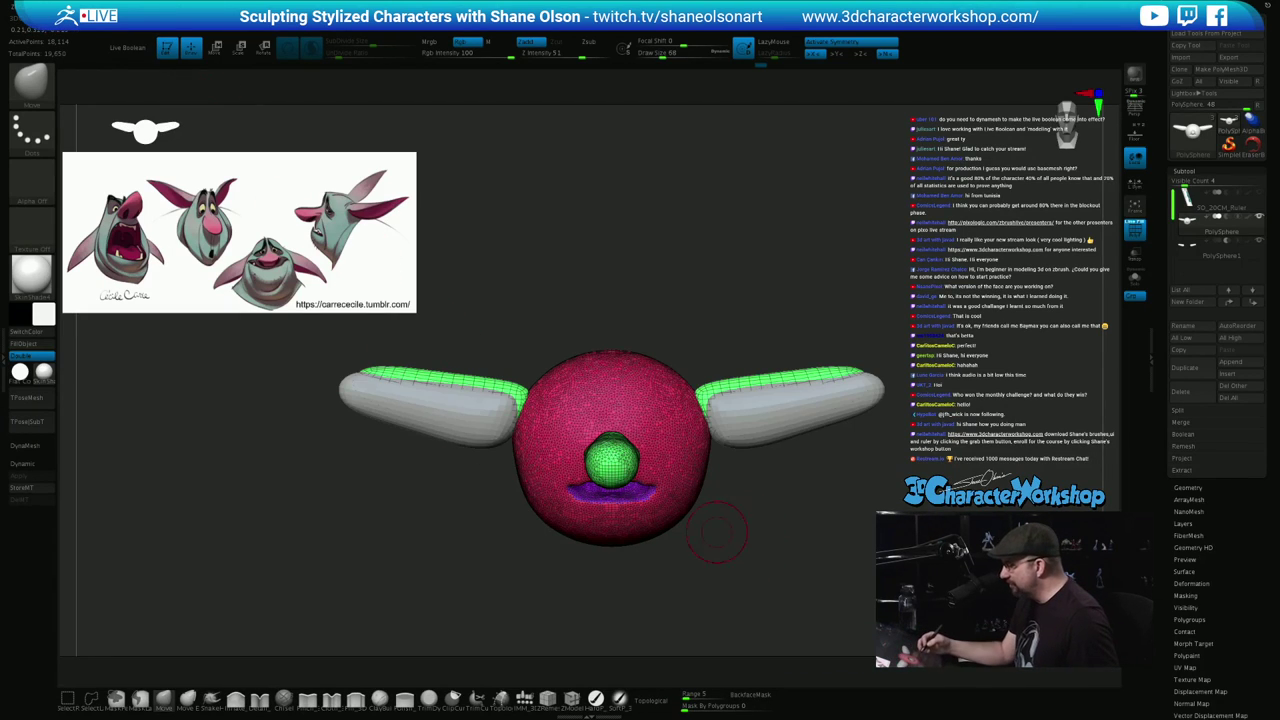
pyautogui.moveTo(732, 535); pyautogui.dragTo(678, 538)
pyautogui.moveTo(797, 523)
pyautogui.mouseDown()
pyautogui.moveTo(784, 578)
pyautogui.moveTo(840, 562)
pyautogui.moveTo(766, 565)
pyautogui.mouseUp()
# Paint symmetrical large teardrop-shaped eye masks above the nose with MaskPen at size 24 and turn them into a polygroup
pyautogui.press('s')
pyautogui.press('ctrl')
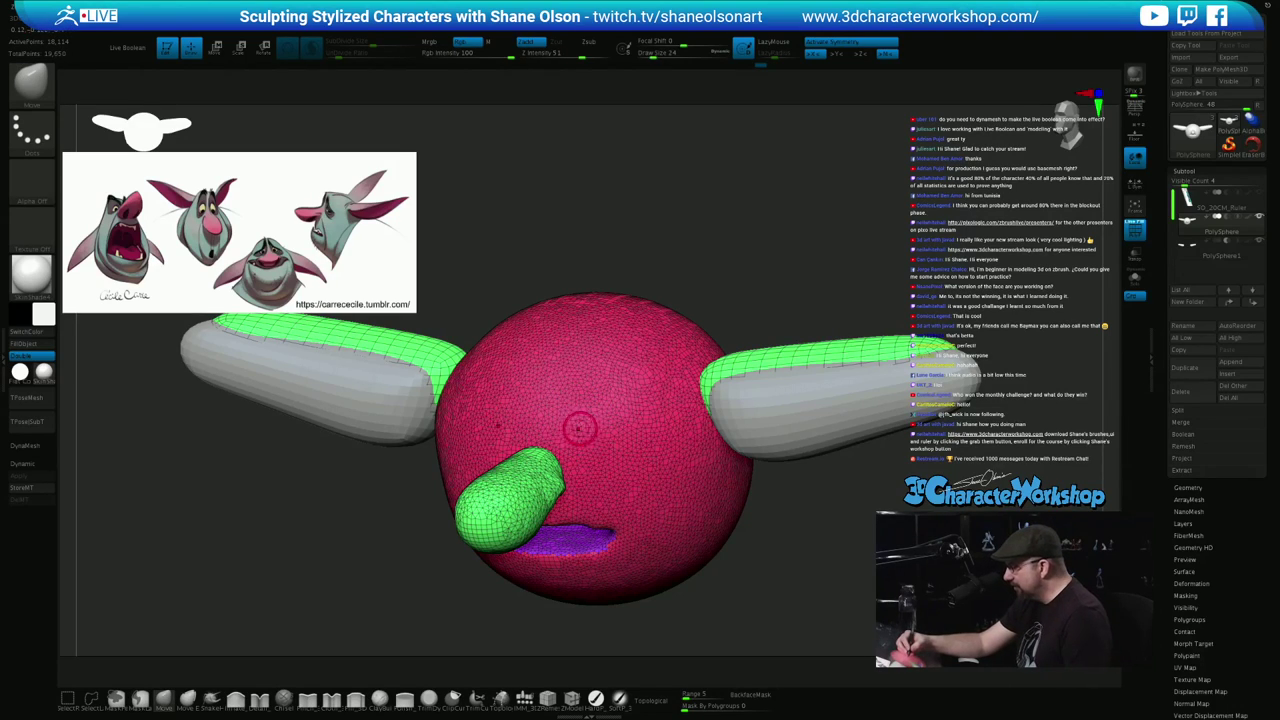
pyautogui.press('ctrl')
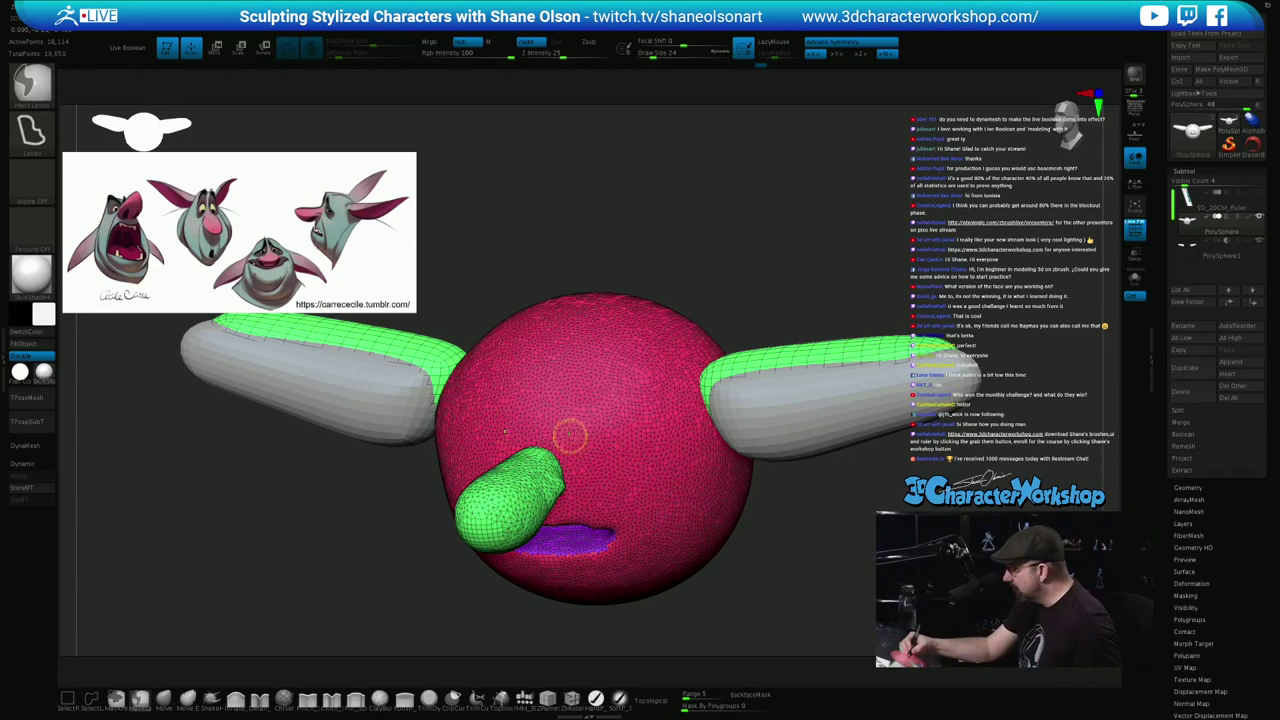
pyautogui.press('ctrl')
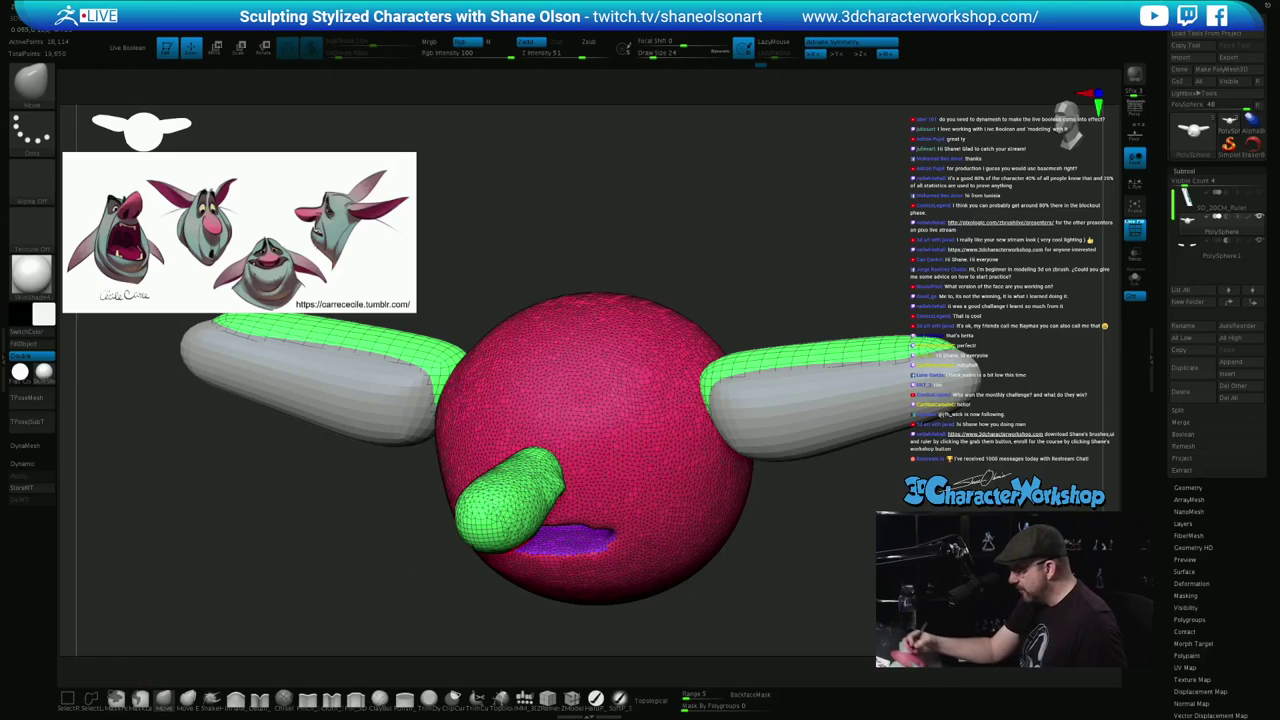
pyautogui.press('ctrl')
pyautogui.press('ctrl')
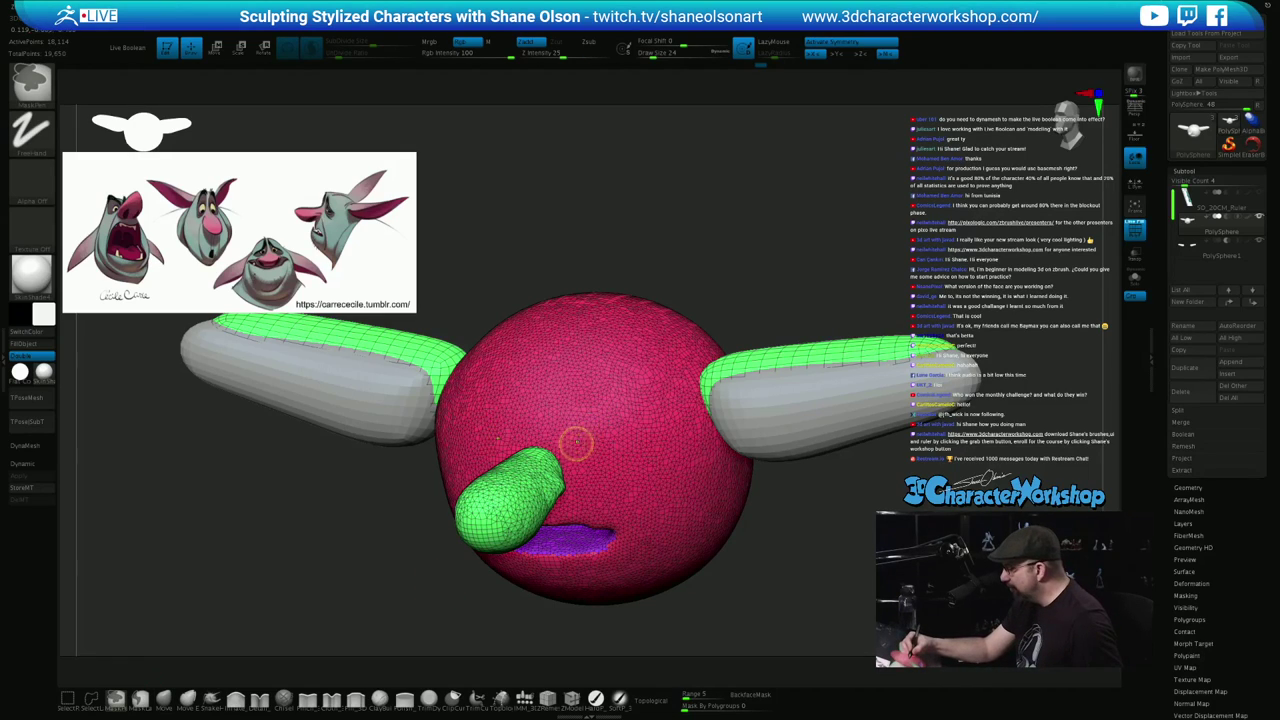
pyautogui.keyDown('ctrl'); pyautogui.moveTo(577, 442); pyautogui.dragTo(594, 378); pyautogui.keyUp('ctrl')
pyautogui.moveTo(609, 409)
pyautogui.mouseDown(button='right')
pyautogui.moveTo(660, 416)
pyautogui.moveTo(571, 424)
pyautogui.mouseUp(button='right')
pyautogui.moveTo(571, 420)
pyautogui.keyDown('ctrl'); pyautogui.mouseDown()
pyautogui.moveTo(572, 451)
pyautogui.moveTo(572, 375)
pyautogui.moveTo(618, 402)
pyautogui.moveTo(621, 464)
pyautogui.moveTo(587, 428)
pyautogui.moveTo(608, 444)
pyautogui.mouseUp(); pyautogui.keyUp('ctrl')
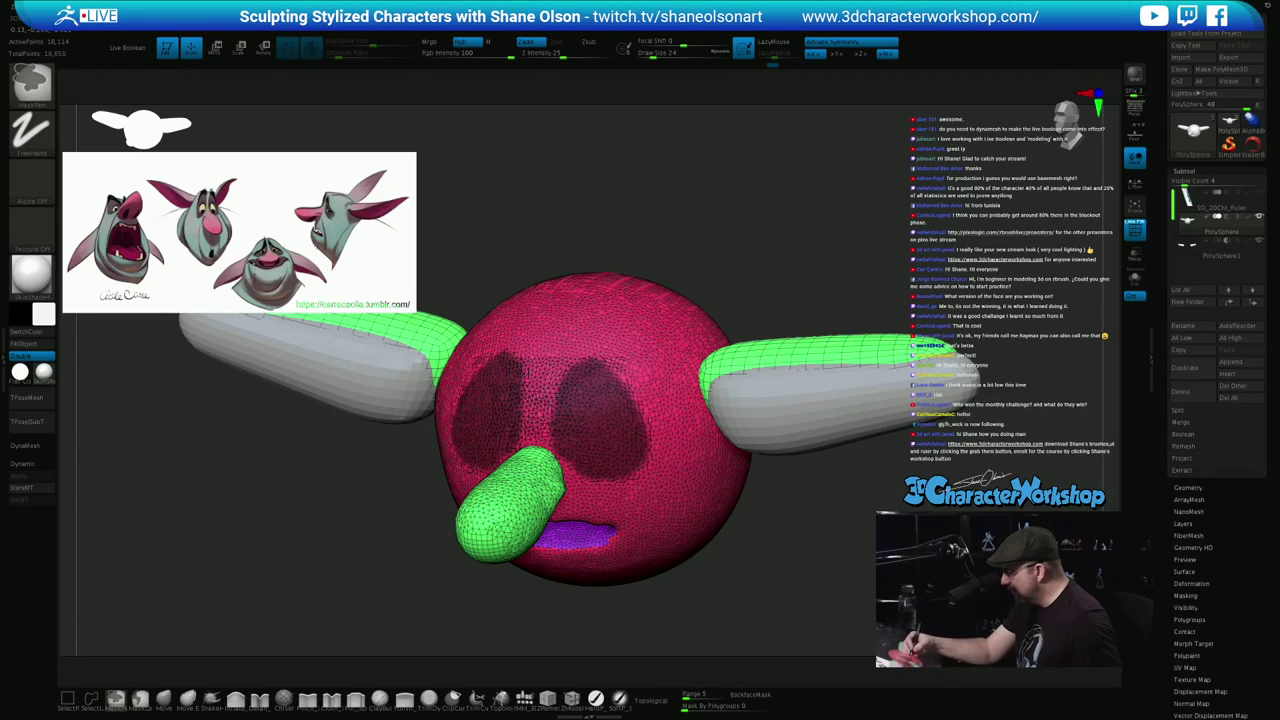
pyautogui.moveTo(628, 456)
pyautogui.keyDown('shift'); pyautogui.mouseDown(button='right')
pyautogui.moveTo(662, 465)
pyautogui.moveTo(603, 434)
pyautogui.mouseUp(button='right'); pyautogui.keyUp('shift')
pyautogui.hotkey('ctrl', 'w')
# Mask a small oval pupil inside each eye, convert the pupils to a polygroup, and isolate the head's main polygroup
pyautogui.moveTo(604, 421)
pyautogui.keyDown('ctrl'); pyautogui.mouseDown()
pyautogui.moveTo(596, 406)
pyautogui.moveTo(599, 430)
pyautogui.mouseUp(); pyautogui.keyUp('ctrl')
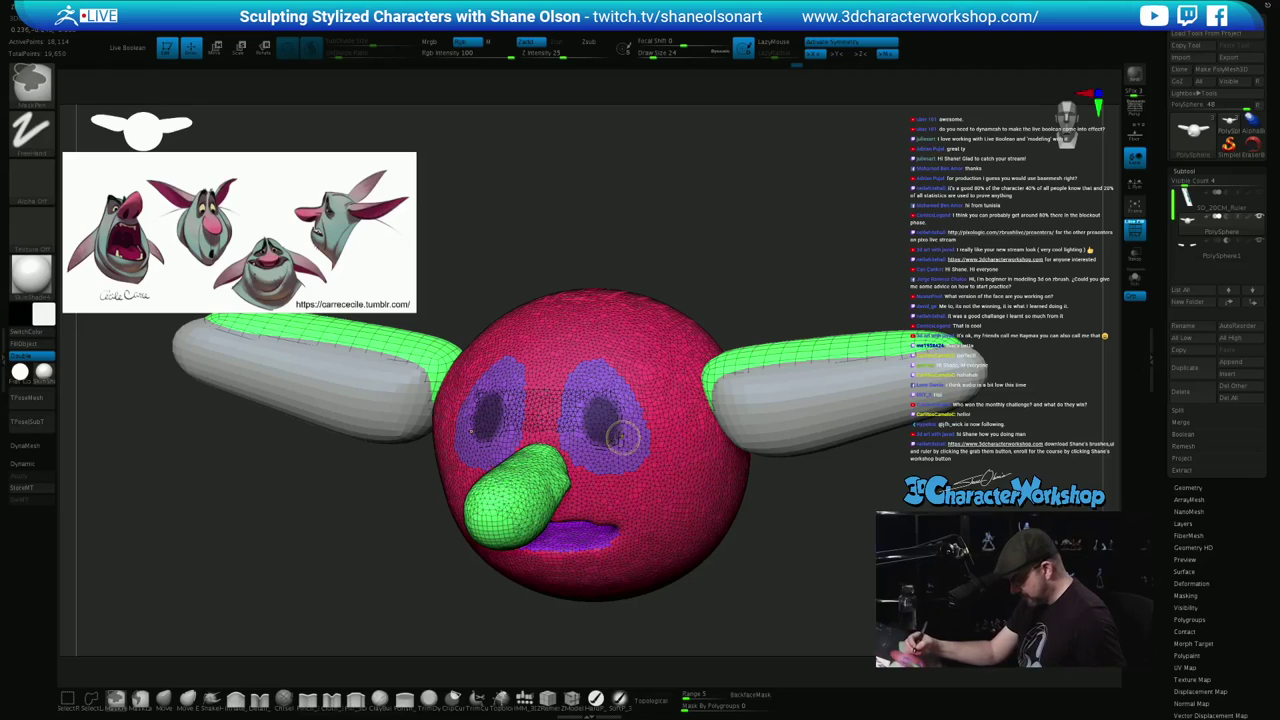
pyautogui.hotkey('ctrl', 'w')
pyautogui.keyDown('shift'); pyautogui.moveTo(614, 396); pyautogui.dragTo(566, 391, button='right'); pyautogui.keyUp('shift')
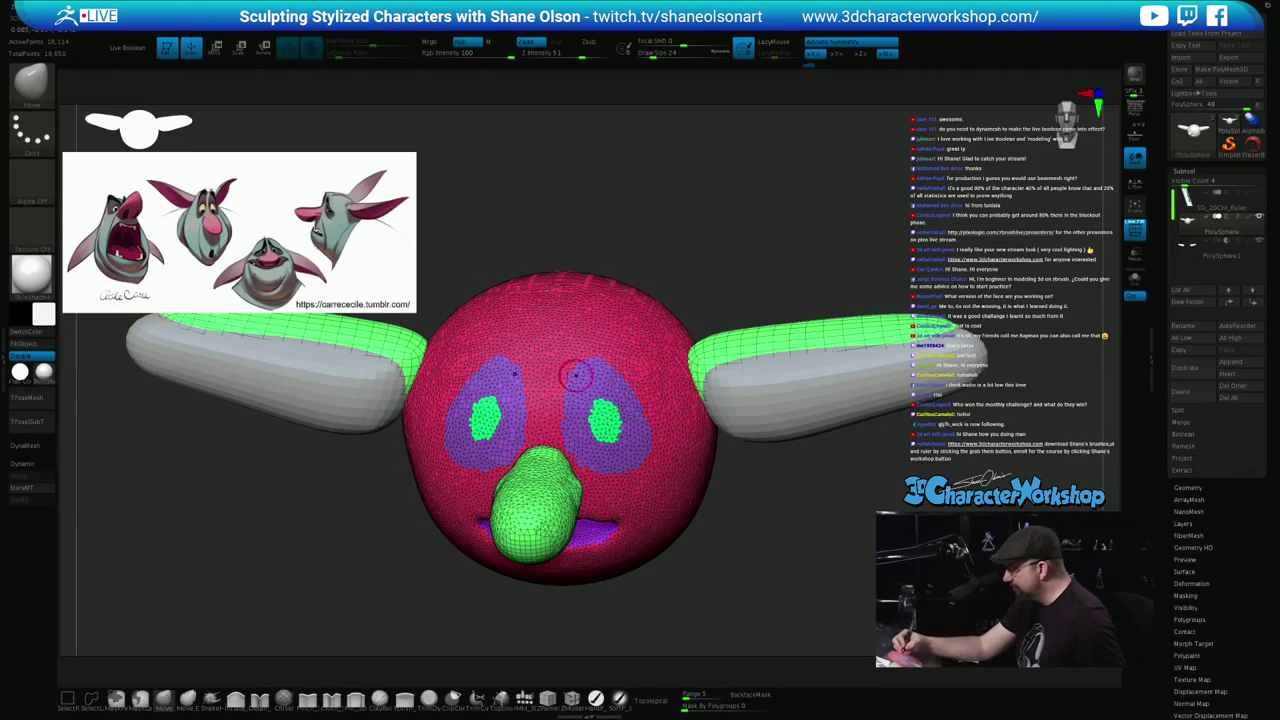
pyautogui.keyDown('ctrl'); pyautogui.keyDown('shift'); pyautogui.click(555, 372); pyautogui.keyUp('shift'); pyautogui.keyUp('ctrl')
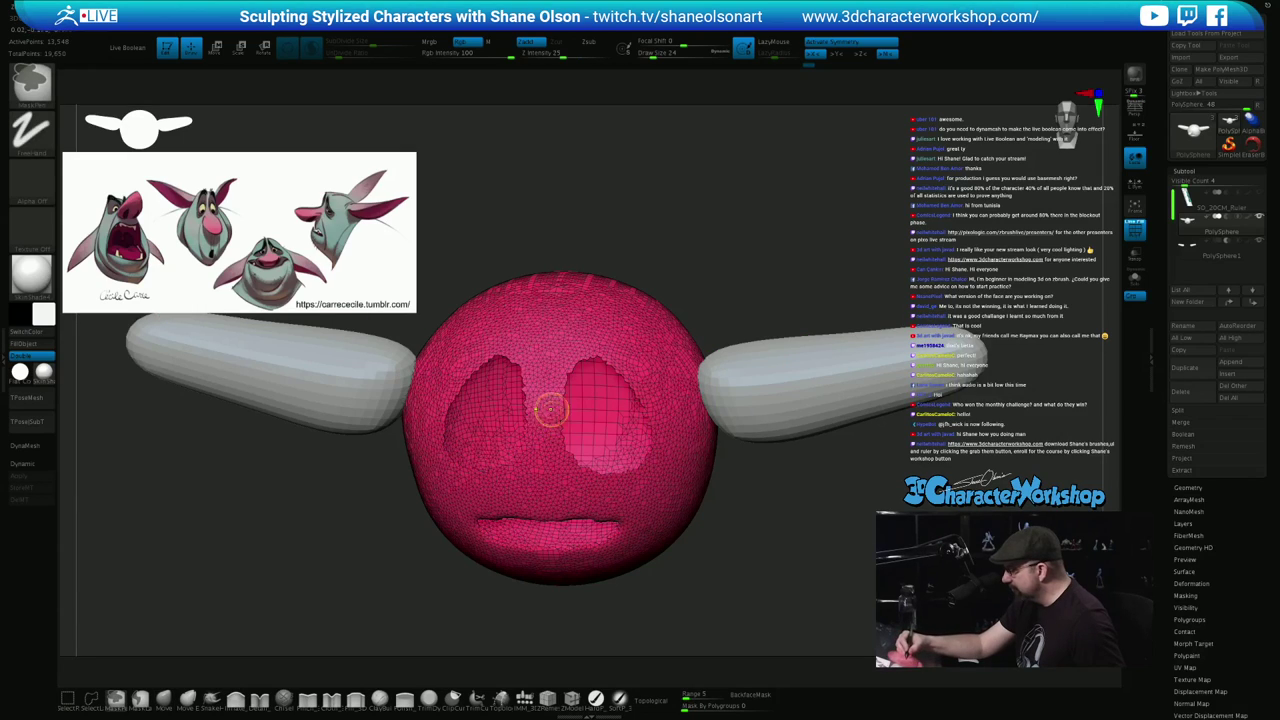
# Mask a band around both eyes, bridging above the nose, and convert it to its own polygroup
pyautogui.moveTo(550, 412)
pyautogui.keyDown('ctrl'); pyautogui.mouseDown()
pyautogui.moveTo(555, 360)
pyautogui.moveTo(556, 408)
pyautogui.moveTo(570, 358)
pyautogui.moveTo(601, 351)
pyautogui.moveTo(638, 382)
pyautogui.moveTo(657, 426)
pyautogui.moveTo(649, 470)
pyautogui.moveTo(610, 485)
pyautogui.moveTo(567, 474)
pyautogui.moveTo(548, 443)
pyautogui.moveTo(559, 452)
pyautogui.mouseUp(); pyautogui.keyUp('ctrl')
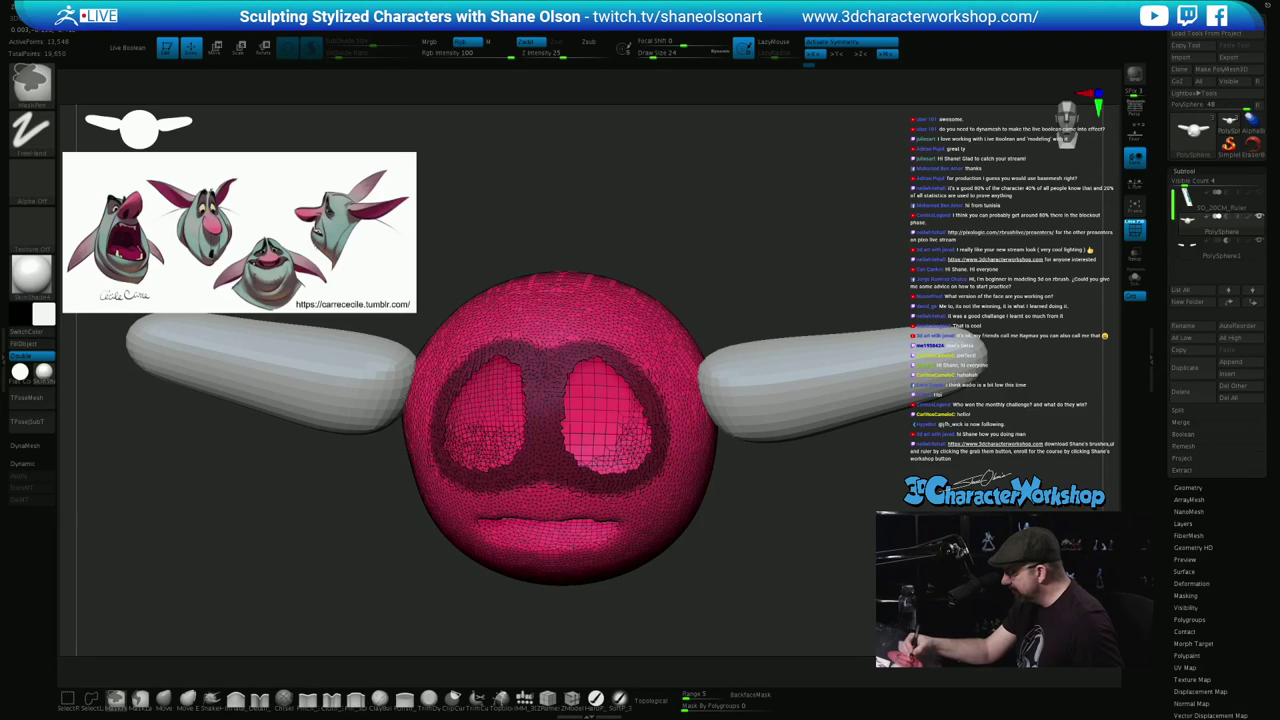
pyautogui.moveTo(840, 555)
pyautogui.mouseDown()
pyautogui.moveTo(765, 562)
pyautogui.moveTo(782, 563)
pyautogui.mouseUp()
pyautogui.hotkey('ctrl', 'w')
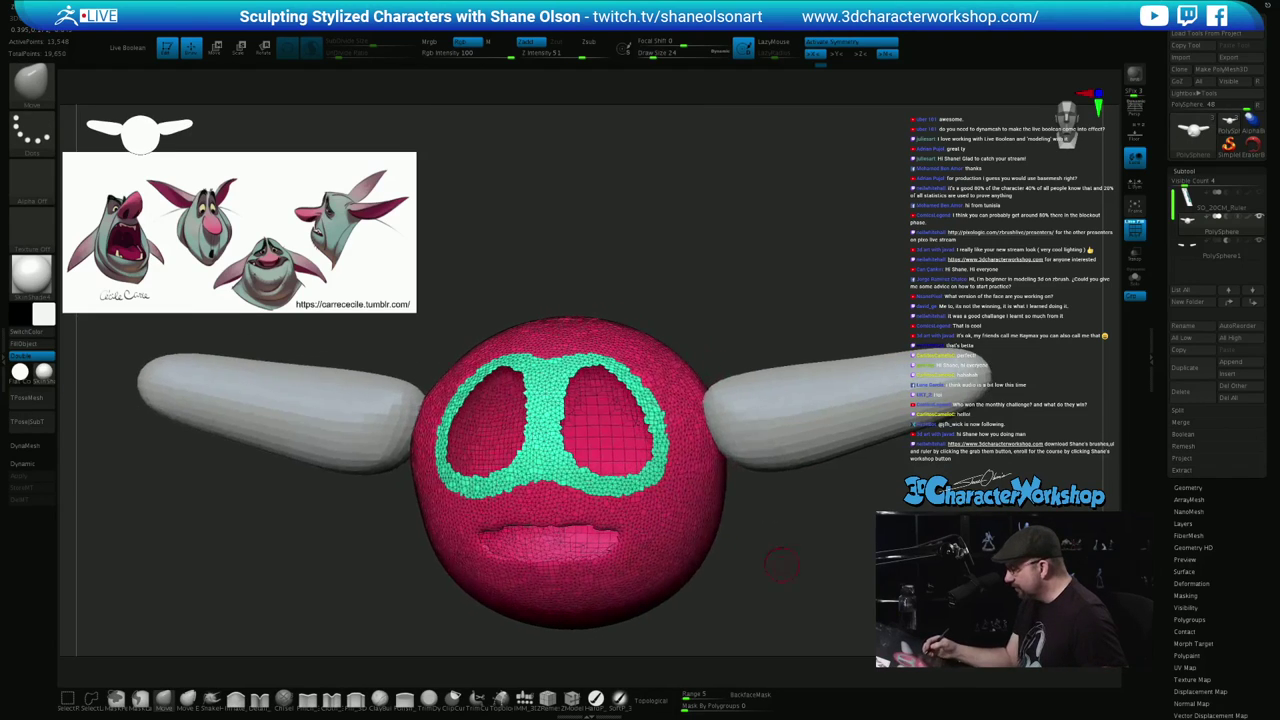
# Hide the eye-surround polygroup, mask a thick lip ring around the mouth opening, and turn it into a polygroup
pyautogui.keyDown('ctrl'); pyautogui.keyDown('shift'); pyautogui.click(638, 548); pyautogui.keyUp('shift'); pyautogui.keyUp('ctrl')
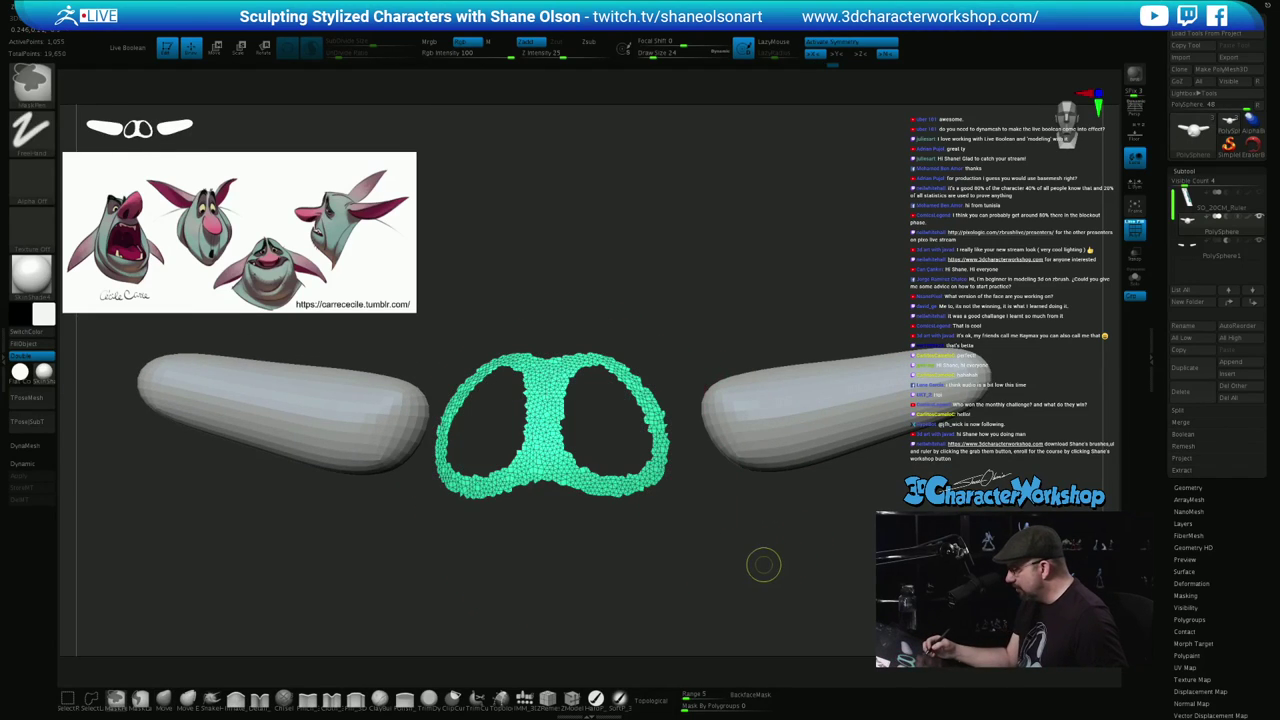
pyautogui.keyDown('ctrl'); pyautogui.keyDown('shift'); pyautogui.click(764, 564); pyautogui.keyUp('shift'); pyautogui.keyUp('ctrl')
pyautogui.keyDown('ctrl'); pyautogui.keyDown('shift'); pyautogui.click(628, 494); pyautogui.keyUp('shift'); pyautogui.keyUp('ctrl')
pyautogui.moveTo(765, 556); pyautogui.dragTo(750, 469)
pyautogui.moveTo(538, 514)
pyautogui.keyDown('ctrl'); pyautogui.mouseDown()
pyautogui.moveTo(611, 518)
pyautogui.moveTo(622, 546)
pyautogui.moveTo(597, 567)
pyautogui.moveTo(544, 573)
pyautogui.mouseUp(); pyautogui.keyUp('ctrl')
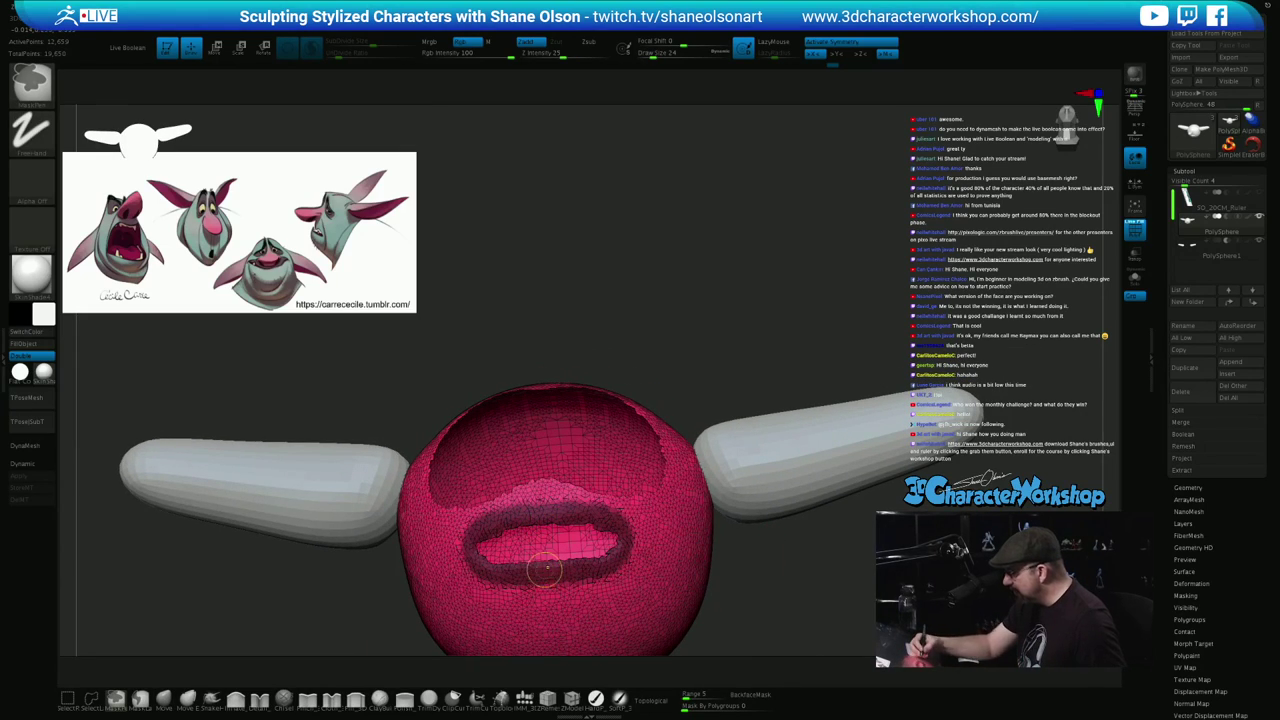
pyautogui.moveTo(775, 565); pyautogui.dragTo(669, 559)
pyautogui.moveTo(535, 504)
pyautogui.keyDown('ctrl'); pyautogui.mouseDown()
pyautogui.moveTo(566, 498)
pyautogui.moveTo(541, 488)
pyautogui.moveTo(620, 520)
pyautogui.moveTo(635, 565)
pyautogui.moveTo(545, 590)
pyautogui.mouseUp(); pyautogui.keyUp('ctrl')
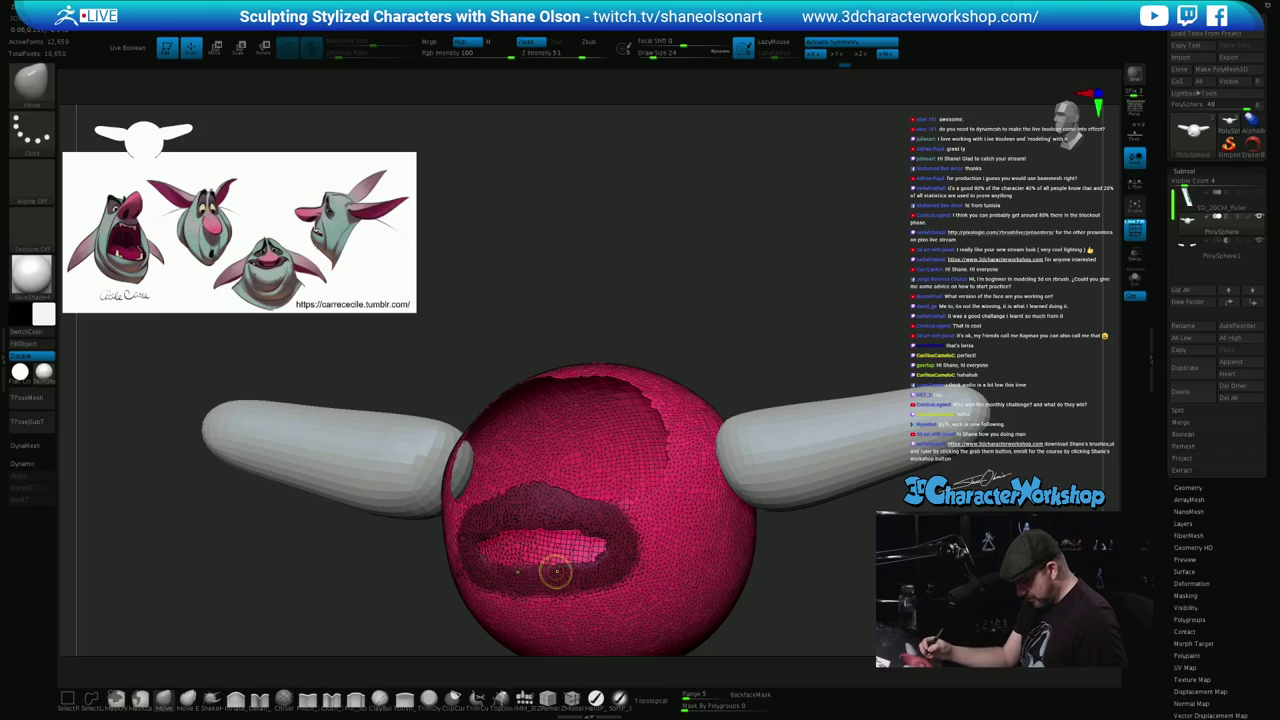
pyautogui.hotkey('ctrl', 'w')
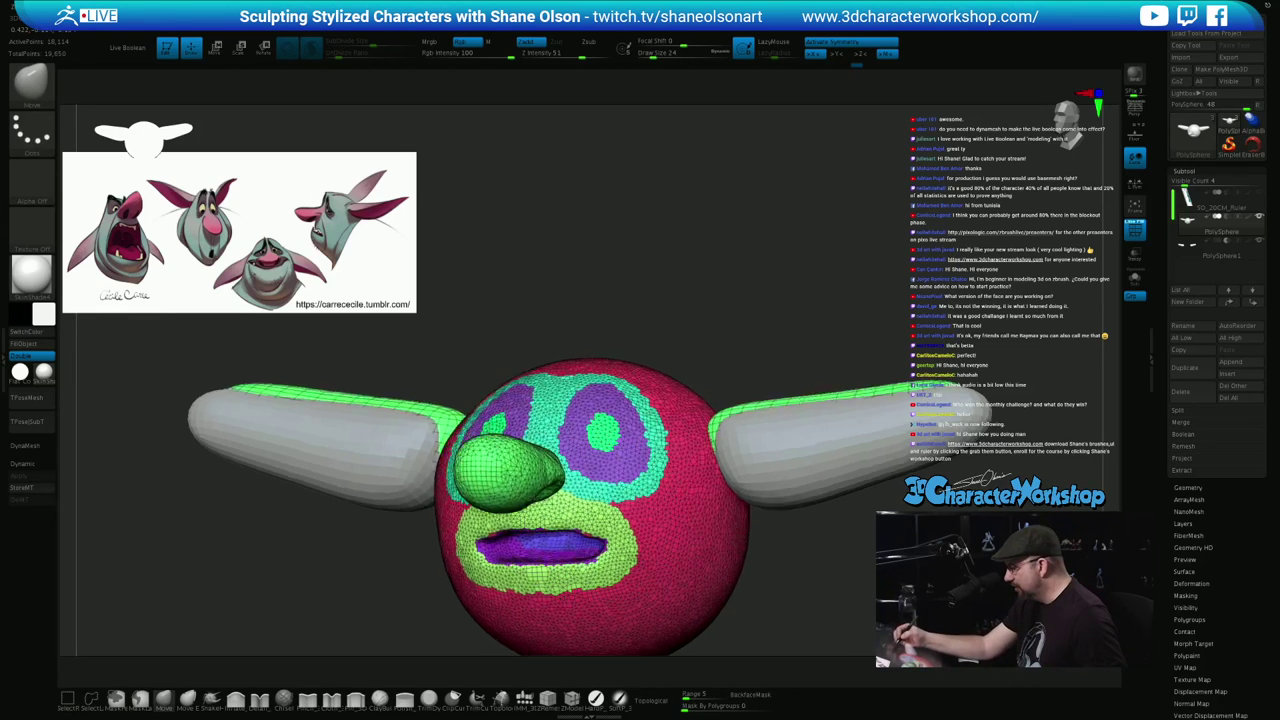
pyautogui.moveTo(740, 557); pyautogui.dragTo(826, 557)
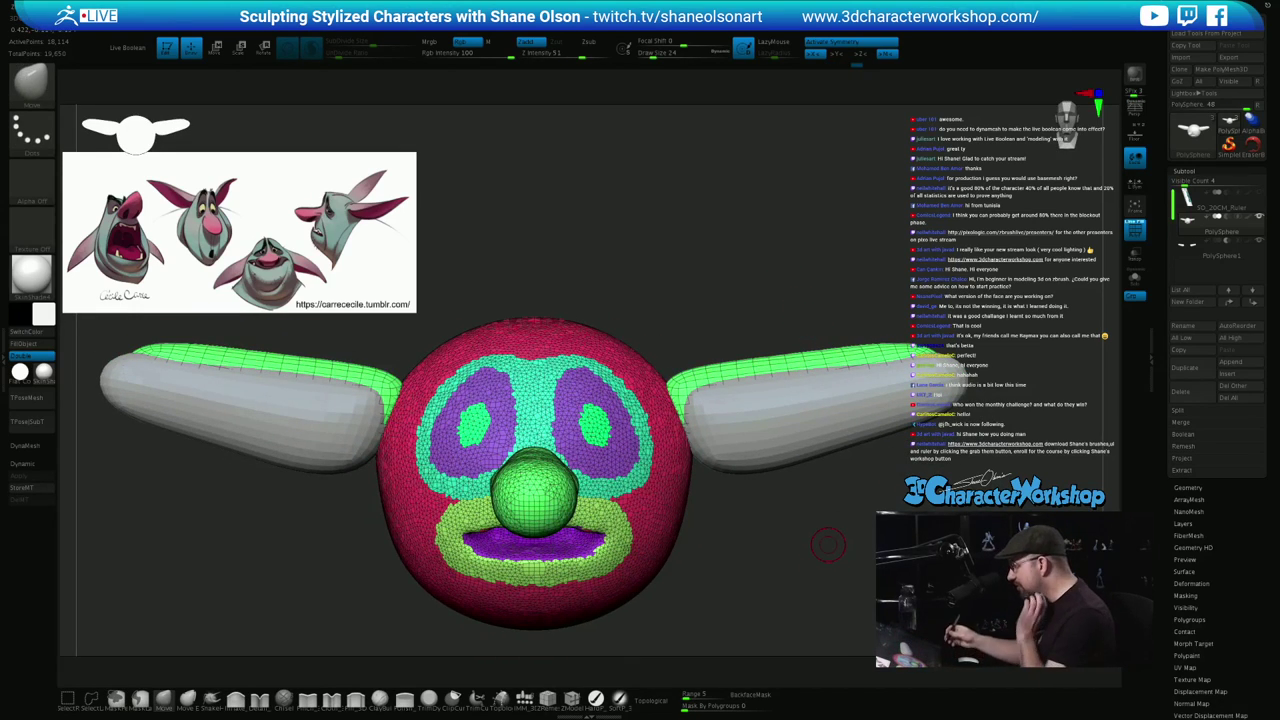
# Put the head and ear-cutter subtools into a new folder named Face
pyautogui.press('shift')
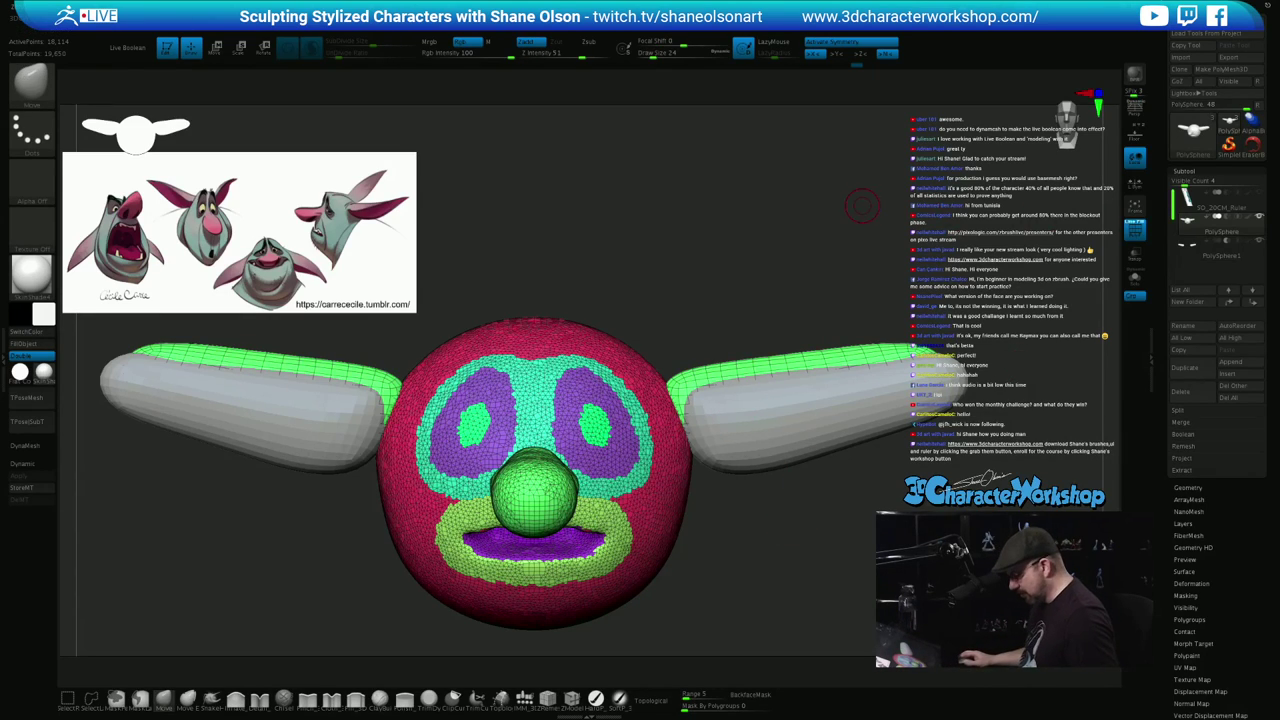
pyautogui.hotkey('shift', 'f')
pyautogui.hotkey('shift', 'f')
pyautogui.hotkey('ctrl', 'f')
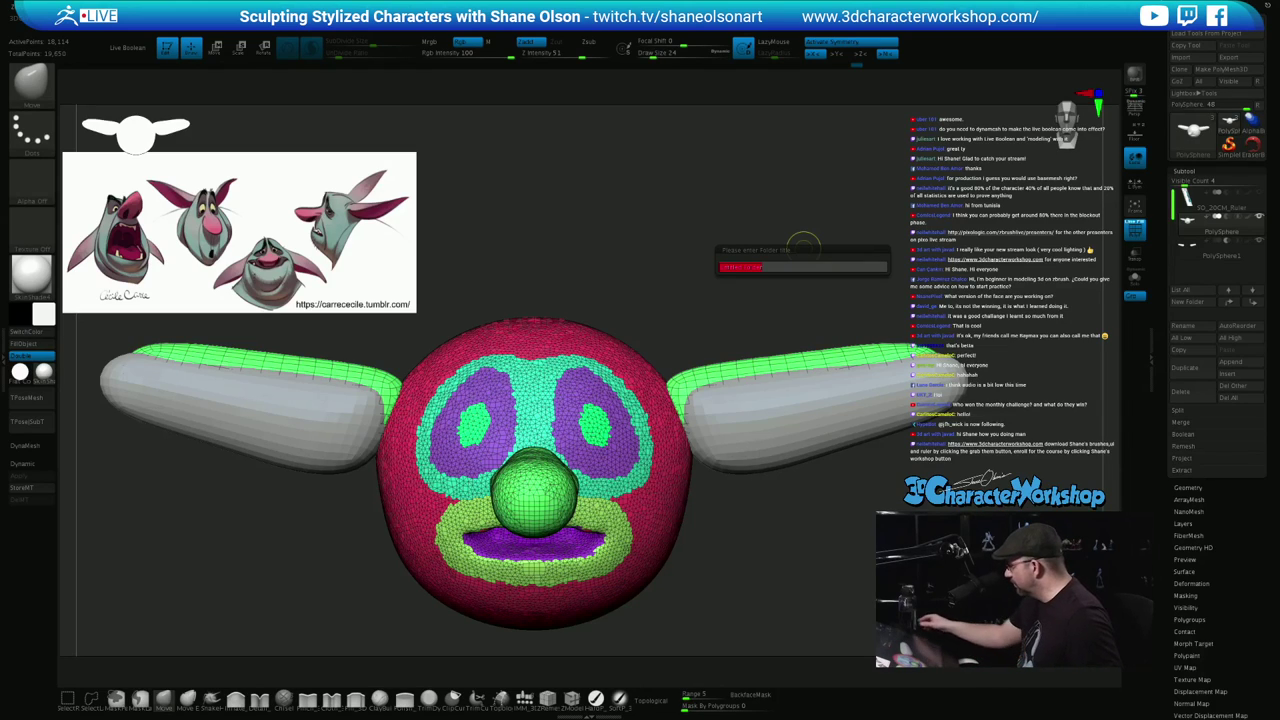
pyautogui.press('shift')
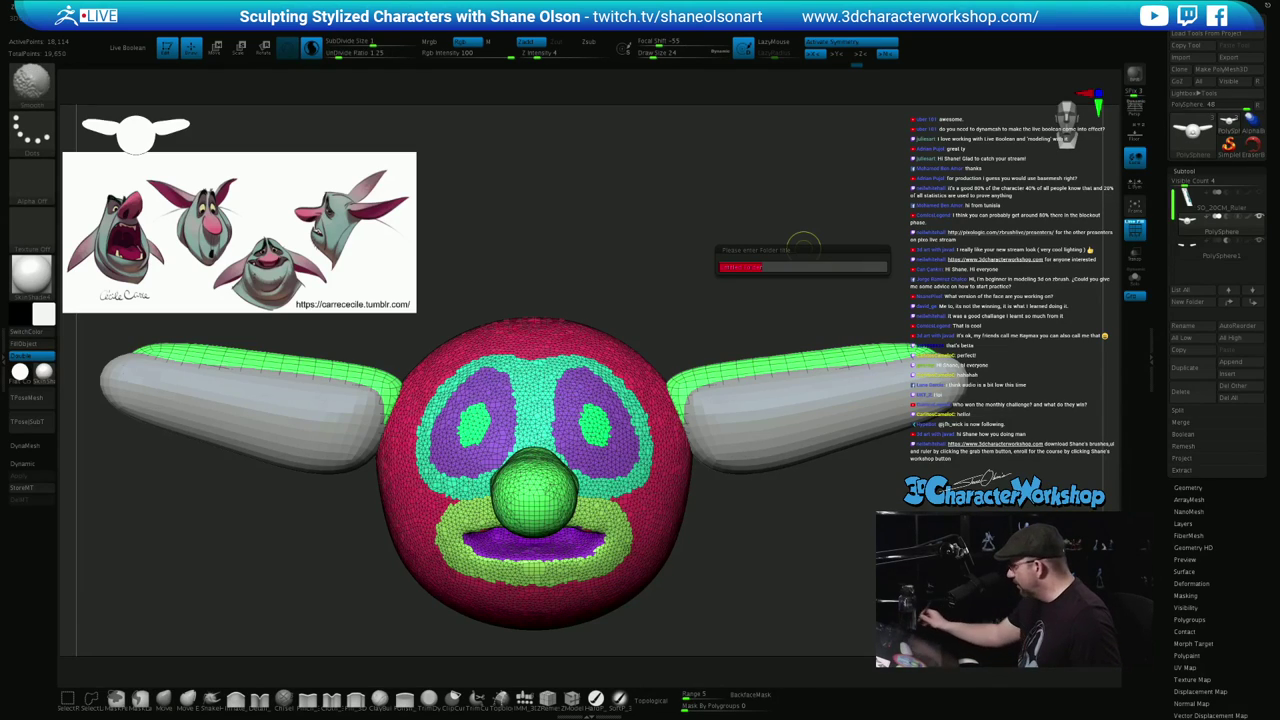
pyautogui.press('shift')
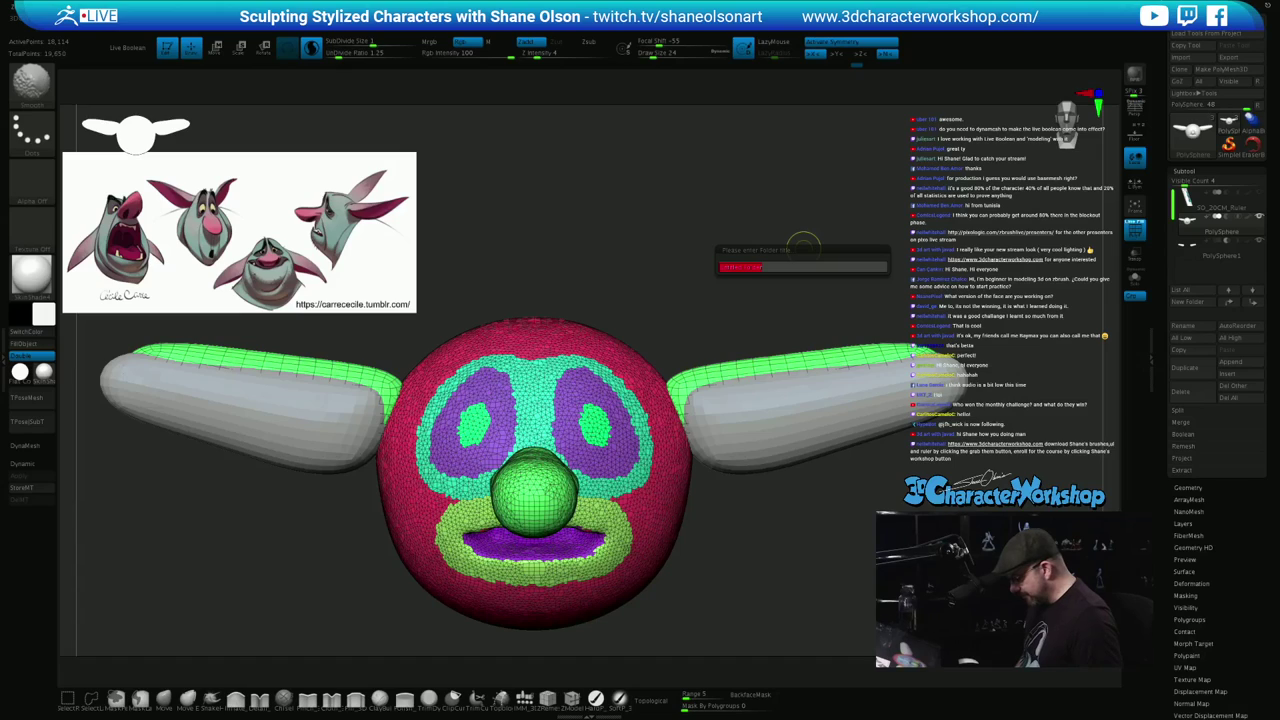
pyautogui.write('Face')
pyautogui.press('Return')
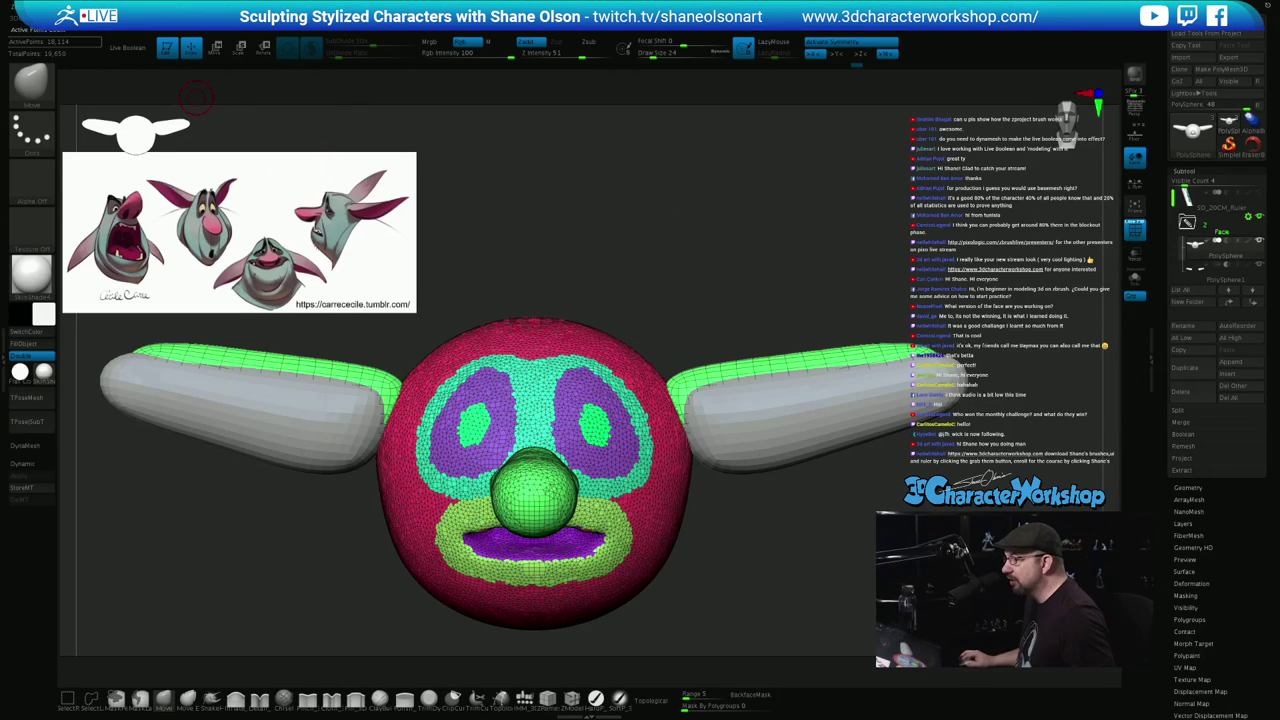
# Turn on the Live Boolean preview and save the tool as Goblin.ztl in Downloads
pyautogui.click(128, 48)
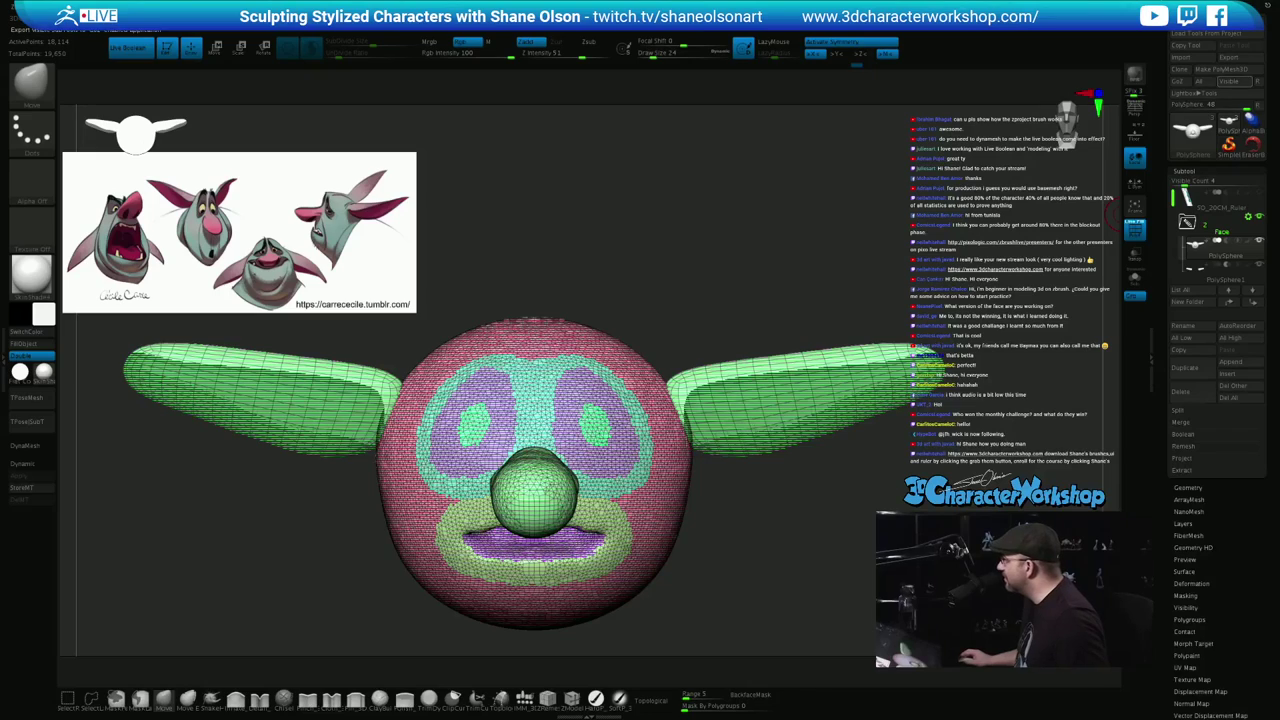
pyautogui.click(1234, 22)
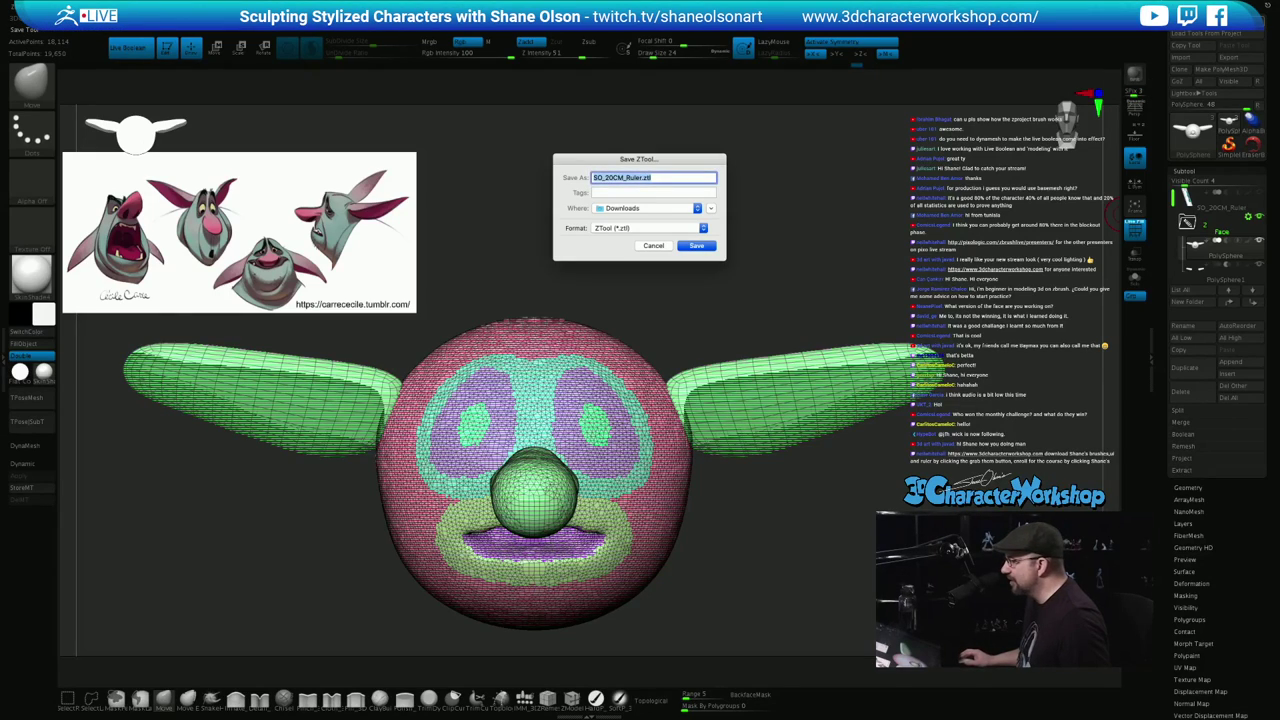
pyautogui.click(635, 178)
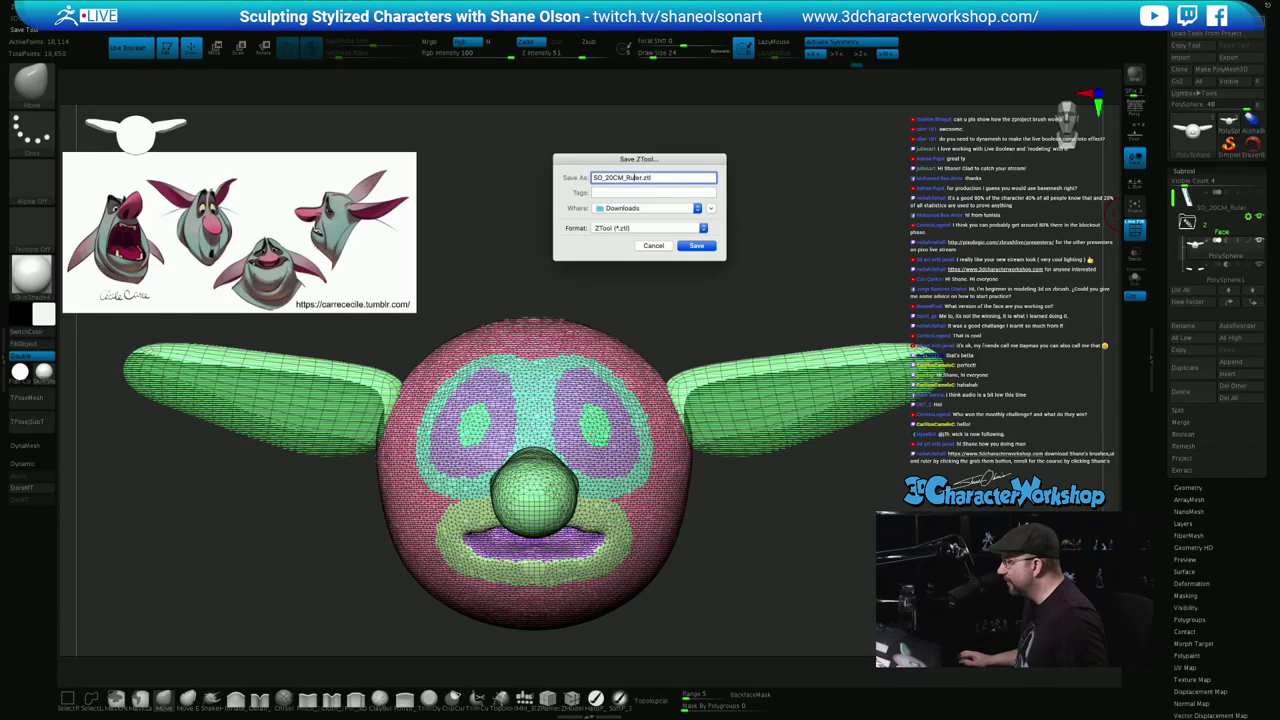
pyautogui.doubleClick(627, 177)
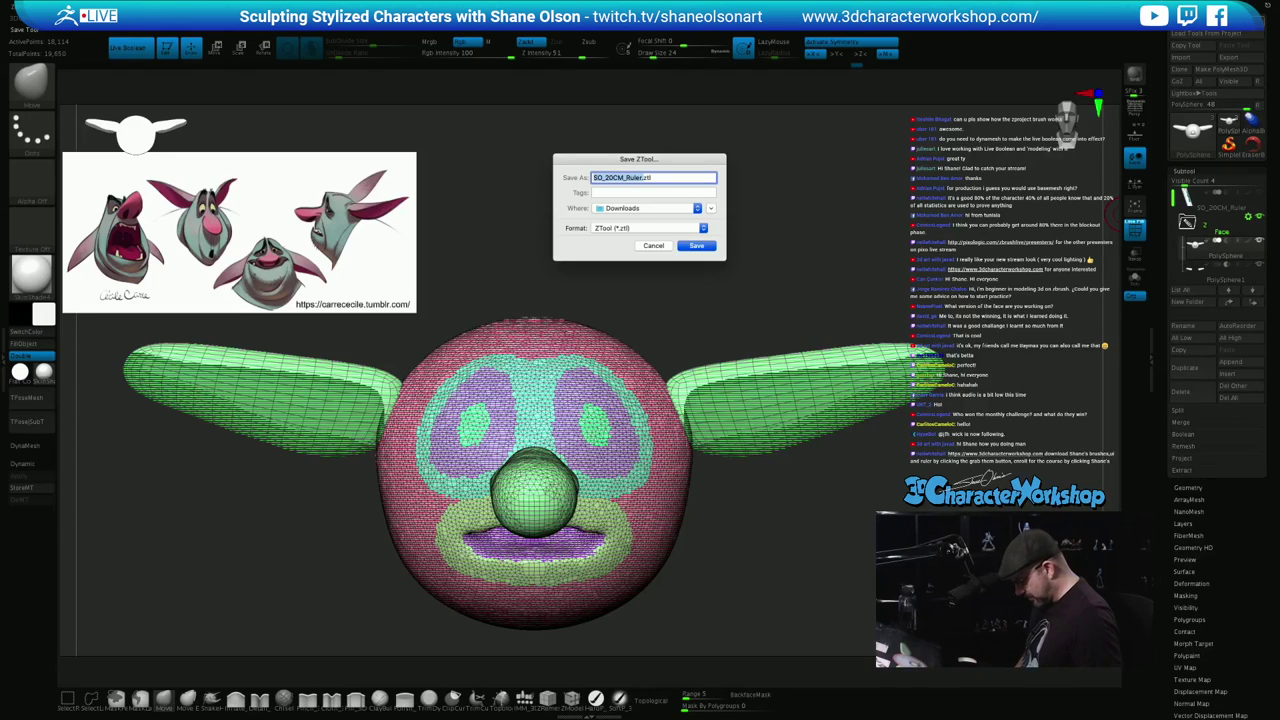
pyautogui.write('Goblin')
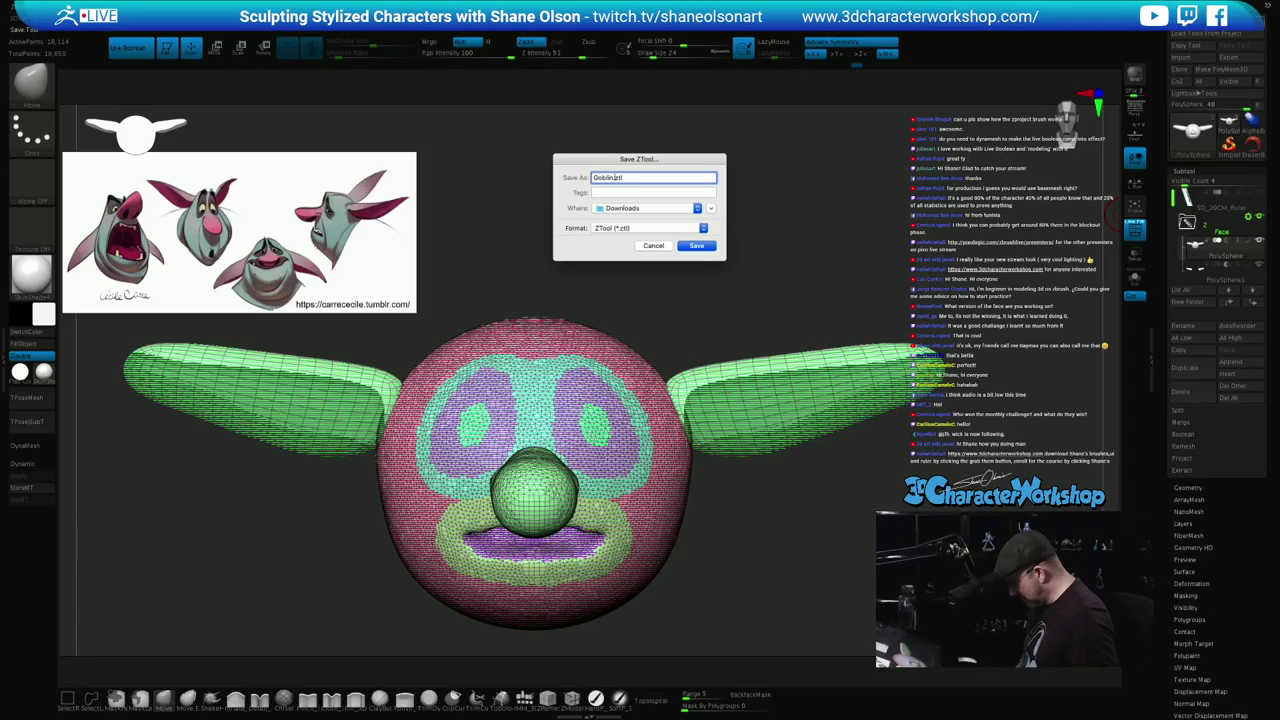
pyautogui.press('Return')
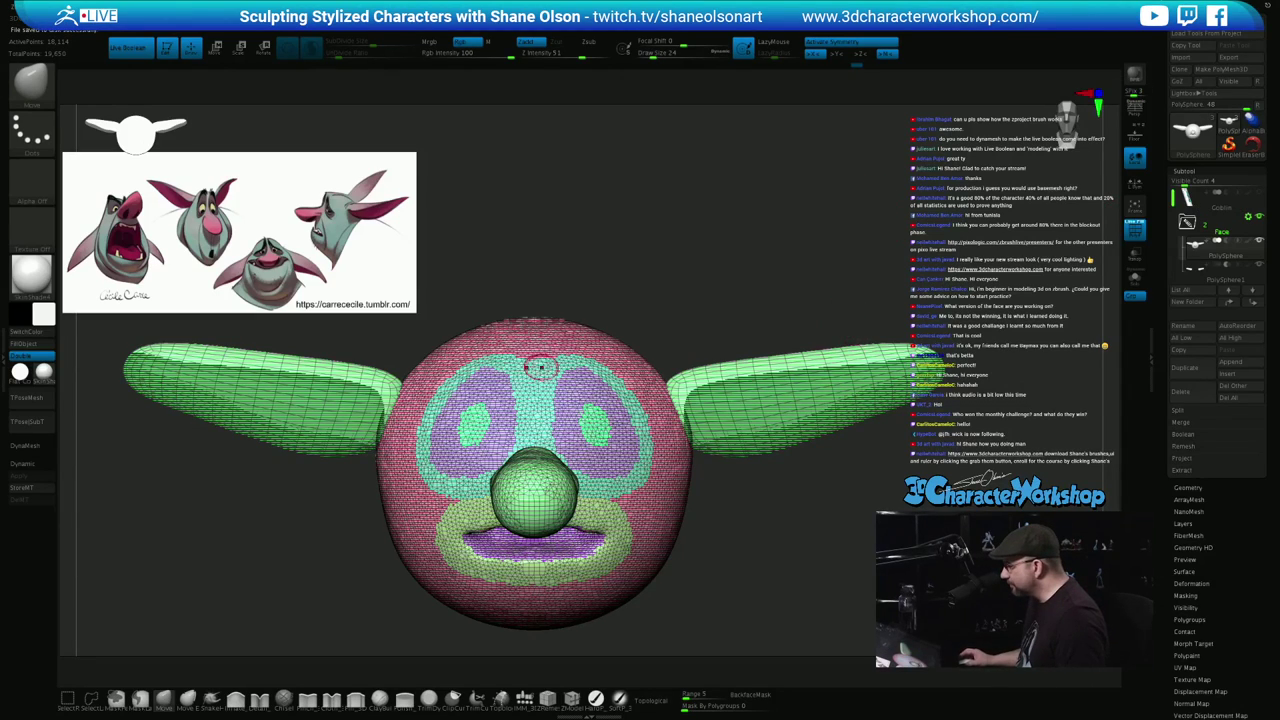
# Turn off the polygroup wireframe and run Boolean Folder on the Face folder
pyautogui.press('shift')
pyautogui.hotkey('shift', 'f')
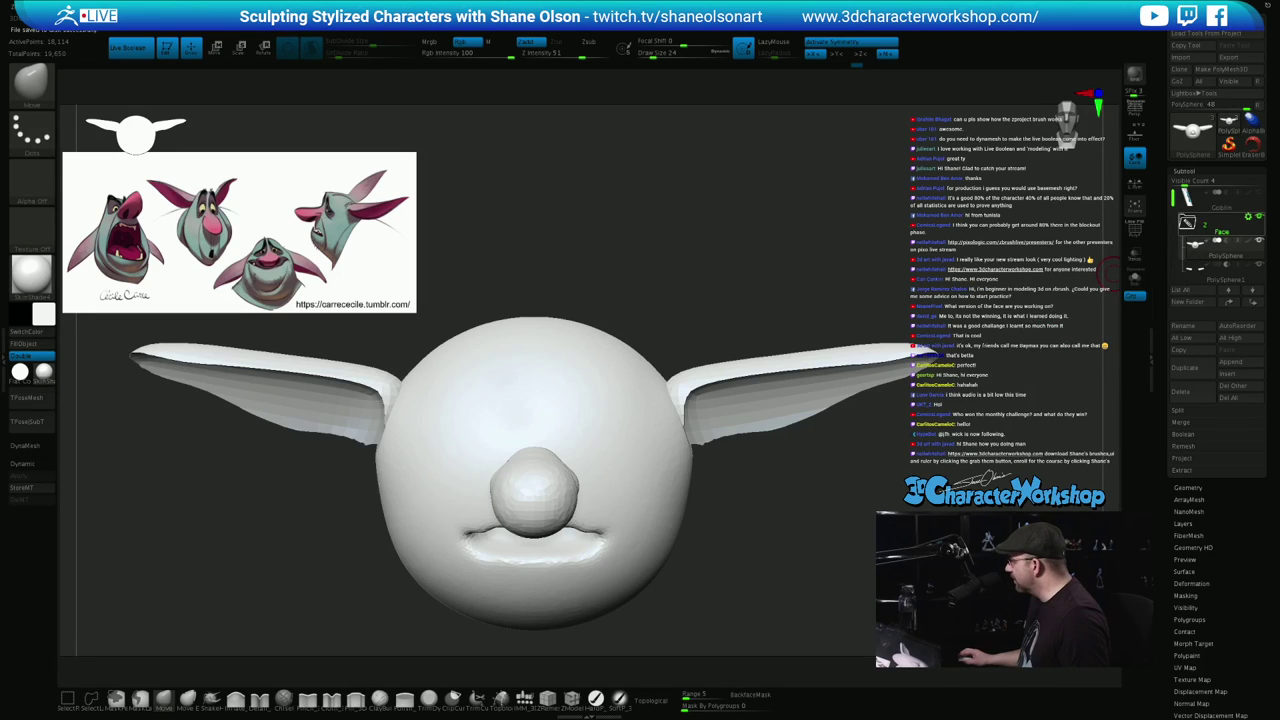
pyautogui.click(1187, 223)
pyautogui.click(1187, 223)
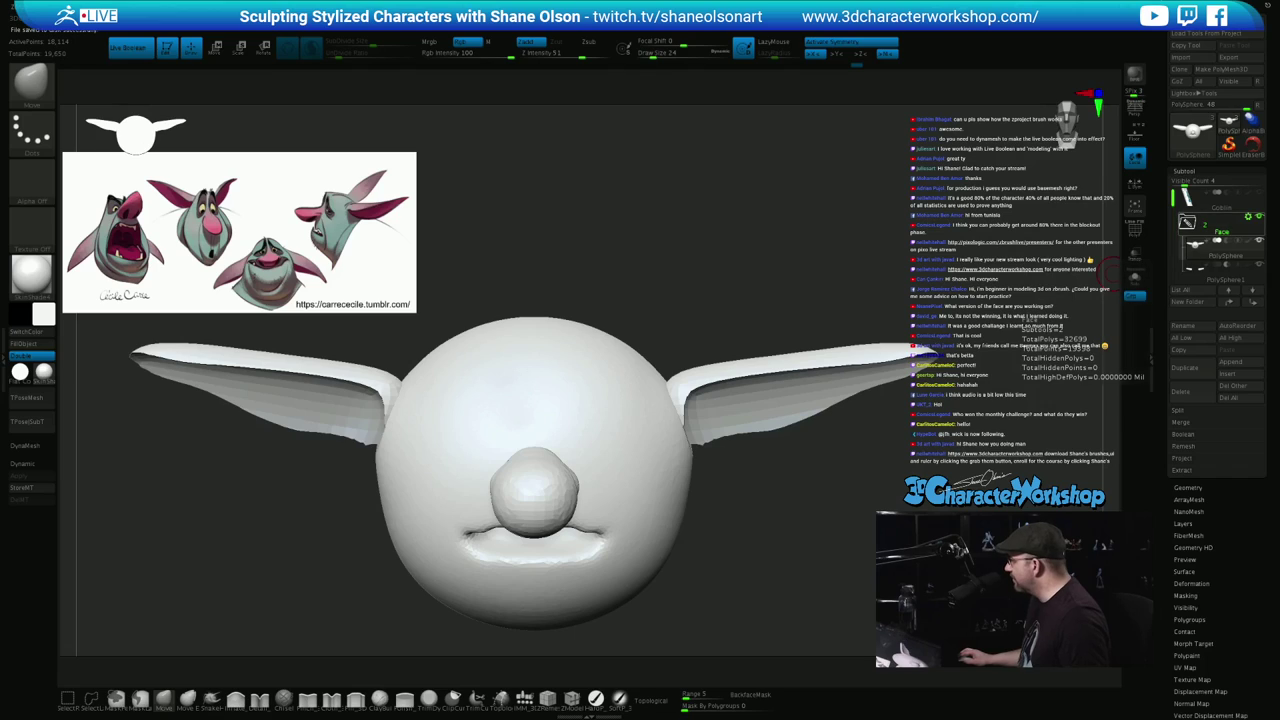
pyautogui.click(1248, 217)
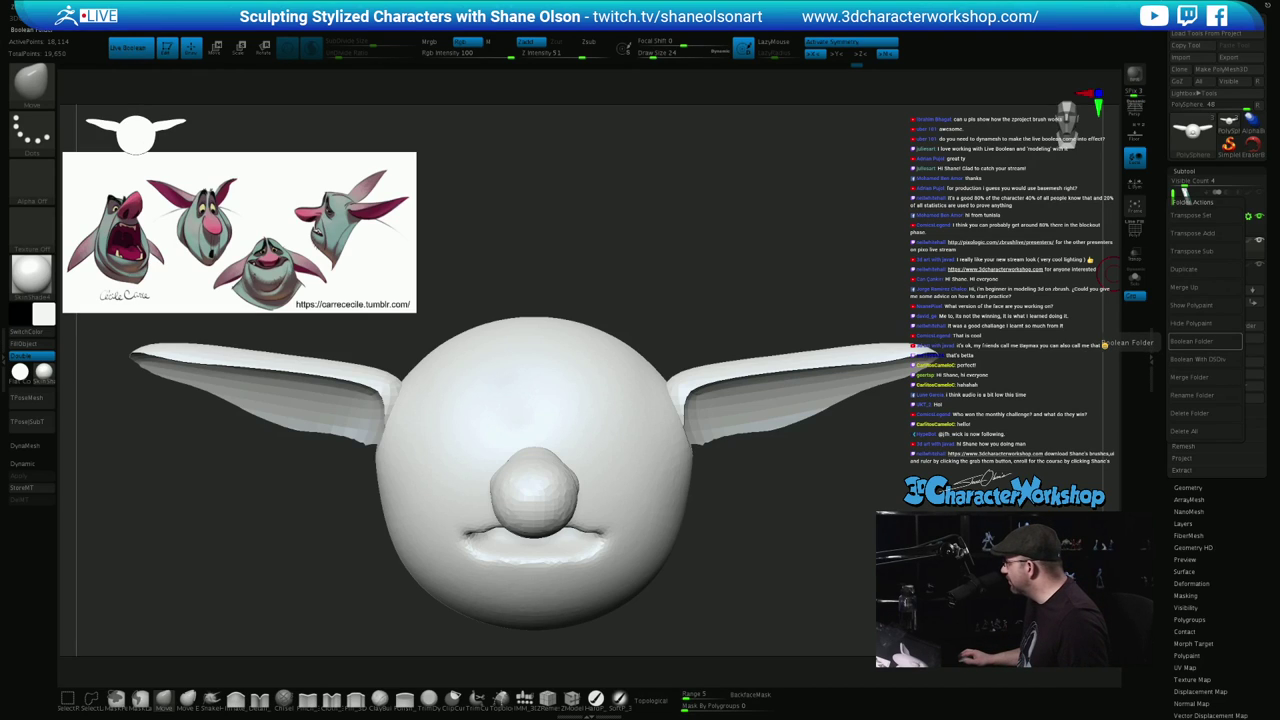
pyautogui.click(1200, 341)
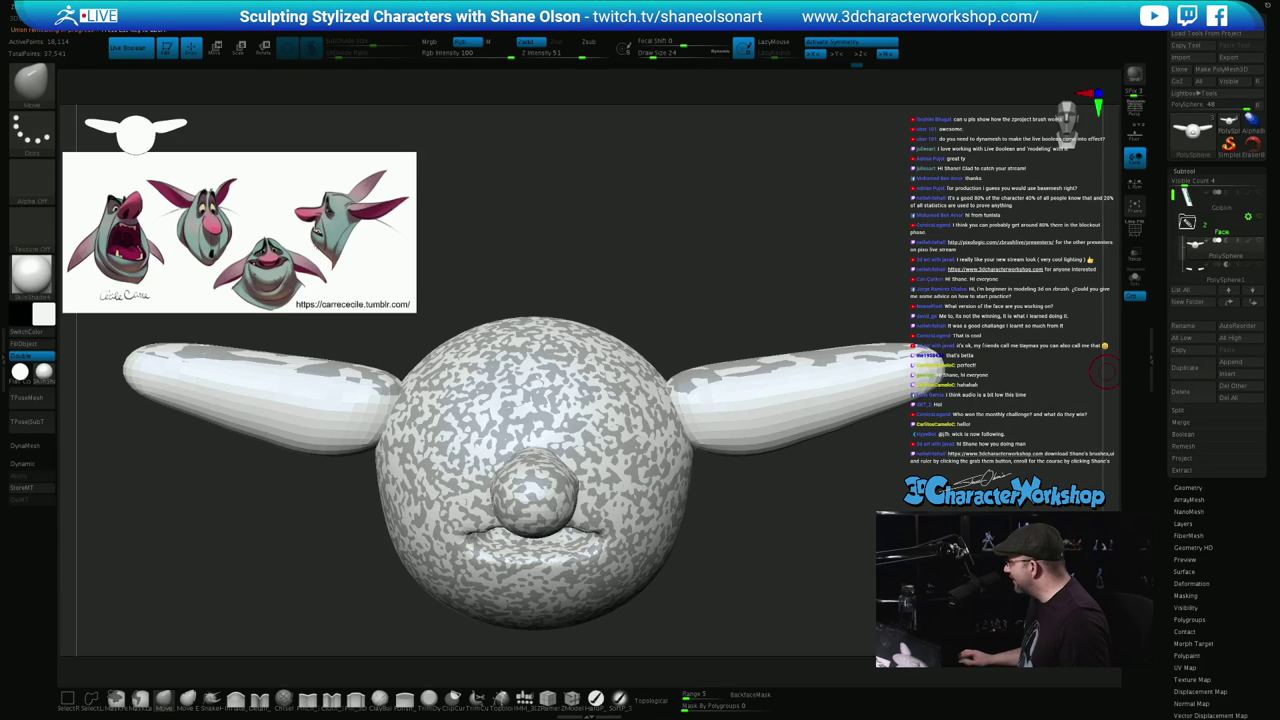
# Select the merged boolean mesh subtool and show its polygroup wireframe to check the ears, nose and mouth
pyautogui.moveTo(1210, 273)
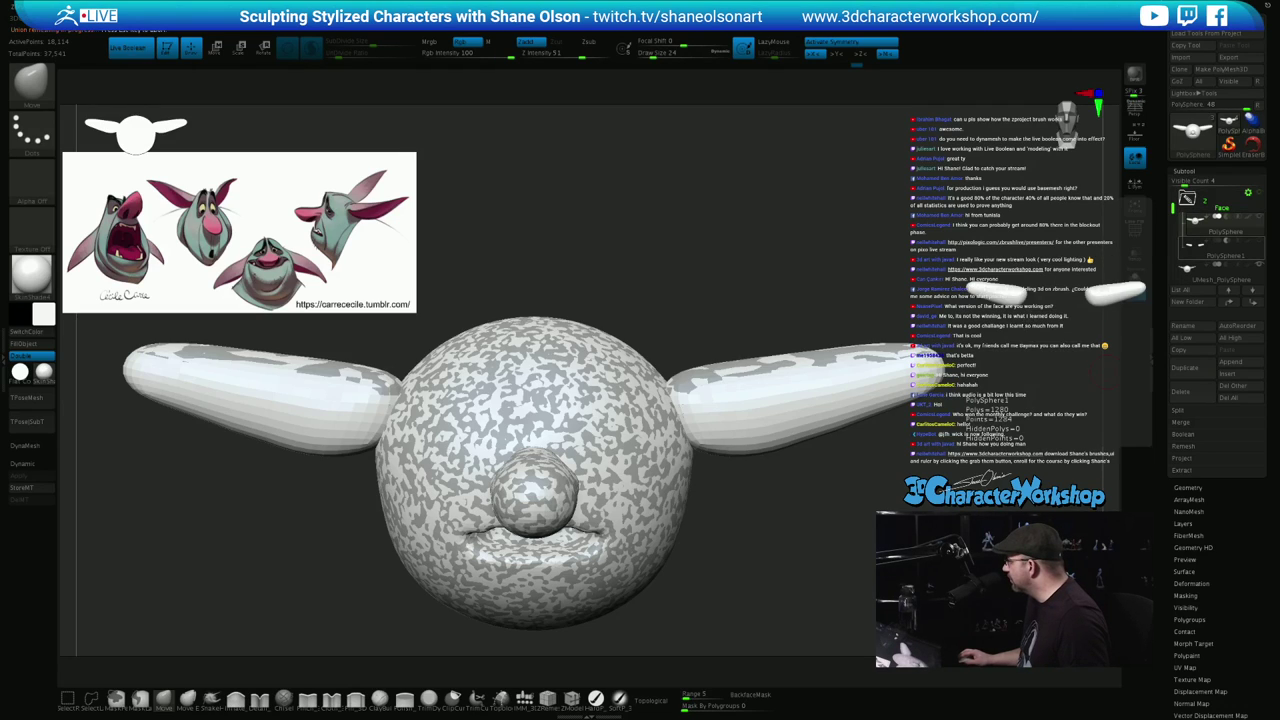
pyautogui.click(1210, 270)
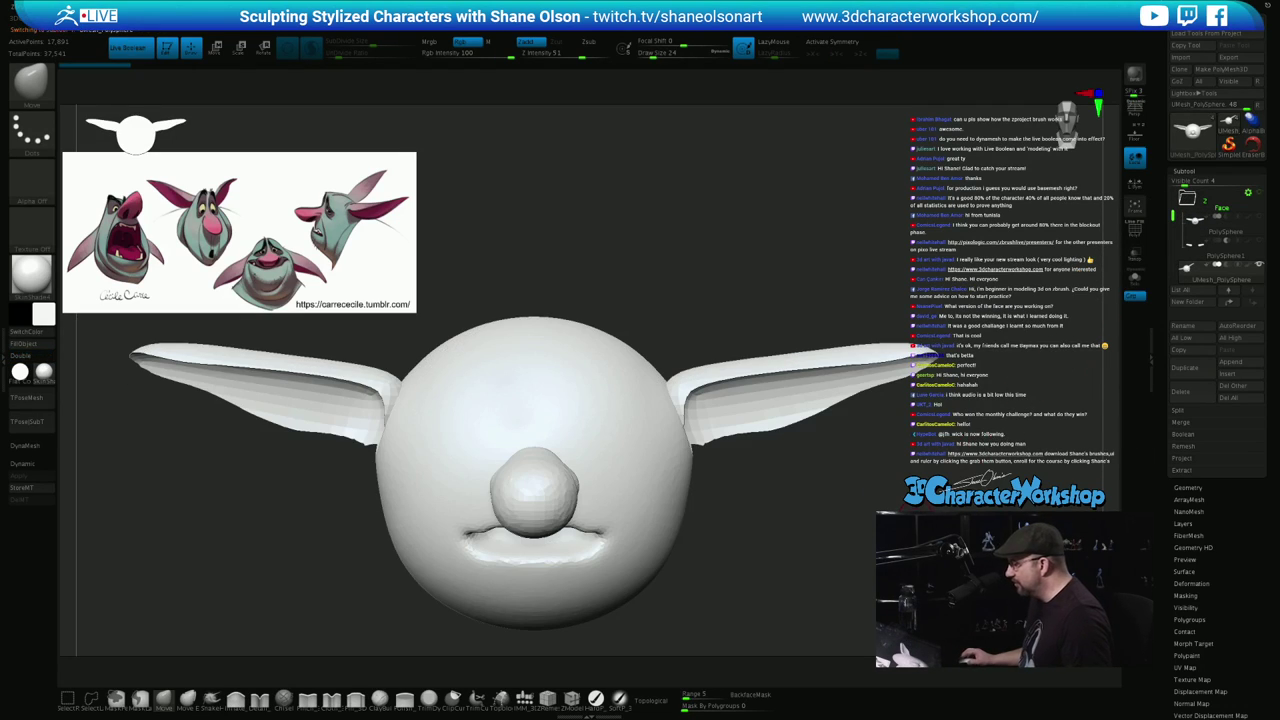
pyautogui.hotkey('shift', 'f')
pyautogui.moveTo(790, 560)
pyautogui.mouseDown()
pyautogui.moveTo(710, 555)
pyautogui.moveTo(785, 558)
pyautogui.moveTo(960, 530)
pyautogui.moveTo(869, 514)
pyautogui.mouseUp()
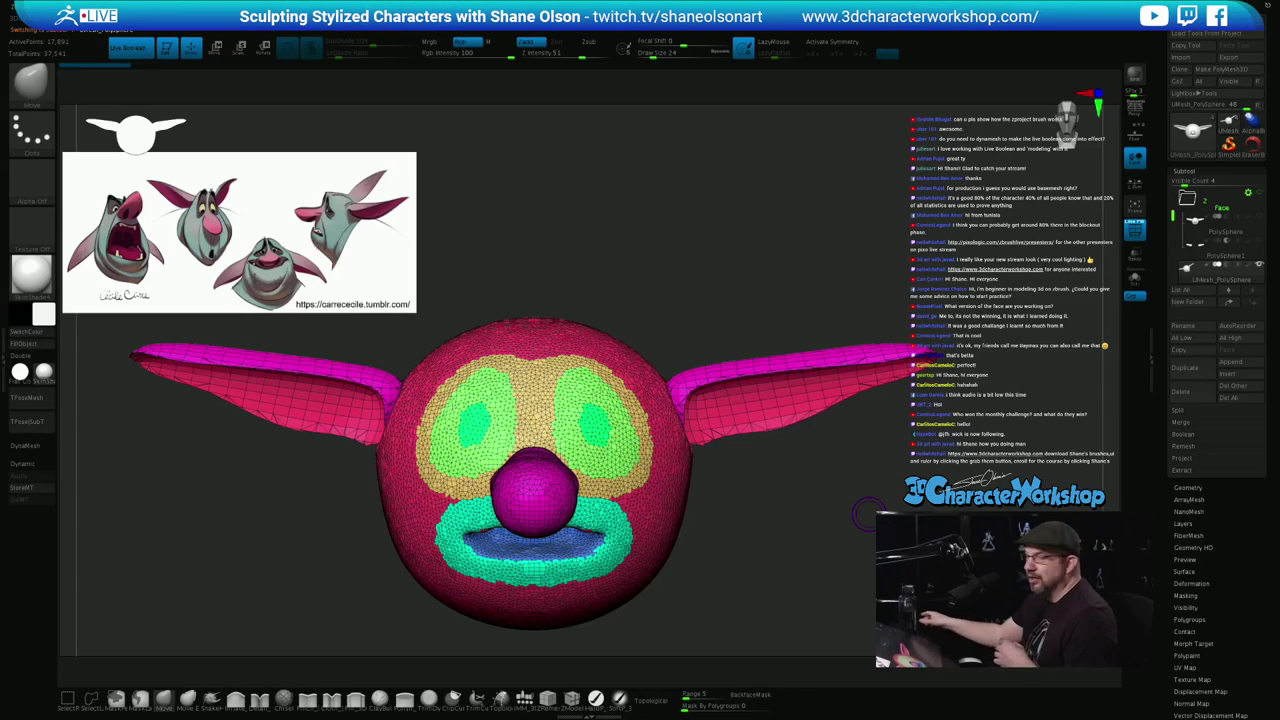
pyautogui.moveTo(869, 514); pyautogui.dragTo(740, 484)
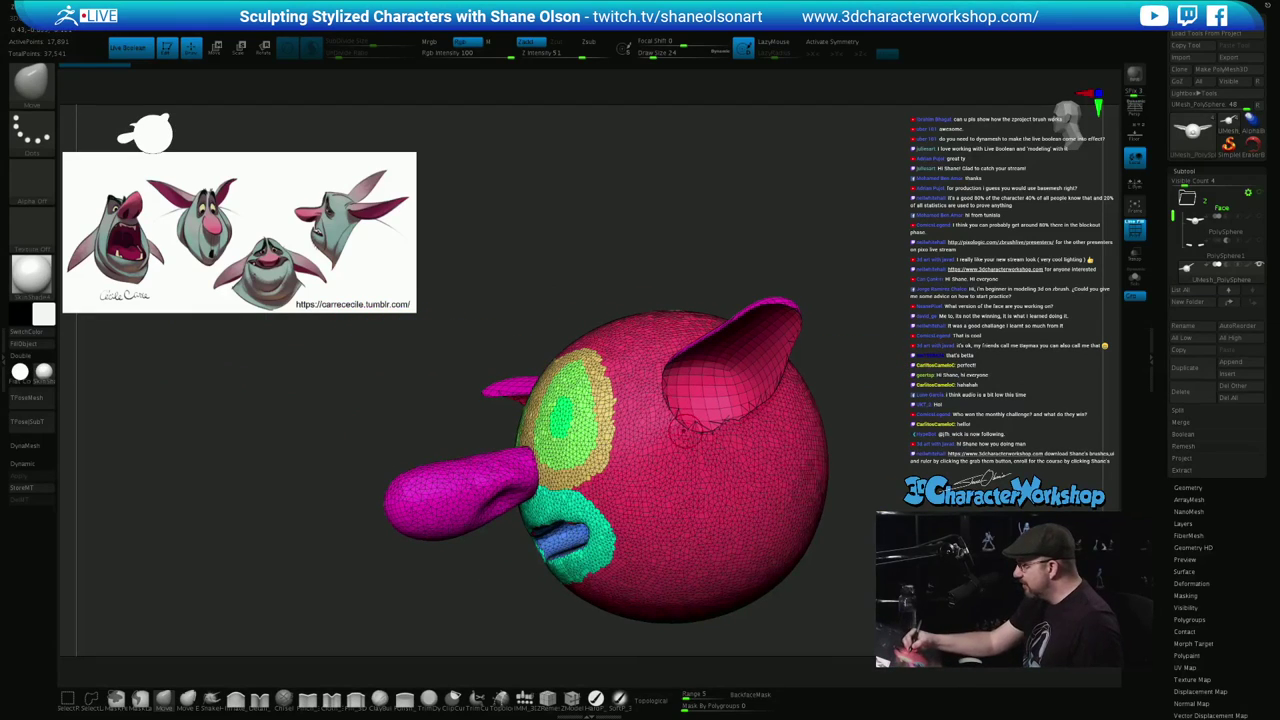
pyautogui.moveTo(740, 638)
pyautogui.mouseDown()
pyautogui.moveTo(678, 550)
pyautogui.moveTo(696, 501)
pyautogui.mouseUp()
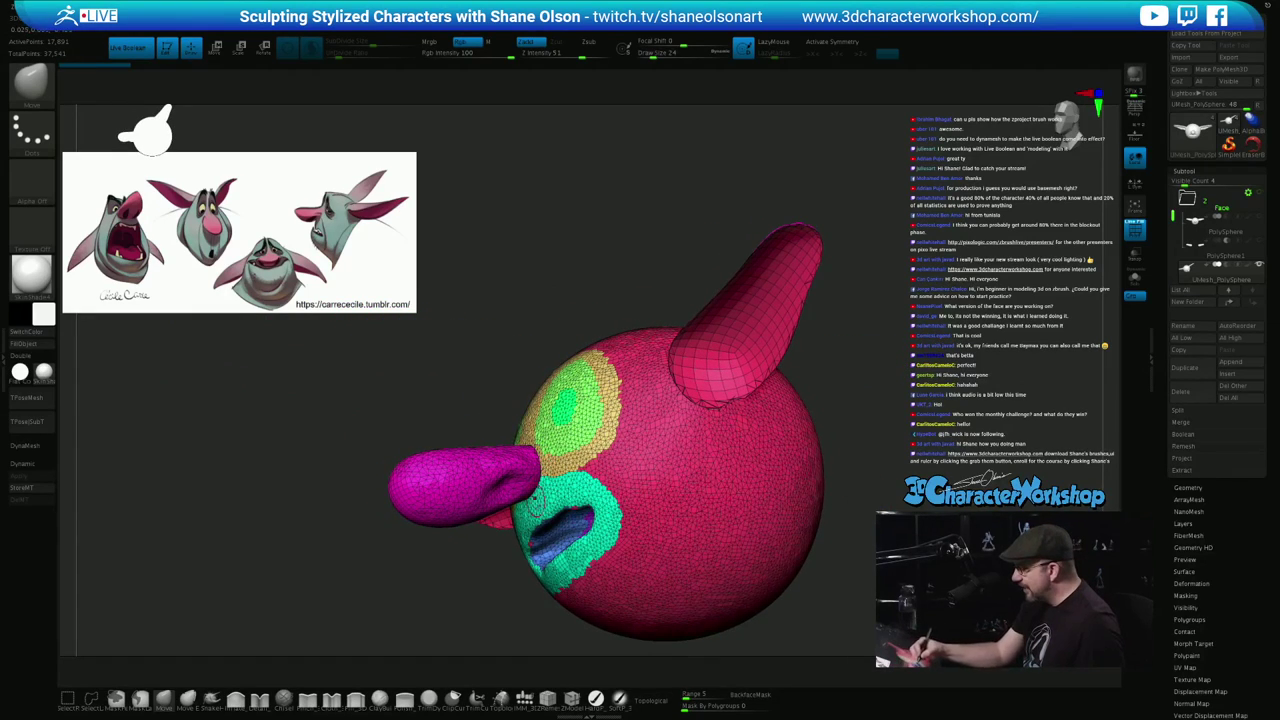
pyautogui.keyDown('shift'); pyautogui.moveTo(780, 600); pyautogui.dragTo(868, 548); pyautogui.keyUp('shift')
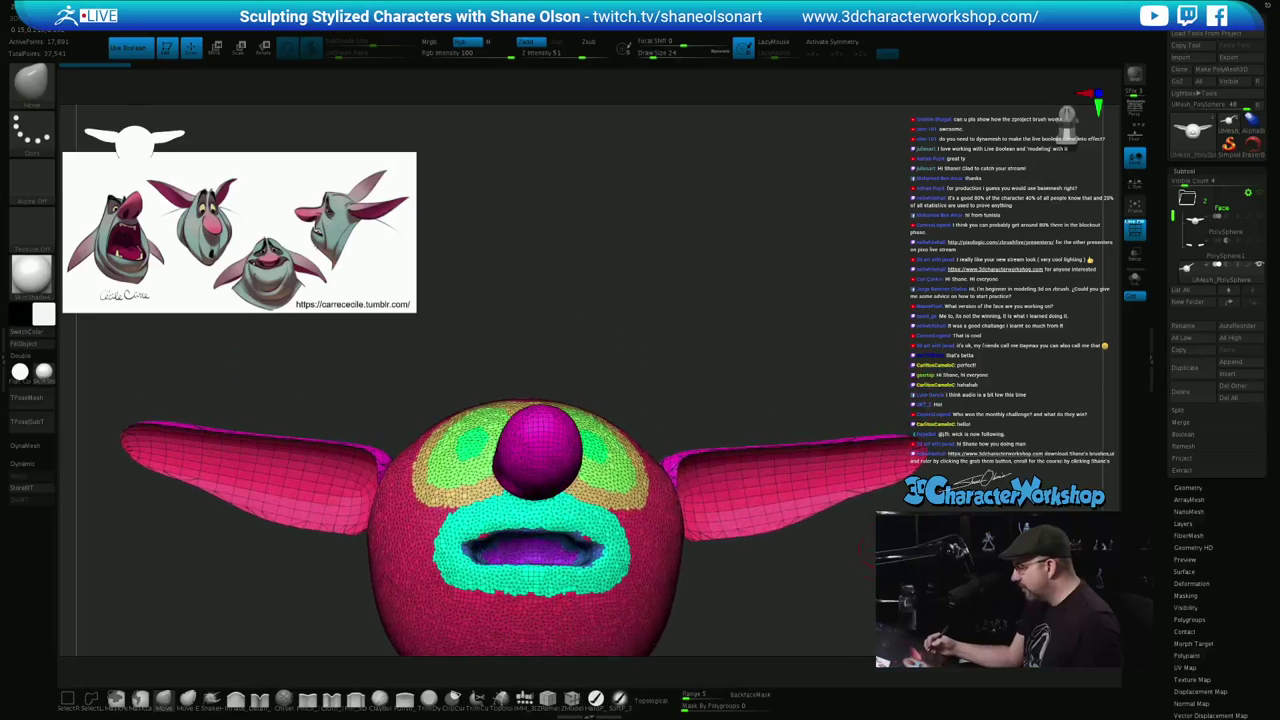
# Show only the head and lip polygroups, and mask the lip polygroup around the mouth opening
pyautogui.moveTo(851, 600)
pyautogui.keyDown('alt'); pyautogui.mouseDown()
pyautogui.moveTo(877, 553)
pyautogui.moveTo(843, 576)
pyautogui.mouseUp(); pyautogui.keyUp('alt')
pyautogui.keyDown('alt'); pyautogui.moveTo(728, 352); pyautogui.dragTo(737, 434); pyautogui.keyUp('alt')
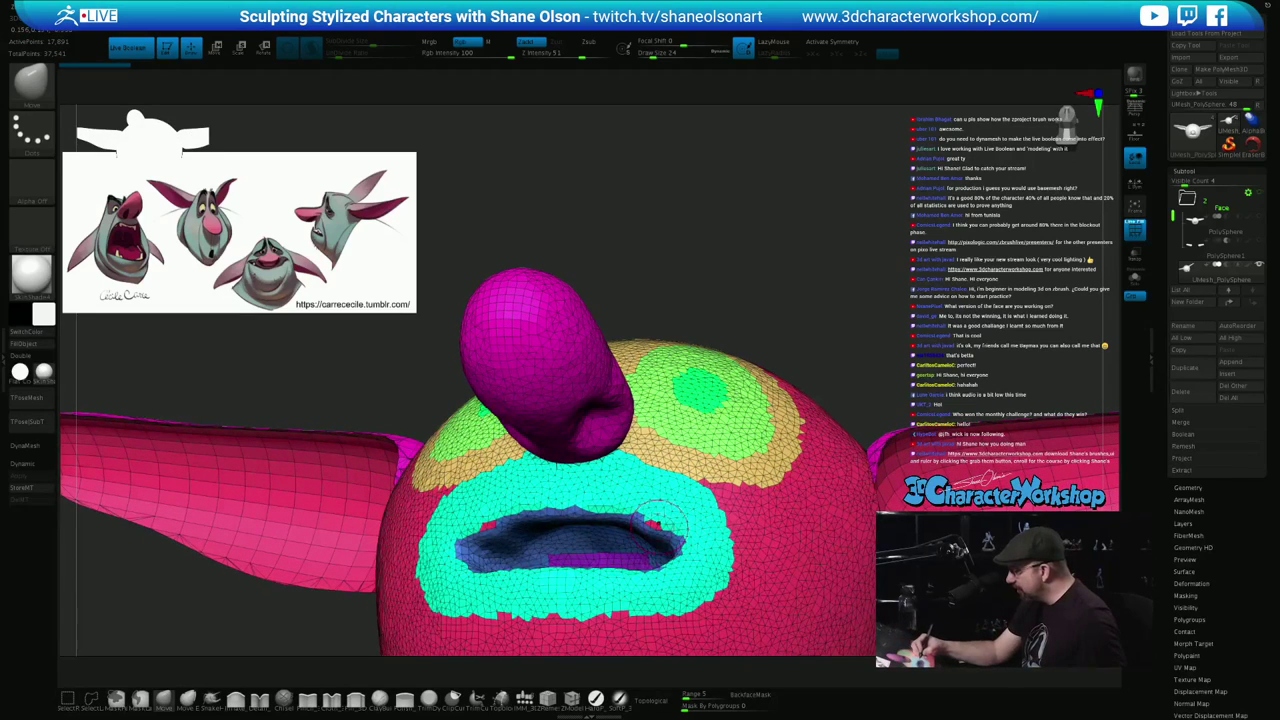
pyautogui.keyDown('ctrl'); pyautogui.keyDown('shift'); pyautogui.click(659, 523); pyautogui.keyUp('shift'); pyautogui.keyUp('ctrl')
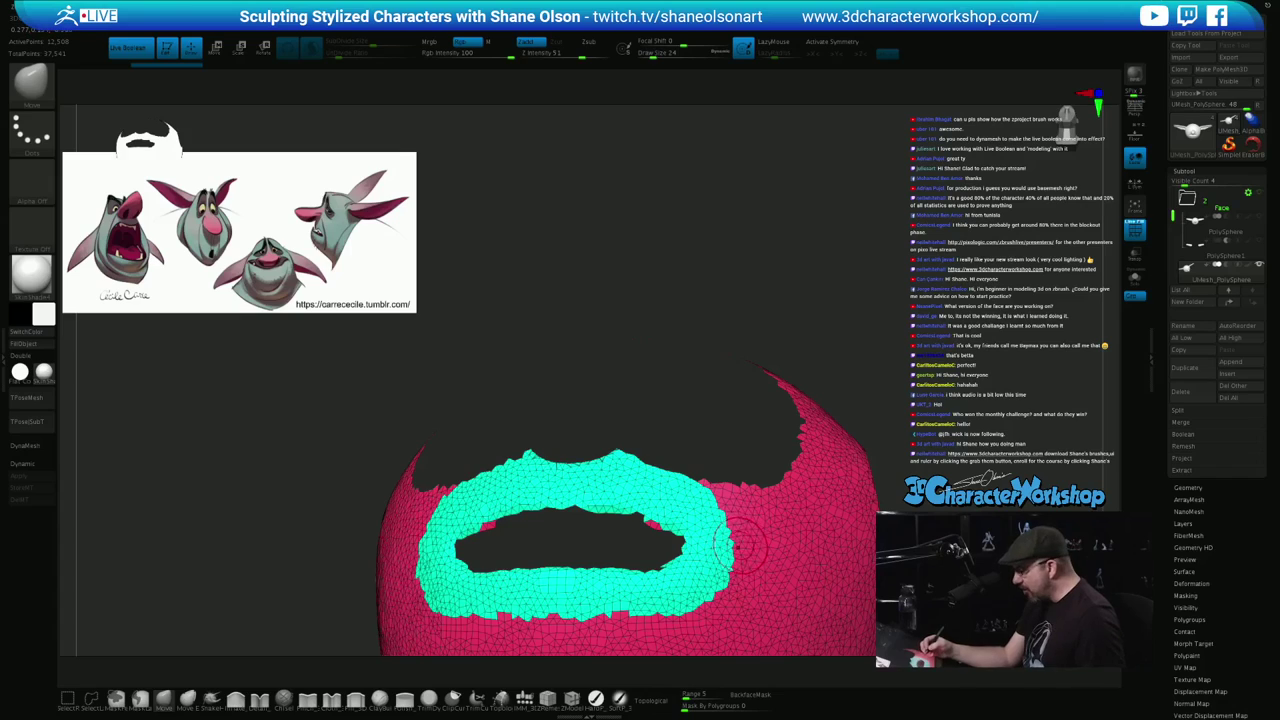
pyautogui.press('w')
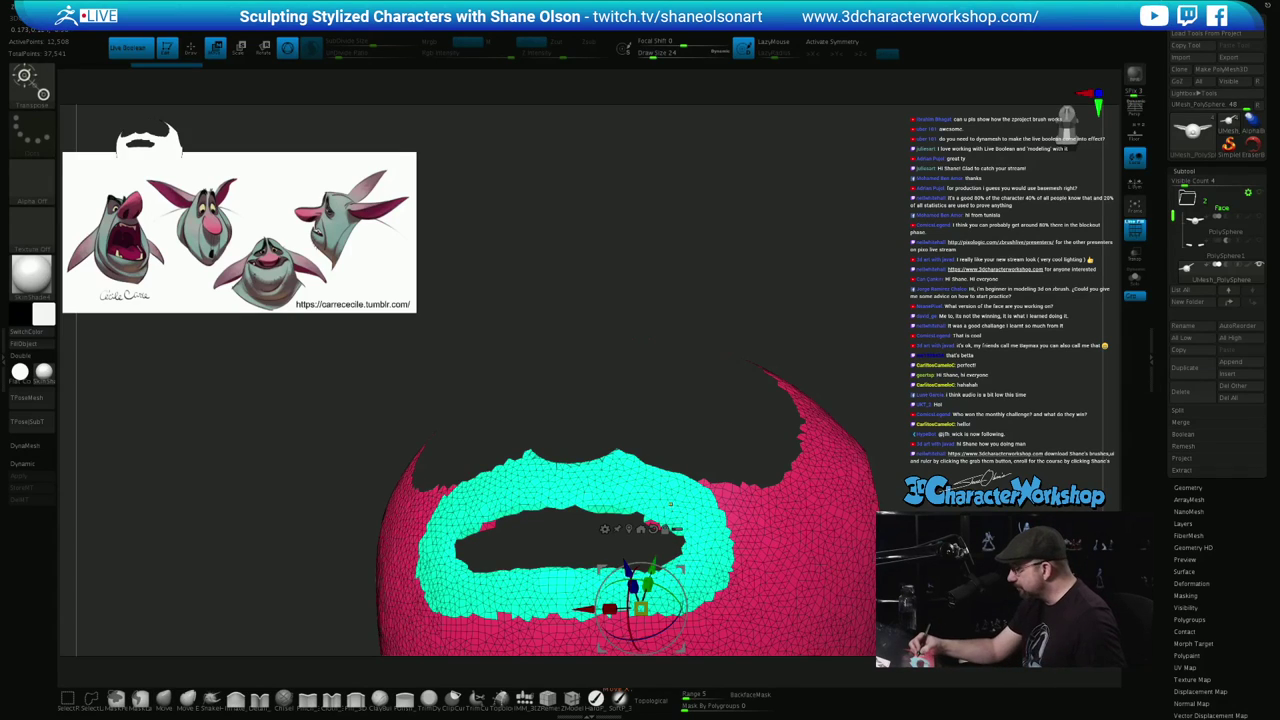
pyautogui.keyDown('ctrl'); pyautogui.click(670, 503); pyautogui.keyUp('ctrl')
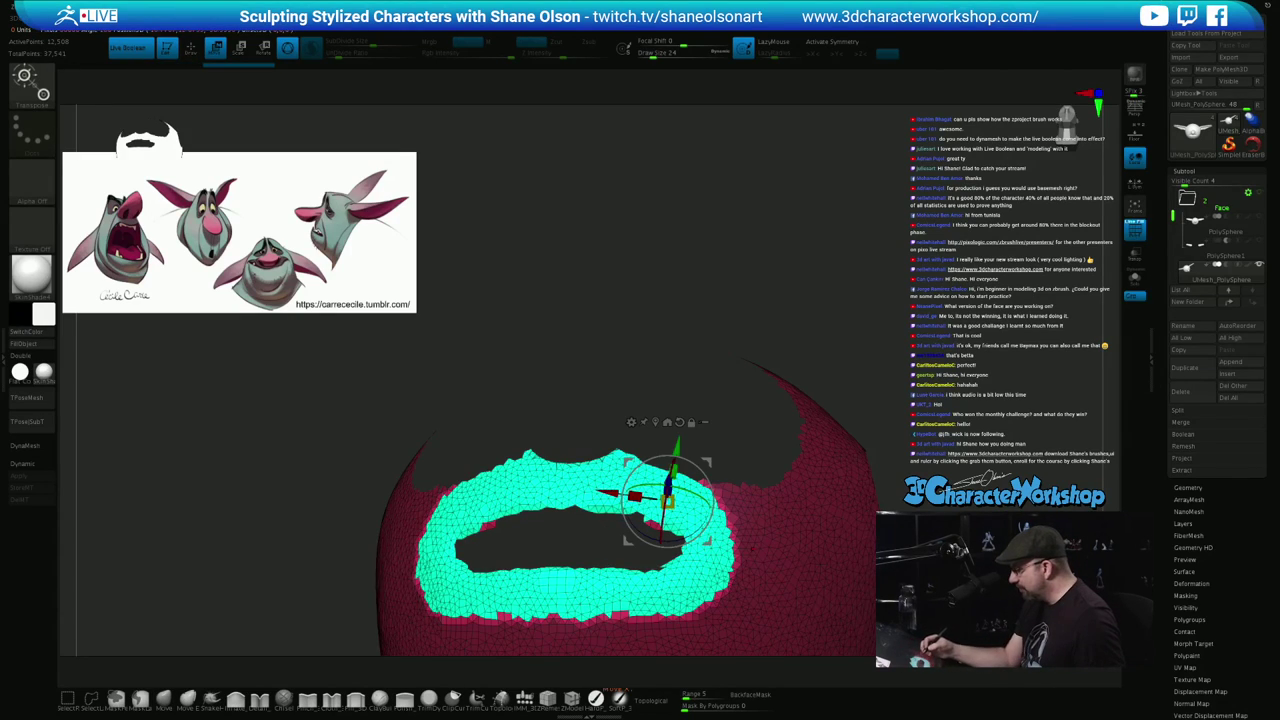
pyautogui.keyDown('ctrl'); pyautogui.click(628, 340); pyautogui.keyUp('ctrl')
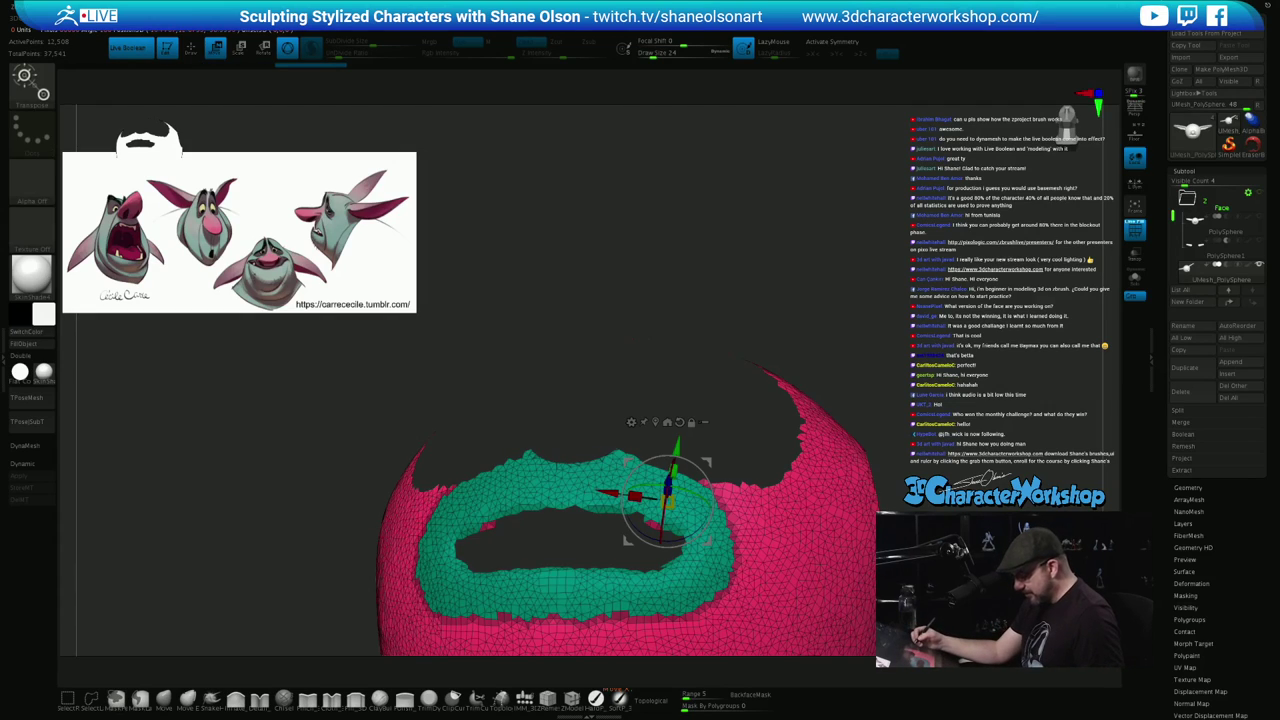
pyautogui.press('q')
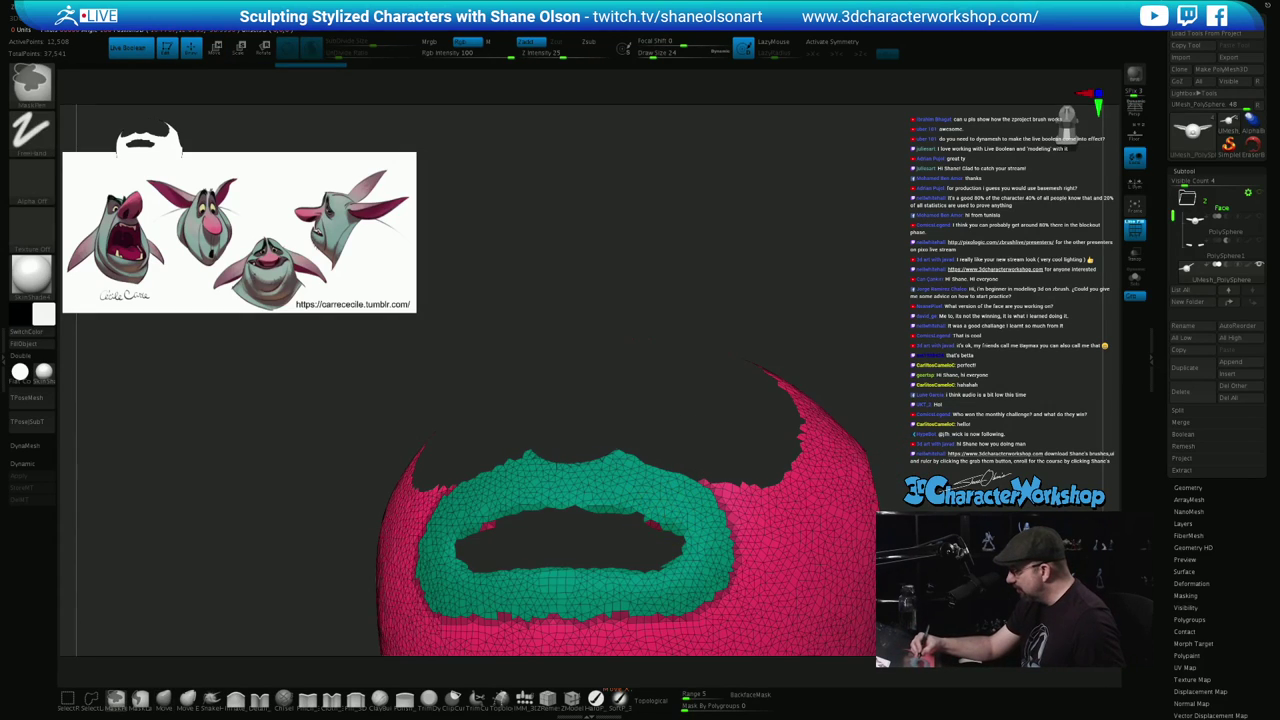
# Extend the lip mask over the stray red faces at both mouth corners with X symmetry turned on
pyautogui.keyDown('ctrl'); pyautogui.click(649, 511); pyautogui.keyUp('ctrl')
pyautogui.keyDown('ctrl'); pyautogui.click(487, 524); pyautogui.keyUp('ctrl')
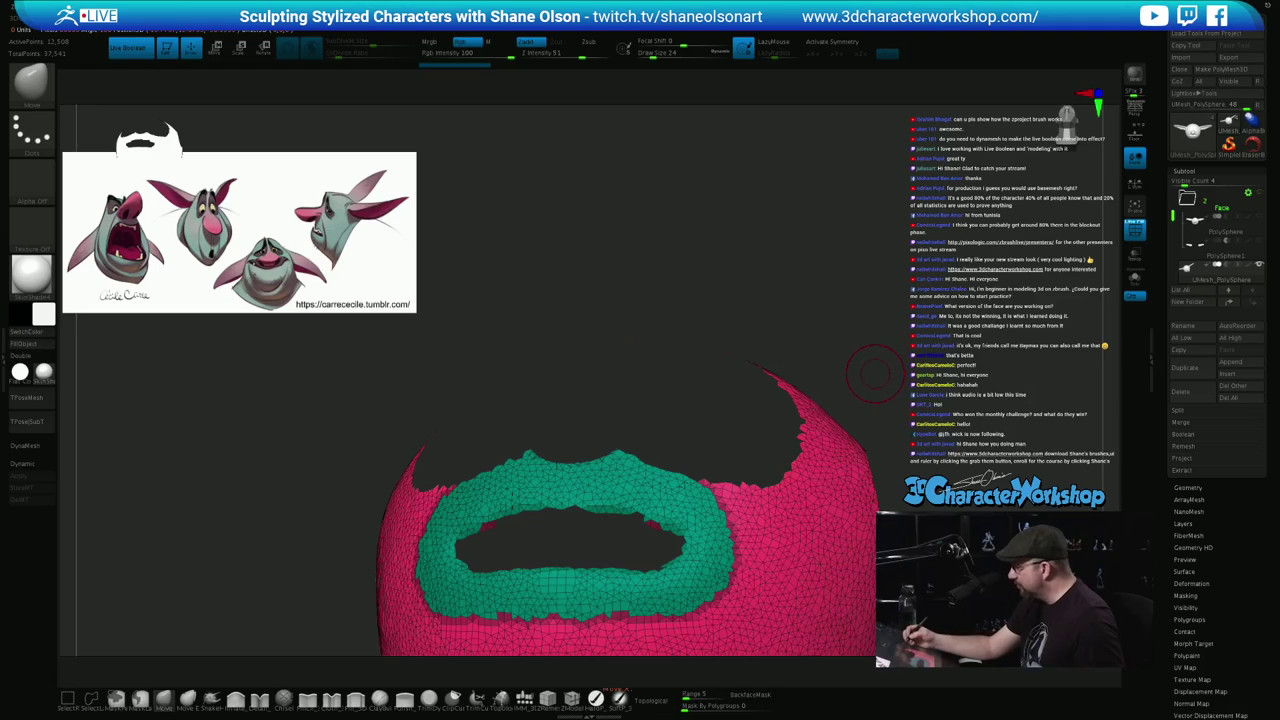
pyautogui.press('x')
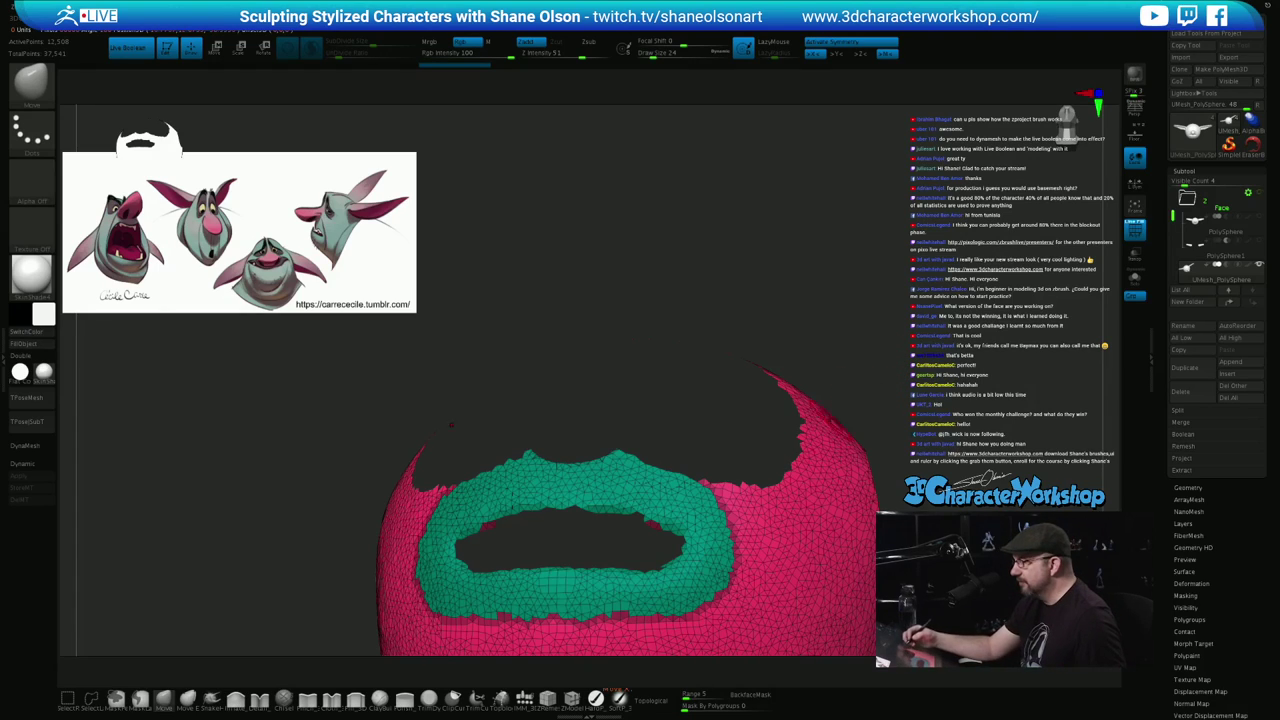
# Turn the masked lip faces into one new blue polygroup and unhide the rest of the head
pyautogui.hotkey('ctrl', 'w')
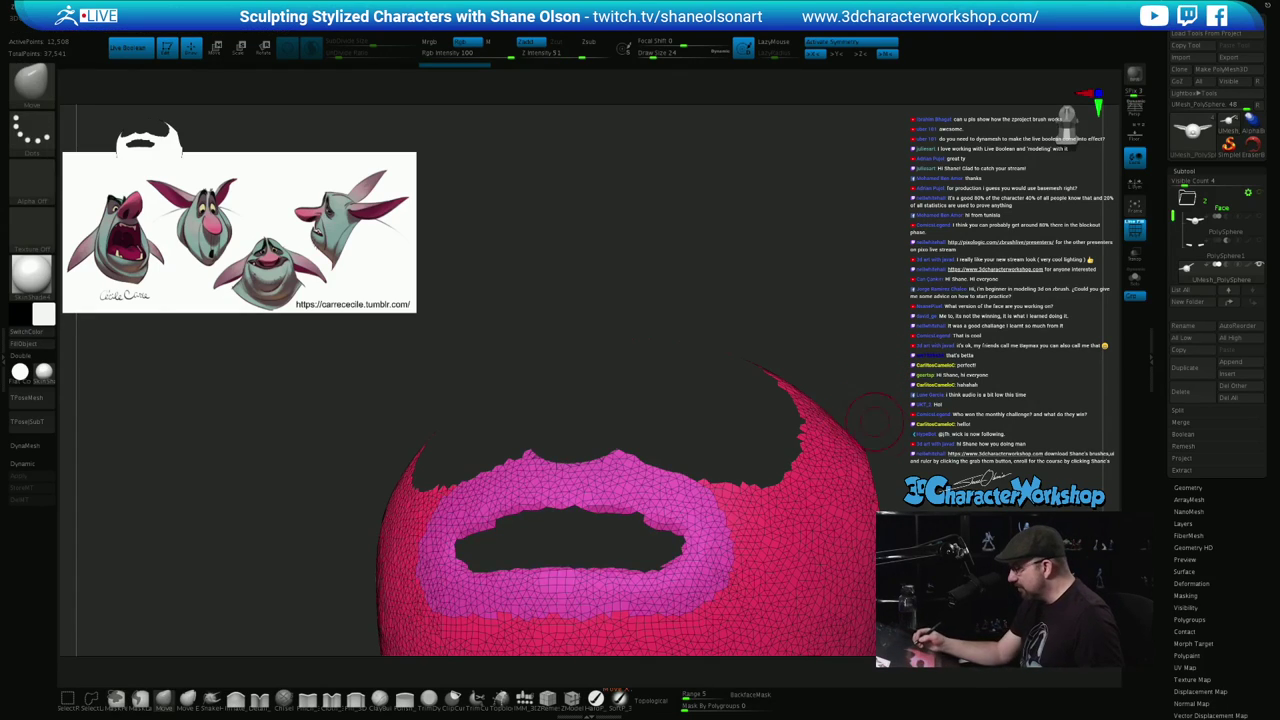
pyautogui.hotkey('ctrl', 'z')
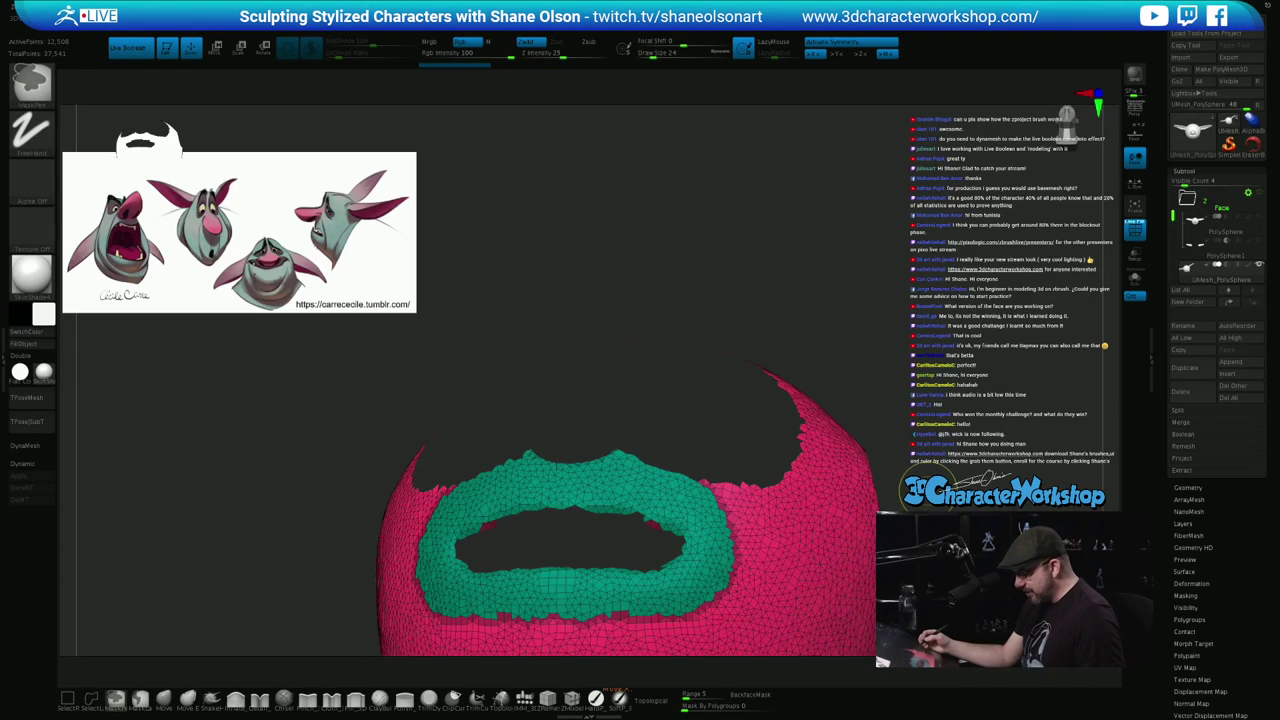
pyautogui.hotkey('ctrl', 'shift', 'z')
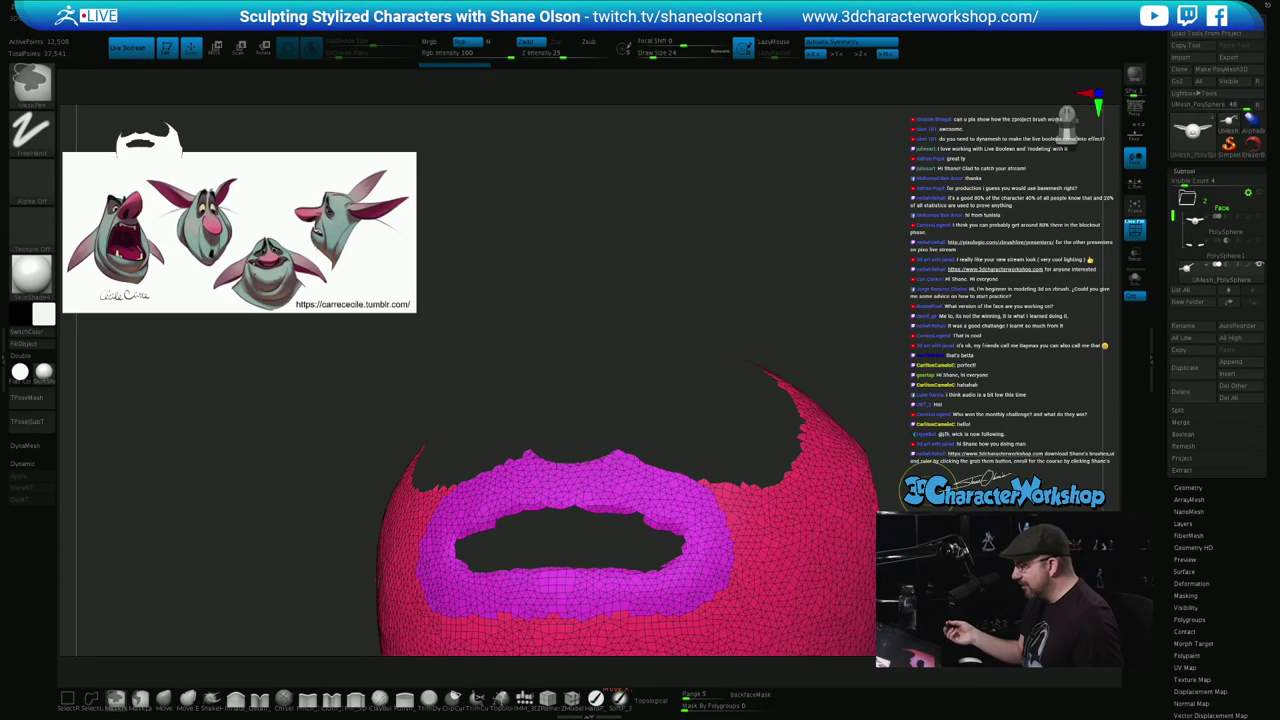
pyautogui.hotkey('ctrl', 'z')
pyautogui.hotkey('ctrl', 'shift', 'z')
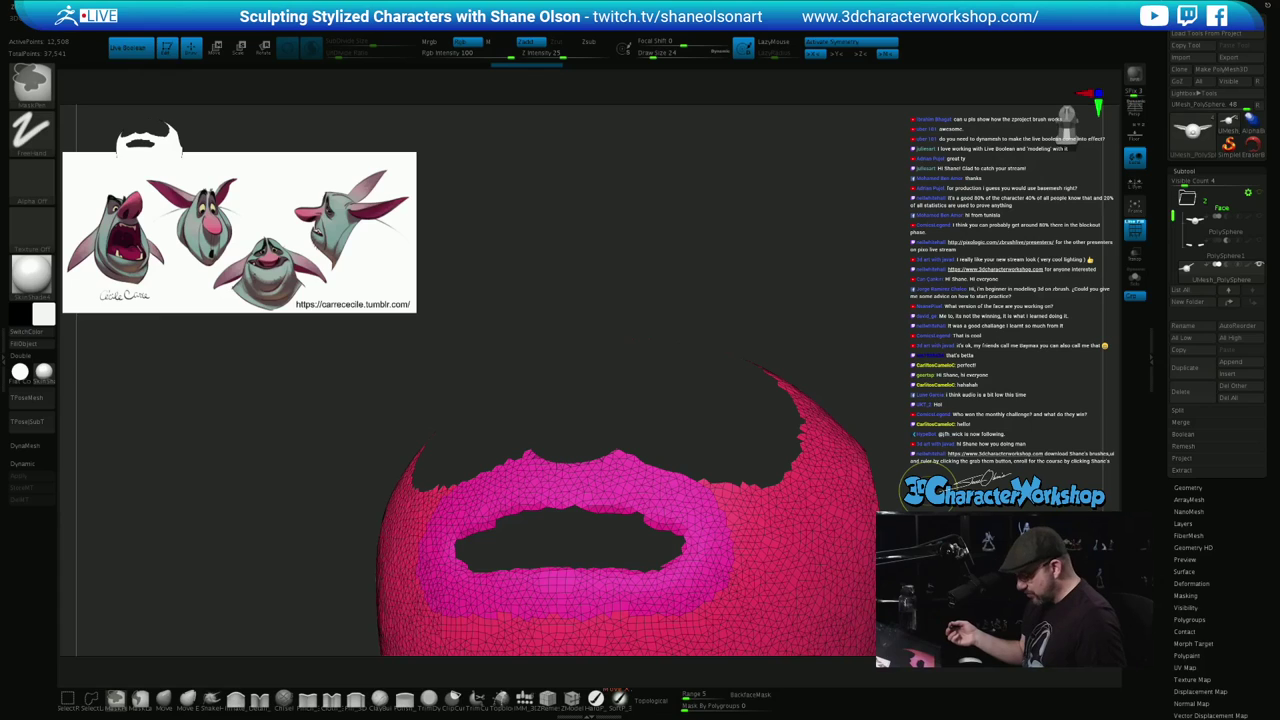
pyautogui.hotkey('ctrl', 'z')
pyautogui.hotkey('ctrl', 'w')
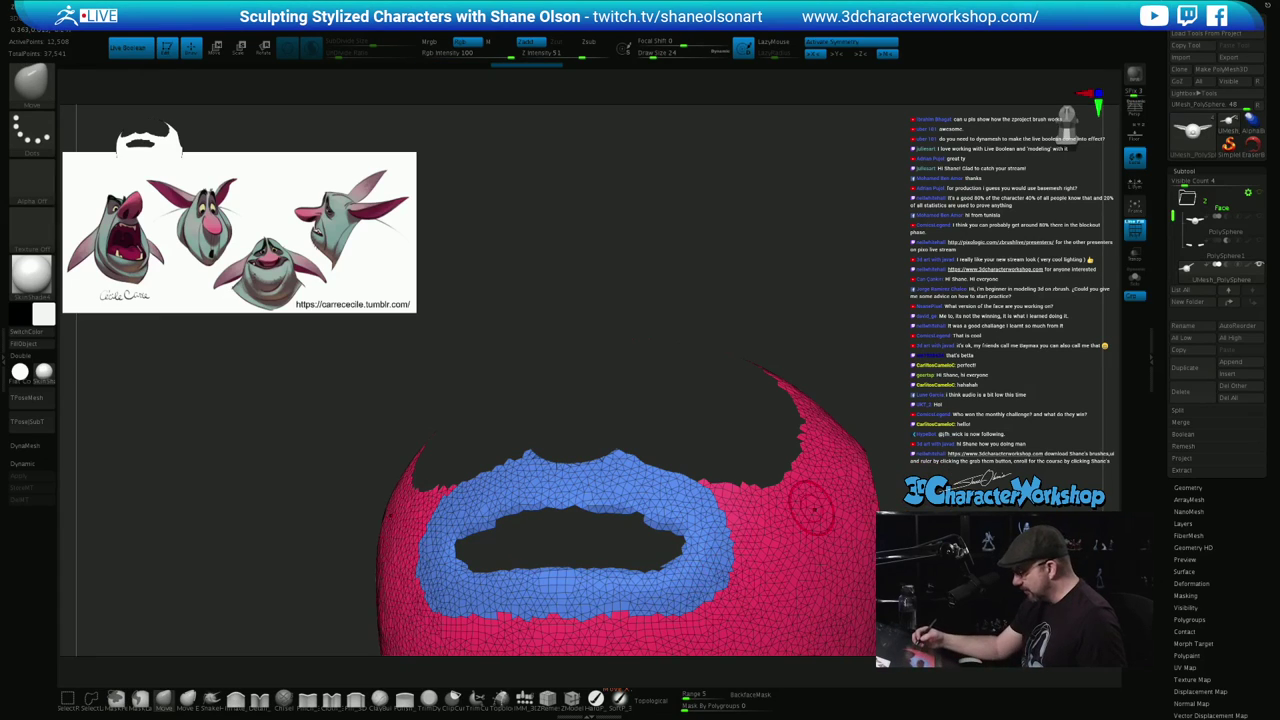
pyautogui.moveTo(874, 425); pyautogui.dragTo(895, 500)
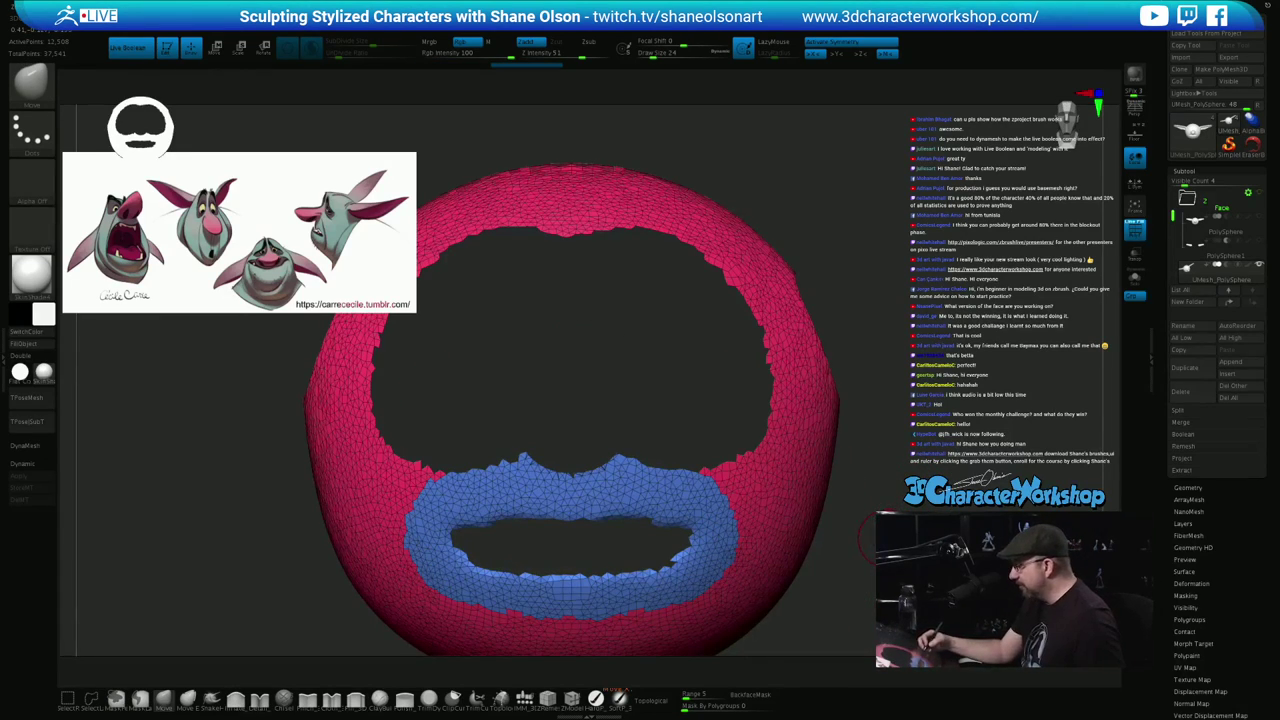
pyautogui.keyDown('ctrl'); pyautogui.keyDown('shift'); pyautogui.click(860, 470); pyautogui.keyUp('shift'); pyautogui.keyUp('ctrl')
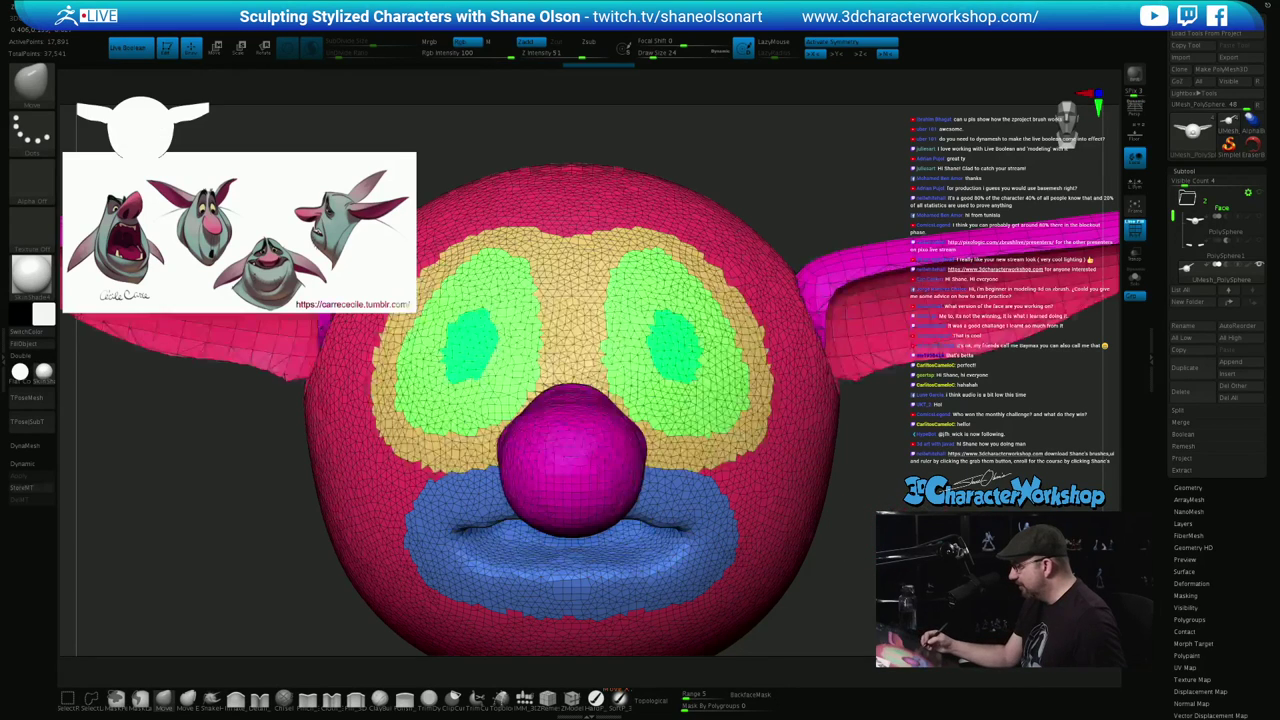
# Isolate the green eye areas around the pupils, regroup them as a new purple polygroup and show the whole mesh again
pyautogui.moveTo(860, 470); pyautogui.dragTo(790, 468)
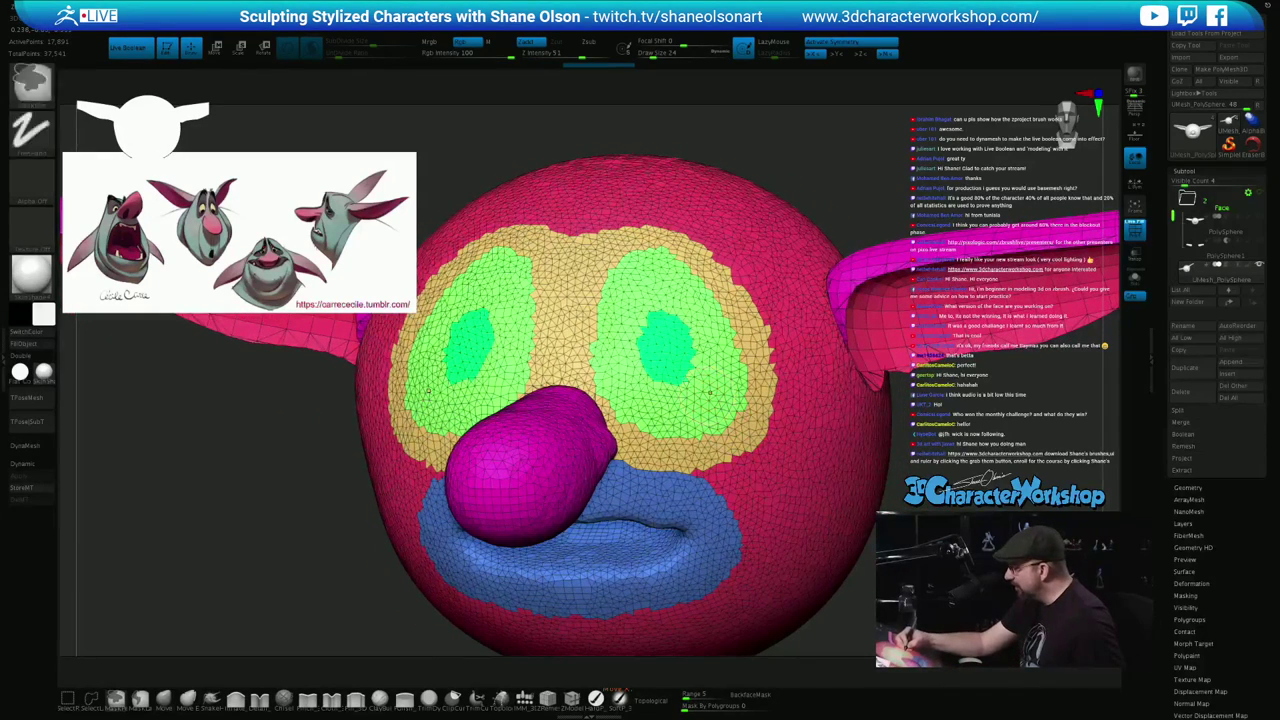
pyautogui.keyDown('ctrl'); pyautogui.keyDown('shift'); pyautogui.click(700, 388); pyautogui.keyUp('shift'); pyautogui.keyUp('ctrl')
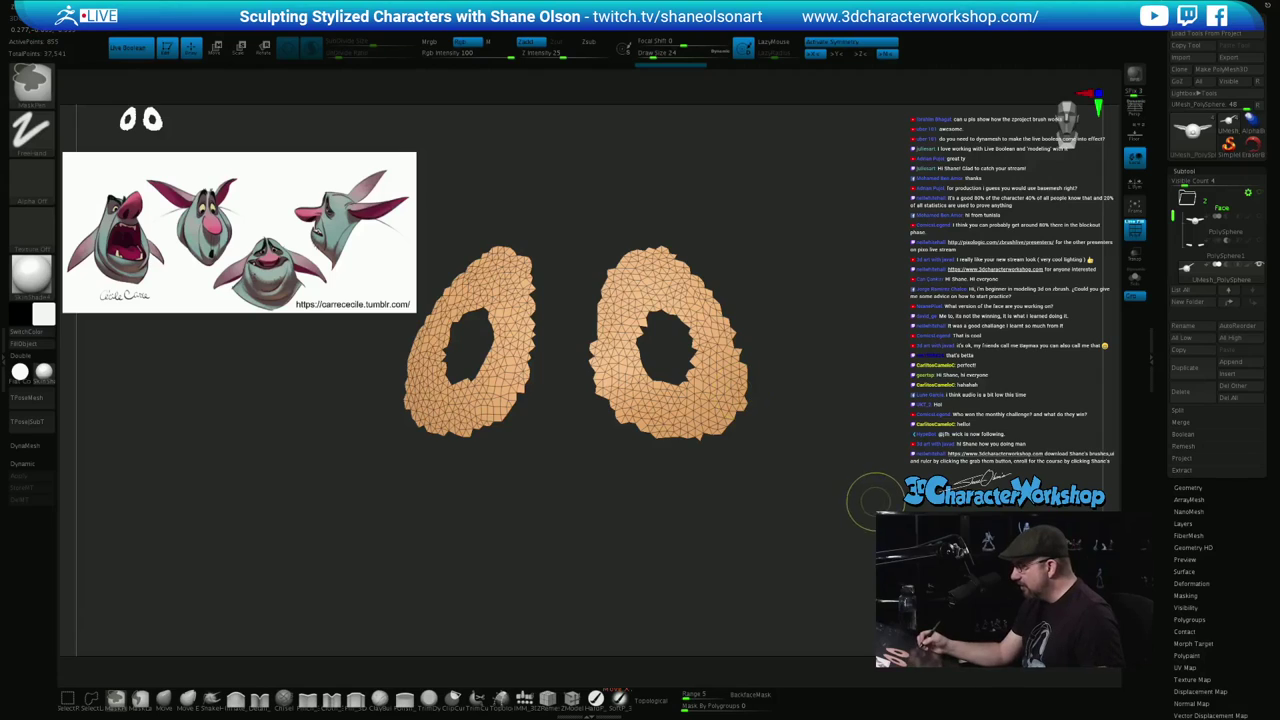
pyautogui.hotkey('ctrl', 'w')
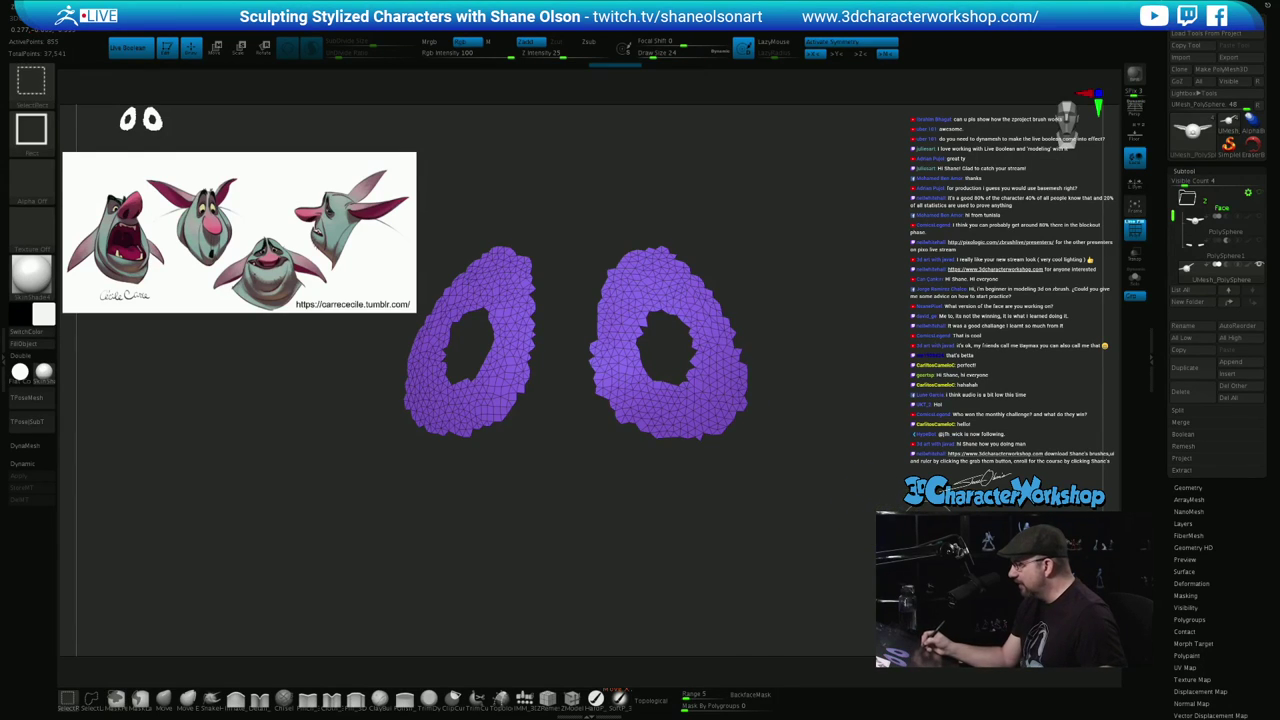
pyautogui.keyDown('ctrl'); pyautogui.keyDown('shift'); pyautogui.click(884, 517); pyautogui.keyUp('shift'); pyautogui.keyUp('ctrl')
pyautogui.keyDown('alt'); pyautogui.moveTo(884, 580); pyautogui.dragTo(780, 480); pyautogui.keyUp('alt')
pyautogui.moveTo(886, 438)
pyautogui.mouseDown()
pyautogui.moveTo(955, 432)
pyautogui.moveTo(765, 462)
pyautogui.moveTo(905, 445)
pyautogui.mouseUp()
pyautogui.moveTo(850, 540); pyautogui.dragTo(868, 560)
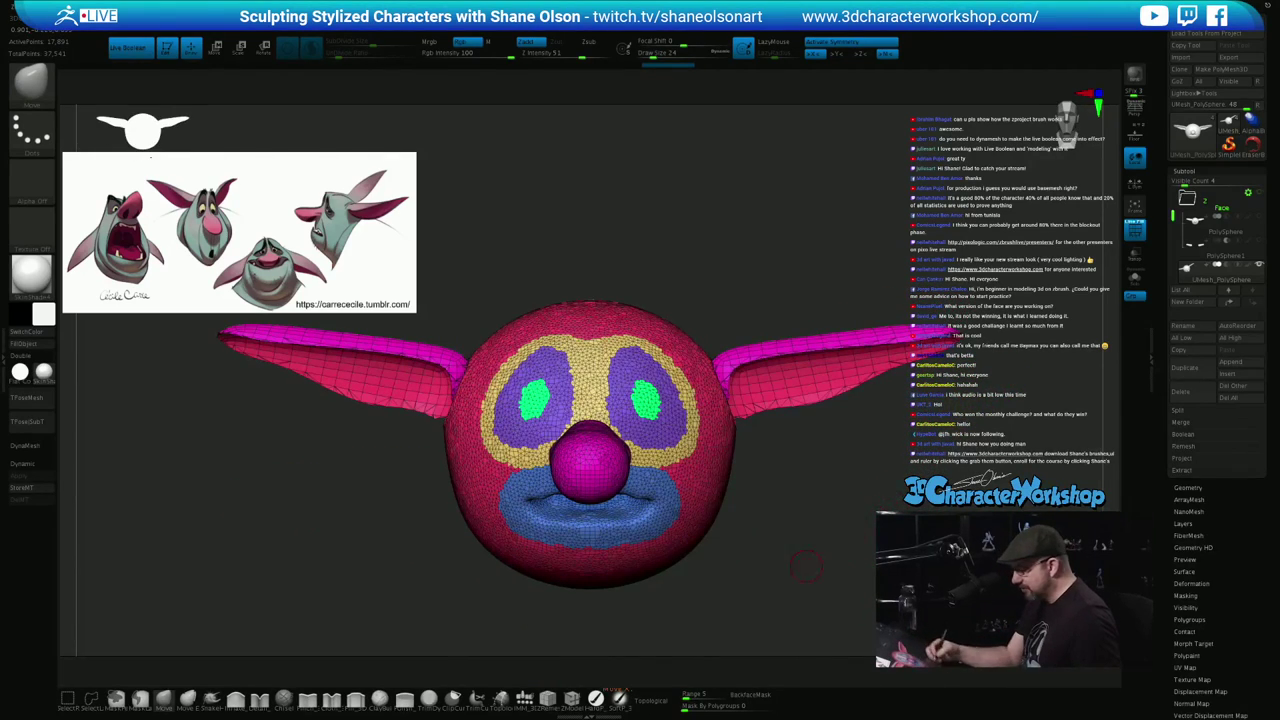
# Deflate the inner ear surfaces with the Inflate brush at draw size 90, with Sculptris Pro turned off
pyautogui.click(236, 700)
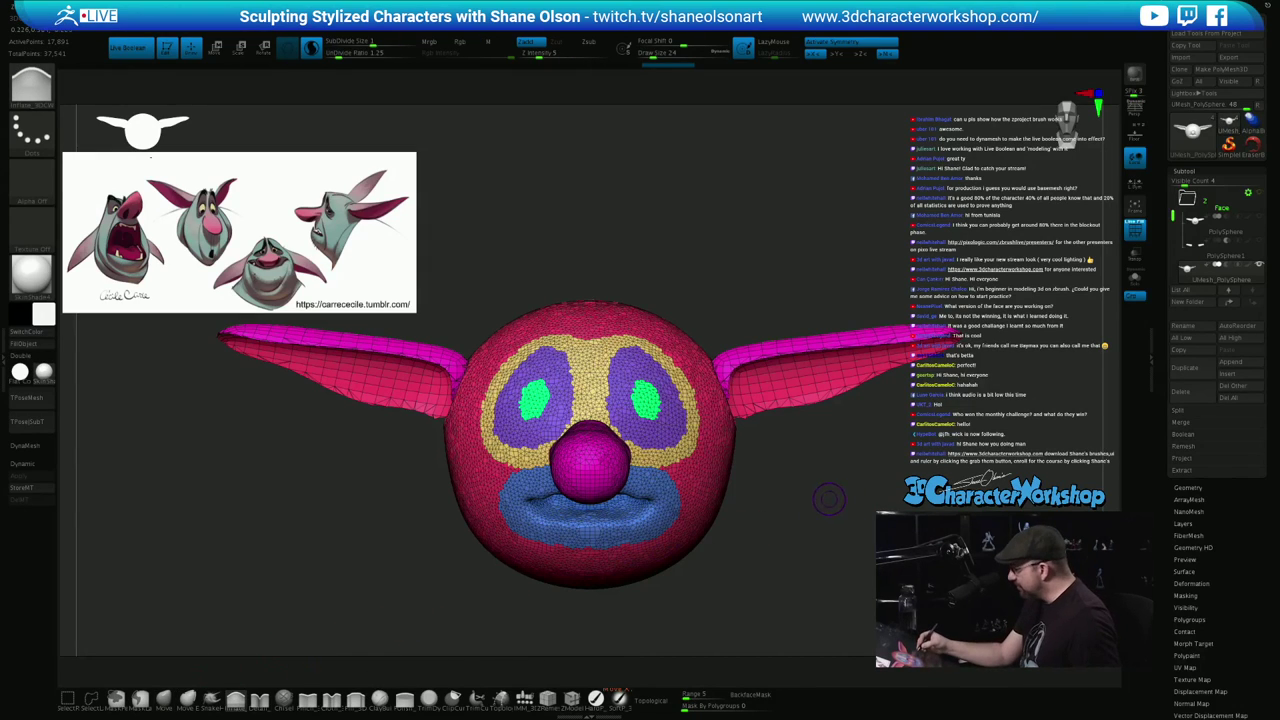
pyautogui.press('s')
pyautogui.moveTo(829, 499)
pyautogui.mouseDown()
pyautogui.moveTo(841, 497)
pyautogui.moveTo(839, 446)
pyautogui.mouseUp()
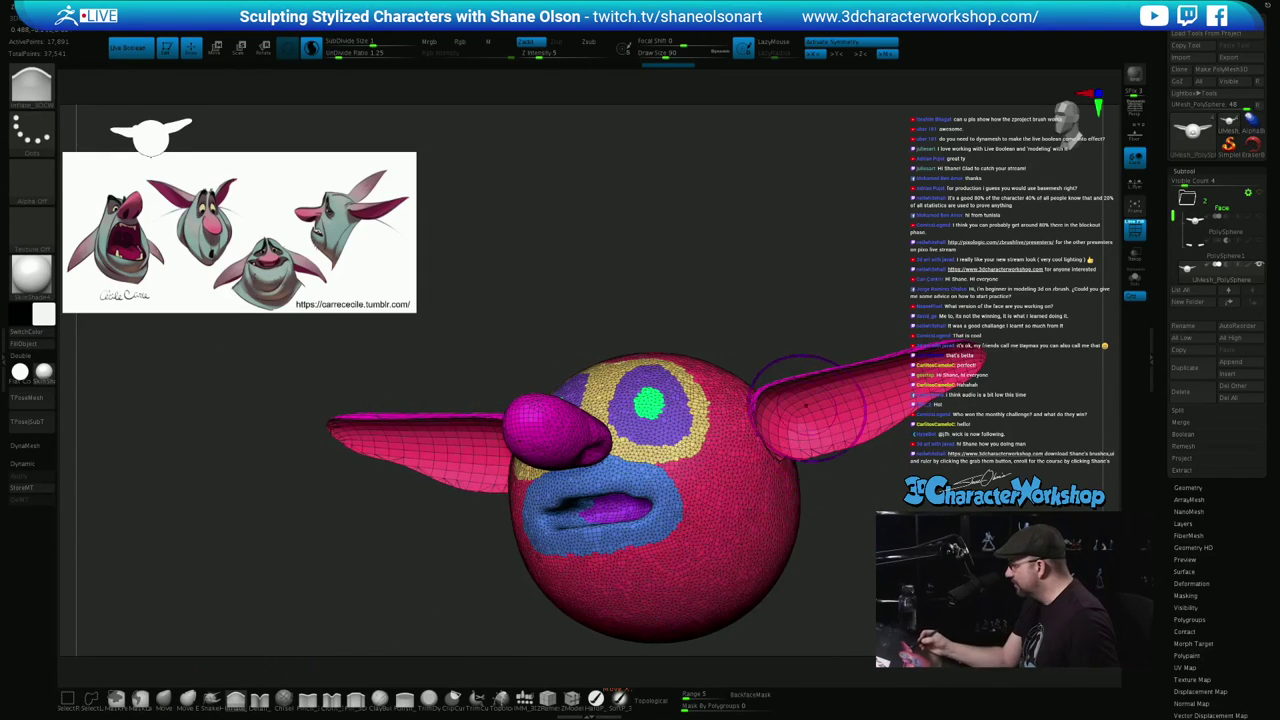
pyautogui.keyDown('alt'); pyautogui.moveTo(778, 411); pyautogui.dragTo(837, 396); pyautogui.keyUp('alt')
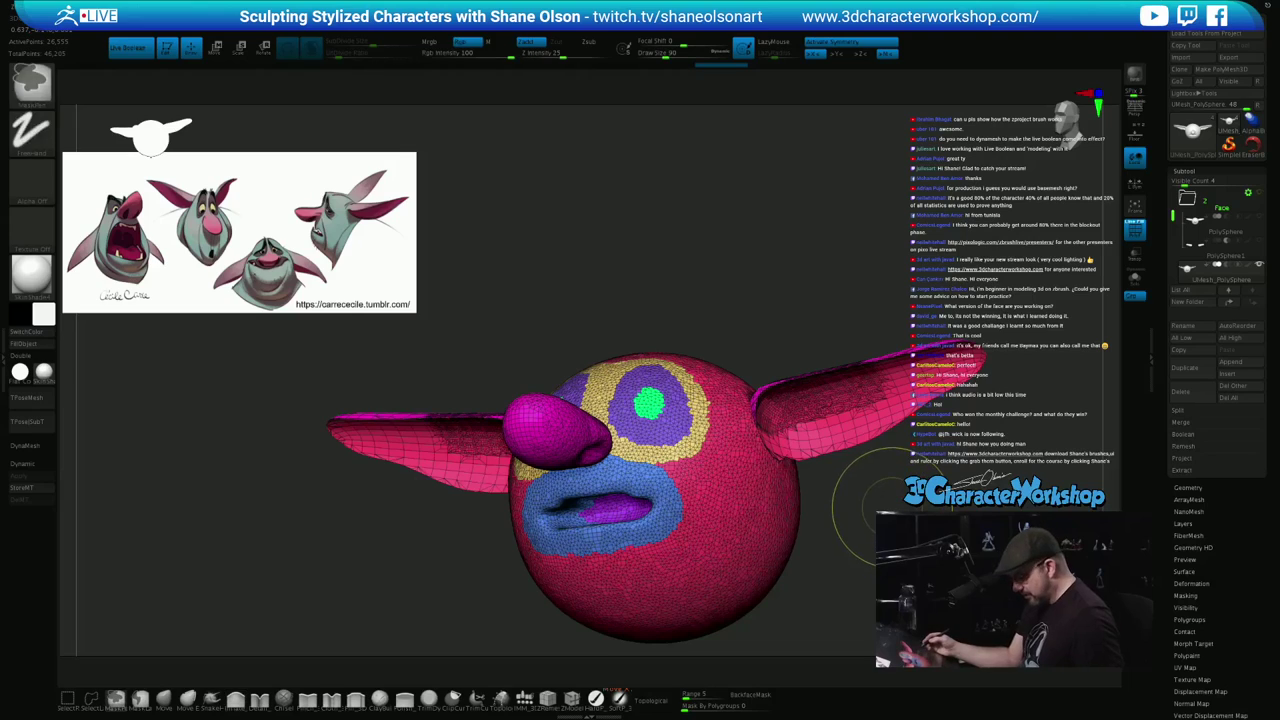
pyautogui.hotkey('ctrl', 'z')
pyautogui.click(312, 48)
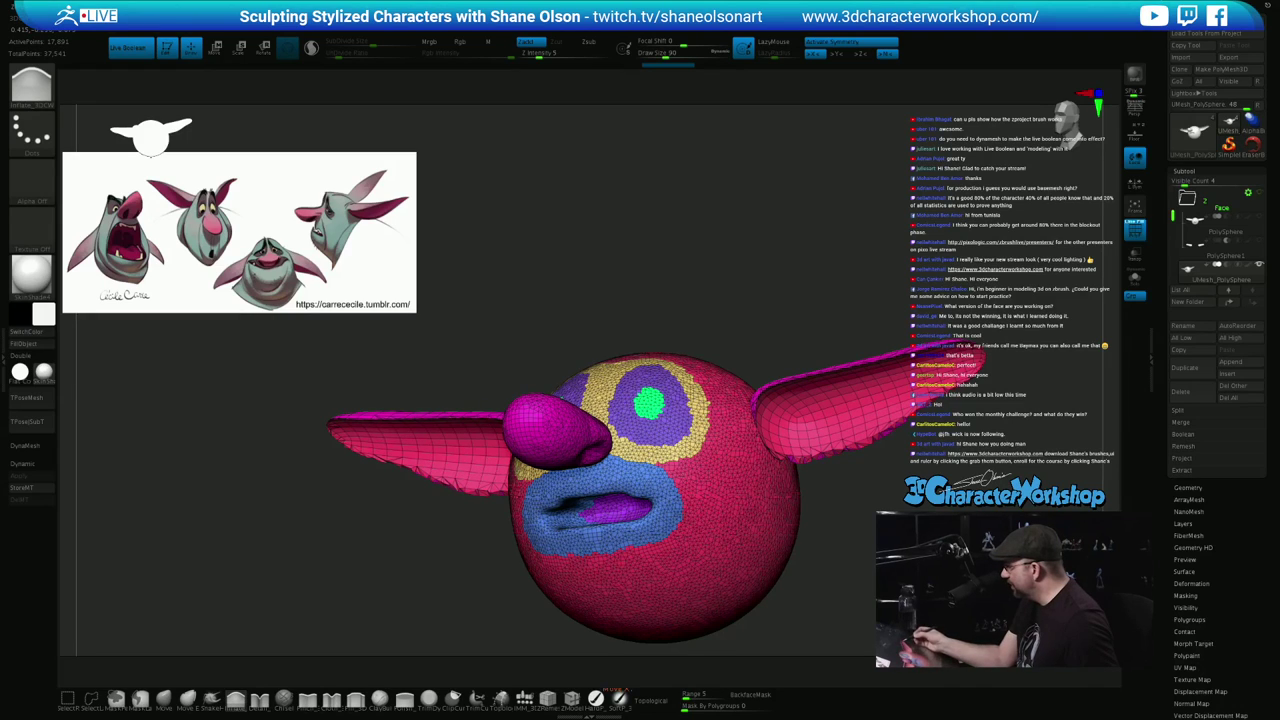
# Save the tool as Goblin.ztl in Downloads, replacing the existing file
pyautogui.keyDown('shift'); pyautogui.moveTo(900, 547); pyautogui.dragTo(915, 541); pyautogui.keyUp('shift')
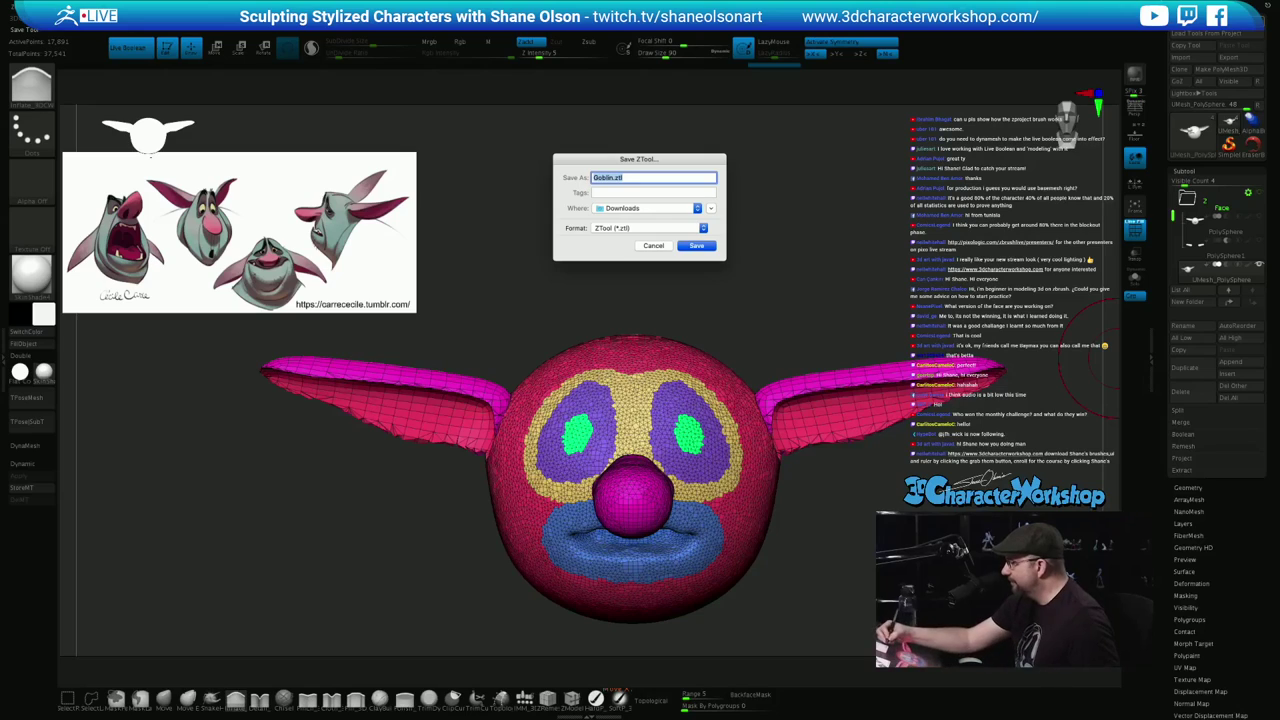
pyautogui.press('Return')
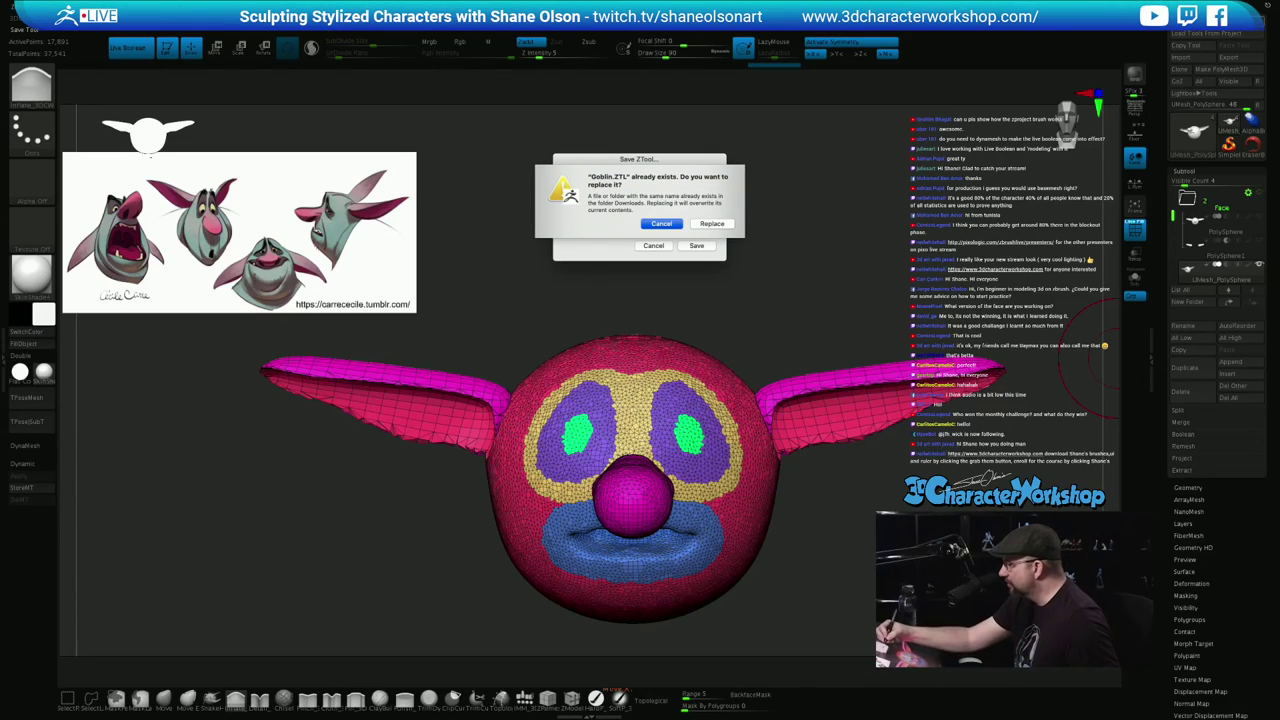
pyautogui.click(712, 224)
pyautogui.click(697, 246)
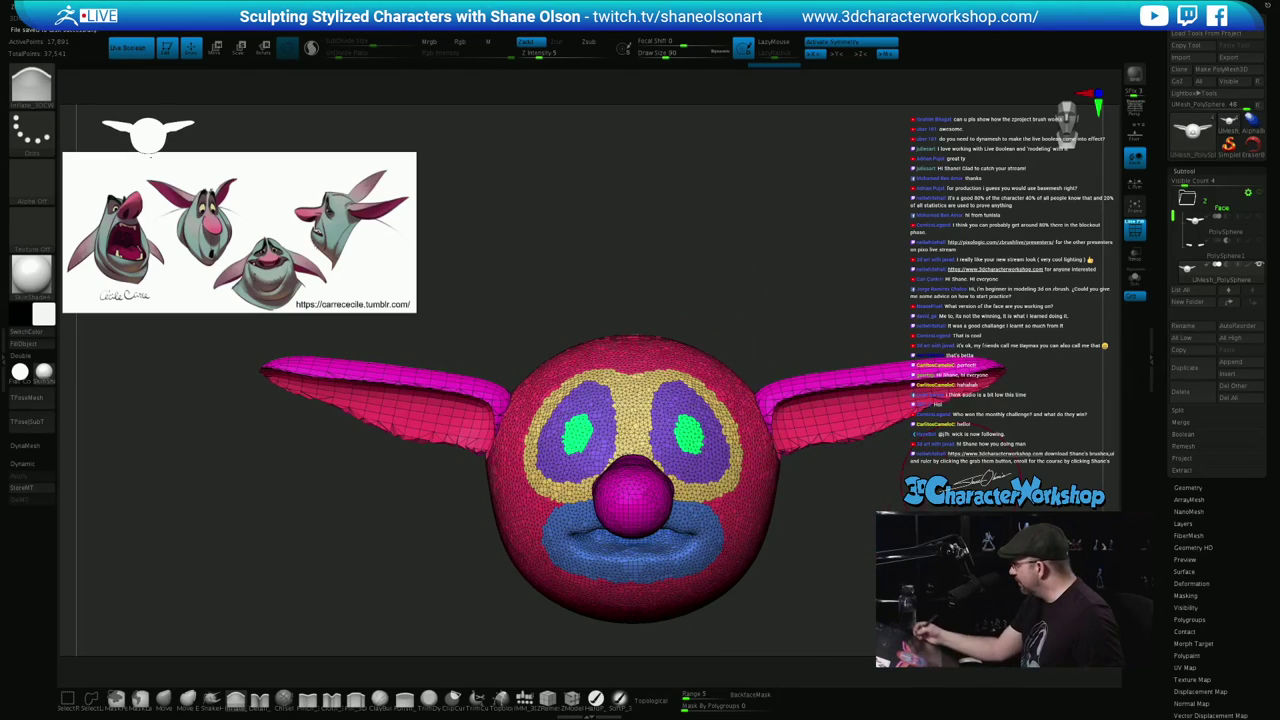
# Duplicate the merged head subtool and run ZRemesher on it with Keep Groups turned on
pyautogui.click(1192, 368)
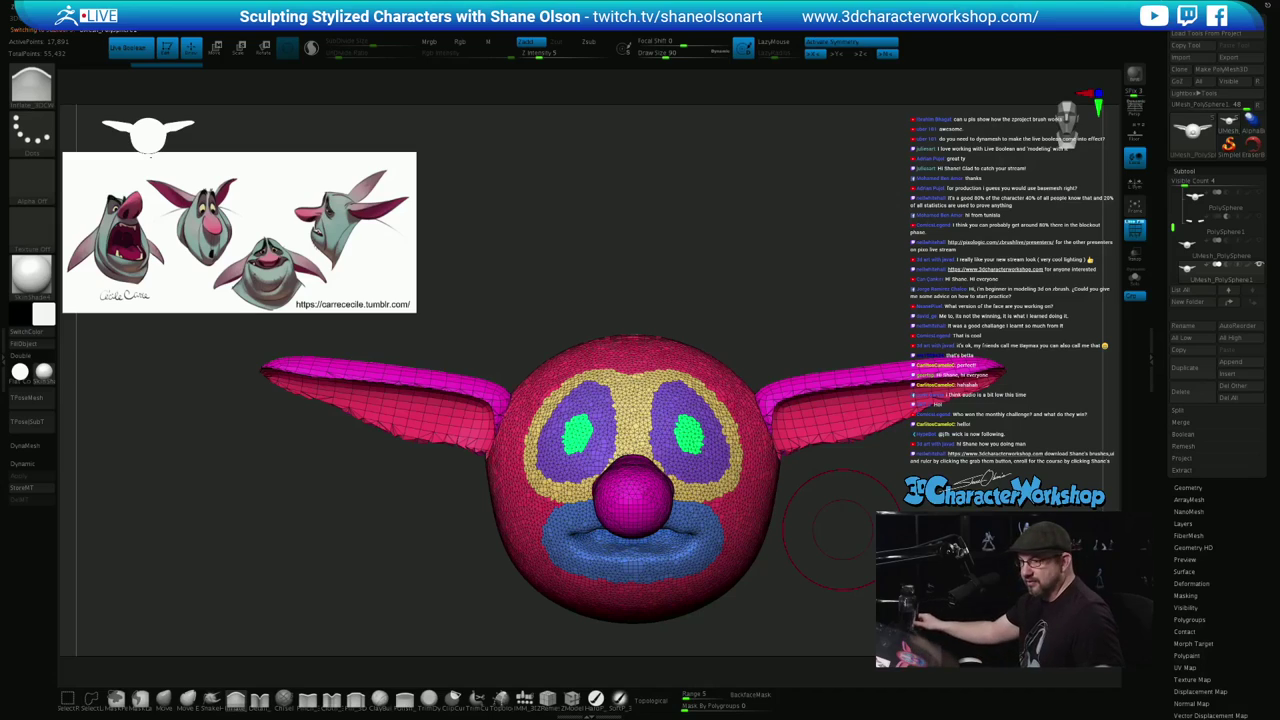
pyautogui.press('3')
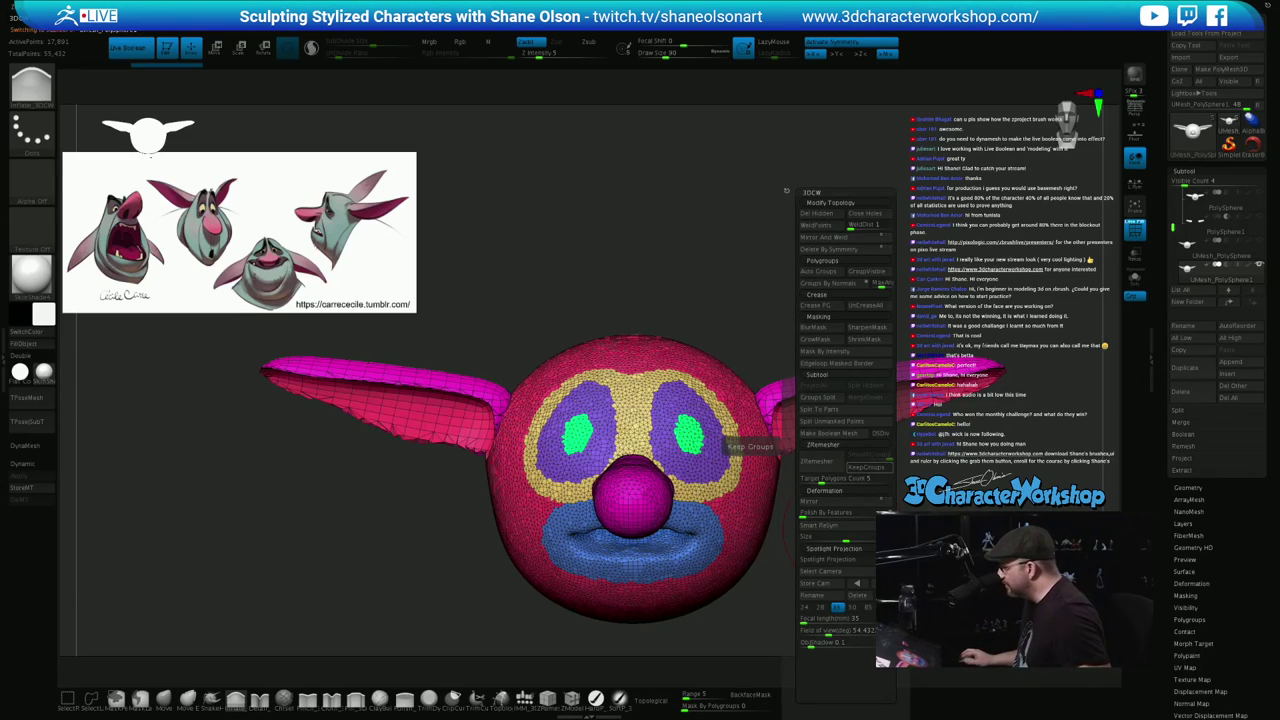
pyautogui.click(866, 467)
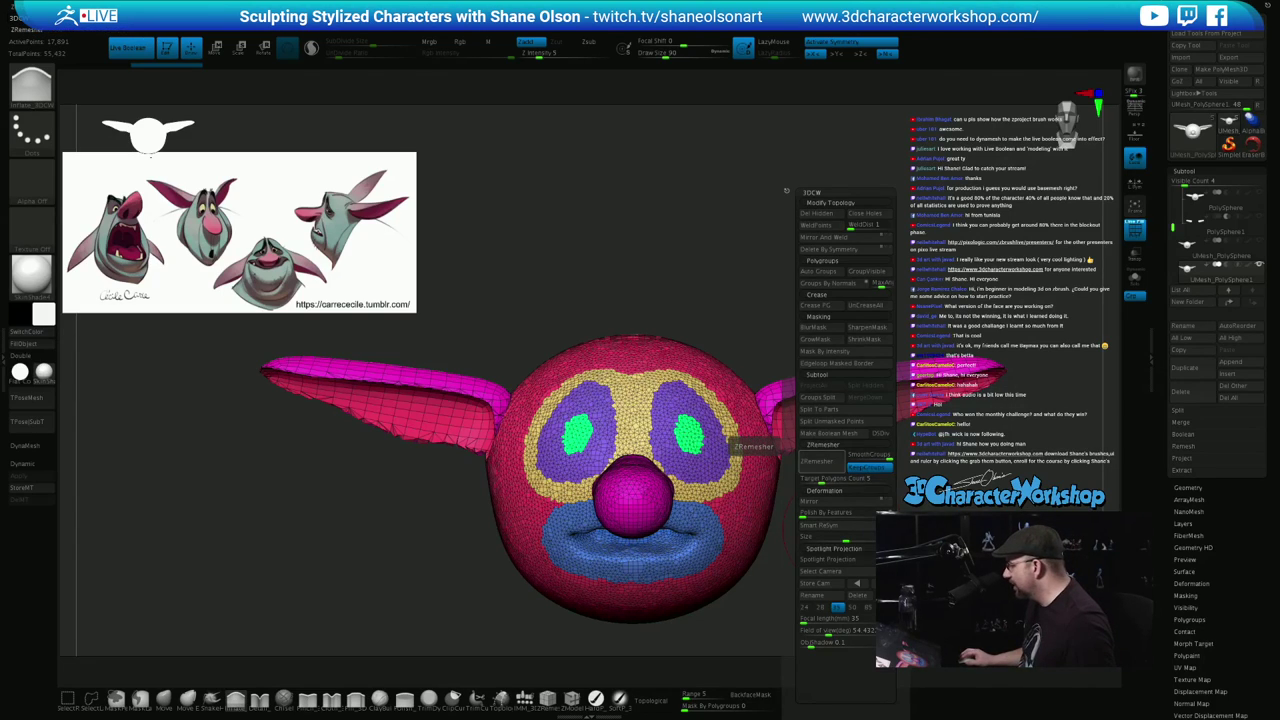
pyautogui.click(821, 461)
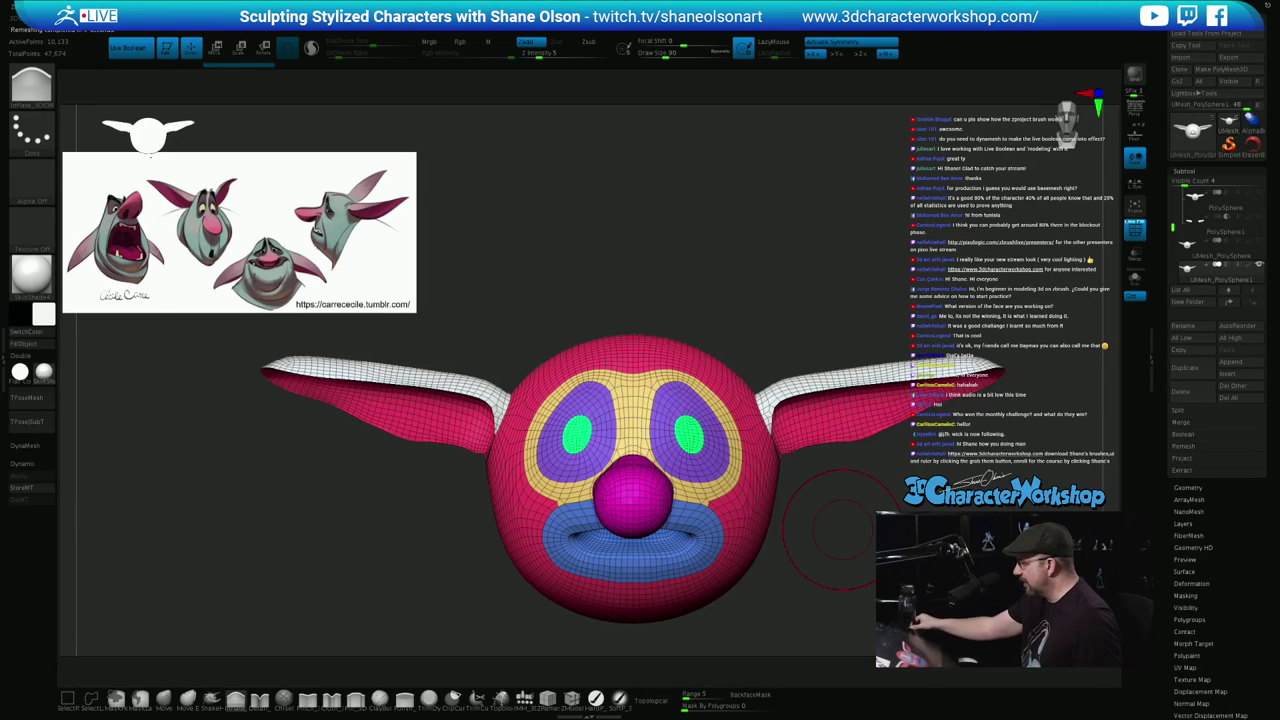
# Examine the remeshed topology around the ears, eyes, nose and mouth
pyautogui.moveTo(843, 530); pyautogui.dragTo(800, 550)
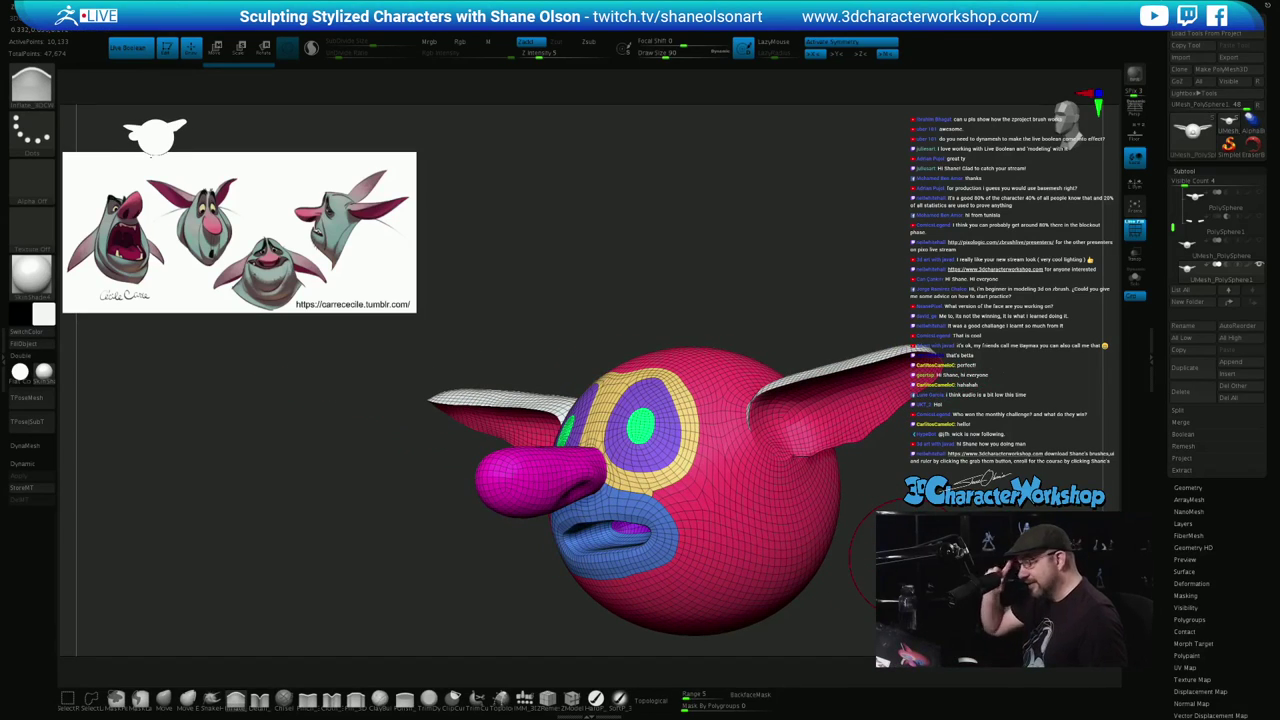
pyautogui.moveTo(905, 558)
pyautogui.mouseDown()
pyautogui.moveTo(945, 530)
pyautogui.moveTo(925, 546)
pyautogui.moveTo(850, 548)
pyautogui.mouseUp()
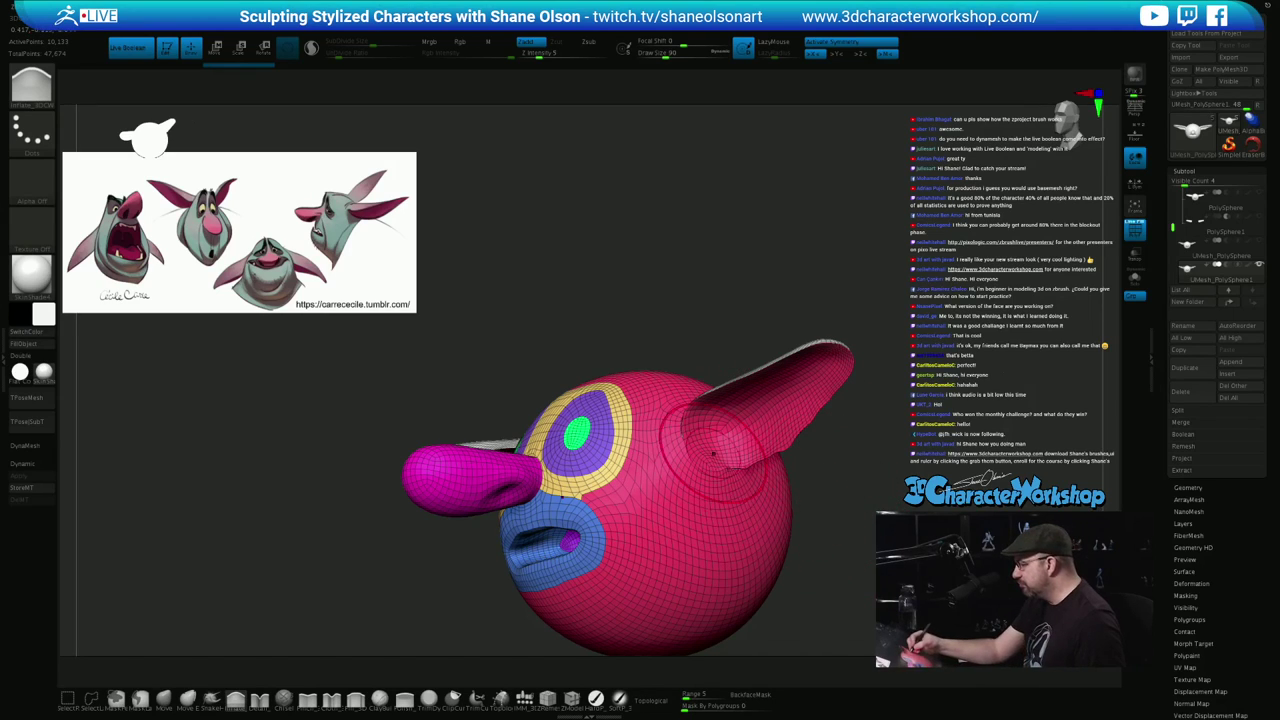
pyautogui.moveTo(840, 556)
pyautogui.mouseDown()
pyautogui.moveTo(690, 560)
pyautogui.moveTo(862, 542)
pyautogui.moveTo(808, 522)
pyautogui.mouseUp()
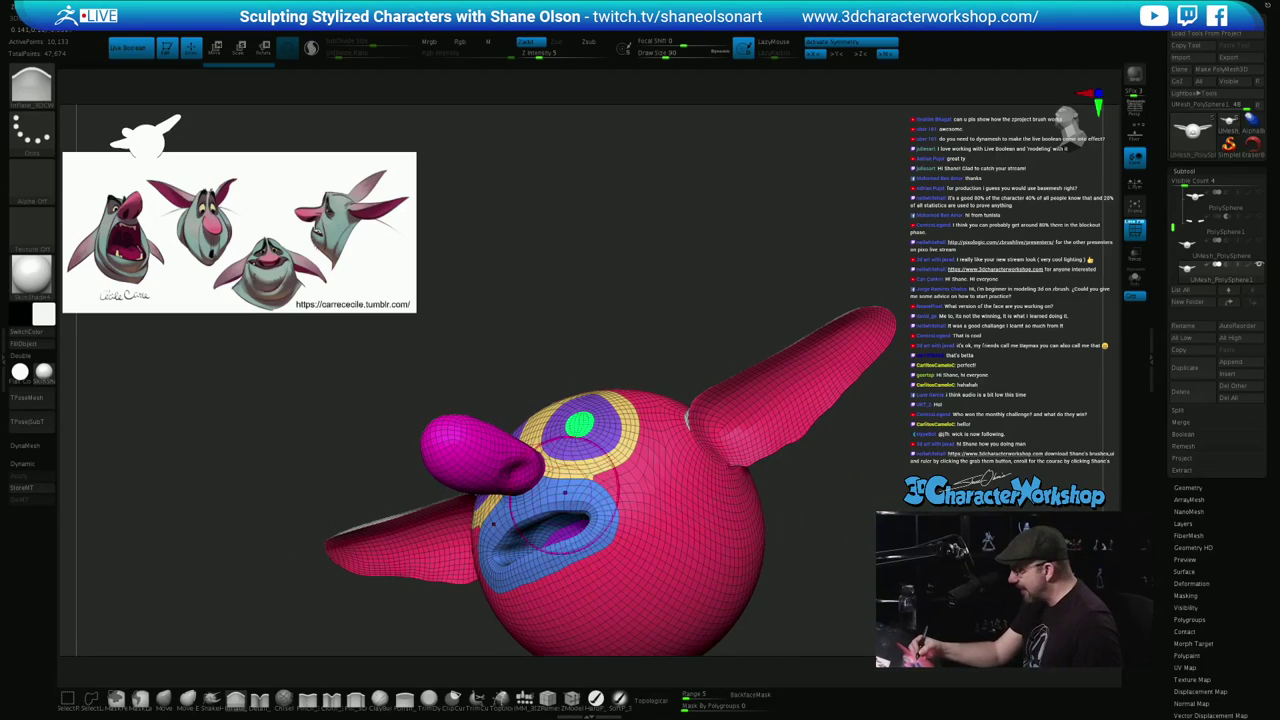
pyautogui.moveTo(561, 553); pyautogui.dragTo(497, 556)
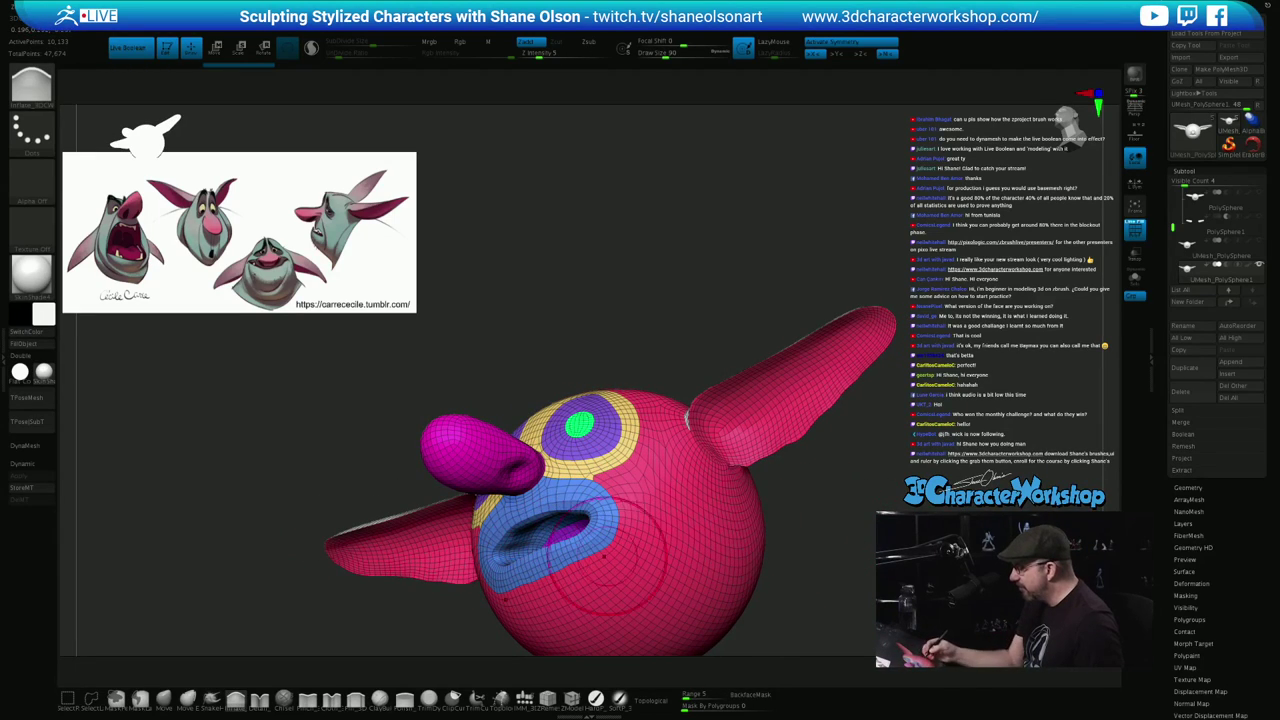
pyautogui.moveTo(826, 540)
pyautogui.mouseDown()
pyautogui.moveTo(828, 560)
pyautogui.moveTo(796, 560)
pyautogui.moveTo(846, 548)
pyautogui.moveTo(858, 558)
pyautogui.moveTo(830, 565)
pyautogui.moveTo(853, 556)
pyautogui.moveTo(846, 478)
pyautogui.mouseUp()
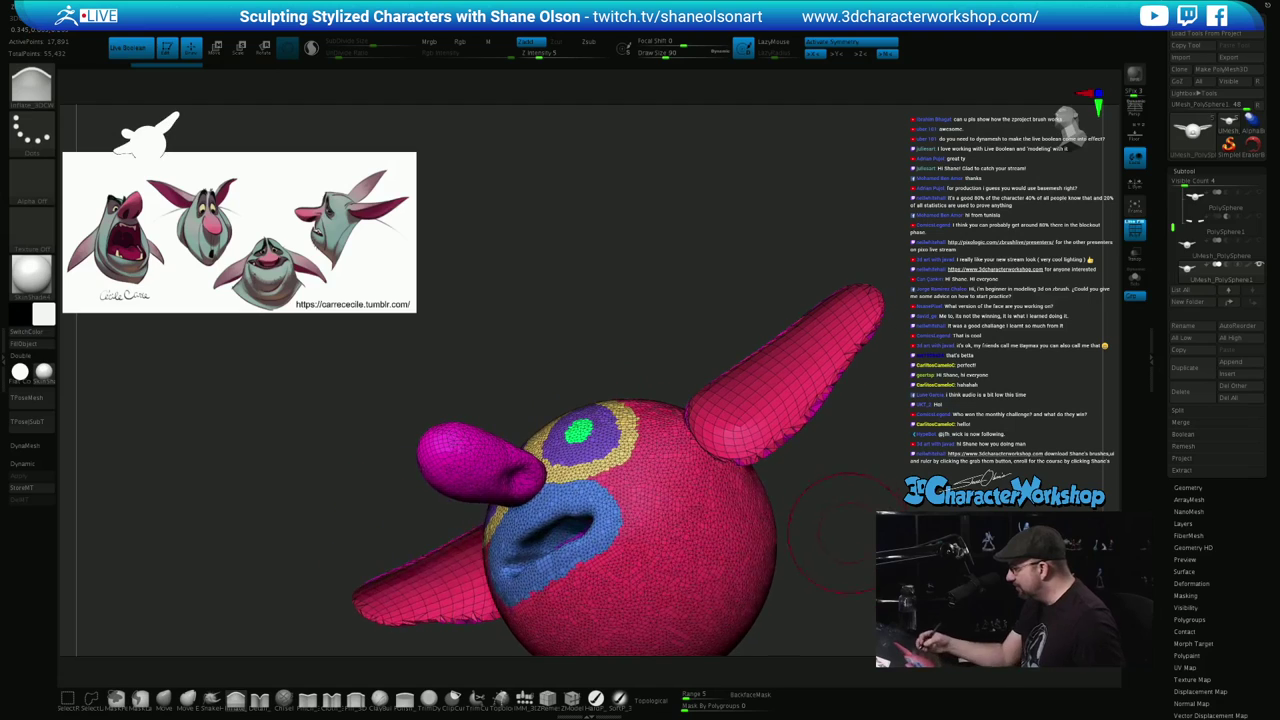
# Isolate the lower surfaces of both ears, assign them a new polygroup, and show the whole head again
pyautogui.keyDown('ctrl'); pyautogui.keyDown('shift'); pyautogui.click(737, 425); pyautogui.keyUp('shift'); pyautogui.keyUp('ctrl')
pyautogui.hotkey('ctrl', 'w')
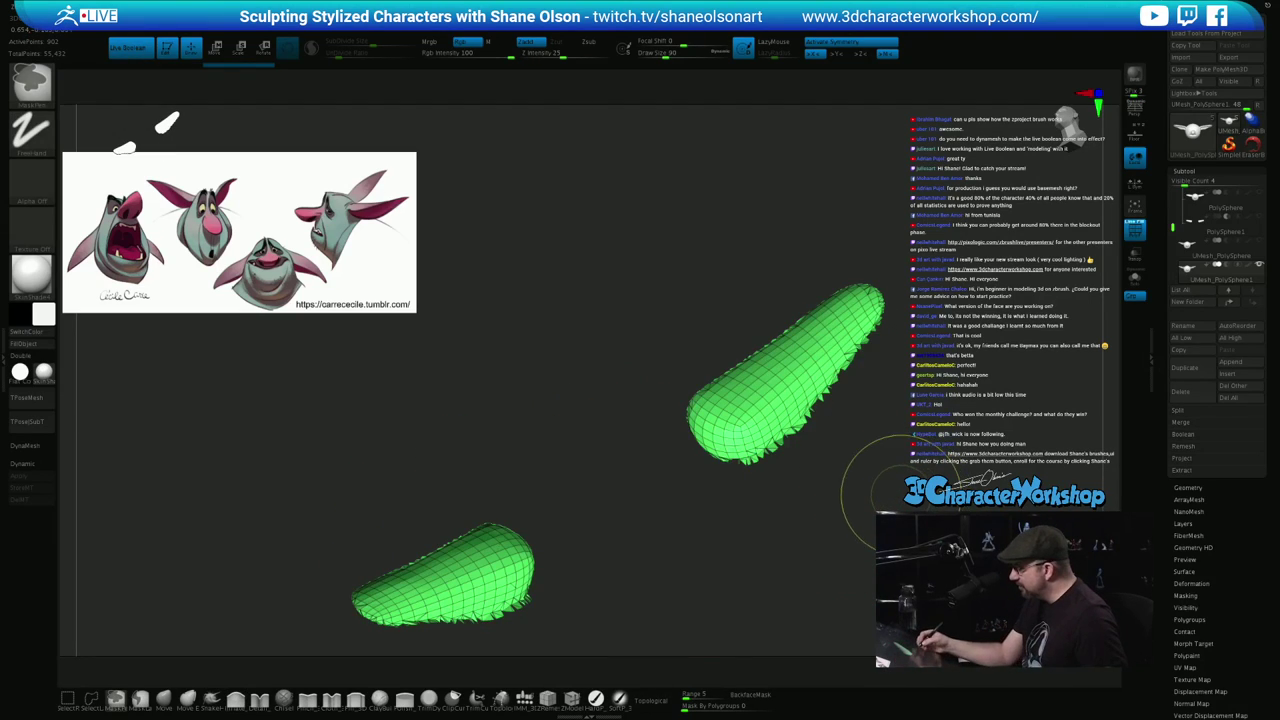
pyautogui.keyDown('ctrl'); pyautogui.keyDown('shift'); pyautogui.click(911, 498); pyautogui.keyUp('shift'); pyautogui.keyUp('ctrl')
pyautogui.moveTo(911, 500)
pyautogui.mouseDown()
pyautogui.moveTo(913, 530)
pyautogui.moveTo(858, 522)
pyautogui.moveTo(938, 528)
pyautogui.mouseUp()
# Isolate the lips around the mouth, give them a new polygroup color, and unhide the rest of the head
pyautogui.keyDown('ctrl'); pyautogui.keyDown('shift'); pyautogui.click(666, 530); pyautogui.keyUp('shift'); pyautogui.keyUp('ctrl')
pyautogui.moveTo(828, 534); pyautogui.dragTo(817, 537)
pyautogui.hotkey('ctrl', 'w')
pyautogui.hotkey('ctrl', 'w')
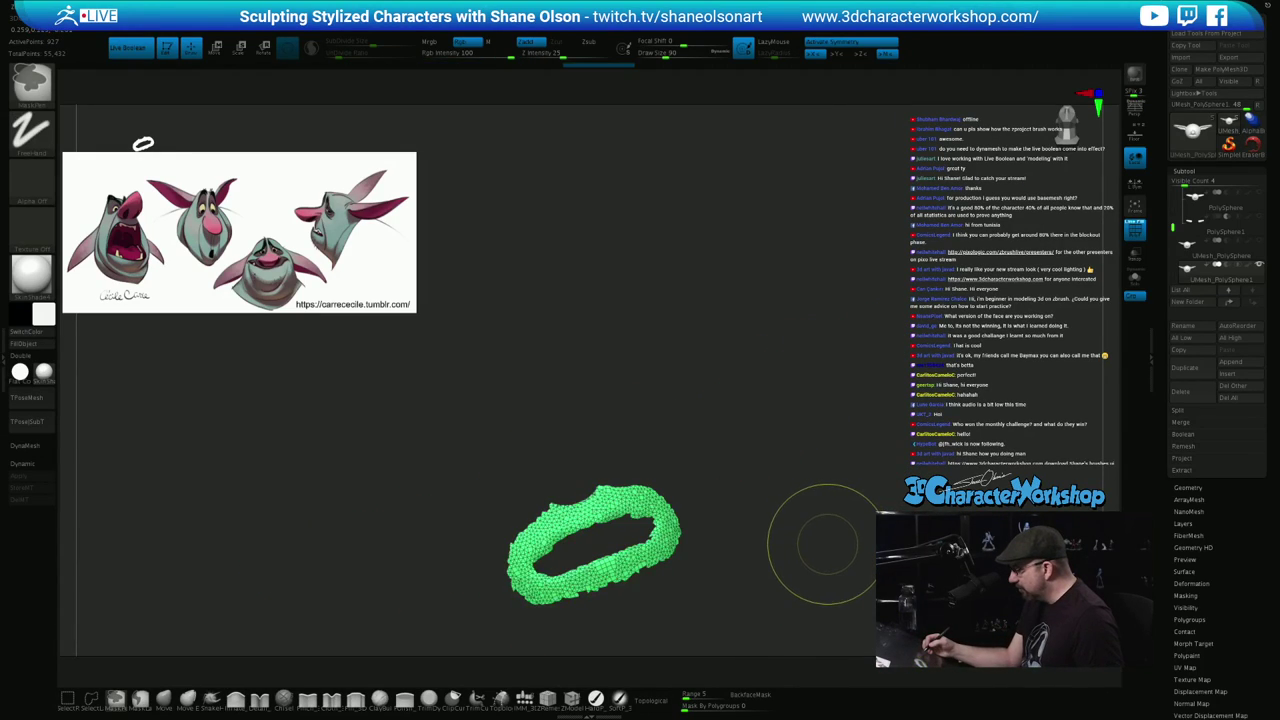
pyautogui.keyDown('ctrl'); pyautogui.keyDown('shift'); pyautogui.click(910, 534); pyautogui.keyUp('shift'); pyautogui.keyUp('ctrl')
pyautogui.keyDown('shift'); pyautogui.moveTo(915, 535); pyautogui.dragTo(894, 558); pyautogui.keyUp('shift')
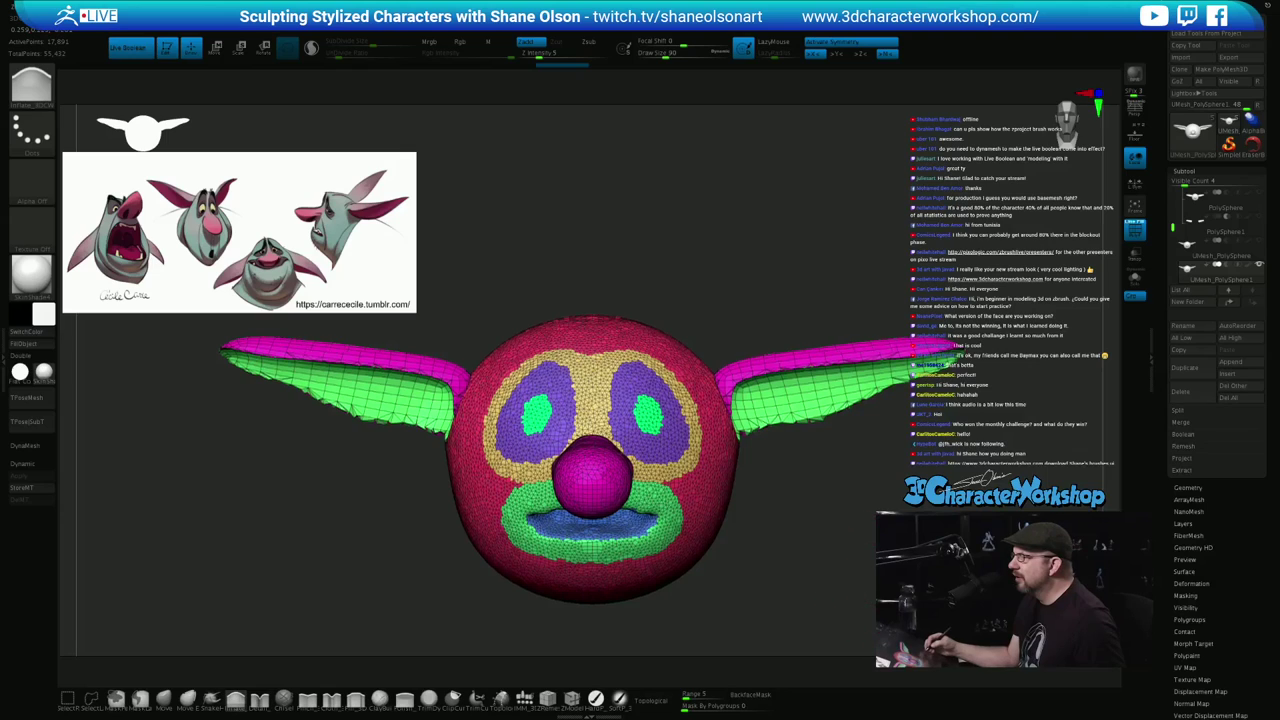
# Mask the nostril area on the nose at draw size 29 and turn it into its own polygroup
pyautogui.moveTo(878, 580)
pyautogui.keyDown('alt'); pyautogui.mouseDown()
pyautogui.moveTo(892, 564)
pyautogui.moveTo(775, 572)
pyautogui.moveTo(872, 586)
pyautogui.mouseUp(); pyautogui.keyUp('alt')
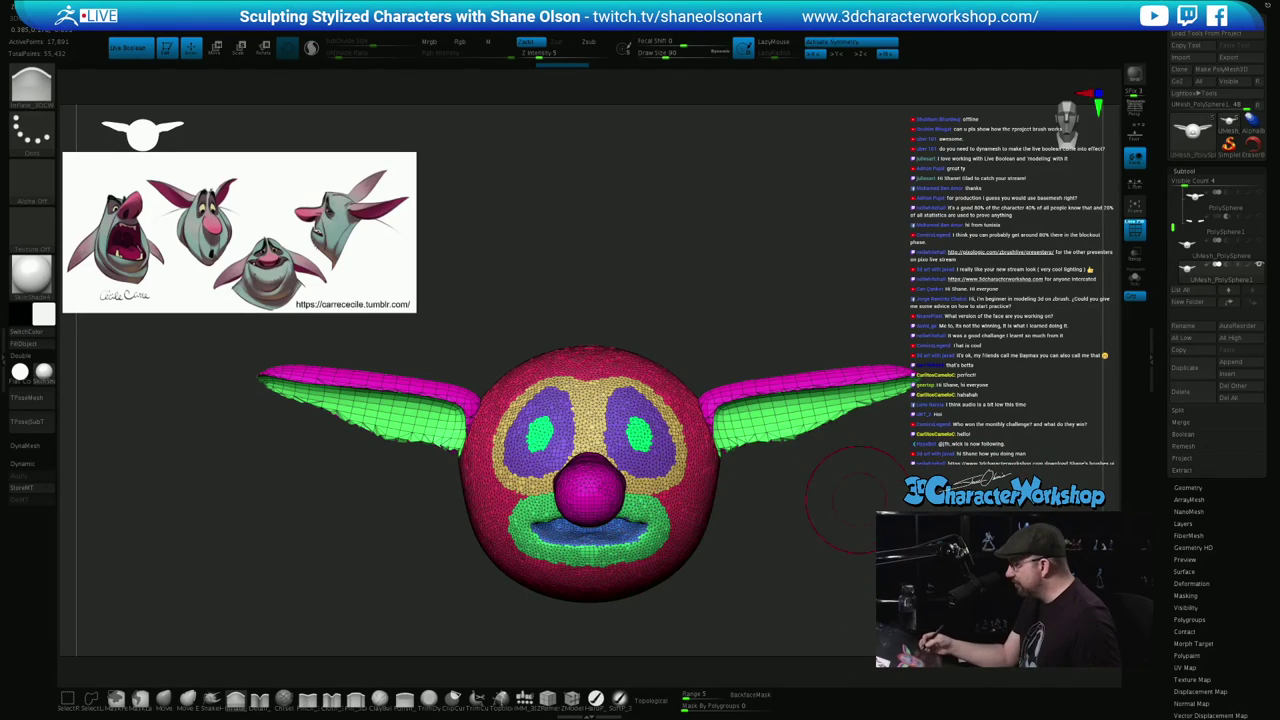
pyautogui.moveTo(837, 540)
pyautogui.mouseDown()
pyautogui.moveTo(538, 611)
pyautogui.moveTo(474, 596)
pyautogui.mouseUp()
pyautogui.press('s')
pyautogui.keyDown('ctrl'); pyautogui.moveTo(594, 520); pyautogui.dragTo(604, 517); pyautogui.keyUp('ctrl')
pyautogui.moveTo(590, 612); pyautogui.dragTo(584, 602)
pyautogui.hotkey('ctrl', 'w')
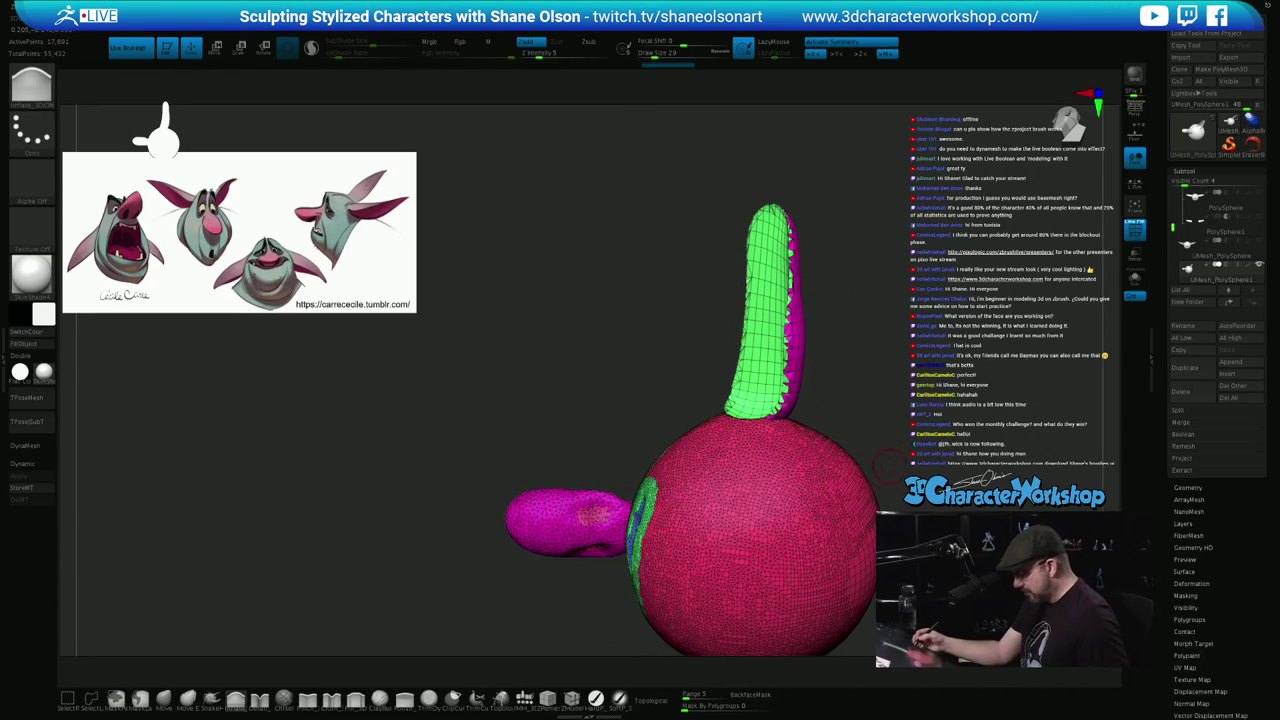
pyautogui.hotkey('ctrl', 'z')
pyautogui.hotkey('ctrl', 'w')
# Run ZRemesher on the regrouped head
pyautogui.moveTo(890, 472)
pyautogui.mouseDown()
pyautogui.moveTo(958, 506)
pyautogui.moveTo(908, 510)
pyautogui.moveTo(976, 496)
pyautogui.mouseUp()
pyautogui.press('3')
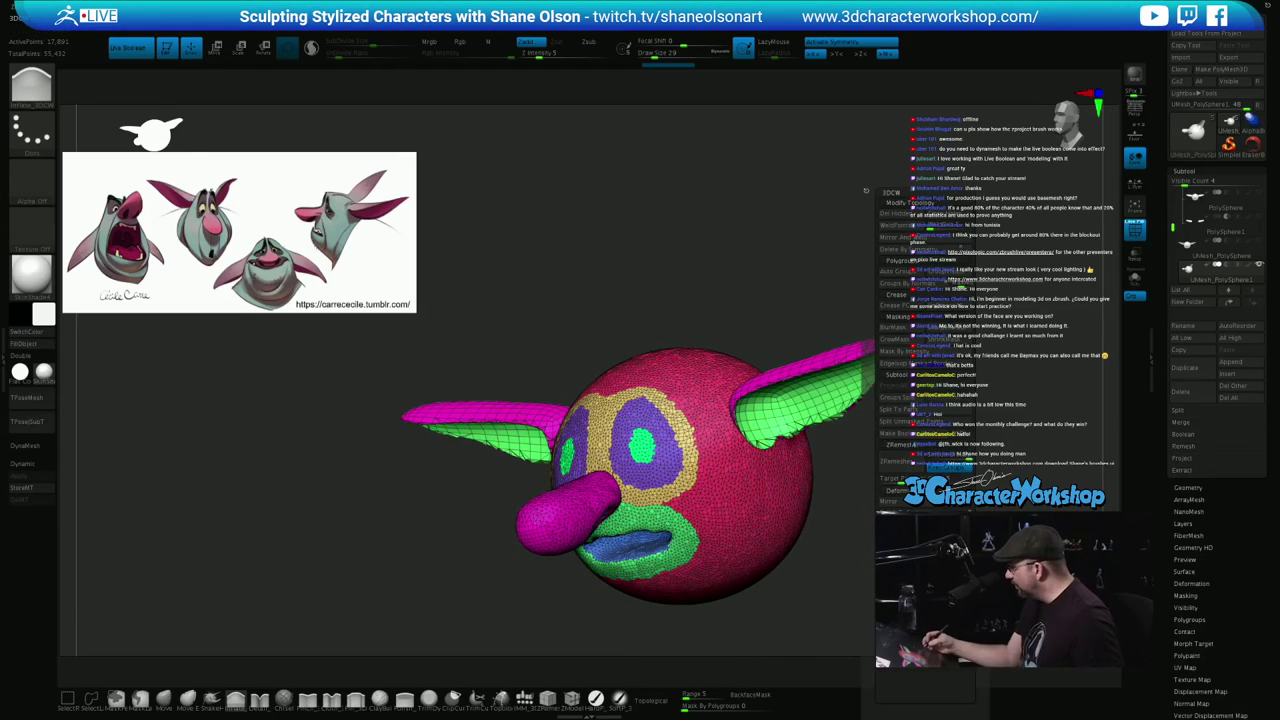
pyautogui.click(896, 461)
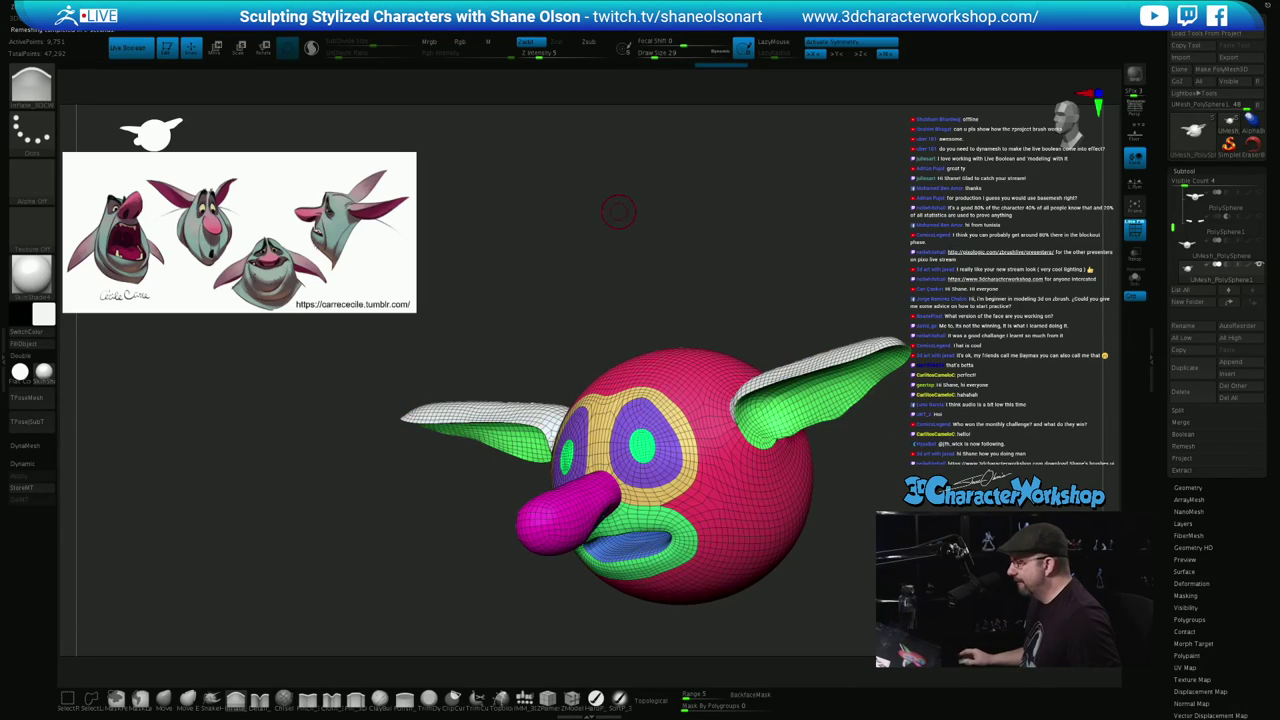
# Examine the remeshed edge flow around the ears, eyes, nose, mouth and nostrils from several angles, with polyframe on and off
pyautogui.moveTo(633, 245); pyautogui.dragTo(590, 269)
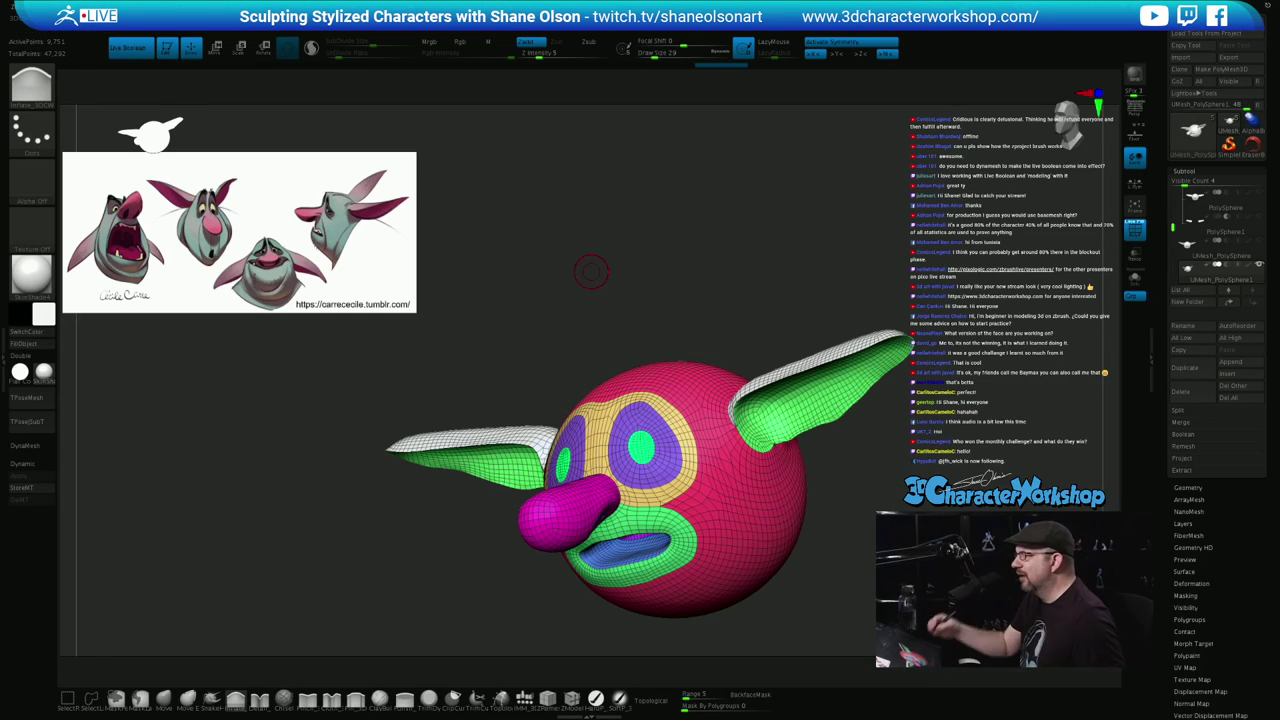
pyautogui.moveTo(879, 529)
pyautogui.mouseDown()
pyautogui.moveTo(915, 531)
pyautogui.moveTo(840, 530)
pyautogui.moveTo(843, 502)
pyautogui.moveTo(828, 522)
pyautogui.moveTo(815, 495)
pyautogui.moveTo(700, 530)
pyautogui.moveTo(655, 528)
pyautogui.moveTo(848, 534)
pyautogui.mouseUp()
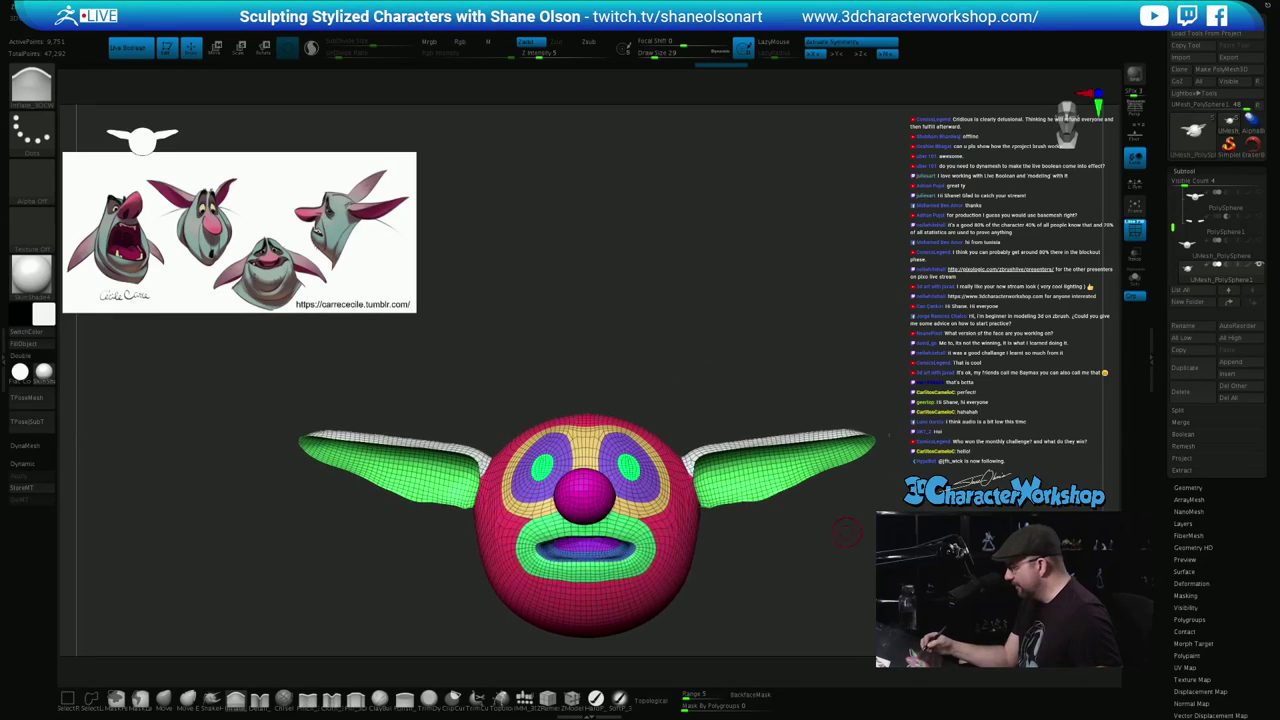
pyautogui.moveTo(872, 438); pyautogui.dragTo(889, 434)
pyautogui.moveTo(848, 534)
pyautogui.keyDown('shift'); pyautogui.mouseDown()
pyautogui.moveTo(834, 551)
pyautogui.moveTo(798, 547)
pyautogui.mouseUp(); pyautogui.keyUp('shift')
pyautogui.press('s')
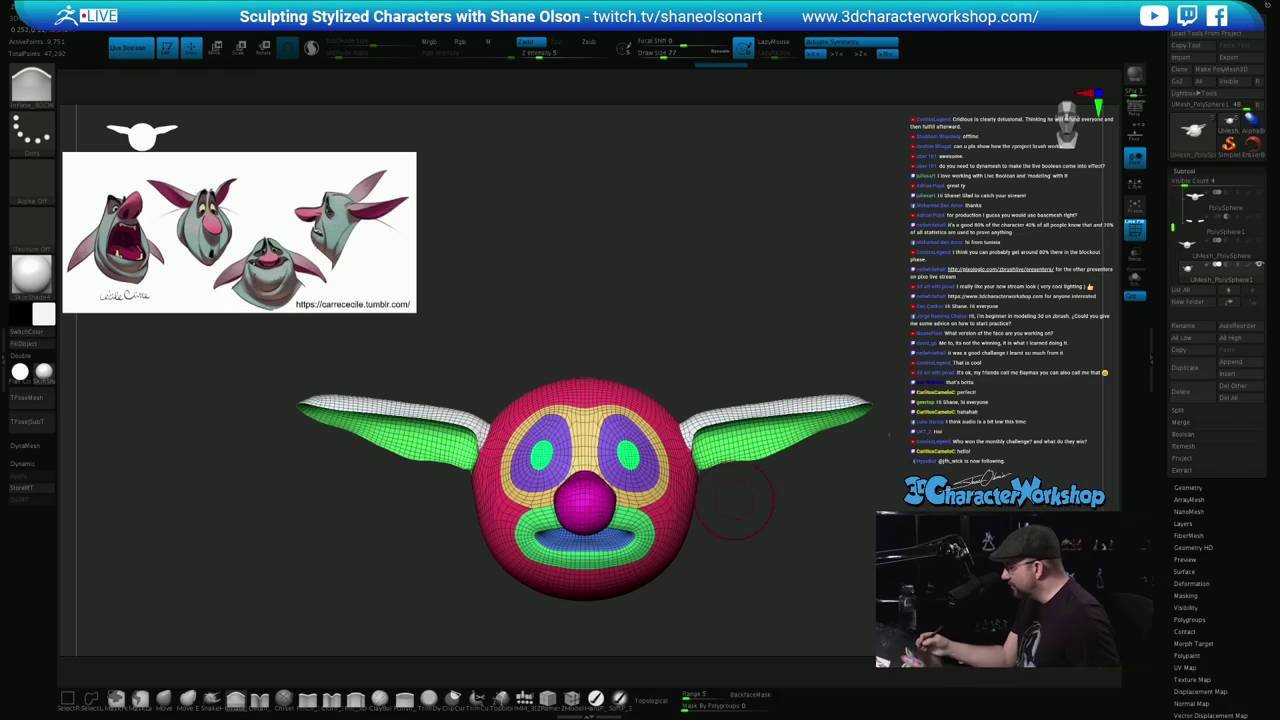
pyautogui.moveTo(830, 470)
pyautogui.mouseDown()
pyautogui.moveTo(757, 474)
pyautogui.moveTo(832, 486)
pyautogui.moveTo(796, 505)
pyautogui.moveTo(818, 499)
pyautogui.mouseUp()
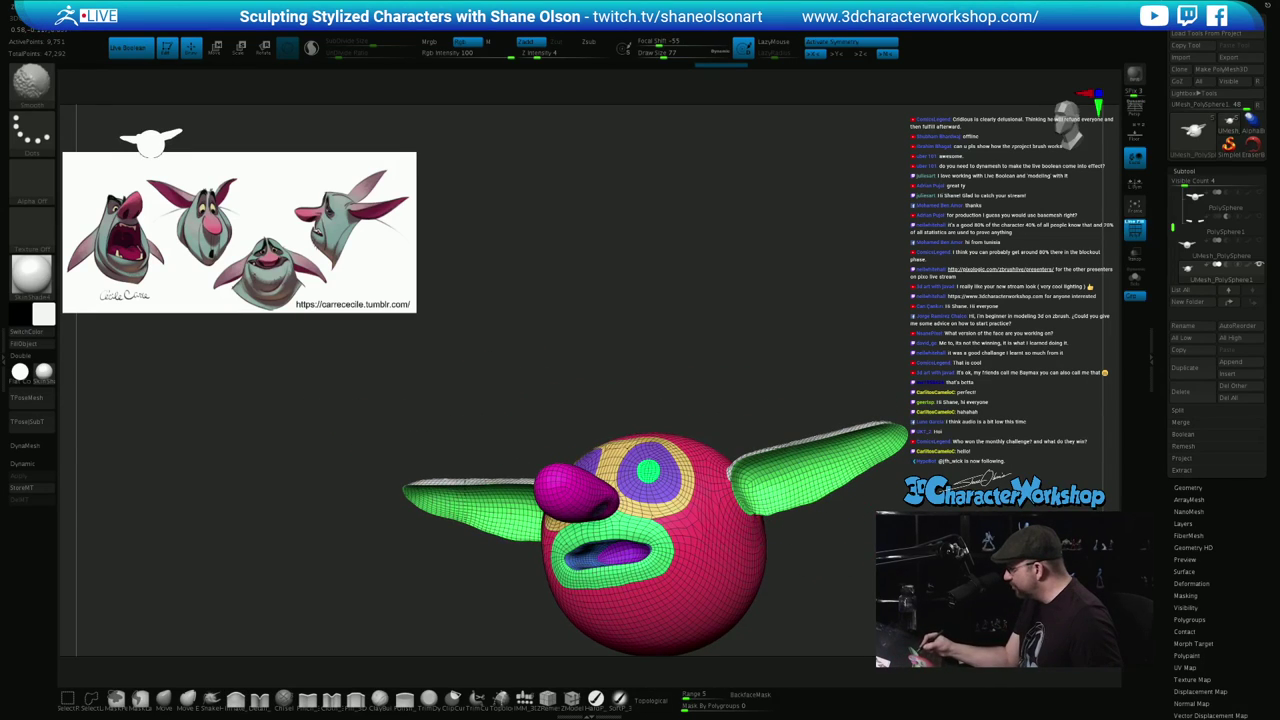
pyautogui.moveTo(800, 541); pyautogui.dragTo(866, 581)
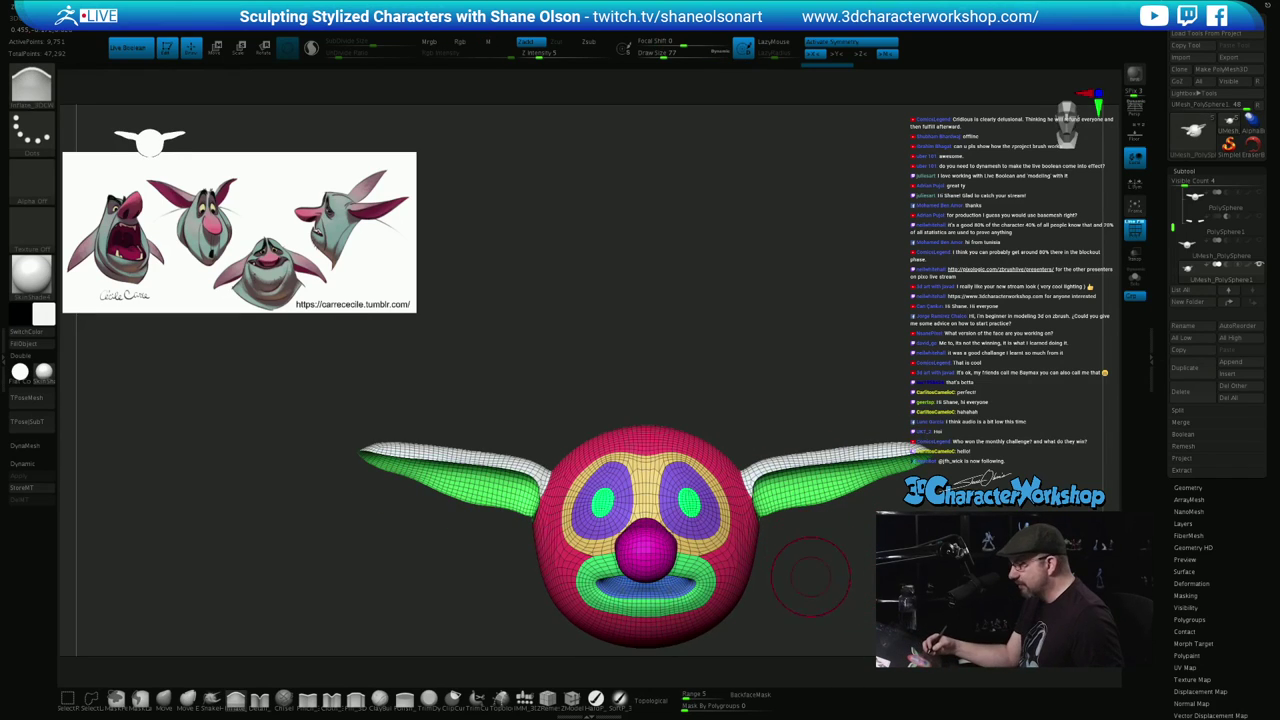
pyautogui.keyDown('alt'); pyautogui.moveTo(813, 582); pyautogui.dragTo(808, 530); pyautogui.keyUp('alt')
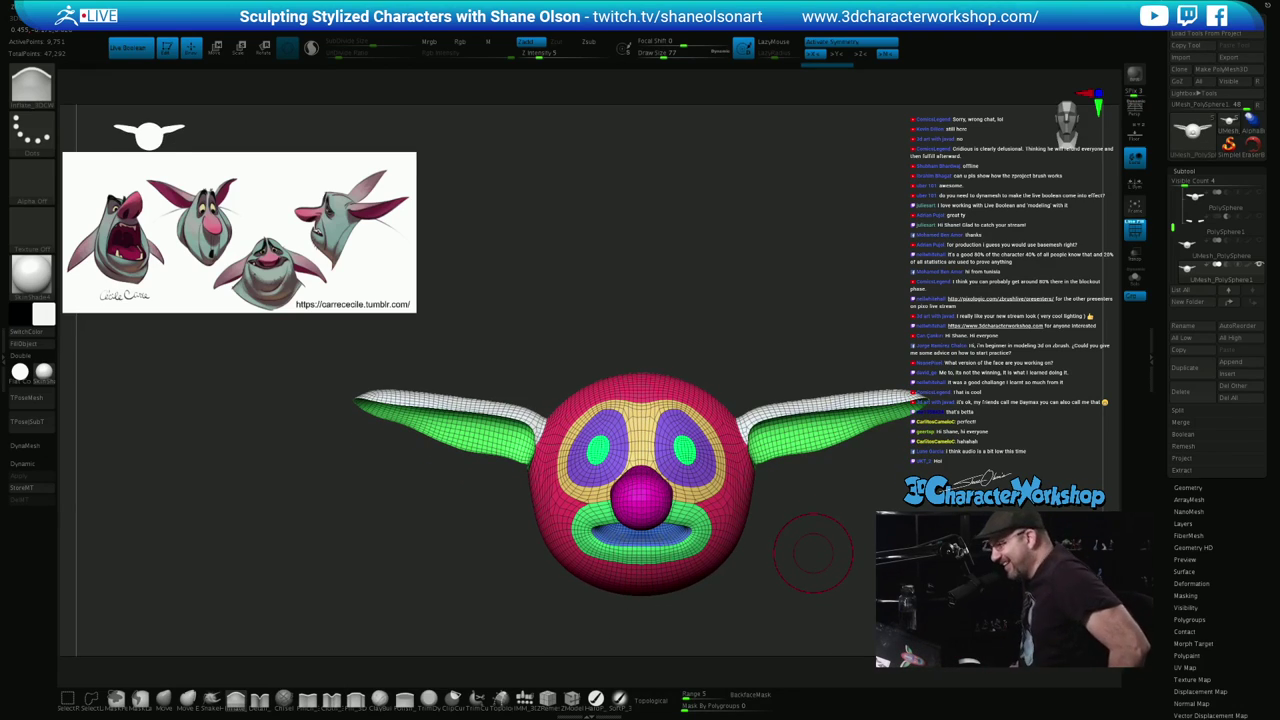
pyautogui.moveTo(806, 565)
pyautogui.mouseDown()
pyautogui.moveTo(720, 560)
pyautogui.moveTo(804, 562)
pyautogui.mouseUp()
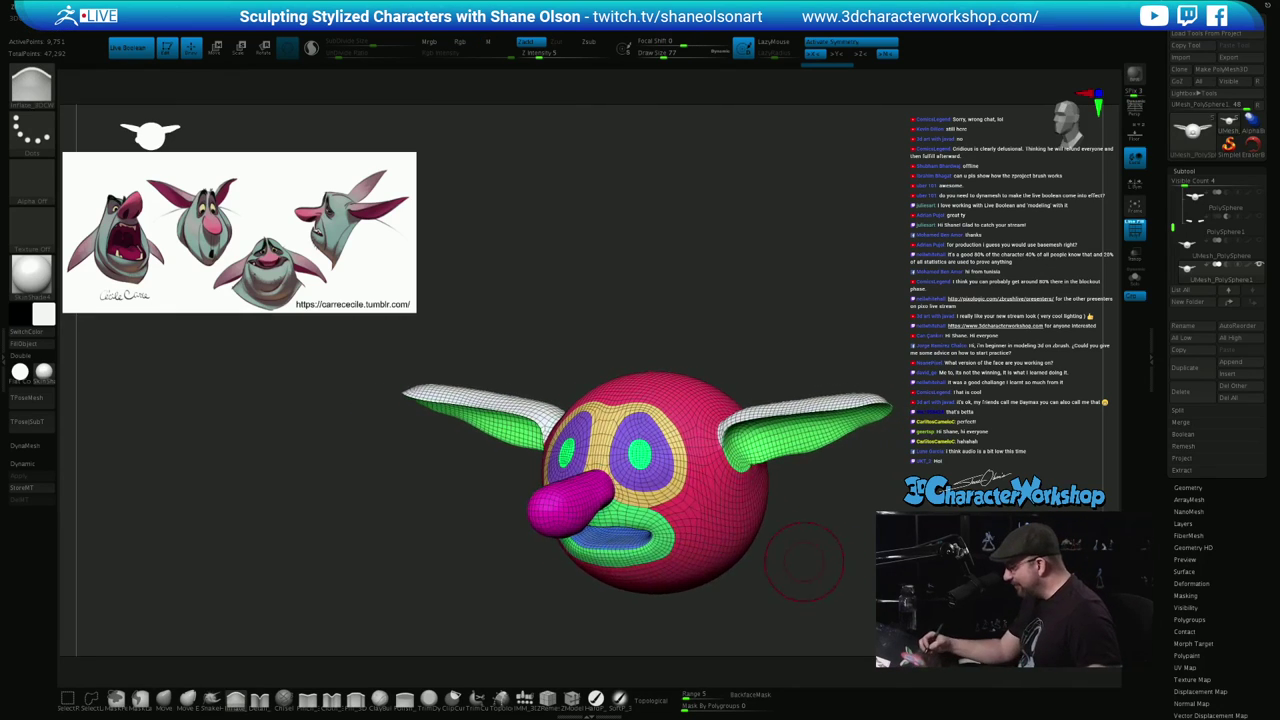
pyautogui.keyDown('ctrl'); pyautogui.moveTo(815, 563); pyautogui.dragTo(787, 580, button='right'); pyautogui.keyUp('ctrl')
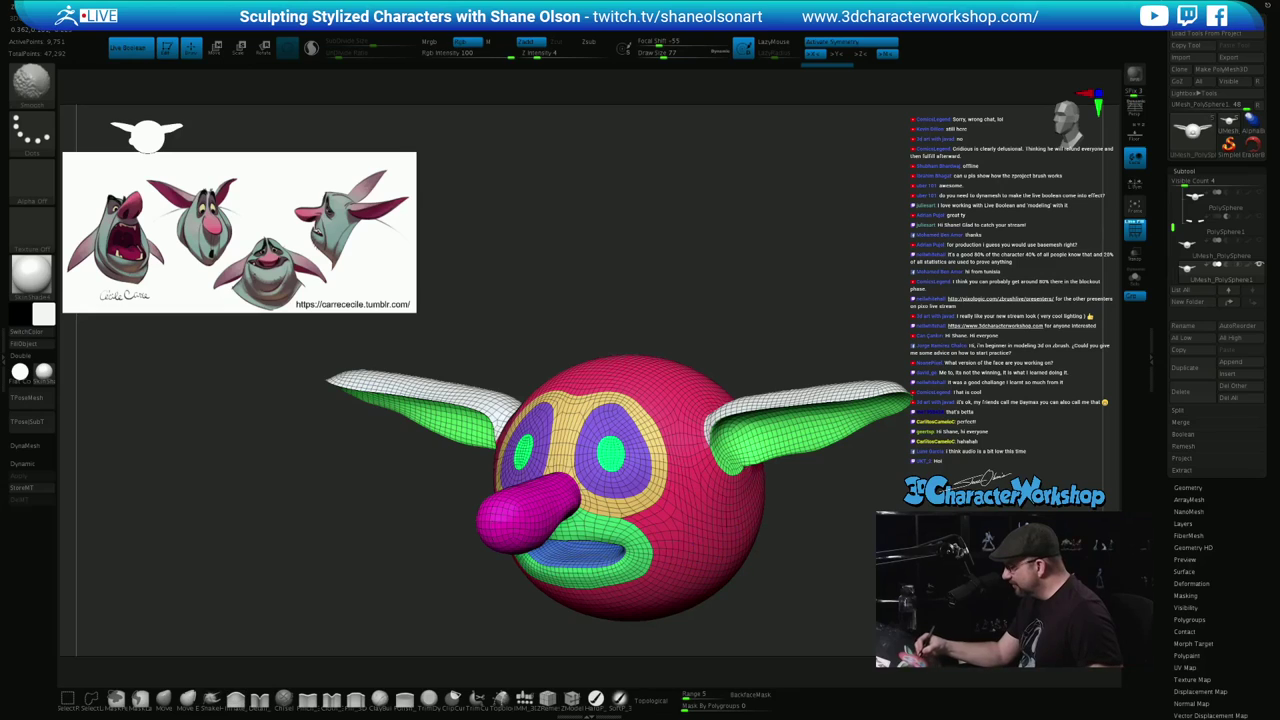
pyautogui.moveTo(786, 586); pyautogui.dragTo(784, 512)
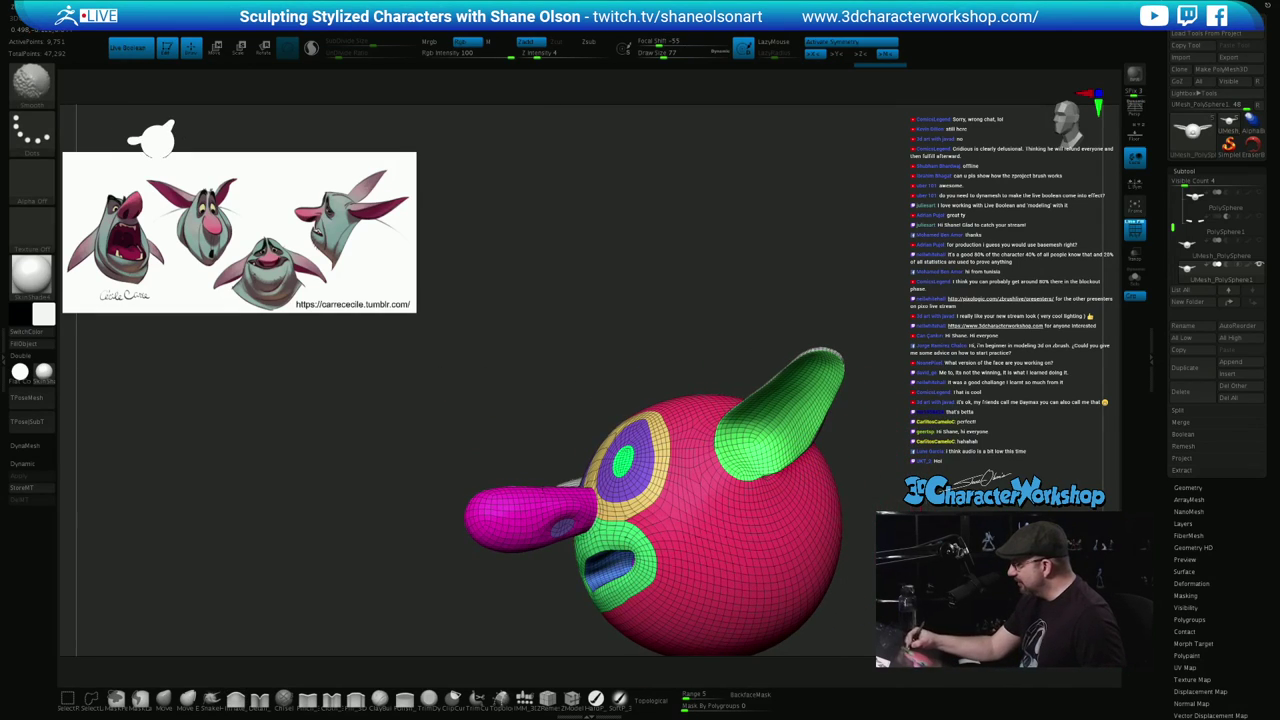
pyautogui.moveTo(852, 540); pyautogui.dragTo(895, 520)
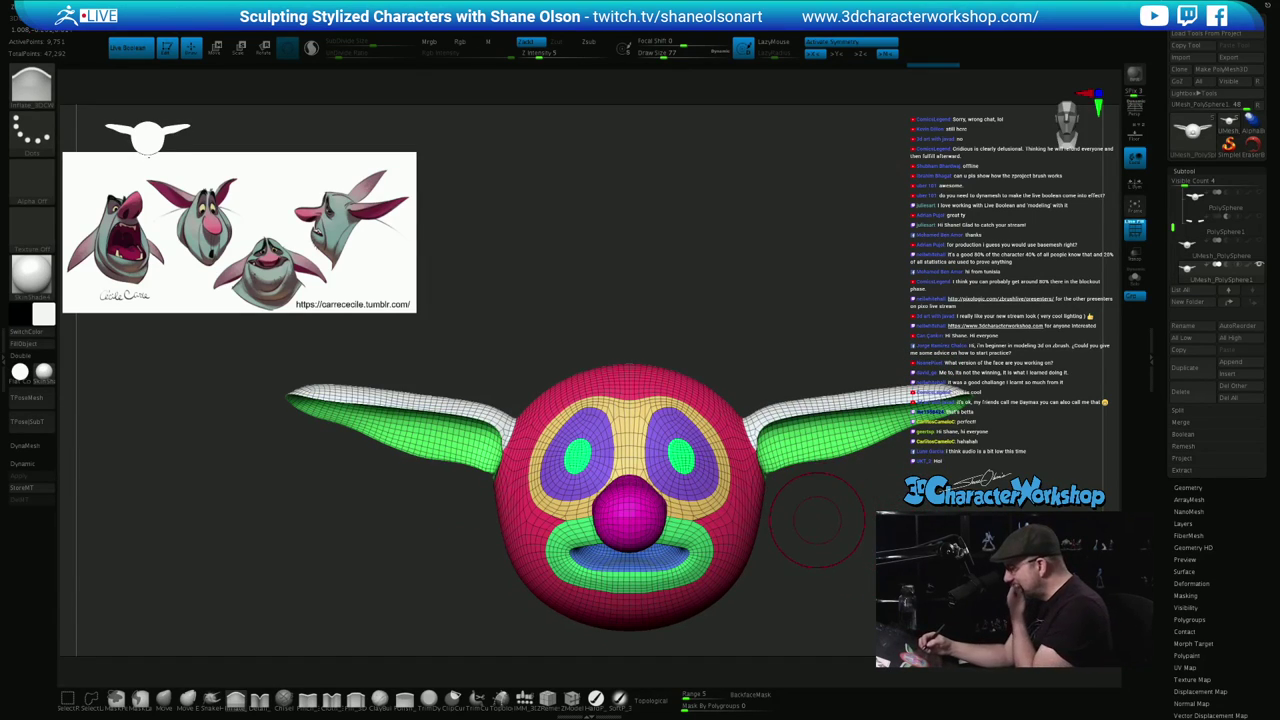
pyautogui.moveTo(858, 505)
pyautogui.mouseDown()
pyautogui.moveTo(786, 500)
pyautogui.moveTo(874, 502)
pyautogui.moveTo(845, 481)
pyautogui.moveTo(838, 431)
pyautogui.mouseUp()
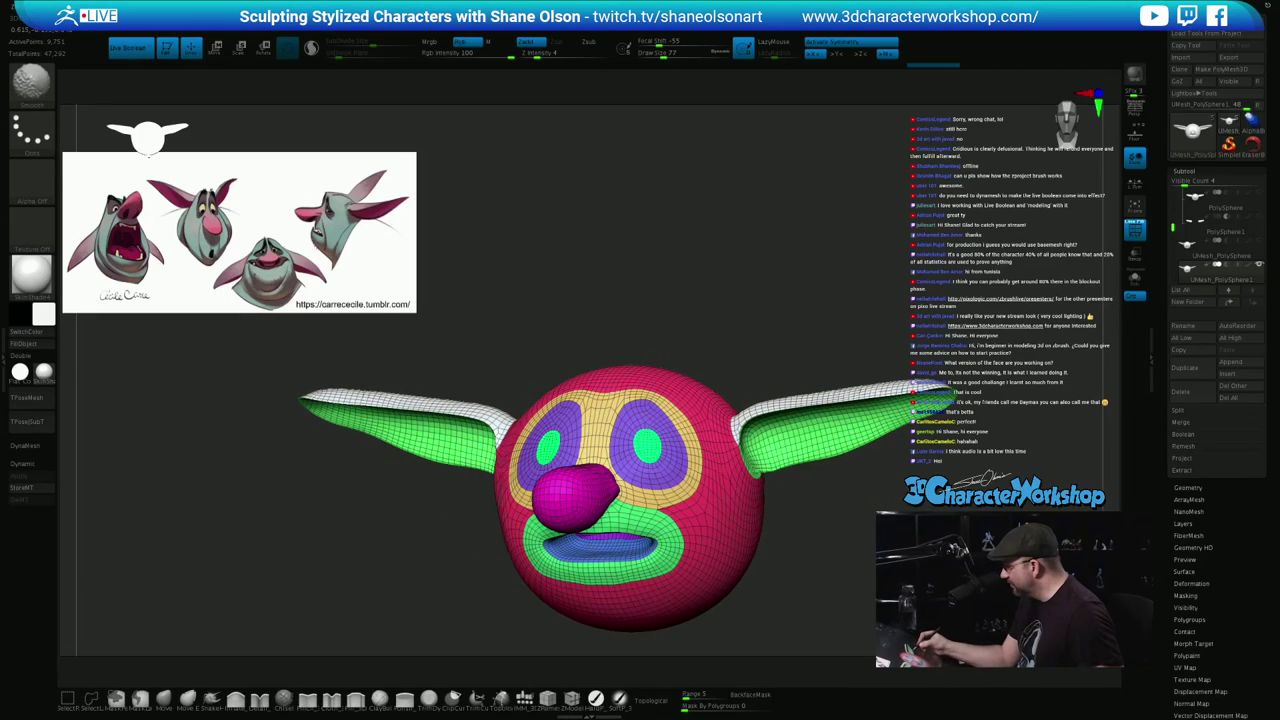
pyautogui.moveTo(812, 522); pyautogui.dragTo(847, 537)
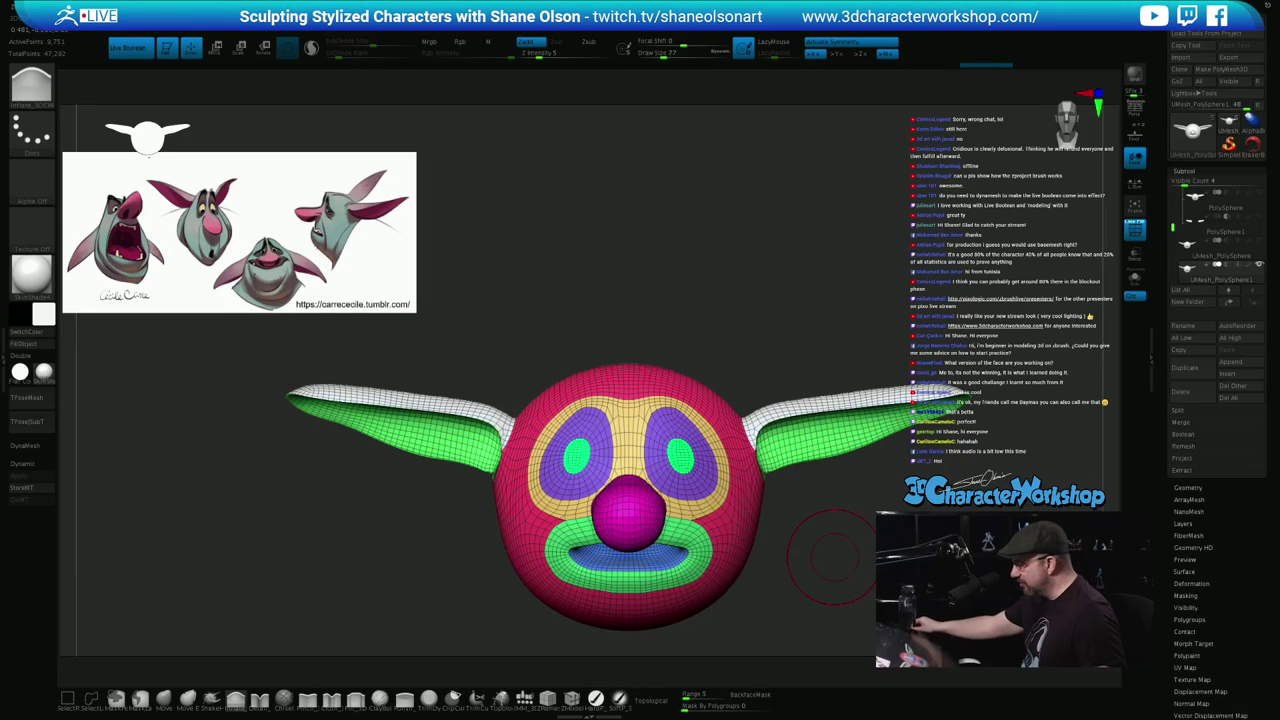
pyautogui.hotkey('shift', 'f')
pyautogui.hotkey('shift', 'f')
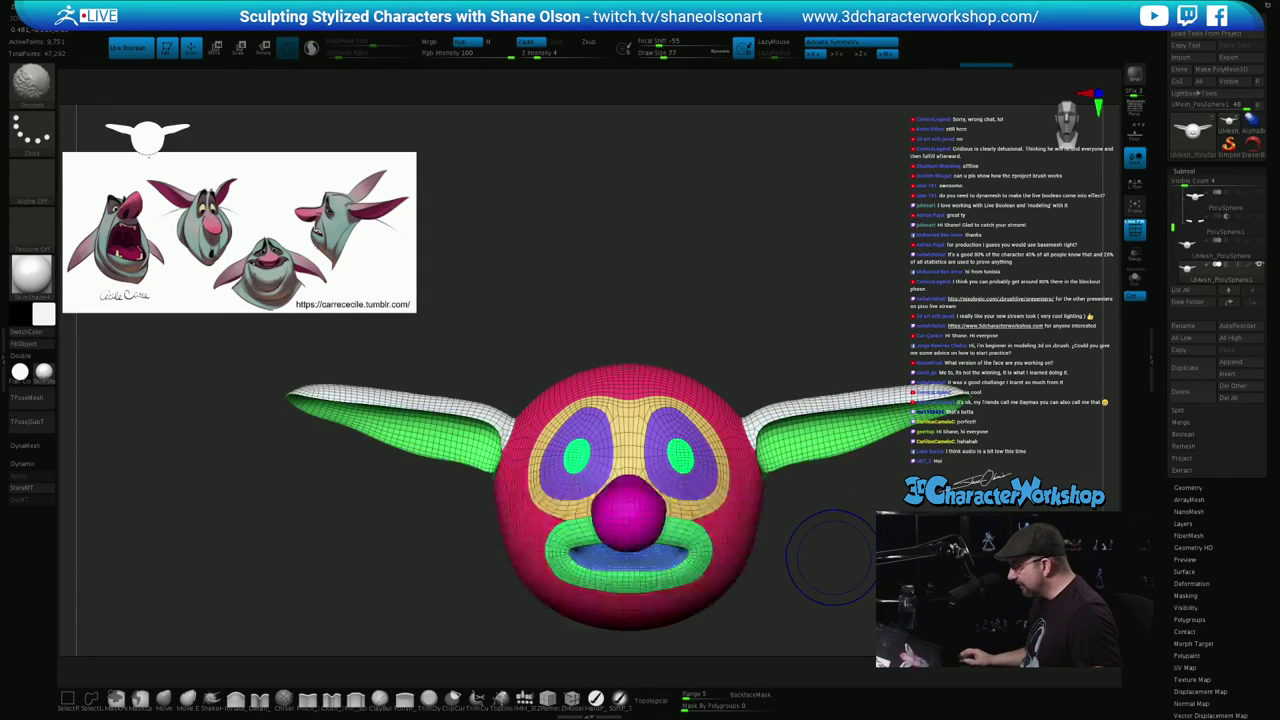
pyautogui.moveTo(834, 558)
pyautogui.mouseDown()
pyautogui.moveTo(802, 558)
pyautogui.moveTo(859, 549)
pyautogui.mouseUp()
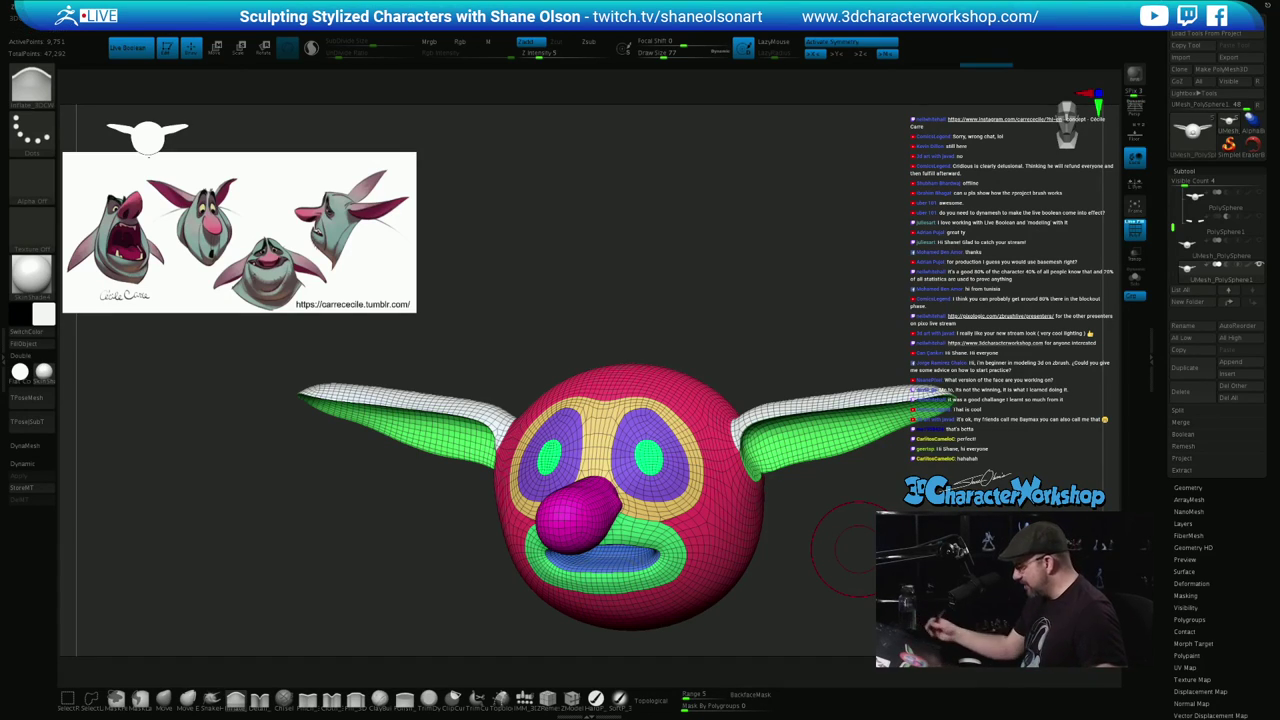
pyautogui.moveTo(828, 562)
pyautogui.keyDown('shift'); pyautogui.mouseDown()
pyautogui.moveTo(858, 562)
pyautogui.moveTo(815, 531)
pyautogui.mouseUp(); pyautogui.keyUp('shift')
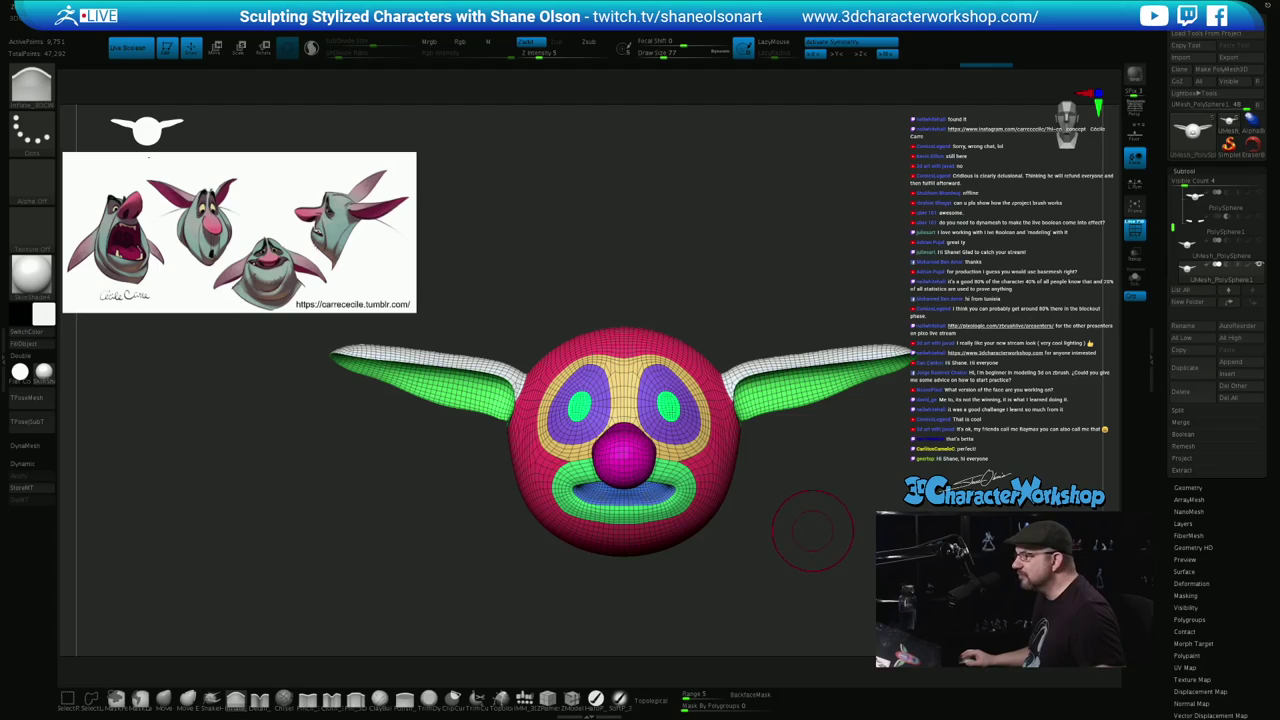
pyautogui.keyDown('alt'); pyautogui.moveTo(812, 531); pyautogui.dragTo(795, 533); pyautogui.keyUp('alt')
pyautogui.moveTo(875, 537); pyautogui.dragTo(845, 510)
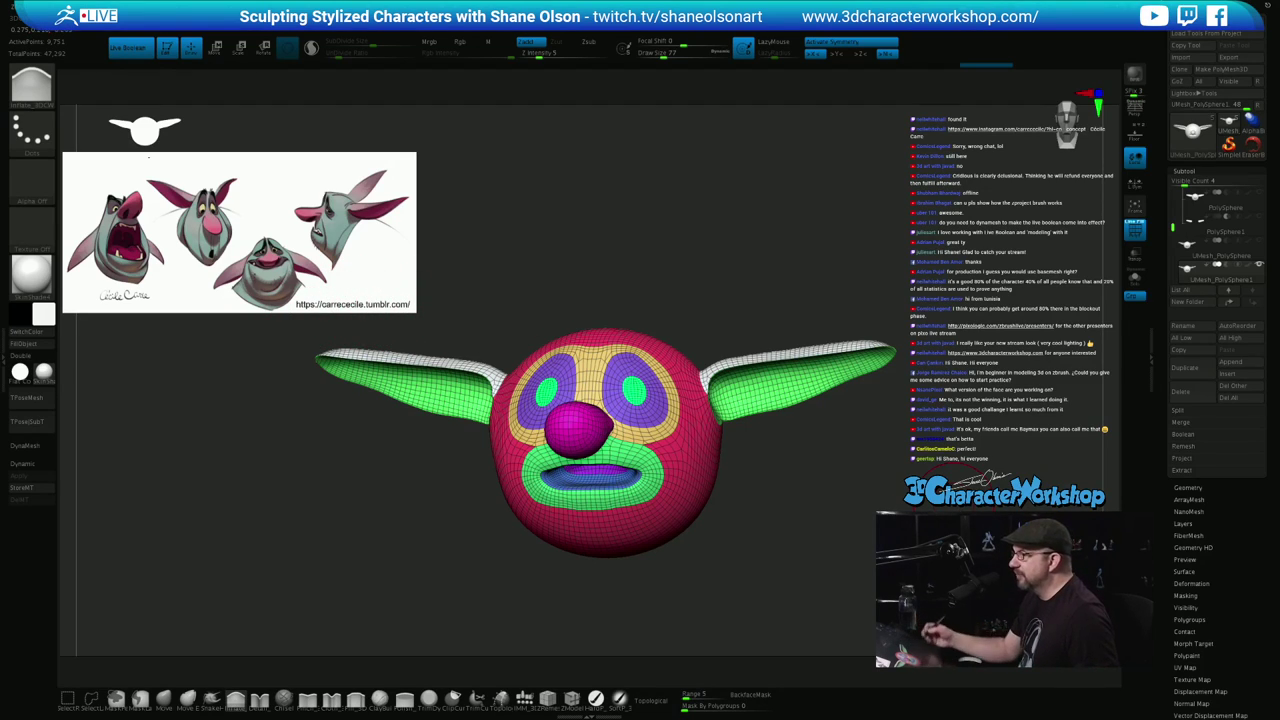
pyautogui.moveTo(745, 527)
pyautogui.mouseDown()
pyautogui.moveTo(850, 512)
pyautogui.moveTo(783, 560)
pyautogui.mouseUp()
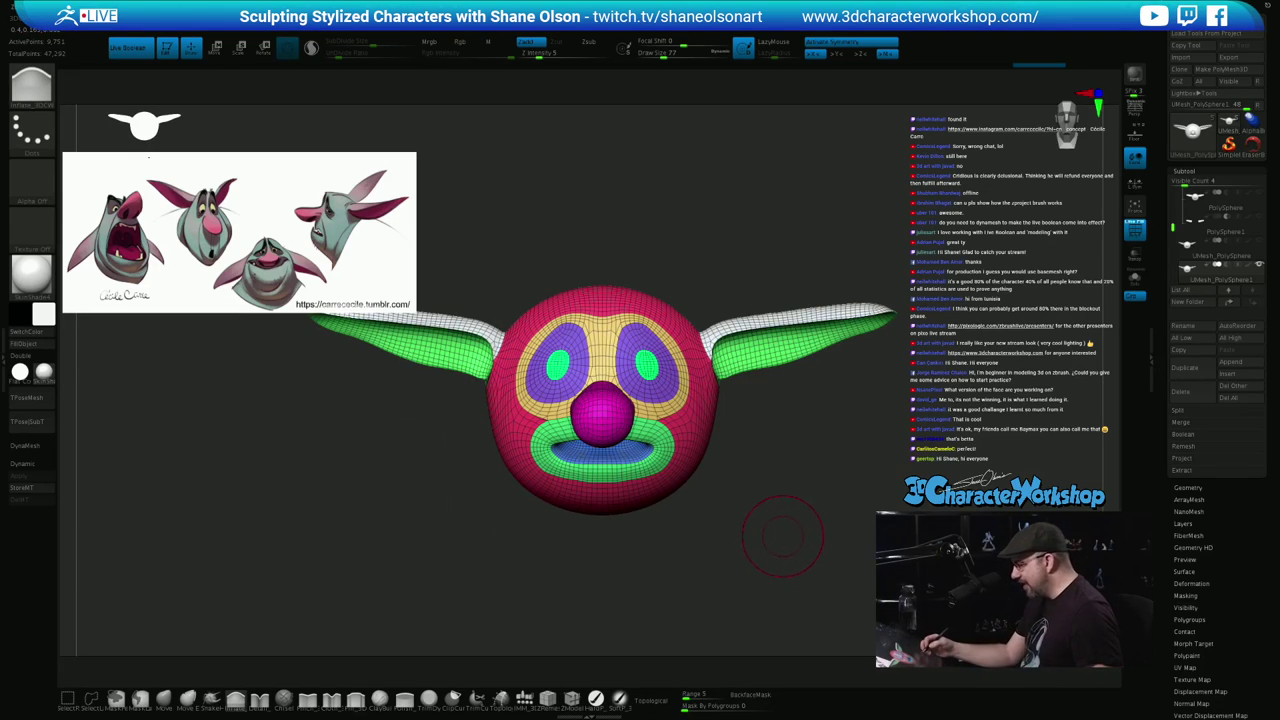
# Undo the last ZRemesher pass on the head
pyautogui.press('ctrl')
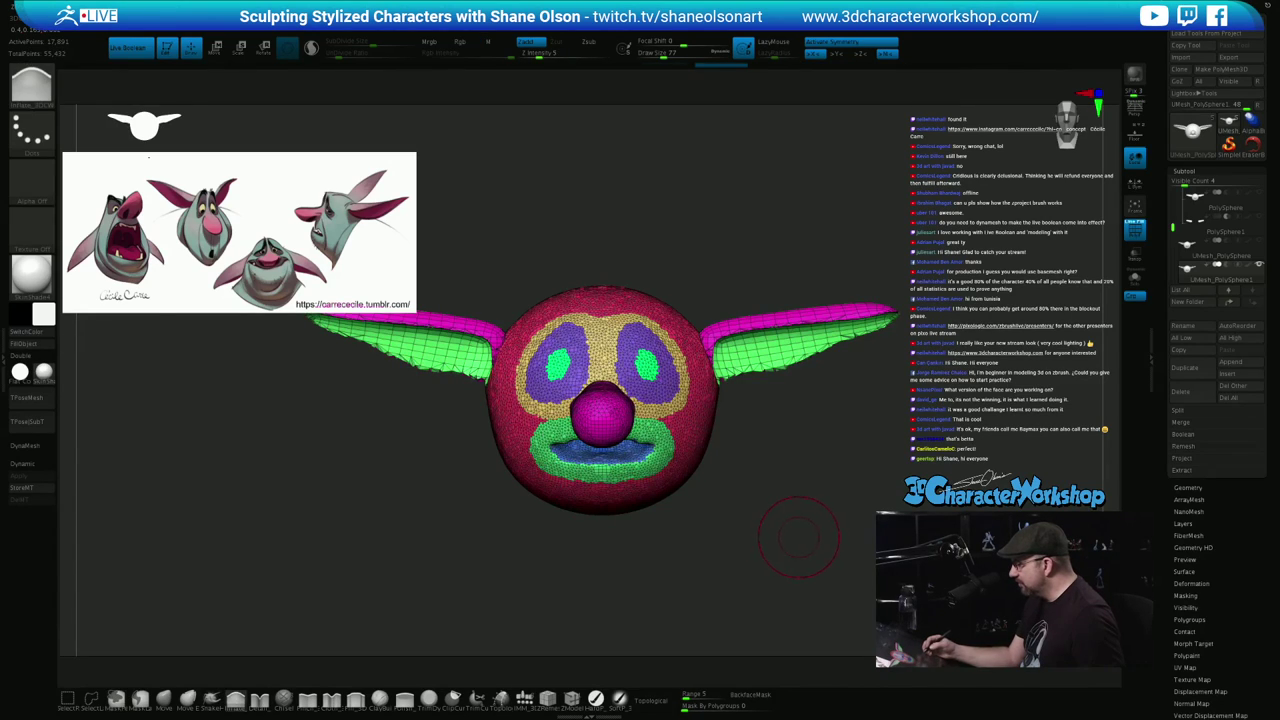
pyautogui.moveTo(797, 537)
pyautogui.mouseDown()
pyautogui.moveTo(650, 537)
pyautogui.moveTo(720, 590)
pyautogui.mouseUp()
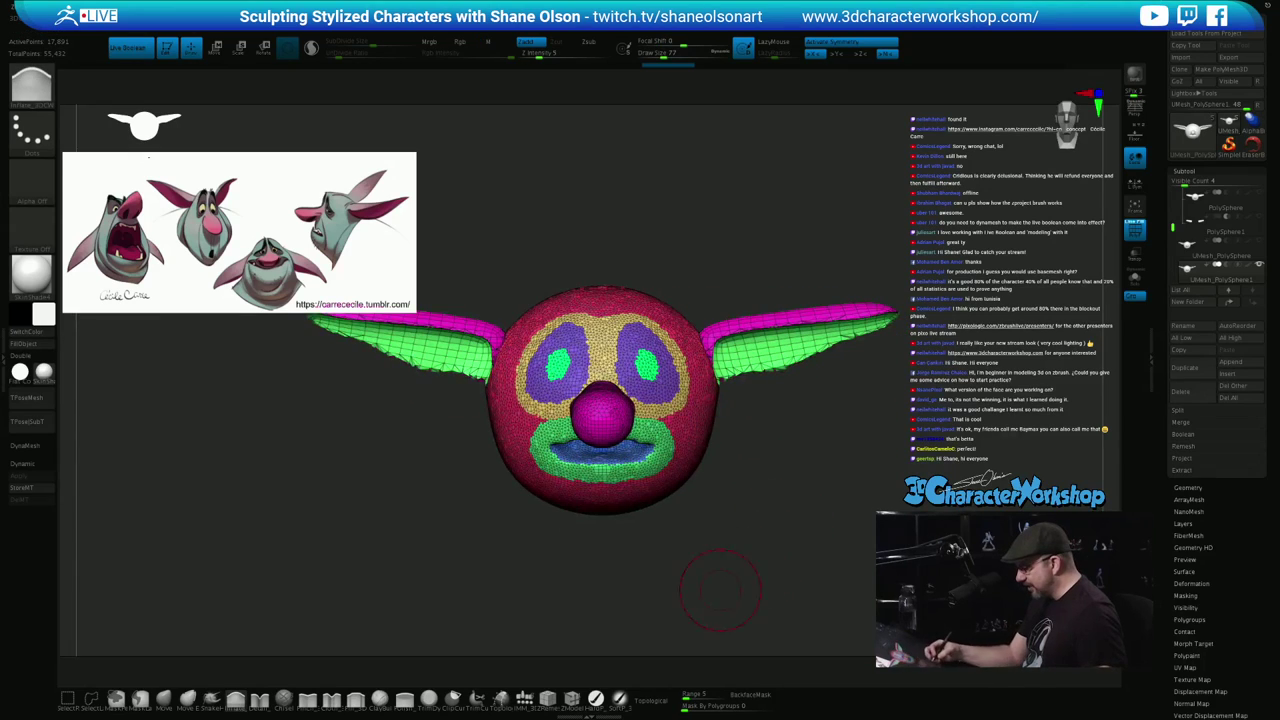
# Insert a QuadSphere from the insert-mesh primitives on the underside of the head as the start of a body
pyautogui.click(525, 698)
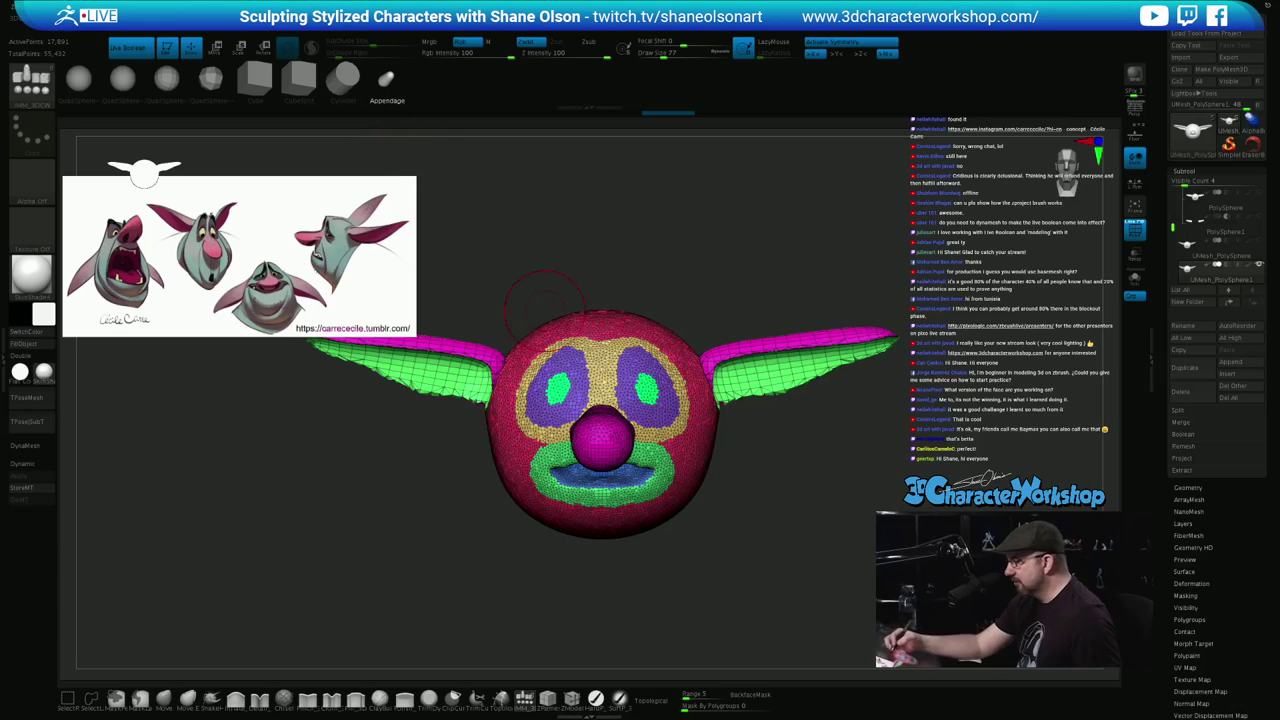
pyautogui.click(122, 80)
pyautogui.moveTo(794, 500)
pyautogui.mouseDown()
pyautogui.moveTo(735, 482)
pyautogui.moveTo(785, 462)
pyautogui.moveTo(790, 405)
pyautogui.mouseUp()
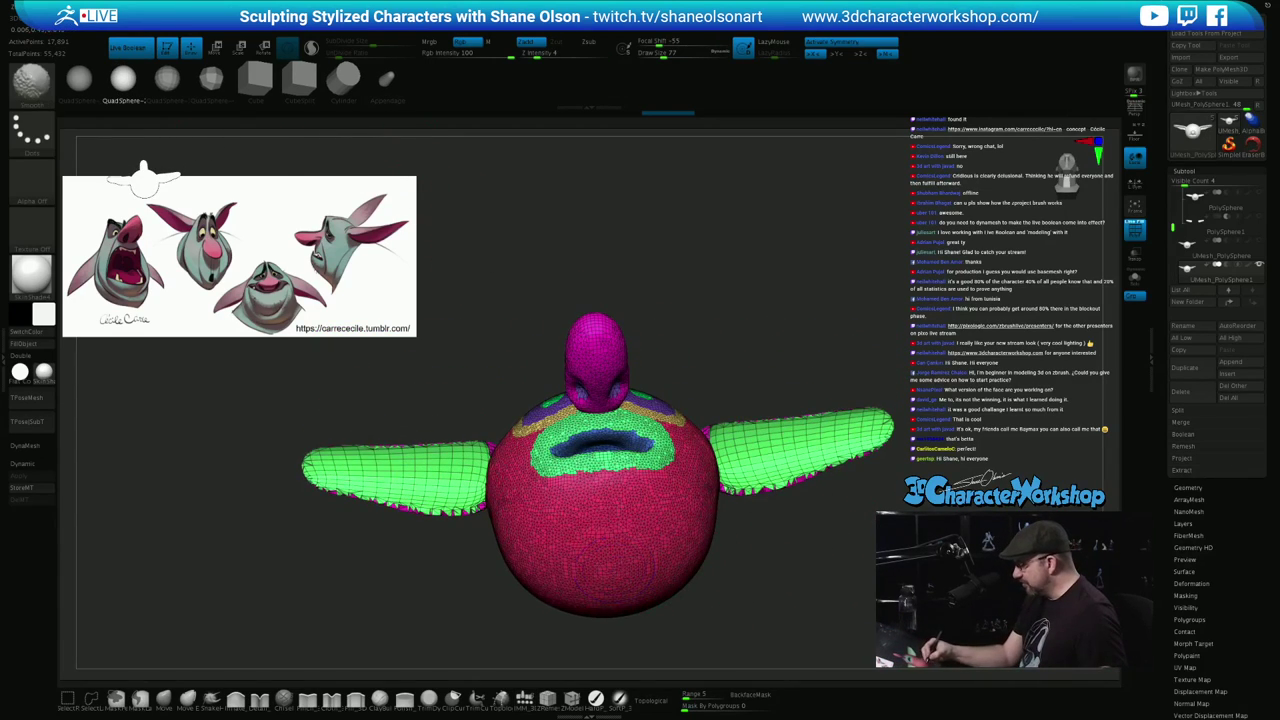
pyautogui.moveTo(612, 577); pyautogui.dragTo(655, 594)
pyautogui.moveTo(773, 550); pyautogui.dragTo(786, 586)
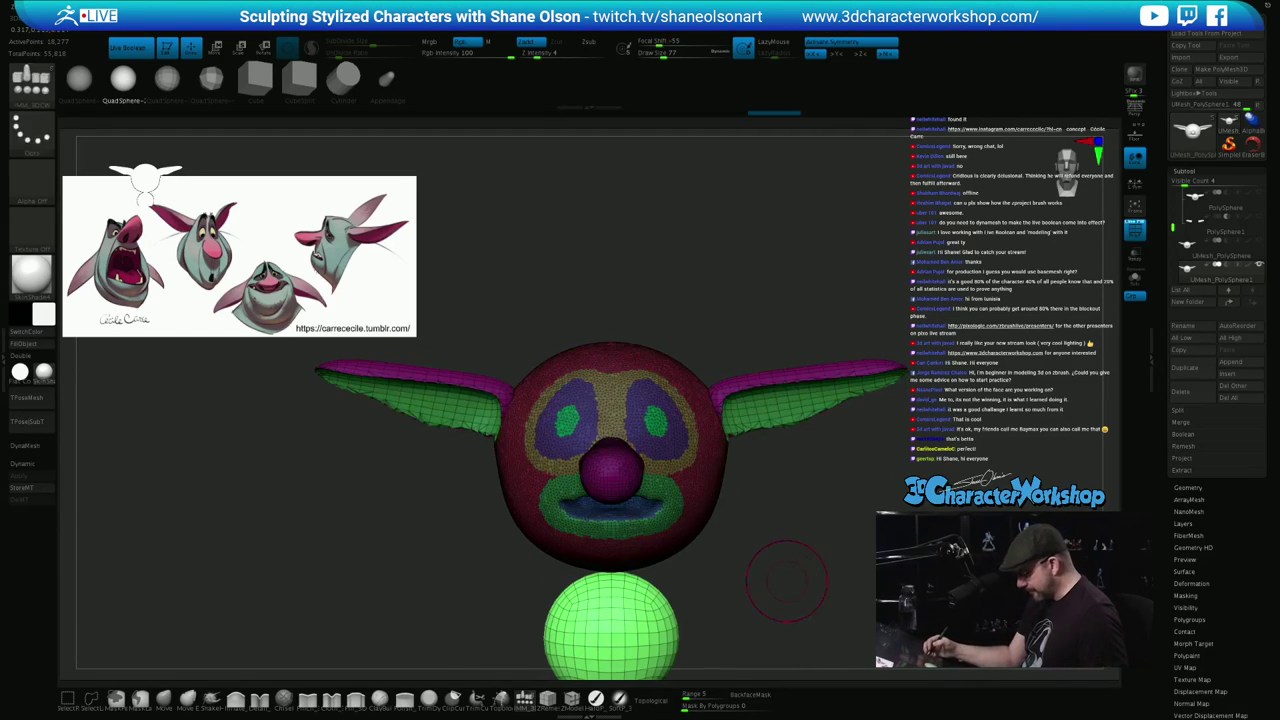
# Enlarge the inserted sphere until it is wider than the head, and move it up and back against the head's underside
pyautogui.press('w')
pyautogui.keyDown('ctrl'); pyautogui.moveTo(568, 625); pyautogui.dragTo(562, 503, button='right'); pyautogui.keyUp('ctrl')
pyautogui.moveTo(603, 474); pyautogui.dragTo(603, 415)
pyautogui.moveTo(655, 560); pyautogui.dragTo(555, 565, button='right')
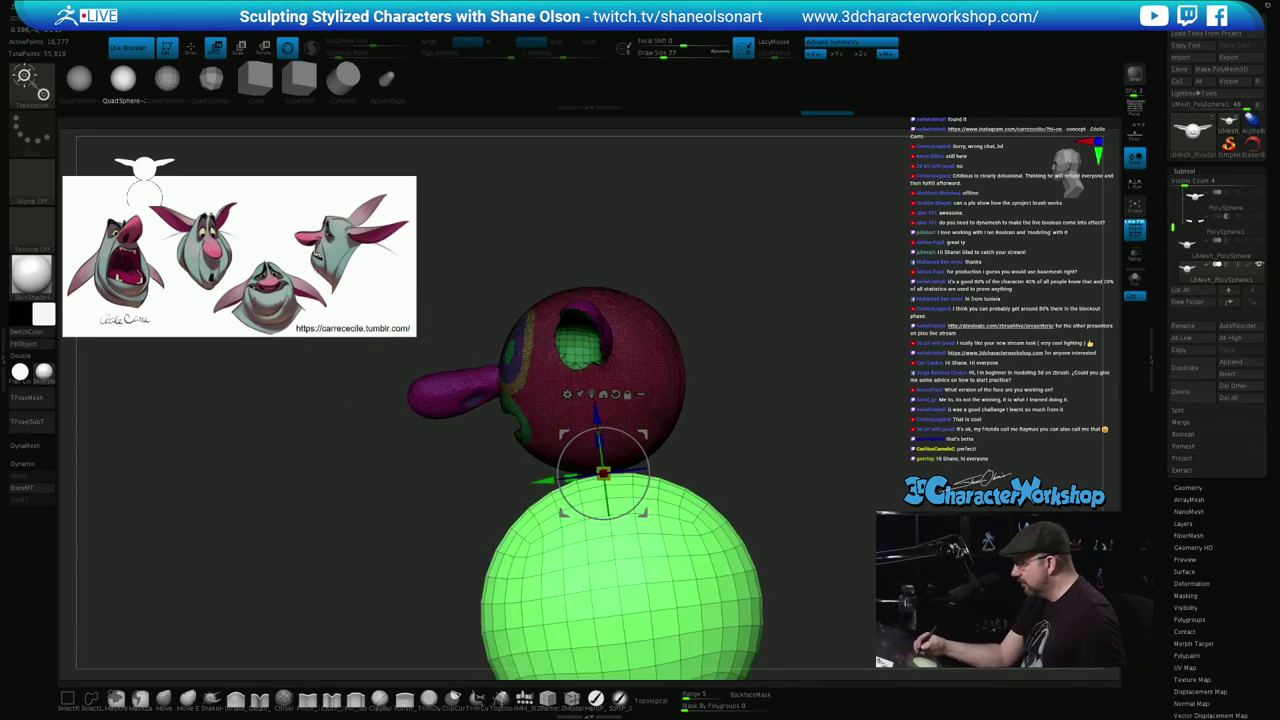
pyautogui.moveTo(645, 435); pyautogui.dragTo(690, 376)
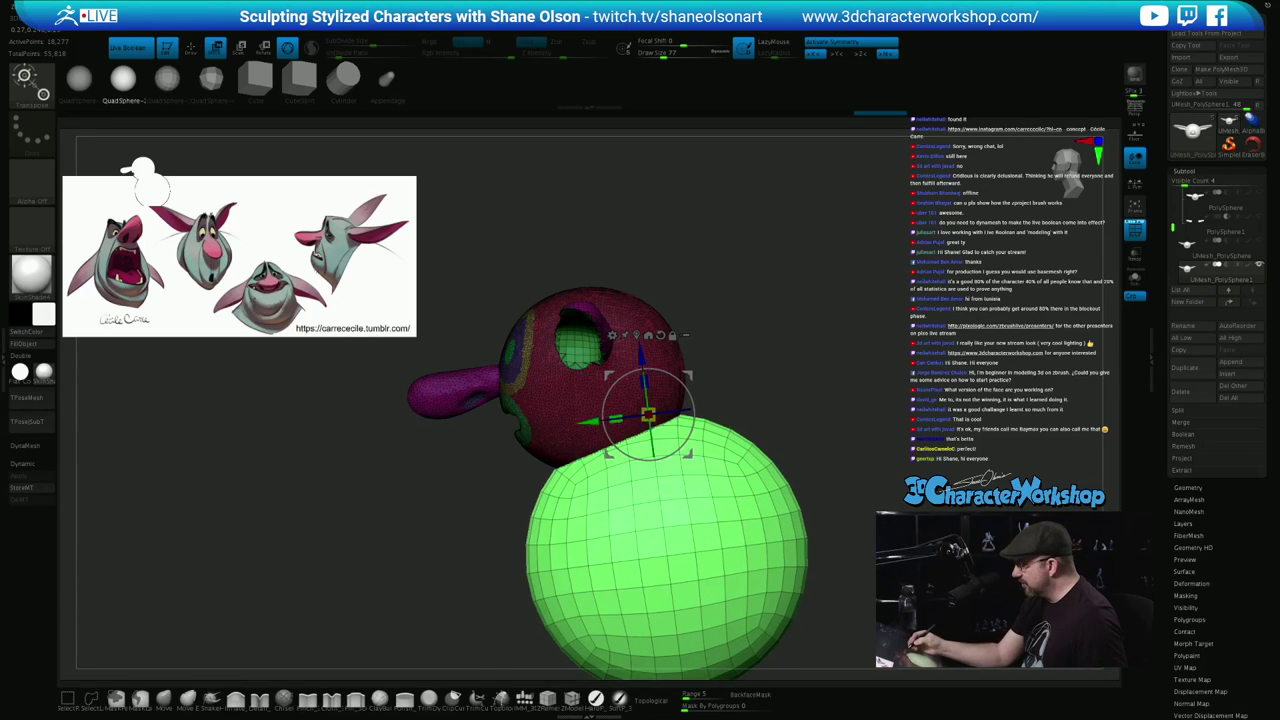
pyautogui.moveTo(600, 560); pyautogui.dragTo(694, 556, button='right')
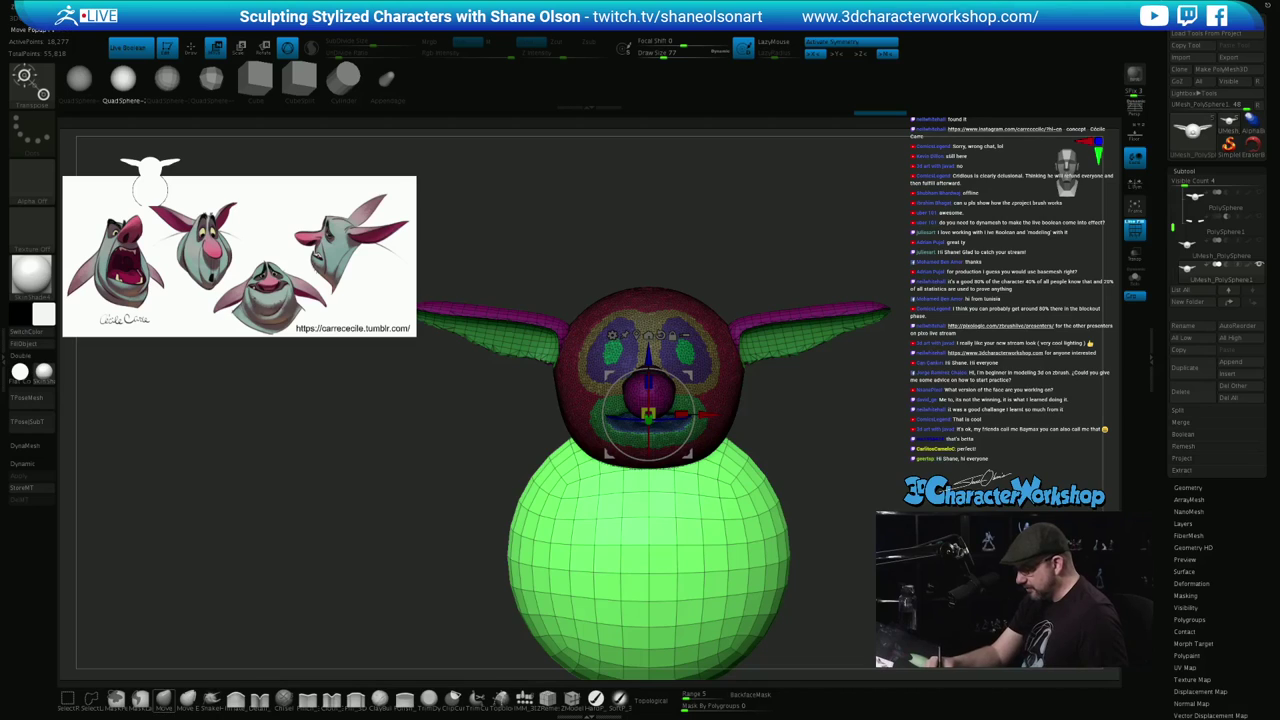
# Push the lower half of the body sphere up toward the head with a large Move brush
pyautogui.press('q')
pyautogui.press('s')
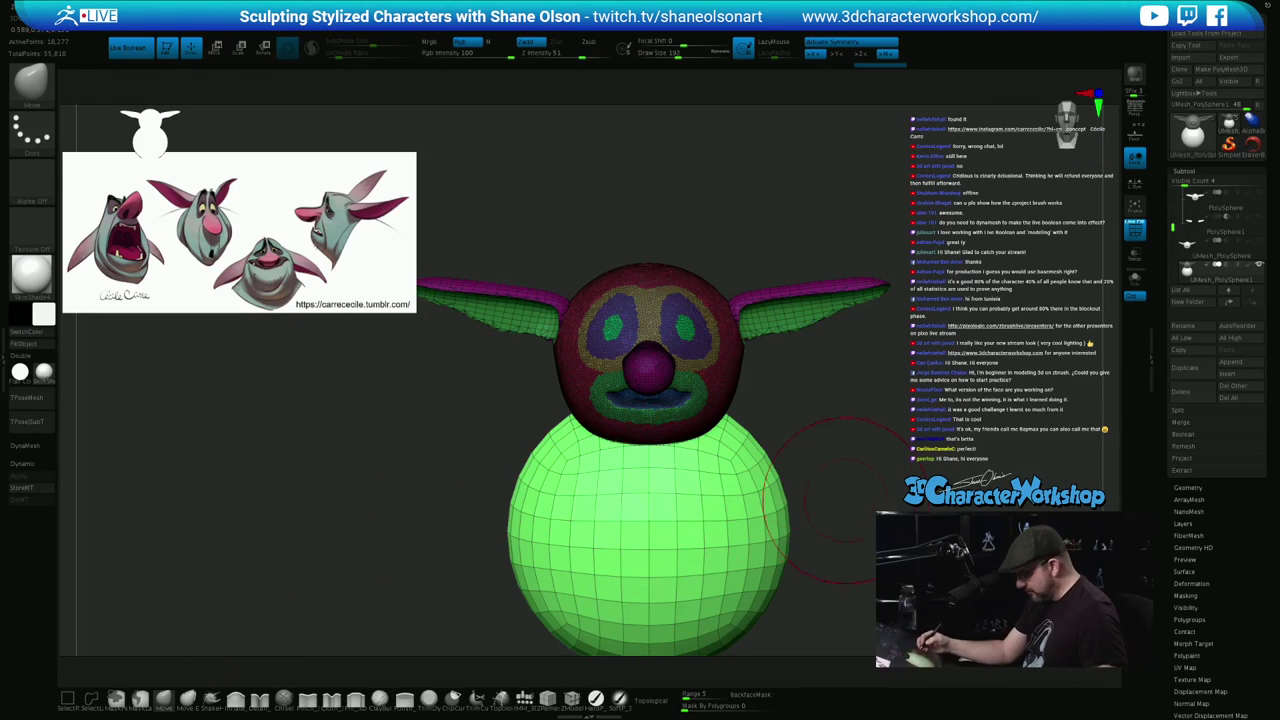
pyautogui.keyDown('alt'); pyautogui.moveTo(838, 553); pyautogui.dragTo(792, 479, button='right'); pyautogui.keyUp('alt')
pyautogui.press('s')
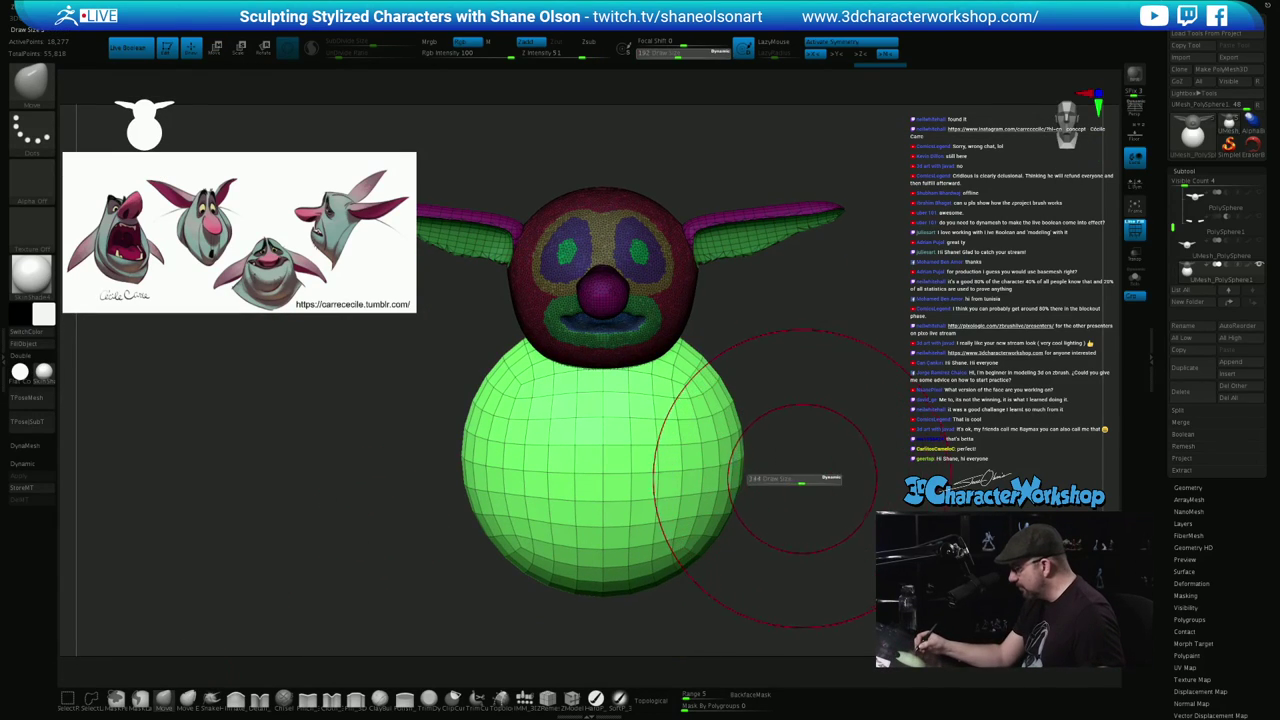
pyautogui.moveTo(803, 479); pyautogui.dragTo(804, 479)
pyautogui.moveTo(673, 564)
pyautogui.mouseDown()
pyautogui.moveTo(648, 526)
pyautogui.moveTo(735, 461)
pyautogui.moveTo(755, 488)
pyautogui.moveTo(605, 492)
pyautogui.mouseUp()
# Reshape the body sphere in side view with the Move brush into a slanted shoulder wedge under and behind the head
pyautogui.press('s')
pyautogui.moveTo(805, 572)
pyautogui.mouseDown()
pyautogui.moveTo(827, 572)
pyautogui.moveTo(872, 490)
pyautogui.moveTo(855, 430)
pyautogui.mouseUp()
pyautogui.moveTo(699, 450); pyautogui.dragTo(722, 445)
pyautogui.moveTo(865, 317); pyautogui.dragTo(858, 303)
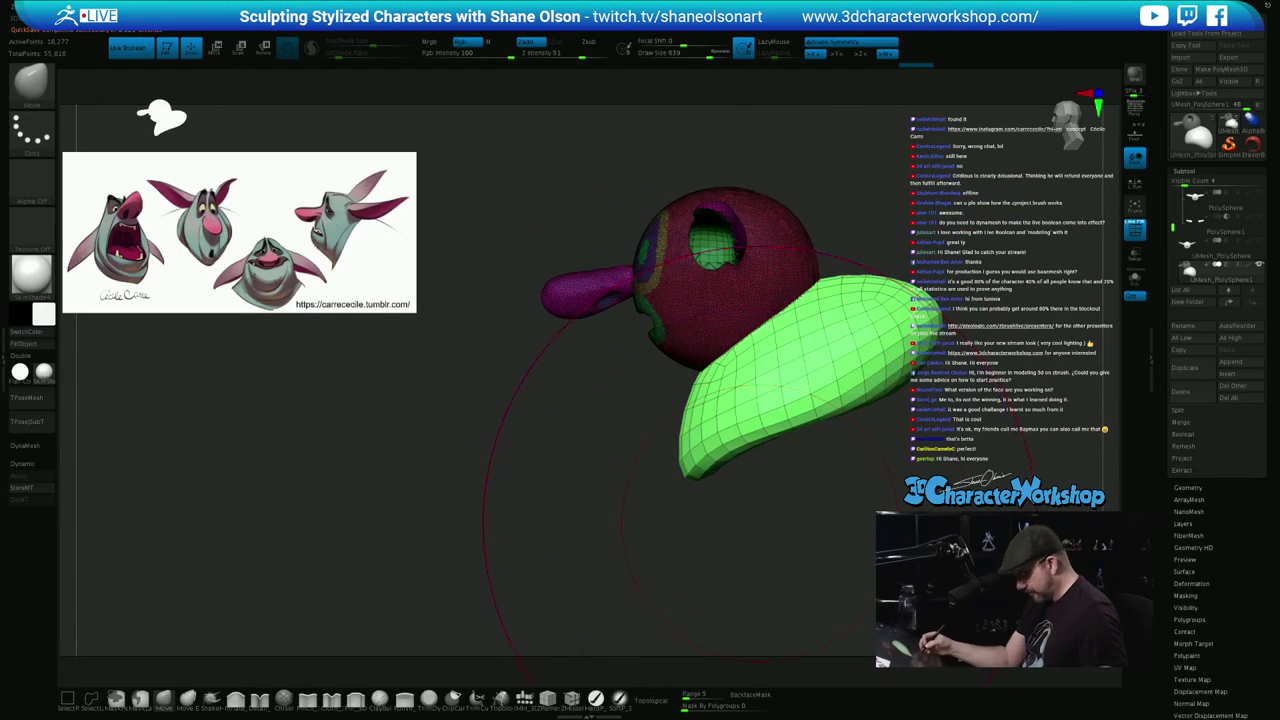
pyautogui.moveTo(811, 515)
pyautogui.keyDown('alt'); pyautogui.mouseDown()
pyautogui.moveTo(761, 562)
pyautogui.moveTo(785, 500)
pyautogui.moveTo(787, 512)
pyautogui.mouseUp(); pyautogui.keyUp('alt')
pyautogui.press('s')
pyautogui.moveTo(824, 561)
pyautogui.mouseDown()
pyautogui.moveTo(806, 561)
pyautogui.moveTo(802, 592)
pyautogui.moveTo(840, 555)
pyautogui.mouseUp()
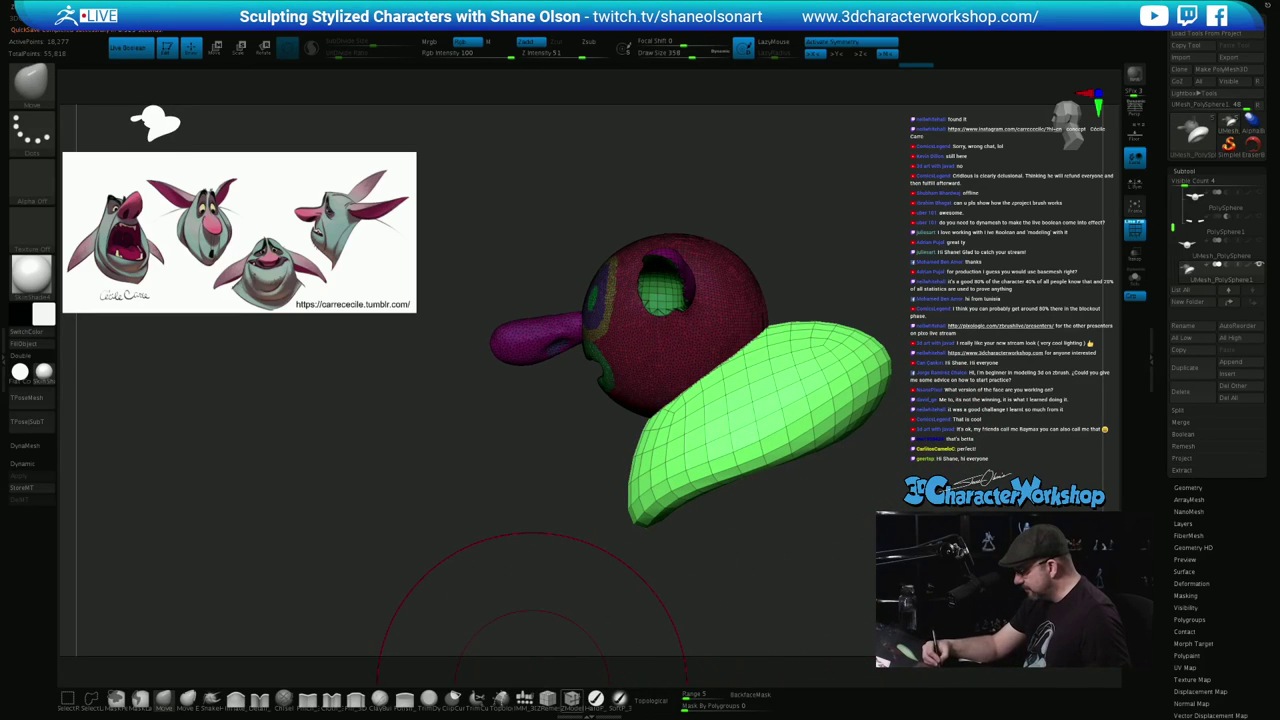
# Flatten the underside of the body with one slanted straight ClipCurve cut running along its lower edge
pyautogui.click(454, 699)
pyautogui.click(456, 707)
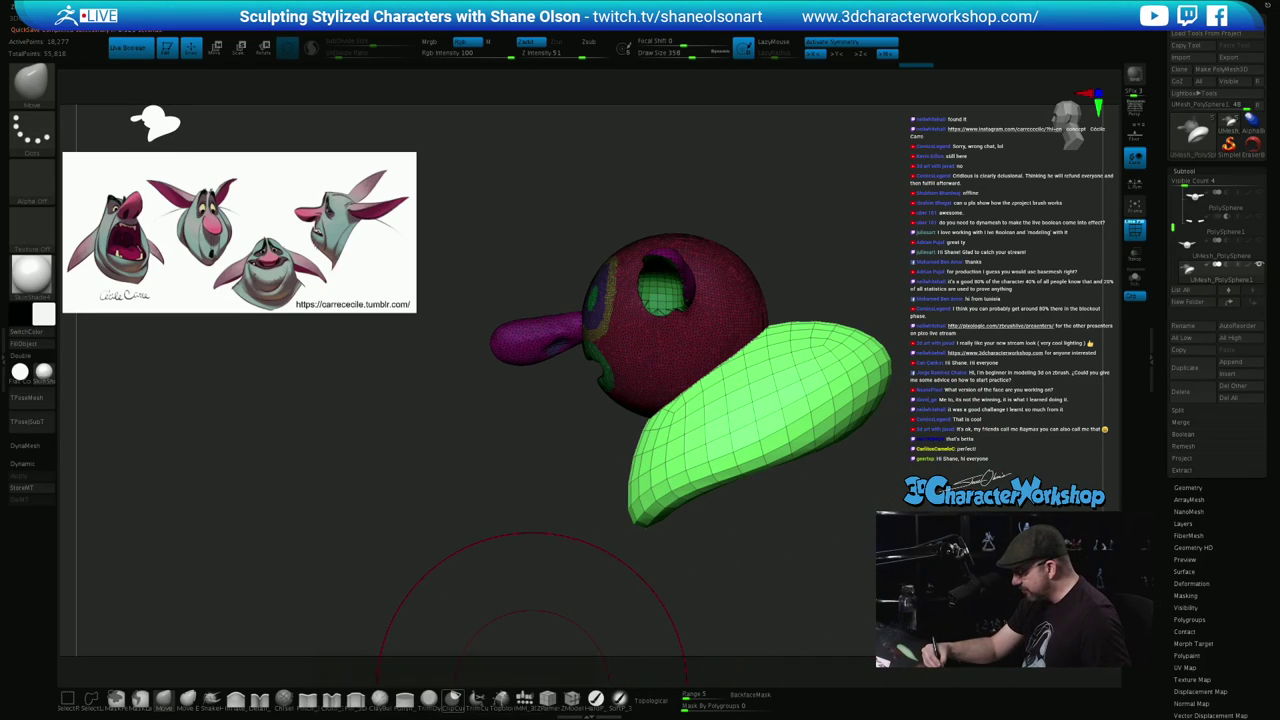
pyautogui.moveTo(955, 340)
pyautogui.keyDown('ctrl'); pyautogui.keyDown('shift'); pyautogui.mouseDown()
pyautogui.moveTo(577, 563)
pyautogui.moveTo(555, 533)
pyautogui.mouseUp(); pyautogui.keyUp('shift'); pyautogui.keyUp('ctrl')
pyautogui.moveTo(709, 556)
pyautogui.mouseDown()
pyautogui.moveTo(684, 505)
pyautogui.moveTo(690, 450)
pyautogui.moveTo(738, 545)
pyautogui.mouseUp()
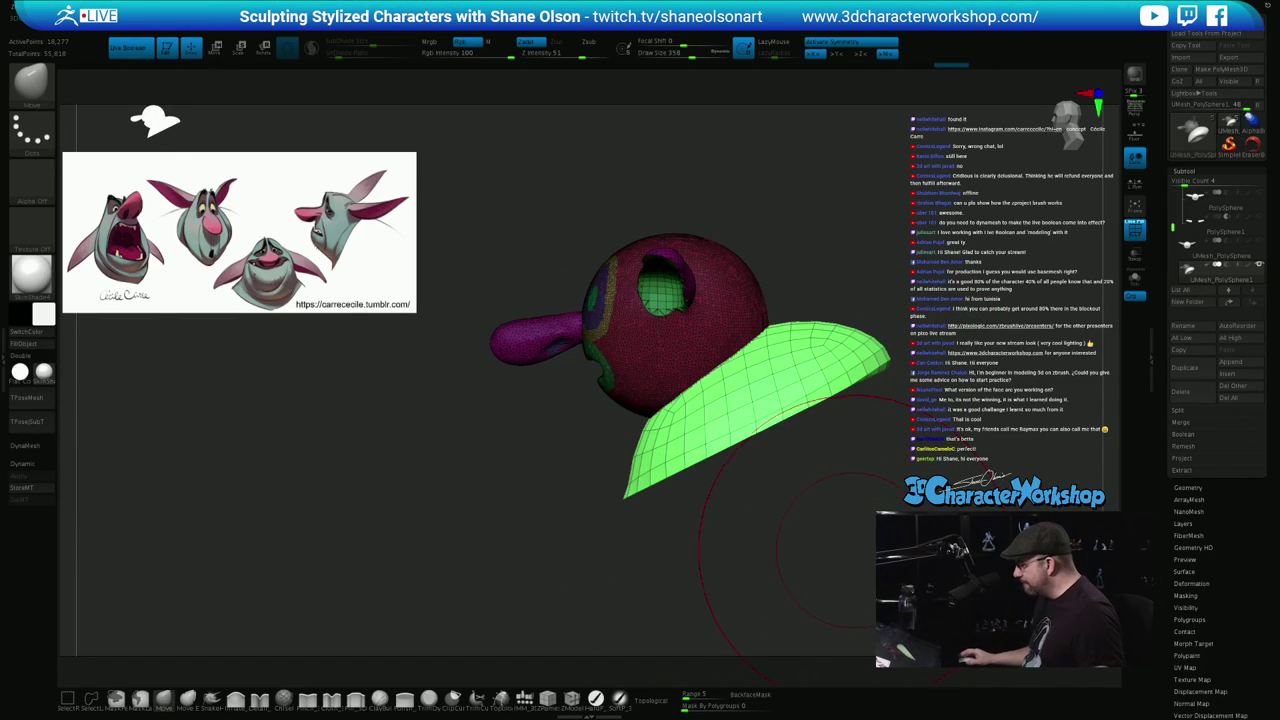
# Isolate the body's polygroup so that the head is hidden
pyautogui.moveTo(860, 560); pyautogui.dragTo(750, 570)
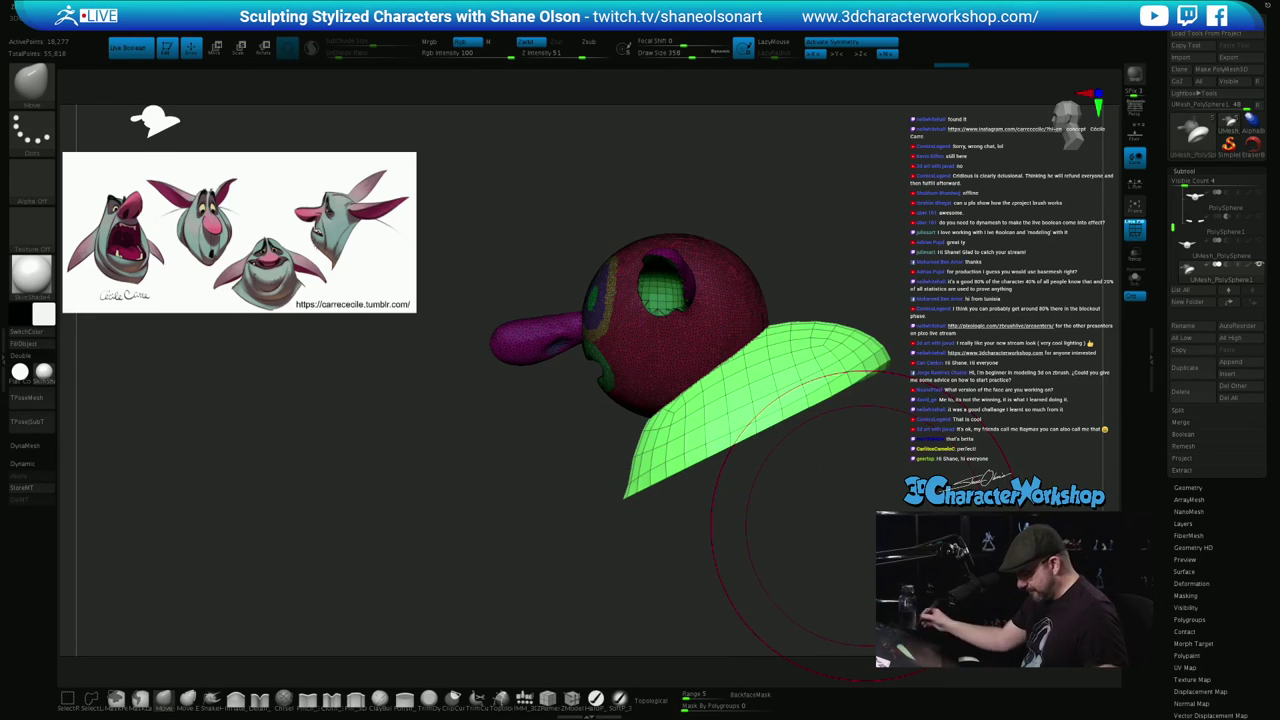
pyautogui.press('space')
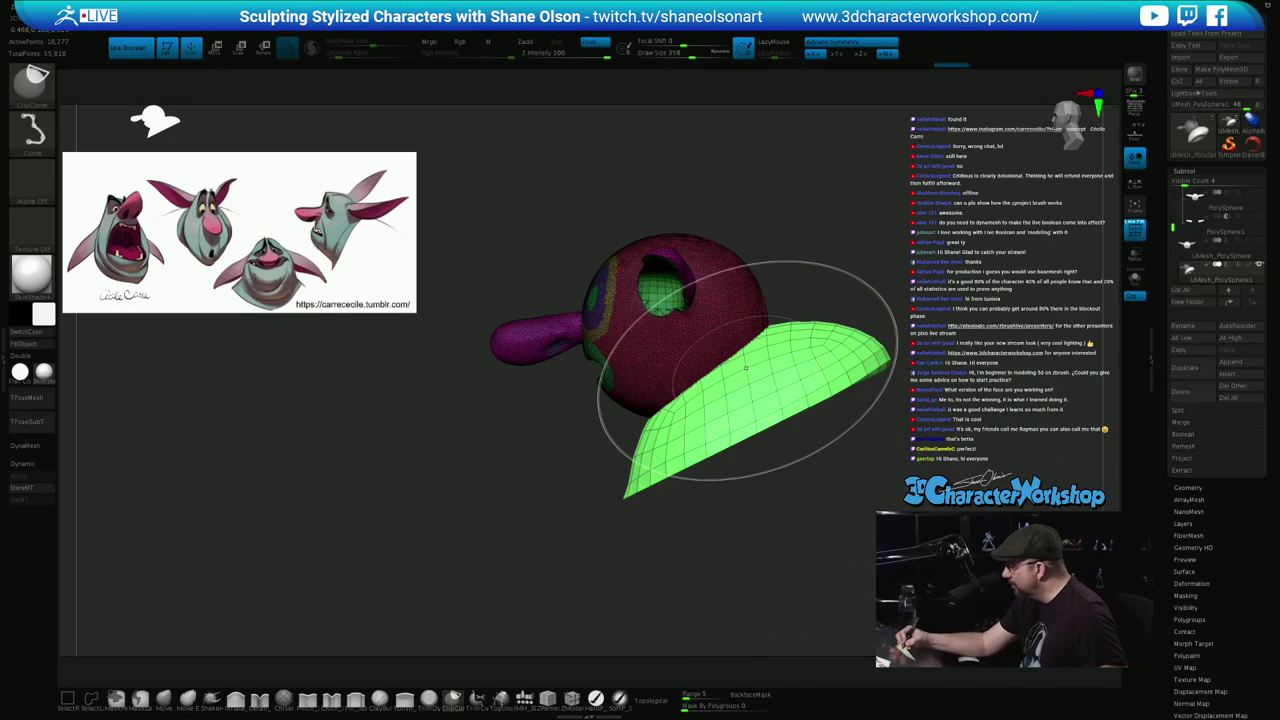
pyautogui.keyDown('ctrl'); pyautogui.keyDown('shift'); pyautogui.click(749, 373); pyautogui.keyUp('shift'); pyautogui.keyUp('ctrl')
# Try to separate the flat underside of the isolated body into its own polygroup with Groups By Normals
pyautogui.press('space')
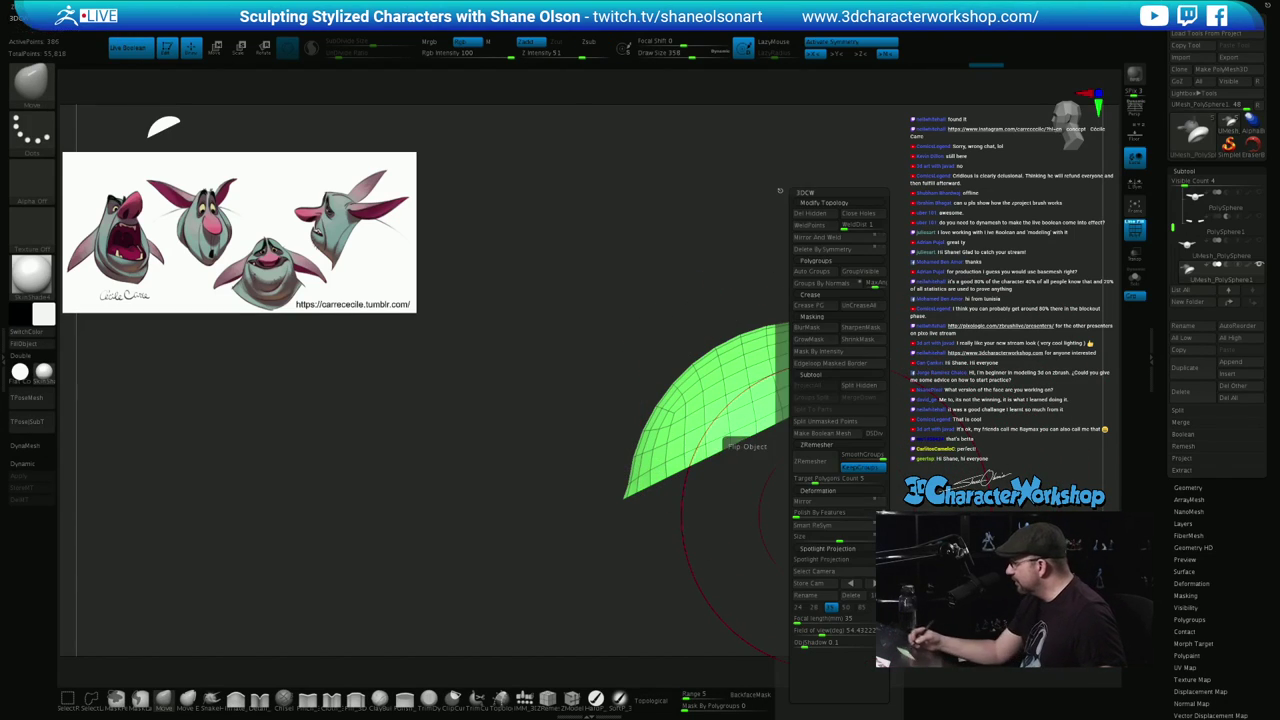
pyautogui.click(822, 283)
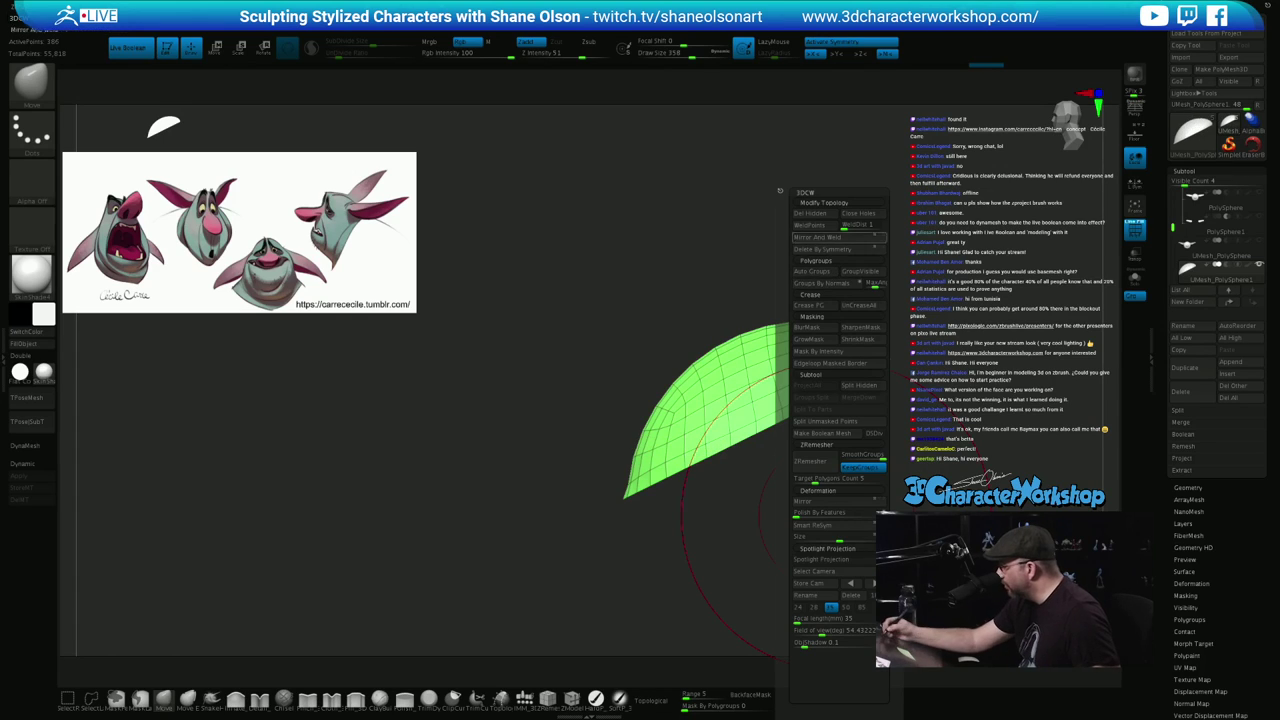
pyautogui.moveTo(916, 420); pyautogui.dragTo(932, 554)
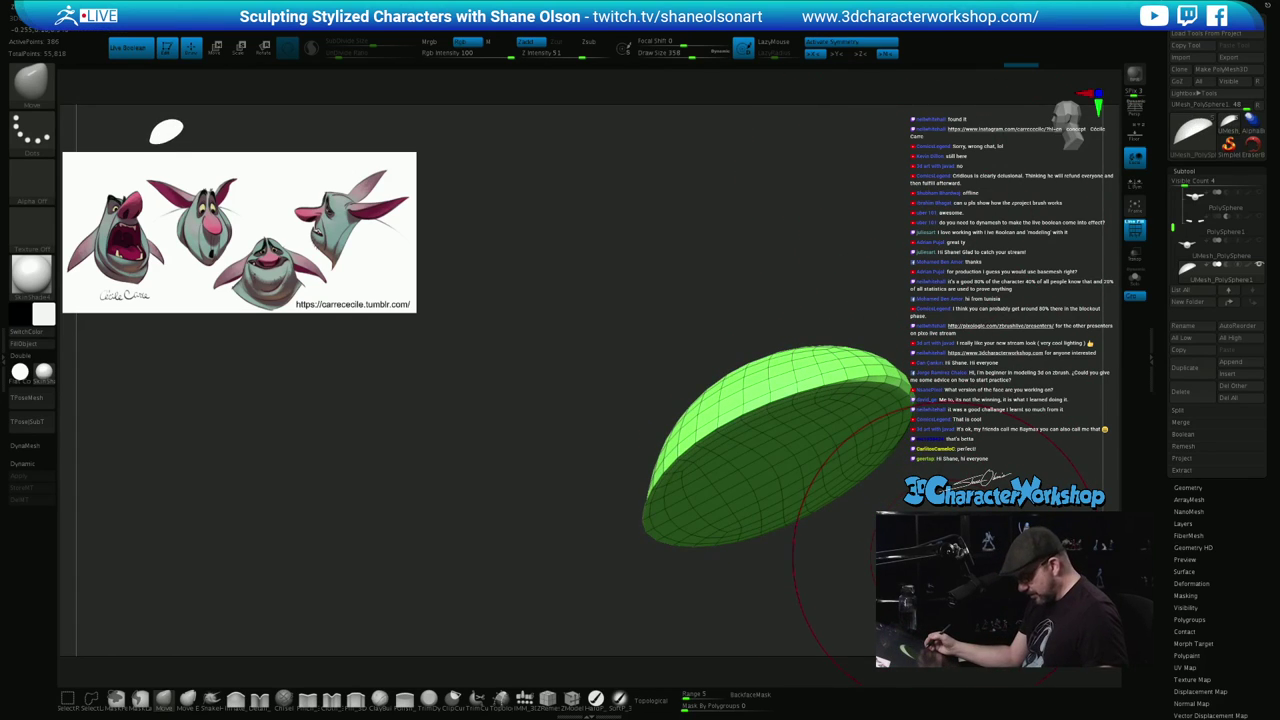
pyautogui.press('space')
pyautogui.click(928, 283)
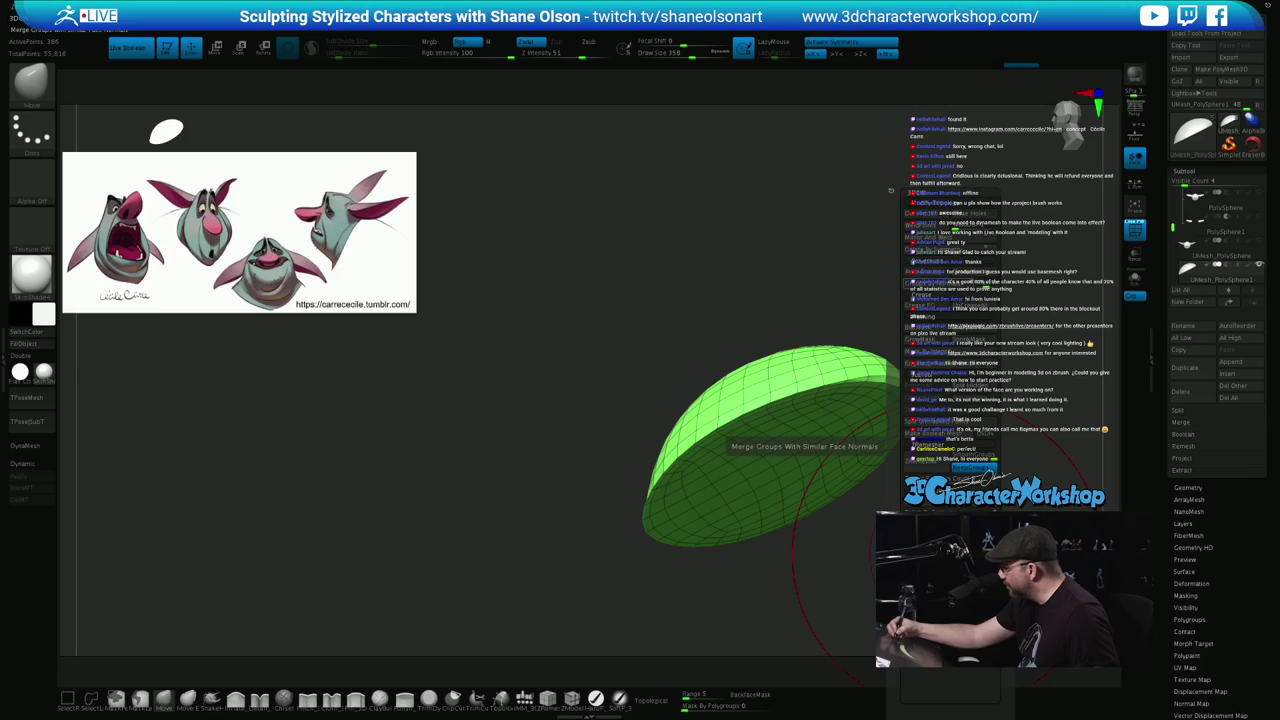
pyautogui.moveTo(968, 474); pyautogui.dragTo(900, 520)
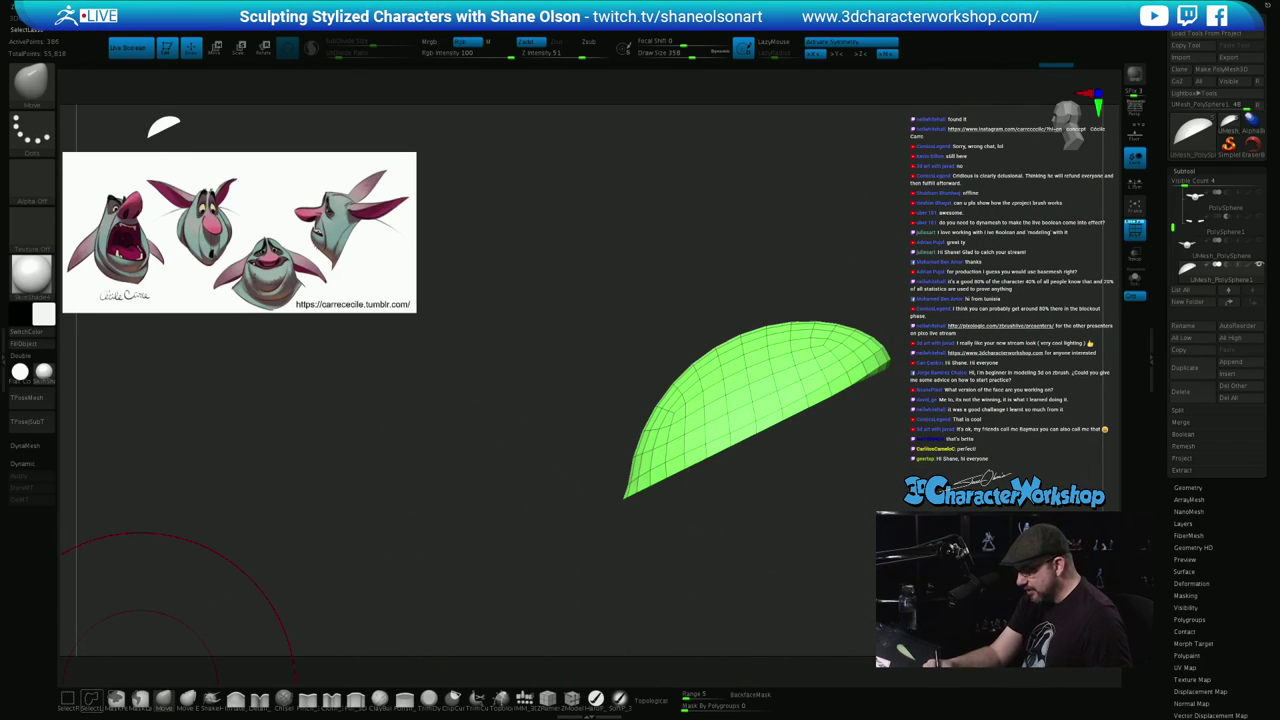
# Isolate the body's flat underside with a lasso selection, give it its own polygroup, and show the whole mesh again
pyautogui.click(92, 700)
pyautogui.moveTo(622, 491)
pyautogui.keyDown('ctrl'); pyautogui.keyDown('shift'); pyautogui.mouseDown()
pyautogui.moveTo(602, 502)
pyautogui.moveTo(918, 369)
pyautogui.moveTo(922, 337)
pyautogui.moveTo(775, 417)
pyautogui.mouseUp(); pyautogui.keyUp('shift'); pyautogui.keyUp('ctrl')
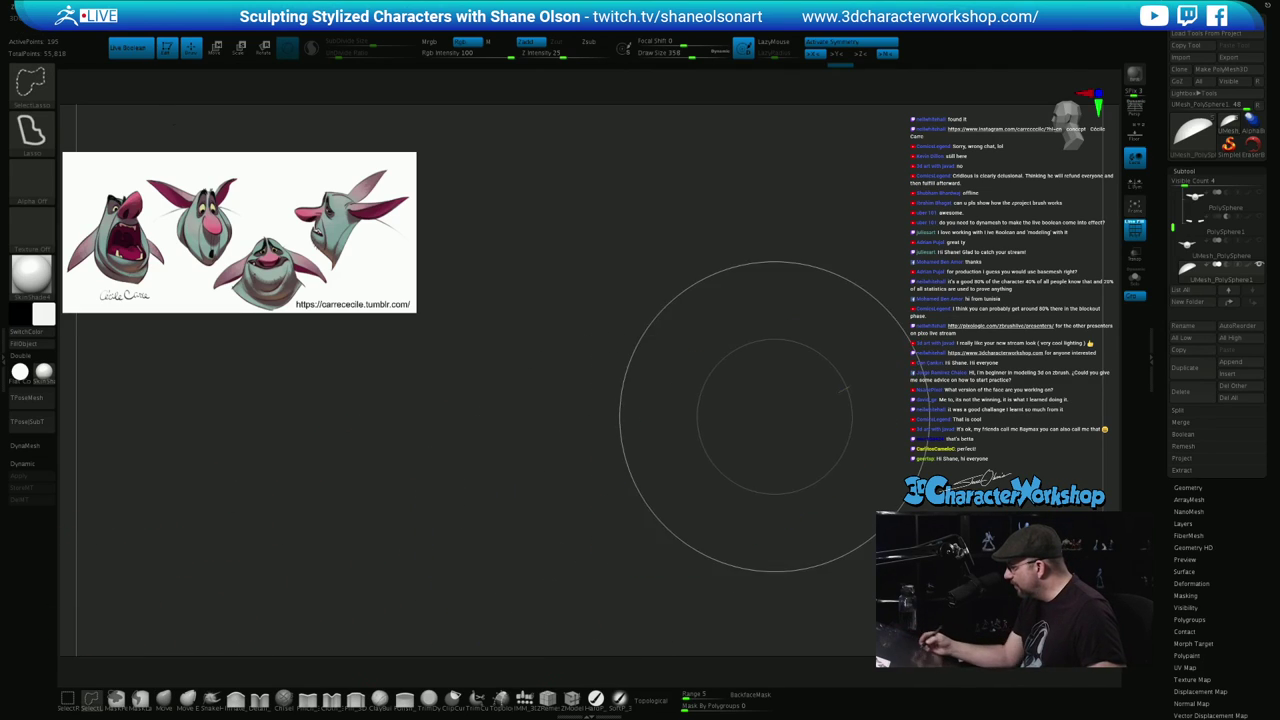
pyautogui.moveTo(885, 640)
pyautogui.mouseDown()
pyautogui.moveTo(906, 553)
pyautogui.moveTo(971, 568)
pyautogui.moveTo(958, 628)
pyautogui.mouseUp()
pyautogui.keyDown('ctrl'); pyautogui.keyDown('shift'); pyautogui.click(975, 542); pyautogui.keyUp('shift'); pyautogui.keyUp('ctrl')
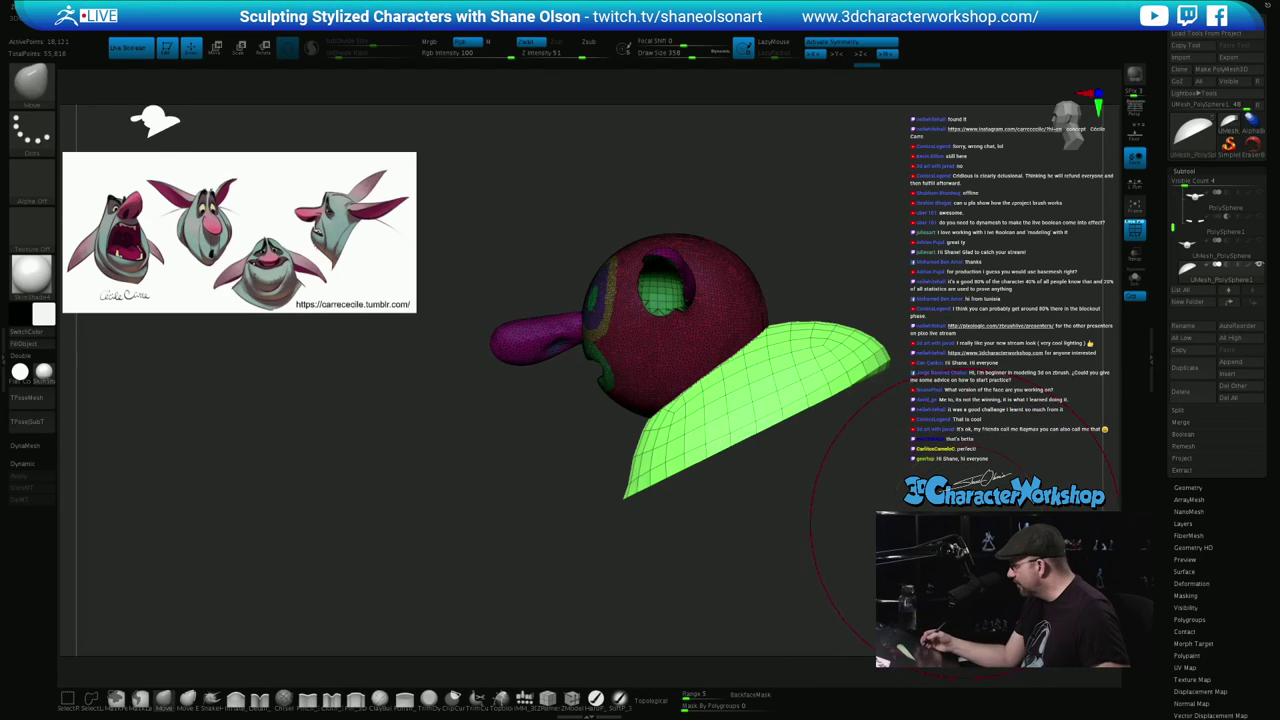
pyautogui.keyDown('ctrl'); pyautogui.keyDown('shift'); pyautogui.click(966, 525); pyautogui.keyUp('shift'); pyautogui.keyUp('ctrl')
pyautogui.keyDown('ctrl'); pyautogui.keyDown('shift'); pyautogui.click(967, 527); pyautogui.keyUp('shift'); pyautogui.keyUp('ctrl')
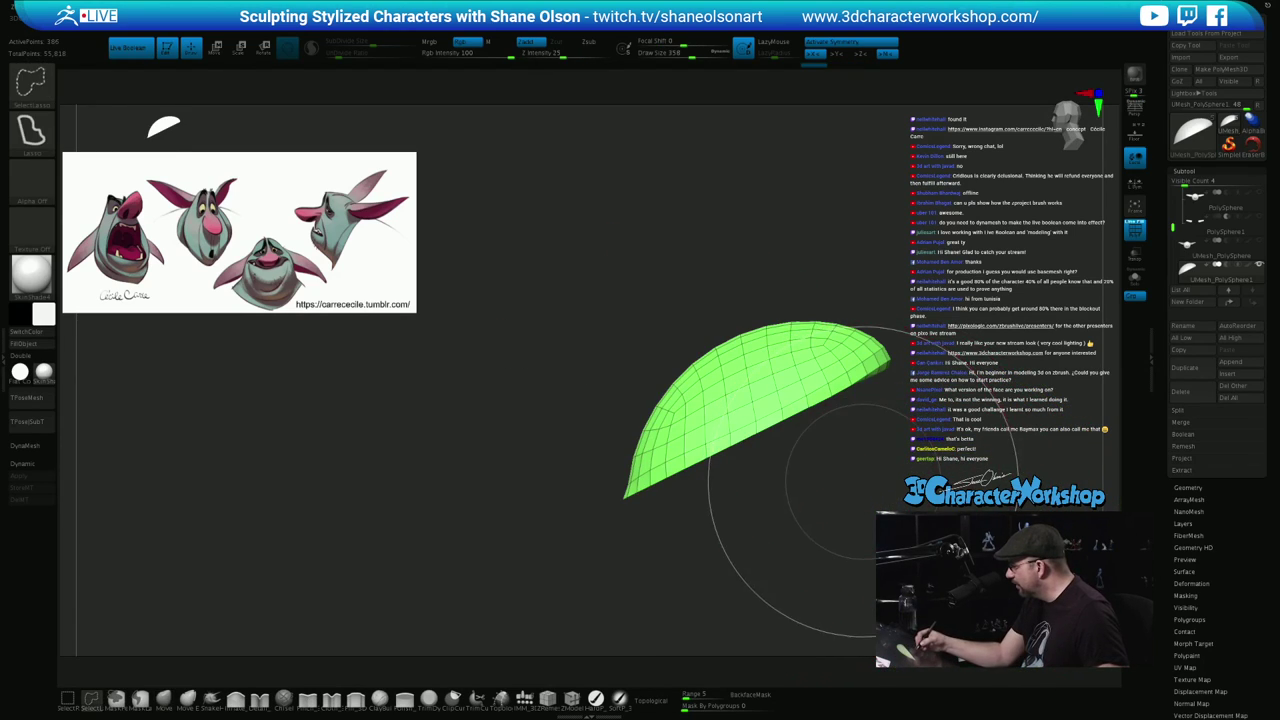
pyautogui.moveTo(853, 489)
pyautogui.keyDown('ctrl'); pyautogui.keyDown('shift'); pyautogui.mouseDown()
pyautogui.moveTo(912, 387)
pyautogui.moveTo(895, 347)
pyautogui.moveTo(618, 499)
pyautogui.mouseUp(); pyautogui.keyUp('shift'); pyautogui.keyUp('ctrl')
pyautogui.moveTo(872, 561); pyautogui.dragTo(997, 554)
pyautogui.hotkey('ctrl', 'w')
pyautogui.keyDown('ctrl'); pyautogui.keyDown('shift'); pyautogui.click(938, 545); pyautogui.keyUp('shift'); pyautogui.keyUp('ctrl')
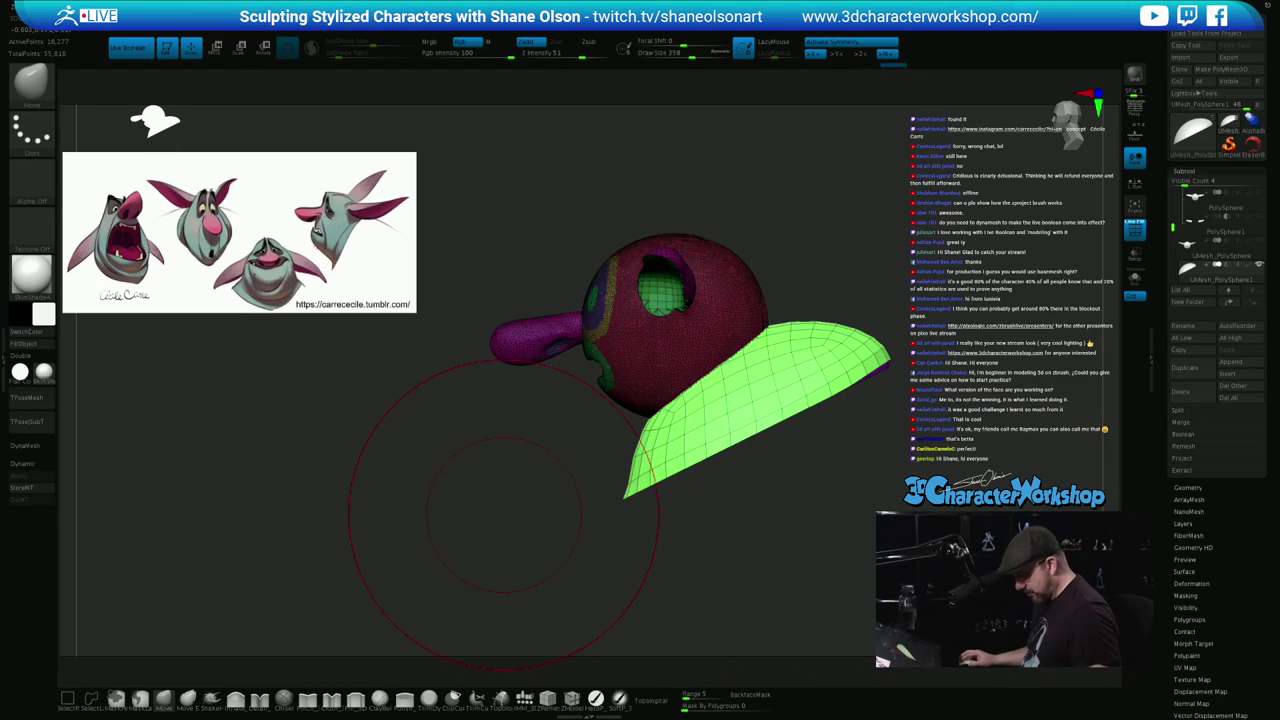
# Restore the mask on the head and split the unmasked body off into its own subtool
pyautogui.press('s')
pyautogui.moveTo(504, 514); pyautogui.dragTo(508, 514)
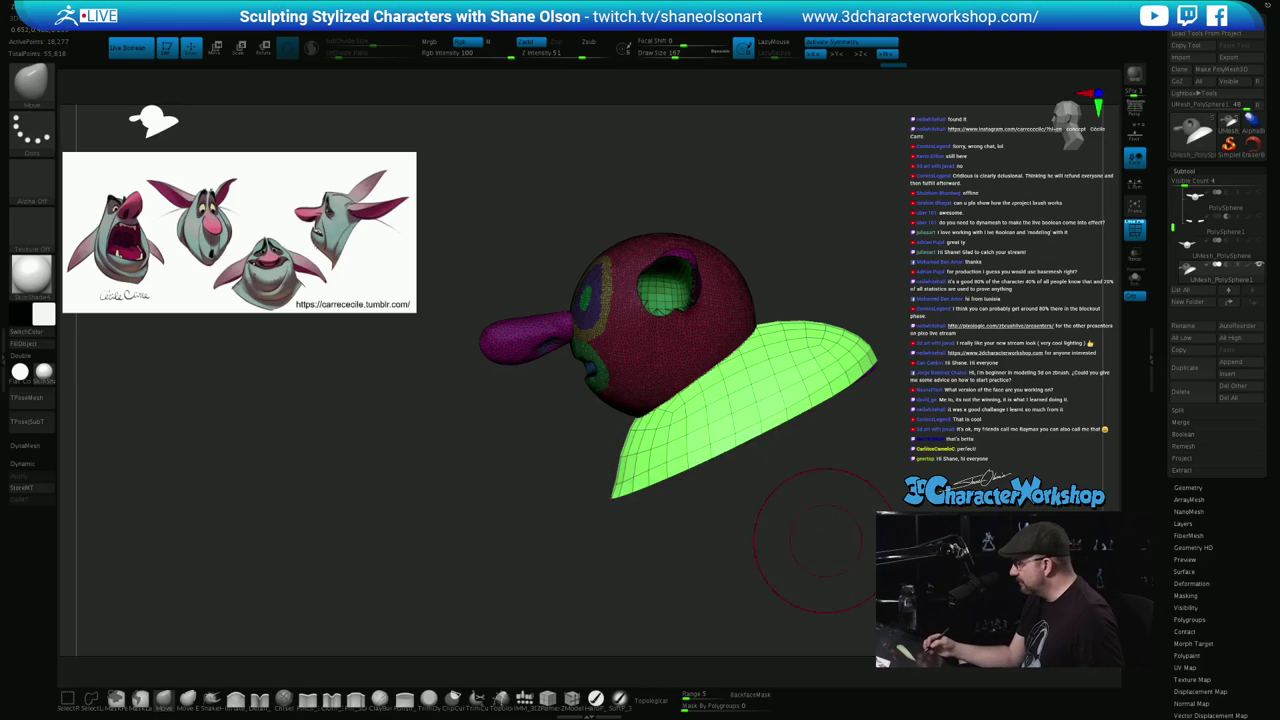
pyautogui.moveTo(824, 534)
pyautogui.mouseDown()
pyautogui.moveTo(868, 536)
pyautogui.moveTo(868, 572)
pyautogui.moveTo(836, 546)
pyautogui.moveTo(806, 580)
pyautogui.moveTo(768, 580)
pyautogui.moveTo(784, 492)
pyautogui.moveTo(826, 554)
pyautogui.moveTo(806, 547)
pyautogui.mouseUp()
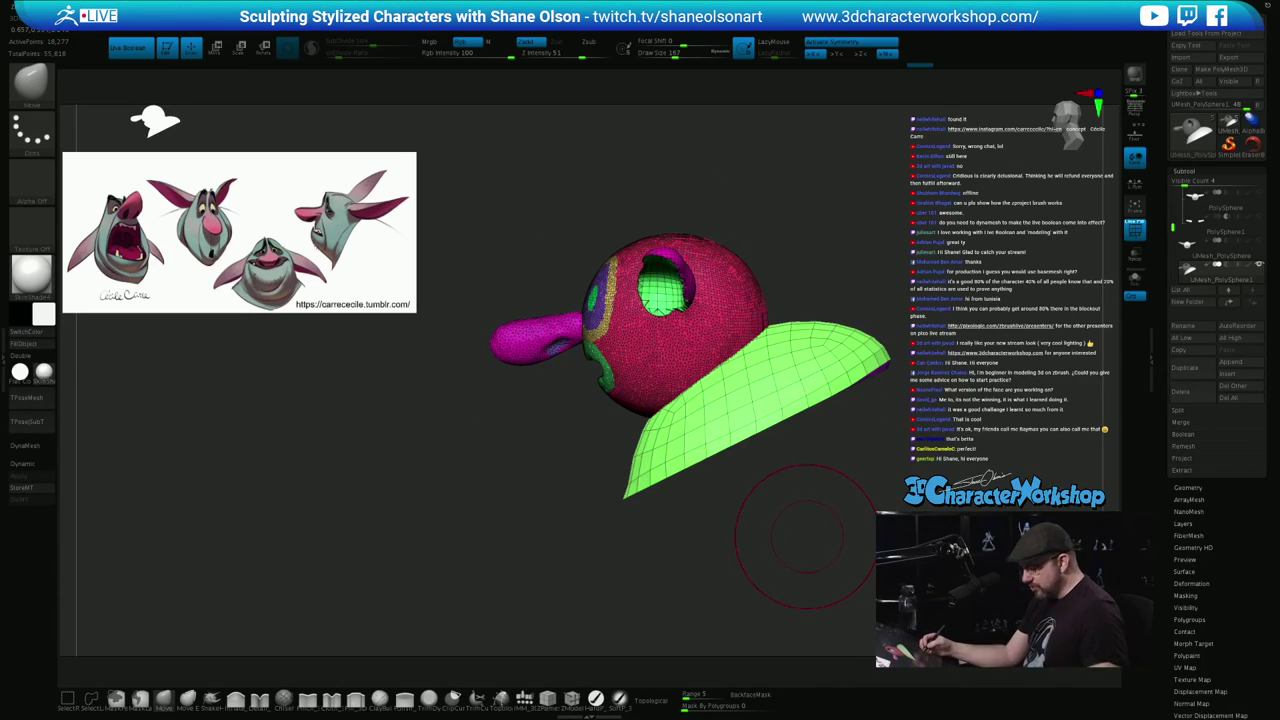
pyautogui.hotkey('ctrl', 'z')
pyautogui.press('space')
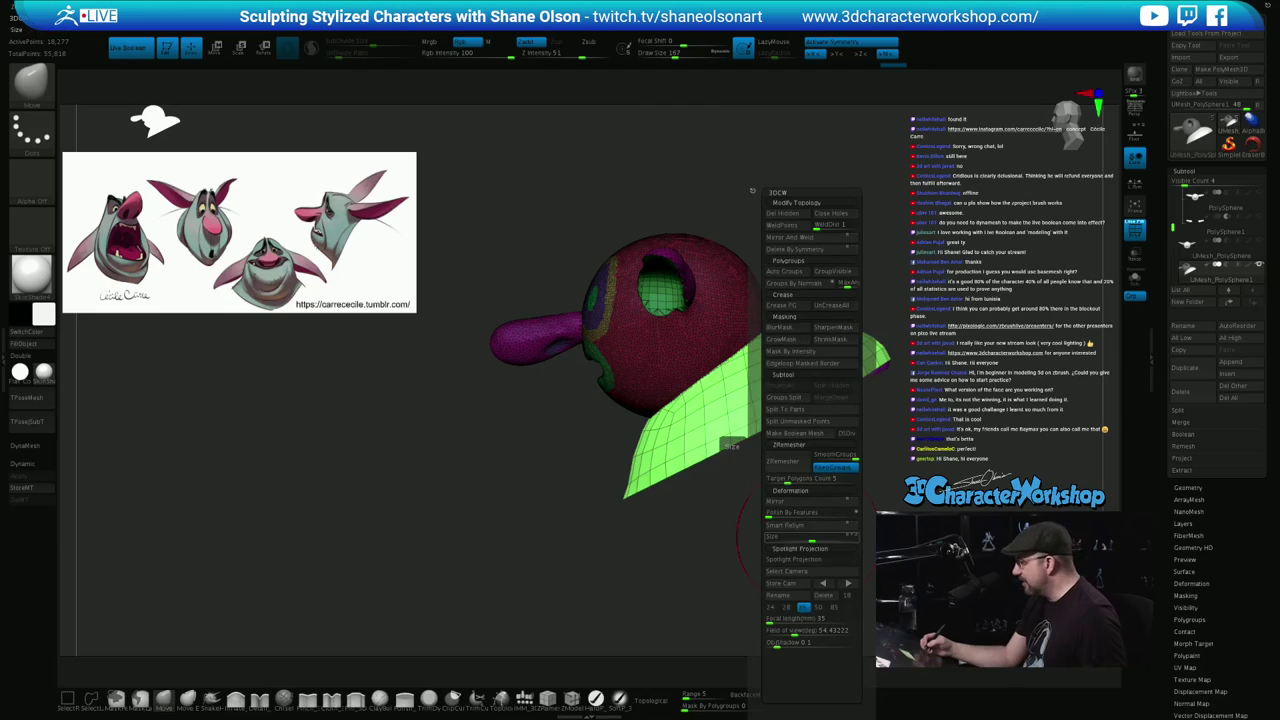
pyautogui.click(811, 421)
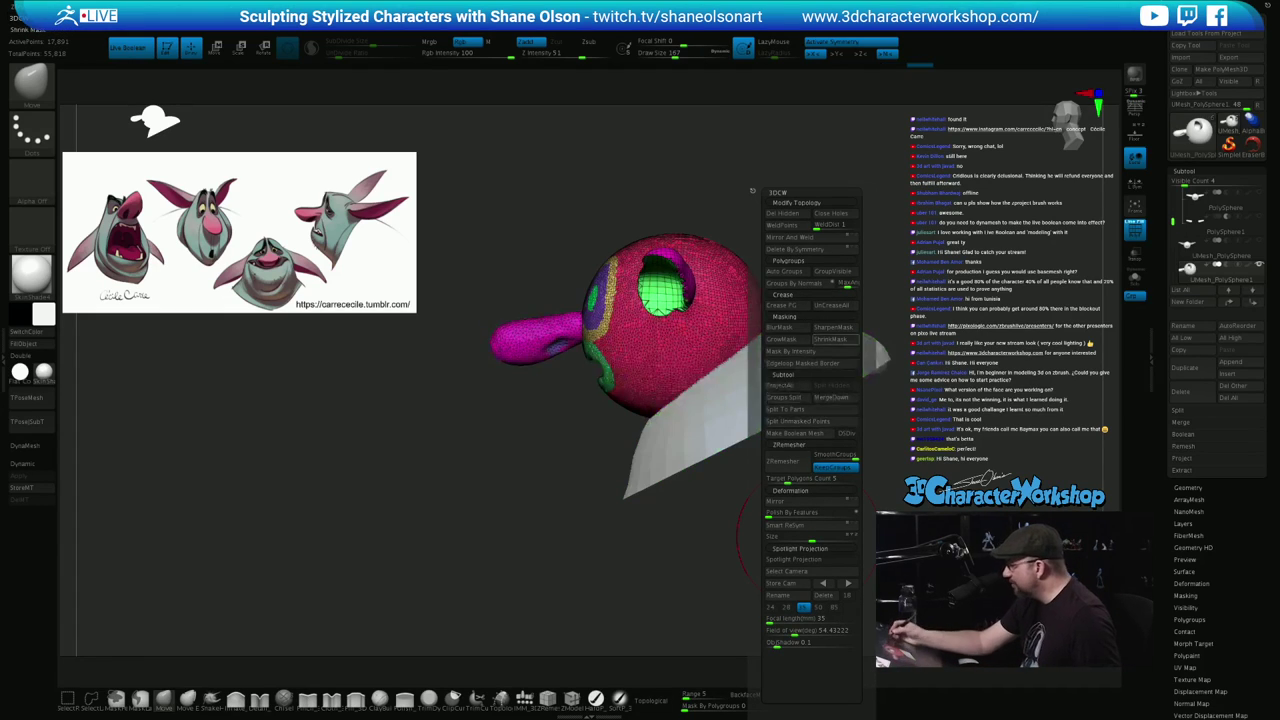
# Subdivide the separated body to level 3 and delete its lower subdivision levels
pyautogui.press('Down')
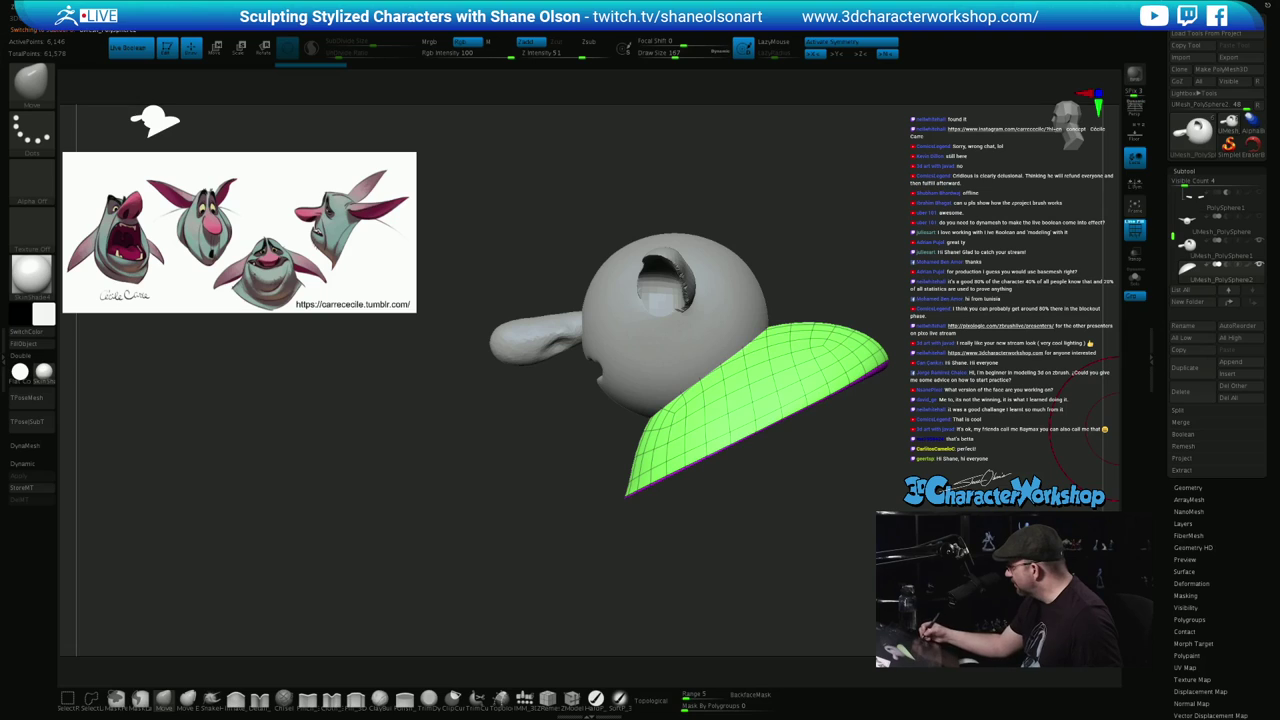
pyautogui.click(1188, 488)
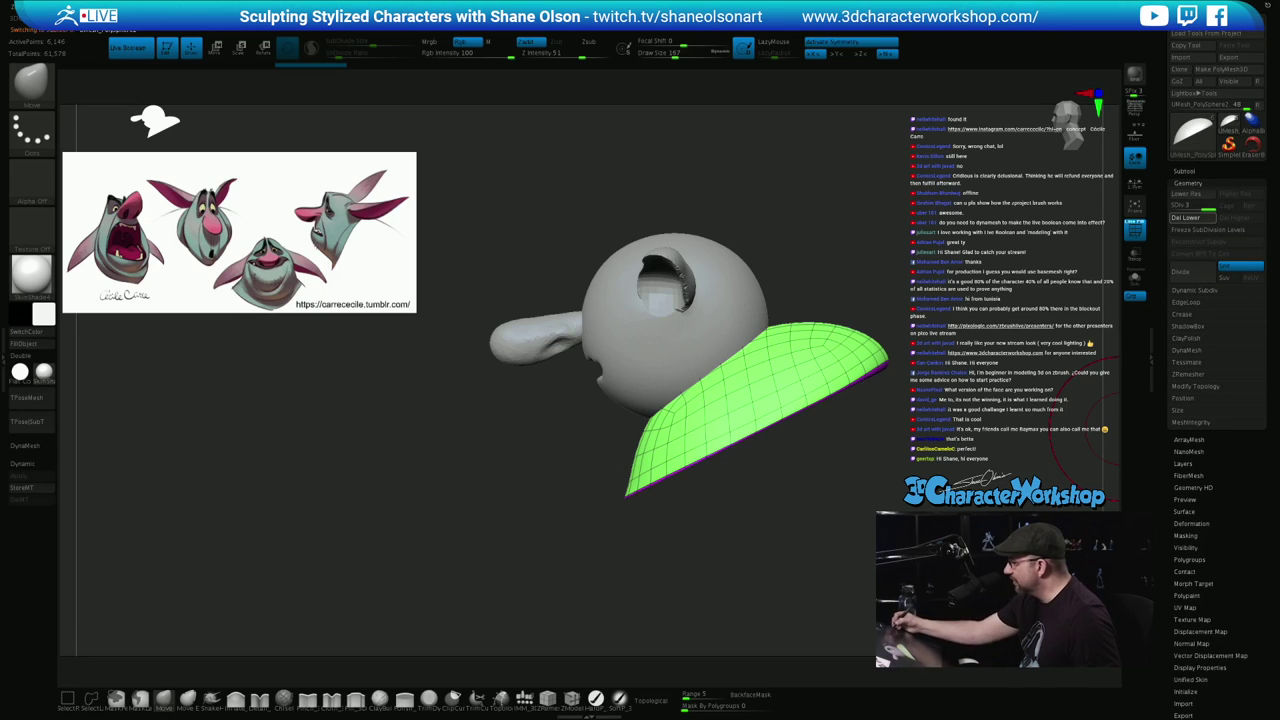
pyautogui.click(1192, 218)
pyautogui.moveTo(858, 538)
pyautogui.mouseDown()
pyautogui.moveTo(935, 530)
pyautogui.moveTo(872, 549)
pyautogui.mouseUp()
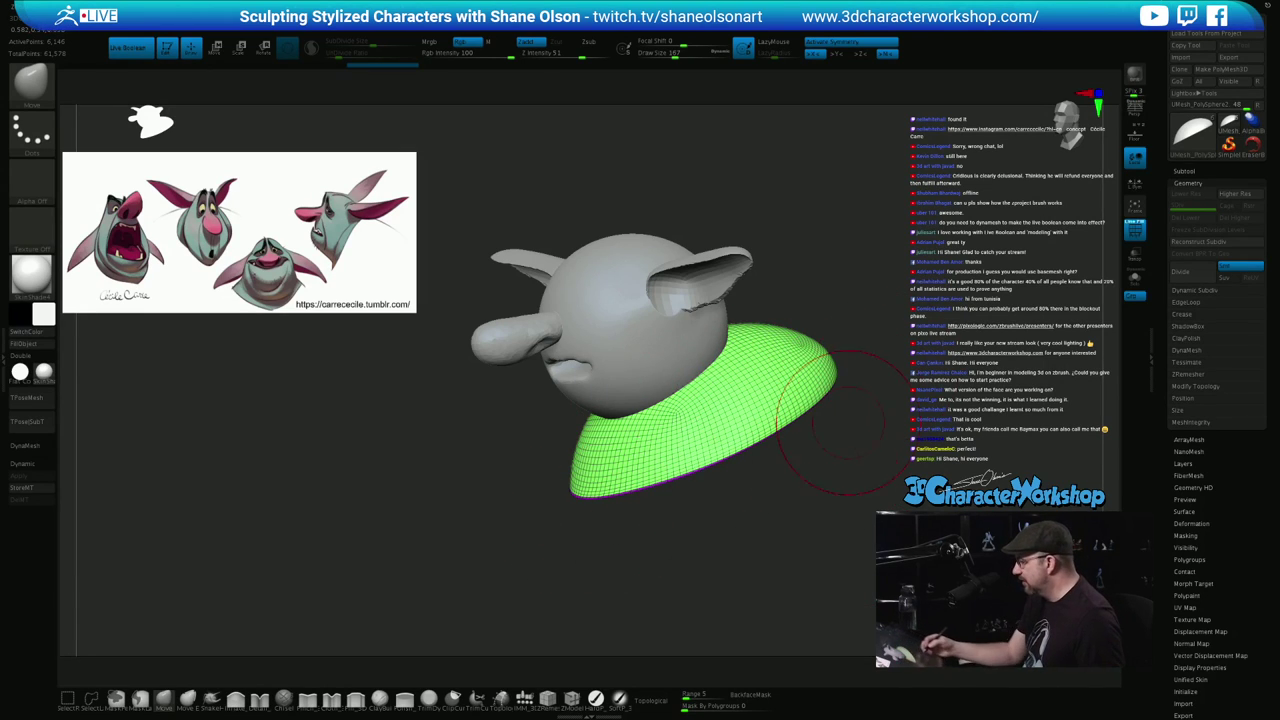
pyautogui.moveTo(850, 426)
pyautogui.mouseDown()
pyautogui.moveTo(945, 424)
pyautogui.moveTo(812, 432)
pyautogui.mouseUp()
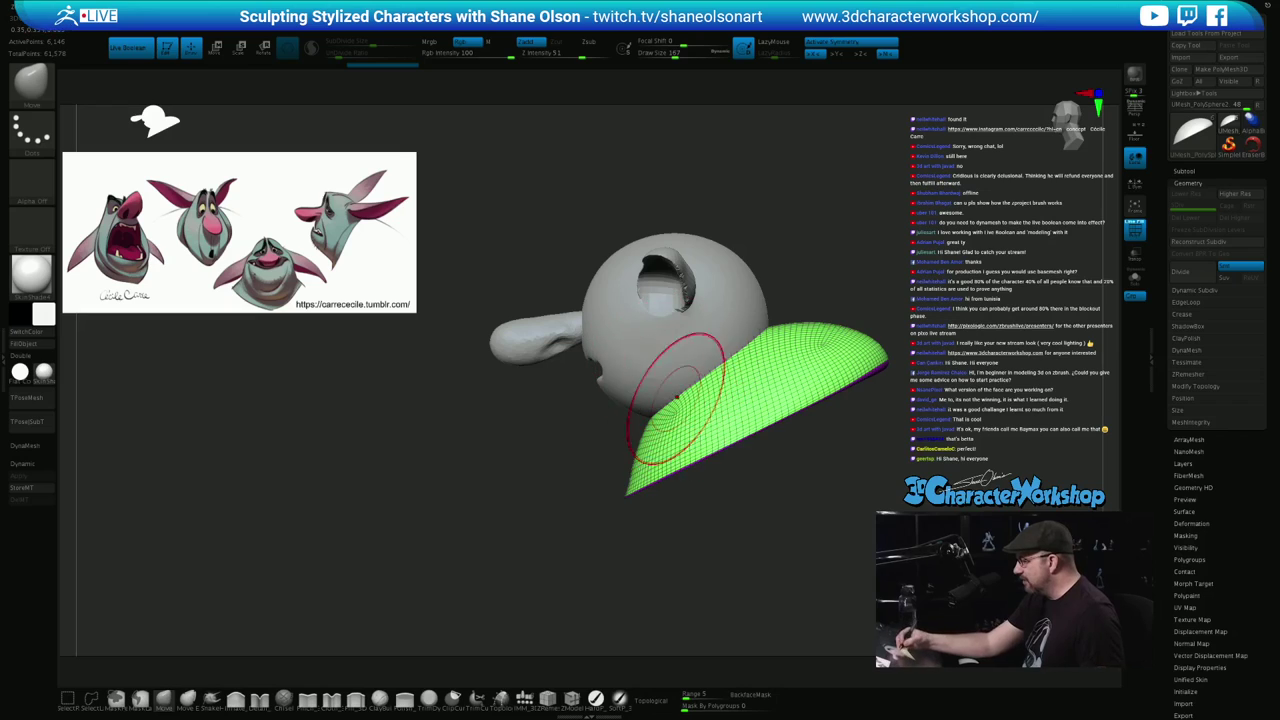
pyautogui.moveTo(791, 523)
pyautogui.mouseDown()
pyautogui.moveTo(832, 523)
pyautogui.moveTo(788, 522)
pyautogui.mouseUp()
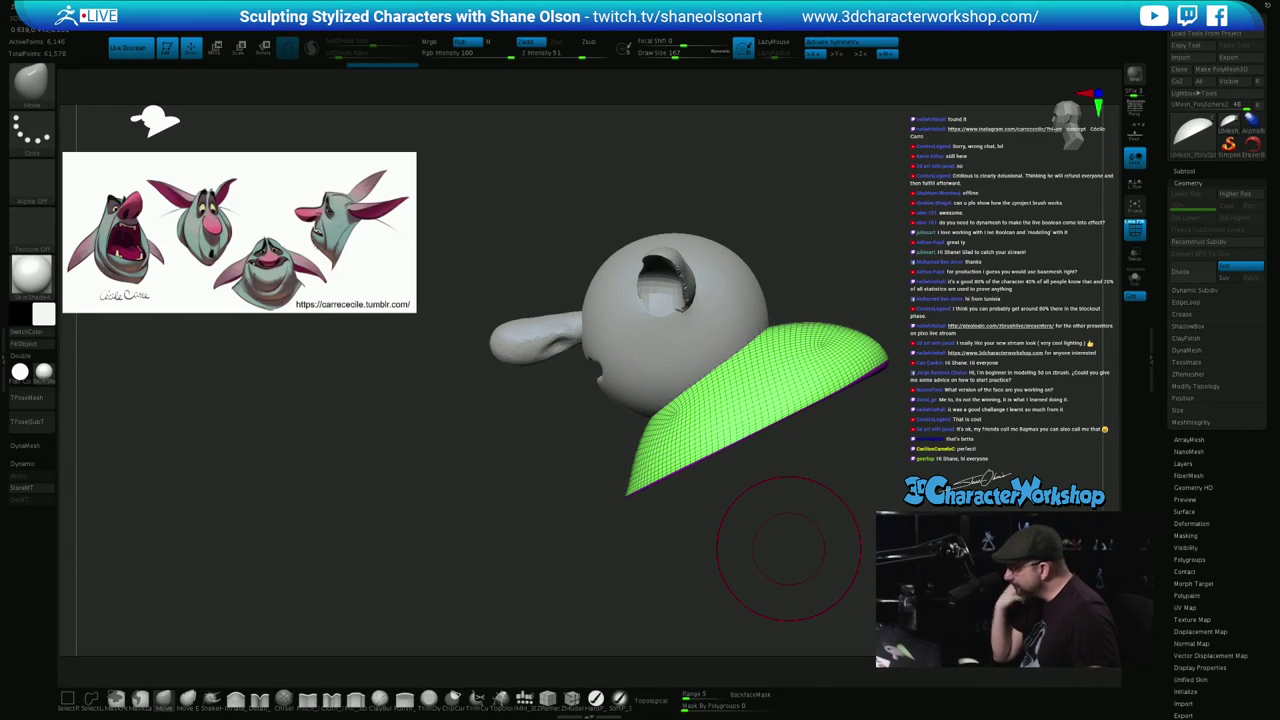
pyautogui.press('s')
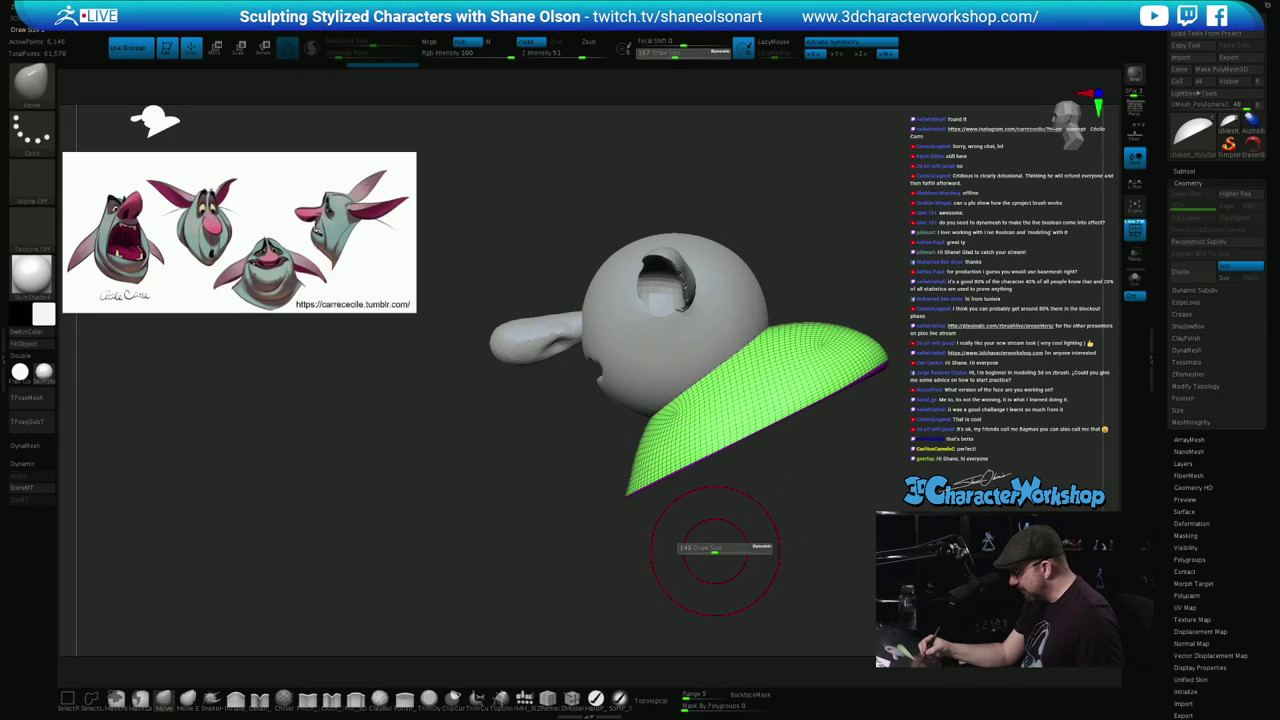
pyautogui.moveTo(715, 550); pyautogui.dragTo(712, 550)
# Select the head subtool and merge it down with the body subtool, accepting the non-undoable operation
pyautogui.click(1184, 171)
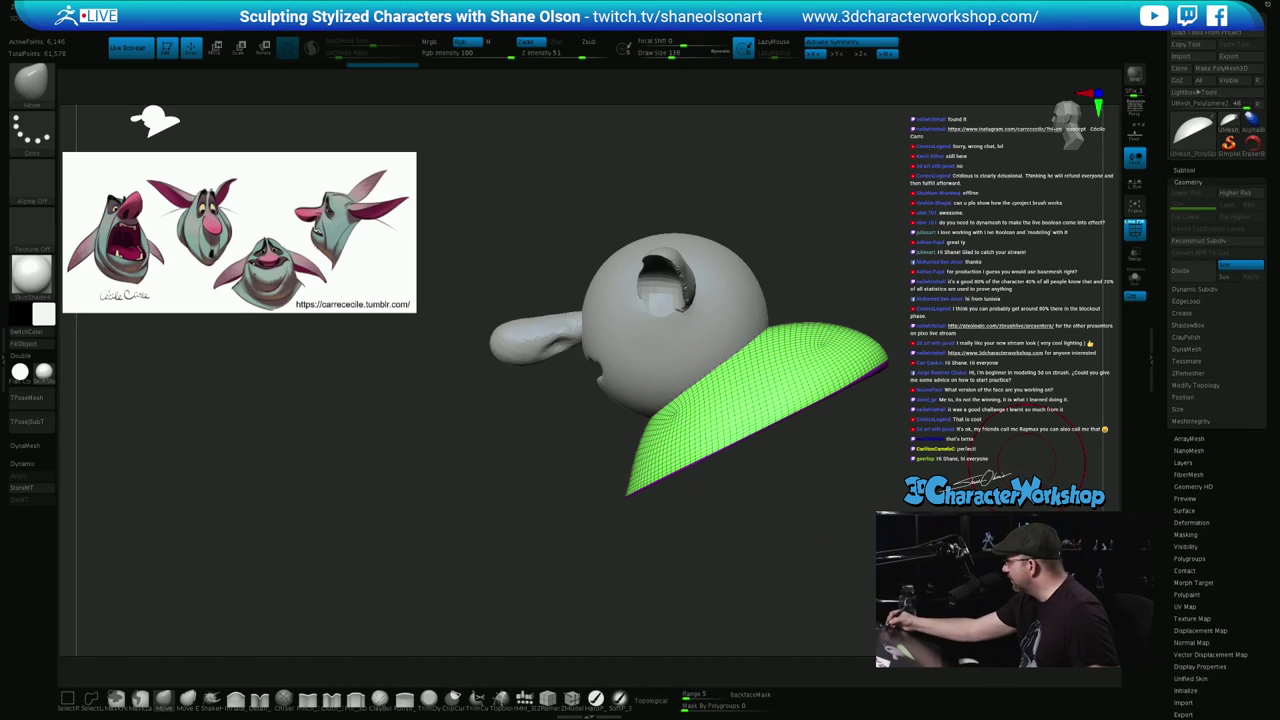
pyautogui.click(1216, 247)
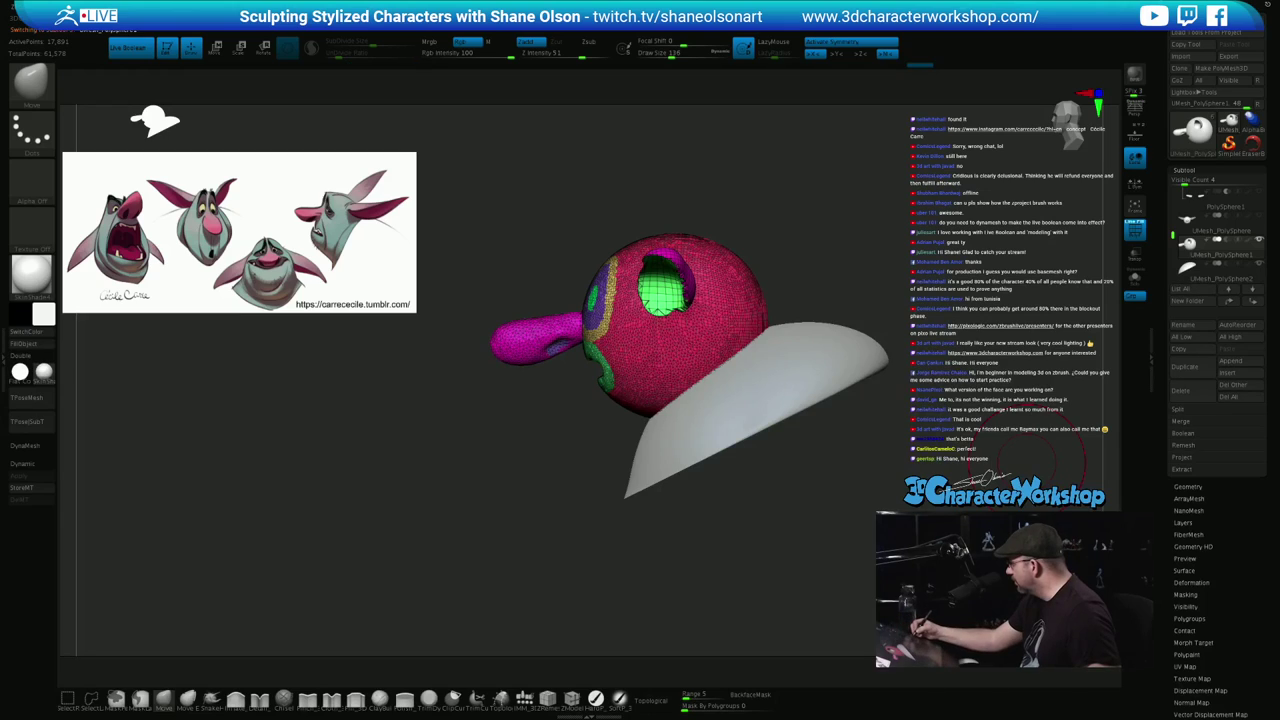
pyautogui.click(1182, 421)
pyautogui.click(1191, 433)
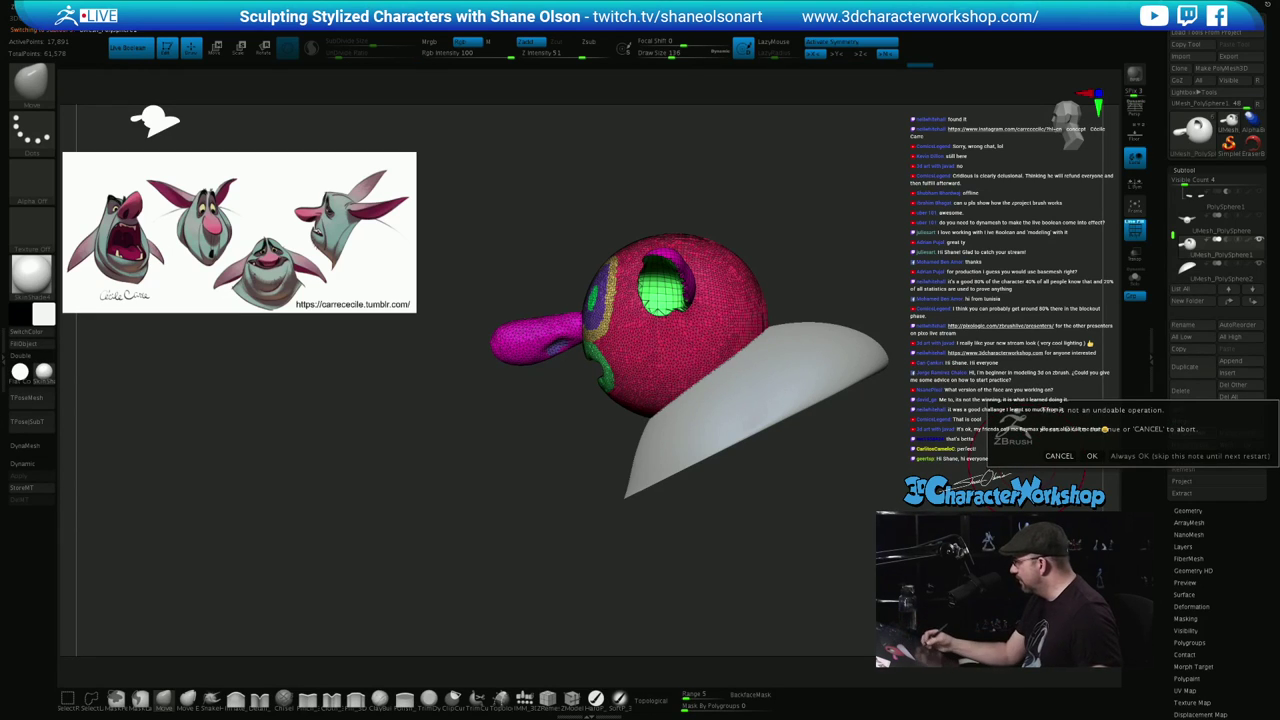
pyautogui.click(1092, 456)
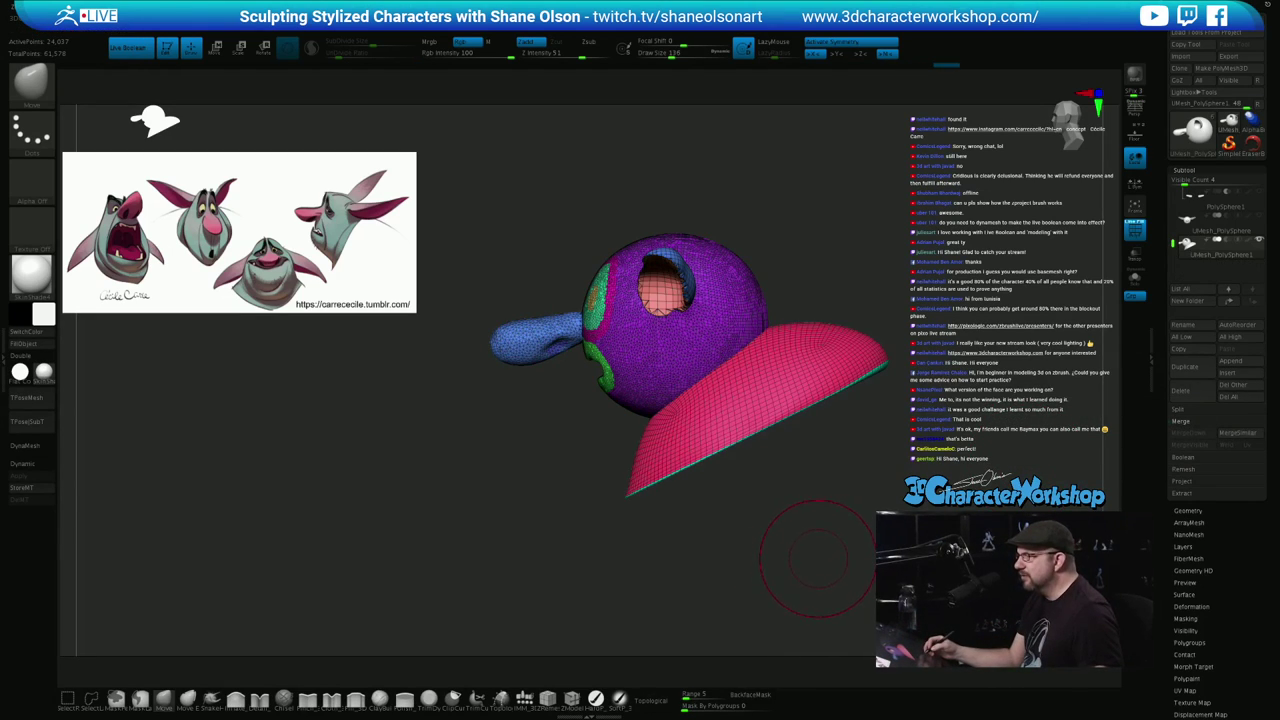
pyautogui.moveTo(818, 559)
pyautogui.mouseDown()
pyautogui.moveTo(985, 556)
pyautogui.moveTo(808, 580)
pyautogui.mouseUp()
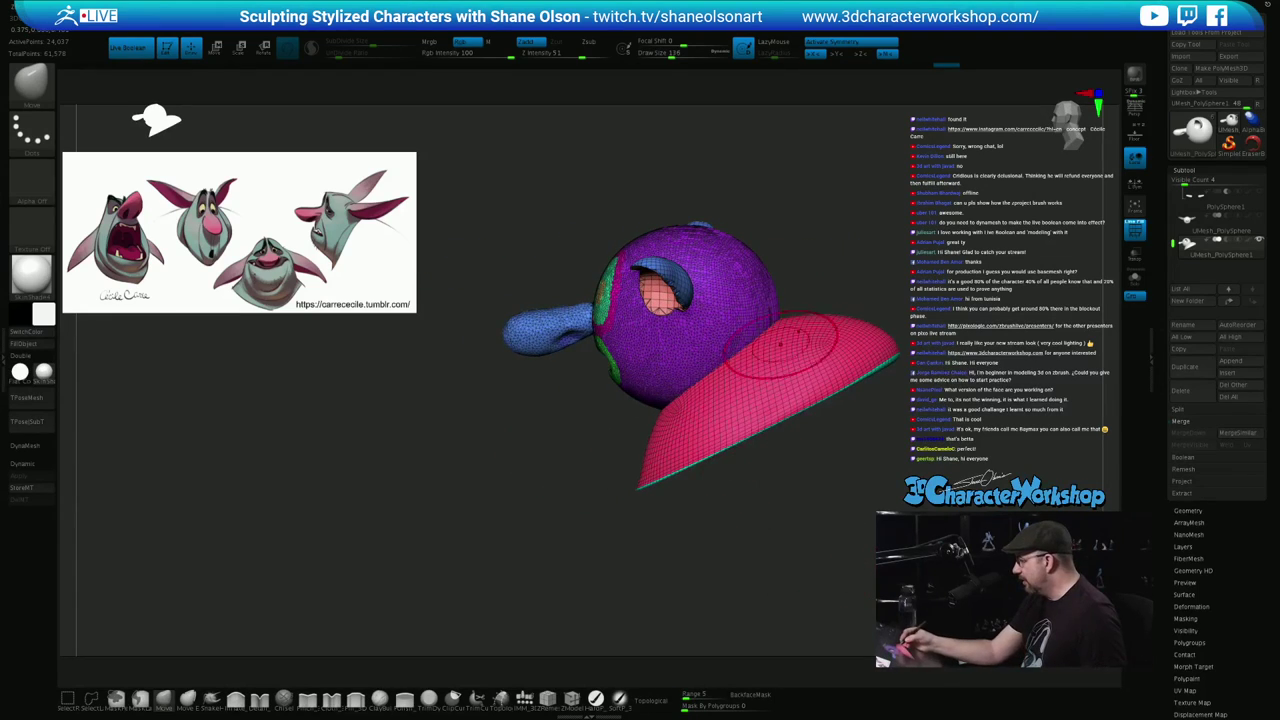
pyautogui.moveTo(785, 510)
pyautogui.mouseDown()
pyautogui.moveTo(690, 508)
pyautogui.moveTo(797, 508)
pyautogui.mouseUp()
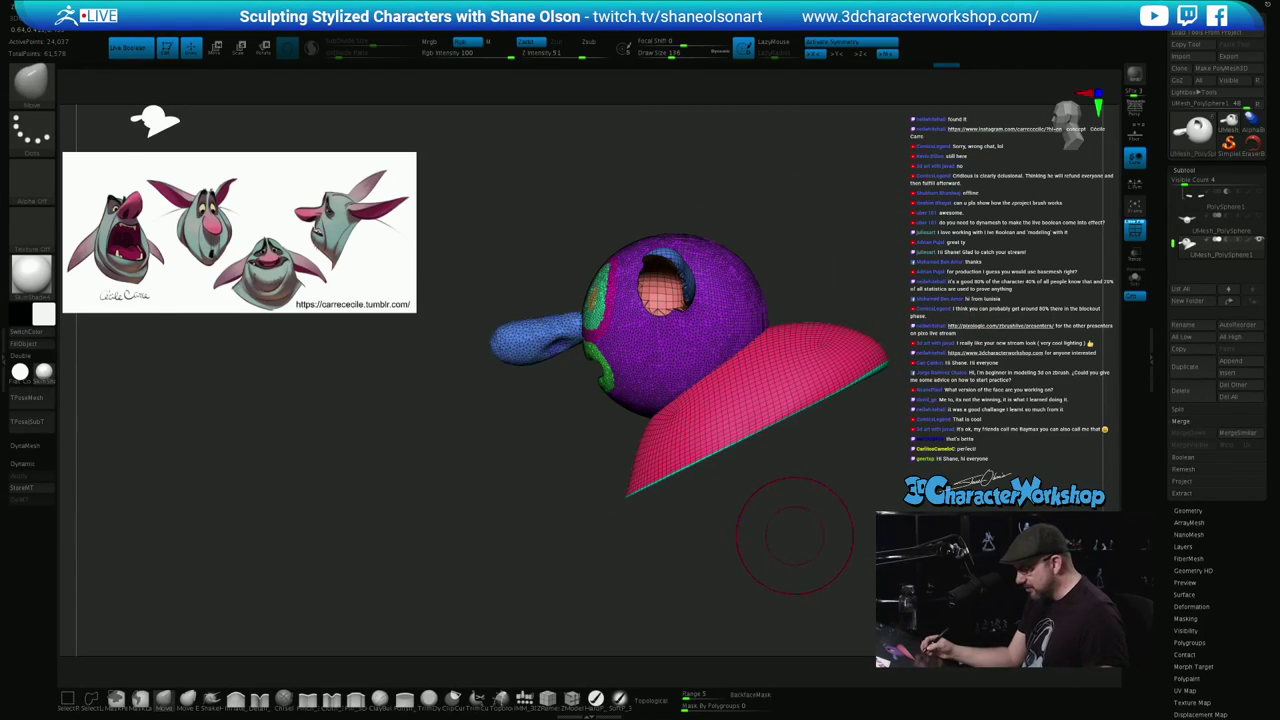
# Show the transform gizmo on the merged head and body, reset its orientation and centre it on the unmasked mesh
pyautogui.press('space')
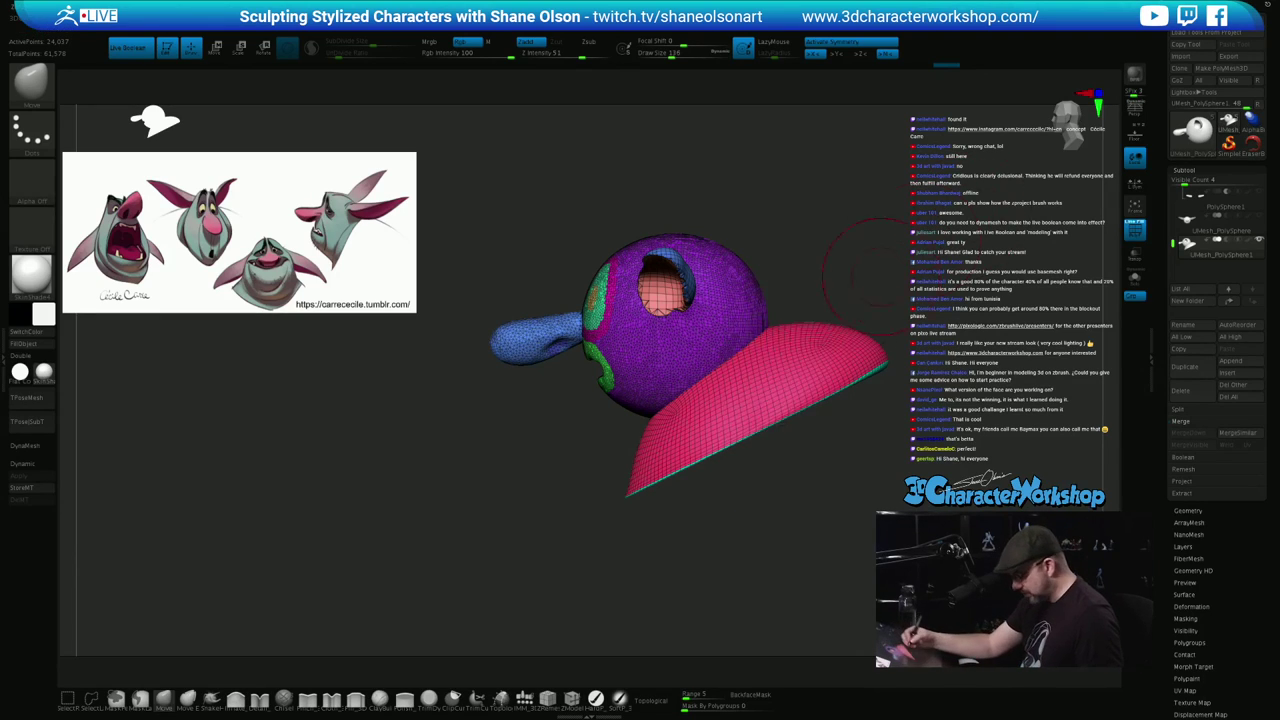
pyautogui.press('w')
pyautogui.keyDown('shift'); pyautogui.moveTo(745, 452); pyautogui.dragTo(809, 430); pyautogui.keyUp('shift')
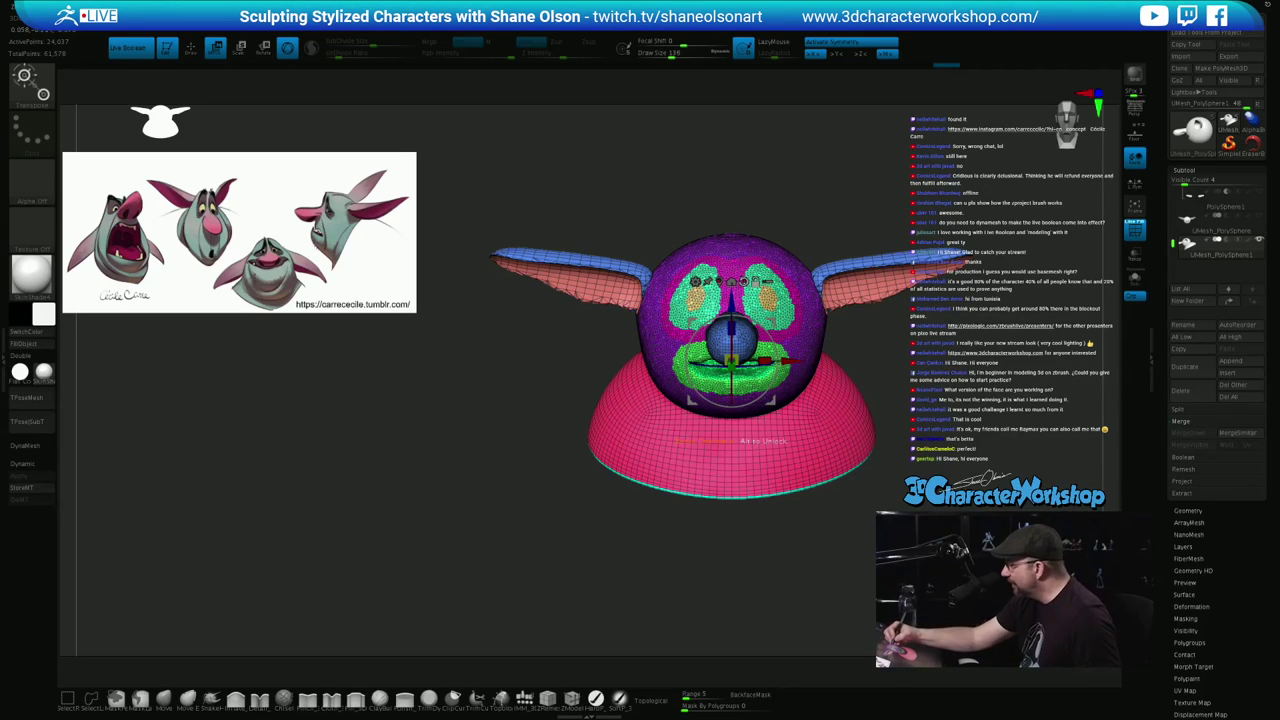
pyautogui.keyDown('alt'); pyautogui.click(743, 282); pyautogui.keyUp('alt')
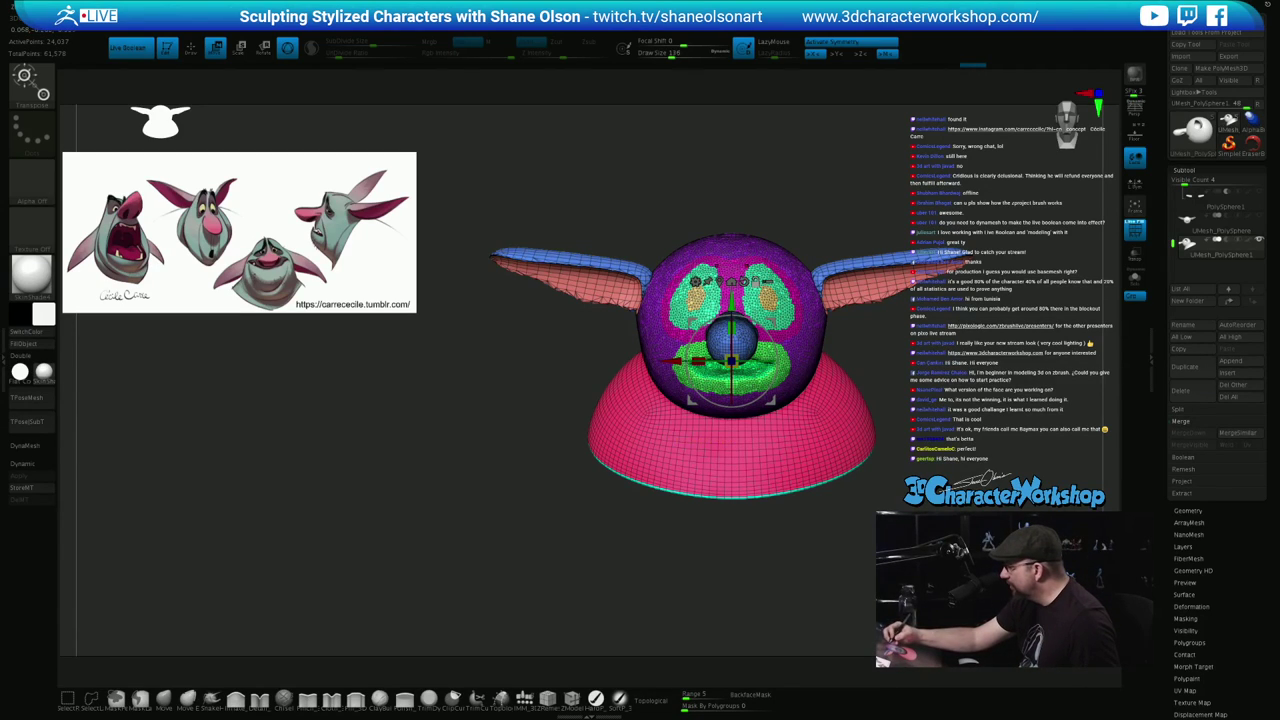
pyautogui.click(719, 282)
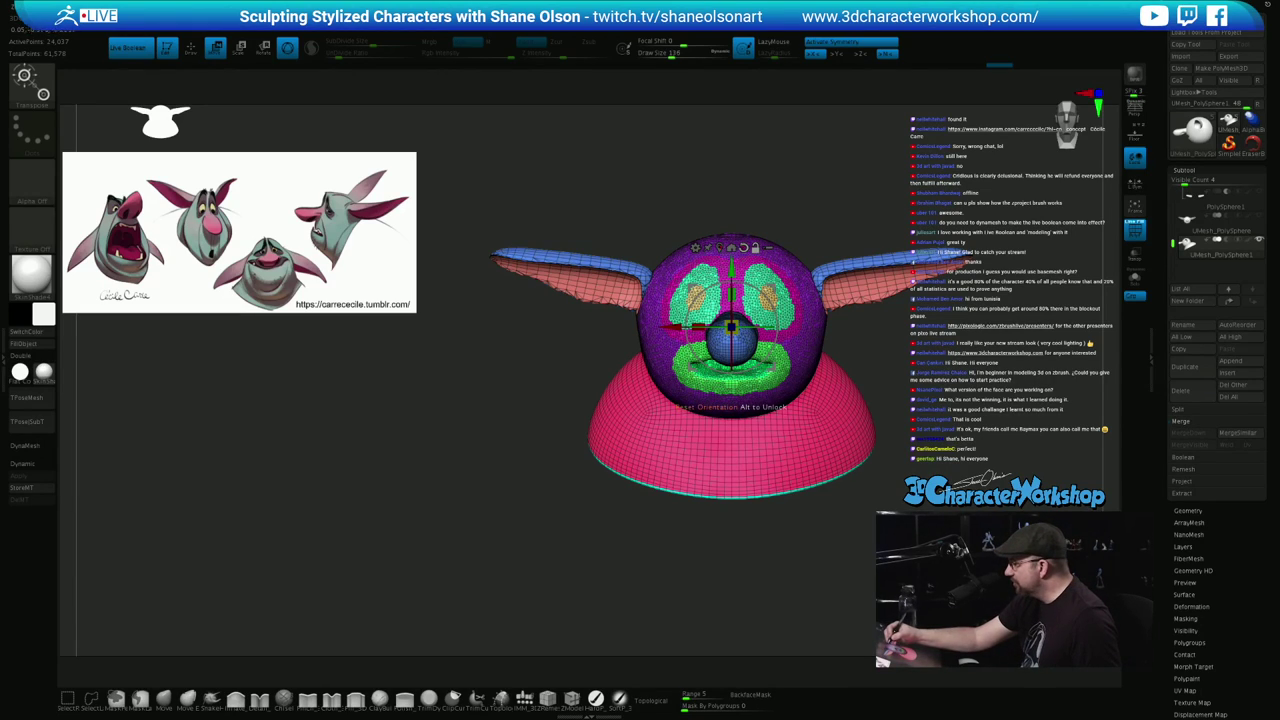
# Fuse the head and body with Remesh By Union, accept the result and turn X symmetry back on
pyautogui.click(696, 248)
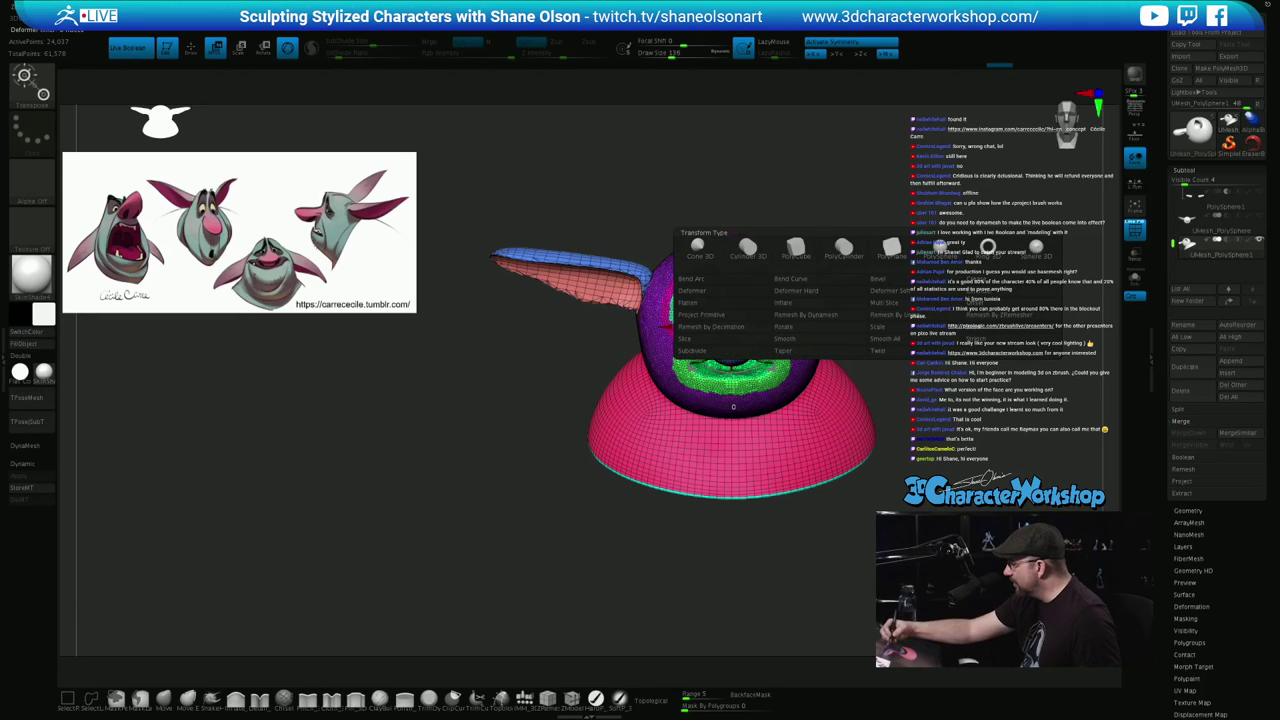
pyautogui.click(908, 315)
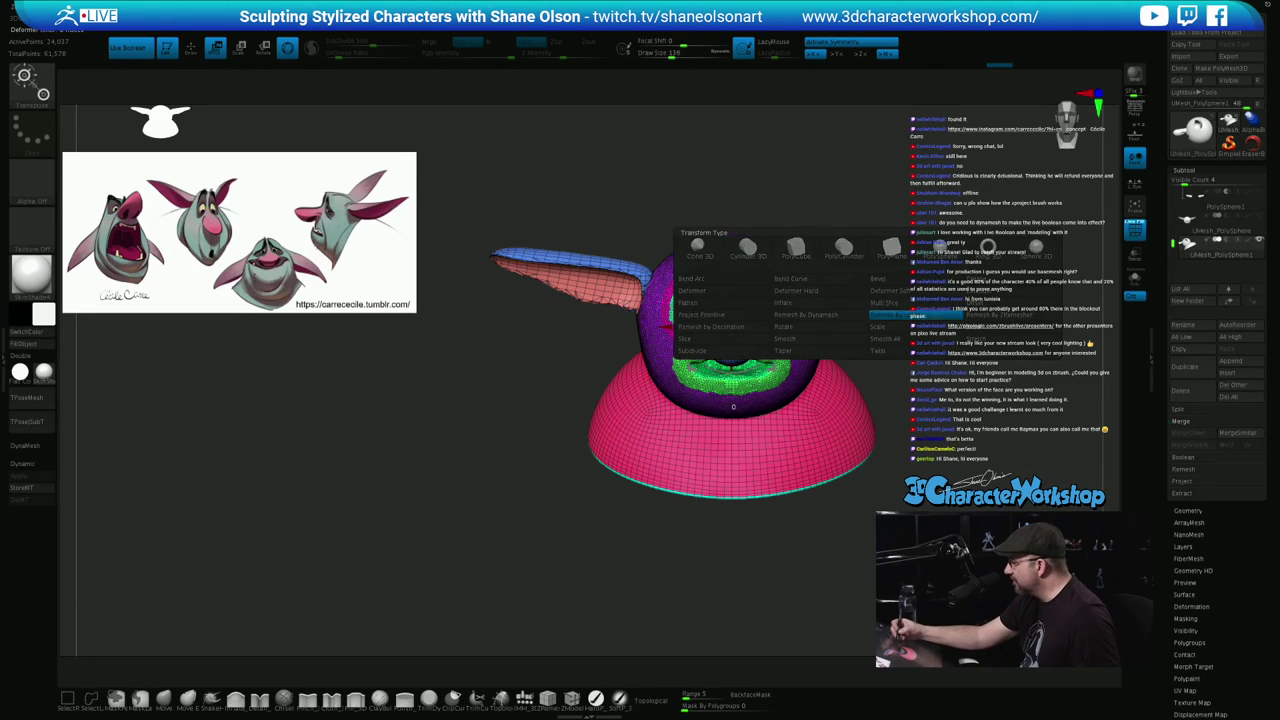
pyautogui.moveTo(840, 550)
pyautogui.mouseDown()
pyautogui.moveTo(640, 550)
pyautogui.moveTo(880, 545)
pyautogui.moveTo(835, 550)
pyautogui.mouseUp()
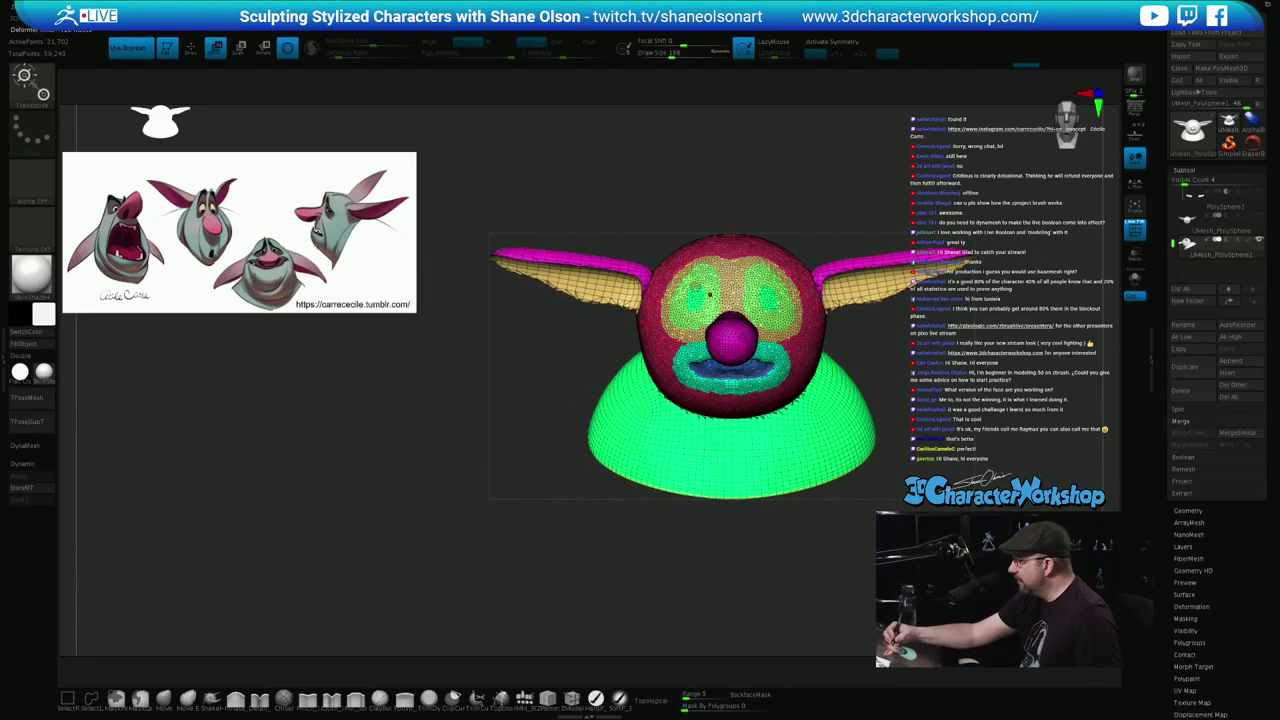
pyautogui.click(695, 286)
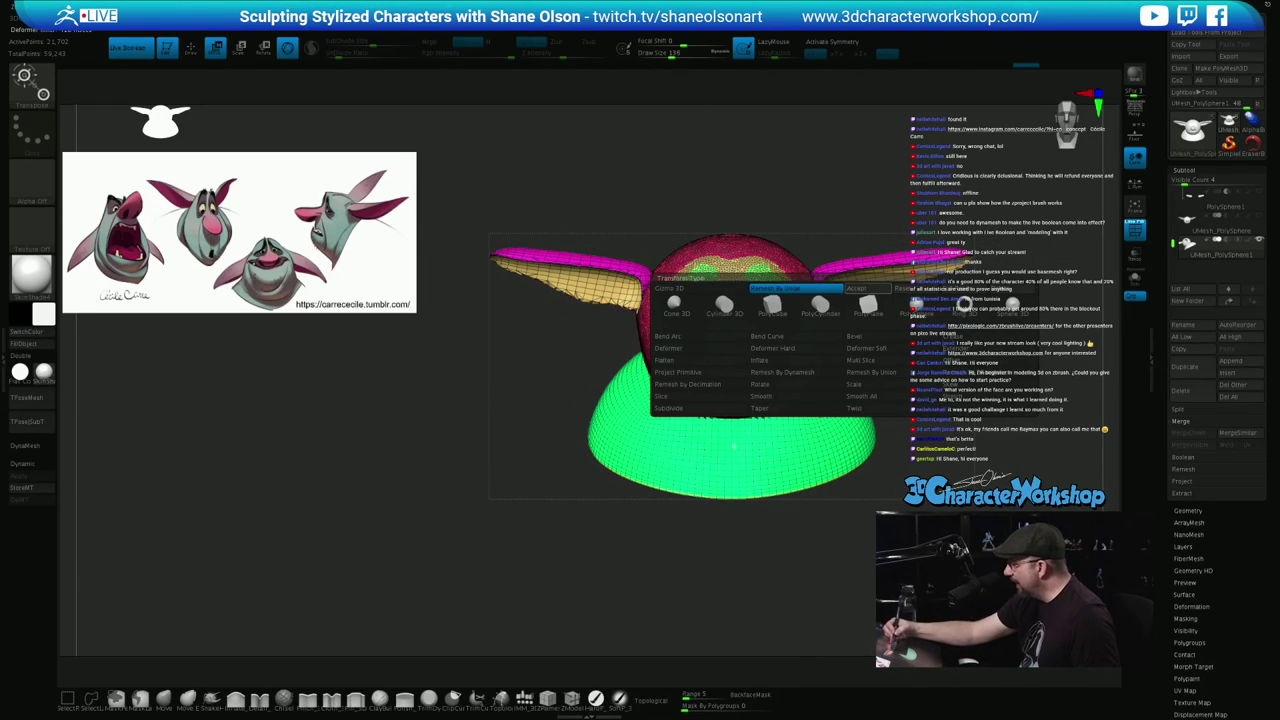
pyautogui.click(866, 289)
pyautogui.press('x')
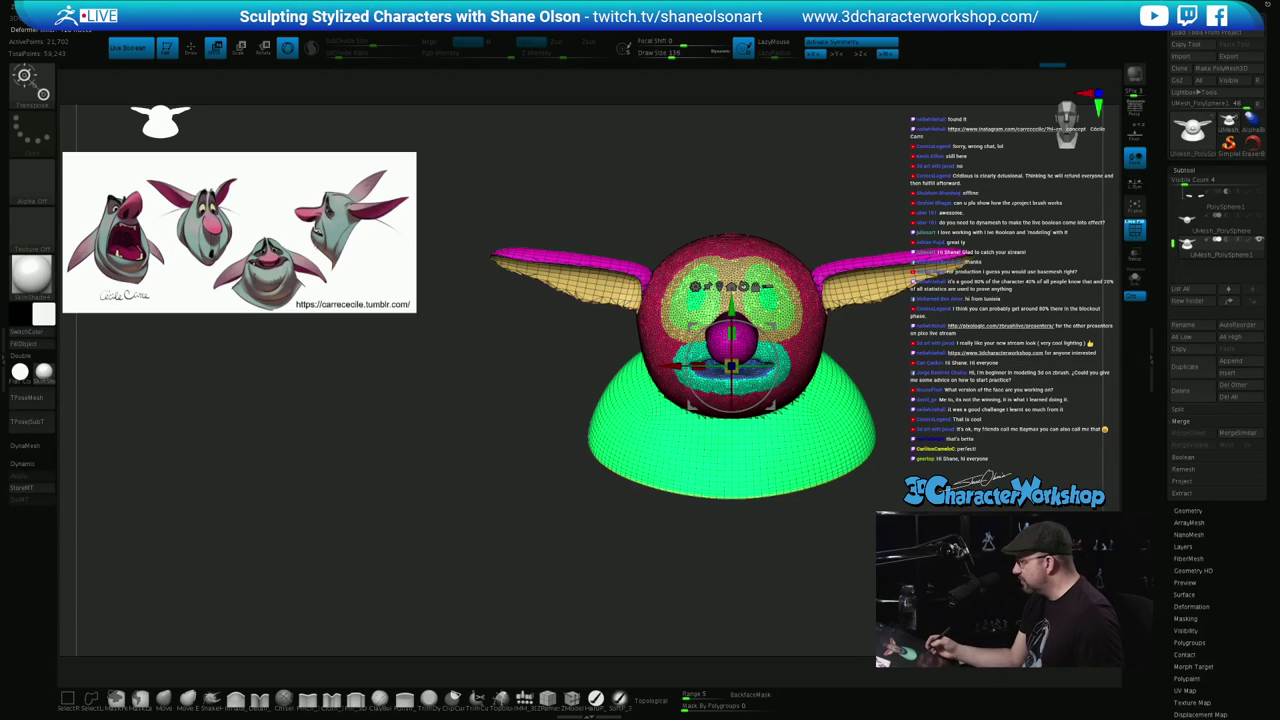
pyautogui.moveTo(600, 570)
pyautogui.mouseDown()
pyautogui.moveTo(510, 580)
pyautogui.moveTo(600, 570)
pyautogui.mouseUp()
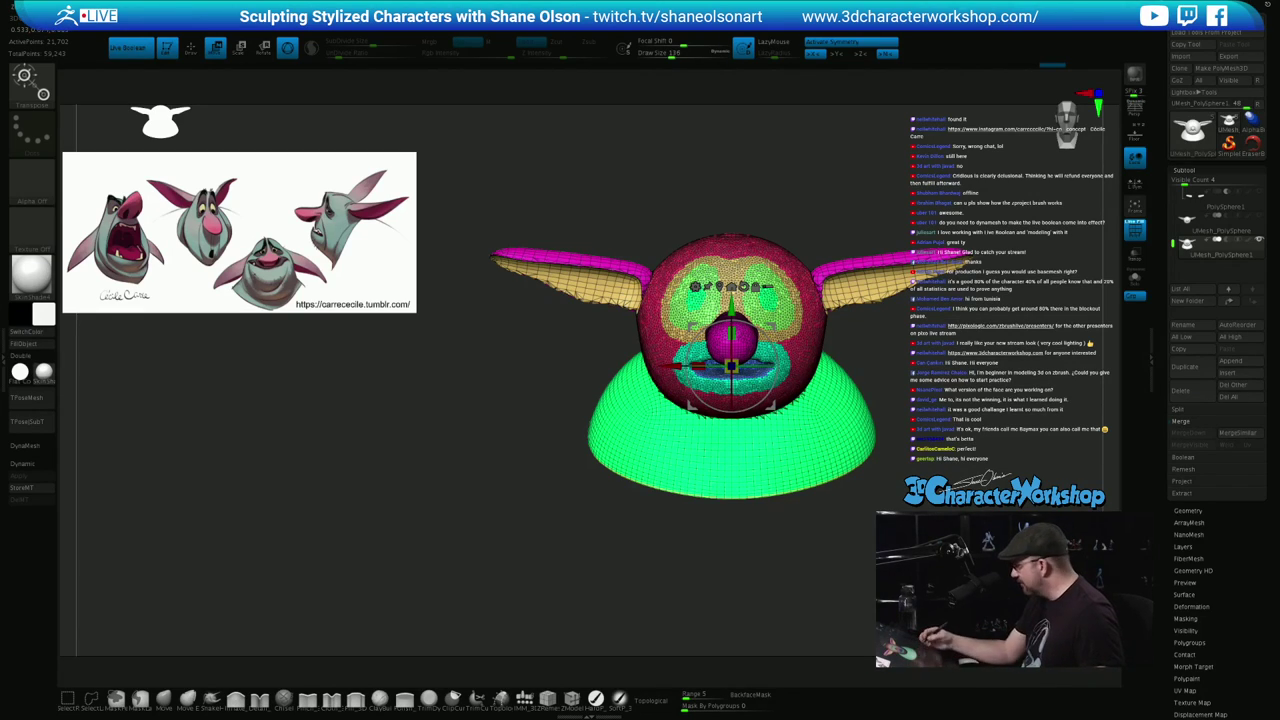
# Set the ZRemesher target polygon count to 8 and try to remesh the fused goblin with its polygroups kept
pyautogui.press('space')
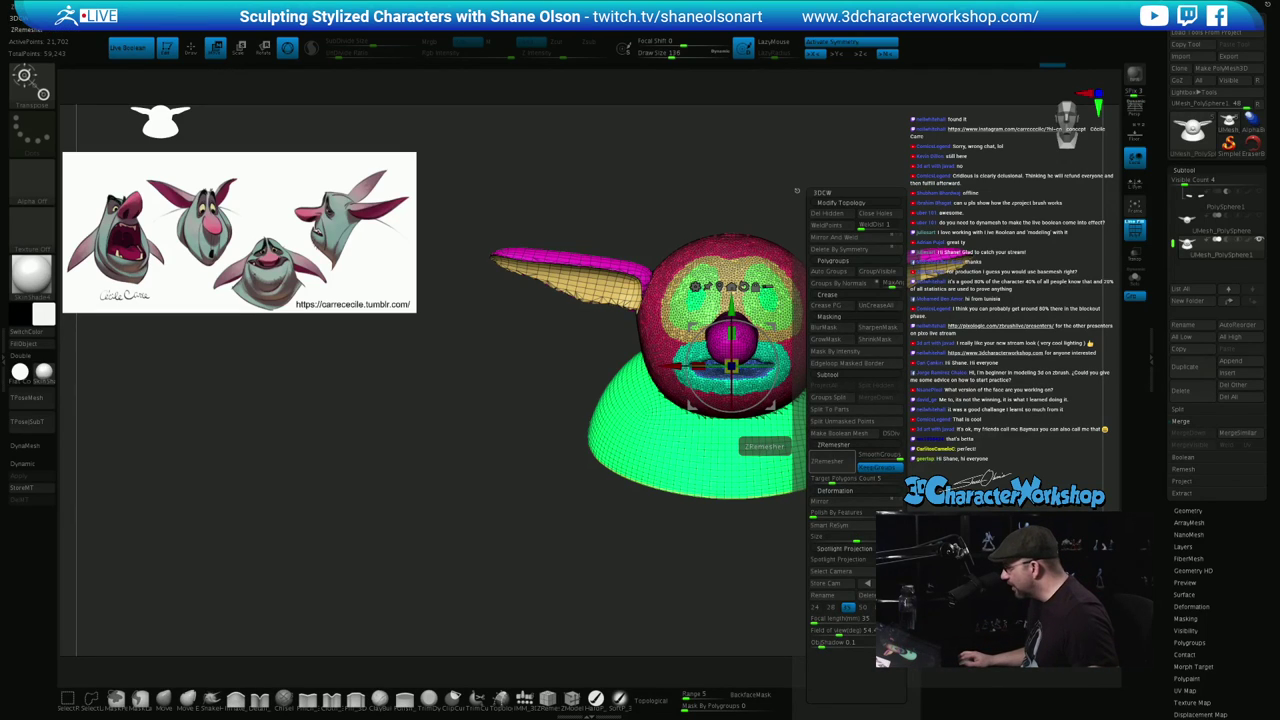
pyautogui.click(838, 480)
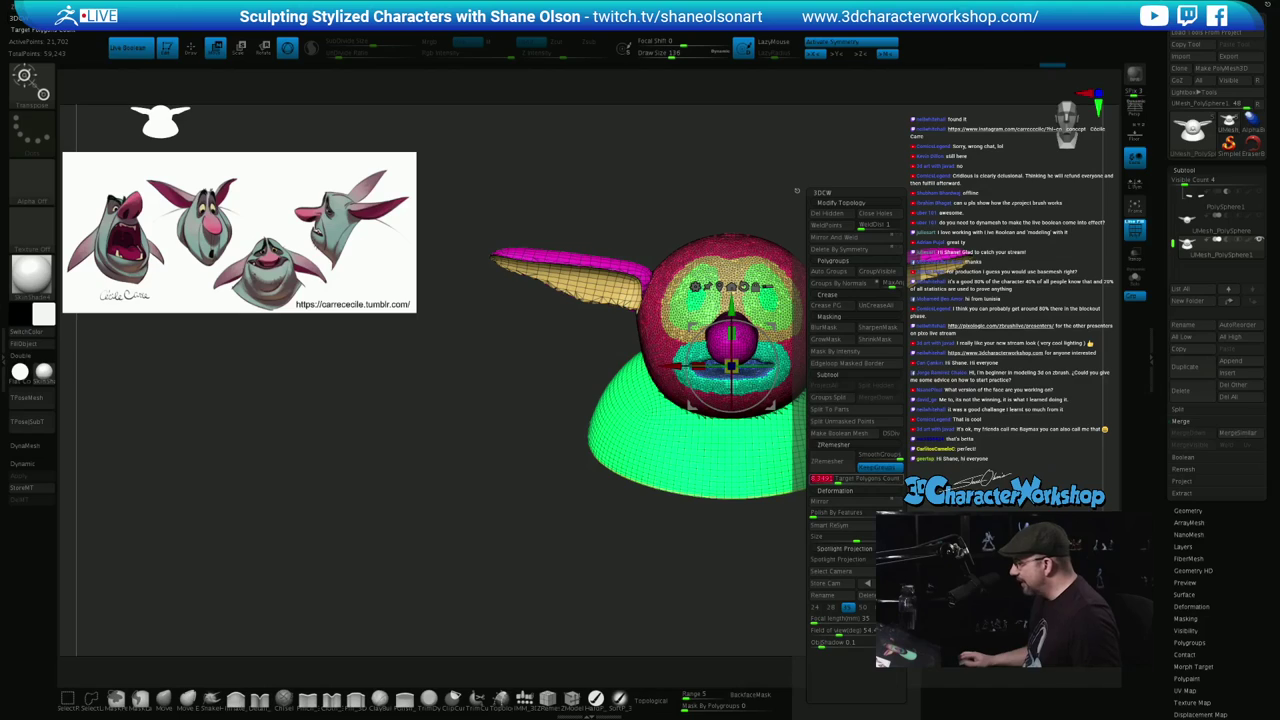
pyautogui.write('8')
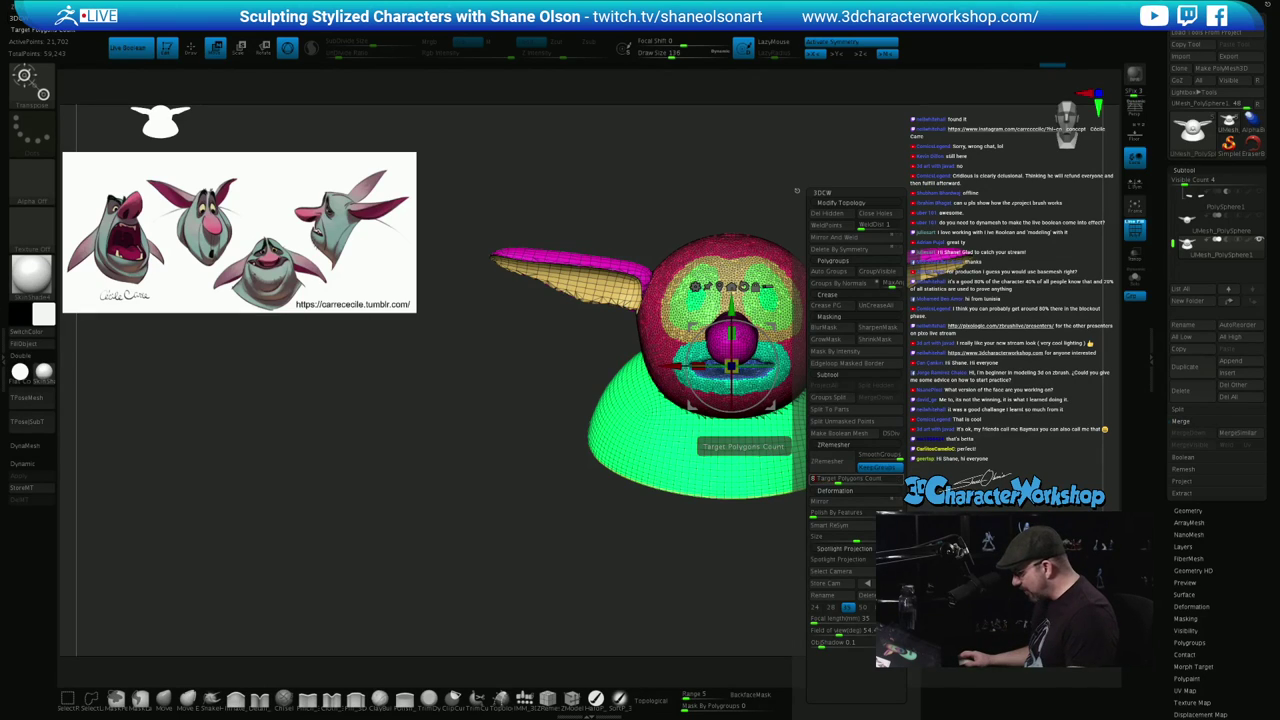
pyautogui.press('Return')
pyautogui.click(828, 461)
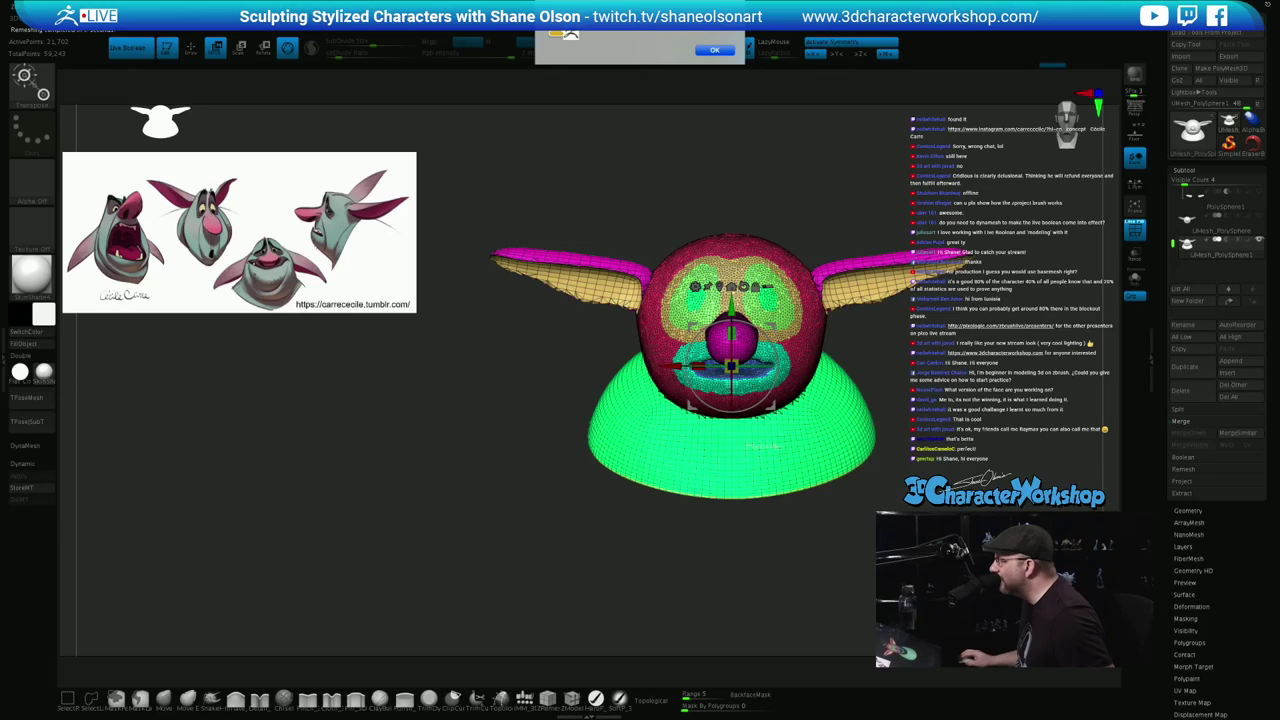
pyautogui.press('Return')
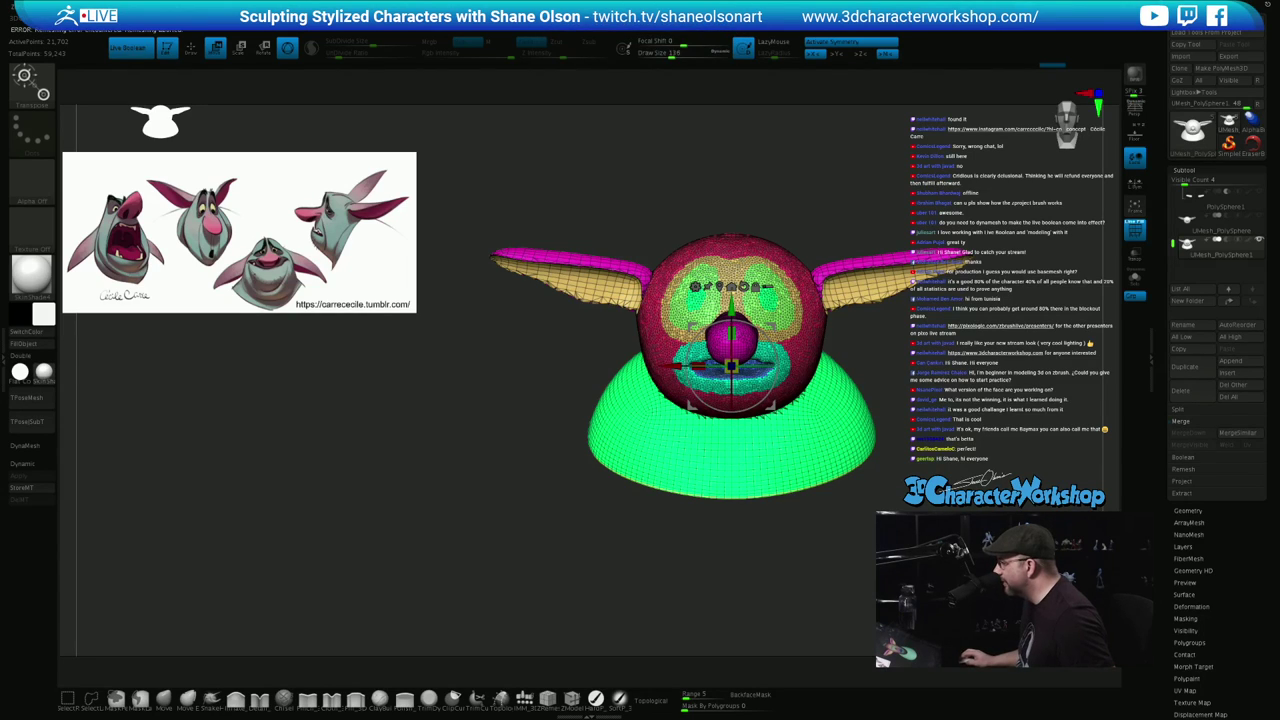
# Duplicate the fused head-and-body subtool and make the copy the active subtool
pyautogui.moveTo(520, 560); pyautogui.dragTo(421, 640)
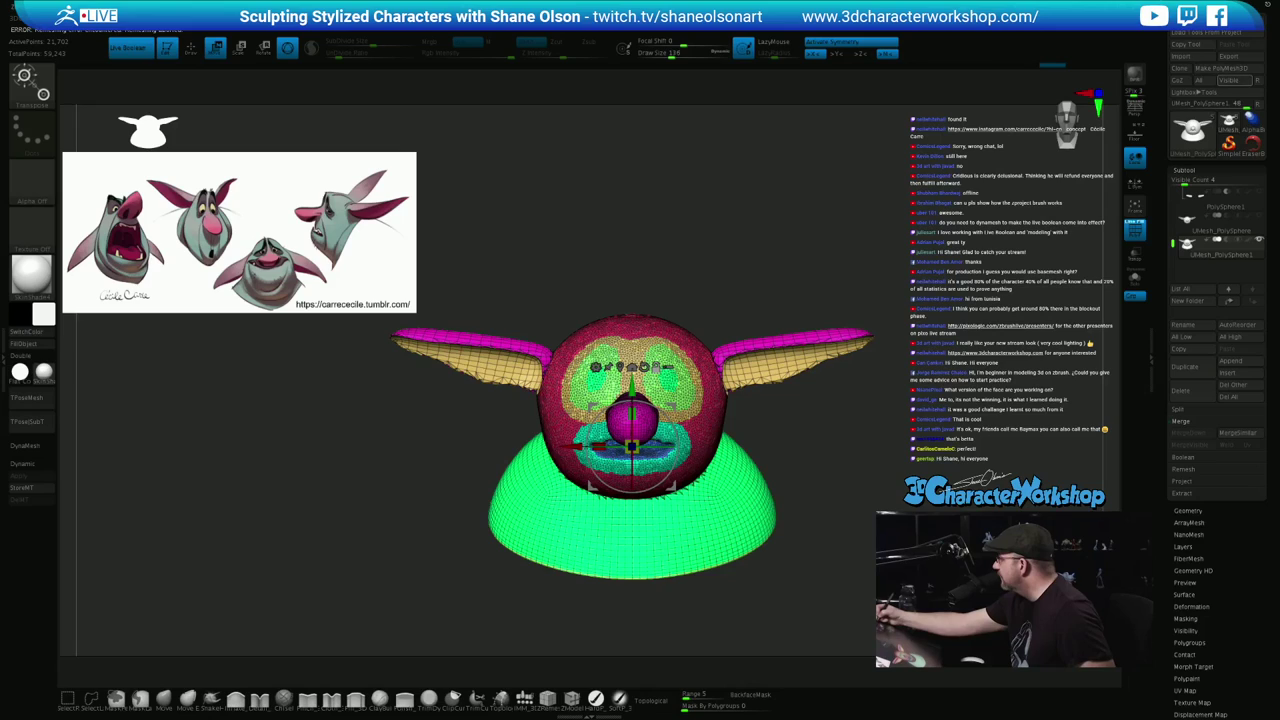
pyautogui.click(1186, 367)
pyautogui.click(1218, 269)
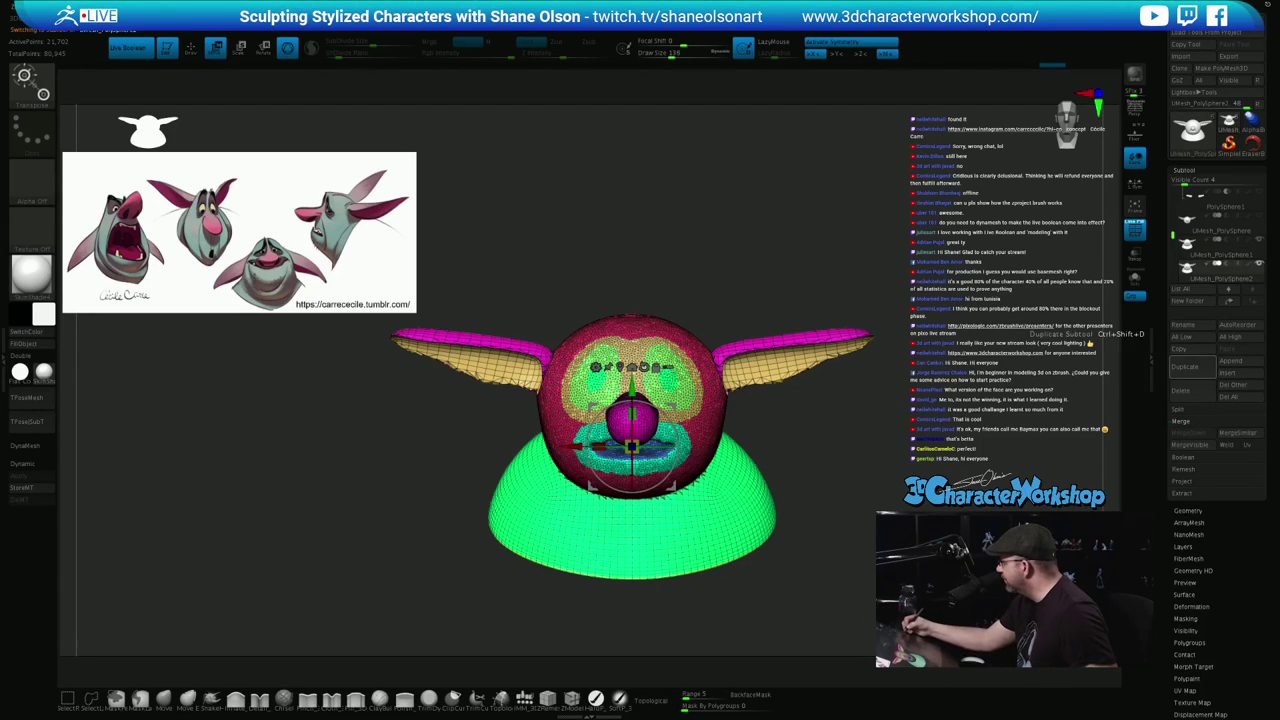
# Save the tool as Goblin.ztl in the Downloads folder, replacing the existing file
pyautogui.click(1238, 20)
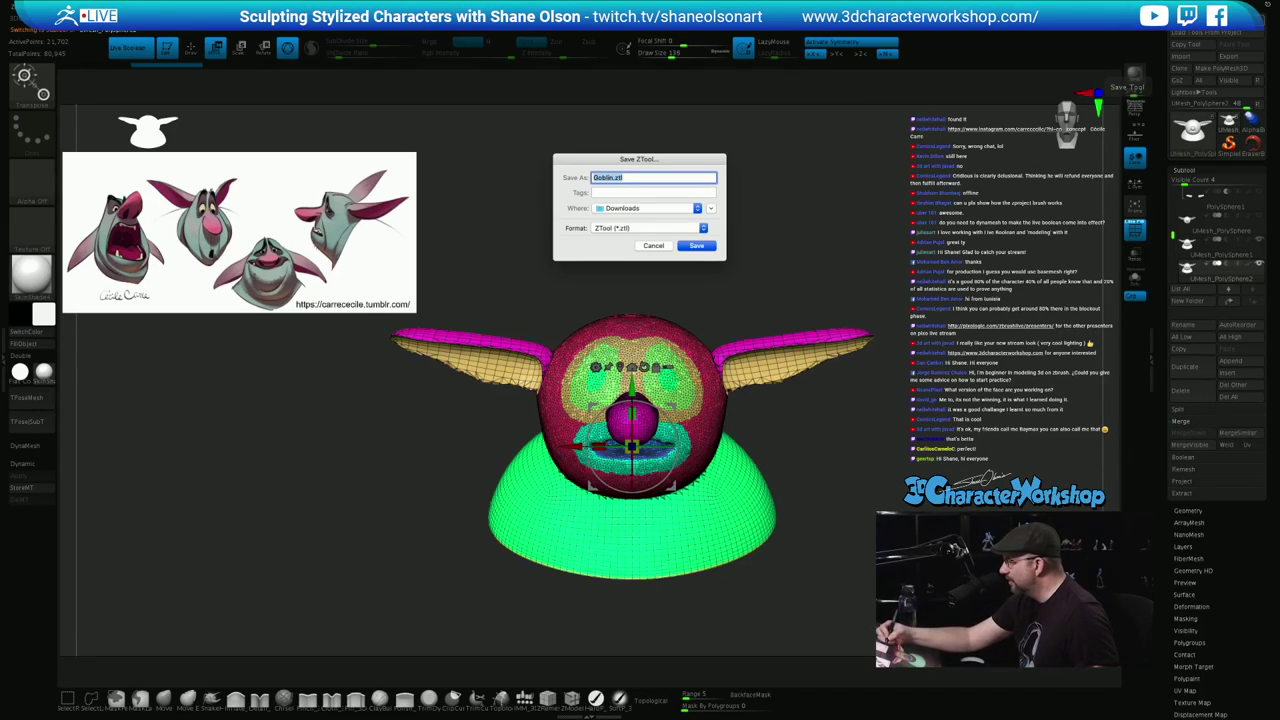
pyautogui.click(697, 246)
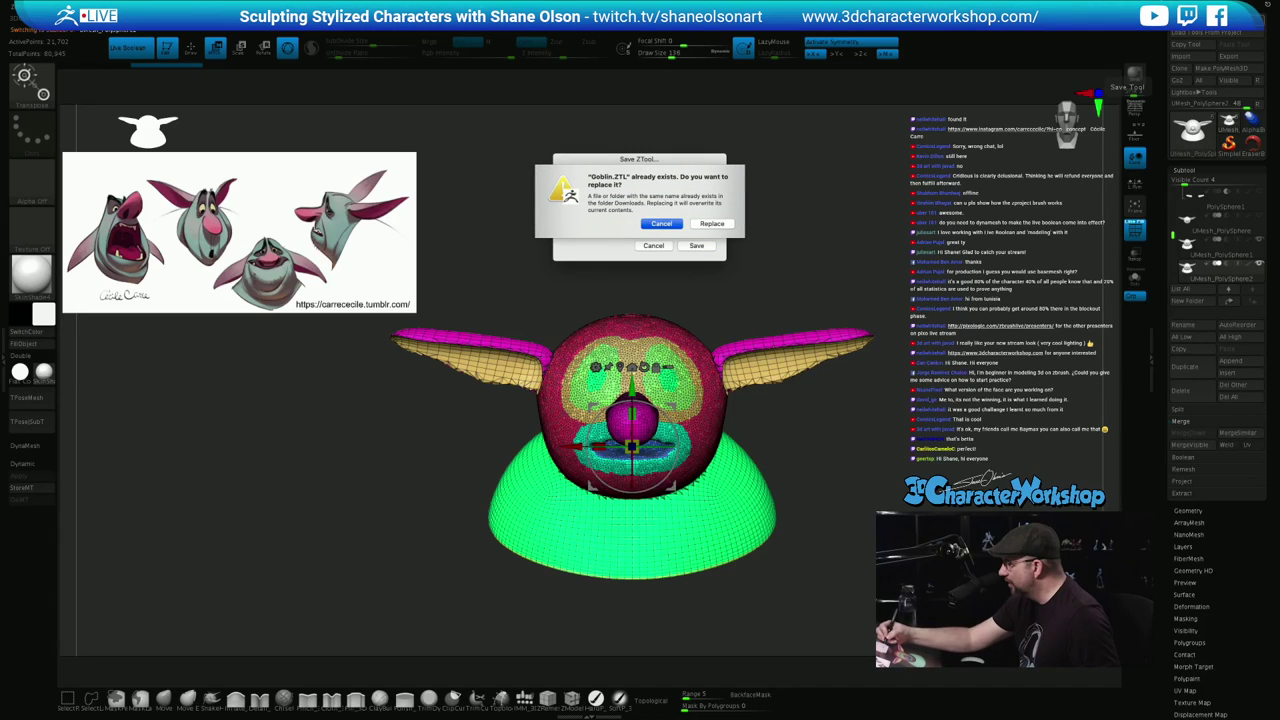
pyautogui.click(712, 224)
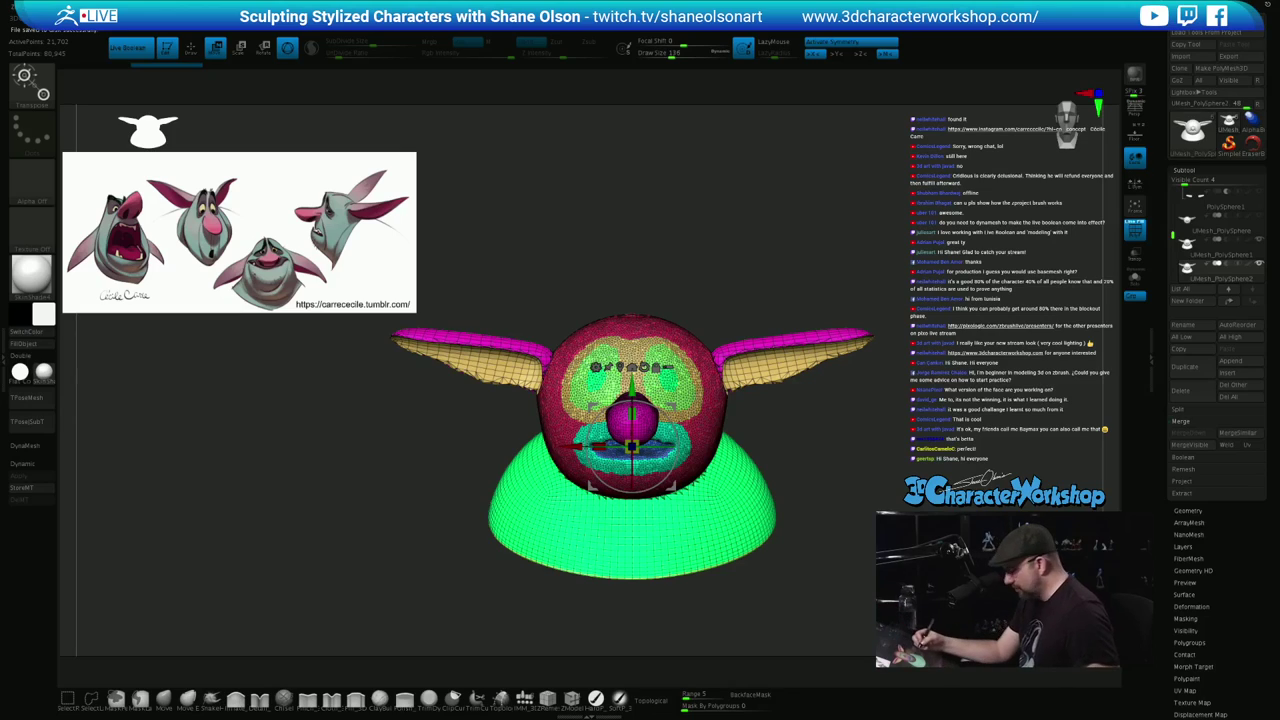
# Try to run ZRemesher on the duplicated head-and-body subtool
pyautogui.press('3')
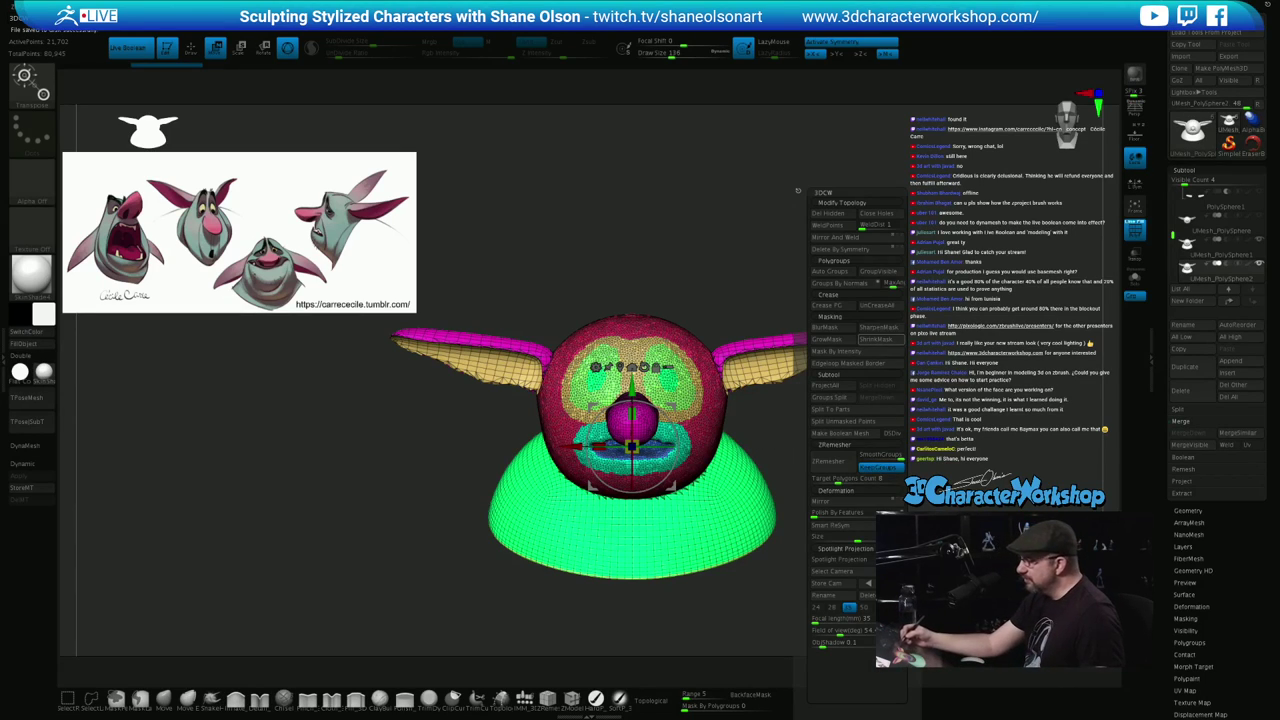
pyautogui.click(829, 461)
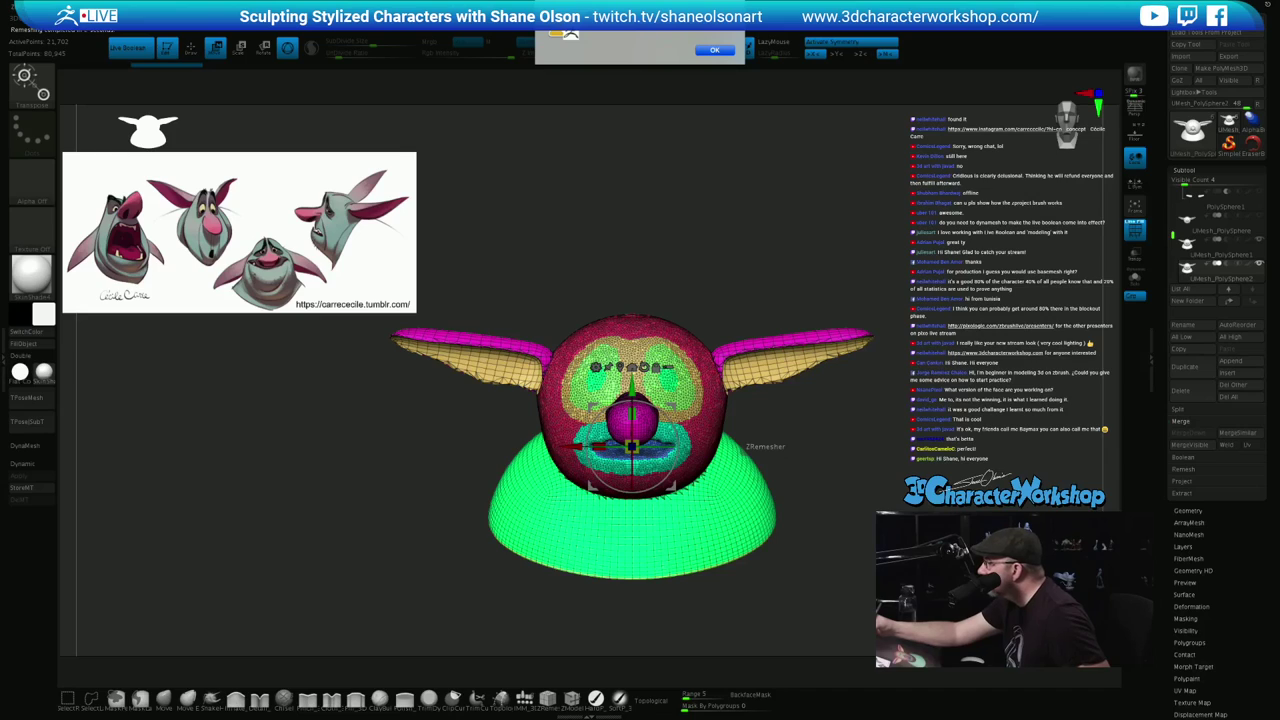
pyautogui.press('Return')
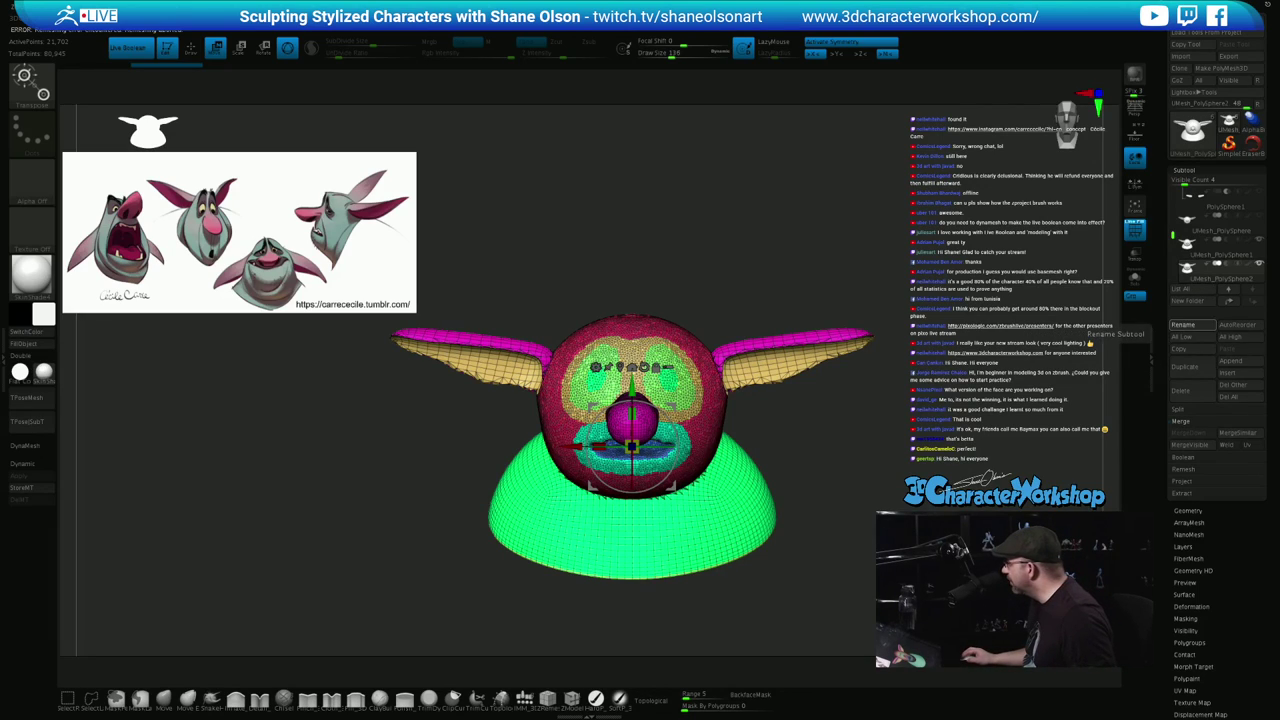
# Rename the duplicated subtool as GoblinHead
pyautogui.click(1183, 325)
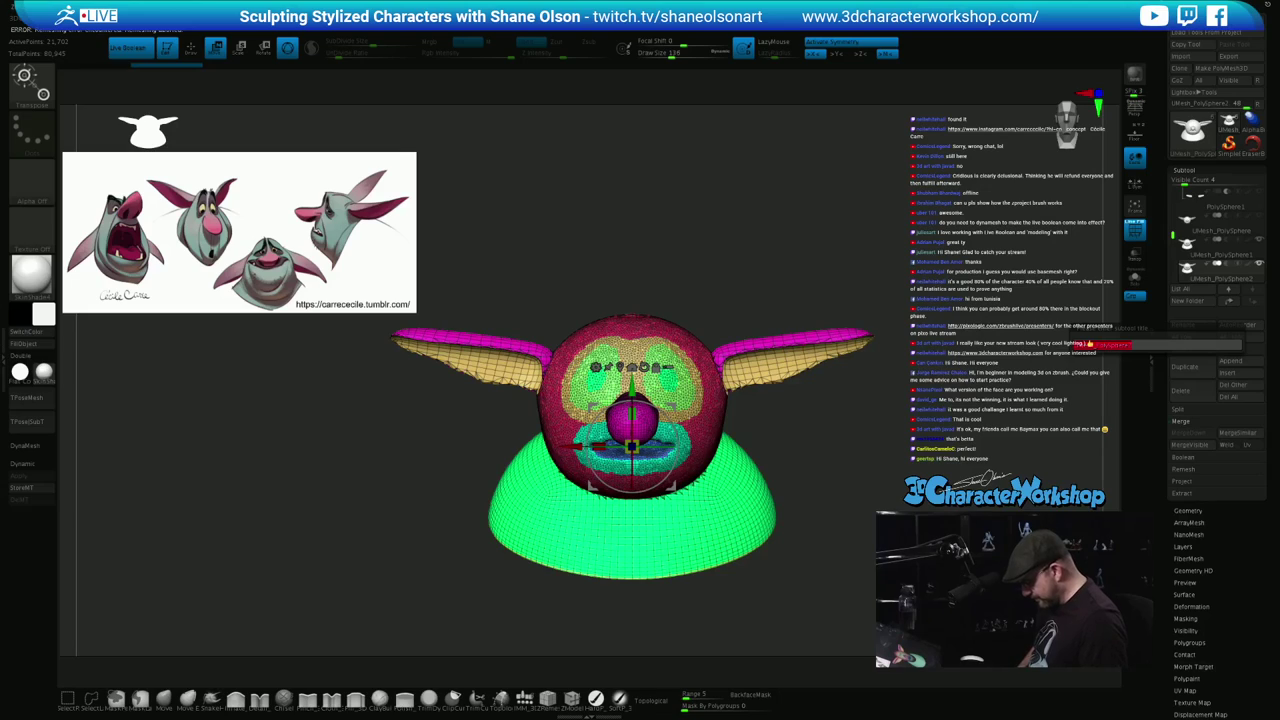
pyautogui.press('BackSpace')
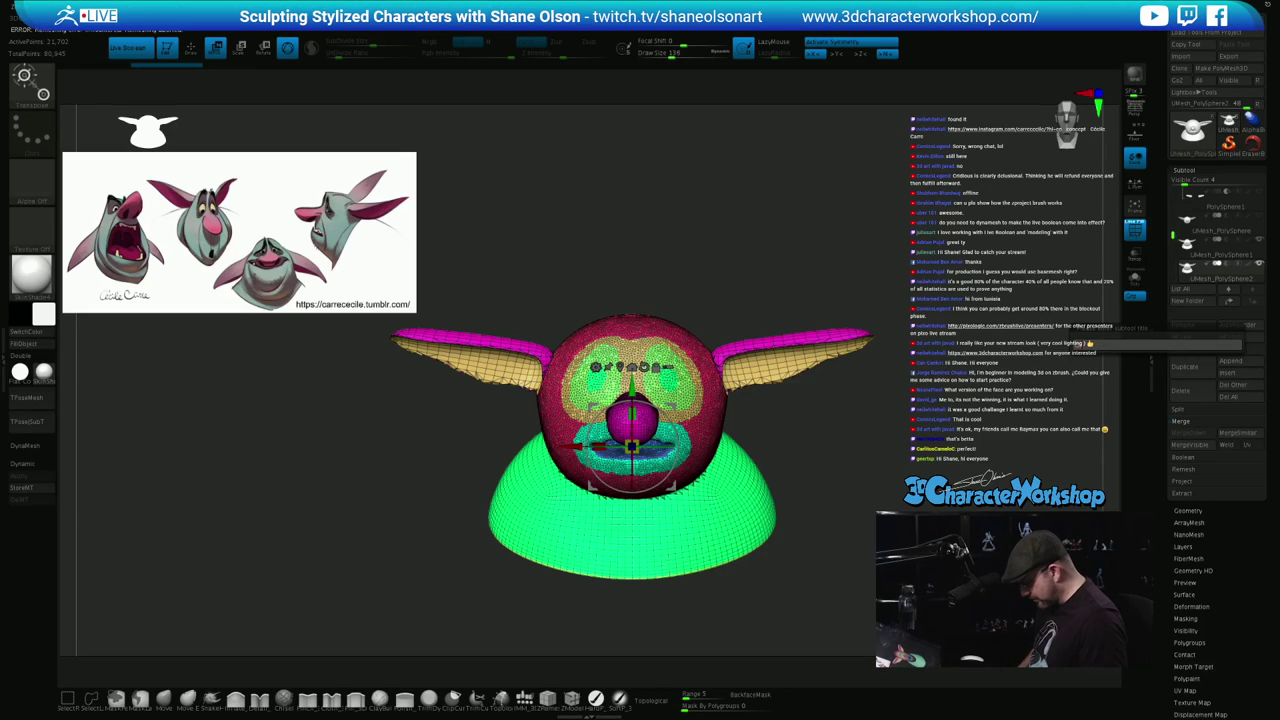
pyautogui.write('GoblinHead')
pyautogui.press('Return')
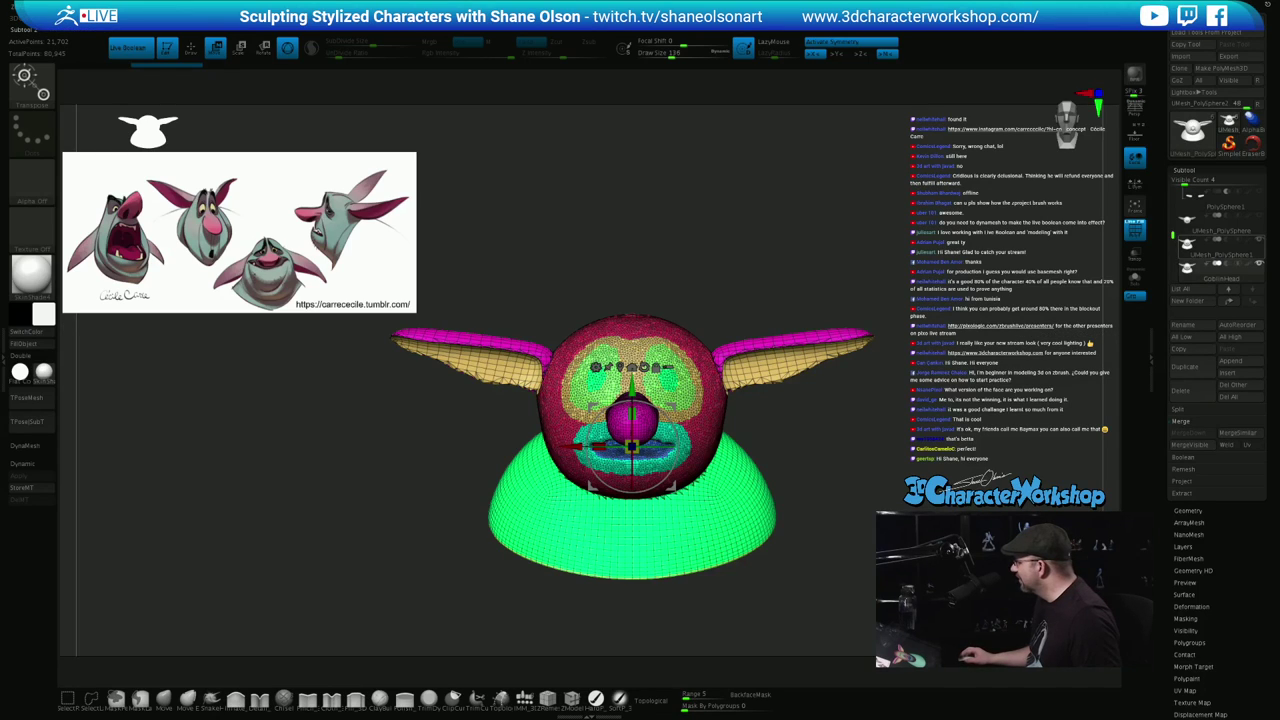
# Try ZRemesher again on the GoblinHead subtool with a target polygon count of 8, and dismiss the alert
pyautogui.press('g')
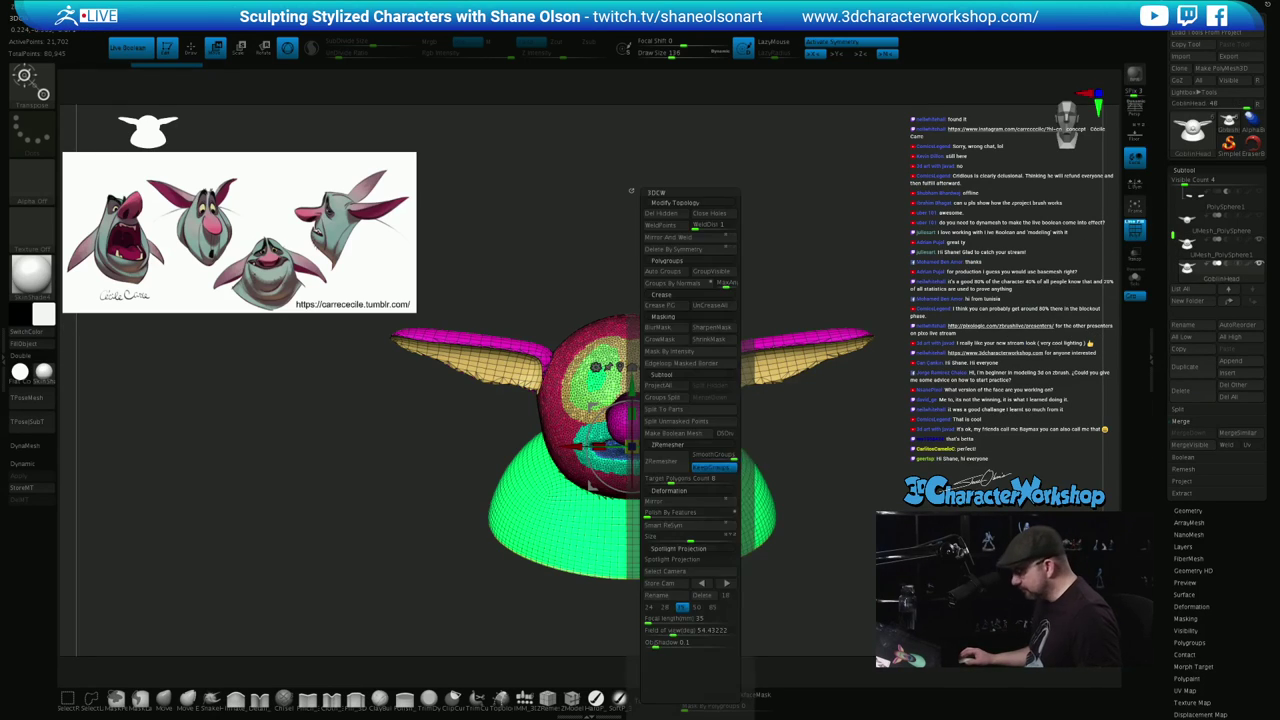
pyautogui.click(661, 461)
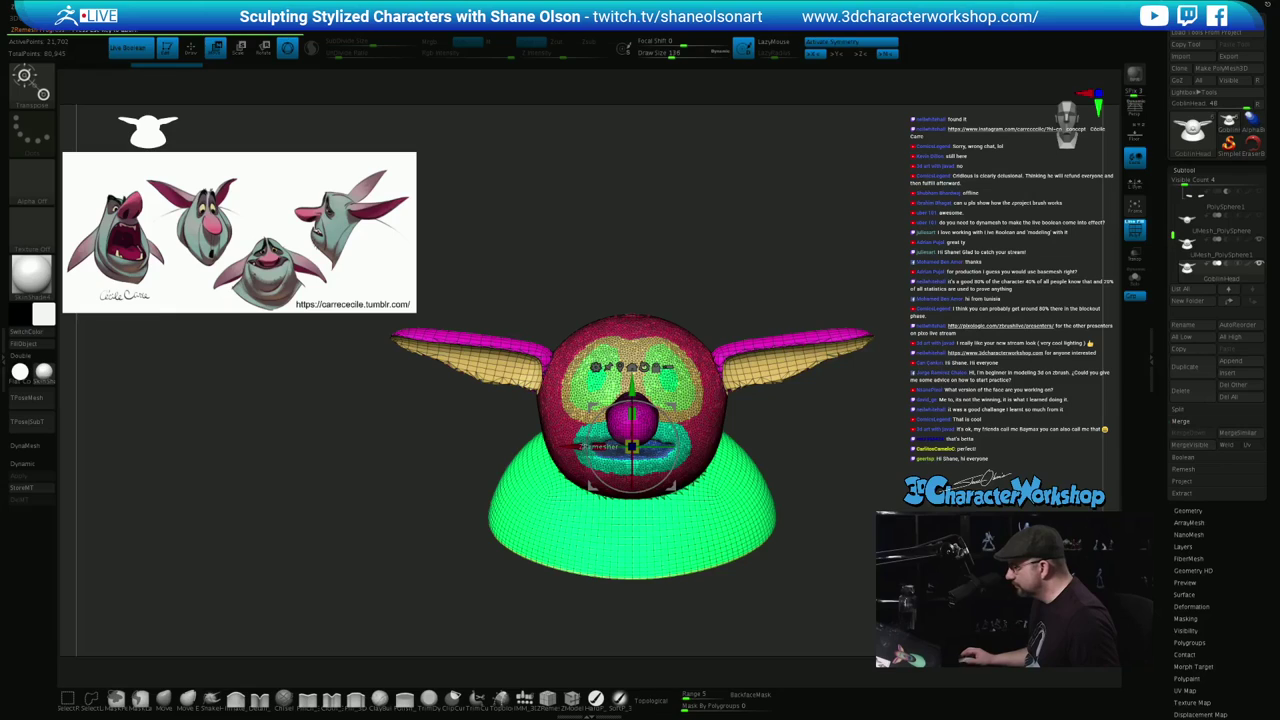
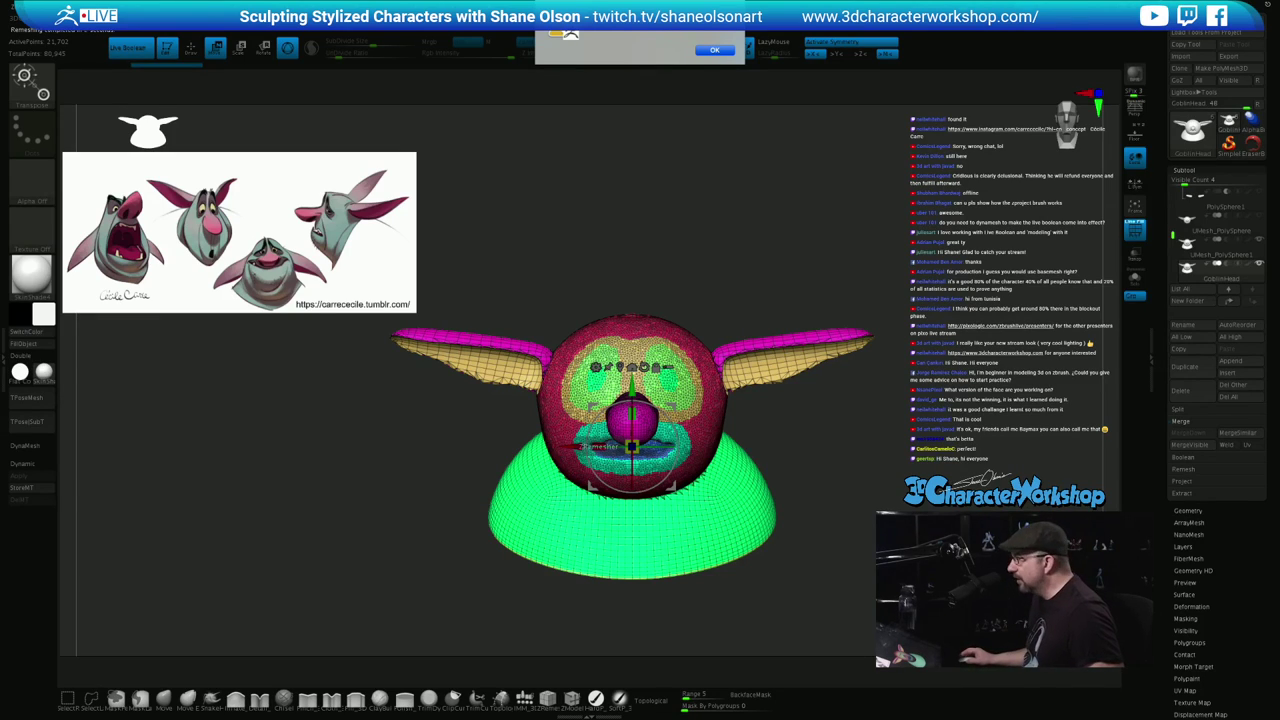
pyautogui.press('super+Tab')
pyautogui.press('super+Tab')
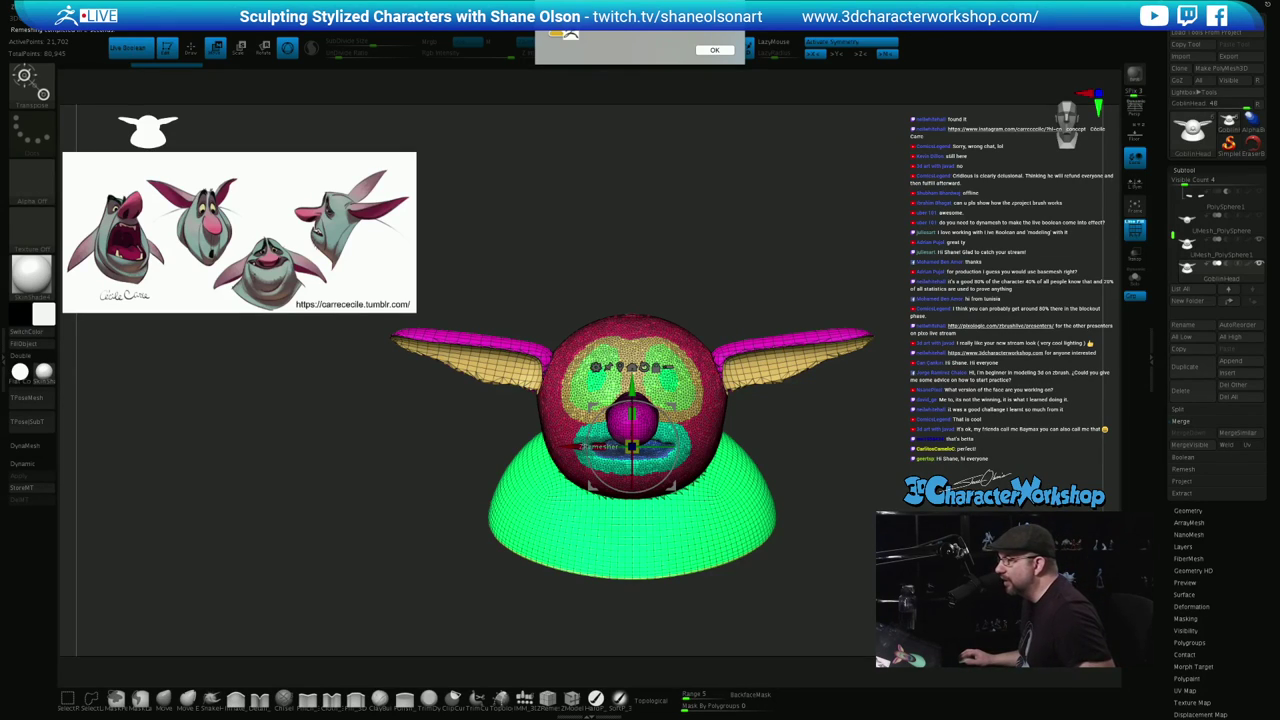
pyautogui.press('super+Tab')
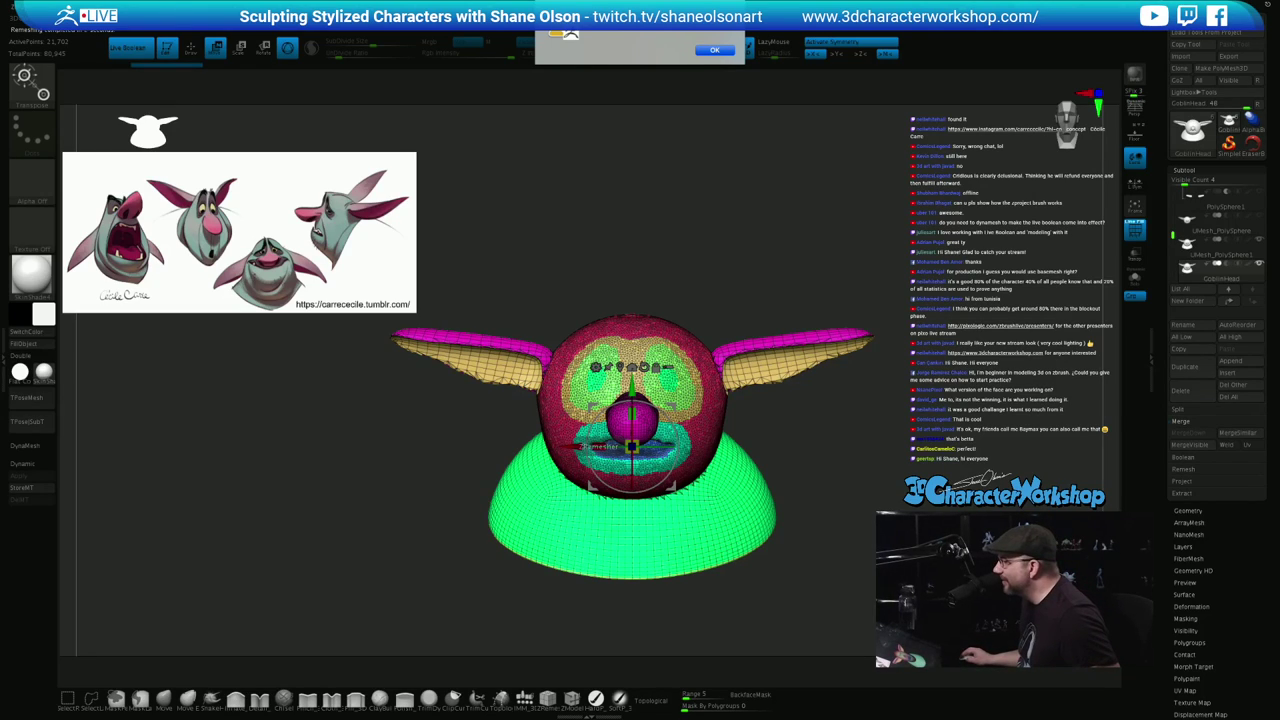
pyautogui.press('Return')
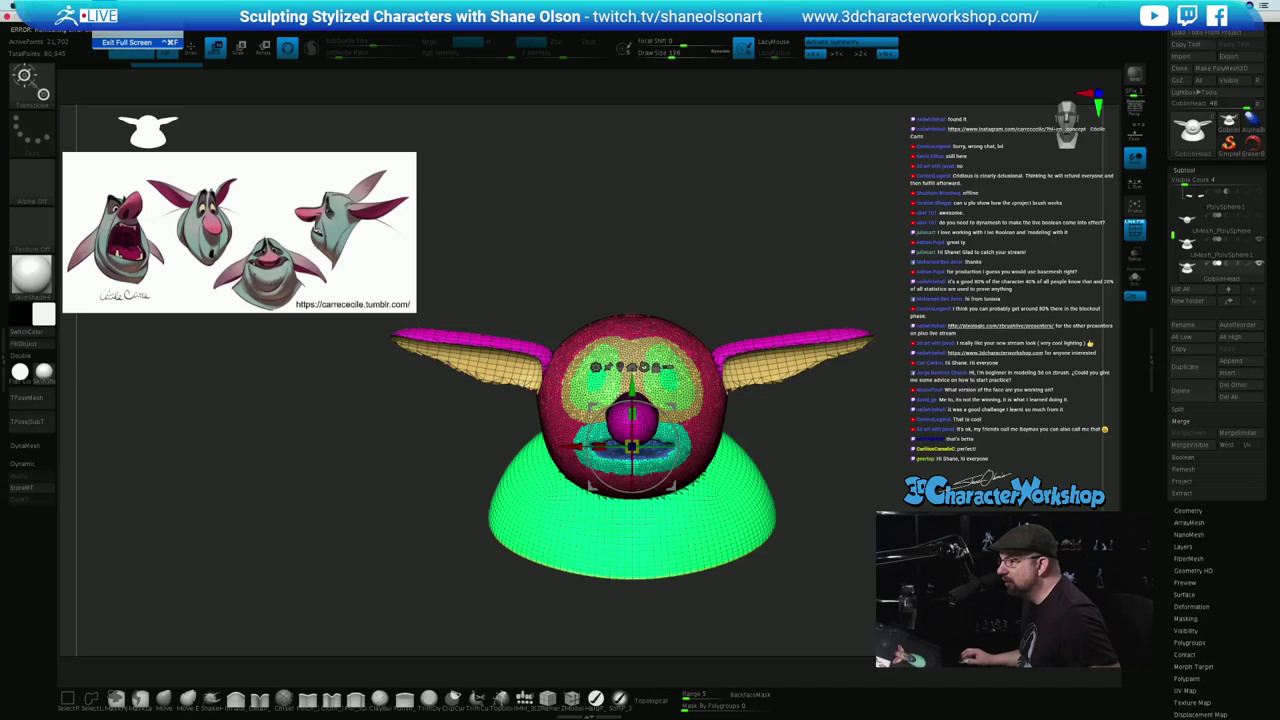
# Exit full-screen mode, open a Finder window and move it away from the sculpting canvas
pyautogui.click(130, 42)
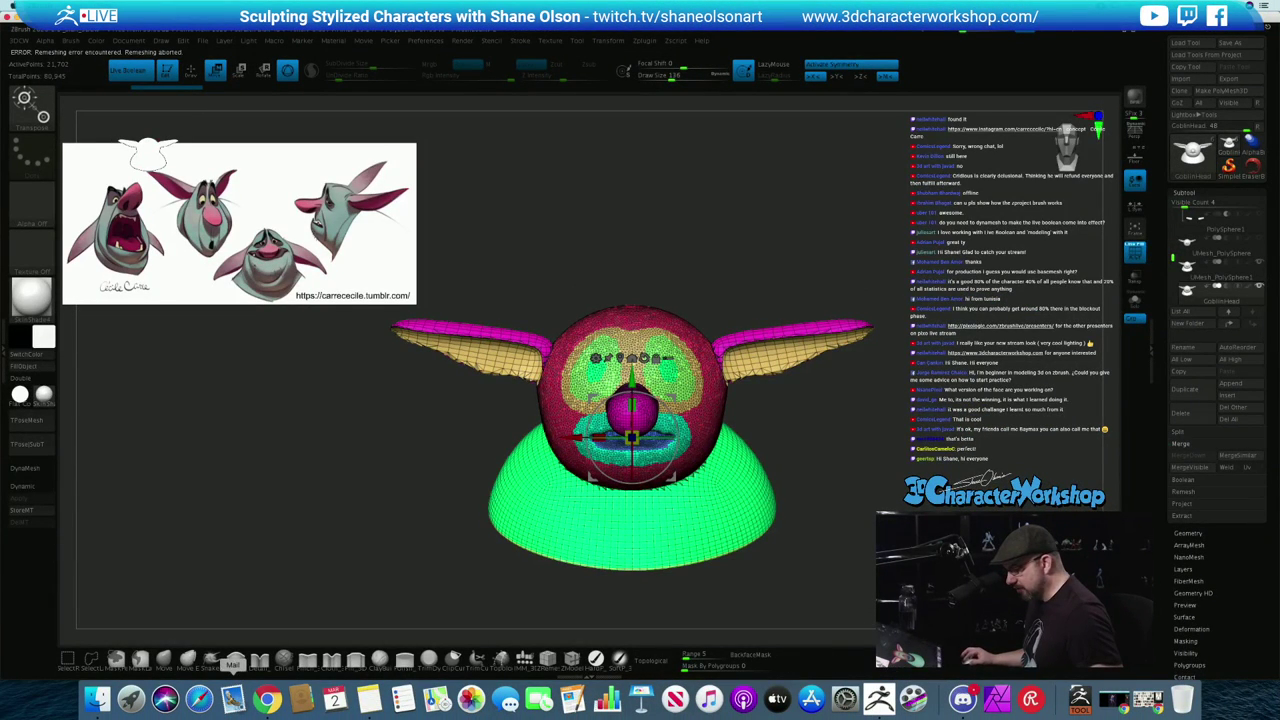
pyautogui.click(97, 698)
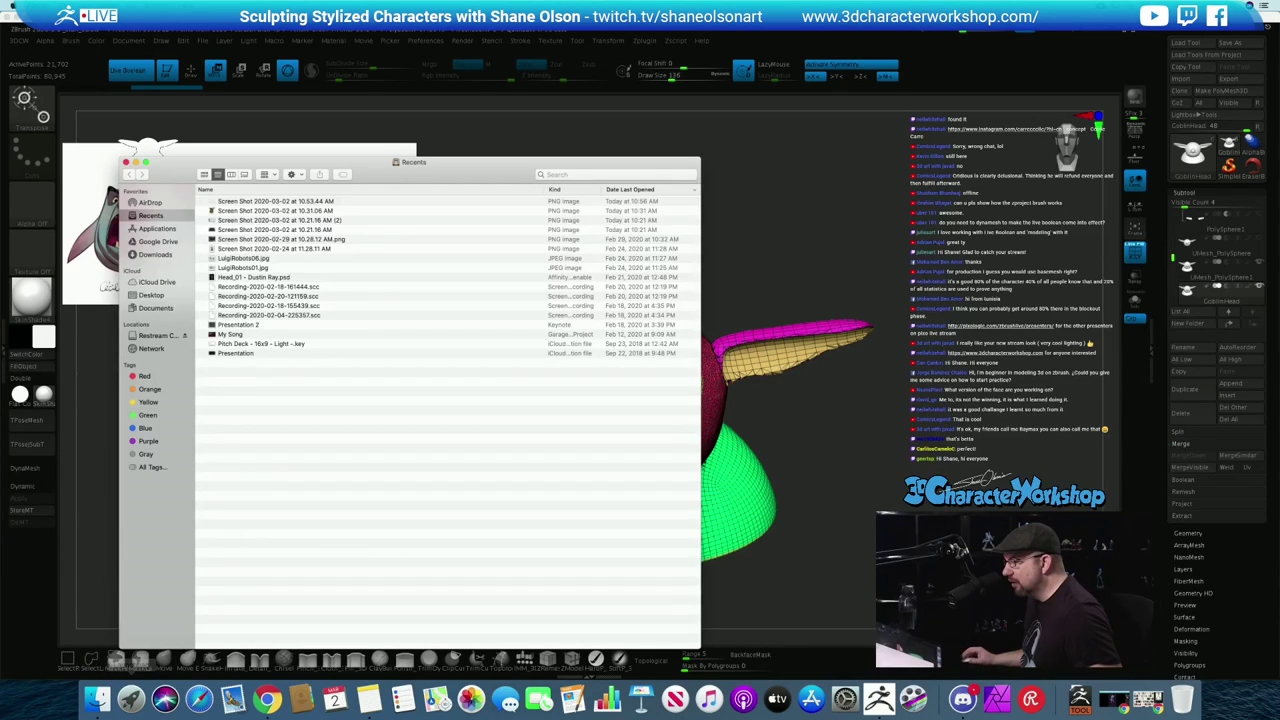
pyautogui.moveTo(340, 162); pyautogui.dragTo(568, 0)
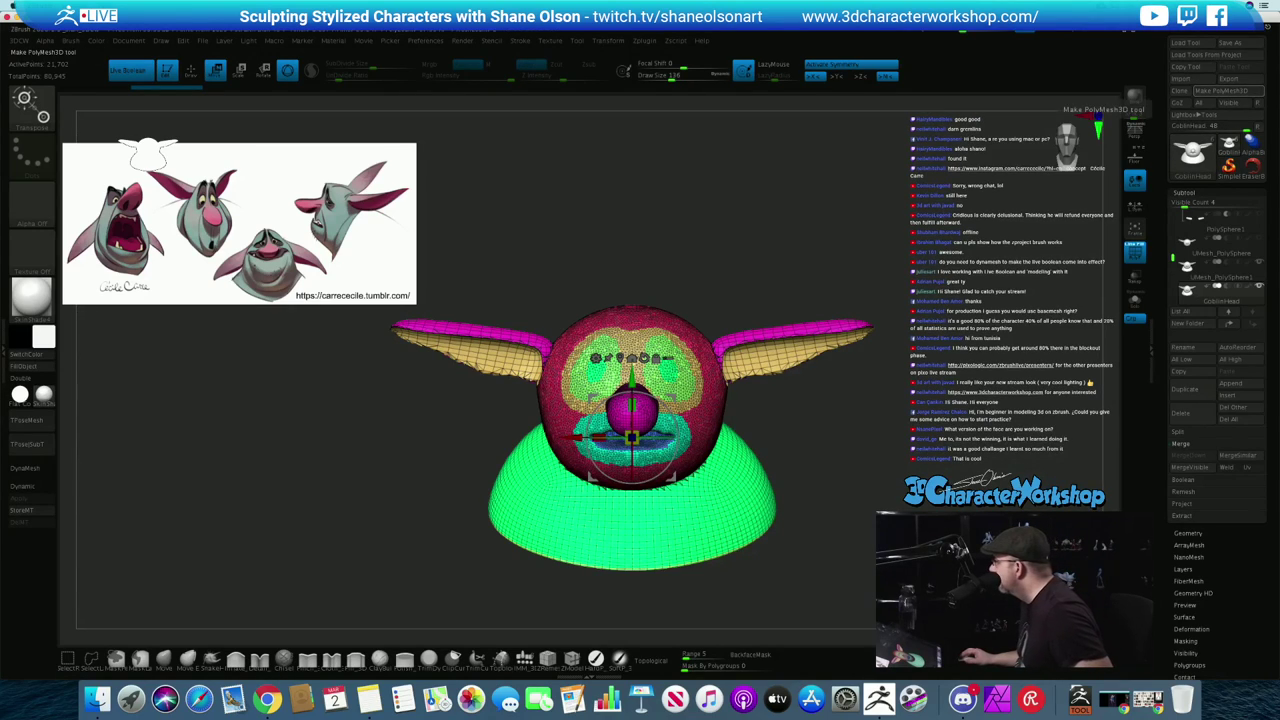
# Try ZRemesher again on the GoblinHead subtool, dismiss the alert and return to Draw mode
pyautogui.press('space')
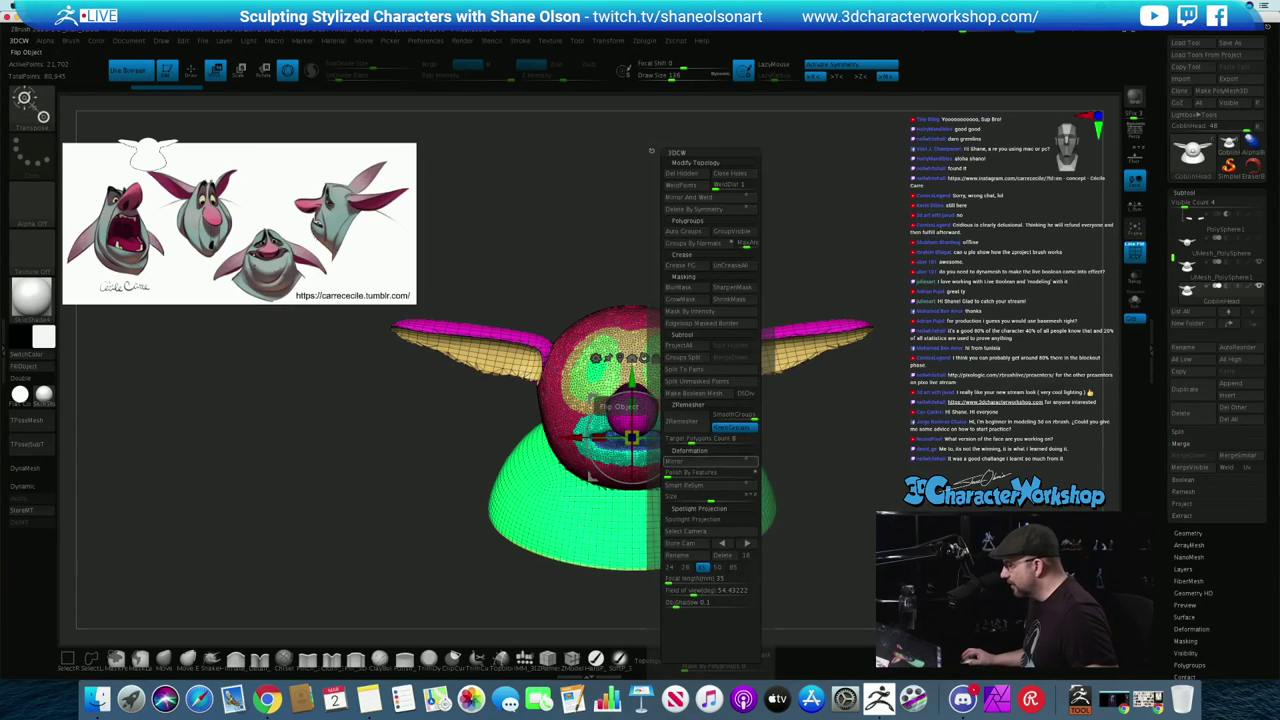
pyautogui.click(685, 421)
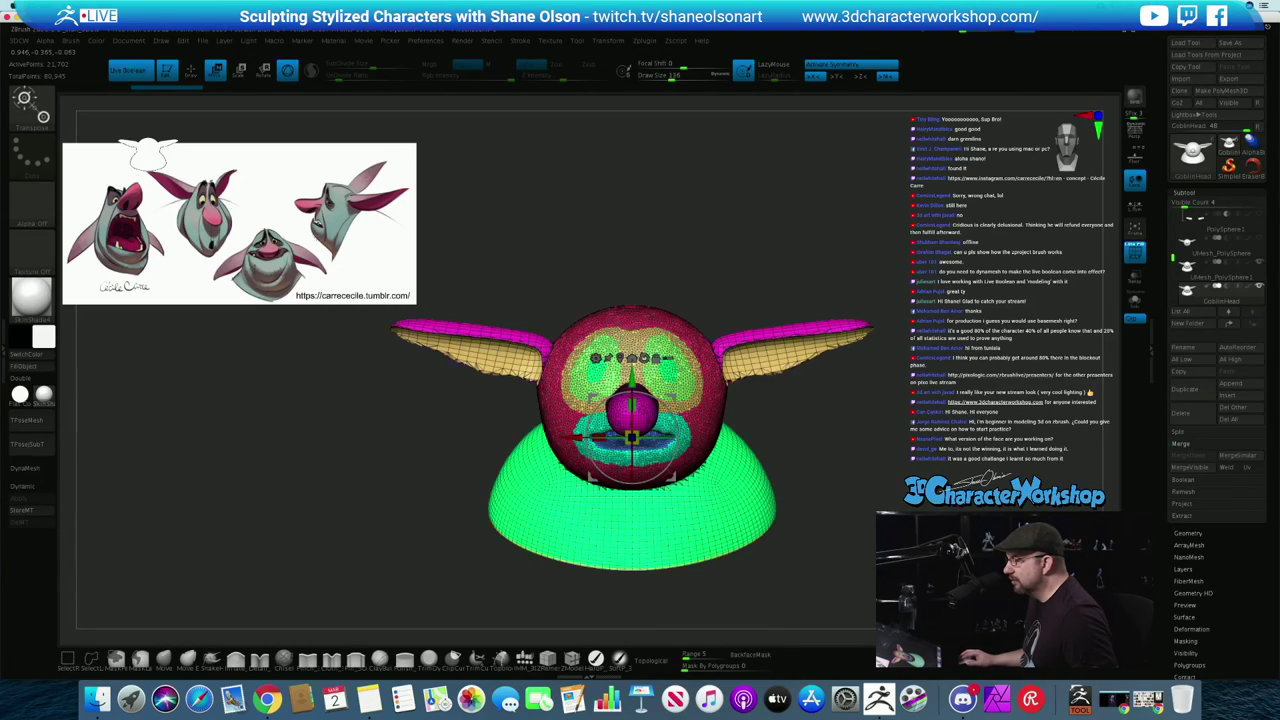
pyautogui.press('3')
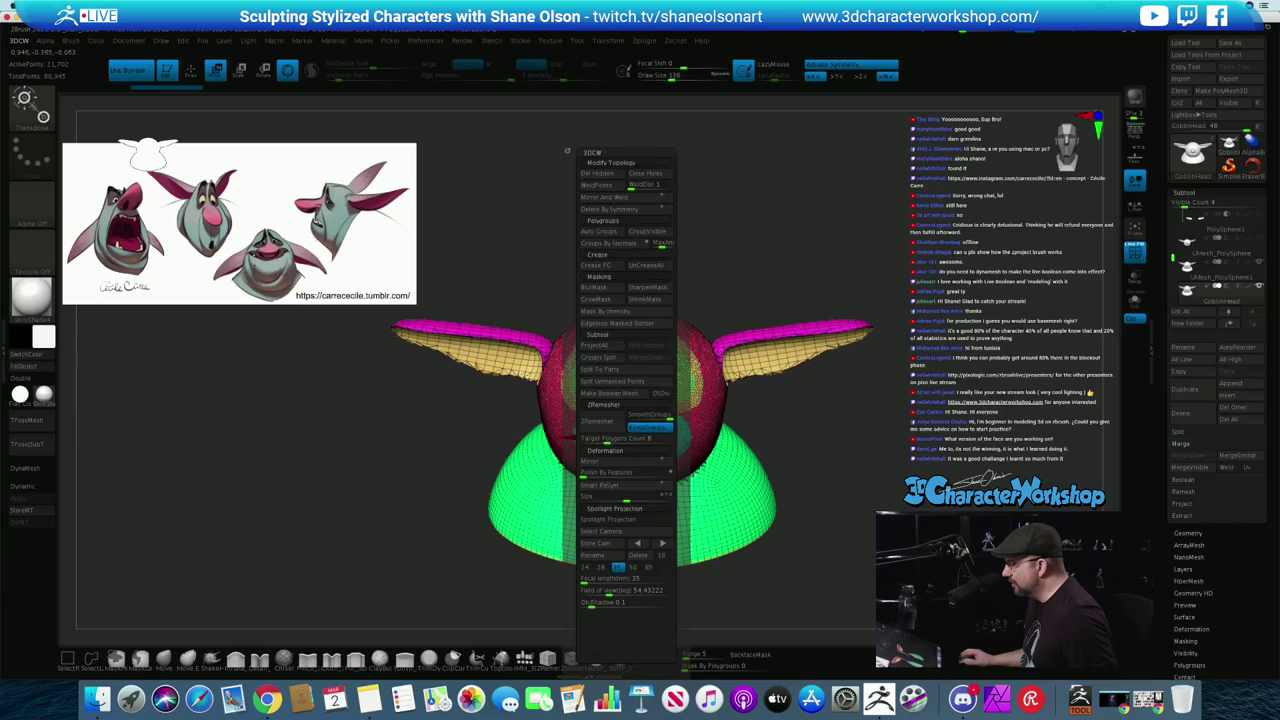
pyautogui.click(602, 422)
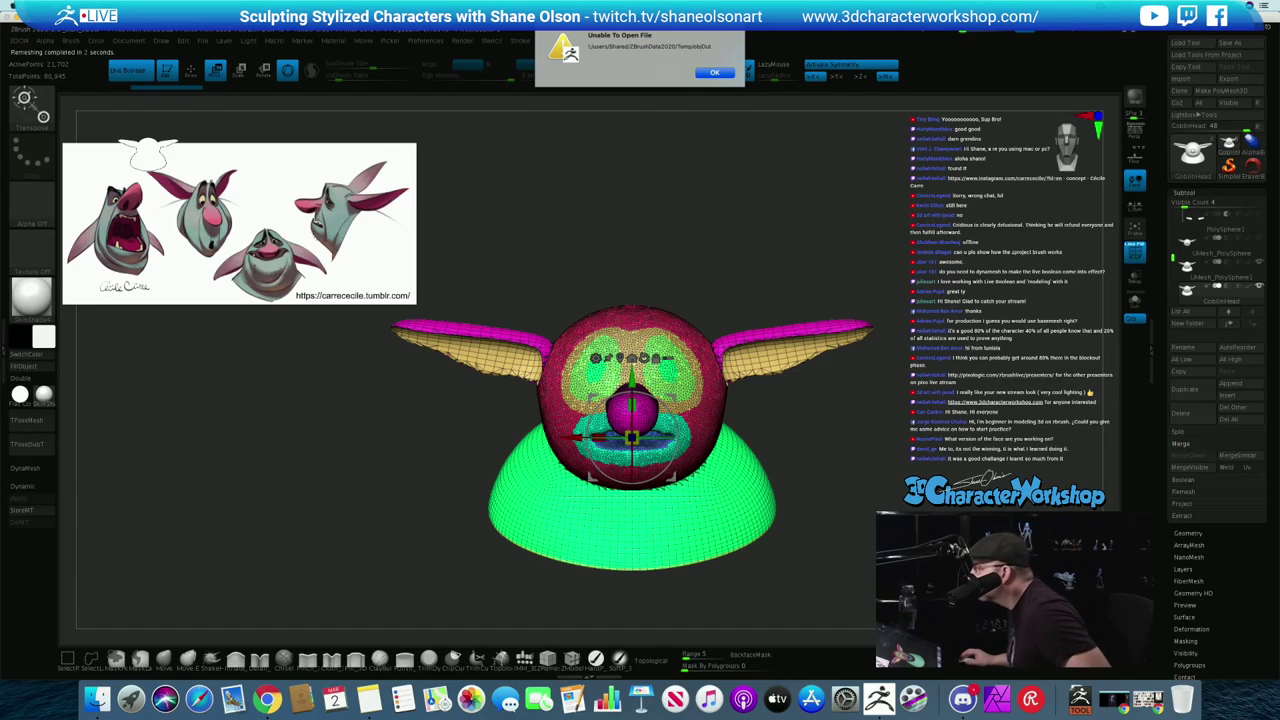
pyautogui.moveTo(712, 46); pyautogui.dragTo(590, 46)
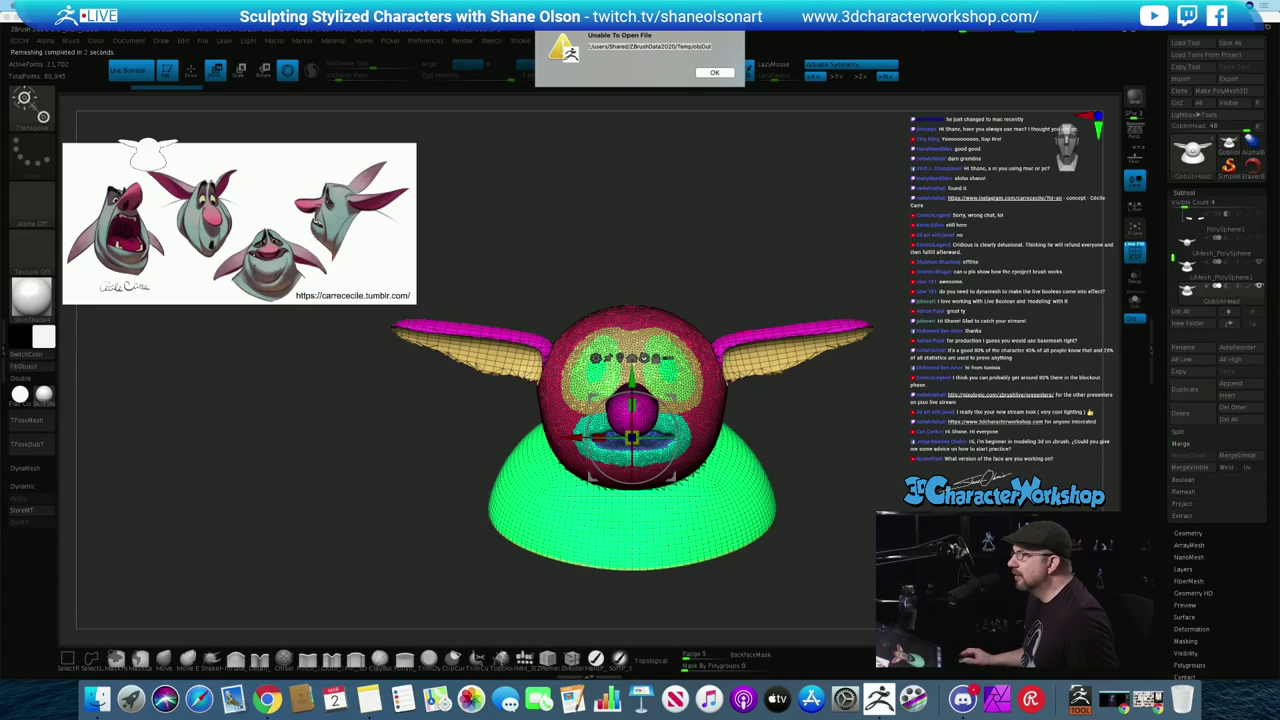
pyautogui.press('Return')
pyautogui.press('Return')
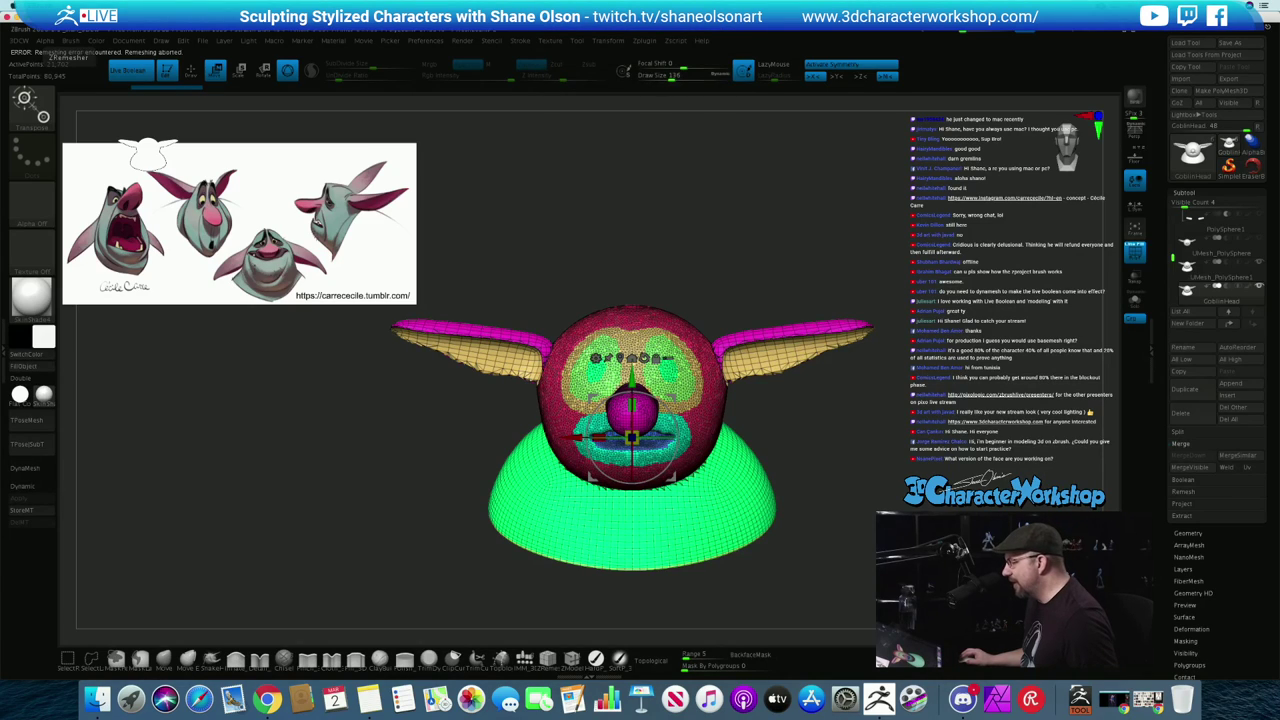
pyautogui.press('q')
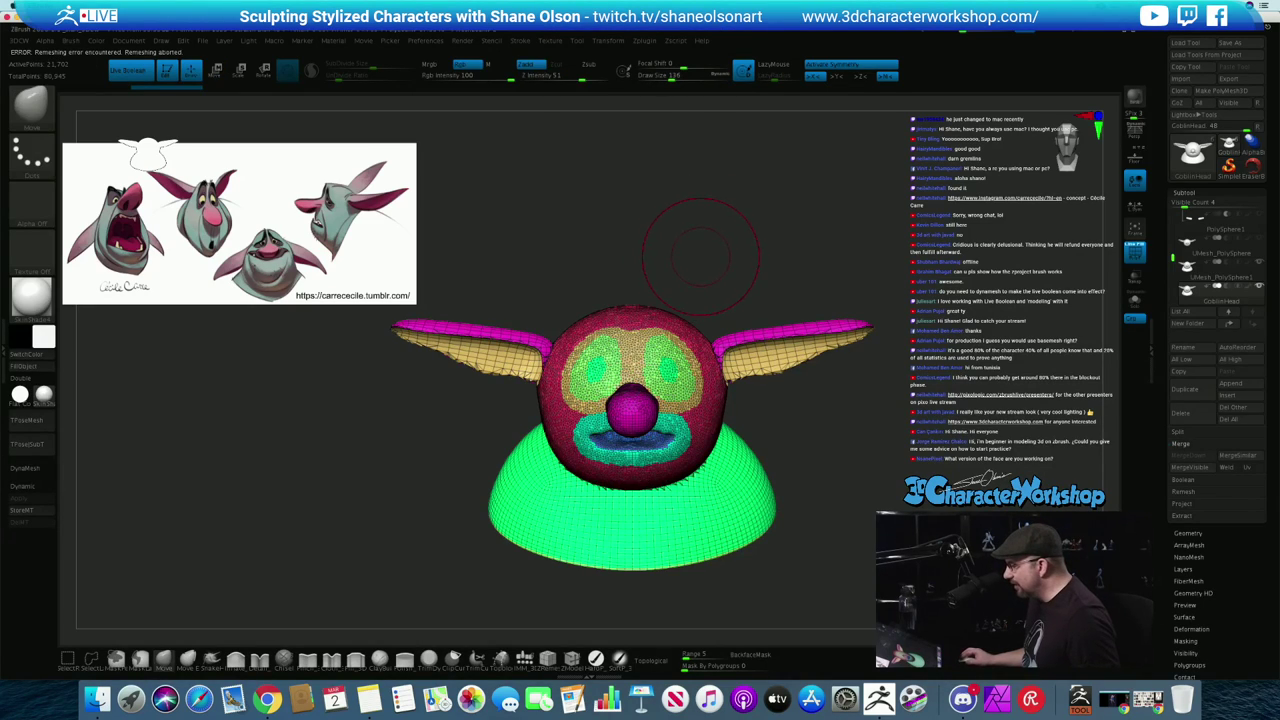
pyautogui.moveTo(723, 263)
pyautogui.mouseDown()
pyautogui.moveTo(770, 264)
pyautogui.moveTo(740, 264)
pyautogui.mouseUp()
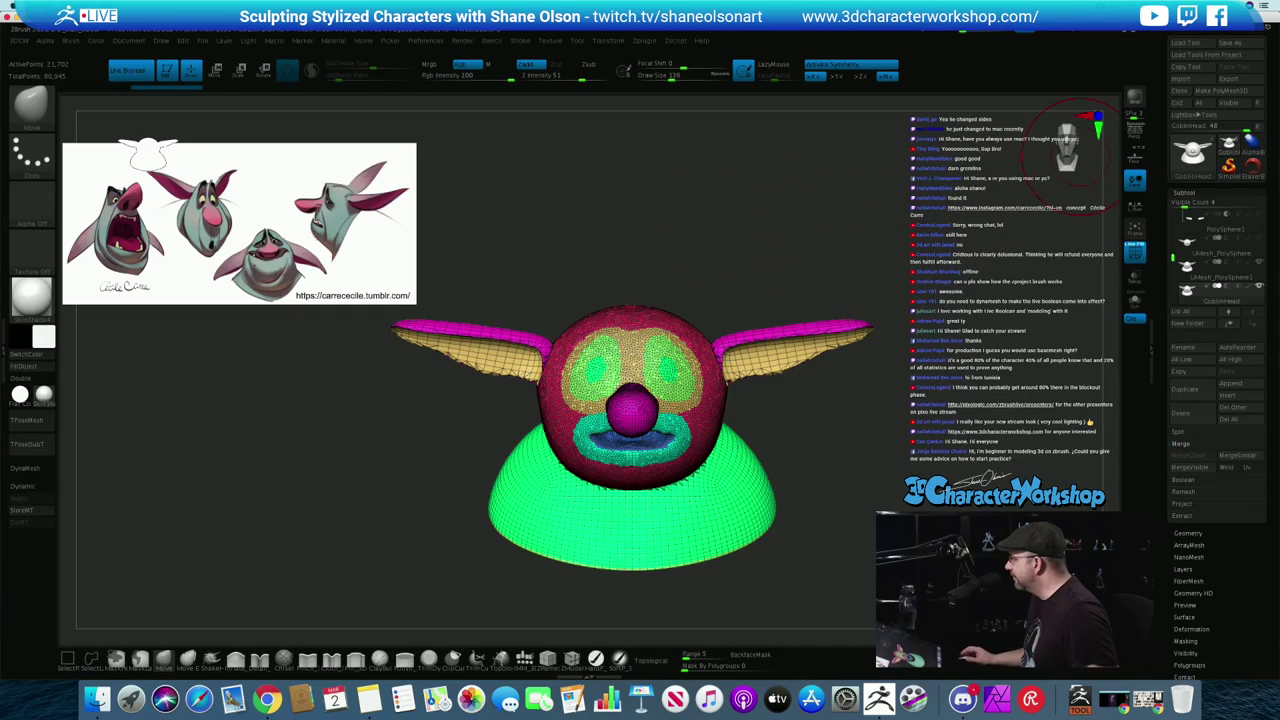
# Save the goblin tool as Goblin2.ztl in the Downloads folder
pyautogui.click(1229, 43)
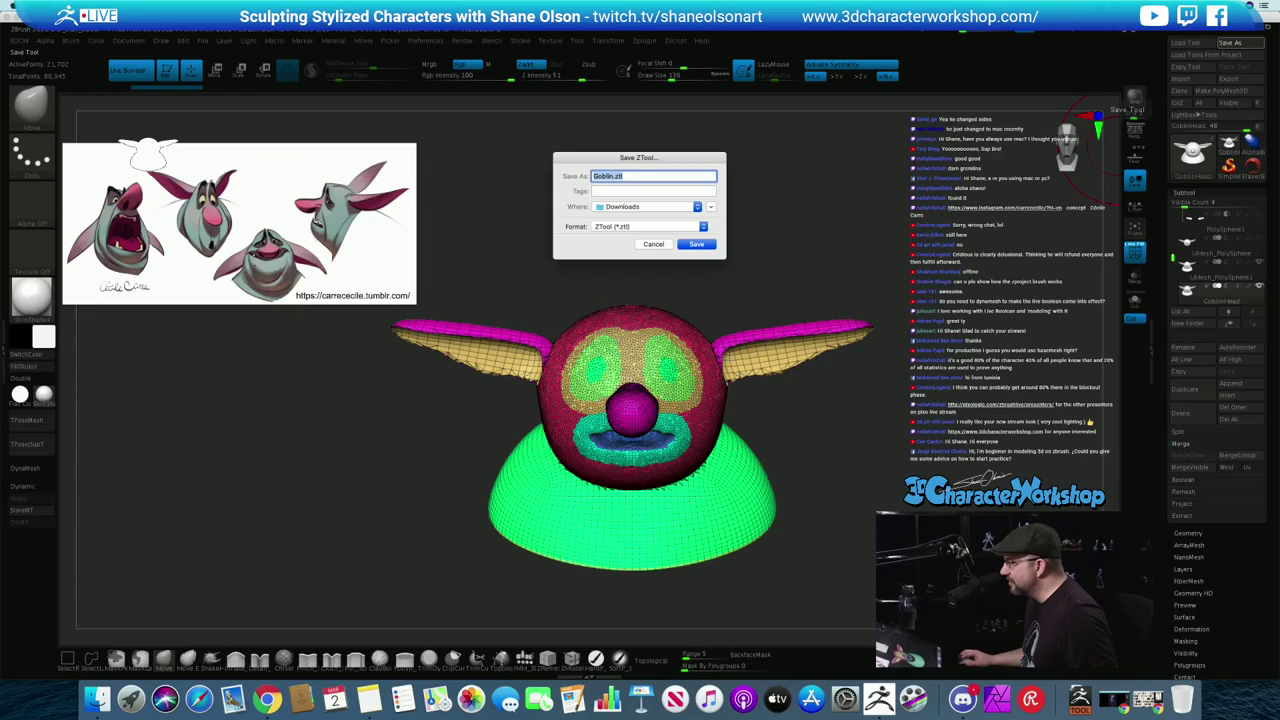
pyautogui.click(613, 176)
pyautogui.write('2')
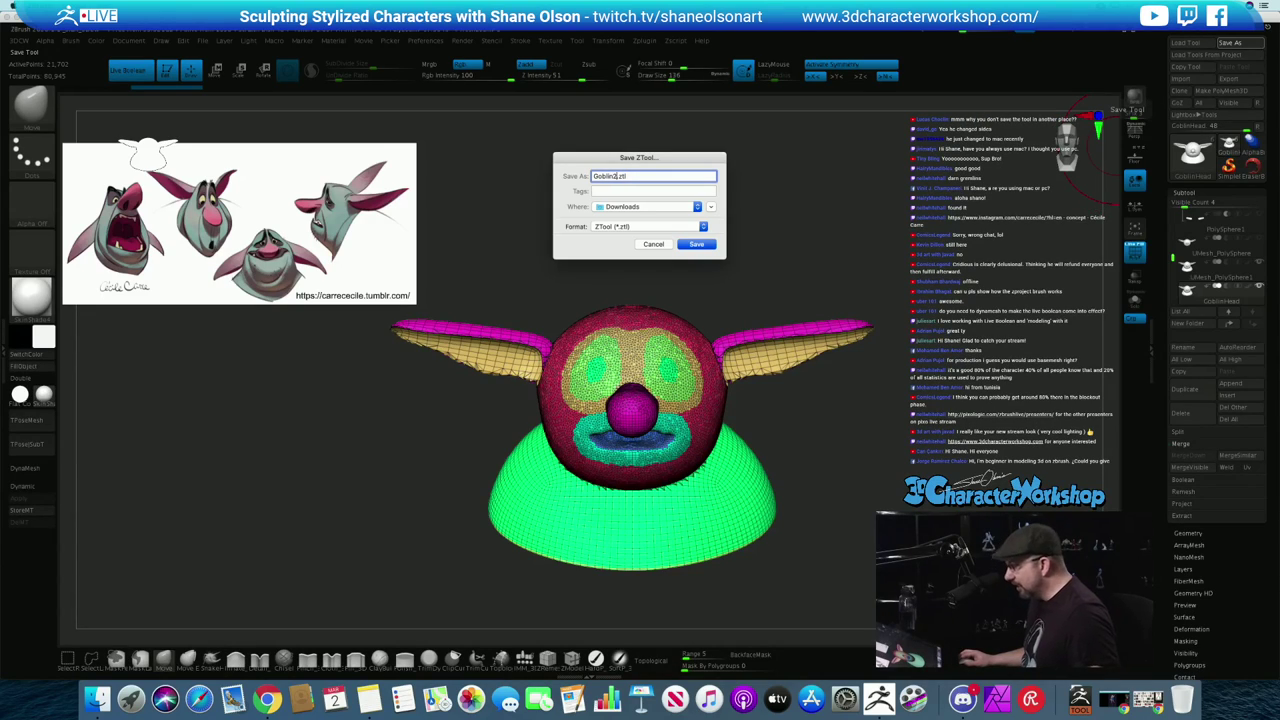
pyautogui.click(697, 244)
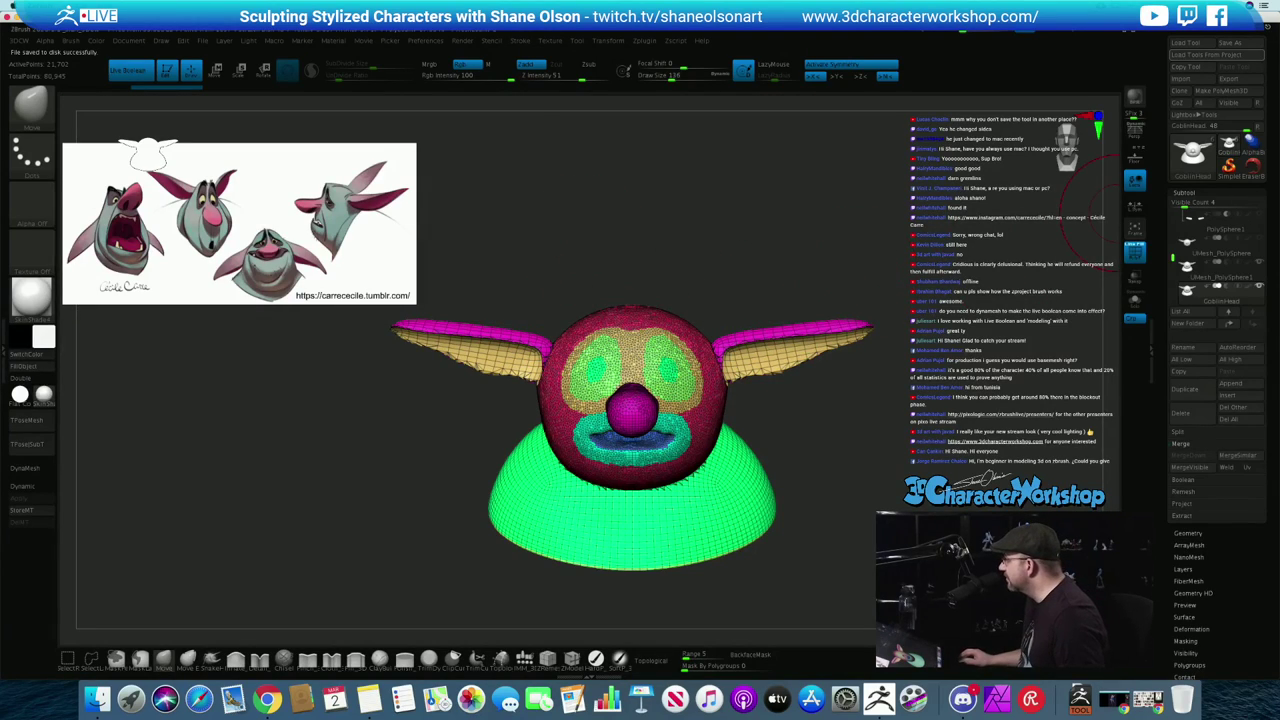
# Save another copy of the tool as Goblin2.ztl in the iCloud Desktop folder
pyautogui.click(1230, 43)
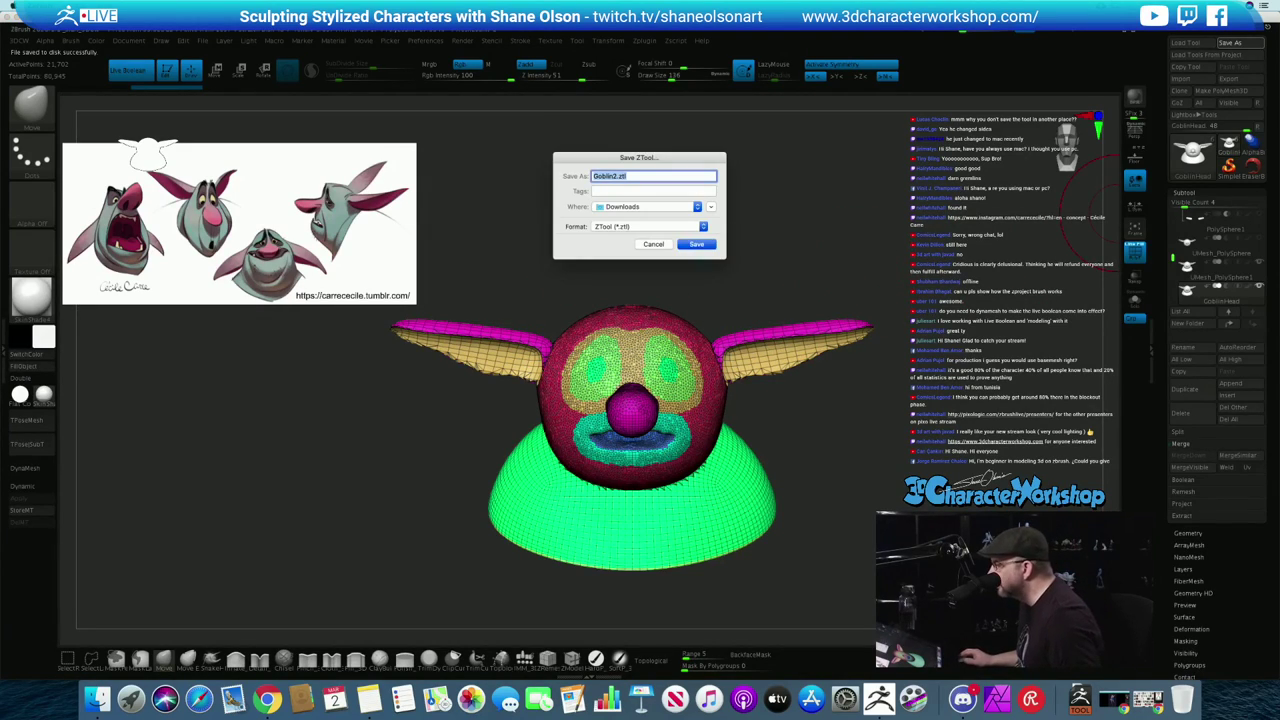
pyautogui.click(650, 207)
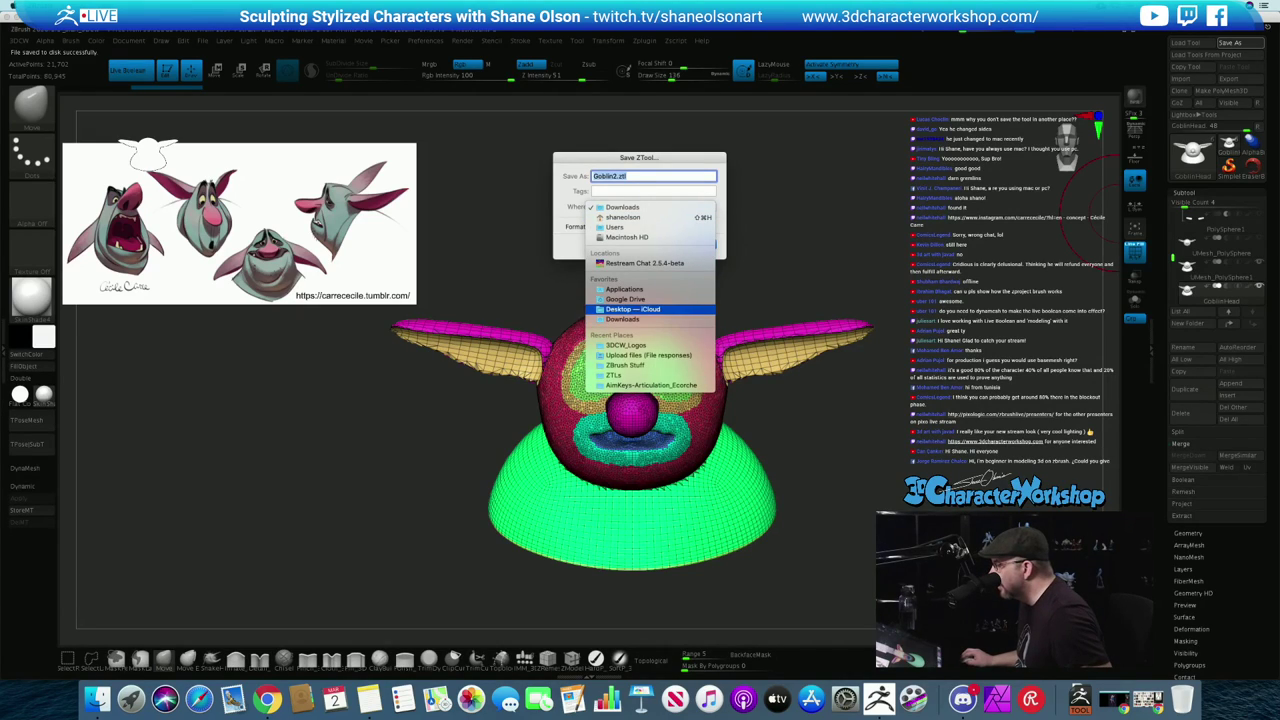
pyautogui.click(640, 309)
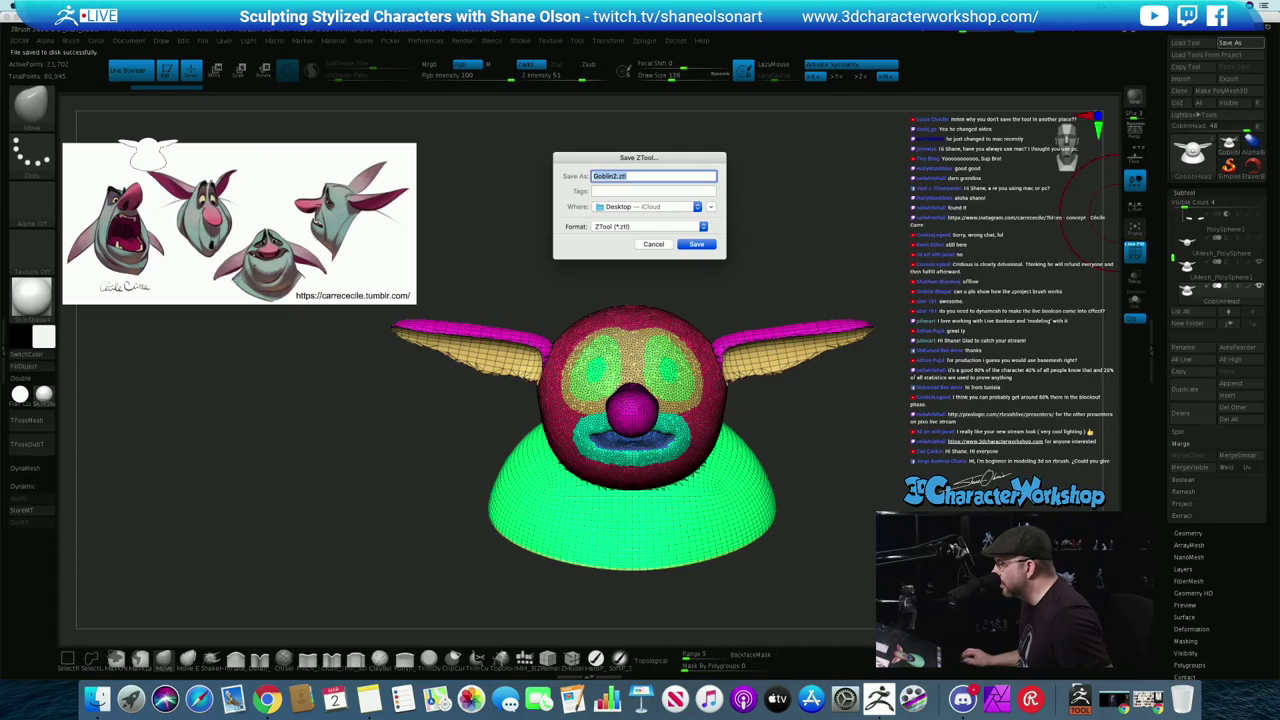
pyautogui.click(696, 244)
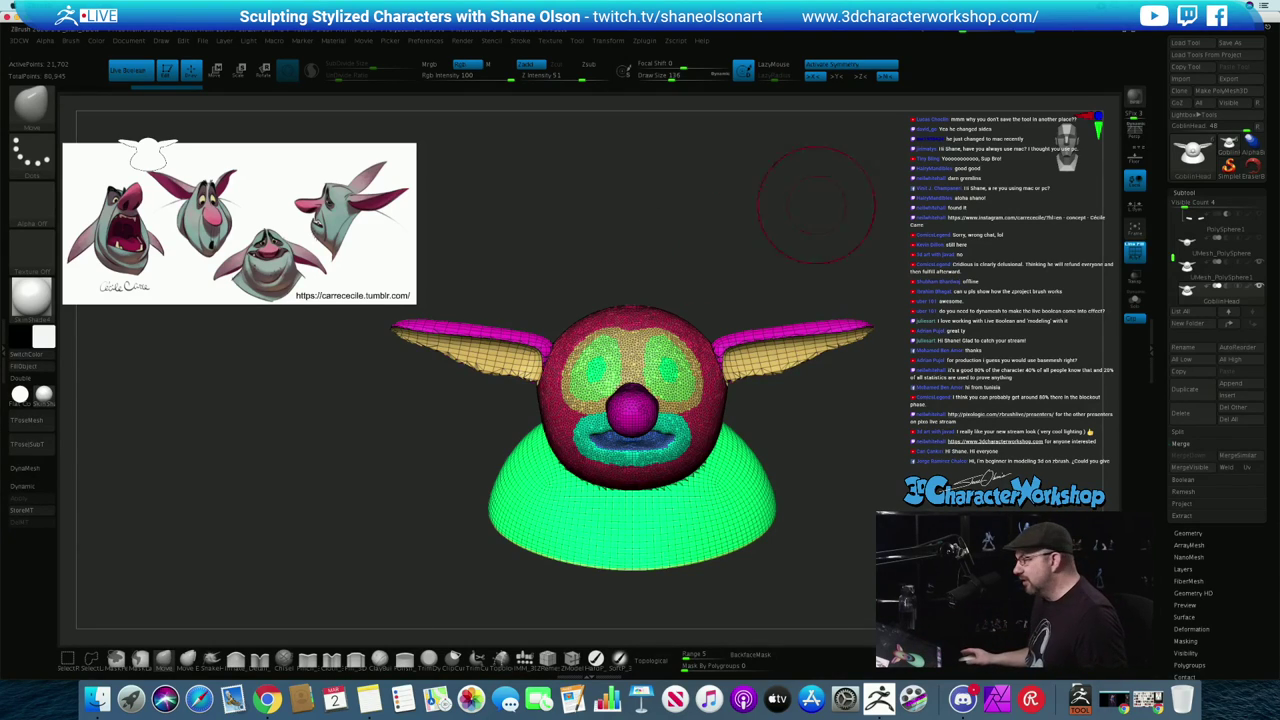
# Quit the sculpting program without saving changes to the project
pyautogui.press('s')
pyautogui.moveTo(721, 219); pyautogui.dragTo(714, 219)
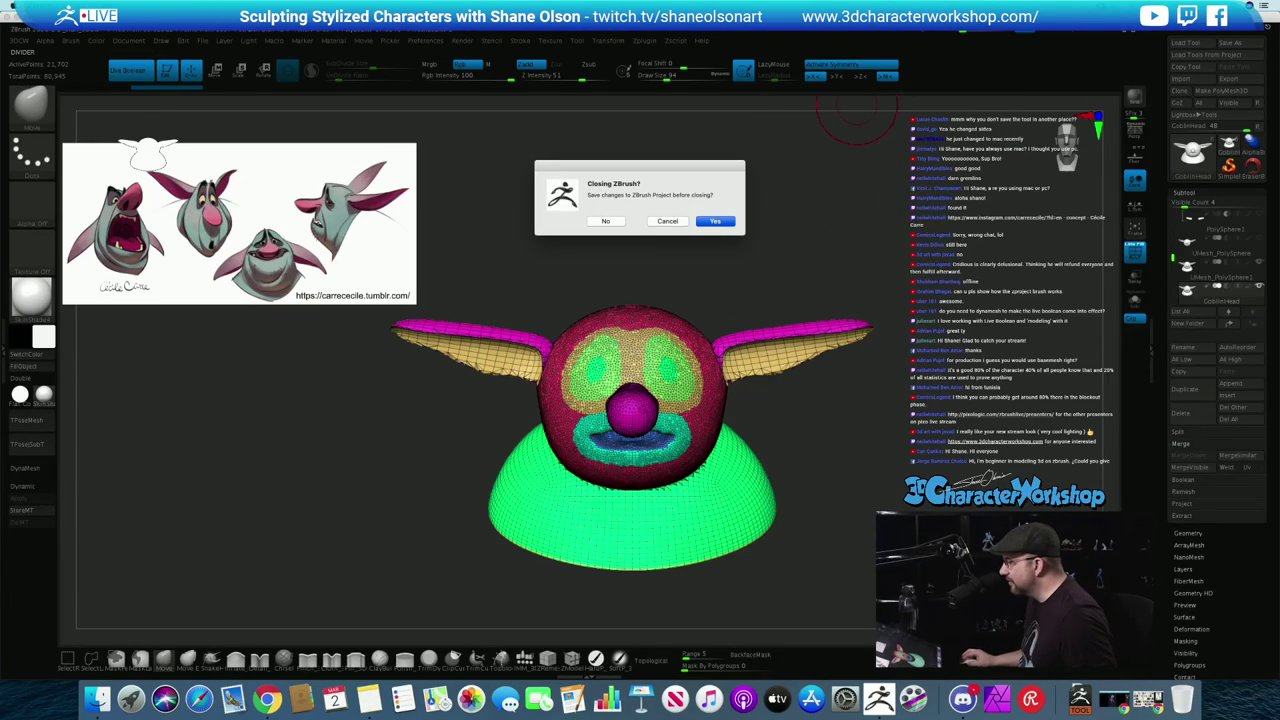
pyautogui.press('Return')
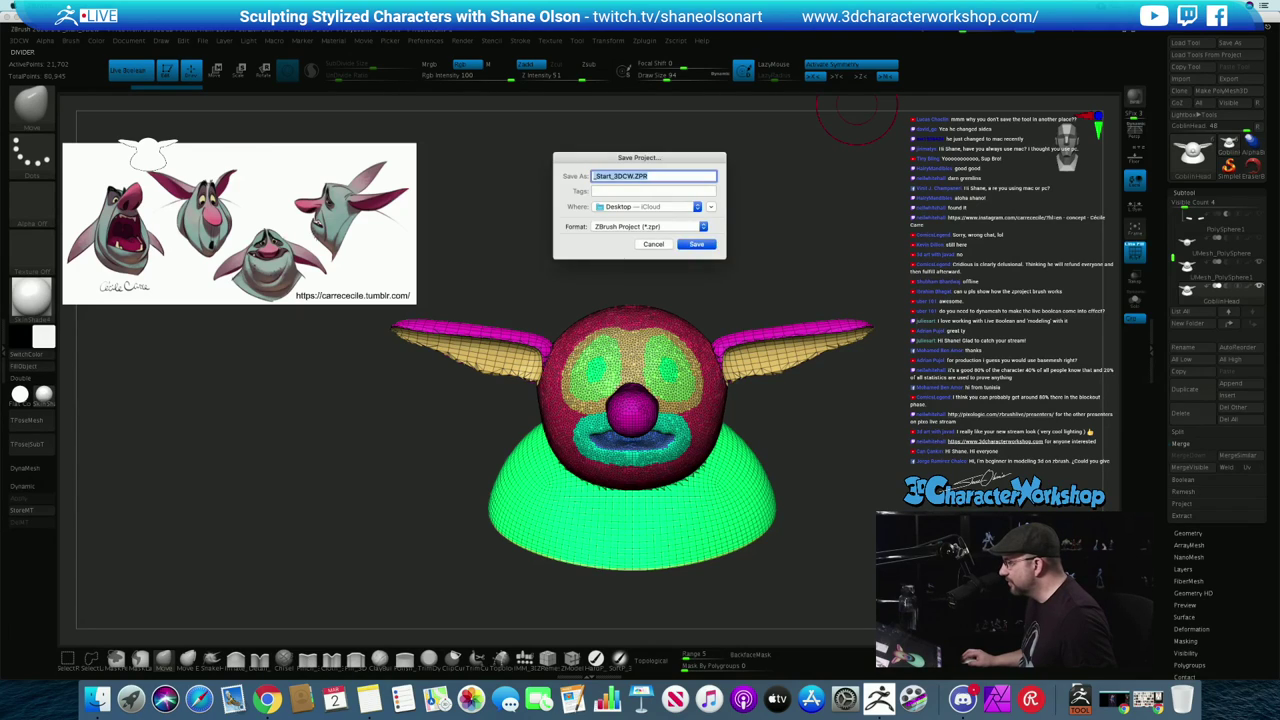
pyautogui.press('Escape')
pyautogui.press('super+q')
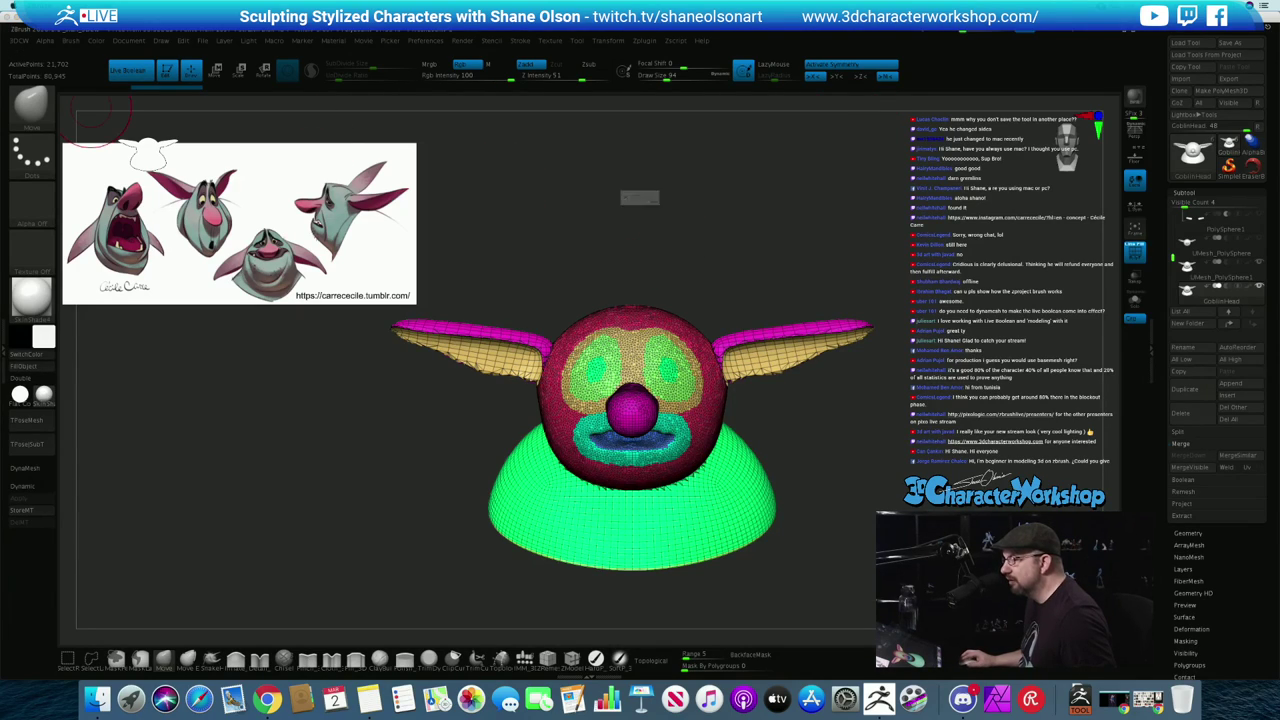
pyautogui.click(605, 221)
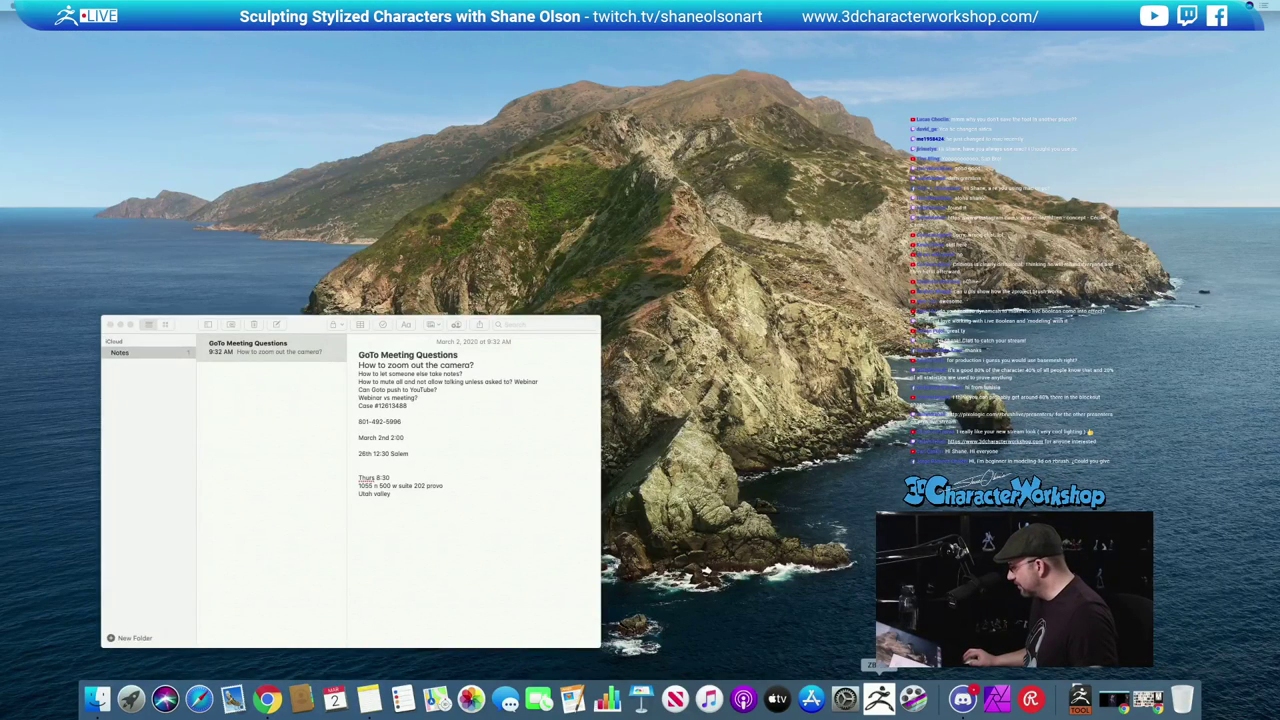
# Relaunch ZBrush, close its home page and load the _Start_3DCW.ZPR project
pyautogui.click(879, 698)
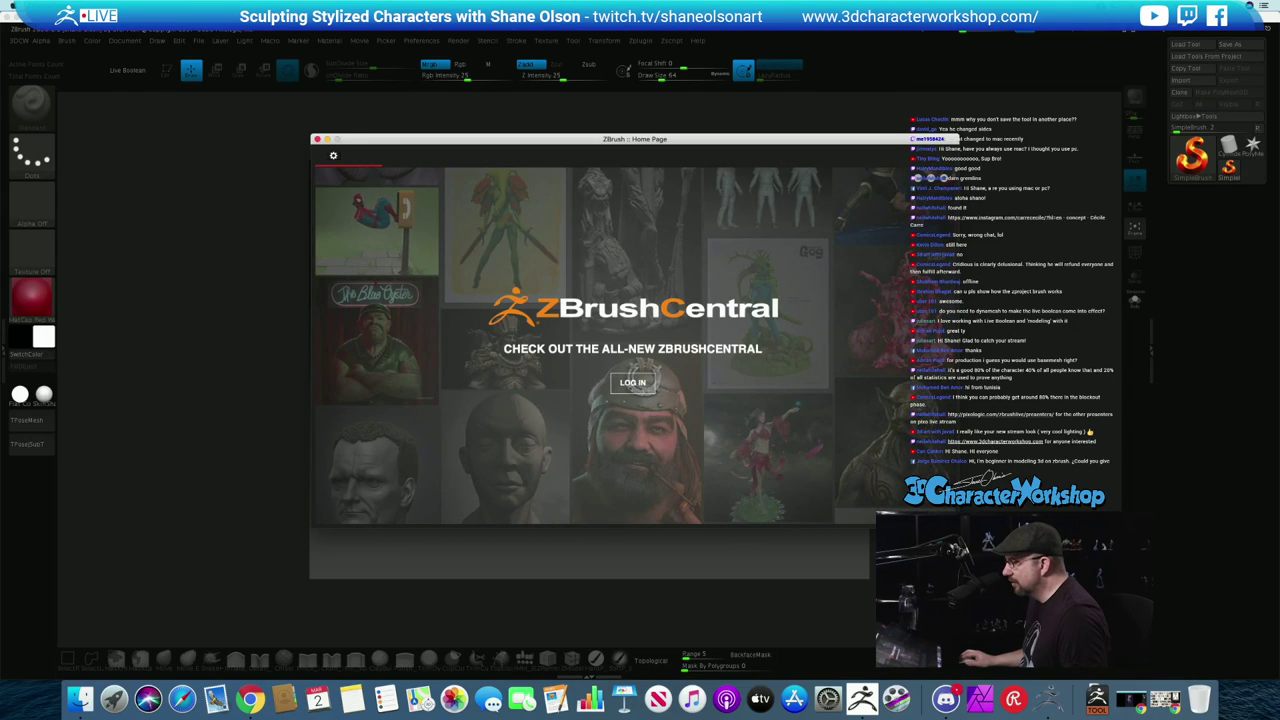
pyautogui.click(317, 139)
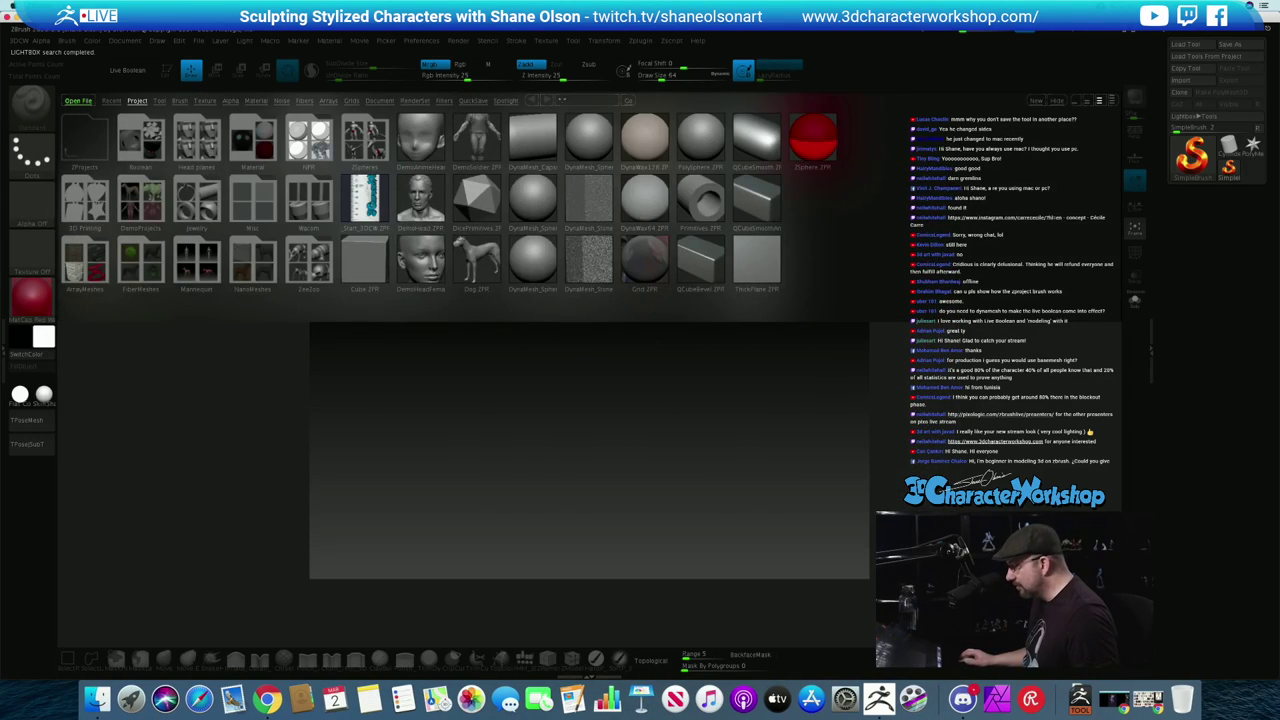
pyautogui.doubleClick(365, 200)
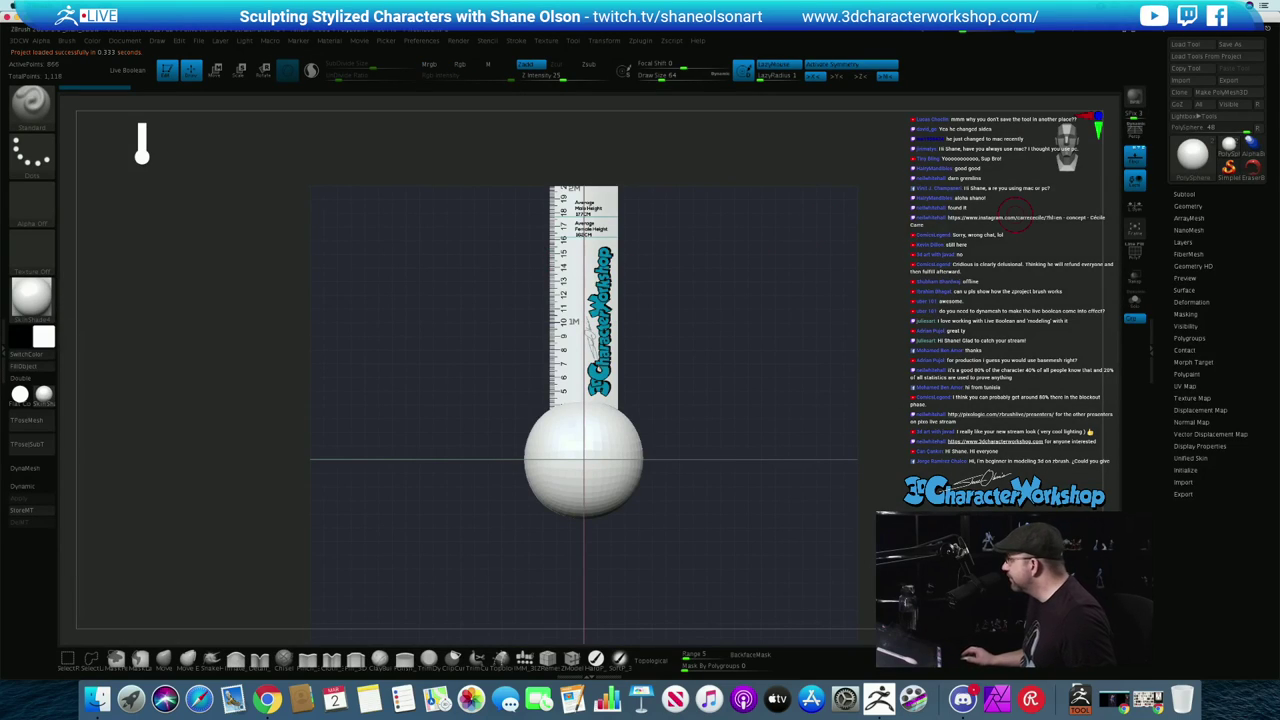
# Load Goblin2.ZTL from the Desktop in place of the sphere and display its polygroup wireframe
pyautogui.click(1186, 44)
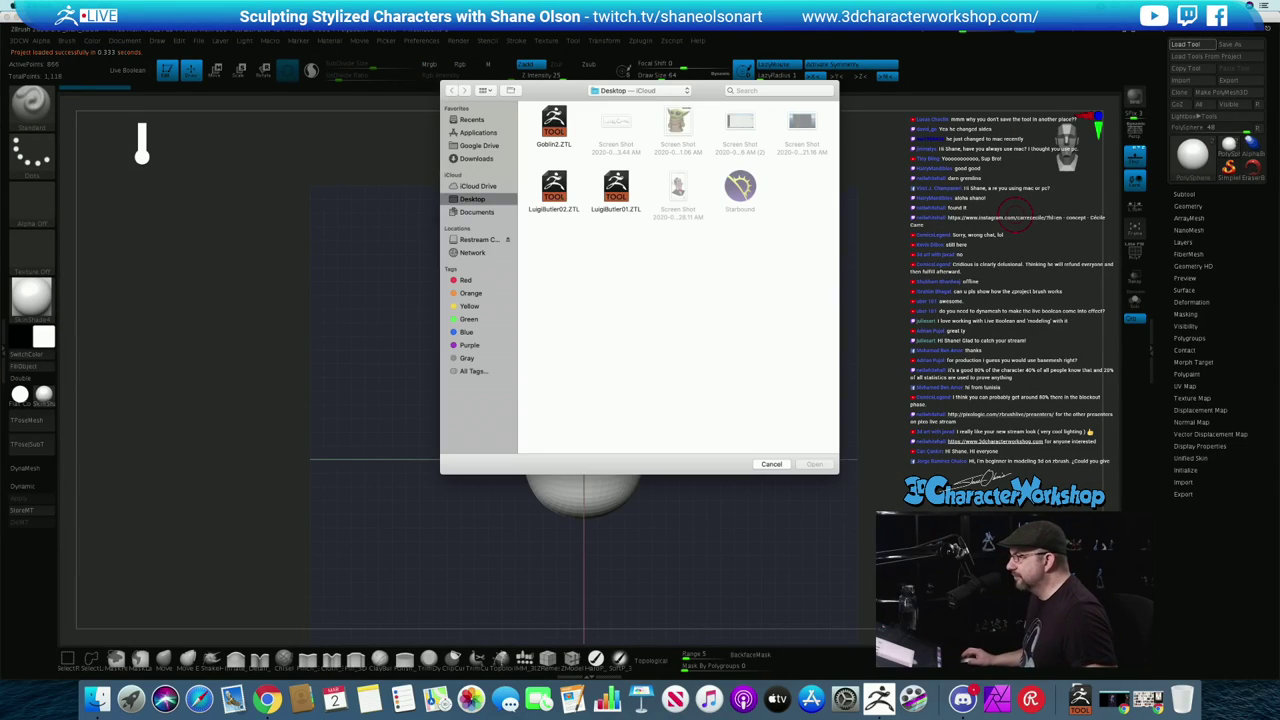
pyautogui.click(554, 124)
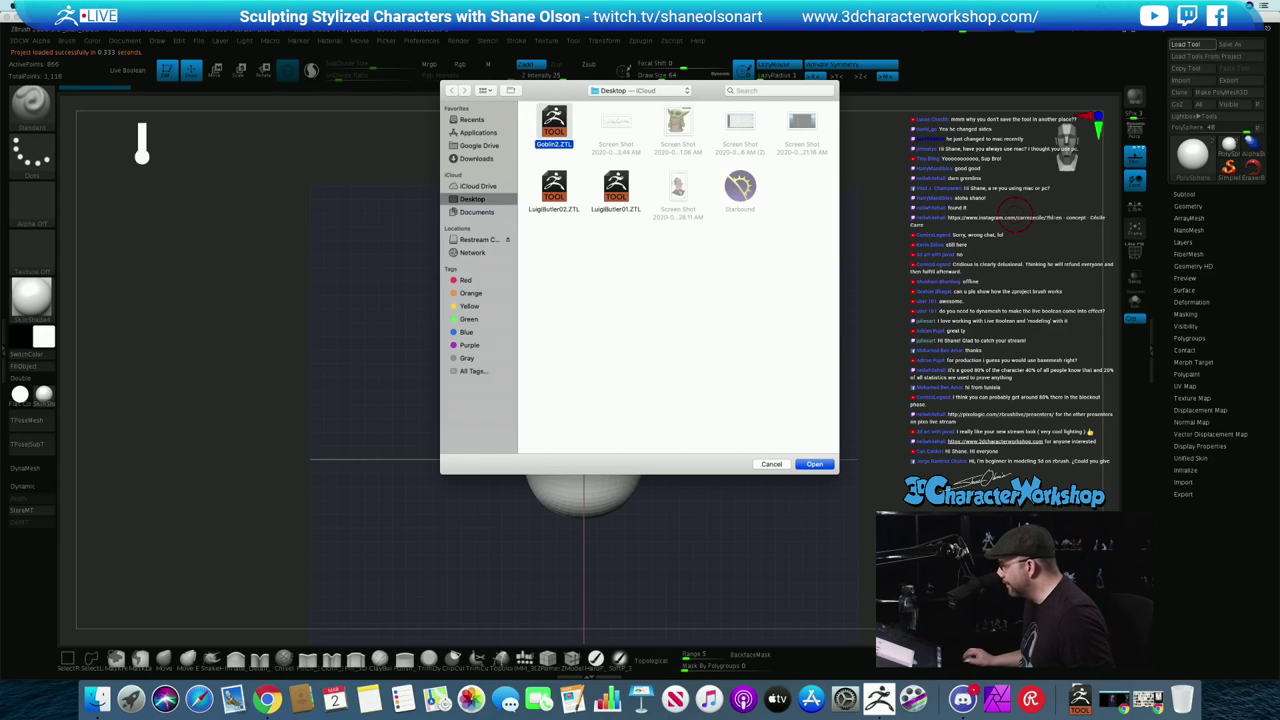
pyautogui.click(815, 464)
pyautogui.hotkey('shift', 'f')
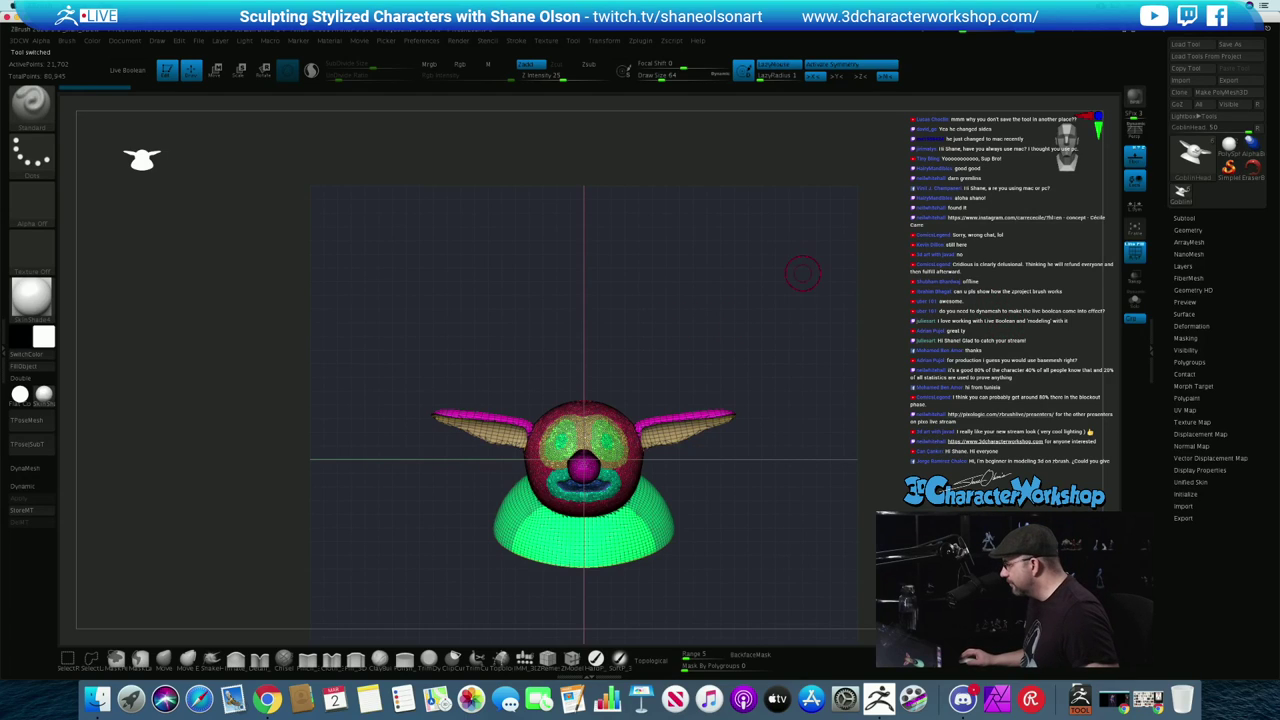
# Try to run ZRemesher on the reloaded goblin head after the restart
pyautogui.moveTo(802, 400); pyautogui.dragTo(807, 404)
pyautogui.press('space')
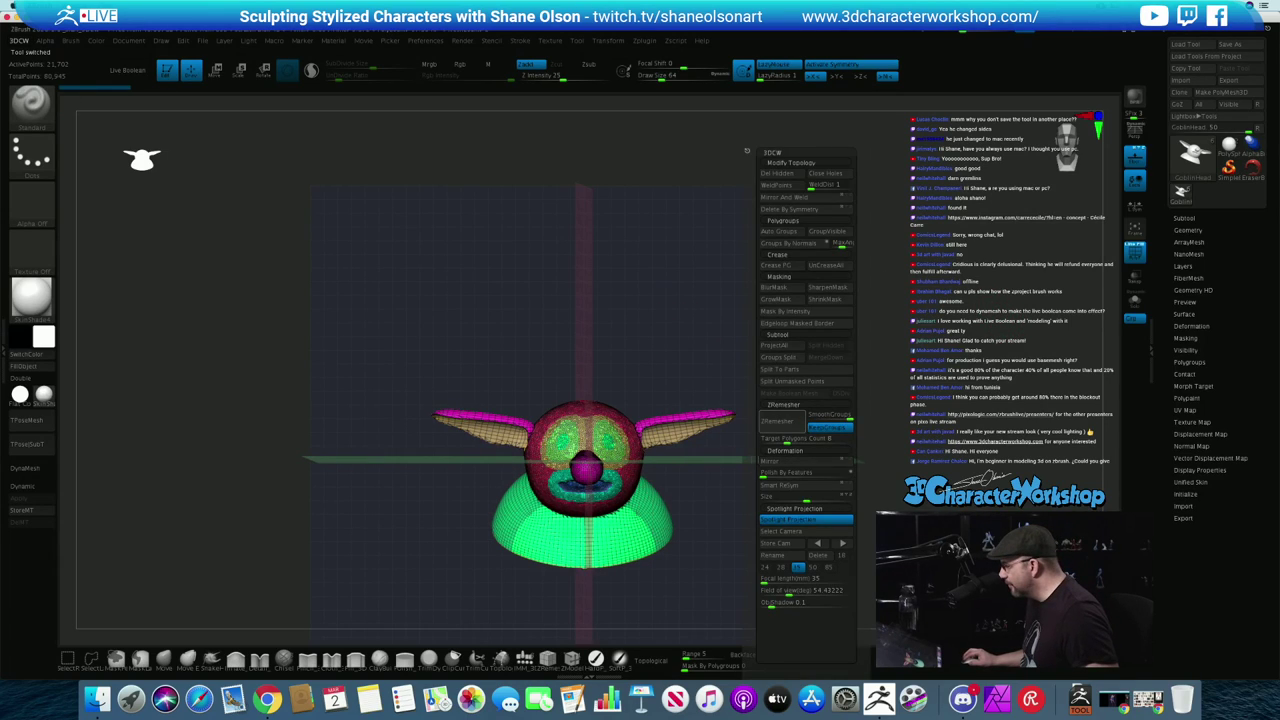
pyautogui.click(782, 420)
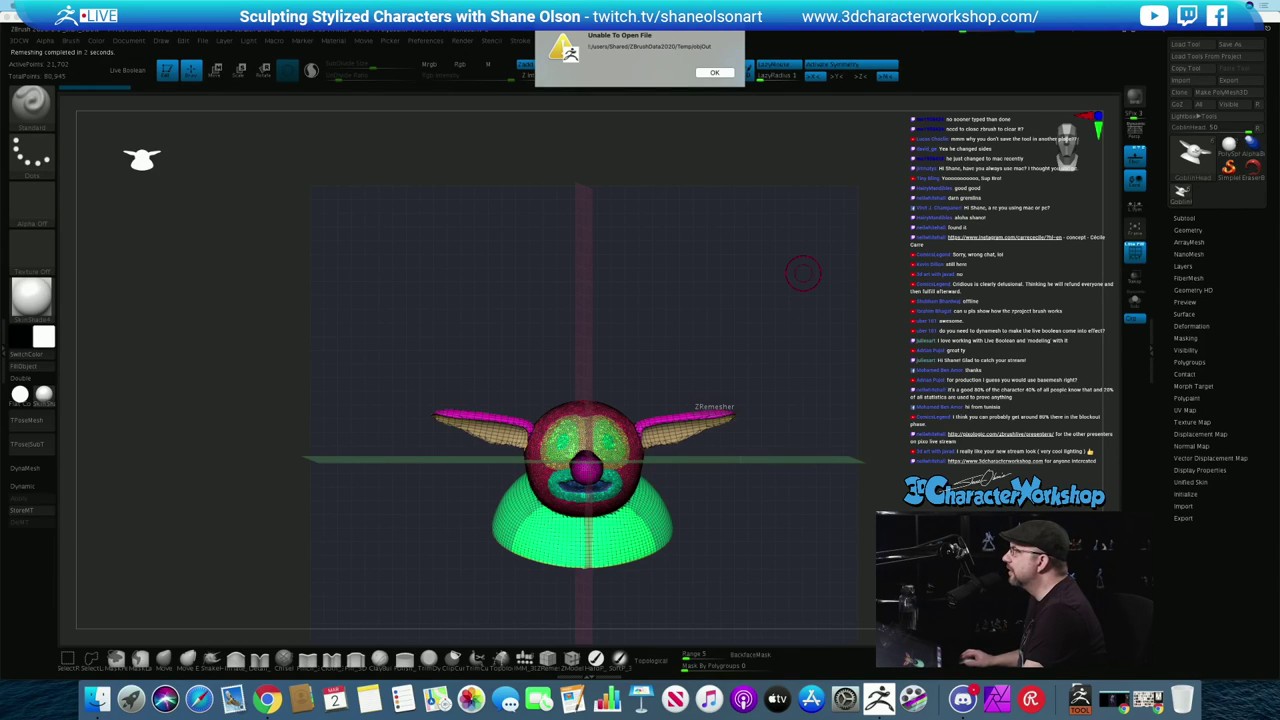
# Bring the Finder window of the Temp folder into view and move objin.goz to the Trash
pyautogui.moveTo(598, 3); pyautogui.dragTo(579, 185)
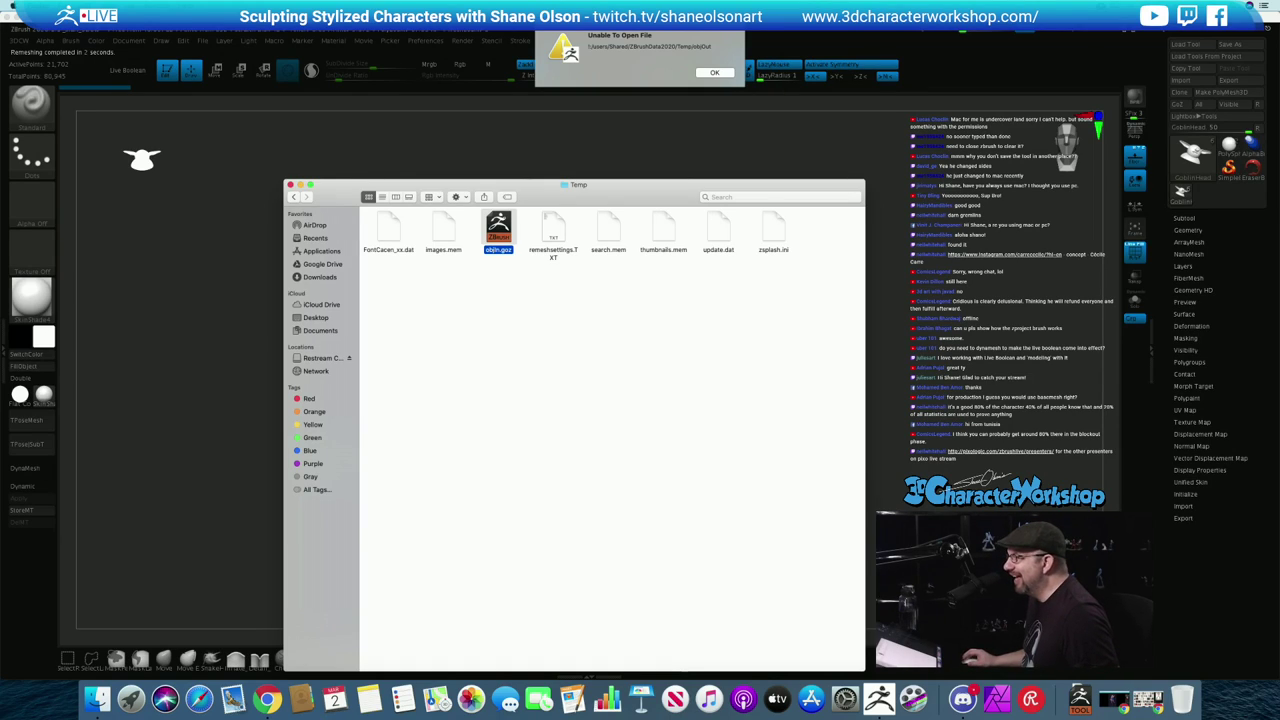
pyautogui.moveTo(630, 185); pyautogui.dragTo(639, 154)
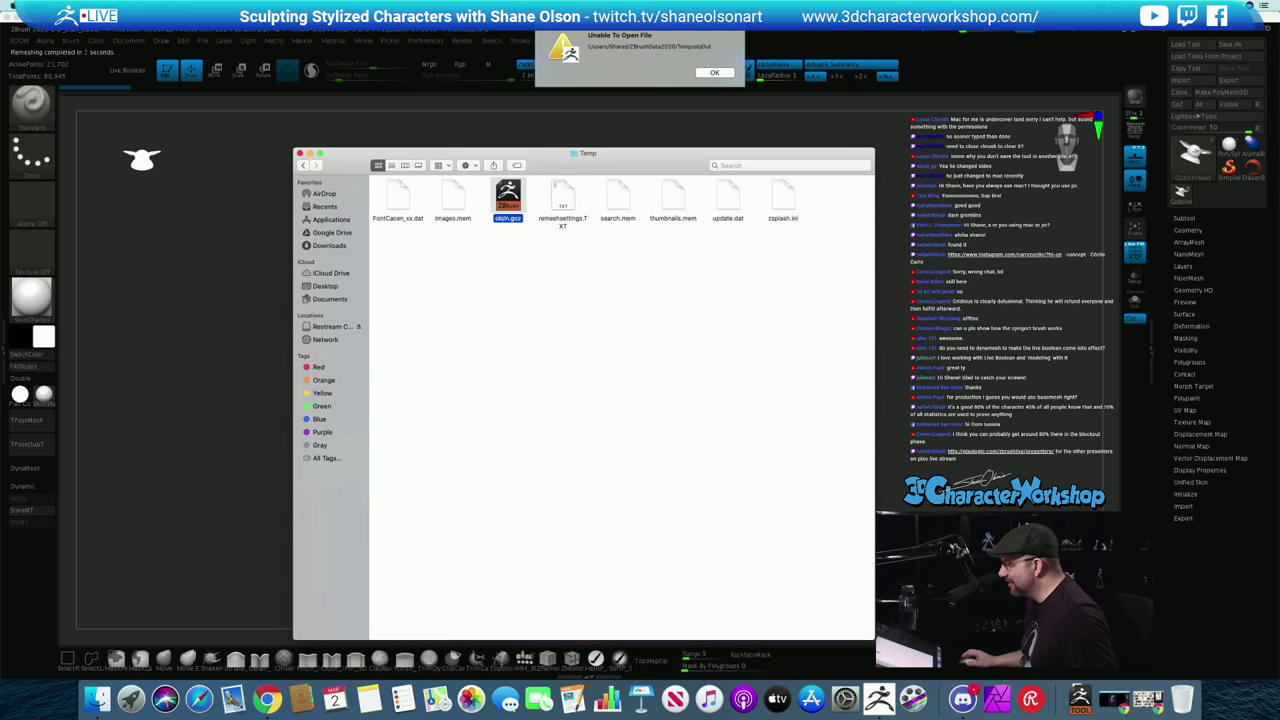
pyautogui.click(520, 290)
pyautogui.click(508, 197)
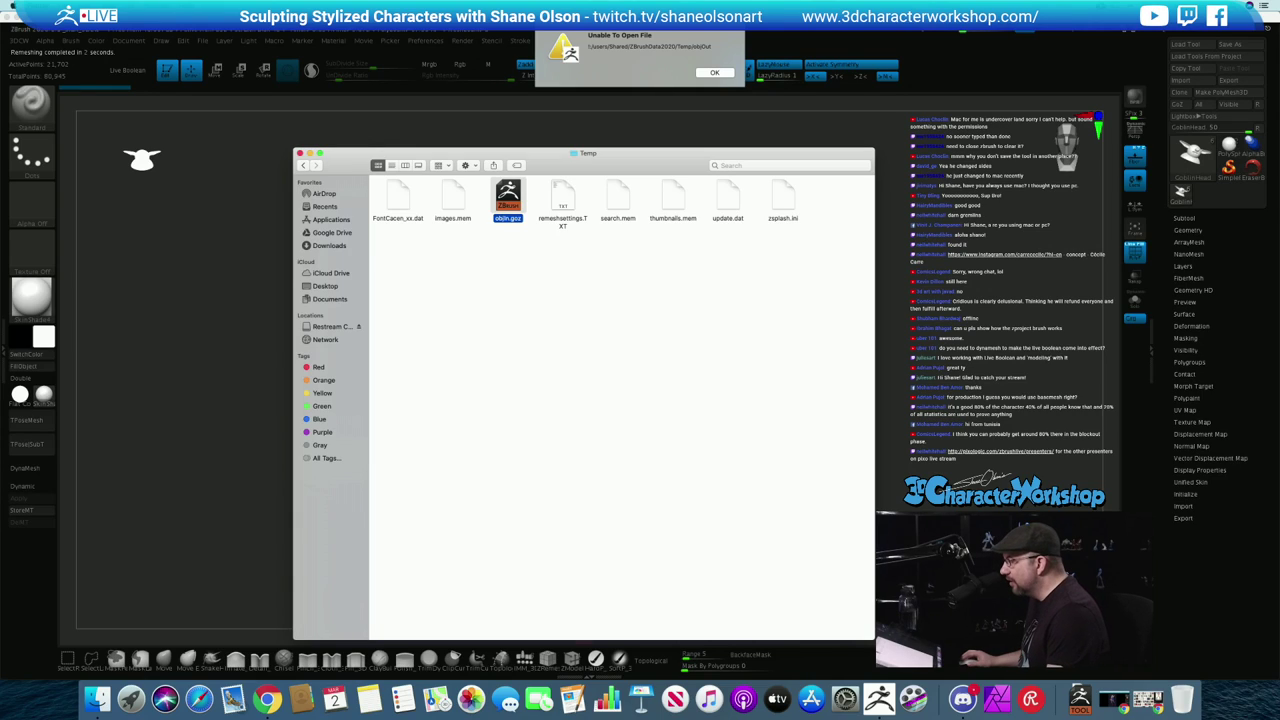
pyautogui.rightClick(509, 200)
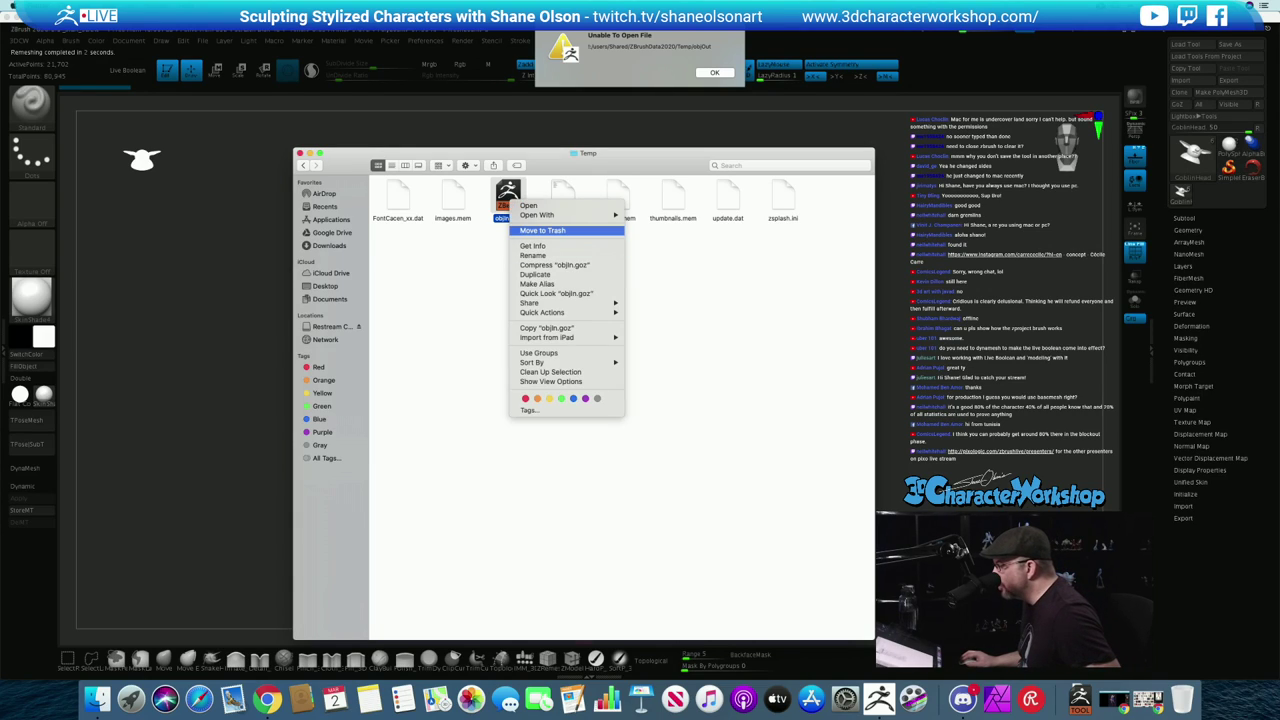
pyautogui.click(543, 230)
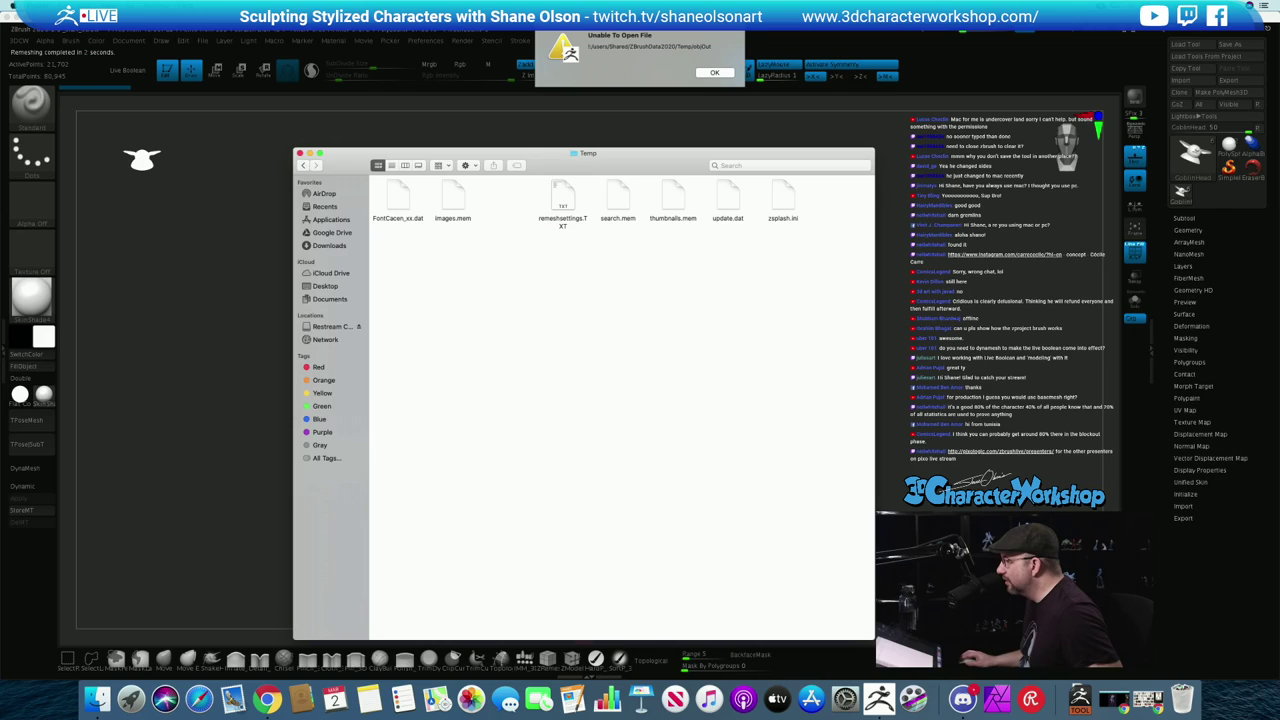
# Dismiss the alert and retry ZRemesher on the goblin head with the temporary file removed
pyautogui.click(714, 73)
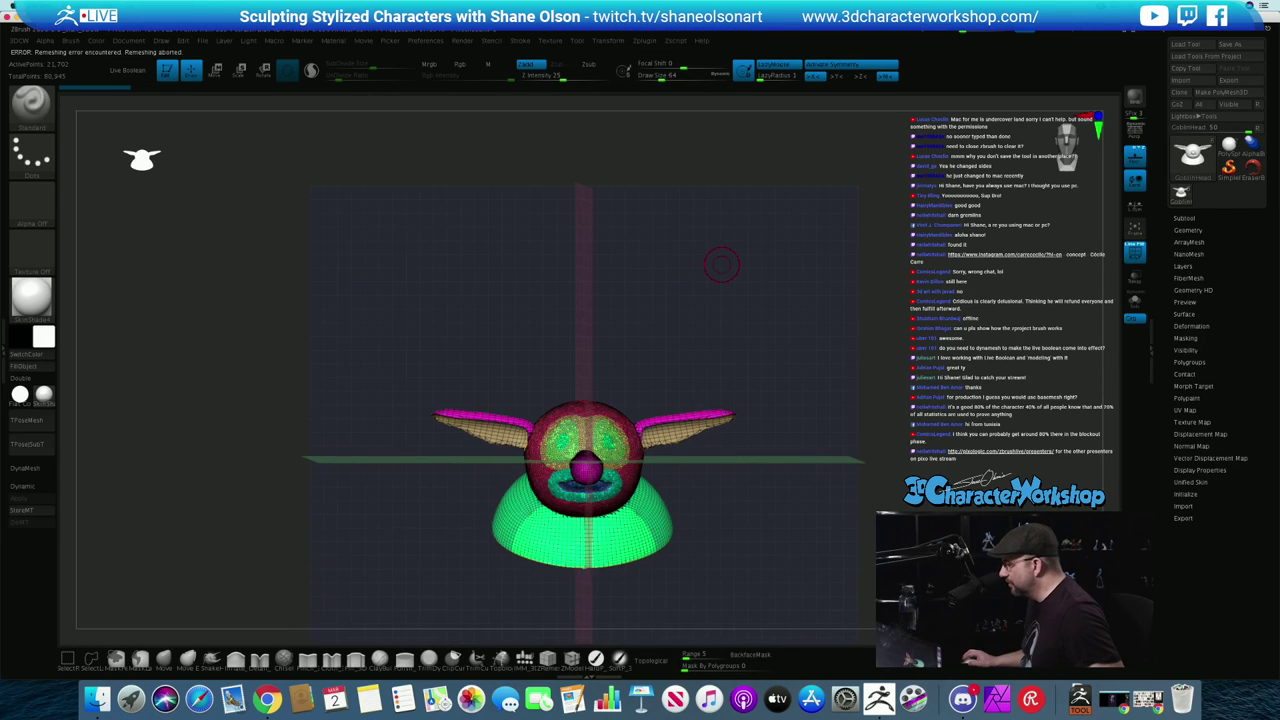
pyautogui.press('space')
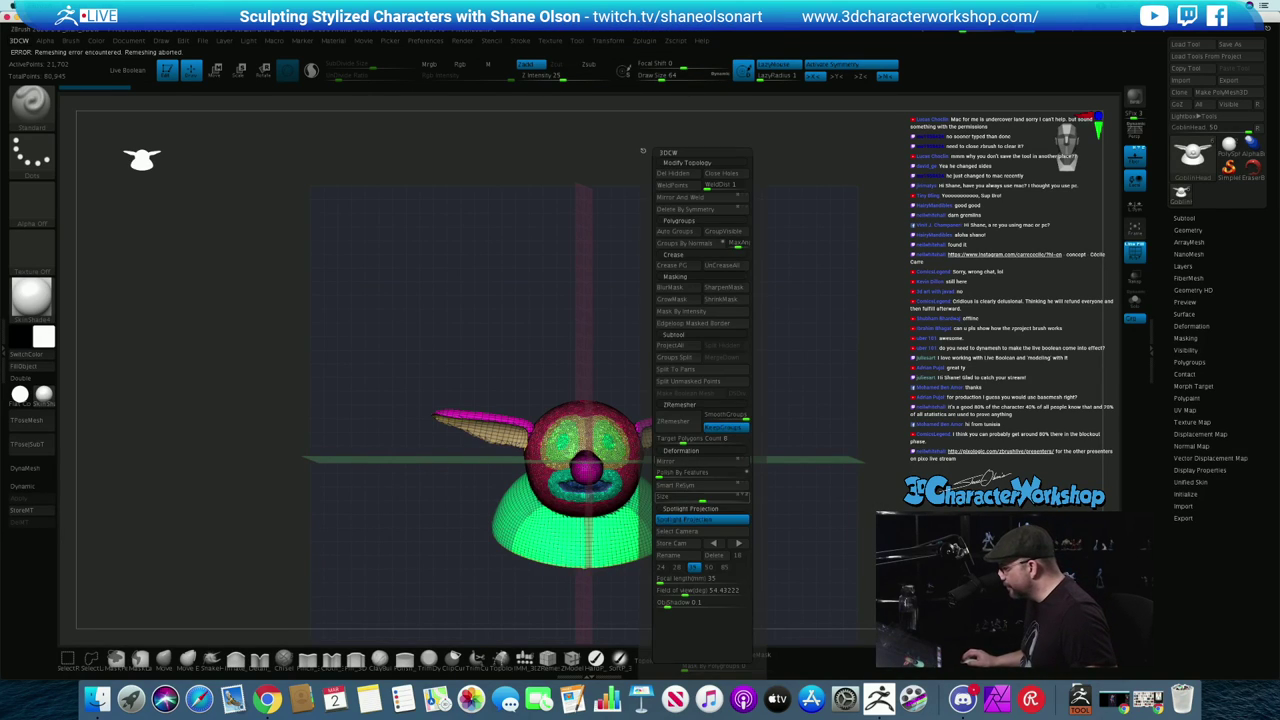
pyautogui.click(678, 422)
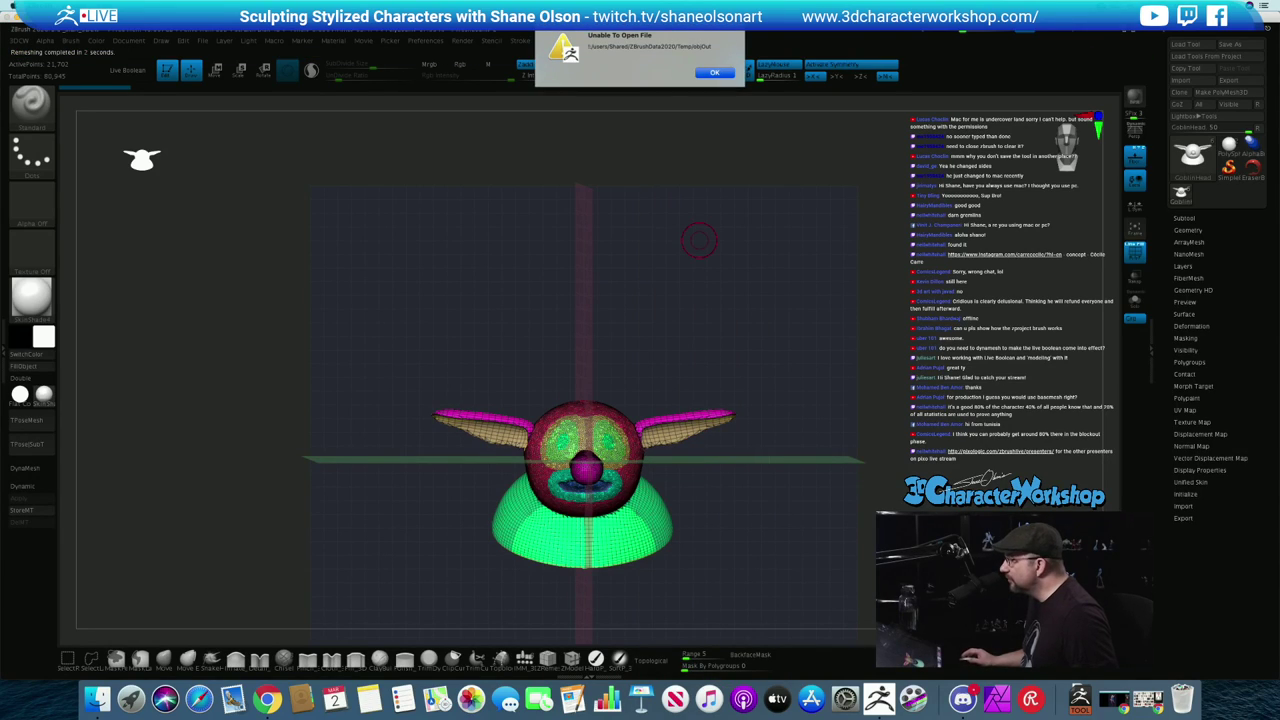
# Dismiss the alert, switch to the Finder window of the Temp folder and move all its files to the Trash
pyautogui.press('Return')
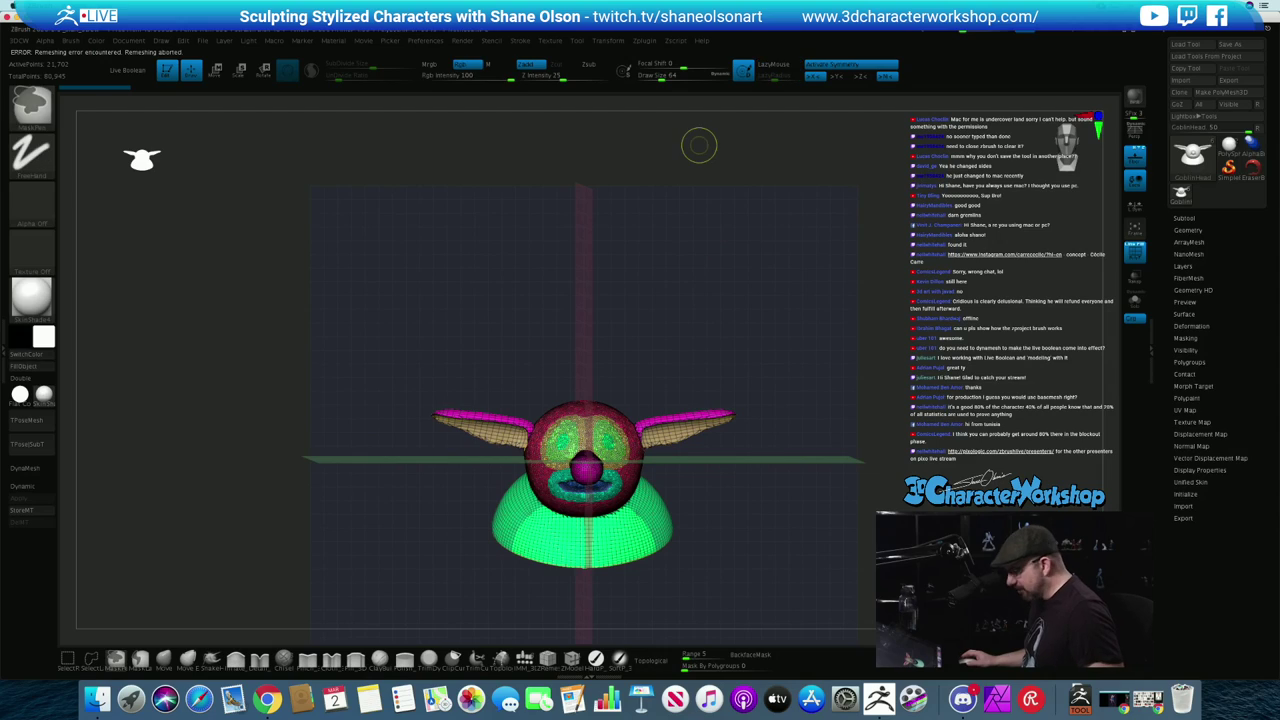
pyautogui.press('super+Tab')
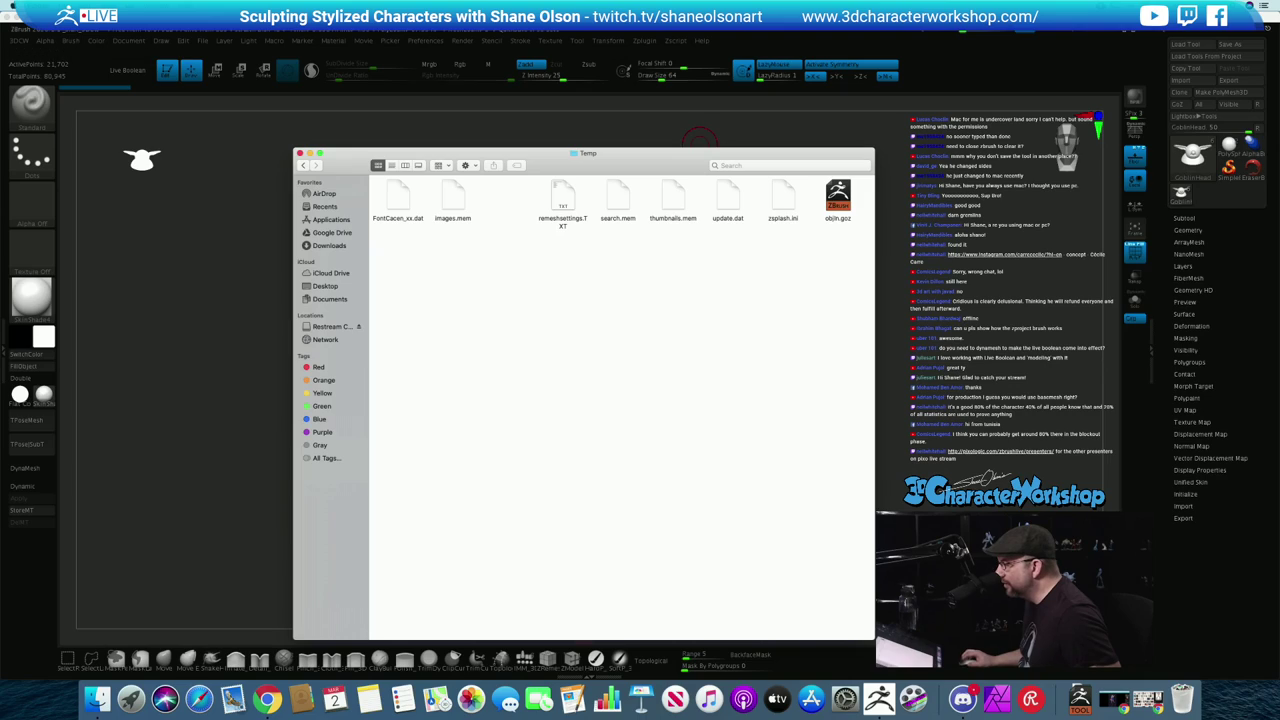
pyautogui.rightClick(389, 244)
pyautogui.press('Escape')
pyautogui.click(398, 197)
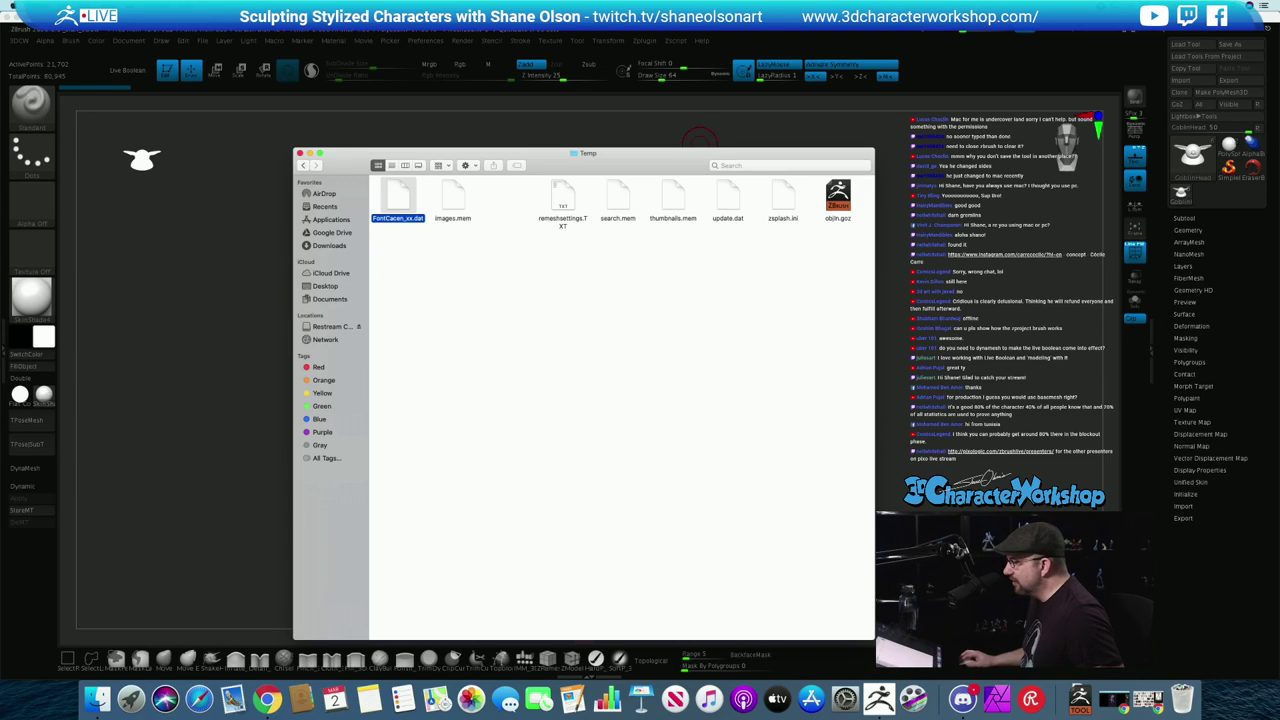
pyautogui.keyDown('shift'); pyautogui.click(838, 196); pyautogui.keyUp('shift')
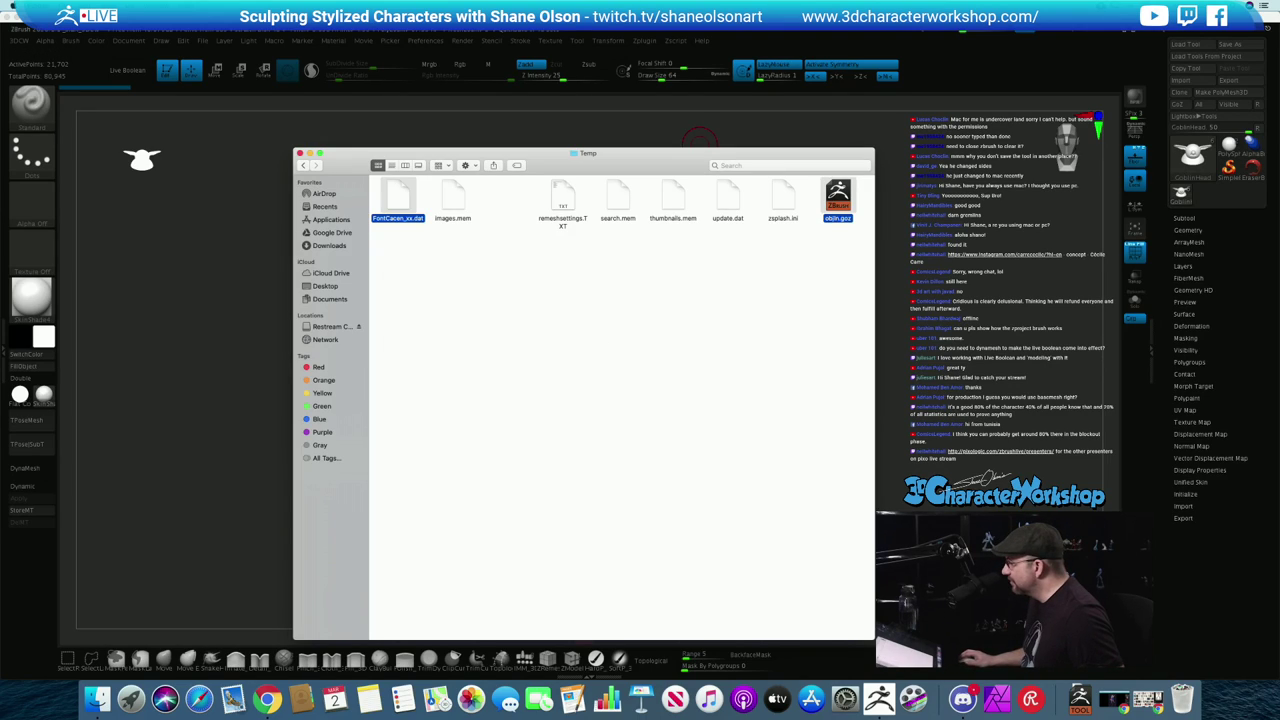
pyautogui.rightClick(459, 201)
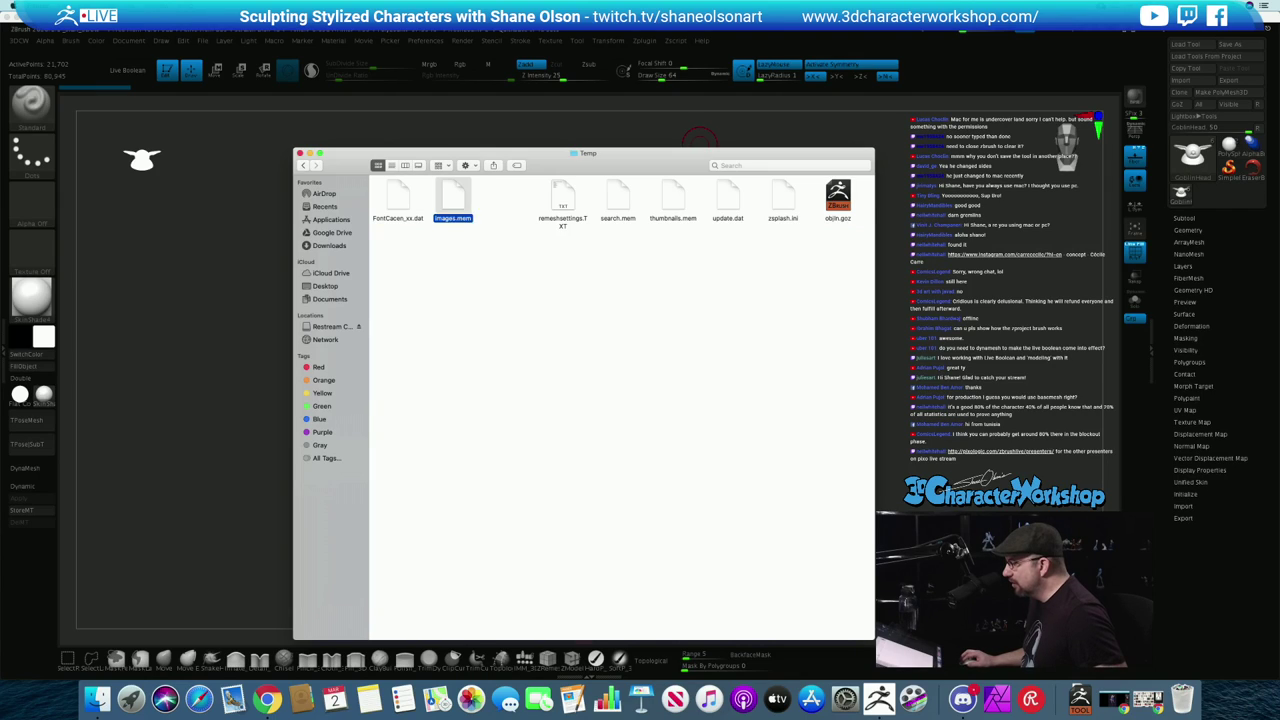
pyautogui.press('Escape')
pyautogui.click(398, 197)
pyautogui.keyDown('shift'); pyautogui.click(783, 197); pyautogui.keyUp('shift')
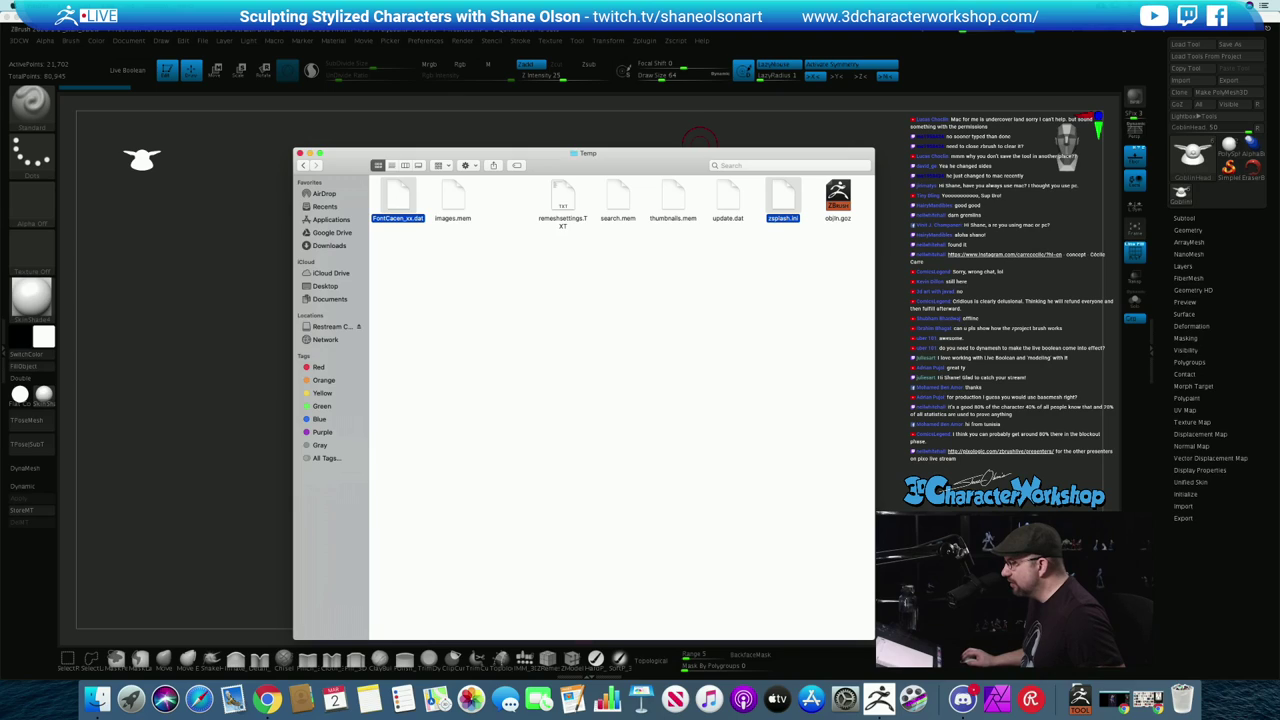
pyautogui.moveTo(414, 276); pyautogui.dragTo(840, 200)
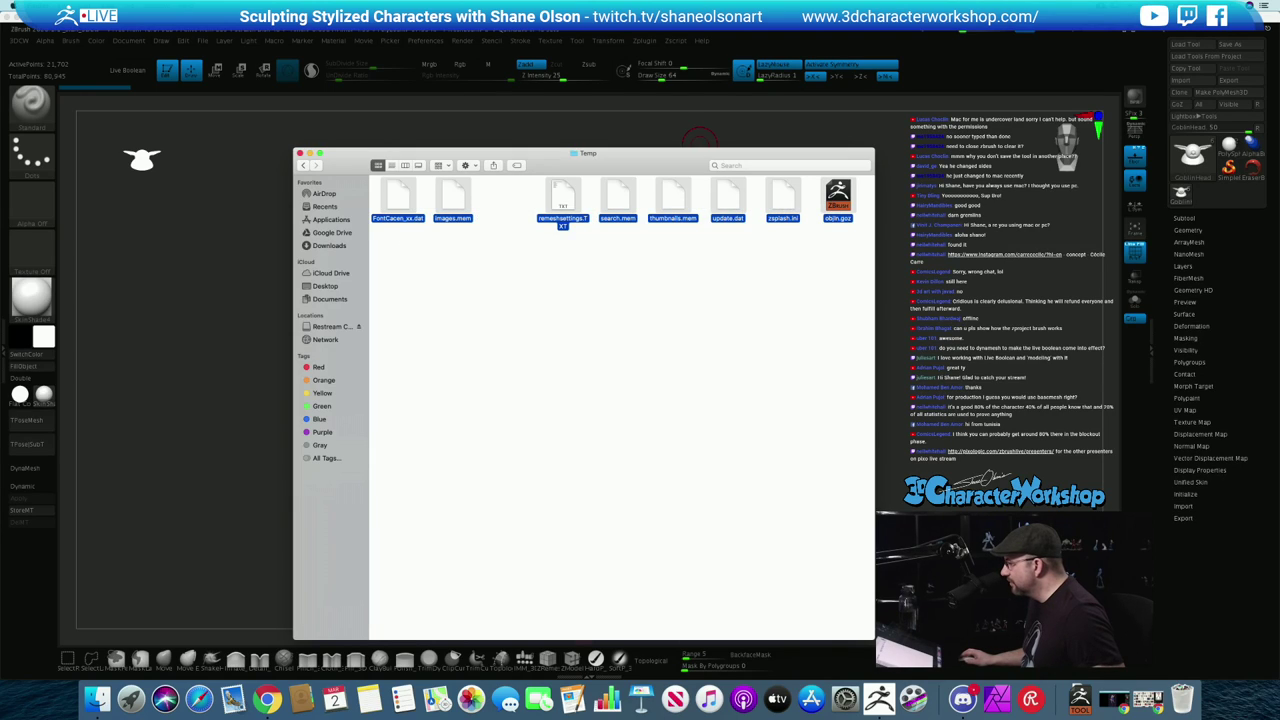
pyautogui.rightClick(798, 197)
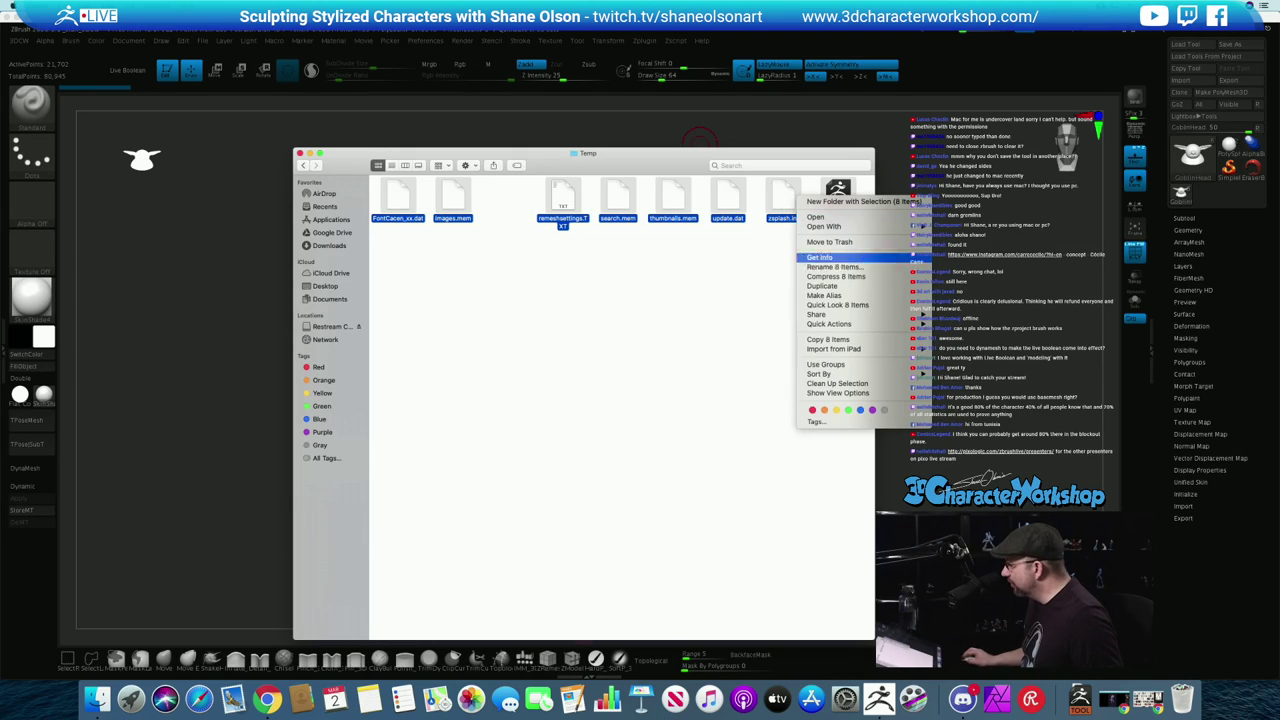
pyautogui.click(829, 242)
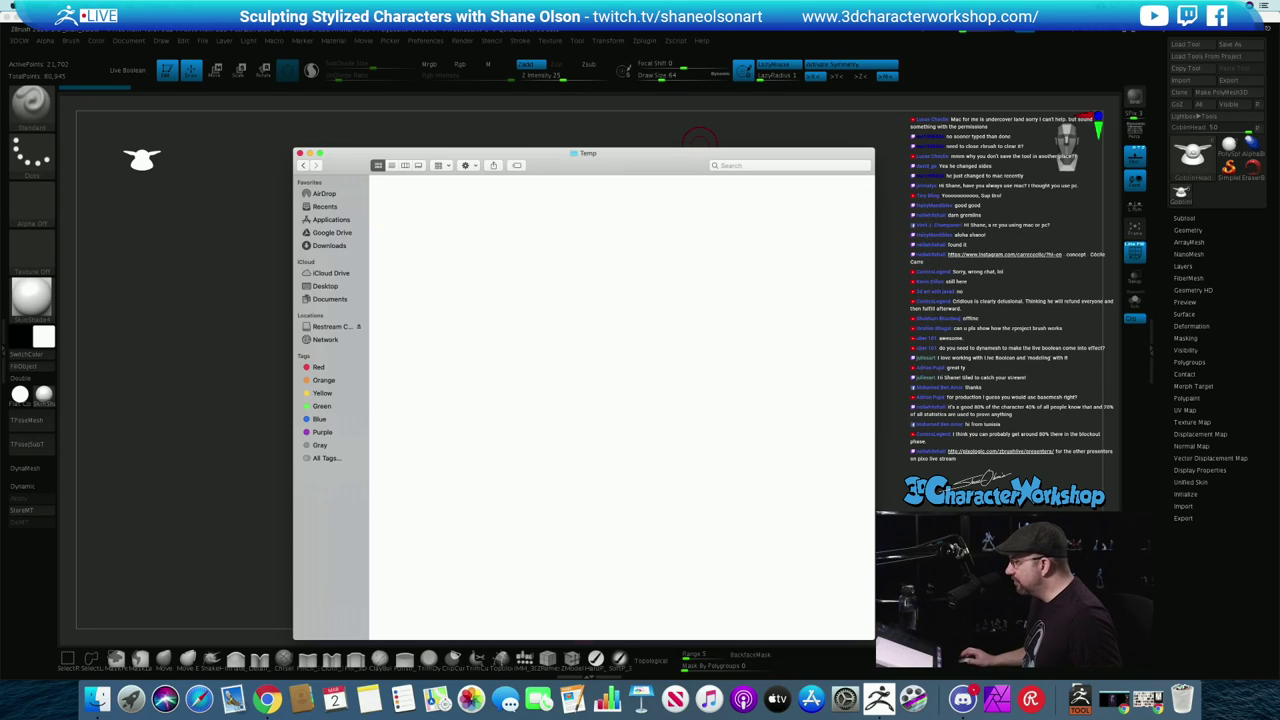
# Try ZRemesher on the goblin head again with the Temp folder emptied, and check which files it writes there
pyautogui.click(957, 178)
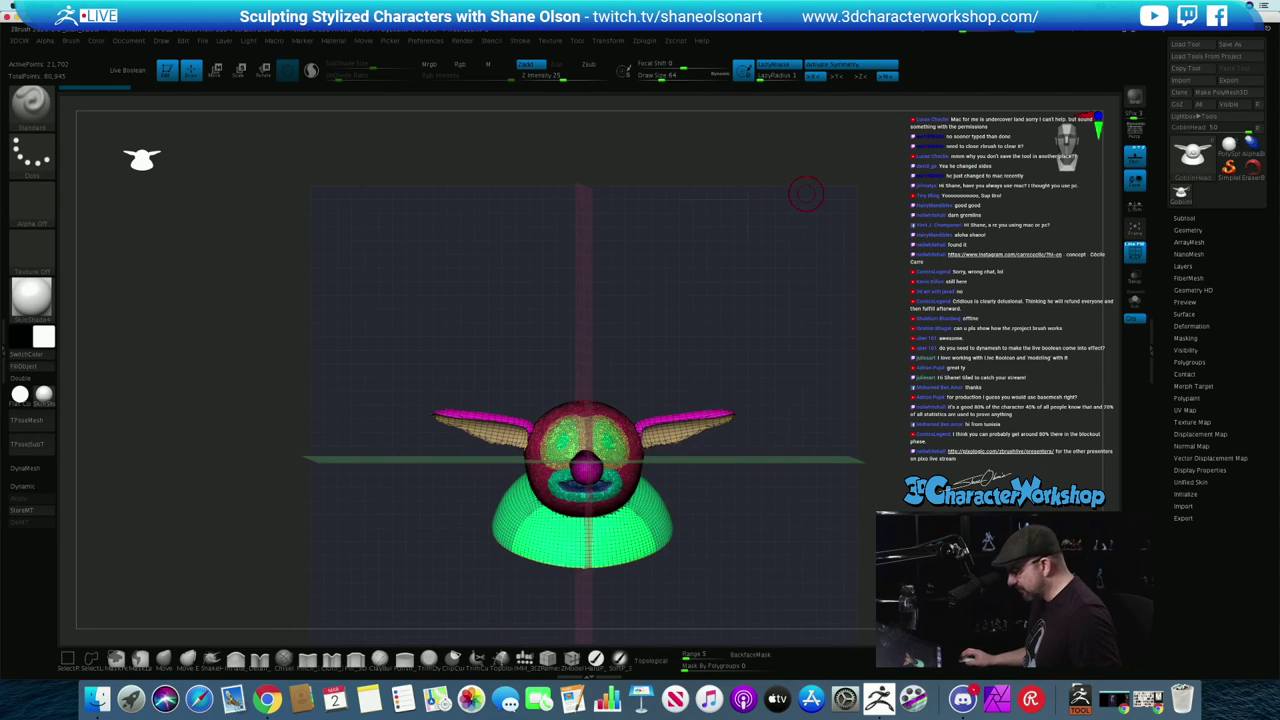
pyautogui.press('space')
pyautogui.click(797, 421)
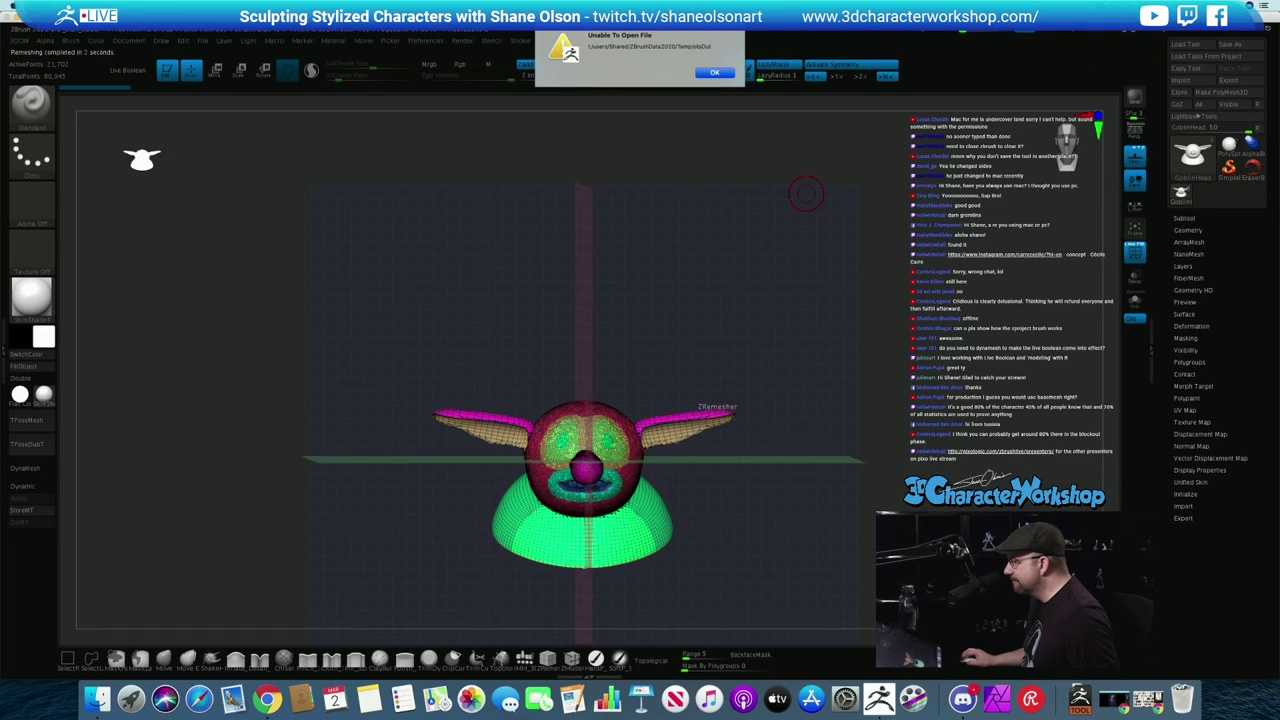
pyautogui.click(715, 72)
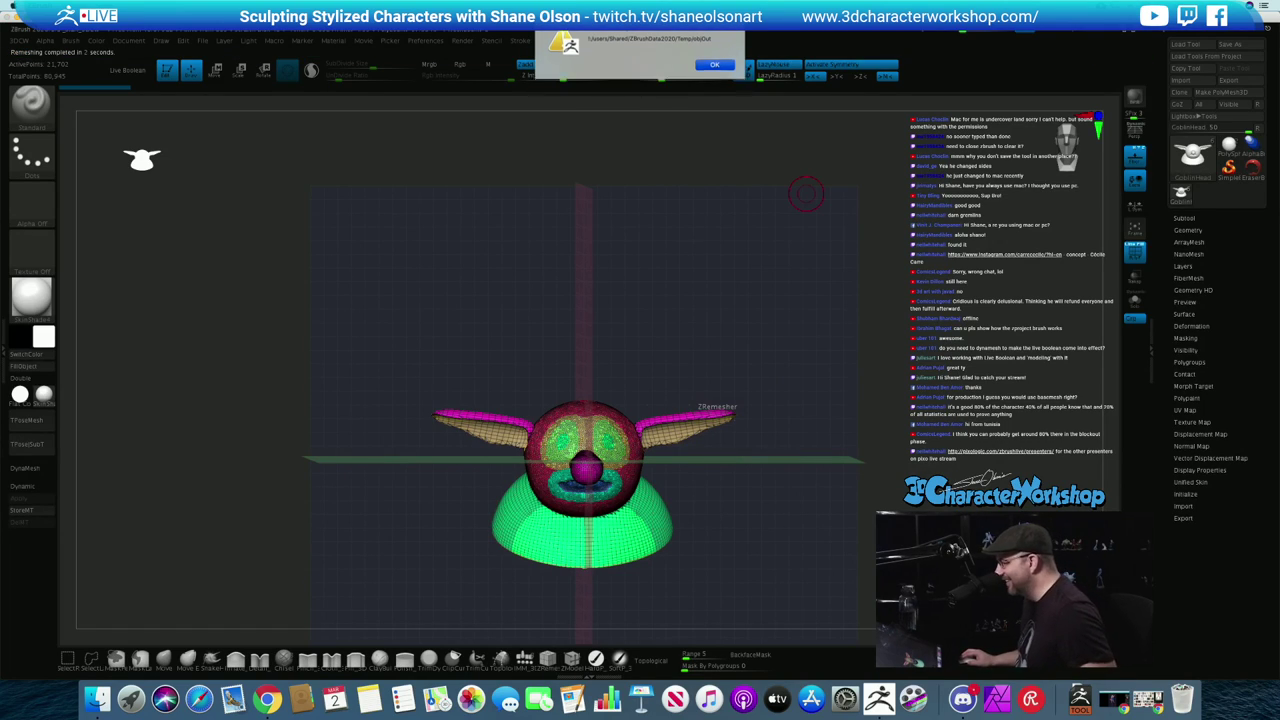
pyautogui.press('super+Tab')
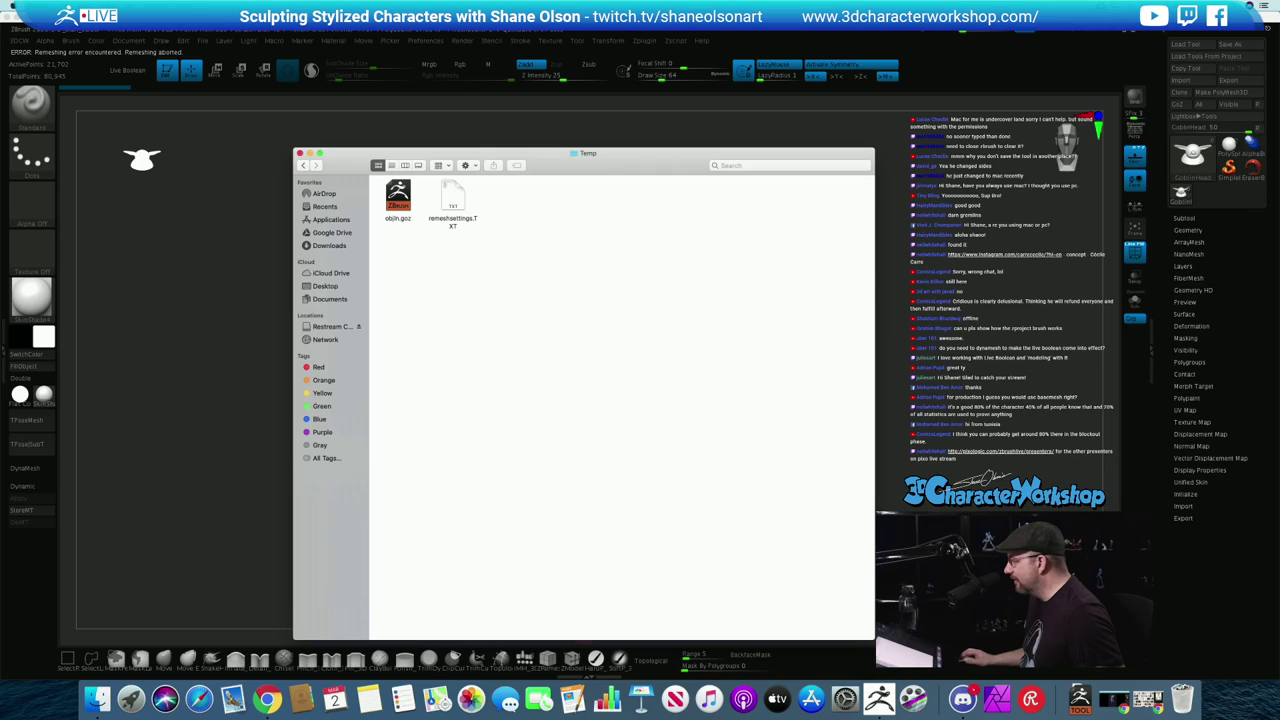
pyautogui.click(884, 336)
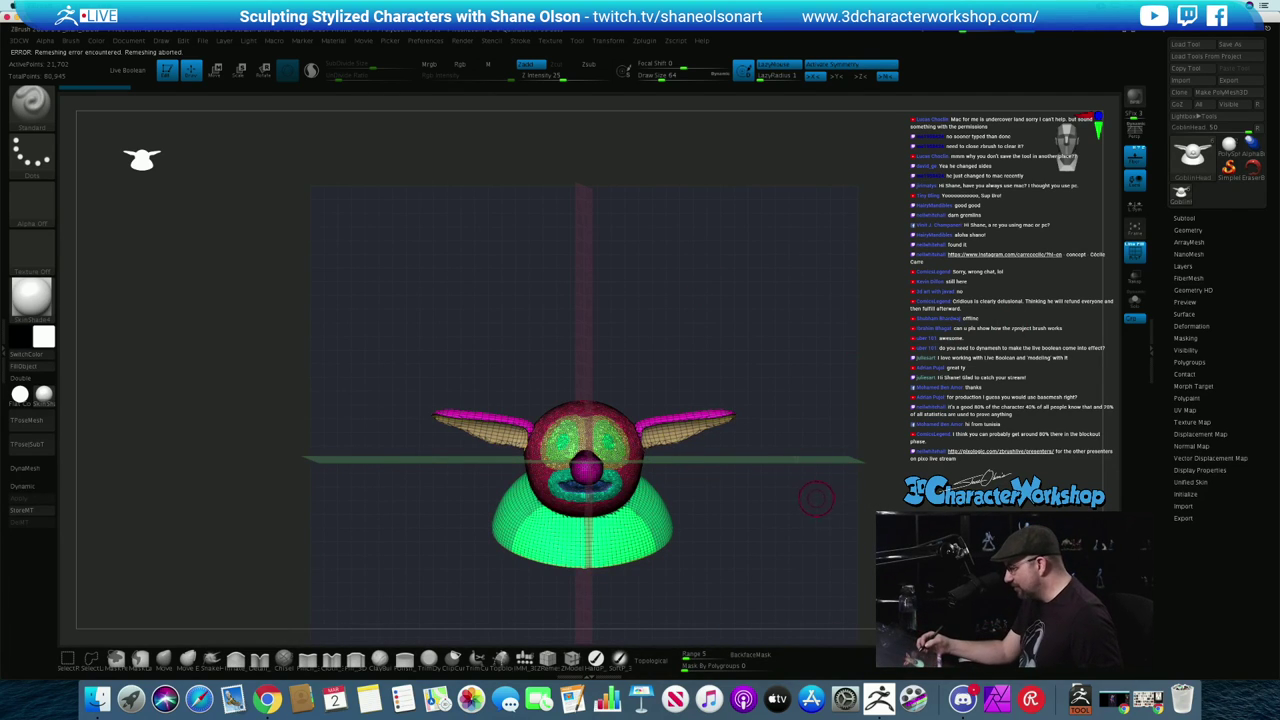
# Load LuigiButler02.ZTL from the Desktop and frame the butler's head from the front
pyautogui.moveTo(814, 494)
pyautogui.mouseDown()
pyautogui.moveTo(745, 490)
pyautogui.moveTo(790, 494)
pyautogui.mouseUp()
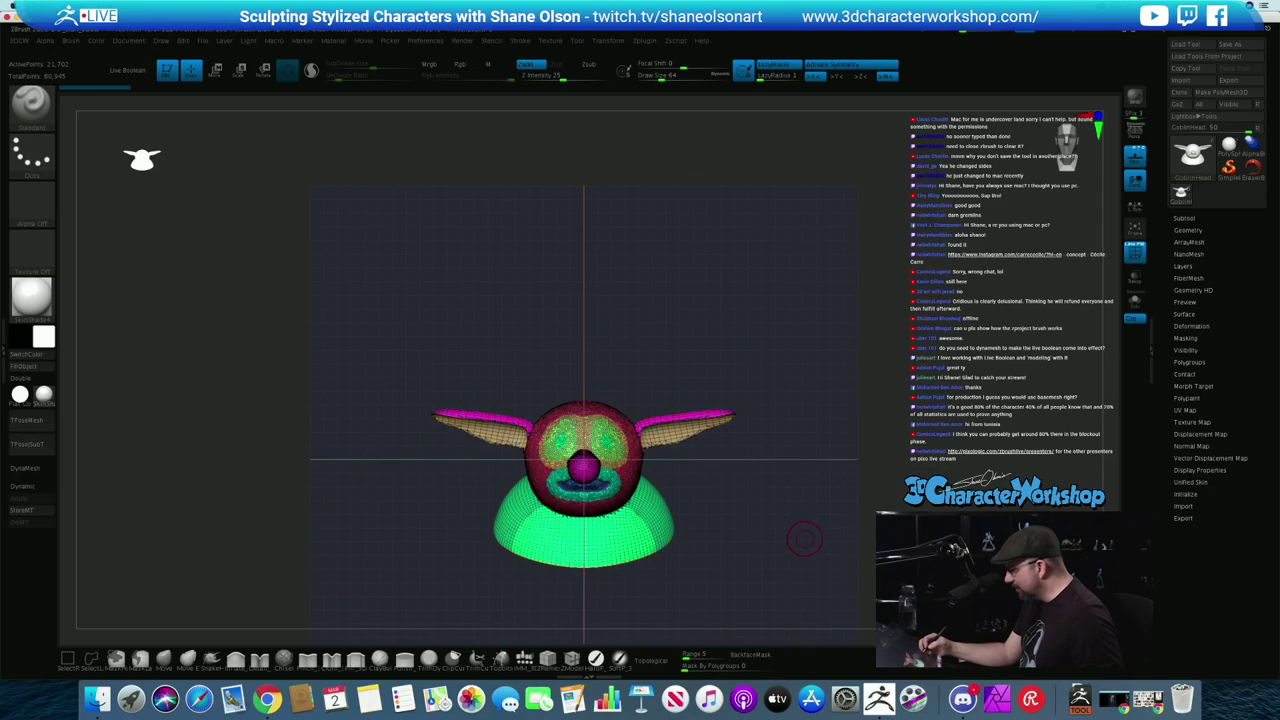
pyautogui.keyDown('alt'); pyautogui.moveTo(804, 539); pyautogui.dragTo(794, 494); pyautogui.keyUp('alt')
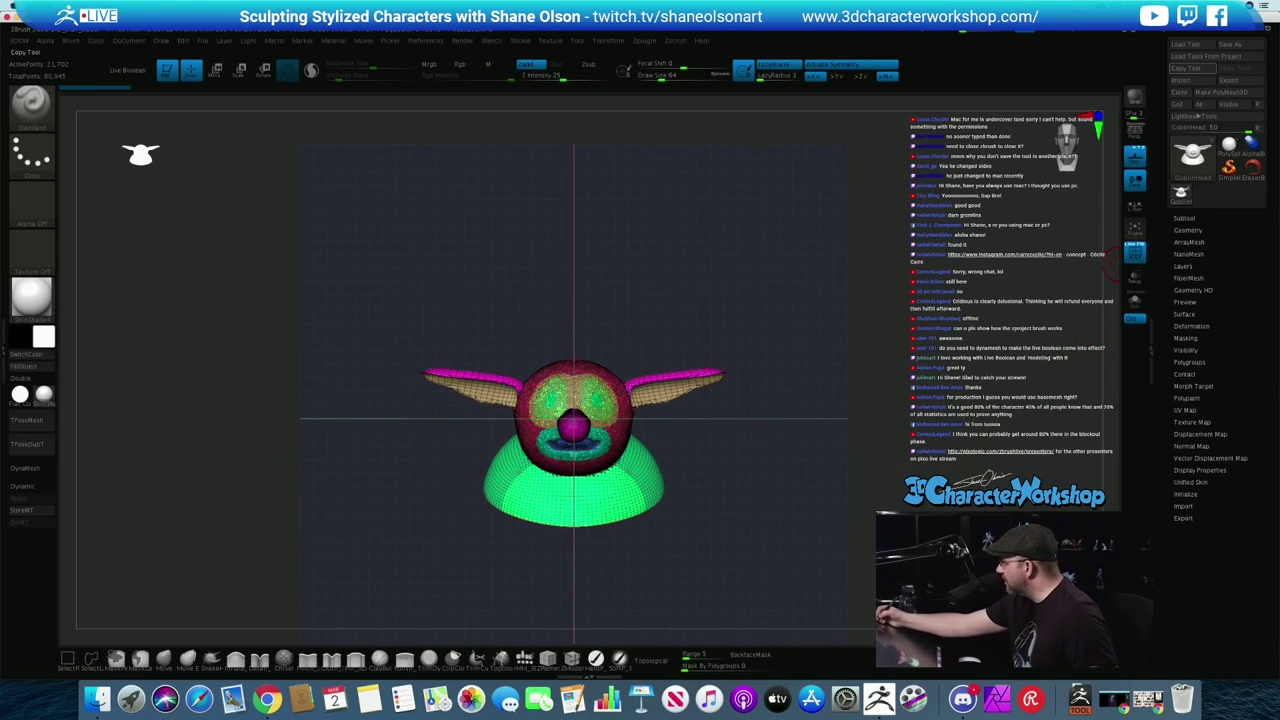
pyautogui.click(1185, 44)
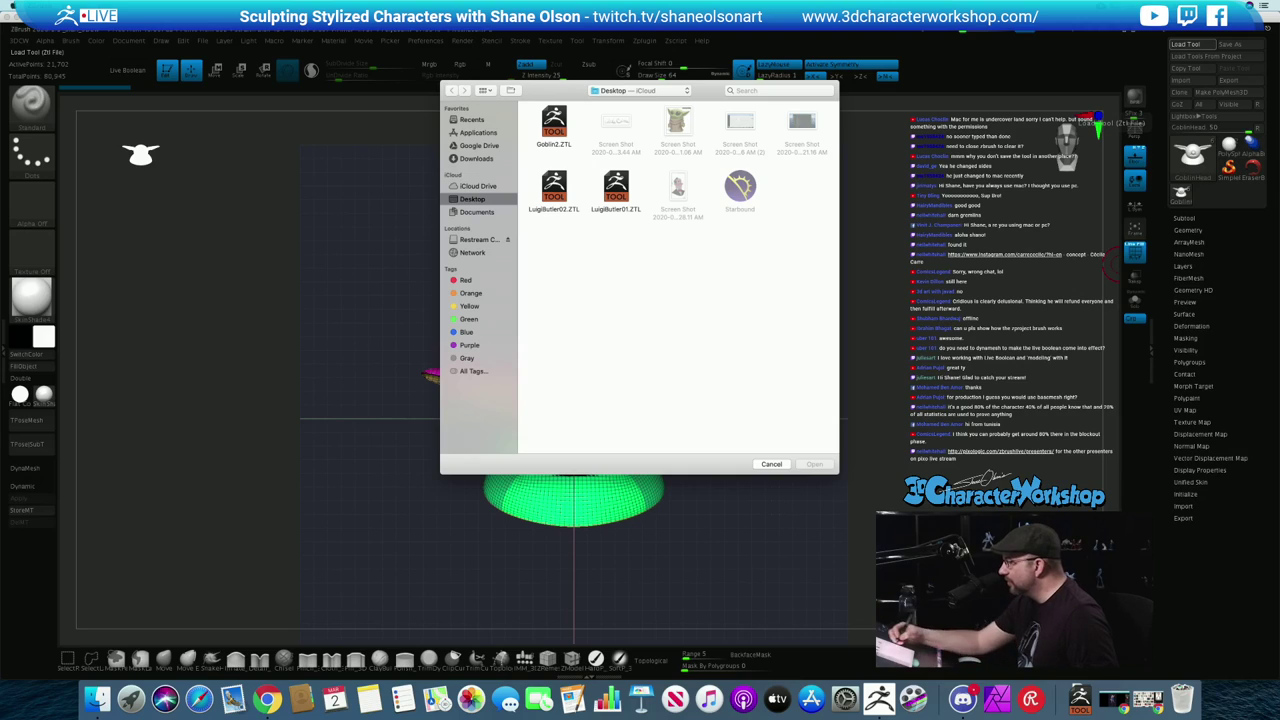
pyautogui.click(554, 188)
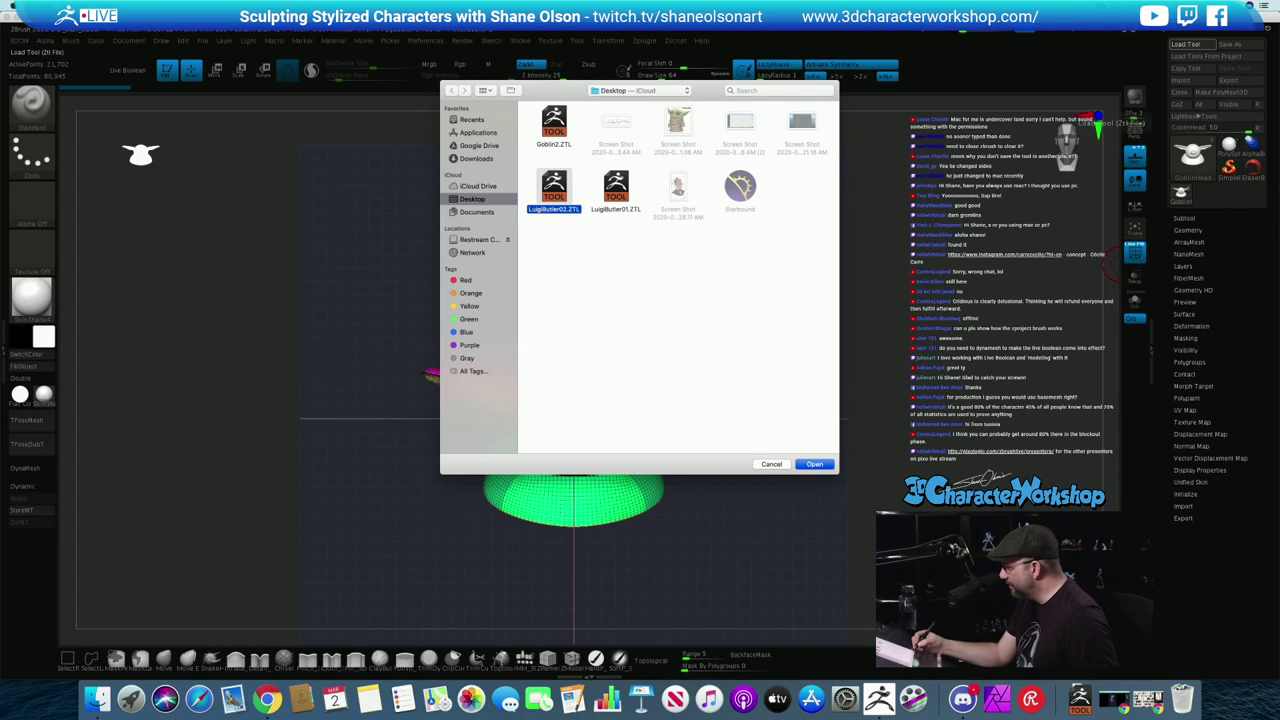
pyautogui.click(814, 464)
pyautogui.moveTo(800, 516); pyautogui.dragTo(724, 512)
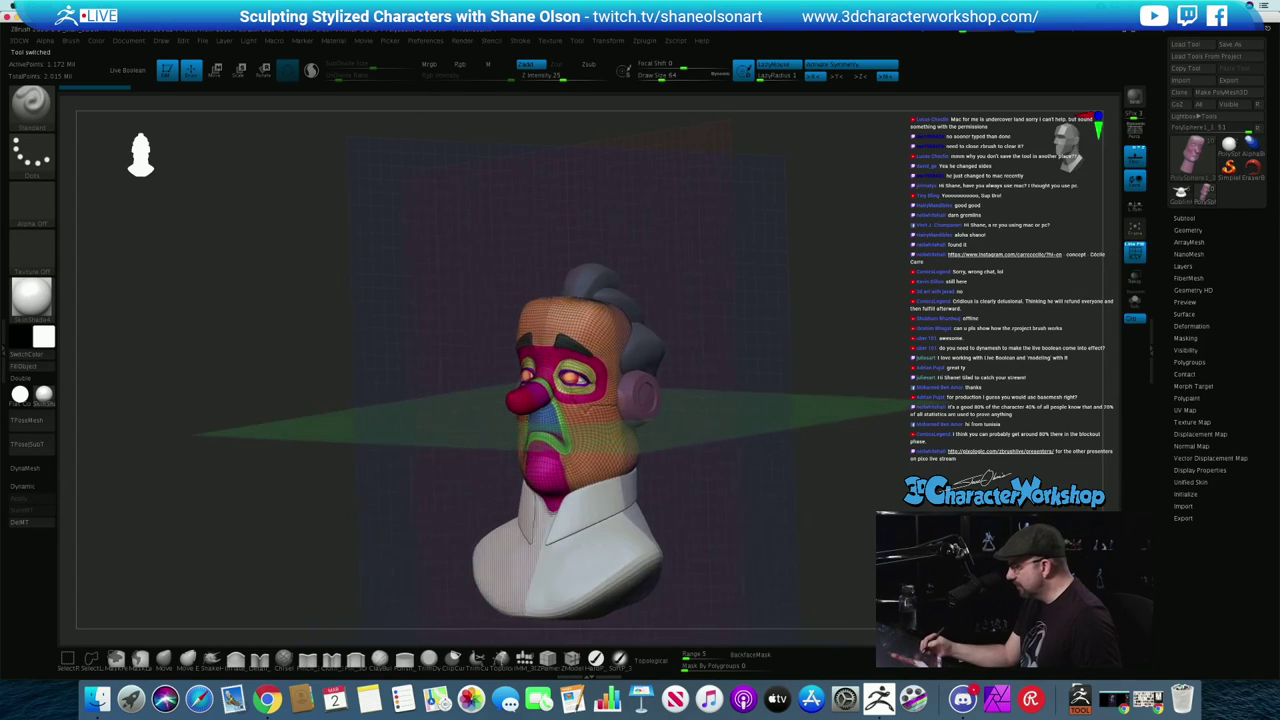
pyautogui.moveTo(752, 436)
pyautogui.keyDown('alt'); pyautogui.mouseDown()
pyautogui.moveTo(771, 490)
pyautogui.moveTo(791, 503)
pyautogui.mouseUp(); pyautogui.keyUp('alt')
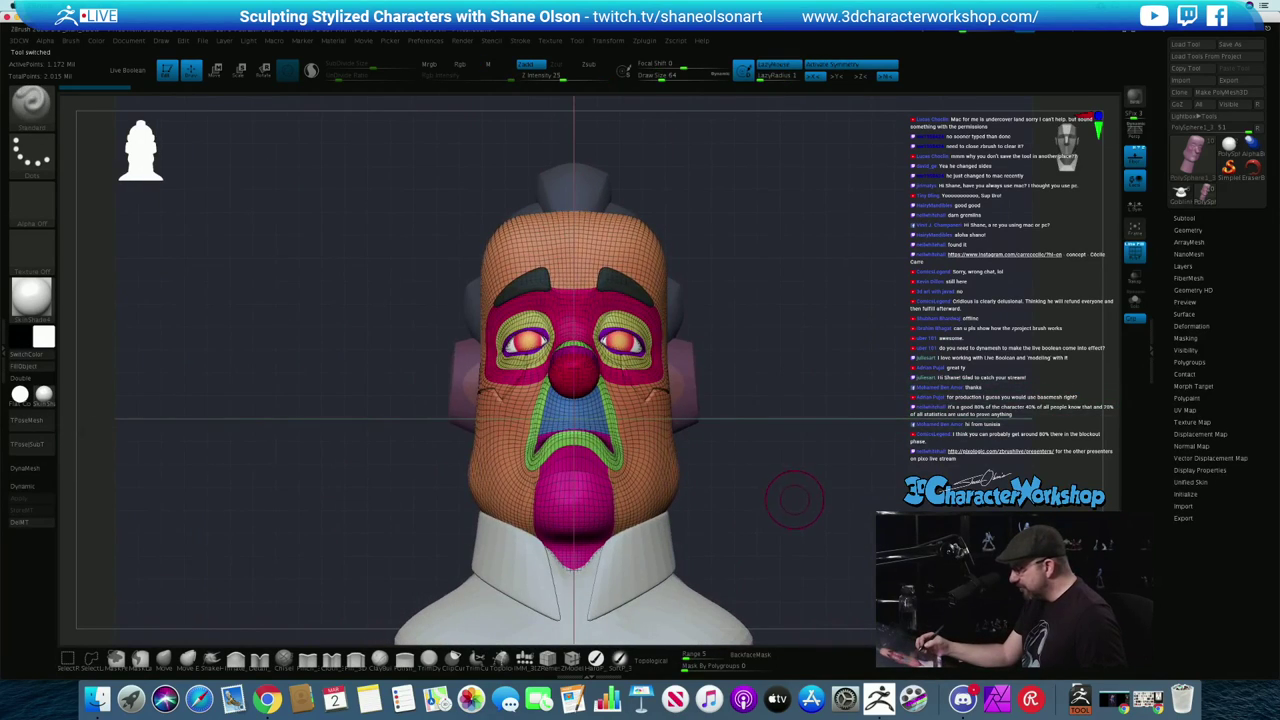
# Select the butler's head mesh in the subtool list and run ZRemesher on it as a test
pyautogui.click(1184, 218)
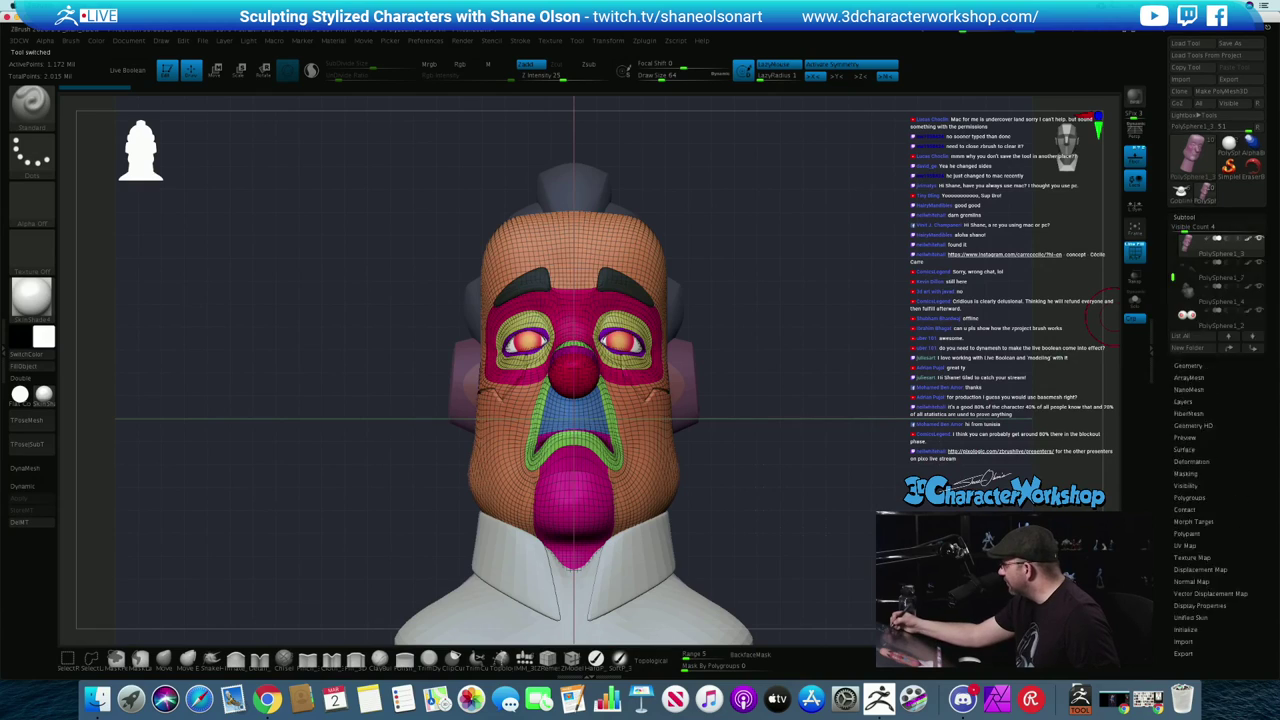
pyautogui.click(1185, 414)
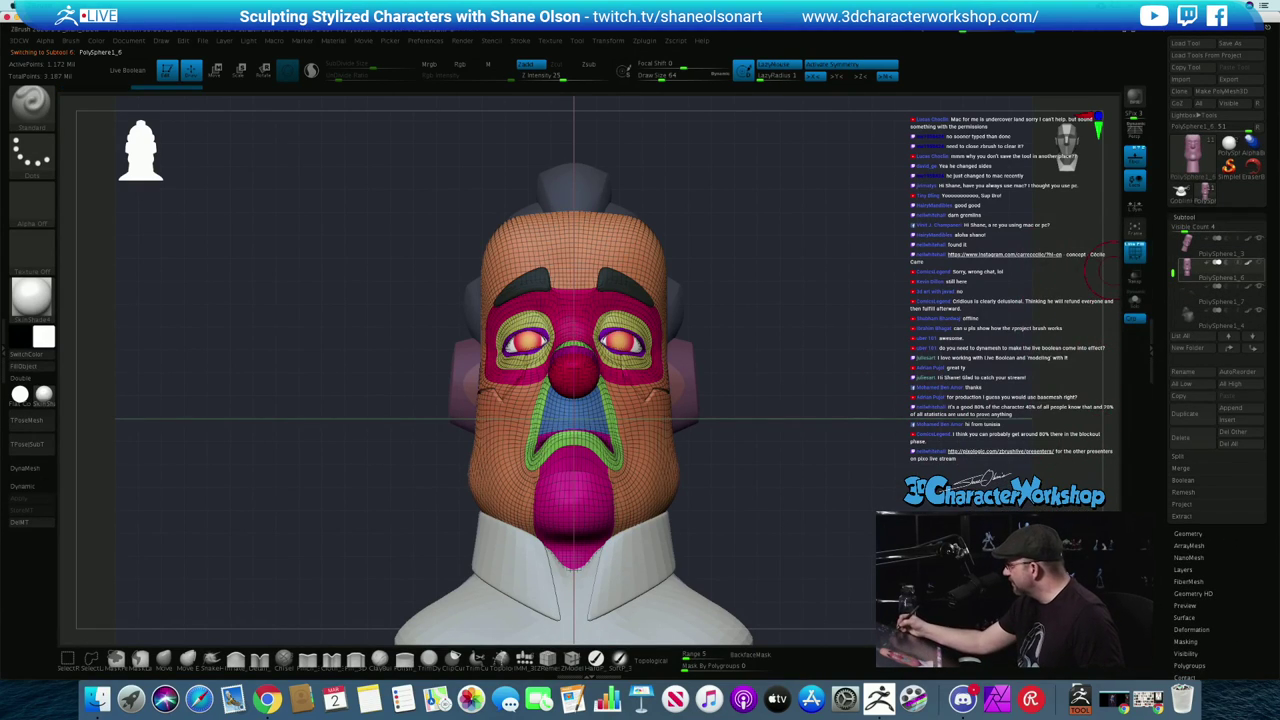
pyautogui.press('3')
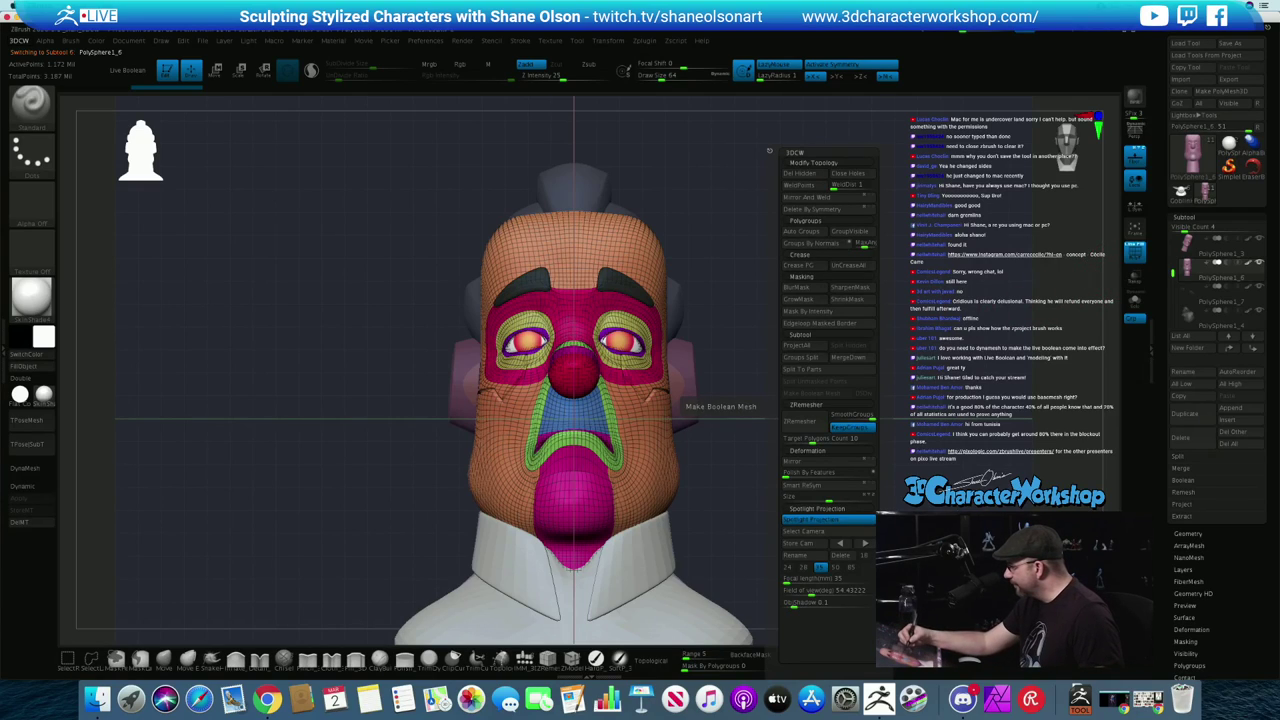
pyautogui.click(803, 421)
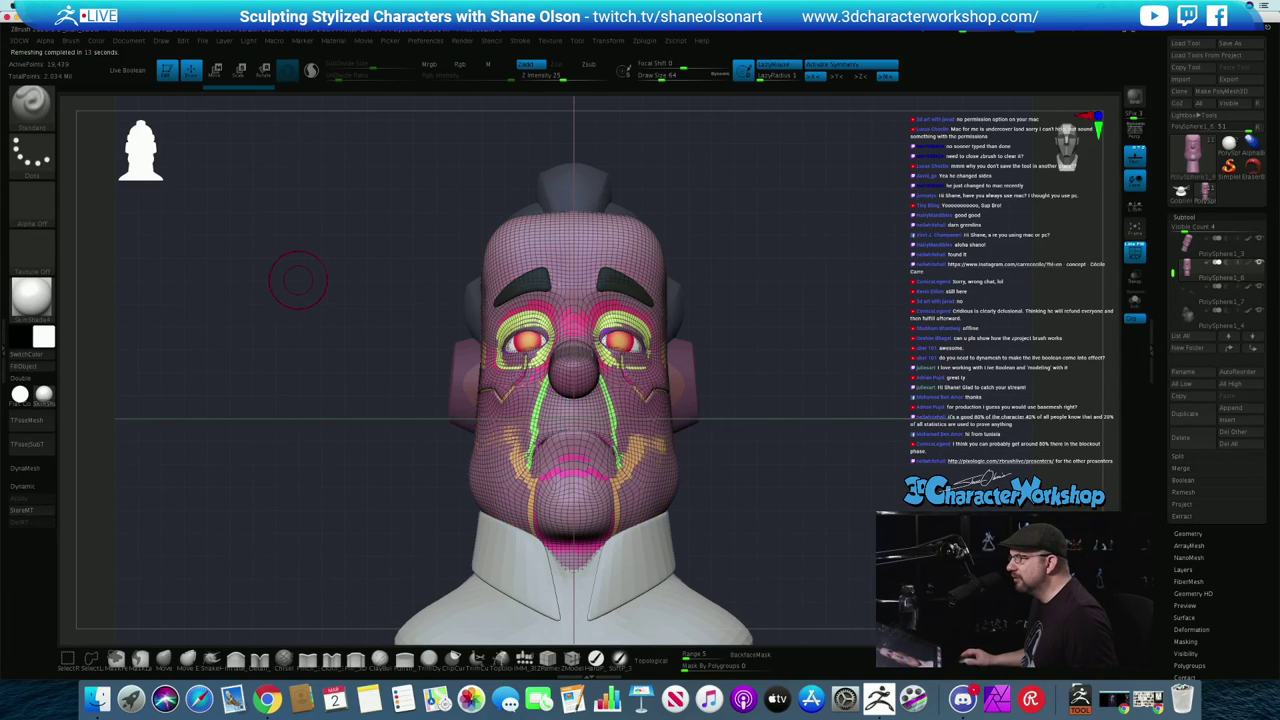
pyautogui.moveTo(327, 231); pyautogui.dragTo(385, 245)
# Switch back to the goblin tool, view it from the front and examine the GoblinHead subtool's details
pyautogui.click(1181, 193)
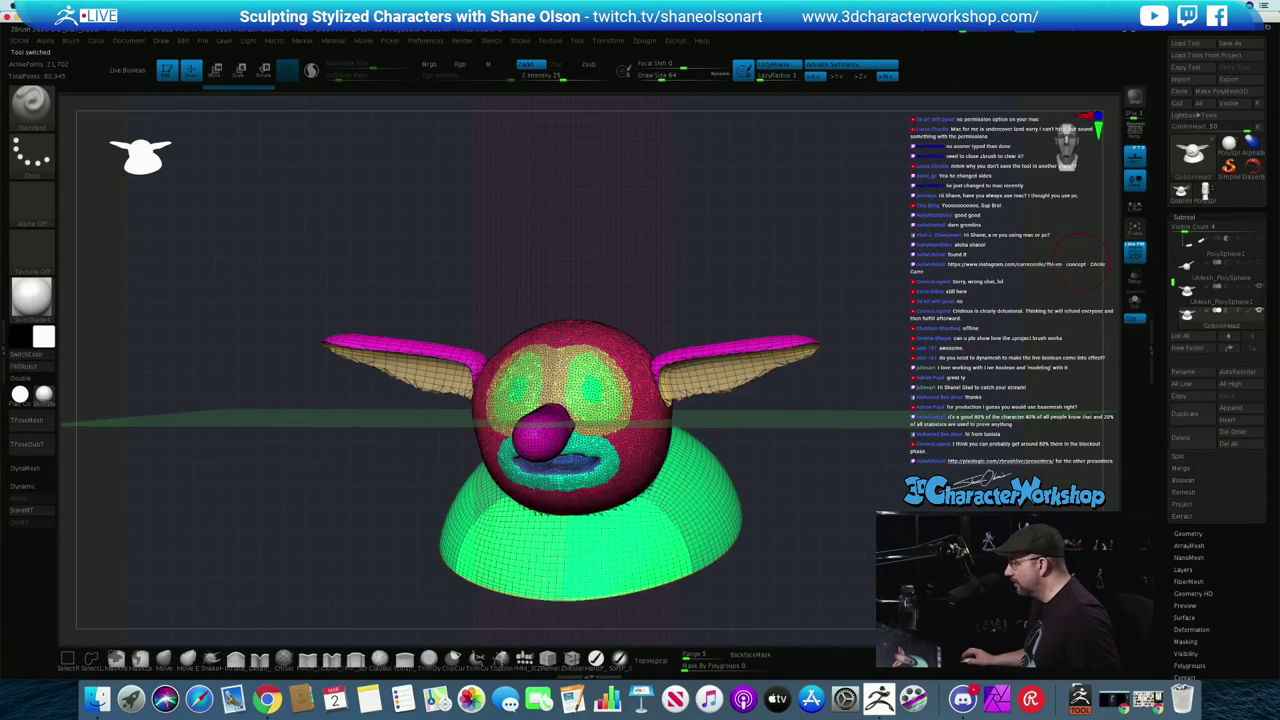
pyautogui.moveTo(771, 300); pyautogui.dragTo(791, 280)
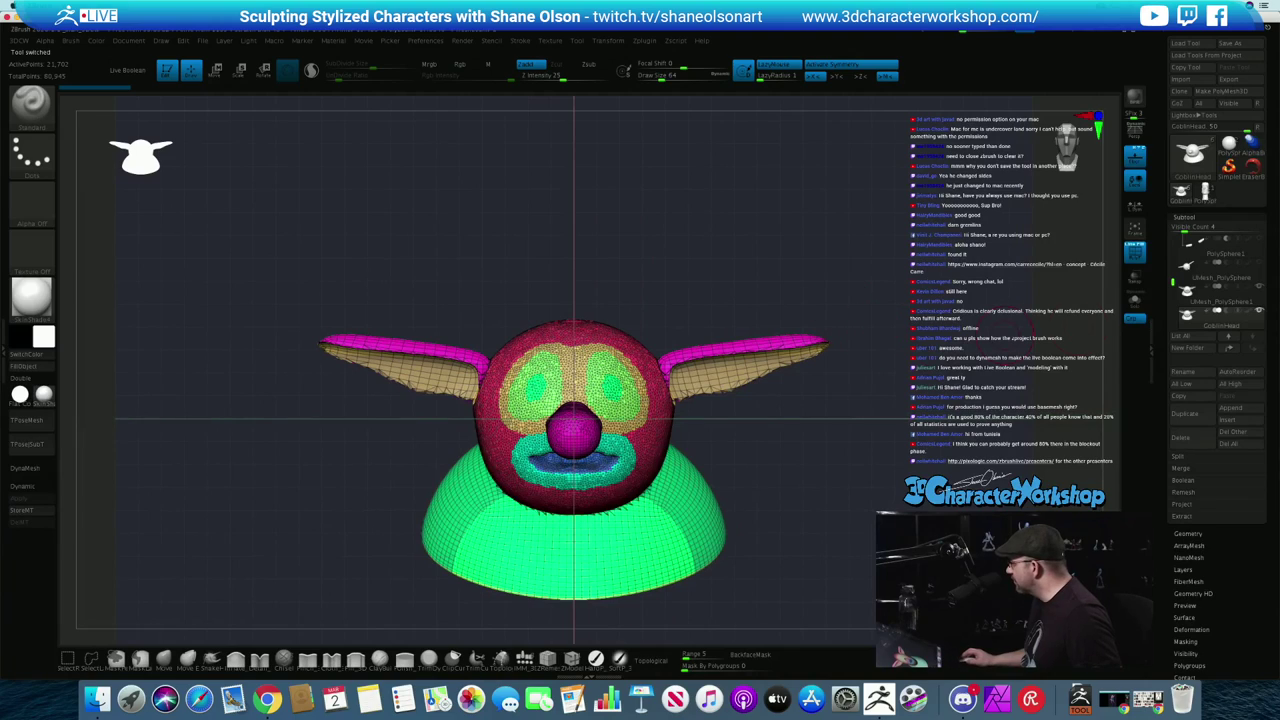
pyautogui.moveTo(1200, 318)
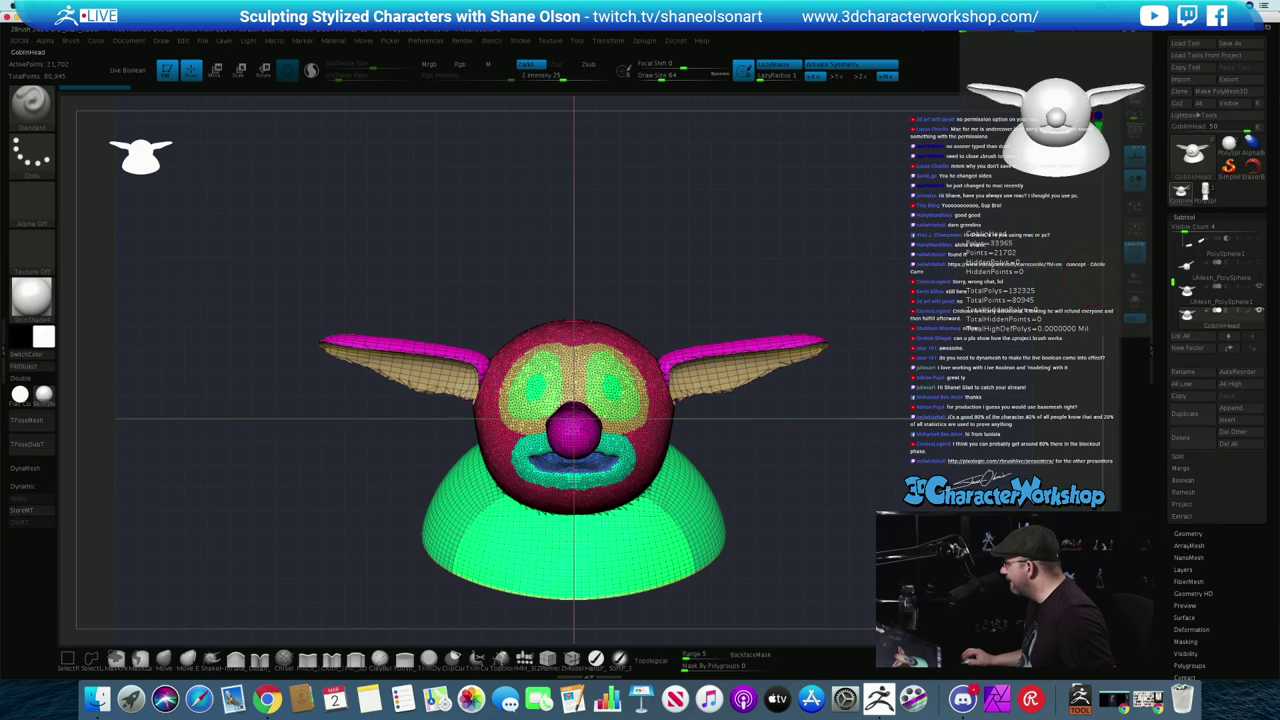
pyautogui.click(1182, 192)
pyautogui.click(796, 207)
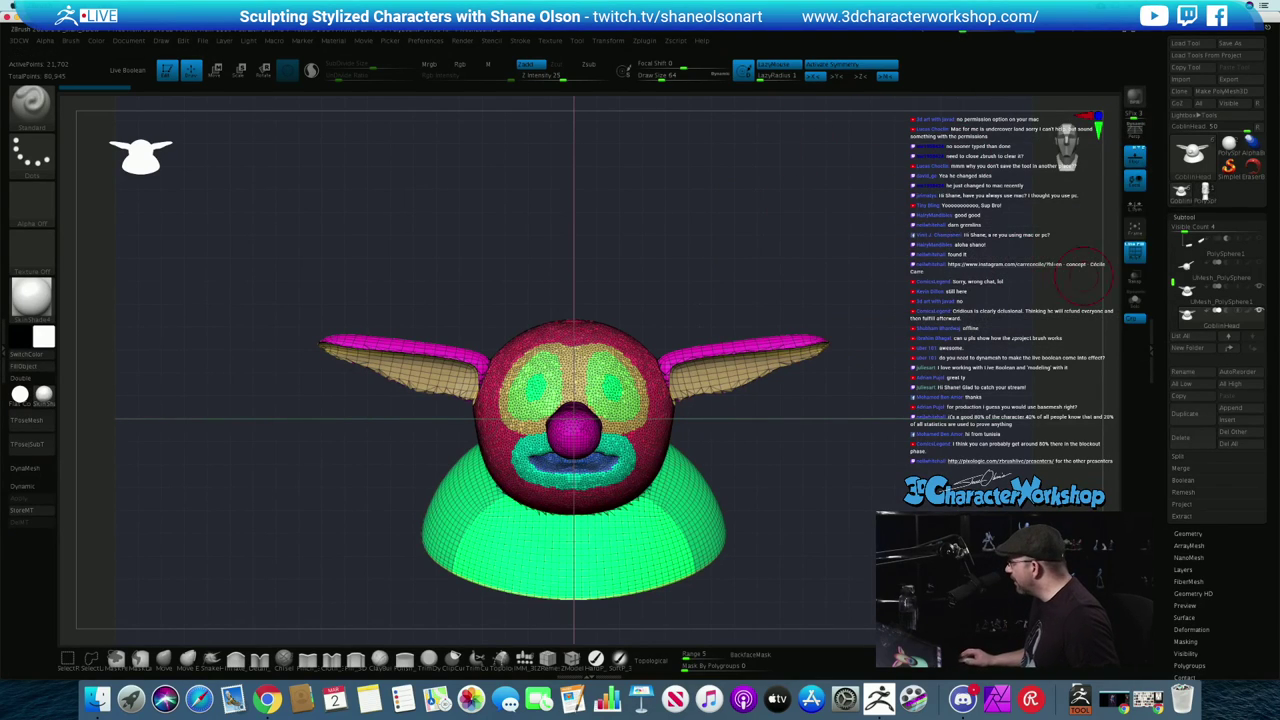
# Return to the butler tool and append GoblinHead to it as a subtool
pyautogui.click(1205, 192)
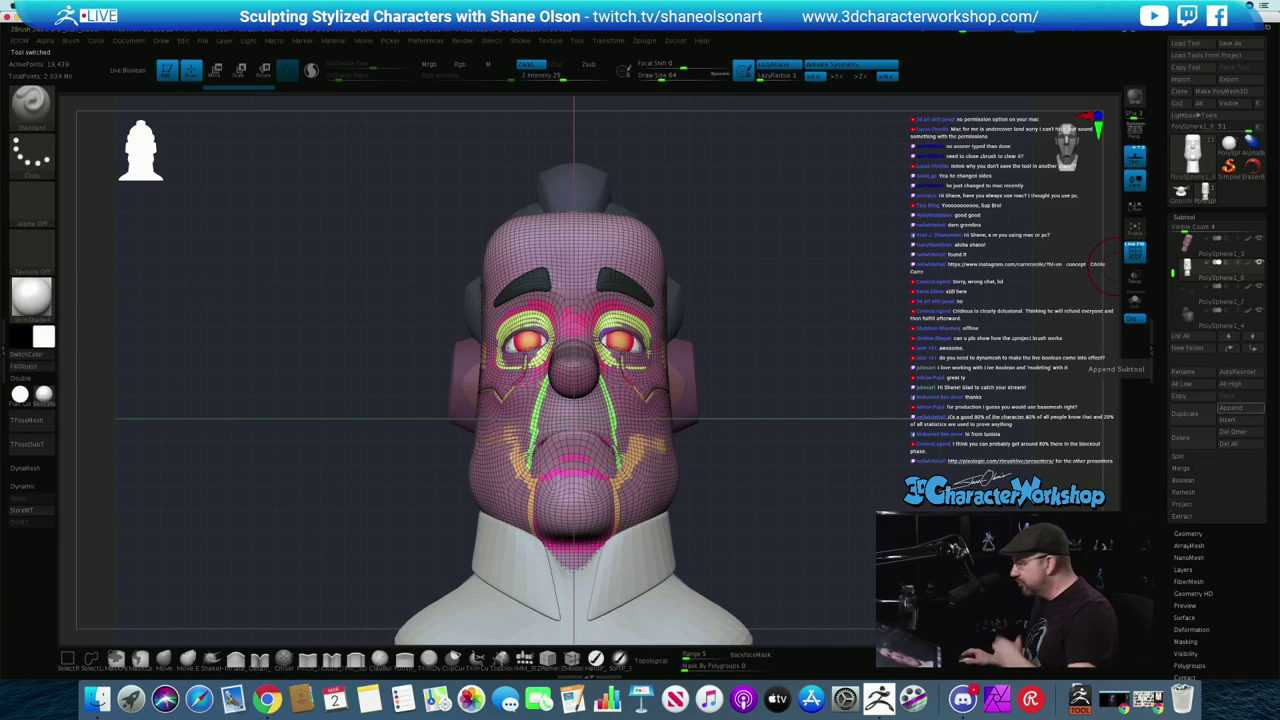
pyautogui.click(1231, 408)
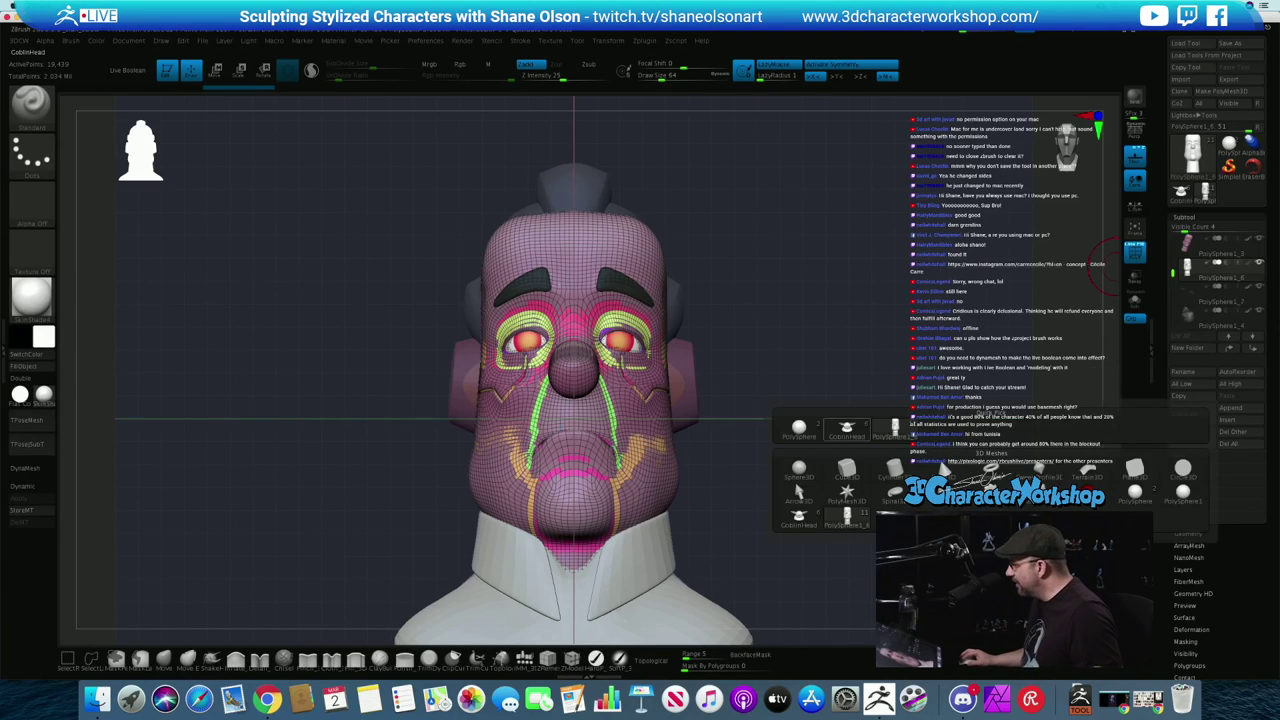
pyautogui.click(846, 428)
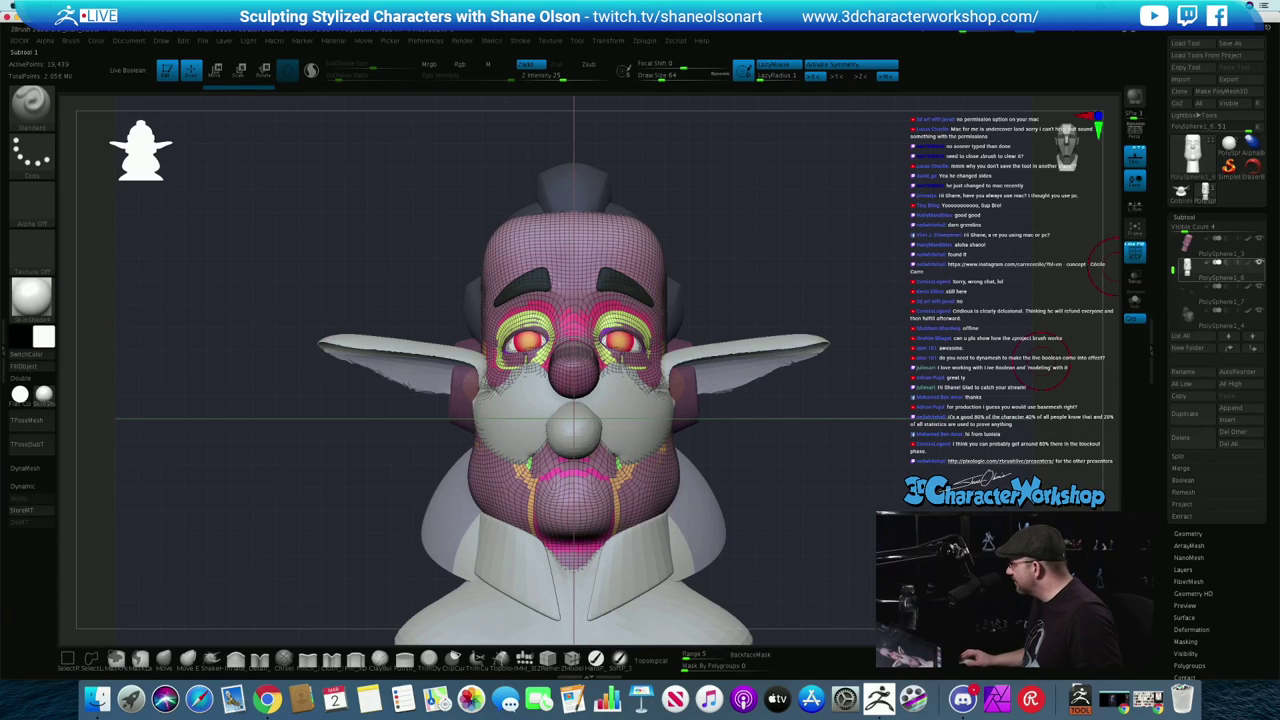
# Select the appended goblin head, isolate it with Solo and try to run ZRemesher on it
pyautogui.moveTo(1173, 270); pyautogui.dragTo(1173, 309)
pyautogui.click(1219, 293)
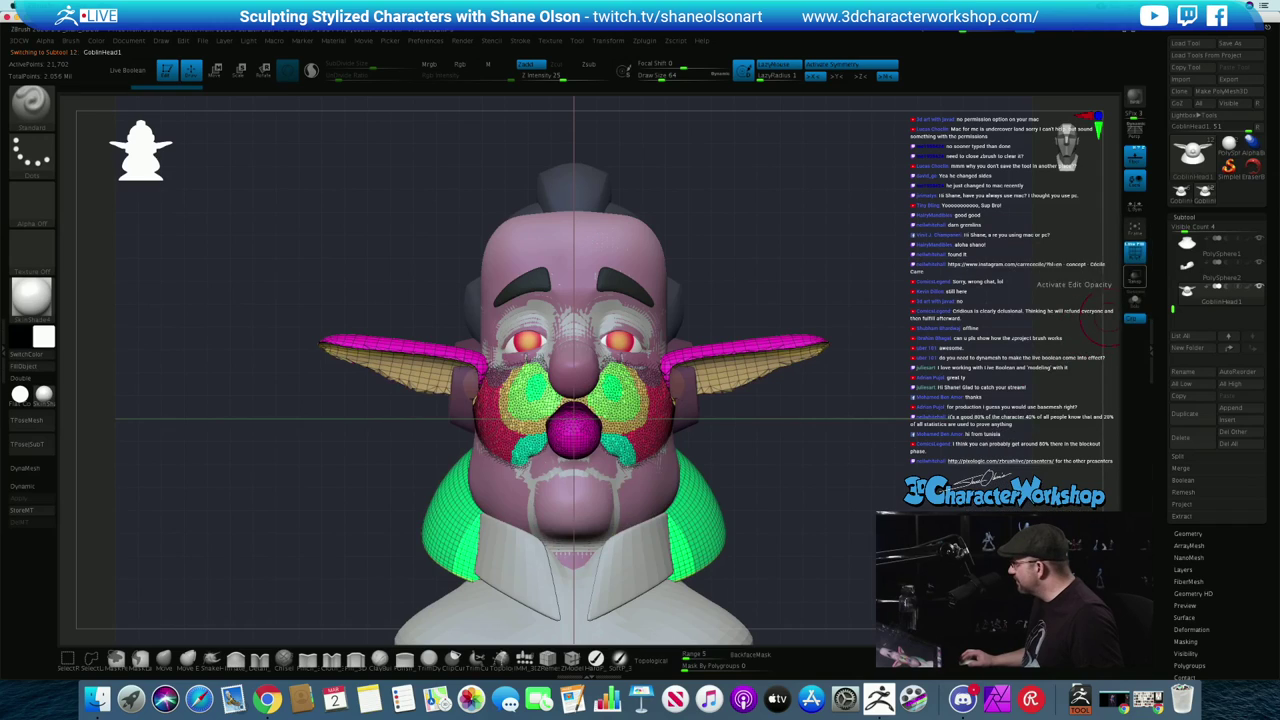
pyautogui.click(1135, 301)
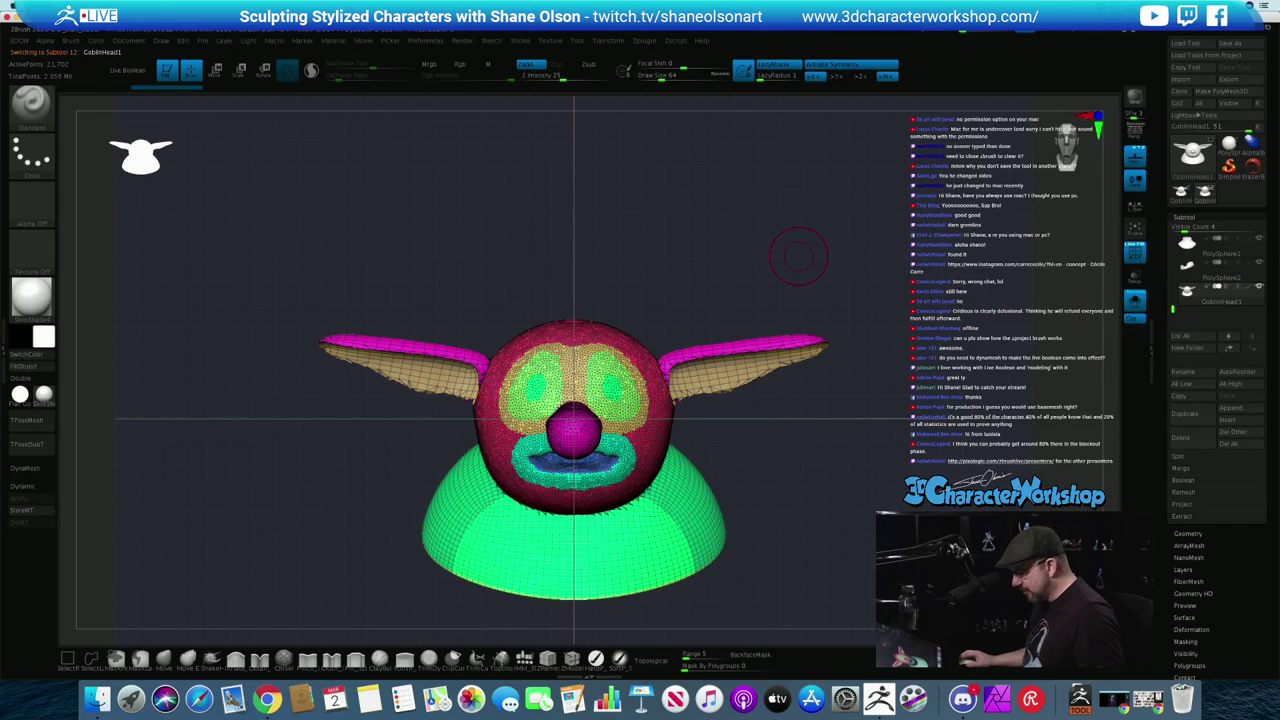
pyautogui.press('space')
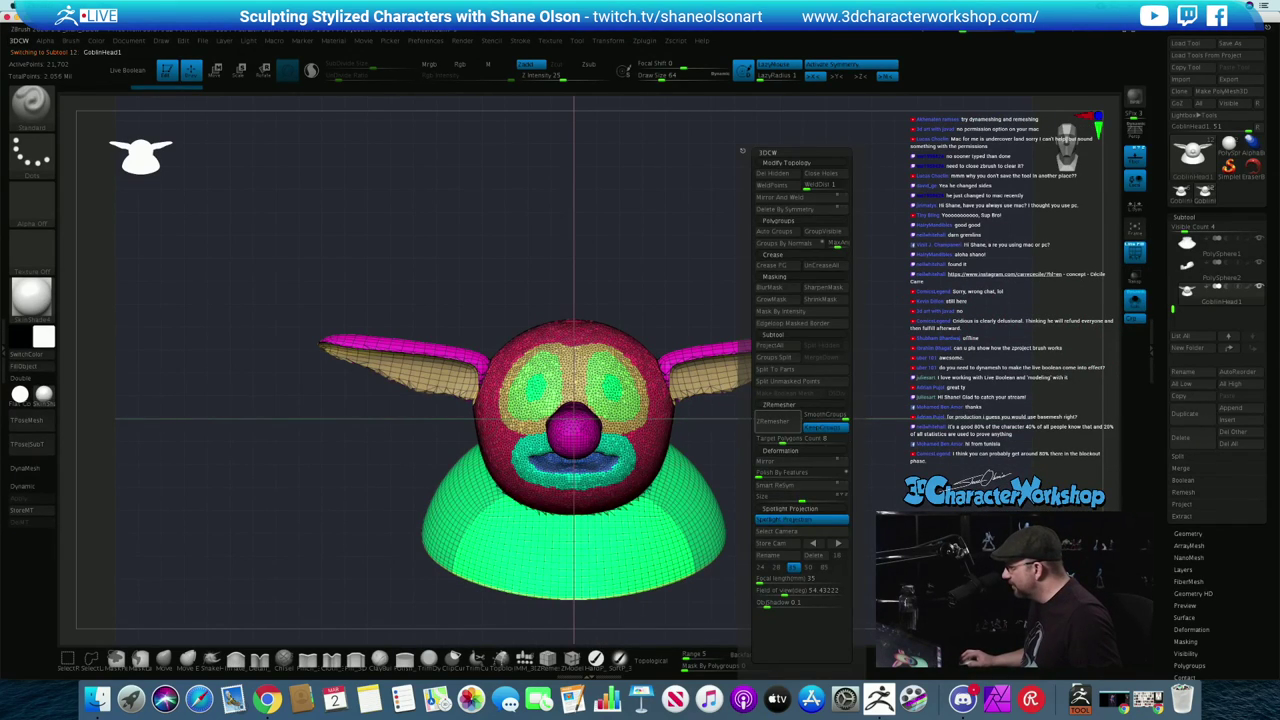
pyautogui.click(778, 421)
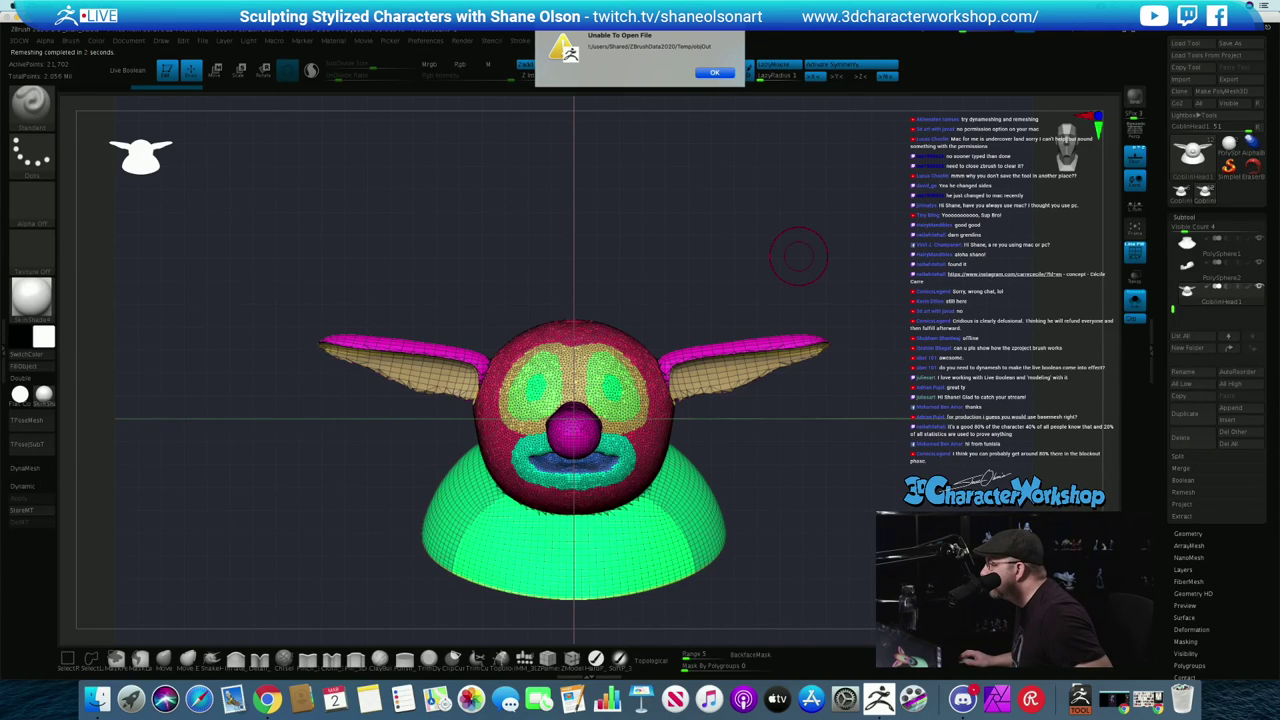
pyautogui.press('Return')
pyautogui.moveTo(798, 256); pyautogui.dragTo(745, 235)
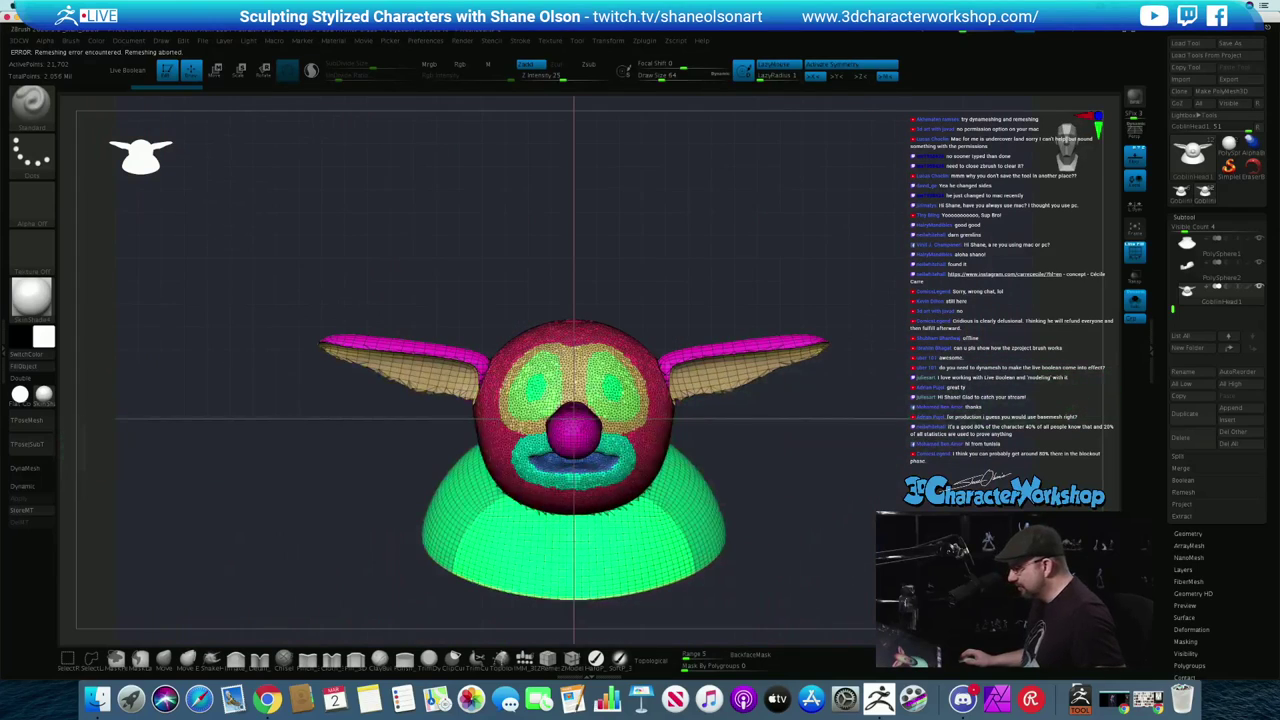
# Tessimate the goblin head mesh with a polygons size of 0.27744
pyautogui.moveTo(1268, 450); pyautogui.dragTo(1268, 262)
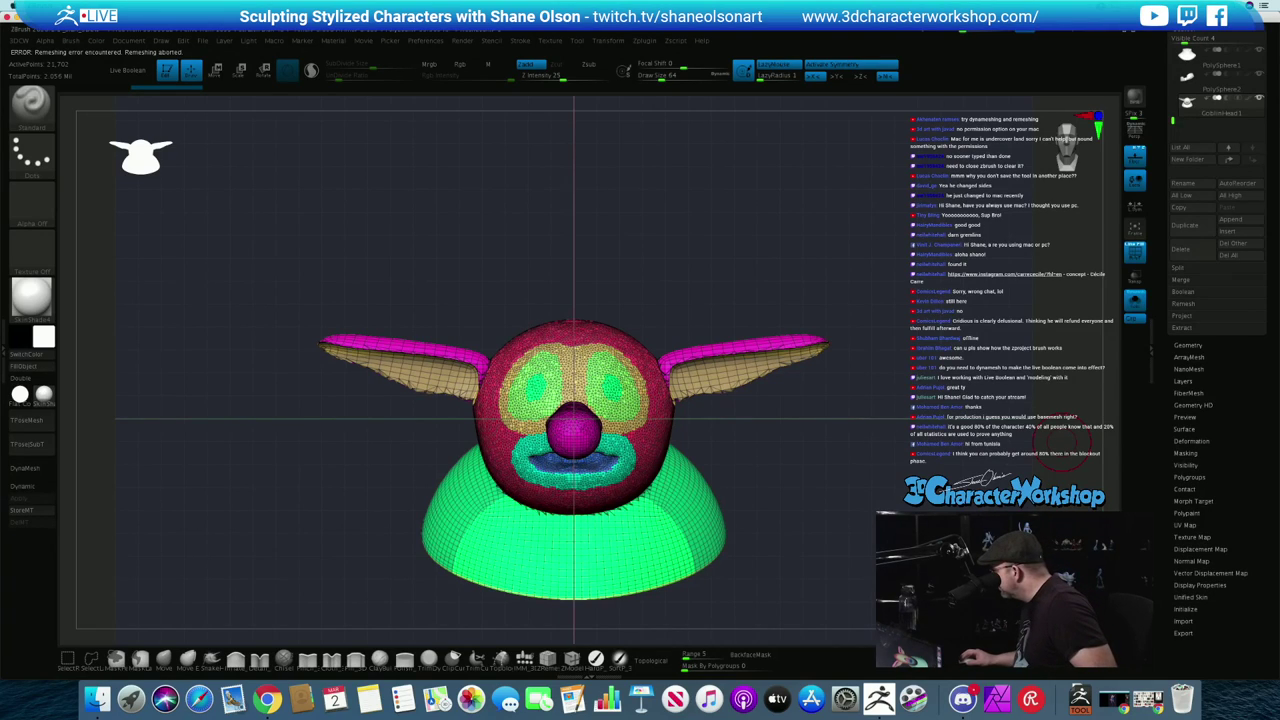
pyautogui.click(1186, 453)
pyautogui.moveTo(1268, 160); pyautogui.dragTo(1268, 355)
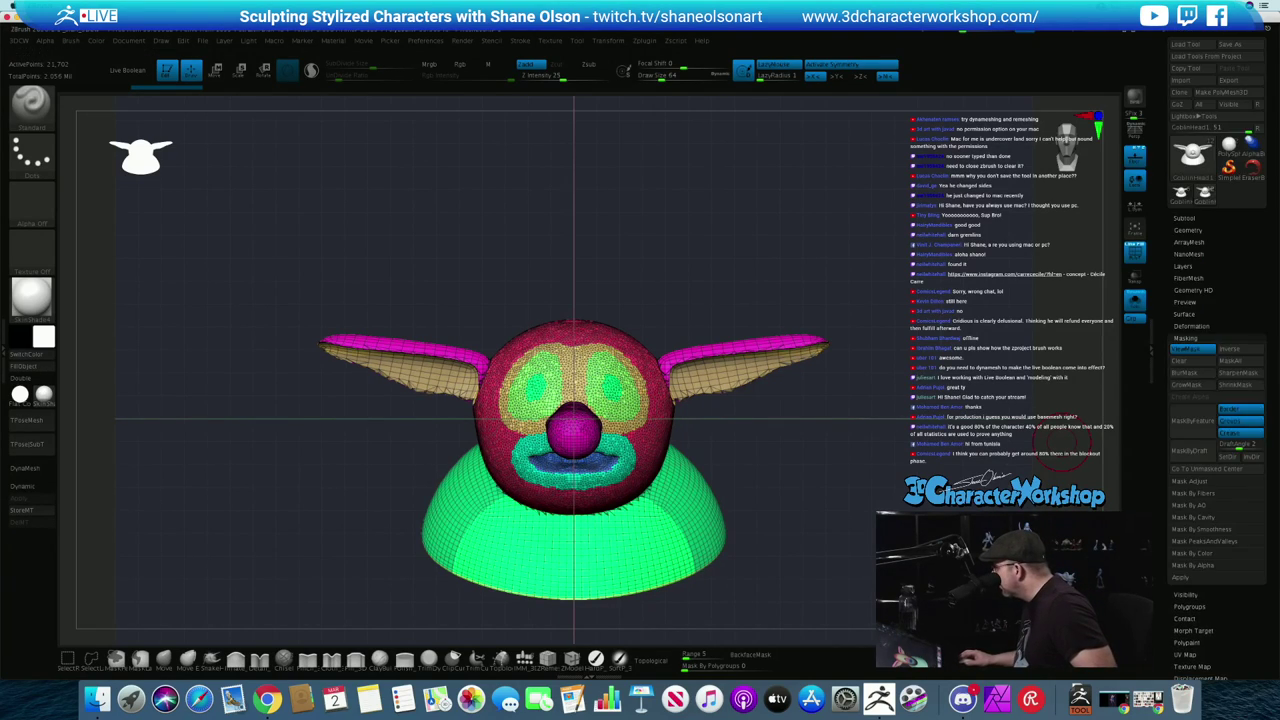
pyautogui.click(1186, 338)
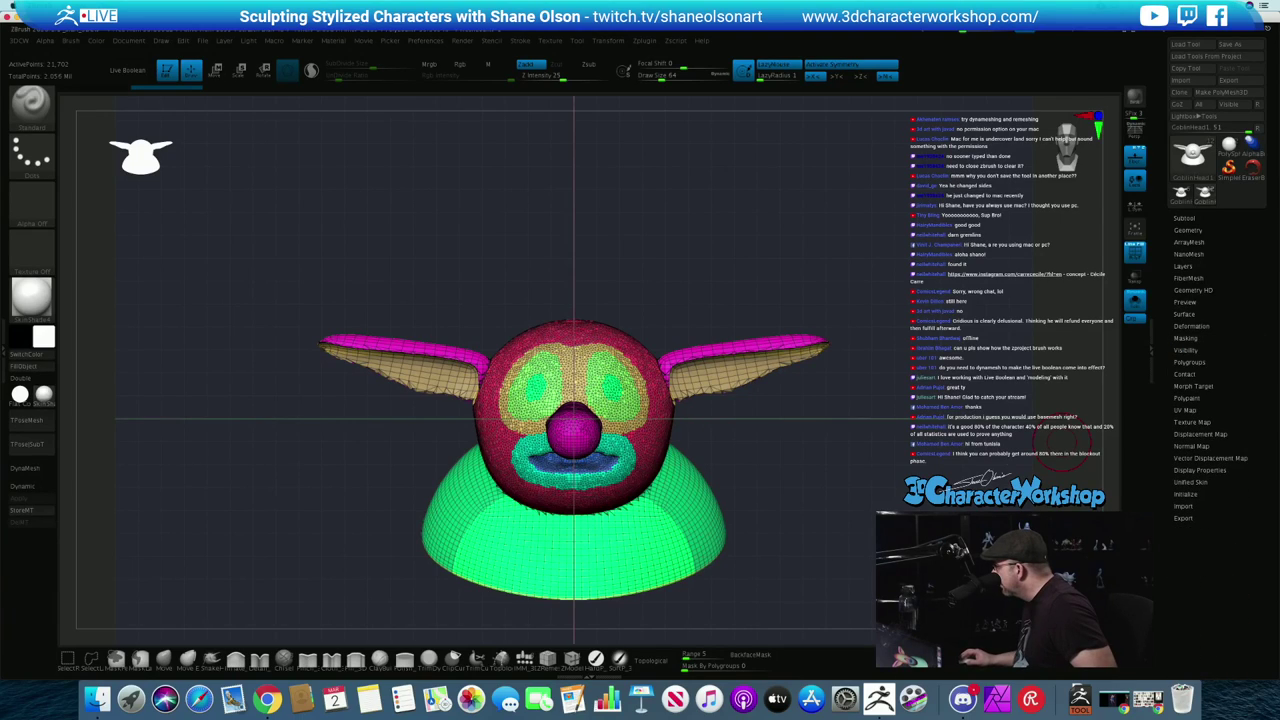
pyautogui.click(1188, 230)
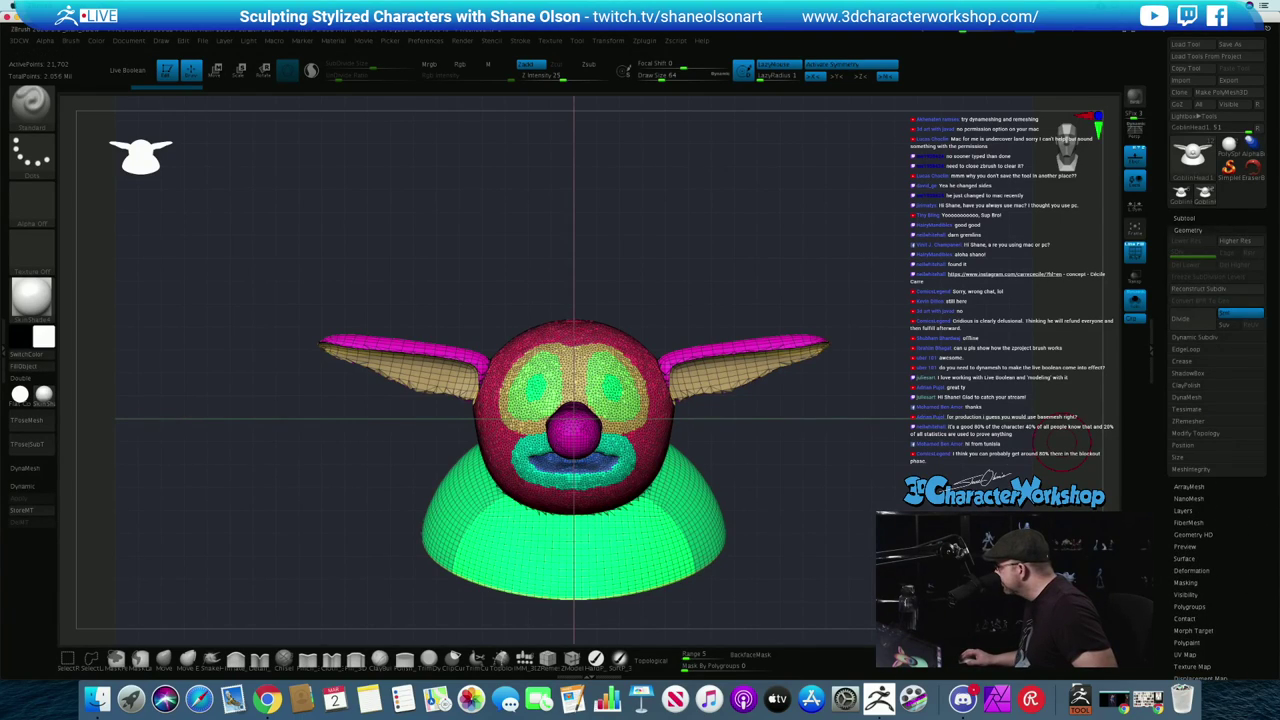
pyautogui.click(1187, 409)
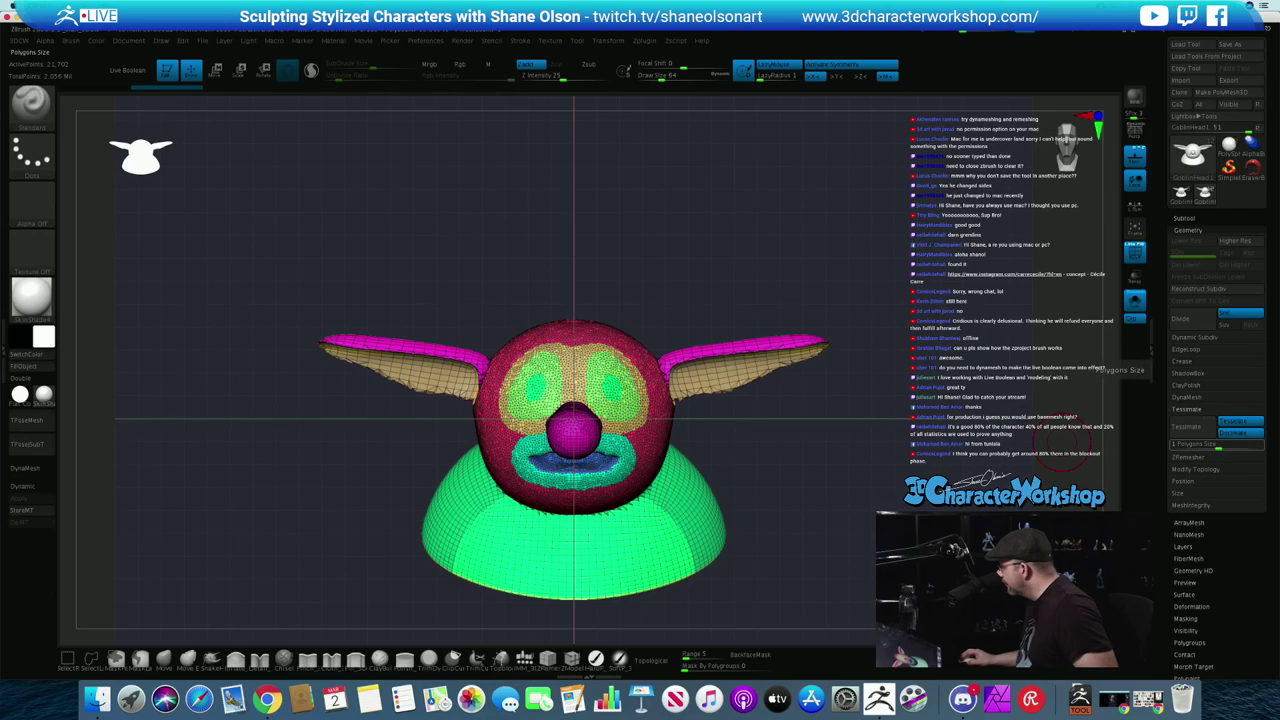
pyautogui.click(1187, 427)
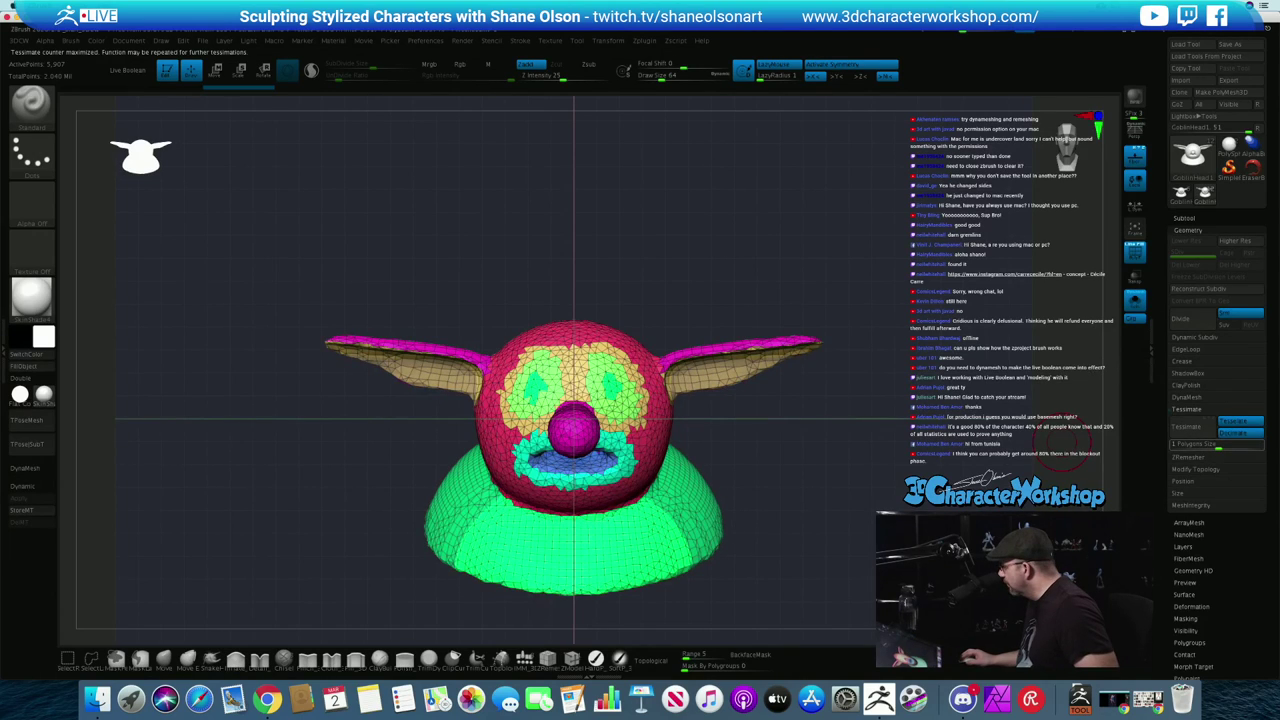
pyautogui.click(1207, 446)
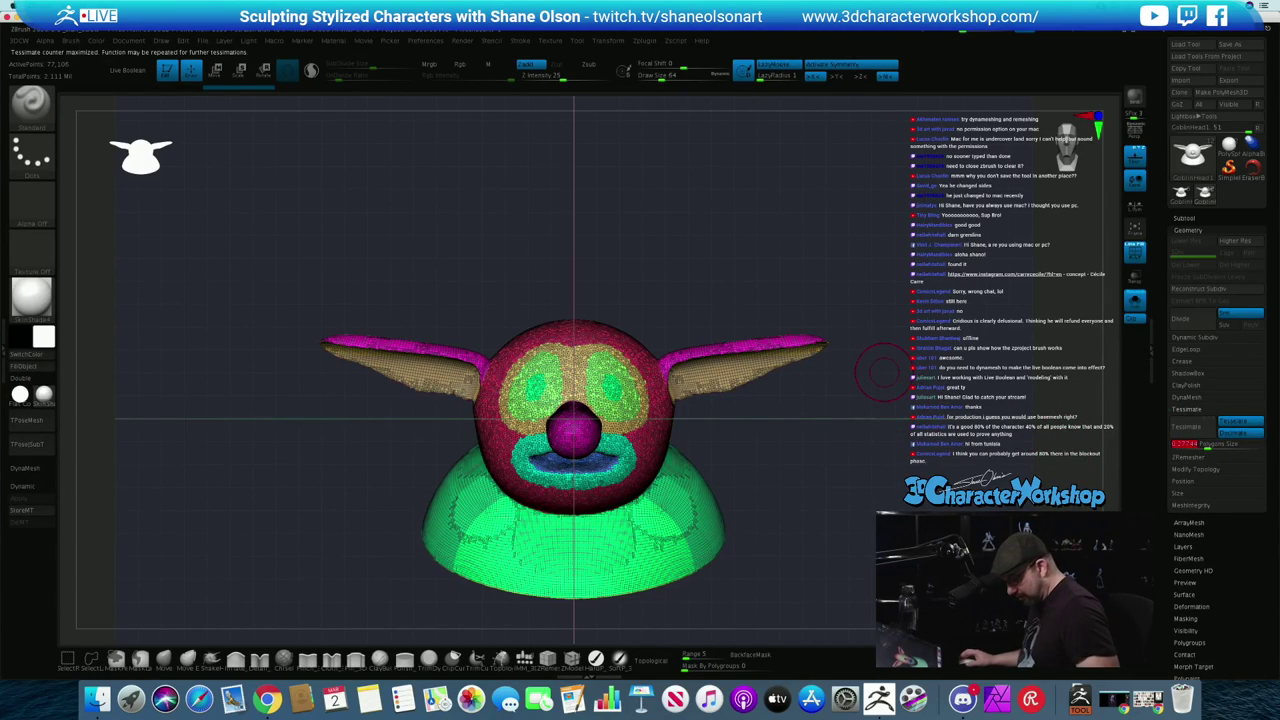
# ZRemesh the tessimated goblin head into clean quad topology
pyautogui.write('2')
pyautogui.press('Escape')
pyautogui.press('2')
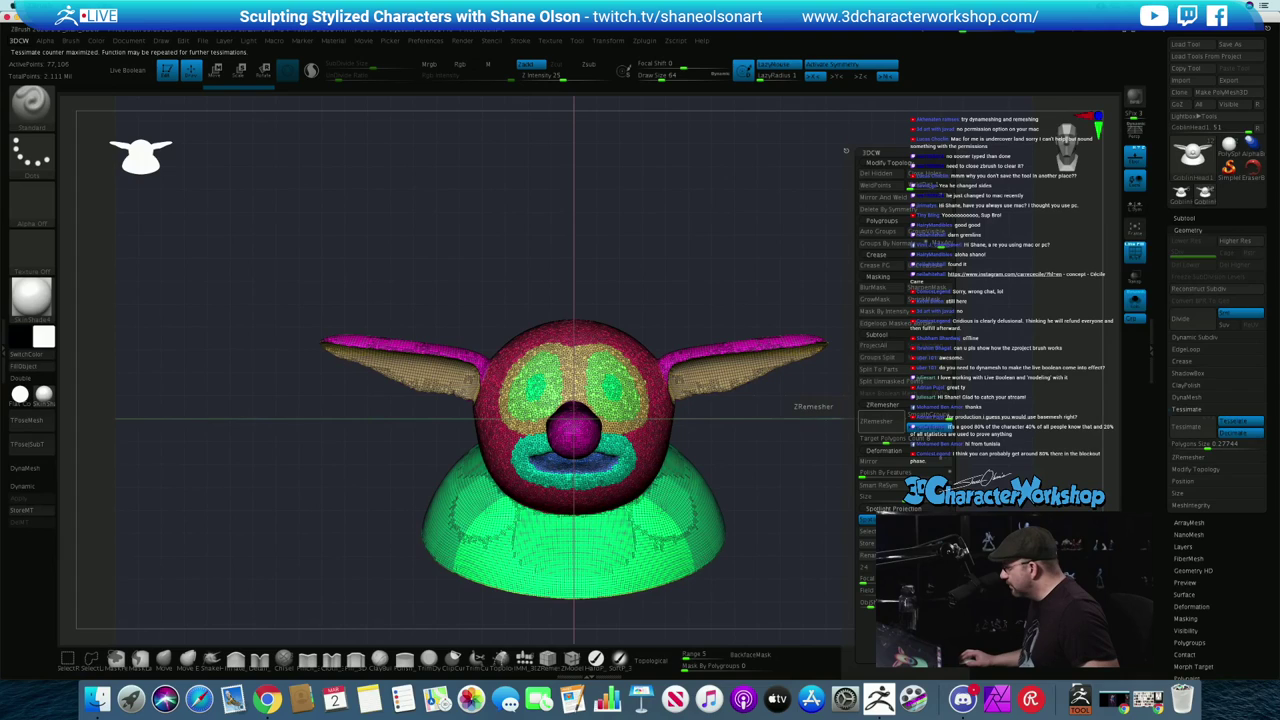
pyautogui.click(880, 421)
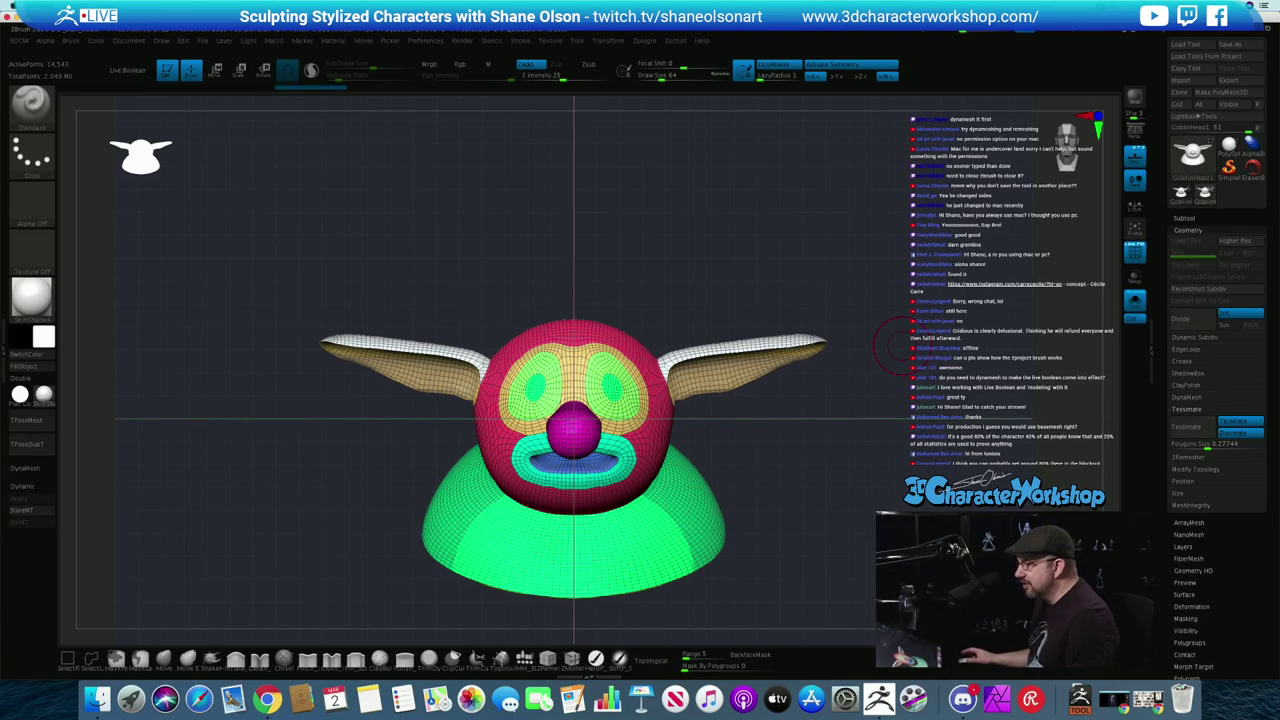
# Switch to the other, unremeshed copy of the goblin head and tessimate it with a polygons size of 0.42121
pyautogui.moveTo(1181, 194)
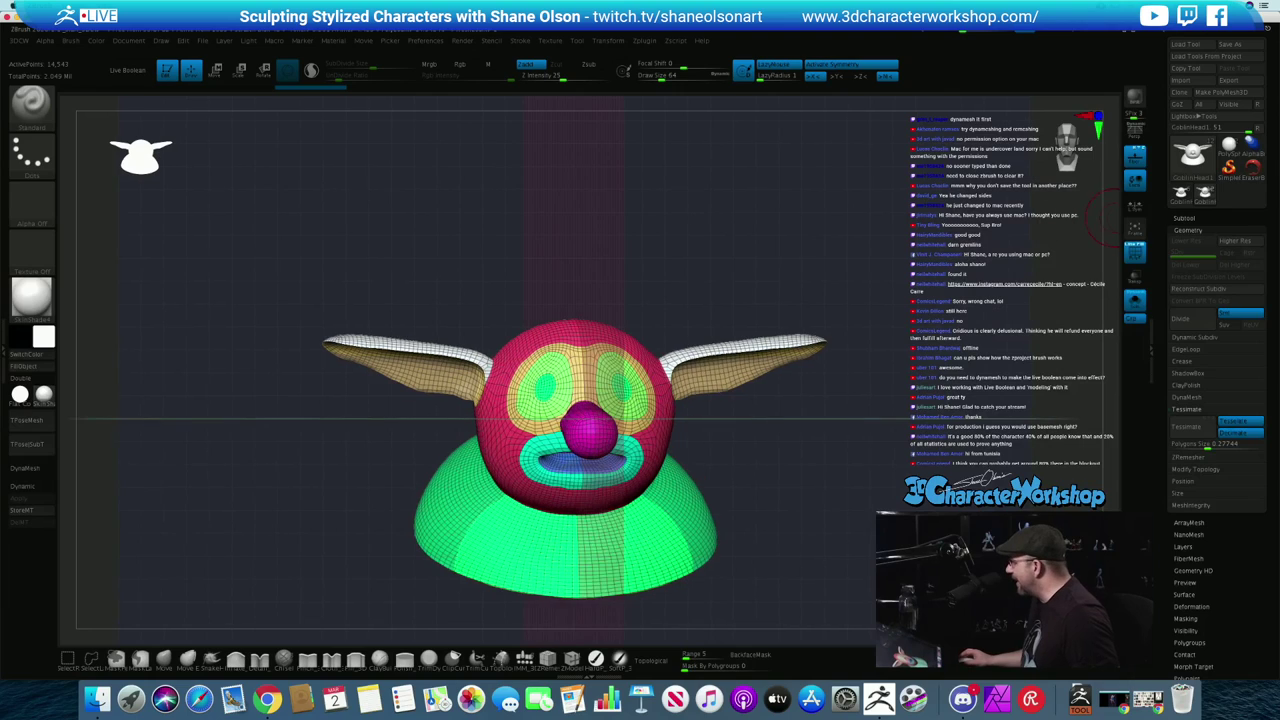
pyautogui.click(1181, 194)
pyautogui.keyDown('shift'); pyautogui.moveTo(908, 290); pyautogui.dragTo(888, 300); pyautogui.keyUp('shift')
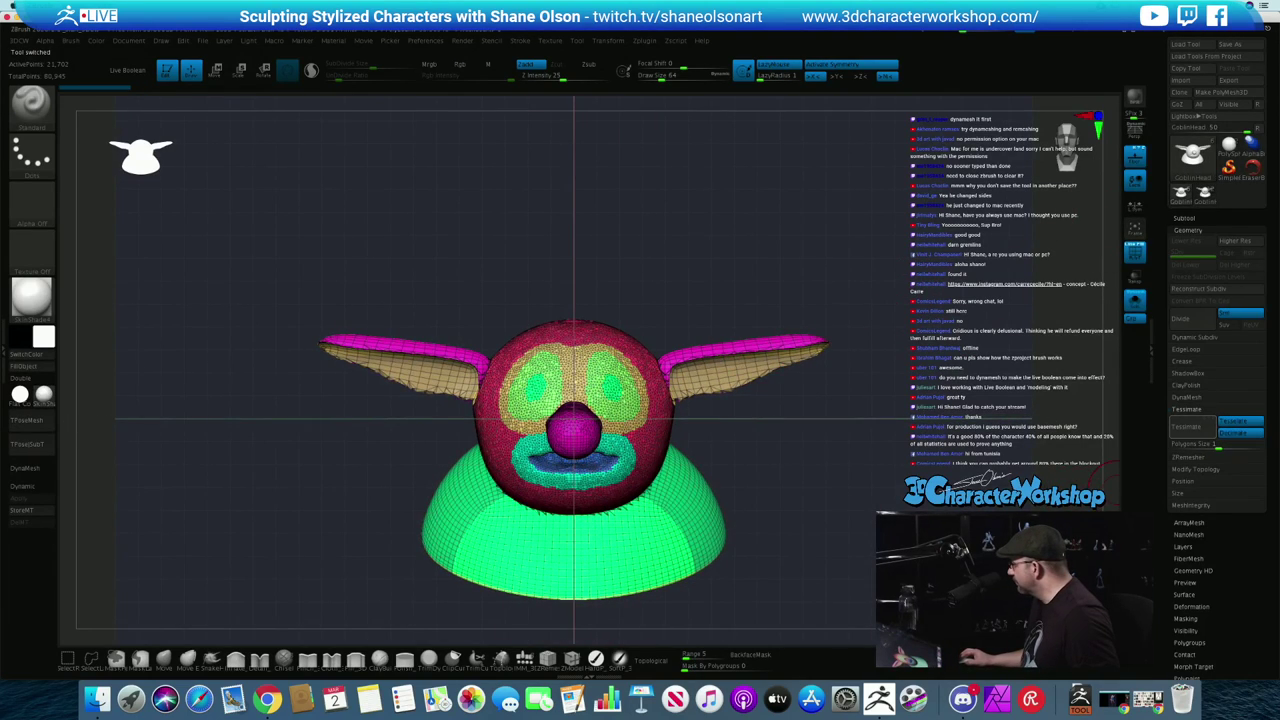
pyautogui.click(1188, 427)
pyautogui.moveTo(1218, 446); pyautogui.dragTo(1208, 446)
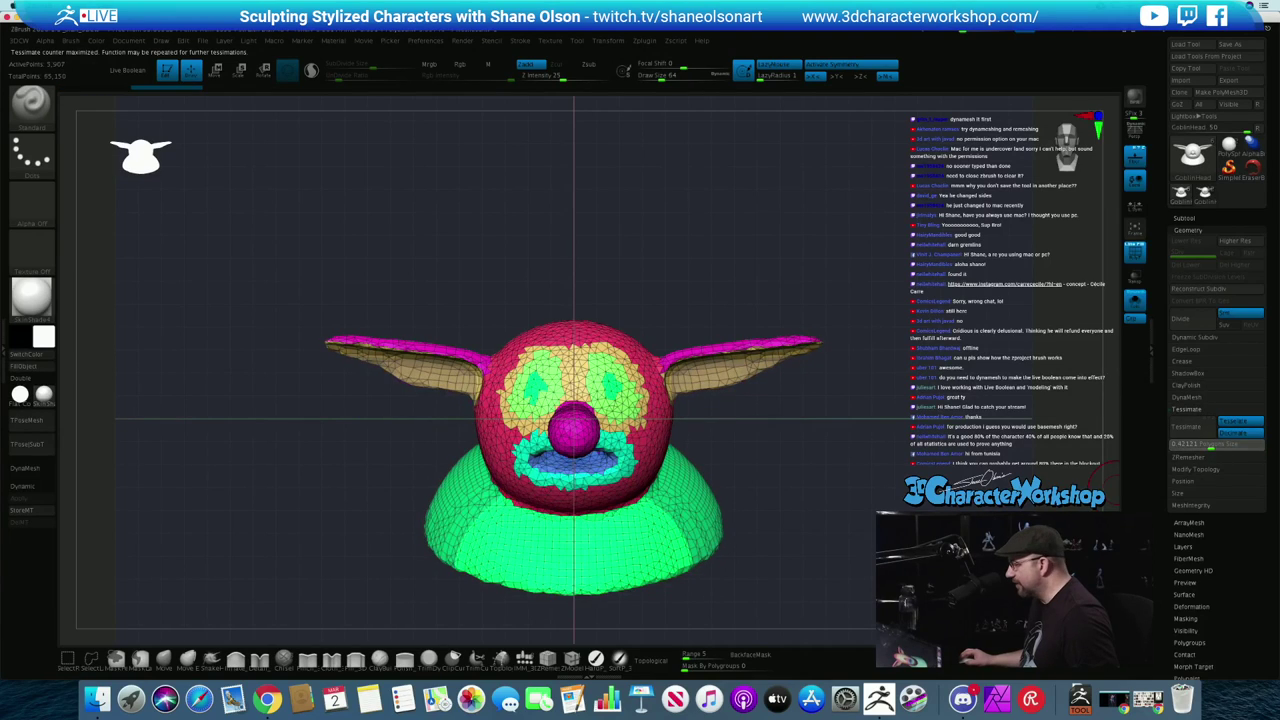
pyautogui.click(1208, 446)
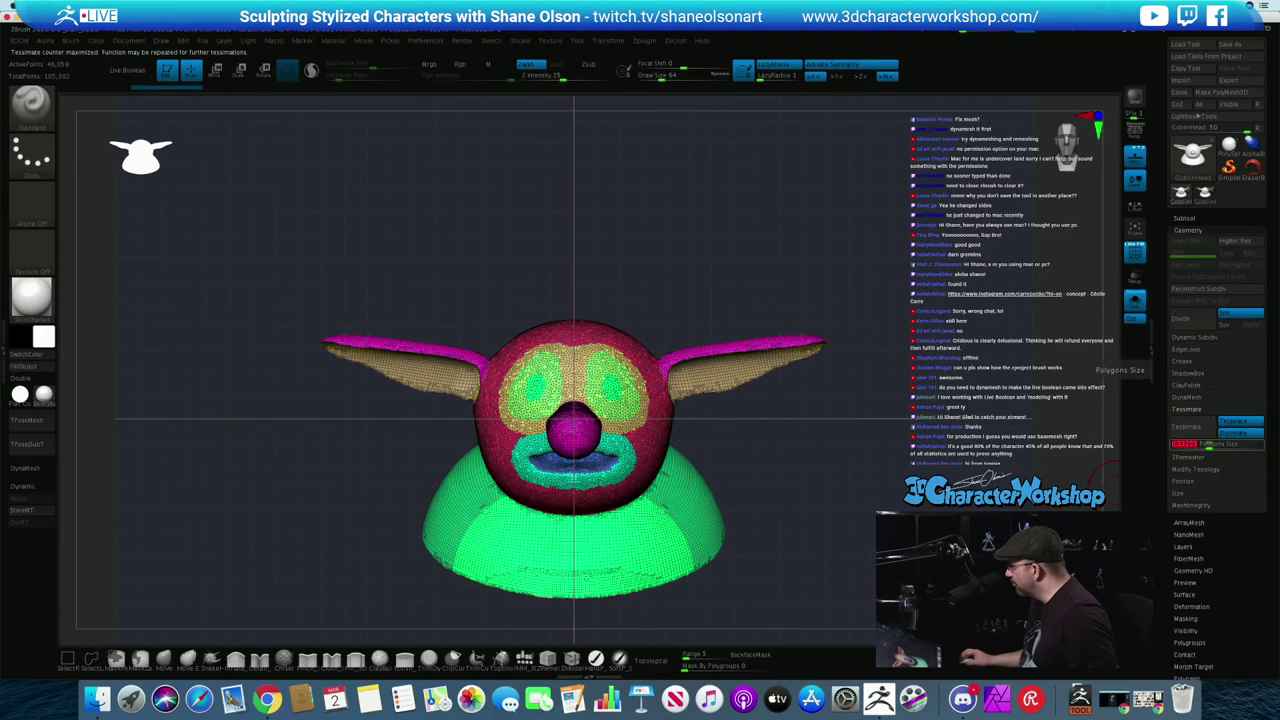
pyautogui.click(1211, 446)
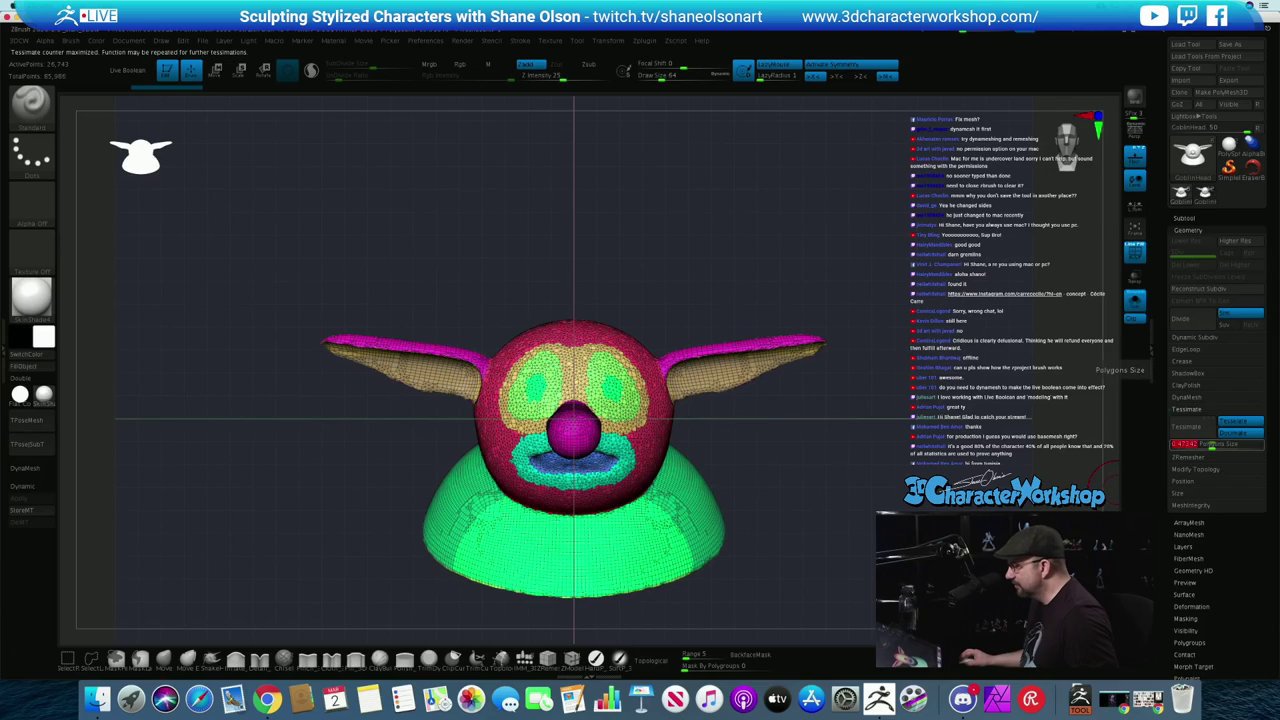
pyautogui.click(1211, 446)
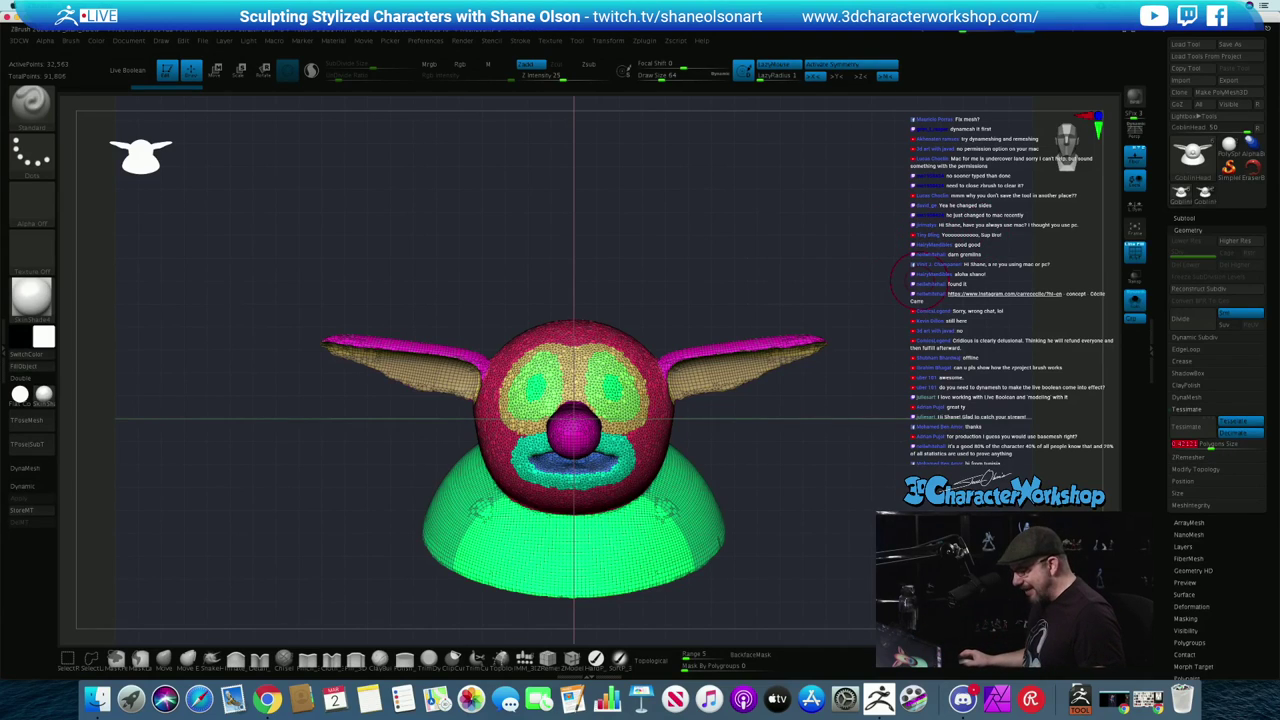
# ZRemesh the second tessimated head copy and return to its front view
pyautogui.write('2')
pyautogui.moveTo(883, 270); pyautogui.dragTo(868, 271)
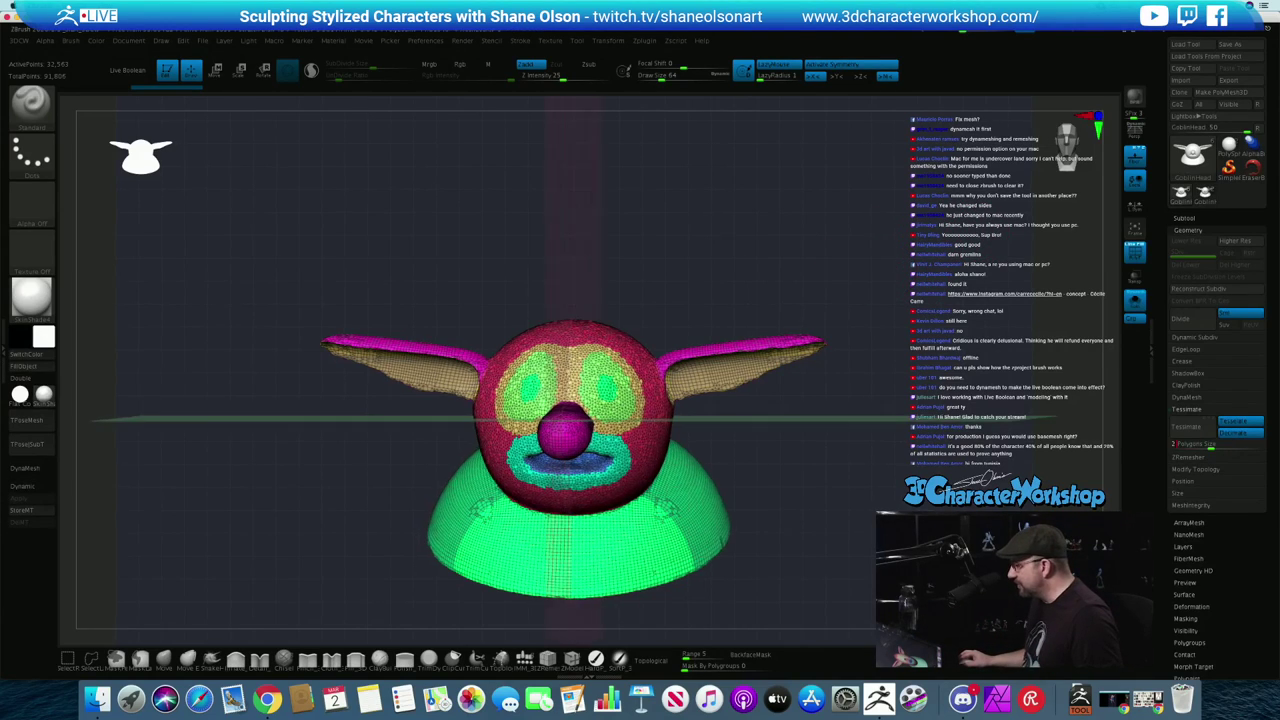
pyautogui.press('3')
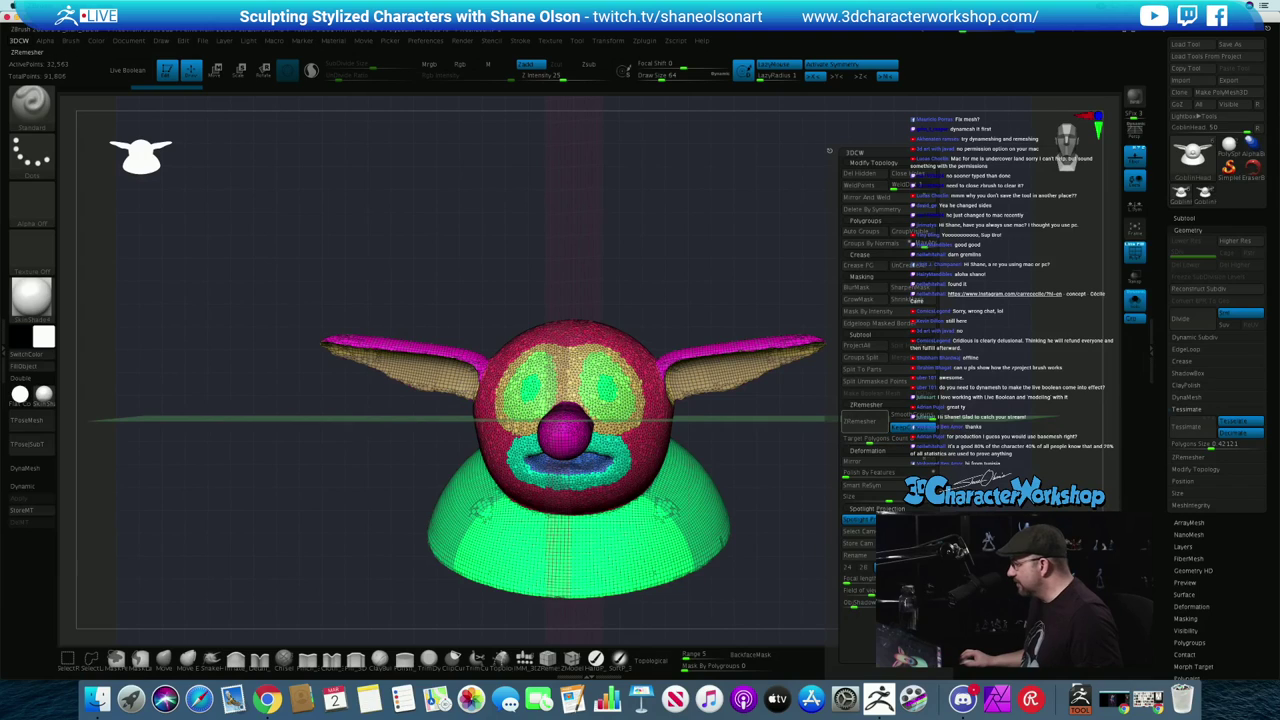
pyautogui.click(866, 421)
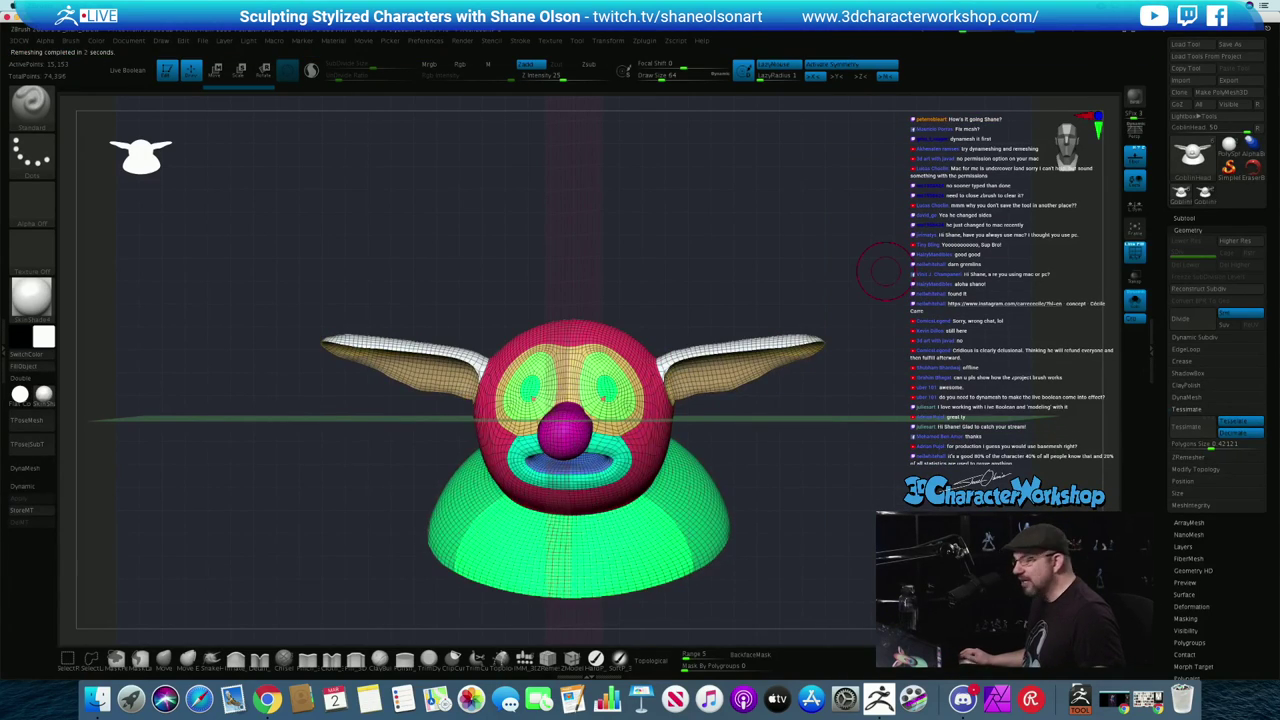
pyautogui.moveTo(788, 246); pyautogui.dragTo(804, 246)
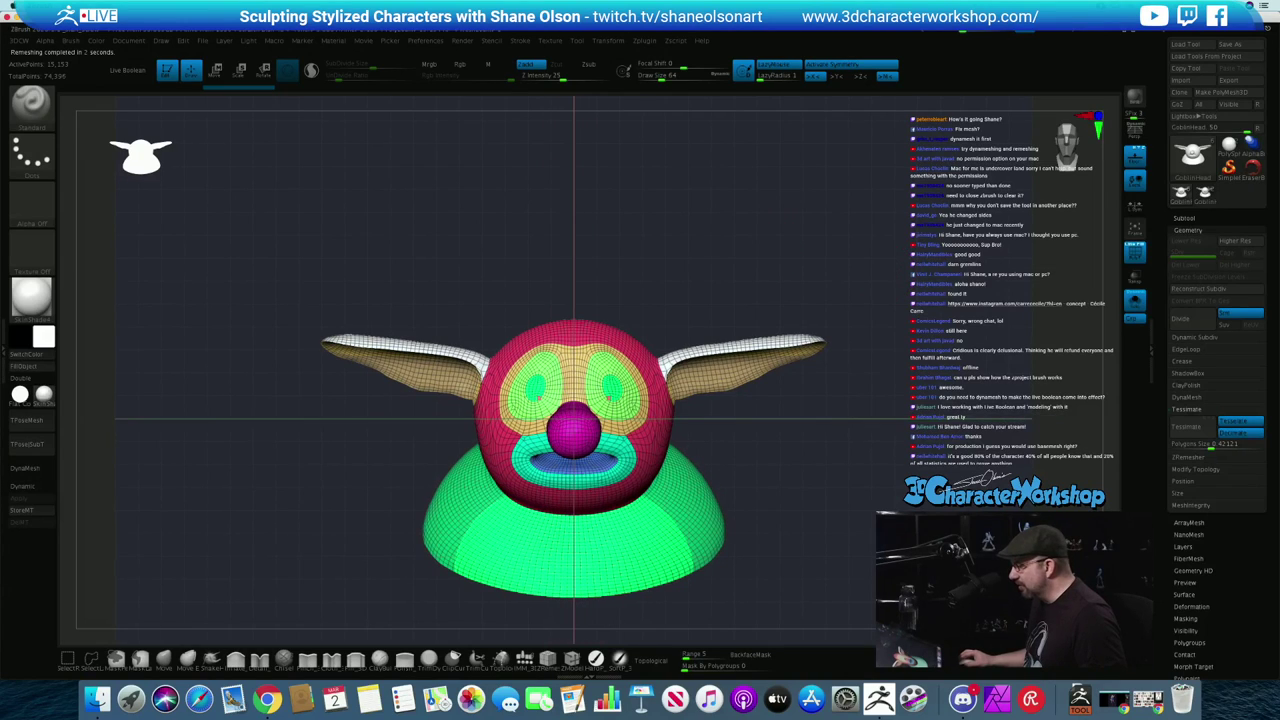
# Switch back to the first remeshed head and hide the floor grid
pyautogui.click(1205, 193)
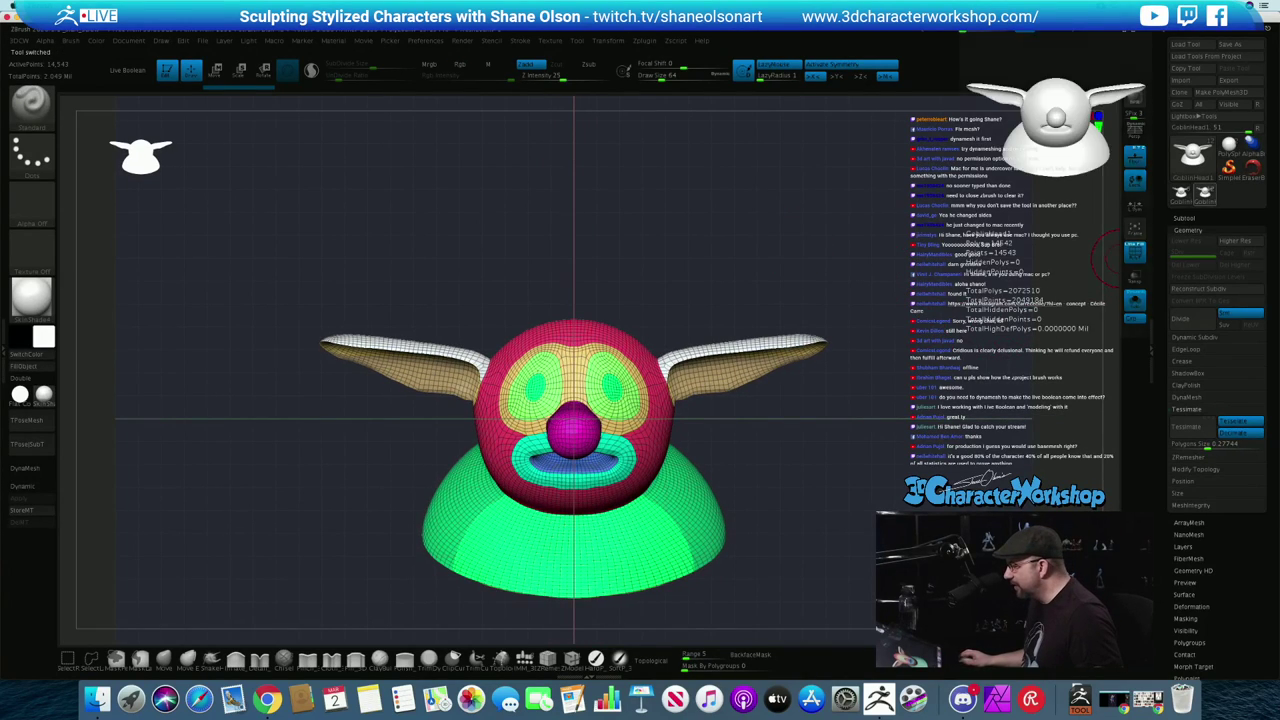
pyautogui.moveTo(850, 300); pyautogui.dragTo(874, 395)
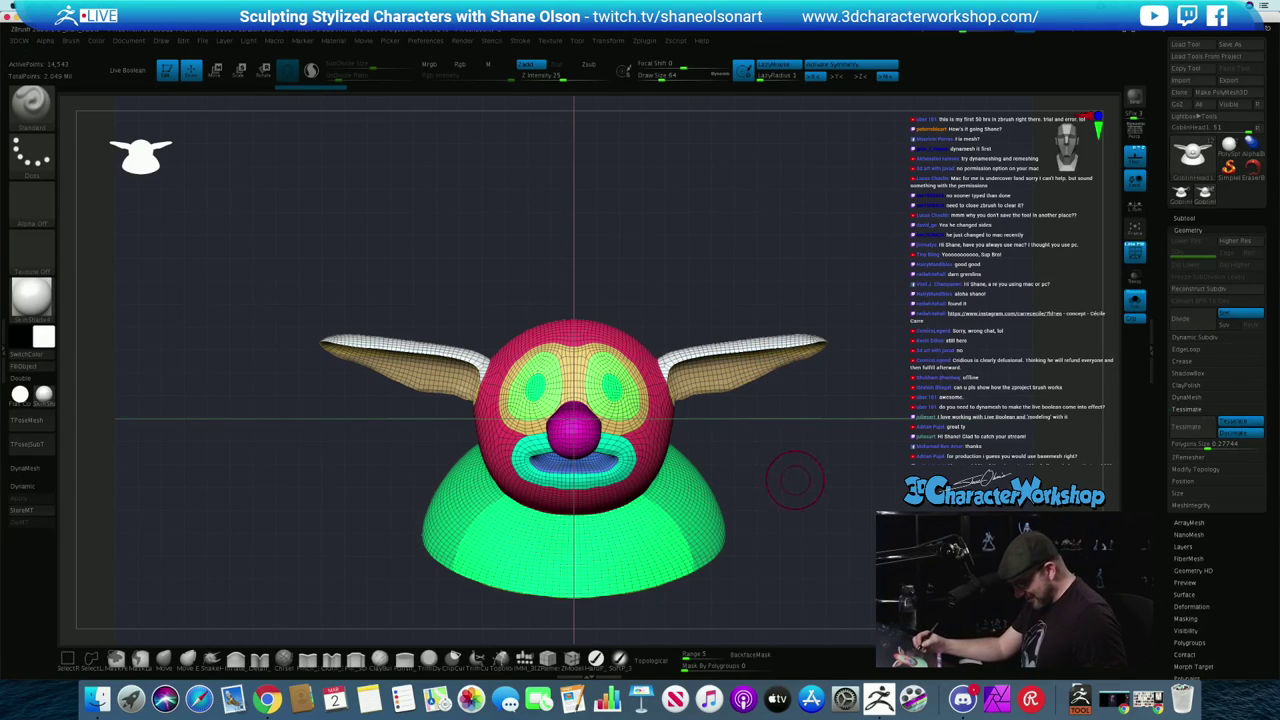
pyautogui.moveTo(791, 483)
pyautogui.keyDown('alt'); pyautogui.mouseDown()
pyautogui.moveTo(814, 506)
pyautogui.moveTo(811, 480)
pyautogui.moveTo(785, 472)
pyautogui.moveTo(720, 480)
pyautogui.moveTo(850, 510)
pyautogui.mouseUp(); pyautogui.keyUp('alt')
pyautogui.click(1135, 157)
pyautogui.press('s')
pyautogui.moveTo(779, 428); pyautogui.dragTo(786, 428)
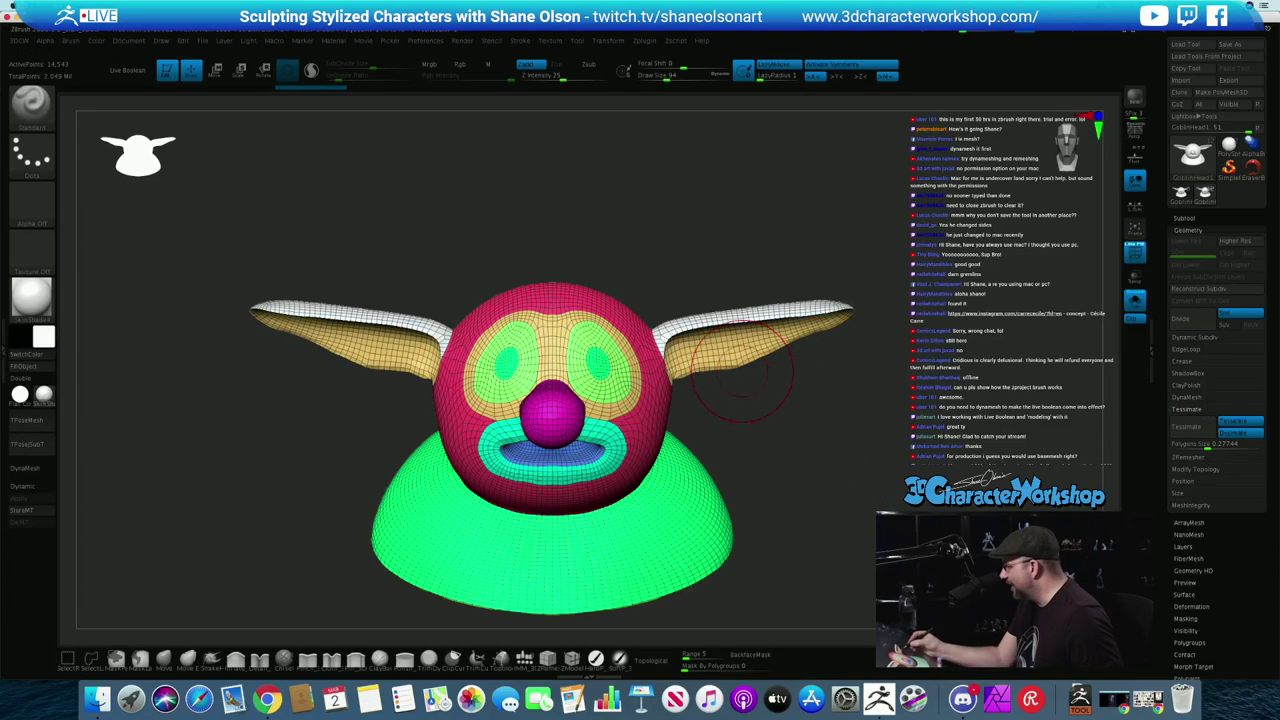
pyautogui.moveTo(743, 365)
pyautogui.keyDown('ctrl'); pyautogui.mouseDown()
pyautogui.moveTo(732, 350)
pyautogui.moveTo(748, 346)
pyautogui.mouseUp(); pyautogui.keyUp('ctrl')
pyautogui.keyDown('ctrl'); pyautogui.moveTo(794, 437); pyautogui.dragTo(796, 456); pyautogui.keyUp('ctrl')
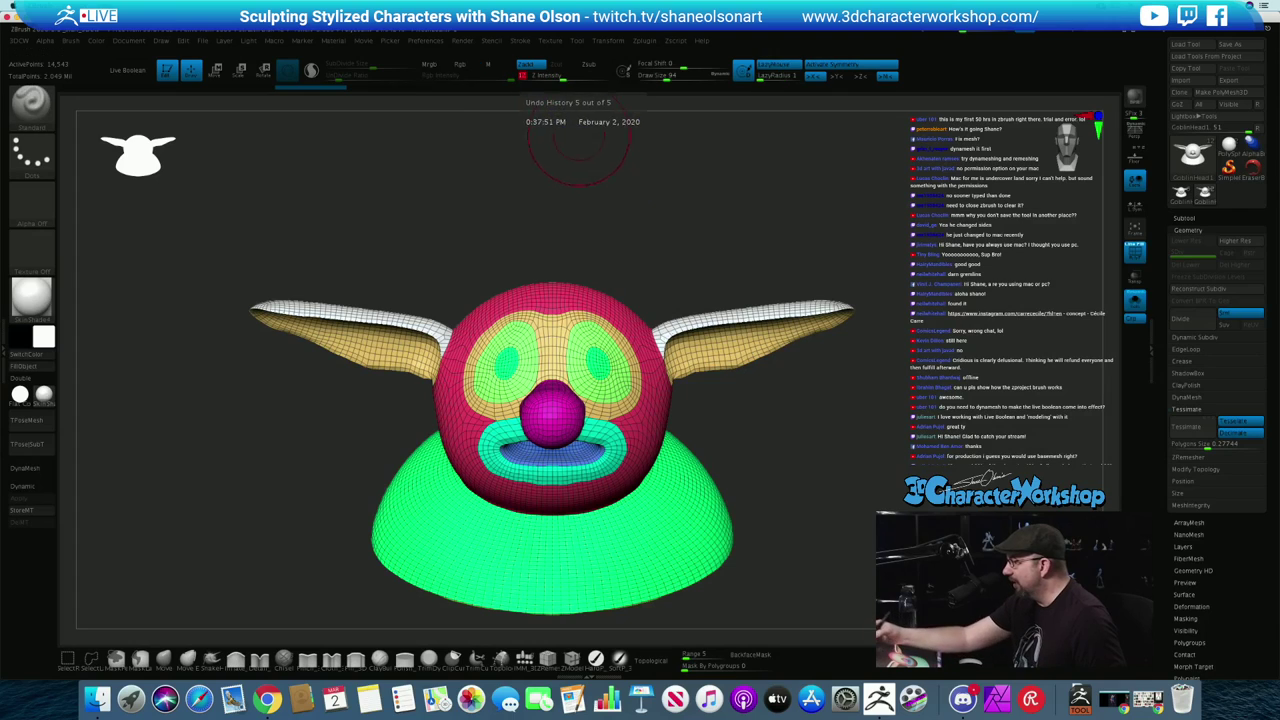
pyautogui.moveTo(820, 482)
pyautogui.mouseDown()
pyautogui.moveTo(882, 478)
pyautogui.moveTo(824, 481)
pyautogui.mouseUp()
# Enlarge the brush's draw size to 116 and smooth the head's ears from the front and from below
pyautogui.press('s')
pyautogui.moveTo(785, 432); pyautogui.dragTo(791, 432)
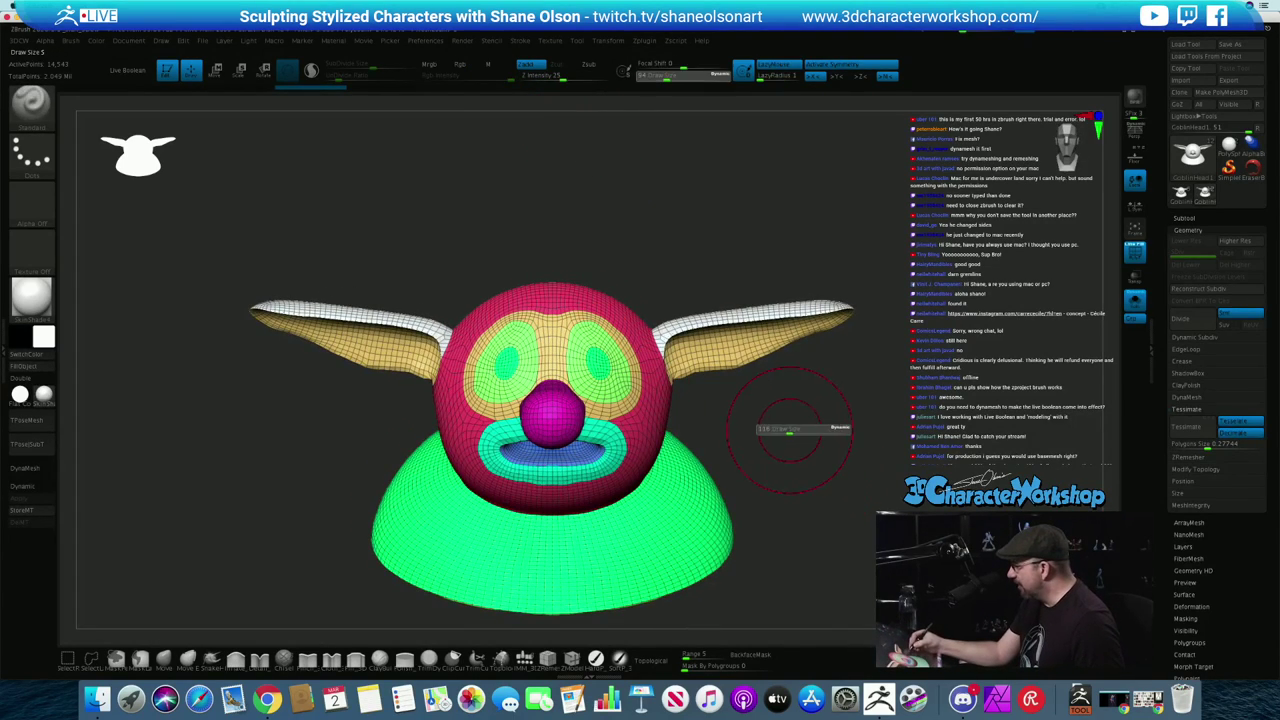
pyautogui.moveTo(740, 368)
pyautogui.keyDown('shift'); pyautogui.mouseDown()
pyautogui.moveTo(815, 325)
pyautogui.moveTo(735, 326)
pyautogui.mouseUp(); pyautogui.keyUp('shift')
pyautogui.moveTo(884, 460); pyautogui.dragTo(828, 416)
pyautogui.keyDown('shift'); pyautogui.moveTo(738, 346); pyautogui.dragTo(722, 350); pyautogui.keyUp('shift')
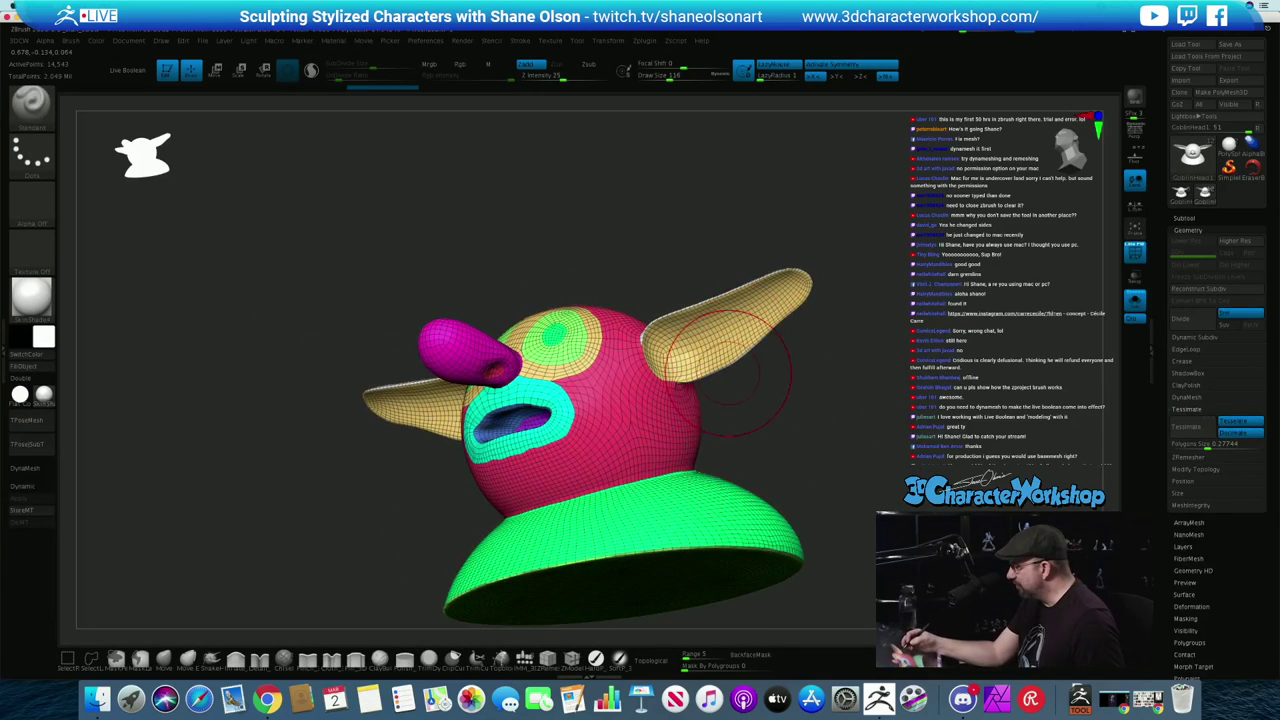
pyautogui.moveTo(732, 418)
pyautogui.mouseDown()
pyautogui.moveTo(780, 468)
pyautogui.moveTo(738, 470)
pyautogui.mouseUp()
pyautogui.keyDown('shift'); pyautogui.moveTo(704, 362); pyautogui.dragTo(692, 370); pyautogui.keyUp('shift')
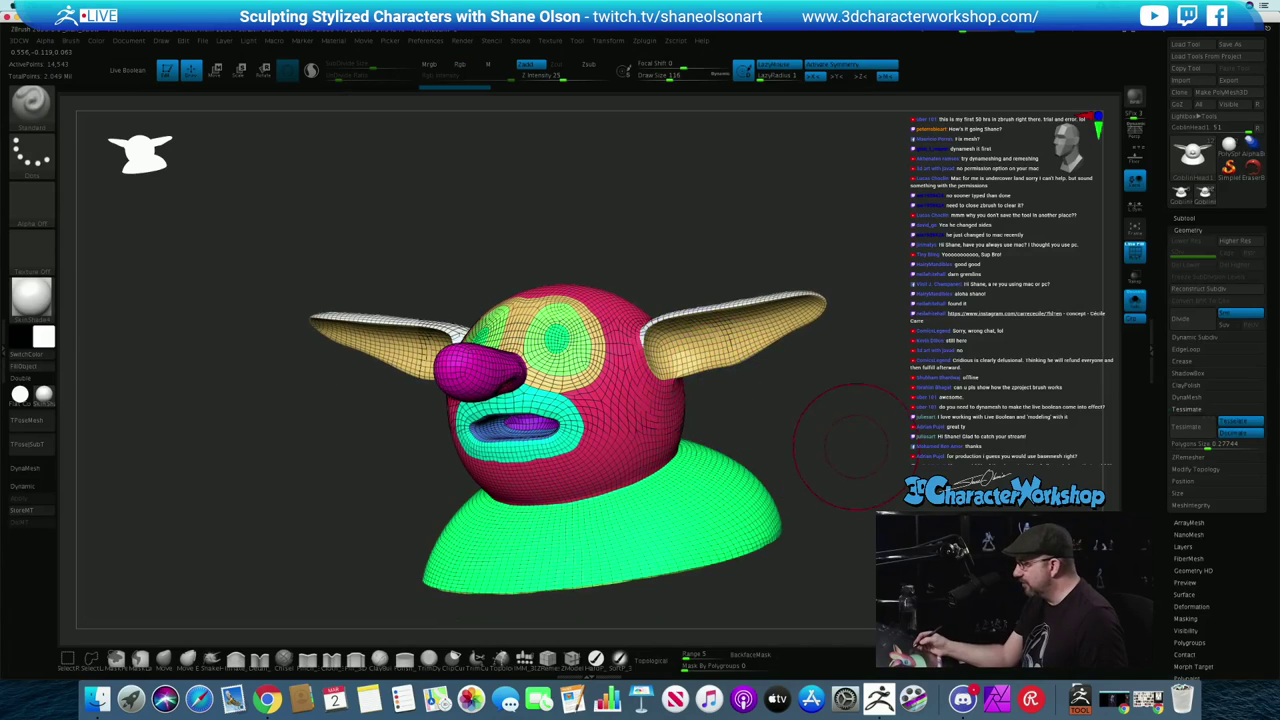
pyautogui.keyDown('shift'); pyautogui.moveTo(868, 450); pyautogui.dragTo(884, 452); pyautogui.keyUp('shift')
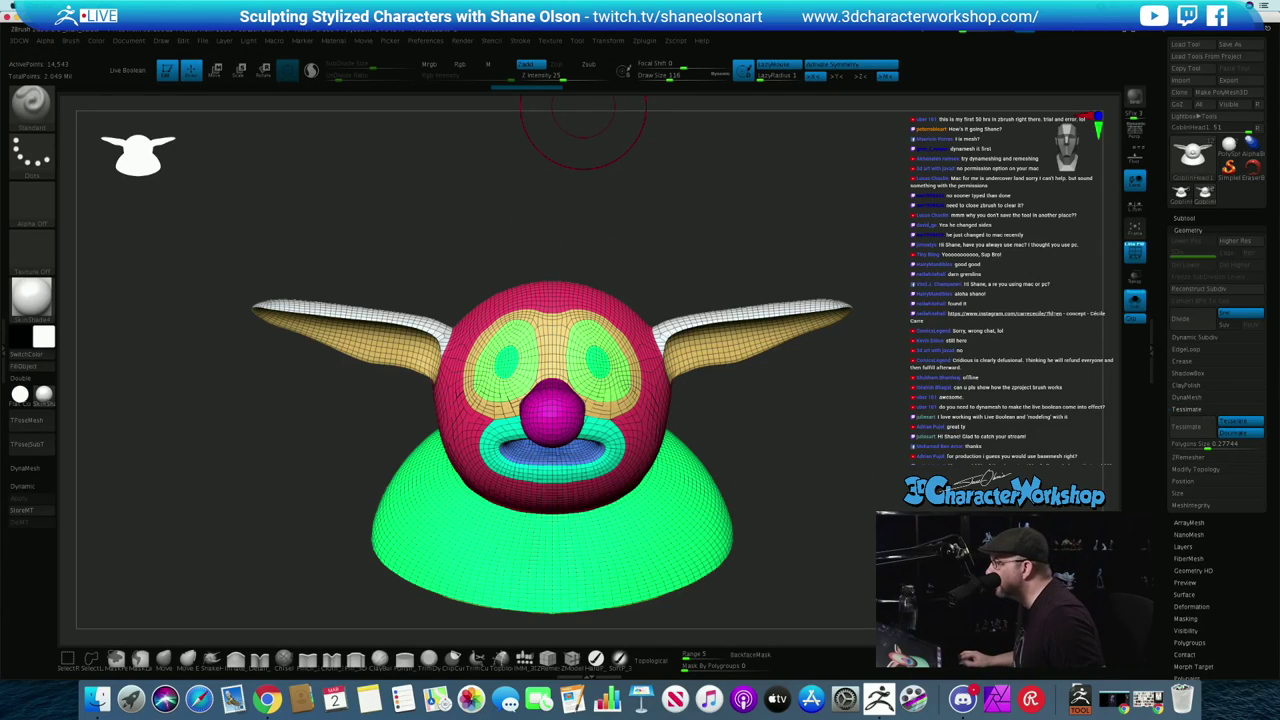
# Import the image Cecile.jpg from the Downloads folder as a texture
pyautogui.click(550, 41)
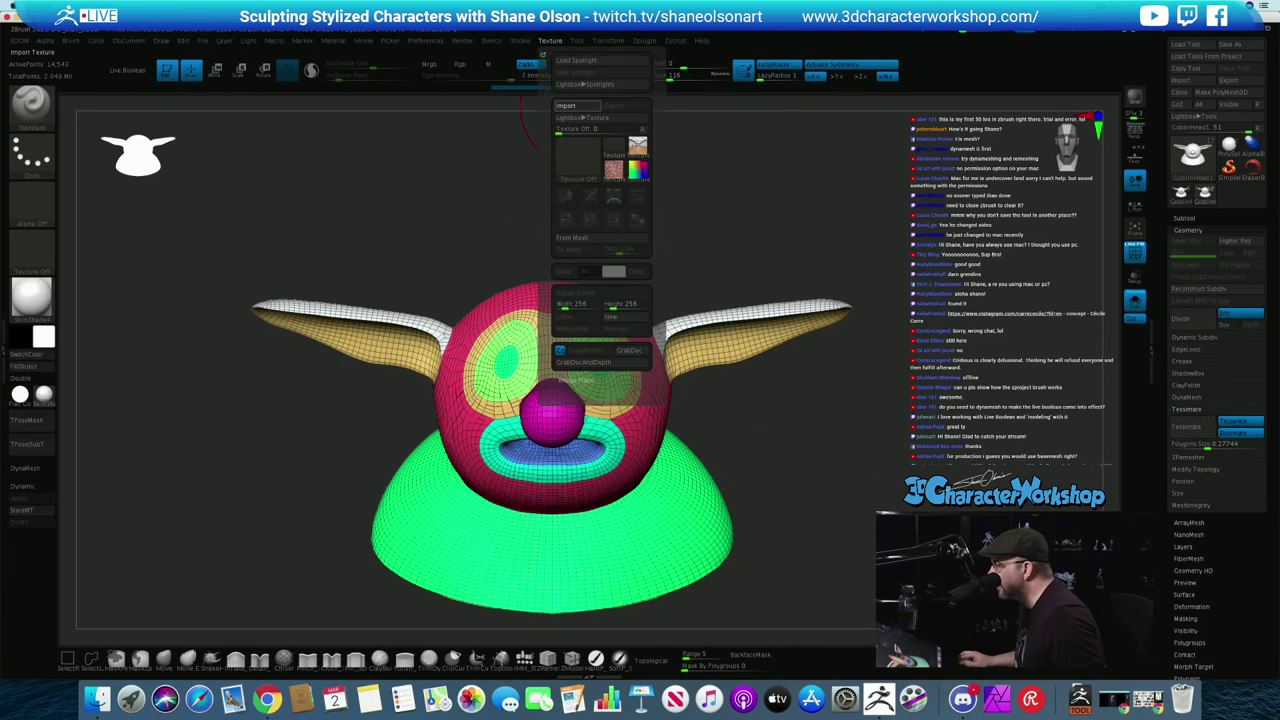
pyautogui.click(590, 106)
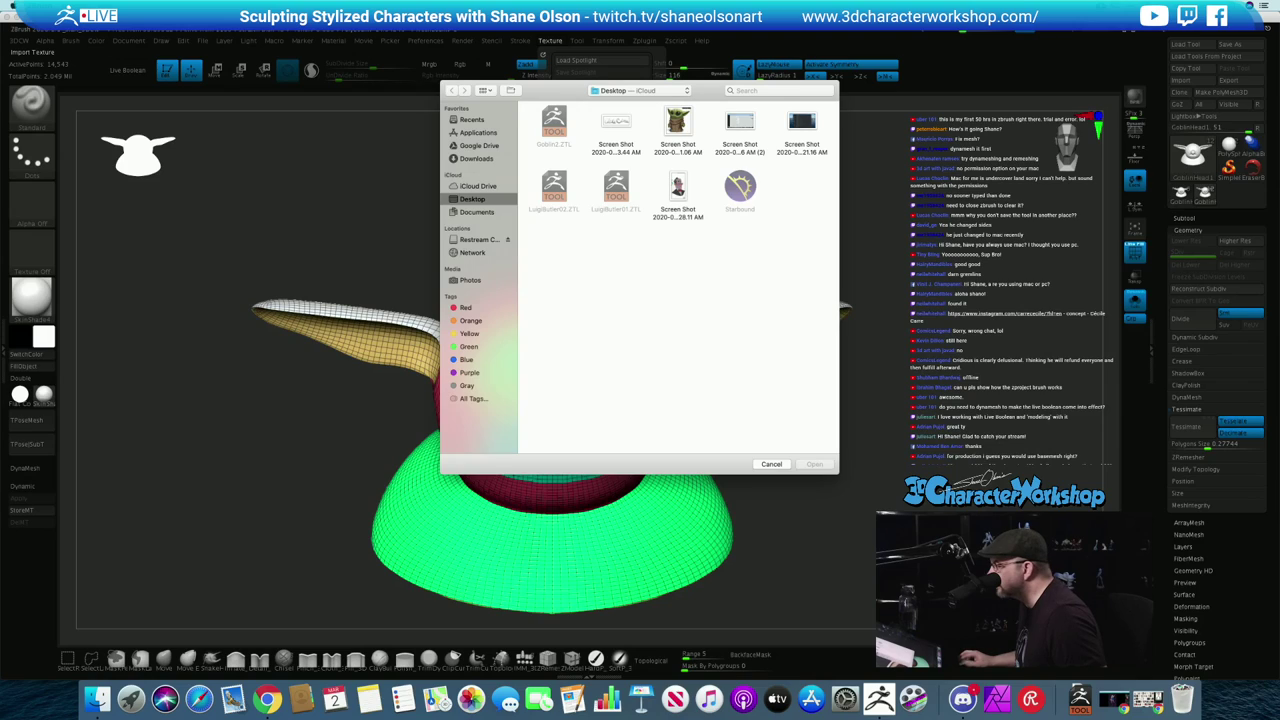
pyautogui.click(477, 159)
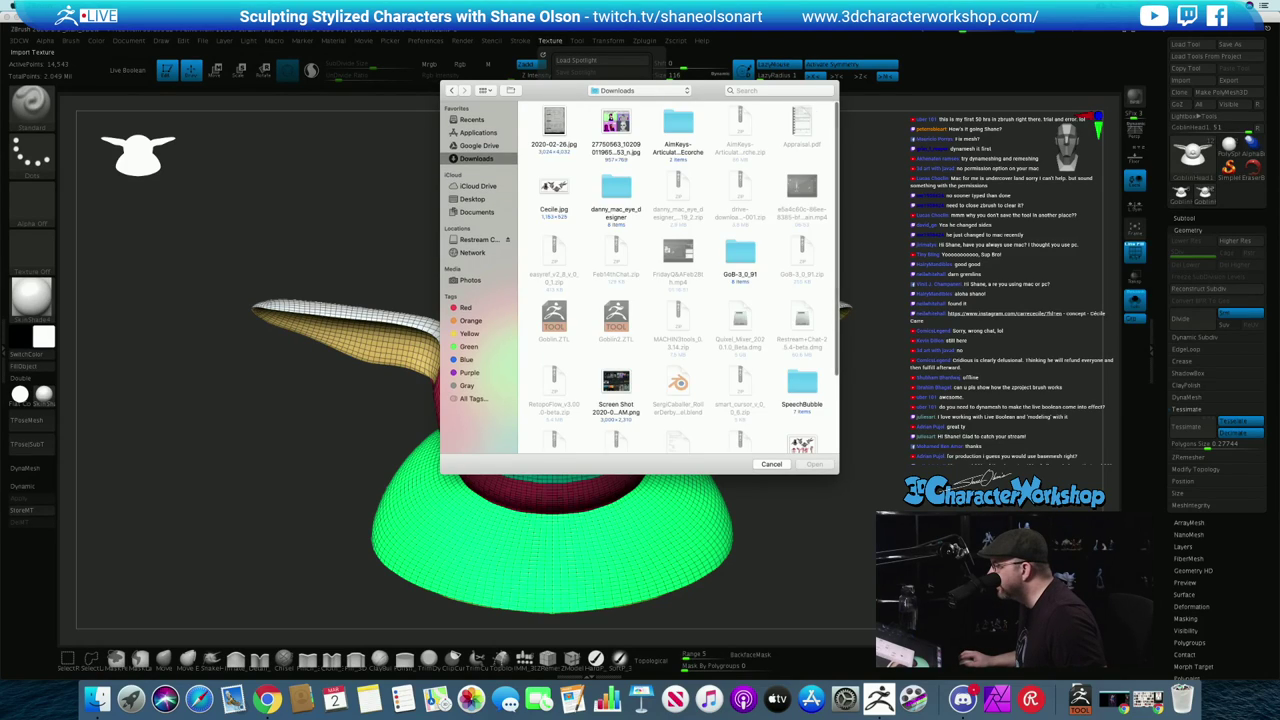
pyautogui.click(554, 188)
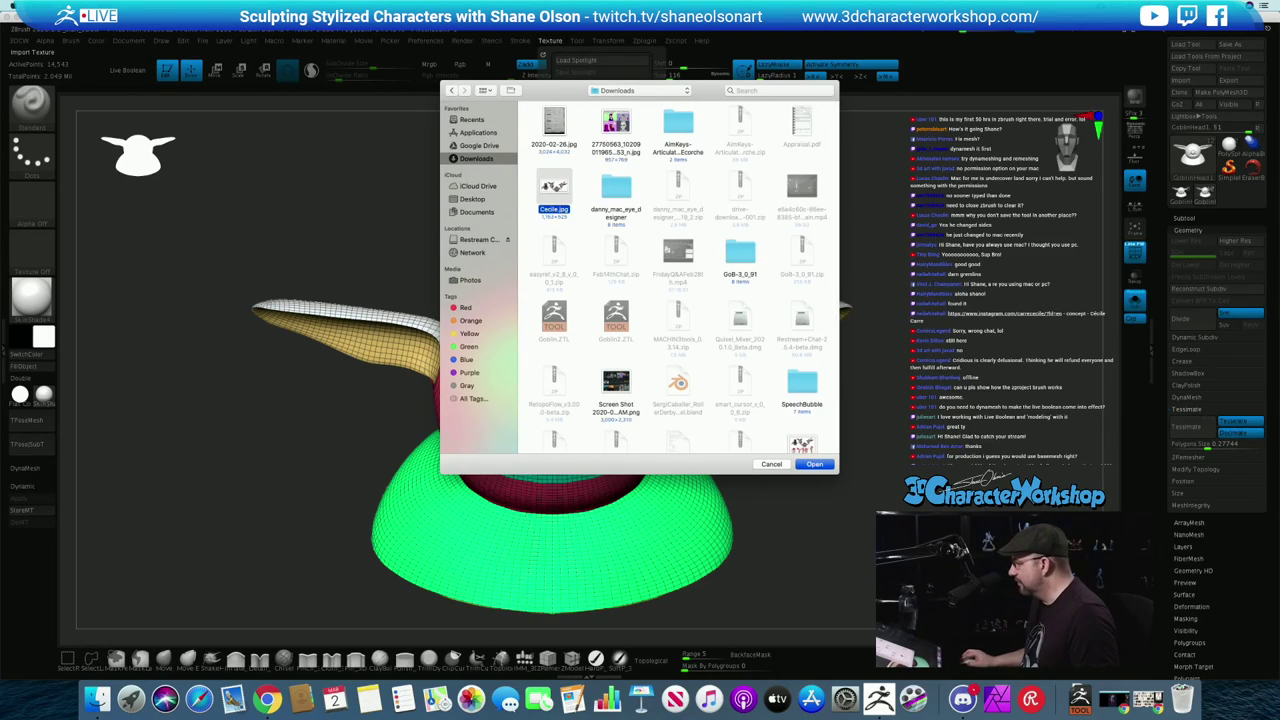
pyautogui.click(815, 464)
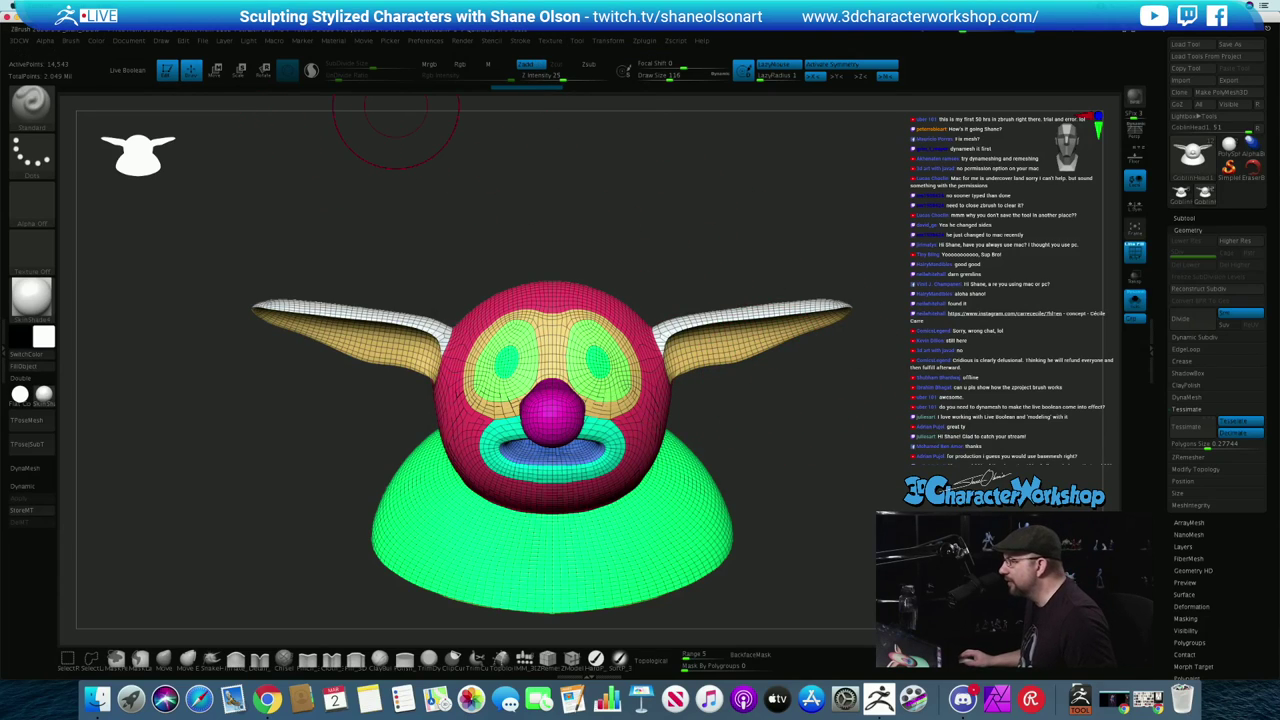
# Add the imported concept image to Spotlight, then shrink it and move it beside the head as a reference
pyautogui.click(550, 41)
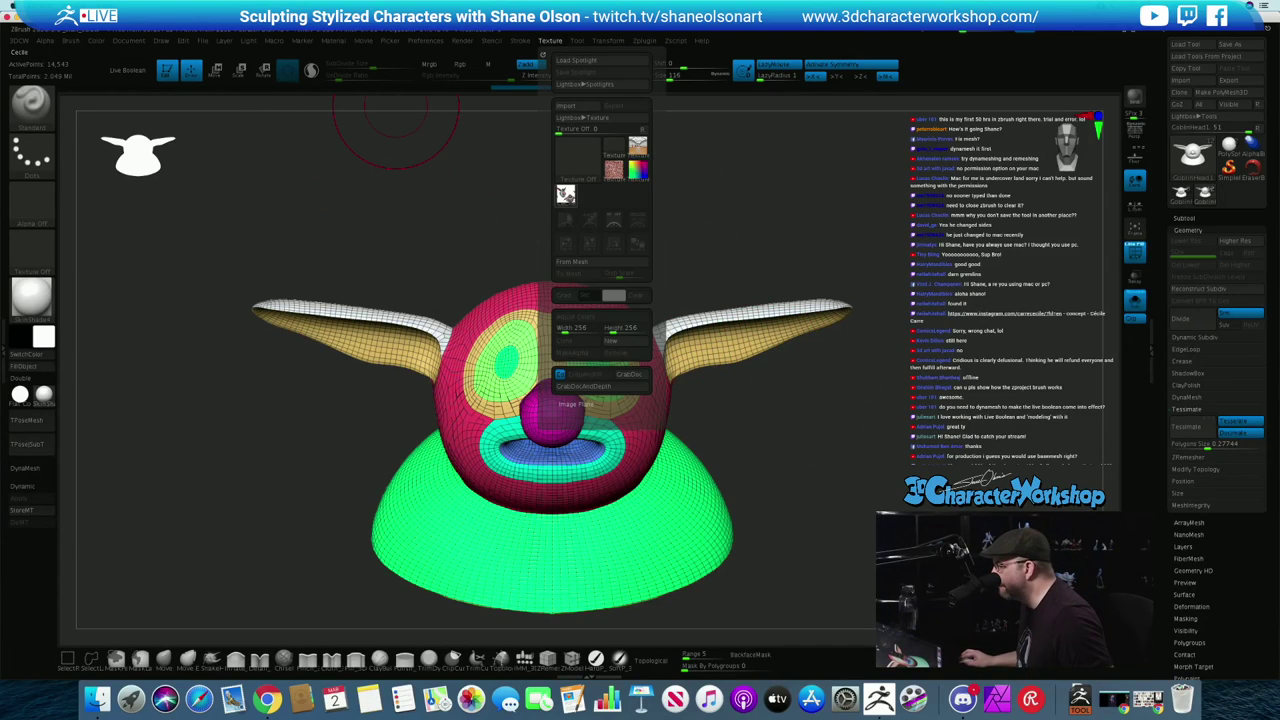
pyautogui.click(566, 195)
pyautogui.click(638, 219)
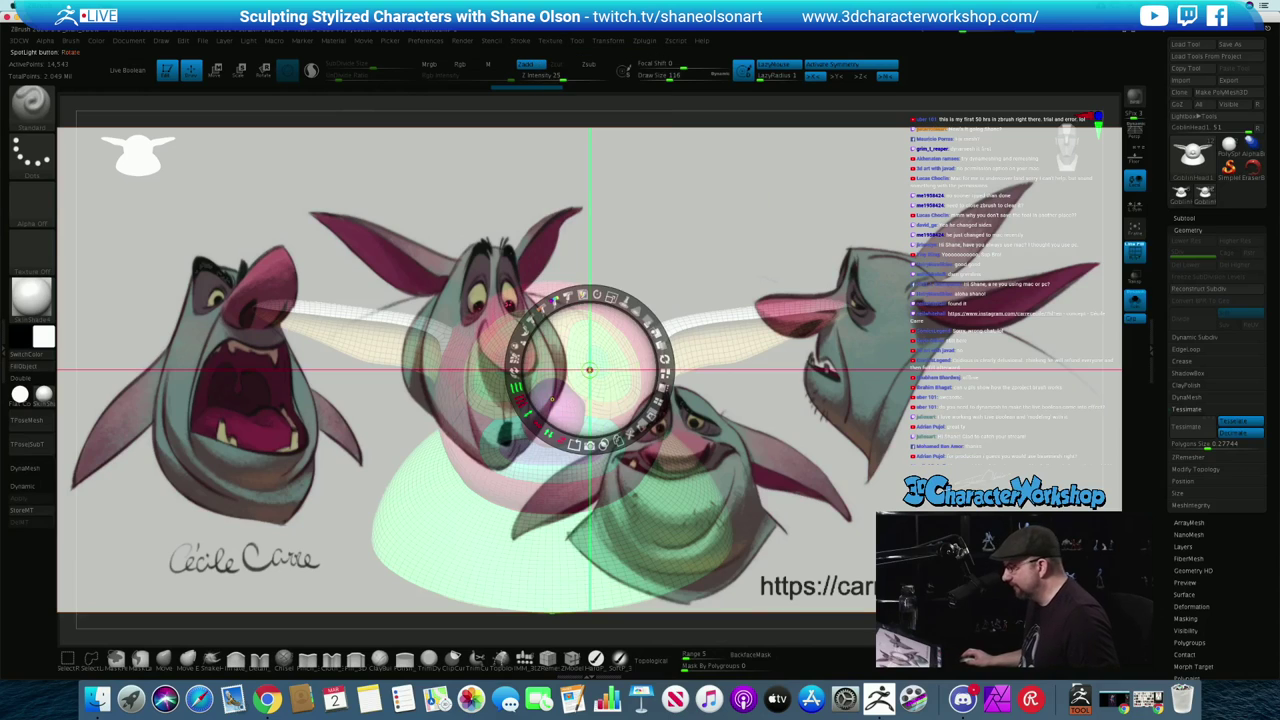
pyautogui.moveTo(528, 372)
pyautogui.mouseDown()
pyautogui.moveTo(664, 368)
pyautogui.moveTo(645, 320)
pyautogui.moveTo(259, 247)
pyautogui.moveTo(144, 238)
pyautogui.moveTo(114, 269)
pyautogui.mouseUp()
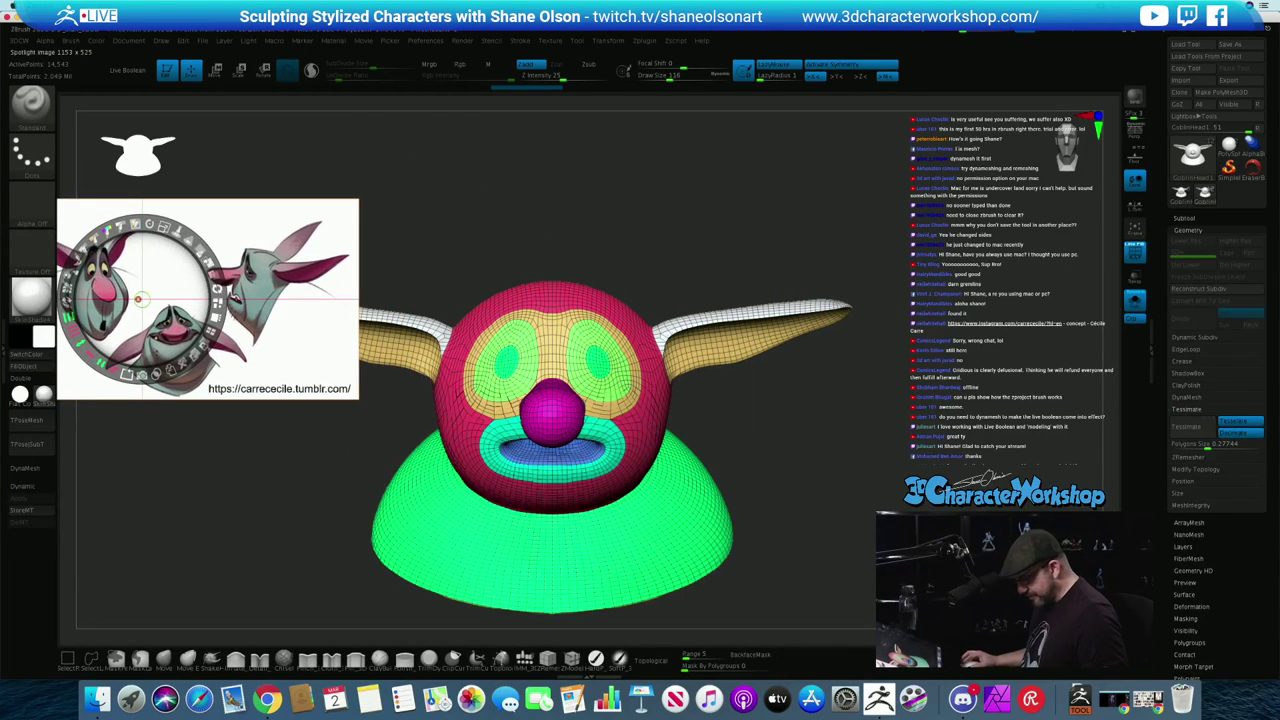
# Shift the Spotlight concept image slightly away from the head and reduce the brush's draw size to 90
pyautogui.press('z')
pyautogui.press('z')
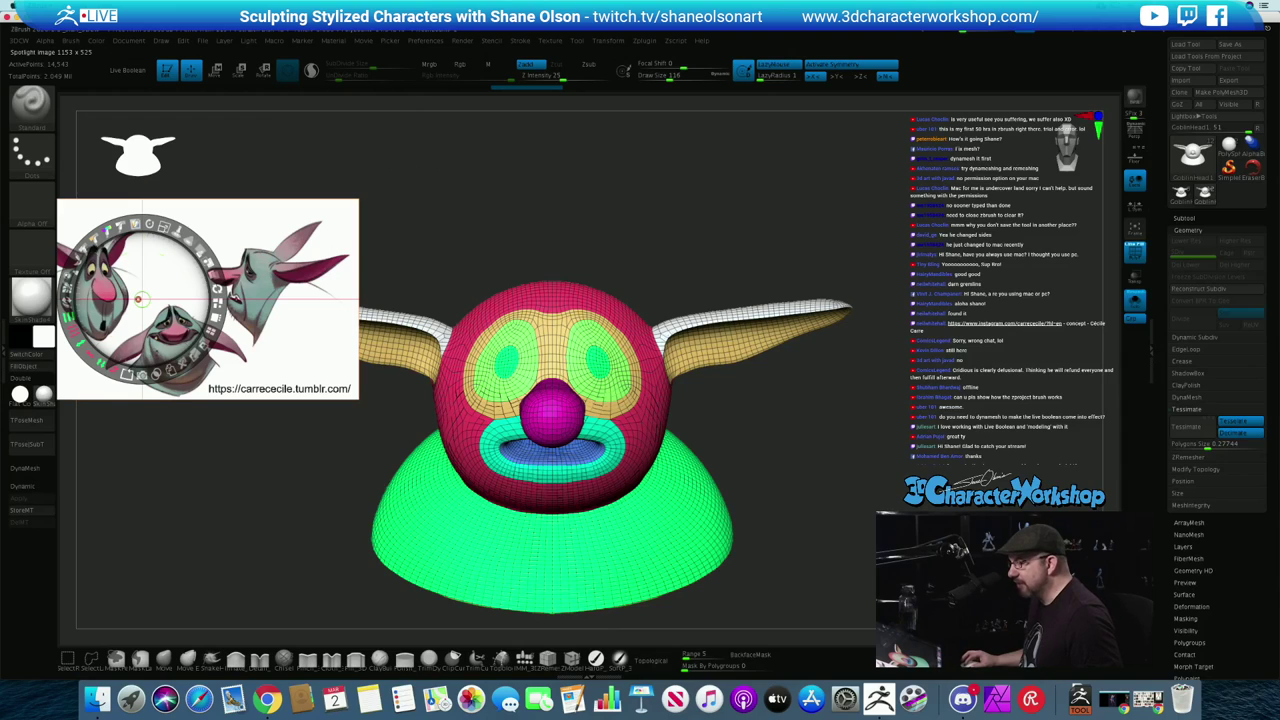
pyautogui.moveTo(138, 299); pyautogui.dragTo(117, 293)
pyautogui.press('z')
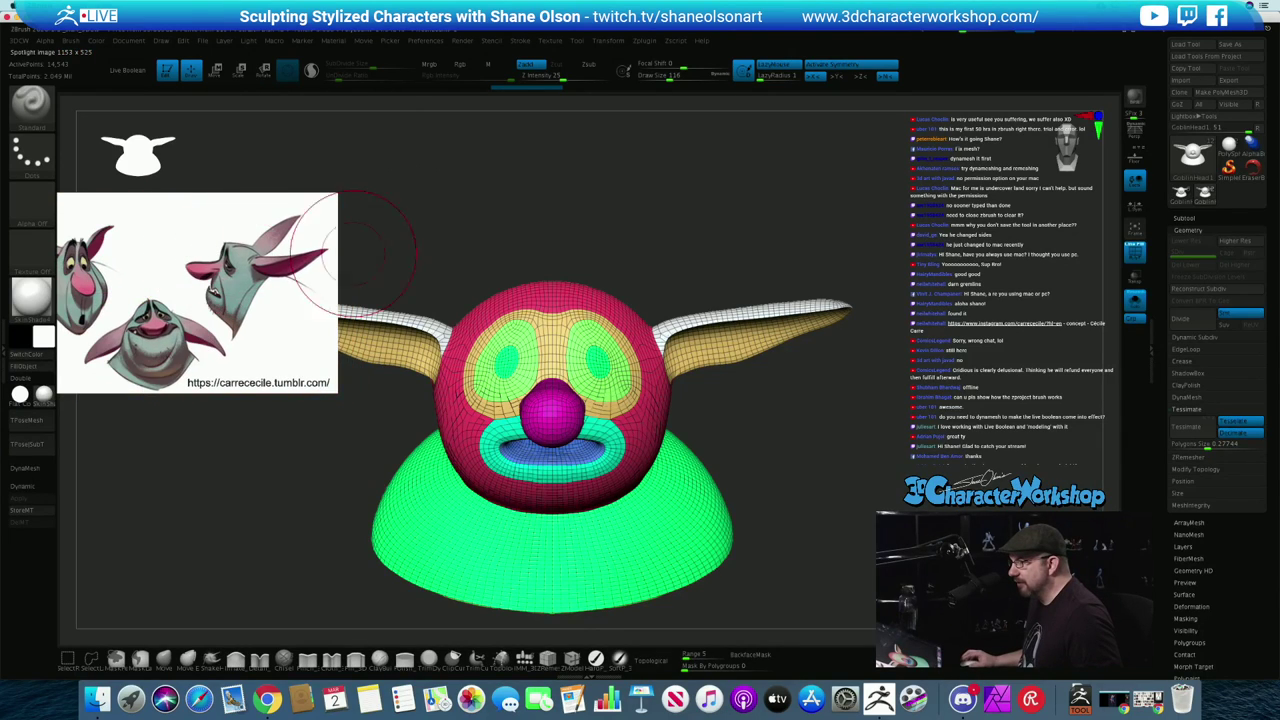
pyautogui.moveTo(660, 240)
pyautogui.mouseDown()
pyautogui.moveTo(646, 232)
pyautogui.moveTo(756, 240)
pyautogui.mouseUp()
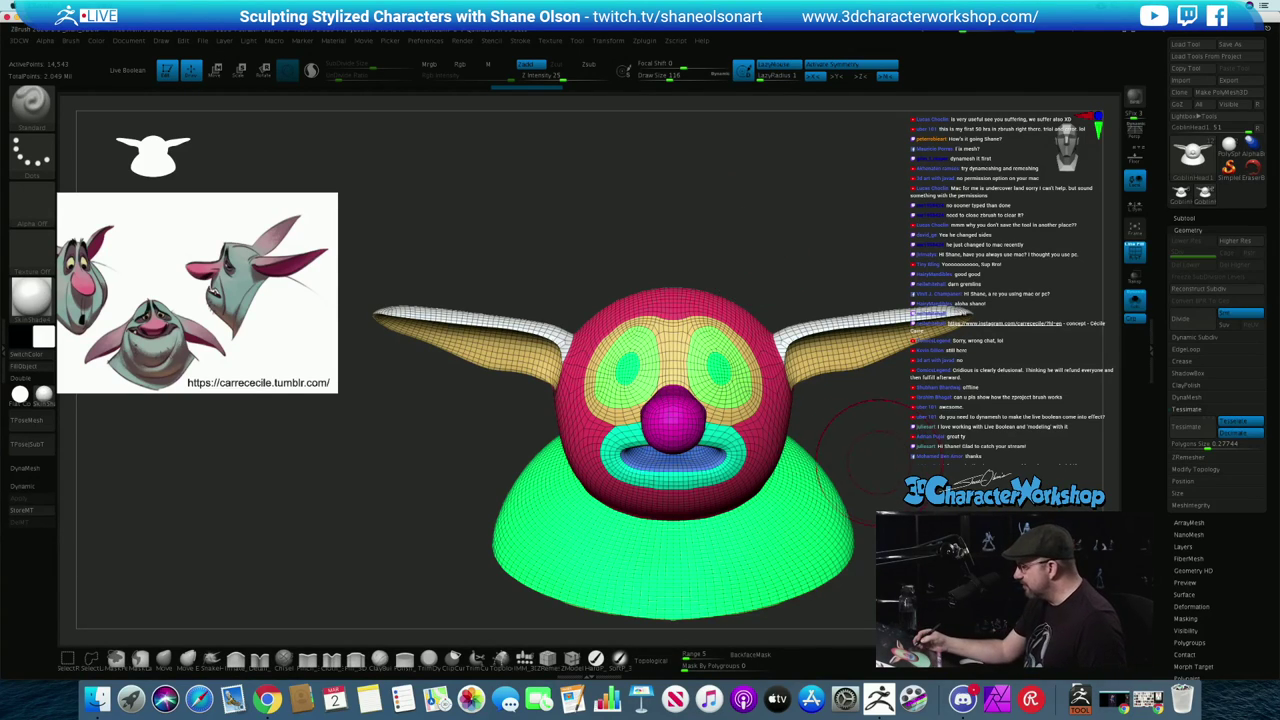
pyautogui.moveTo(756, 240)
pyautogui.mouseDown()
pyautogui.moveTo(640, 238)
pyautogui.moveTo(745, 222)
pyautogui.moveTo(680, 212)
pyautogui.mouseUp()
pyautogui.moveTo(880, 408)
pyautogui.mouseDown()
pyautogui.moveTo(888, 400)
pyautogui.moveTo(934, 457)
pyautogui.moveTo(864, 424)
pyautogui.mouseUp()
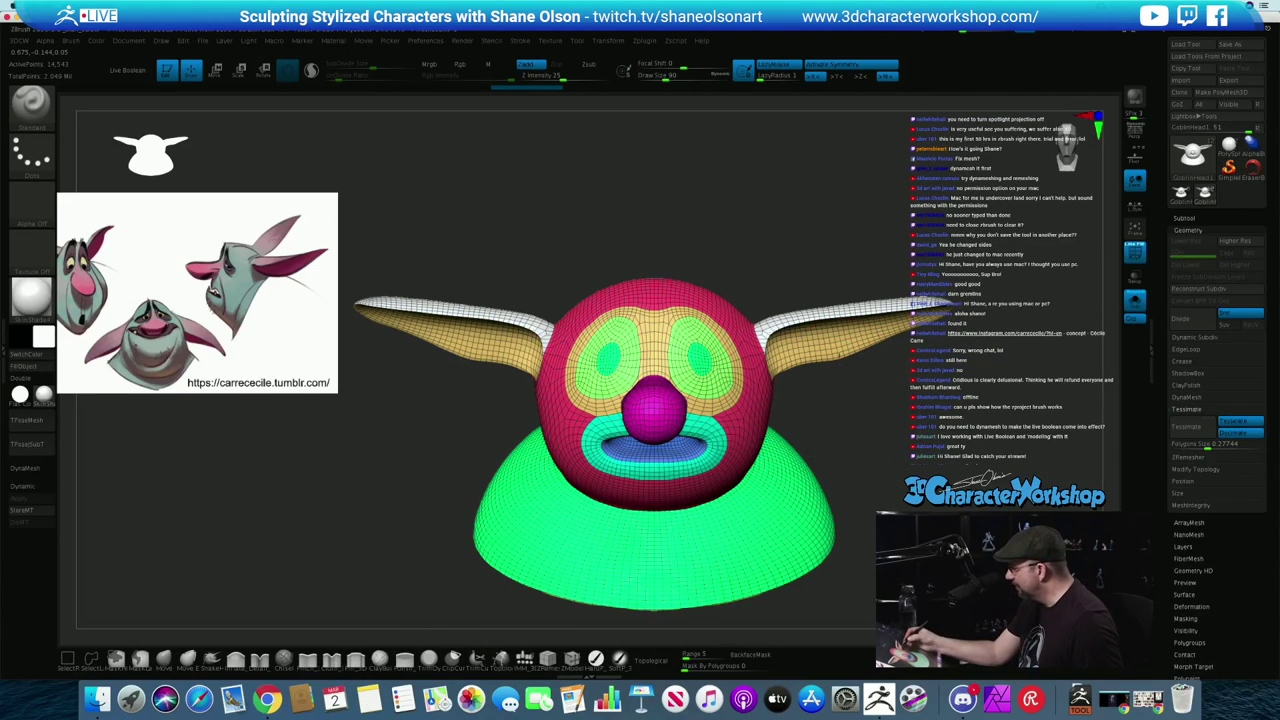
# Switch the application window to full screen and select the Move brush for shaping the head
pyautogui.press('space')
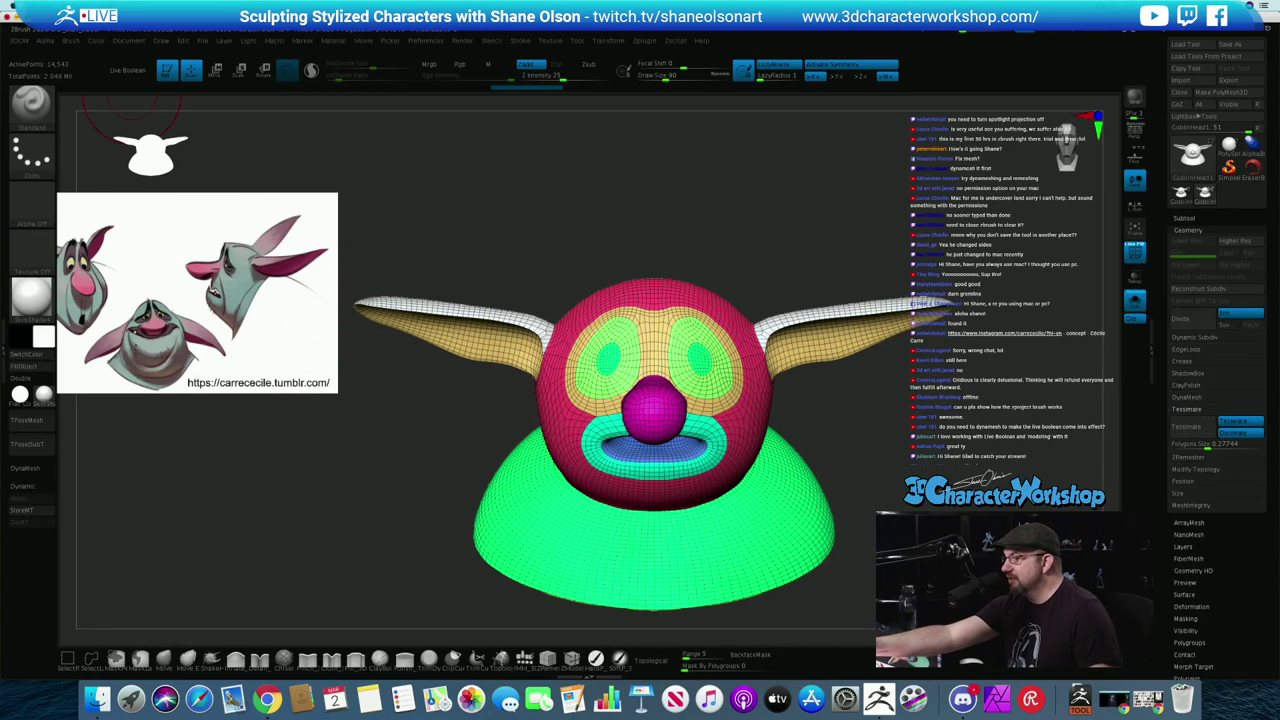
pyautogui.click(26, 17)
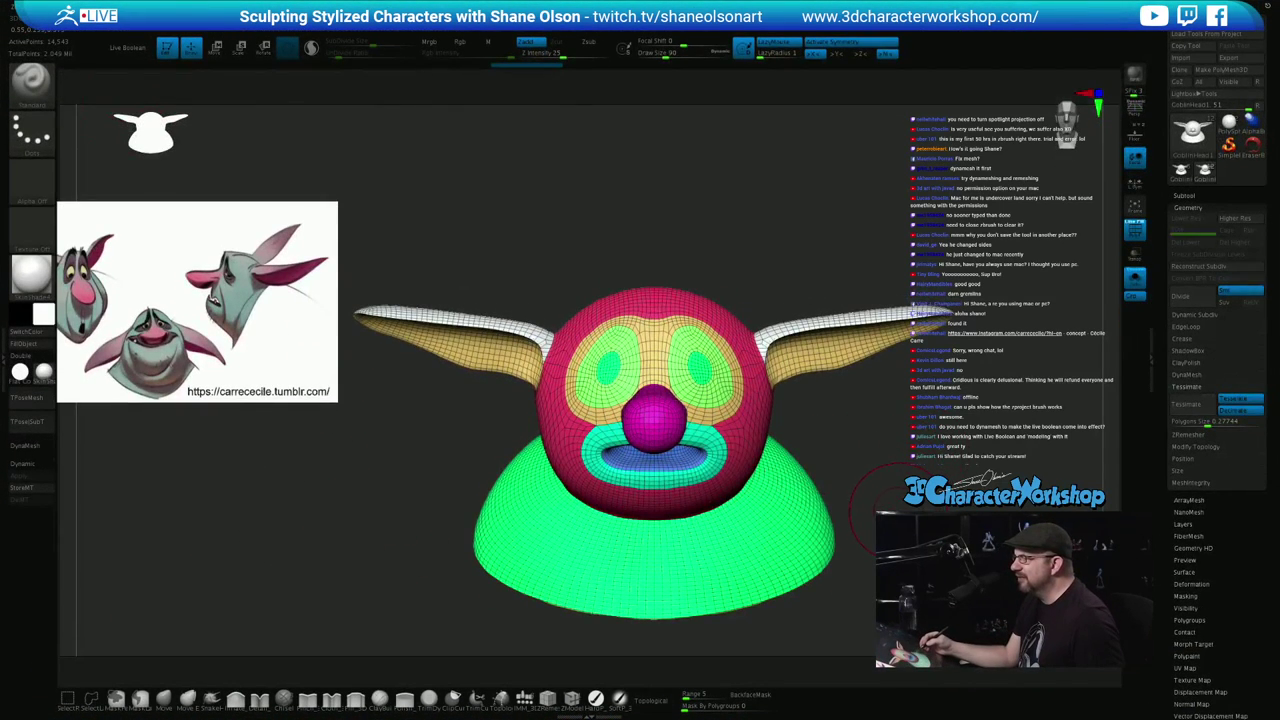
pyautogui.moveTo(898, 511)
pyautogui.mouseDown()
pyautogui.moveTo(918, 509)
pyautogui.moveTo(906, 507)
pyautogui.mouseUp()
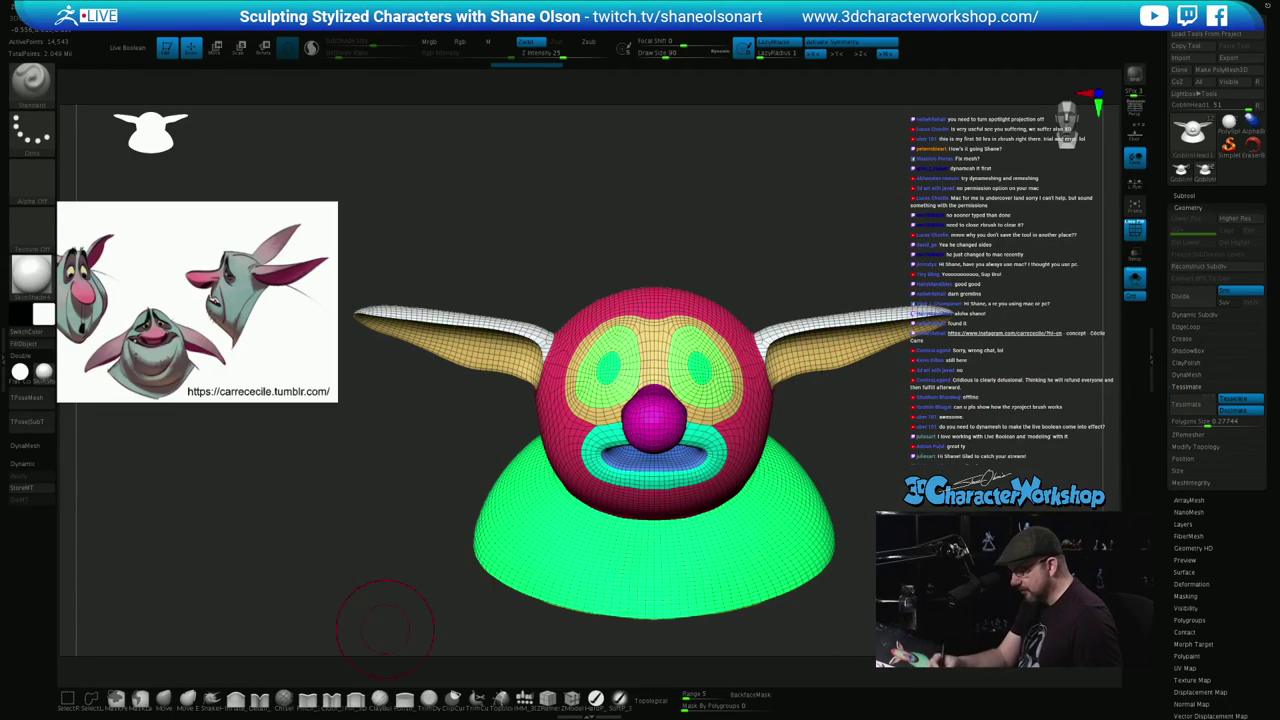
pyautogui.click(164, 700)
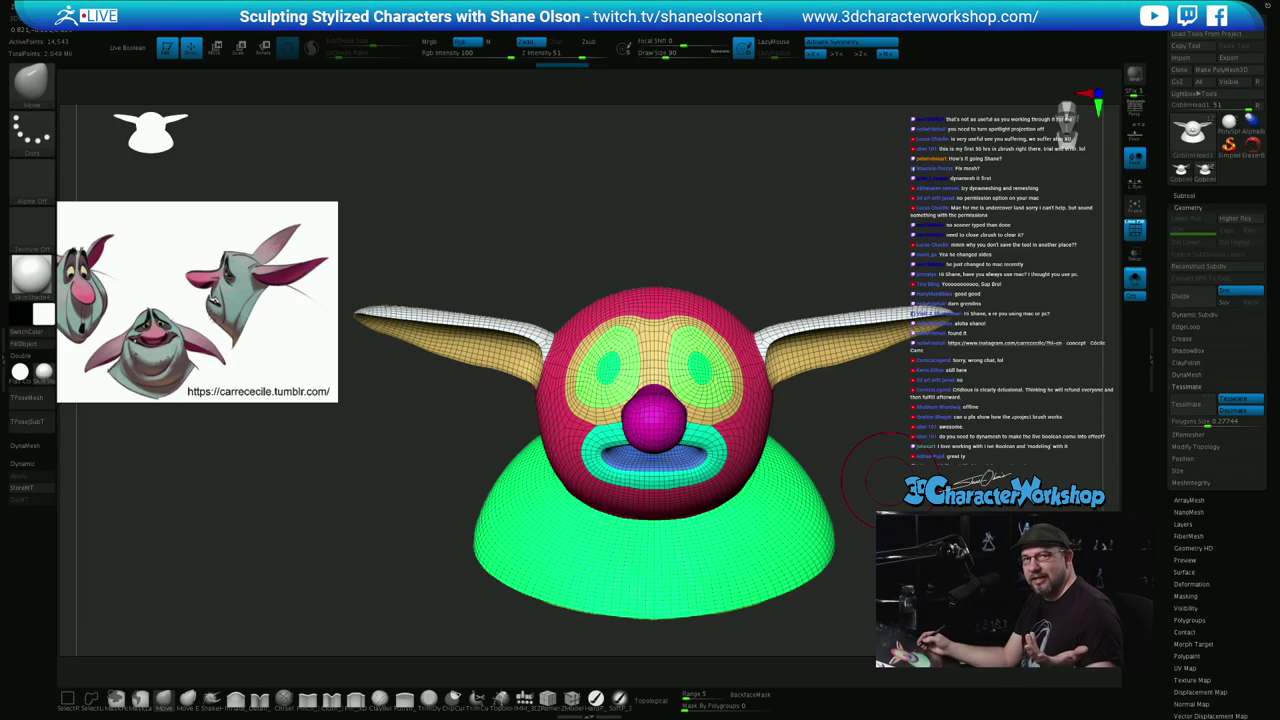
pyautogui.moveTo(886, 480)
pyautogui.keyDown('alt'); pyautogui.mouseDown()
pyautogui.moveTo(854, 470)
pyautogui.moveTo(882, 468)
pyautogui.moveTo(846, 450)
pyautogui.moveTo(896, 452)
pyautogui.moveTo(850, 455)
pyautogui.mouseUp(); pyautogui.keyUp('alt')
pyautogui.moveTo(844, 512)
pyautogui.mouseDown()
pyautogui.moveTo(871, 500)
pyautogui.moveTo(848, 440)
pyautogui.moveTo(856, 502)
pyautogui.moveTo(872, 508)
pyautogui.mouseUp()
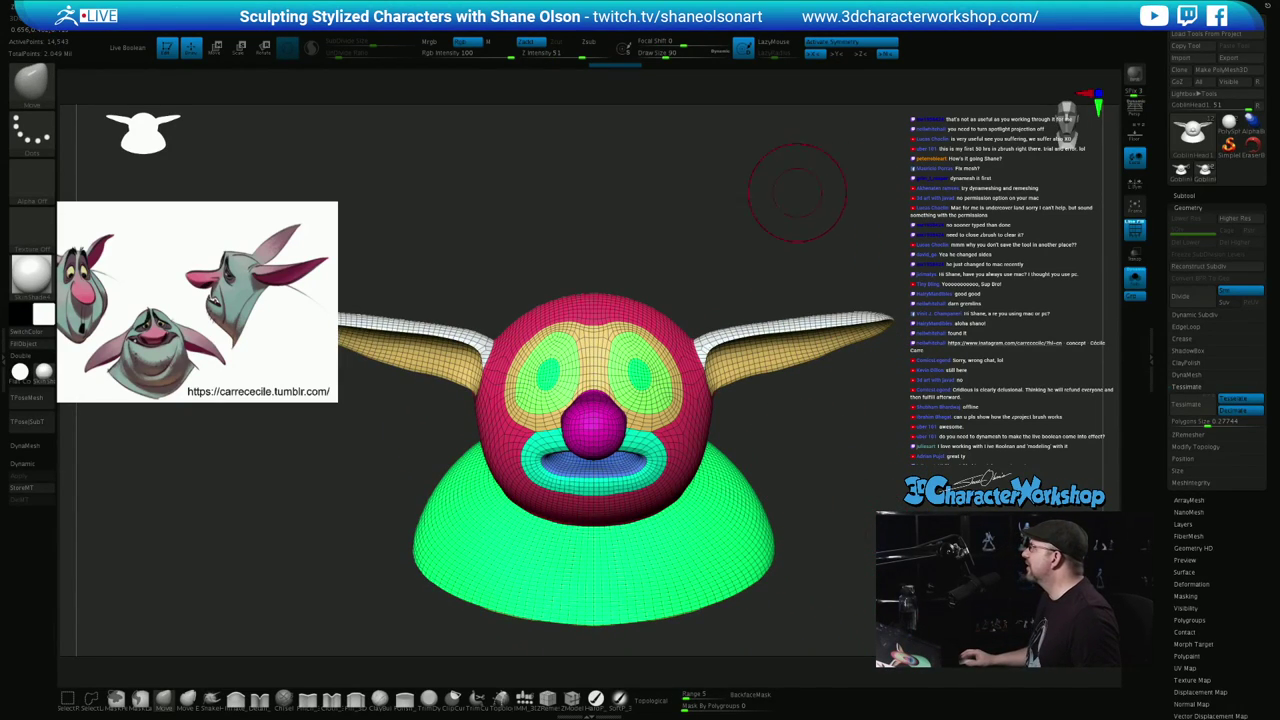
pyautogui.moveTo(739, 186); pyautogui.dragTo(762, 198)
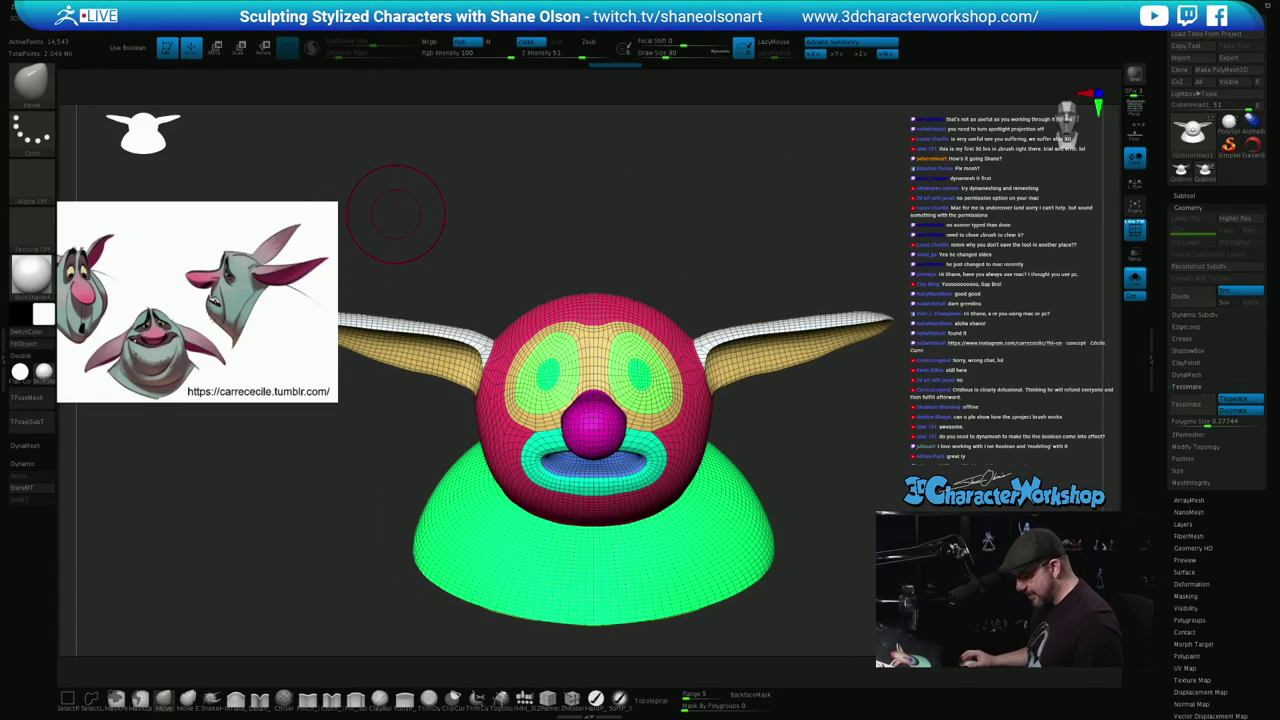
# Reposition the Spotlight concept image above the model so all four goblin sketches show, and scale it down slightly
pyautogui.press('z')
pyautogui.click(282, 274)
pyautogui.moveTo(282, 274); pyautogui.dragTo(481, 172)
pyautogui.moveTo(315, 201); pyautogui.dragTo(279, 170)
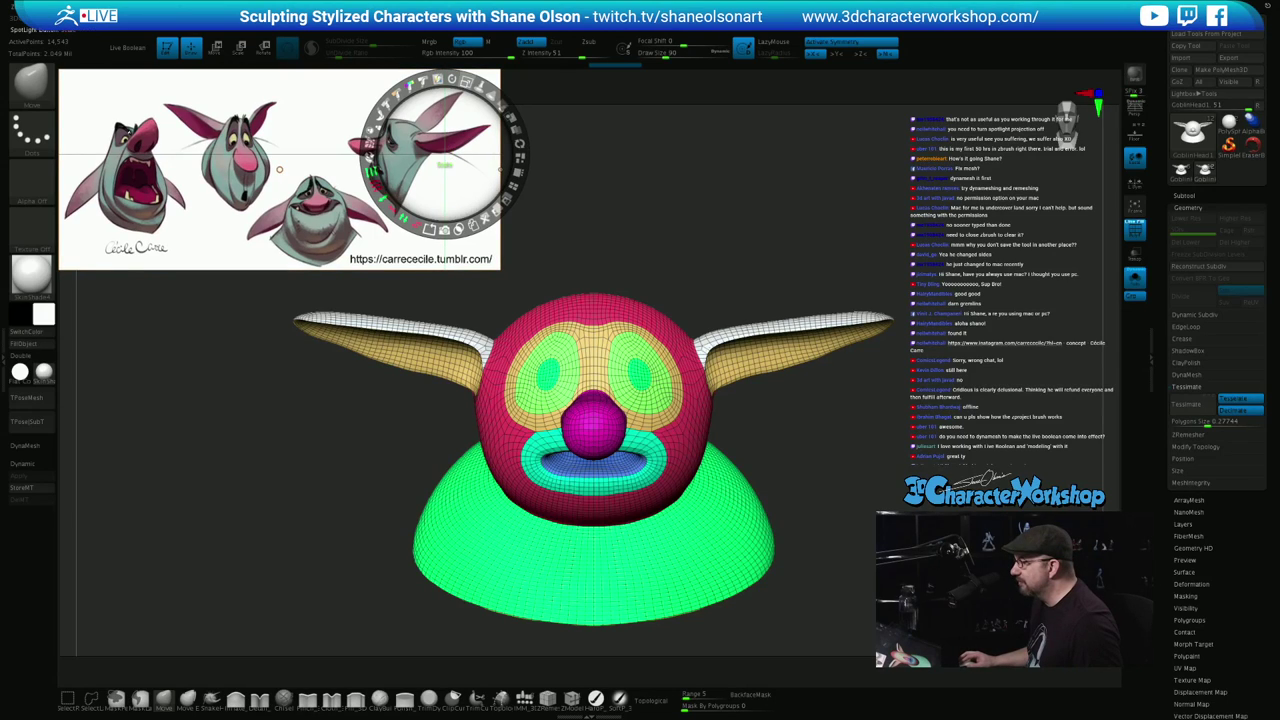
pyautogui.moveTo(466, 82); pyautogui.dragTo(442, 79)
pyautogui.moveTo(442, 138); pyautogui.dragTo(404, 129)
pyautogui.press('z')
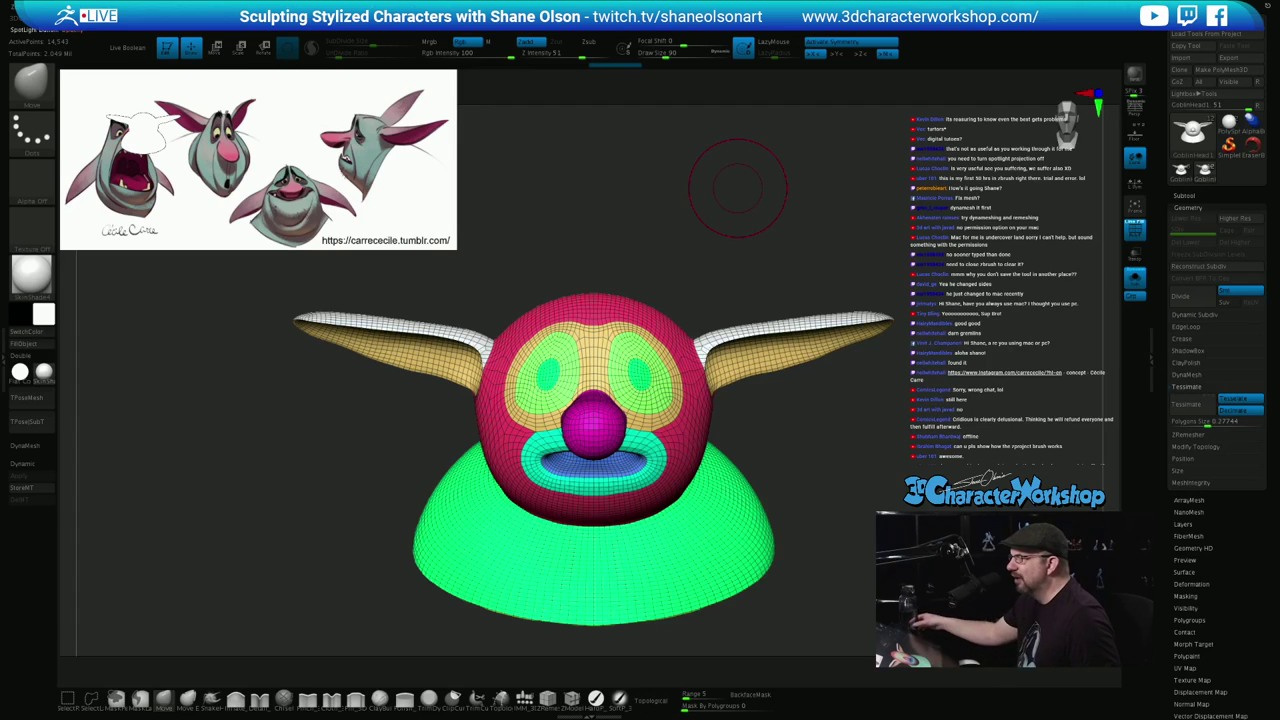
# Turn off the polyframe display so the head shows as a plain shaded surface
pyautogui.moveTo(790, 500)
pyautogui.mouseDown()
pyautogui.moveTo(868, 510)
pyautogui.moveTo(792, 486)
pyautogui.moveTo(838, 487)
pyautogui.moveTo(838, 498)
pyautogui.mouseUp()
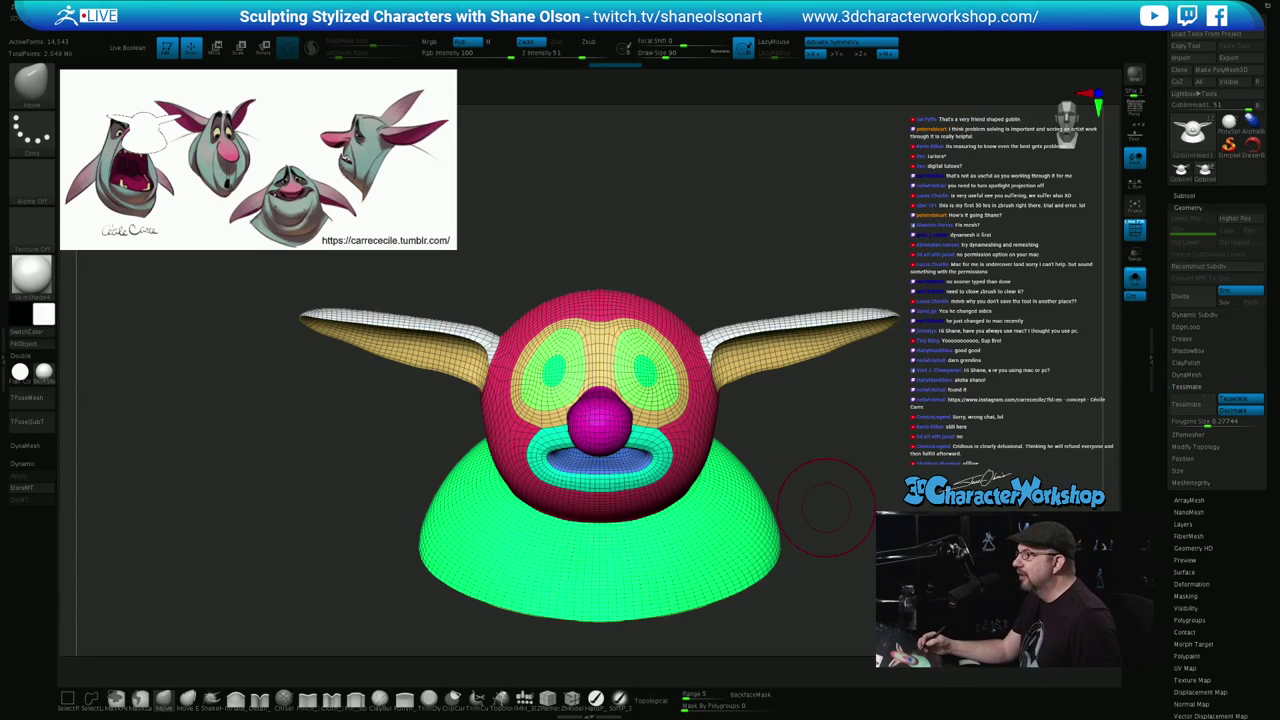
pyautogui.moveTo(826, 508)
pyautogui.mouseDown()
pyautogui.moveTo(915, 514)
pyautogui.moveTo(831, 514)
pyautogui.mouseUp()
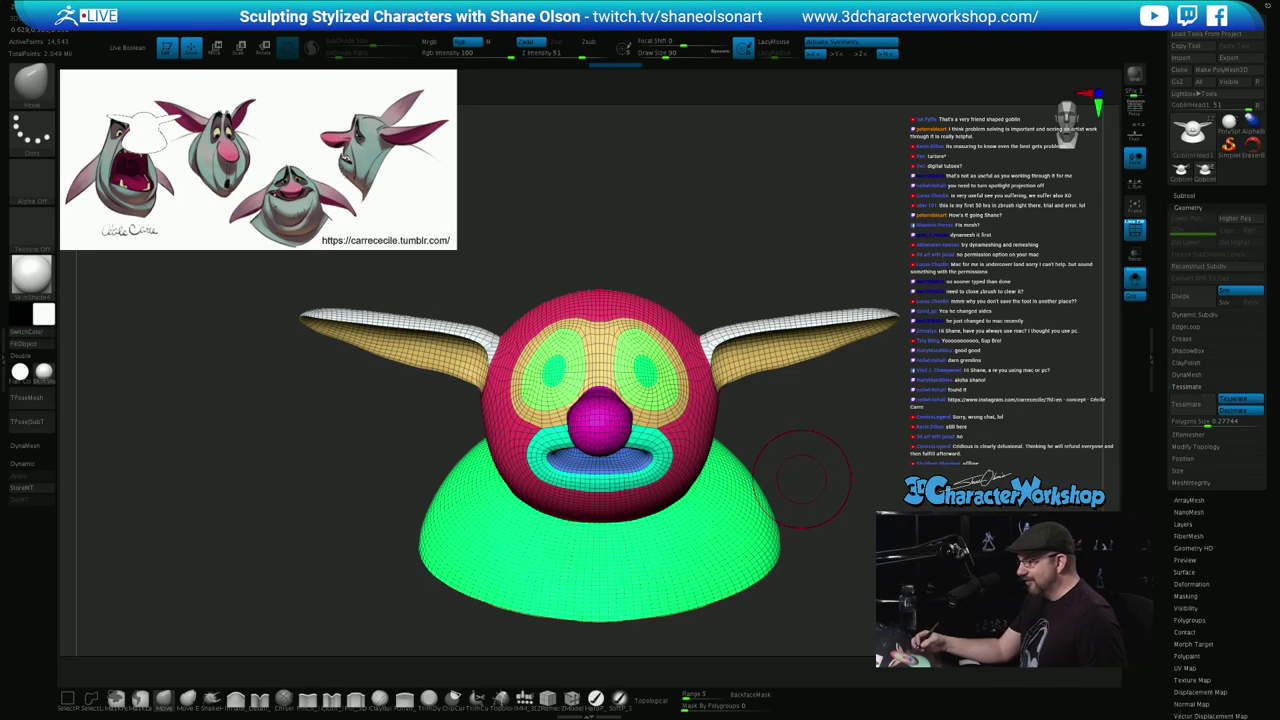
pyautogui.moveTo(850, 502); pyautogui.dragTo(753, 545, button='right')
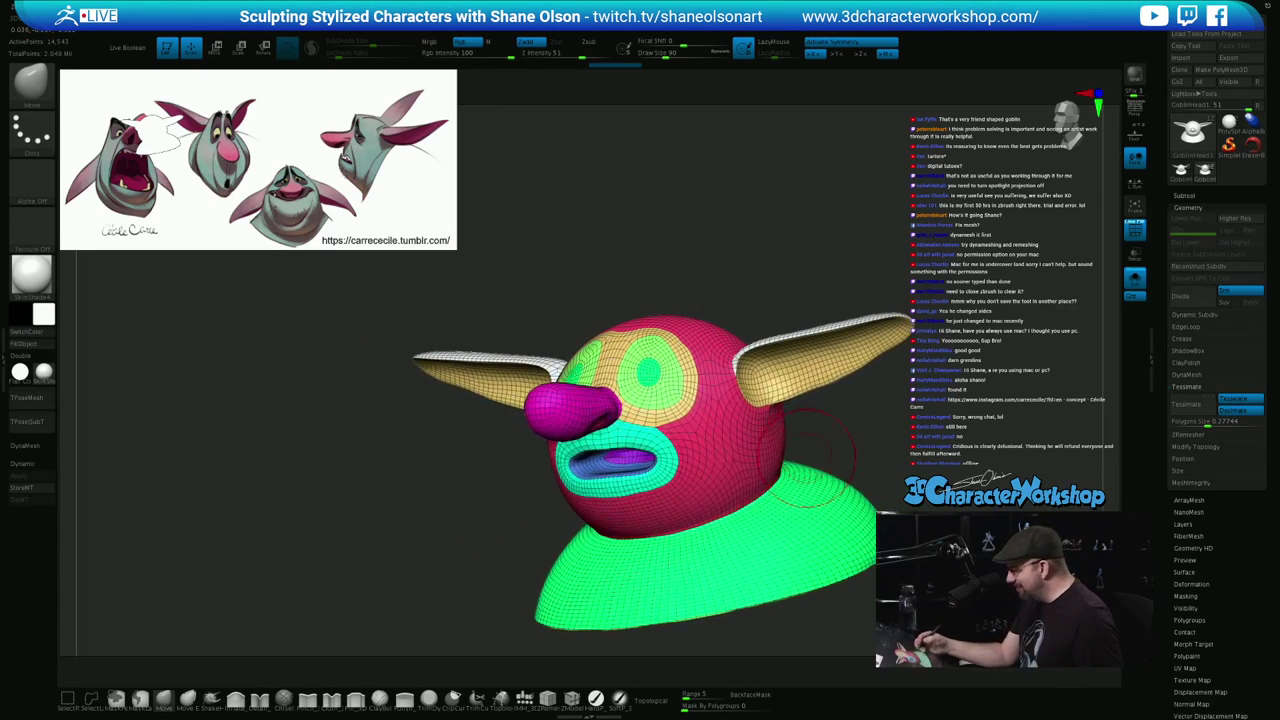
pyautogui.moveTo(826, 506); pyautogui.dragTo(856, 522, button='right')
pyautogui.rightClick(858, 522)
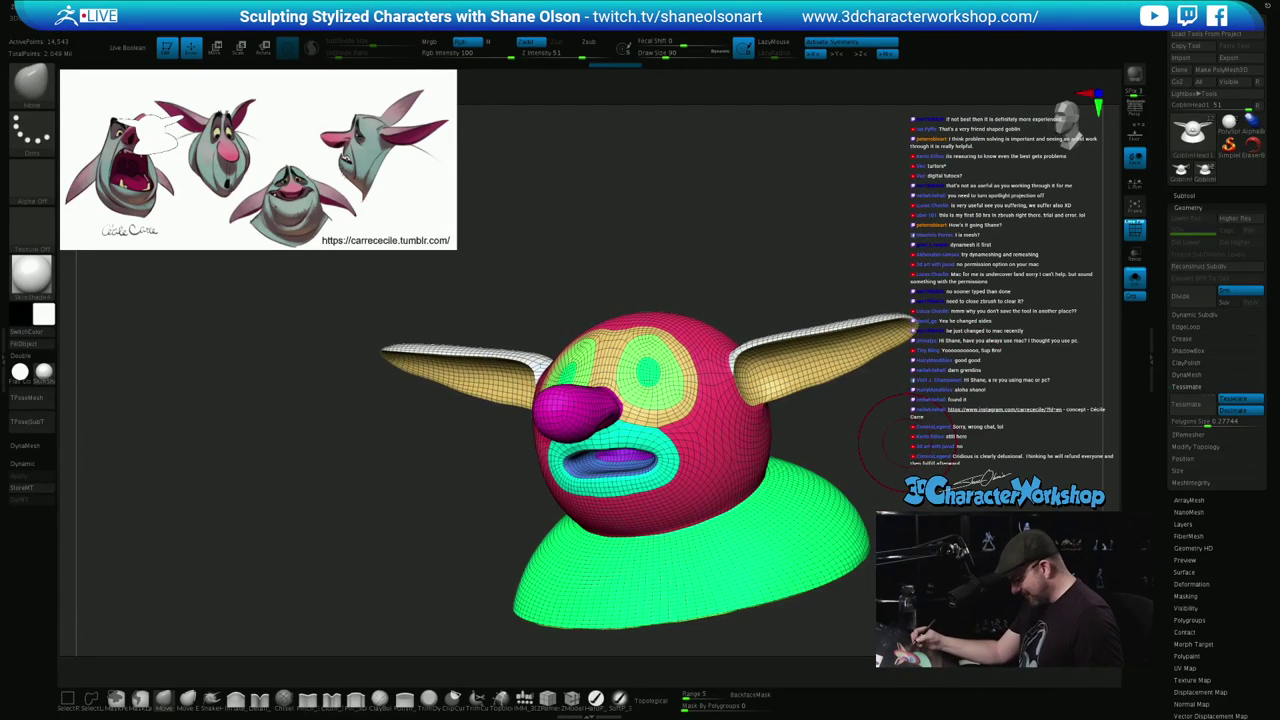
pyautogui.hotkey('shift', 'f')
pyautogui.moveTo(872, 462); pyautogui.dragTo(904, 490, button='right')
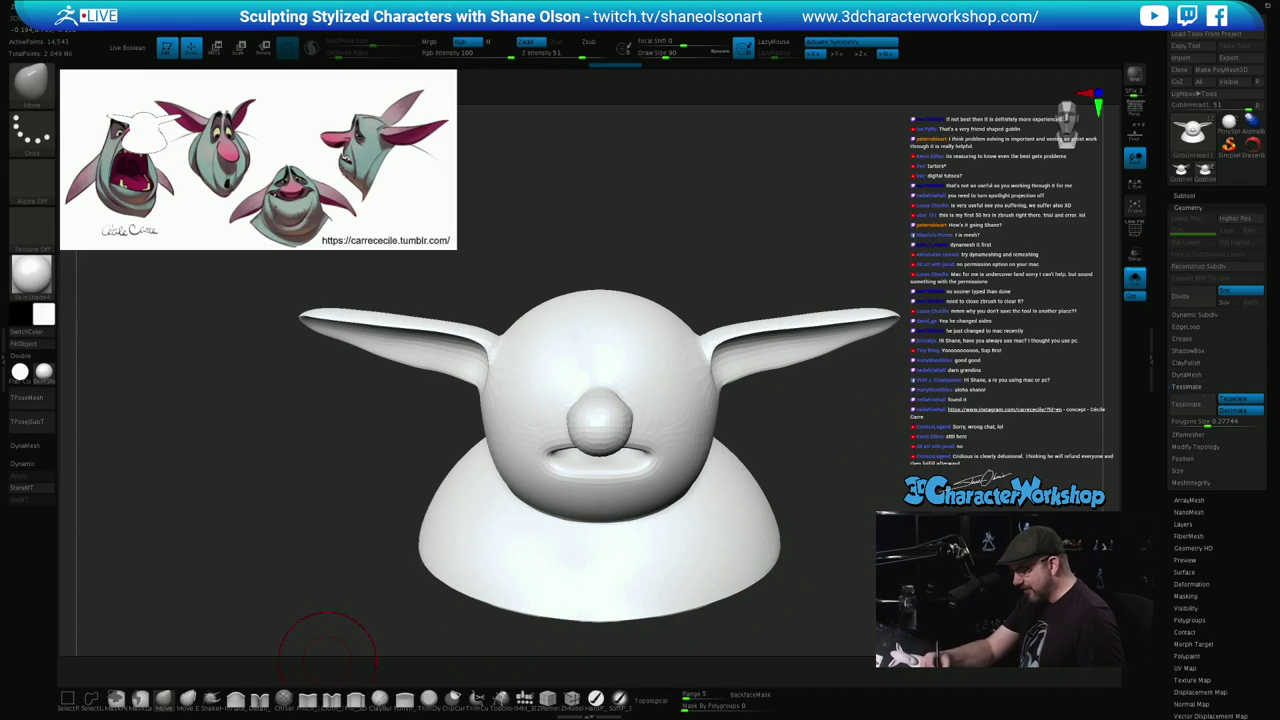
# Reshape the corner of the goblin's mouth with the Move brush from three-quarter and low angles
pyautogui.keyDown('alt'); pyautogui.moveTo(824, 517); pyautogui.dragTo(792, 488); pyautogui.keyUp('alt')
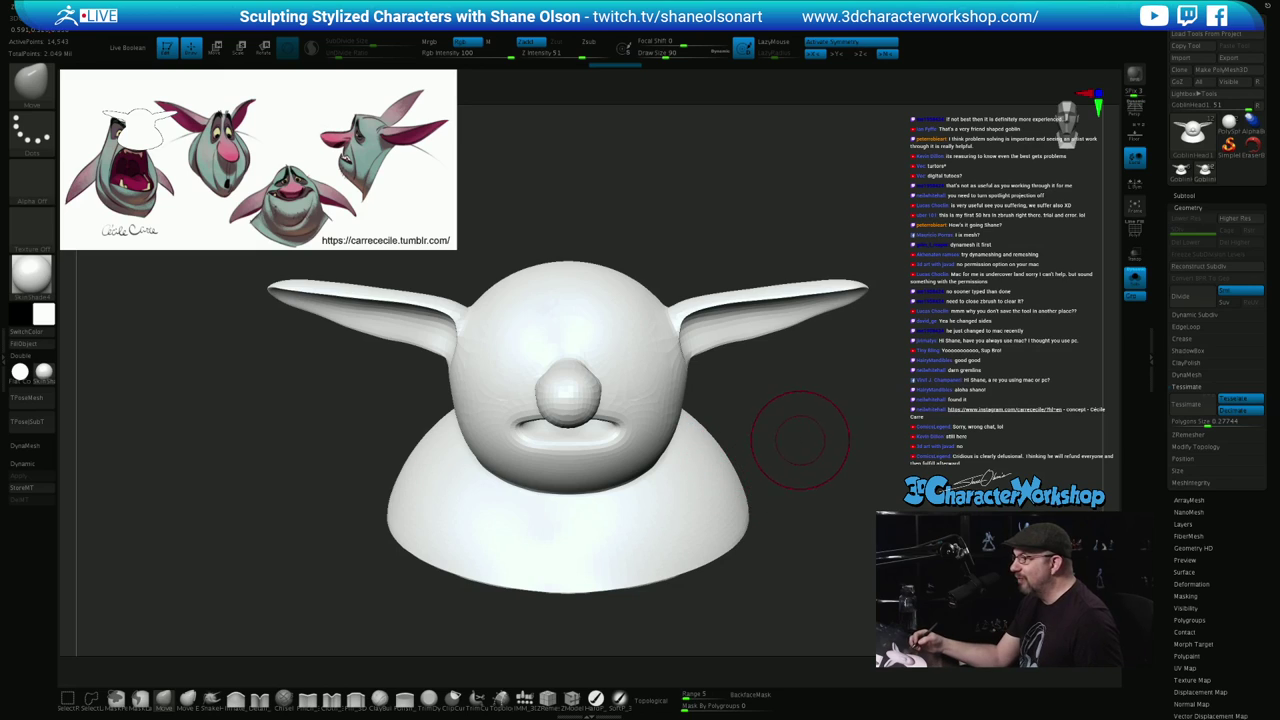
pyautogui.moveTo(806, 441)
pyautogui.keyDown('alt'); pyautogui.mouseDown()
pyautogui.moveTo(800, 408)
pyautogui.moveTo(784, 440)
pyautogui.moveTo(715, 442)
pyautogui.mouseUp(); pyautogui.keyUp('alt')
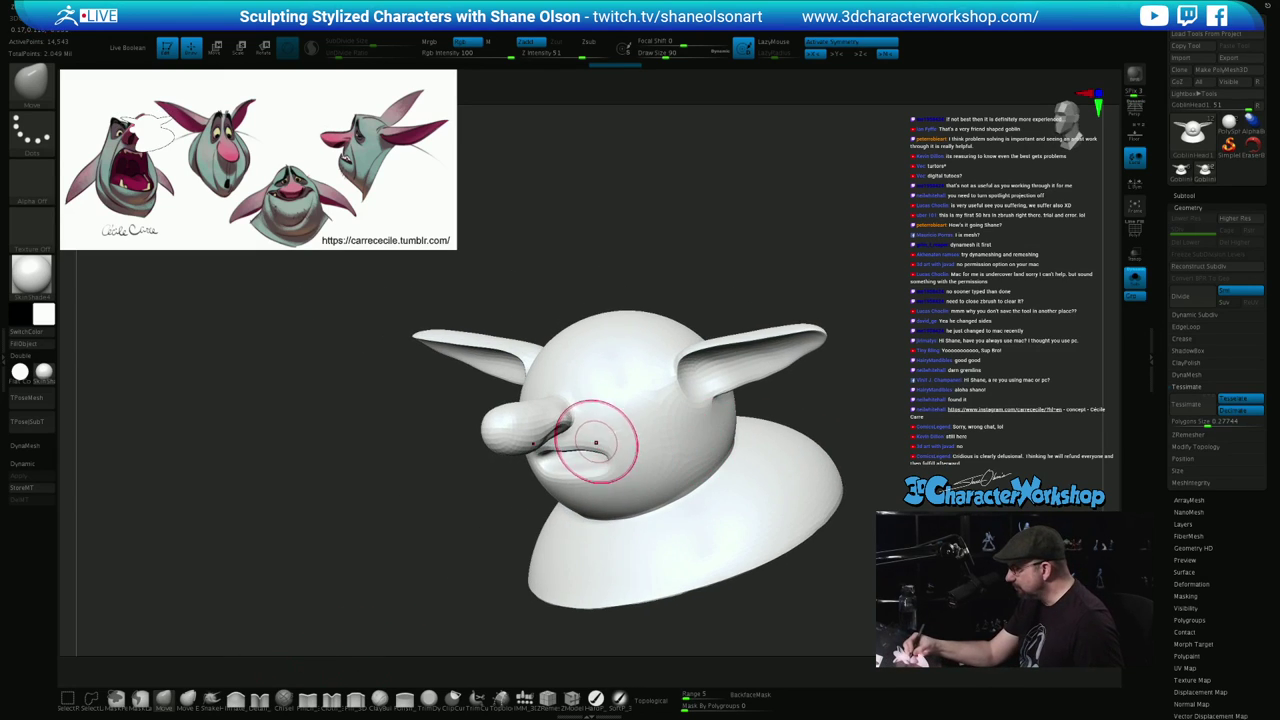
pyautogui.moveTo(590, 446)
pyautogui.mouseDown()
pyautogui.moveTo(571, 451)
pyautogui.moveTo(590, 454)
pyautogui.mouseUp()
pyautogui.moveTo(785, 435)
pyautogui.mouseDown()
pyautogui.moveTo(795, 395)
pyautogui.moveTo(770, 378)
pyautogui.mouseUp()
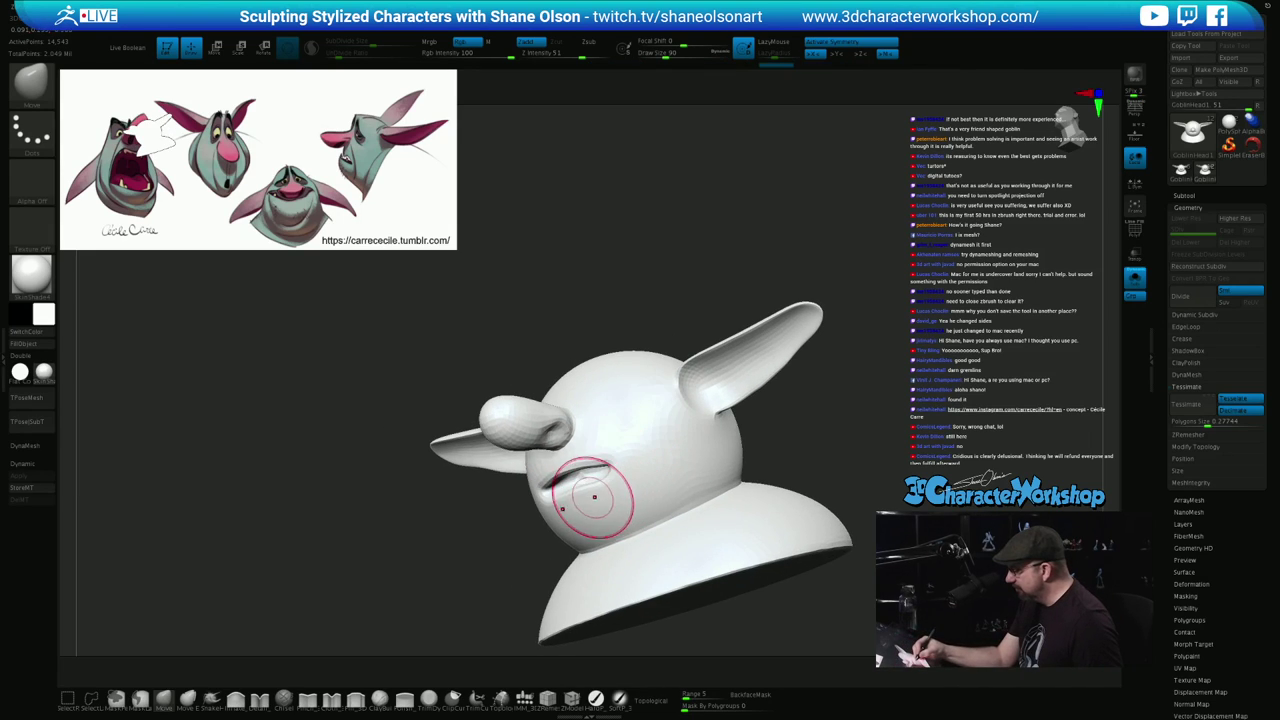
pyautogui.moveTo(589, 492); pyautogui.dragTo(604, 481)
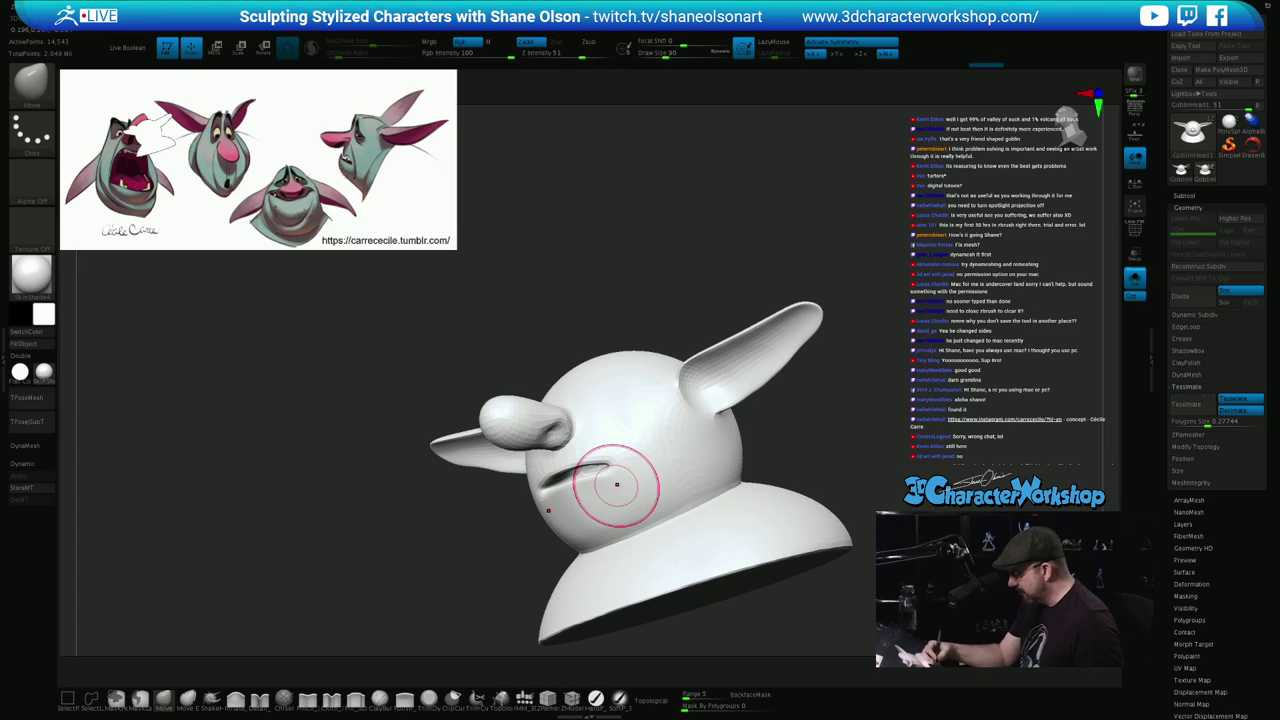
# Turn on topological masking with a range of 3 and move the upper lip down to close the mouth
pyautogui.hotkey('shift', 't')
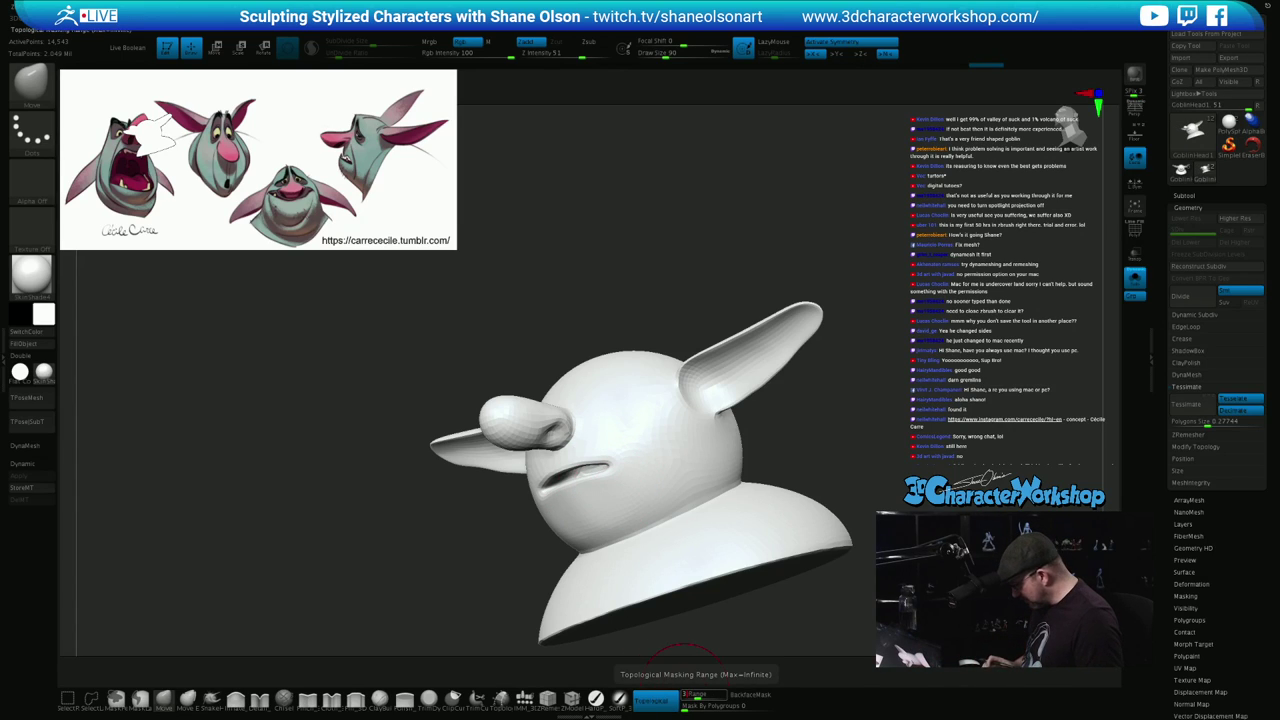
pyautogui.press('Return')
pyautogui.moveTo(796, 432); pyautogui.dragTo(836, 465)
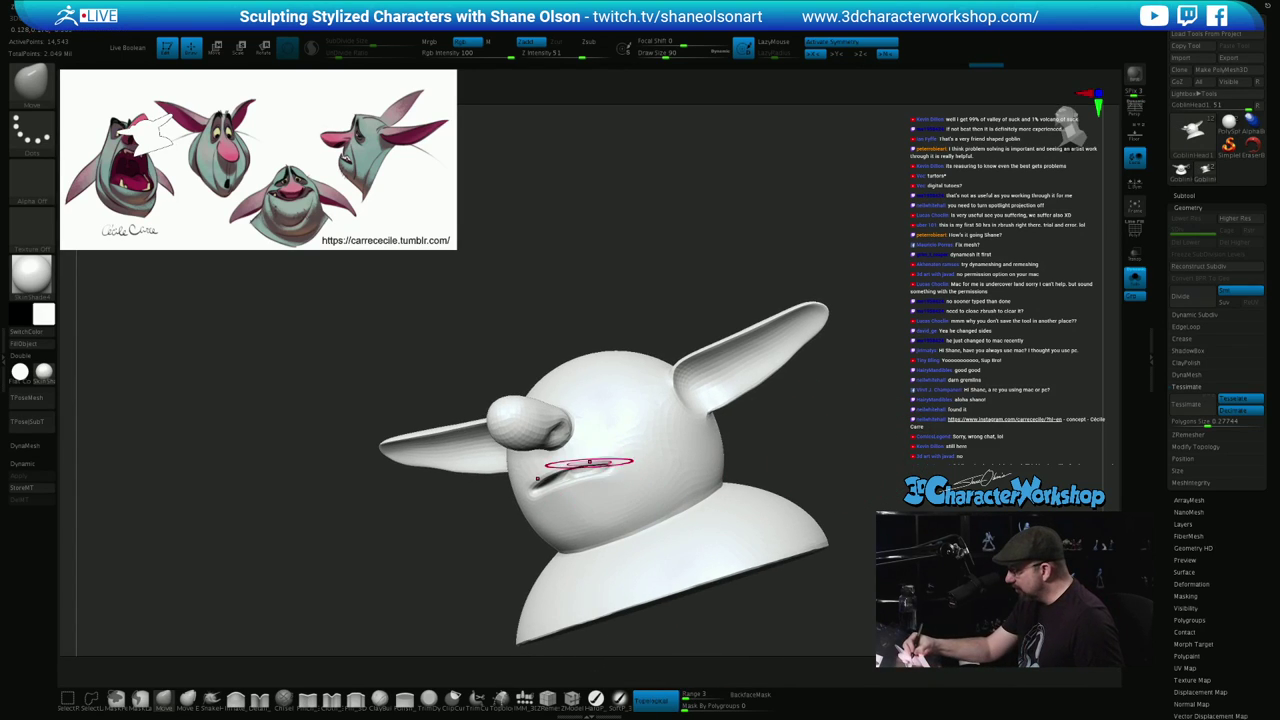
pyautogui.hotkey('ctrl', 'z')
pyautogui.moveTo(606, 461); pyautogui.dragTo(607, 485)
# Set the draw size to 124 and pull the corner of the mouth back around the face from below
pyautogui.moveTo(800, 450); pyautogui.dragTo(785, 325)
pyautogui.press(']')
pyautogui.moveTo(615, 471); pyautogui.dragTo(645, 450)
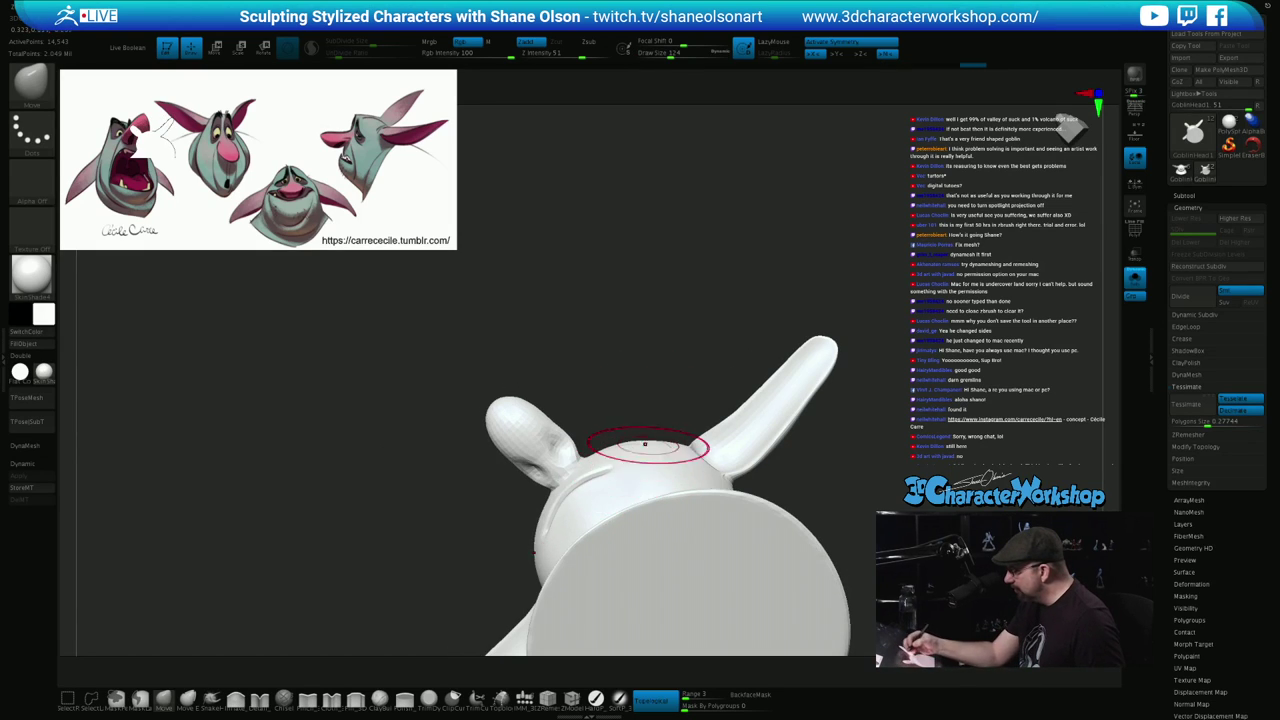
pyautogui.moveTo(800, 415)
pyautogui.mouseDown()
pyautogui.moveTo(855, 490)
pyautogui.moveTo(785, 478)
pyautogui.moveTo(850, 468)
pyautogui.moveTo(744, 518)
pyautogui.mouseUp()
# Set the draw size to 324, narrow the upper skull into an egg shape and nudge the ears inward
pyautogui.press('s')
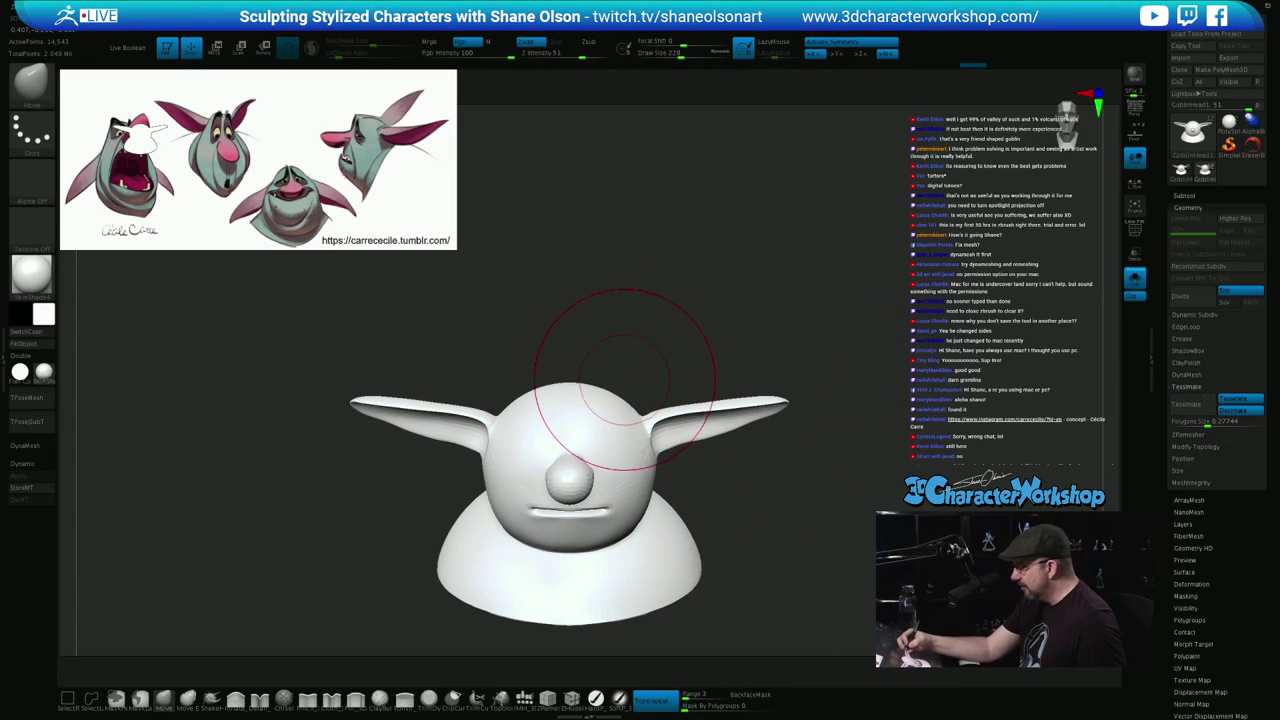
pyautogui.press('s')
pyautogui.moveTo(637, 391)
pyautogui.mouseDown()
pyautogui.moveTo(634, 410)
pyautogui.moveTo(610, 404)
pyautogui.mouseUp()
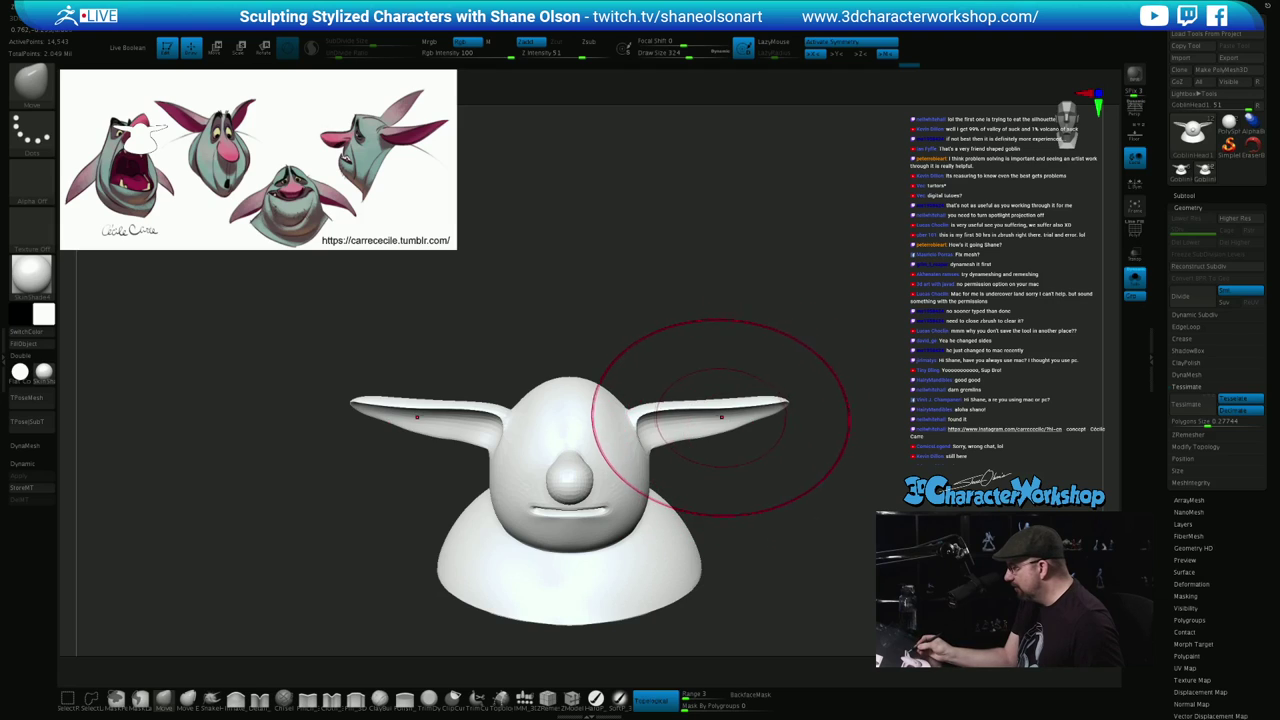
pyautogui.moveTo(722, 420); pyautogui.dragTo(718, 411)
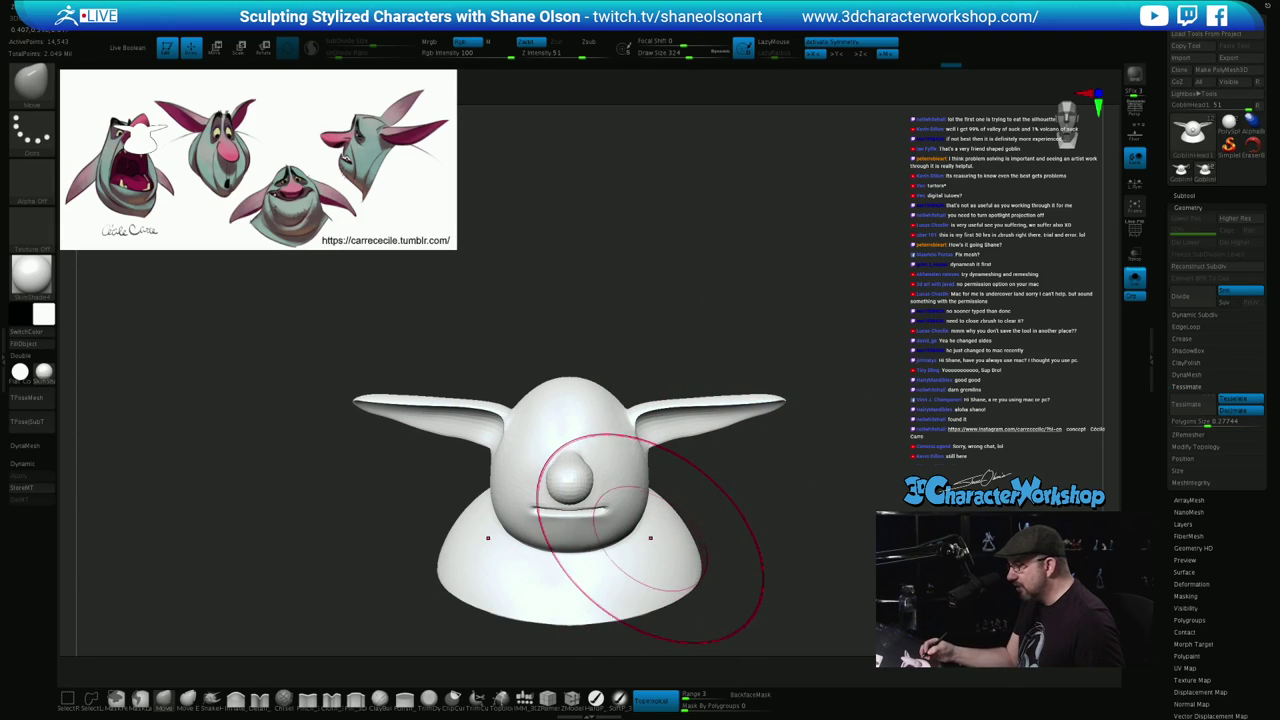
# Pull the jaw slightly forward from the side view with the Move brush
pyautogui.moveTo(651, 534)
pyautogui.mouseDown(button='right')
pyautogui.moveTo(645, 508)
pyautogui.moveTo(643, 533)
pyautogui.mouseUp(button='right')
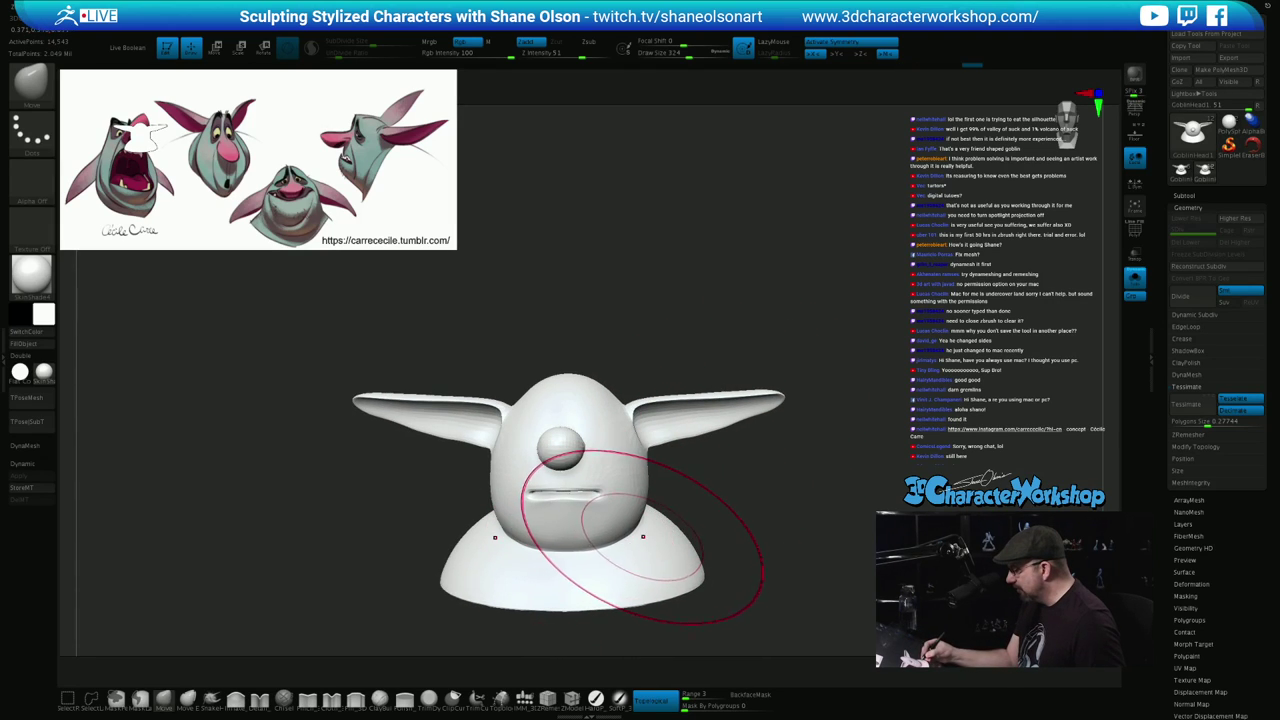
pyautogui.moveTo(751, 520); pyautogui.dragTo(618, 518, button='right')
pyautogui.moveTo(629, 534); pyautogui.dragTo(606, 536)
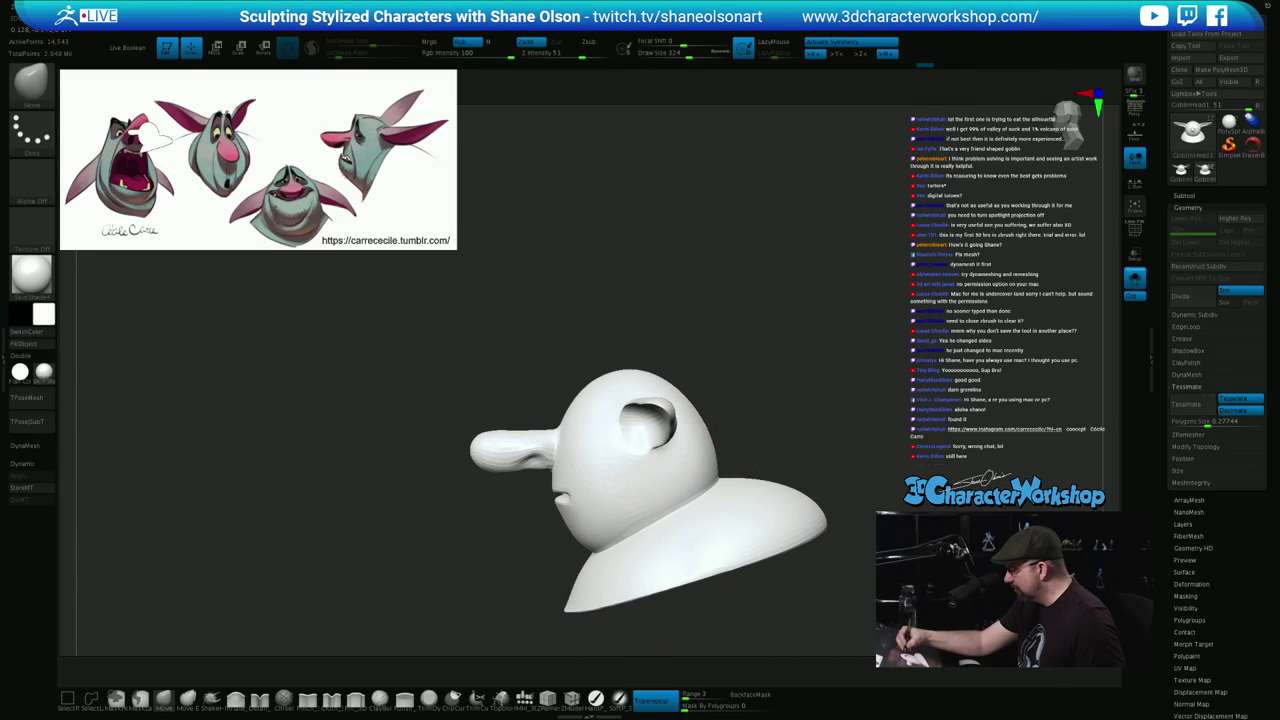
pyautogui.moveTo(625, 513); pyautogui.dragTo(757, 490, button='right')
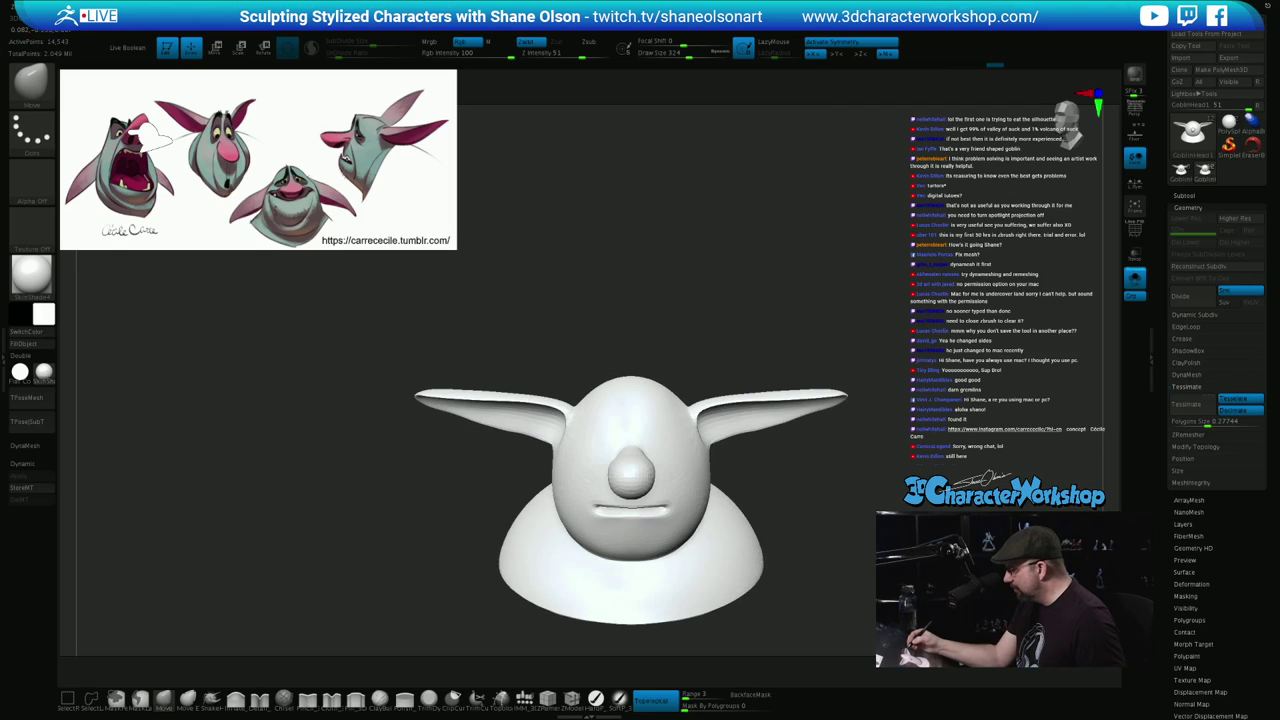
# Reduce the draw size to 108 and push in the eye areas on both sides of the nose from above
pyautogui.press('s')
pyautogui.moveTo(766, 494); pyautogui.dragTo(757, 494)
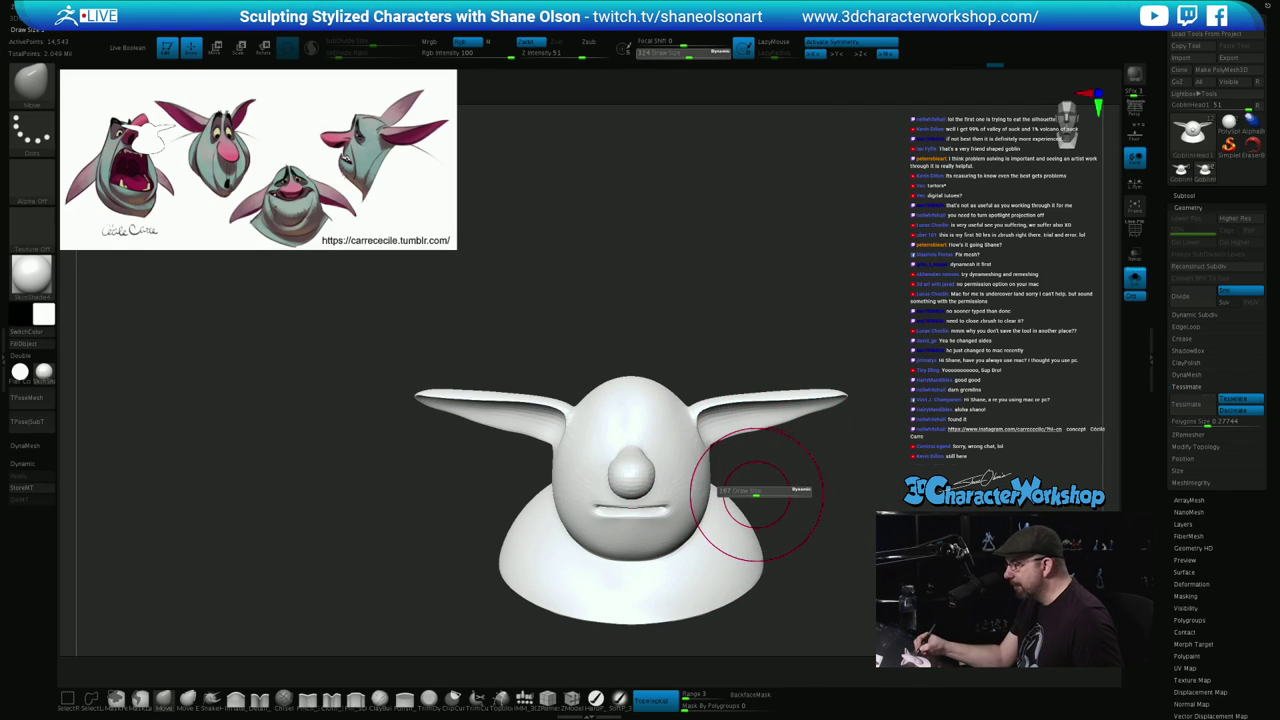
pyautogui.moveTo(757, 494)
pyautogui.mouseDown(button='right')
pyautogui.moveTo(728, 510)
pyautogui.moveTo(748, 565)
pyautogui.mouseUp(button='right')
pyautogui.press('s')
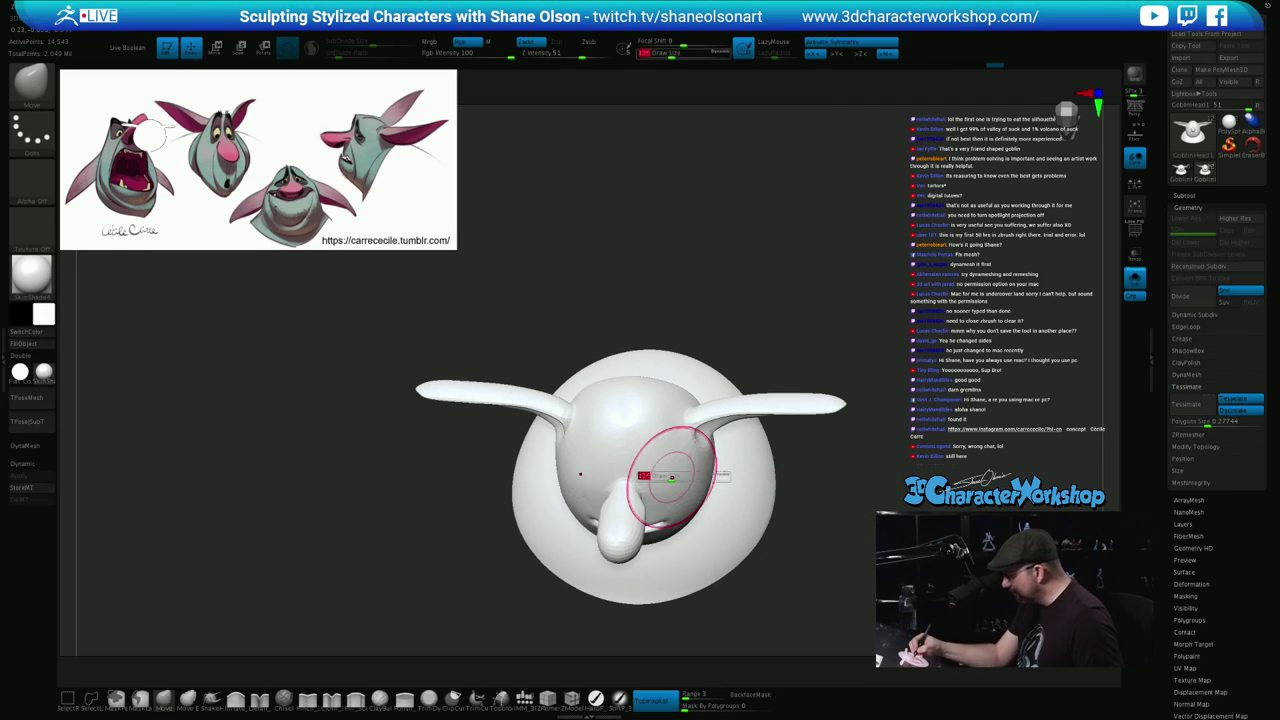
pyautogui.moveTo(671, 474); pyautogui.dragTo(668, 474)
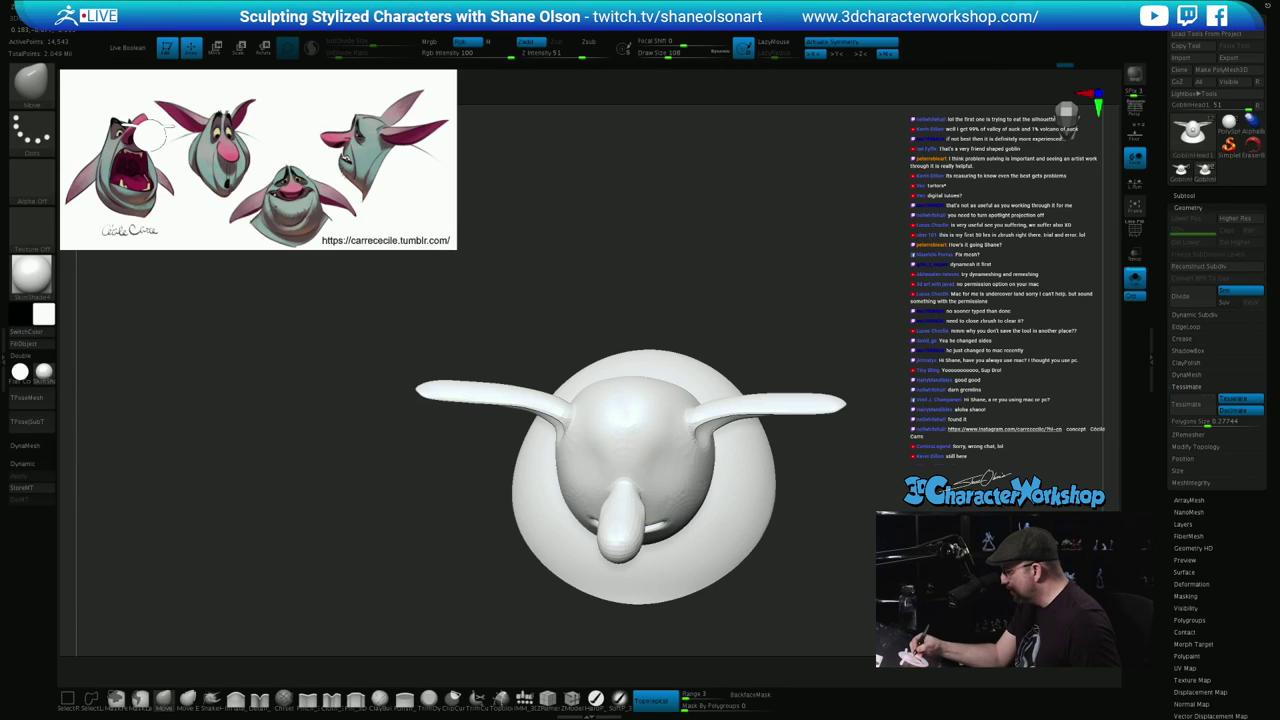
# Set the draw size to 87 and refine the brow and eye socket area above the nose
pyautogui.moveTo(737, 488)
pyautogui.mouseDown(button='right')
pyautogui.moveTo(722, 445)
pyautogui.moveTo(736, 484)
pyautogui.mouseUp(button='right')
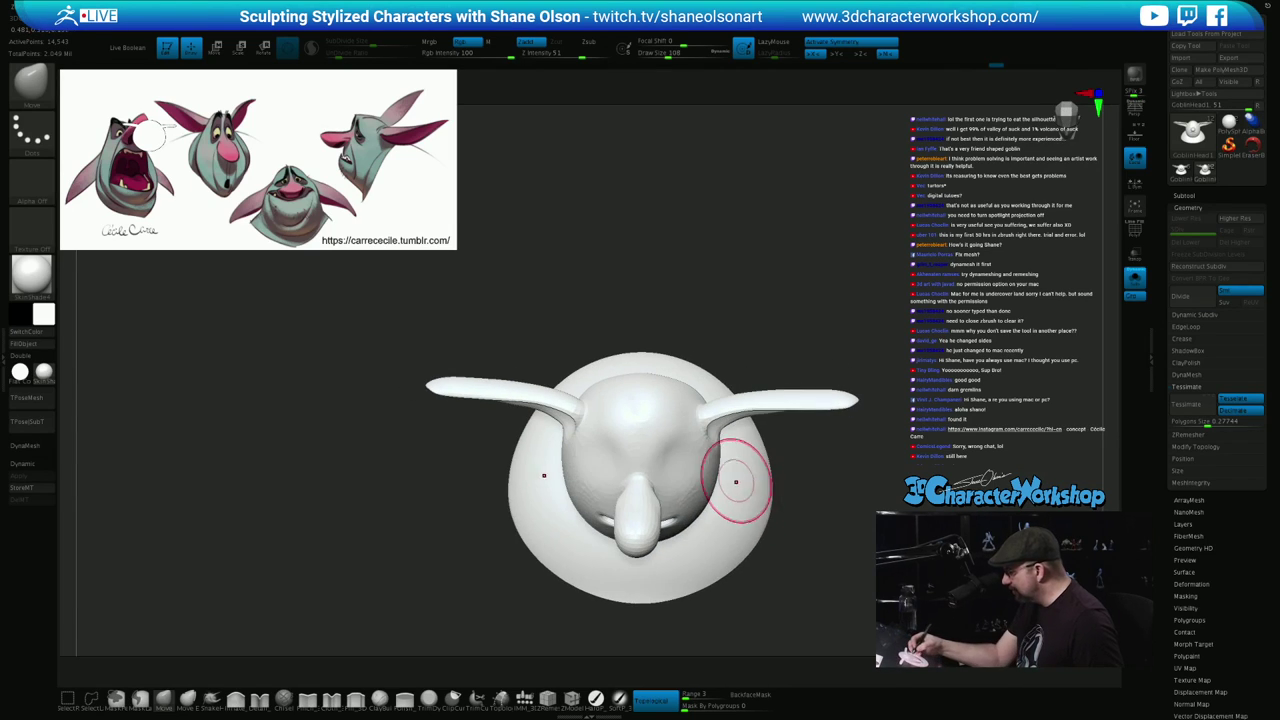
pyautogui.press('s')
pyautogui.moveTo(665, 443); pyautogui.dragTo(662, 444)
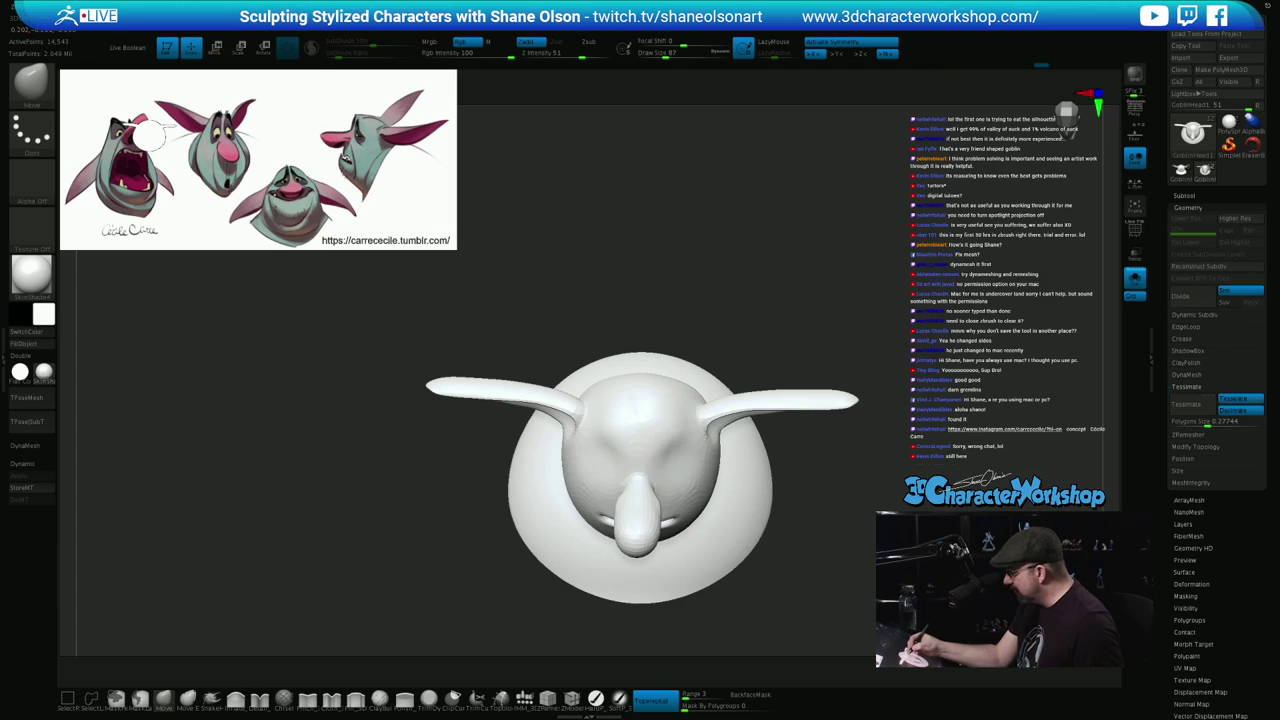
# Smooth the transition between the goblin's chin and the neck base
pyautogui.moveTo(845, 605)
pyautogui.mouseDown(button='right')
pyautogui.moveTo(860, 520)
pyautogui.moveTo(849, 474)
pyautogui.moveTo(803, 494)
pyautogui.mouseUp(button='right')
pyautogui.moveTo(780, 460)
pyautogui.mouseDown()
pyautogui.moveTo(838, 514)
pyautogui.moveTo(950, 530)
pyautogui.moveTo(805, 488)
pyautogui.mouseUp()
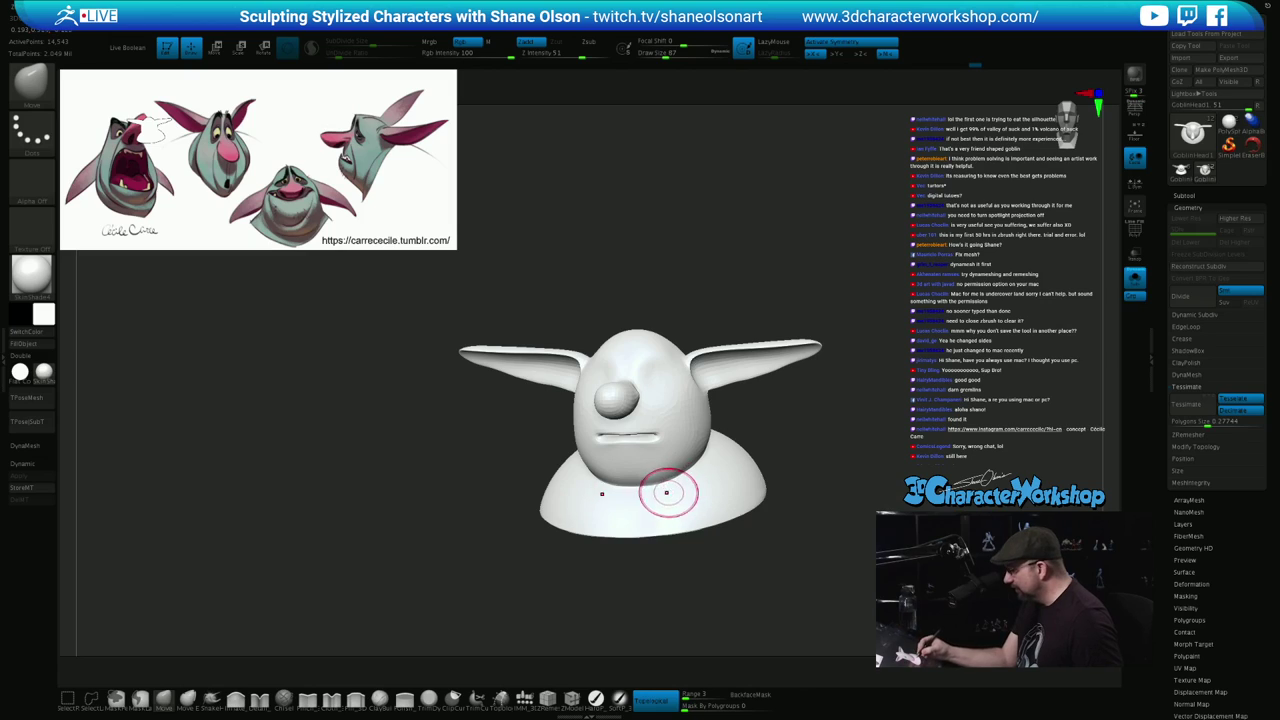
pyautogui.keyDown('shift'); pyautogui.moveTo(664, 494); pyautogui.dragTo(636, 488); pyautogui.keyUp('shift')
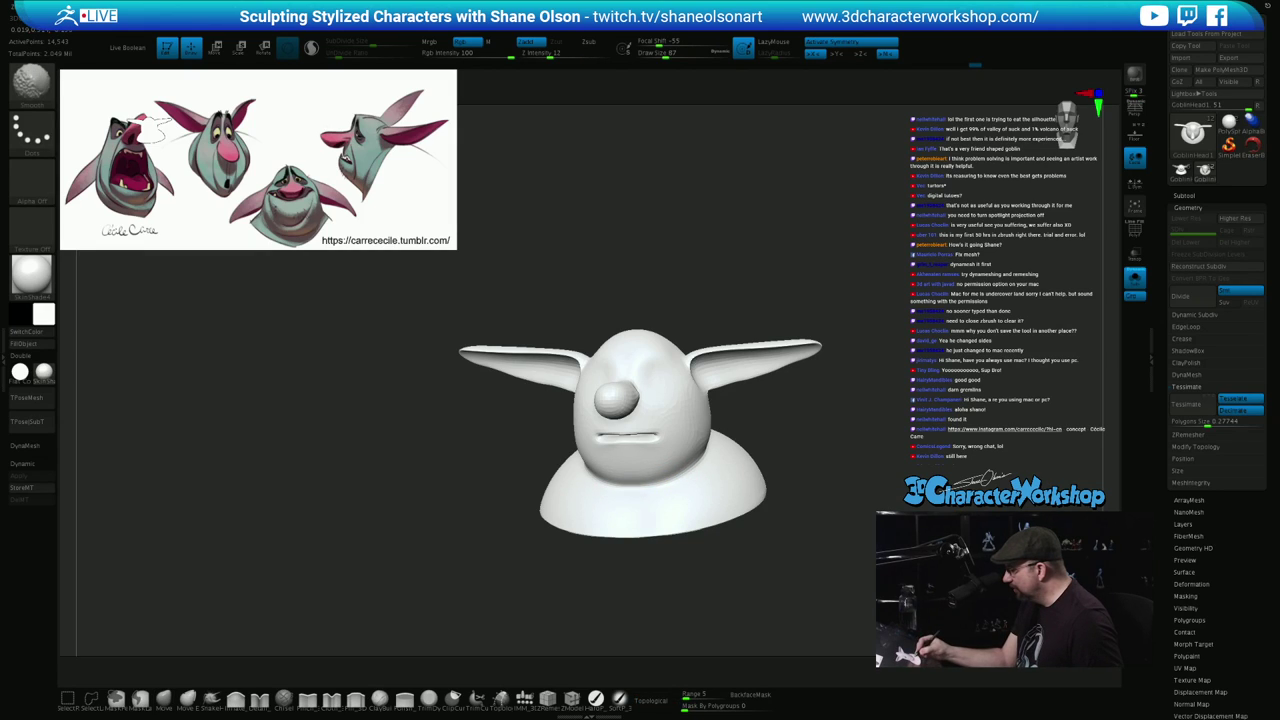
pyautogui.moveTo(820, 525); pyautogui.dragTo(710, 525)
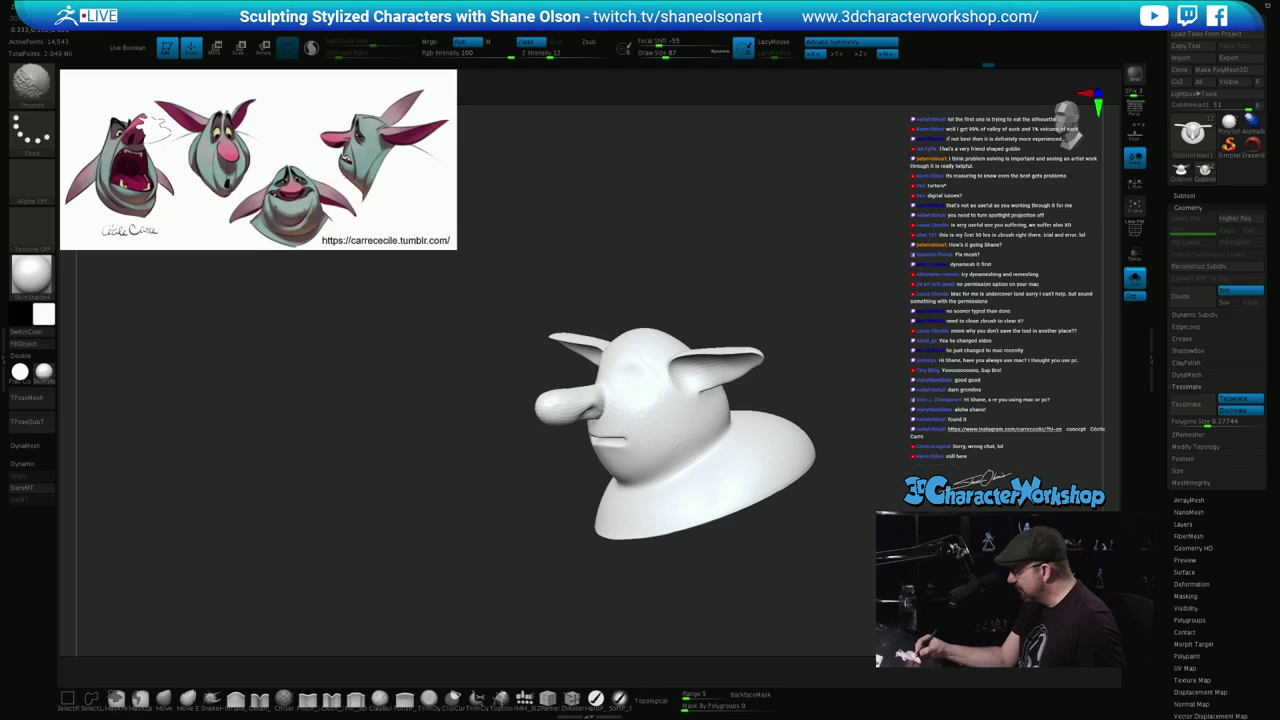
pyautogui.moveTo(765, 530)
pyautogui.mouseDown()
pyautogui.moveTo(860, 530)
pyautogui.moveTo(830, 528)
pyautogui.mouseUp()
pyautogui.moveTo(760, 497)
pyautogui.mouseDown()
pyautogui.moveTo(628, 514)
pyautogui.moveTo(606, 503)
pyautogui.mouseUp()
# Set the Move brush draw size to 120 and briefly display the polygroup wireframe on the head
pyautogui.press('s')
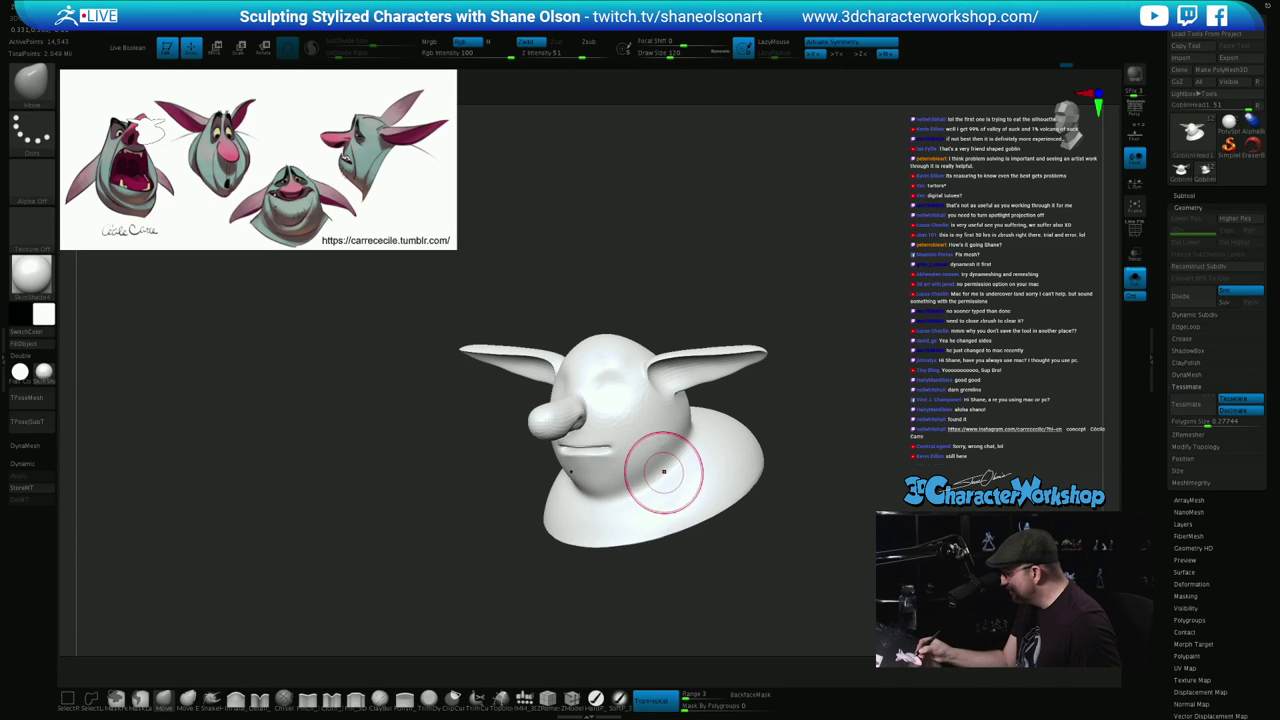
pyautogui.hotkey('shift', 'f')
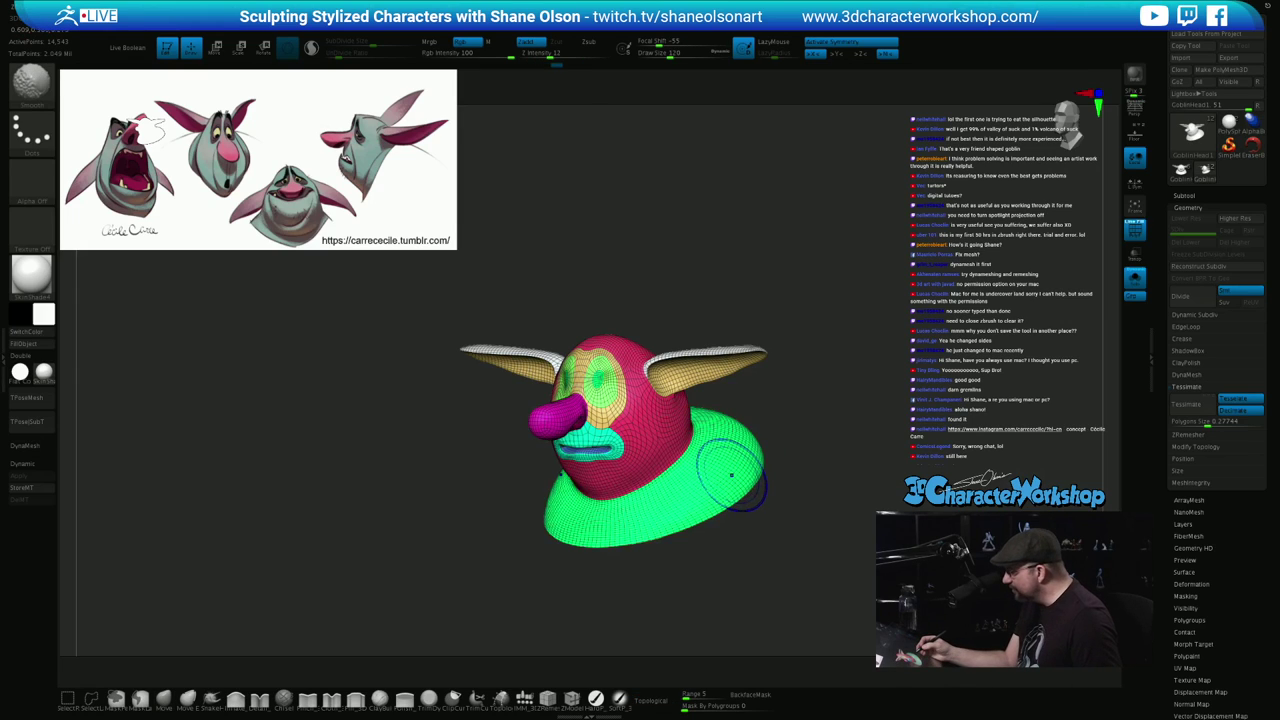
pyautogui.hotkey('shift', 'f')
pyautogui.moveTo(730, 473)
pyautogui.mouseDown(button='right')
pyautogui.moveTo(714, 473)
pyautogui.moveTo(693, 432)
pyautogui.mouseUp(button='right')
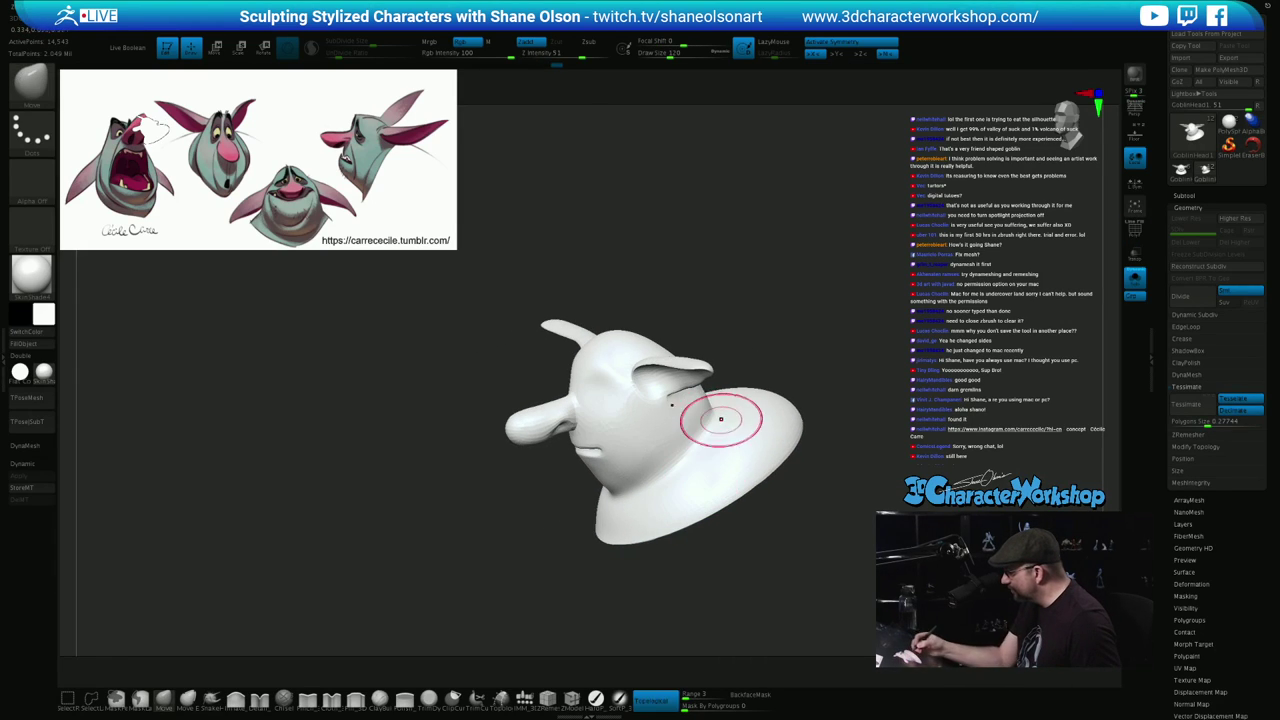
# Switch to the Inflate_3DCW brush, set the draw size to 68 and inflate the cheeks from below the ears toward the chin
pyautogui.moveTo(715, 487)
pyautogui.mouseDown(button='right')
pyautogui.moveTo(690, 448)
pyautogui.moveTo(738, 506)
pyautogui.moveTo(743, 491)
pyautogui.mouseUp(button='right')
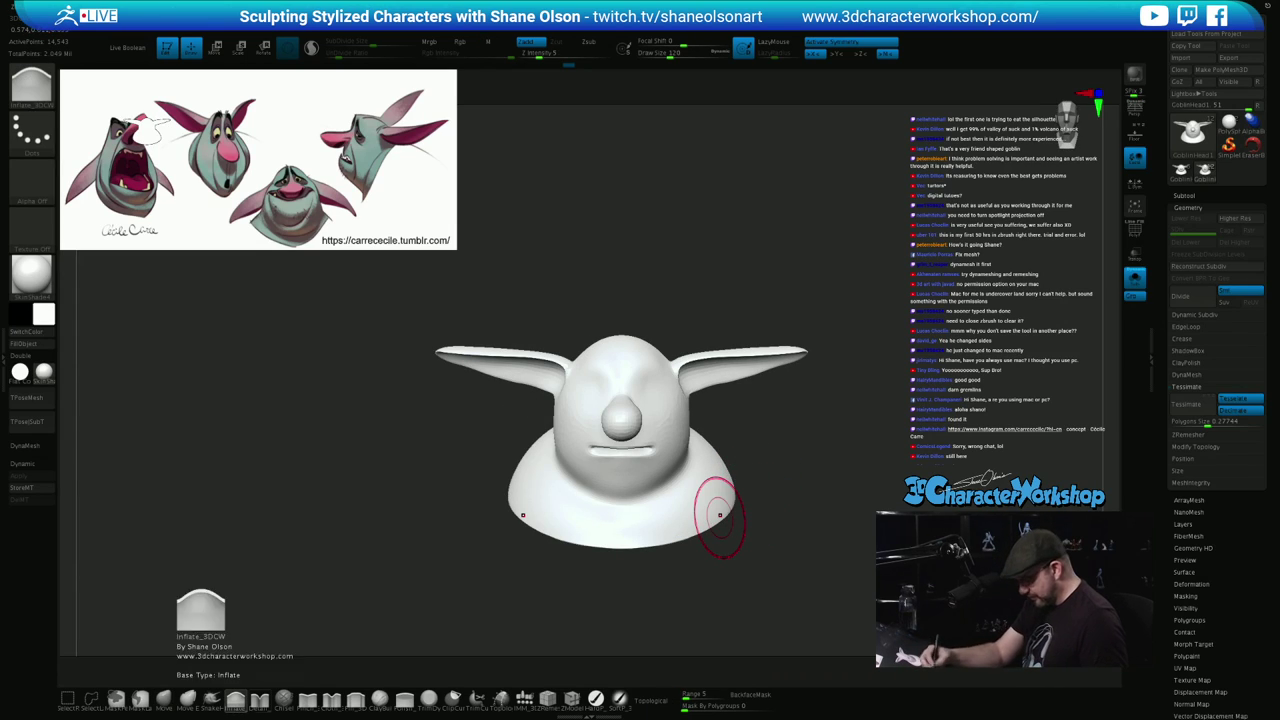
pyautogui.press('s')
pyautogui.moveTo(729, 568); pyautogui.dragTo(727, 567)
pyautogui.moveTo(771, 509)
pyautogui.mouseDown(button='right')
pyautogui.moveTo(785, 485)
pyautogui.moveTo(771, 463)
pyautogui.mouseUp(button='right')
pyautogui.moveTo(850, 430); pyautogui.dragTo(827, 420, button='right')
pyautogui.moveTo(823, 417); pyautogui.dragTo(829, 409)
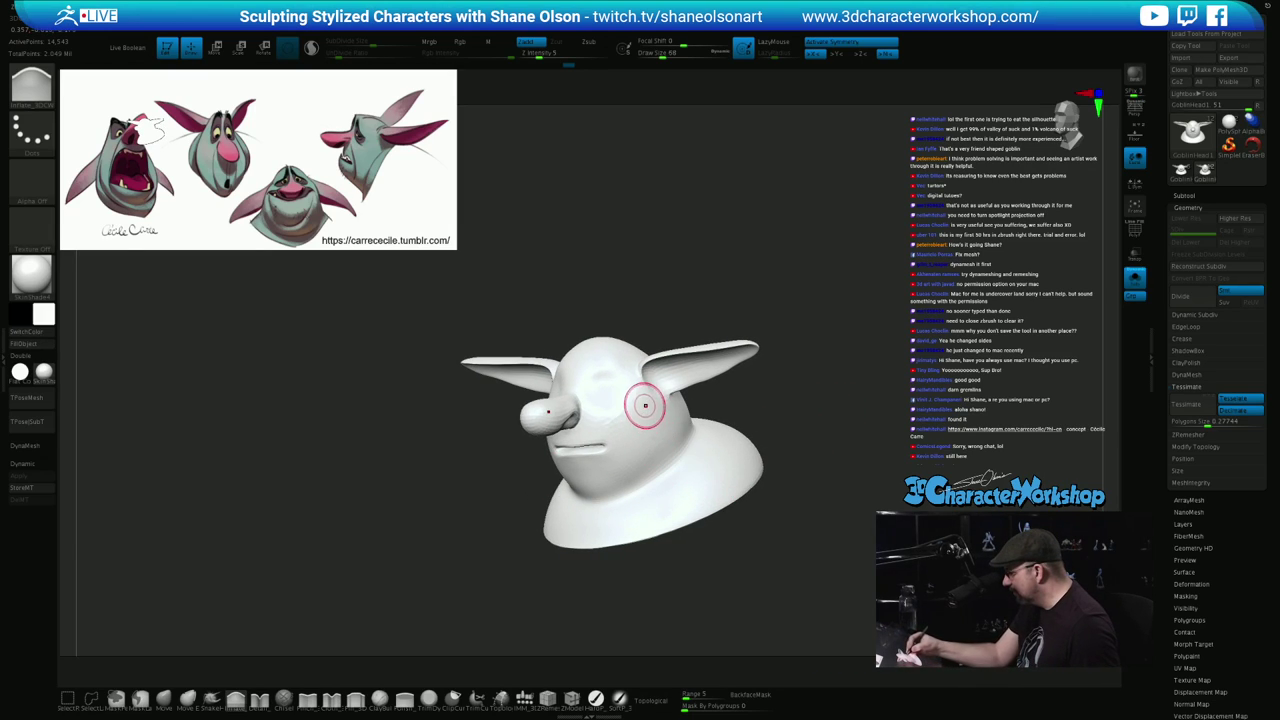
pyautogui.moveTo(645, 405)
pyautogui.mouseDown()
pyautogui.moveTo(662, 478)
pyautogui.moveTo(592, 497)
pyautogui.mouseUp()
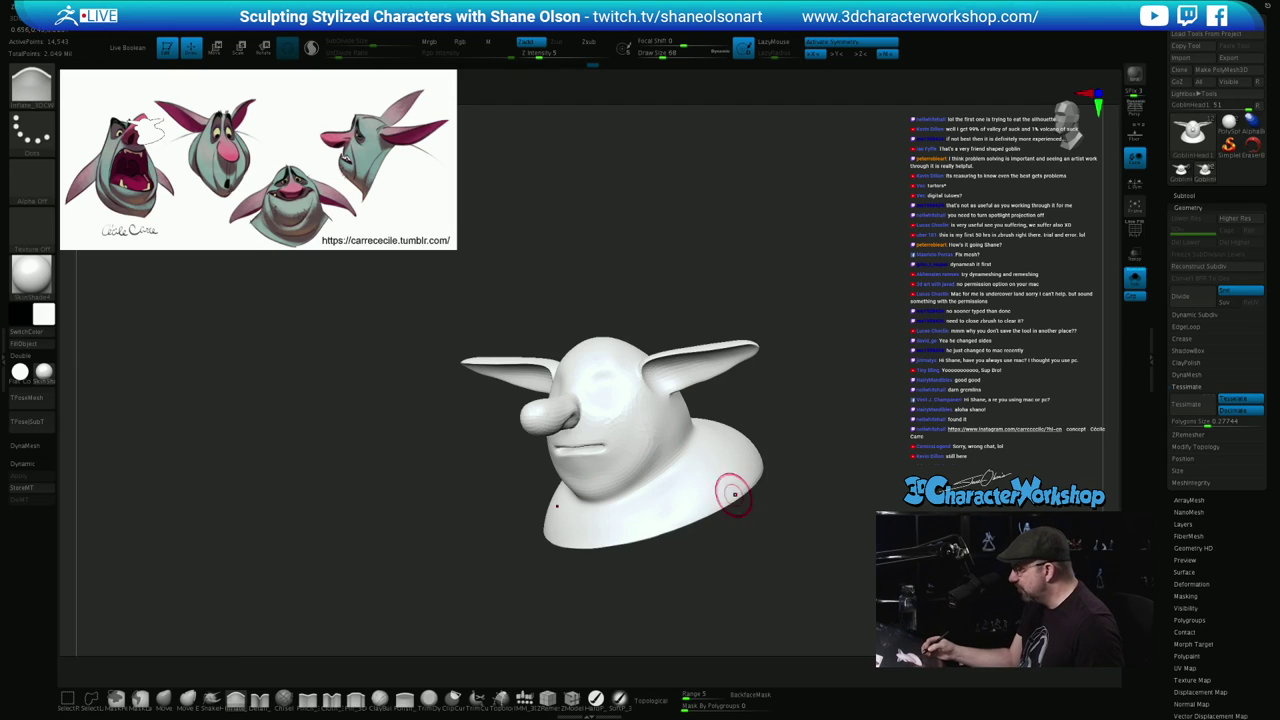
# Add volume to the cheek and lower jaw with the Inflate brush from the side view
pyautogui.moveTo(790, 495)
pyautogui.mouseDown()
pyautogui.moveTo(852, 495)
pyautogui.moveTo(795, 493)
pyautogui.mouseUp()
pyautogui.moveTo(795, 545); pyautogui.dragTo(737, 551)
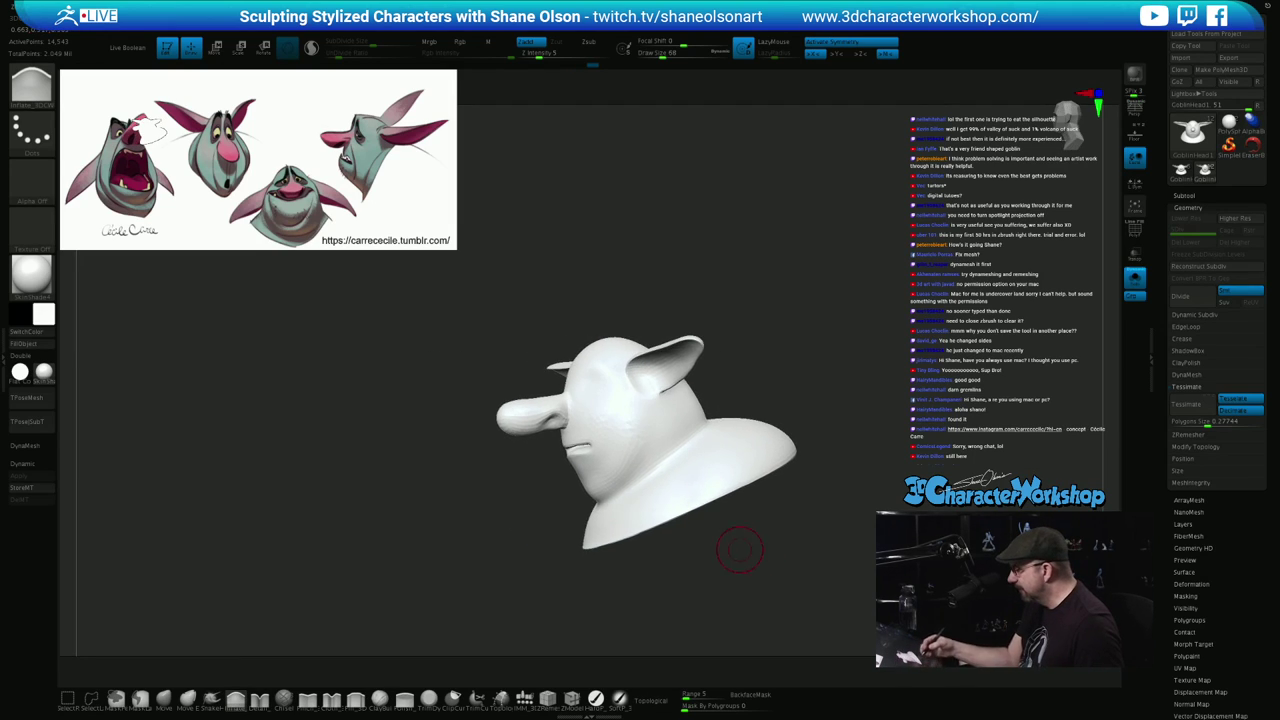
pyautogui.moveTo(636, 436); pyautogui.dragTo(624, 427)
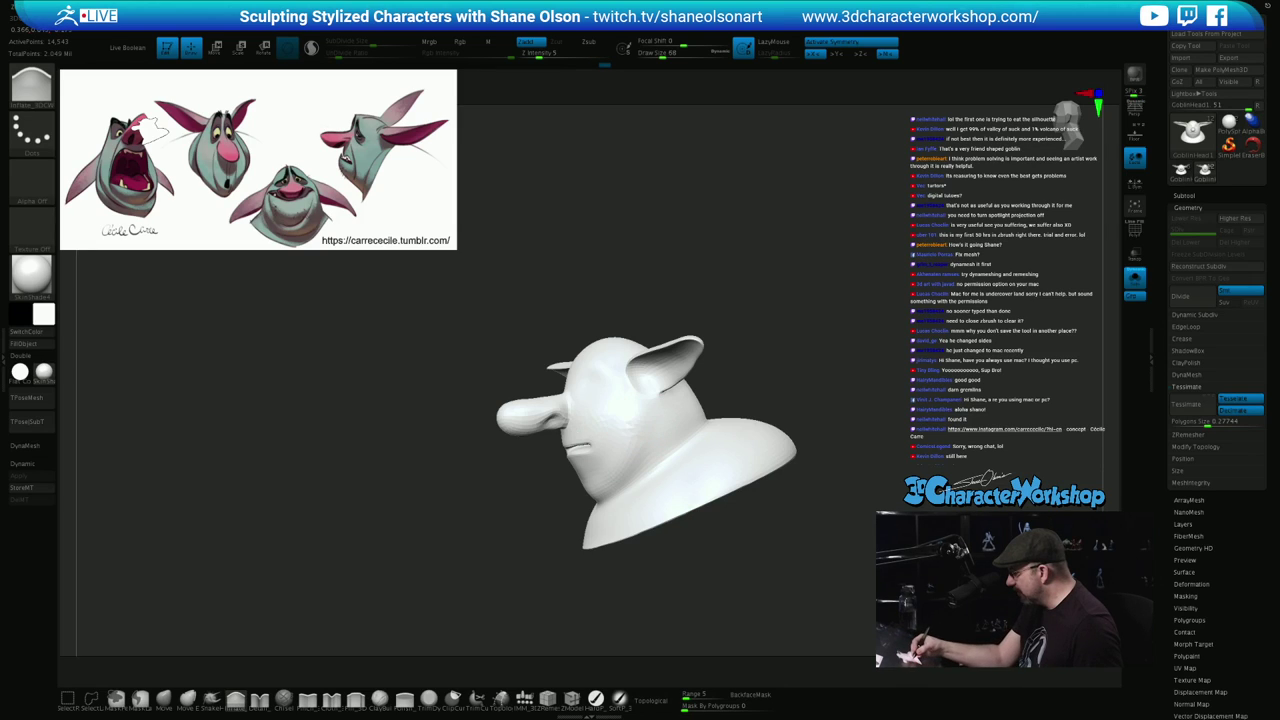
pyautogui.moveTo(740, 545)
pyautogui.mouseDown()
pyautogui.moveTo(872, 543)
pyautogui.moveTo(714, 542)
pyautogui.mouseUp()
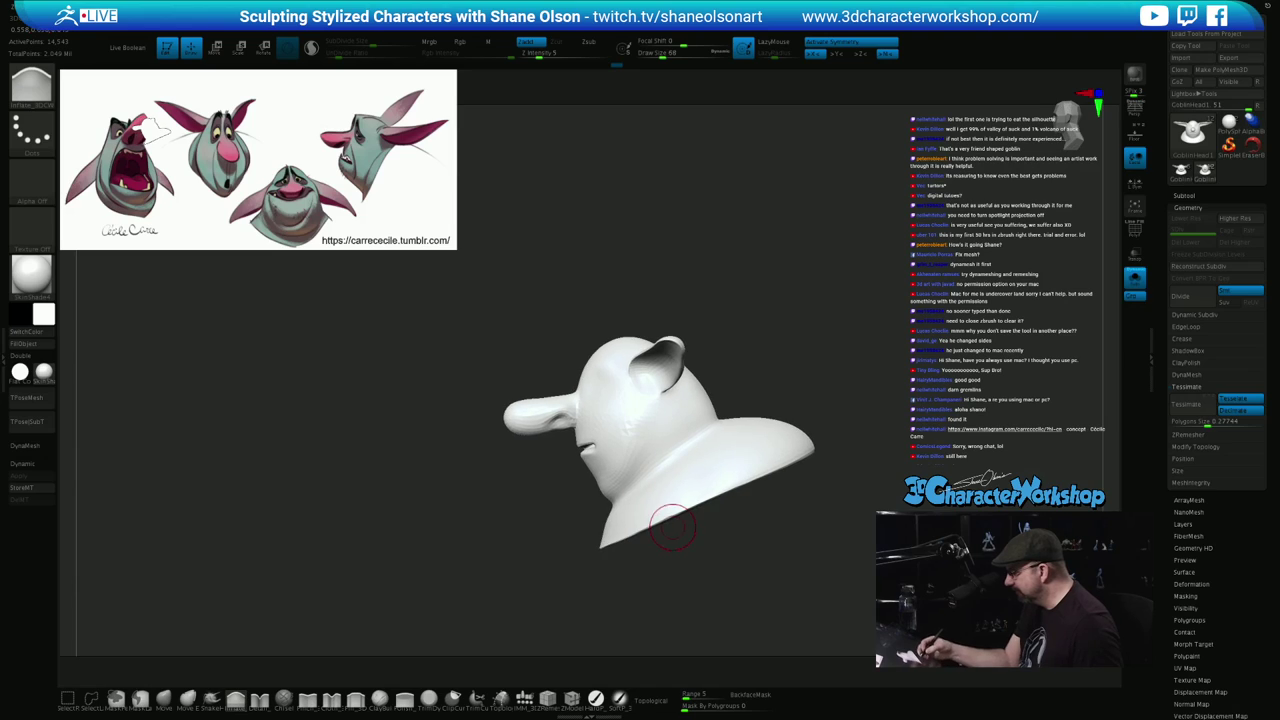
pyautogui.moveTo(560, 543); pyautogui.dragTo(612, 541)
pyautogui.moveTo(608, 484); pyautogui.dragTo(574, 492)
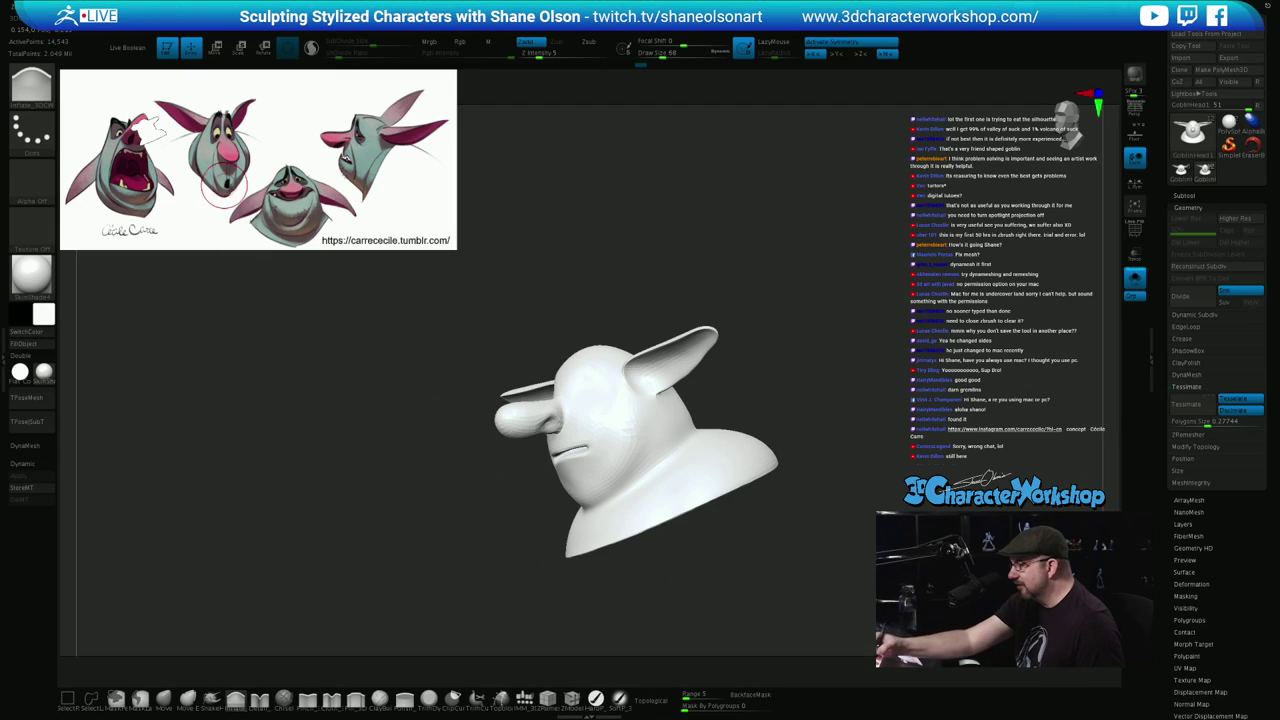
pyautogui.moveTo(537, 577); pyautogui.dragTo(764, 583)
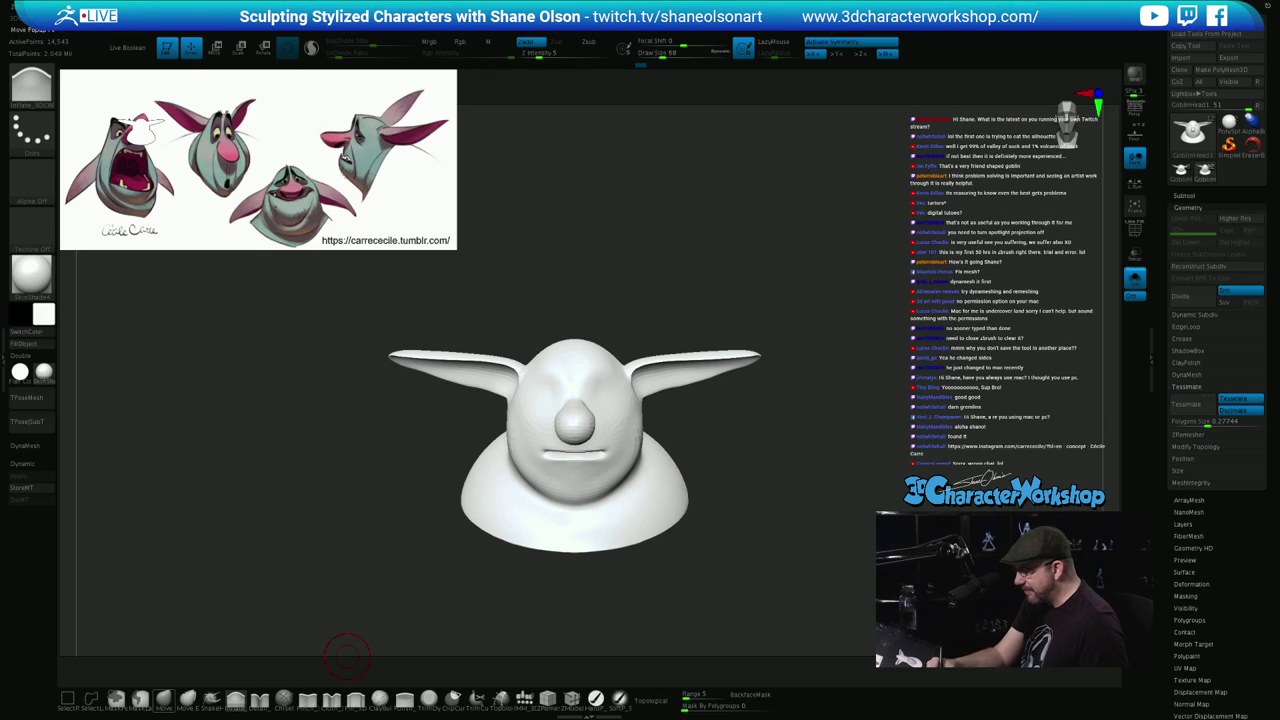
# Switch back to the Move brush, set the draw size to 128 and adjust the outline of the lower cheeks
pyautogui.click(164, 700)
pyautogui.press('s')
pyautogui.moveTo(727, 511); pyautogui.dragTo(740, 513)
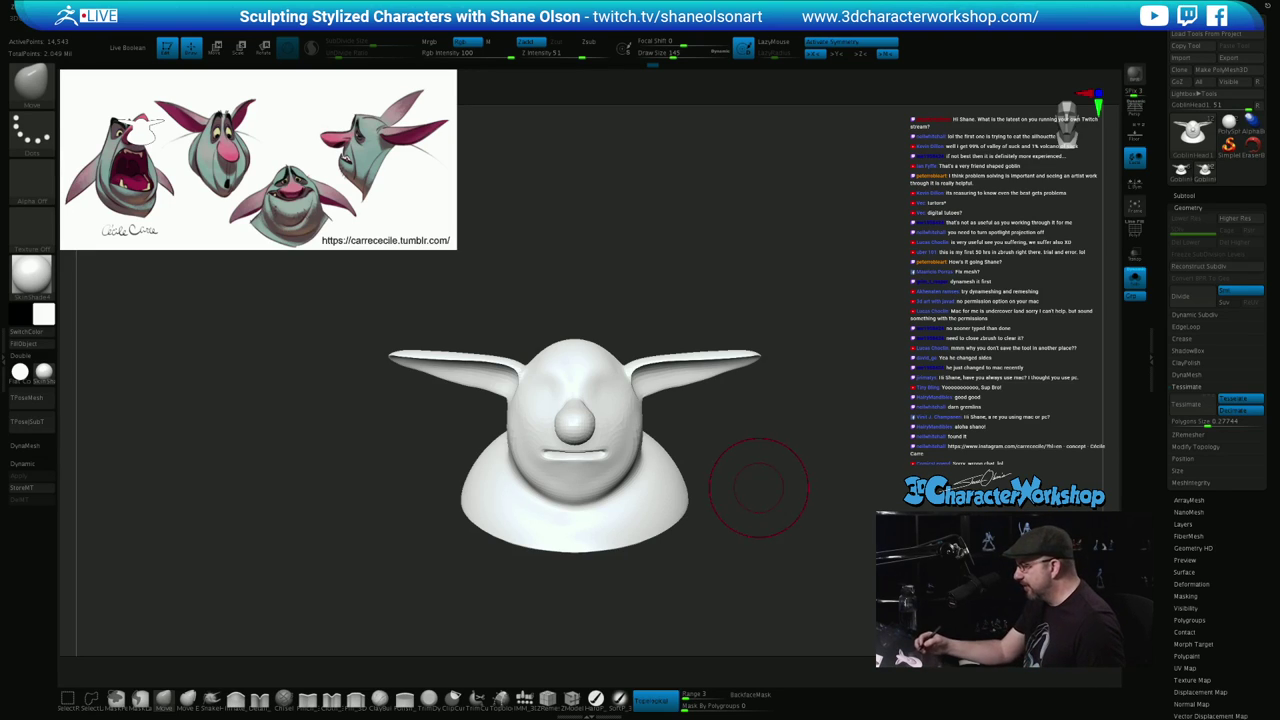
pyautogui.moveTo(758, 487); pyautogui.dragTo(737, 497)
pyautogui.press('s')
pyautogui.moveTo(644, 453); pyautogui.dragTo(648, 458)
pyautogui.moveTo(750, 480)
pyautogui.mouseDown()
pyautogui.moveTo(805, 480)
pyautogui.moveTo(775, 488)
pyautogui.mouseUp()
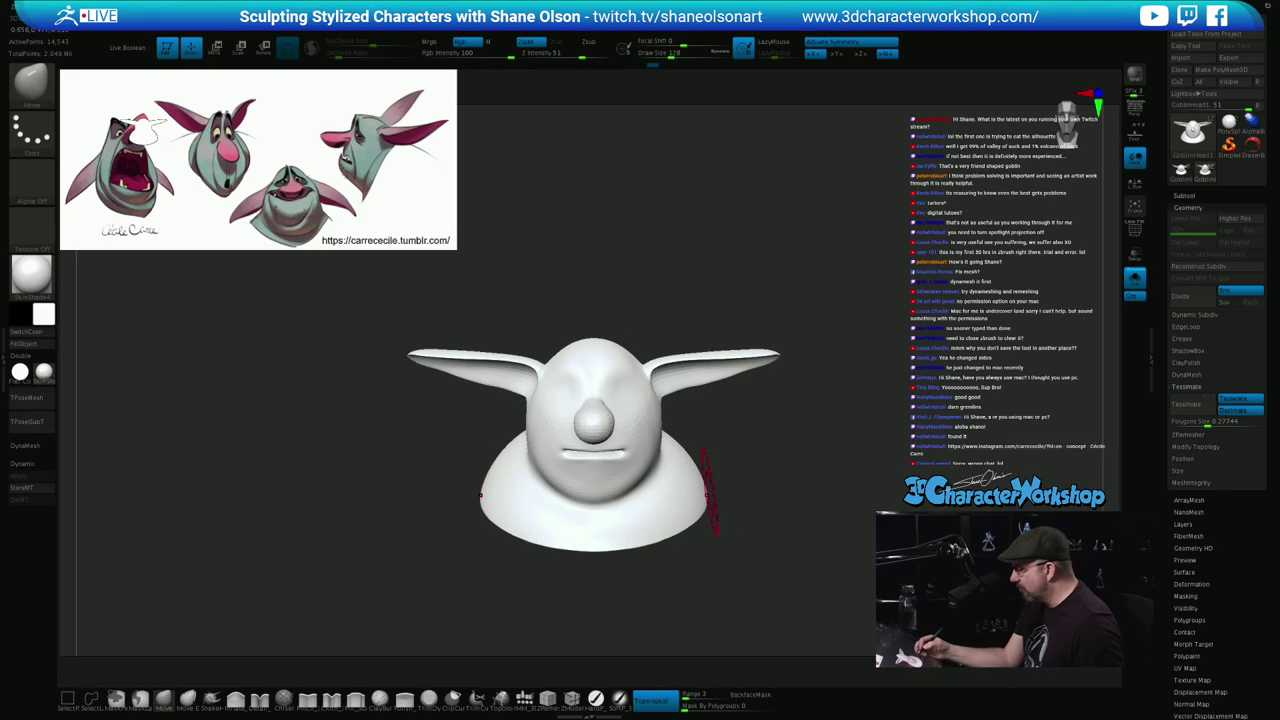
# Switch to the Inflate_3DCW brush, reduce the draw size to 59 and build up a neck roll below the chin
pyautogui.click(236, 700)
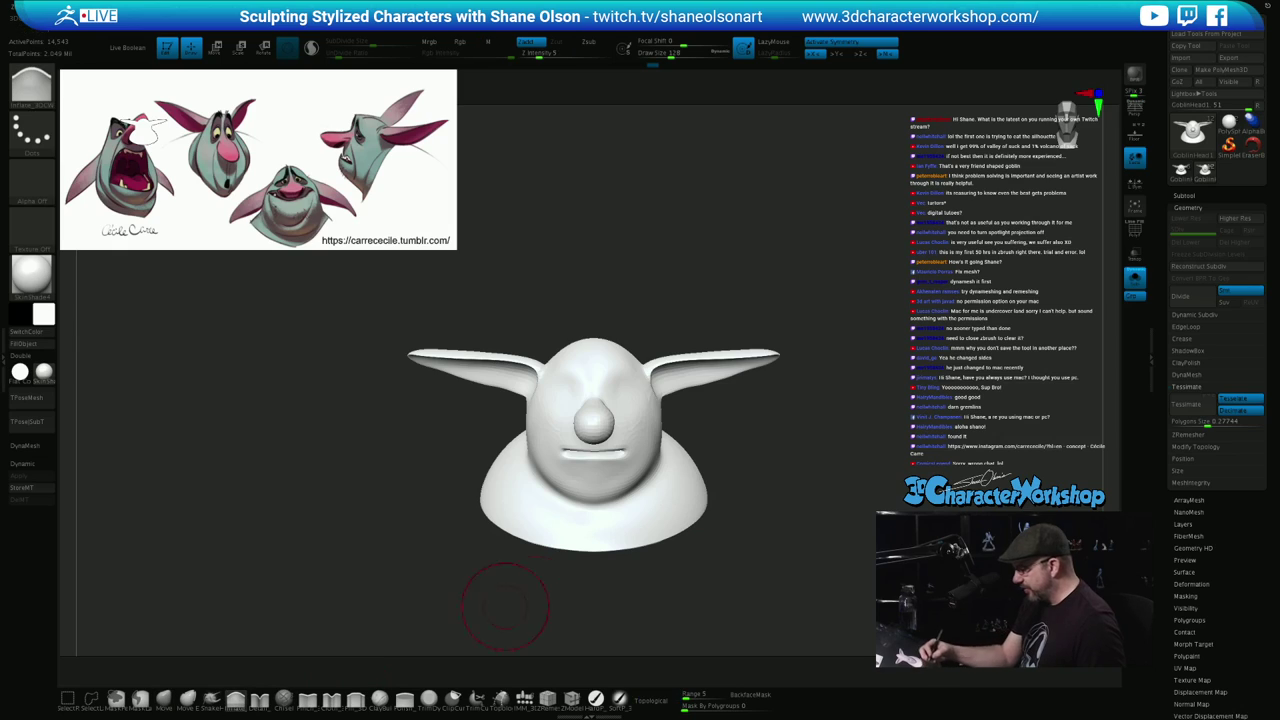
pyautogui.press('s')
pyautogui.moveTo(631, 598); pyautogui.dragTo(625, 598)
pyautogui.moveTo(770, 585); pyautogui.dragTo(705, 585)
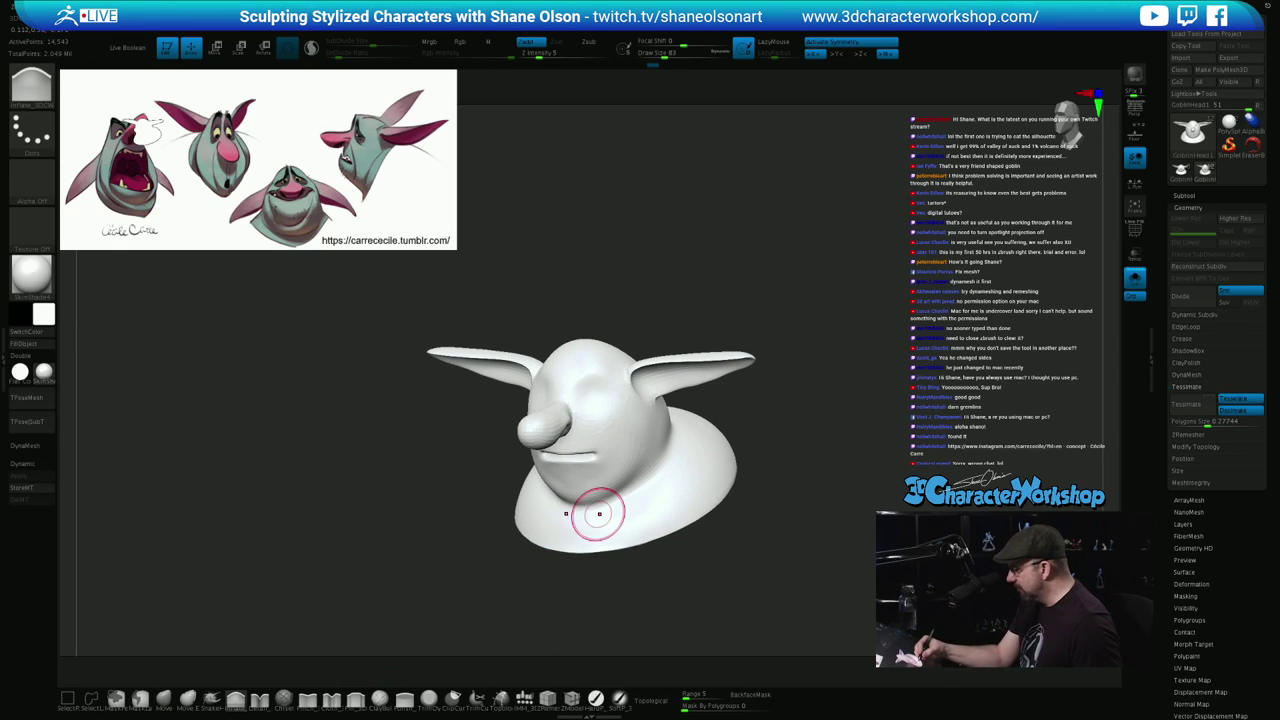
pyautogui.press('[')
pyautogui.press('[')
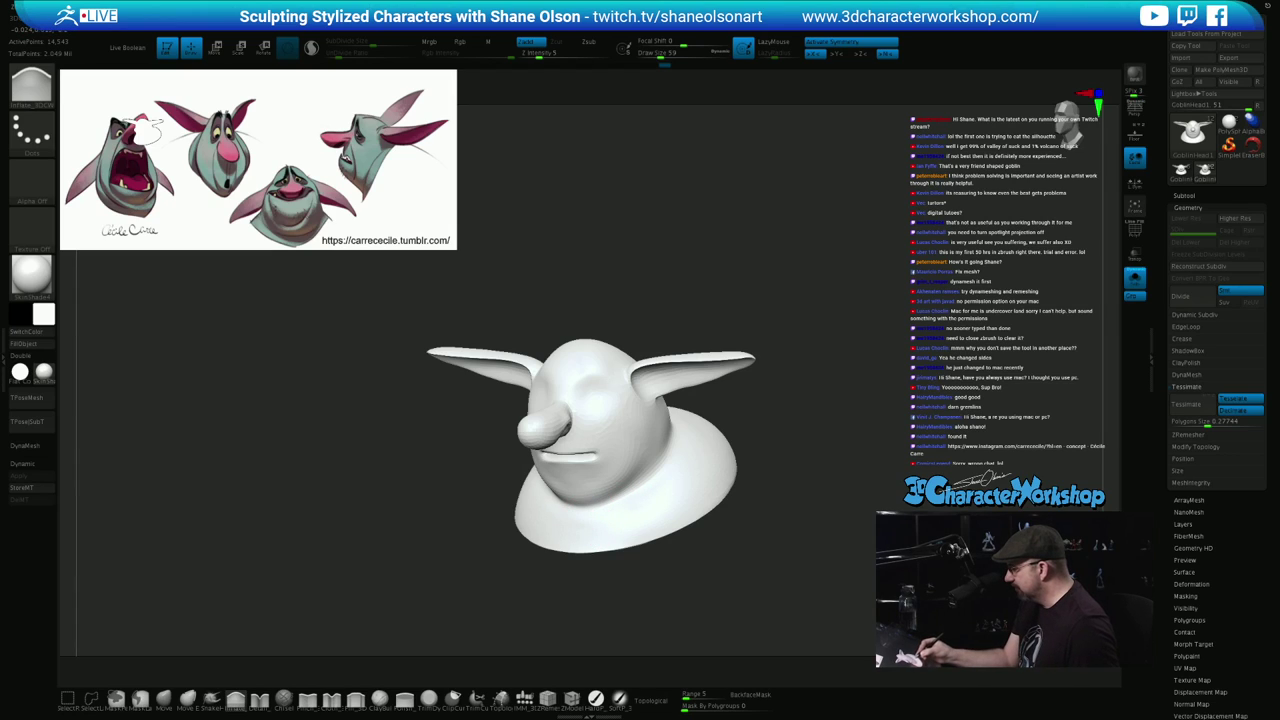
pyautogui.moveTo(686, 463)
pyautogui.mouseDown(button='right')
pyautogui.moveTo(625, 464)
pyautogui.moveTo(678, 464)
pyautogui.moveTo(605, 499)
pyautogui.moveTo(645, 508)
pyautogui.mouseUp(button='right')
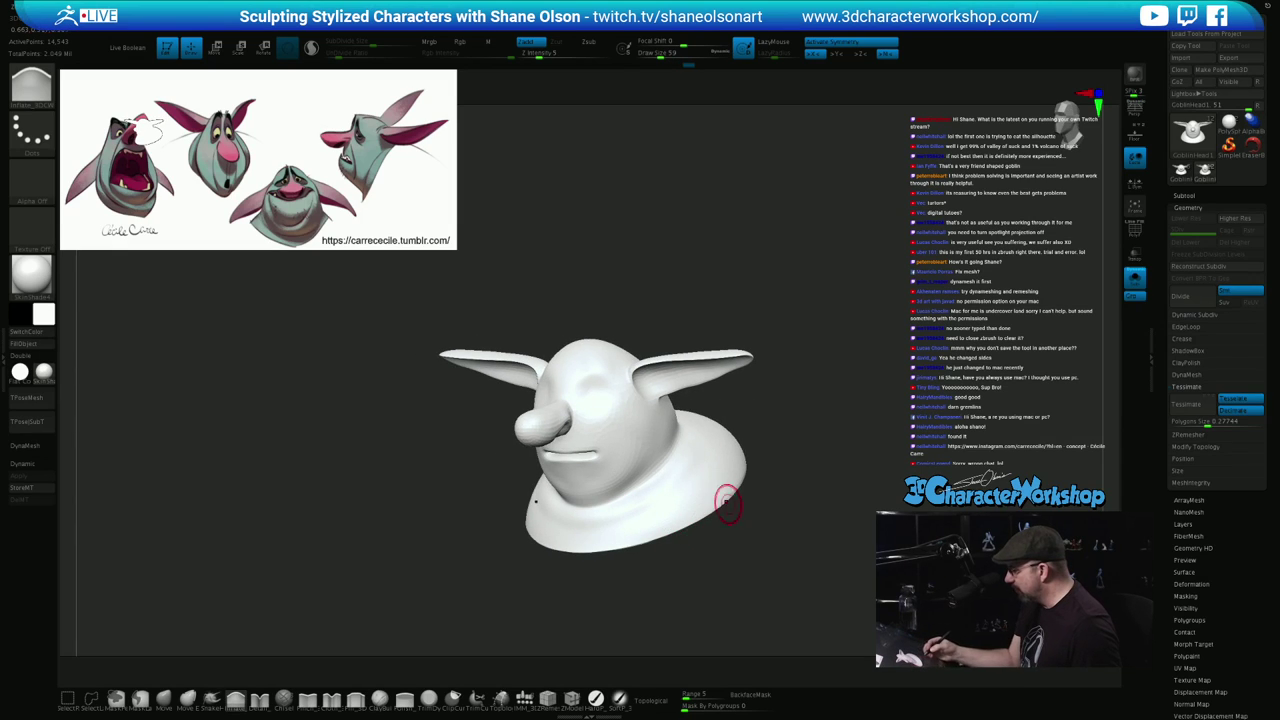
pyautogui.moveTo(728, 504)
pyautogui.mouseDown(button='right')
pyautogui.moveTo(612, 526)
pyautogui.moveTo(654, 508)
pyautogui.mouseUp(button='right')
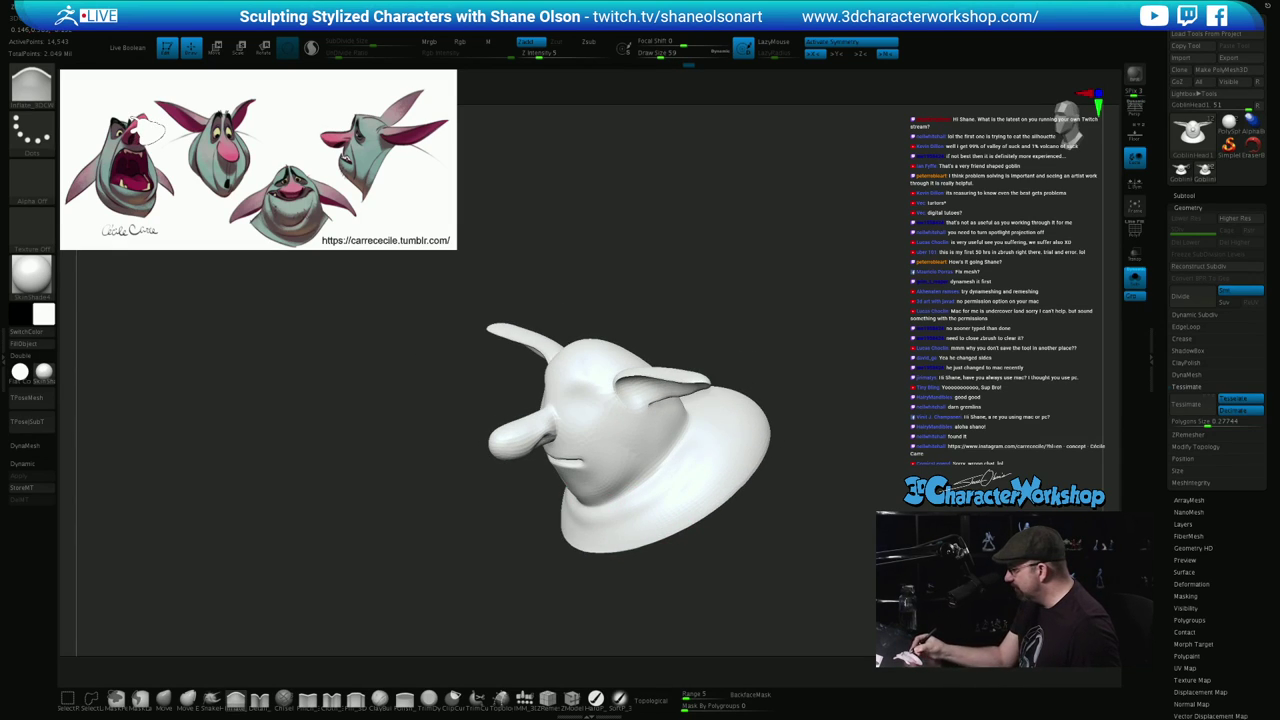
# Set the draw size to 68, inflate the neck roll around the shoulders and back, and smooth it
pyautogui.moveTo(714, 454)
pyautogui.mouseDown(button='right')
pyautogui.moveTo(665, 484)
pyautogui.moveTo(706, 477)
pyautogui.mouseUp(button='right')
pyautogui.moveTo(728, 385); pyautogui.dragTo(727, 411, button='right')
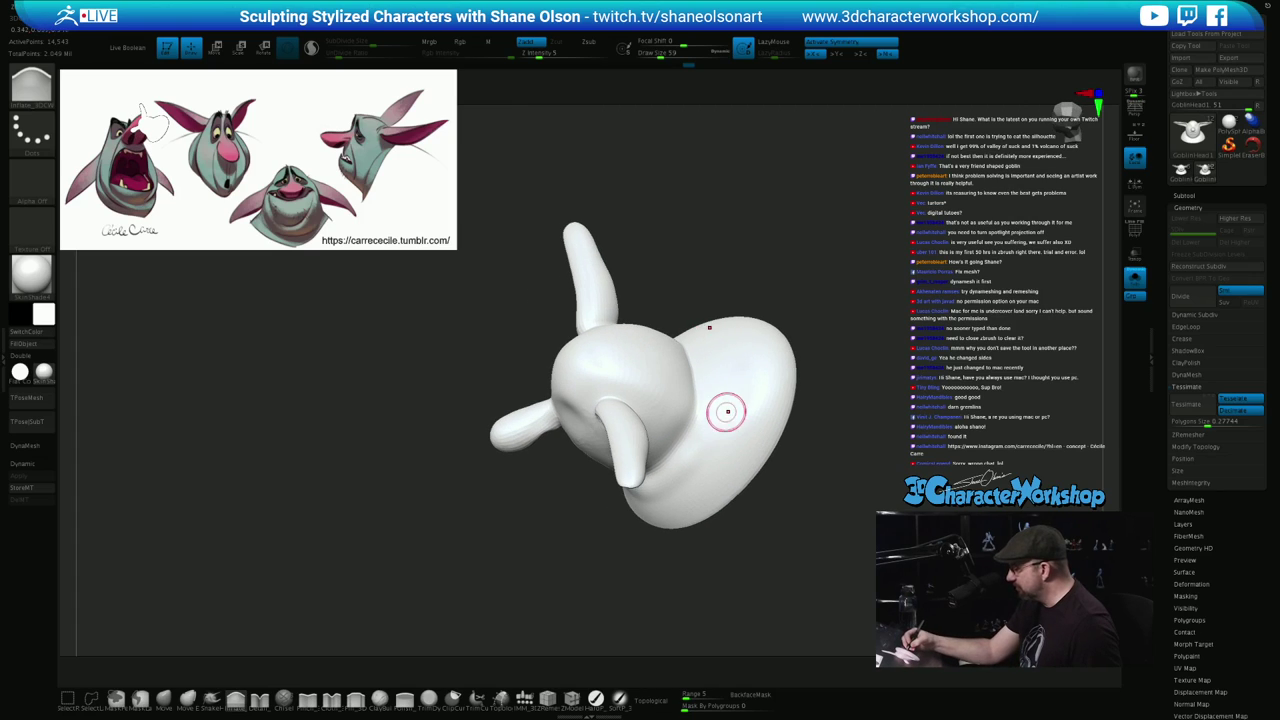
pyautogui.press('s')
pyautogui.moveTo(724, 402); pyautogui.dragTo(727, 400)
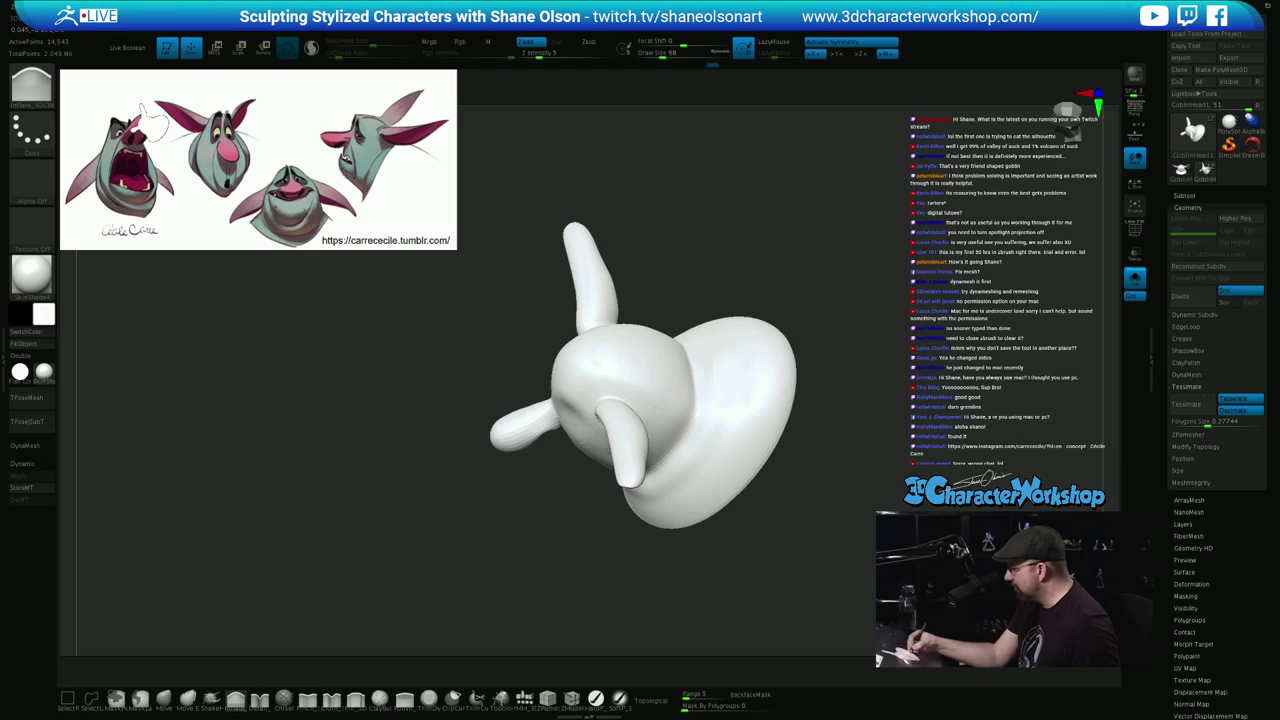
pyautogui.moveTo(697, 472)
pyautogui.mouseDown(button='right')
pyautogui.moveTo(731, 410)
pyautogui.moveTo(704, 444)
pyautogui.mouseUp(button='right')
pyautogui.press('shift')
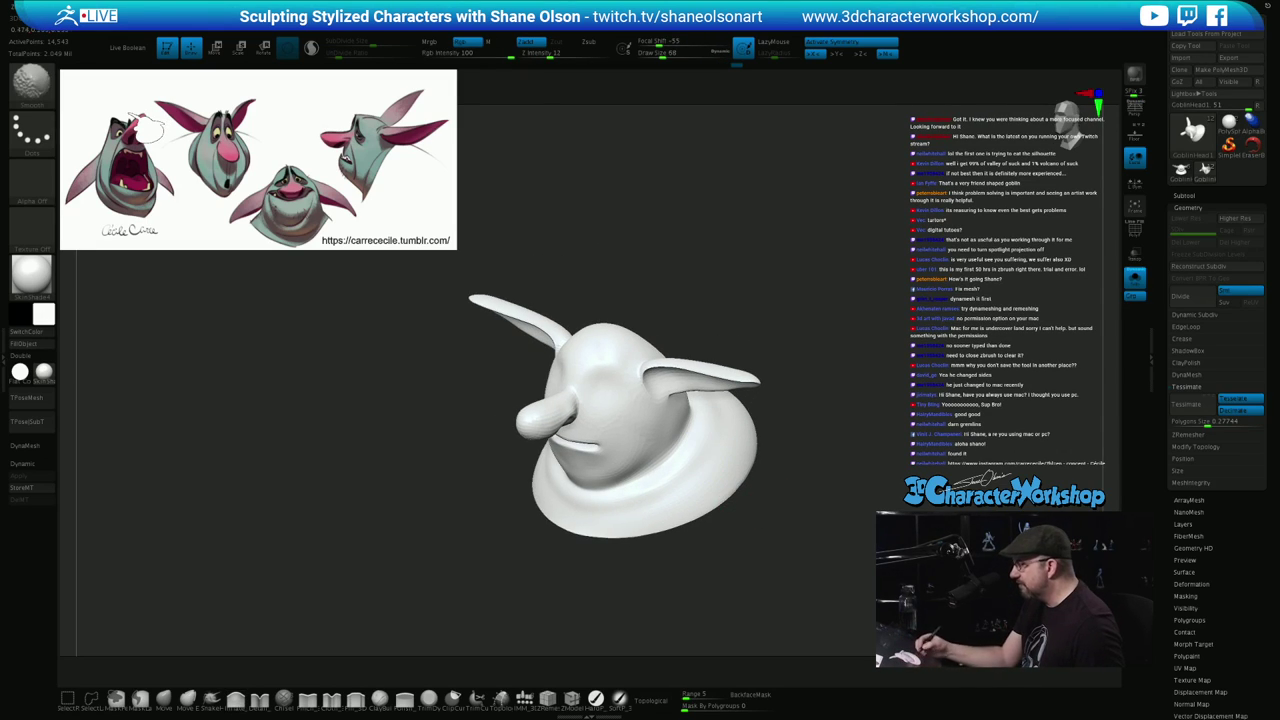
pyautogui.moveTo(660, 538); pyautogui.dragTo(730, 521, button='right')
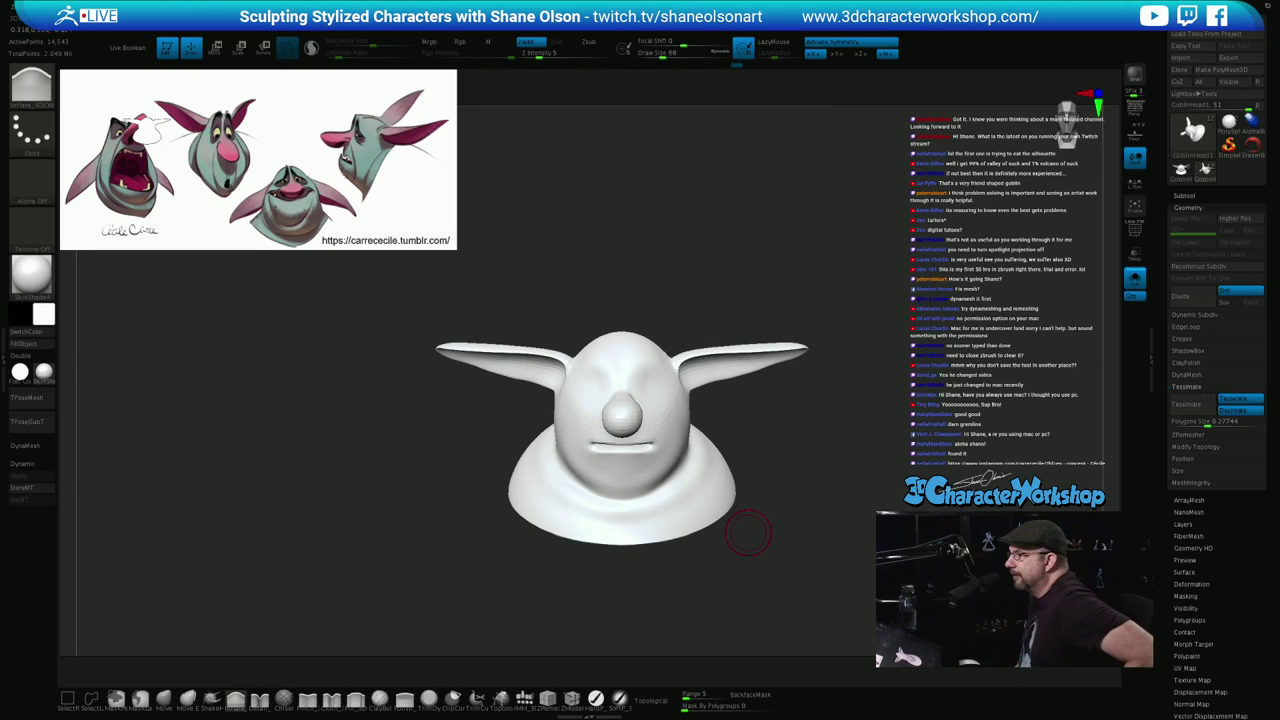
# Refine the fold between the jaw and the neck roll with Inflate strokes and smoothing
pyautogui.moveTo(825, 515)
pyautogui.mouseDown()
pyautogui.moveTo(762, 532)
pyautogui.moveTo(805, 490)
pyautogui.moveTo(795, 493)
pyautogui.mouseUp()
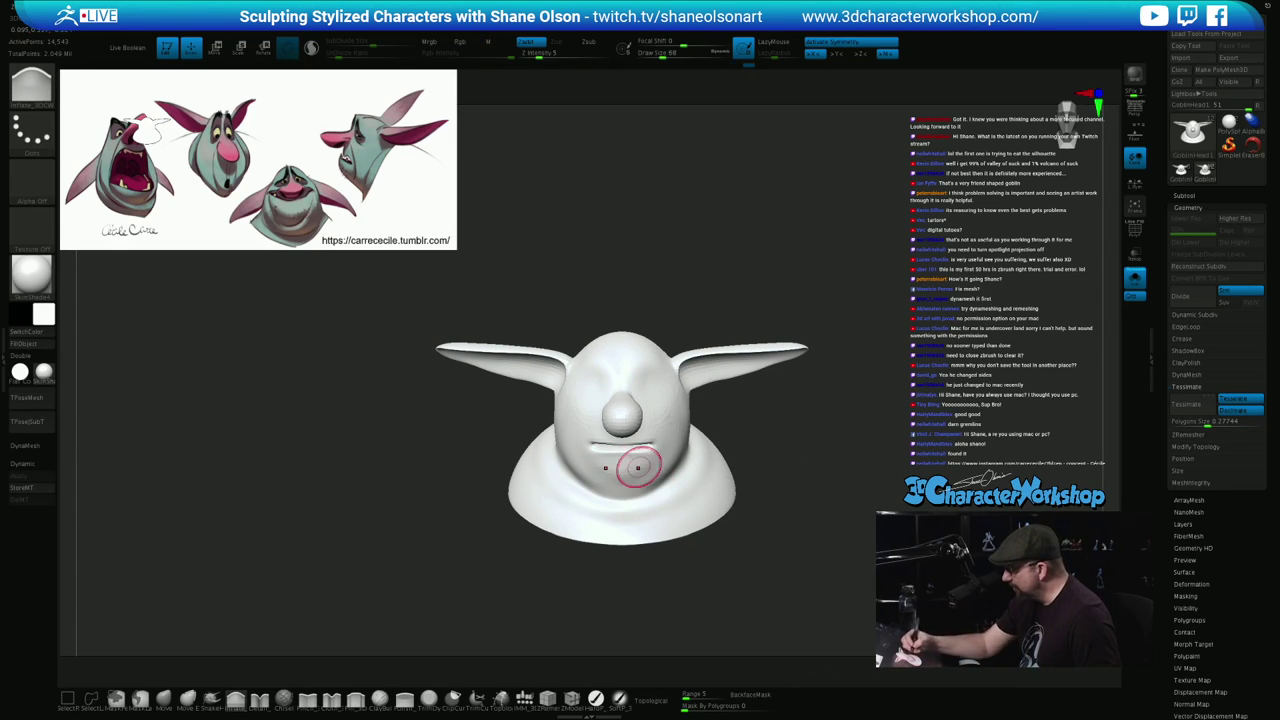
pyautogui.moveTo(788, 490); pyautogui.dragTo(752, 510)
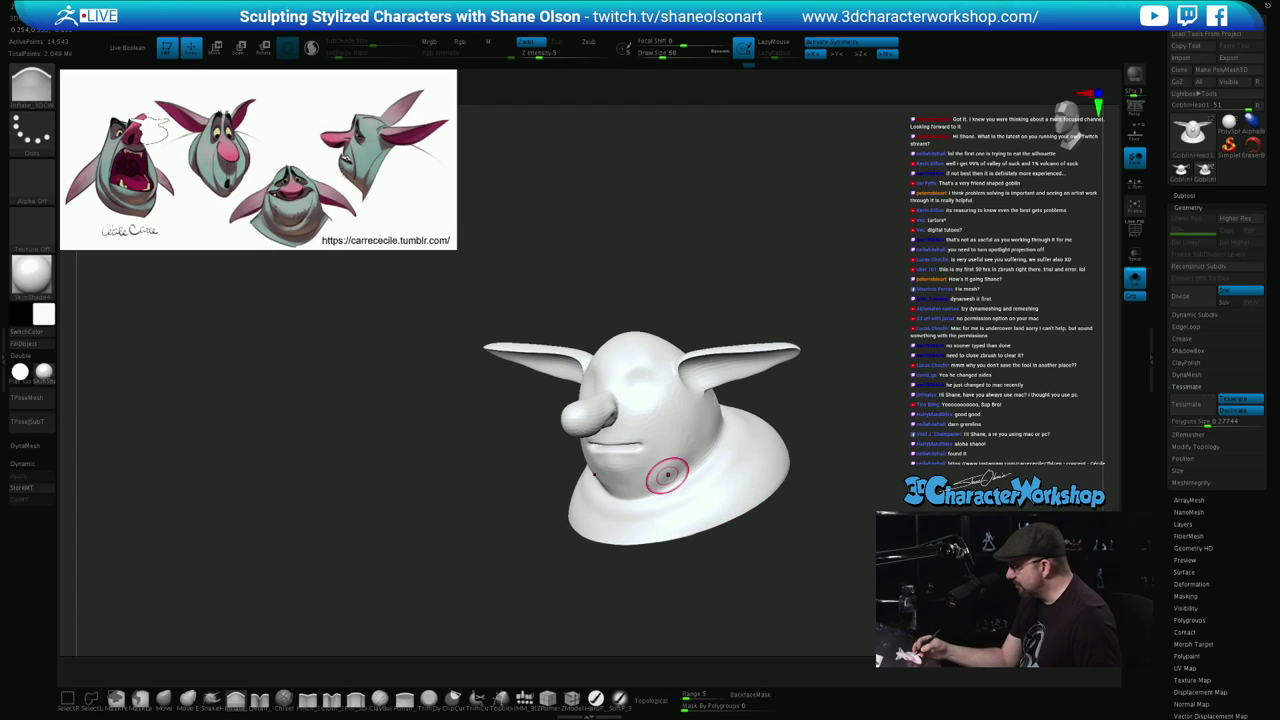
pyautogui.moveTo(668, 475)
pyautogui.mouseDown(button='right')
pyautogui.moveTo(669, 457)
pyautogui.moveTo(741, 515)
pyautogui.mouseUp(button='right')
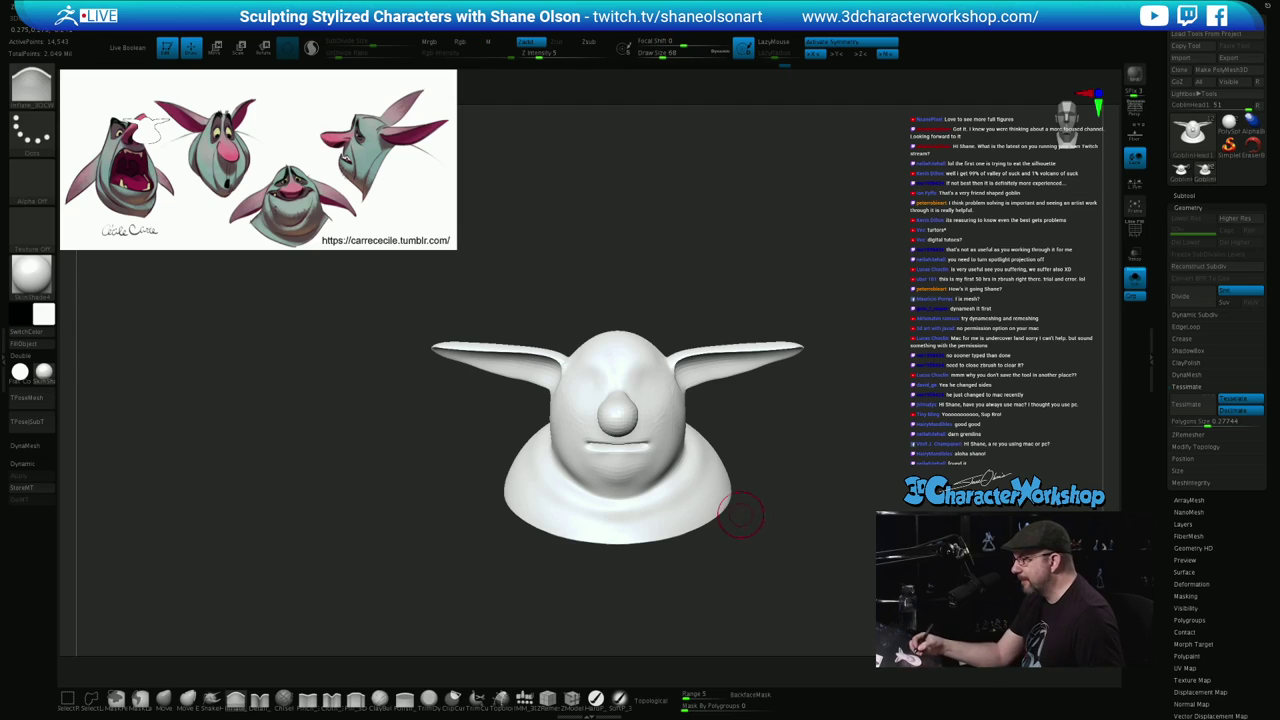
pyautogui.press('shift')
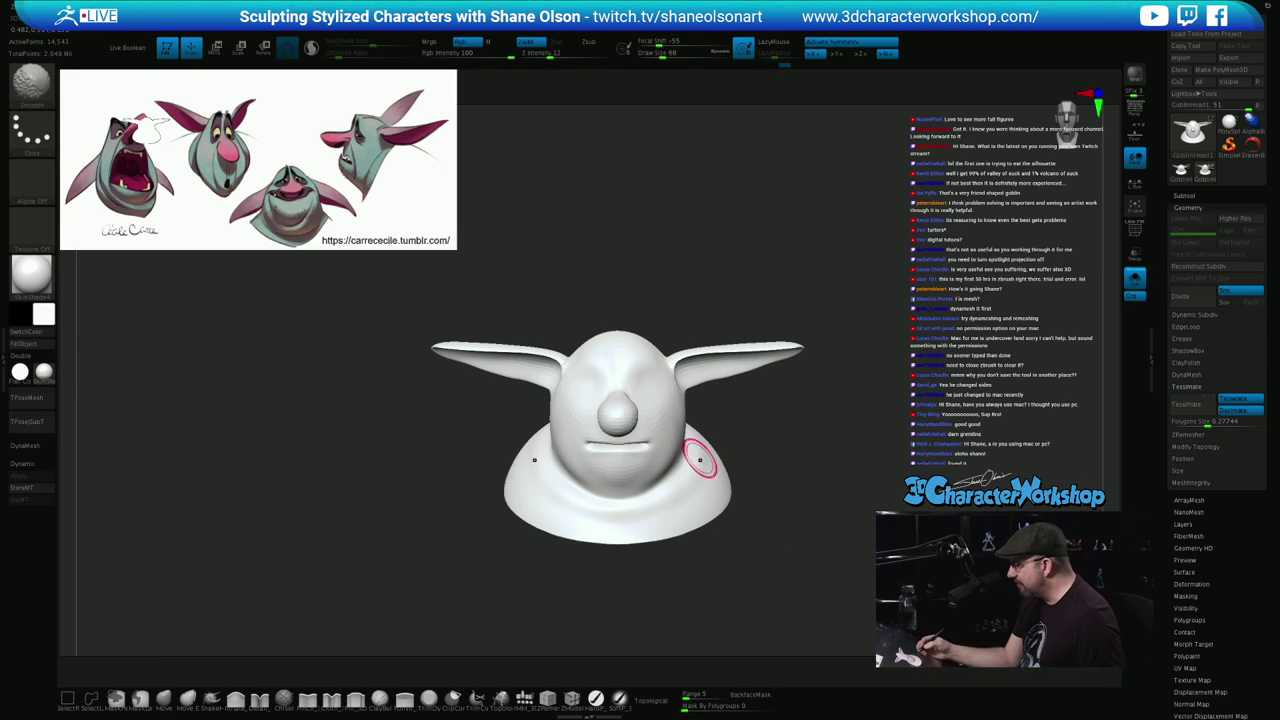
pyautogui.moveTo(750, 495)
pyautogui.mouseDown(button='right')
pyautogui.moveTo(697, 507)
pyautogui.moveTo(785, 530)
pyautogui.moveTo(739, 537)
pyautogui.mouseUp(button='right')
pyautogui.press('shift')
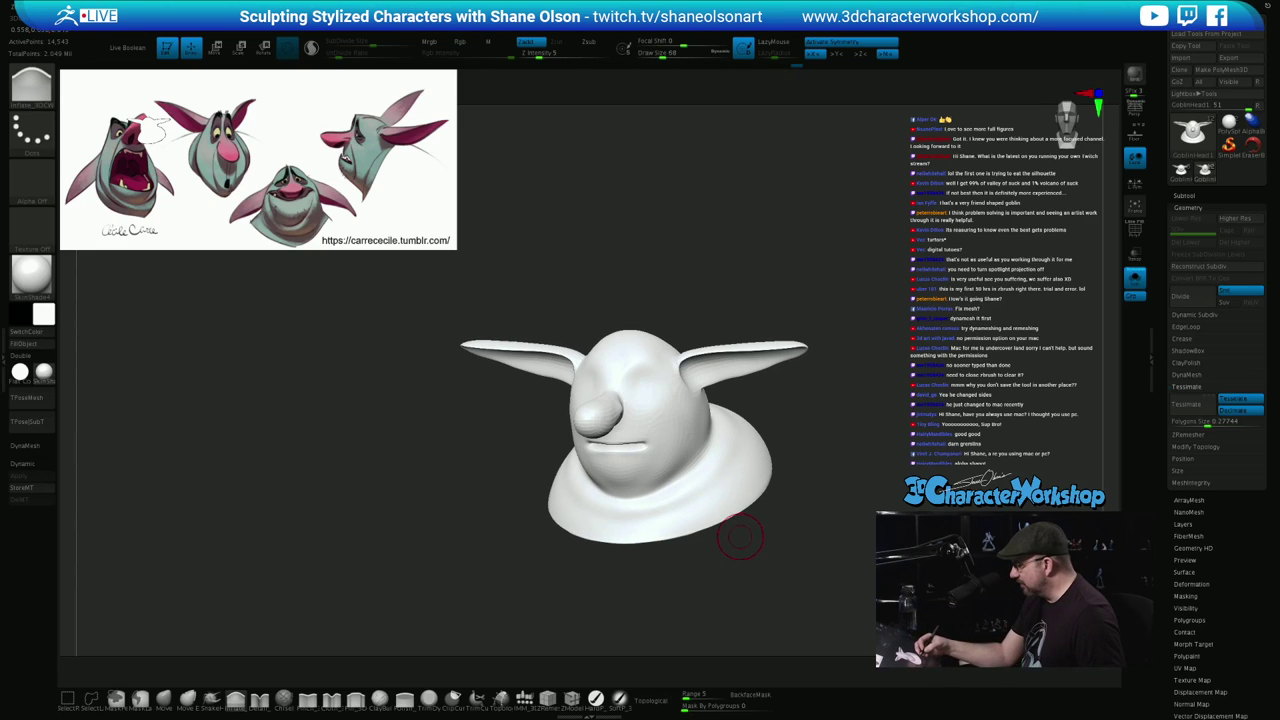
# Touch up the lower cheeks and the sides of the neck roll with Inflate and Smooth strokes
pyautogui.moveTo(681, 488); pyautogui.dragTo(763, 504, button='right')
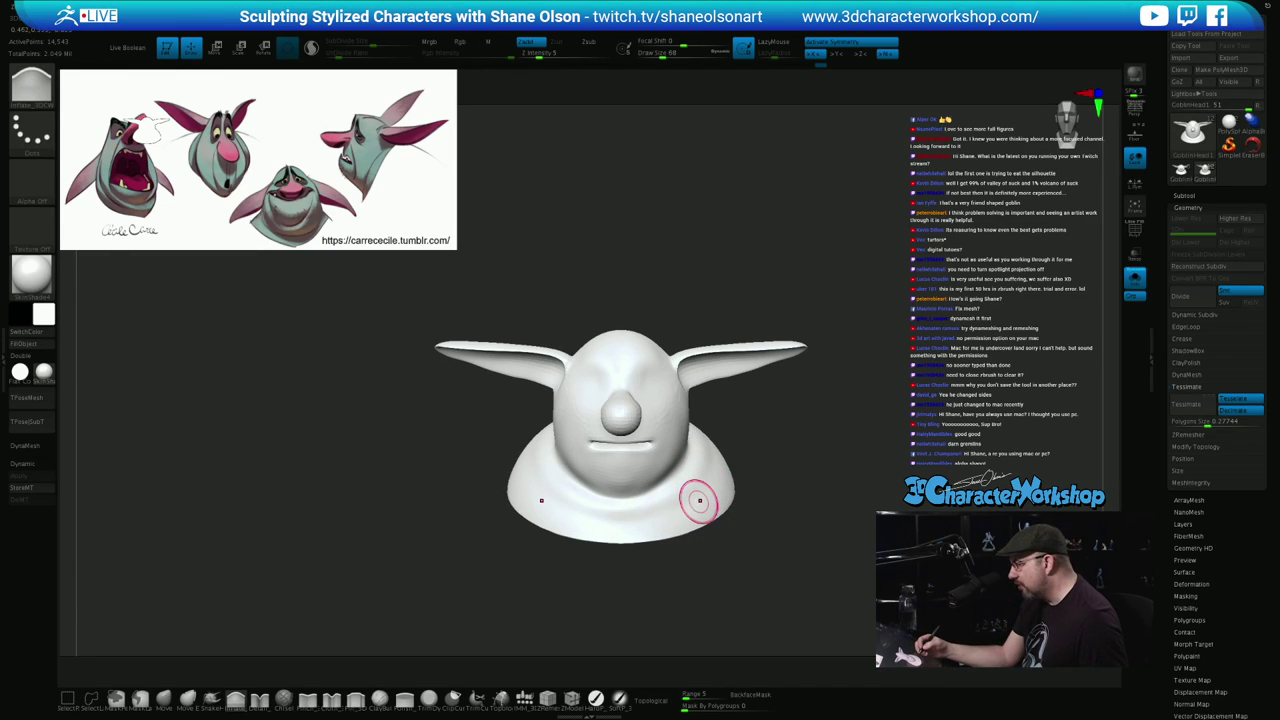
pyautogui.moveTo(730, 503); pyautogui.dragTo(706, 513, button='right')
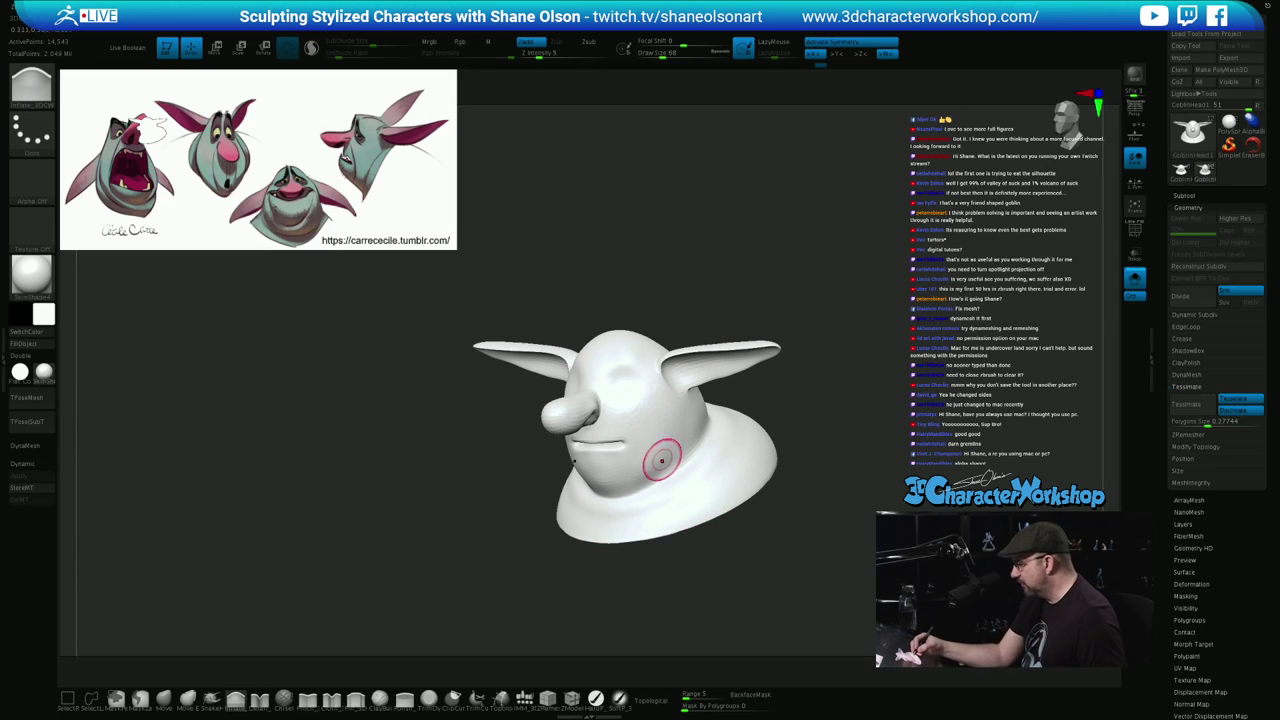
pyautogui.keyDown('shift'); pyautogui.moveTo(674, 483); pyautogui.dragTo(690, 490, button='right'); pyautogui.keyUp('shift')
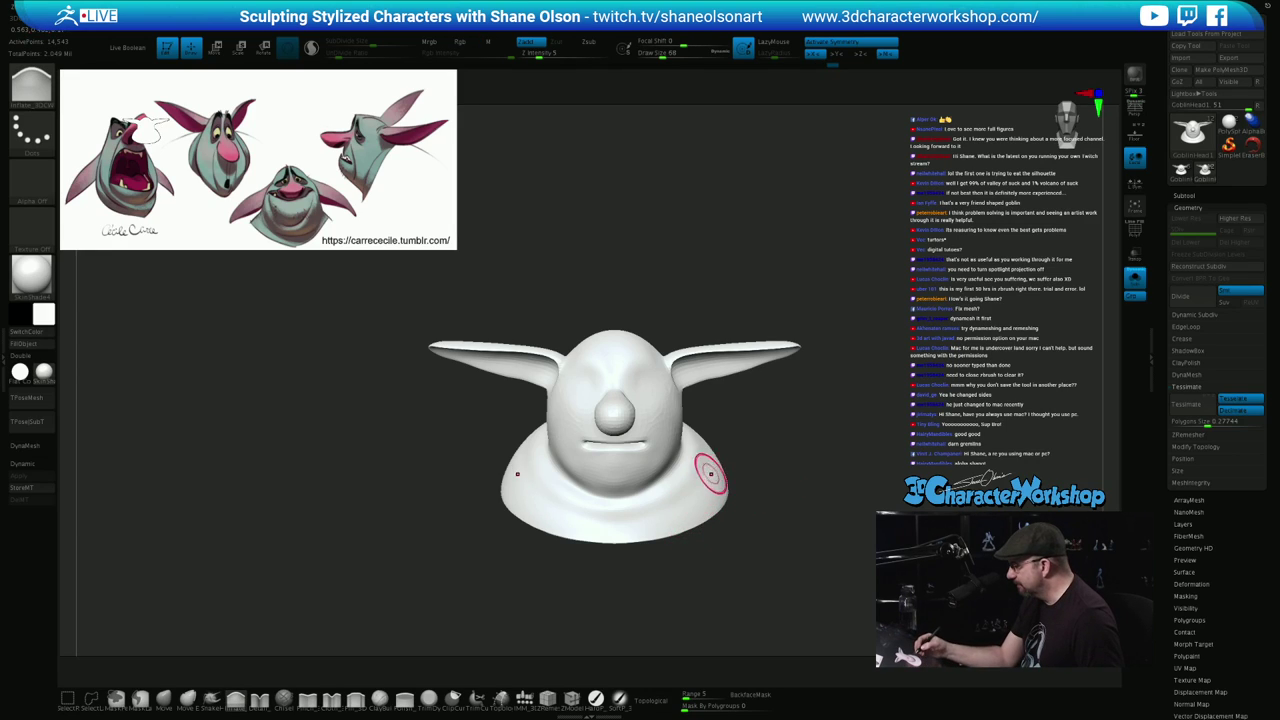
pyautogui.moveTo(709, 472); pyautogui.dragTo(669, 491, button='right')
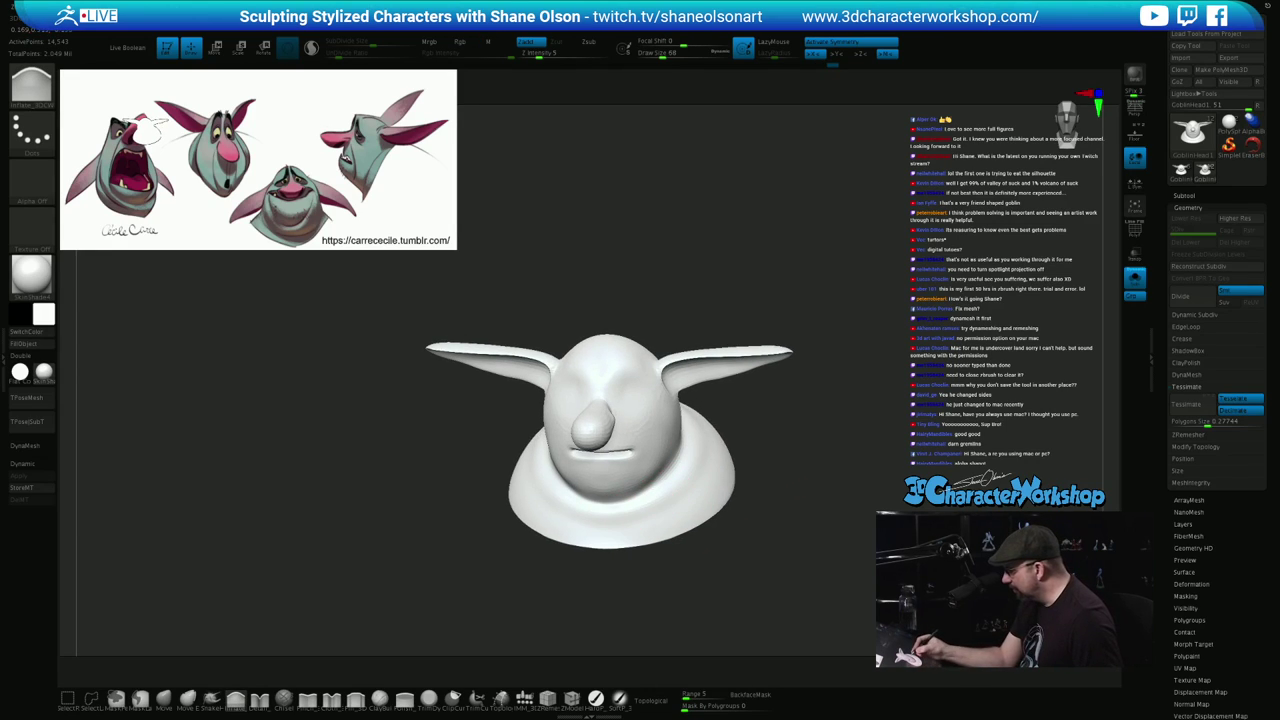
pyautogui.moveTo(688, 452); pyautogui.dragTo(682, 453)
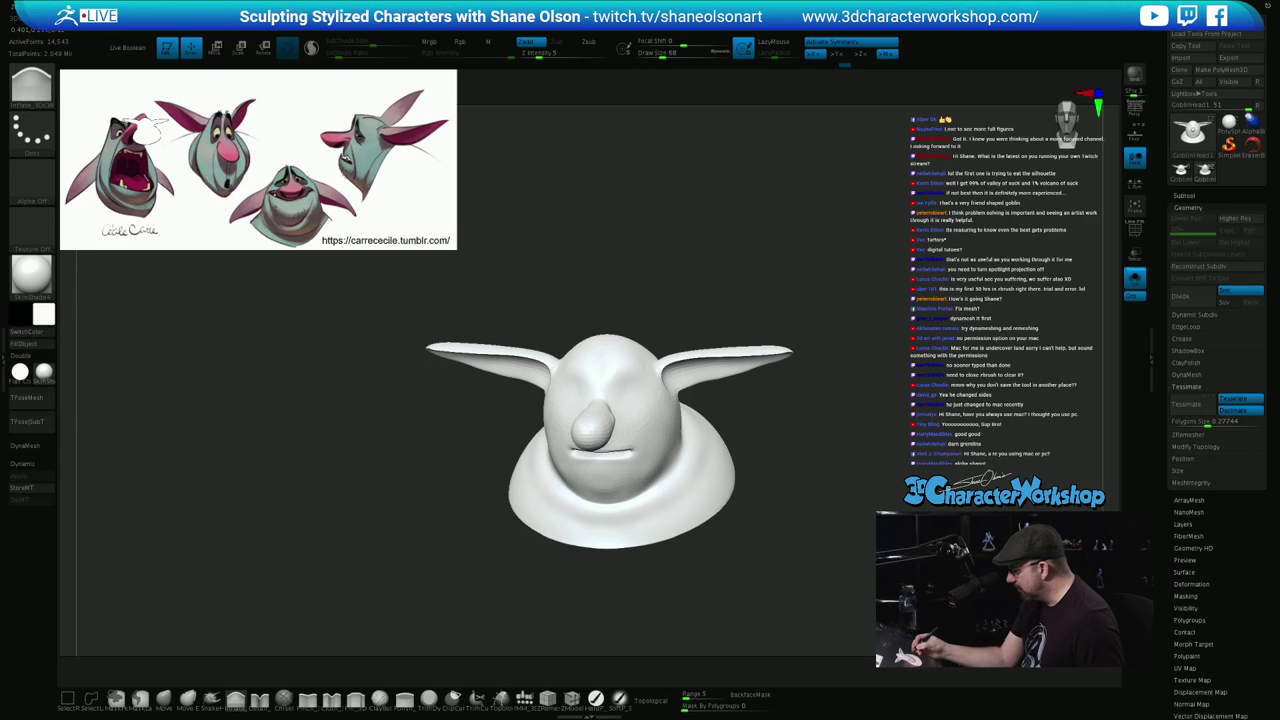
# Smooth the side of the neck roll over the shoulder and check it in profile and from the front
pyautogui.moveTo(713, 463); pyautogui.dragTo(669, 480, button='right')
pyautogui.keyDown('shift'); pyautogui.moveTo(727, 445); pyautogui.dragTo(731, 455); pyautogui.keyUp('shift')
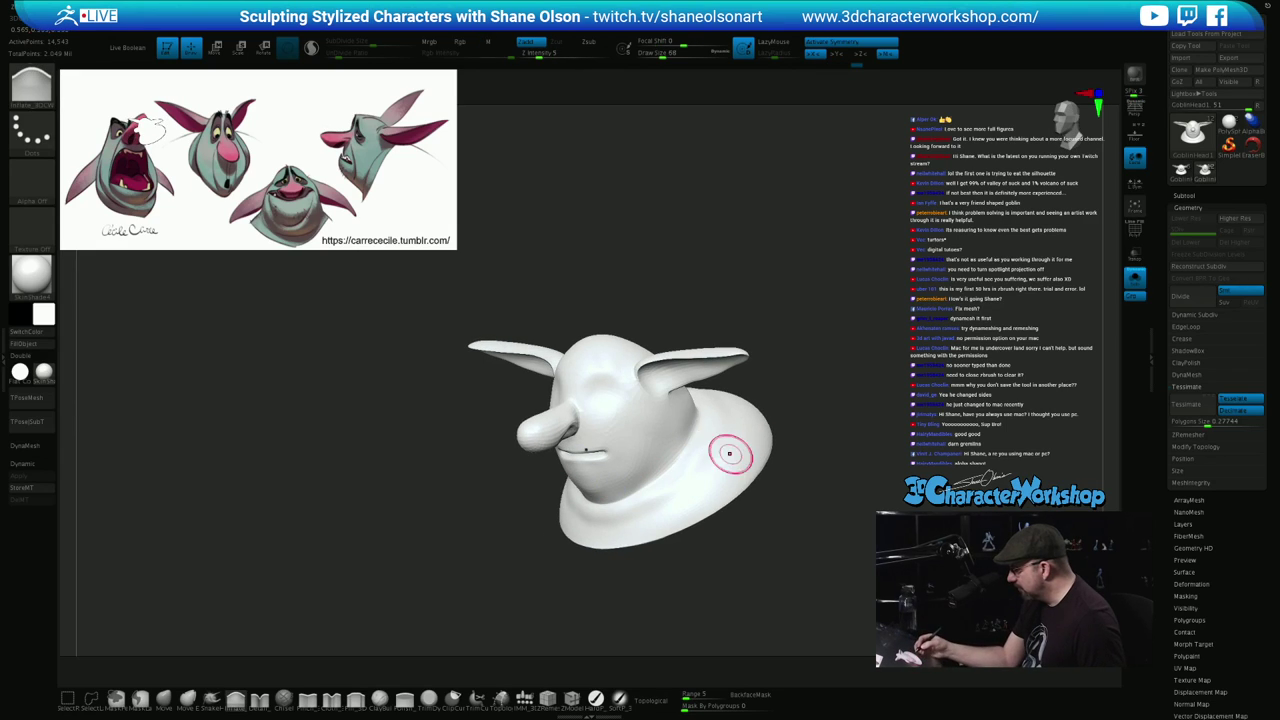
pyautogui.moveTo(731, 452)
pyautogui.mouseDown(button='right')
pyautogui.moveTo(711, 466)
pyautogui.moveTo(676, 456)
pyautogui.mouseUp(button='right')
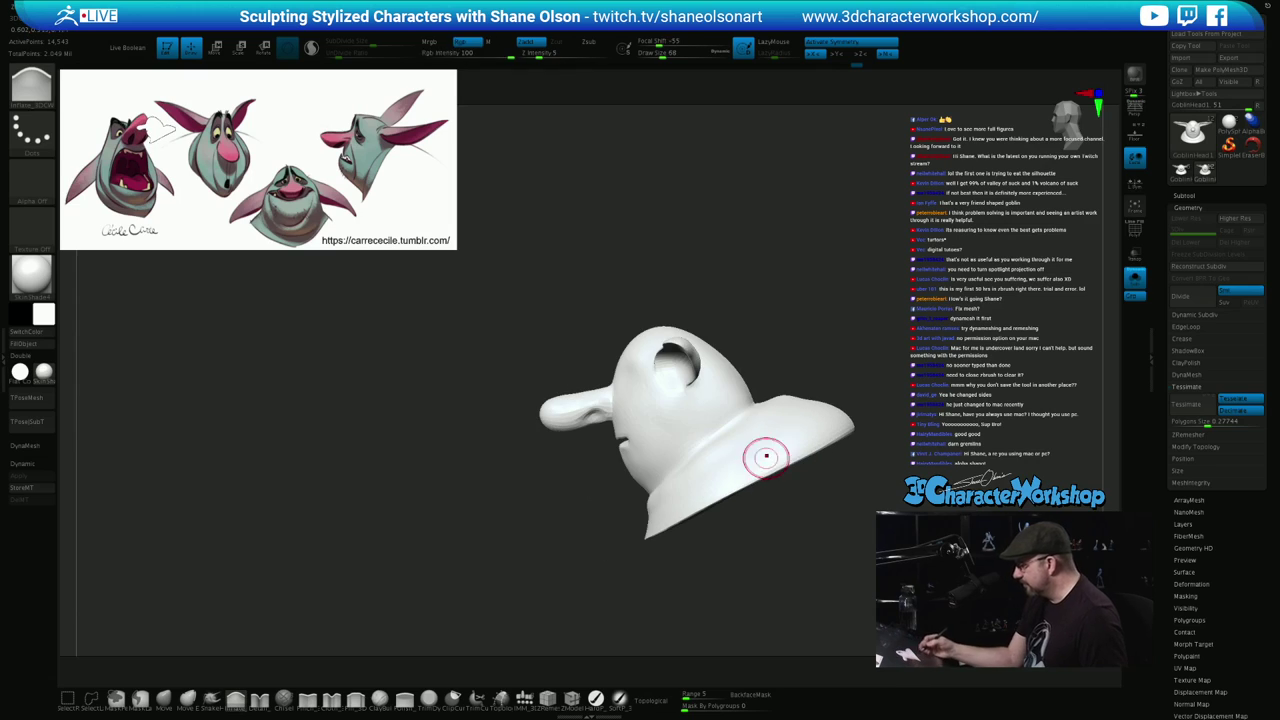
pyautogui.keyDown('shift'); pyautogui.moveTo(801, 562); pyautogui.dragTo(842, 565); pyautogui.keyUp('shift')
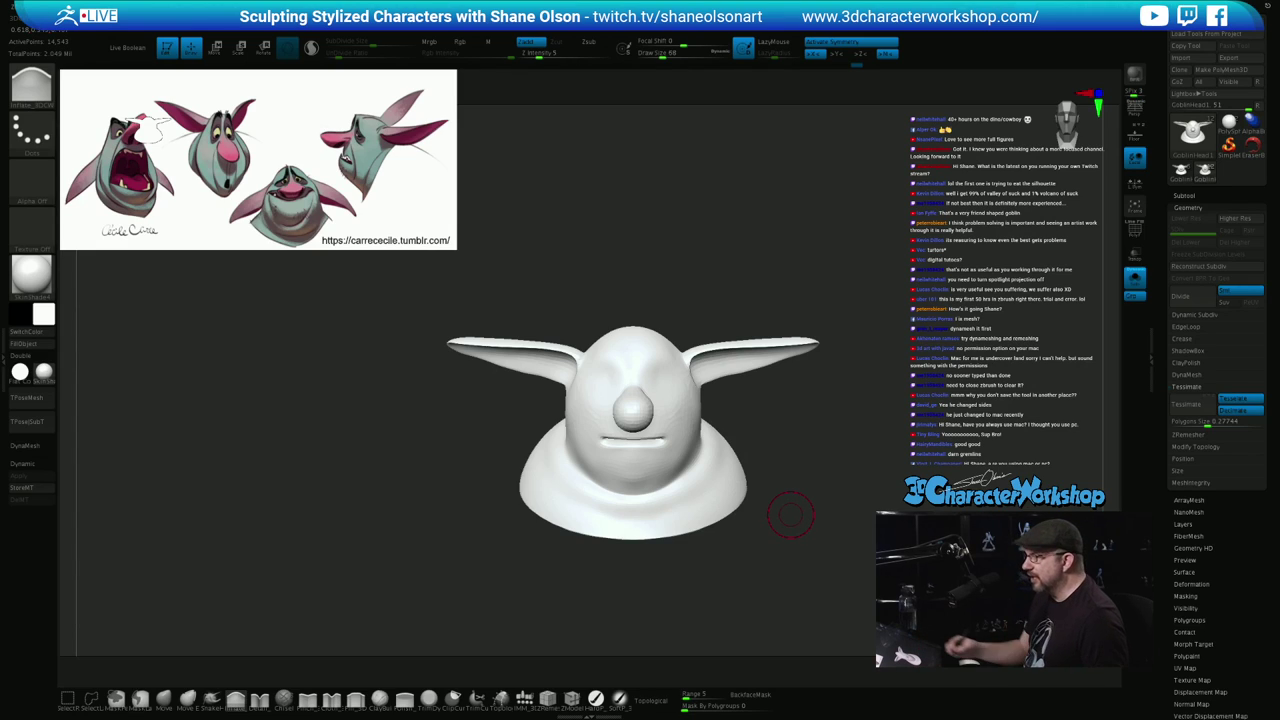
# Switch to the Move brush and reshape the mouth corners symmetrically, reducing the draw size to 59 for the finer pull
pyautogui.keyDown('alt'); pyautogui.moveTo(777, 522); pyautogui.dragTo(671, 580); pyautogui.keyUp('alt')
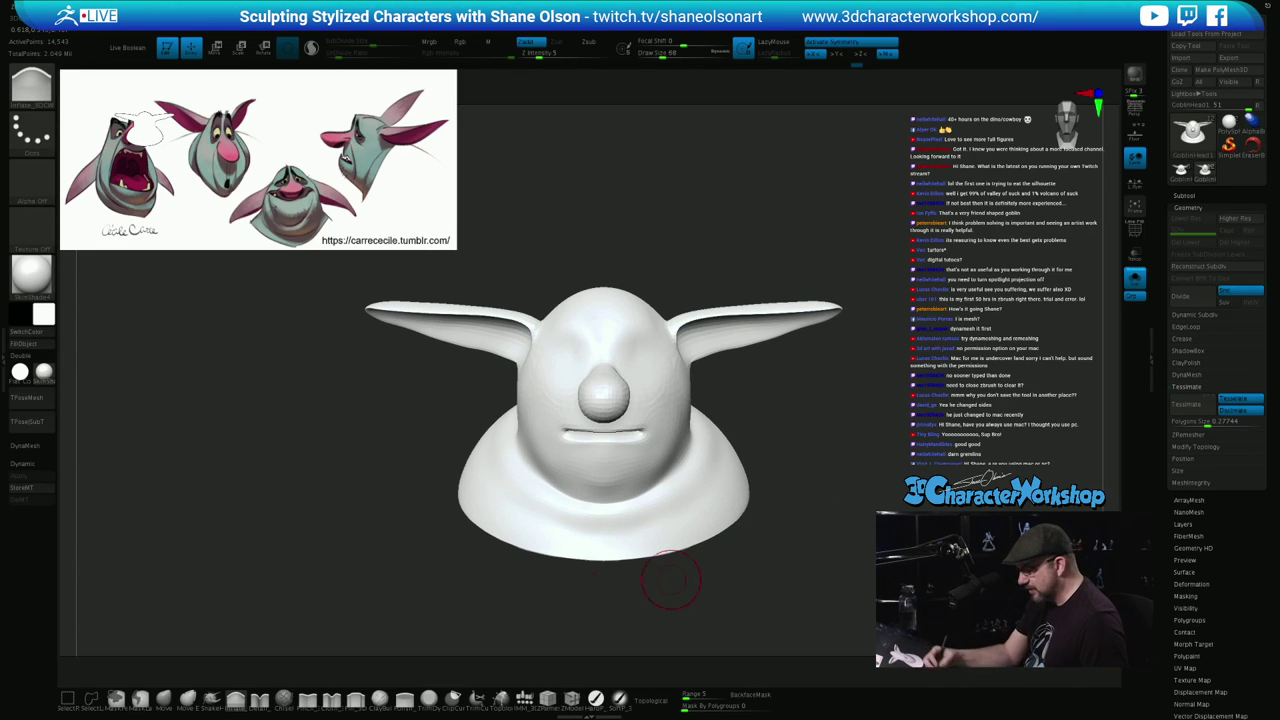
pyautogui.click(163, 698)
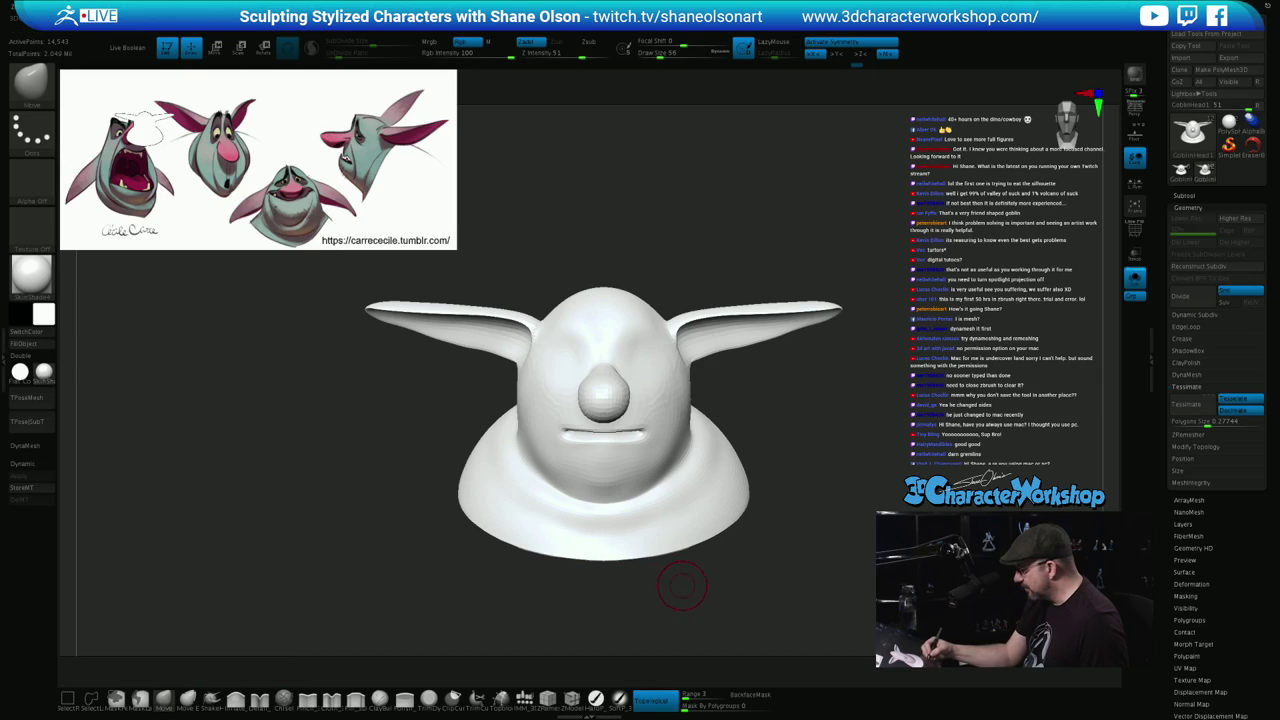
pyautogui.moveTo(678, 591); pyautogui.dragTo(666, 534)
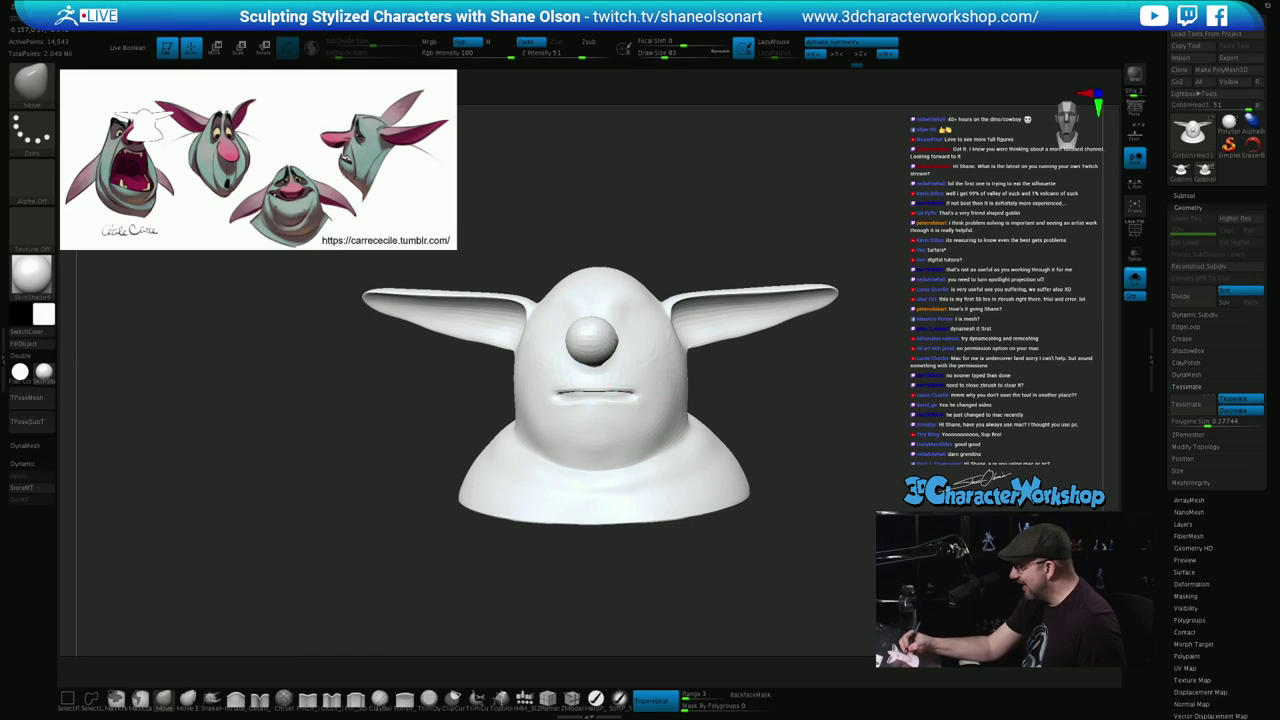
pyautogui.moveTo(623, 386)
pyautogui.mouseDown()
pyautogui.moveTo(617, 397)
pyautogui.moveTo(646, 389)
pyautogui.mouseUp()
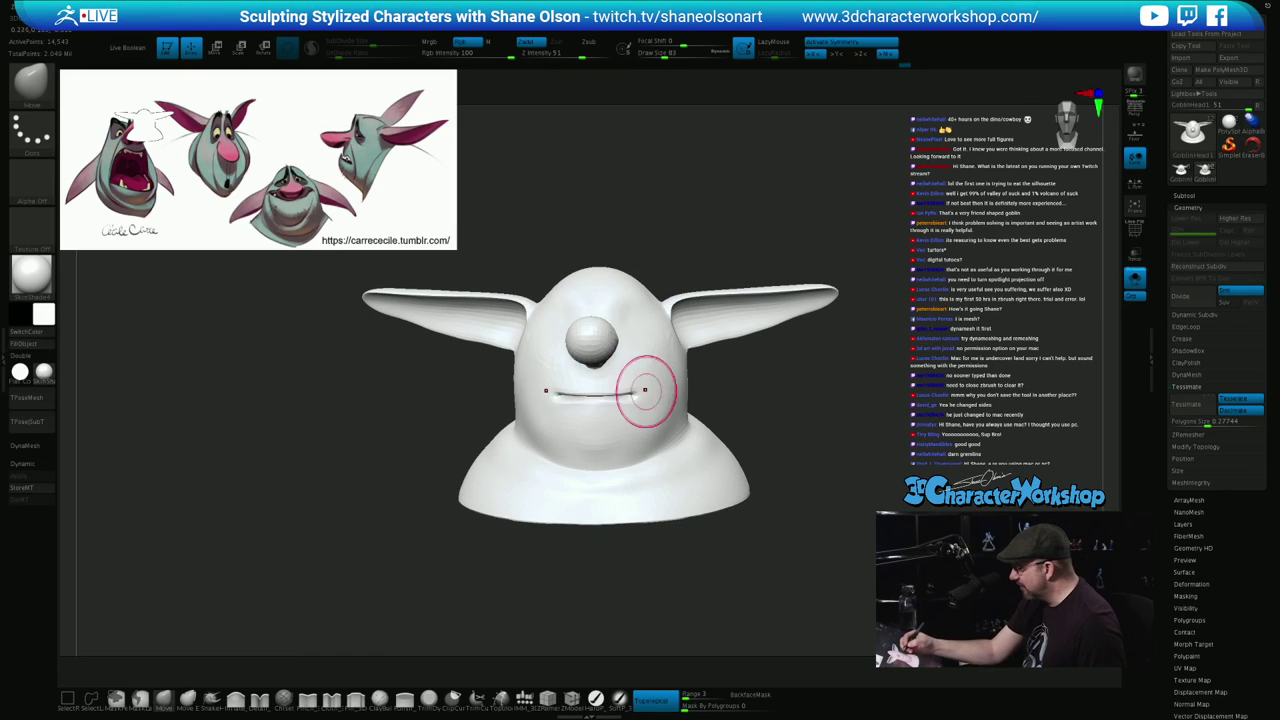
pyautogui.moveTo(765, 570)
pyautogui.mouseDown()
pyautogui.moveTo(660, 573)
pyautogui.moveTo(655, 470)
pyautogui.mouseUp()
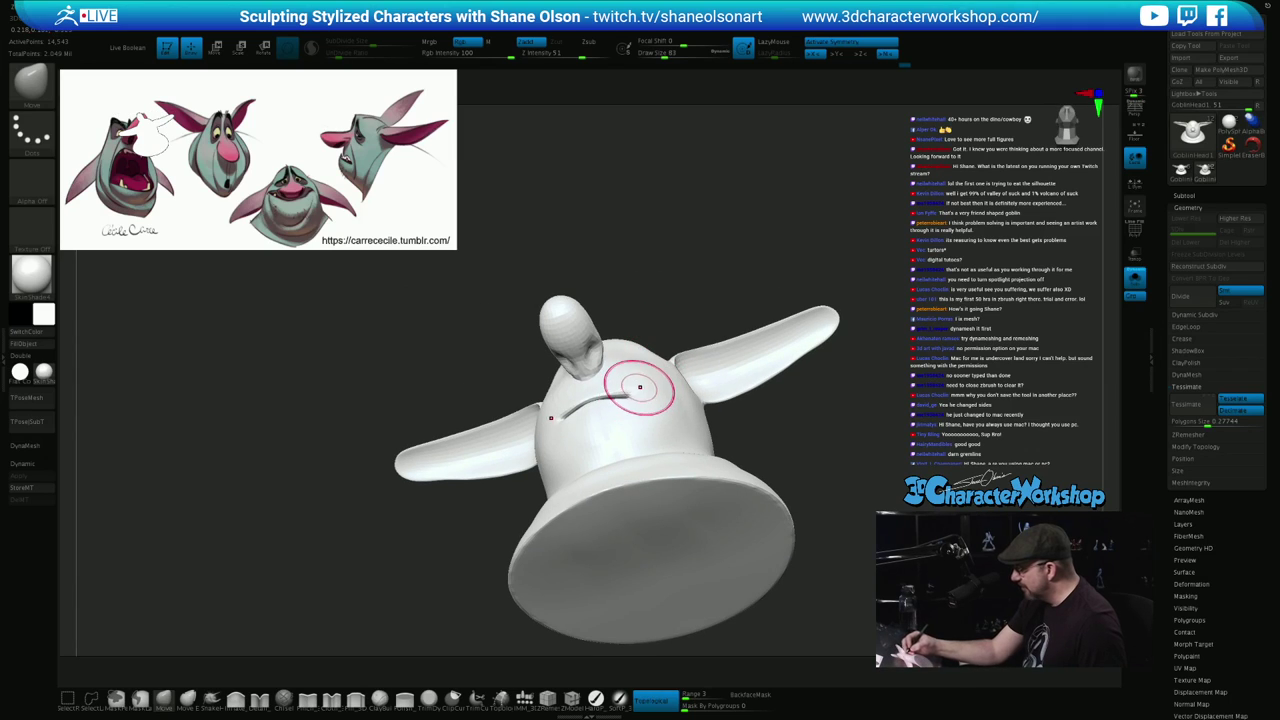
pyautogui.press('[')
pyautogui.press('[')
pyautogui.moveTo(619, 402); pyautogui.dragTo(640, 393)
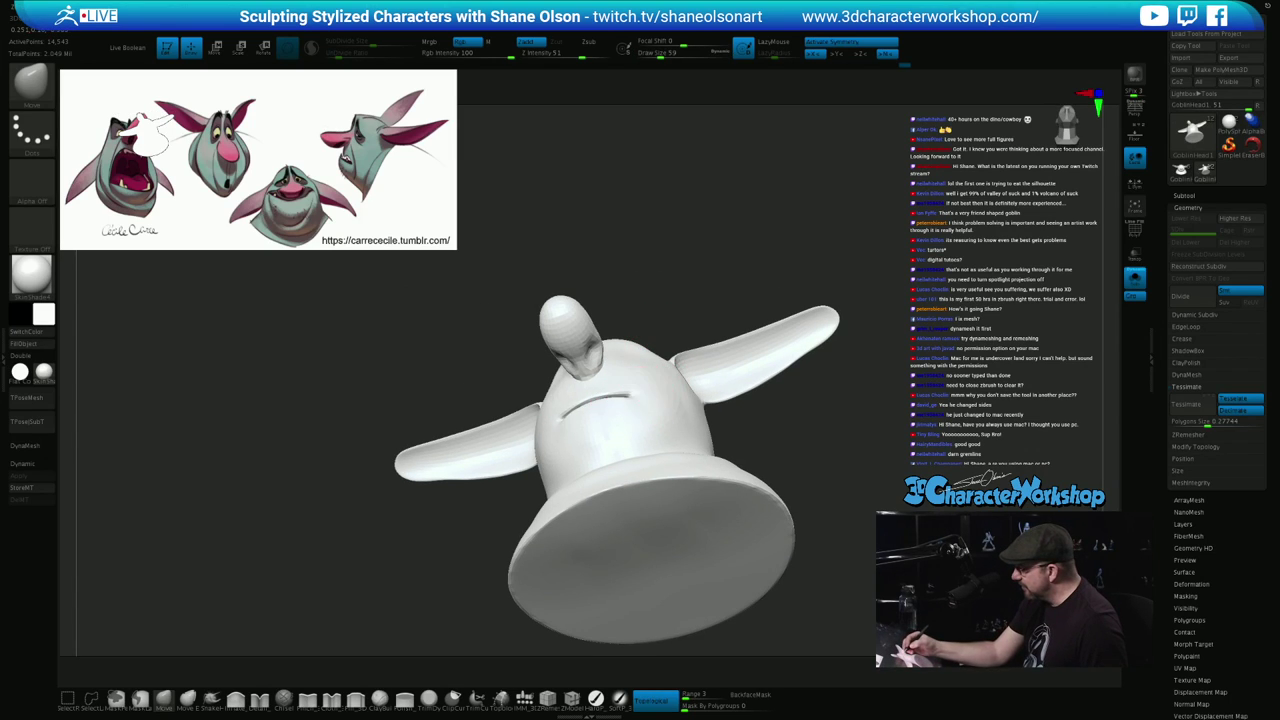
# Wrap the mouth corners back around the muzzle and lift them into a slight smile with the Move brush
pyautogui.moveTo(738, 436)
pyautogui.mouseDown()
pyautogui.moveTo(775, 436)
pyautogui.moveTo(690, 480)
pyautogui.moveTo(640, 485)
pyautogui.mouseUp()
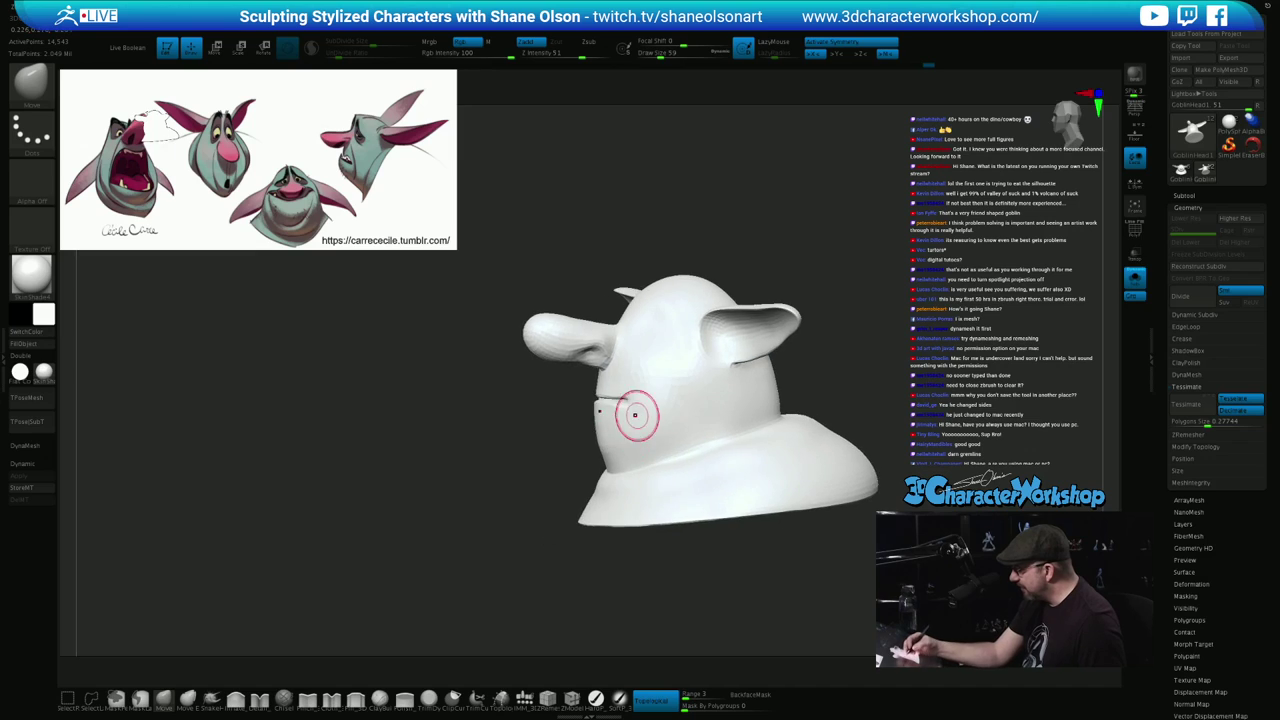
pyautogui.moveTo(634, 414); pyautogui.dragTo(640, 406)
pyautogui.moveTo(560, 430); pyautogui.dragTo(580, 510)
pyautogui.moveTo(641, 395); pyautogui.dragTo(641, 427)
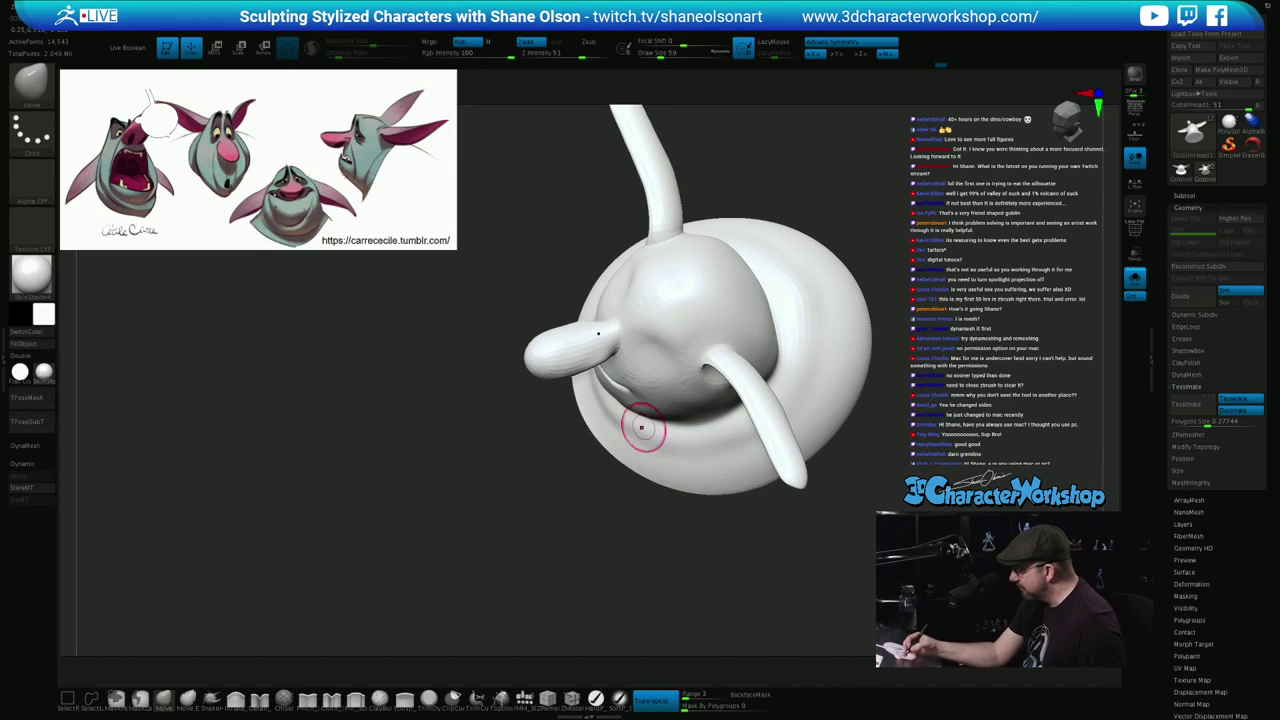
pyautogui.moveTo(646, 432); pyautogui.dragTo(649, 402, button='right')
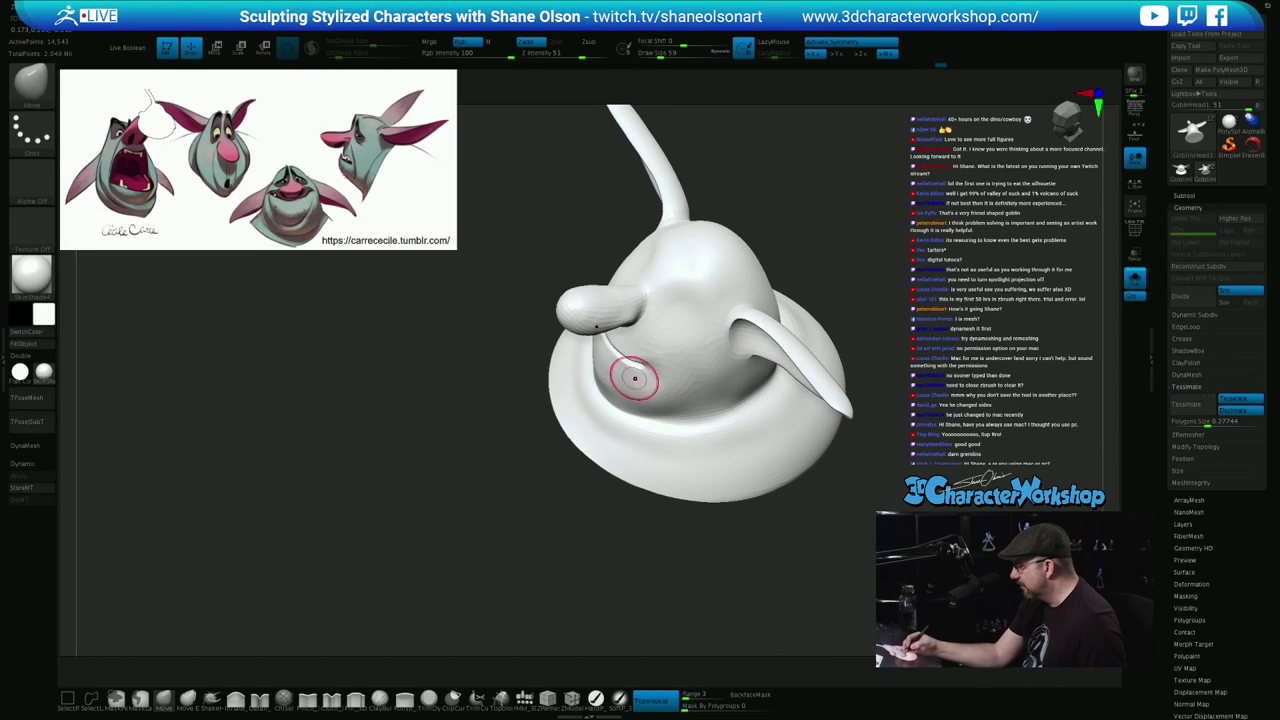
pyautogui.moveTo(635, 379); pyautogui.dragTo(637, 373)
pyautogui.moveTo(640, 380); pyautogui.dragTo(692, 420, button='right')
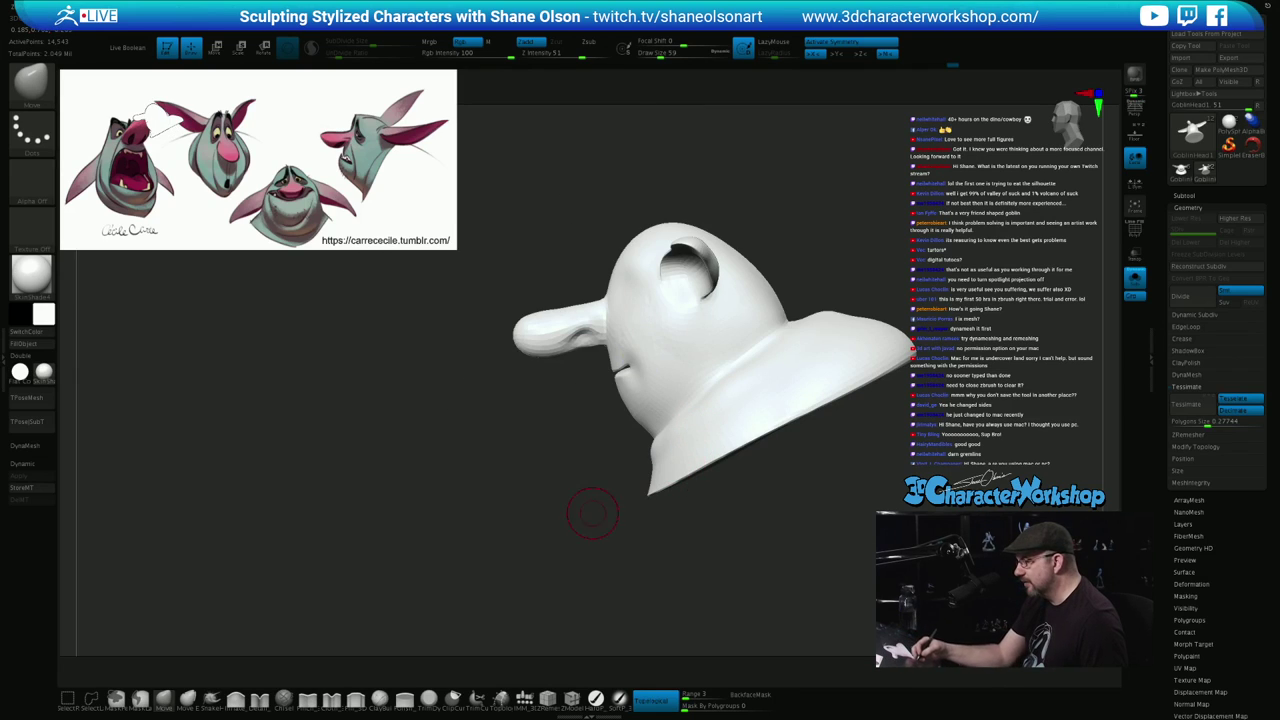
pyautogui.moveTo(549, 488)
pyautogui.keyDown('alt'); pyautogui.mouseDown()
pyautogui.moveTo(534, 543)
pyautogui.moveTo(837, 502)
pyautogui.mouseUp(); pyautogui.keyUp('alt')
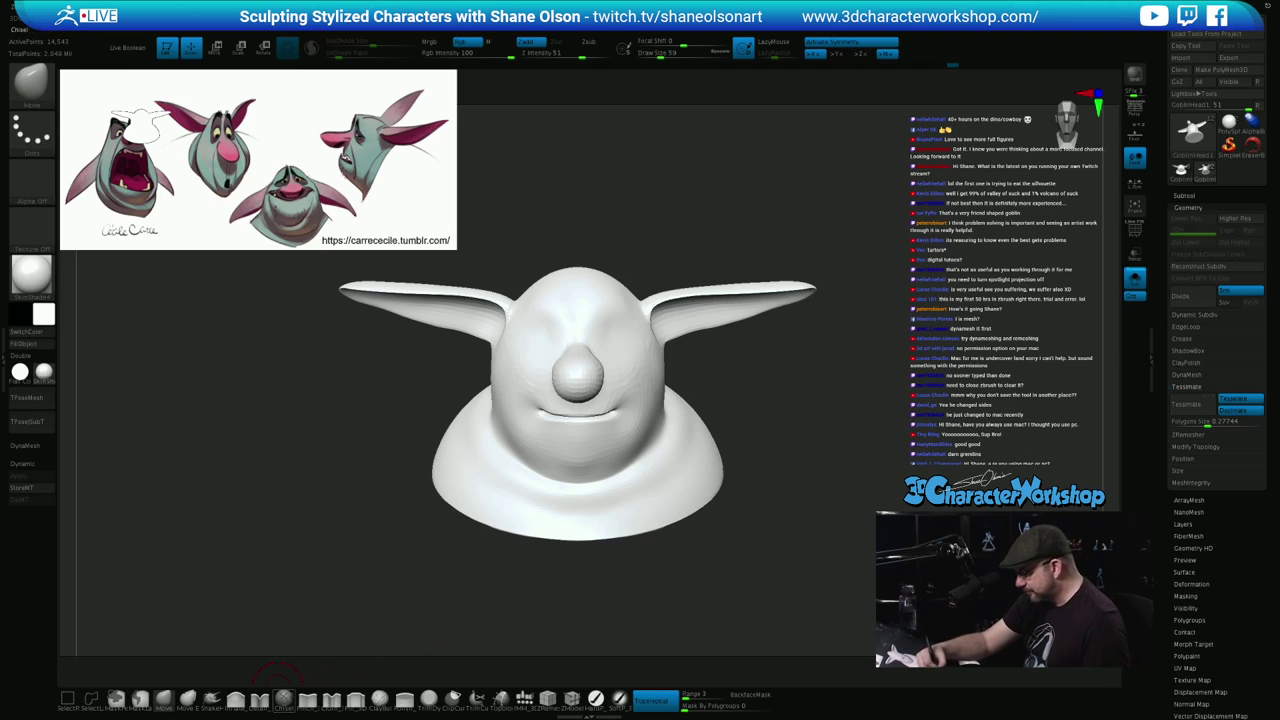
# Insert a symmetrical pair of quad spheres as eyes above the nose using the IMM_3DCW brush
pyautogui.click(524, 699)
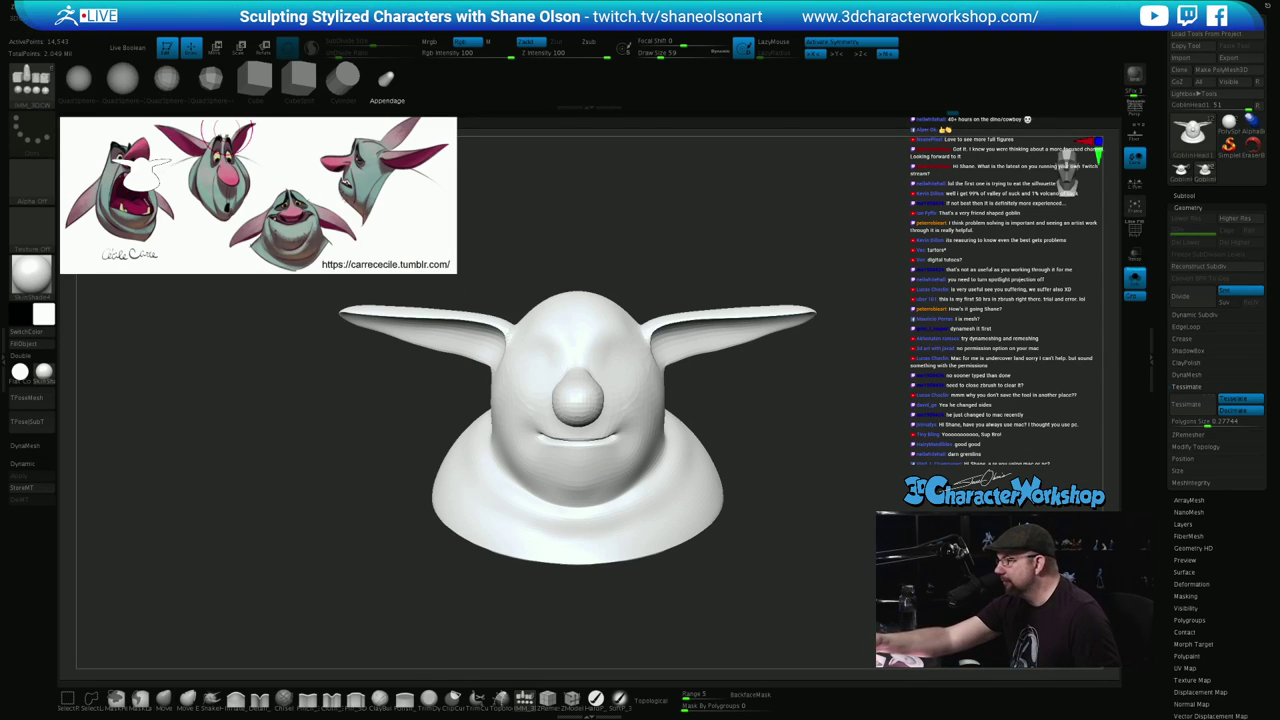
pyautogui.click(123, 80)
pyautogui.moveTo(613, 367); pyautogui.dragTo(625, 406)
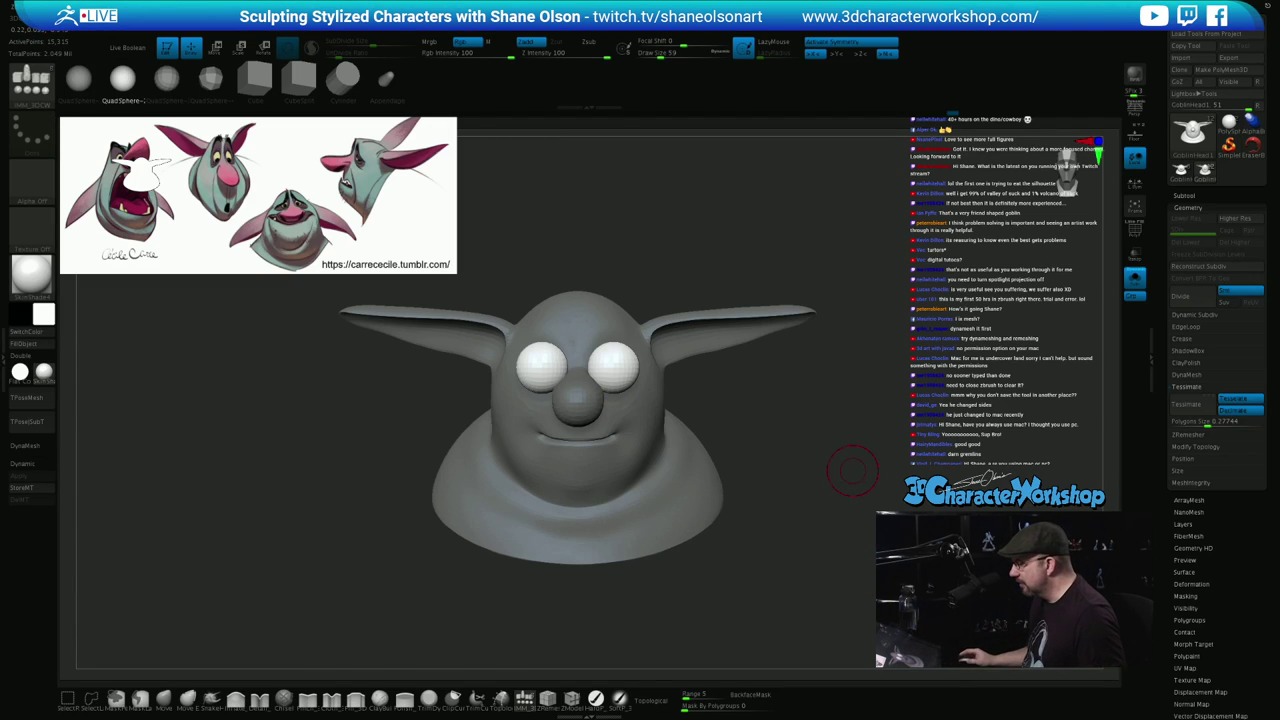
# Separate the new eye spheres from the head into their own subtool with Split Unmasked Points
pyautogui.press('w')
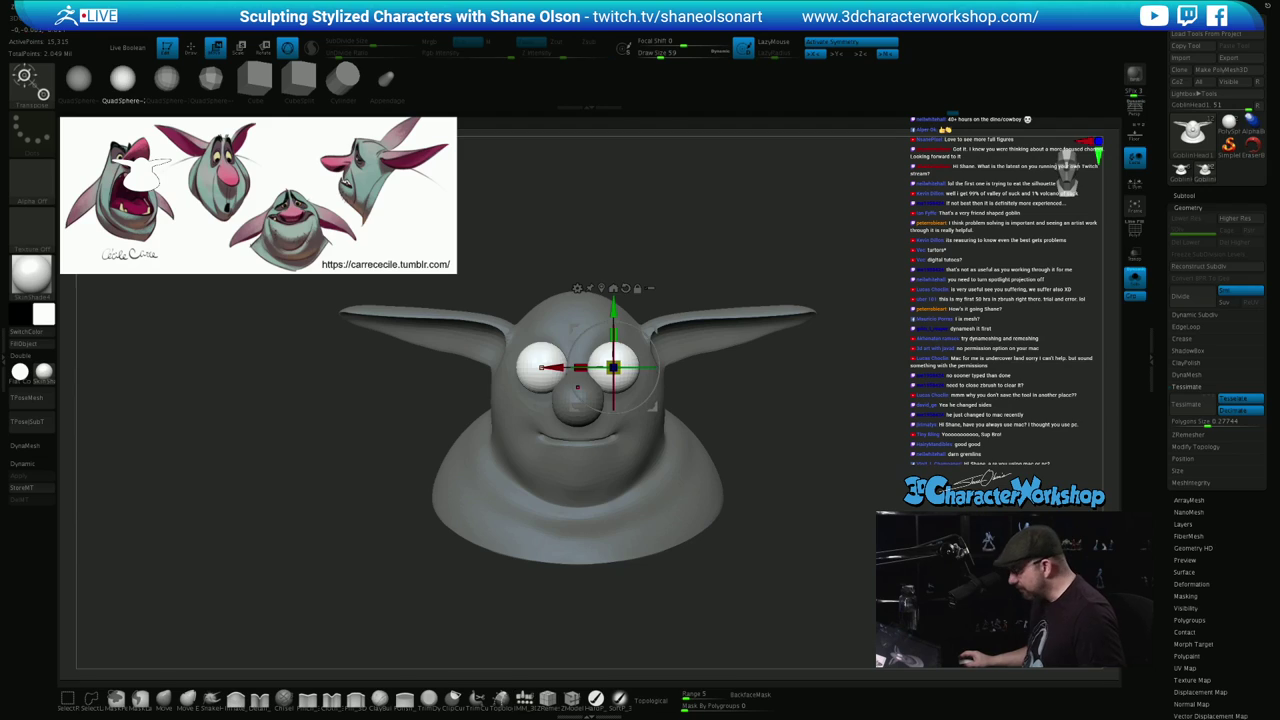
pyautogui.press('space')
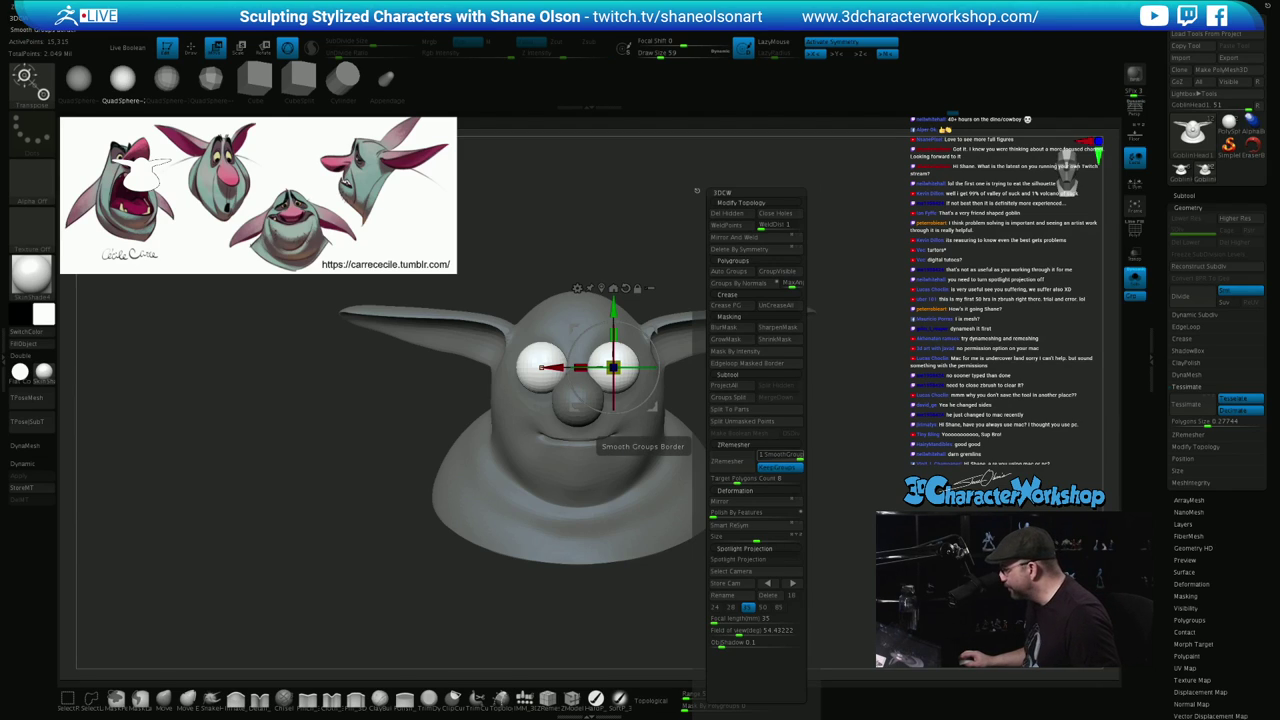
pyautogui.click(742, 421)
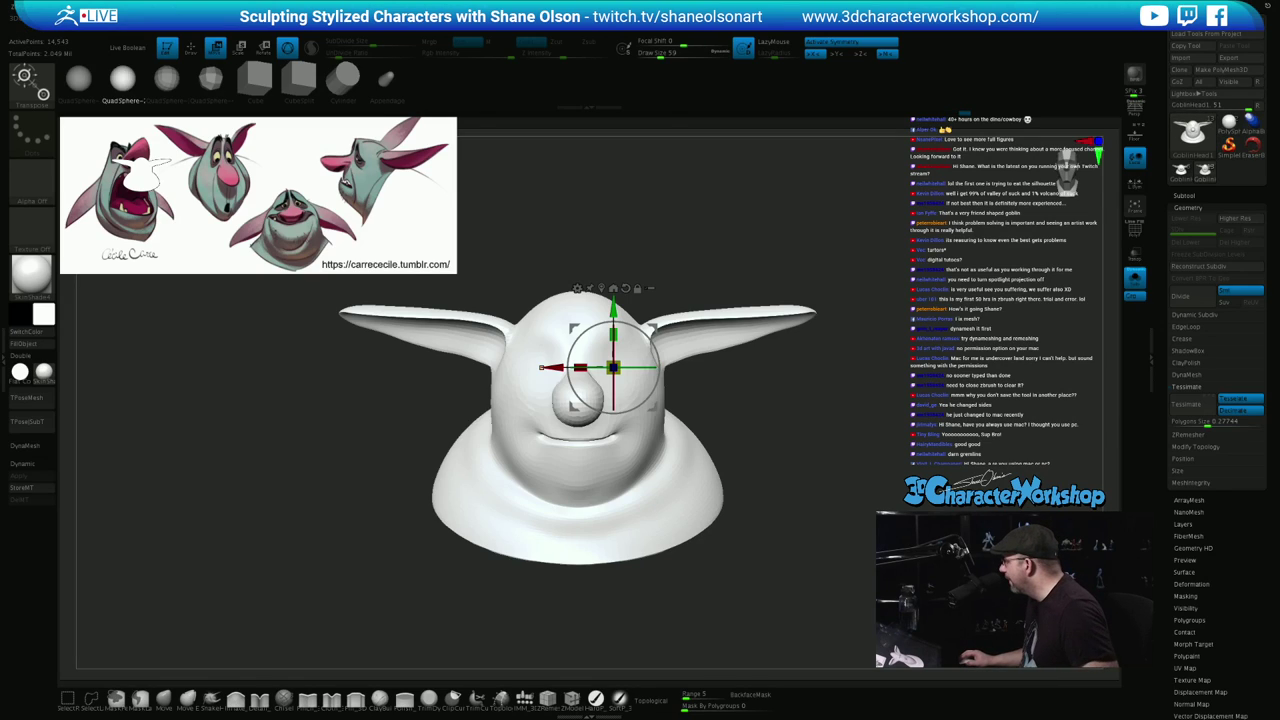
# Find the old PolySphere head in the subtool list and delete that subtool
pyautogui.click(1185, 196)
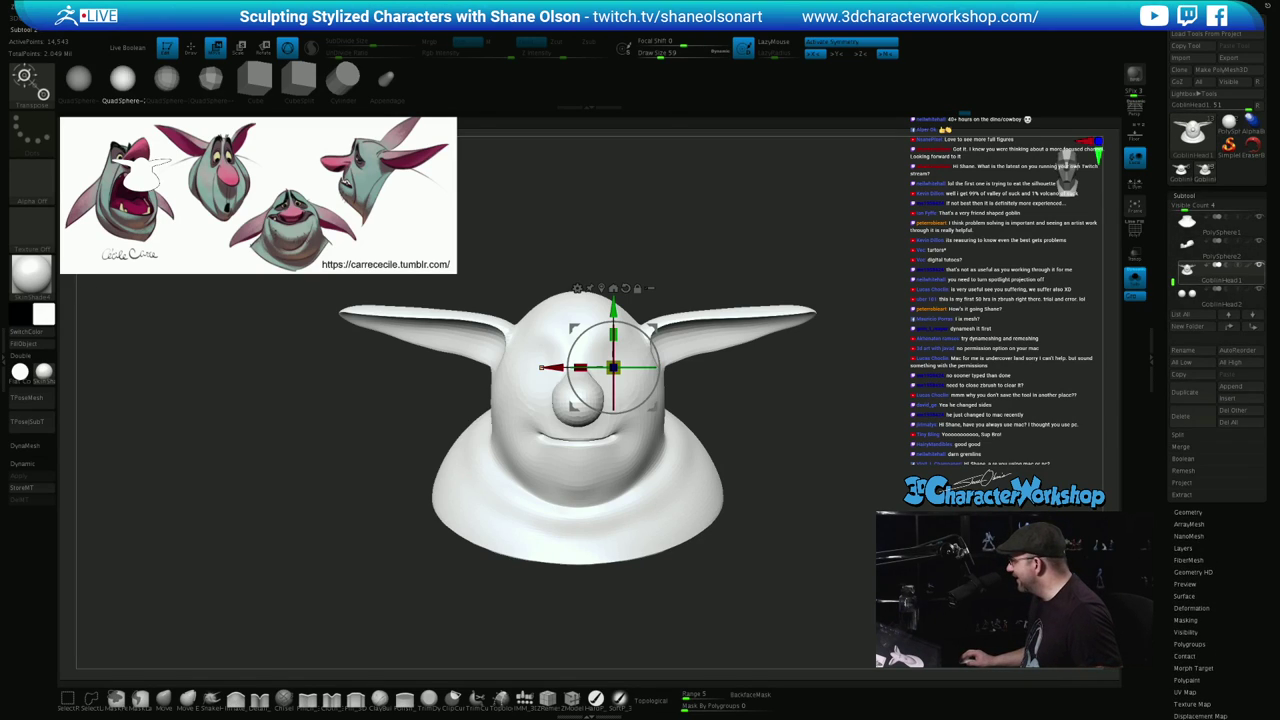
pyautogui.moveTo(1173, 280)
pyautogui.mouseDown()
pyautogui.moveTo(1173, 236)
pyautogui.moveTo(1173, 280)
pyautogui.mouseUp()
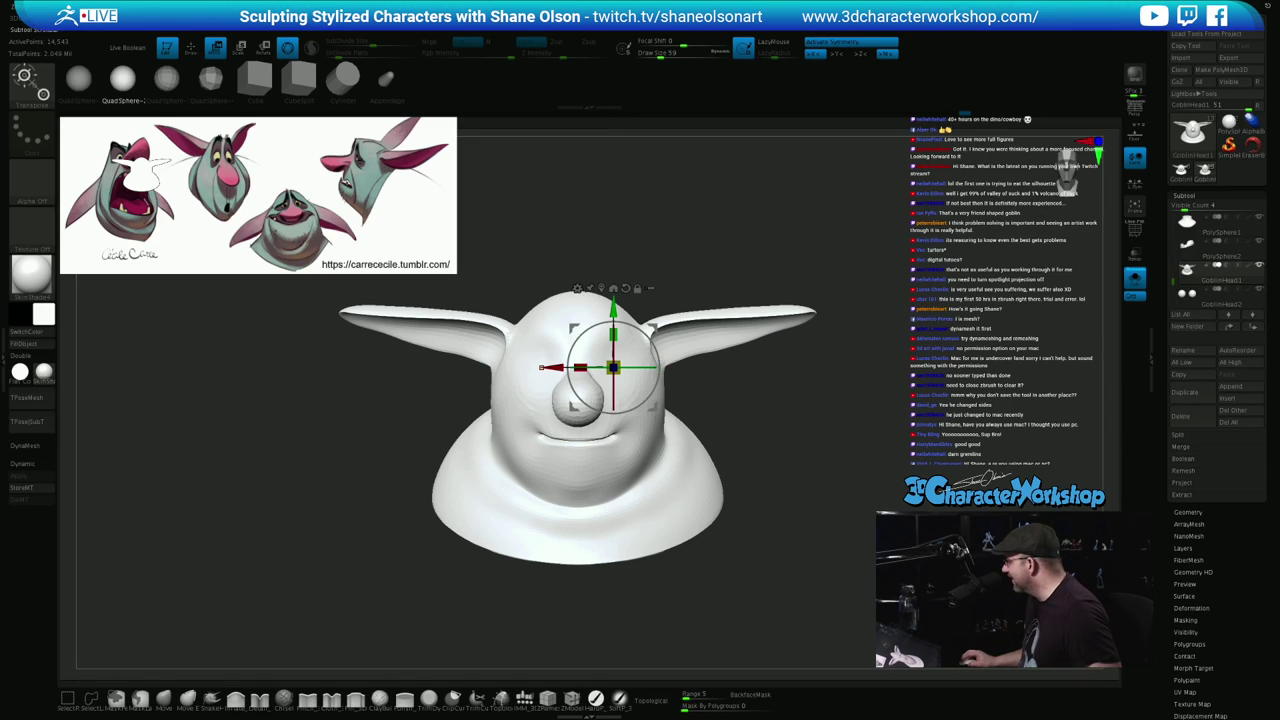
pyautogui.click(1135, 279)
pyautogui.click(1135, 279)
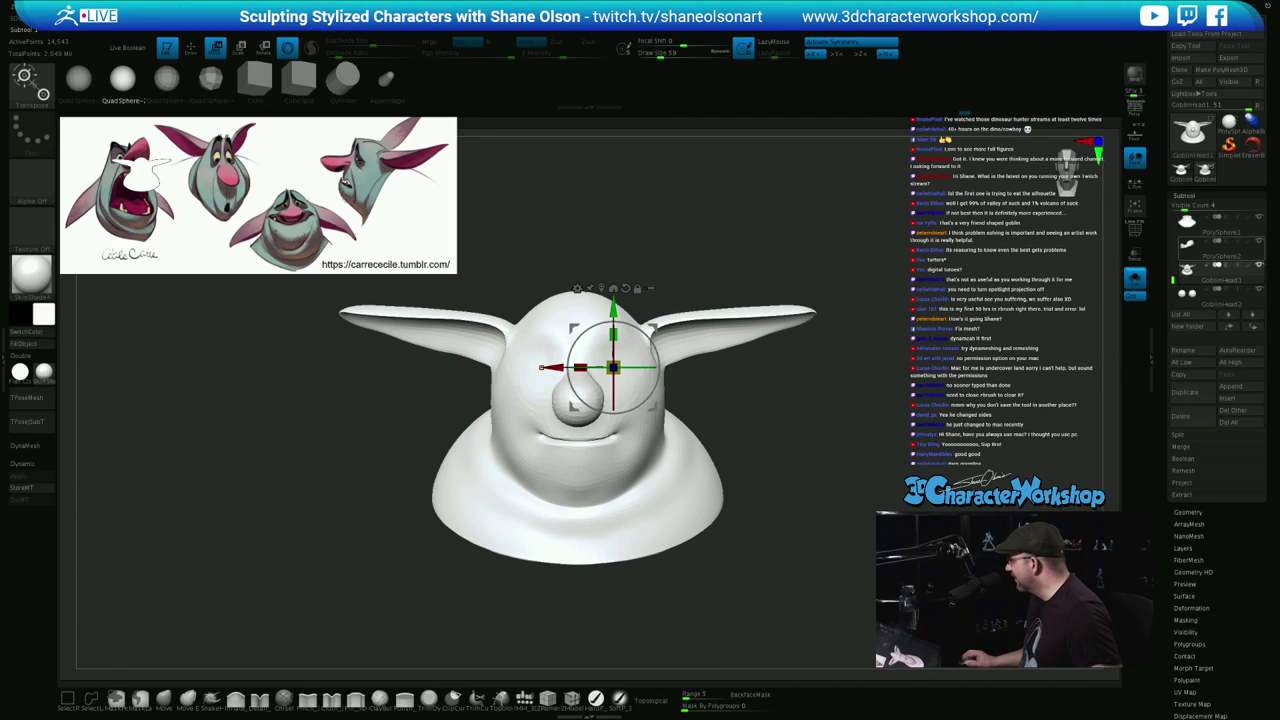
pyautogui.moveTo(1173, 277); pyautogui.dragTo(1173, 224)
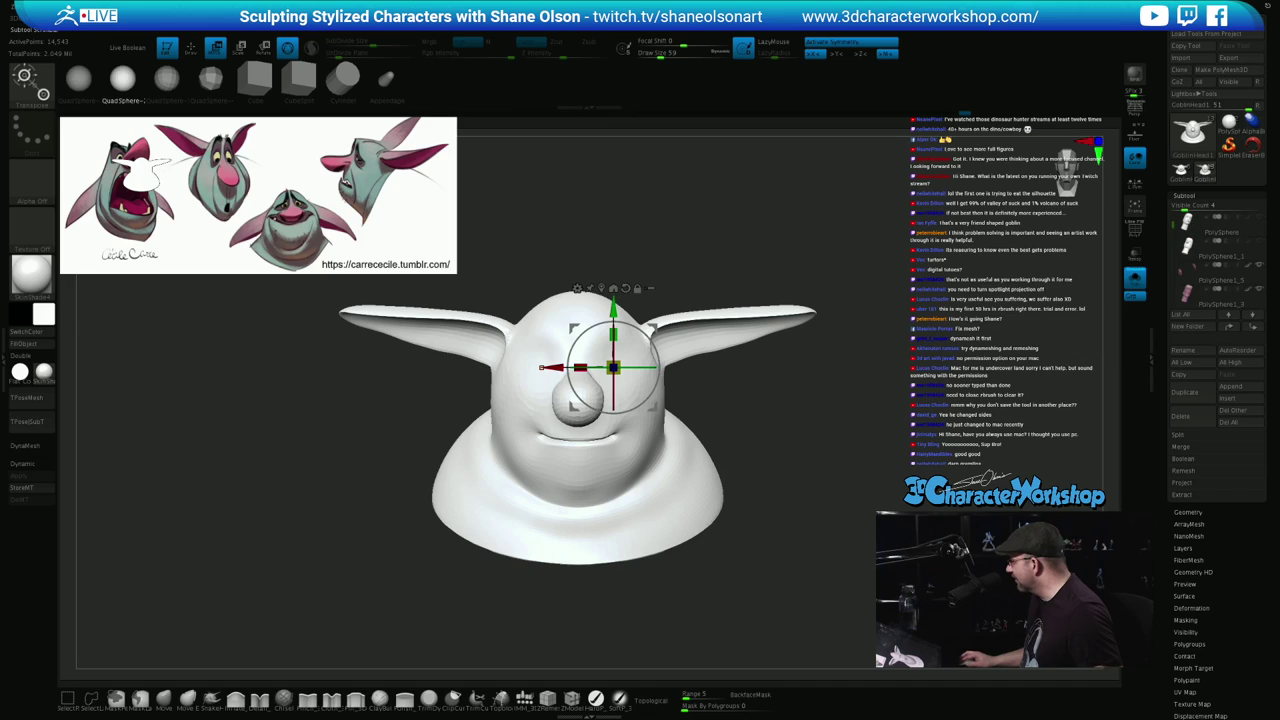
pyautogui.click(1215, 226)
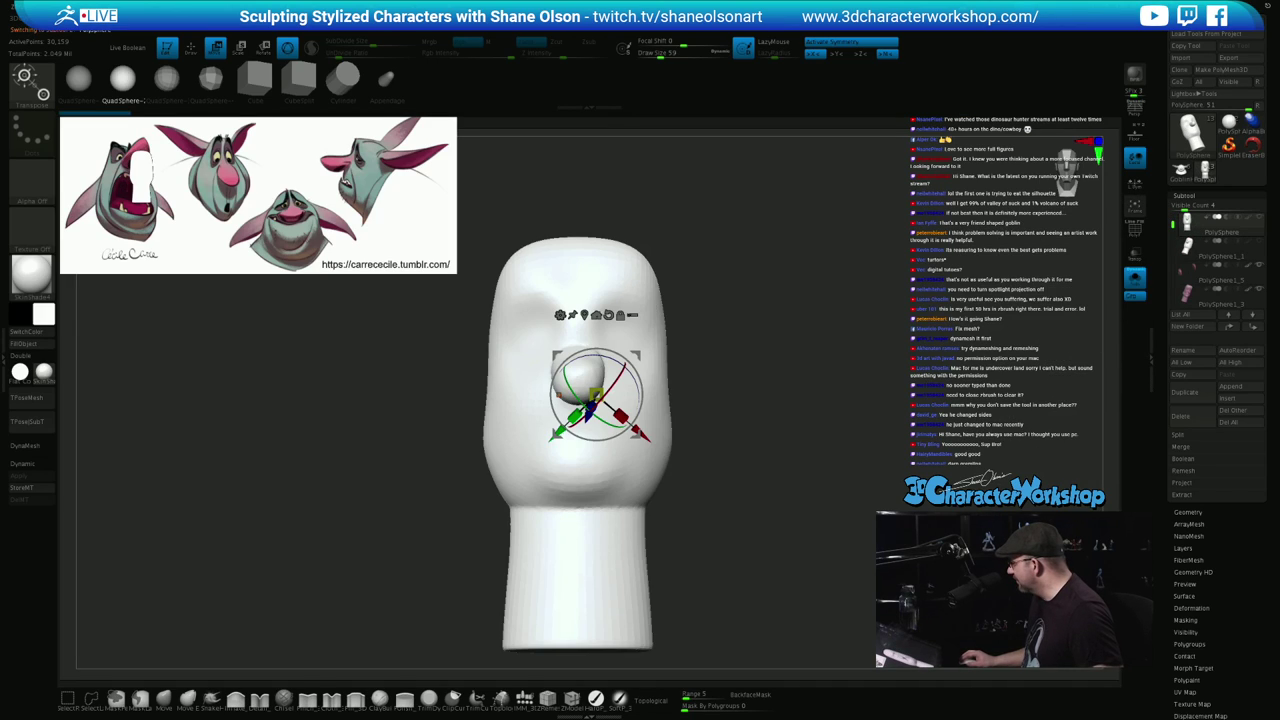
pyautogui.click(1180, 416)
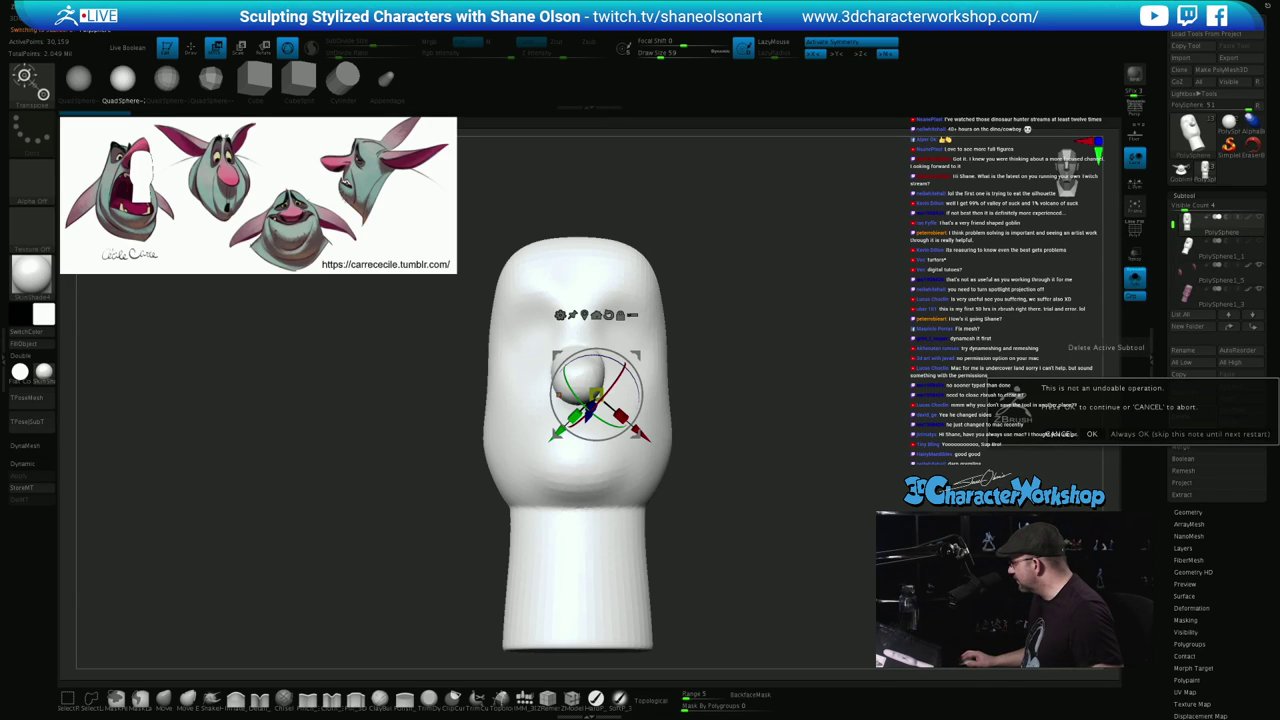
pyautogui.click(1090, 436)
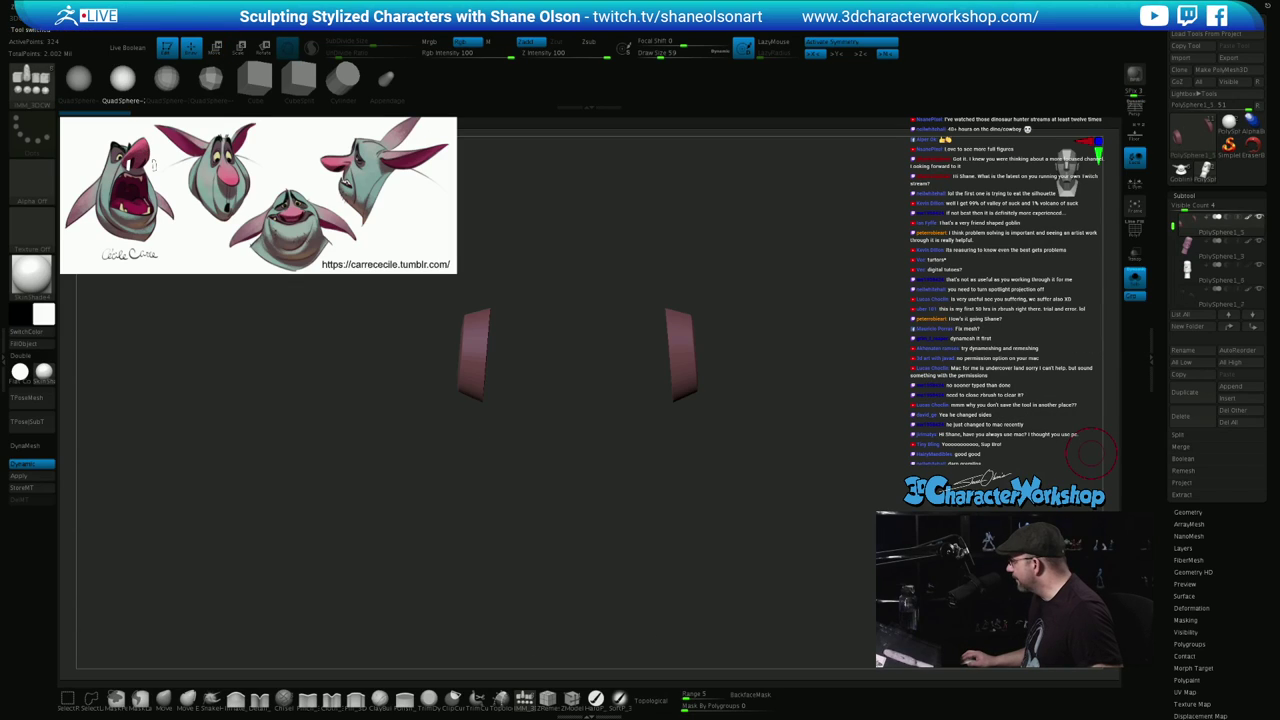
# Delete the remaining old PolySphere subtools, keeping only GoblinHead1 and GoblinHead2
pyautogui.click(1184, 416)
pyautogui.click(1184, 416)
pyautogui.click(1184, 416)
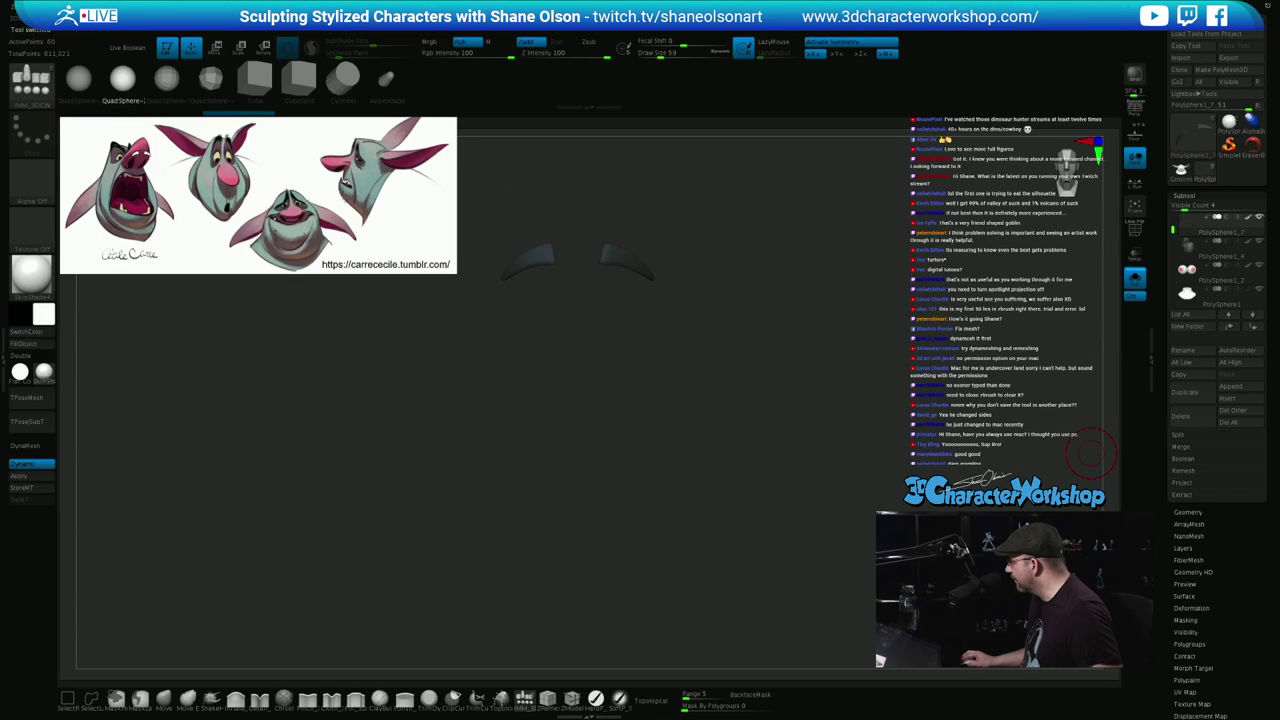
pyautogui.click(1184, 416)
pyautogui.click(1184, 416)
pyautogui.click(1184, 416)
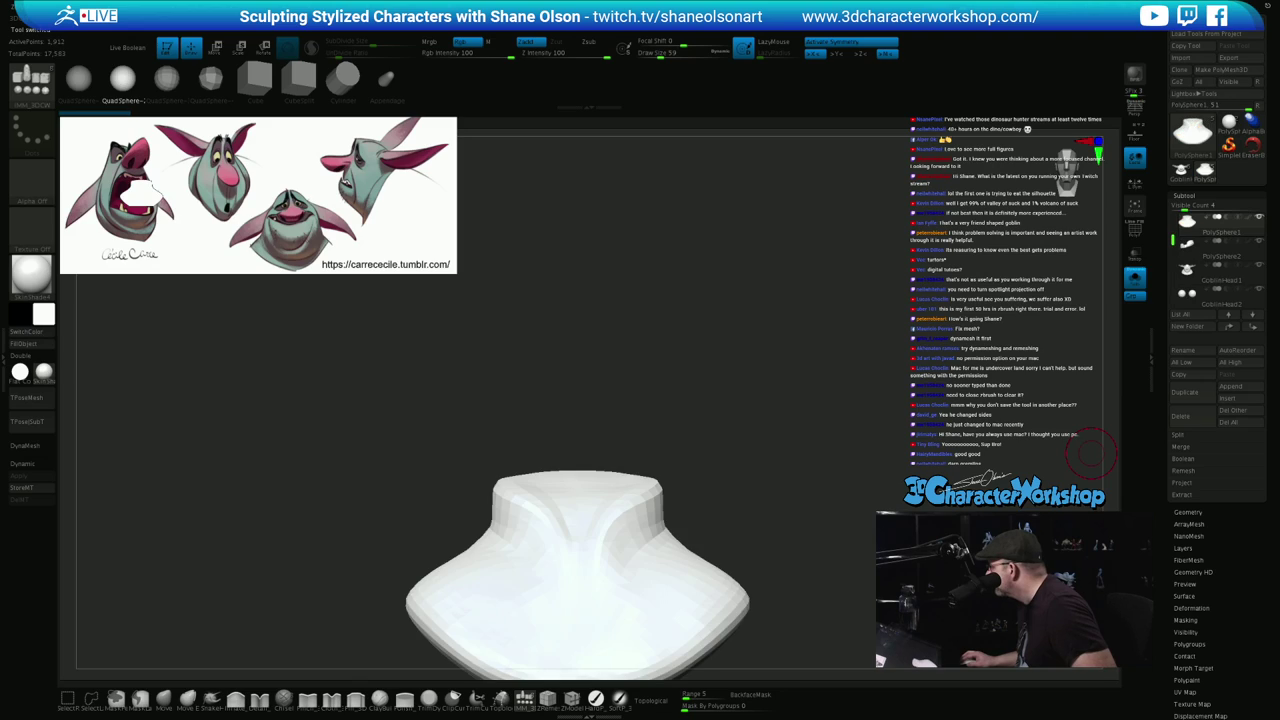
pyautogui.click(1184, 416)
pyautogui.press('Up')
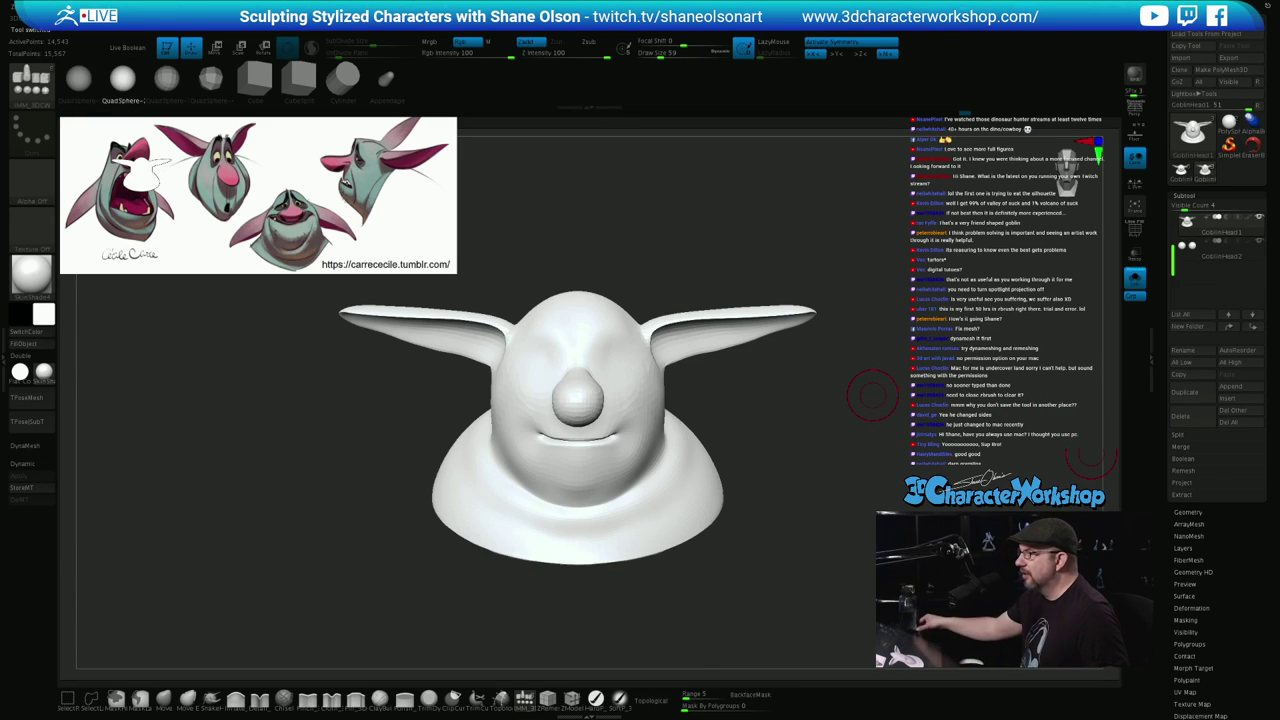
# Turn off Solo mode, make the eye spheres the active subtool and move them back into the head in side view
pyautogui.moveTo(872, 395); pyautogui.dragTo(800, 491)
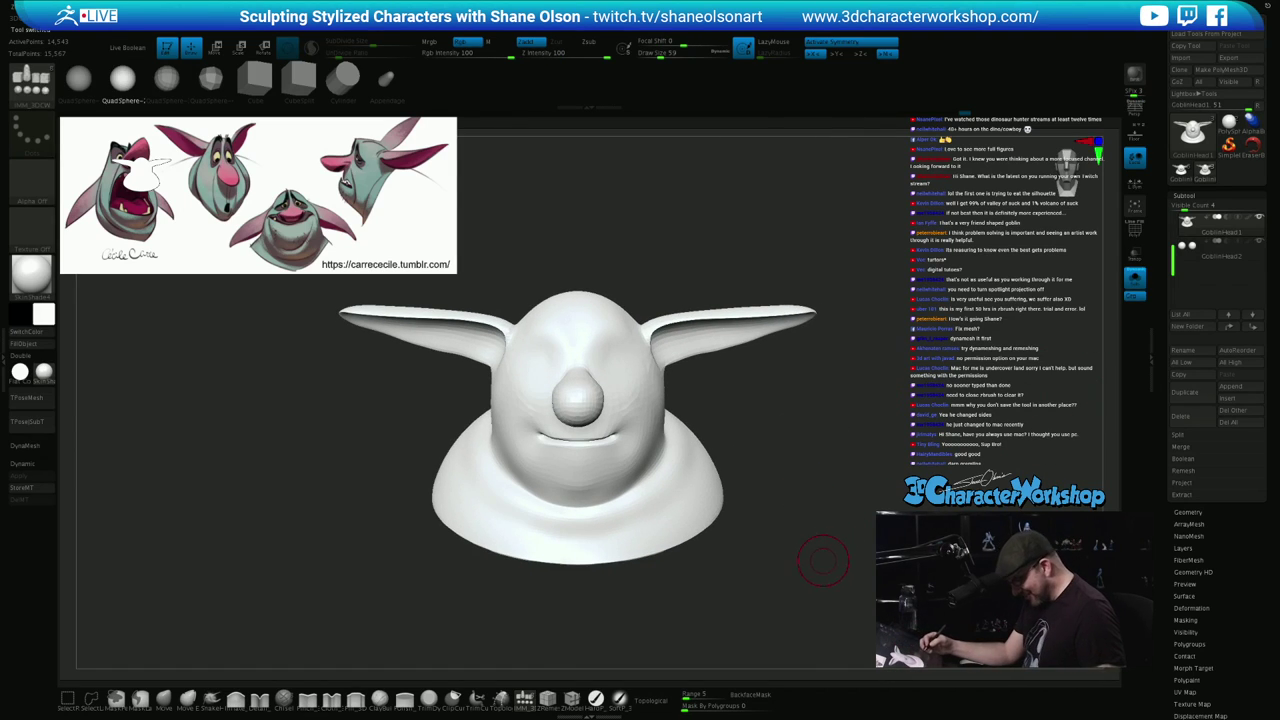
pyautogui.moveTo(823, 560)
pyautogui.mouseDown()
pyautogui.moveTo(820, 515)
pyautogui.moveTo(829, 531)
pyautogui.moveTo(735, 535)
pyautogui.moveTo(775, 530)
pyautogui.mouseUp()
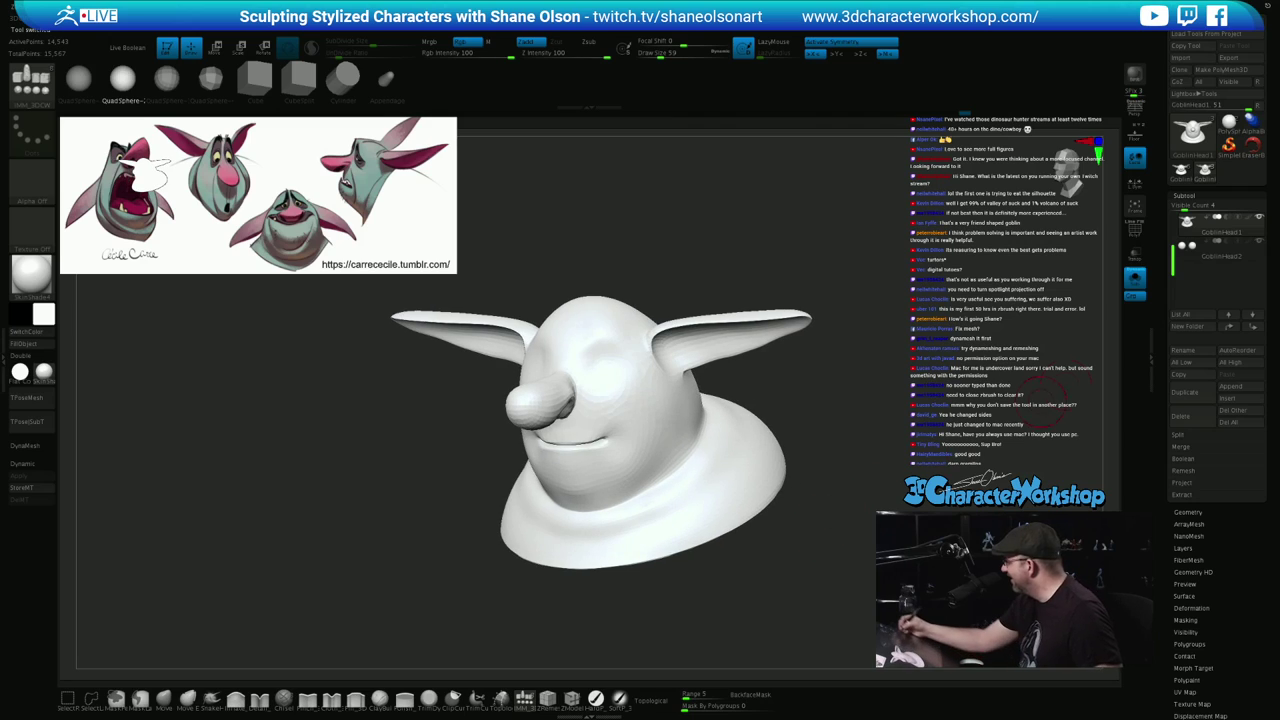
pyautogui.moveTo(1000, 480); pyautogui.dragTo(885, 490)
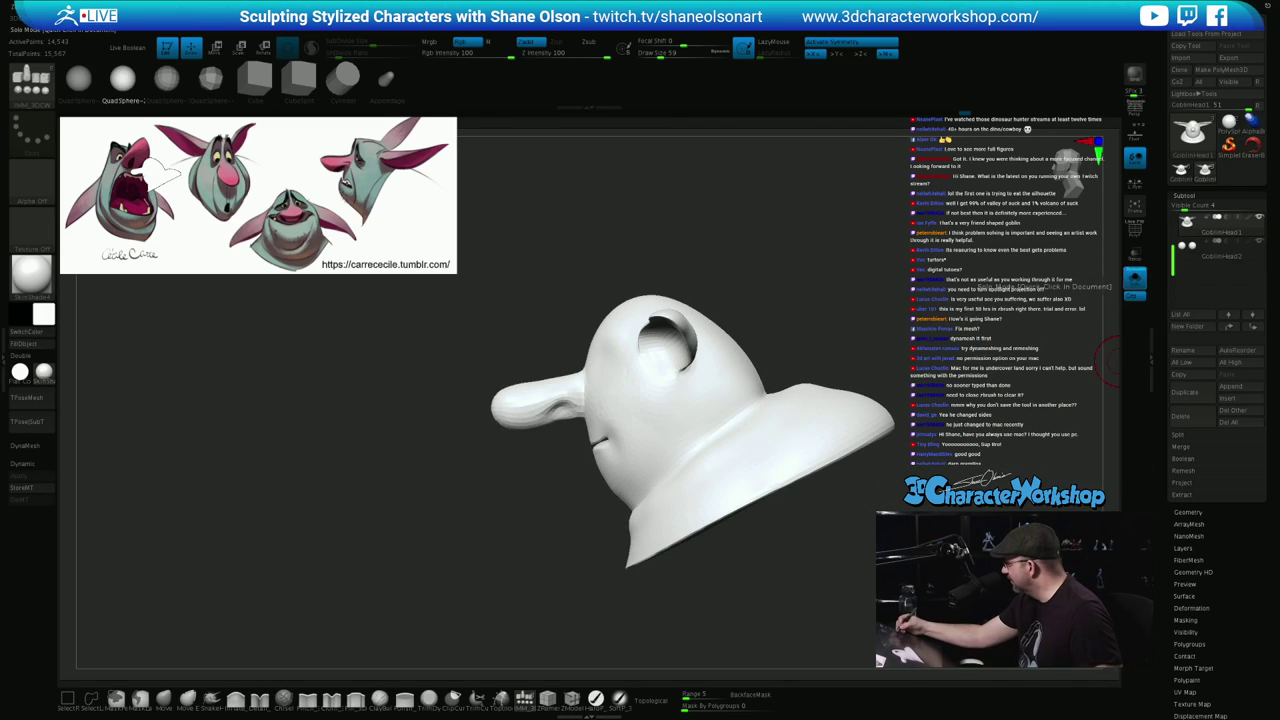
pyautogui.click(1134, 280)
pyautogui.press('w')
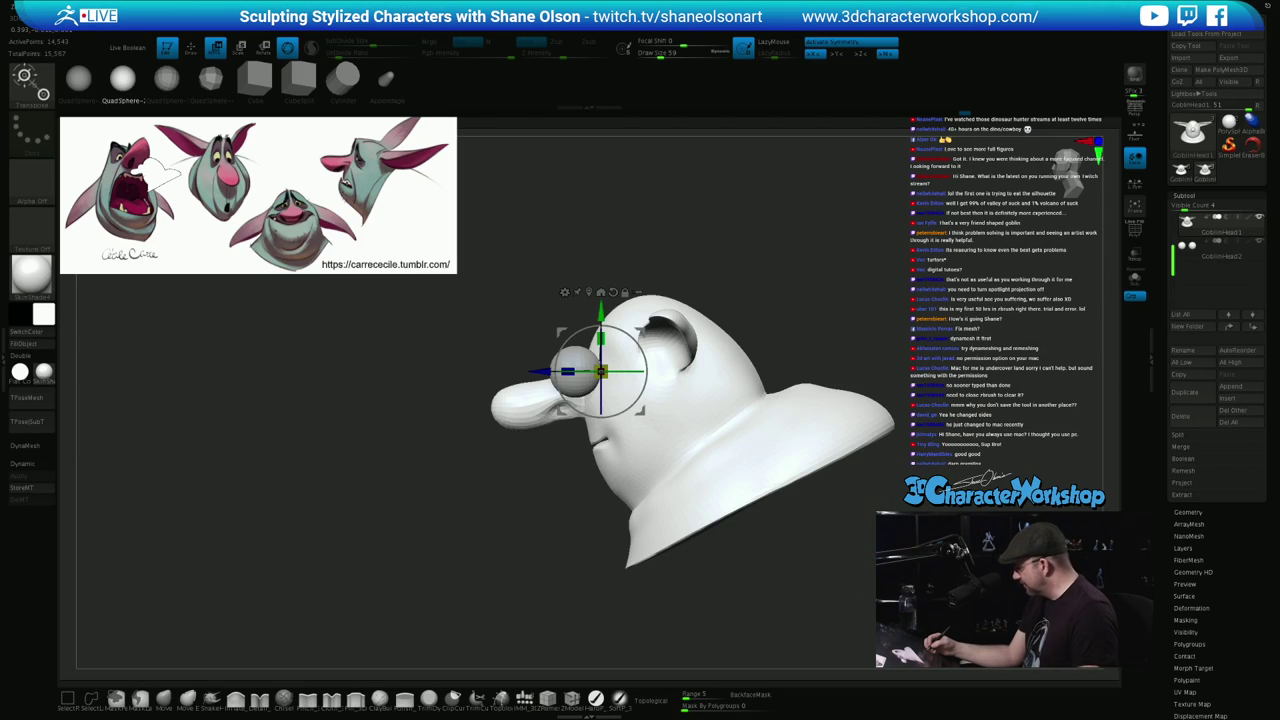
pyautogui.keyDown('alt'); pyautogui.click(575, 360); pyautogui.keyUp('alt')
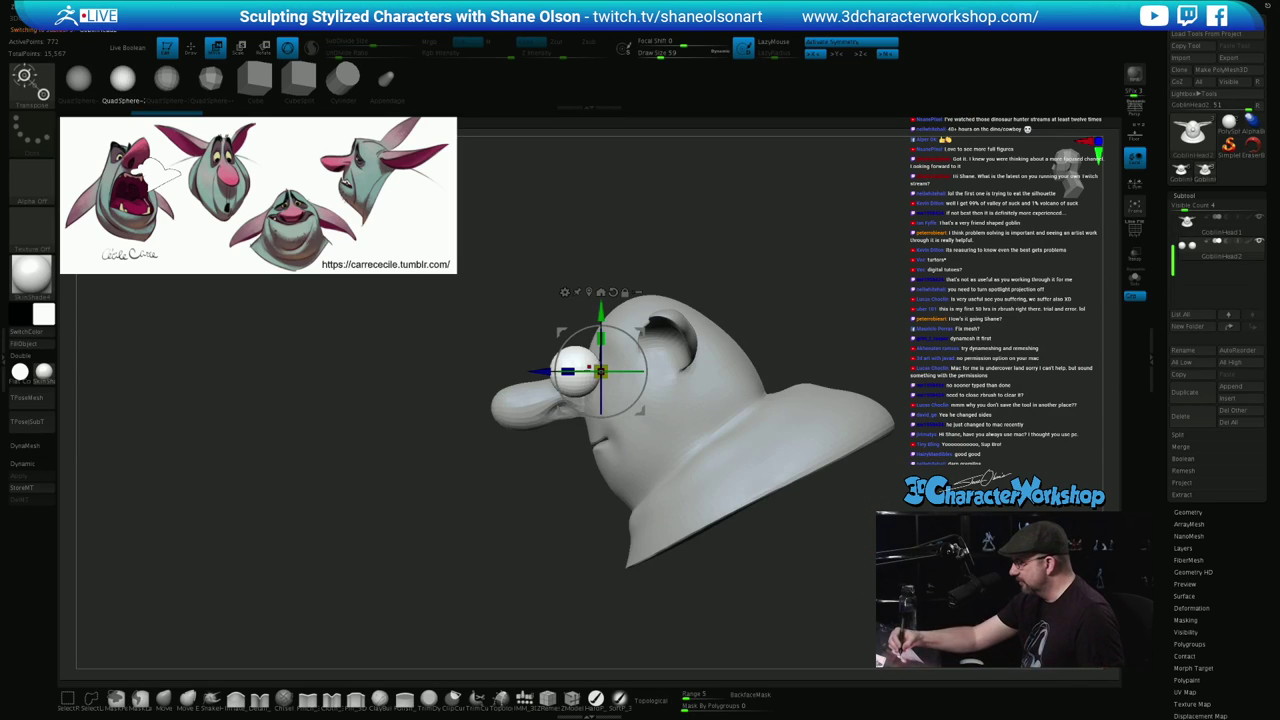
pyautogui.moveTo(540, 371); pyautogui.dragTo(587, 371)
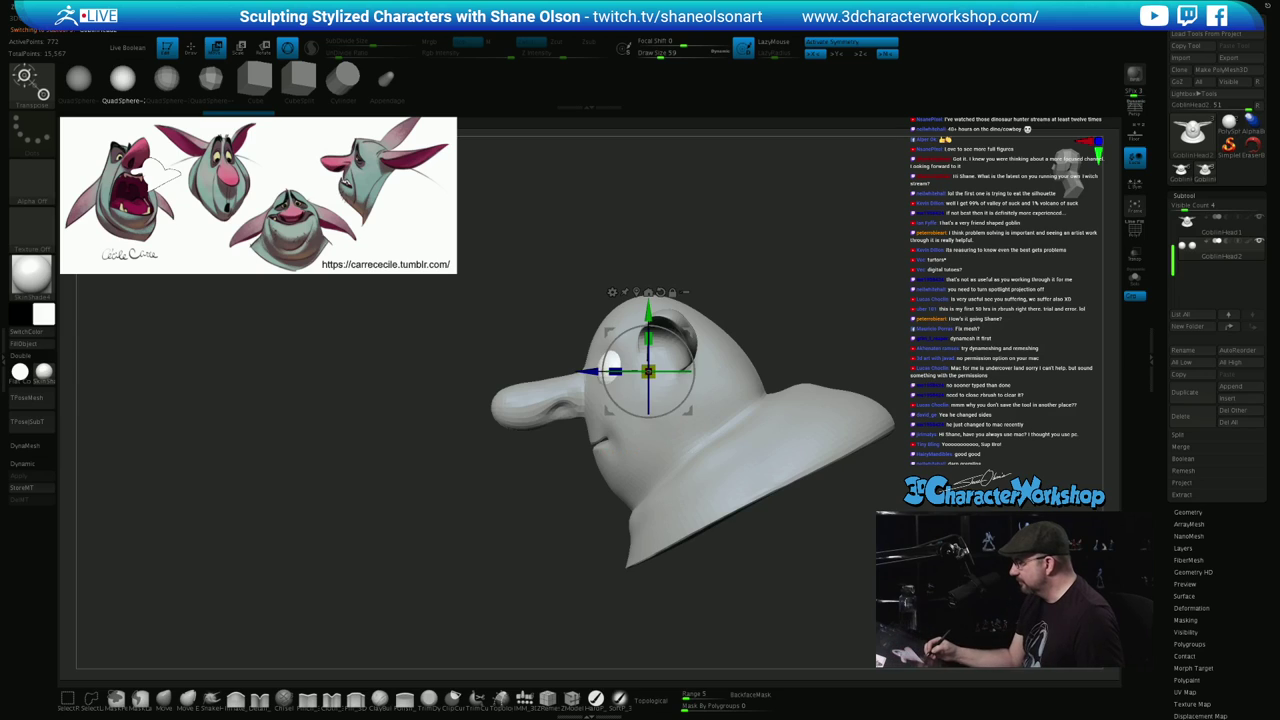
# Make the goblin head the active subtool in Draw mode and choose the Move brush with an adjusted draw size
pyautogui.moveTo(370, 390); pyautogui.dragTo(631, 371)
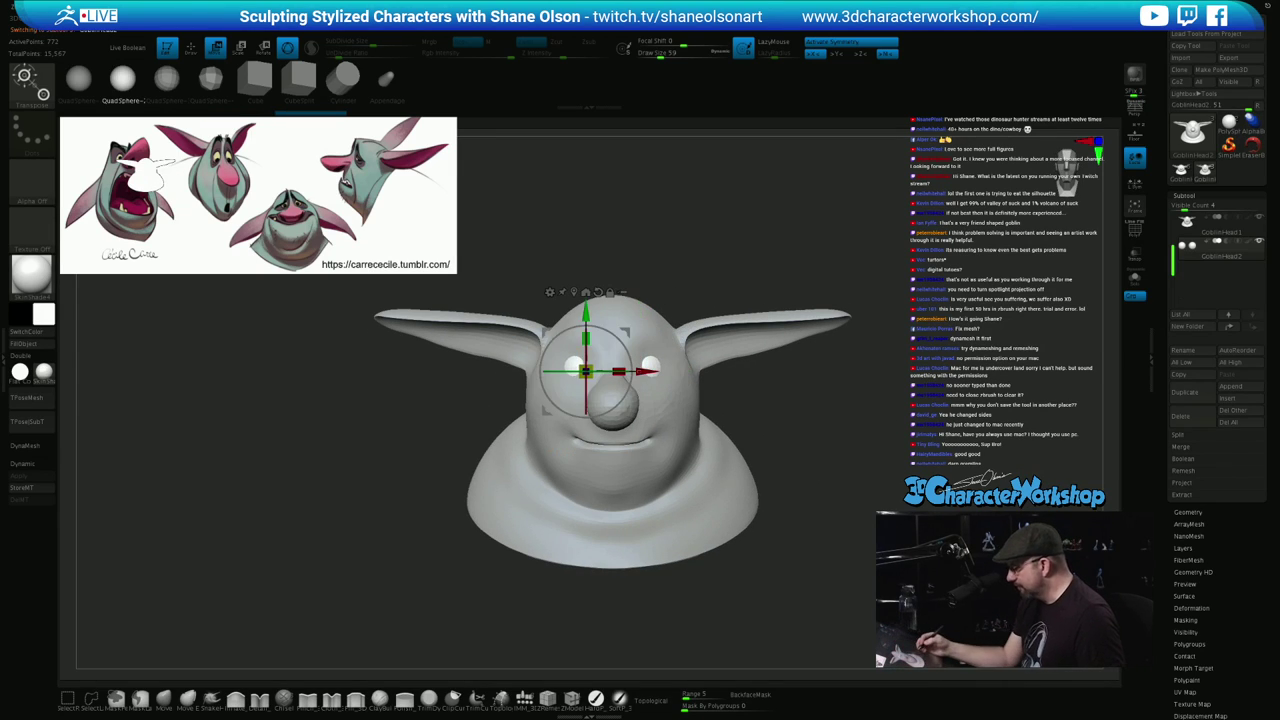
pyautogui.moveTo(620, 612); pyautogui.dragTo(530, 674)
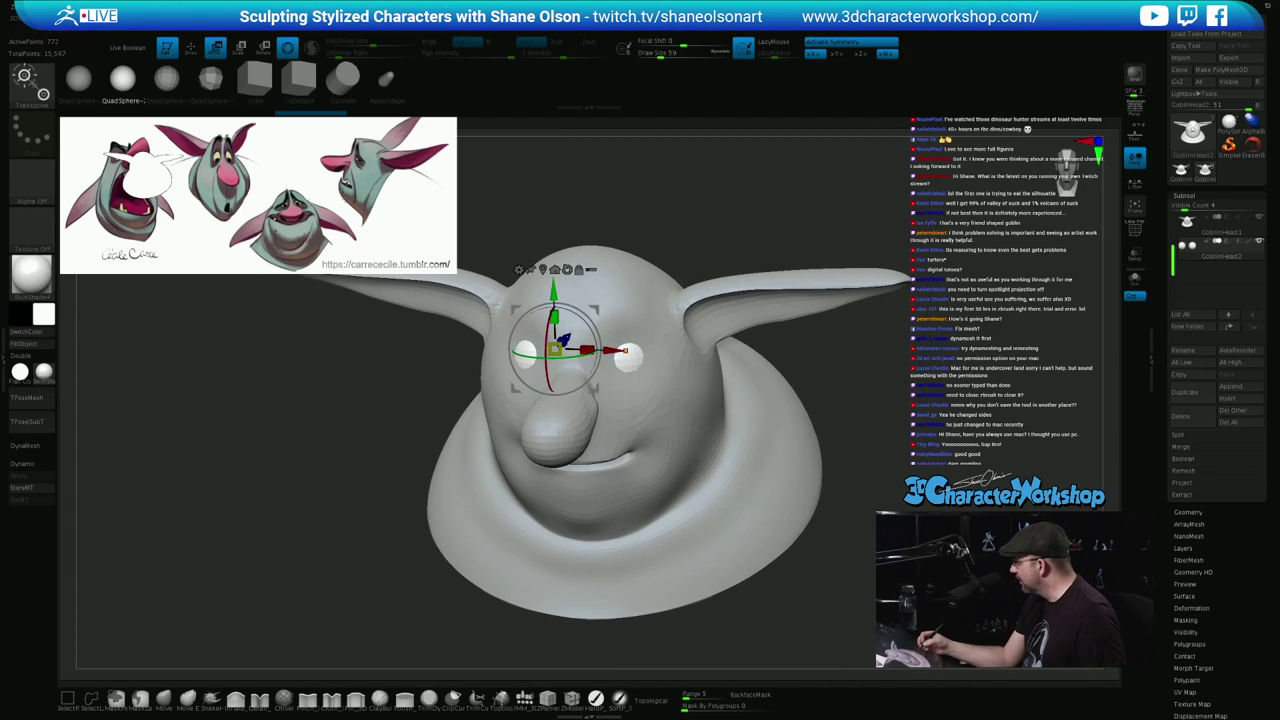
pyautogui.keyDown('alt'); pyautogui.click(652, 415); pyautogui.keyUp('alt')
pyautogui.press('q')
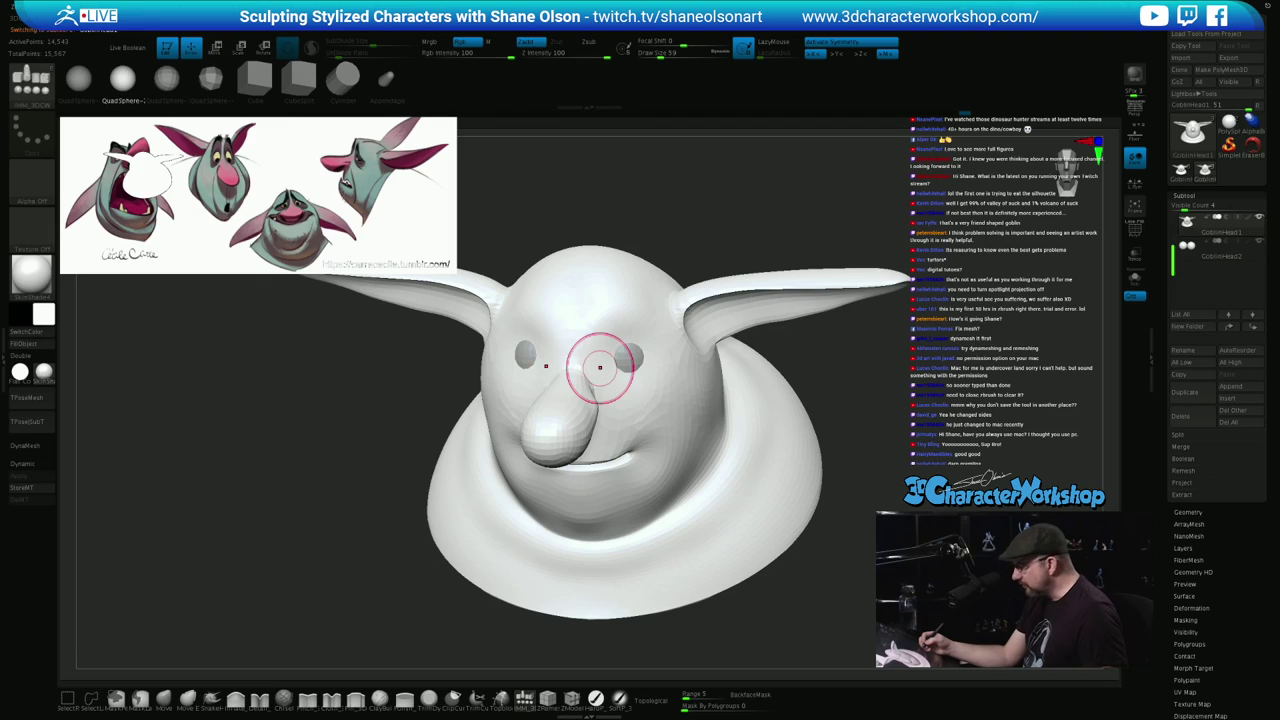
pyautogui.press('s')
pyautogui.moveTo(854, 577)
pyautogui.mouseDown()
pyautogui.moveTo(867, 574)
pyautogui.moveTo(854, 576)
pyautogui.mouseUp()
pyautogui.press('b')
pyautogui.press('m')
pyautogui.press('v')
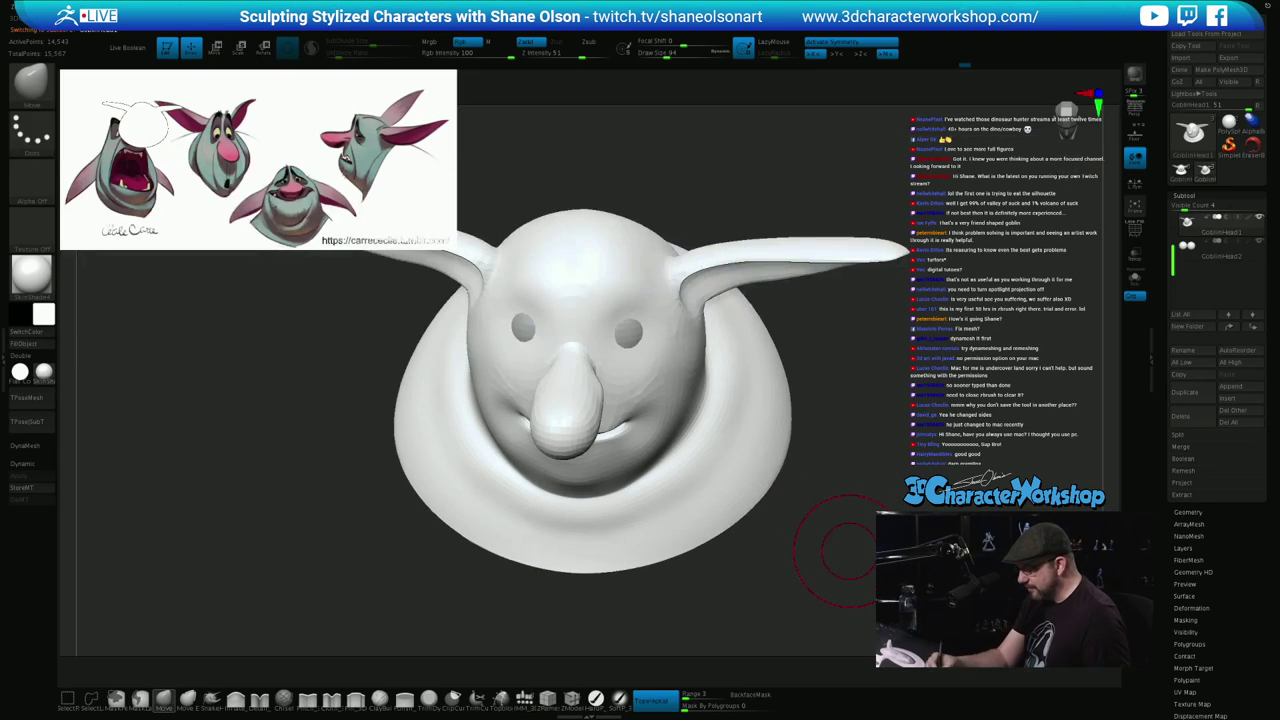
pyautogui.press('s')
pyautogui.moveTo(828, 491); pyautogui.dragTo(829, 572)
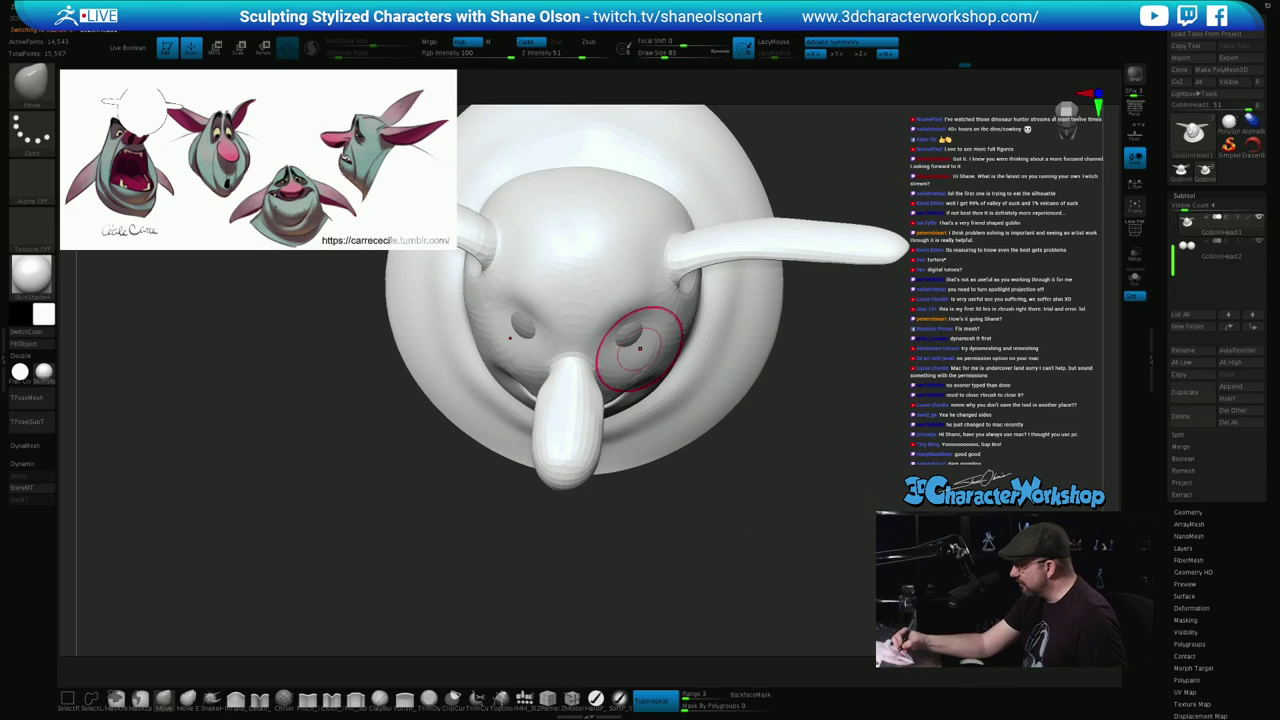
# Pull the skin around both eye sockets toward the eye spheres with the Move brush
pyautogui.moveTo(639, 349); pyautogui.dragTo(633, 340)
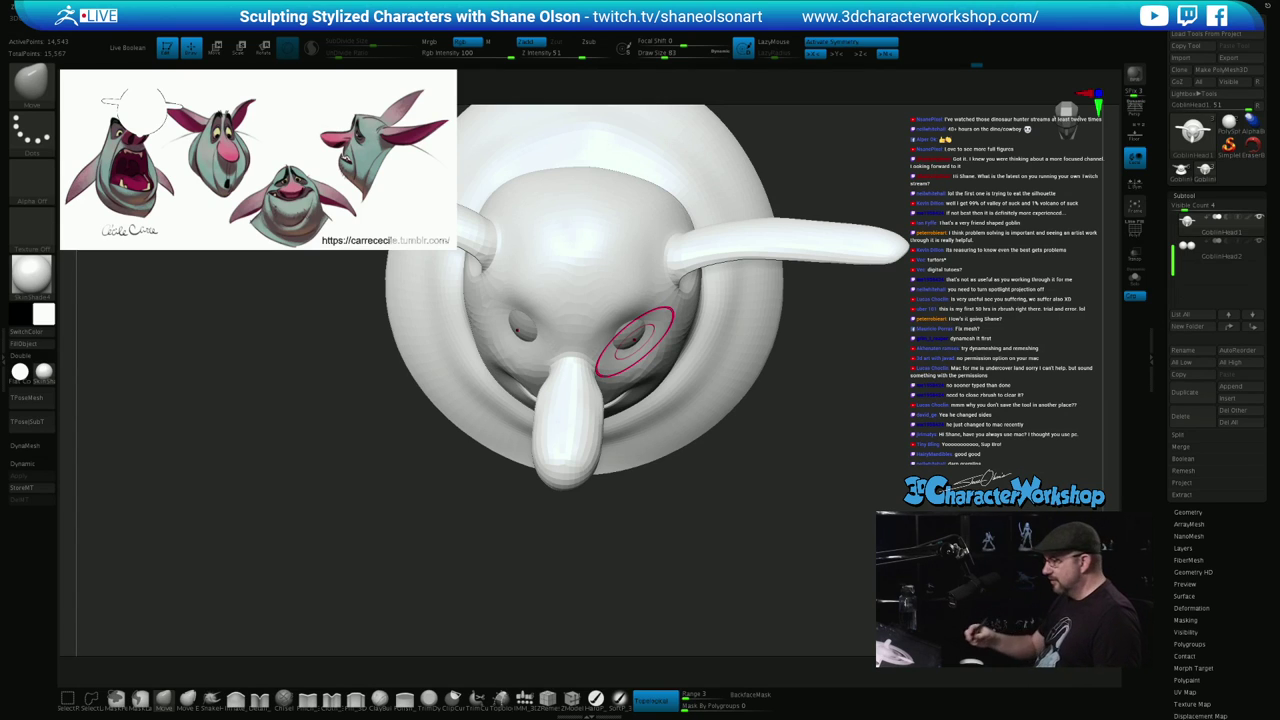
pyautogui.moveTo(743, 465)
pyautogui.mouseDown()
pyautogui.moveTo(768, 470)
pyautogui.moveTo(781, 505)
pyautogui.moveTo(772, 467)
pyautogui.moveTo(747, 498)
pyautogui.moveTo(747, 556)
pyautogui.mouseUp()
pyautogui.press('s')
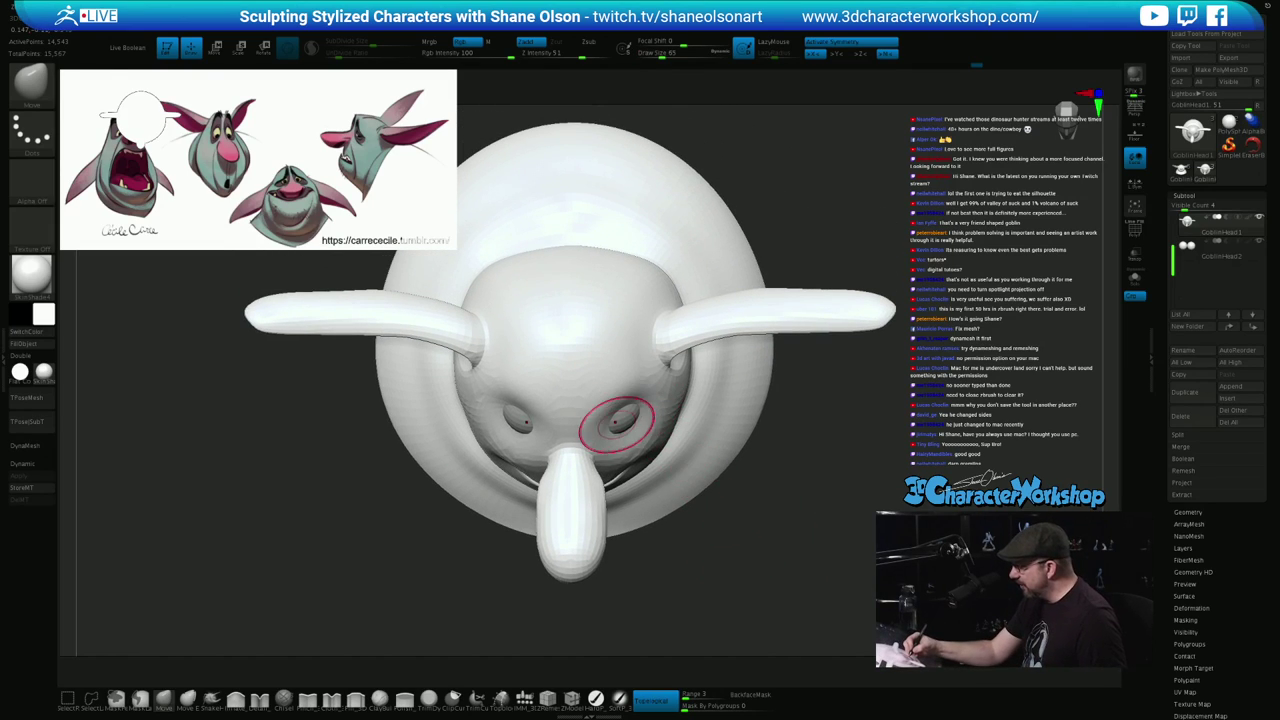
pyautogui.press('s')
pyautogui.moveTo(622, 427); pyautogui.dragTo(603, 427)
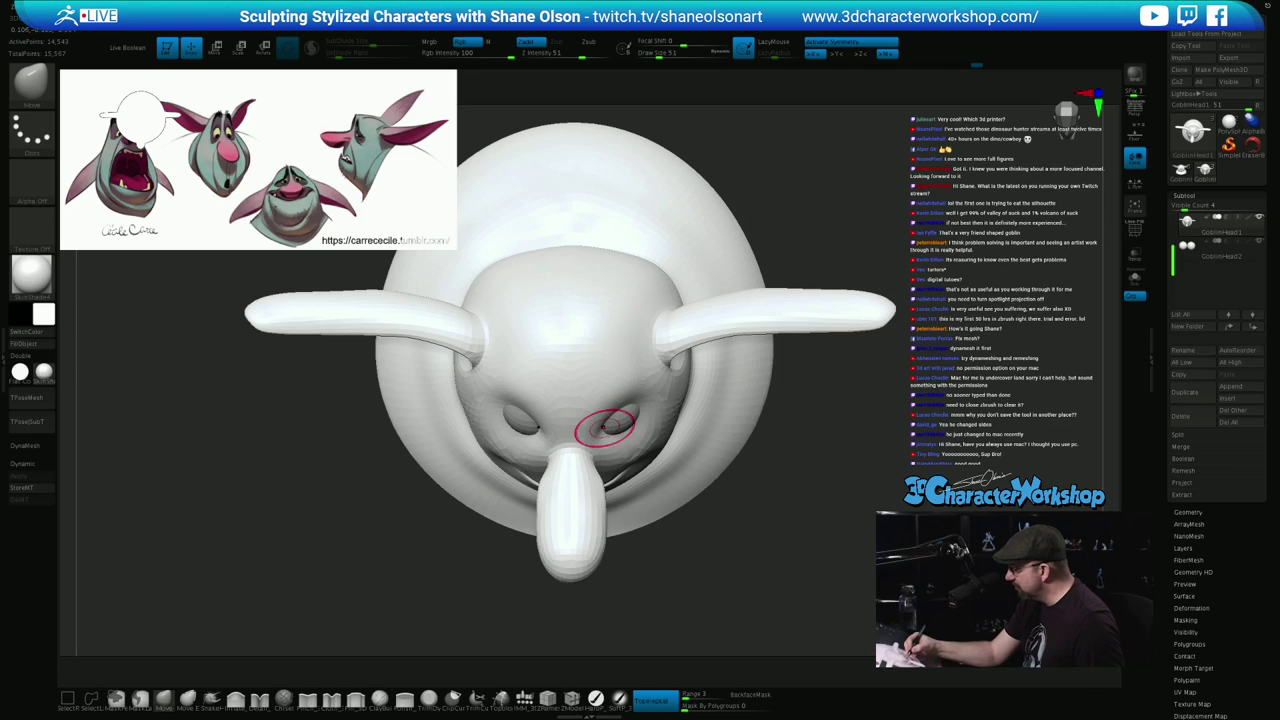
pyautogui.moveTo(627, 418); pyautogui.dragTo(622, 330, button='right')
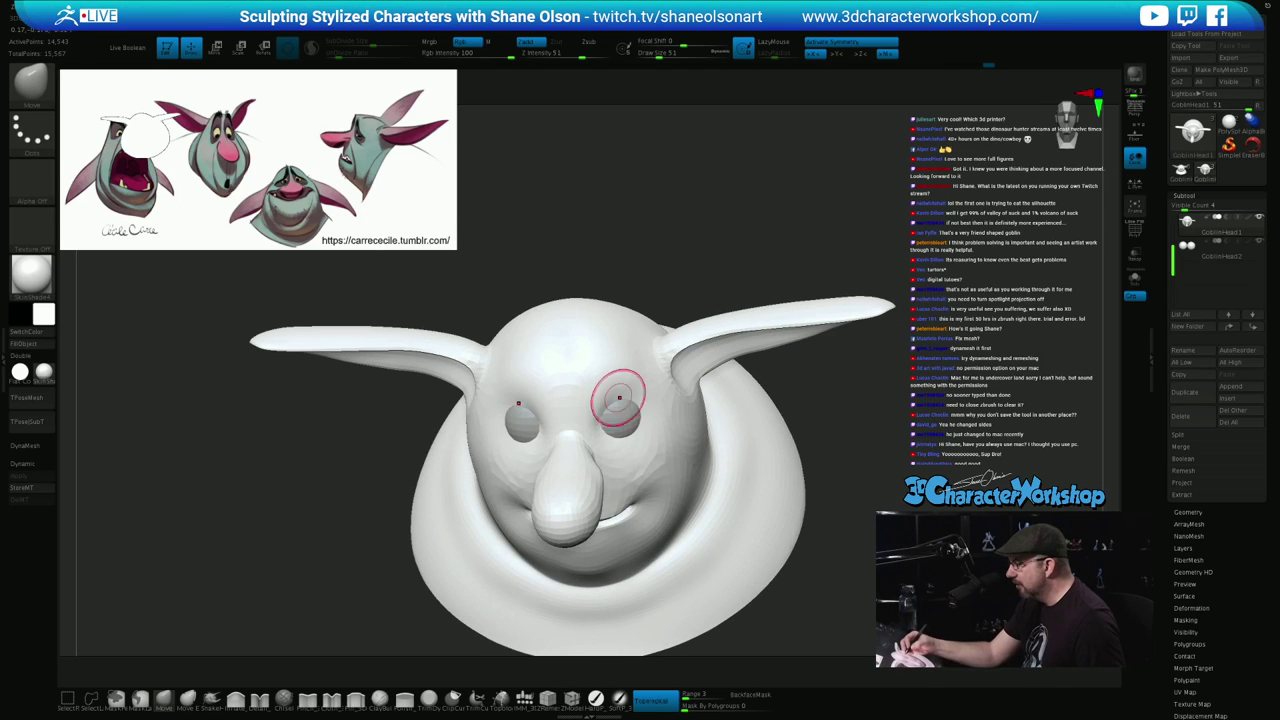
pyautogui.moveTo(620, 394)
pyautogui.mouseDown(button='right')
pyautogui.moveTo(560, 402)
pyautogui.moveTo(677, 412)
pyautogui.moveTo(592, 400)
pyautogui.moveTo(589, 385)
pyautogui.mouseUp(button='right')
pyautogui.moveTo(575, 393); pyautogui.dragTo(620, 418, button='right')
# Enable Dynamic Subdiv smoothing on the head and display its polygroups and wireframe
pyautogui.press('d')
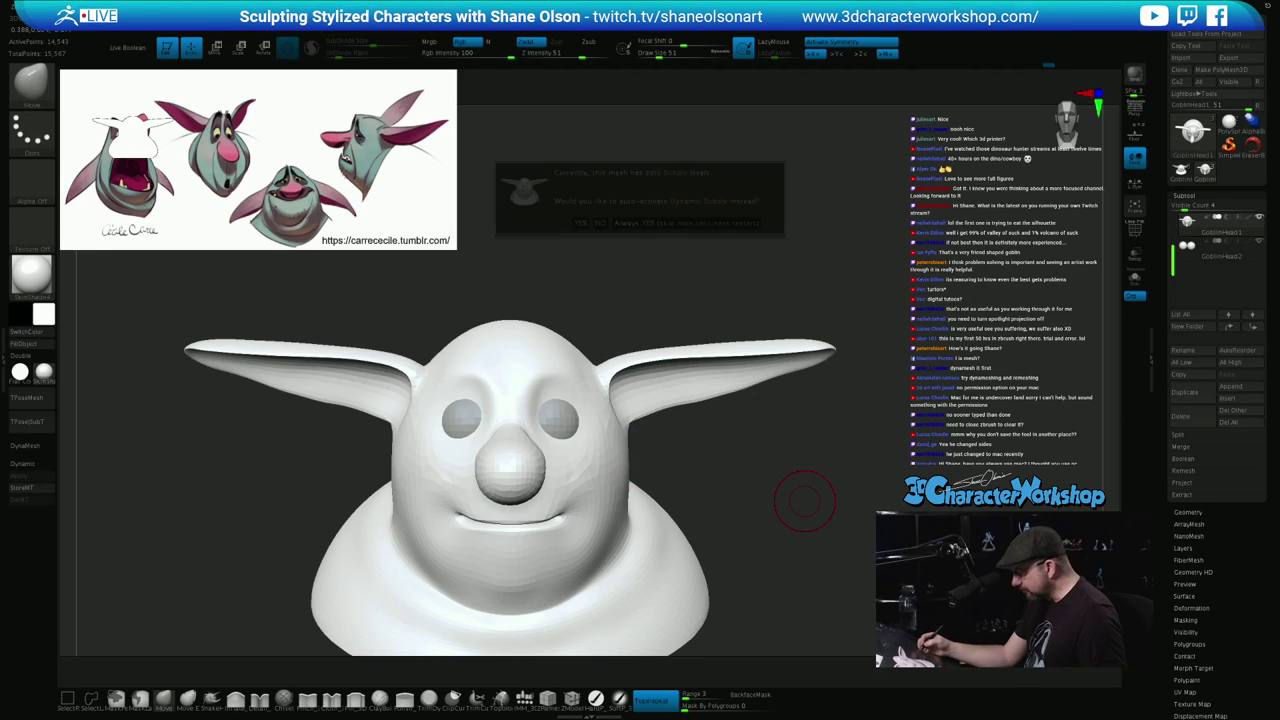
pyautogui.click(687, 223)
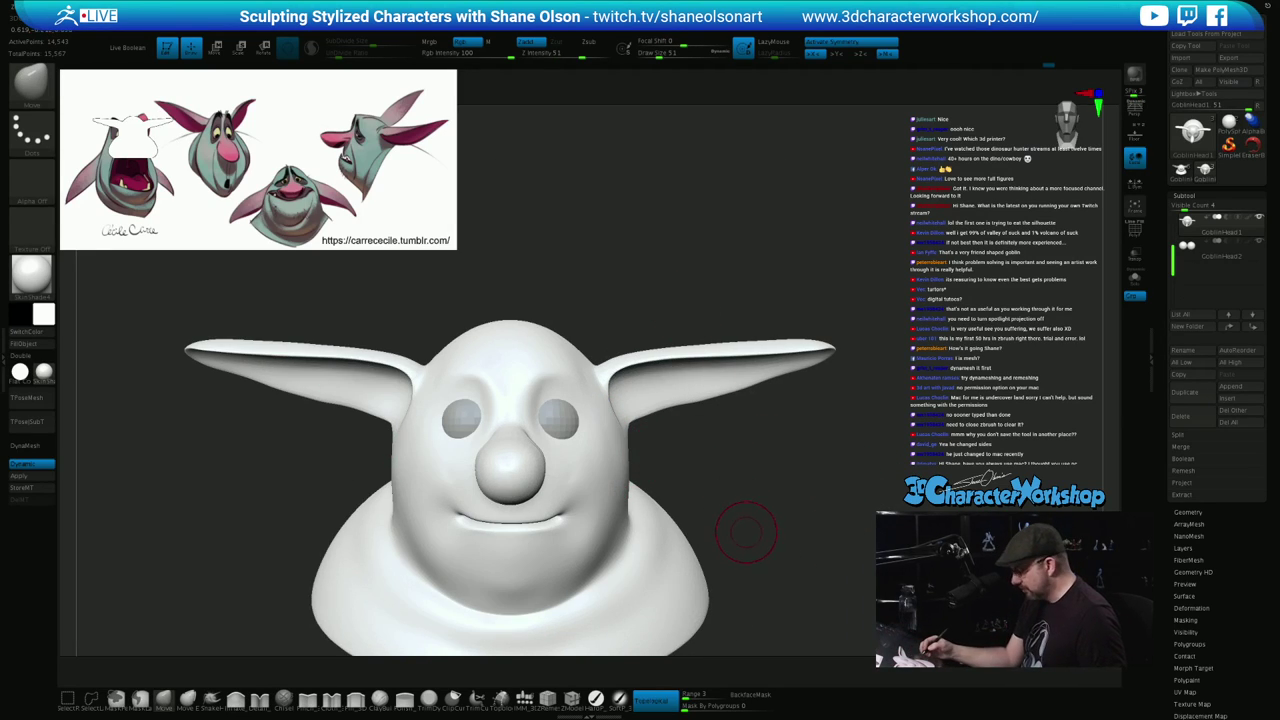
pyautogui.moveTo(744, 534)
pyautogui.keyDown('alt'); pyautogui.mouseDown(button='right')
pyautogui.moveTo(774, 496)
pyautogui.moveTo(826, 491)
pyautogui.moveTo(740, 492)
pyautogui.mouseUp(button='right'); pyautogui.keyUp('alt')
pyautogui.press('b')
pyautogui.press('m')
pyautogui.press('v')
pyautogui.hotkey('shift', 'f')
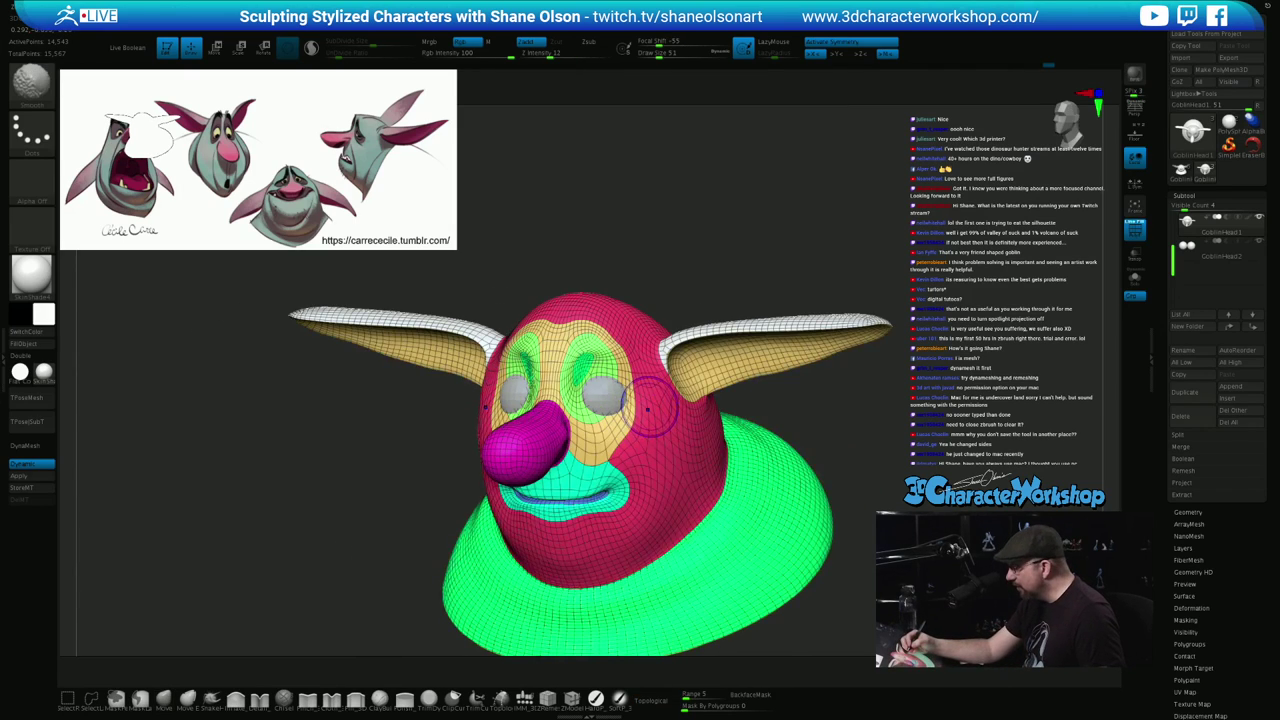
# Undo the recent eye-socket edits and the Dynamic Subdiv change on the head
pyautogui.keyDown('ctrl'); pyautogui.moveTo(653, 415); pyautogui.dragTo(646, 462, button='right'); pyautogui.keyUp('ctrl')
pyautogui.hotkey('ctrl', 'z')
pyautogui.hotkey('ctrl', 'z')
pyautogui.hotkey('ctrl', 'z')
pyautogui.hotkey('ctrl', 'z')
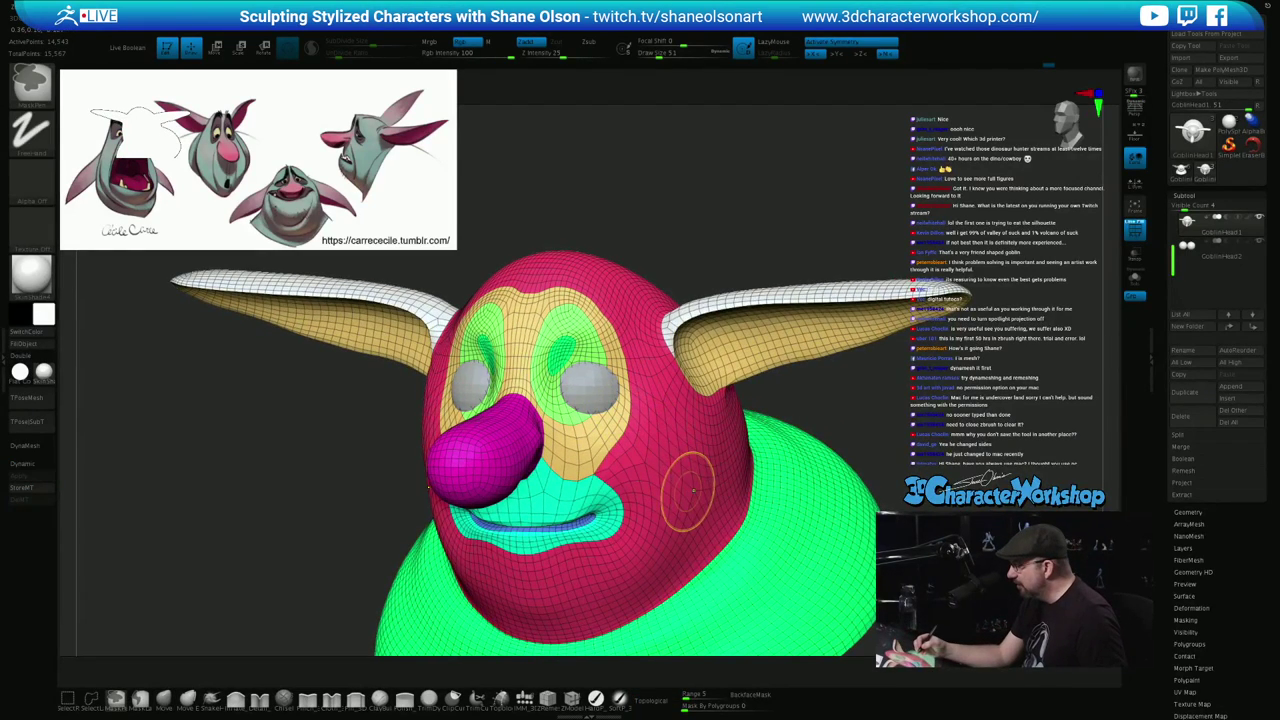
pyautogui.hotkey('ctrl', 'z')
pyautogui.hotkey('ctrl', 'z')
pyautogui.hotkey('ctrl', 'z')
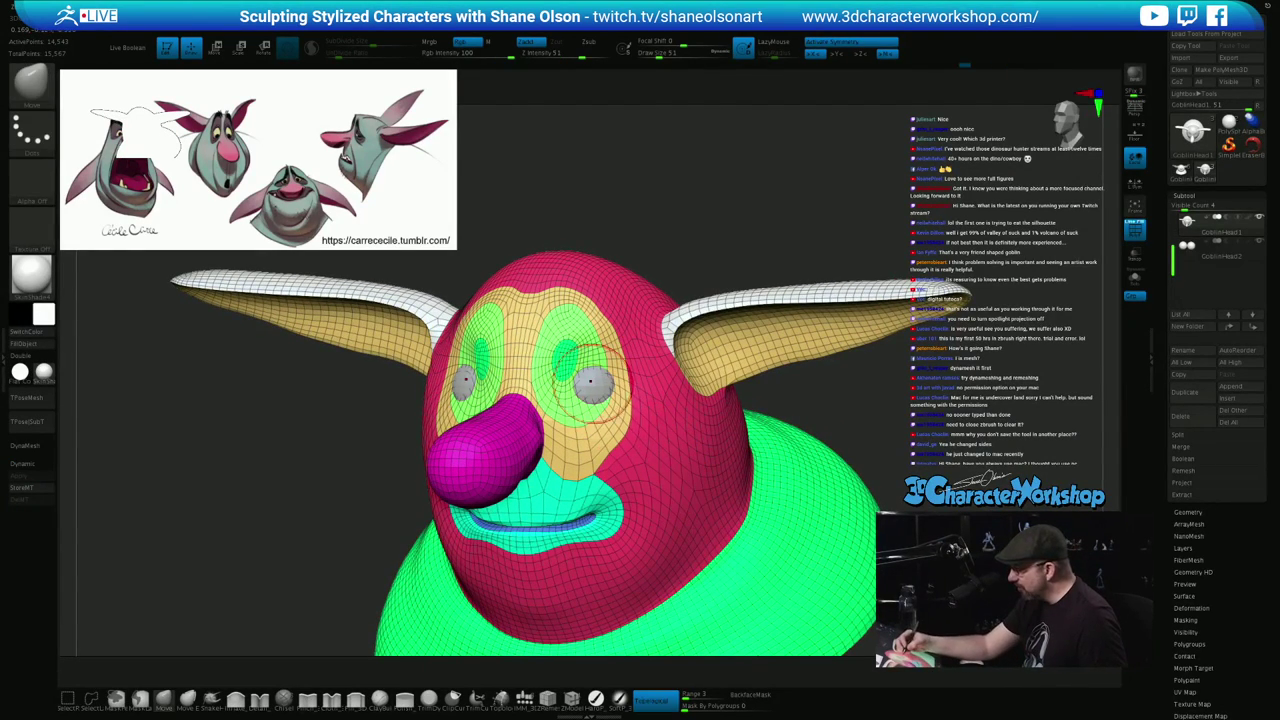
# Reshape the eye sockets around the eye spheres using a large Move brush, then a smaller one
pyautogui.press('s')
pyautogui.moveTo(598, 387)
pyautogui.mouseDown()
pyautogui.moveTo(576, 362)
pyautogui.moveTo(602, 398)
pyautogui.moveTo(582, 382)
pyautogui.mouseUp()
pyautogui.press('s')
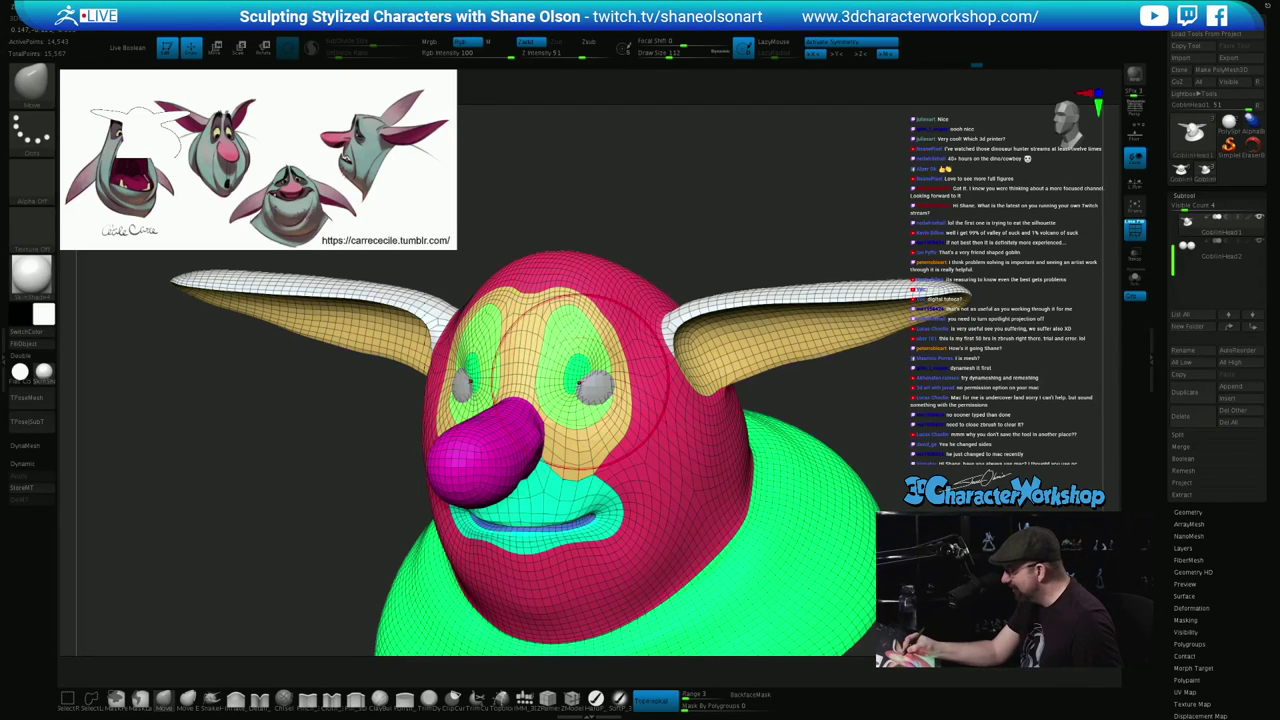
pyautogui.moveTo(800, 190); pyautogui.dragTo(962, 284)
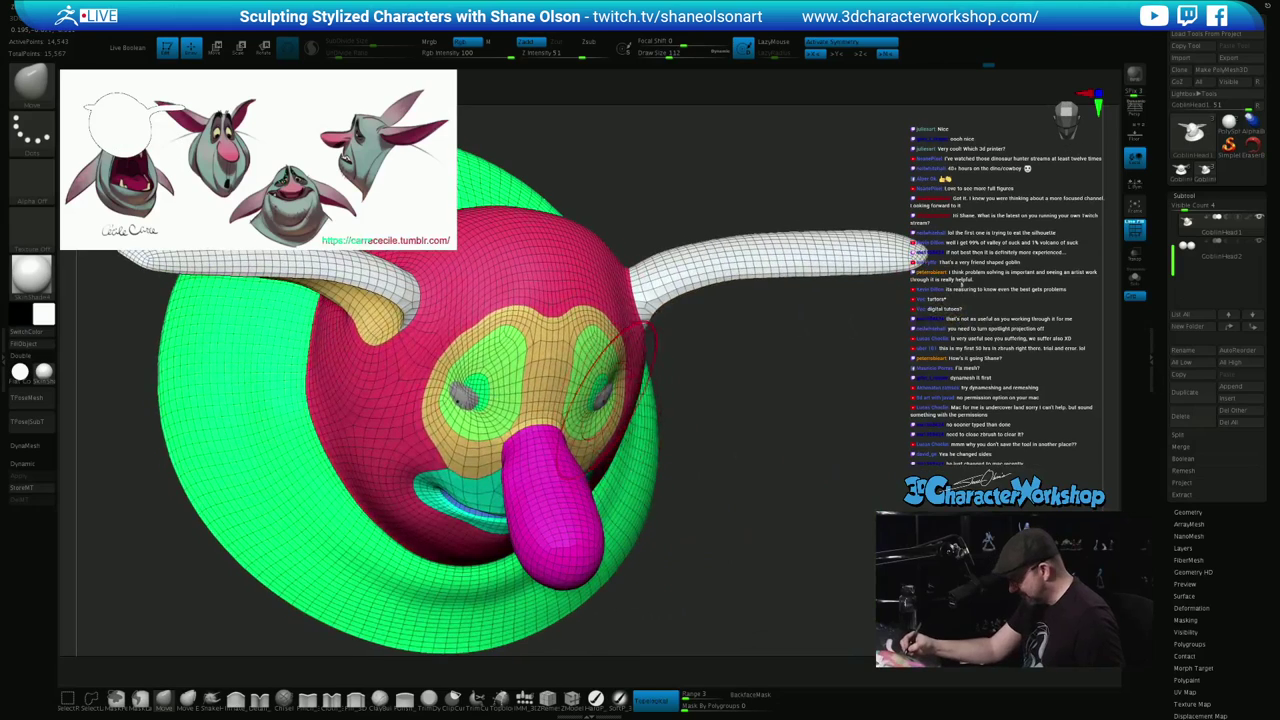
pyautogui.press('s')
pyautogui.moveTo(608, 384); pyautogui.dragTo(607, 380)
# Adjust the outer rims of the eye sockets around the spheres and smooth the surrounding mesh
pyautogui.moveTo(780, 400); pyautogui.dragTo(530, 375)
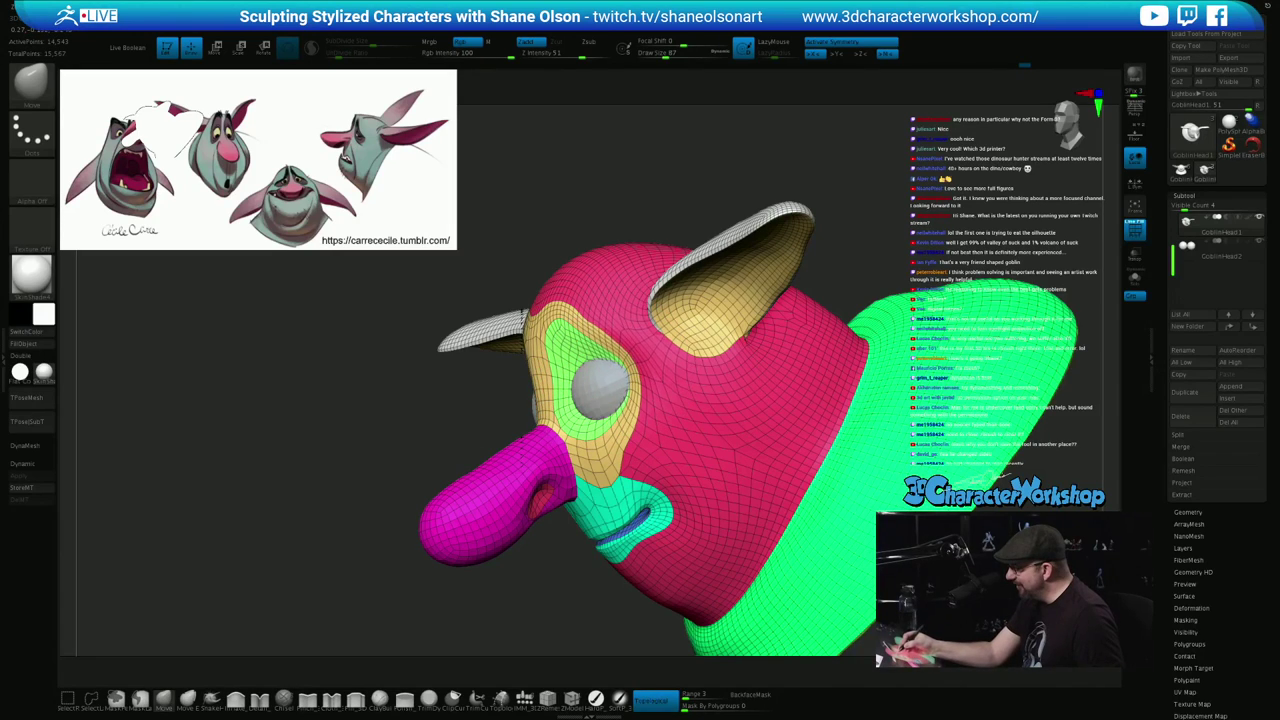
pyautogui.moveTo(647, 386); pyautogui.dragTo(660, 391, button='right')
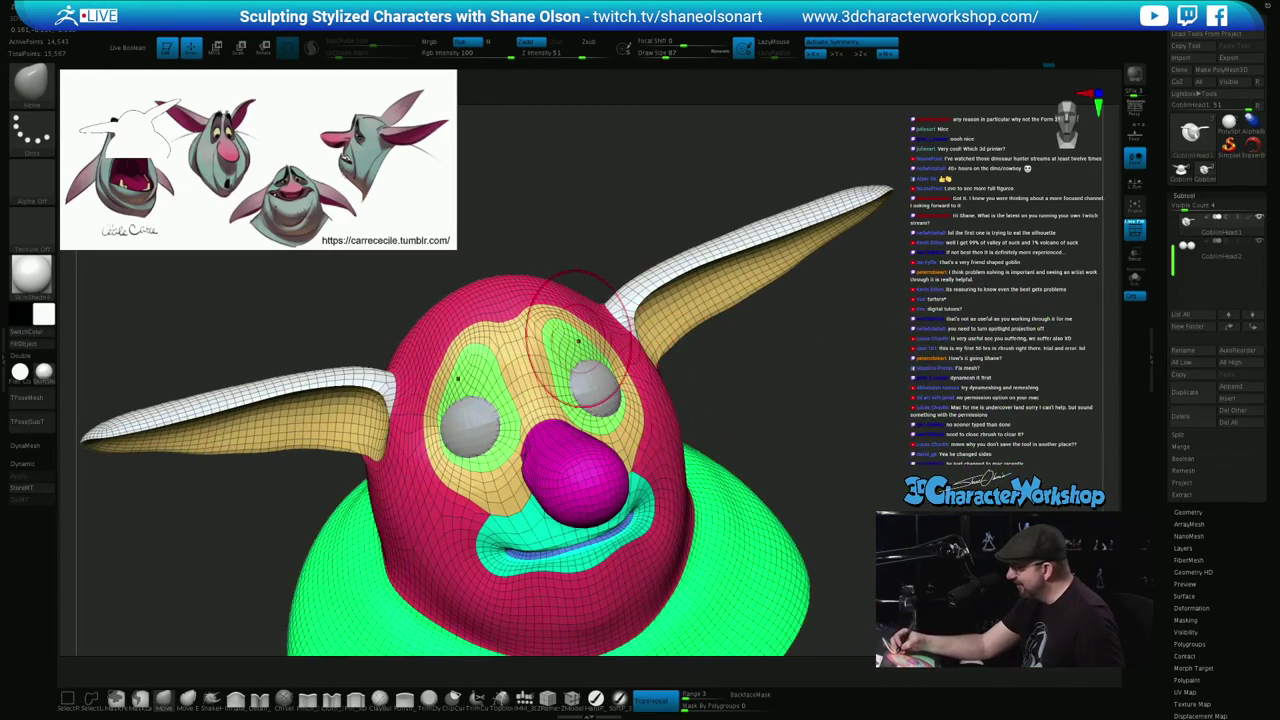
pyautogui.moveTo(560, 400); pyautogui.dragTo(670, 400, button='right')
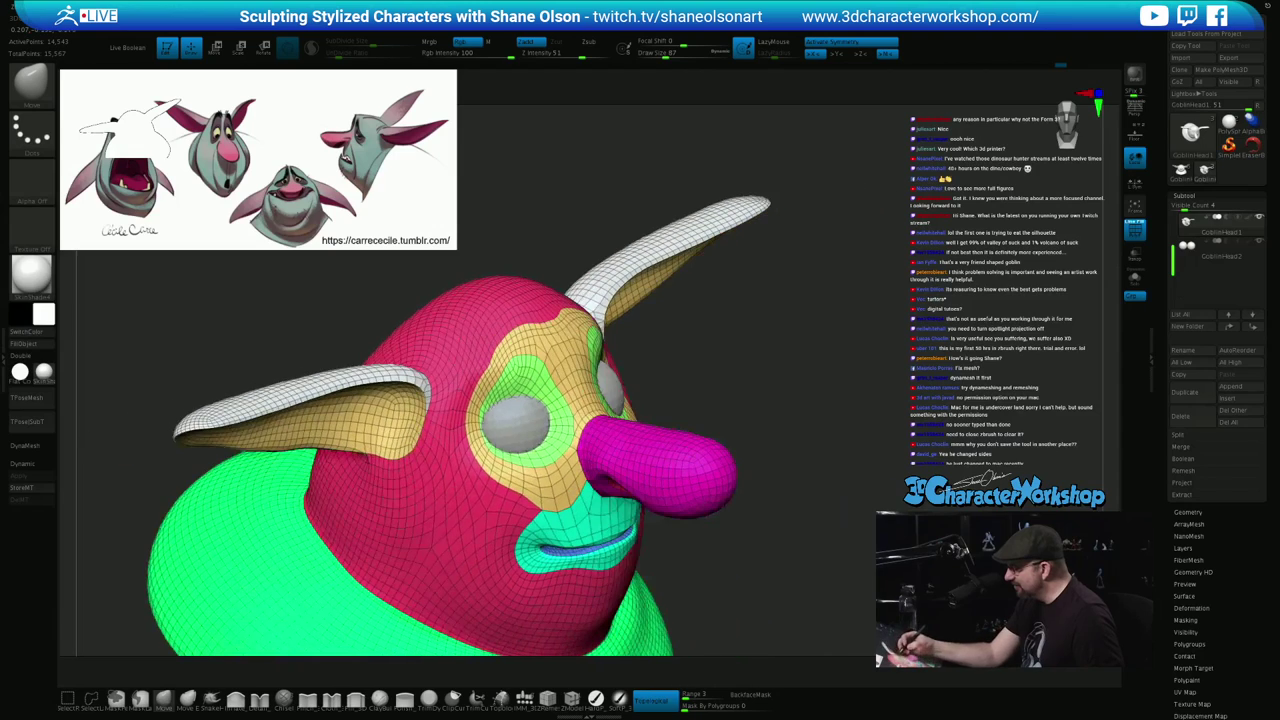
pyautogui.moveTo(490, 412); pyautogui.dragTo(480, 442)
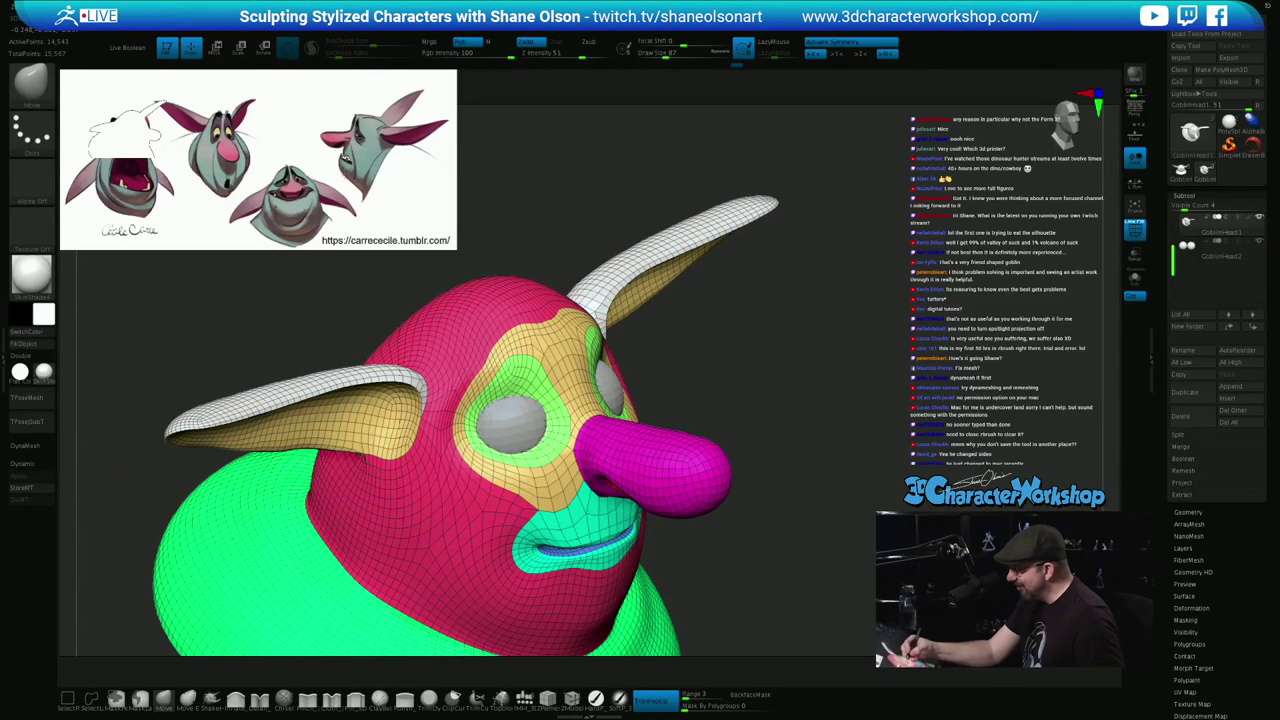
pyautogui.moveTo(478, 372)
pyautogui.keyDown('shift'); pyautogui.mouseDown()
pyautogui.moveTo(464, 430)
pyautogui.moveTo(518, 446)
pyautogui.mouseUp(); pyautogui.keyUp('shift')
pyautogui.moveTo(520, 445)
pyautogui.mouseDown(button='right')
pyautogui.moveTo(424, 455)
pyautogui.moveTo(434, 490)
pyautogui.mouseUp(button='right')
pyautogui.moveTo(617, 349); pyautogui.dragTo(660, 375, button='right')
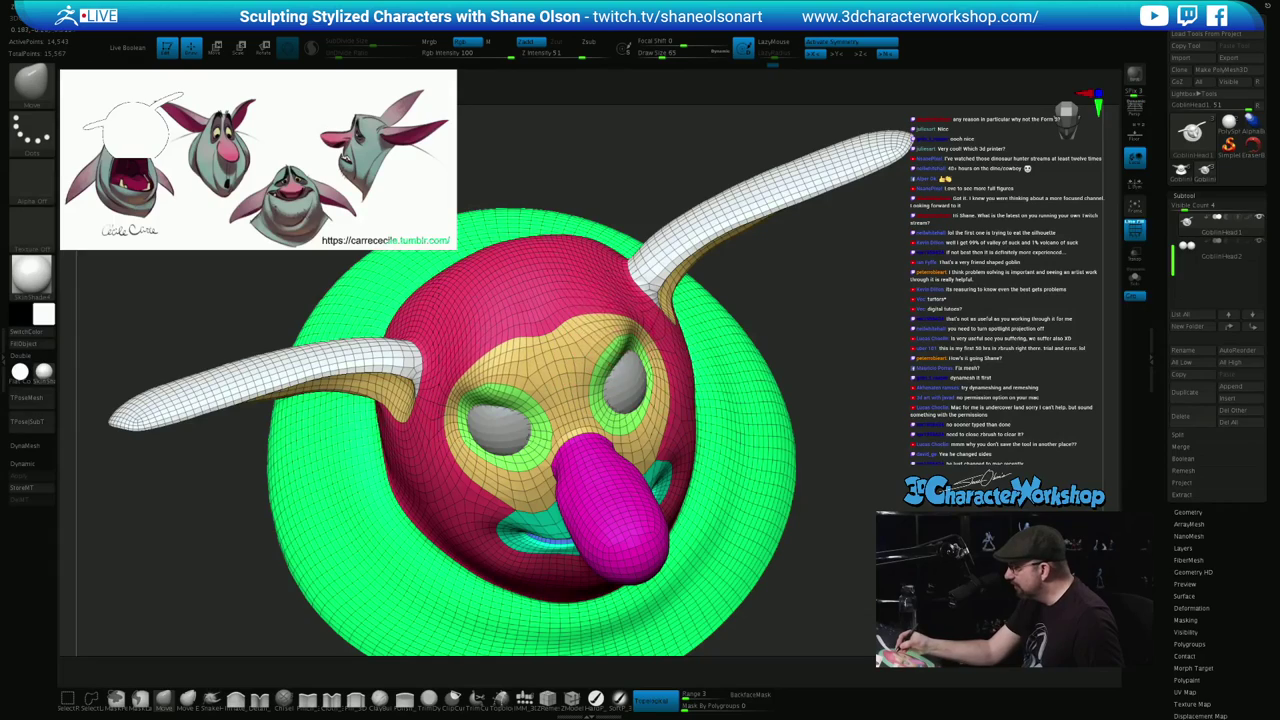
# Refine the brow and upper edges of the eye sockets, checking their curvature from above and the front
pyautogui.moveTo(650, 331); pyautogui.dragTo(624, 290, button='right')
pyautogui.moveTo(622, 328)
pyautogui.keyDown('shift'); pyautogui.mouseDown()
pyautogui.moveTo(592, 318)
pyautogui.moveTo(634, 328)
pyautogui.mouseUp(); pyautogui.keyUp('shift')
pyautogui.moveTo(660, 326)
pyautogui.mouseDown(button='right')
pyautogui.moveTo(640, 329)
pyautogui.moveTo(664, 340)
pyautogui.moveTo(655, 368)
pyautogui.mouseUp(button='right')
pyautogui.moveTo(655, 368); pyautogui.dragTo(656, 352)
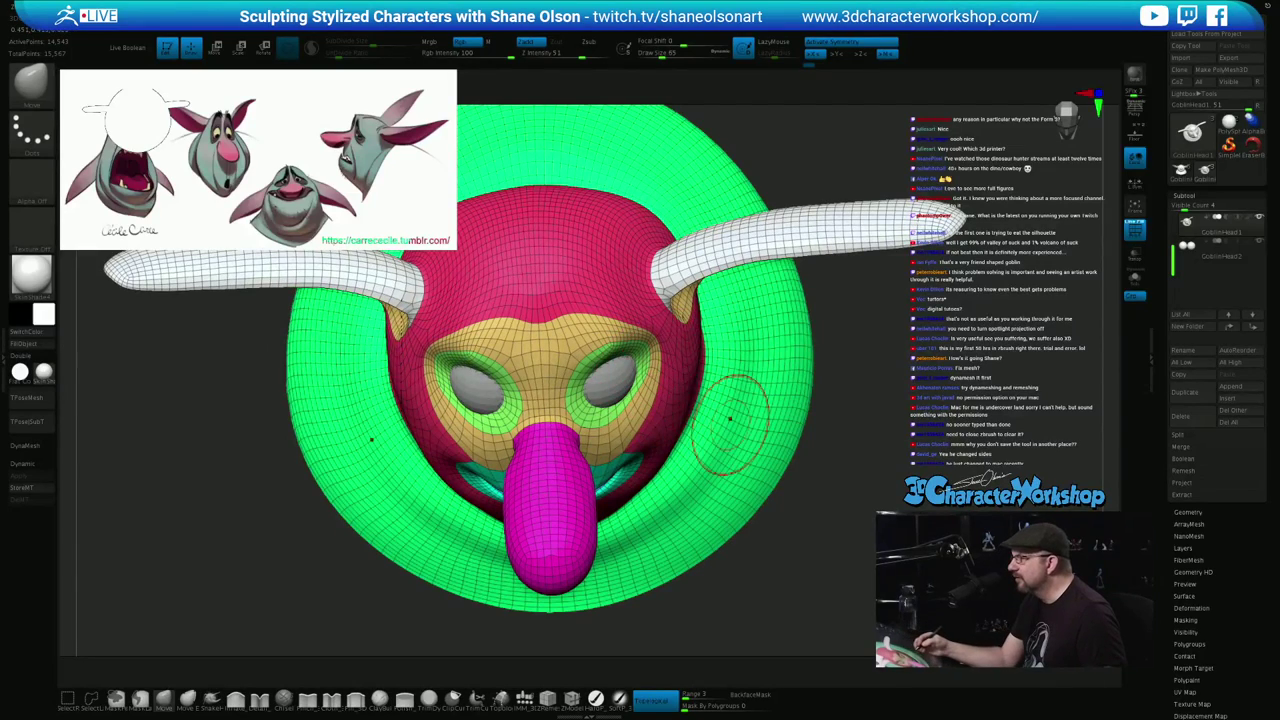
pyautogui.moveTo(782, 471)
pyautogui.mouseDown(button='right')
pyautogui.moveTo(764, 418)
pyautogui.moveTo(790, 470)
pyautogui.mouseUp(button='right')
pyautogui.keyDown('ctrl'); pyautogui.moveTo(852, 545); pyautogui.dragTo(866, 446, button='right'); pyautogui.keyUp('ctrl')
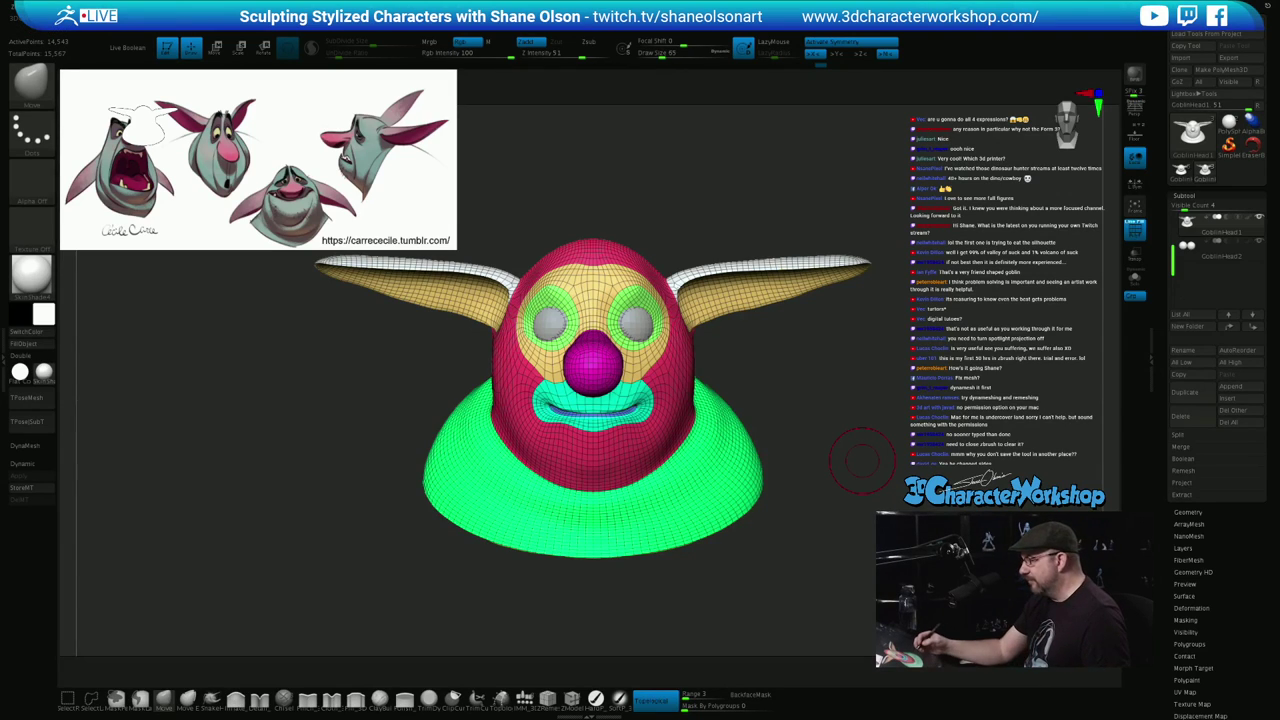
# Resize the Move brush and shape the cheeks beside the mouth and the outer corners of the eyes
pyautogui.moveTo(862, 460); pyautogui.dragTo(766, 489)
pyautogui.moveTo(782, 414)
pyautogui.keyDown('alt'); pyautogui.mouseDown()
pyautogui.moveTo(790, 450)
pyautogui.moveTo(807, 427)
pyautogui.mouseUp(); pyautogui.keyUp('alt')
pyautogui.press('s')
pyautogui.moveTo(621, 402); pyautogui.dragTo(618, 393)
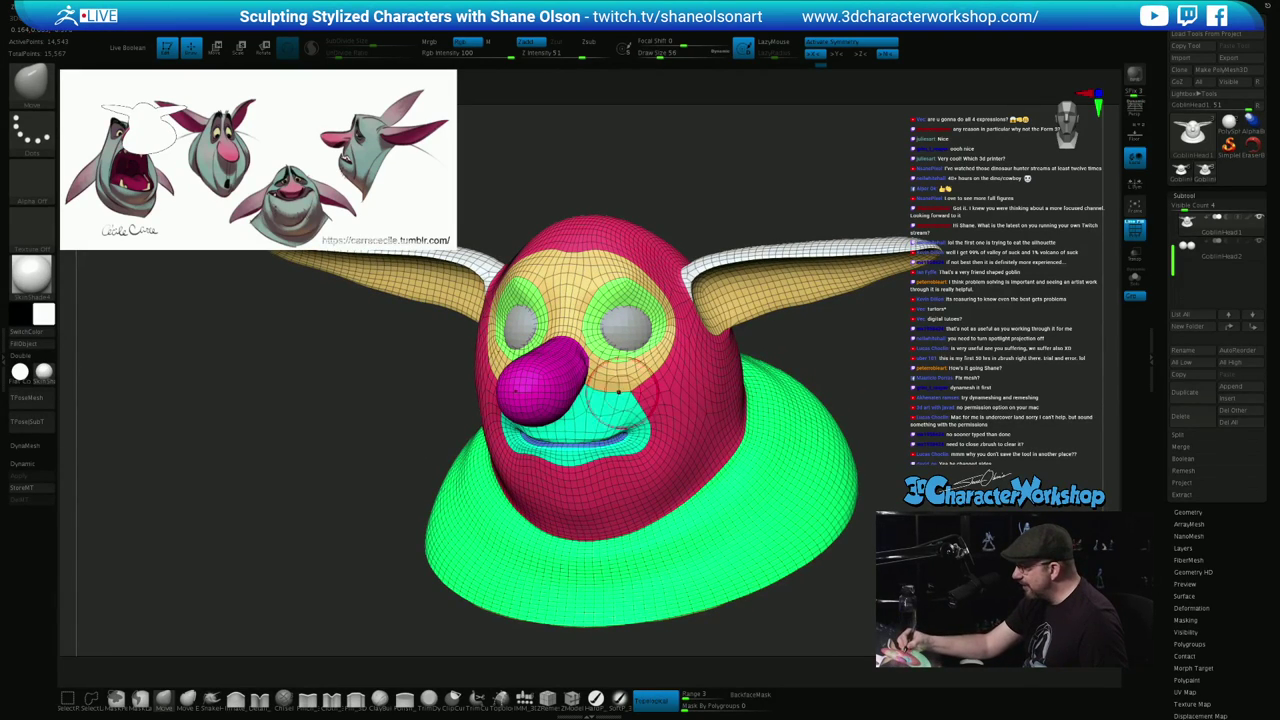
pyautogui.moveTo(778, 345); pyautogui.dragTo(668, 345)
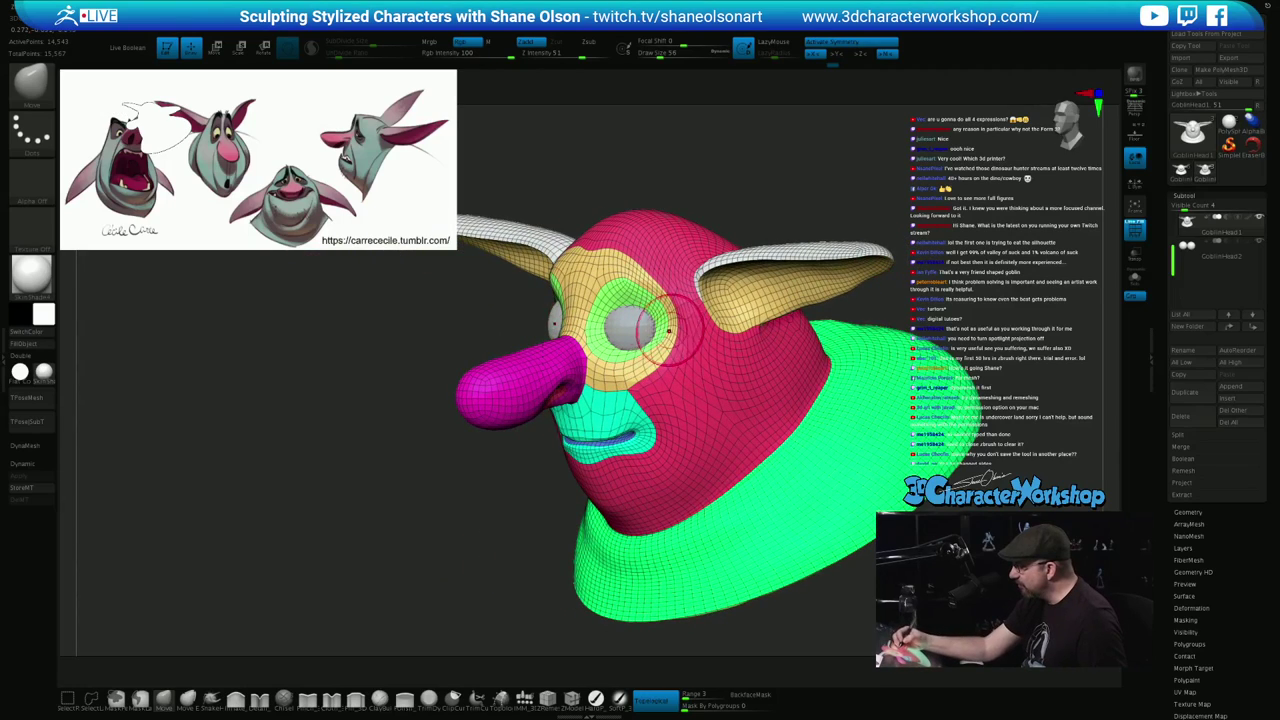
pyautogui.moveTo(669, 331); pyautogui.dragTo(634, 374, button='right')
pyautogui.moveTo(672, 333)
pyautogui.mouseDown()
pyautogui.moveTo(677, 301)
pyautogui.moveTo(652, 312)
pyautogui.moveTo(612, 258)
pyautogui.mouseUp()
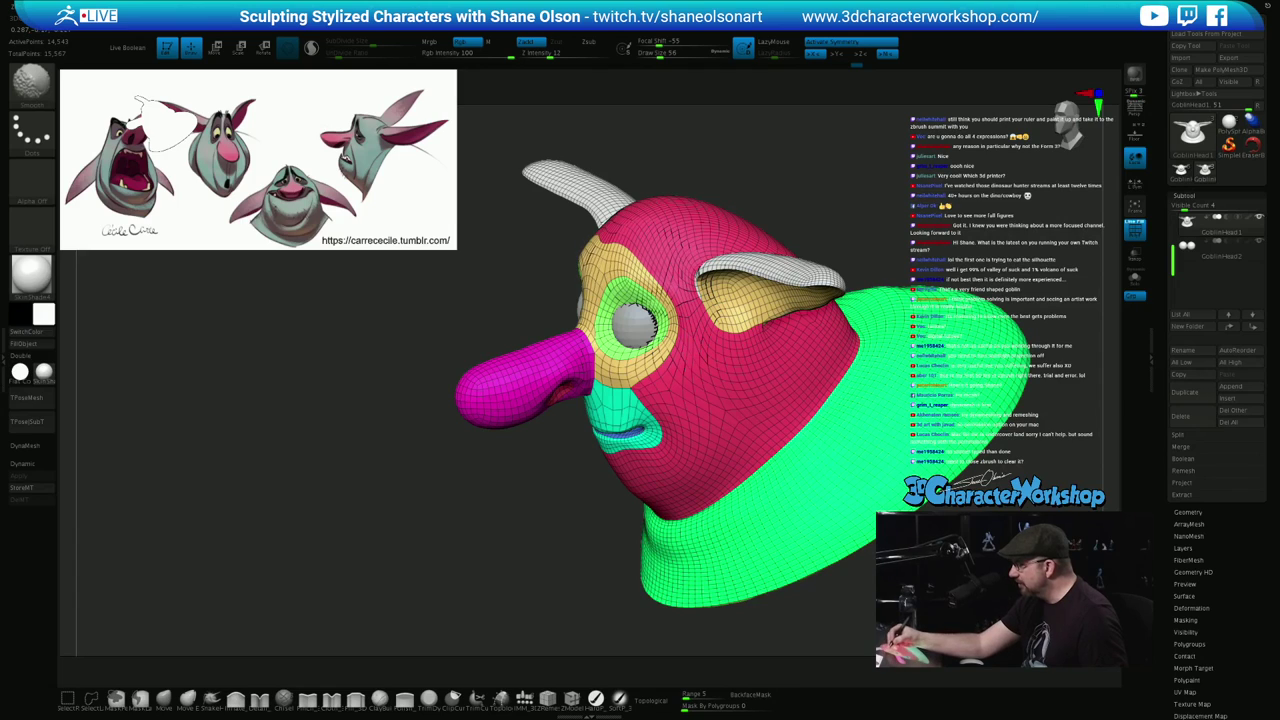
# Adjust the brow and temples and smooth the outer edges of the eye sockets
pyautogui.moveTo(664, 266); pyautogui.dragTo(772, 262, button='right')
pyautogui.moveTo(598, 242); pyautogui.dragTo(616, 328, button='right')
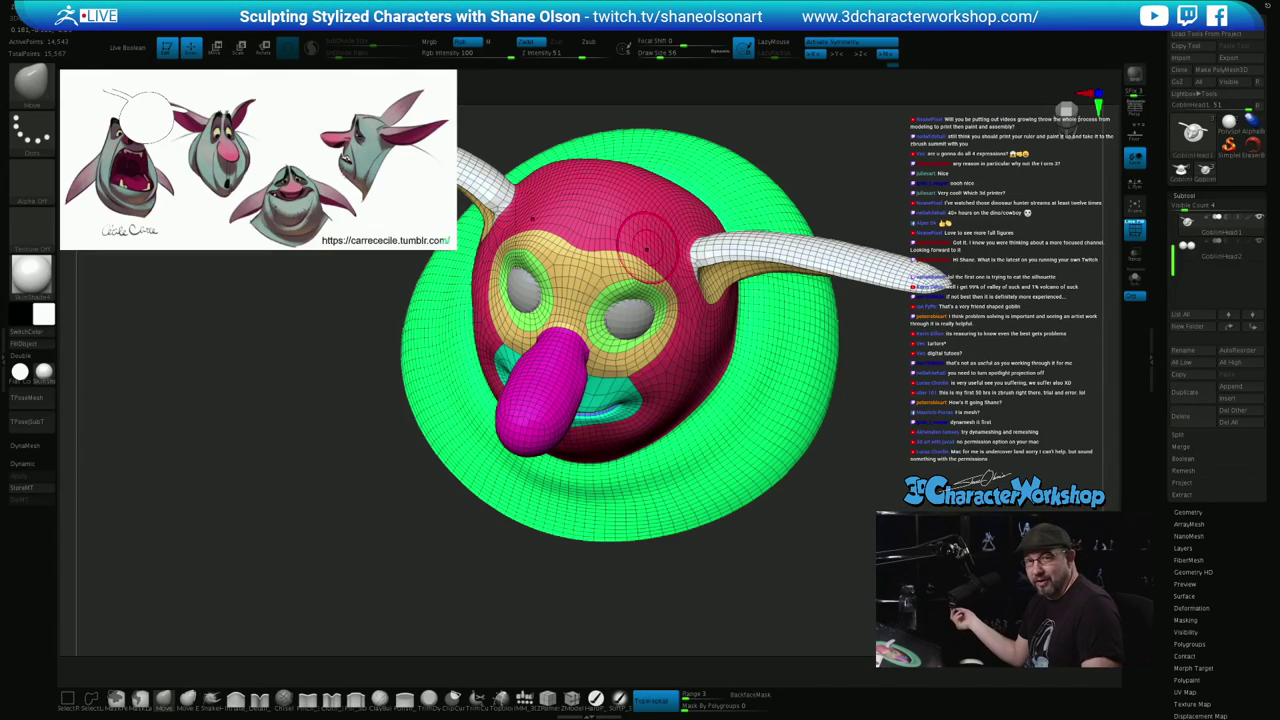
pyautogui.moveTo(657, 455); pyautogui.dragTo(655, 370, button='right')
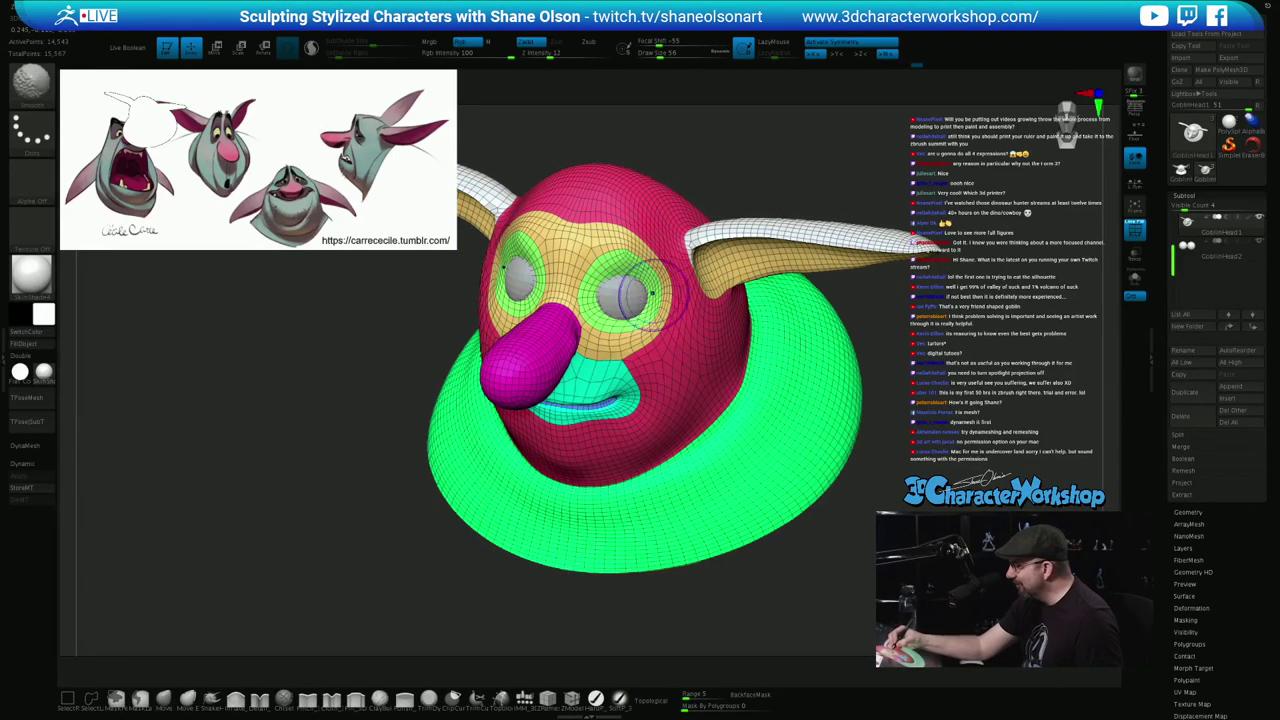
pyautogui.keyDown('shift'); pyautogui.moveTo(650, 280); pyautogui.dragTo(660, 302); pyautogui.keyUp('shift')
pyautogui.moveTo(545, 300)
pyautogui.mouseDown(button='right')
pyautogui.moveTo(635, 270)
pyautogui.moveTo(568, 298)
pyautogui.moveTo(618, 297)
pyautogui.moveTo(635, 280)
pyautogui.moveTo(641, 290)
pyautogui.mouseUp(button='right')
pyautogui.moveTo(650, 380)
pyautogui.mouseDown(button='right')
pyautogui.moveTo(624, 354)
pyautogui.moveTo(694, 346)
pyautogui.moveTo(682, 350)
pyautogui.mouseUp(button='right')
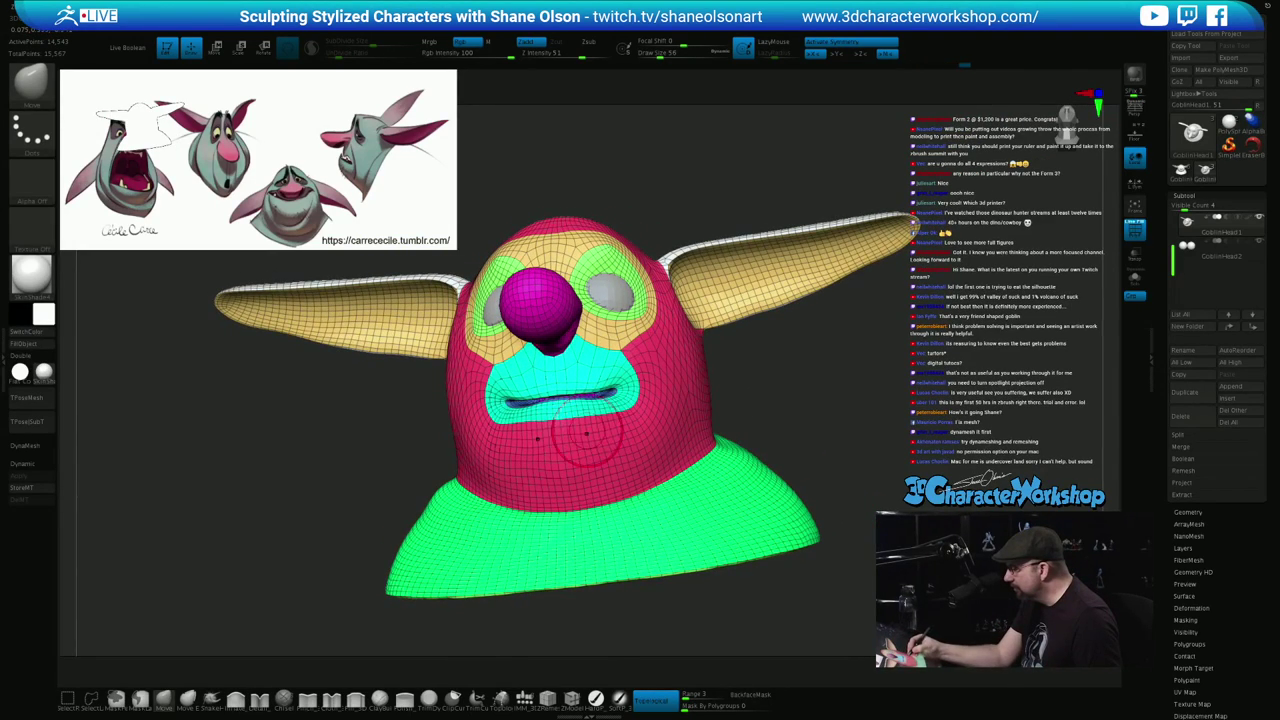
# Smooth the area below the lower lip and adjust the mouth corners and upper lip
pyautogui.keyDown('shift'); pyautogui.moveTo(613, 428); pyautogui.dragTo(617, 423); pyautogui.keyUp('shift')
pyautogui.moveTo(642, 399)
pyautogui.mouseDown(button='right')
pyautogui.moveTo(612, 432)
pyautogui.moveTo(680, 428)
pyautogui.moveTo(675, 405)
pyautogui.moveTo(620, 420)
pyautogui.moveTo(621, 400)
pyautogui.mouseUp(button='right')
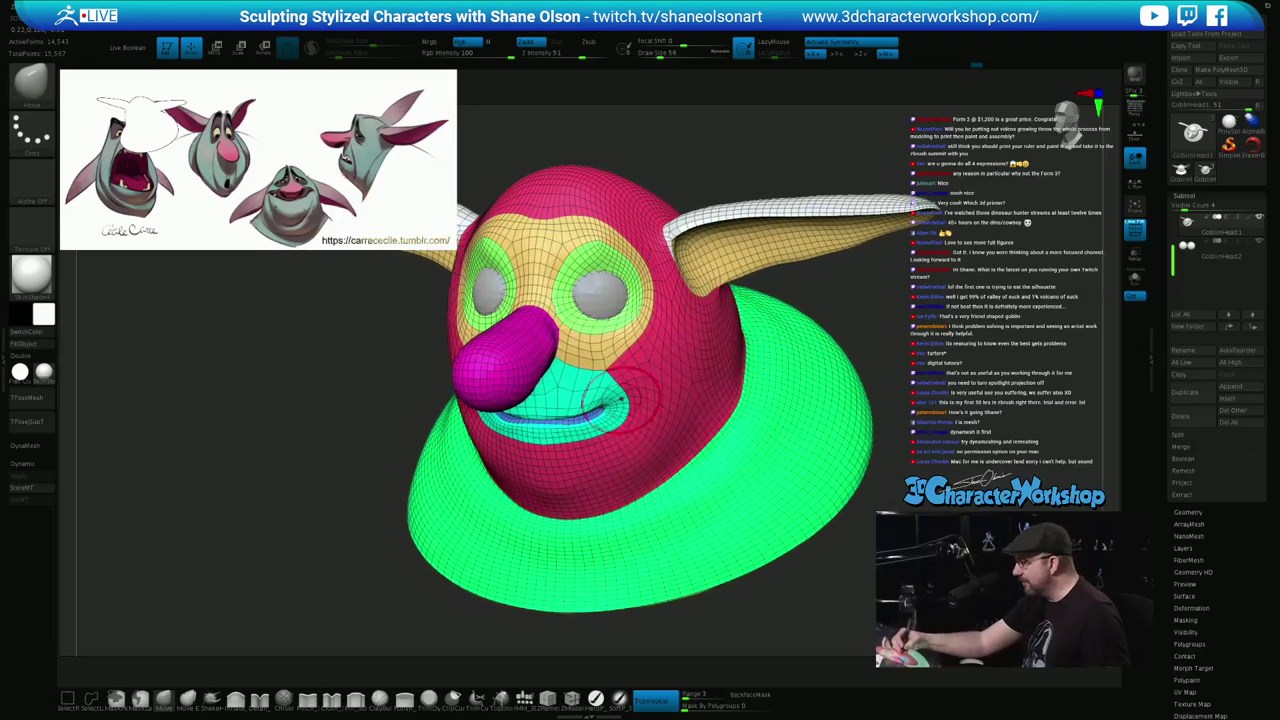
pyautogui.moveTo(592, 370); pyautogui.dragTo(578, 366)
pyautogui.moveTo(578, 366)
pyautogui.mouseDown(button='right')
pyautogui.moveTo(589, 351)
pyautogui.moveTo(568, 500)
pyautogui.mouseUp(button='right')
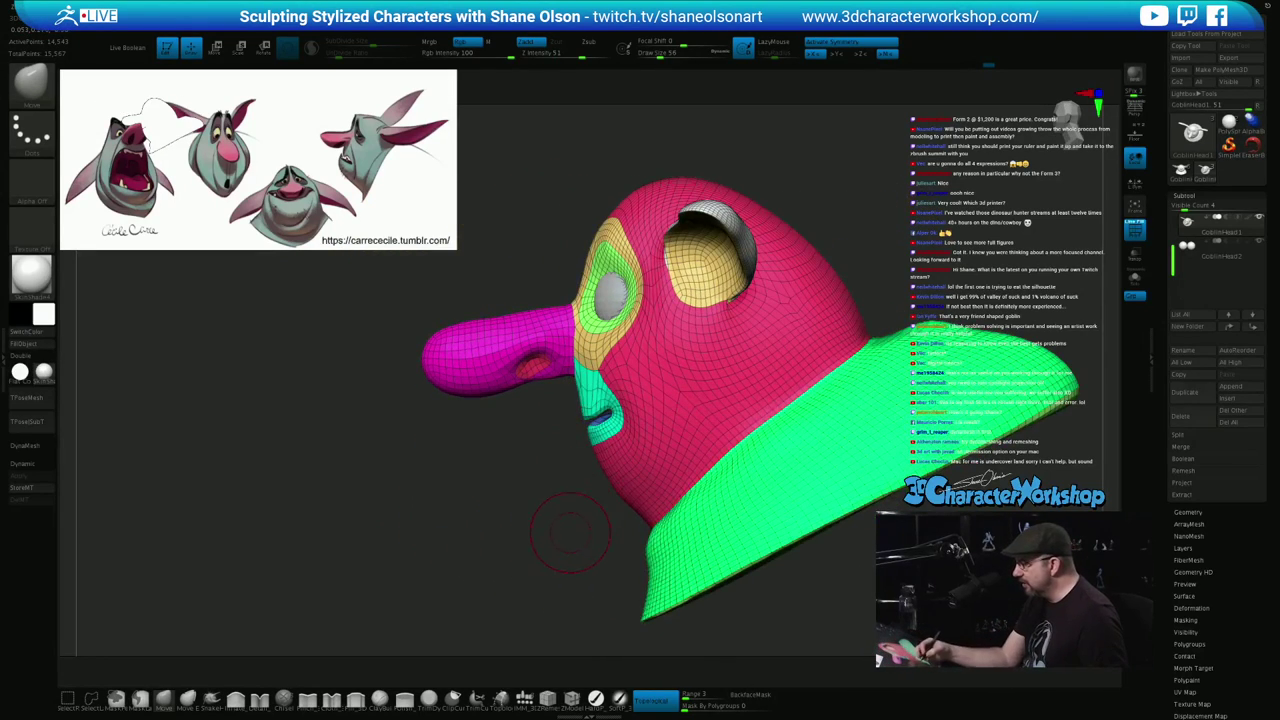
# Refine the upper contour and rounded tip of the nose using progressively smaller Move brush sizes
pyautogui.press('s')
pyautogui.moveTo(501, 498); pyautogui.dragTo(507, 501)
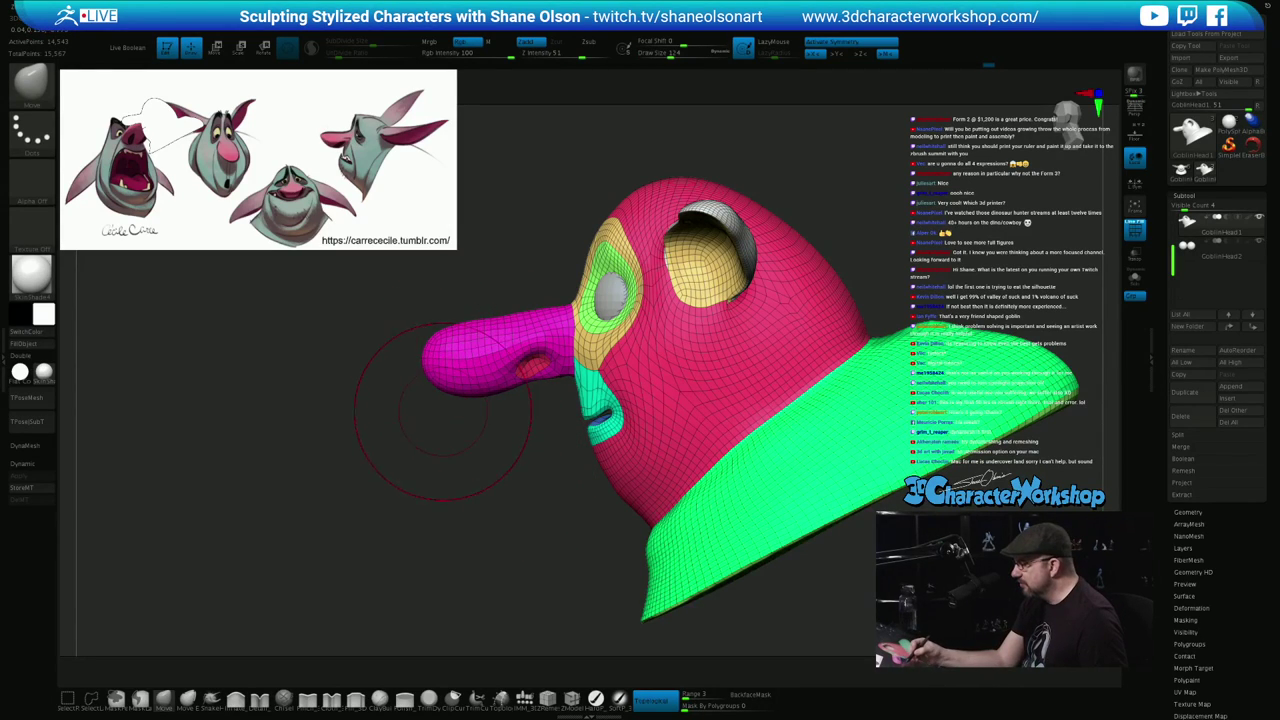
pyautogui.press('s')
pyautogui.moveTo(443, 416); pyautogui.dragTo(431, 418)
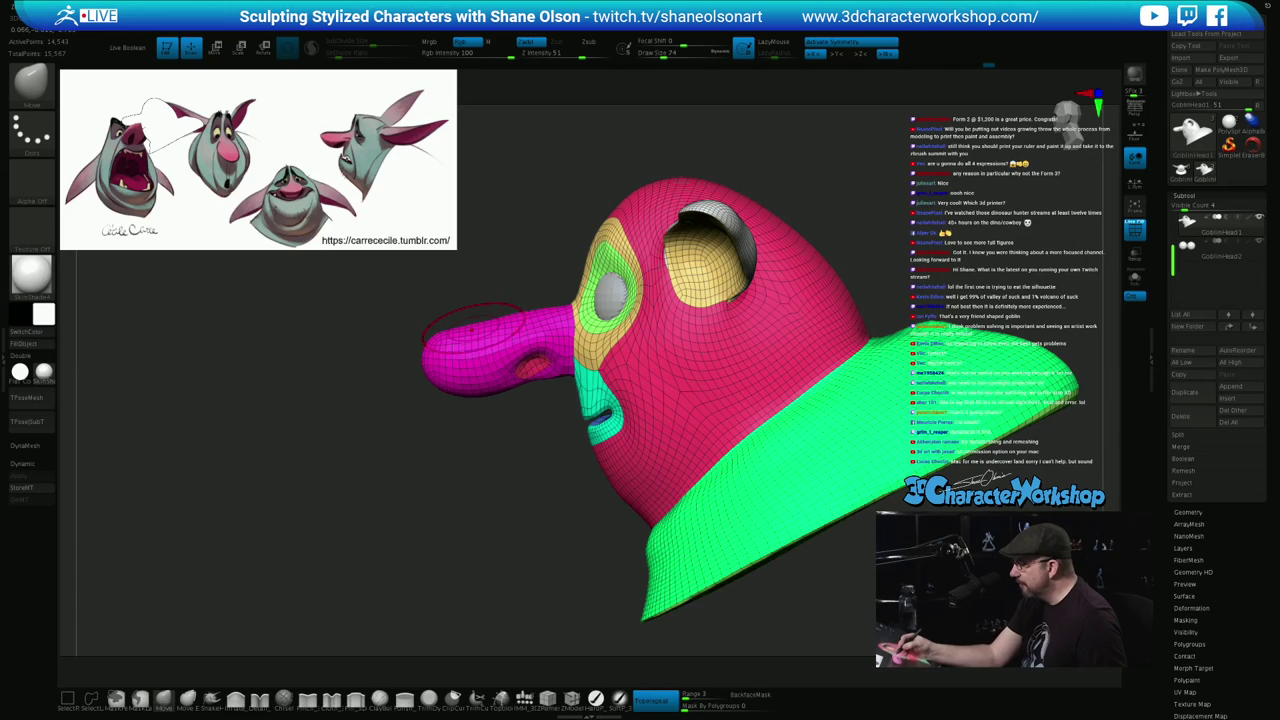
pyautogui.moveTo(538, 307); pyautogui.dragTo(533, 322)
pyautogui.moveTo(508, 487); pyautogui.dragTo(560, 482)
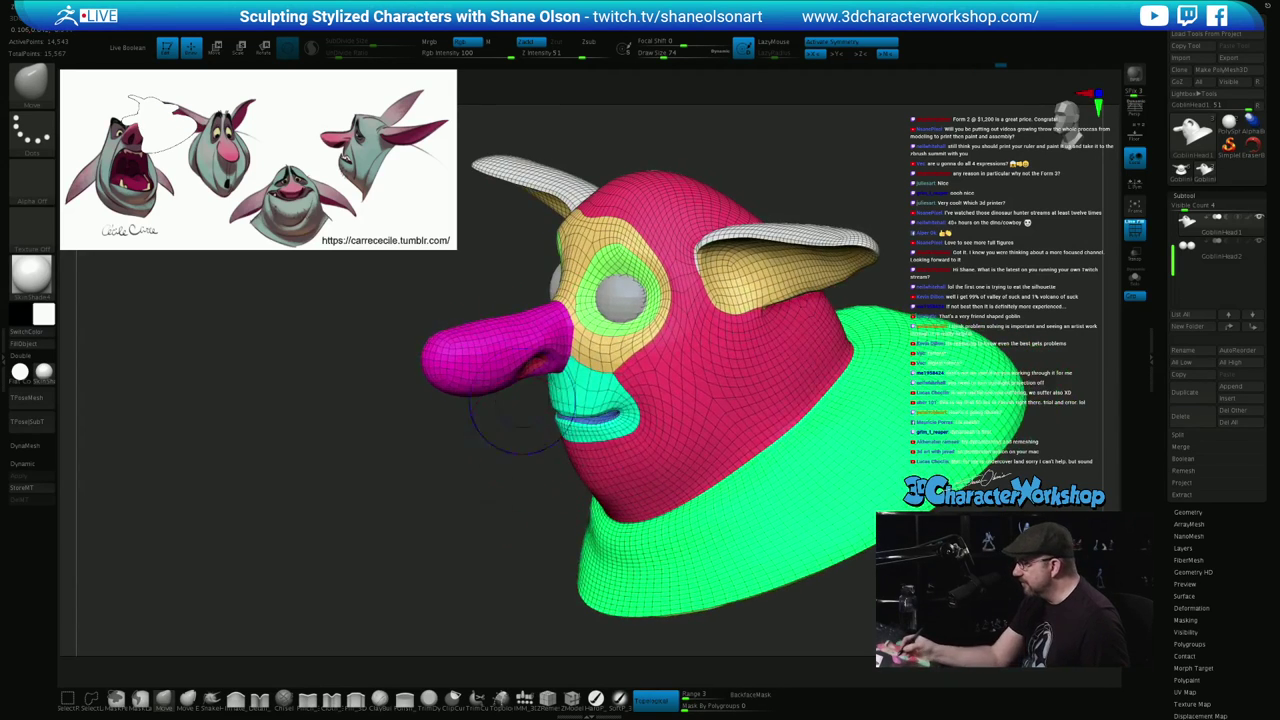
pyautogui.press('s')
pyautogui.moveTo(488, 545); pyautogui.dragTo(482, 545)
pyautogui.moveTo(482, 530); pyautogui.dragTo(470, 605)
pyautogui.moveTo(438, 332); pyautogui.dragTo(434, 336)
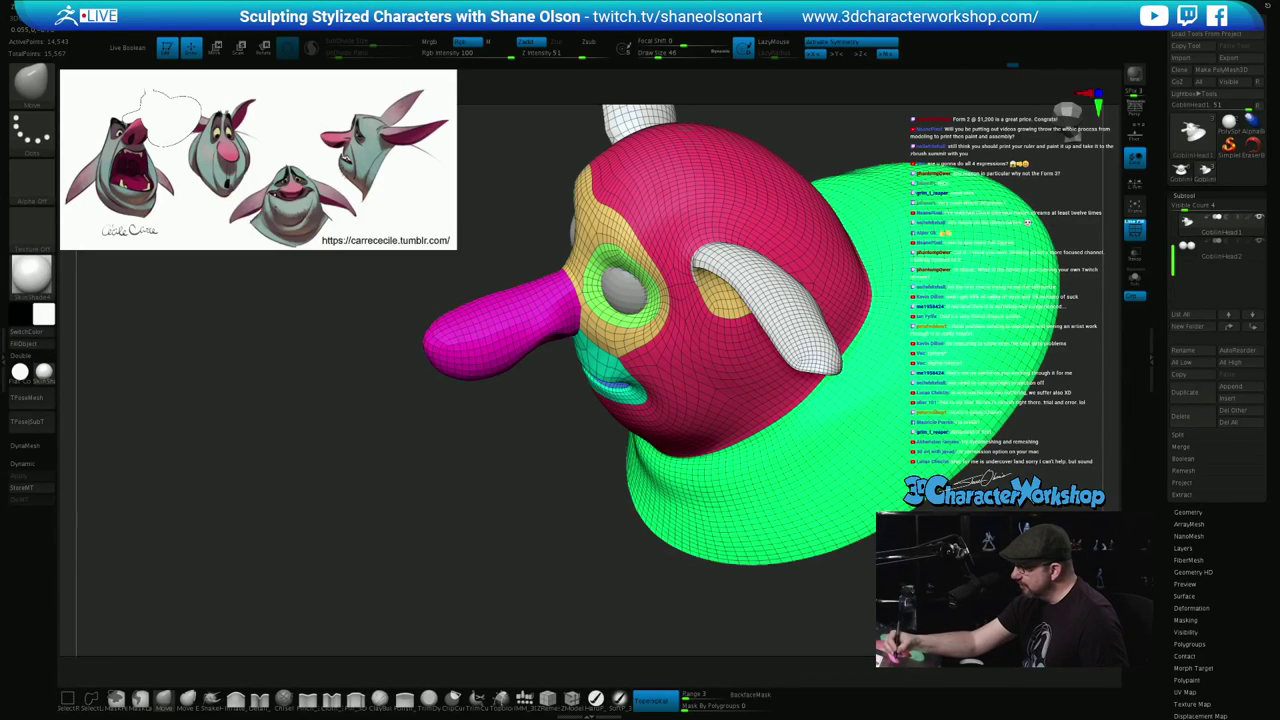
# Smooth the upper surface of the nose near its rounded tip
pyautogui.moveTo(510, 440); pyautogui.dragTo(500, 492)
pyautogui.keyDown('shift'); pyautogui.moveTo(468, 322); pyautogui.dragTo(446, 328); pyautogui.keyUp('shift')
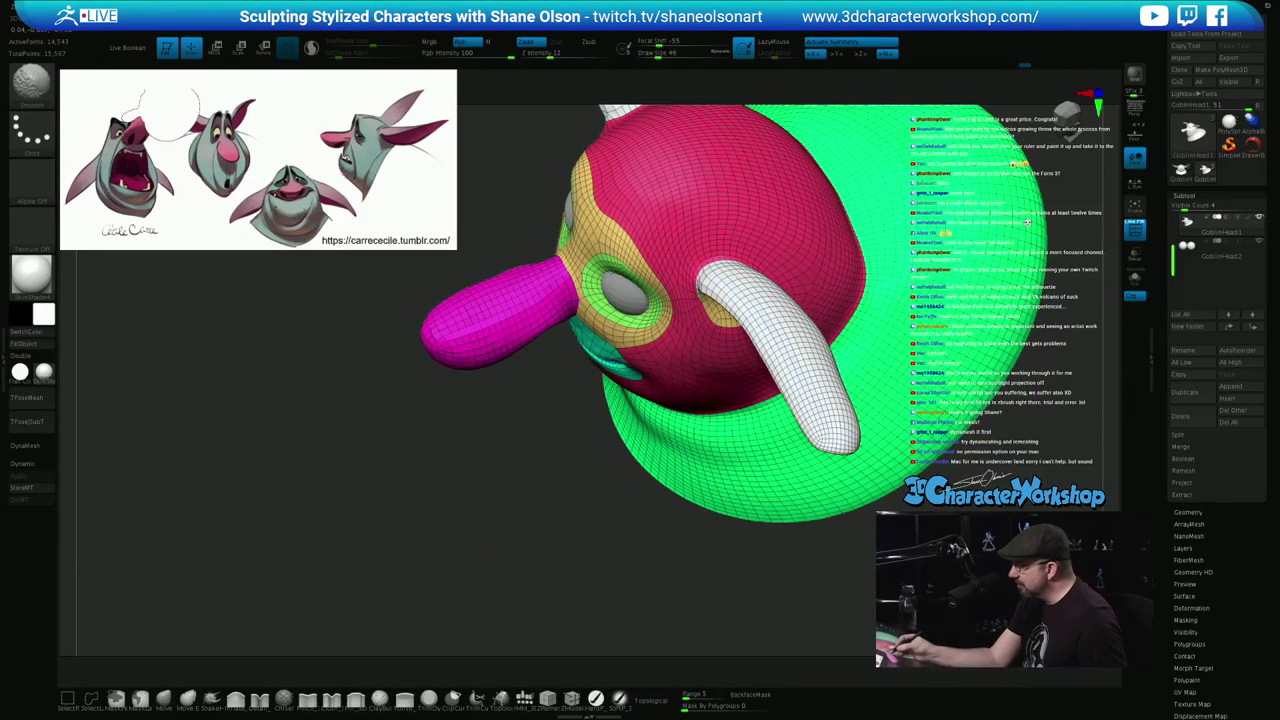
pyautogui.moveTo(510, 545); pyautogui.dragTo(526, 429)
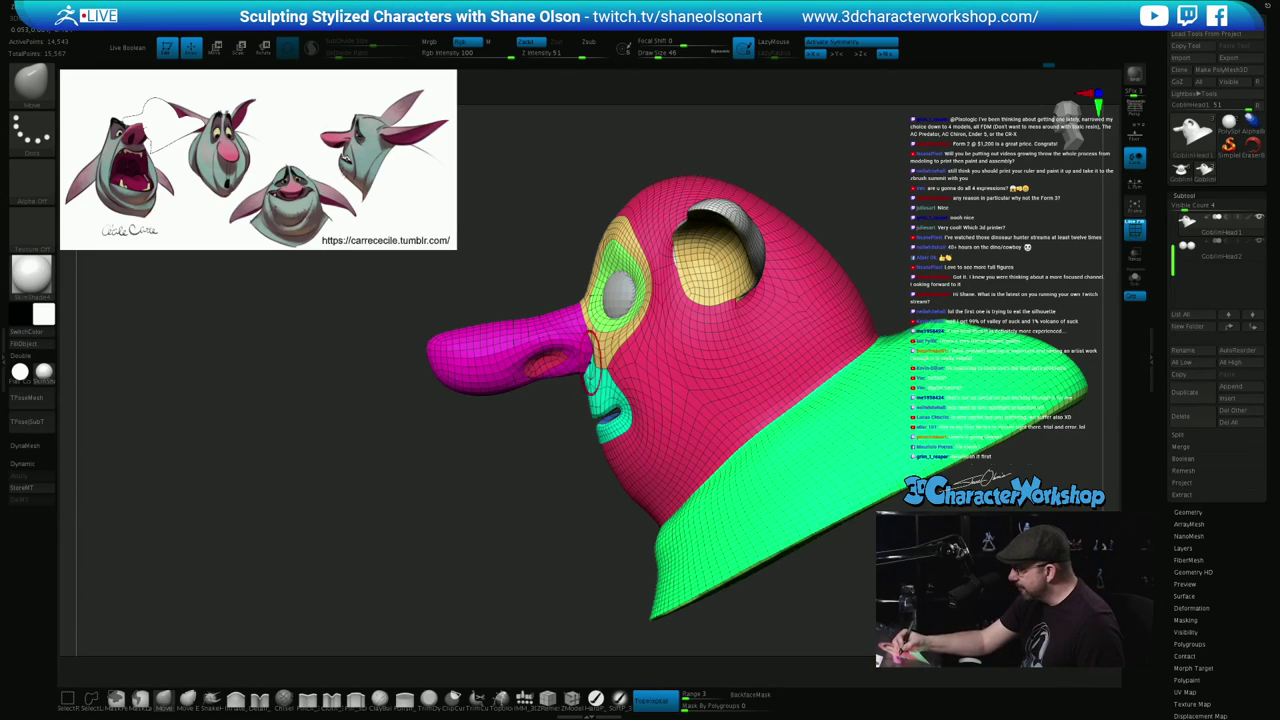
# Adjust the transition between the nose base, upper lip and cheek in profile with a larger Move brush
pyautogui.moveTo(655, 382); pyautogui.dragTo(609, 378, button='right')
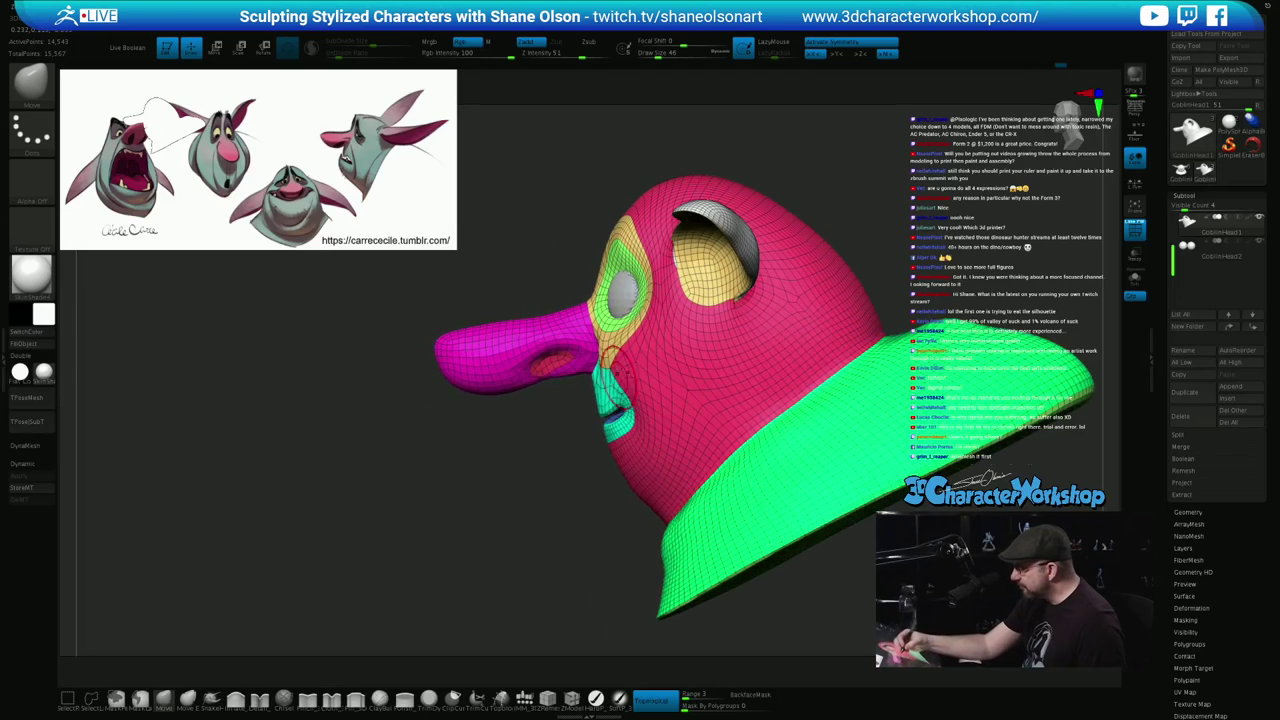
pyautogui.moveTo(594, 388); pyautogui.dragTo(601, 390)
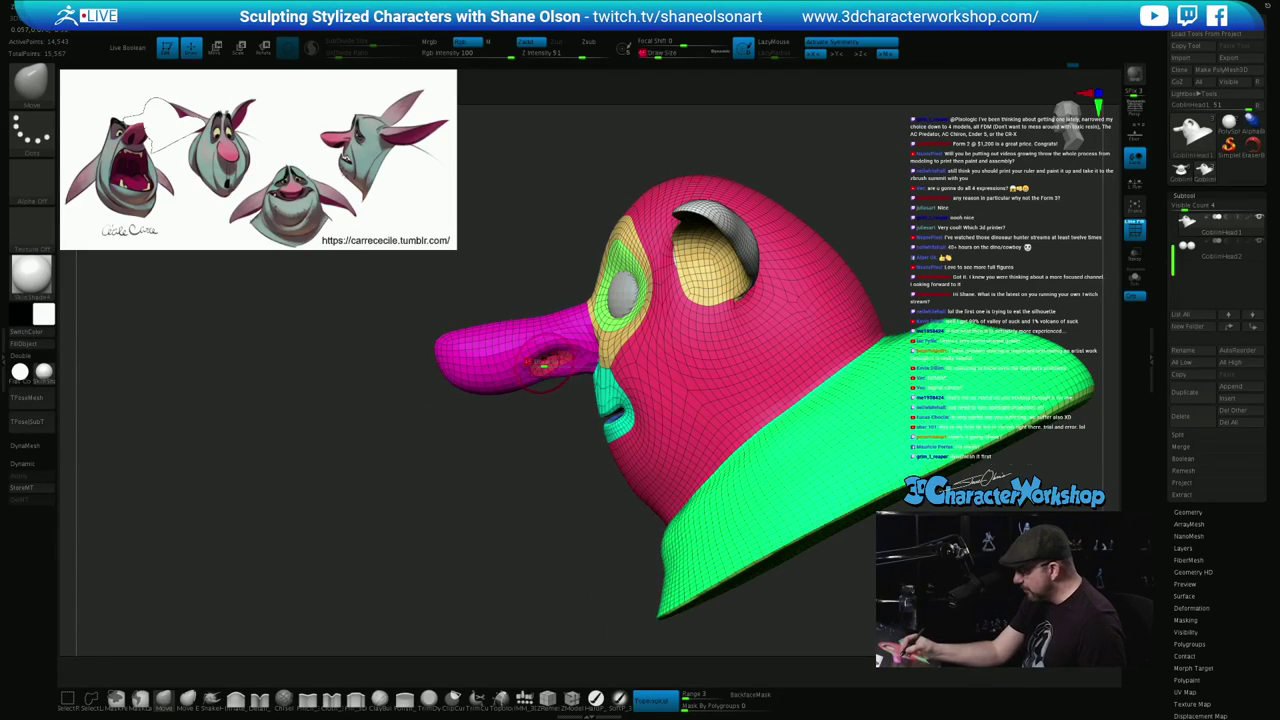
pyautogui.press(']')
pyautogui.press(']')
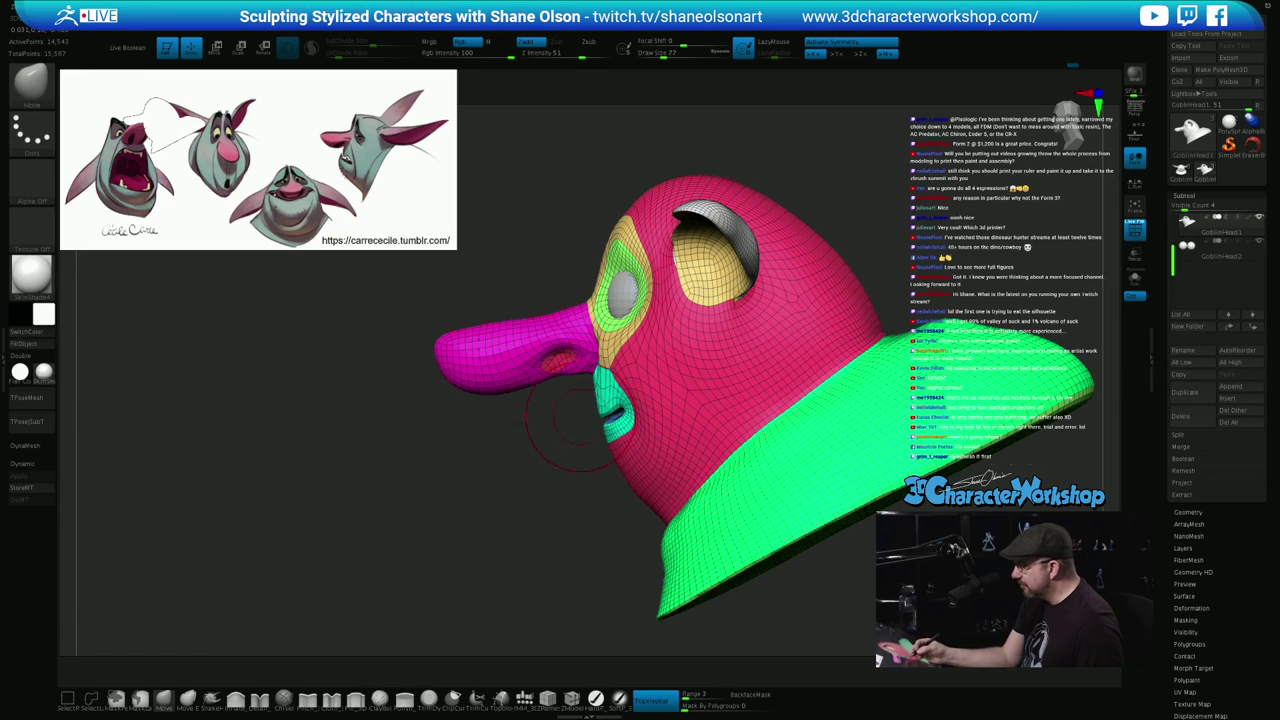
pyautogui.moveTo(582, 422)
pyautogui.mouseDown(button='right')
pyautogui.moveTo(622, 422)
pyautogui.moveTo(580, 370)
pyautogui.mouseUp(button='right')
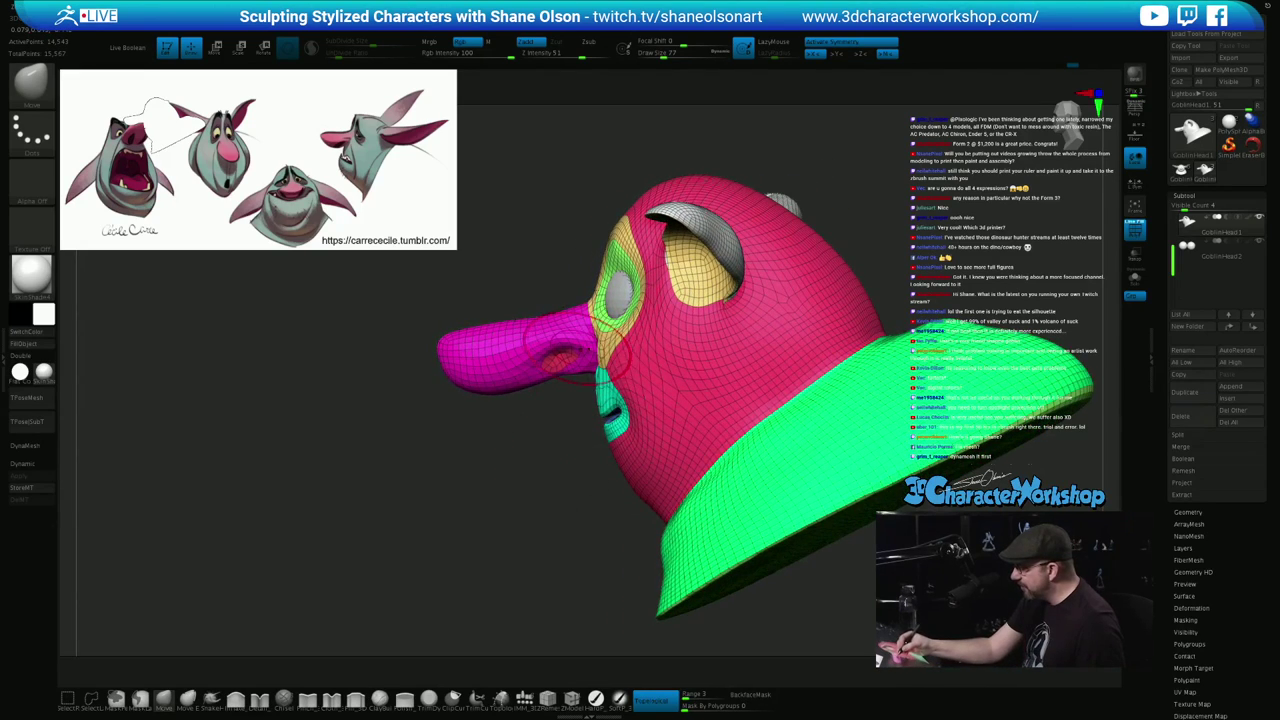
pyautogui.moveTo(567, 432)
pyautogui.mouseDown()
pyautogui.moveTo(640, 440)
pyautogui.moveTo(576, 455)
pyautogui.mouseUp()
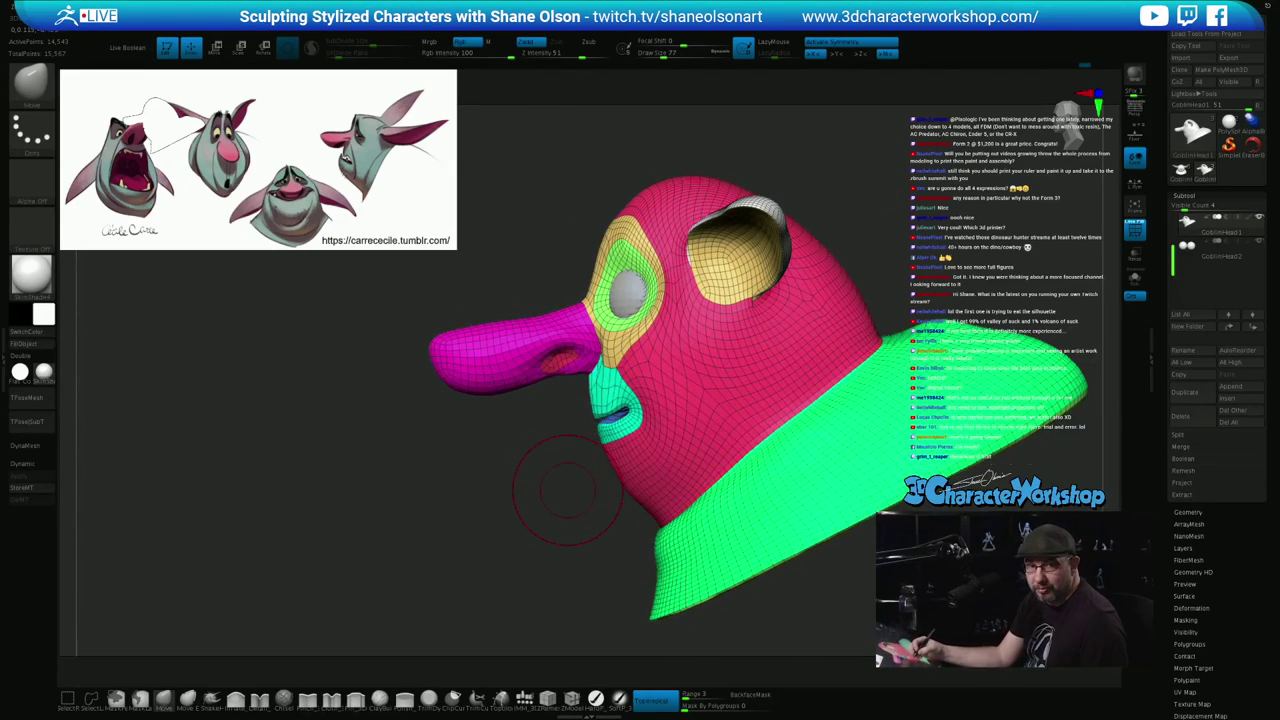
pyautogui.moveTo(594, 349)
pyautogui.mouseDown(button='right')
pyautogui.moveTo(608, 358)
pyautogui.moveTo(594, 356)
pyautogui.mouseUp(button='right')
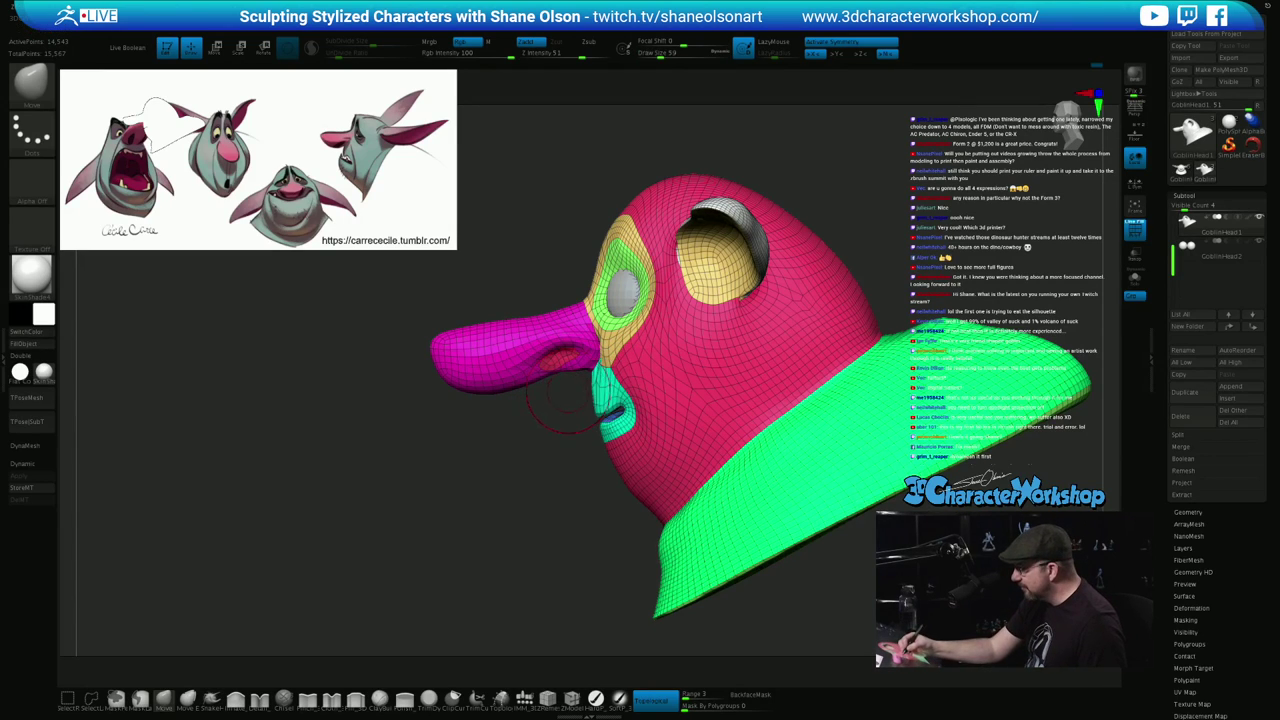
pyautogui.moveTo(602, 336); pyautogui.dragTo(610, 328)
# Hide the polyframe and narrow the upper head at the temples and ear bases with a much larger Move brush
pyautogui.moveTo(610, 335)
pyautogui.mouseDown(button='right')
pyautogui.moveTo(770, 335)
pyautogui.moveTo(670, 350)
pyautogui.moveTo(775, 365)
pyautogui.moveTo(810, 350)
pyautogui.moveTo(825, 365)
pyautogui.mouseUp(button='right')
pyautogui.hotkey('shift', 'f')
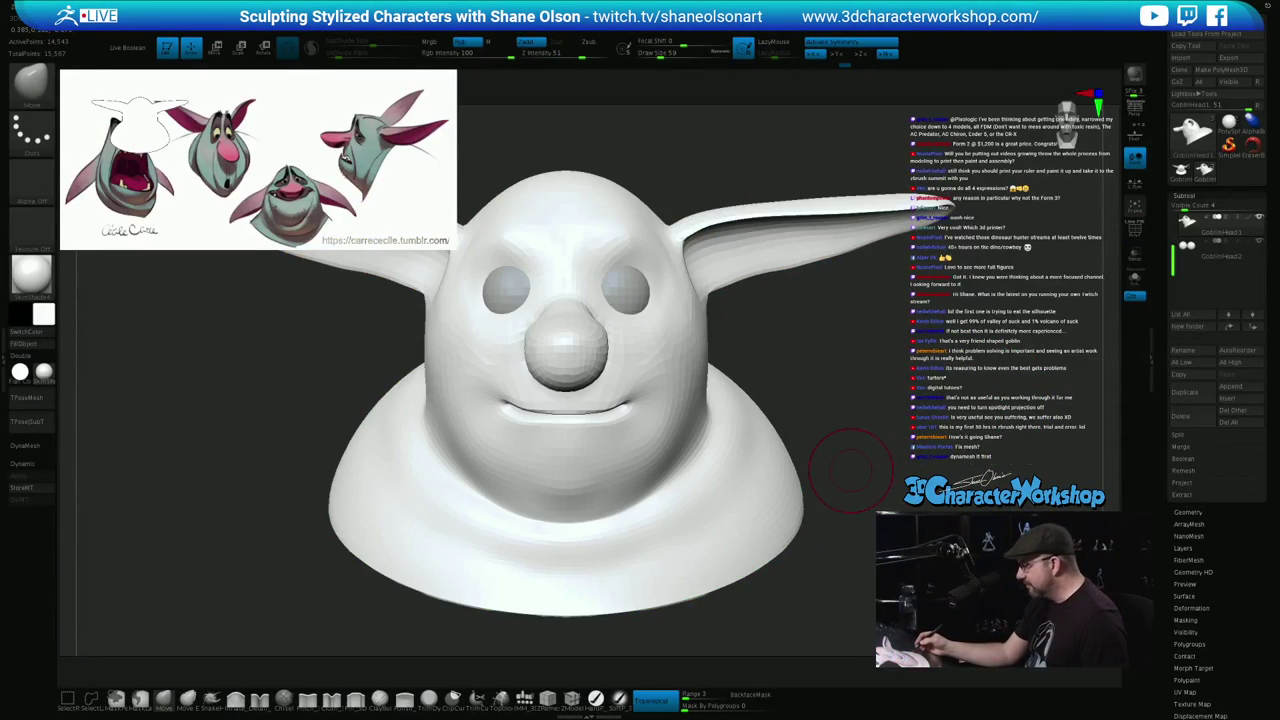
pyautogui.keyDown('ctrl'); pyautogui.moveTo(840, 462); pyautogui.dragTo(794, 494, button='right'); pyautogui.keyUp('ctrl')
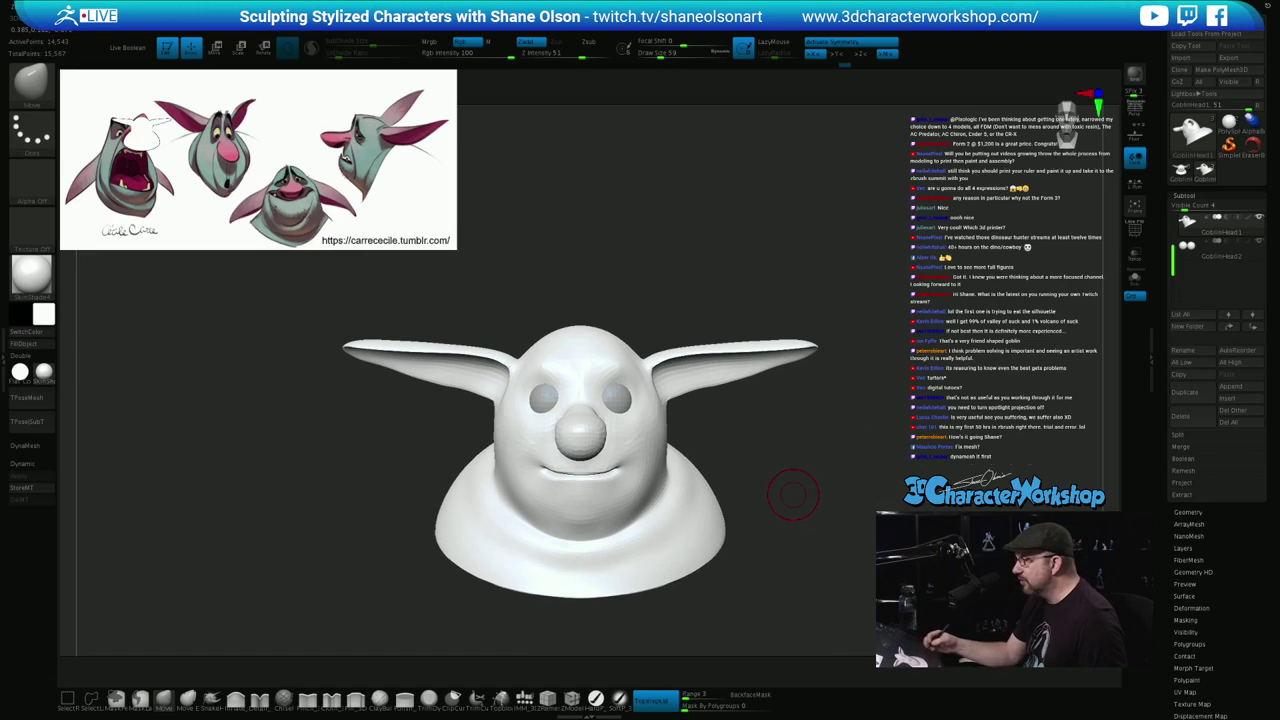
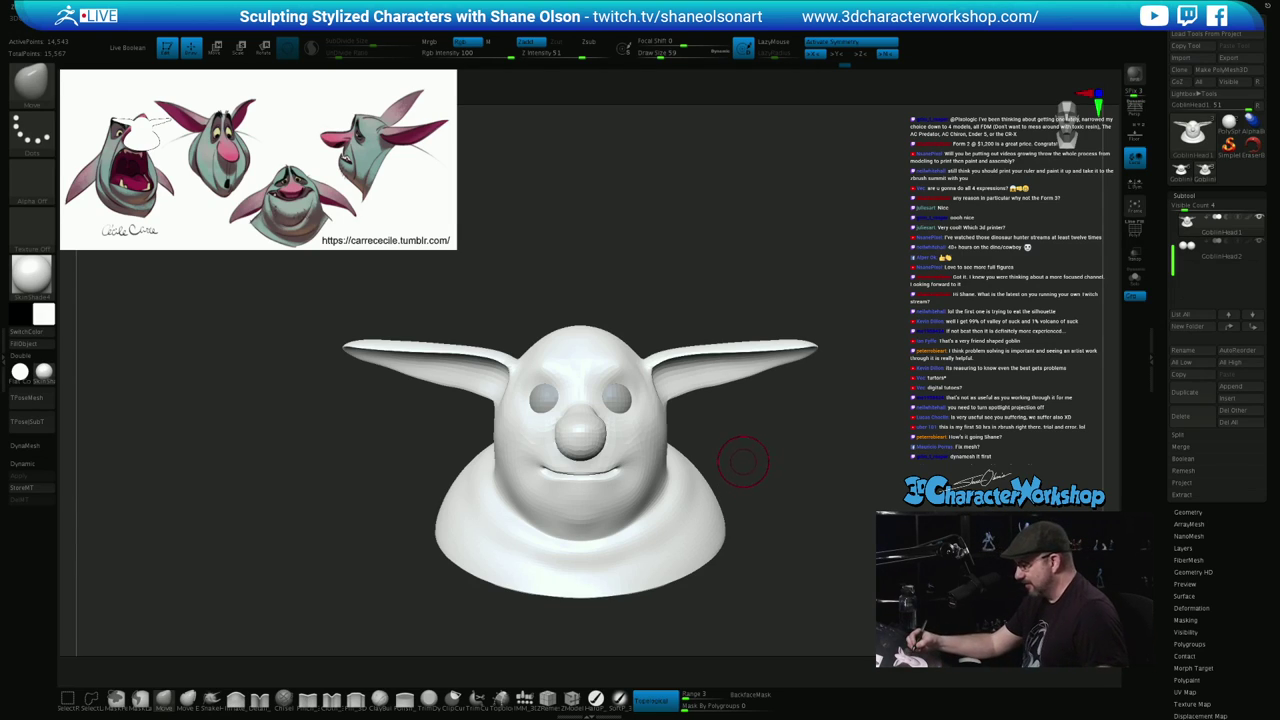
pyautogui.press('s')
pyautogui.moveTo(743, 469); pyautogui.dragTo(760, 467)
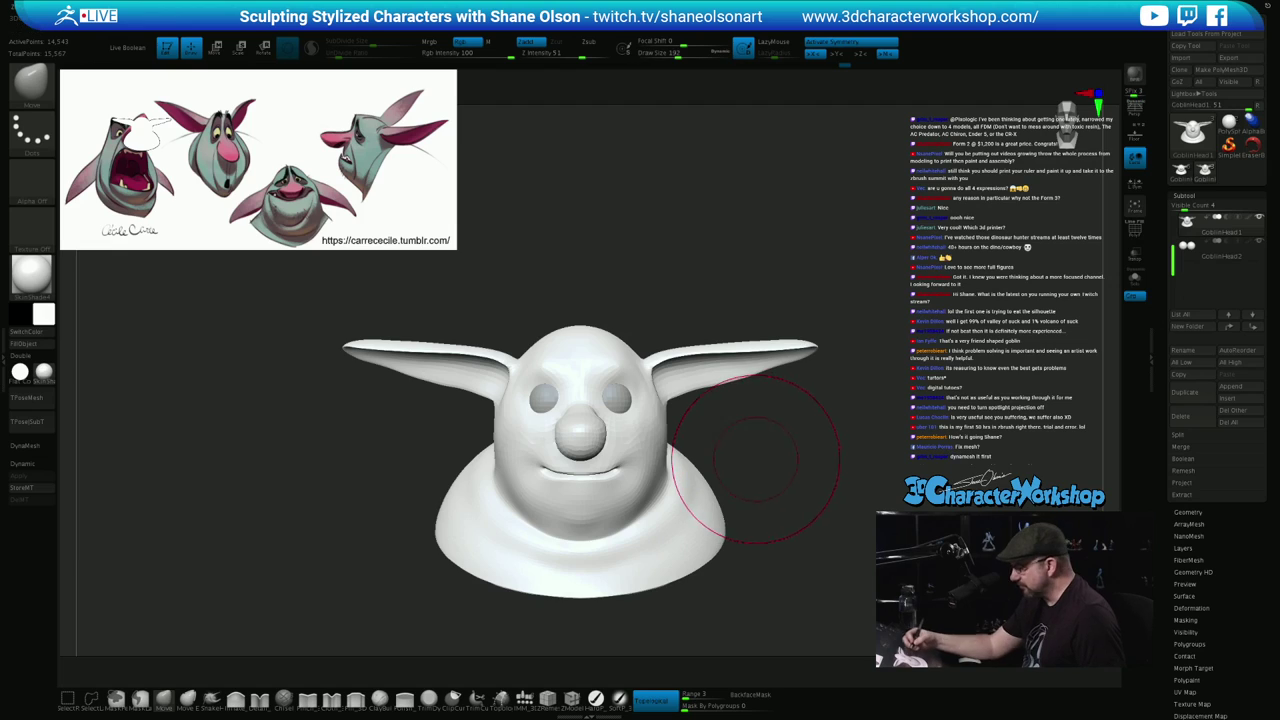
pyautogui.press('s')
pyautogui.moveTo(681, 384); pyautogui.dragTo(665, 364)
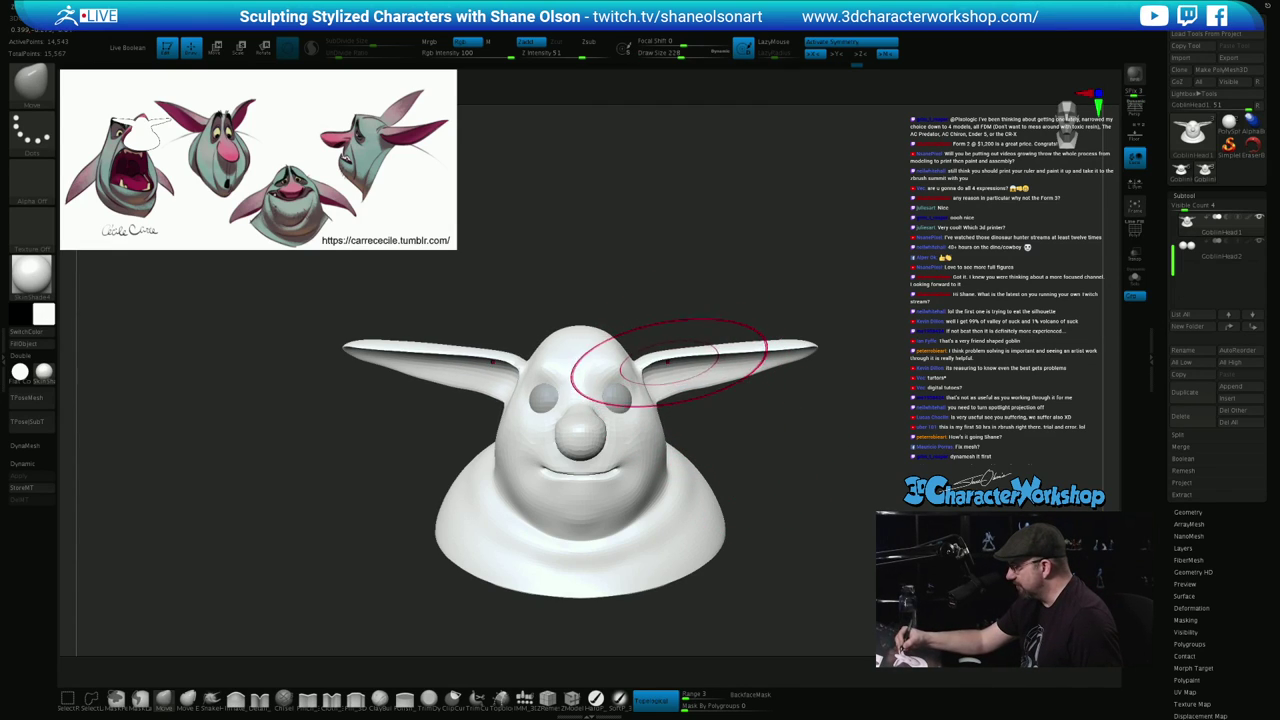
pyautogui.moveTo(737, 464)
pyautogui.mouseDown()
pyautogui.moveTo(610, 462)
pyautogui.moveTo(739, 441)
pyautogui.mouseUp()
pyautogui.press('s')
pyautogui.moveTo(666, 389); pyautogui.dragTo(663, 392)
pyautogui.moveTo(757, 442)
pyautogui.mouseDown()
pyautogui.moveTo(708, 462)
pyautogui.moveTo(788, 486)
pyautogui.moveTo(755, 487)
pyautogui.moveTo(640, 440)
pyautogui.moveTo(590, 450)
pyautogui.mouseUp()
# Reshape the sides of the back of the head below the ears with the Move brush at draw size 124
pyautogui.press('s')
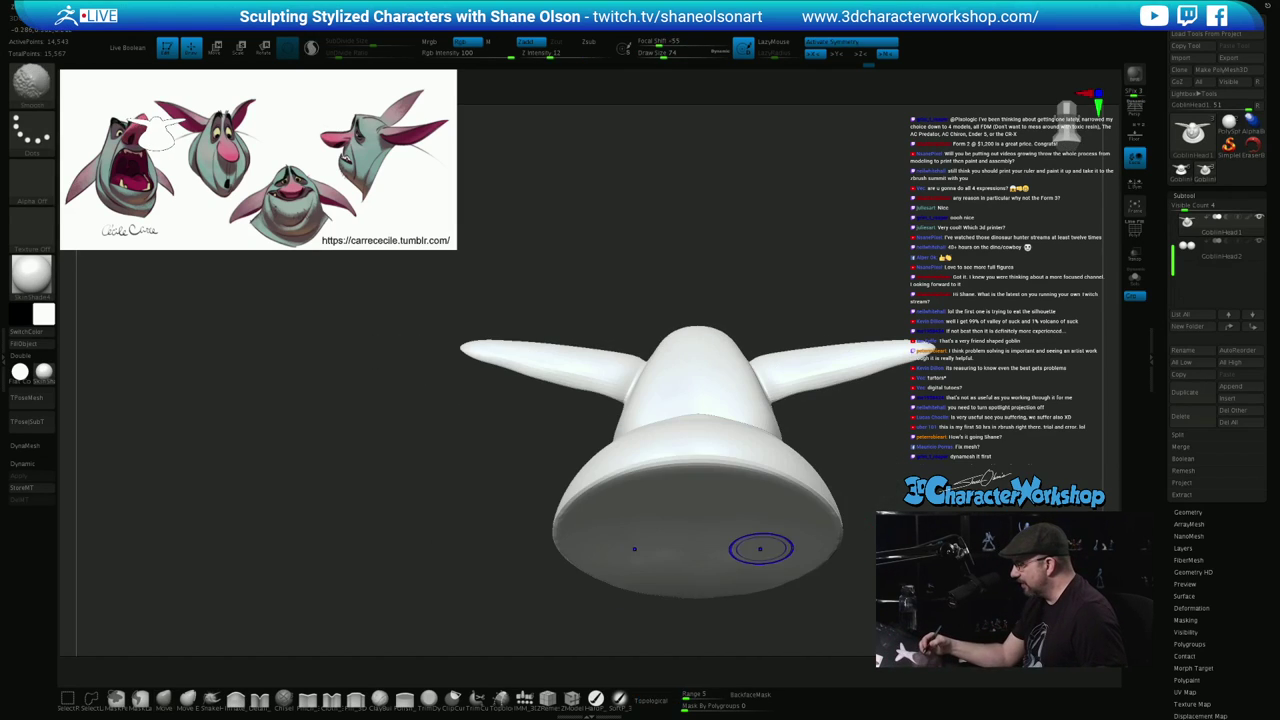
pyautogui.moveTo(848, 425); pyautogui.dragTo(855, 478)
pyautogui.press('s')
pyautogui.moveTo(638, 418); pyautogui.dragTo(645, 418)
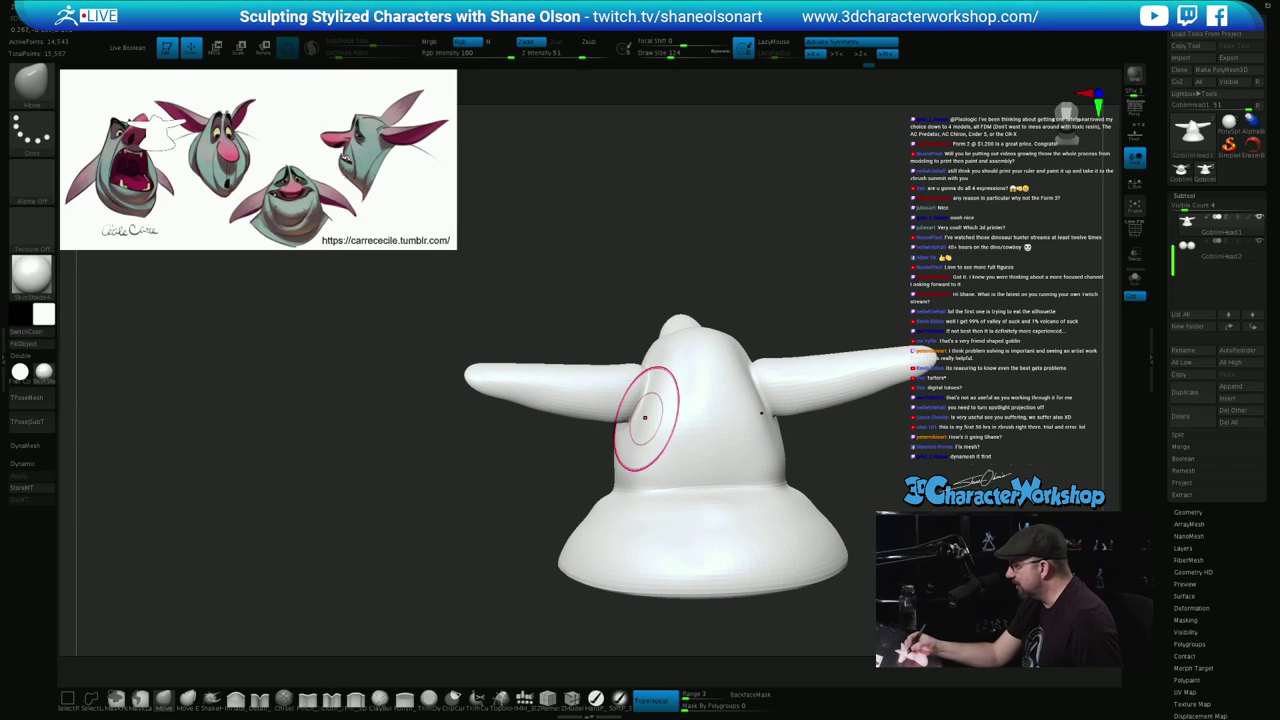
pyautogui.moveTo(850, 440)
pyautogui.mouseDown()
pyautogui.moveTo(852, 488)
pyautogui.moveTo(872, 450)
pyautogui.moveTo(895, 460)
pyautogui.moveTo(838, 435)
pyautogui.moveTo(800, 440)
pyautogui.moveTo(830, 445)
pyautogui.mouseUp()
pyautogui.press('shift')
pyautogui.press('shift')
# Refine the back of the head at draw size 90 and smooth the surface behind and below the ears
pyautogui.press('s')
pyautogui.moveTo(734, 401); pyautogui.dragTo(720, 400)
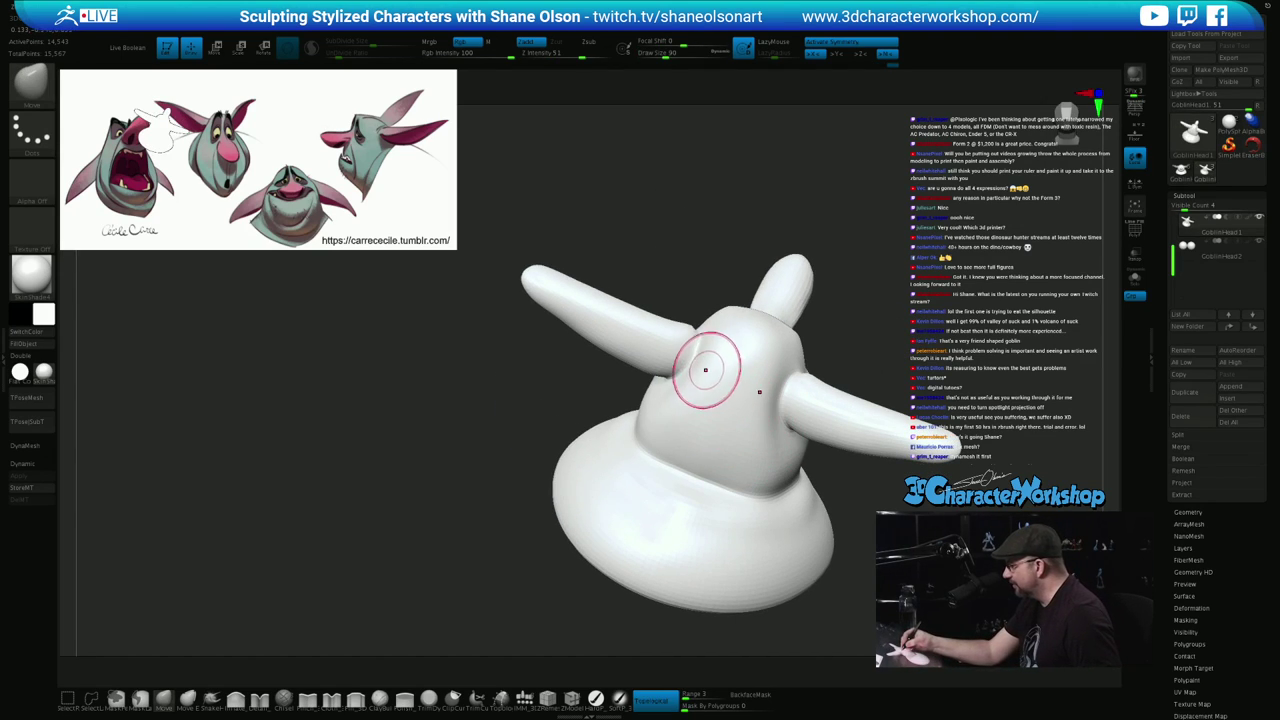
pyautogui.moveTo(739, 395)
pyautogui.mouseDown(button='right')
pyautogui.moveTo(714, 397)
pyautogui.moveTo(755, 365)
pyautogui.mouseUp(button='right')
pyautogui.keyDown('shift'); pyautogui.moveTo(705, 395); pyautogui.dragTo(691, 403); pyautogui.keyUp('shift')
pyautogui.moveTo(691, 403); pyautogui.dragTo(693, 428, button='right')
pyautogui.keyDown('shift'); pyautogui.moveTo(692, 428); pyautogui.dragTo(690, 442); pyautogui.keyUp('shift')
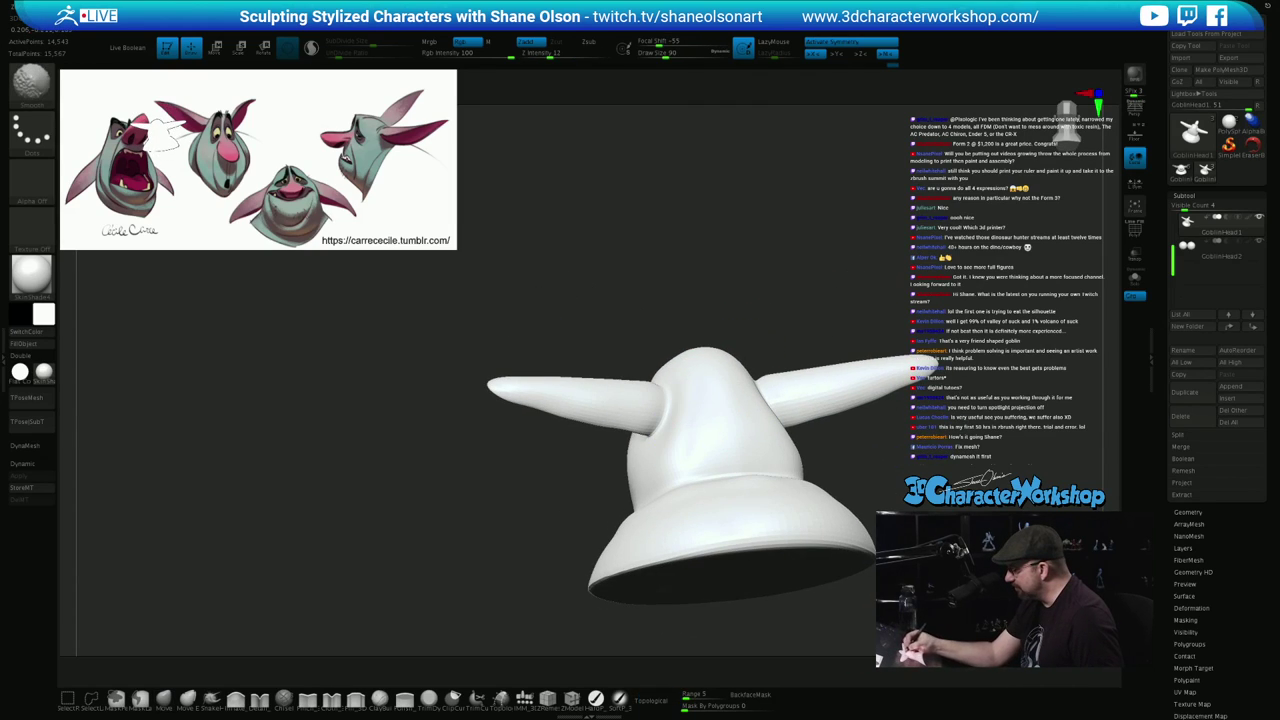
pyautogui.moveTo(720, 451); pyautogui.dragTo(762, 415, button='right')
pyautogui.moveTo(778, 416)
pyautogui.mouseDown()
pyautogui.moveTo(900, 474)
pyautogui.moveTo(892, 510)
pyautogui.moveTo(860, 451)
pyautogui.mouseUp()
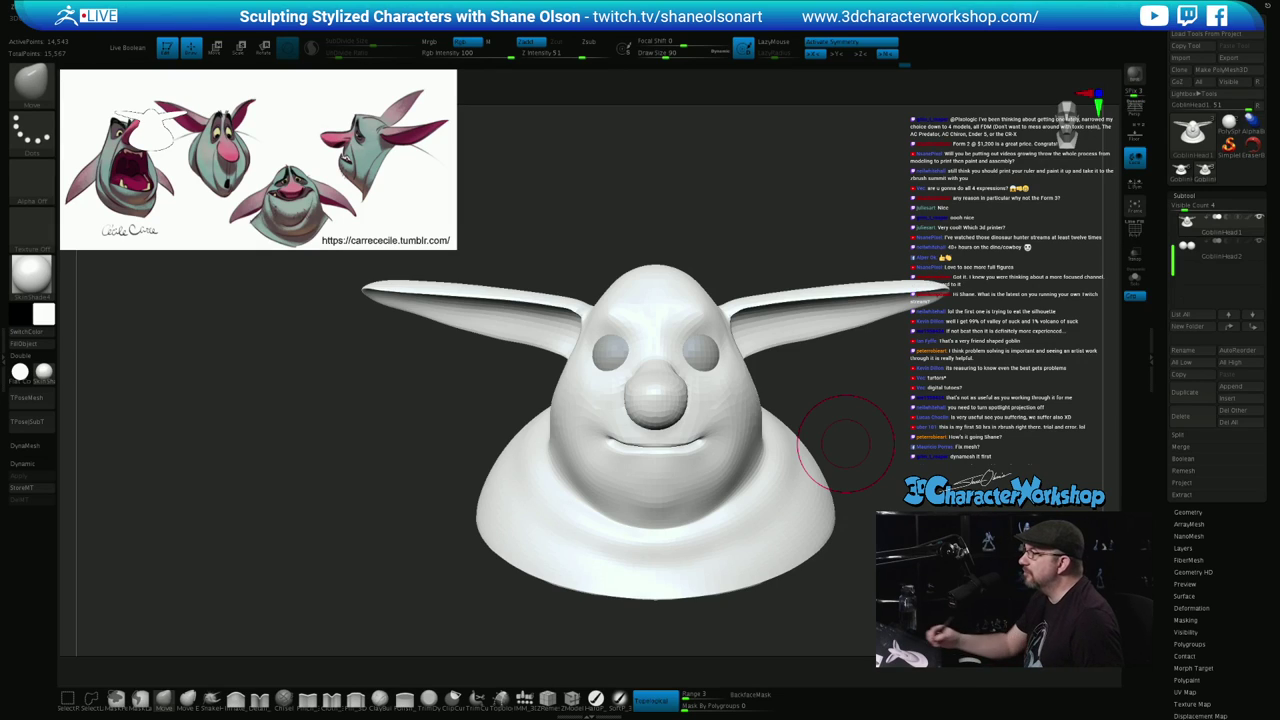
# Reduce the Move brush to draw size 56 and fit the eye socket rims around the eye spheres
pyautogui.press('s')
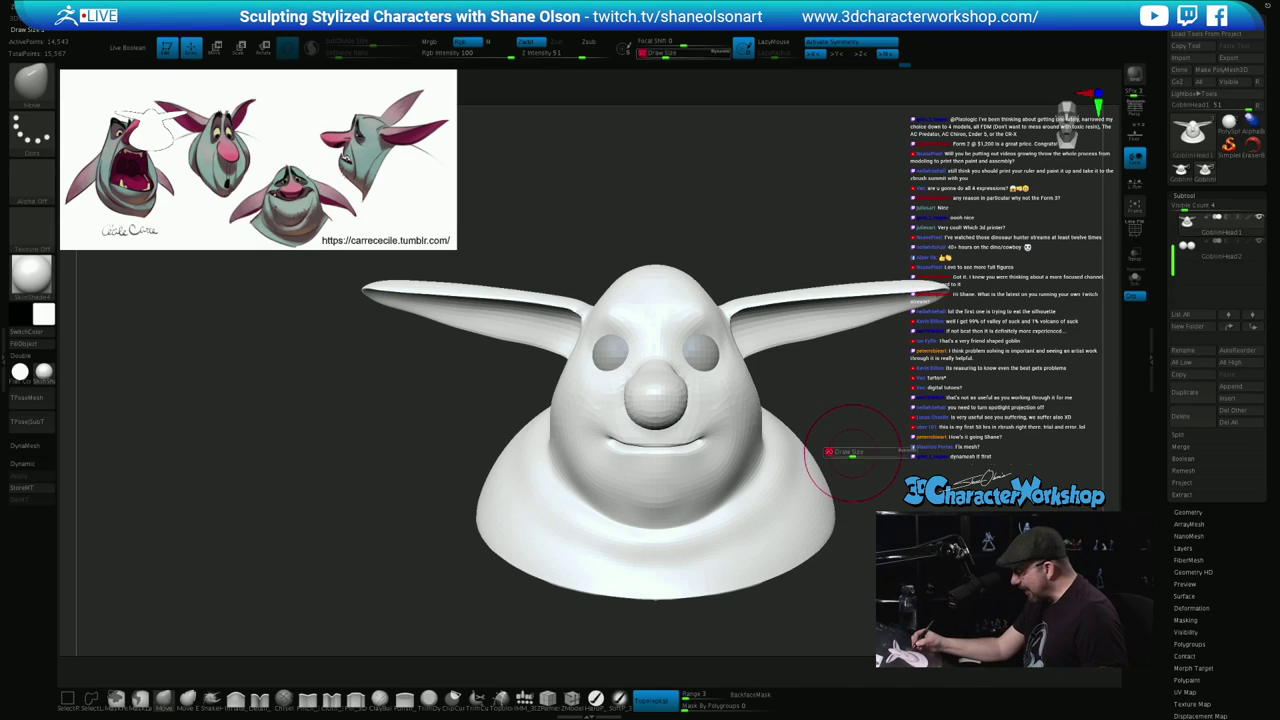
pyautogui.moveTo(851, 455); pyautogui.dragTo(845, 455)
pyautogui.keyDown('alt'); pyautogui.moveTo(814, 394); pyautogui.dragTo(801, 462); pyautogui.keyUp('alt')
pyautogui.moveTo(801, 462); pyautogui.dragTo(790, 480, button='right')
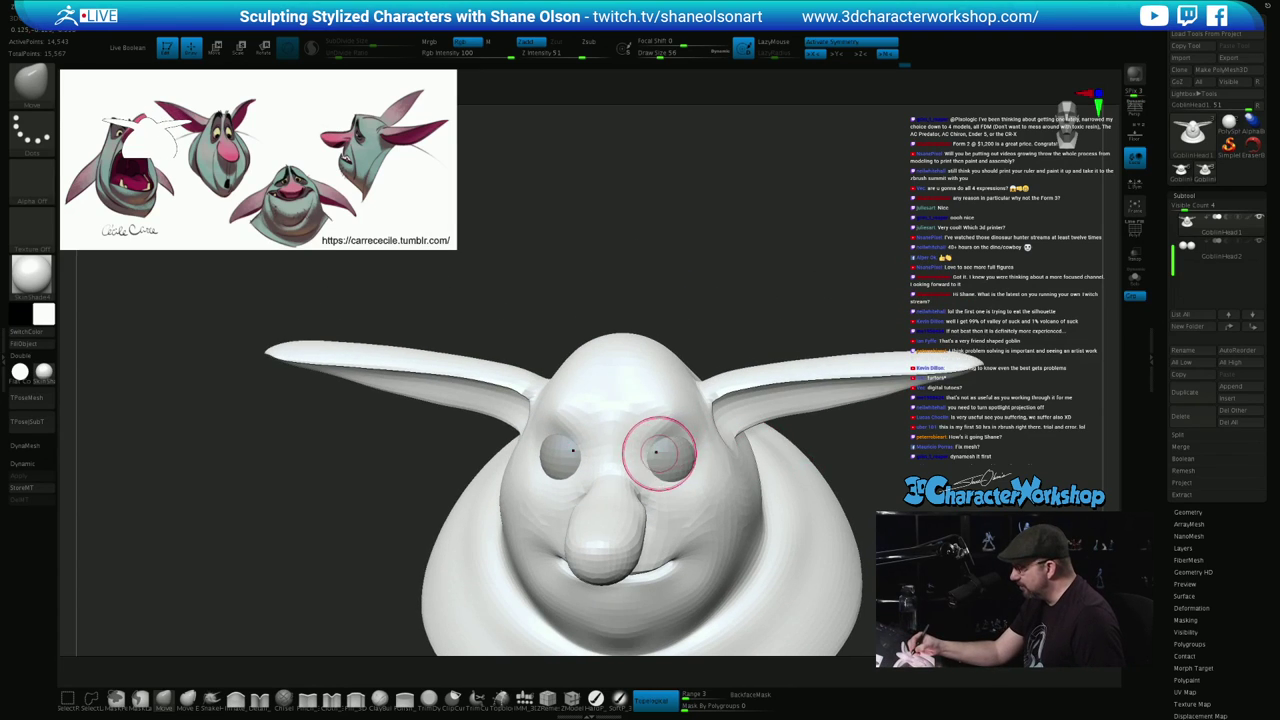
pyautogui.moveTo(654, 441); pyautogui.dragTo(665, 457, button='right')
pyautogui.moveTo(663, 456); pyautogui.dragTo(655, 449)
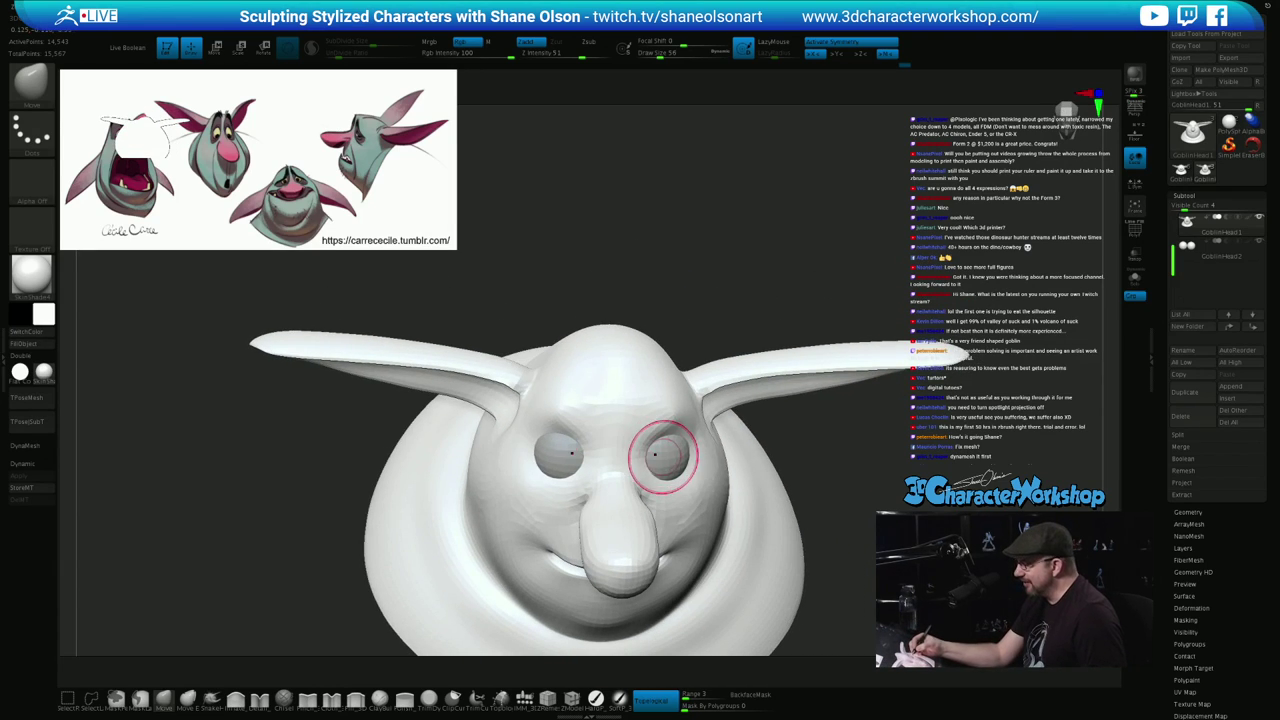
pyautogui.moveTo(660, 457); pyautogui.dragTo(620, 458, button='right')
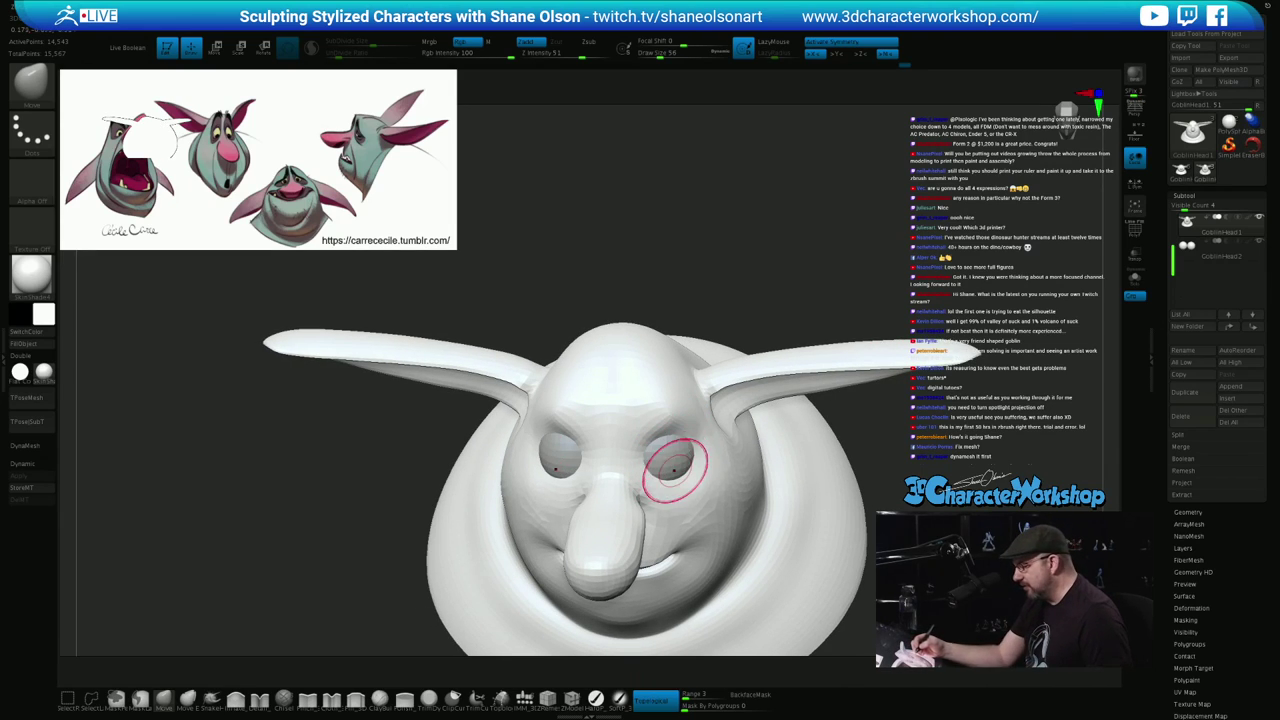
# Sharpen the brow ridges above the eyes and beside the nose bridge with the Pinch brush at draw size 41
pyautogui.press('p')
pyautogui.press('s')
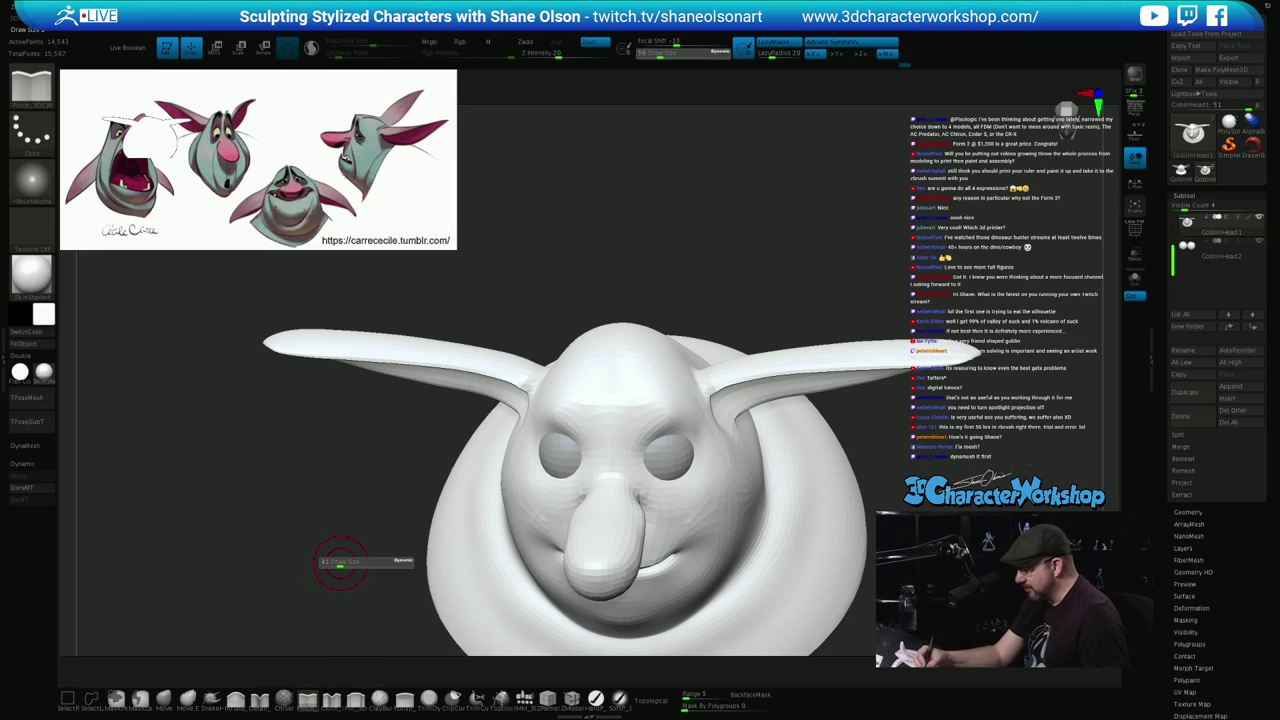
pyautogui.moveTo(341, 562); pyautogui.dragTo(337, 562)
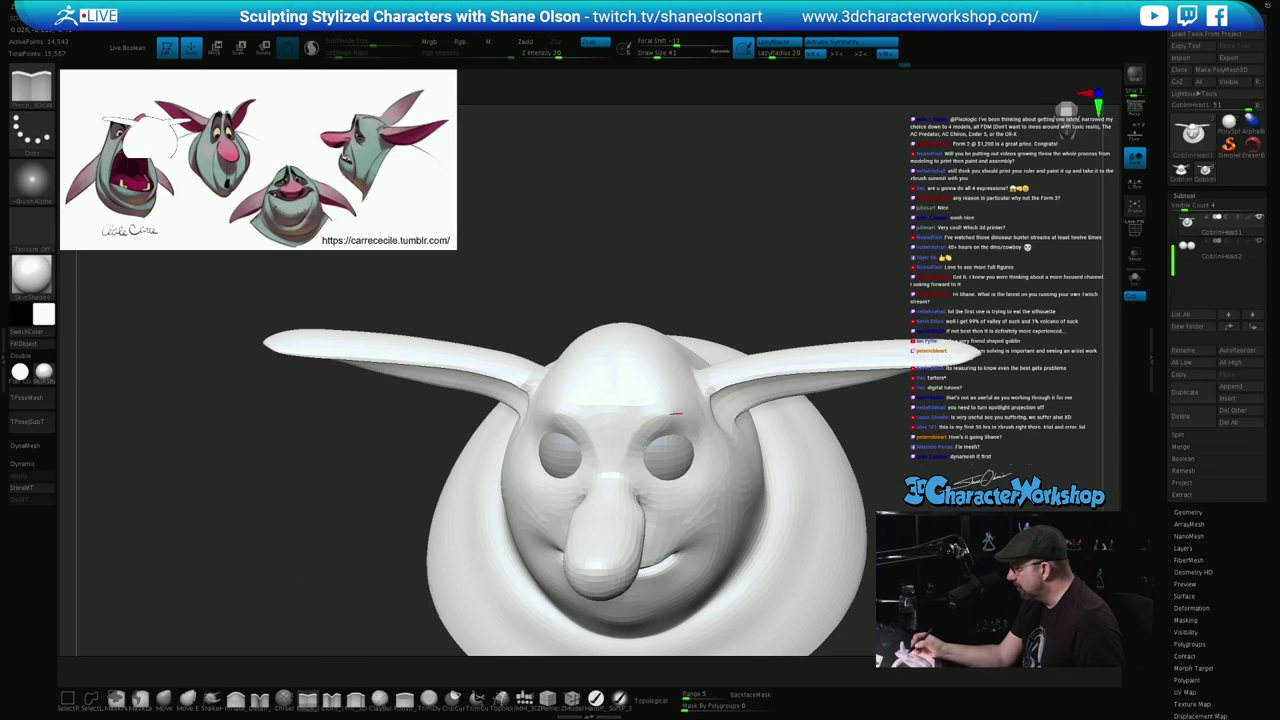
pyautogui.moveTo(694, 412); pyautogui.dragTo(655, 408, button='right')
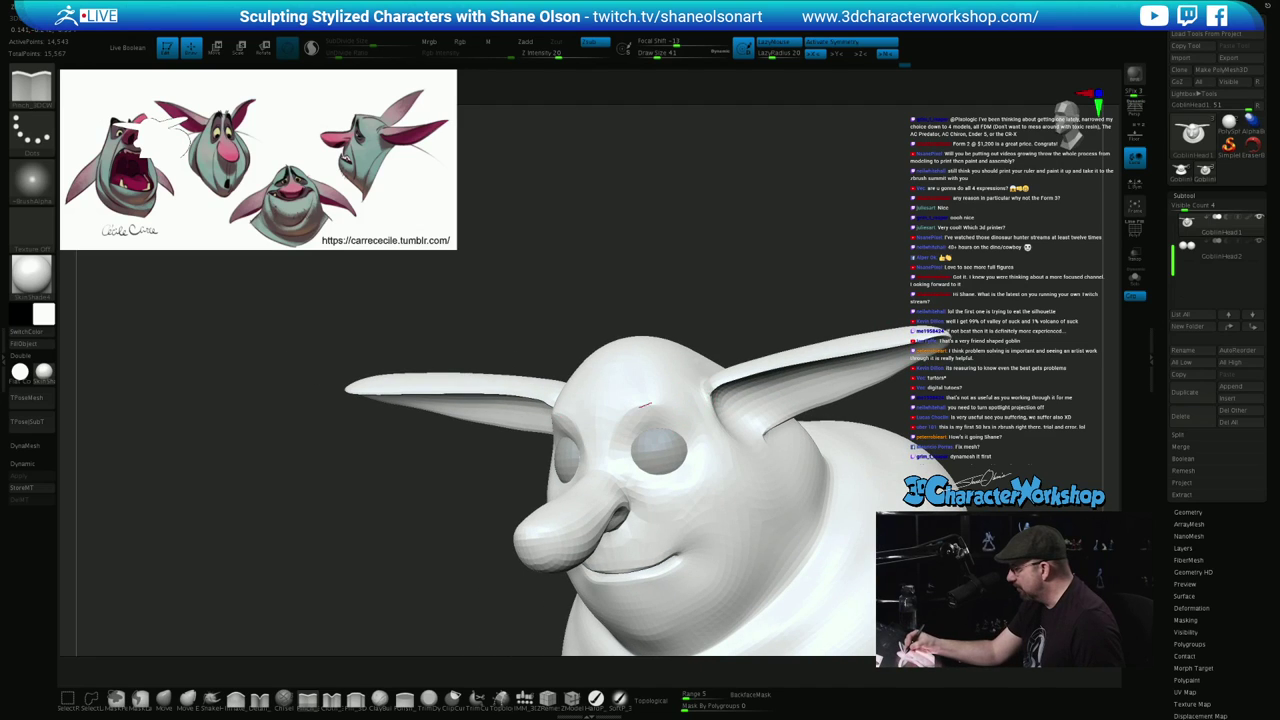
pyautogui.moveTo(726, 460)
pyautogui.mouseDown(button='right')
pyautogui.moveTo(800, 460)
pyautogui.moveTo(735, 457)
pyautogui.mouseUp(button='right')
pyautogui.moveTo(638, 410); pyautogui.dragTo(660, 411, button='right')
pyautogui.moveTo(617, 452); pyautogui.dragTo(619, 422)
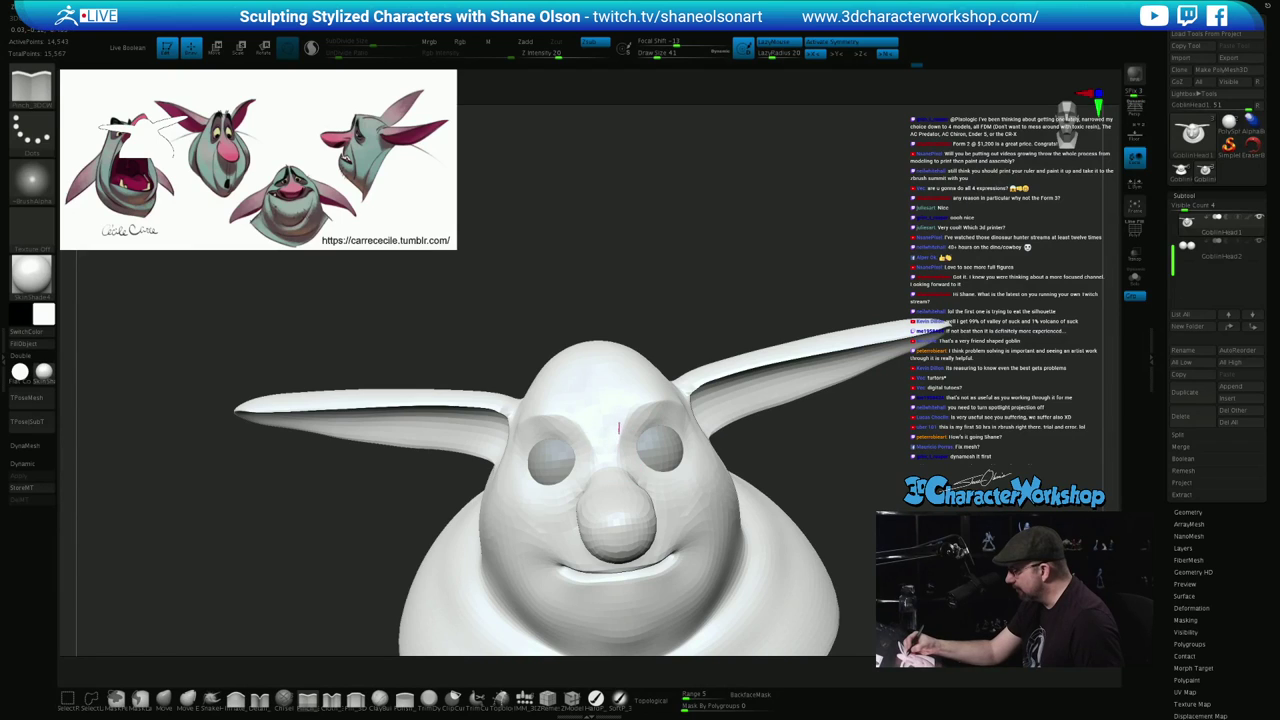
# Pinch the outer corners and lower edges of the eye sockets into crisper creases
pyautogui.moveTo(747, 467)
pyautogui.mouseDown(button='right')
pyautogui.moveTo(690, 464)
pyautogui.moveTo(782, 462)
pyautogui.moveTo(728, 468)
pyautogui.moveTo(648, 443)
pyautogui.mouseUp(button='right')
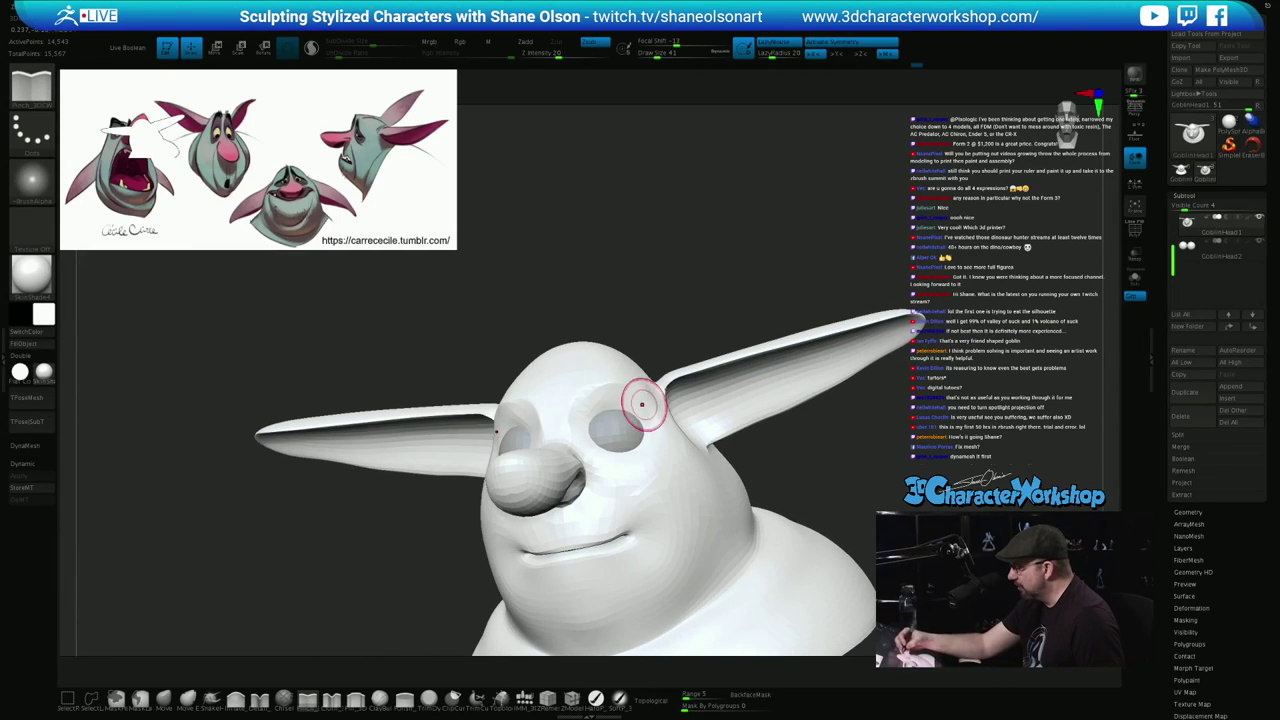
pyautogui.moveTo(593, 390); pyautogui.dragTo(602, 446, button='right')
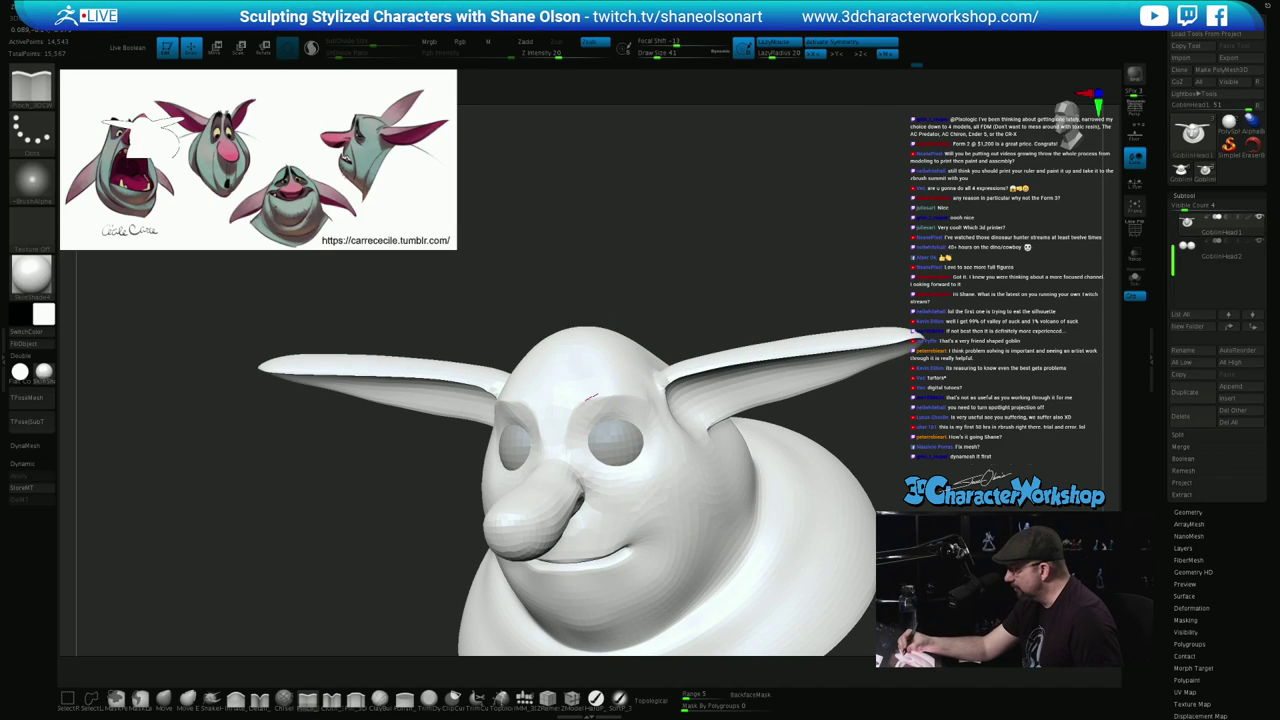
pyautogui.moveTo(653, 410); pyautogui.dragTo(660, 417)
pyautogui.moveTo(695, 418); pyautogui.dragTo(649, 413, button='right')
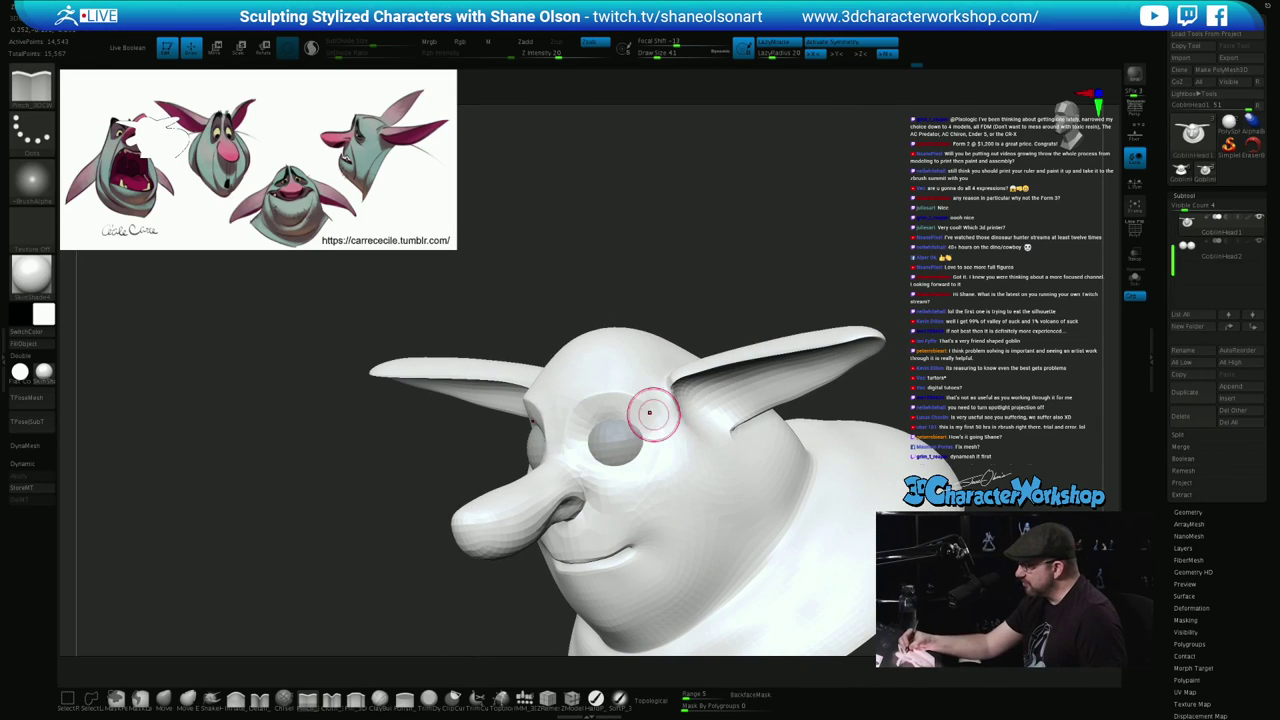
pyautogui.moveTo(688, 506); pyautogui.dragTo(709, 514, button='right')
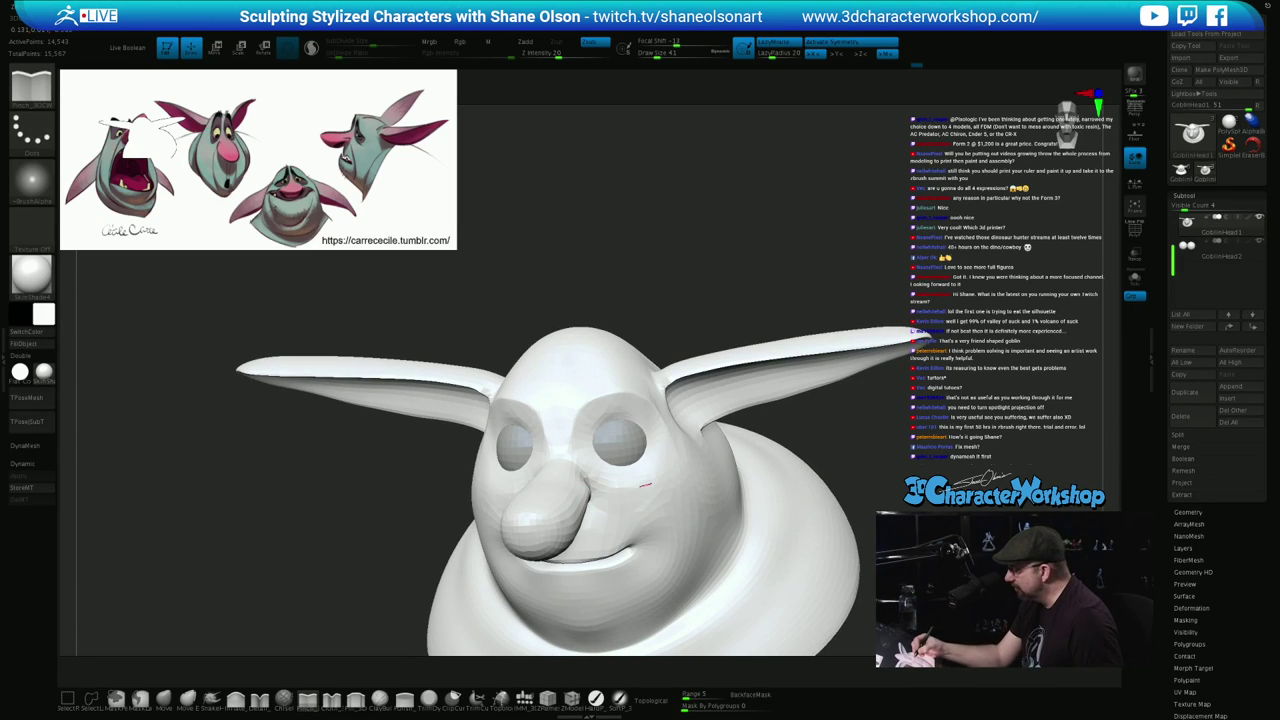
pyautogui.moveTo(669, 461); pyautogui.dragTo(665, 470)
pyautogui.moveTo(694, 508)
pyautogui.mouseDown(button='right')
pyautogui.moveTo(714, 514)
pyautogui.moveTo(790, 485)
pyautogui.moveTo(830, 492)
pyautogui.moveTo(714, 536)
pyautogui.mouseUp(button='right')
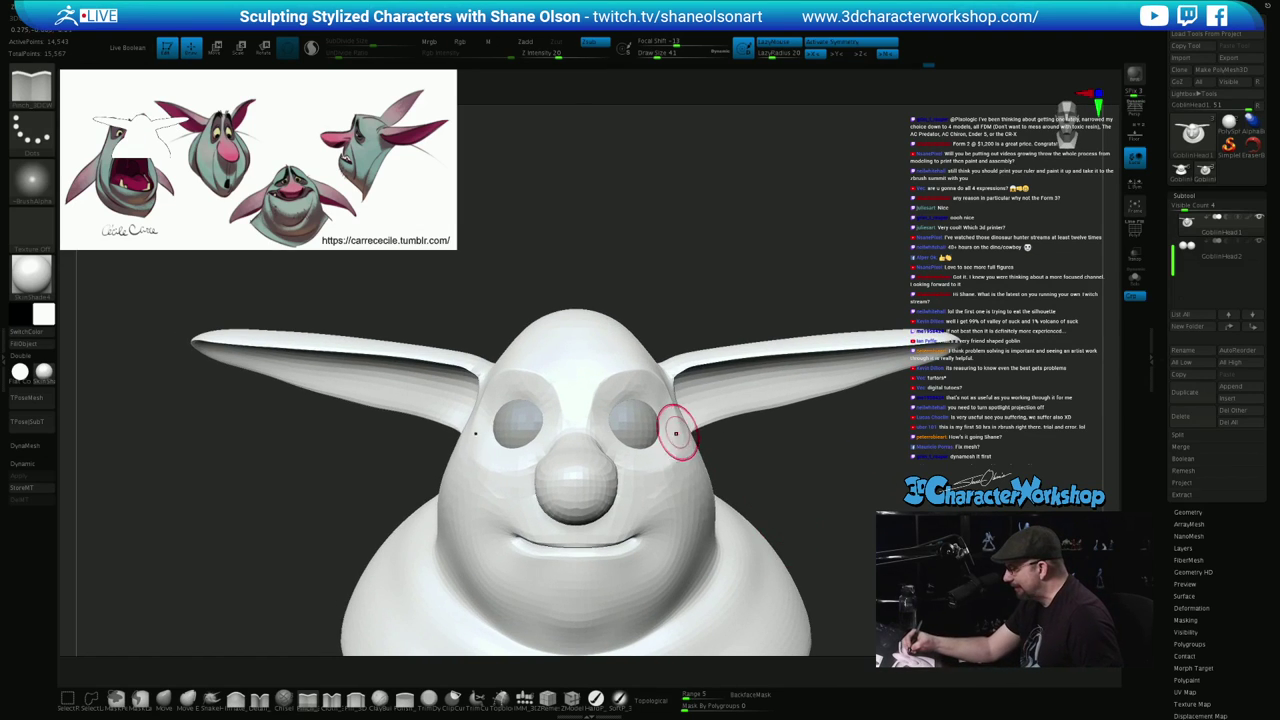
pyautogui.moveTo(838, 502); pyautogui.dragTo(782, 524, button='right')
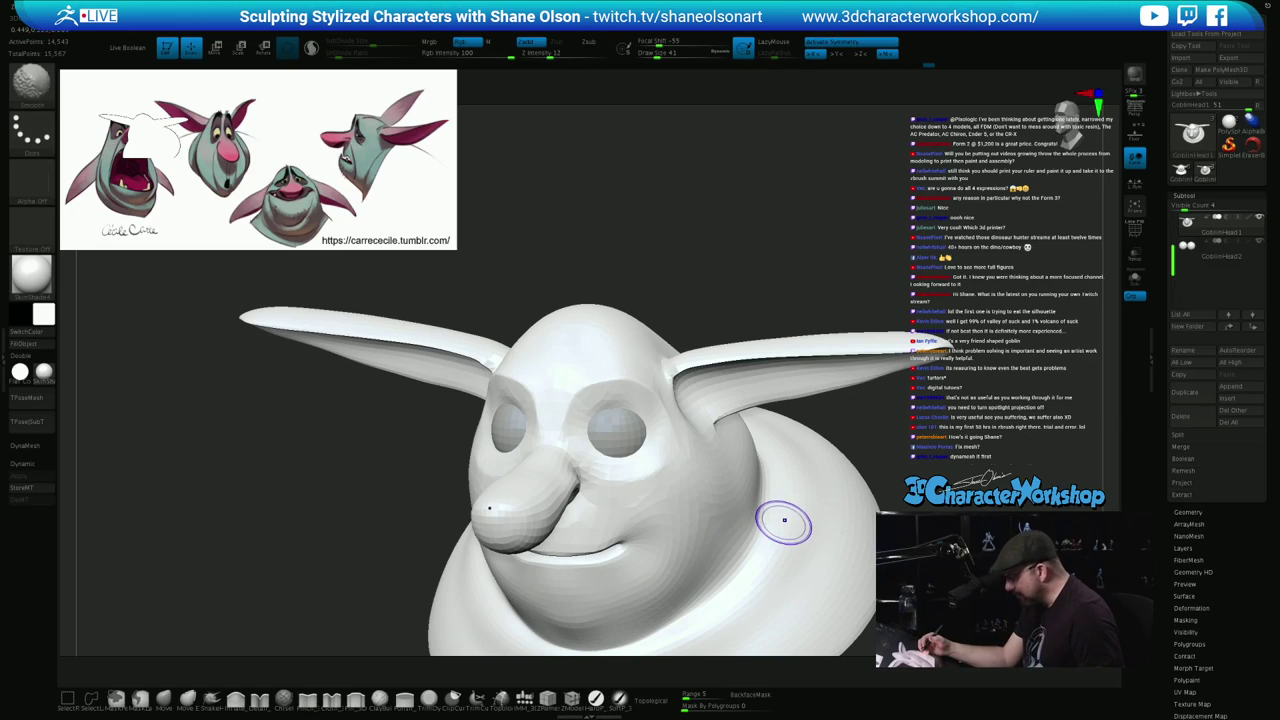
# Show the polyframe, smooth the socket surface above the eyes and turn on dynamic subdivision for the head
pyautogui.hotkey('shift', 'f')
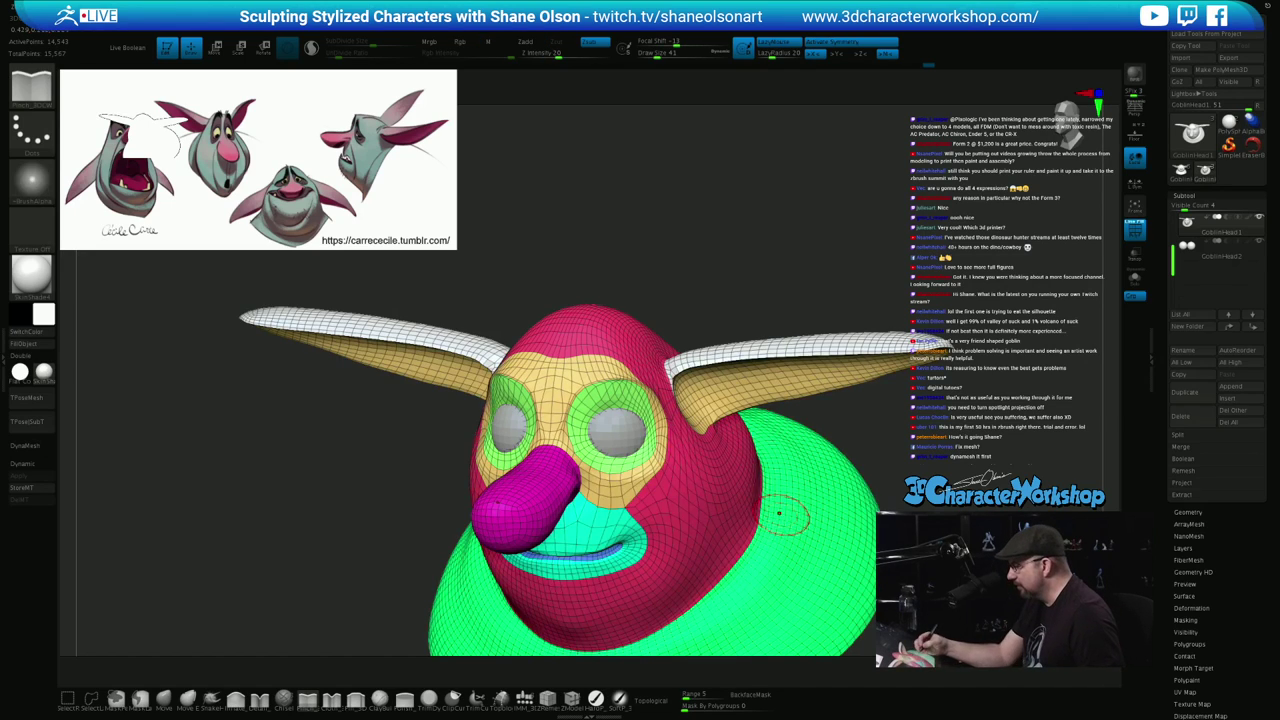
pyautogui.moveTo(634, 461); pyautogui.dragTo(672, 458, button='right')
pyautogui.moveTo(588, 414)
pyautogui.keyDown('shift'); pyautogui.mouseDown()
pyautogui.moveTo(568, 413)
pyautogui.moveTo(600, 405)
pyautogui.mouseUp(); pyautogui.keyUp('shift')
pyautogui.press('d')
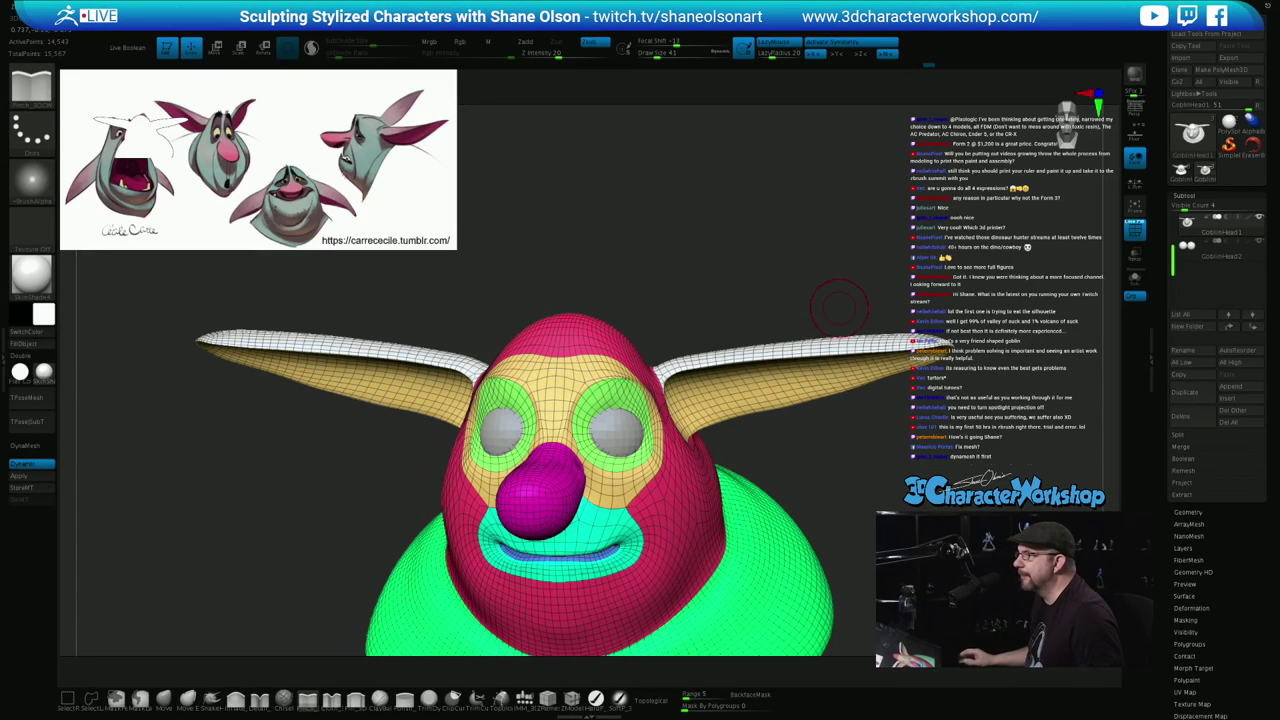
pyautogui.moveTo(678, 227); pyautogui.dragTo(674, 231)
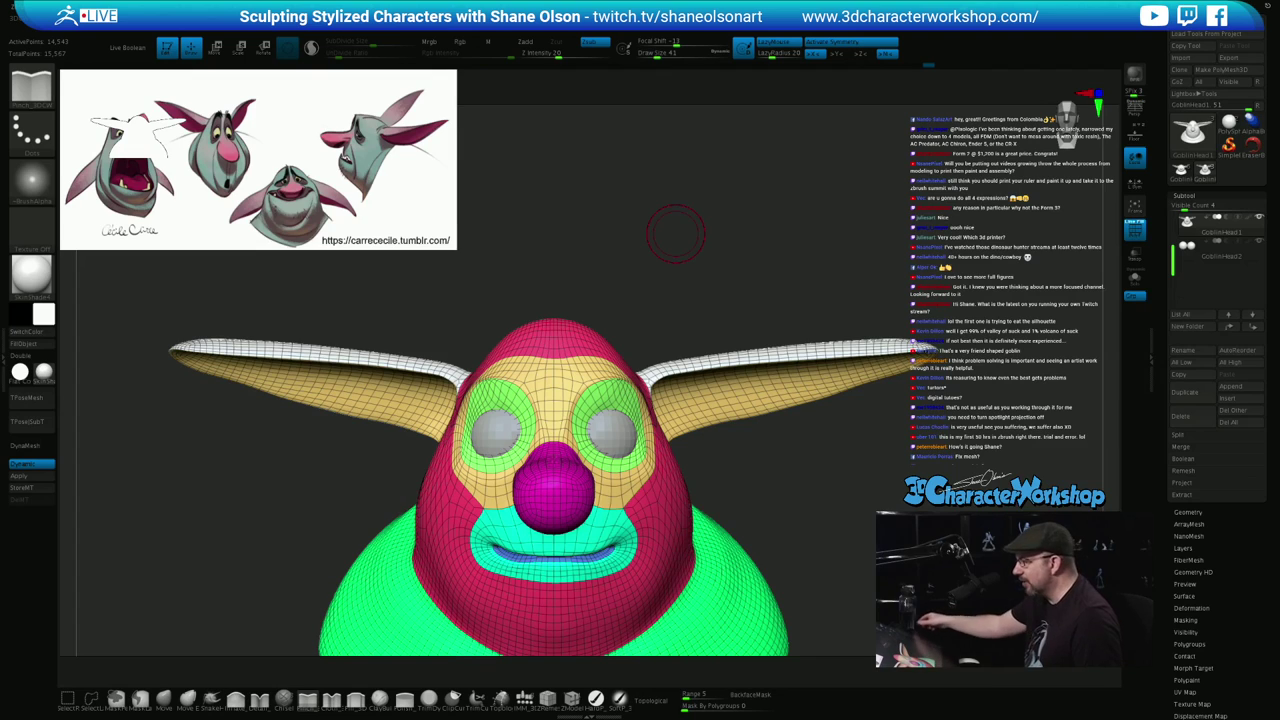
# Isolate the head and reshape the hollows inside the eye sockets with the Move brush at draw size 44
pyautogui.moveTo(762, 475)
pyautogui.mouseDown()
pyautogui.moveTo(784, 488)
pyautogui.moveTo(770, 496)
pyautogui.moveTo(788, 469)
pyautogui.moveTo(744, 462)
pyautogui.moveTo(774, 476)
pyautogui.mouseUp()
pyautogui.moveTo(816, 432); pyautogui.dragTo(850, 440)
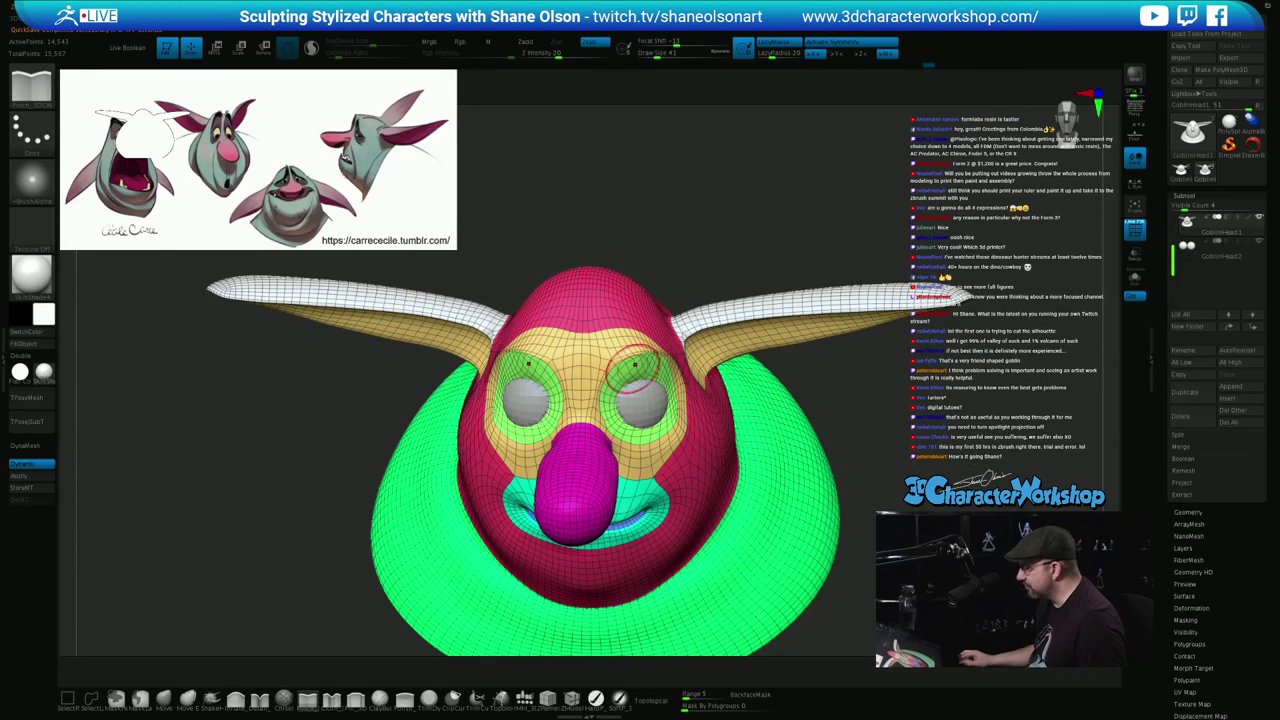
pyautogui.moveTo(921, 407); pyautogui.dragTo(758, 414)
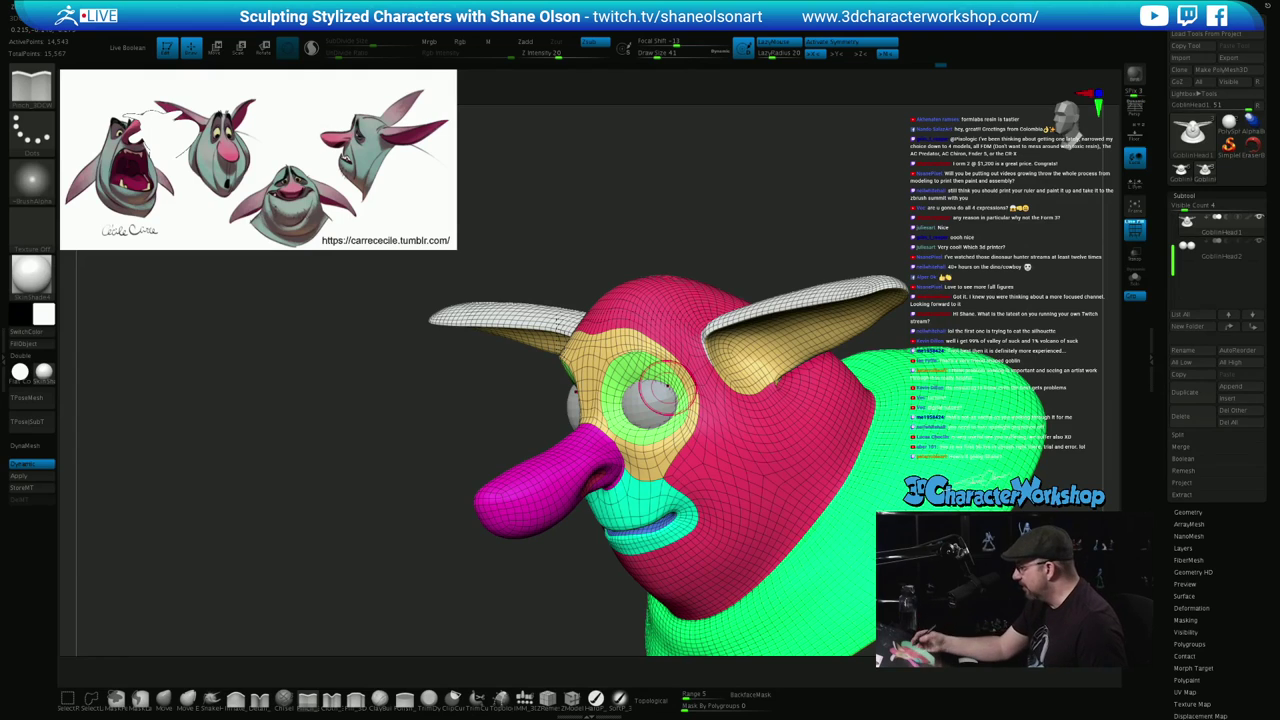
pyautogui.keyDown('ctrl'); pyautogui.moveTo(765, 421); pyautogui.dragTo(668, 460, button='right'); pyautogui.keyUp('ctrl')
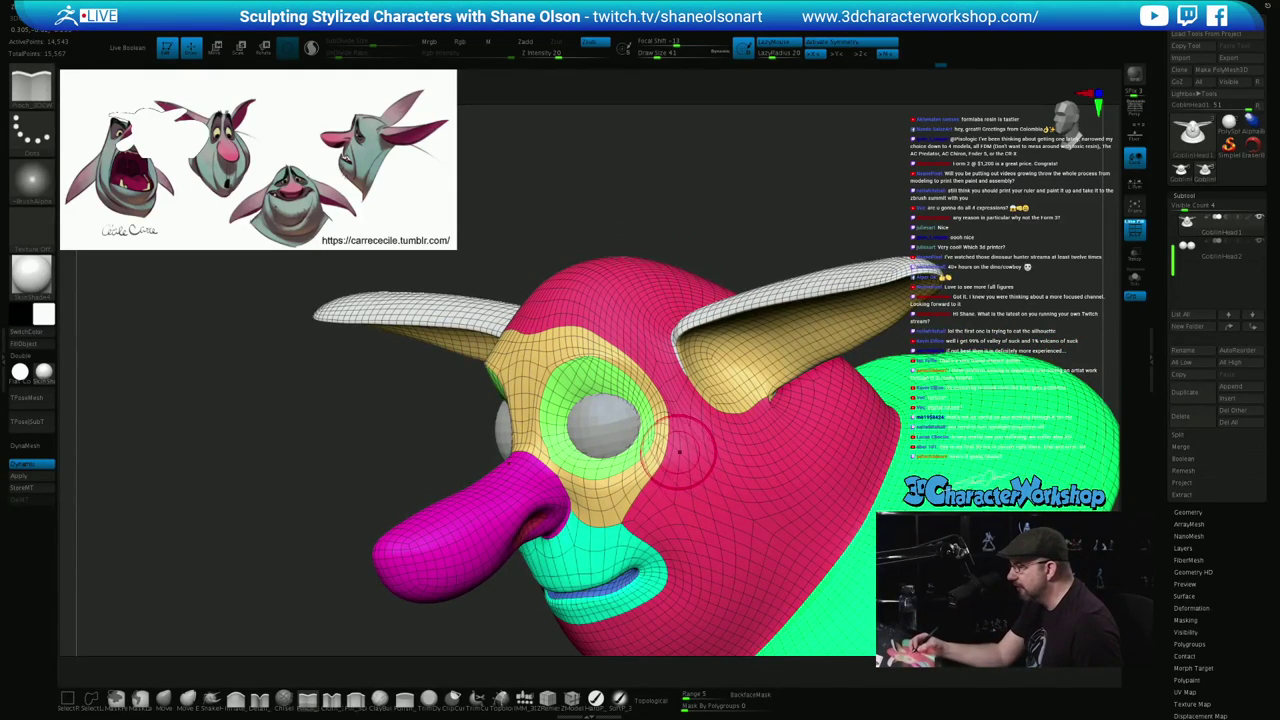
pyautogui.moveTo(630, 432); pyautogui.dragTo(666, 436, button='right')
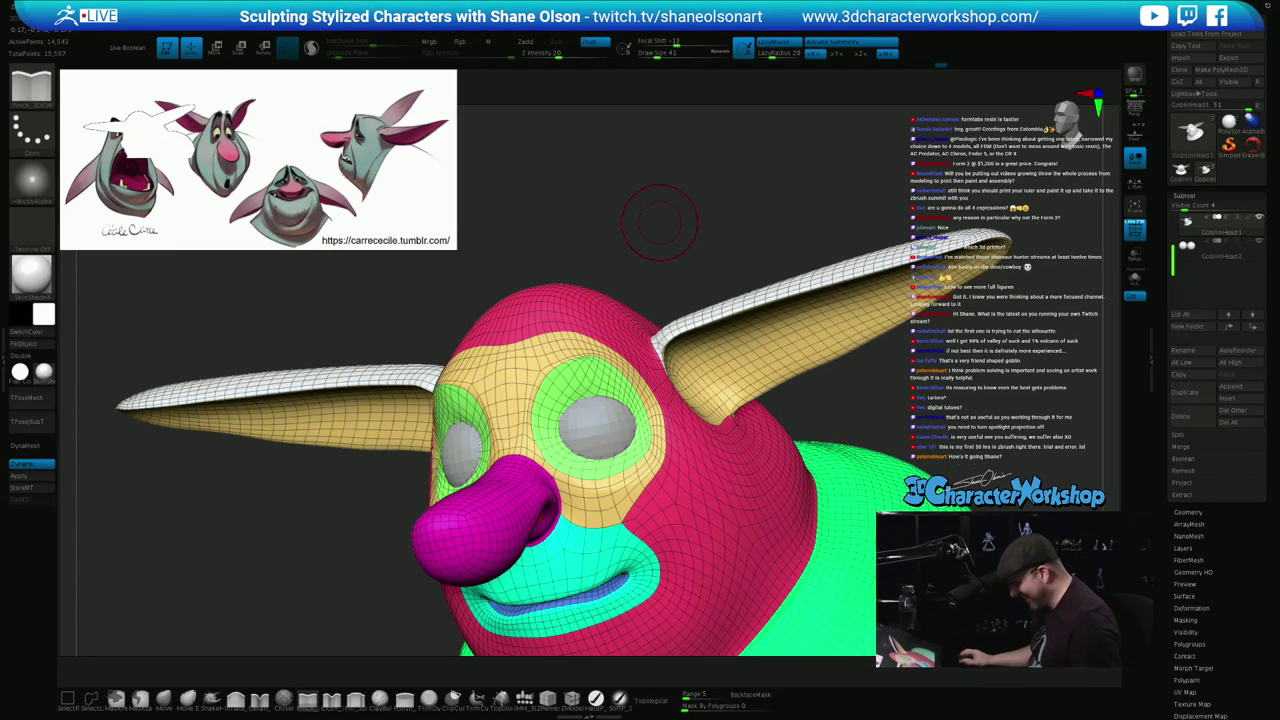
pyautogui.click(1135, 279)
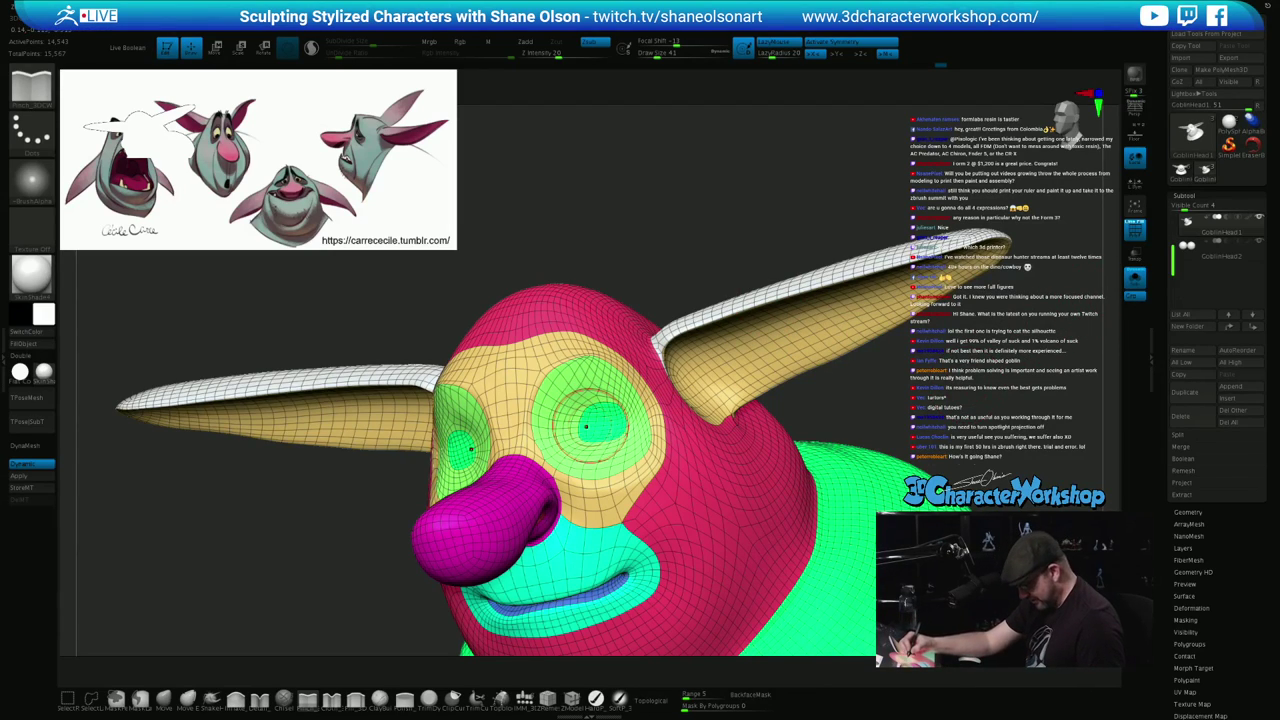
pyautogui.press('[')
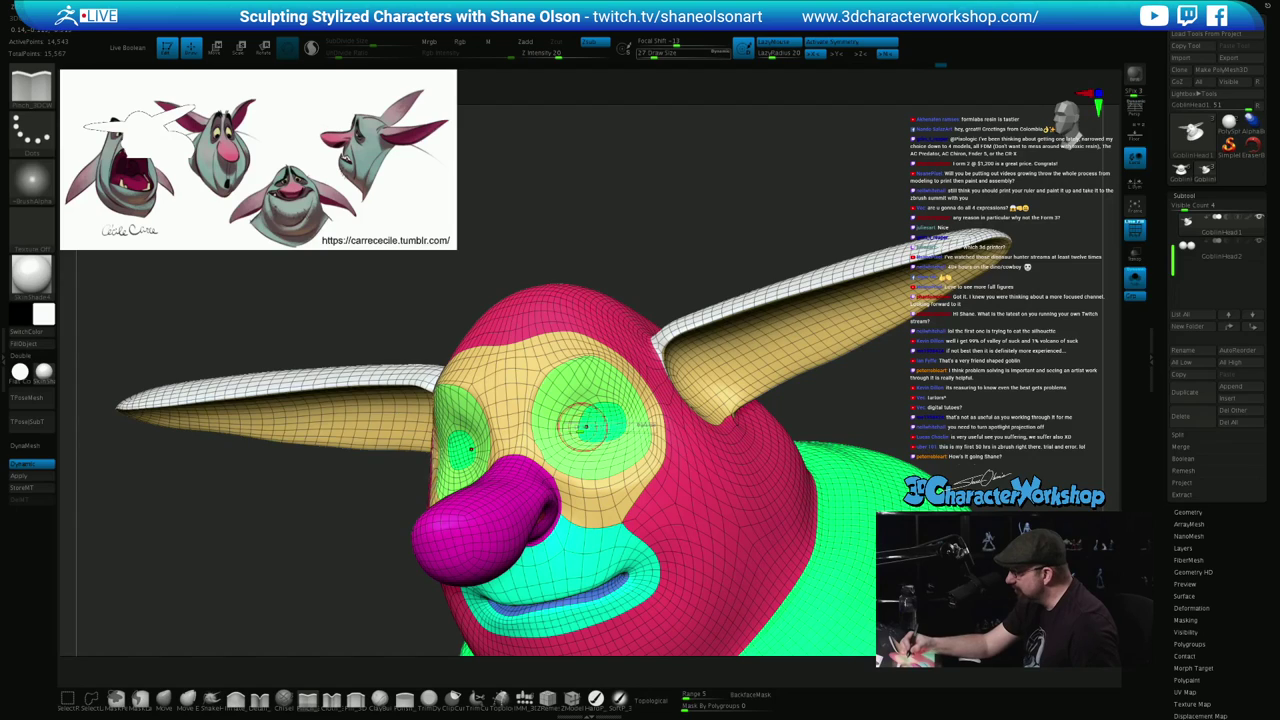
pyautogui.press('s')
pyautogui.moveTo(576, 428); pyautogui.dragTo(585, 431)
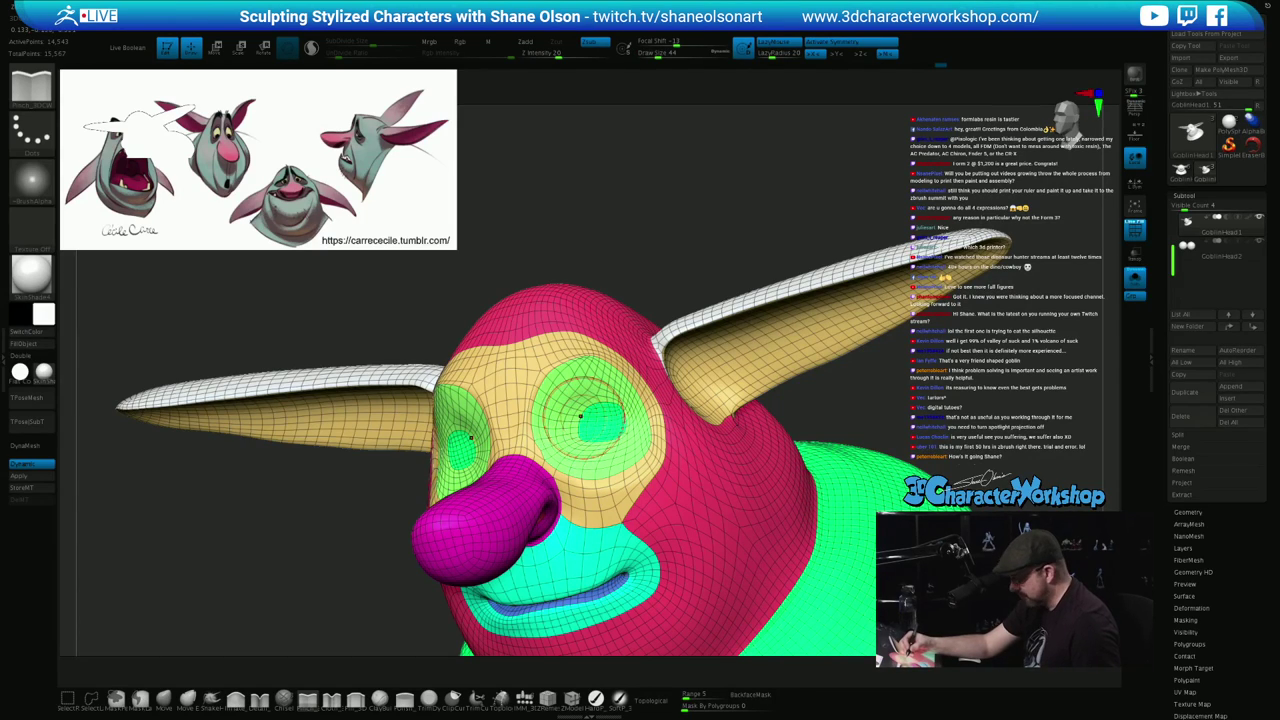
pyautogui.click(164, 700)
pyautogui.moveTo(582, 424)
pyautogui.mouseDown()
pyautogui.moveTo(567, 421)
pyautogui.moveTo(616, 397)
pyautogui.mouseUp()
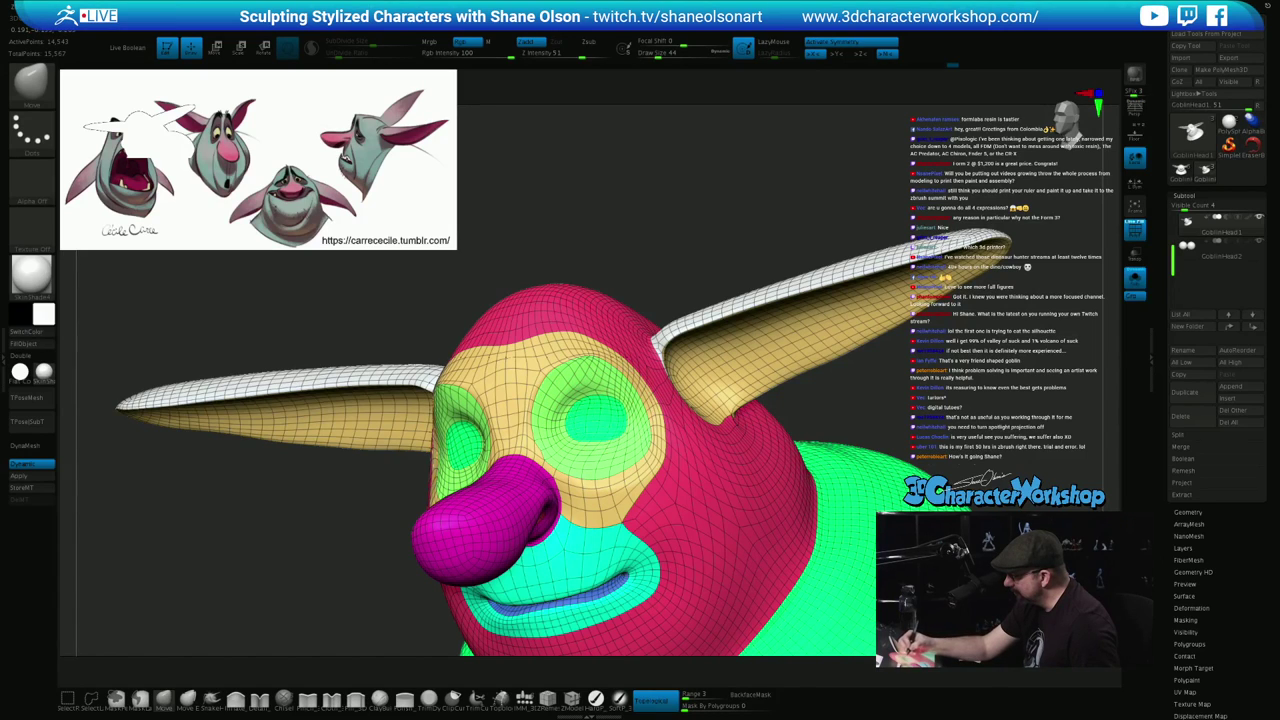
pyautogui.moveTo(601, 440); pyautogui.dragTo(616, 404)
# Reduce the Move brush to draw size 29, refine the socket hollows and bring the eye spheres back into view
pyautogui.moveTo(613, 410); pyautogui.dragTo(708, 412, button='right')
pyautogui.press('s')
pyautogui.moveTo(608, 429); pyautogui.dragTo(602, 429)
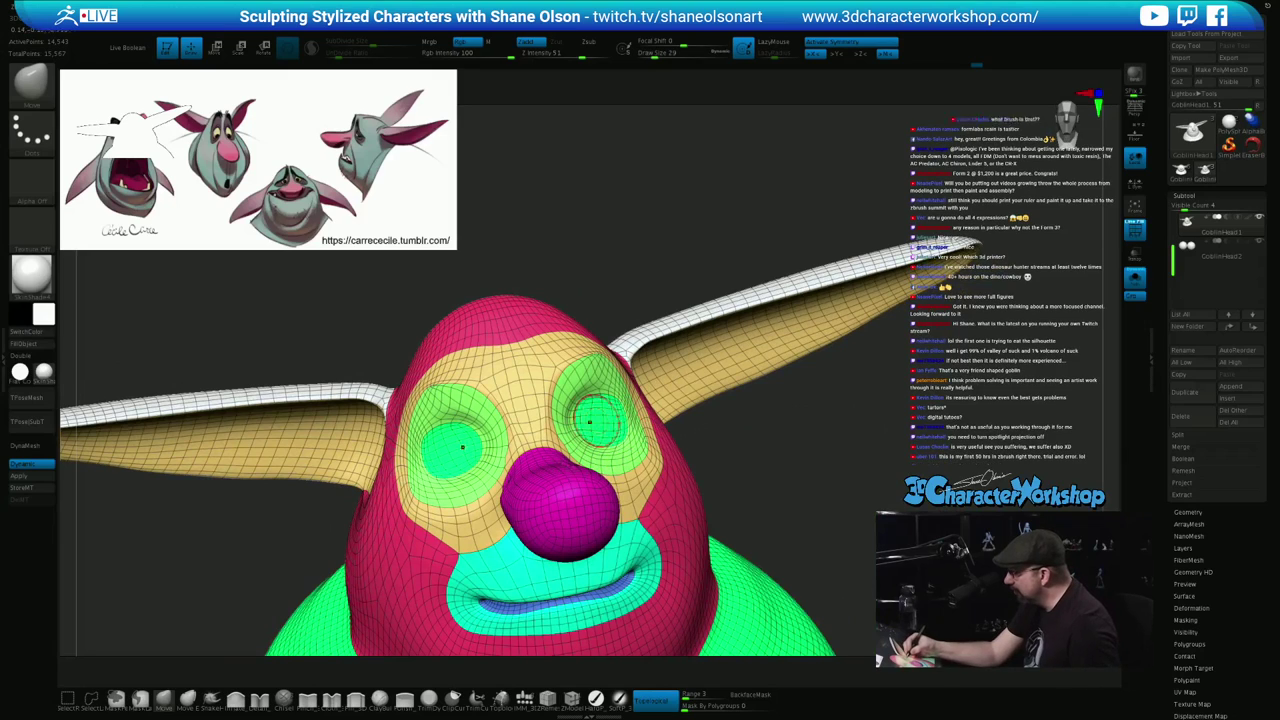
pyautogui.moveTo(728, 392); pyautogui.dragTo(728, 472, button='right')
pyautogui.click(1134, 280)
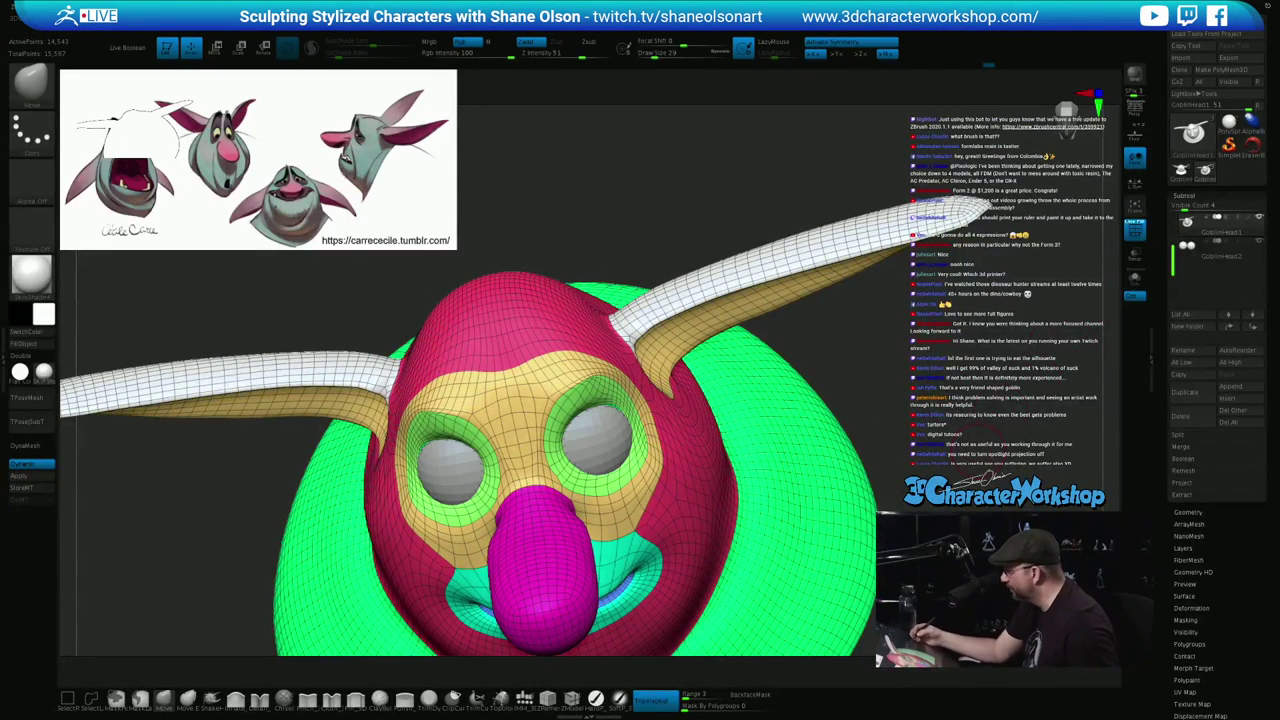
# Turn on transparency and inspect the eye sockets from several angles for how they wrap around the eye spheres
pyautogui.click(1134, 255)
pyautogui.moveTo(735, 498); pyautogui.dragTo(625, 438, button='right')
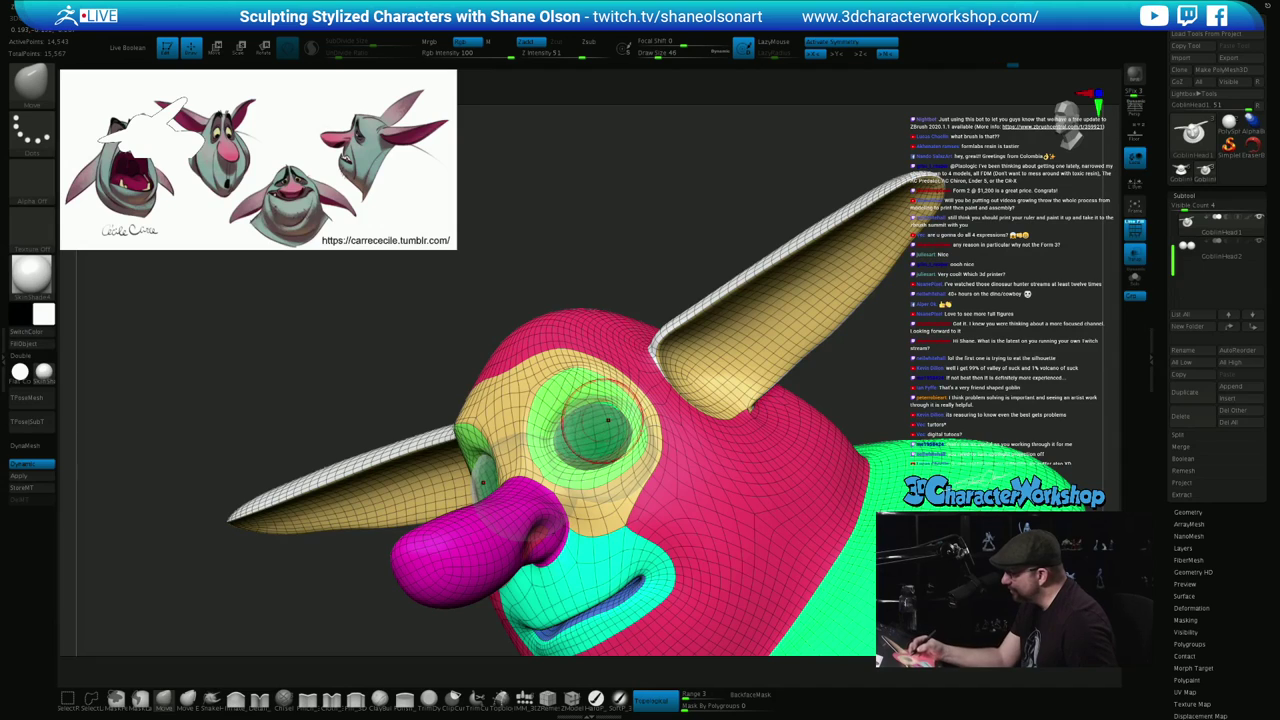
pyautogui.moveTo(607, 421)
pyautogui.mouseDown(button='right')
pyautogui.moveTo(576, 433)
pyautogui.moveTo(628, 425)
pyautogui.moveTo(587, 471)
pyautogui.mouseUp(button='right')
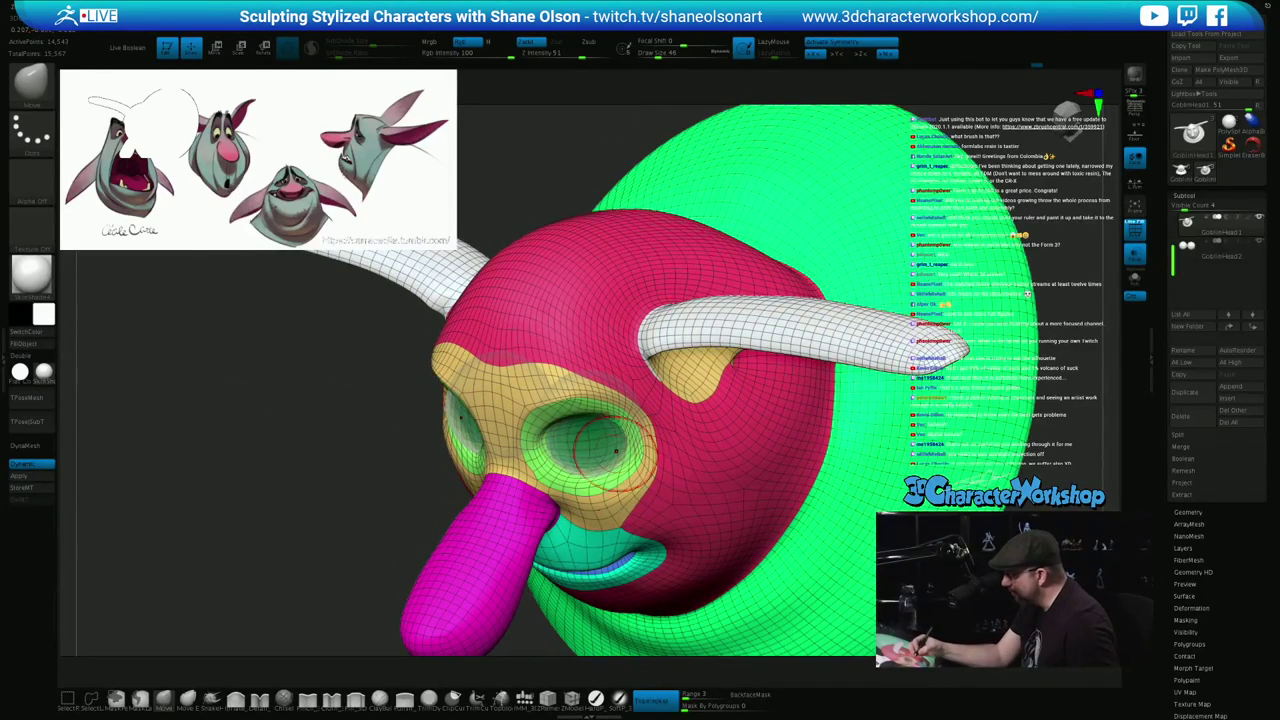
pyautogui.press('shift')
pyautogui.moveTo(608, 451); pyautogui.dragTo(650, 436, button='right')
pyautogui.keyDown('ctrl'); pyautogui.moveTo(639, 487); pyautogui.dragTo(777, 527, button='right'); pyautogui.keyUp('ctrl')
pyautogui.keyDown('alt'); pyautogui.moveTo(777, 527); pyautogui.dragTo(791, 461, button='right'); pyautogui.keyUp('alt')
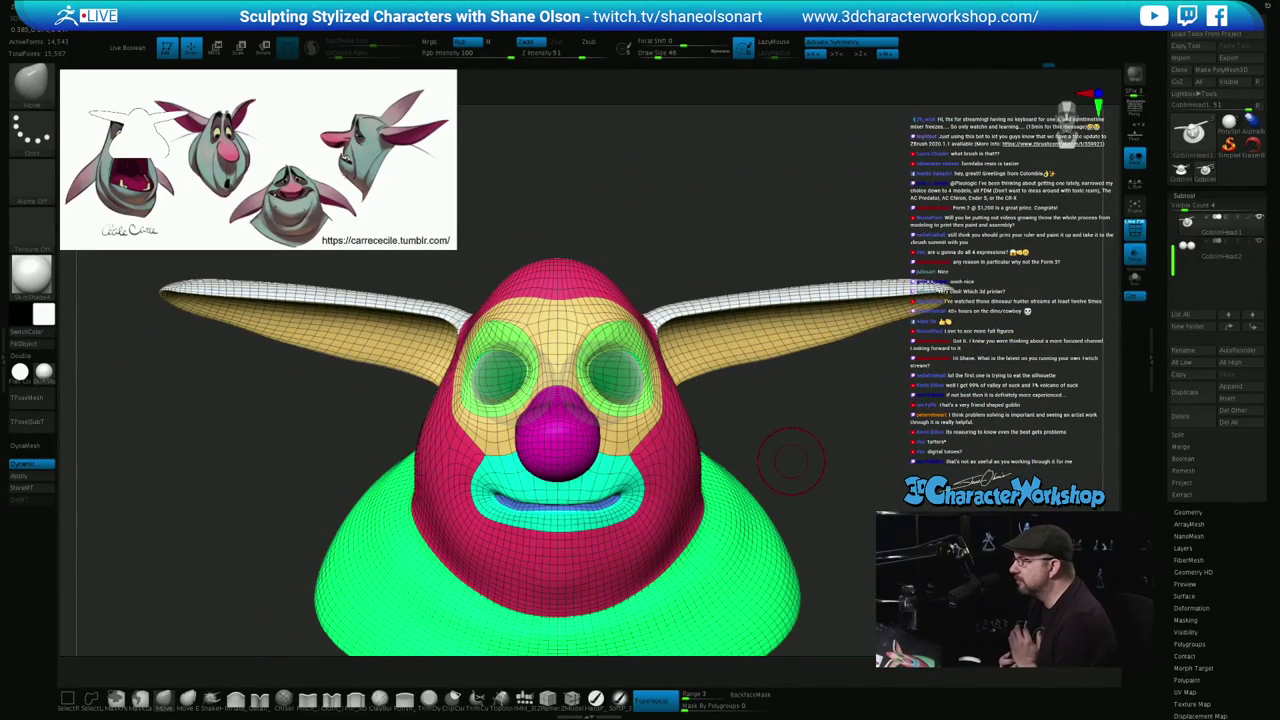
# Smooth the socket surfaces above and at the outer side of the eye spheres with transparency on
pyautogui.moveTo(646, 430)
pyautogui.mouseDown(button='right')
pyautogui.moveTo(672, 424)
pyautogui.moveTo(638, 432)
pyautogui.mouseUp(button='right')
pyautogui.moveTo(733, 438); pyautogui.dragTo(670, 440, button='right')
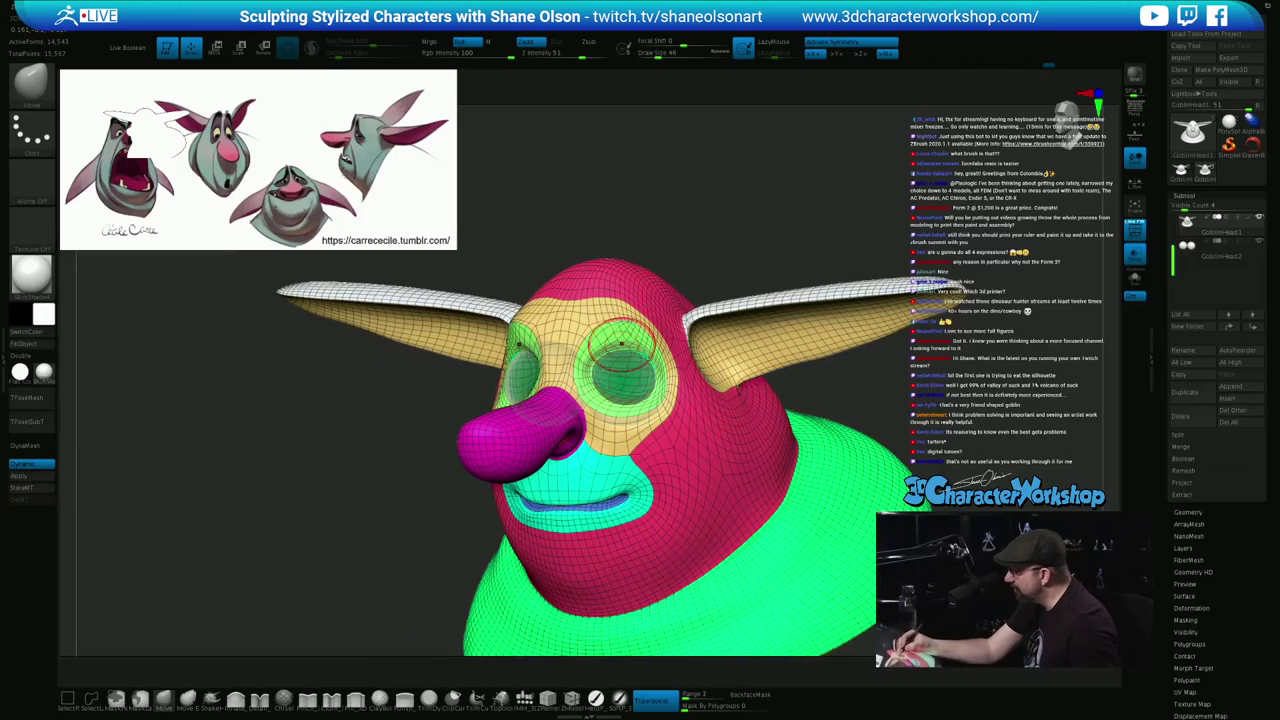
pyautogui.keyDown('shift'); pyautogui.moveTo(622, 344); pyautogui.dragTo(624, 362); pyautogui.keyUp('shift')
pyautogui.moveTo(622, 350)
pyautogui.mouseDown(button='right')
pyautogui.moveTo(628, 338)
pyautogui.moveTo(710, 392)
pyautogui.moveTo(648, 390)
pyautogui.mouseUp(button='right')
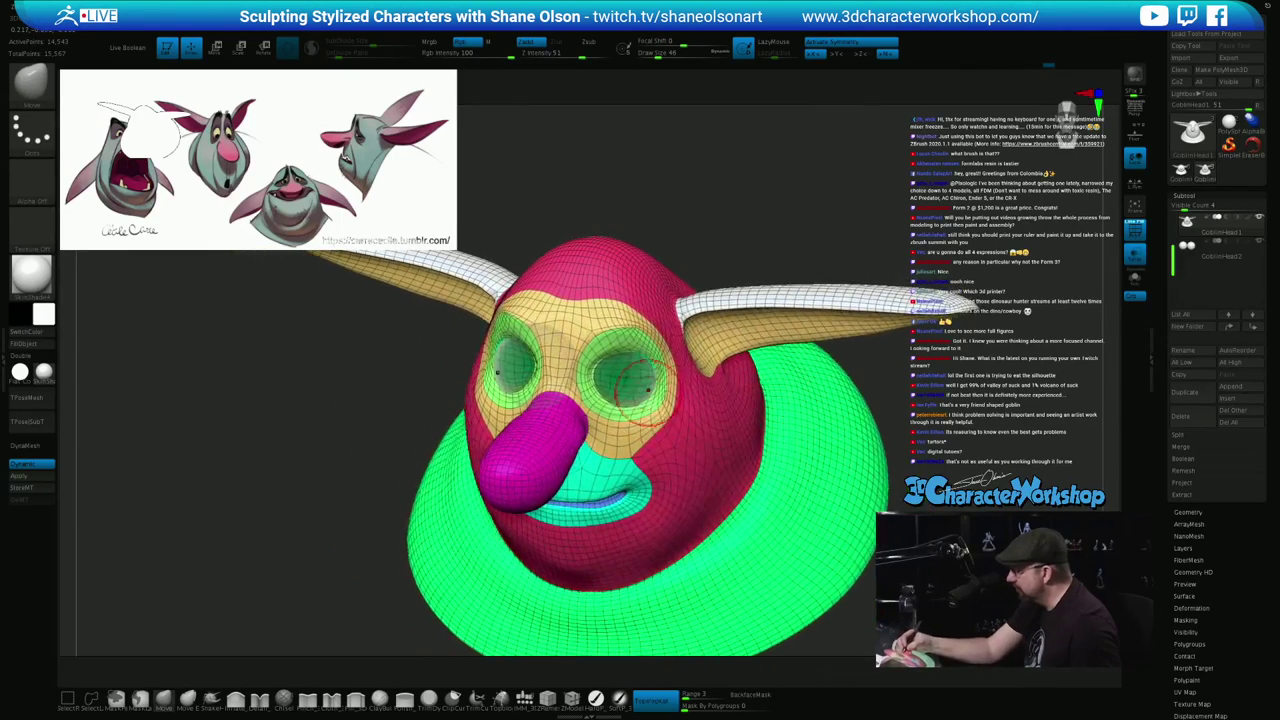
pyautogui.moveTo(648, 390)
pyautogui.keyDown('shift'); pyautogui.mouseDown()
pyautogui.moveTo(640, 374)
pyautogui.moveTo(624, 378)
pyautogui.mouseUp(); pyautogui.keyUp('shift')
pyautogui.moveTo(626, 380)
pyautogui.mouseDown(button='right')
pyautogui.moveTo(622, 318)
pyautogui.moveTo(724, 336)
pyautogui.mouseUp(button='right')
pyautogui.keyDown('ctrl'); pyautogui.moveTo(798, 520); pyautogui.dragTo(805, 466, button='right'); pyautogui.keyUp('ctrl')
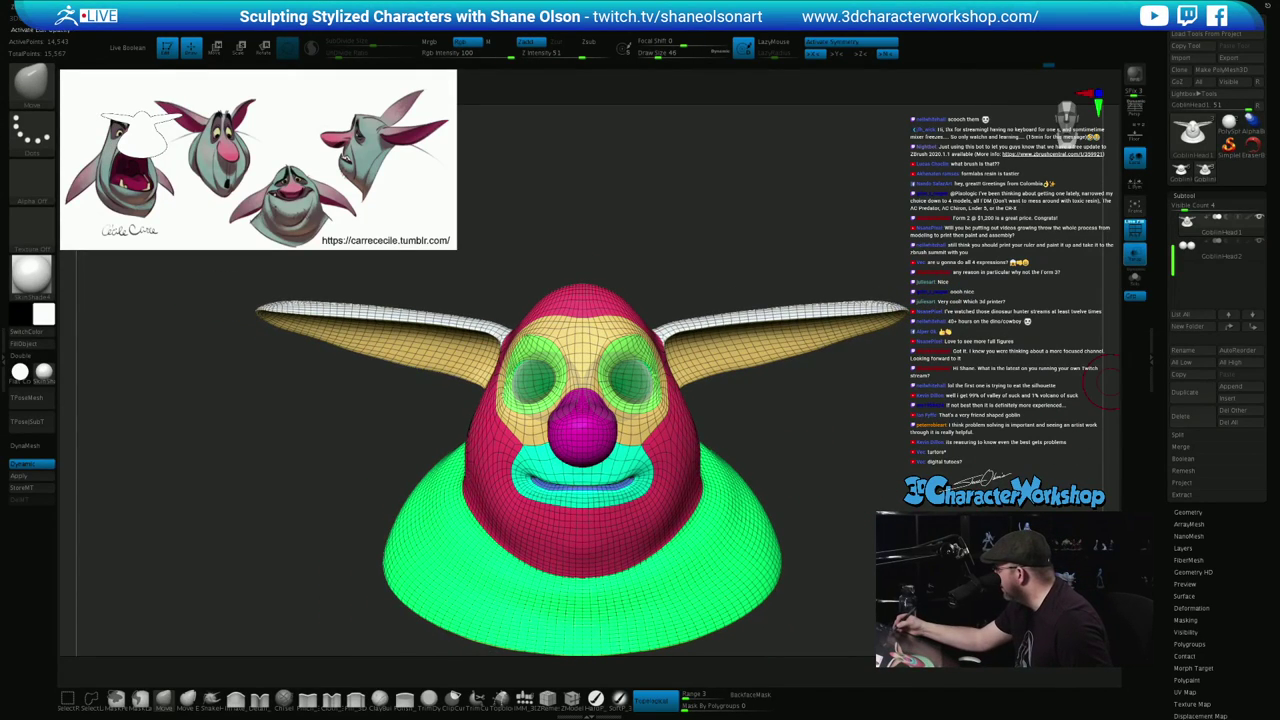
# Check the head without the polyframe, show the polyframe again and turn transparency off
pyautogui.click(1134, 230)
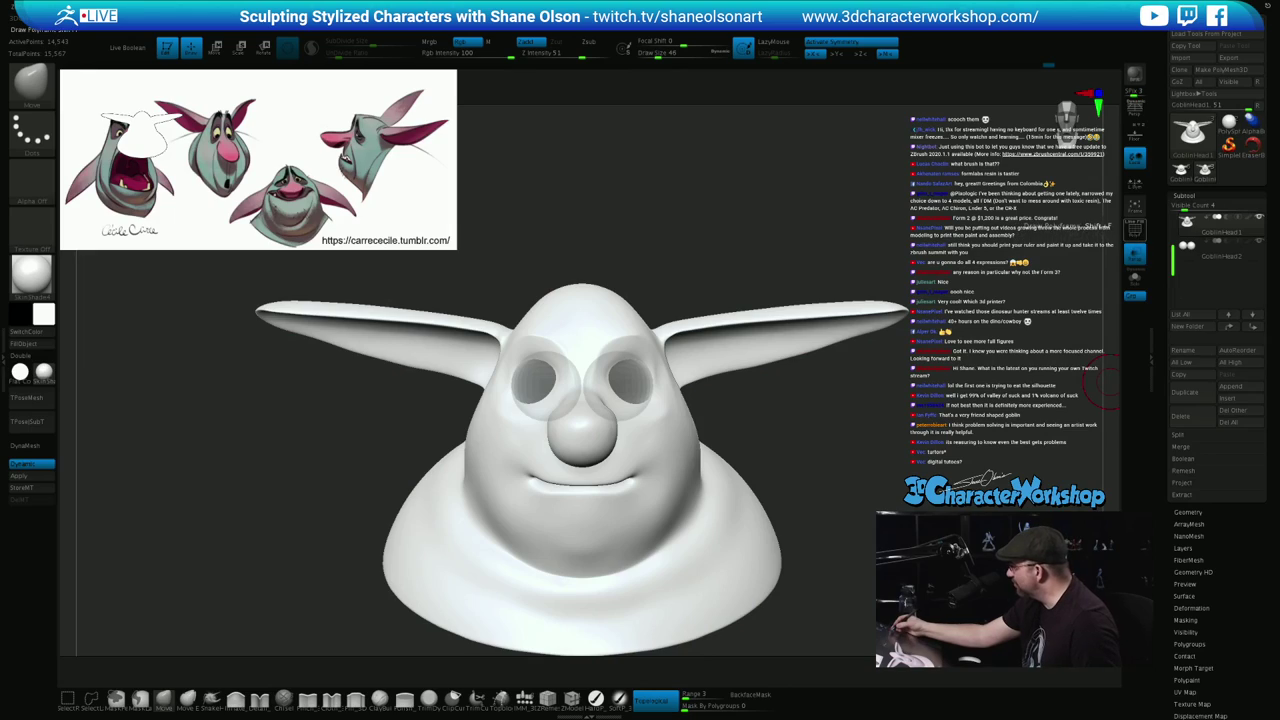
pyautogui.click(1134, 234)
pyautogui.click(1134, 255)
# Nudge the socket area beside the nose bridge and smooth the outer upper rims of the eye sockets
pyautogui.keyDown('ctrl'); pyautogui.moveTo(777, 432); pyautogui.dragTo(778, 500, button='right'); pyautogui.keyUp('ctrl')
pyautogui.moveTo(652, 380); pyautogui.dragTo(626, 368, button='right')
pyautogui.moveTo(576, 392); pyautogui.dragTo(573, 391)
pyautogui.moveTo(588, 393); pyautogui.dragTo(622, 418, button='right')
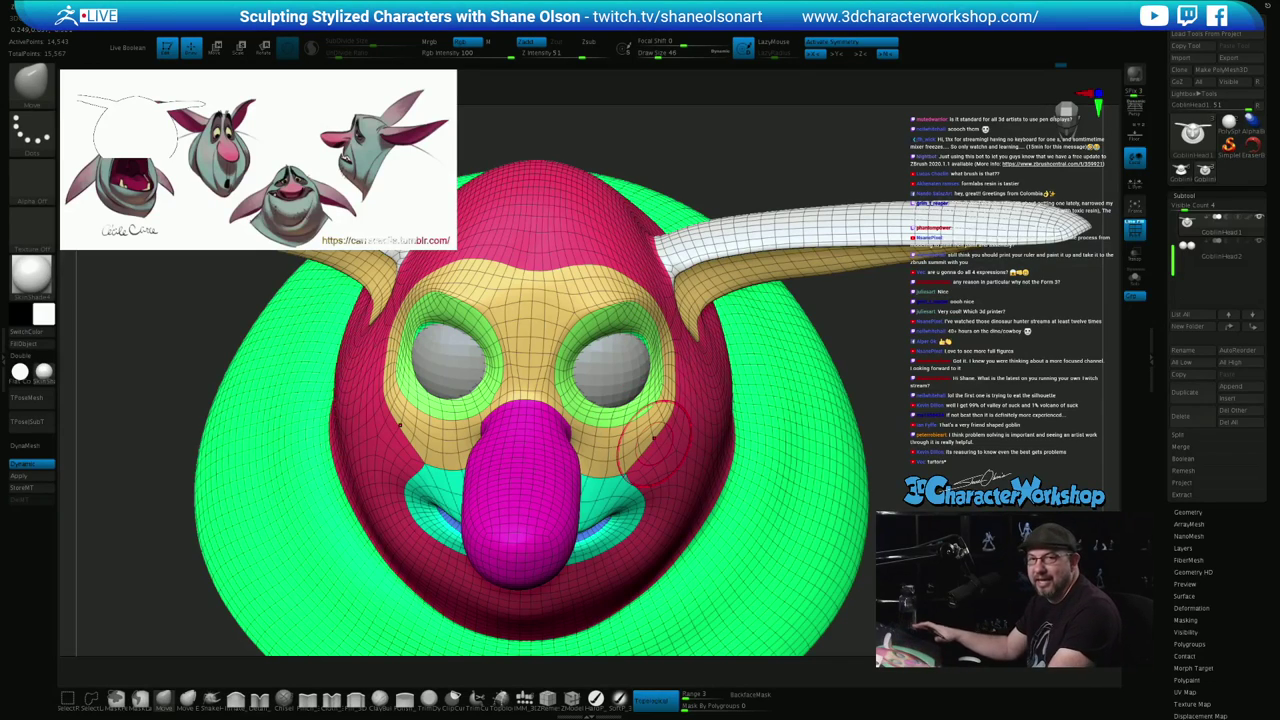
pyautogui.moveTo(767, 465)
pyautogui.mouseDown(button='right')
pyautogui.moveTo(757, 445)
pyautogui.moveTo(593, 403)
pyautogui.mouseUp(button='right')
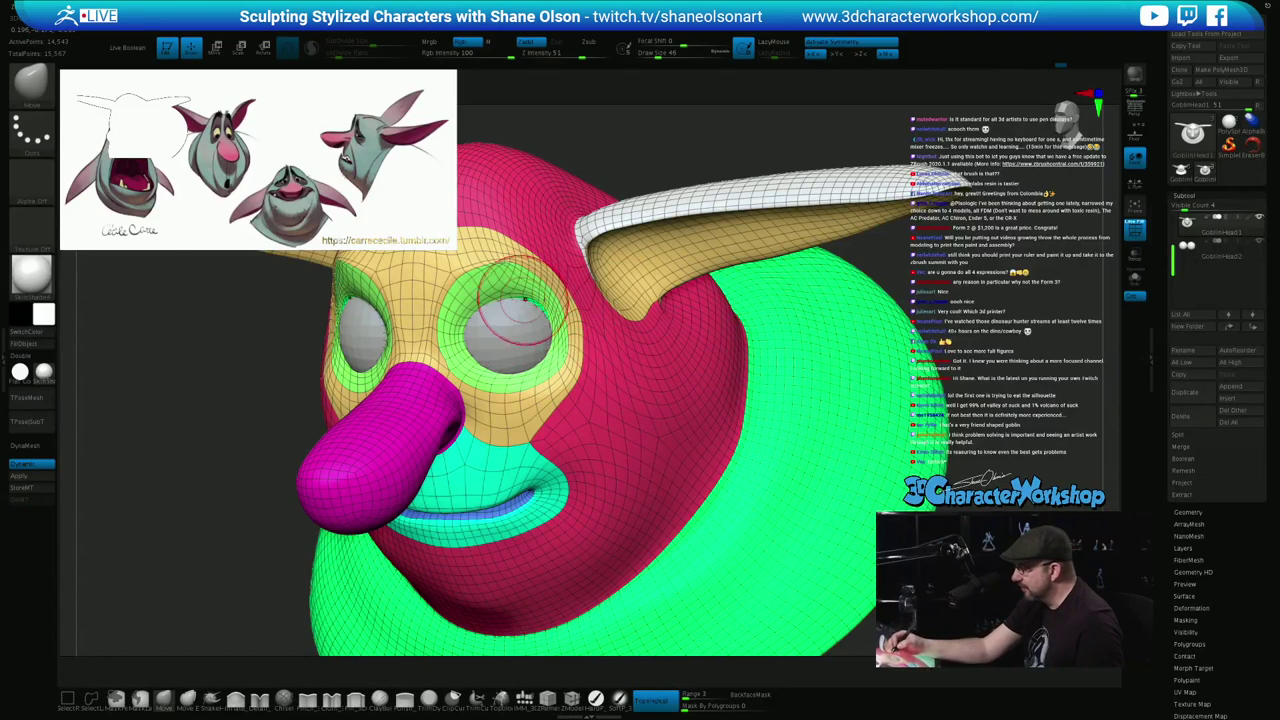
pyautogui.moveTo(525, 297)
pyautogui.mouseDown(button='right')
pyautogui.moveTo(685, 310)
pyautogui.moveTo(671, 306)
pyautogui.mouseUp(button='right')
pyautogui.keyDown('shift'); pyautogui.moveTo(541, 326); pyautogui.dragTo(533, 318); pyautogui.keyUp('shift')
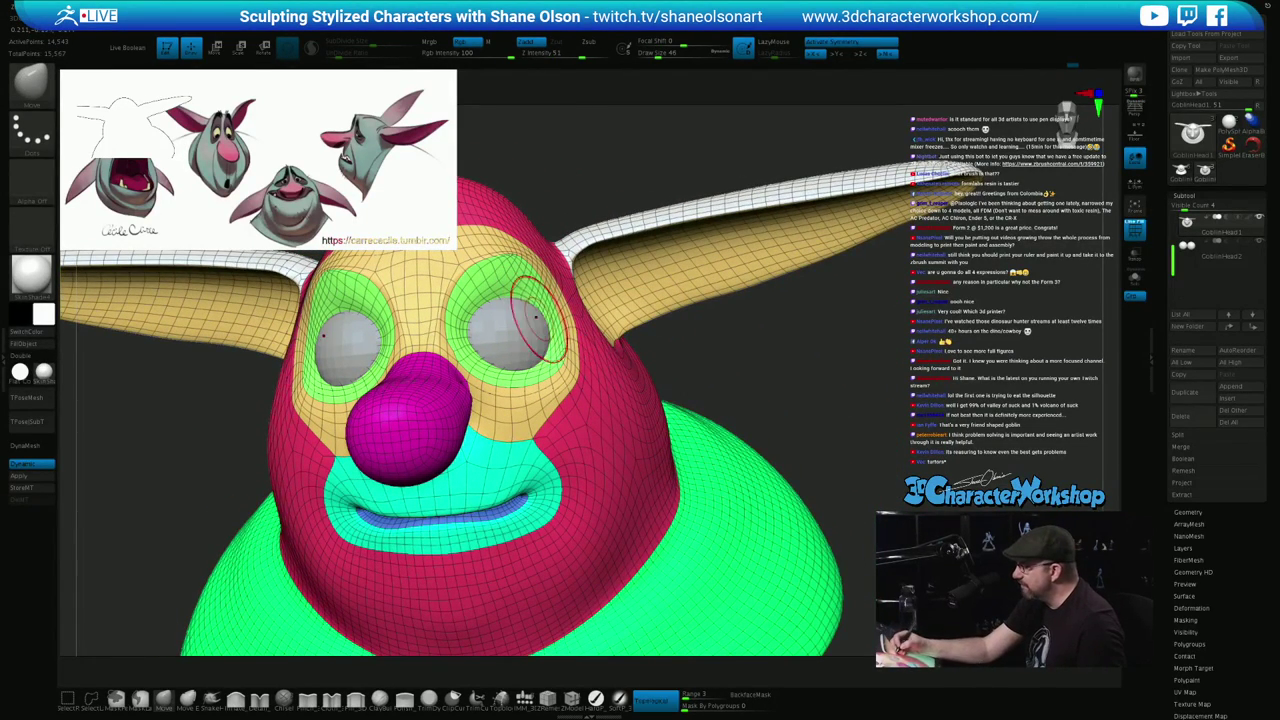
pyautogui.moveTo(536, 317)
pyautogui.mouseDown(button='right')
pyautogui.moveTo(415, 322)
pyautogui.moveTo(672, 325)
pyautogui.mouseUp(button='right')
# Try carving the inner and lower edges of the eye sockets with a crease brush, reduced to draw size 29
pyautogui.click(308, 700)
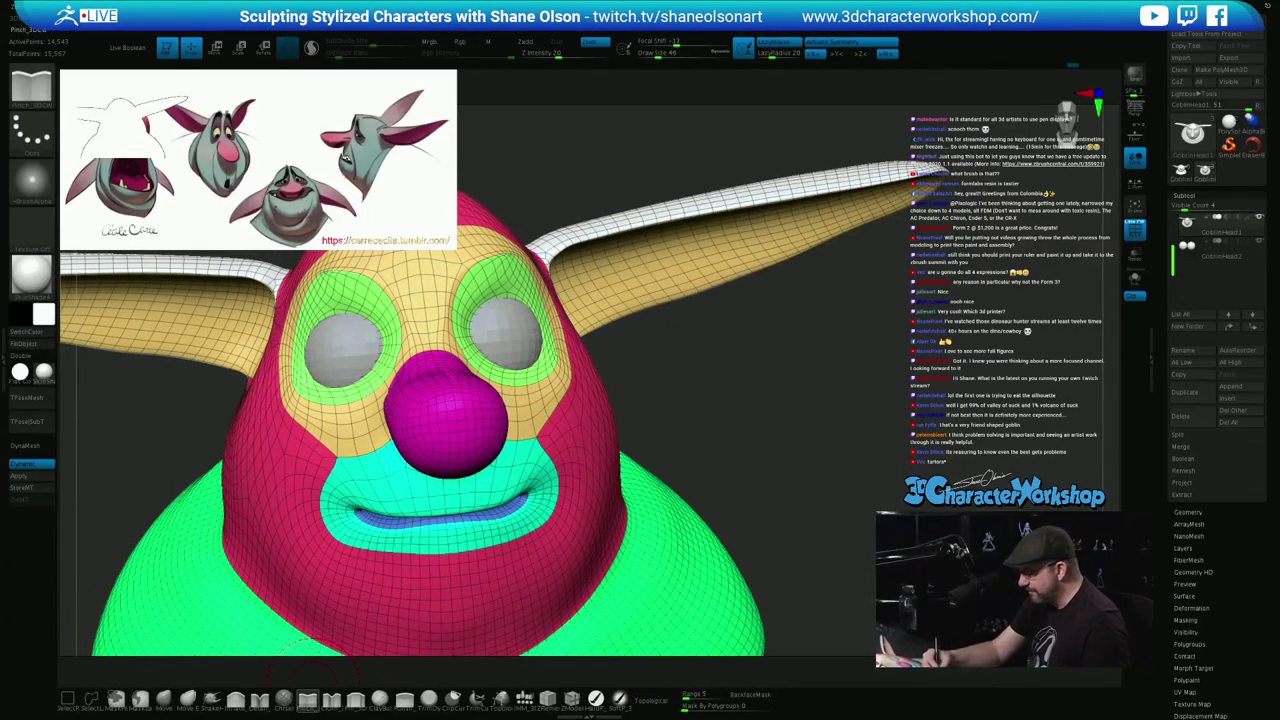
pyautogui.click(332, 700)
pyautogui.moveTo(489, 379); pyautogui.dragTo(521, 395)
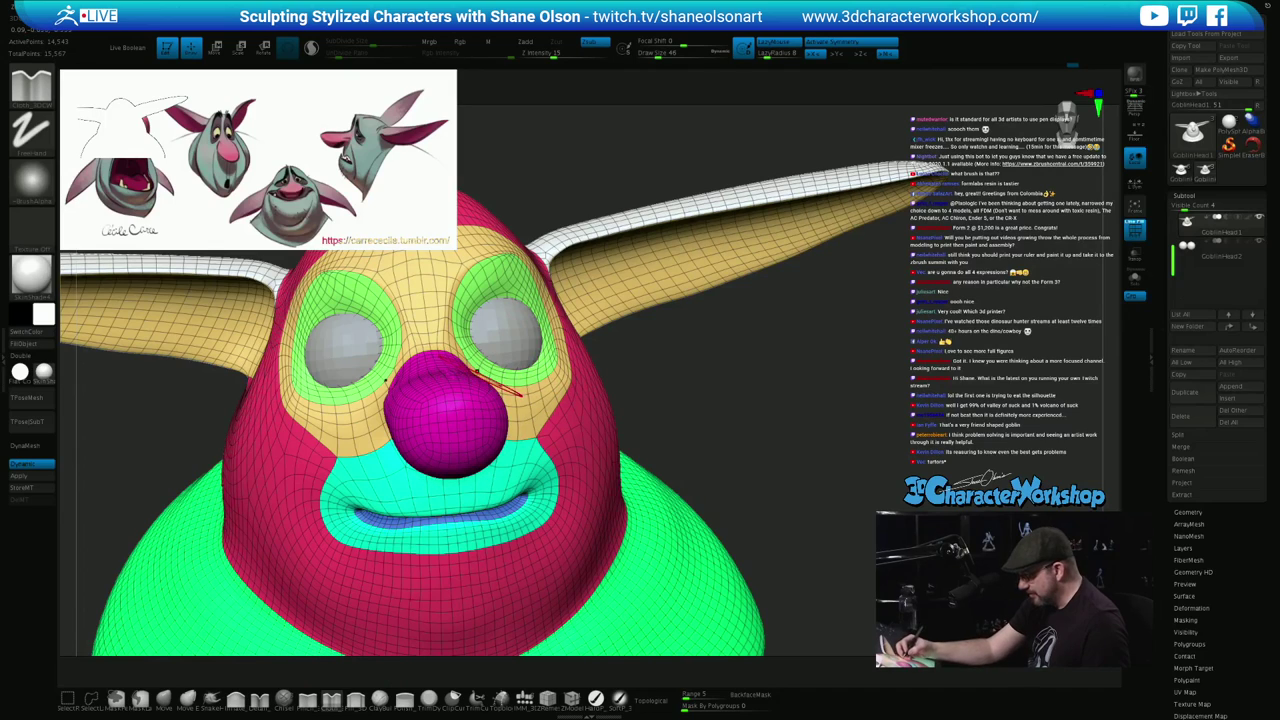
pyautogui.press('[')
pyautogui.press('[')
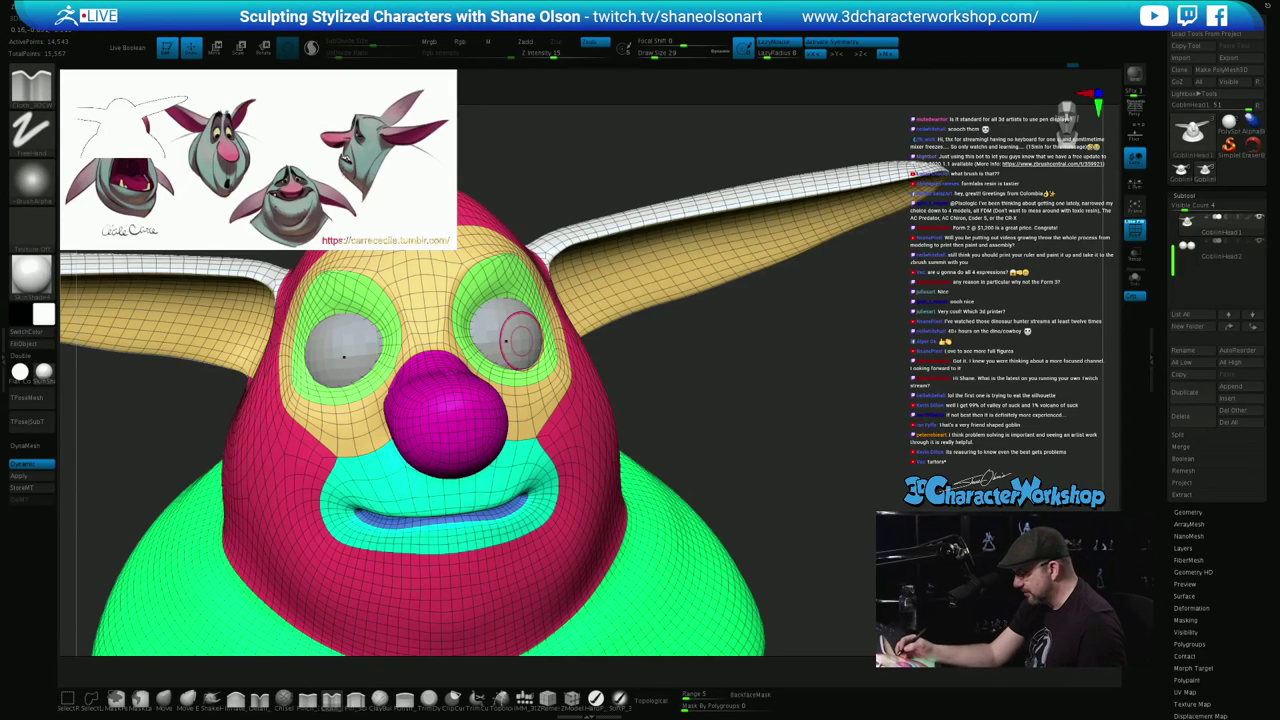
pyautogui.moveTo(520, 340); pyautogui.dragTo(513, 347, button='right')
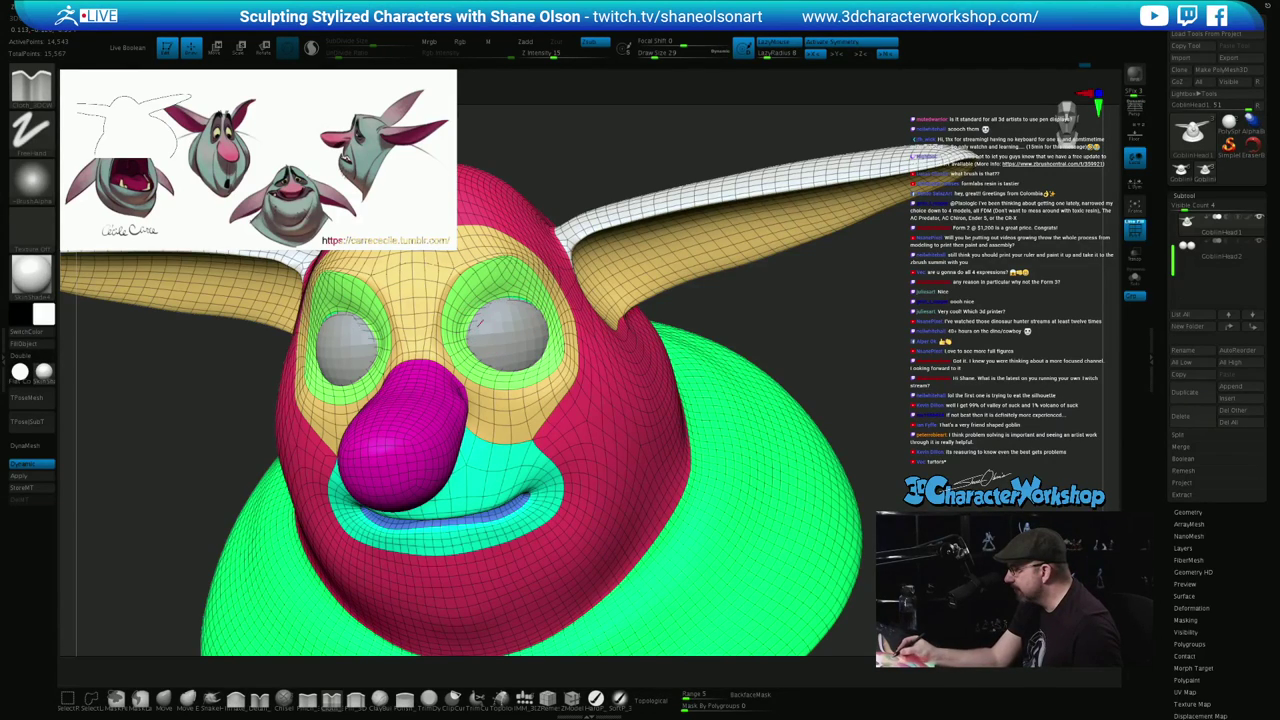
pyautogui.moveTo(528, 306)
pyautogui.mouseDown(button='right')
pyautogui.moveTo(512, 335)
pyautogui.moveTo(518, 317)
pyautogui.moveTo(470, 312)
pyautogui.moveTo(531, 302)
pyautogui.moveTo(511, 335)
pyautogui.mouseUp(button='right')
# Isolate the head again and push the inner surface of the eye sockets with the Move brush
pyautogui.click(165, 698)
pyautogui.click(1135, 279)
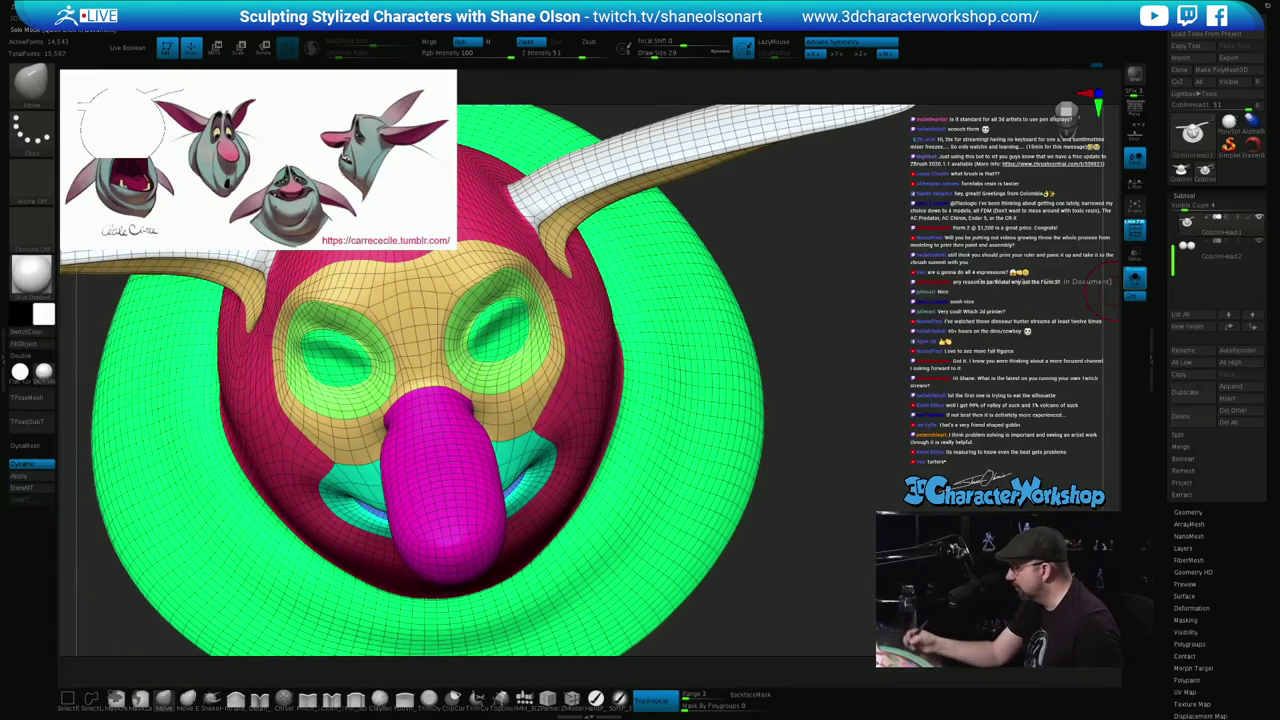
pyautogui.press('s')
pyautogui.click(502, 339)
pyautogui.press('s')
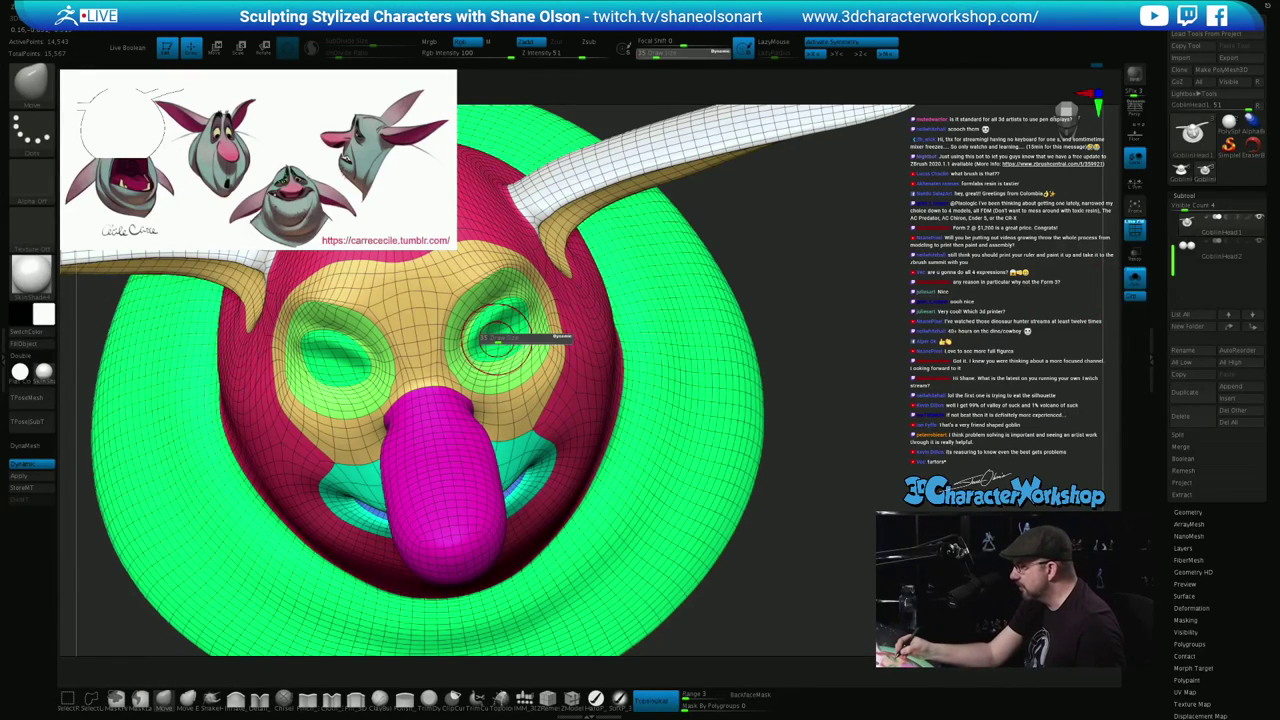
pyautogui.click(504, 340)
pyautogui.moveTo(496, 340); pyautogui.dragTo(489, 348)
pyautogui.moveTo(492, 342); pyautogui.dragTo(415, 322, button='right')
# Set the Move brush to draw size 33 and widen the hollows behind the socket rims
pyautogui.press('s')
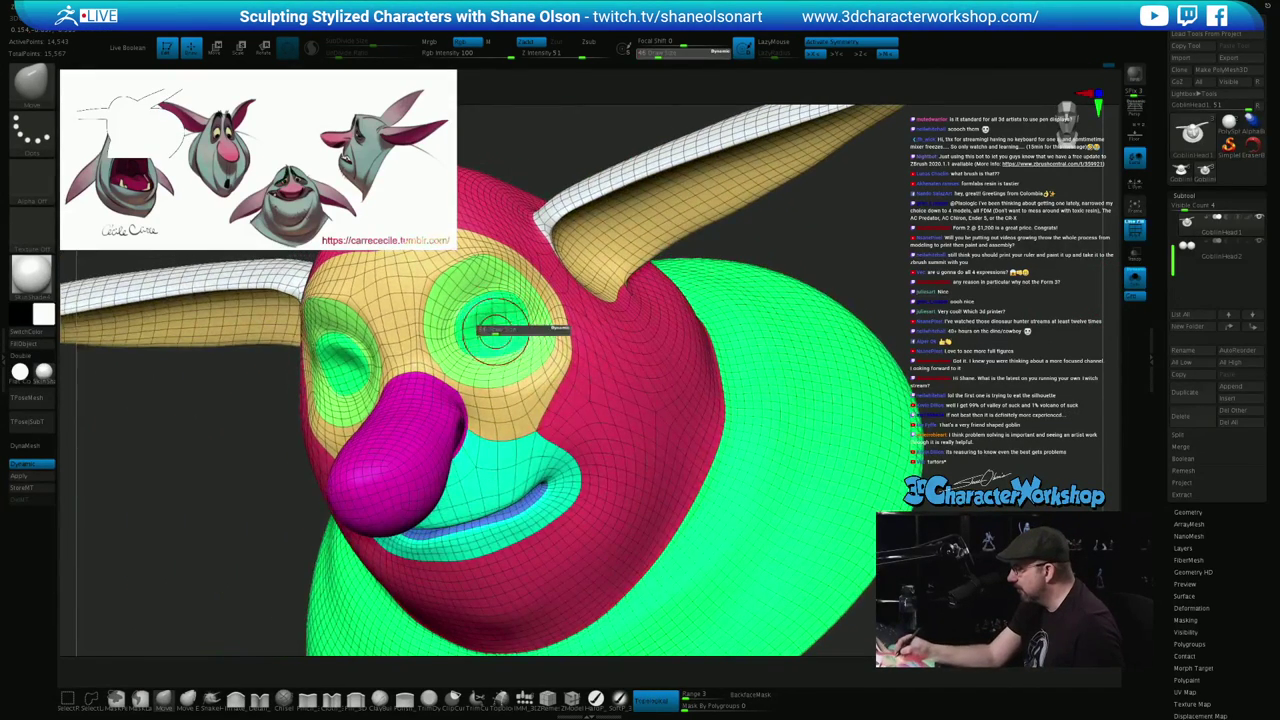
pyautogui.click(500, 333)
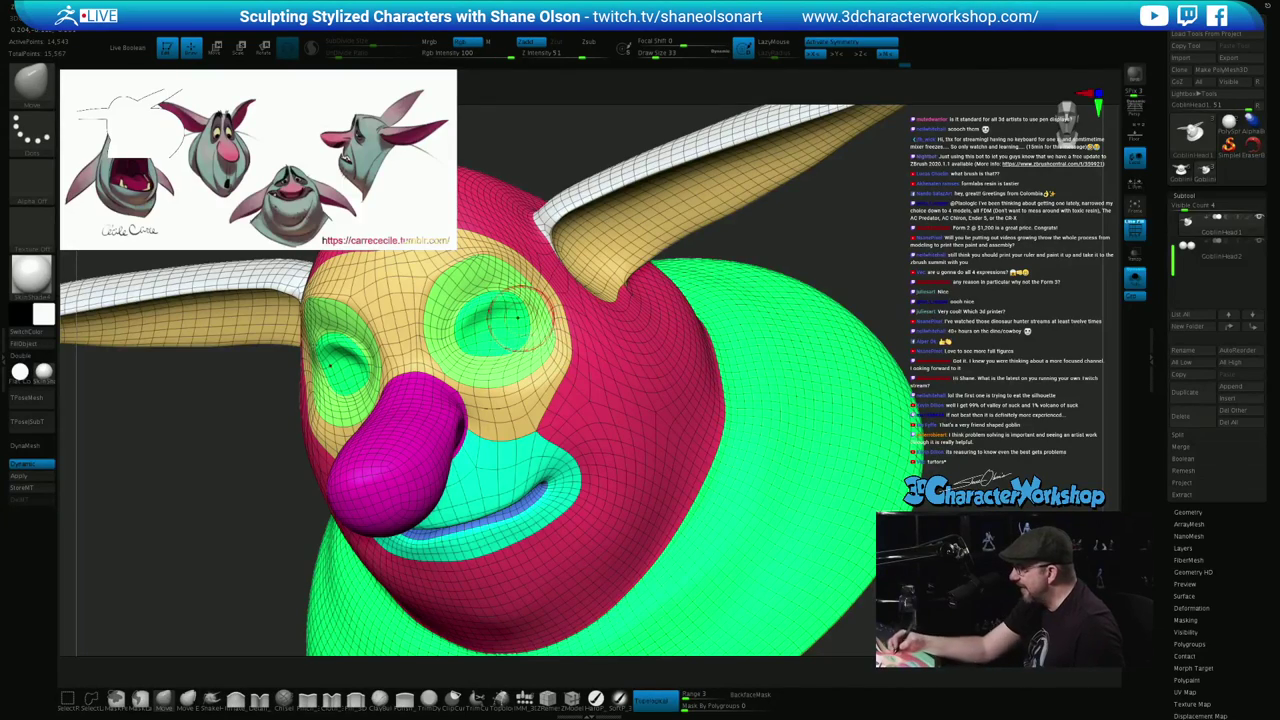
pyautogui.moveTo(517, 319); pyautogui.dragTo(420, 346, button='right')
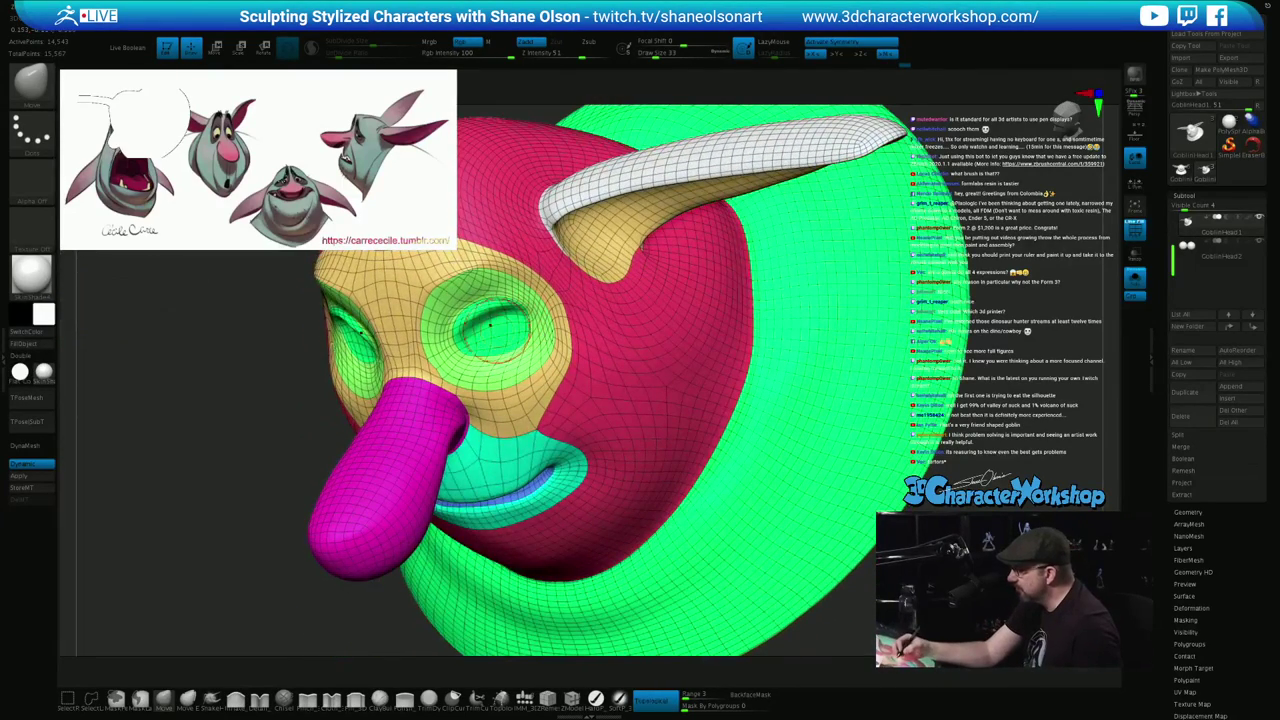
pyautogui.moveTo(490, 325)
pyautogui.mouseDown(button='right')
pyautogui.moveTo(564, 336)
pyautogui.moveTo(486, 298)
pyautogui.moveTo(482, 362)
pyautogui.moveTo(468, 336)
pyautogui.mouseUp(button='right')
pyautogui.moveTo(468, 336); pyautogui.dragTo(463, 327)
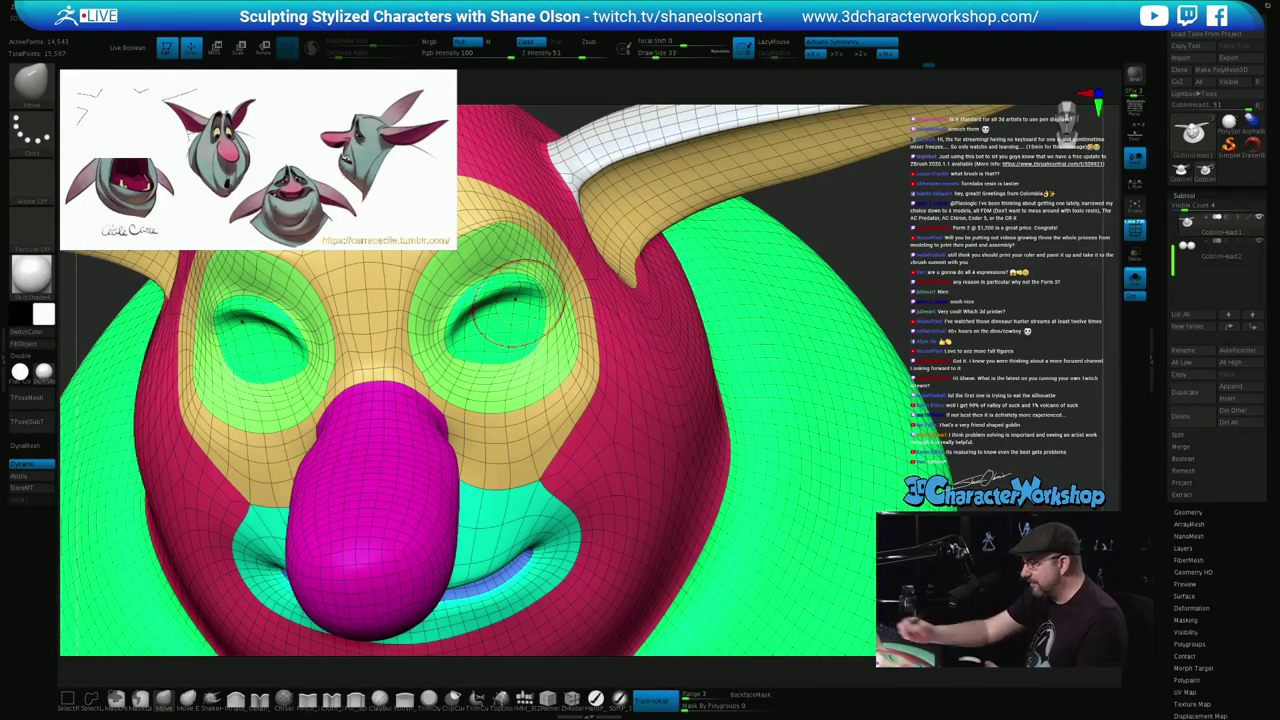
# Reduce the Move brush to draw size 17 and adjust the outer upper corners of the eye sockets
pyautogui.moveTo(520, 336)
pyautogui.mouseDown(button='right')
pyautogui.moveTo(610, 325)
pyautogui.moveTo(544, 338)
pyautogui.mouseUp(button='right')
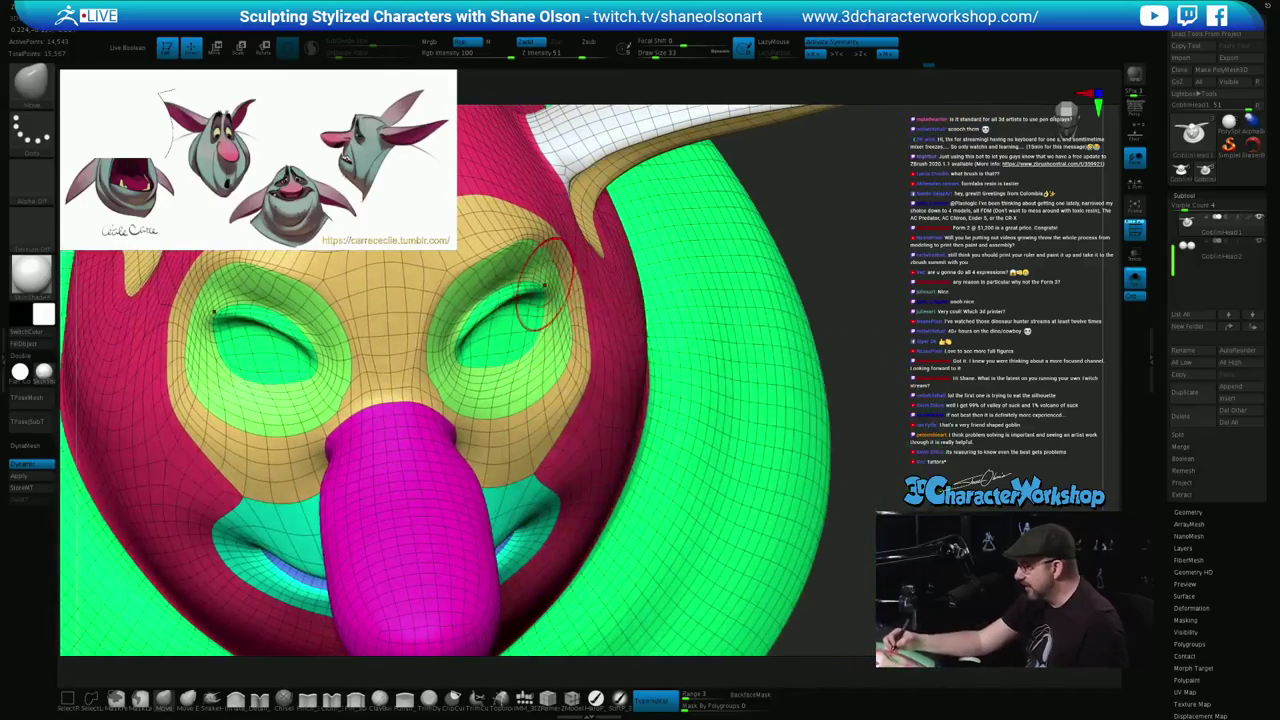
pyautogui.moveTo(545, 285)
pyautogui.mouseDown(button='right')
pyautogui.moveTo(520, 282)
pyautogui.moveTo(545, 287)
pyautogui.mouseUp(button='right')
pyautogui.press('s')
pyautogui.moveTo(548, 275)
pyautogui.mouseDown()
pyautogui.moveTo(529, 262)
pyautogui.moveTo(556, 280)
pyautogui.mouseUp()
pyautogui.moveTo(566, 283)
pyautogui.mouseDown(button='right')
pyautogui.moveTo(462, 298)
pyautogui.moveTo(500, 292)
pyautogui.mouseUp(button='right')
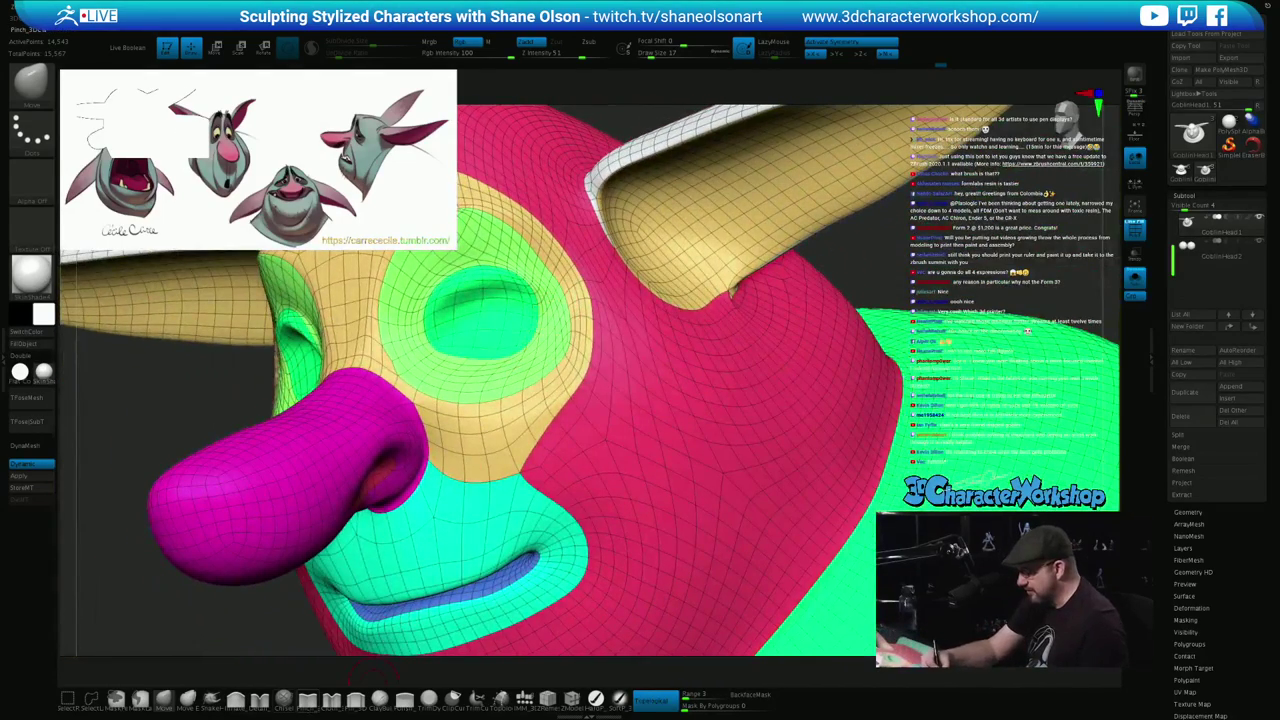
# Sharpen the lower and upper inner rims of the eye sockets with the Pinch brush at draw size 28
pyautogui.click(308, 700)
pyautogui.press('s')
pyautogui.moveTo(489, 382); pyautogui.dragTo(492, 382)
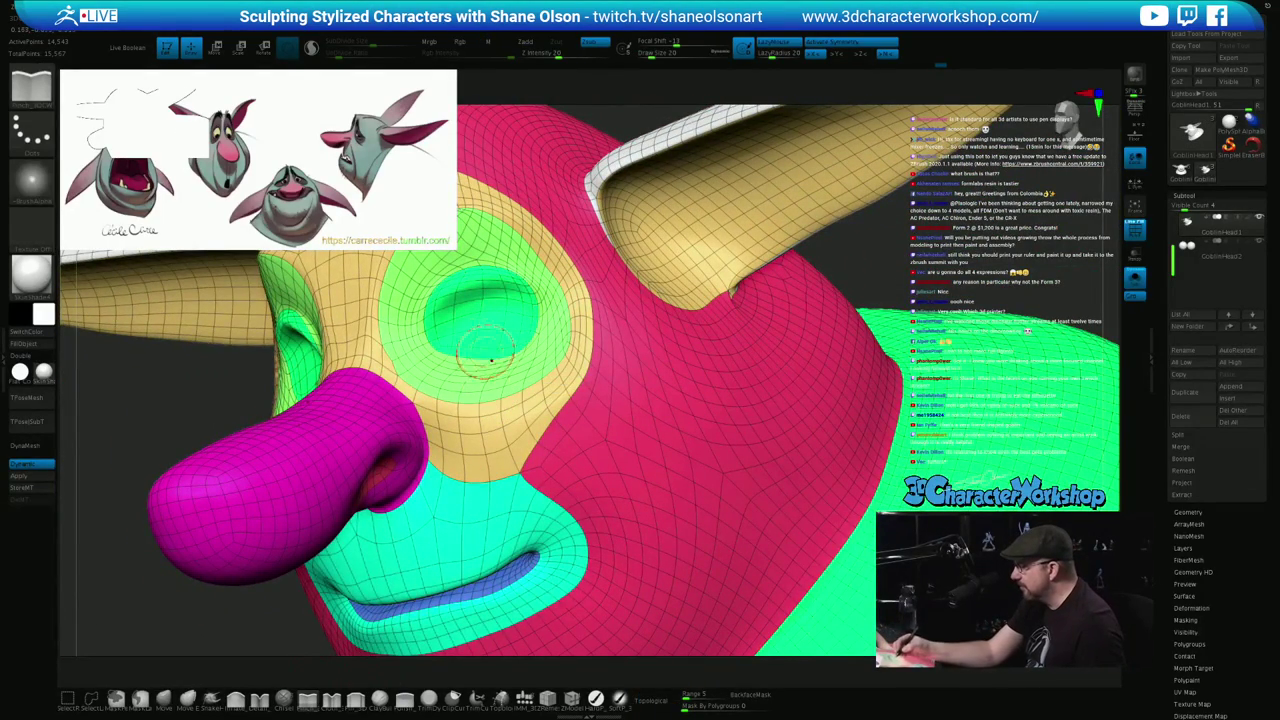
pyautogui.moveTo(478, 286); pyautogui.dragTo(521, 291)
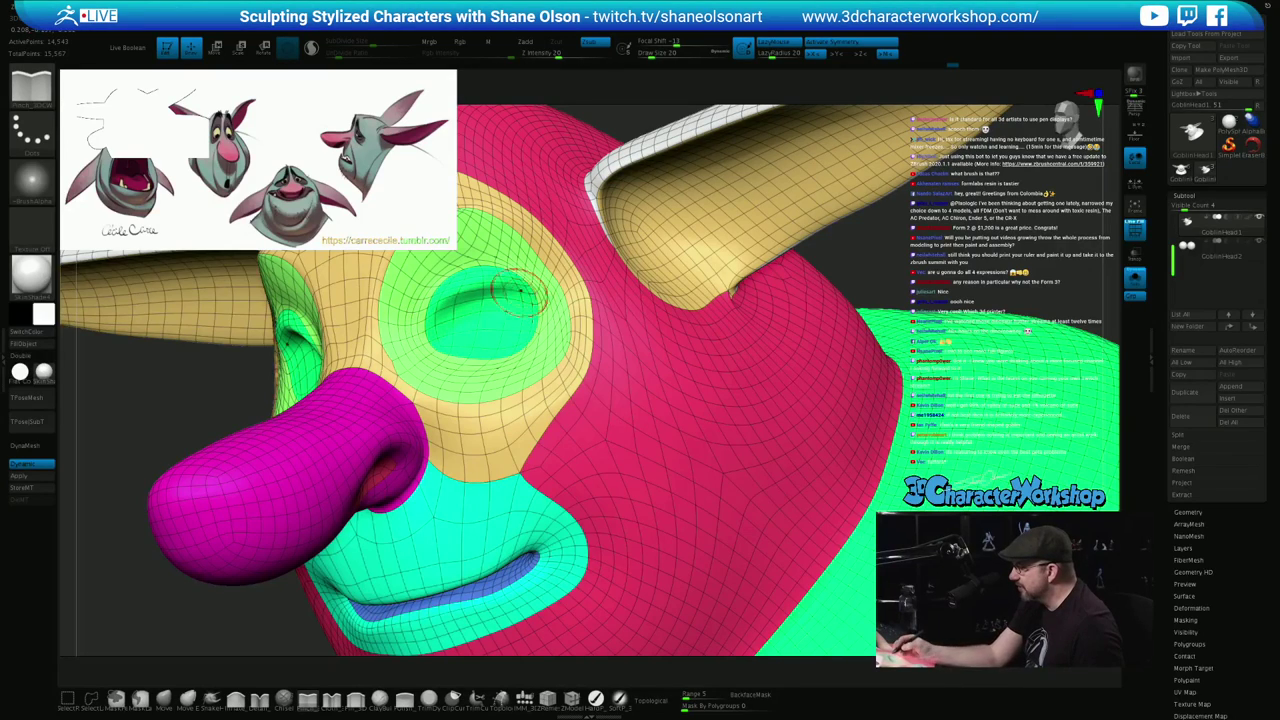
pyautogui.moveTo(430, 310)
pyautogui.mouseDown()
pyautogui.moveTo(466, 288)
pyautogui.moveTo(528, 291)
pyautogui.mouseUp()
pyautogui.moveTo(549, 281); pyautogui.dragTo(634, 287, button='right')
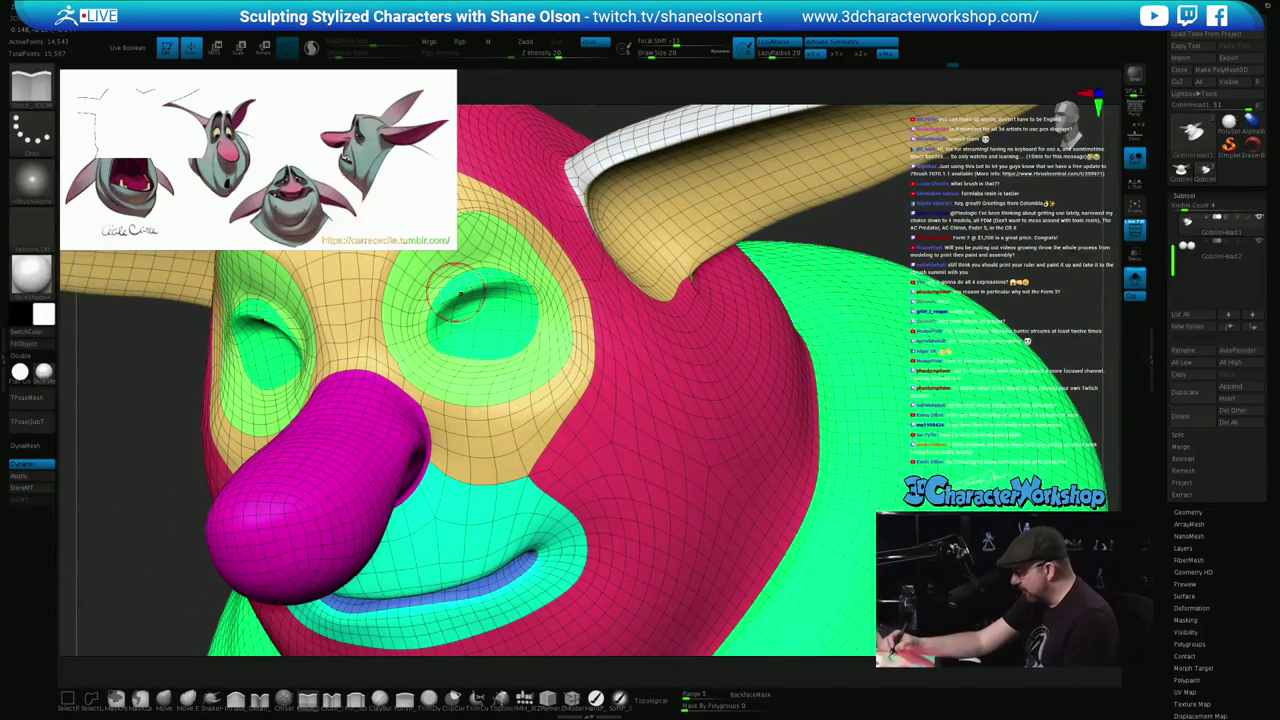
# Sharpen the upper inner rims of the eye sockets with the Pinch brush at draw size 16 and show the hidden eye spheres
pyautogui.moveTo(420, 306)
pyautogui.mouseDown()
pyautogui.moveTo(468, 278)
pyautogui.moveTo(517, 278)
pyautogui.mouseUp()
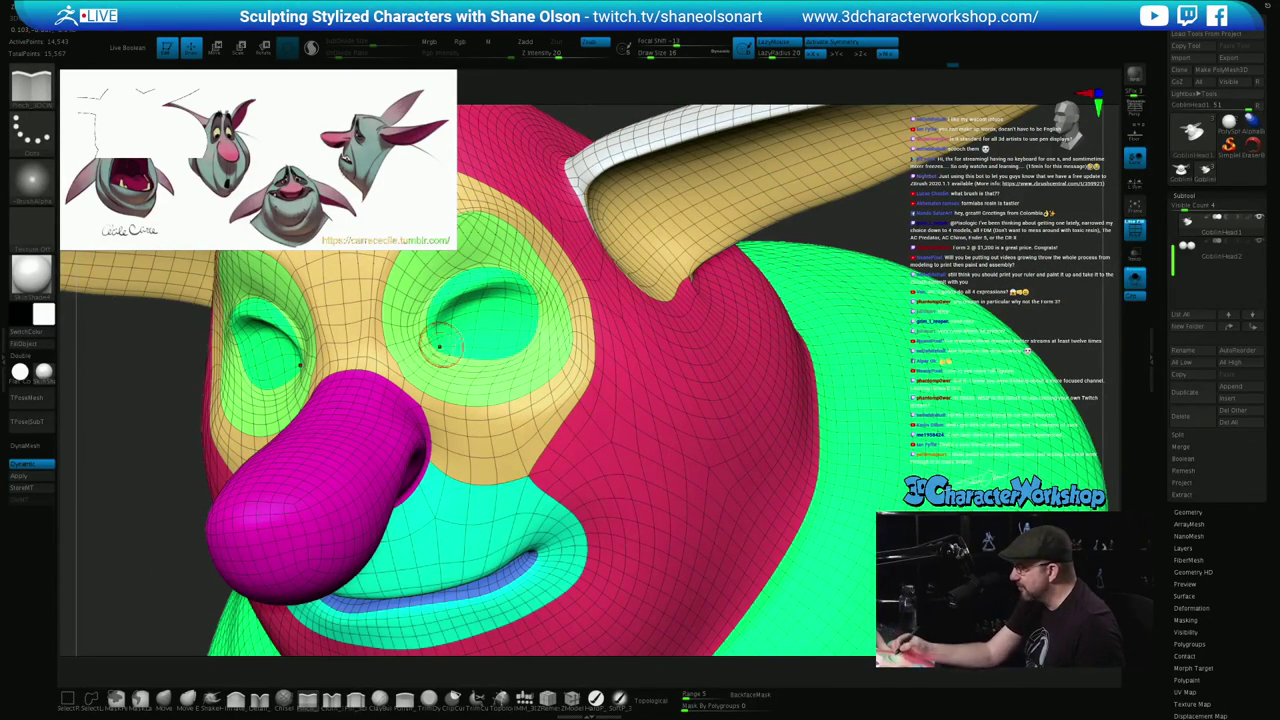
pyautogui.click(1134, 279)
pyautogui.moveTo(536, 344); pyautogui.dragTo(515, 312, button='right')
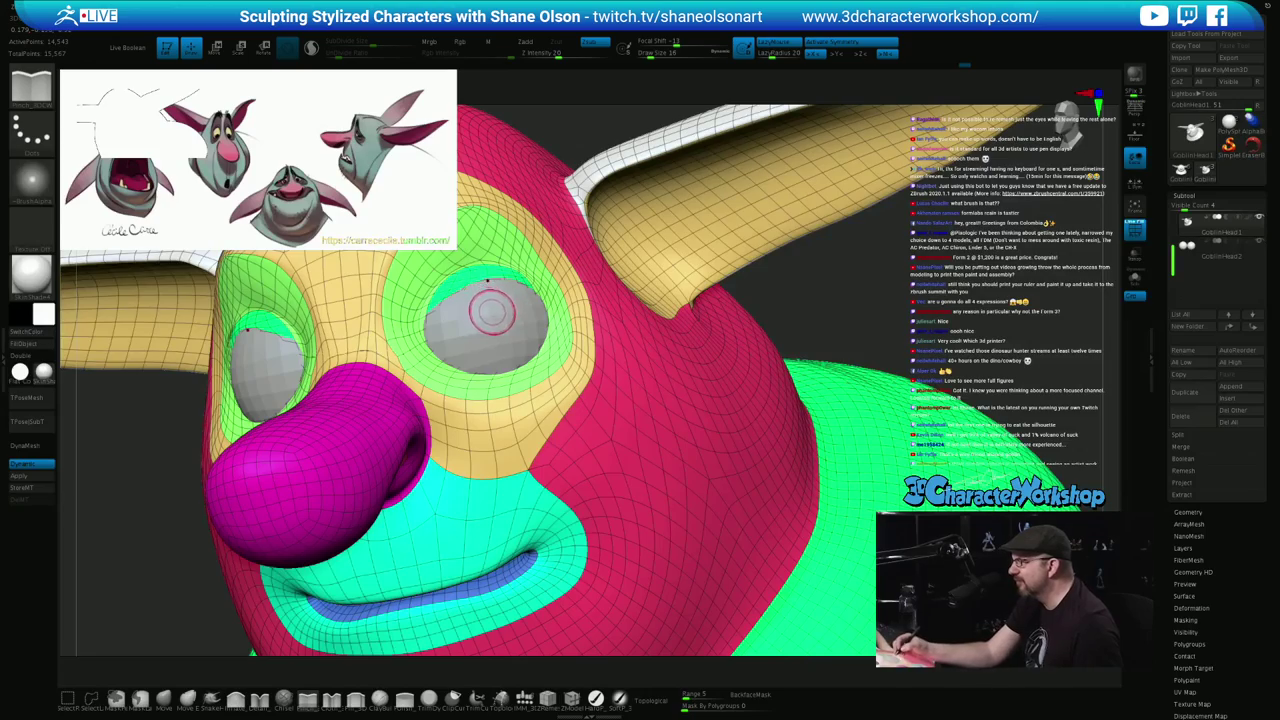
pyautogui.moveTo(491, 314)
pyautogui.mouseDown(button='right')
pyautogui.moveTo(540, 328)
pyautogui.moveTo(515, 352)
pyautogui.moveTo(523, 366)
pyautogui.moveTo(486, 364)
pyautogui.moveTo(498, 366)
pyautogui.mouseUp(button='right')
pyautogui.moveTo(528, 345); pyautogui.dragTo(463, 387)
pyautogui.moveTo(549, 361)
pyautogui.mouseDown(button='right')
pyautogui.moveTo(522, 378)
pyautogui.moveTo(706, 388)
pyautogui.moveTo(745, 370)
pyautogui.moveTo(610, 362)
pyautogui.mouseUp(button='right')
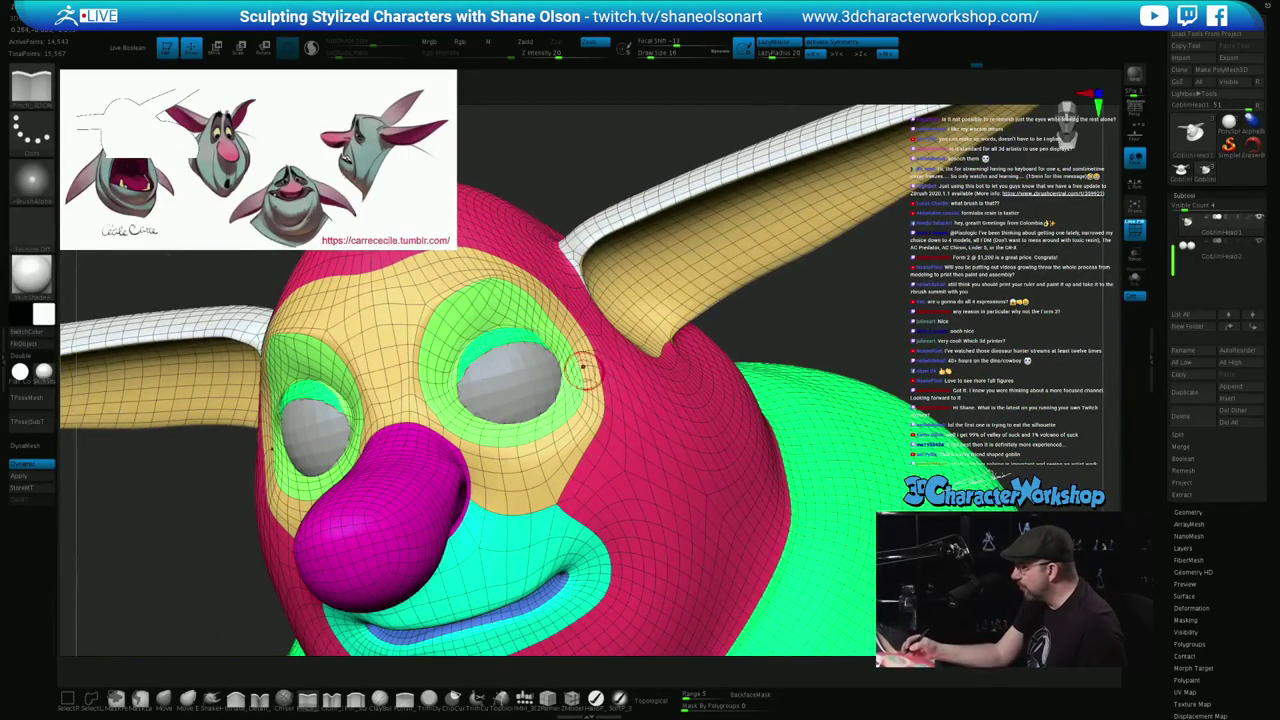
pyautogui.moveTo(583, 367); pyautogui.dragTo(668, 366, button='right')
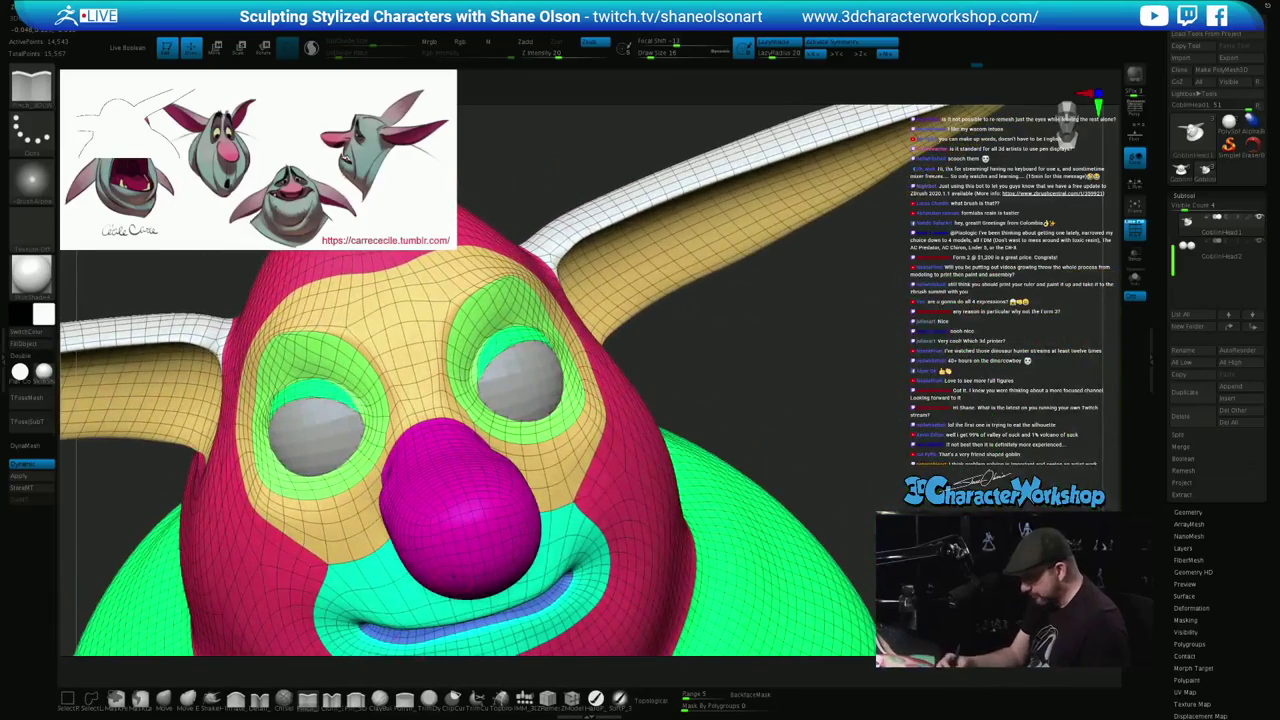
# Adjust the outer socket rims around the eye spheres with the Move brush and smooth the inner upper side of the sockets
pyautogui.click(164, 700)
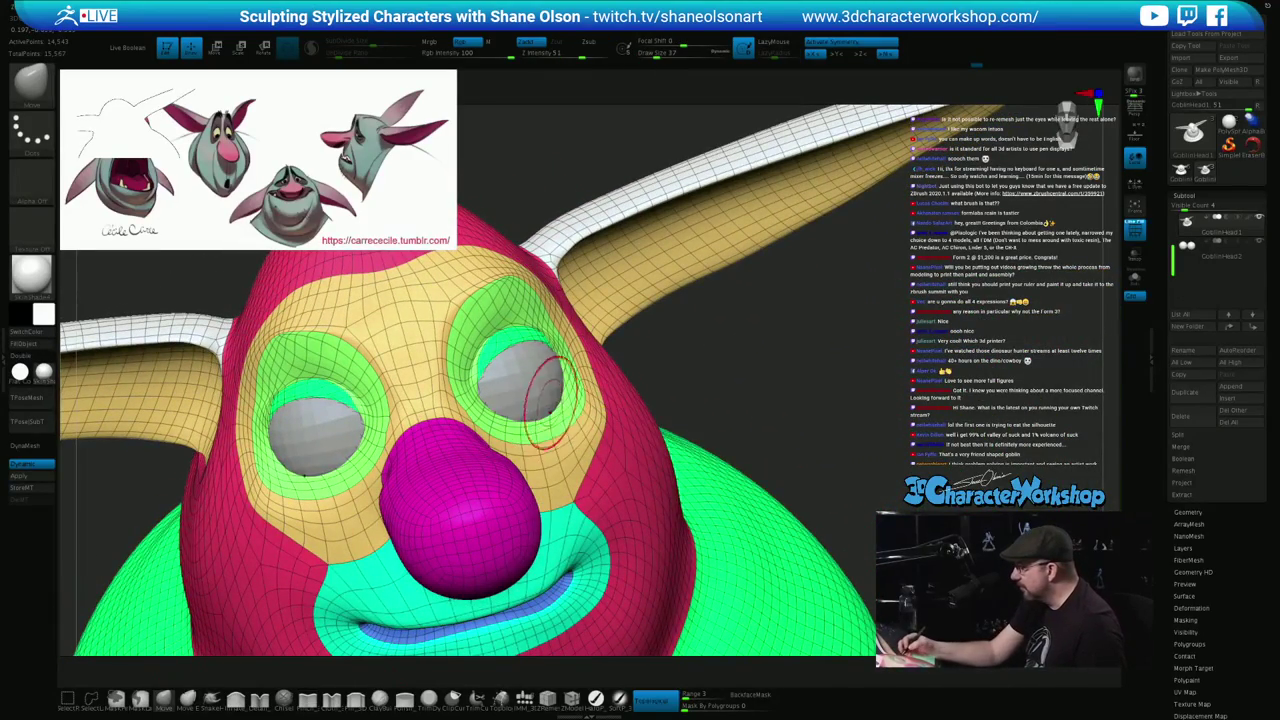
pyautogui.moveTo(540, 418); pyautogui.dragTo(565, 355, button='right')
pyautogui.moveTo(567, 352); pyautogui.dragTo(567, 345)
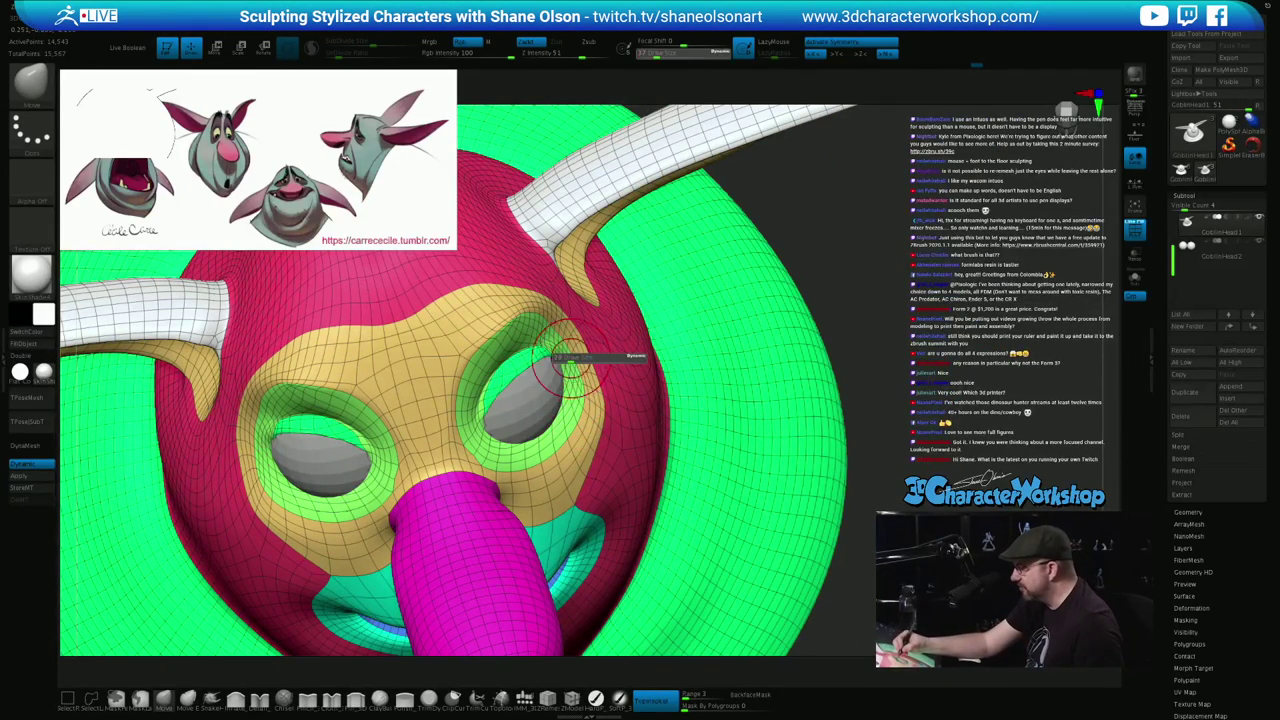
pyautogui.moveTo(567, 340)
pyautogui.mouseDown(button='right')
pyautogui.moveTo(560, 368)
pyautogui.moveTo(545, 350)
pyautogui.mouseUp(button='right')
pyautogui.keyDown('shift'); pyautogui.moveTo(495, 355); pyautogui.dragTo(475, 384); pyautogui.keyUp('shift')
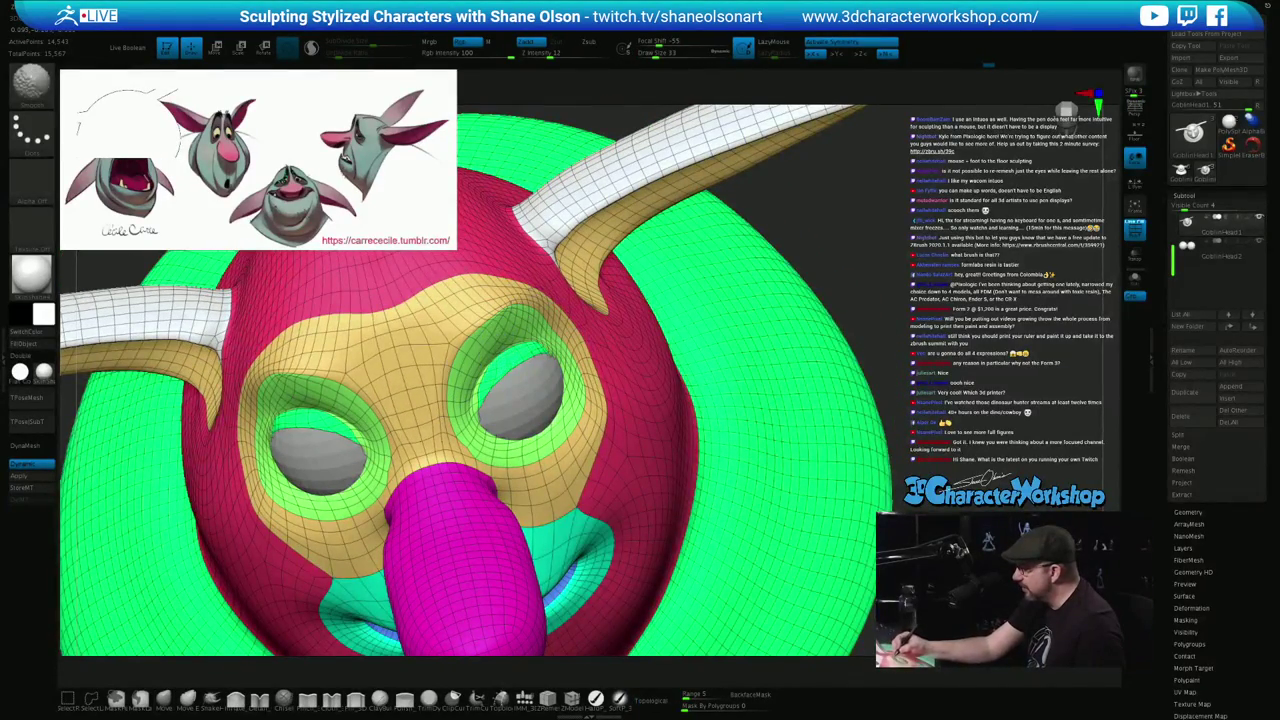
# Set the Move brush to draw size 49 and refine the brow edge and outer contours of the eye sockets
pyautogui.moveTo(455, 376)
pyautogui.mouseDown(button='right')
pyautogui.moveTo(512, 370)
pyautogui.moveTo(480, 372)
pyautogui.moveTo(496, 366)
pyautogui.mouseUp(button='right')
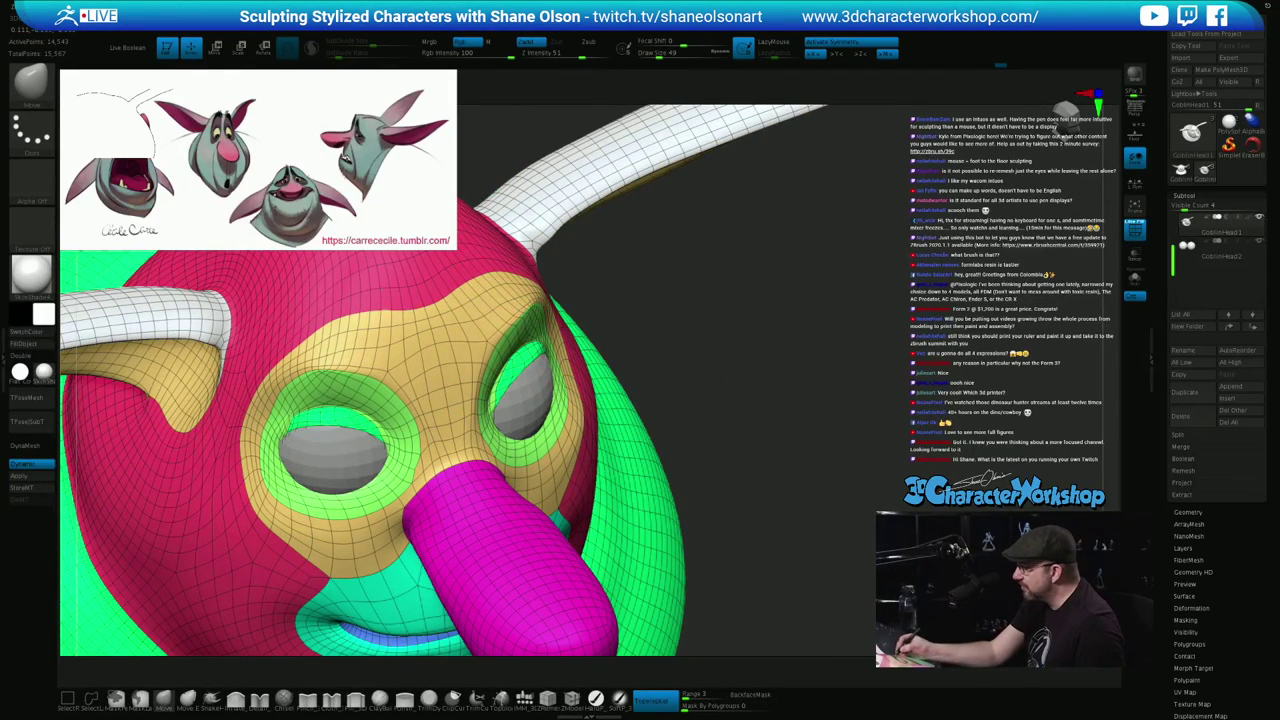
pyautogui.moveTo(530, 300); pyautogui.dragTo(560, 278, button='right')
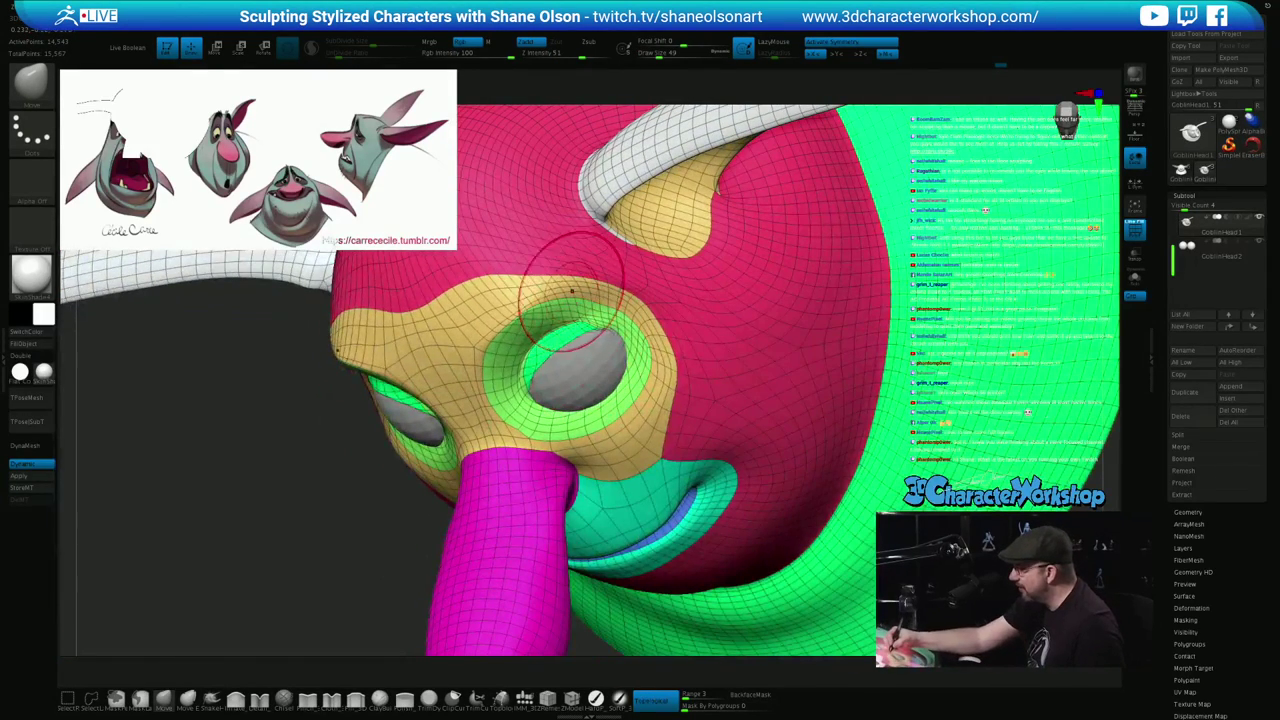
pyautogui.keyDown('shift'); pyautogui.moveTo(638, 288); pyautogui.dragTo(650, 270, button='right'); pyautogui.keyUp('shift')
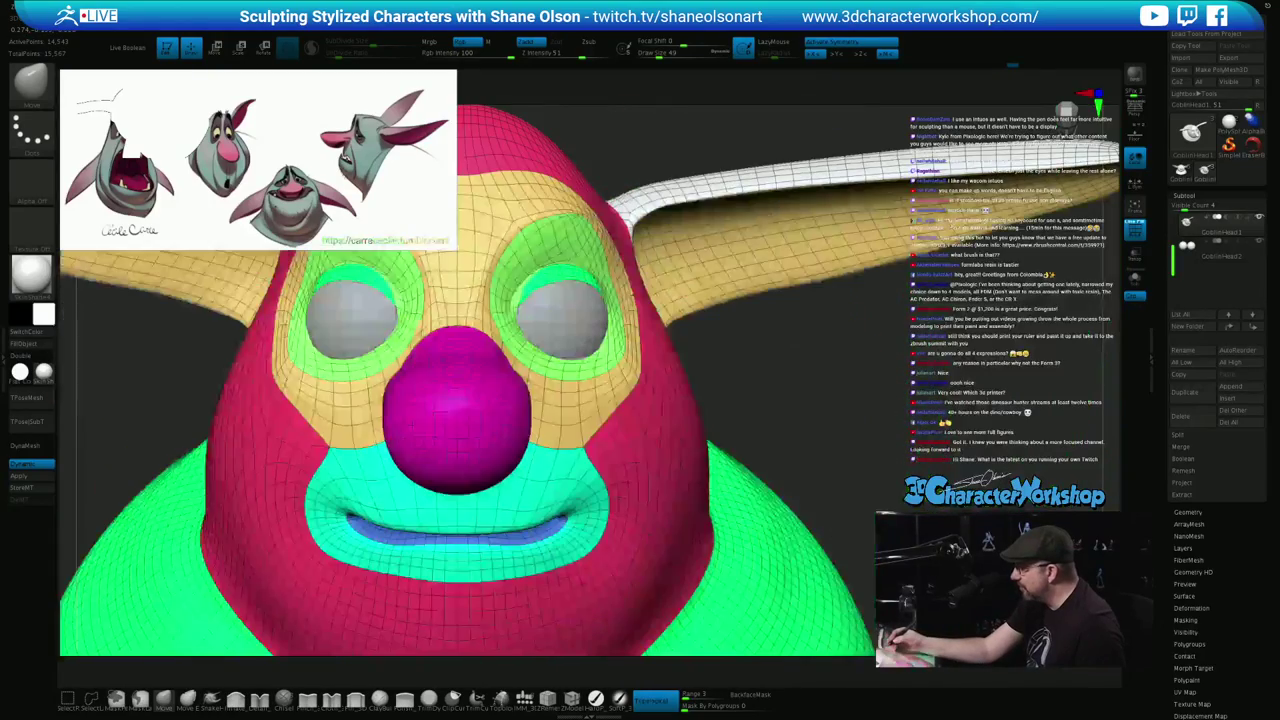
pyautogui.keyDown('alt'); pyautogui.moveTo(625, 318); pyautogui.dragTo(578, 266, button='right'); pyautogui.keyUp('alt')
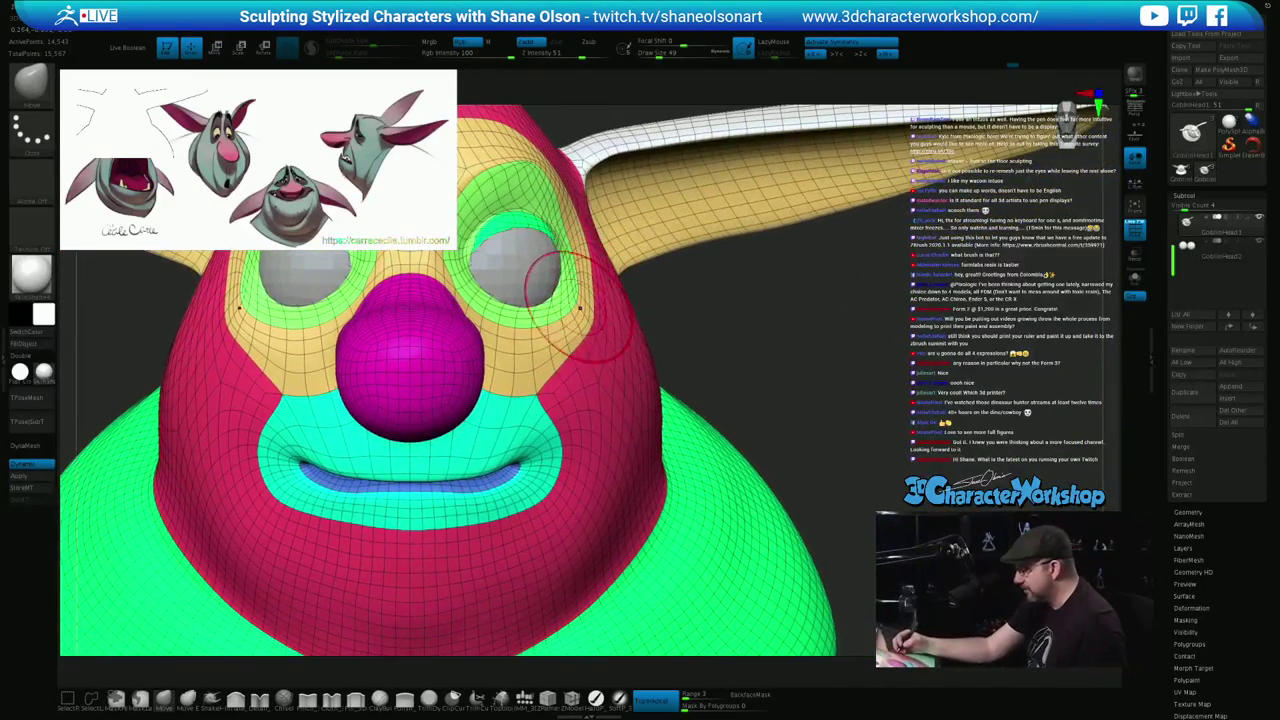
pyautogui.keyDown('ctrl'); pyautogui.moveTo(577, 369); pyautogui.dragTo(606, 438, button='right'); pyautogui.keyUp('ctrl')
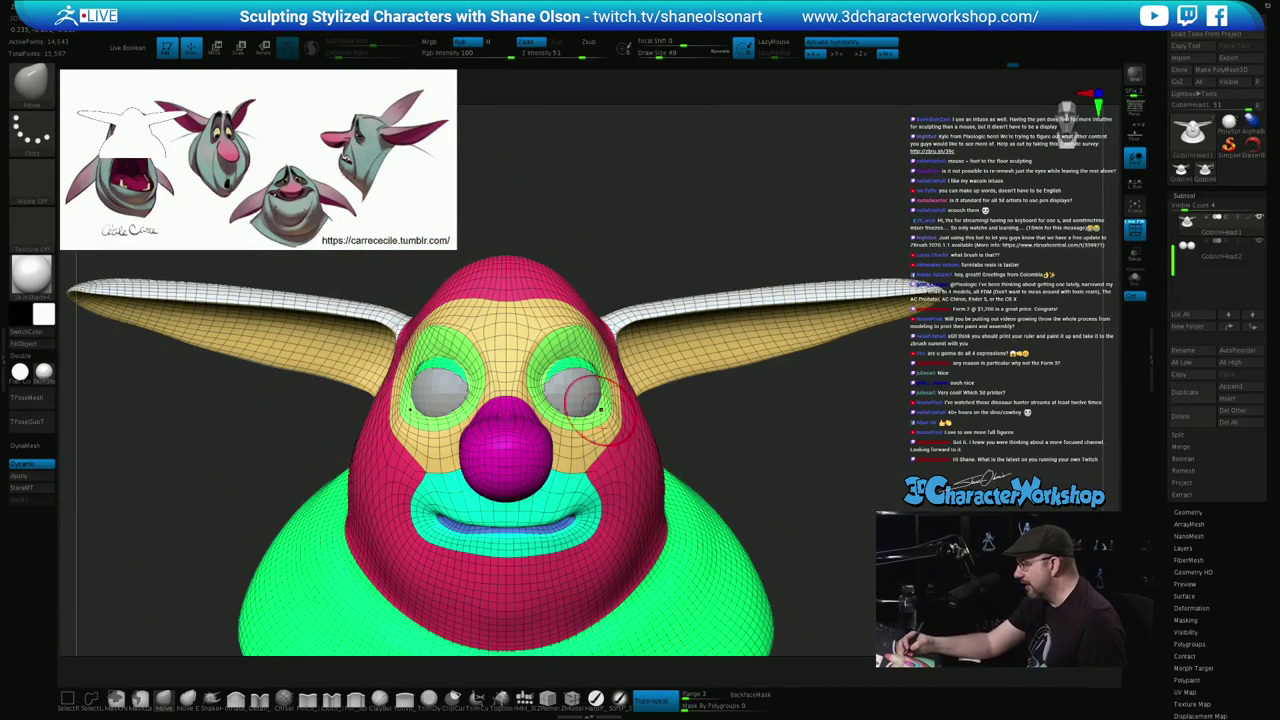
pyautogui.moveTo(590, 374); pyautogui.dragTo(577, 415, button='right')
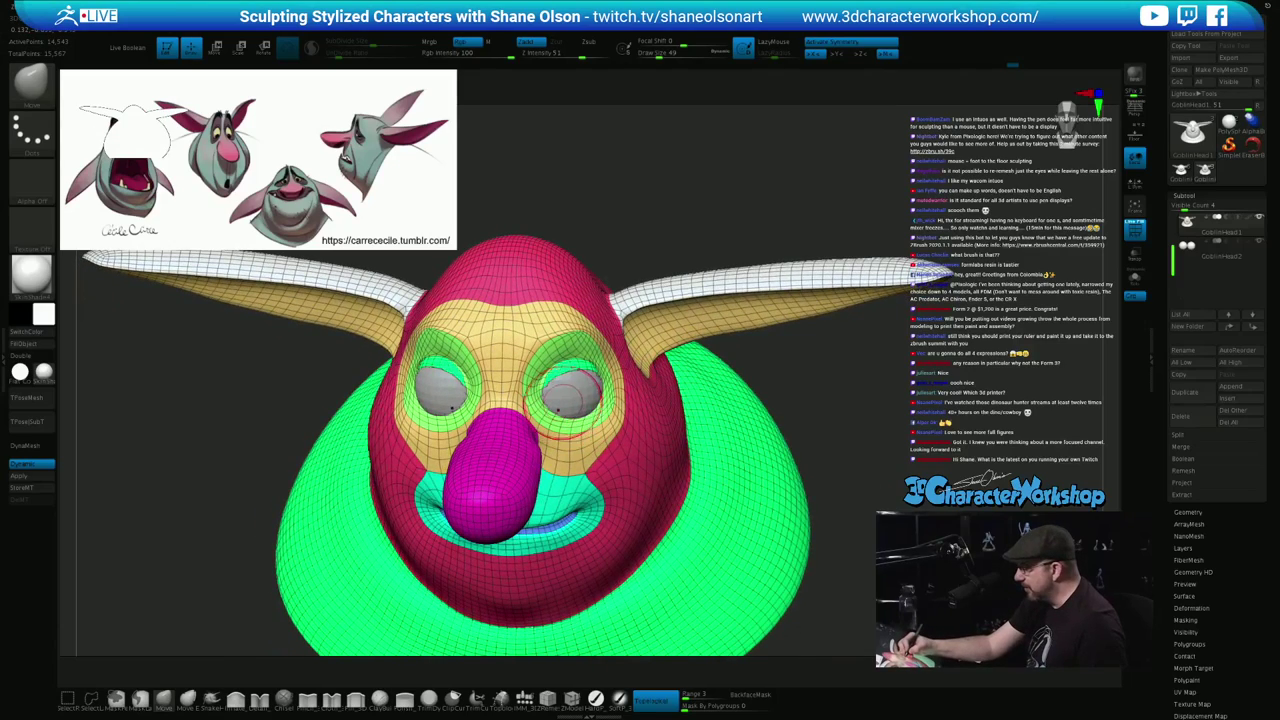
# Reduce the Move brush to draw size 16 and nudge the outer edges of the eye socket rims
pyautogui.press('s')
pyautogui.moveTo(566, 404); pyautogui.dragTo(562, 404)
pyautogui.moveTo(562, 398)
pyautogui.keyDown('ctrl'); pyautogui.mouseDown(button='right')
pyautogui.moveTo(561, 411)
pyautogui.moveTo(512, 410)
pyautogui.moveTo(575, 400)
pyautogui.moveTo(532, 390)
pyautogui.mouseUp(button='right'); pyautogui.keyUp('ctrl')
pyautogui.moveTo(614, 378); pyautogui.dragTo(638, 376, button='right')
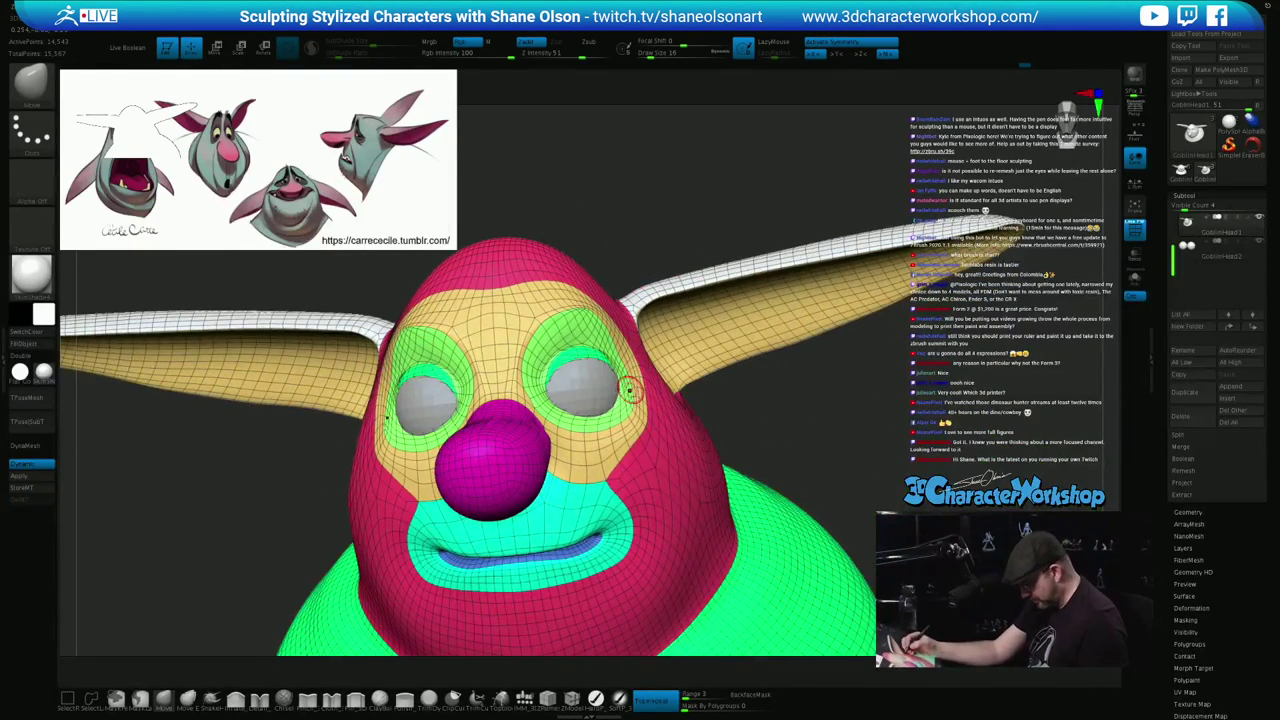
# Turn off the polygroup wireframe display, set the Move brush to draw size 60 and check the whole head from several angles
pyautogui.hotkey('shift', 'f')
pyautogui.keyDown('shift'); pyautogui.moveTo(626, 423); pyautogui.dragTo(763, 449, button='right'); pyautogui.keyUp('shift')
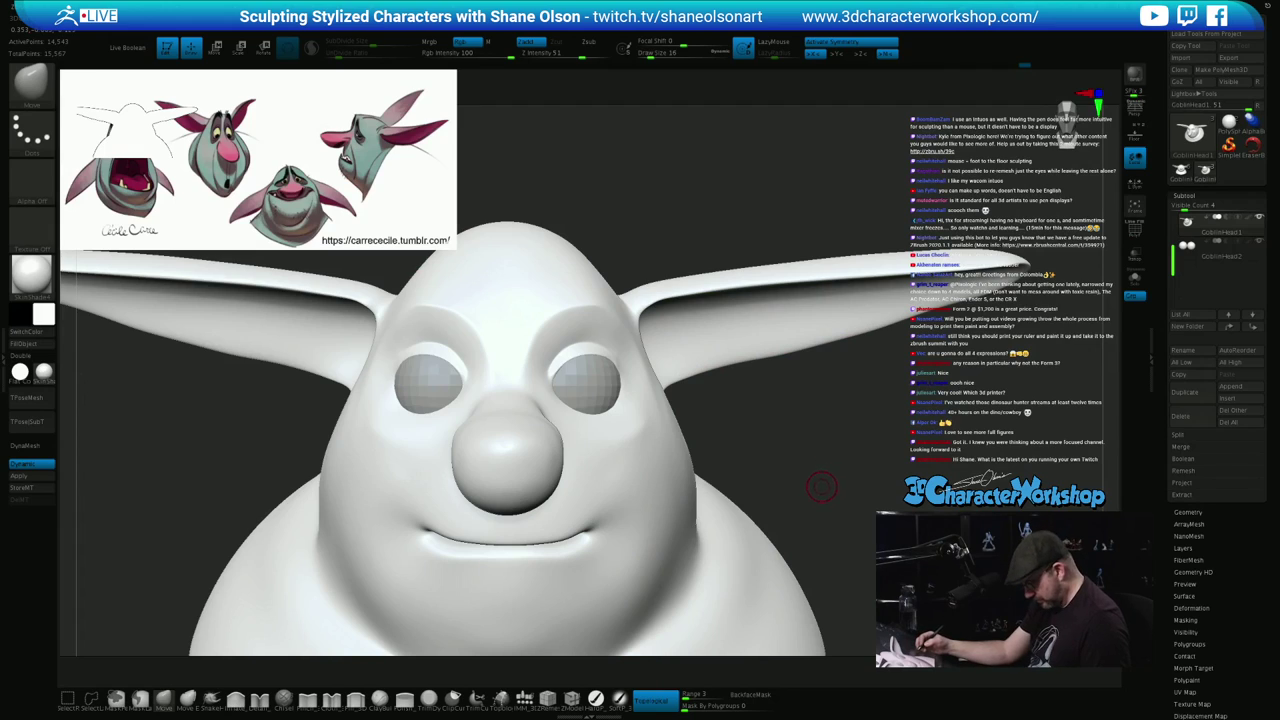
pyautogui.moveTo(822, 487)
pyautogui.keyDown('ctrl'); pyautogui.mouseDown(button='right')
pyautogui.moveTo(760, 409)
pyautogui.moveTo(760, 503)
pyautogui.moveTo(751, 466)
pyautogui.mouseUp(button='right'); pyautogui.keyUp('ctrl')
pyautogui.press('s')
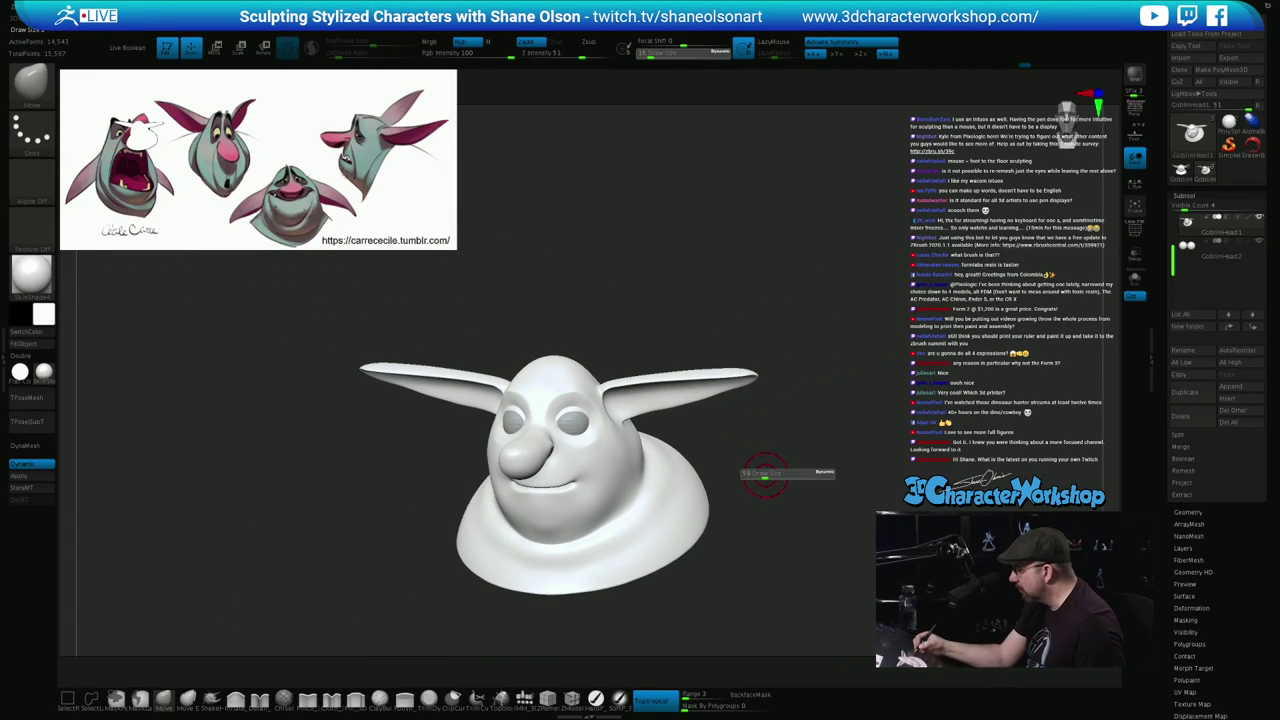
pyautogui.moveTo(765, 475); pyautogui.dragTo(768, 474)
pyautogui.keyDown('shift'); pyautogui.moveTo(606, 460); pyautogui.dragTo(570, 422); pyautogui.keyUp('shift')
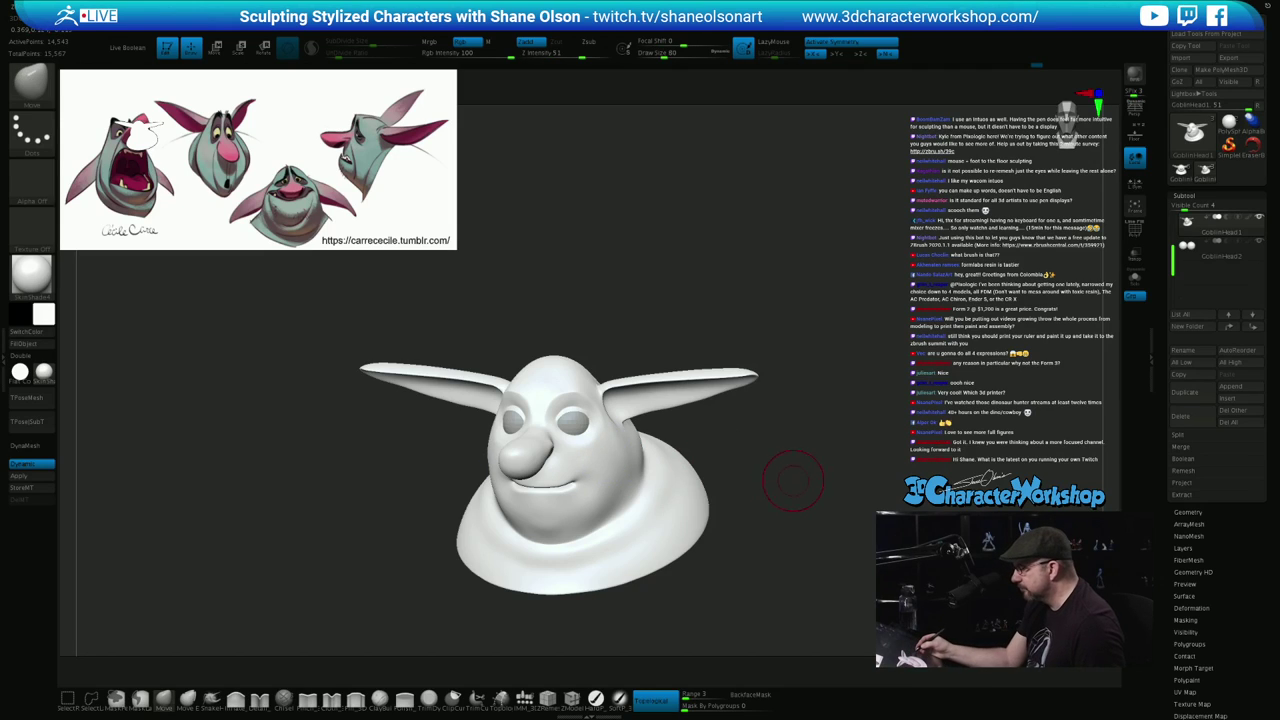
pyautogui.keyDown('shift'); pyautogui.moveTo(800, 484); pyautogui.dragTo(803, 461, button='right'); pyautogui.keyUp('shift')
pyautogui.keyDown('ctrl'); pyautogui.moveTo(703, 516); pyautogui.dragTo(737, 517, button='right'); pyautogui.keyUp('ctrl')
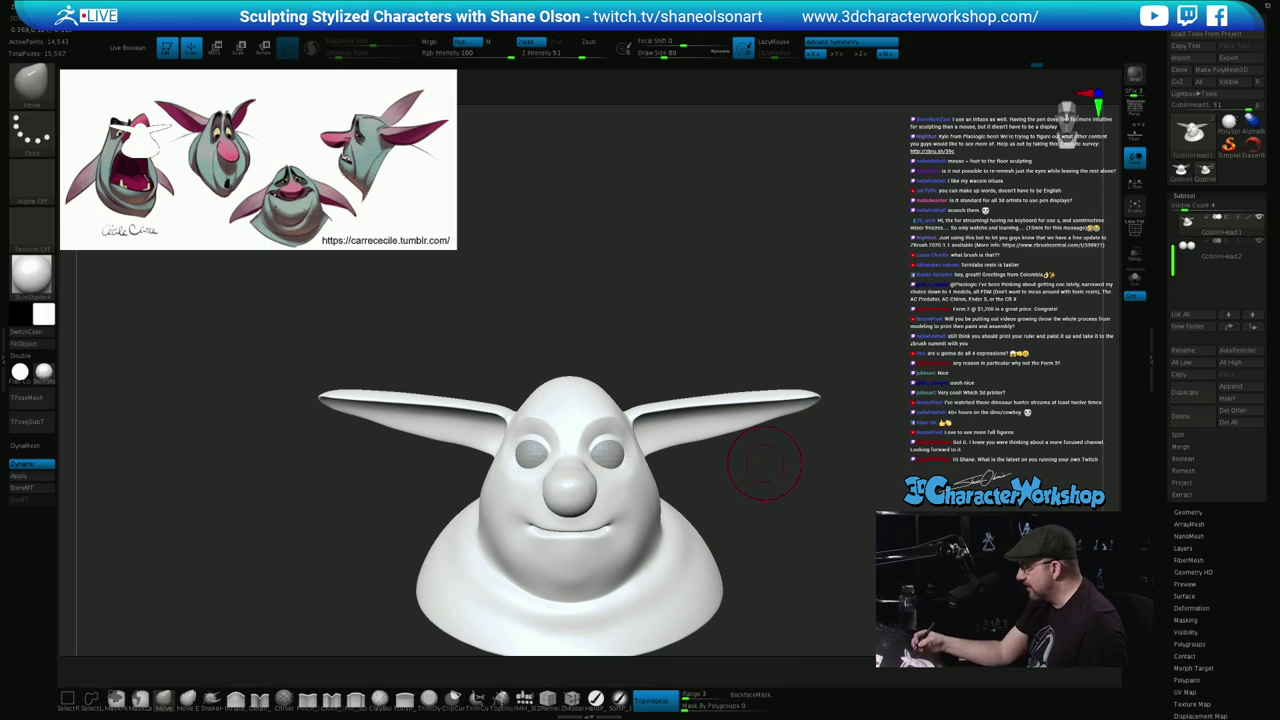
pyautogui.moveTo(761, 486); pyautogui.dragTo(748, 534)
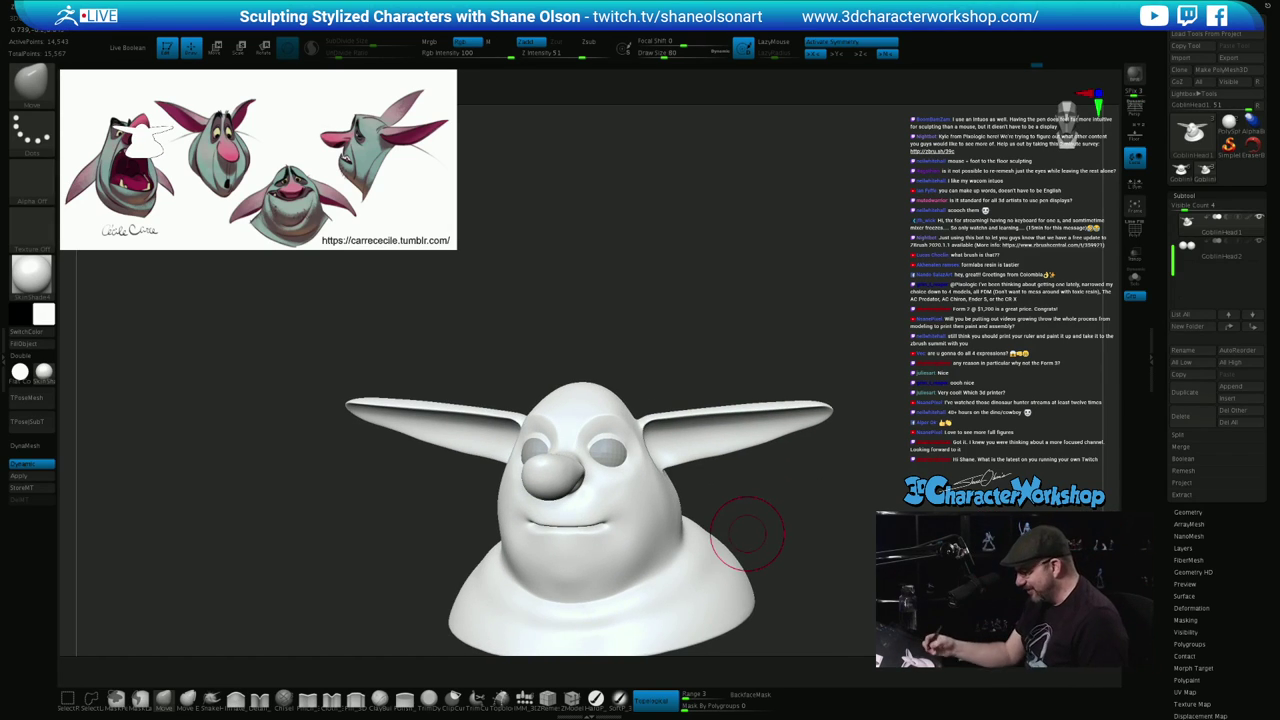
# Enlarge the Move brush to draw size 274 and pull the ear tips inward to shorten the ears
pyautogui.press('s')
pyautogui.moveTo(766, 492); pyautogui.dragTo(787, 480)
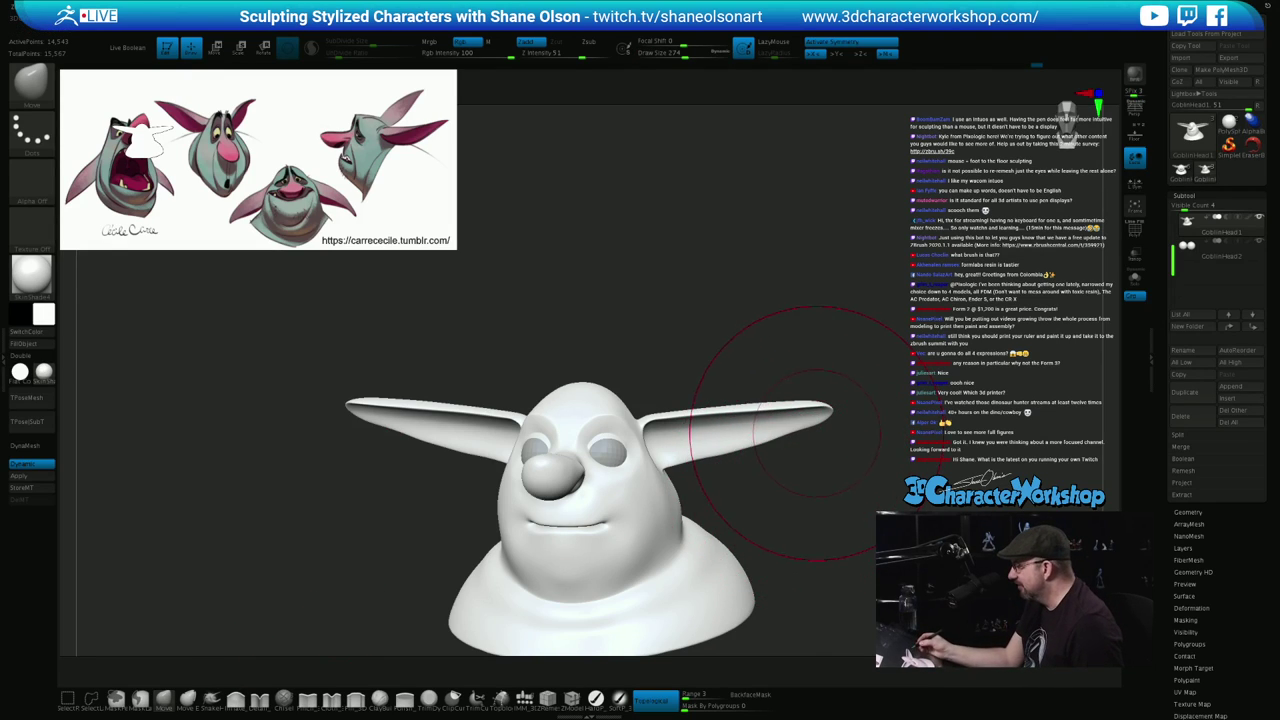
pyautogui.moveTo(825, 410); pyautogui.dragTo(802, 415)
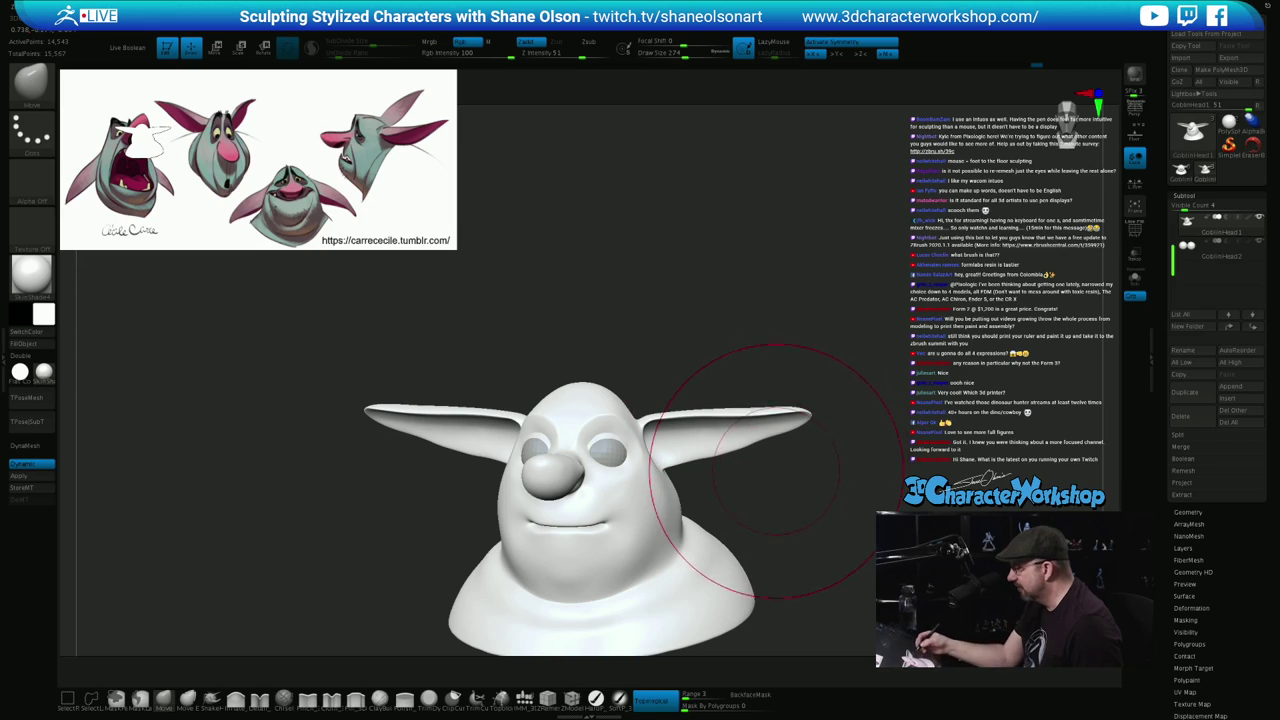
# Set the Move brush to draw size 154 and push the lower base of the ears up and forward
pyautogui.press('s')
pyautogui.moveTo(811, 501); pyautogui.dragTo(783, 501)
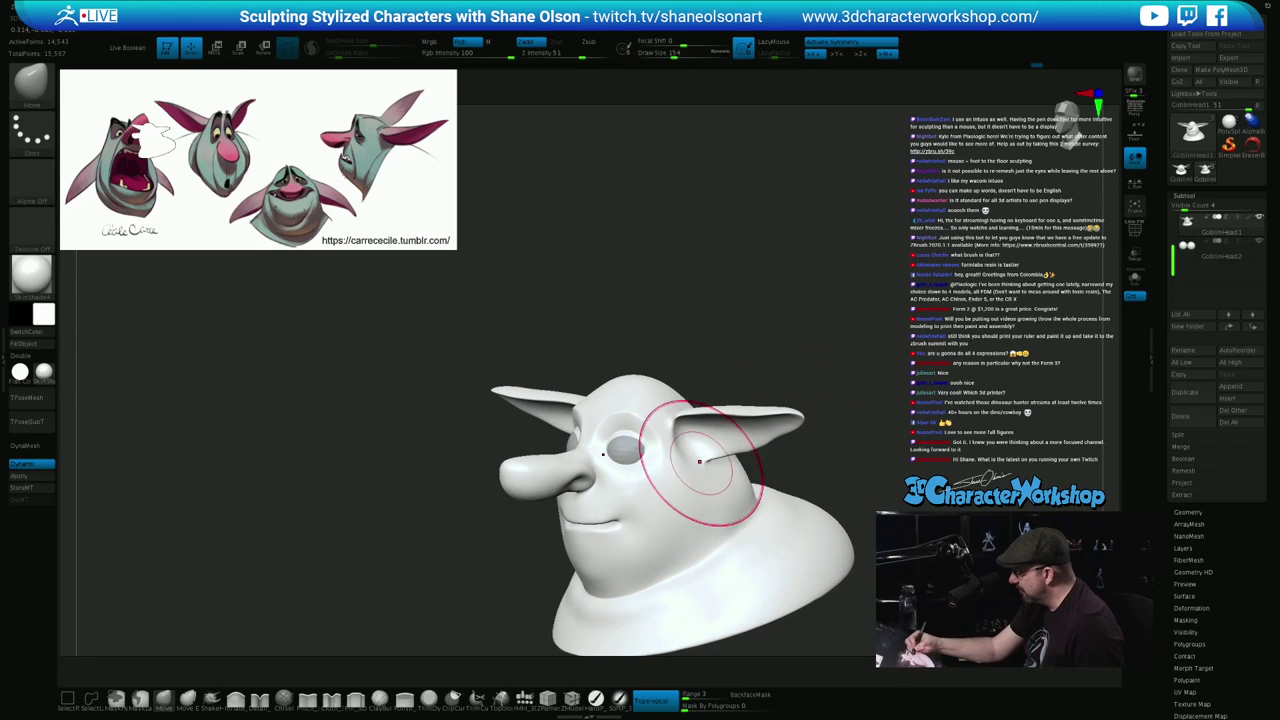
pyautogui.moveTo(701, 465); pyautogui.dragTo(689, 445)
# Reduce the Move brush to draw size 101 and on to 87 to refine the ears where they meet the head
pyautogui.press('s')
pyautogui.press('s')
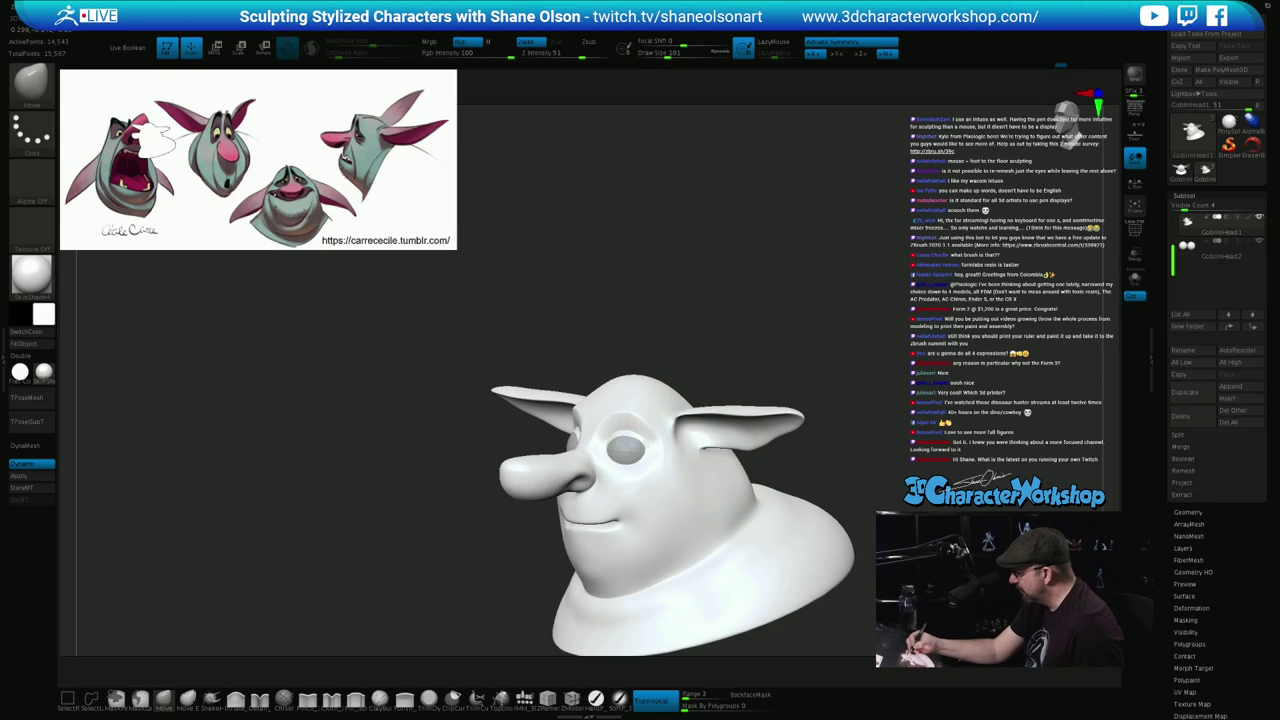
pyautogui.moveTo(740, 422); pyautogui.dragTo(684, 455, button='right')
pyautogui.press('shift')
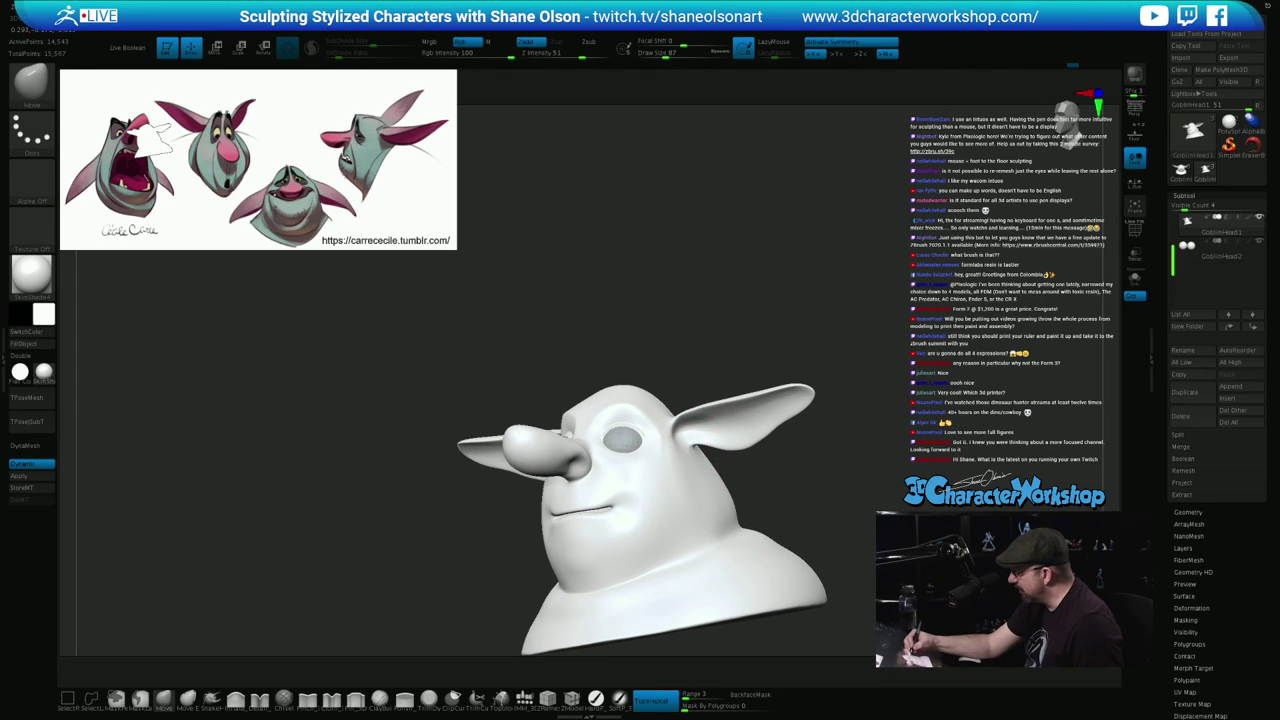
pyautogui.moveTo(684, 411); pyautogui.dragTo(831, 469, button='right')
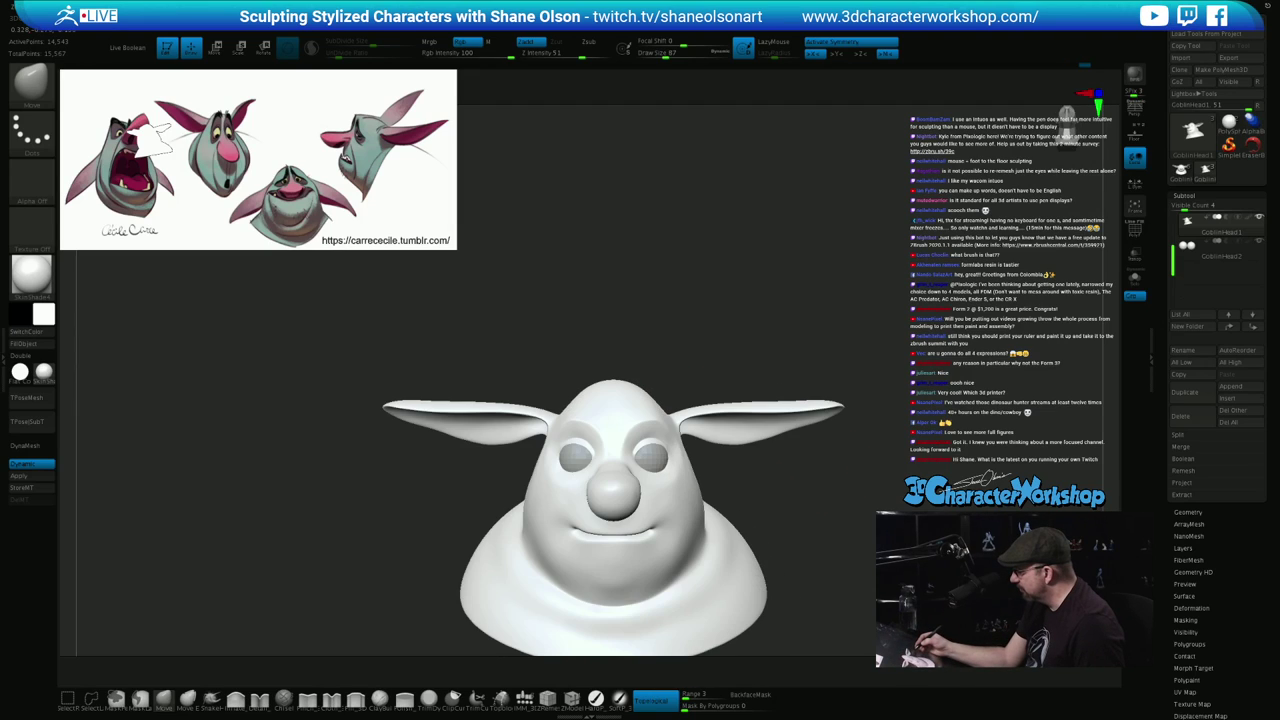
pyautogui.moveTo(811, 463); pyautogui.dragTo(703, 441)
# Adjust the outer ends of the ears with the Move brush at draw size 62 and smooth them at draw size 104
pyautogui.press('s')
pyautogui.moveTo(745, 445); pyautogui.dragTo(819, 462, button='right')
pyautogui.moveTo(819, 460); pyautogui.dragTo(797, 458)
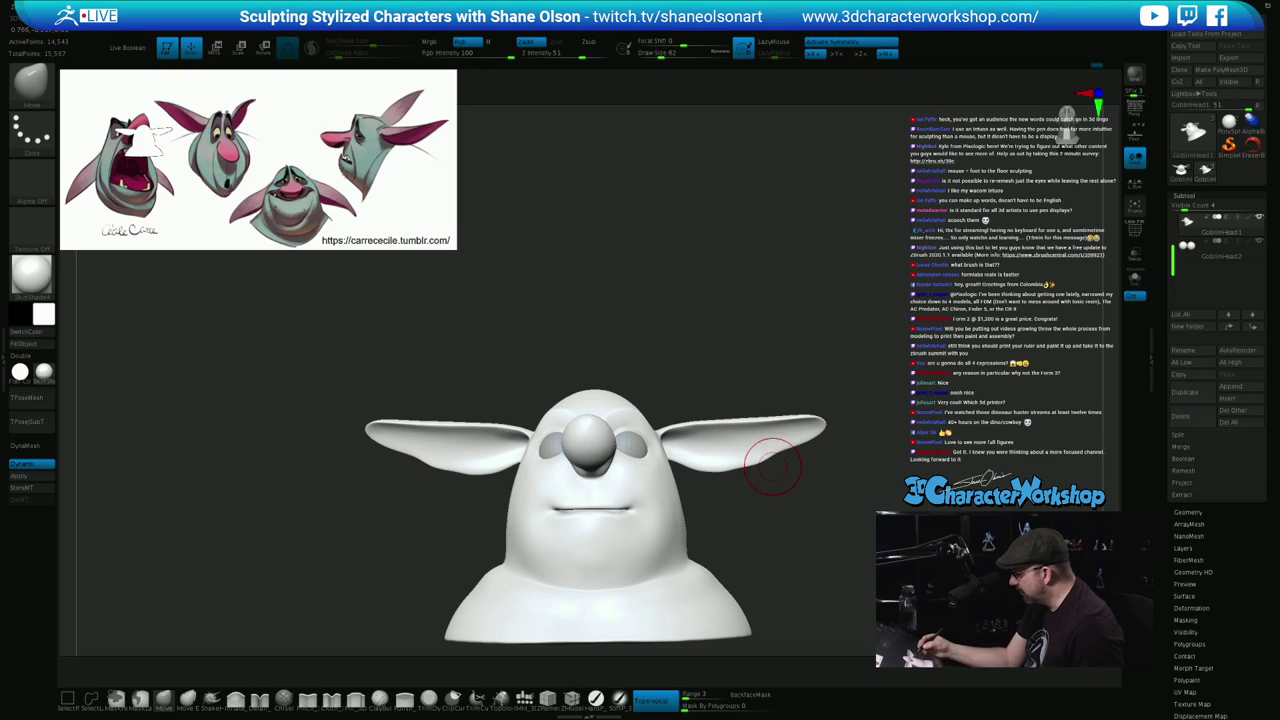
pyautogui.press('s')
pyautogui.moveTo(748, 501); pyautogui.dragTo(738, 468)
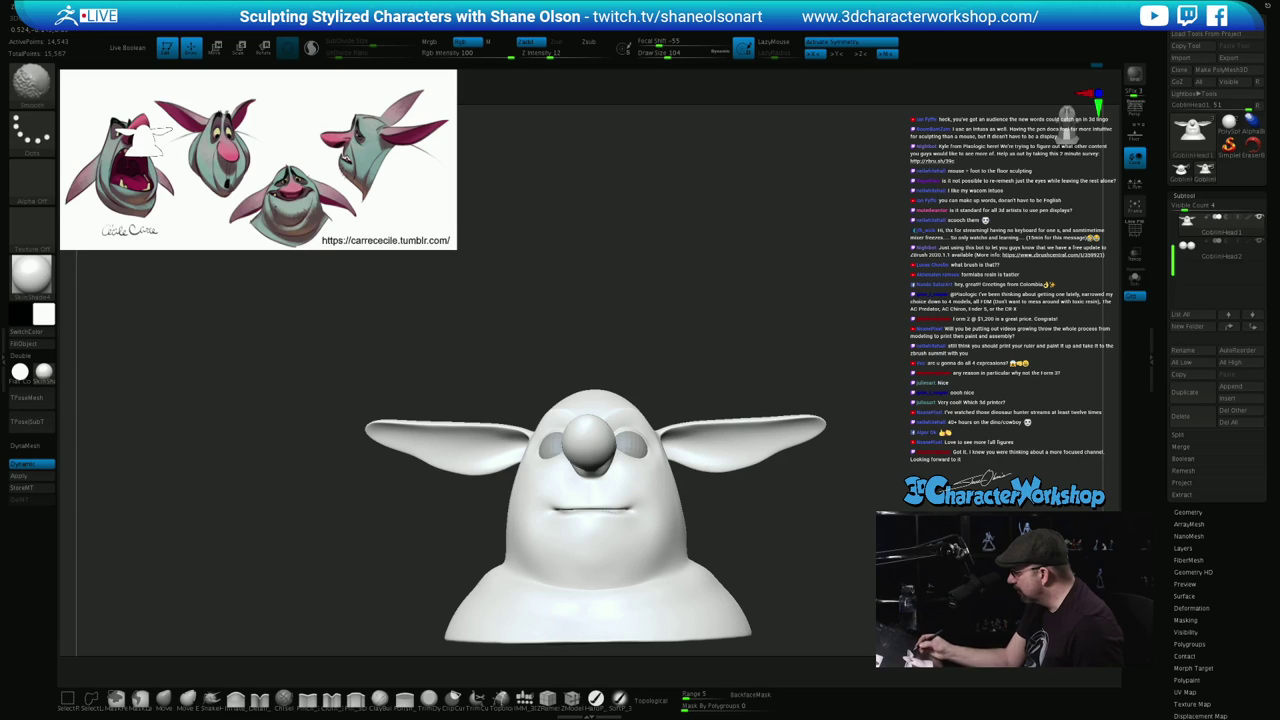
pyautogui.keyDown('shift'); pyautogui.moveTo(814, 440); pyautogui.dragTo(812, 431); pyautogui.keyUp('shift')
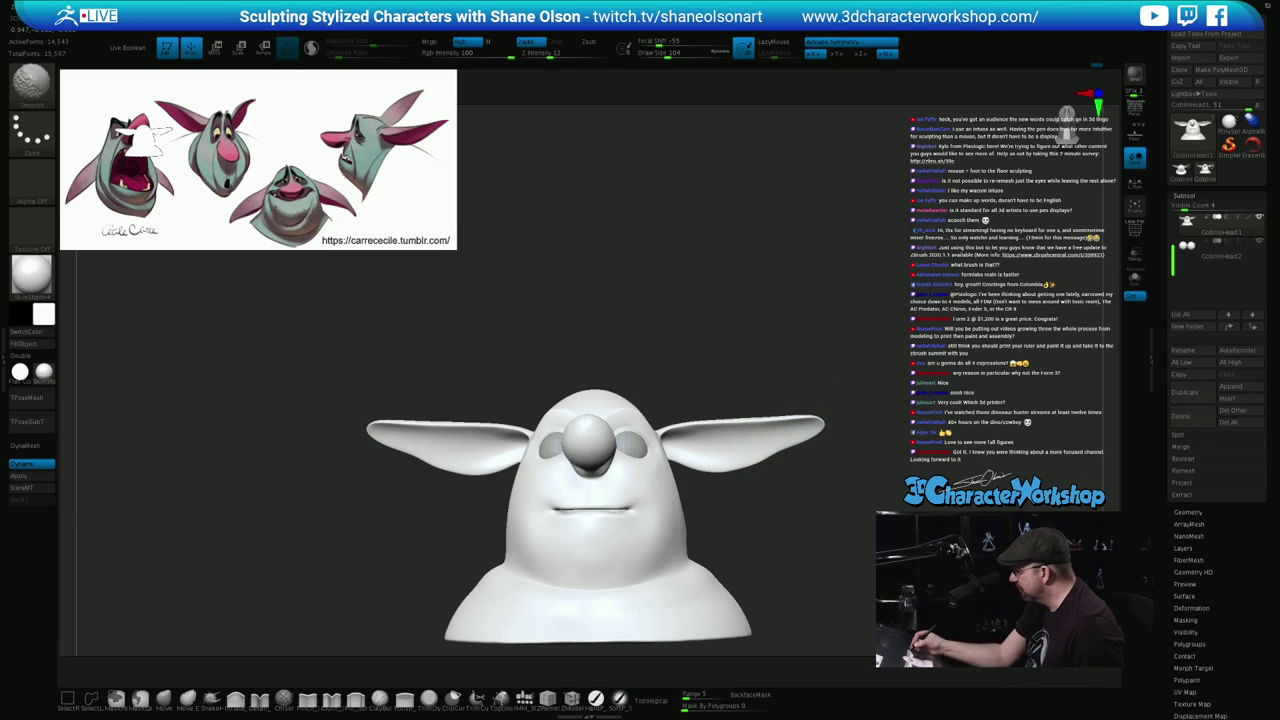
# Set the Move brush to draw size 71 and pull the ear tips upward into a sharper point
pyautogui.press('s')
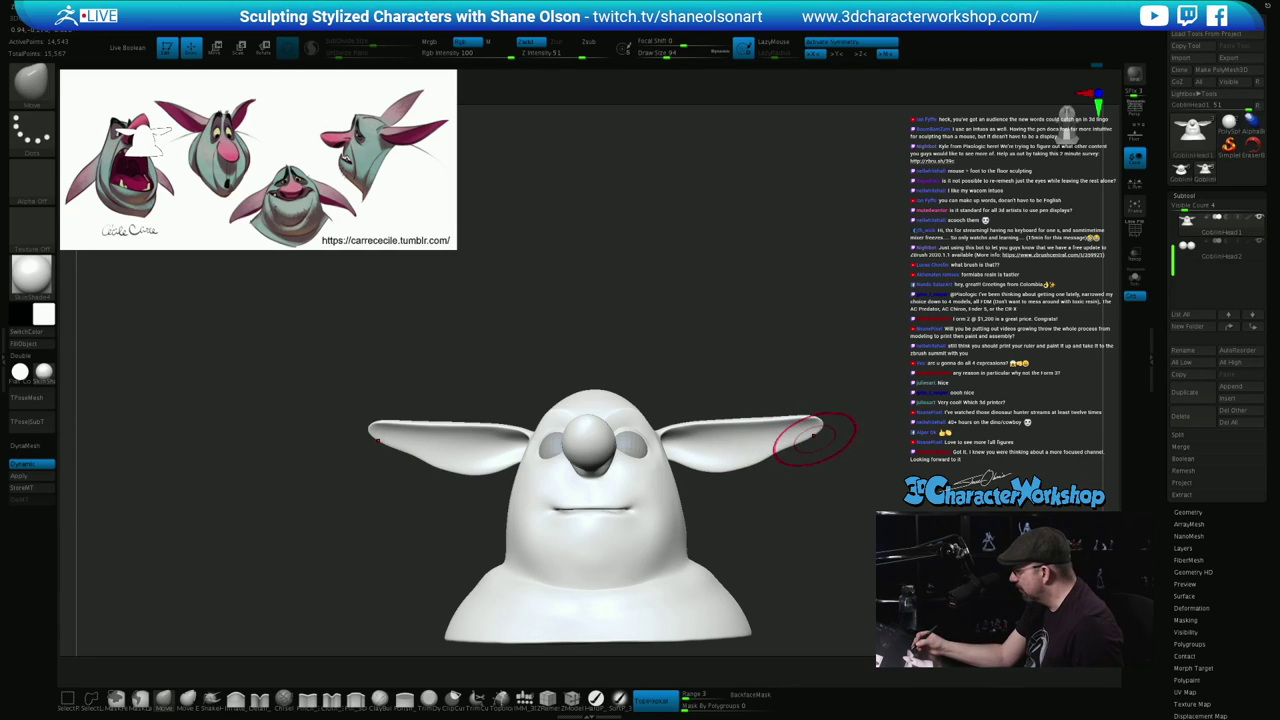
pyautogui.press('s')
pyautogui.moveTo(815, 440); pyautogui.dragTo(819, 423)
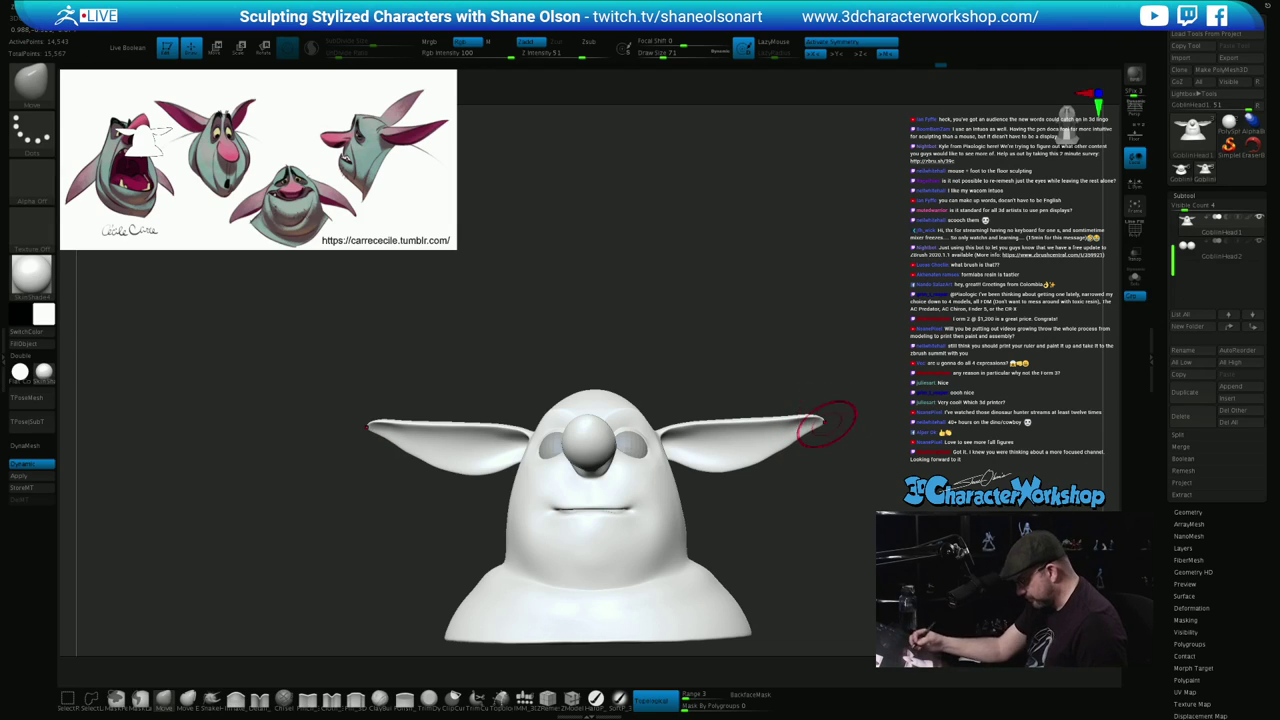
# Switch to the Snake Hook brush and turn off its RGB colour painting
pyautogui.click(187, 700)
pyautogui.click(212, 700)
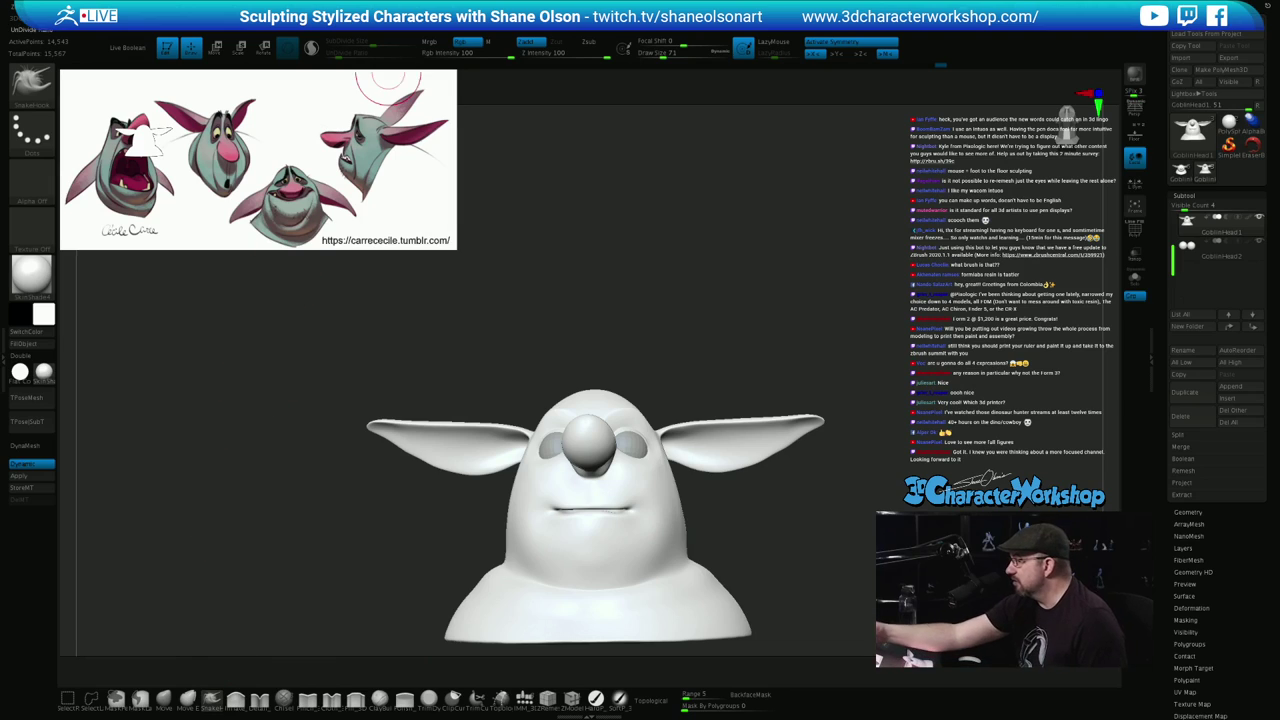
pyautogui.click(464, 42)
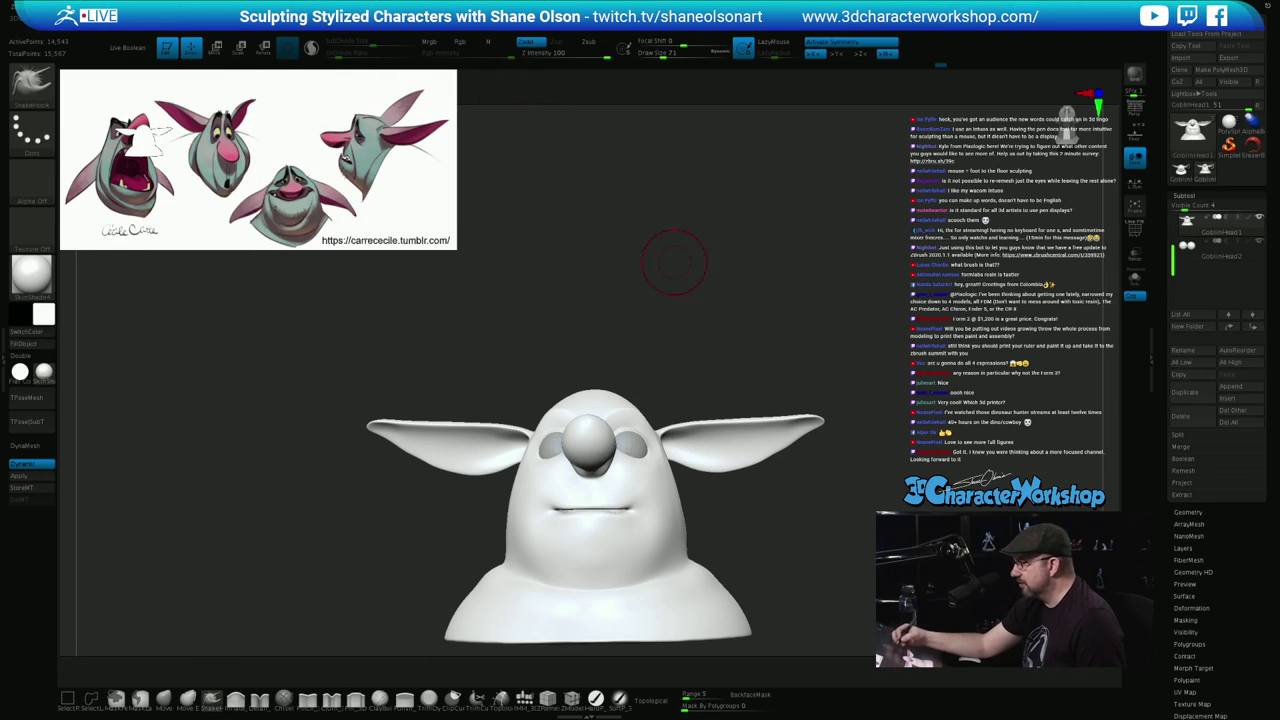
# Smooth the undersides of the ears near their ends and draw out the tips with the Snake Hook brush at draw size 77
pyautogui.press('s')
pyautogui.moveTo(738, 326)
pyautogui.mouseDown()
pyautogui.moveTo(723, 339)
pyautogui.moveTo(724, 297)
pyautogui.moveTo(820, 305)
pyautogui.moveTo(821, 348)
pyautogui.mouseUp()
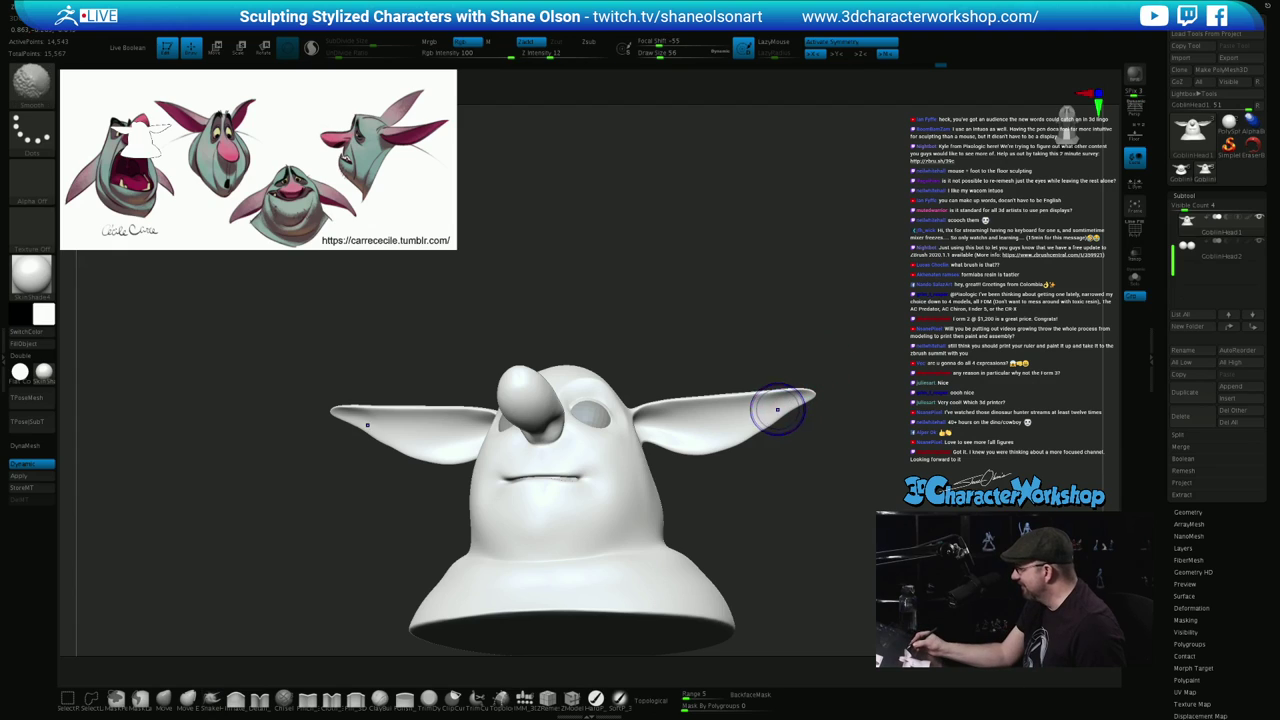
pyautogui.moveTo(814, 449)
pyautogui.mouseDown()
pyautogui.moveTo(848, 482)
pyautogui.moveTo(812, 484)
pyautogui.moveTo(820, 443)
pyautogui.moveTo(806, 463)
pyautogui.mouseUp()
pyautogui.press('s')
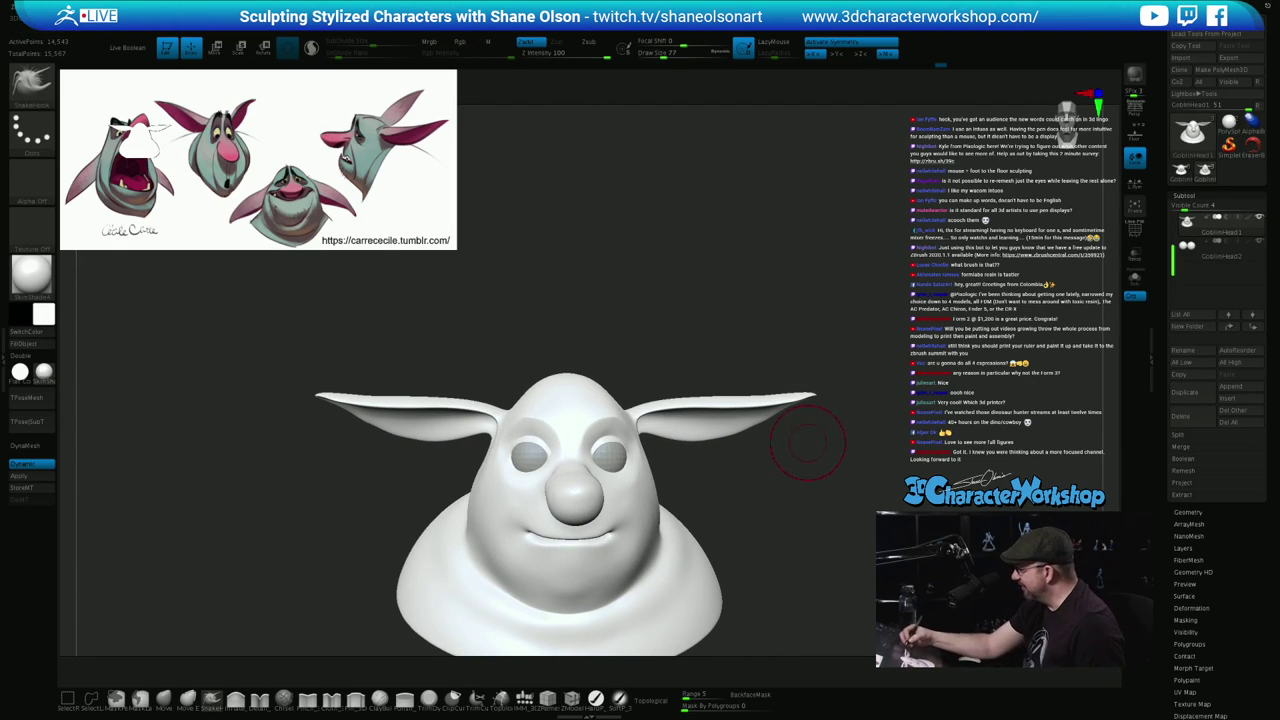
pyautogui.moveTo(814, 393); pyautogui.dragTo(816, 398)
pyautogui.moveTo(820, 453)
pyautogui.mouseDown()
pyautogui.moveTo(750, 435)
pyautogui.moveTo(821, 463)
pyautogui.mouseUp()
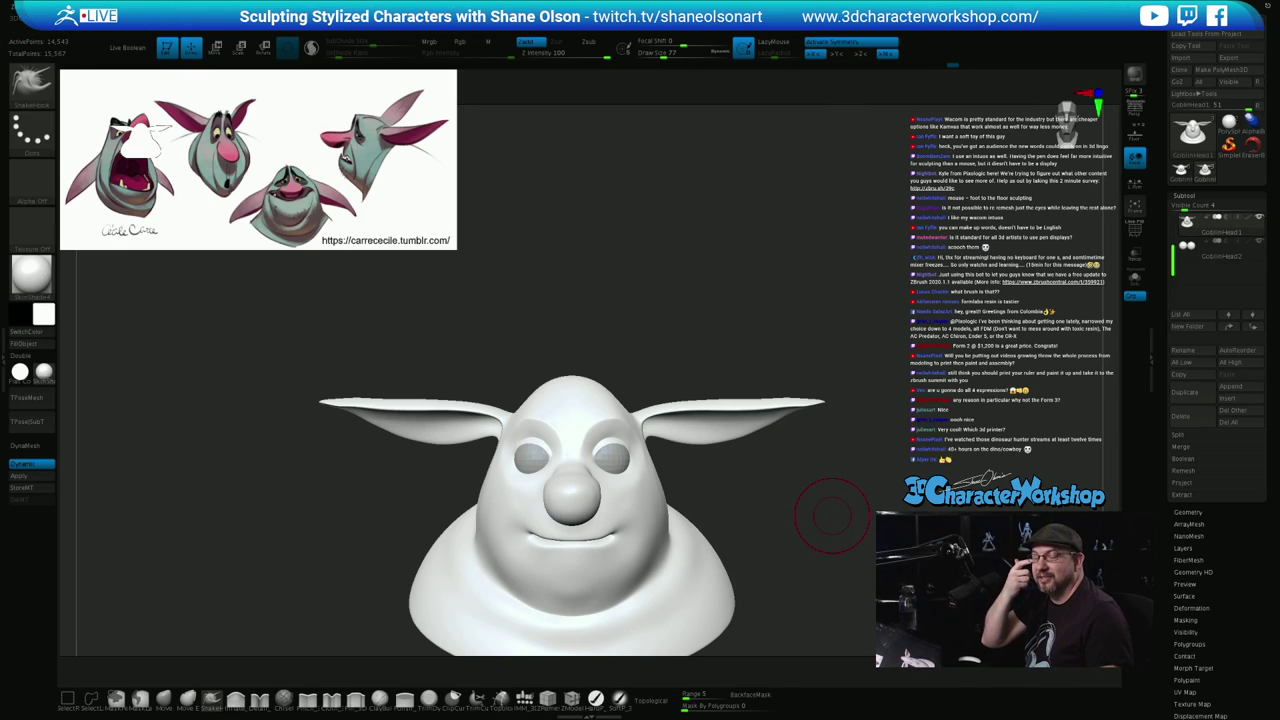
# Set the draw size to 54 and smooth the ears where they join the head
pyautogui.moveTo(832, 516)
pyautogui.mouseDown()
pyautogui.moveTo(856, 522)
pyautogui.moveTo(852, 503)
pyautogui.moveTo(817, 511)
pyautogui.moveTo(759, 470)
pyautogui.moveTo(650, 490)
pyautogui.moveTo(690, 492)
pyautogui.moveTo(728, 472)
pyautogui.mouseUp()
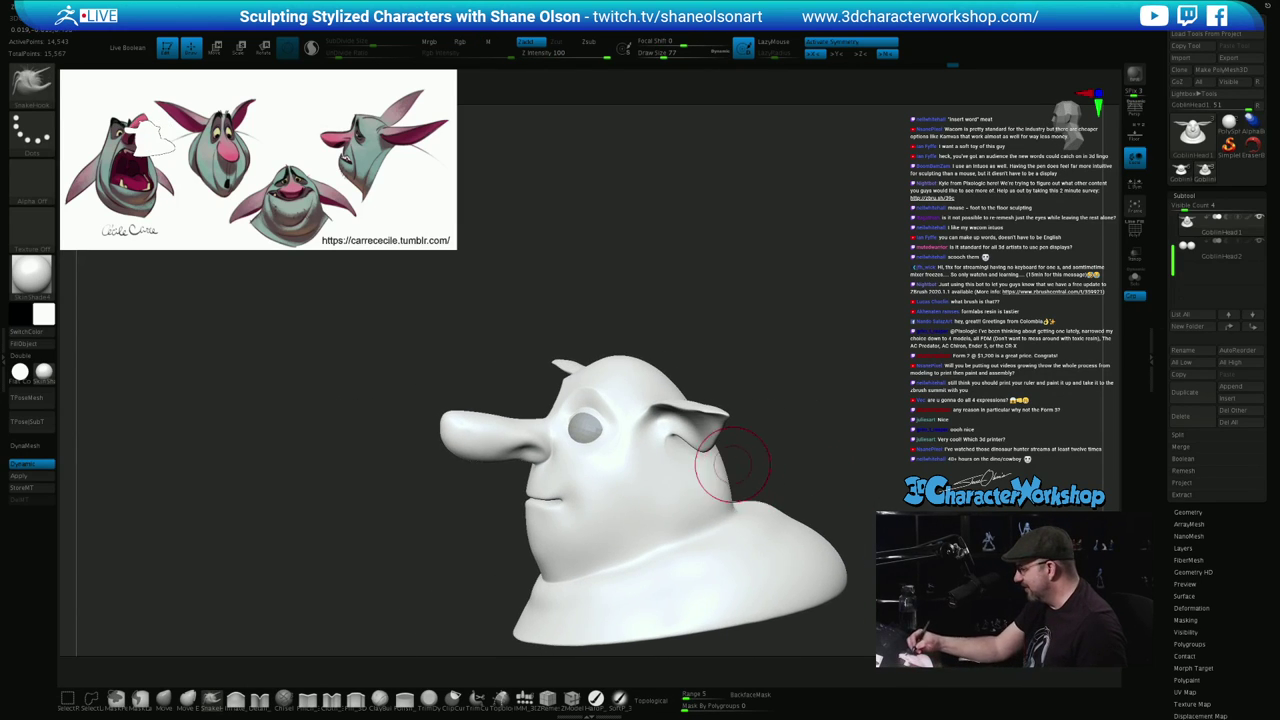
pyautogui.moveTo(760, 432); pyautogui.dragTo(800, 430)
pyautogui.press('s')
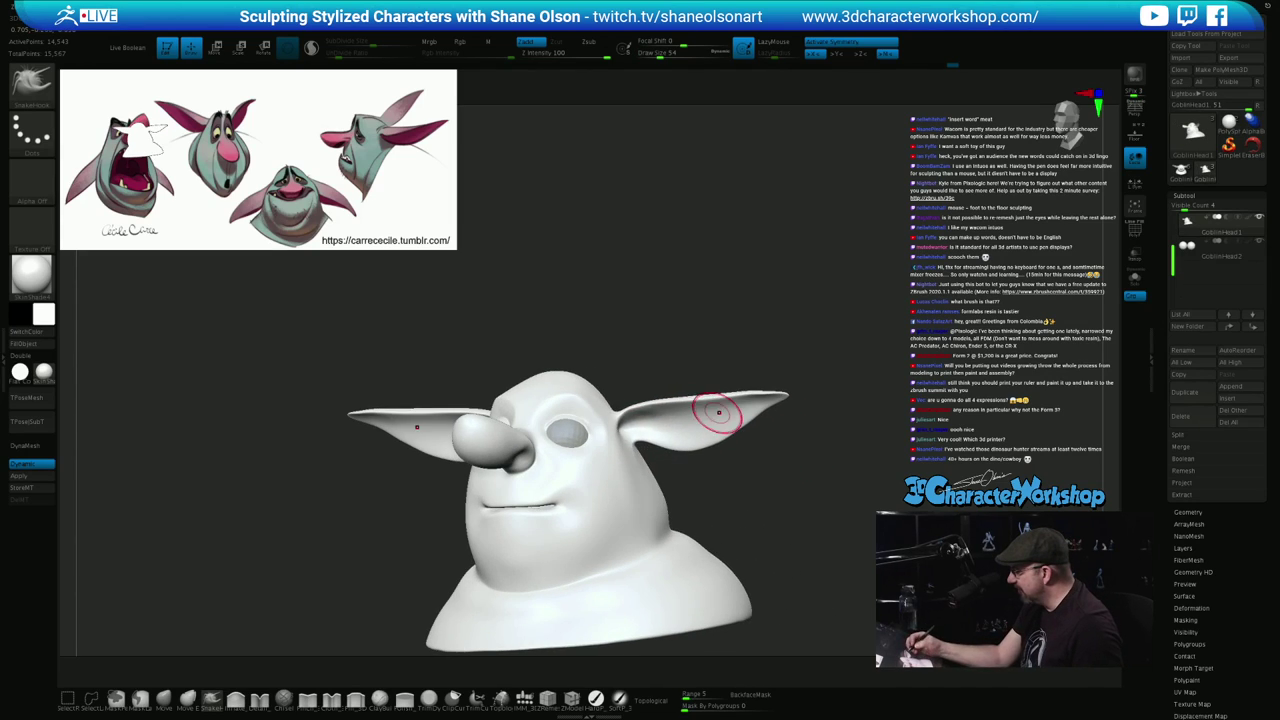
pyautogui.keyDown('shift'); pyautogui.moveTo(651, 424); pyautogui.dragTo(634, 426); pyautogui.keyUp('shift')
pyautogui.moveTo(735, 450)
pyautogui.mouseDown()
pyautogui.moveTo(815, 446)
pyautogui.moveTo(768, 442)
pyautogui.mouseUp()
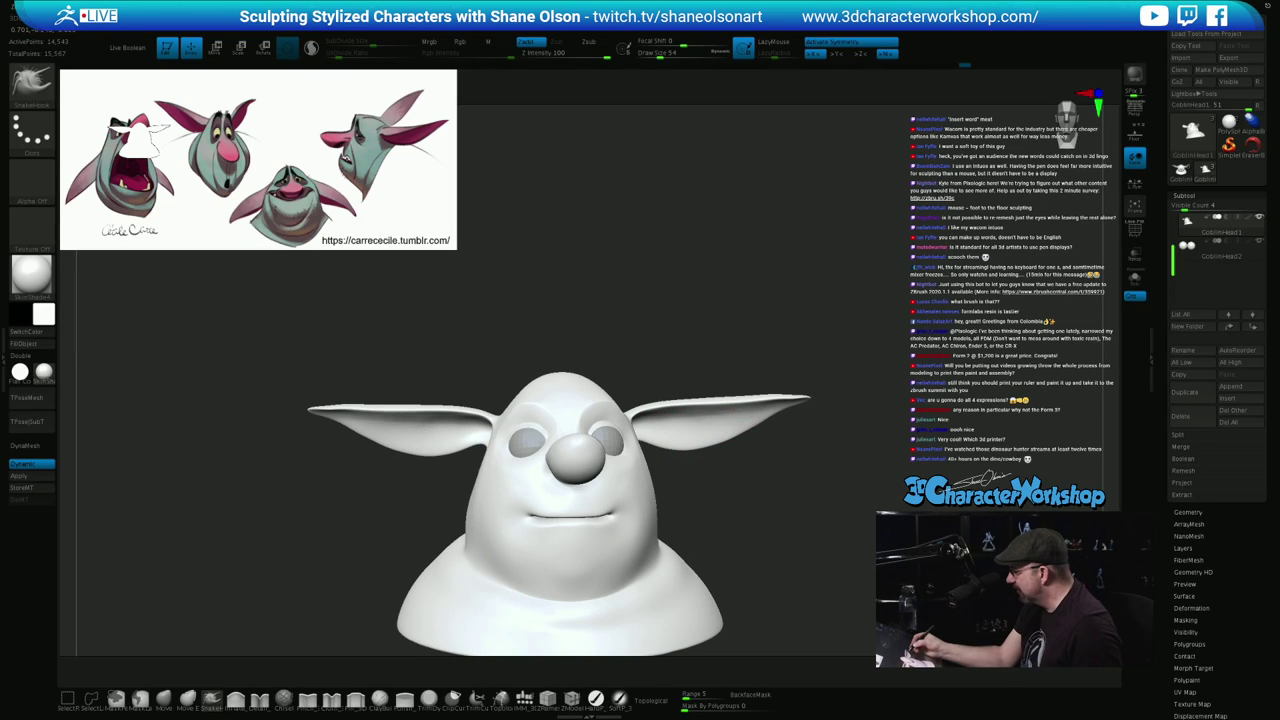
pyautogui.moveTo(808, 443); pyautogui.dragTo(768, 476)
pyautogui.moveTo(768, 476); pyautogui.dragTo(733, 478)
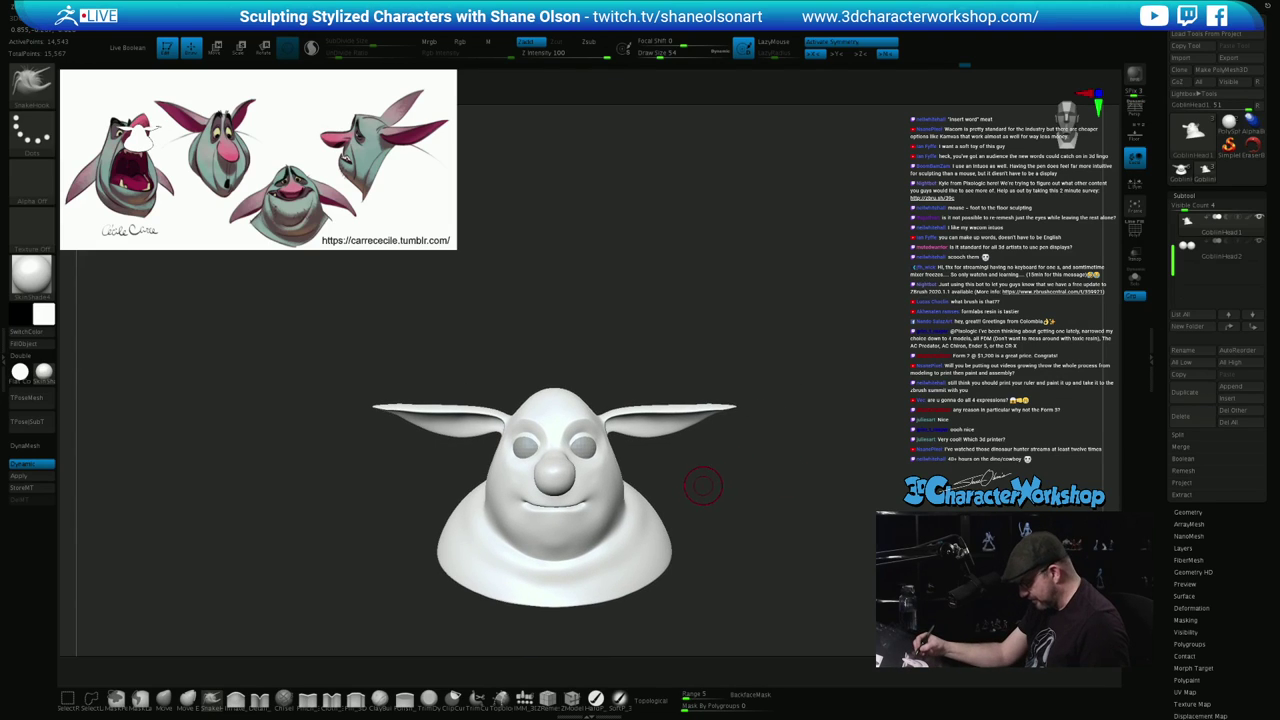
# Bend the outer ends of both ears downward with the Move Elastic brush at draw size 197
pyautogui.press('s')
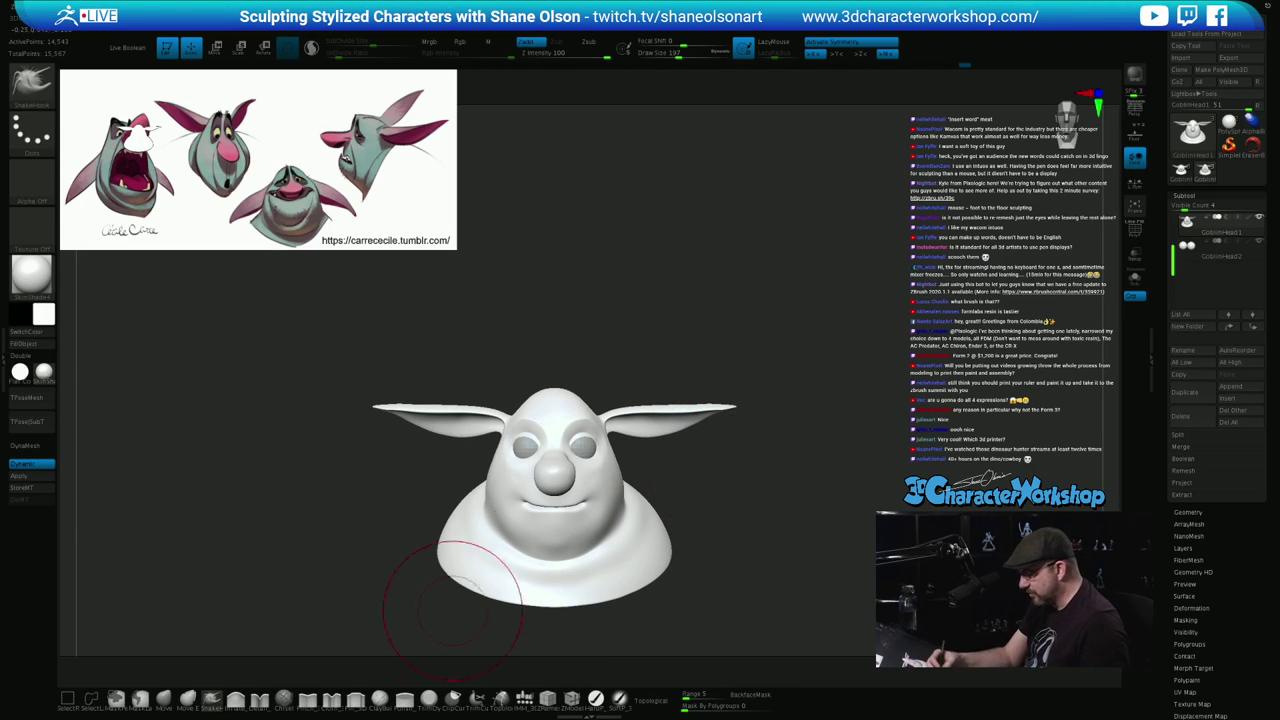
pyautogui.click(187, 698)
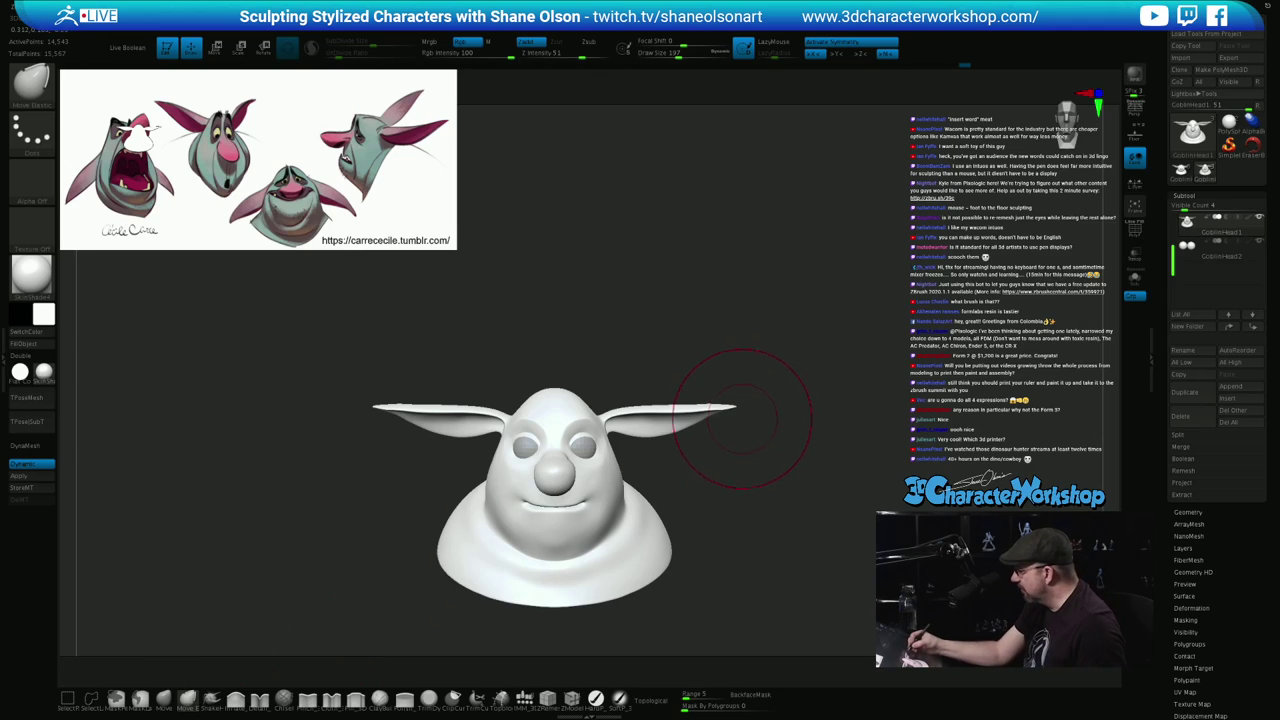
pyautogui.moveTo(736, 405)
pyautogui.mouseDown()
pyautogui.moveTo(731, 428)
pyautogui.moveTo(741, 412)
pyautogui.moveTo(694, 418)
pyautogui.mouseUp()
pyautogui.press('s')
pyautogui.press('s')
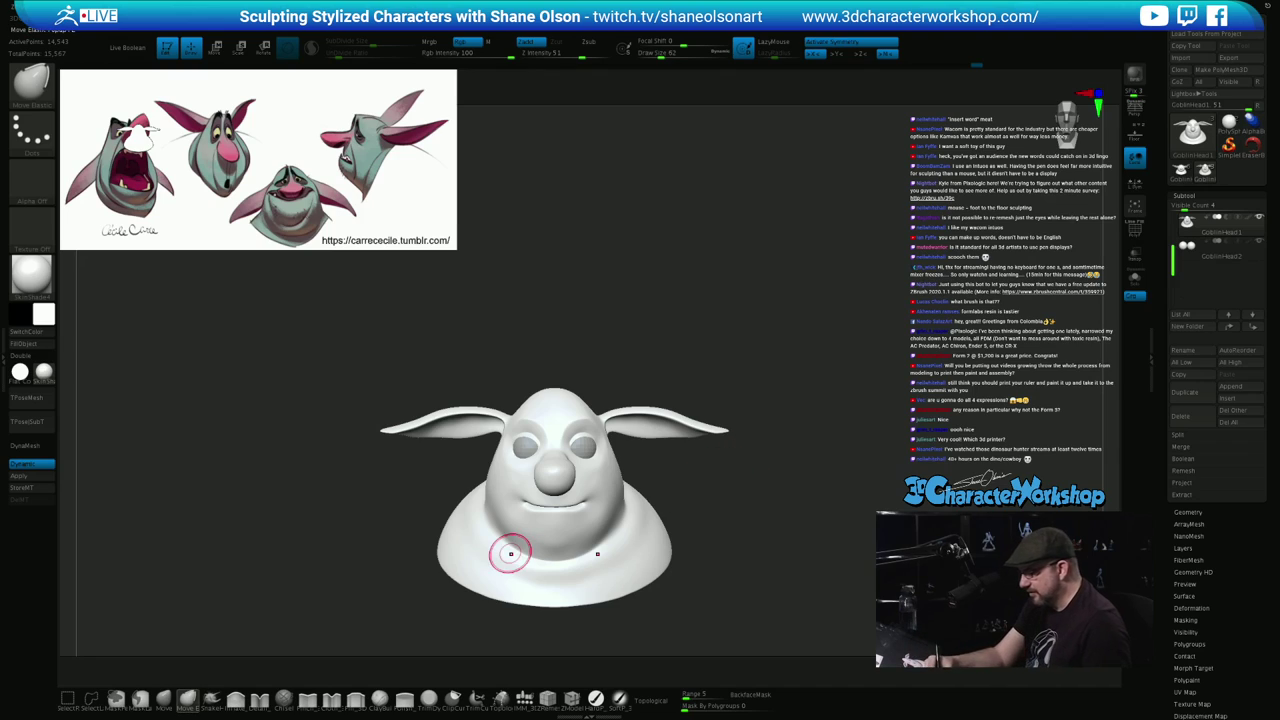
# Refine the drooping ear tips with the Snake Hook brush at draw sizes 128 and 94
pyautogui.click(211, 698)
pyautogui.press('s')
pyautogui.moveTo(746, 515); pyautogui.dragTo(757, 510)
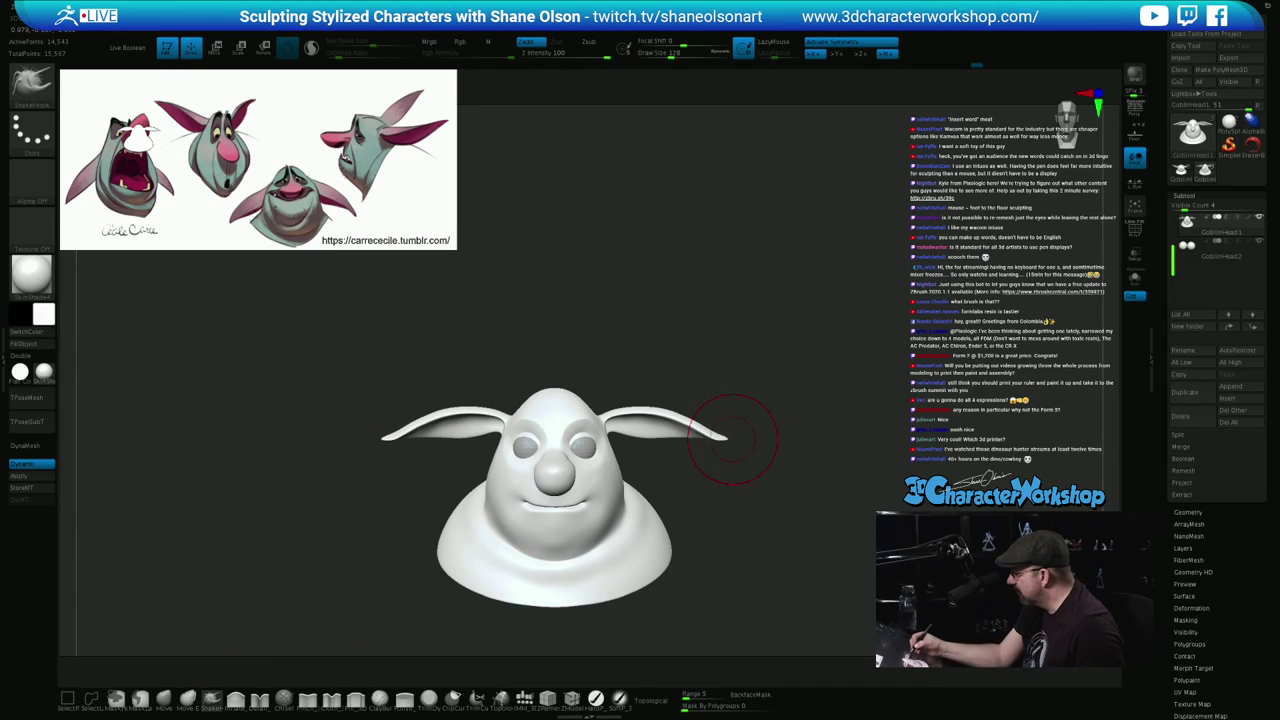
pyautogui.press('s')
pyautogui.moveTo(735, 446)
pyautogui.mouseDown()
pyautogui.moveTo(690, 436)
pyautogui.moveTo(735, 425)
pyautogui.mouseUp()
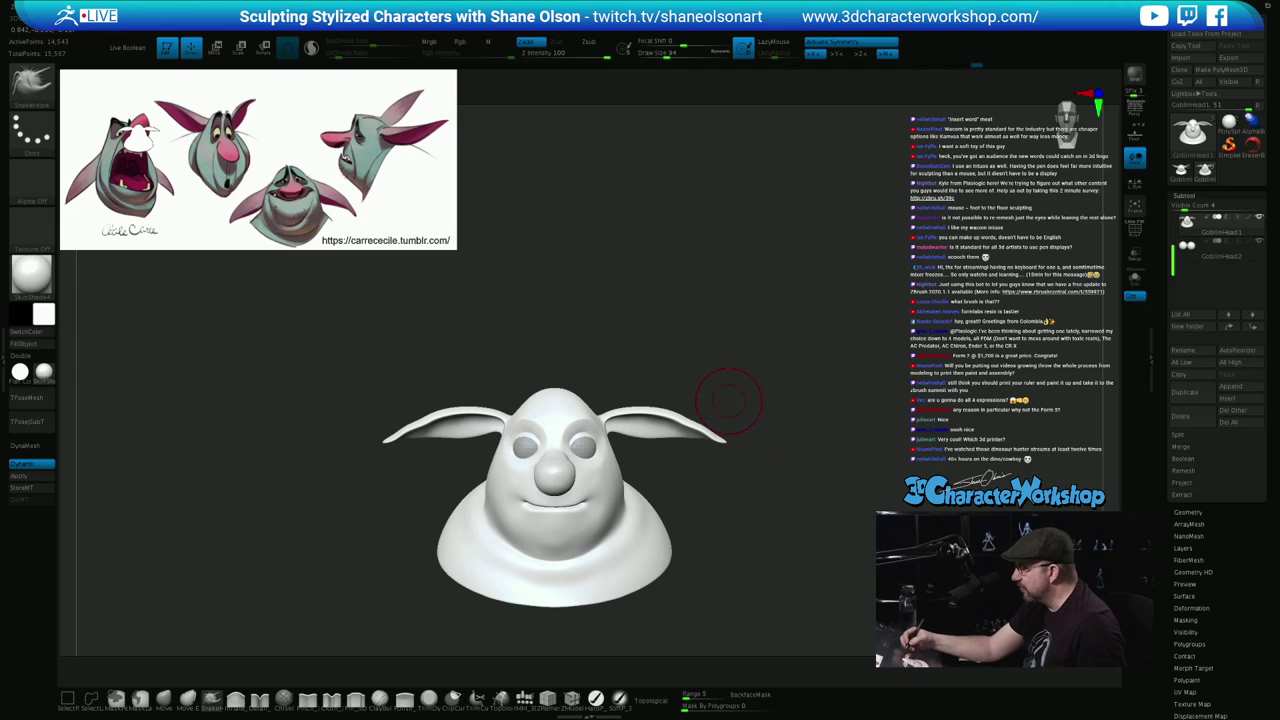
# Smooth the ear tips and back edges at draw sizes 94 and 77, and undo the last stroke on the ears
pyautogui.moveTo(724, 360)
pyautogui.keyDown('alt'); pyautogui.mouseDown()
pyautogui.moveTo(722, 413)
pyautogui.moveTo(677, 424)
pyautogui.mouseUp(); pyautogui.keyUp('alt')
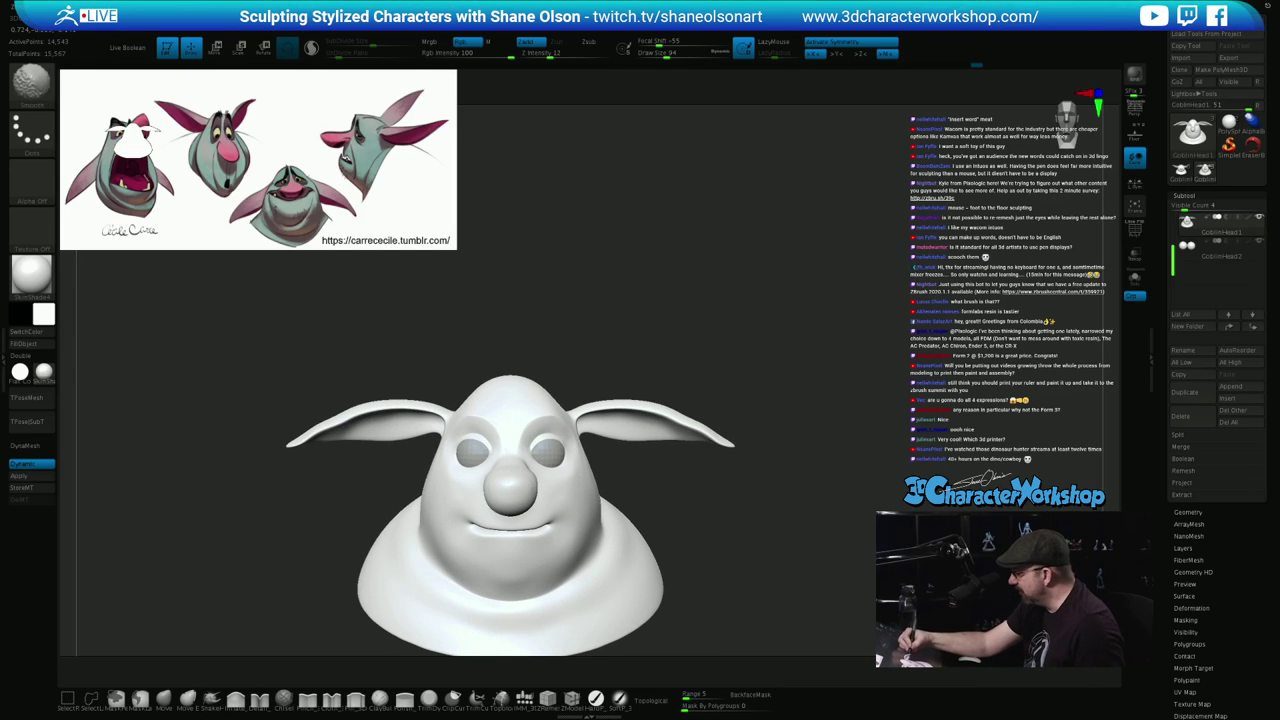
pyautogui.moveTo(757, 453)
pyautogui.mouseDown()
pyautogui.moveTo(697, 416)
pyautogui.moveTo(730, 440)
pyautogui.mouseUp()
pyautogui.moveTo(795, 465); pyautogui.dragTo(690, 480)
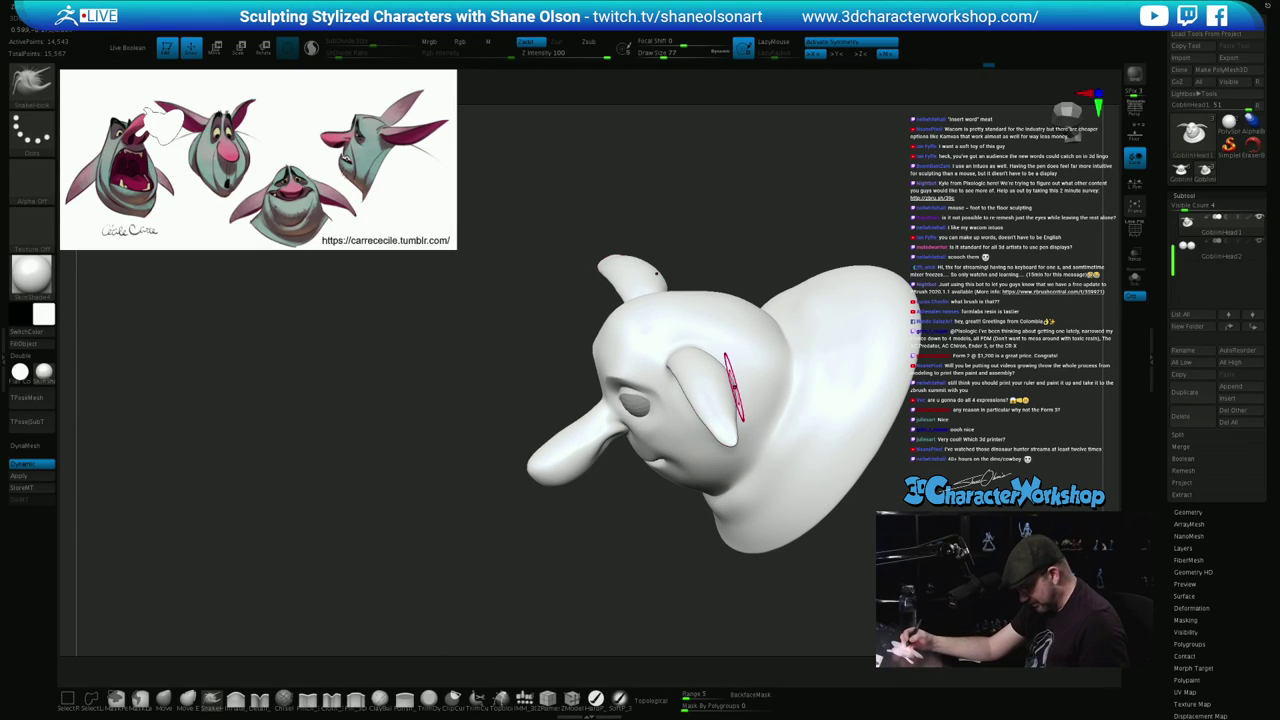
pyautogui.keyDown('shift'); pyautogui.moveTo(733, 390); pyautogui.dragTo(731, 438); pyautogui.keyUp('shift')
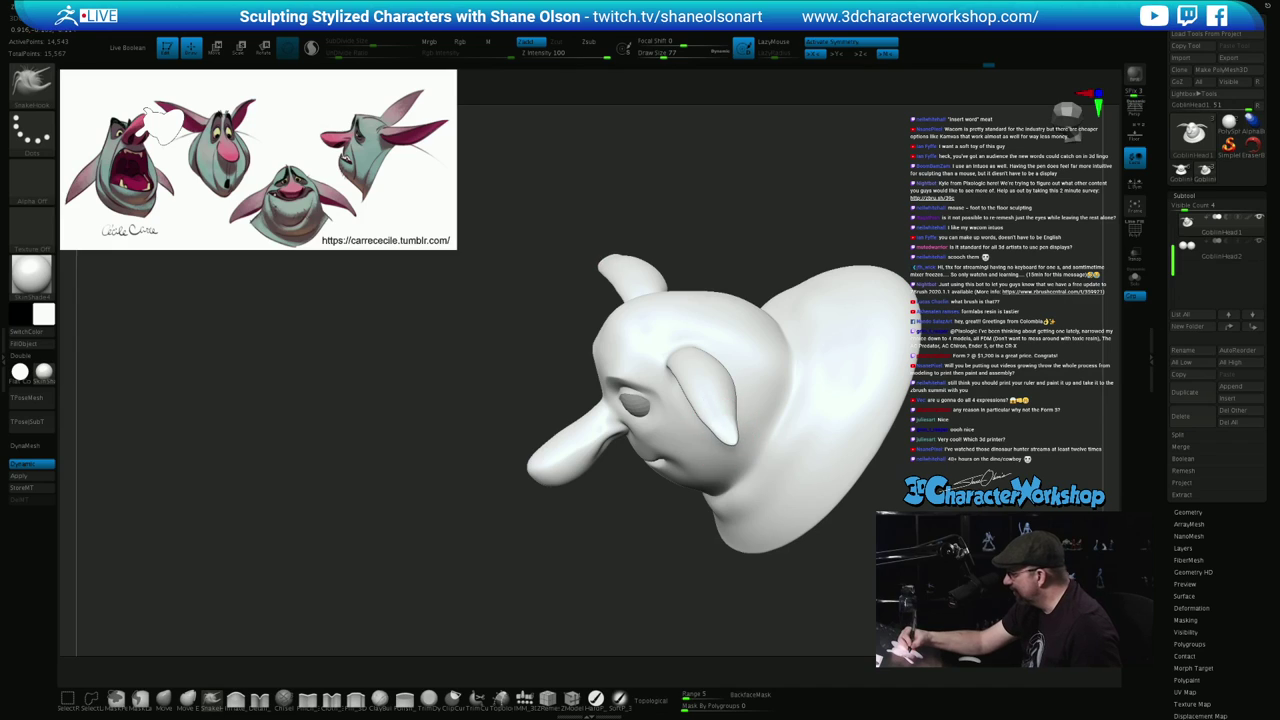
pyautogui.keyDown('shift'); pyautogui.moveTo(708, 390); pyautogui.dragTo(717, 375); pyautogui.keyUp('shift')
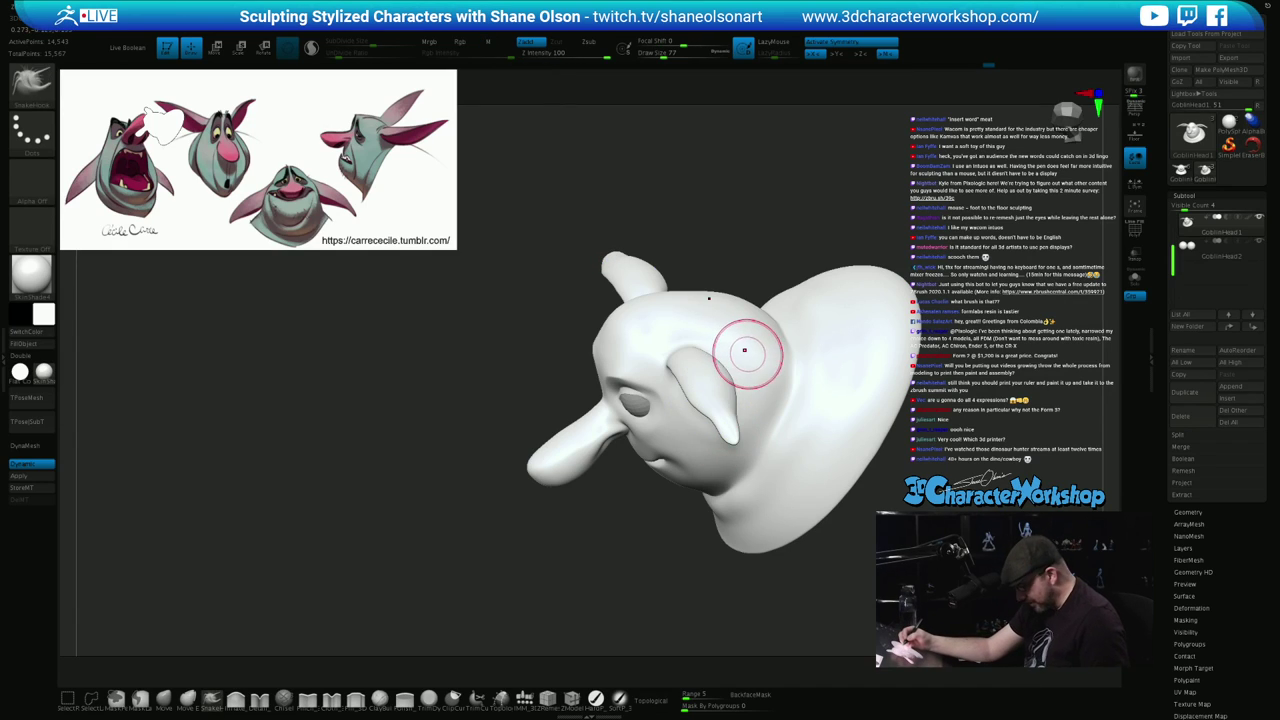
pyautogui.hotkey('ctrl', 'z')
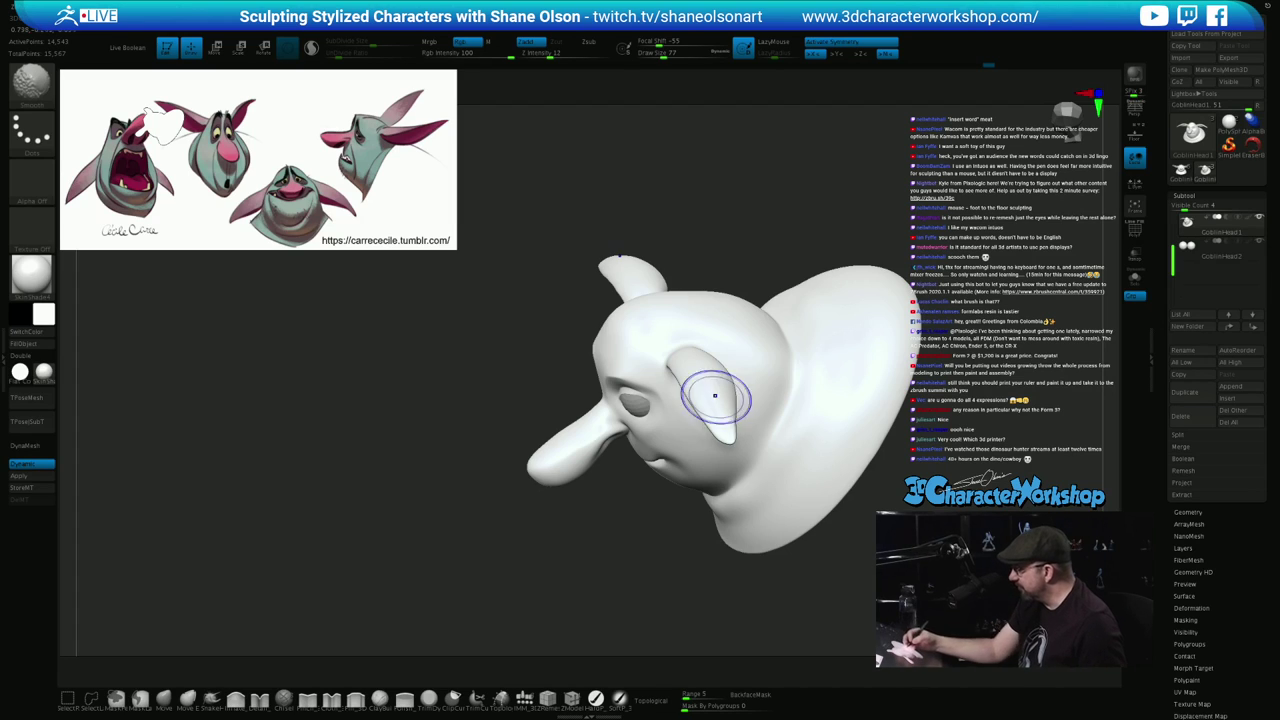
pyautogui.moveTo(773, 425); pyautogui.dragTo(820, 367, button='right')
pyautogui.moveTo(893, 390); pyautogui.dragTo(938, 348, button='right')
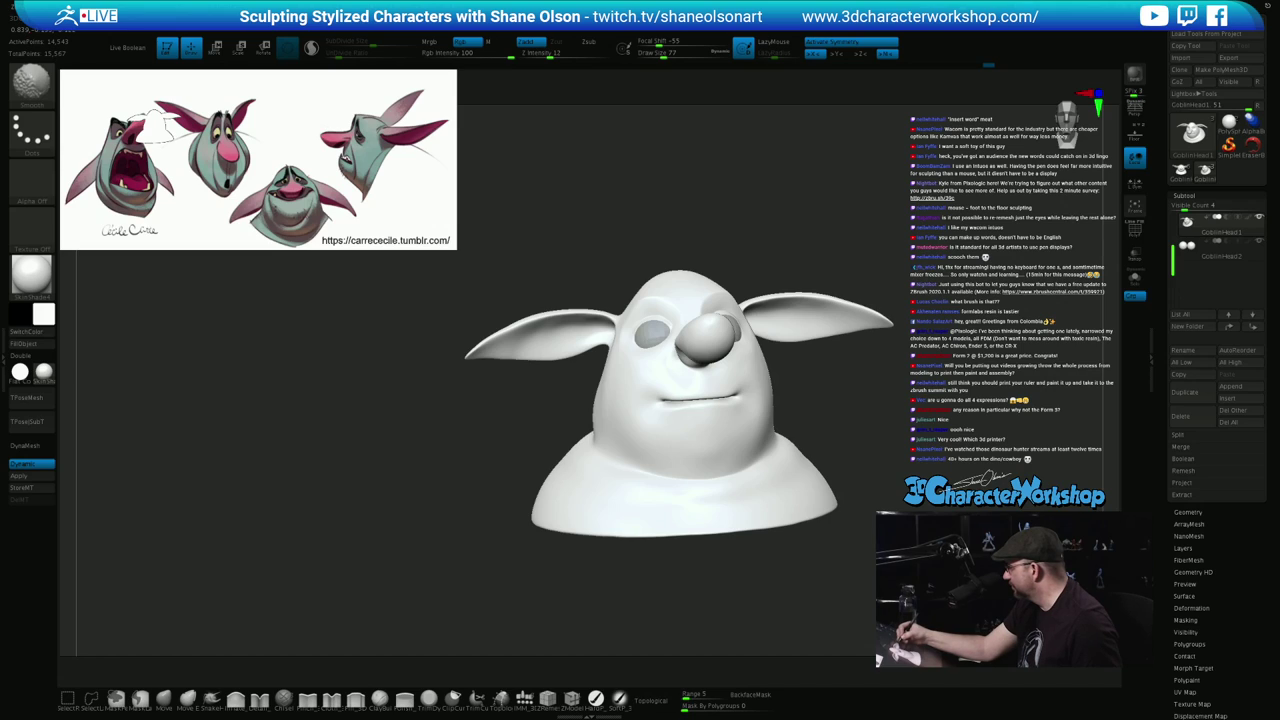
pyautogui.moveTo(932, 392)
pyautogui.mouseDown(button='right')
pyautogui.moveTo(849, 483)
pyautogui.moveTo(823, 473)
pyautogui.moveTo(943, 406)
pyautogui.mouseUp(button='right')
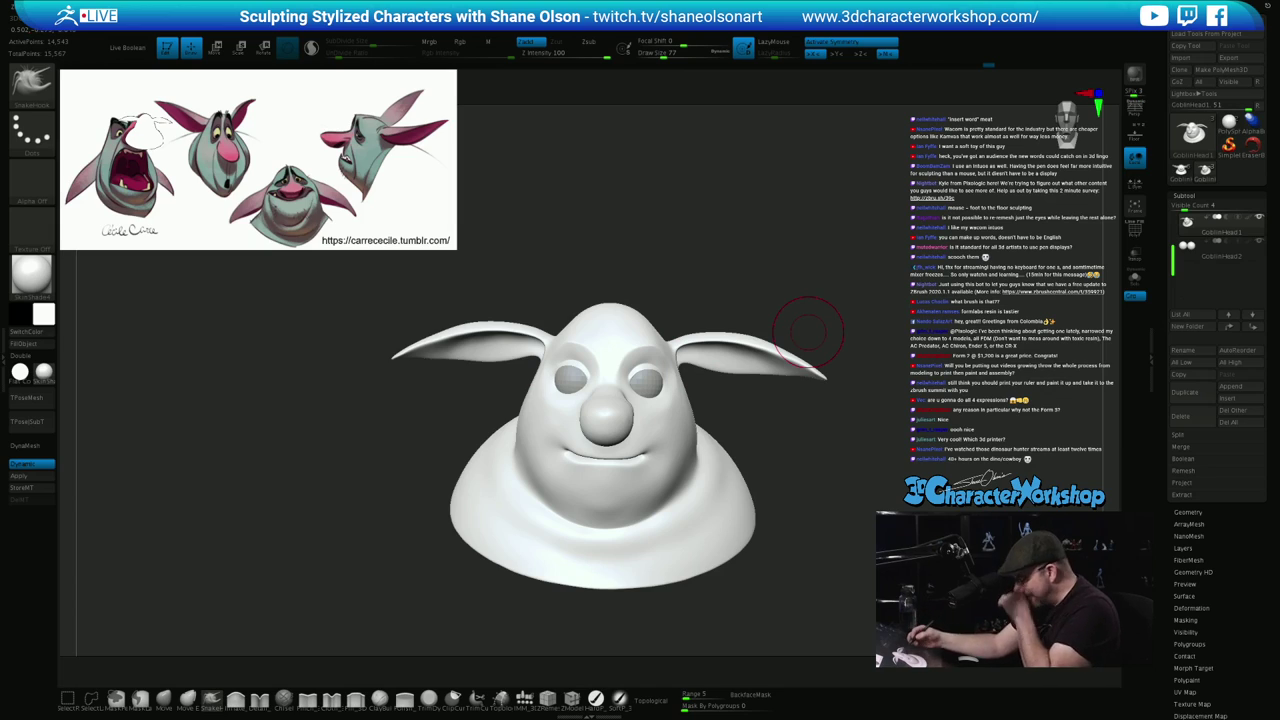
pyautogui.moveTo(857, 430)
pyautogui.mouseDown()
pyautogui.moveTo(838, 430)
pyautogui.moveTo(849, 415)
pyautogui.mouseUp()
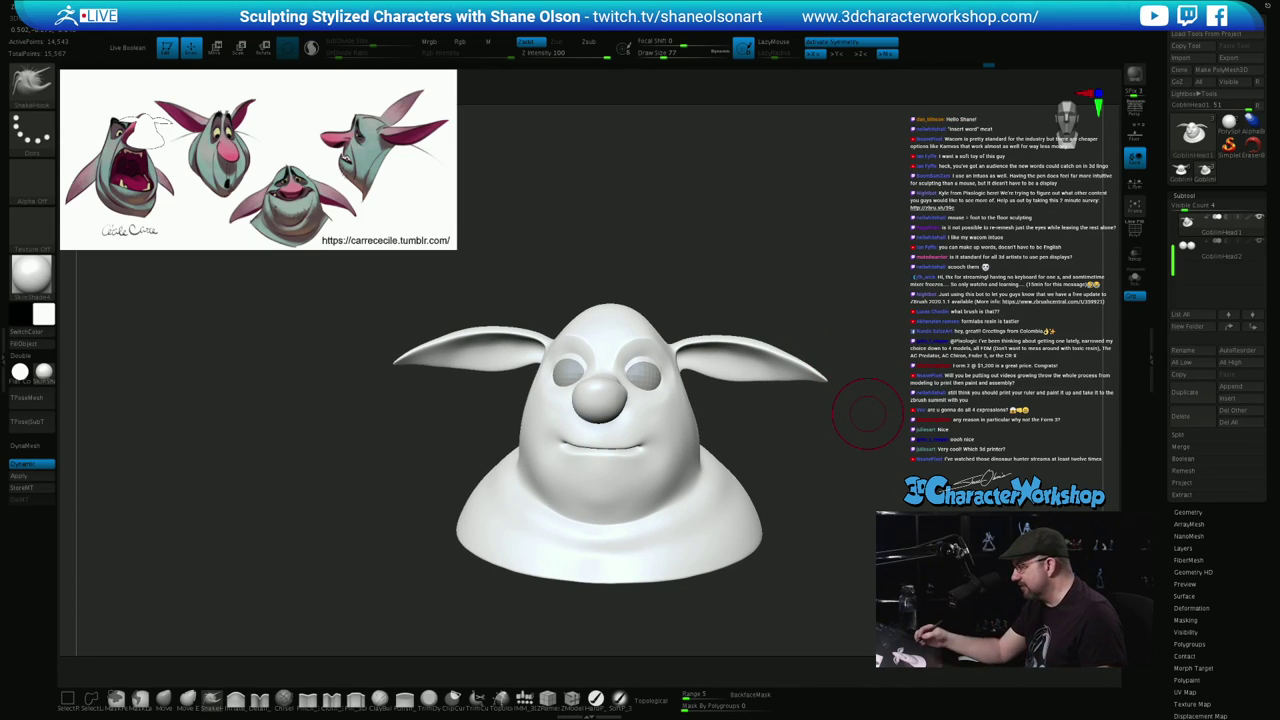
pyautogui.moveTo(868, 414)
pyautogui.mouseDown()
pyautogui.moveTo(838, 449)
pyautogui.moveTo(805, 393)
pyautogui.moveTo(793, 402)
pyautogui.mouseUp()
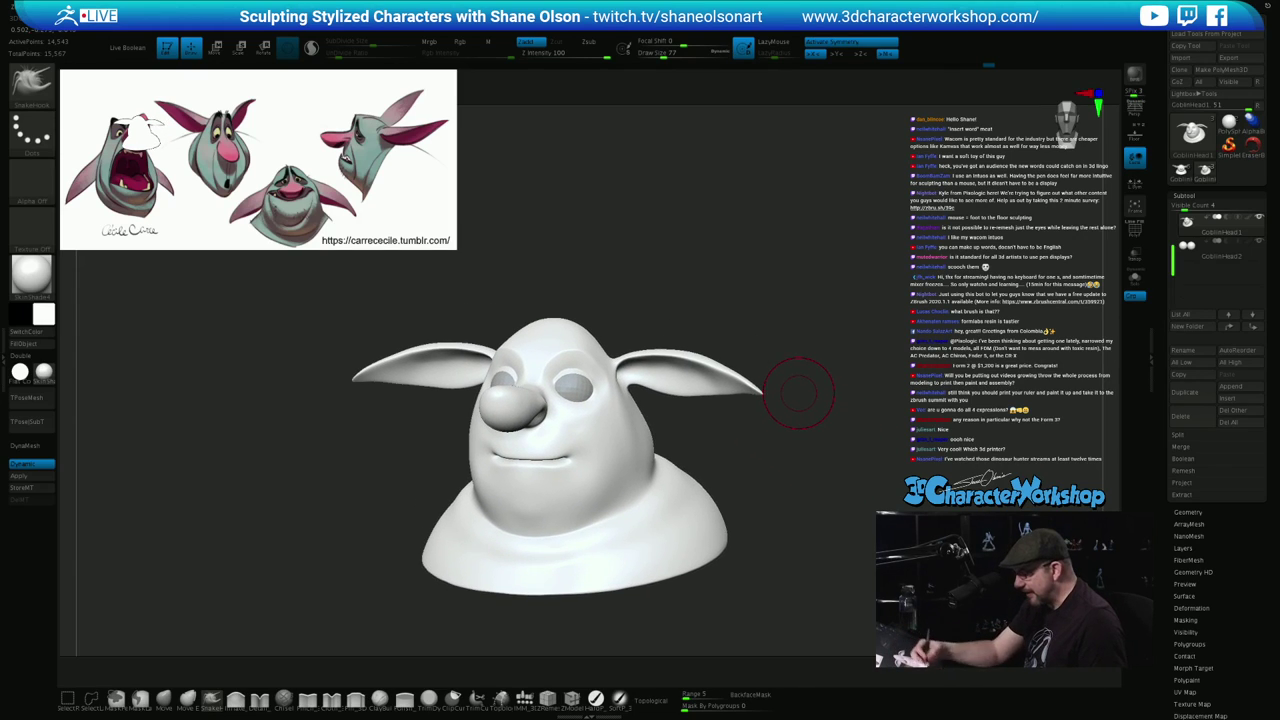
# Mask both ears, soften the mask edge and invert the mask so only the ears stay editable
pyautogui.click(140, 699)
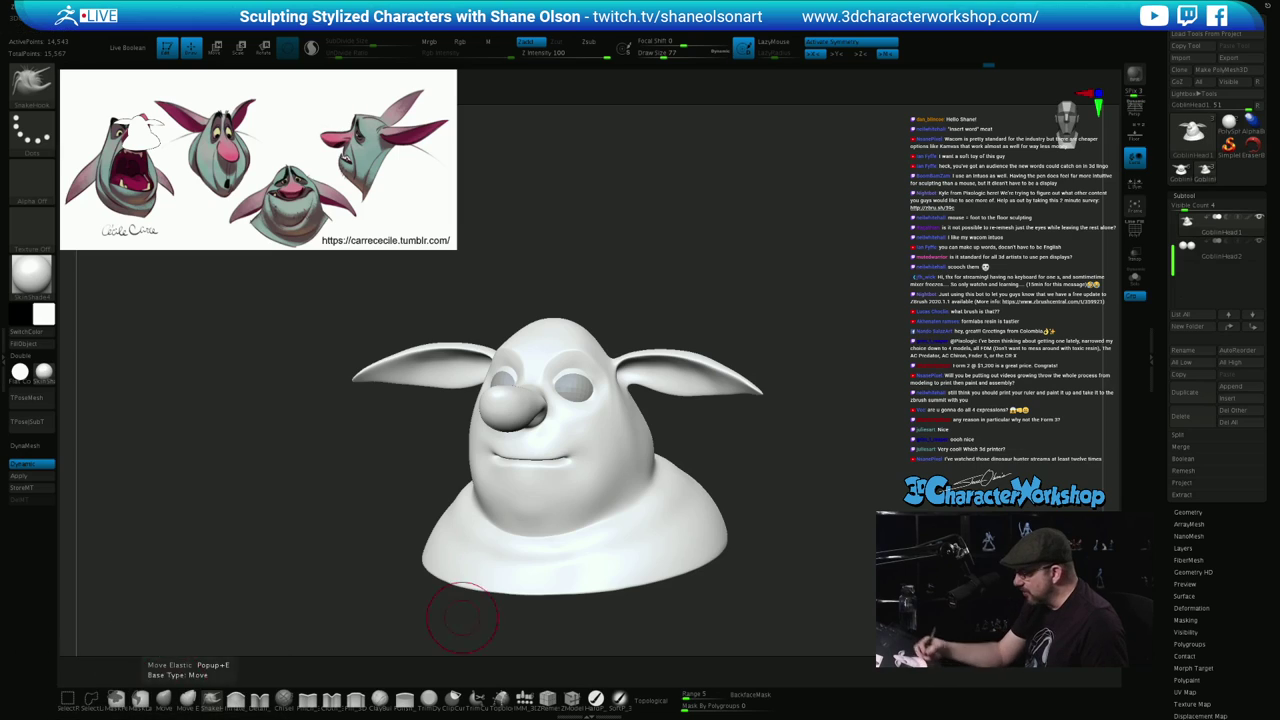
pyautogui.moveTo(814, 424)
pyautogui.keyDown('alt'); pyautogui.mouseDown()
pyautogui.moveTo(758, 341)
pyautogui.moveTo(777, 411)
pyautogui.moveTo(730, 347)
pyautogui.moveTo(578, 340)
pyautogui.moveTo(580, 370)
pyautogui.moveTo(622, 388)
pyautogui.moveTo(760, 408)
pyautogui.moveTo(742, 448)
pyautogui.mouseUp(); pyautogui.keyUp('alt')
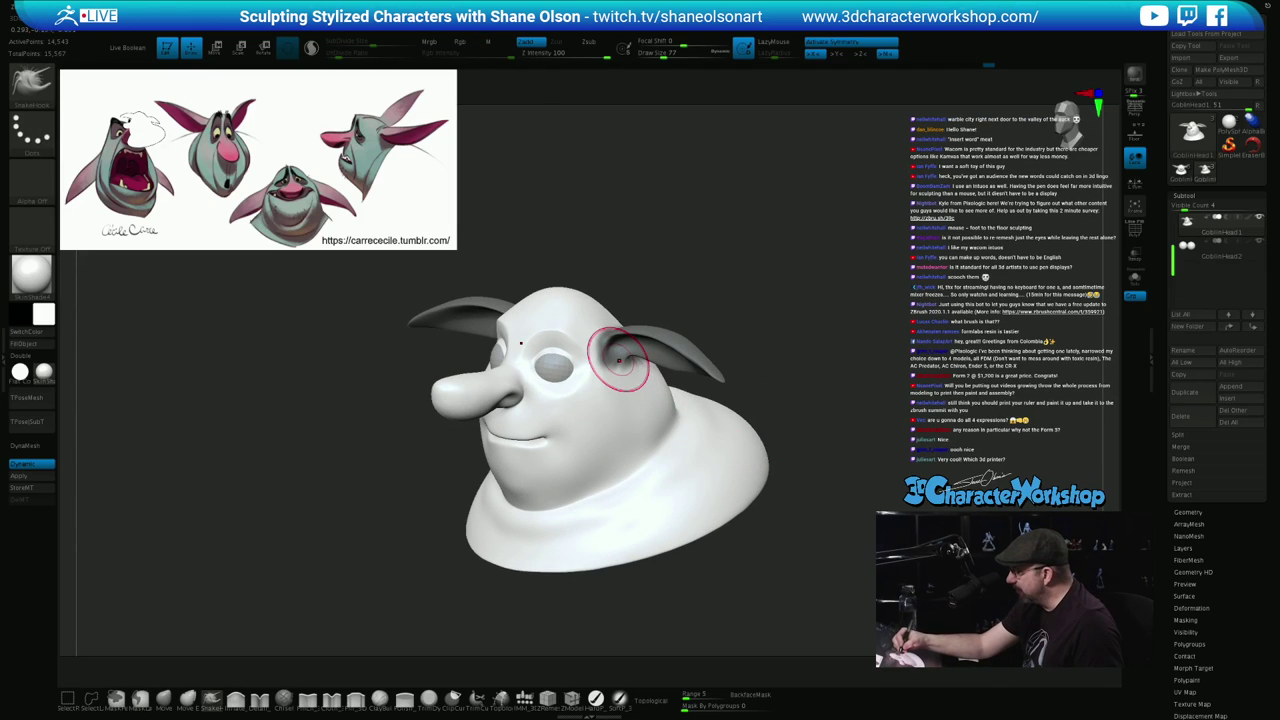
pyautogui.keyDown('ctrl'); pyautogui.click(639, 412); pyautogui.keyUp('ctrl')
pyautogui.keyDown('ctrl'); pyautogui.click(641, 412); pyautogui.keyUp('ctrl')
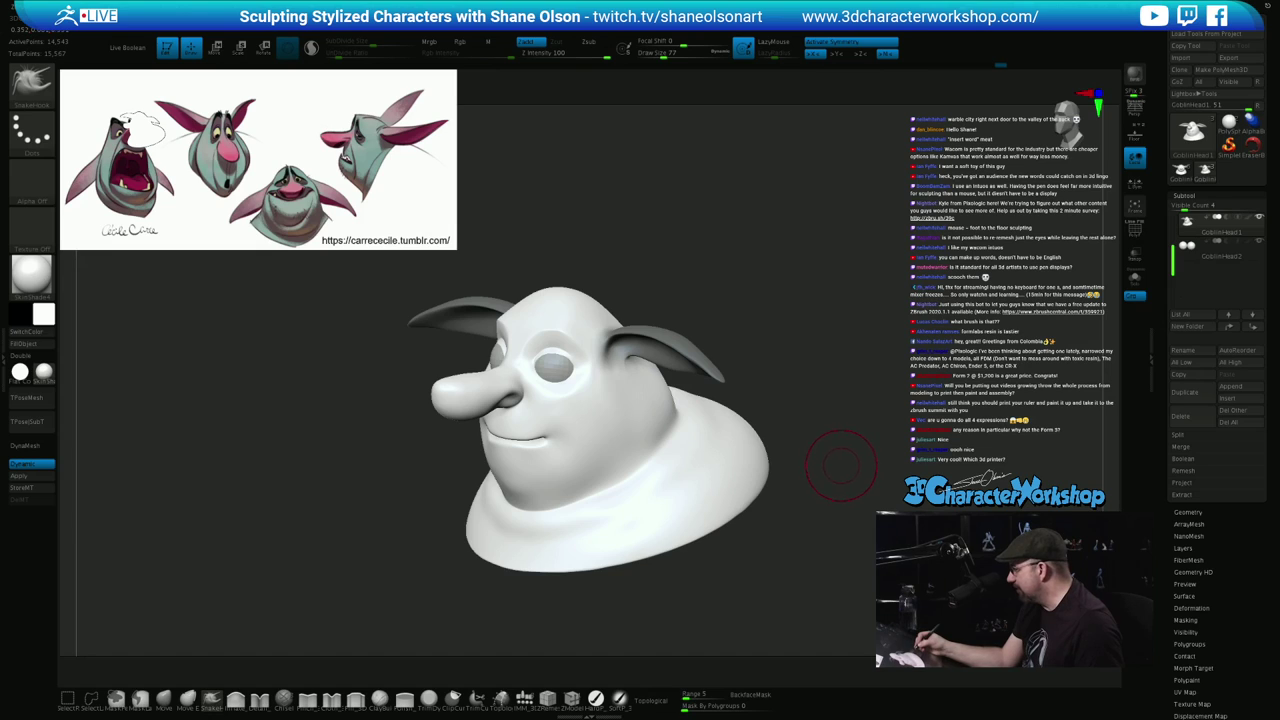
pyautogui.press('super+Tab')
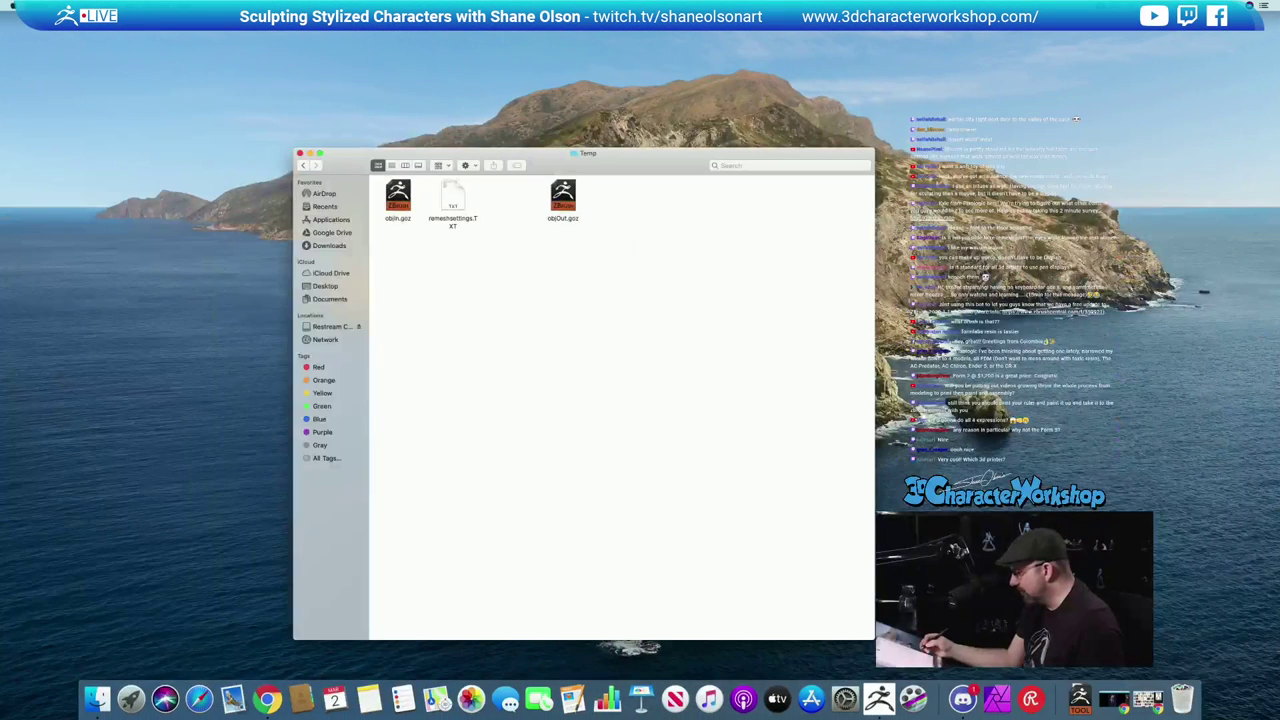
pyautogui.press('super+Tab')
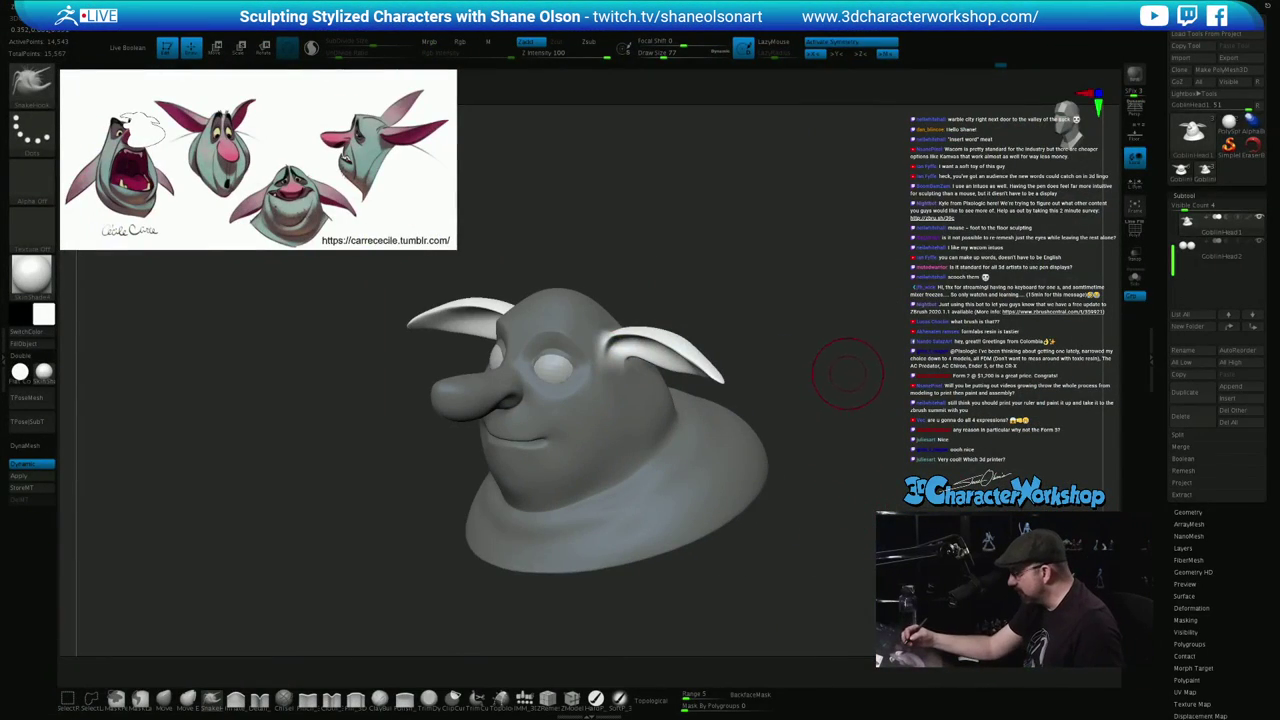
pyautogui.moveTo(848, 373)
pyautogui.mouseDown()
pyautogui.moveTo(857, 361)
pyautogui.moveTo(830, 414)
pyautogui.mouseUp()
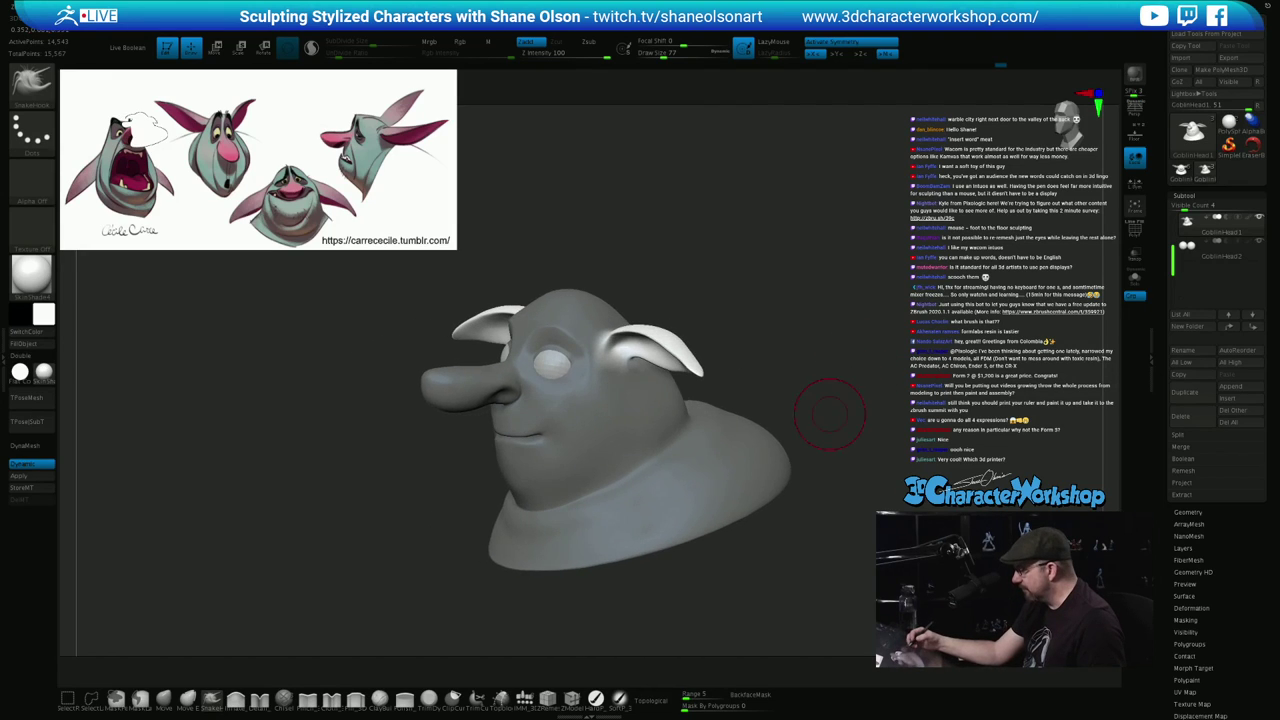
# Place the transform gizmo at the base of the ear and rotate the unmasked ears about the vertical axis
pyautogui.press('w')
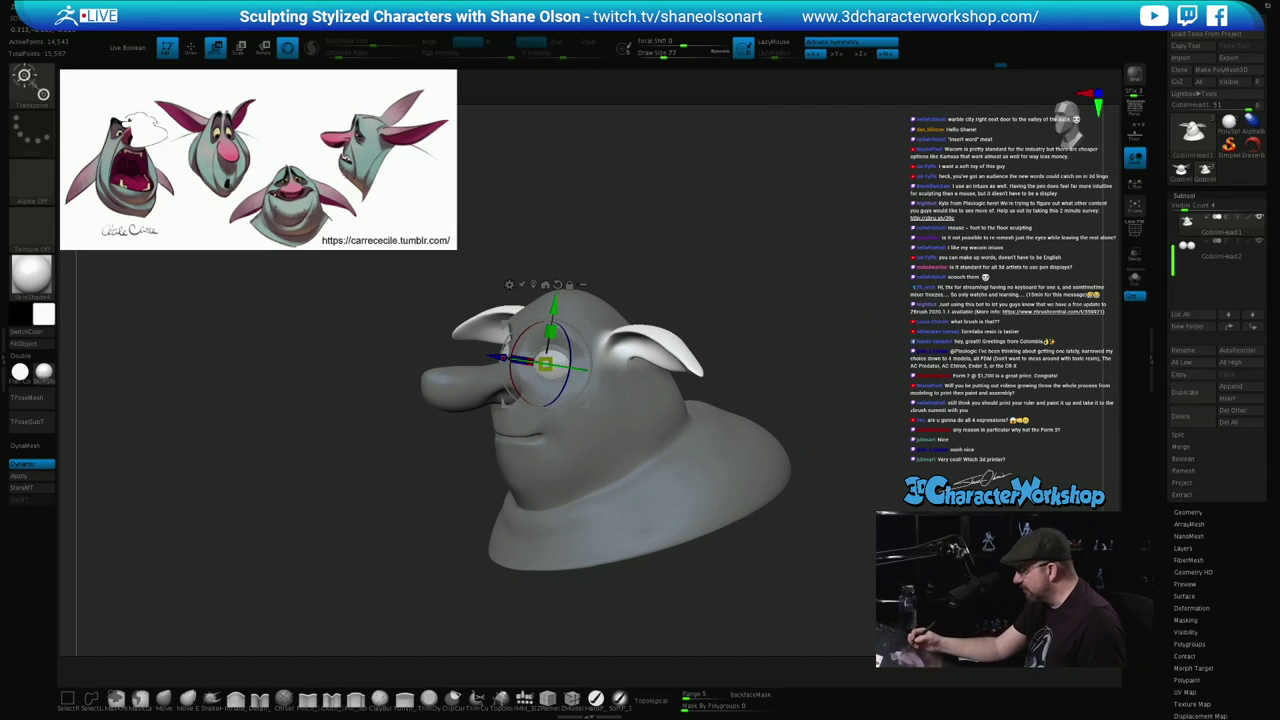
pyautogui.moveTo(832, 412)
pyautogui.mouseDown()
pyautogui.moveTo(806, 416)
pyautogui.moveTo(868, 406)
pyautogui.mouseUp()
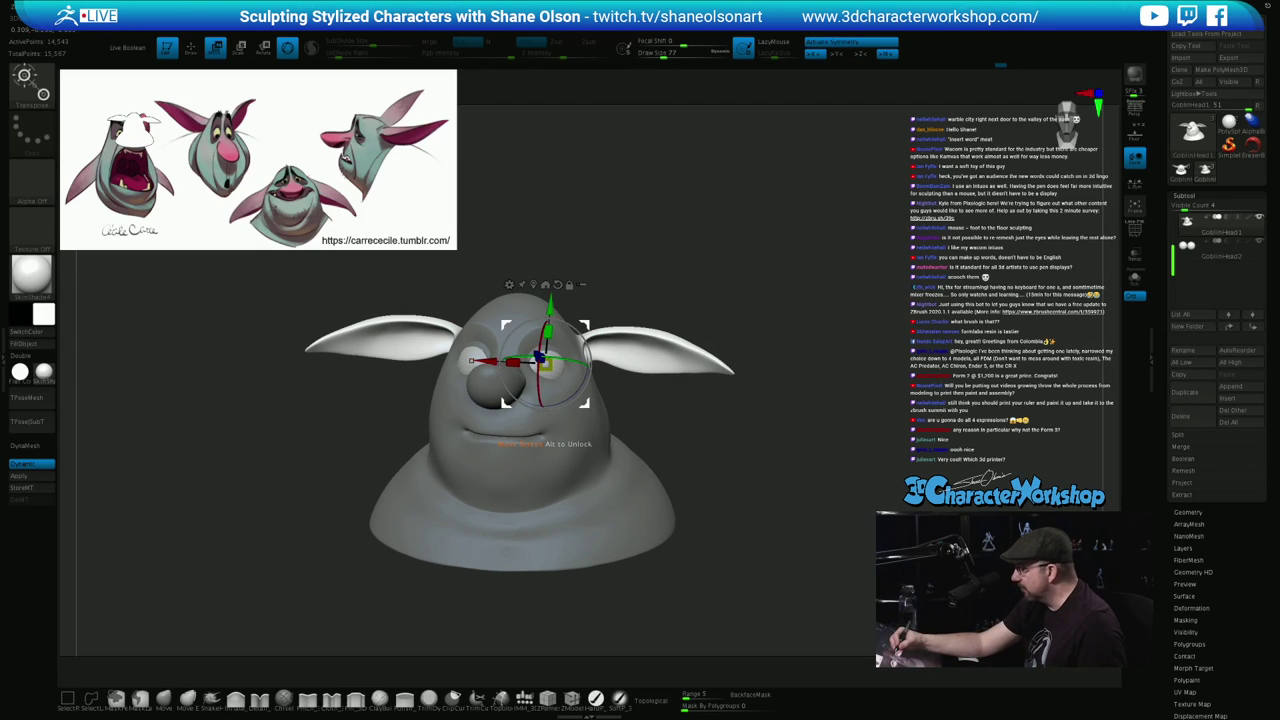
pyautogui.moveTo(587, 404); pyautogui.dragTo(637, 390)
pyautogui.moveTo(800, 420); pyautogui.dragTo(686, 425)
pyautogui.keyDown('alt'); pyautogui.moveTo(633, 309); pyautogui.dragTo(706, 312); pyautogui.keyUp('alt')
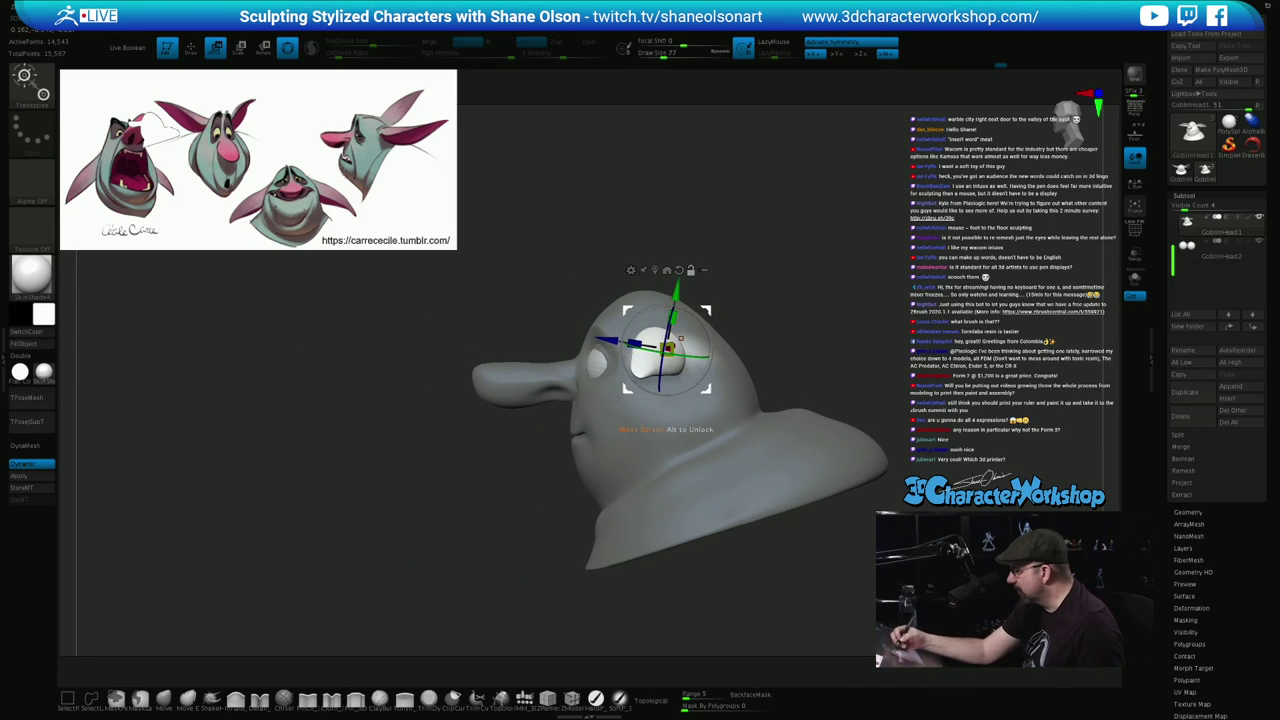
pyautogui.moveTo(850, 332); pyautogui.dragTo(767, 338)
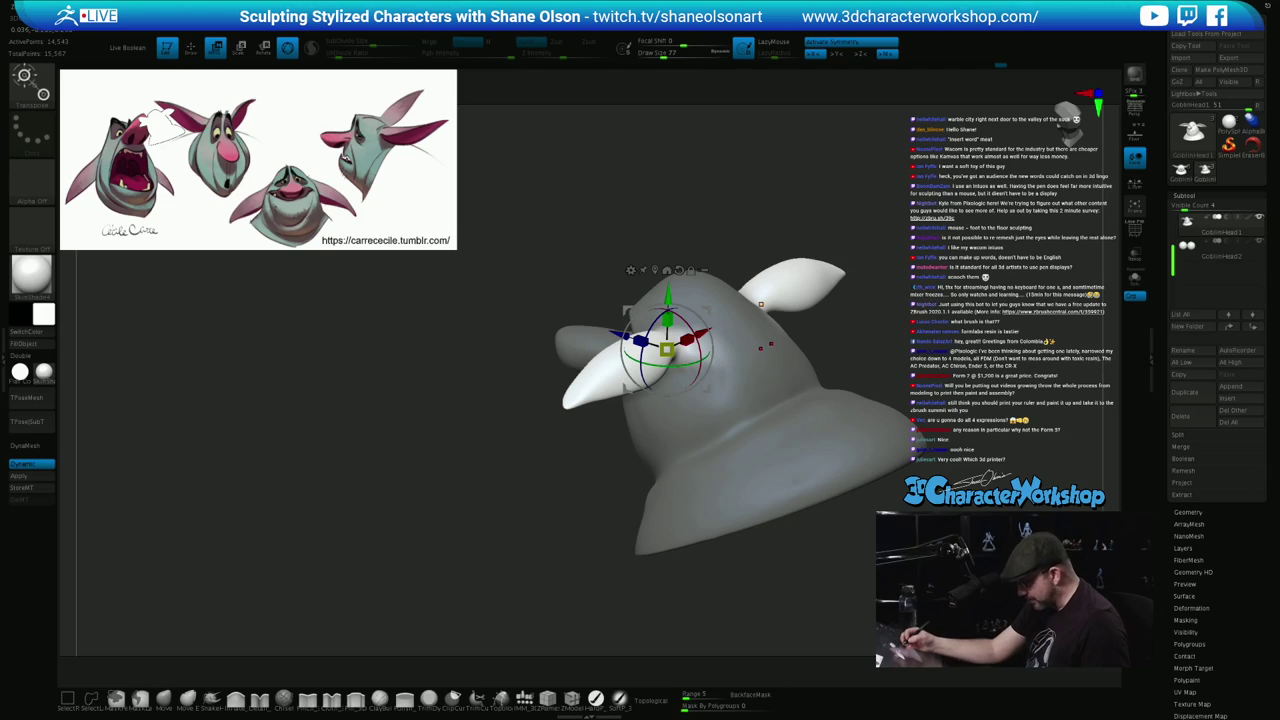
pyautogui.moveTo(680, 366); pyautogui.dragTo(655, 366)
pyautogui.moveTo(775, 342)
pyautogui.mouseDown()
pyautogui.moveTo(855, 338)
pyautogui.moveTo(850, 322)
pyautogui.moveTo(780, 372)
pyautogui.mouseUp()
# Return to Draw mode and extend the mask around the base of the ears with the MaskPen brush at draw size 77
pyautogui.press('q')
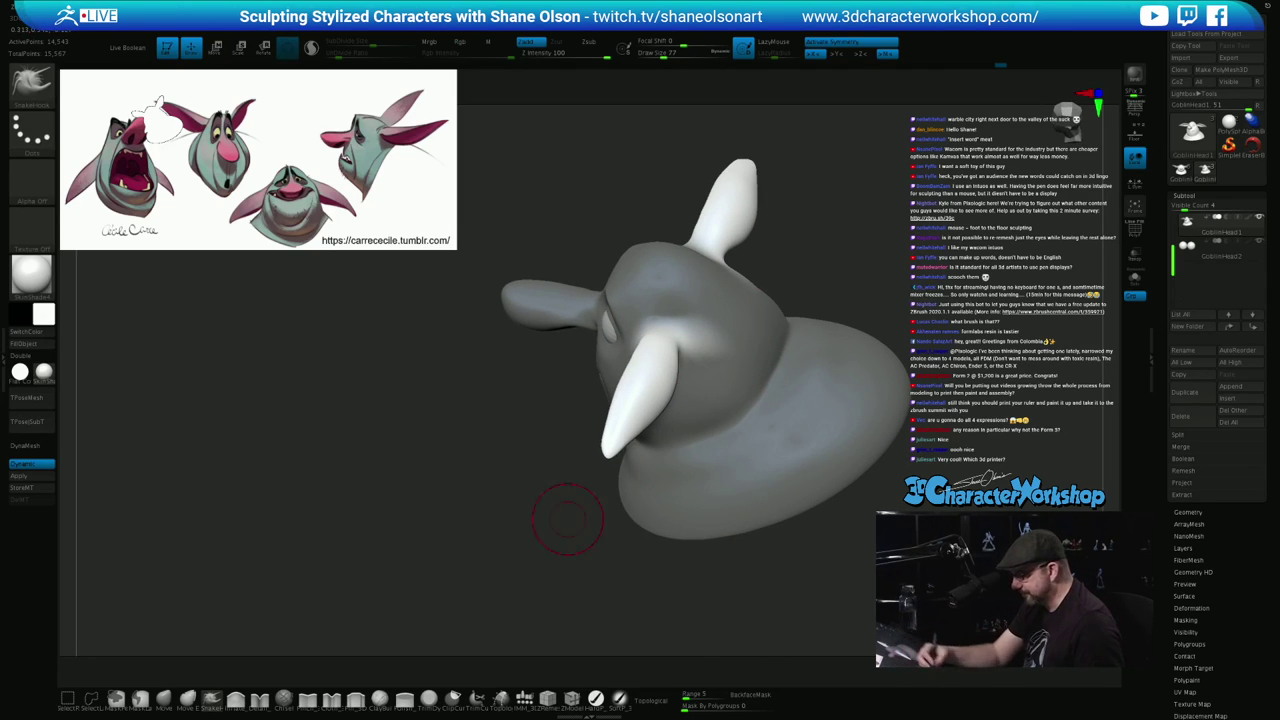
pyautogui.click(140, 699)
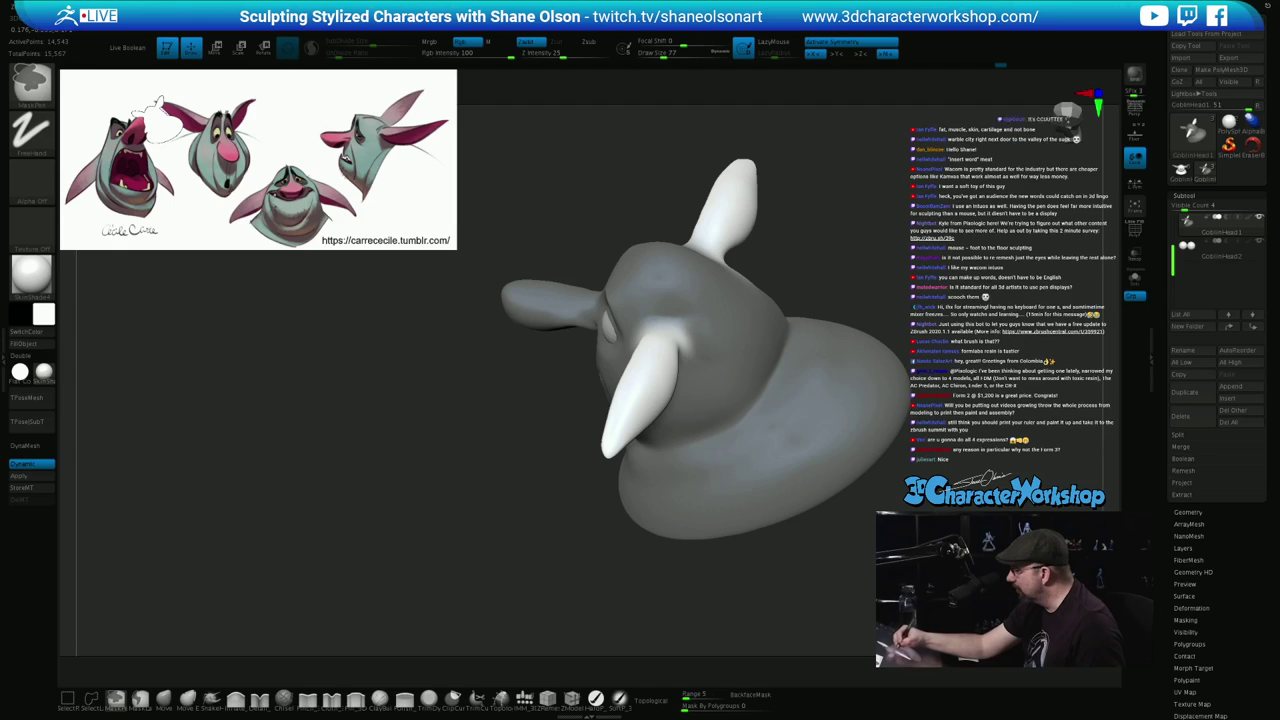
pyautogui.keyDown('ctrl'); pyautogui.moveTo(656, 328); pyautogui.dragTo(678, 332); pyautogui.keyUp('ctrl')
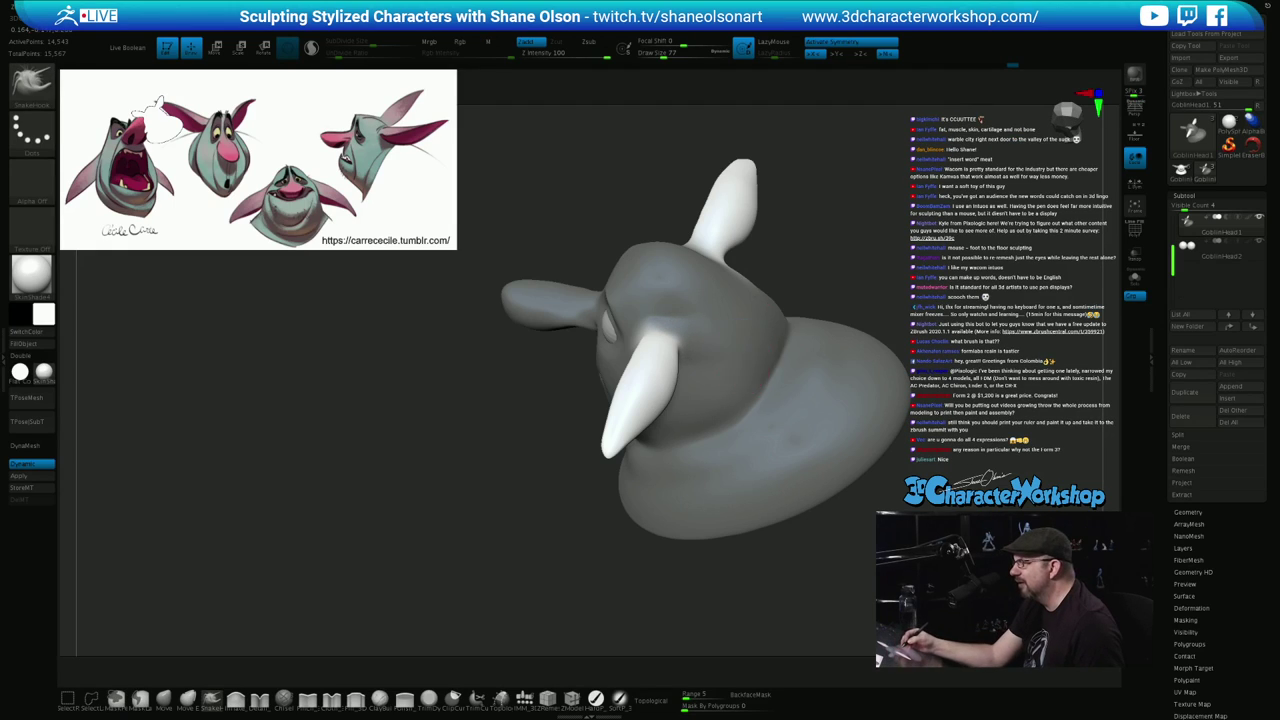
pyautogui.moveTo(746, 366); pyautogui.dragTo(764, 340, button='right')
pyautogui.moveTo(764, 340)
pyautogui.mouseDown()
pyautogui.moveTo(786, 371)
pyautogui.moveTo(782, 301)
pyautogui.mouseUp()
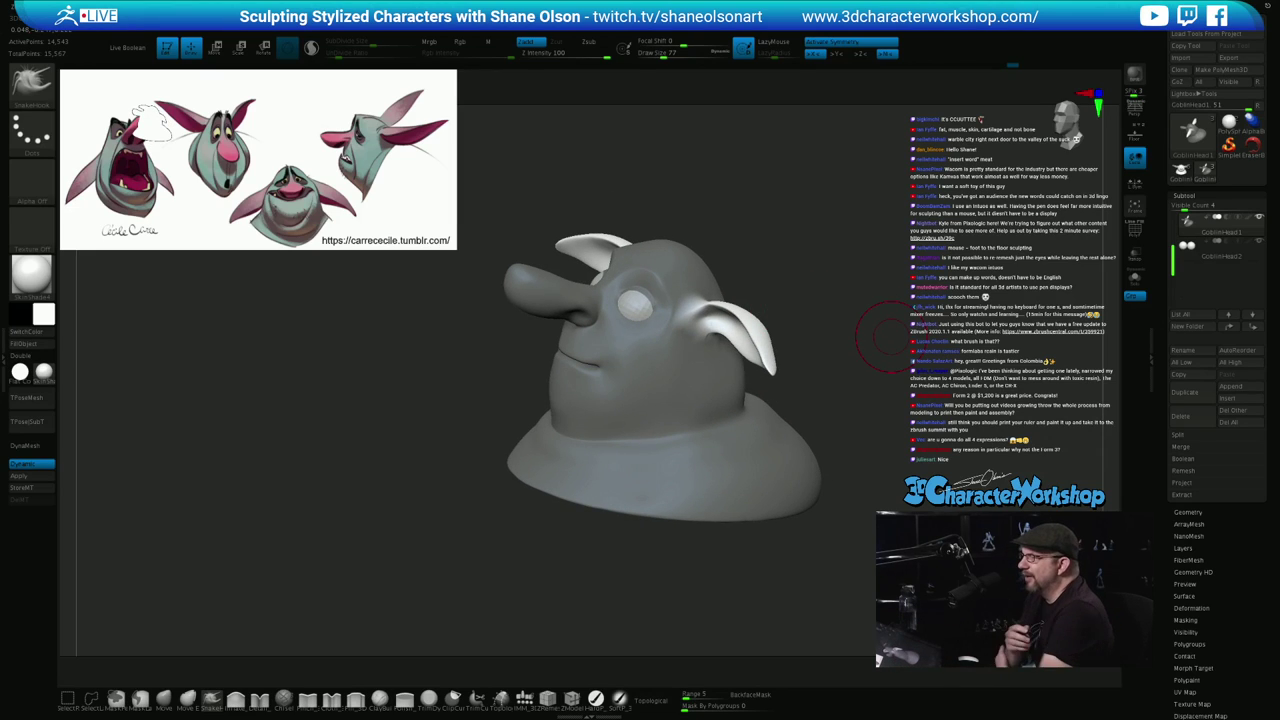
# Rotate the unmasked ears about their side-to-side axis with the gizmo in side view and check them from the front
pyautogui.moveTo(895, 370); pyautogui.dragTo(860, 343)
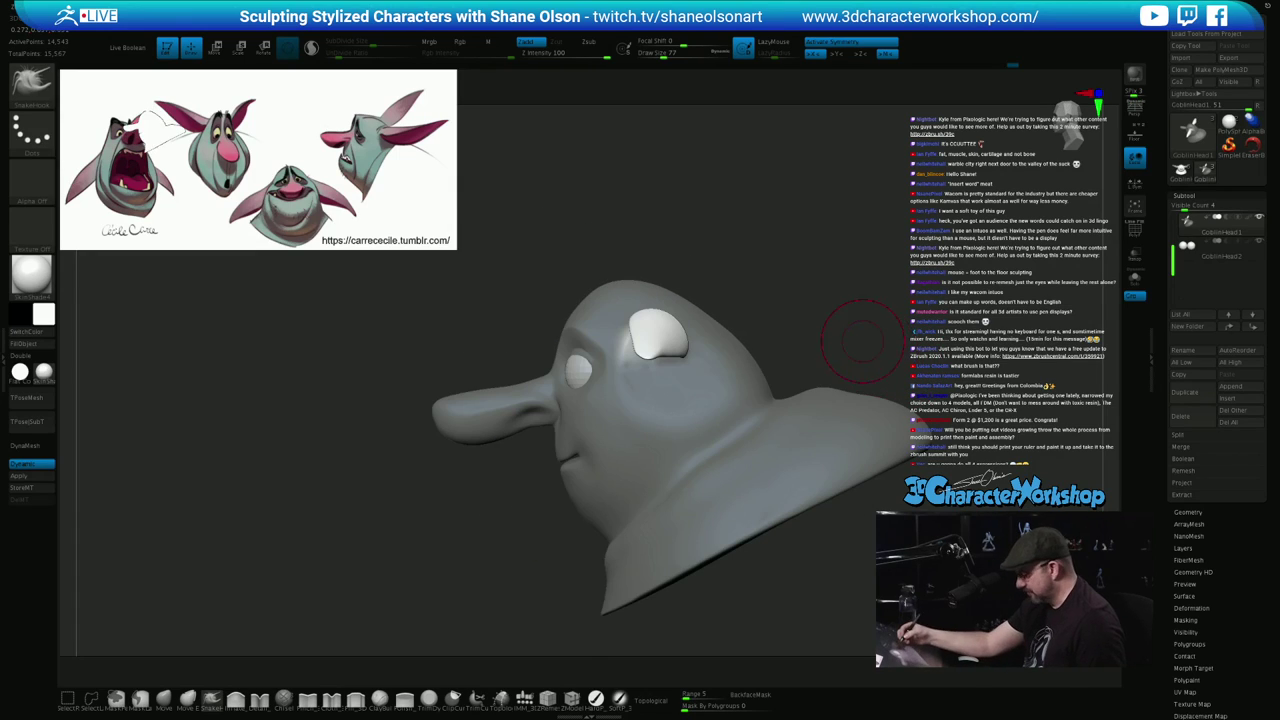
pyautogui.press('w')
pyautogui.moveTo(704, 337); pyautogui.dragTo(694, 302)
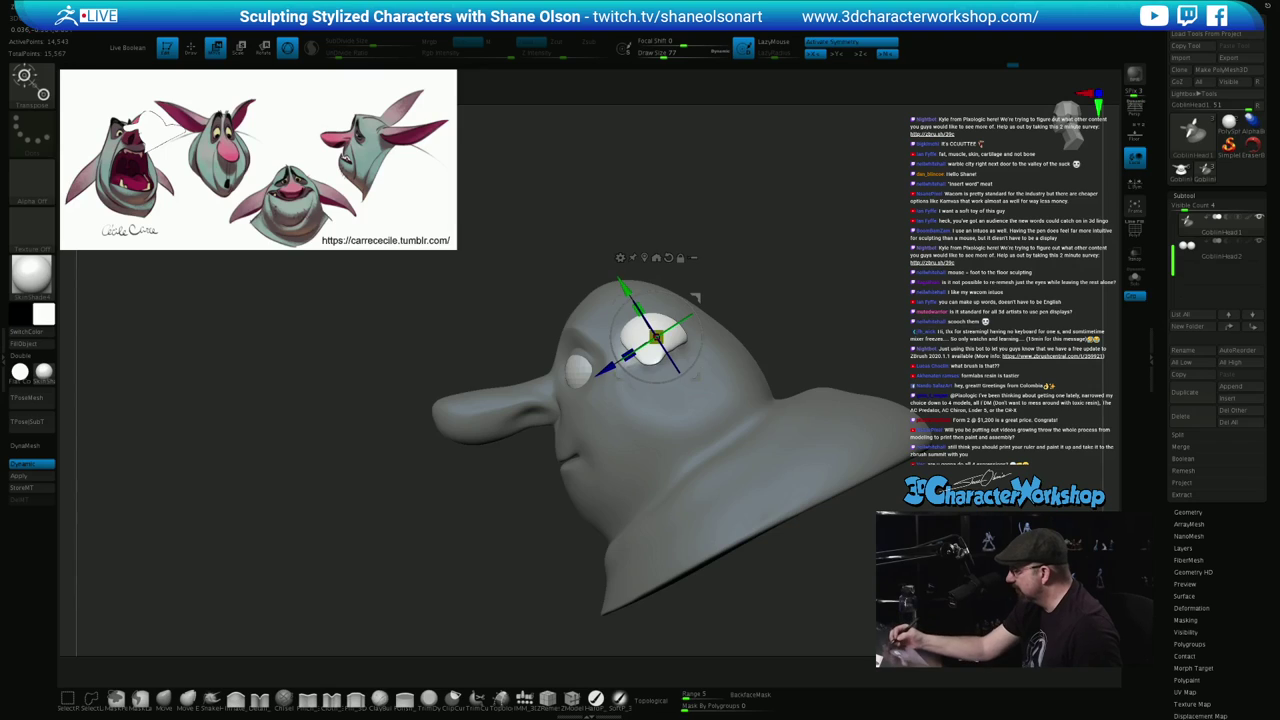
pyautogui.keyDown('shift'); pyautogui.moveTo(800, 330); pyautogui.dragTo(868, 344); pyautogui.keyUp('shift')
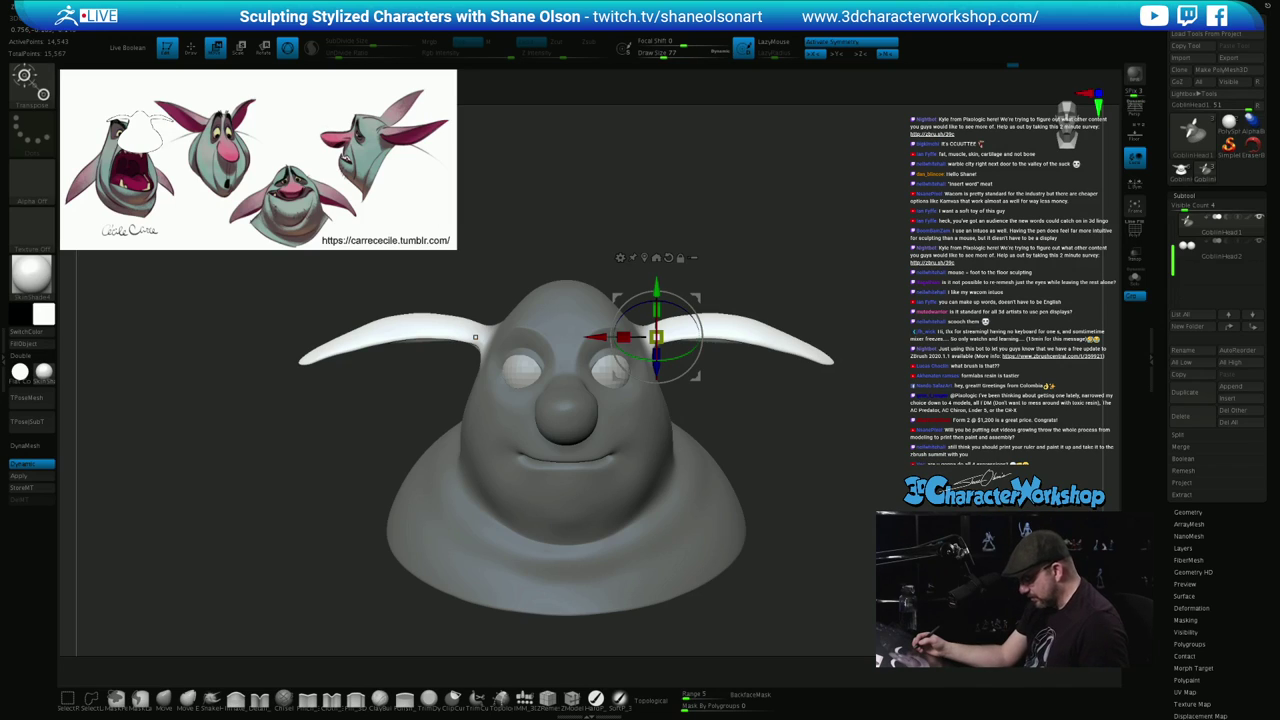
# Undo the last ear rotation and return to Draw mode with the SnakeHook brush at draw size 54
pyautogui.hotkey('ctrl', 'z')
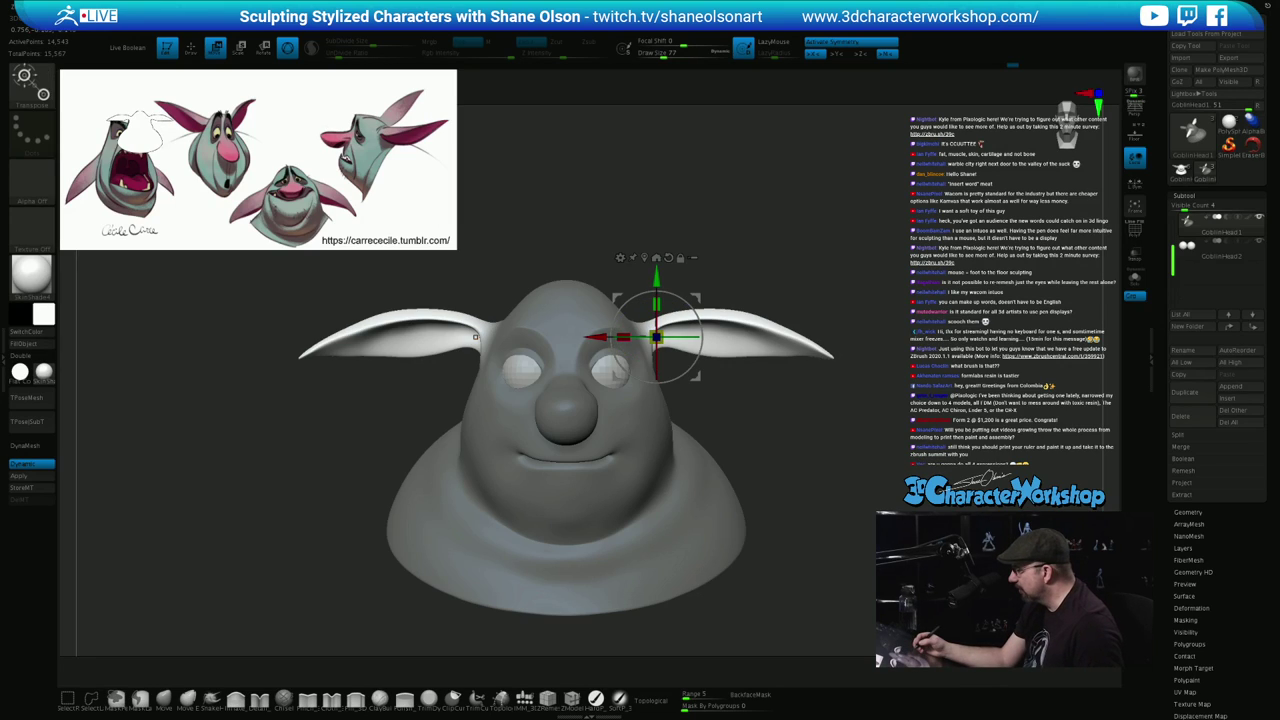
pyautogui.press('q')
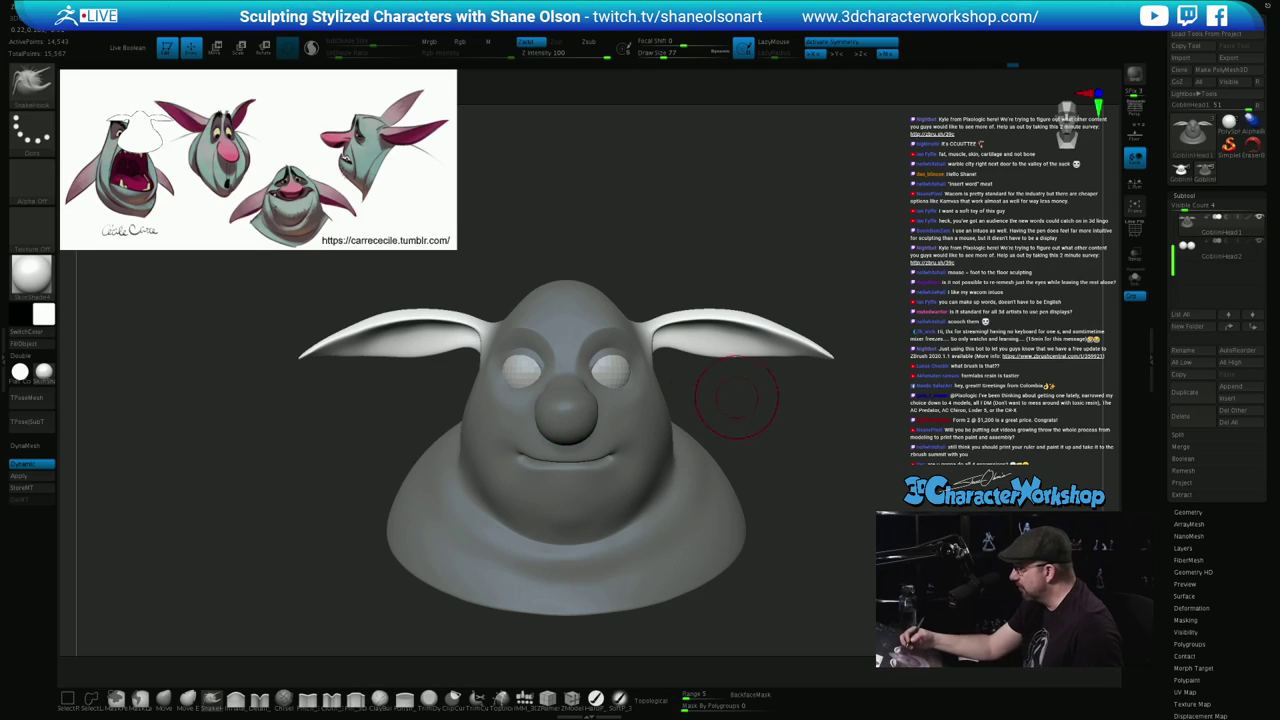
pyautogui.press('s')
pyautogui.moveTo(746, 410); pyautogui.dragTo(720, 414)
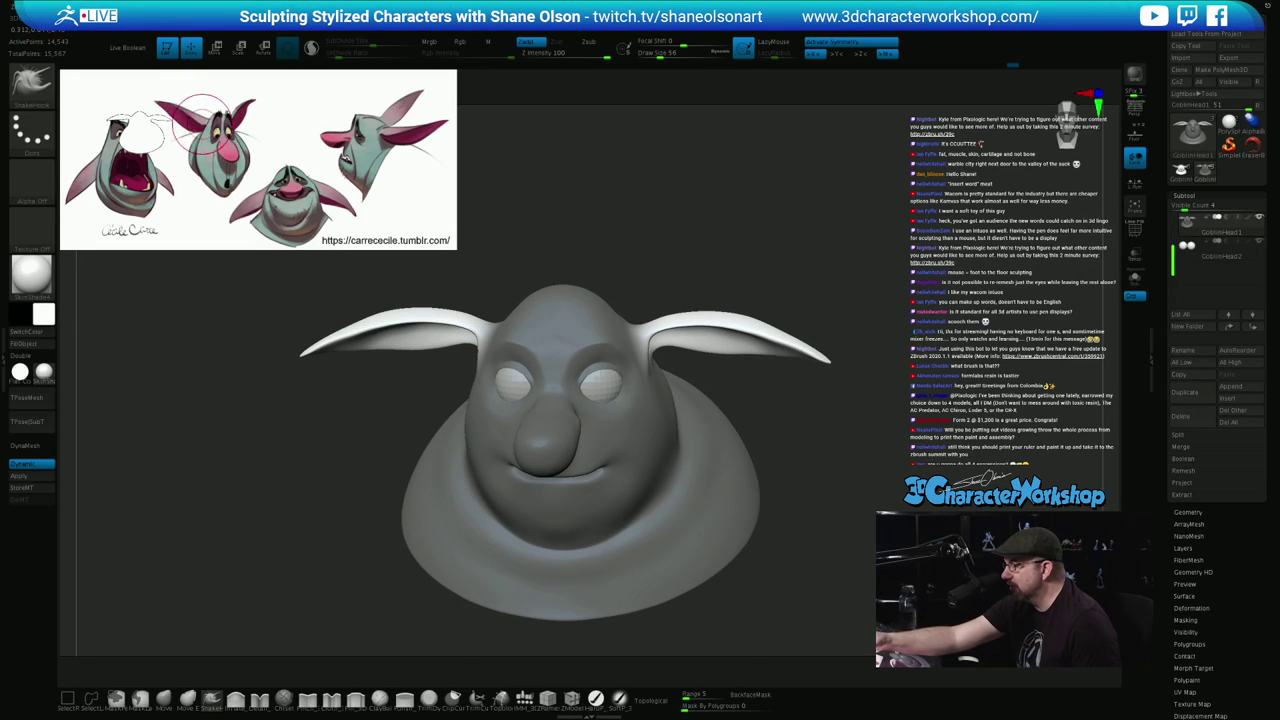
pyautogui.press('s')
pyautogui.moveTo(793, 321); pyautogui.dragTo(789, 321)
pyautogui.moveTo(808, 392); pyautogui.dragTo(801, 397)
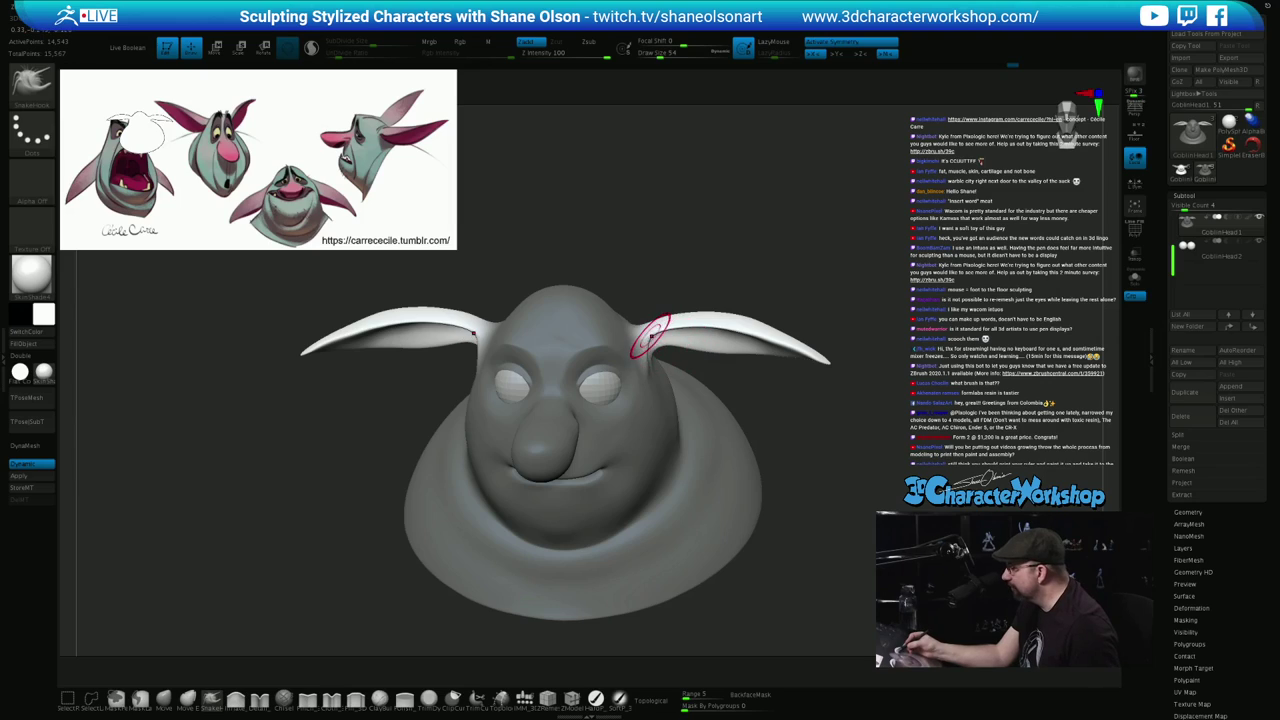
# Clear the mask and reshape where the ears join the head with the SnakeHook brush
pyautogui.moveTo(652, 340); pyautogui.dragTo(654, 347)
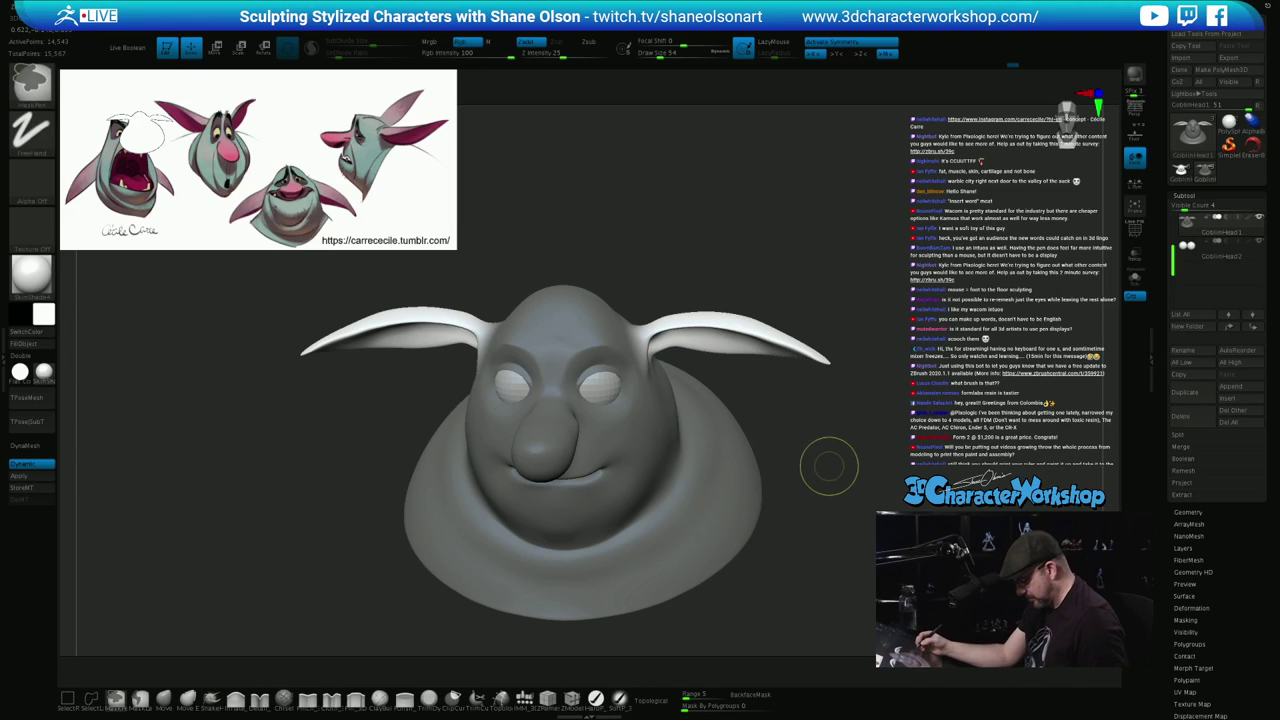
pyautogui.keyDown('alt'); pyautogui.moveTo(829, 480); pyautogui.dragTo(858, 492); pyautogui.keyUp('alt')
pyautogui.moveTo(840, 438); pyautogui.dragTo(828, 476)
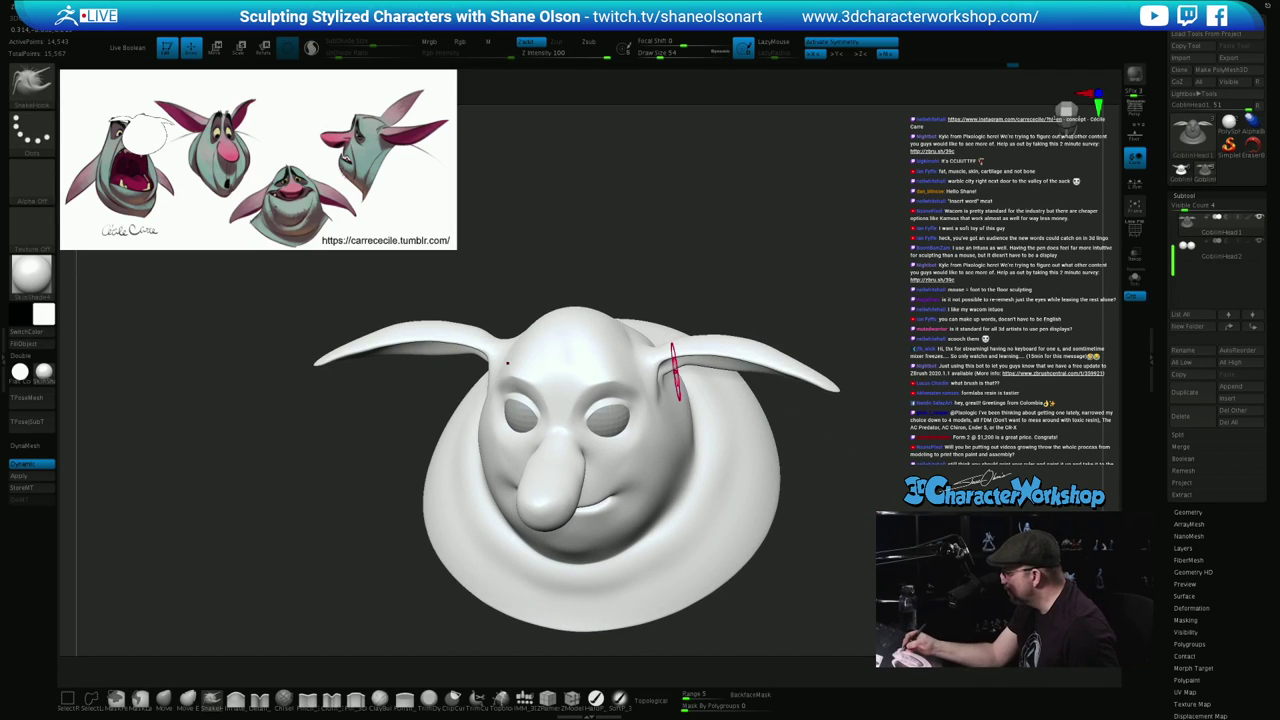
pyautogui.moveTo(673, 361); pyautogui.dragTo(699, 357)
pyautogui.moveTo(828, 470); pyautogui.dragTo(829, 405)
pyautogui.moveTo(650, 277); pyautogui.dragTo(654, 271)
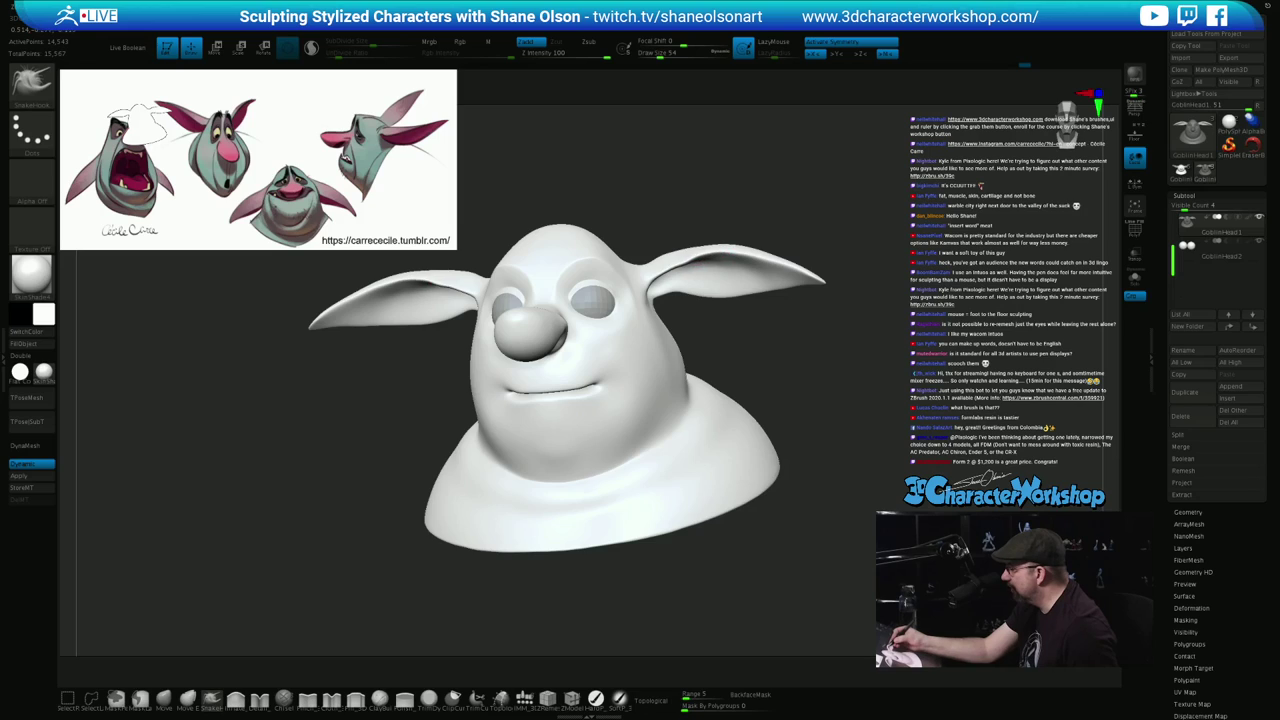
# Smooth the transition between the ear bases and the sides of the head, checking it from several angles
pyautogui.keyDown('shift'); pyautogui.moveTo(676, 275); pyautogui.dragTo(659, 277); pyautogui.keyUp('shift')
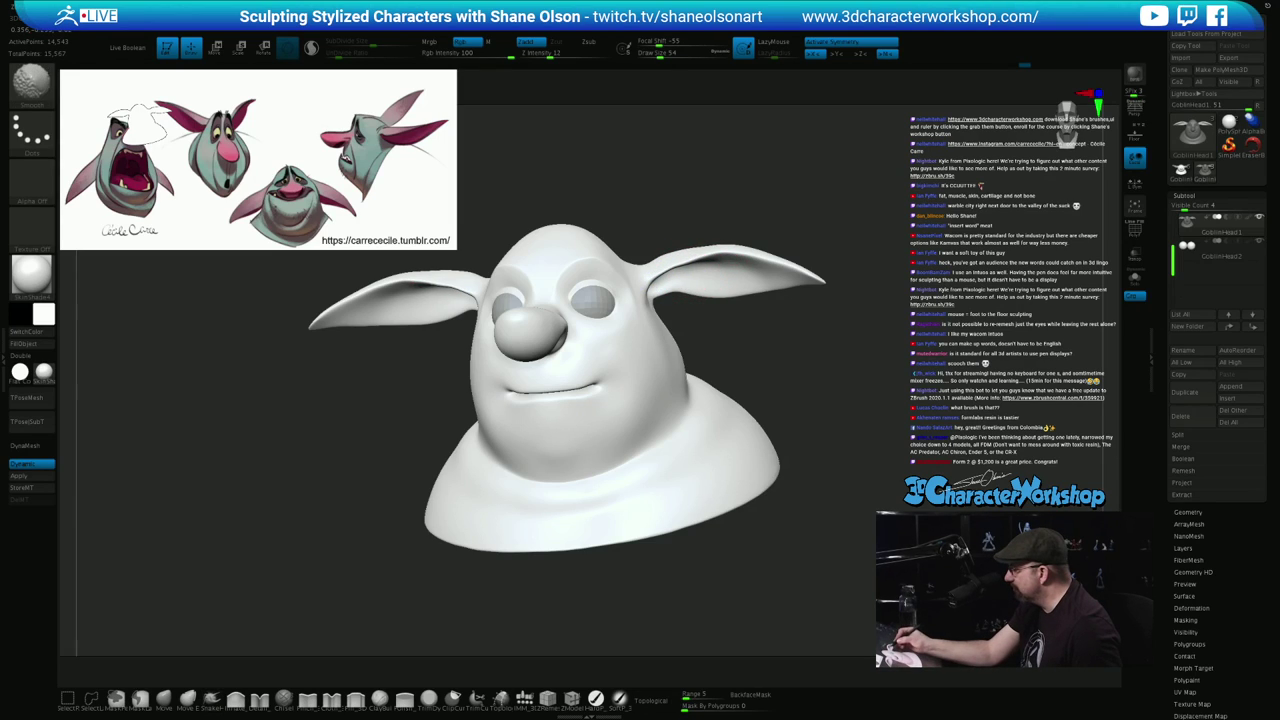
pyautogui.moveTo(738, 330); pyautogui.dragTo(790, 352)
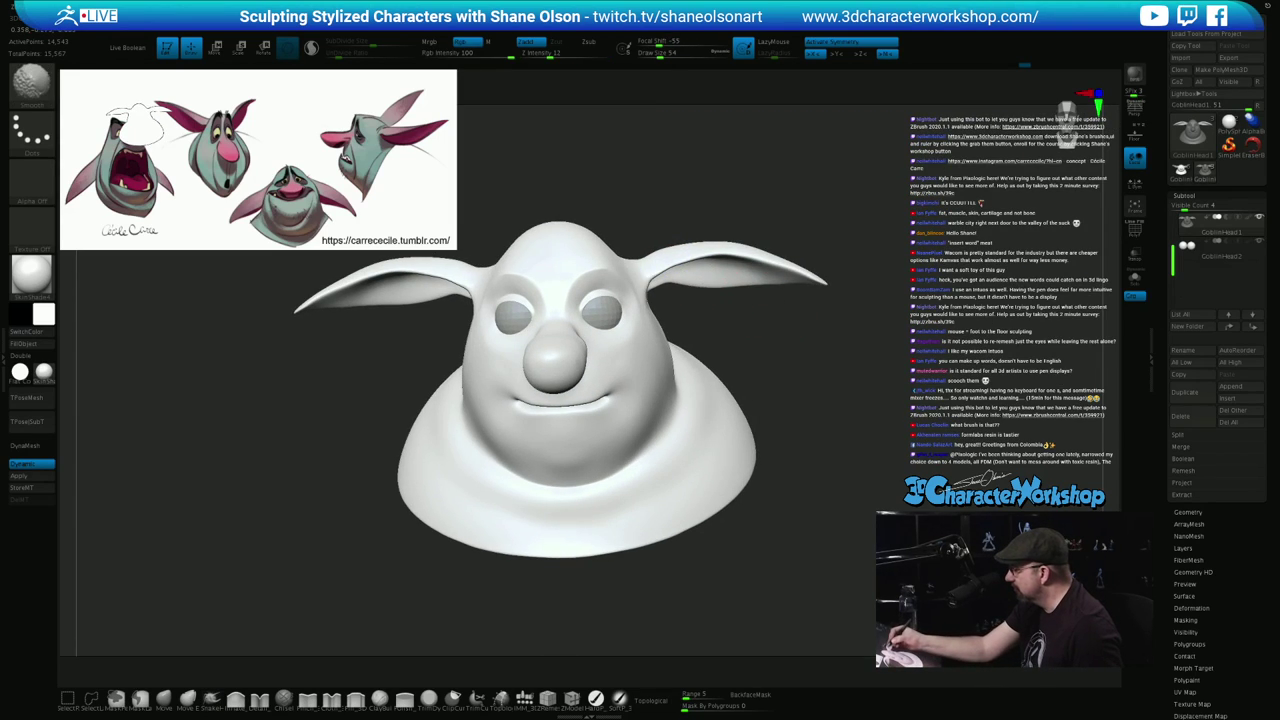
pyautogui.keyDown('shift'); pyautogui.moveTo(660, 264); pyautogui.dragTo(690, 254); pyautogui.keyUp('shift')
pyautogui.moveTo(780, 330); pyautogui.dragTo(717, 309)
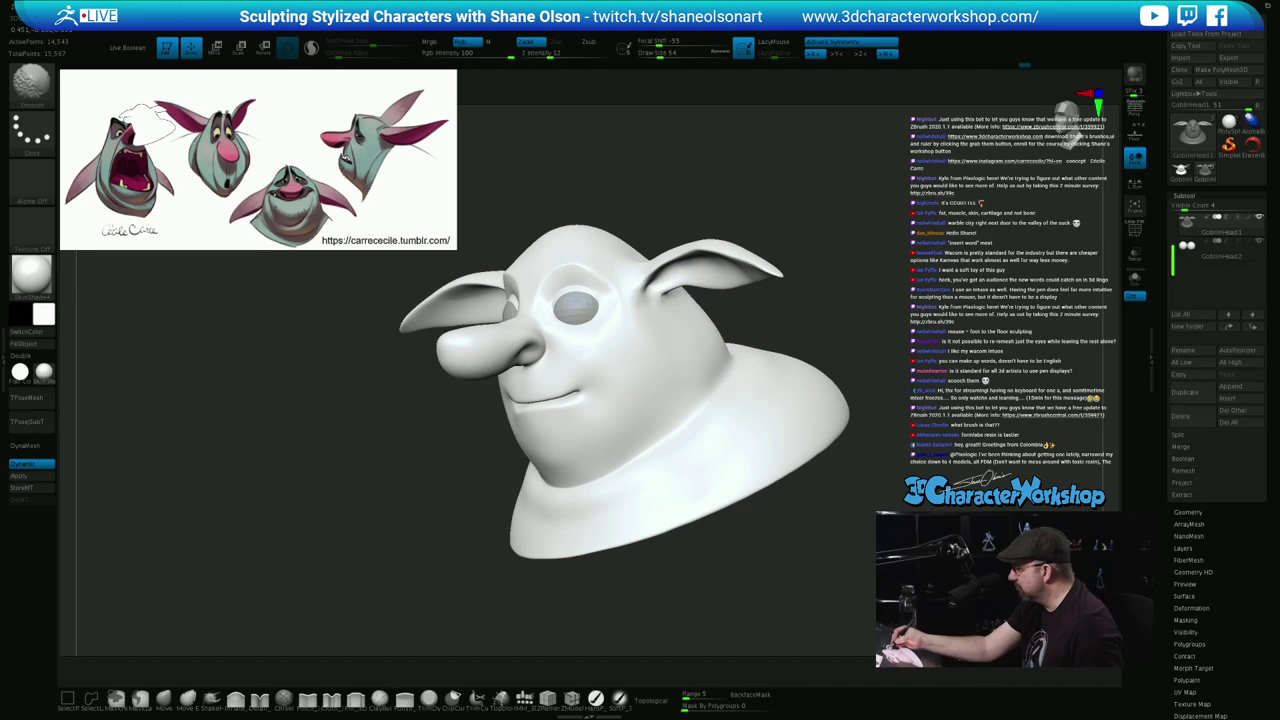
pyautogui.moveTo(838, 512)
pyautogui.keyDown('shift'); pyautogui.mouseDown()
pyautogui.moveTo(890, 520)
pyautogui.moveTo(838, 508)
pyautogui.moveTo(832, 522)
pyautogui.moveTo(792, 520)
pyautogui.moveTo(761, 502)
pyautogui.mouseUp(); pyautogui.keyUp('shift')
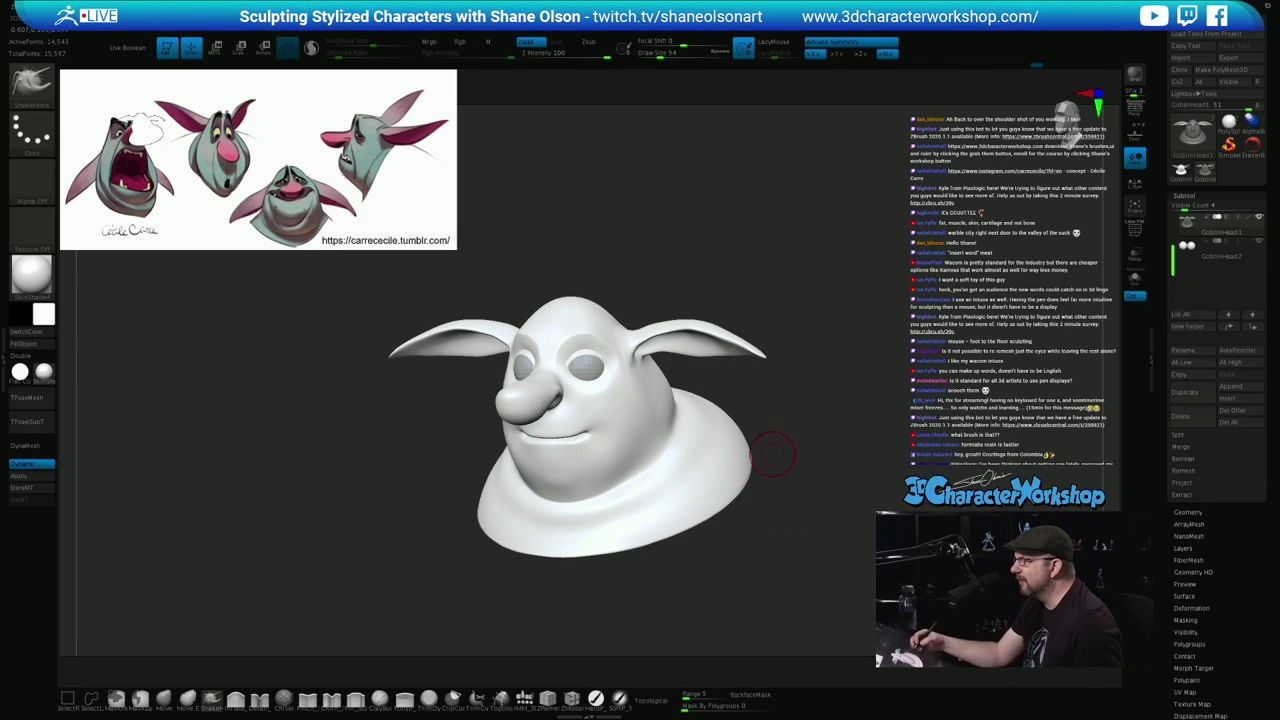
# Nudge the mouth and the area just below it upward with the SnakeHook brush at draw size 71
pyautogui.moveTo(801, 460)
pyautogui.keyDown('alt'); pyautogui.mouseDown()
pyautogui.moveTo(792, 518)
pyautogui.moveTo(832, 476)
pyautogui.mouseUp(); pyautogui.keyUp('alt')
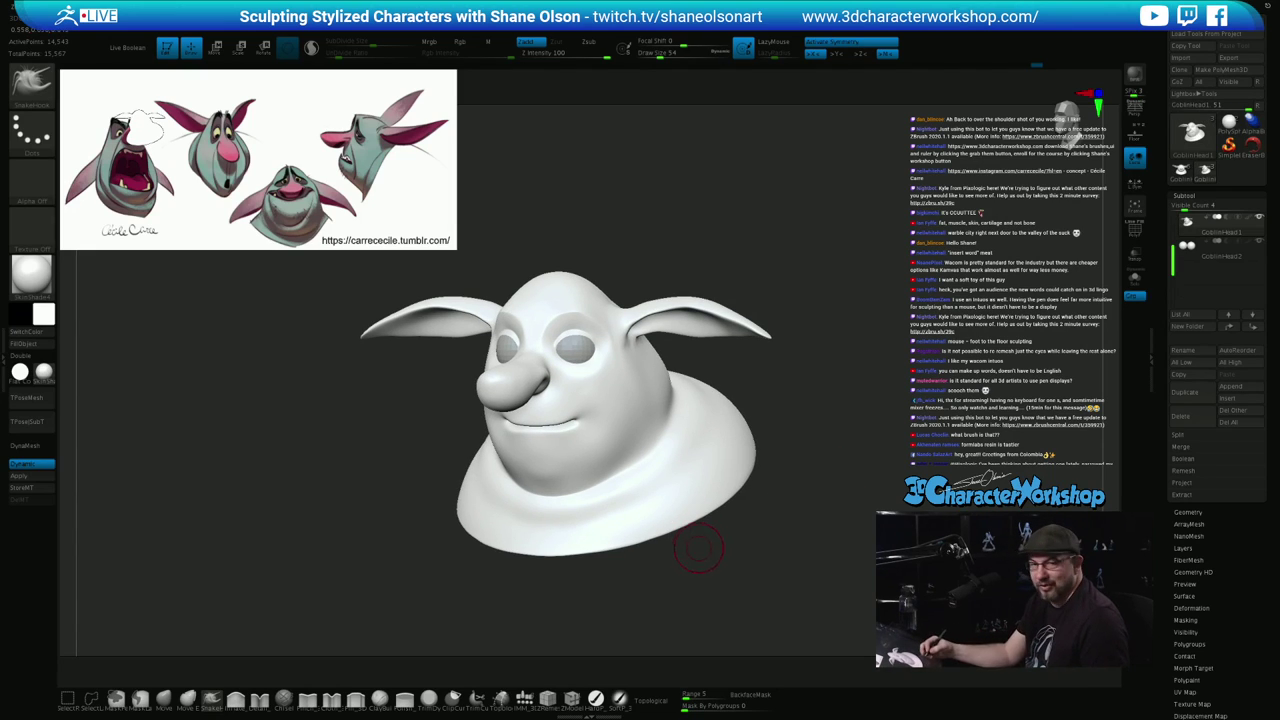
pyautogui.moveTo(698, 548); pyautogui.dragTo(695, 535)
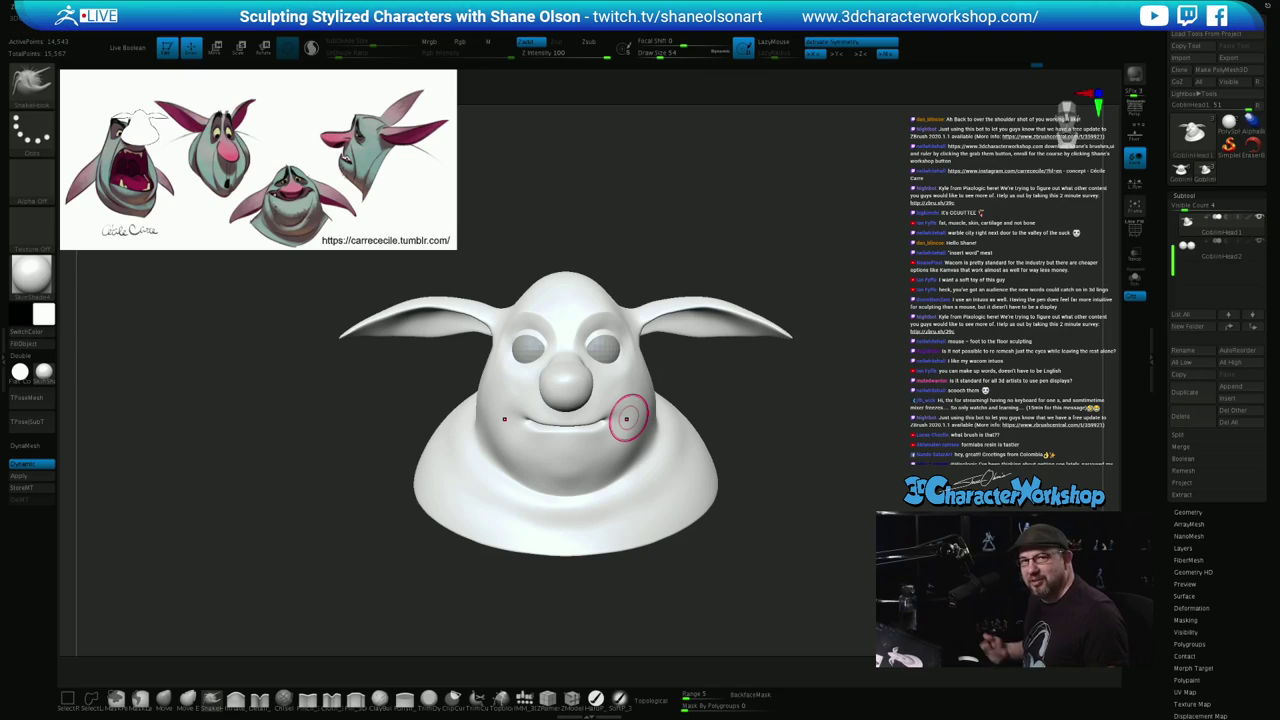
pyautogui.moveTo(760, 445)
pyautogui.mouseDown()
pyautogui.moveTo(700, 456)
pyautogui.moveTo(765, 459)
pyautogui.moveTo(775, 438)
pyautogui.moveTo(790, 448)
pyautogui.mouseUp()
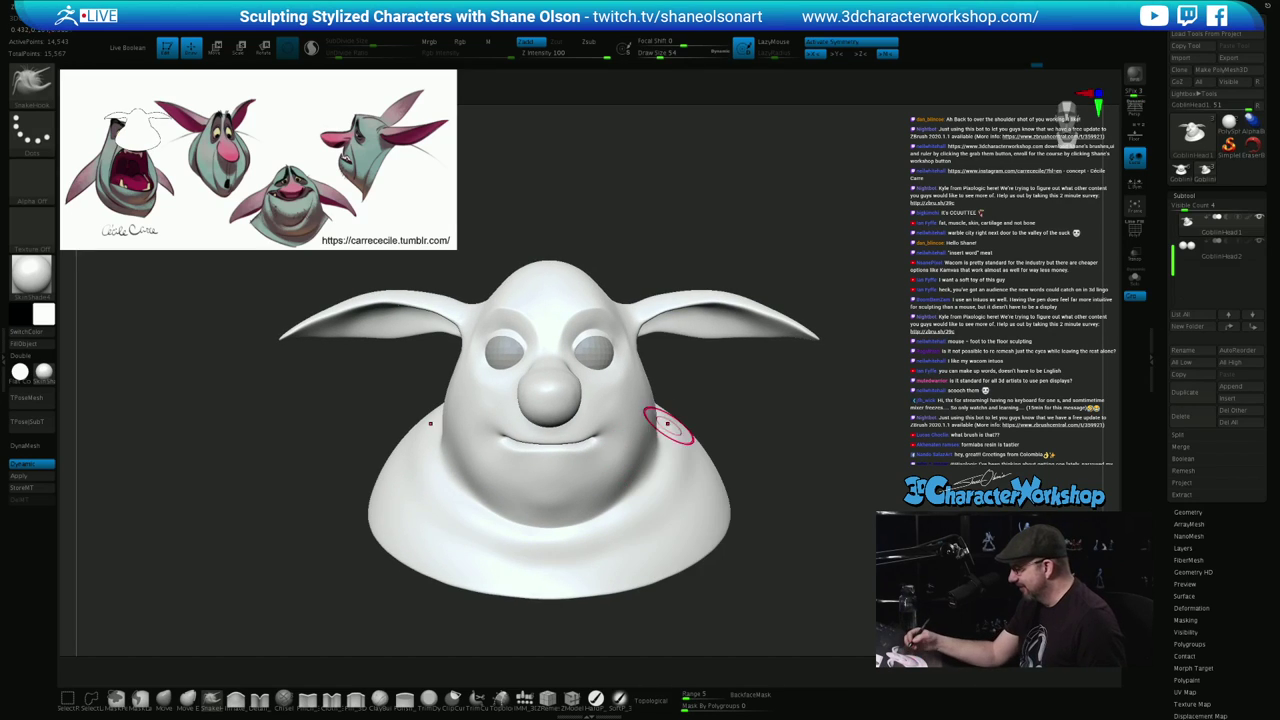
pyautogui.keyDown('alt'); pyautogui.moveTo(715, 425); pyautogui.dragTo(768, 421); pyautogui.keyUp('alt')
pyautogui.moveTo(643, 458); pyautogui.dragTo(642, 451)
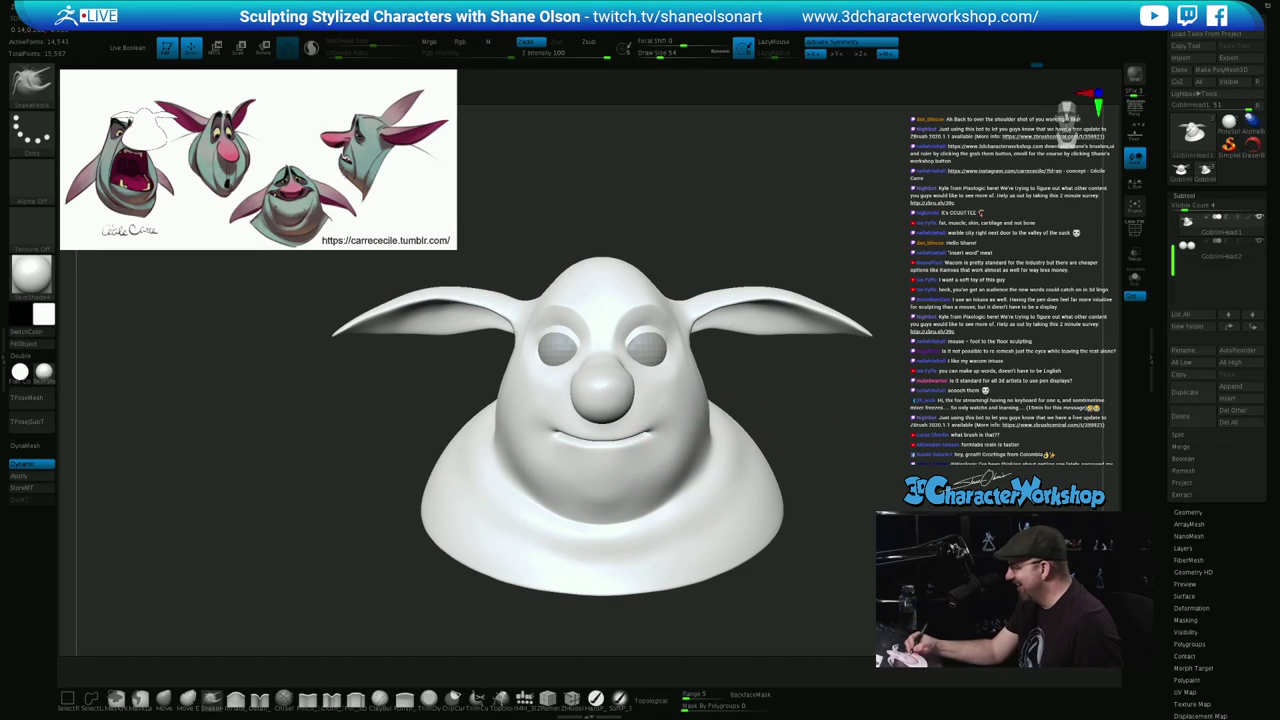
pyautogui.moveTo(669, 429)
pyautogui.mouseDown(button='right')
pyautogui.moveTo(610, 430)
pyautogui.moveTo(666, 389)
pyautogui.moveTo(680, 426)
pyautogui.mouseUp(button='right')
pyautogui.press('s')
pyautogui.moveTo(680, 427); pyautogui.dragTo(660, 429)
pyautogui.moveTo(683, 411)
pyautogui.mouseDown(button='right')
pyautogui.moveTo(717, 414)
pyautogui.moveTo(683, 380)
pyautogui.mouseUp(button='right')
pyautogui.moveTo(633, 440); pyautogui.dragTo(634, 434)
# Smooth the chin and cheek below the mouth, working from three-quarter and side views
pyautogui.moveTo(677, 388); pyautogui.dragTo(678, 431, button='right')
pyautogui.moveTo(878, 493); pyautogui.dragTo(686, 451, button='right')
pyautogui.keyDown('shift'); pyautogui.moveTo(597, 475); pyautogui.dragTo(660, 446); pyautogui.keyUp('shift')
pyautogui.moveTo(768, 474); pyautogui.dragTo(687, 468, button='right')
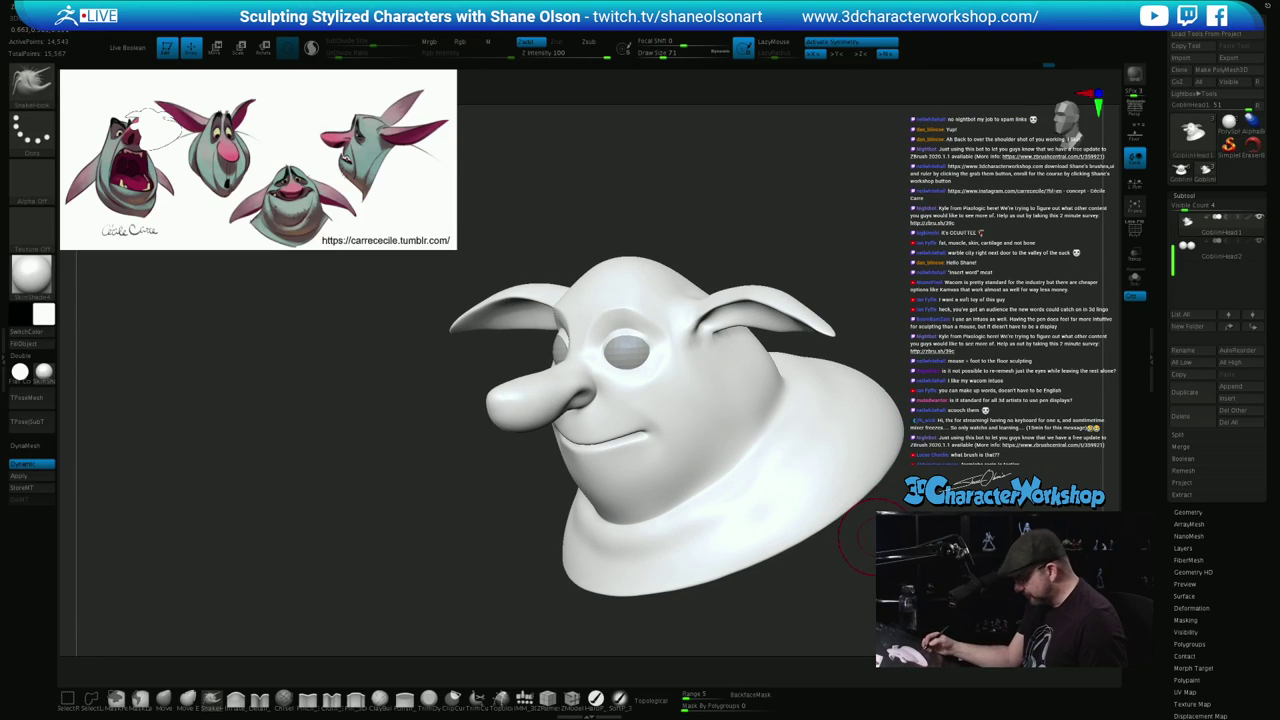
pyautogui.moveTo(876, 537)
pyautogui.keyDown('alt'); pyautogui.mouseDown(button='right')
pyautogui.moveTo(840, 532)
pyautogui.moveTo(852, 538)
pyautogui.mouseUp(button='right'); pyautogui.keyUp('alt')
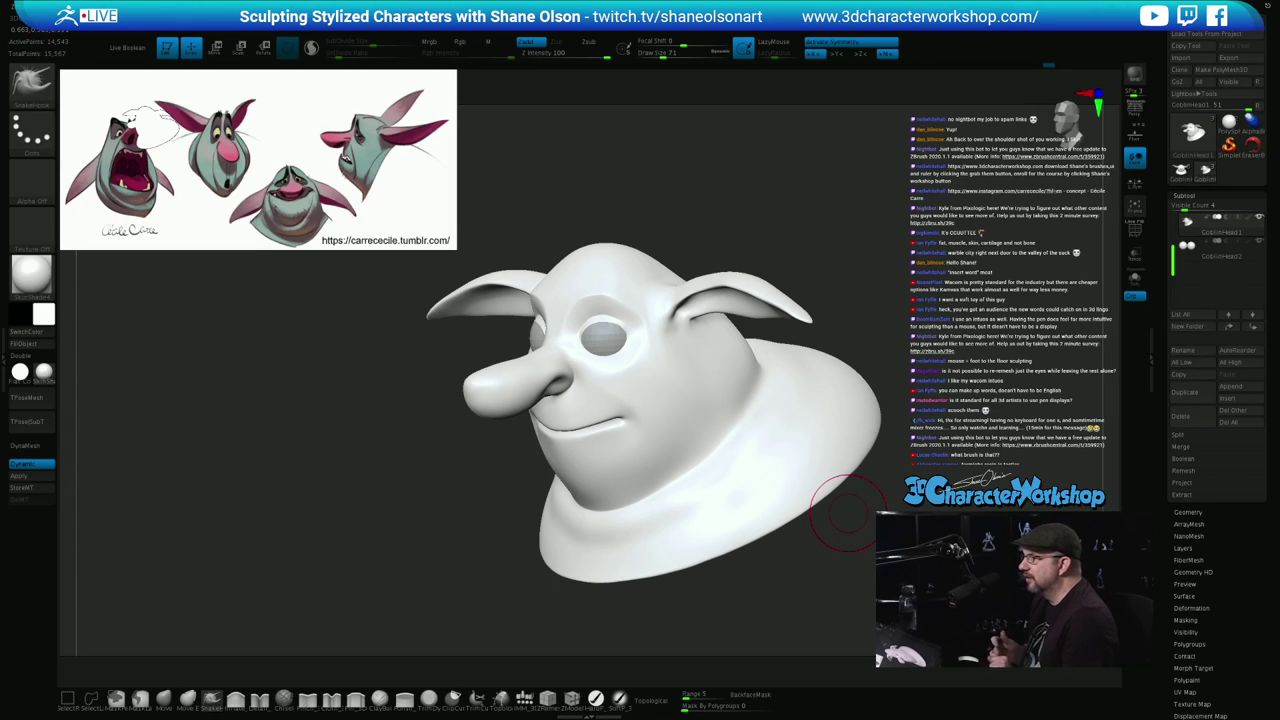
pyautogui.moveTo(832, 504)
pyautogui.mouseDown(button='right')
pyautogui.moveTo(872, 514)
pyautogui.moveTo(842, 506)
pyautogui.mouseUp(button='right')
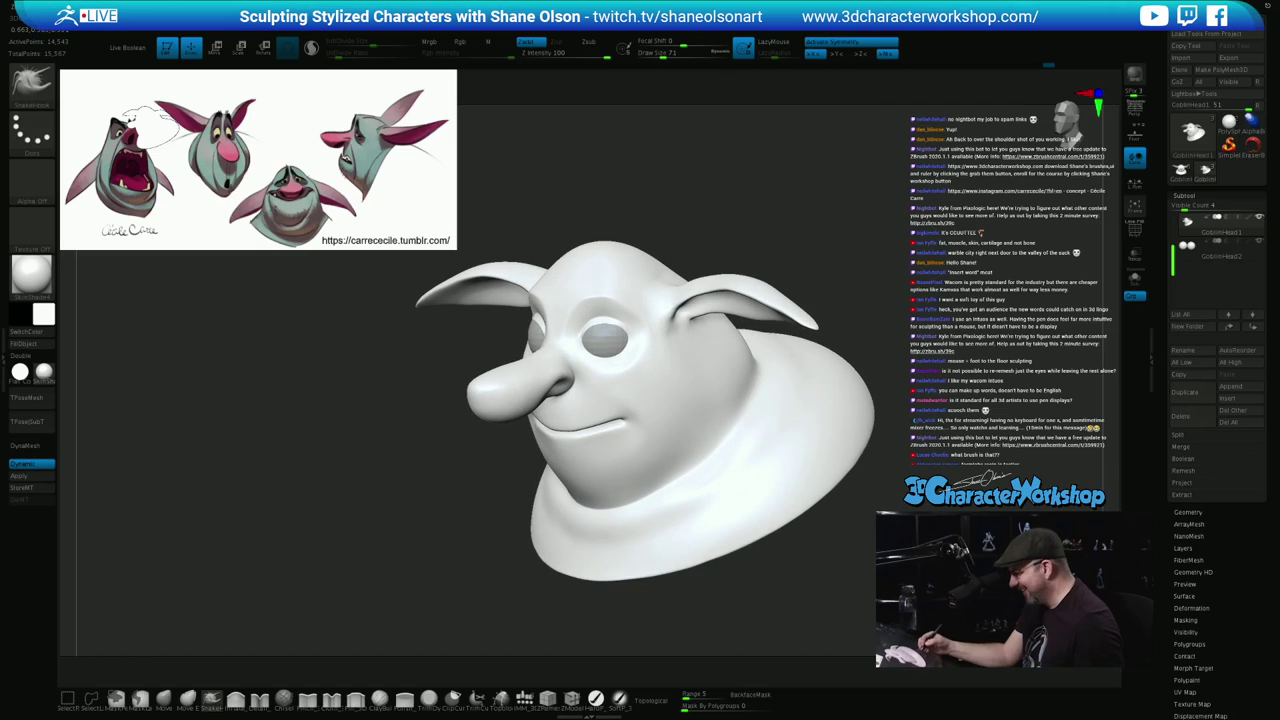
pyautogui.moveTo(824, 530); pyautogui.dragTo(806, 529)
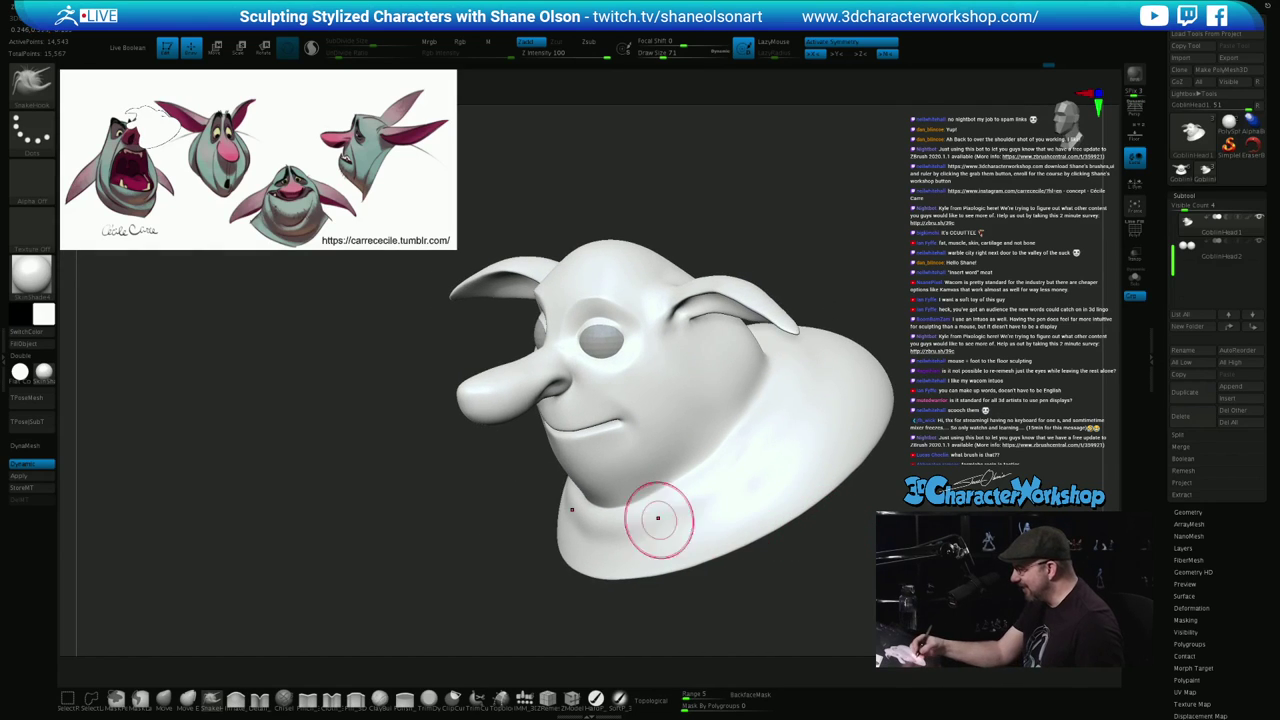
pyautogui.moveTo(639, 457); pyautogui.dragTo(627, 453, button='right')
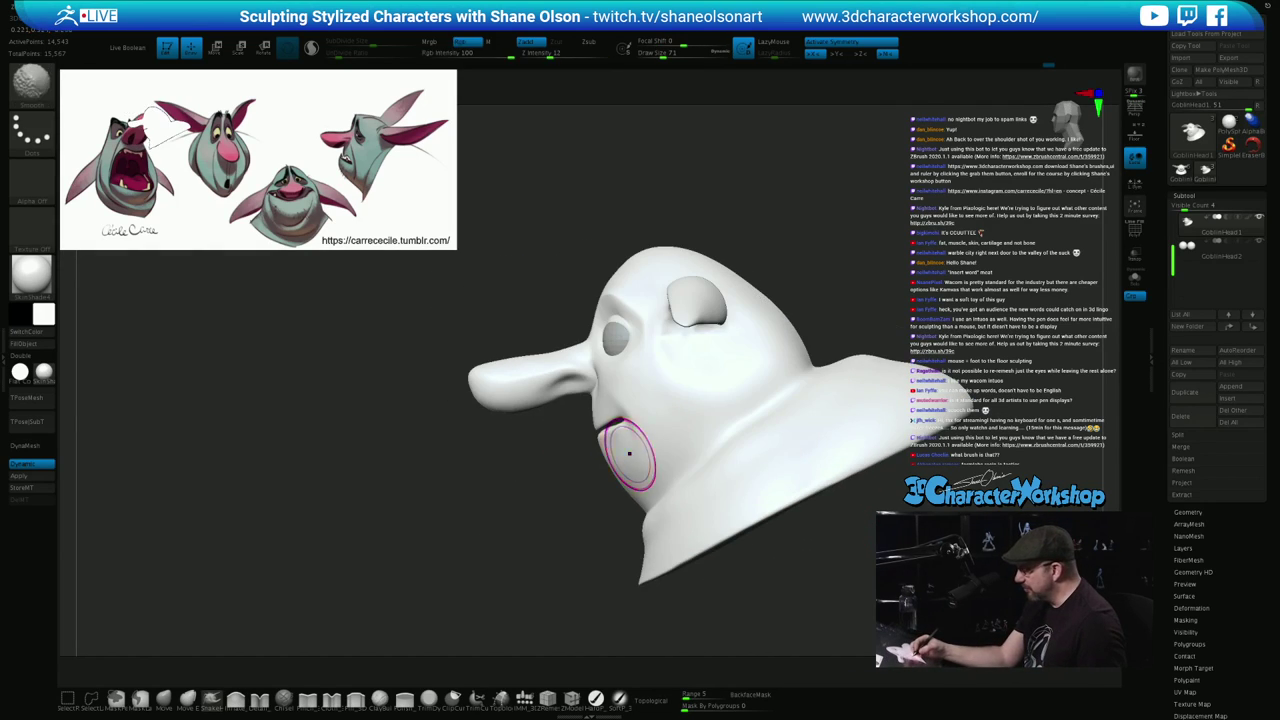
# Enlarge the brush to draw size 128 and enable Topological masking with a range of 3
pyautogui.press('s')
pyautogui.moveTo(580, 520); pyautogui.dragTo(586, 520)
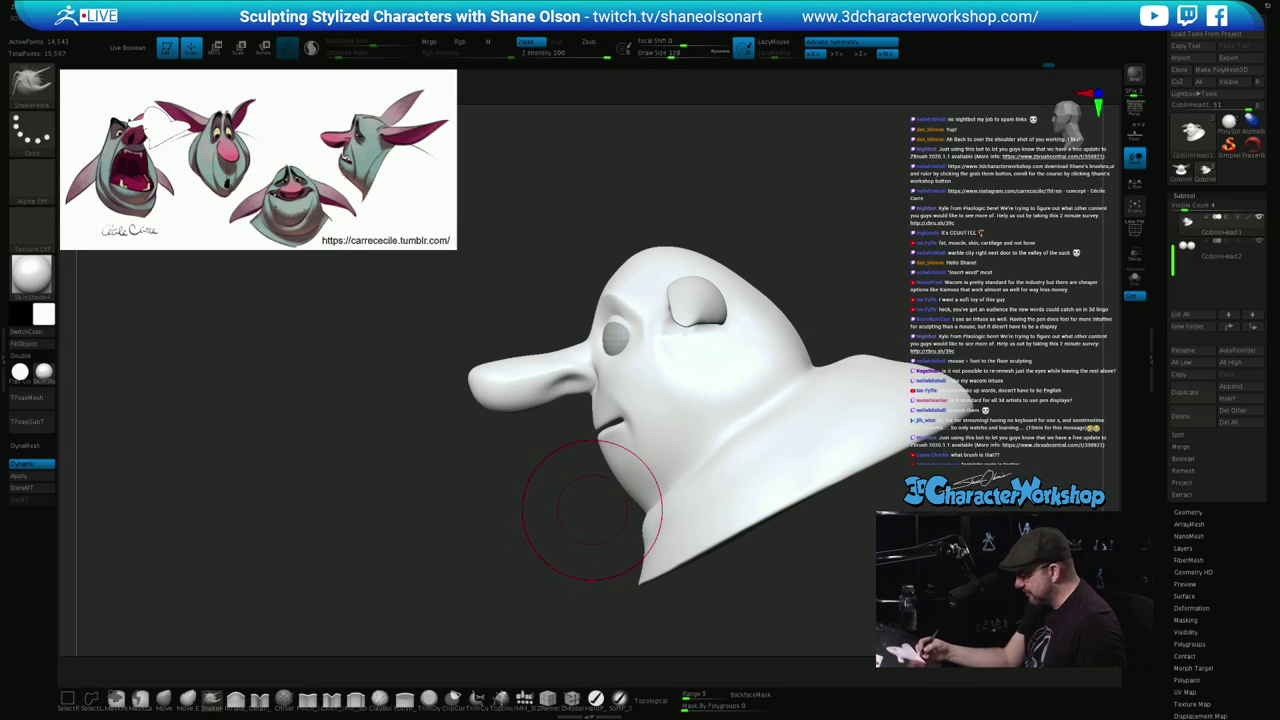
pyautogui.click(655, 700)
pyautogui.click(693, 696)
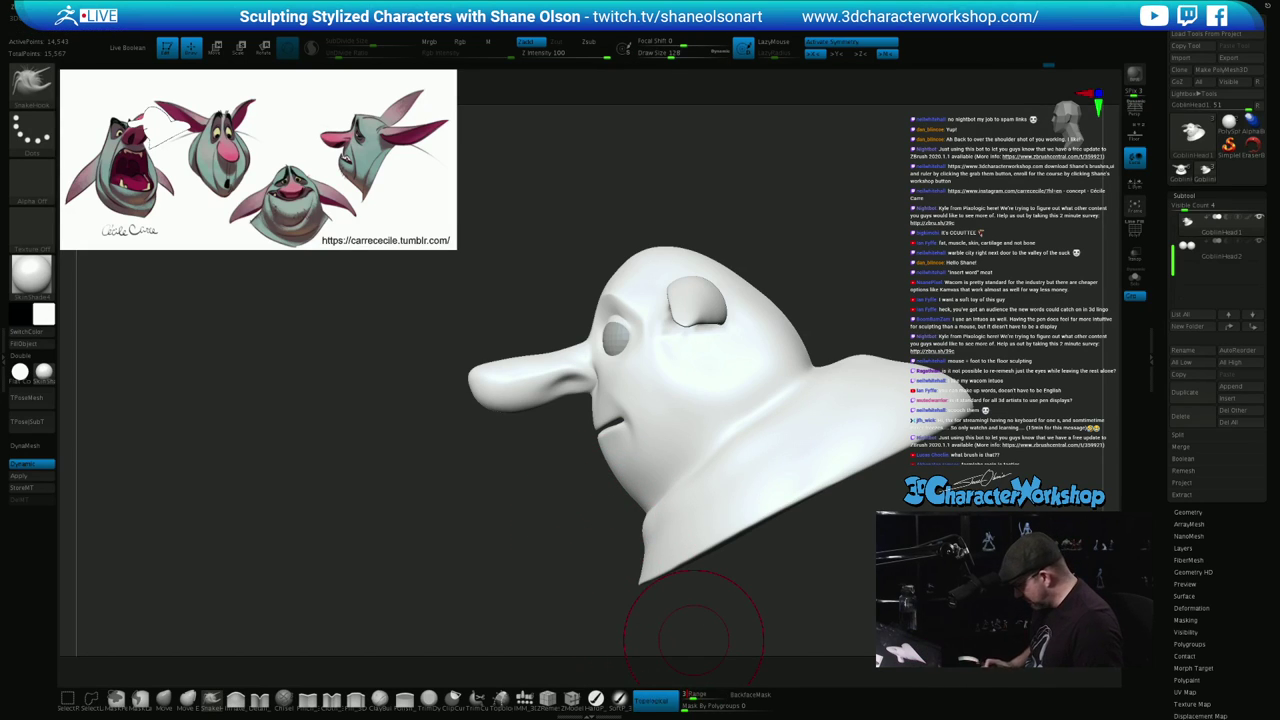
pyautogui.write('3')
pyautogui.press('Return')
# Pull the lower lip and chin forward from the upper lip with the SnakeHook brush at draw size 108
pyautogui.press('s')
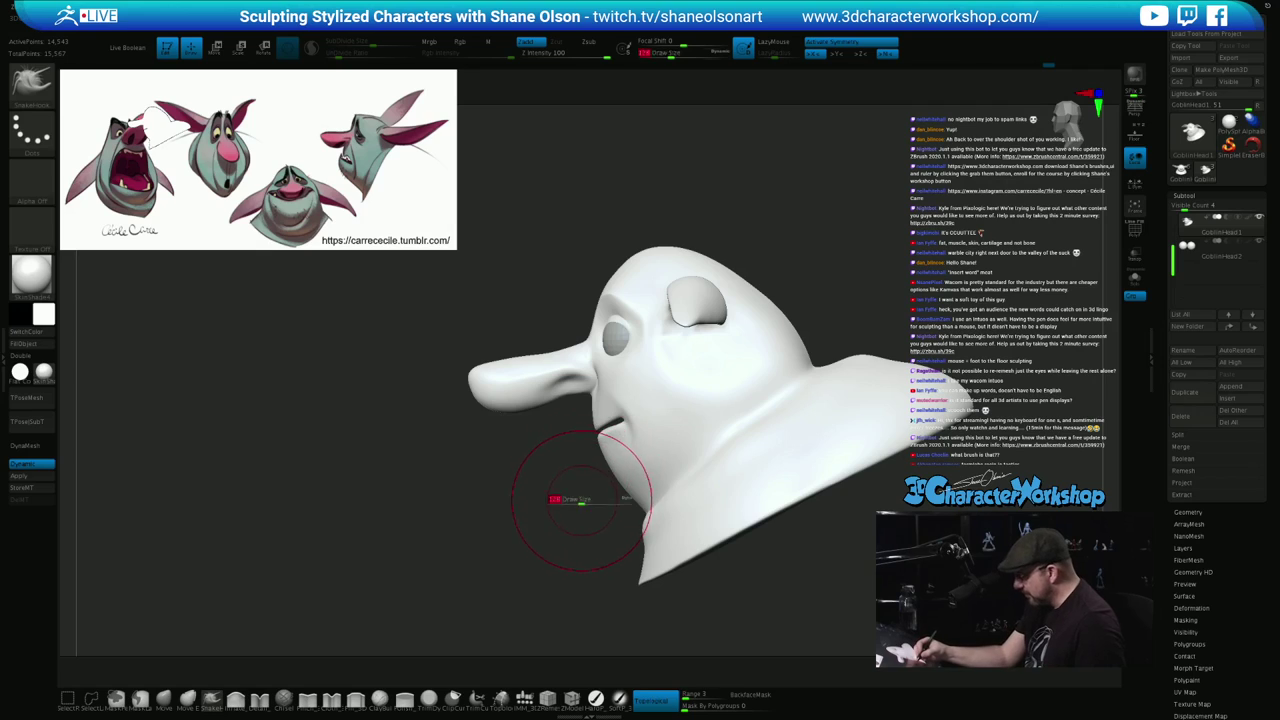
pyautogui.moveTo(580, 502)
pyautogui.mouseDown()
pyautogui.moveTo(598, 514)
pyautogui.moveTo(562, 543)
pyautogui.moveTo(610, 430)
pyautogui.mouseUp()
pyautogui.press('s')
pyautogui.moveTo(610, 484); pyautogui.dragTo(622, 438, button='right')
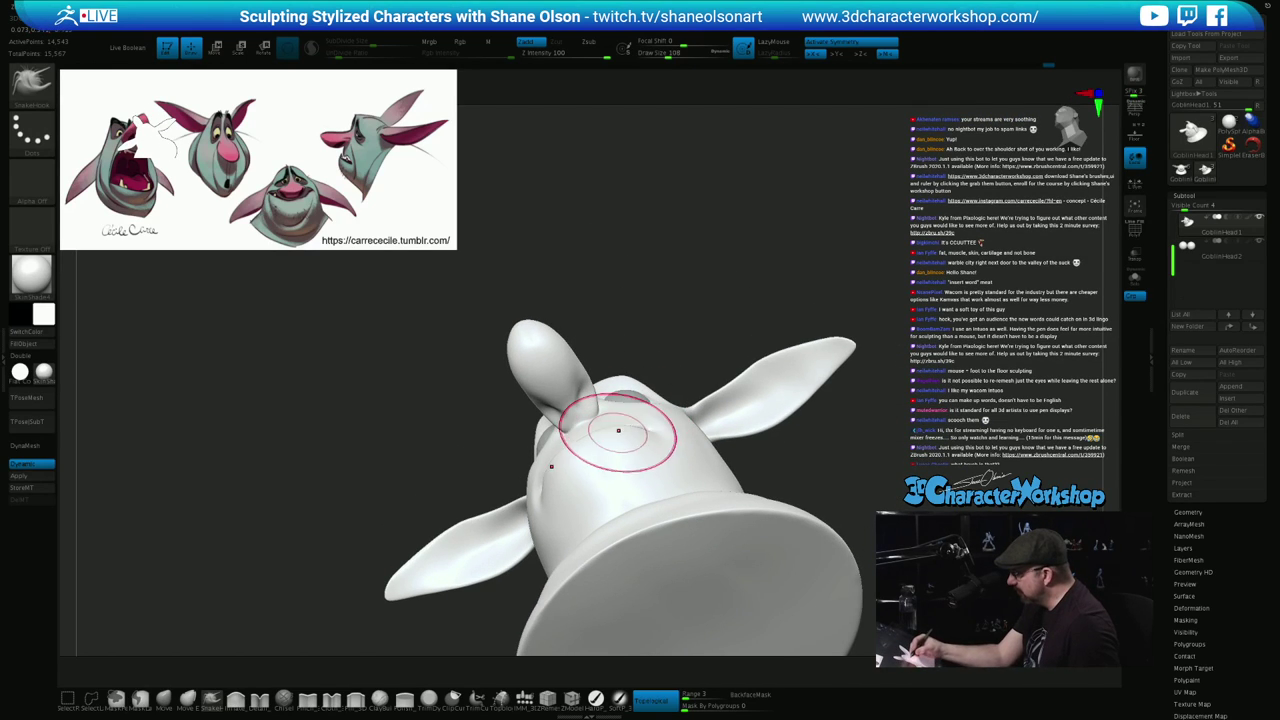
pyautogui.moveTo(668, 440)
pyautogui.mouseDown(button='right')
pyautogui.moveTo(648, 545)
pyautogui.moveTo(646, 503)
pyautogui.mouseUp(button='right')
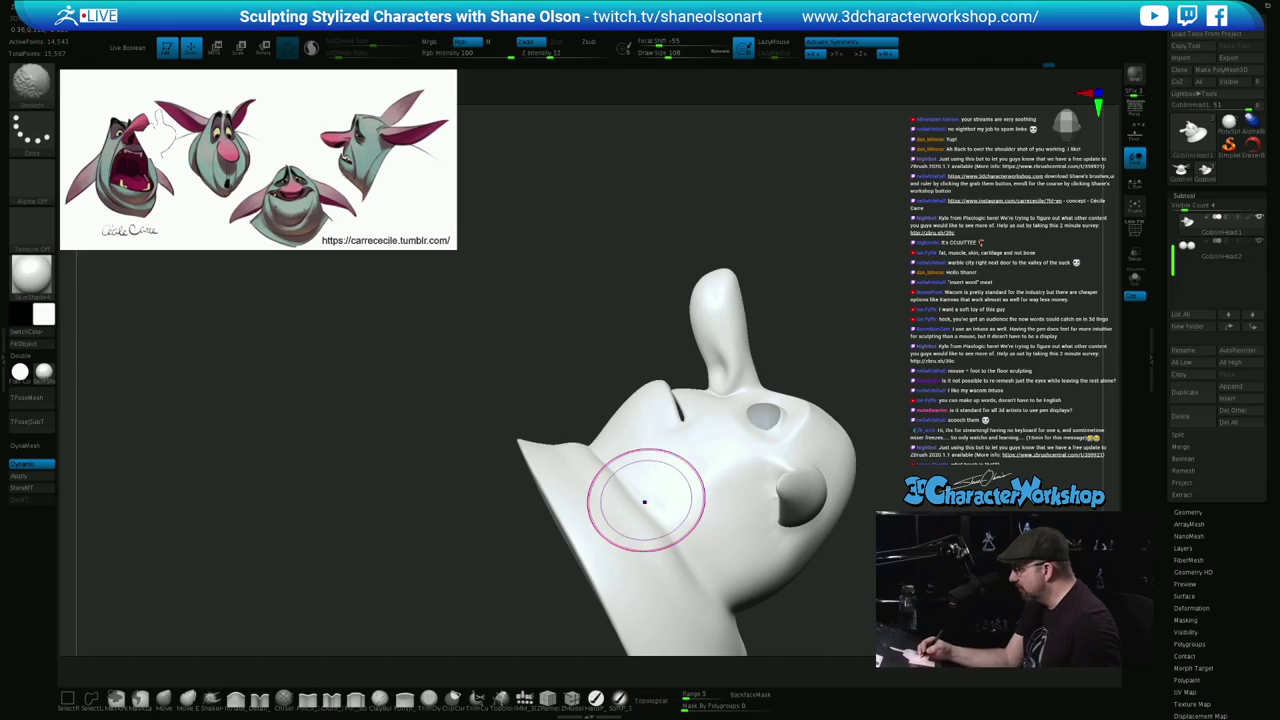
pyautogui.moveTo(695, 401); pyautogui.dragTo(768, 540, button='right')
pyautogui.moveTo(837, 443); pyautogui.dragTo(765, 443, button='right')
pyautogui.moveTo(748, 590); pyautogui.dragTo(658, 608, button='right')
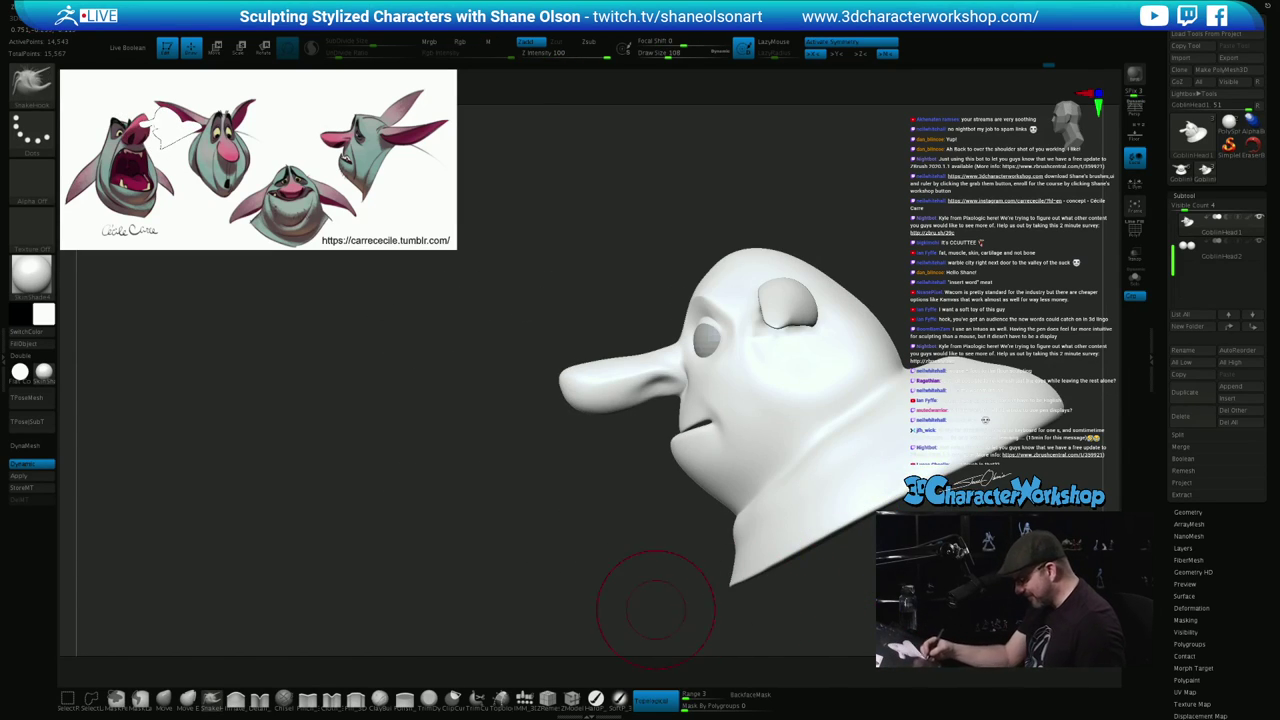
pyautogui.moveTo(643, 547)
pyautogui.mouseDown(button='right')
pyautogui.moveTo(622, 572)
pyautogui.moveTo(632, 592)
pyautogui.moveTo(690, 575)
pyautogui.mouseUp(button='right')
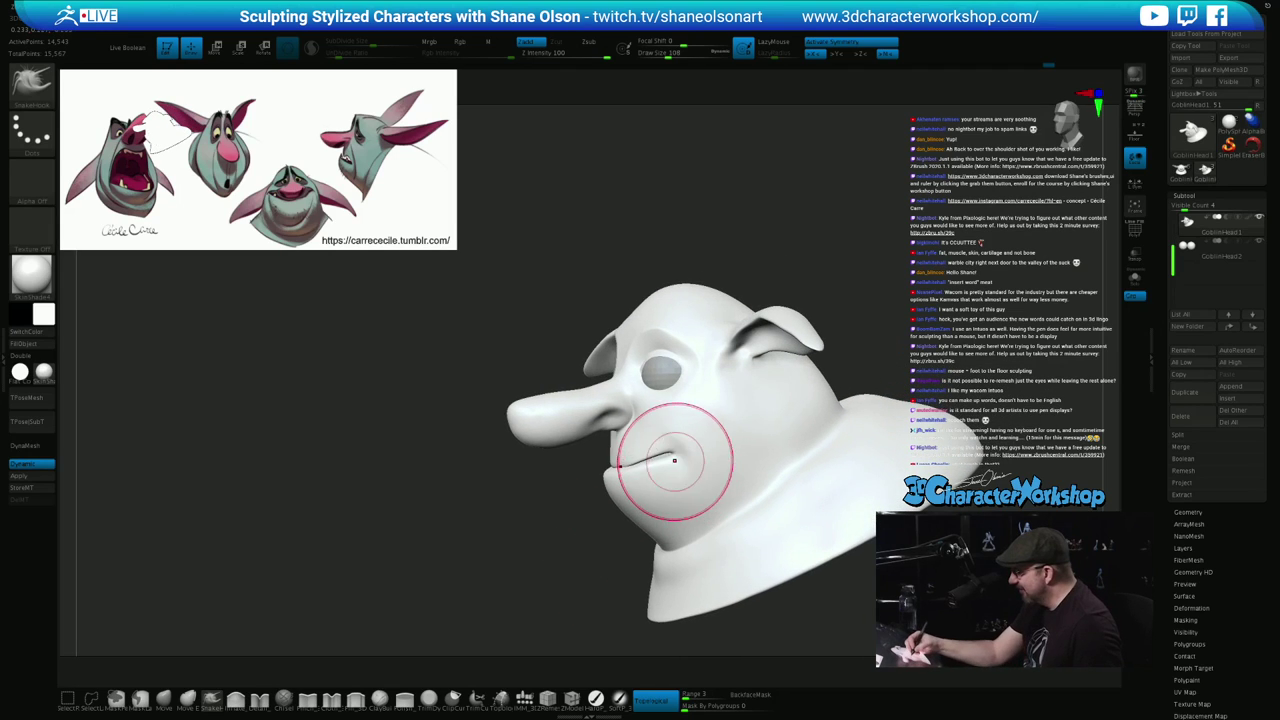
# Adjust the corners of the mouth into a wider smile with the SnakeHook brush at draw size 74
pyautogui.press('[')
pyautogui.moveTo(657, 440); pyautogui.dragTo(648, 445)
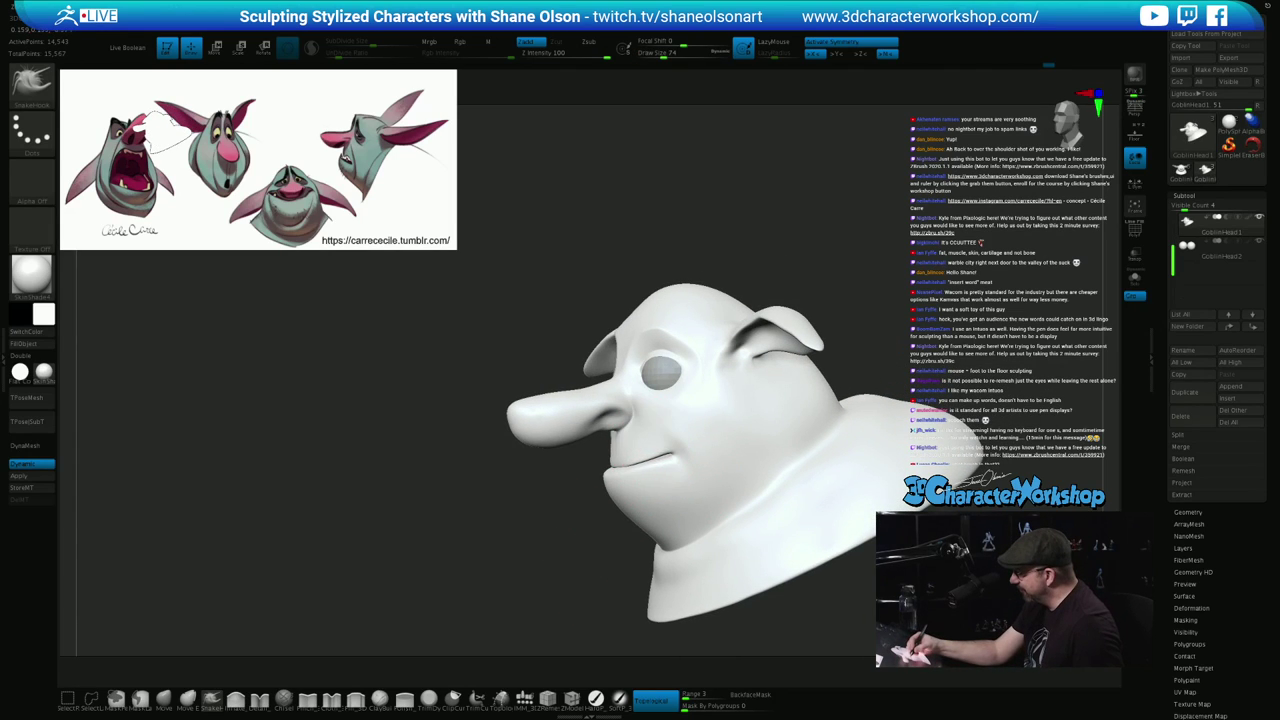
pyautogui.moveTo(685, 488)
pyautogui.mouseDown(button='right')
pyautogui.moveTo(755, 492)
pyautogui.moveTo(715, 495)
pyautogui.mouseUp(button='right')
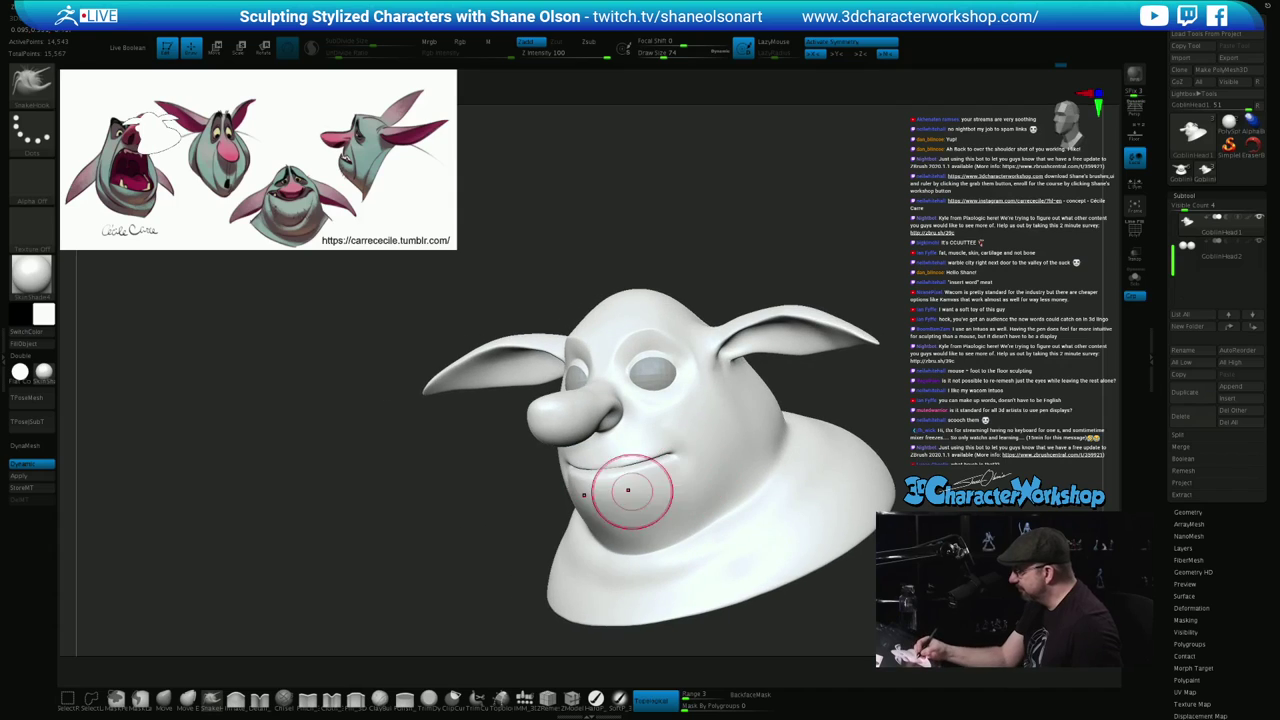
pyautogui.moveTo(626, 478)
pyautogui.mouseDown(button='right')
pyautogui.moveTo(605, 442)
pyautogui.moveTo(690, 485)
pyautogui.mouseUp(button='right')
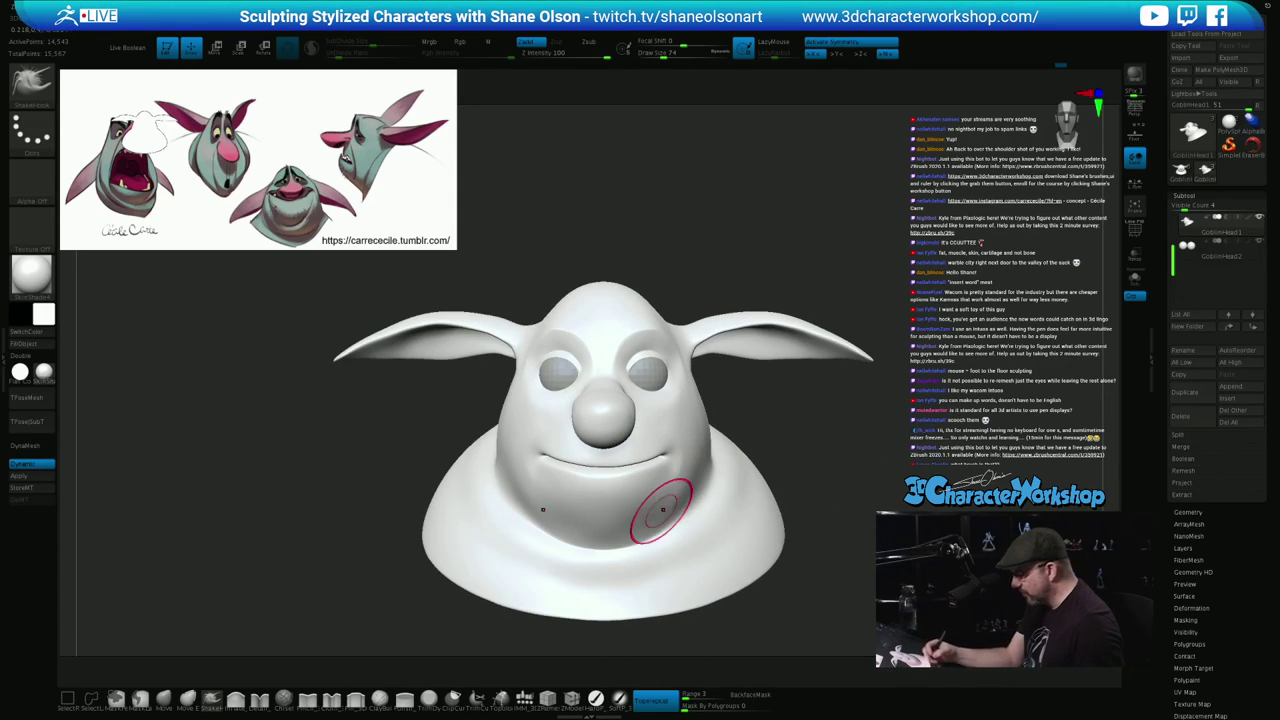
# Switch to the Zsub crease brush with LazyMouse and set its draw size to 41
pyautogui.click(309, 699)
pyautogui.press('s')
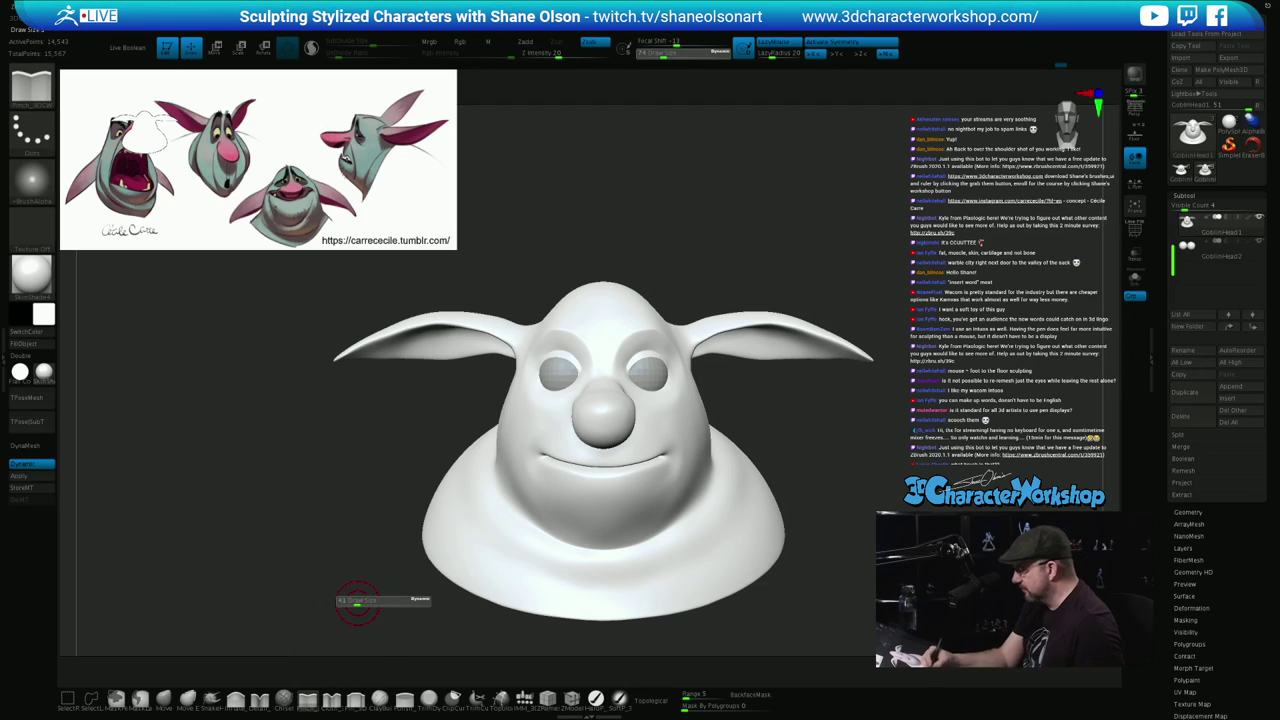
pyautogui.click(357, 603)
# Try a carving stroke just below the lower lip, undo it and set the brush's Z Intensity to 11
pyautogui.moveTo(653, 484); pyautogui.dragTo(626, 488, button='right')
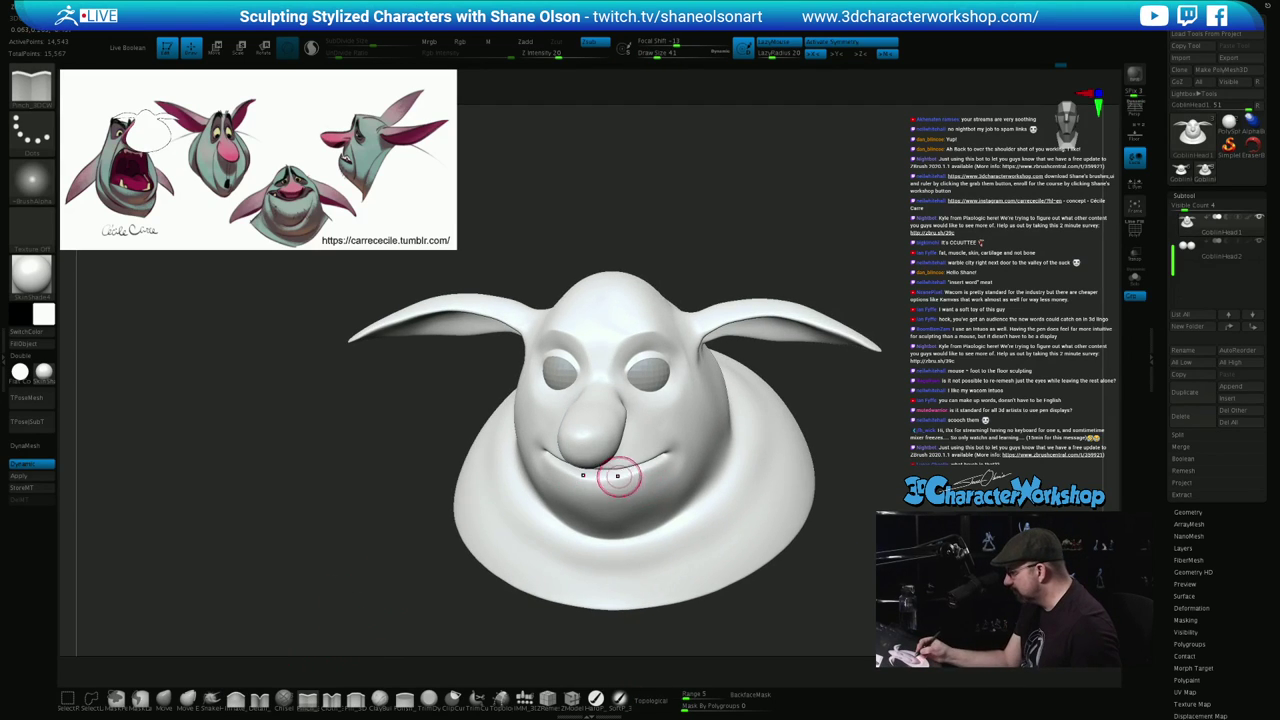
pyautogui.moveTo(590, 482); pyautogui.dragTo(638, 478)
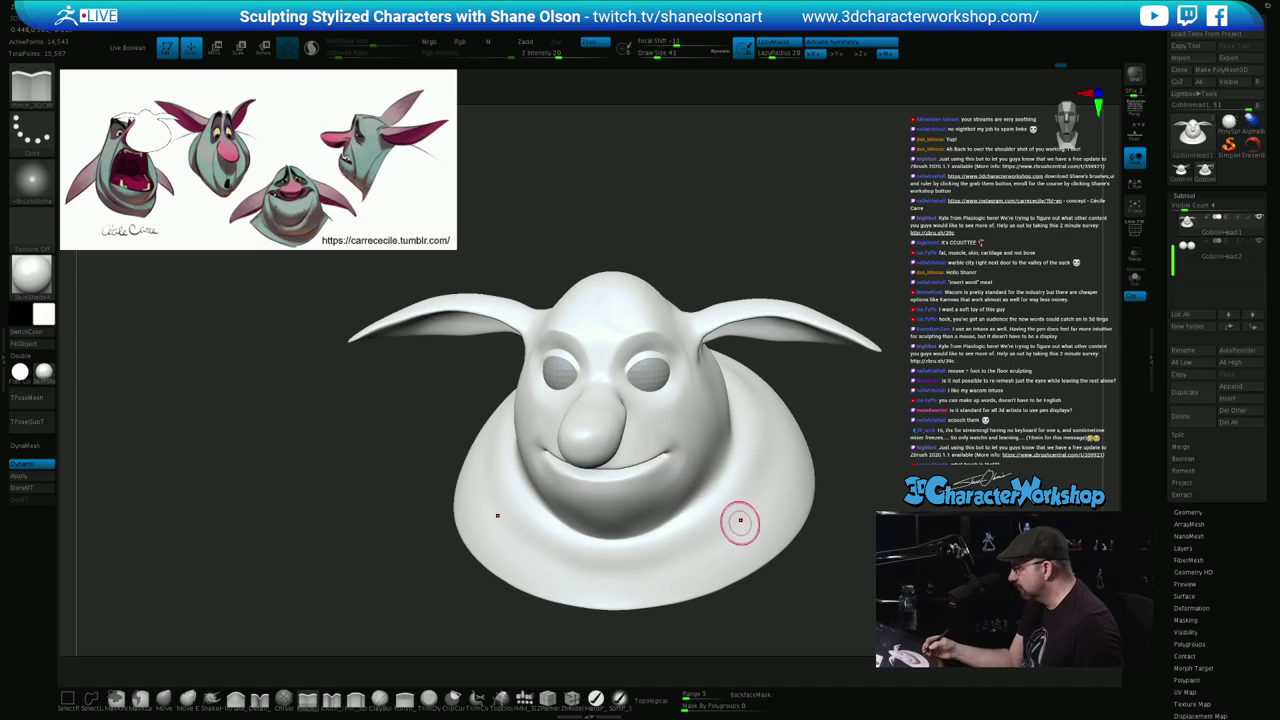
pyautogui.hotkey('ctrl', 'z')
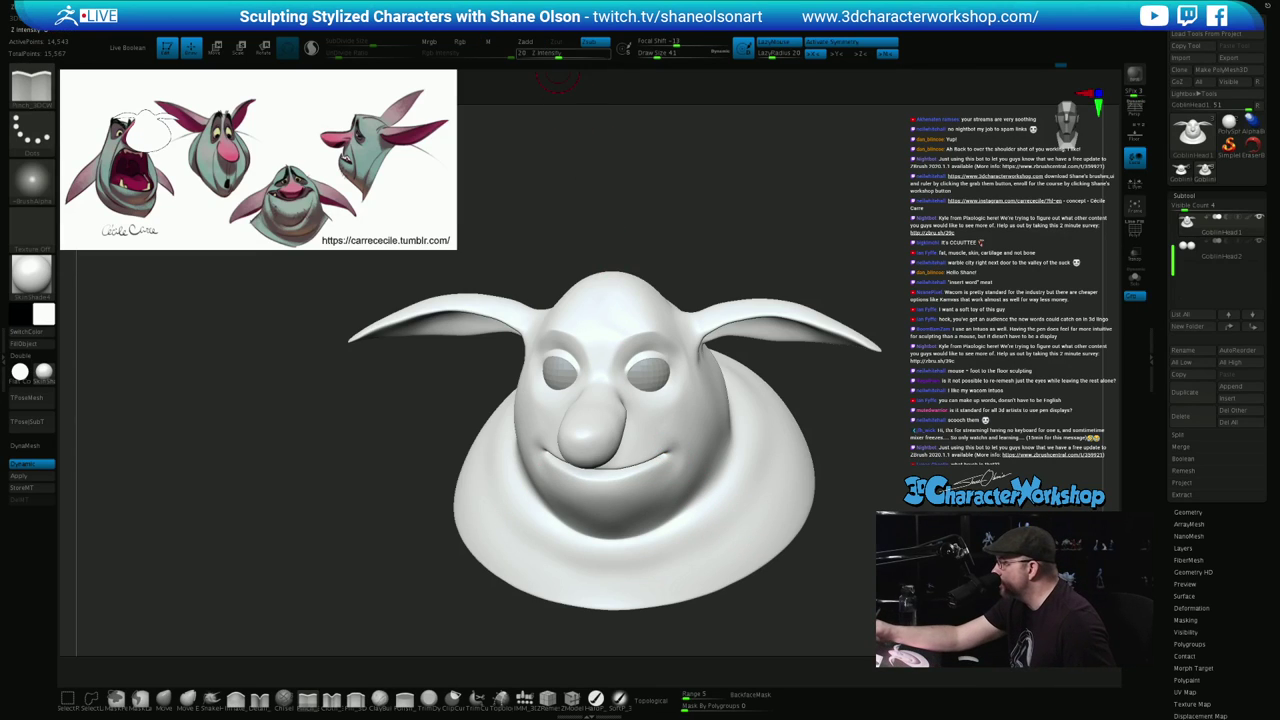
pyautogui.click(548, 54)
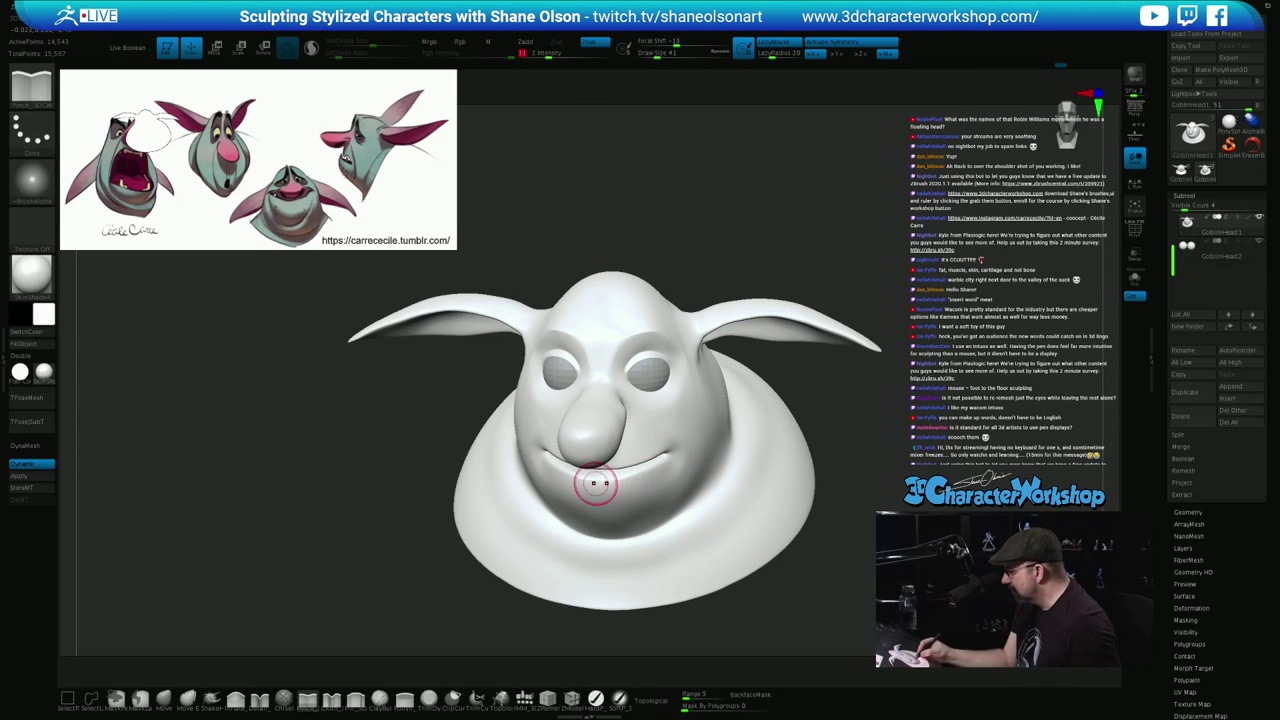
# Carve a soft crease from the mouth corners around the lower lip and chin with the Zsub crease brush at draw size 41
pyautogui.moveTo(597, 480); pyautogui.dragTo(586, 475)
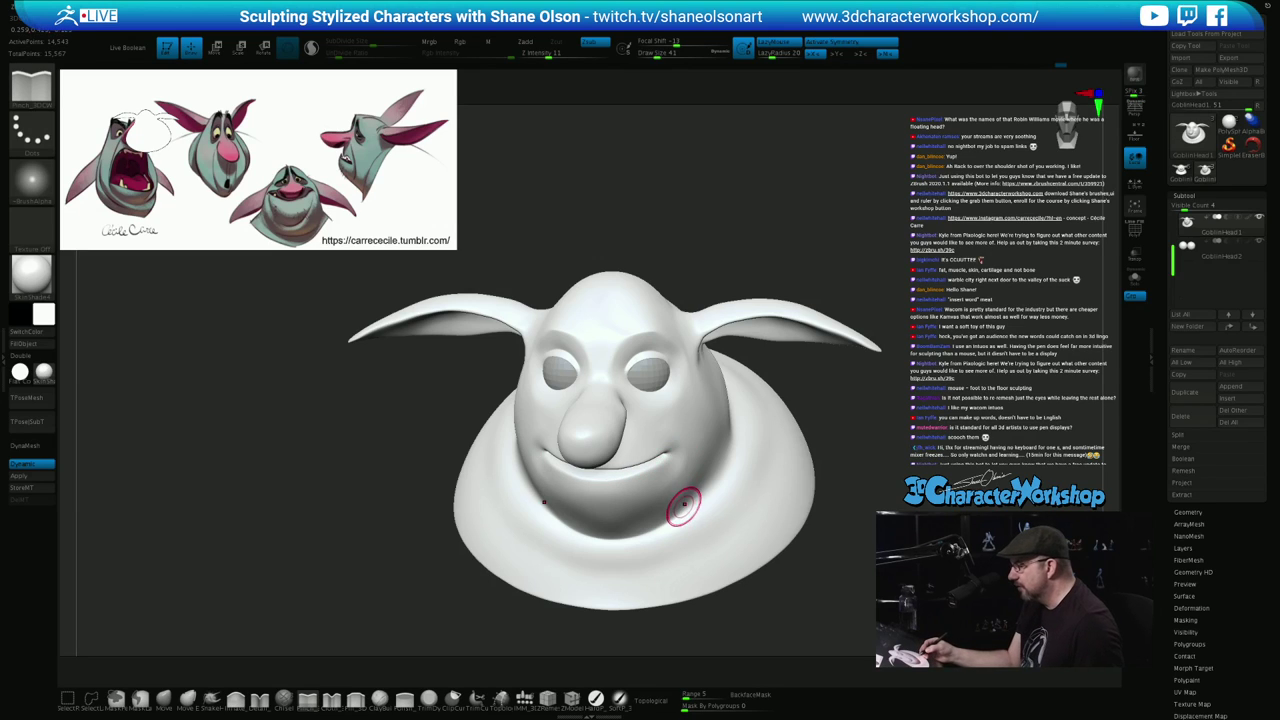
pyautogui.moveTo(684, 508)
pyautogui.mouseDown(button='right')
pyautogui.moveTo(656, 480)
pyautogui.moveTo(722, 446)
pyautogui.moveTo(705, 466)
pyautogui.mouseUp(button='right')
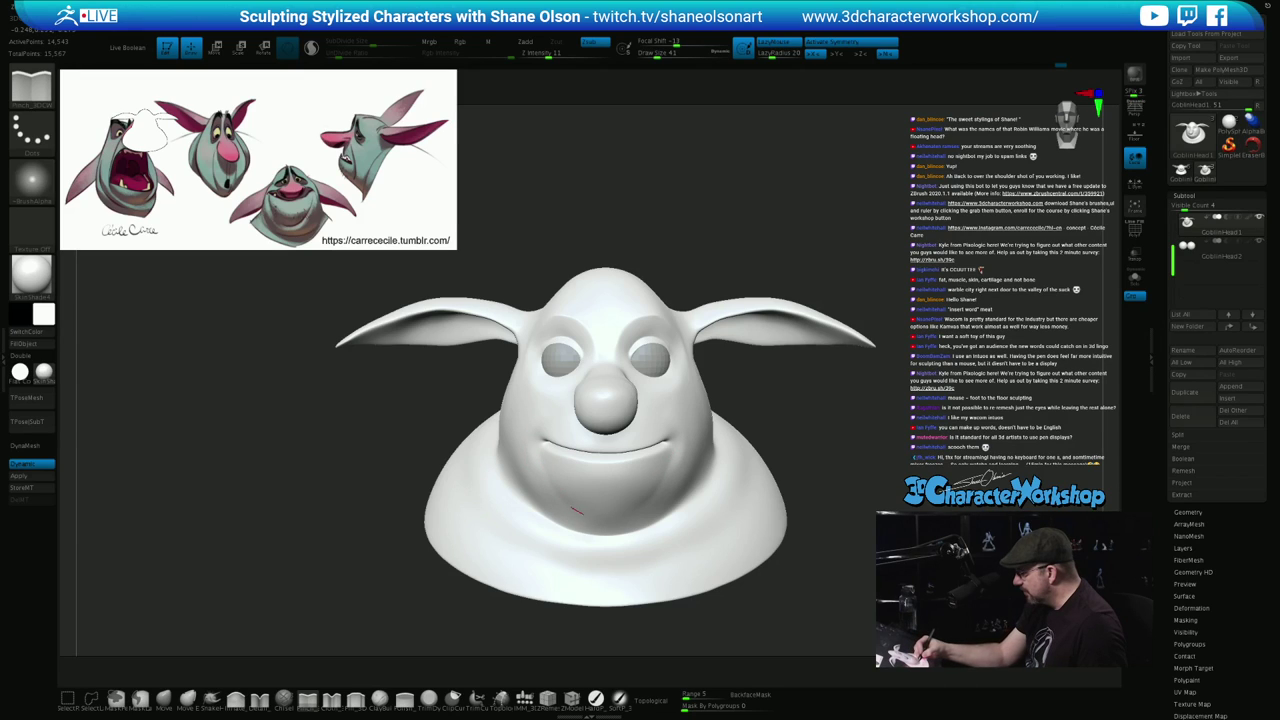
pyautogui.moveTo(822, 502)
pyautogui.mouseDown()
pyautogui.moveTo(705, 492)
pyautogui.moveTo(756, 500)
pyautogui.mouseUp()
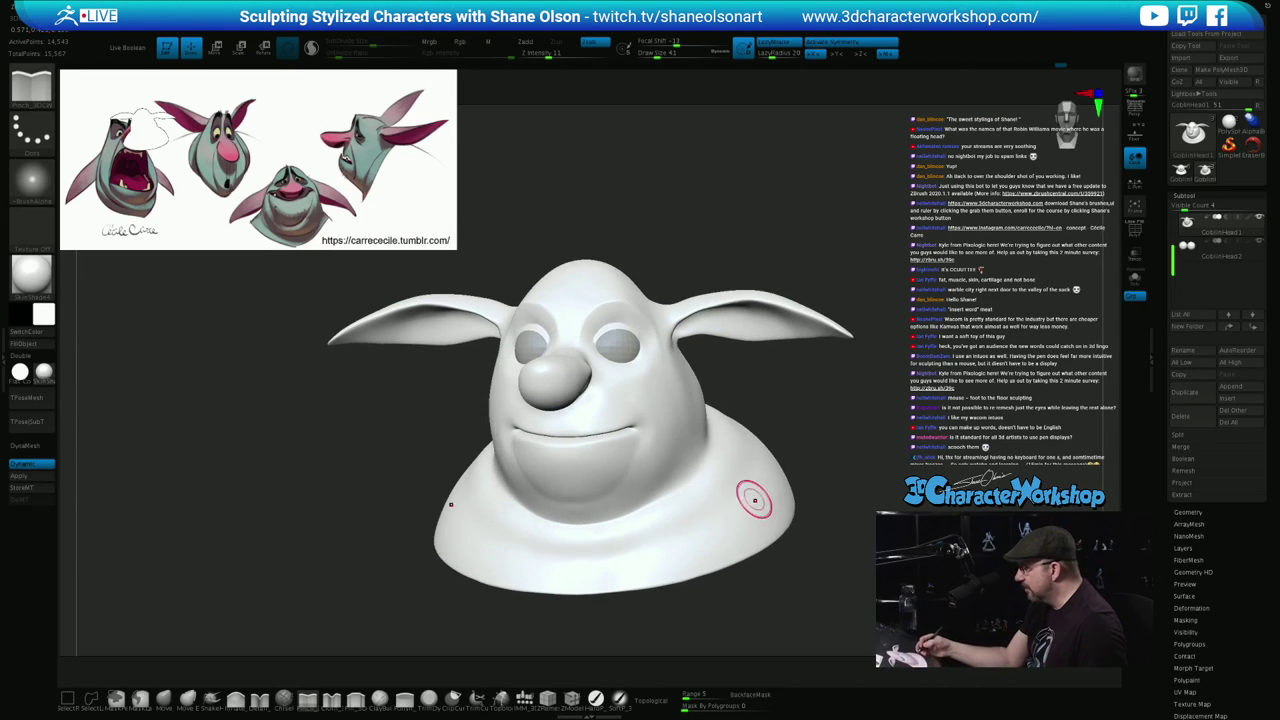
pyautogui.moveTo(655, 444)
pyautogui.mouseDown(button='right')
pyautogui.moveTo(642, 441)
pyautogui.moveTo(660, 437)
pyautogui.mouseUp(button='right')
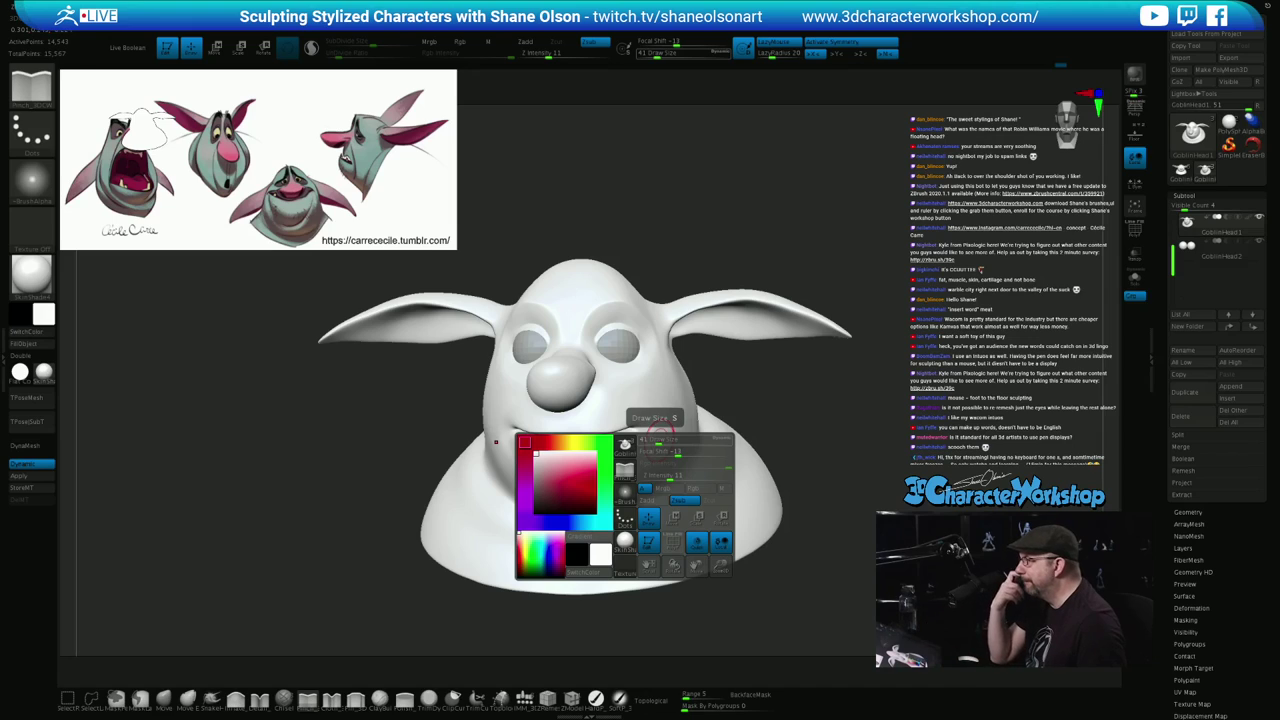
pyautogui.moveTo(848, 448)
pyautogui.mouseDown()
pyautogui.moveTo(888, 445)
pyautogui.moveTo(862, 467)
pyautogui.moveTo(781, 445)
pyautogui.mouseUp()
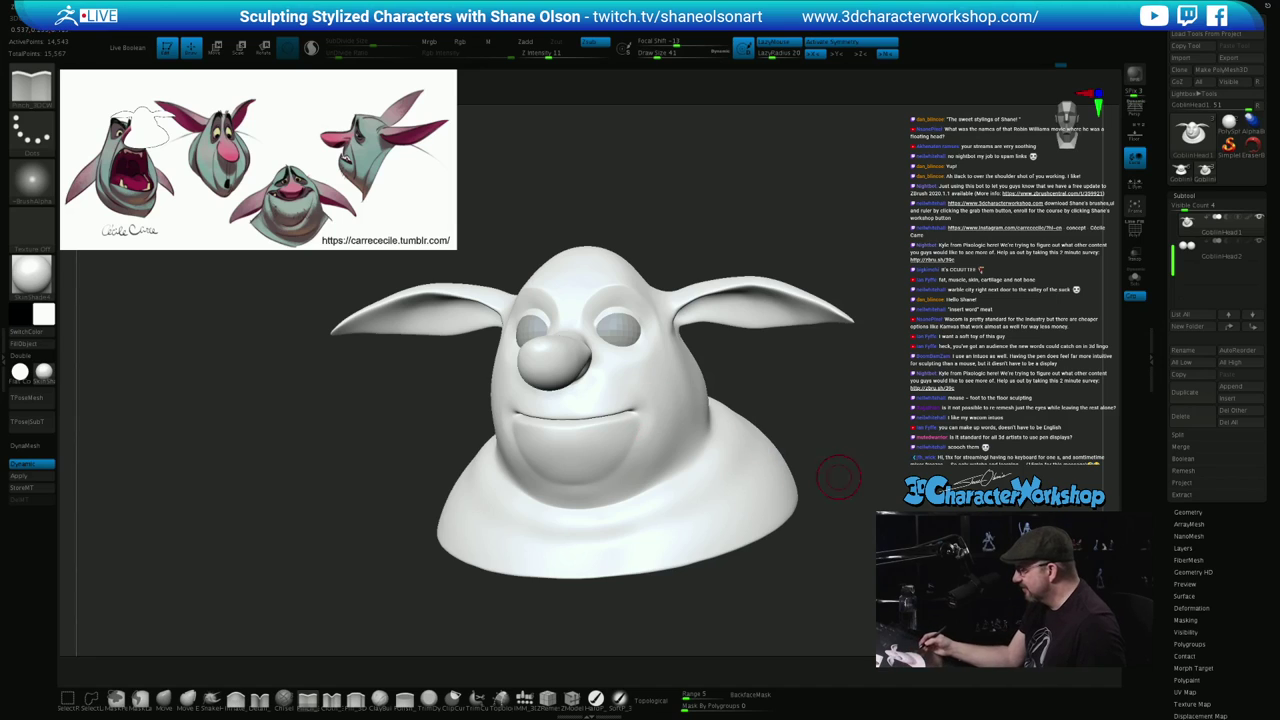
pyautogui.moveTo(838, 478)
pyautogui.mouseDown()
pyautogui.moveTo(948, 474)
pyautogui.moveTo(800, 472)
pyautogui.moveTo(868, 500)
pyautogui.mouseUp()
pyautogui.moveTo(829, 462)
pyautogui.mouseDown()
pyautogui.moveTo(848, 460)
pyautogui.moveTo(812, 455)
pyautogui.moveTo(835, 453)
pyautogui.moveTo(837, 514)
pyautogui.moveTo(836, 498)
pyautogui.mouseUp()
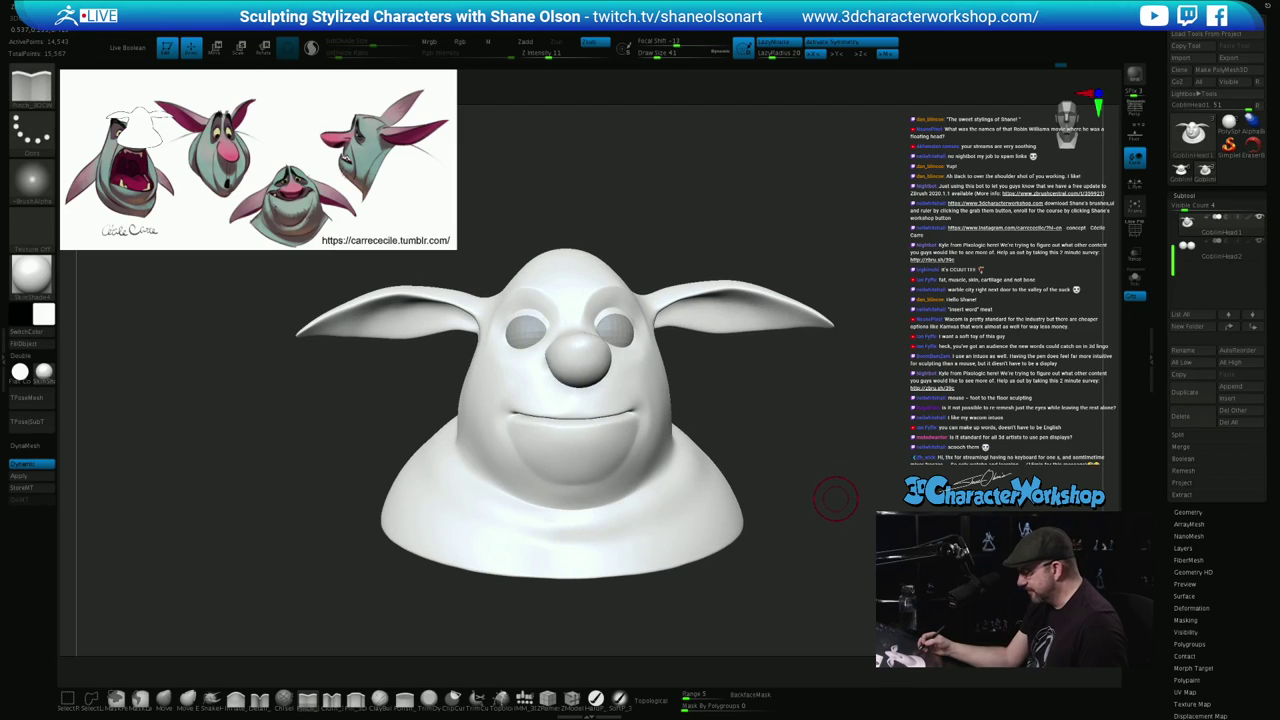
pyautogui.moveTo(832, 506); pyautogui.dragTo(827, 515, button='right')
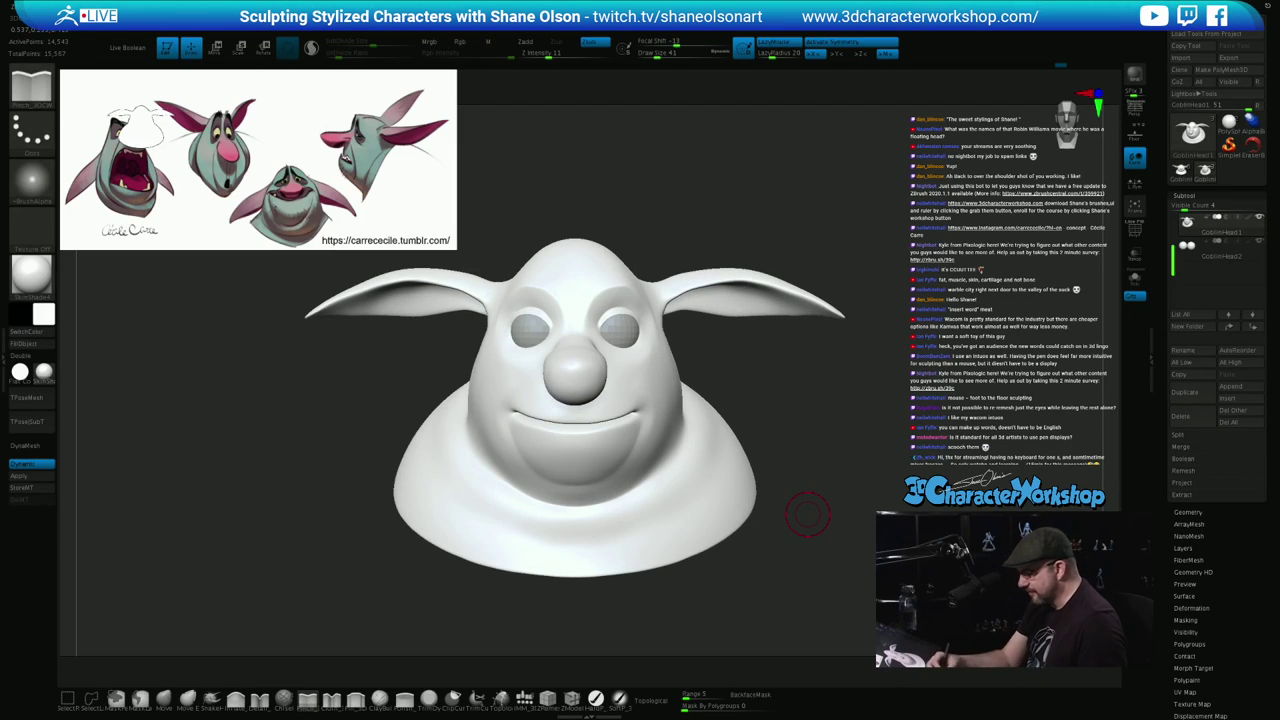
# Reshape the chin and the area beneath it with the Move brush at draw size 120
pyautogui.click(164, 700)
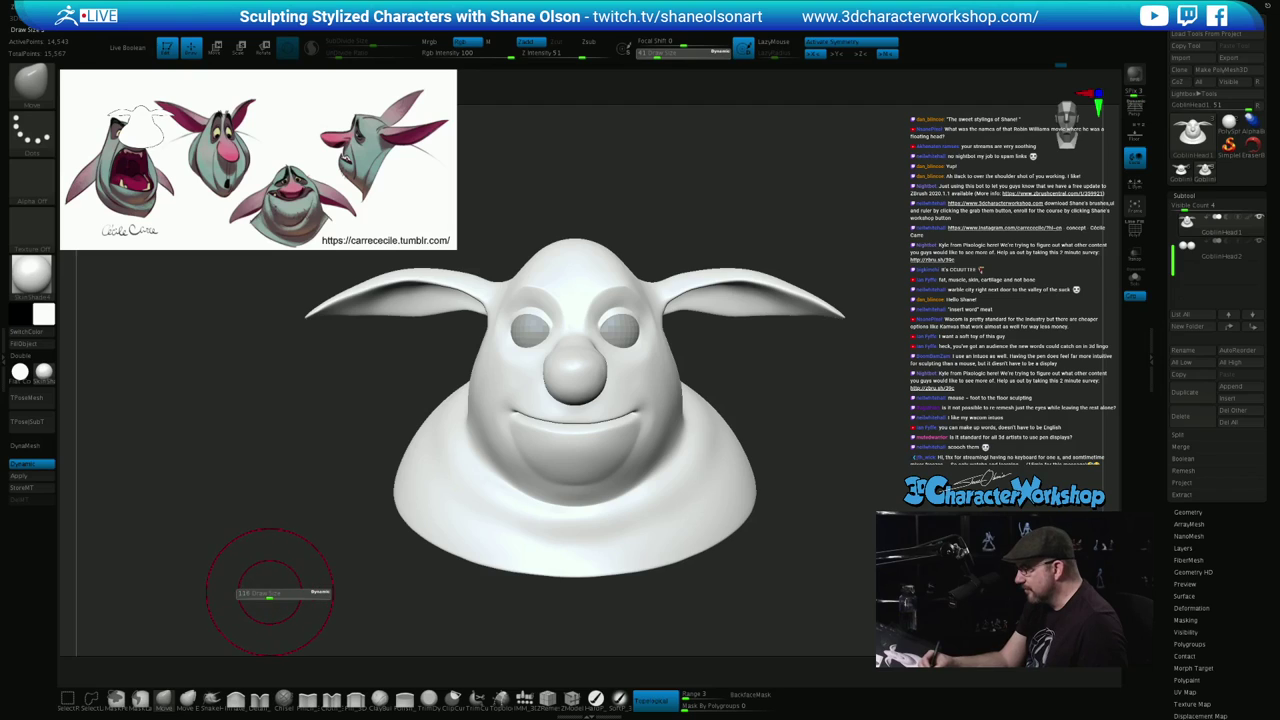
pyautogui.moveTo(270, 593); pyautogui.dragTo(271, 593)
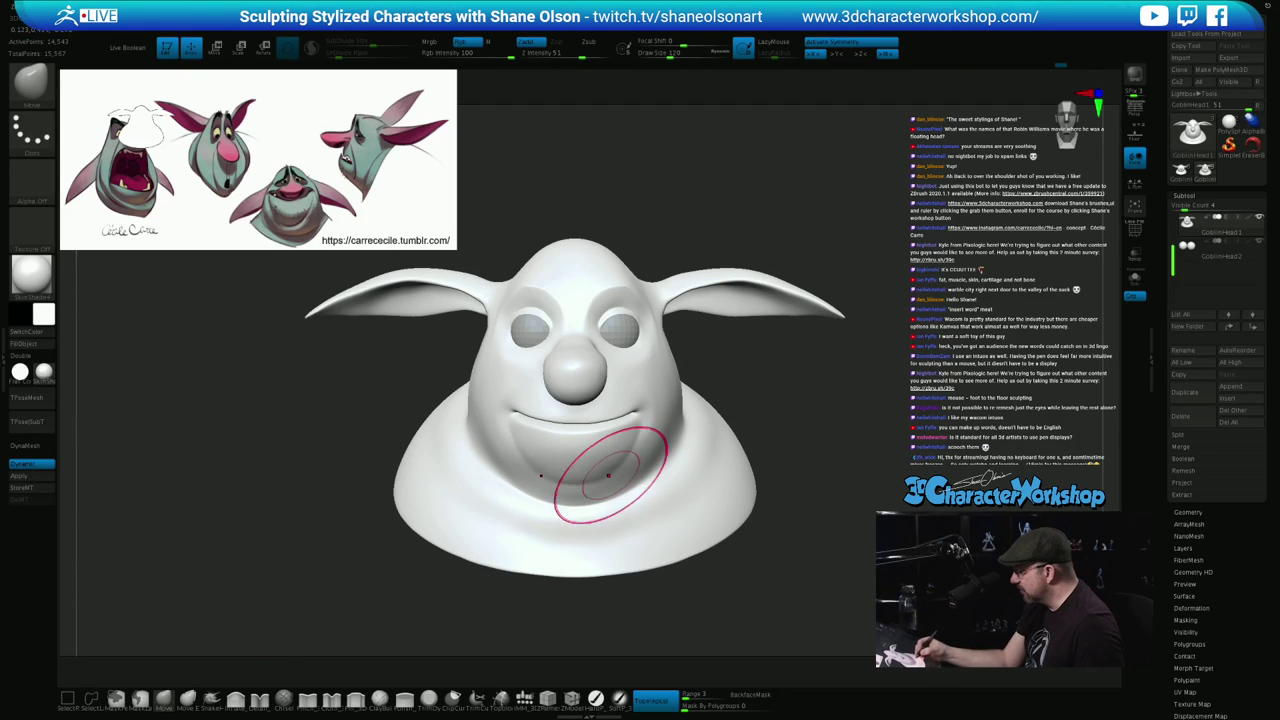
pyautogui.moveTo(617, 463); pyautogui.dragTo(600, 475, button='right')
pyautogui.moveTo(600, 476); pyautogui.dragTo(621, 483)
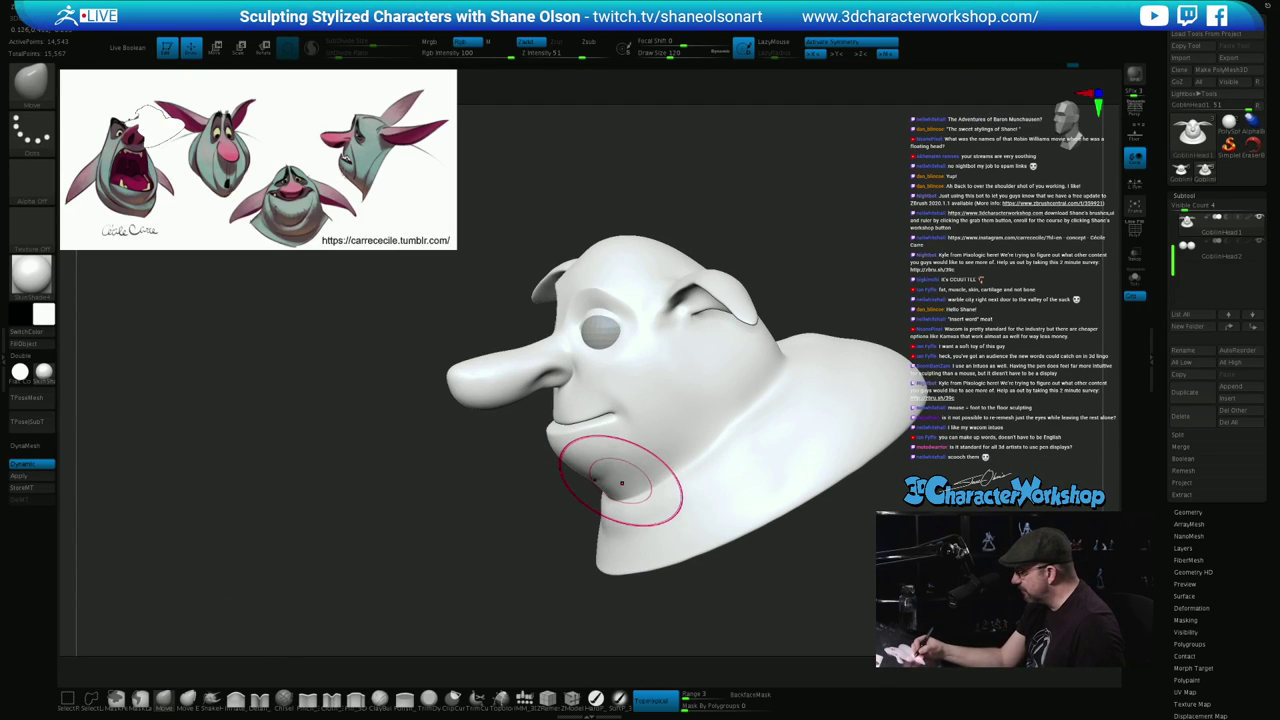
pyautogui.keyDown('shift'); pyautogui.moveTo(624, 485); pyautogui.dragTo(651, 472, button='right'); pyautogui.keyUp('shift')
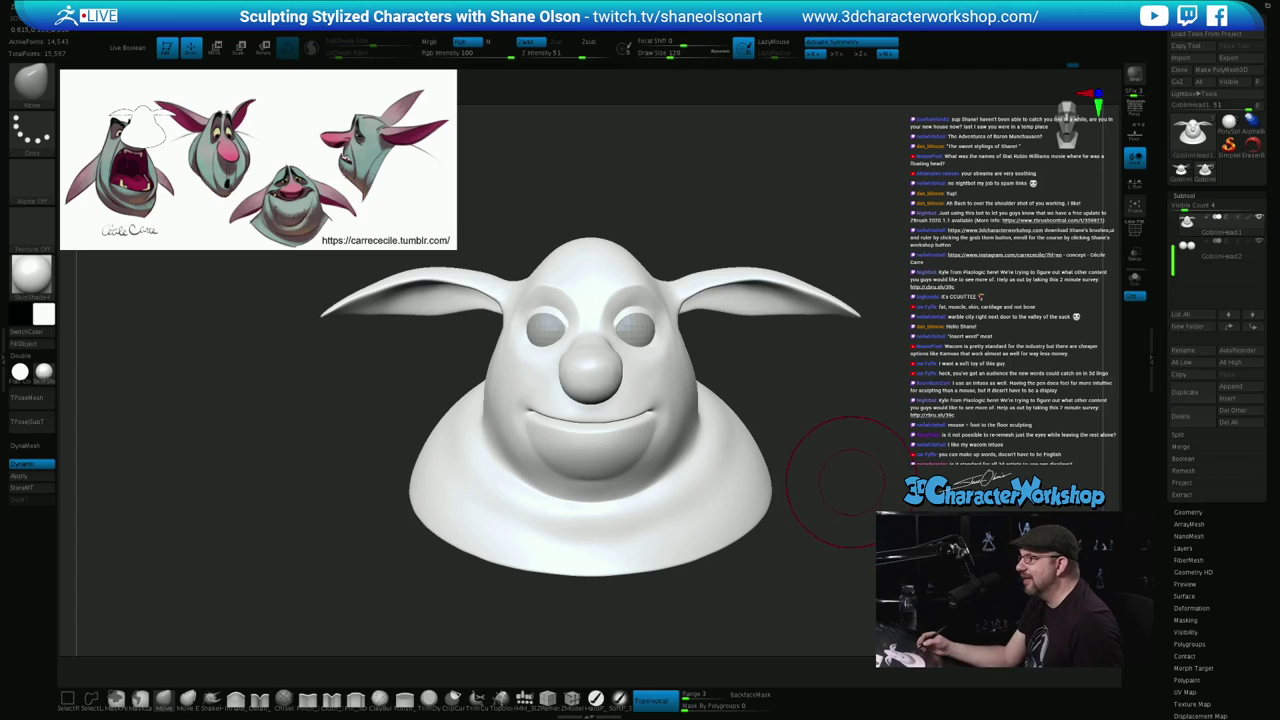
# Adjust the cheeks and the corners of the smile with a smaller Move brush
pyautogui.moveTo(851, 485)
pyautogui.mouseDown(button='right')
pyautogui.moveTo(785, 500)
pyautogui.moveTo(846, 495)
pyautogui.mouseUp(button='right')
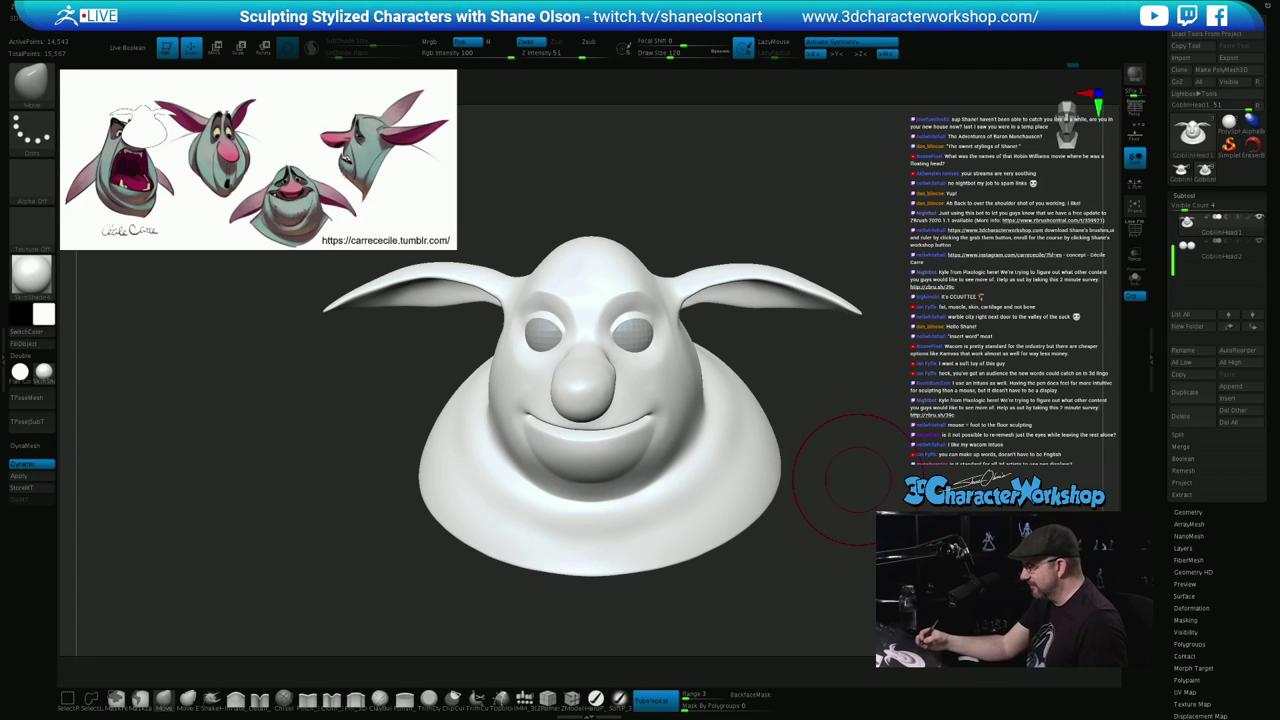
pyautogui.moveTo(858, 480)
pyautogui.mouseDown()
pyautogui.moveTo(856, 463)
pyautogui.moveTo(800, 472)
pyautogui.moveTo(818, 492)
pyautogui.mouseUp()
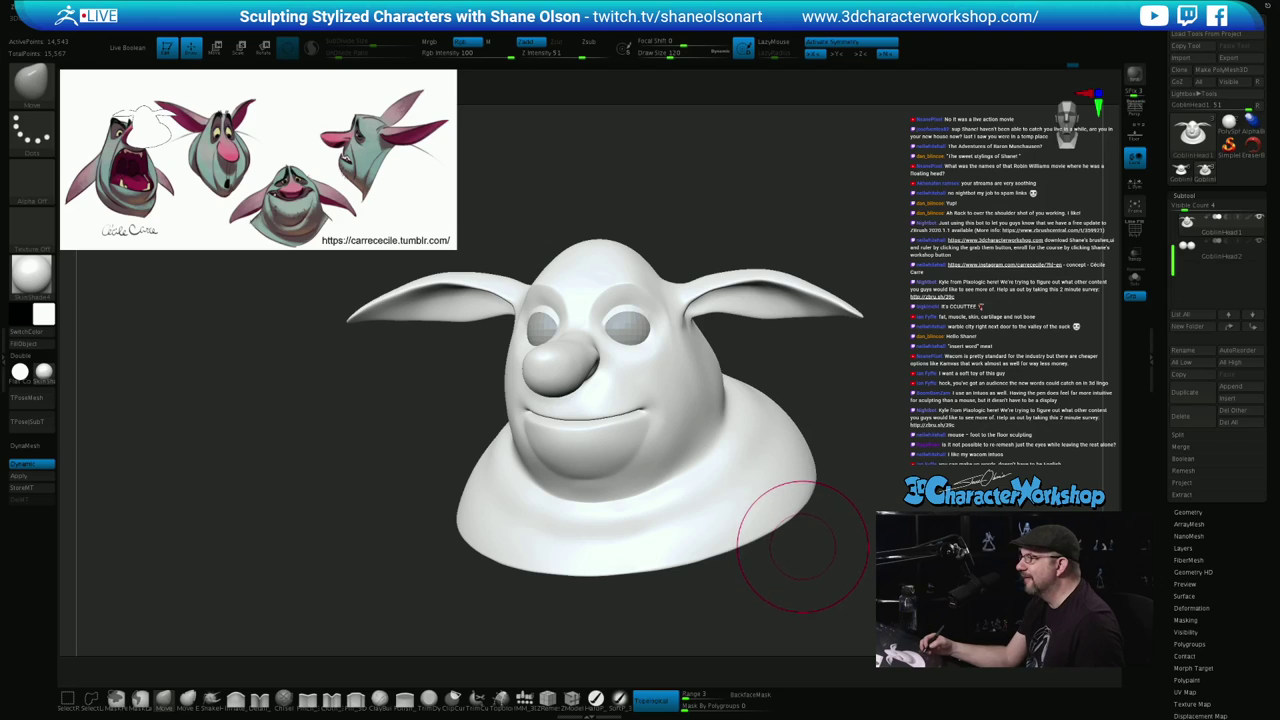
pyautogui.moveTo(798, 548); pyautogui.dragTo(846, 498)
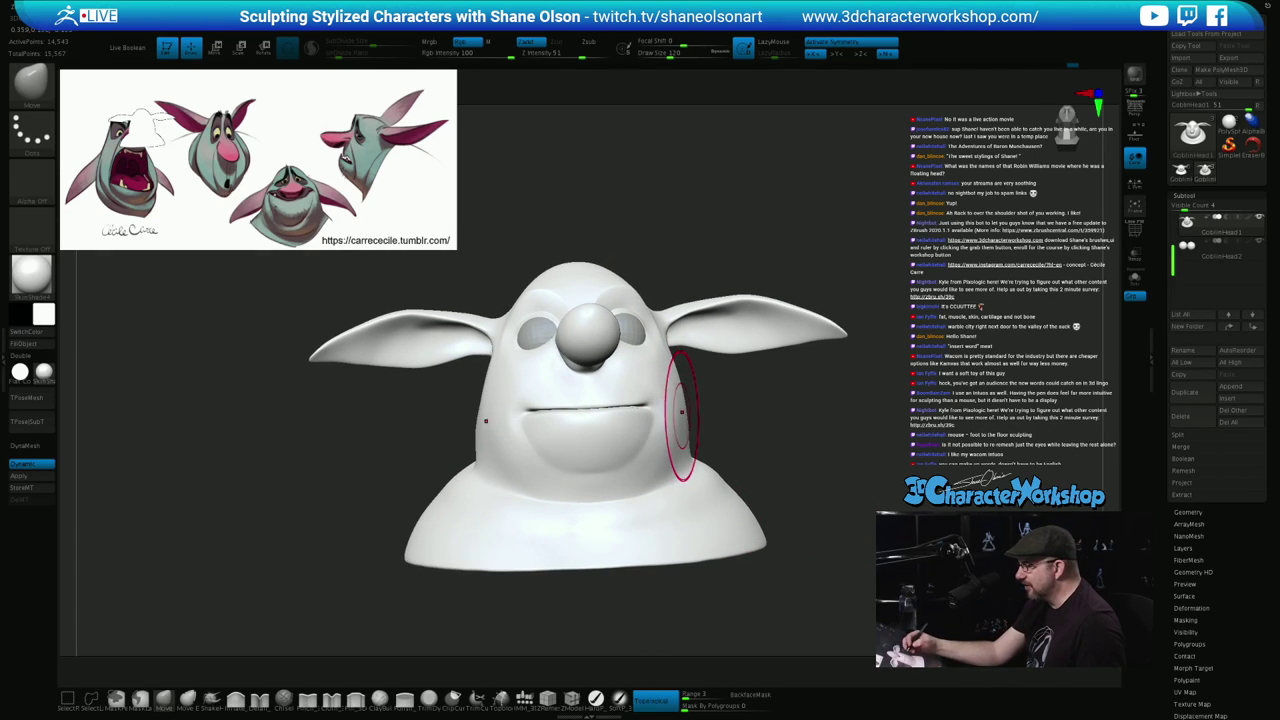
pyautogui.moveTo(735, 420); pyautogui.dragTo(712, 440)
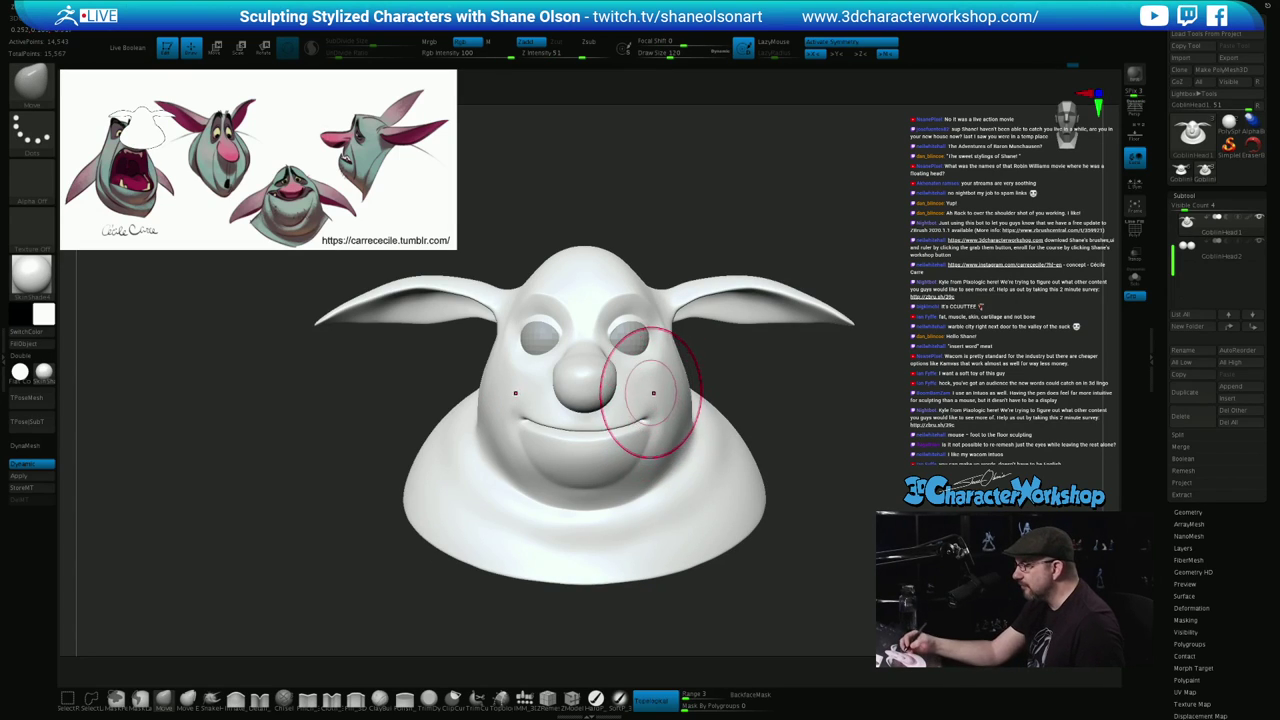
pyautogui.moveTo(639, 393); pyautogui.dragTo(607, 427, button='right')
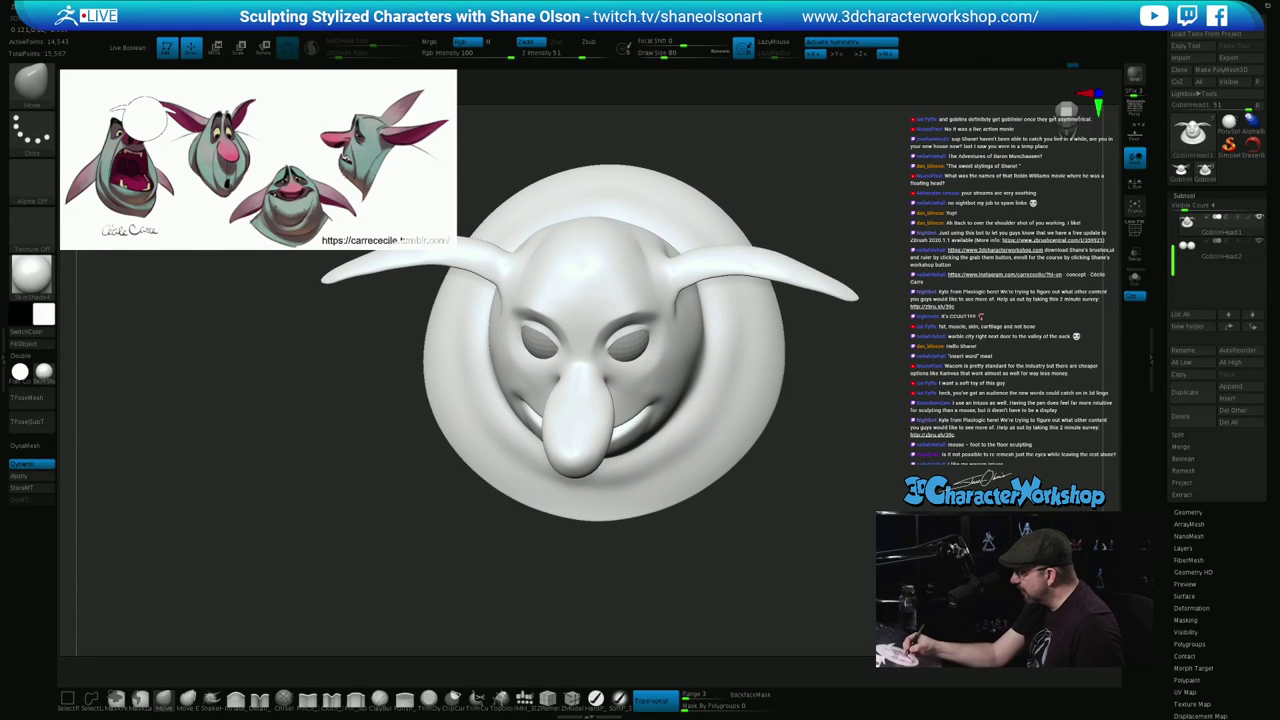
pyautogui.moveTo(617, 452)
pyautogui.mouseDown(button='right')
pyautogui.moveTo(613, 330)
pyautogui.moveTo(590, 430)
pyautogui.mouseUp(button='right')
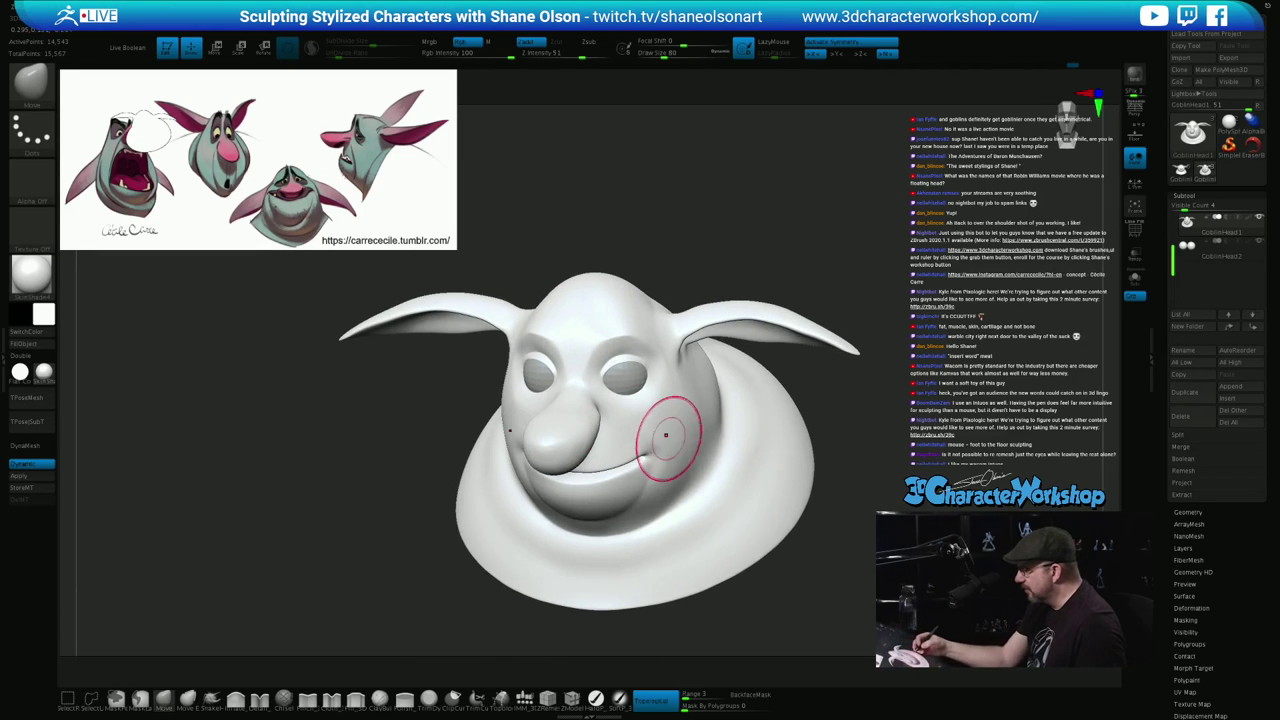
# Reshape the shoulders and upper back with the Move brush at draw size 177 and smooth the surface
pyautogui.moveTo(863, 551)
pyautogui.keyDown('ctrl'); pyautogui.mouseDown(button='right')
pyautogui.moveTo(851, 534)
pyautogui.moveTo(865, 531)
pyautogui.moveTo(830, 541)
pyautogui.moveTo(849, 536)
pyautogui.mouseUp(button='right'); pyautogui.keyUp('ctrl')
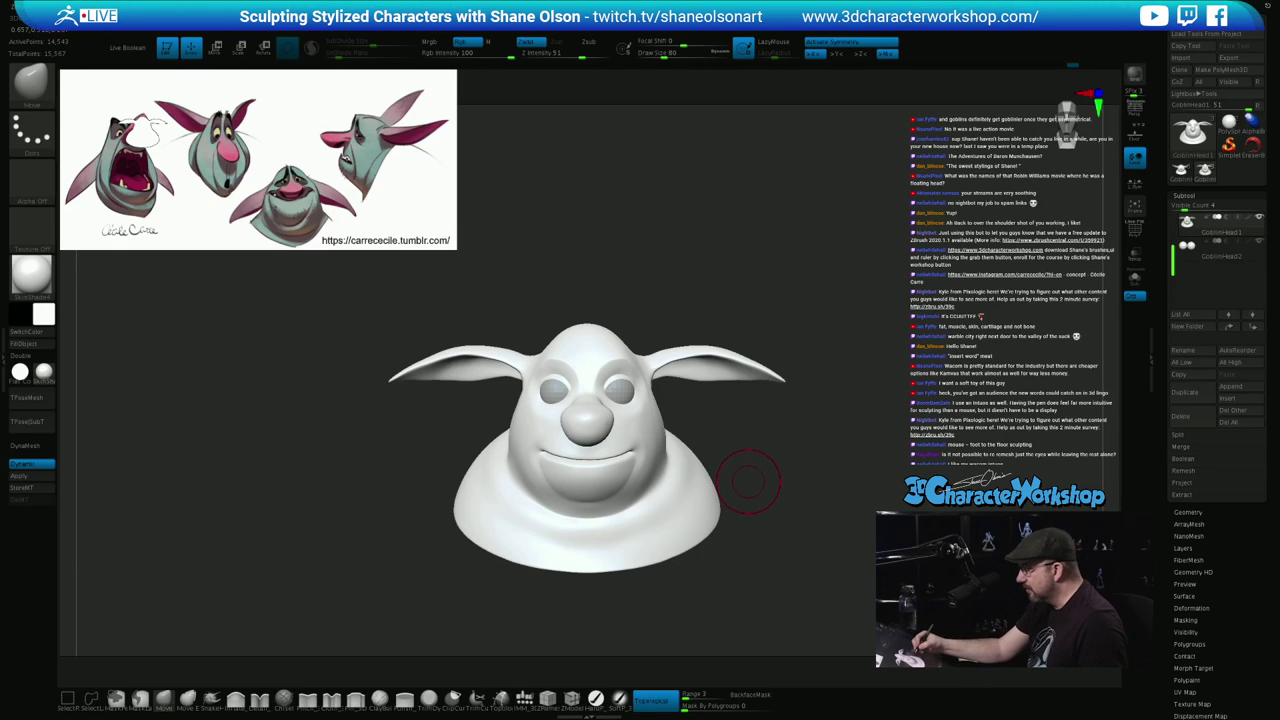
pyautogui.press('s')
pyautogui.moveTo(748, 479); pyautogui.dragTo(758, 476)
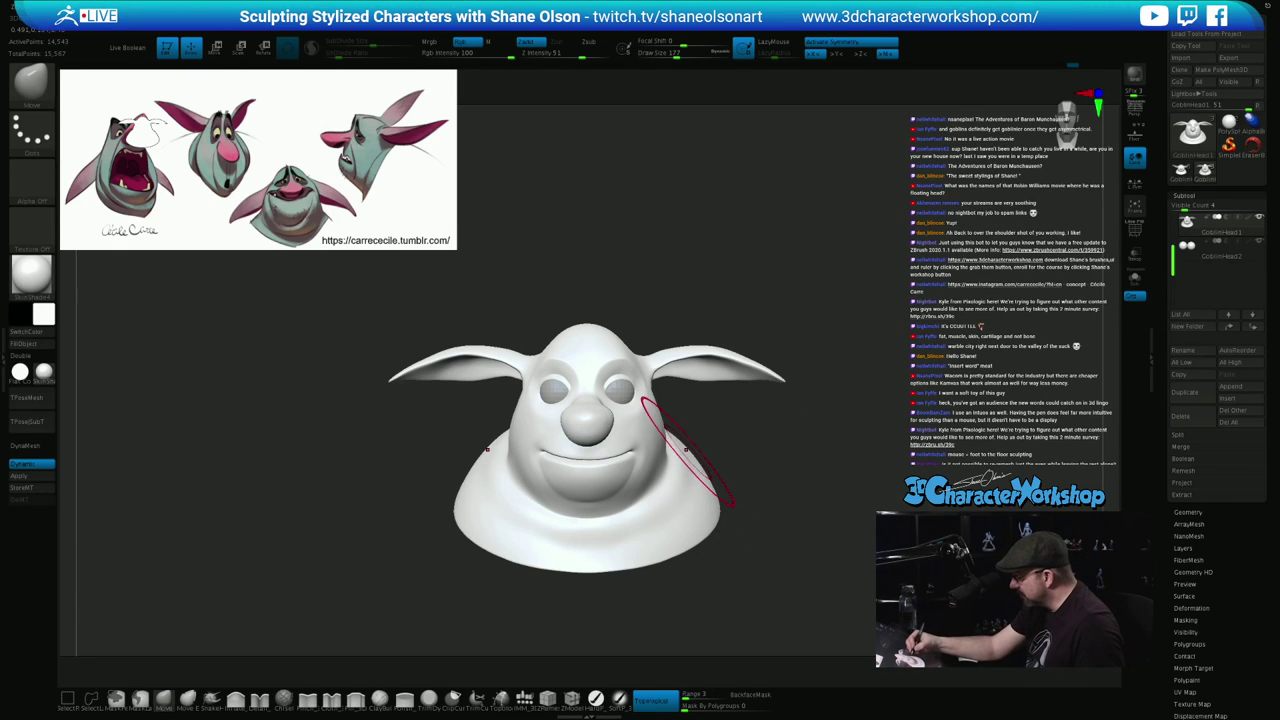
pyautogui.moveTo(763, 461); pyautogui.dragTo(720, 463, button='right')
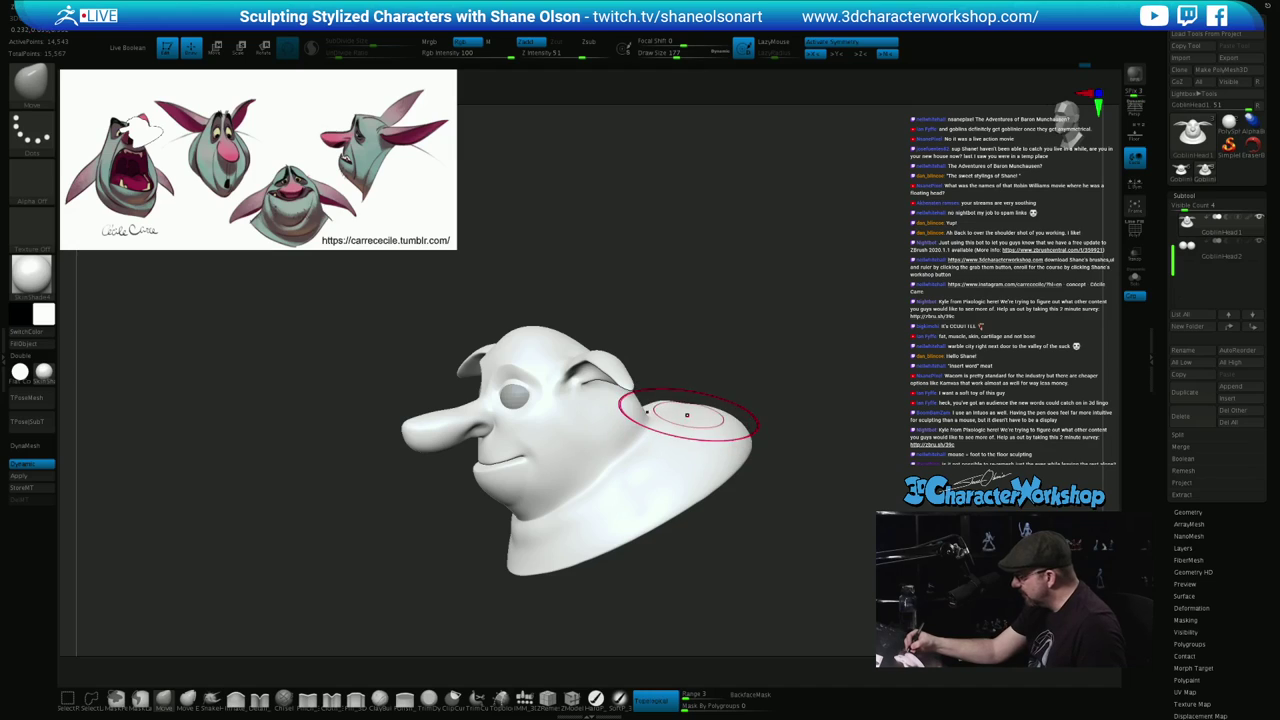
pyautogui.moveTo(716, 394); pyautogui.dragTo(692, 406, button='right')
pyautogui.press('shift')
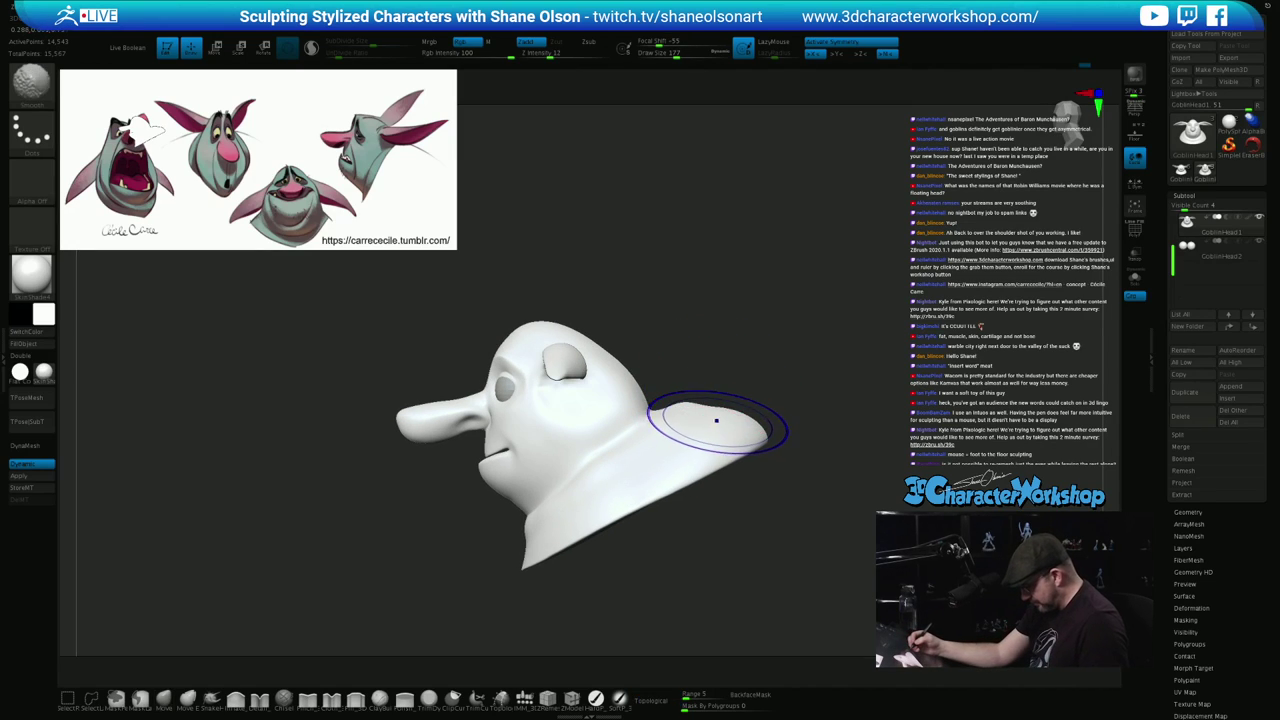
# Turn off dynamic subdivision, smooth the upper back, and pull the back inward using the Move brush at draw size 415
pyautogui.hotkey('shift', 'd')
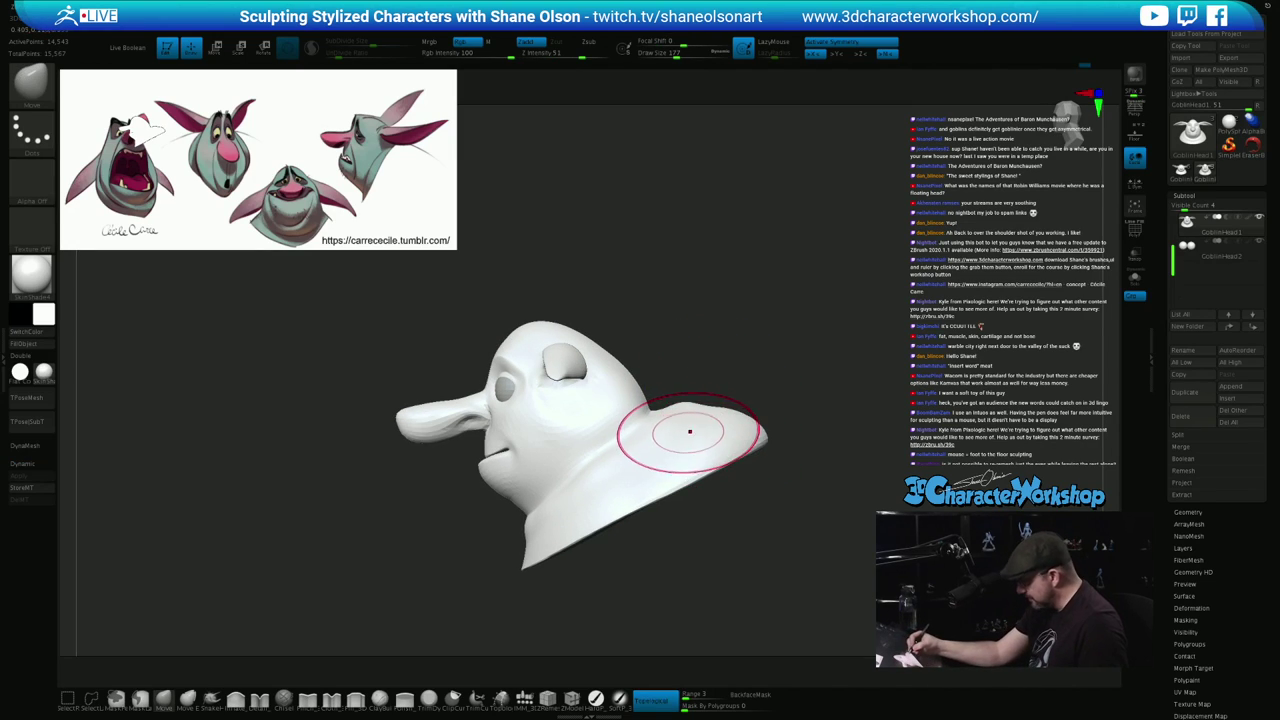
pyautogui.keyDown('shift'); pyautogui.moveTo(690, 432); pyautogui.dragTo(696, 436); pyautogui.keyUp('shift')
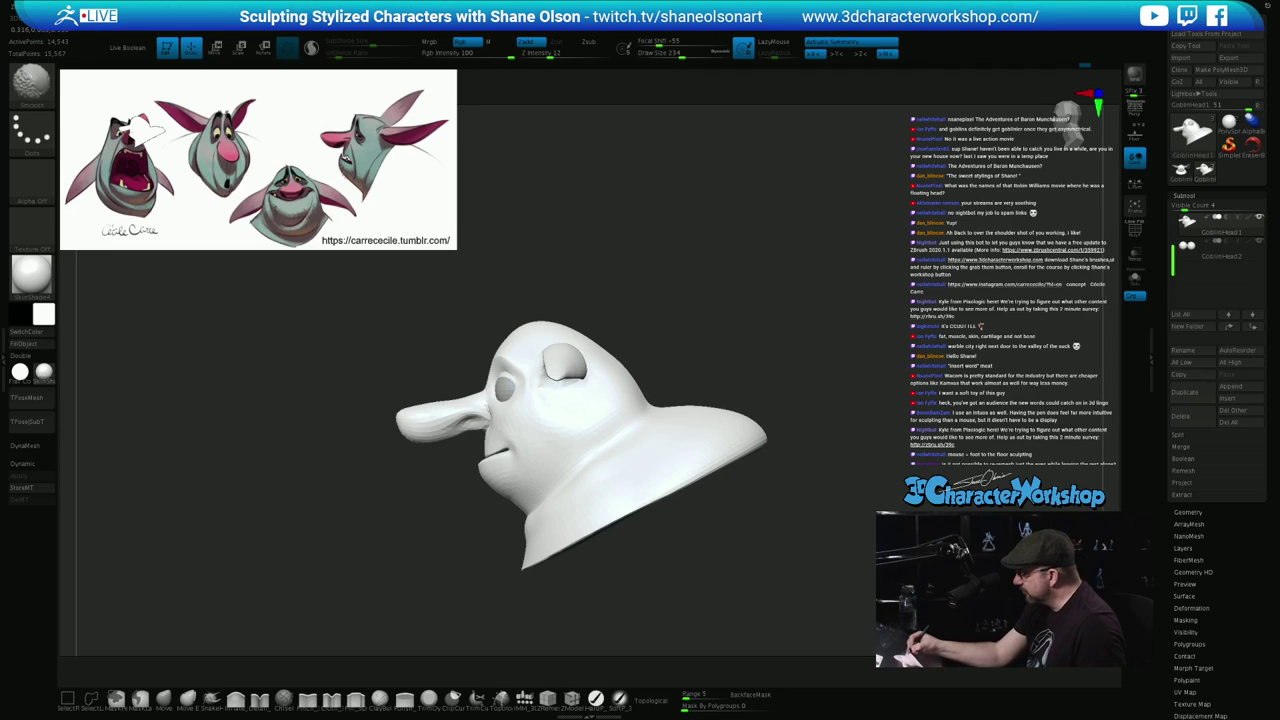
pyautogui.press('s')
pyautogui.moveTo(764, 397); pyautogui.dragTo(778, 397)
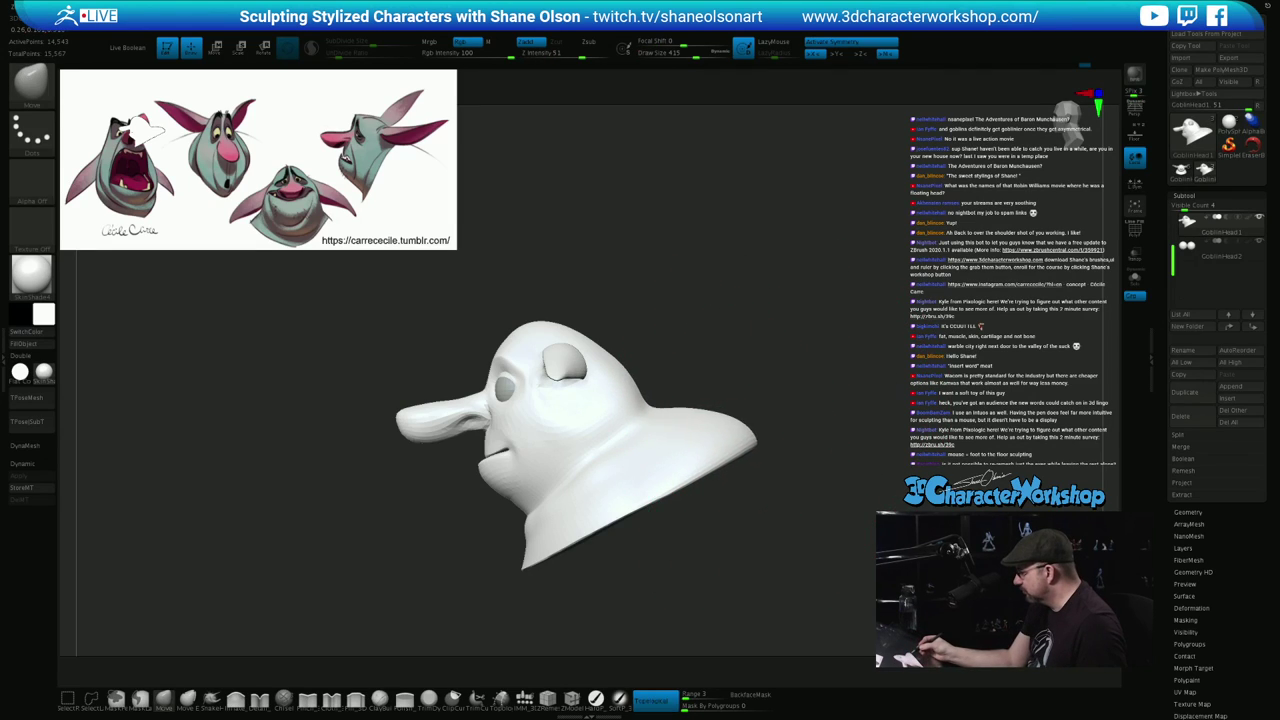
pyautogui.moveTo(728, 446); pyautogui.dragTo(712, 449)
# Reduce the draw size to about 223 and smooth the transition from the back of the neck into the shoulders
pyautogui.press('s')
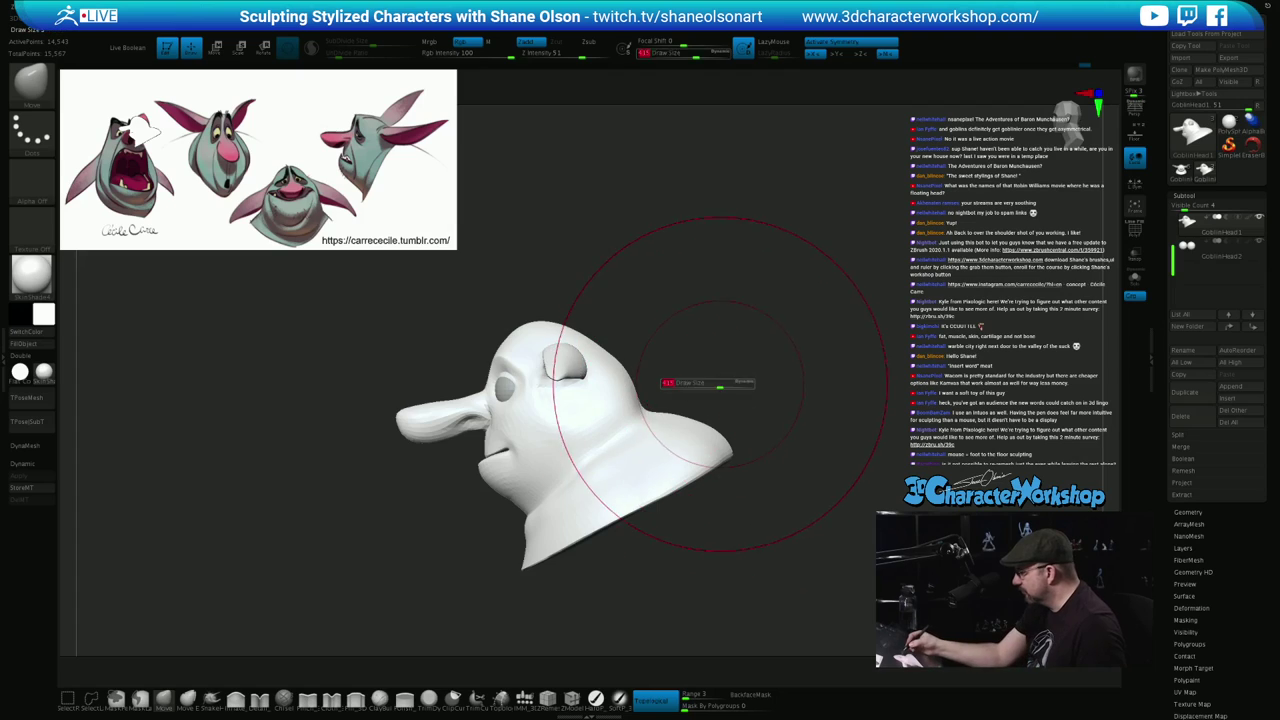
pyautogui.moveTo(725, 386)
pyautogui.mouseDown()
pyautogui.moveTo(709, 383)
pyautogui.moveTo(666, 424)
pyautogui.mouseUp()
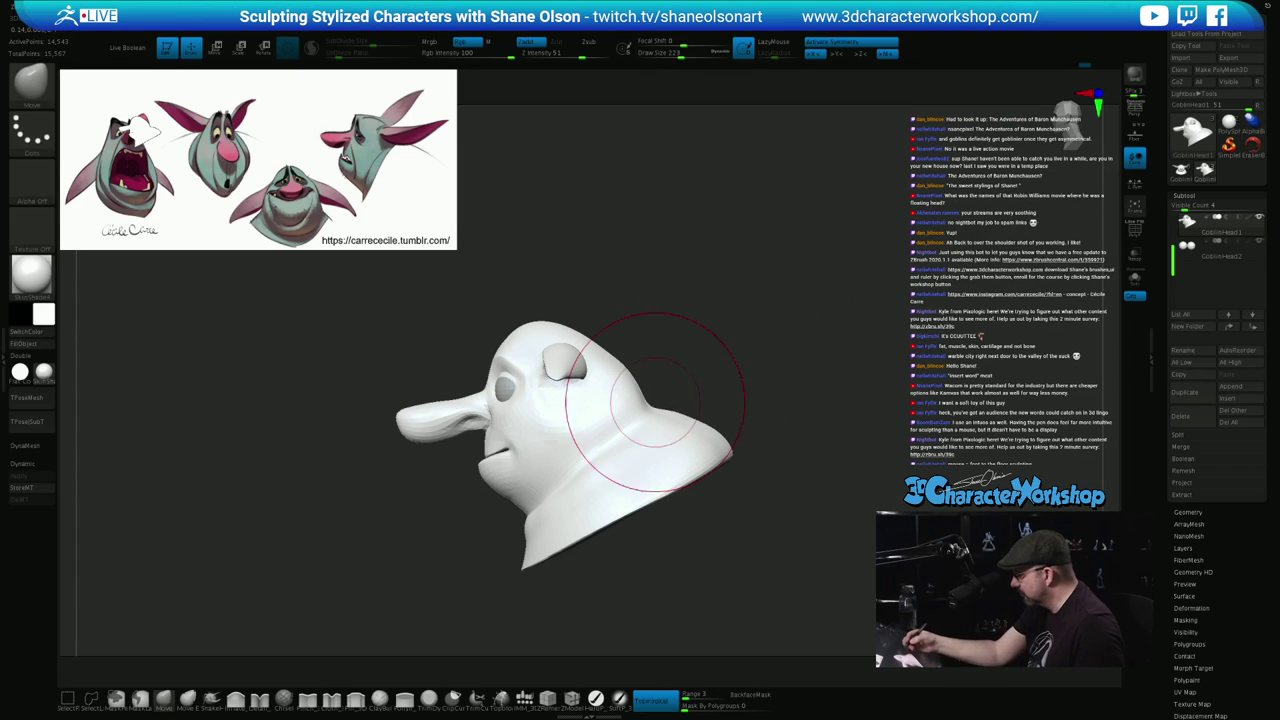
pyautogui.moveTo(691, 403); pyautogui.dragTo(738, 392, button='right')
pyautogui.keyDown('shift'); pyautogui.moveTo(690, 405); pyautogui.dragTo(697, 410); pyautogui.keyUp('shift')
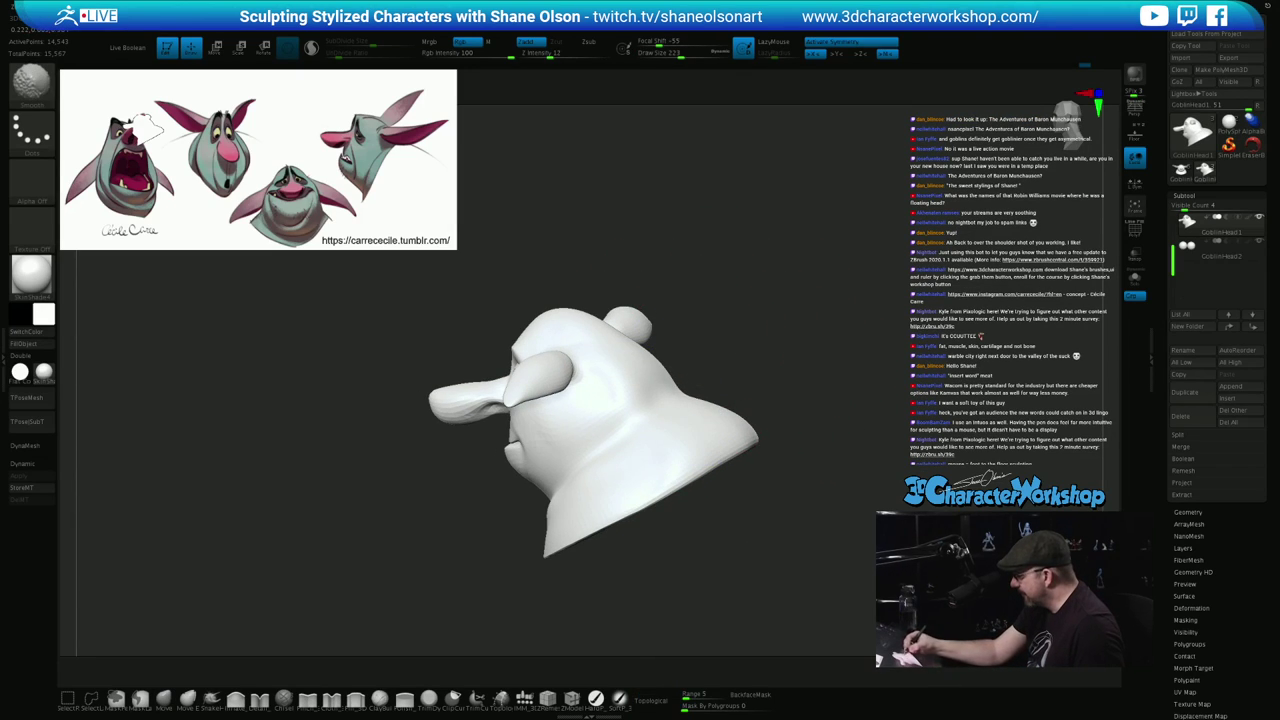
pyautogui.moveTo(672, 398); pyautogui.dragTo(730, 385, button='right')
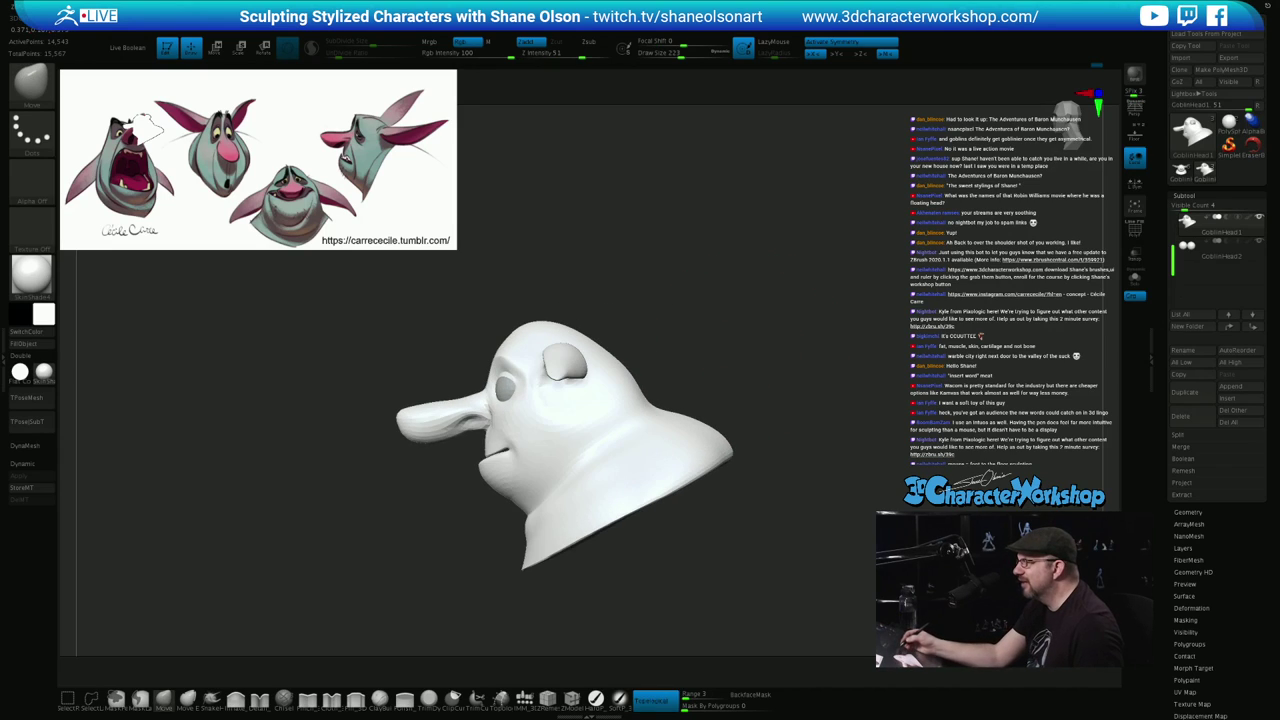
# Set the Move brush's draw size to 149 and refine the curve where the neck meets the back
pyautogui.press('s')
pyautogui.moveTo(720, 384); pyautogui.dragTo(713, 382)
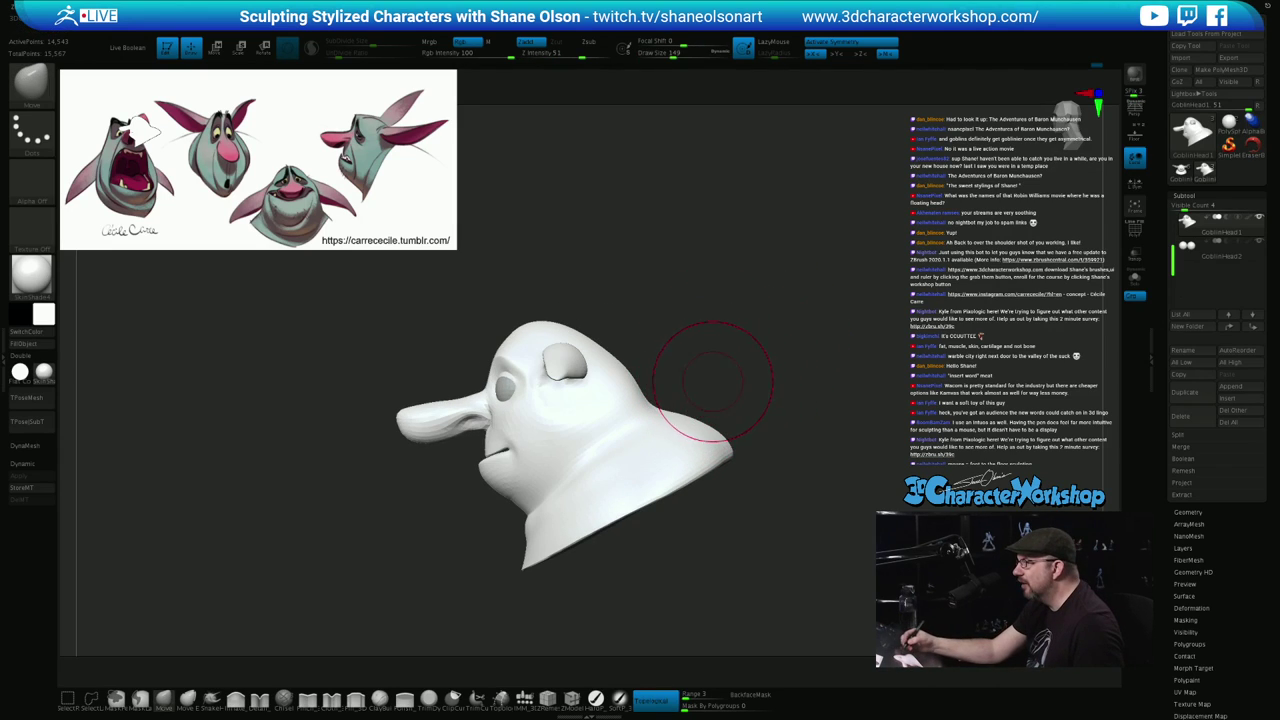
pyautogui.moveTo(660, 418); pyautogui.dragTo(658, 424)
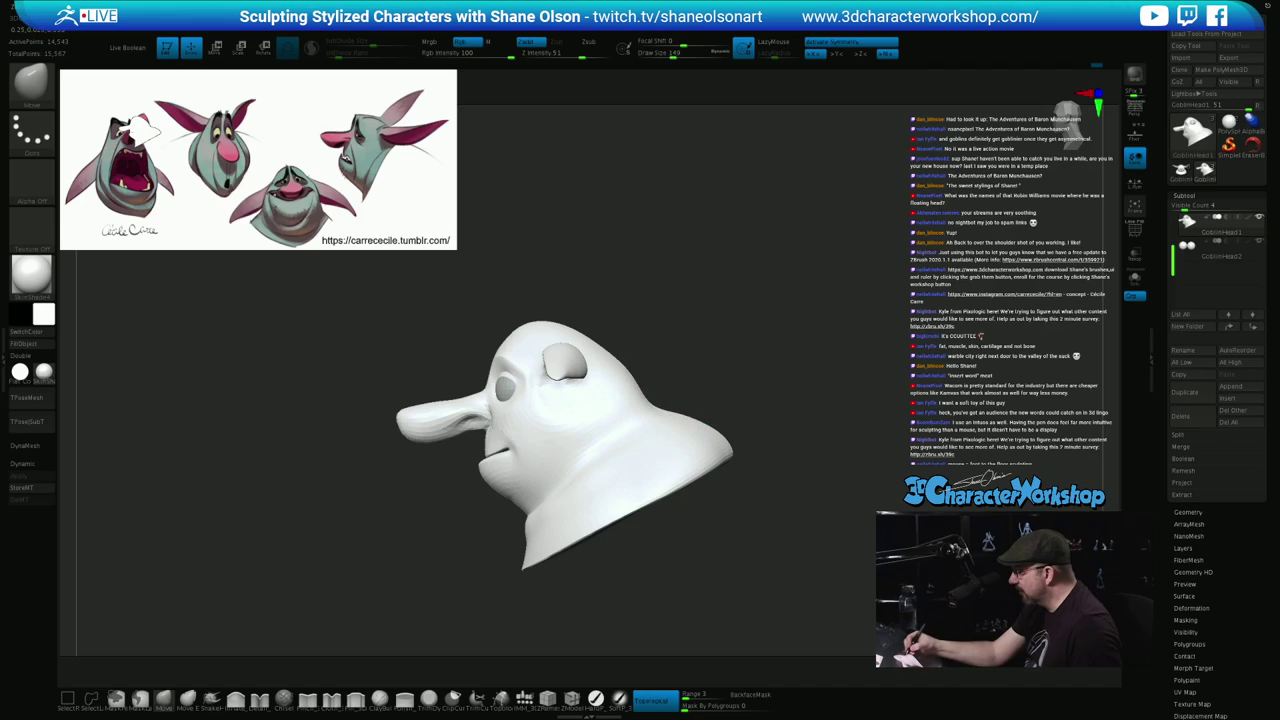
pyautogui.moveTo(695, 366); pyautogui.dragTo(680, 377, button='right')
pyautogui.moveTo(678, 379); pyautogui.dragTo(660, 380)
# Widen both shoulders from the front with the Move brush at draw size about 286, and turn dynamic subdivision back on
pyautogui.moveTo(626, 443); pyautogui.dragTo(757, 511, button='right')
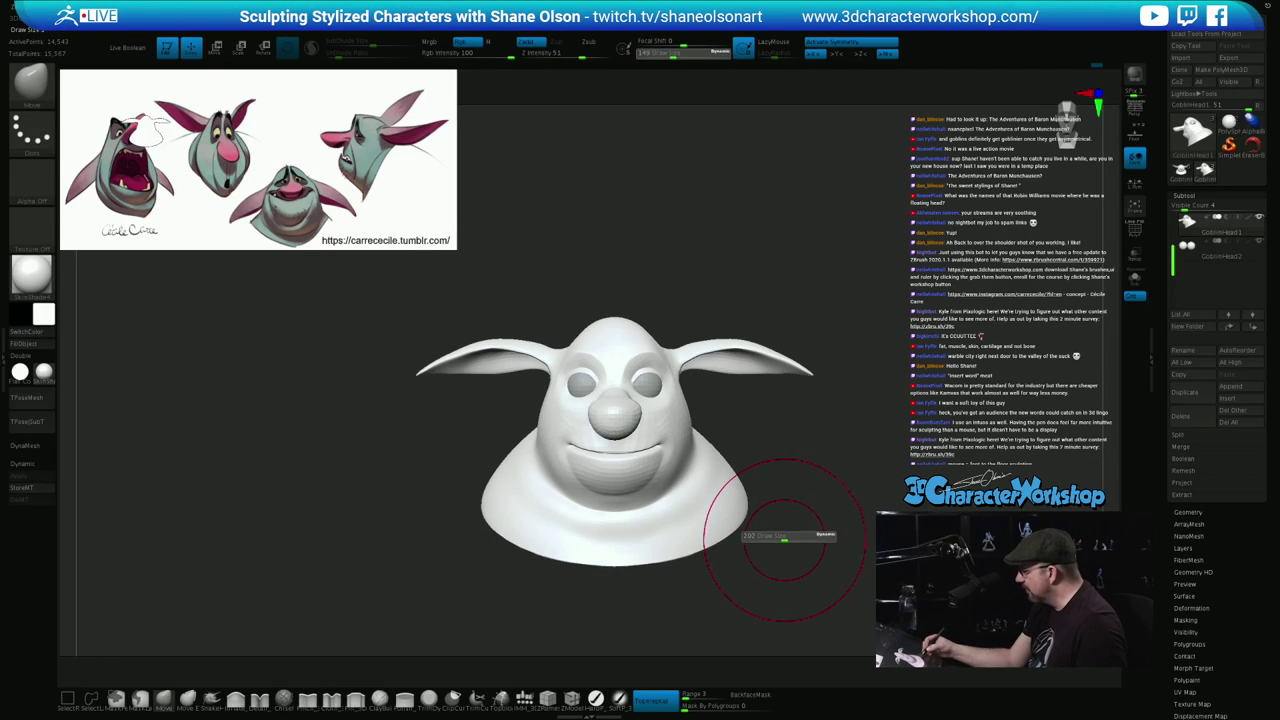
pyautogui.moveTo(708, 515); pyautogui.dragTo(740, 533)
pyautogui.moveTo(740, 610)
pyautogui.mouseDown()
pyautogui.moveTo(634, 604)
pyautogui.moveTo(738, 608)
pyautogui.mouseUp()
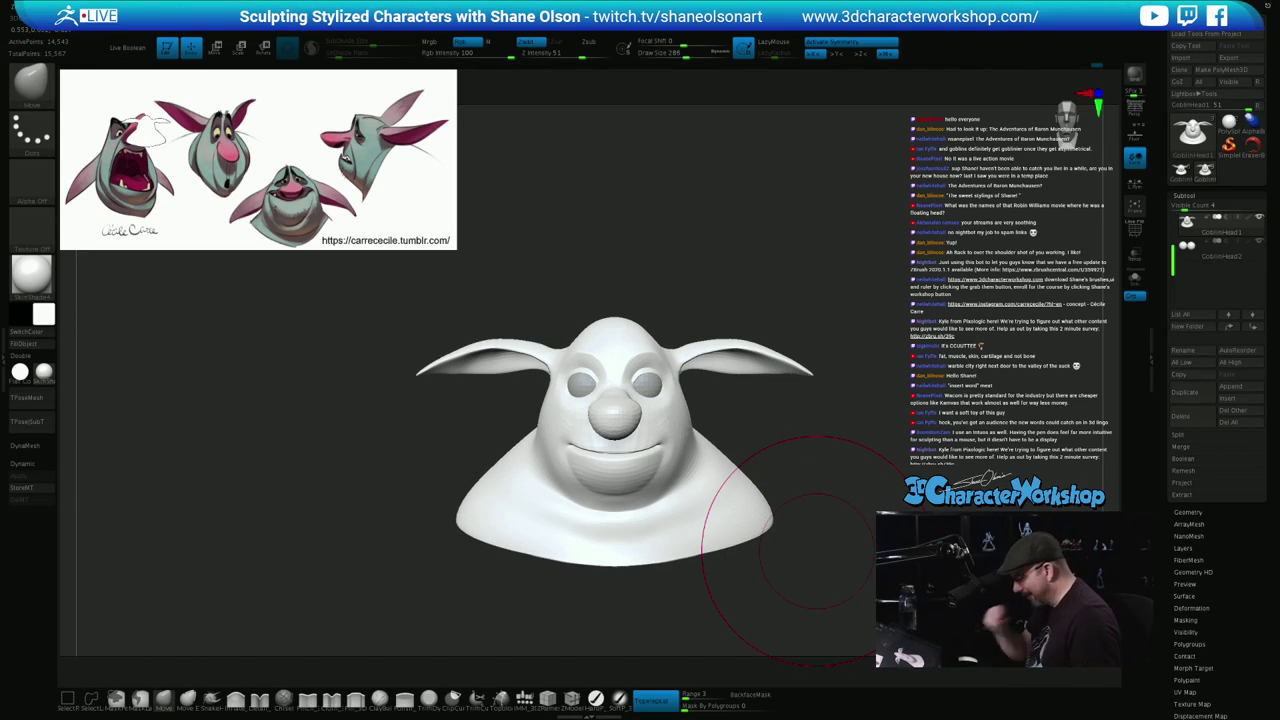
pyautogui.press('d')
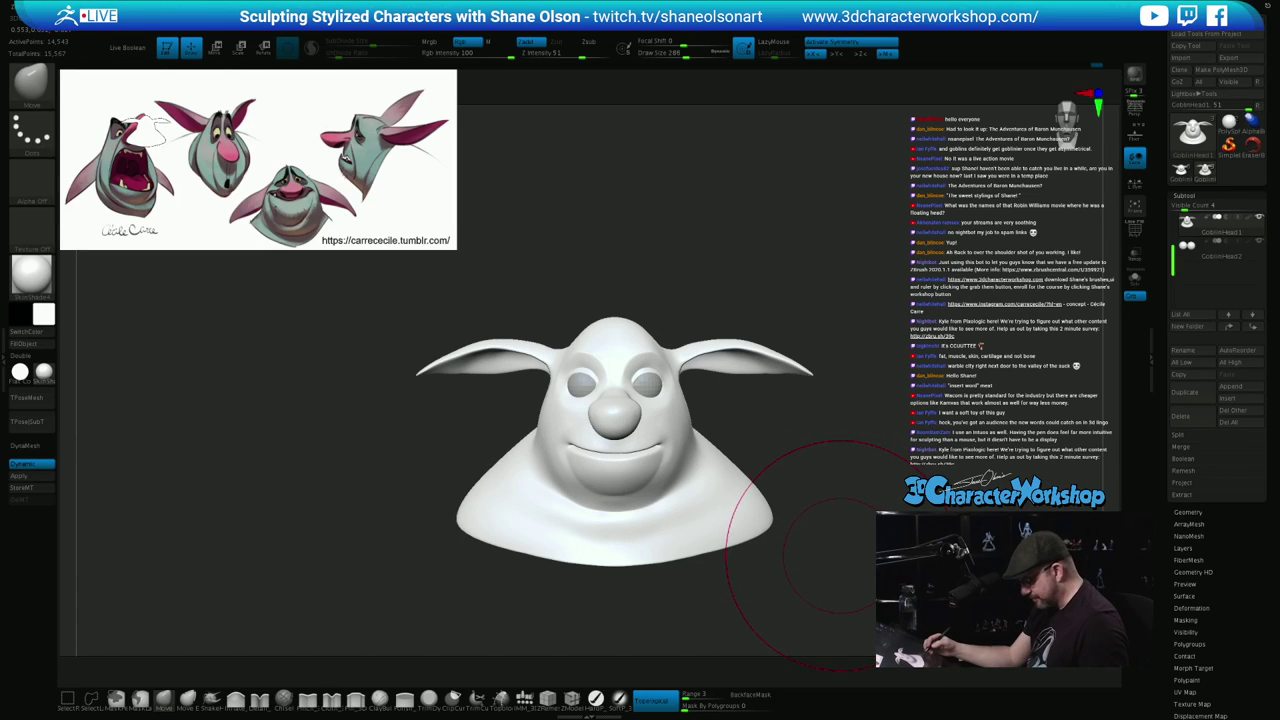
# Choose the hard paint brush, sample the teal skin colour from the reference image, and fill the goblin head with it
pyautogui.keyDown('alt'); pyautogui.moveTo(840, 555); pyautogui.dragTo(803, 560); pyautogui.keyUp('alt')
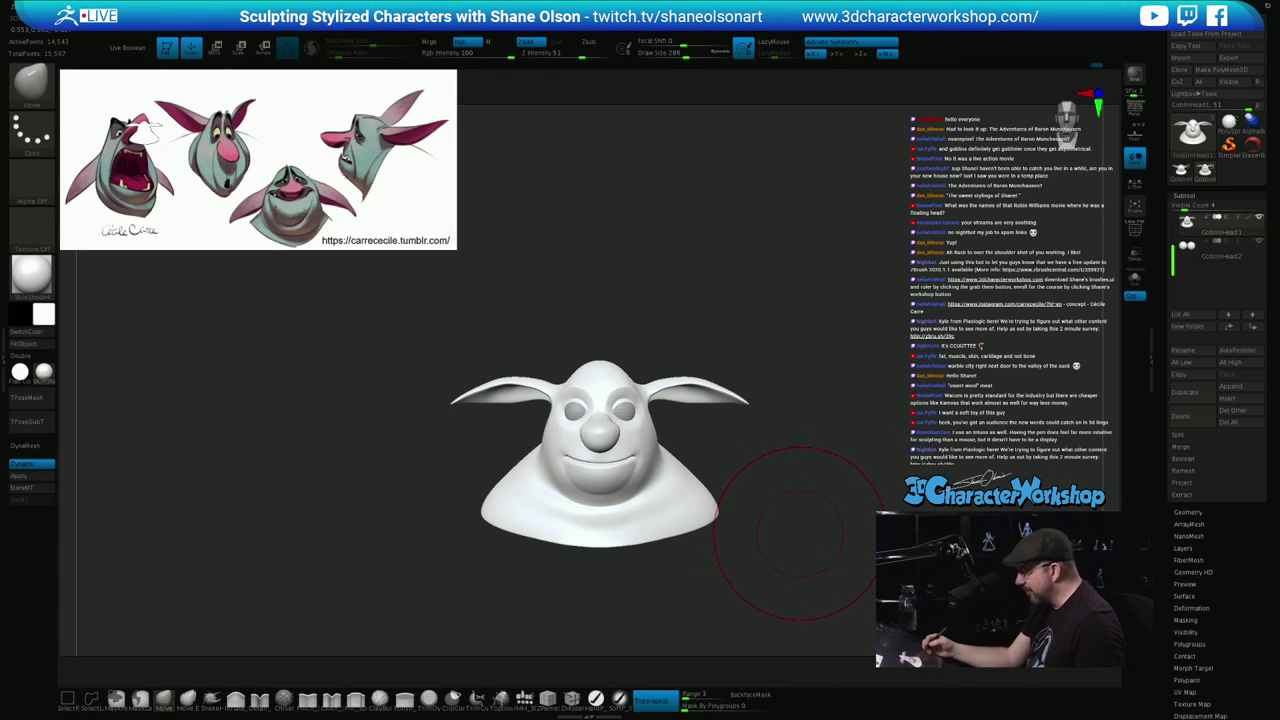
pyautogui.click(596, 699)
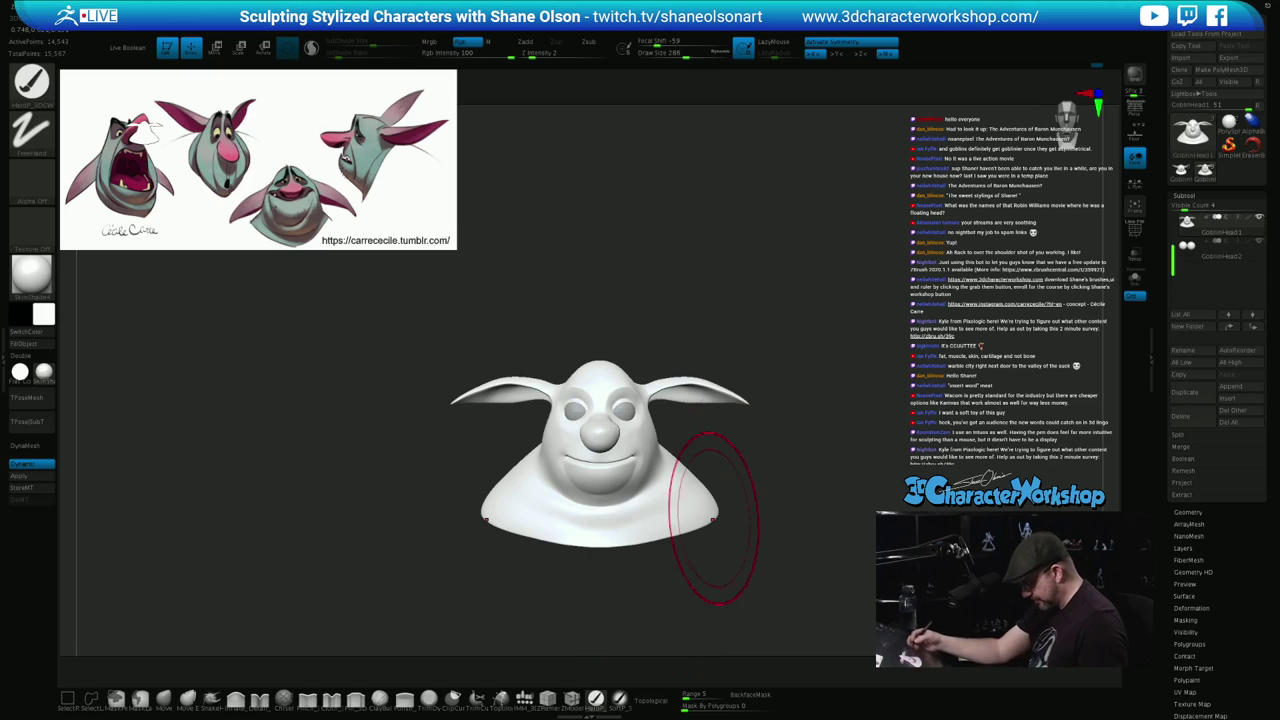
pyautogui.press('z')
pyautogui.click(378, 164)
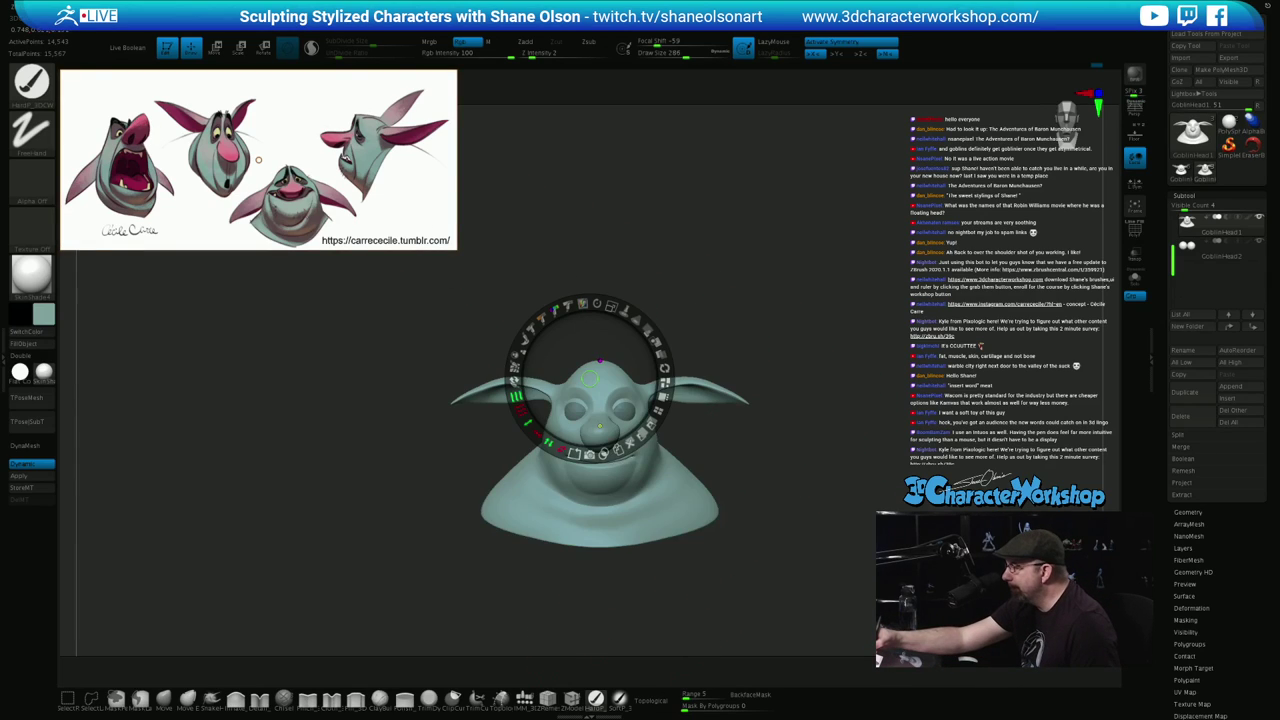
pyautogui.press('z')
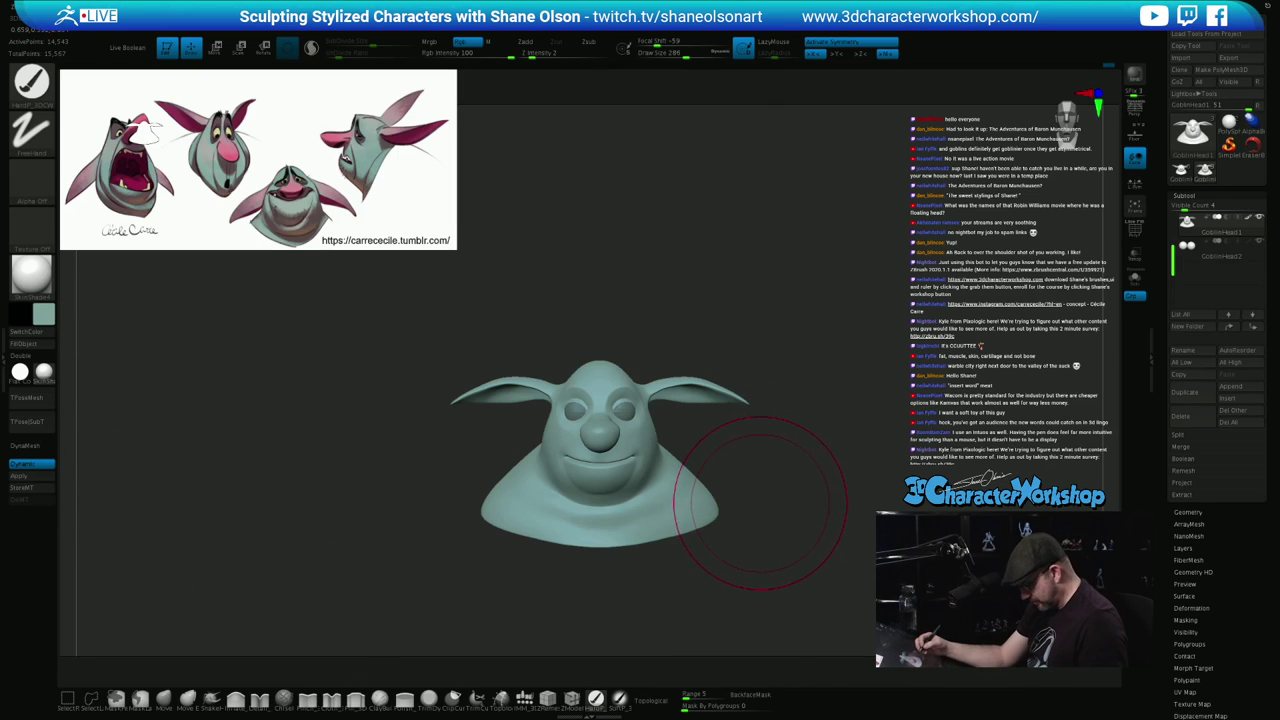
# Sample the reference's pink and paint the ears and nose with the soft paint brush at draw size about 163
pyautogui.press('z')
pyautogui.click(336, 138)
pyautogui.press('z')
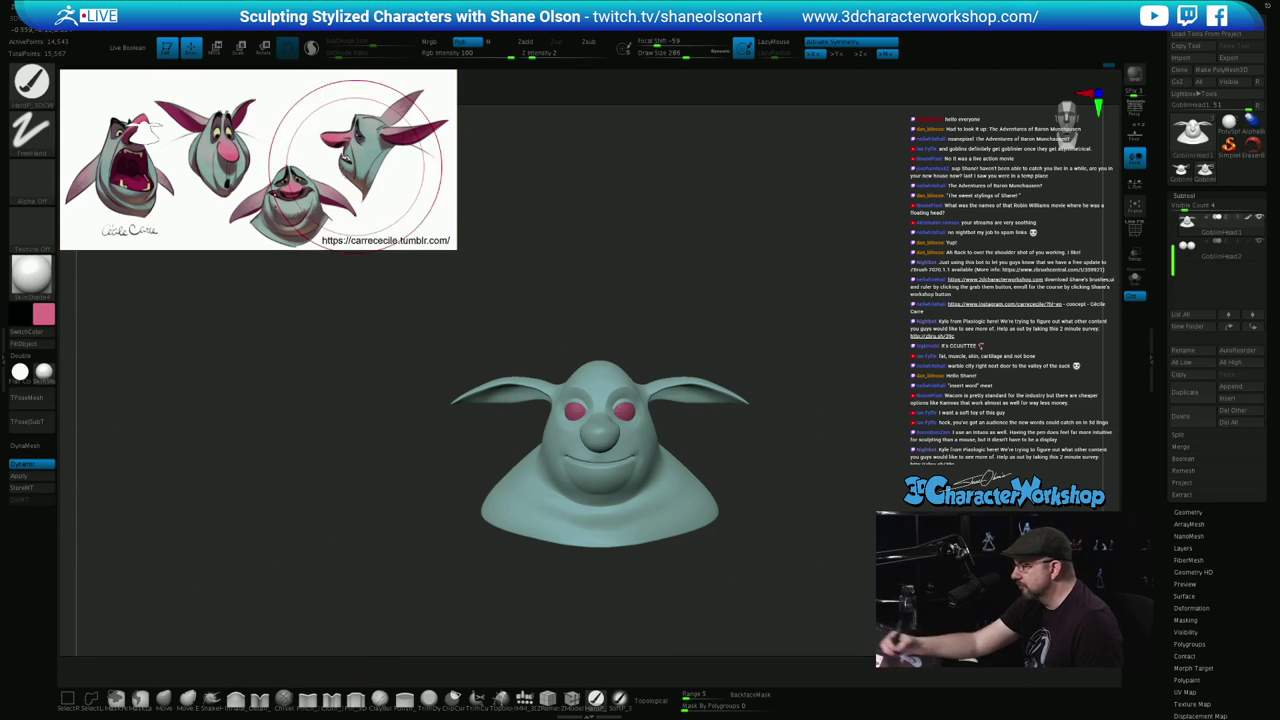
pyautogui.moveTo(774, 513); pyautogui.dragTo(728, 516)
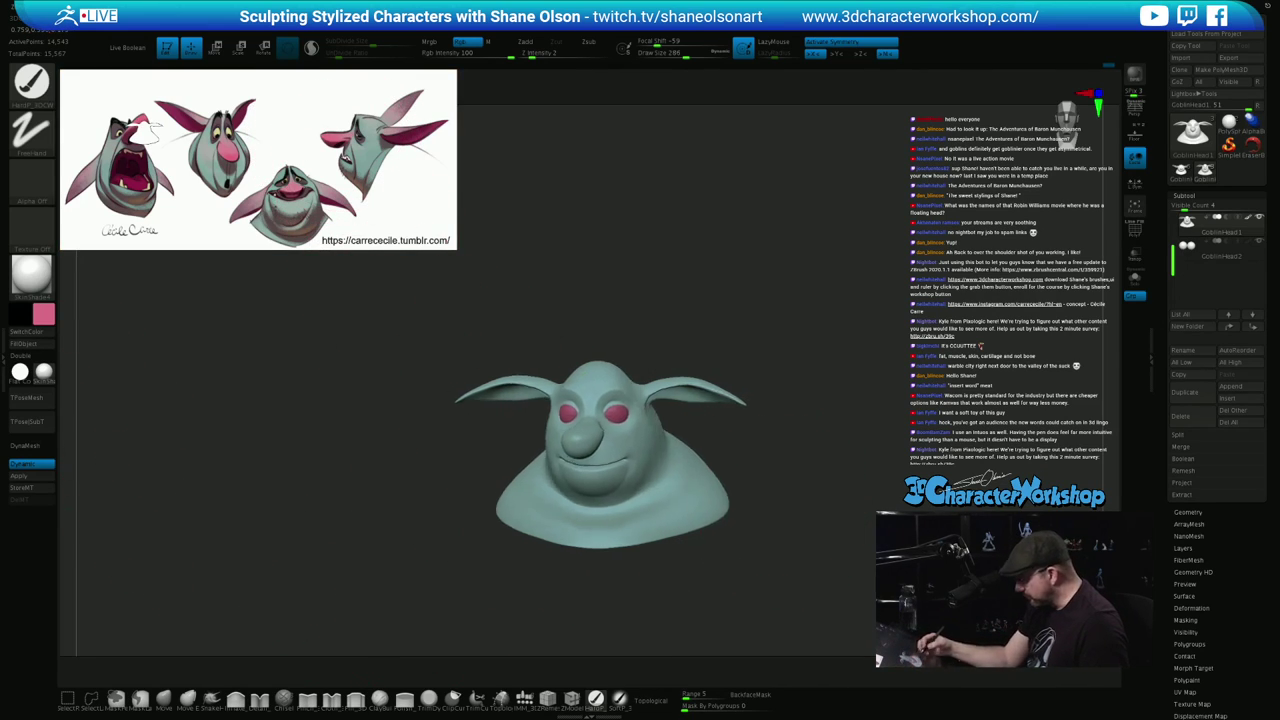
pyautogui.click(620, 699)
pyautogui.press('s')
pyautogui.moveTo(749, 565); pyautogui.dragTo(736, 565)
pyautogui.moveTo(752, 556); pyautogui.dragTo(690, 552)
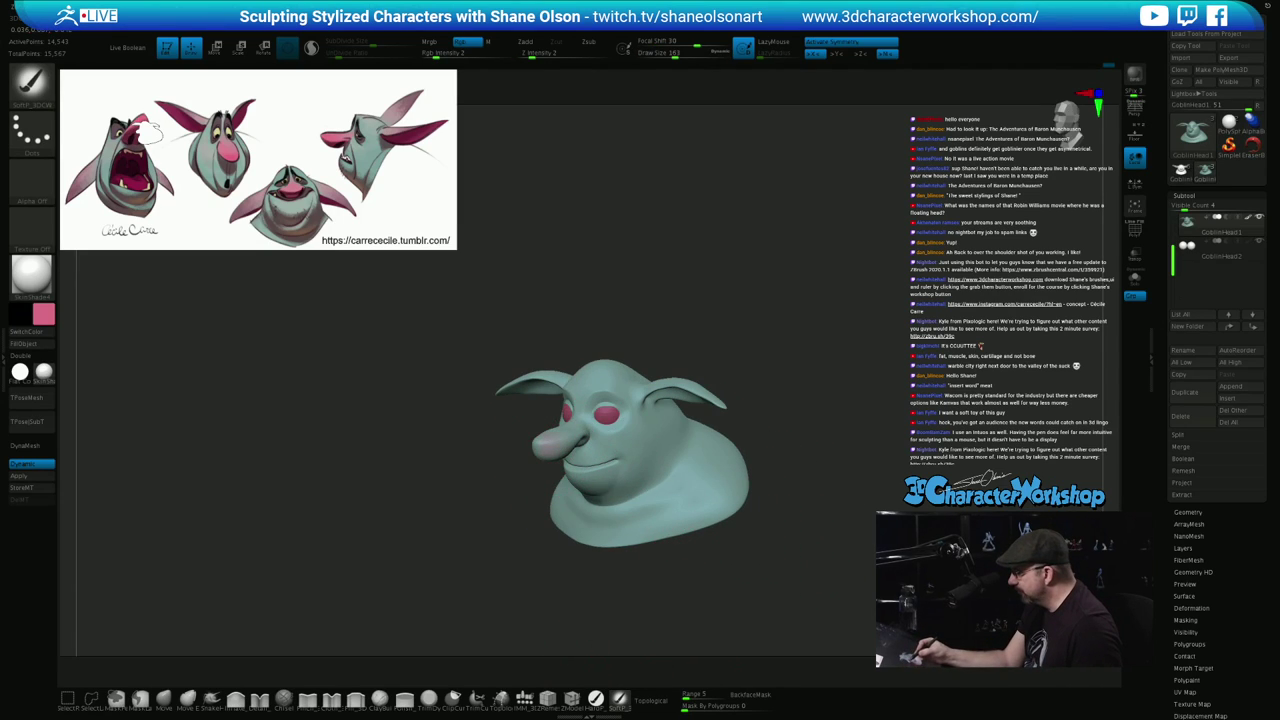
pyautogui.moveTo(612, 560)
pyautogui.mouseDown()
pyautogui.moveTo(572, 558)
pyautogui.moveTo(674, 560)
pyautogui.moveTo(648, 548)
pyautogui.moveTo(676, 500)
pyautogui.mouseUp()
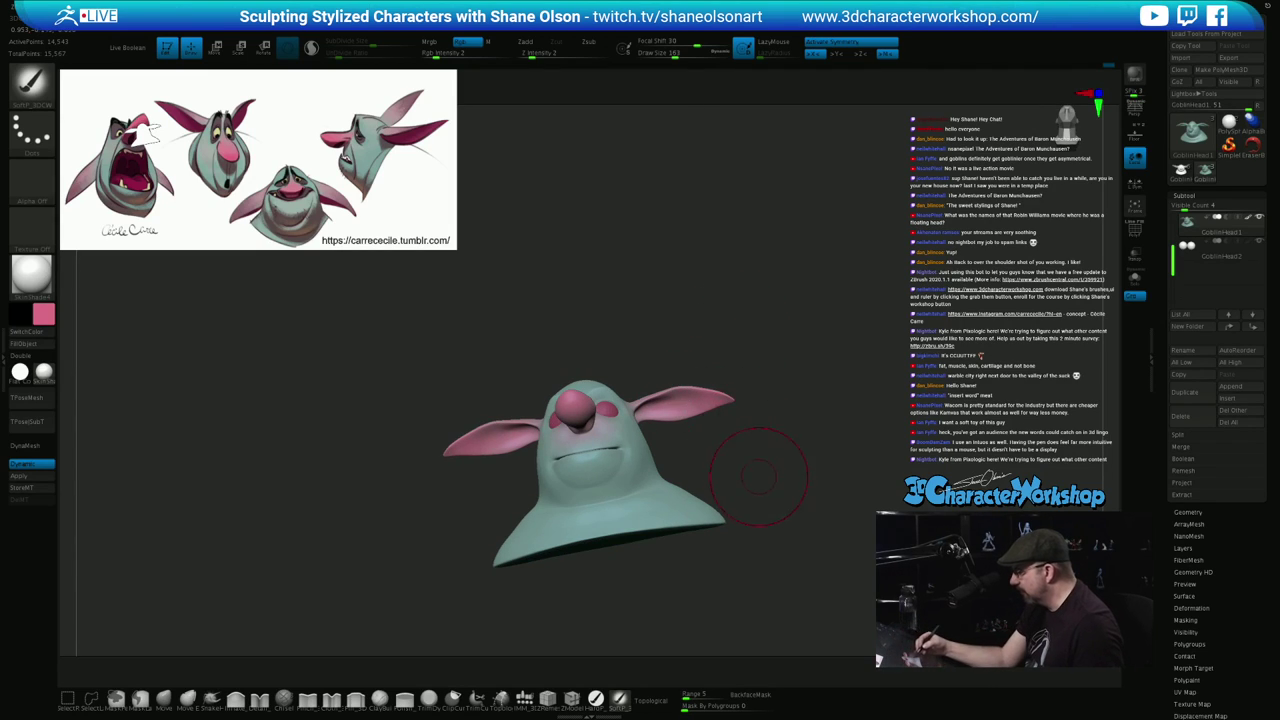
pyautogui.moveTo(757, 514)
pyautogui.keyDown('shift'); pyautogui.mouseDown()
pyautogui.moveTo(785, 552)
pyautogui.moveTo(768, 551)
pyautogui.moveTo(776, 537)
pyautogui.mouseUp(); pyautogui.keyUp('shift')
# Sample a dark maroon from the reference and softly shade the neck and shoulders with the soft paint brush
pyautogui.press('z')
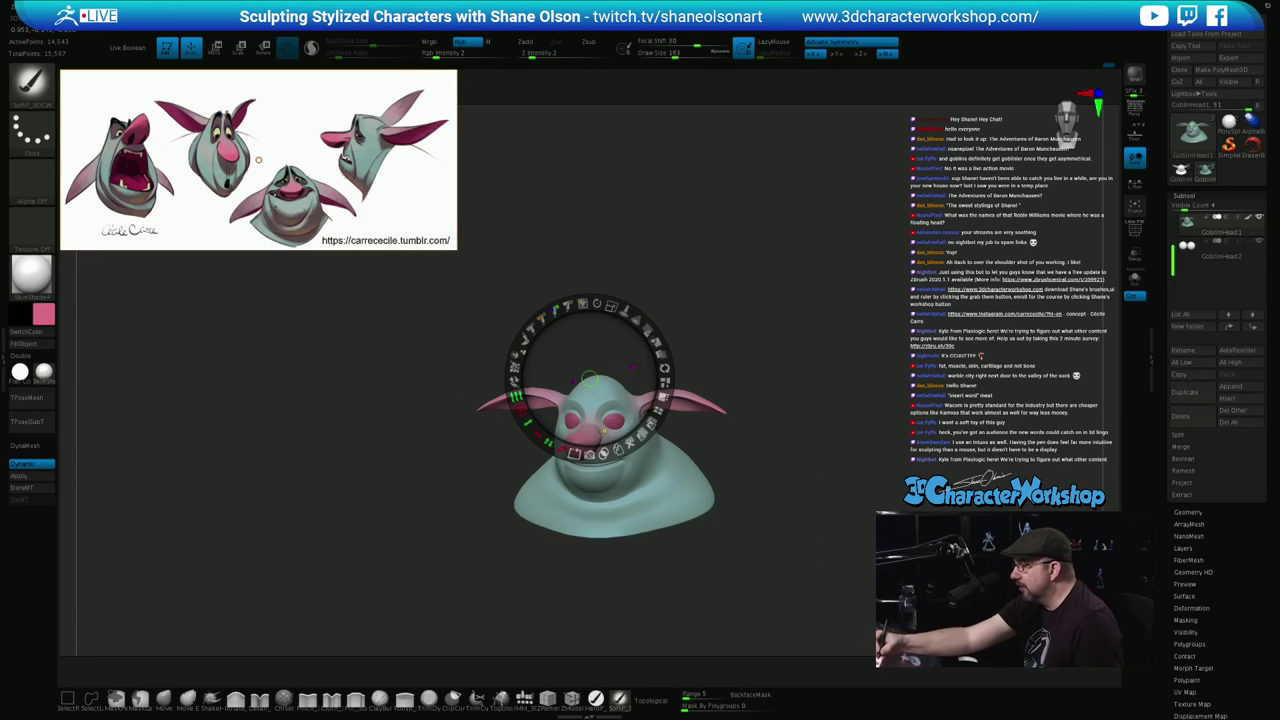
pyautogui.press('c')
pyautogui.press('z')
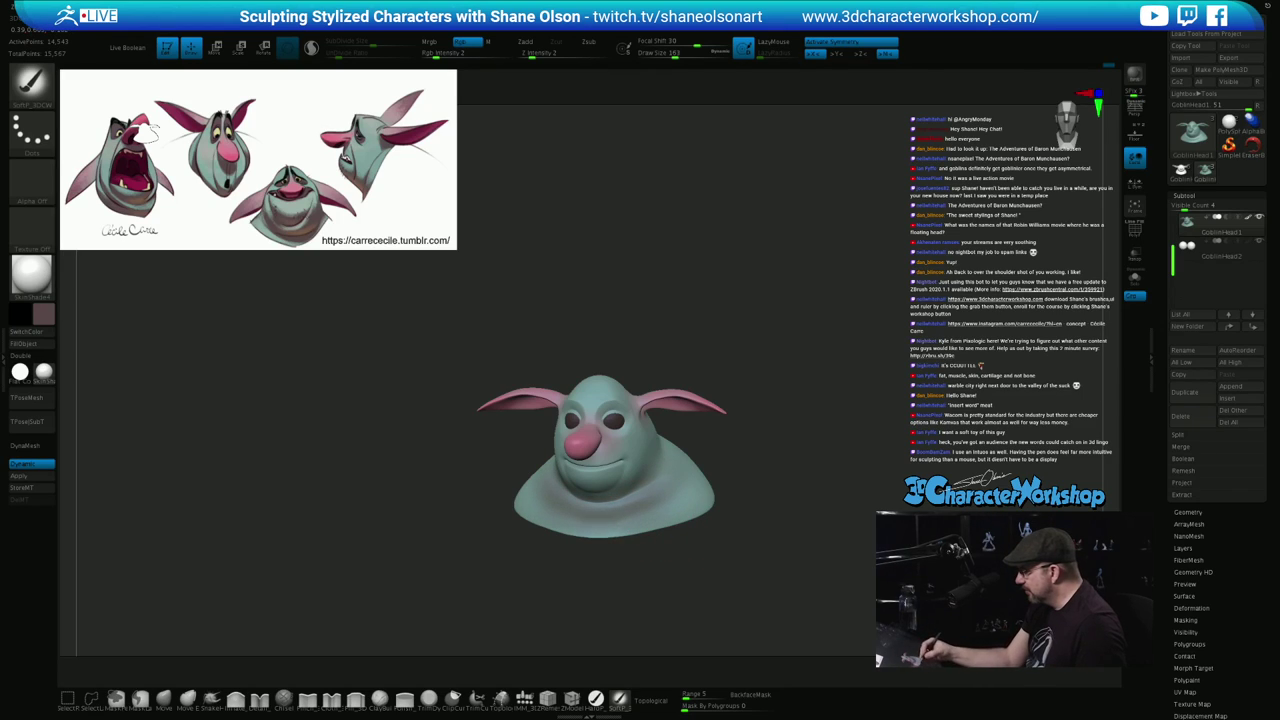
pyautogui.moveTo(738, 562); pyautogui.dragTo(657, 529)
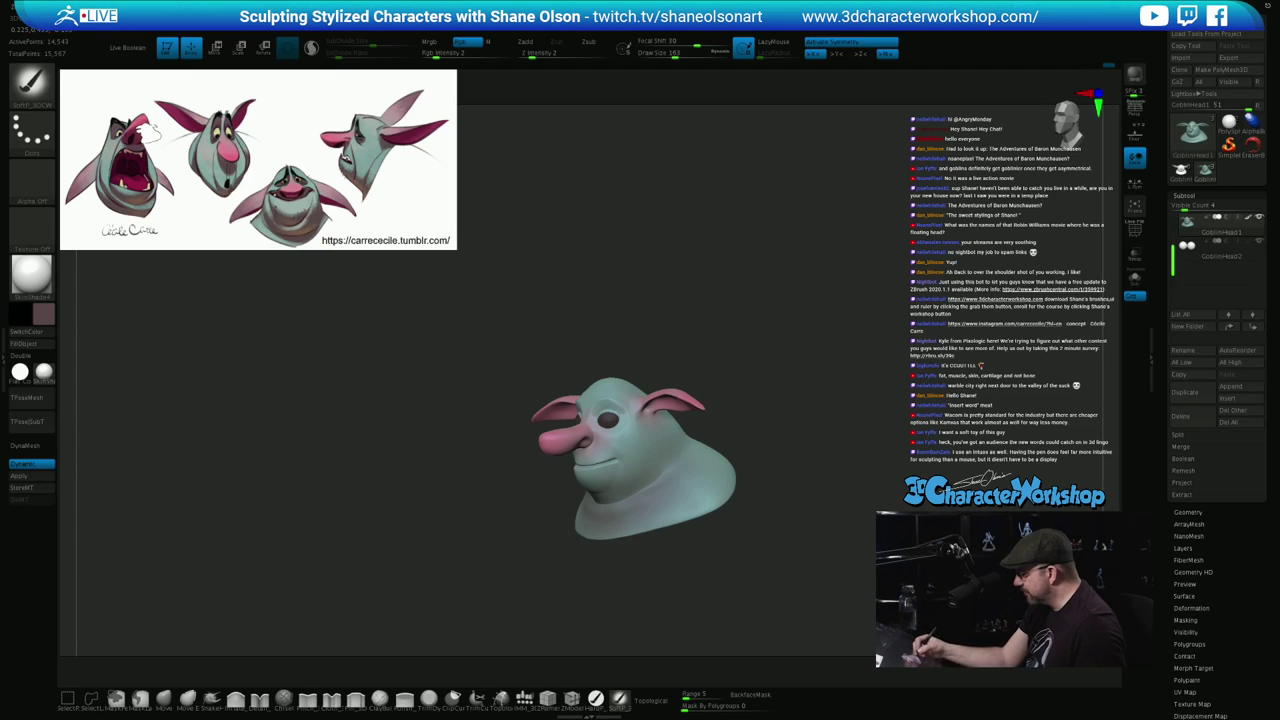
pyautogui.moveTo(657, 570)
pyautogui.keyDown('shift'); pyautogui.mouseDown()
pyautogui.moveTo(740, 570)
pyautogui.moveTo(792, 540)
pyautogui.moveTo(650, 548)
pyautogui.mouseUp(); pyautogui.keyUp('shift')
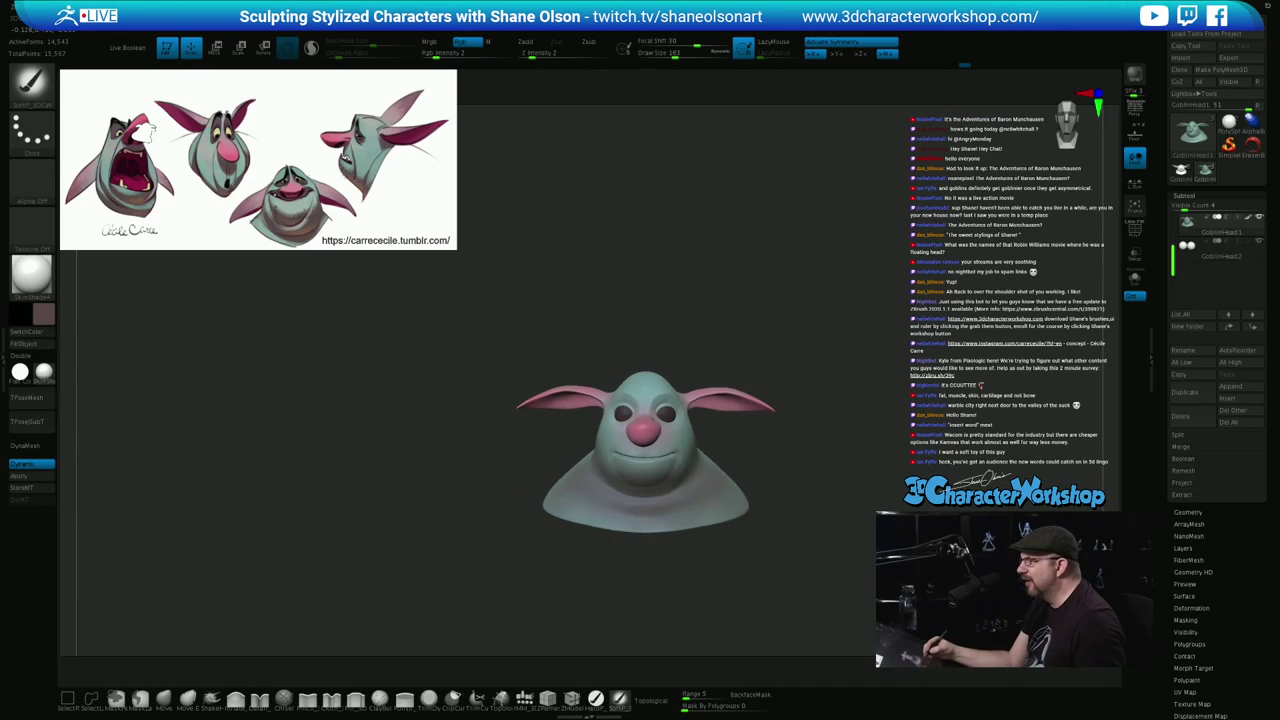
pyautogui.moveTo(749, 557)
pyautogui.keyDown('alt'); pyautogui.mouseDown()
pyautogui.moveTo(754, 497)
pyautogui.moveTo(660, 489)
pyautogui.mouseUp(); pyautogui.keyUp('alt')
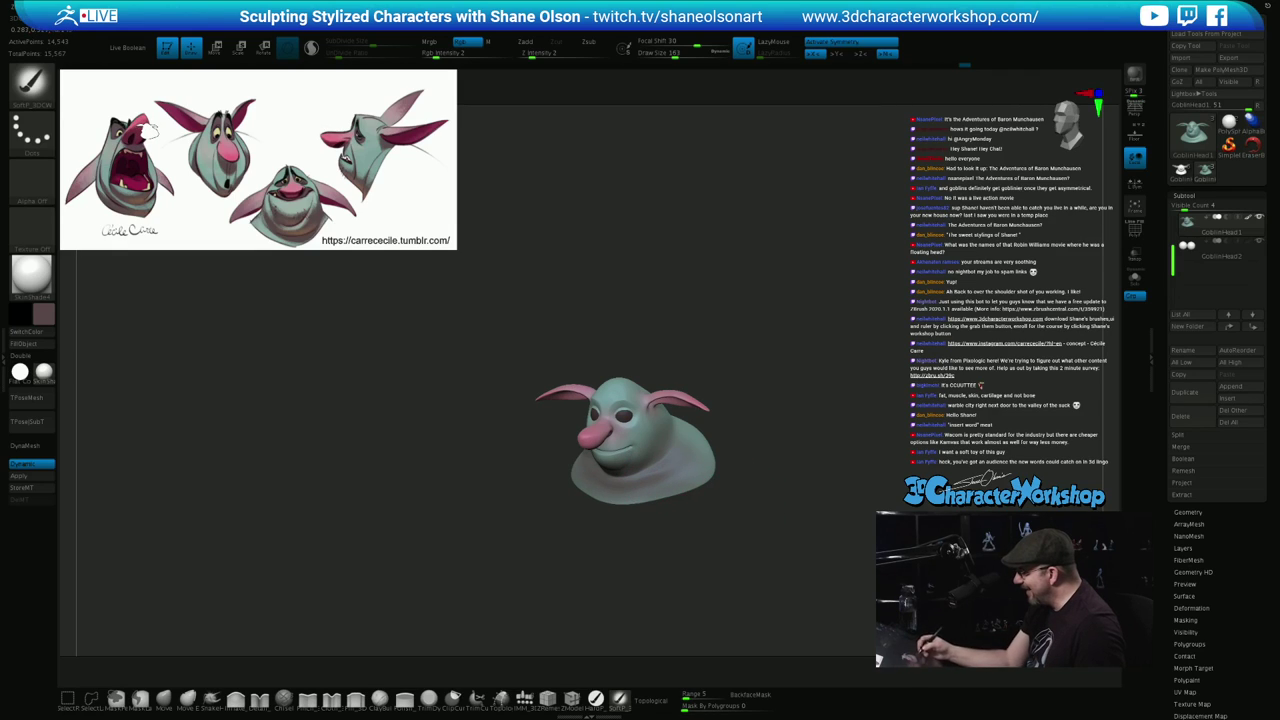
pyautogui.moveTo(740, 528)
pyautogui.mouseDown()
pyautogui.moveTo(816, 530)
pyautogui.moveTo(750, 552)
pyautogui.mouseUp()
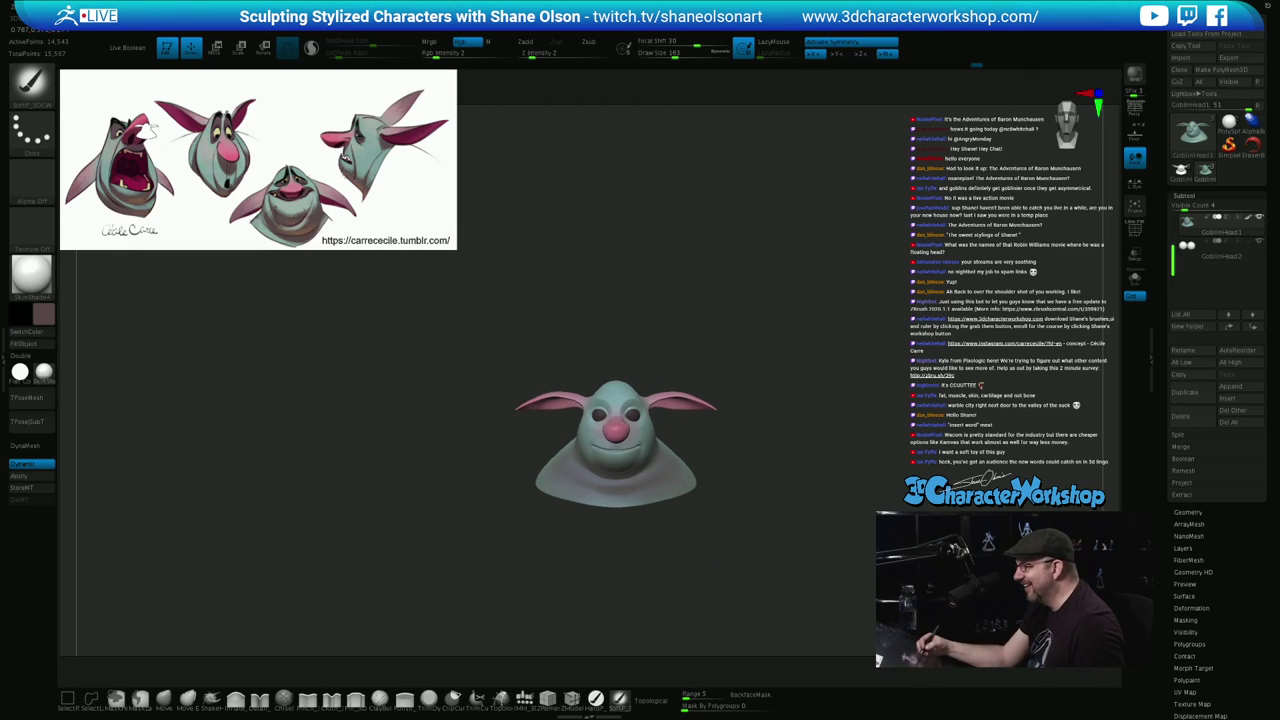
pyautogui.moveTo(750, 504)
pyautogui.keyDown('alt'); pyautogui.mouseDown()
pyautogui.moveTo(757, 526)
pyautogui.moveTo(684, 528)
pyautogui.mouseUp(); pyautogui.keyUp('alt')
pyautogui.keyDown('alt'); pyautogui.moveTo(776, 450); pyautogui.dragTo(782, 490); pyautogui.keyUp('alt')
# Reshape the top of the head and the brow area using the Move brush, starting at draw size 136
pyautogui.click(164, 700)
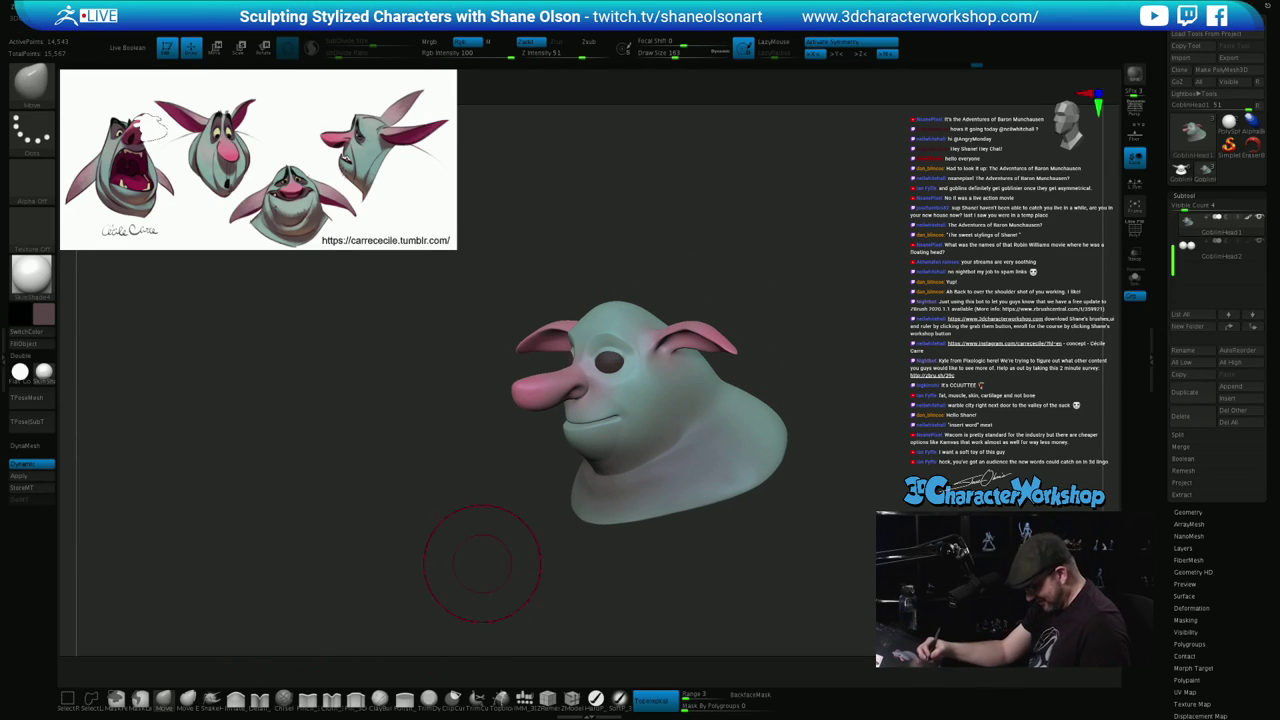
pyautogui.press('s')
pyautogui.moveTo(607, 603); pyautogui.dragTo(604, 603)
pyautogui.moveTo(742, 546); pyautogui.dragTo(673, 541)
pyautogui.moveTo(629, 294); pyautogui.dragTo(638, 297)
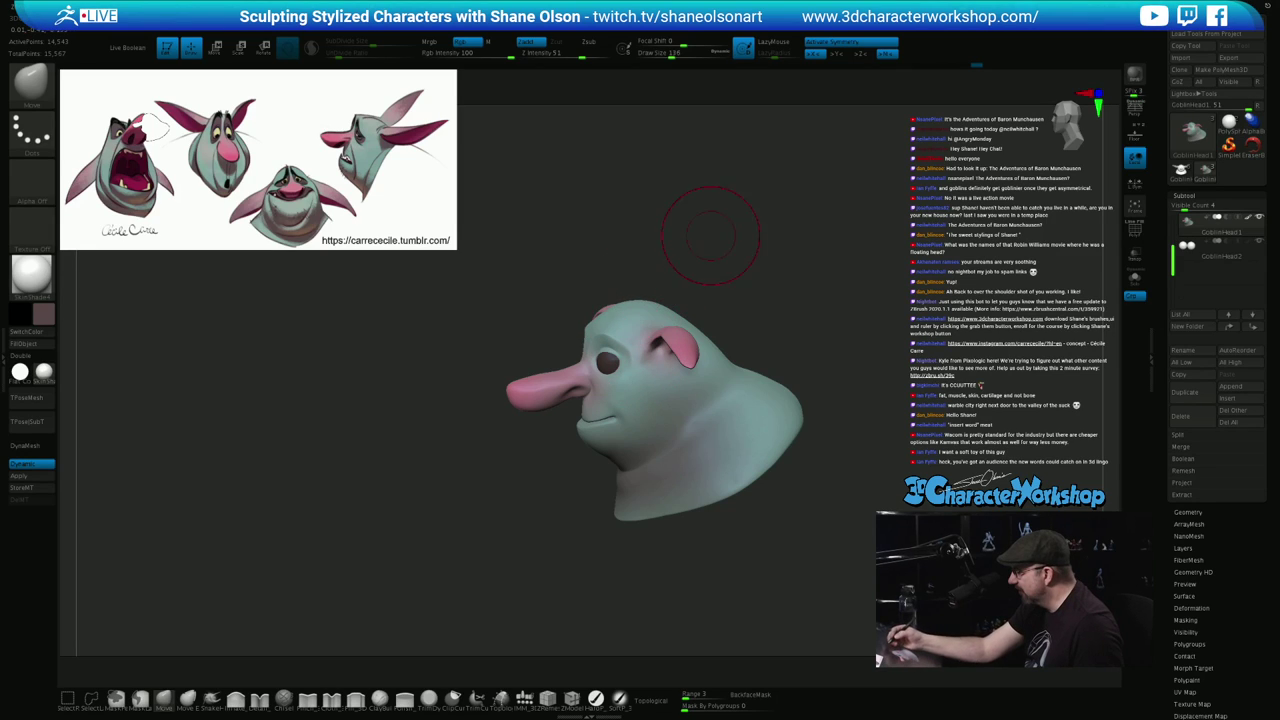
pyautogui.moveTo(711, 236)
pyautogui.mouseDown()
pyautogui.moveTo(728, 236)
pyautogui.moveTo(678, 272)
pyautogui.moveTo(687, 298)
pyautogui.moveTo(609, 327)
pyautogui.moveTo(602, 360)
pyautogui.moveTo(614, 357)
pyautogui.mouseUp()
# Refine the brow ridges above the eyes with the Move brush at draw sizes 49 and 68
pyautogui.press('s')
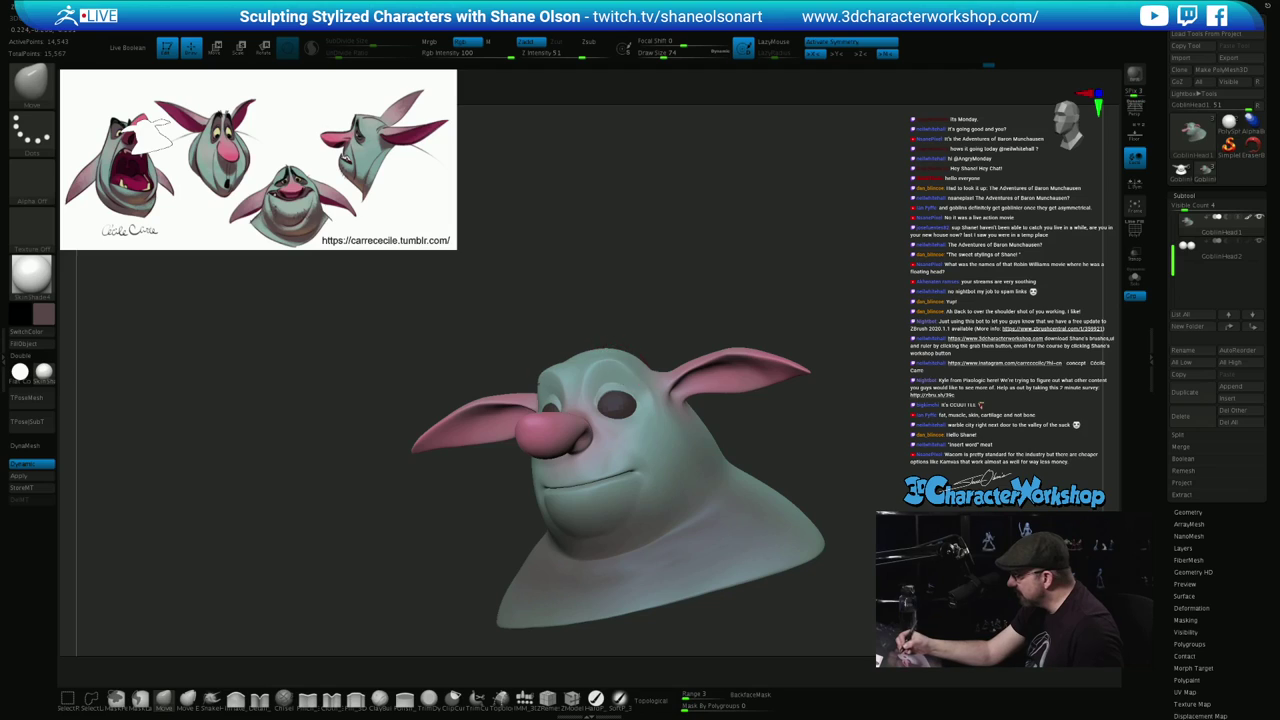
pyautogui.moveTo(613, 382); pyautogui.dragTo(608, 382)
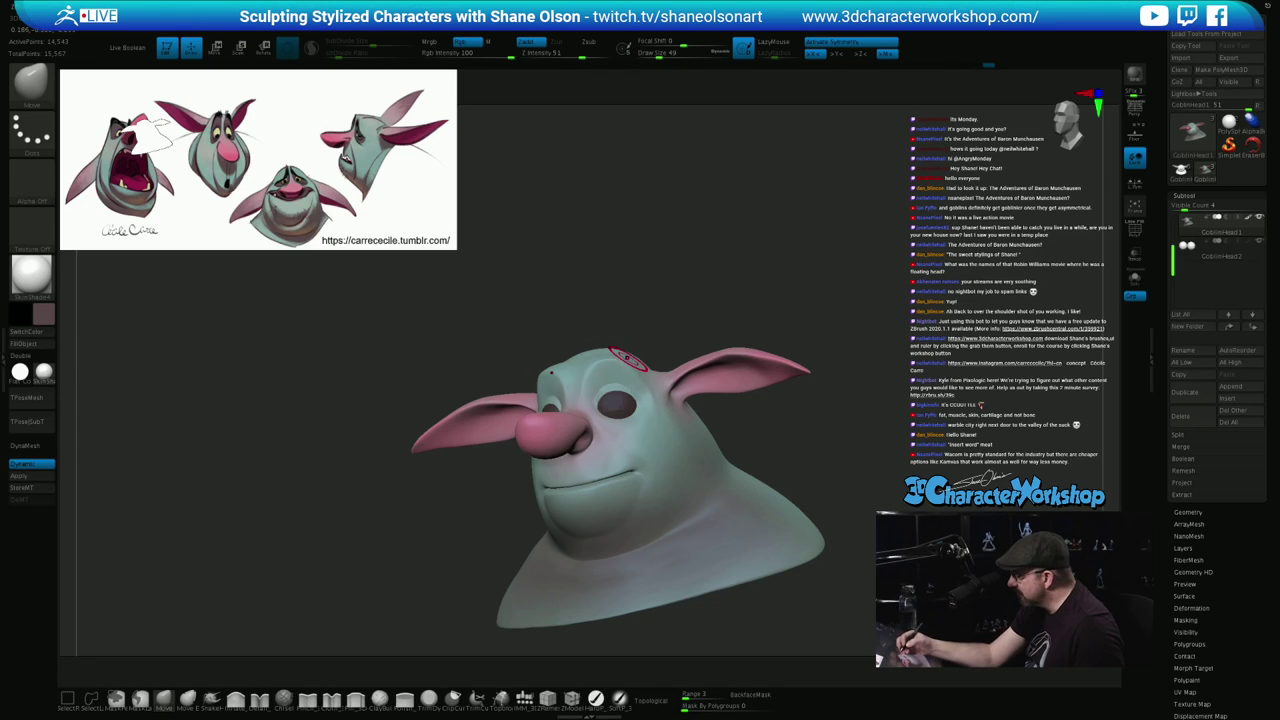
pyautogui.moveTo(627, 357); pyautogui.dragTo(700, 365, button='right')
pyautogui.press('s')
pyautogui.moveTo(652, 317); pyautogui.dragTo(655, 317)
pyautogui.moveTo(655, 317); pyautogui.dragTo(646, 302, button='right')
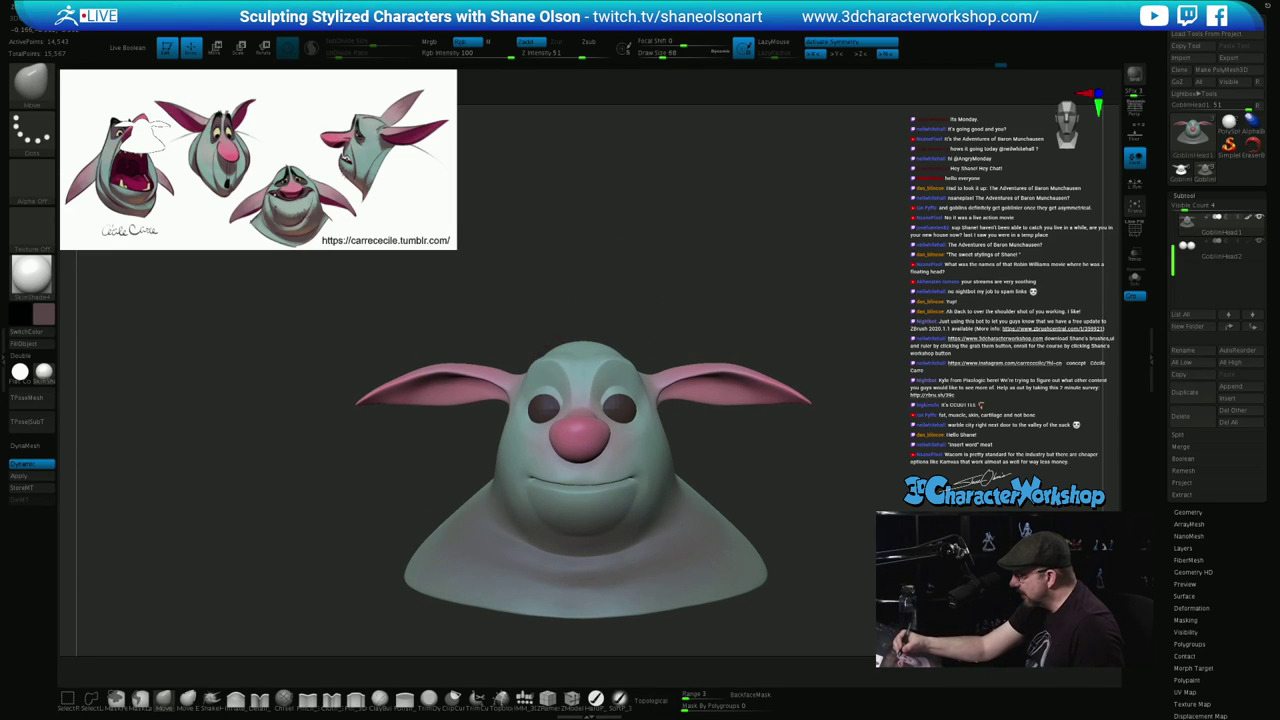
# Adjust the forehead's profile above the brow with the Move brush, raising the draw size to 87
pyautogui.moveTo(588, 281); pyautogui.dragTo(626, 304, button='right')
pyautogui.press('s')
pyautogui.moveTo(615, 309); pyautogui.dragTo(609, 310)
pyautogui.moveTo(655, 318); pyautogui.dragTo(570, 324, button='right')
pyautogui.moveTo(572, 318)
pyautogui.mouseDown()
pyautogui.moveTo(658, 291)
pyautogui.moveTo(636, 288)
pyautogui.mouseUp()
pyautogui.press('s')
pyautogui.moveTo(640, 293); pyautogui.dragTo(602, 302)
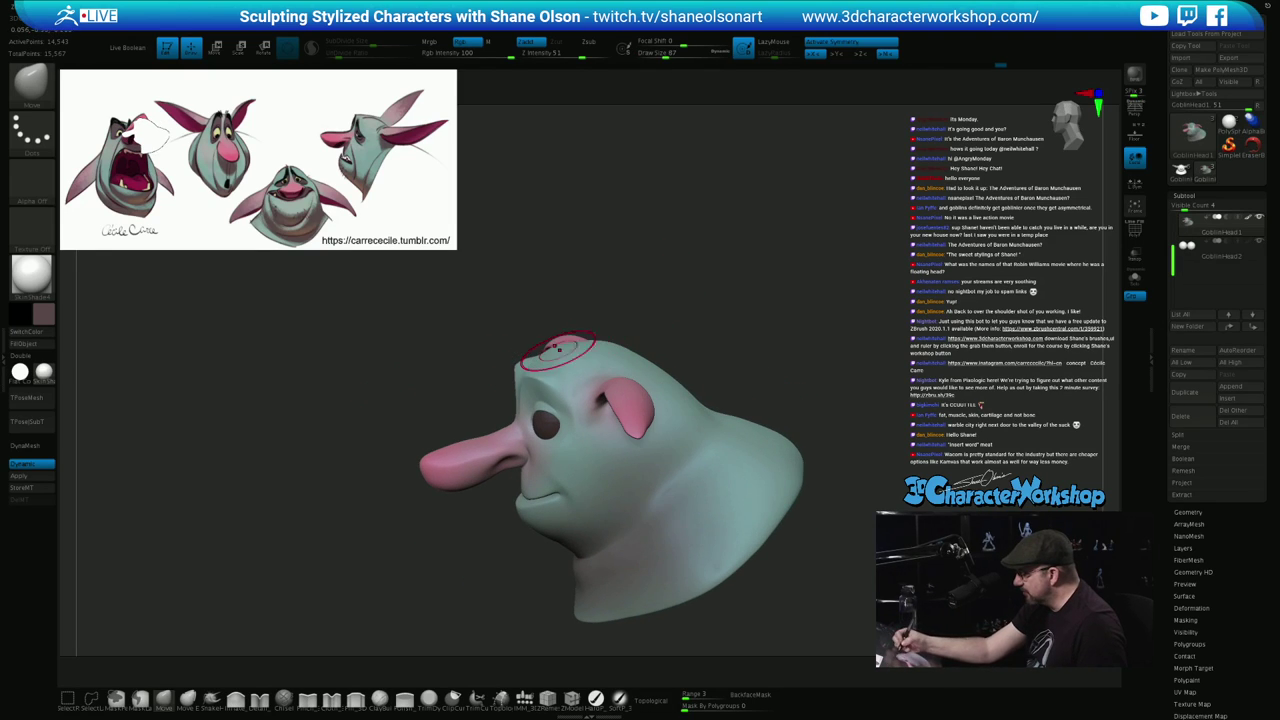
# Reshape the upper head and the sides of the face with the Move brush at draw sizes 163 and 133
pyautogui.keyDown('shift'); pyautogui.moveTo(708, 303); pyautogui.dragTo(775, 303); pyautogui.keyUp('shift')
pyautogui.keyDown('alt'); pyautogui.moveTo(788, 530); pyautogui.dragTo(776, 495); pyautogui.keyUp('alt')
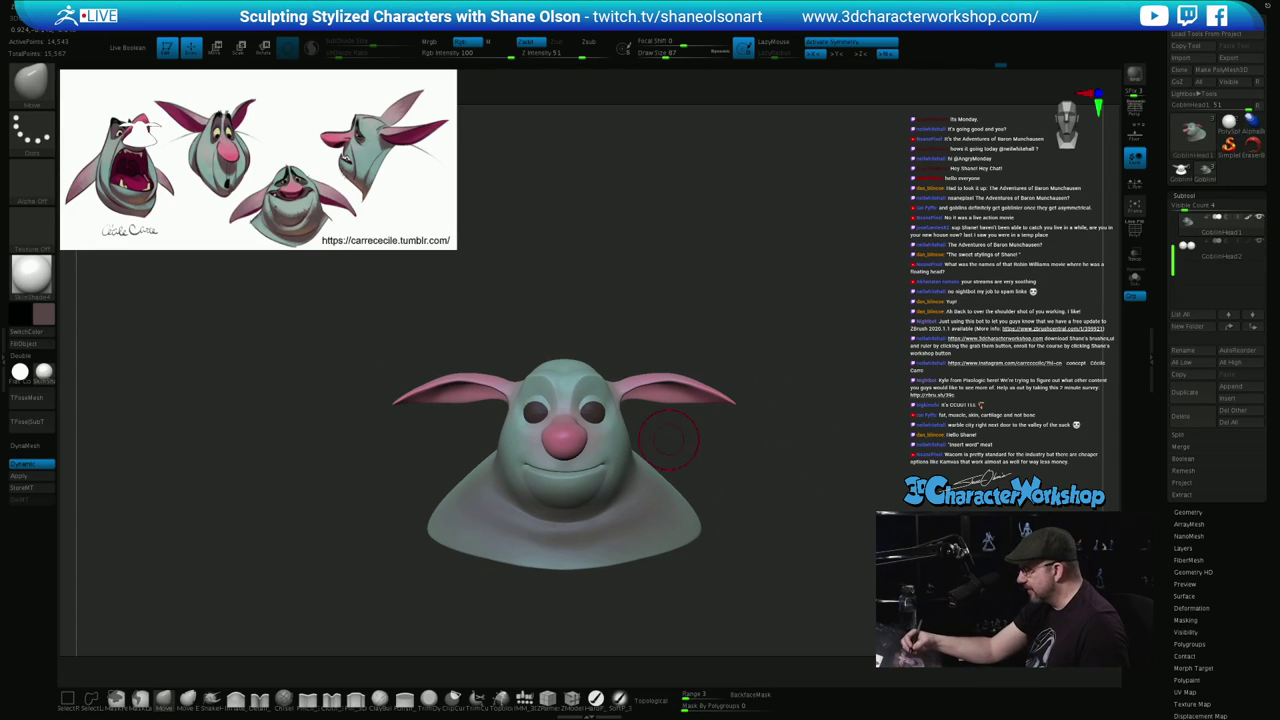
pyautogui.press('s')
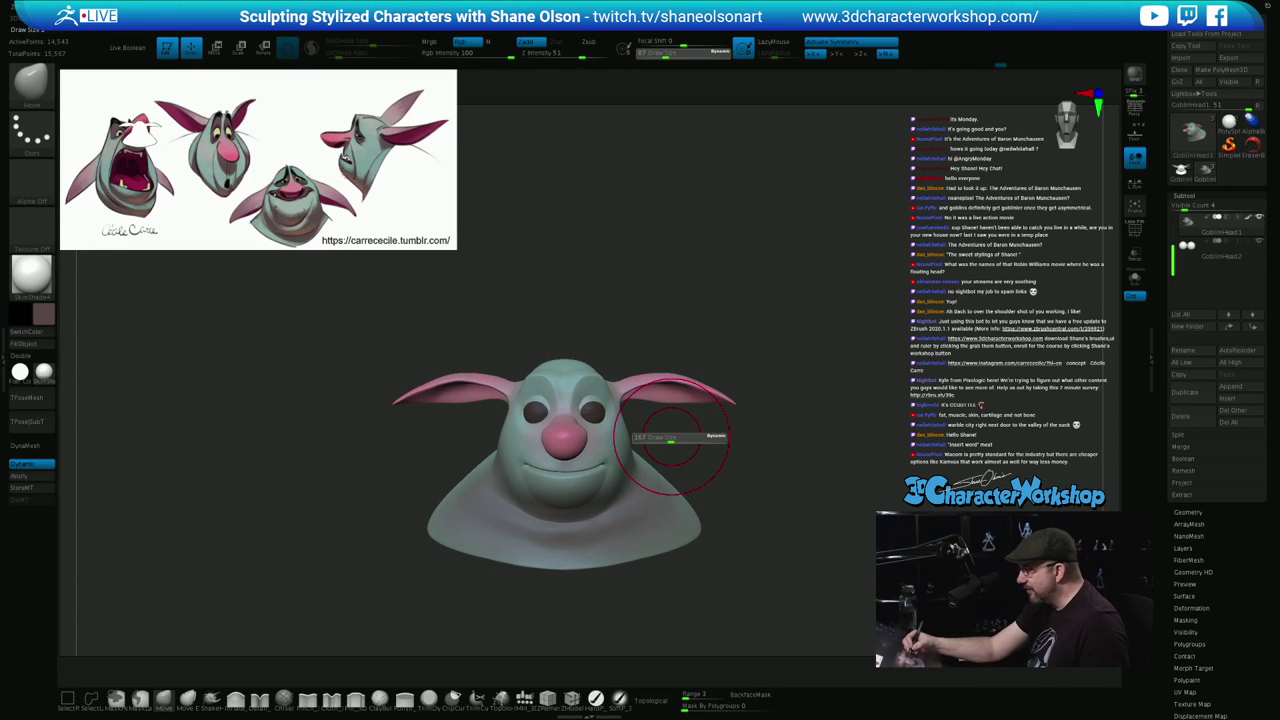
pyautogui.moveTo(671, 437); pyautogui.dragTo(669, 437)
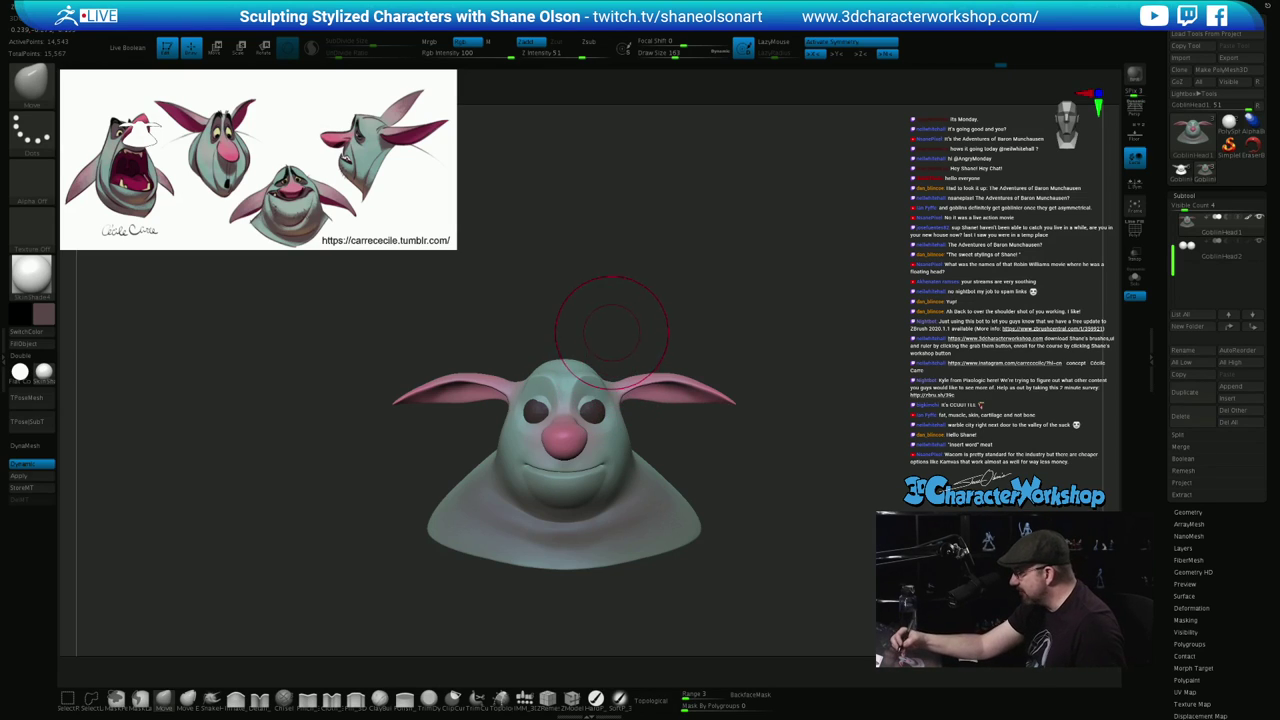
pyautogui.moveTo(612, 332)
pyautogui.mouseDown()
pyautogui.moveTo(570, 345)
pyautogui.moveTo(625, 297)
pyautogui.mouseUp()
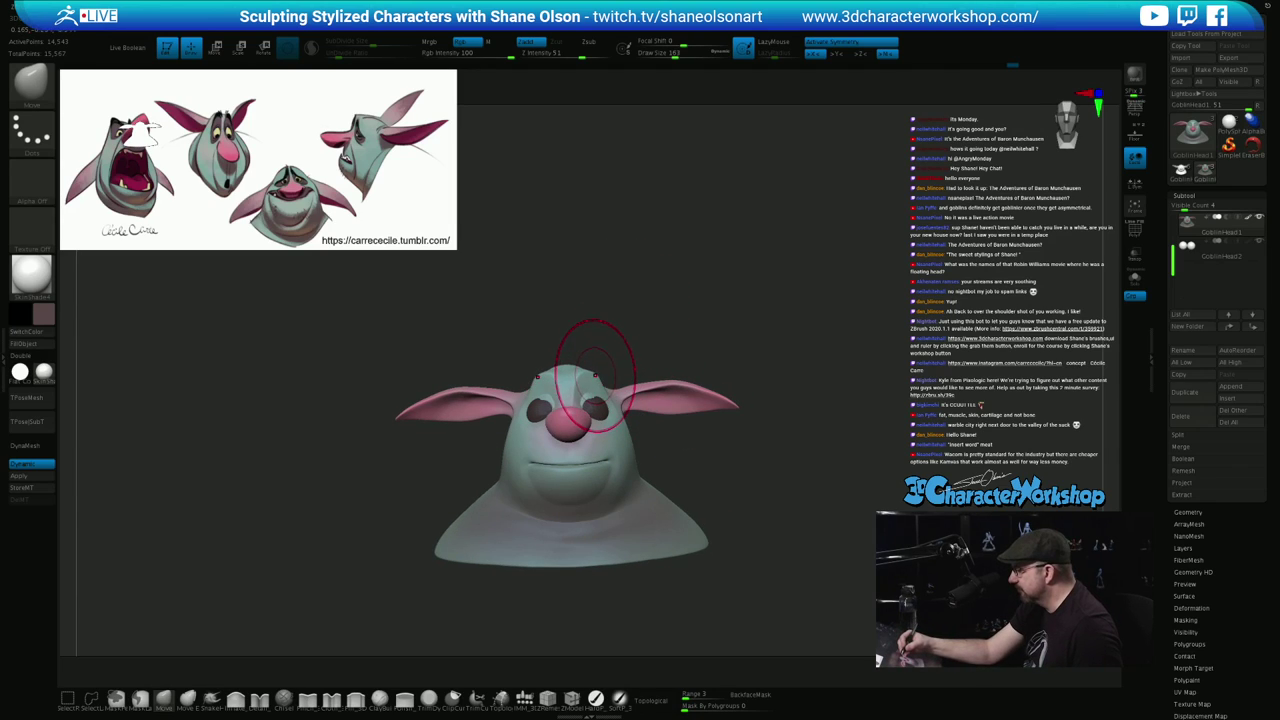
pyautogui.press('s')
pyautogui.moveTo(597, 370)
pyautogui.mouseDown()
pyautogui.moveTo(620, 337)
pyautogui.moveTo(582, 343)
pyautogui.moveTo(652, 350)
pyautogui.mouseUp()
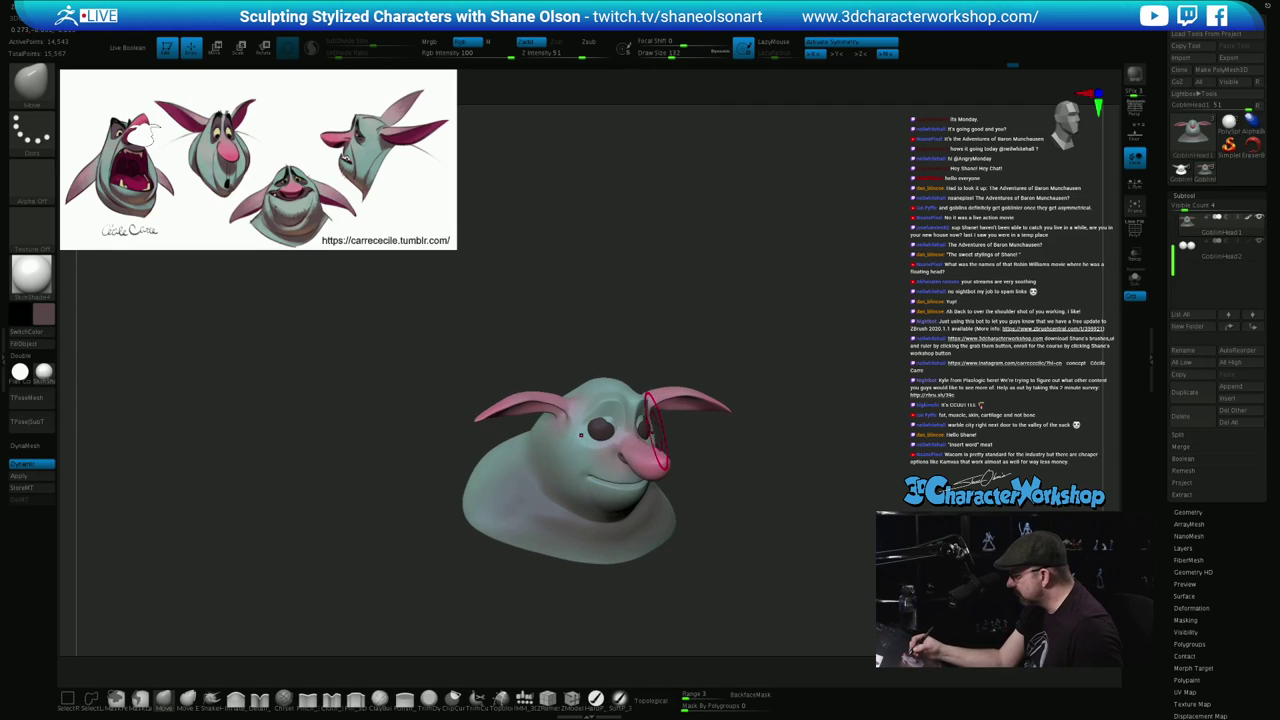
pyautogui.moveTo(650, 425); pyautogui.dragTo(614, 424)
# Refine the outer edges of the eye sockets with the Move brush at draw size 74
pyautogui.moveTo(781, 487)
pyautogui.keyDown('alt'); pyautogui.mouseDown()
pyautogui.moveTo(771, 506)
pyautogui.moveTo(776, 468)
pyautogui.moveTo(836, 474)
pyautogui.mouseUp(); pyautogui.keyUp('alt')
pyautogui.press('s')
pyautogui.moveTo(660, 374); pyautogui.dragTo(650, 374)
pyautogui.press('s')
pyautogui.moveTo(670, 438); pyautogui.dragTo(664, 438)
pyautogui.moveTo(650, 384); pyautogui.dragTo(647, 390)
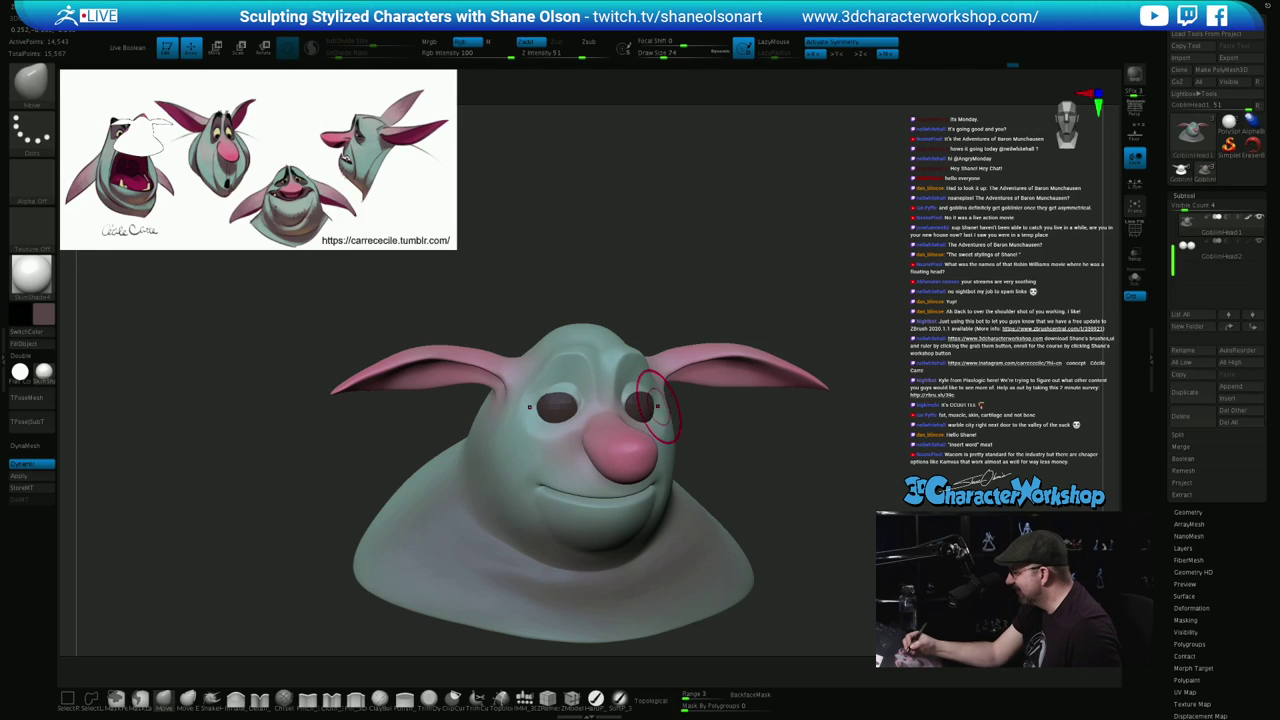
pyautogui.moveTo(775, 440)
pyautogui.mouseDown()
pyautogui.moveTo(745, 446)
pyautogui.moveTo(736, 516)
pyautogui.mouseUp()
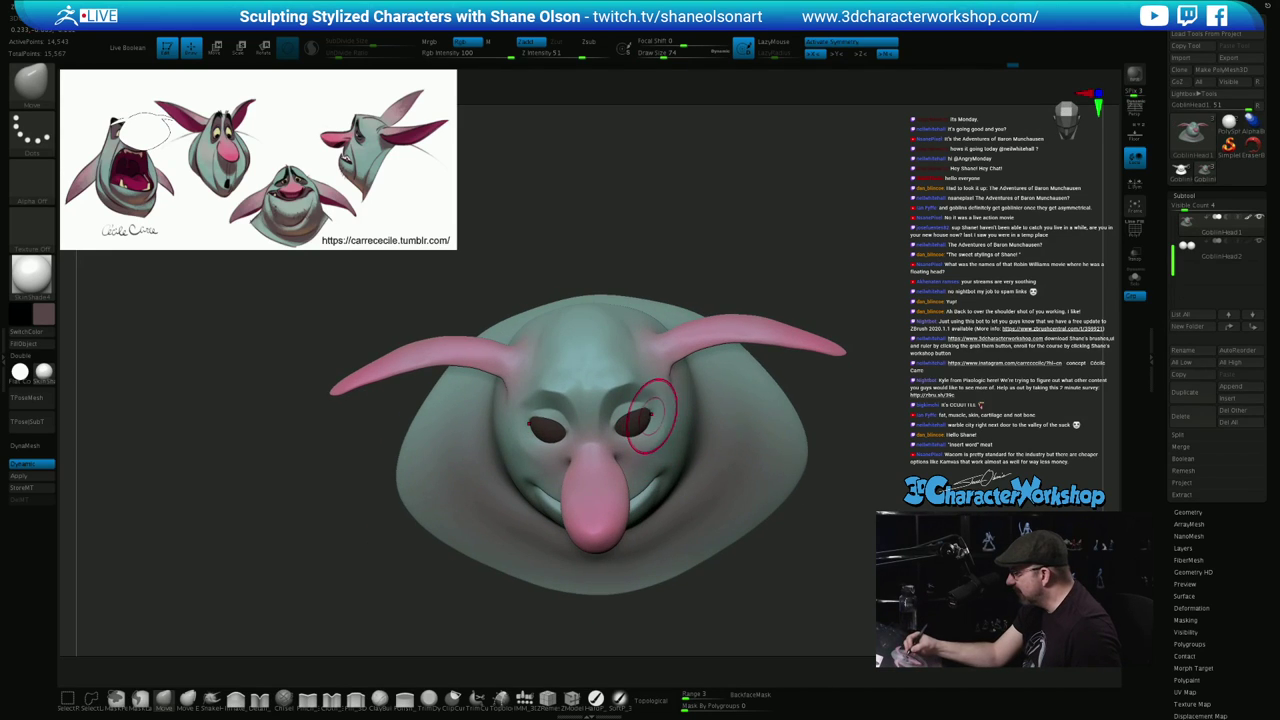
pyautogui.moveTo(651, 415); pyautogui.dragTo(649, 420)
pyautogui.moveTo(675, 420); pyautogui.dragTo(690, 370, button='right')
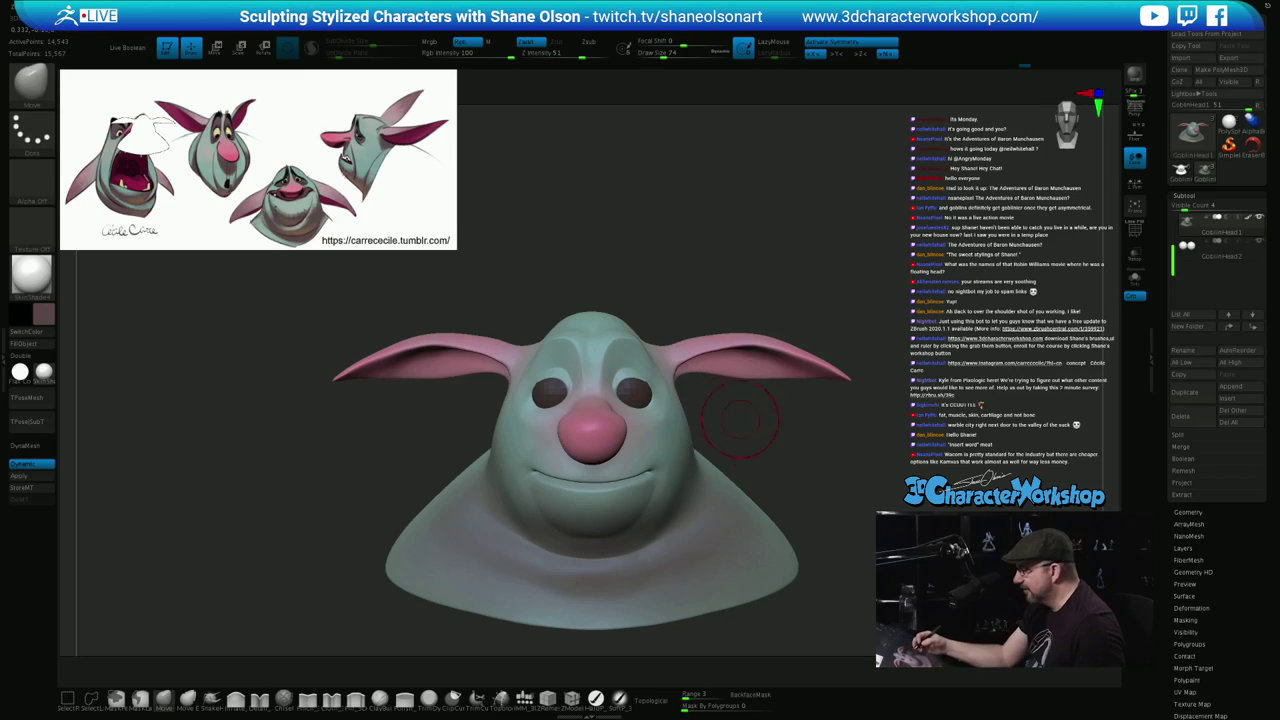
# Select the eyeballs subtool and turn on dynamic subdivision for it
pyautogui.keyDown('alt'); pyautogui.moveTo(742, 422); pyautogui.dragTo(774, 453); pyautogui.keyUp('alt')
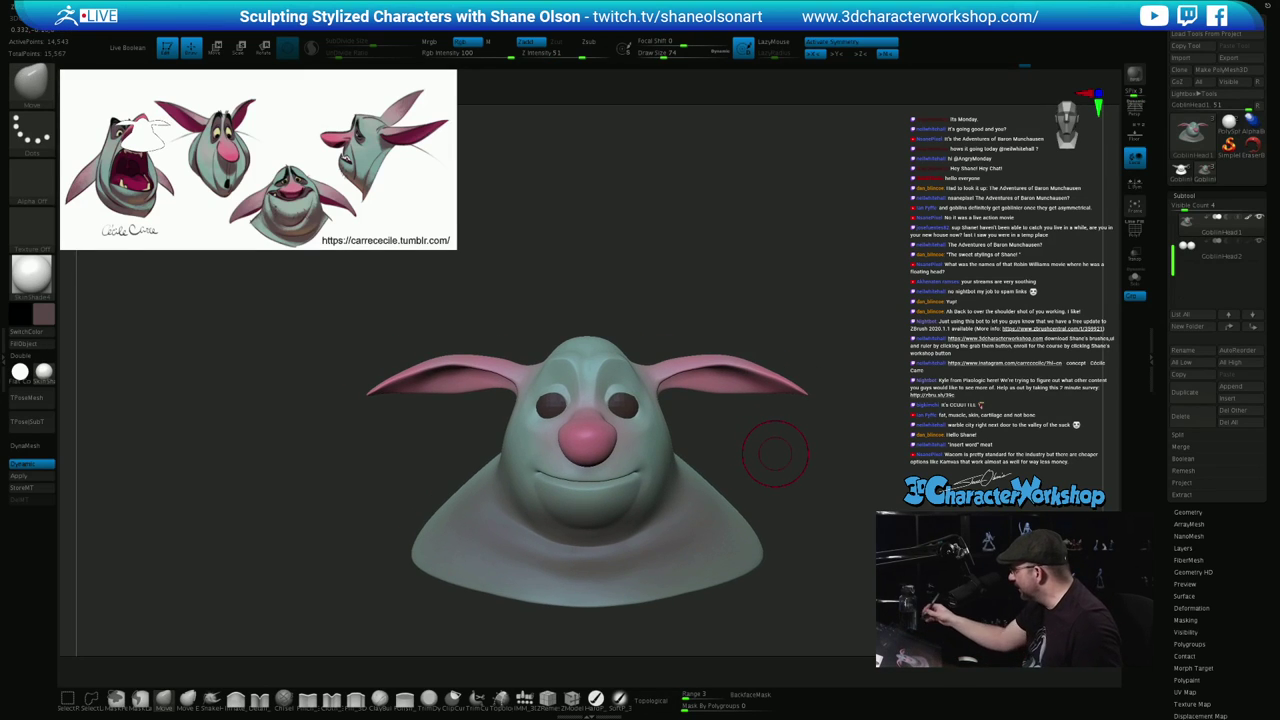
pyautogui.click(1221, 250)
pyautogui.press('w')
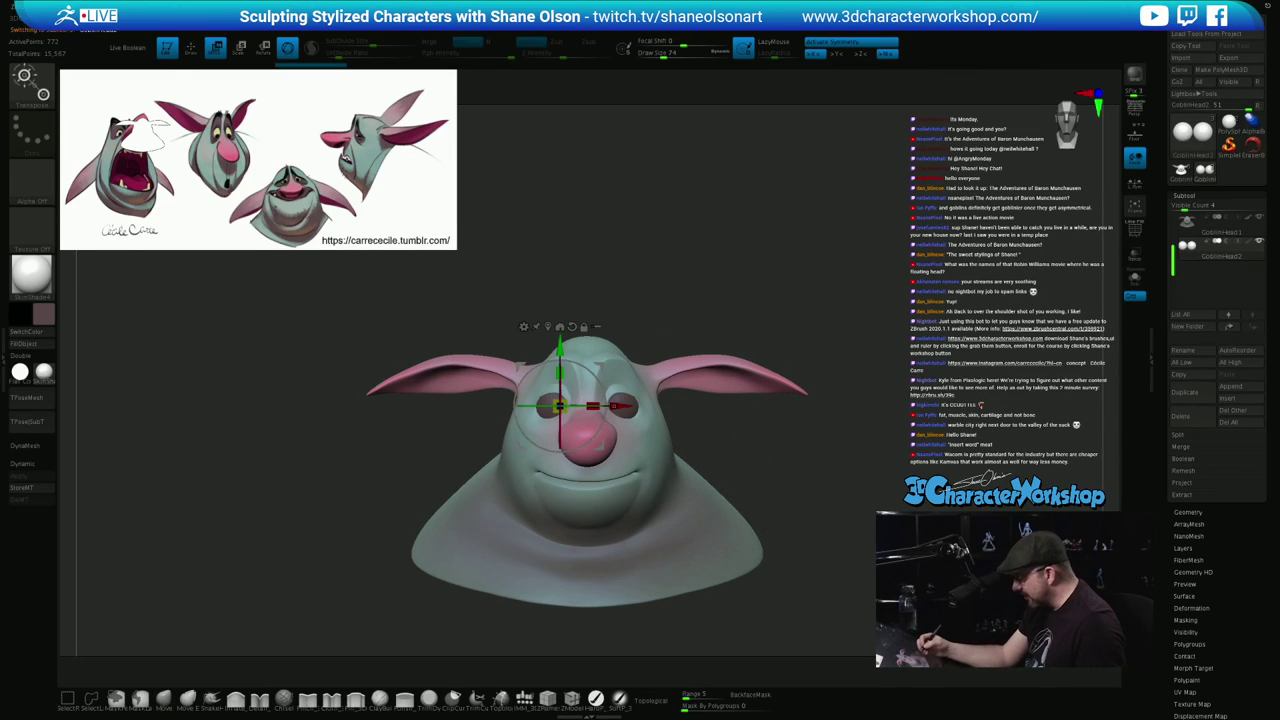
pyautogui.press('d')
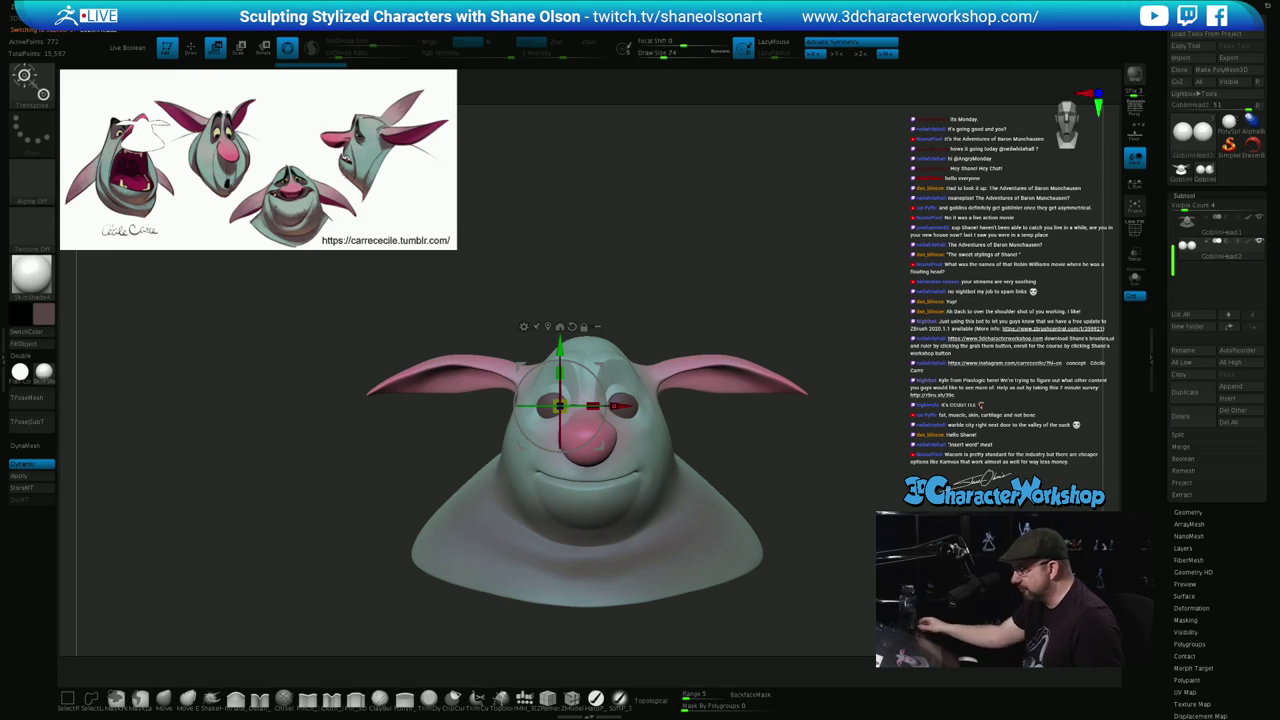
# Recolour the eyeballs pale yellow, sampling the colour from the reference sketches
pyautogui.press('z')
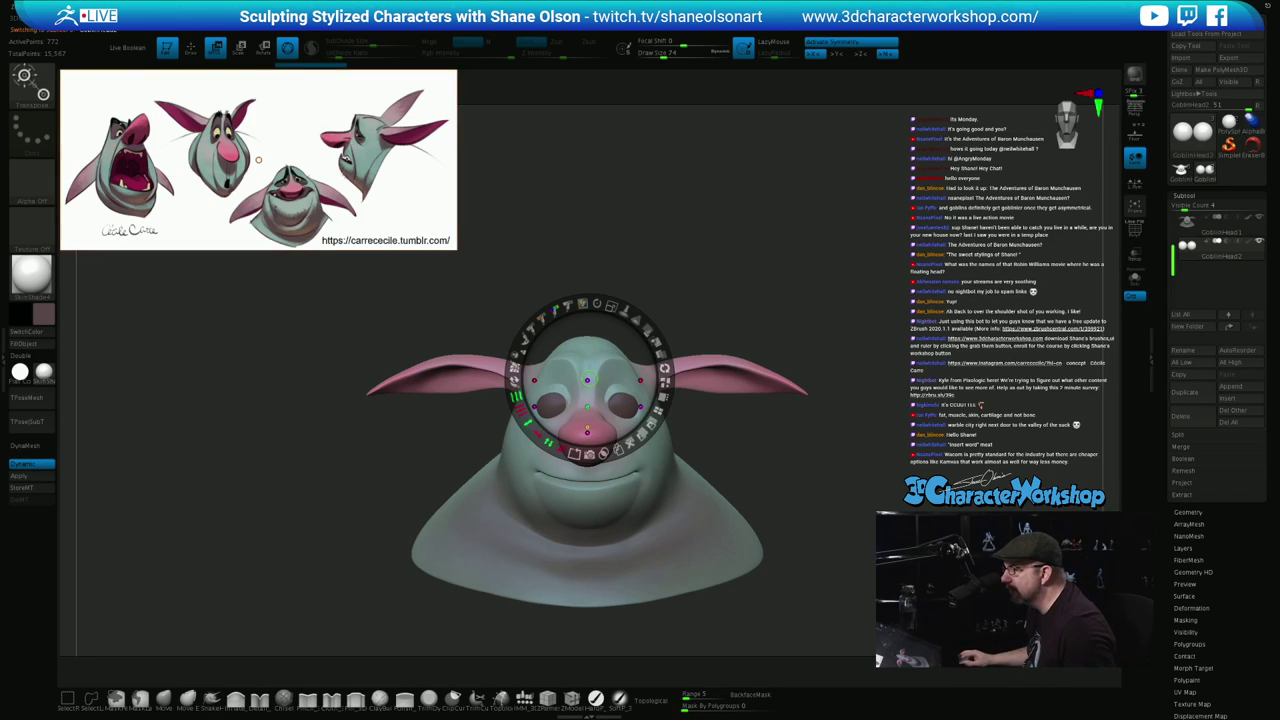
pyautogui.press('c')
pyautogui.press('z')
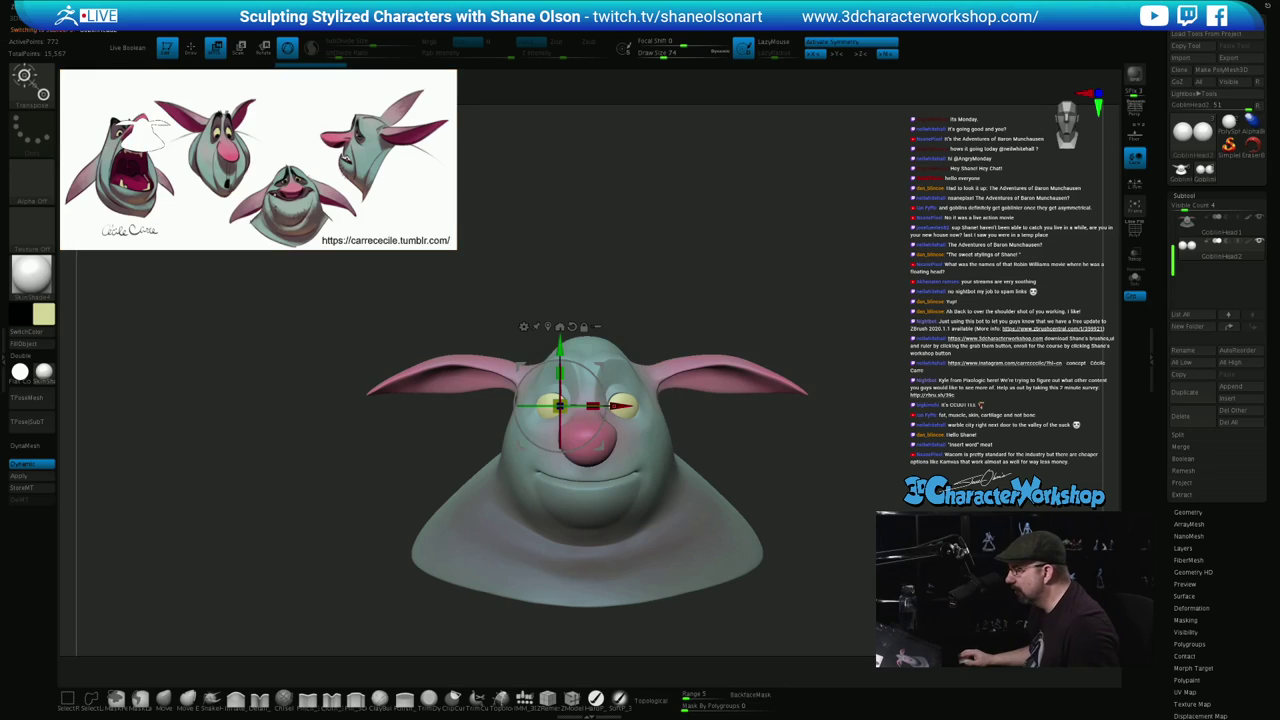
pyautogui.press('q')
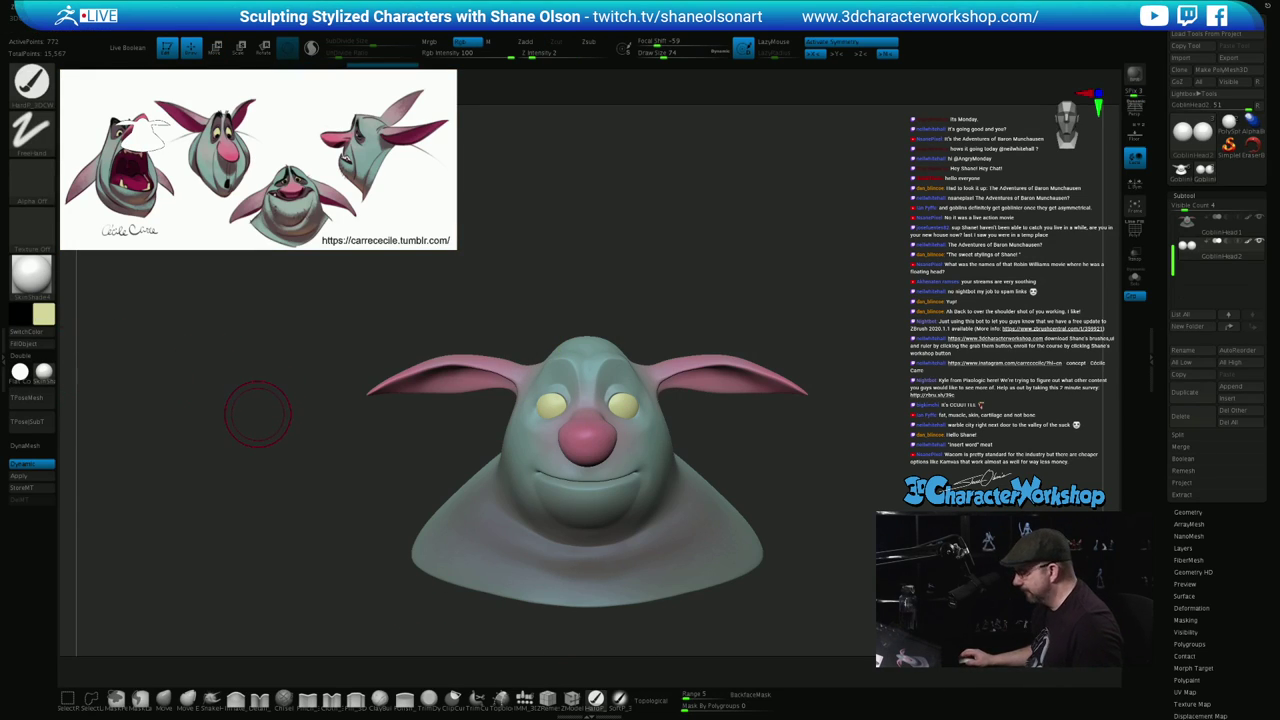
# Move the two eyeballs slightly closer together with the gizmo
pyautogui.press('w')
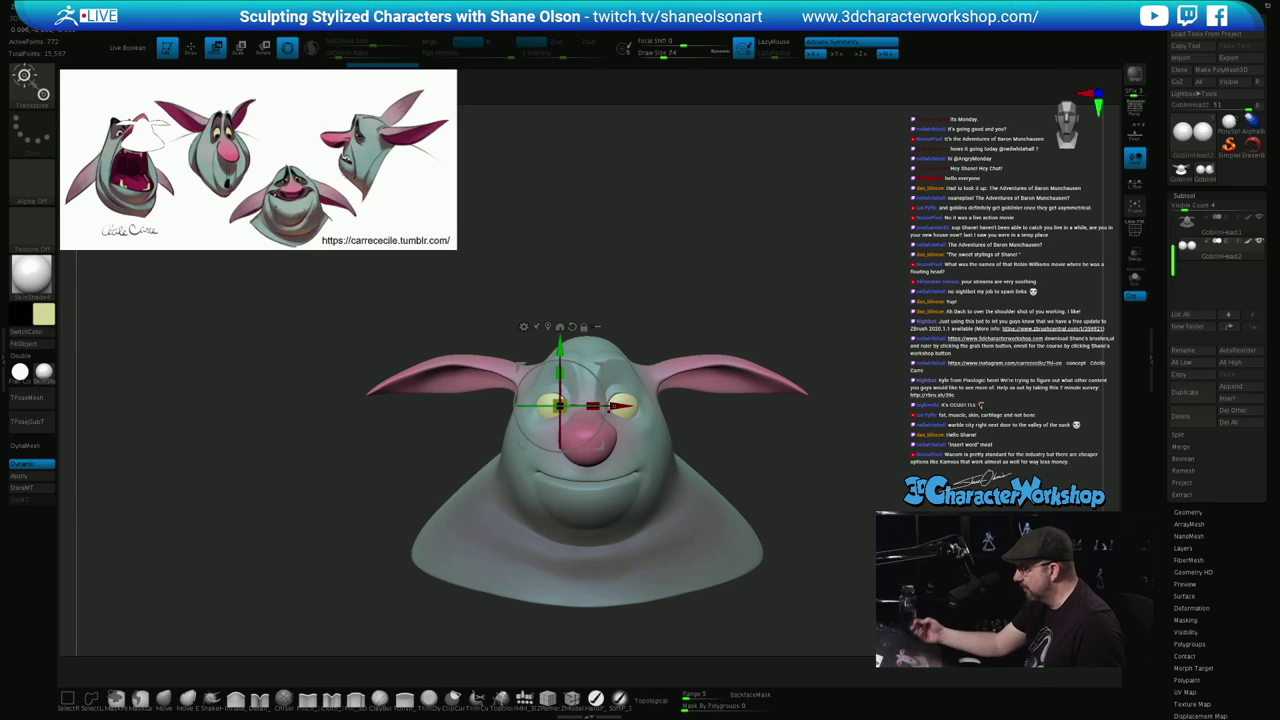
pyautogui.moveTo(619, 405); pyautogui.dragTo(627, 405)
pyautogui.keyDown('alt'); pyautogui.moveTo(722, 450); pyautogui.dragTo(720, 426); pyautogui.keyUp('alt')
# Switch to the head subtool and adjust the face beside the eyes with the Move brush at draw sizes 60 and 90
pyautogui.click(1221, 228)
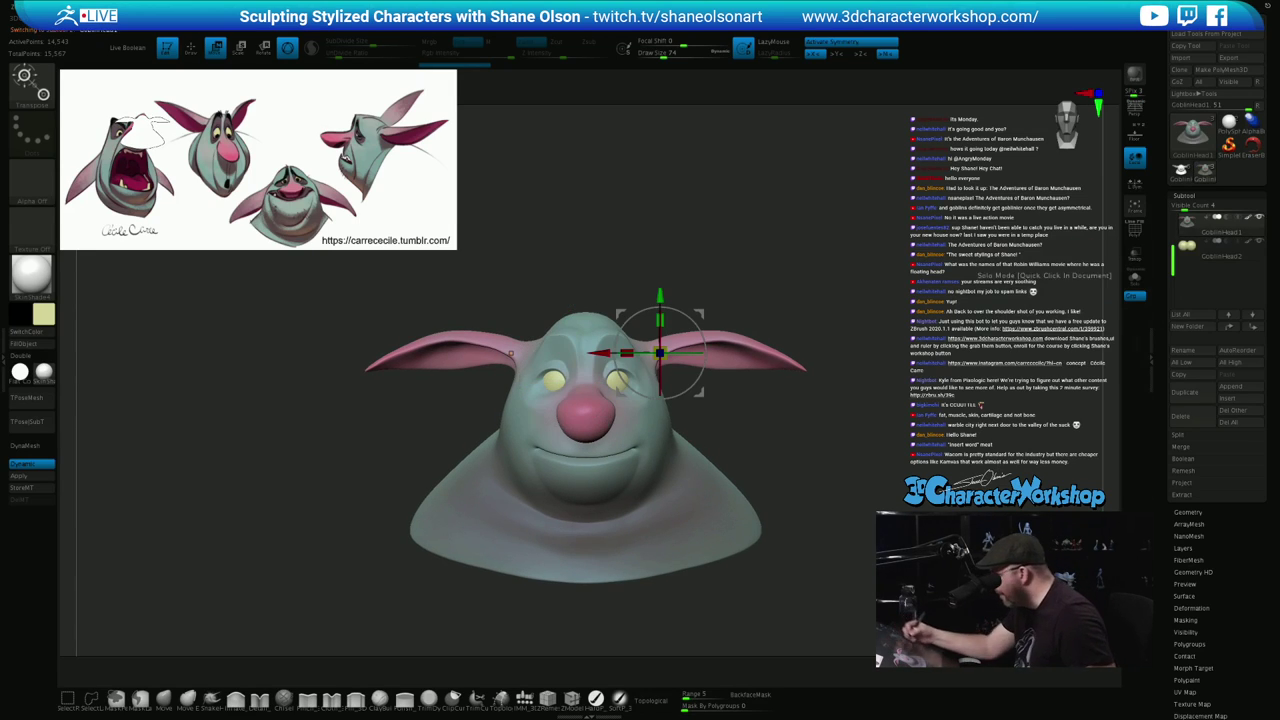
pyautogui.press('q')
pyautogui.moveTo(705, 397)
pyautogui.mouseDown(button='right')
pyautogui.moveTo(602, 475)
pyautogui.moveTo(575, 470)
pyautogui.moveTo(660, 425)
pyautogui.moveTo(645, 510)
pyautogui.moveTo(652, 408)
pyautogui.moveTo(634, 391)
pyautogui.moveTo(672, 402)
pyautogui.mouseUp(button='right')
pyautogui.press('s')
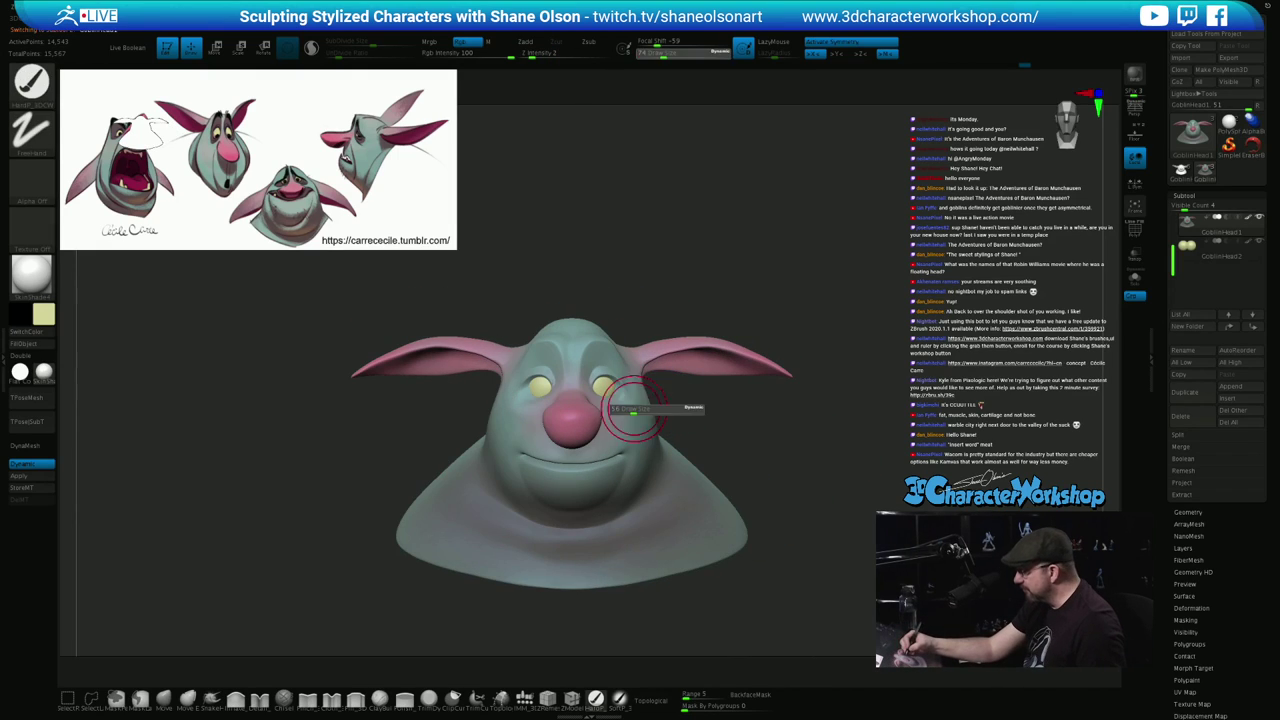
pyautogui.click(163, 698)
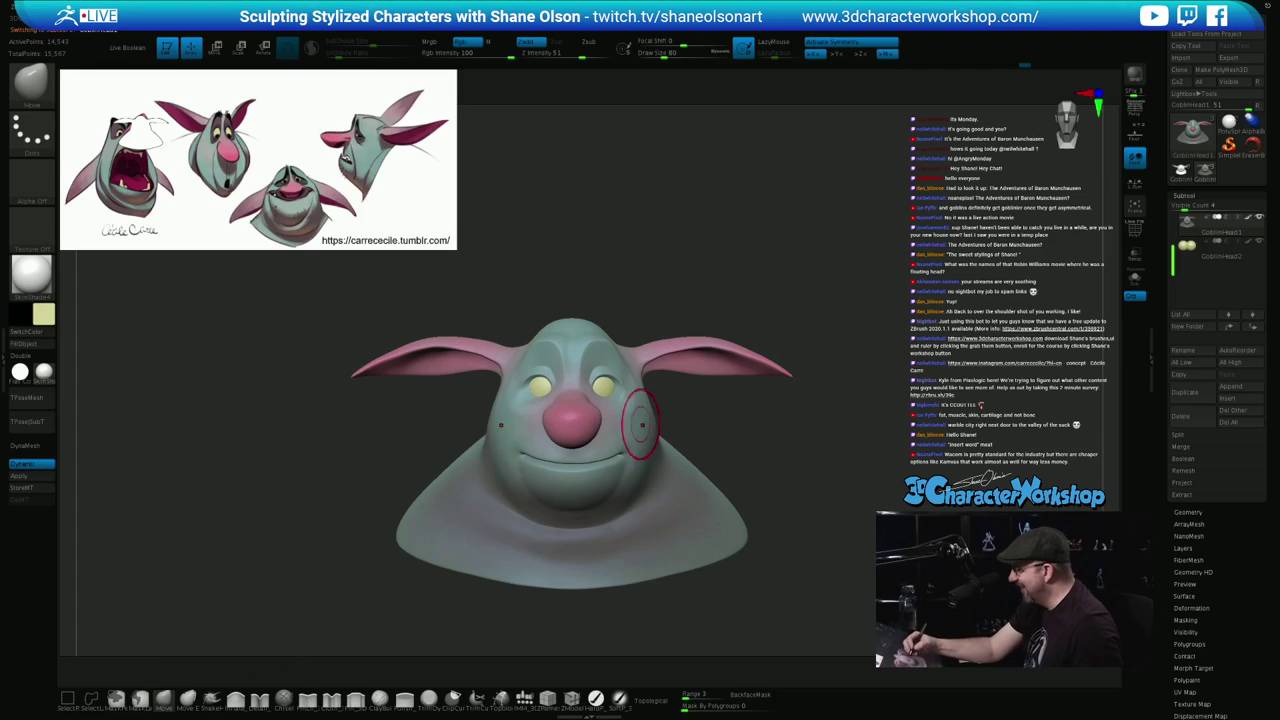
pyautogui.moveTo(642, 425); pyautogui.dragTo(649, 440, button='right')
pyautogui.press('s')
pyautogui.moveTo(630, 405); pyautogui.dragTo(637, 405)
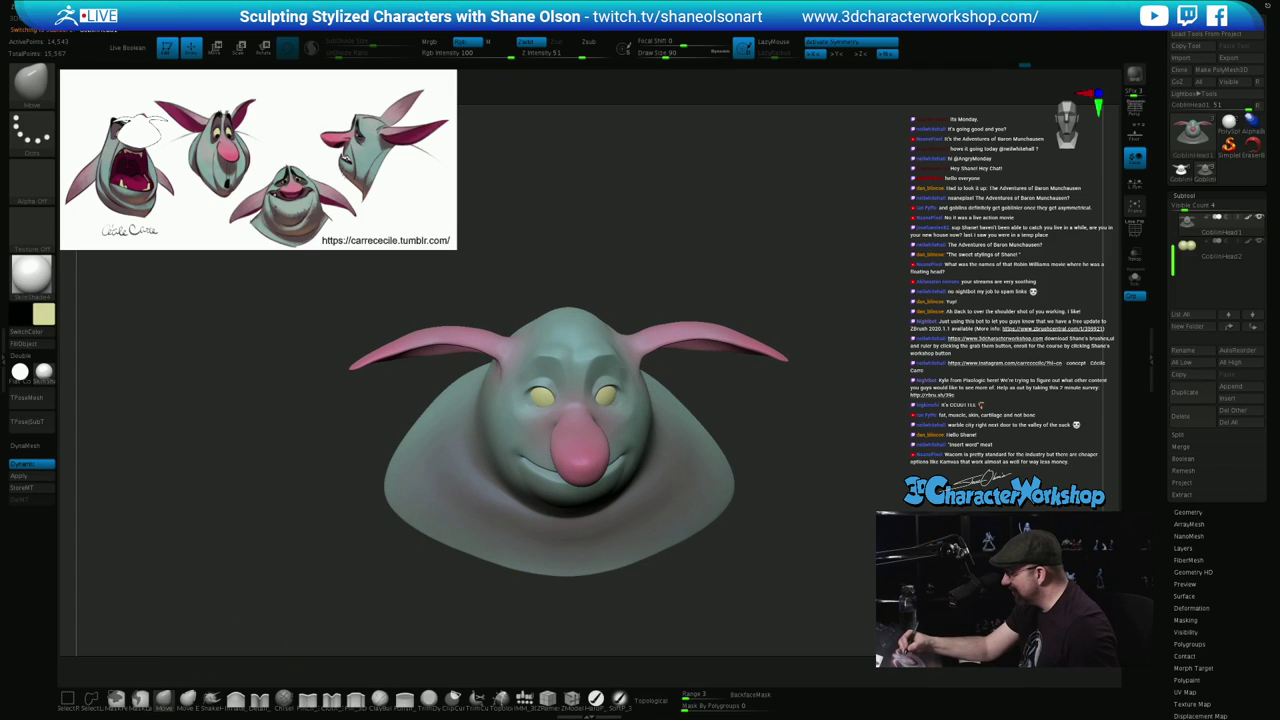
# Fit the eye sockets around the eyeballs with the Move brush at draw size 51
pyautogui.moveTo(625, 399); pyautogui.dragTo(613, 403, button='right')
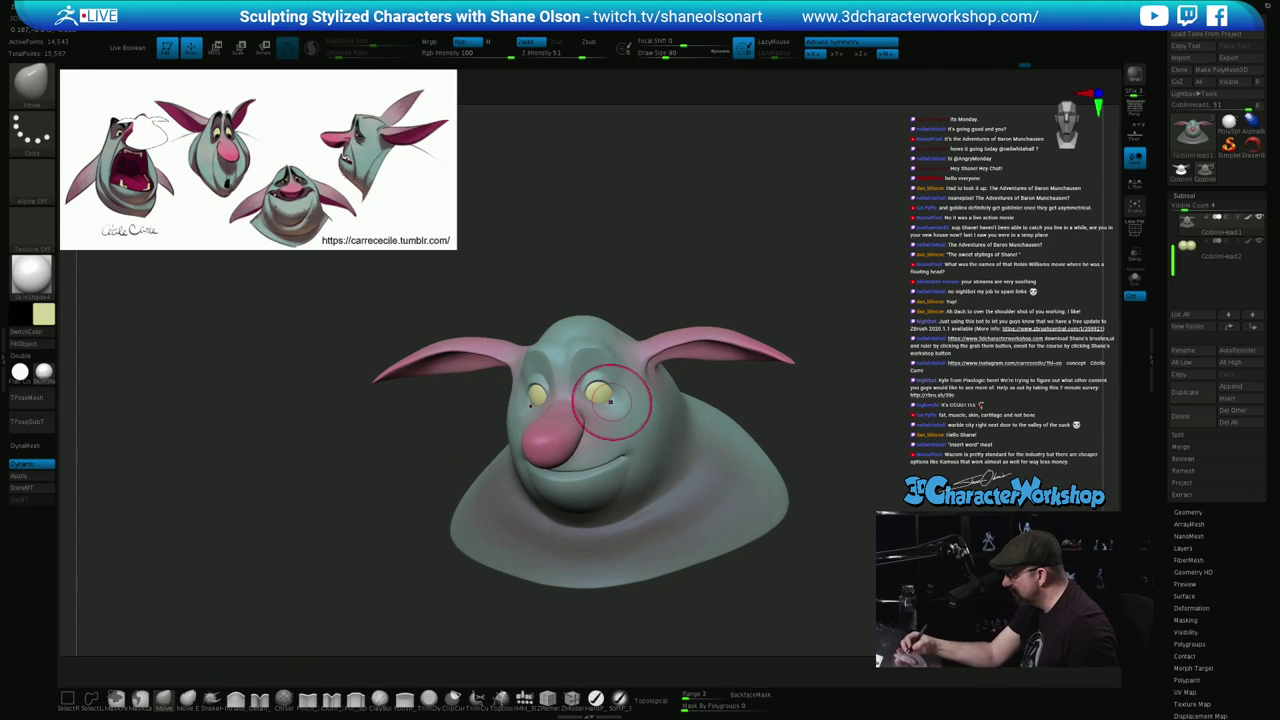
pyautogui.press('s')
pyautogui.moveTo(609, 405); pyautogui.dragTo(596, 405)
pyautogui.moveTo(601, 397); pyautogui.dragTo(614, 392, button='right')
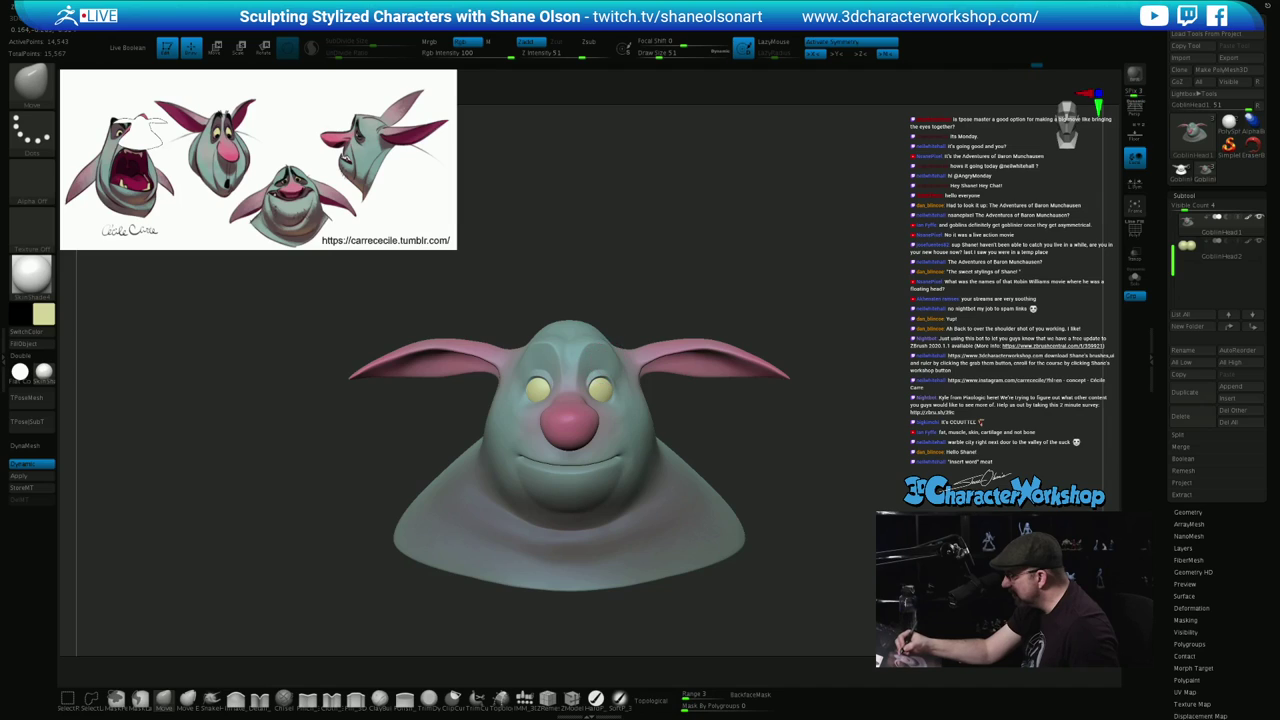
# Adjust the brow's profile above the eye from the side with the Move brush, raising the draw size to 74
pyautogui.moveTo(615, 360); pyautogui.dragTo(580, 393, button='right')
pyautogui.keyDown('alt'); pyautogui.moveTo(658, 358); pyautogui.dragTo(644, 330, button='right'); pyautogui.keyUp('alt')
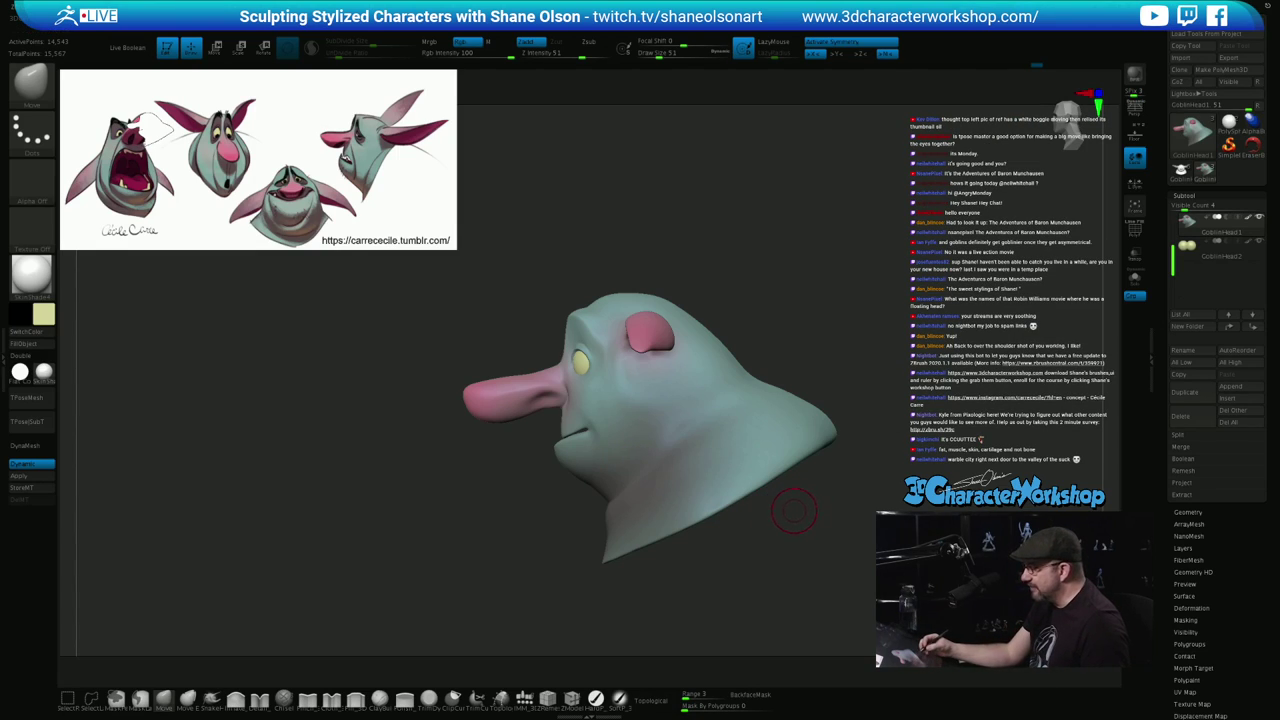
pyautogui.press('s')
pyautogui.moveTo(514, 536)
pyautogui.mouseDown()
pyautogui.moveTo(553, 507)
pyautogui.moveTo(549, 542)
pyautogui.mouseUp()
pyautogui.press('s')
pyautogui.moveTo(580, 354); pyautogui.dragTo(577, 354)
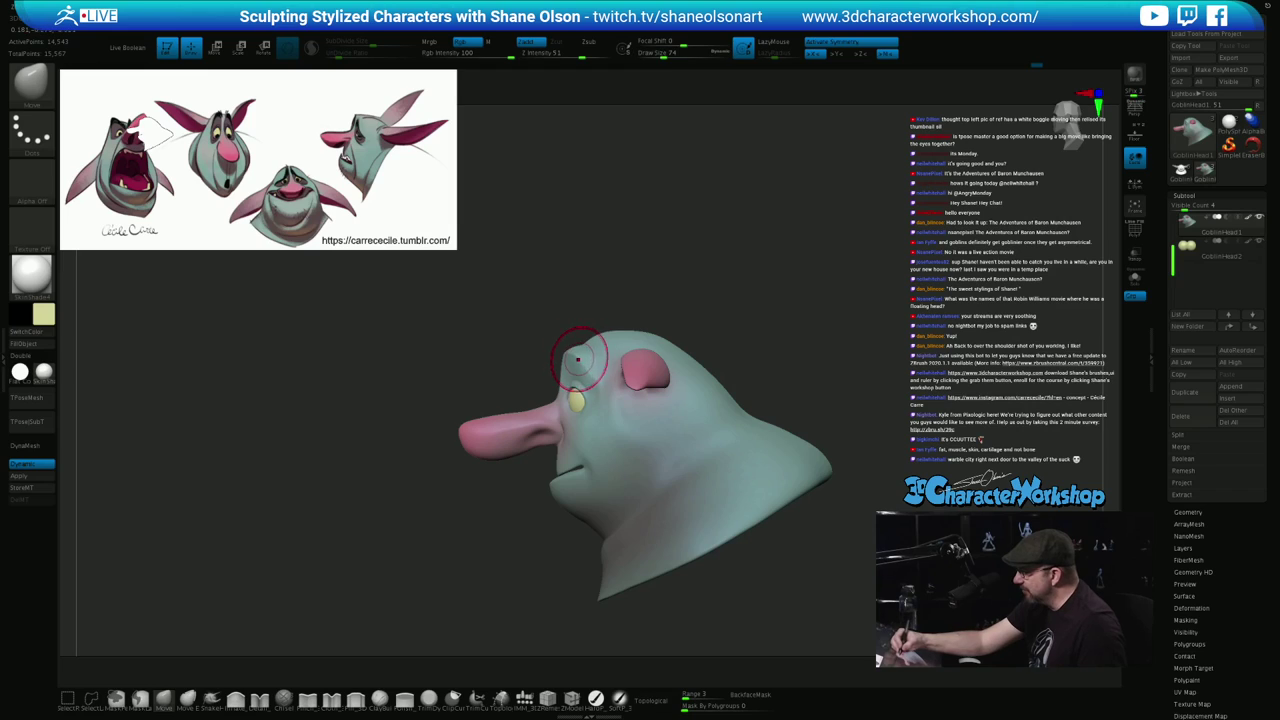
pyautogui.moveTo(606, 360); pyautogui.dragTo(665, 362, button='right')
# Reshape the upper sides of the head and the forehead with the Move brush at draw sizes 145 and 74
pyautogui.press('s')
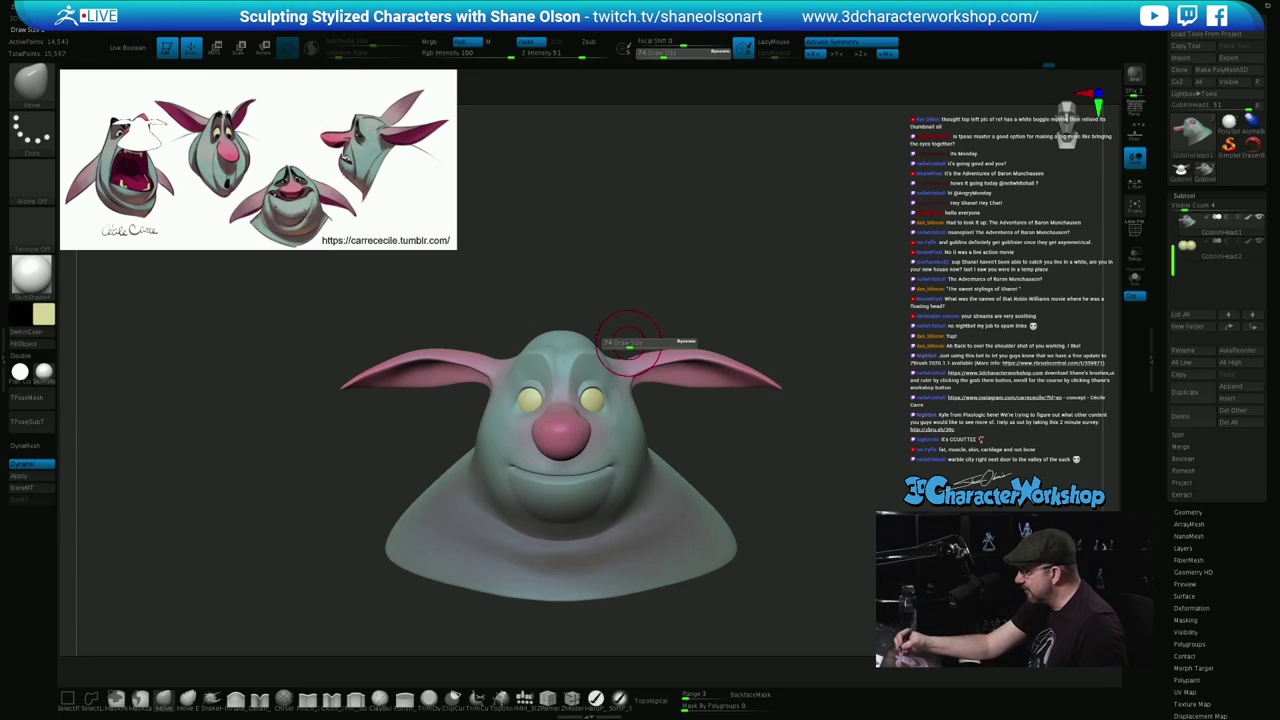
pyautogui.moveTo(629, 344); pyautogui.dragTo(650, 363)
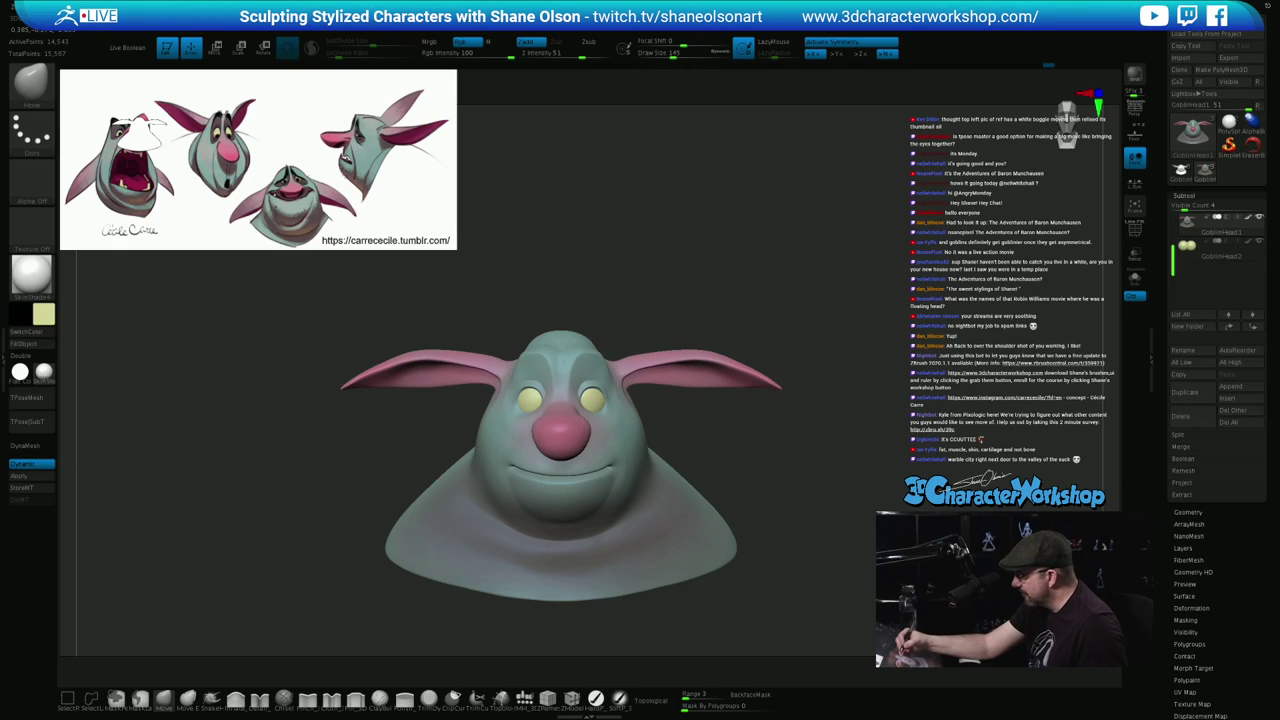
pyautogui.moveTo(657, 357); pyautogui.dragTo(646, 350, button='right')
pyautogui.keyDown('shift'); pyautogui.moveTo(718, 412); pyautogui.dragTo(741, 443, button='right'); pyautogui.keyUp('shift')
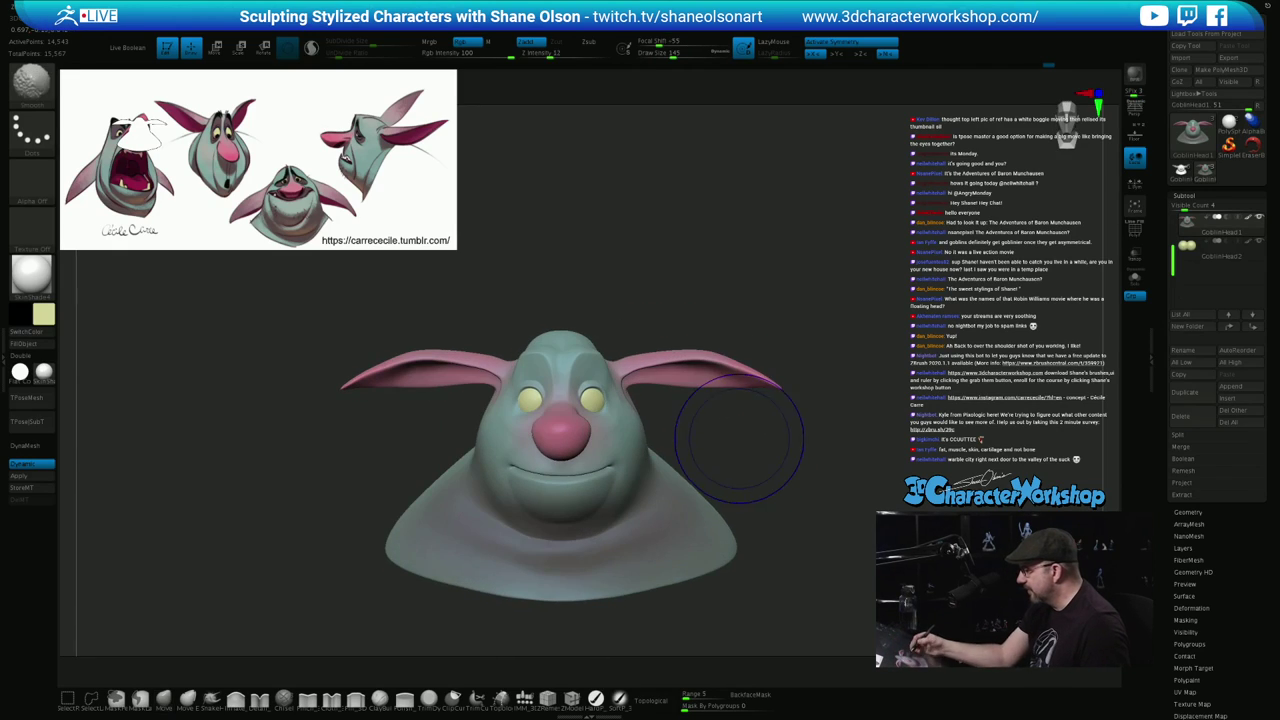
pyautogui.press('s')
pyautogui.moveTo(657, 307); pyautogui.dragTo(635, 307)
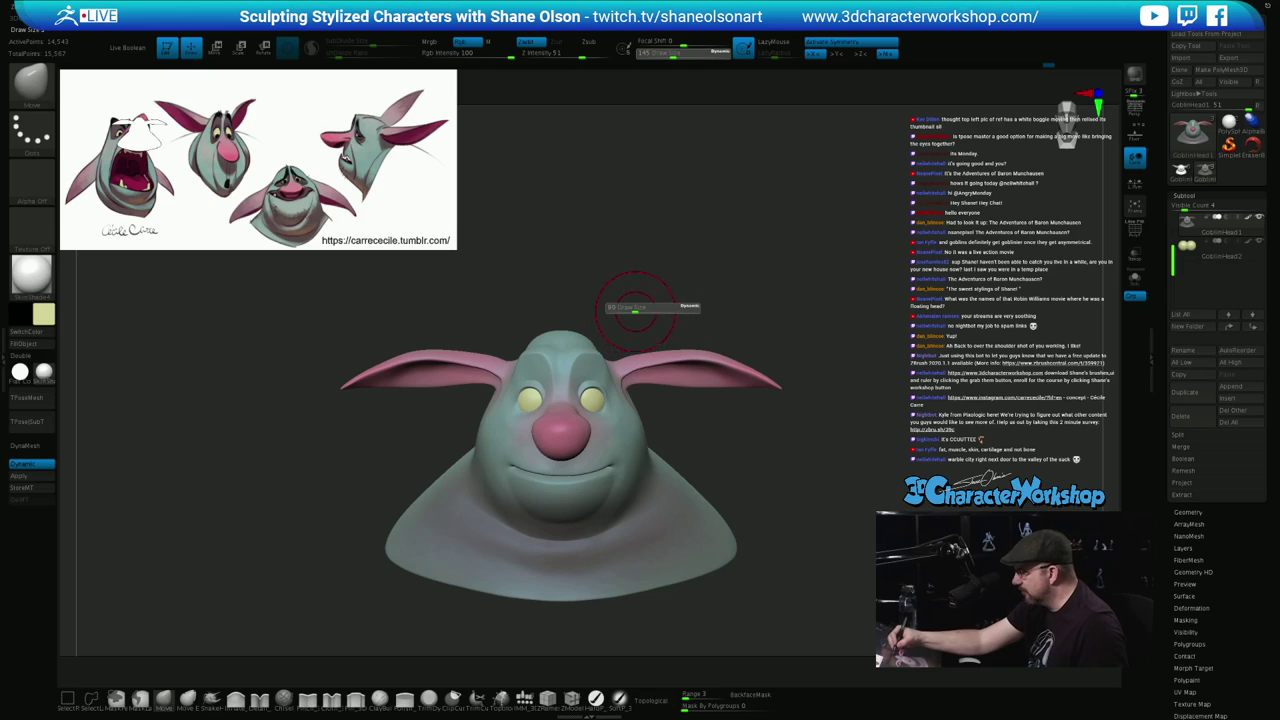
pyautogui.moveTo(578, 308)
pyautogui.mouseDown(button='right')
pyautogui.moveTo(602, 350)
pyautogui.moveTo(590, 350)
pyautogui.mouseUp(button='right')
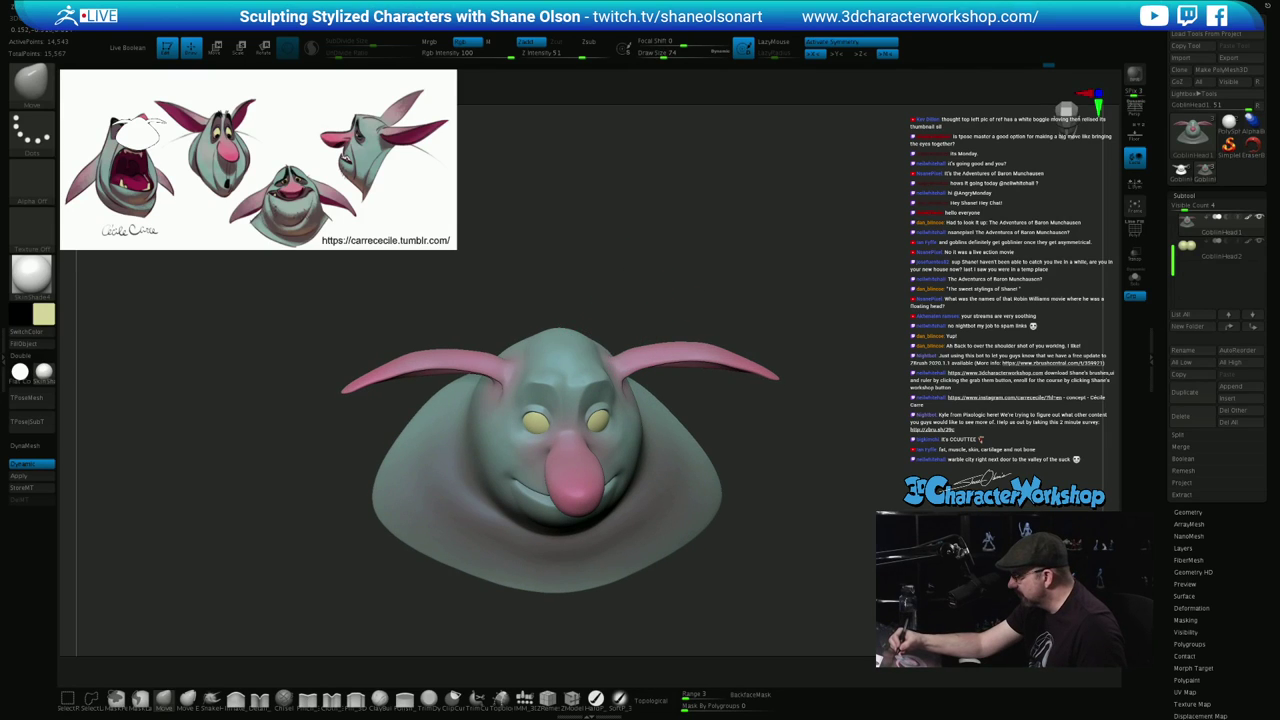
# Reshape the cheeks and jawline with the Move brush at draw size 136
pyautogui.moveTo(725, 450)
pyautogui.keyDown('shift'); pyautogui.mouseDown(button='right')
pyautogui.moveTo(734, 430)
pyautogui.moveTo(723, 419)
pyautogui.moveTo(721, 447)
pyautogui.mouseUp(button='right'); pyautogui.keyUp('shift')
pyautogui.press('s')
pyautogui.moveTo(721, 447); pyautogui.dragTo(731, 451)
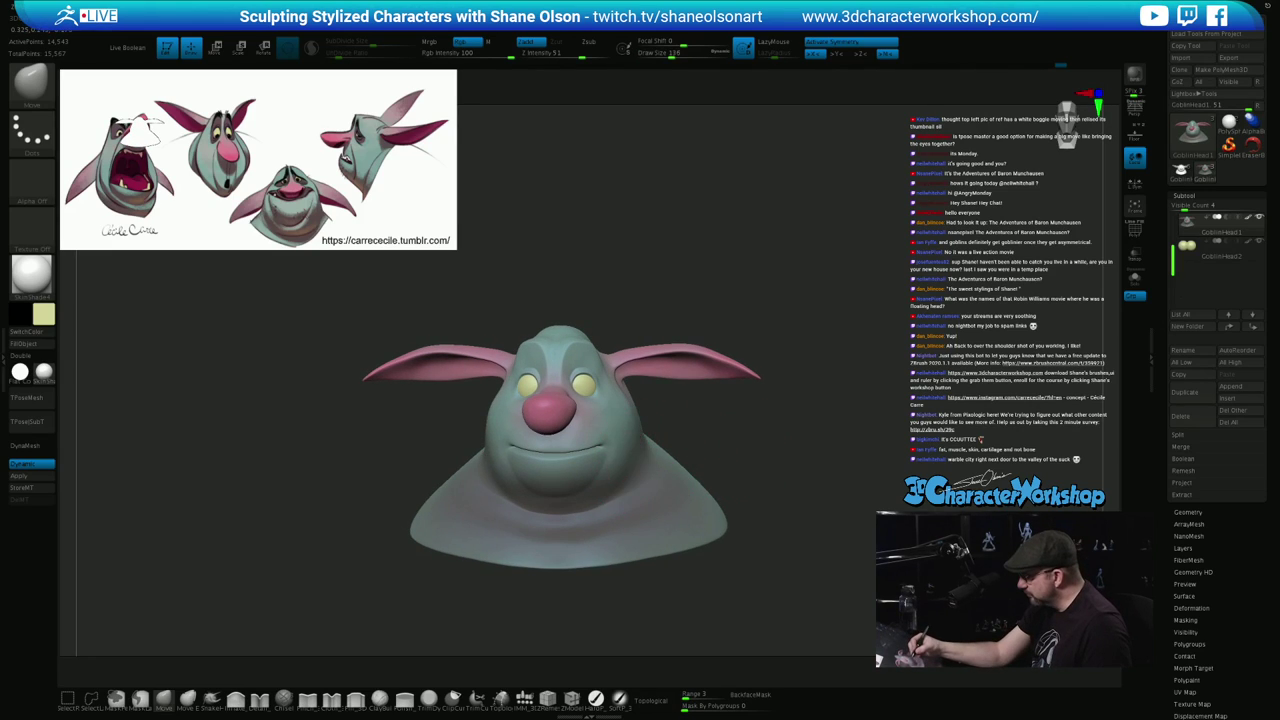
pyautogui.moveTo(635, 453); pyautogui.dragTo(641, 453)
pyautogui.moveTo(645, 456)
pyautogui.mouseDown(button='right')
pyautogui.moveTo(656, 457)
pyautogui.moveTo(632, 460)
pyautogui.mouseUp(button='right')
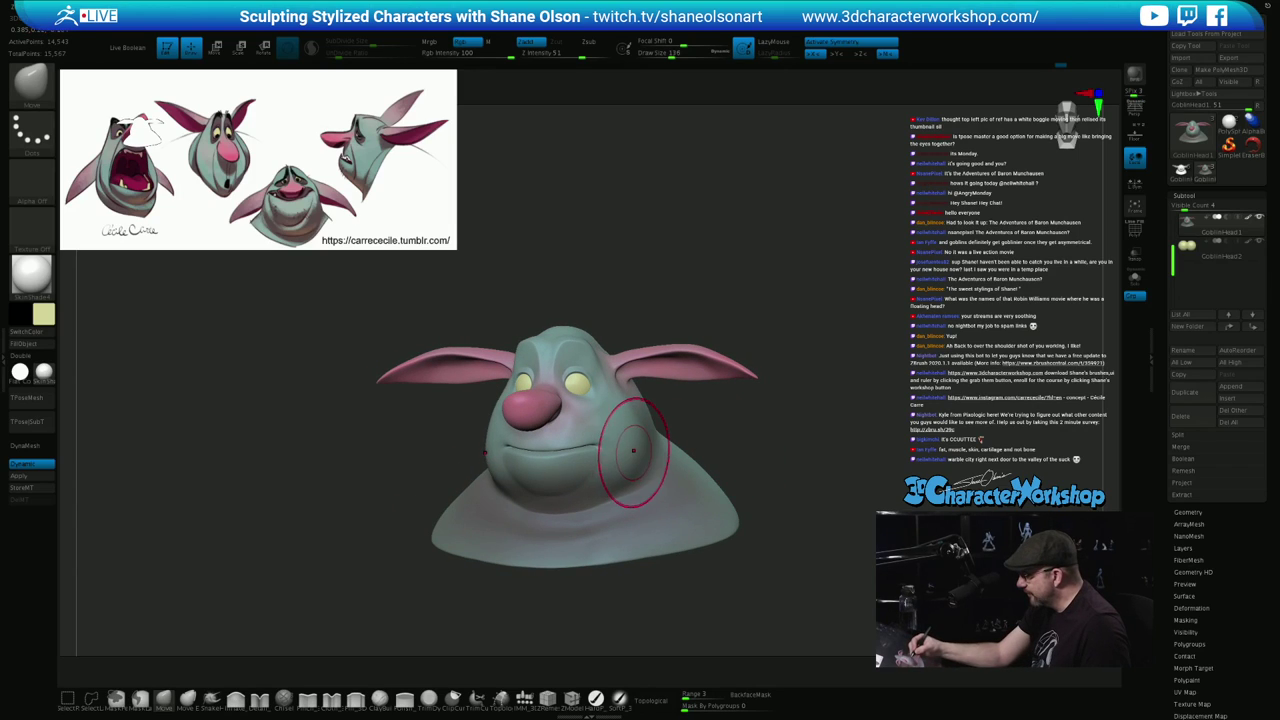
pyautogui.moveTo(751, 429)
pyautogui.mouseDown()
pyautogui.moveTo(660, 429)
pyautogui.moveTo(712, 429)
pyautogui.mouseUp()
pyautogui.moveTo(765, 475); pyautogui.dragTo(729, 494)
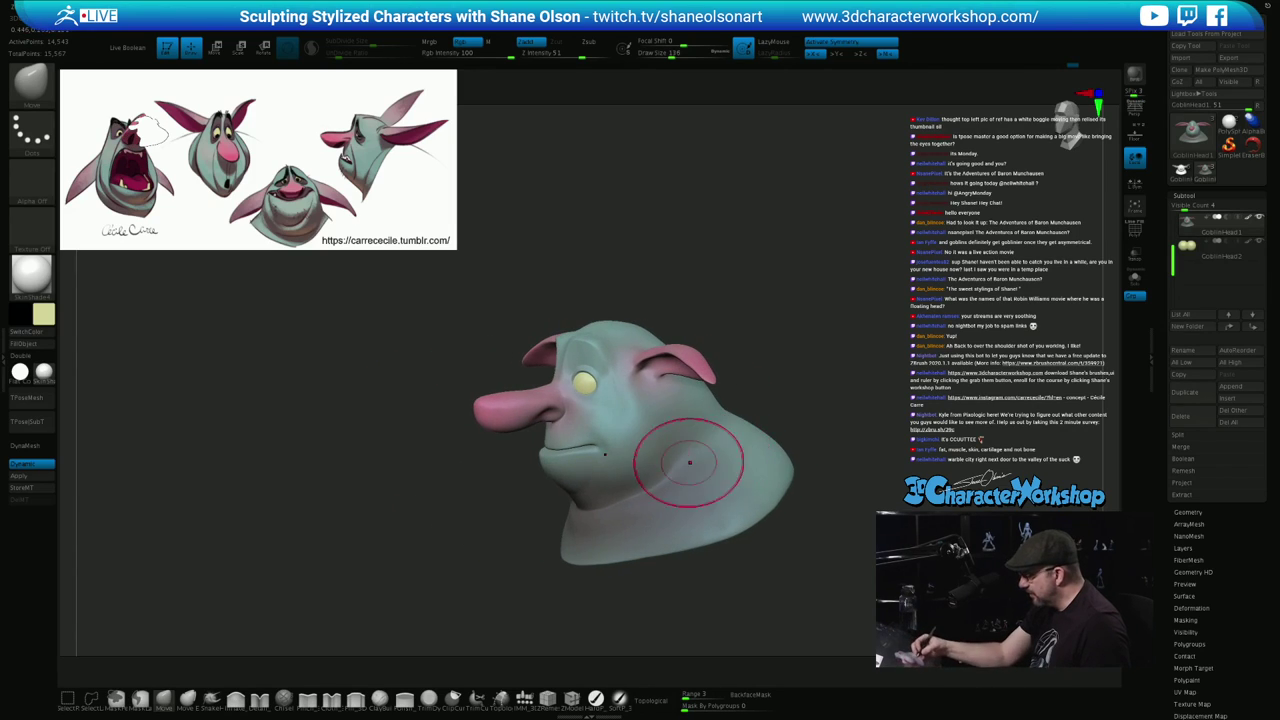
pyautogui.moveTo(592, 490); pyautogui.dragTo(623, 498, button='right')
pyautogui.moveTo(643, 432)
pyautogui.mouseDown(button='right')
pyautogui.moveTo(624, 432)
pyautogui.moveTo(662, 420)
pyautogui.moveTo(627, 433)
pyautogui.moveTo(656, 428)
pyautogui.moveTo(617, 480)
pyautogui.moveTo(637, 478)
pyautogui.mouseUp(button='right')
# Build up the fold beneath the chin with the Inflate brush at Z intensity 5 and draw size 59
pyautogui.press('[')
pyautogui.press('[')
pyautogui.press('s')
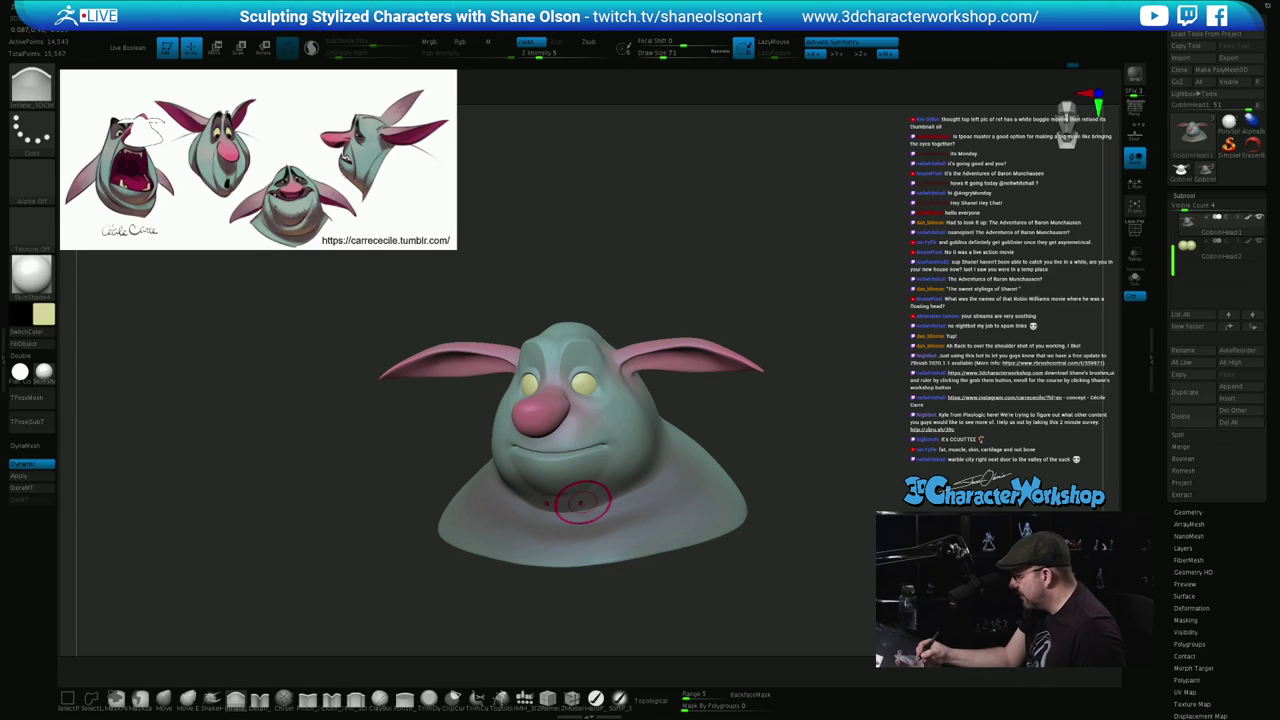
pyautogui.press('s')
pyautogui.moveTo(583, 503); pyautogui.dragTo(550, 510)
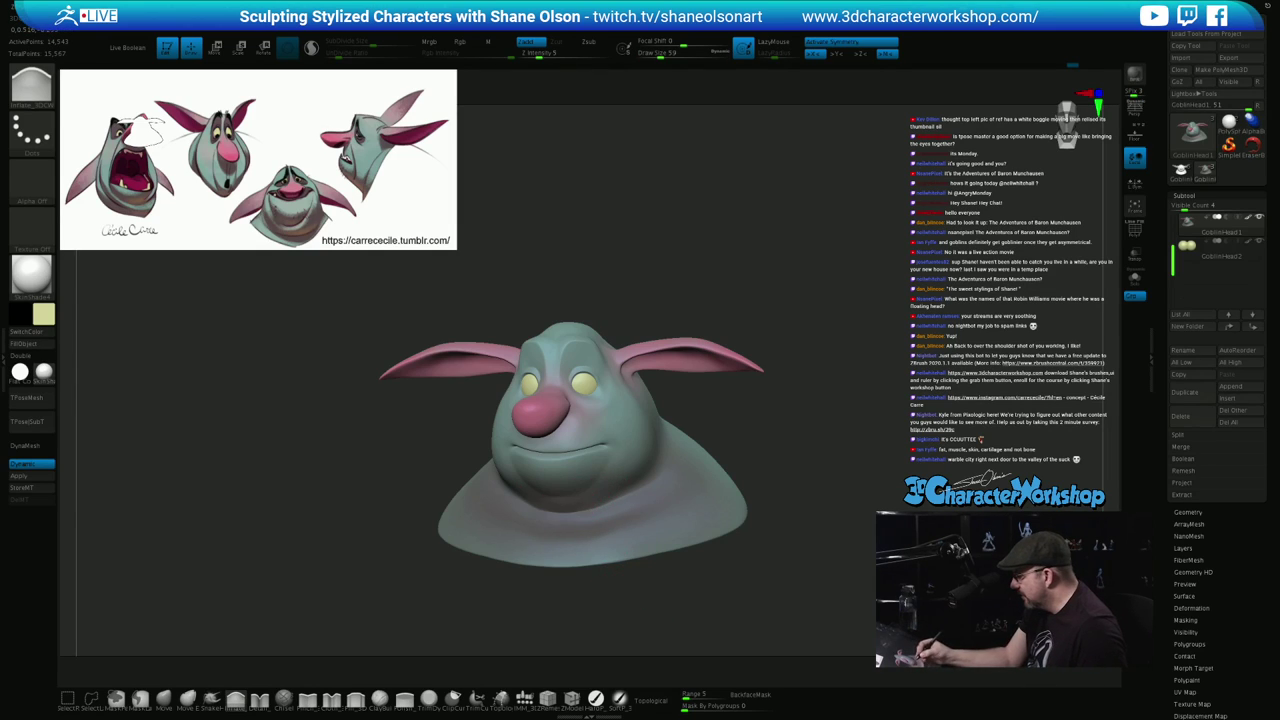
pyautogui.moveTo(634, 467)
pyautogui.mouseDown(button='right')
pyautogui.moveTo(560, 464)
pyautogui.moveTo(625, 462)
pyautogui.mouseUp(button='right')
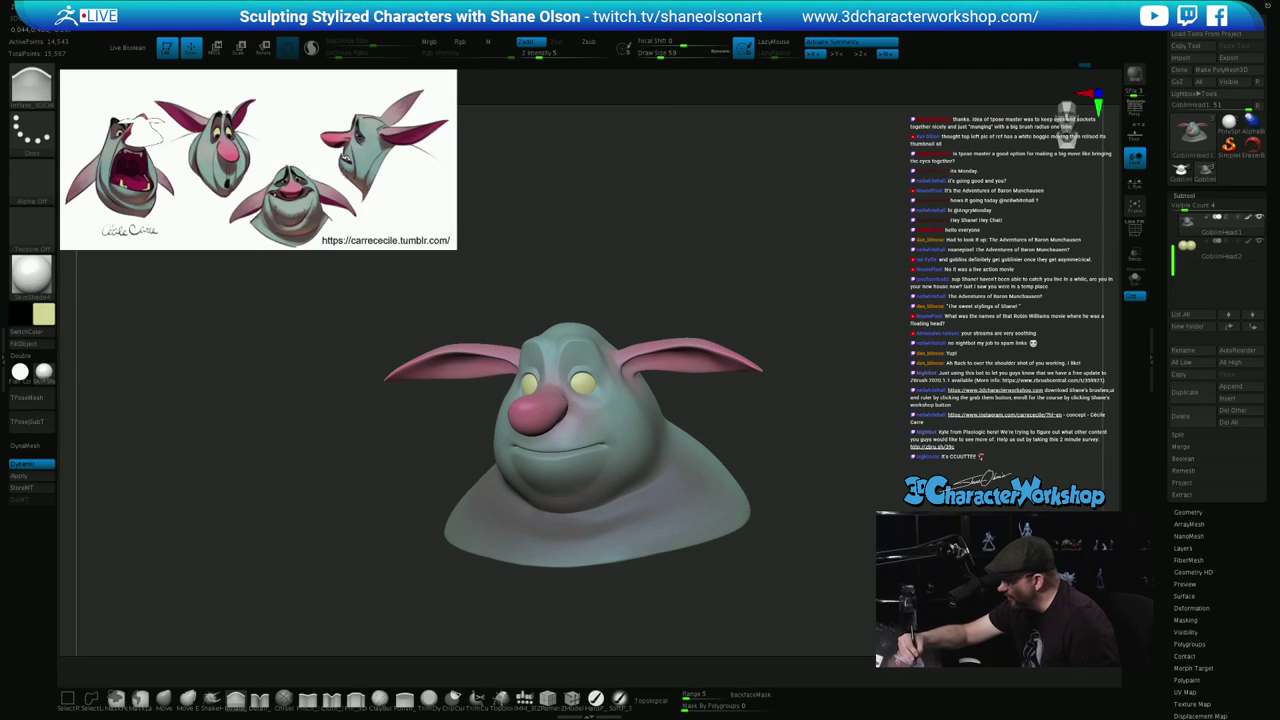
pyautogui.moveTo(548, 494)
pyautogui.mouseDown(button='right')
pyautogui.moveTo(656, 489)
pyautogui.moveTo(670, 460)
pyautogui.moveTo(665, 473)
pyautogui.moveTo(820, 500)
pyautogui.mouseUp(button='right')
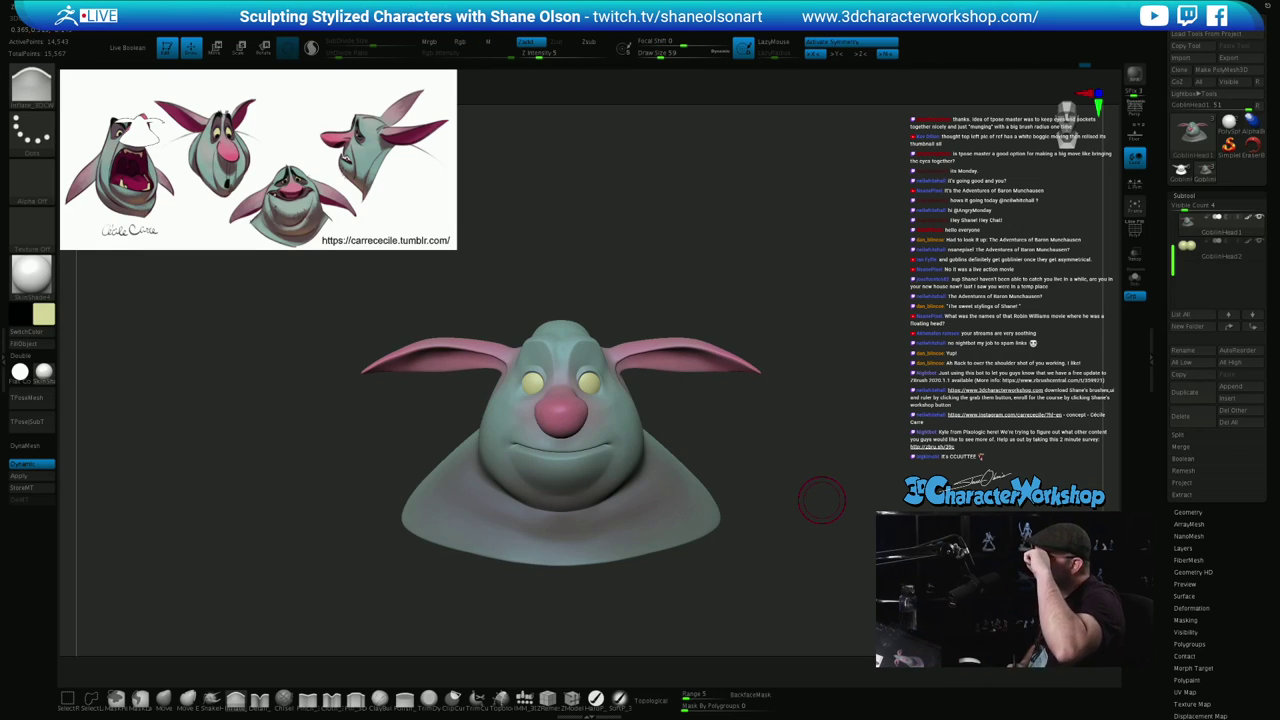
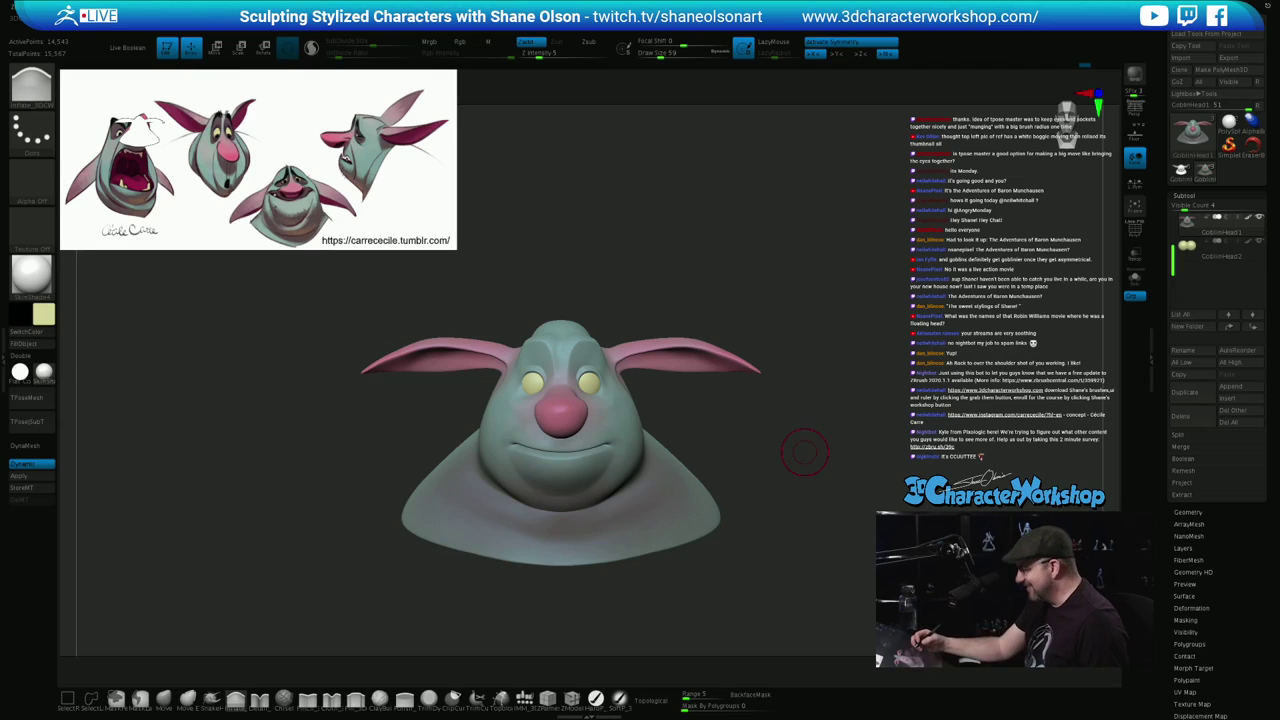
# Adjust the forehead and brow contour above the eyes with the Move brush at draw size 46
pyautogui.moveTo(805, 452)
pyautogui.mouseDown()
pyautogui.moveTo(778, 464)
pyautogui.moveTo(832, 455)
pyautogui.moveTo(766, 441)
pyautogui.moveTo(774, 429)
pyautogui.mouseUp()
pyautogui.press('s')
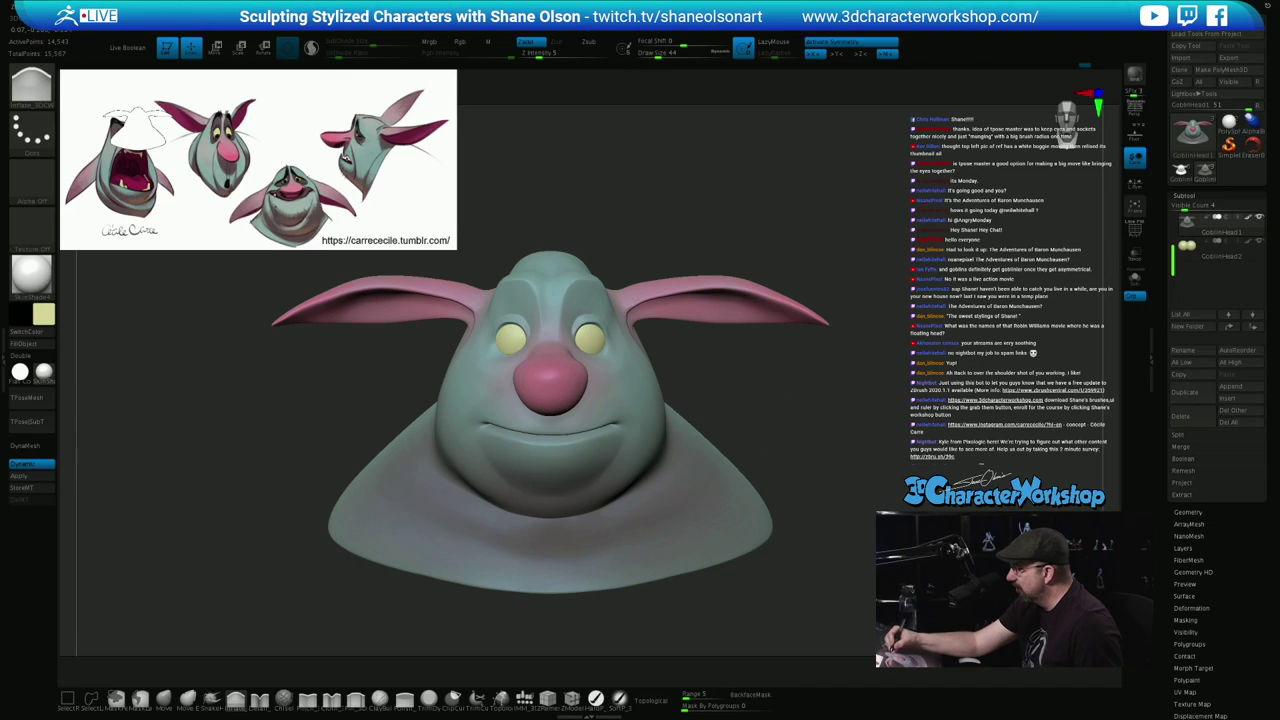
pyautogui.moveTo(591, 283); pyautogui.dragTo(583, 280, button='right')
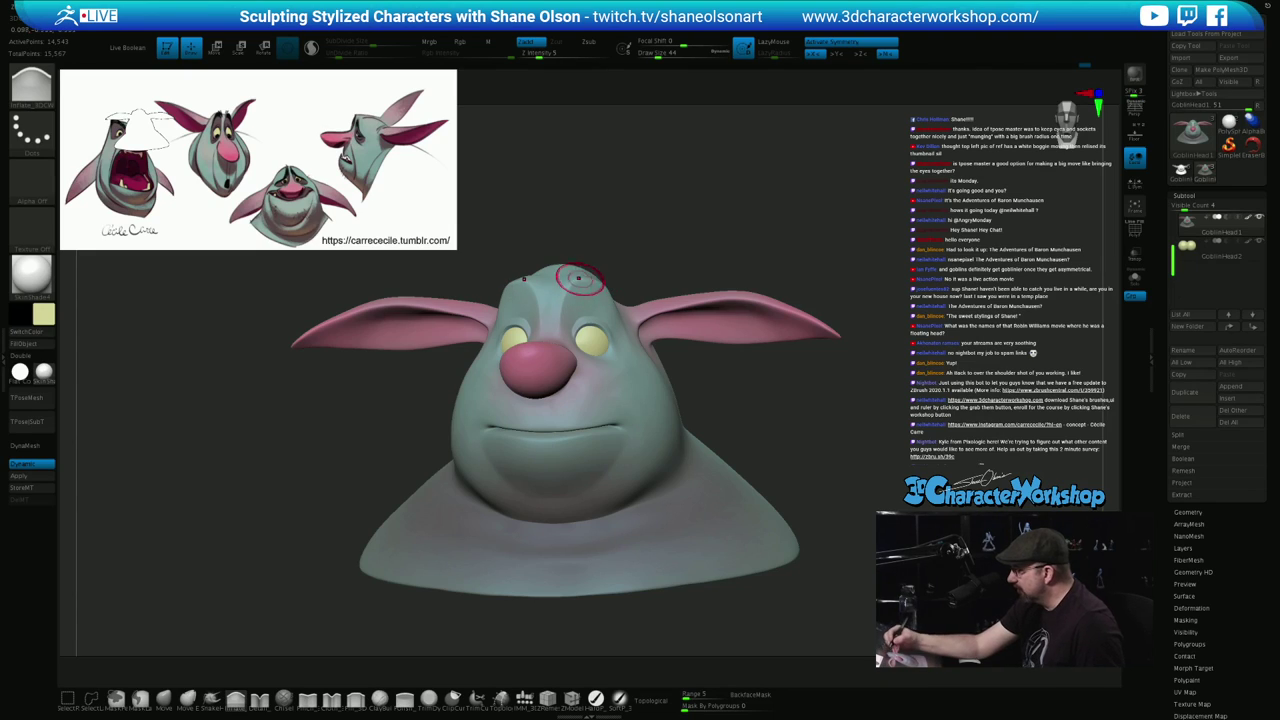
pyautogui.click(164, 700)
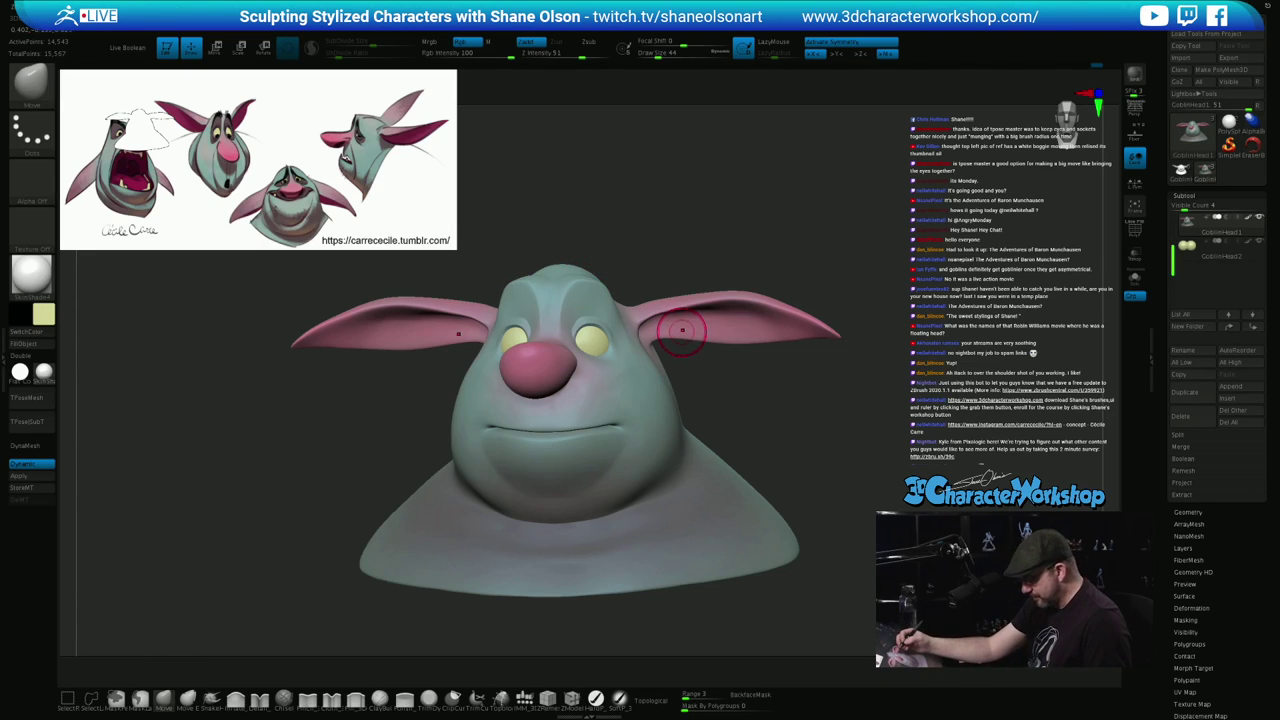
pyautogui.press('w')
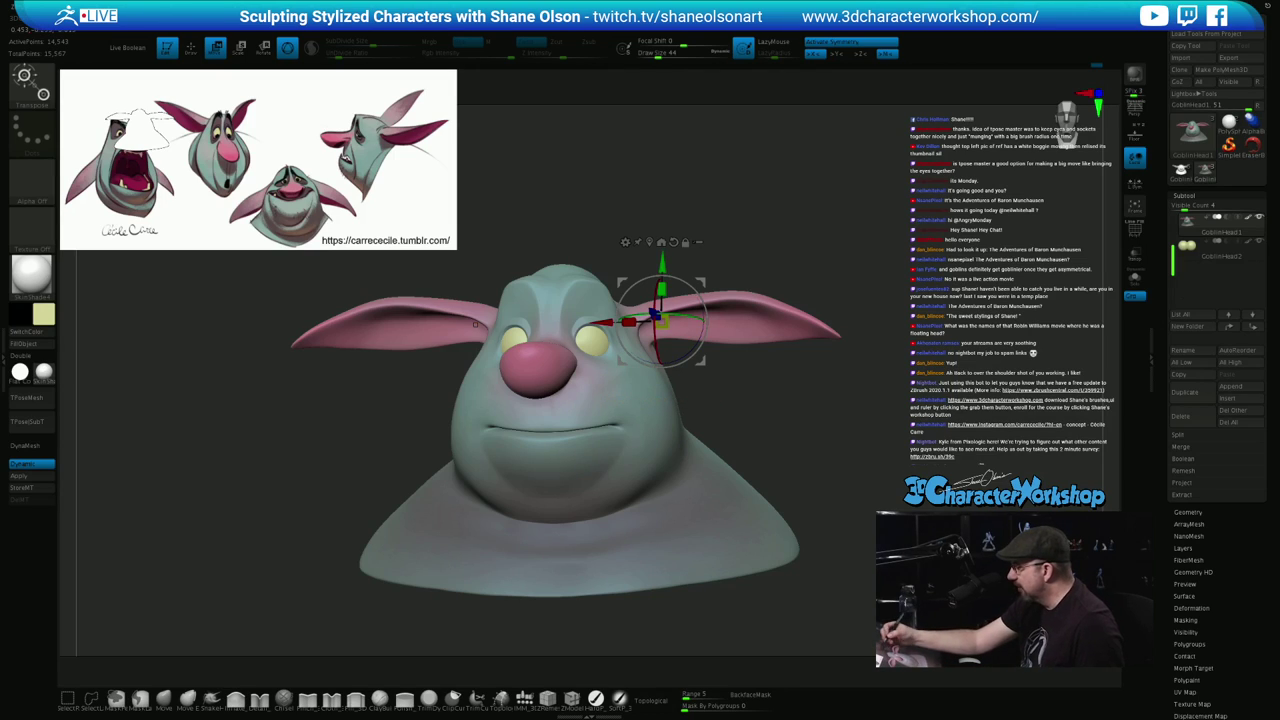
pyautogui.press('q')
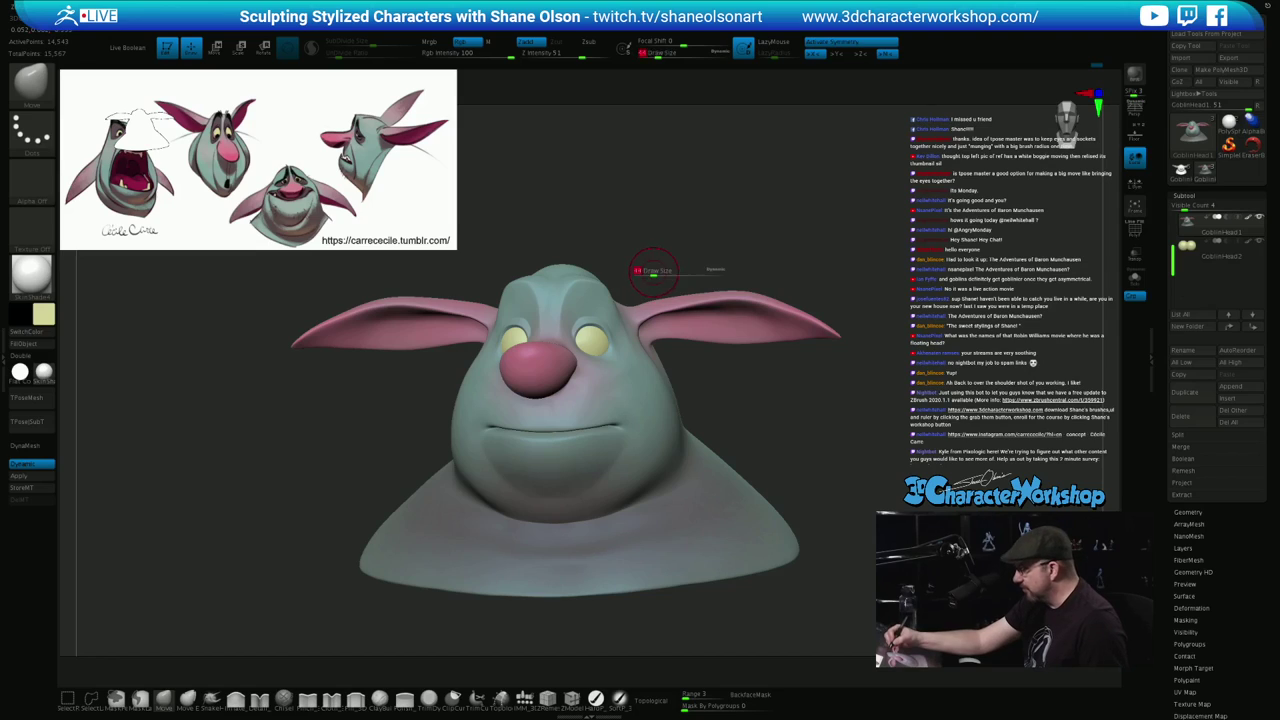
pyautogui.press('s')
pyautogui.moveTo(583, 294); pyautogui.dragTo(575, 294)
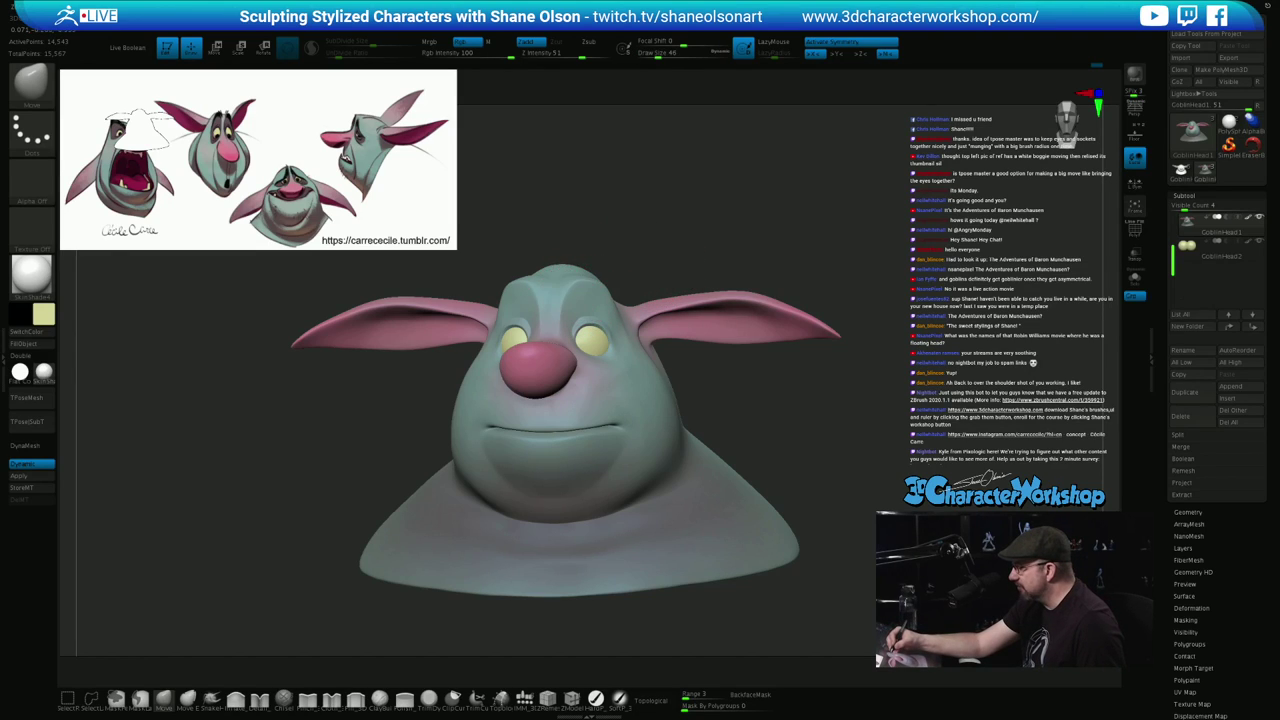
pyautogui.moveTo(606, 237); pyautogui.dragTo(548, 240)
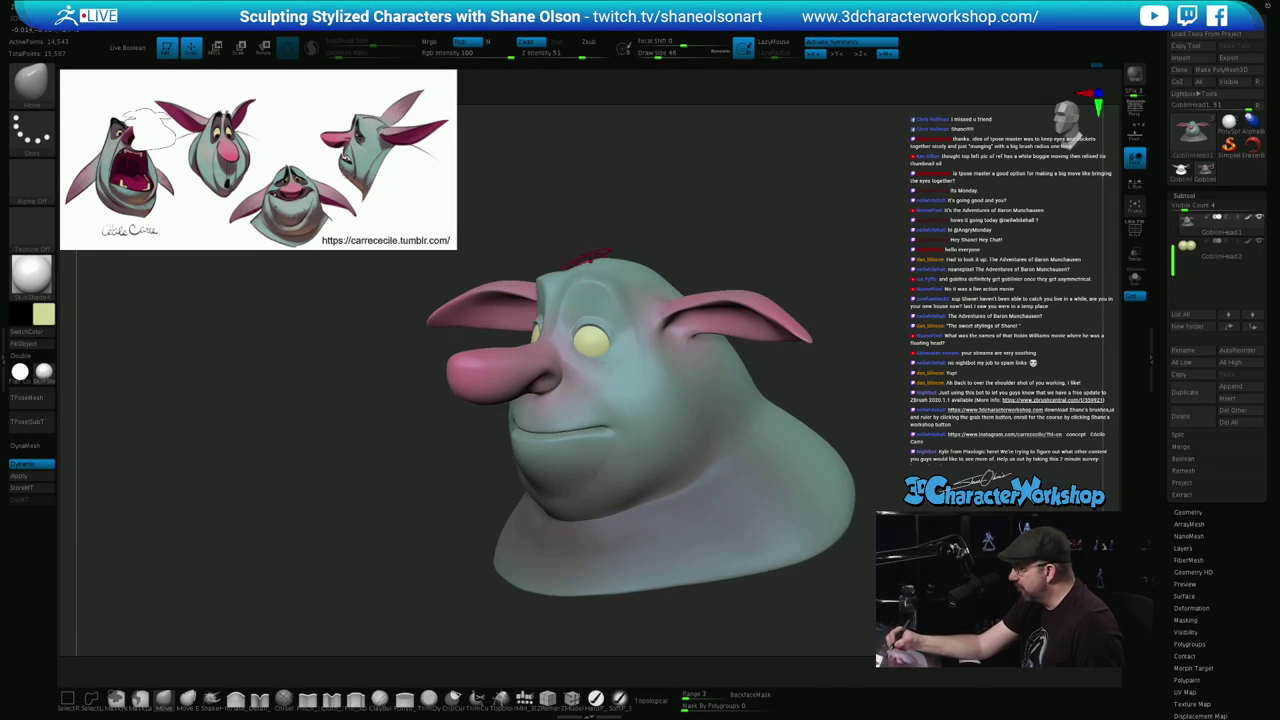
# Refine and smooth the brow between forehead and eyes, then compare the last change by undoing and redoing it
pyautogui.moveTo(592, 284); pyautogui.dragTo(650, 288, button='right')
pyautogui.keyDown('shift'); pyautogui.moveTo(578, 288); pyautogui.dragTo(592, 290); pyautogui.keyUp('shift')
pyautogui.moveTo(630, 284)
pyautogui.mouseDown(button='right')
pyautogui.moveTo(590, 267)
pyautogui.moveTo(605, 302)
pyautogui.moveTo(648, 304)
pyautogui.mouseUp(button='right')
pyautogui.moveTo(736, 460)
pyautogui.keyDown('ctrl'); pyautogui.mouseDown(button='right')
pyautogui.moveTo(729, 412)
pyautogui.moveTo(719, 434)
pyautogui.moveTo(745, 414)
pyautogui.mouseUp(button='right'); pyautogui.keyUp('ctrl')
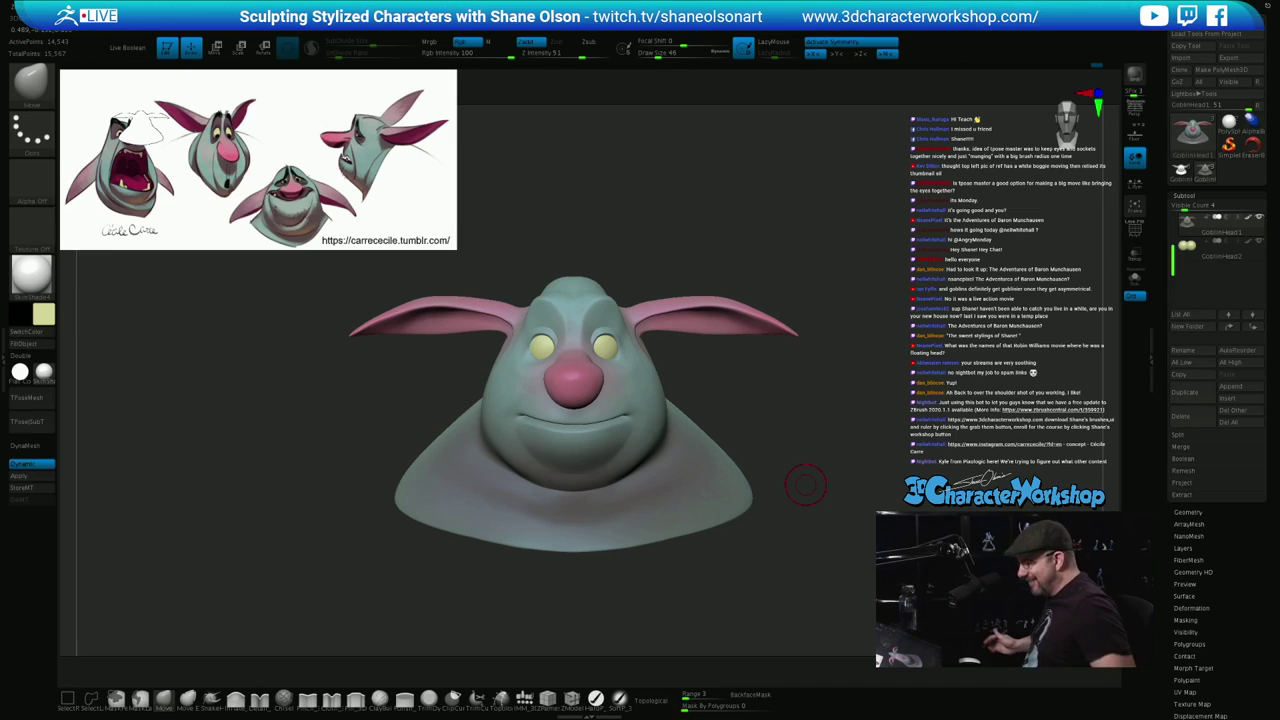
pyautogui.hotkey('ctrl', 'z')
pyautogui.hotkey('ctrl', 'shift', 'z')
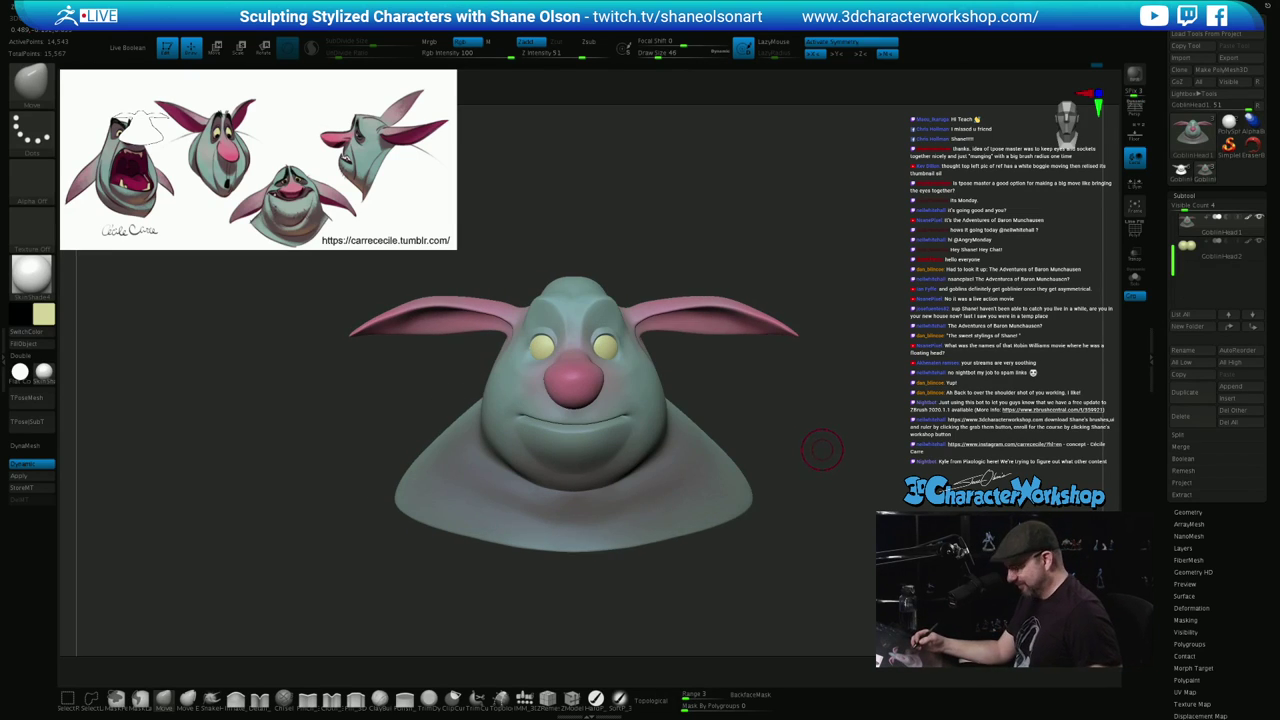
# Show the polygroup wireframe and reshape the outer borders of the eye-socket polygroups with the Move brush at draw size 27
pyautogui.keyDown('ctrl'); pyautogui.moveTo(819, 460); pyautogui.dragTo(690, 405, button='right'); pyautogui.keyUp('ctrl')
pyautogui.hotkey('shift', 'f')
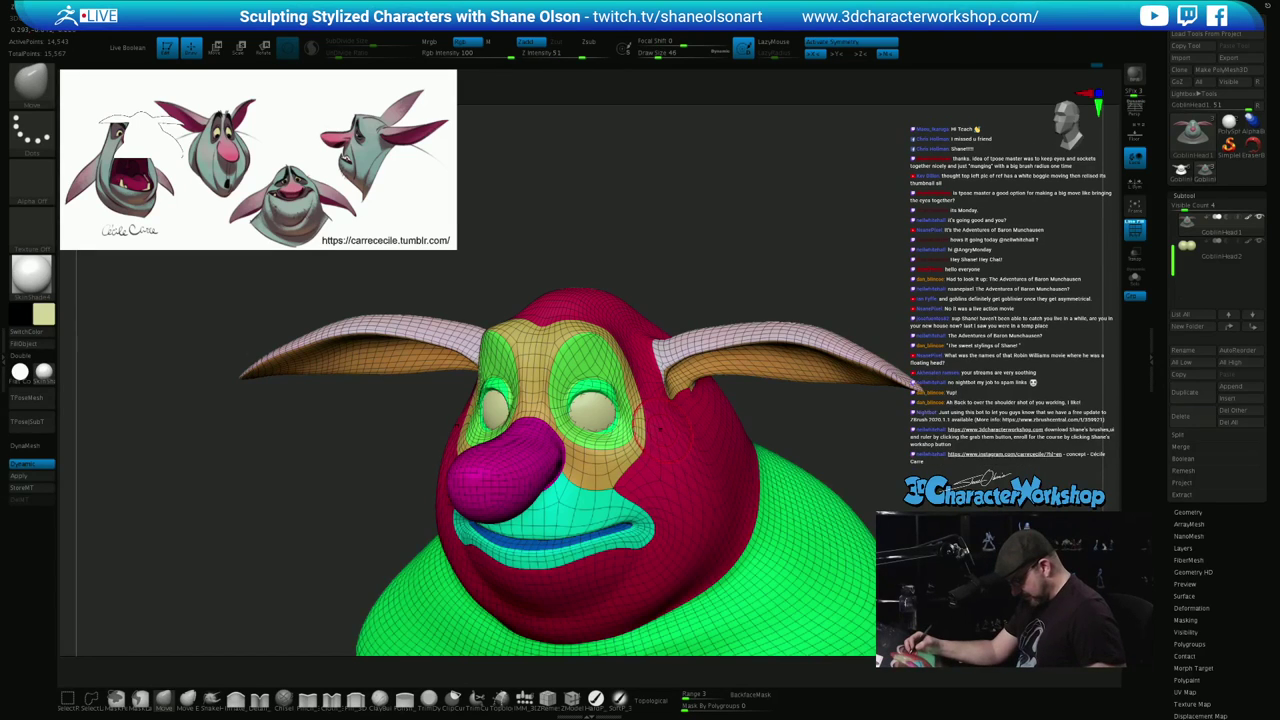
pyautogui.keyDown('ctrl'); pyautogui.moveTo(658, 432); pyautogui.dragTo(637, 389, button='right'); pyautogui.keyUp('ctrl')
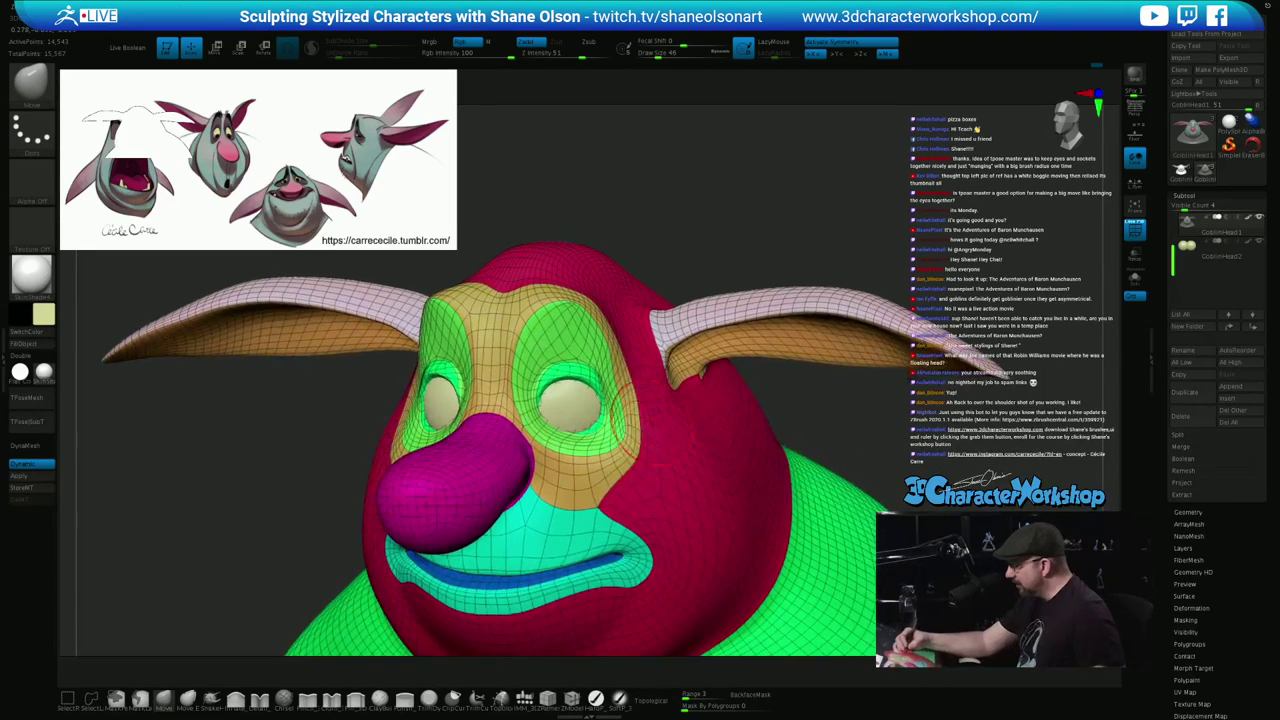
pyautogui.press('s')
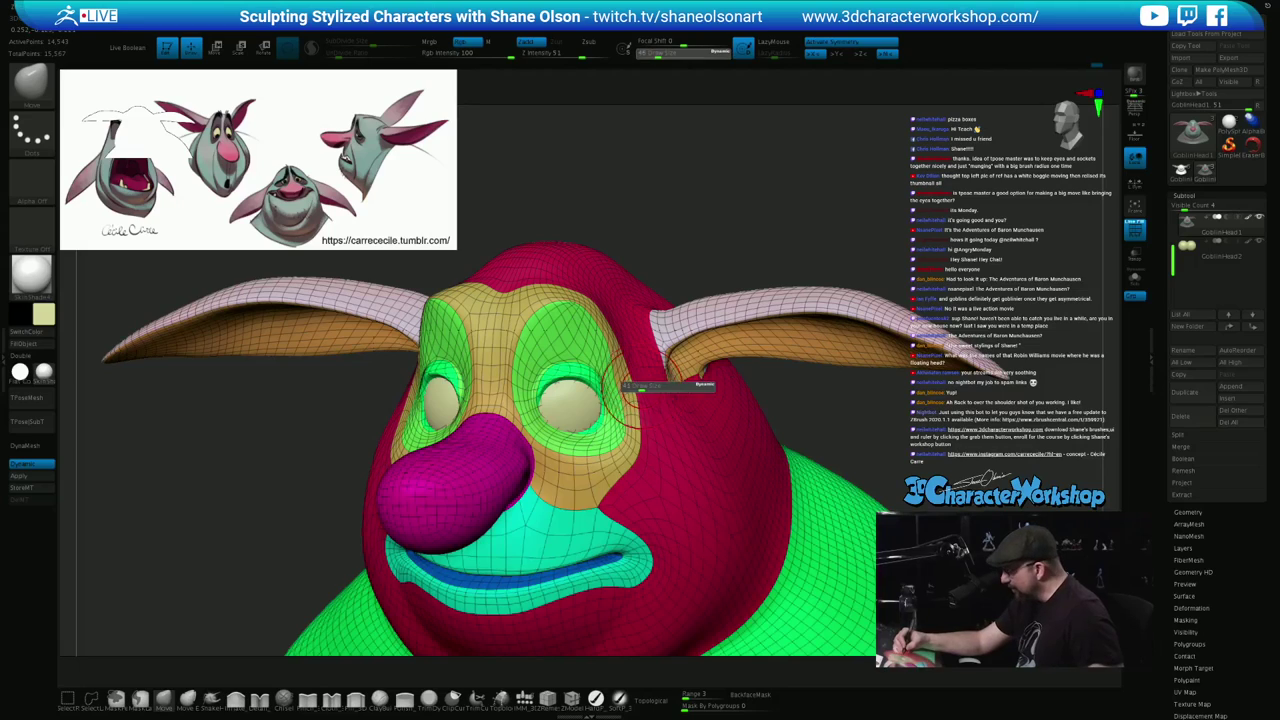
pyautogui.moveTo(641, 385); pyautogui.dragTo(636, 385)
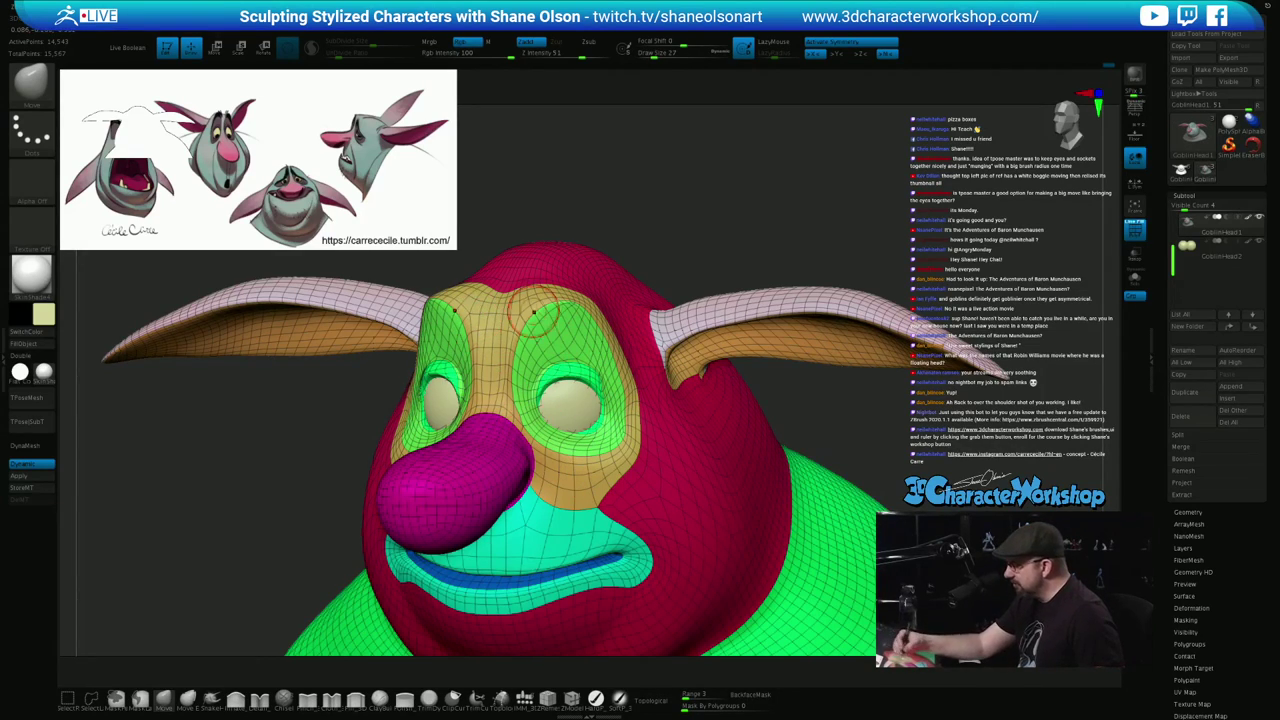
pyautogui.moveTo(640, 364); pyautogui.dragTo(619, 391, button='right')
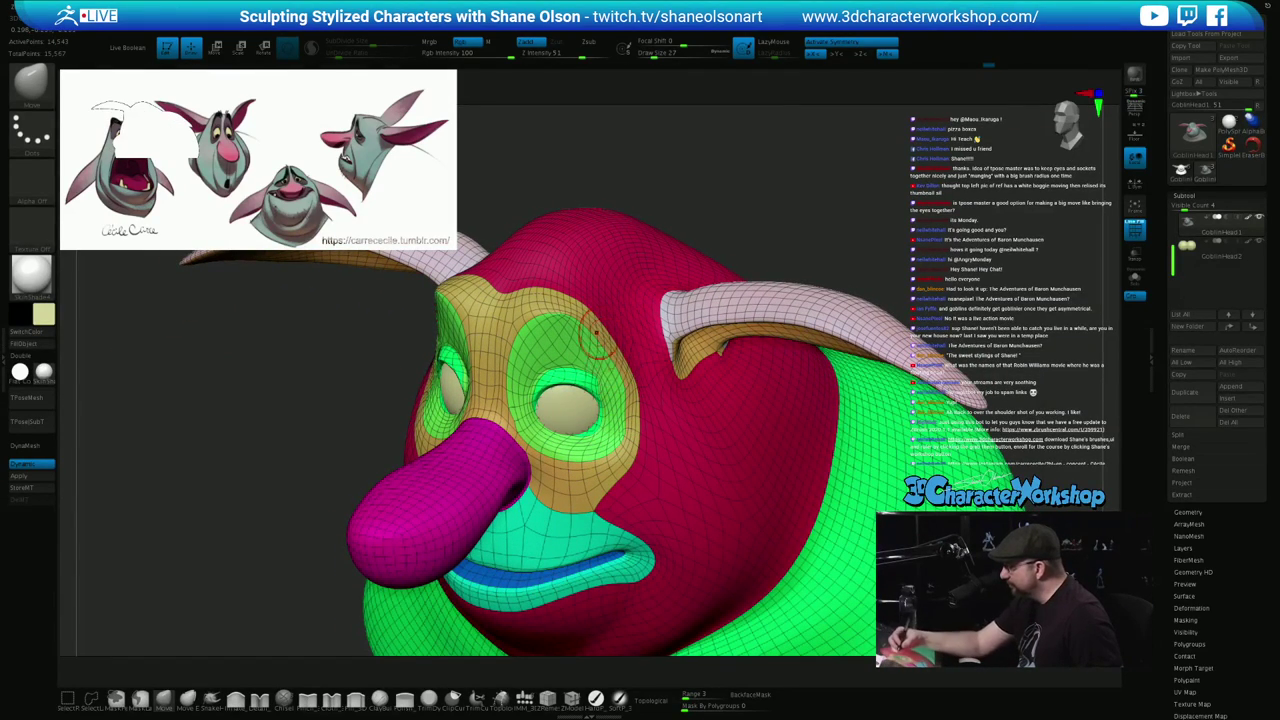
pyautogui.press('shift')
pyautogui.keyDown('shift'); pyautogui.moveTo(625, 410); pyautogui.dragTo(621, 420); pyautogui.keyUp('shift')
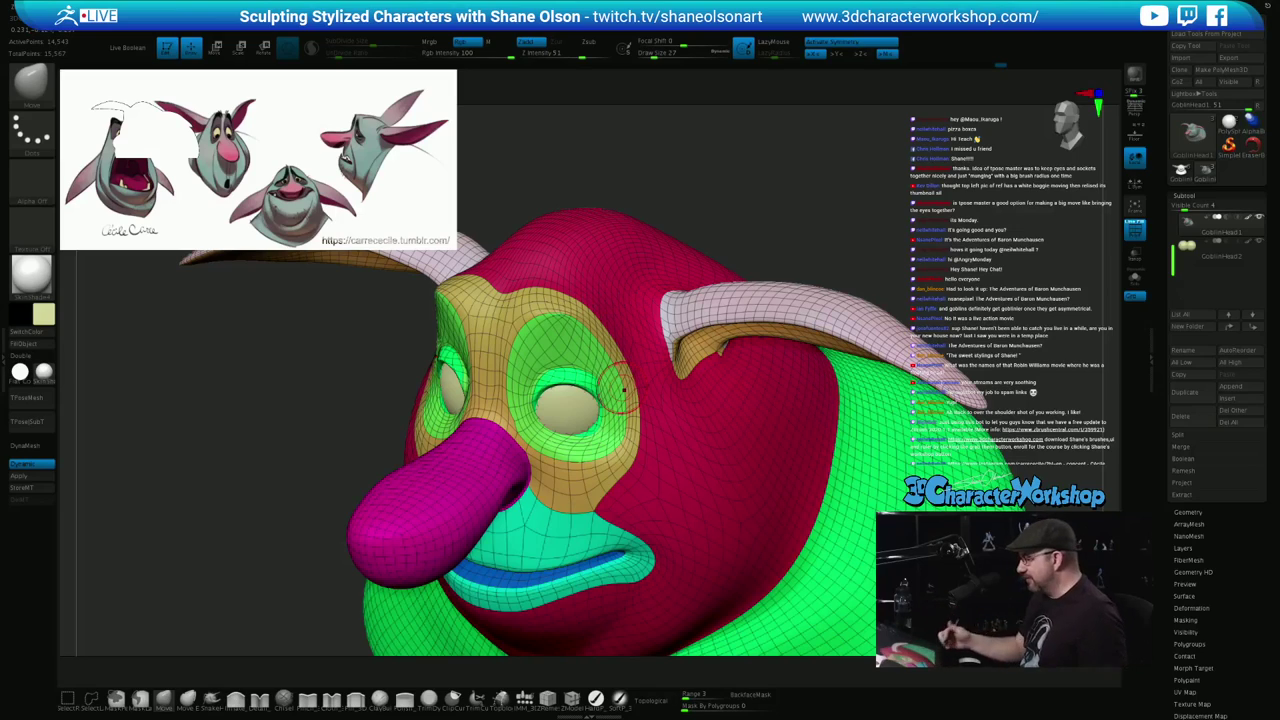
# Refine the lower edges of the eye-socket polygroups beside the nose and cheeks with the Move brush at draw size 12
pyautogui.moveTo(624, 390); pyautogui.dragTo(725, 405, button='right')
pyautogui.moveTo(601, 437)
pyautogui.mouseDown(button='right')
pyautogui.moveTo(612, 448)
pyautogui.moveTo(602, 438)
pyautogui.mouseUp(button='right')
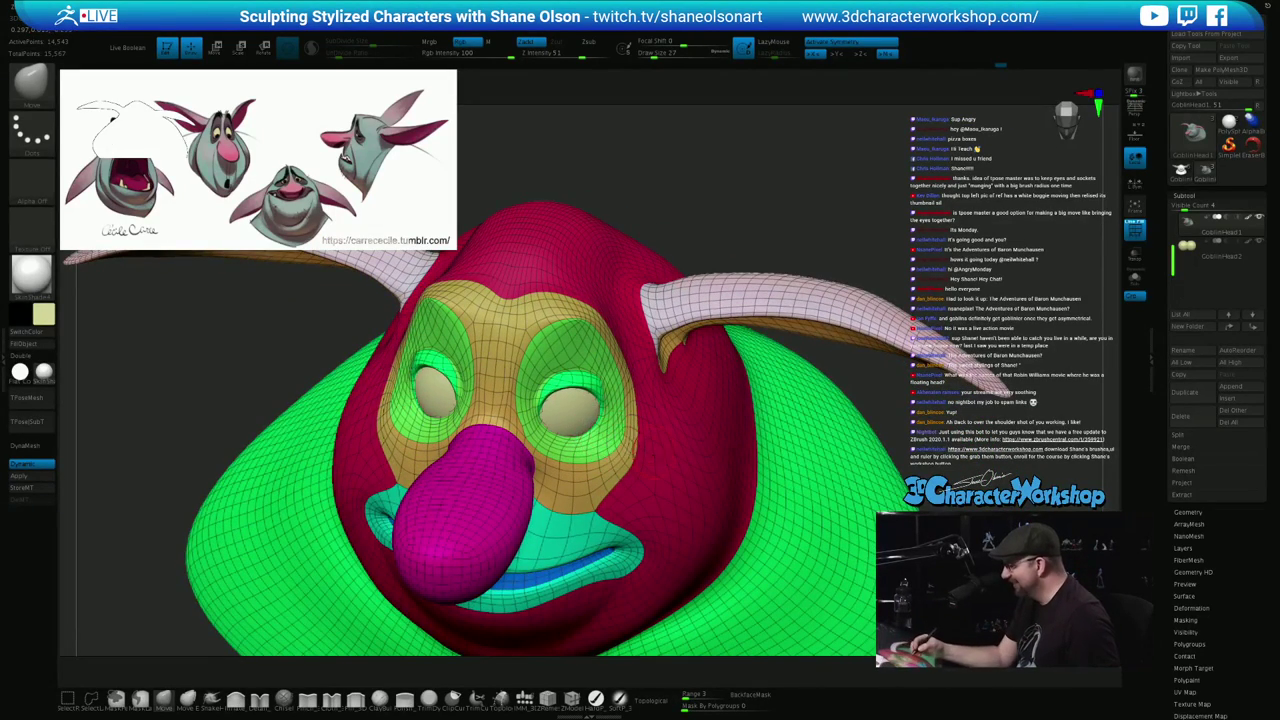
pyautogui.moveTo(651, 476); pyautogui.dragTo(540, 447, button='right')
pyautogui.press('s')
pyautogui.moveTo(521, 426); pyautogui.dragTo(518, 437)
pyautogui.moveTo(517, 410); pyautogui.dragTo(530, 335, button='right')
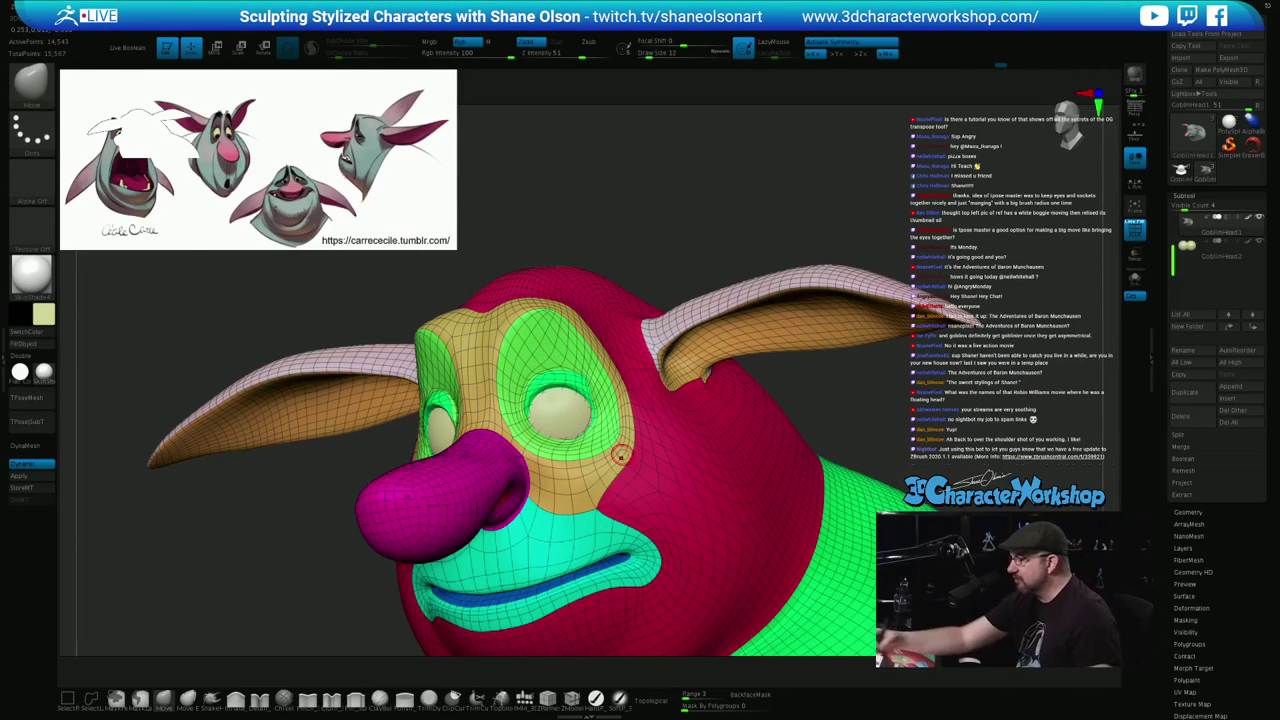
# Choose a dark purple colour and mask everything on the head except the eye-socket polygroups
pyautogui.press('z')
pyautogui.press('z')
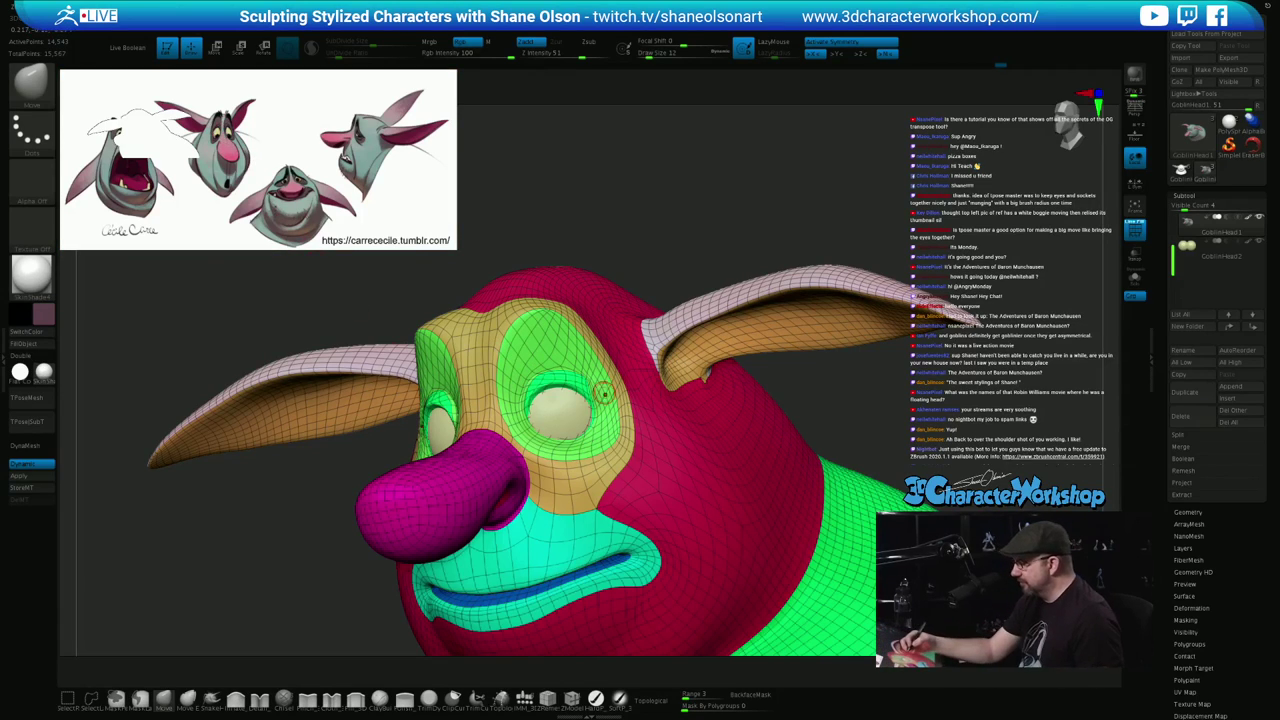
pyautogui.press('w')
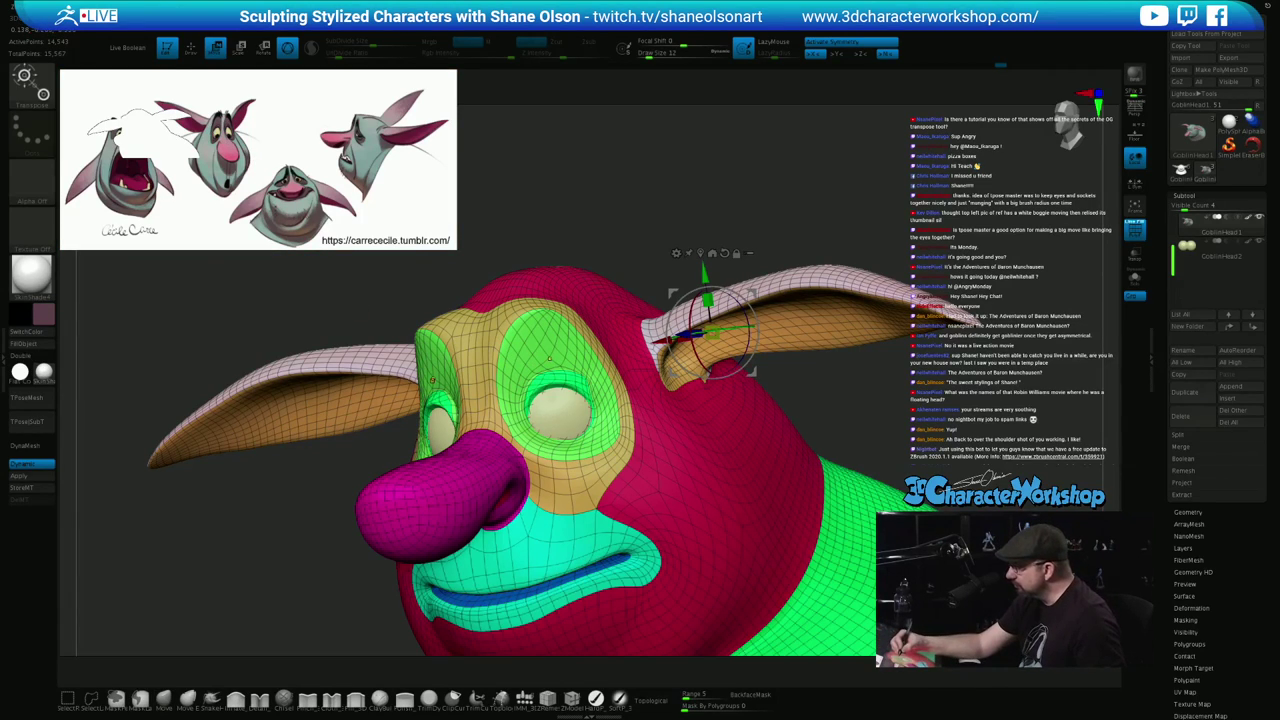
pyautogui.keyDown('ctrl'); pyautogui.click(560, 371); pyautogui.keyUp('ctrl')
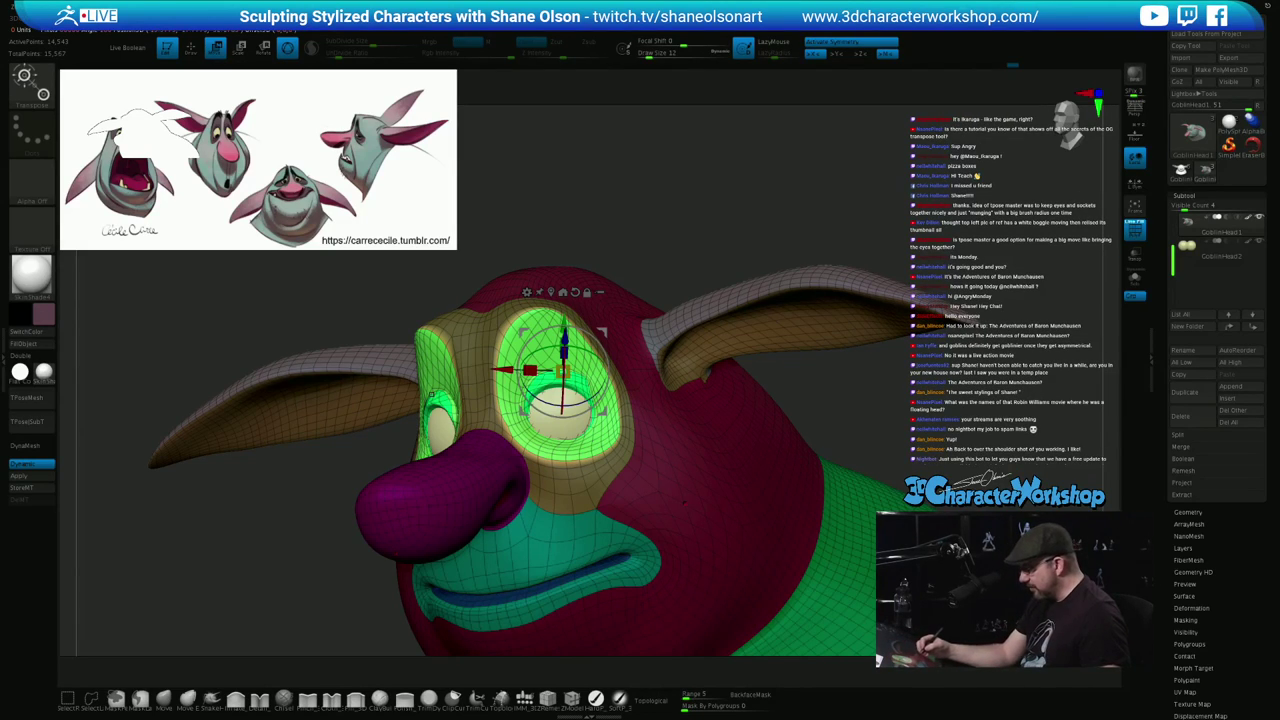
pyautogui.press('ctrl')
pyautogui.hotkey('ctrl', 'i')
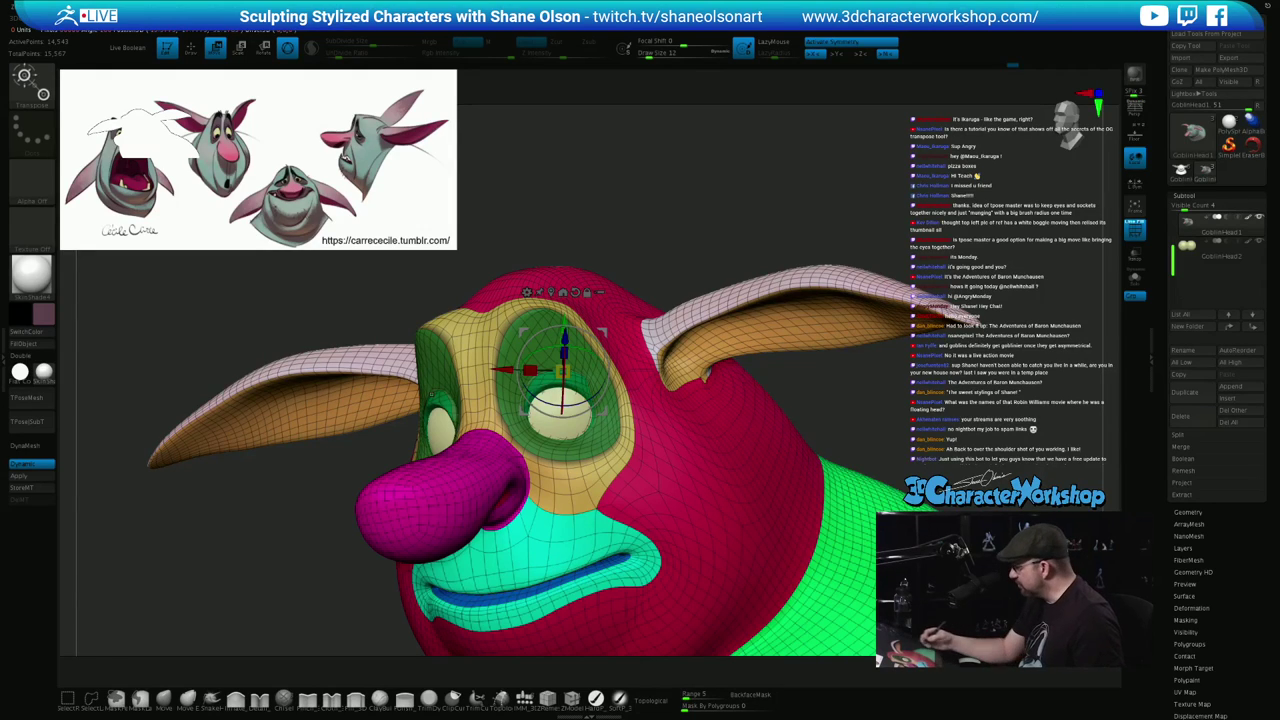
pyautogui.press('3')
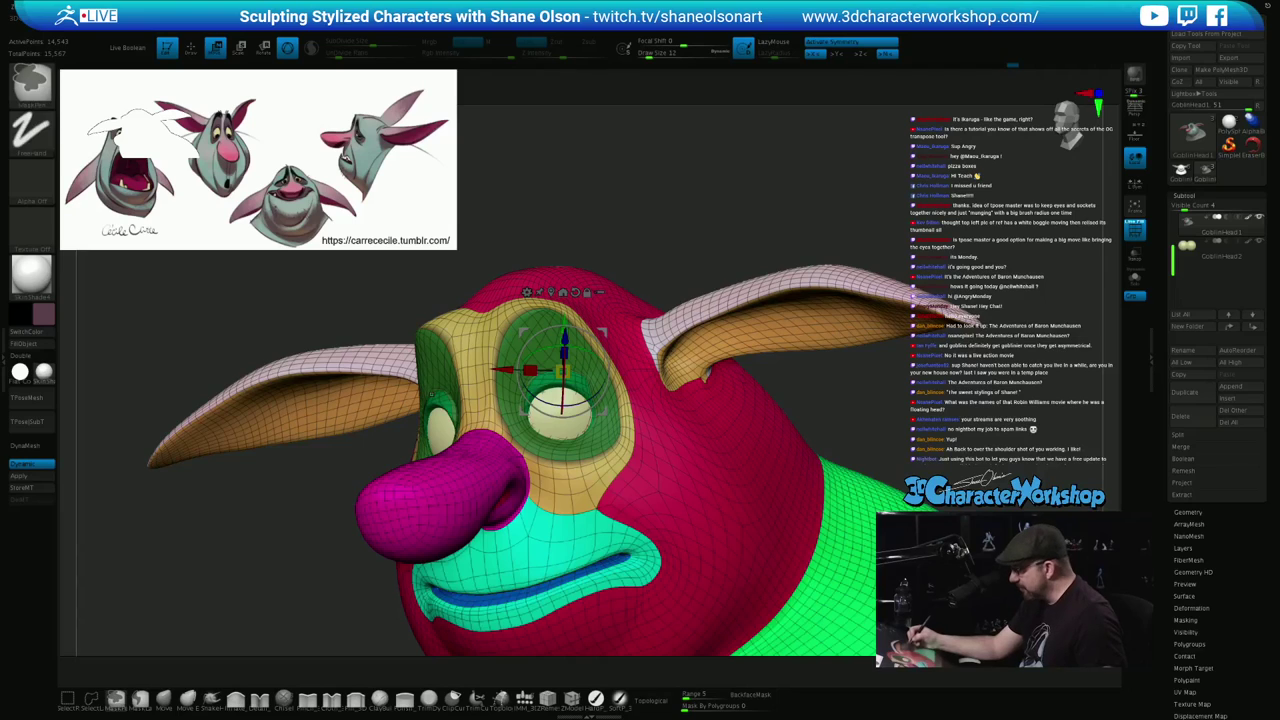
pyautogui.hotkey('ctrl', 'i')
pyautogui.press('q')
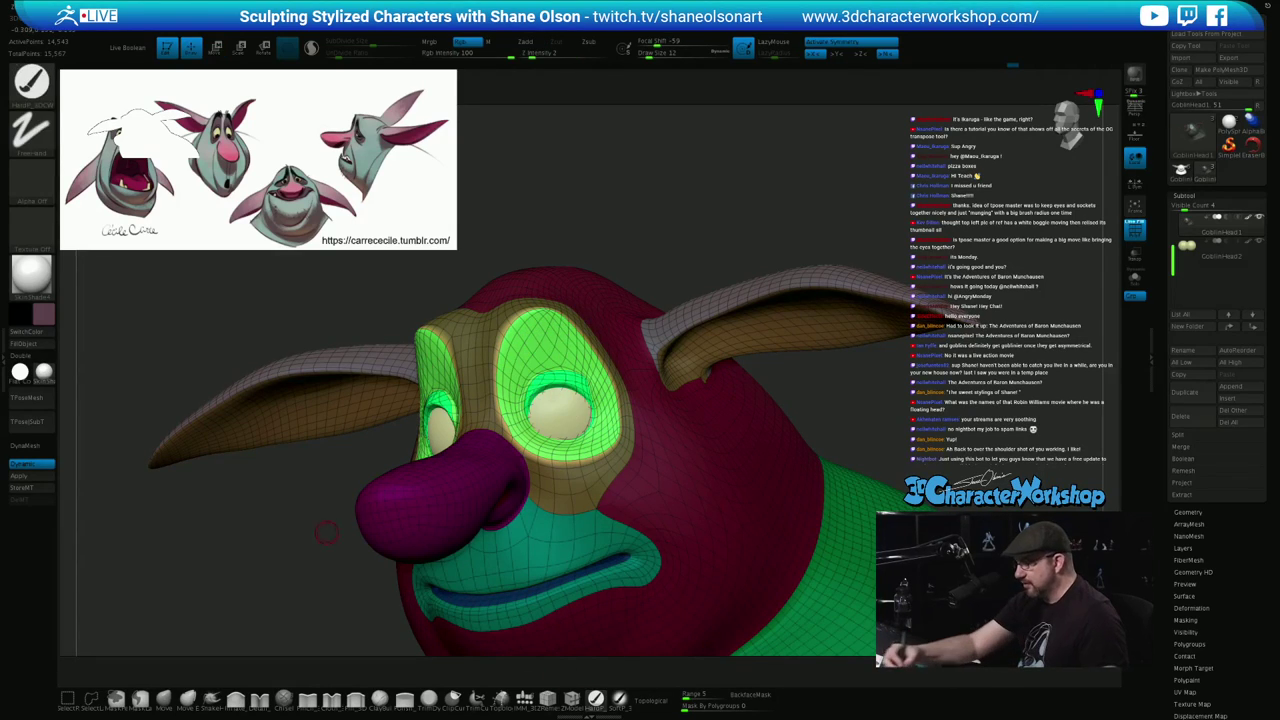
# Fill the unmasked eye sockets with dark purple, hide the polygroup wireframe and clear the mask
pyautogui.keyDown('ctrl'); pyautogui.moveTo(142, 342); pyautogui.dragTo(92, 346); pyautogui.keyUp('ctrl')
pyautogui.hotkey('shift', 'f')
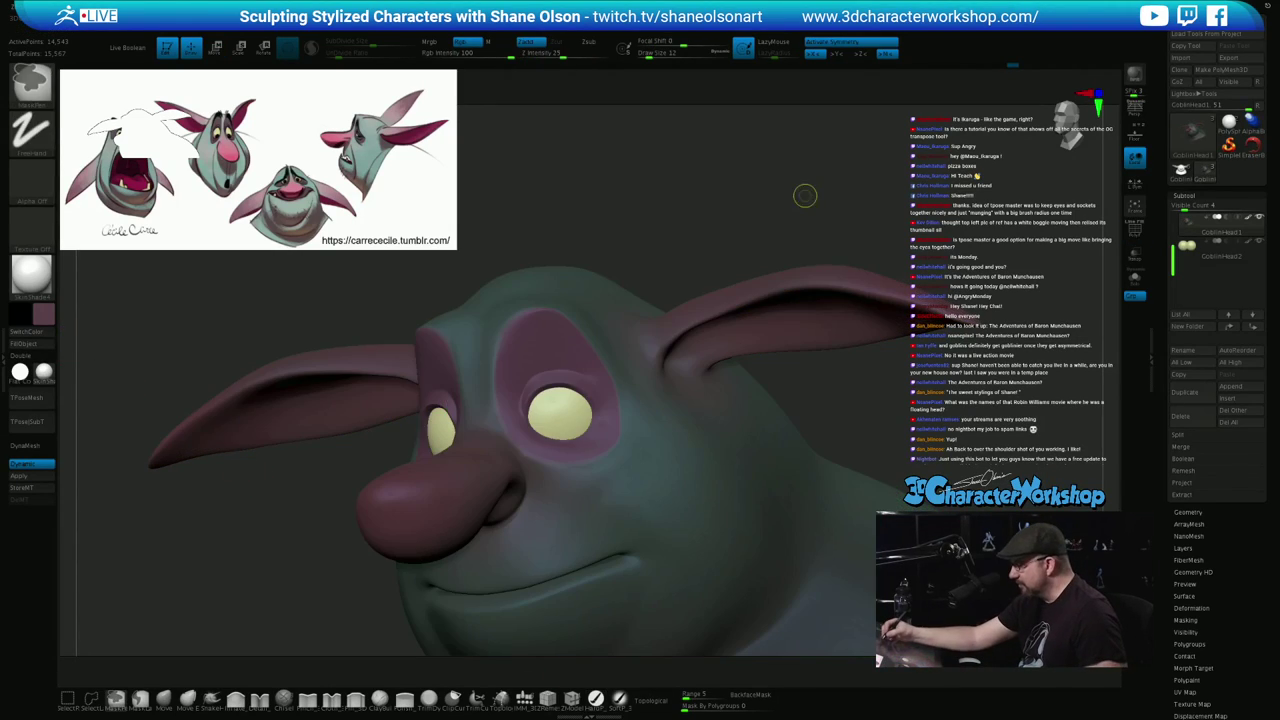
pyautogui.moveTo(806, 197)
pyautogui.keyDown('ctrl'); pyautogui.mouseDown()
pyautogui.moveTo(829, 448)
pyautogui.moveTo(814, 477)
pyautogui.moveTo(690, 482)
pyautogui.moveTo(860, 490)
pyautogui.moveTo(775, 463)
pyautogui.moveTo(780, 505)
pyautogui.moveTo(812, 505)
pyautogui.mouseUp(); pyautogui.keyUp('ctrl')
# Adjust the inner edges of the purple eye sockets with the Move brush, using draw sizes 54 and 51
pyautogui.click(164, 699)
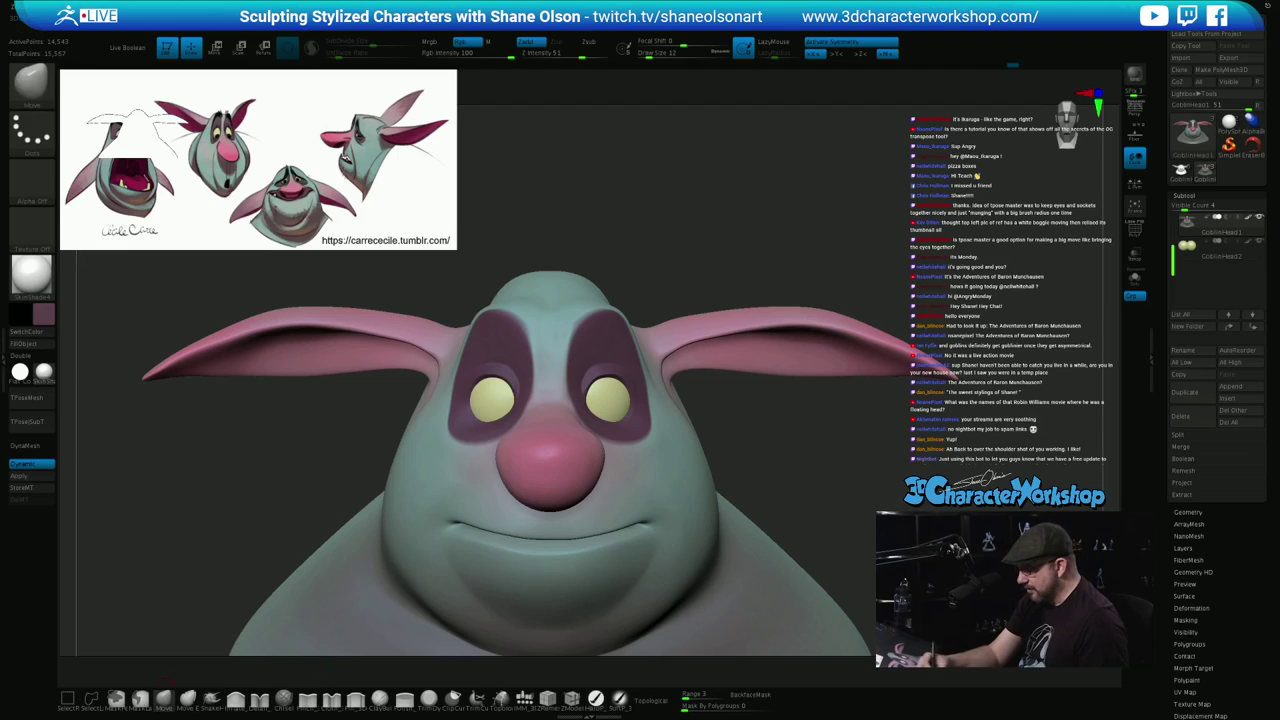
pyautogui.press('s')
pyautogui.moveTo(192, 573); pyautogui.dragTo(204, 571)
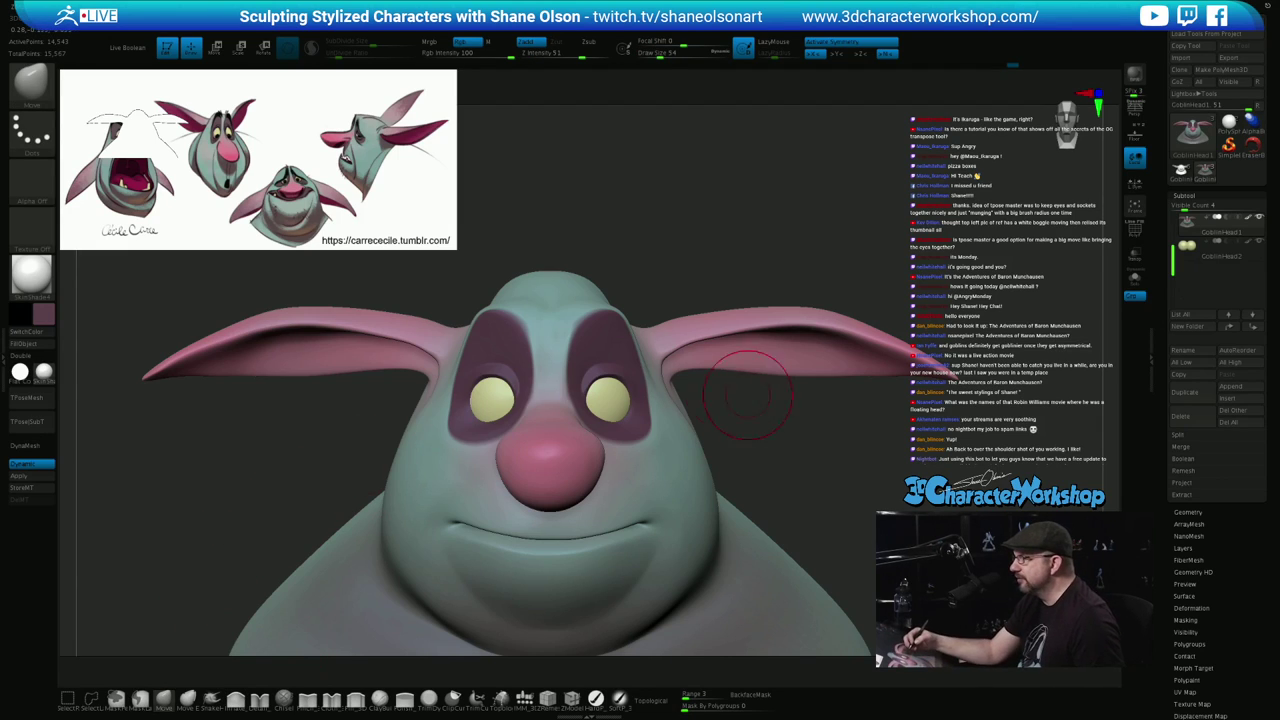
pyautogui.keyDown('alt'); pyautogui.moveTo(752, 400); pyautogui.dragTo(774, 402); pyautogui.keyUp('alt')
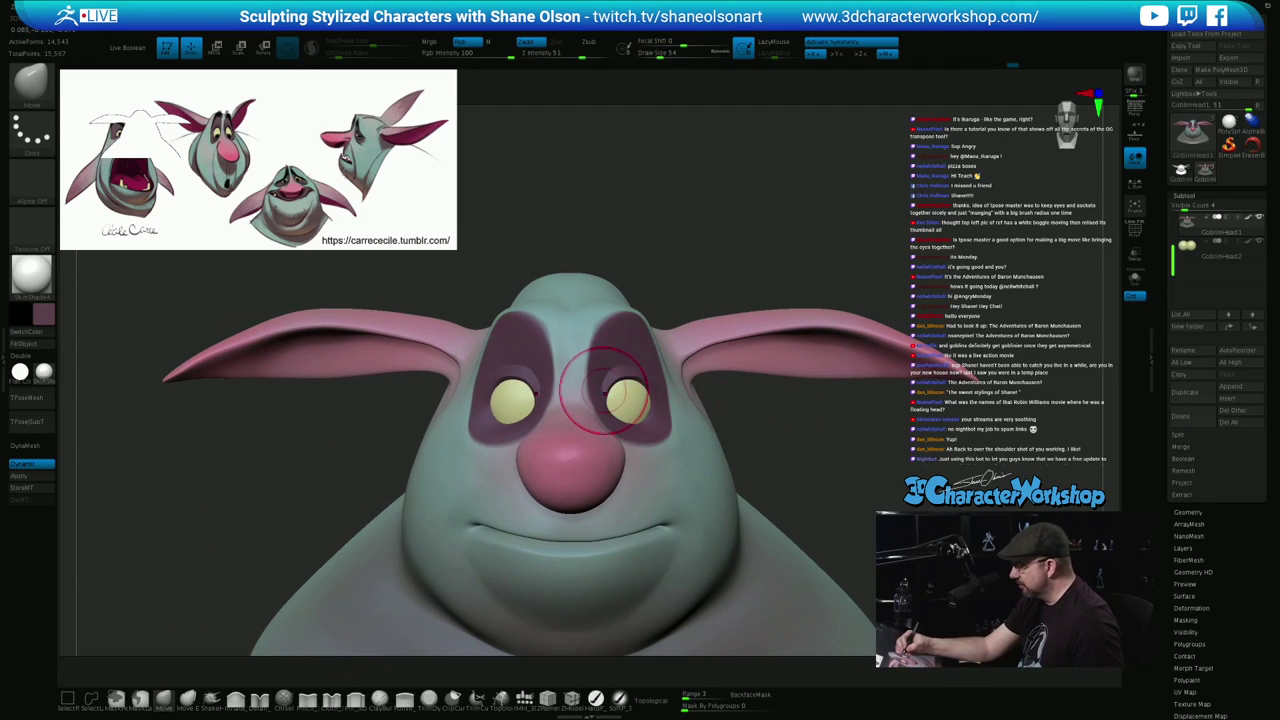
pyautogui.press('[')
pyautogui.moveTo(592, 387); pyautogui.dragTo(587, 388)
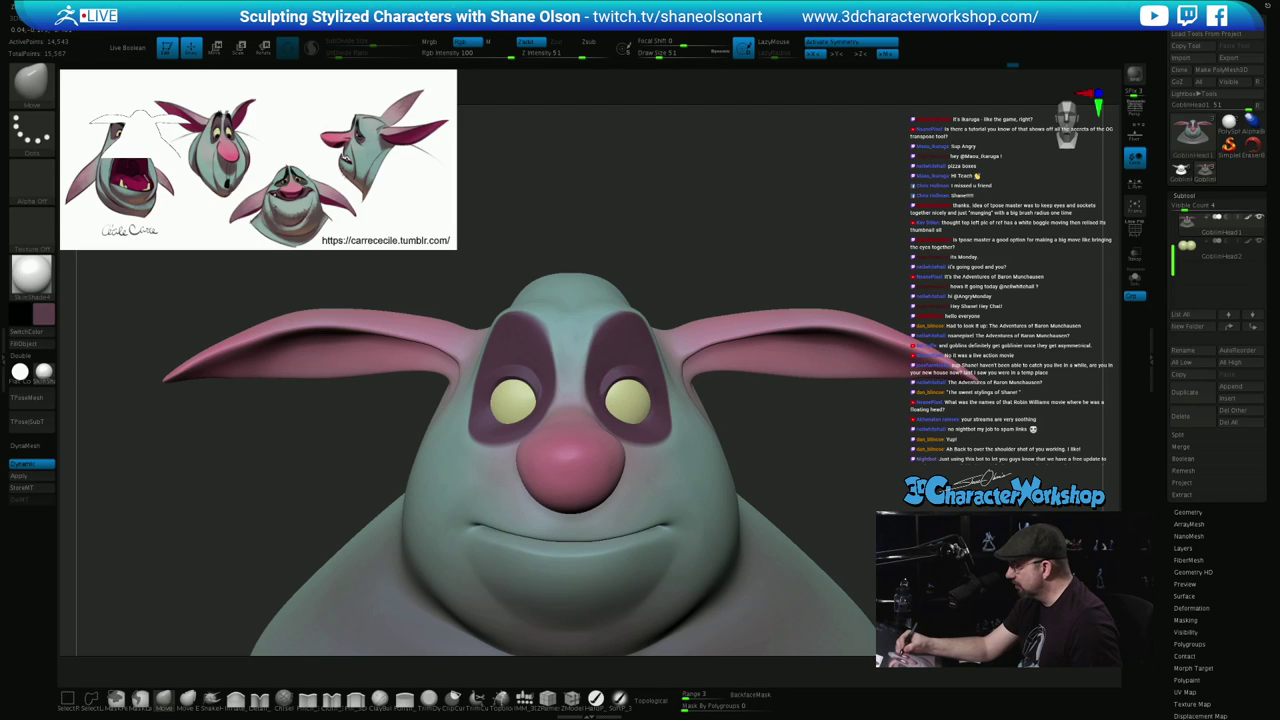
# Reshape the brow and outer eye-socket edges from three-quarter and raised views with the Move brush at draw size 51
pyautogui.moveTo(593, 342)
pyautogui.mouseDown(button='right')
pyautogui.moveTo(662, 338)
pyautogui.moveTo(609, 306)
pyautogui.mouseUp(button='right')
pyautogui.moveTo(730, 360); pyautogui.dragTo(691, 376, button='right')
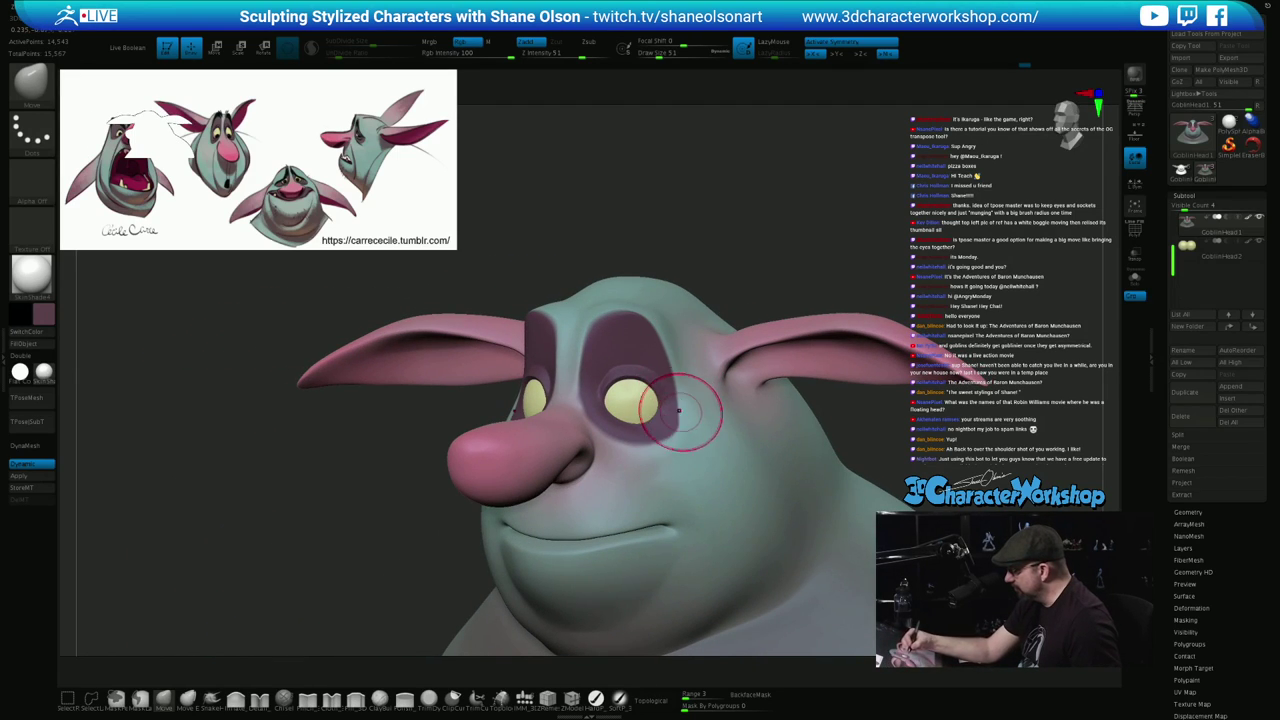
pyautogui.moveTo(677, 400); pyautogui.dragTo(670, 462, button='right')
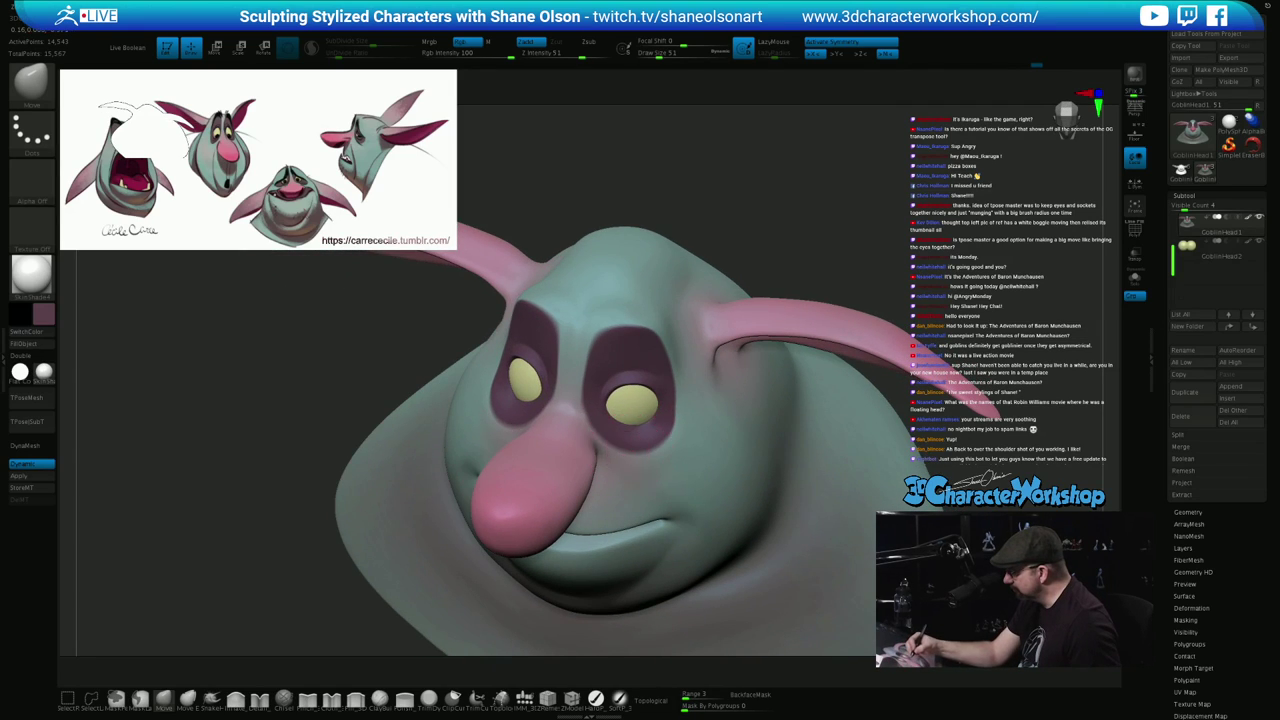
pyautogui.keyDown('shift'); pyautogui.moveTo(685, 420); pyautogui.dragTo(730, 400, button='right'); pyautogui.keyUp('shift')
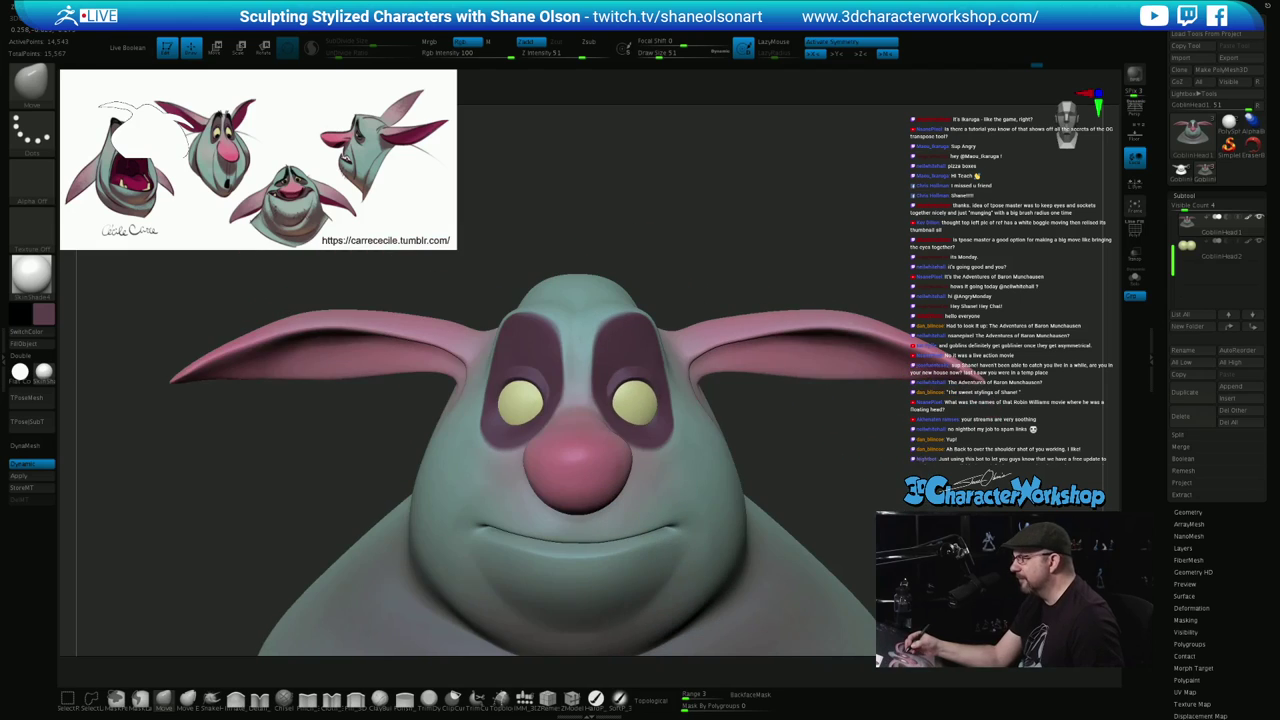
# Fine-tune the outline of the eye sockets from the front with the Move brush at draw size 27
pyautogui.keyDown('ctrl'); pyautogui.moveTo(684, 480); pyautogui.dragTo(676, 411, button='right'); pyautogui.keyUp('ctrl')
pyautogui.press('s')
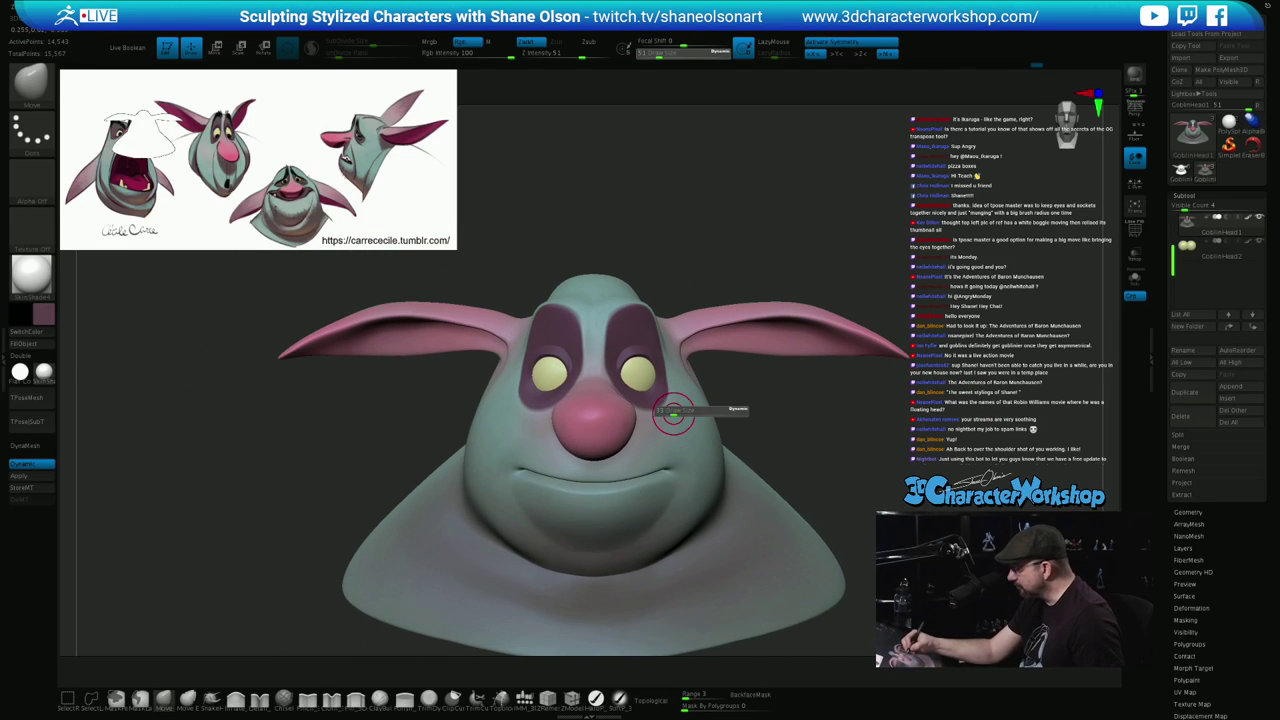
pyautogui.moveTo(676, 412); pyautogui.dragTo(671, 412)
pyautogui.moveTo(686, 403)
pyautogui.mouseDown(button='right')
pyautogui.moveTo(625, 412)
pyautogui.moveTo(708, 404)
pyautogui.moveTo(686, 401)
pyautogui.moveTo(684, 427)
pyautogui.moveTo(716, 428)
pyautogui.mouseUp(button='right')
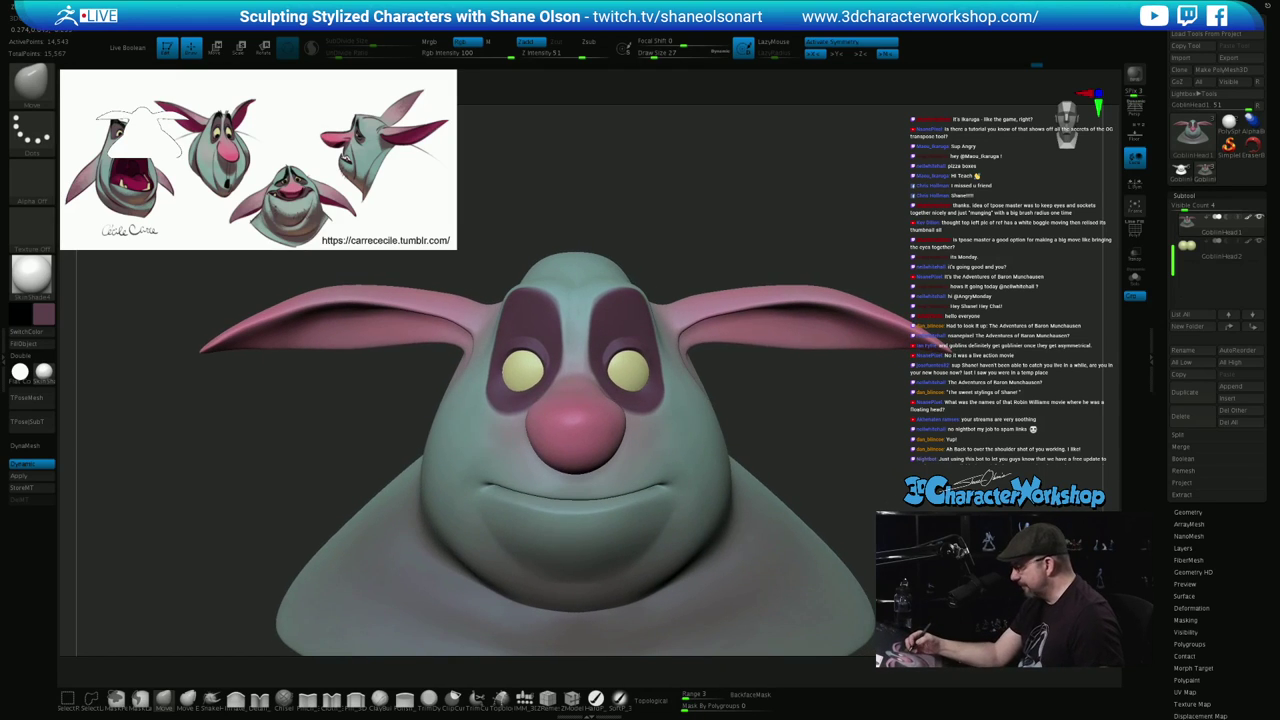
pyautogui.keyDown('ctrl'); pyautogui.moveTo(830, 570); pyautogui.dragTo(836, 519, button='right'); pyautogui.keyUp('ctrl')
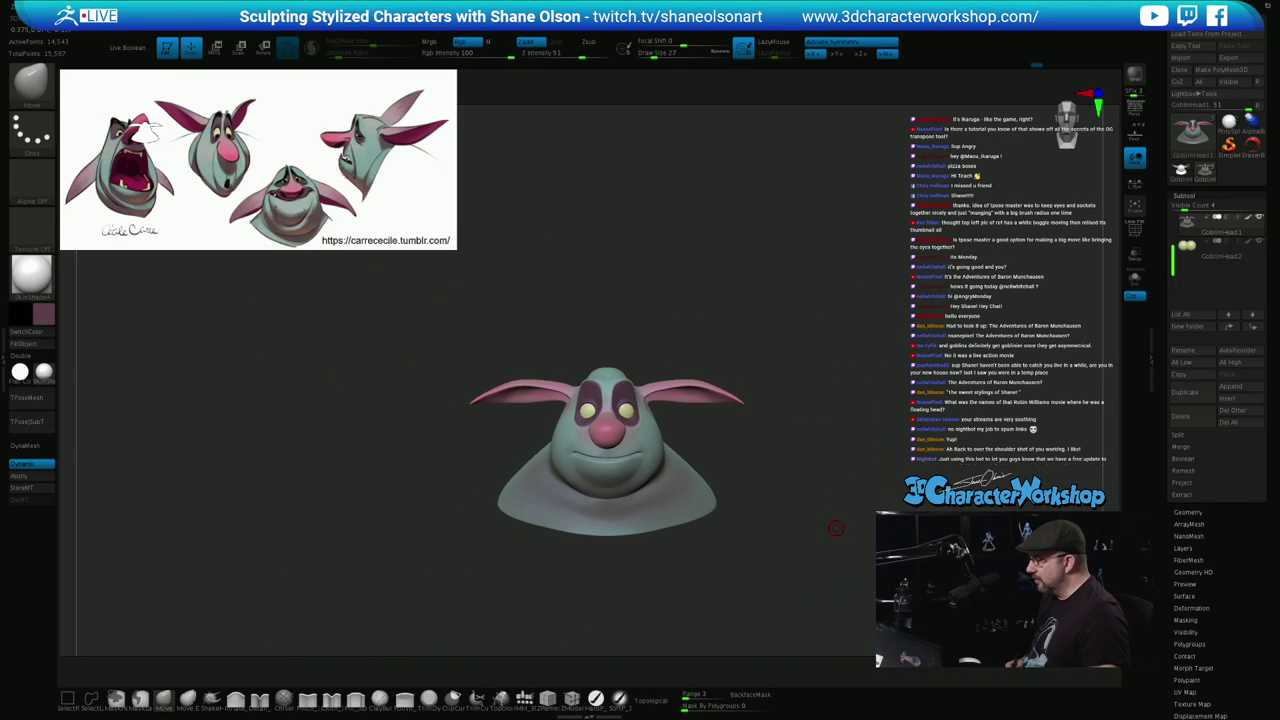
# Nudge the lower cheek and jaw from the front with the Move brush at draw size 154
pyautogui.moveTo(751, 458)
pyautogui.keyDown('alt'); pyautogui.mouseDown(button='right')
pyautogui.moveTo(745, 428)
pyautogui.moveTo(733, 436)
pyautogui.mouseUp(button='right'); pyautogui.keyUp('alt')
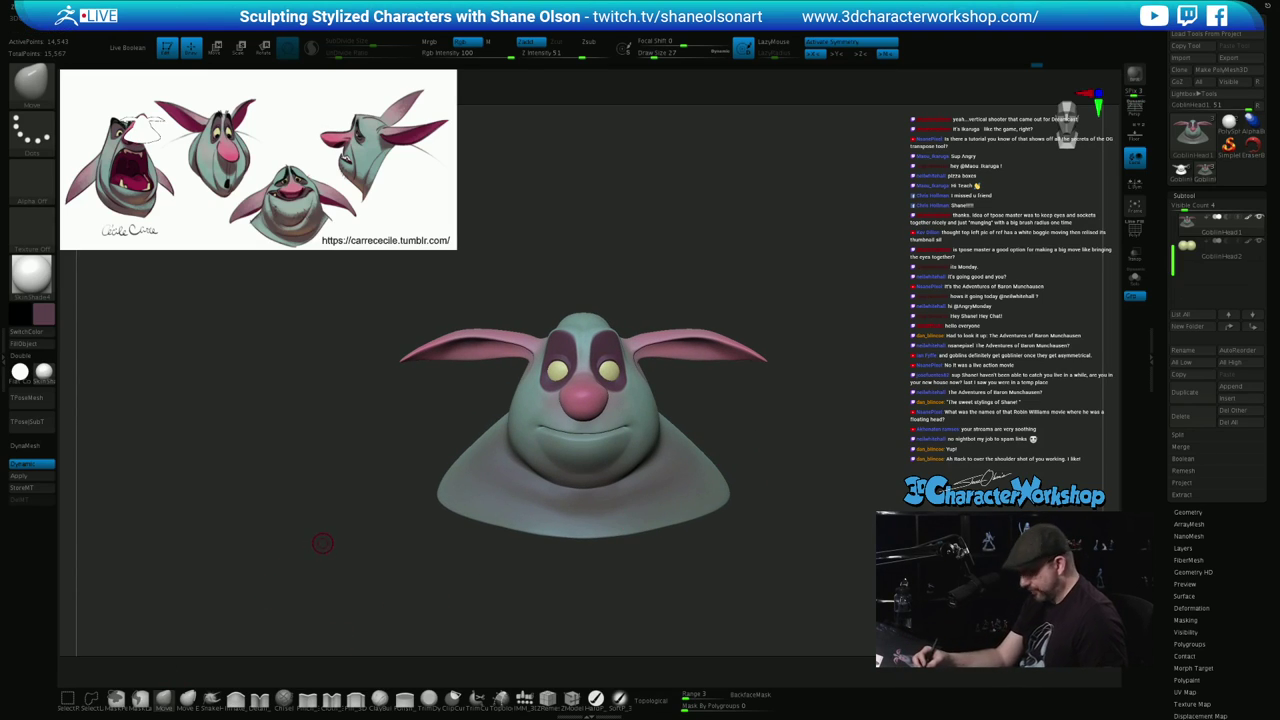
pyautogui.press('s')
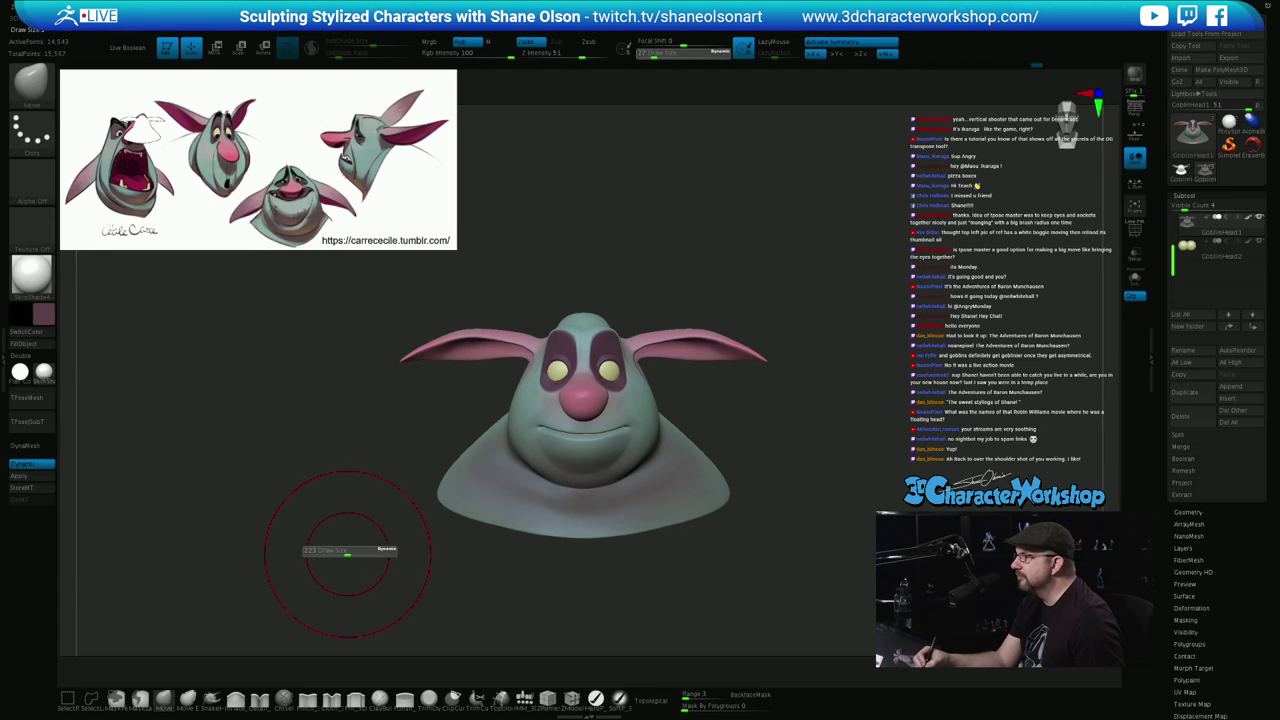
pyautogui.moveTo(348, 555); pyautogui.dragTo(347, 554)
pyautogui.keyDown('alt'); pyautogui.moveTo(358, 538); pyautogui.dragTo(356, 520, button='right'); pyautogui.keyUp('alt')
pyautogui.press('s')
pyautogui.moveTo(737, 449); pyautogui.dragTo(729, 449)
pyautogui.moveTo(637, 458); pyautogui.dragTo(634, 454)
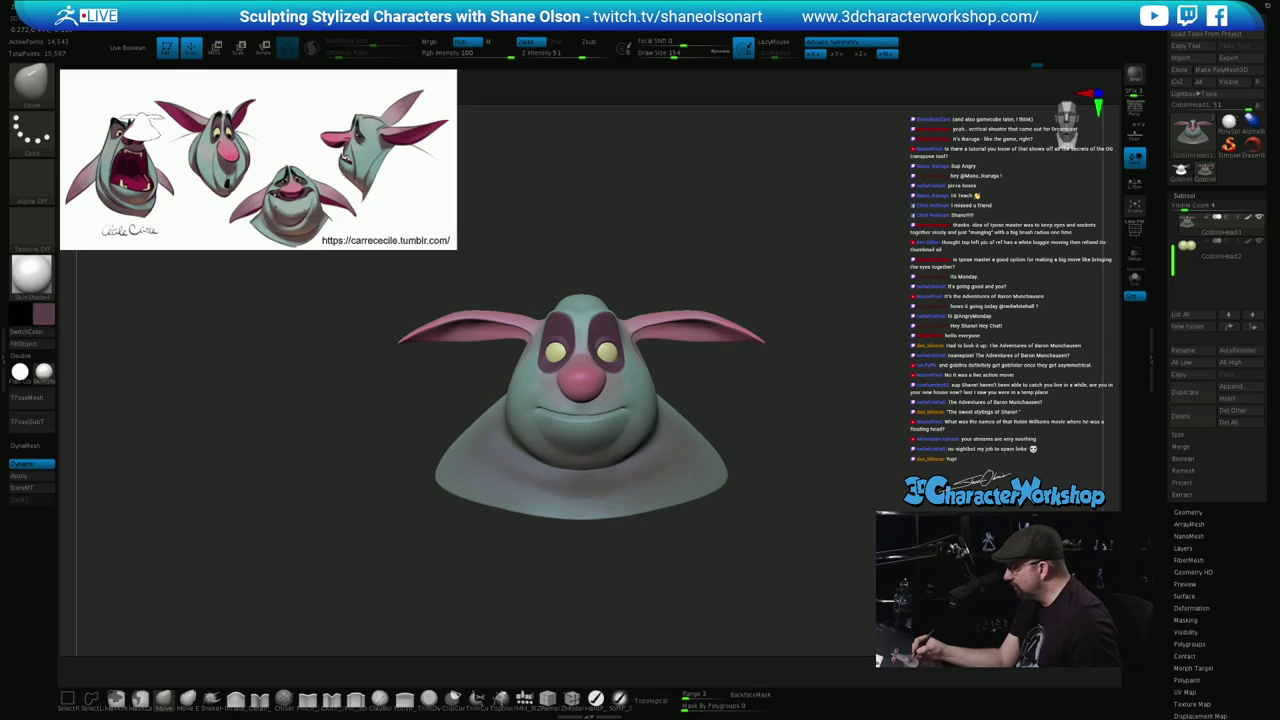
# Examine the bust's silhouette and face proportions from side, front and three-quarter views
pyautogui.moveTo(654, 446); pyautogui.dragTo(440, 455, button='right')
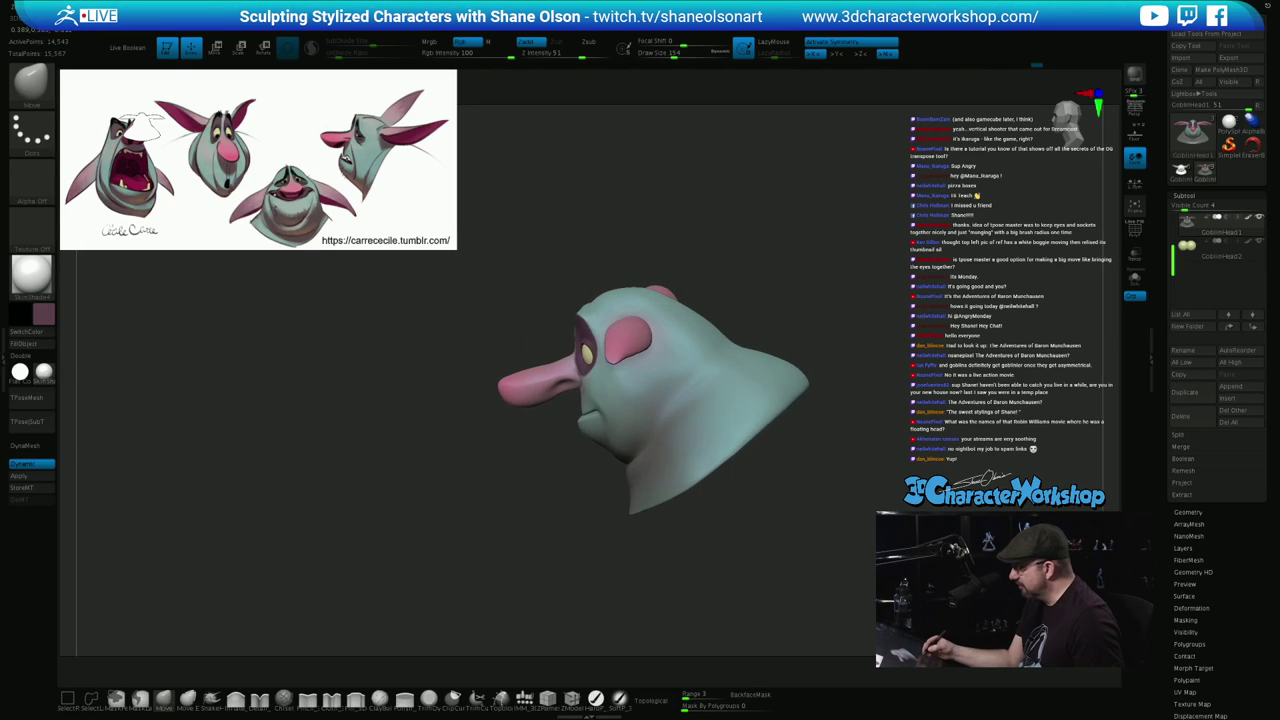
pyautogui.moveTo(580, 465)
pyautogui.mouseDown(button='right')
pyautogui.moveTo(715, 510)
pyautogui.moveTo(590, 540)
pyautogui.moveTo(614, 557)
pyautogui.mouseUp(button='right')
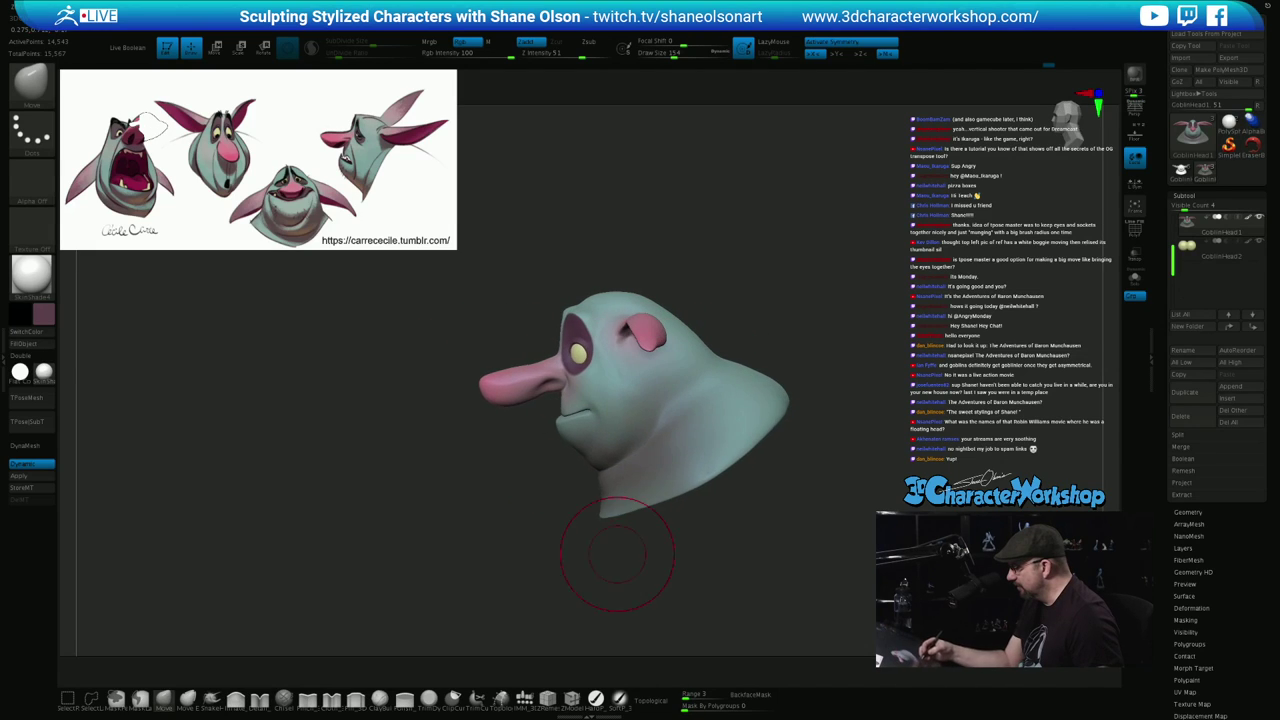
pyautogui.moveTo(605, 467); pyautogui.dragTo(710, 475, button='right')
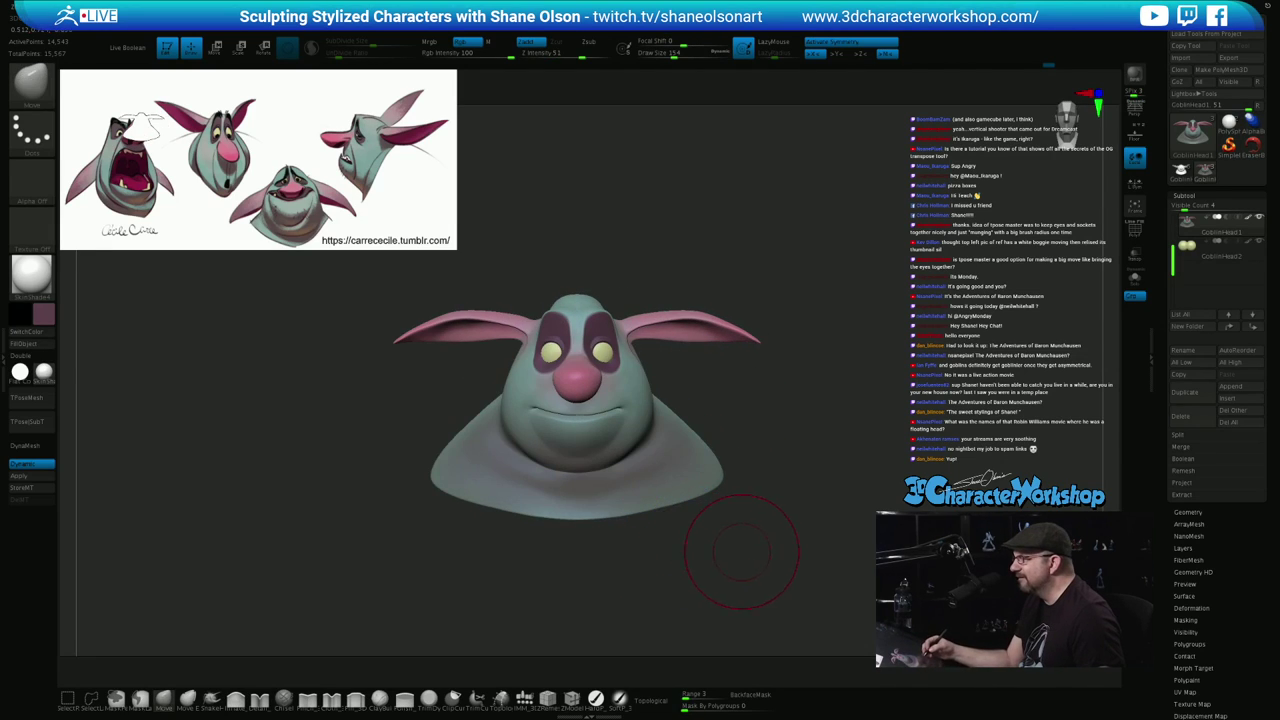
pyautogui.moveTo(743, 557)
pyautogui.keyDown('ctrl'); pyautogui.mouseDown(button='right')
pyautogui.moveTo(736, 539)
pyautogui.moveTo(716, 553)
pyautogui.mouseUp(button='right'); pyautogui.keyUp('ctrl')
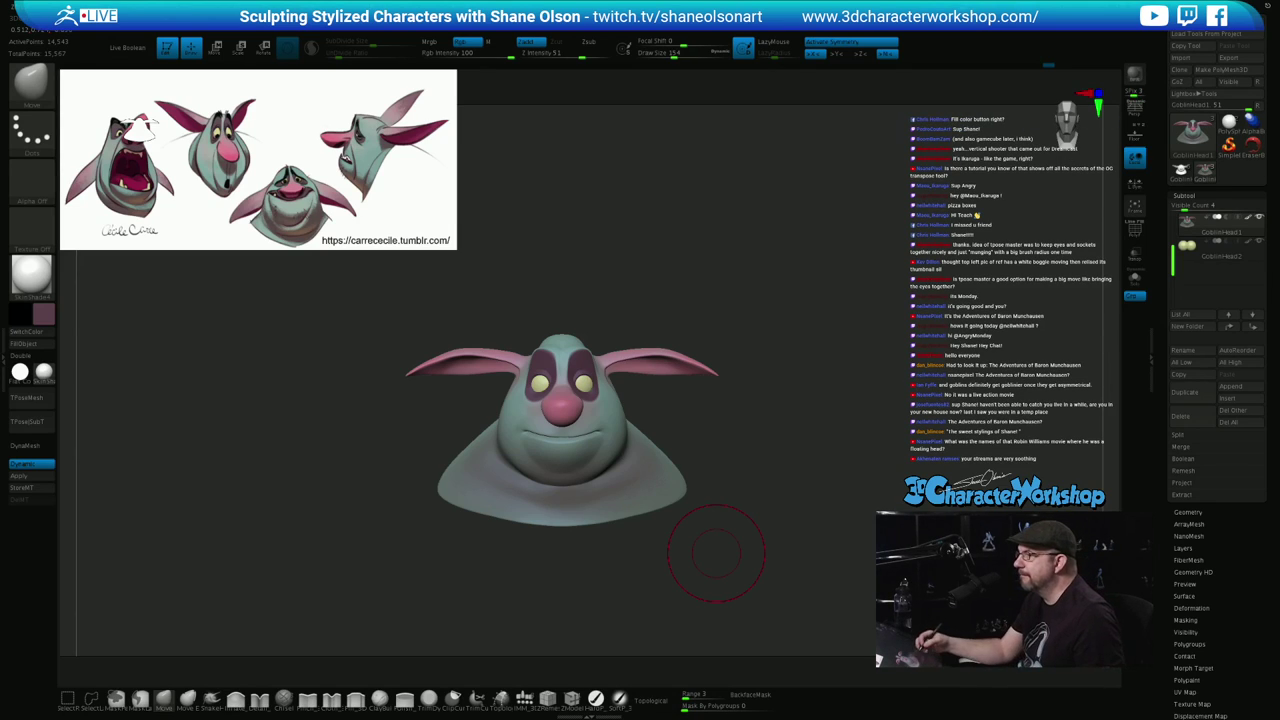
pyautogui.keyDown('alt'); pyautogui.moveTo(764, 527); pyautogui.dragTo(762, 515, button='right'); pyautogui.keyUp('alt')
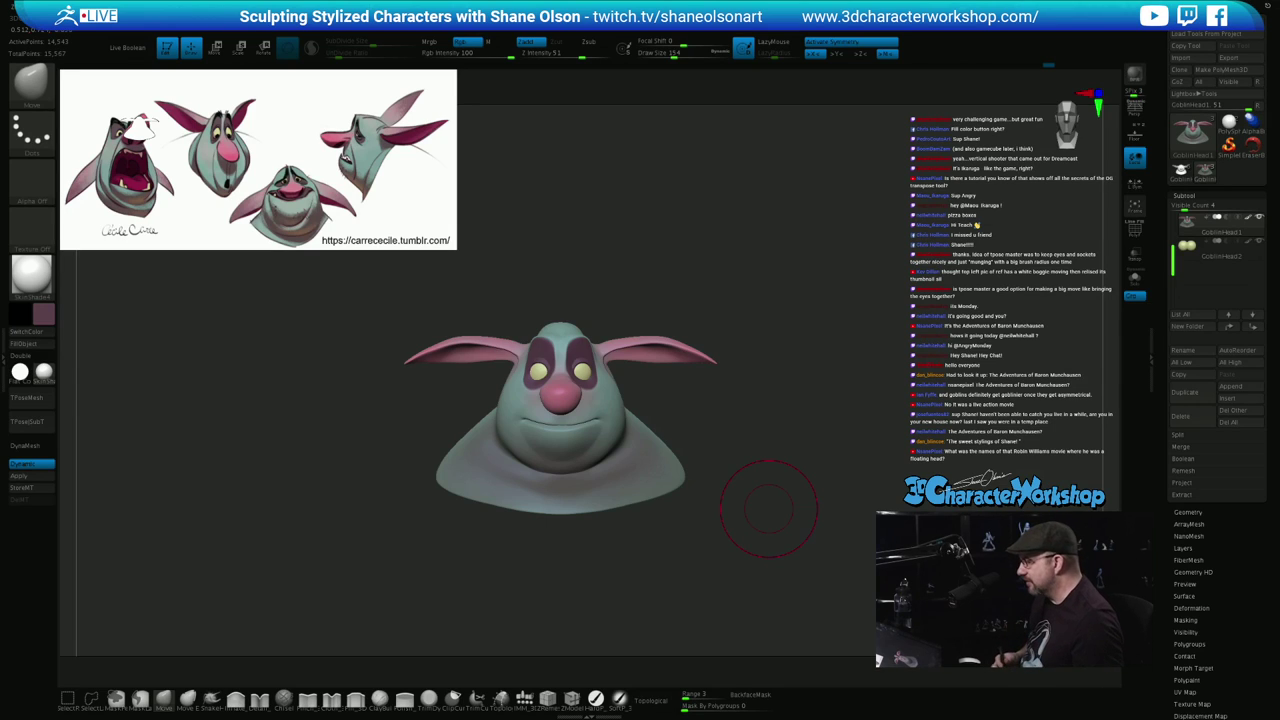
pyautogui.keyDown('ctrl'); pyautogui.moveTo(671, 385); pyautogui.dragTo(710, 460, button='right'); pyautogui.keyUp('ctrl')
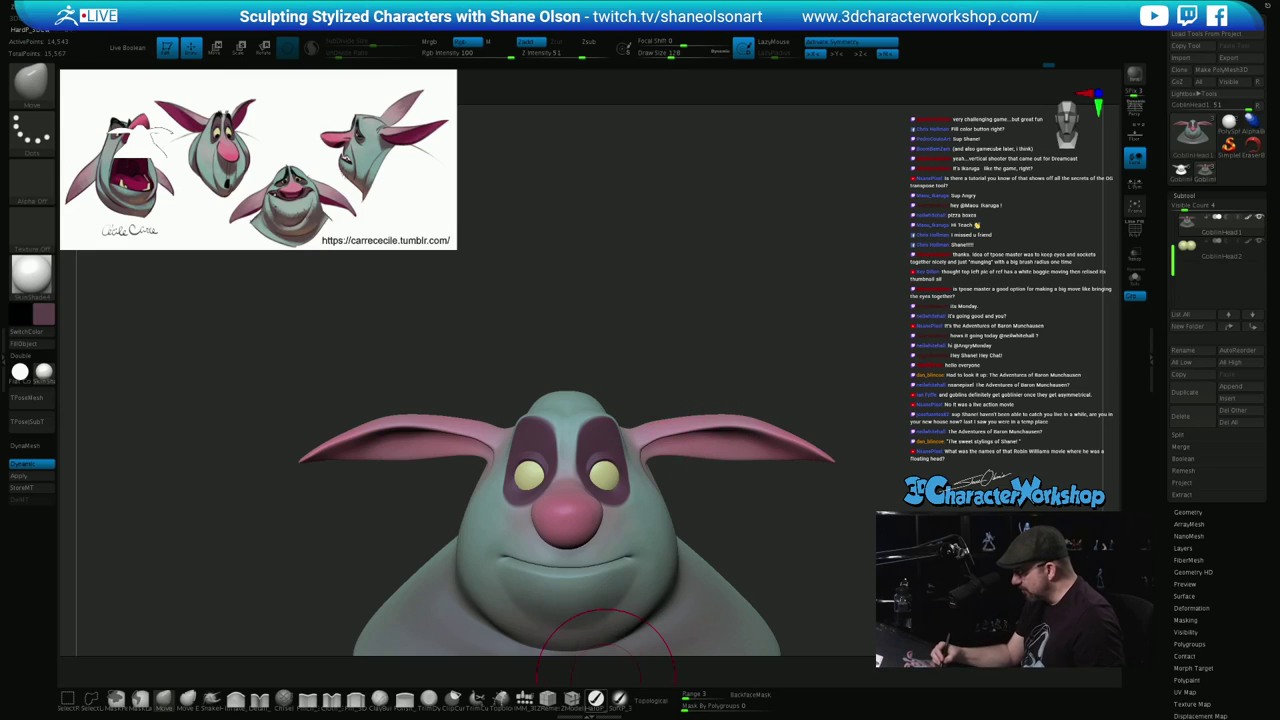
pyautogui.moveTo(645, 535); pyautogui.dragTo(525, 550, button='right')
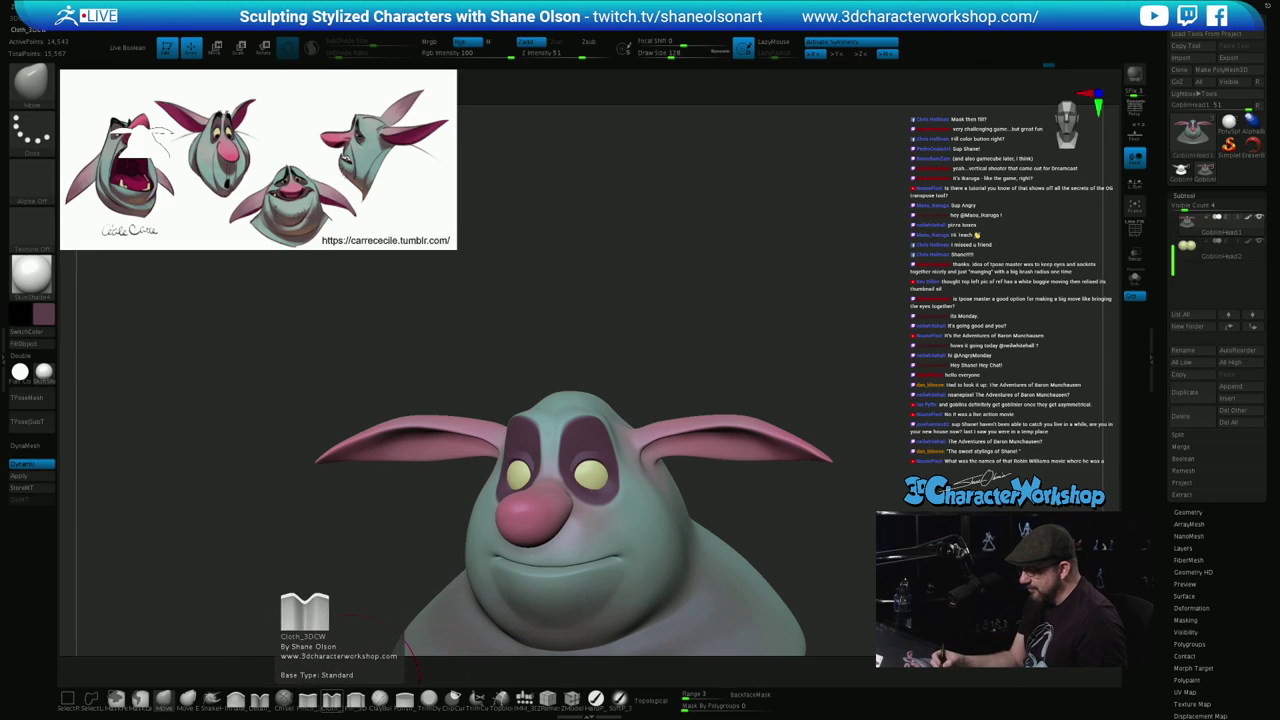
pyautogui.moveTo(830, 460); pyautogui.dragTo(828, 490)
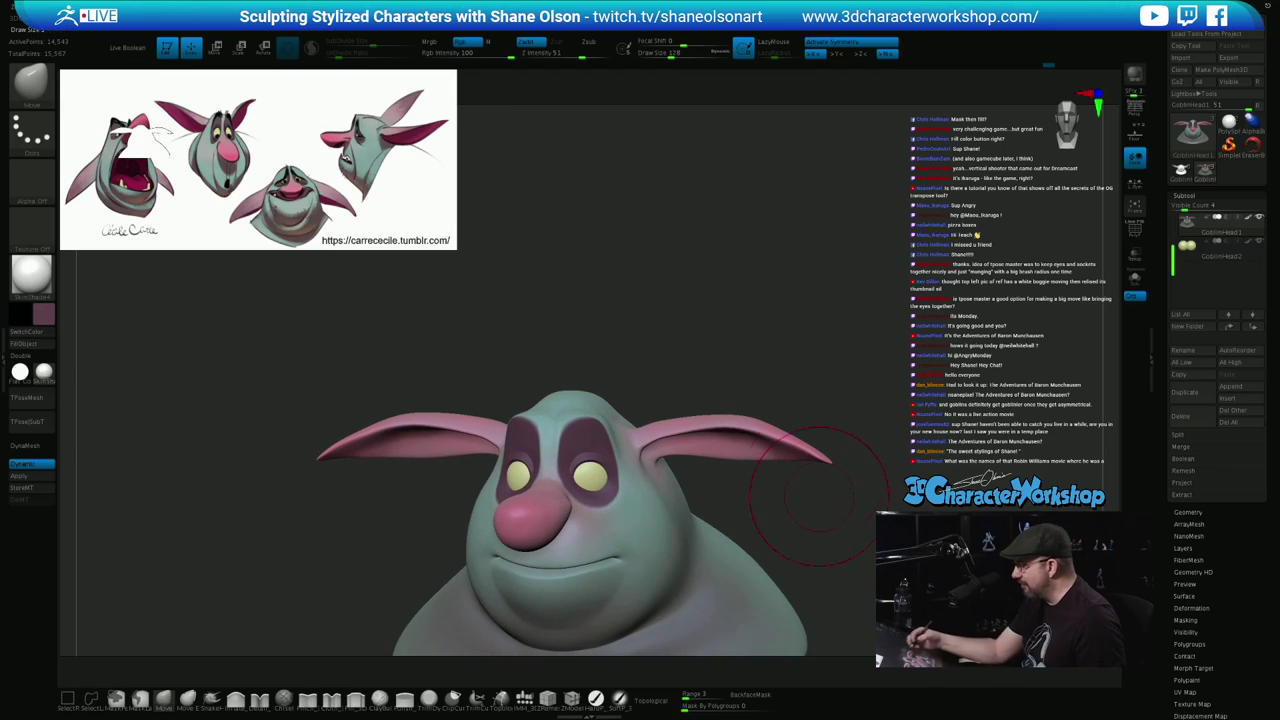
# Reshape the brow above the eye sockets from a three-quarter view with the Move brush at draw size 71
pyautogui.press('s')
pyautogui.moveTo(762, 322); pyautogui.dragTo(670, 346)
pyautogui.press('s')
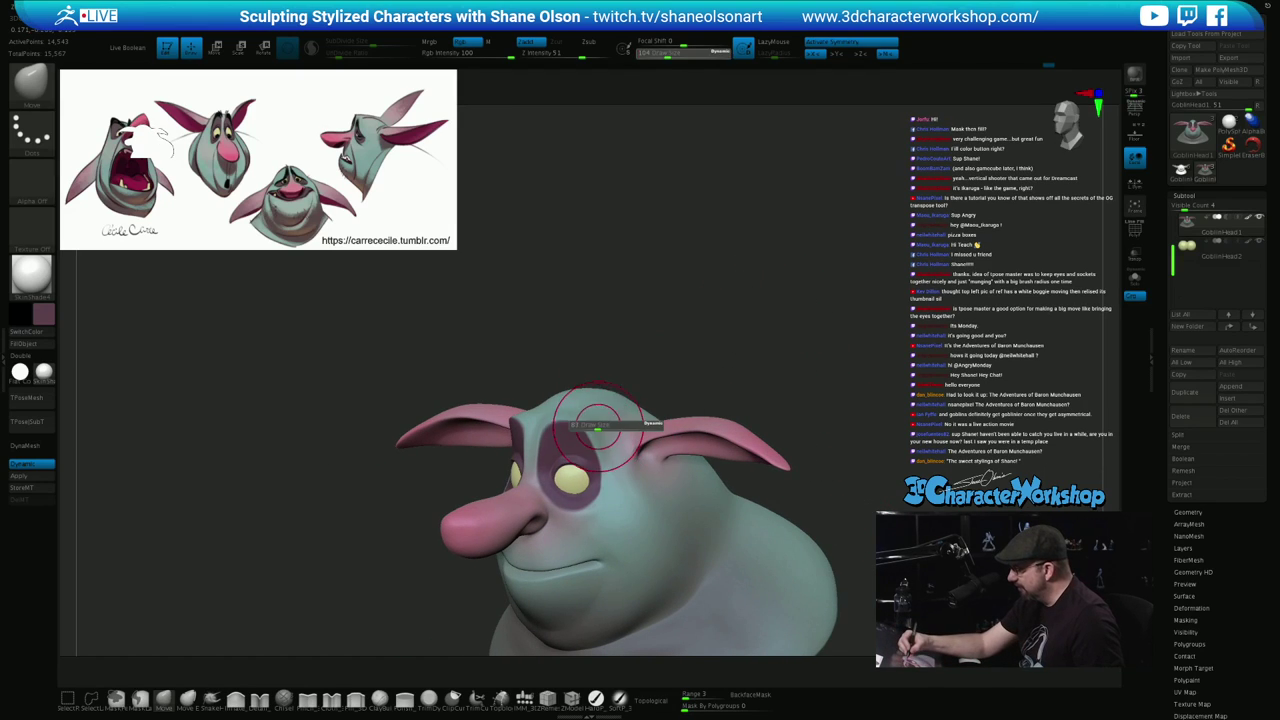
pyautogui.moveTo(598, 428); pyautogui.dragTo(595, 428)
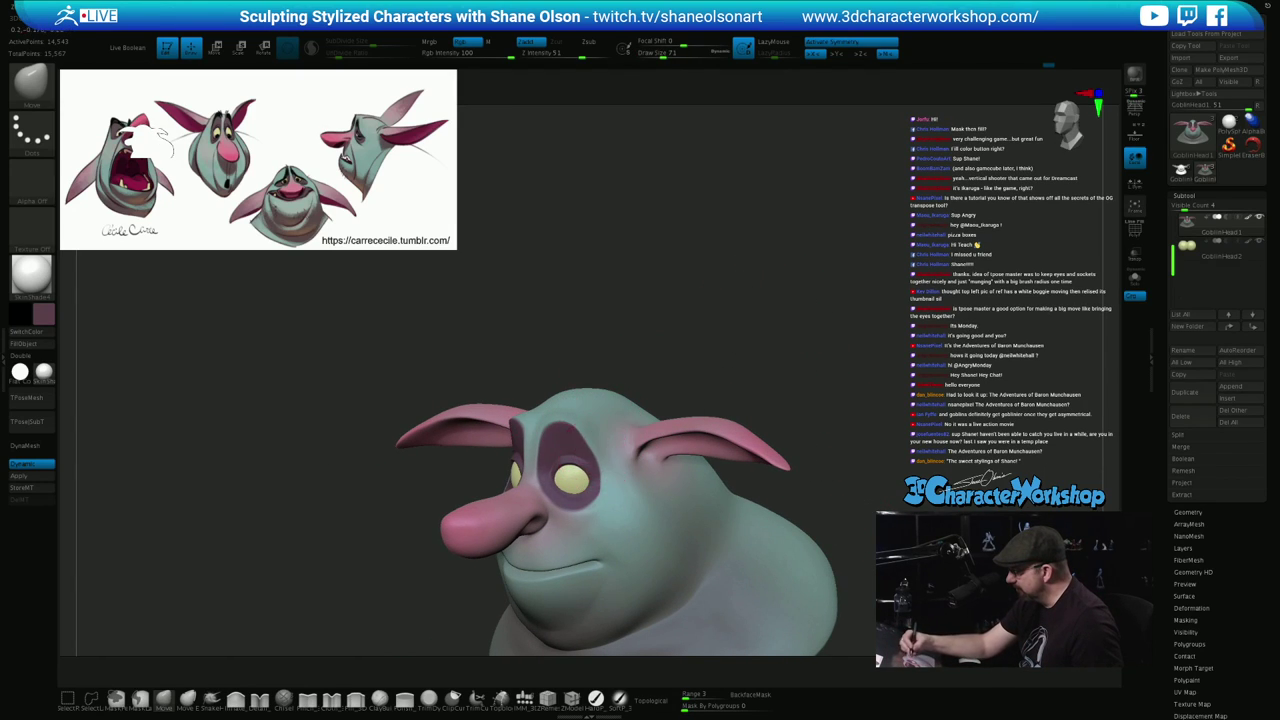
pyautogui.moveTo(606, 380); pyautogui.dragTo(696, 372)
pyautogui.moveTo(620, 352)
pyautogui.mouseDown()
pyautogui.moveTo(631, 349)
pyautogui.moveTo(617, 357)
pyautogui.mouseUp()
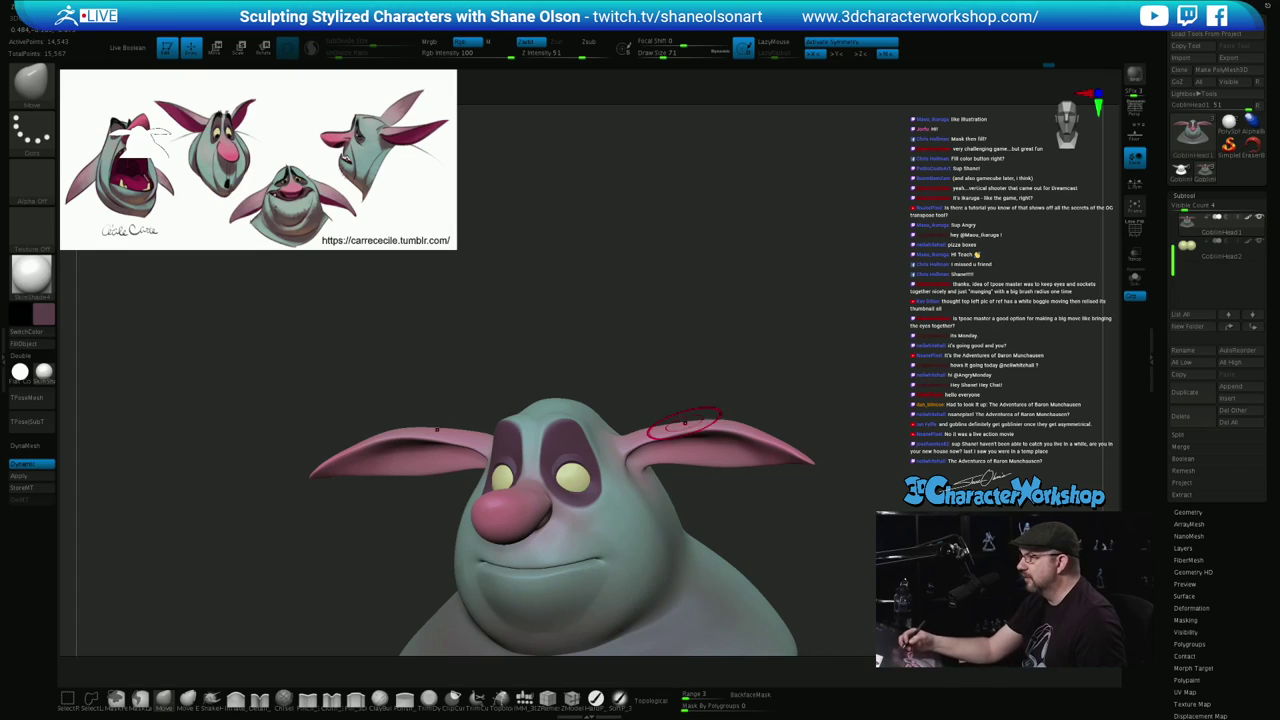
# Refine the brow and eye-socket shapes from front, three-quarter and side views with the Move brush at draw size 51
pyautogui.keyDown('shift'); pyautogui.moveTo(735, 395); pyautogui.dragTo(810, 392); pyautogui.keyUp('shift')
pyautogui.keyDown('alt'); pyautogui.moveTo(738, 467); pyautogui.dragTo(712, 517); pyautogui.keyUp('alt')
pyautogui.press('s')
pyautogui.moveTo(690, 345)
pyautogui.mouseDown()
pyautogui.moveTo(645, 341)
pyautogui.moveTo(676, 330)
pyautogui.moveTo(660, 302)
pyautogui.mouseUp()
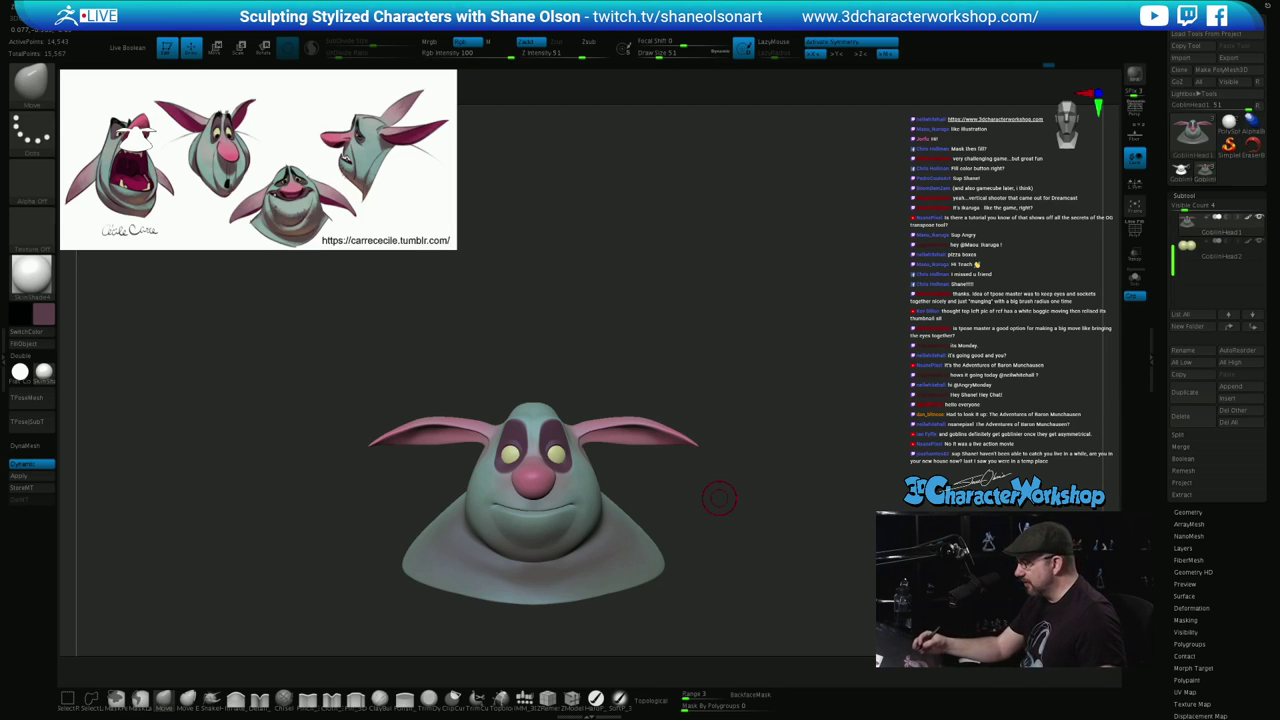
pyautogui.keyDown('alt'); pyautogui.moveTo(719, 498); pyautogui.dragTo(702, 583); pyautogui.keyUp('alt')
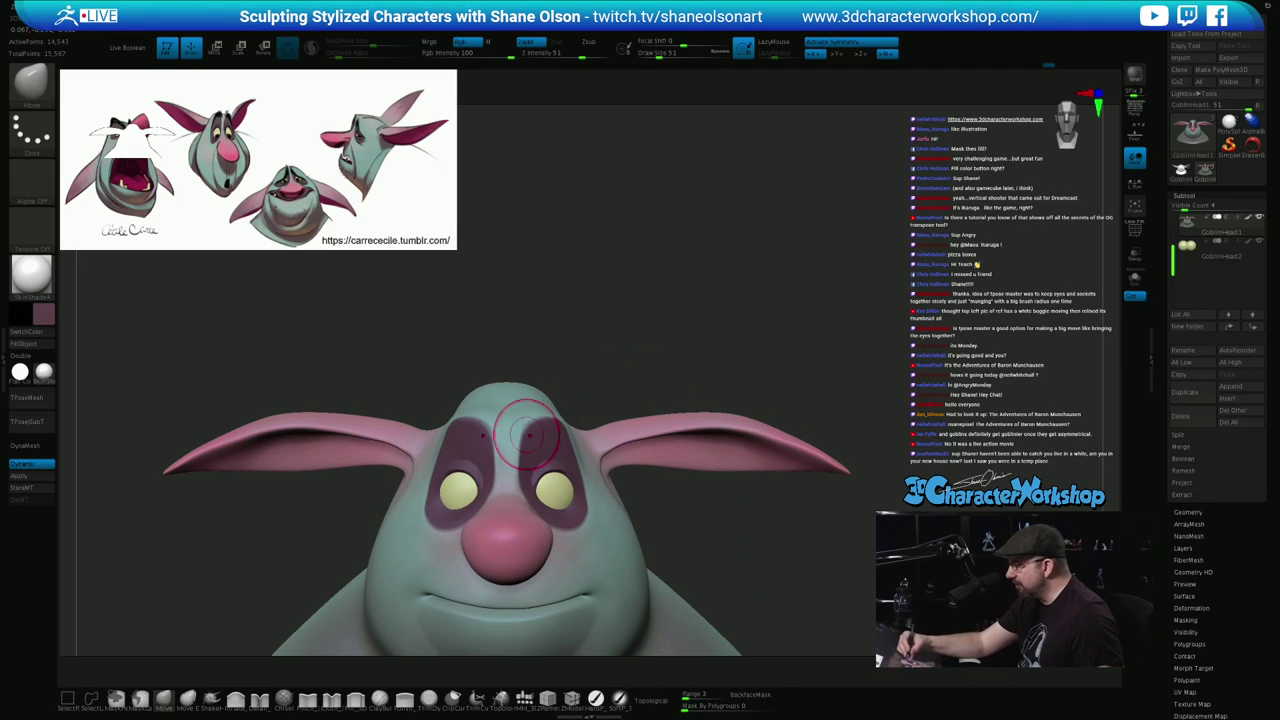
pyautogui.moveTo(650, 368); pyautogui.dragTo(578, 374)
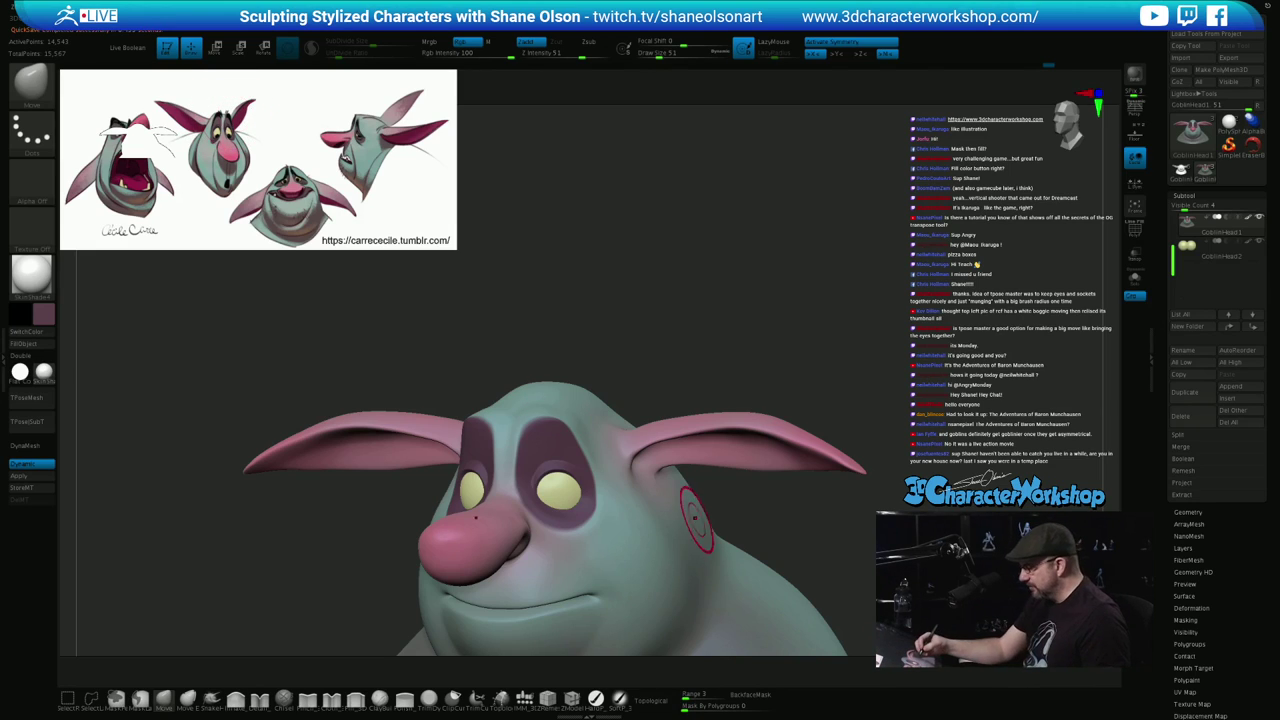
pyautogui.moveTo(722, 519)
pyautogui.mouseDown()
pyautogui.moveTo(743, 509)
pyautogui.moveTo(575, 530)
pyautogui.moveTo(694, 537)
pyautogui.mouseUp()
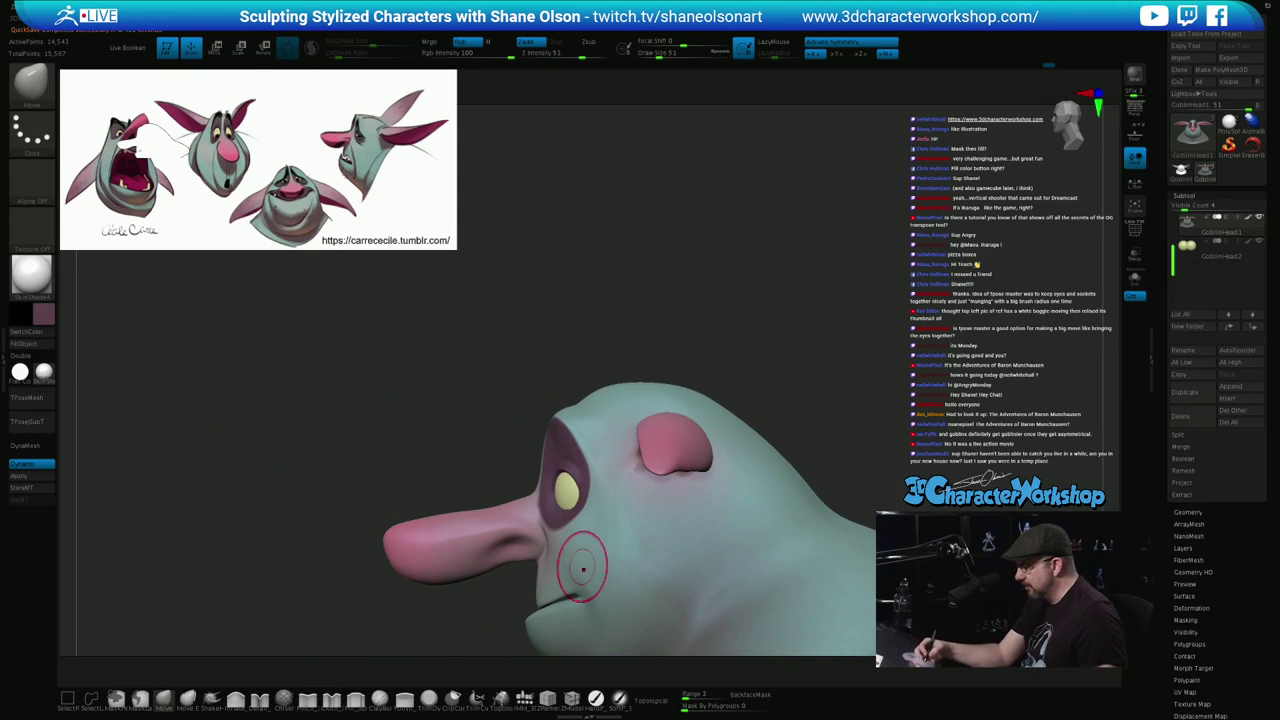
pyautogui.moveTo(497, 417)
pyautogui.mouseDown()
pyautogui.moveTo(655, 380)
pyautogui.moveTo(700, 349)
pyautogui.moveTo(711, 367)
pyautogui.moveTo(738, 345)
pyautogui.moveTo(748, 300)
pyautogui.moveTo(734, 286)
pyautogui.moveTo(730, 341)
pyautogui.mouseUp()
pyautogui.moveTo(729, 340); pyautogui.dragTo(784, 530, button='right')
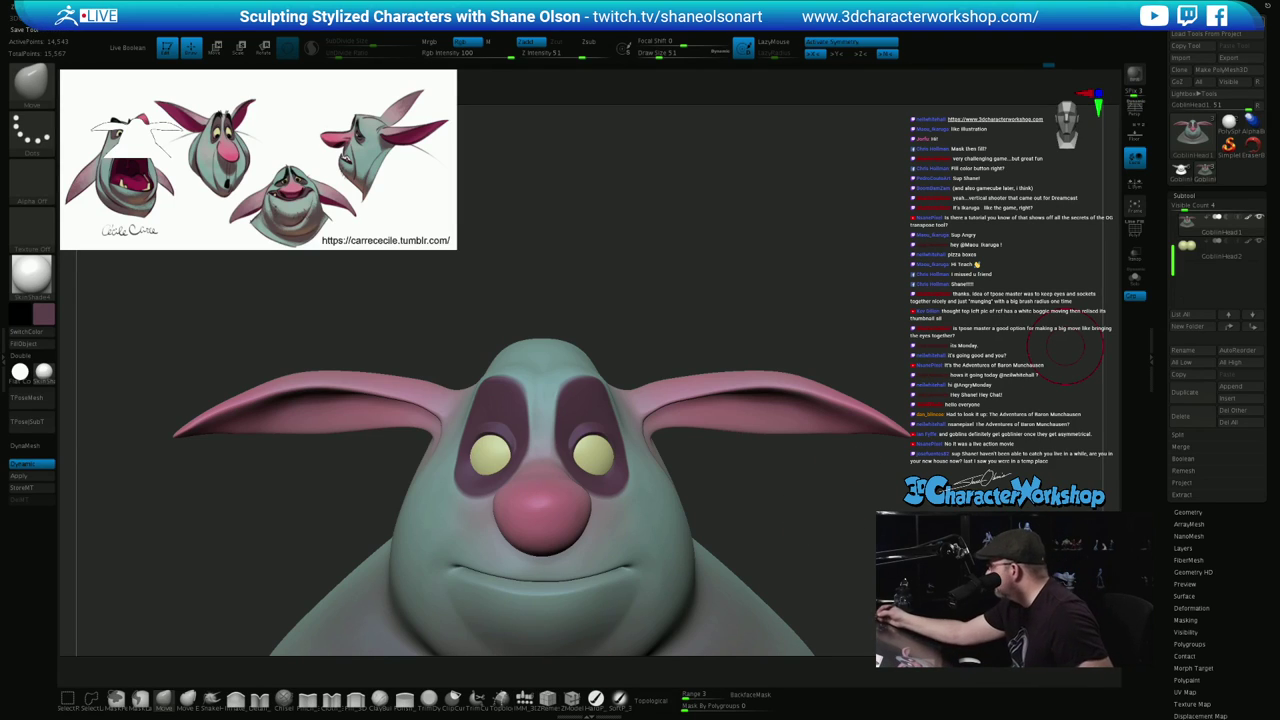
# Save the goblin head as a ZTool file numbered 02 in the Downloads folder
pyautogui.hotkey('ctrl', 's')
pyautogui.press('Right')
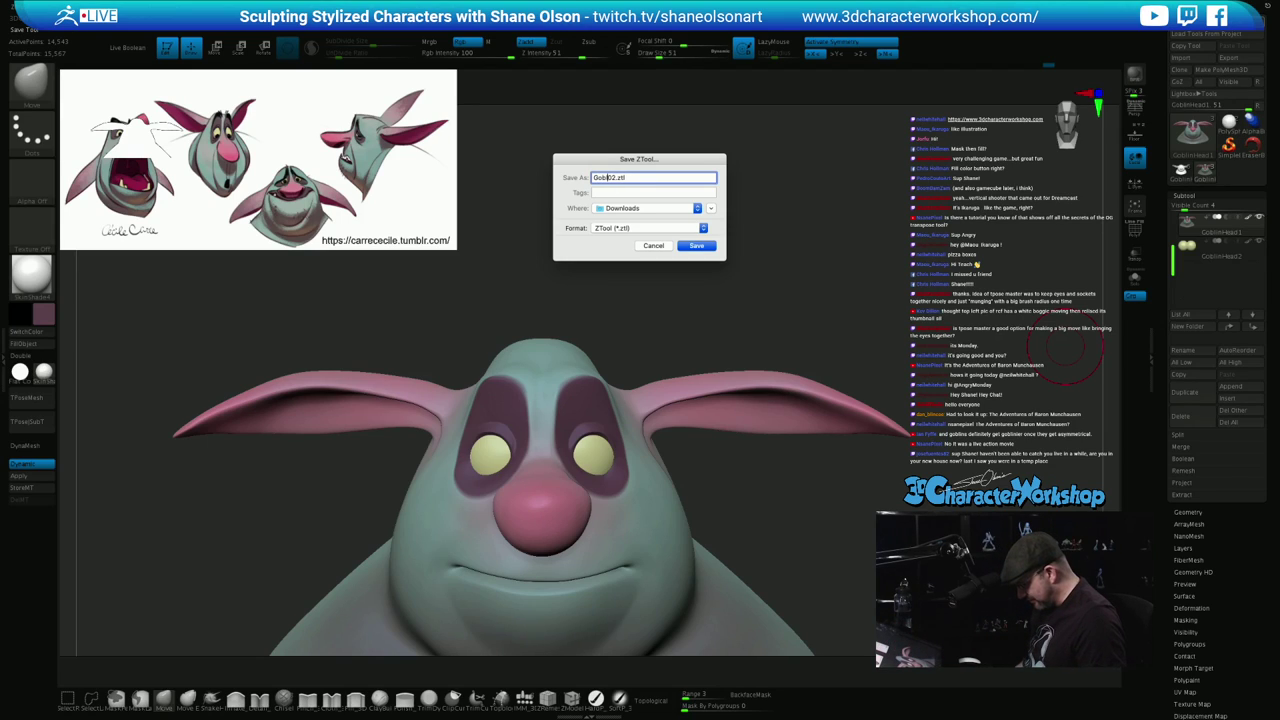
pyautogui.press('Return')
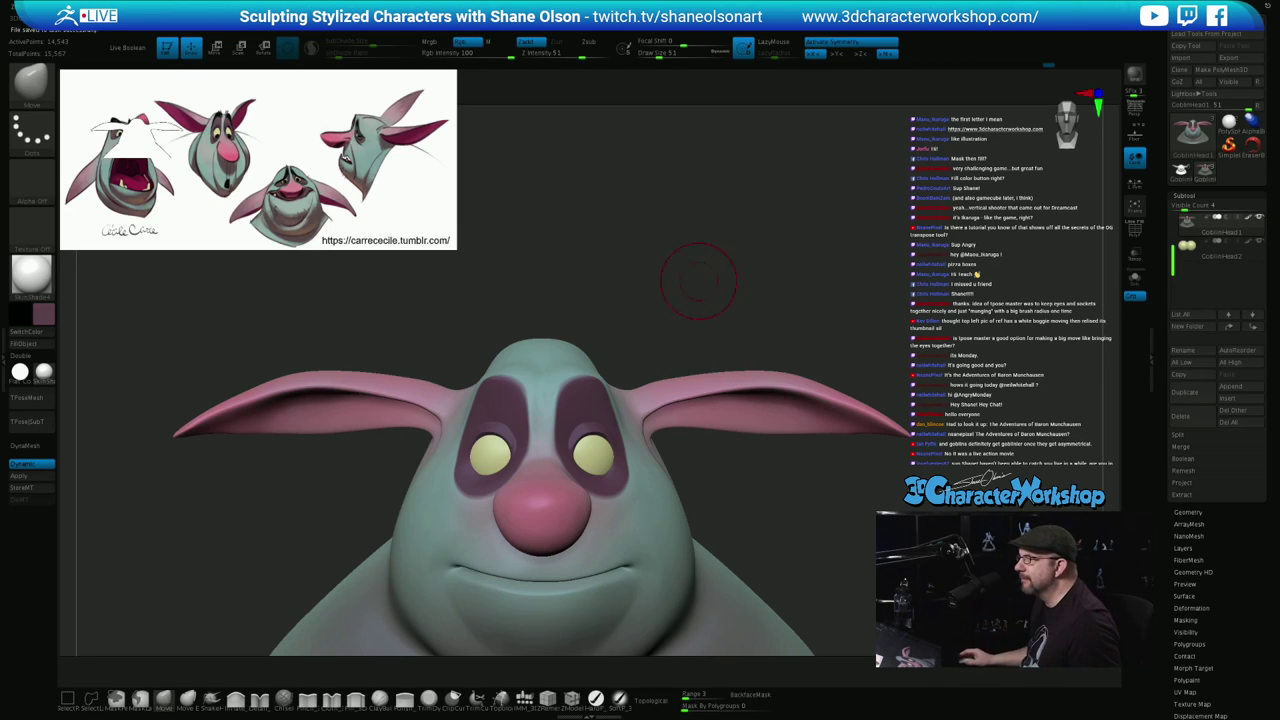
# With the Topology brush at draw size 17, draw short guide curves across the inner brow and the outer eye-socket edge
pyautogui.press('s')
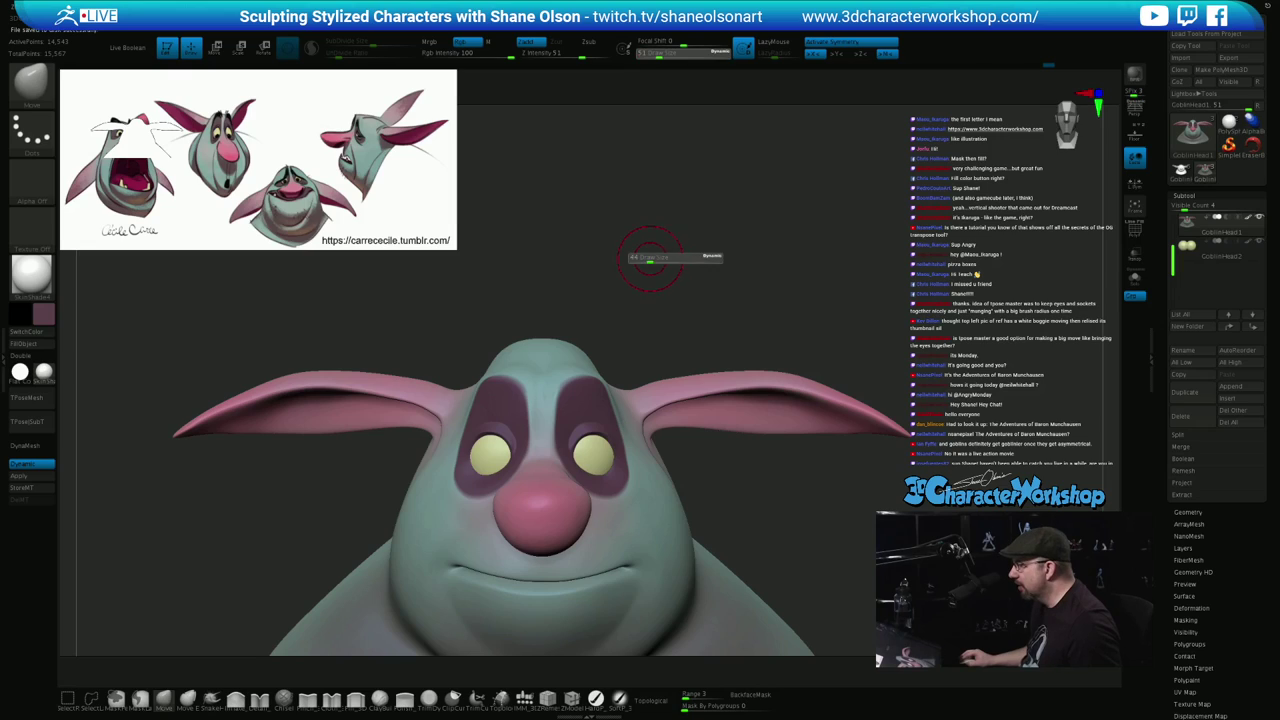
pyautogui.moveTo(651, 259)
pyautogui.mouseDown()
pyautogui.moveTo(658, 246)
pyautogui.moveTo(696, 247)
pyautogui.mouseUp()
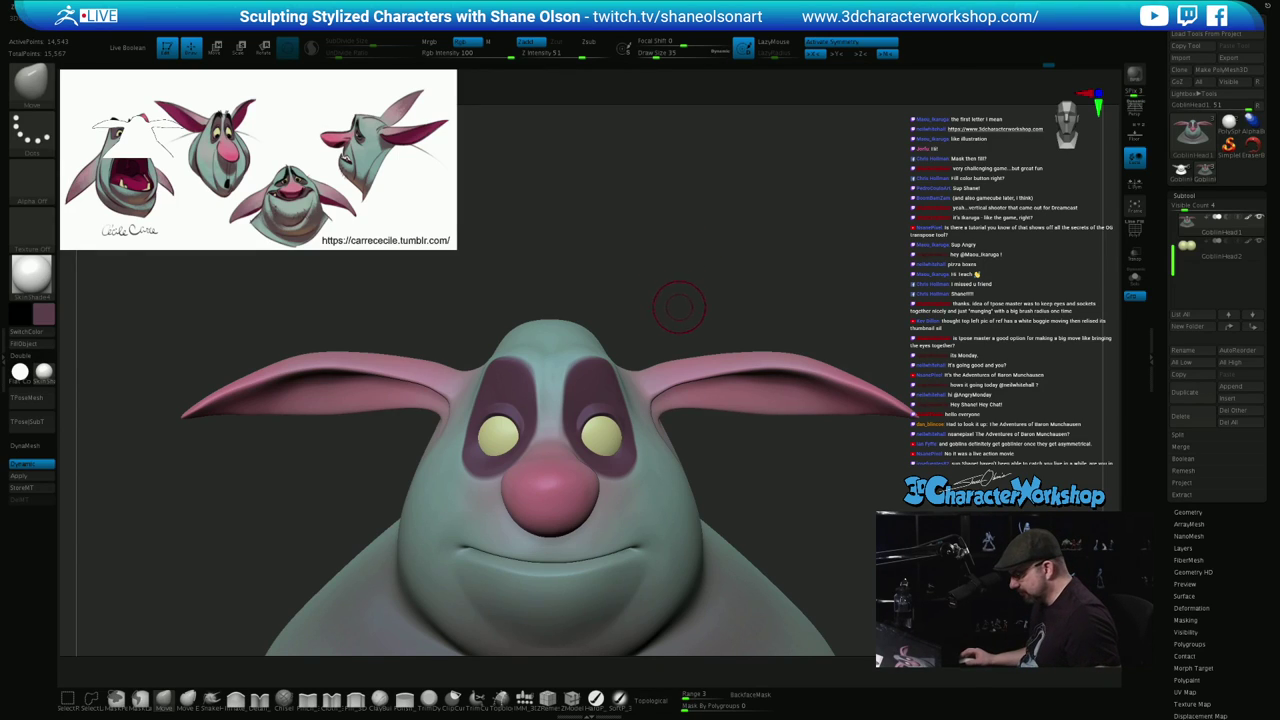
pyautogui.click(500, 698)
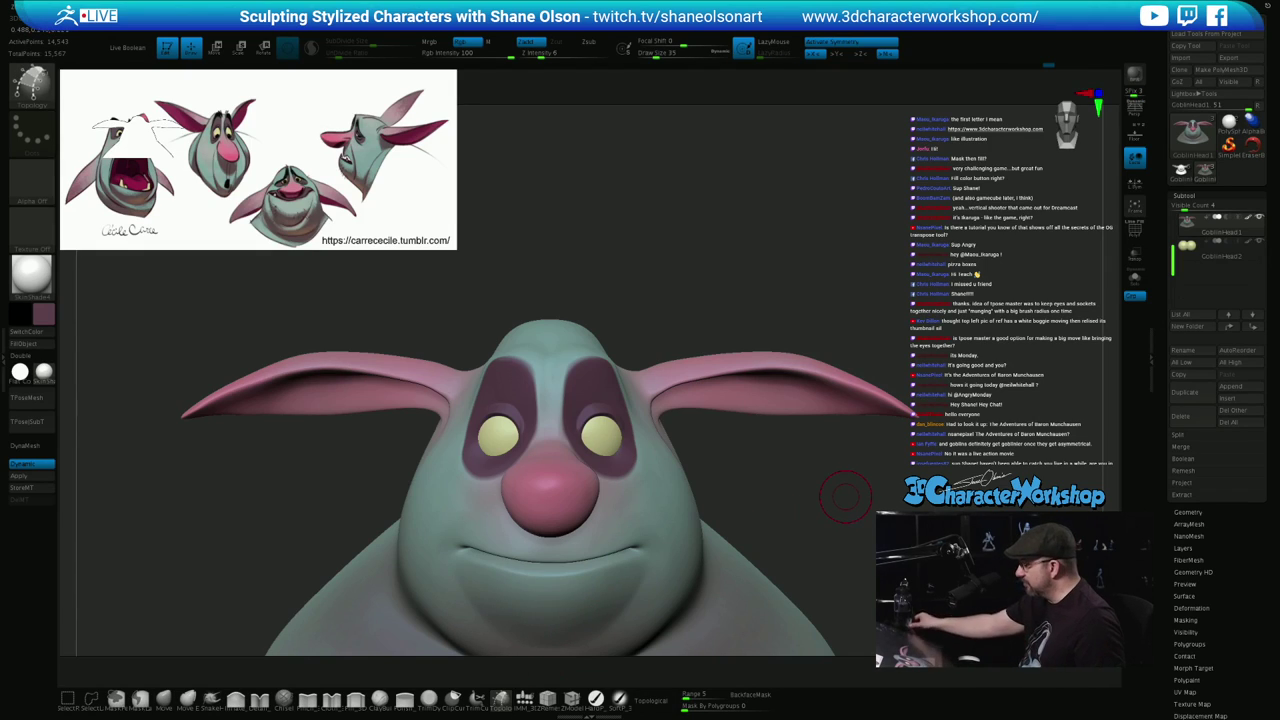
pyautogui.press('s')
pyautogui.moveTo(732, 495)
pyautogui.mouseDown()
pyautogui.moveTo(732, 526)
pyautogui.moveTo(643, 521)
pyautogui.mouseUp()
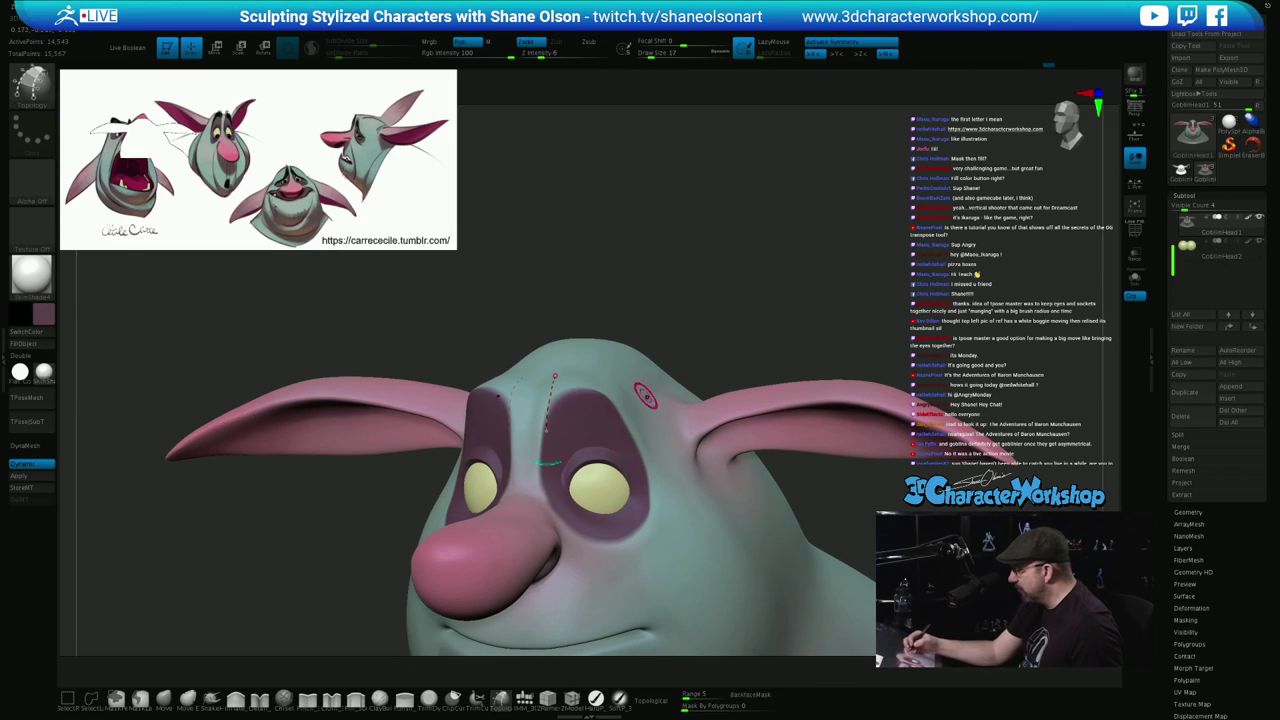
pyautogui.keyDown('ctrl'); pyautogui.moveTo(677, 430); pyautogui.dragTo(665, 459, button='right'); pyautogui.keyUp('ctrl')
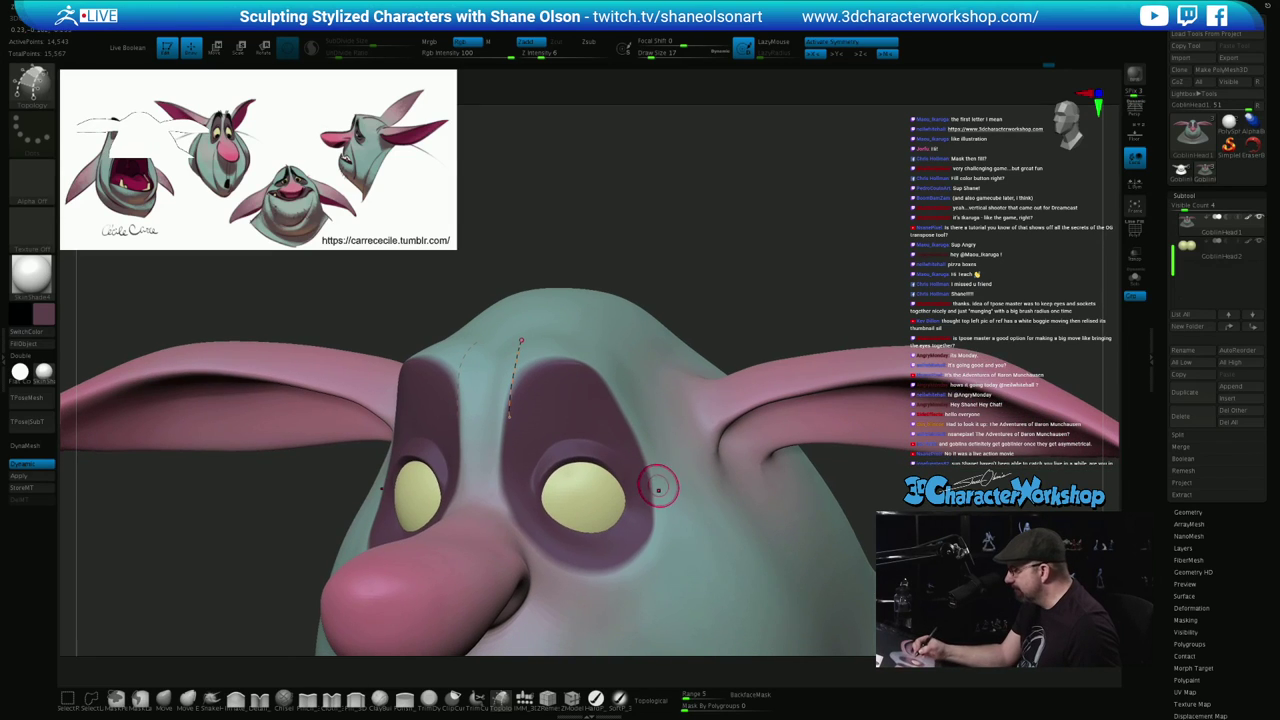
pyautogui.moveTo(637, 482); pyautogui.dragTo(668, 465)
# Draw a topology curve along the upper rim of the eye socket, crossing the inner and outer guide curves
pyautogui.moveTo(702, 436)
pyautogui.mouseDown(button='right')
pyautogui.moveTo(678, 441)
pyautogui.moveTo(682, 411)
pyautogui.mouseUp(button='right')
pyautogui.moveTo(479, 389); pyautogui.dragTo(489, 385)
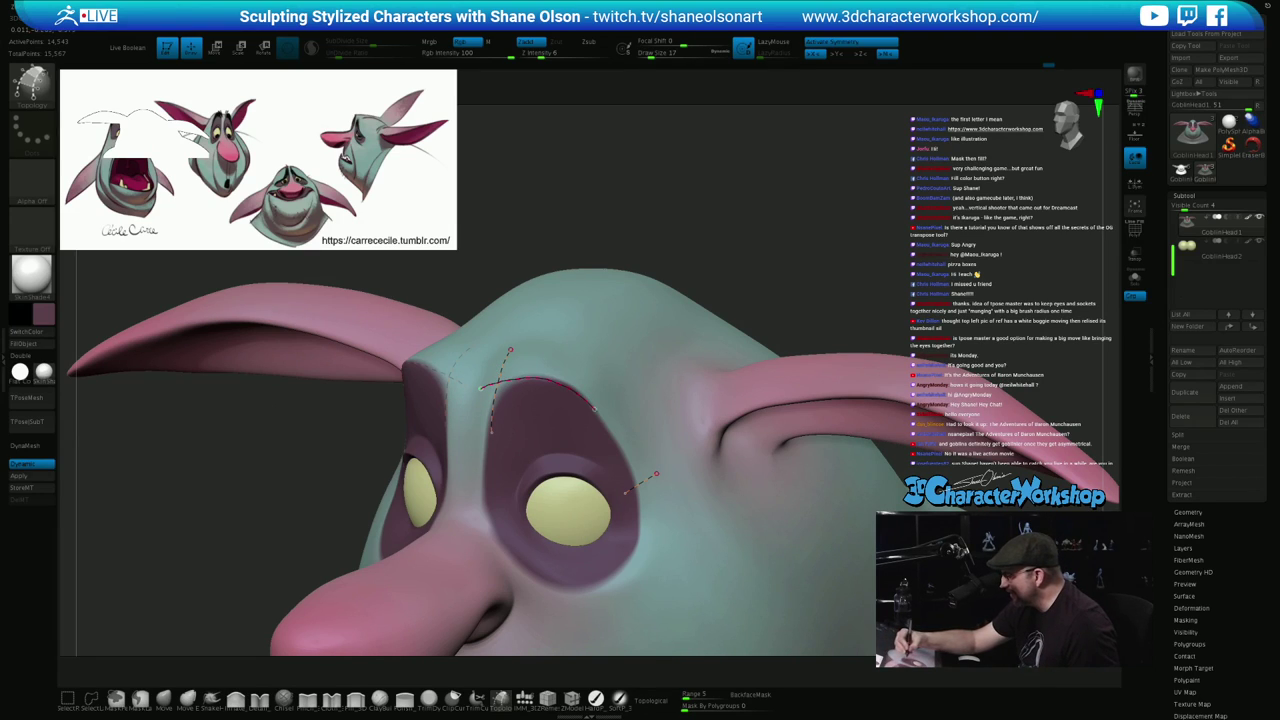
pyautogui.moveTo(620, 455); pyautogui.dragTo(647, 525)
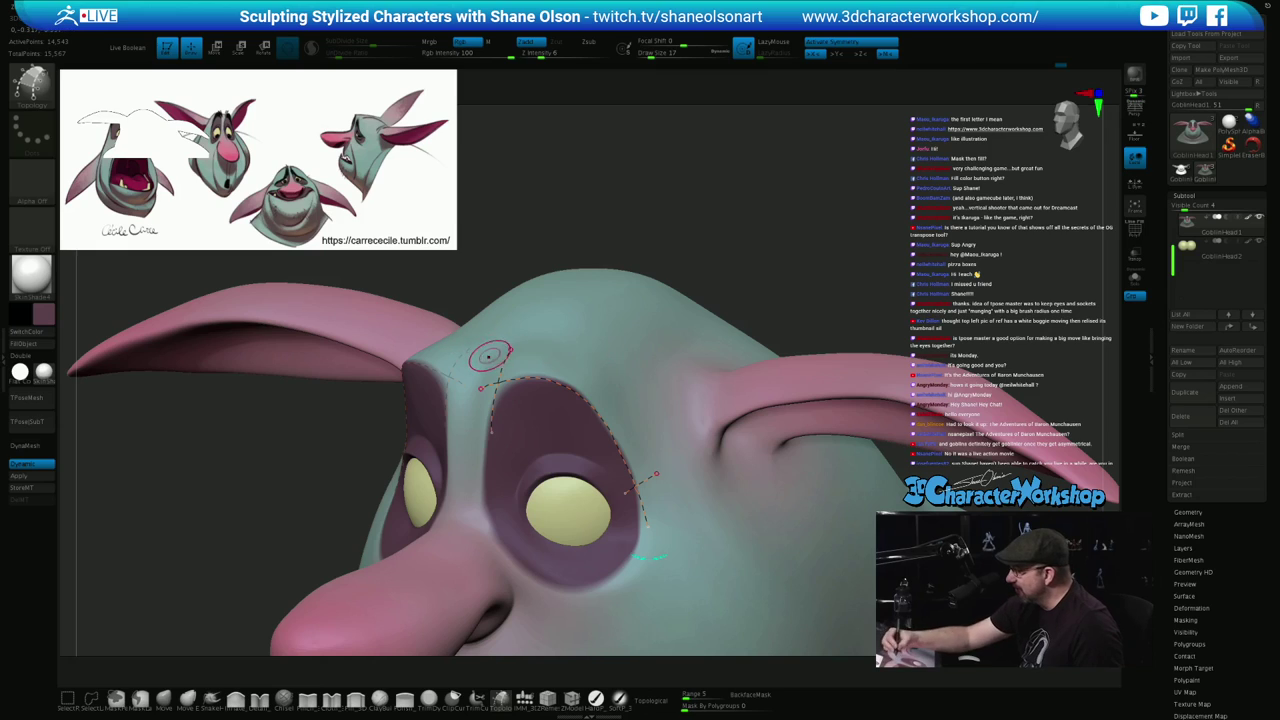
# Extend the inner guide curve up the forehead and draw a second arched curve above the socket rim at draw size 17
pyautogui.moveTo(538, 264); pyautogui.dragTo(545, 305)
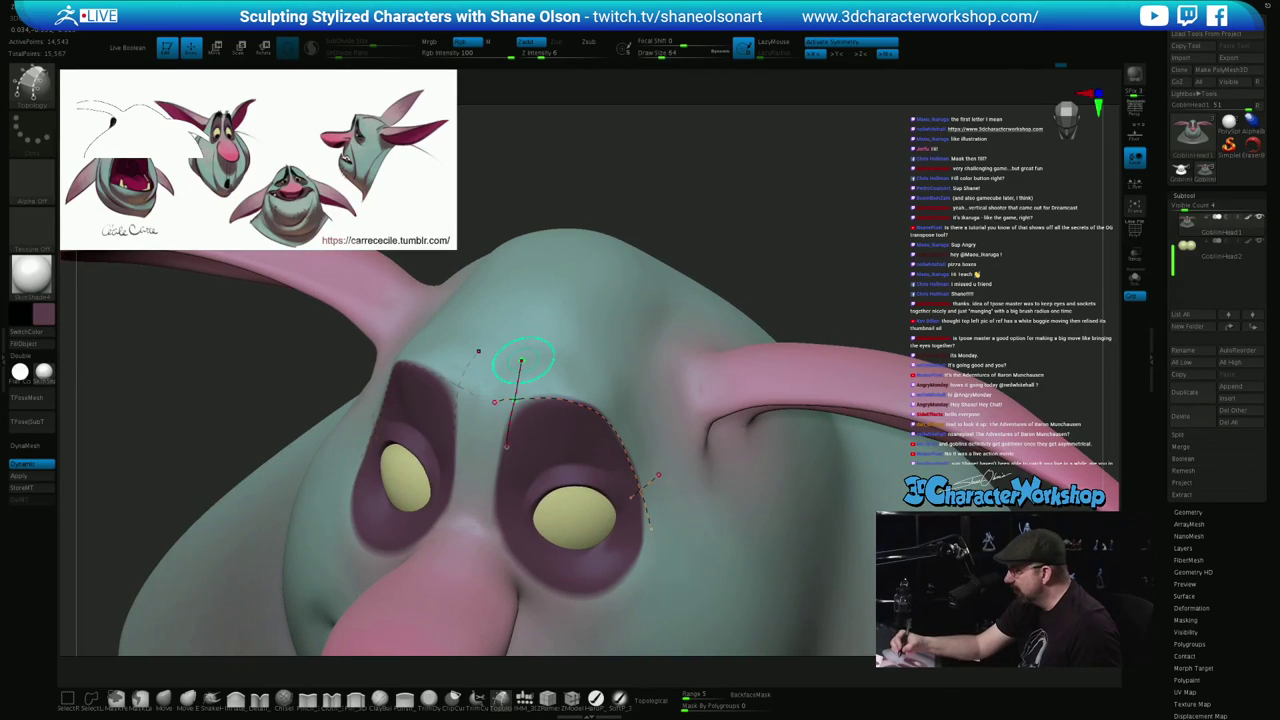
pyautogui.press('[')
pyautogui.press('[')
pyautogui.press('[')
pyautogui.press('[')
pyautogui.press('[')
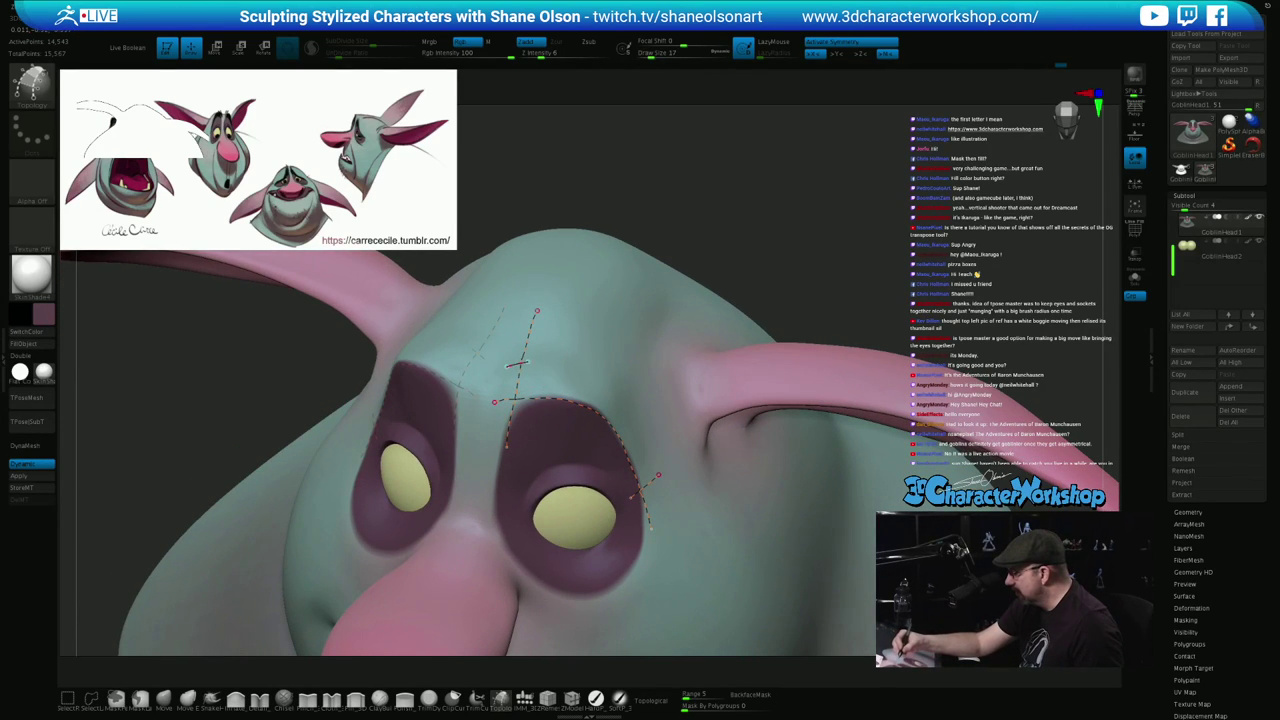
pyautogui.moveTo(555, 367); pyautogui.dragTo(612, 405)
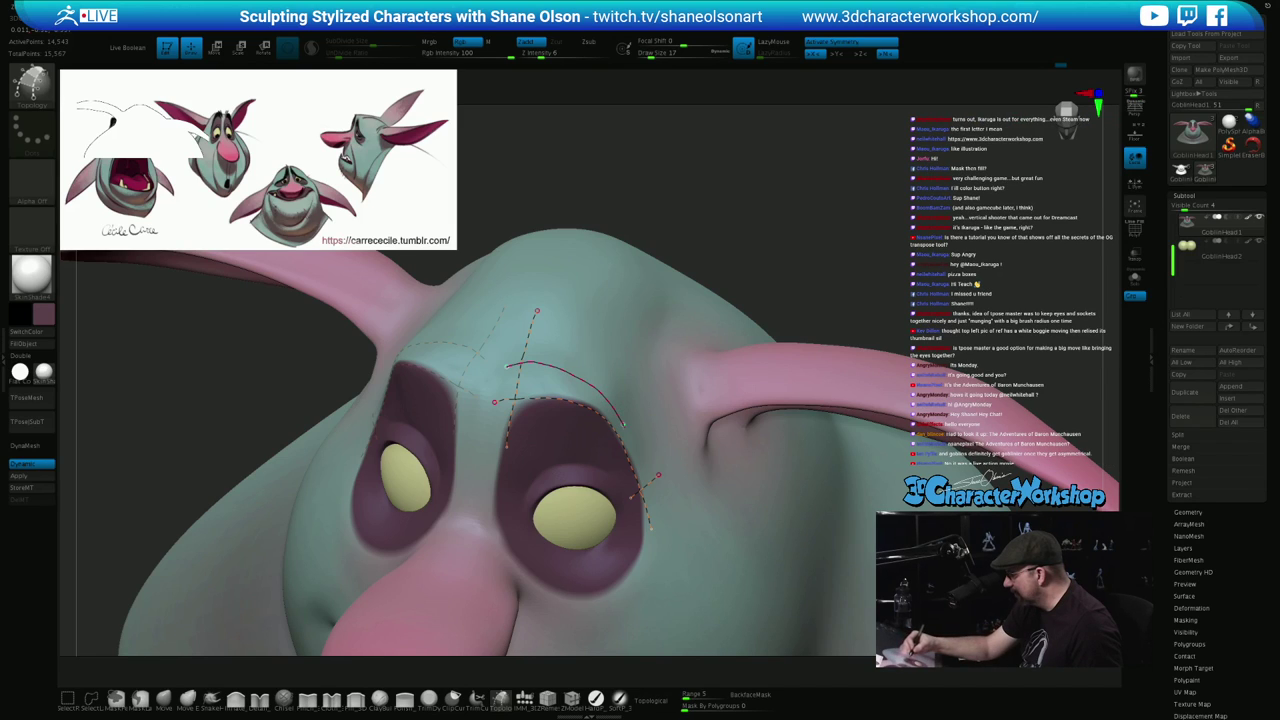
pyautogui.moveTo(641, 468); pyautogui.dragTo(660, 526)
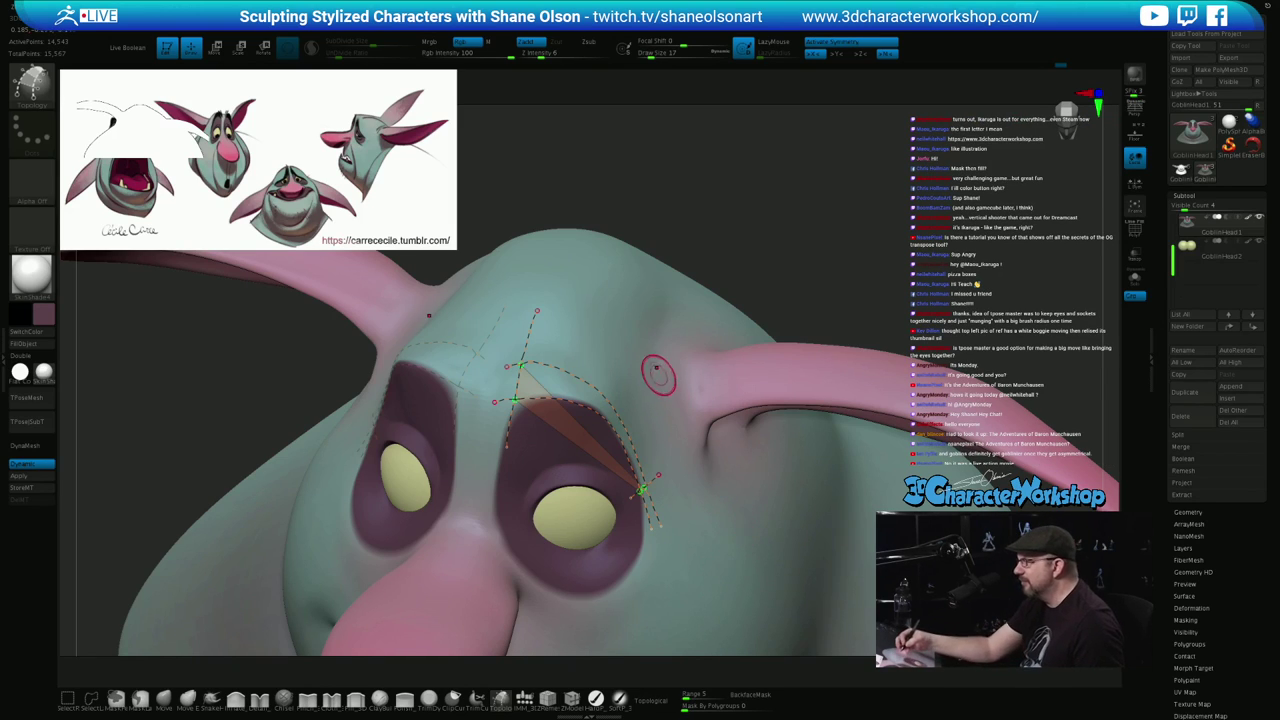
# Draw cross curves between the two arched curves to divide the eyebrow strip into separate faces
pyautogui.moveTo(632, 332)
pyautogui.keyDown('alt'); pyautogui.mouseDown(button='right')
pyautogui.moveTo(657, 342)
pyautogui.moveTo(612, 318)
pyautogui.moveTo(647, 322)
pyautogui.mouseUp(button='right'); pyautogui.keyUp('alt')
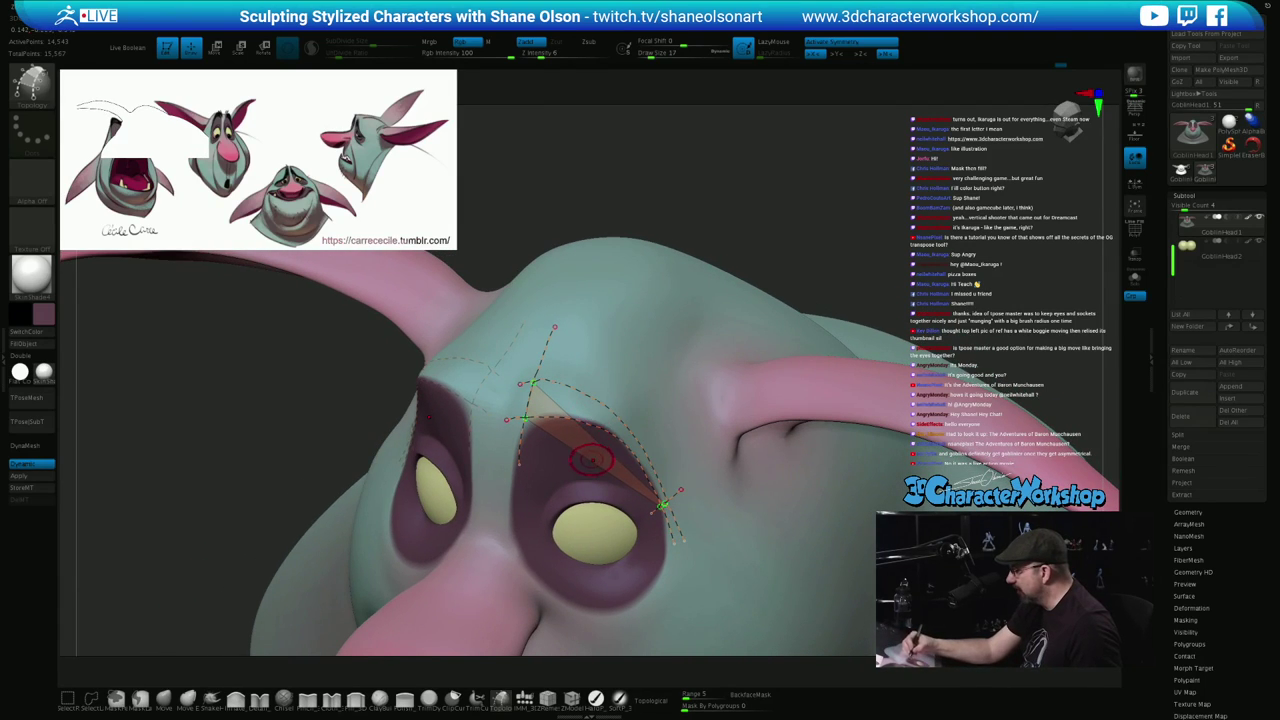
pyautogui.moveTo(594, 459); pyautogui.dragTo(653, 363)
pyautogui.moveTo(561, 442); pyautogui.dragTo(583, 359)
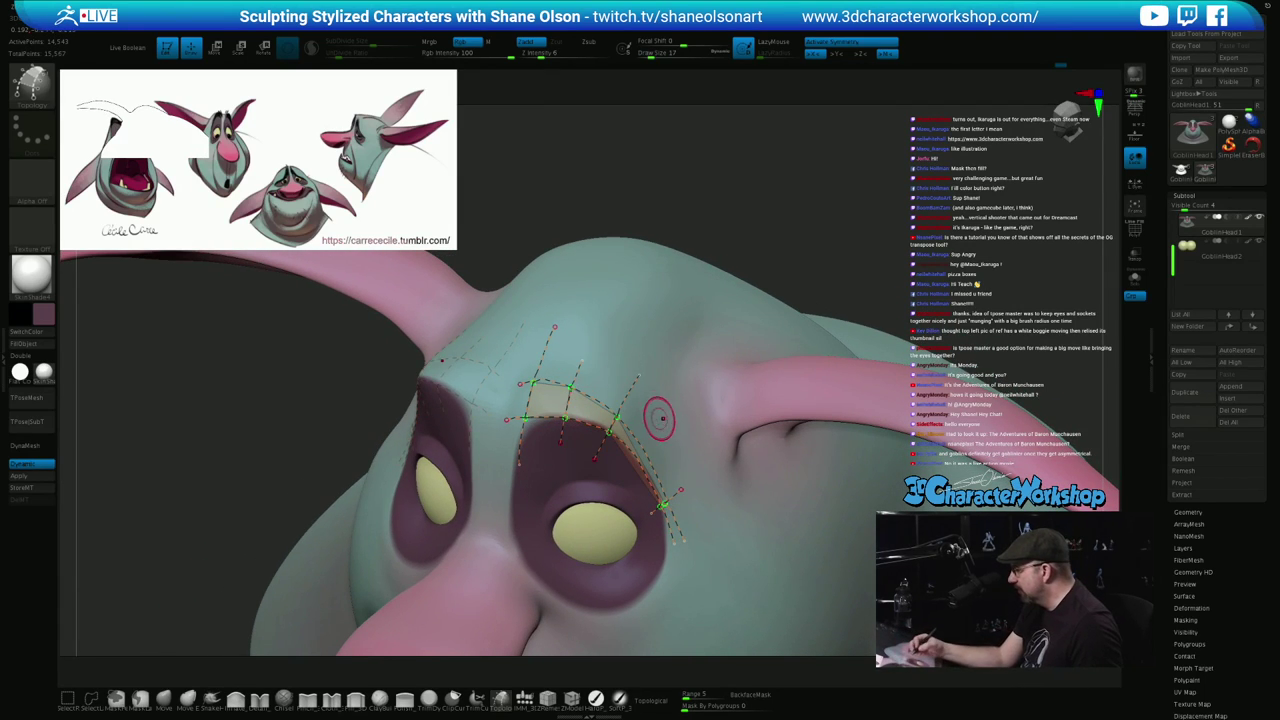
pyautogui.moveTo(627, 484); pyautogui.dragTo(676, 434)
pyautogui.moveTo(750, 430)
pyautogui.mouseDown(button='right')
pyautogui.moveTo(722, 440)
pyautogui.moveTo(736, 469)
pyautogui.mouseUp(button='right')
pyautogui.moveTo(715, 511)
pyautogui.mouseDown(button='right')
pyautogui.moveTo(900, 514)
pyautogui.moveTo(729, 513)
pyautogui.mouseUp(button='right')
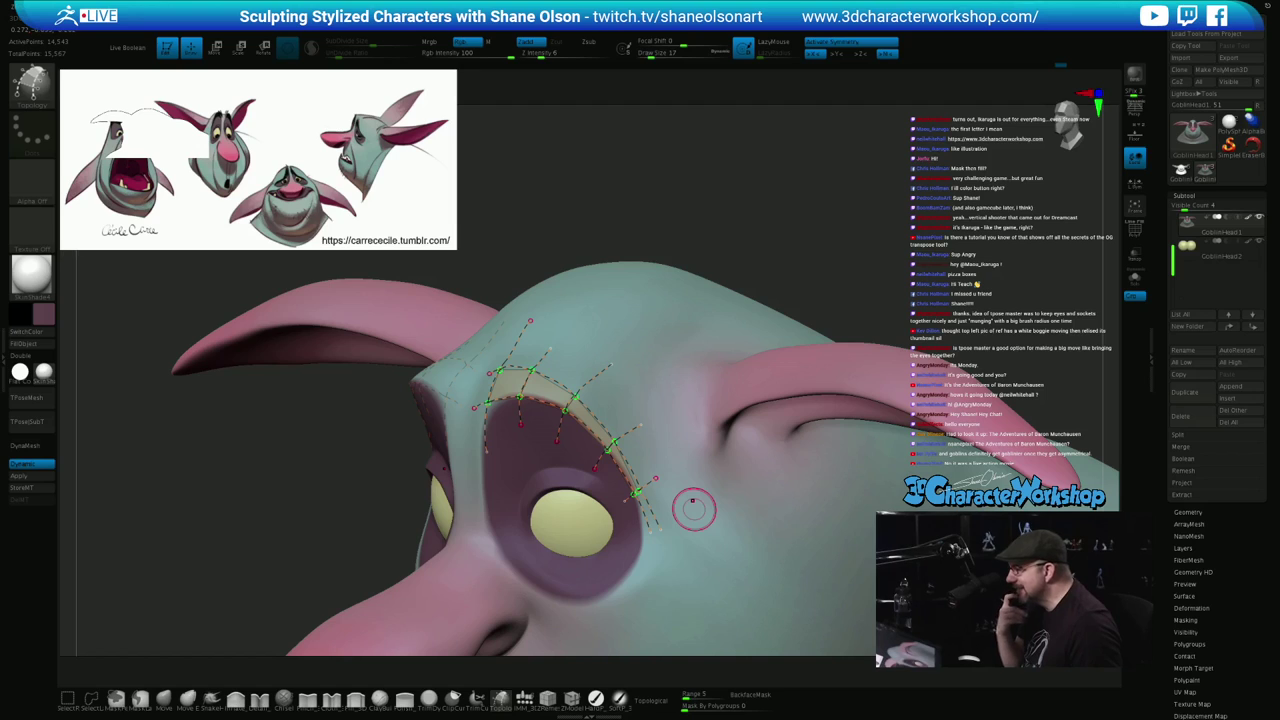
# Clear the stray curve ends and build the eyebrow strip mesh from the topology curves at draw size 1
pyautogui.click(736, 506)
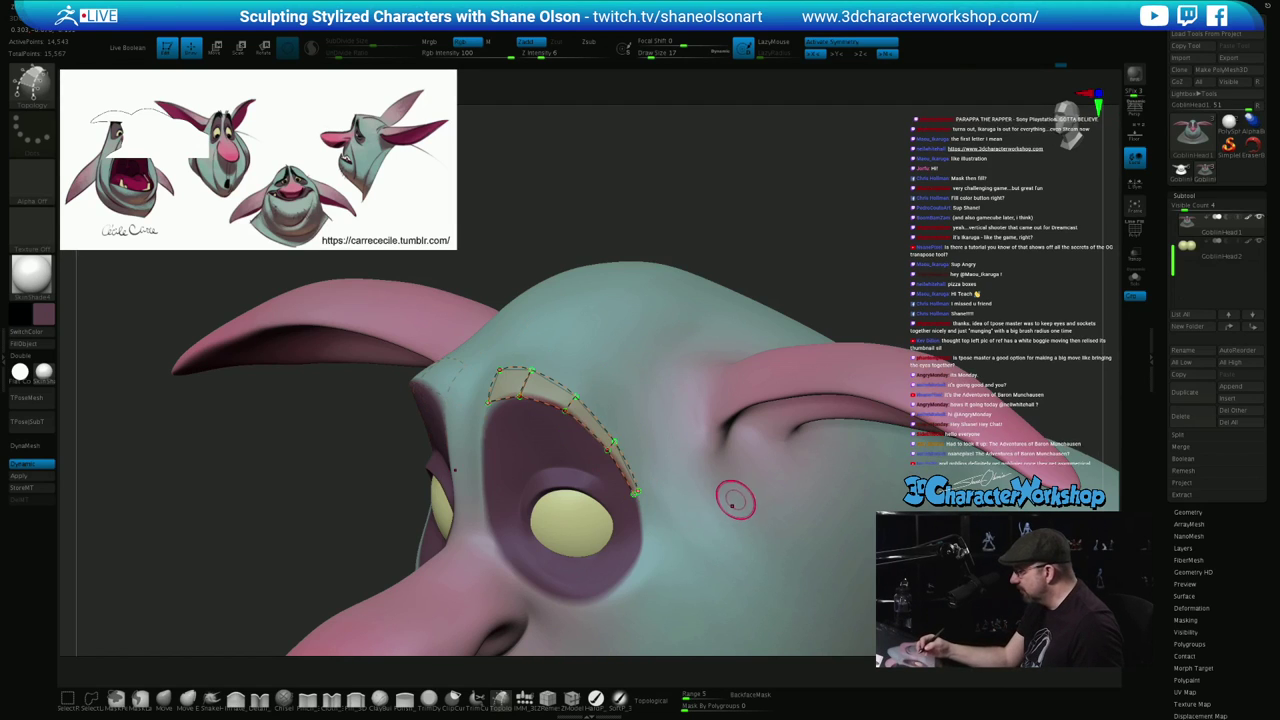
pyautogui.moveTo(735, 500)
pyautogui.mouseDown(button='right')
pyautogui.moveTo(800, 494)
pyautogui.moveTo(746, 486)
pyautogui.mouseUp(button='right')
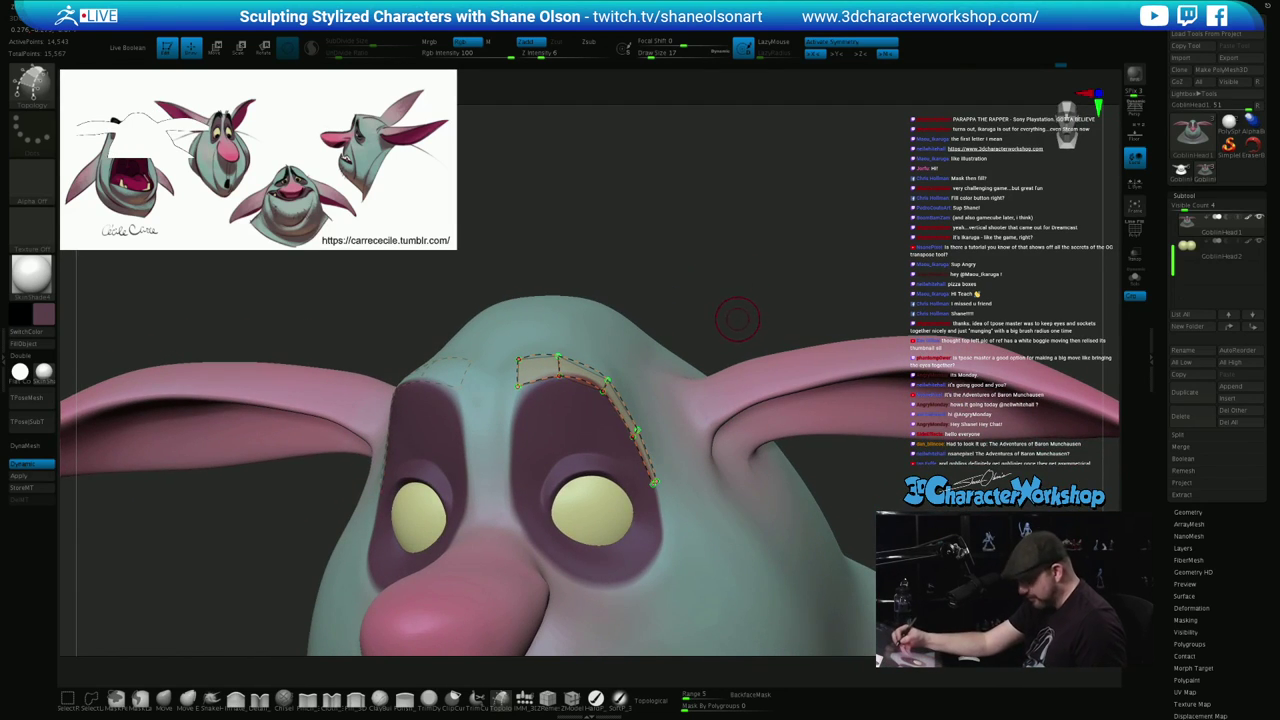
pyautogui.moveTo(740, 290); pyautogui.dragTo(742, 276)
pyautogui.press('s')
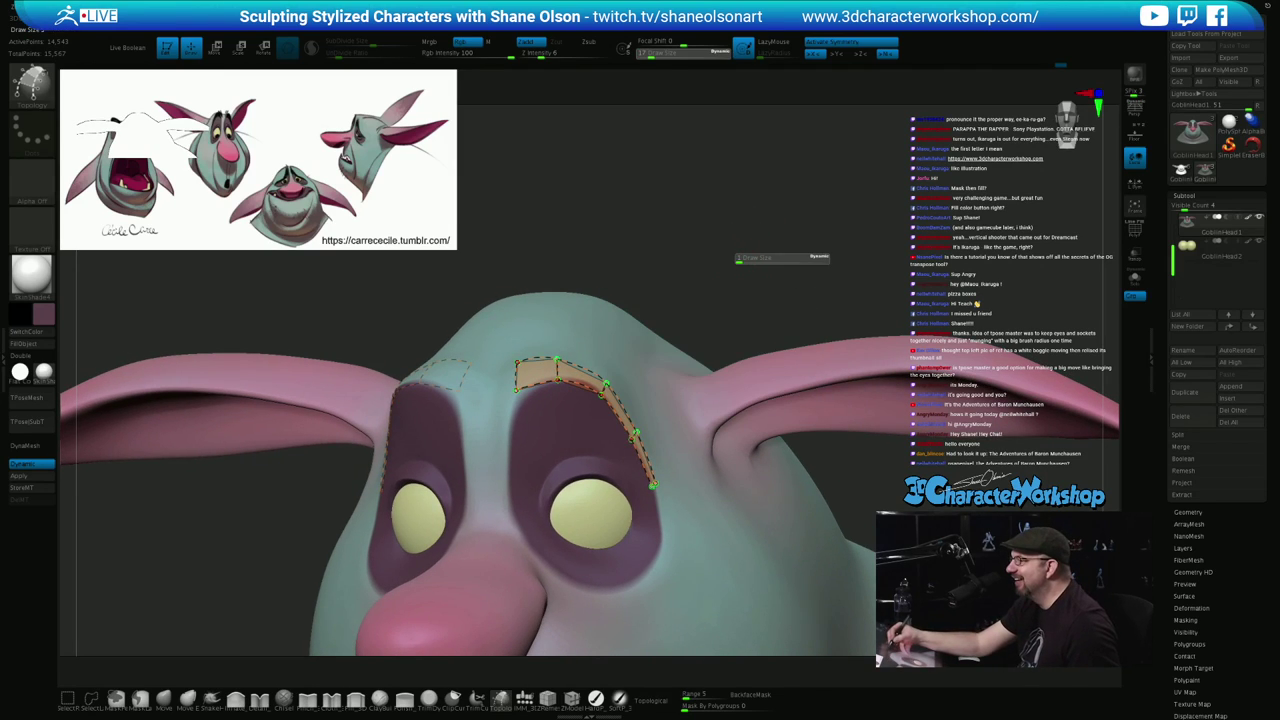
pyautogui.click(739, 259)
pyautogui.keyDown('alt'); pyautogui.moveTo(739, 262); pyautogui.dragTo(751, 238); pyautogui.keyUp('alt')
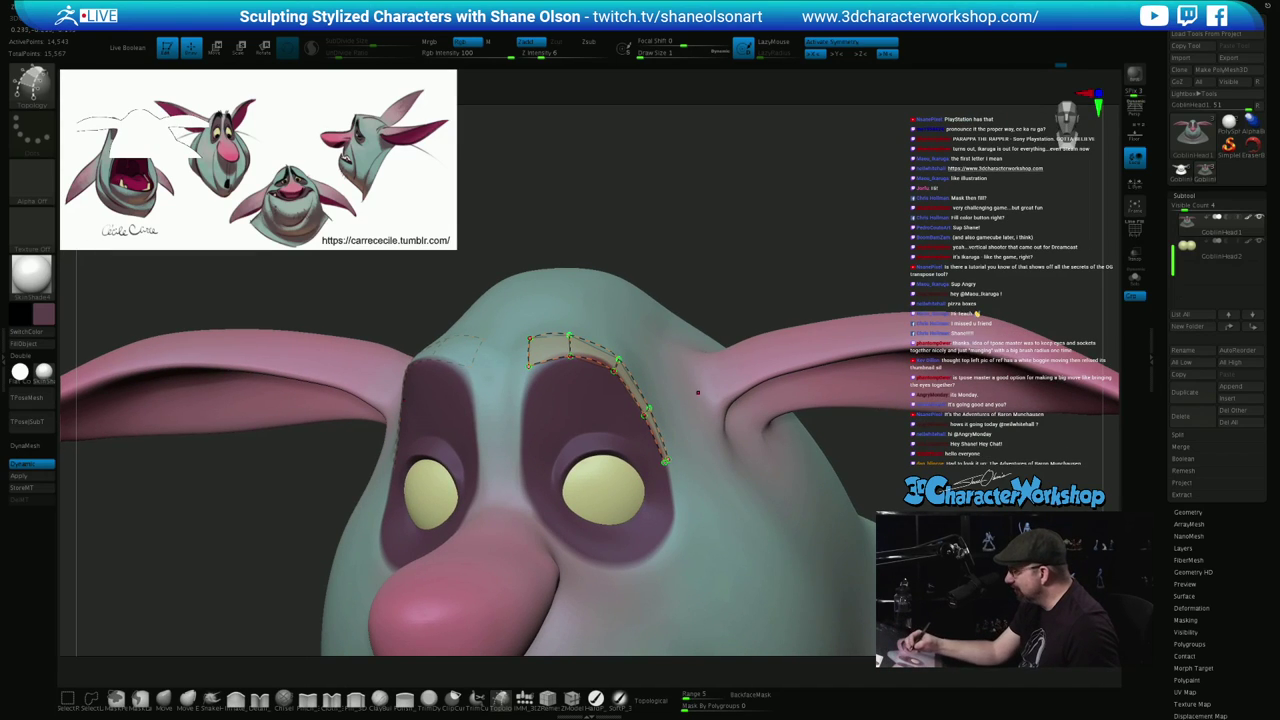
pyautogui.click(698, 450)
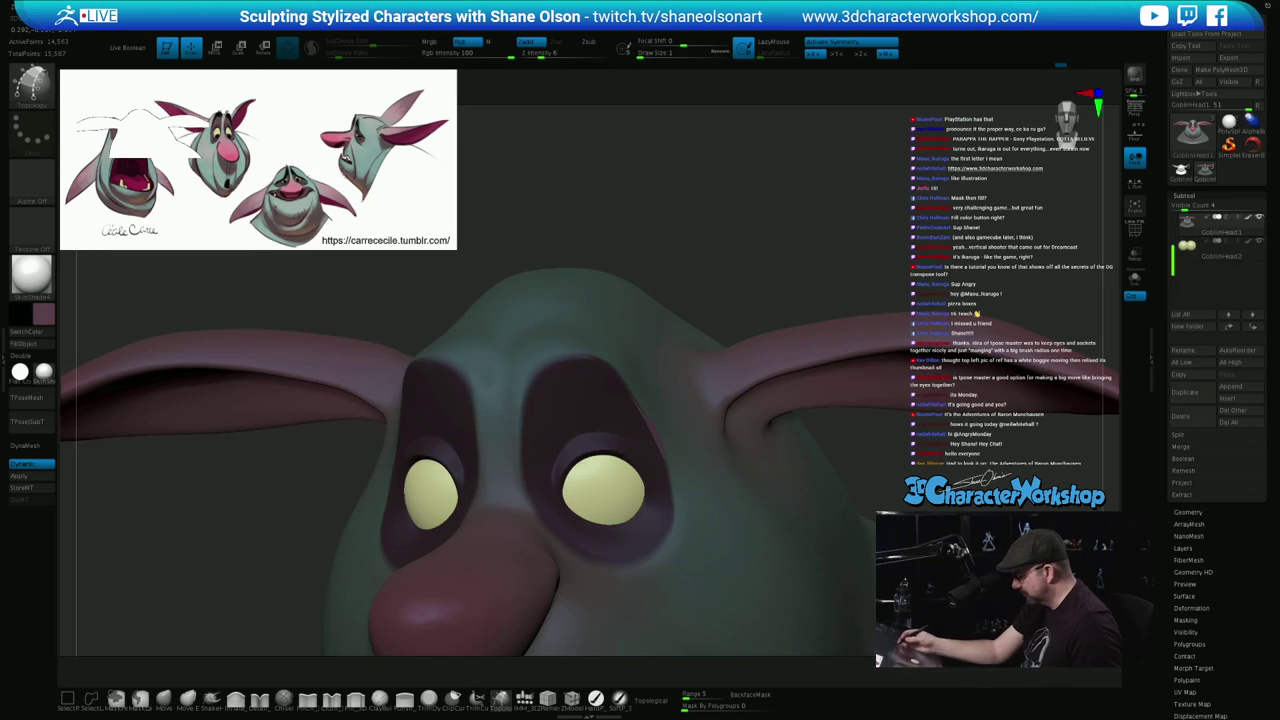
# Split the unmasked eyebrow strips off the head into their own subtool and select it
pyautogui.press('3')
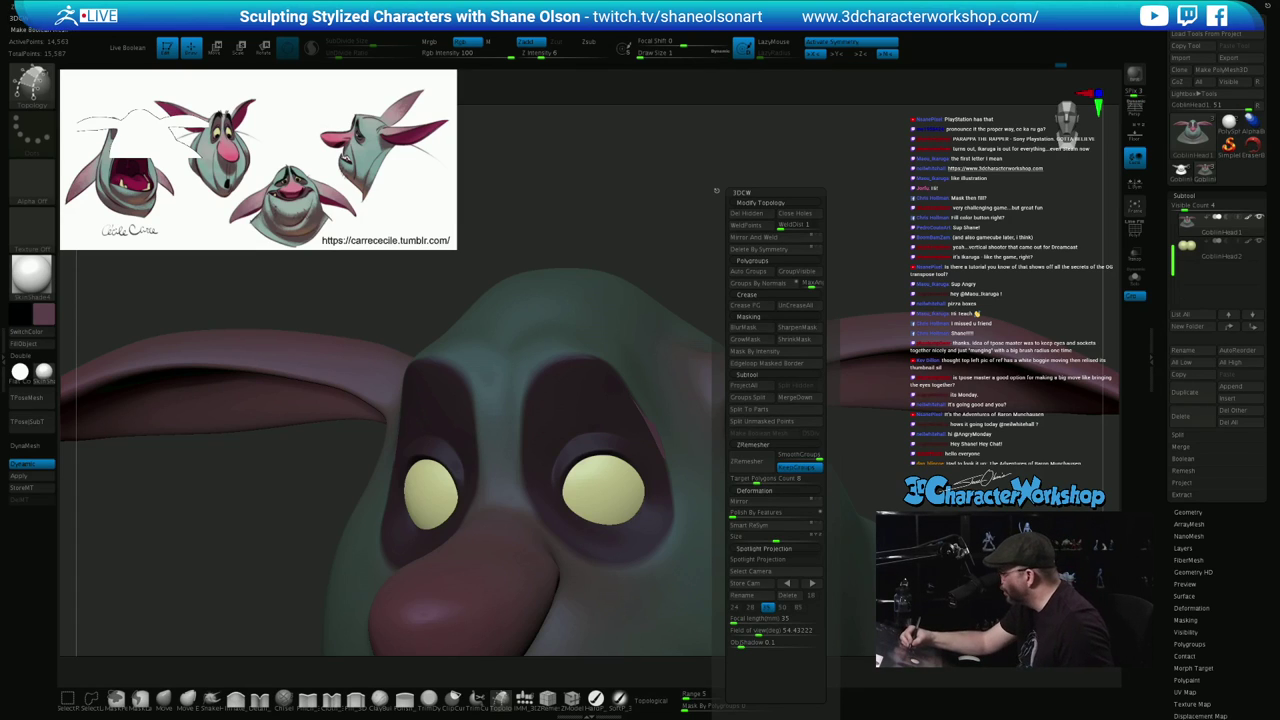
pyautogui.click(762, 421)
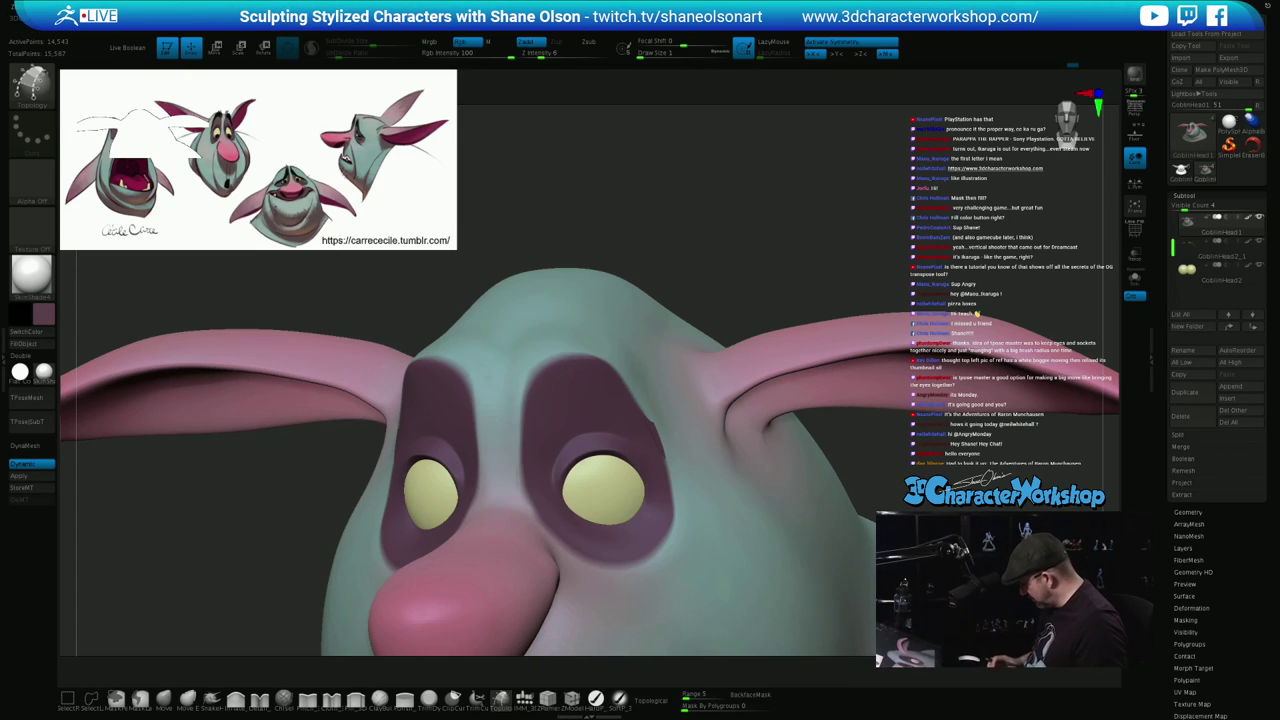
pyautogui.click(1220, 249)
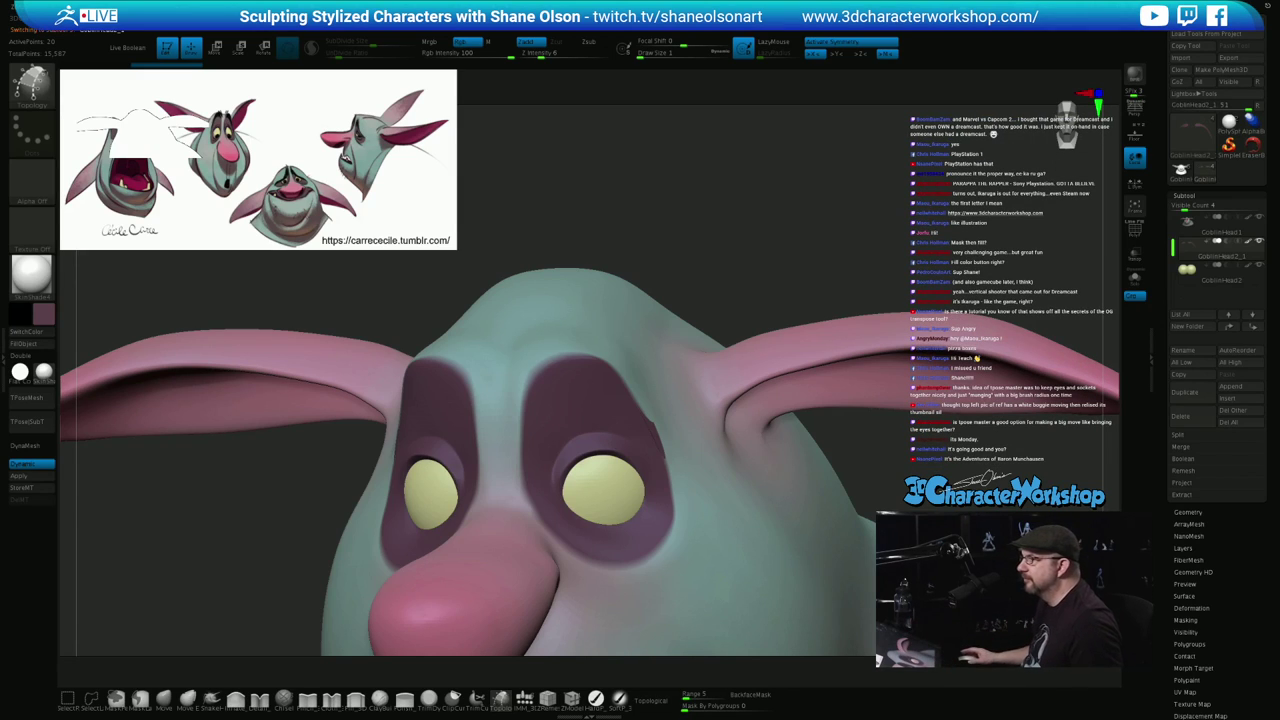
# Change the current color to a neutral gray
pyautogui.moveTo(240, 530); pyautogui.dragTo(215, 536)
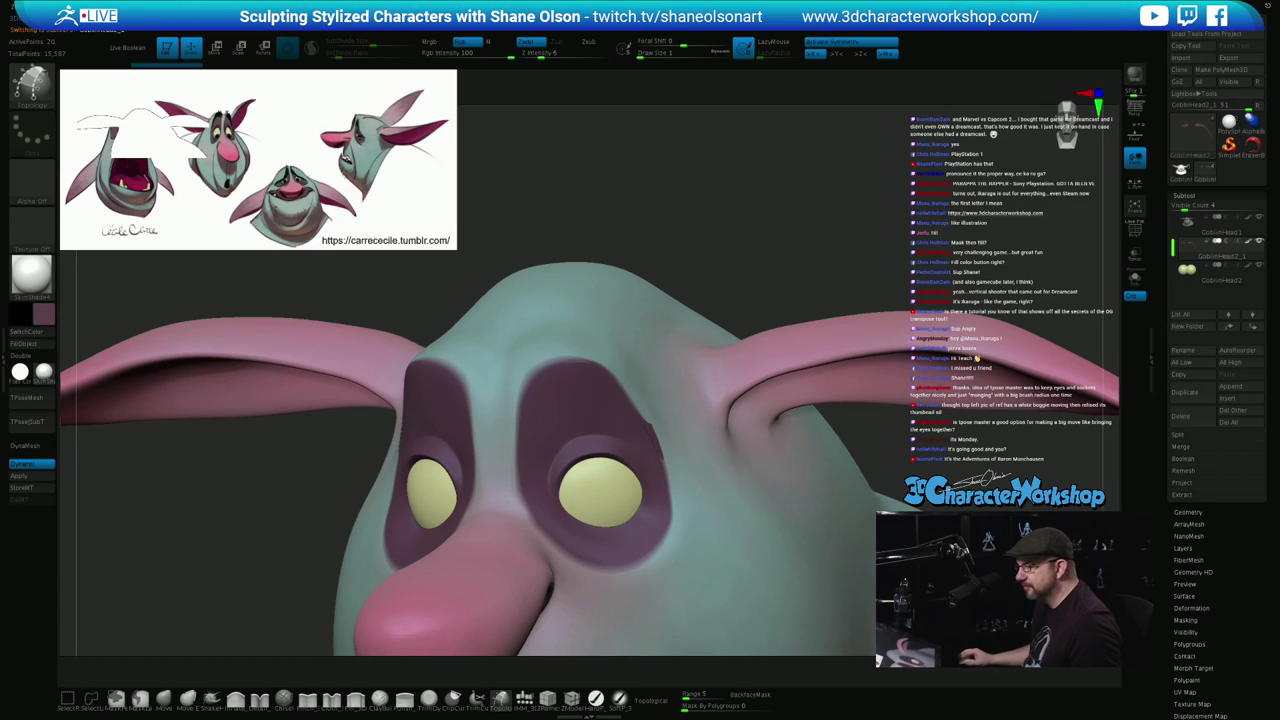
pyautogui.click(44, 314)
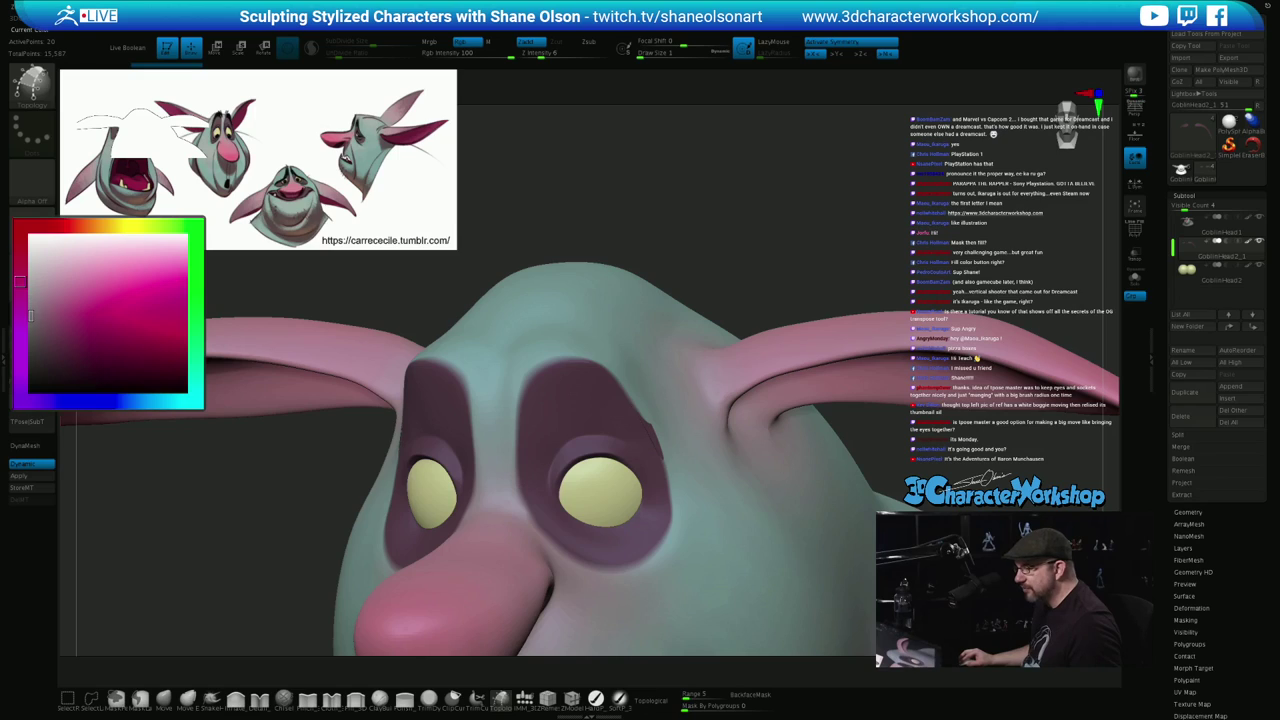
pyautogui.moveTo(228, 510); pyautogui.dragTo(252, 508)
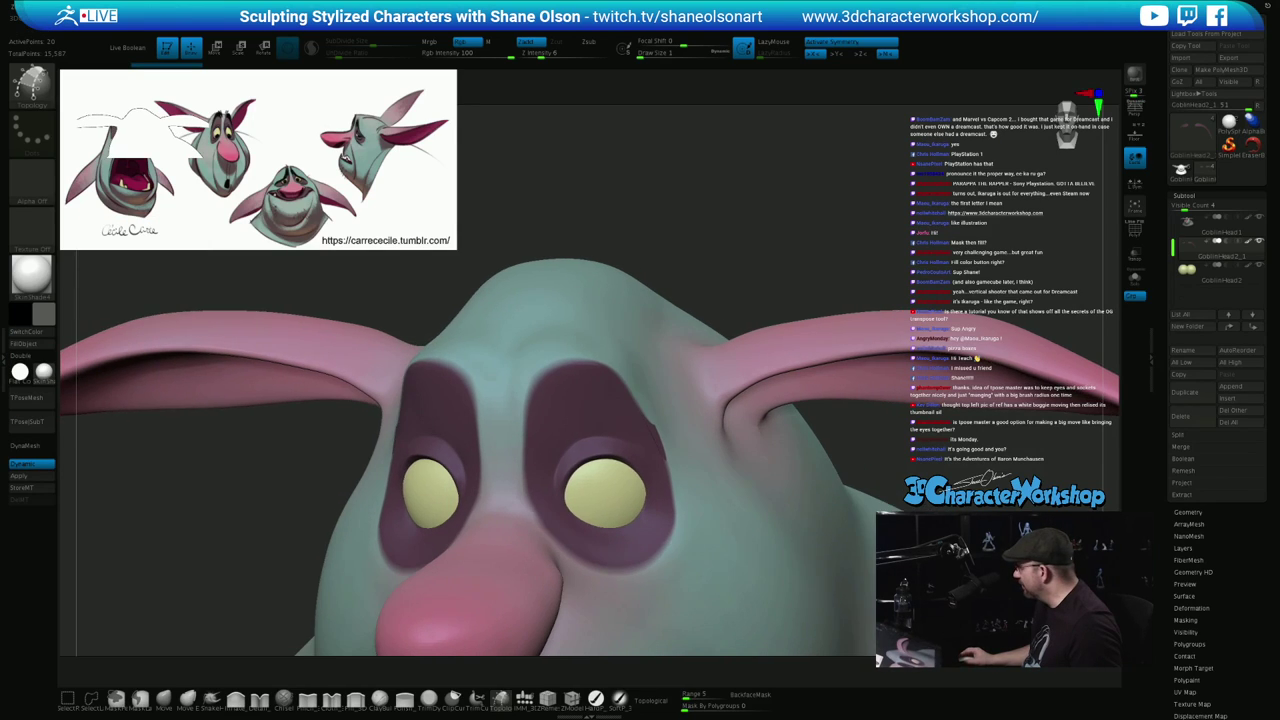
# Isolate the eyebrow subtool and switch it from dynamic subdivision smoothing to its low-poly form with the polyframe shown
pyautogui.click(1135, 279)
pyautogui.moveTo(790, 480); pyautogui.dragTo(755, 480)
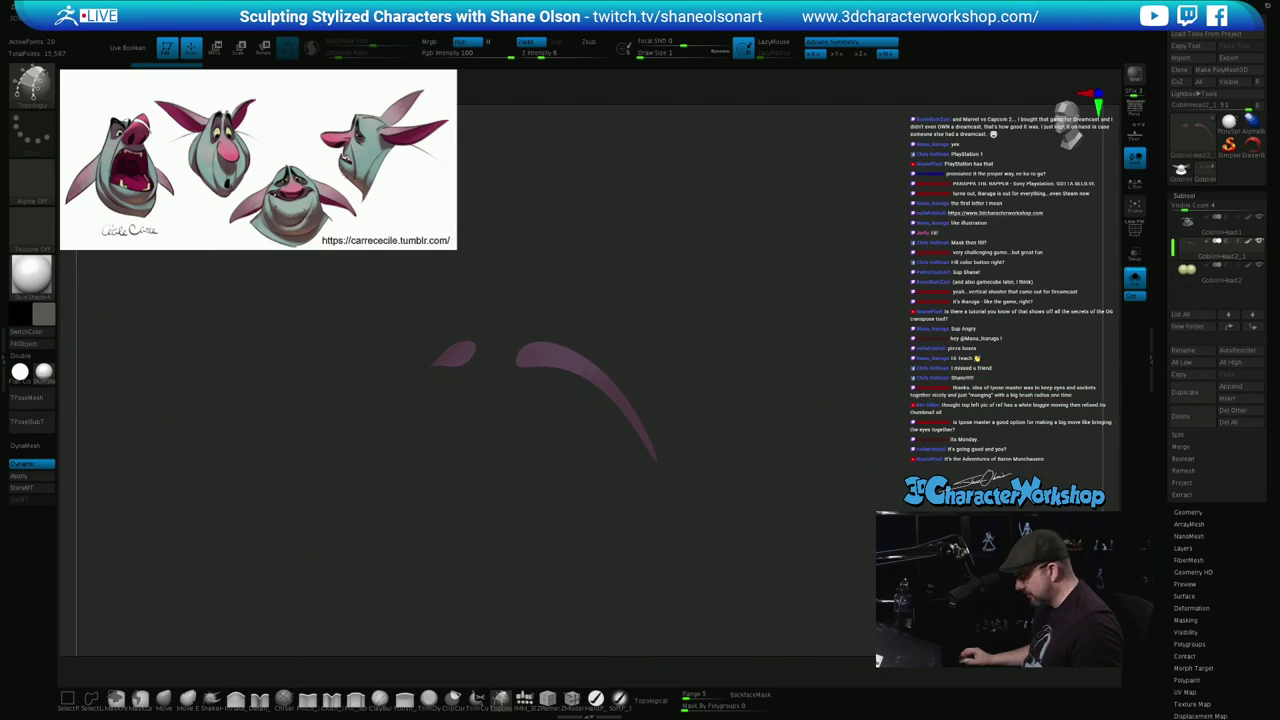
pyautogui.hotkey('shift', 'd')
pyautogui.hotkey('shift', 'f')
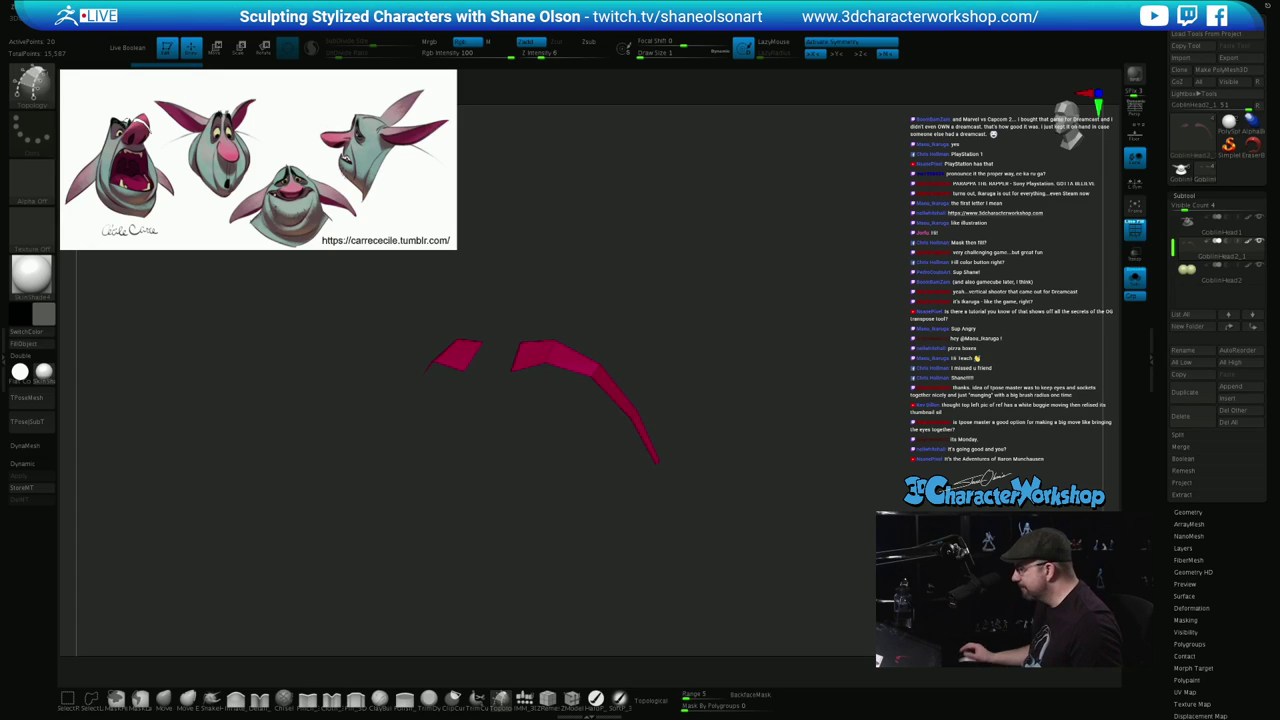
# With the Move brush, reshape the inner end and middle of the isolated eyebrow strip at draw sizes 20 and 11
pyautogui.click(164, 700)
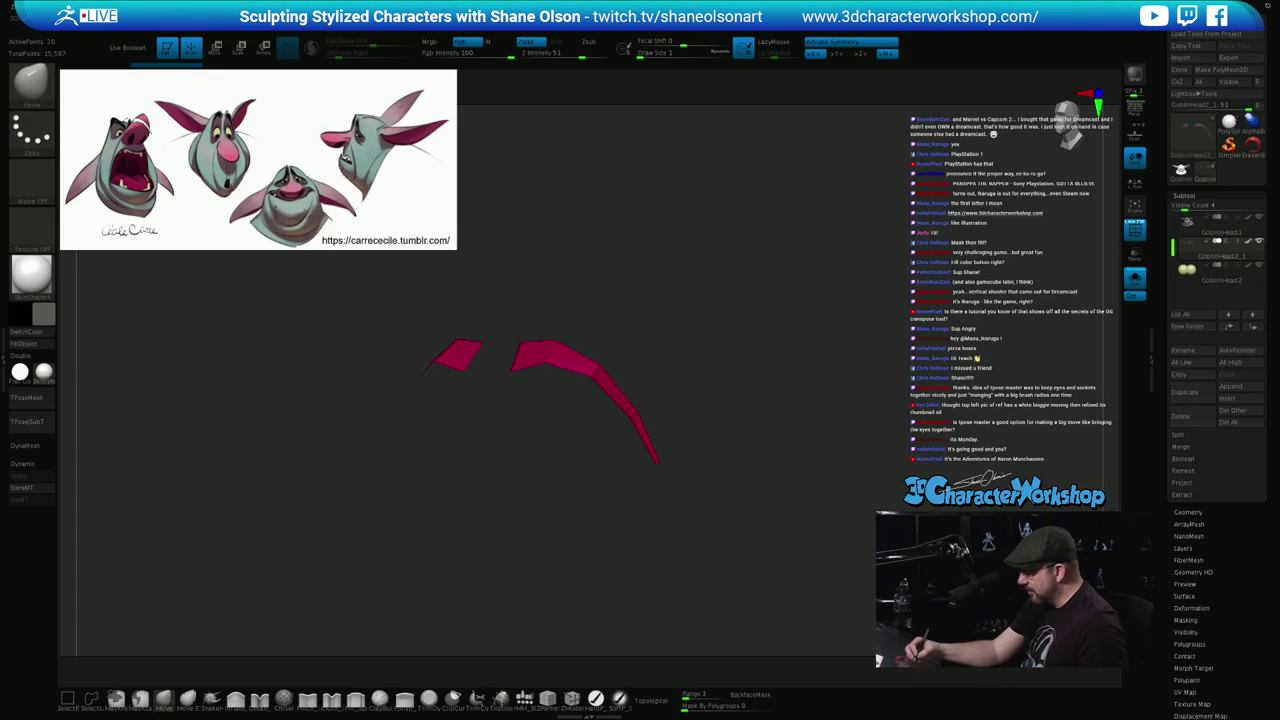
pyautogui.press('s')
pyautogui.moveTo(510, 495); pyautogui.dragTo(507, 495)
pyautogui.moveTo(500, 480); pyautogui.dragTo(565, 475)
pyautogui.moveTo(549, 337); pyautogui.dragTo(537, 335)
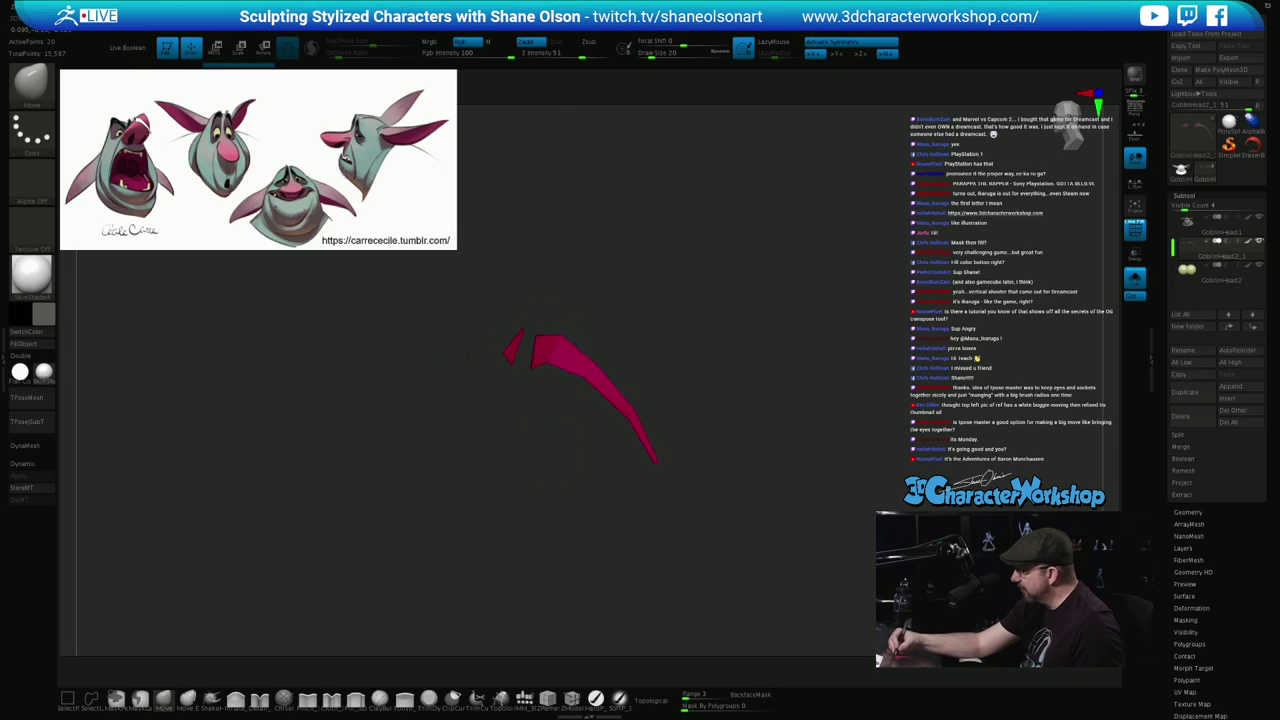
pyautogui.moveTo(624, 345); pyautogui.dragTo(613, 342)
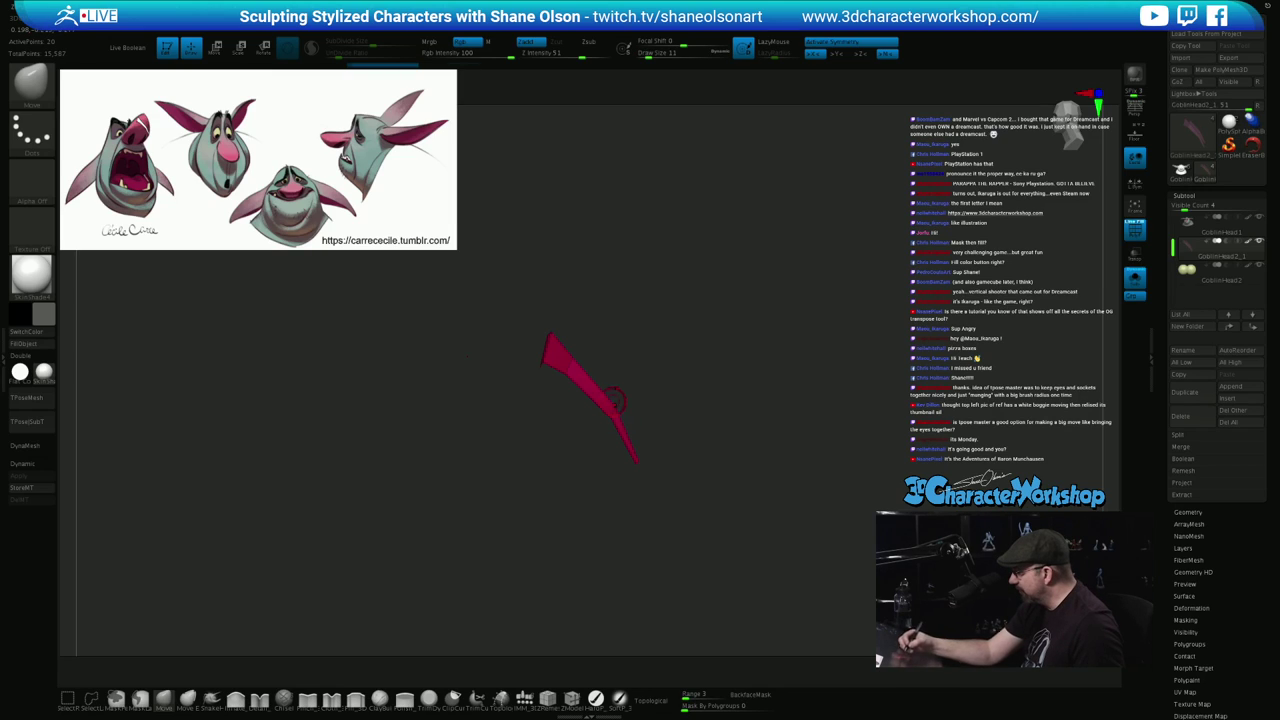
pyautogui.moveTo(614, 400); pyautogui.dragTo(618, 402)
pyautogui.moveTo(640, 396)
pyautogui.mouseDown()
pyautogui.moveTo(672, 402)
pyautogui.moveTo(645, 404)
pyautogui.mouseUp()
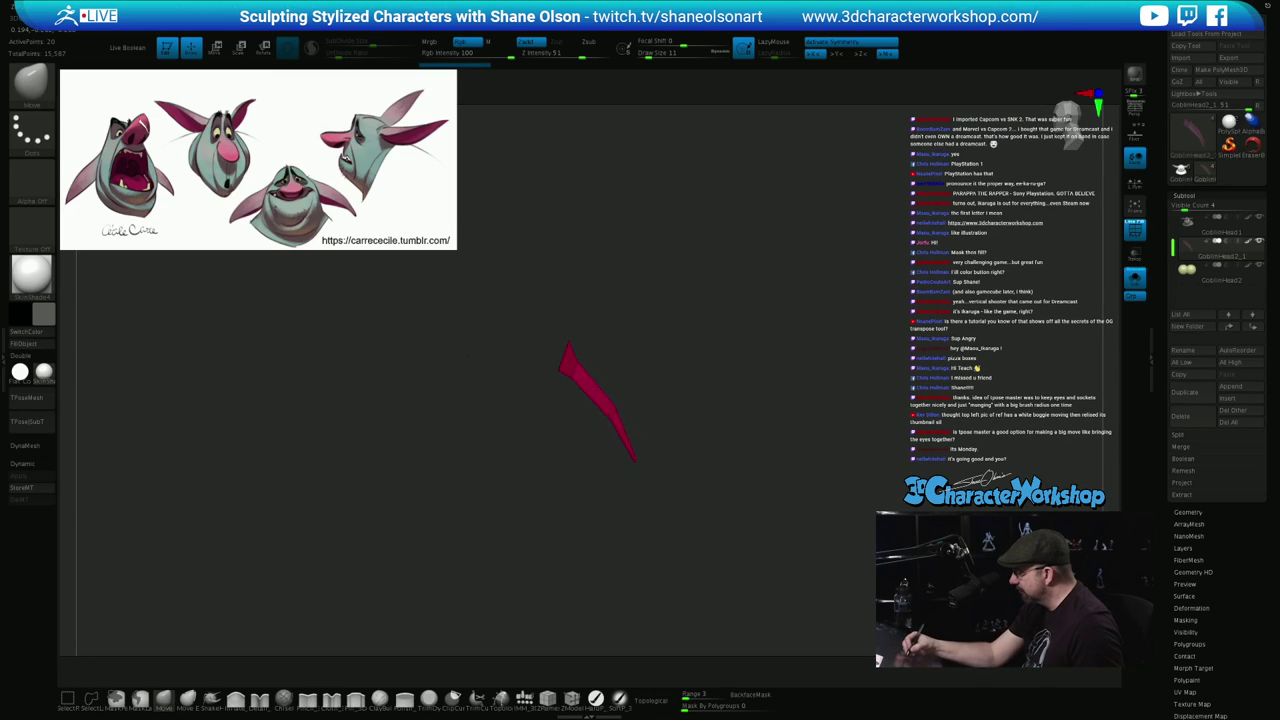
# Show the head again and pull the eyebrow's inner end forward over the brow ridge at draw size 33
pyautogui.click(1135, 279)
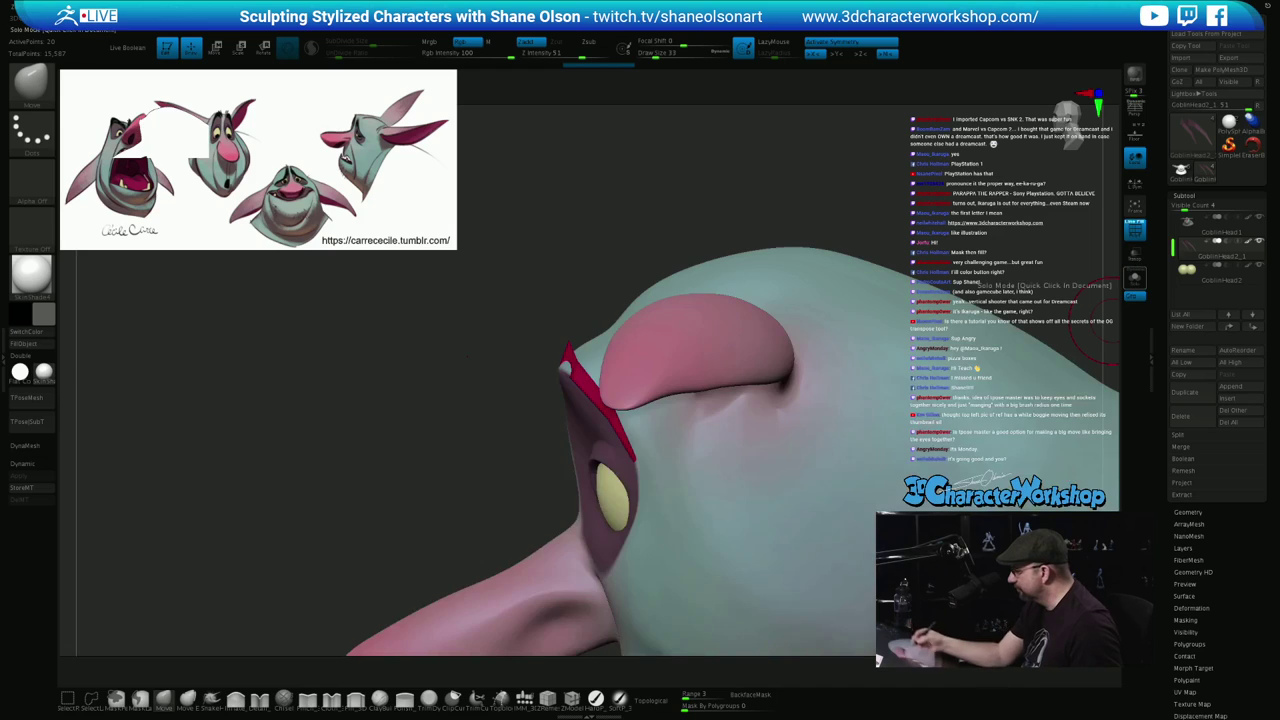
pyautogui.moveTo(506, 474); pyautogui.dragTo(548, 466)
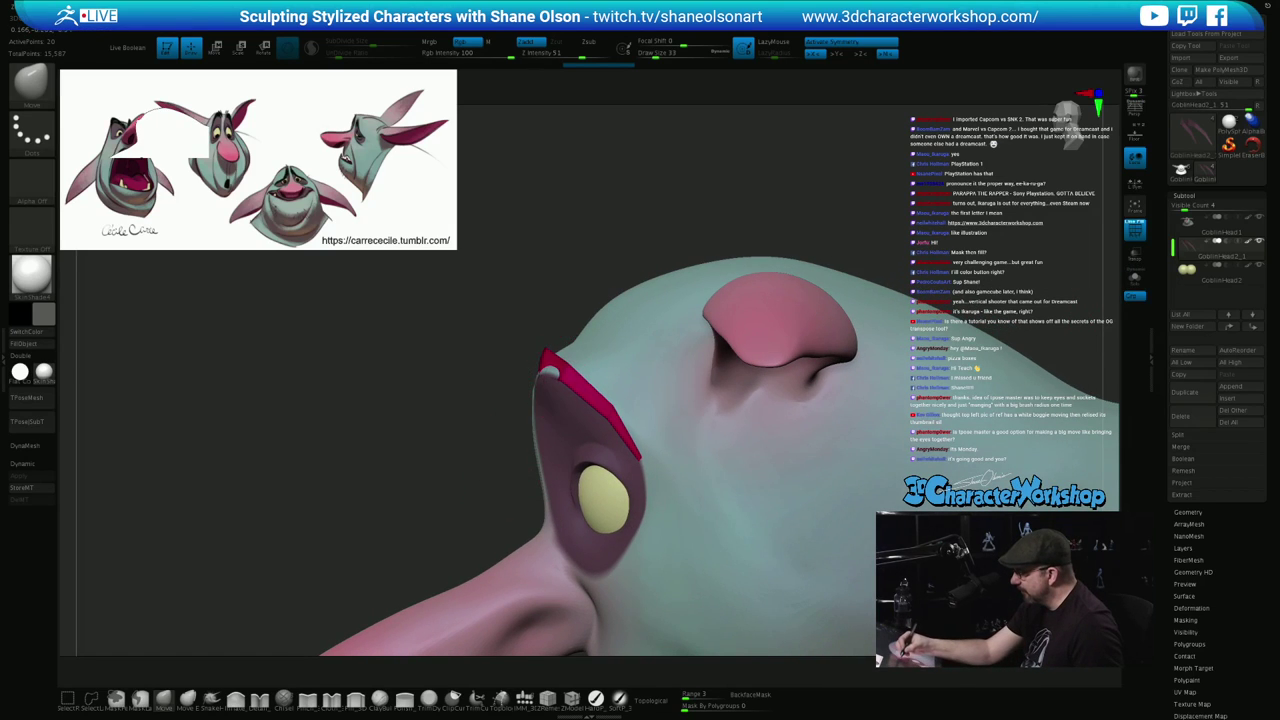
pyautogui.moveTo(545, 360); pyautogui.dragTo(480, 400)
pyautogui.moveTo(460, 335)
pyautogui.mouseDown()
pyautogui.moveTo(580, 337)
pyautogui.moveTo(520, 366)
pyautogui.mouseUp()
pyautogui.moveTo(563, 306); pyautogui.dragTo(692, 310)
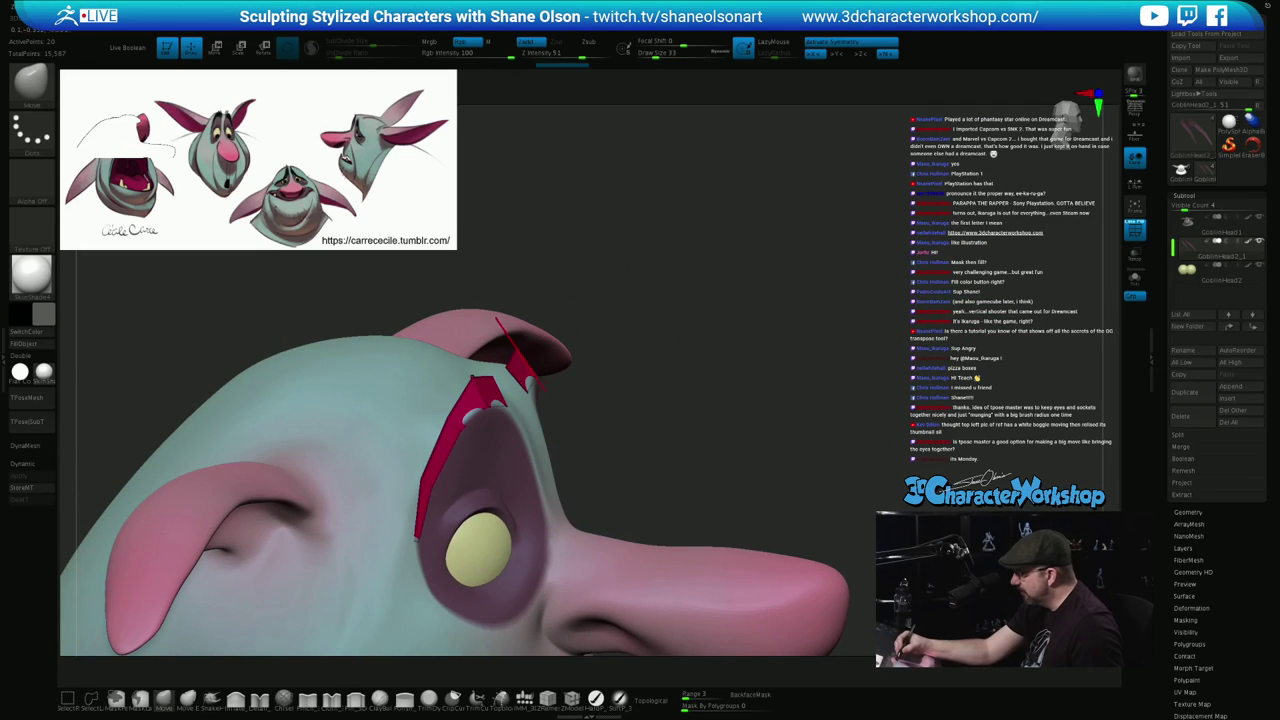
pyautogui.moveTo(472, 382); pyautogui.dragTo(513, 404)
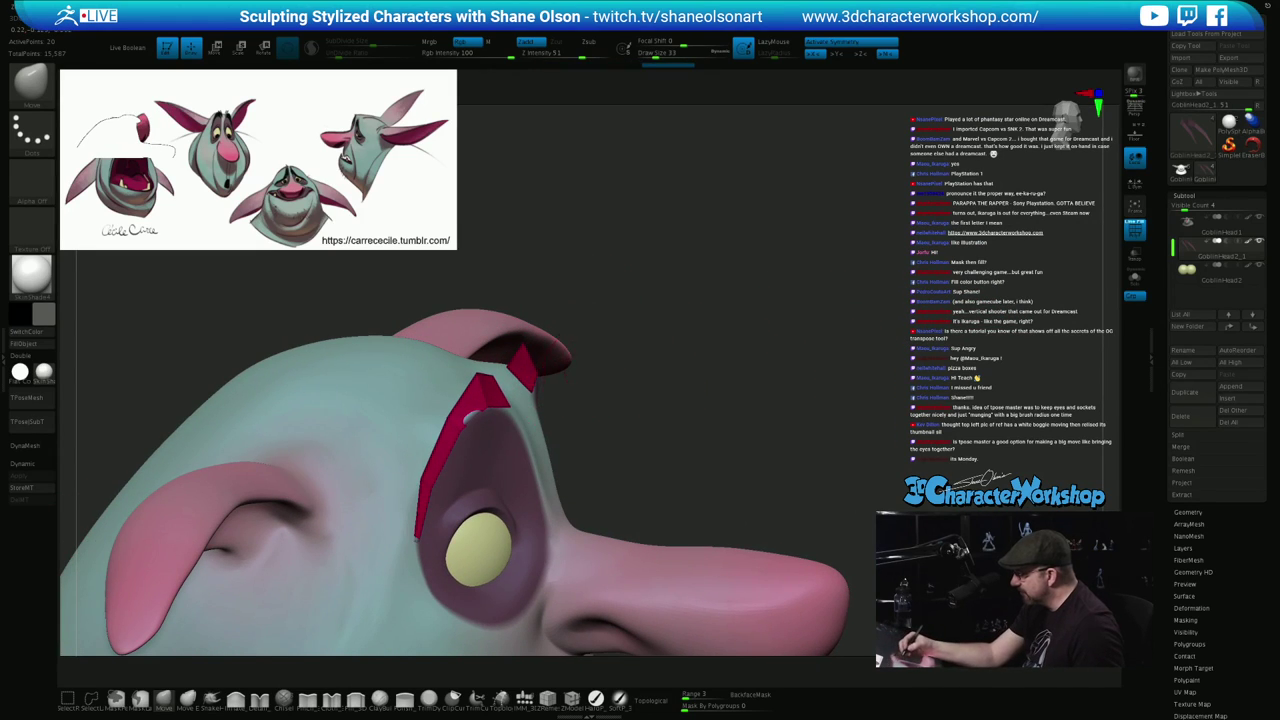
# Refine how the eyebrow strip sits on the brow ridge from the side, reducing the Move brush to draw size 12
pyautogui.moveTo(680, 380)
pyautogui.mouseDown()
pyautogui.moveTo(551, 386)
pyautogui.moveTo(640, 358)
pyautogui.moveTo(735, 356)
pyautogui.mouseUp()
pyautogui.moveTo(545, 386); pyautogui.dragTo(528, 386)
pyautogui.moveTo(630, 352); pyautogui.dragTo(549, 361)
pyautogui.moveTo(674, 382)
pyautogui.mouseDown()
pyautogui.moveTo(620, 360)
pyautogui.moveTo(605, 390)
pyautogui.moveTo(535, 388)
pyautogui.mouseUp()
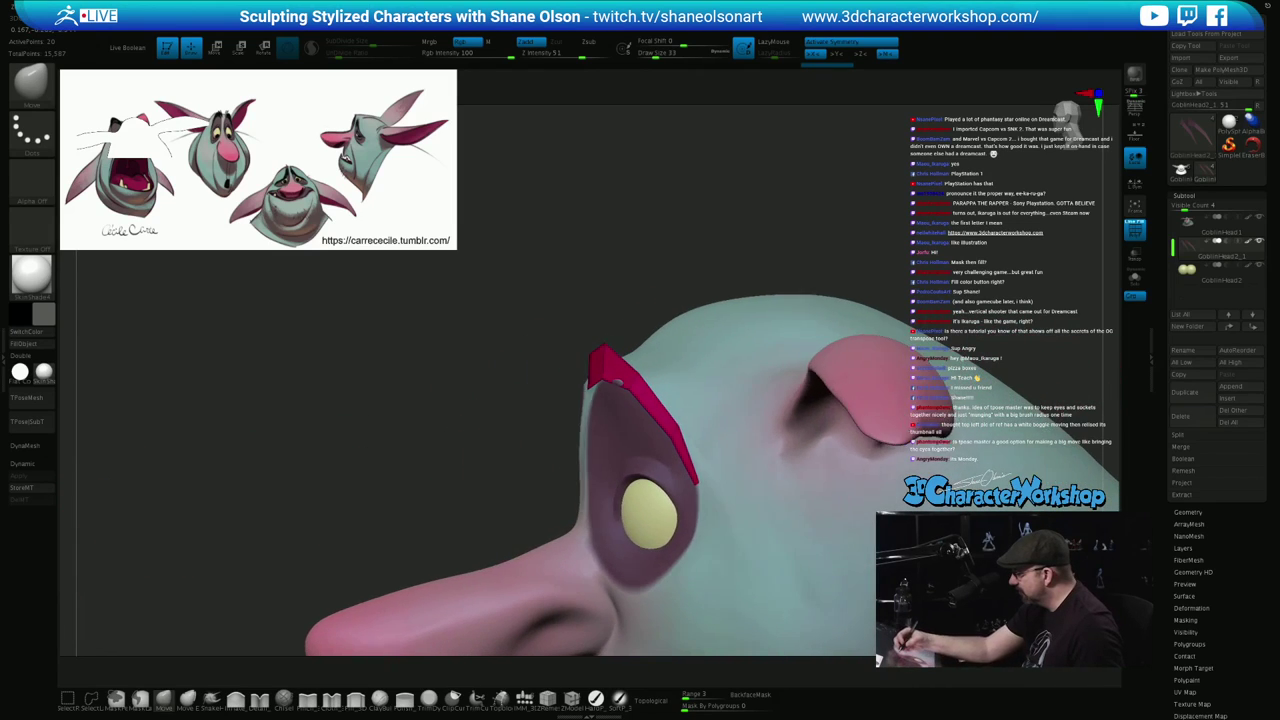
pyautogui.press('s')
pyautogui.moveTo(644, 314); pyautogui.dragTo(576, 326)
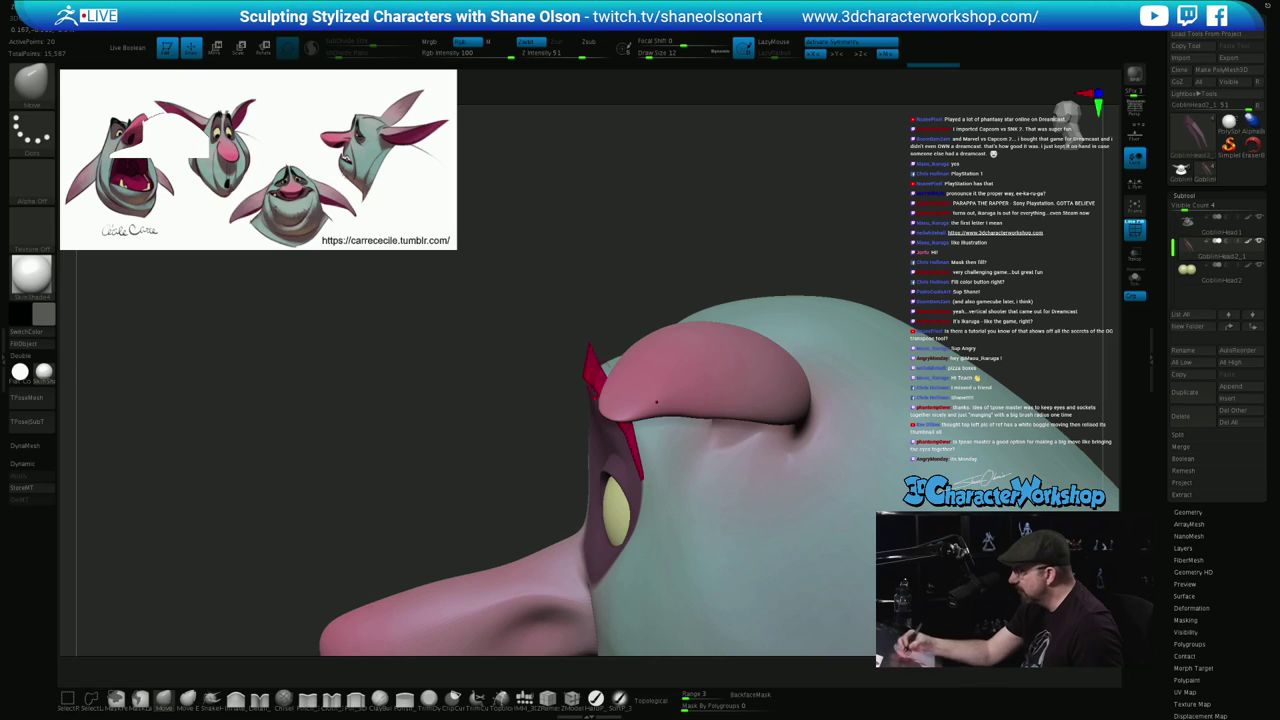
pyautogui.moveTo(726, 500); pyautogui.dragTo(915, 492, button='right')
pyautogui.moveTo(629, 397)
pyautogui.keyDown('alt'); pyautogui.mouseDown(button='right')
pyautogui.moveTo(617, 327)
pyautogui.moveTo(616, 338)
pyautogui.moveTo(648, 327)
pyautogui.mouseUp(button='right'); pyautogui.keyUp('alt')
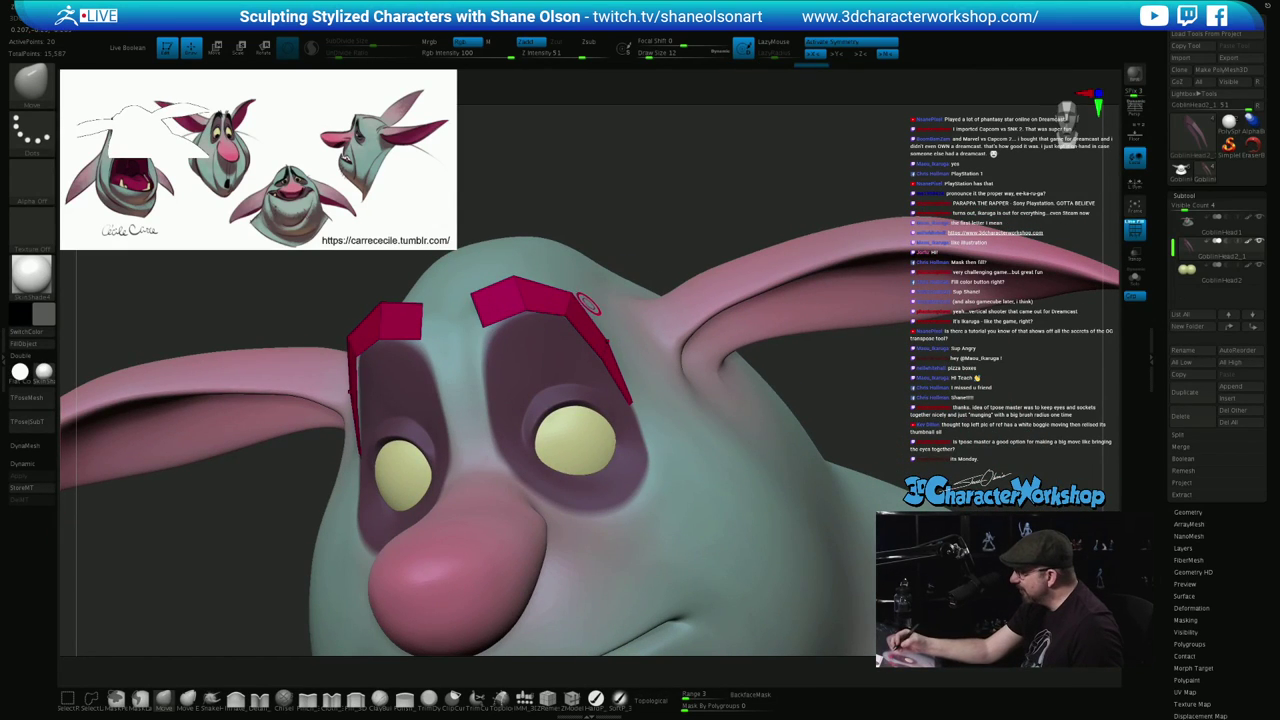
# Adjust the eyebrow's outer edge and tapered tail along the eye socket with the Move brush at draw size 12
pyautogui.moveTo(588, 304)
pyautogui.mouseDown(button='right')
pyautogui.moveTo(608, 306)
pyautogui.moveTo(562, 308)
pyautogui.mouseUp(button='right')
pyautogui.moveTo(646, 391); pyautogui.dragTo(651, 400, button='right')
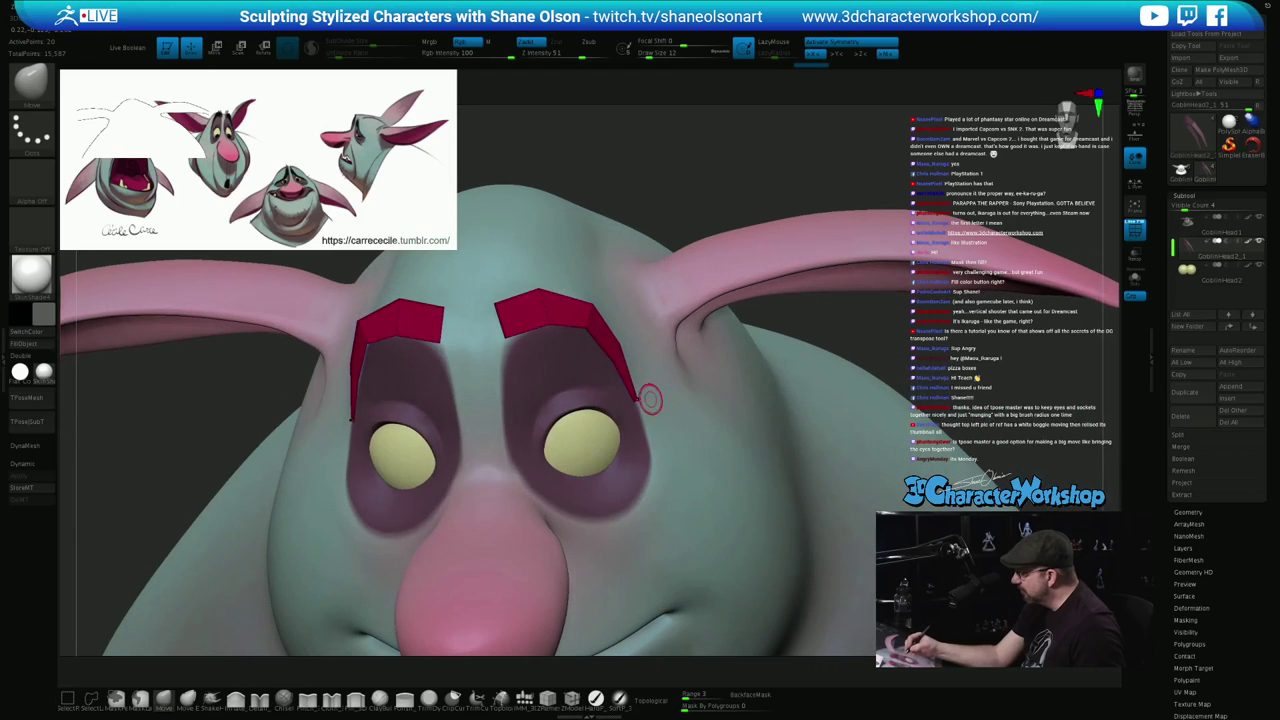
pyautogui.moveTo(642, 397); pyautogui.dragTo(647, 402)
pyautogui.moveTo(636, 366); pyautogui.dragTo(634, 362, button='right')
pyautogui.moveTo(614, 344); pyautogui.dragTo(626, 342)
pyautogui.moveTo(638, 349); pyautogui.dragTo(608, 384, button='right')
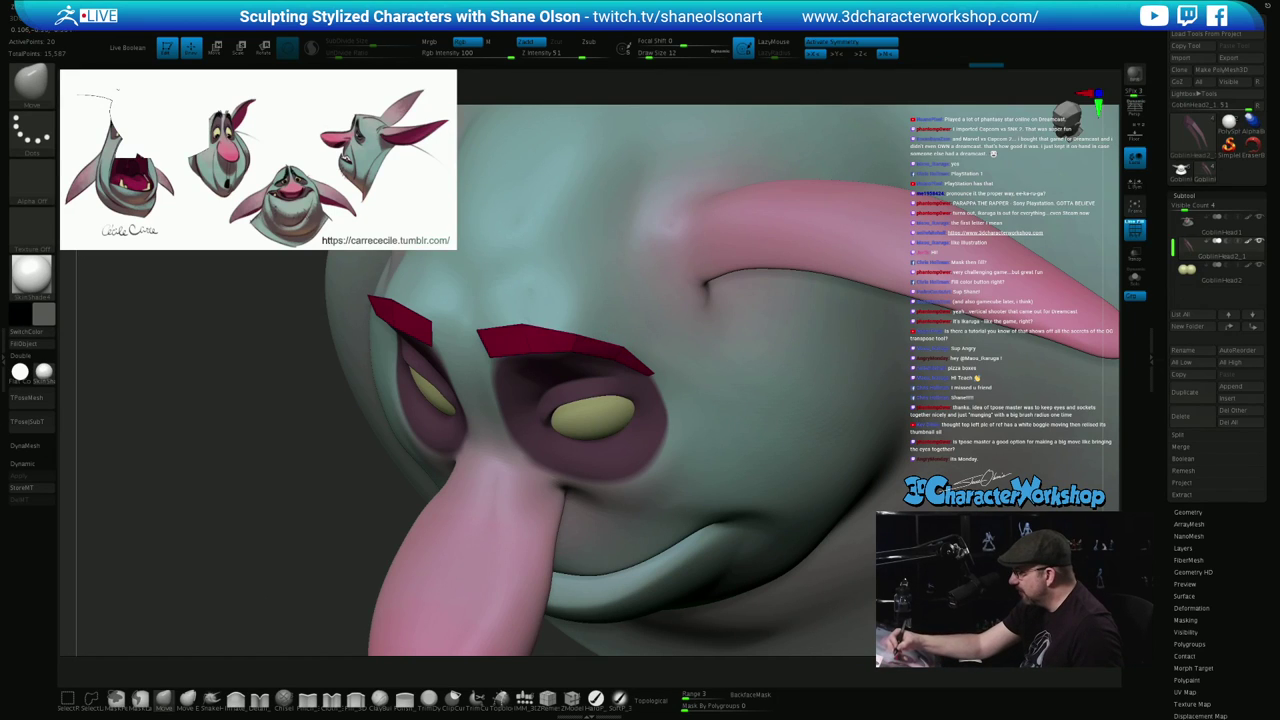
# Adjust the eyebrow's upper edge from above and nudge its outer edge beside the socket at draw size 12
pyautogui.moveTo(524, 329); pyautogui.dragTo(530, 325)
pyautogui.moveTo(533, 329)
pyautogui.mouseDown(button='right')
pyautogui.moveTo(576, 270)
pyautogui.moveTo(545, 265)
pyautogui.moveTo(580, 354)
pyautogui.mouseUp(button='right')
pyautogui.moveTo(606, 408)
pyautogui.mouseDown(button='right')
pyautogui.moveTo(612, 446)
pyautogui.moveTo(599, 424)
pyautogui.mouseUp(button='right')
pyautogui.moveTo(600, 386); pyautogui.dragTo(602, 380)
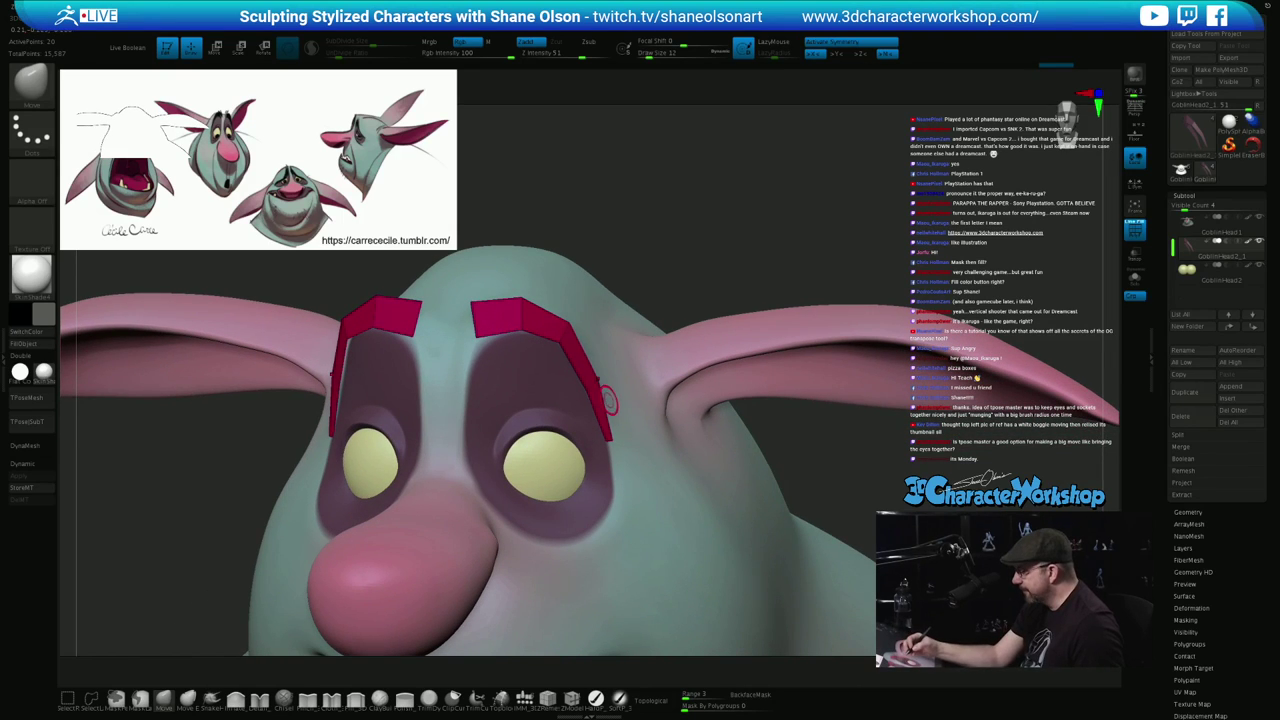
pyautogui.moveTo(611, 402)
pyautogui.mouseDown(button='right')
pyautogui.moveTo(655, 380)
pyautogui.moveTo(580, 408)
pyautogui.moveTo(604, 420)
pyautogui.moveTo(585, 386)
pyautogui.mouseUp(button='right')
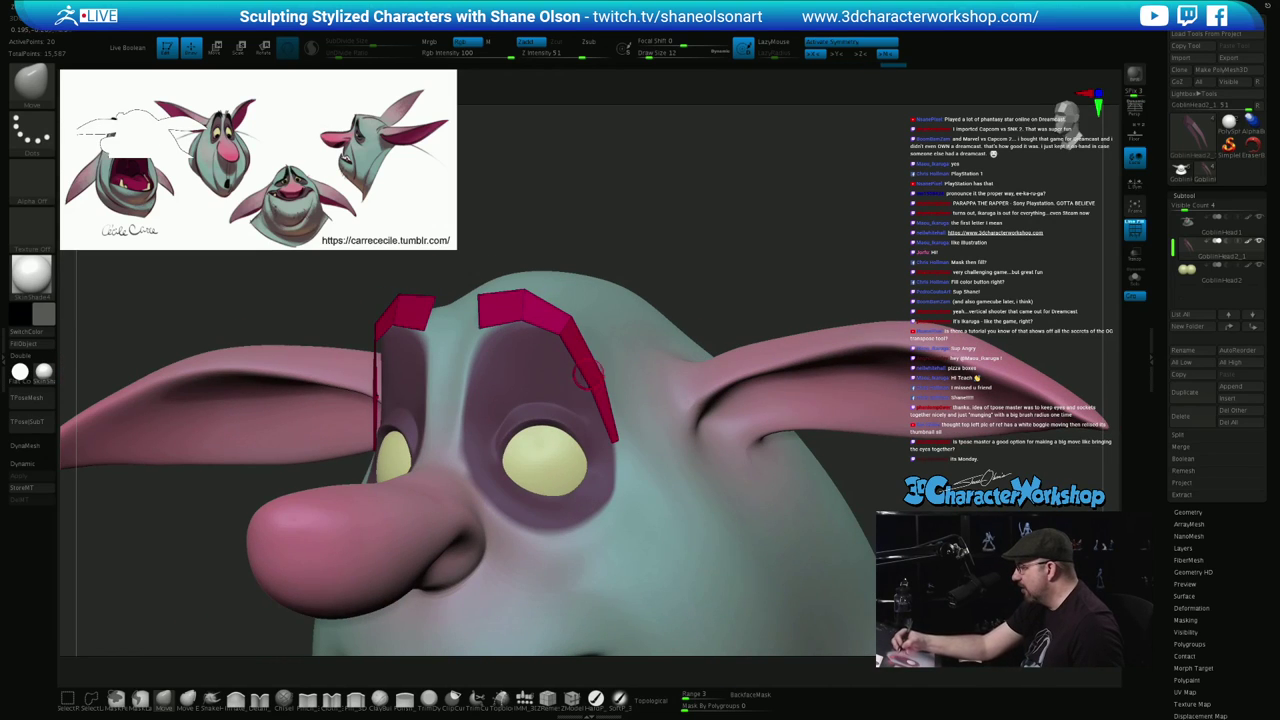
# Examine the shape and placement of both eyebrows against the eye sockets from the front
pyautogui.keyDown('shift'); pyautogui.moveTo(603, 292); pyautogui.dragTo(616, 292, button='right'); pyautogui.keyUp('shift')
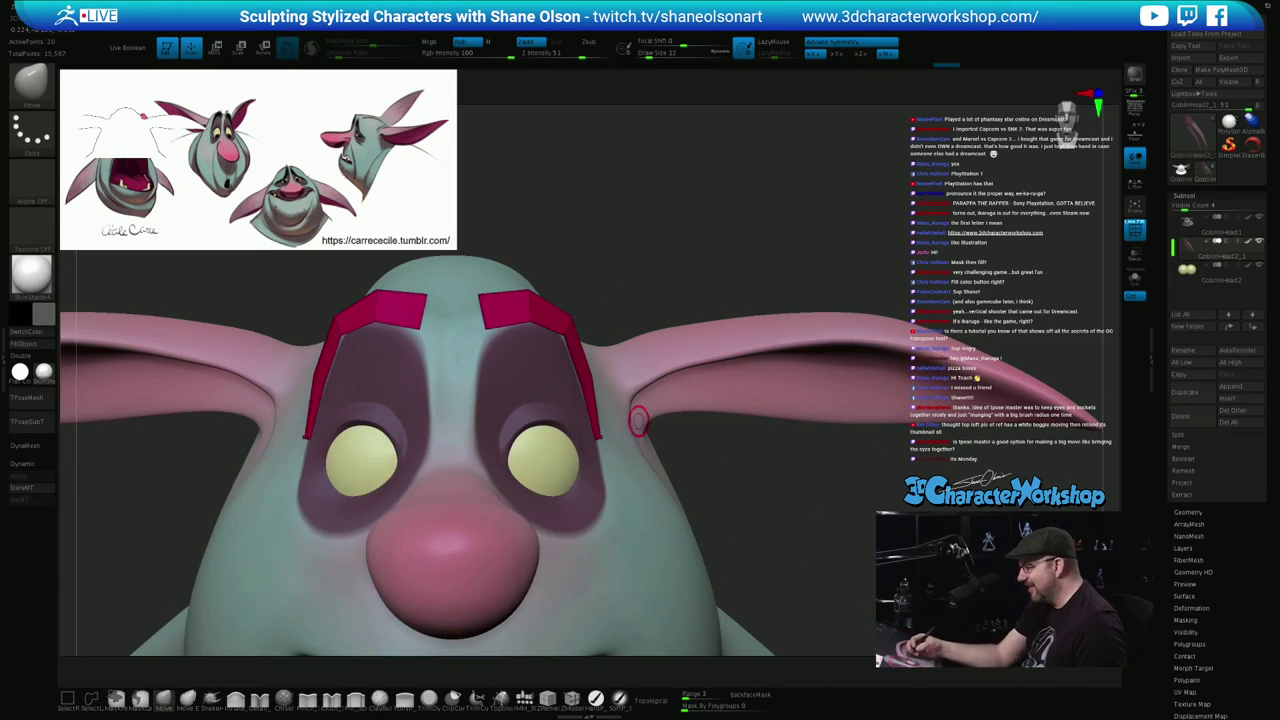
pyautogui.press('s')
pyautogui.moveTo(614, 312); pyautogui.dragTo(624, 312)
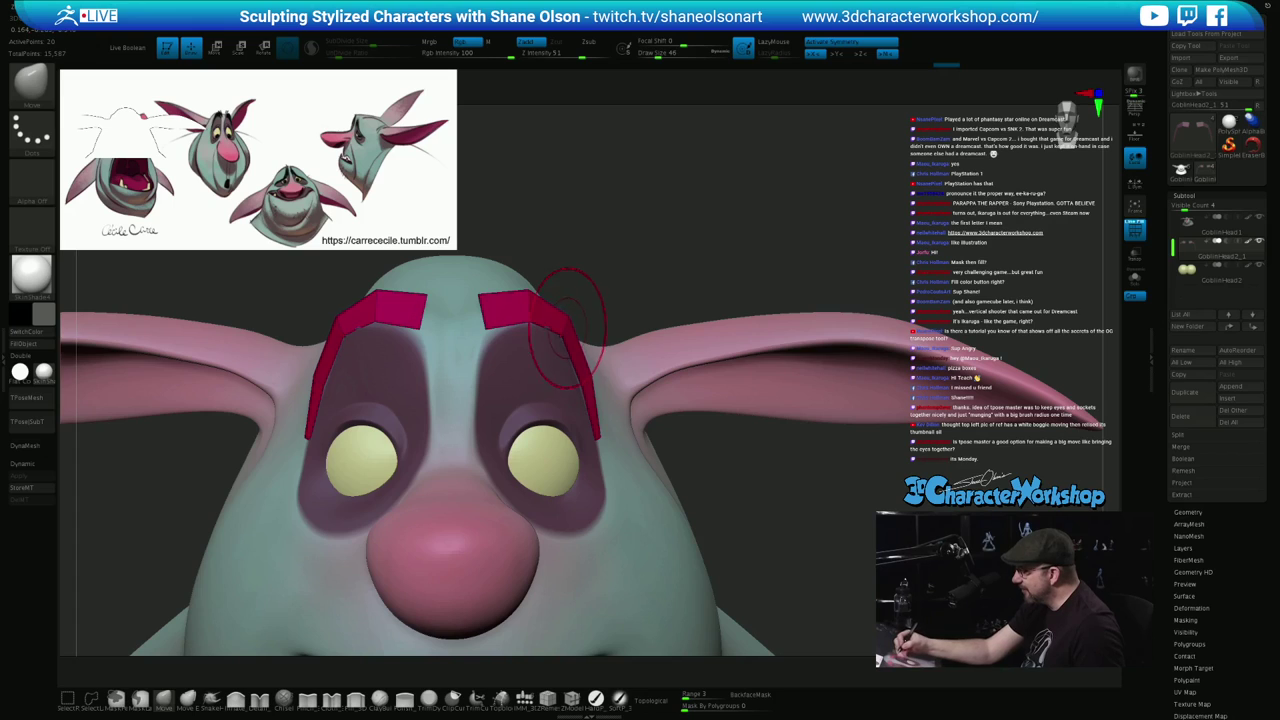
pyautogui.moveTo(600, 370)
pyautogui.mouseDown(button='right')
pyautogui.moveTo(560, 374)
pyautogui.moveTo(626, 396)
pyautogui.mouseUp(button='right')
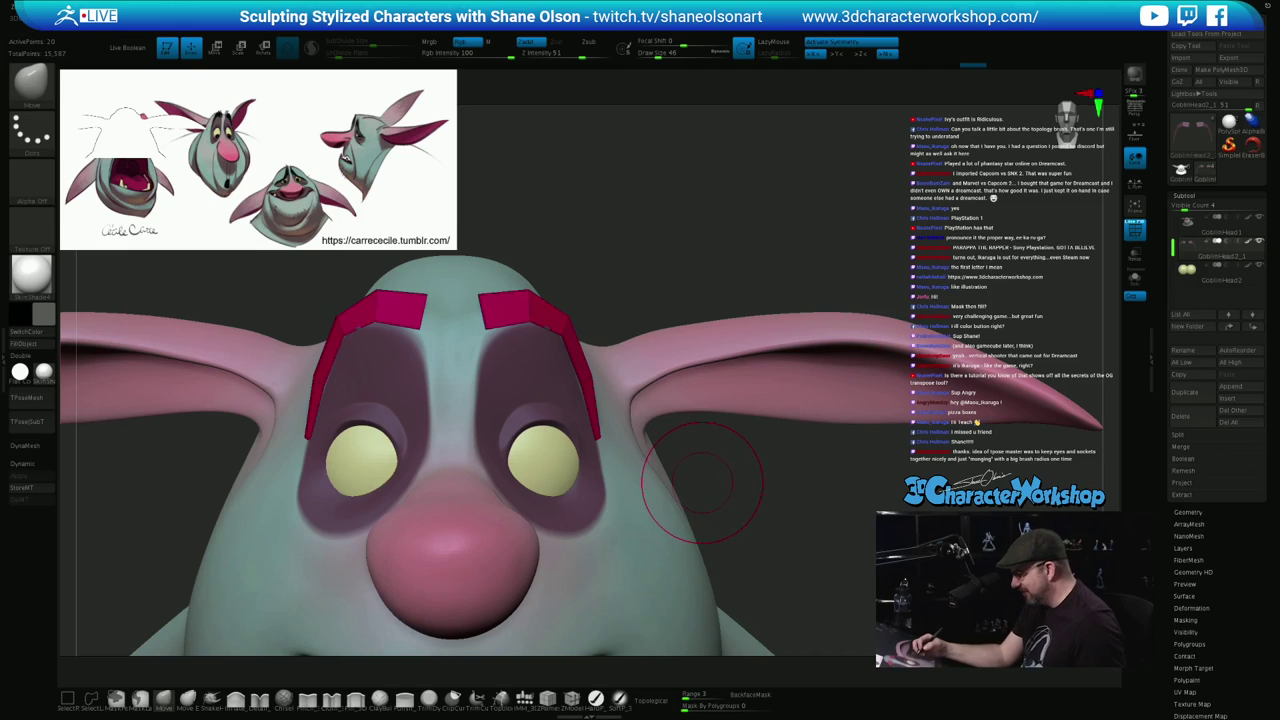
pyautogui.moveTo(702, 483)
pyautogui.mouseDown()
pyautogui.moveTo(712, 494)
pyautogui.moveTo(765, 465)
pyautogui.moveTo(765, 440)
pyautogui.moveTo(850, 484)
pyautogui.moveTo(728, 471)
pyautogui.moveTo(747, 468)
pyautogui.mouseUp()
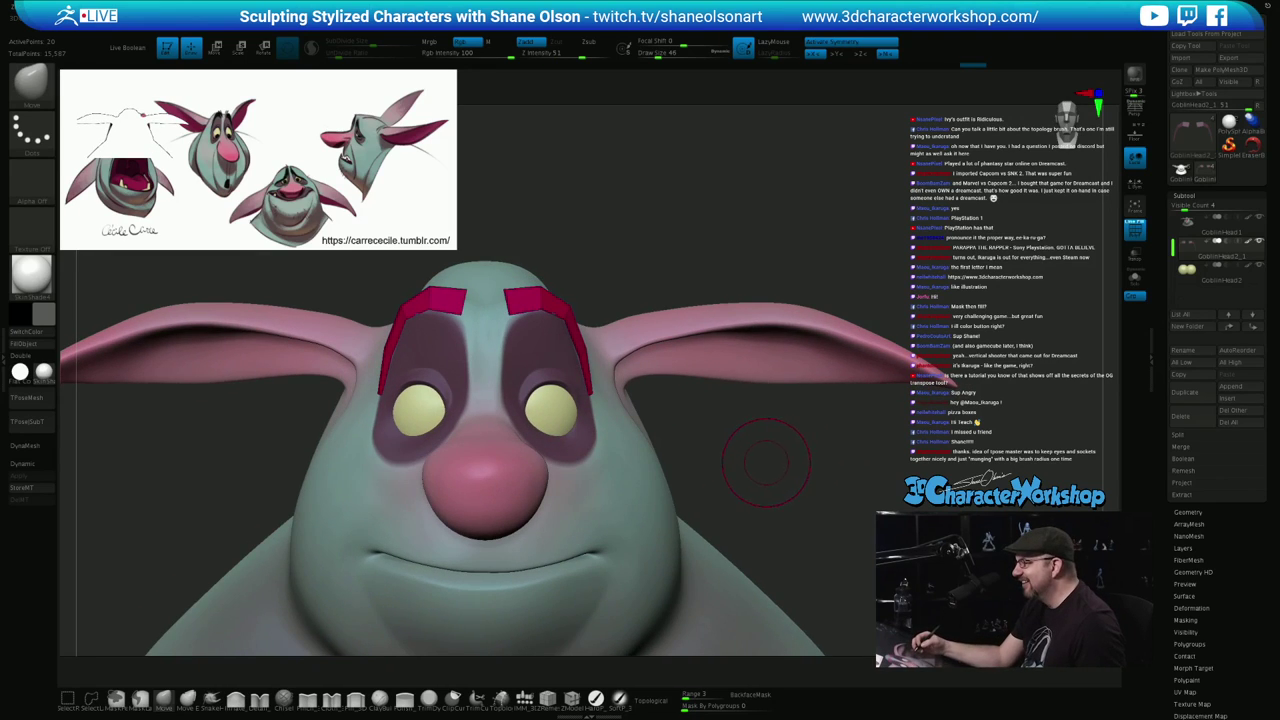
pyautogui.press('space')
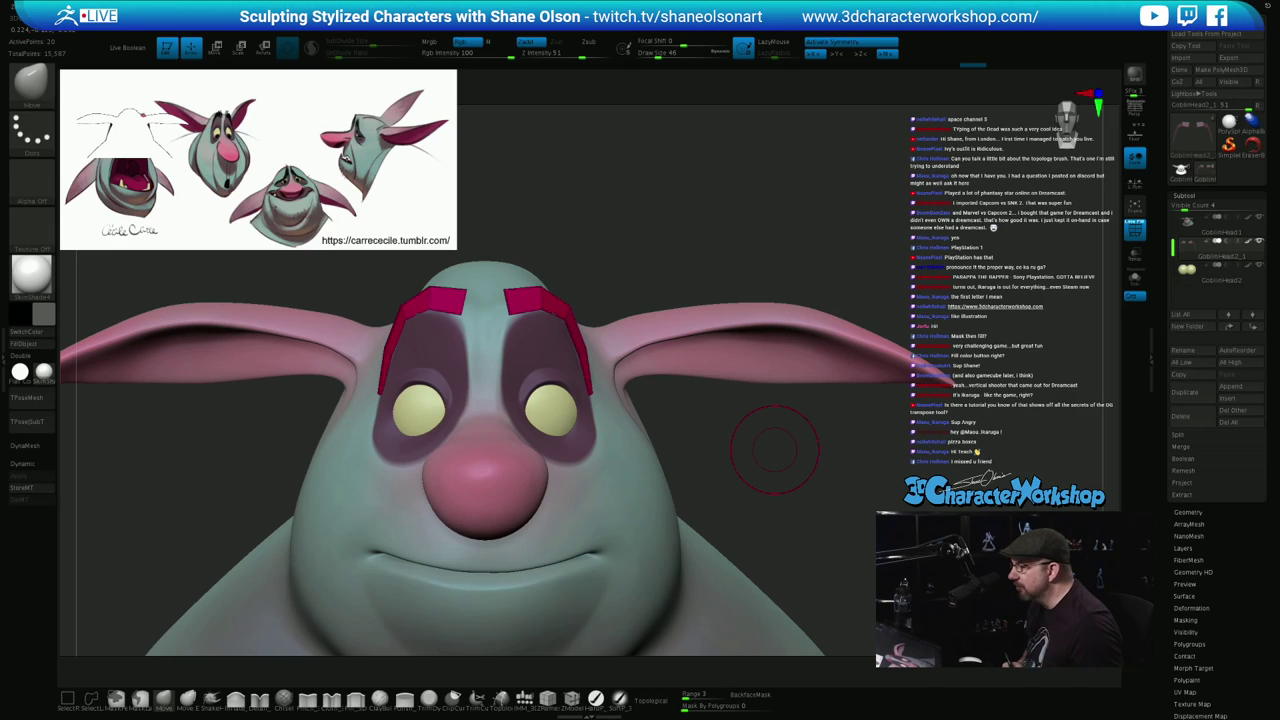
pyautogui.moveTo(757, 489)
pyautogui.keyDown('alt'); pyautogui.mouseDown()
pyautogui.moveTo(768, 509)
pyautogui.moveTo(779, 476)
pyautogui.mouseUp(); pyautogui.keyUp('alt')
pyautogui.press('s')
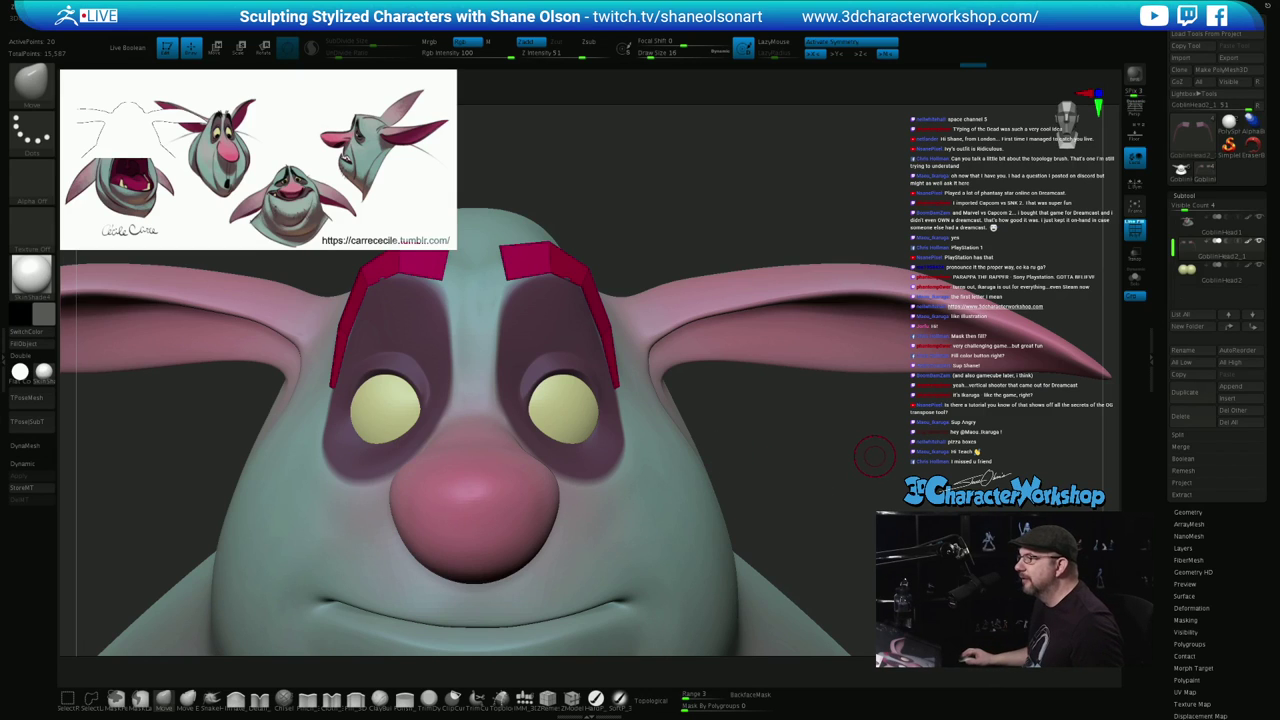
pyautogui.moveTo(875, 456); pyautogui.dragTo(870, 459)
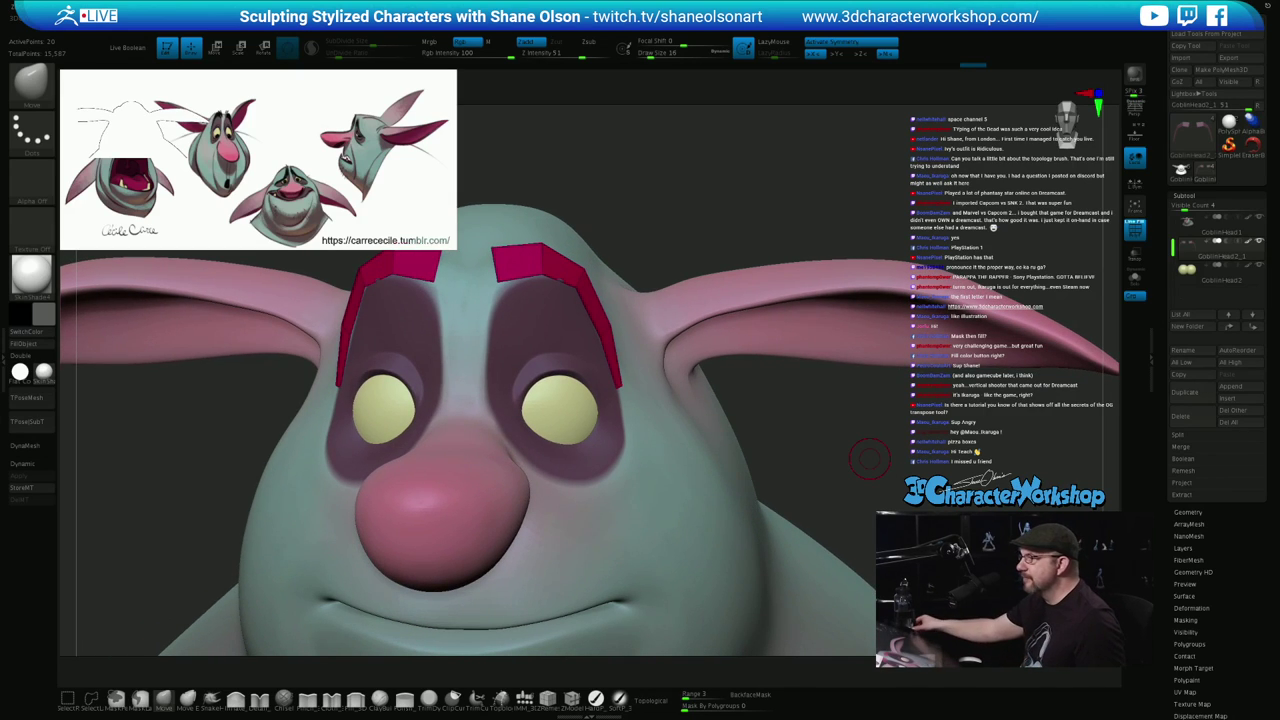
# Insert several edge loops across the inner end of the eyebrow strip with the ZModeler brush
pyautogui.keyDown('shift'); pyautogui.moveTo(780, 446); pyautogui.dragTo(774, 498); pyautogui.keyUp('shift')
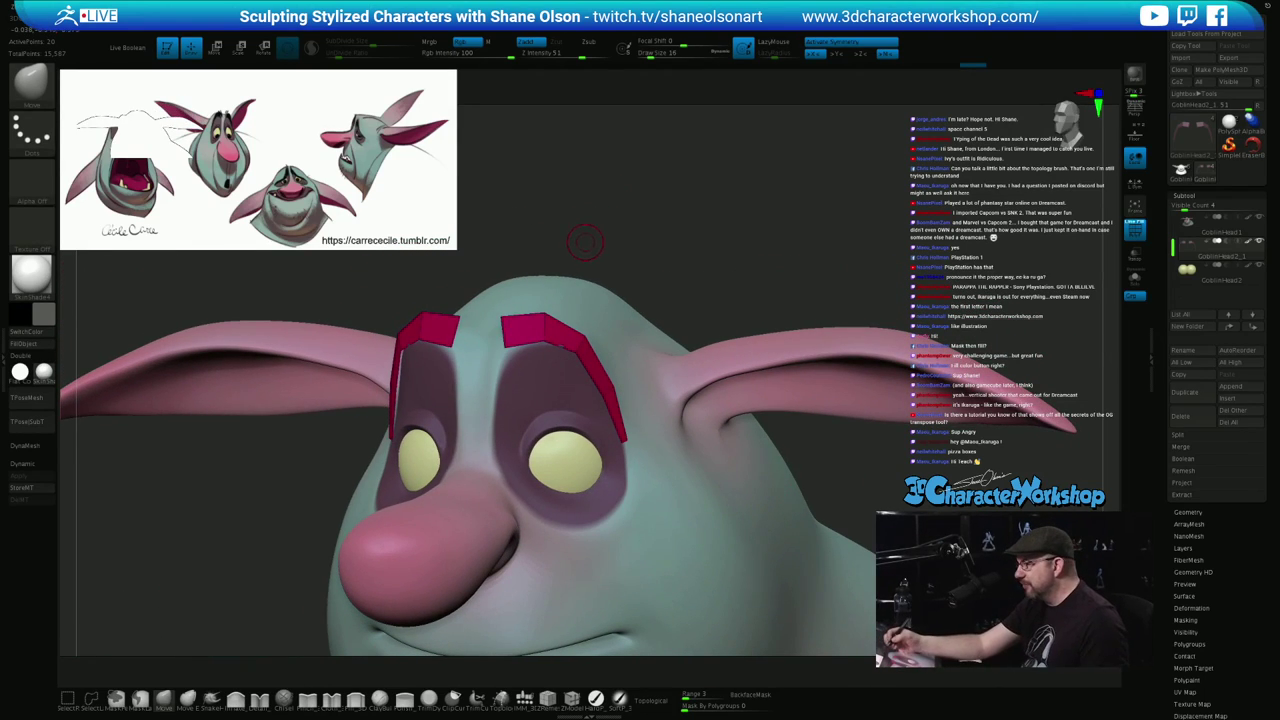
pyautogui.moveTo(579, 237)
pyautogui.mouseDown()
pyautogui.moveTo(554, 237)
pyautogui.moveTo(590, 235)
pyautogui.moveTo(590, 218)
pyautogui.moveTo(600, 238)
pyautogui.moveTo(648, 248)
pyautogui.moveTo(640, 279)
pyautogui.mouseUp()
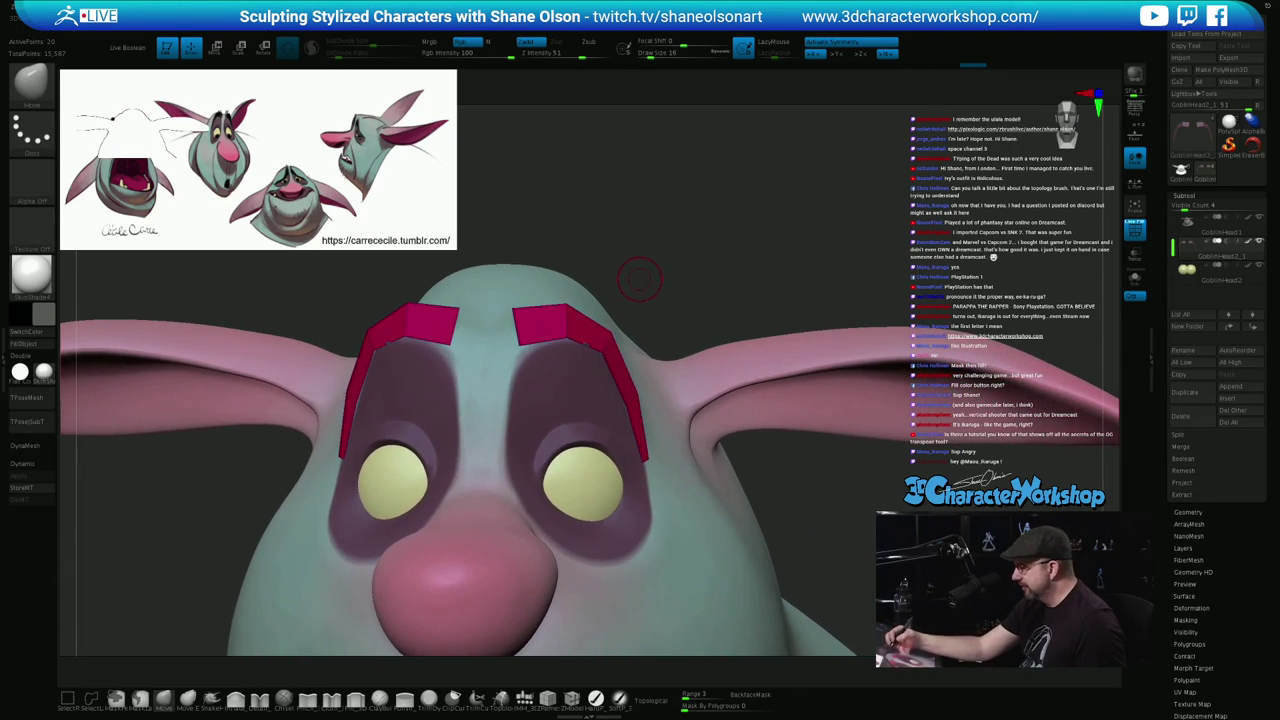
pyautogui.click(572, 698)
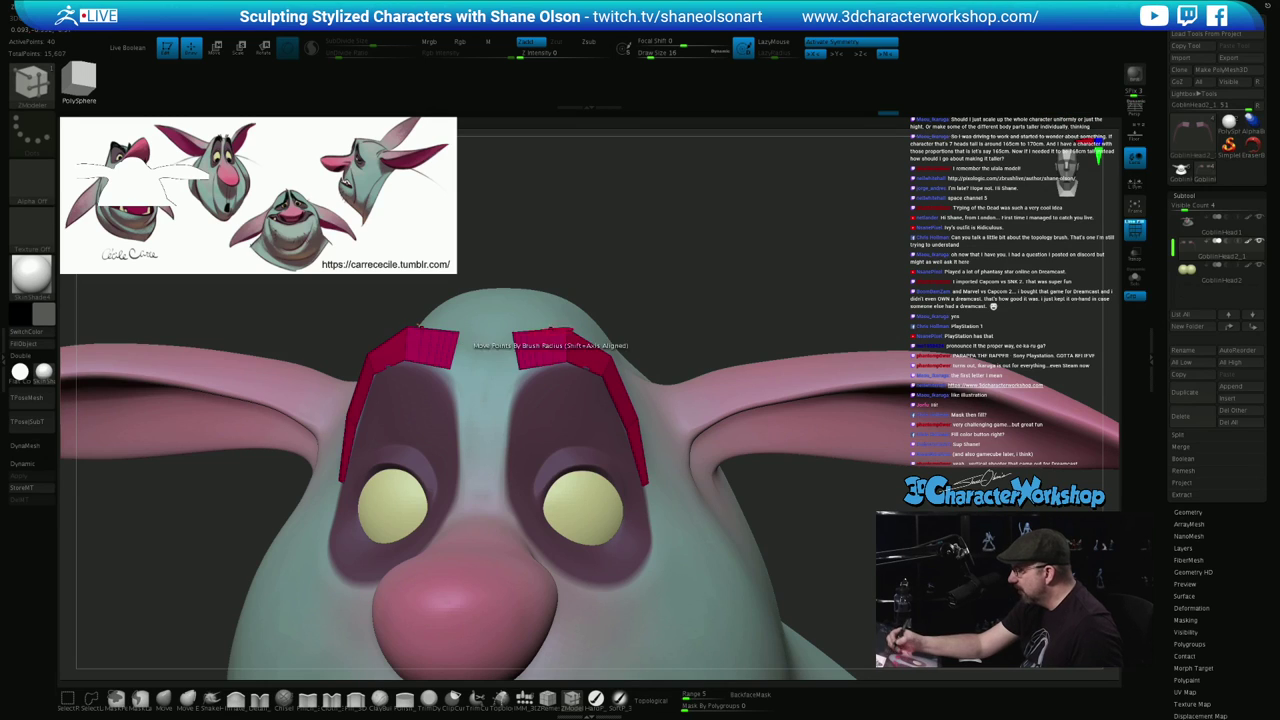
# Set the ZModeler polygon action to Delete with target A Single Poly and remove two polygons, splitting the eyebrow's inner end into two strands
pyautogui.keyDown('alt'); pyautogui.moveTo(679, 242); pyautogui.dragTo(676, 309); pyautogui.keyUp('alt')
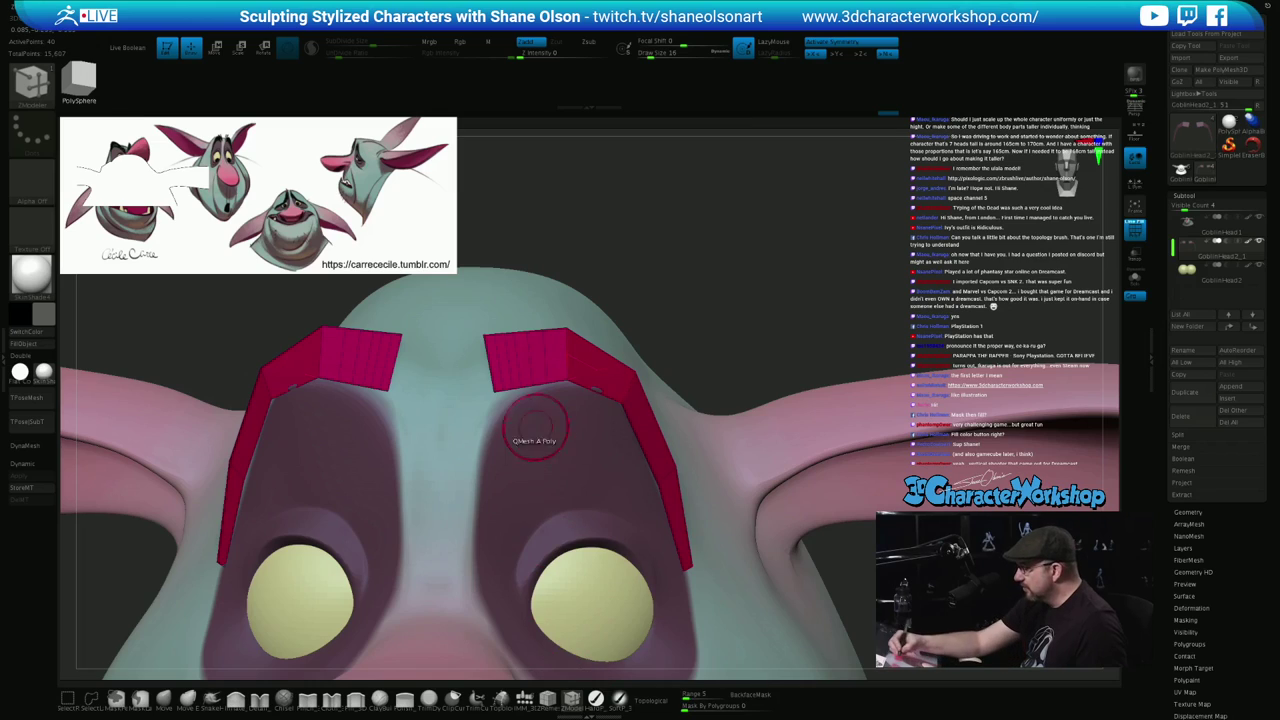
pyautogui.press('space')
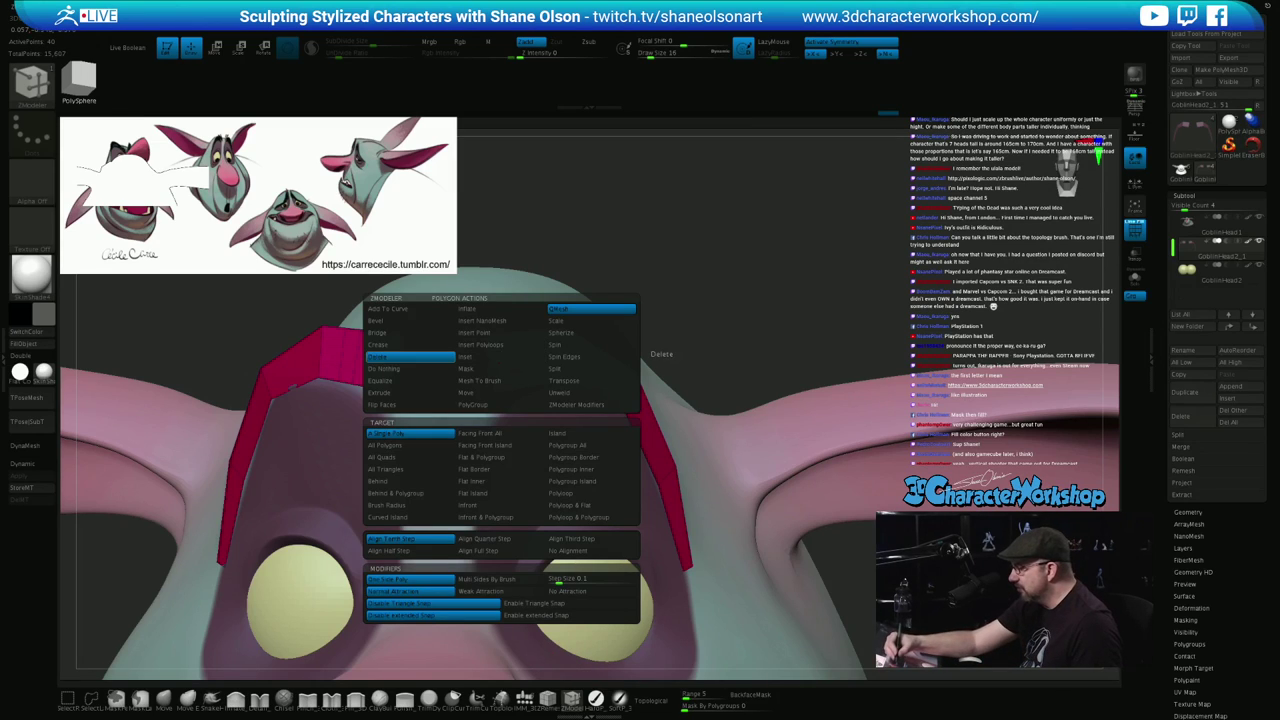
pyautogui.click(405, 357)
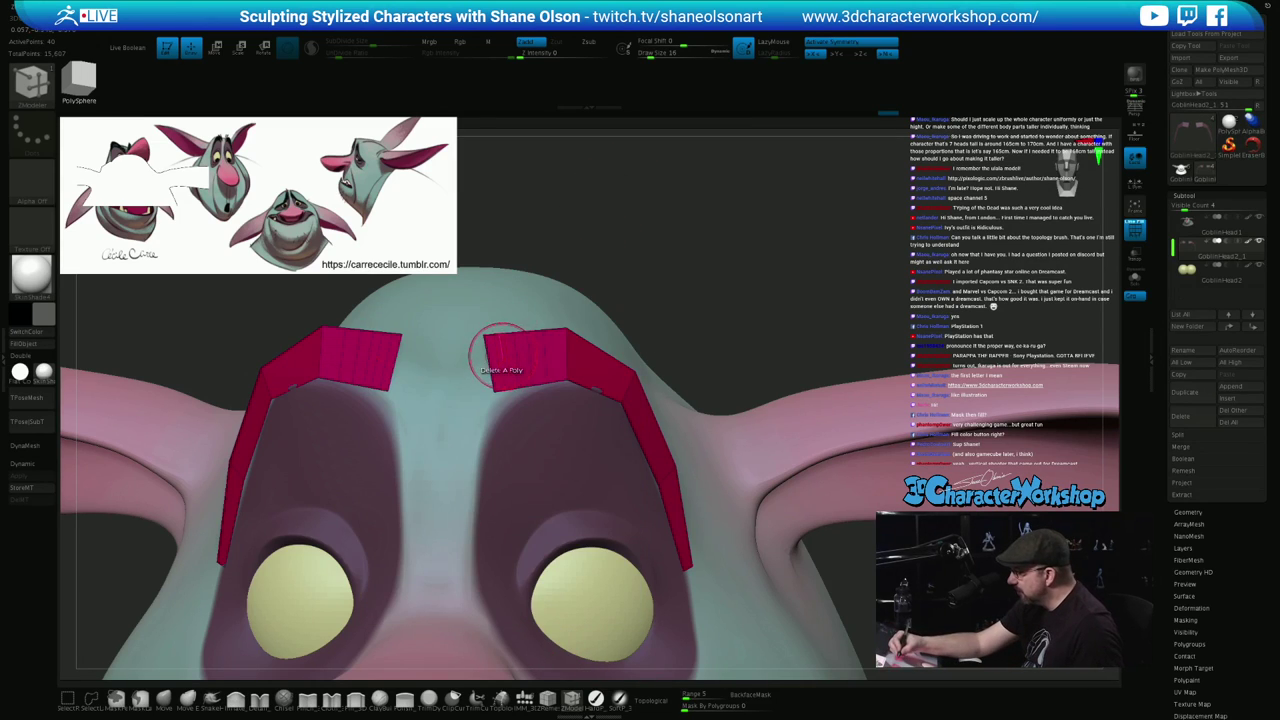
pyautogui.click(503, 346)
pyautogui.click(527, 345)
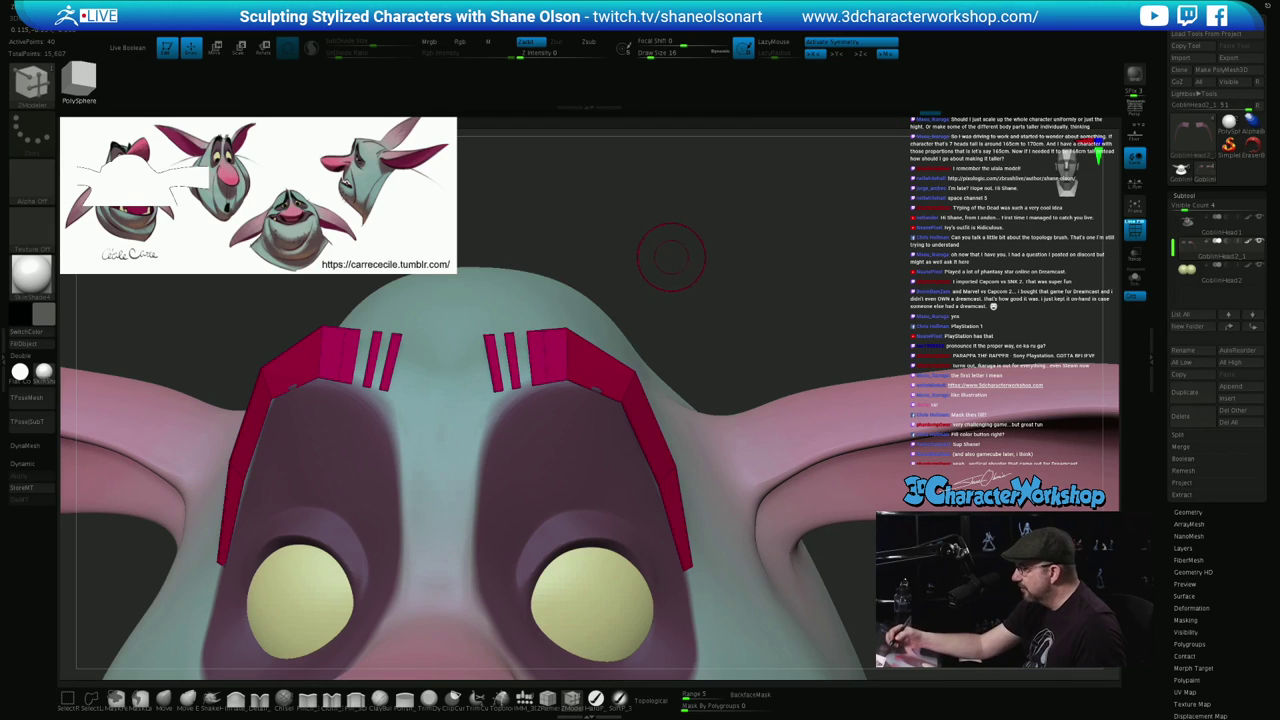
pyautogui.moveTo(669, 257)
pyautogui.mouseDown()
pyautogui.moveTo(560, 260)
pyautogui.moveTo(640, 264)
pyautogui.moveTo(560, 270)
pyautogui.moveTo(582, 275)
pyautogui.mouseUp()
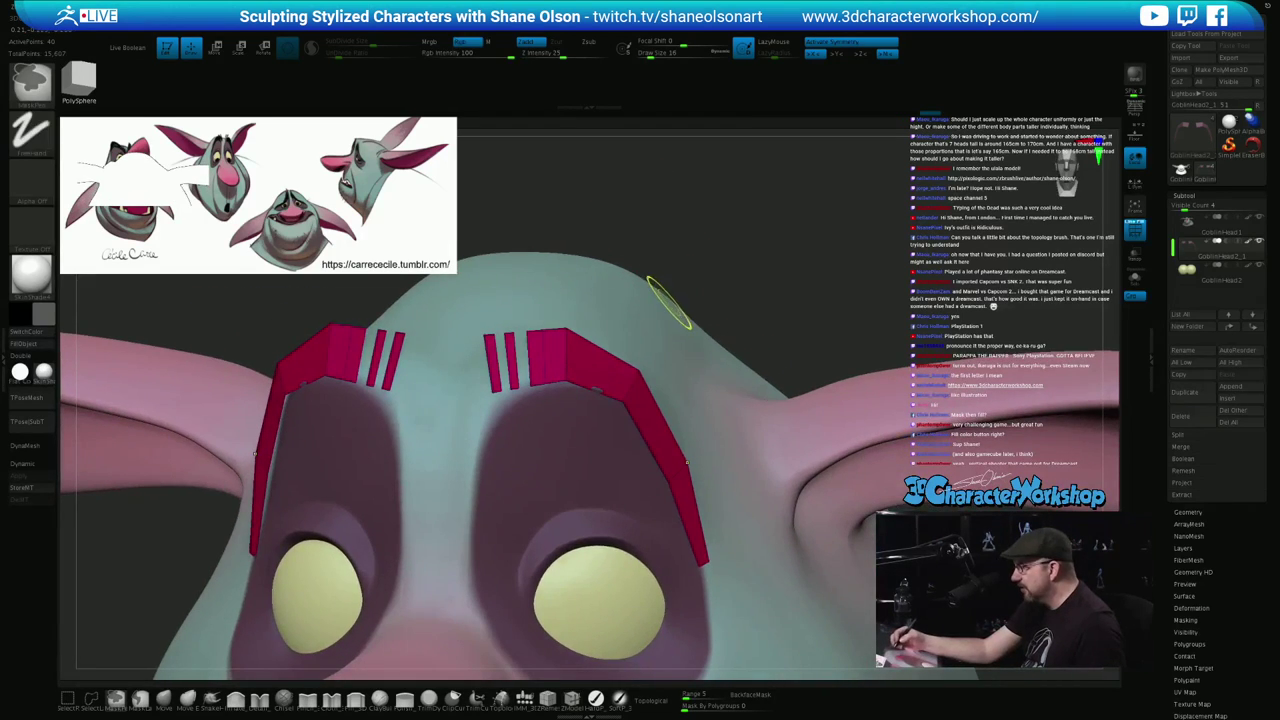
# Smooth out the upper corner of the main eyebrow piece with the Move brush at draw size 8
pyautogui.moveTo(737, 276); pyautogui.dragTo(707, 299)
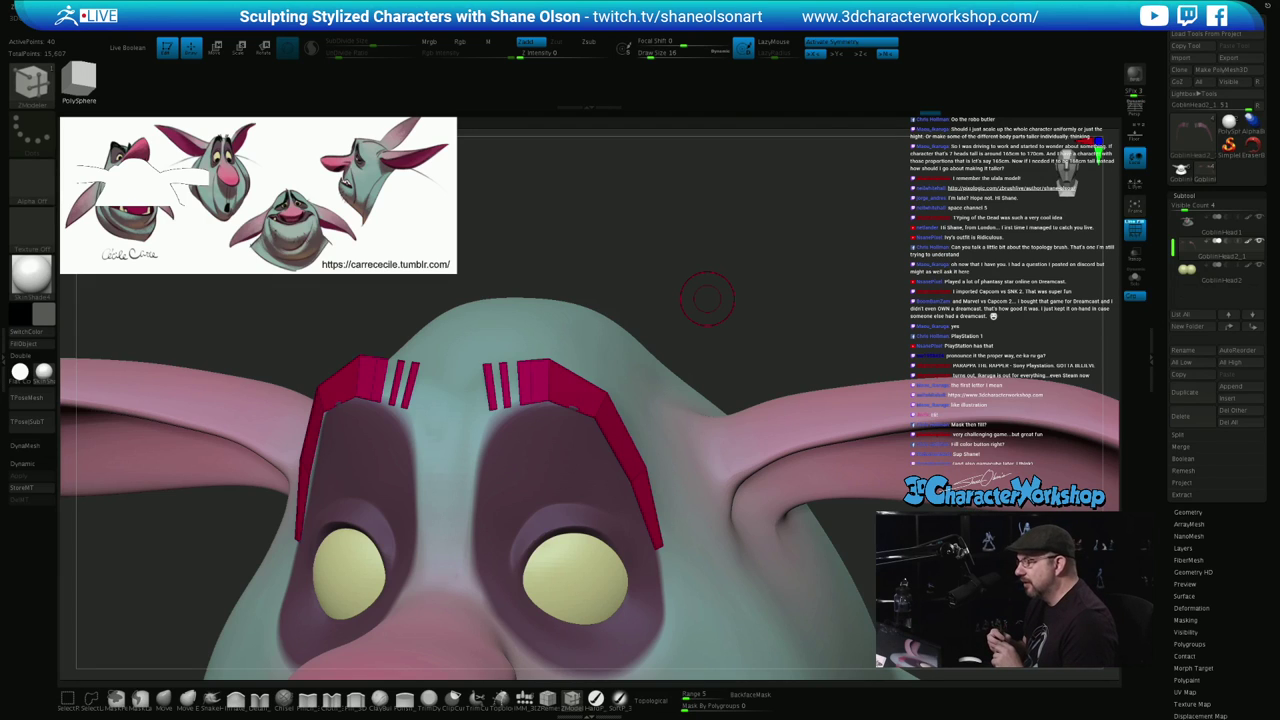
pyautogui.moveTo(701, 303)
pyautogui.keyDown('shift'); pyautogui.mouseDown()
pyautogui.moveTo(678, 312)
pyautogui.moveTo(663, 294)
pyautogui.mouseUp(); pyautogui.keyUp('shift')
pyautogui.click(163, 700)
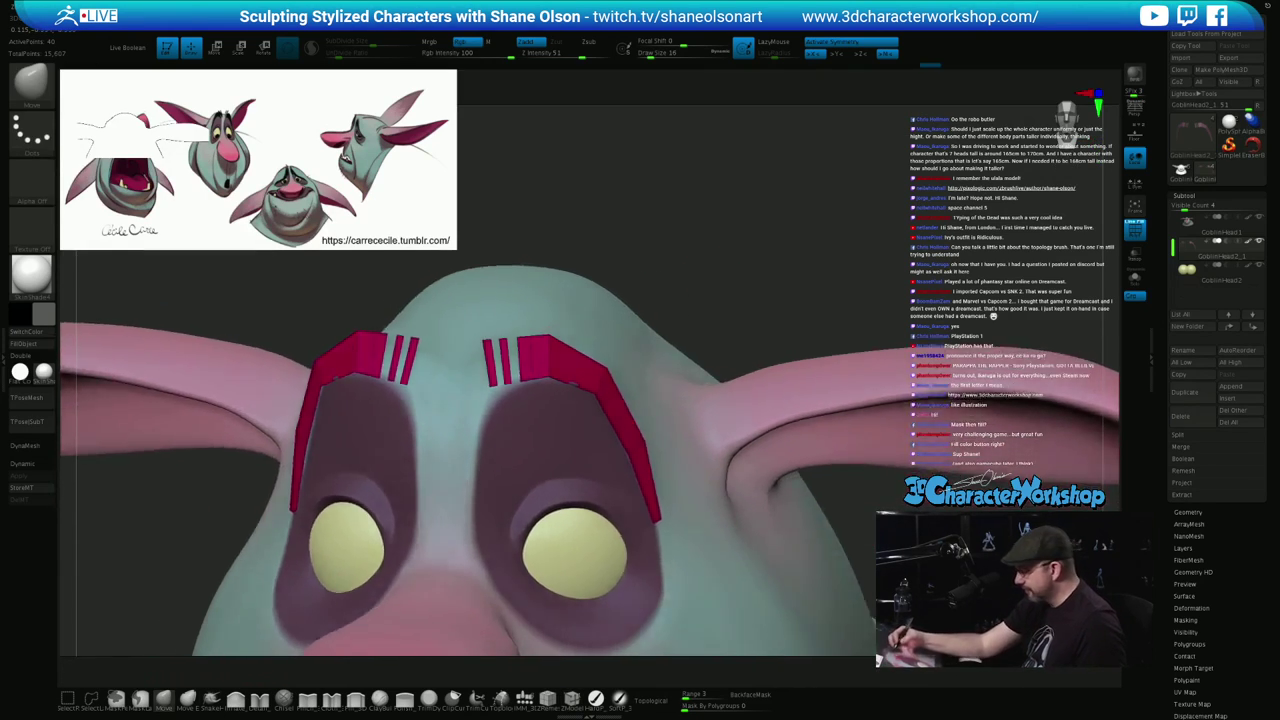
pyautogui.press('s')
pyautogui.click(662, 294)
pyautogui.moveTo(548, 334); pyautogui.dragTo(543, 338)
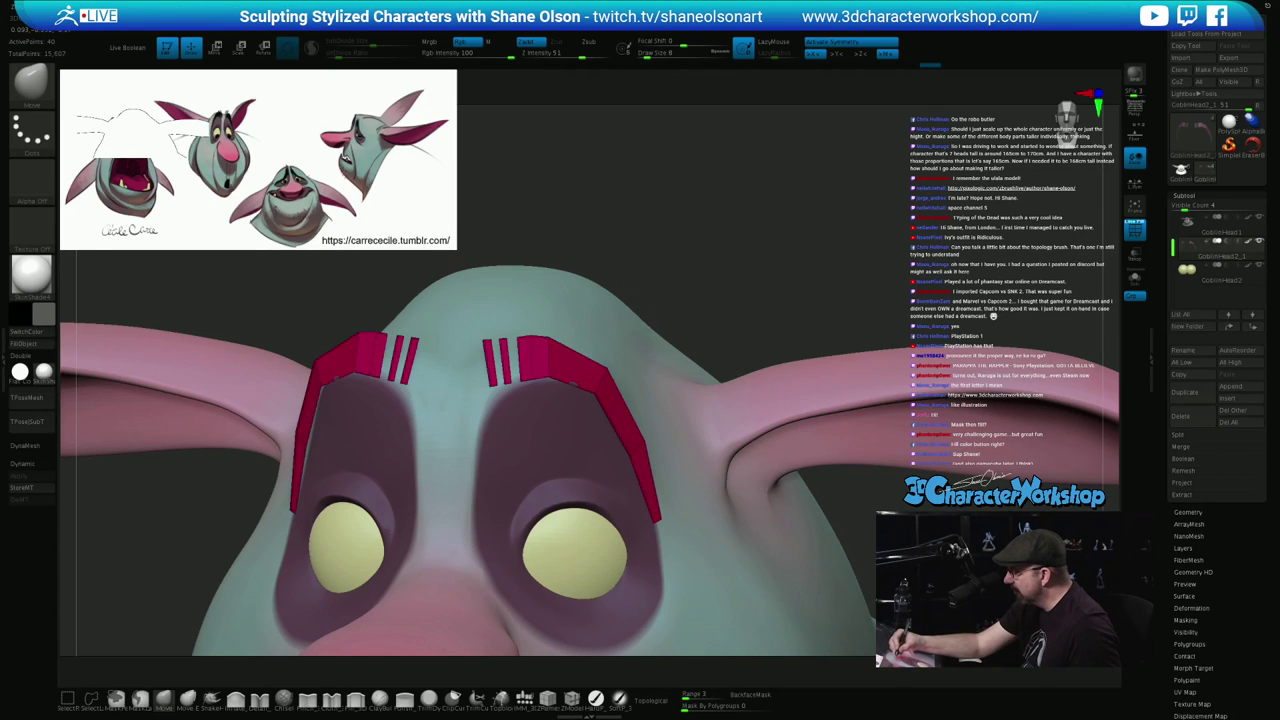
pyautogui.moveTo(648, 362); pyautogui.dragTo(606, 364, button='right')
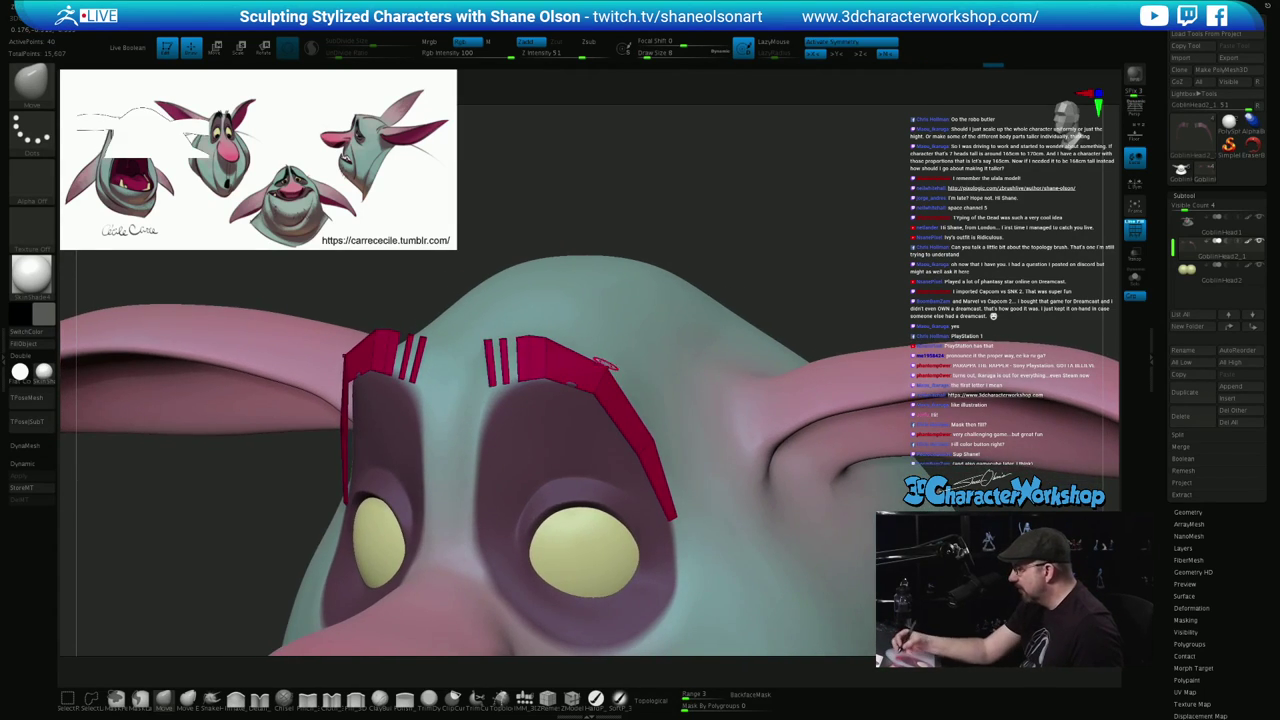
pyautogui.moveTo(557, 340); pyautogui.dragTo(562, 338)
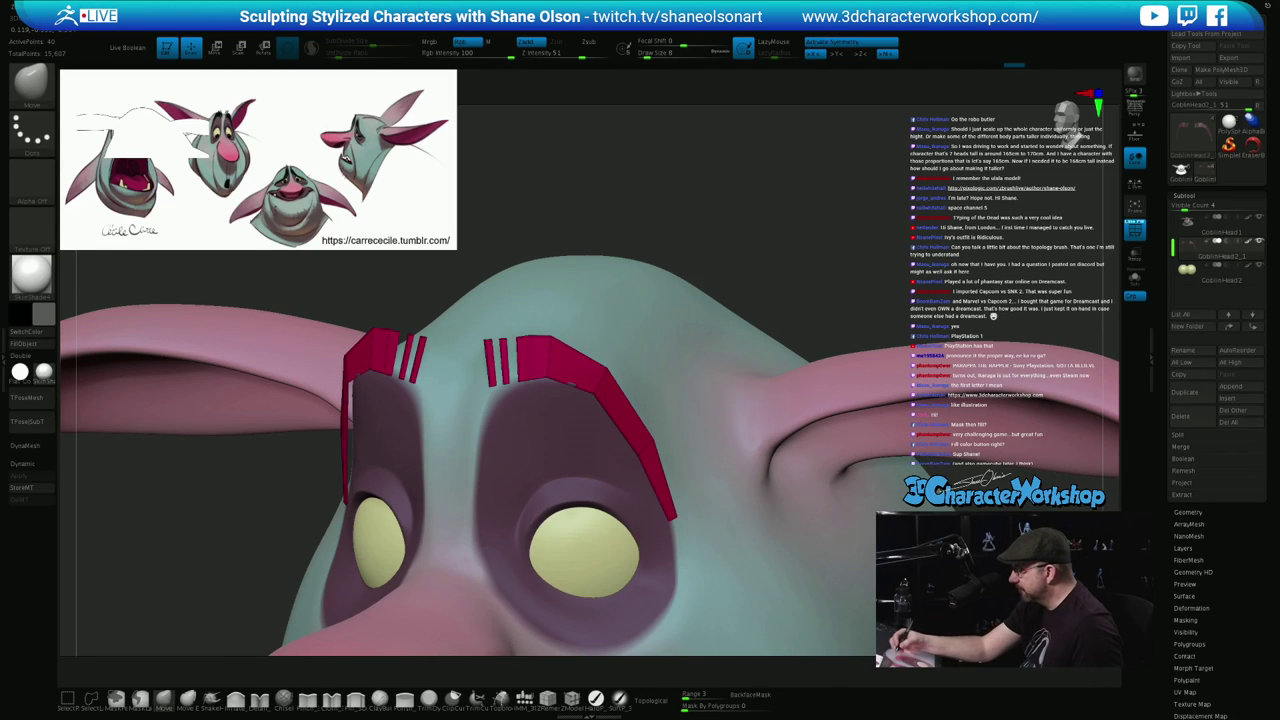
# Fan out the two inner eyebrow strands with the Move brush at draw size 22, using topological masking
pyautogui.moveTo(536, 298); pyautogui.dragTo(546, 298, button='right')
pyautogui.moveTo(558, 252); pyautogui.dragTo(603, 310, button='right')
pyautogui.press('s')
pyautogui.click(612, 277)
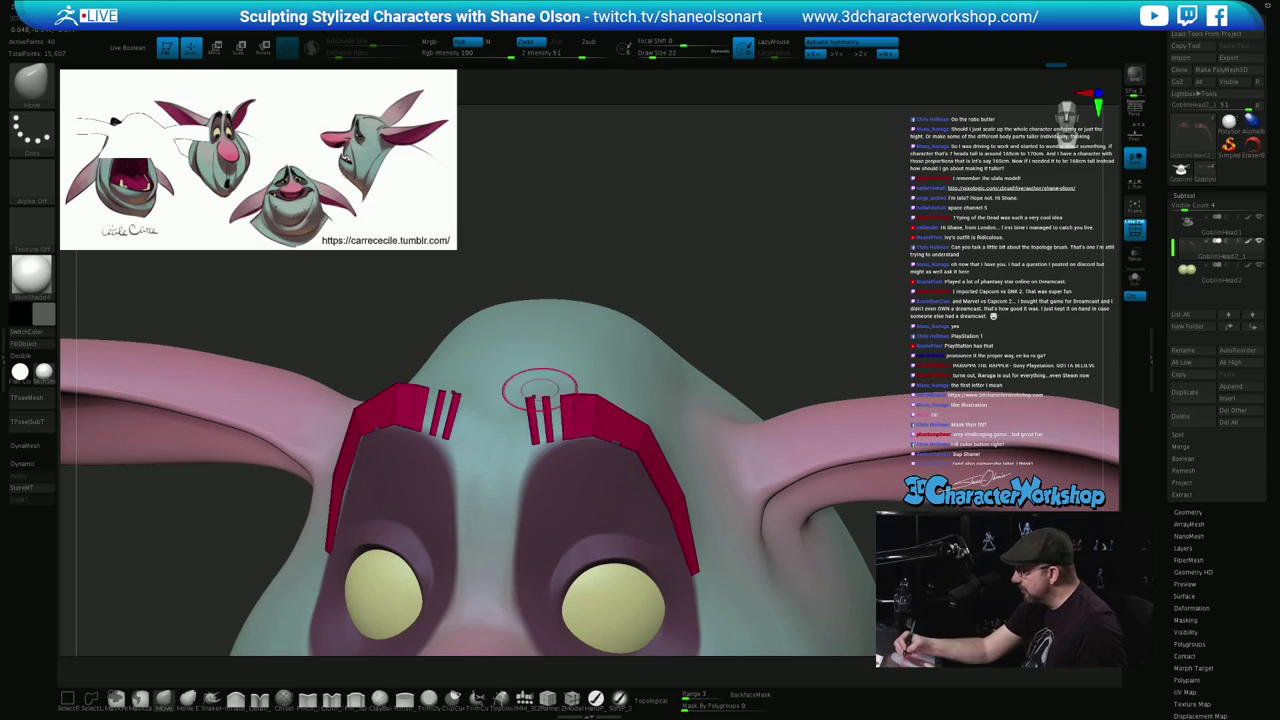
pyautogui.moveTo(546, 400); pyautogui.dragTo(543, 387)
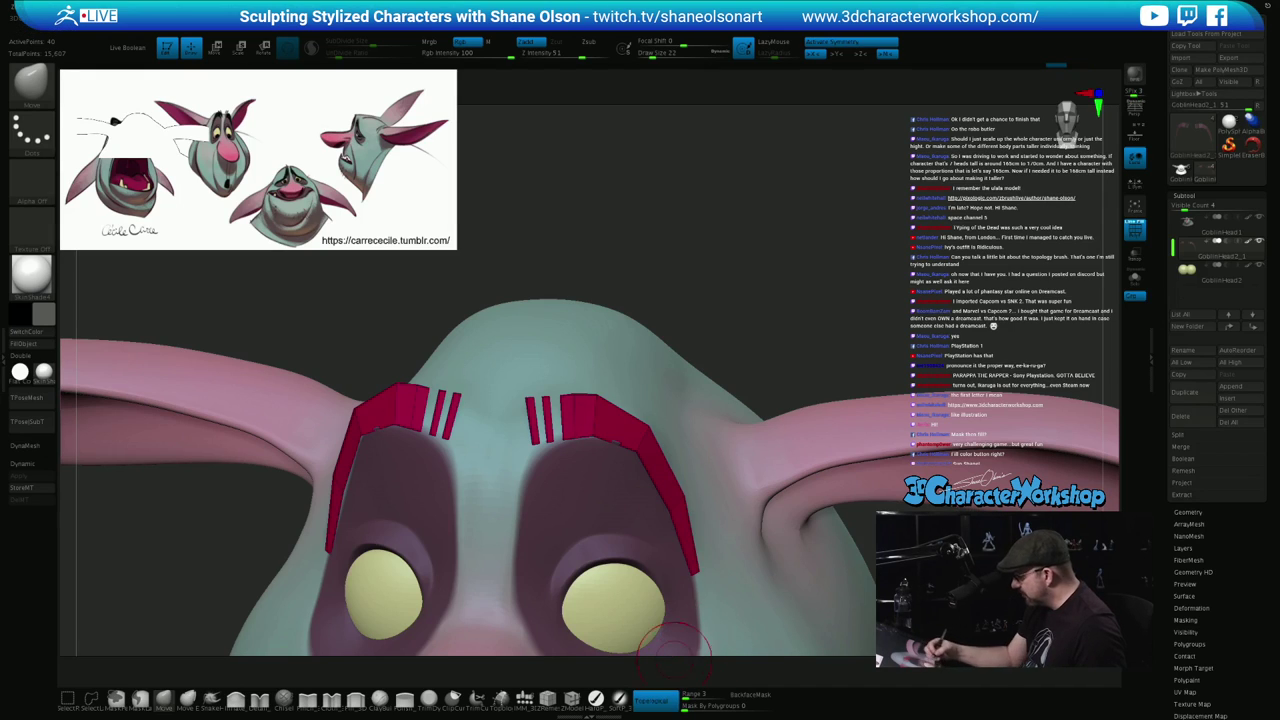
pyautogui.moveTo(543, 395)
pyautogui.mouseDown()
pyautogui.moveTo(540, 373)
pyautogui.moveTo(529, 392)
pyautogui.mouseUp()
pyautogui.moveTo(553, 445); pyautogui.dragTo(545, 441)
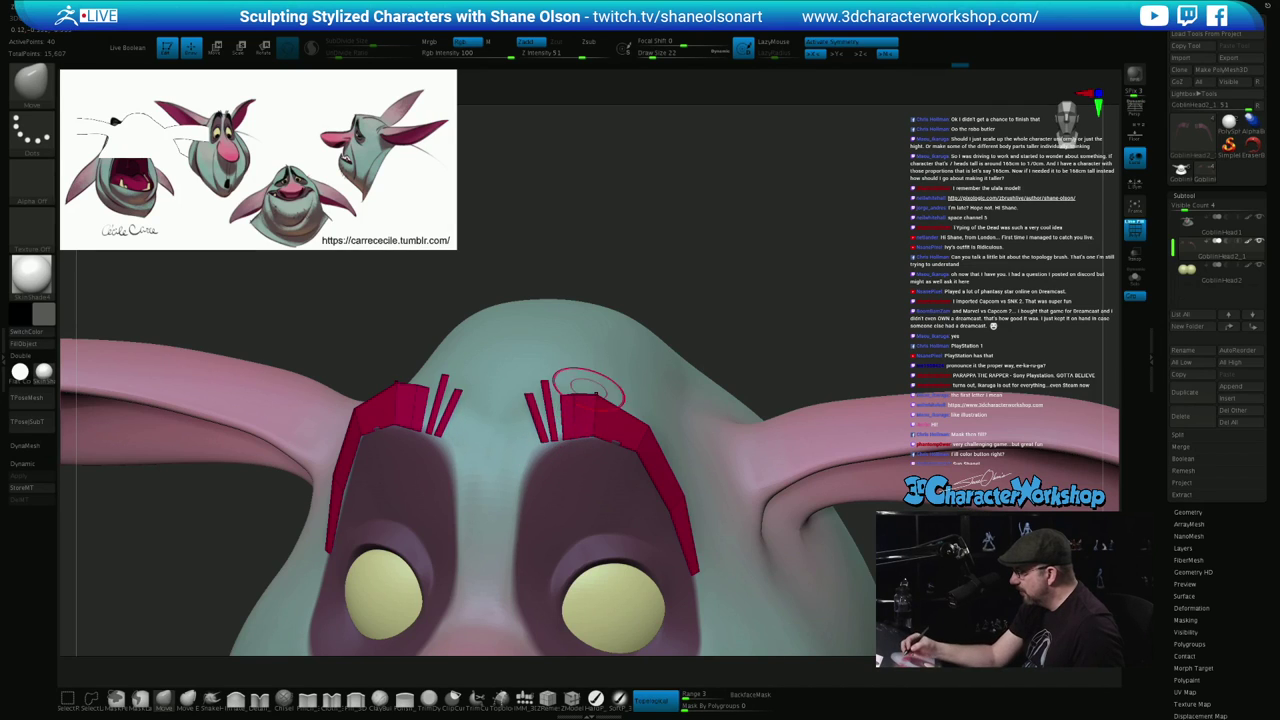
pyautogui.moveTo(590, 389); pyautogui.dragTo(603, 357, button='right')
pyautogui.moveTo(547, 434); pyautogui.dragTo(555, 435)
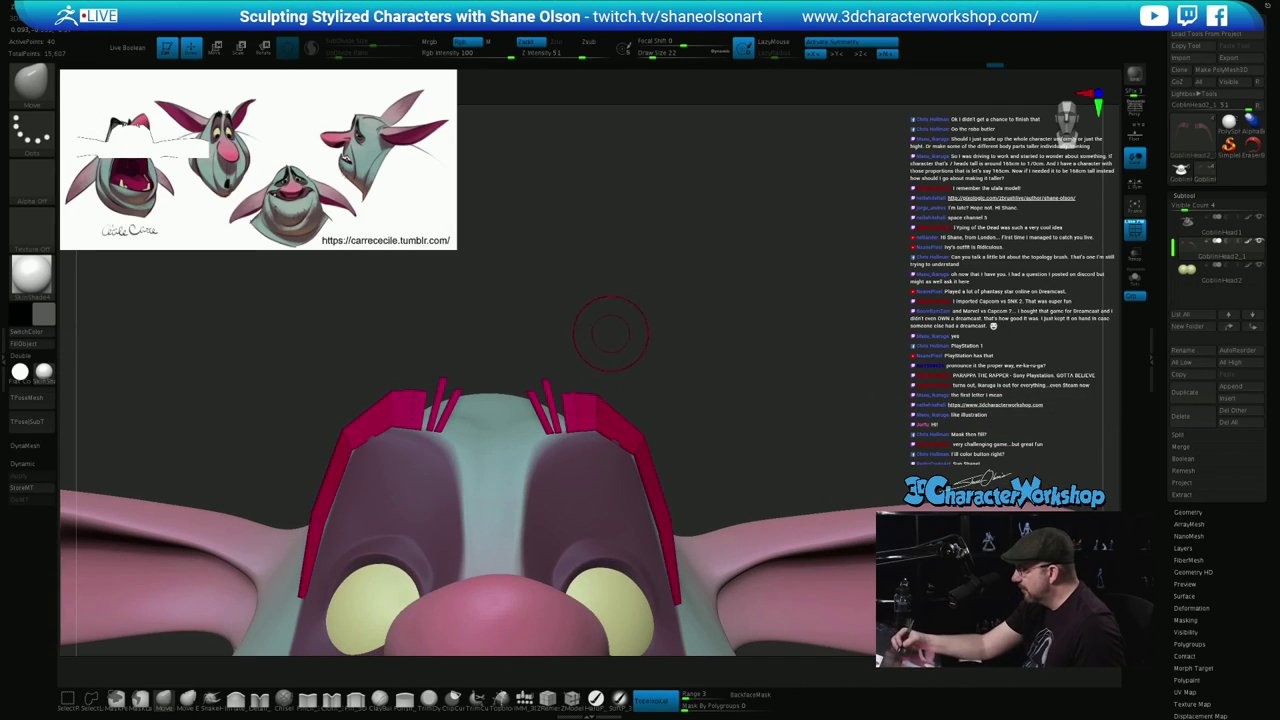
pyautogui.moveTo(611, 334); pyautogui.dragTo(560, 342)
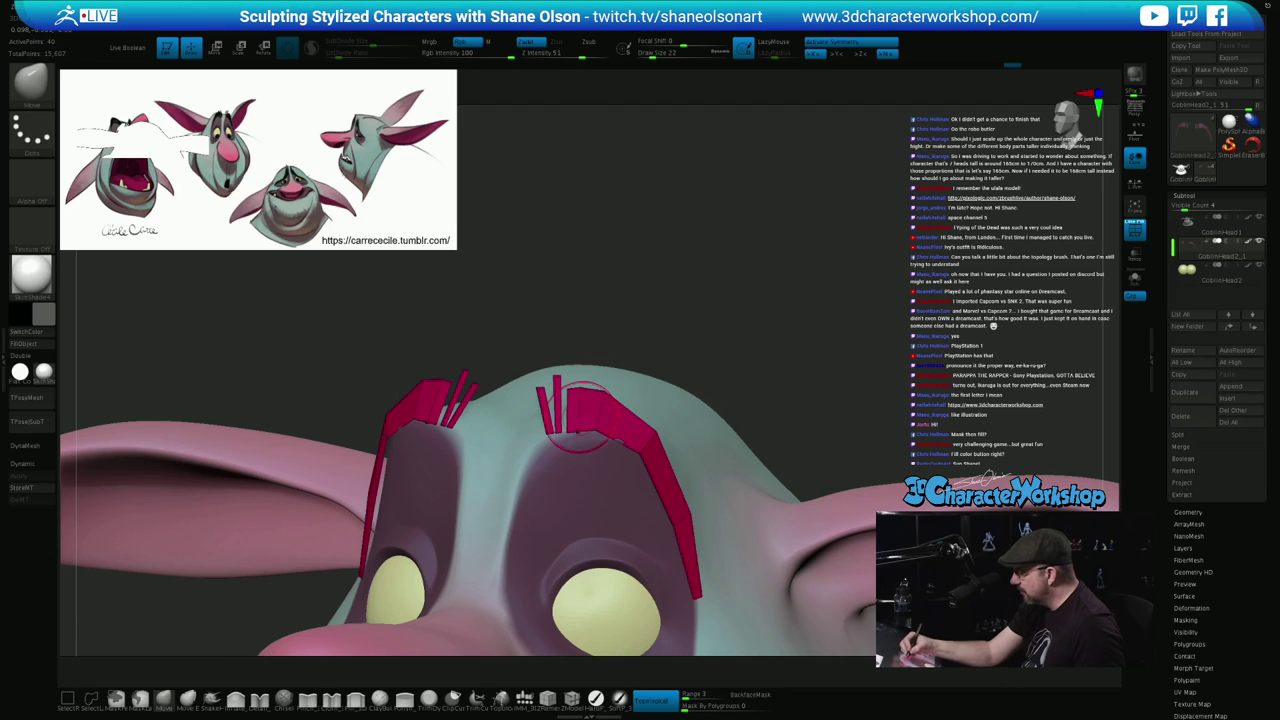
# Split off a third strand from the main eyebrow piece with ZModeler by inserting edge loops and deleting the polygon between them
pyautogui.press('b')
pyautogui.press('z')
pyautogui.press('m')
pyautogui.click(590, 450)
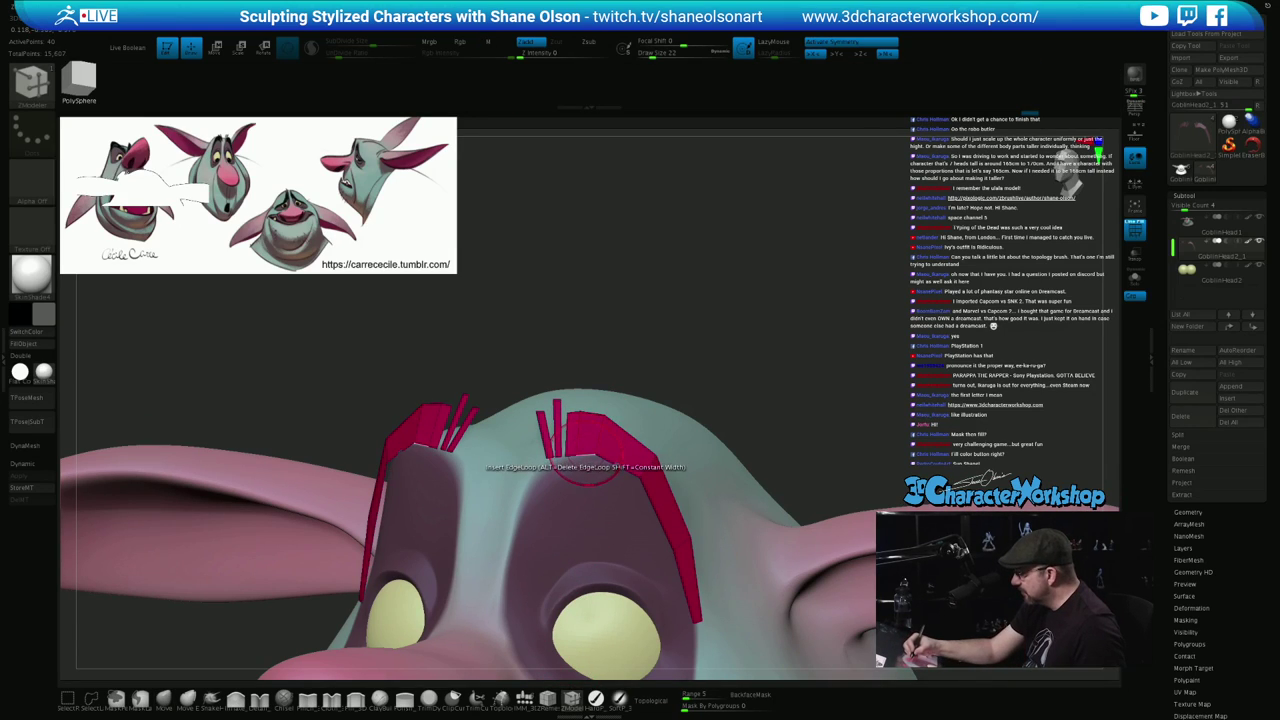
pyautogui.click(585, 439)
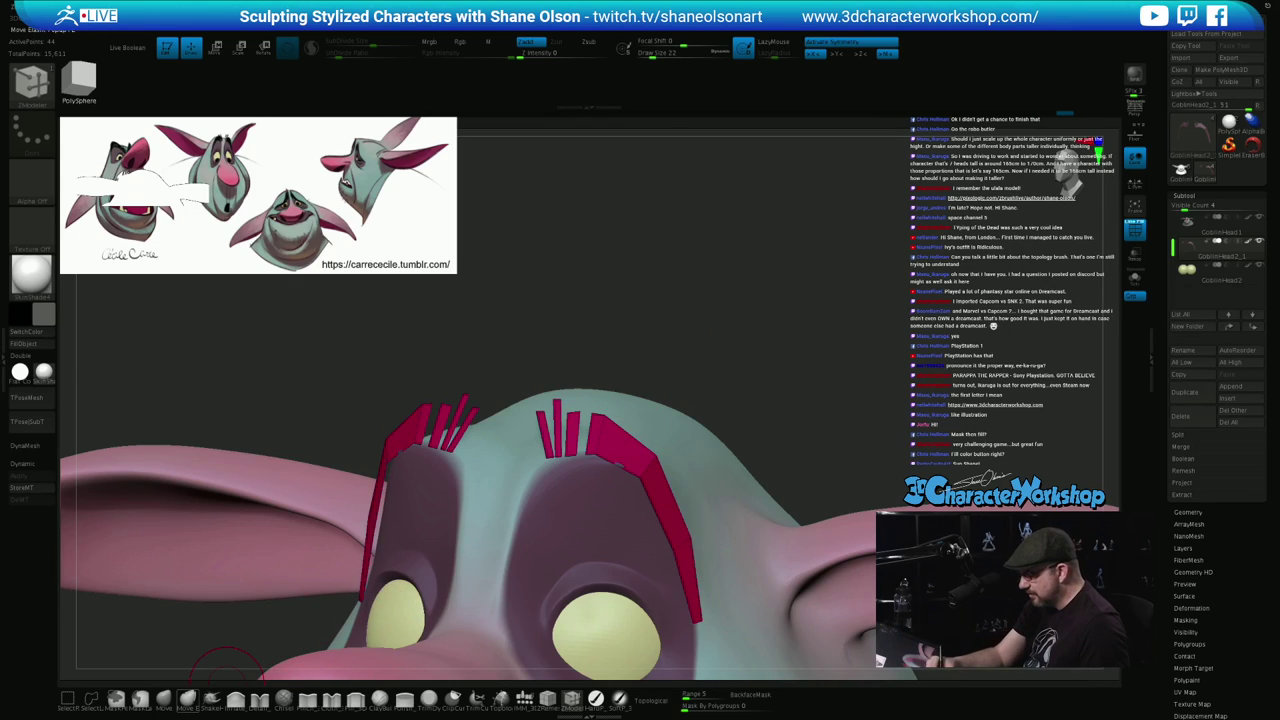
# Adjust the third strand and the inner edge of the main eyebrow piece with the Move brush, reducing the draw size from 22 to 8
pyautogui.click(163, 699)
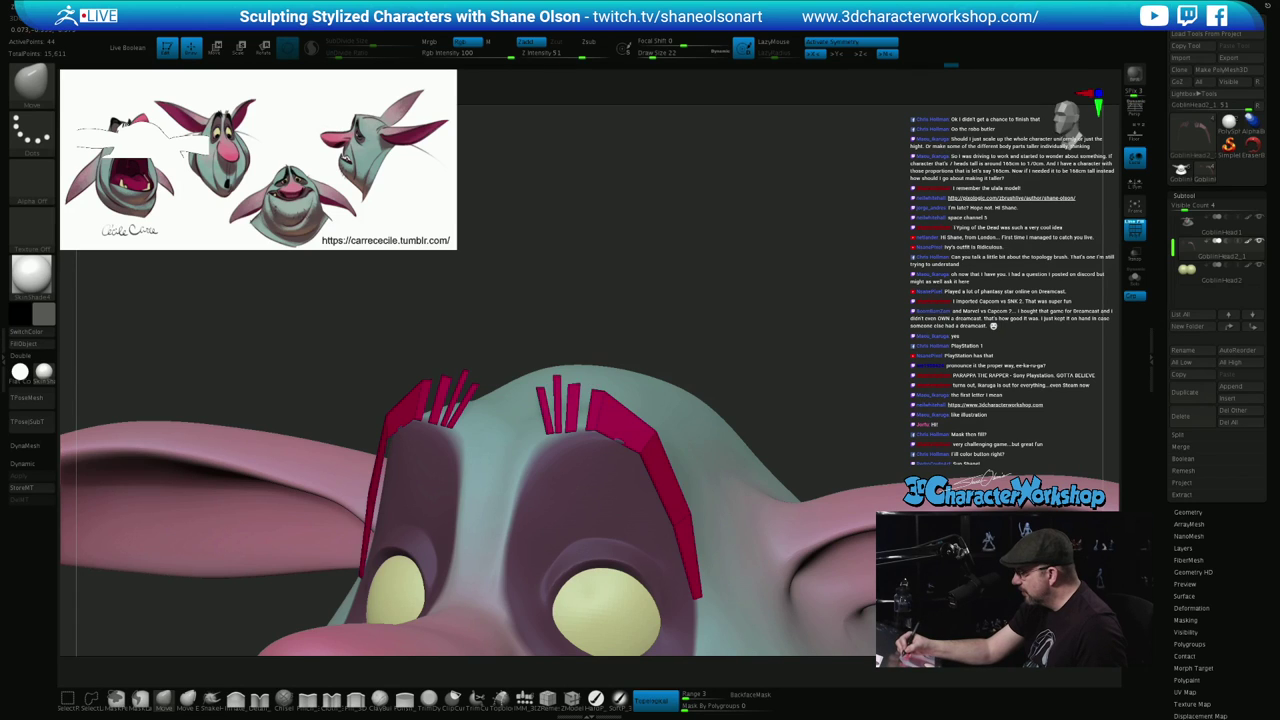
pyautogui.moveTo(628, 340)
pyautogui.mouseDown()
pyautogui.moveTo(675, 342)
pyautogui.moveTo(694, 328)
pyautogui.mouseUp()
pyautogui.moveTo(575, 433); pyautogui.dragTo(572, 433)
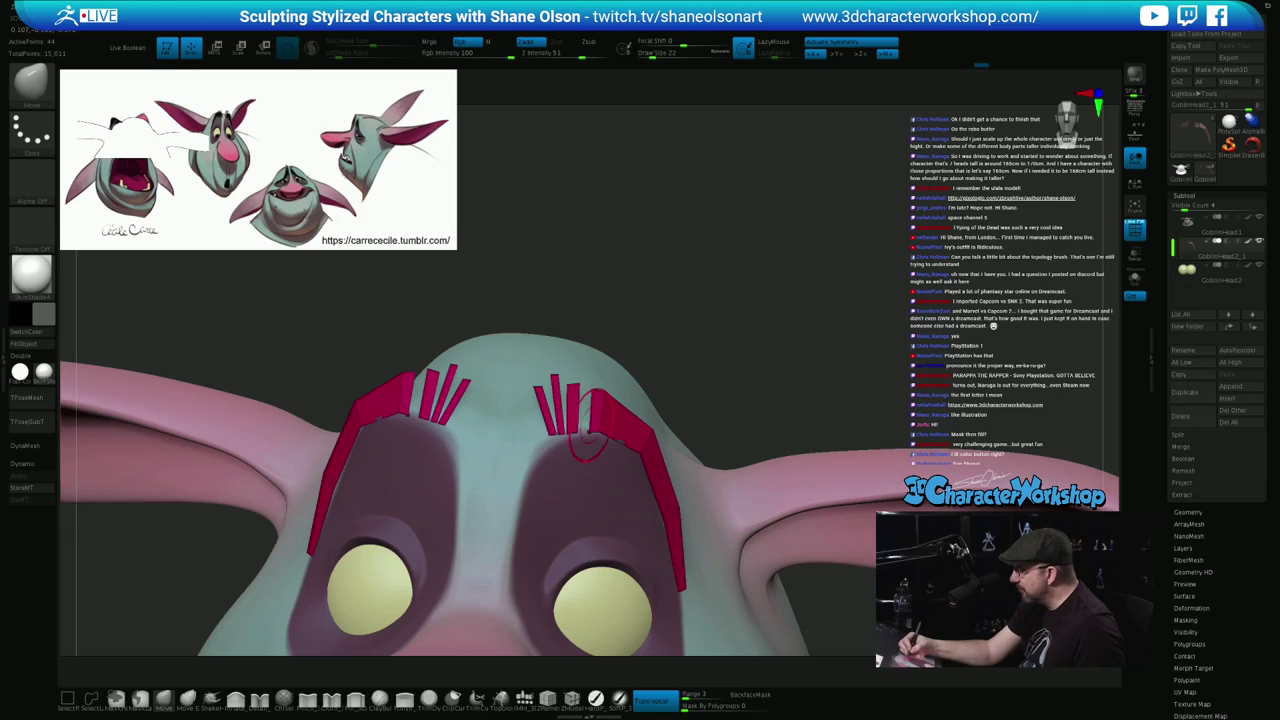
pyautogui.moveTo(592, 389); pyautogui.dragTo(586, 388)
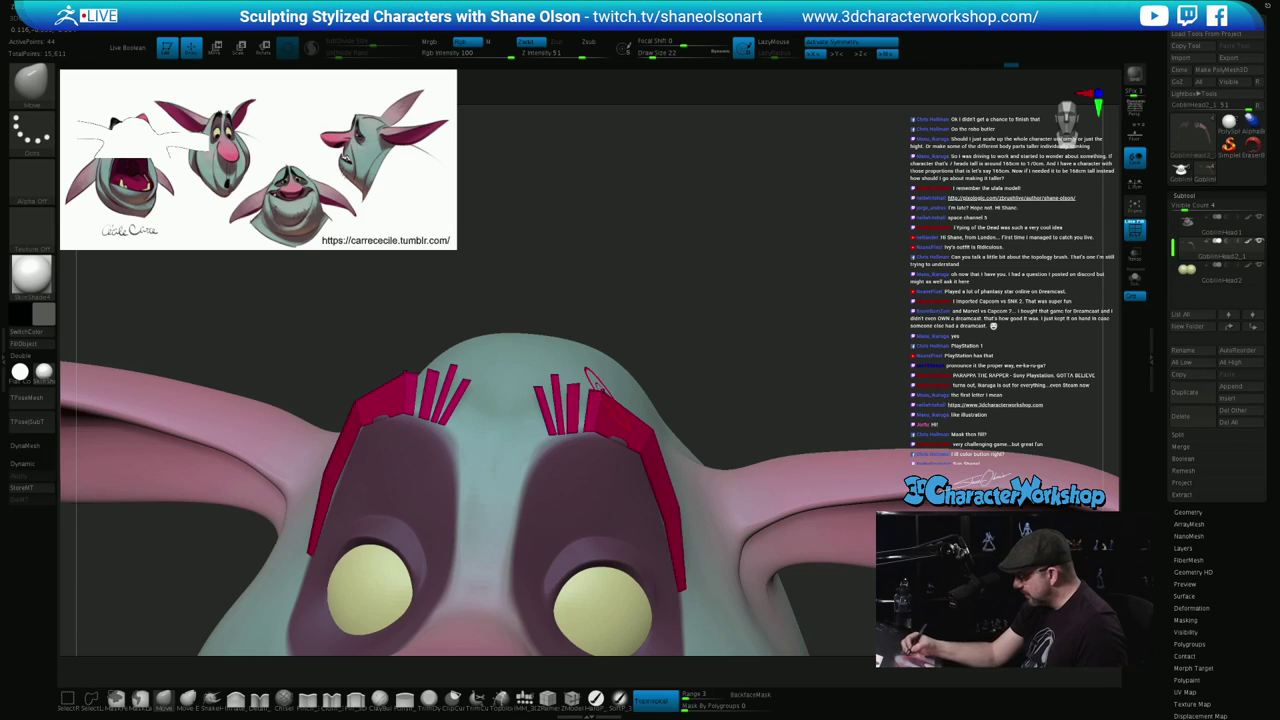
pyautogui.moveTo(698, 372); pyautogui.dragTo(642, 384)
pyautogui.press('s')
pyautogui.moveTo(601, 426); pyautogui.dragTo(592, 437)
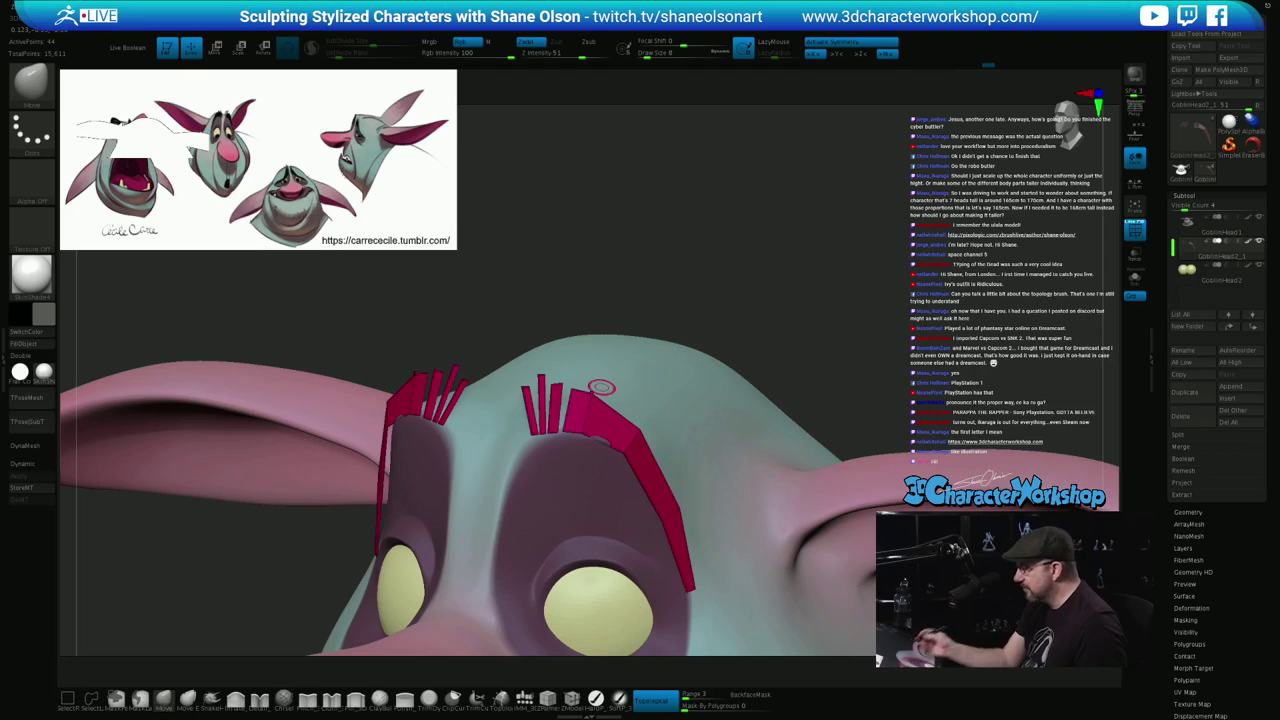
pyautogui.moveTo(597, 396); pyautogui.dragTo(650, 408, button='right')
# Add edge loops across the separated eyebrow strands with ZModeler, undoing one unwanted edit
pyautogui.click(572, 700)
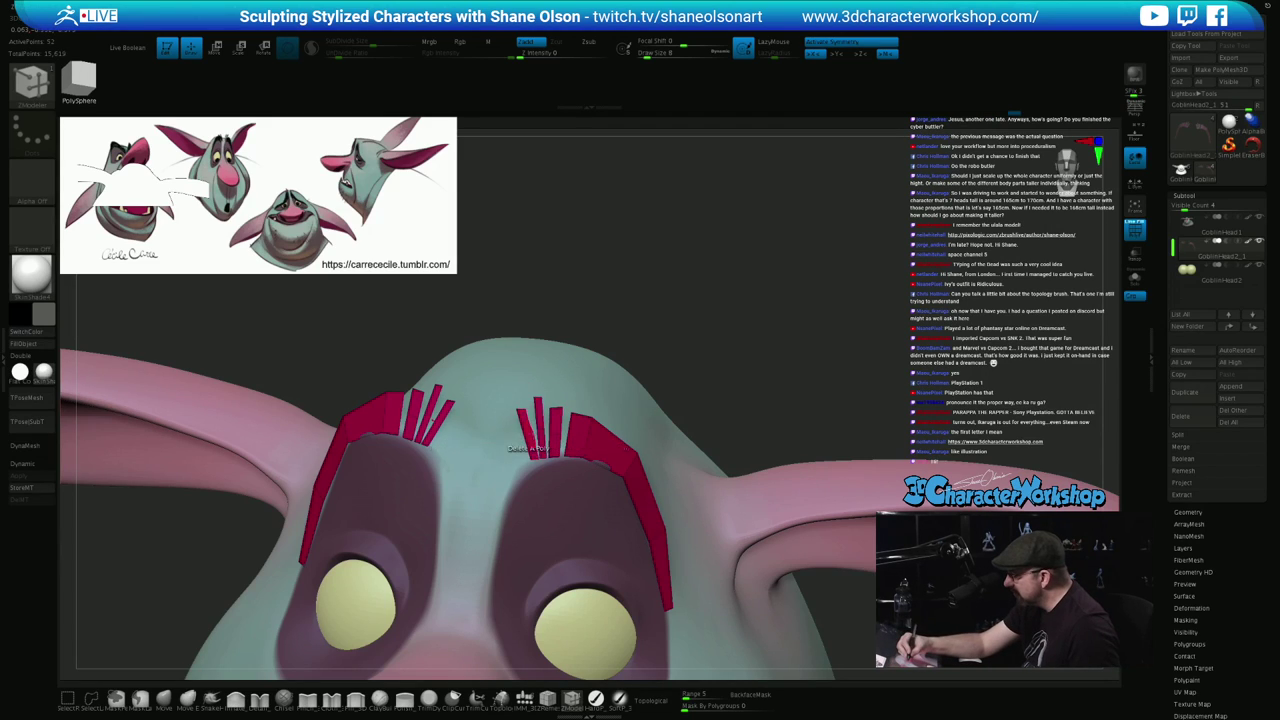
pyautogui.moveTo(822, 322)
pyautogui.mouseDown()
pyautogui.moveTo(752, 338)
pyautogui.moveTo(765, 344)
pyautogui.moveTo(768, 328)
pyautogui.moveTo(770, 445)
pyautogui.mouseUp()
pyautogui.hotkey('ctrl', 'z')
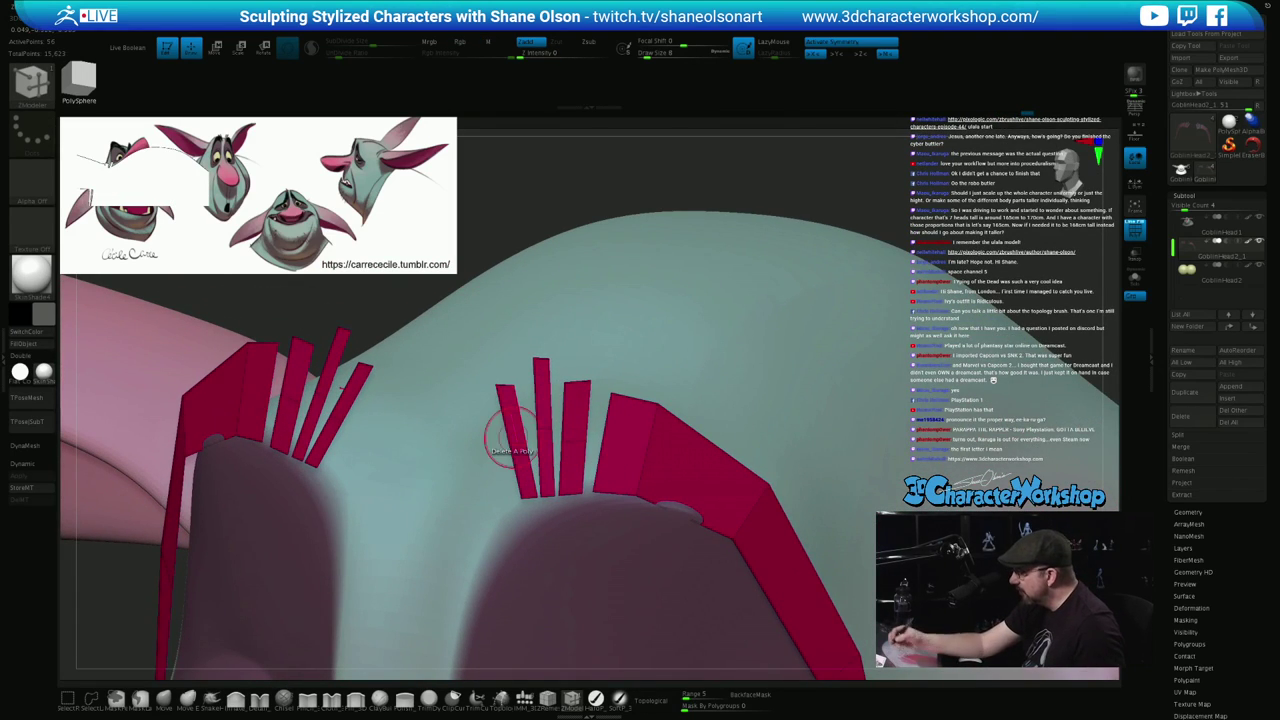
pyautogui.moveTo(620, 172)
pyautogui.mouseDown()
pyautogui.moveTo(500, 178)
pyautogui.moveTo(604, 184)
pyautogui.mouseUp()
pyautogui.moveTo(770, 200); pyautogui.dragTo(858, 132)
pyautogui.moveTo(853, 285)
pyautogui.keyDown('alt'); pyautogui.mouseDown()
pyautogui.moveTo(783, 220)
pyautogui.moveTo(842, 250)
pyautogui.moveTo(816, 258)
pyautogui.mouseUp(); pyautogui.keyUp('alt')
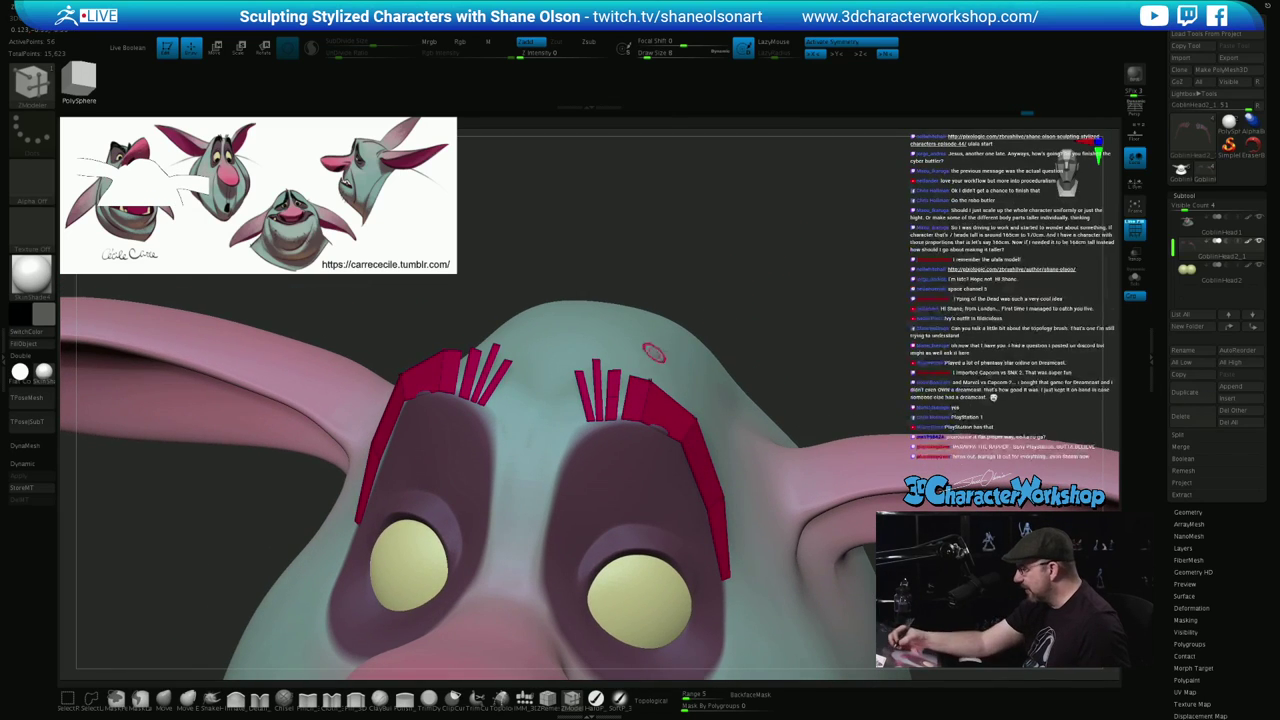
# Mask the eyebrow with MaskLasso, leaving the upper ends of the three inner strands unmasked
pyautogui.click(140, 699)
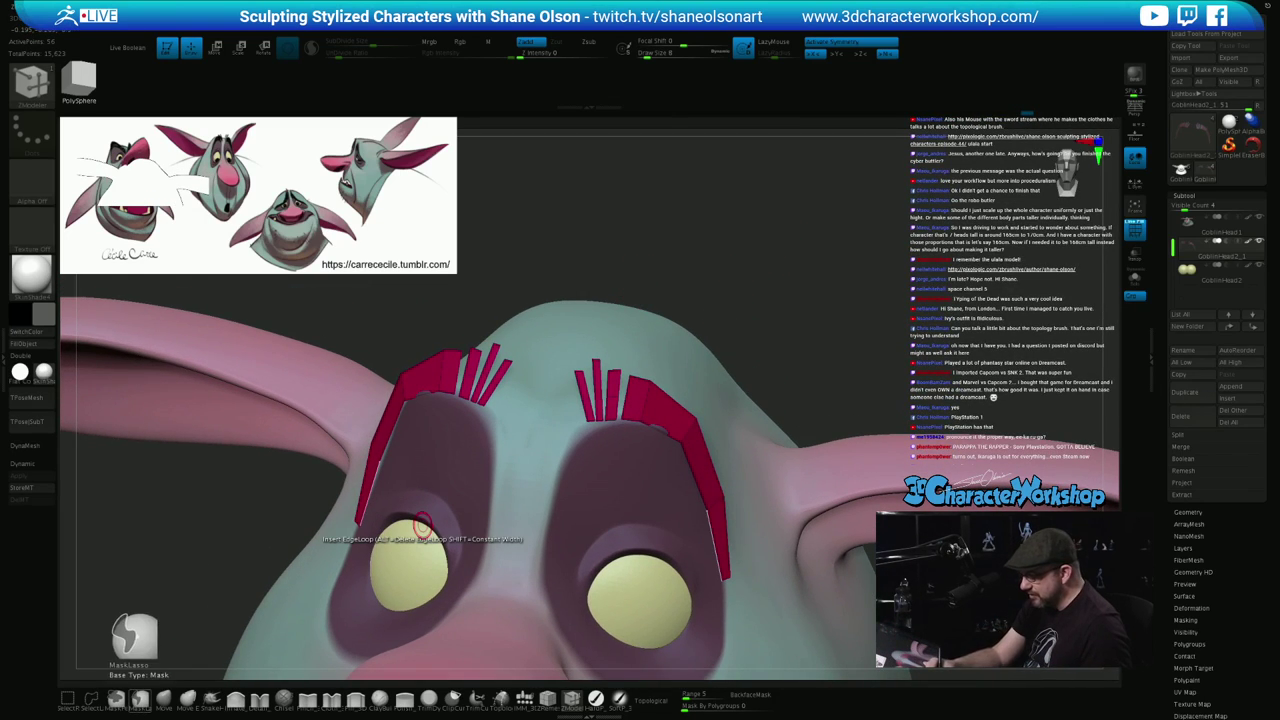
pyautogui.moveTo(606, 265)
pyautogui.keyDown('ctrl'); pyautogui.mouseDown()
pyautogui.moveTo(554, 312)
pyautogui.moveTo(592, 385)
pyautogui.moveTo(622, 368)
pyautogui.moveTo(629, 345)
pyautogui.mouseUp(); pyautogui.keyUp('ctrl')
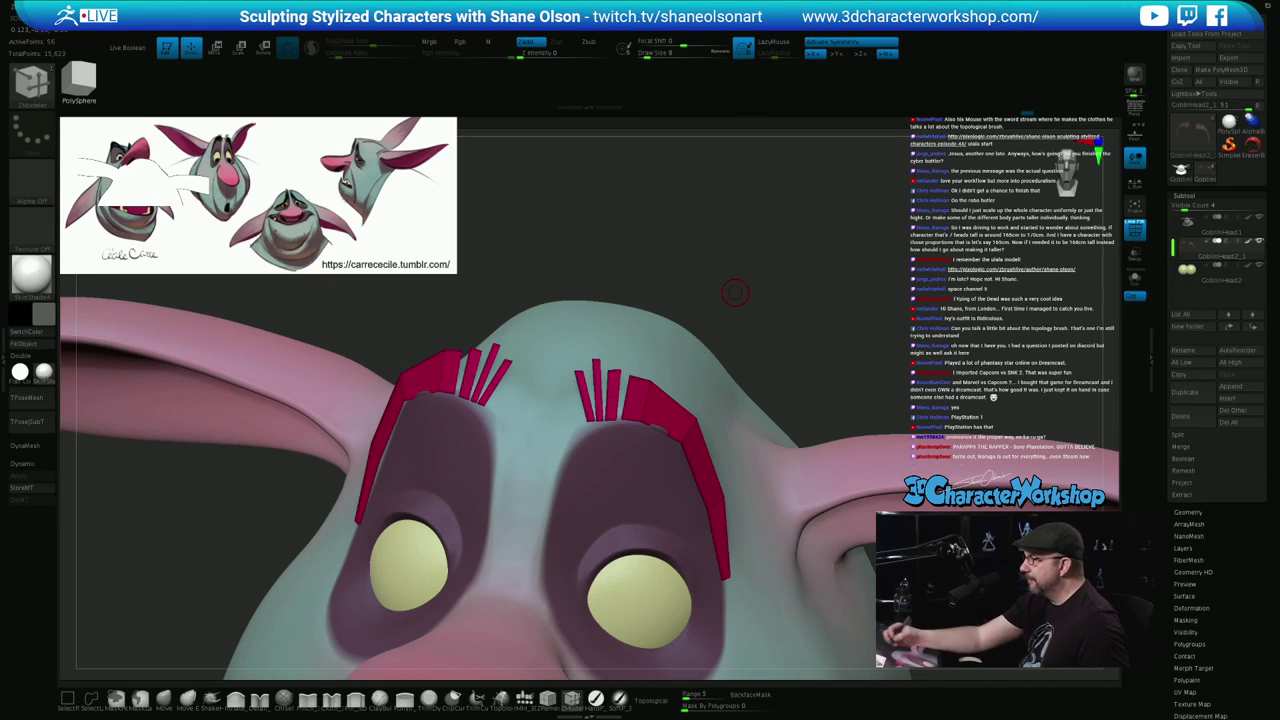
pyautogui.press('ctrl')
pyautogui.press('ctrl')
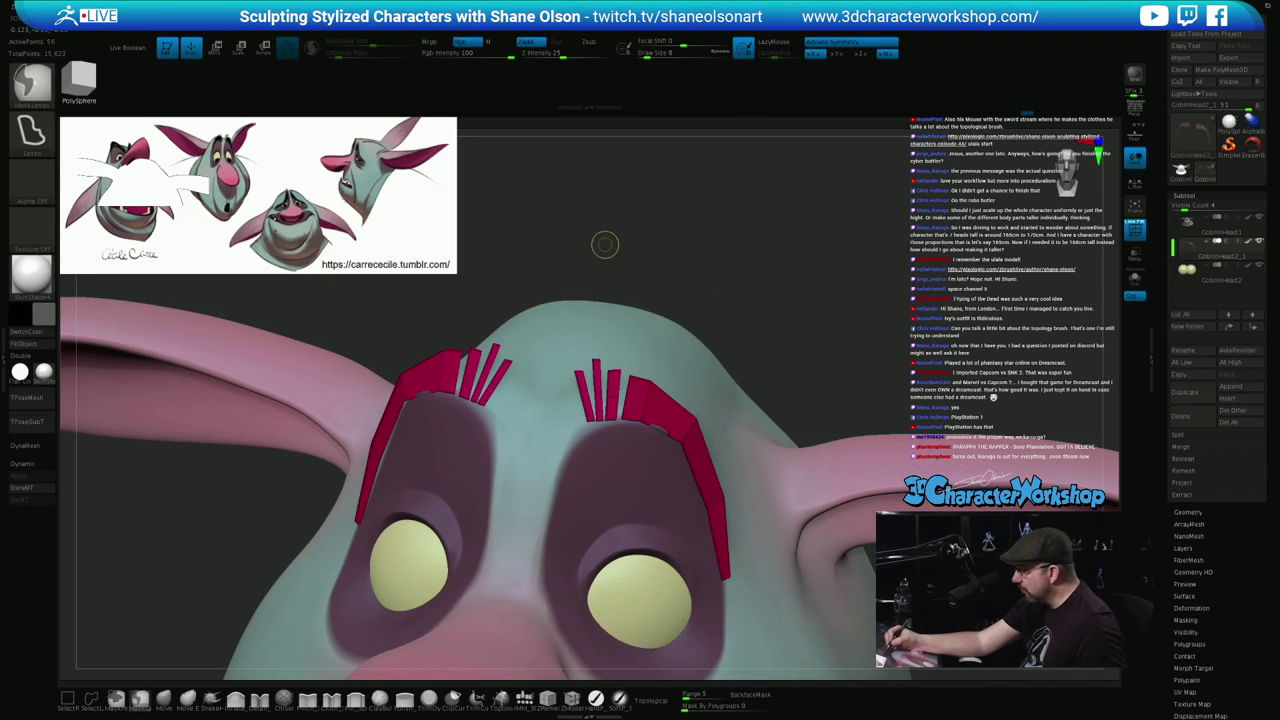
pyautogui.moveTo(603, 247)
pyautogui.keyDown('ctrl'); pyautogui.mouseDown()
pyautogui.moveTo(573, 272)
pyautogui.moveTo(551, 350)
pyautogui.moveTo(568, 378)
pyautogui.moveTo(590, 300)
pyautogui.mouseUp(); pyautogui.keyUp('ctrl')
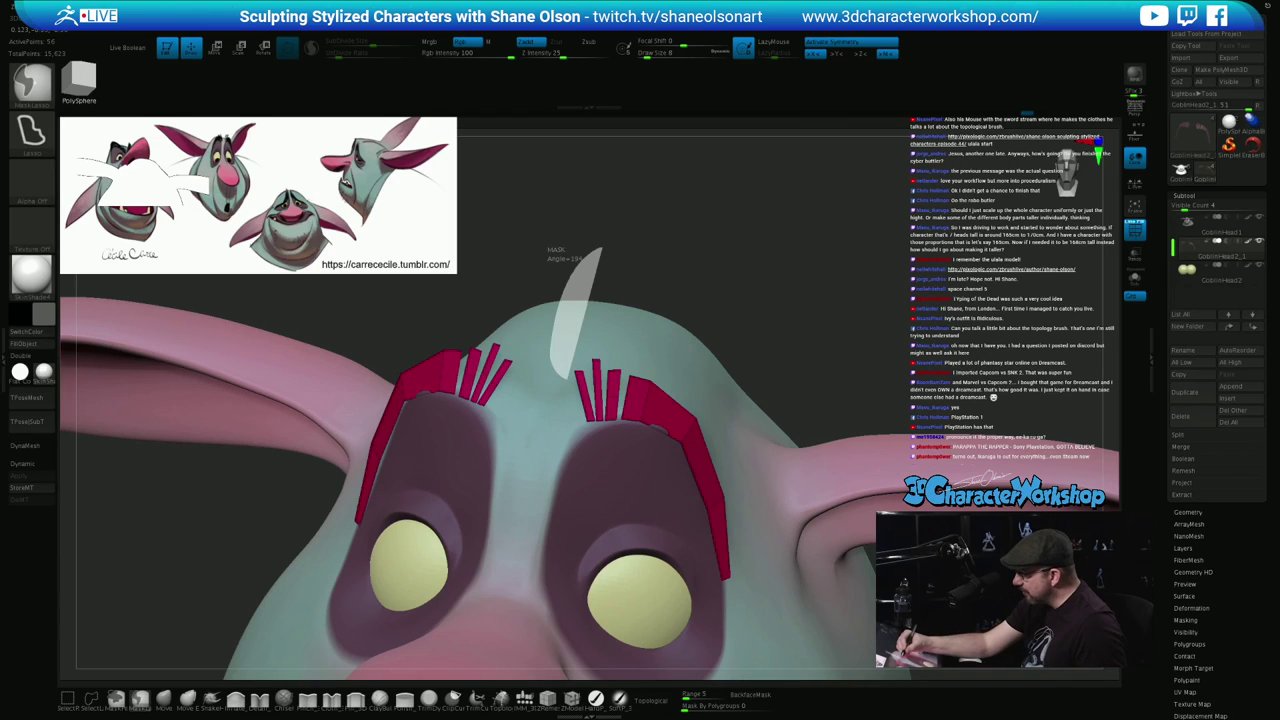
pyautogui.keyDown('ctrl'); pyautogui.keyDown('alt'); pyautogui.moveTo(568, 378); pyautogui.dragTo(627, 370); pyautogui.keyUp('alt'); pyautogui.keyUp('ctrl')
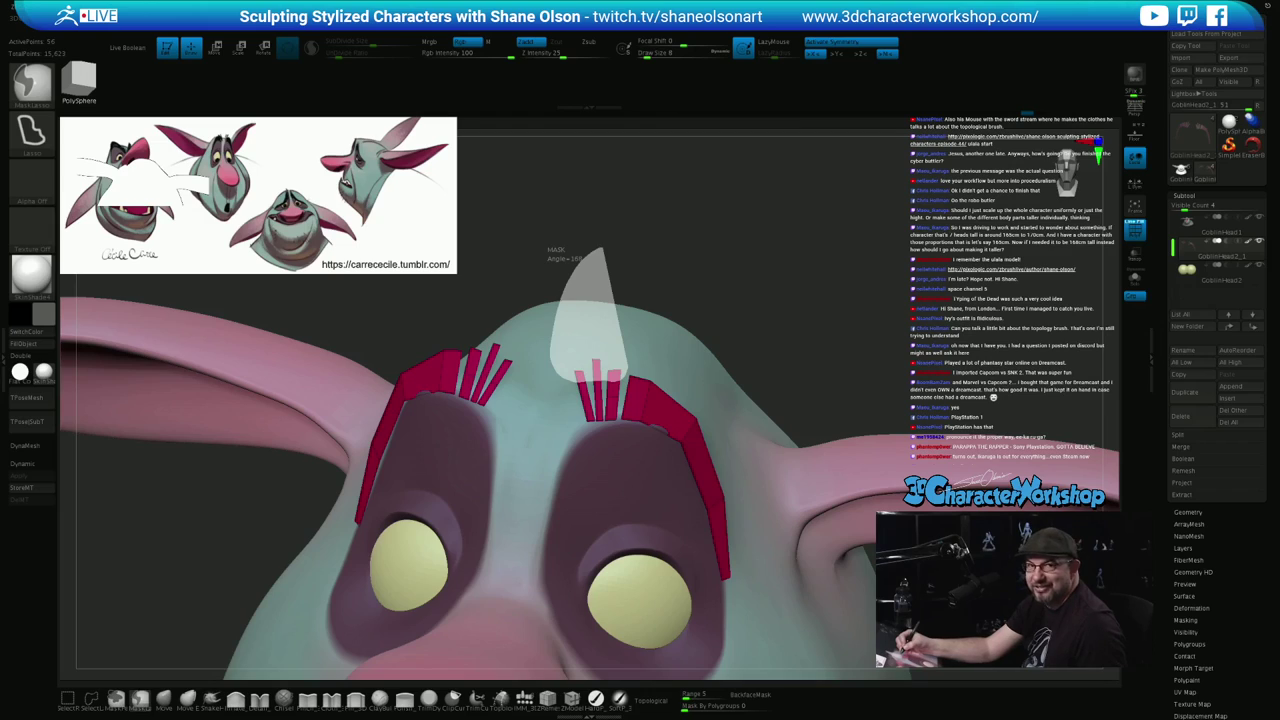
pyautogui.press('alt')
pyautogui.press('alt')
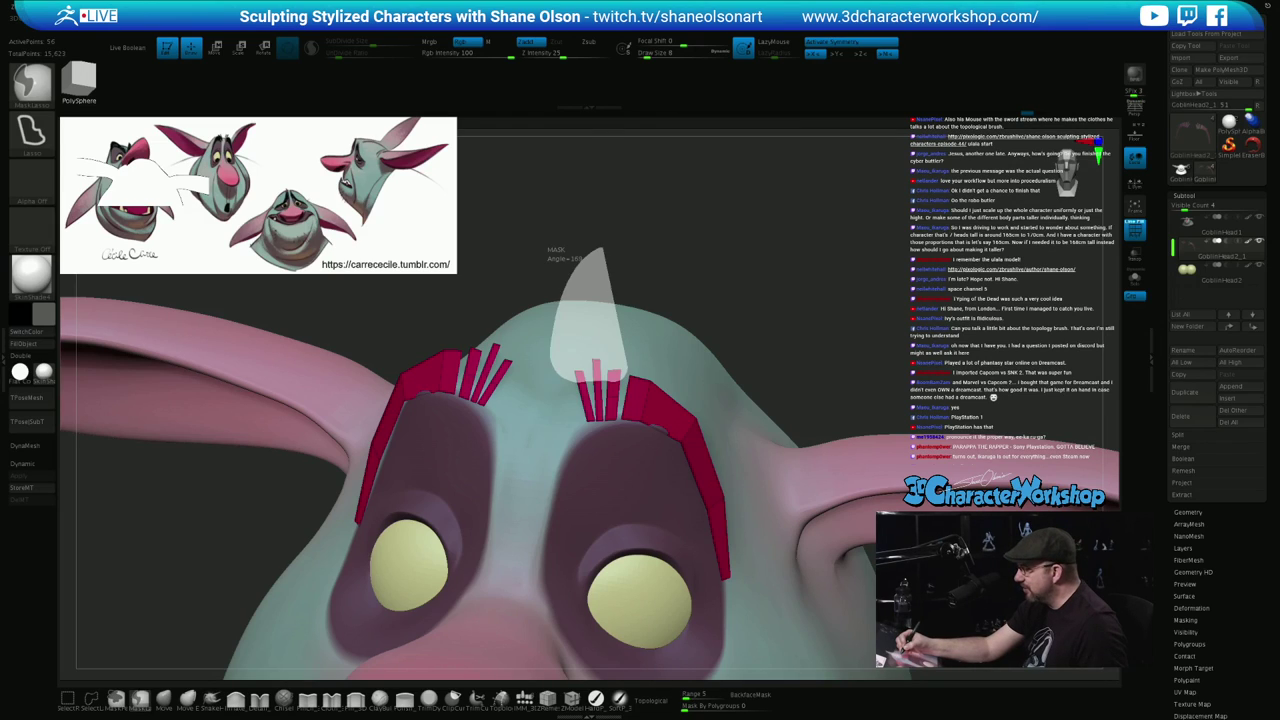
pyautogui.press('alt')
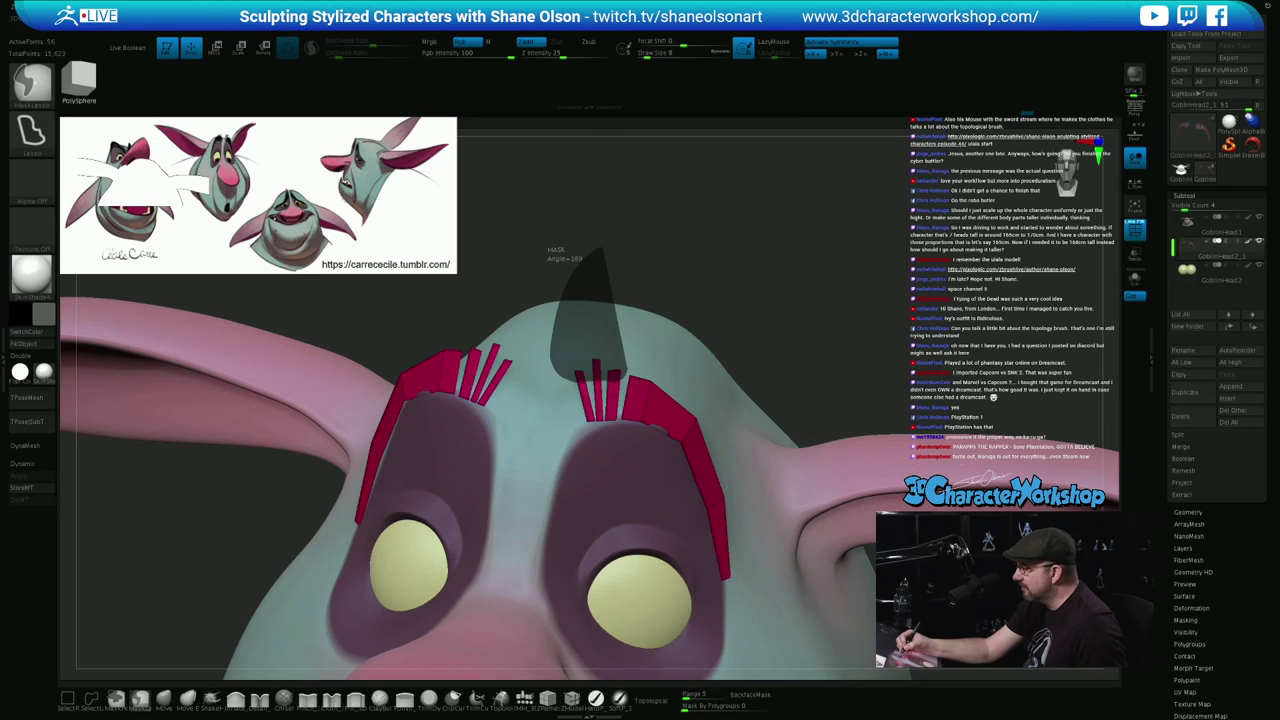
pyautogui.press('alt')
pyautogui.keyDown('ctrl'); pyautogui.keyDown('alt'); pyautogui.moveTo(627, 377); pyautogui.dragTo(626, 371); pyautogui.keyUp('alt'); pyautogui.keyUp('ctrl')
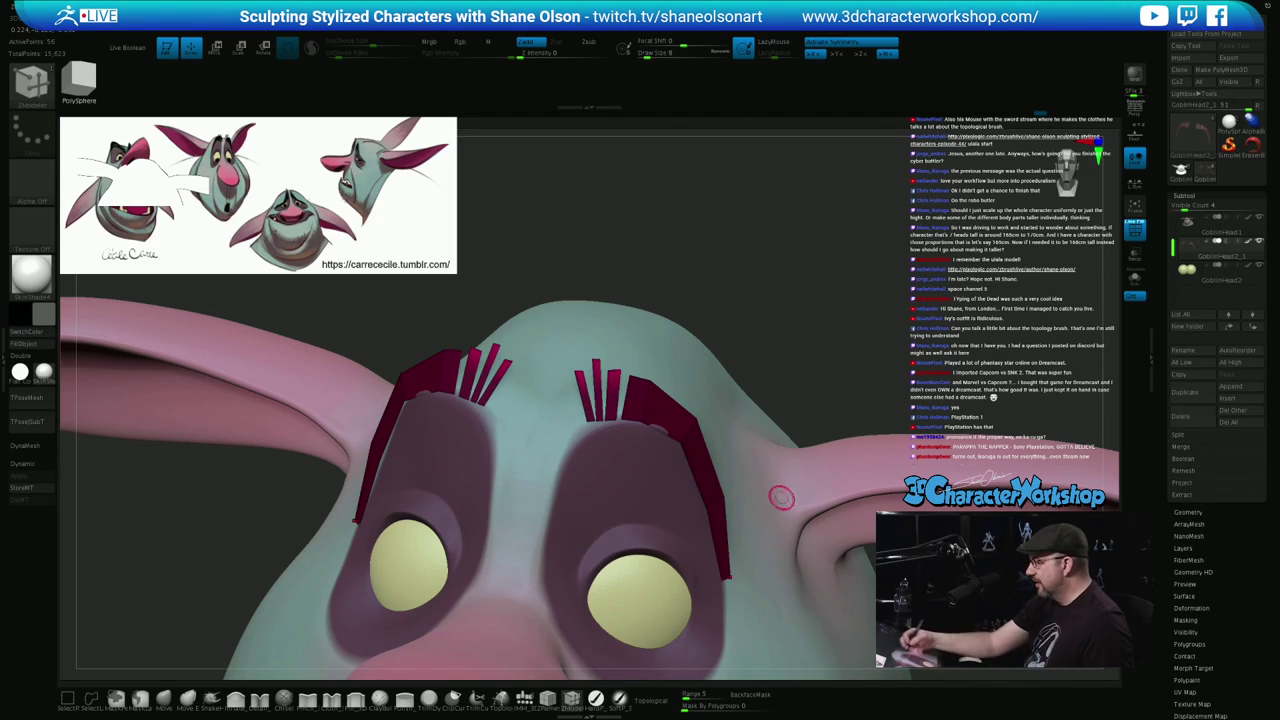
# Examine the fanned eyebrow strands from the side, front and above to judge how they sit on the head
pyautogui.moveTo(620, 220); pyautogui.dragTo(580, 222)
pyautogui.moveTo(670, 342); pyautogui.dragTo(726, 342)
pyautogui.press('w')
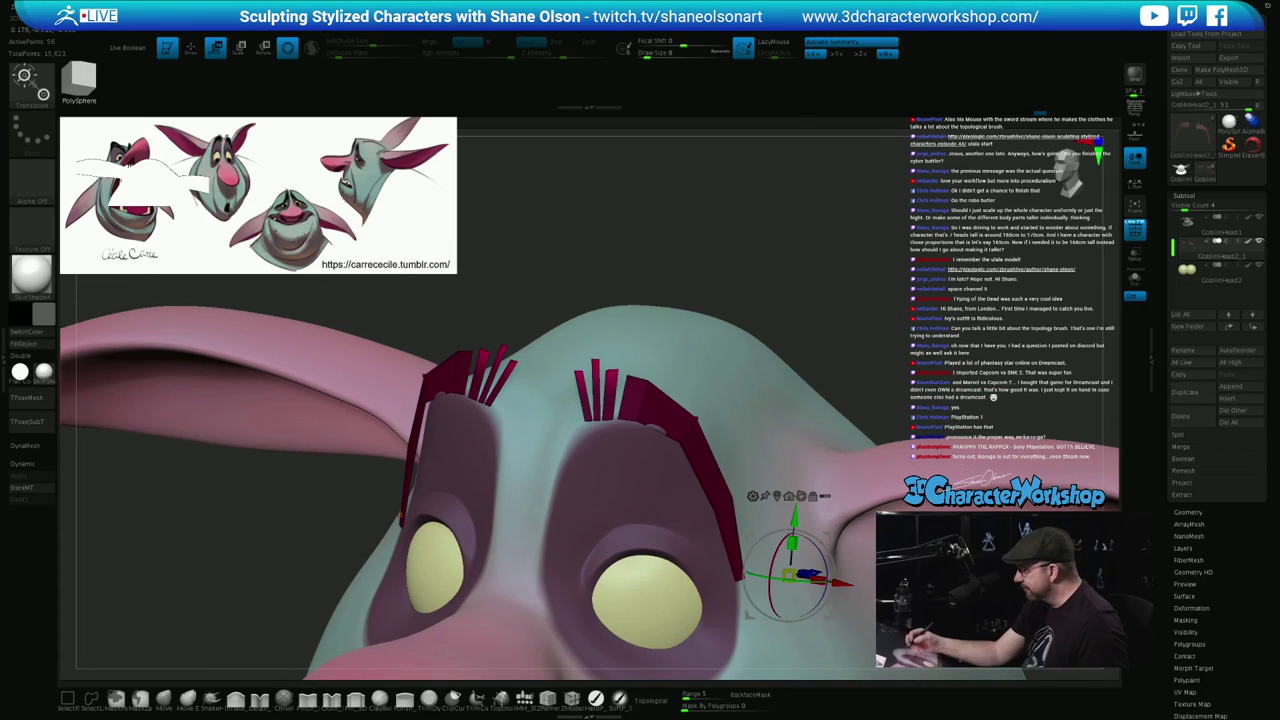
pyautogui.moveTo(730, 488); pyautogui.dragTo(630, 491)
pyautogui.moveTo(630, 491); pyautogui.dragTo(810, 444, button='right')
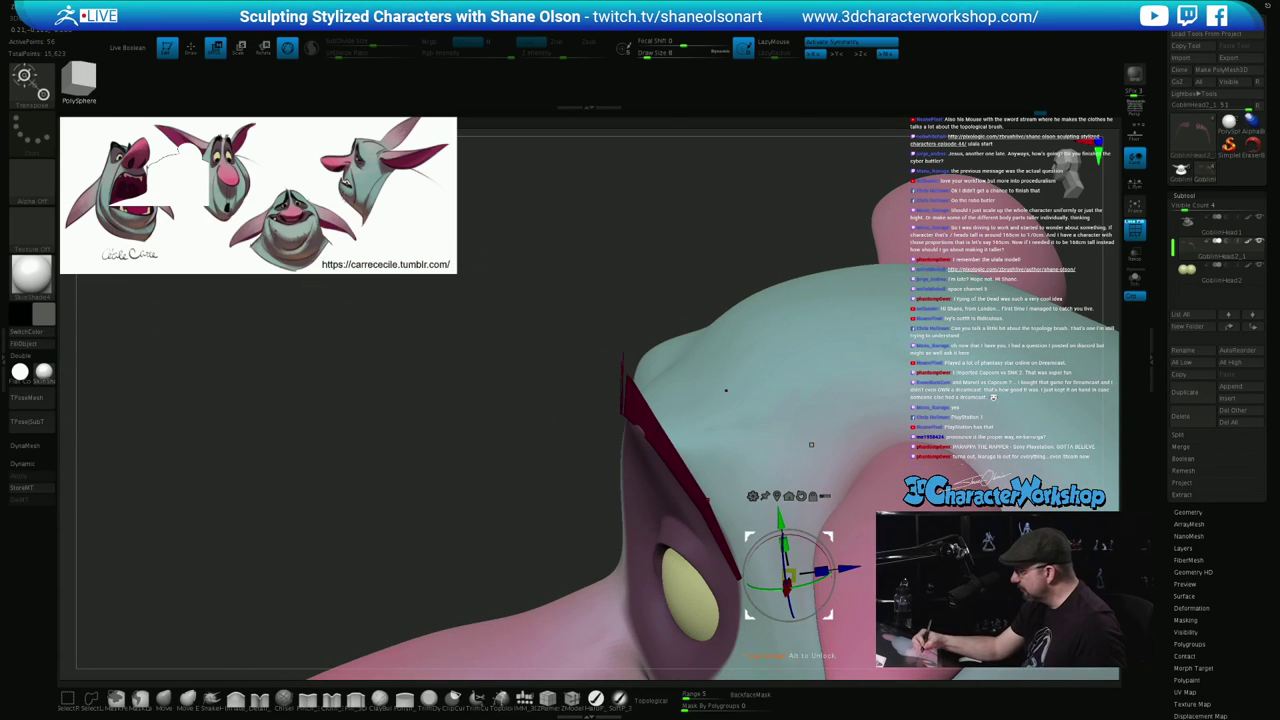
pyautogui.moveTo(810, 444); pyautogui.dragTo(797, 439)
pyautogui.moveTo(180, 525); pyautogui.dragTo(306, 571)
pyautogui.keyDown('alt'); pyautogui.moveTo(180, 575); pyautogui.dragTo(183, 537); pyautogui.keyUp('alt')
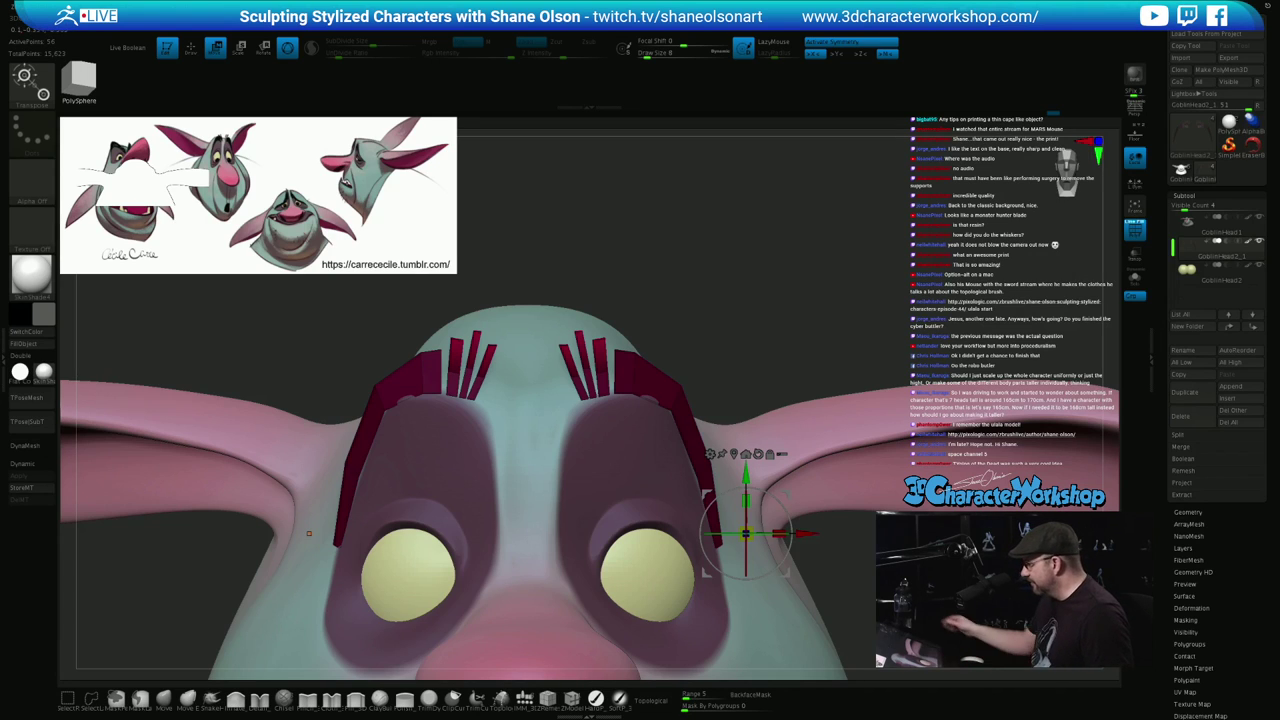
pyautogui.moveTo(790, 320); pyautogui.dragTo(736, 322)
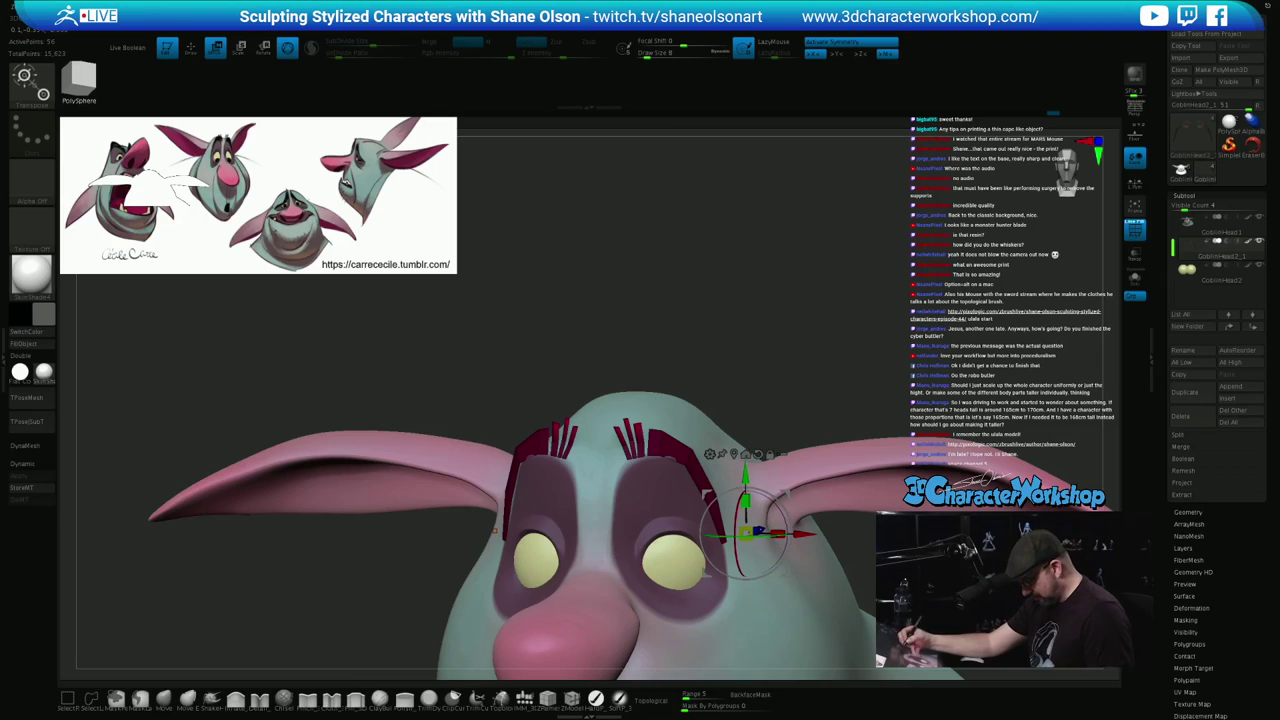
pyautogui.moveTo(760, 330)
pyautogui.keyDown('alt'); pyautogui.mouseDown()
pyautogui.moveTo(810, 380)
pyautogui.moveTo(751, 301)
pyautogui.moveTo(788, 341)
pyautogui.moveTo(880, 338)
pyautogui.moveTo(692, 335)
pyautogui.moveTo(776, 325)
pyautogui.mouseUp(); pyautogui.keyUp('alt')
pyautogui.press('q')
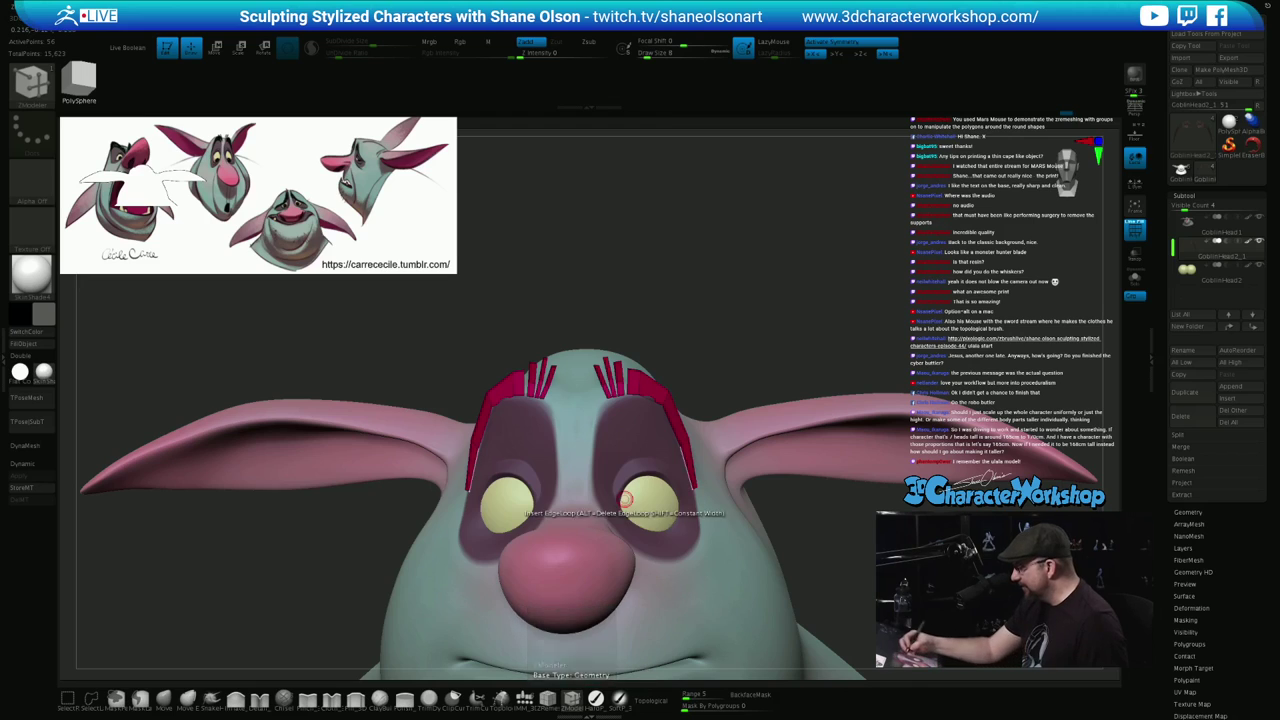
pyautogui.moveTo(720, 309)
pyautogui.keyDown('alt'); pyautogui.mouseDown()
pyautogui.moveTo(711, 329)
pyautogui.moveTo(768, 343)
pyautogui.moveTo(744, 322)
pyautogui.mouseUp(); pyautogui.keyUp('alt')
pyautogui.moveTo(742, 269); pyautogui.dragTo(784, 446)
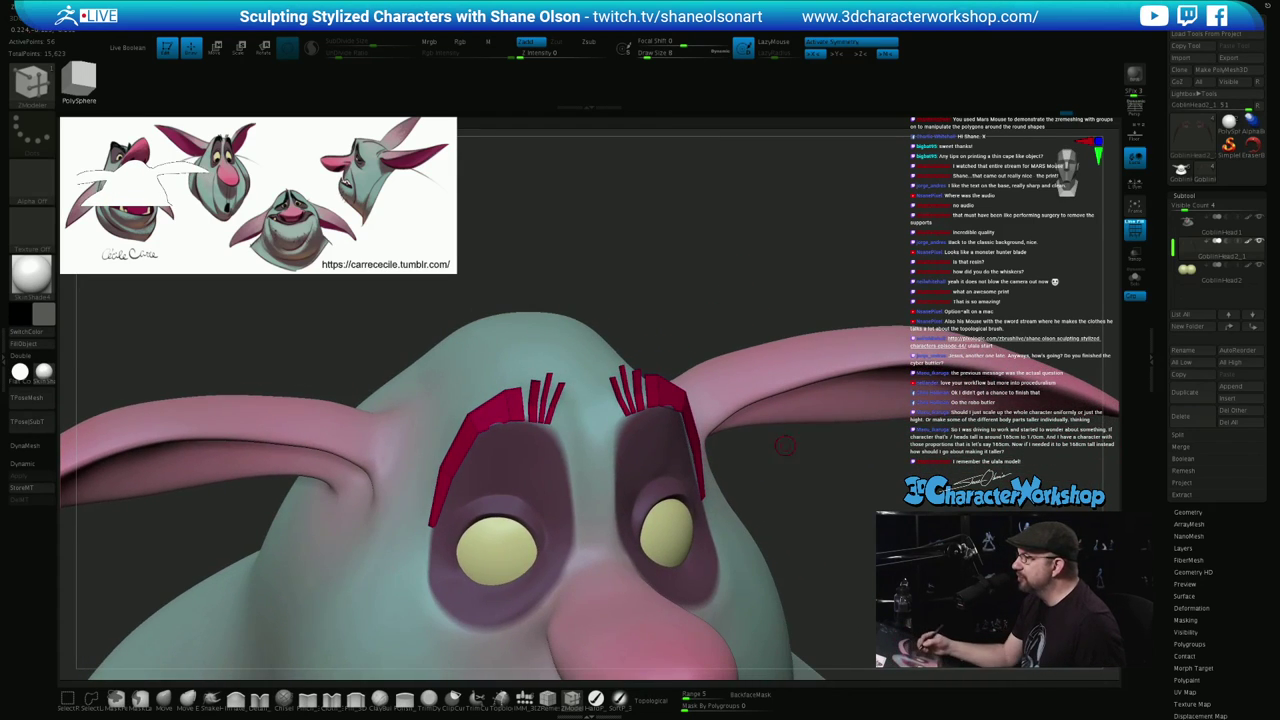
pyautogui.keyDown('alt'); pyautogui.moveTo(841, 516); pyautogui.dragTo(811, 505); pyautogui.keyUp('alt')
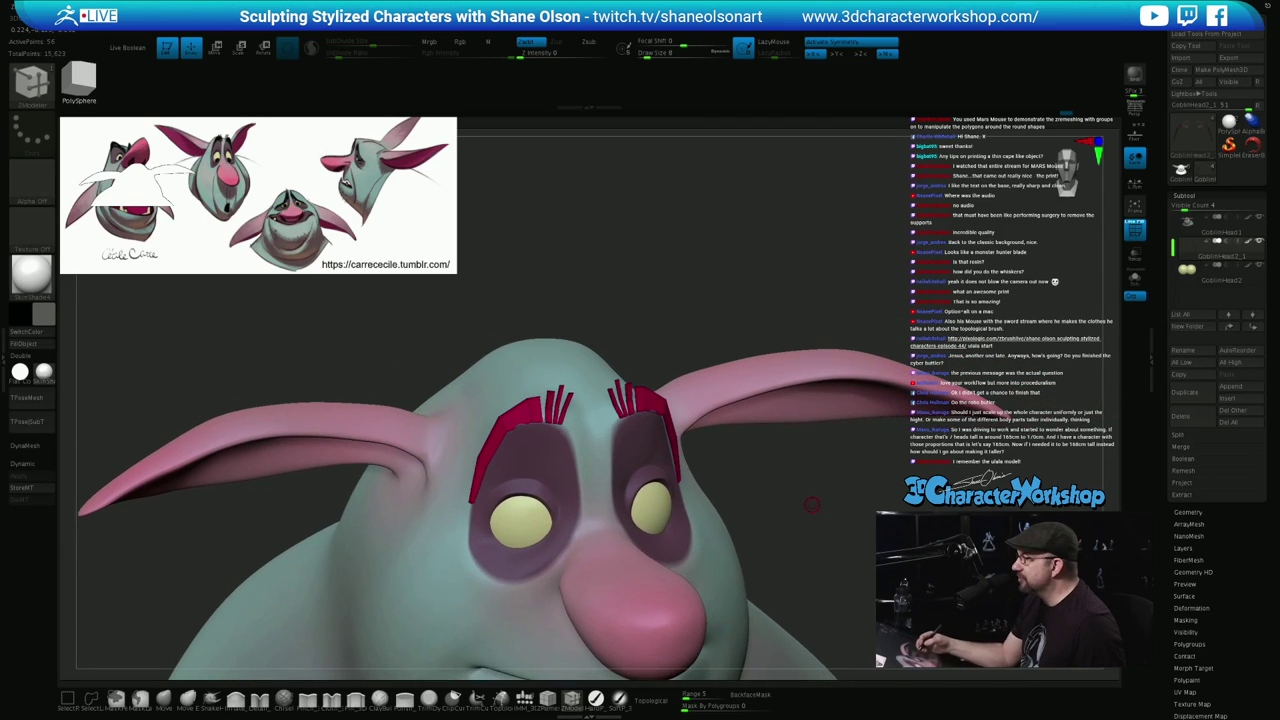
pyautogui.moveTo(675, 308); pyautogui.dragTo(675, 367)
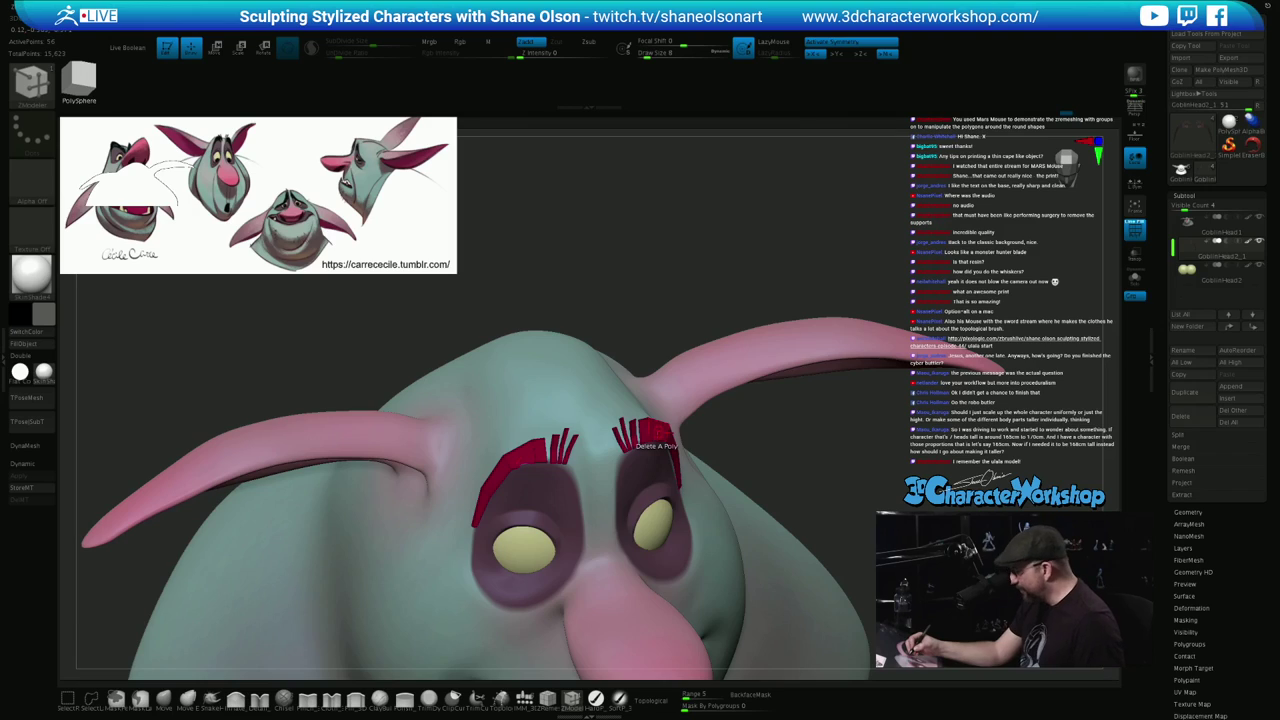
# Extrude the eyebrow pieces with ZModeler's polygon Extrude action, using Polygroup All as the target, to give them thickness
pyautogui.press('space')
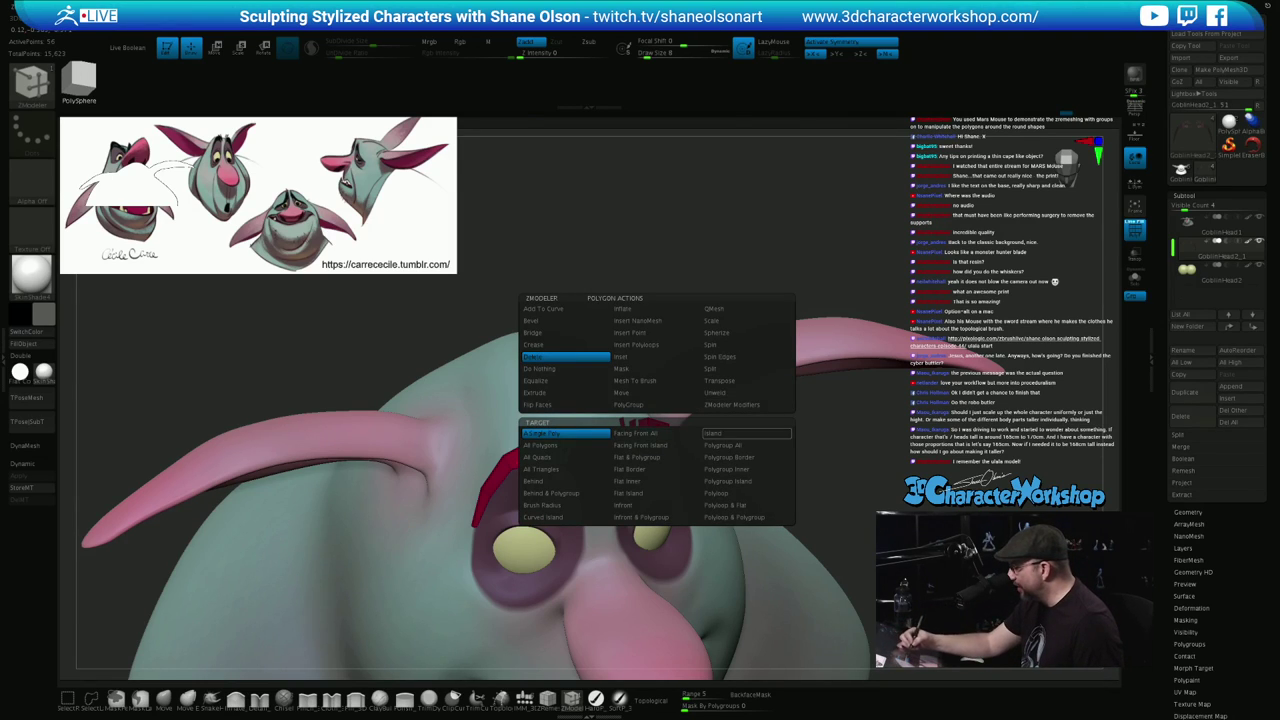
pyautogui.click(725, 446)
pyautogui.moveTo(740, 440); pyautogui.dragTo(745, 480)
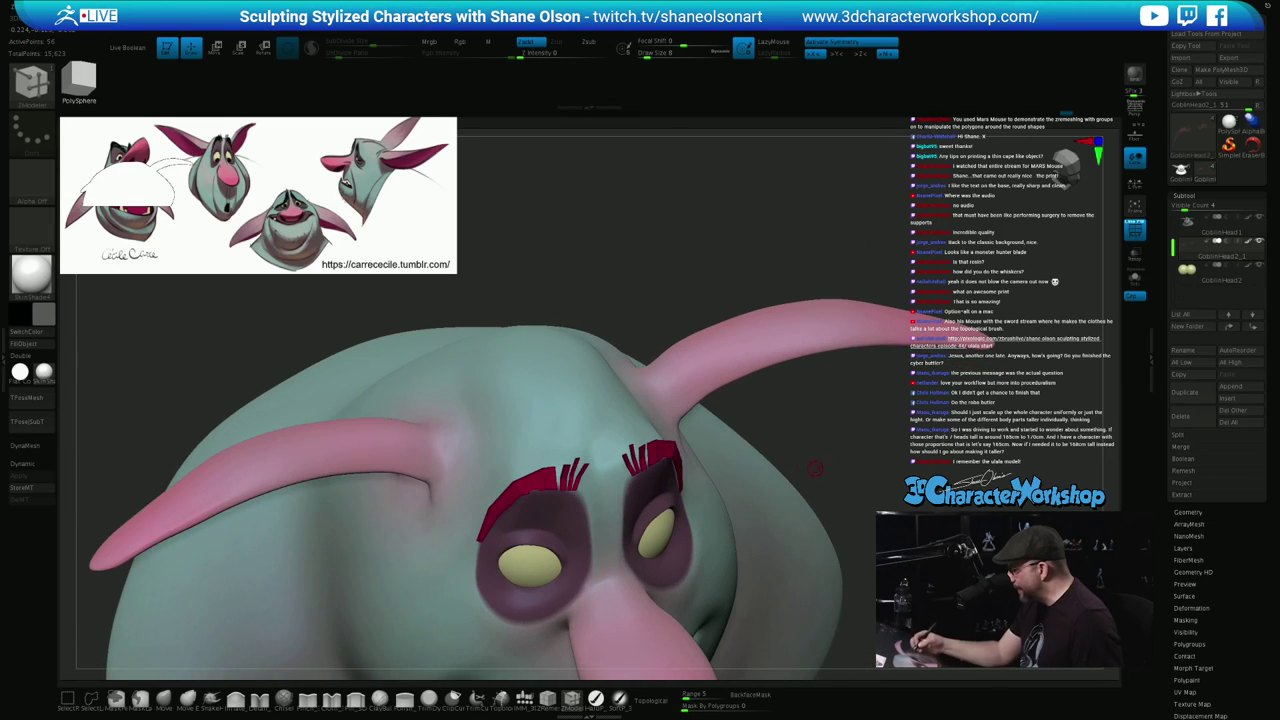
pyautogui.press('space')
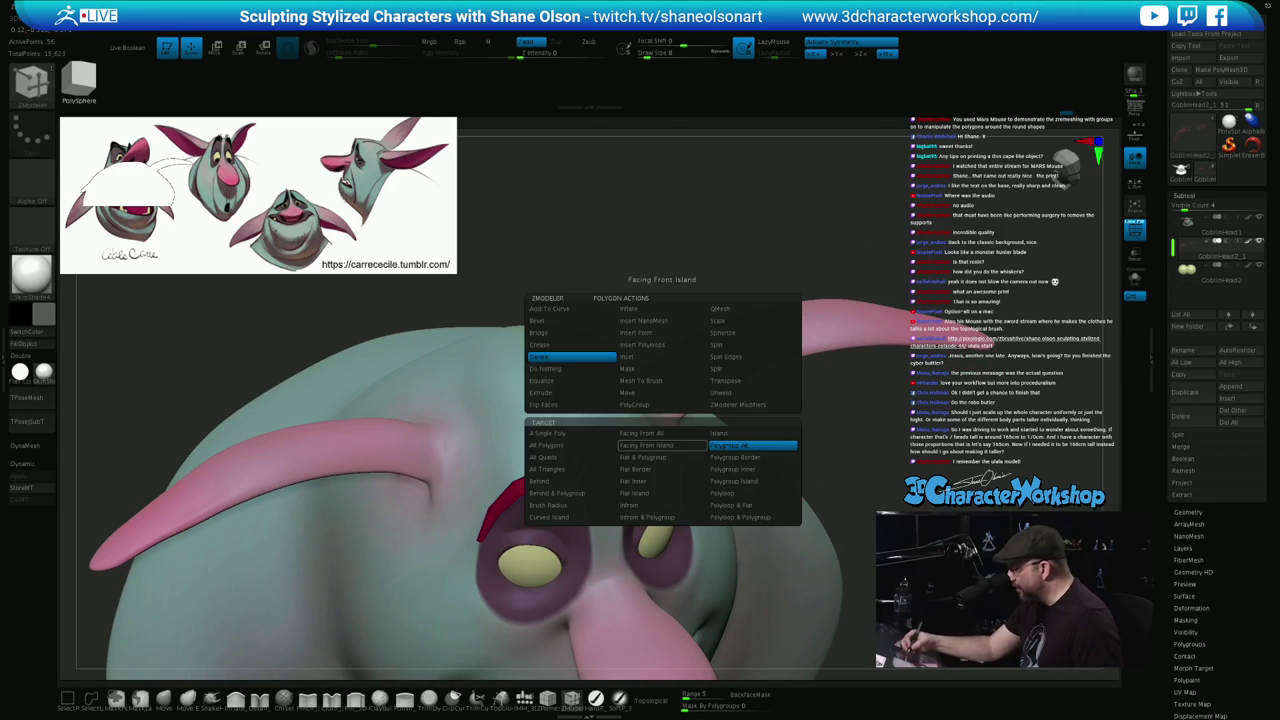
pyautogui.click(548, 393)
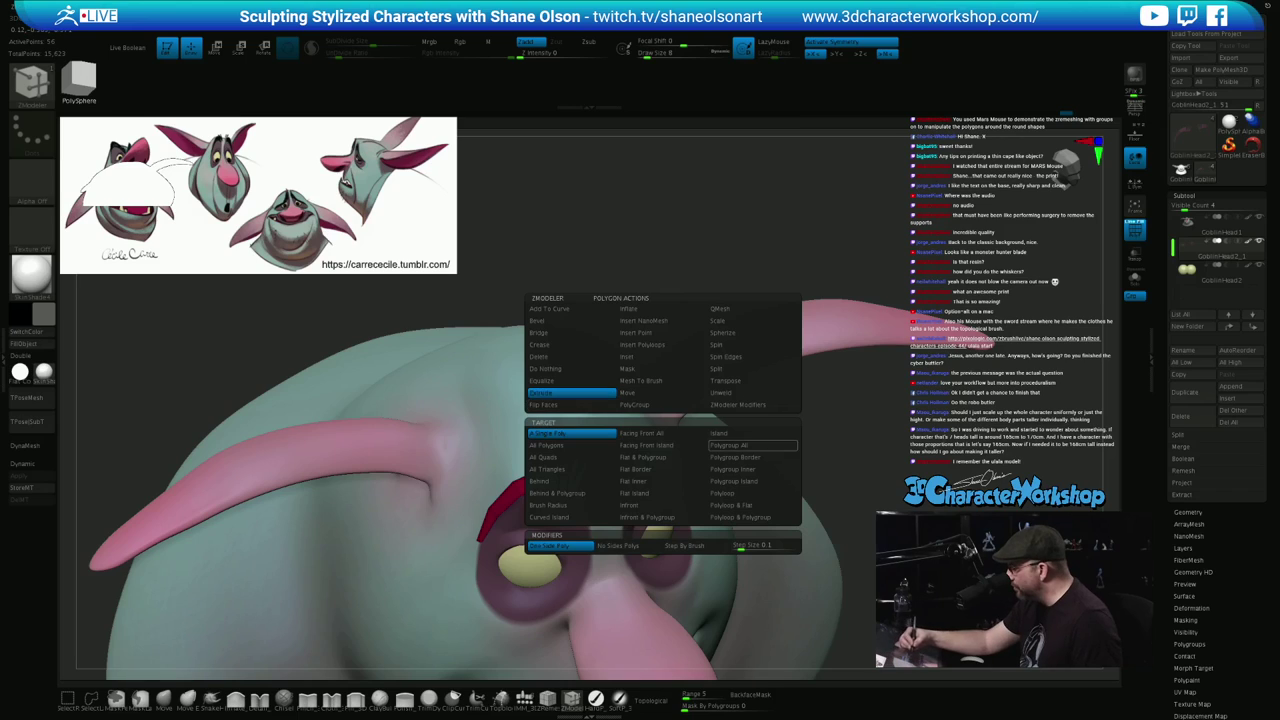
pyautogui.click(735, 446)
pyautogui.moveTo(845, 425); pyautogui.dragTo(847, 458)
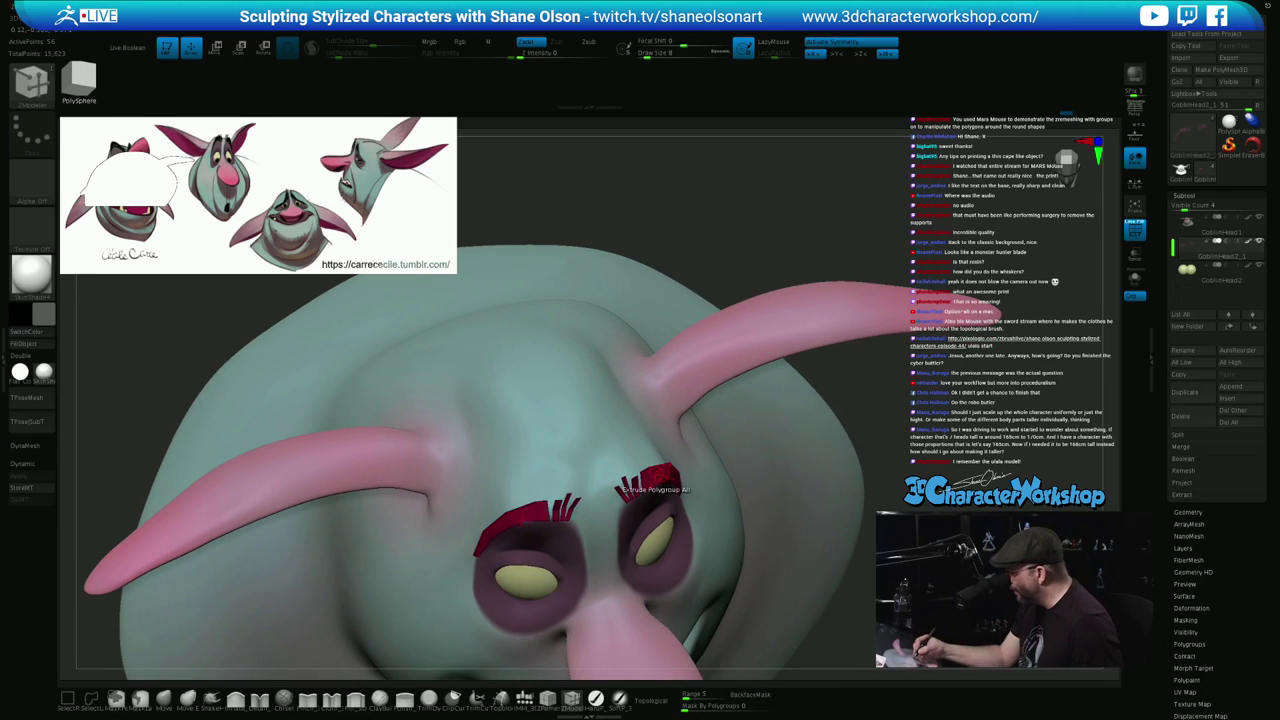
pyautogui.moveTo(659, 478); pyautogui.dragTo(660, 487)
pyautogui.moveTo(806, 456); pyautogui.dragTo(854, 654)
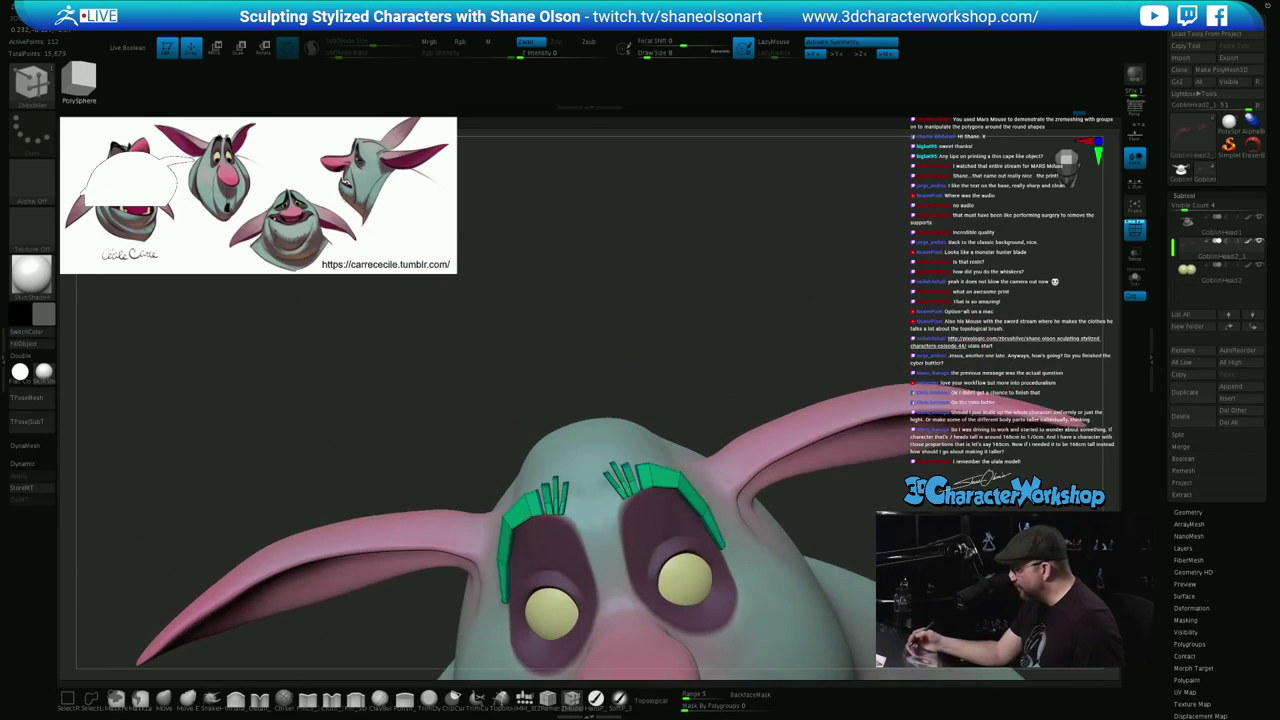
# Auto-group the eyebrow mesh so each piece gets its own polygroup, and crease the polygroup borders
pyautogui.press('3')
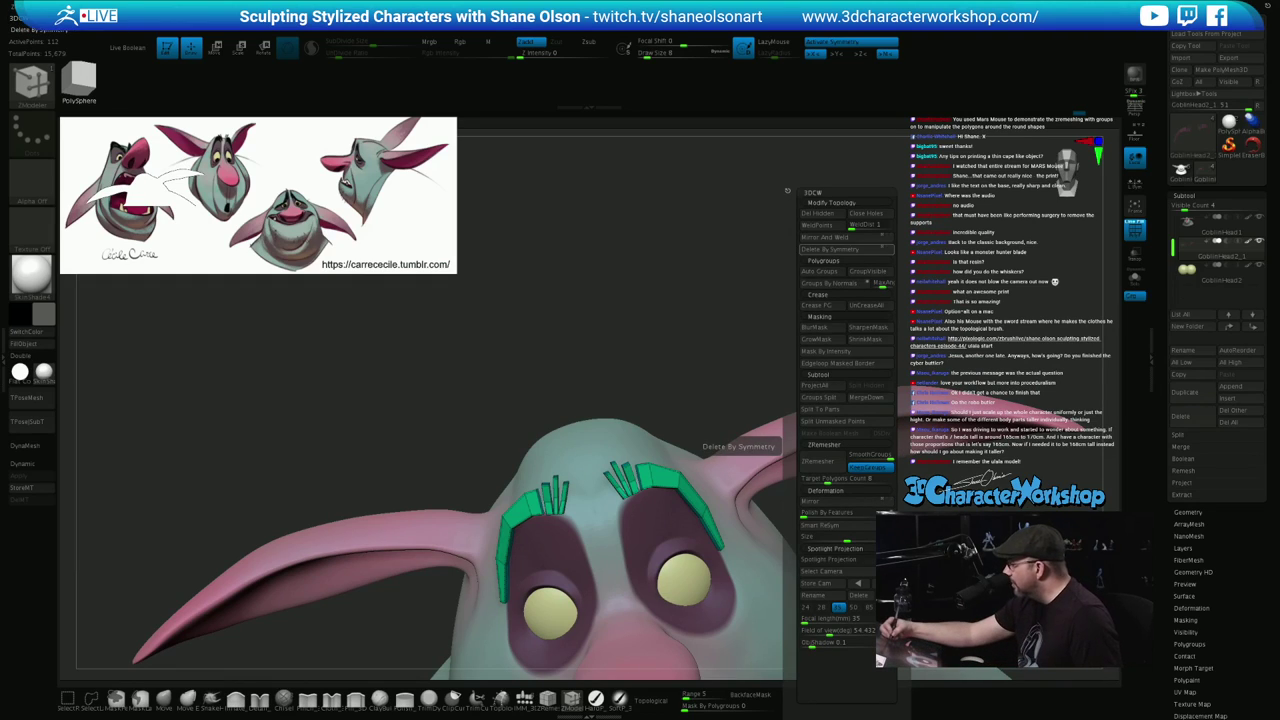
pyautogui.click(818, 271)
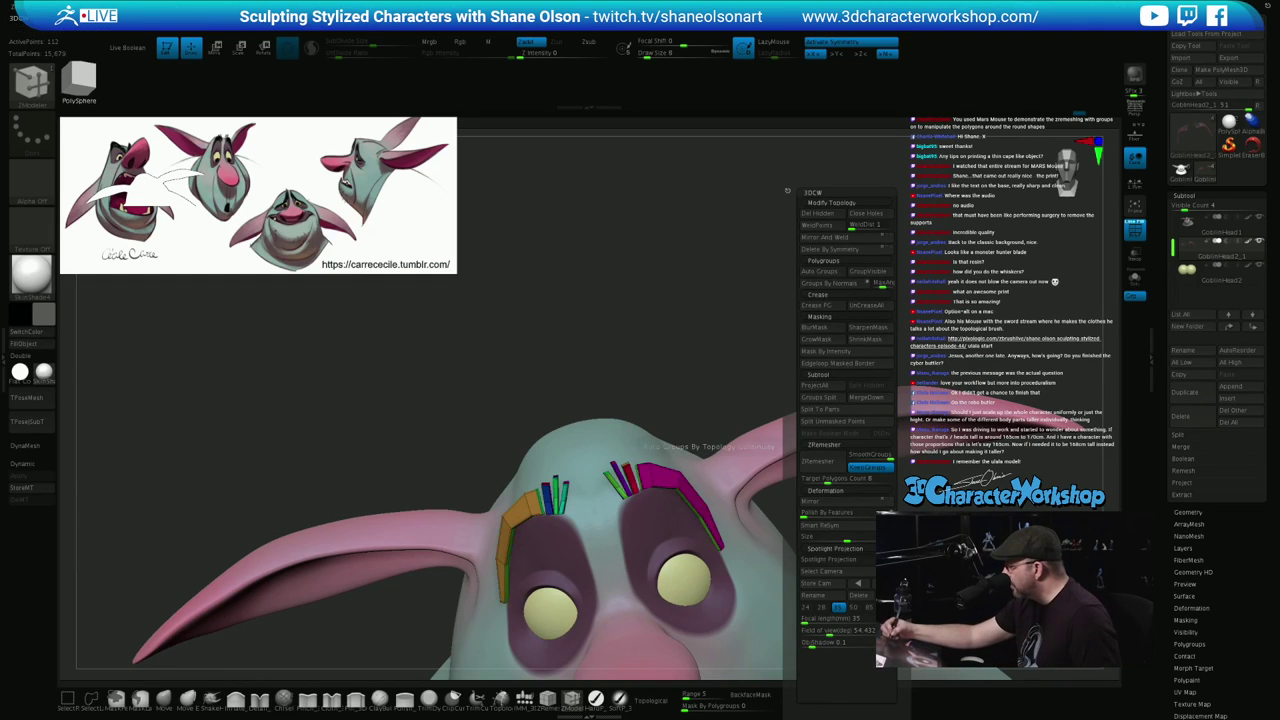
pyautogui.click(817, 305)
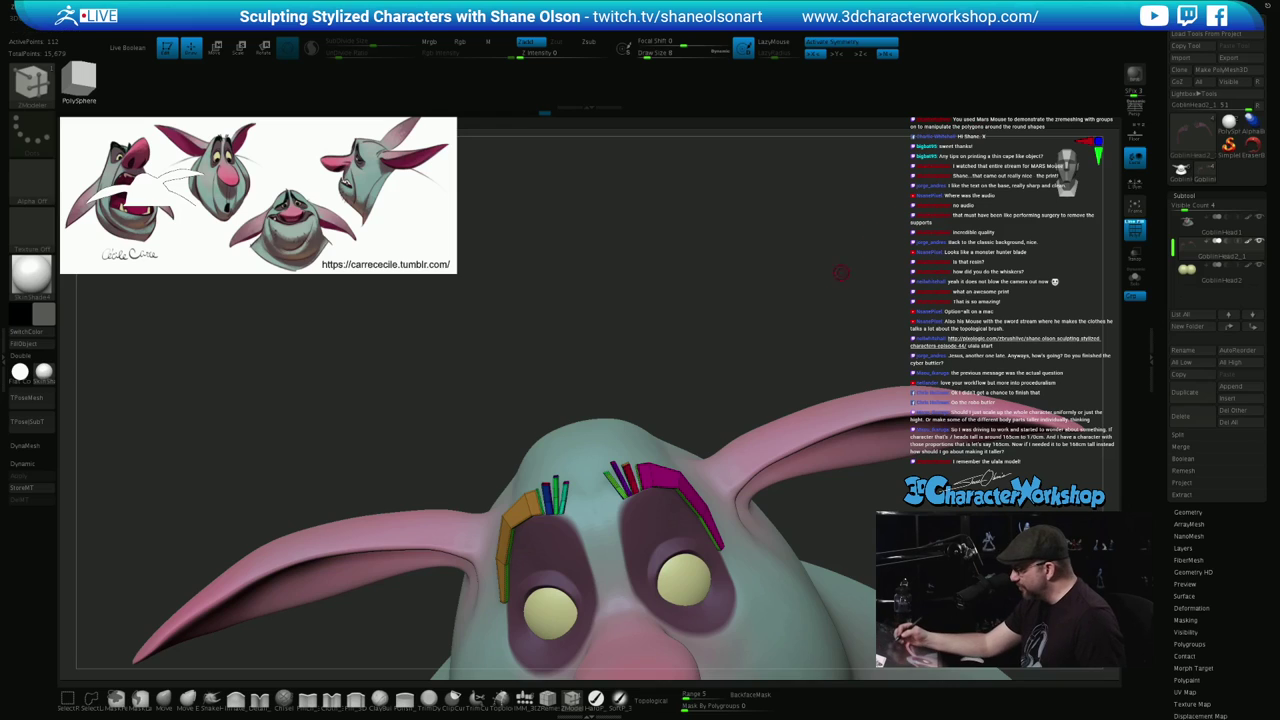
# Turn on dynamic subdivision for the eyebrows and remove all creases so their edges round off
pyautogui.moveTo(841, 272)
pyautogui.mouseDown()
pyautogui.moveTo(735, 285)
pyautogui.moveTo(814, 300)
pyautogui.moveTo(868, 340)
pyautogui.moveTo(852, 346)
pyautogui.mouseUp()
pyautogui.press('d')
pyautogui.press('space')
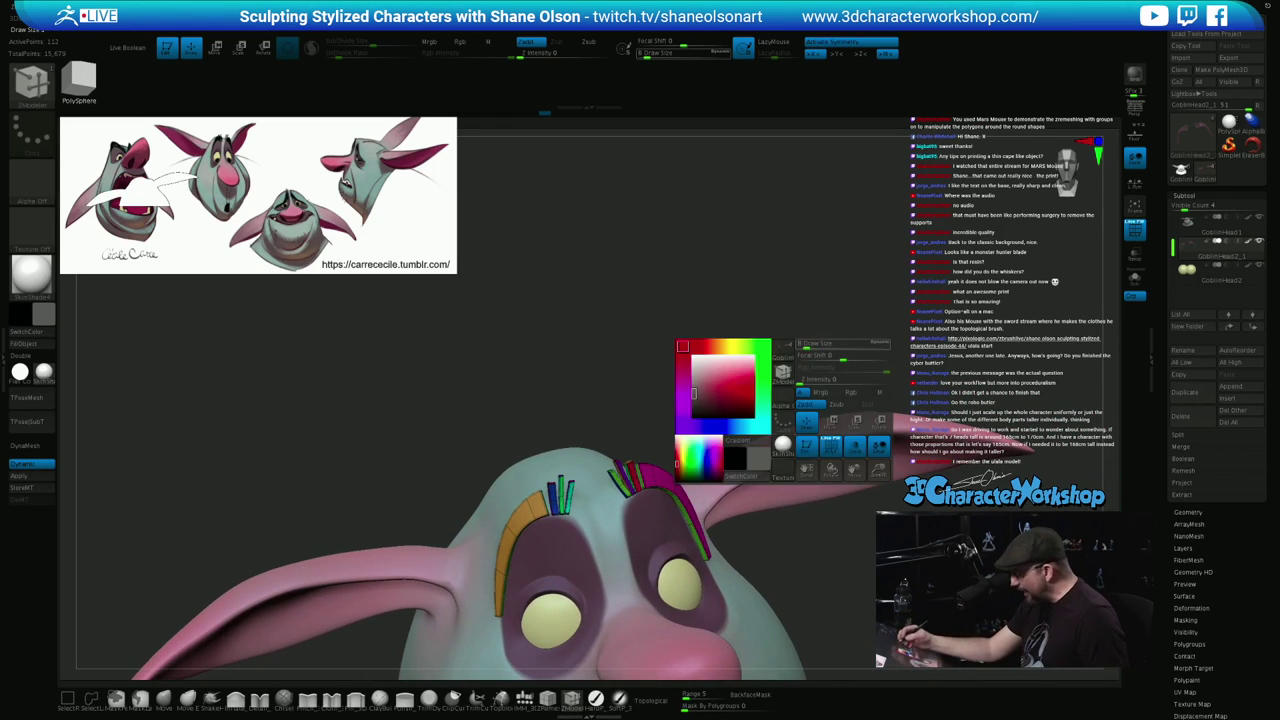
pyautogui.press('`')
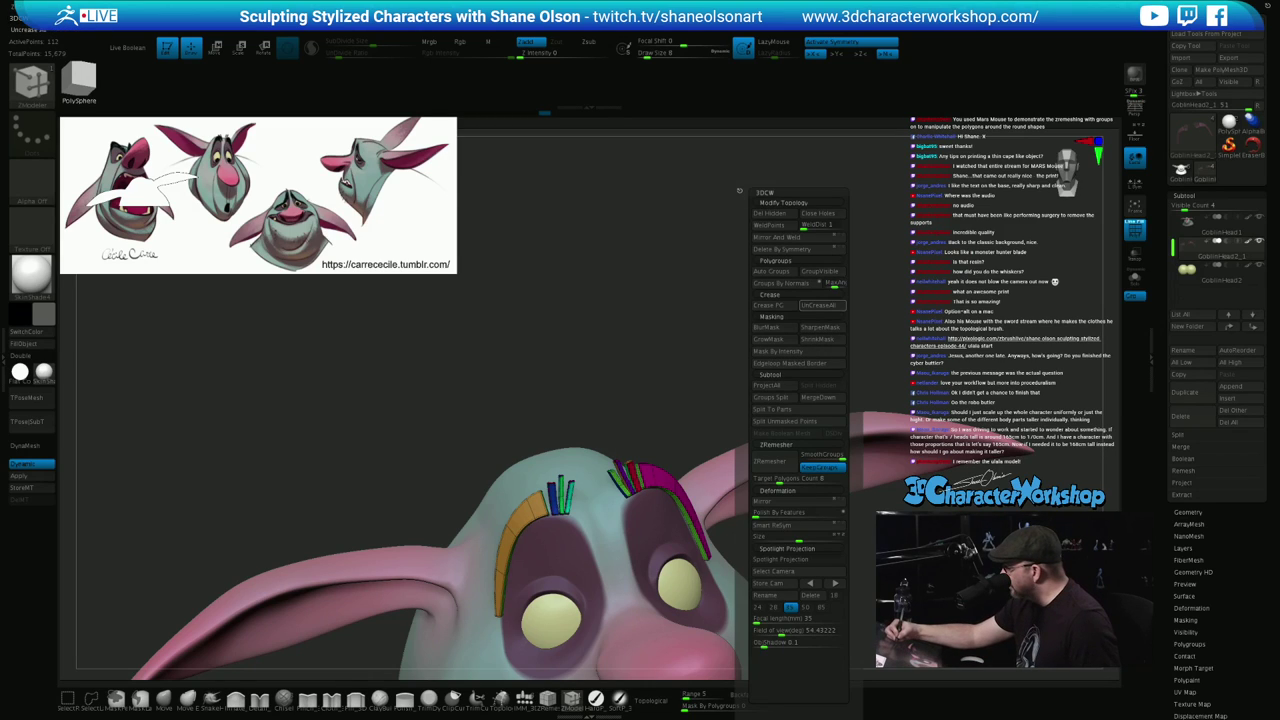
pyautogui.click(822, 306)
pyautogui.moveTo(857, 300); pyautogui.dragTo(797, 302)
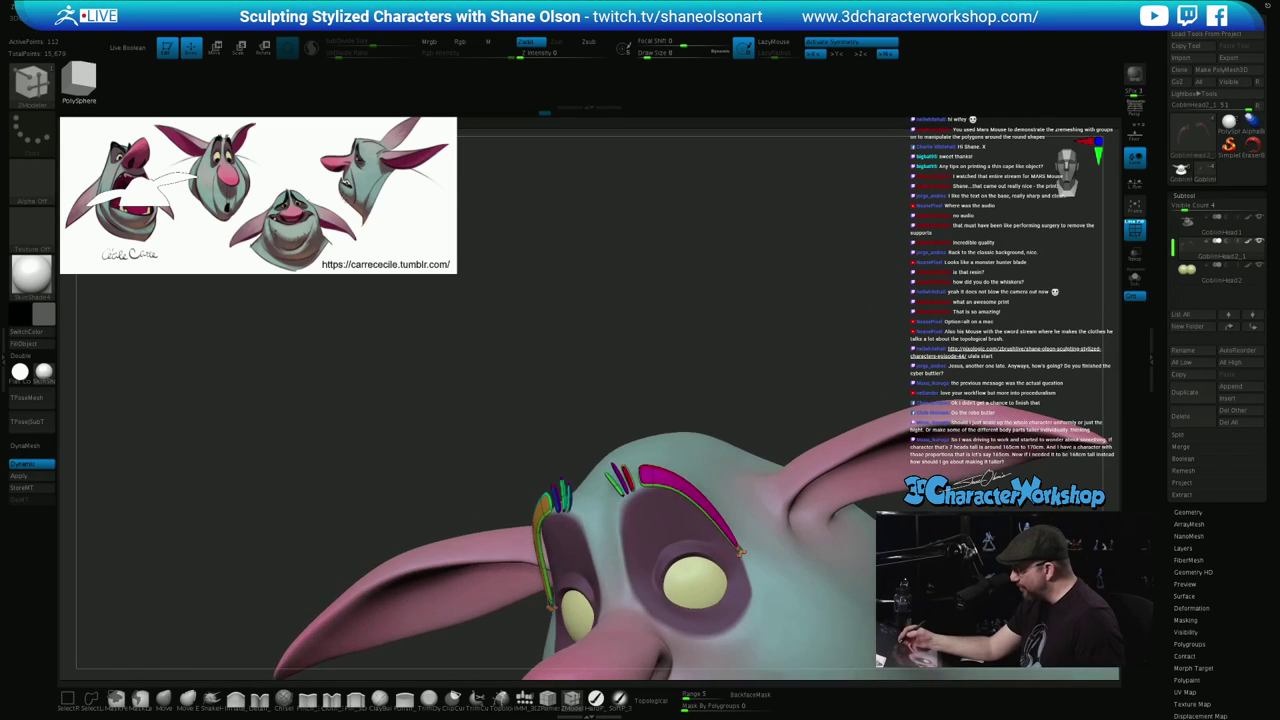
pyautogui.moveTo(796, 363); pyautogui.dragTo(797, 363)
pyautogui.moveTo(768, 411)
pyautogui.keyDown('alt'); pyautogui.mouseDown()
pyautogui.moveTo(772, 455)
pyautogui.moveTo(773, 393)
pyautogui.mouseUp(); pyautogui.keyUp('alt')
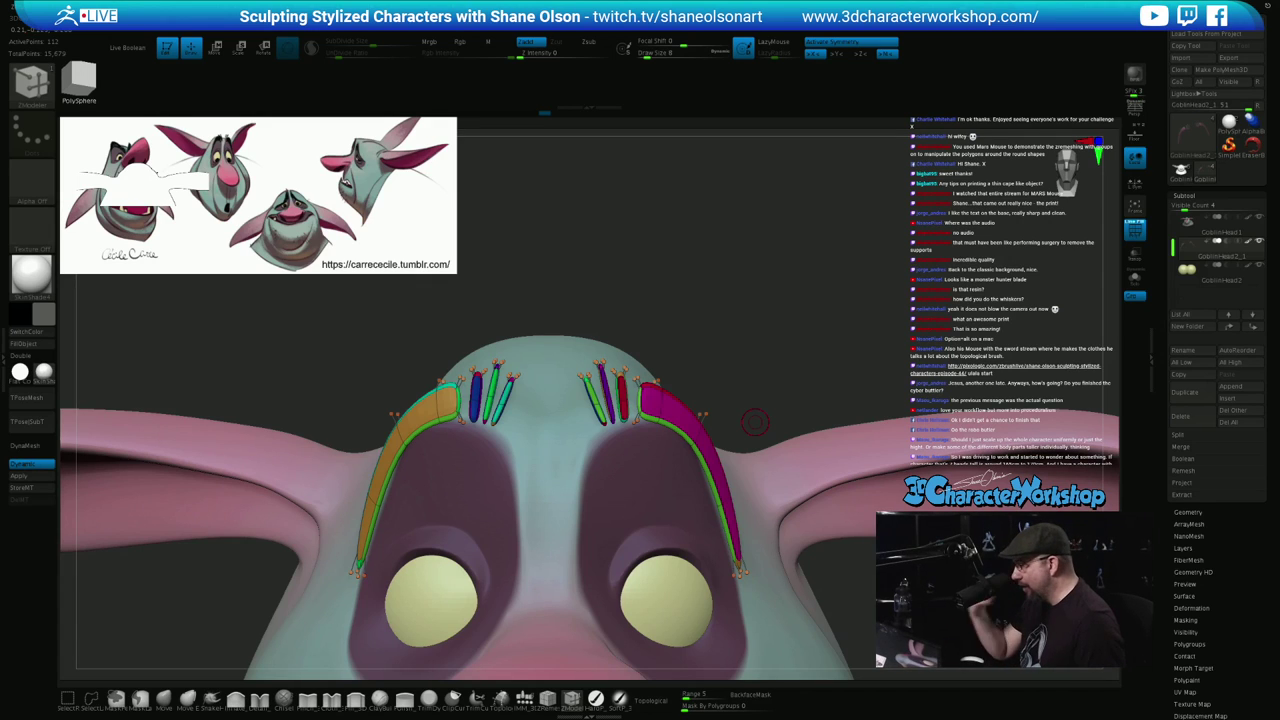
# Adjust the outer part of the main eyebrow piece with the Move brush at draw size 46, using topological masking
pyautogui.moveTo(755, 422); pyautogui.dragTo(730, 438)
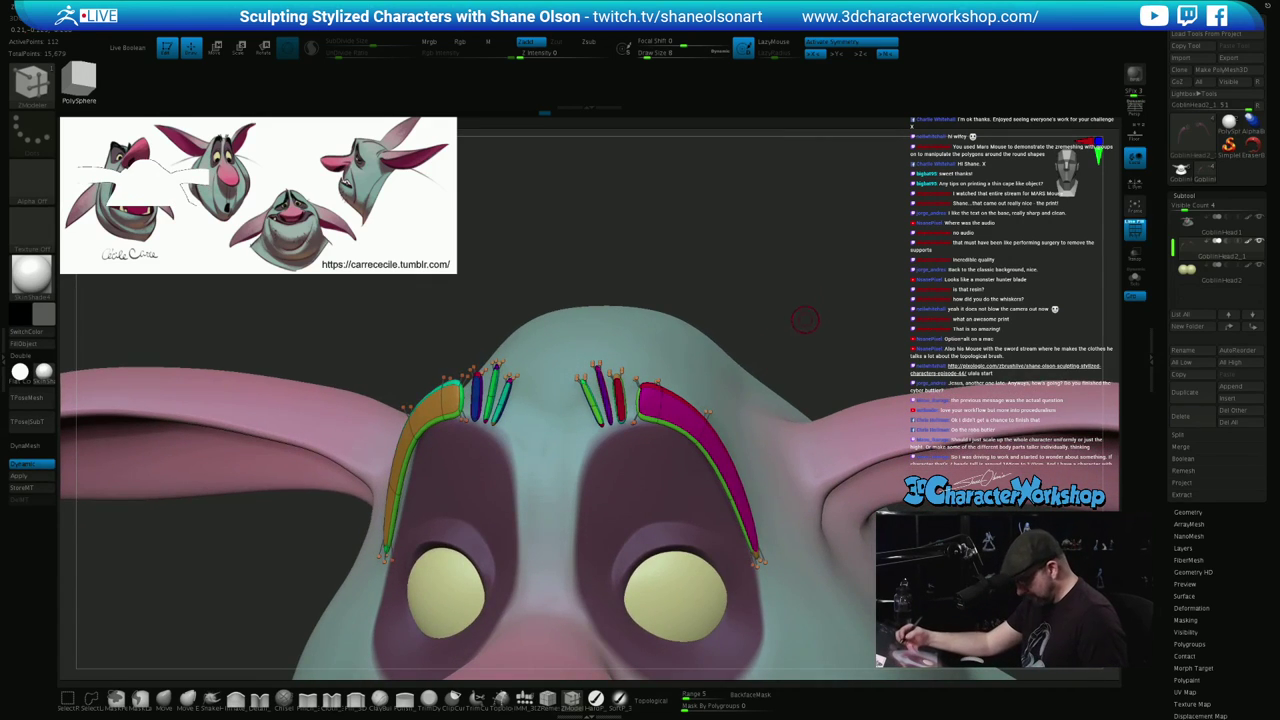
pyautogui.moveTo(806, 314); pyautogui.dragTo(768, 296)
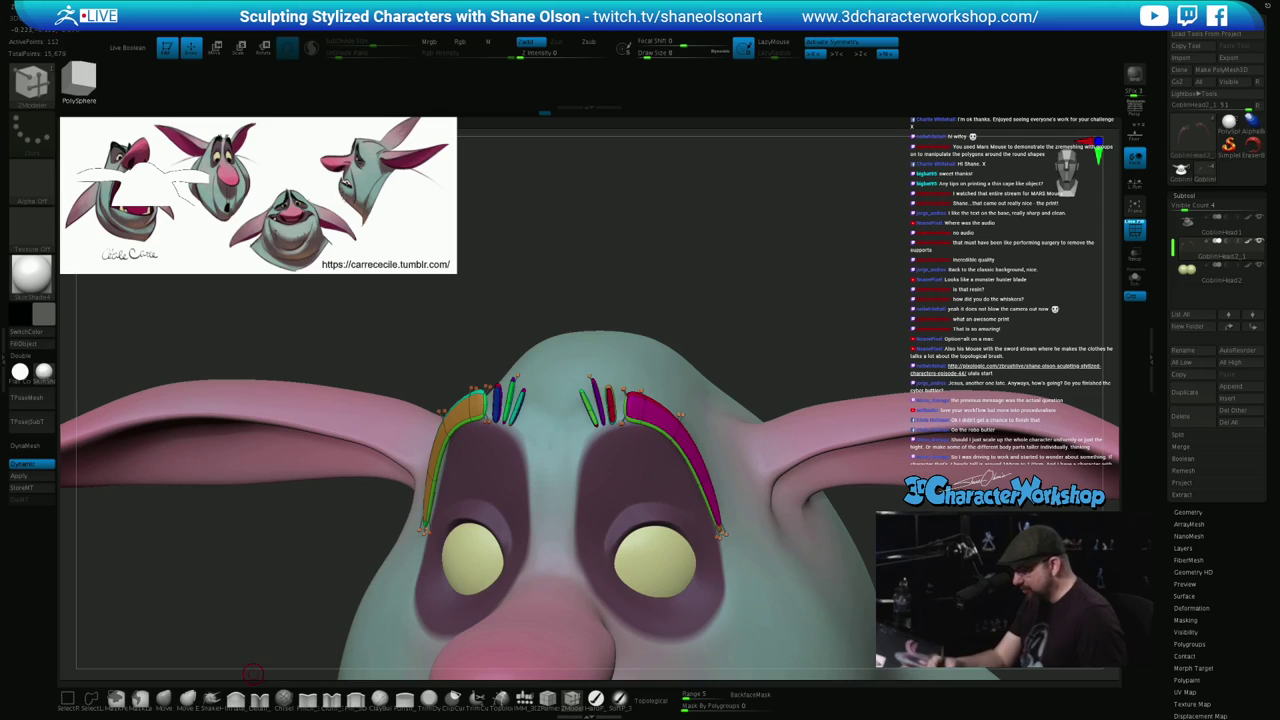
pyautogui.click(164, 700)
pyautogui.press('s')
pyautogui.moveTo(258, 597); pyautogui.dragTo(269, 597)
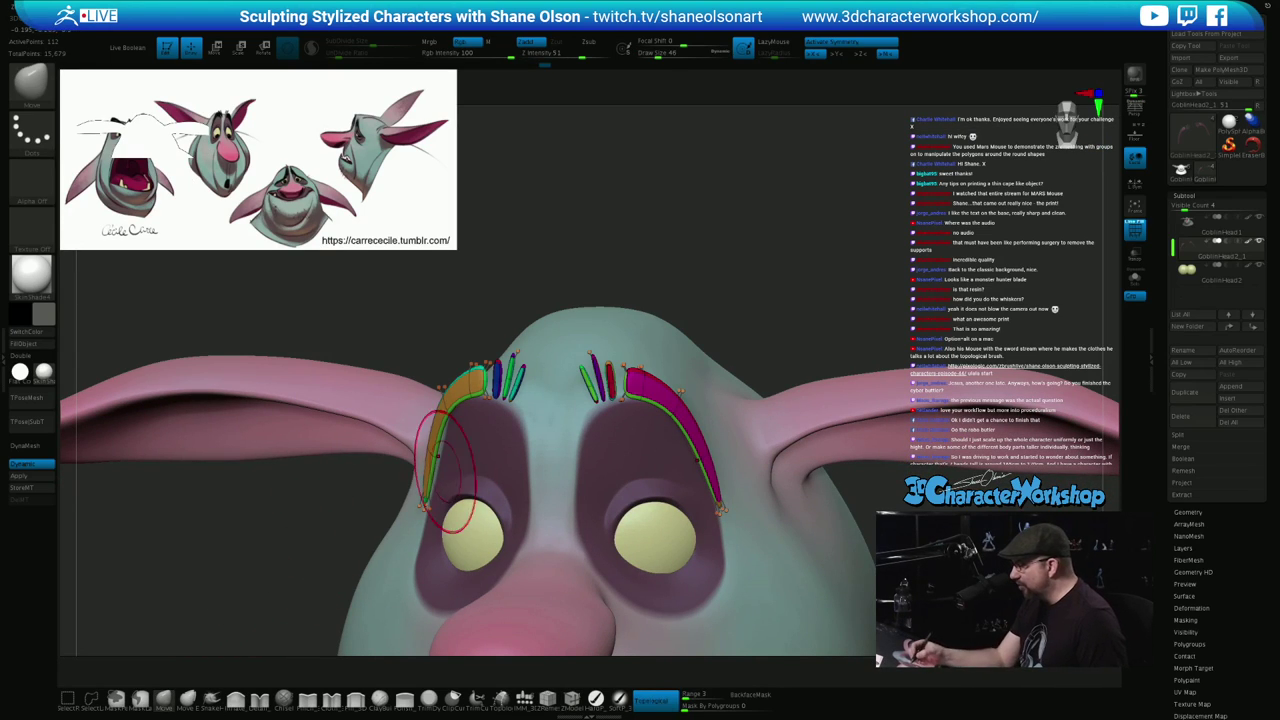
pyautogui.moveTo(431, 454); pyautogui.dragTo(443, 454)
pyautogui.moveTo(516, 482)
pyautogui.mouseDown()
pyautogui.moveTo(440, 488)
pyautogui.moveTo(493, 484)
pyautogui.moveTo(486, 516)
pyautogui.mouseUp()
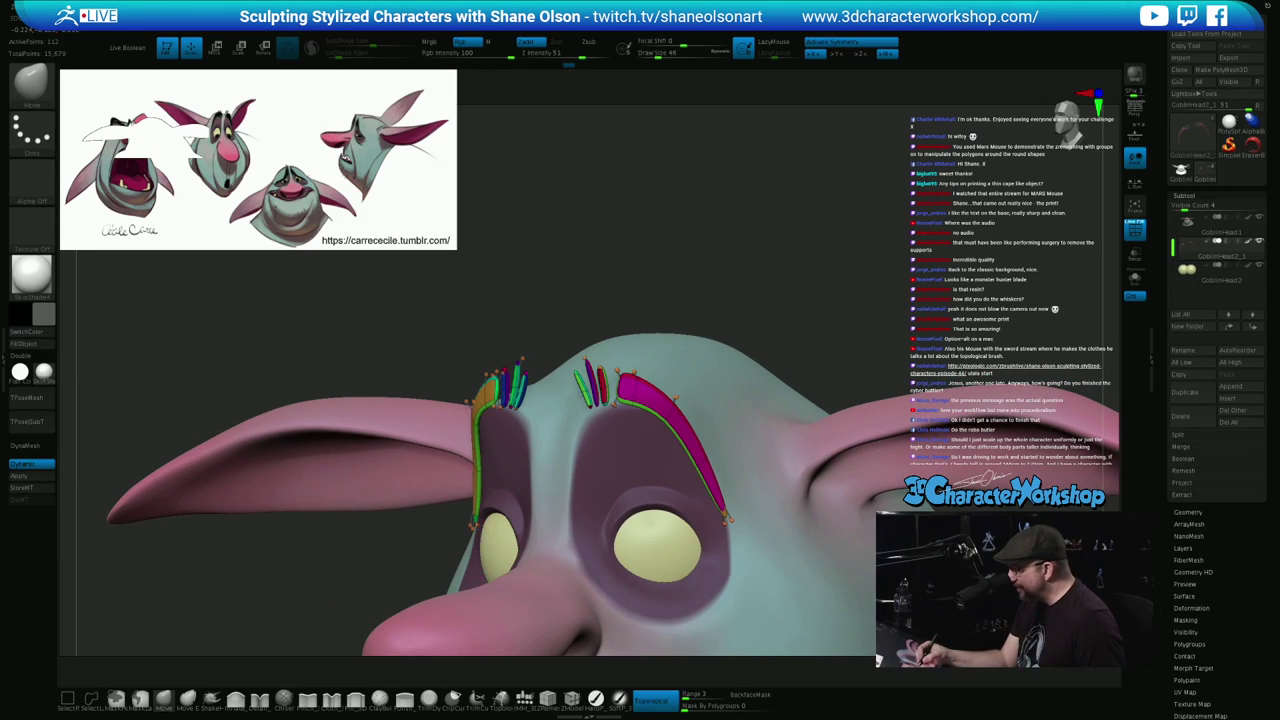
# Reposition the inner end of the main eyebrow piece beside the strands with the Move brush, re-enabling topological masking for the final adjustment
pyautogui.moveTo(563, 486); pyautogui.dragTo(632, 484)
pyautogui.moveTo(632, 484); pyautogui.dragTo(557, 440, button='right')
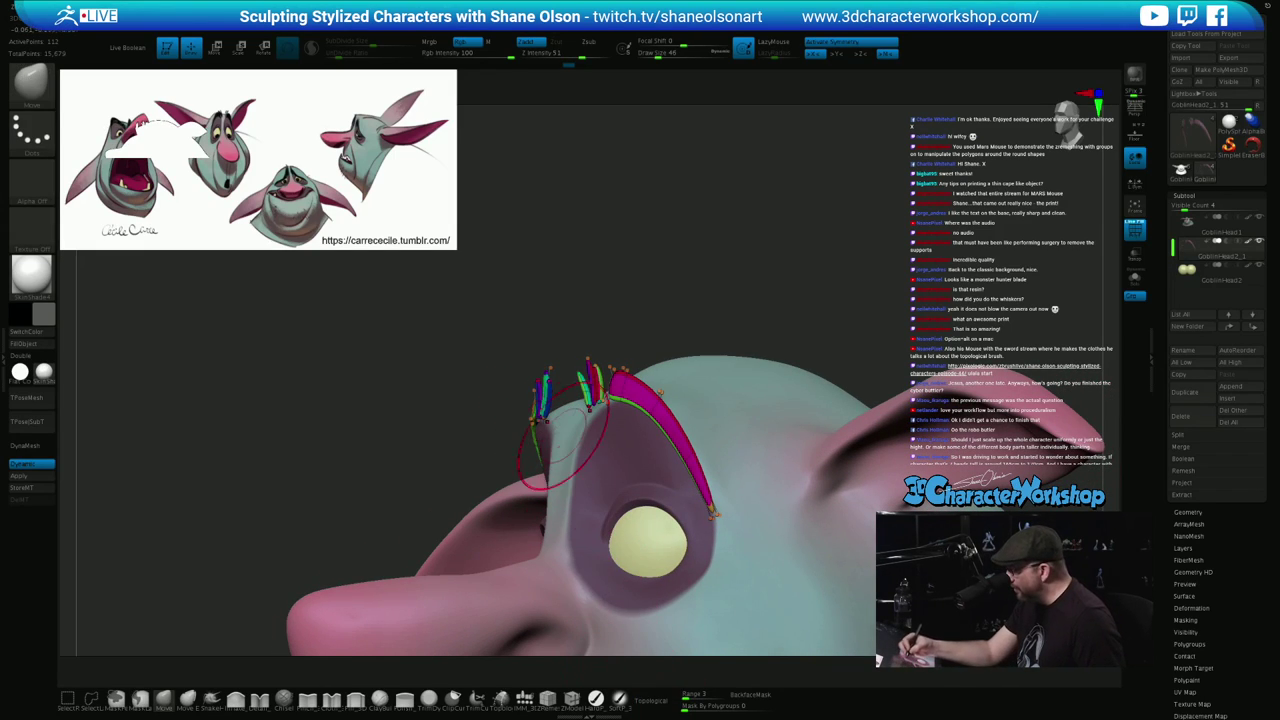
pyautogui.moveTo(480, 440); pyautogui.dragTo(551, 423, button='right')
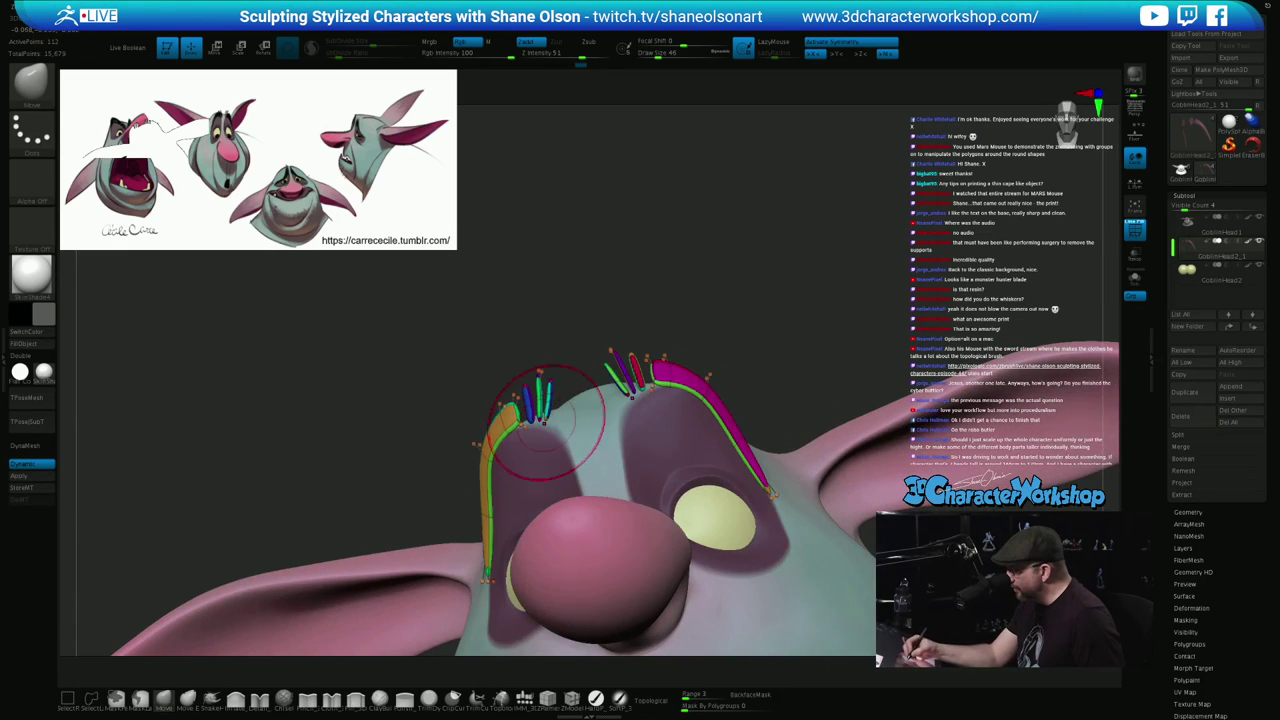
pyautogui.moveTo(516, 426); pyautogui.dragTo(513, 418)
pyautogui.moveTo(513, 418)
pyautogui.mouseDown(button='right')
pyautogui.moveTo(558, 419)
pyautogui.moveTo(531, 428)
pyautogui.moveTo(596, 440)
pyautogui.moveTo(568, 500)
pyautogui.mouseUp(button='right')
pyautogui.moveTo(648, 424)
pyautogui.mouseDown(button='right')
pyautogui.moveTo(666, 422)
pyautogui.moveTo(590, 440)
pyautogui.moveTo(594, 402)
pyautogui.mouseUp(button='right')
pyautogui.click(653, 700)
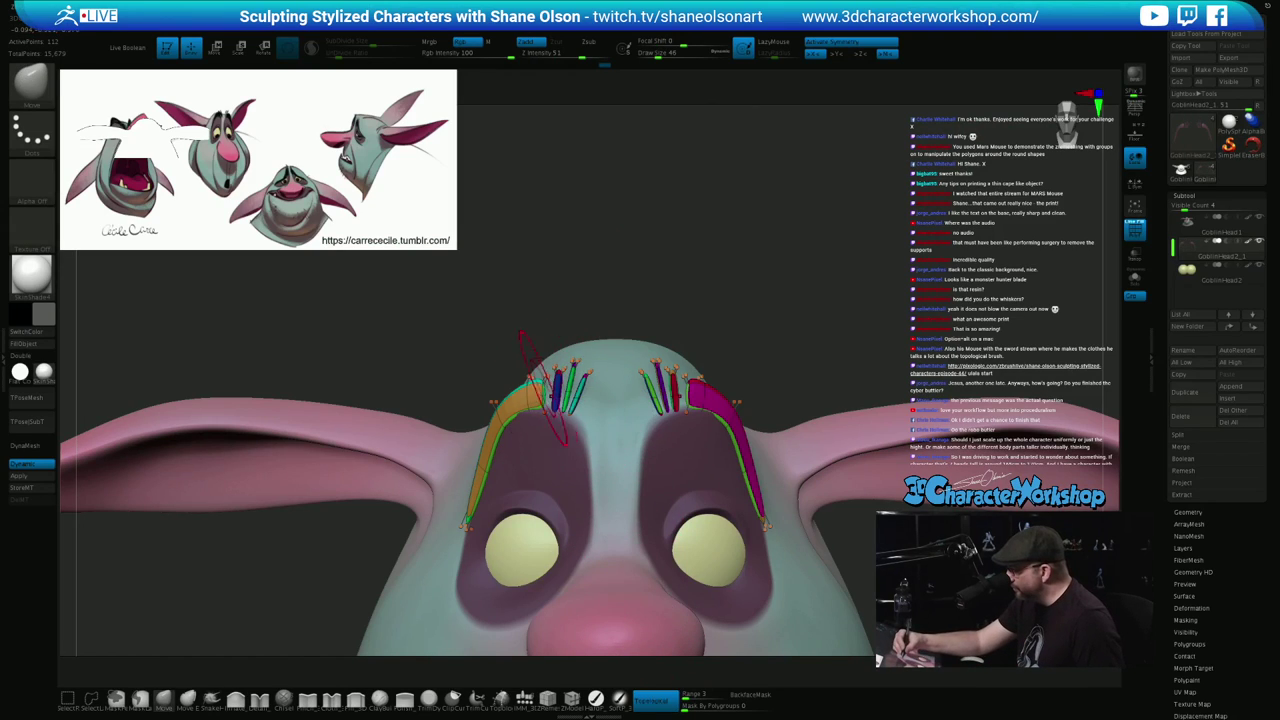
pyautogui.moveTo(534, 396); pyautogui.dragTo(540, 396)
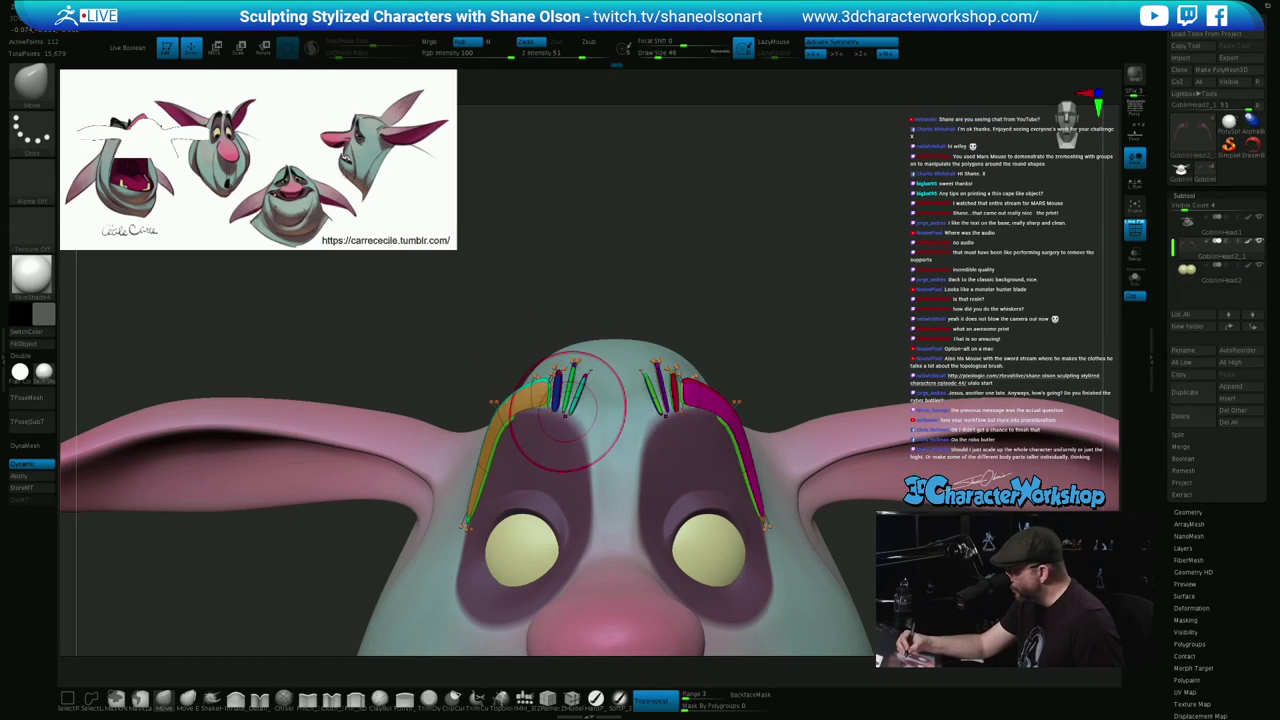
# Thicken the inner eyebrow strands with the Inflate brush at Z intensity 5
pyautogui.click(236, 699)
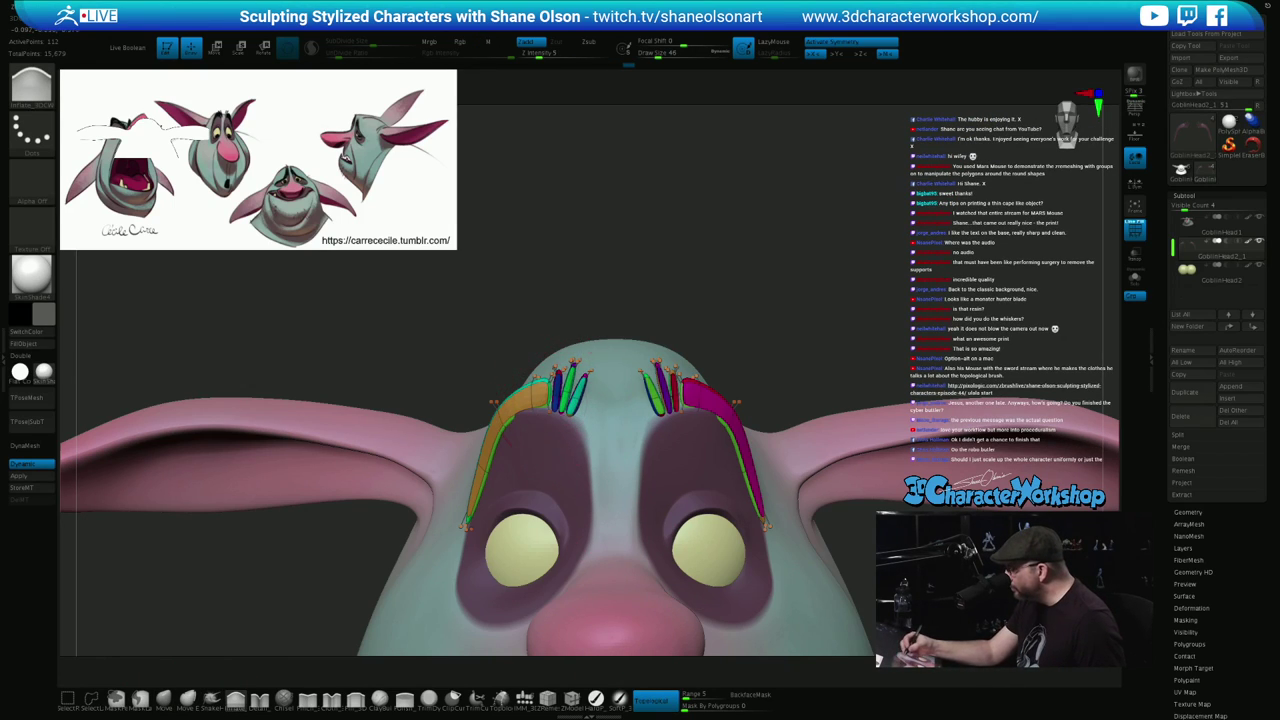
pyautogui.moveTo(572, 408); pyautogui.dragTo(550, 402)
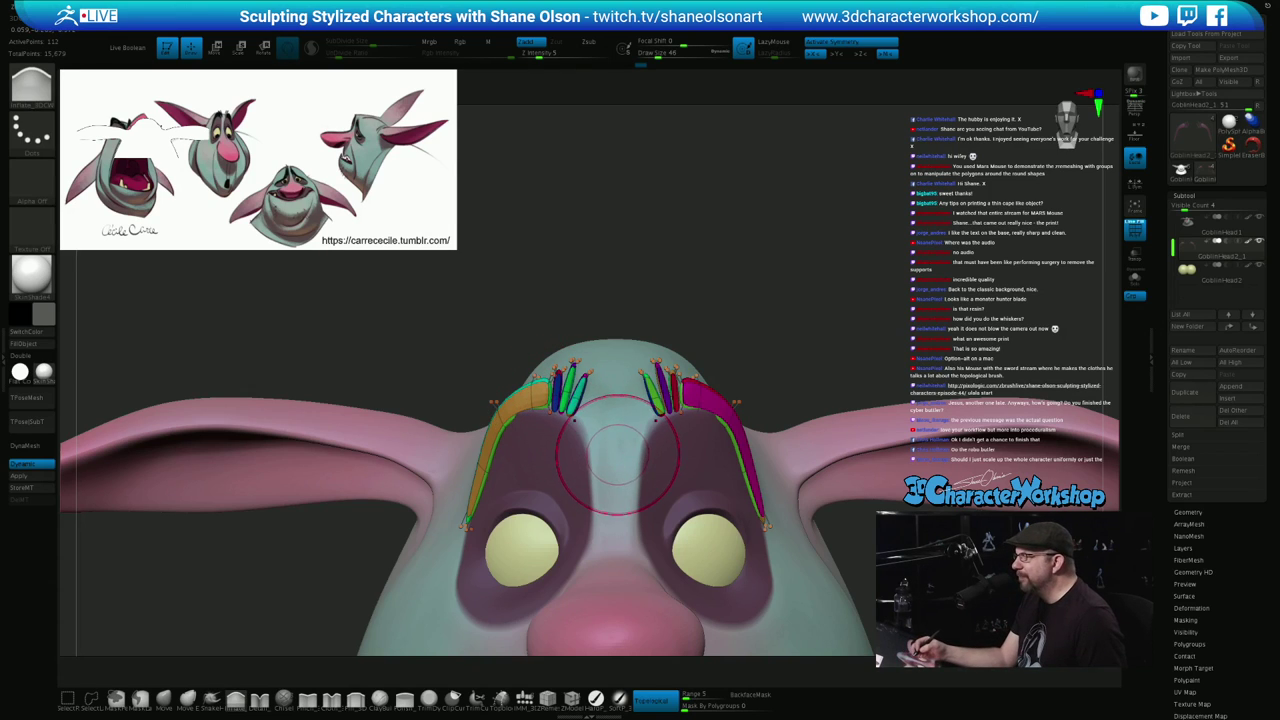
pyautogui.keyDown('ctrl'); pyautogui.moveTo(611, 470); pyautogui.dragTo(607, 435, button='right'); pyautogui.keyUp('ctrl')
pyautogui.moveTo(607, 435)
pyautogui.keyDown('alt'); pyautogui.mouseDown(button='right')
pyautogui.moveTo(599, 390)
pyautogui.moveTo(591, 433)
pyautogui.mouseUp(button='right'); pyautogui.keyUp('alt')
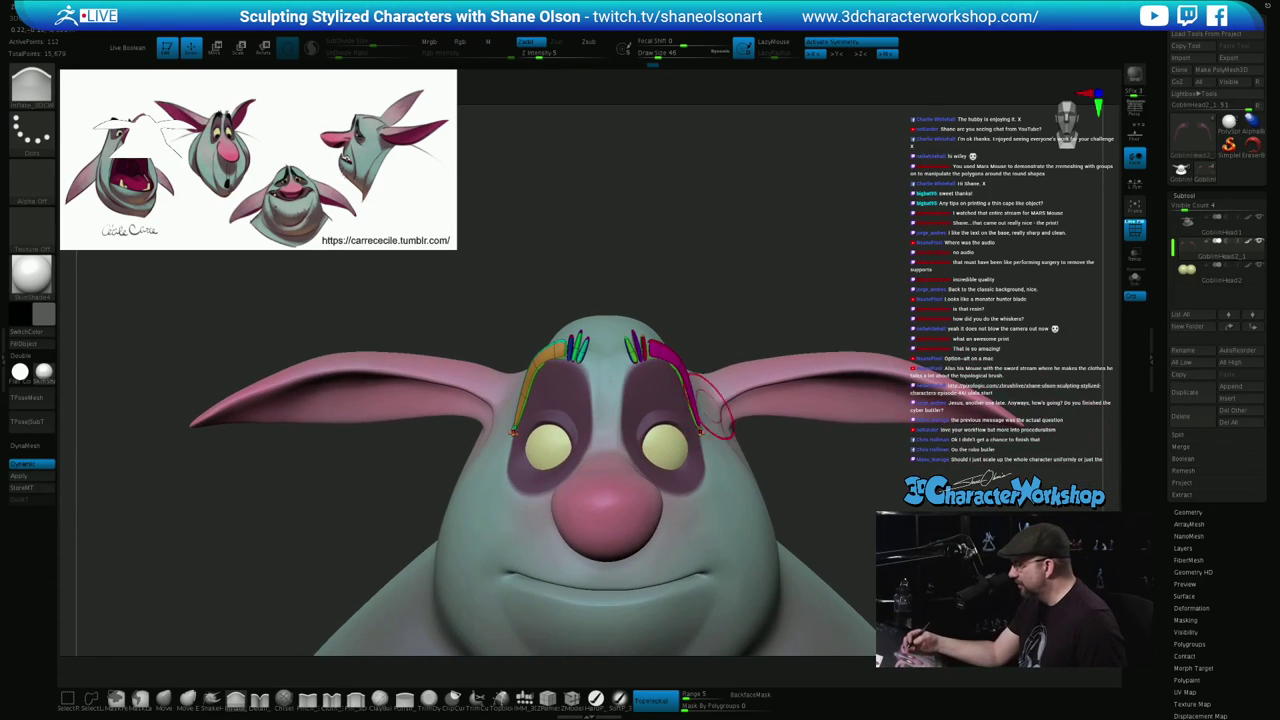
pyautogui.moveTo(728, 400)
pyautogui.mouseDown(button='right')
pyautogui.moveTo(615, 402)
pyautogui.moveTo(718, 407)
pyautogui.mouseUp(button='right')
# Turn off the polyframe display on the eyebrows and change the active paint colour
pyautogui.hotkey('shift', 'f')
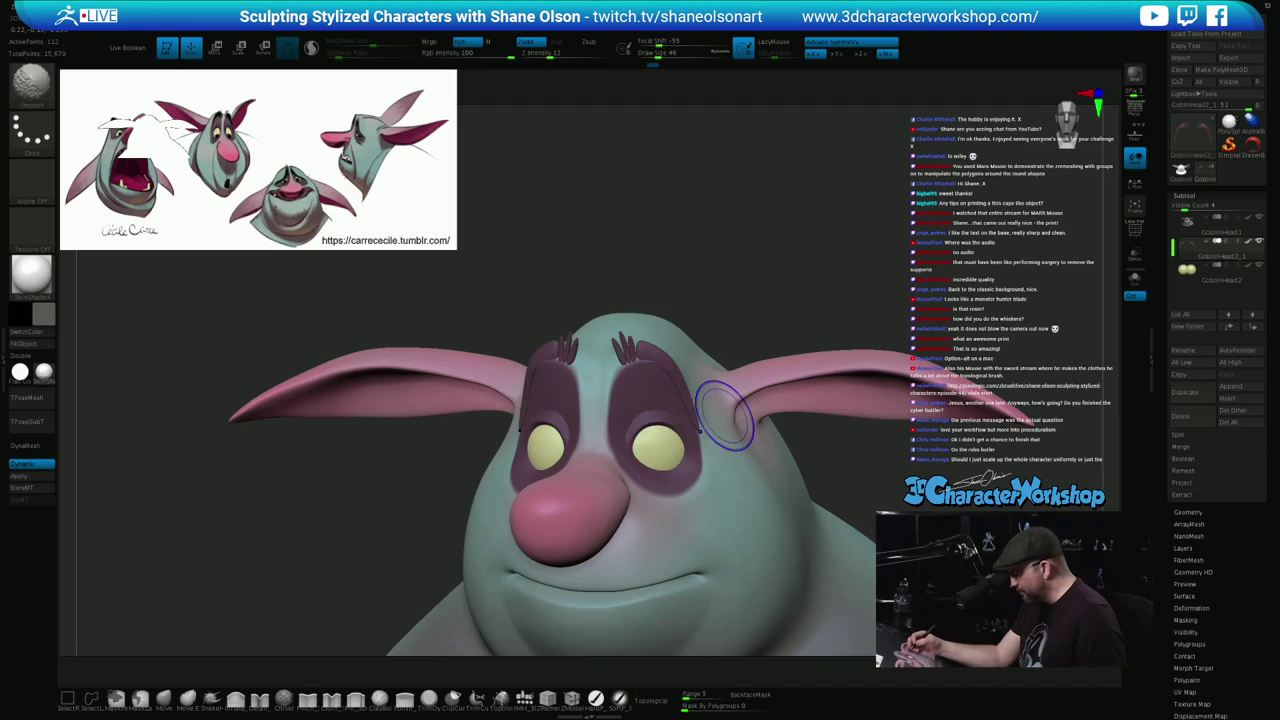
pyautogui.moveTo(752, 470); pyautogui.dragTo(792, 470, button='right')
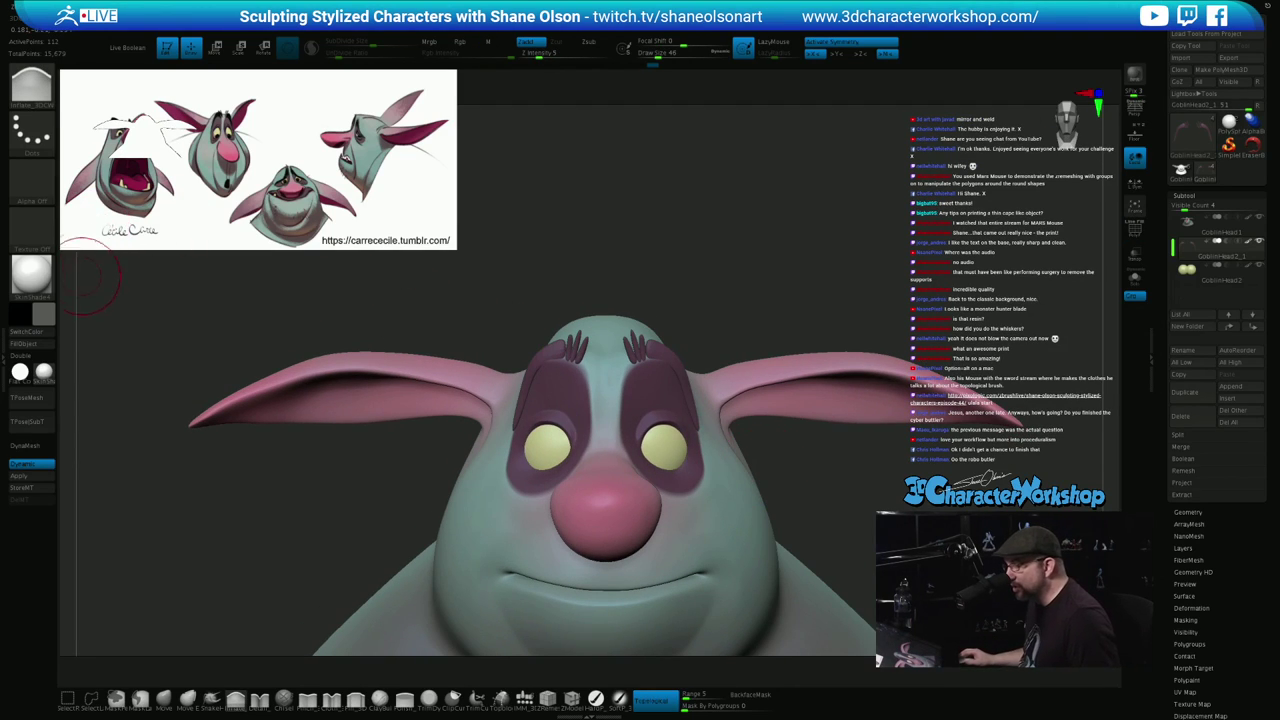
pyautogui.click(44, 313)
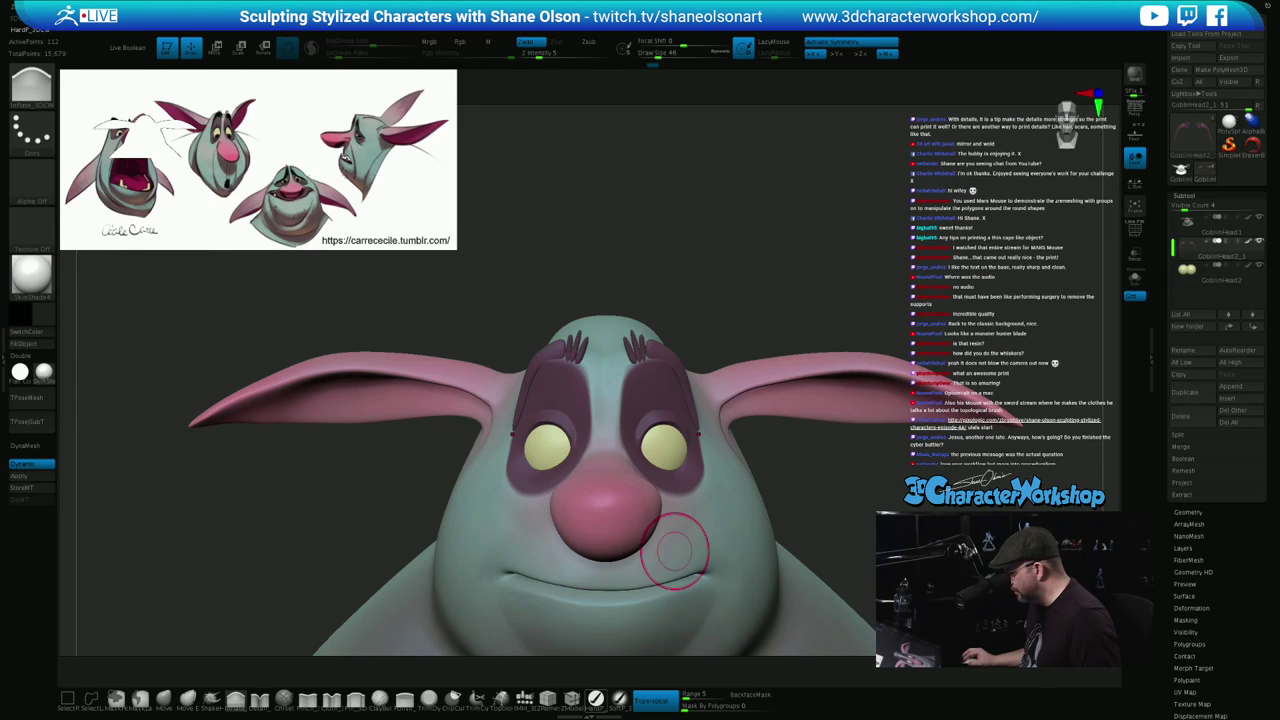
# Fill the whole eyebrow subtool with the active black colour using the paint brush
pyautogui.click(596, 698)
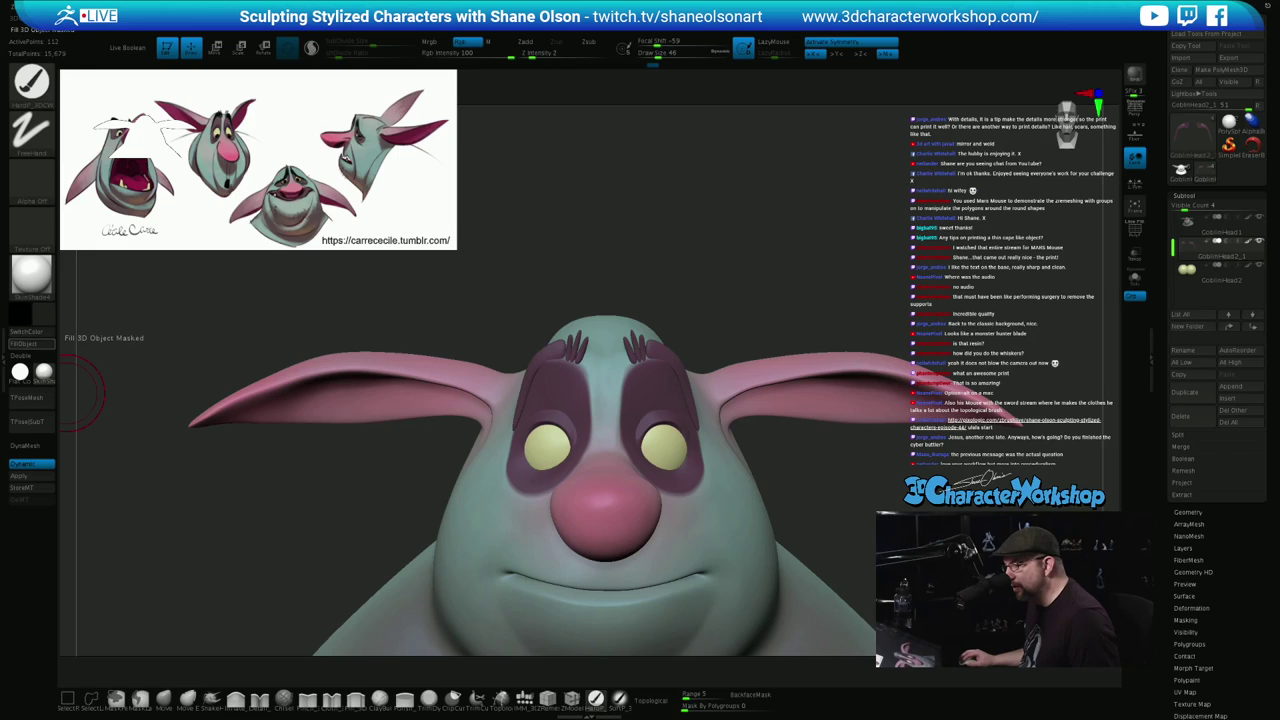
pyautogui.click(27, 344)
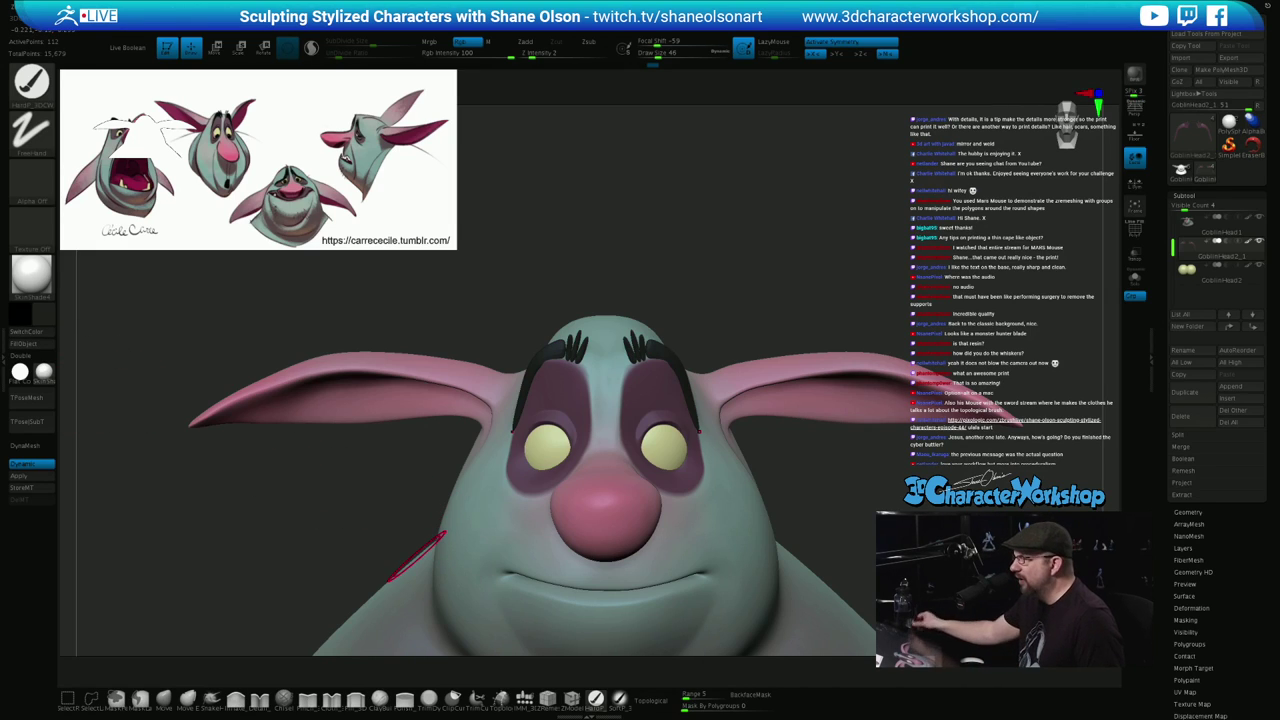
pyautogui.keyDown('alt'); pyautogui.moveTo(757, 443); pyautogui.dragTo(749, 409); pyautogui.keyUp('alt')
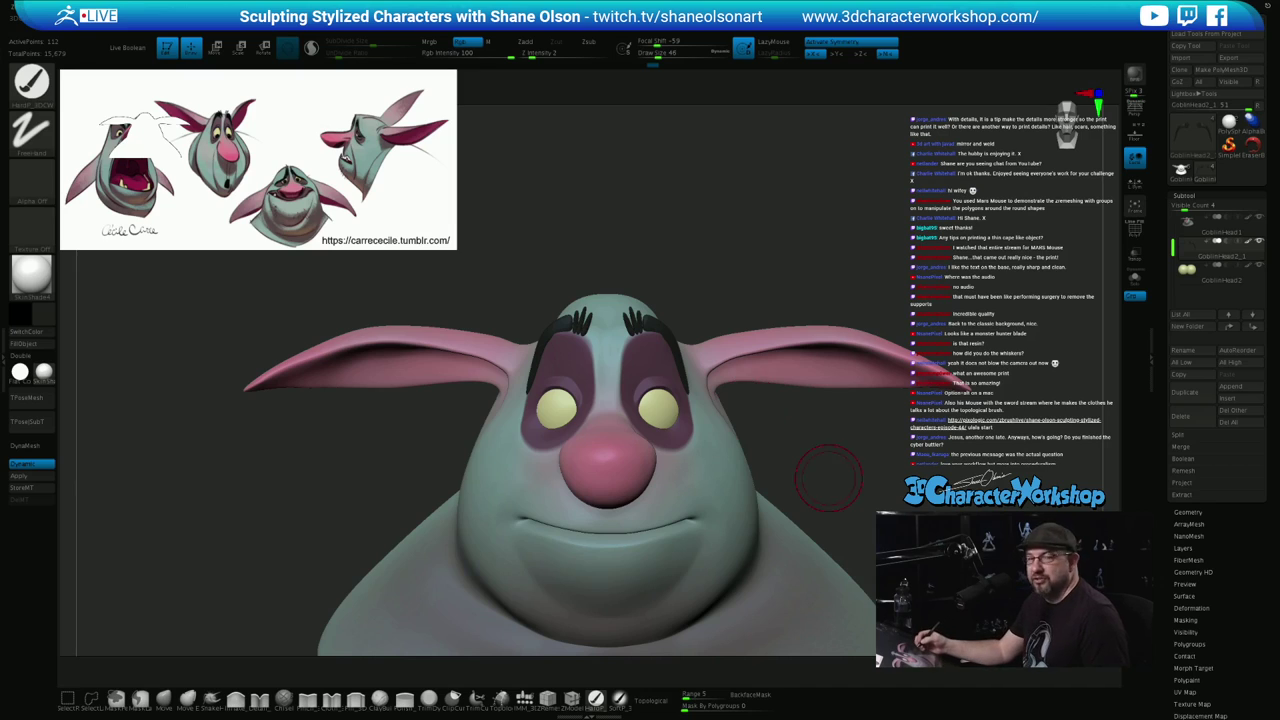
pyautogui.moveTo(829, 486); pyautogui.dragTo(772, 462)
pyautogui.moveTo(748, 292); pyautogui.dragTo(800, 300)
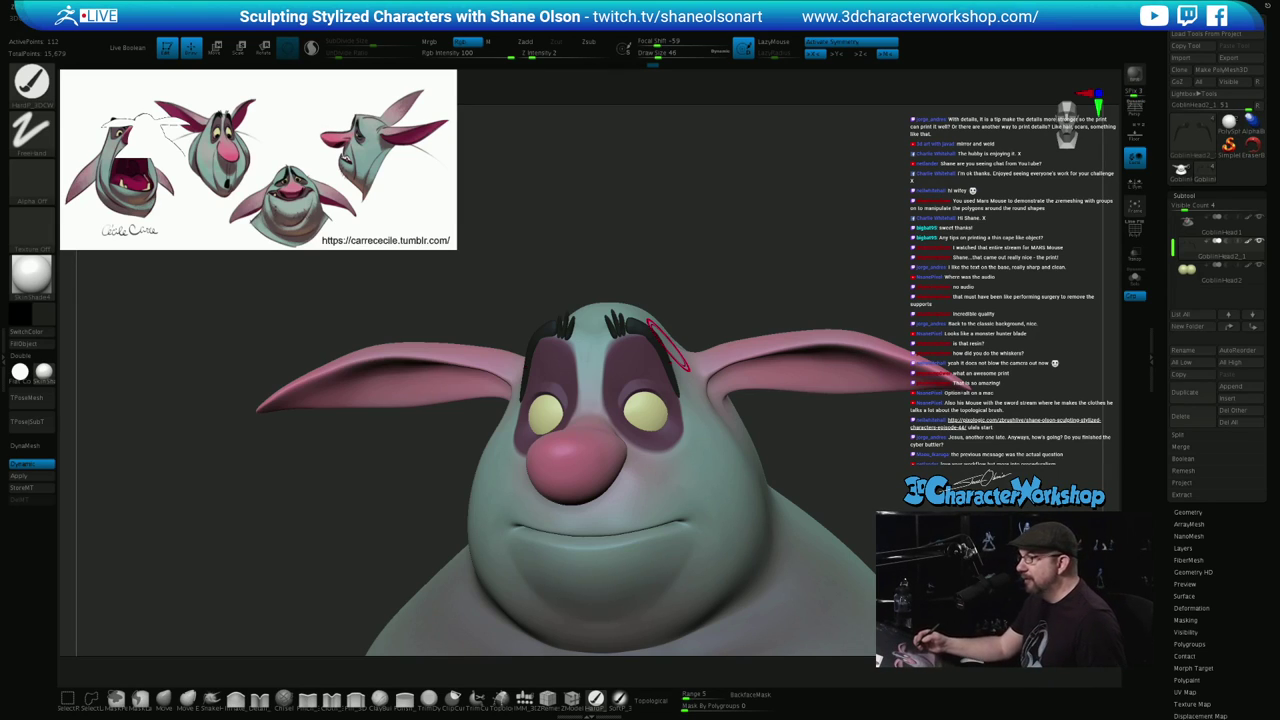
pyautogui.moveTo(790, 430); pyautogui.dragTo(829, 467)
pyautogui.moveTo(770, 308); pyautogui.dragTo(692, 314)
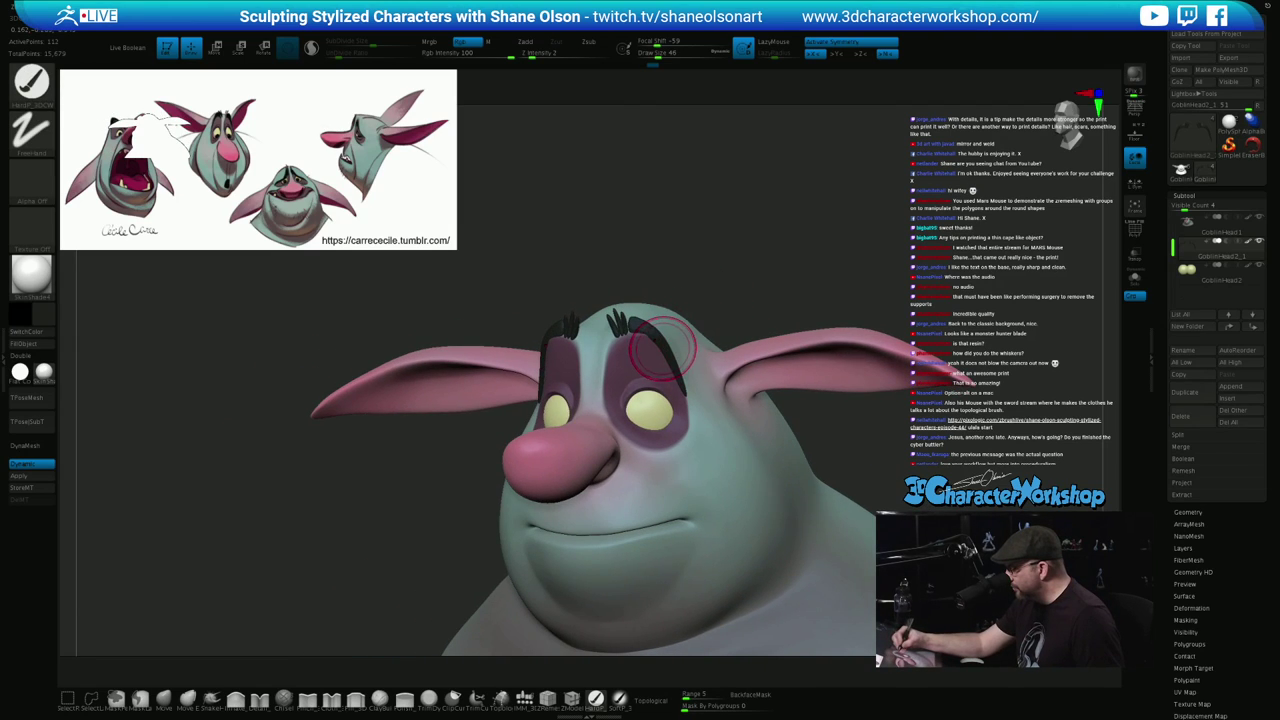
# Adjust the inner part of the eyebrows with the Move brush at draw size 54, switching topological masking off and on as needed
pyautogui.click(164, 700)
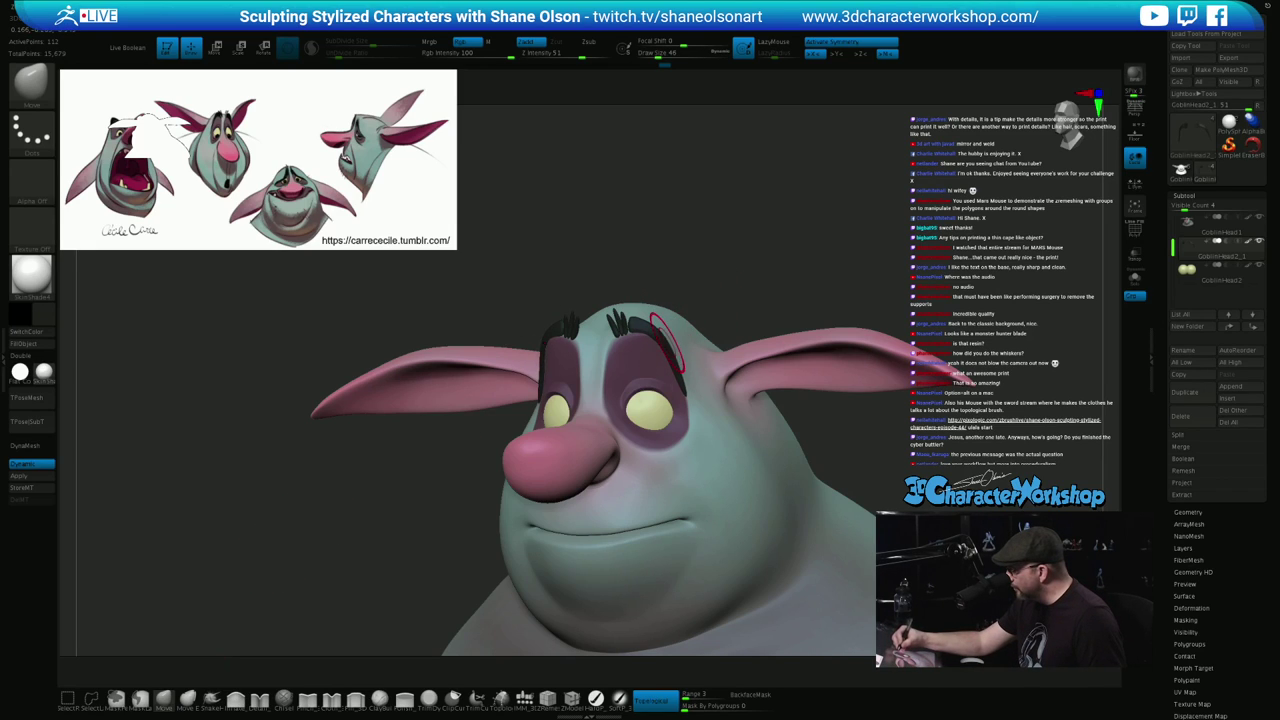
pyautogui.keyDown('shift'); pyautogui.moveTo(708, 336); pyautogui.dragTo(754, 358); pyautogui.keyUp('shift')
pyautogui.moveTo(814, 463)
pyautogui.keyDown('alt'); pyautogui.mouseDown()
pyautogui.moveTo(791, 478)
pyautogui.moveTo(795, 535)
pyautogui.mouseUp(); pyautogui.keyUp('alt')
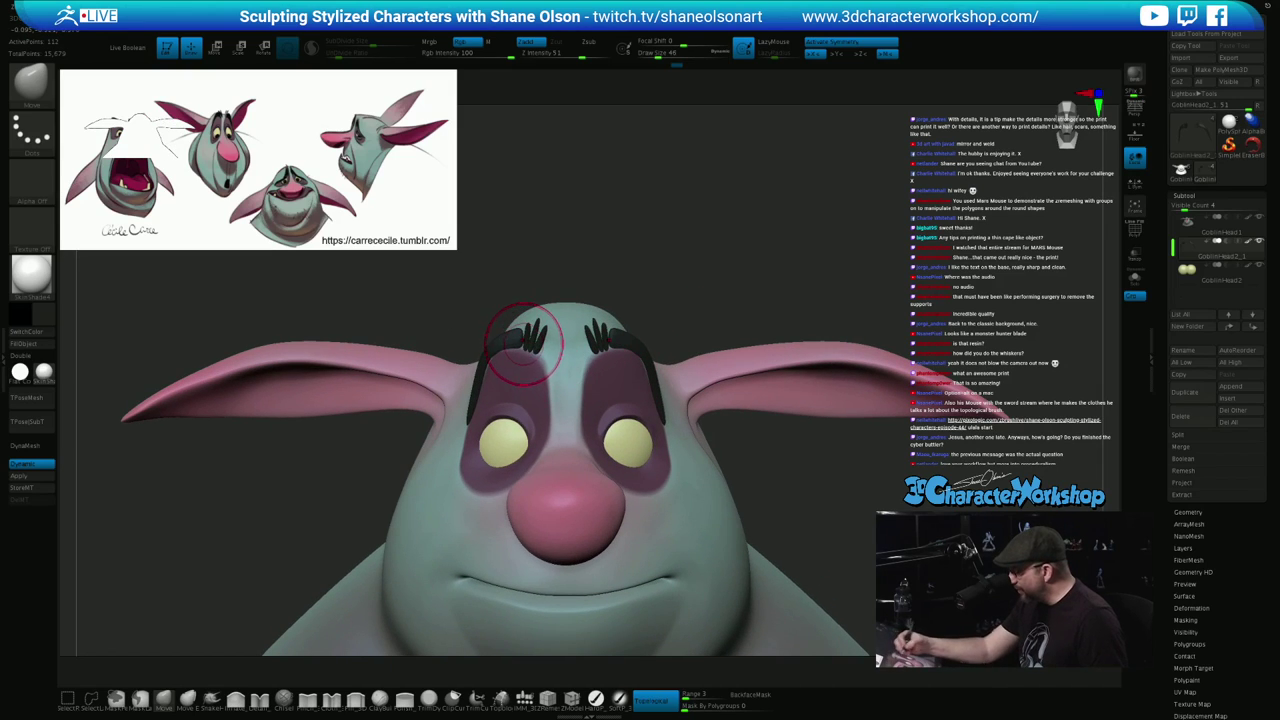
pyautogui.click(656, 700)
pyautogui.press(']')
pyautogui.moveTo(543, 356); pyautogui.dragTo(551, 344, button='right')
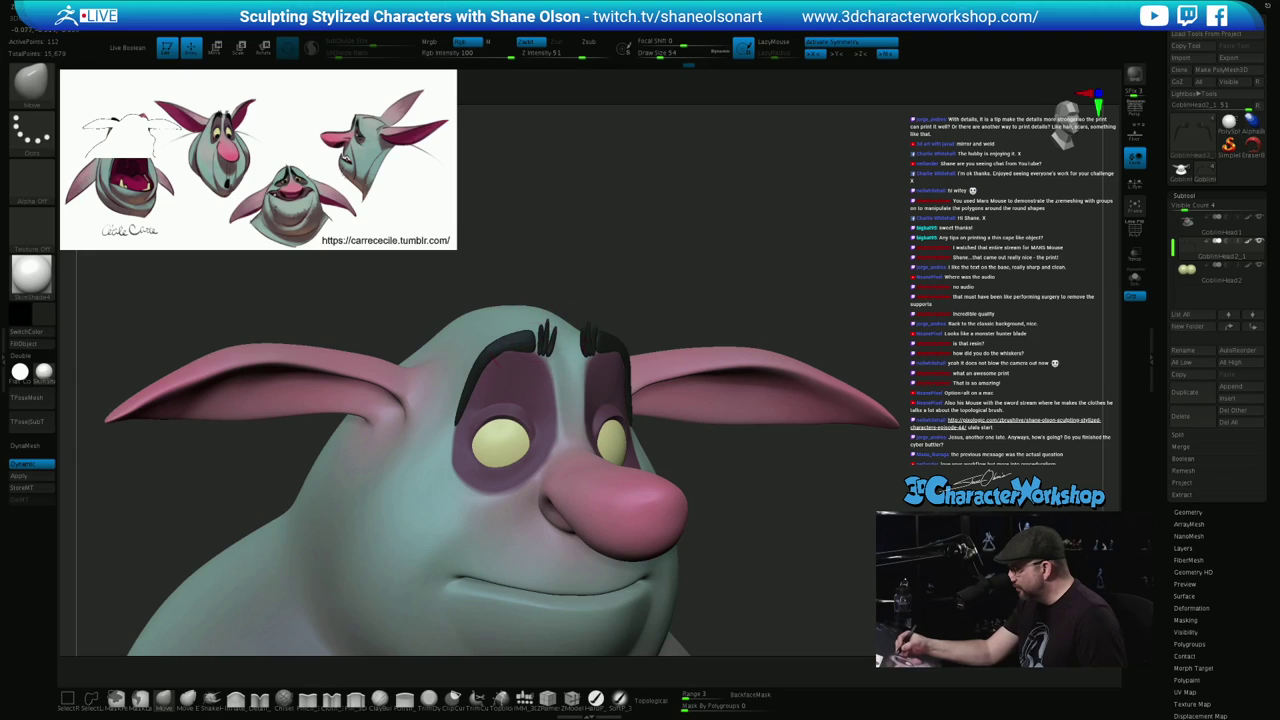
pyautogui.moveTo(537, 335); pyautogui.dragTo(440, 340, button='right')
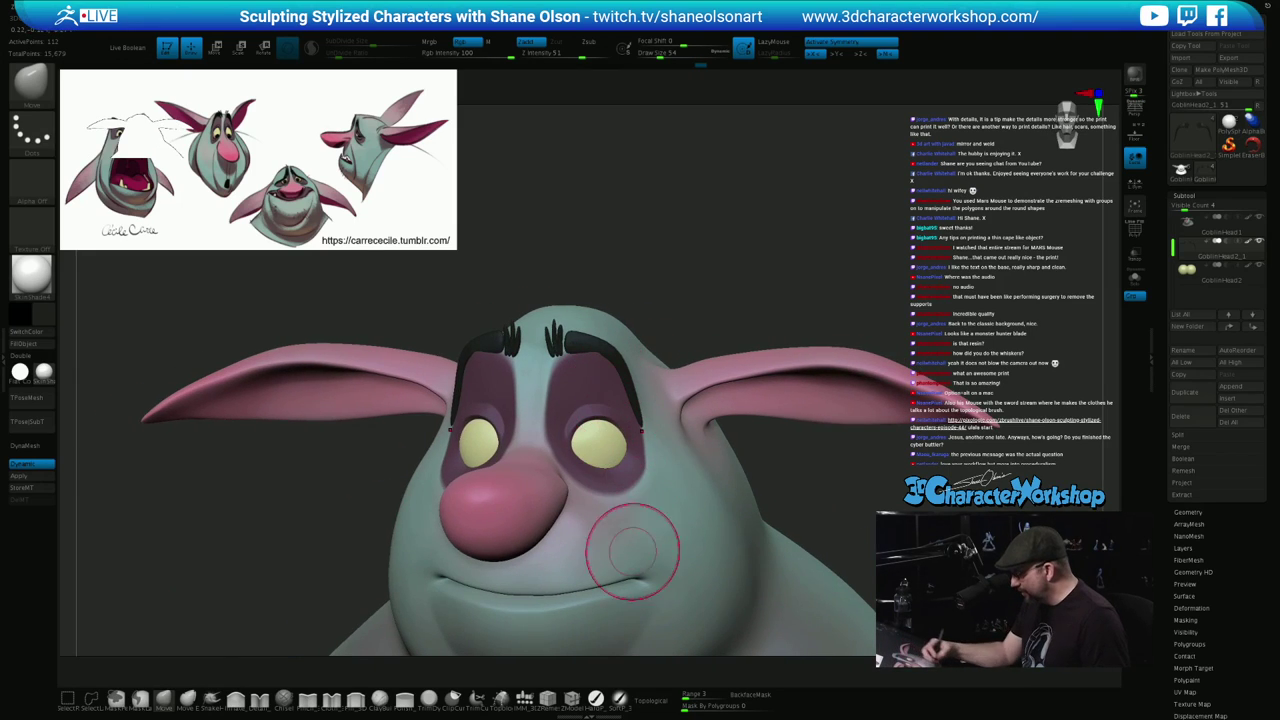
pyautogui.click(654, 700)
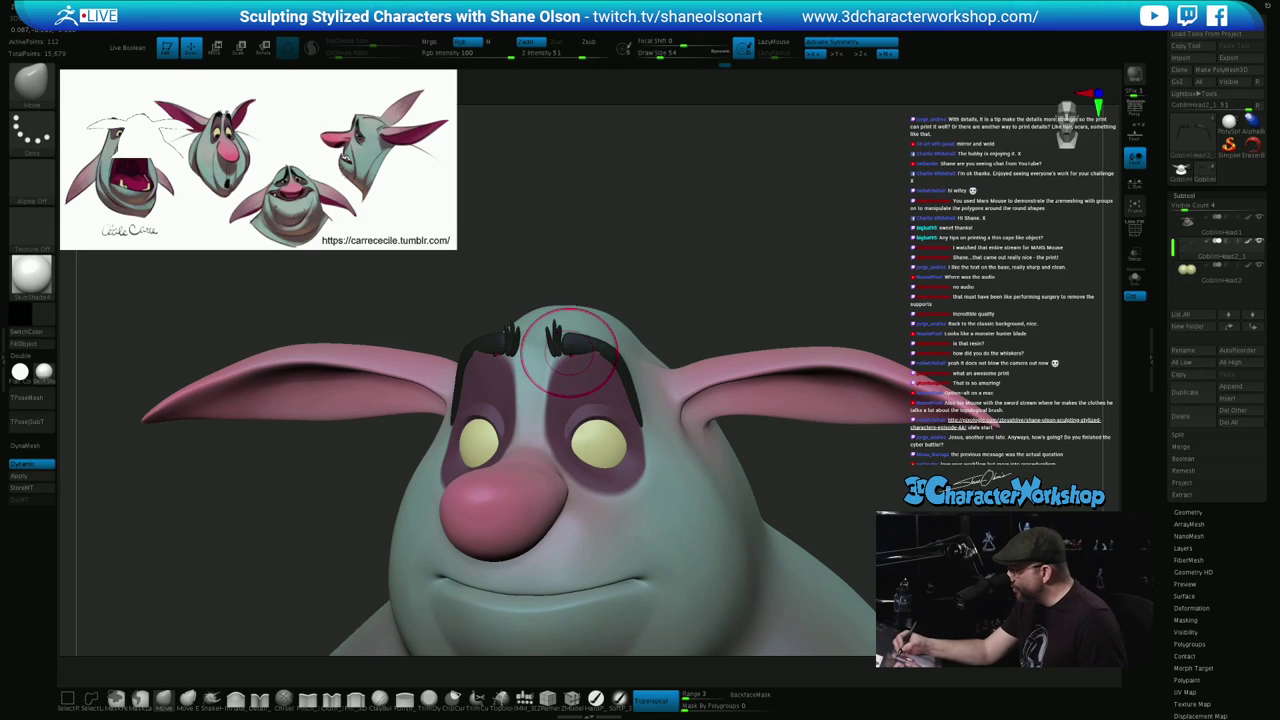
pyautogui.moveTo(566, 352)
pyautogui.mouseDown(button='right')
pyautogui.moveTo(648, 338)
pyautogui.moveTo(536, 338)
pyautogui.moveTo(611, 337)
pyautogui.mouseUp(button='right')
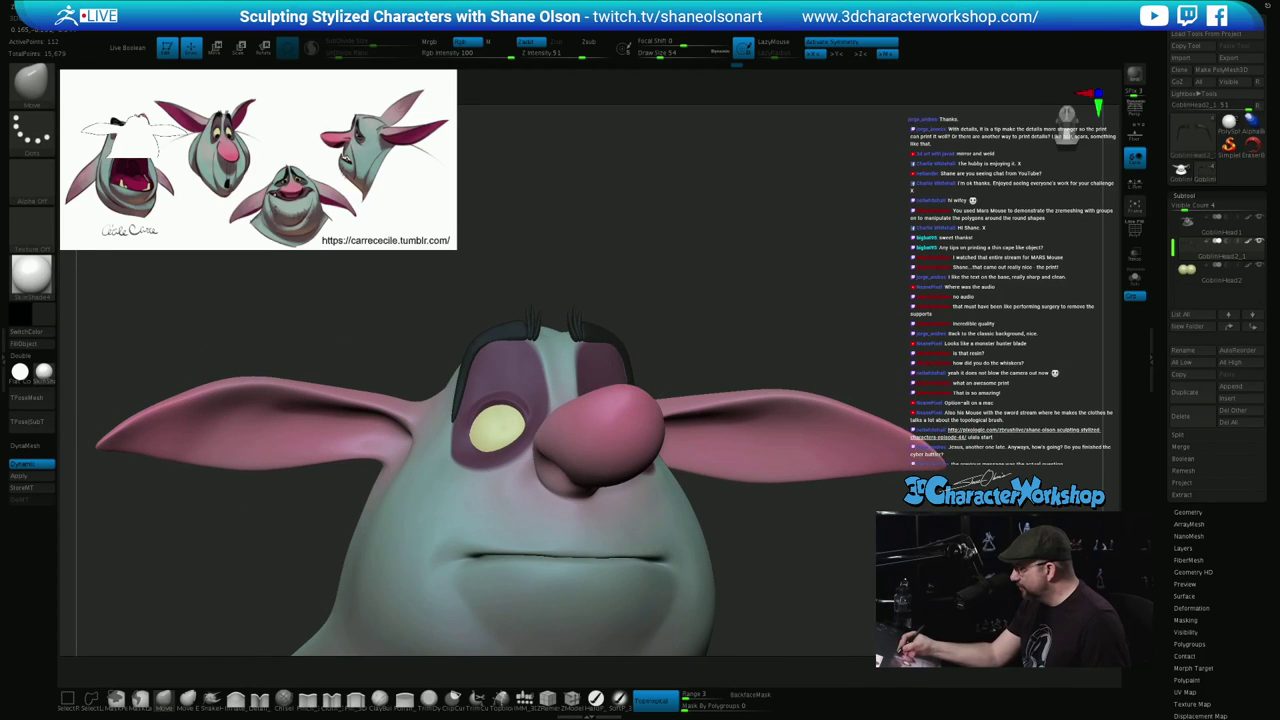
pyautogui.moveTo(716, 338)
pyautogui.mouseDown(button='right')
pyautogui.moveTo(690, 350)
pyautogui.moveTo(670, 290)
pyautogui.moveTo(600, 298)
pyautogui.moveTo(630, 338)
pyautogui.moveTo(563, 311)
pyautogui.mouseUp(button='right')
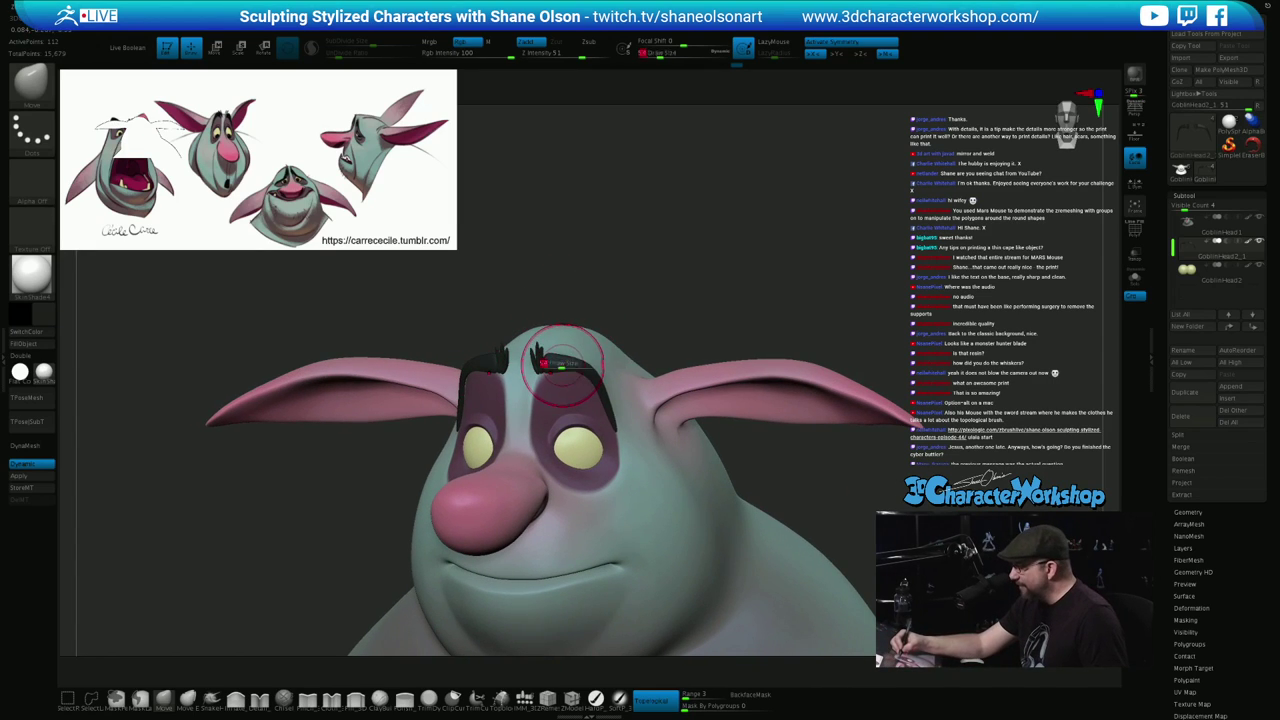
# Show the eyebrows' unsmoothed polyframe and insert edge loops across the main eyebrow piece with ZModeler, undoing the last operation
pyautogui.moveTo(563, 365); pyautogui.dragTo(556, 363)
pyautogui.keyDown('ctrl'); pyautogui.moveTo(600, 320); pyautogui.dragTo(608, 384, button='right'); pyautogui.keyUp('ctrl')
pyautogui.hotkey('shift', 'f')
pyautogui.hotkey('shift', 'd')
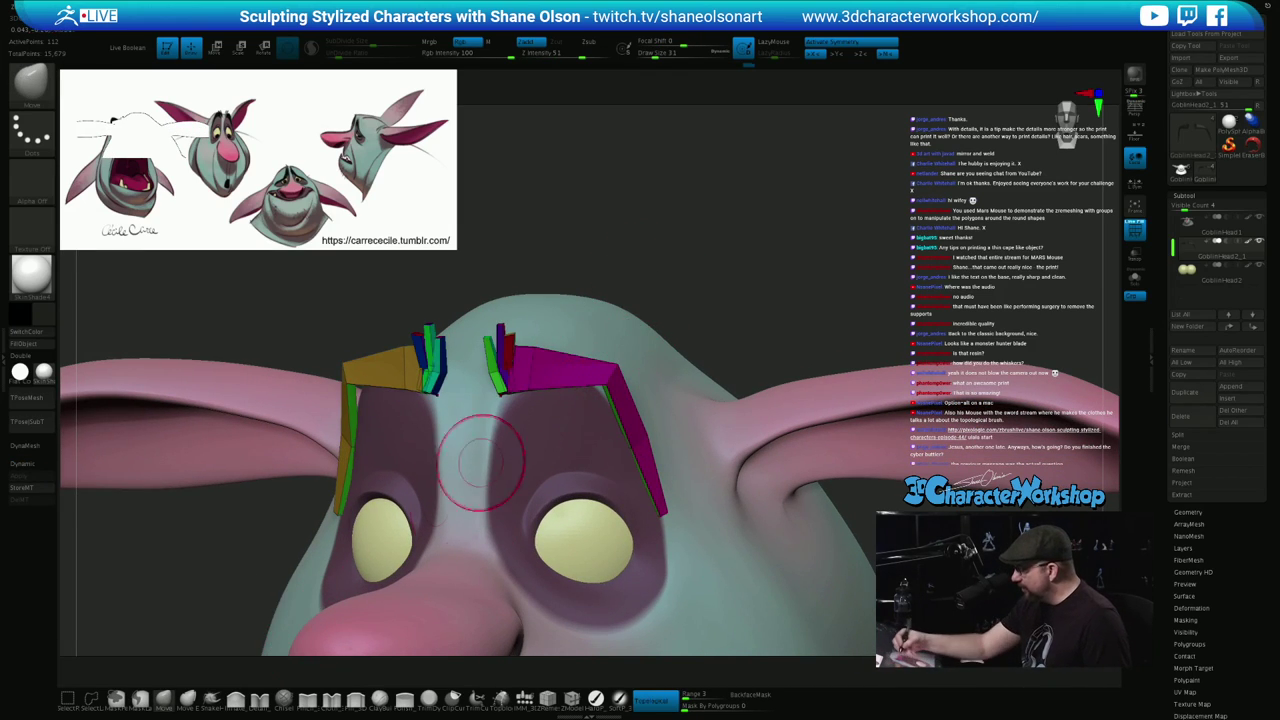
pyautogui.moveTo(663, 405); pyautogui.dragTo(556, 432, button='right')
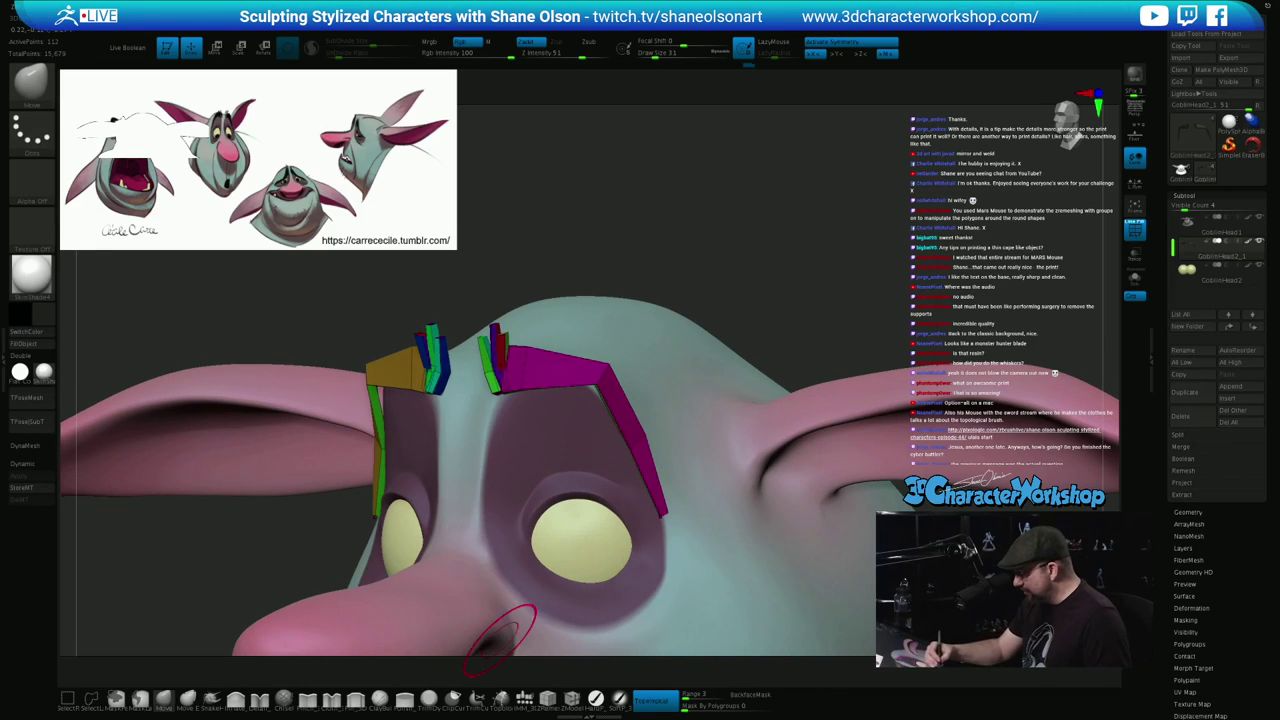
pyautogui.click(571, 699)
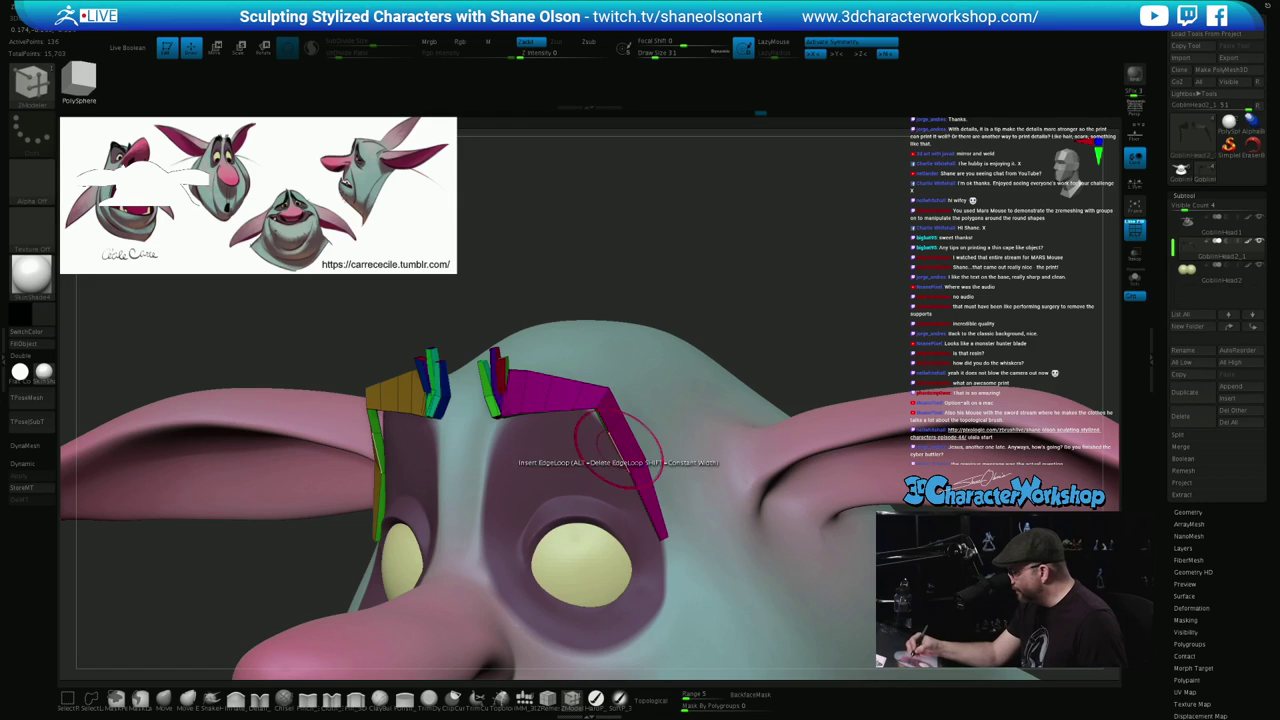
pyautogui.click(638, 486)
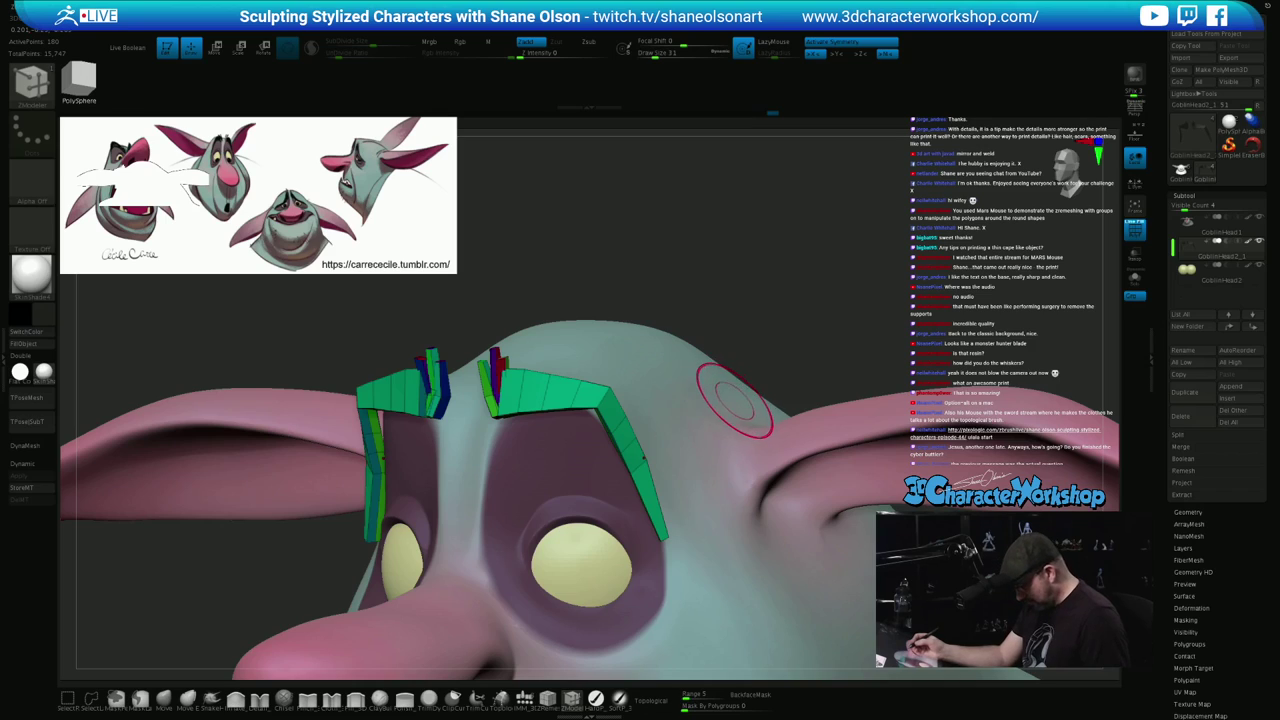
pyautogui.hotkey('ctrl', 'z')
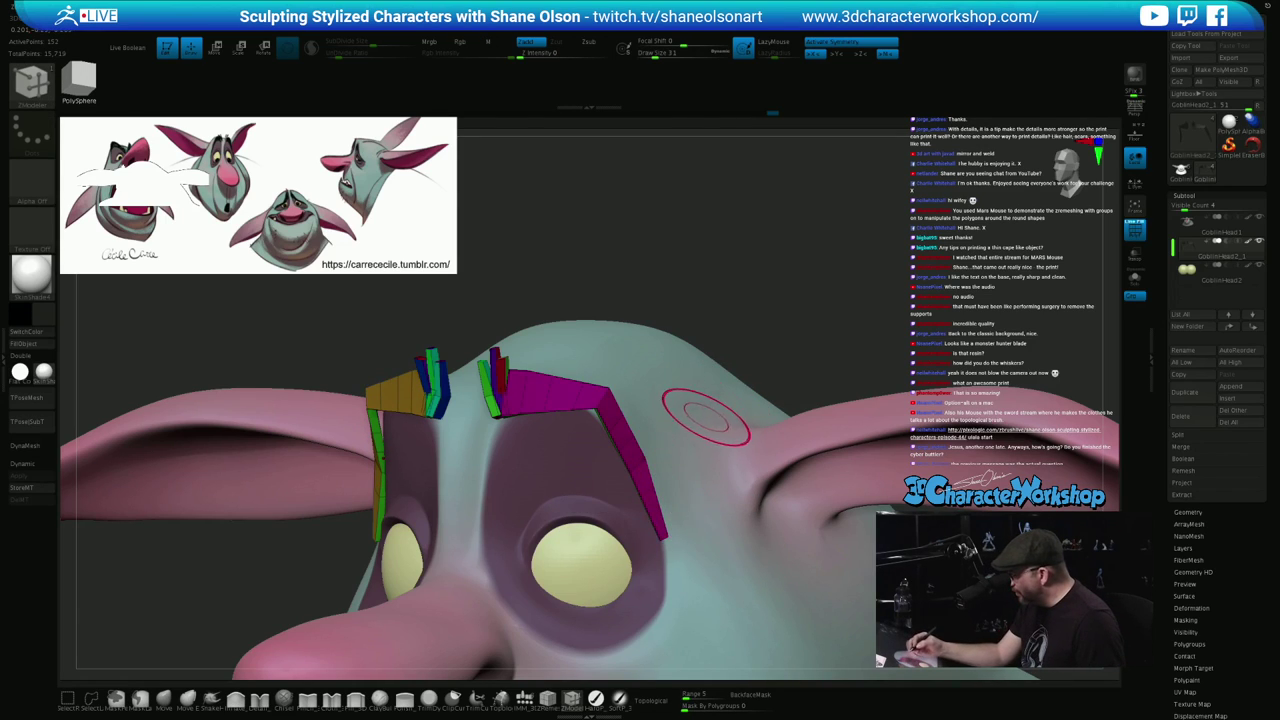
# Refine the upper bend of the main eyebrow piece with the Move brush at draw sizes 44 and 16
pyautogui.moveTo(703, 417)
pyautogui.mouseDown(button='right')
pyautogui.moveTo(815, 390)
pyautogui.moveTo(765, 388)
pyautogui.moveTo(624, 441)
pyautogui.mouseUp(button='right')
pyautogui.click(163, 699)
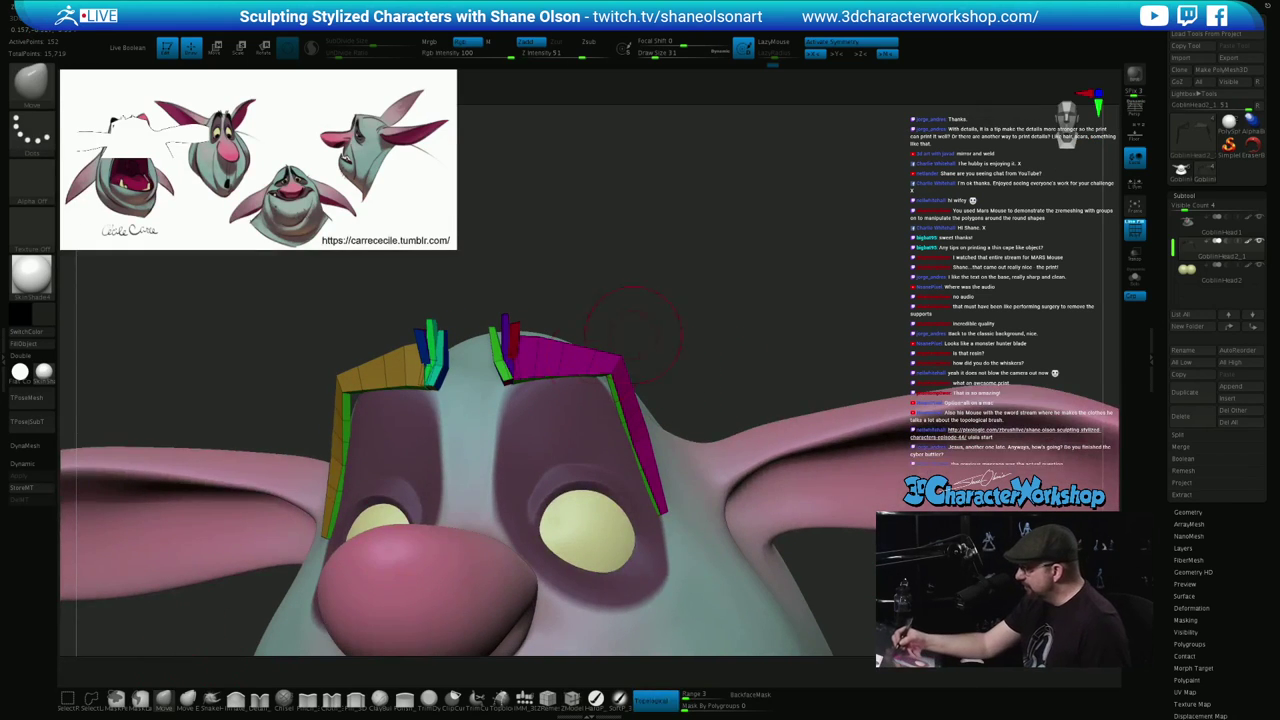
pyautogui.press('s')
pyautogui.moveTo(656, 327); pyautogui.dragTo(614, 330, button='right')
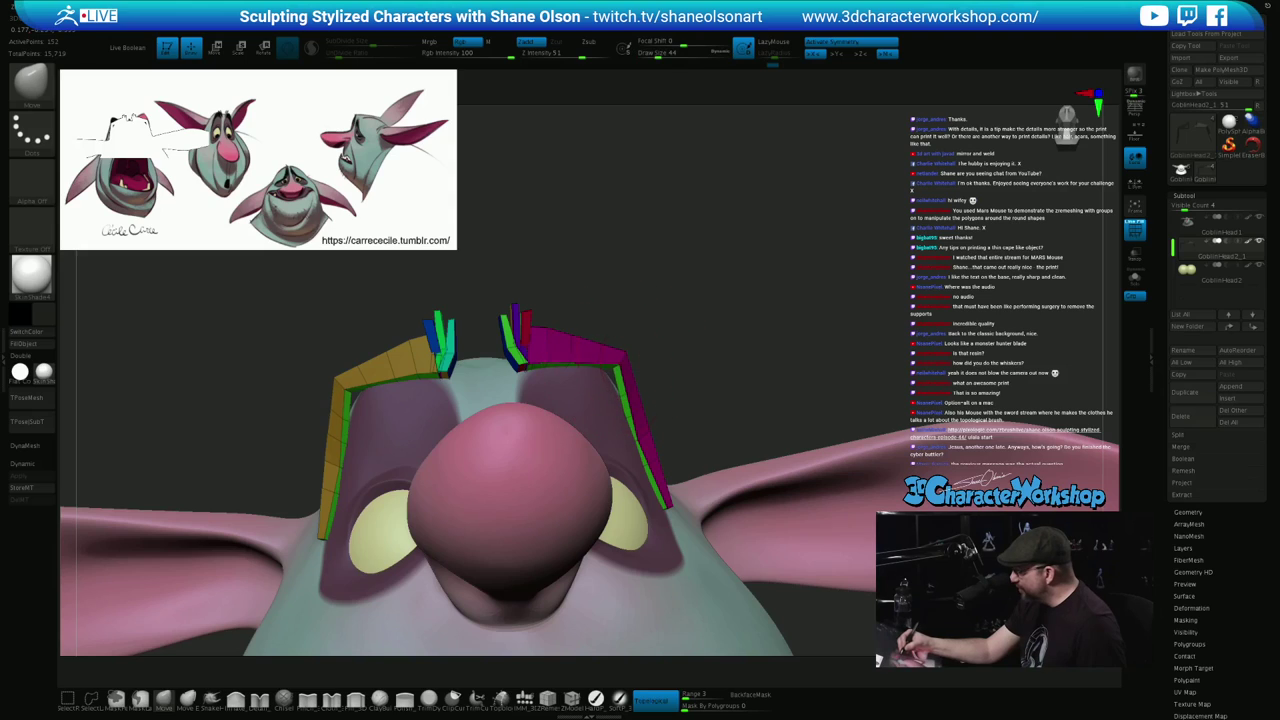
pyautogui.press('s')
pyautogui.moveTo(640, 344); pyautogui.dragTo(634, 347)
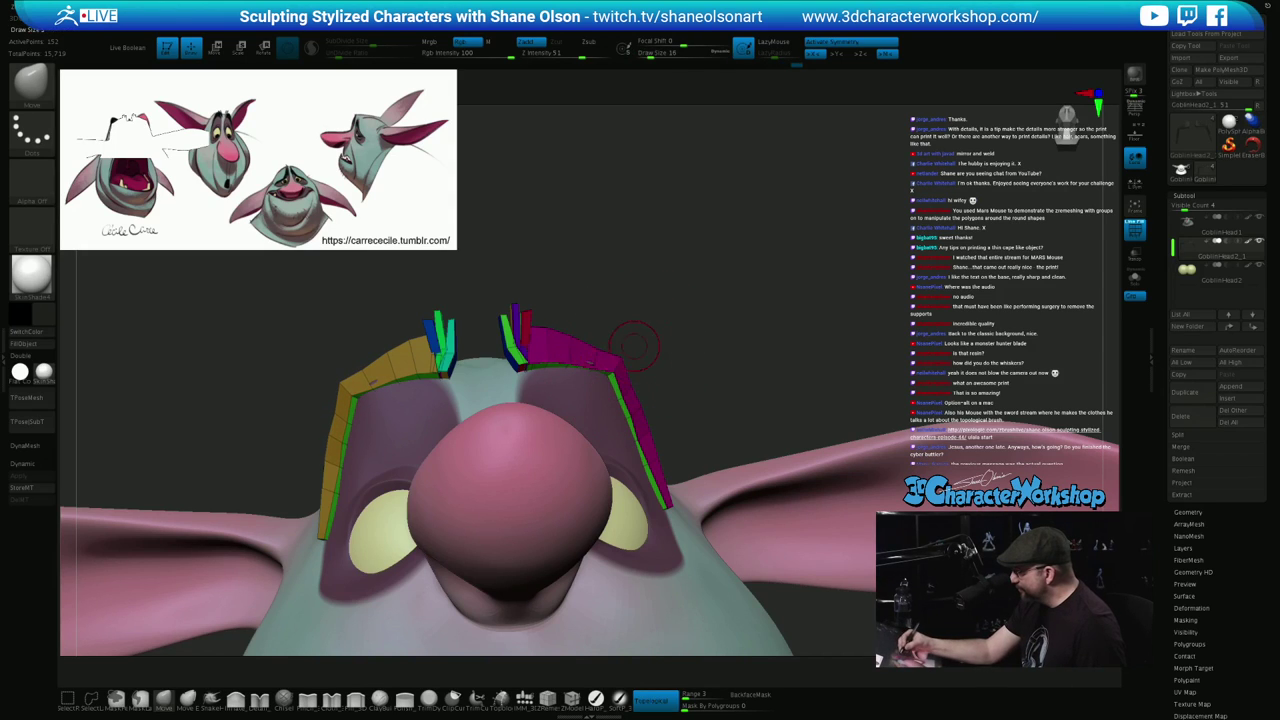
# Turn dynamic subdivision back on and smooth the bend of the main eyebrow piece around the eye socket
pyautogui.moveTo(660, 340)
pyautogui.mouseDown(button='right')
pyautogui.moveTo(627, 330)
pyautogui.moveTo(626, 380)
pyautogui.moveTo(694, 413)
pyautogui.mouseUp(button='right')
pyautogui.press('d')
pyautogui.keyDown('shift'); pyautogui.moveTo(642, 392); pyautogui.dragTo(628, 358); pyautogui.keyUp('shift')
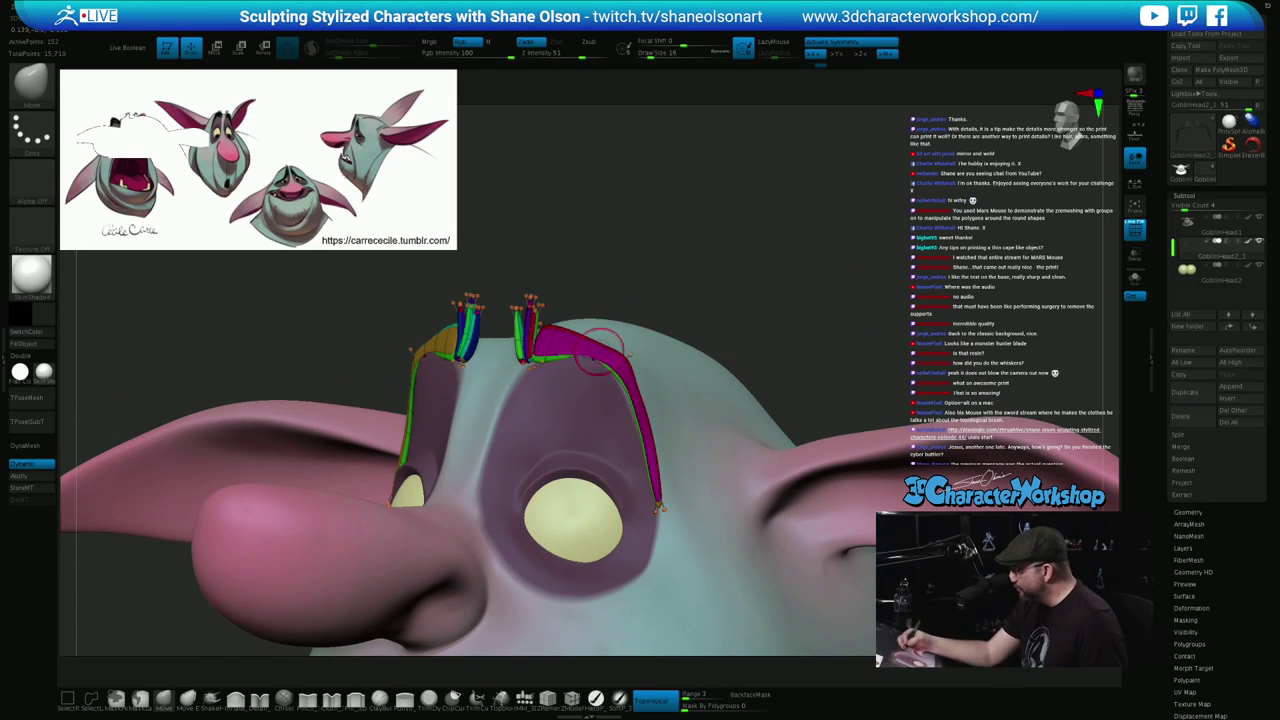
pyautogui.moveTo(664, 385)
pyautogui.mouseDown(button='right')
pyautogui.moveTo(662, 408)
pyautogui.moveTo(690, 418)
pyautogui.moveTo(662, 424)
pyautogui.moveTo(657, 386)
pyautogui.moveTo(602, 360)
pyautogui.mouseUp(button='right')
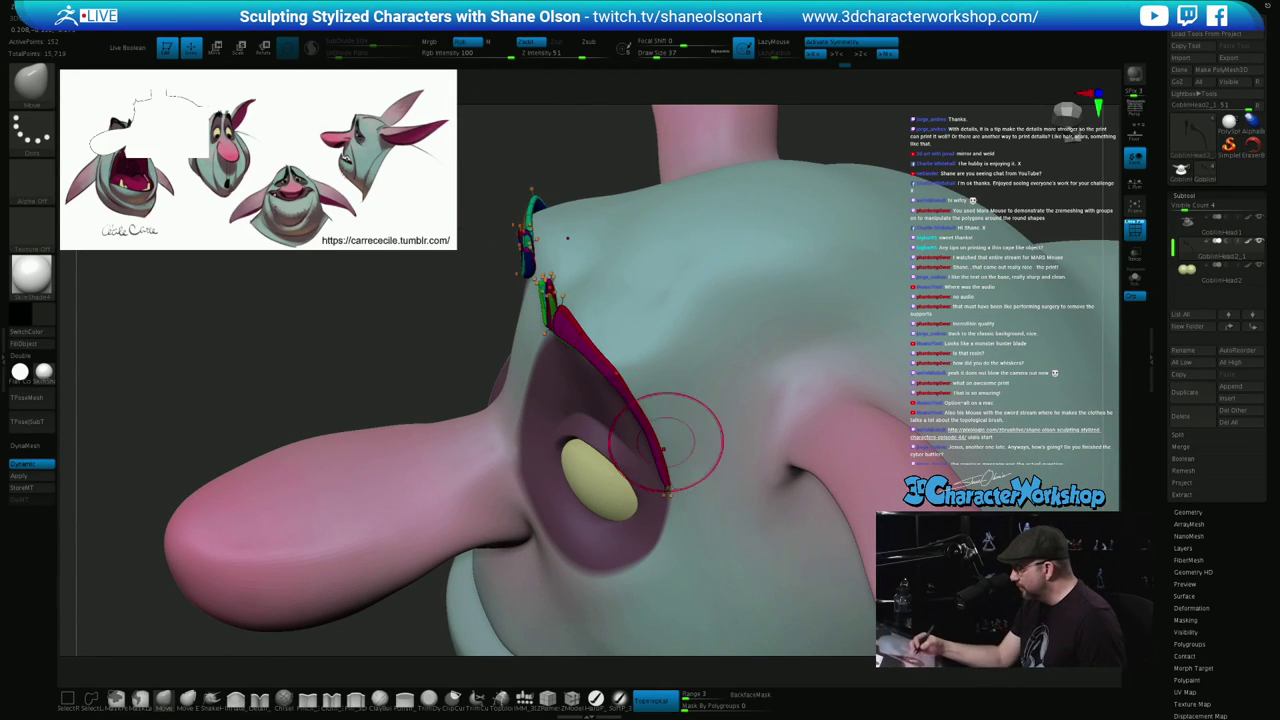
pyautogui.moveTo(672, 440); pyautogui.dragTo(700, 414, button='right')
# Switch to the Inflate brush at Z intensity 5 and turn off the polyframe display on the eyebrows
pyautogui.click(236, 700)
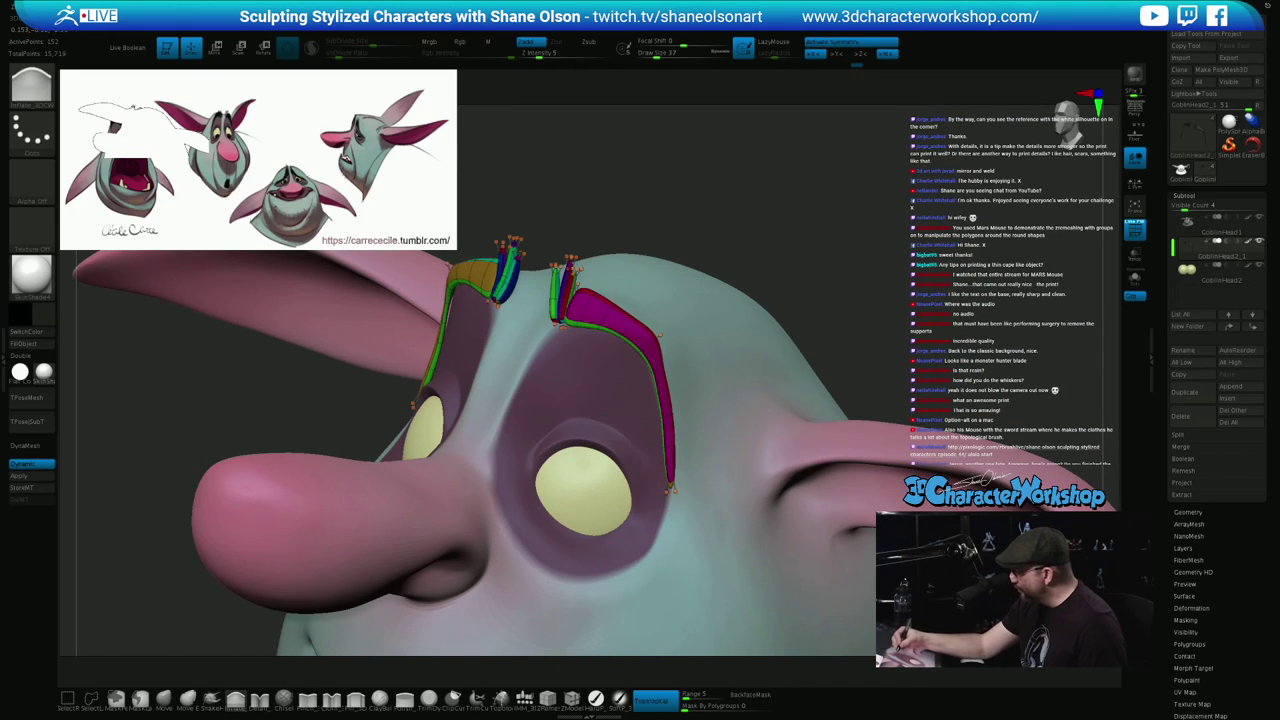
pyautogui.moveTo(688, 418)
pyautogui.keyDown('shift'); pyautogui.mouseDown(button='right')
pyautogui.moveTo(757, 352)
pyautogui.moveTo(756, 335)
pyautogui.mouseUp(button='right'); pyautogui.keyUp('shift')
pyautogui.hotkey('shift', 'f')
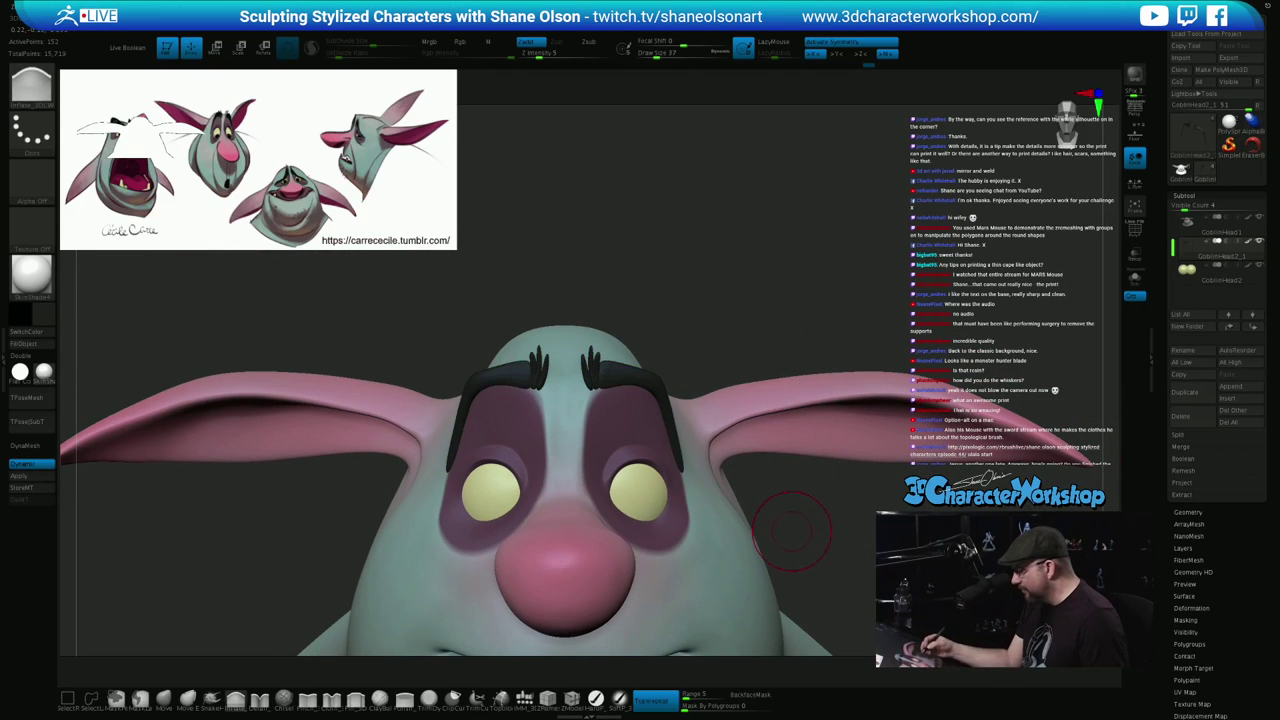
pyautogui.keyDown('ctrl'); pyautogui.moveTo(793, 536); pyautogui.dragTo(698, 448, button='right'); pyautogui.keyUp('ctrl')
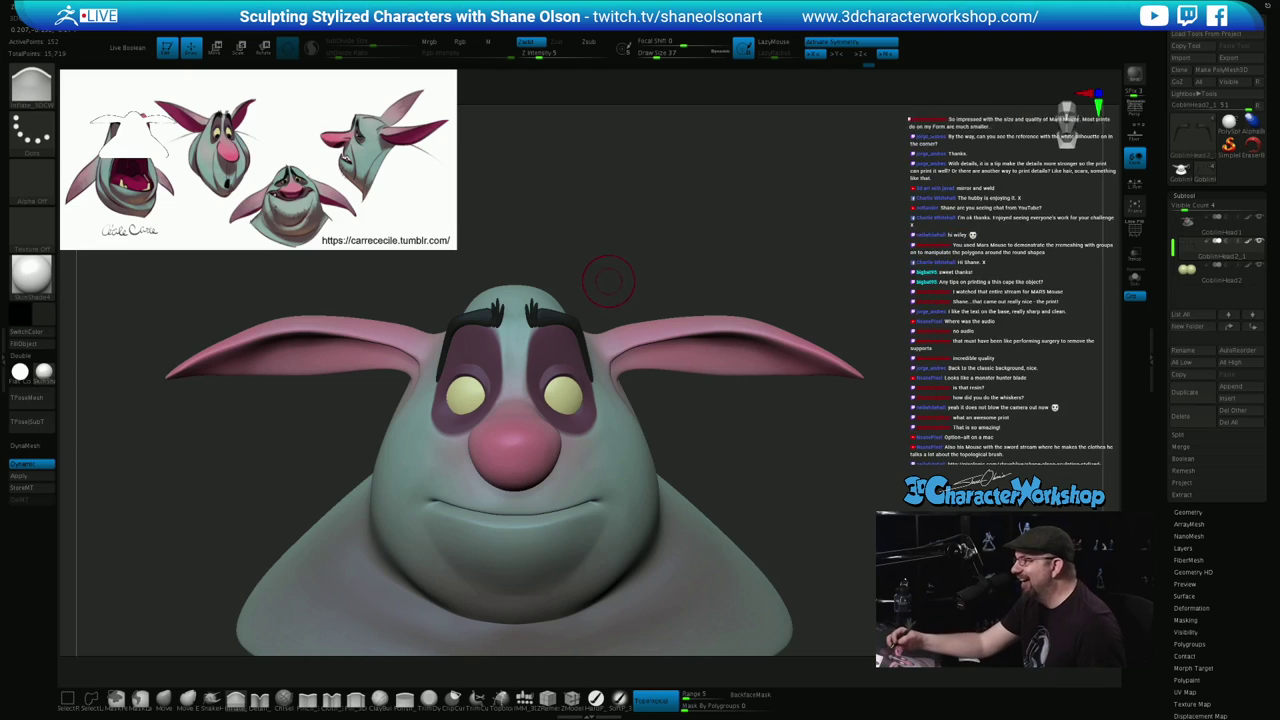
pyautogui.keyDown('ctrl'); pyautogui.moveTo(608, 281); pyautogui.dragTo(744, 259, button='right'); pyautogui.keyUp('ctrl')
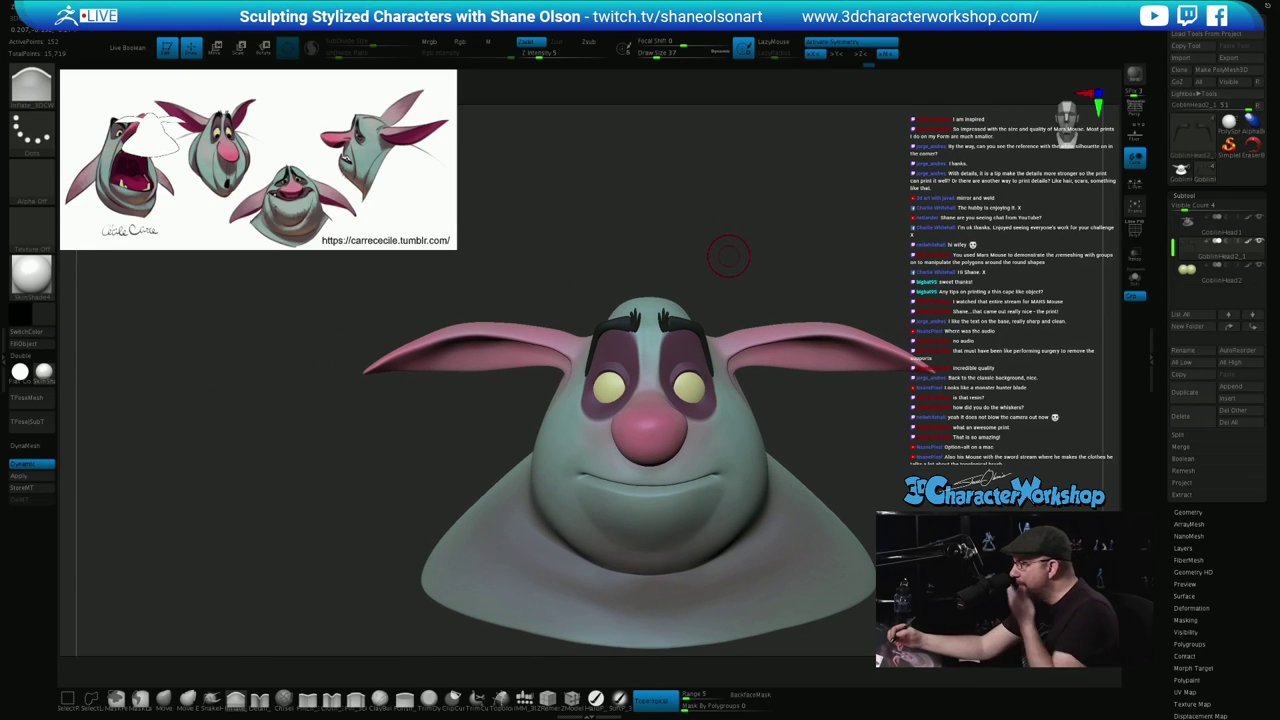
pyautogui.moveTo(744, 251)
pyautogui.mouseDown(button='right')
pyautogui.moveTo(696, 253)
pyautogui.moveTo(743, 251)
pyautogui.mouseUp(button='right')
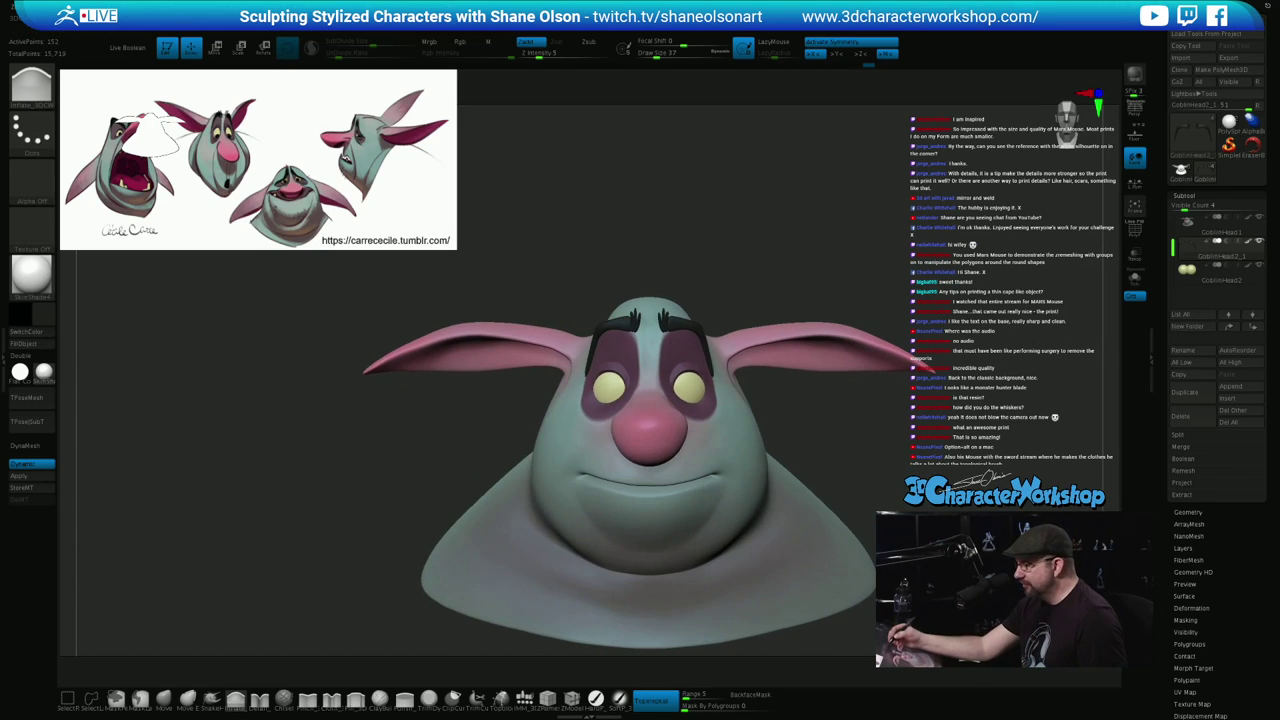
# Reposition the reference sketch sheet with Spotlight so that it stays clear of the bust's ear
pyautogui.press('z')
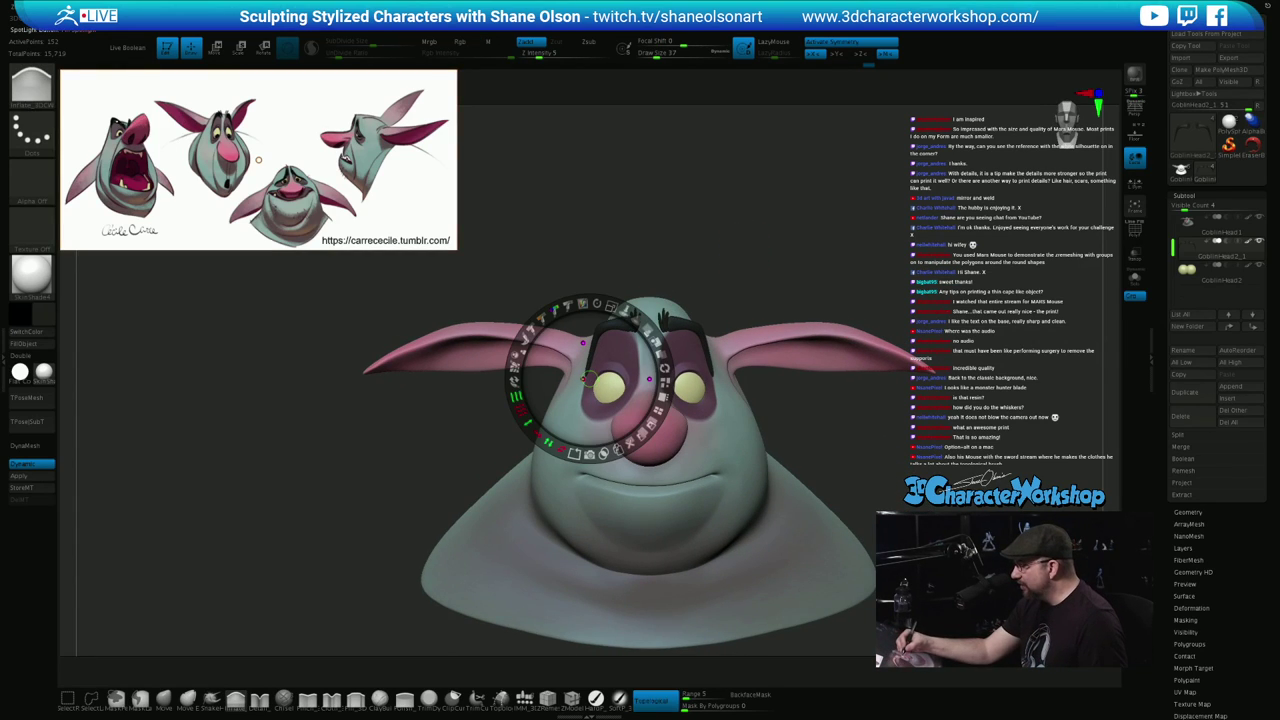
pyautogui.moveTo(590, 379); pyautogui.dragTo(352, 486)
pyautogui.press('z')
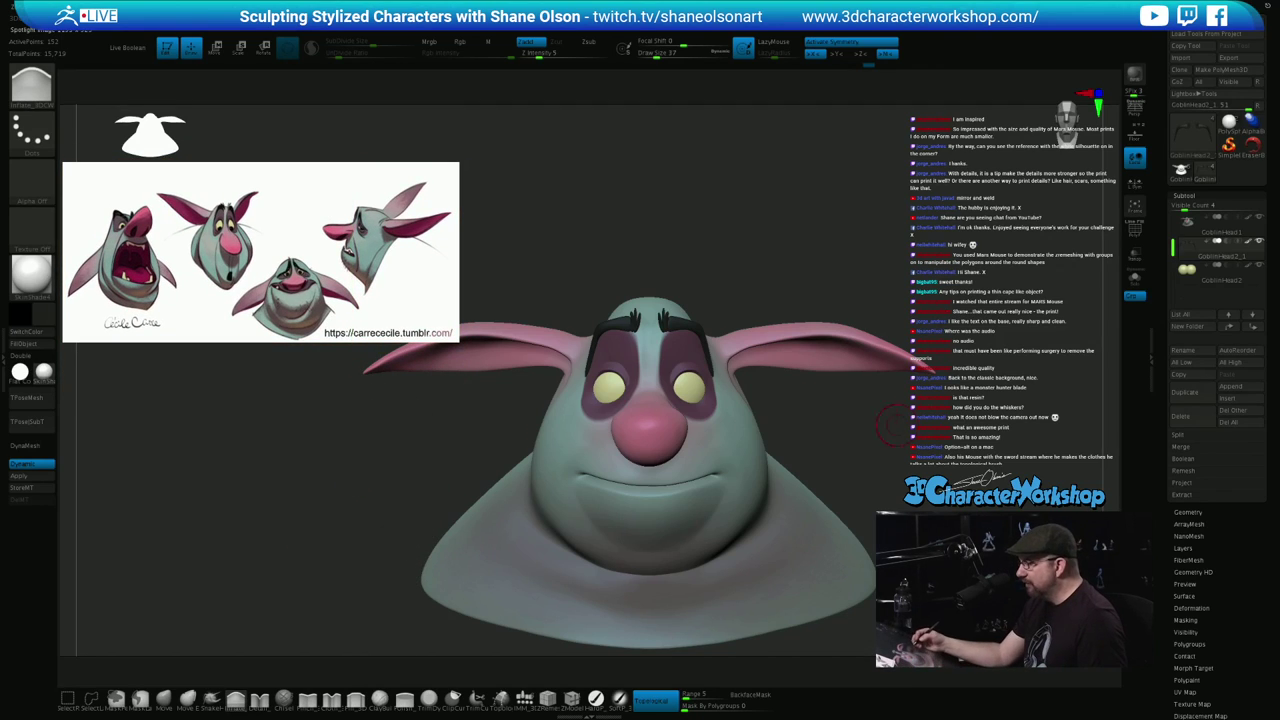
pyautogui.moveTo(893, 425); pyautogui.dragTo(870, 468)
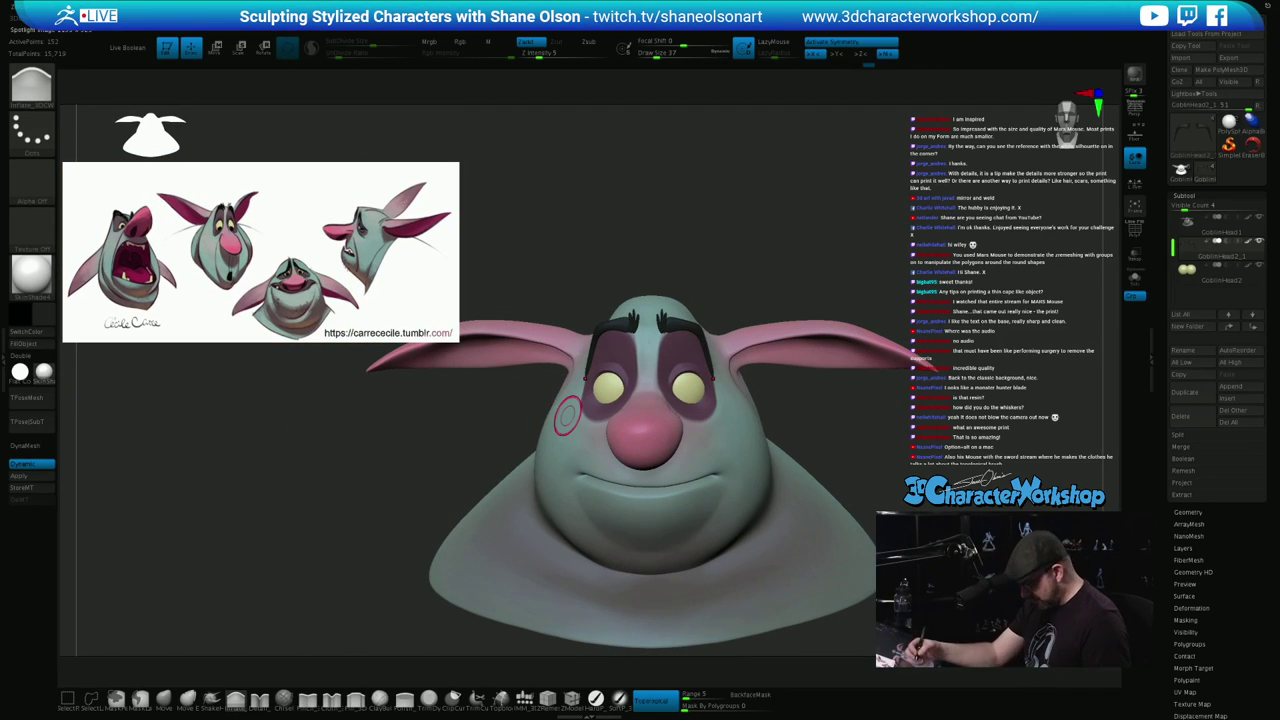
pyautogui.press('z')
pyautogui.moveTo(354, 486); pyautogui.dragTo(402, 404)
pyautogui.press('z')
pyautogui.keyDown('alt'); pyautogui.moveTo(872, 478); pyautogui.dragTo(738, 459); pyautogui.keyUp('alt')
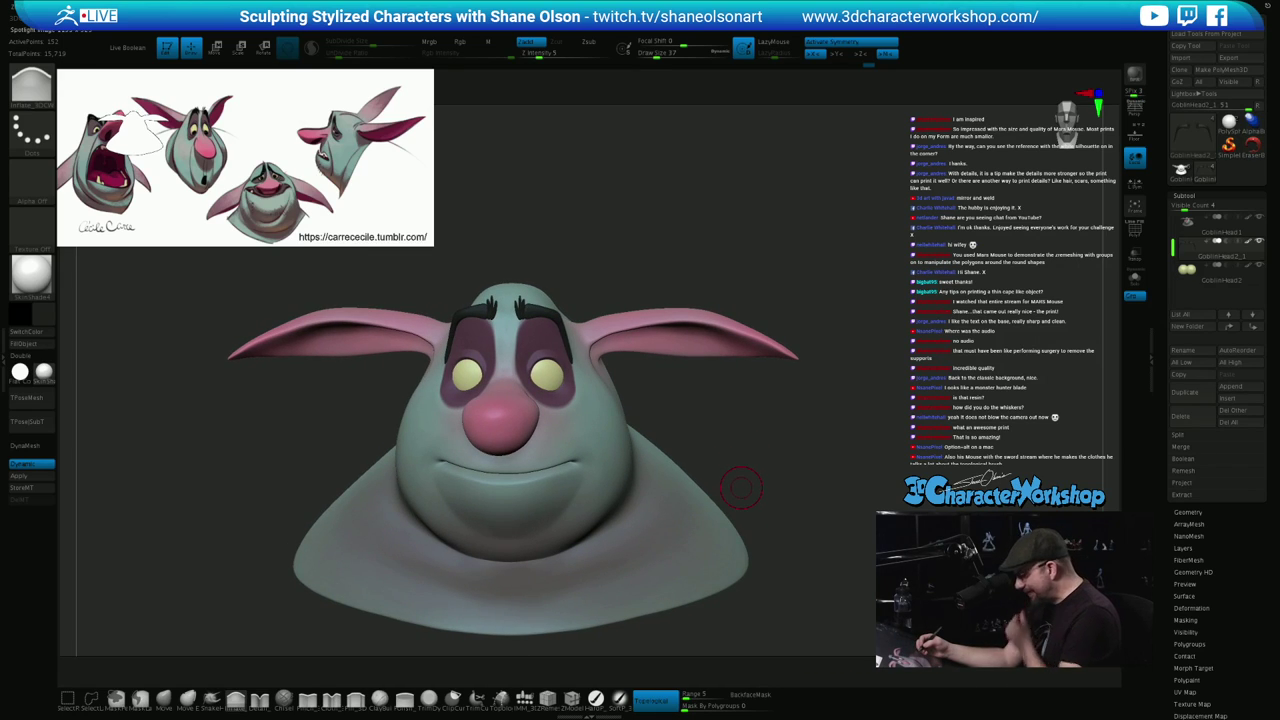
# Select the head, show its polyframe, and turn off dynamic subdivision with the draw size at 25 to work on the mouth corners
pyautogui.keyDown('alt'); pyautogui.click(595, 464); pyautogui.keyUp('alt')
pyautogui.hotkey('shift', 'f')
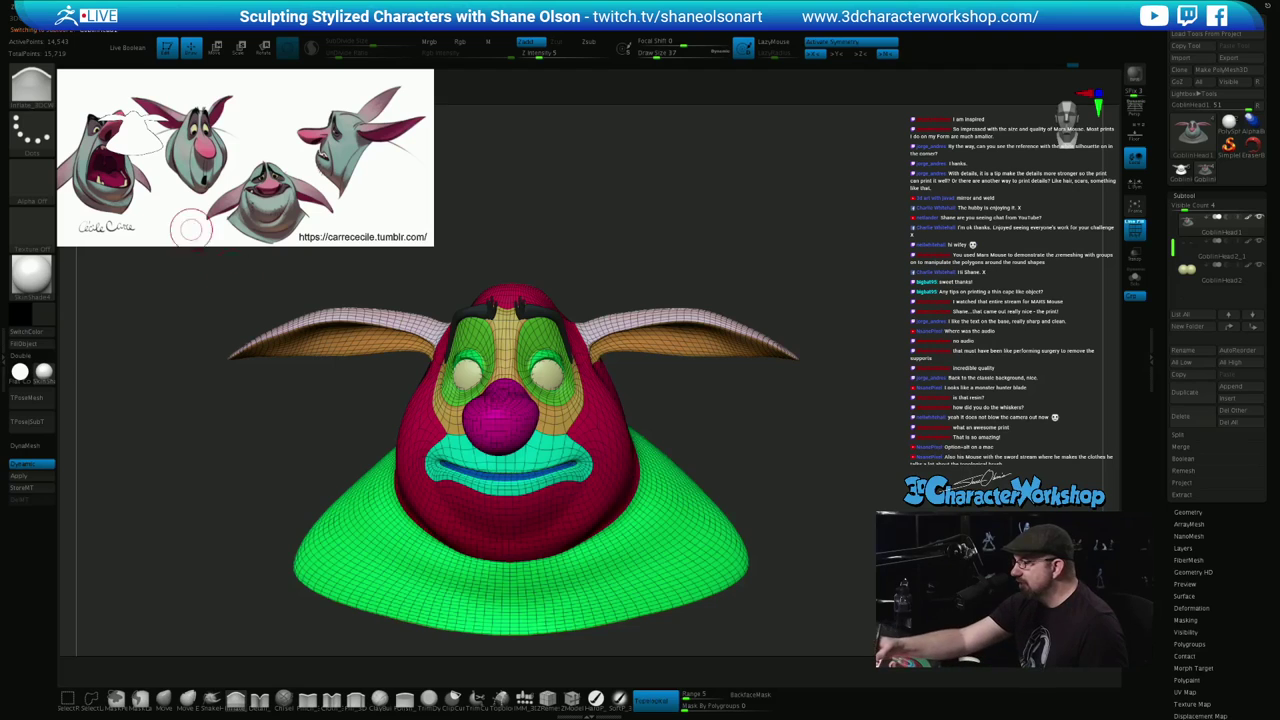
pyautogui.moveTo(746, 446)
pyautogui.keyDown('alt'); pyautogui.mouseDown()
pyautogui.moveTo(762, 512)
pyautogui.moveTo(775, 408)
pyautogui.moveTo(770, 442)
pyautogui.mouseUp(); pyautogui.keyUp('alt')
pyautogui.press('s')
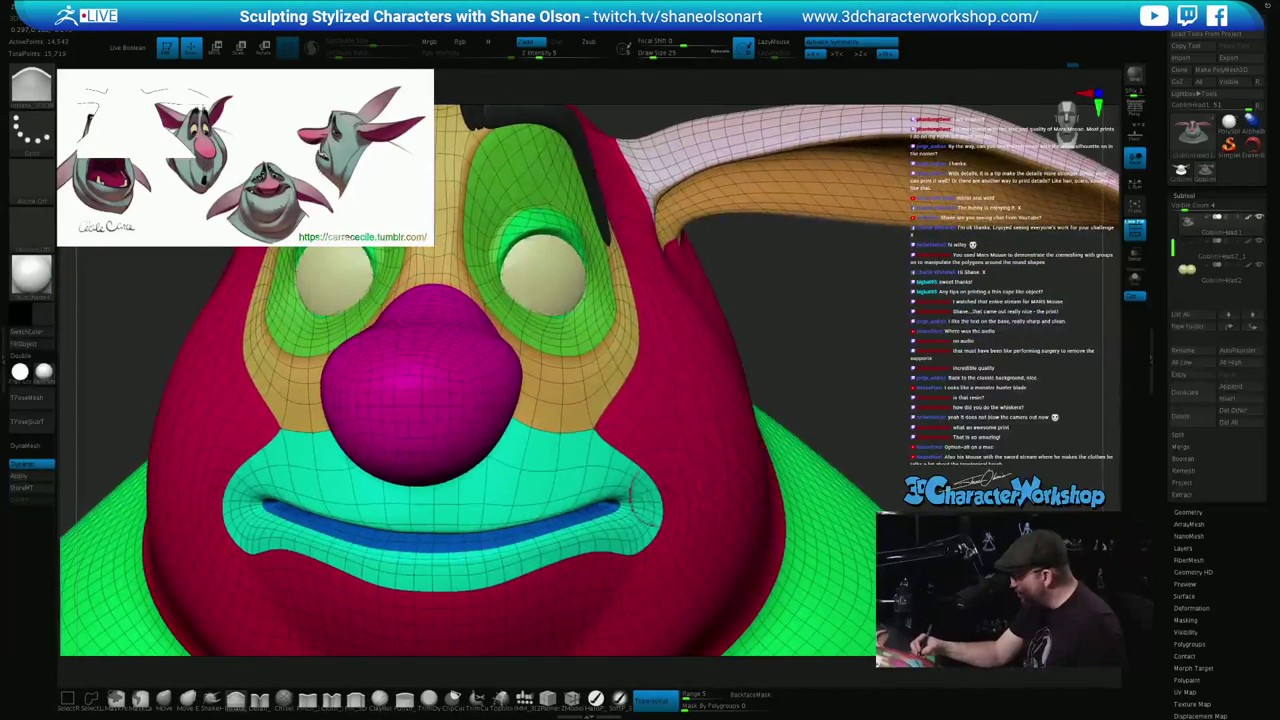
pyautogui.hotkey('shift', 'd')
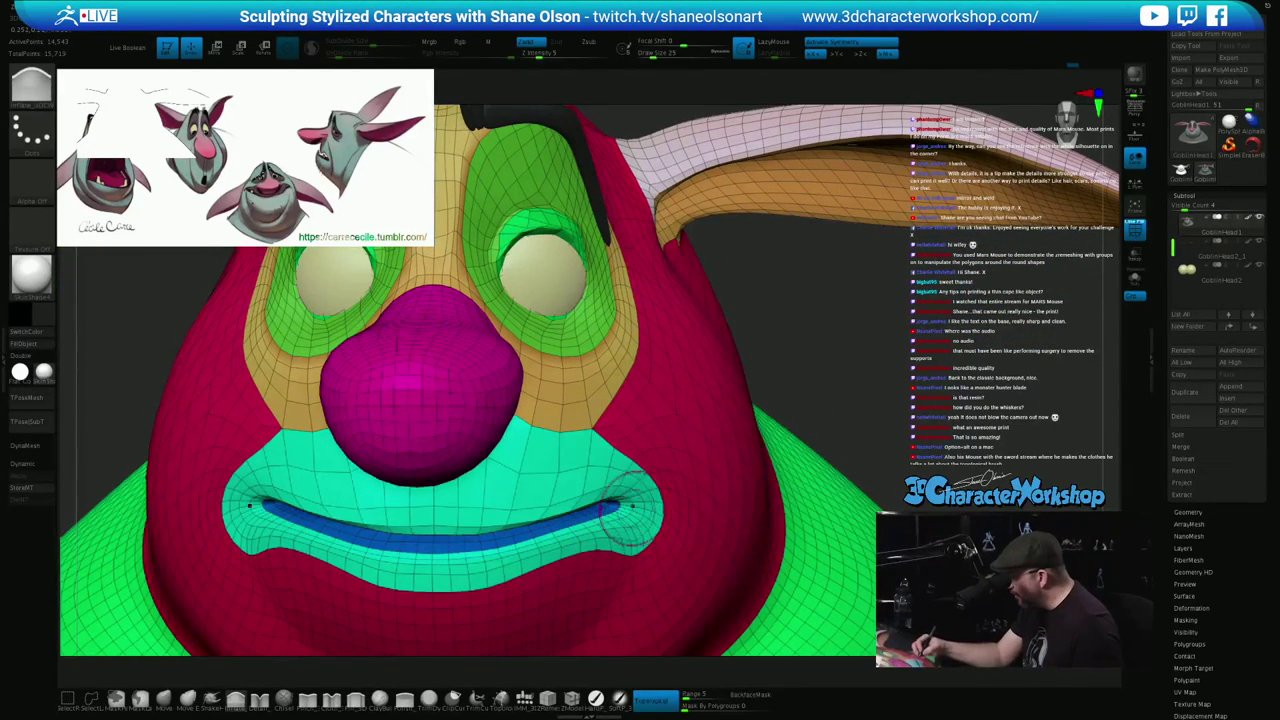
# Insert an edge loop at the mouth corner with ZModeler and preview the lips with dynamic subdivision
pyautogui.click(573, 698)
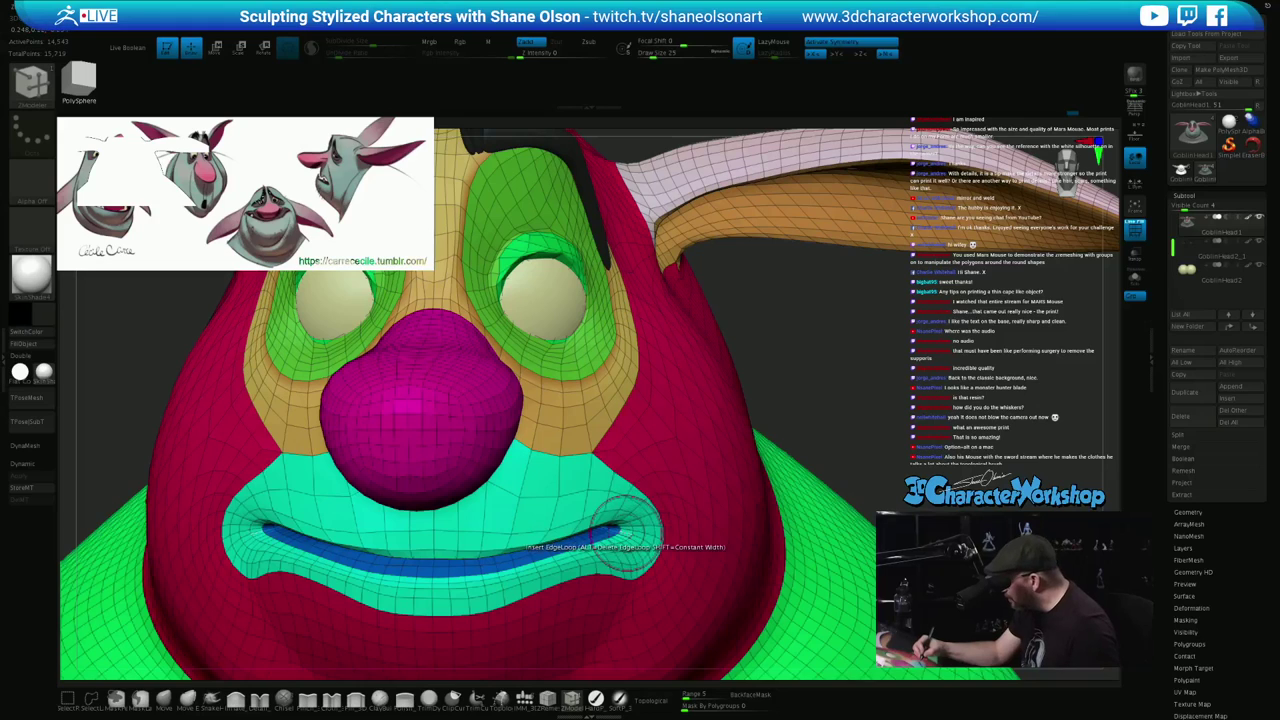
pyautogui.keyDown('ctrl'); pyautogui.moveTo(624, 523); pyautogui.dragTo(620, 579, button='right'); pyautogui.keyUp('ctrl')
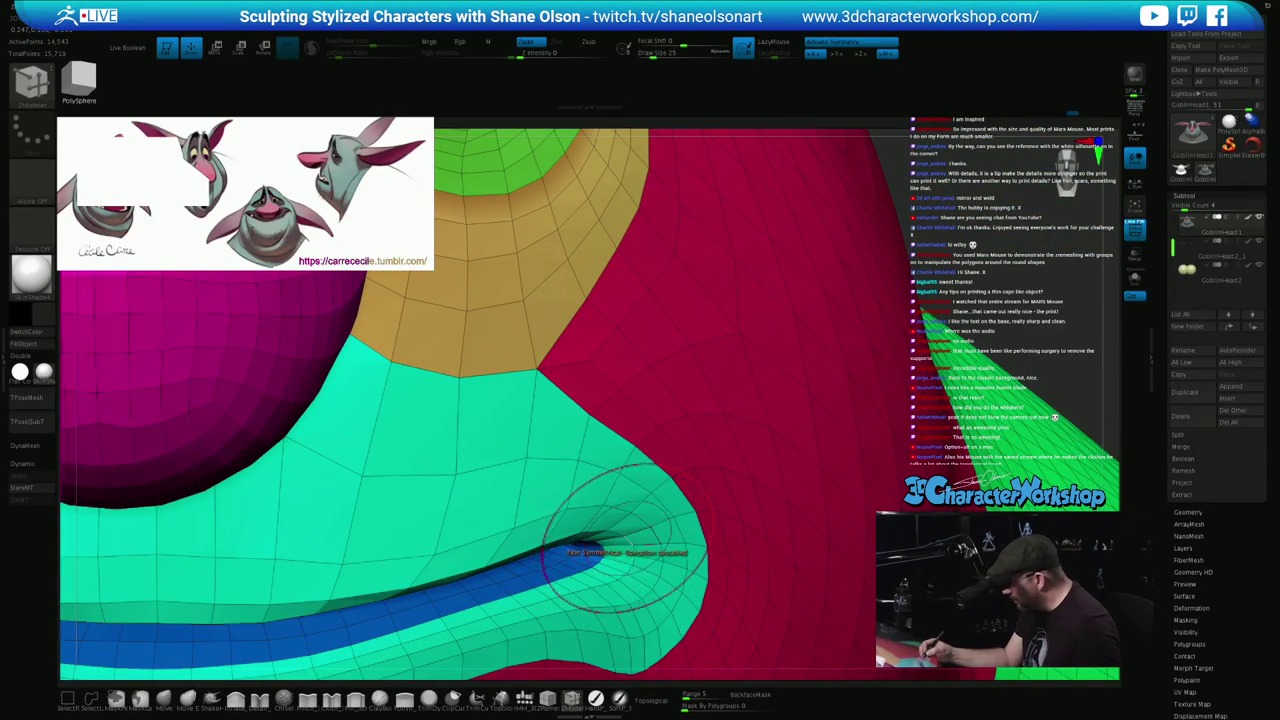
pyautogui.press('d')
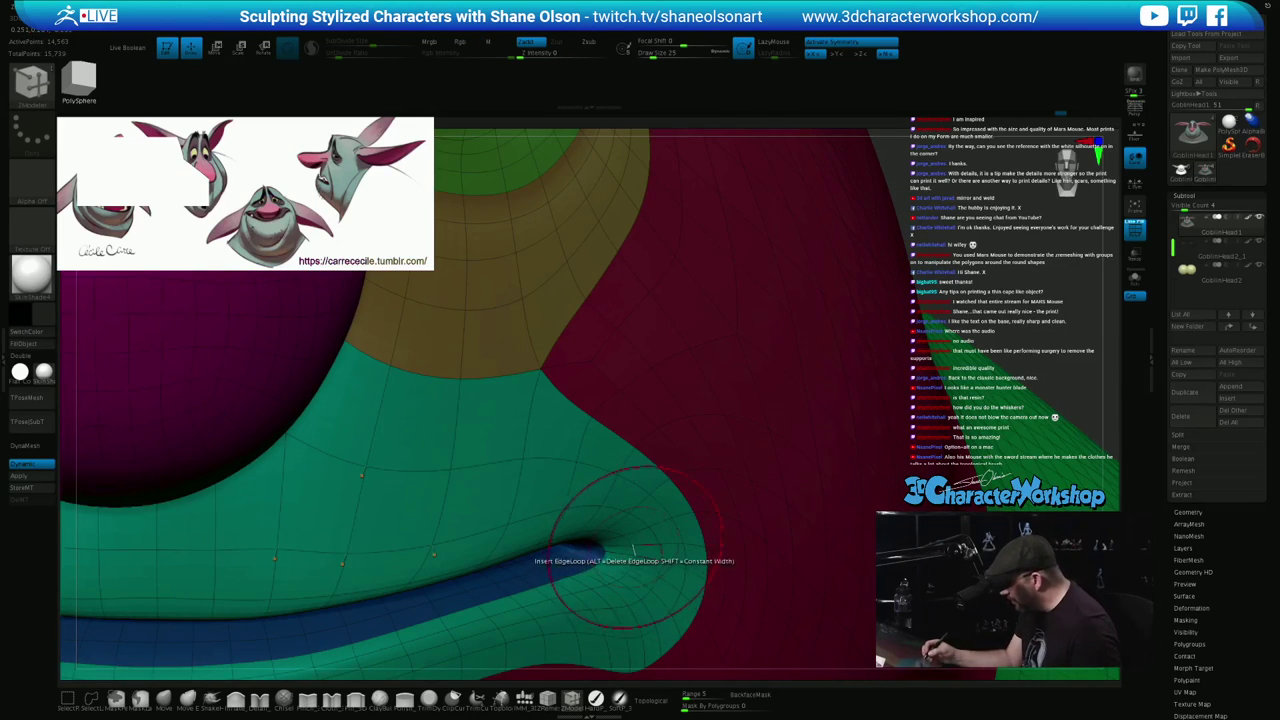
pyautogui.keyDown('alt'); pyautogui.moveTo(984, 303); pyautogui.dragTo(992, 324, button='right'); pyautogui.keyUp('alt')
pyautogui.keyDown('ctrl'); pyautogui.moveTo(985, 325); pyautogui.dragTo(1005, 345); pyautogui.keyUp('ctrl')
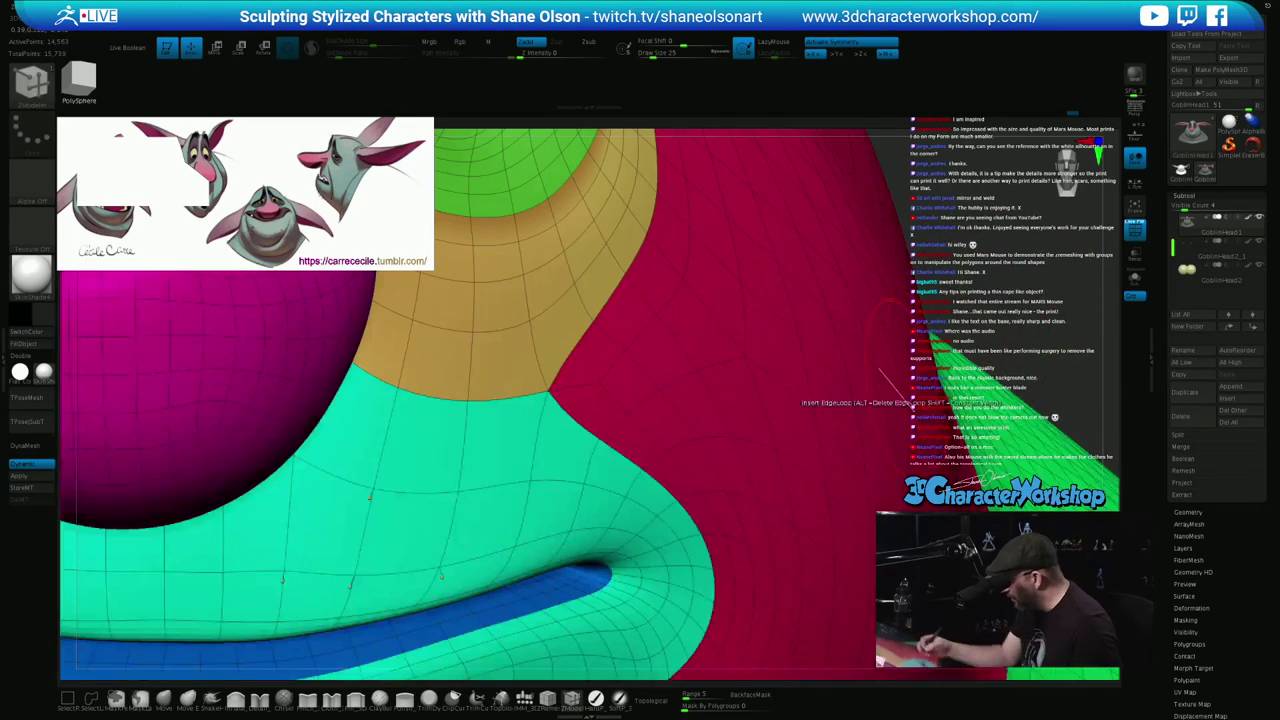
pyautogui.hotkey('shift', 'd')
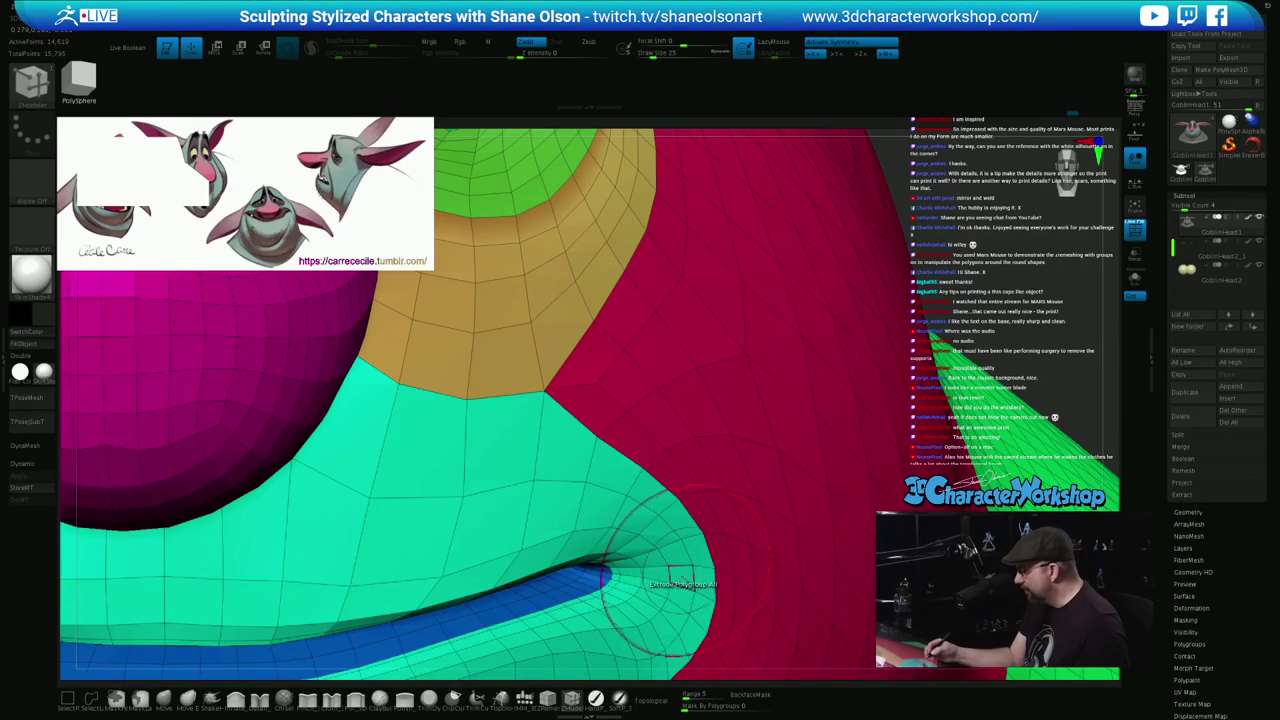
pyautogui.moveTo(690, 583); pyautogui.dragTo(656, 566, button='right')
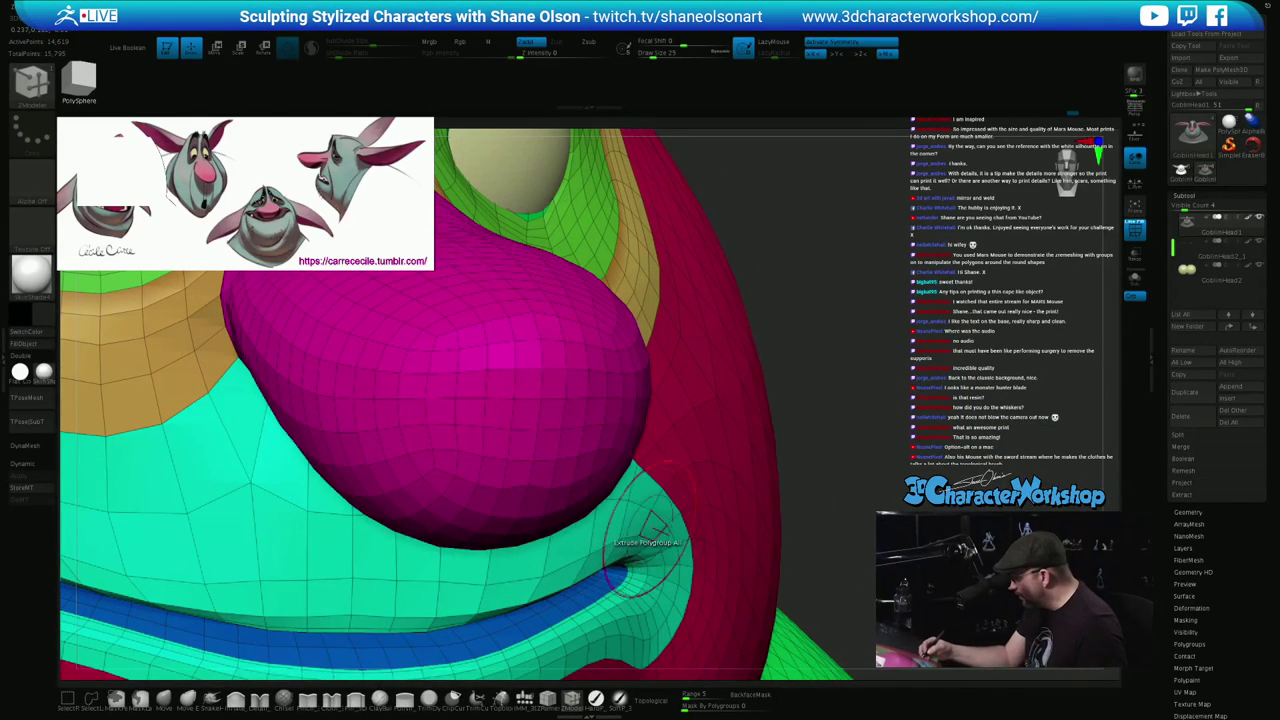
pyautogui.keyDown('ctrl'); pyautogui.moveTo(655, 528); pyautogui.dragTo(602, 615, button='right'); pyautogui.keyUp('ctrl')
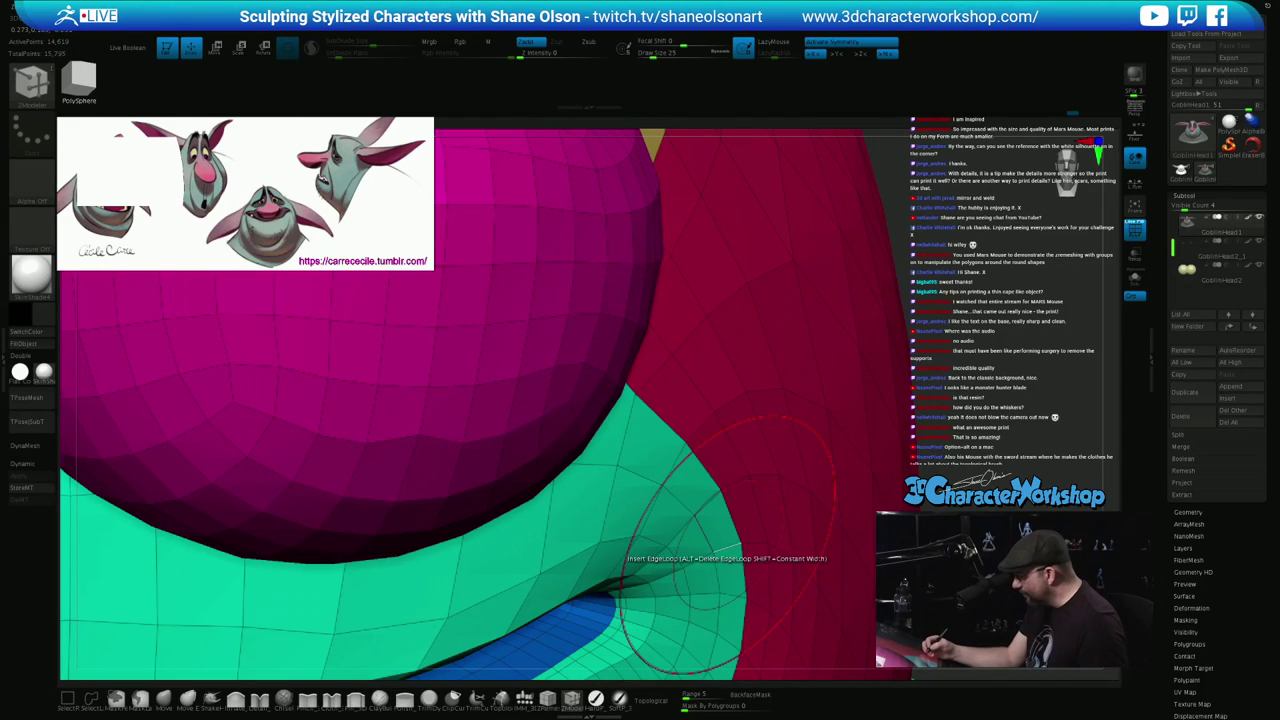
pyautogui.hotkey('ctrl', 'z')
# Insert another edge loop around the lips with ZModeler at draw size 4, leaving dynamic subdivision off
pyautogui.press('d')
pyautogui.press('s')
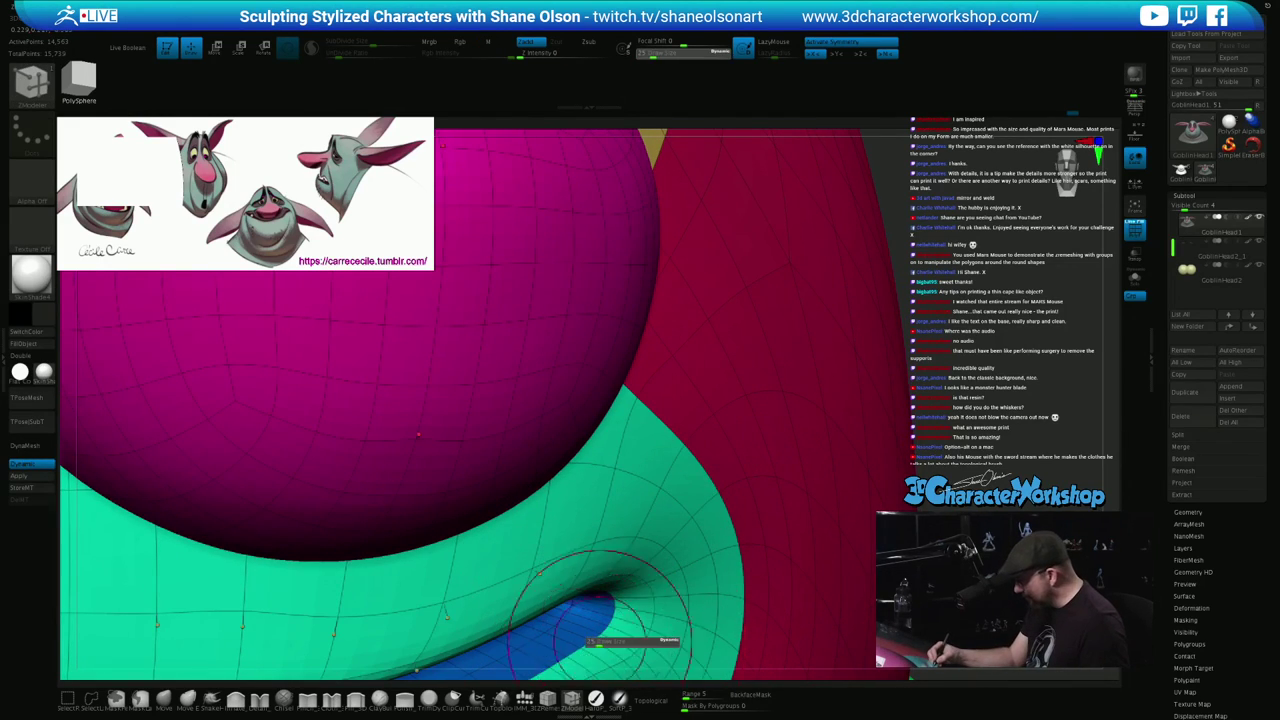
pyautogui.moveTo(600, 641); pyautogui.dragTo(590, 642)
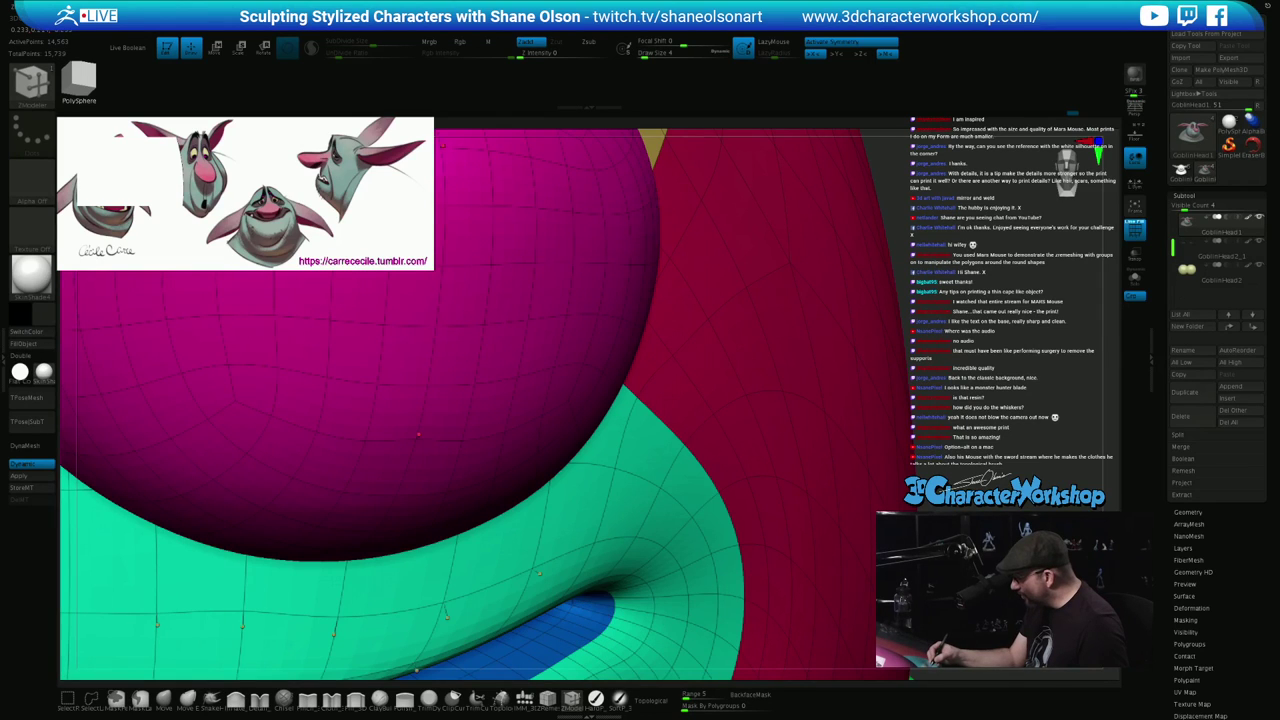
pyautogui.moveTo(628, 598)
pyautogui.keyDown('ctrl'); pyautogui.mouseDown(button='right')
pyautogui.moveTo(634, 486)
pyautogui.moveTo(550, 483)
pyautogui.mouseUp(button='right'); pyautogui.keyUp('ctrl')
pyautogui.click(447, 592)
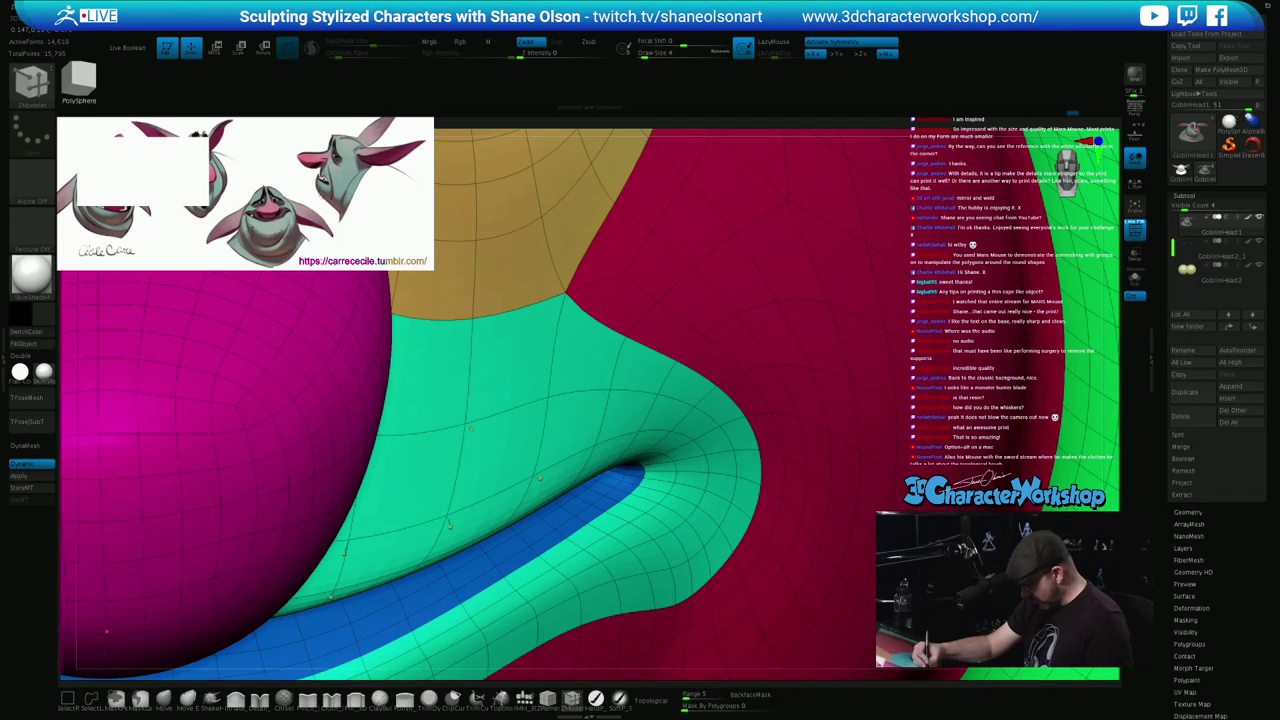
pyautogui.hotkey('shift', 'd')
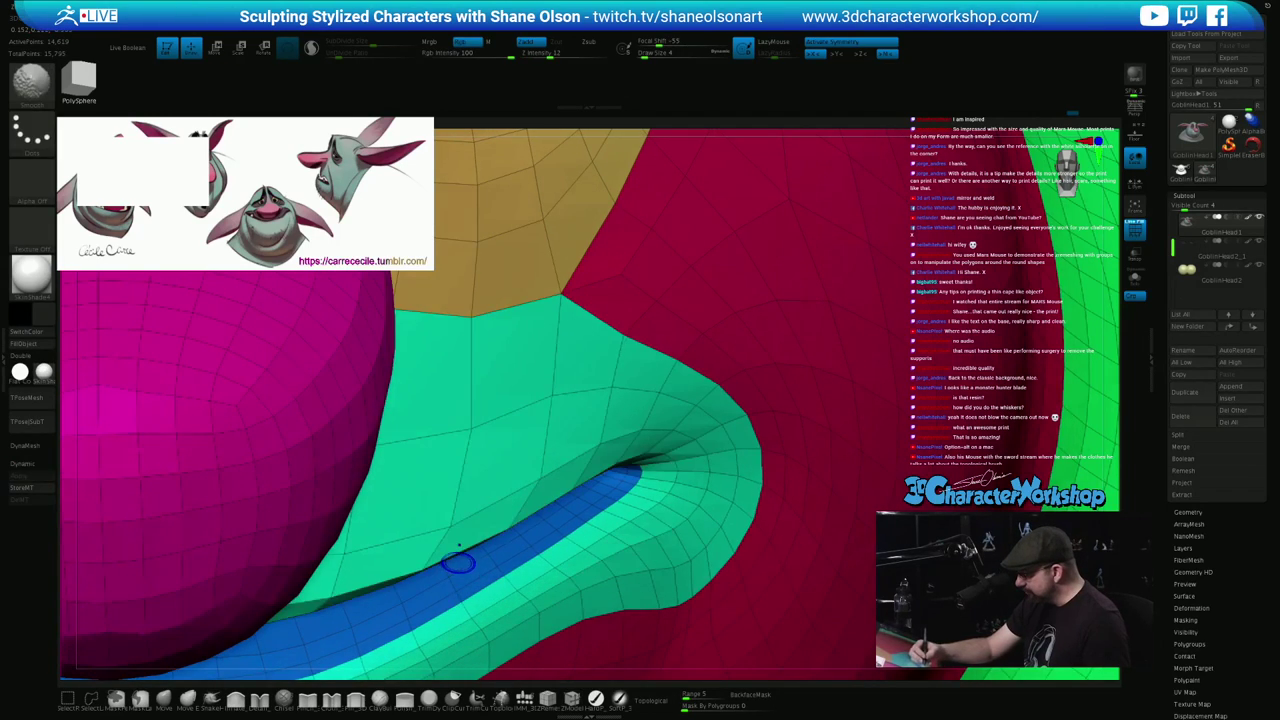
# Isolate the lips and the mouth interior and switch to the SelectLasso brush for hiding edge loops
pyautogui.moveTo(598, 598)
pyautogui.keyDown('ctrl'); pyautogui.mouseDown(button='right')
pyautogui.moveTo(608, 500)
pyautogui.moveTo(688, 477)
pyautogui.moveTo(686, 406)
pyautogui.moveTo(648, 457)
pyautogui.moveTo(686, 468)
pyautogui.moveTo(676, 566)
pyautogui.mouseUp(button='right'); pyautogui.keyUp('ctrl')
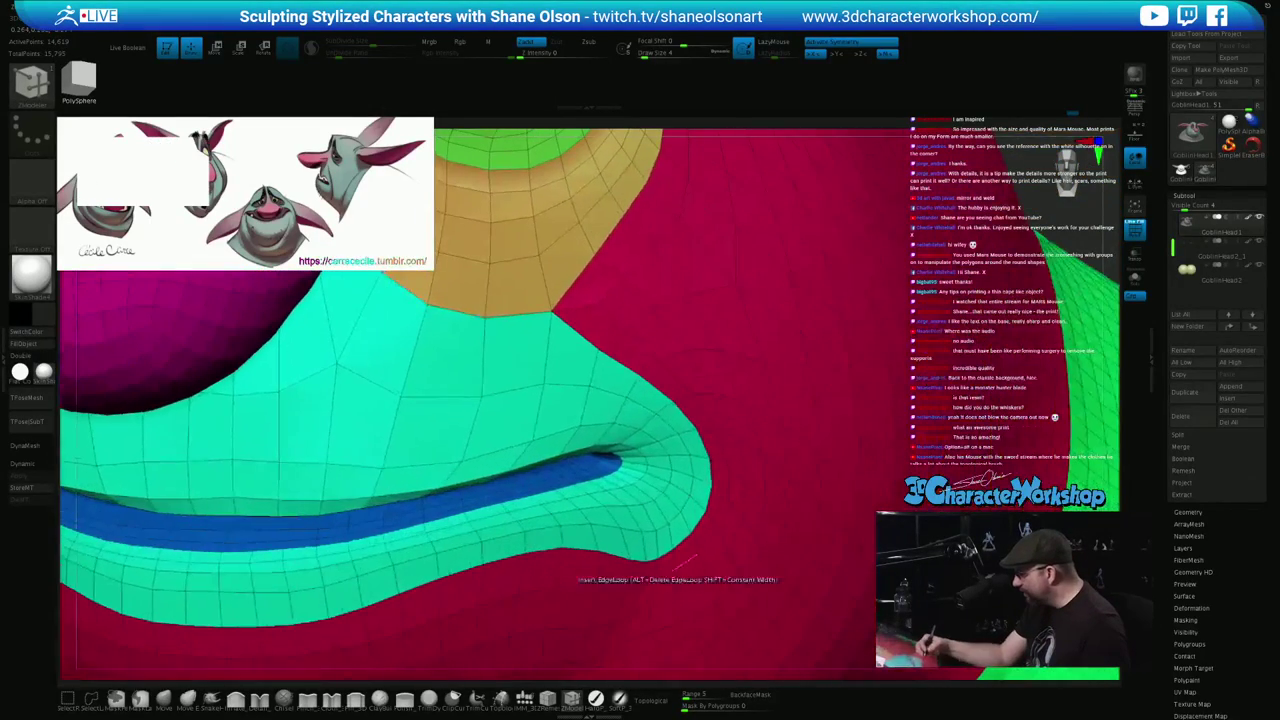
pyautogui.keyDown('ctrl'); pyautogui.keyDown('shift'); pyautogui.click(614, 470); pyautogui.keyUp('shift'); pyautogui.keyUp('ctrl')
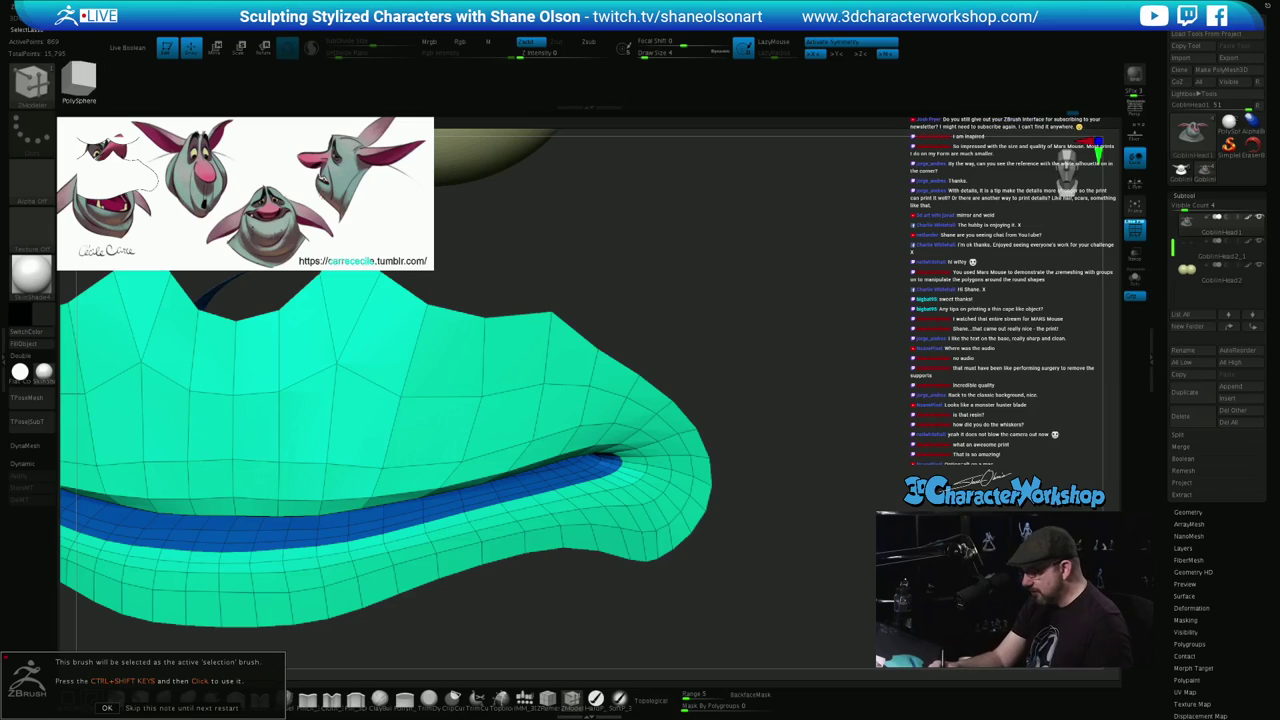
pyautogui.hotkey('ctrl', 'shift')
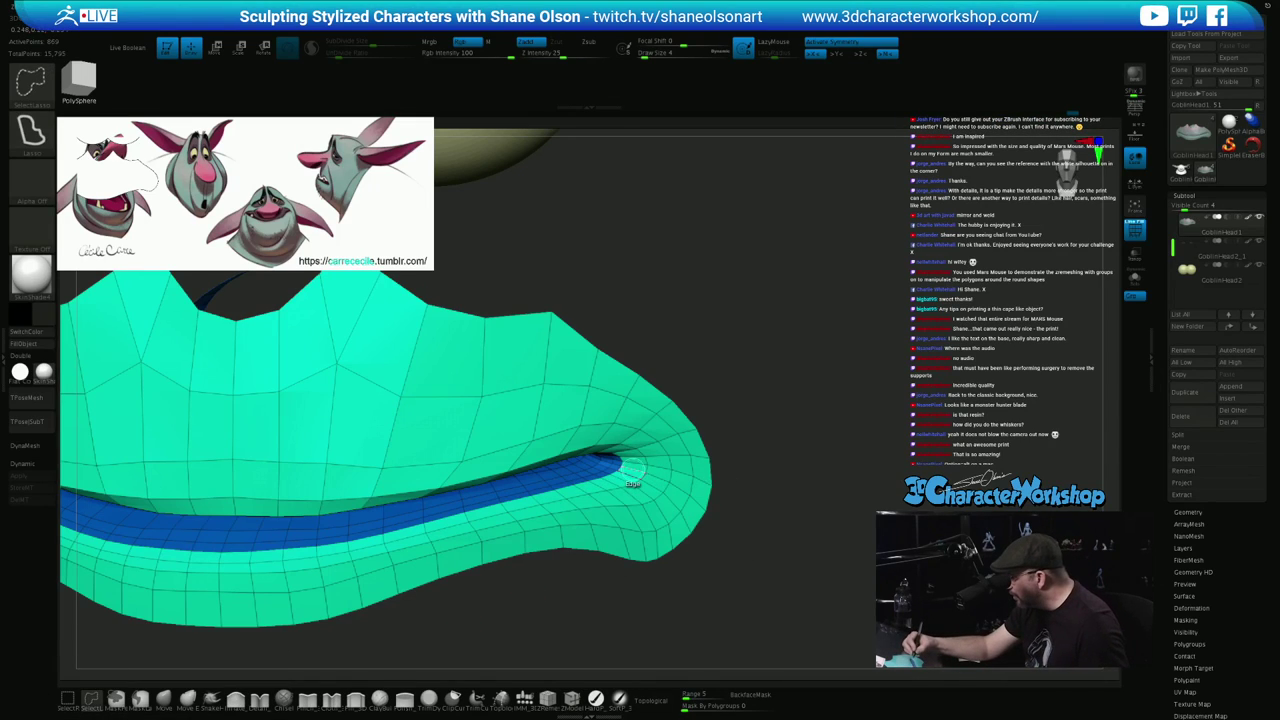
pyautogui.keyDown('ctrl'); pyautogui.keyDown('shift'); pyautogui.click(633, 469); pyautogui.keyUp('shift'); pyautogui.keyUp('ctrl')
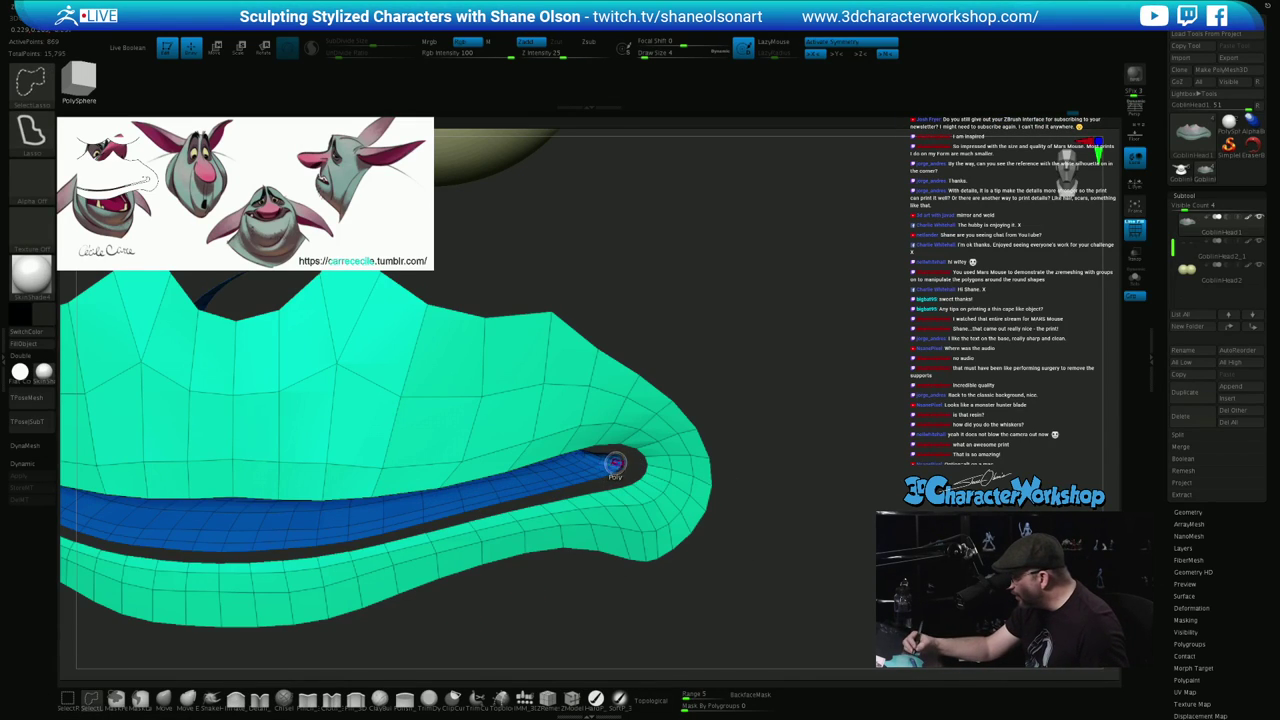
pyautogui.keyDown('ctrl'); pyautogui.keyDown('shift'); pyautogui.click(747, 519); pyautogui.keyUp('shift'); pyautogui.keyUp('ctrl')
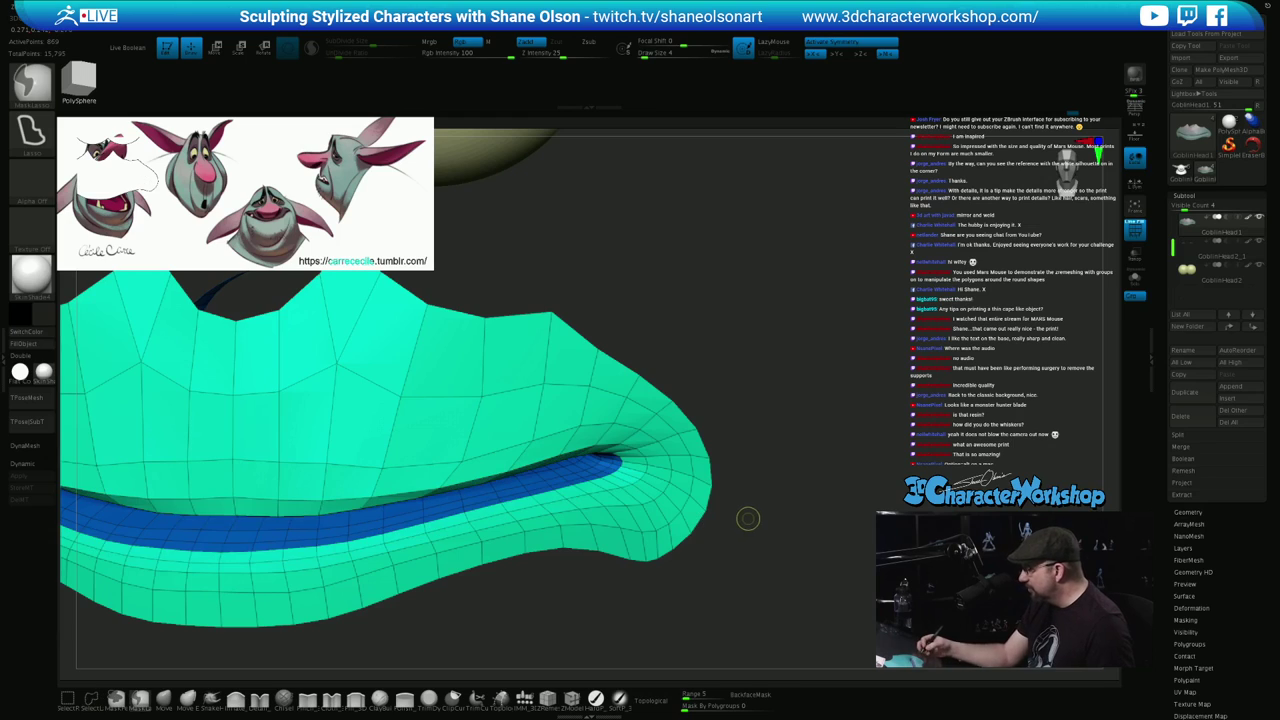
# Hide the outer lip edge loops and upper-lip strips, leaving the inner lip ring and mouth interior
pyautogui.keyDown('ctrl'); pyautogui.keyDown('shift'); pyautogui.click(658, 469); pyautogui.keyUp('shift'); pyautogui.keyUp('ctrl')
pyautogui.keyDown('ctrl'); pyautogui.keyDown('shift'); pyautogui.click(682, 471); pyautogui.keyUp('shift'); pyautogui.keyUp('ctrl')
pyautogui.keyDown('ctrl'); pyautogui.keyDown('shift'); pyautogui.click(700, 490); pyautogui.keyUp('shift'); pyautogui.keyUp('ctrl')
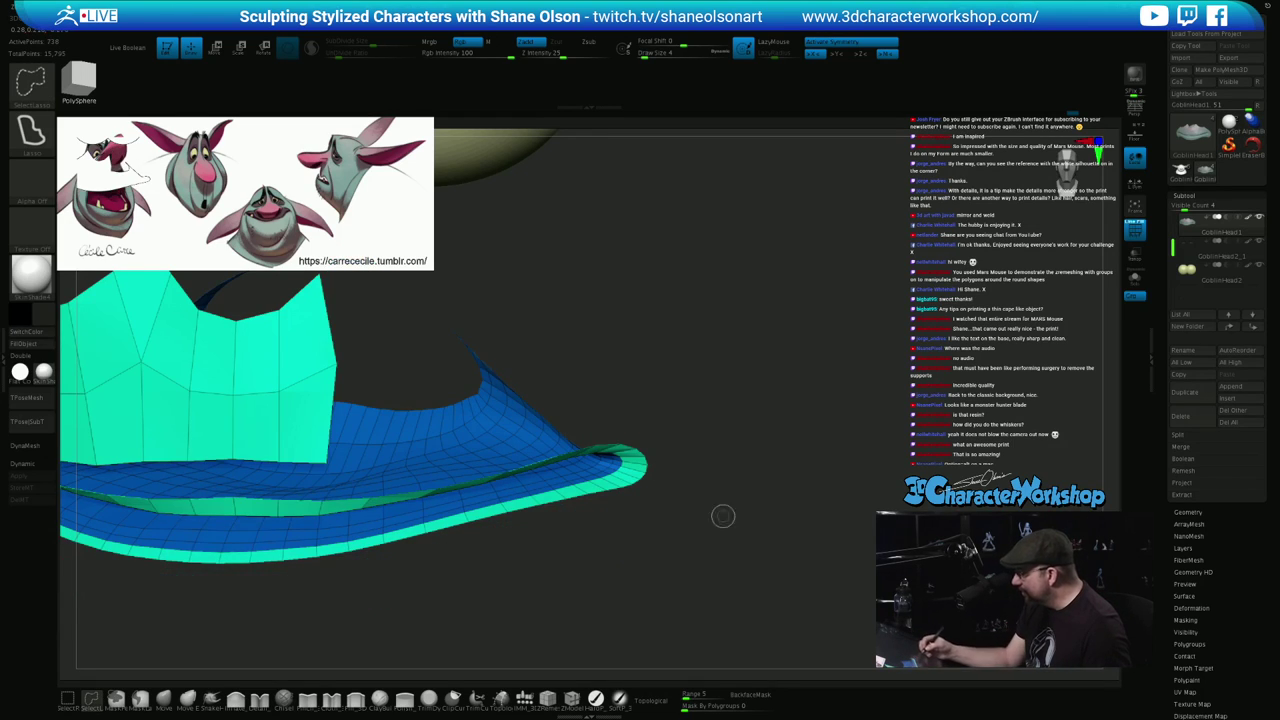
pyautogui.moveTo(747, 539); pyautogui.dragTo(674, 529)
pyautogui.keyDown('ctrl'); pyautogui.keyDown('shift'); pyautogui.click(306, 430); pyautogui.keyUp('shift'); pyautogui.keyUp('ctrl')
pyautogui.keyDown('ctrl'); pyautogui.keyDown('shift'); pyautogui.click(314, 366); pyautogui.keyUp('shift'); pyautogui.keyUp('ctrl')
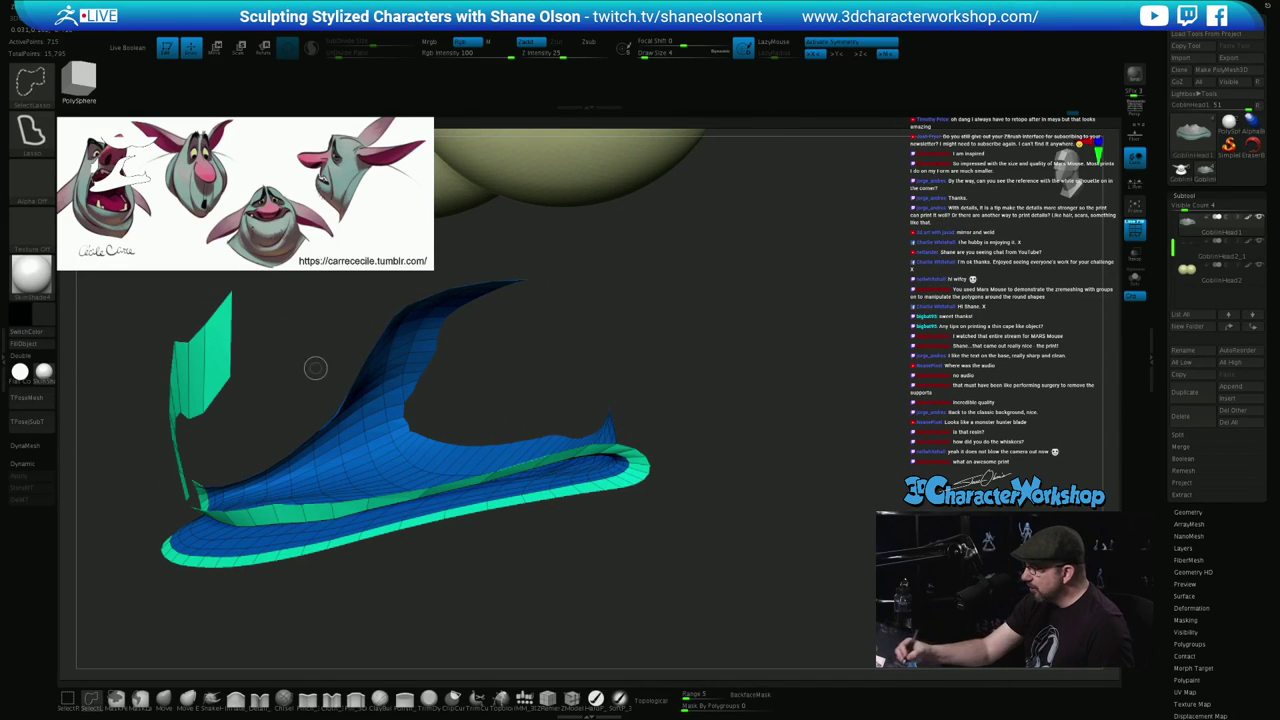
pyautogui.keyDown('ctrl'); pyautogui.keyDown('shift'); pyautogui.click(203, 375); pyautogui.keyUp('shift'); pyautogui.keyUp('ctrl')
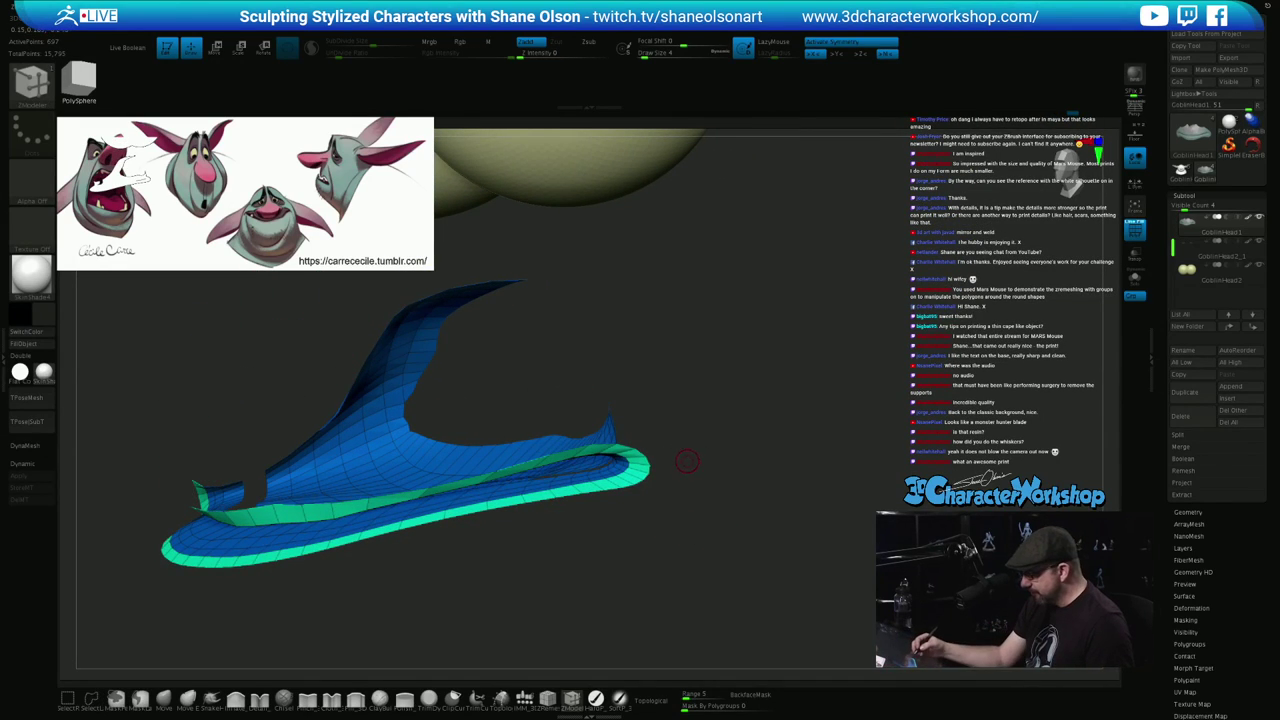
pyautogui.moveTo(686, 460); pyautogui.dragTo(694, 479)
pyautogui.keyDown('ctrl'); pyautogui.keyDown('shift'); pyautogui.click(712, 510); pyautogui.keyUp('shift'); pyautogui.keyUp('ctrl')
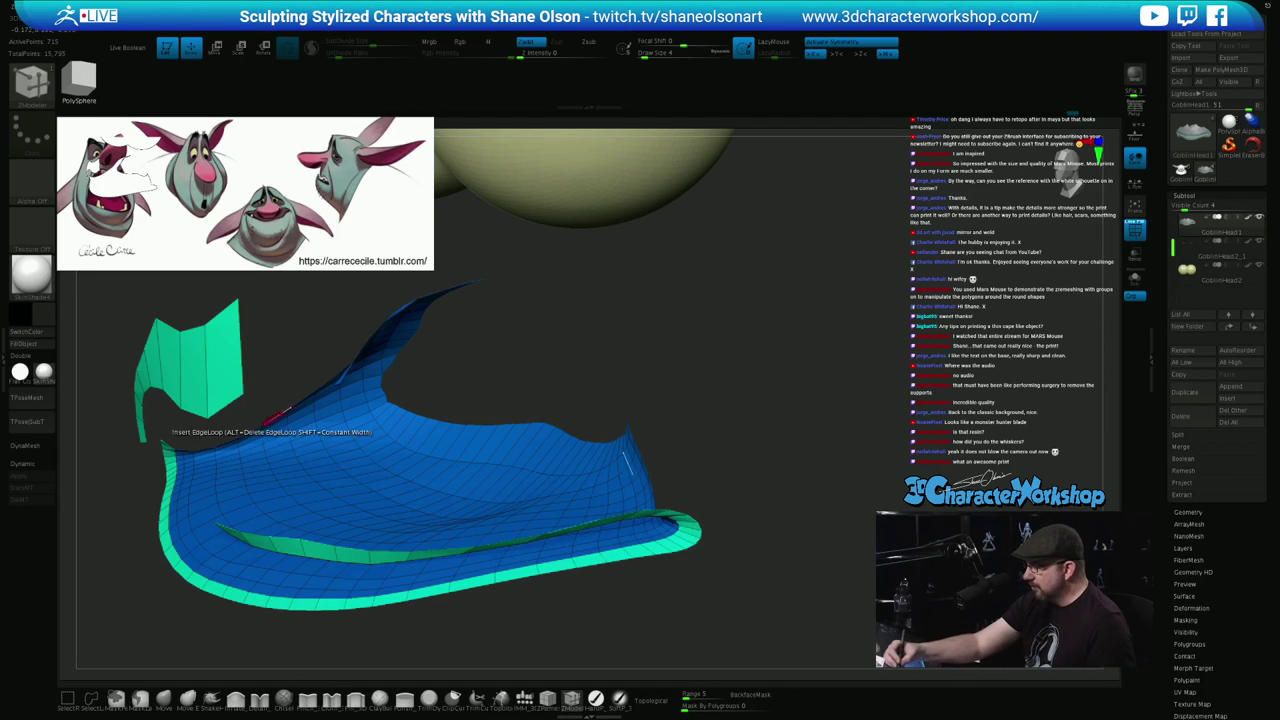
# Hide the leftover upper-lip patch, group the visible inner lip ring and mouth interior as one polygroup, and unhide the whole head
pyautogui.keyDown('ctrl'); pyautogui.keyDown('shift'); pyautogui.click(206, 371); pyautogui.keyUp('shift'); pyautogui.keyUp('ctrl')
pyautogui.moveTo(772, 528); pyautogui.dragTo(690, 478)
pyautogui.hotkey('ctrl', 'w')
pyautogui.keyDown('ctrl'); pyautogui.keyDown('shift'); pyautogui.click(705, 523); pyautogui.keyUp('shift'); pyautogui.keyUp('ctrl')
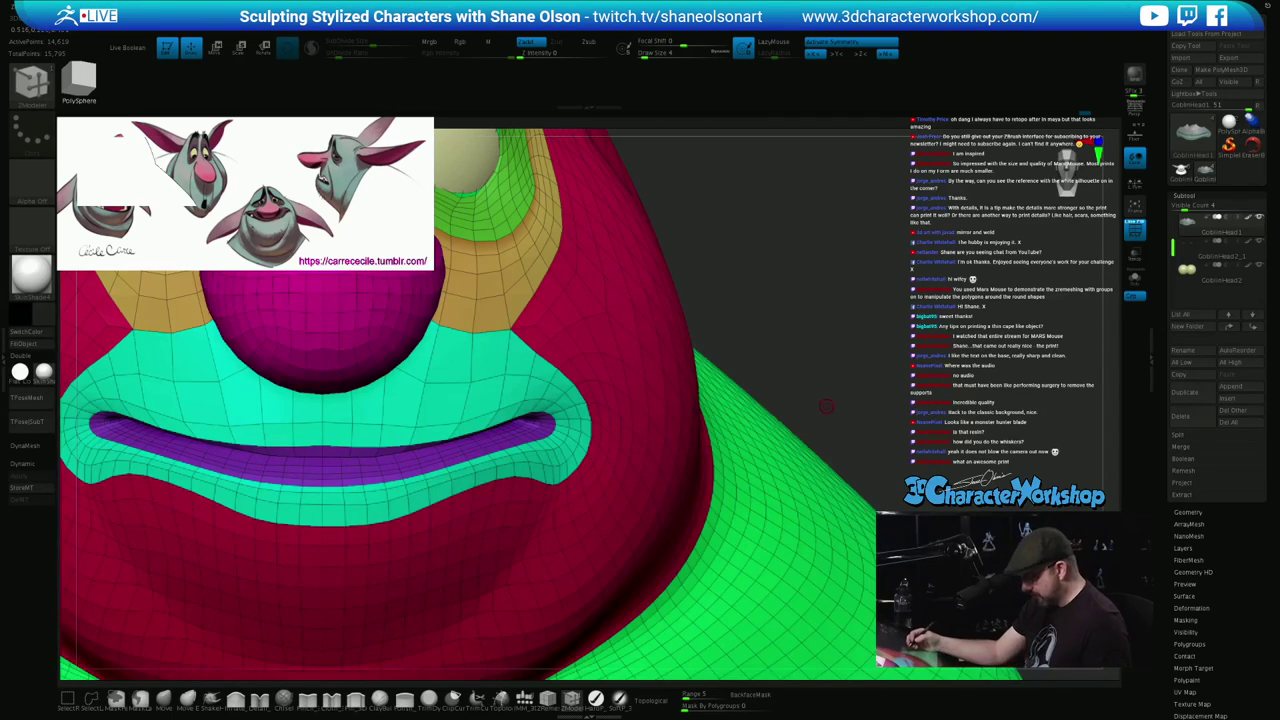
# Reshape and smooth the lower lip border near the mouth corners with the Move brush at draw size 39
pyautogui.keyDown('alt'); pyautogui.moveTo(820, 412); pyautogui.dragTo(853, 428); pyautogui.keyUp('alt')
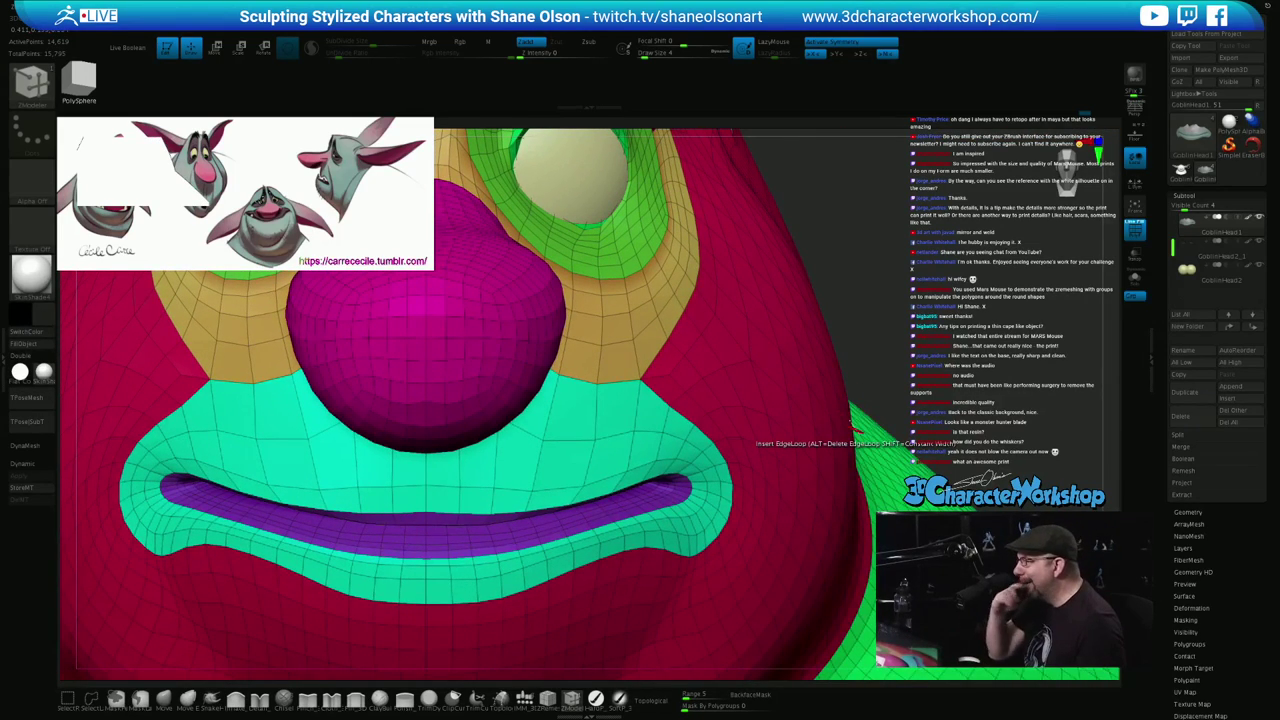
pyautogui.moveTo(718, 388); pyautogui.dragTo(843, 428)
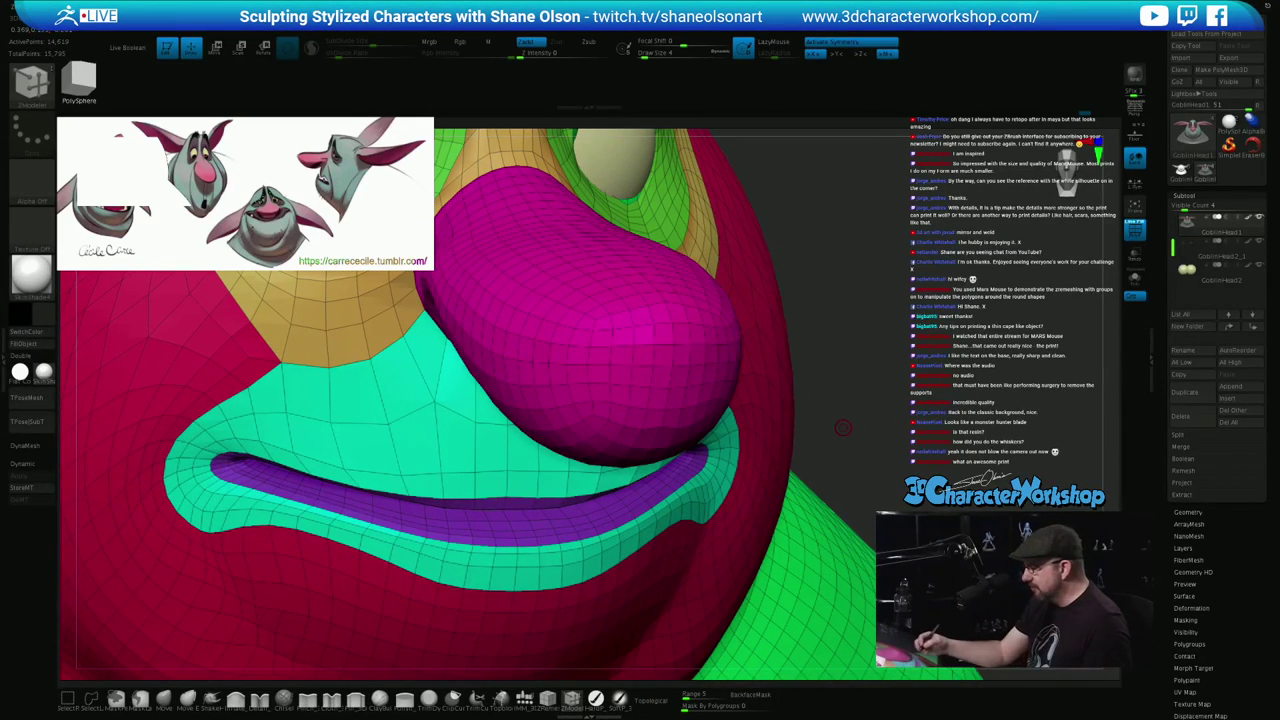
pyautogui.moveTo(843, 428); pyautogui.dragTo(738, 428)
pyautogui.moveTo(703, 484); pyautogui.dragTo(690, 508, button='right')
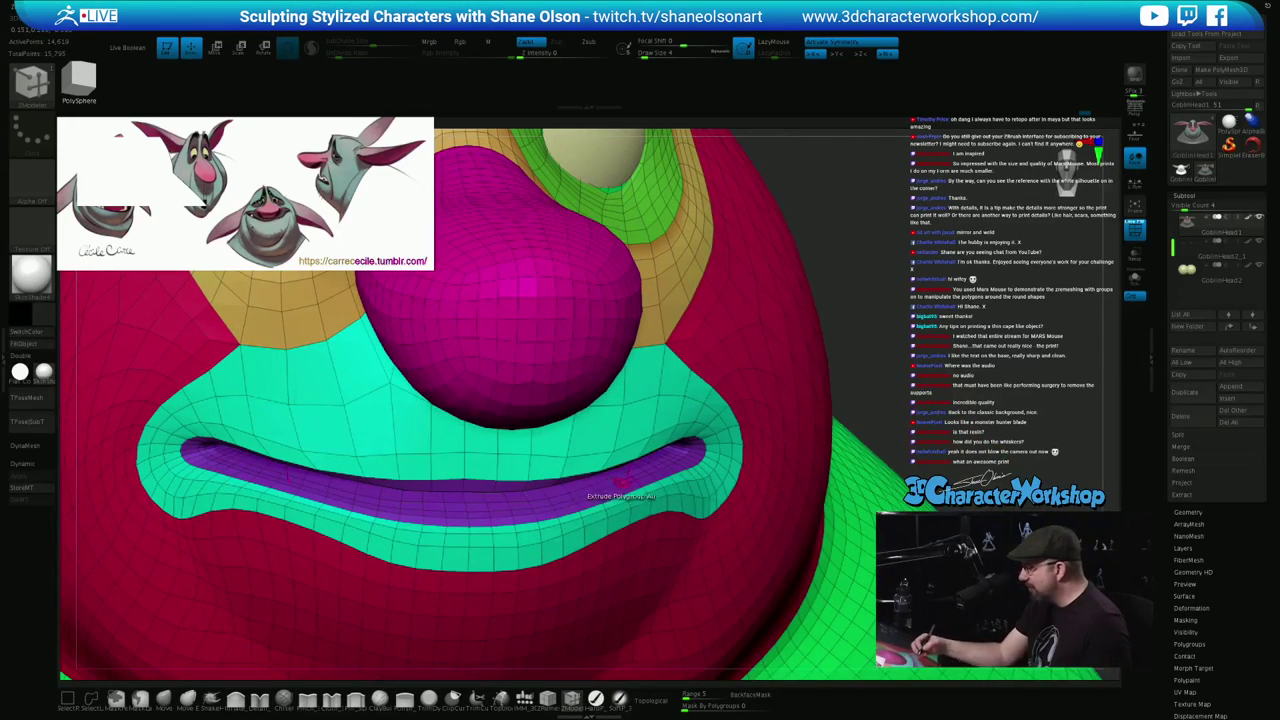
pyautogui.moveTo(622, 483); pyautogui.dragTo(588, 453, button='right')
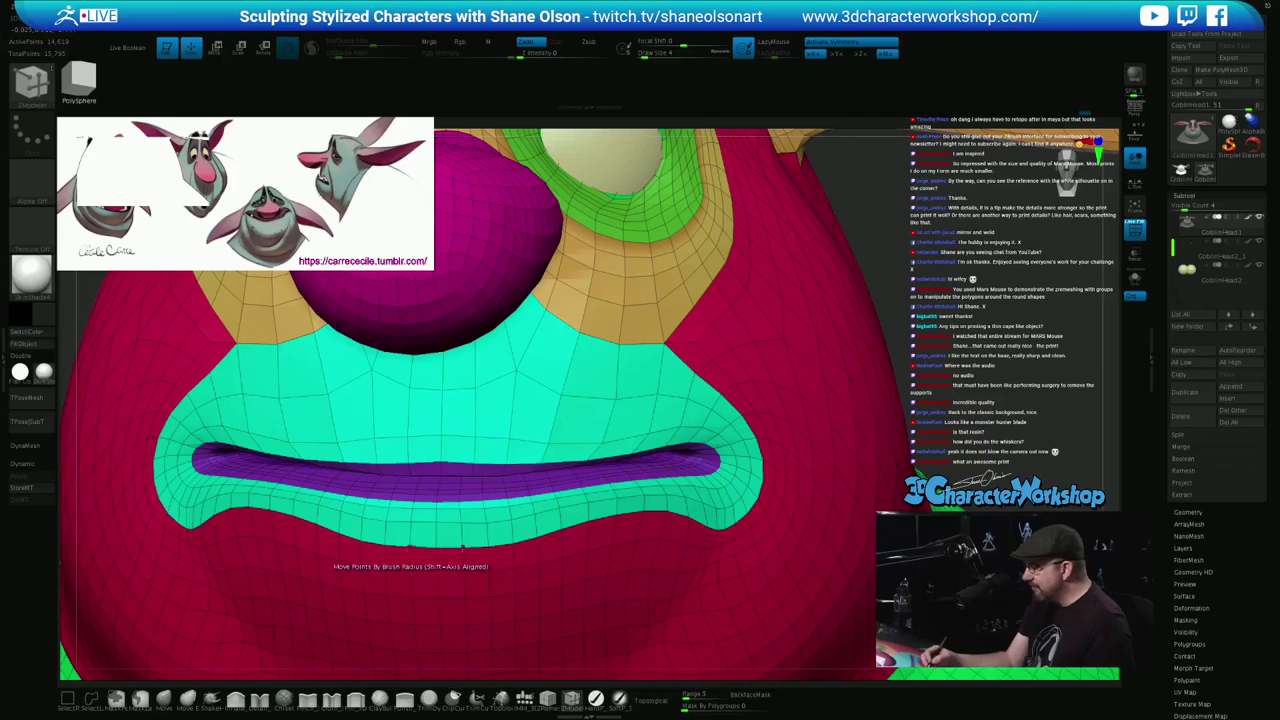
pyautogui.moveTo(655, 500); pyautogui.dragTo(679, 528, button='right')
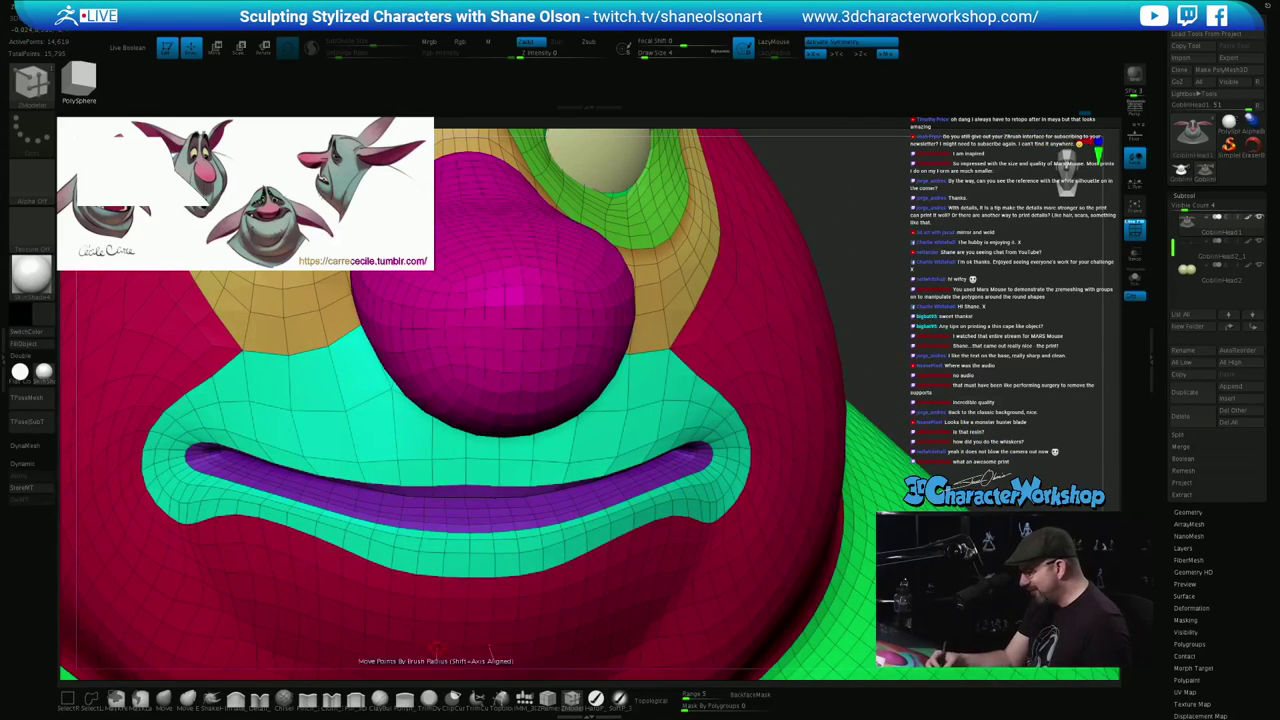
pyautogui.click(164, 699)
pyautogui.press('s')
pyautogui.moveTo(911, 352); pyautogui.dragTo(917, 352)
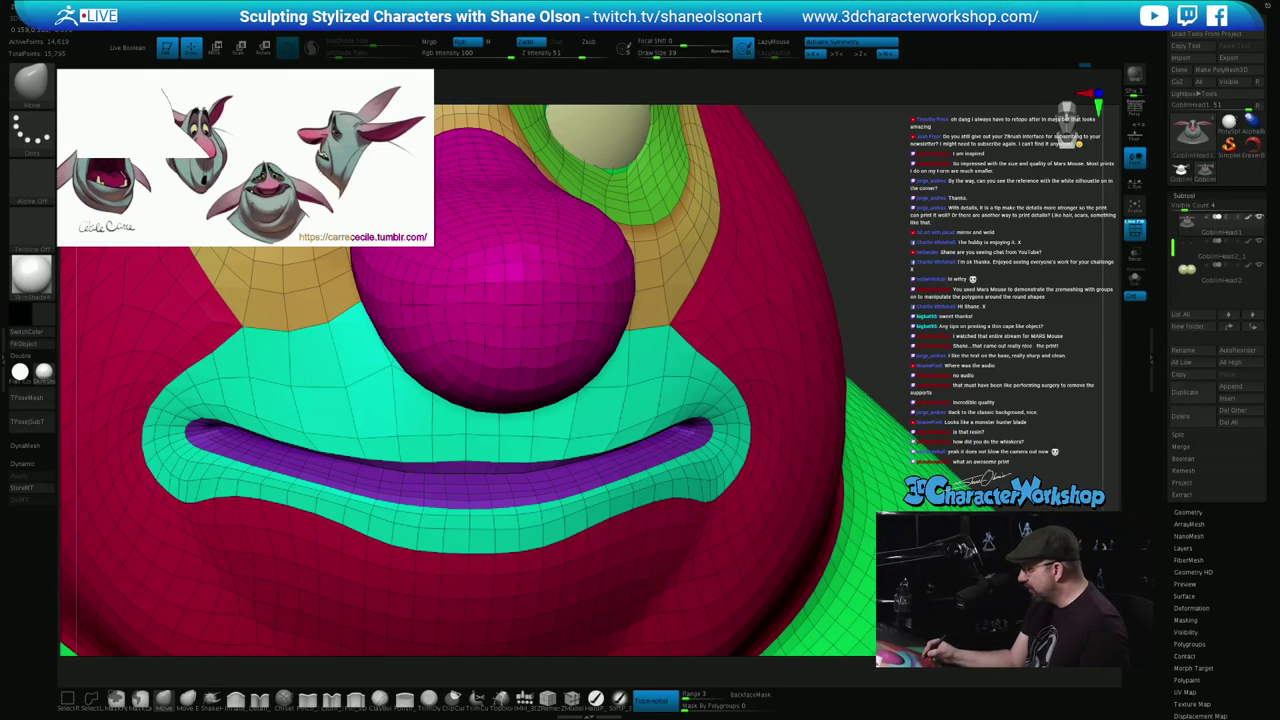
pyautogui.moveTo(686, 525); pyautogui.dragTo(674, 502, button='right')
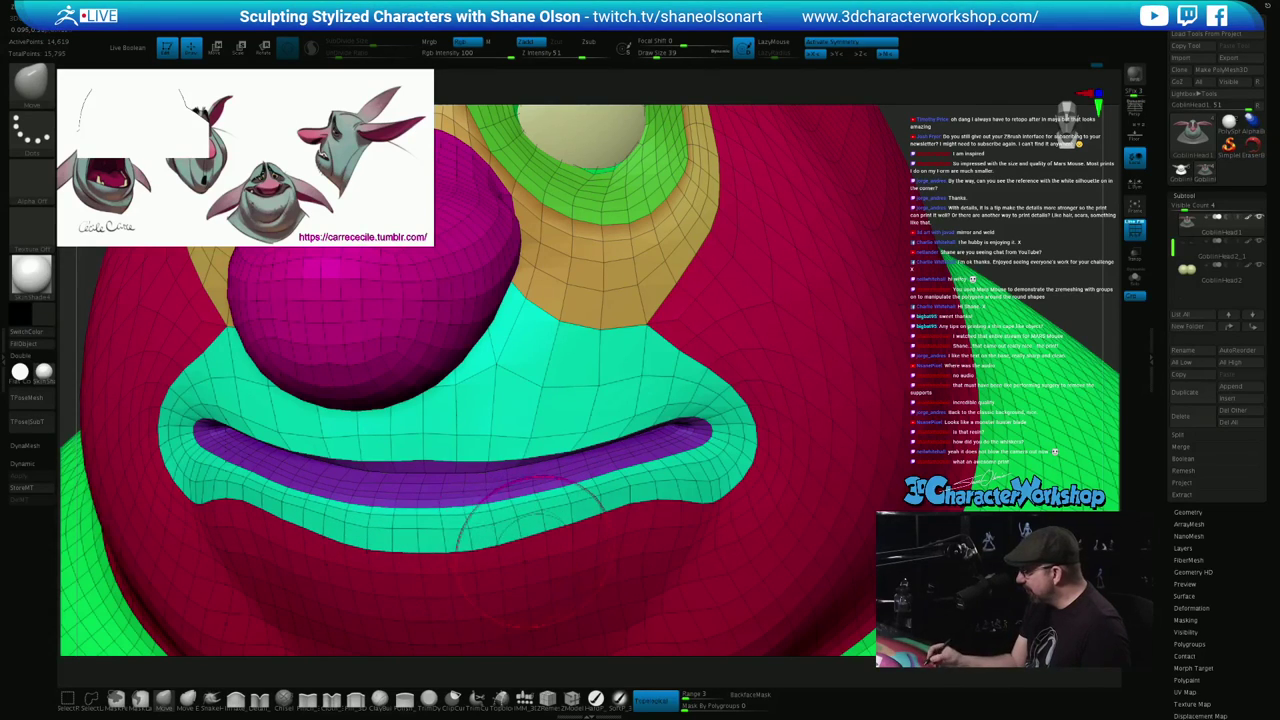
pyautogui.moveTo(590, 532)
pyautogui.keyDown('shift'); pyautogui.mouseDown()
pyautogui.moveTo(682, 500)
pyautogui.moveTo(622, 518)
pyautogui.mouseUp(); pyautogui.keyUp('shift')
# Reduce the draw size to 22 and smooth the polygon flow of the upper lip between the nose and mouth opening
pyautogui.moveTo(727, 507); pyautogui.dragTo(655, 494, button='right')
pyautogui.press('s')
pyautogui.moveTo(444, 419); pyautogui.dragTo(433, 421)
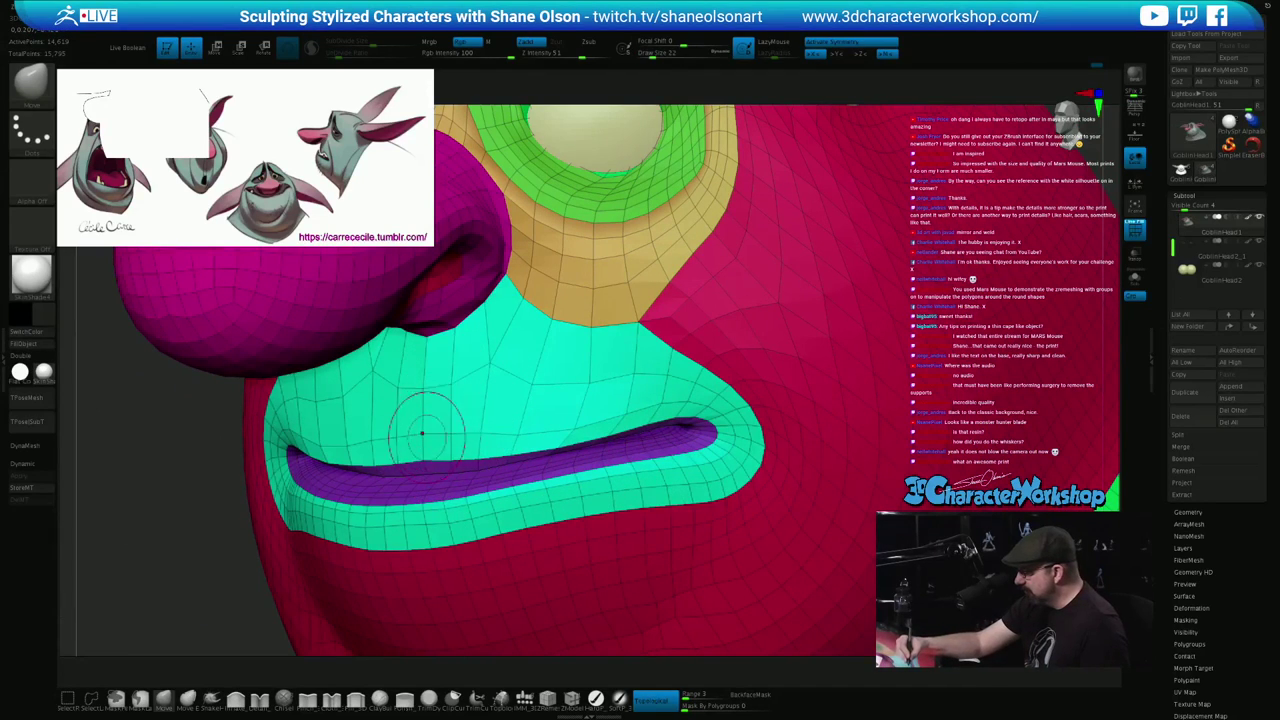
pyautogui.moveTo(456, 438); pyautogui.dragTo(528, 411, button='right')
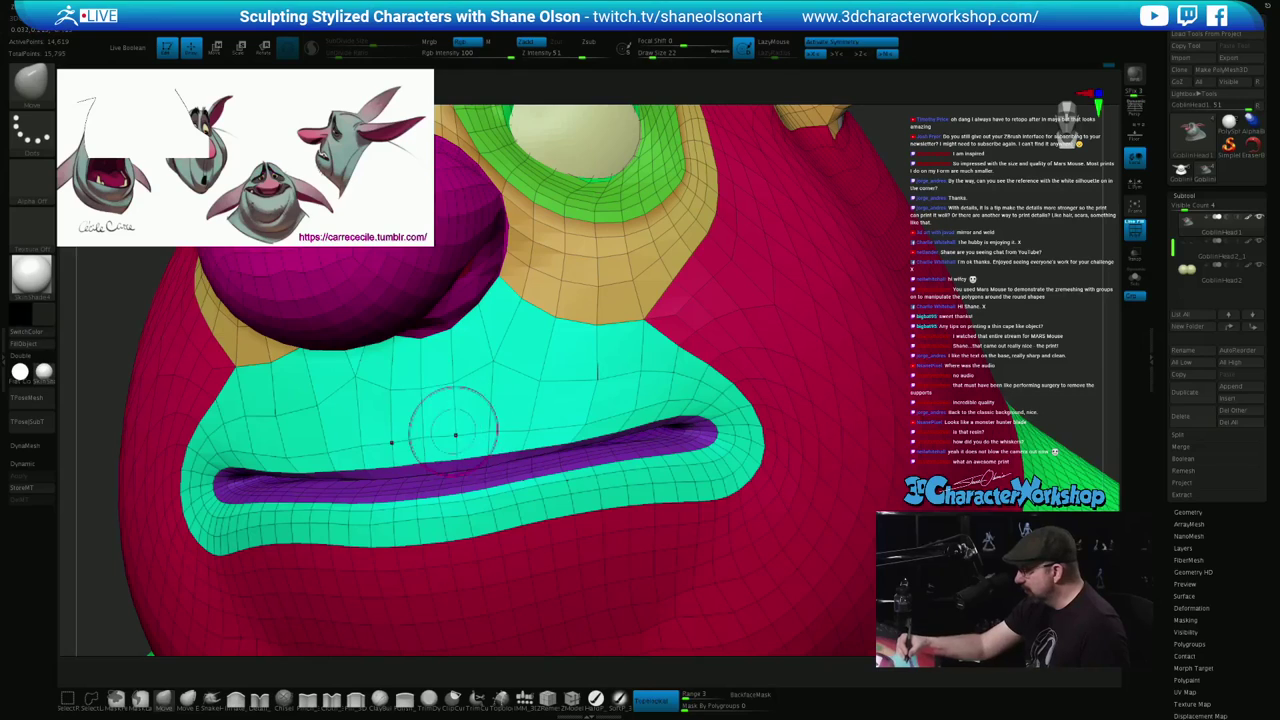
pyautogui.keyDown('shift'); pyautogui.moveTo(586, 405); pyautogui.dragTo(550, 378); pyautogui.keyUp('shift')
pyautogui.moveTo(646, 386)
pyautogui.keyDown('shift'); pyautogui.mouseDown()
pyautogui.moveTo(632, 398)
pyautogui.moveTo(590, 375)
pyautogui.moveTo(492, 360)
pyautogui.mouseUp(); pyautogui.keyUp('shift')
pyautogui.moveTo(545, 405)
pyautogui.keyDown('shift'); pyautogui.mouseDown()
pyautogui.moveTo(525, 410)
pyautogui.moveTo(590, 390)
pyautogui.mouseUp(); pyautogui.keyUp('shift')
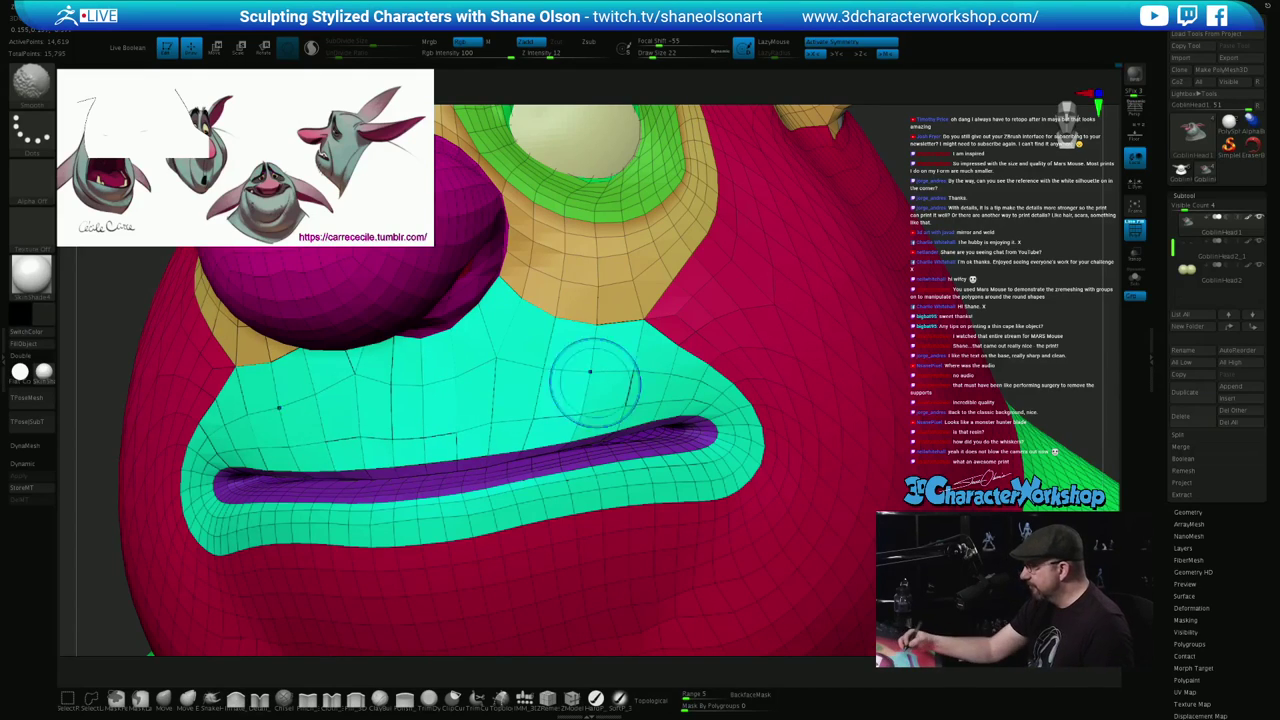
pyautogui.moveTo(649, 392)
pyautogui.keyDown('ctrl'); pyautogui.mouseDown(button='right')
pyautogui.moveTo(647, 375)
pyautogui.moveTo(525, 374)
pyautogui.moveTo(598, 366)
pyautogui.moveTo(644, 399)
pyautogui.mouseUp(button='right'); pyautogui.keyUp('ctrl')
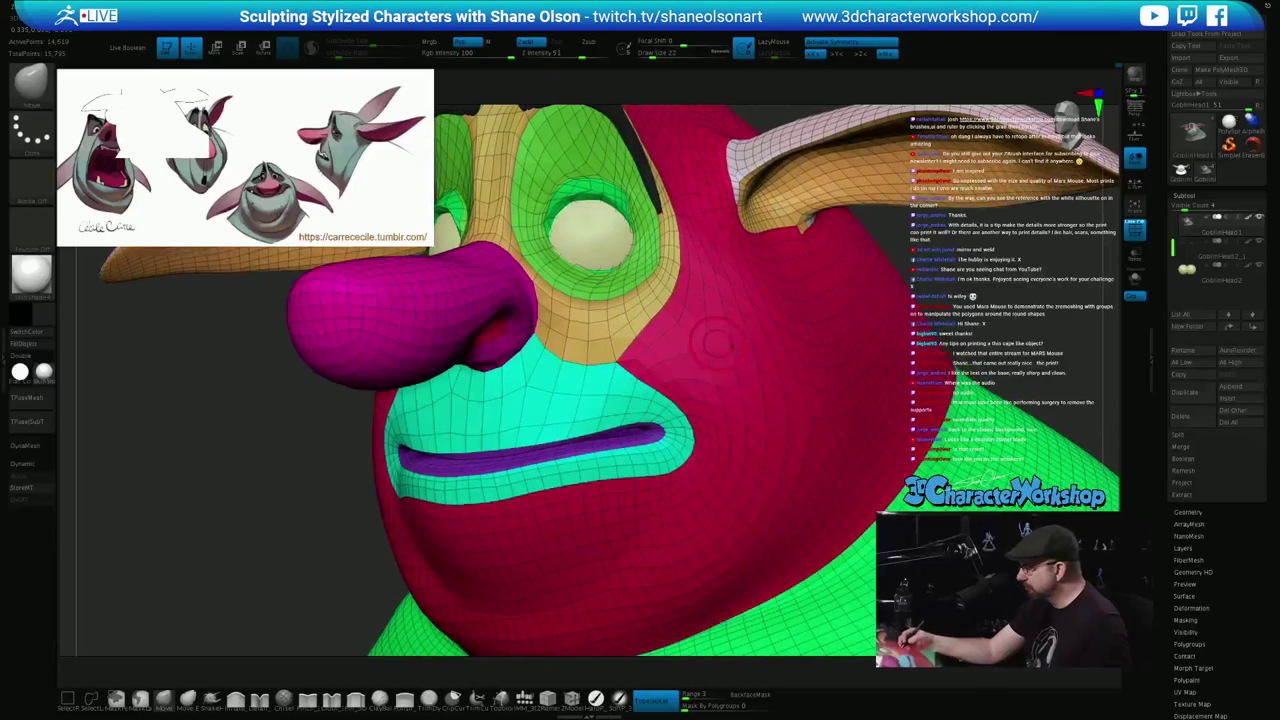
# Smooth the polygon flow of the upper and lower lips around the mouth corners with symmetry on
pyautogui.moveTo(710, 334)
pyautogui.keyDown('ctrl'); pyautogui.mouseDown(button='right')
pyautogui.moveTo(668, 389)
pyautogui.moveTo(770, 386)
pyautogui.moveTo(700, 440)
pyautogui.mouseUp(button='right'); pyautogui.keyUp('ctrl')
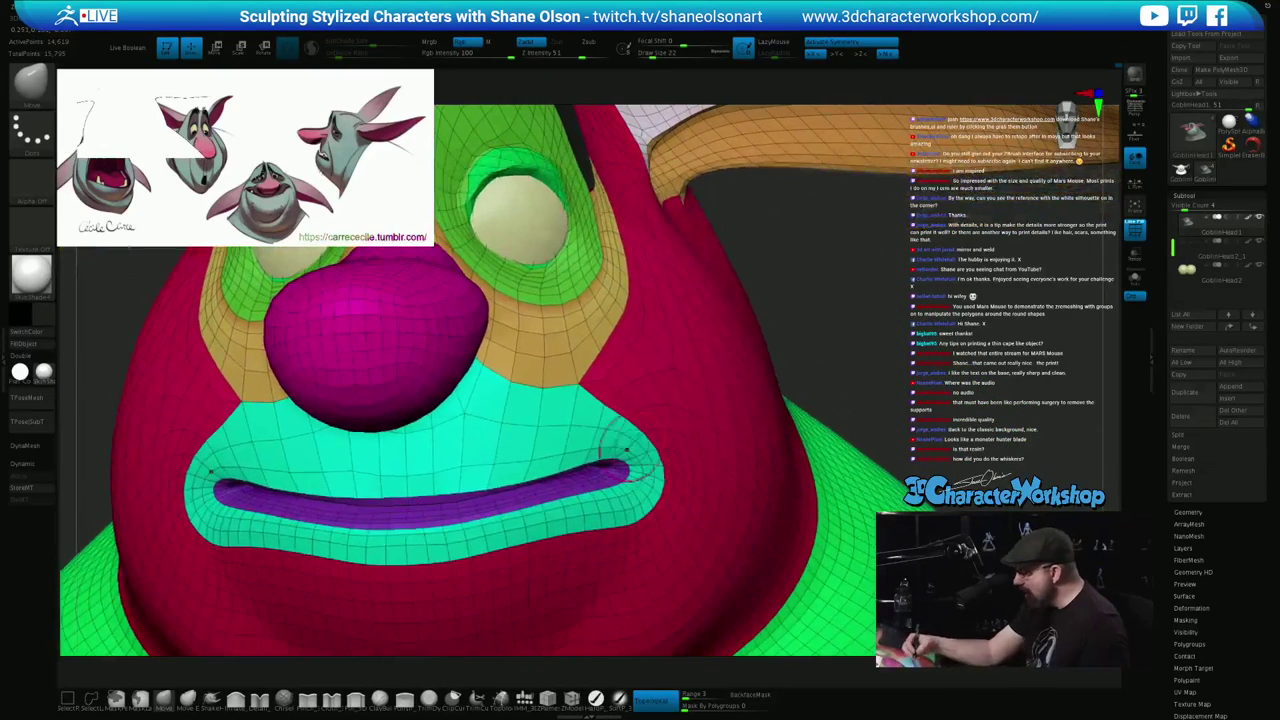
pyautogui.keyDown('shift'); pyautogui.moveTo(403, 471); pyautogui.dragTo(388, 488); pyautogui.keyUp('shift')
pyautogui.moveTo(465, 413)
pyautogui.keyDown('shift'); pyautogui.mouseDown()
pyautogui.moveTo(508, 457)
pyautogui.moveTo(630, 472)
pyautogui.mouseUp(); pyautogui.keyUp('shift')
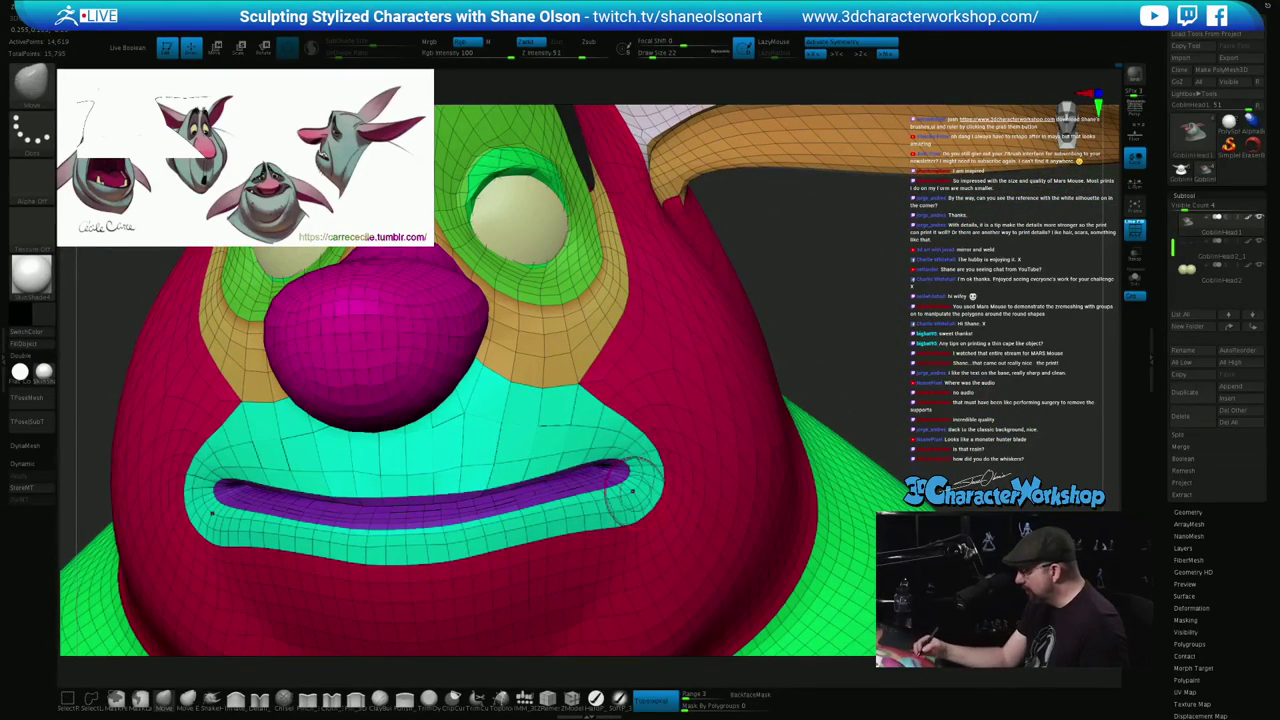
pyautogui.moveTo(612, 472); pyautogui.dragTo(634, 506, button='right')
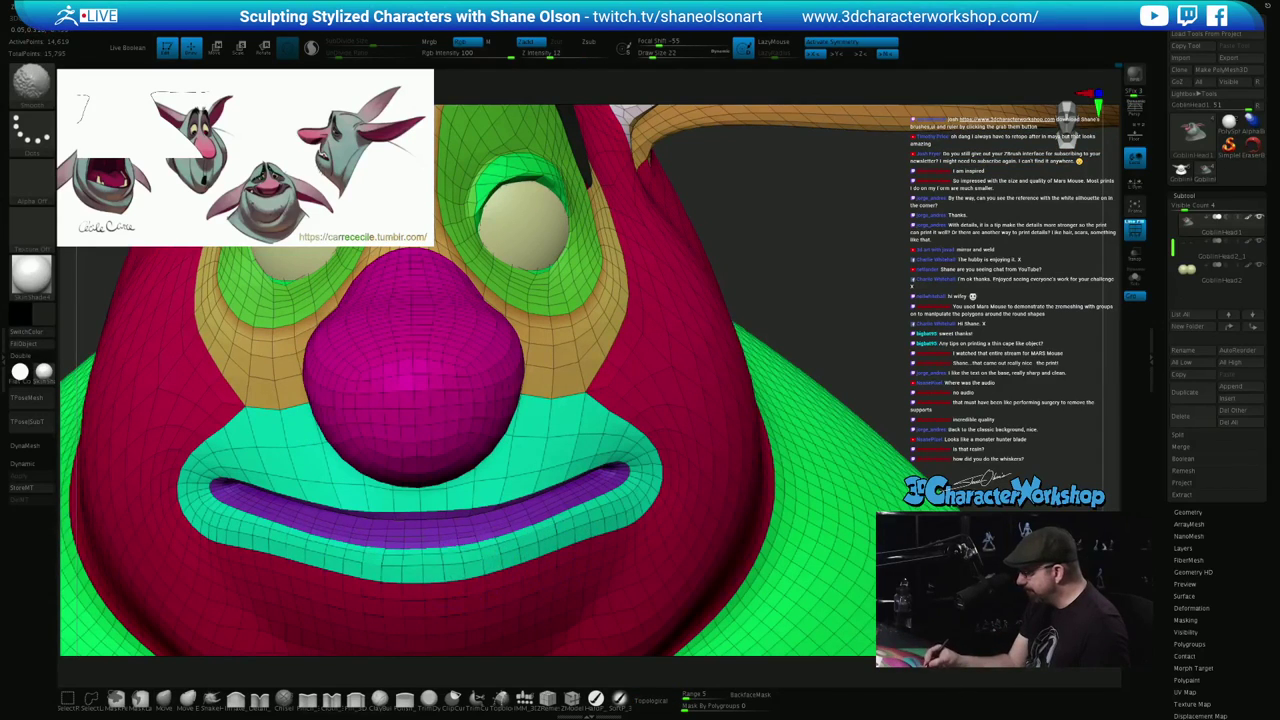
pyautogui.keyDown('ctrl'); pyautogui.moveTo(618, 540); pyautogui.dragTo(610, 511, button='right'); pyautogui.keyUp('ctrl')
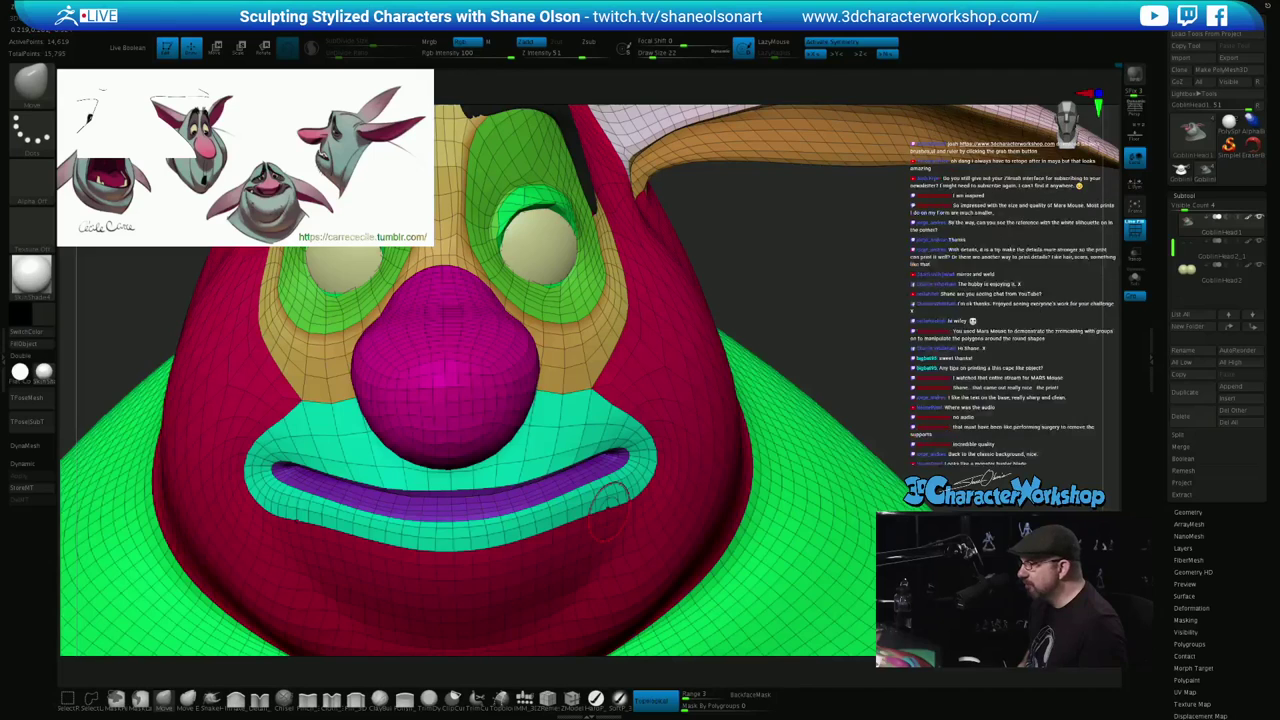
pyautogui.keyDown('alt'); pyautogui.moveTo(631, 501); pyautogui.dragTo(658, 496, button='right'); pyautogui.keyUp('alt')
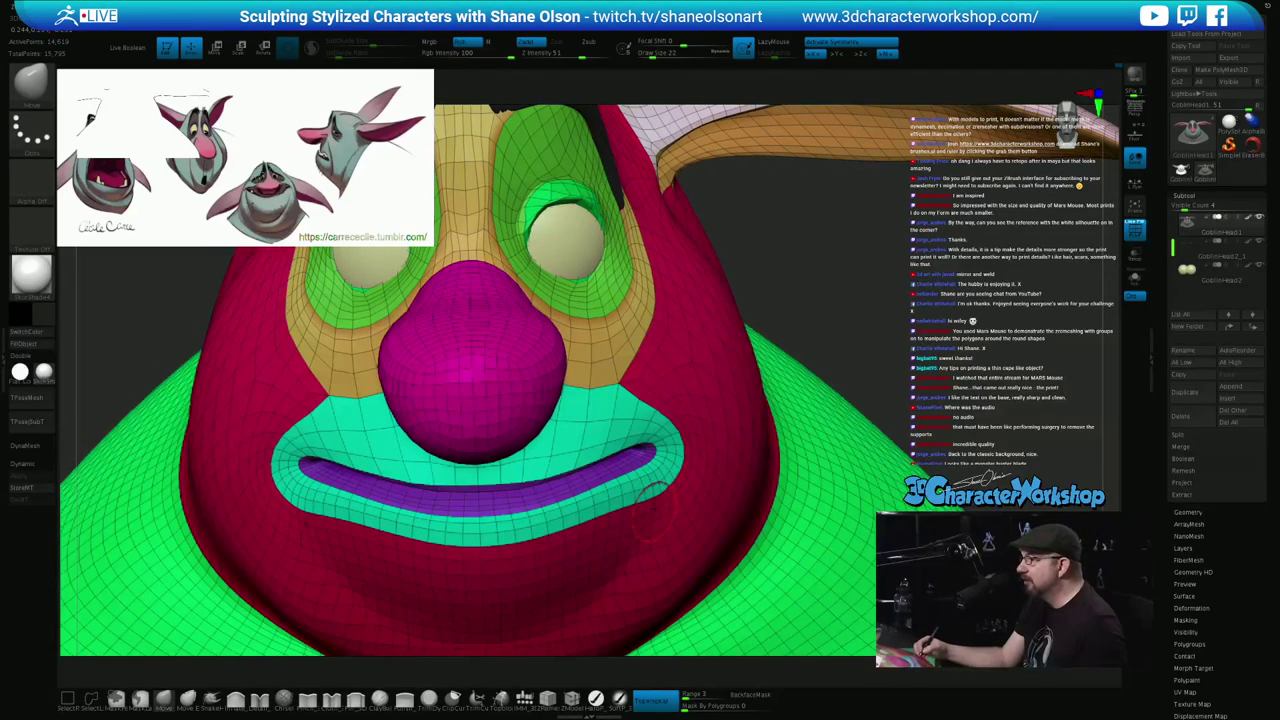
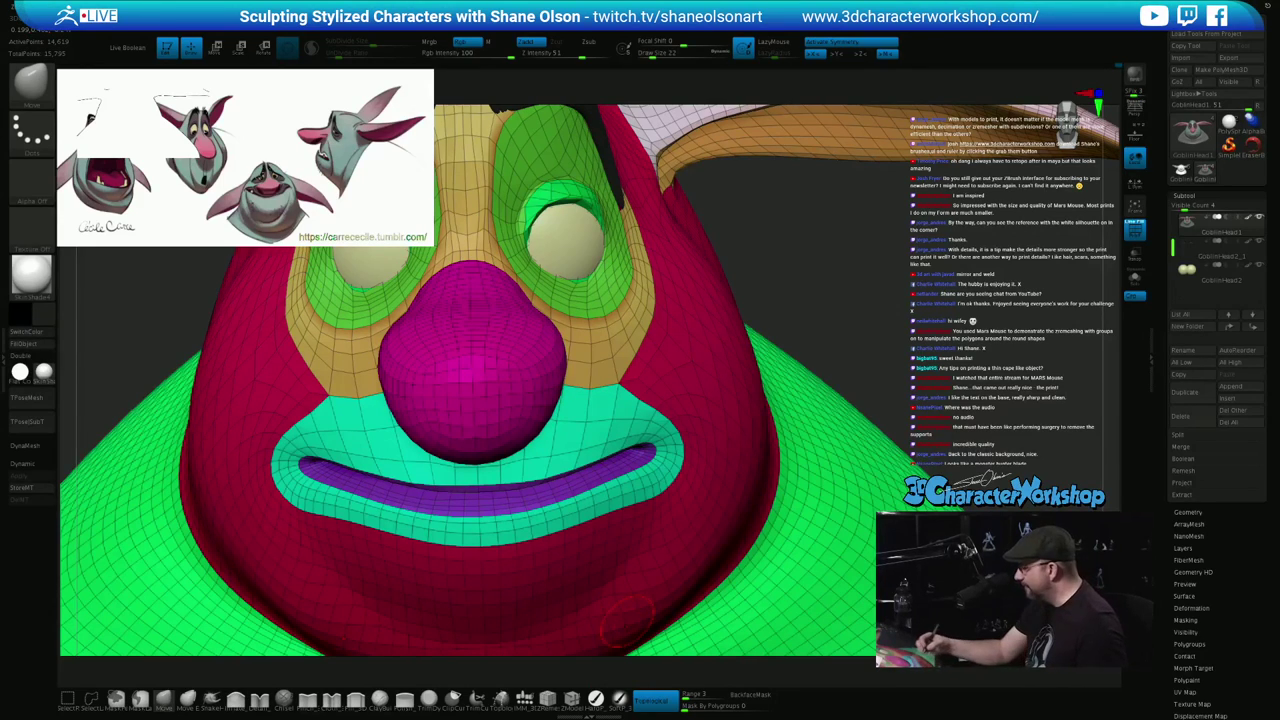
# Try isolating the mouth interior and hiding the edge loop behind its front strip, then unhide the whole head
pyautogui.keyDown('ctrl'); pyautogui.keyDown('shift'); pyautogui.click(630, 463); pyautogui.keyUp('shift'); pyautogui.keyUp('ctrl')
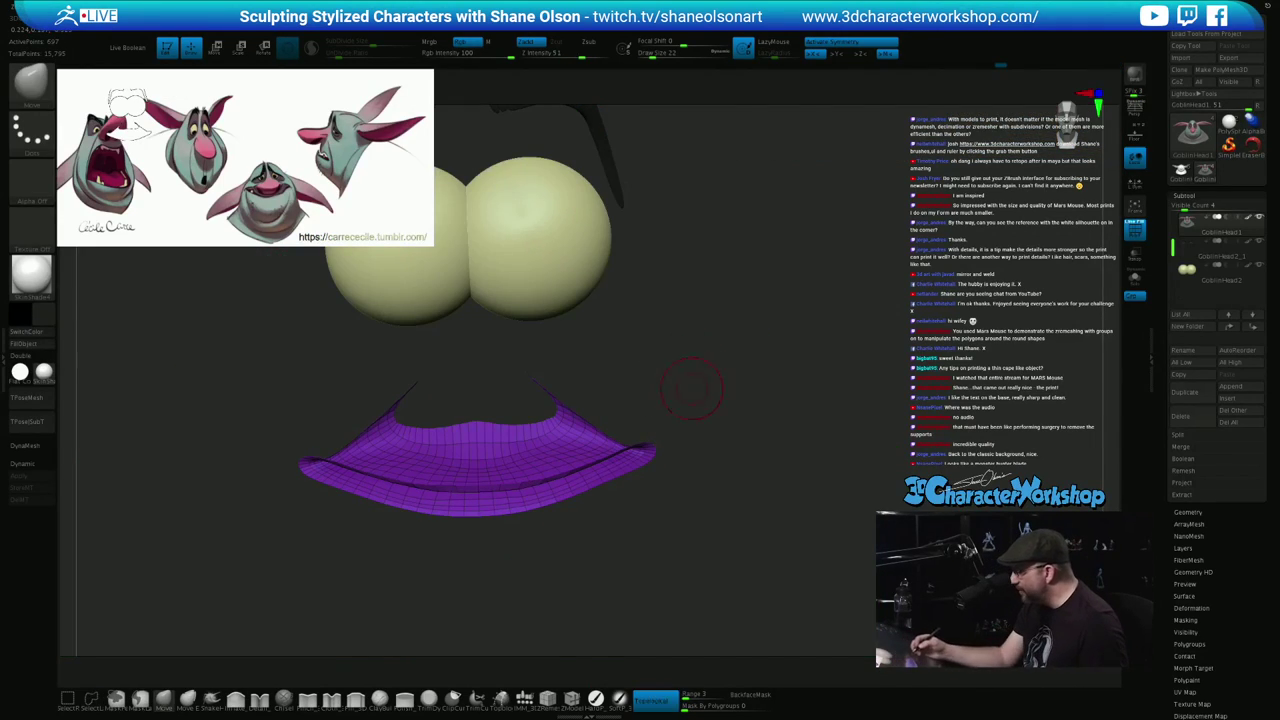
pyautogui.moveTo(691, 388); pyautogui.dragTo(694, 630, button='right')
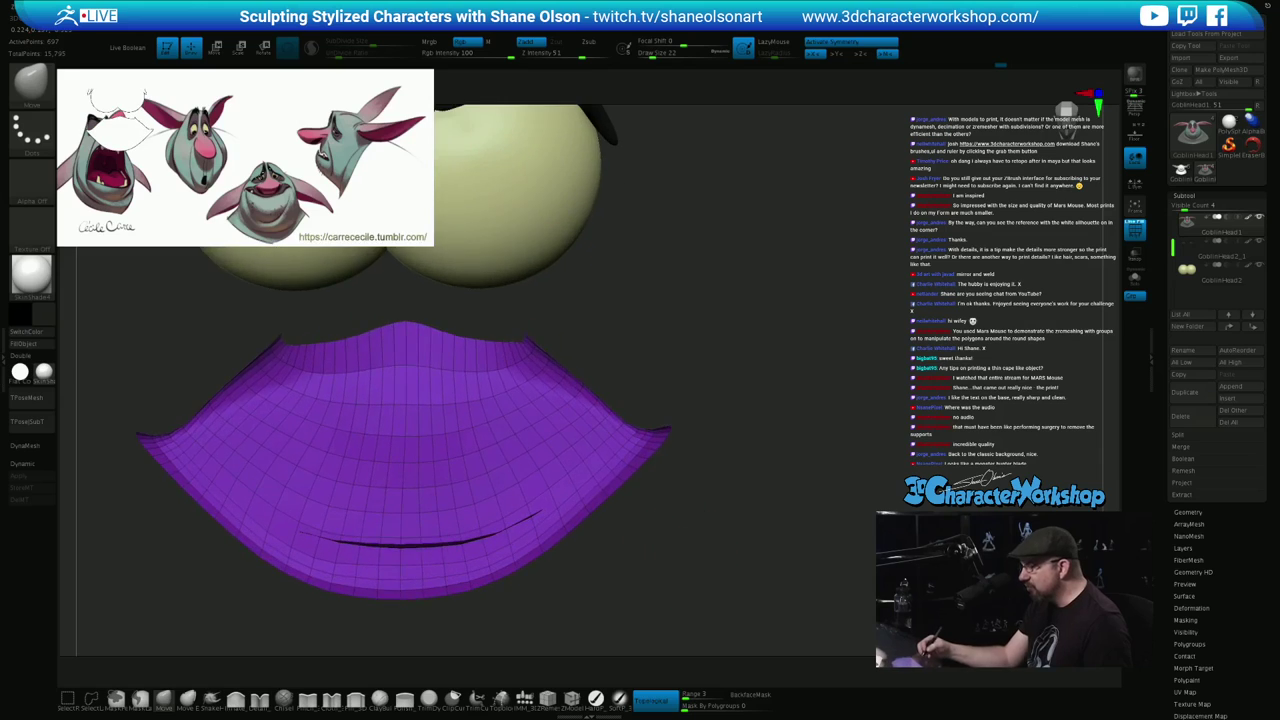
pyautogui.keyDown('alt'); pyautogui.moveTo(681, 553); pyautogui.dragTo(656, 505, button='right'); pyautogui.keyUp('alt')
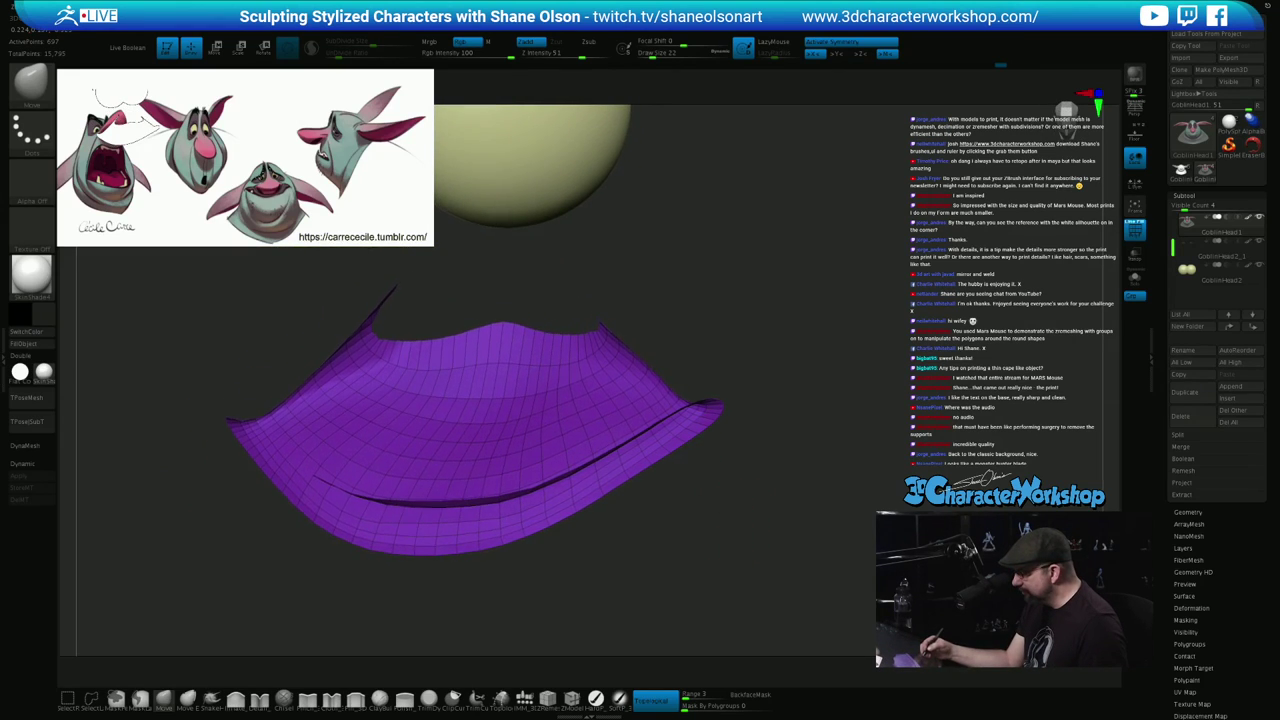
pyautogui.keyDown('ctrl'); pyautogui.keyDown('shift'); pyautogui.click(500, 510); pyautogui.keyUp('shift'); pyautogui.keyUp('ctrl')
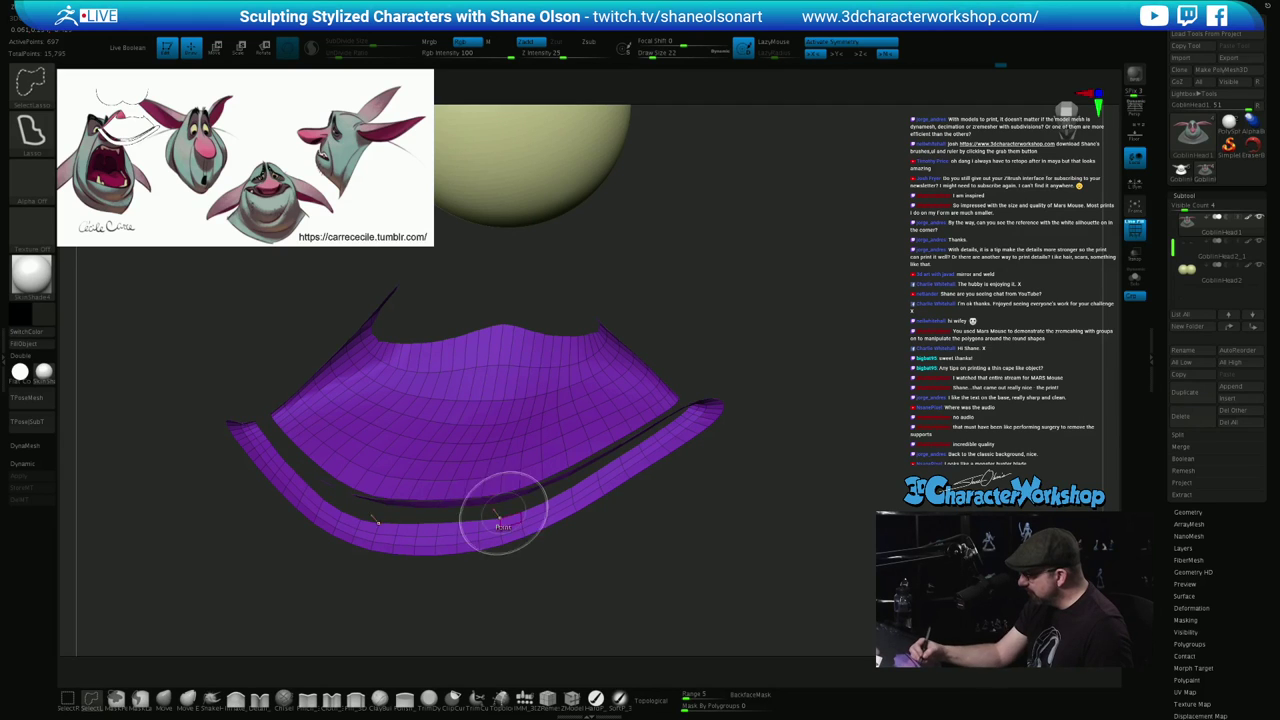
pyautogui.moveTo(564, 604)
pyautogui.mouseDown()
pyautogui.moveTo(575, 400)
pyautogui.moveTo(650, 515)
pyautogui.mouseUp()
pyautogui.keyDown('ctrl'); pyautogui.click(740, 538); pyautogui.keyUp('ctrl')
pyautogui.keyDown('ctrl'); pyautogui.keyDown('shift'); pyautogui.click(862, 458); pyautogui.keyUp('shift'); pyautogui.keyUp('ctrl')
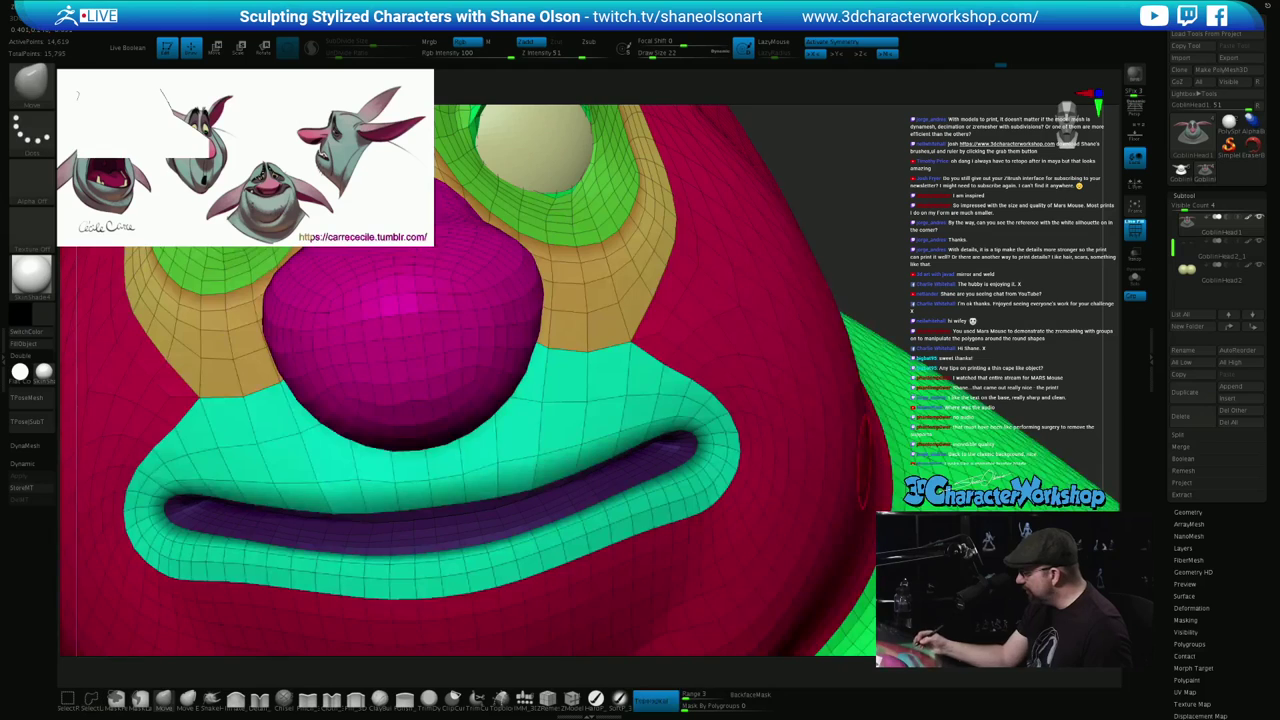
pyautogui.keyDown('ctrl'); pyautogui.moveTo(888, 400); pyautogui.dragTo(912, 430); pyautogui.keyUp('ctrl')
# Isolate the inner lip edge loops at the mouth opening, group them as a separate polygroup, and unhide the head
pyautogui.moveTo(889, 354)
pyautogui.mouseDown()
pyautogui.moveTo(985, 365)
pyautogui.moveTo(890, 370)
pyautogui.moveTo(858, 390)
pyautogui.moveTo(858, 450)
pyautogui.mouseUp()
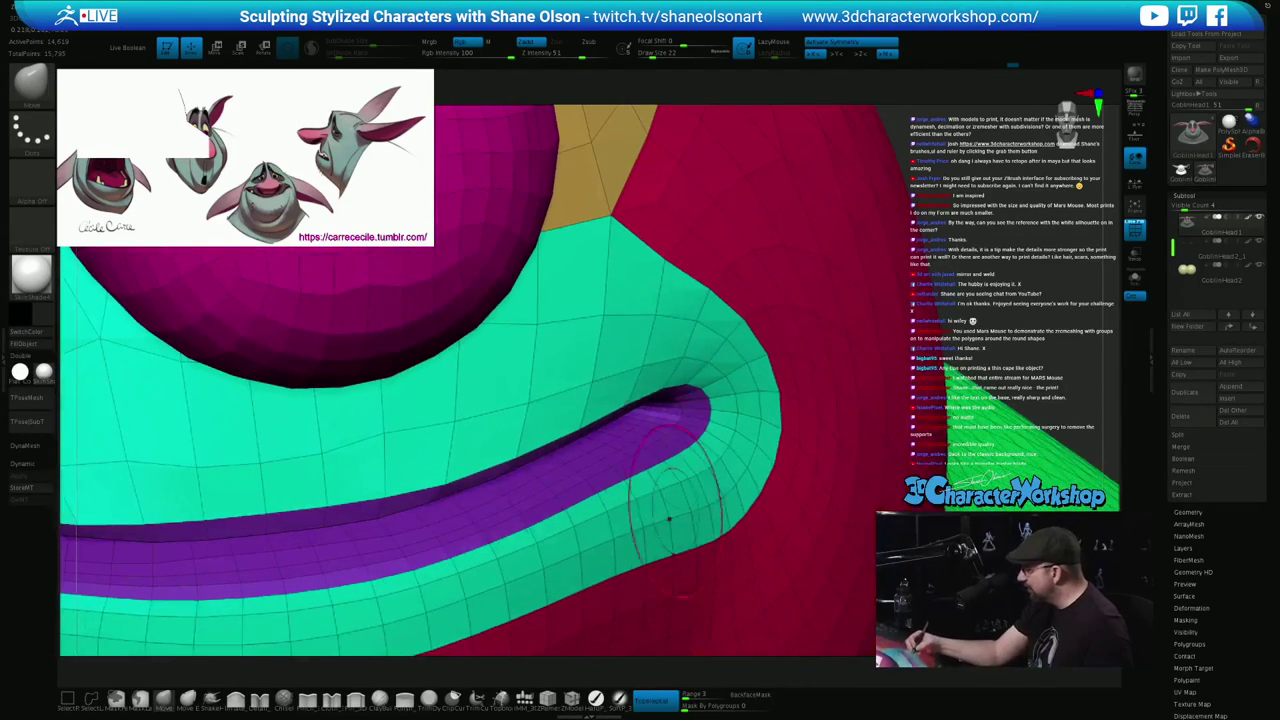
pyautogui.keyDown('ctrl'); pyautogui.keyDown('shift'); pyautogui.click(666, 446); pyautogui.keyUp('shift'); pyautogui.keyUp('ctrl')
pyautogui.keyDown('ctrl'); pyautogui.keyDown('shift'); pyautogui.click(650, 435); pyautogui.keyUp('shift'); pyautogui.keyUp('ctrl')
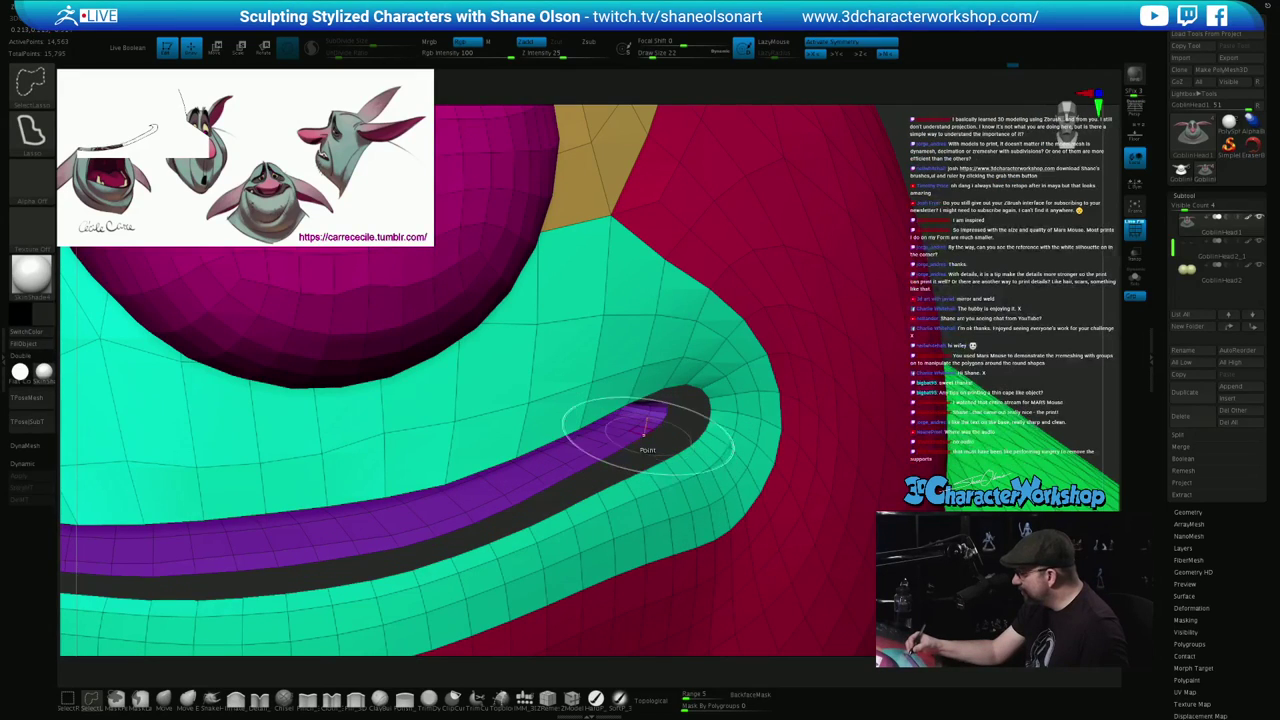
pyautogui.keyDown('ctrl'); pyautogui.keyDown('shift'); pyautogui.click(636, 430); pyautogui.keyUp('shift'); pyautogui.keyUp('ctrl')
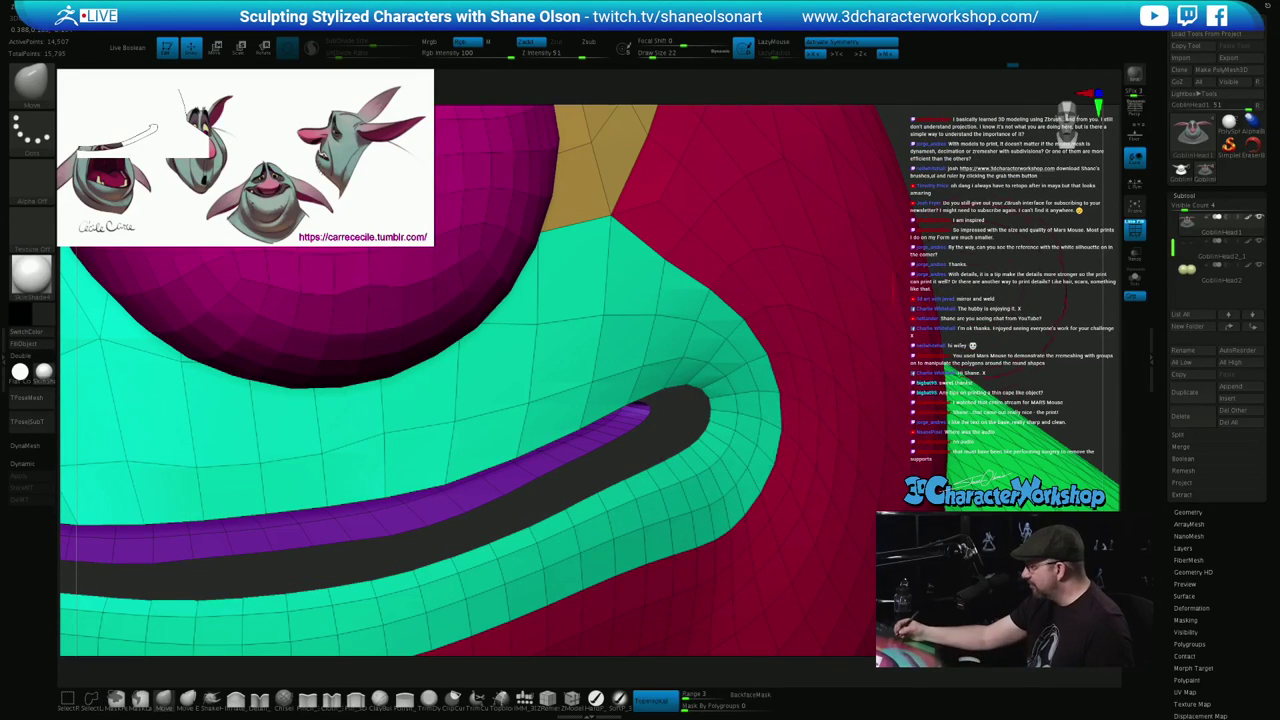
pyautogui.keyDown('ctrl'); pyautogui.keyDown('shift'); pyautogui.moveTo(995, 286); pyautogui.dragTo(994, 293); pyautogui.keyUp('shift'); pyautogui.keyUp('ctrl')
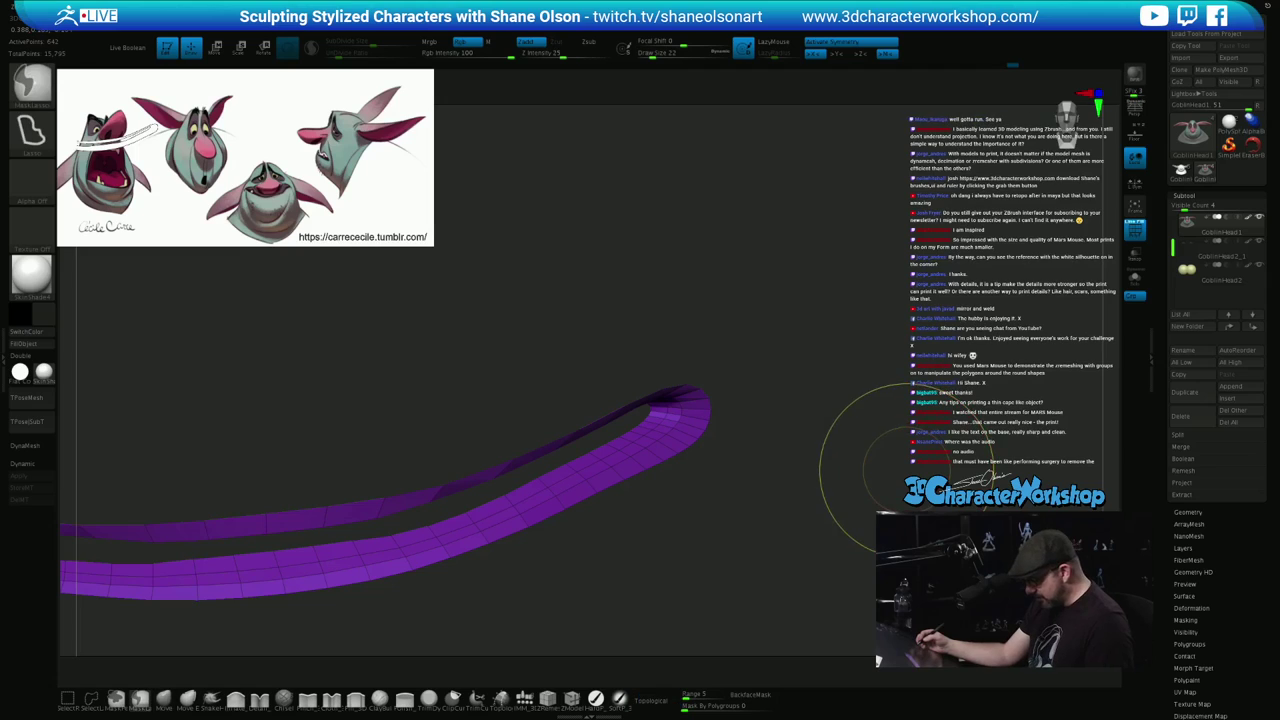
pyautogui.hotkey('ctrl', 'w')
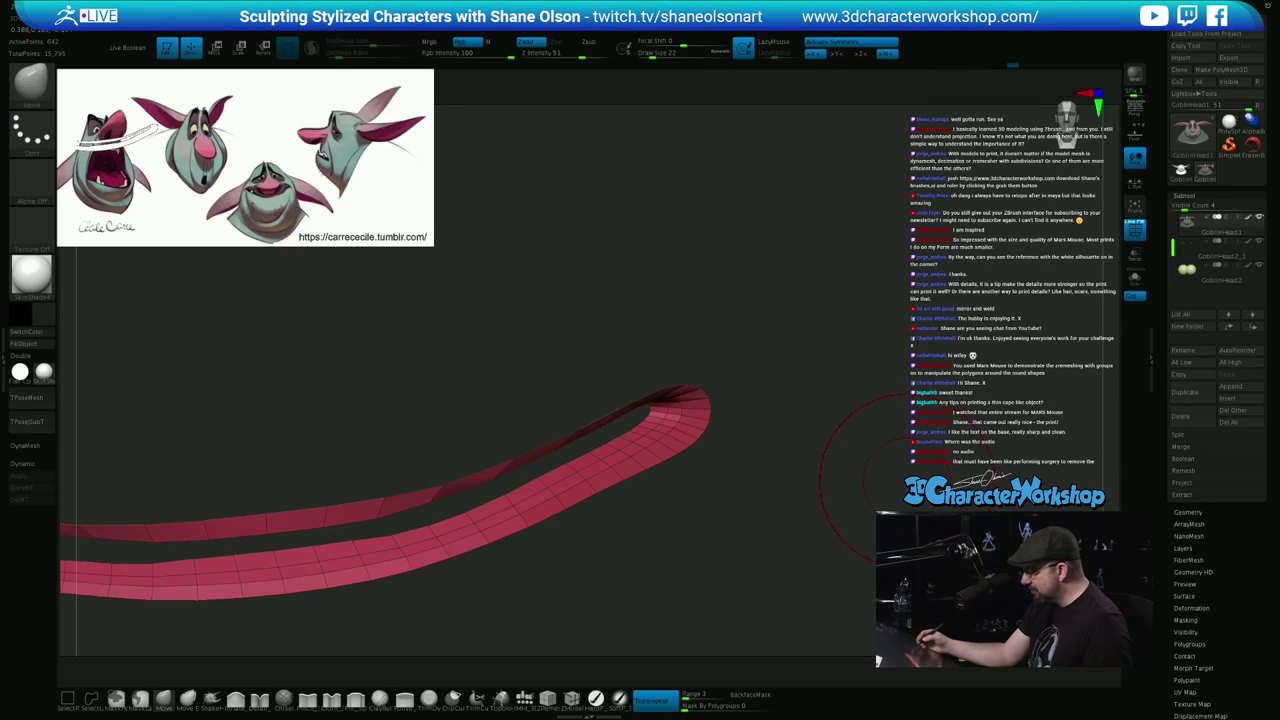
pyautogui.keyDown('ctrl'); pyautogui.keyDown('shift'); pyautogui.click(998, 313); pyautogui.keyUp('shift'); pyautogui.keyUp('ctrl')
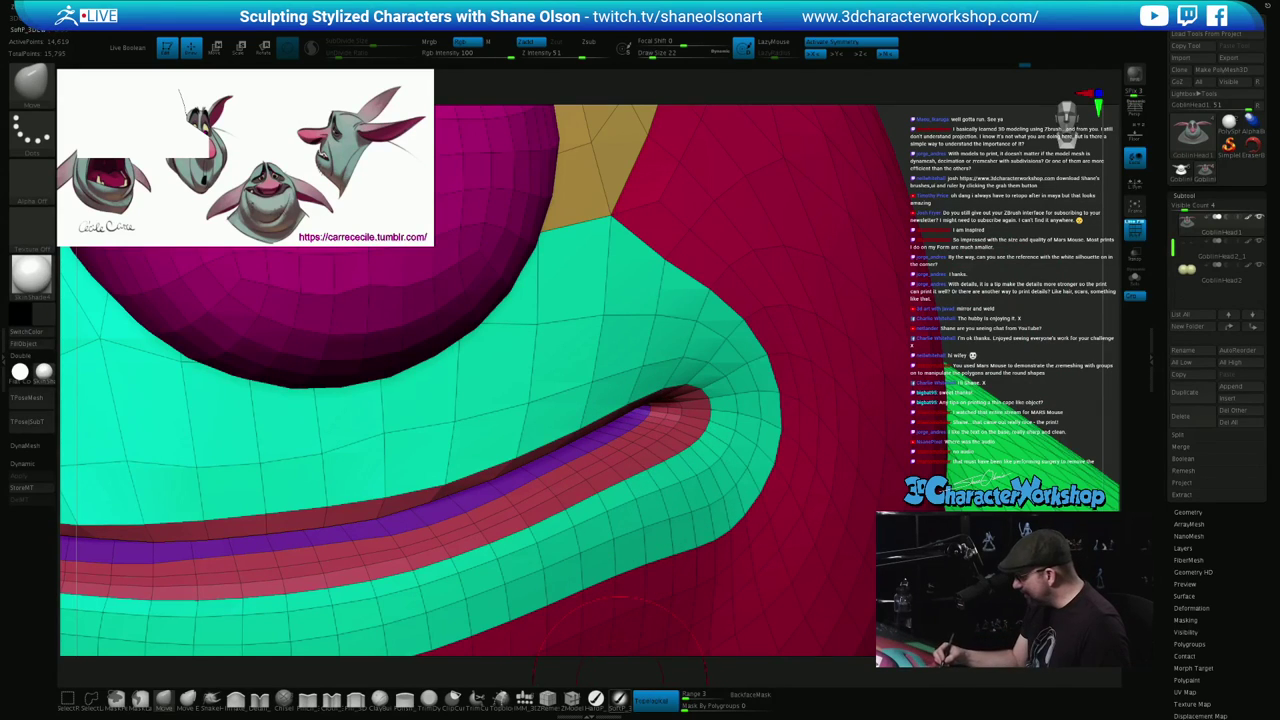
# Slide the complete edge loop along the inner lip with ZModeler and nudge the points at the mouth corner
pyautogui.click(572, 698)
pyautogui.press('space')
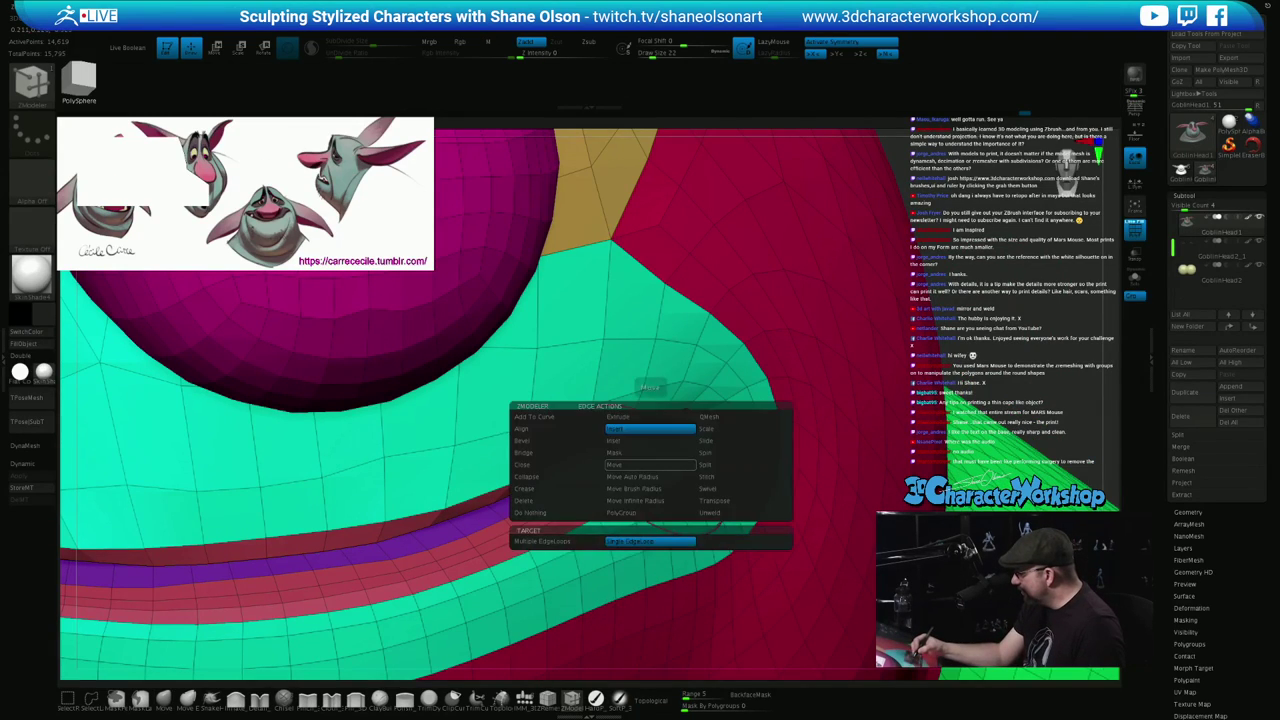
pyautogui.click(742, 441)
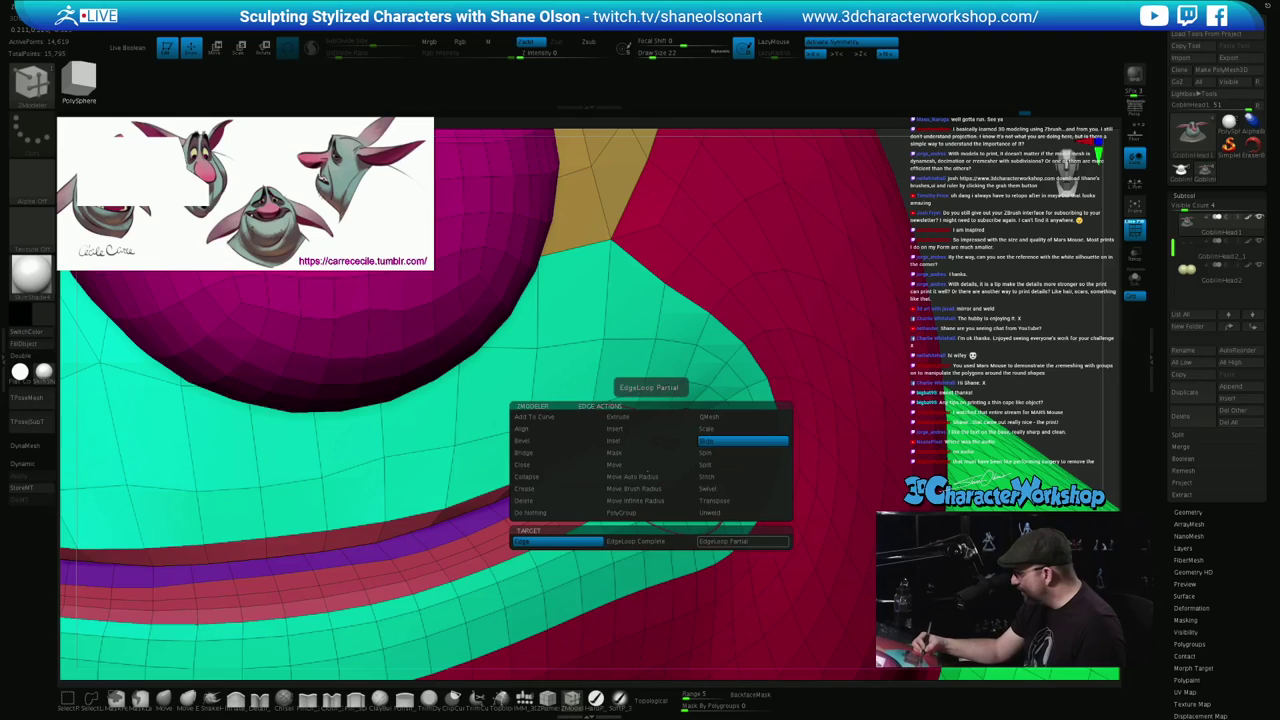
pyautogui.click(650, 541)
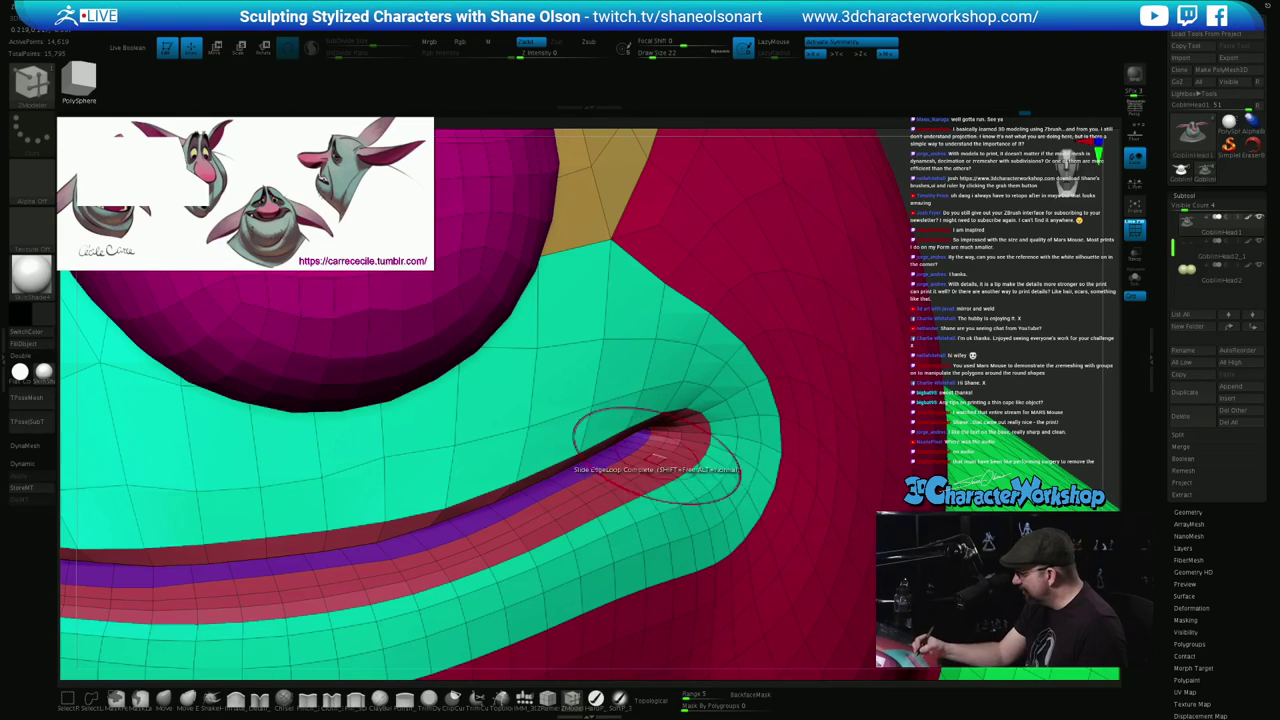
pyautogui.moveTo(636, 480); pyautogui.dragTo(618, 452)
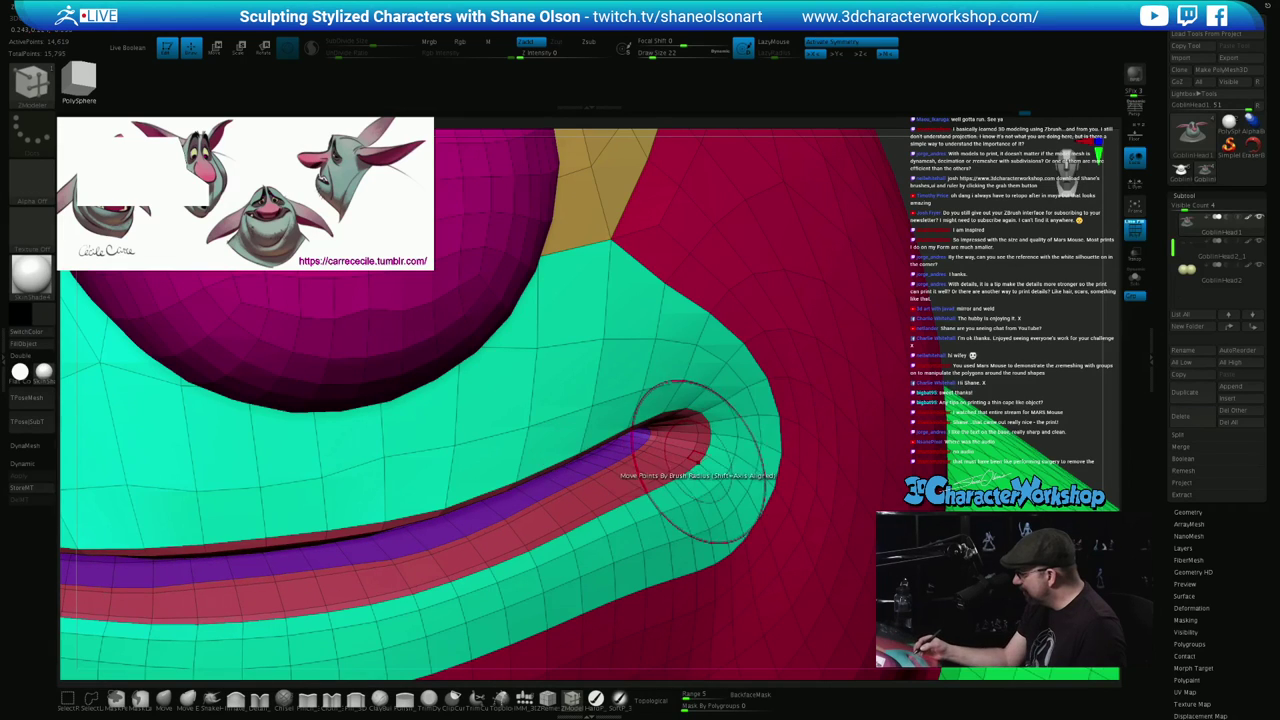
pyautogui.moveTo(697, 462)
pyautogui.mouseDown(button='right')
pyautogui.moveTo(650, 450)
pyautogui.moveTo(712, 452)
pyautogui.moveTo(697, 466)
pyautogui.mouseUp(button='right')
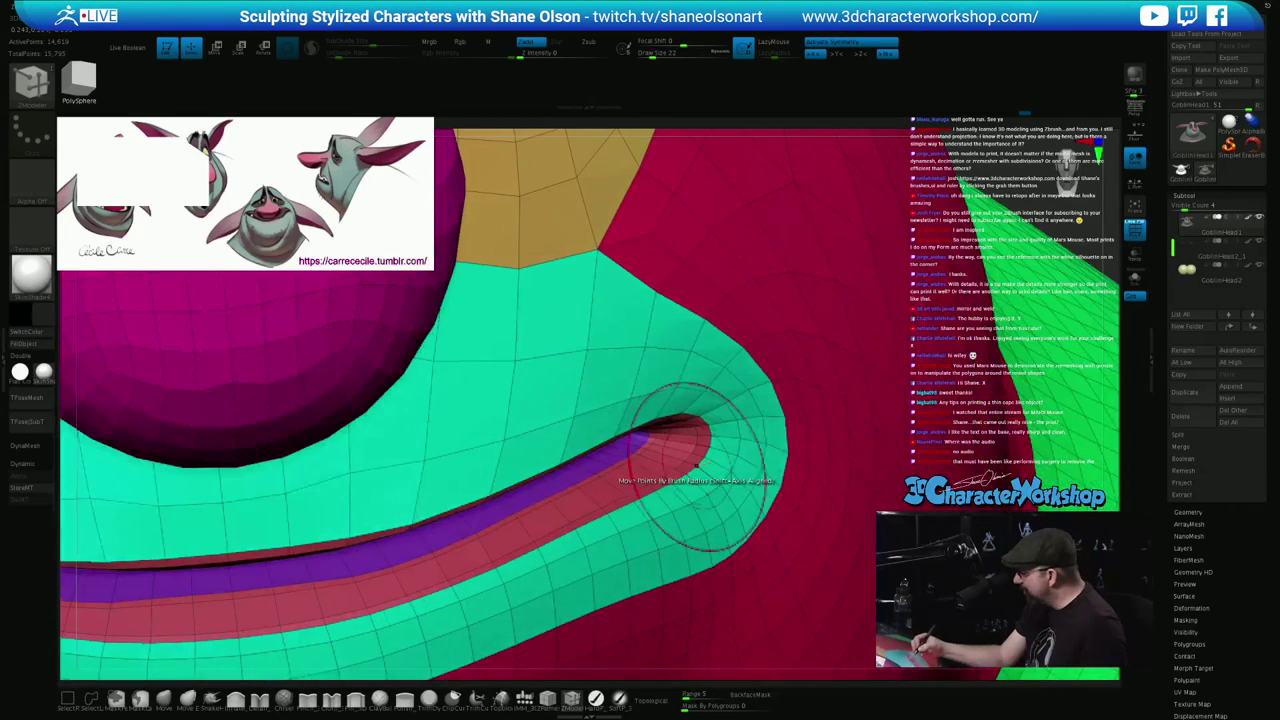
pyautogui.moveTo(691, 472); pyautogui.dragTo(694, 458)
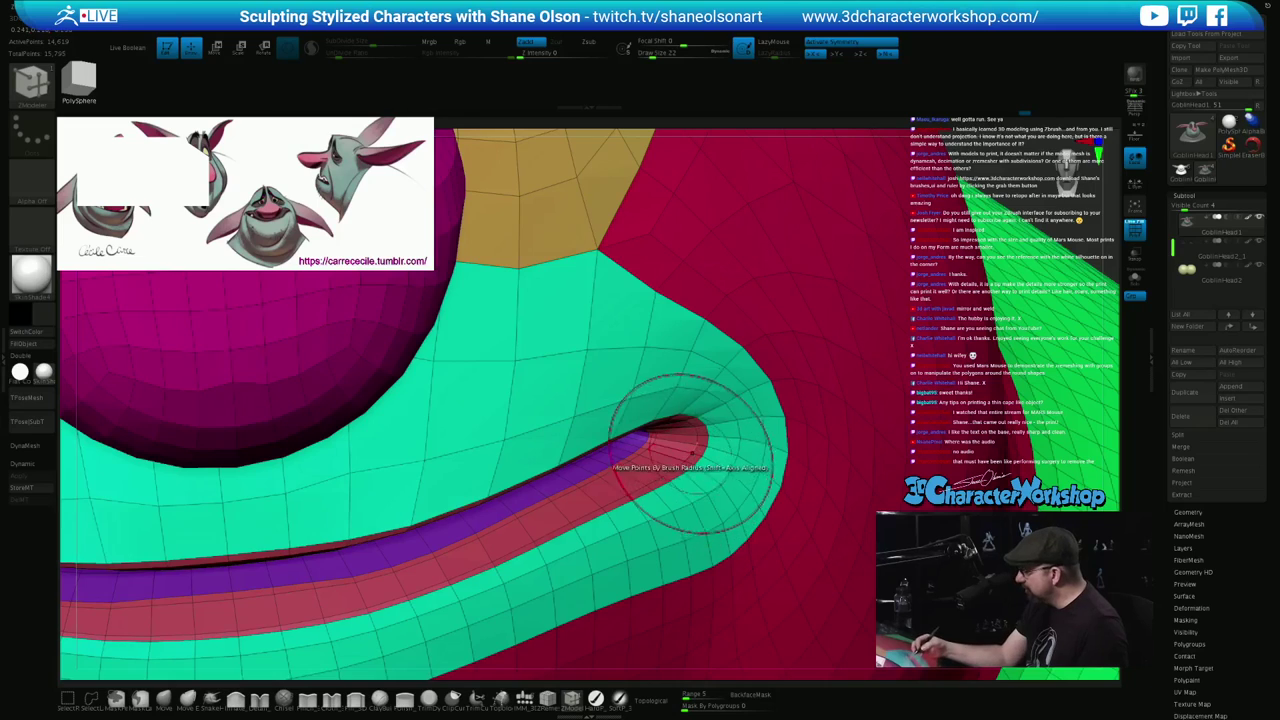
pyautogui.moveTo(693, 451)
pyautogui.mouseDown(button='right')
pyautogui.moveTo(658, 474)
pyautogui.moveTo(640, 450)
pyautogui.mouseUp(button='right')
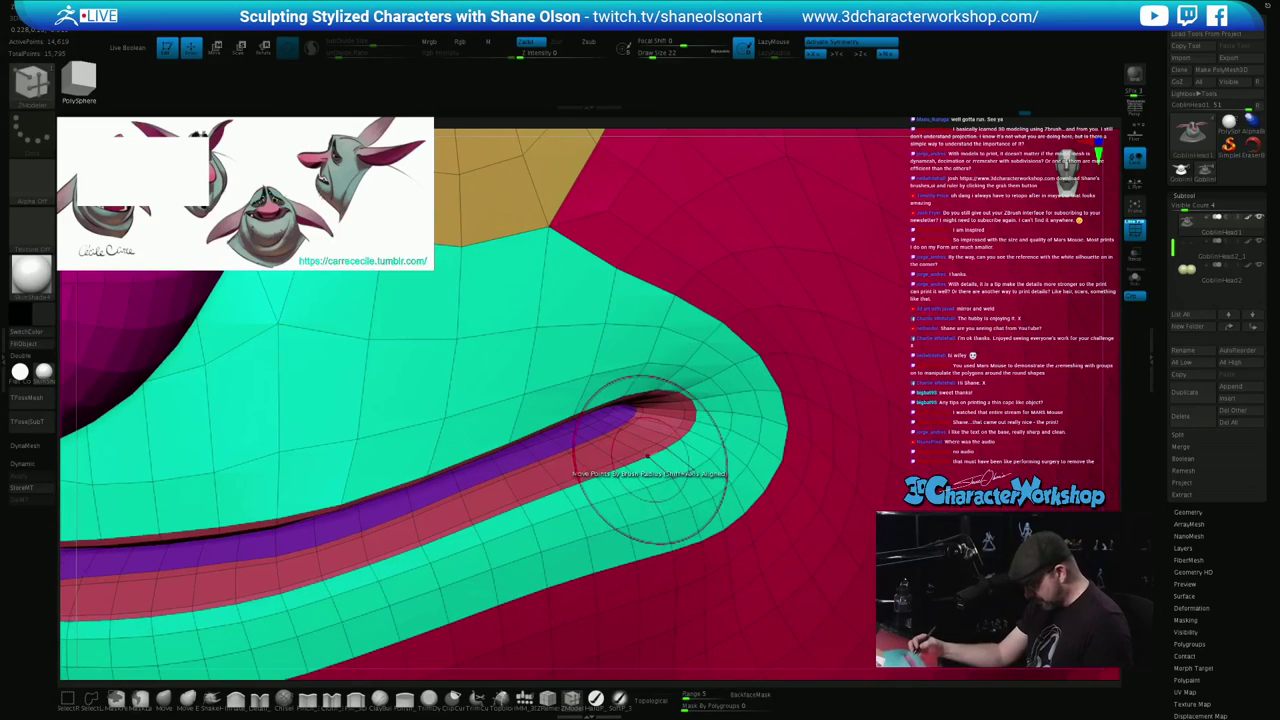
# Mask everything except the inner lip ring with the Move gizmo, check the head without polyframe, and clear the mask
pyautogui.press('w')
pyautogui.click(618, 460)
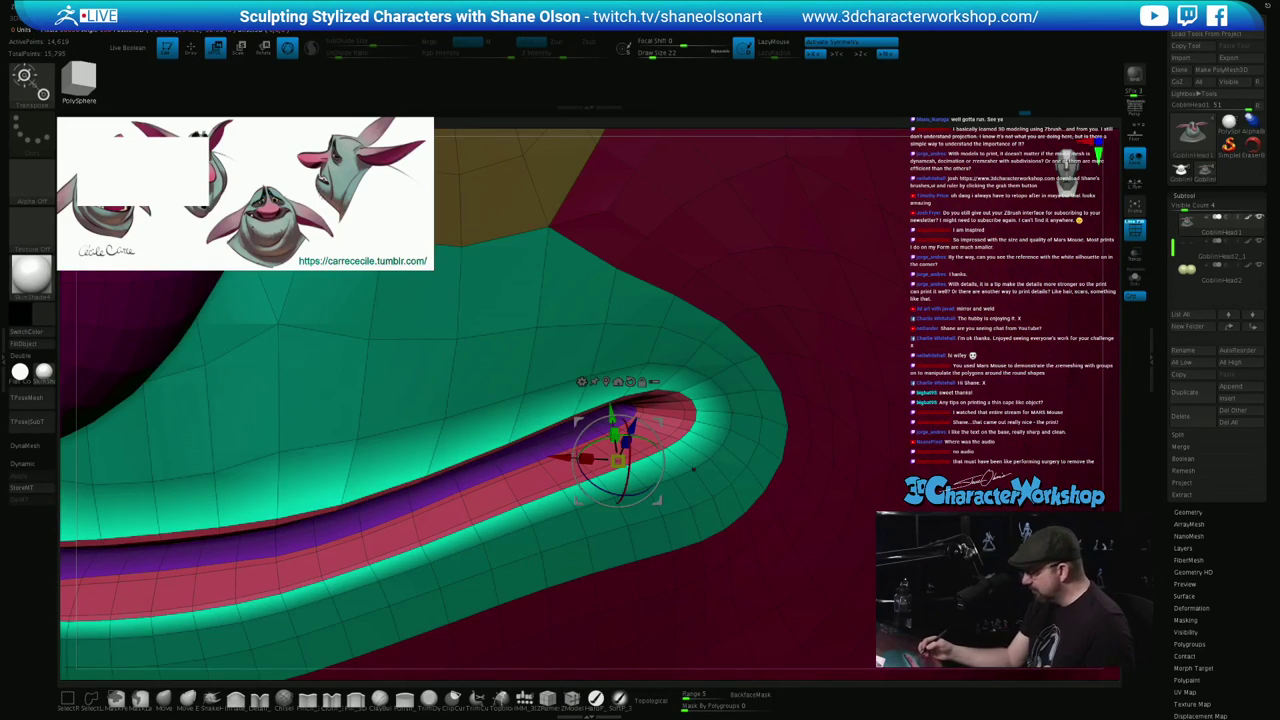
pyautogui.moveTo(628, 462); pyautogui.dragTo(630, 450)
pyautogui.keyDown('ctrl'); pyautogui.moveTo(630, 450); pyautogui.dragTo(672, 498, button='right'); pyautogui.keyUp('ctrl')
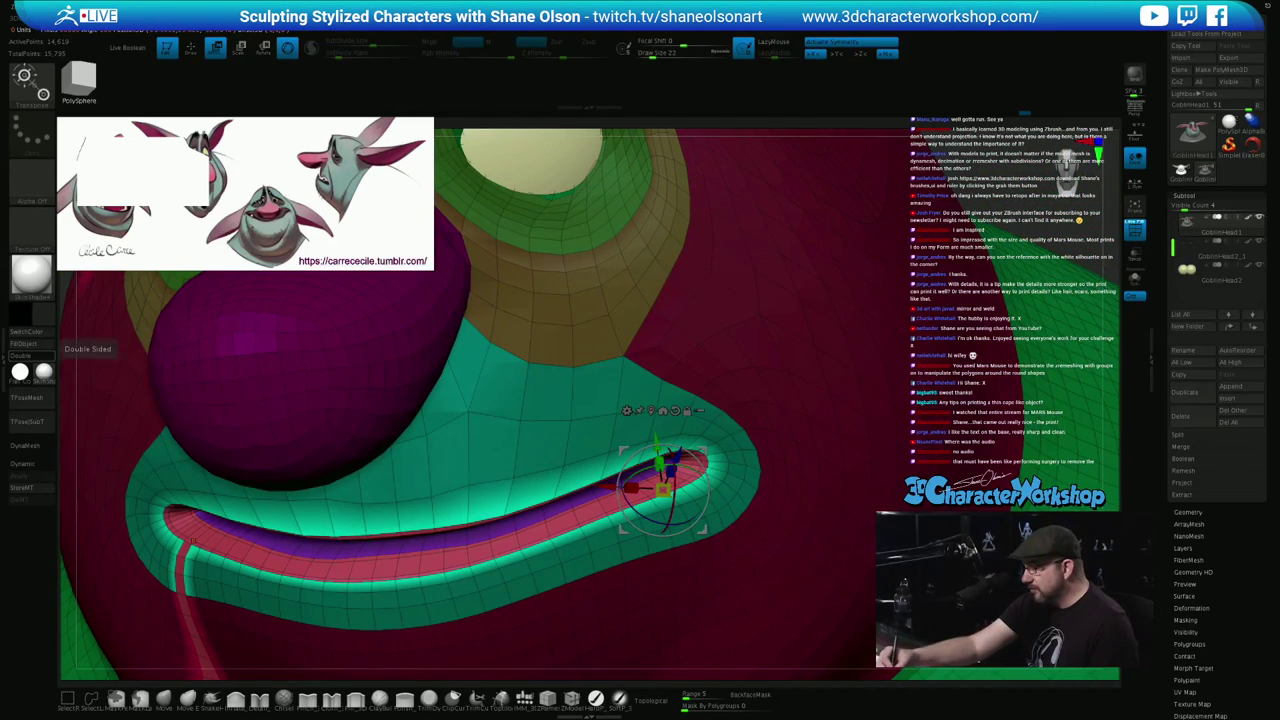
pyautogui.click(25, 344)
pyautogui.hotkey('shift', 'f')
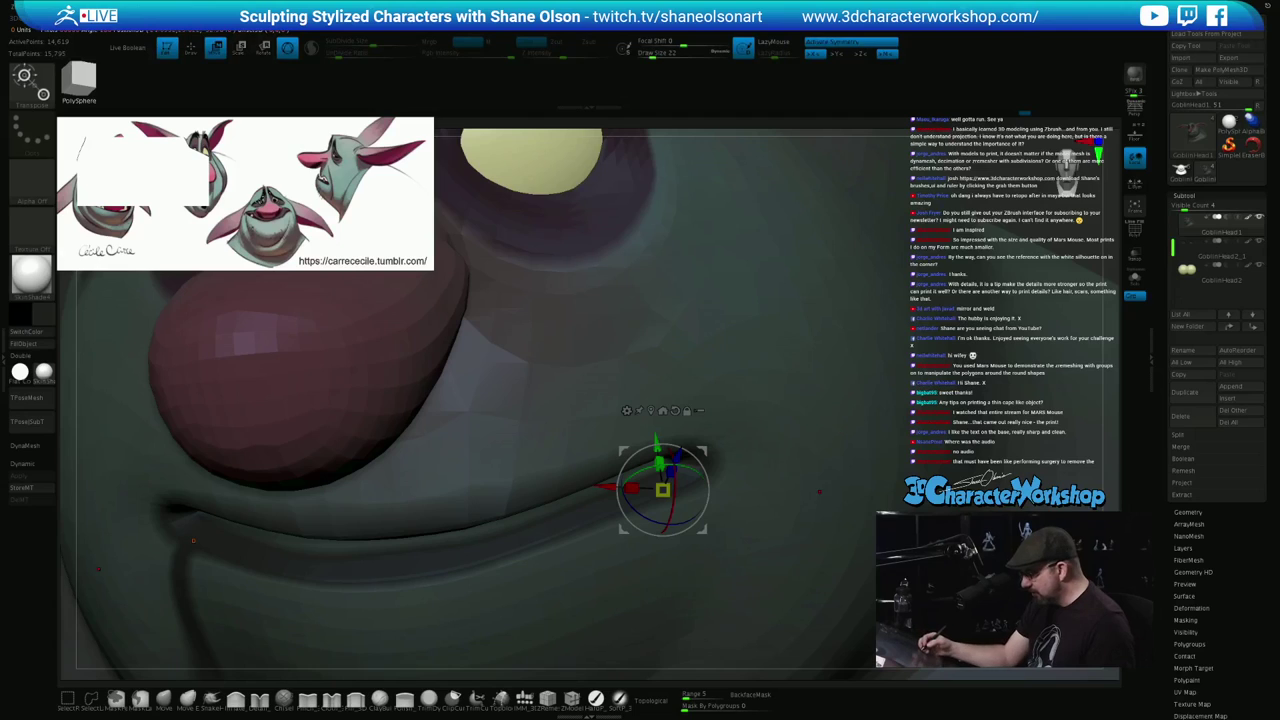
pyautogui.keyDown('alt'); pyautogui.moveTo(790, 534); pyautogui.dragTo(890, 430, button='right'); pyautogui.keyUp('alt')
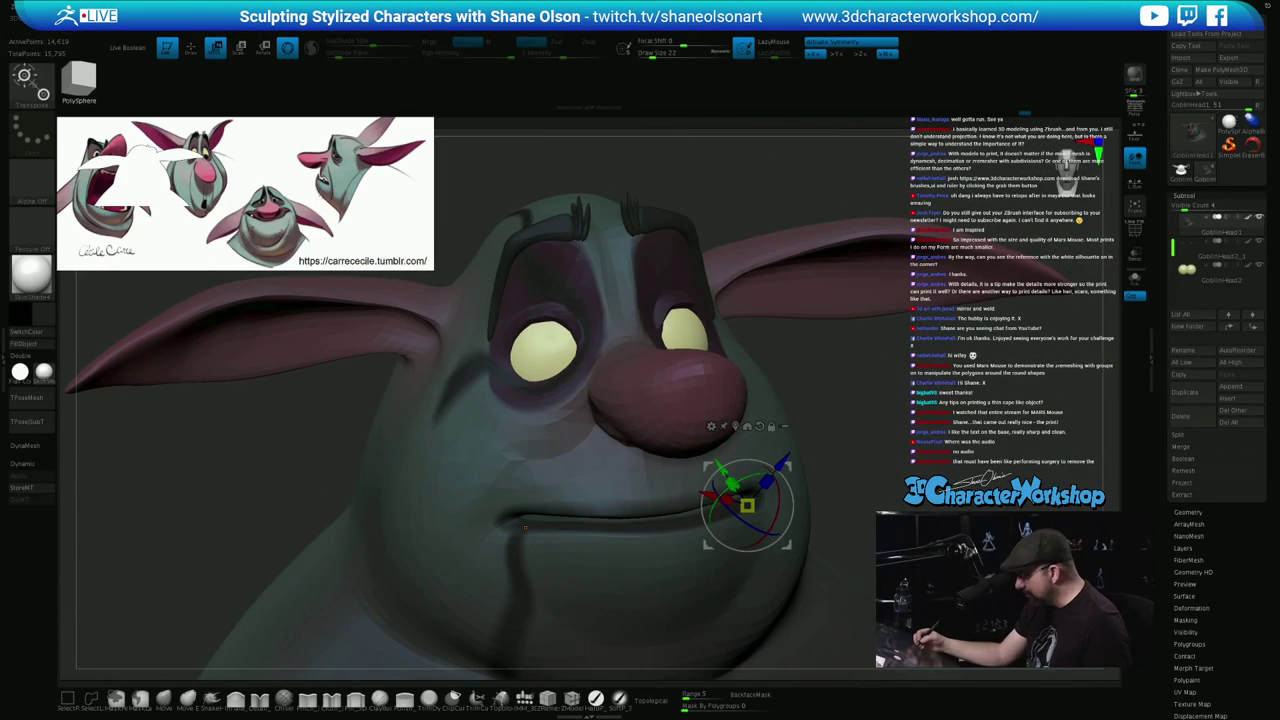
pyautogui.hotkey('ctrl', 'i')
pyautogui.hotkey('ctrl', 'shift', 'a')
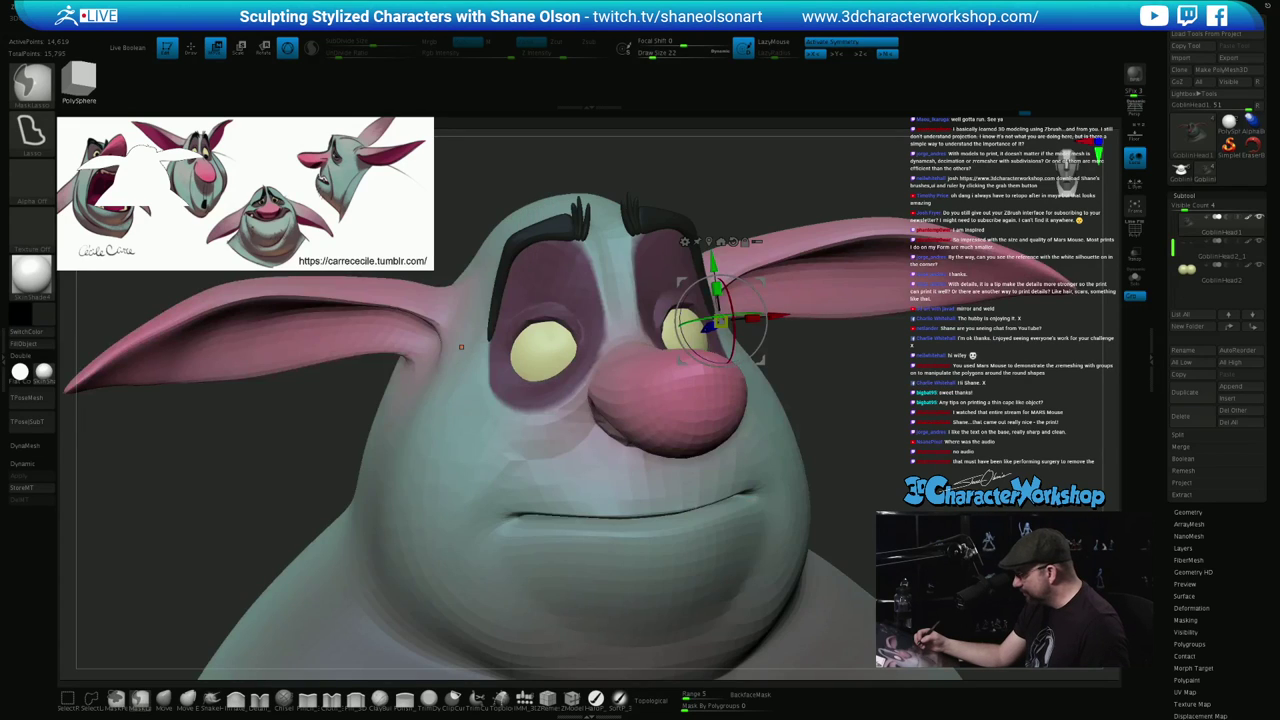
# Show the polyframe again and undo the inner lip ring polygroup and edge slide, leaving the whole head visible
pyautogui.hotkey('shift', 'f')
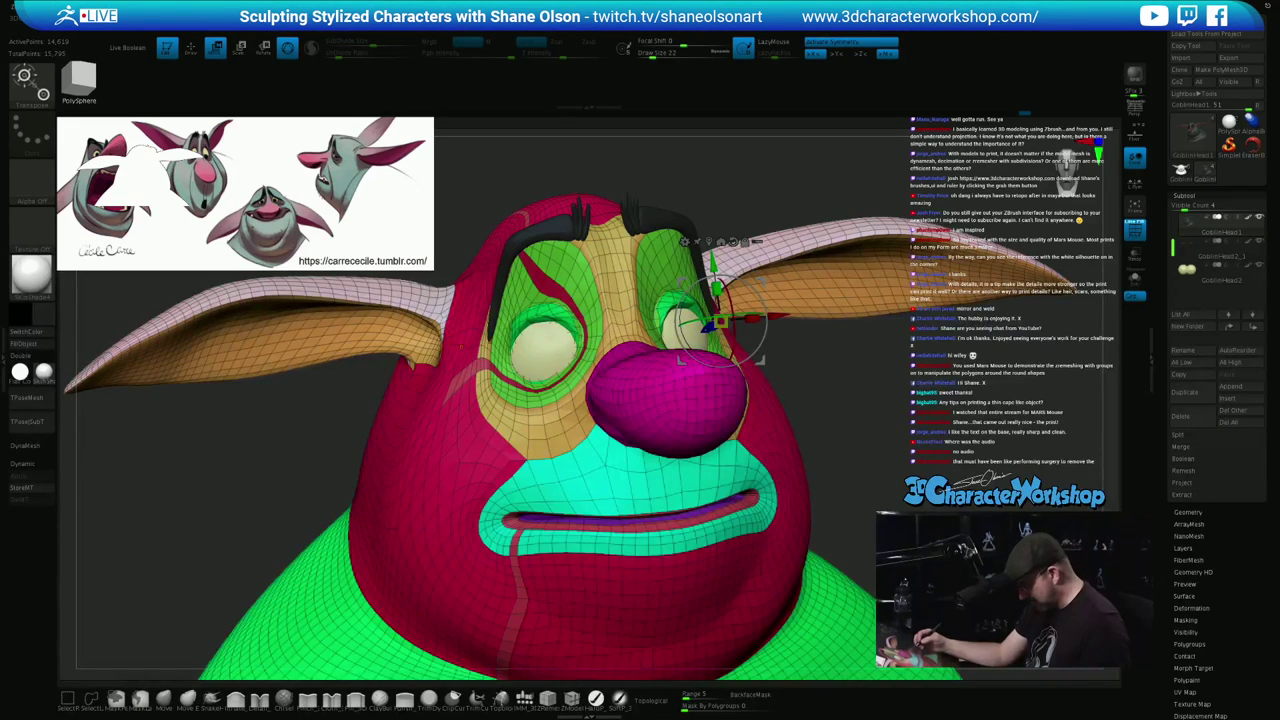
pyautogui.press('ctrl')
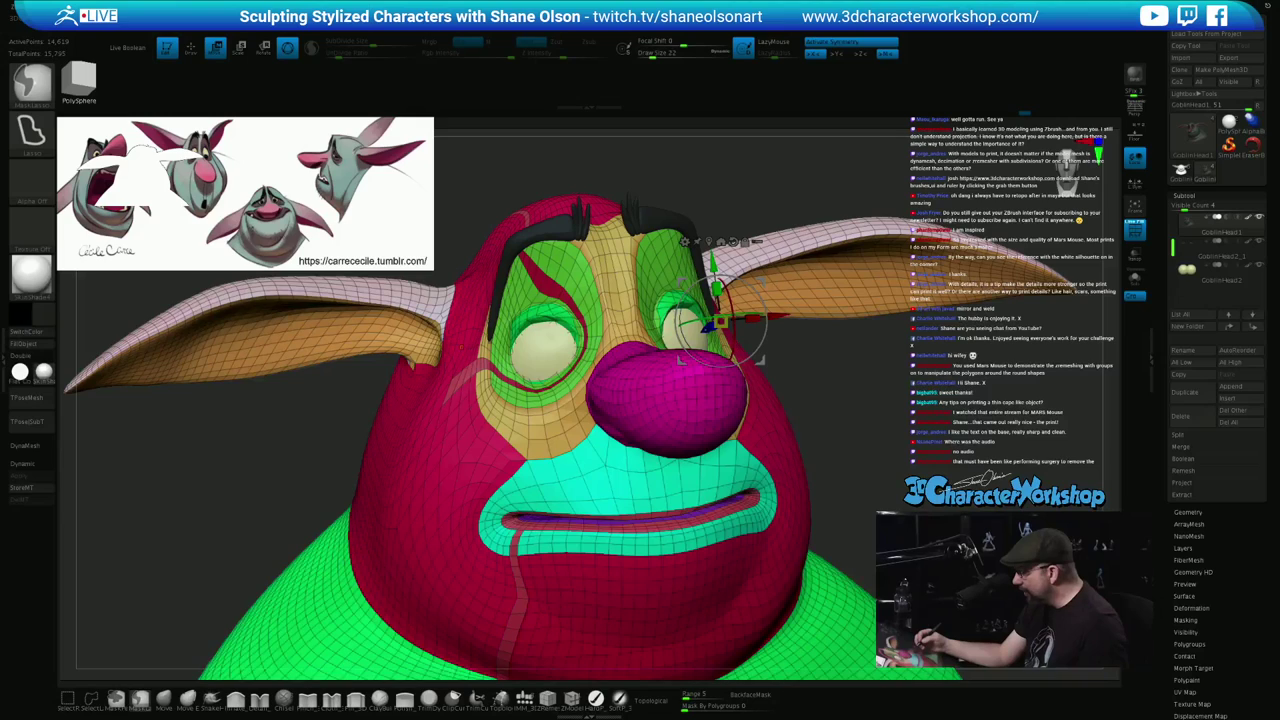
pyautogui.keyDown('ctrl'); pyautogui.keyDown('shift'); pyautogui.click(461, 347); pyautogui.keyUp('shift'); pyautogui.keyUp('ctrl')
pyautogui.hotkey('ctrl', 'w')
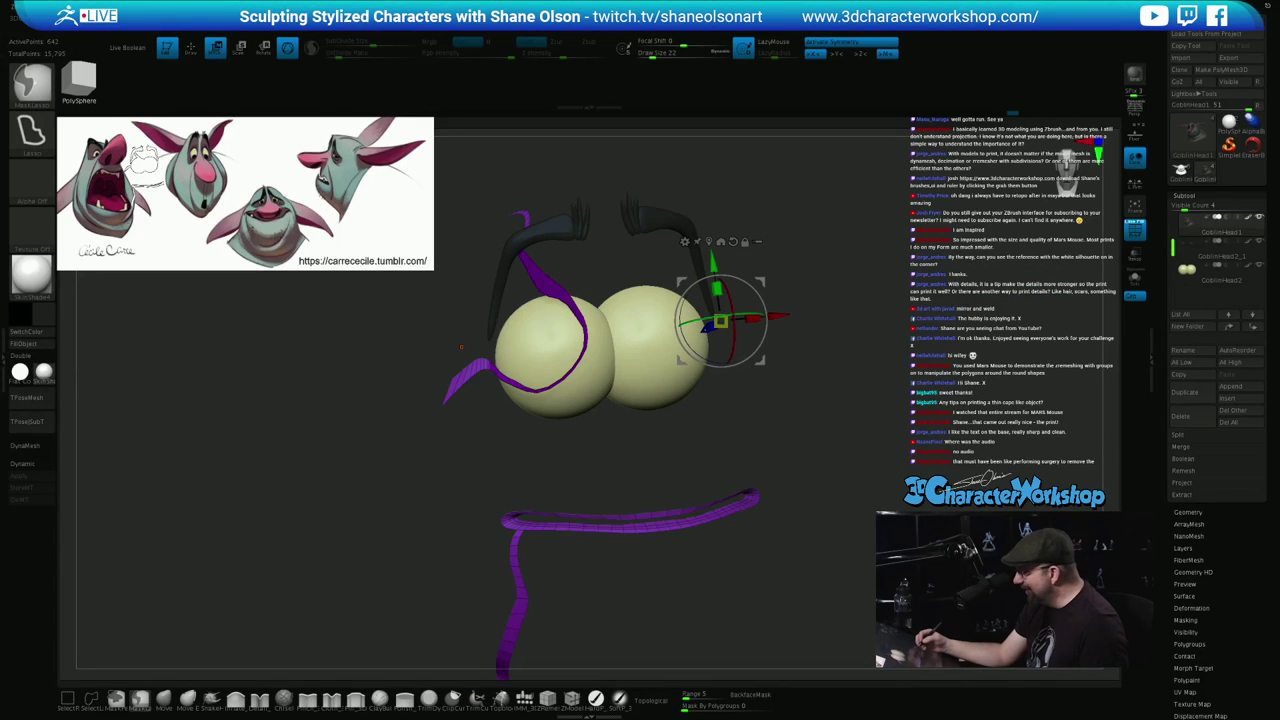
pyautogui.keyDown('ctrl'); pyautogui.keyDown('shift'); pyautogui.click(461, 347); pyautogui.keyUp('shift'); pyautogui.keyUp('ctrl')
pyautogui.press('w')
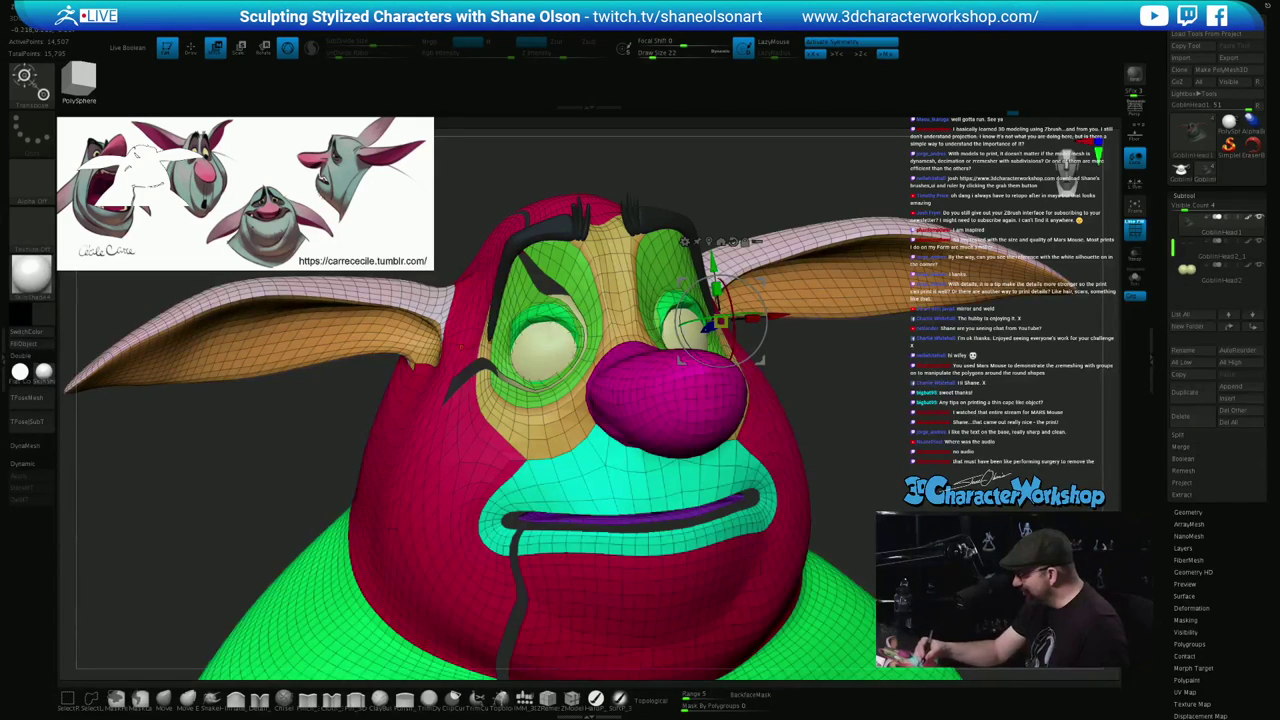
pyautogui.keyDown('ctrl'); pyautogui.keyDown('shift'); pyautogui.click(461, 347); pyautogui.keyUp('shift'); pyautogui.keyUp('ctrl')
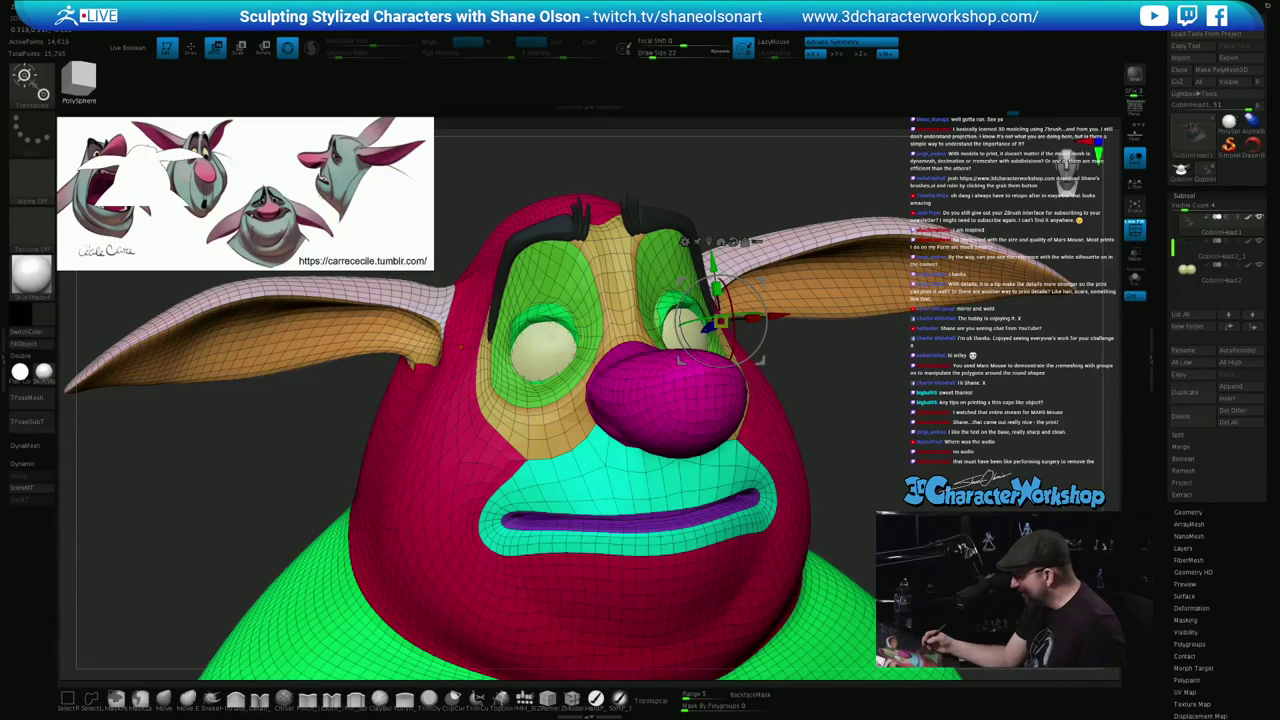
pyautogui.moveTo(461, 347); pyautogui.dragTo(340, 314, button='right')
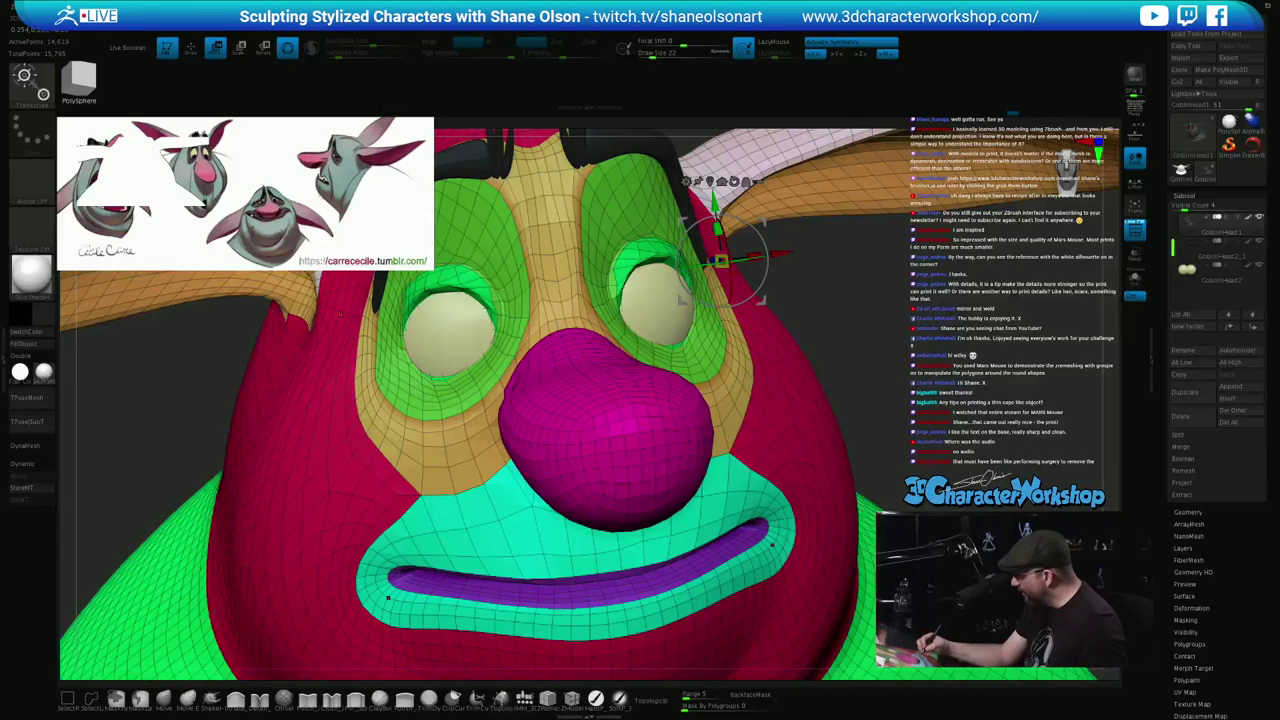
# Try masking everything except the lip polygroup with the draw size at 35, and clear the mask
pyautogui.press('s')
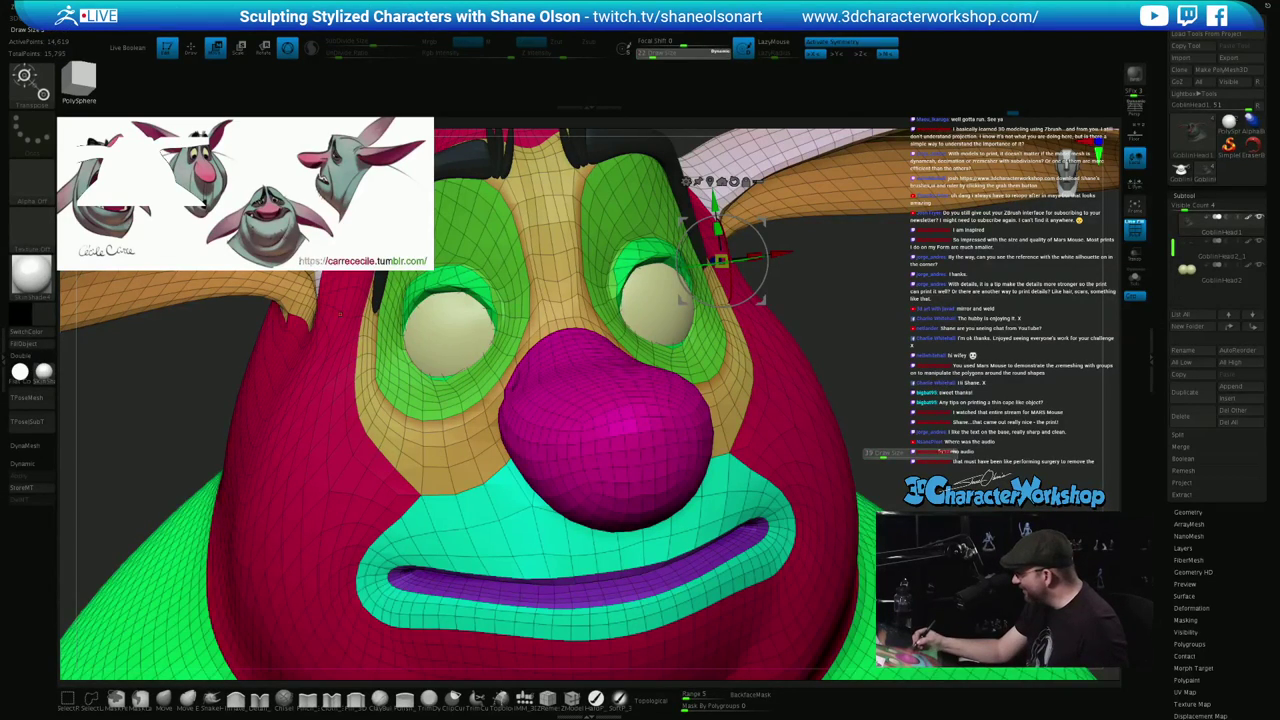
pyautogui.moveTo(883, 456); pyautogui.dragTo(882, 456)
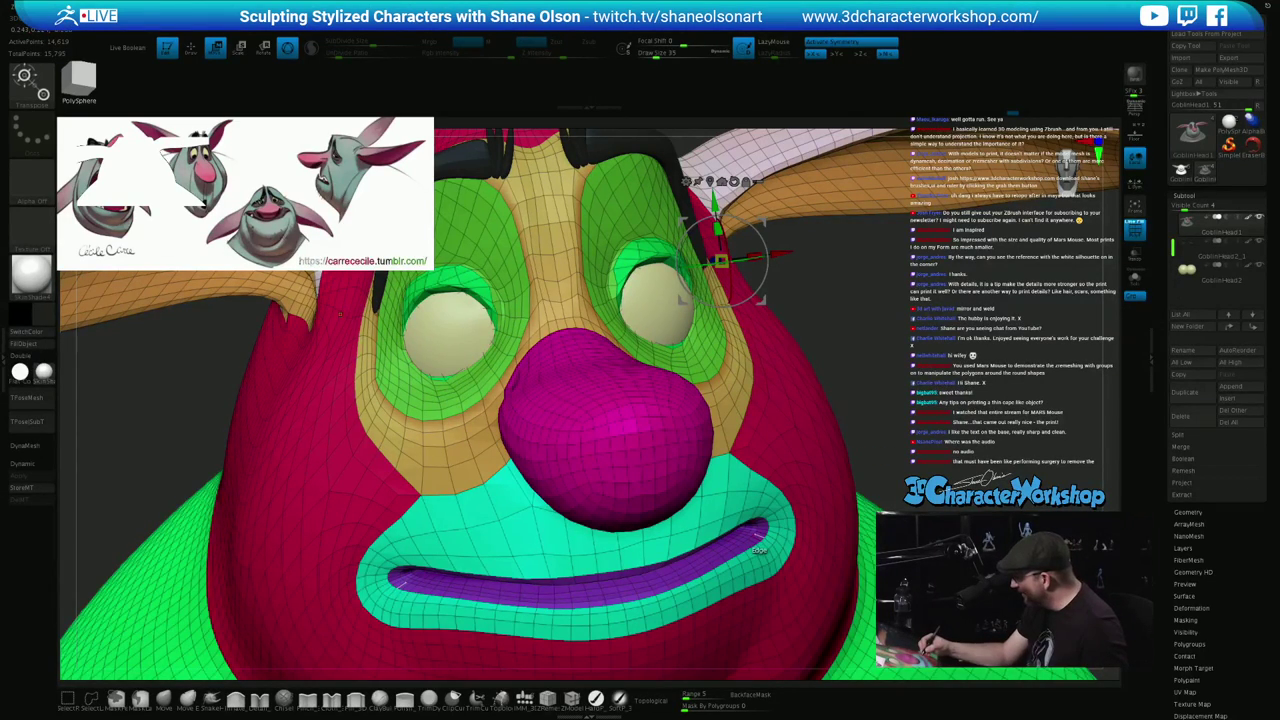
pyautogui.keyDown('ctrl'); pyautogui.click(759, 537); pyautogui.keyUp('ctrl')
pyautogui.press('q')
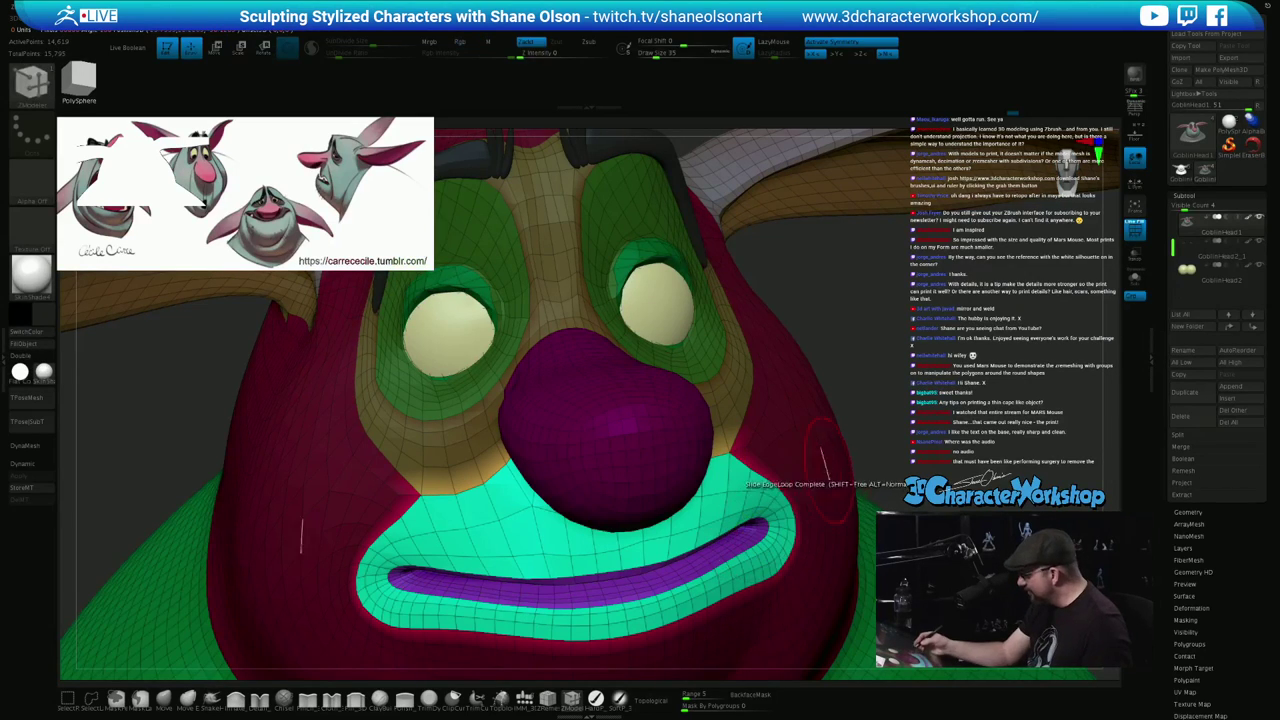
pyautogui.keyDown('ctrl'); pyautogui.moveTo(910, 412); pyautogui.dragTo(930, 420); pyautogui.keyUp('ctrl')
pyautogui.press('ctrl')
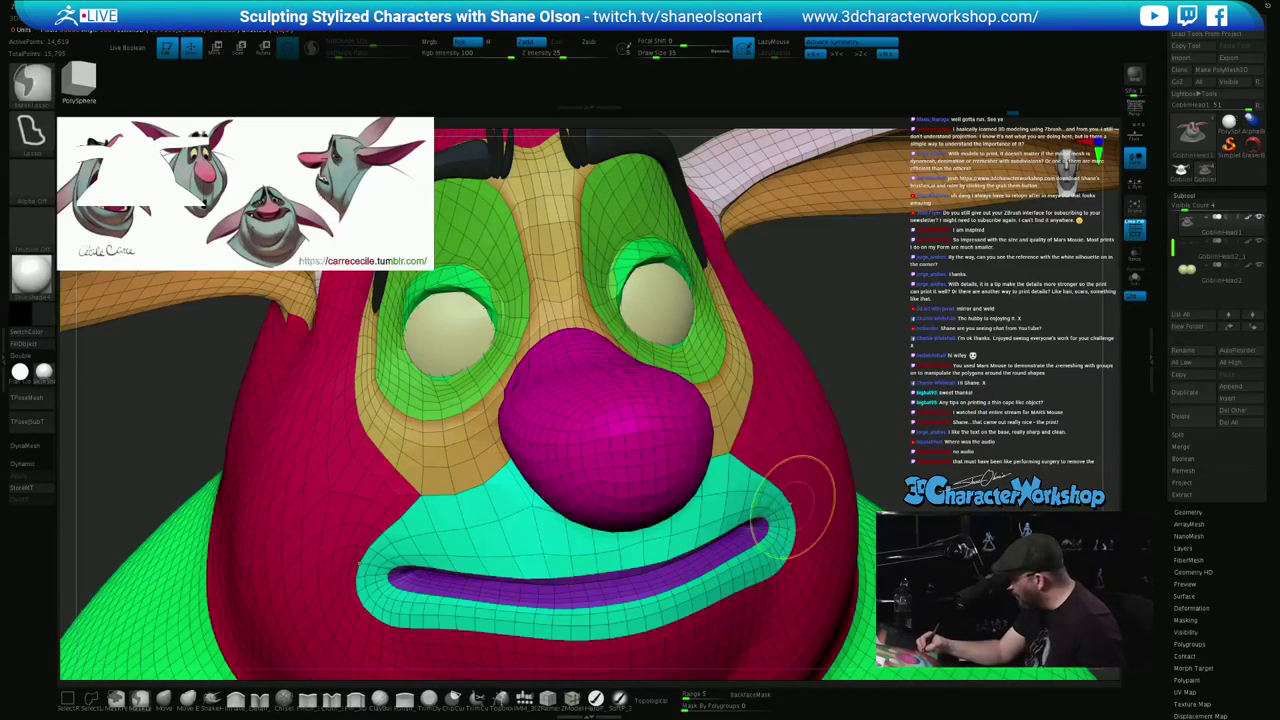
pyautogui.keyDown('alt'); pyautogui.moveTo(864, 440); pyautogui.dragTo(866, 572); pyautogui.keyUp('alt')
pyautogui.press('w')
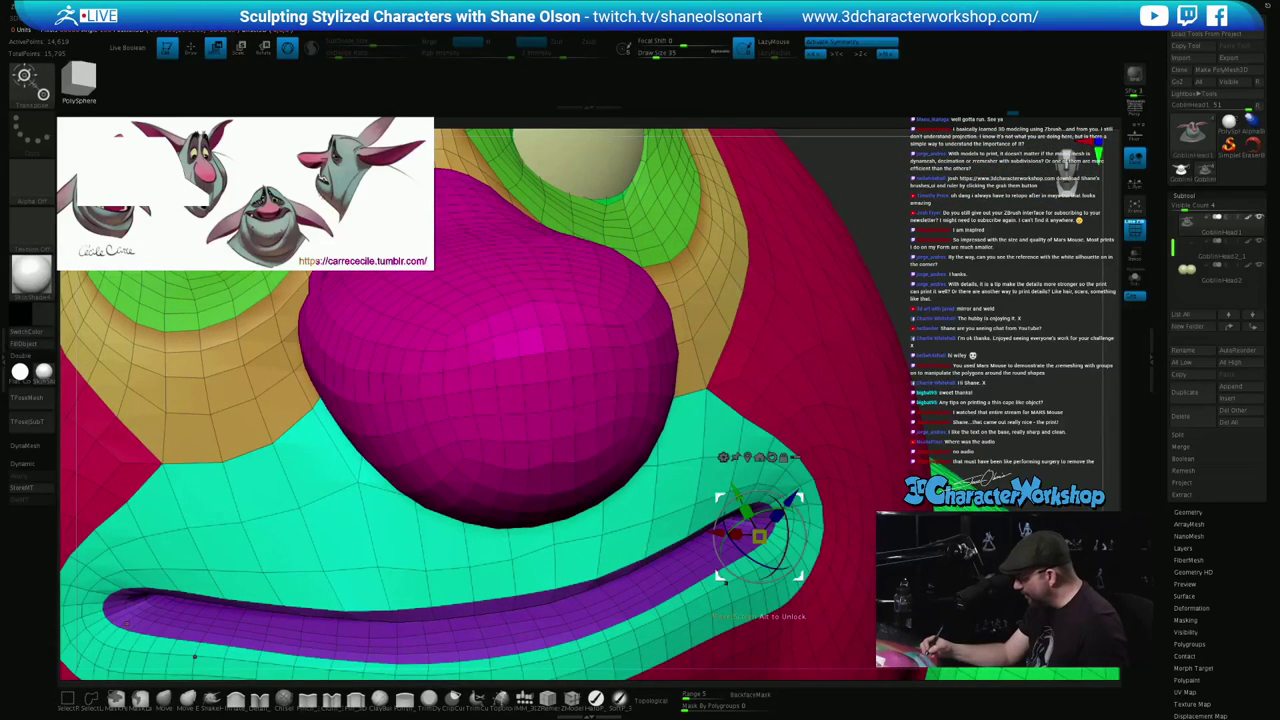
pyautogui.press('q')
pyautogui.press('ctrl')
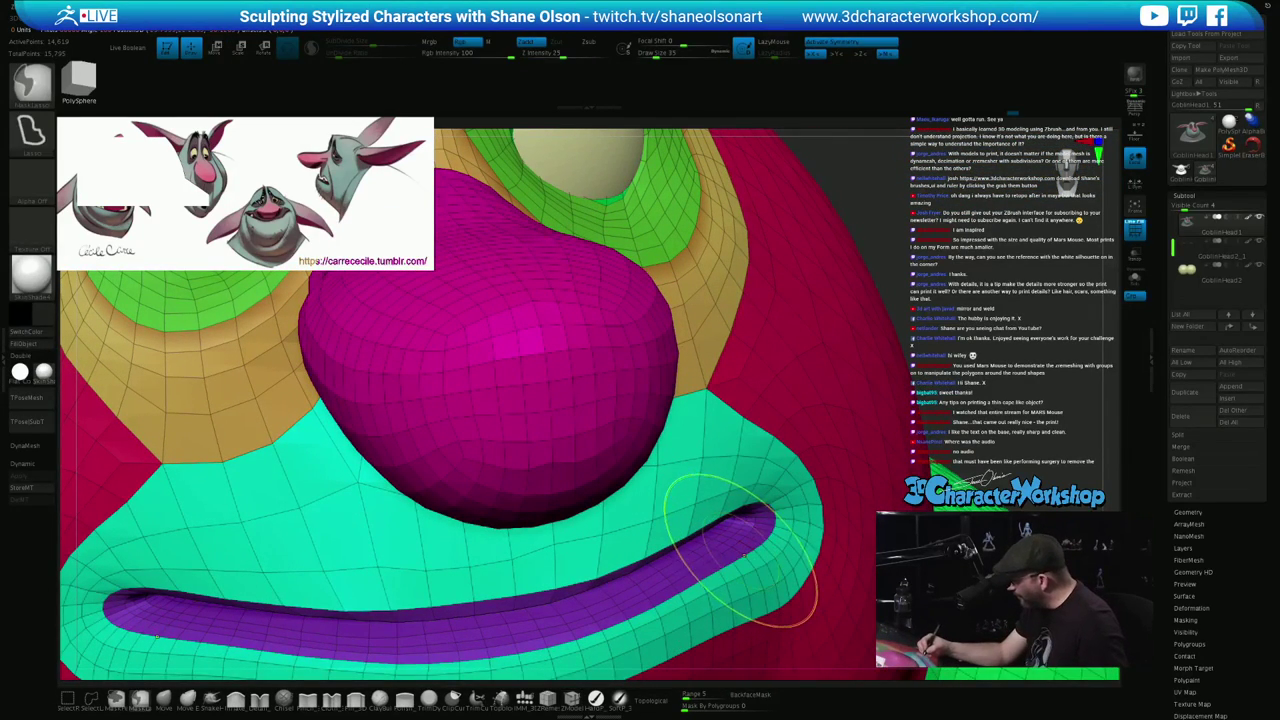
pyautogui.press('ctrl')
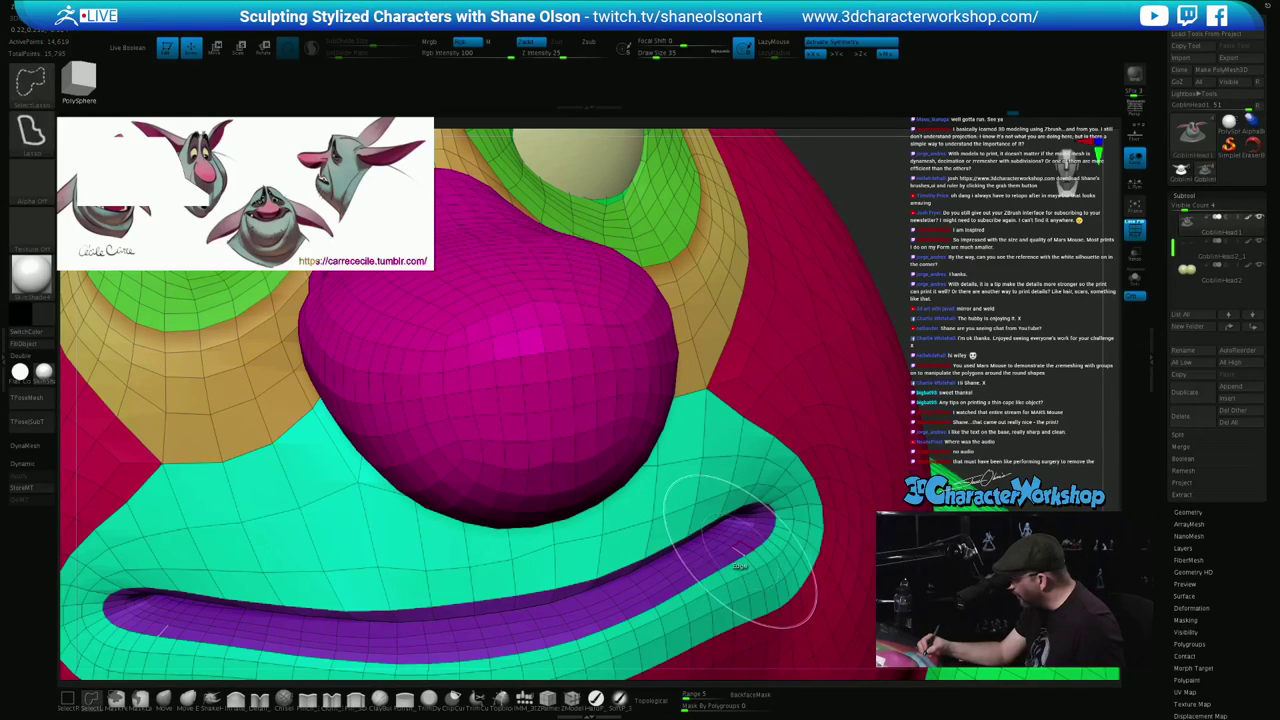
pyautogui.press('shift')
pyautogui.press('shift')
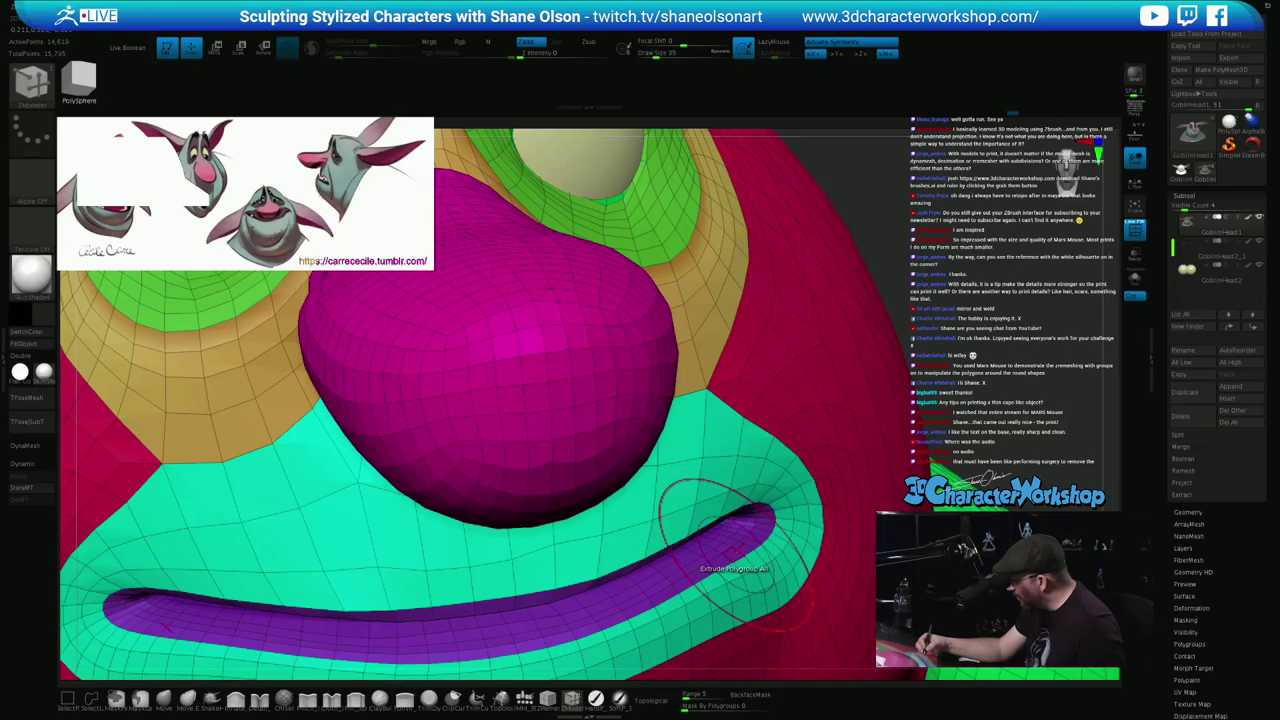
pyautogui.press('shift')
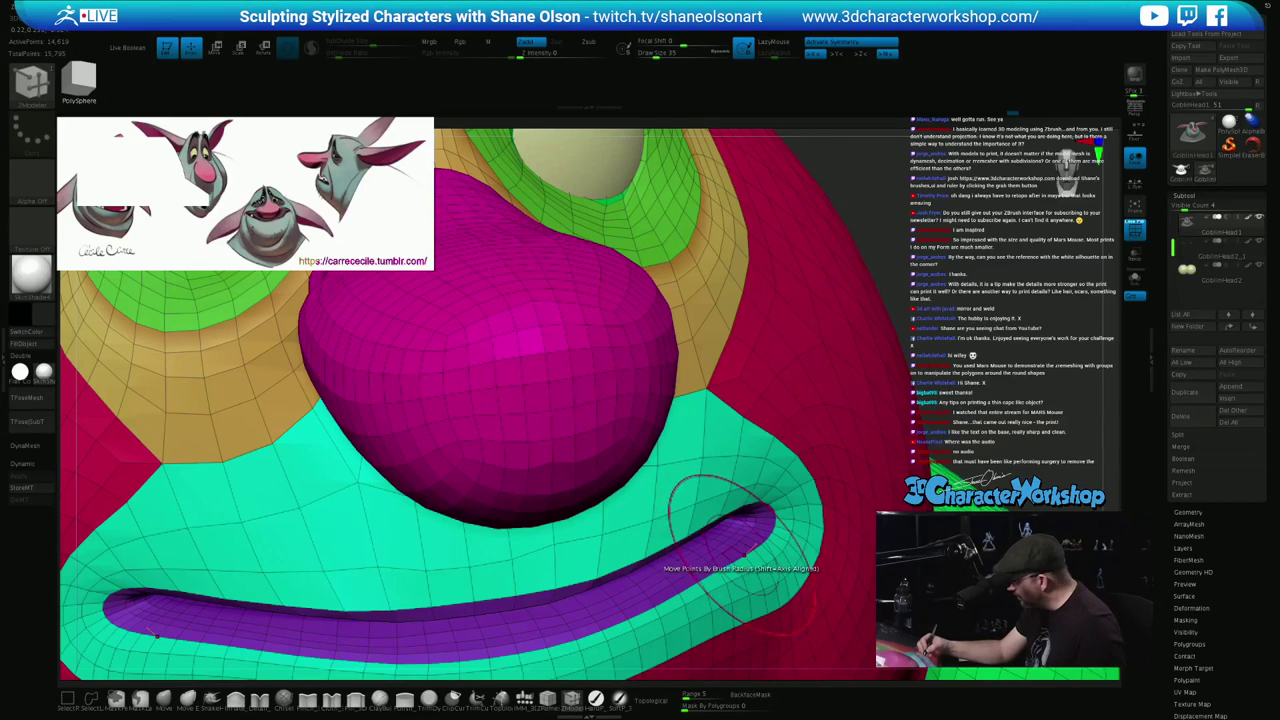
pyautogui.press('shift')
pyautogui.press('shift')
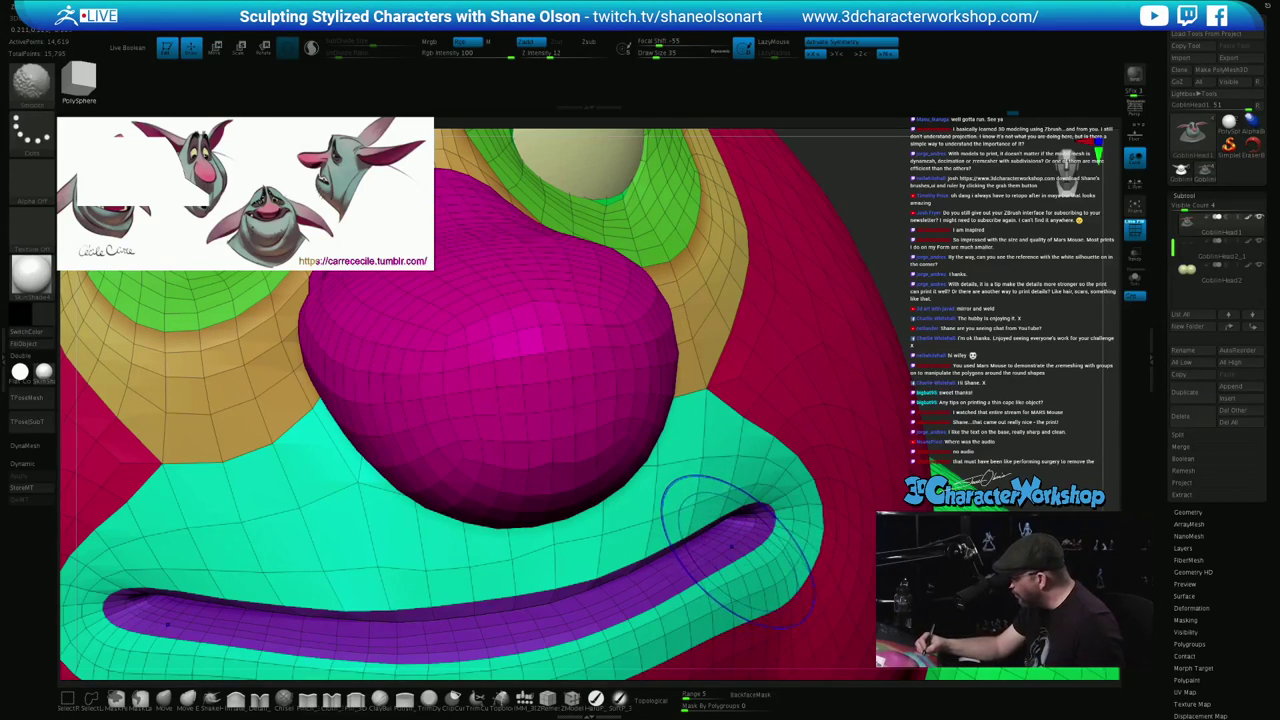
# Isolate the inner edge loops along the mouth opening, group them as a new polygroup, and unhide the whole head
pyautogui.hotkey('ctrl', 'shift')
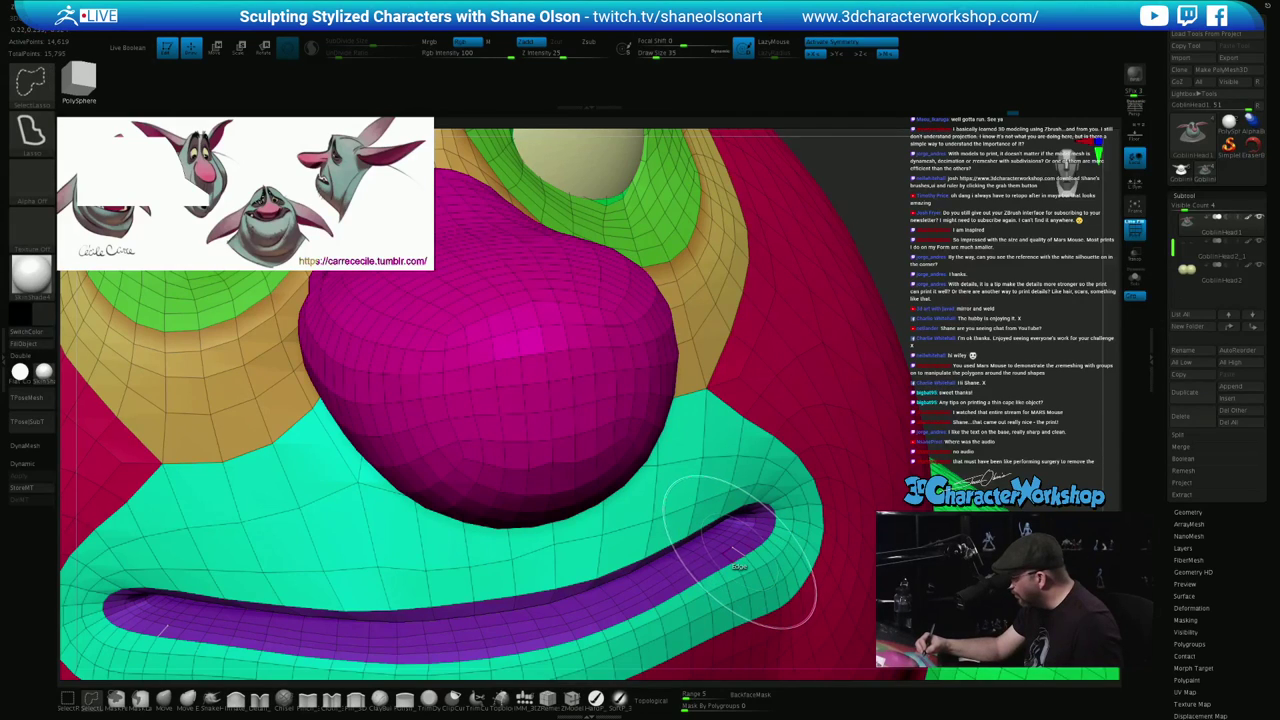
pyautogui.click(738, 567)
pyautogui.keyDown('ctrl'); pyautogui.keyDown('shift'); pyautogui.click(727, 545); pyautogui.keyUp('shift'); pyautogui.keyUp('ctrl')
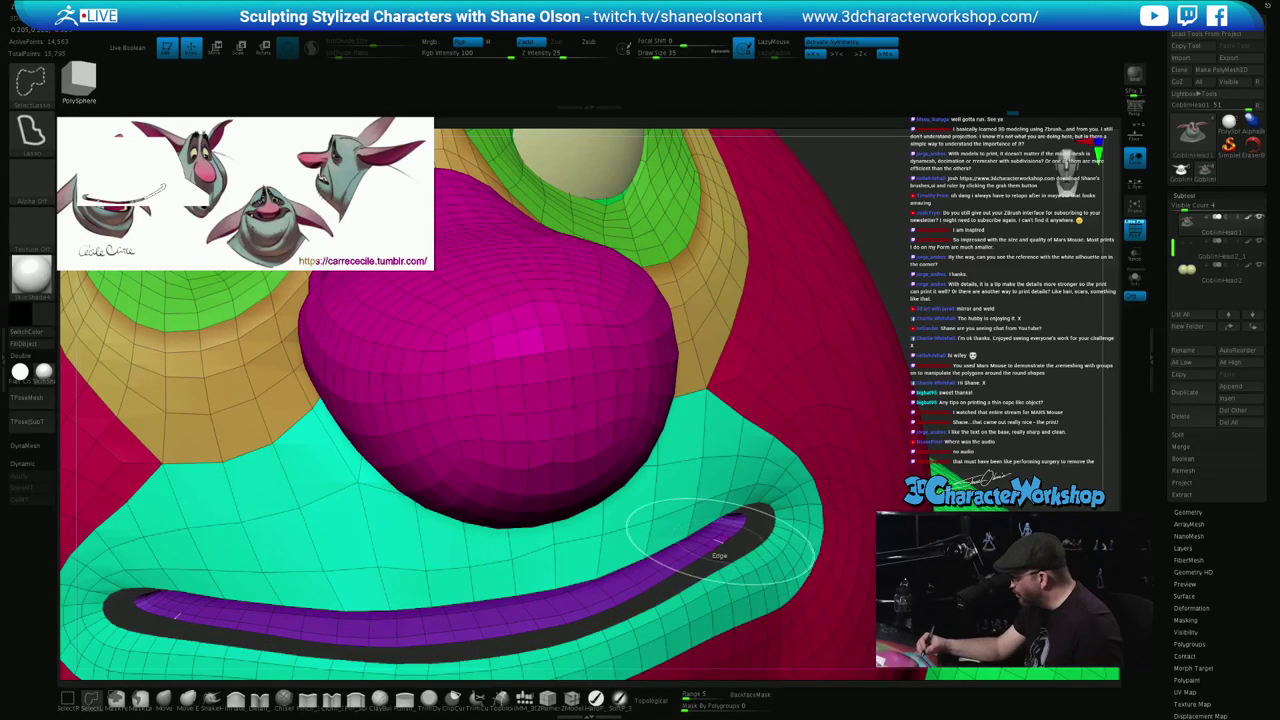
pyautogui.keyDown('ctrl'); pyautogui.keyDown('shift'); pyautogui.click(724, 539); pyautogui.keyUp('shift'); pyautogui.keyUp('ctrl')
pyautogui.moveTo(727, 545)
pyautogui.keyDown('ctrl'); pyautogui.mouseDown(button='right')
pyautogui.moveTo(727, 505)
pyautogui.moveTo(840, 390)
pyautogui.moveTo(866, 455)
pyautogui.mouseUp(button='right'); pyautogui.keyUp('ctrl')
pyautogui.keyDown('ctrl'); pyautogui.keyDown('shift'); pyautogui.moveTo(862, 424); pyautogui.dragTo(880, 455); pyautogui.keyUp('shift'); pyautogui.keyUp('ctrl')
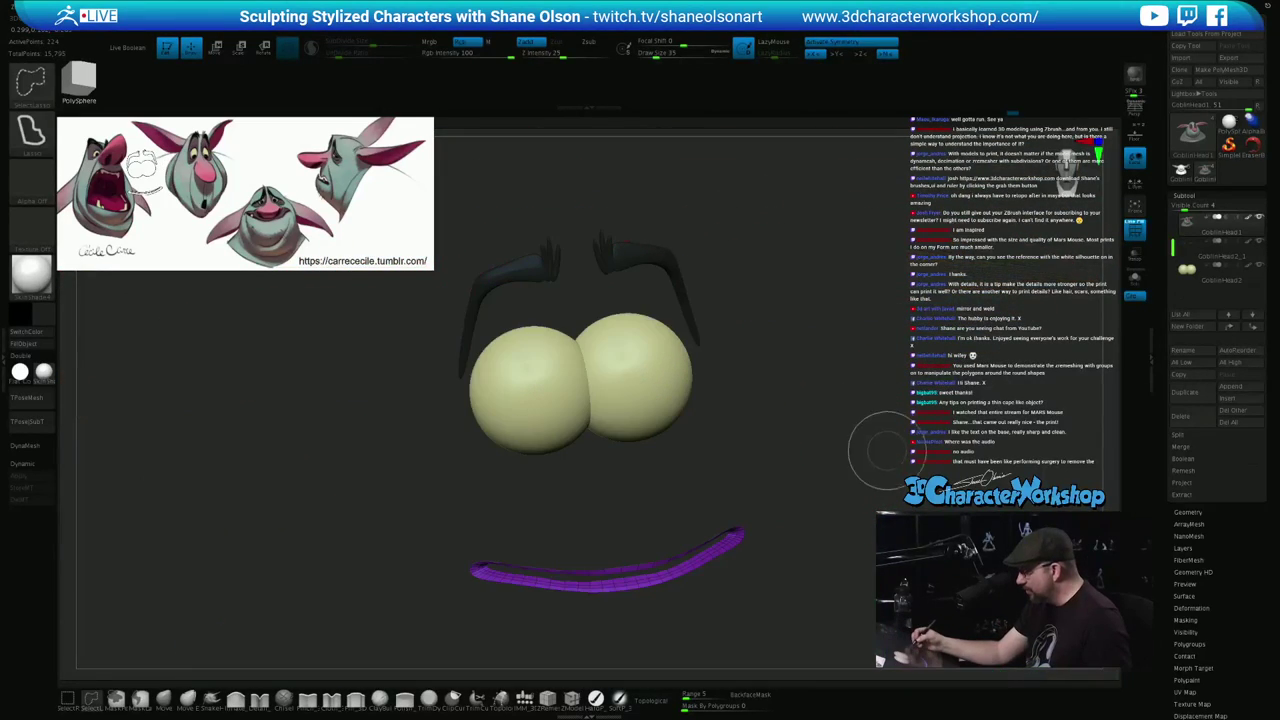
pyautogui.hotkey('ctrl', 'w')
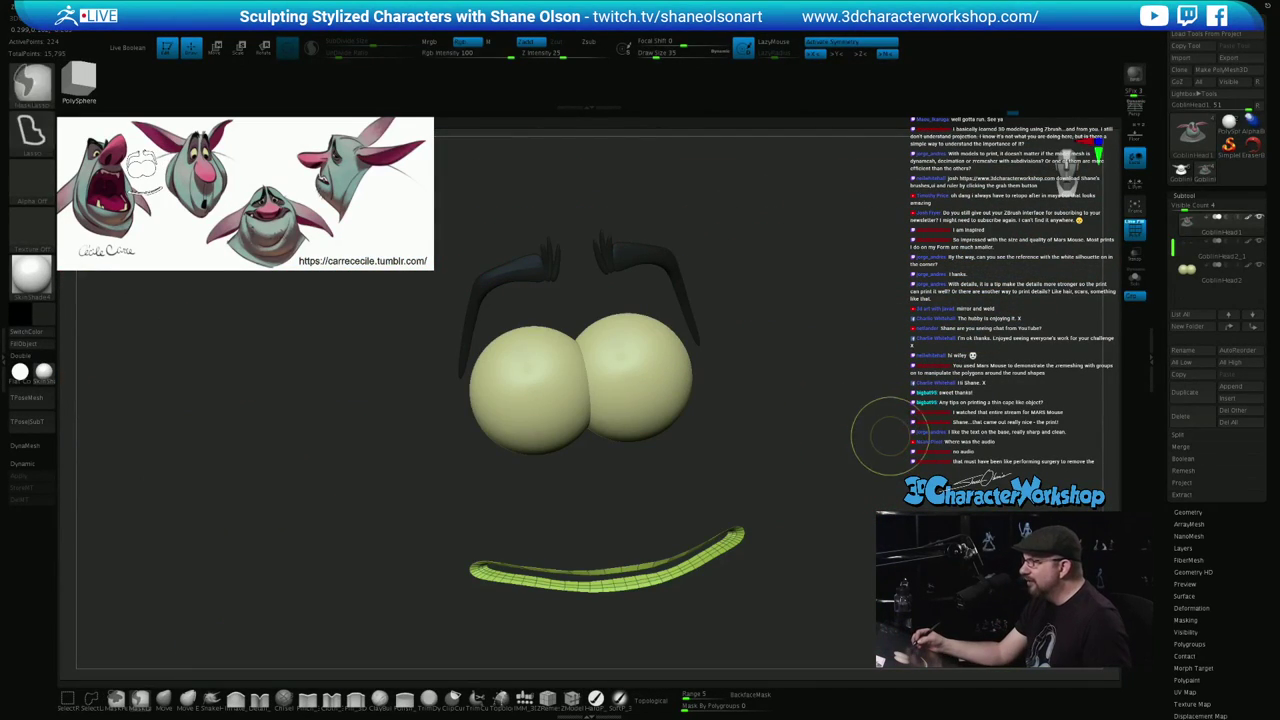
pyautogui.keyDown('ctrl'); pyautogui.keyDown('shift'); pyautogui.click(880, 441); pyautogui.keyUp('shift'); pyautogui.keyUp('ctrl')
# Reduce the draw size to 18 and try undoing the last changes to the inner lip ring
pyautogui.moveTo(865, 475)
pyautogui.keyDown('alt'); pyautogui.mouseDown(button='right')
pyautogui.moveTo(835, 388)
pyautogui.moveTo(830, 433)
pyautogui.moveTo(785, 445)
pyautogui.moveTo(818, 436)
pyautogui.moveTo(822, 467)
pyautogui.moveTo(845, 436)
pyautogui.moveTo(848, 515)
pyautogui.mouseUp(button='right'); pyautogui.keyUp('alt')
pyautogui.press('s')
pyautogui.click(848, 423)
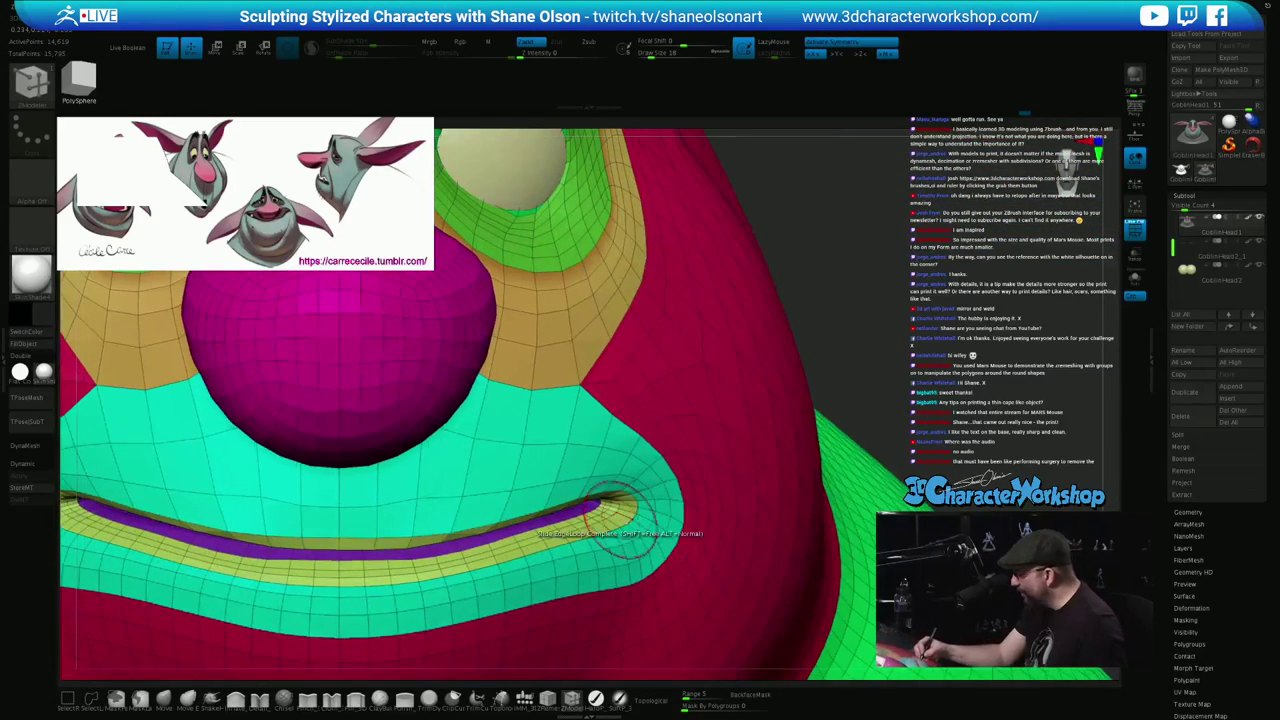
pyautogui.moveTo(640, 528)
pyautogui.mouseDown(button='right')
pyautogui.moveTo(660, 562)
pyautogui.moveTo(580, 547)
pyautogui.mouseUp(button='right')
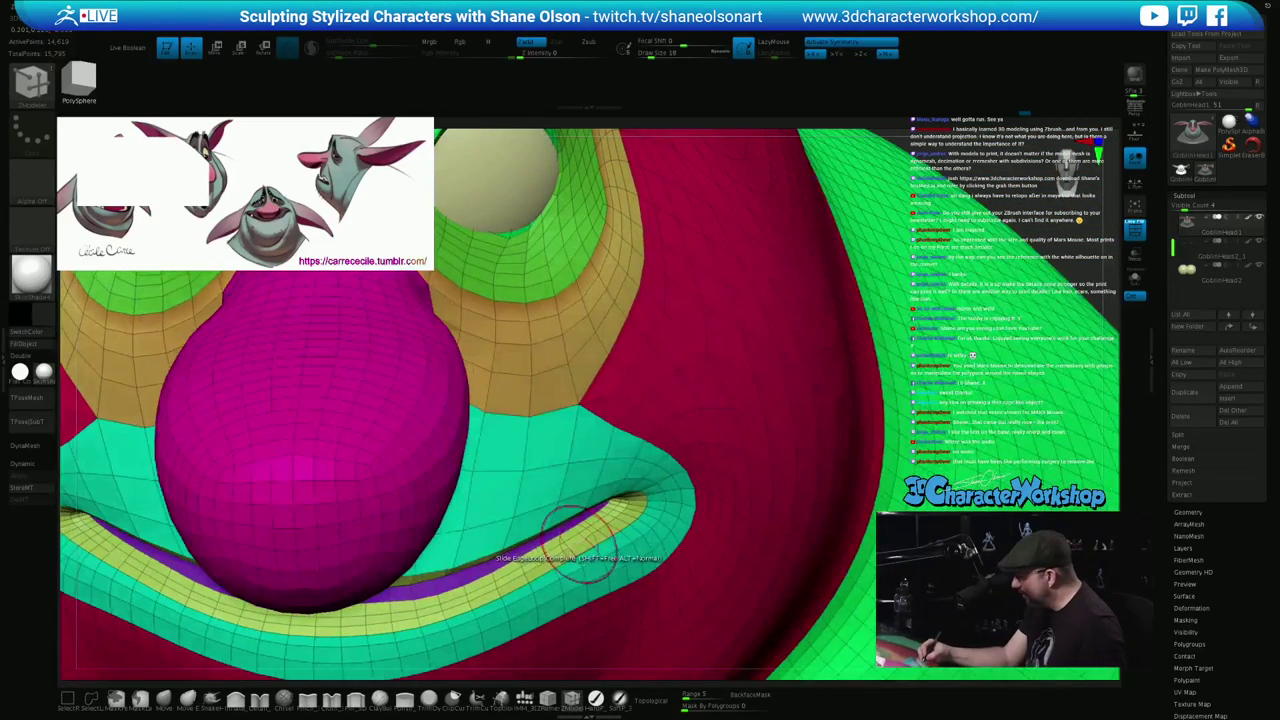
pyautogui.hotkey('ctrl', 'z')
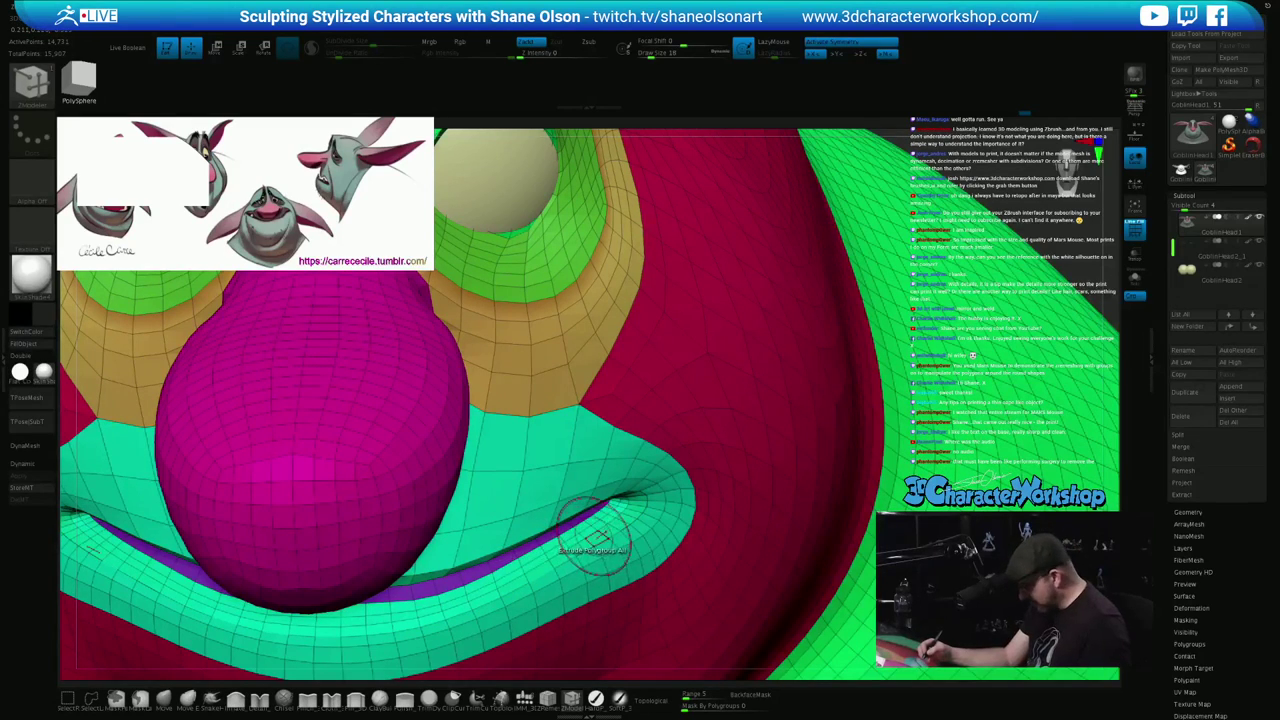
pyautogui.hotkey('ctrl', 'z')
pyautogui.keyDown('ctrl'); pyautogui.moveTo(606, 540); pyautogui.dragTo(597, 552, button='right'); pyautogui.keyUp('ctrl')
# Mask everything except the inner lip ring at draw size 7, check the head without polyframe, and clear the mask
pyautogui.press('s')
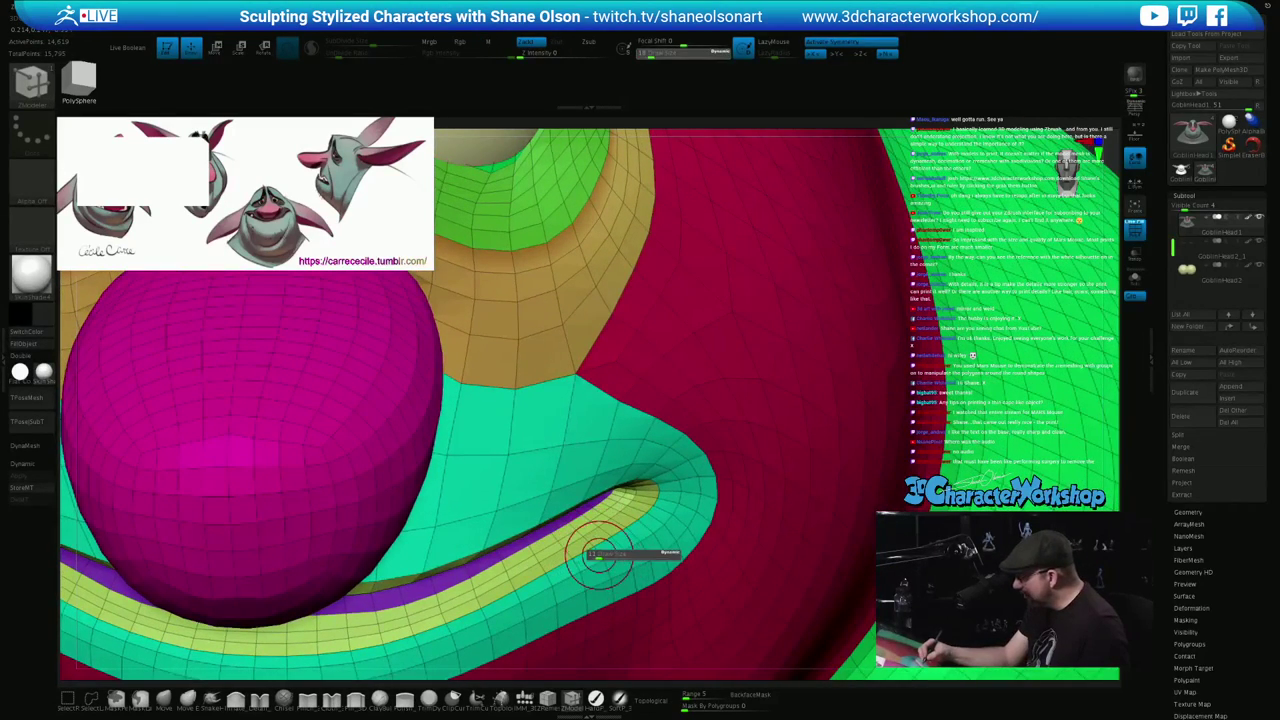
pyautogui.moveTo(574, 541); pyautogui.dragTo(576, 545)
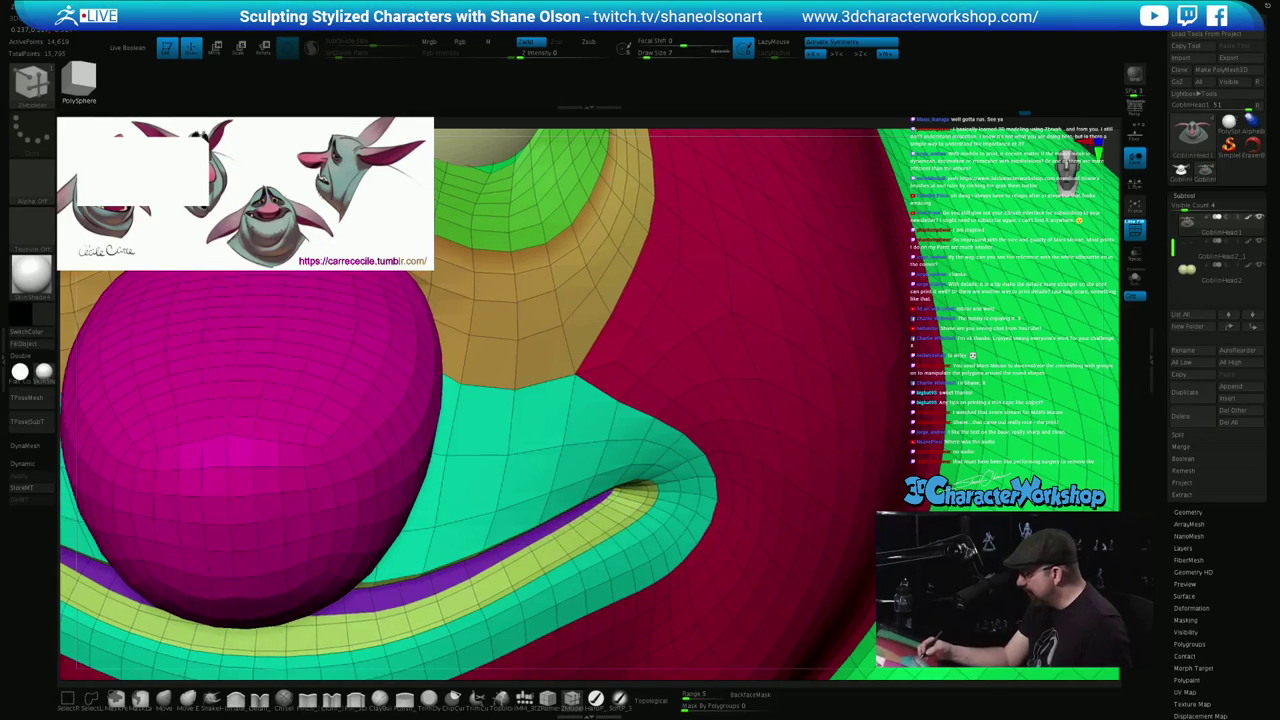
pyautogui.keyDown('ctrl'); pyautogui.moveTo(577, 545); pyautogui.dragTo(582, 478, button='right'); pyautogui.keyUp('ctrl')
pyautogui.press('w')
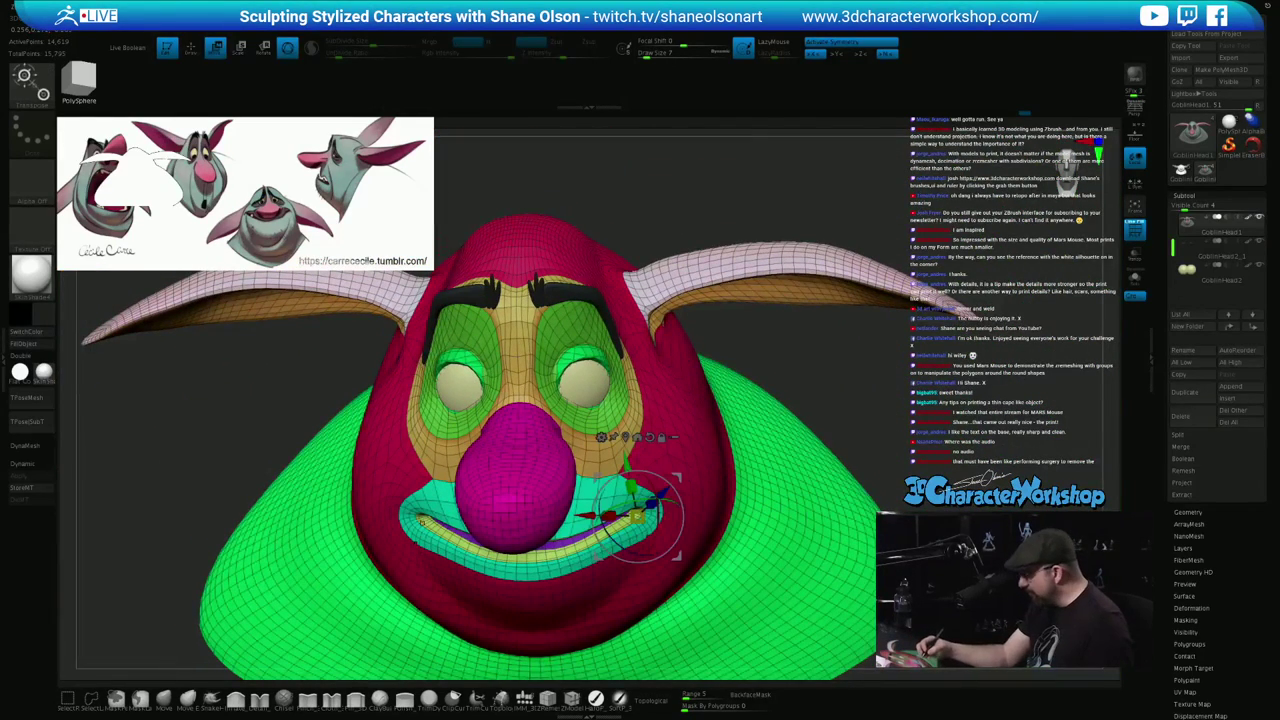
pyautogui.keyDown('ctrl'); pyautogui.moveTo(637, 517); pyautogui.dragTo(642, 575, button='right'); pyautogui.keyUp('ctrl')
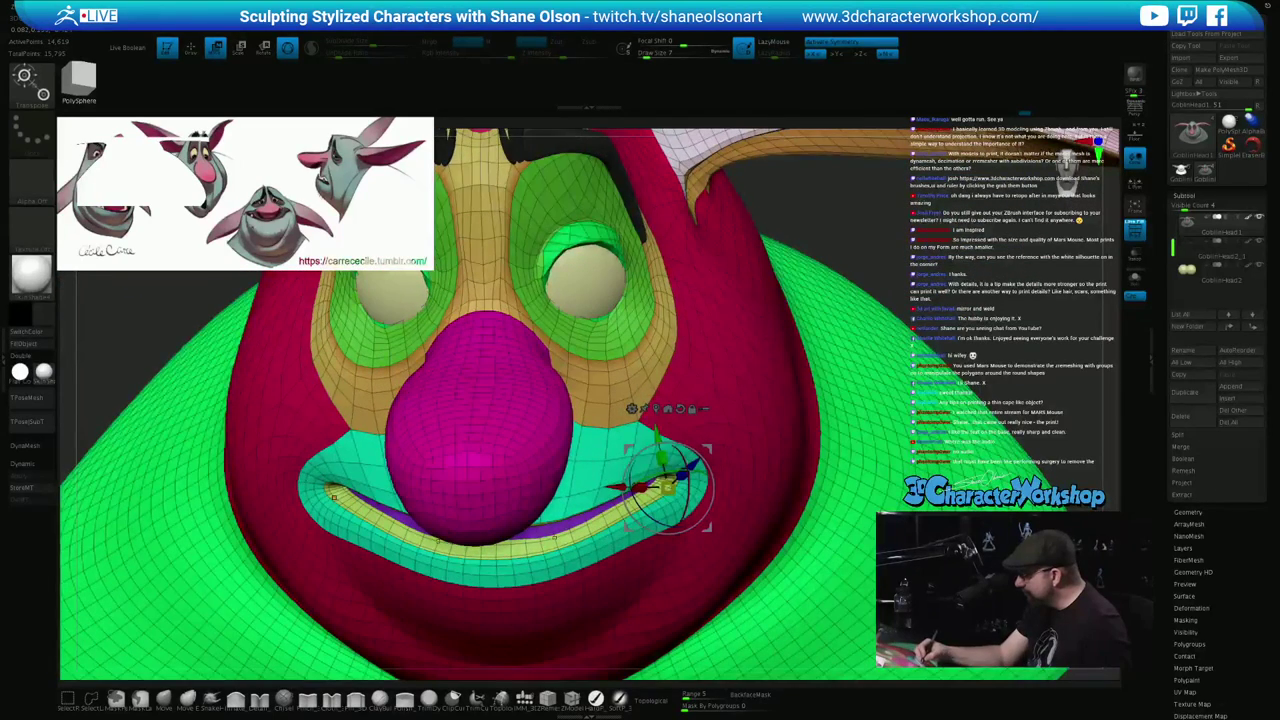
pyautogui.keyDown('ctrl'); pyautogui.click(555, 538); pyautogui.keyUp('ctrl')
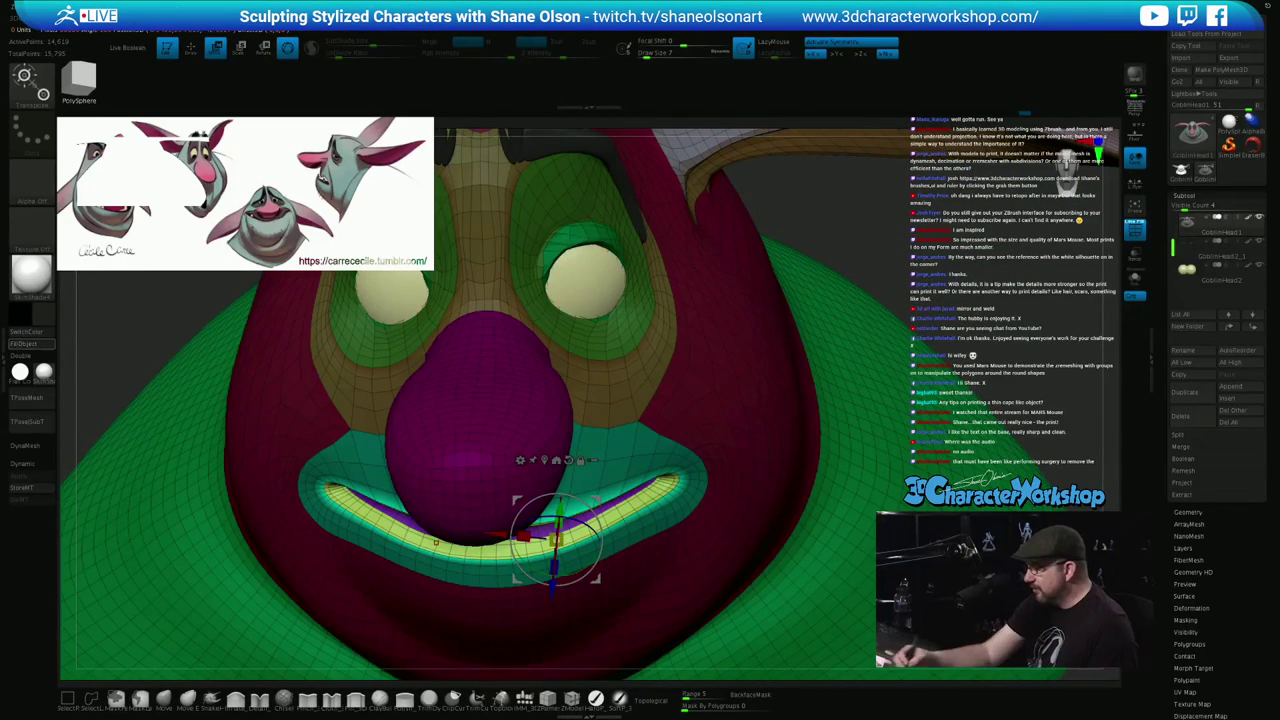
pyautogui.keyDown('ctrl'); pyautogui.moveTo(557, 541); pyautogui.dragTo(654, 517, button='right'); pyautogui.keyUp('ctrl')
pyautogui.hotkey('shift', 'f')
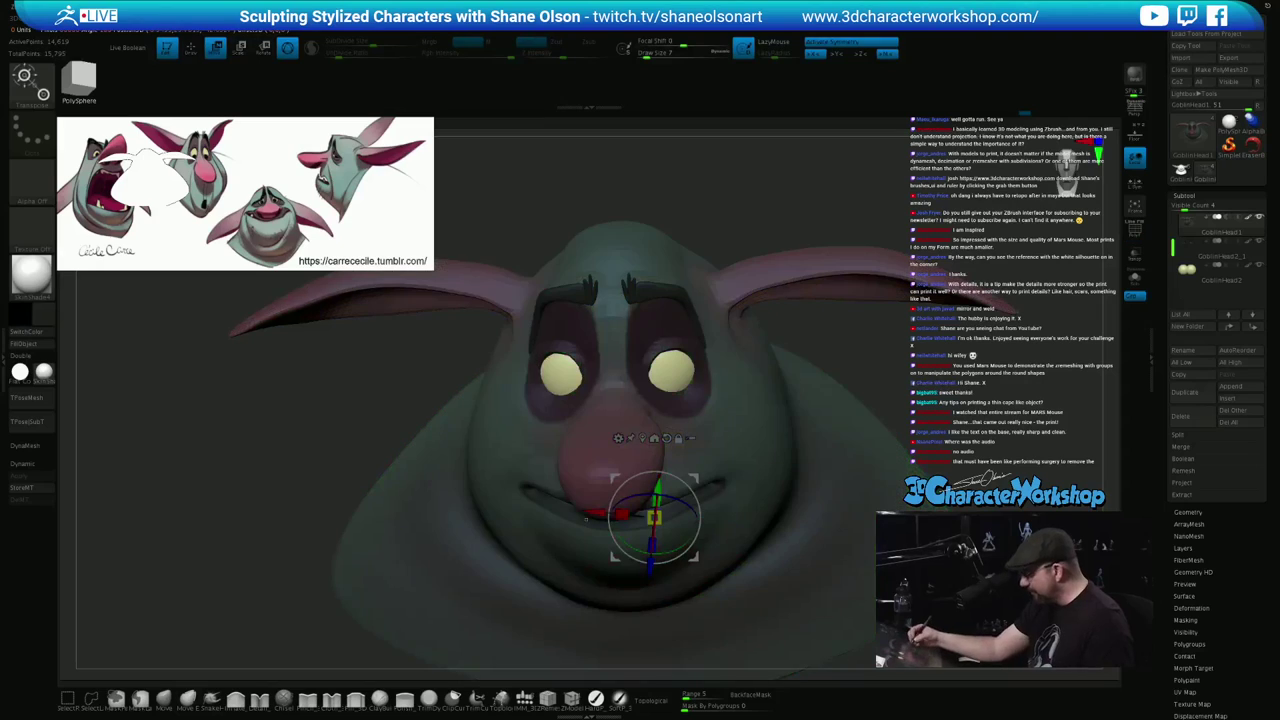
pyautogui.keyDown('ctrl'); pyautogui.moveTo(400, 400); pyautogui.dragTo(420, 420); pyautogui.keyUp('ctrl')
pyautogui.press('q')
# Switch to the Move brush and set its draw size to 65 for shaping the lips
pyautogui.moveTo(573, 384); pyautogui.dragTo(572, 330, button='right')
pyautogui.keyDown('ctrl'); pyautogui.moveTo(572, 400); pyautogui.dragTo(565, 350, button='right'); pyautogui.keyUp('ctrl')
pyautogui.moveTo(899, 486); pyautogui.dragTo(755, 438, button='right')
pyautogui.click(164, 699)
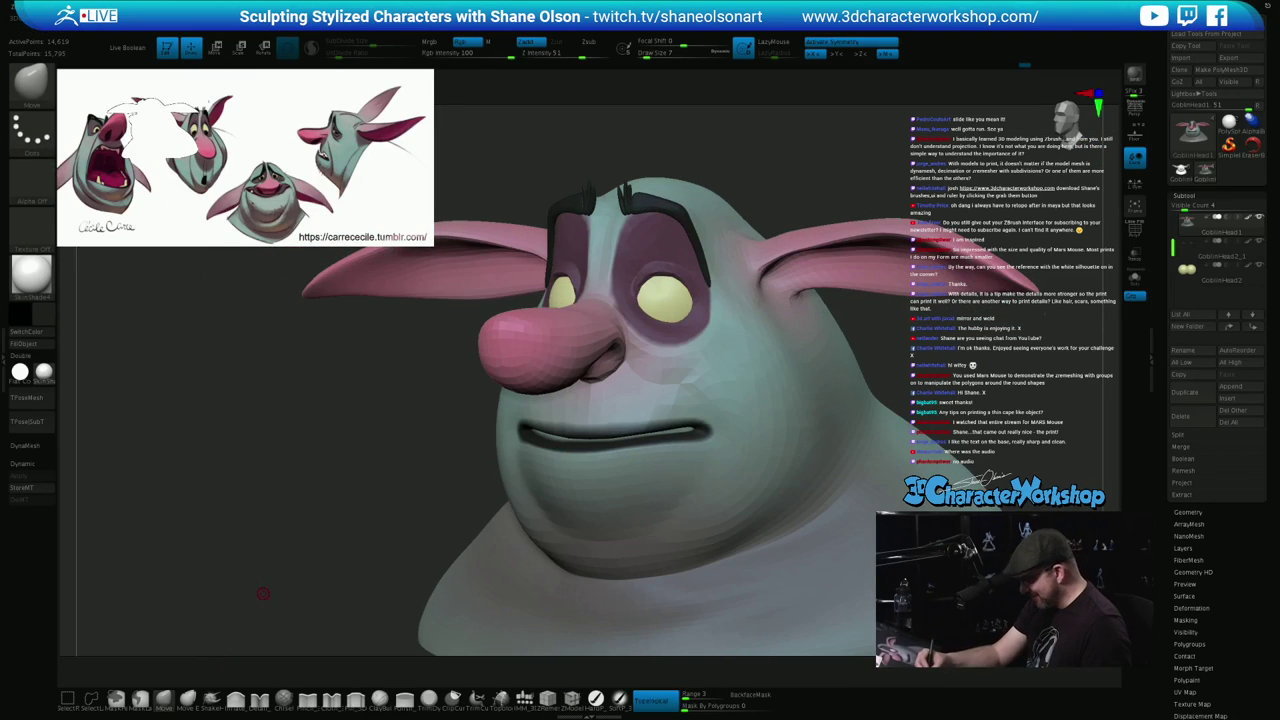
pyautogui.press('s')
pyautogui.moveTo(280, 592); pyautogui.dragTo(281, 592)
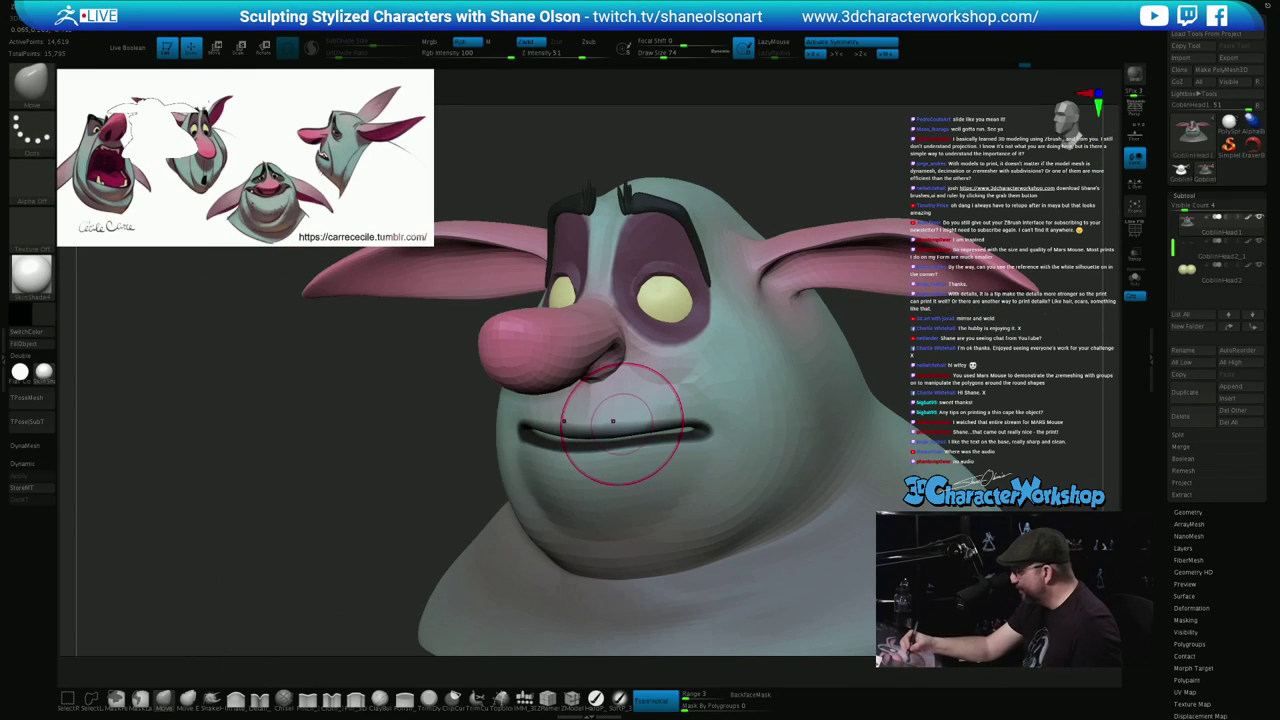
pyautogui.press('s')
pyautogui.moveTo(624, 425); pyautogui.dragTo(620, 425)
# Show the polyframe over the mouth and open the Move brush's draw size for adjustment
pyautogui.keyDown('alt'); pyautogui.moveTo(626, 410); pyautogui.dragTo(634, 463, button='right'); pyautogui.keyUp('alt')
pyautogui.hotkey('shift', 'f')
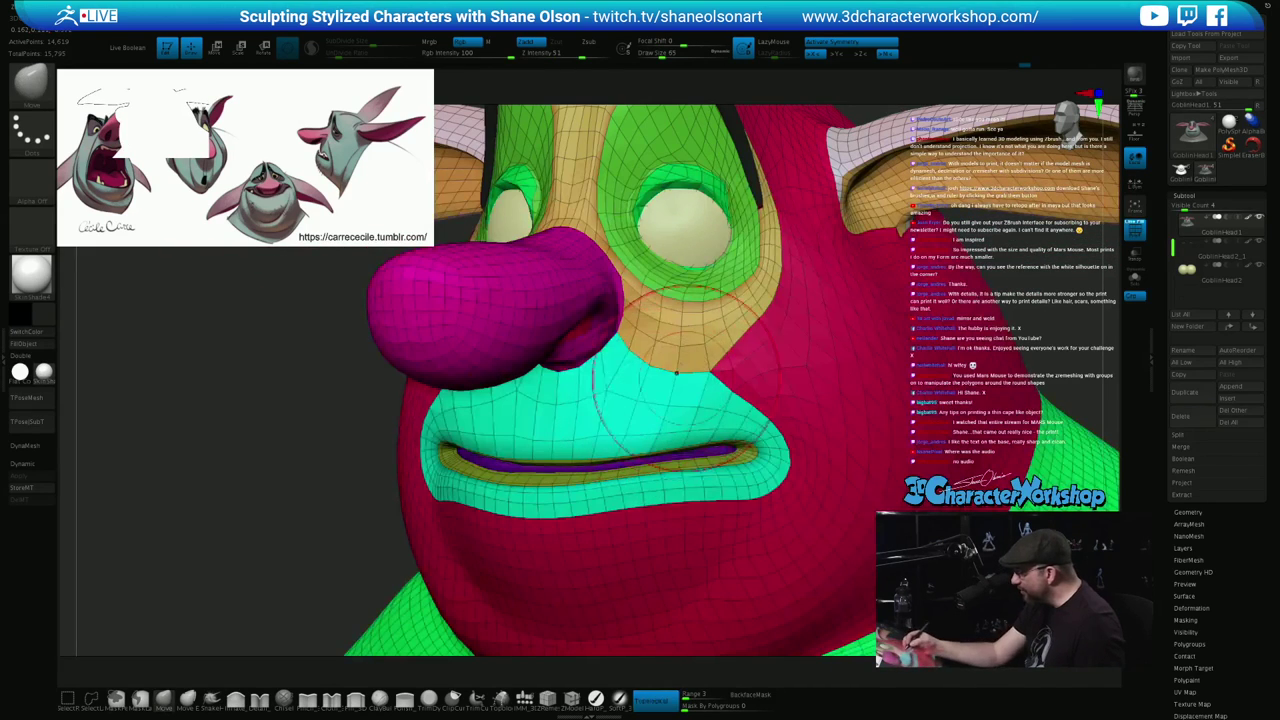
pyautogui.keyDown('ctrl'); pyautogui.moveTo(720, 480); pyautogui.dragTo(718, 512, button='right'); pyautogui.keyUp('ctrl')
pyautogui.press('s')
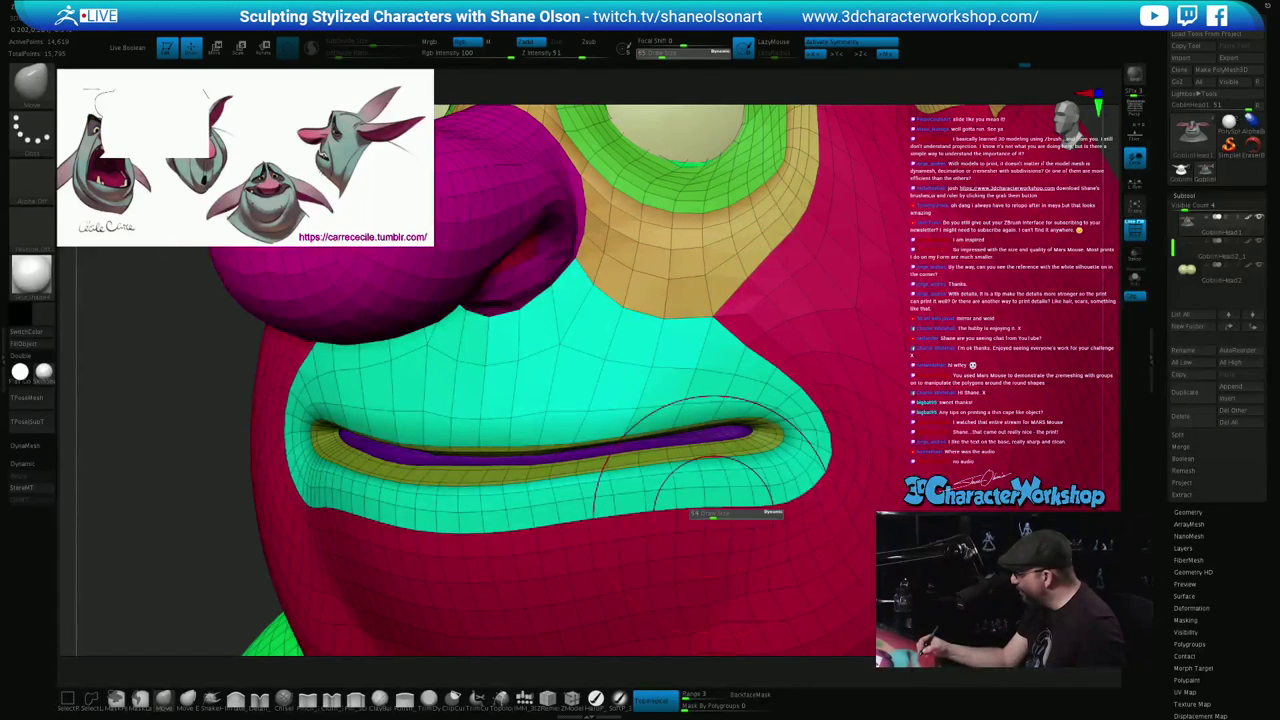
# Insert two single edge loops through the upper lip area with the ZModeler brush at draw size 13
pyautogui.moveTo(713, 508); pyautogui.dragTo(709, 506)
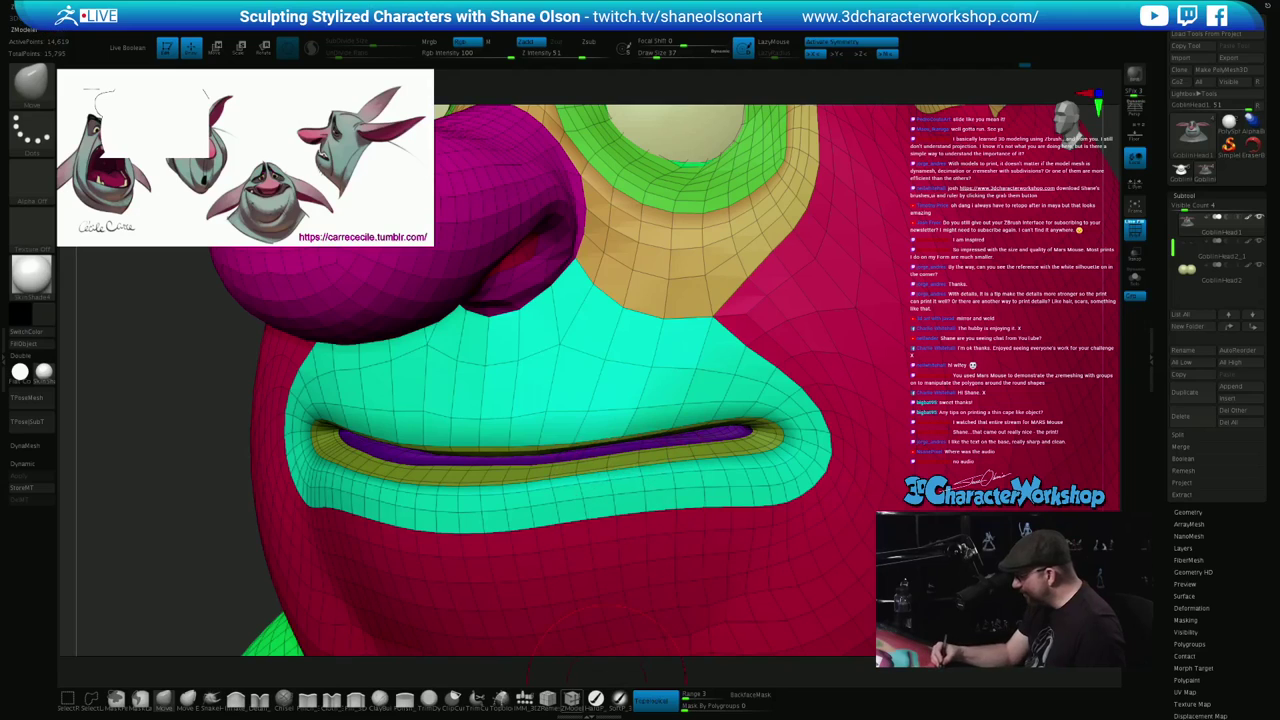
pyautogui.click(572, 699)
pyautogui.keyDown('alt'); pyautogui.moveTo(608, 445); pyautogui.dragTo(605, 490, button='right'); pyautogui.keyUp('alt')
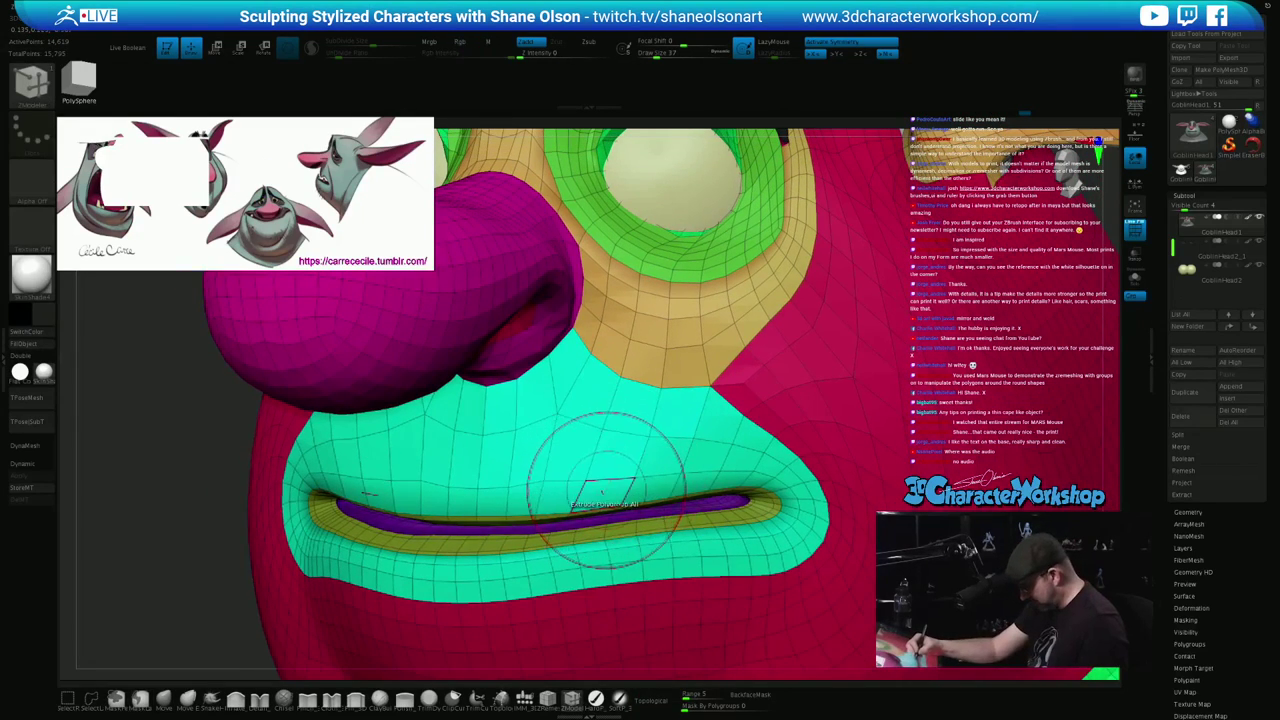
pyautogui.press('s')
pyautogui.moveTo(608, 489); pyautogui.dragTo(602, 491)
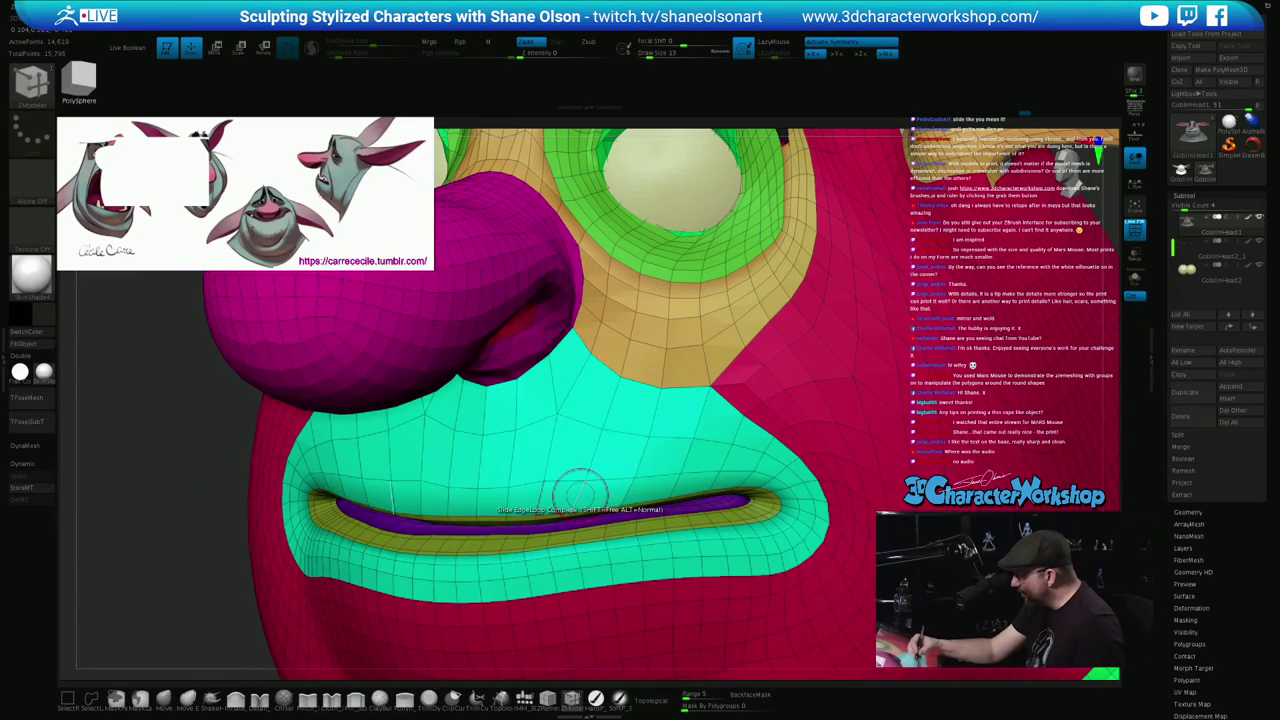
pyautogui.press('space')
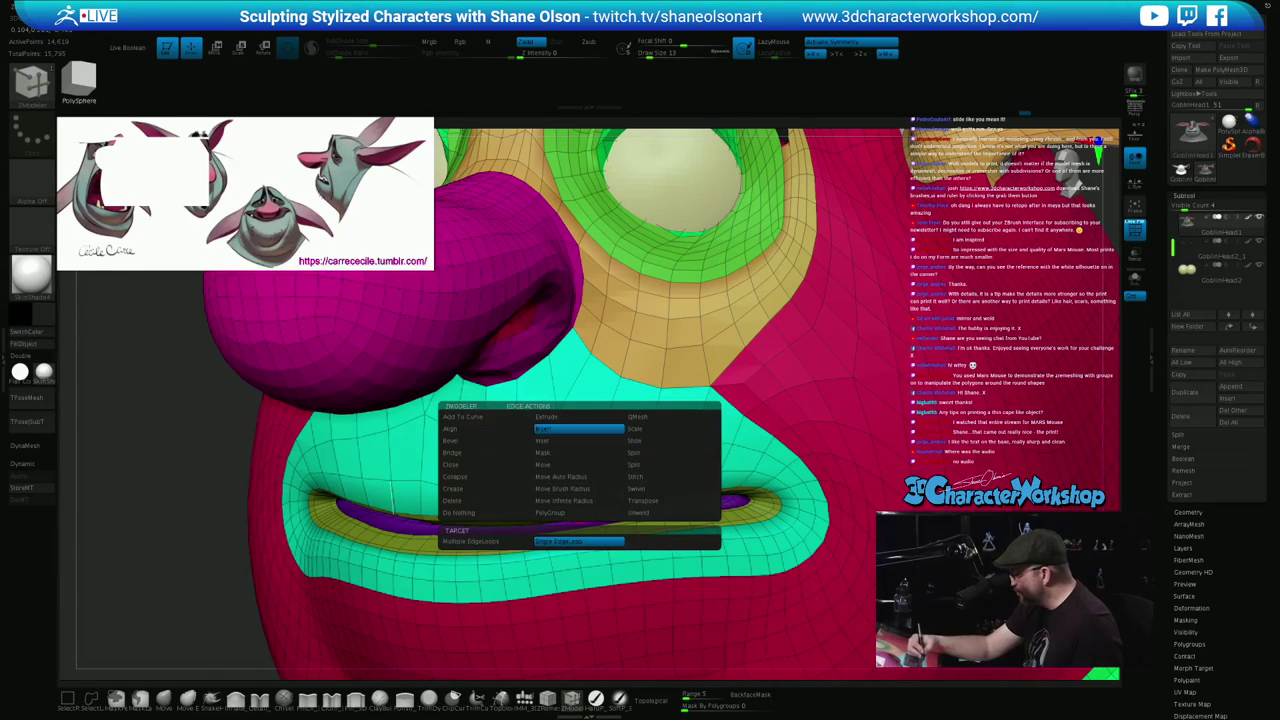
pyautogui.click(579, 541)
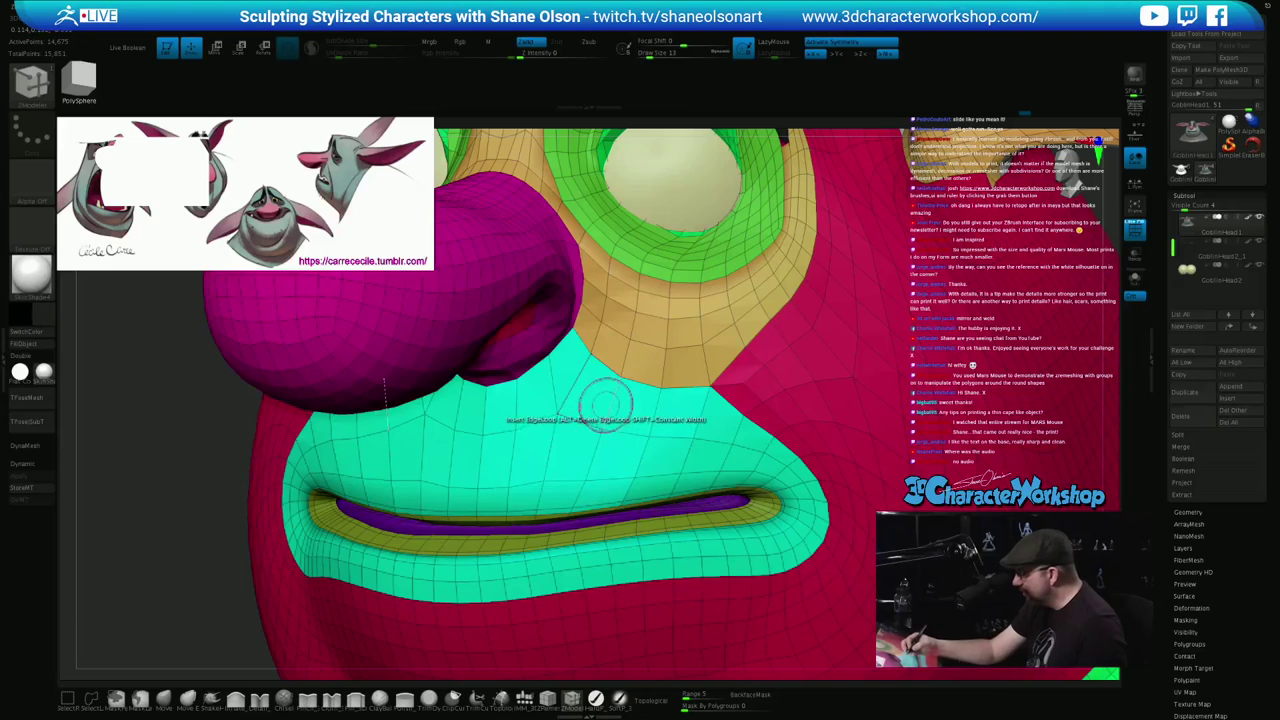
pyautogui.click(602, 456)
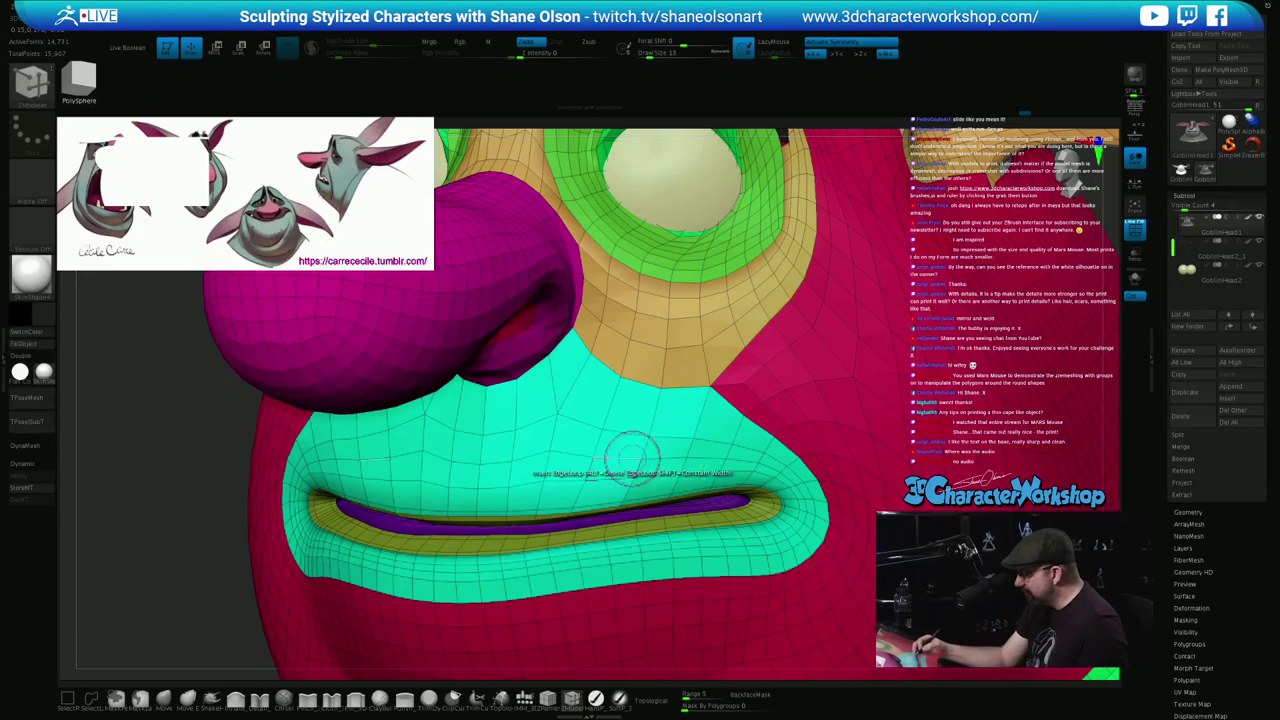
# Add two more edge loops through the mesh around the mouth opening
pyautogui.moveTo(668, 460)
pyautogui.mouseDown(button='right')
pyautogui.moveTo(765, 490)
pyautogui.moveTo(722, 492)
pyautogui.mouseUp(button='right')
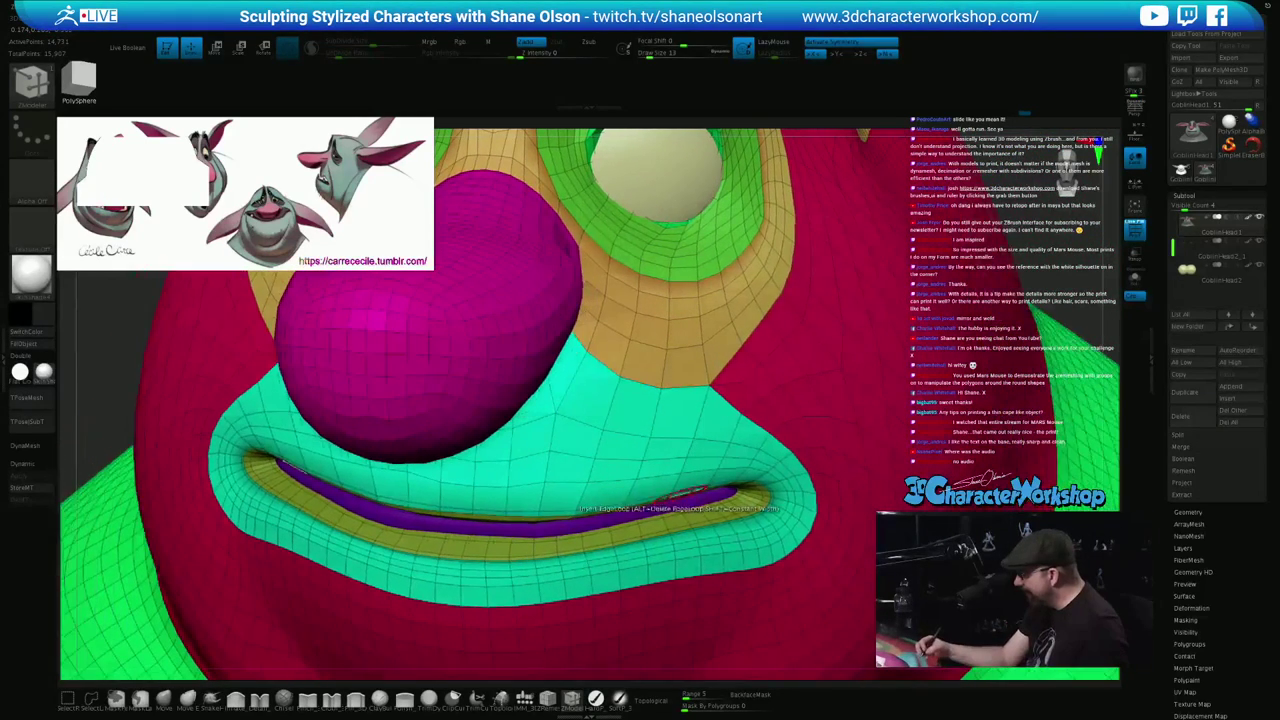
pyautogui.click(643, 532)
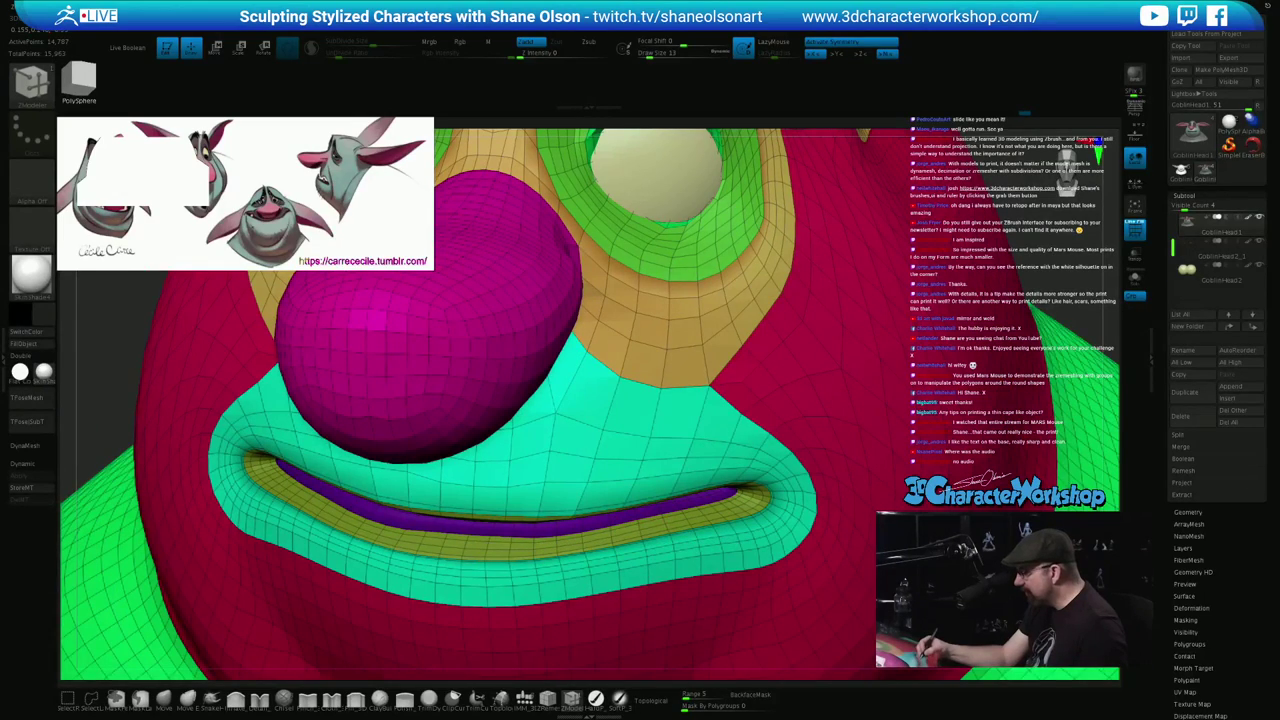
pyautogui.moveTo(650, 500); pyautogui.dragTo(600, 545, button='right')
pyautogui.click(499, 576)
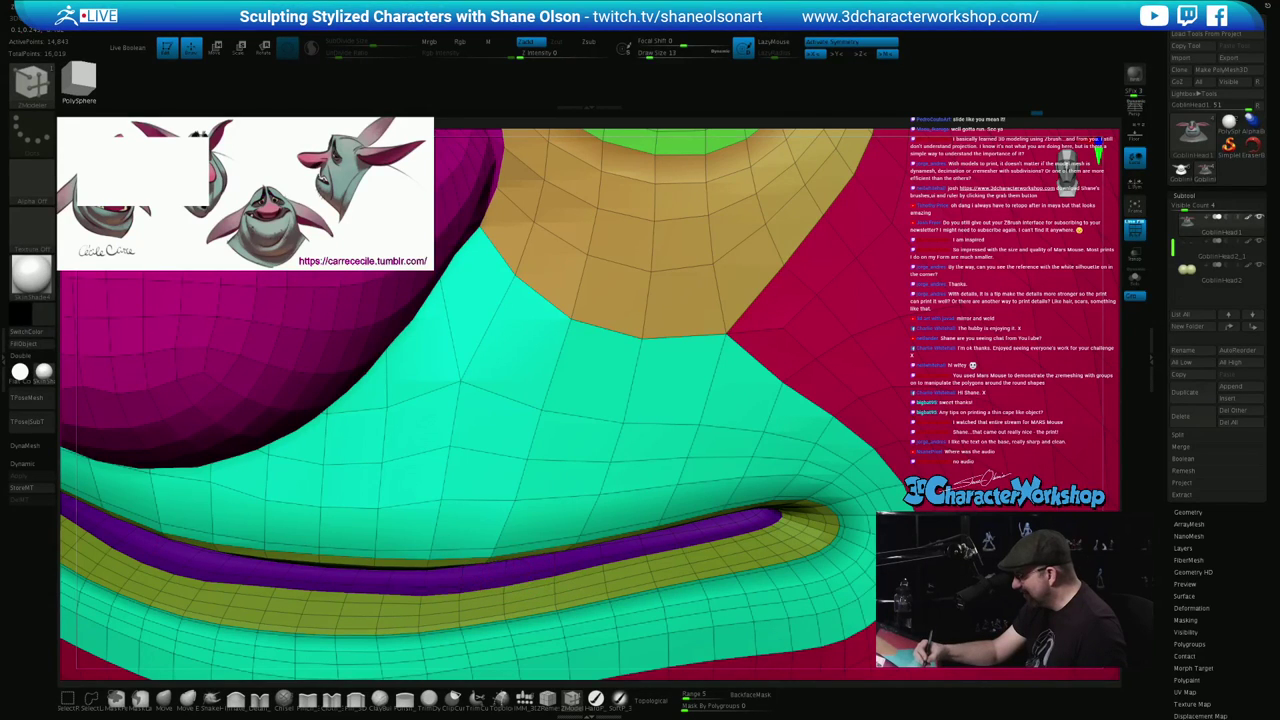
pyautogui.keyDown('ctrl'); pyautogui.moveTo(600, 420); pyautogui.dragTo(643, 528, button='right'); pyautogui.keyUp('ctrl')
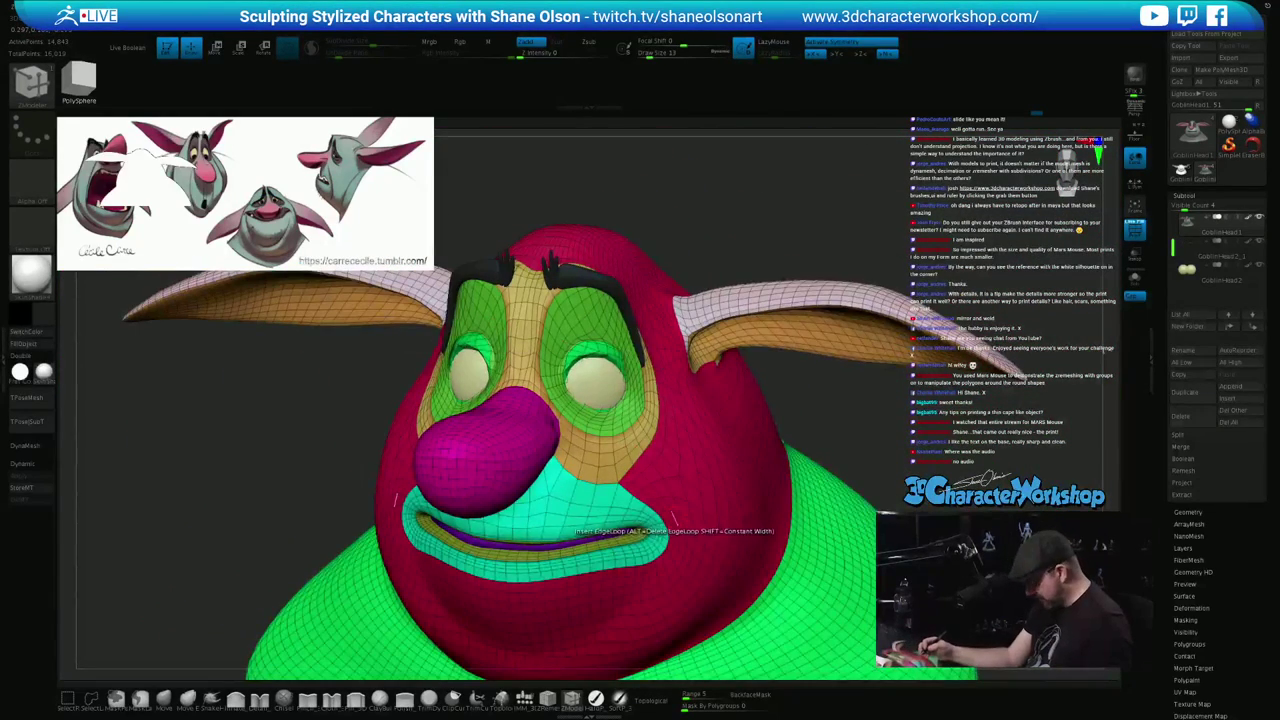
pyautogui.hotkey('shift', 'f')
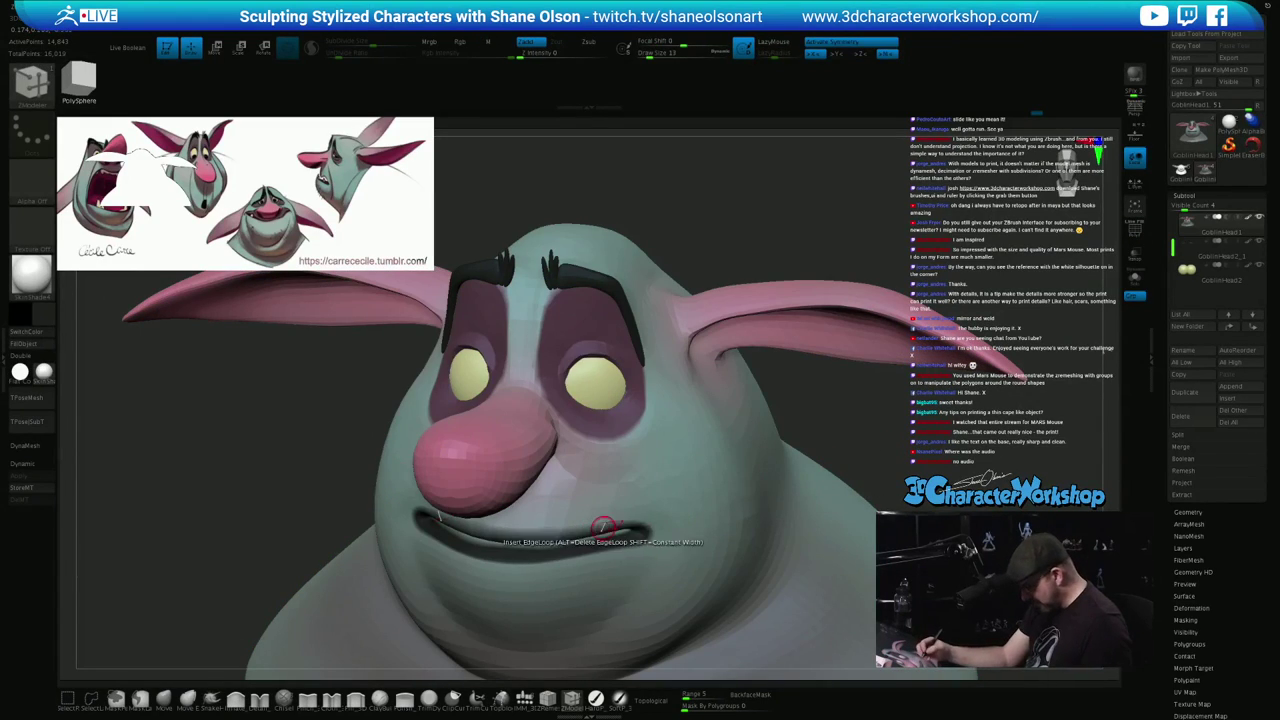
pyautogui.press('w')
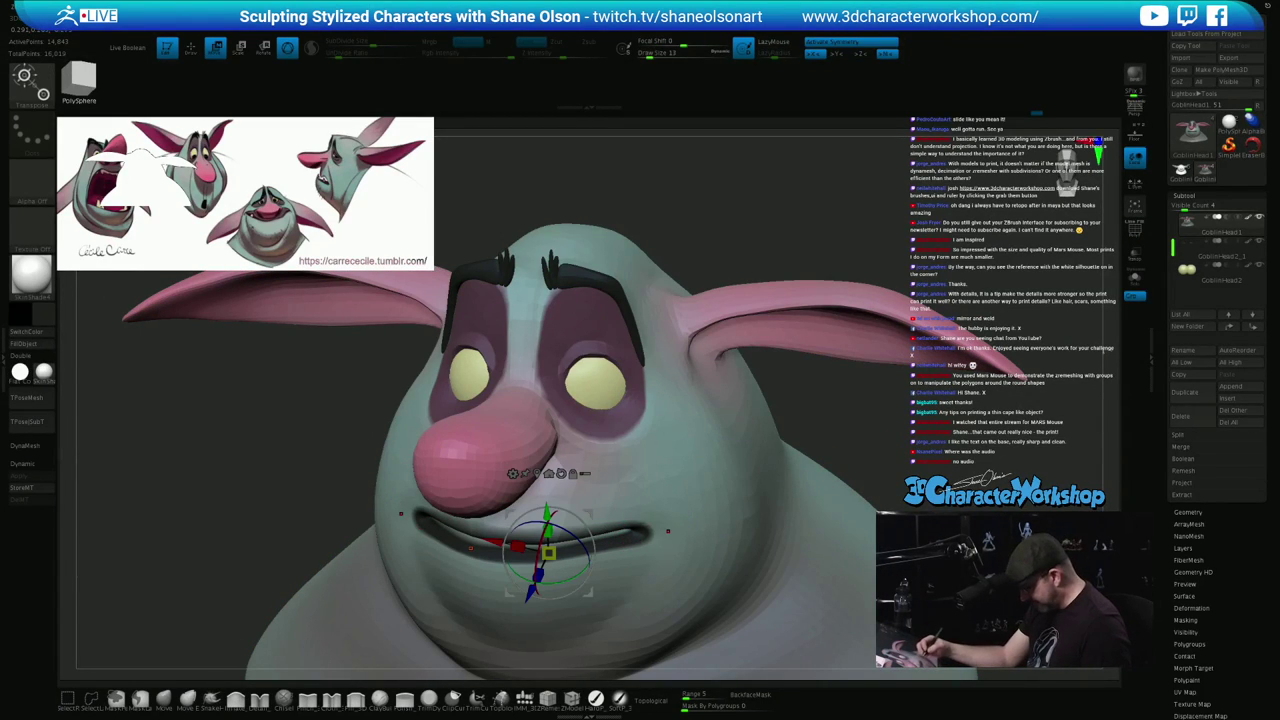
pyautogui.keyDown('ctrl'); pyautogui.click(681, 540); pyautogui.keyUp('ctrl')
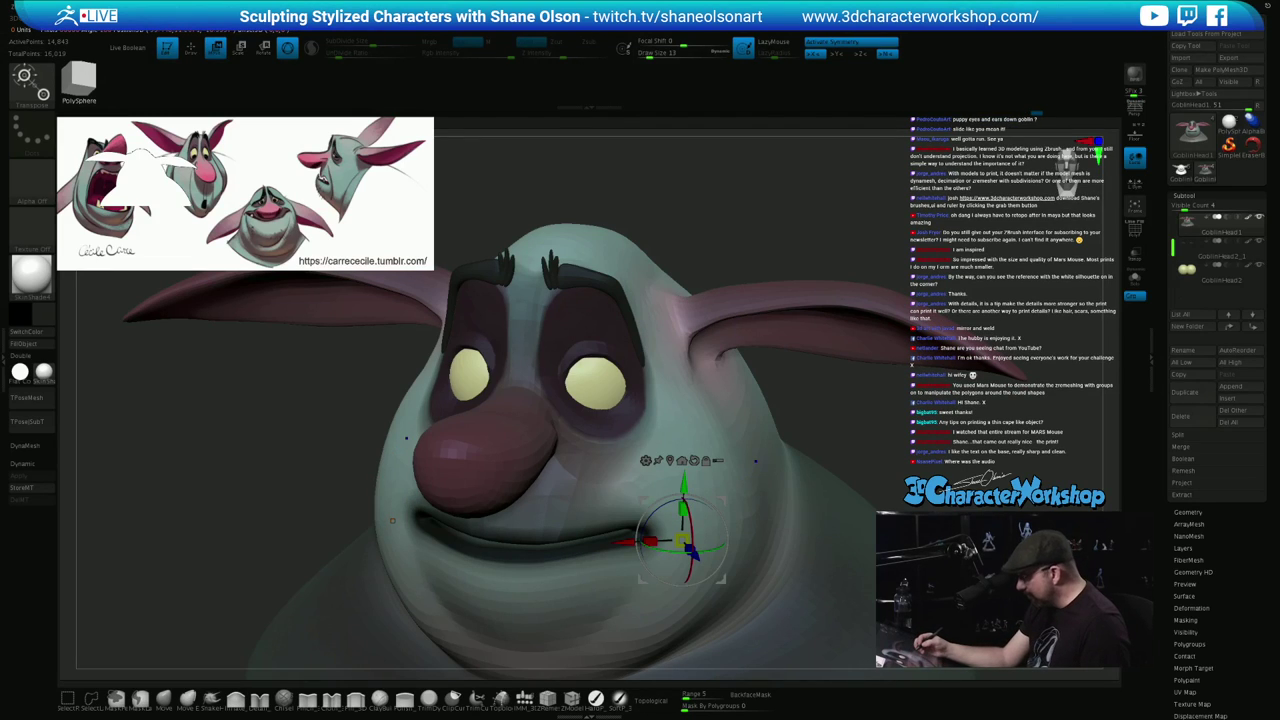
pyautogui.hotkey('shift', 'f')
pyautogui.keyDown('ctrl'); pyautogui.click(854, 441); pyautogui.keyUp('ctrl')
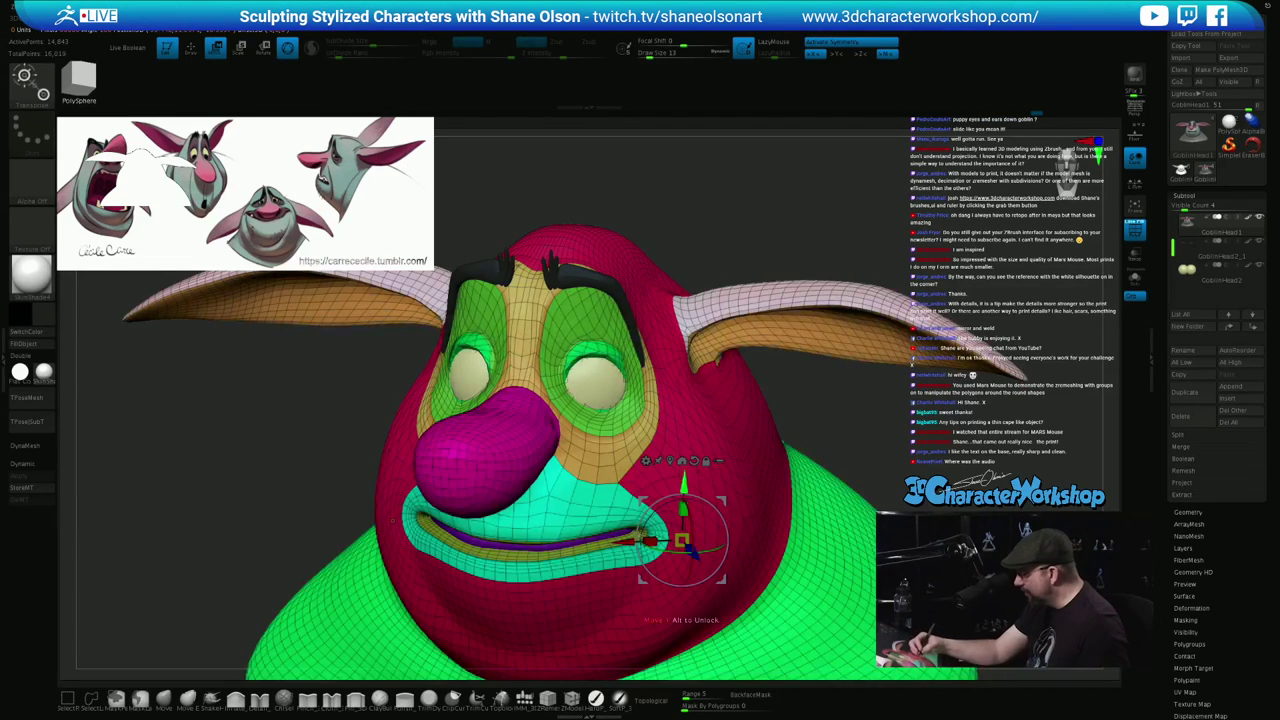
# Mask everything except the turquoise lip polygroup and hide the polygroup wireframe
pyautogui.keyDown('ctrl'); pyautogui.click(611, 507); pyautogui.keyUp('ctrl')
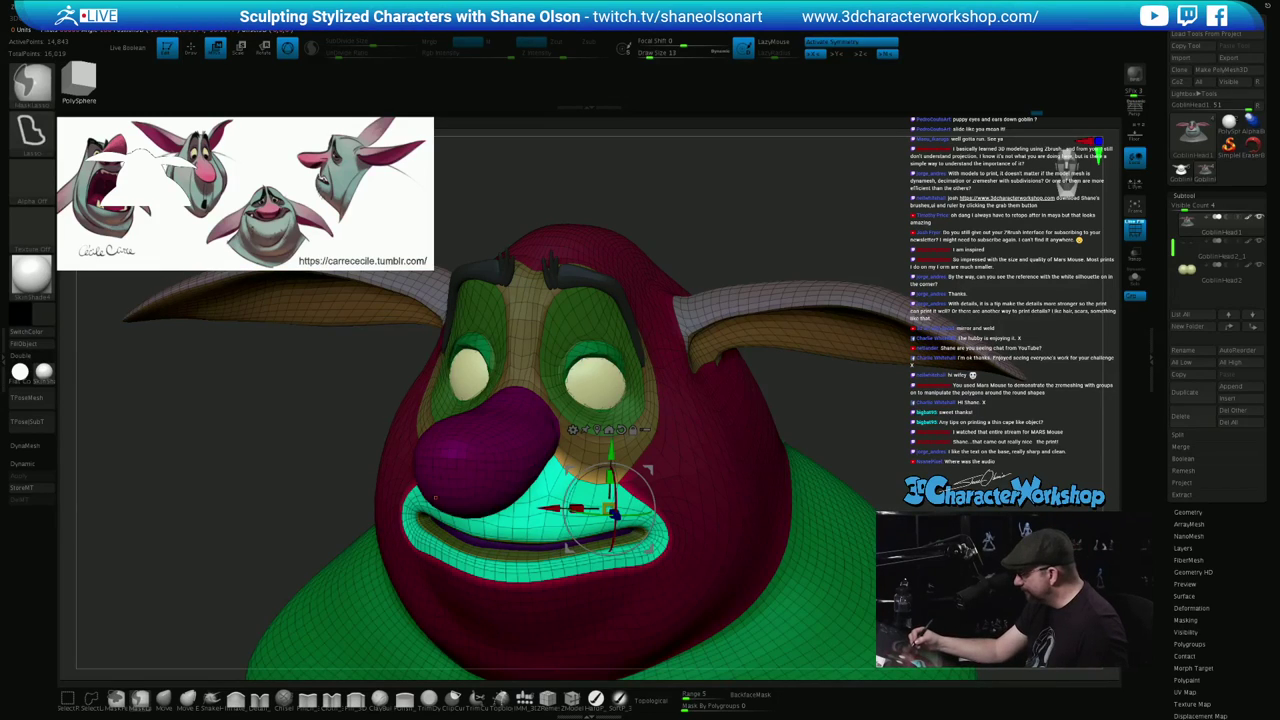
pyautogui.hotkey('ctrl', 'i')
pyautogui.hotkey('ctrl', 'i')
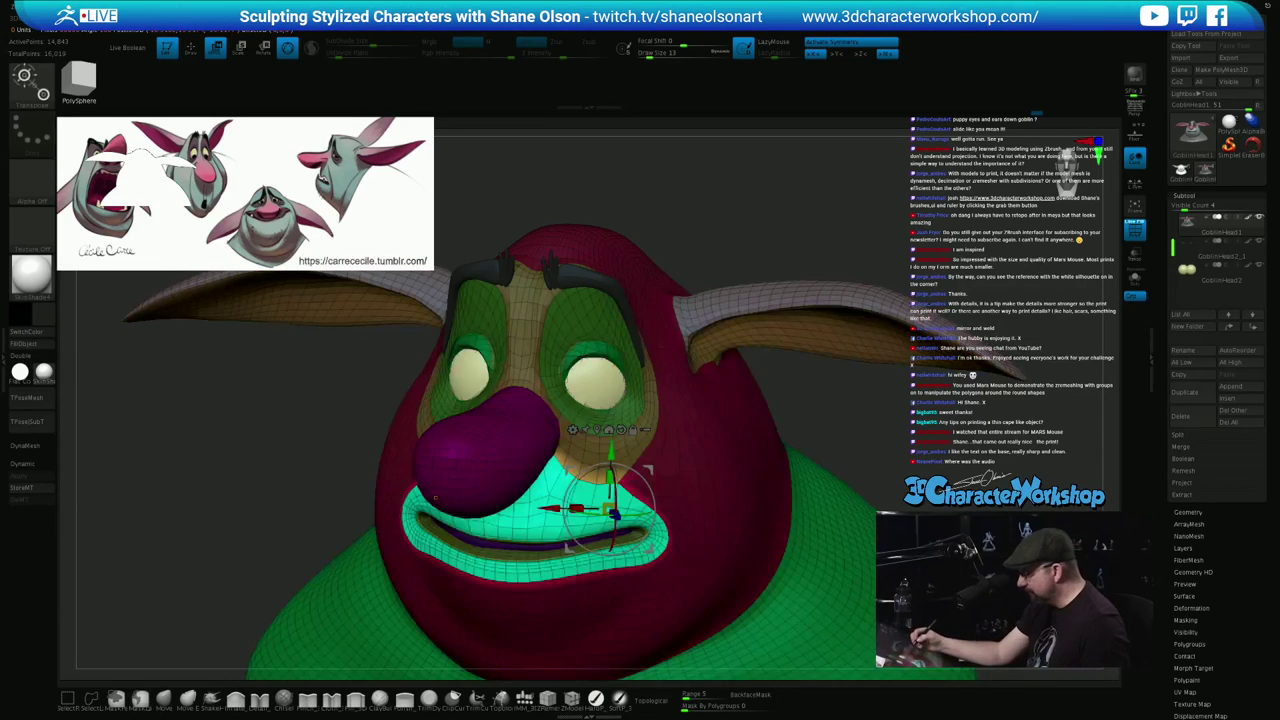
pyautogui.hotkey('shift', 'f')
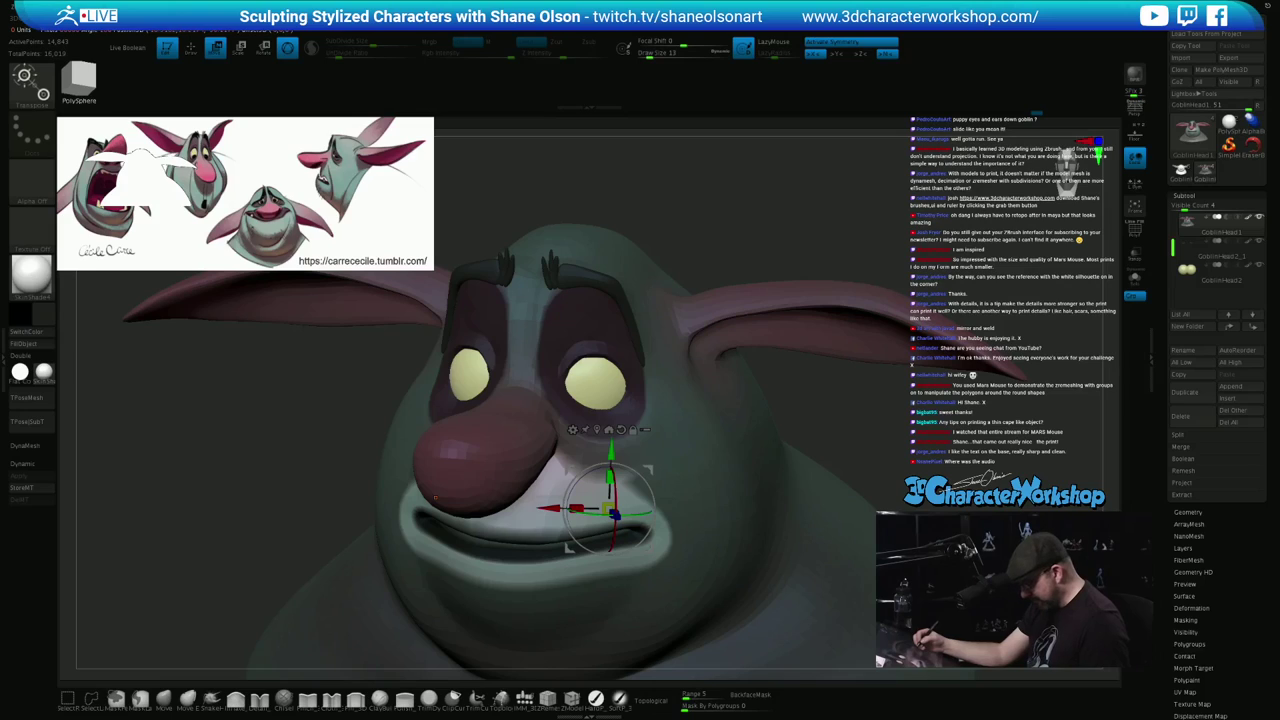
pyautogui.press('q')
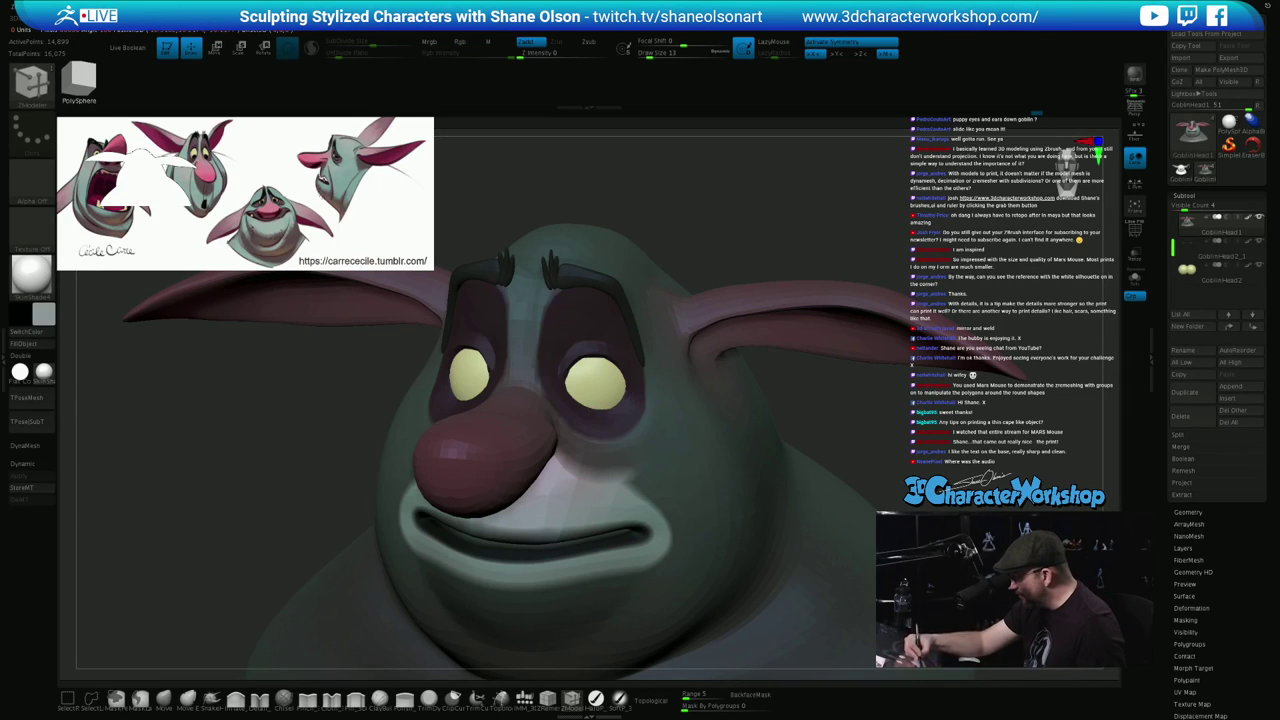
# Clear the mask and turn on dynamic subdivision to preview the smoothed head
pyautogui.moveTo(643, 477)
pyautogui.keyDown('ctrl'); pyautogui.mouseDown(button='right')
pyautogui.moveTo(640, 375)
pyautogui.moveTo(652, 440)
pyautogui.moveTo(700, 440)
pyautogui.moveTo(700, 465)
pyautogui.mouseUp(button='right'); pyautogui.keyUp('ctrl')
pyautogui.keyDown('ctrl'); pyautogui.moveTo(760, 300); pyautogui.dragTo(790, 325); pyautogui.keyUp('ctrl')
pyautogui.keyDown('alt'); pyautogui.moveTo(740, 450); pyautogui.dragTo(745, 406, button='right'); pyautogui.keyUp('alt')
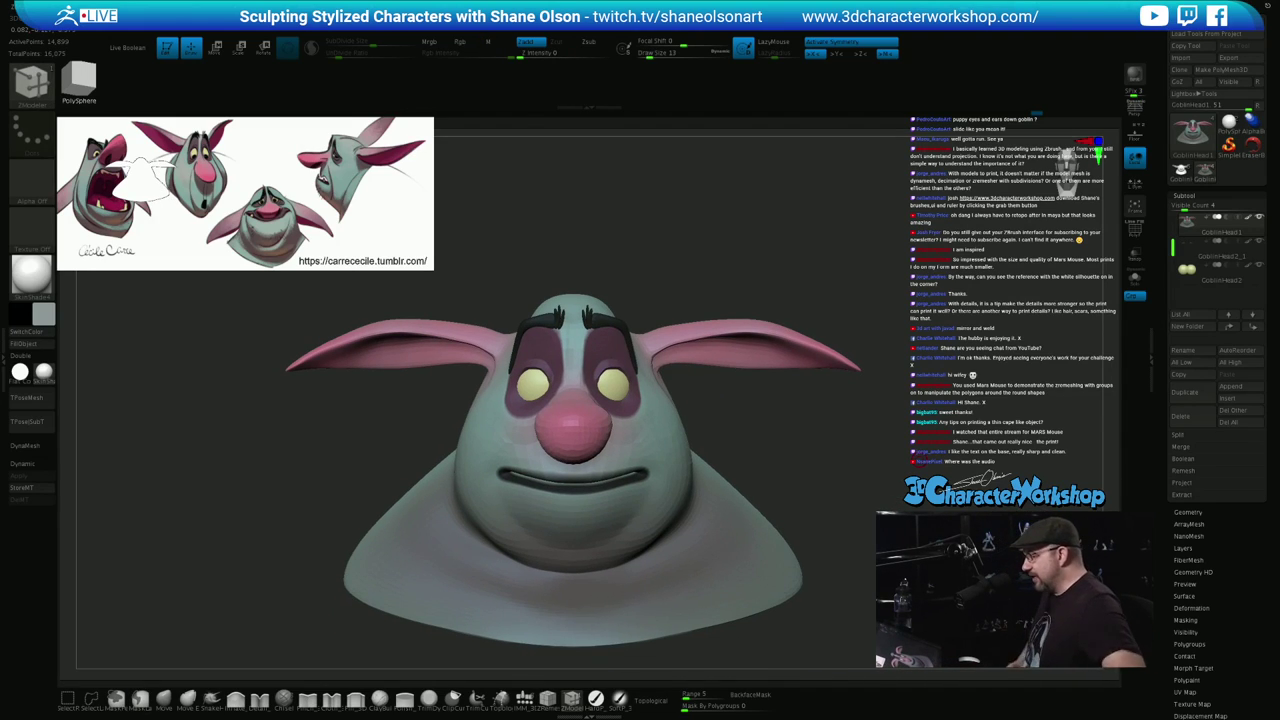
pyautogui.moveTo(800, 468); pyautogui.dragTo(761, 481, button='right')
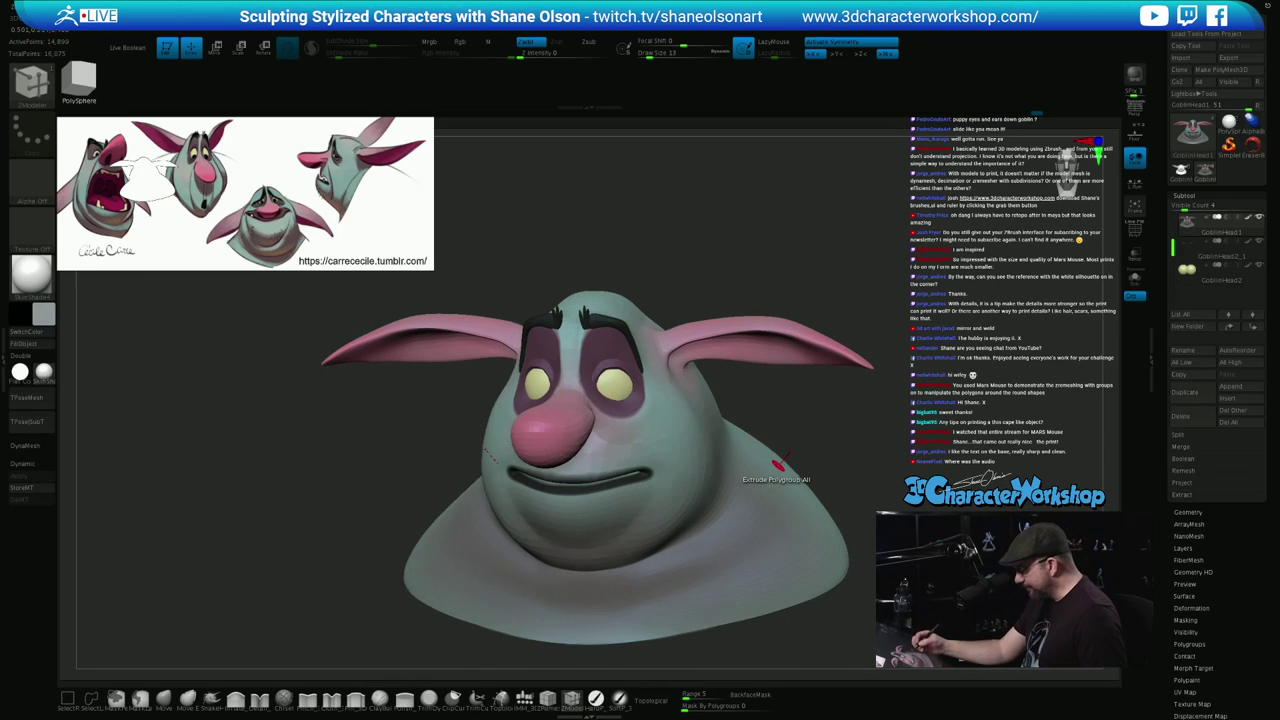
pyautogui.press('d')
pyautogui.moveTo(828, 438)
pyautogui.keyDown('shift'); pyautogui.mouseDown(button='right')
pyautogui.moveTo(783, 472)
pyautogui.moveTo(818, 424)
pyautogui.moveTo(760, 421)
pyautogui.mouseUp(button='right'); pyautogui.keyUp('shift')
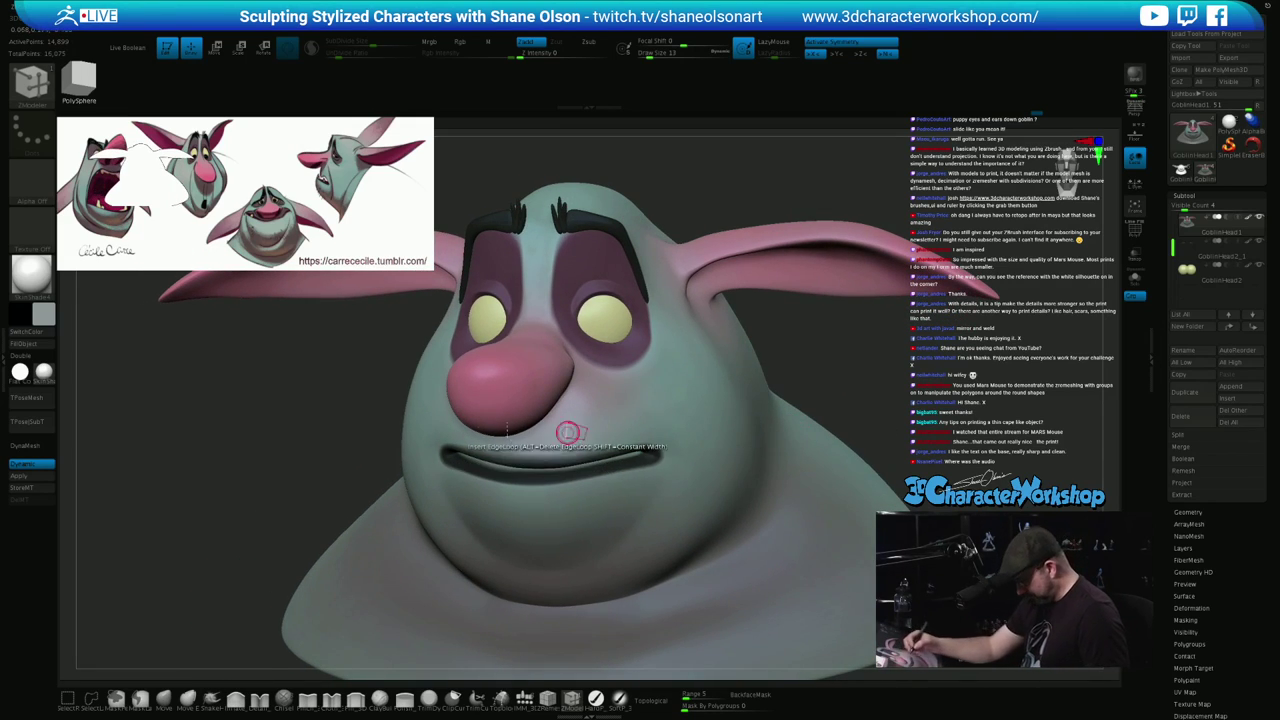
pyautogui.hotkey('shift', 'f')
pyautogui.keyDown('ctrl'); pyautogui.moveTo(834, 436); pyautogui.dragTo(840, 481, button='right'); pyautogui.keyUp('ctrl')
pyautogui.hotkey('ctrl', 'shift')
pyautogui.keyDown('ctrl'); pyautogui.keyDown('shift'); pyautogui.click(662, 496); pyautogui.keyUp('shift'); pyautogui.keyUp('ctrl')
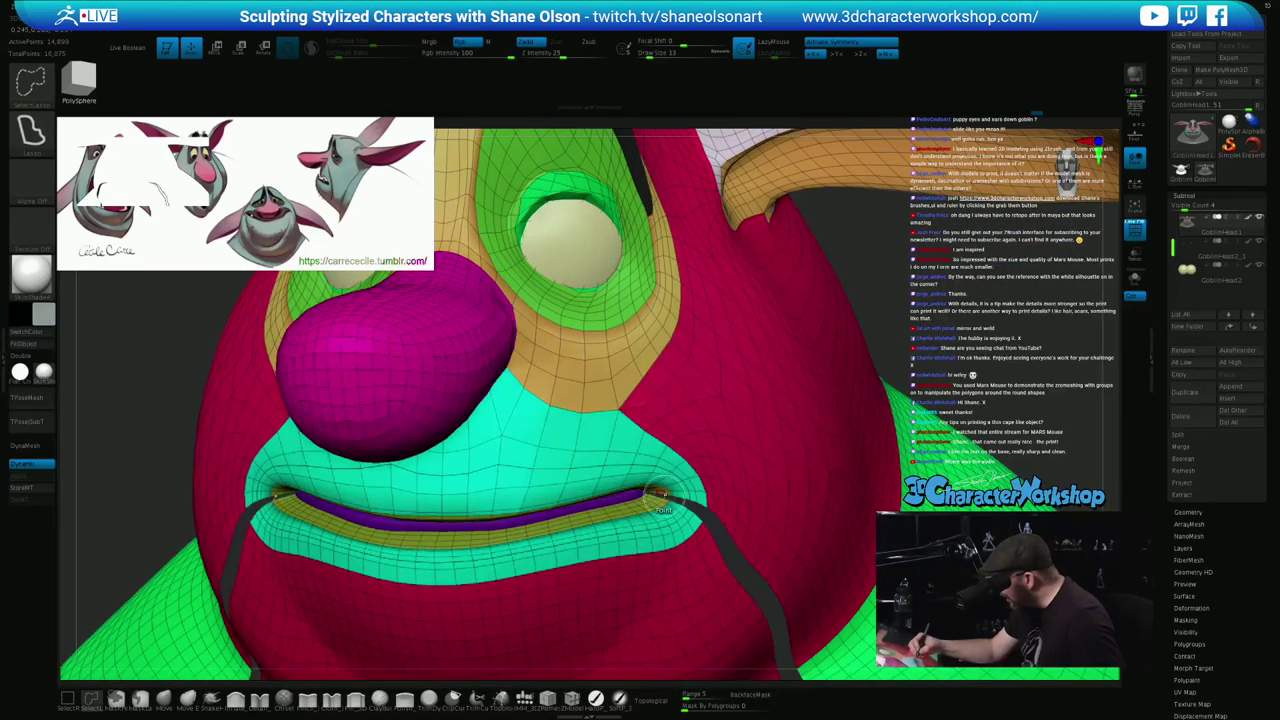
pyautogui.hotkey('ctrl', 'z')
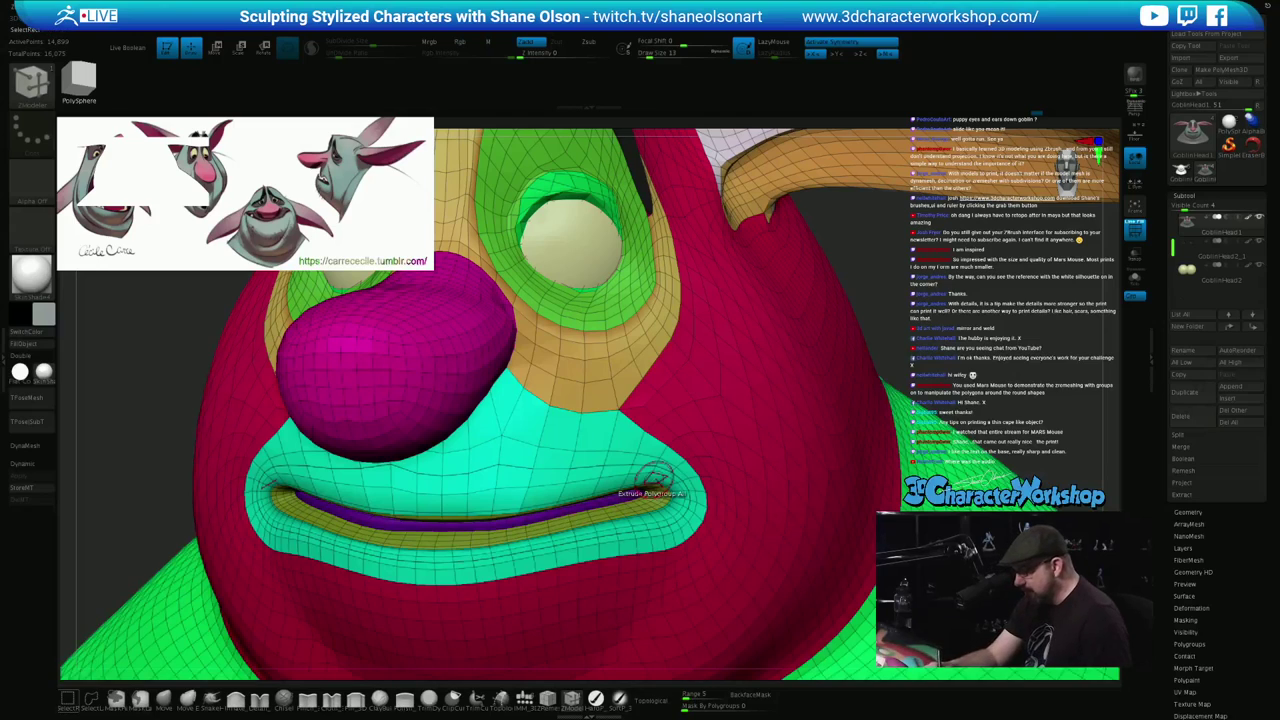
# Hide the yellow-green inner lip polygroup, turn off the wireframe and set the draw size to 54
pyautogui.press('1')
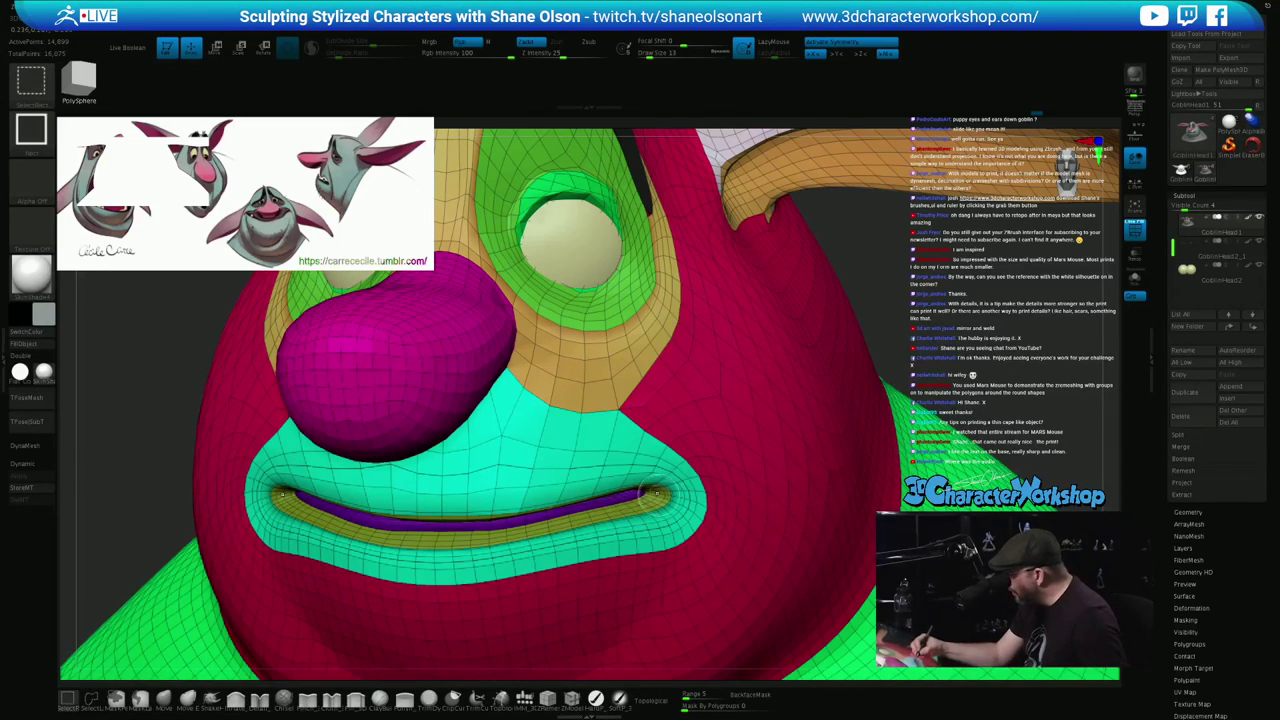
pyautogui.keyDown('ctrl'); pyautogui.keyDown('shift'); pyautogui.click(655, 490); pyautogui.keyUp('shift'); pyautogui.keyUp('ctrl')
pyautogui.keyDown('ctrl'); pyautogui.keyDown('shift'); pyautogui.click(657, 496); pyautogui.keyUp('shift'); pyautogui.keyUp('ctrl')
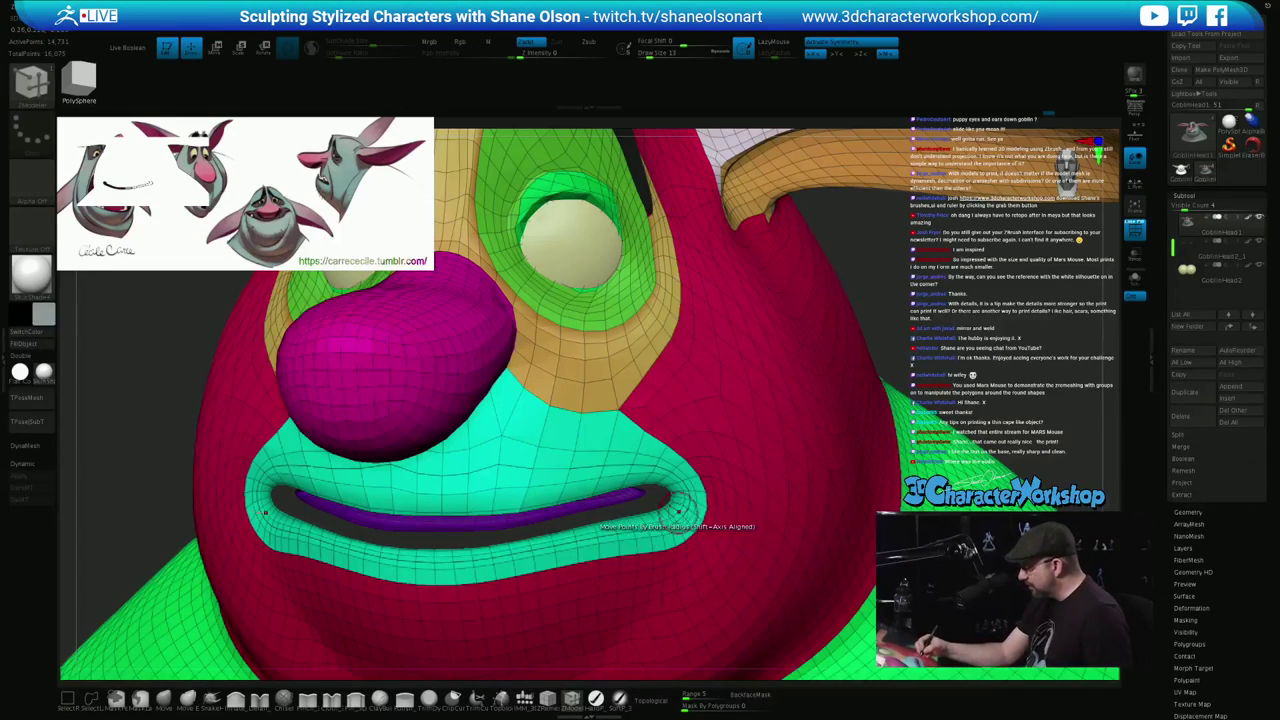
pyautogui.hotkey('shift', 'f')
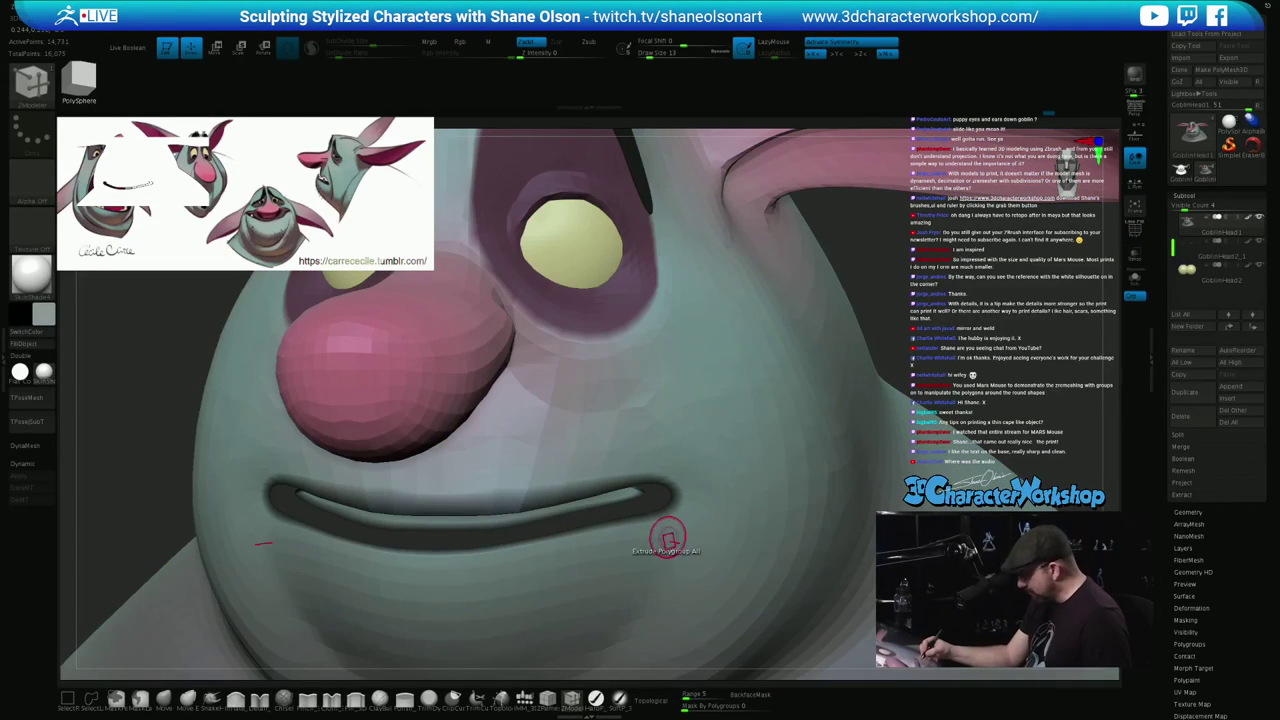
pyautogui.press('s')
pyautogui.moveTo(668, 538); pyautogui.dragTo(678, 536)
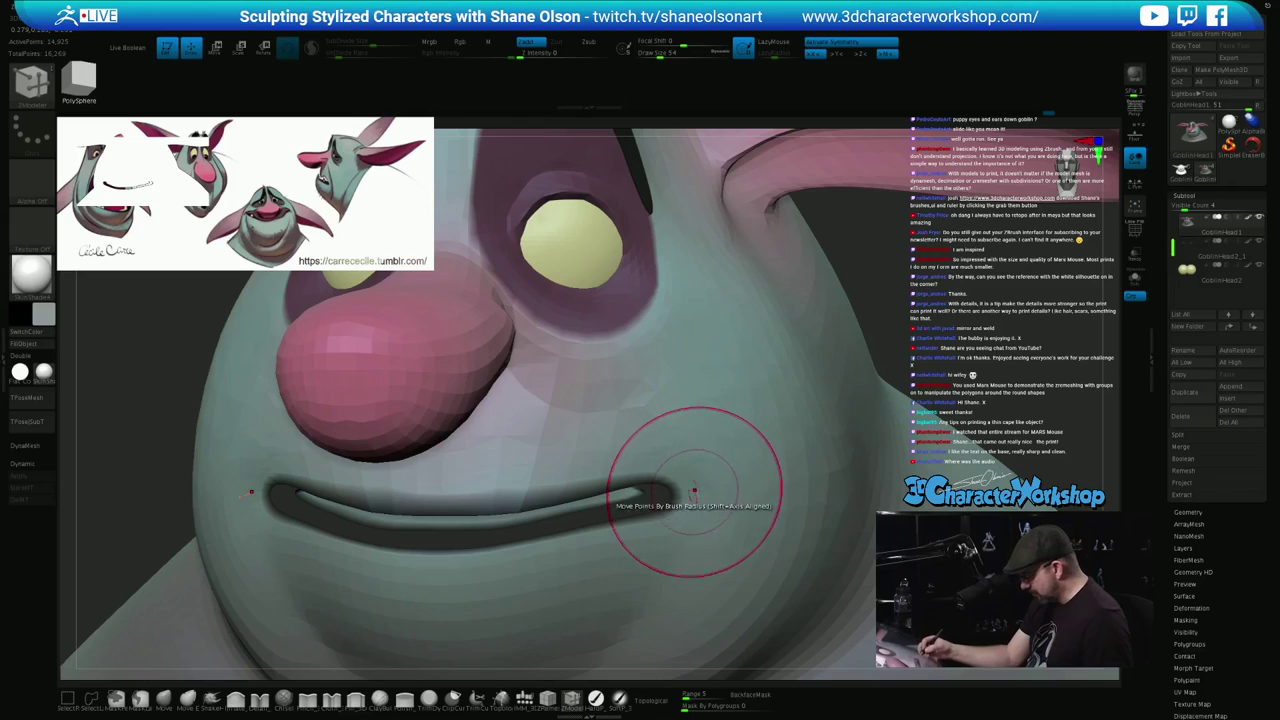
pyautogui.click(597, 699)
pyautogui.moveTo(660, 478)
pyautogui.mouseDown()
pyautogui.moveTo(688, 497)
pyautogui.moveTo(590, 556)
pyautogui.moveTo(470, 576)
pyautogui.mouseUp()
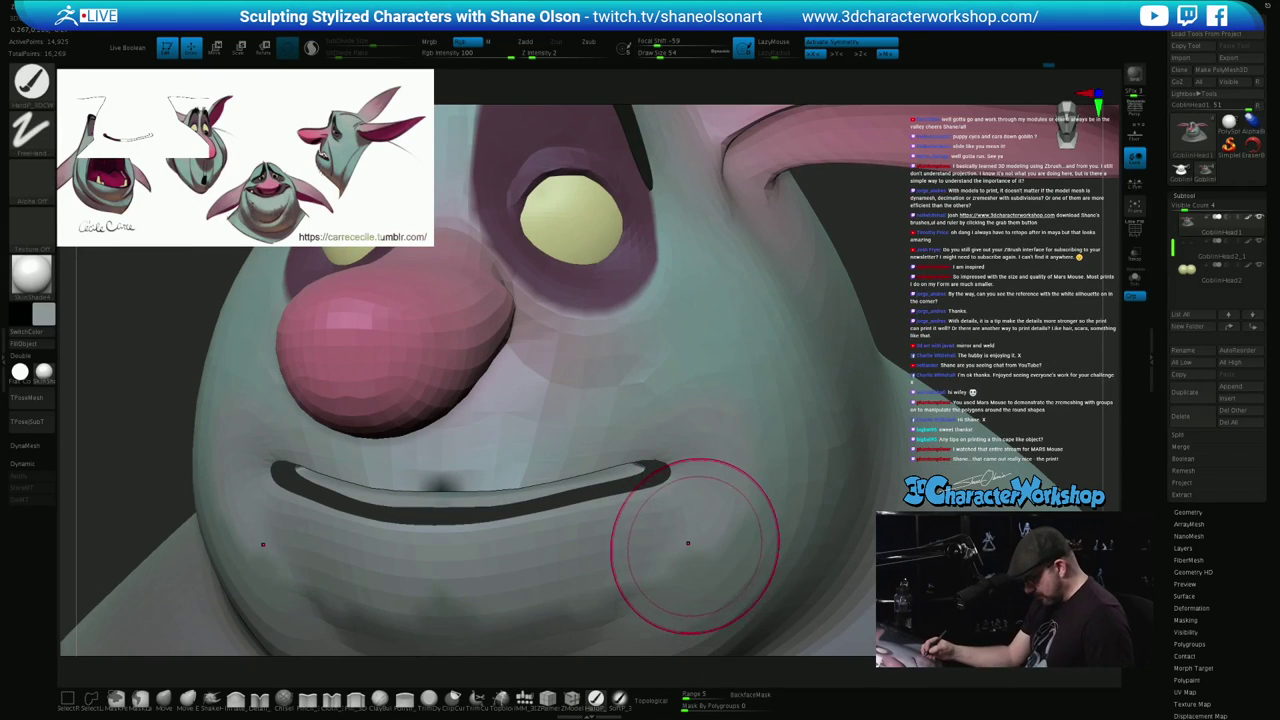
pyautogui.hotkey('ctrl', 'z')
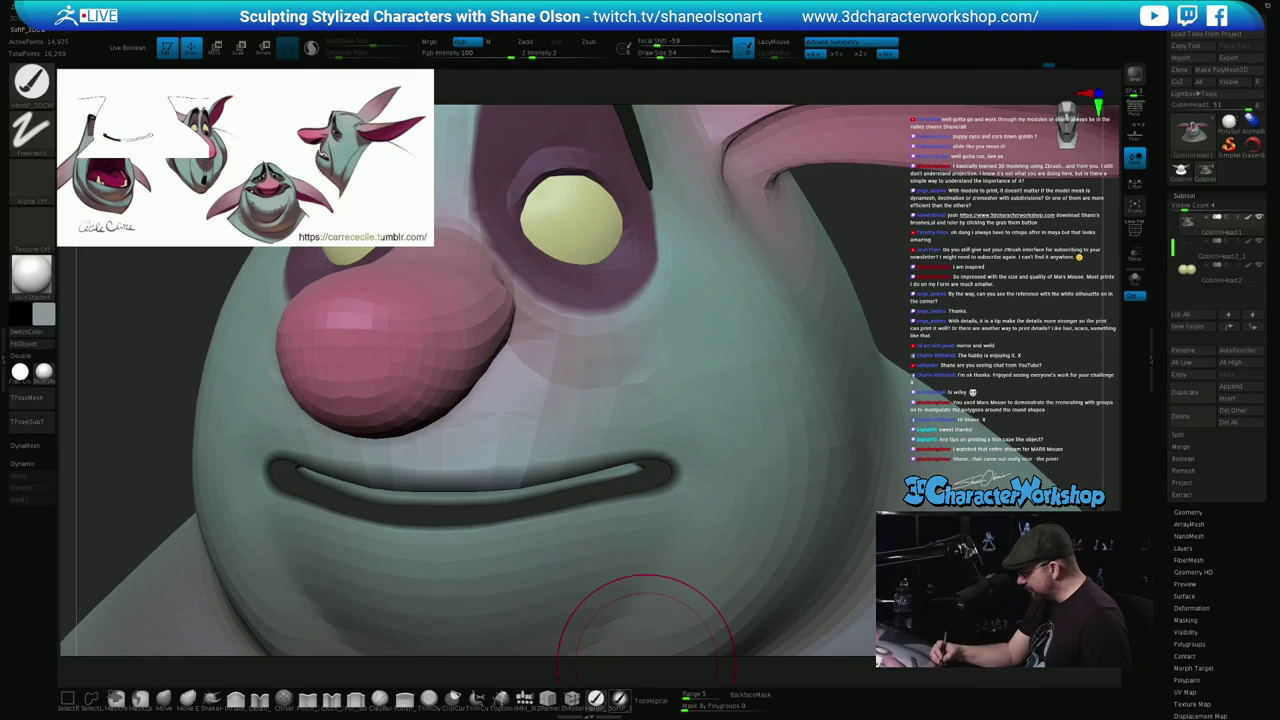
# Paint blue-grey over the dark shading around the mouth opening with the soft paint brush
pyautogui.click(620, 698)
pyautogui.moveTo(566, 459)
pyautogui.mouseDown()
pyautogui.moveTo(455, 478)
pyautogui.moveTo(655, 456)
pyautogui.mouseUp()
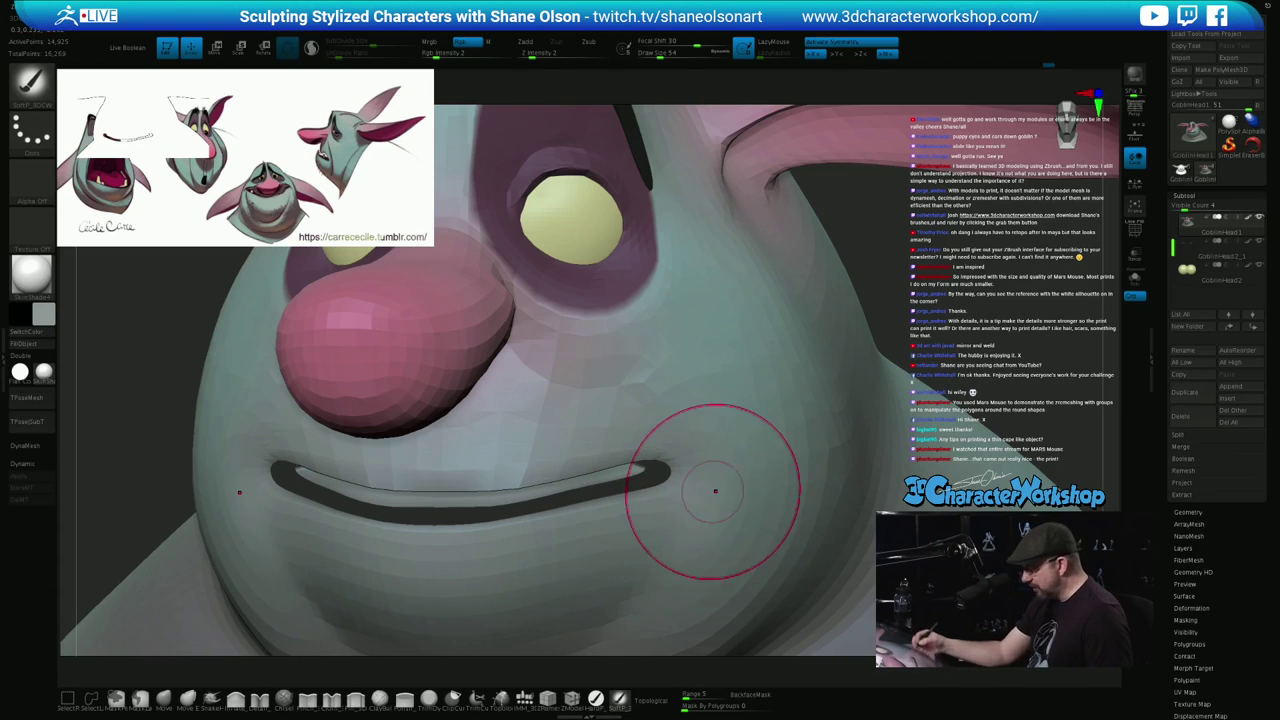
# Unhide the inner lips and isolate the polygroup that forms the mouth interior
pyautogui.keyDown('ctrl'); pyautogui.keyDown('shift'); pyautogui.click(982, 327); pyautogui.keyUp('shift'); pyautogui.keyUp('ctrl')
pyautogui.moveTo(651, 526)
pyautogui.mouseDown(button='right')
pyautogui.moveTo(722, 490)
pyautogui.moveTo(648, 522)
pyautogui.mouseUp(button='right')
pyautogui.keyDown('ctrl'); pyautogui.keyDown('shift'); pyautogui.click(631, 470); pyautogui.keyUp('shift'); pyautogui.keyUp('ctrl')
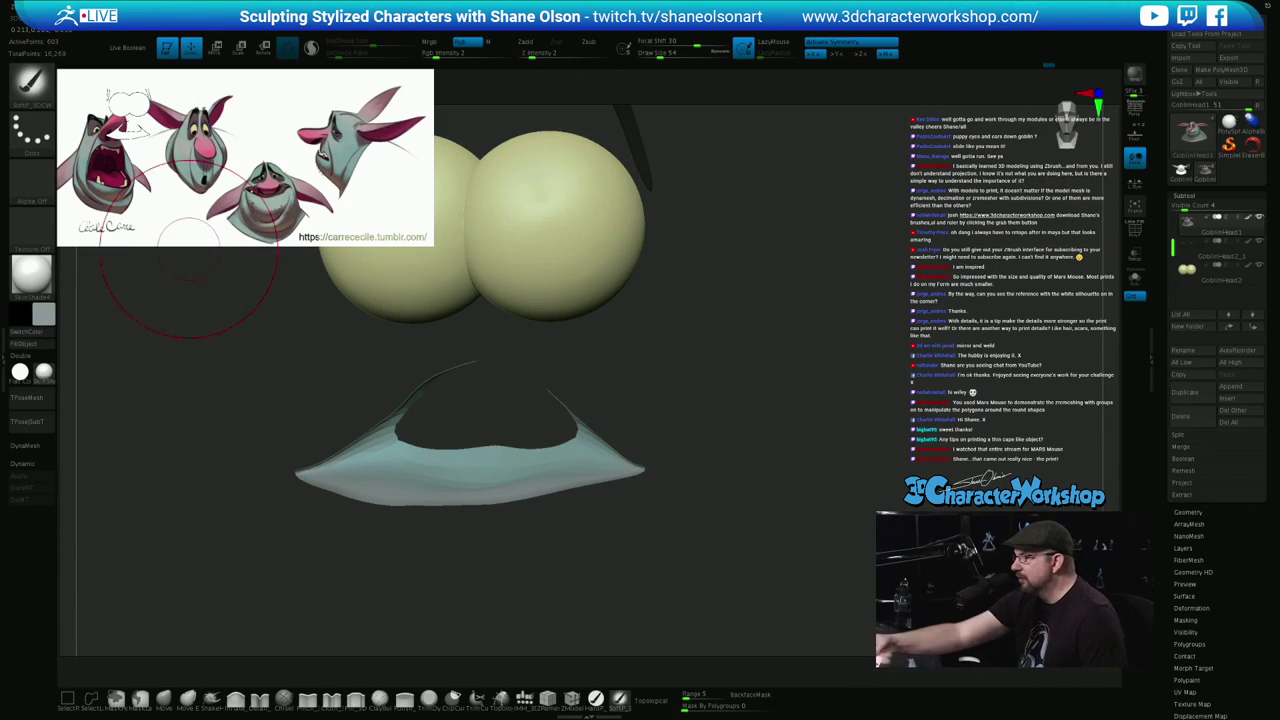
# Paint the isolated mouth interior dark maroon with the soft and hard paint brushes, and show the whole head again
pyautogui.press('z')
pyautogui.press('z')
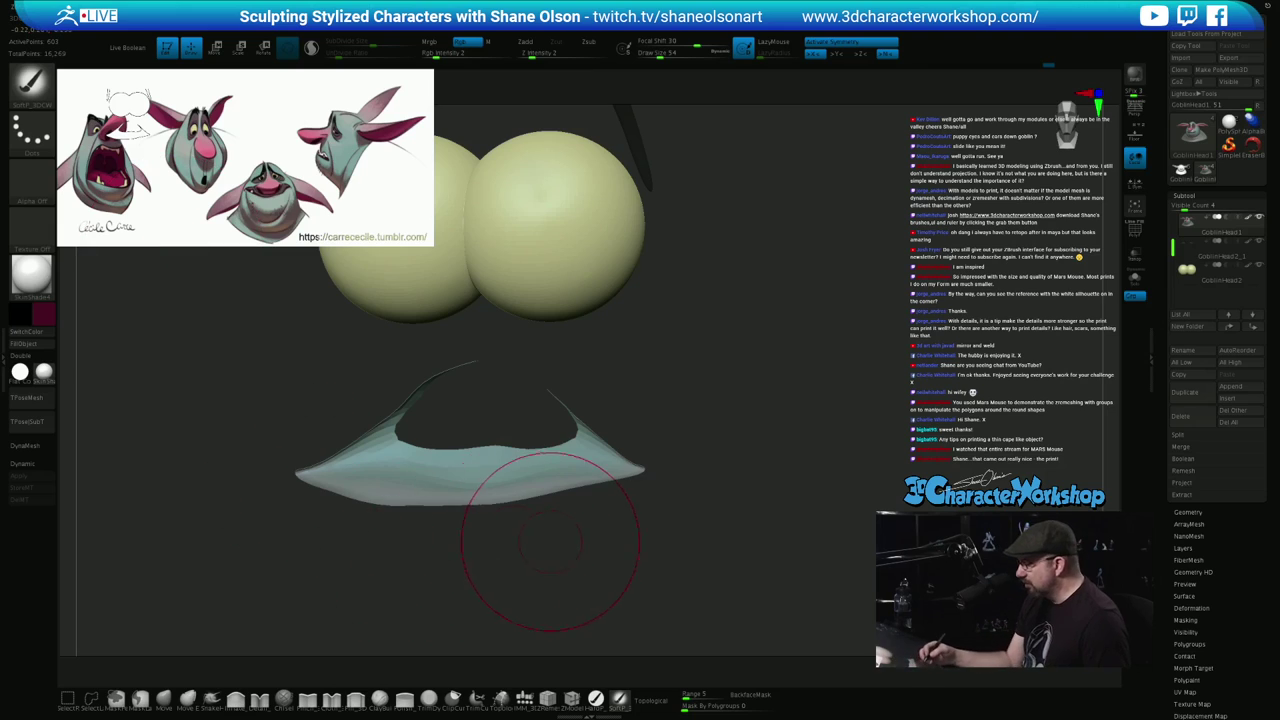
pyautogui.moveTo(525, 495)
pyautogui.mouseDown()
pyautogui.moveTo(500, 474)
pyautogui.moveTo(457, 480)
pyautogui.mouseUp()
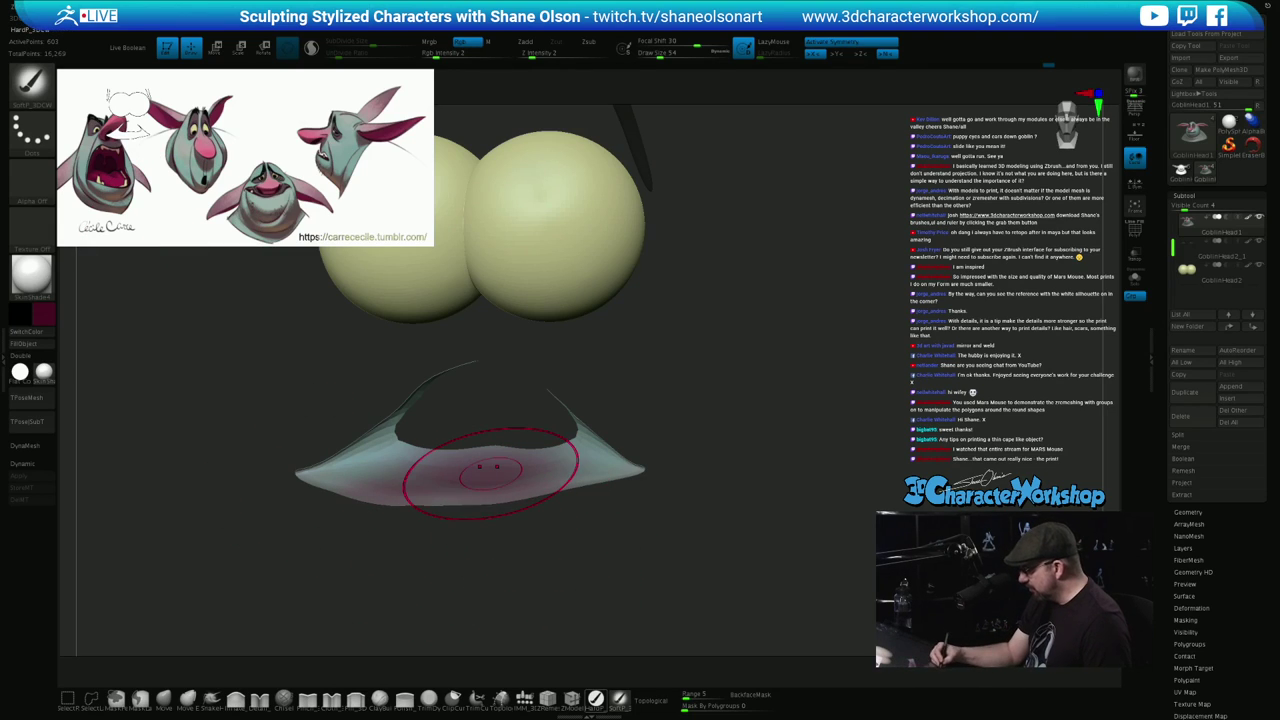
pyautogui.click(596, 699)
pyautogui.moveTo(589, 463); pyautogui.dragTo(468, 478)
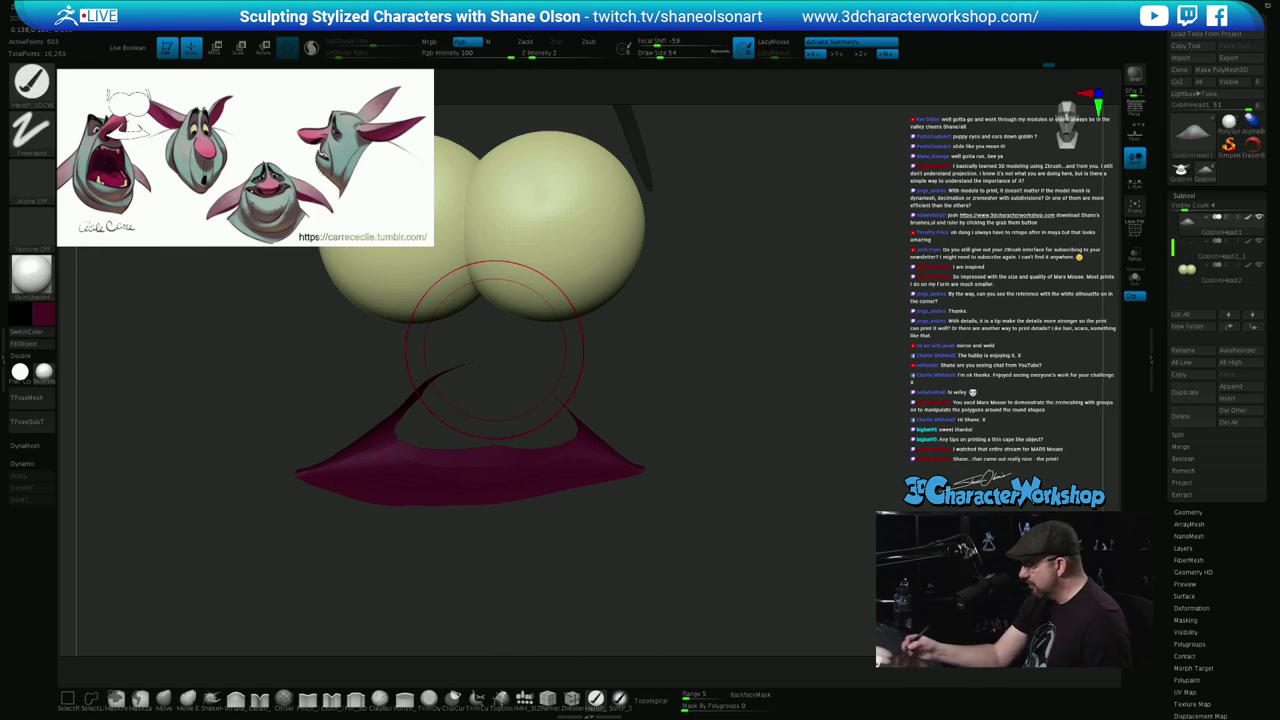
pyautogui.moveTo(494, 350)
pyautogui.mouseDown()
pyautogui.moveTo(450, 375)
pyautogui.moveTo(450, 270)
pyautogui.mouseUp()
pyautogui.moveTo(706, 427)
pyautogui.mouseDown()
pyautogui.moveTo(610, 540)
pyautogui.moveTo(730, 470)
pyautogui.moveTo(718, 468)
pyautogui.mouseUp()
pyautogui.keyDown('ctrl'); pyautogui.keyDown('shift'); pyautogui.click(780, 435); pyautogui.keyUp('shift'); pyautogui.keyUp('ctrl')
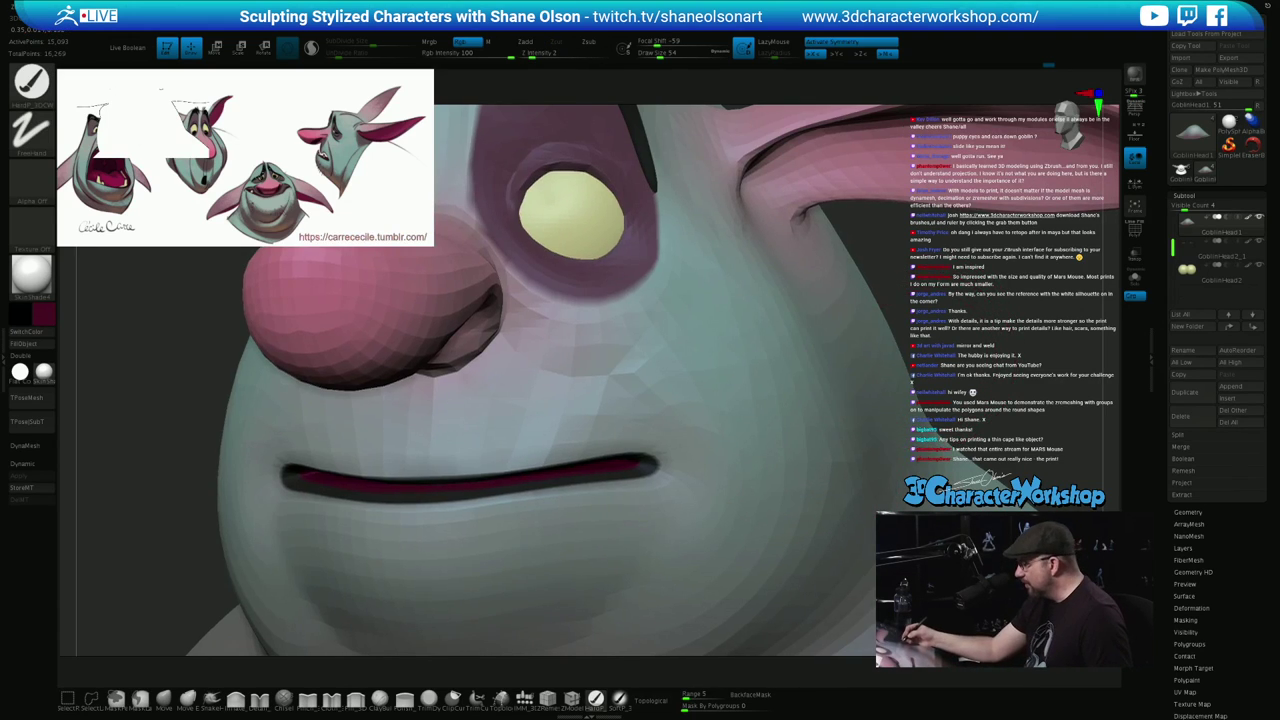
# Turn on the dynamic subdivision preview for the goblin head and view the mouth from a three-quarter angle
pyautogui.keyDown('alt'); pyautogui.moveTo(850, 430); pyautogui.dragTo(890, 290); pyautogui.keyUp('alt')
pyautogui.moveTo(848, 385)
pyautogui.keyDown('alt'); pyautogui.mouseDown()
pyautogui.moveTo(850, 510)
pyautogui.moveTo(892, 469)
pyautogui.moveTo(868, 506)
pyautogui.moveTo(873, 475)
pyautogui.mouseUp(); pyautogui.keyUp('alt')
pyautogui.press('d')
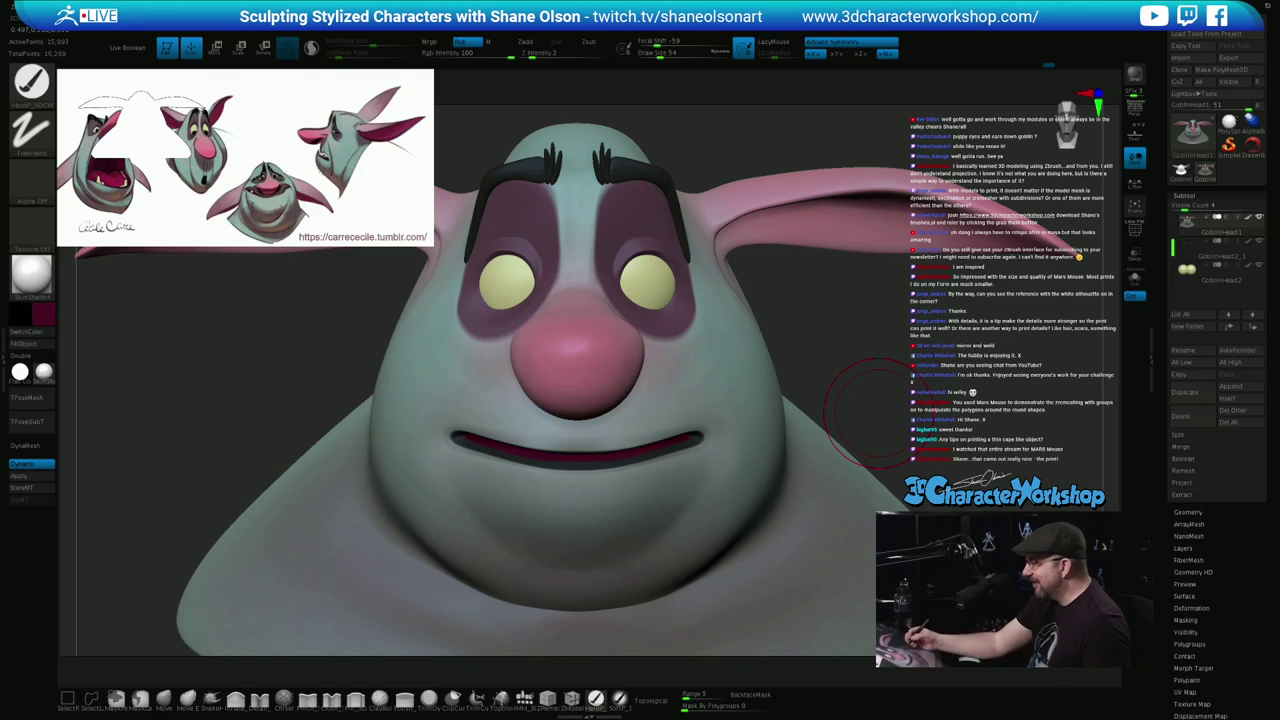
pyautogui.moveTo(835, 420)
pyautogui.keyDown('alt'); pyautogui.mouseDown()
pyautogui.moveTo(820, 388)
pyautogui.moveTo(812, 404)
pyautogui.moveTo(705, 418)
pyautogui.mouseUp(); pyautogui.keyUp('alt')
# Inflate the lips along the mouth opening and at its corner with the Inflate brush at draw size 83
pyautogui.click(238, 698)
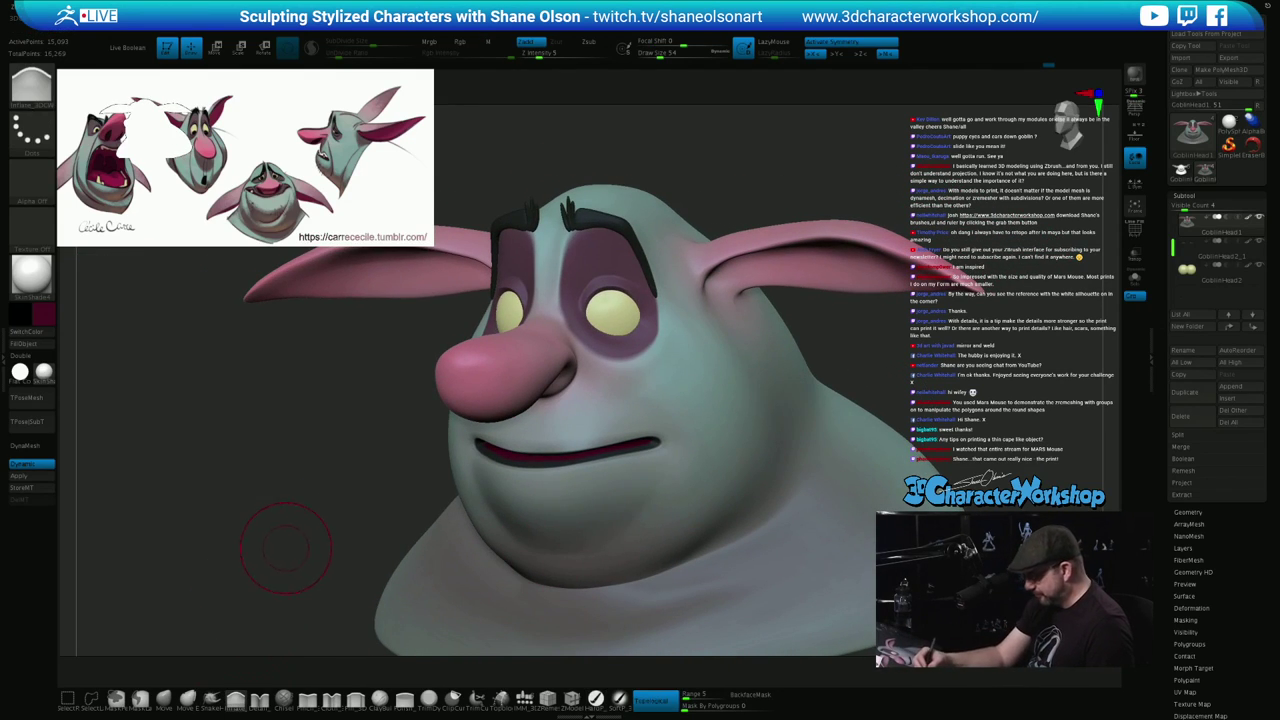
pyautogui.press('s')
pyautogui.moveTo(287, 563); pyautogui.dragTo(294, 563)
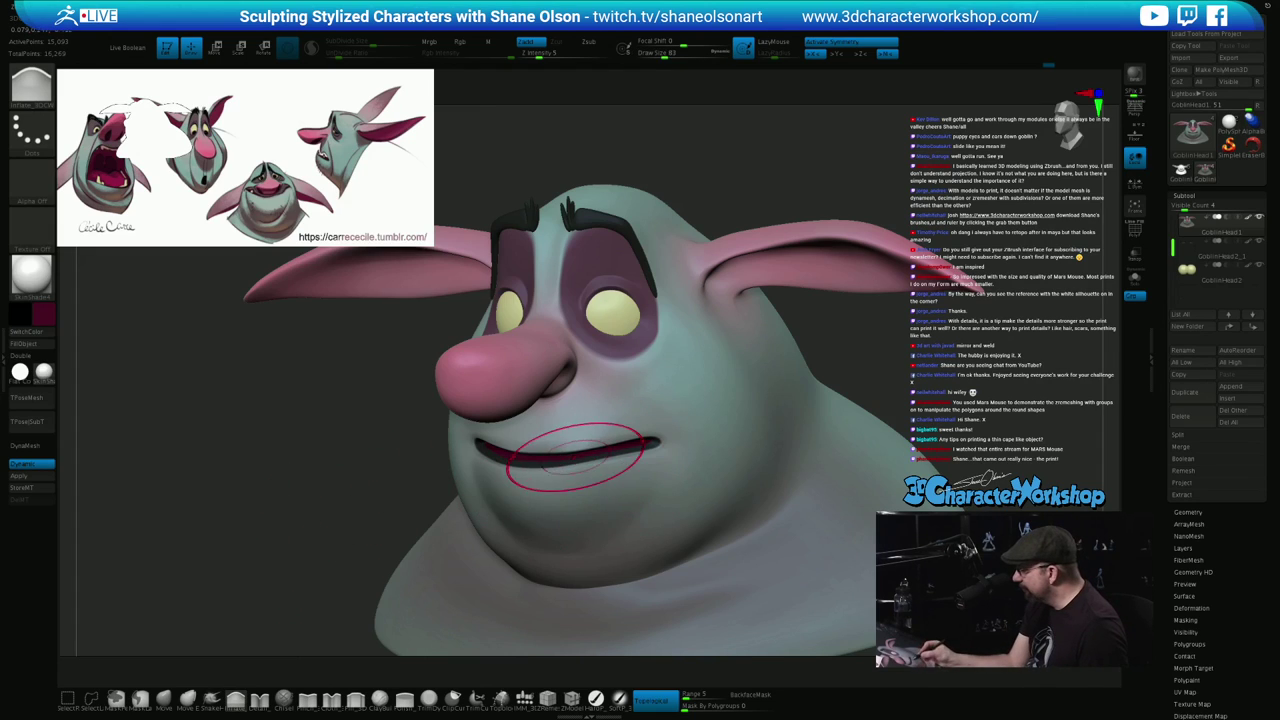
pyautogui.moveTo(607, 450); pyautogui.dragTo(640, 446)
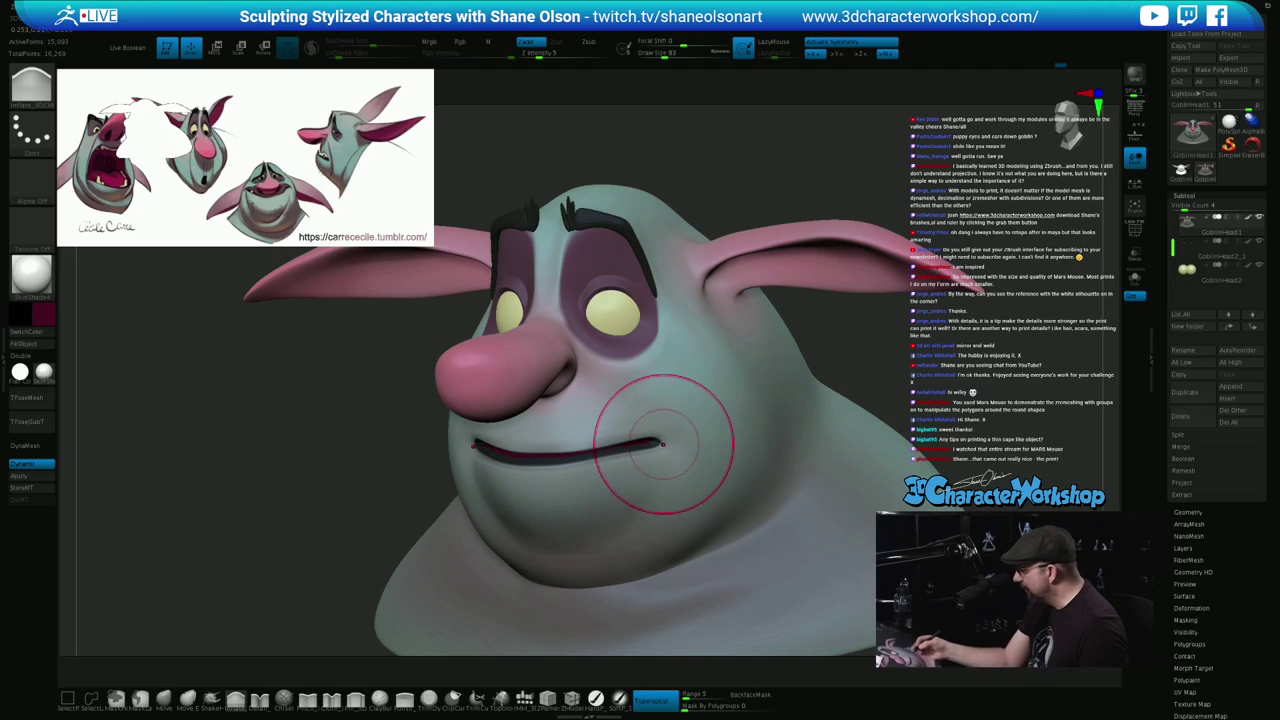
pyautogui.moveTo(835, 430); pyautogui.dragTo(935, 398)
pyautogui.moveTo(770, 432); pyautogui.dragTo(690, 425)
pyautogui.moveTo(690, 425); pyautogui.dragTo(754, 520, button='right')
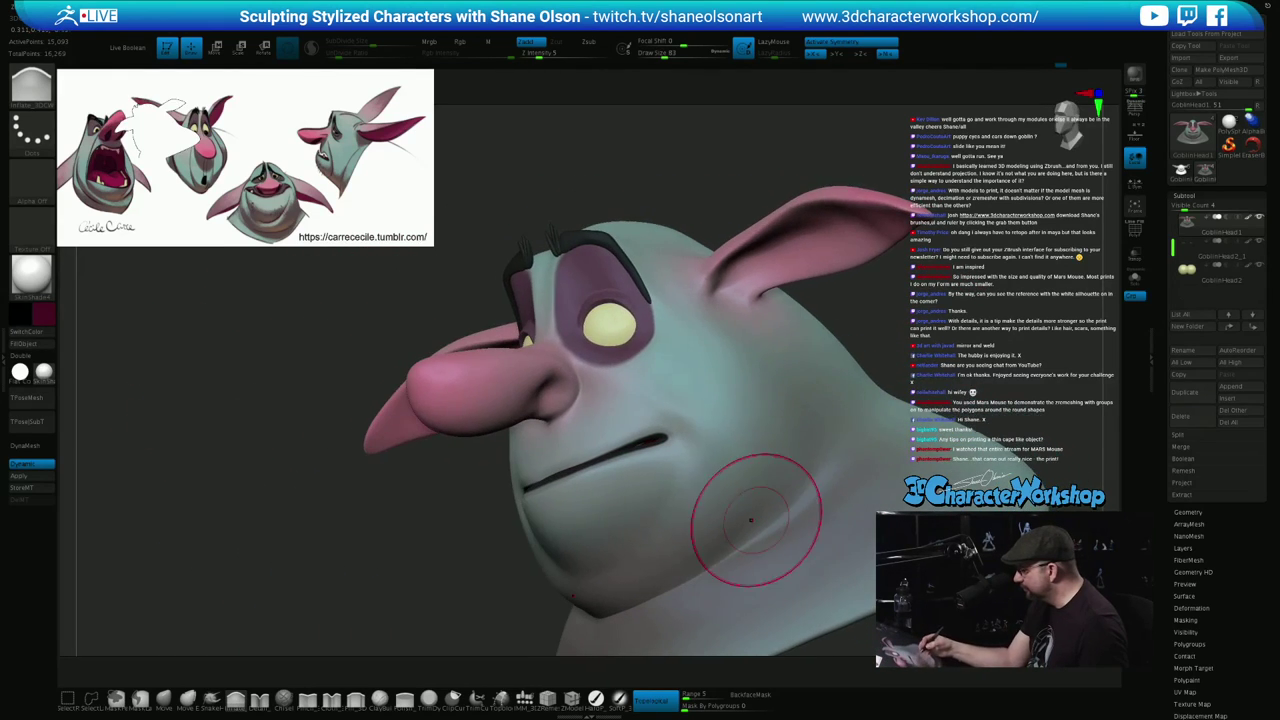
pyautogui.moveTo(694, 442)
pyautogui.mouseDown(button='right')
pyautogui.moveTo(700, 494)
pyautogui.moveTo(706, 438)
pyautogui.moveTo(820, 436)
pyautogui.mouseUp(button='right')
pyautogui.moveTo(662, 478); pyautogui.dragTo(510, 475, button='right')
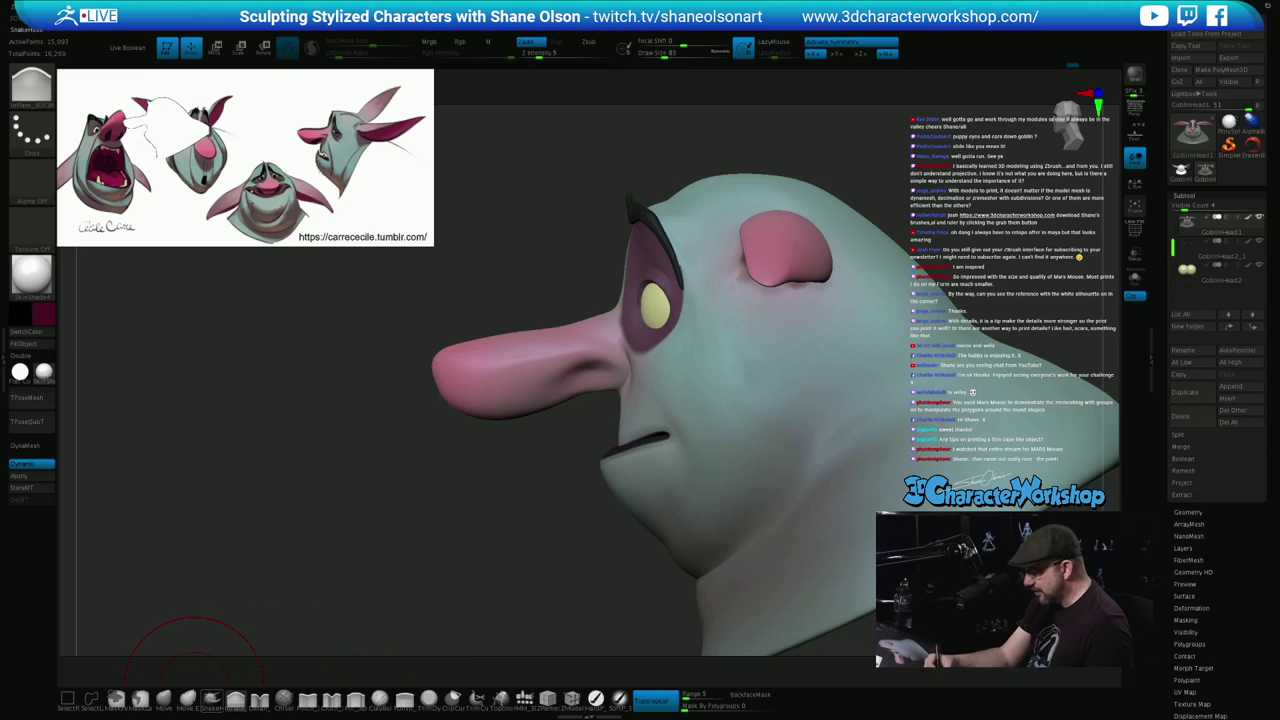
# Push the protruding lower lip back in profile with the SnakeHook brush at draw size 163
pyautogui.click(211, 699)
pyautogui.press('s')
pyautogui.moveTo(521, 544); pyautogui.dragTo(530, 544)
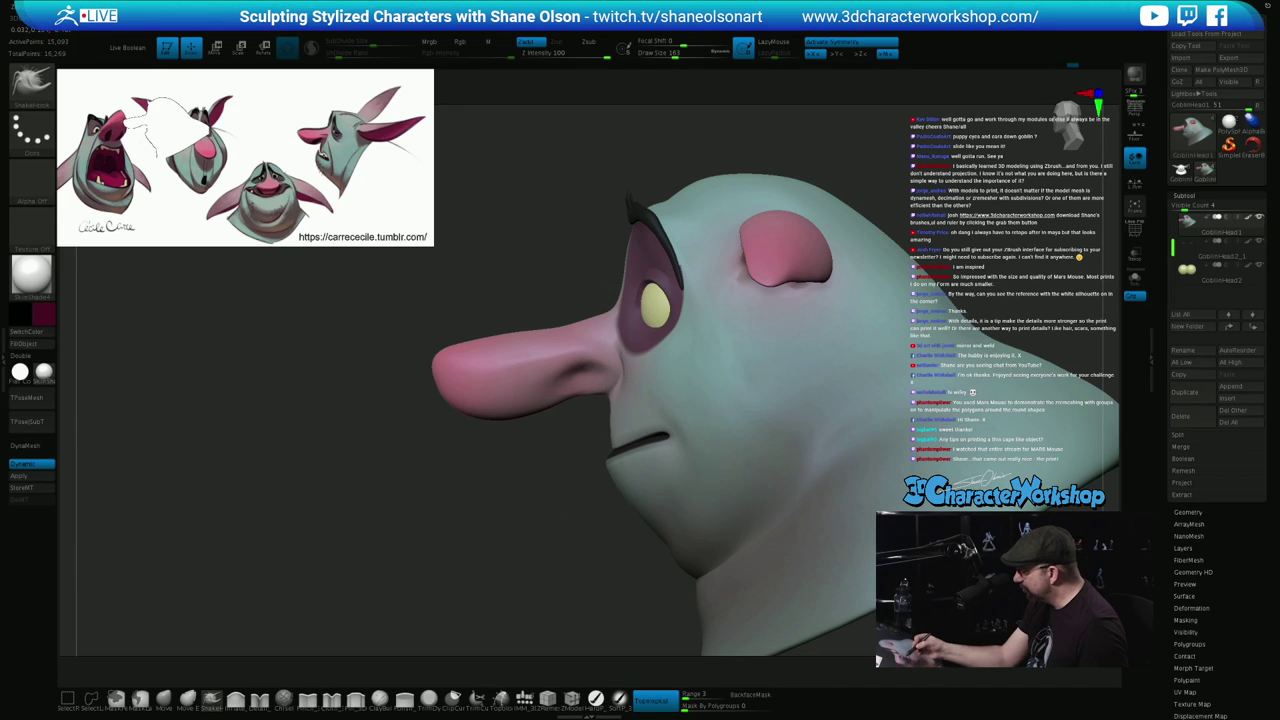
pyautogui.moveTo(611, 413)
pyautogui.mouseDown(button='right')
pyautogui.moveTo(765, 415)
pyautogui.moveTo(630, 594)
pyautogui.mouseUp(button='right')
pyautogui.press('s')
pyautogui.press('s')
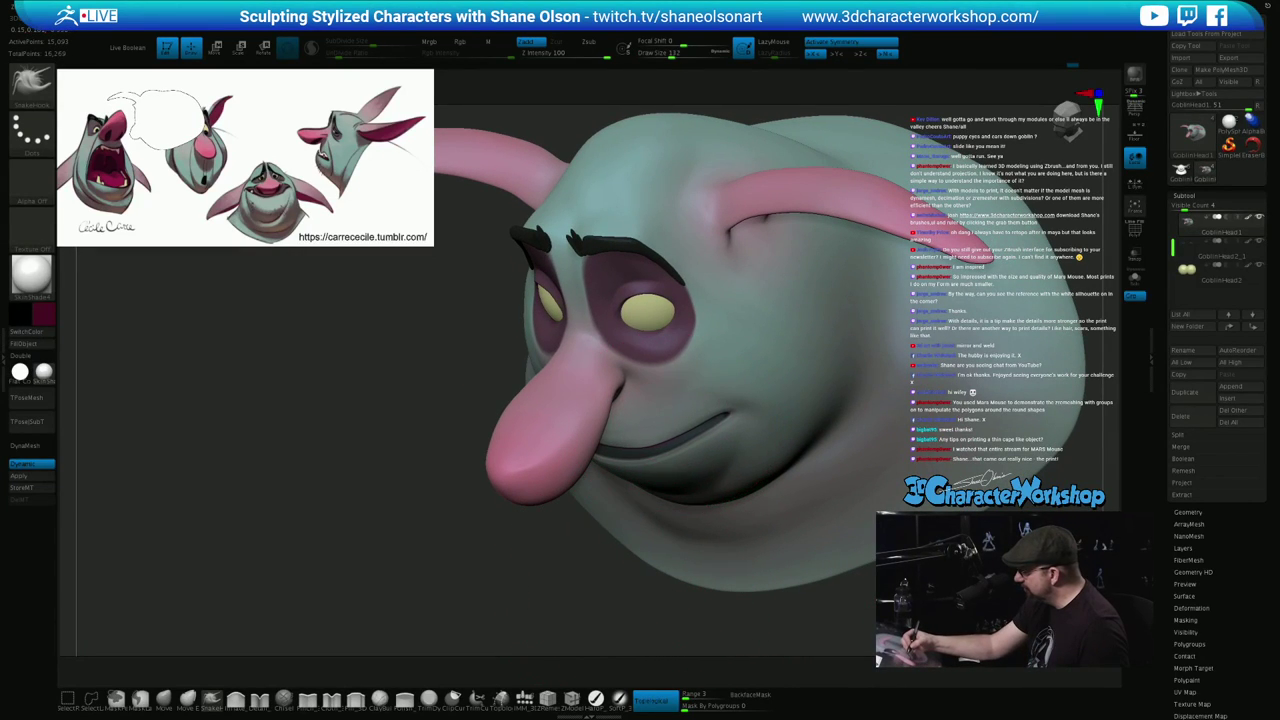
# Adjust the mouth line and corners into a slight smile with the SnakeHook brush at draw size 87
pyautogui.press('s')
pyautogui.moveTo(686, 421); pyautogui.dragTo(643, 446)
pyautogui.keyDown('shift'); pyautogui.moveTo(598, 585); pyautogui.dragTo(645, 555, button='right'); pyautogui.keyUp('shift')
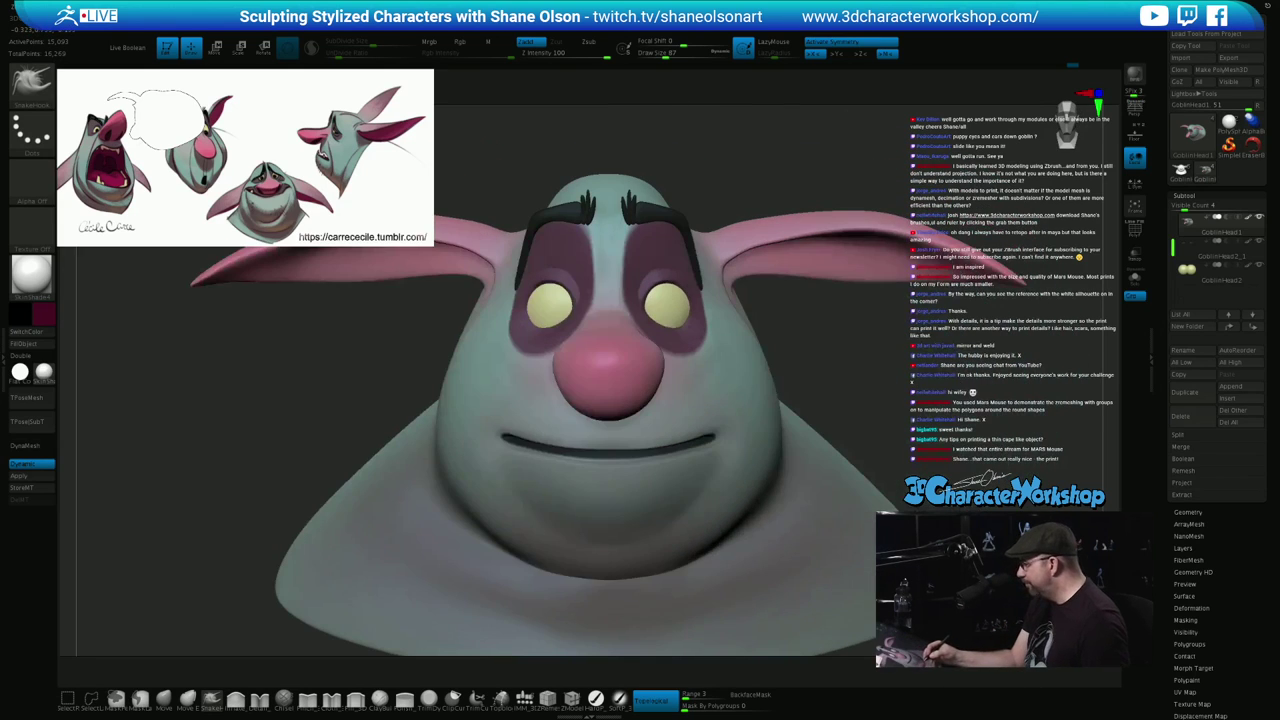
pyautogui.moveTo(850, 457)
pyautogui.keyDown('ctrl'); pyautogui.mouseDown(button='right')
pyautogui.moveTo(854, 420)
pyautogui.moveTo(860, 460)
pyautogui.mouseUp(button='right'); pyautogui.keyUp('ctrl')
pyautogui.keyDown('alt'); pyautogui.moveTo(860, 460); pyautogui.dragTo(825, 428, button='right'); pyautogui.keyUp('alt')
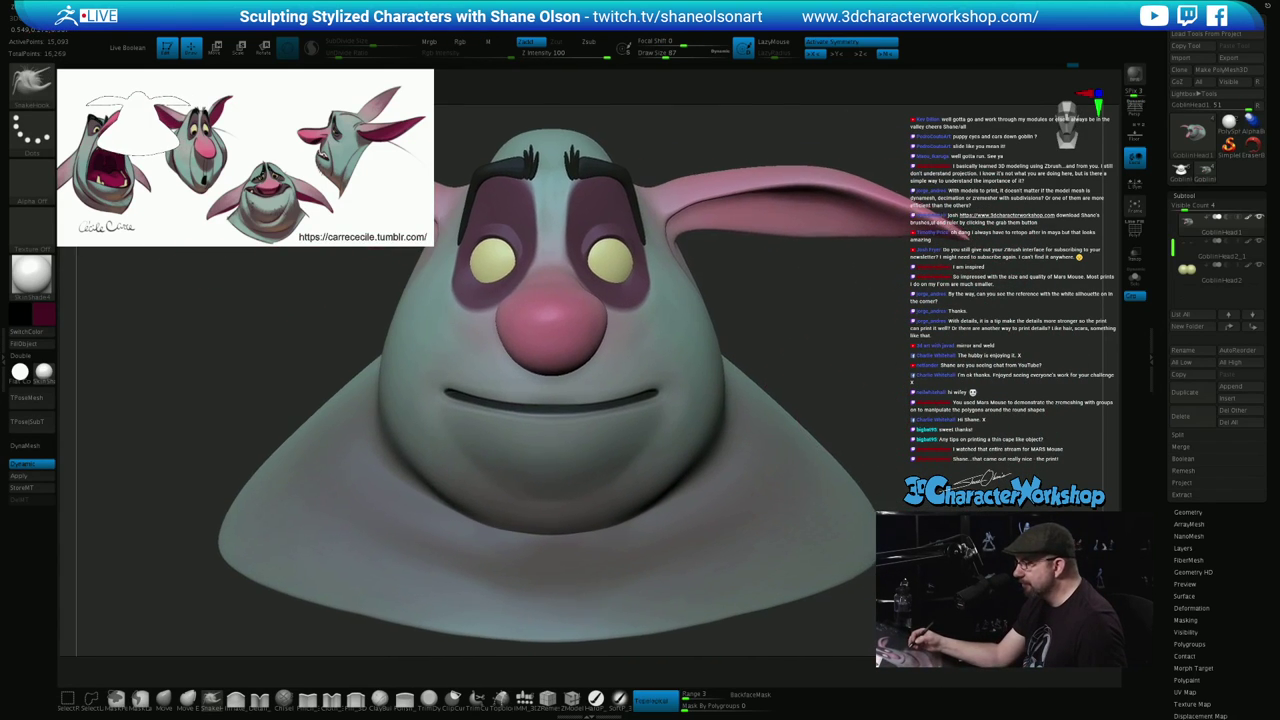
pyautogui.moveTo(862, 362)
pyautogui.keyDown('ctrl'); pyautogui.mouseDown(button='right')
pyautogui.moveTo(874, 391)
pyautogui.moveTo(866, 384)
pyautogui.mouseUp(button='right'); pyautogui.keyUp('ctrl')
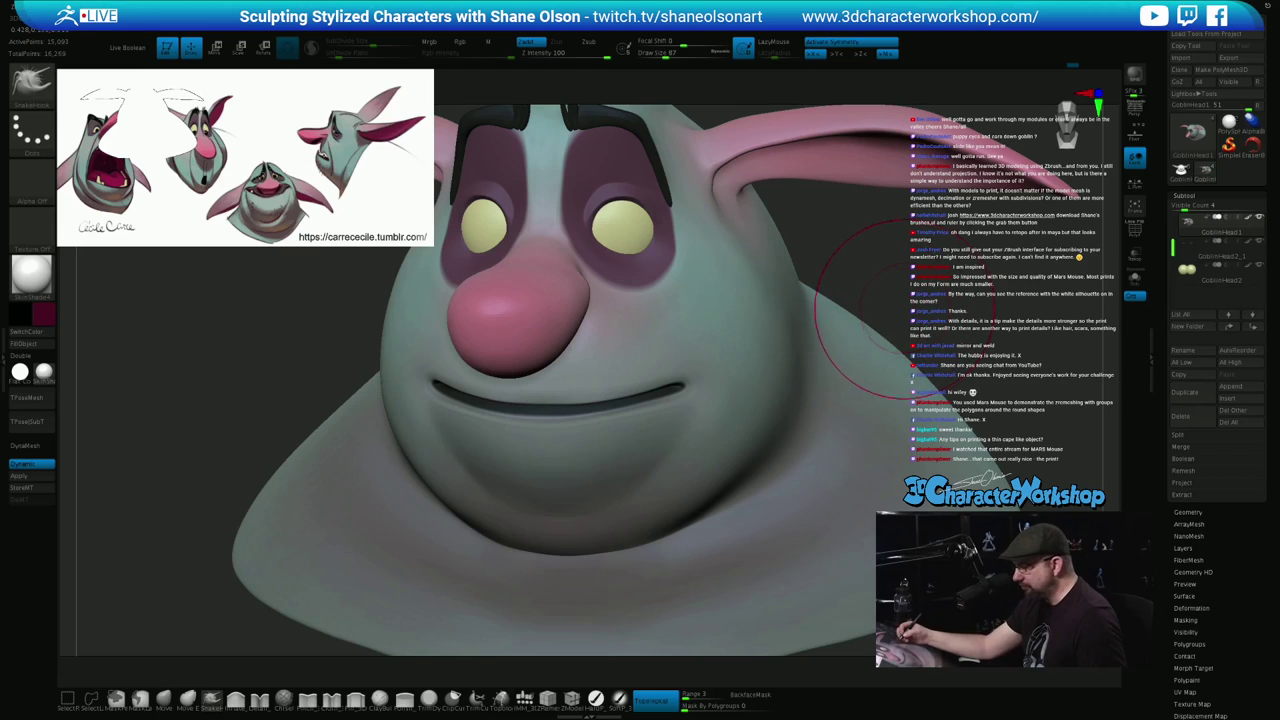
pyautogui.moveTo(914, 323); pyautogui.dragTo(898, 337, button='right')
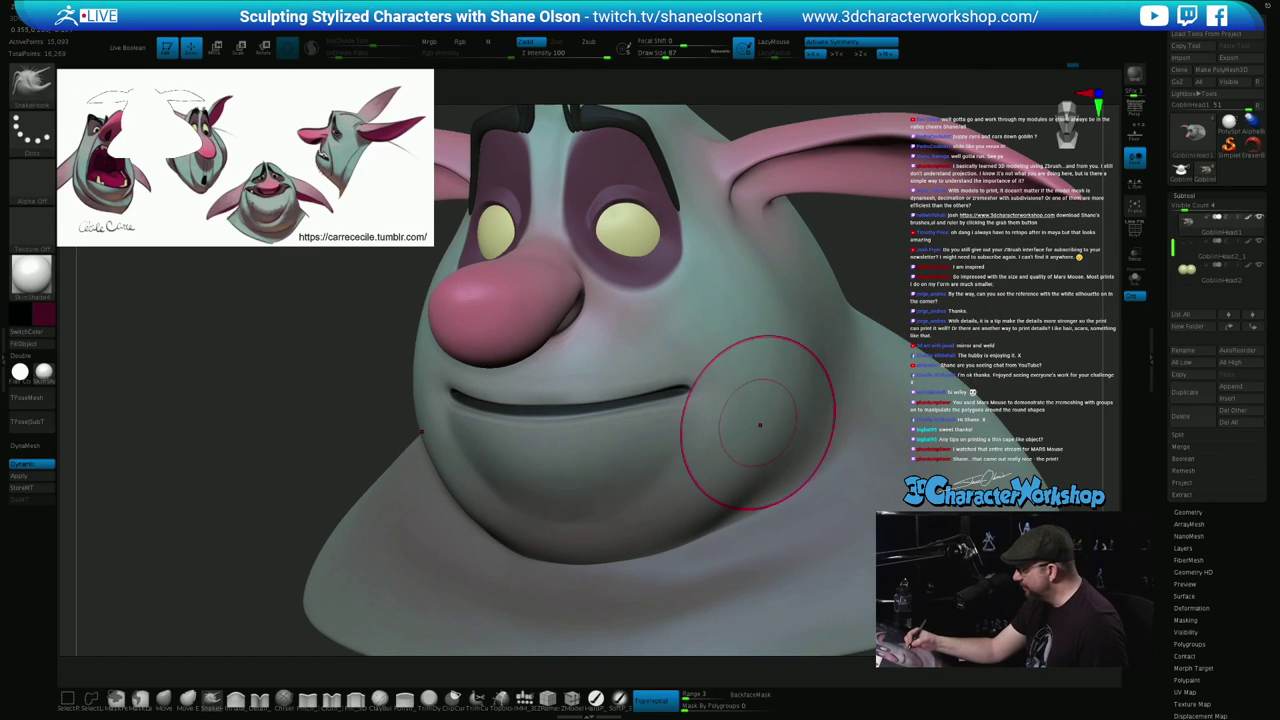
pyautogui.press('s')
pyautogui.moveTo(755, 415); pyautogui.dragTo(745, 416)
# Choose the Pinch brush, check the mouth's wireframe, and sharpen the mouth corner at draw size 33
pyautogui.click(307, 700)
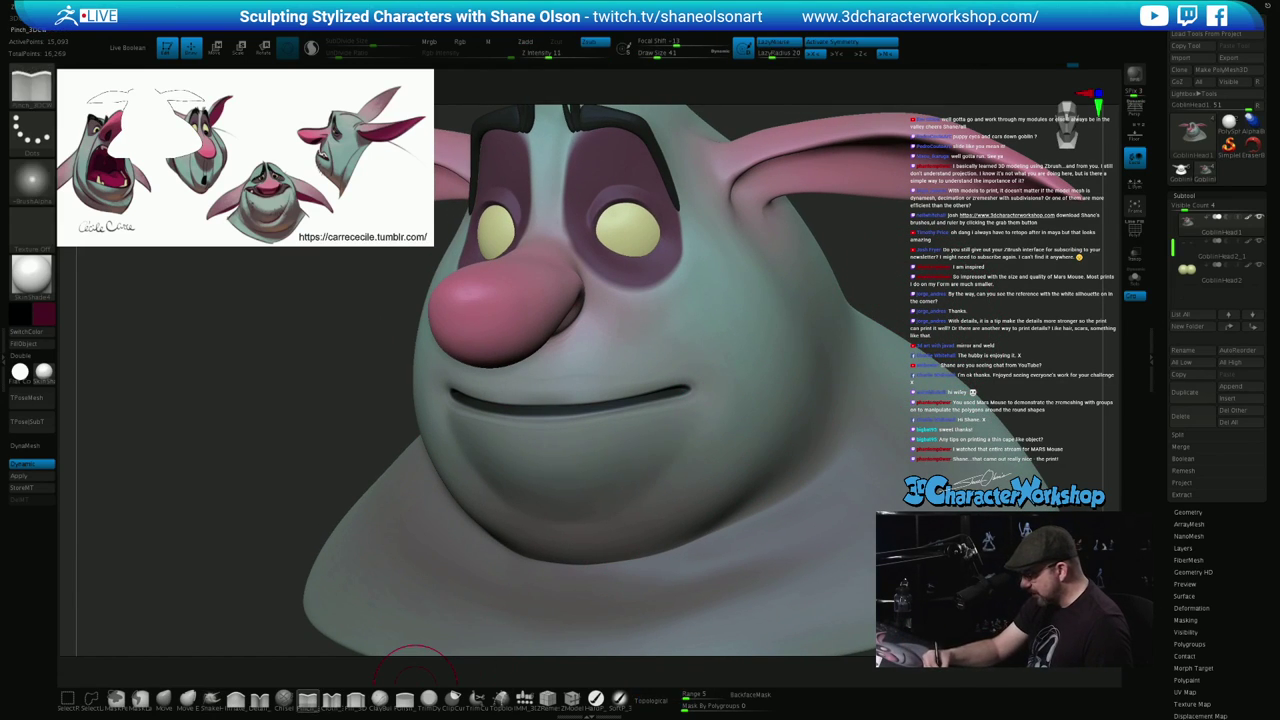
pyautogui.press('s')
pyautogui.moveTo(272, 549); pyautogui.dragTo(267, 549)
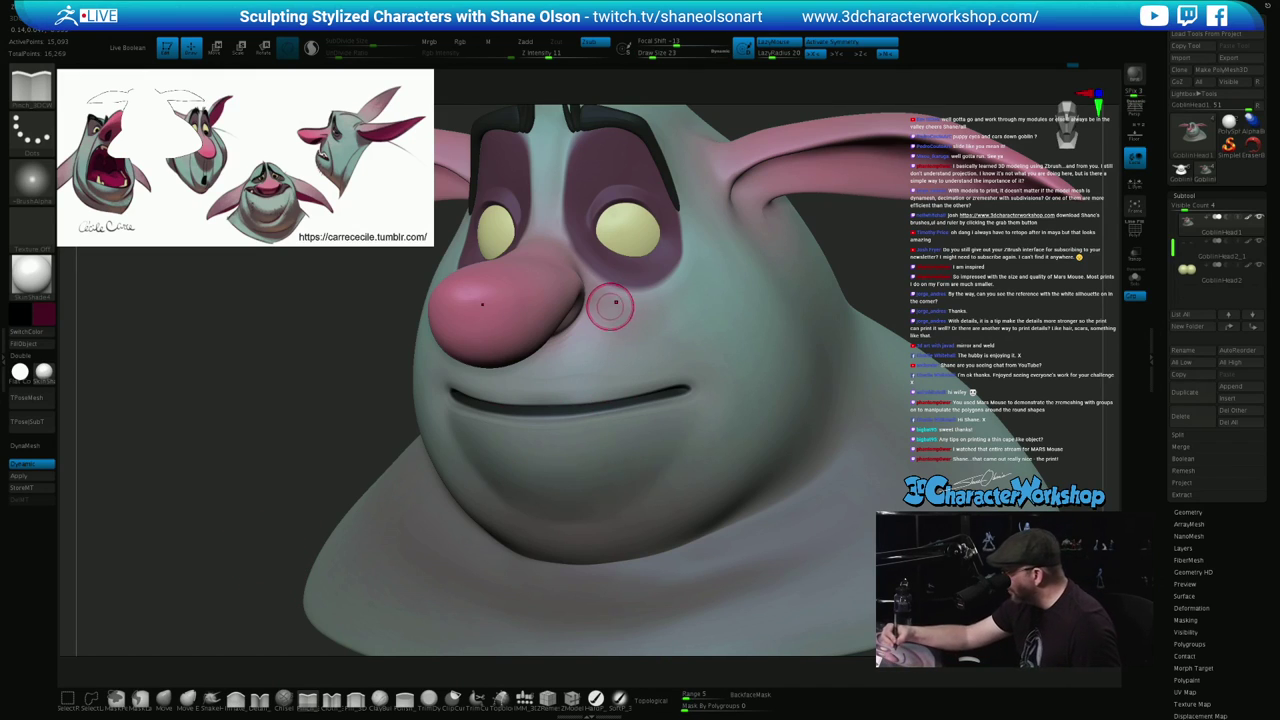
pyautogui.hotkey('shift', 'f')
pyautogui.hotkey('shift', 'f')
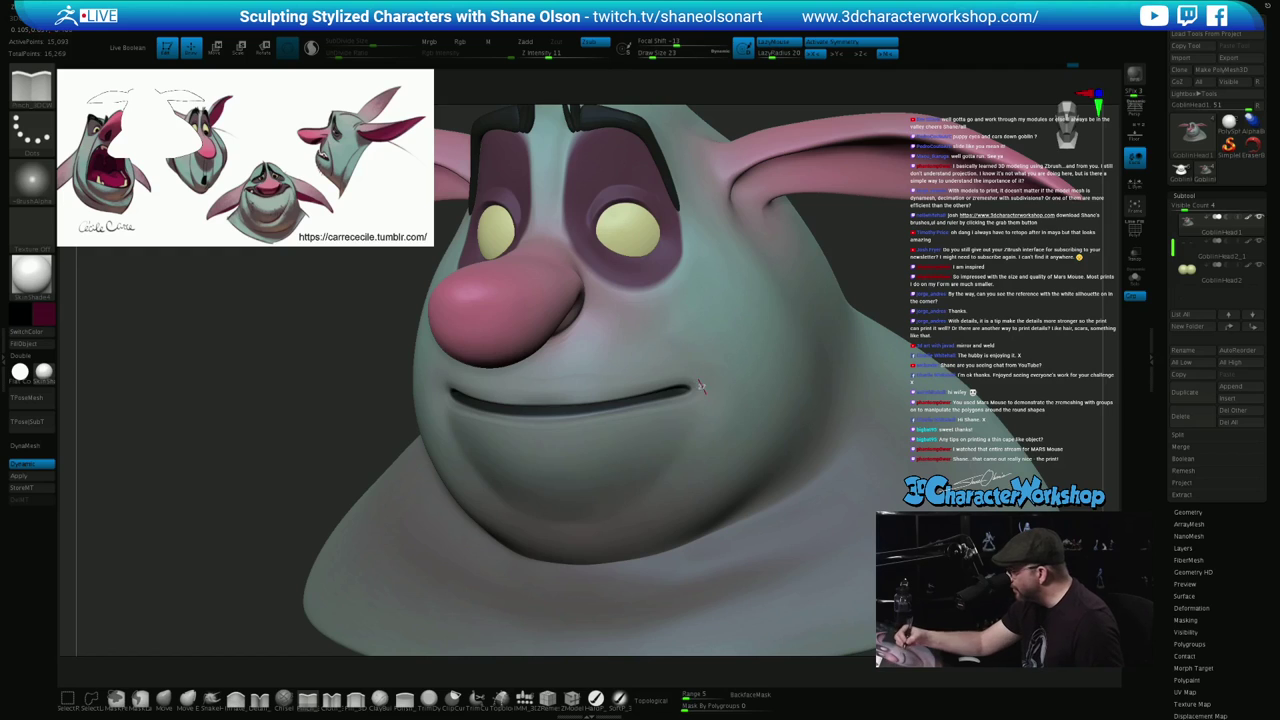
pyautogui.moveTo(800, 358); pyautogui.dragTo(732, 360, button='right')
pyautogui.press('s')
pyautogui.moveTo(673, 342); pyautogui.dragTo(617, 321)
pyautogui.press('s')
pyautogui.moveTo(615, 317); pyautogui.dragTo(610, 313)
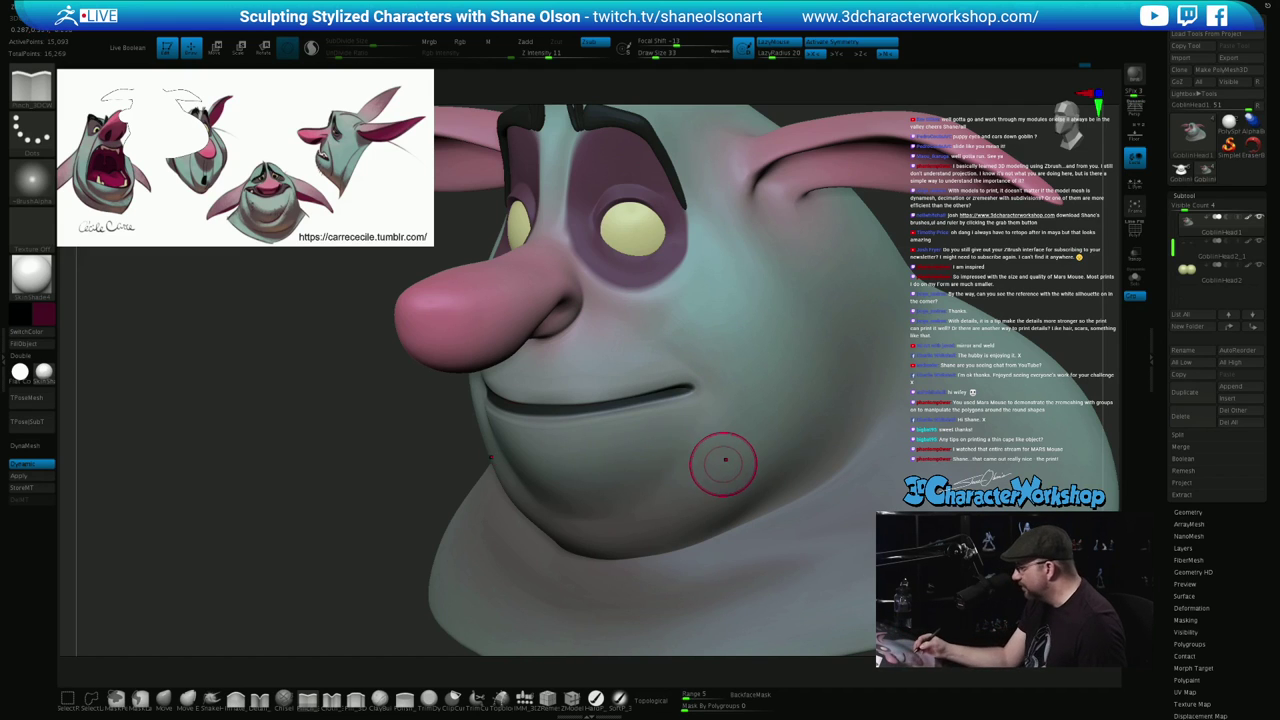
# Set the draw size to 59, switch off the Smooth brush's Rgb channel, and smooth the cheek around the mouth corner
pyautogui.moveTo(724, 463); pyautogui.dragTo(850, 424, button='right')
pyautogui.keyDown('alt'); pyautogui.moveTo(972, 424); pyautogui.dragTo(870, 454, button='right'); pyautogui.keyUp('alt')
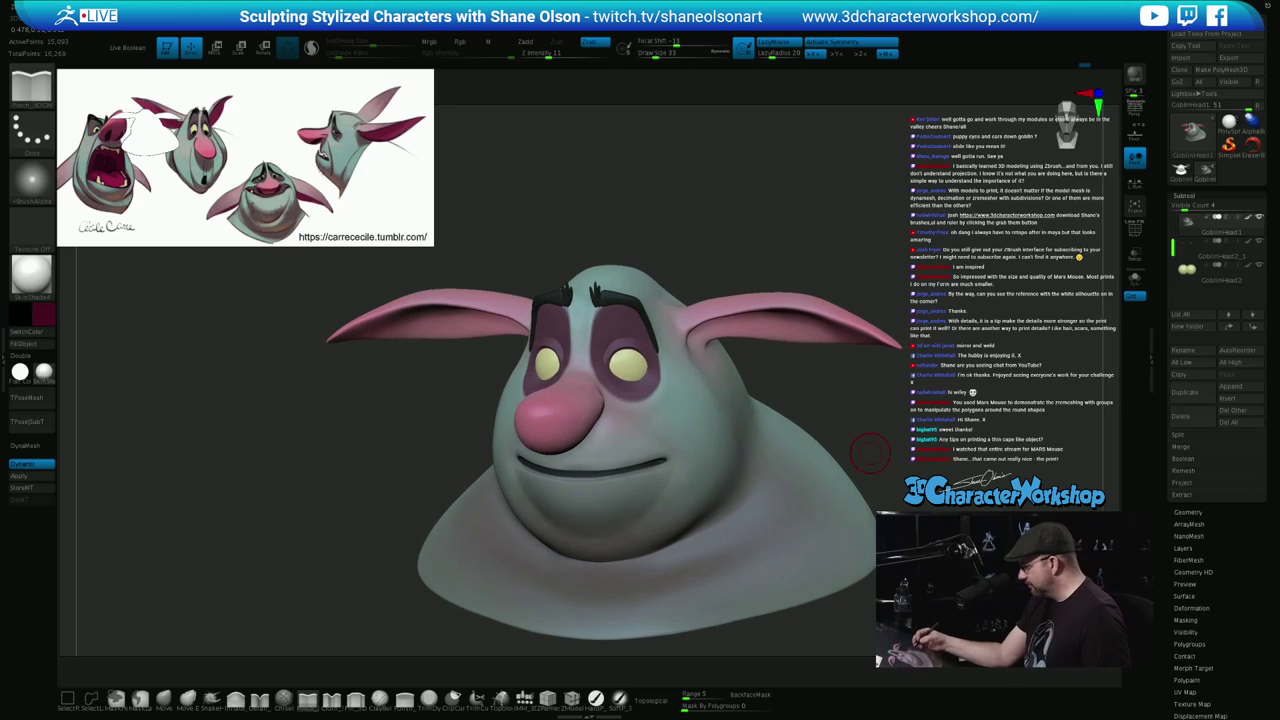
pyautogui.press('shift')
pyautogui.press('ctrl')
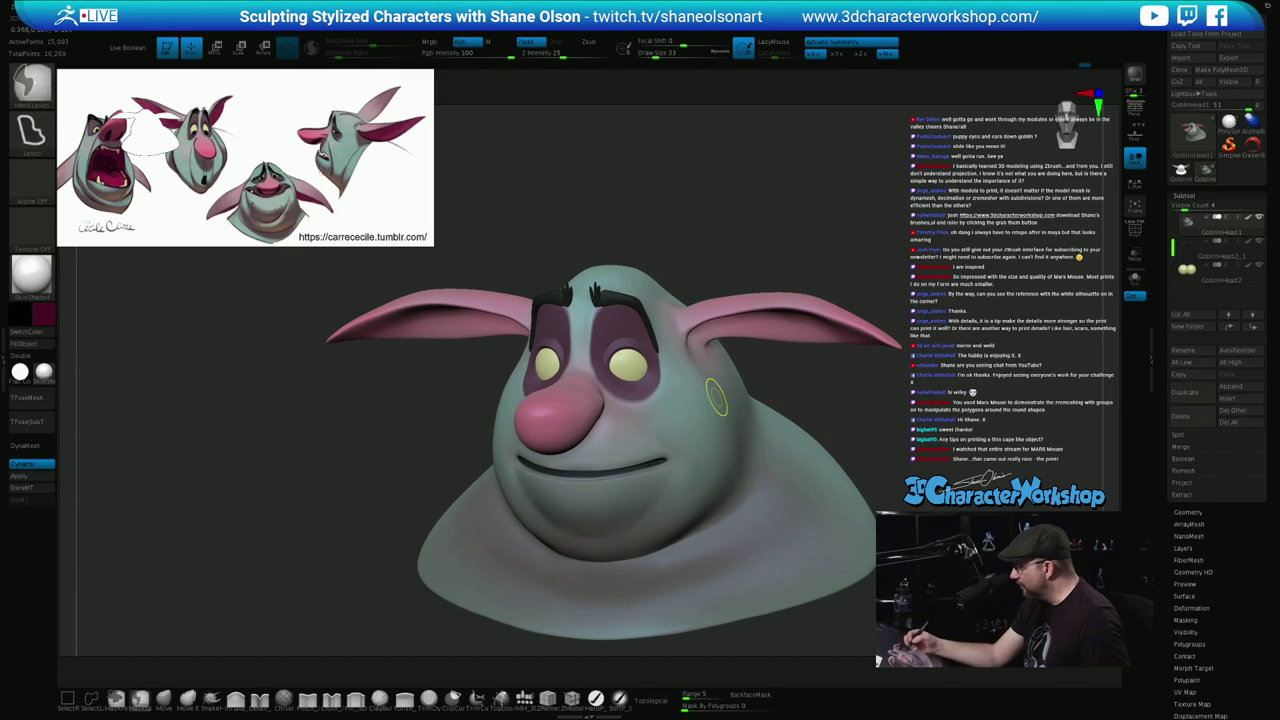
pyautogui.press('shift')
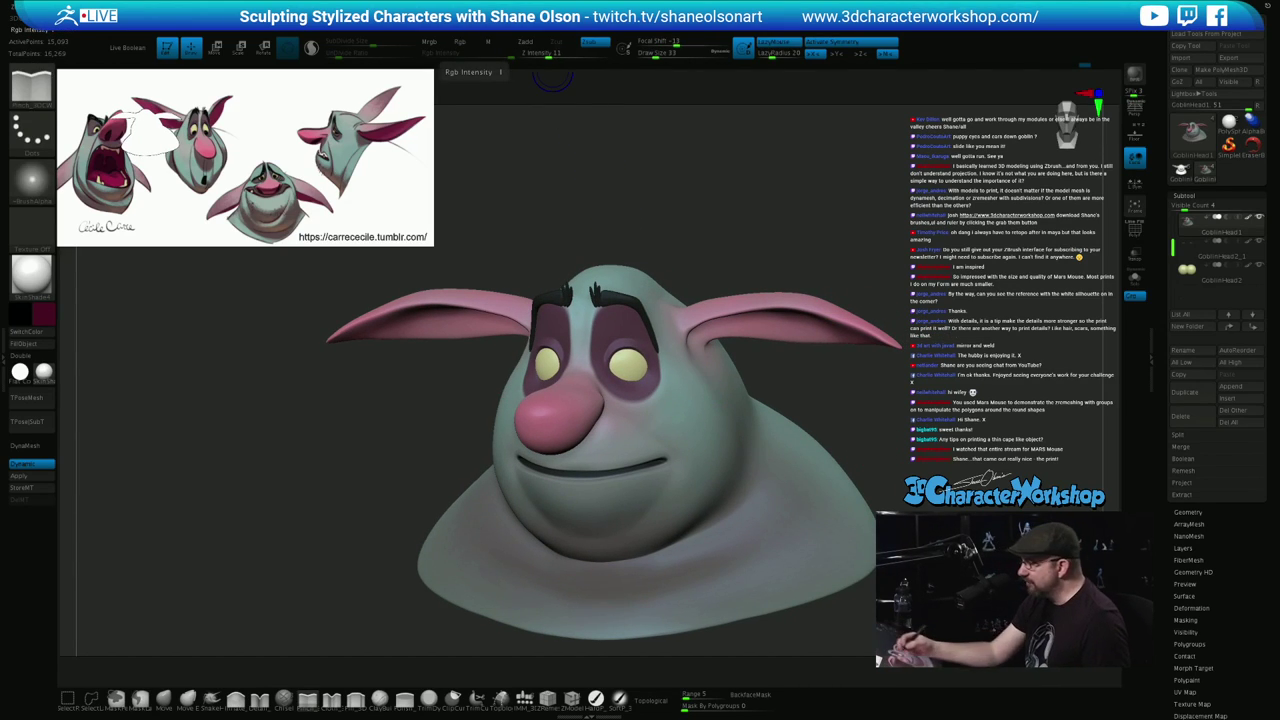
pyautogui.press('s')
pyautogui.moveTo(669, 429); pyautogui.dragTo(674, 430)
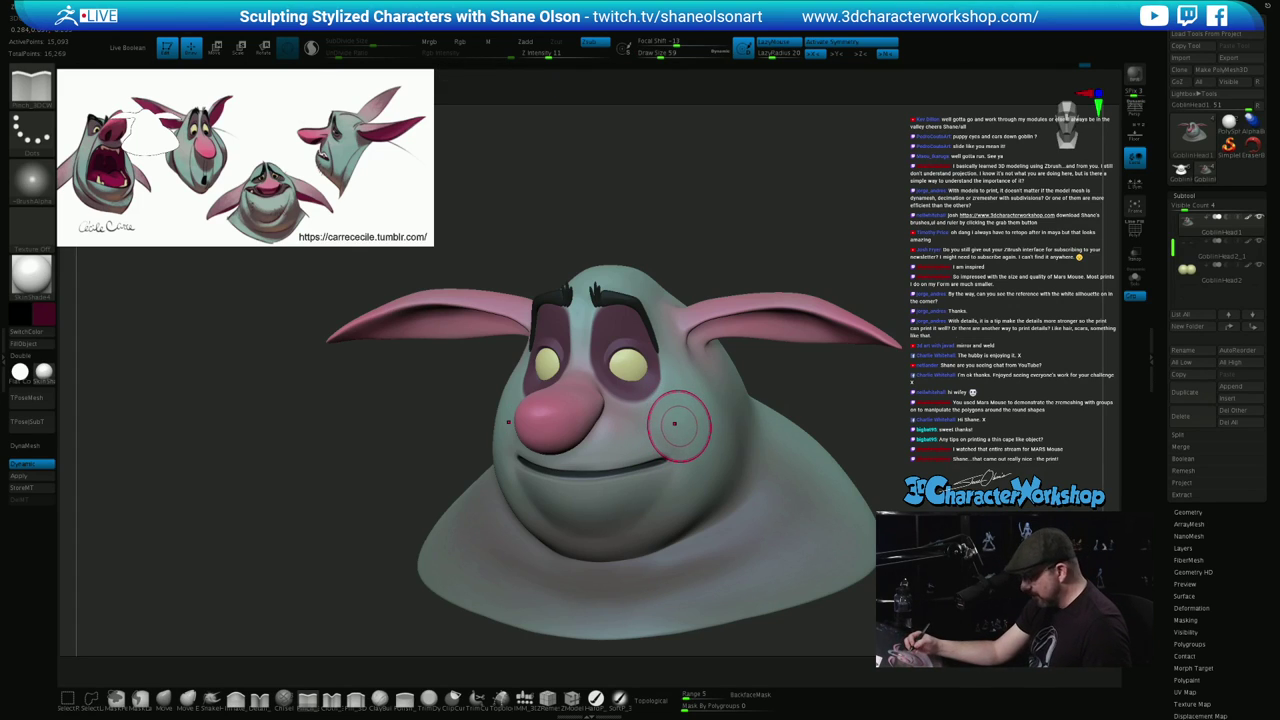
pyautogui.press('shift')
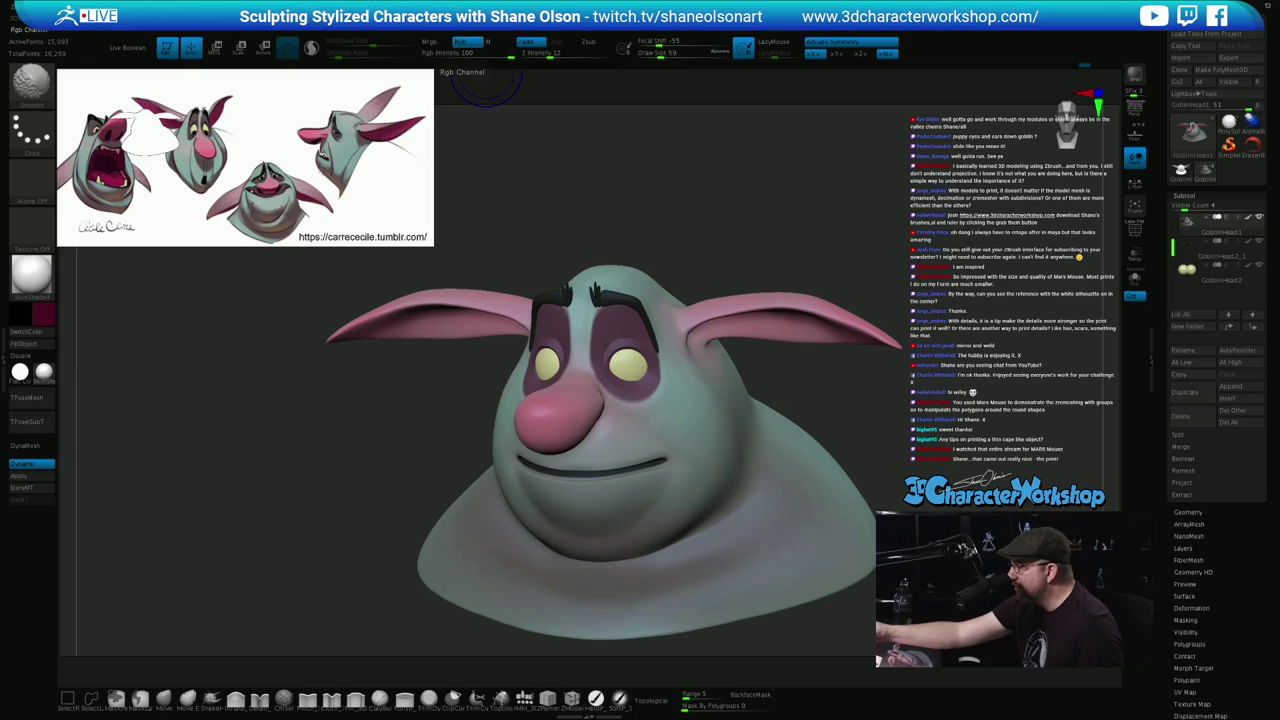
pyautogui.moveTo(651, 409); pyautogui.dragTo(585, 420, button='right')
pyautogui.press('shift')
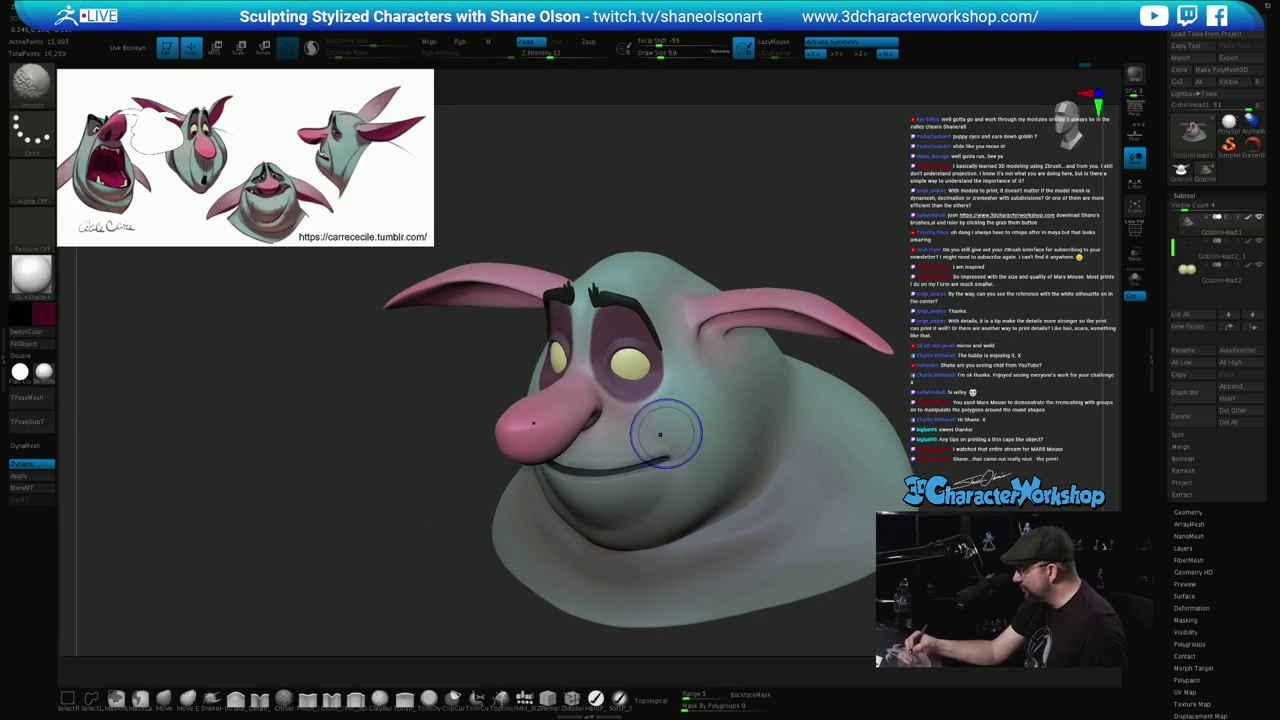
# Examine the mouth and overall face from the front and from three-quarter angles
pyautogui.keyDown('shift'); pyautogui.moveTo(717, 446); pyautogui.dragTo(785, 450, button='right'); pyautogui.keyUp('shift')
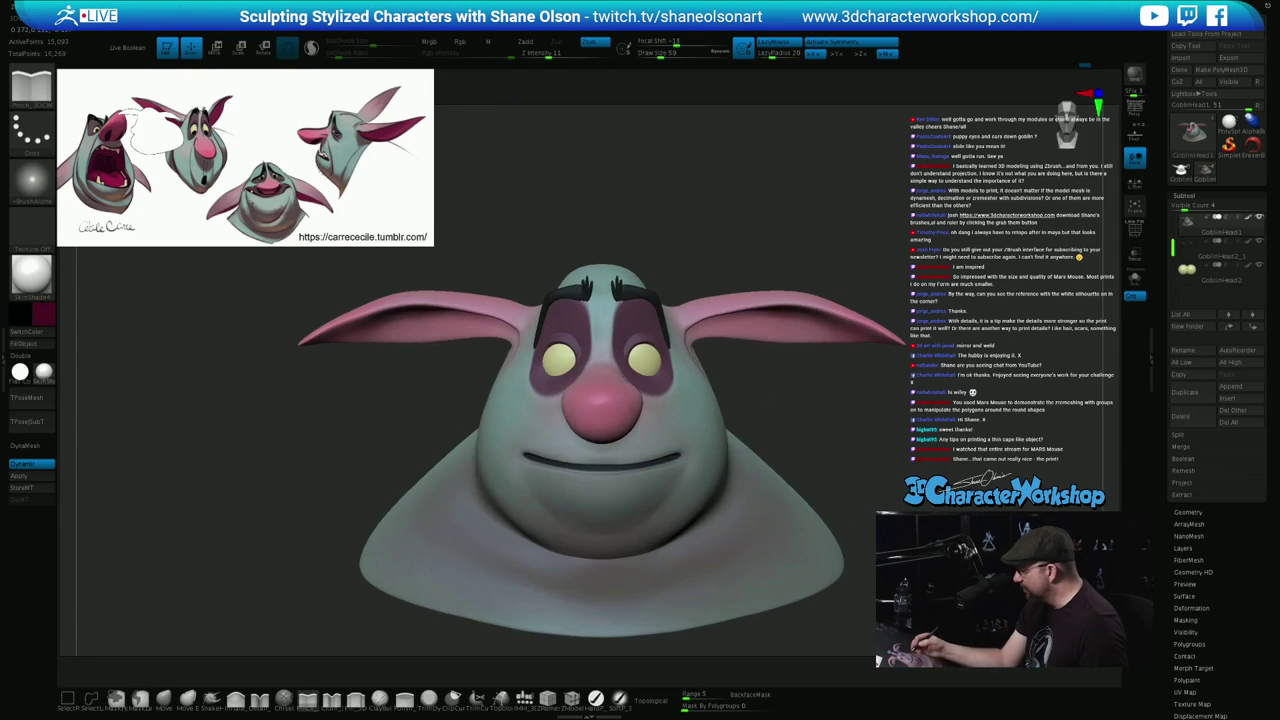
pyautogui.press('shift')
pyautogui.moveTo(734, 497); pyautogui.dragTo(668, 502, button='right')
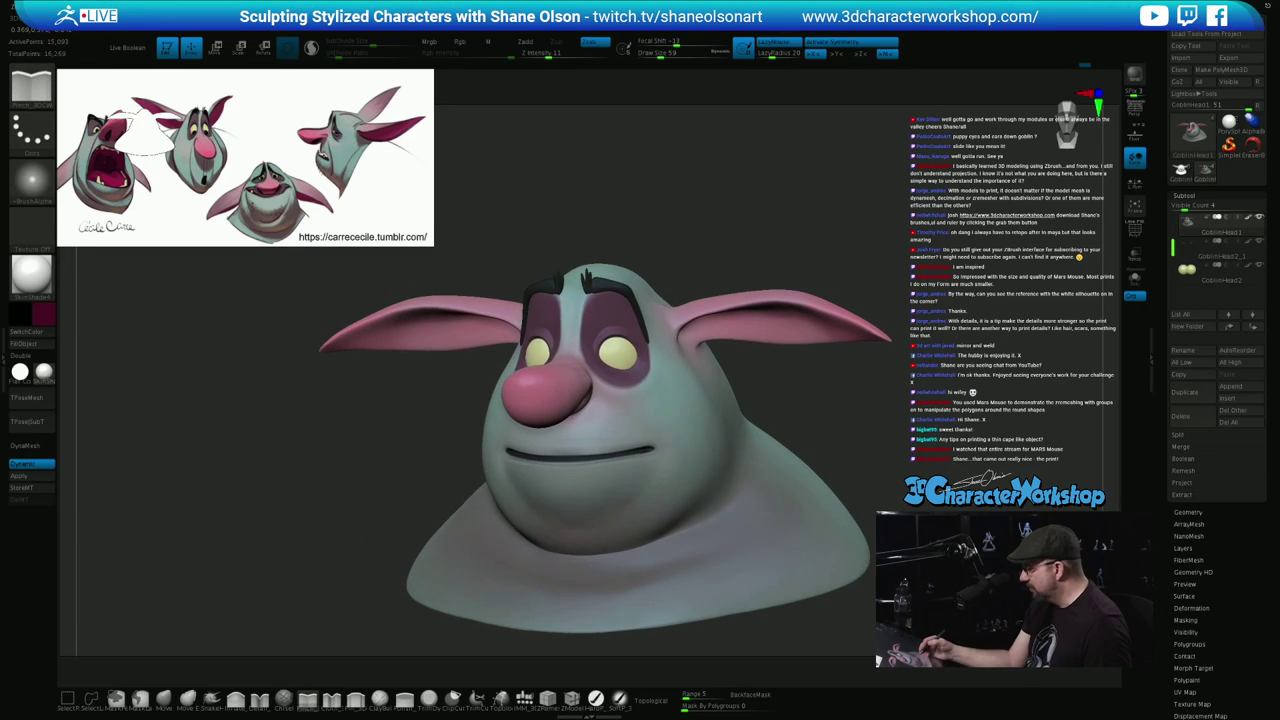
pyautogui.press('shift')
pyautogui.keyDown('shift'); pyautogui.moveTo(842, 465); pyautogui.dragTo(906, 468, button='right'); pyautogui.keyUp('shift')
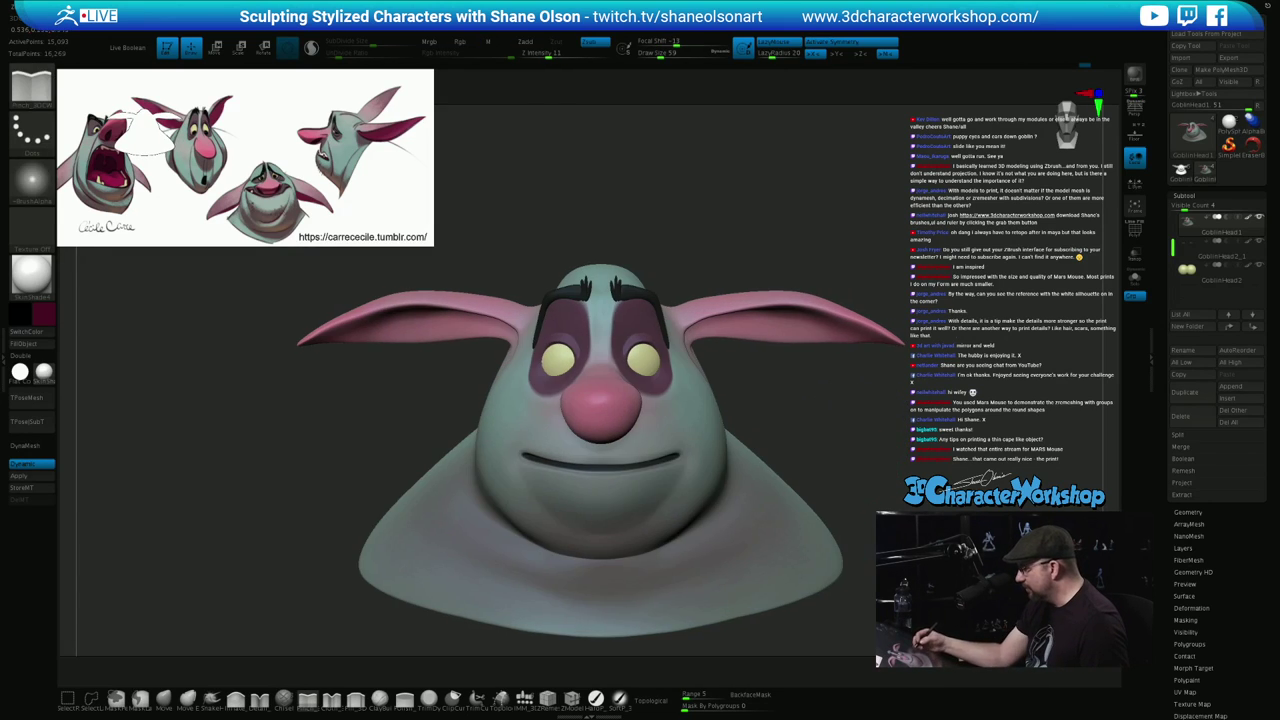
pyautogui.keyDown('ctrl'); pyautogui.moveTo(855, 545); pyautogui.dragTo(796, 536, button='right'); pyautogui.keyUp('ctrl')
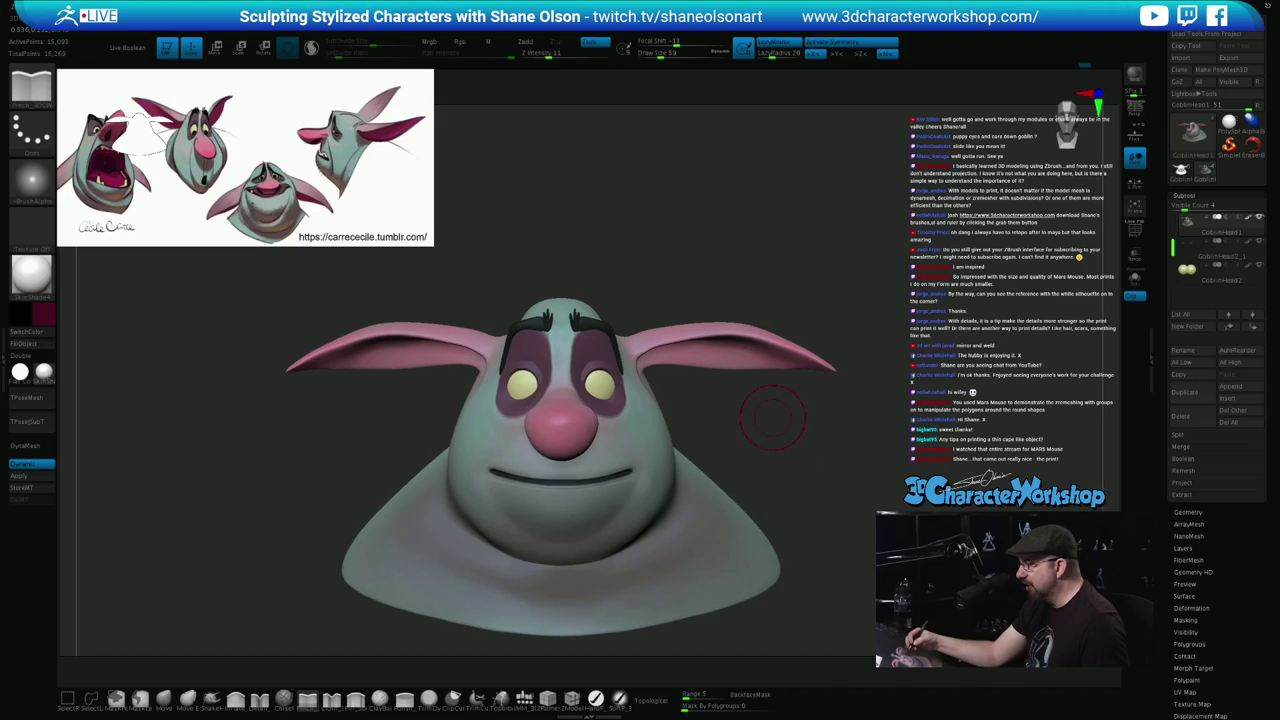
pyautogui.moveTo(794, 420)
pyautogui.mouseDown(button='right')
pyautogui.moveTo(730, 424)
pyautogui.moveTo(738, 522)
pyautogui.mouseUp(button='right')
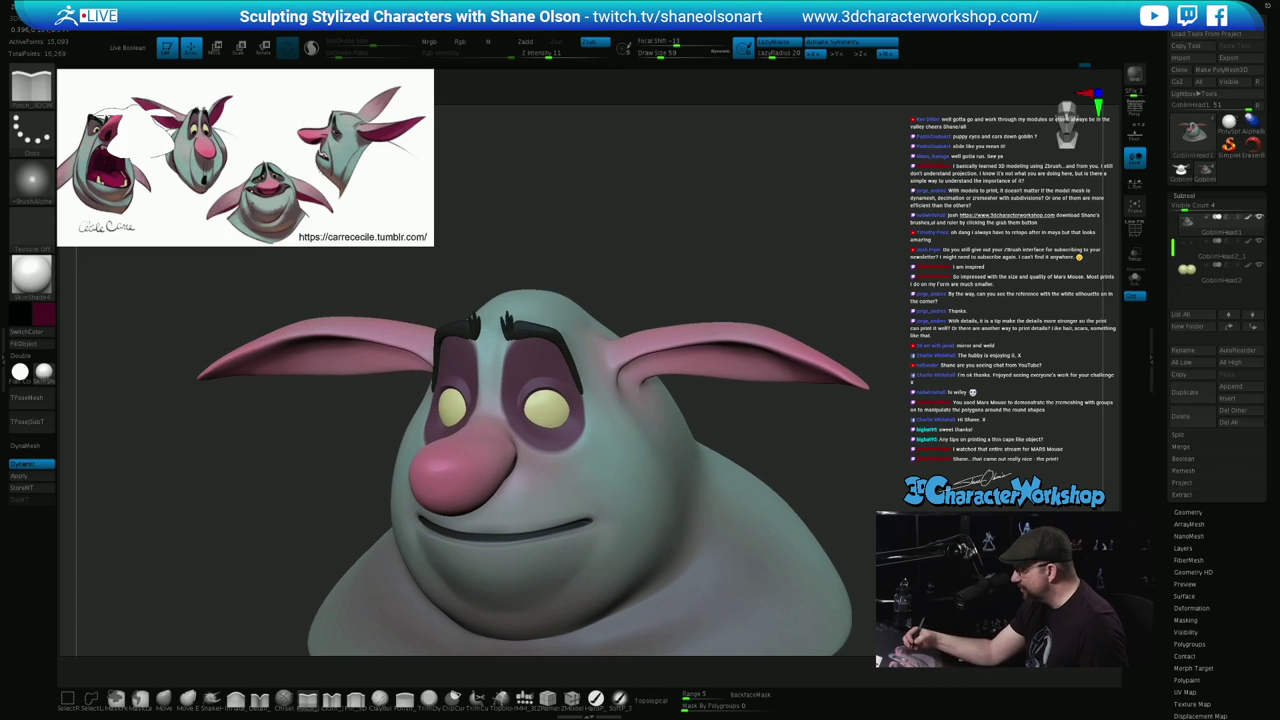
# Select the eyebrows subtool and smooth the brow's outer end with the Smooth brush's Z Intensity set to 8
pyautogui.keyDown('alt'); pyautogui.click(575, 376); pyautogui.keyUp('alt')
pyautogui.keyDown('shift'); pyautogui.moveTo(584, 387); pyautogui.dragTo(581, 378); pyautogui.keyUp('shift')
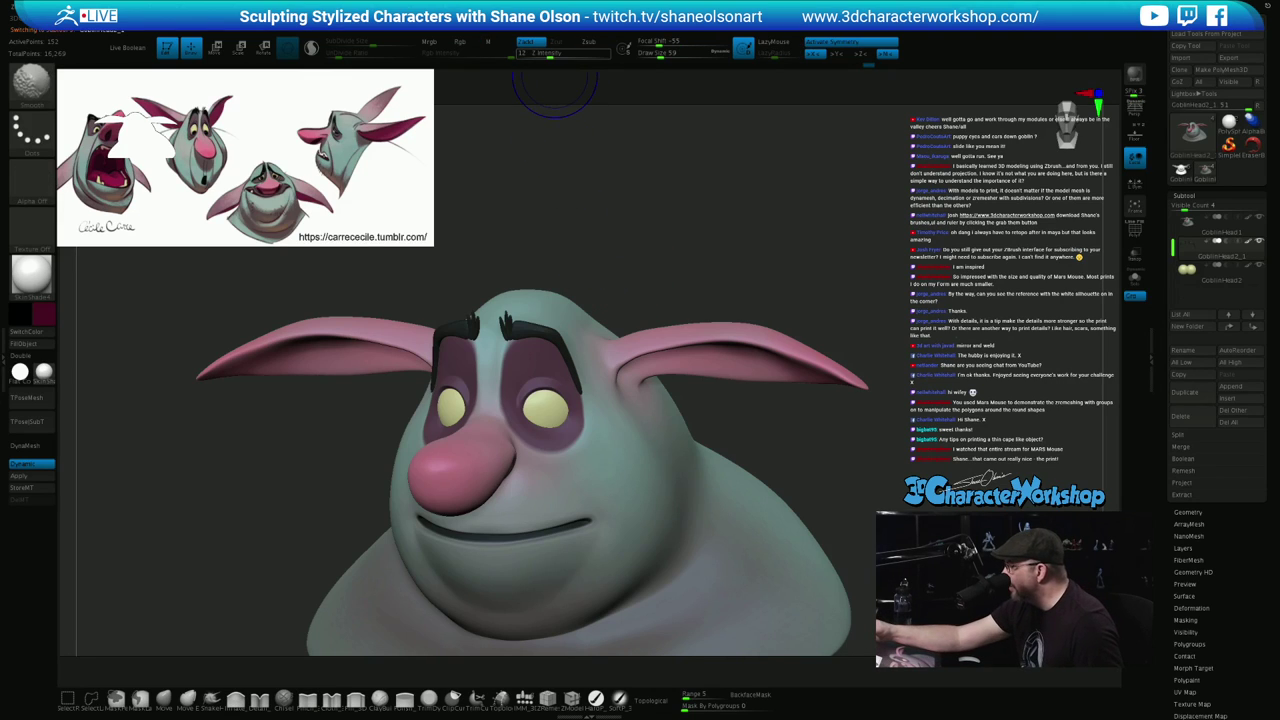
pyautogui.write('8')
pyautogui.press('Return')
pyautogui.keyDown('shift'); pyautogui.moveTo(582, 390); pyautogui.dragTo(585, 397); pyautogui.keyUp('shift')
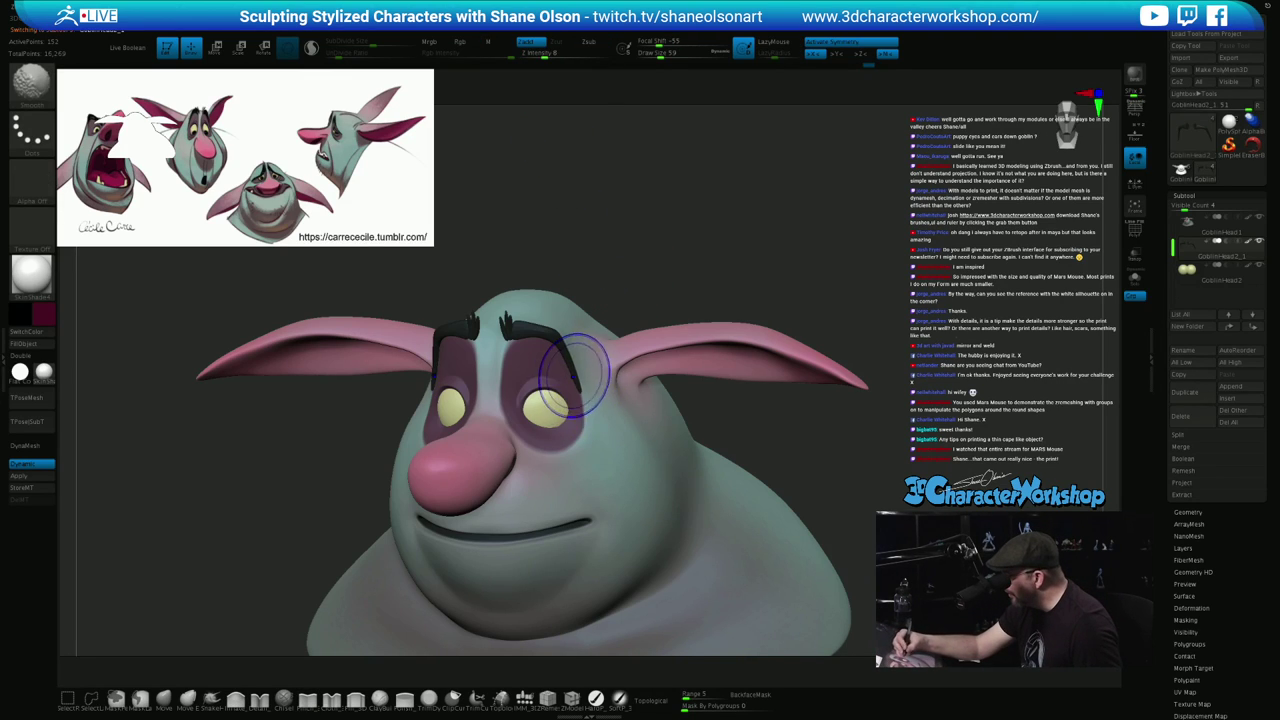
pyautogui.moveTo(632, 322); pyautogui.dragTo(570, 355)
# Reshape the eyebrows with the Move brush so their outer ends follow the head from the front, below and side
pyautogui.press('b')
pyautogui.press('m')
pyautogui.press('v')
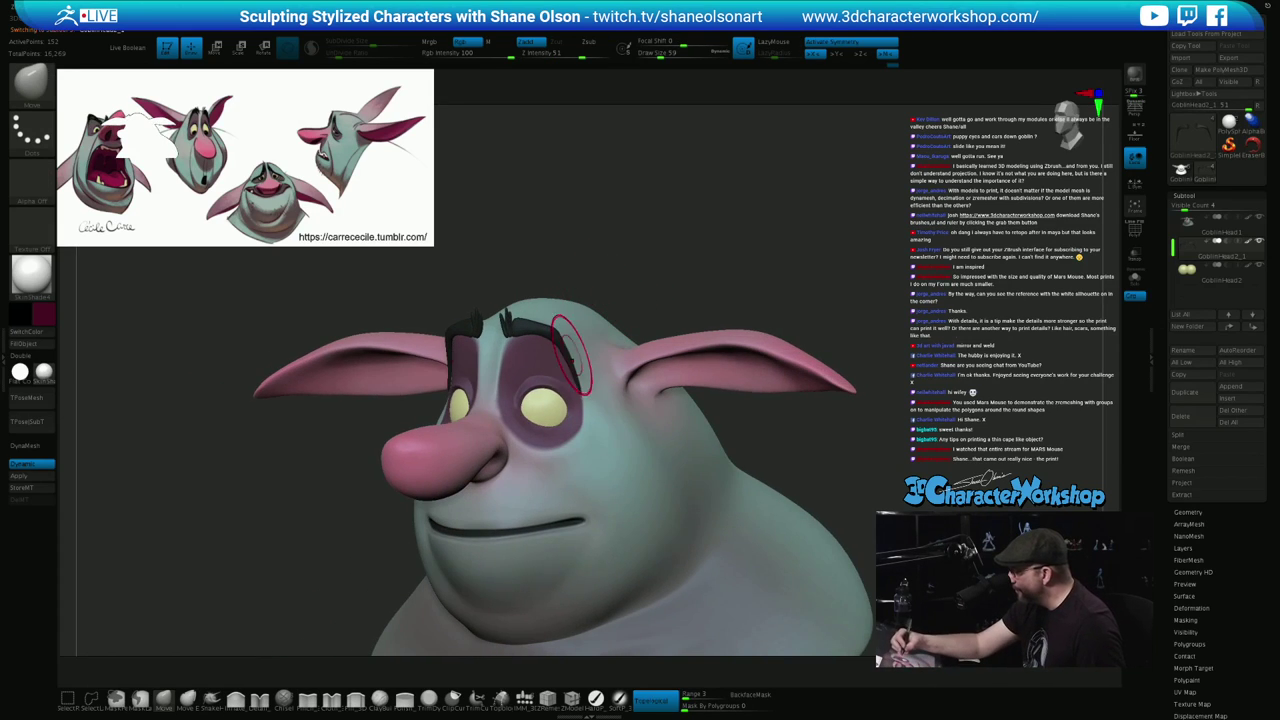
pyautogui.moveTo(572, 360); pyautogui.dragTo(580, 300, button='right')
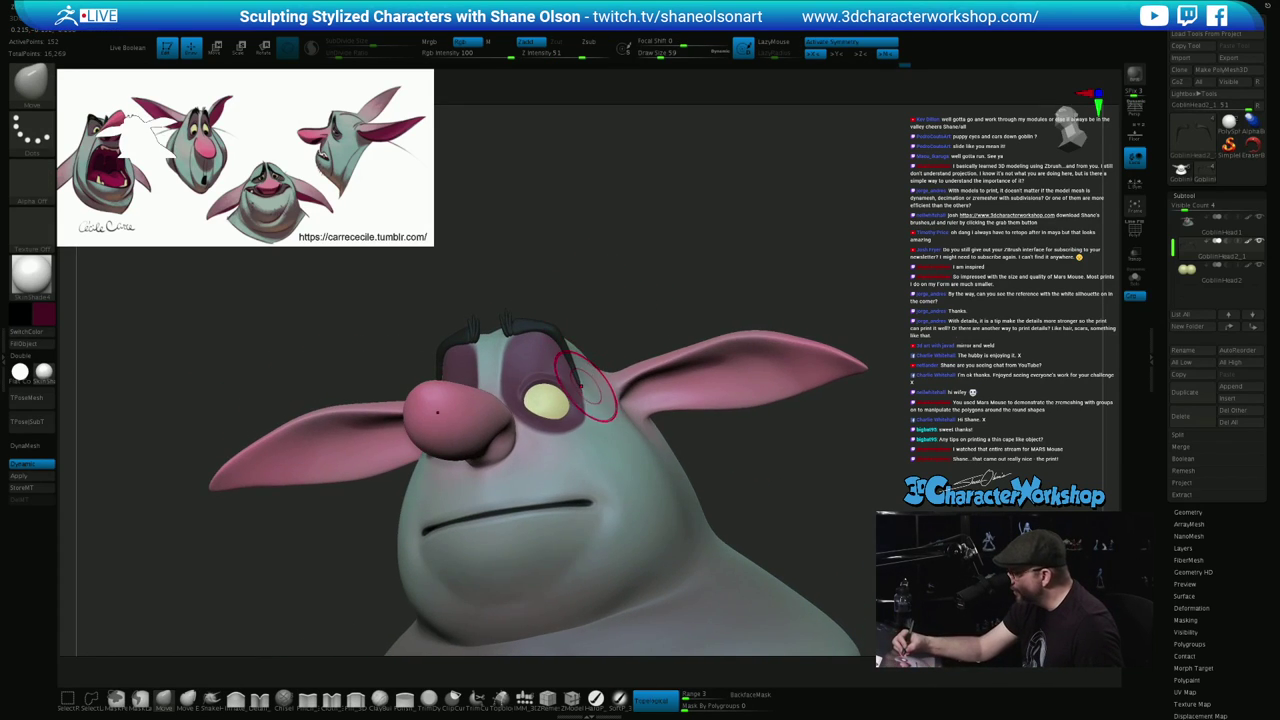
pyautogui.moveTo(582, 357)
pyautogui.mouseDown(button='right')
pyautogui.moveTo(425, 370)
pyautogui.moveTo(588, 370)
pyautogui.mouseUp(button='right')
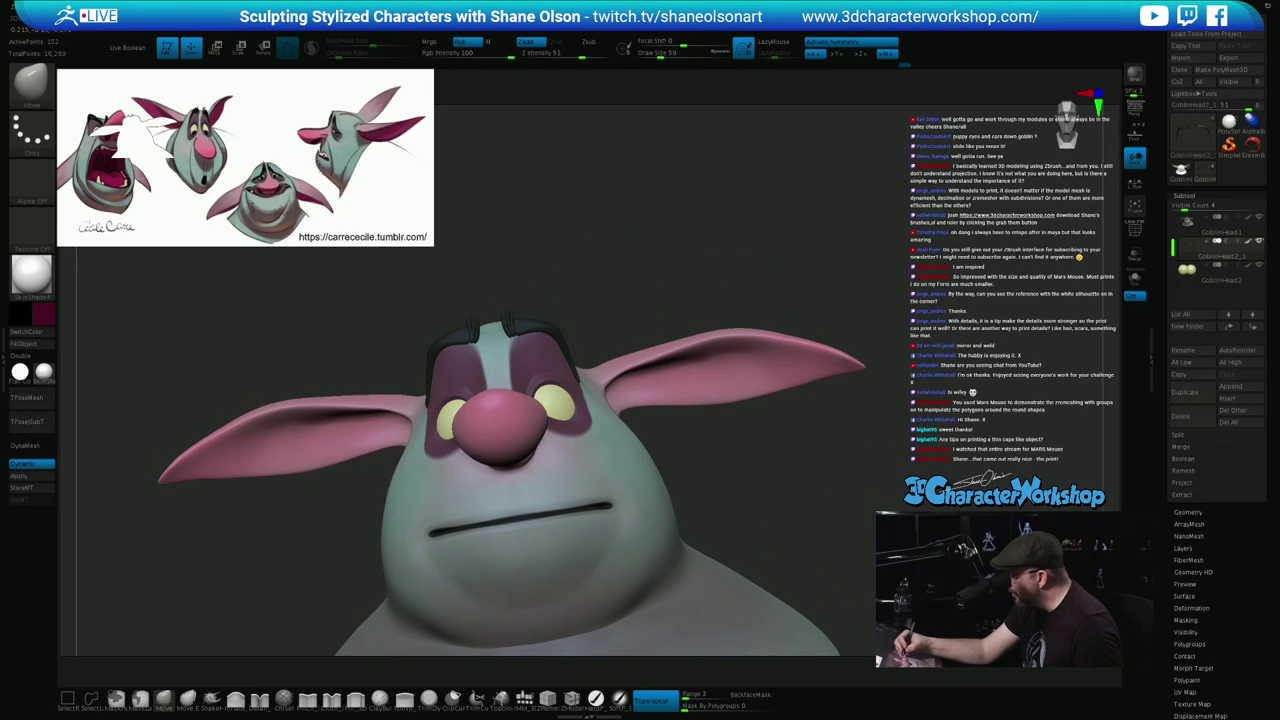
pyautogui.moveTo(668, 318); pyautogui.dragTo(580, 333, button='right')
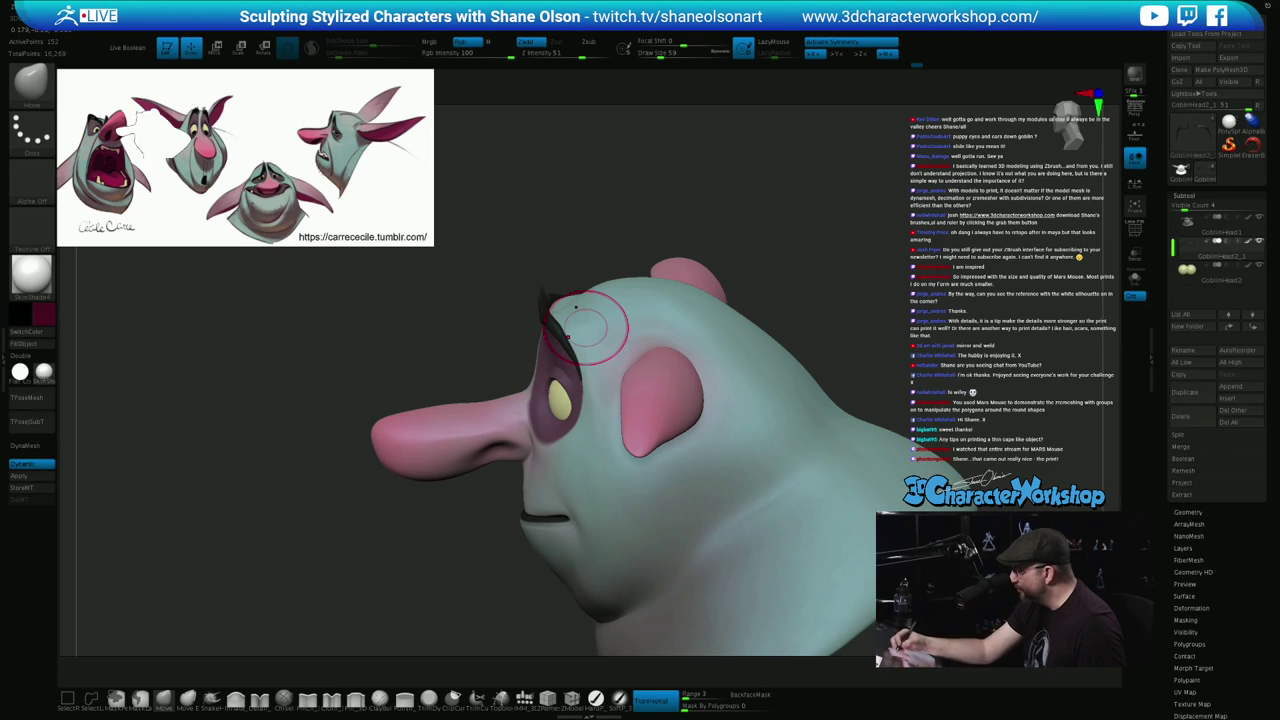
pyautogui.moveTo(586, 326); pyautogui.dragTo(600, 308)
pyautogui.moveTo(565, 341)
pyautogui.mouseDown(button='right')
pyautogui.moveTo(625, 325)
pyautogui.moveTo(569, 347)
pyautogui.mouseUp(button='right')
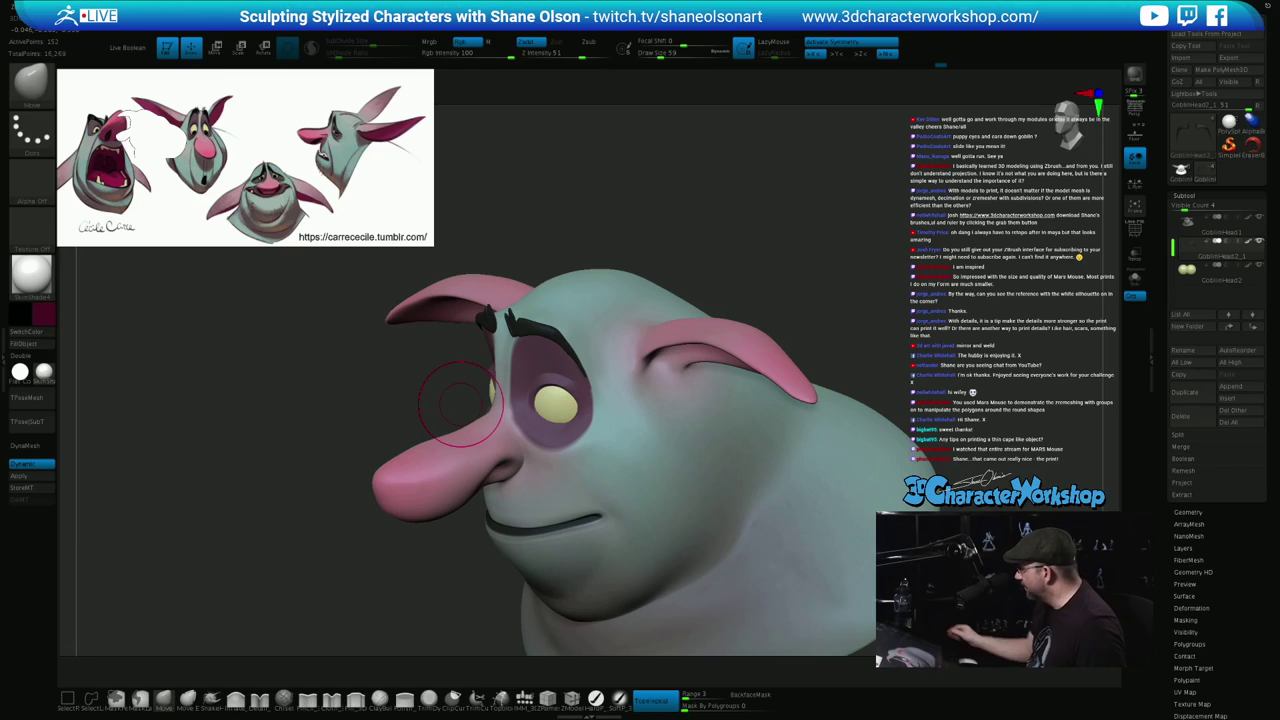
pyautogui.moveTo(614, 433); pyautogui.dragTo(664, 440, button='right')
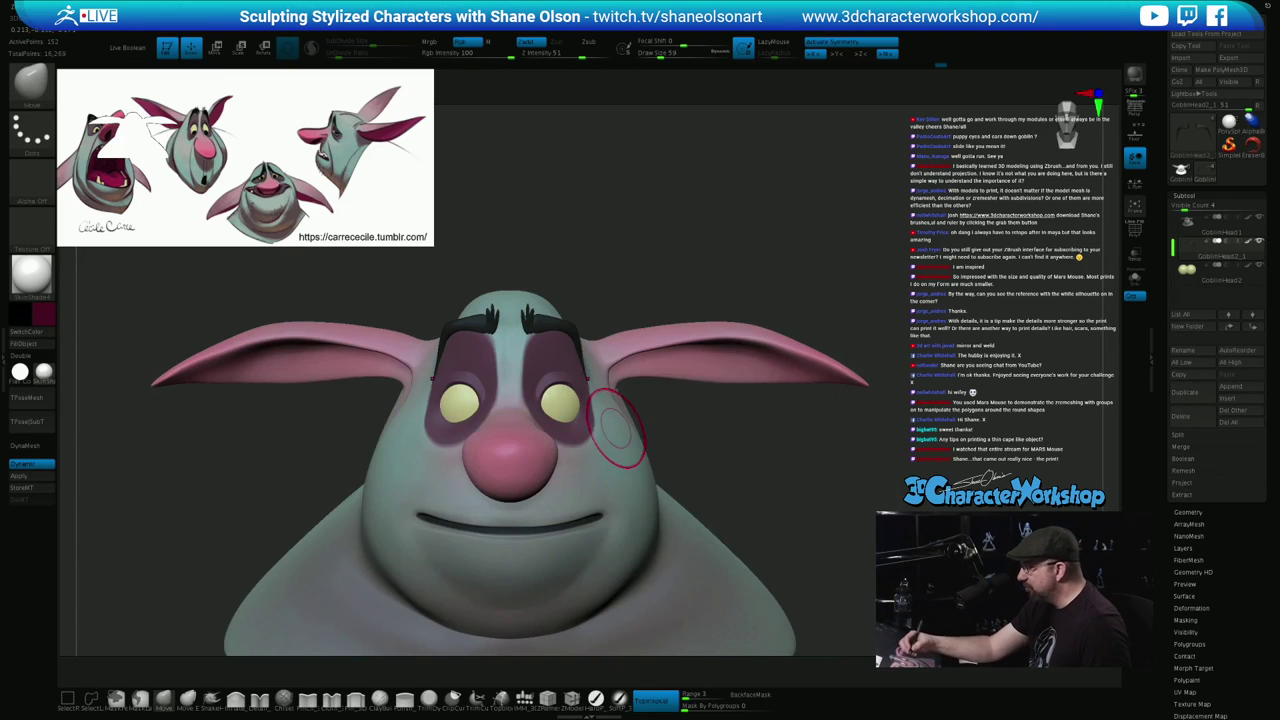
# Select the eyes subtool, set the draw size to 33, and insert a black QuadSphere as the pupil on each eye
pyautogui.moveTo(582, 406); pyautogui.dragTo(563, 400, button='right')
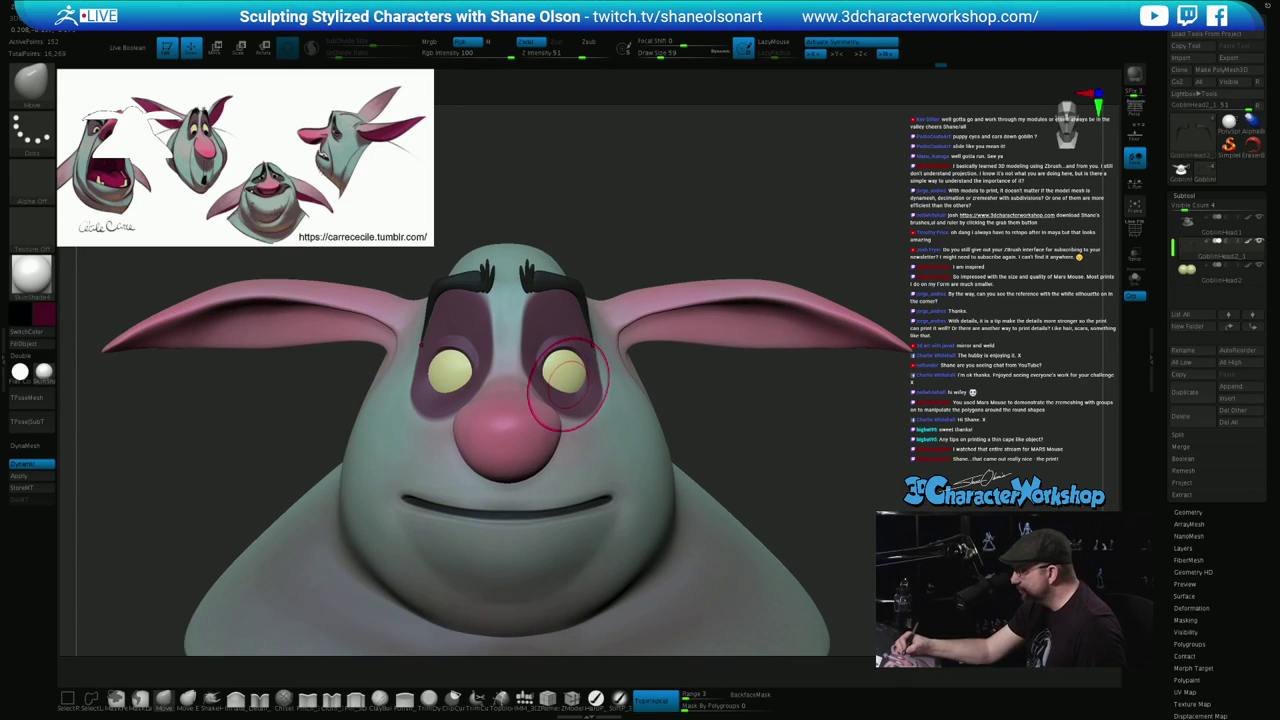
pyautogui.press('s')
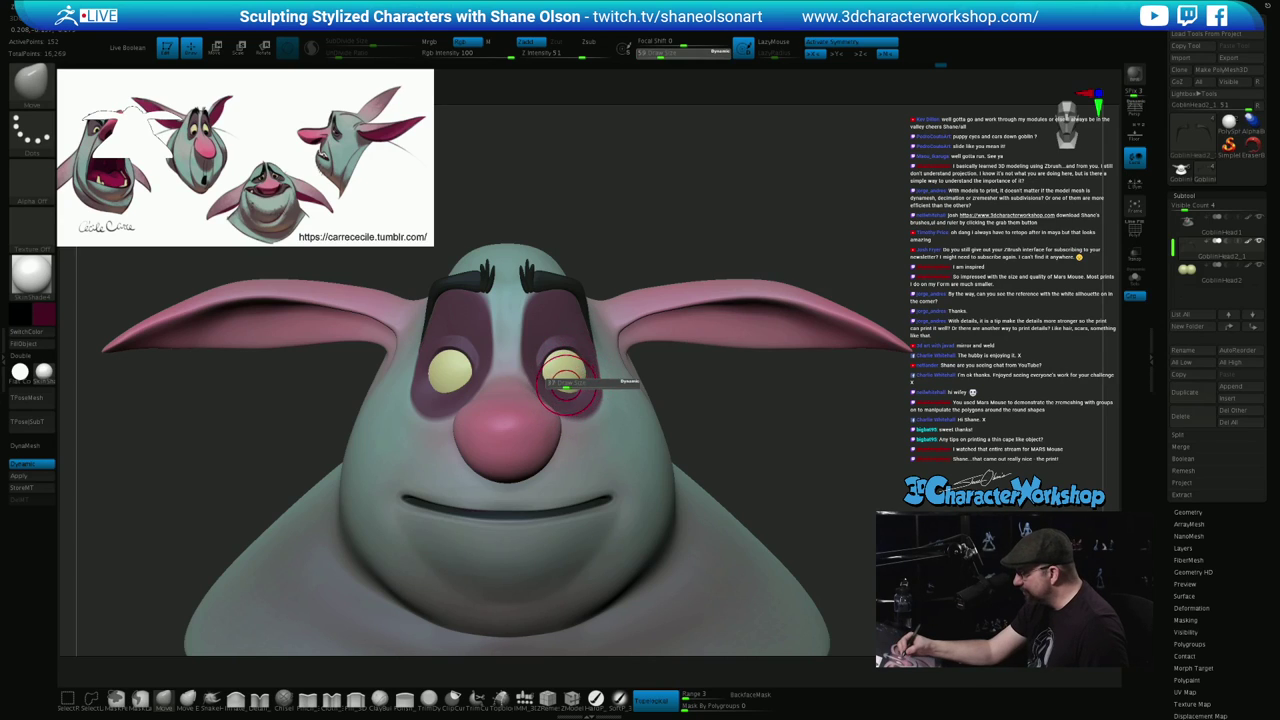
pyautogui.moveTo(577, 380); pyautogui.dragTo(562, 376)
pyautogui.keyDown('alt'); pyautogui.click(566, 377); pyautogui.keyUp('alt')
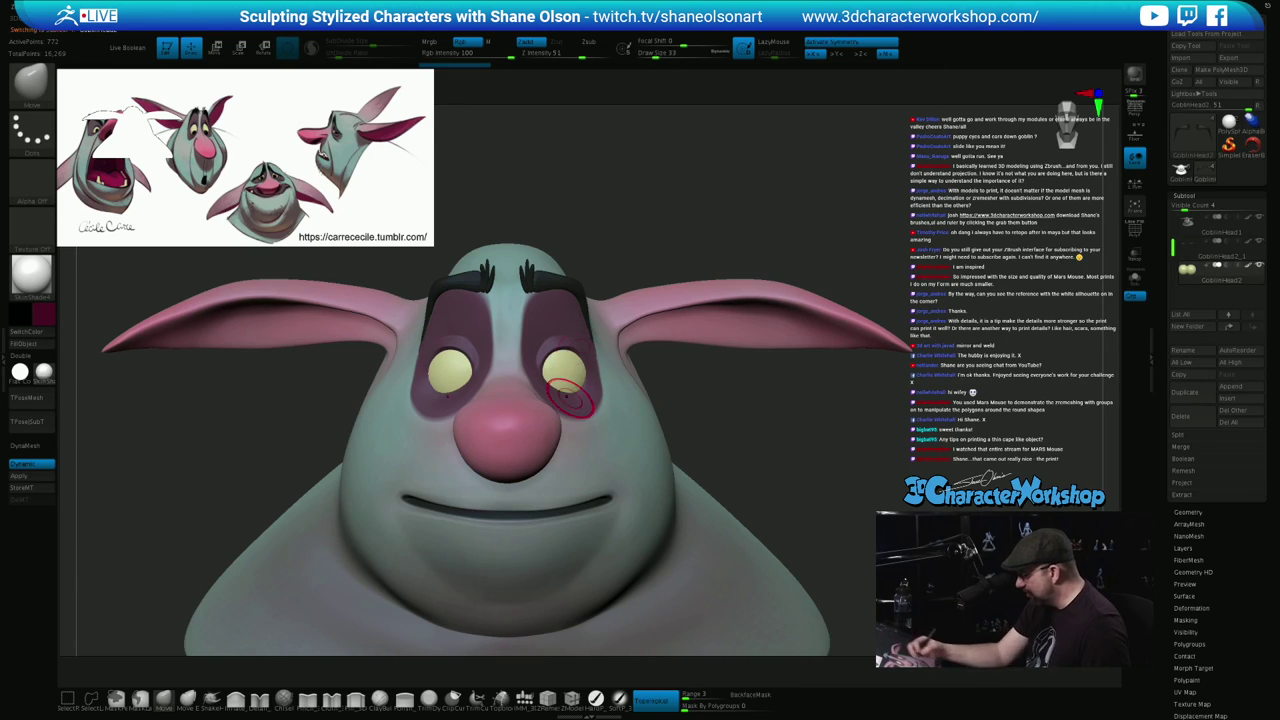
pyautogui.click(525, 698)
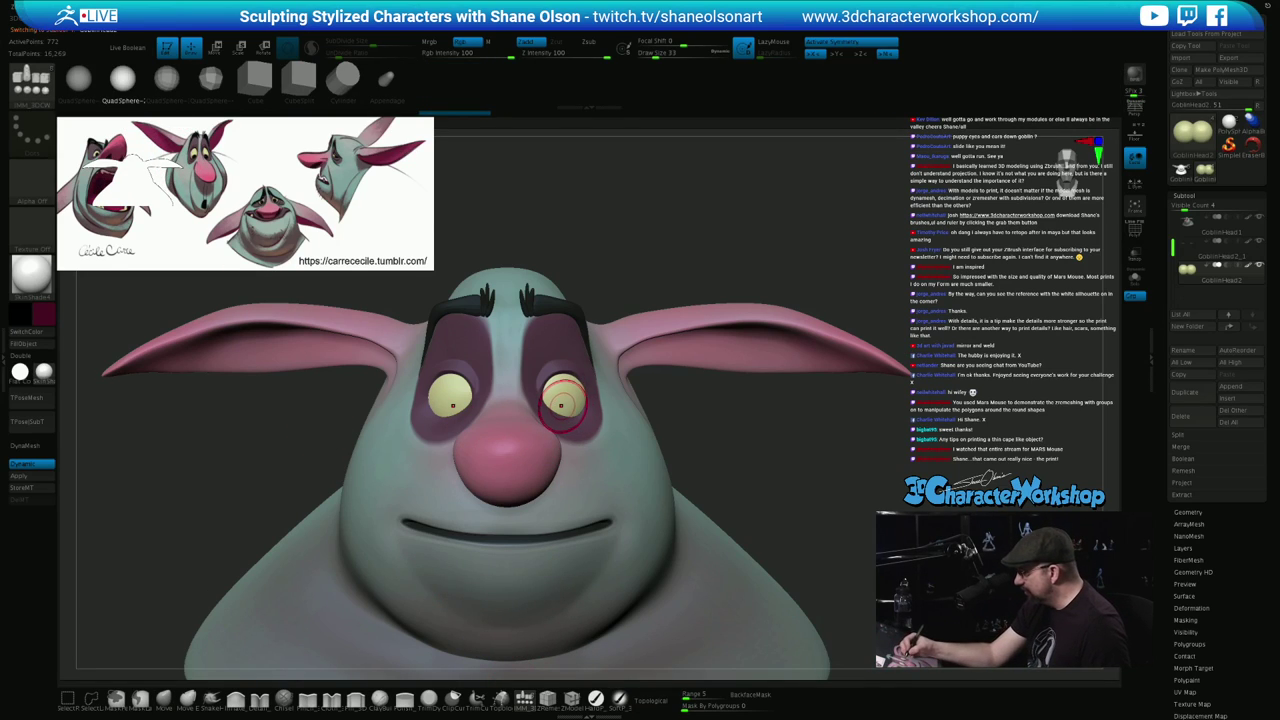
pyautogui.moveTo(563, 406); pyautogui.dragTo(570, 418)
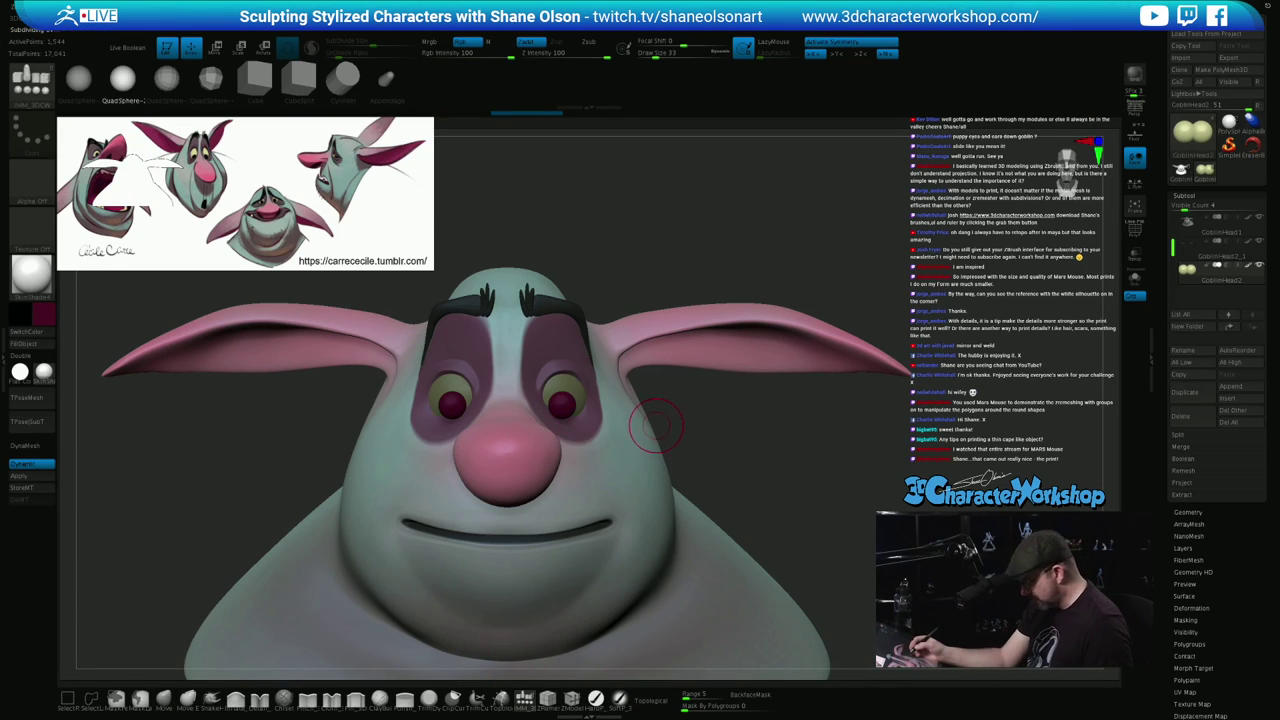
pyautogui.hotkey('ctrl', 'z')
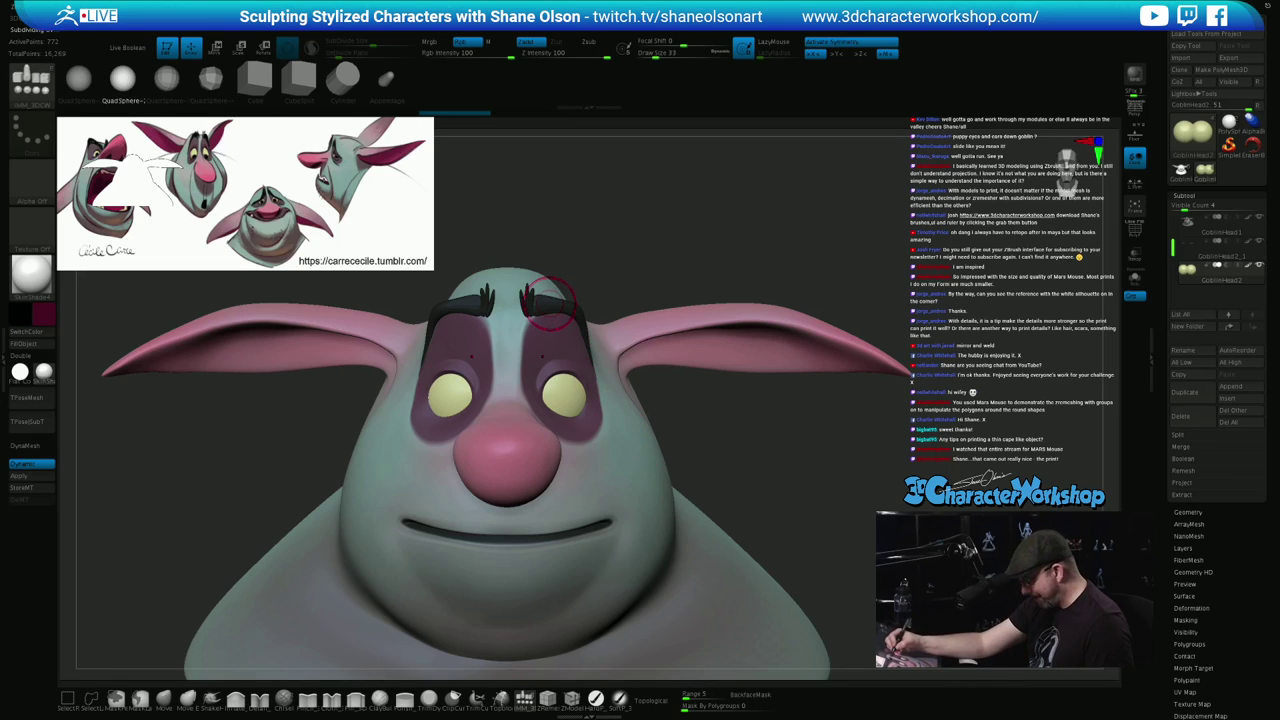
pyautogui.press('shift')
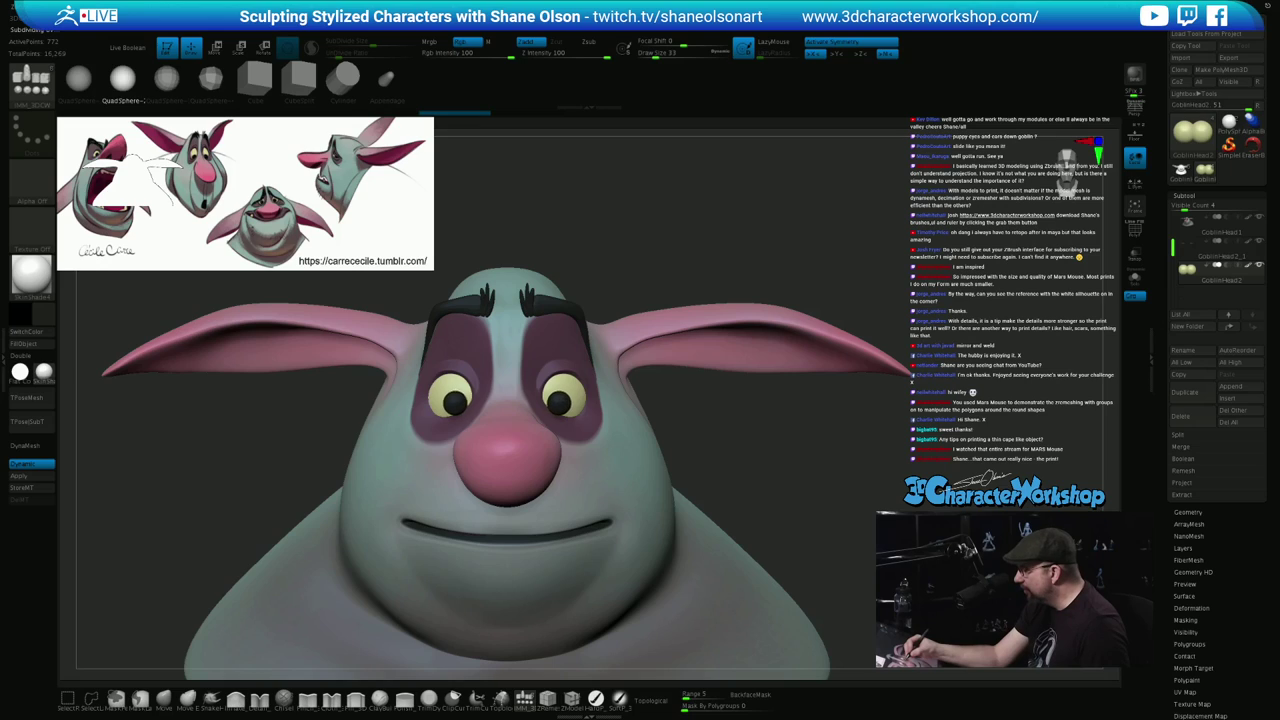
pyautogui.moveTo(572, 415); pyautogui.dragTo(576, 418)
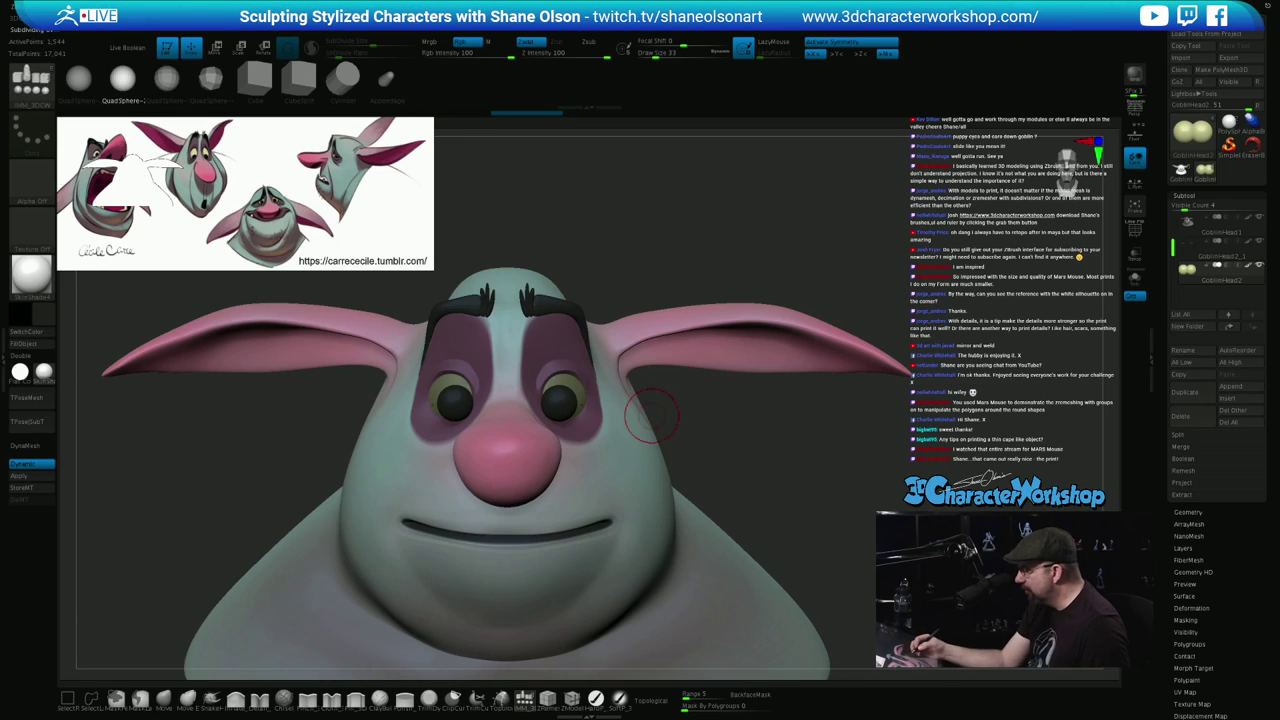
# Move the pupils along their depth axis from the side view to fit them against the eyeballs
pyautogui.moveTo(815, 438); pyautogui.dragTo(645, 470)
pyautogui.press('w')
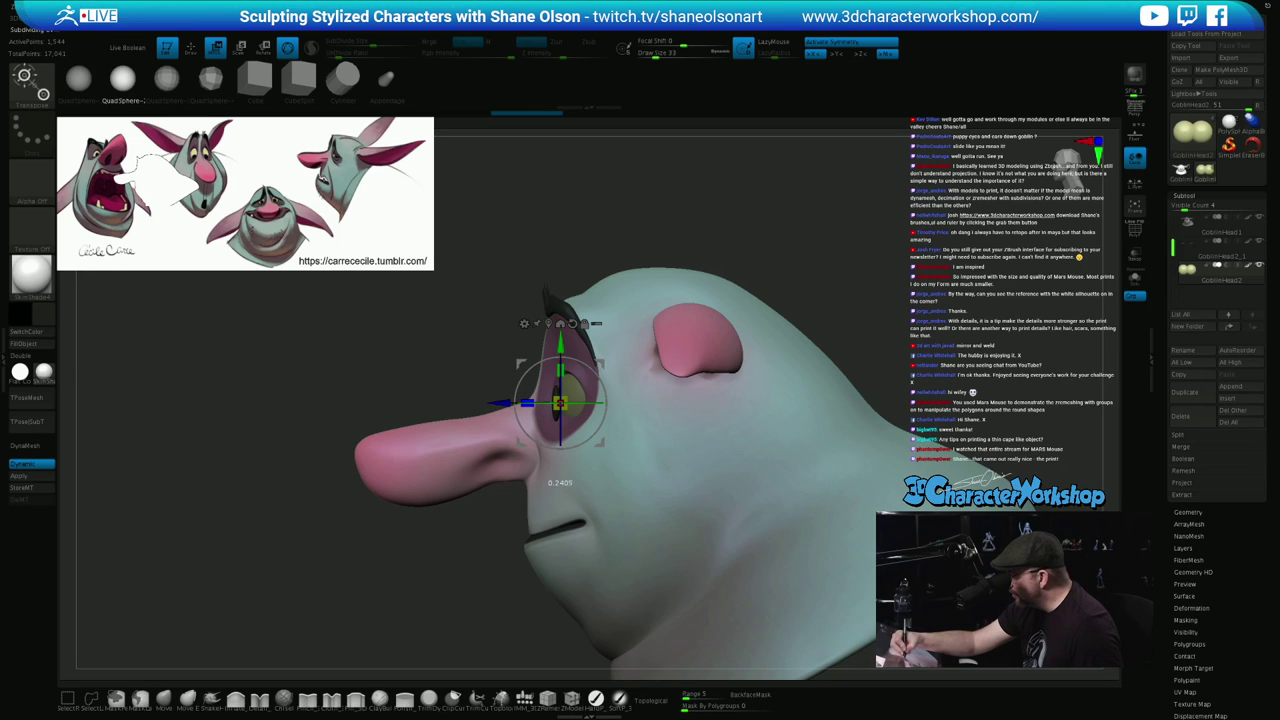
pyautogui.moveTo(500, 403); pyautogui.dragTo(499, 403)
pyautogui.keyDown('shift'); pyautogui.moveTo(300, 560); pyautogui.dragTo(455, 610); pyautogui.keyUp('shift')
# Rotate the pupils to follow the curve of the eyeballs and readjust their depth
pyautogui.moveTo(790, 480); pyautogui.dragTo(700, 370)
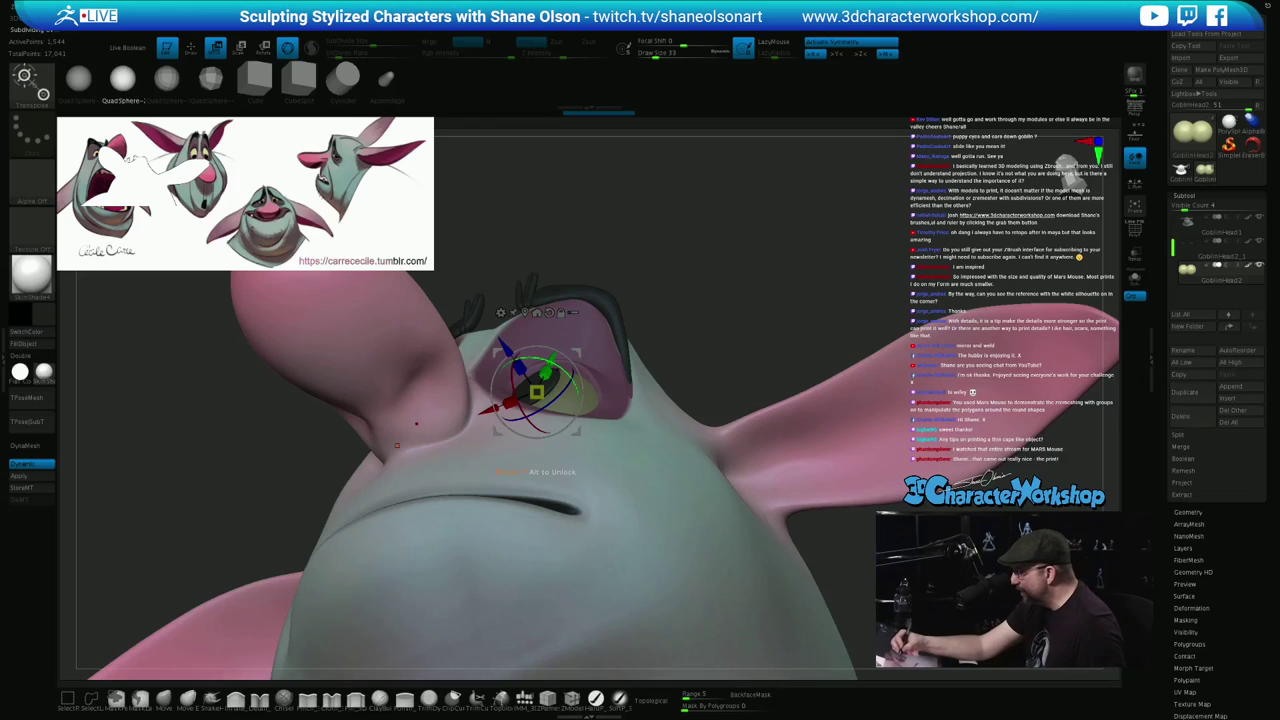
pyautogui.moveTo(560, 367); pyautogui.dragTo(570, 378)
pyautogui.moveTo(680, 310); pyautogui.dragTo(595, 390)
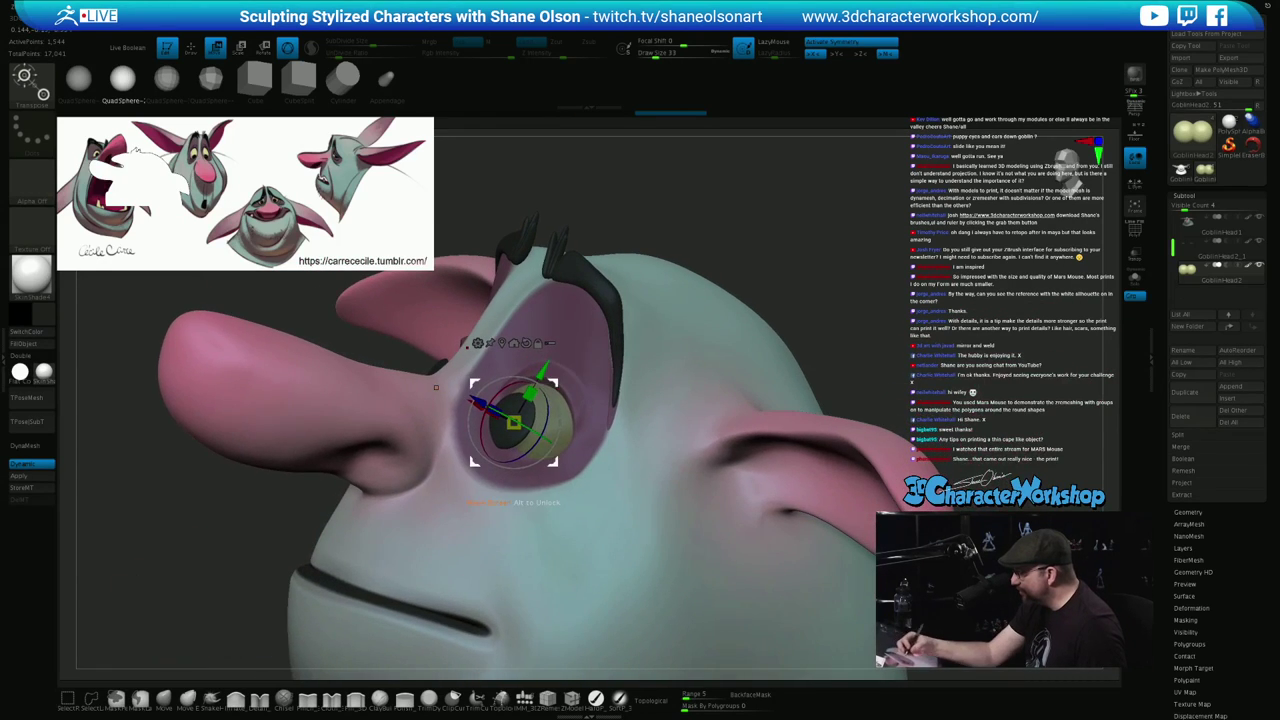
pyautogui.moveTo(436, 387); pyautogui.dragTo(520, 288)
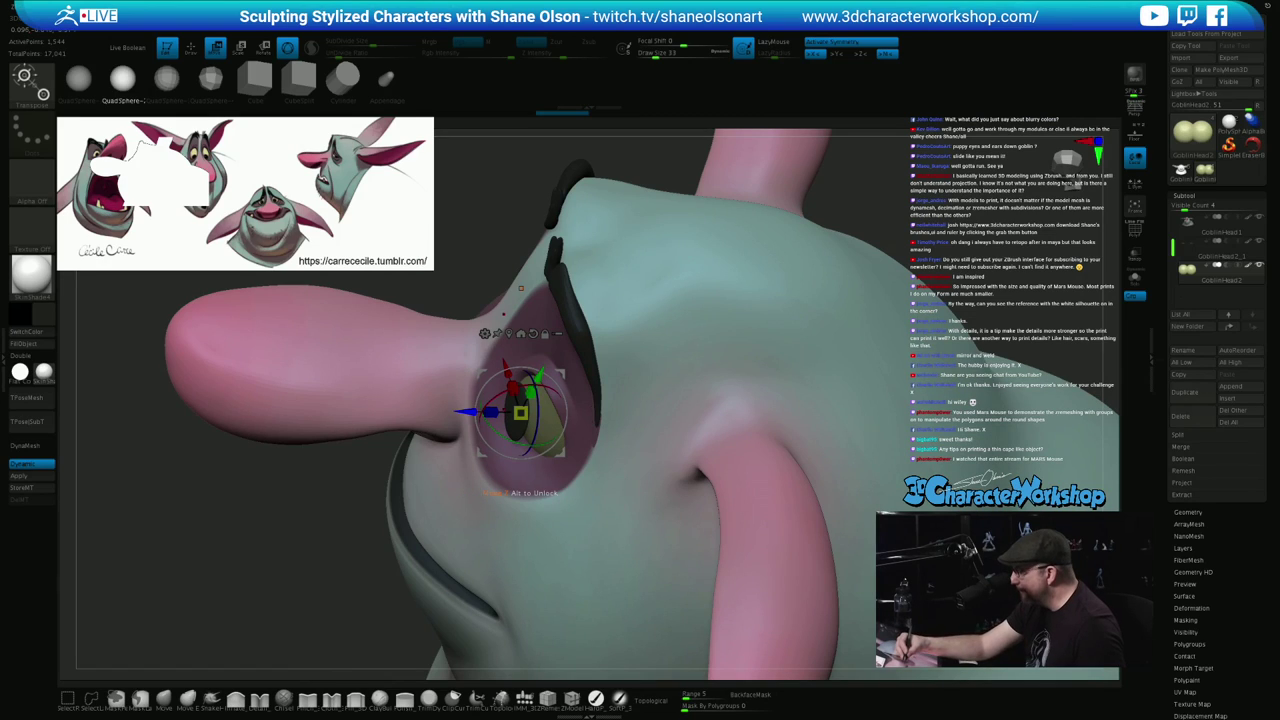
pyautogui.moveTo(466, 412); pyautogui.dragTo(472, 411)
pyautogui.keyDown('ctrl'); pyautogui.moveTo(525, 415); pyautogui.dragTo(543, 460, button='right'); pyautogui.keyUp('ctrl')
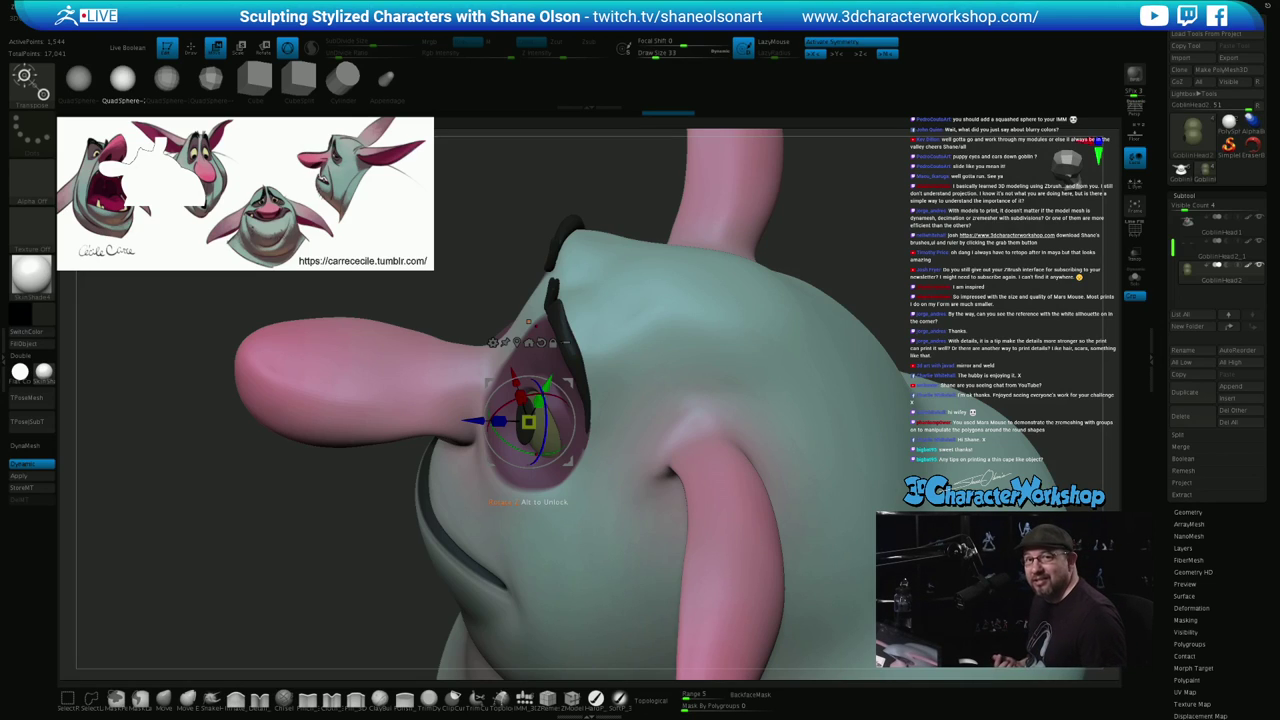
pyautogui.press('q')
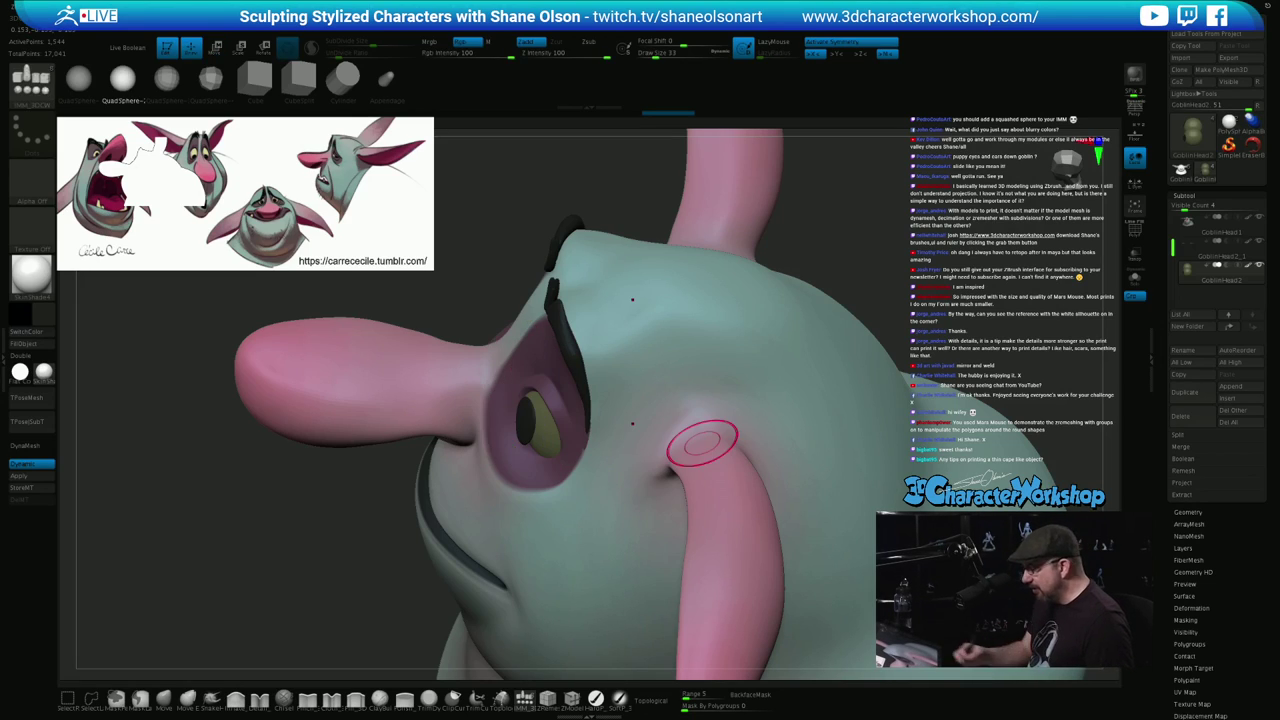
# Switch on the Smooth brush's Rgb channel, select the head, and blur the purple paint around the eyes
pyautogui.moveTo(704, 443)
pyautogui.mouseDown(button='right')
pyautogui.moveTo(770, 460)
pyautogui.moveTo(679, 503)
pyautogui.moveTo(662, 556)
pyautogui.mouseUp(button='right')
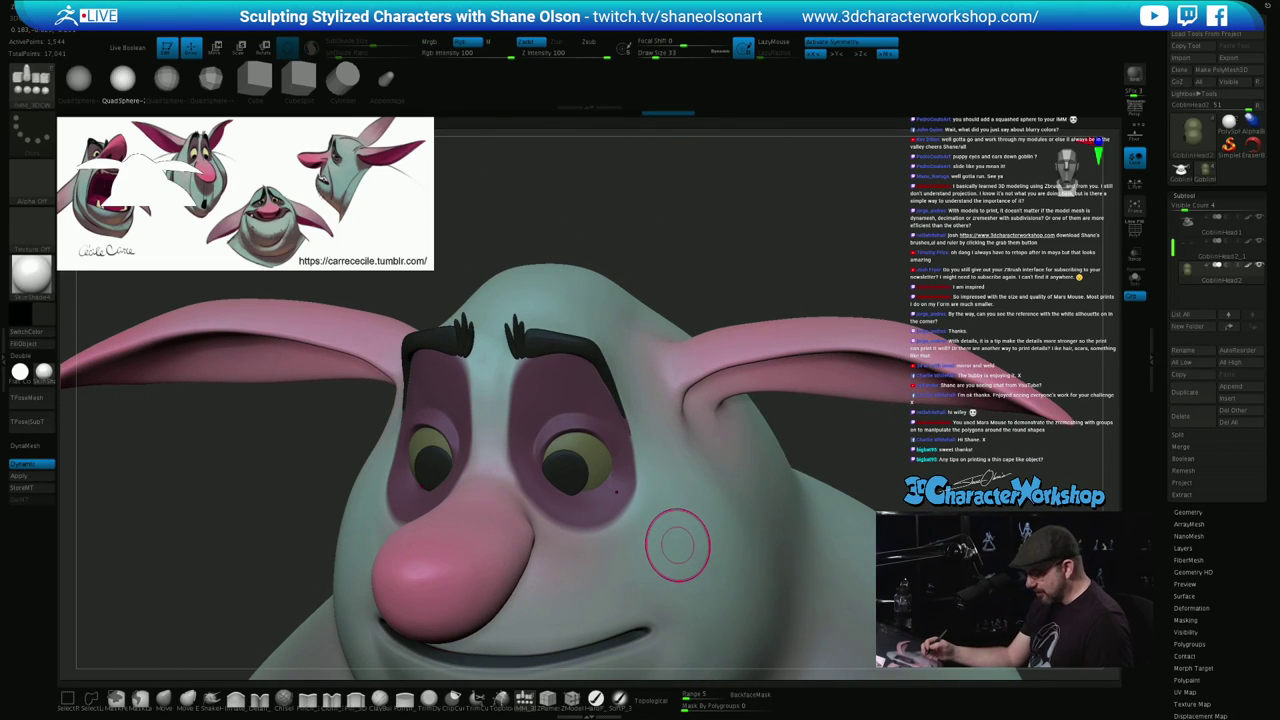
pyautogui.press('shift')
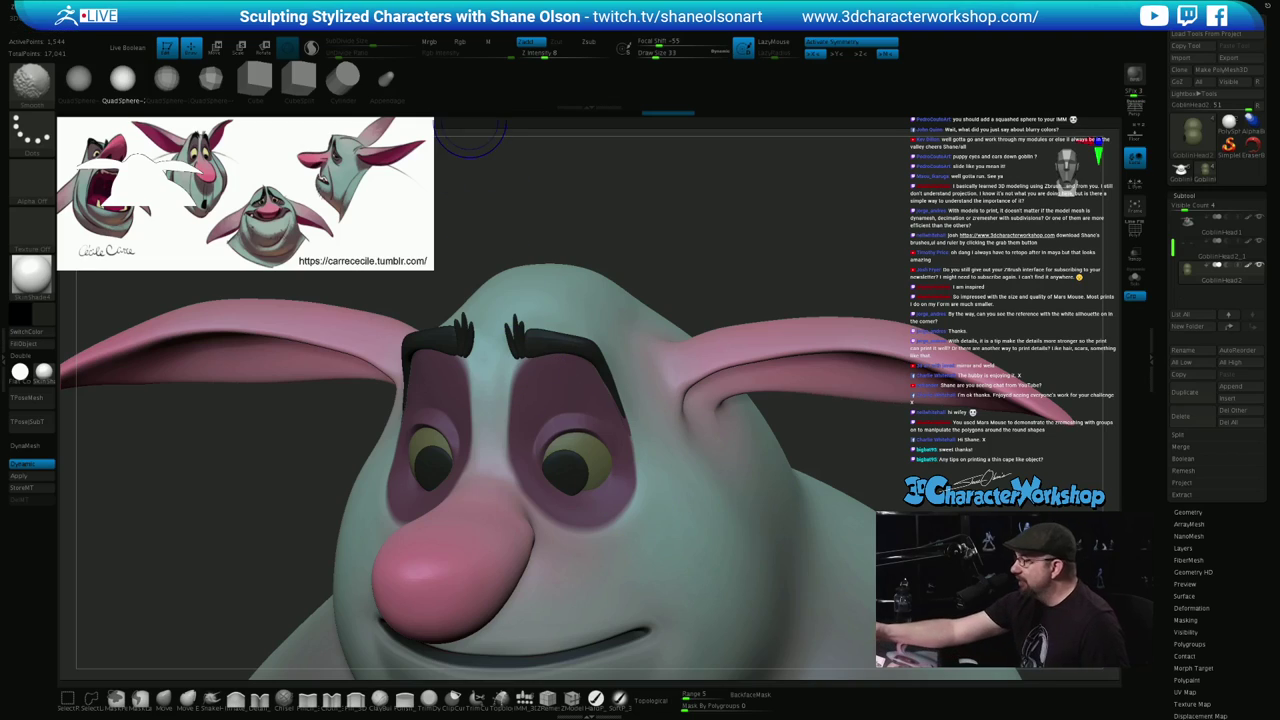
pyautogui.click(465, 42)
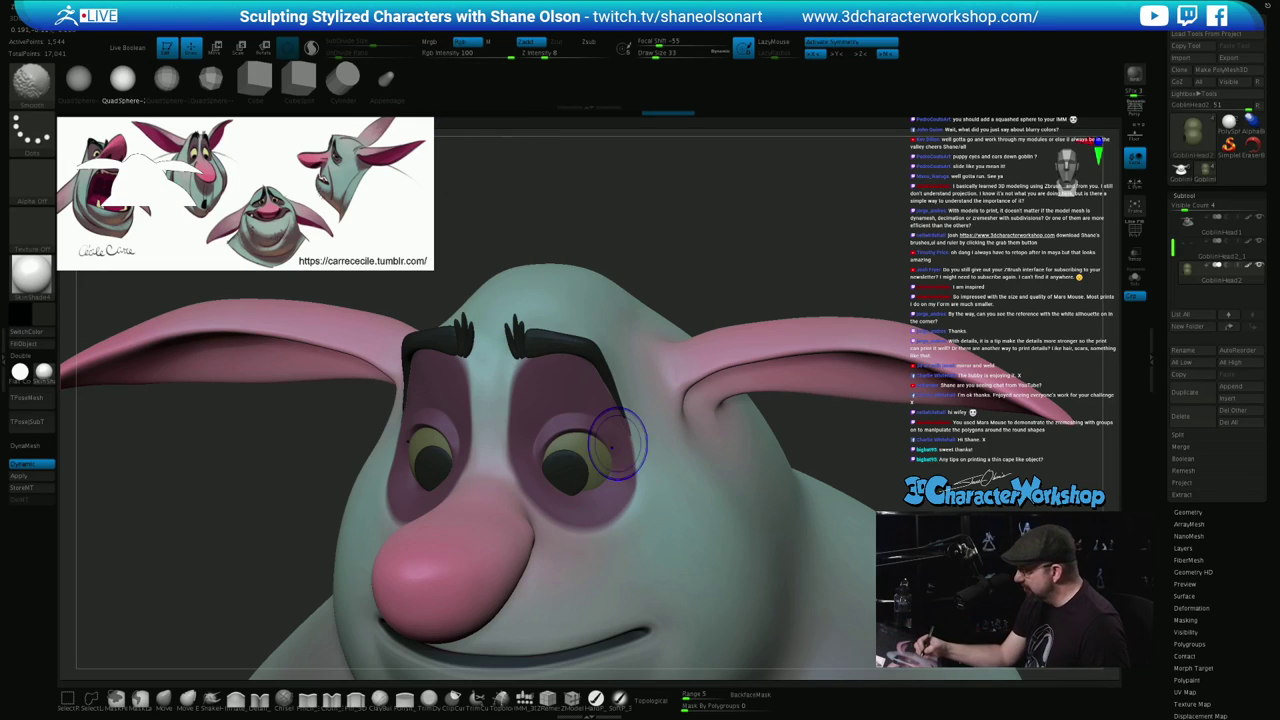
pyautogui.moveTo(638, 509)
pyautogui.keyDown('shift'); pyautogui.mouseDown()
pyautogui.moveTo(586, 529)
pyautogui.moveTo(634, 492)
pyautogui.mouseUp(); pyautogui.keyUp('shift')
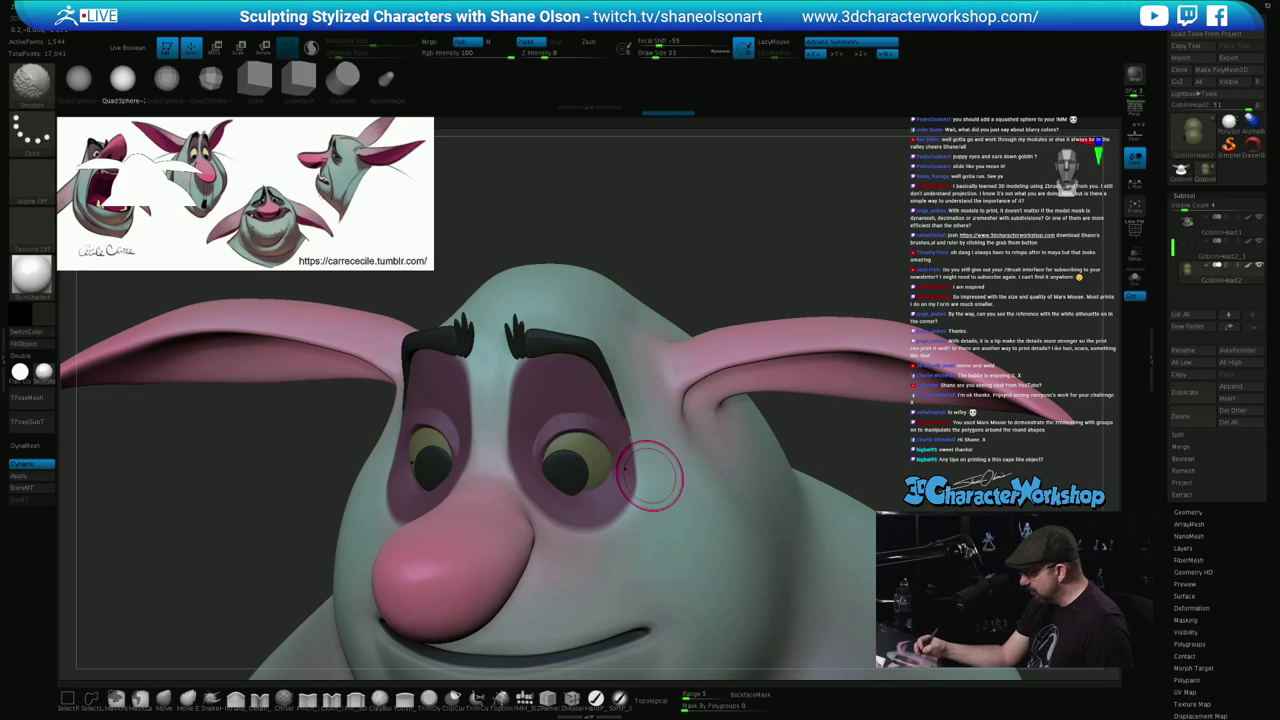
pyautogui.keyDown('alt'); pyautogui.click(667, 507); pyautogui.keyUp('alt')
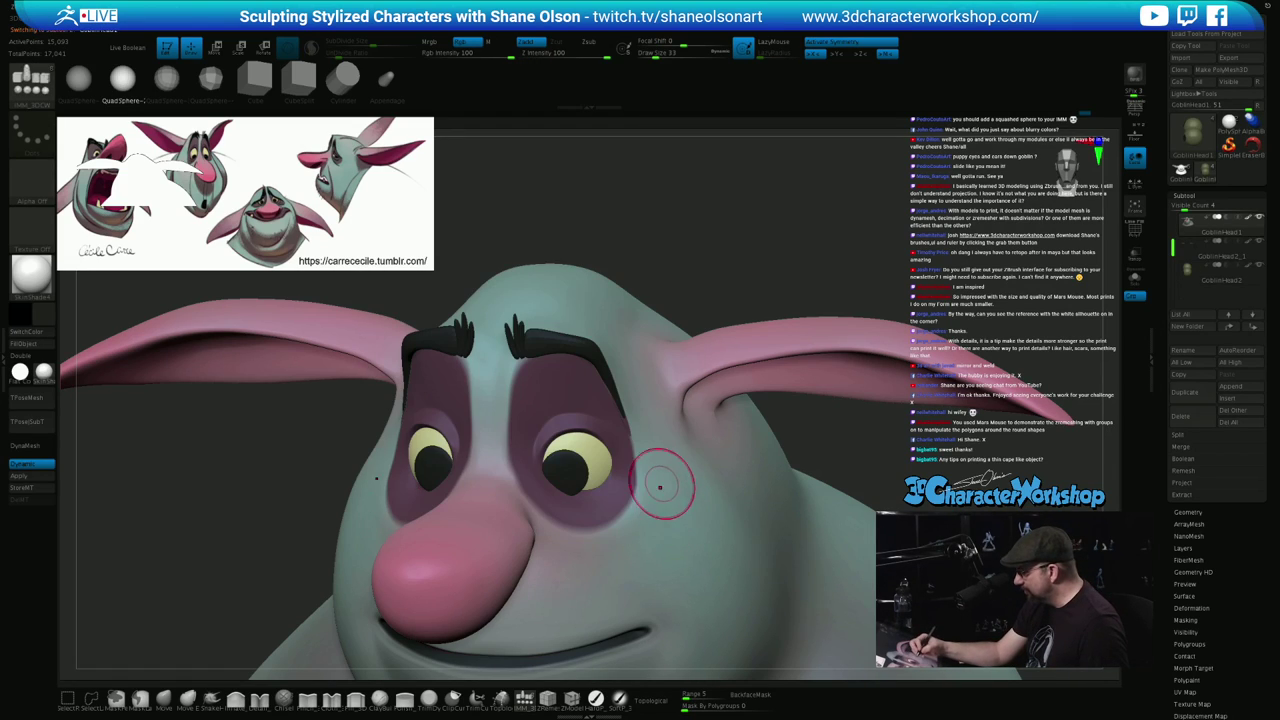
pyautogui.hotkey('shift', 'f')
pyautogui.hotkey('shift', 'f')
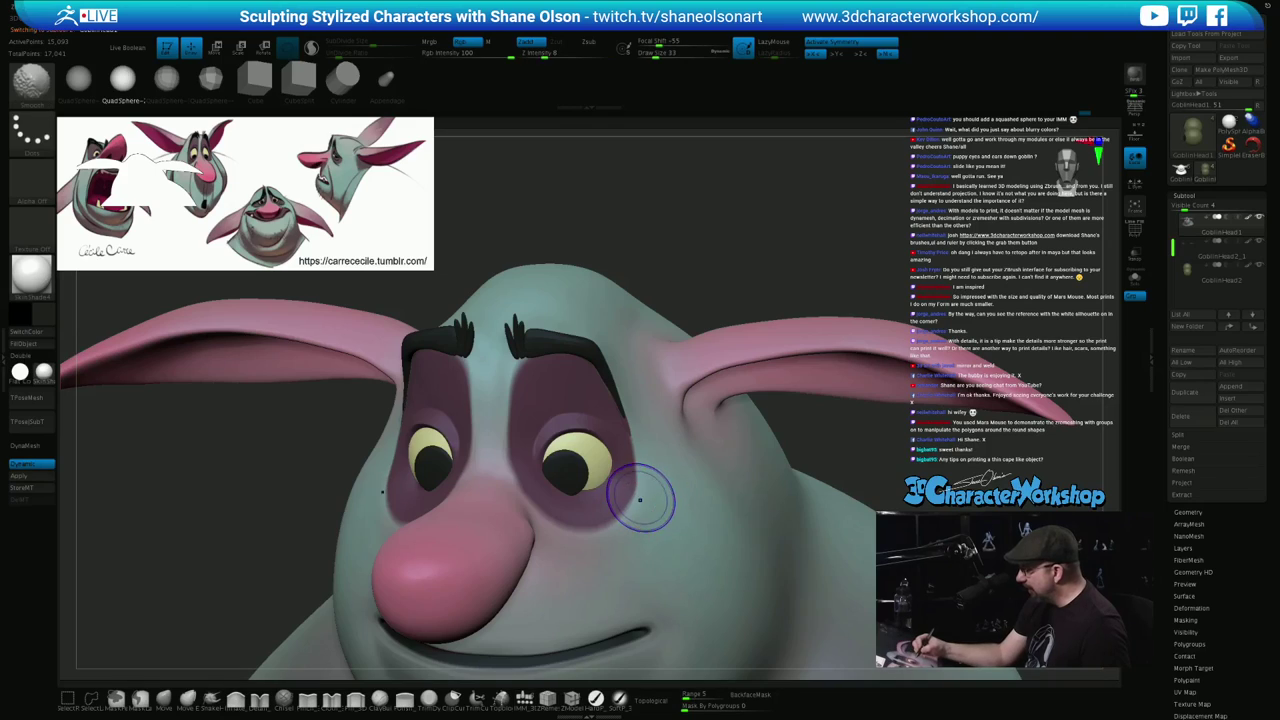
pyautogui.keyDown('shift'); pyautogui.moveTo(640, 498); pyautogui.dragTo(606, 525); pyautogui.keyUp('shift')
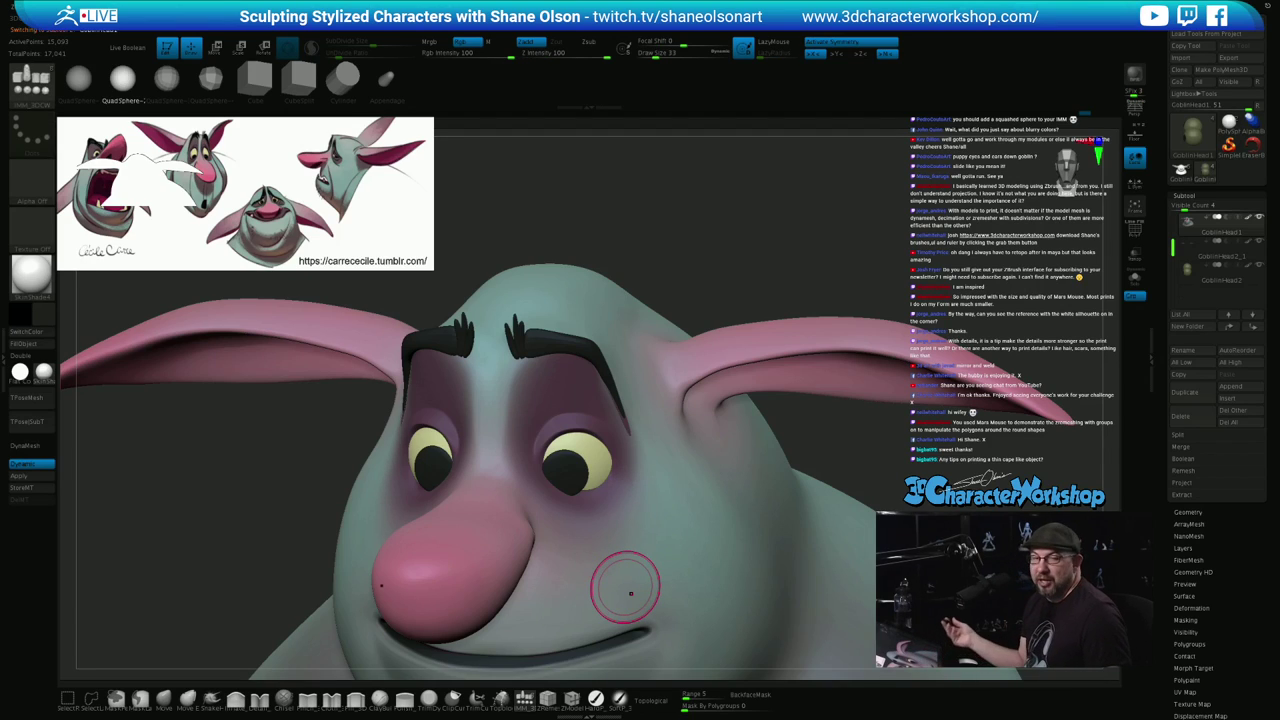
# Undo the blurring of the eye paint and switch off the Smooth brush's Rgb channel
pyautogui.hotkey('ctrl', 'z')
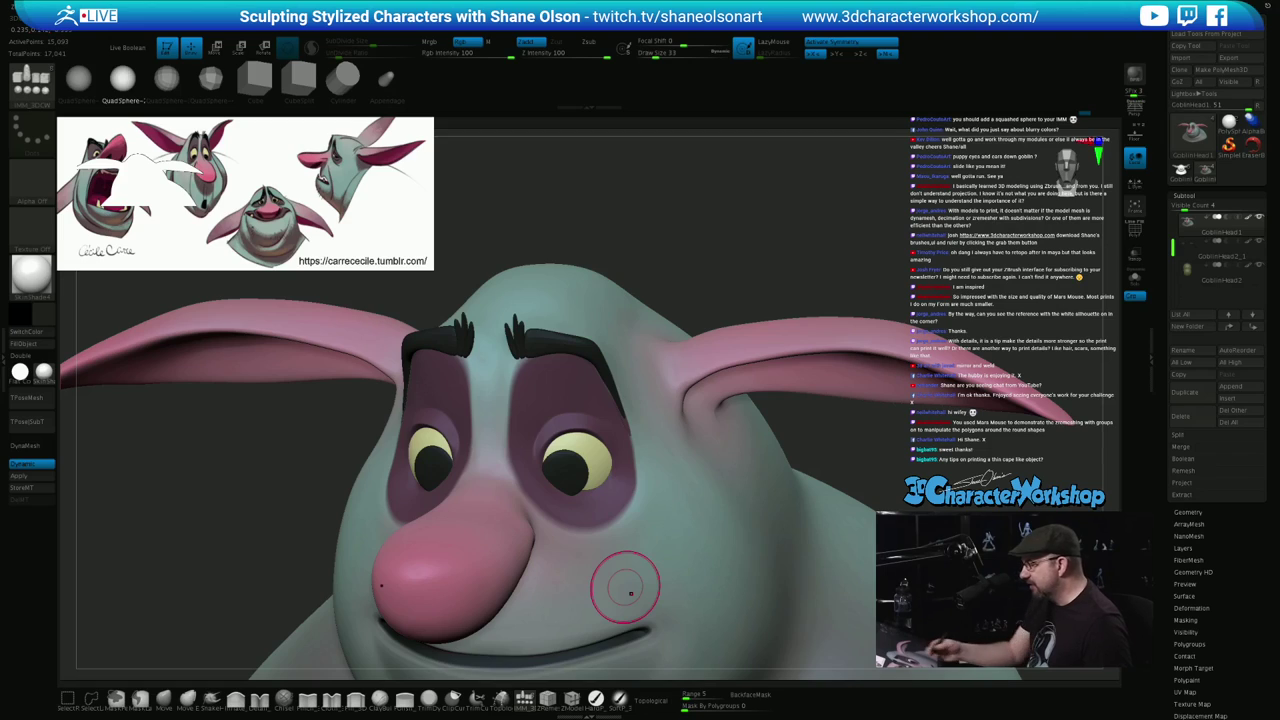
pyautogui.press('shift')
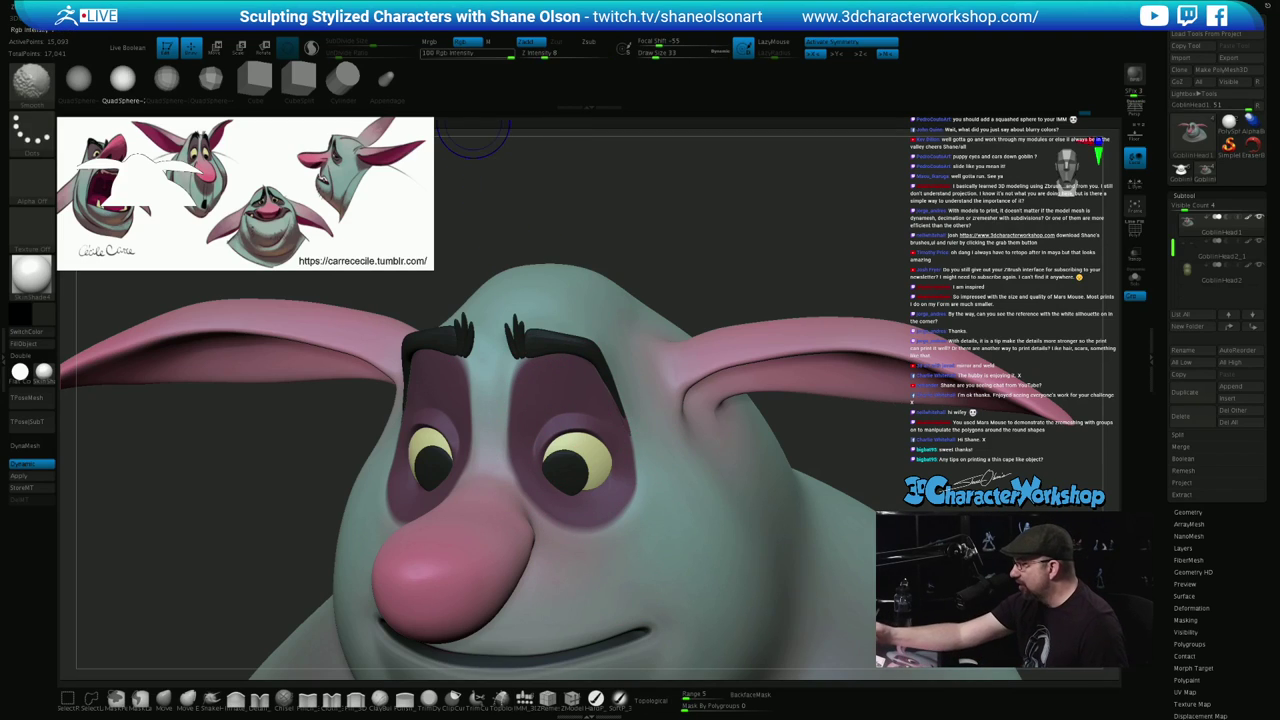
pyautogui.press('shift')
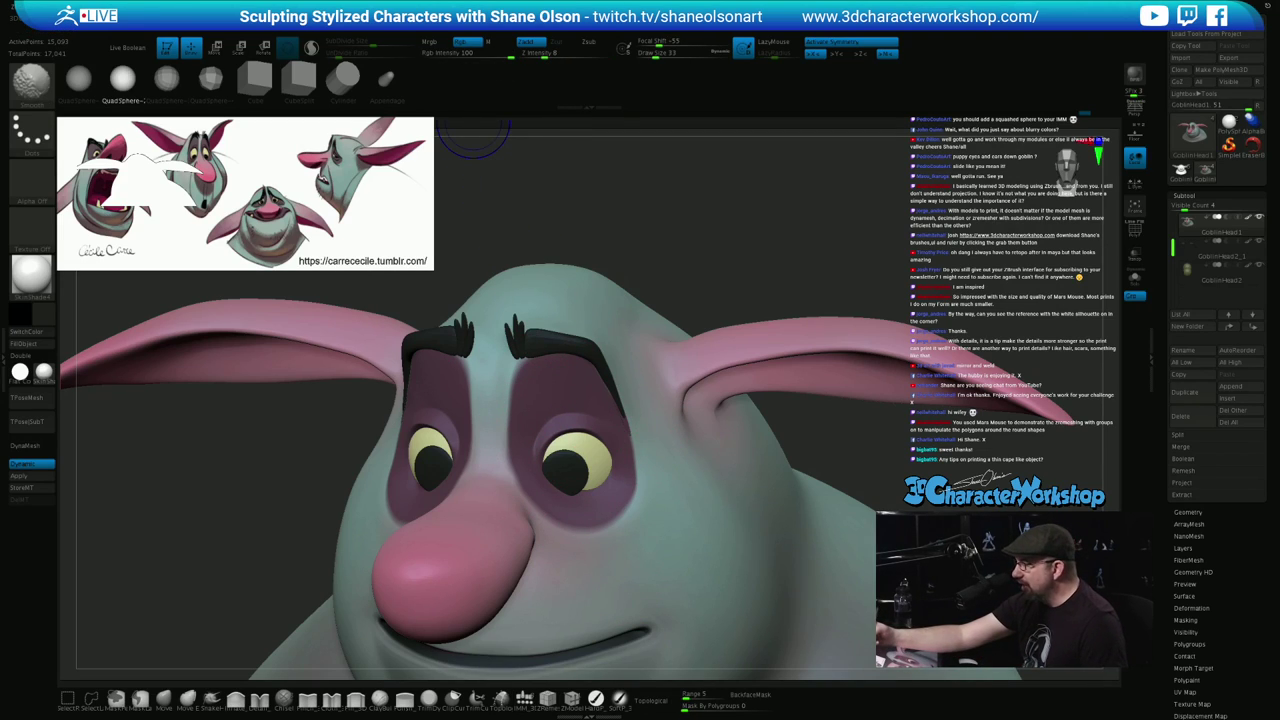
pyautogui.press('shift')
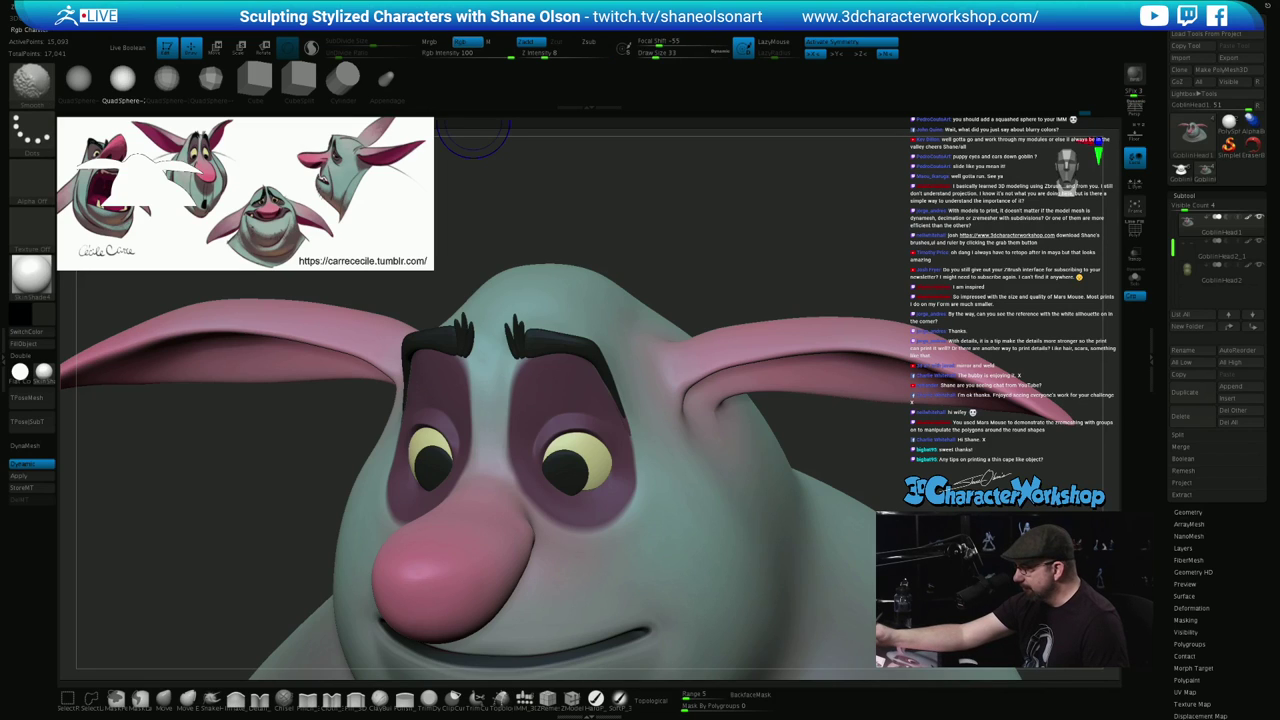
pyautogui.keyDown('shift'); pyautogui.click(467, 42); pyautogui.keyUp('shift')
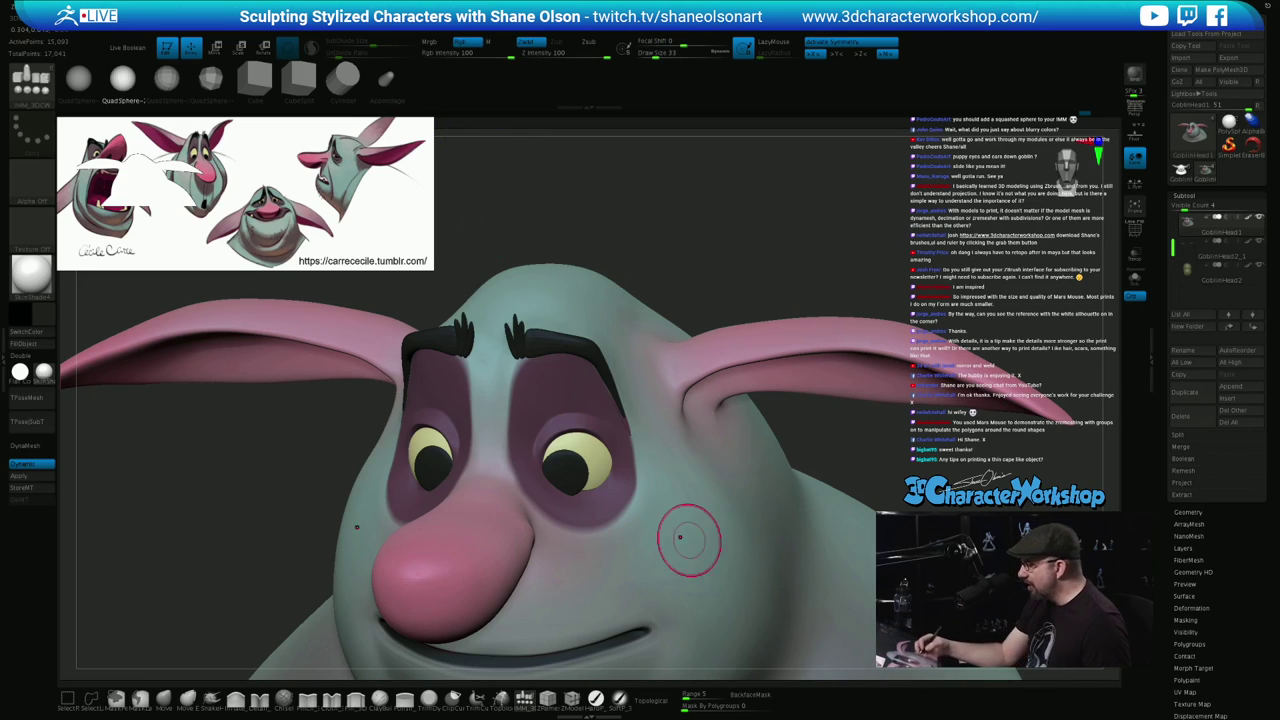
# Reselect the eyes subtool, recenter the gizmo on the unmasked pupils, and rotate them to fit the eyeballs
pyautogui.moveTo(692, 498)
pyautogui.mouseDown(button='right')
pyautogui.moveTo(654, 505)
pyautogui.moveTo(667, 541)
pyautogui.mouseUp(button='right')
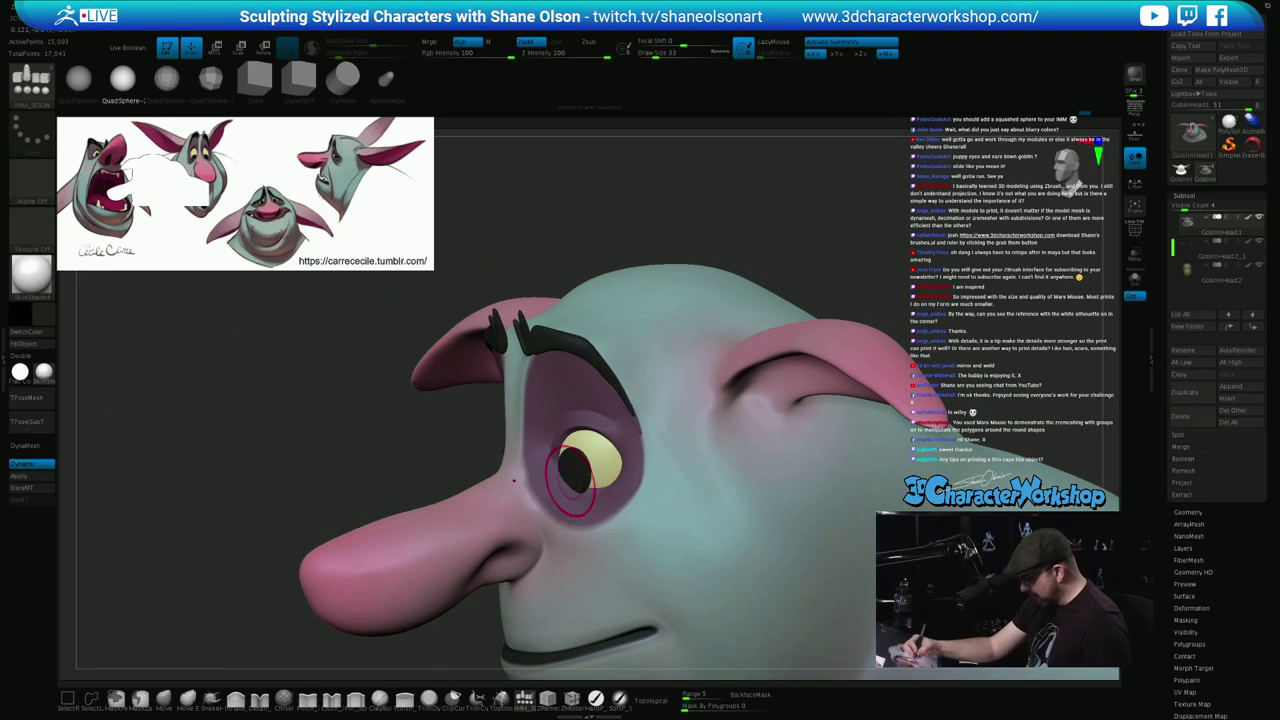
pyautogui.keyDown('alt'); pyautogui.click(575, 471); pyautogui.keyUp('alt')
pyautogui.moveTo(626, 410); pyautogui.dragTo(637, 484, button='right')
pyautogui.press('w')
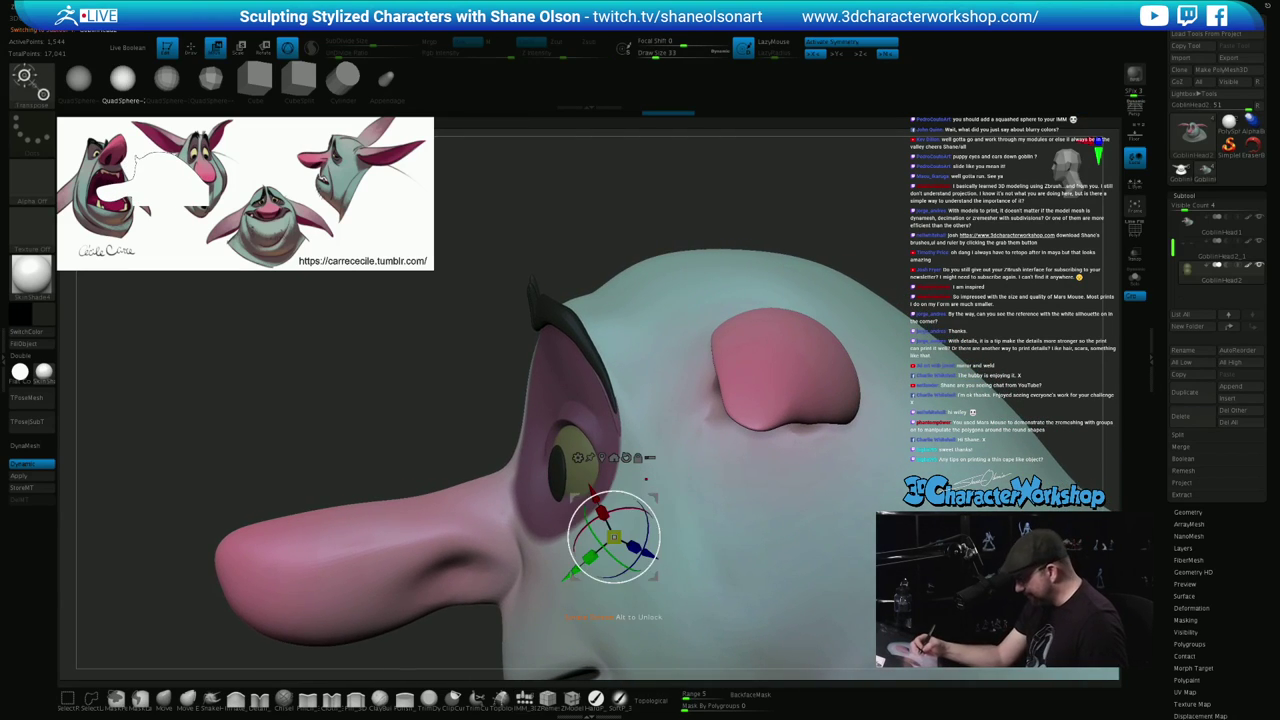
pyautogui.click(602, 457)
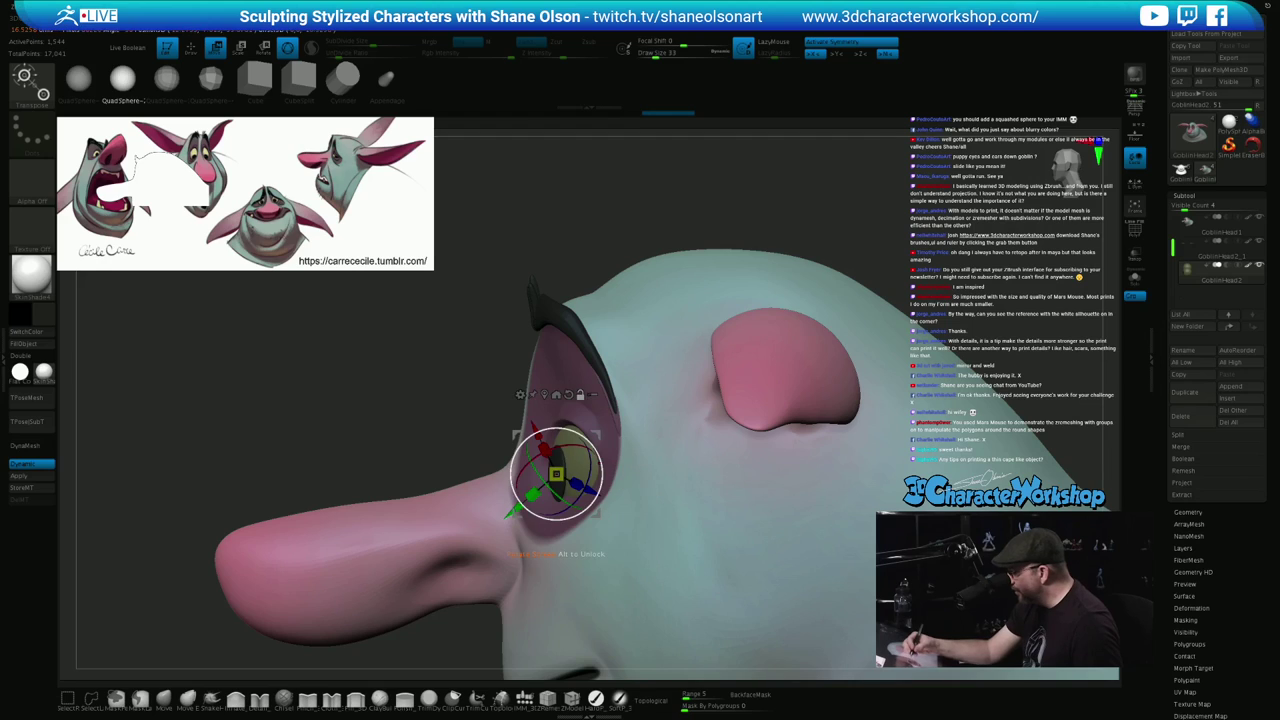
pyautogui.moveTo(600, 459); pyautogui.dragTo(597, 452)
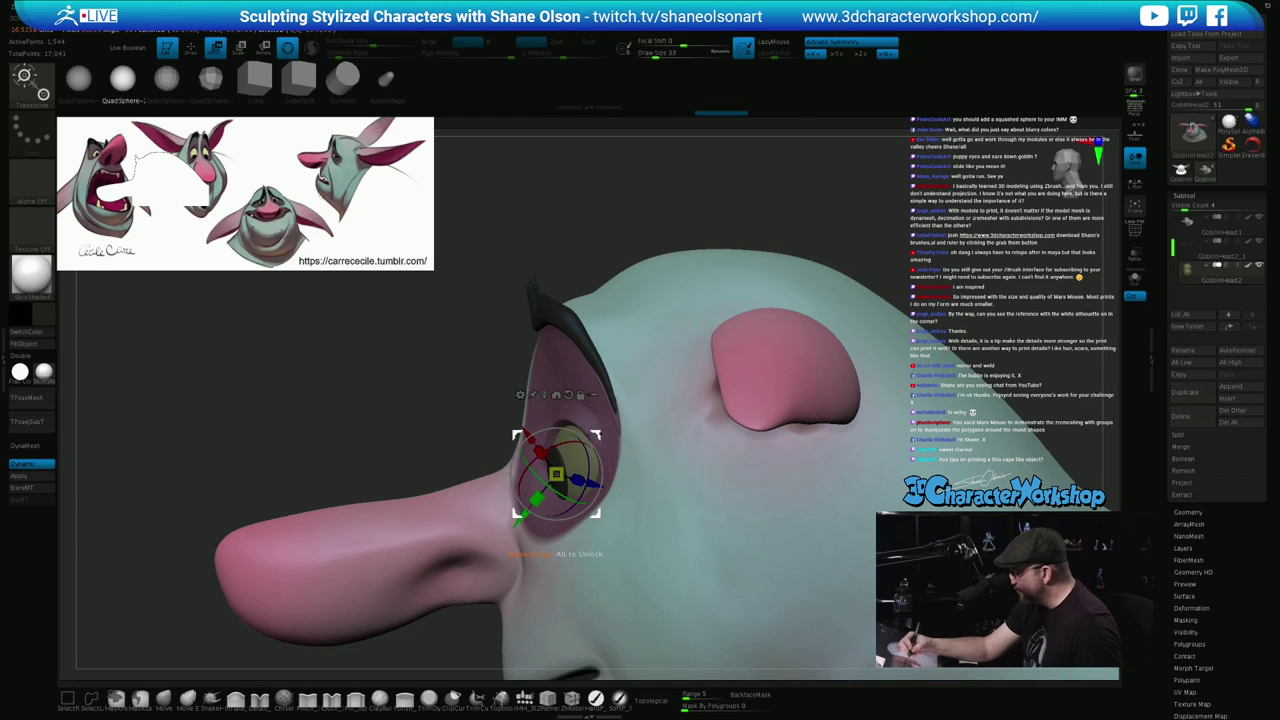
# Shift the pupils slightly outward in the front view and clear the mask from the eyeballs
pyautogui.moveTo(560, 474); pyautogui.dragTo(714, 430, button='right')
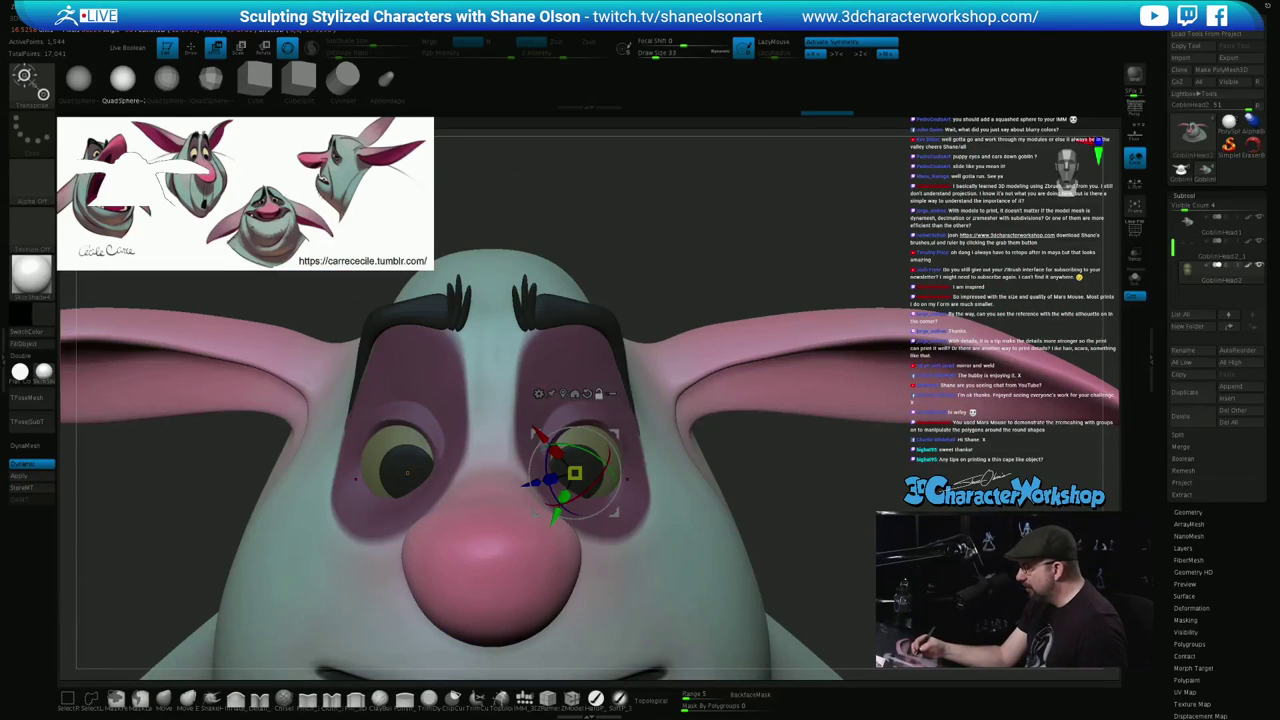
pyautogui.keyDown('alt'); pyautogui.moveTo(627, 479); pyautogui.dragTo(628, 449, button='right'); pyautogui.keyUp('alt')
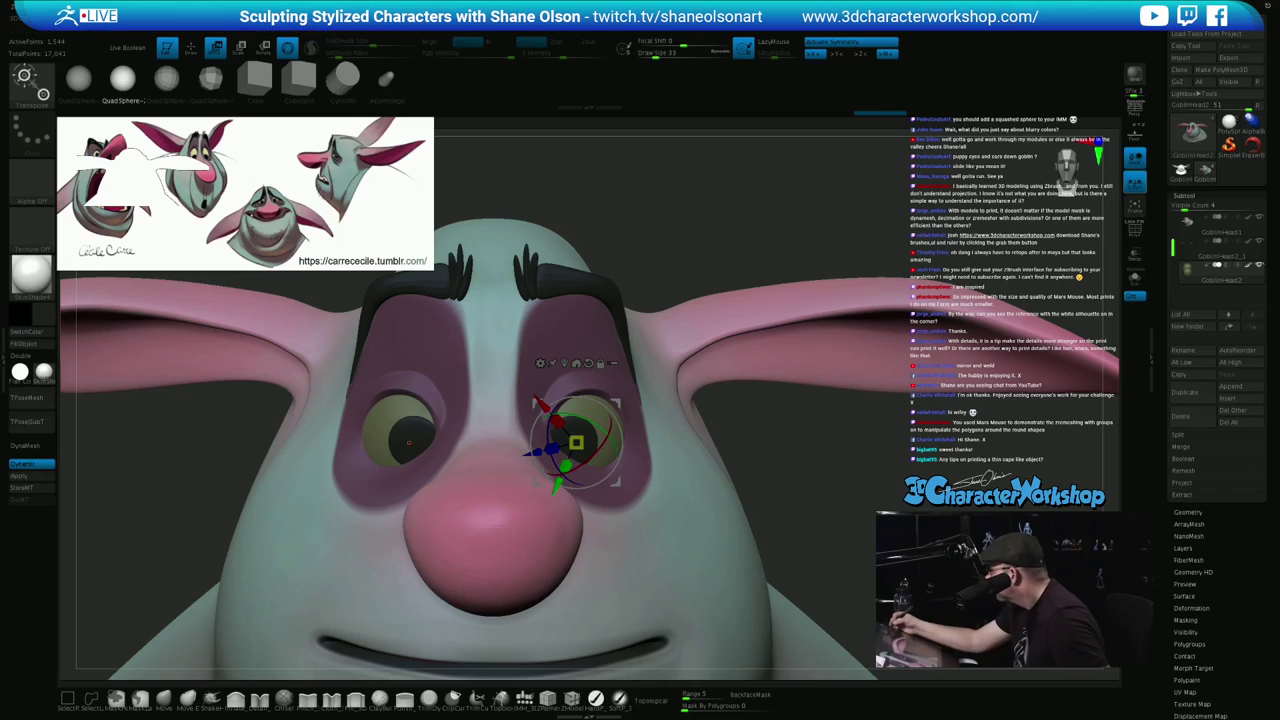
pyautogui.moveTo(617, 483); pyautogui.dragTo(624, 483)
pyautogui.keyDown('ctrl'); pyautogui.moveTo(640, 450); pyautogui.dragTo(655, 490, button='right'); pyautogui.keyUp('ctrl')
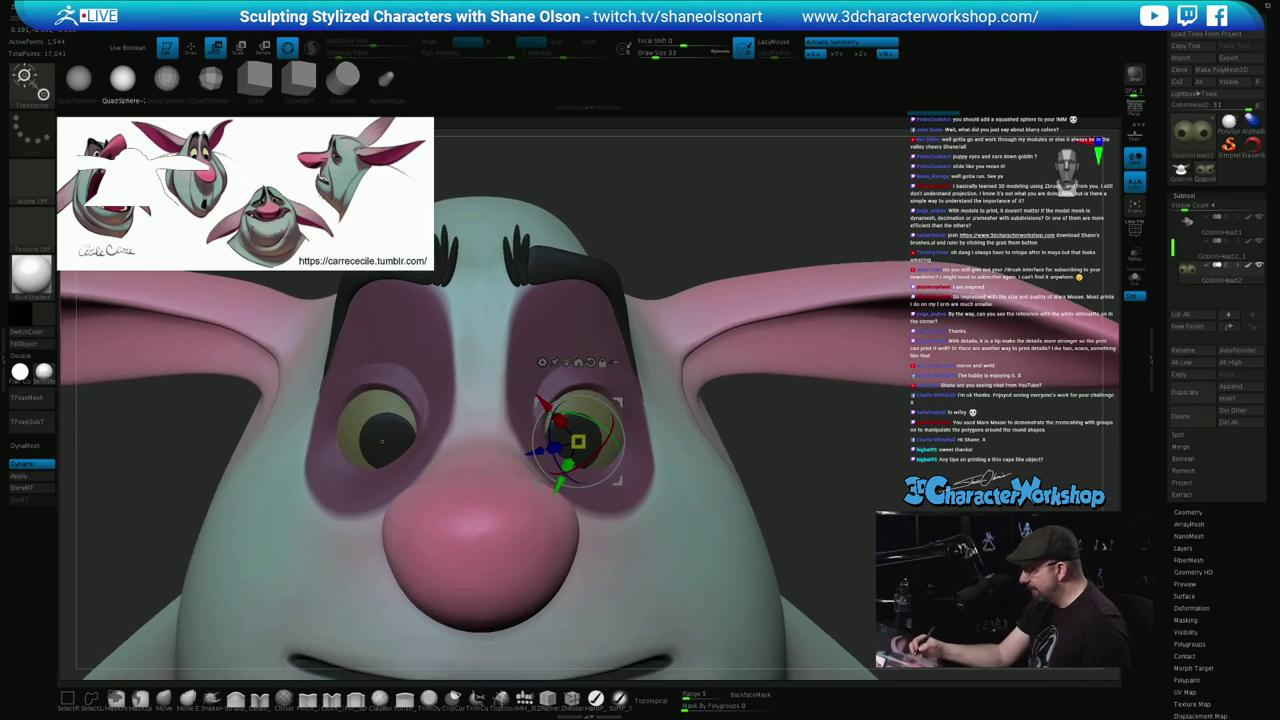
pyautogui.press('q')
pyautogui.keyDown('ctrl'); pyautogui.moveTo(845, 526); pyautogui.dragTo(857, 515); pyautogui.keyUp('ctrl')
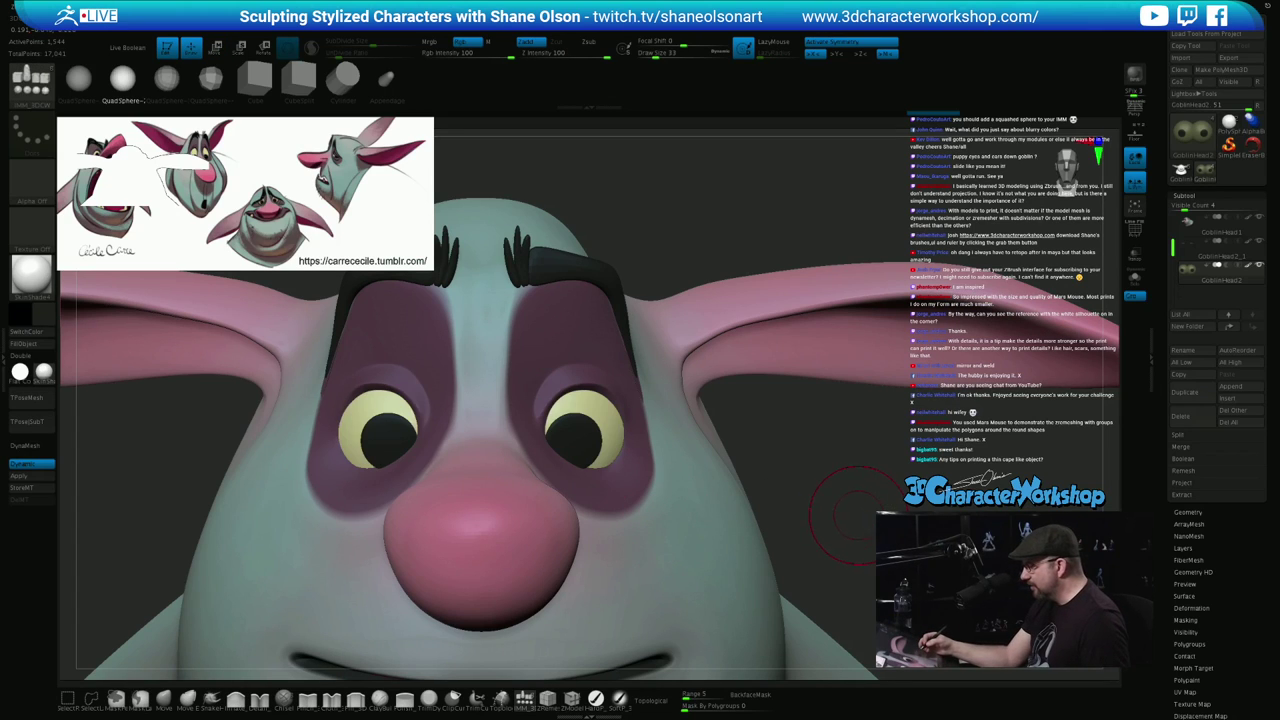
pyautogui.moveTo(857, 515)
pyautogui.mouseDown(button='right')
pyautogui.moveTo(580, 515)
pyautogui.moveTo(843, 508)
pyautogui.mouseUp(button='right')
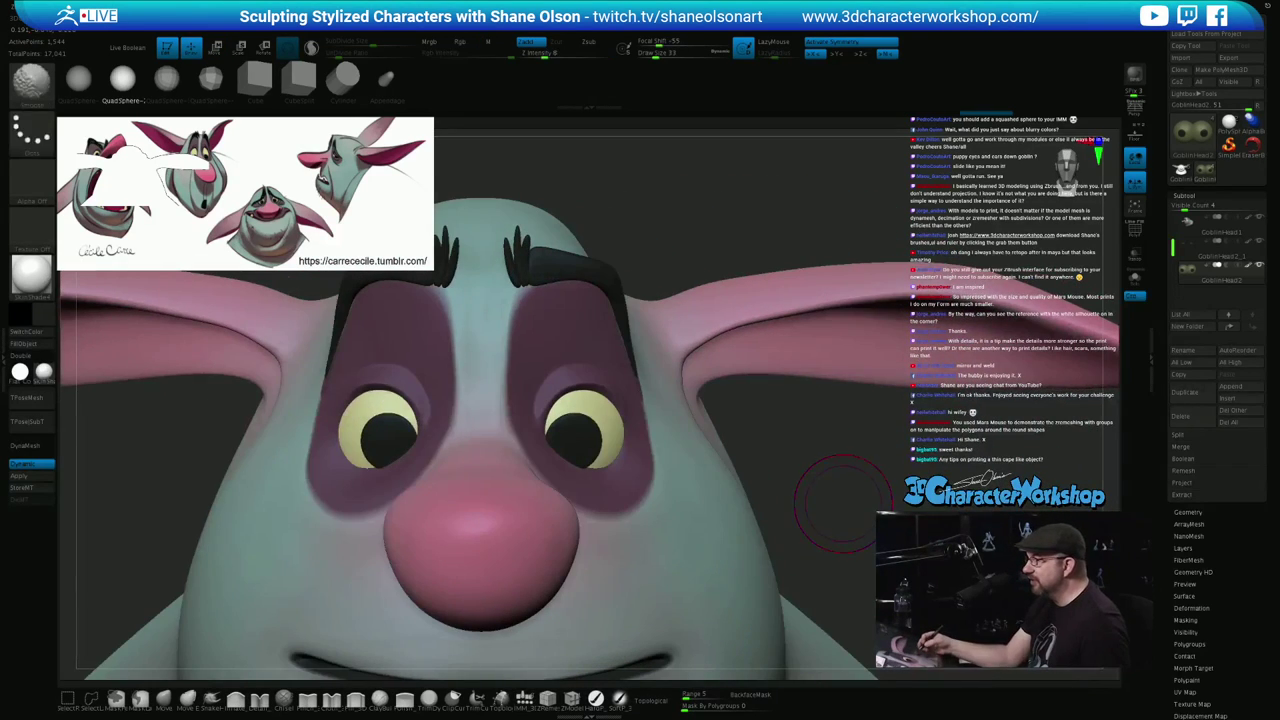
# Select the head and nudge the eye socket edges around the eyeballs with the topological Move brush
pyautogui.keyDown('alt'); pyautogui.moveTo(712, 502); pyautogui.dragTo(747, 469, button='right'); pyautogui.keyUp('alt')
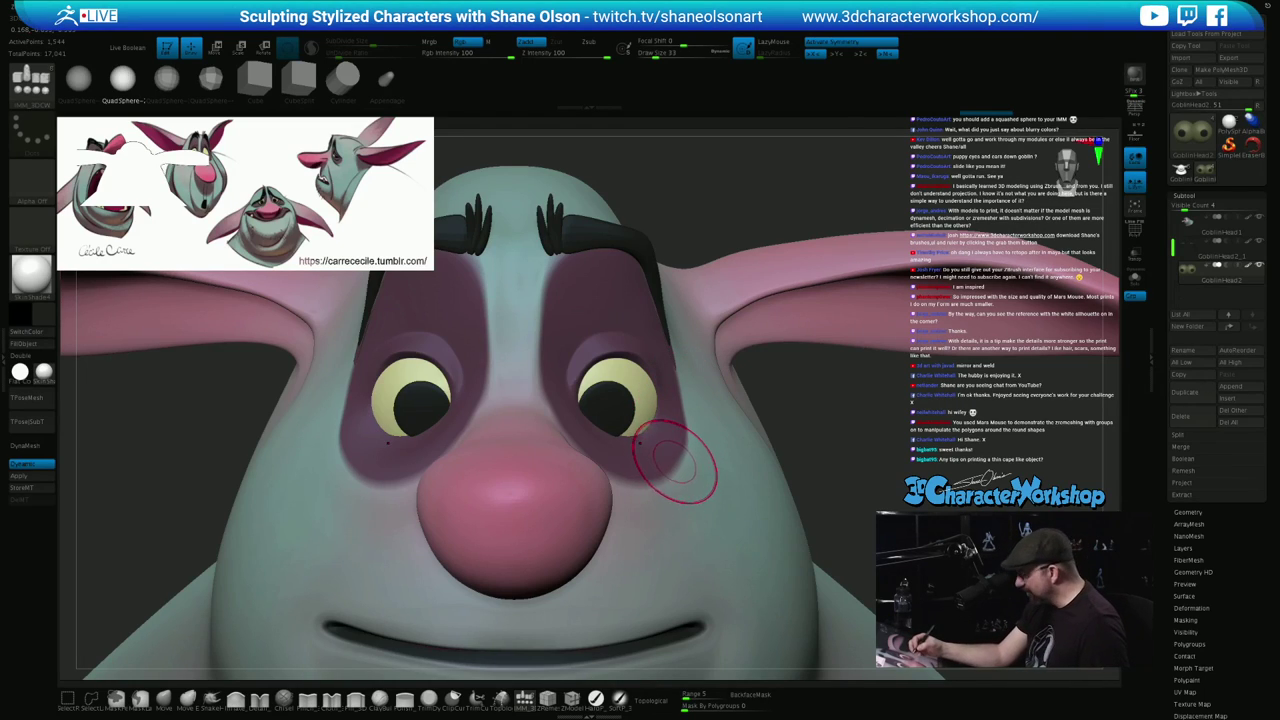
pyautogui.hotkey('shift', 'f')
pyautogui.hotkey('shift', 'f')
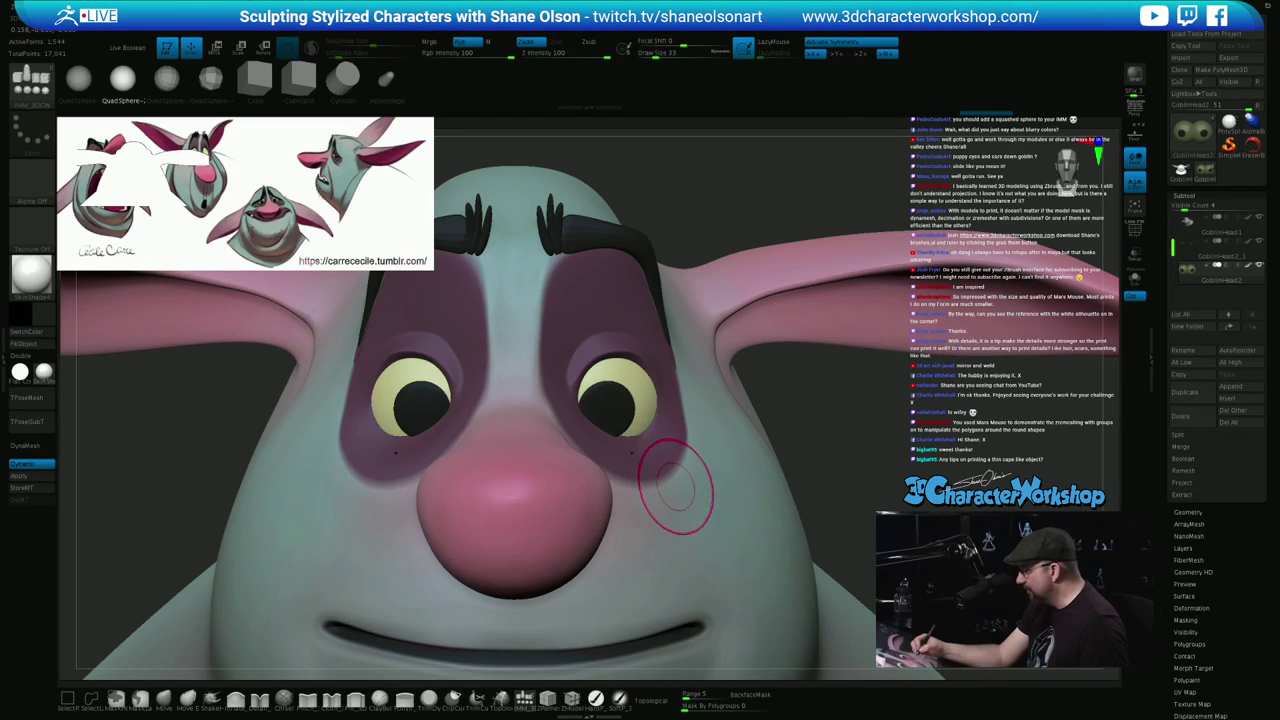
pyautogui.keyDown('alt'); pyautogui.click(674, 488); pyautogui.keyUp('alt')
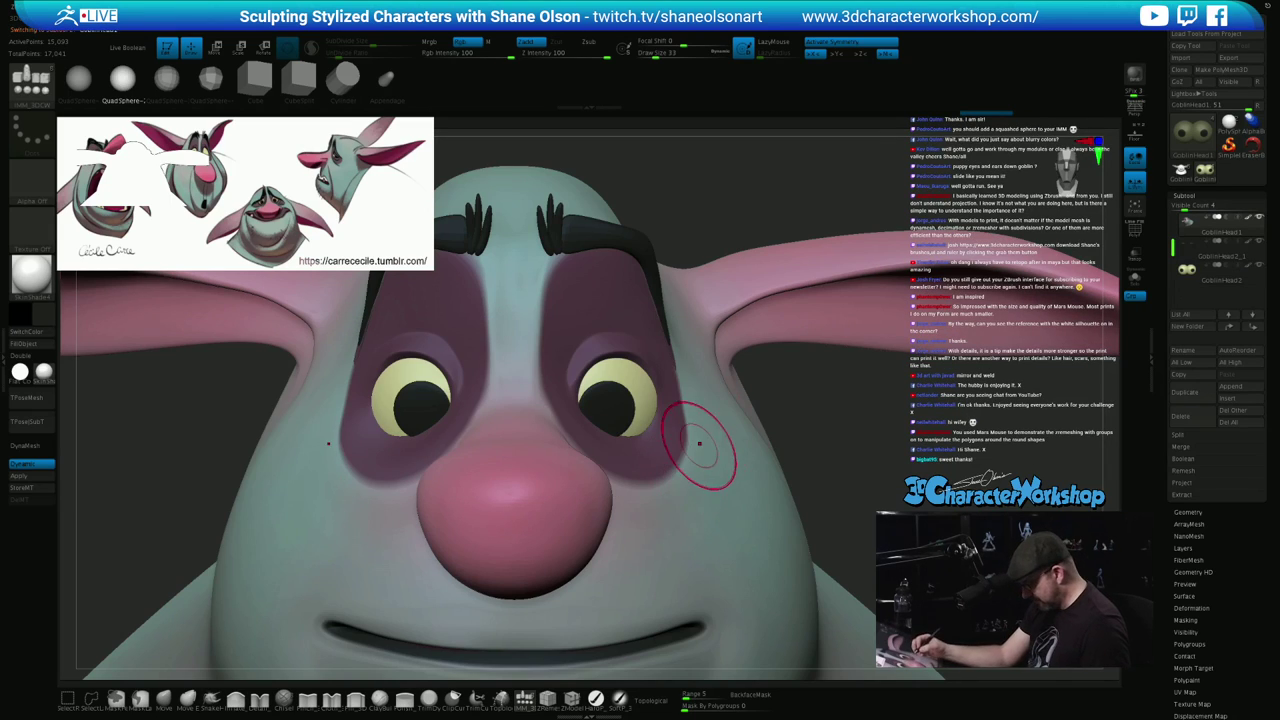
pyautogui.click(164, 699)
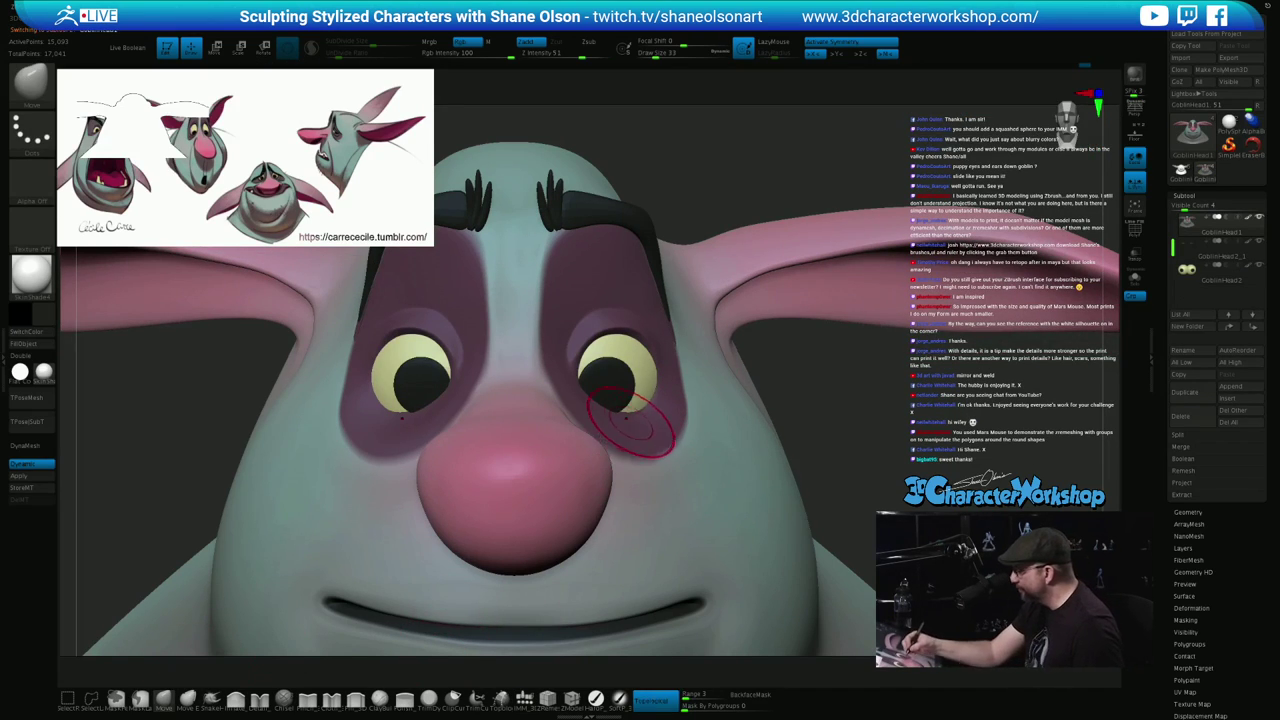
pyautogui.press(']')
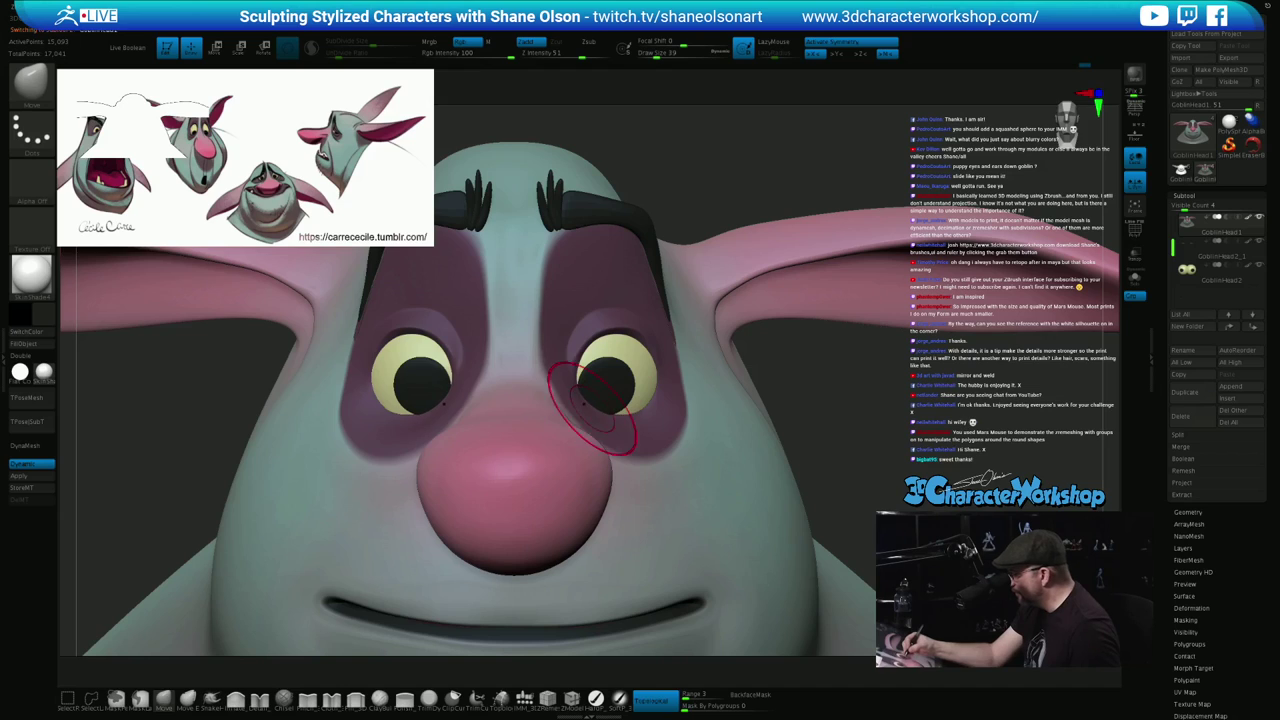
pyautogui.press('s')
pyautogui.moveTo(598, 404); pyautogui.dragTo(592, 404)
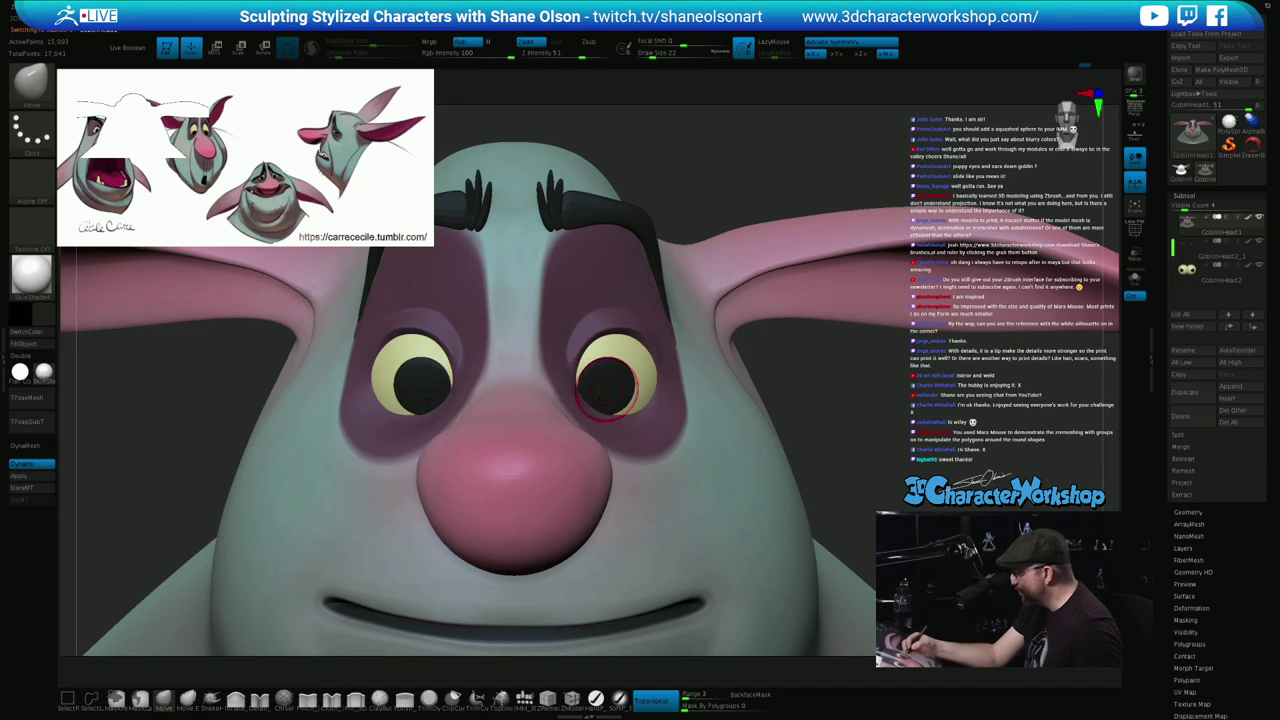
pyautogui.moveTo(607, 390); pyautogui.dragTo(597, 421, button='right')
pyautogui.keyDown('shift'); pyautogui.moveTo(597, 424); pyautogui.dragTo(594, 437); pyautogui.keyUp('shift')
pyautogui.keyDown('shift'); pyautogui.moveTo(594, 437); pyautogui.dragTo(634, 428, button='right'); pyautogui.keyUp('shift')
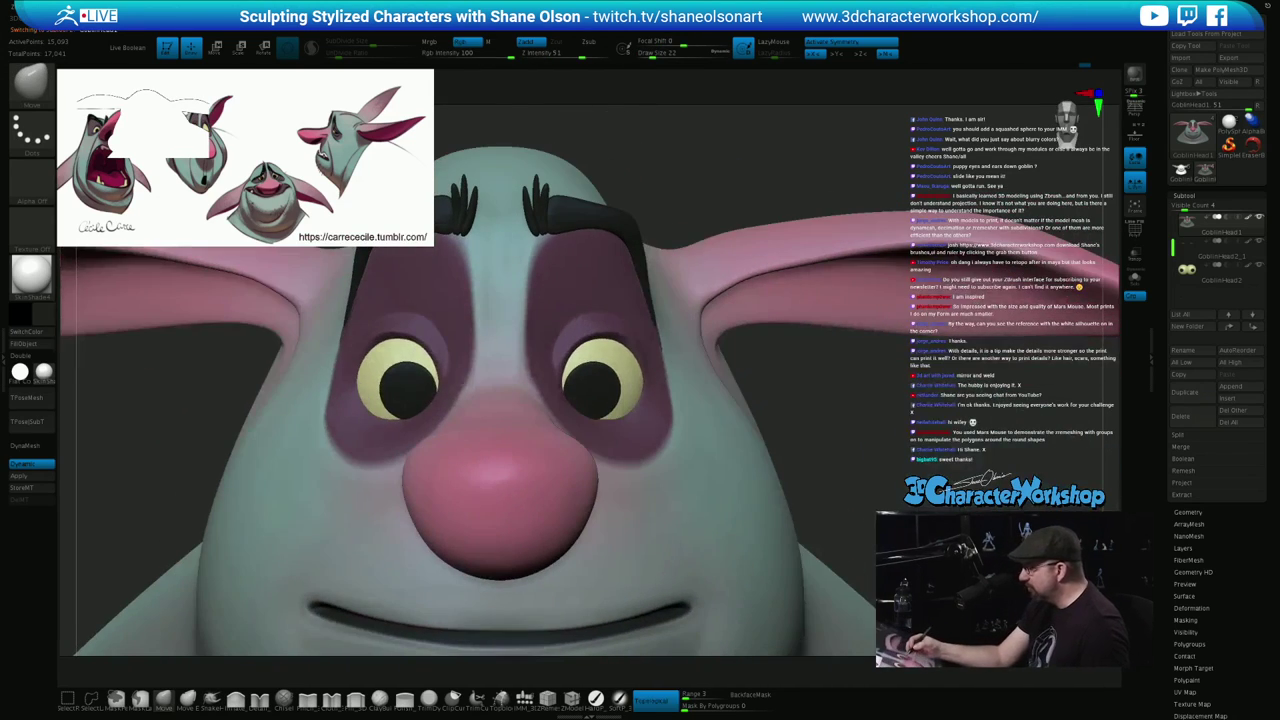
# Enlarge the Move brush and refine the upper eye sockets, working from front, side and three-quarter views
pyautogui.press('s')
pyautogui.moveTo(592, 379); pyautogui.dragTo(602, 378)
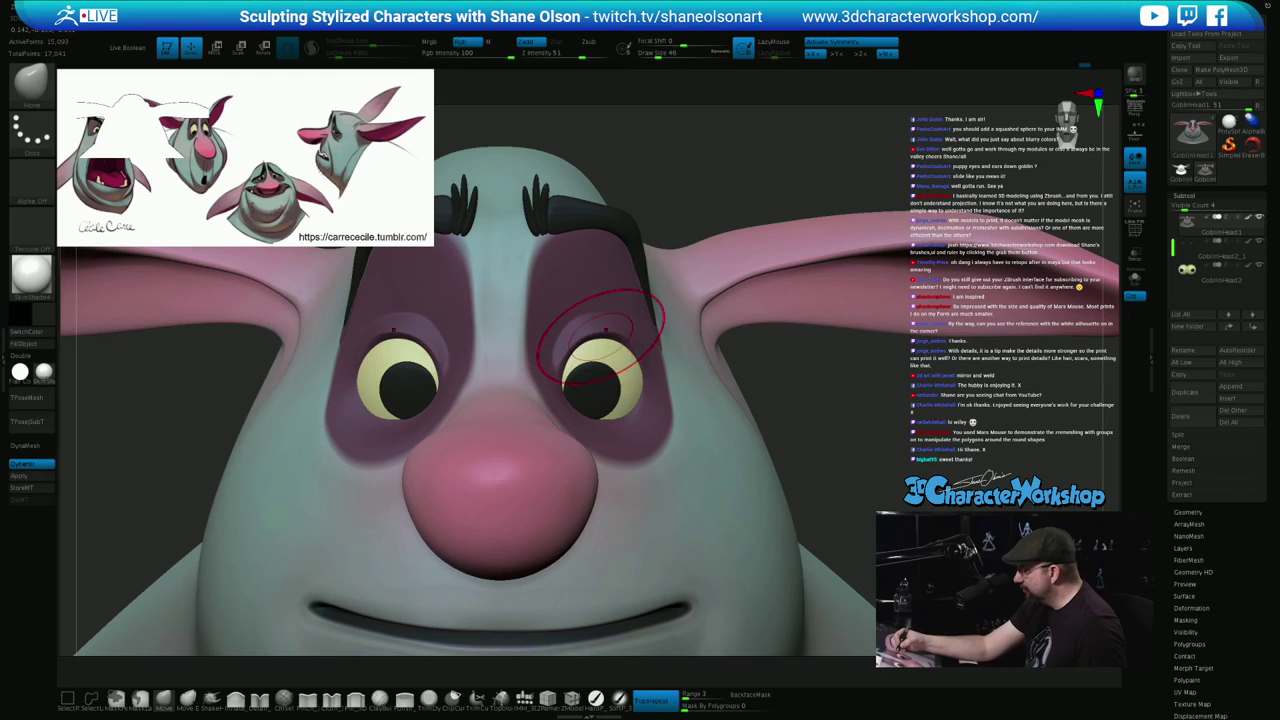
pyautogui.moveTo(617, 323)
pyautogui.mouseDown(button='right')
pyautogui.moveTo(605, 340)
pyautogui.moveTo(607, 318)
pyautogui.mouseUp(button='right')
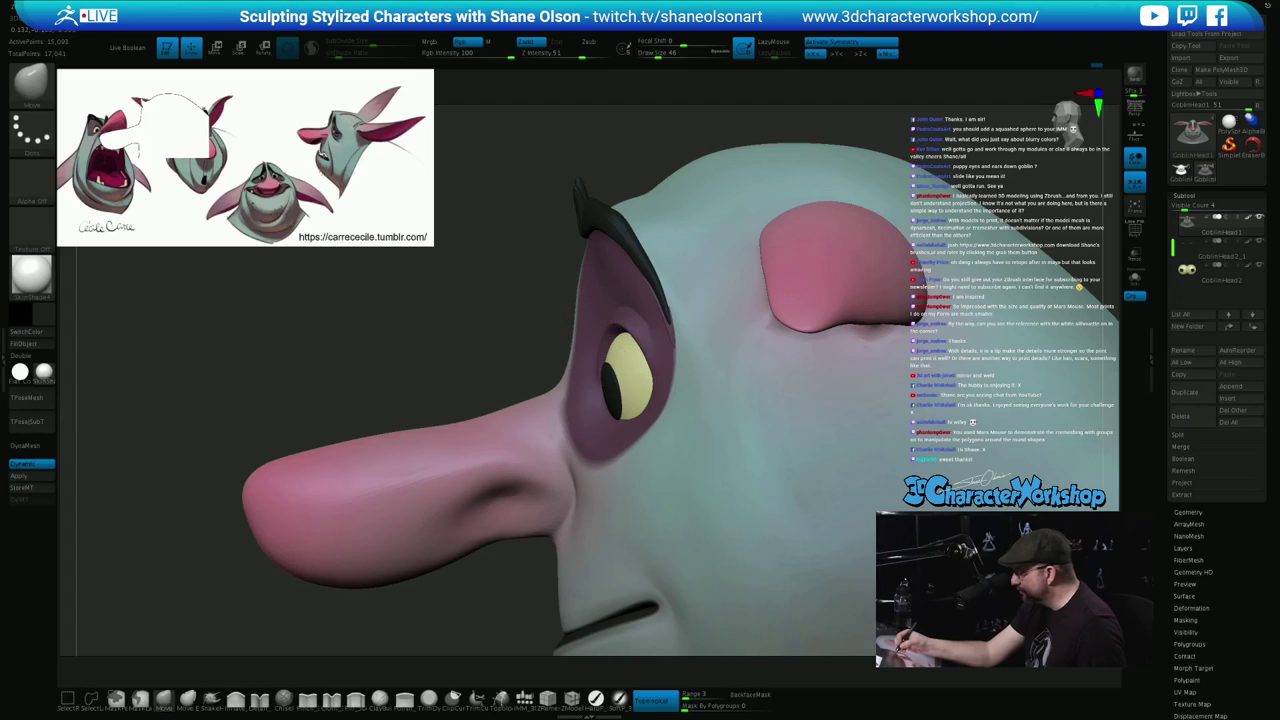
pyautogui.press(']')
pyautogui.press(']')
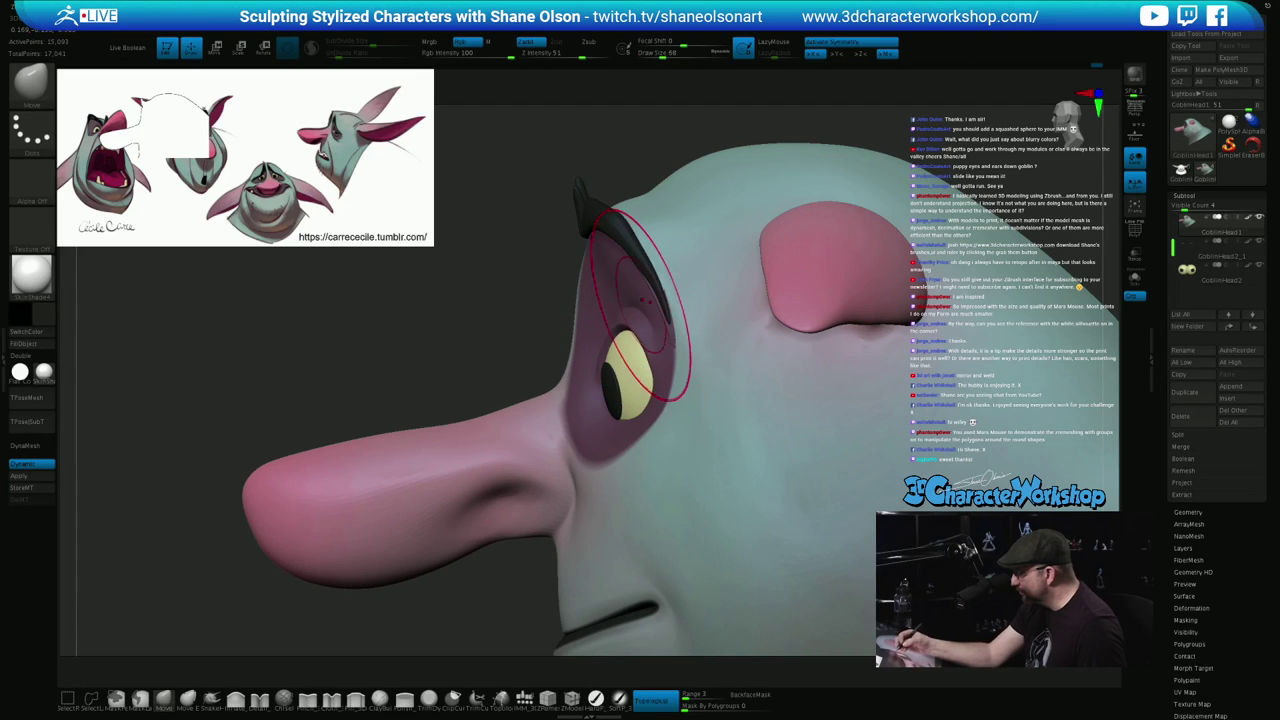
pyautogui.moveTo(645, 300)
pyautogui.mouseDown(button='right')
pyautogui.moveTo(705, 306)
pyautogui.moveTo(668, 312)
pyautogui.mouseUp(button='right')
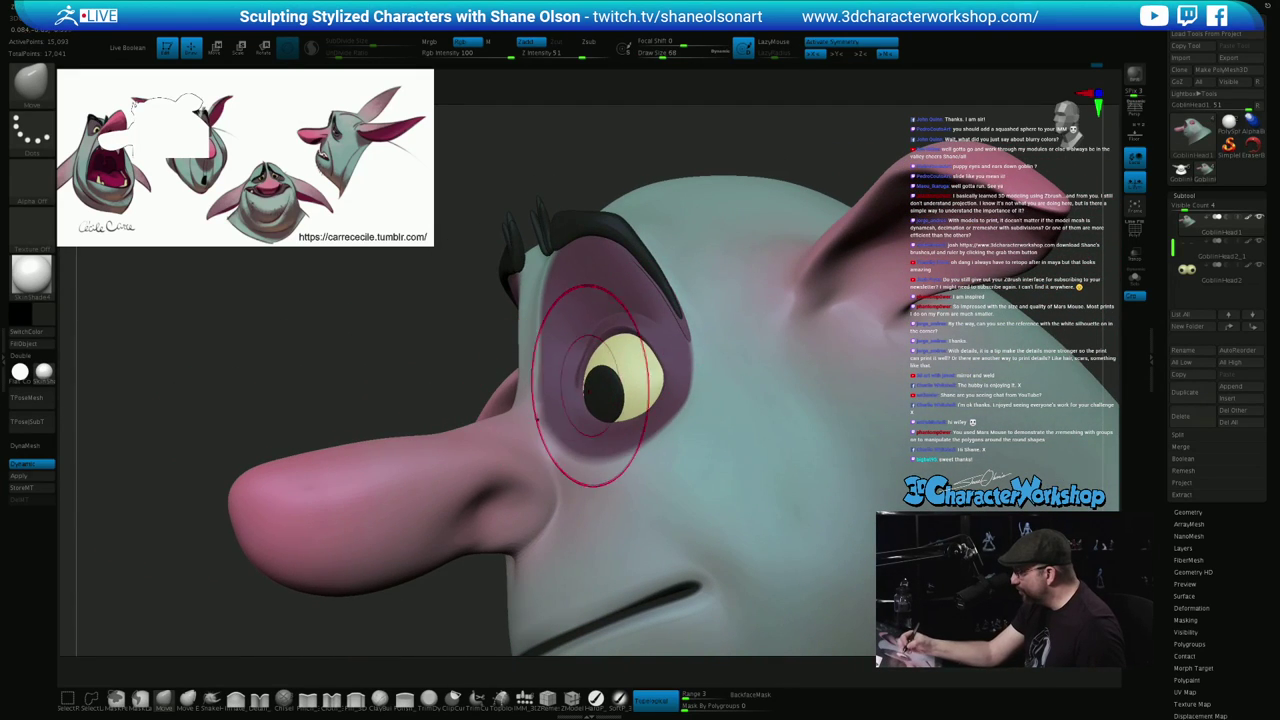
pyautogui.moveTo(590, 386)
pyautogui.mouseDown(button='right')
pyautogui.moveTo(680, 380)
pyautogui.moveTo(658, 255)
pyautogui.mouseUp(button='right')
pyautogui.moveTo(650, 330)
pyautogui.mouseDown(button='right')
pyautogui.moveTo(750, 336)
pyautogui.moveTo(600, 332)
pyautogui.moveTo(658, 335)
pyautogui.moveTo(636, 346)
pyautogui.mouseUp(button='right')
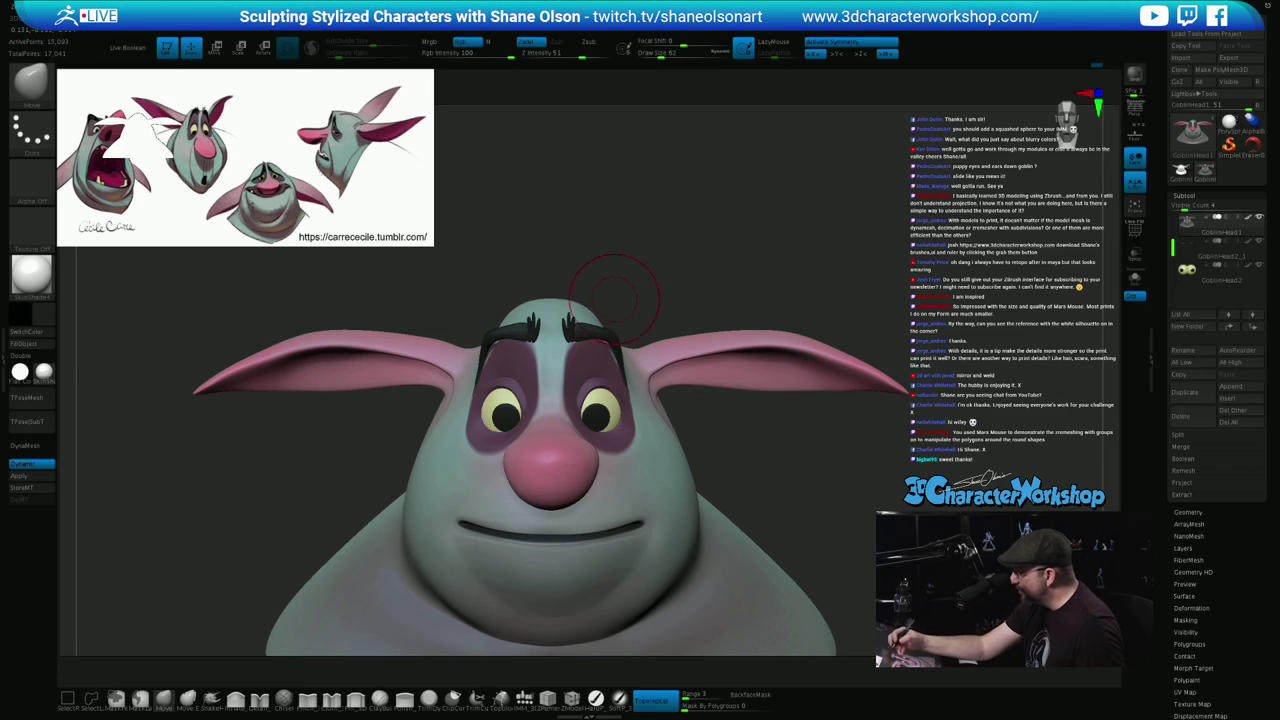
# Isolate the head and examine the stray geometry strip along the outer eye socket with the polygroup wireframe
pyautogui.click(1131, 276)
pyautogui.moveTo(771, 347)
pyautogui.keyDown('ctrl'); pyautogui.mouseDown(button='right')
pyautogui.moveTo(786, 486)
pyautogui.moveTo(680, 490)
pyautogui.moveTo(777, 486)
pyautogui.mouseUp(button='right'); pyautogui.keyUp('ctrl')
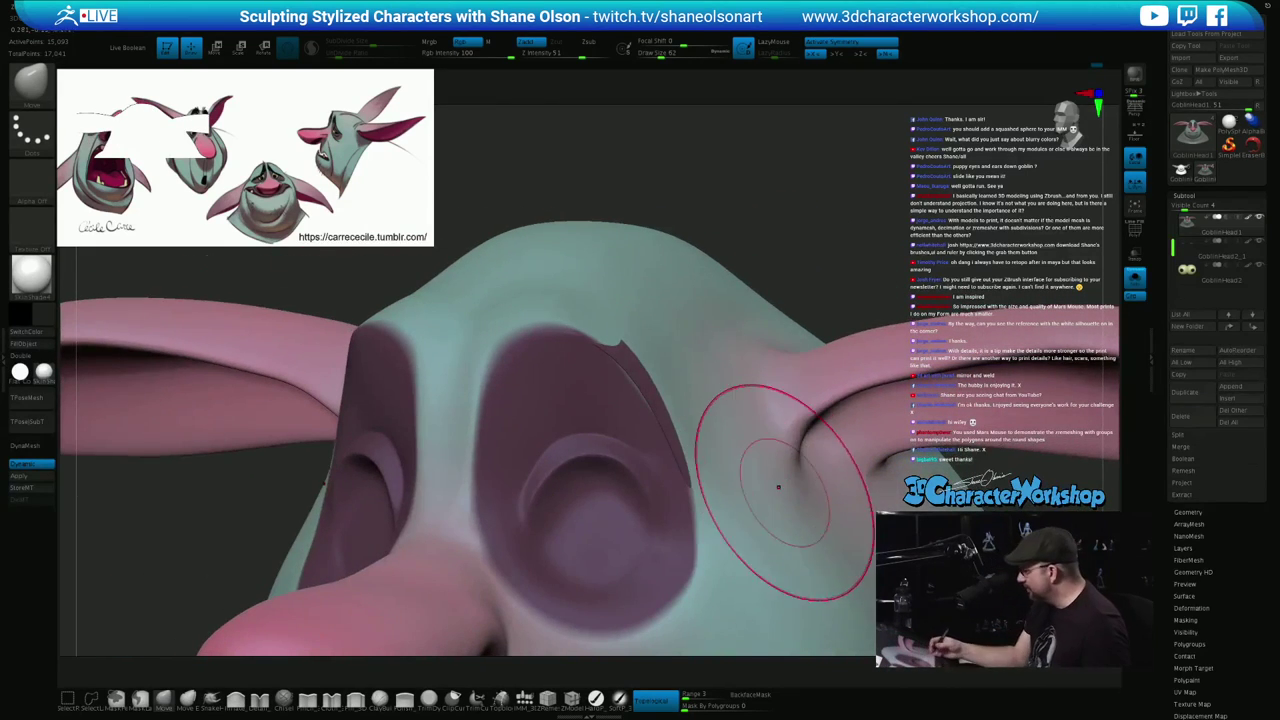
pyautogui.hotkey('shift', 'f')
pyautogui.hotkey('shift', 'f')
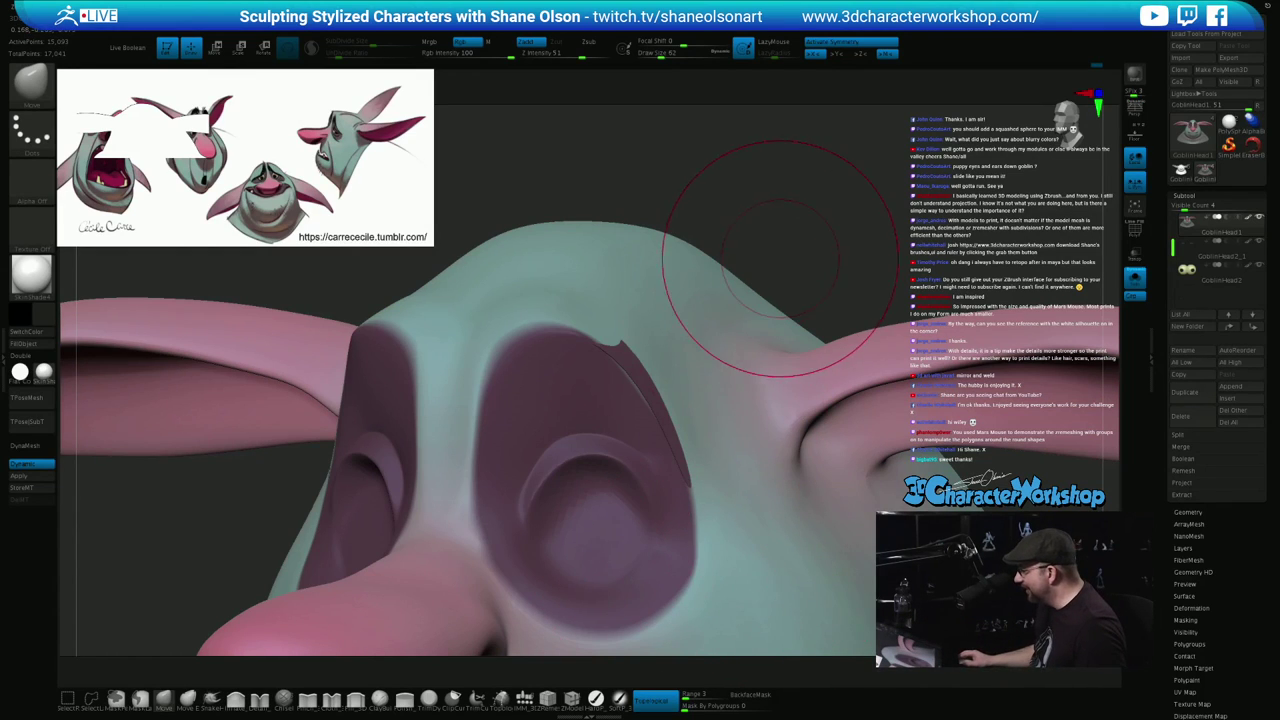
pyautogui.press('s')
pyautogui.moveTo(817, 249); pyautogui.dragTo(812, 248)
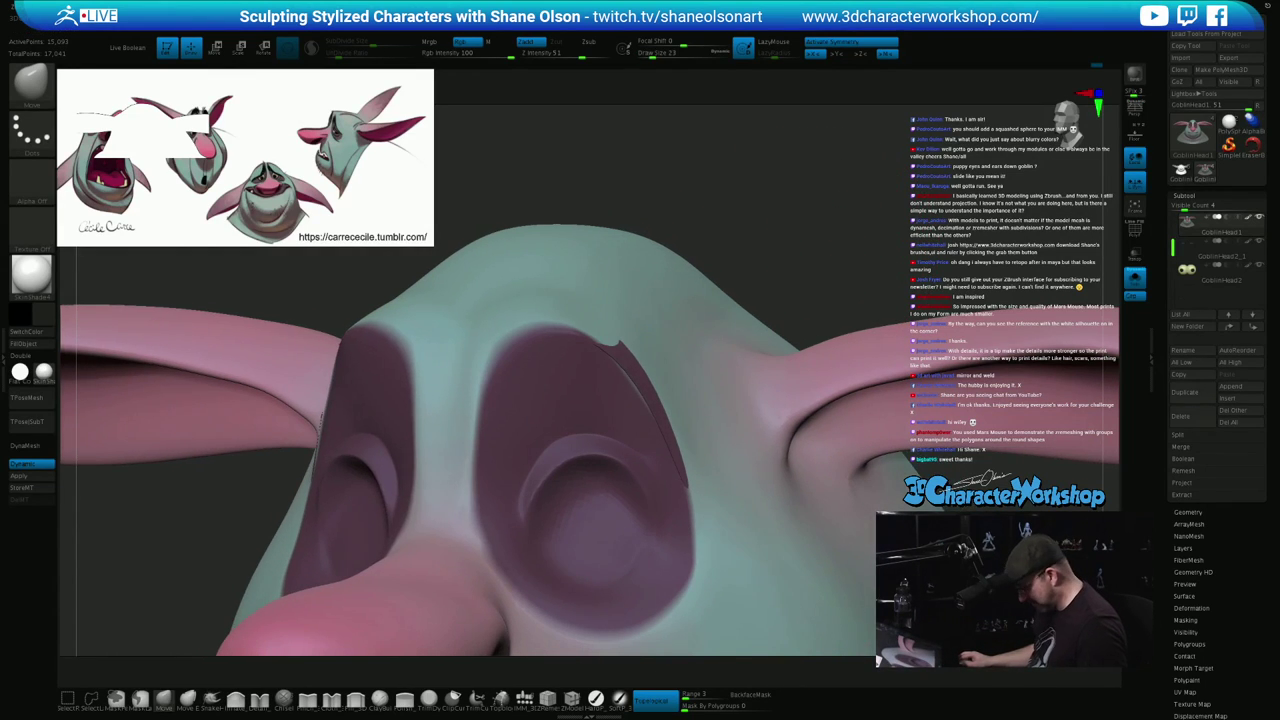
pyautogui.hotkey('shift', 'f')
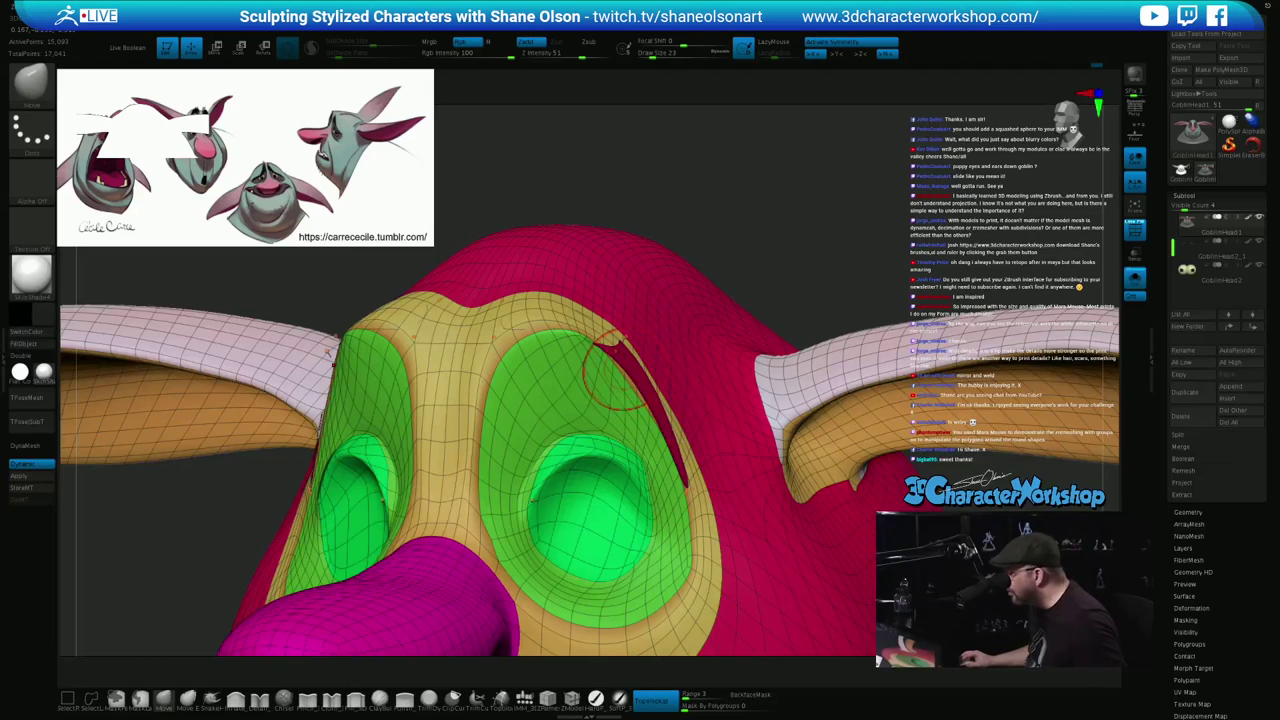
pyautogui.hotkey('shift', 'f')
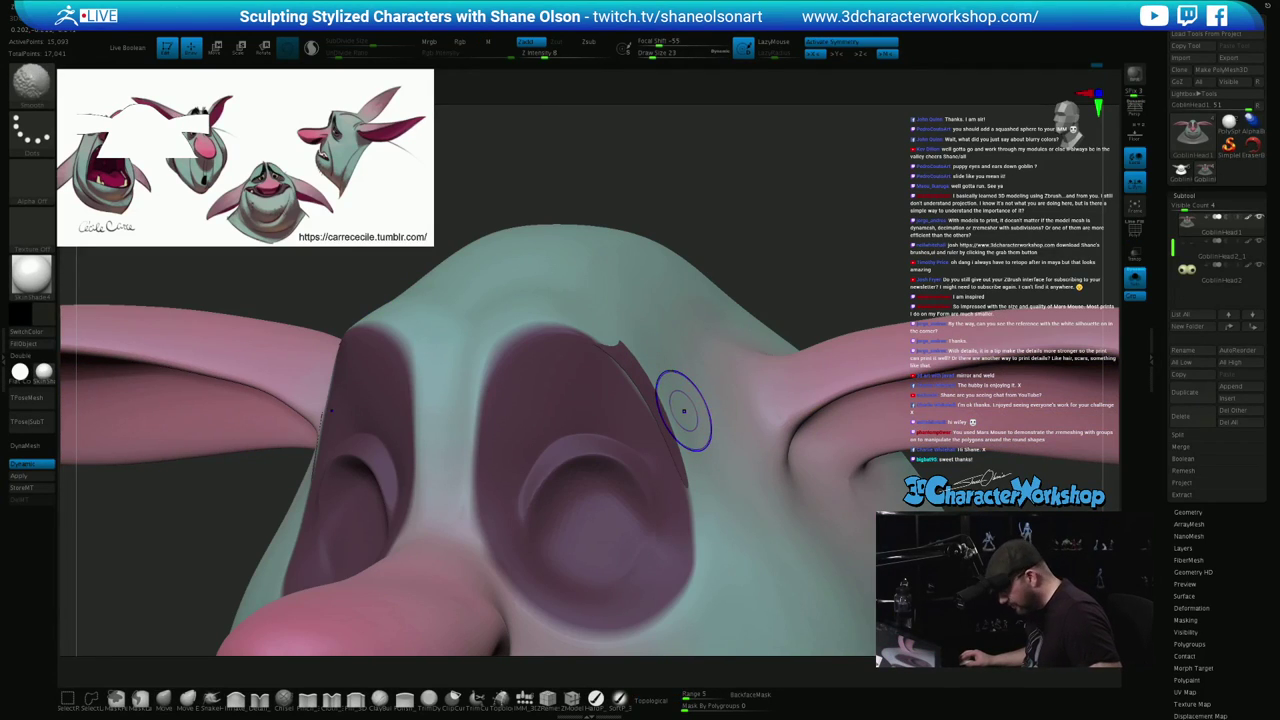
# Hide the loose strips around the eye sockets, delete the hidden geometry, and bring the other subtools back
pyautogui.hotkey('shift', 'f')
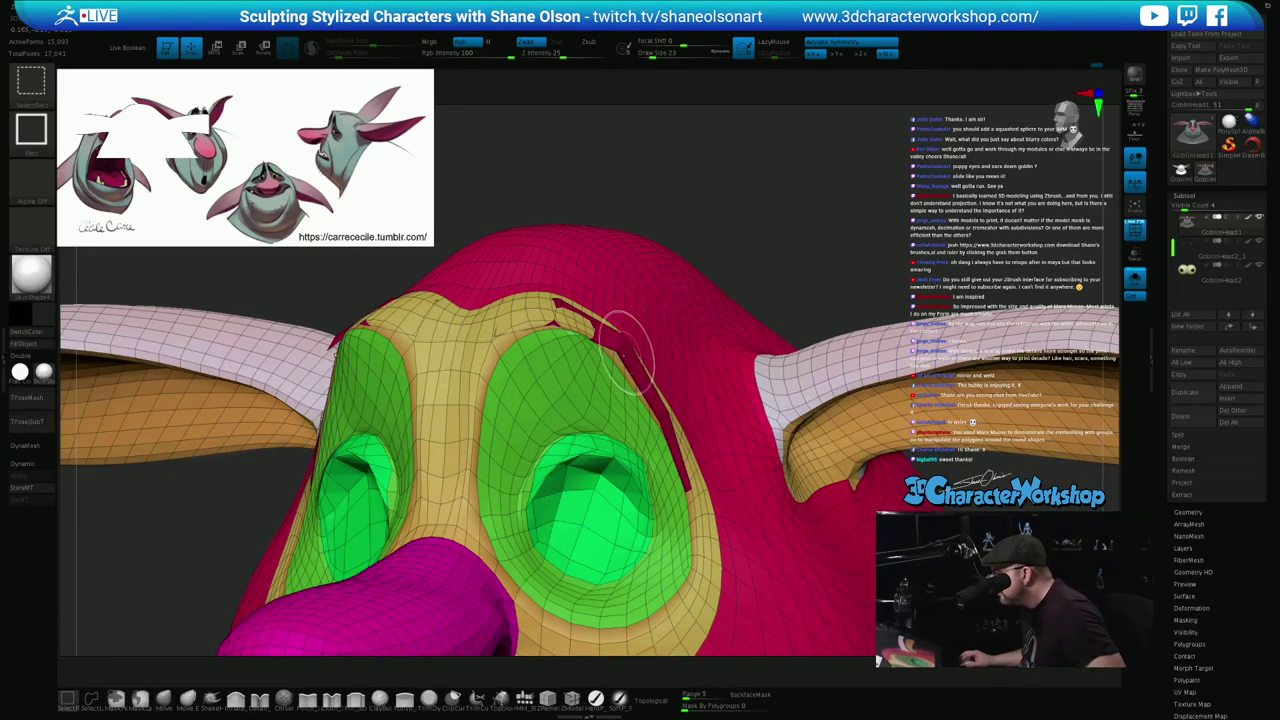
pyautogui.keyDown('ctrl'); pyautogui.keyDown('shift'); pyautogui.click(618, 350); pyautogui.keyUp('shift'); pyautogui.keyUp('ctrl')
pyautogui.keyDown('ctrl'); pyautogui.keyDown('shift'); pyautogui.click(618, 350); pyautogui.keyUp('shift'); pyautogui.keyUp('ctrl')
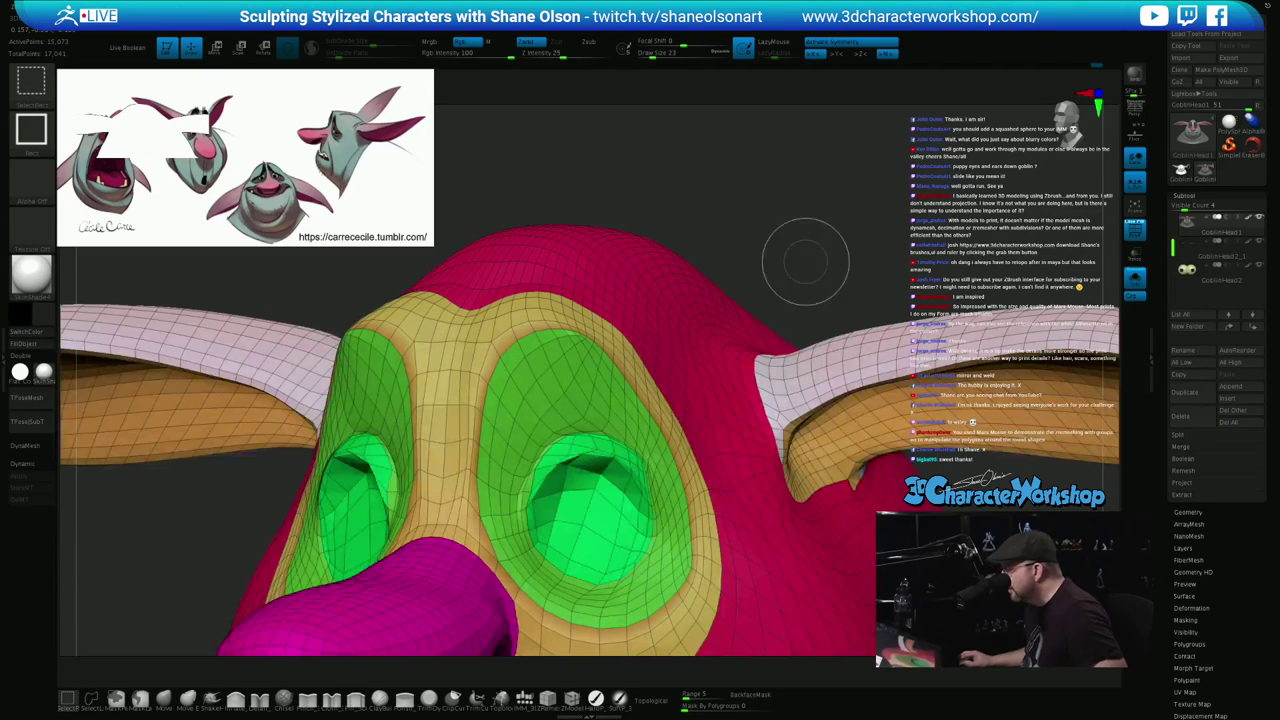
pyautogui.press('space')
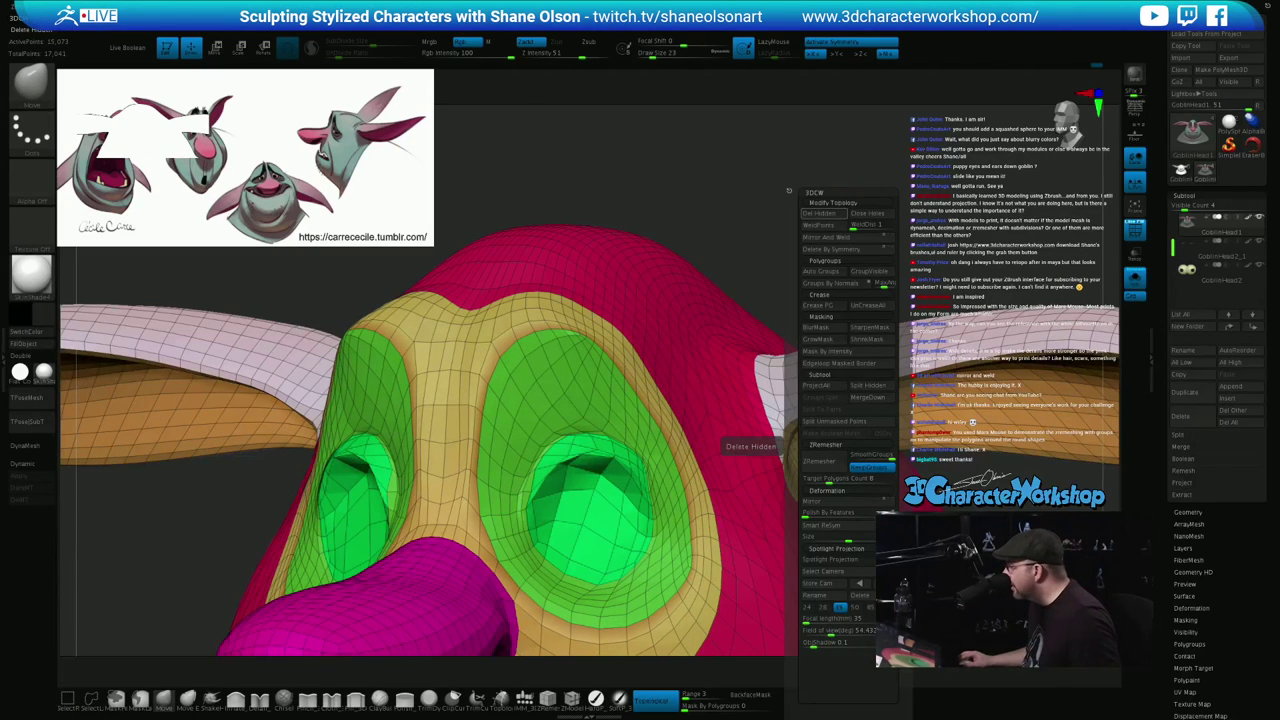
pyautogui.click(823, 214)
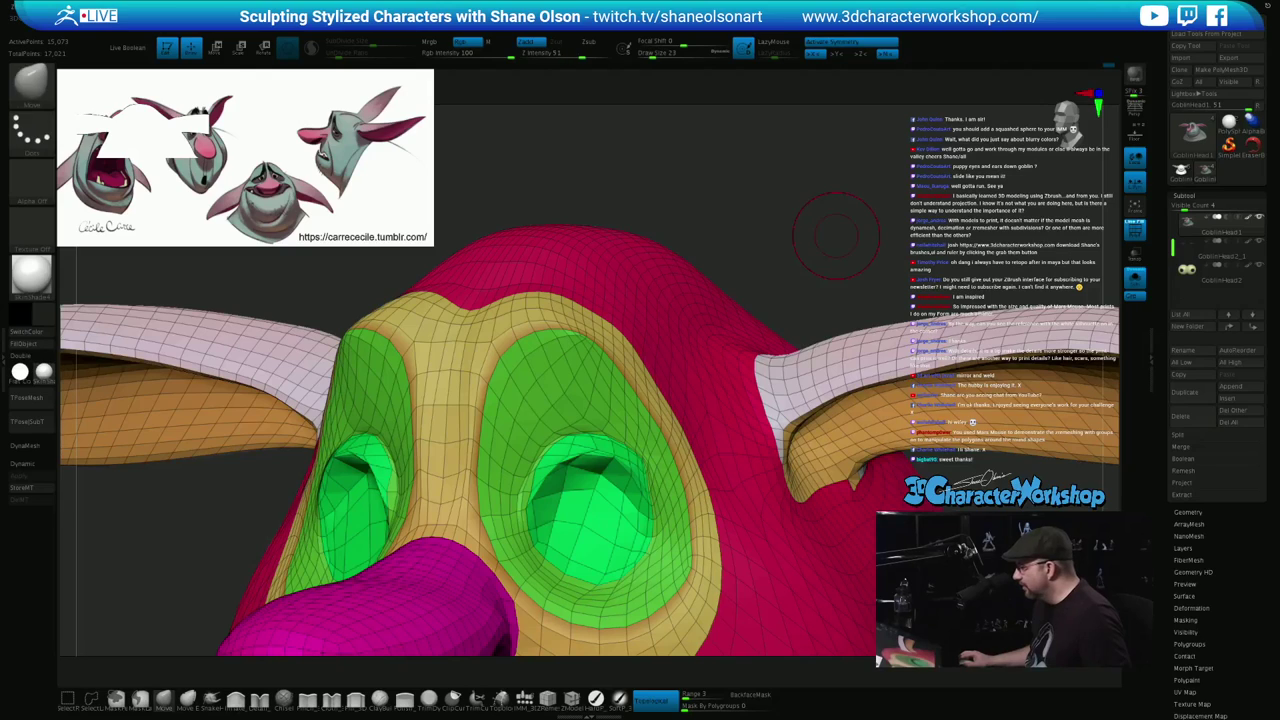
pyautogui.click(1135, 279)
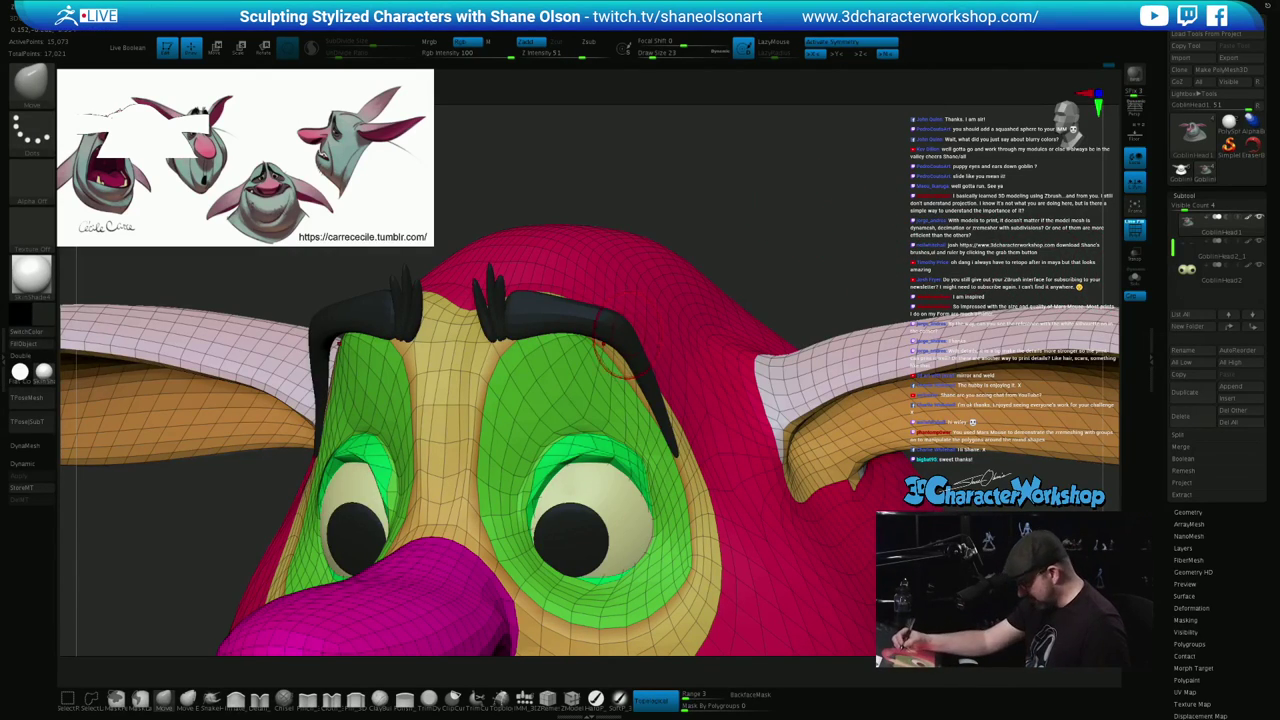
# Select the eyebrows and reshape their outer bends into a smoother arch with the Move brush, viewed from below
pyautogui.keyDown('alt'); pyautogui.click(636, 338); pyautogui.keyUp('alt')
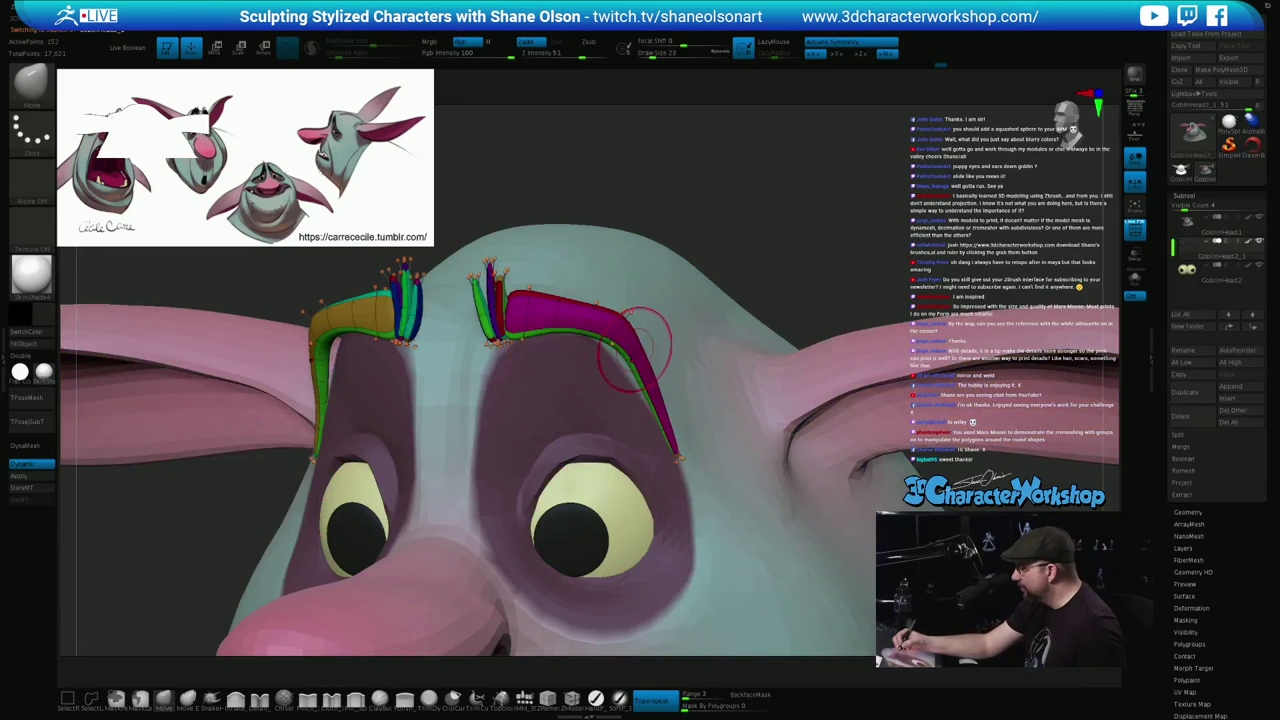
pyautogui.moveTo(646, 343); pyautogui.dragTo(660, 294, button='right')
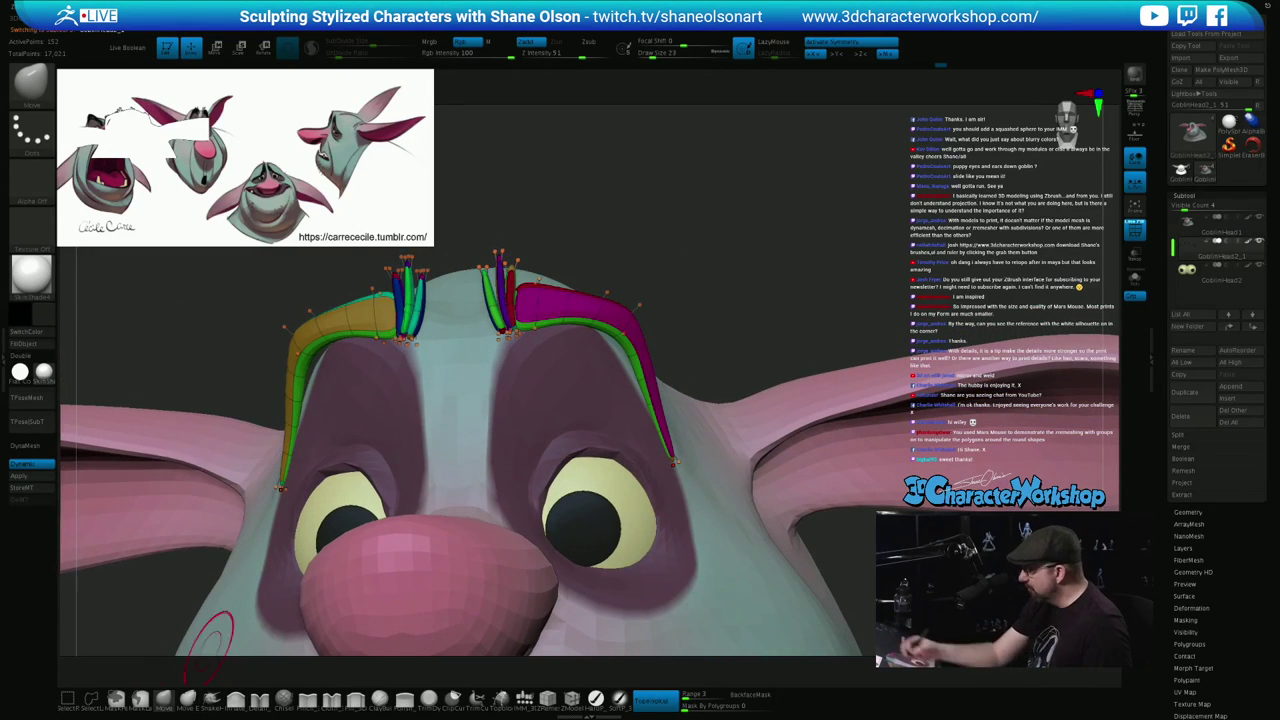
pyautogui.press('s')
pyautogui.moveTo(697, 252); pyautogui.dragTo(706, 252)
pyautogui.moveTo(768, 250); pyautogui.dragTo(755, 204, button='right')
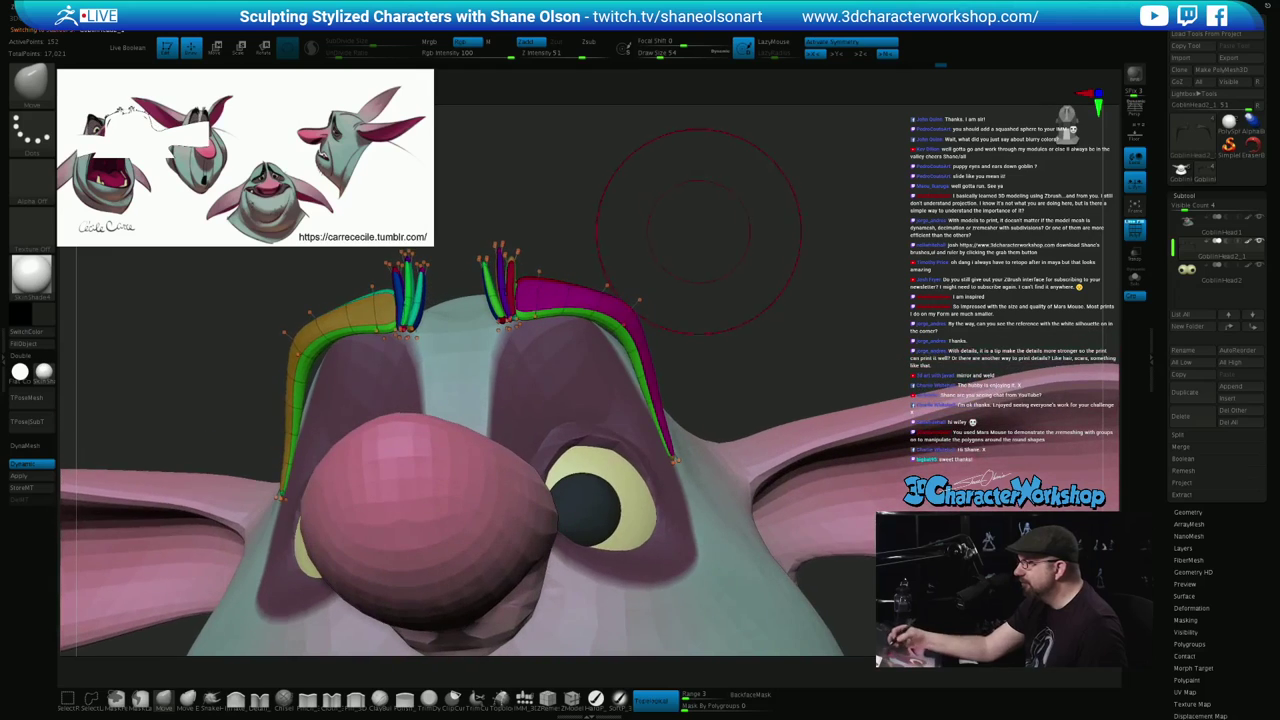
pyautogui.moveTo(629, 322)
pyautogui.mouseDown()
pyautogui.moveTo(609, 321)
pyautogui.moveTo(616, 306)
pyautogui.moveTo(659, 333)
pyautogui.mouseUp()
pyautogui.press('s')
pyautogui.moveTo(652, 298); pyautogui.dragTo(630, 303, button='right')
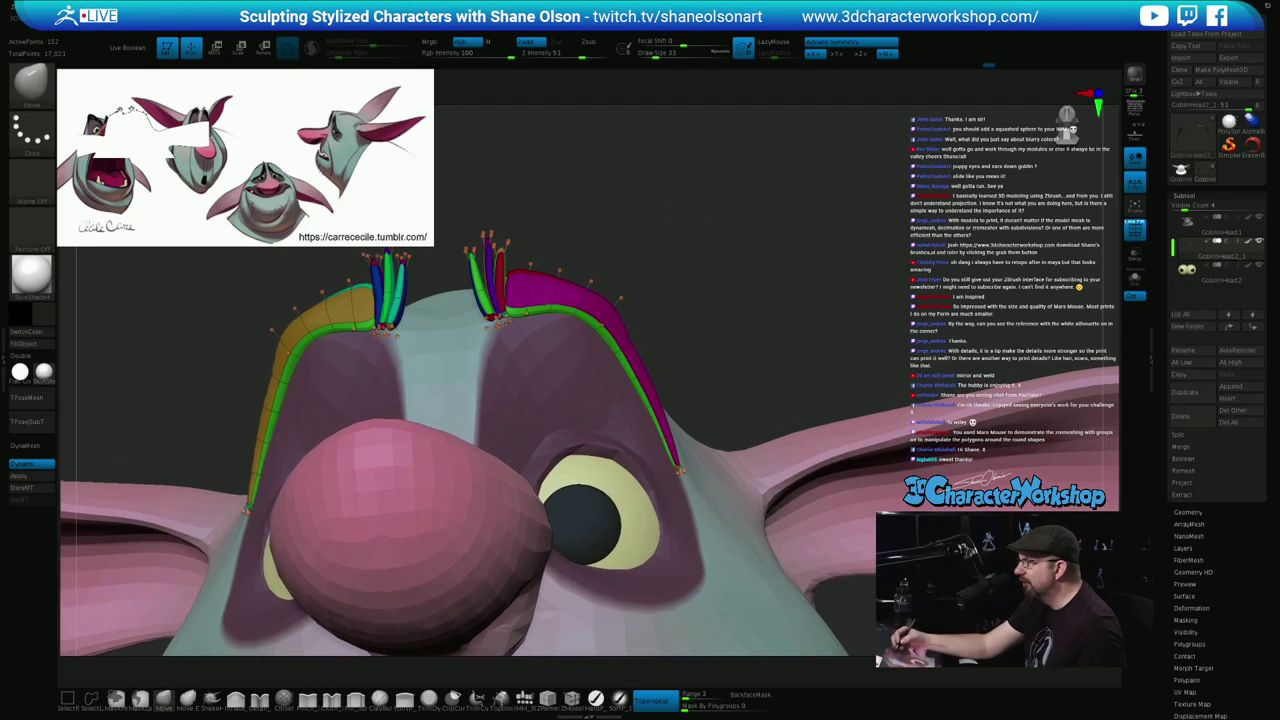
# Adjust the eyebrows' depth from the side so they follow the curve of the forehead
pyautogui.press('s')
pyautogui.moveTo(620, 298); pyautogui.dragTo(614, 298)
pyautogui.moveTo(614, 298)
pyautogui.mouseDown(button='right')
pyautogui.moveTo(508, 299)
pyautogui.moveTo(430, 318)
pyautogui.mouseUp(button='right')
pyautogui.press('s')
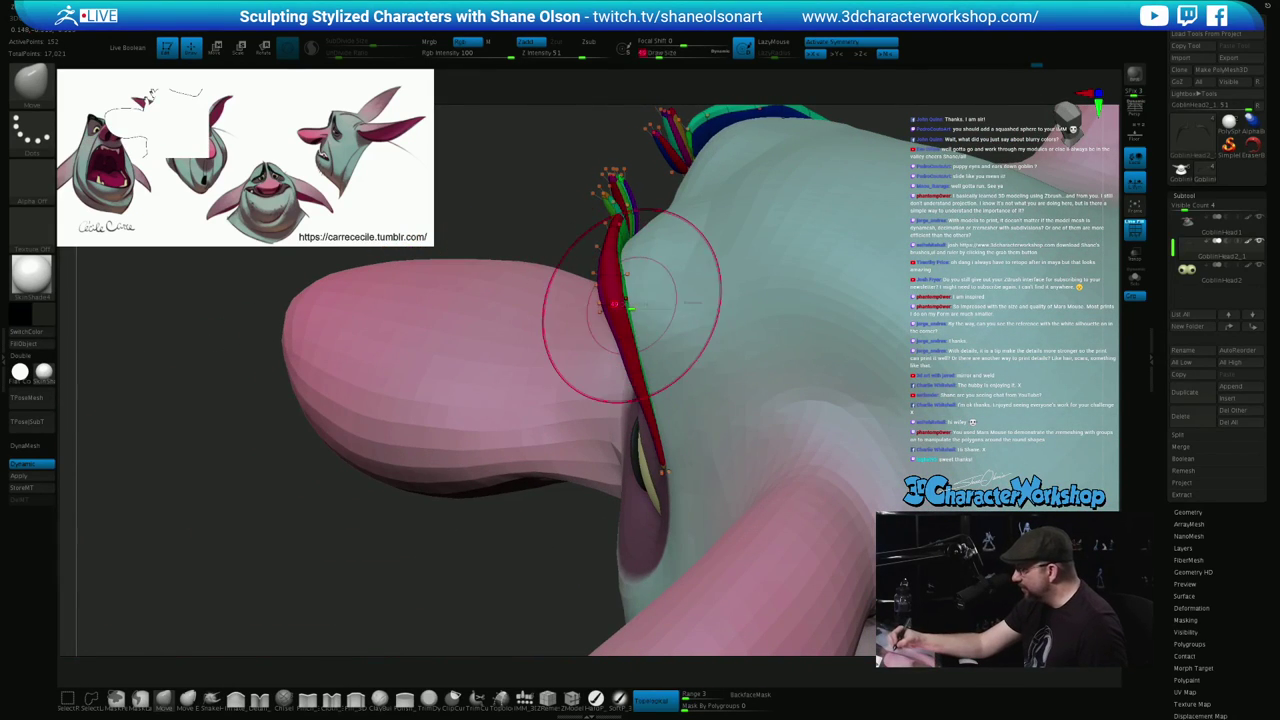
pyautogui.moveTo(624, 298); pyautogui.dragTo(609, 271)
pyautogui.moveTo(640, 311)
pyautogui.mouseDown(button='right')
pyautogui.moveTo(758, 322)
pyautogui.moveTo(694, 286)
pyautogui.moveTo(717, 256)
pyautogui.mouseUp(button='right')
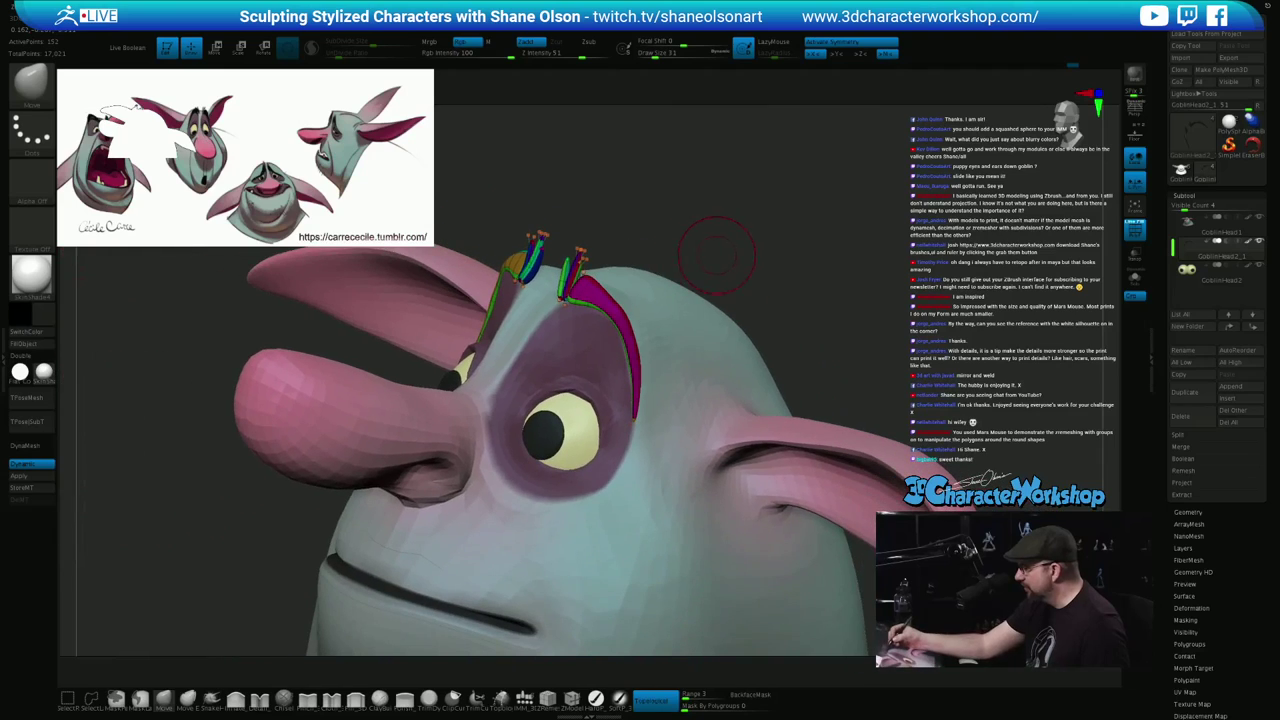
# Refine the eyebrows' overall arch with a Move brush of size 58, and hide the polygroup wireframe
pyautogui.press('s')
pyautogui.moveTo(717, 256); pyautogui.dragTo(723, 256)
pyautogui.moveTo(720, 258); pyautogui.dragTo(743, 264, button='right')
pyautogui.press('s')
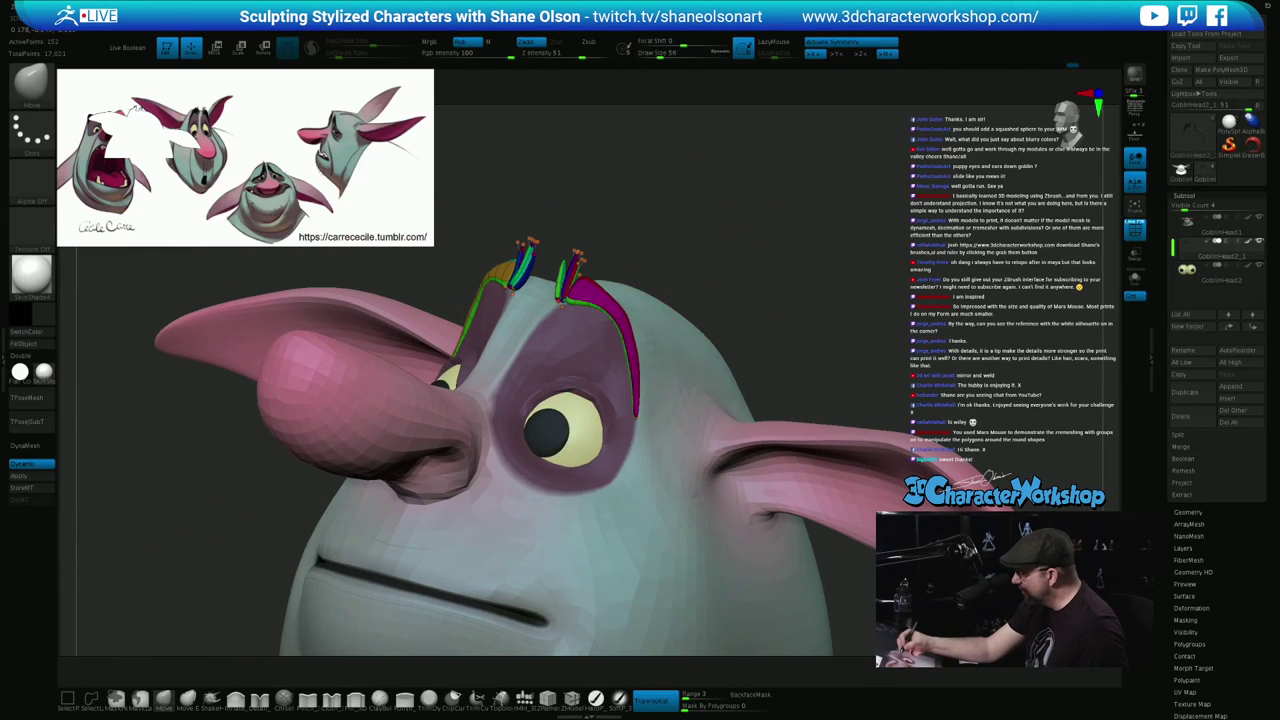
pyautogui.moveTo(672, 316)
pyautogui.keyDown('shift'); pyautogui.mouseDown(button='right')
pyautogui.moveTo(714, 305)
pyautogui.moveTo(674, 310)
pyautogui.moveTo(670, 275)
pyautogui.moveTo(688, 288)
pyautogui.moveTo(694, 266)
pyautogui.moveTo(678, 257)
pyautogui.mouseUp(button='right'); pyautogui.keyUp('shift')
pyautogui.hotkey('shift', 'f')
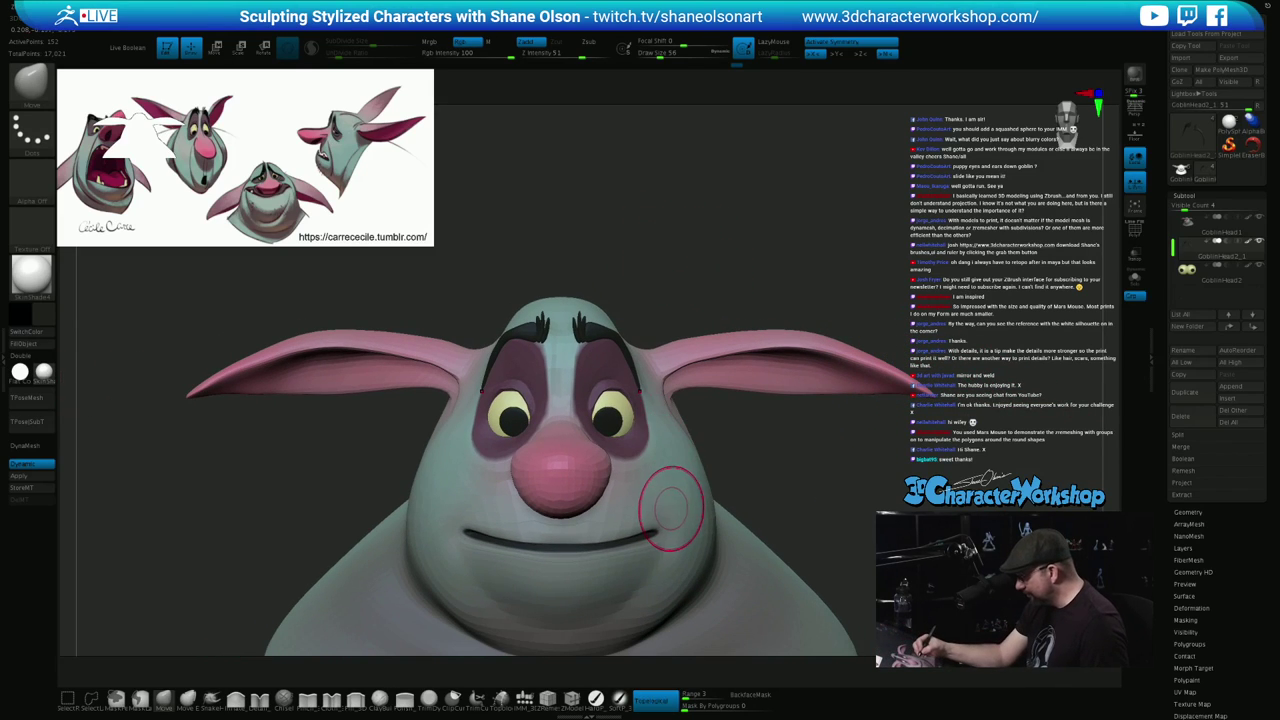
# Select the head and turn on its smooth dynamic subdivision preview, framing the whole bust
pyautogui.keyDown('alt'); pyautogui.click(675, 504); pyautogui.keyUp('alt')
pyautogui.press('d')
pyautogui.keyDown('ctrl'); pyautogui.moveTo(683, 528); pyautogui.dragTo(673, 476, button='right'); pyautogui.keyUp('ctrl')
pyautogui.moveTo(771, 494)
pyautogui.keyDown('ctrl'); pyautogui.mouseDown(button='right')
pyautogui.moveTo(755, 514)
pyautogui.moveTo(768, 530)
pyautogui.moveTo(695, 430)
pyautogui.moveTo(734, 436)
pyautogui.mouseUp(button='right'); pyautogui.keyUp('ctrl')
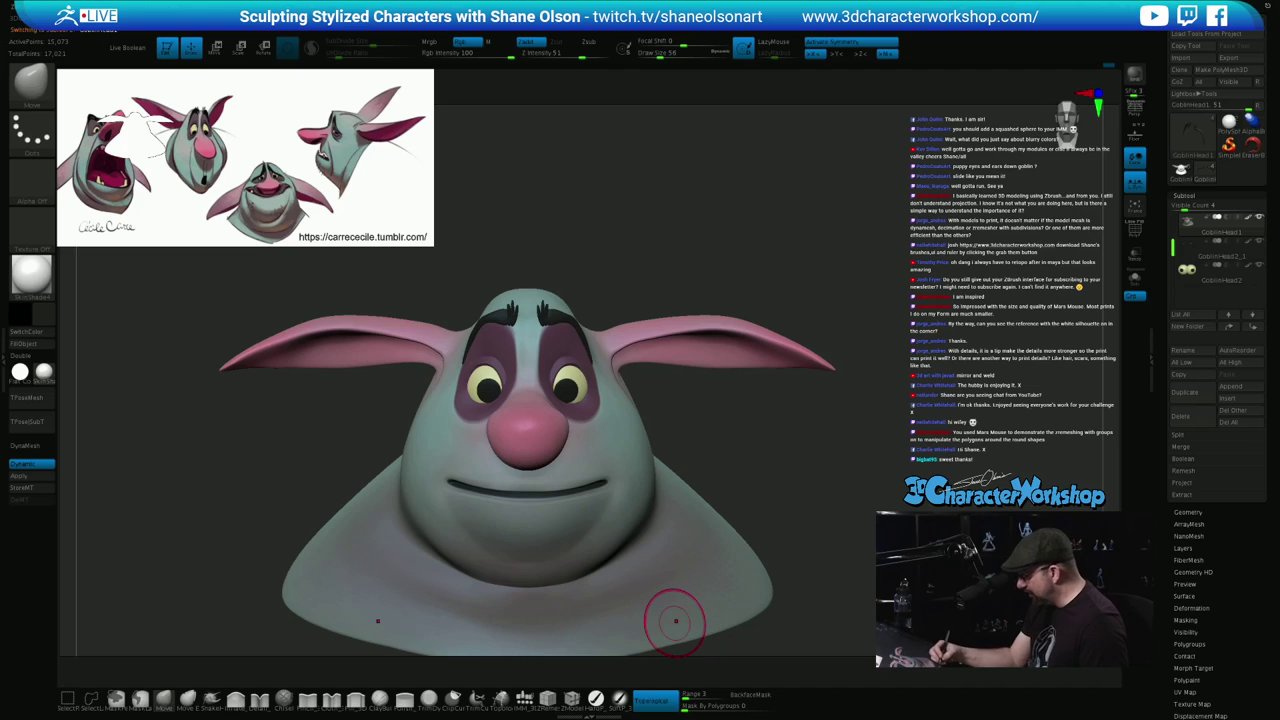
# Choose the paint brush, sample a dark crimson from the reference image, and turn on BackfaceMask for painting the head
pyautogui.click(620, 700)
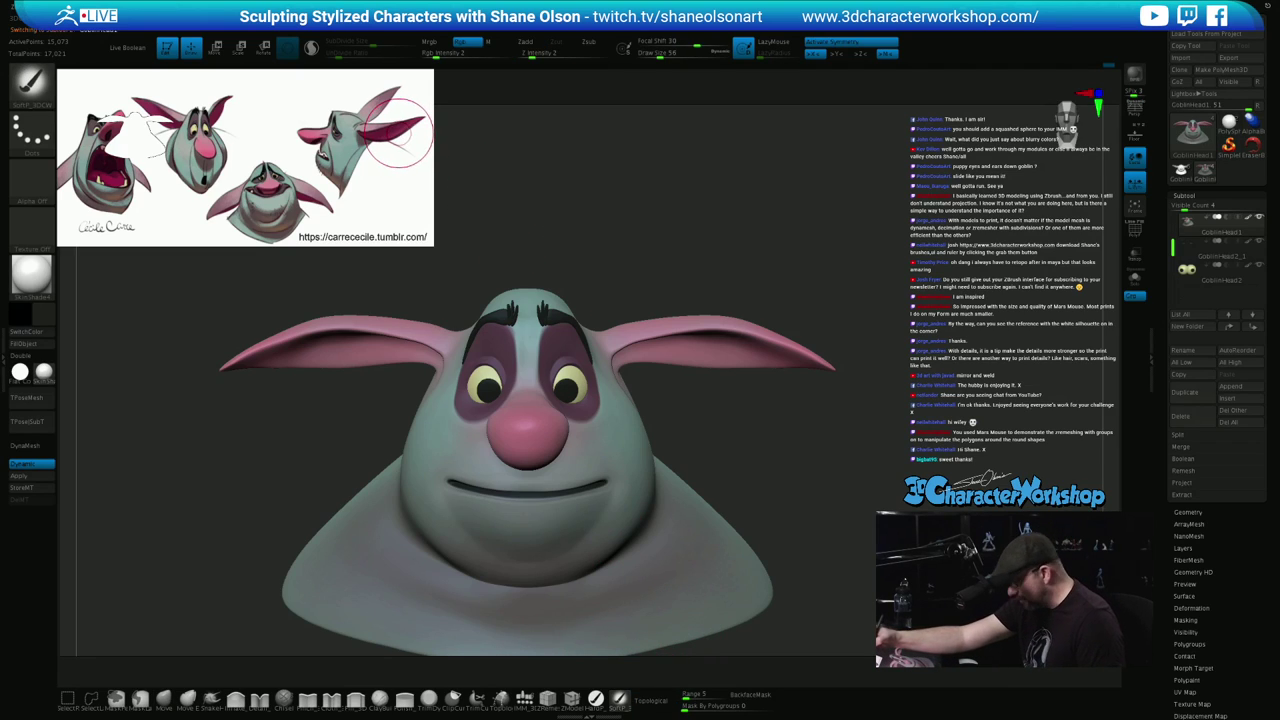
pyautogui.press('z')
pyautogui.press('c')
pyautogui.press('z')
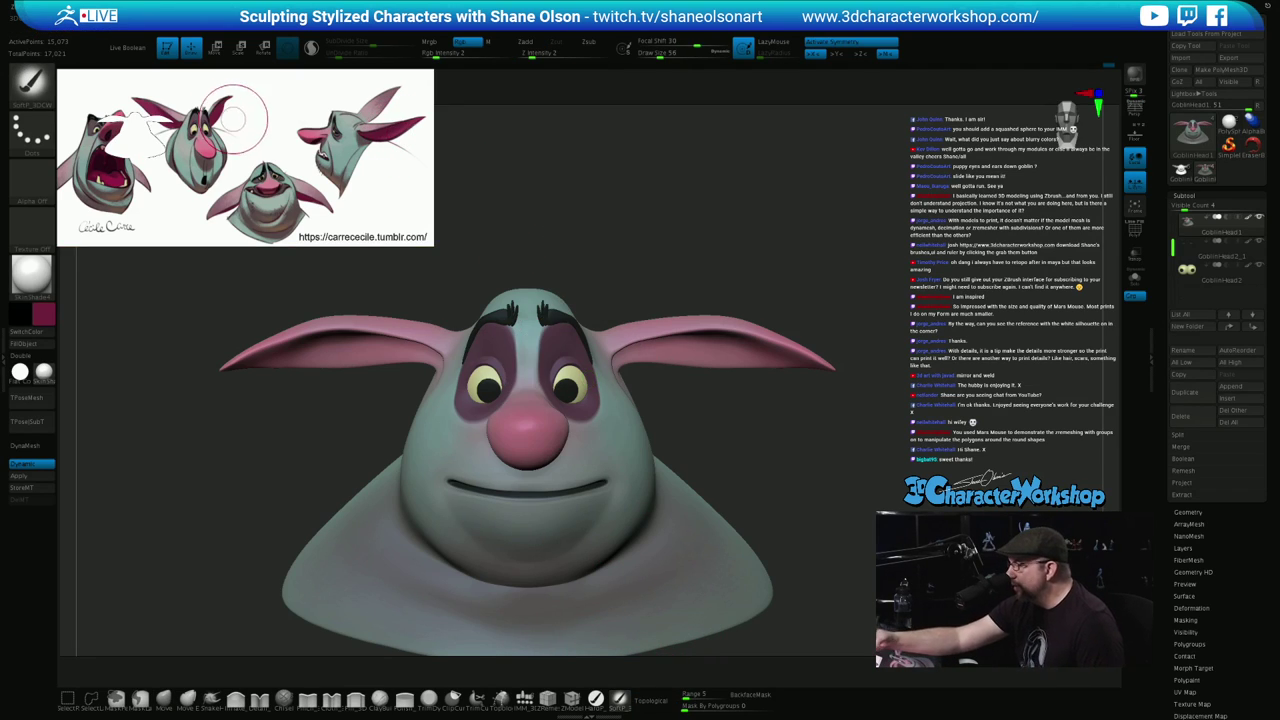
pyautogui.moveTo(752, 412); pyautogui.dragTo(708, 399)
pyautogui.moveTo(646, 370); pyautogui.dragTo(668, 368)
pyautogui.click(750, 695)
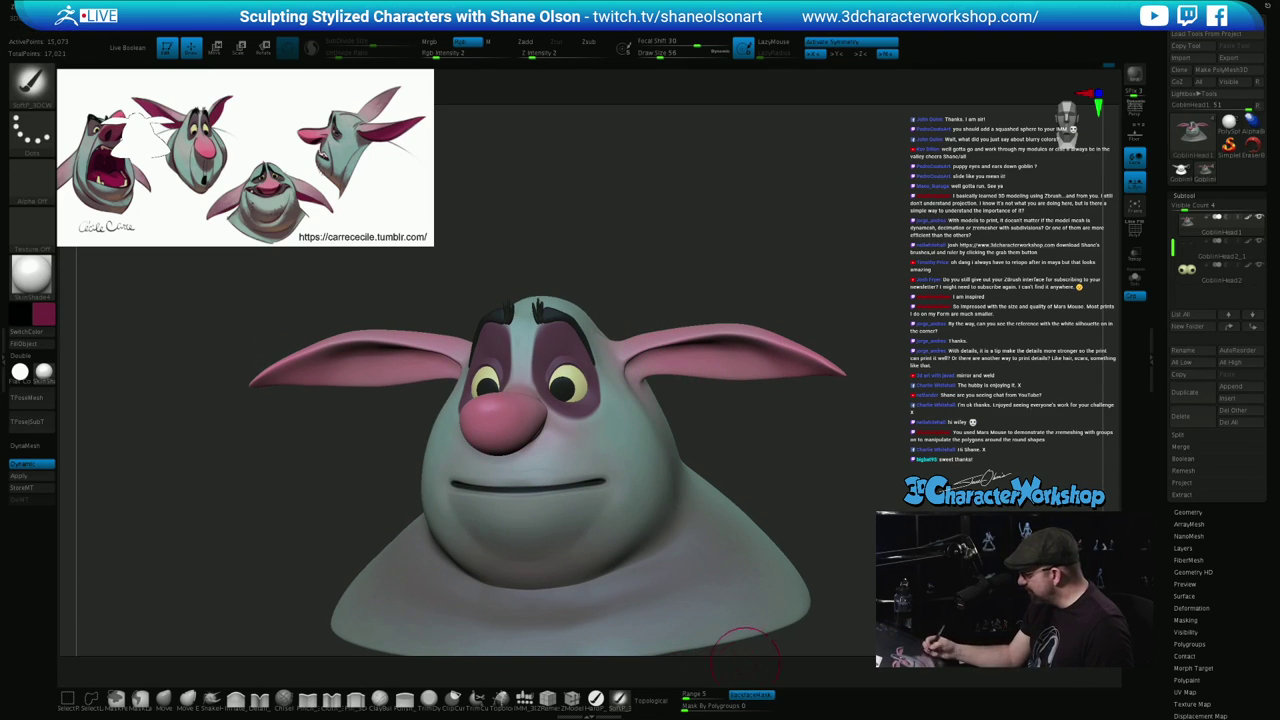
pyautogui.moveTo(777, 428); pyautogui.dragTo(728, 404)
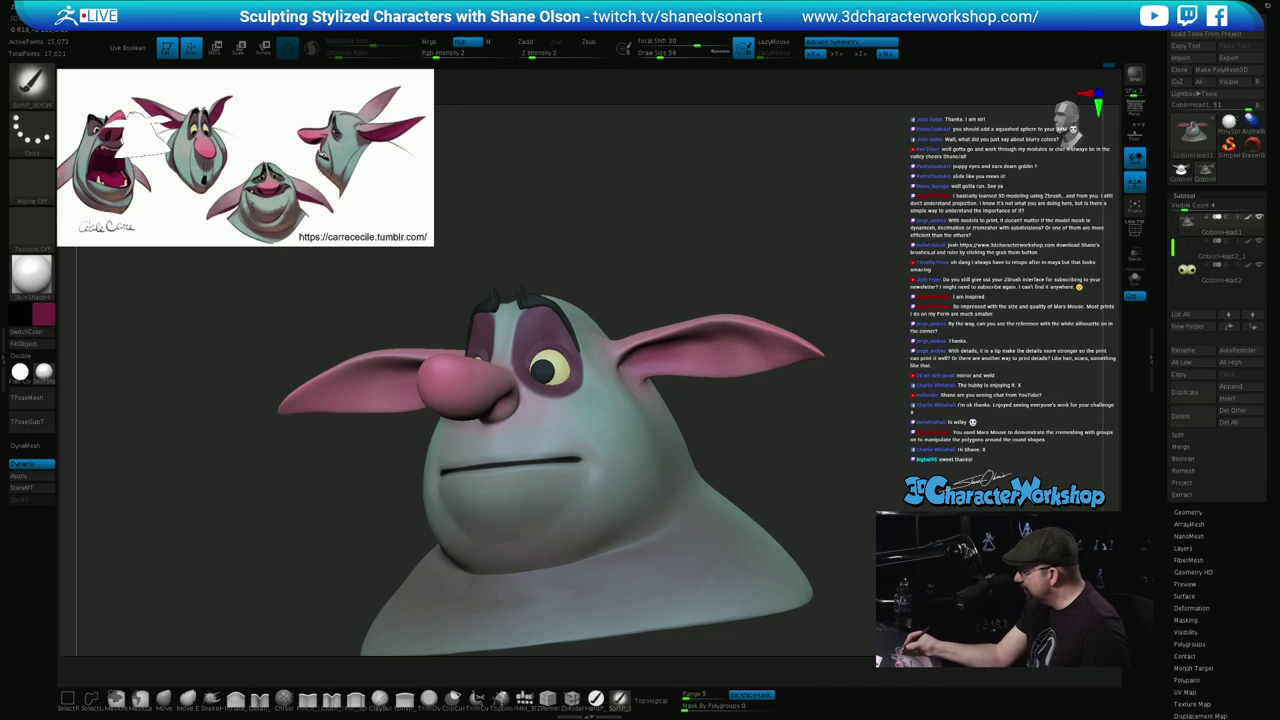
# Examine the painted head and ears from the front and side, setting the paint brush's draw size to 77
pyautogui.press('s')
pyautogui.moveTo(710, 372); pyautogui.dragTo(774, 350)
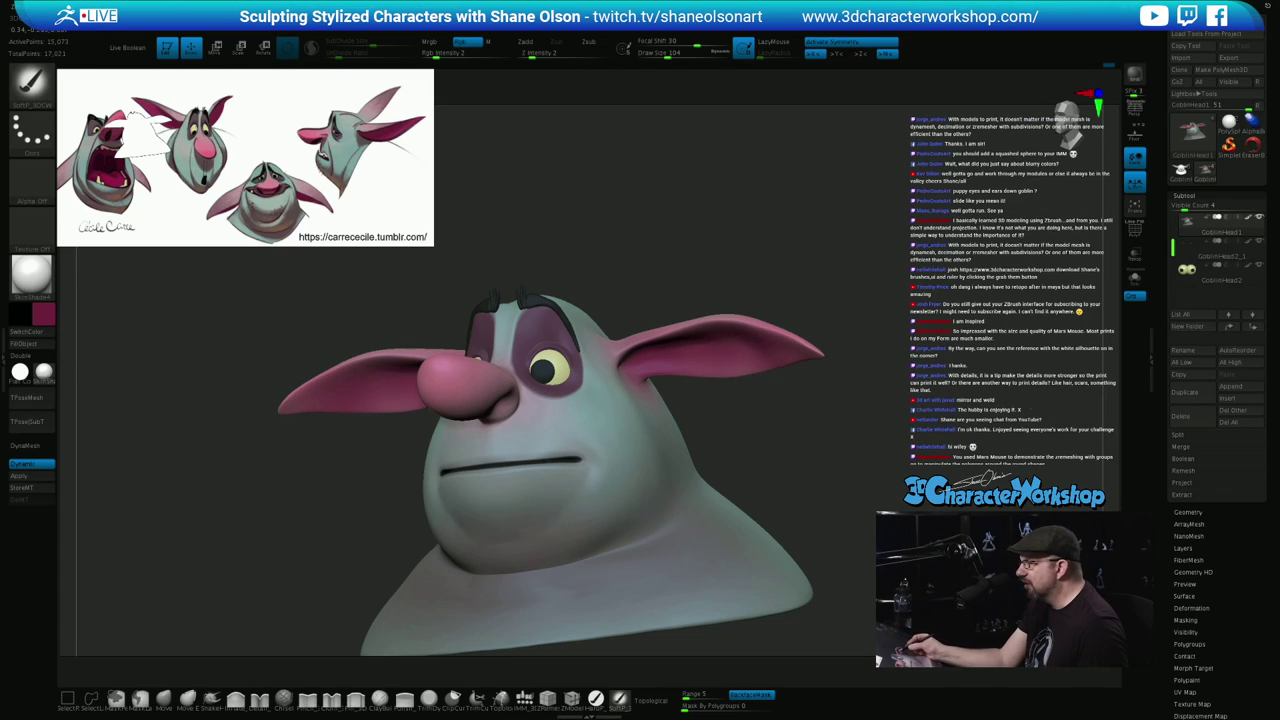
pyautogui.moveTo(791, 437); pyautogui.dragTo(794, 482)
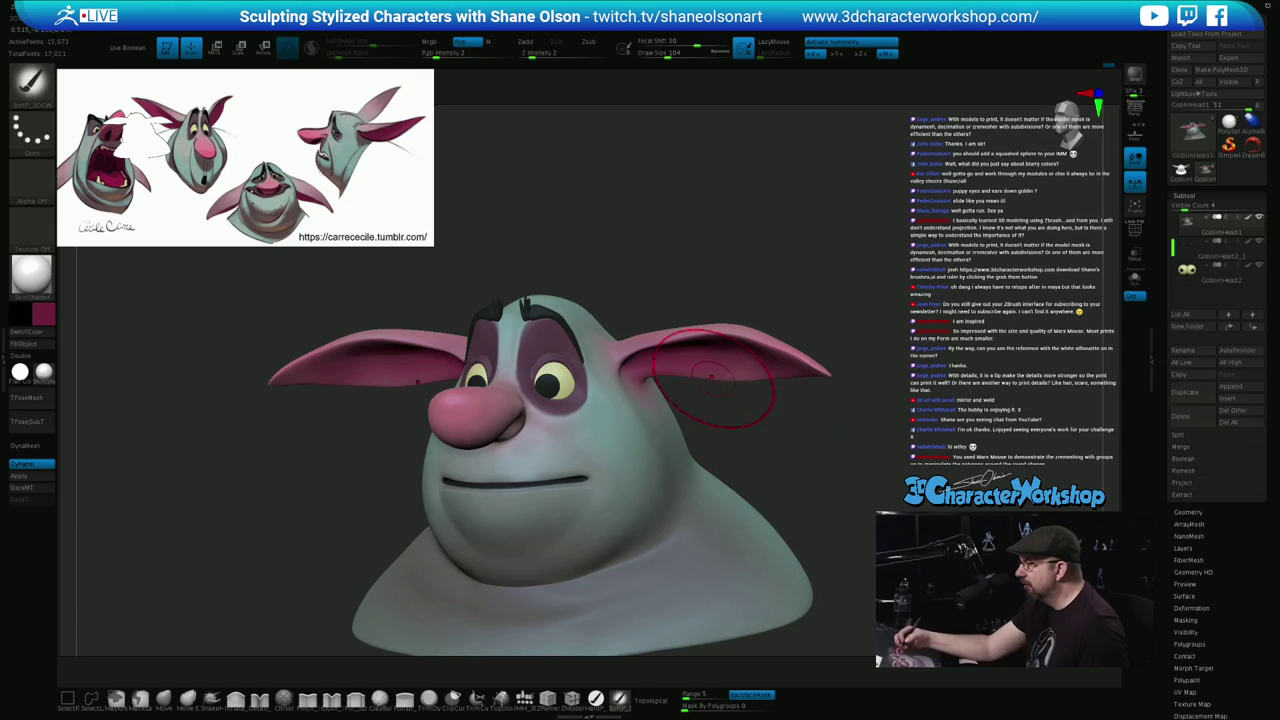
pyautogui.moveTo(704, 392); pyautogui.dragTo(707, 350)
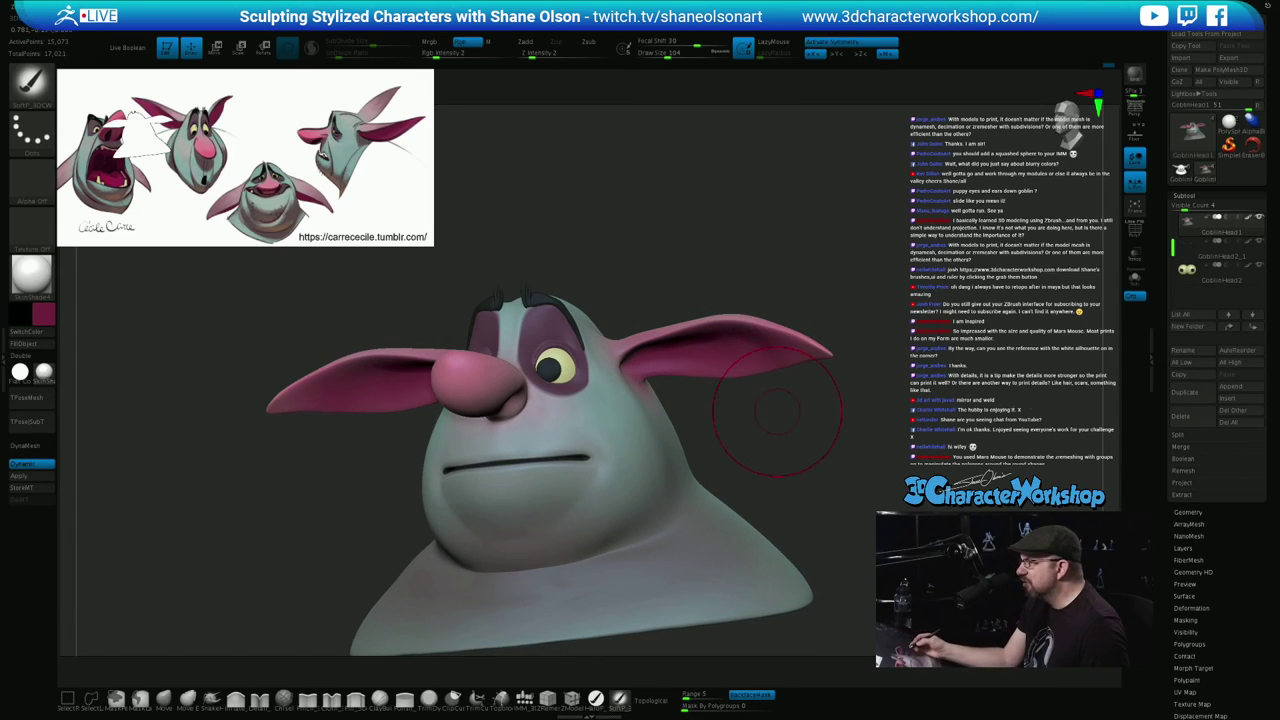
pyautogui.moveTo(773, 416)
pyautogui.keyDown('alt'); pyautogui.mouseDown()
pyautogui.moveTo(773, 386)
pyautogui.moveTo(738, 393)
pyautogui.mouseUp(); pyautogui.keyUp('alt')
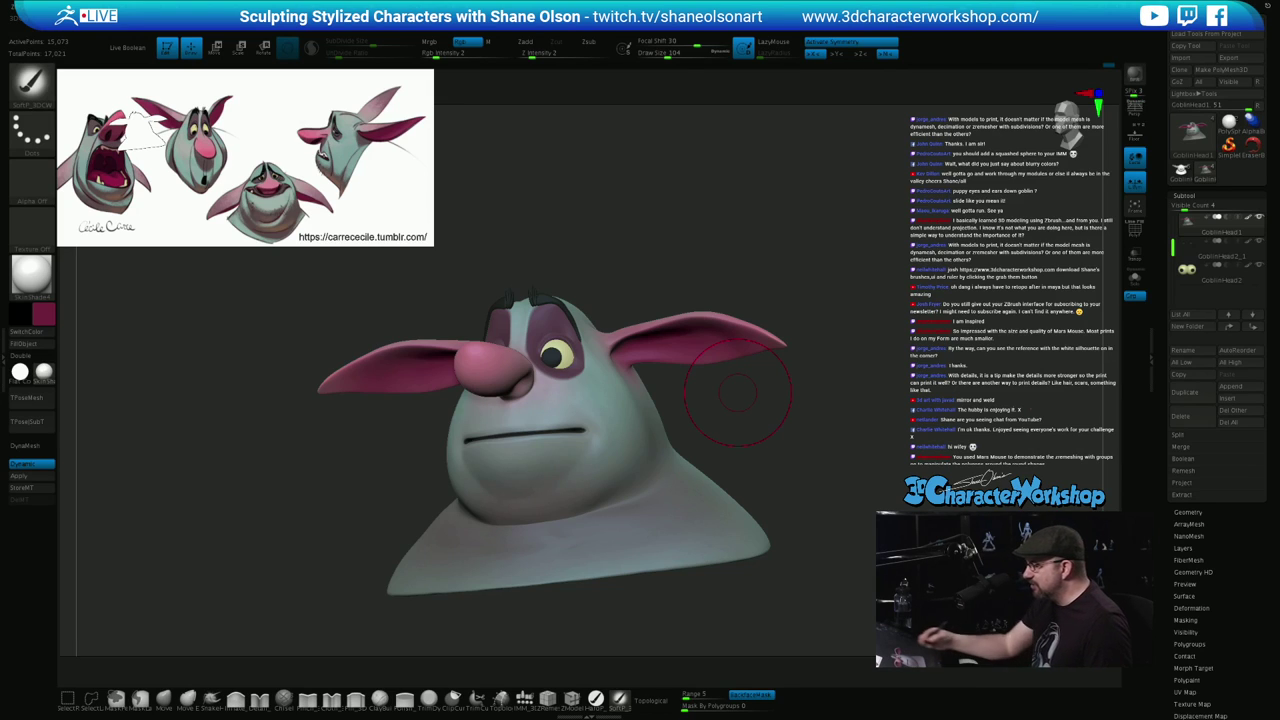
pyautogui.moveTo(835, 400); pyautogui.dragTo(780, 471)
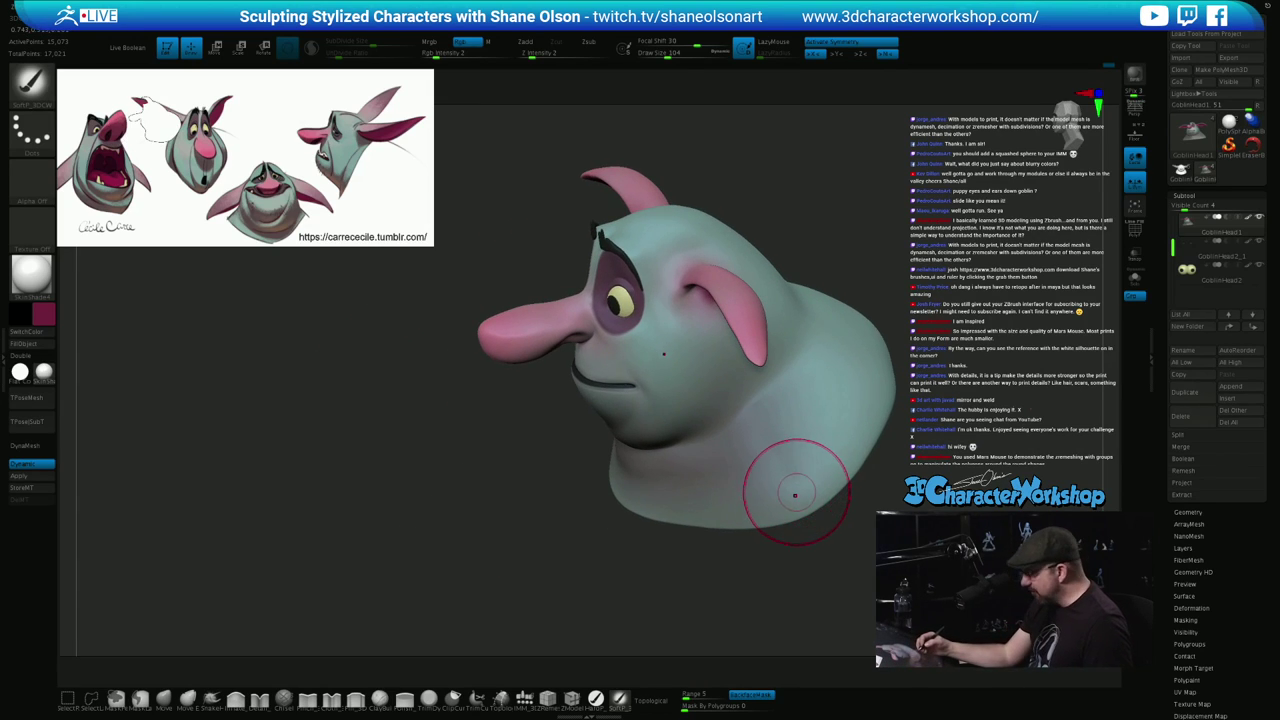
pyautogui.keyDown('alt'); pyautogui.moveTo(800, 491); pyautogui.dragTo(751, 553, button='right'); pyautogui.keyUp('alt')
pyautogui.press('s')
pyautogui.moveTo(850, 511); pyautogui.dragTo(845, 512)
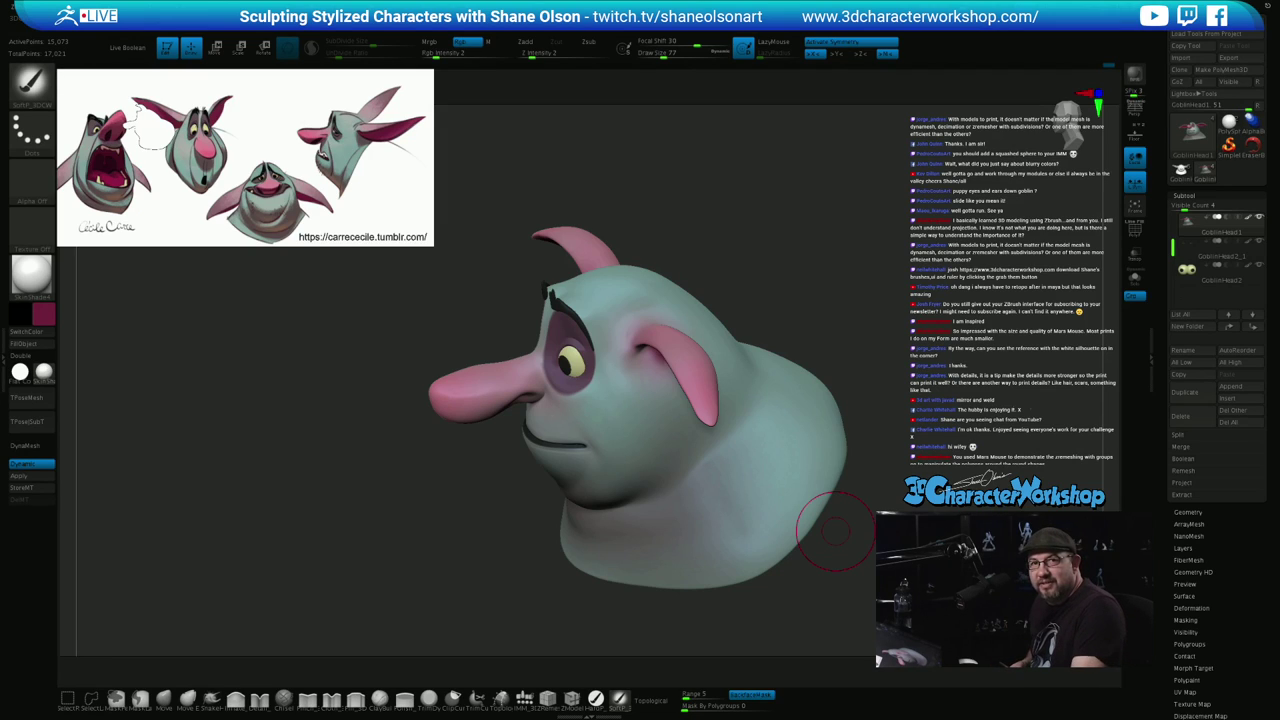
pyautogui.moveTo(836, 531); pyautogui.dragTo(880, 494)
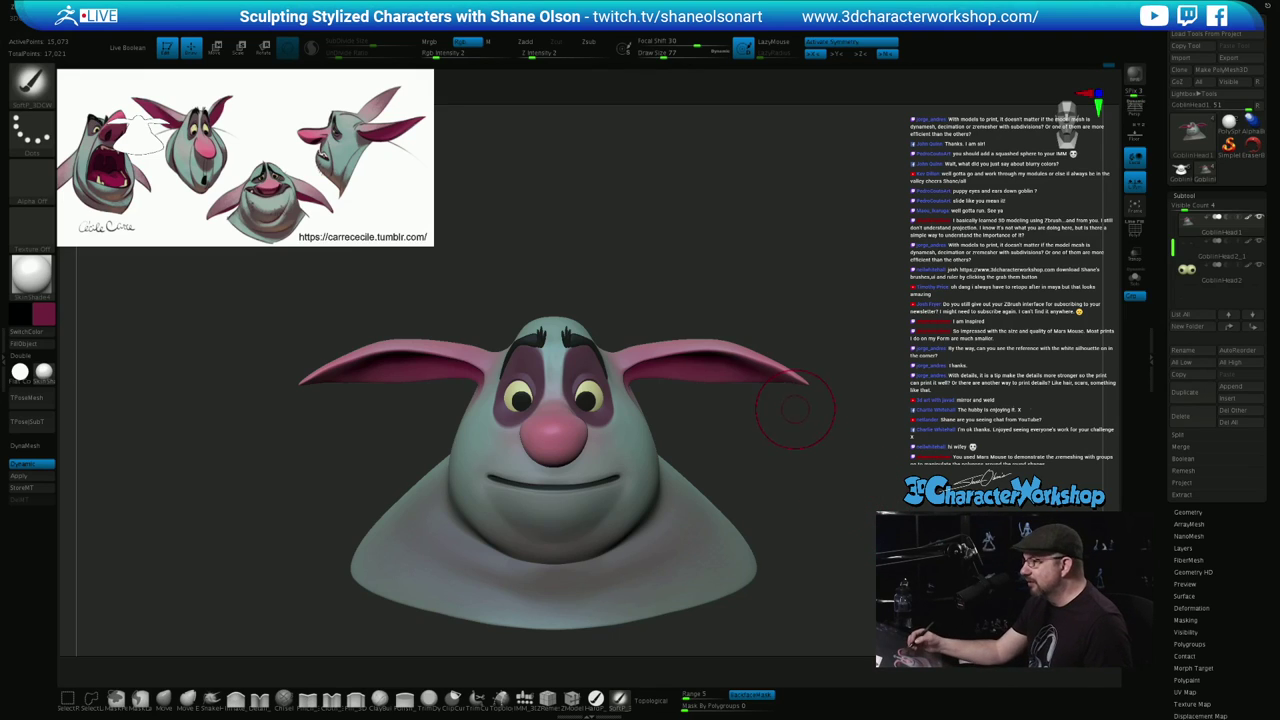
pyautogui.keyDown('alt'); pyautogui.moveTo(795, 409); pyautogui.dragTo(824, 416); pyautogui.keyUp('alt')
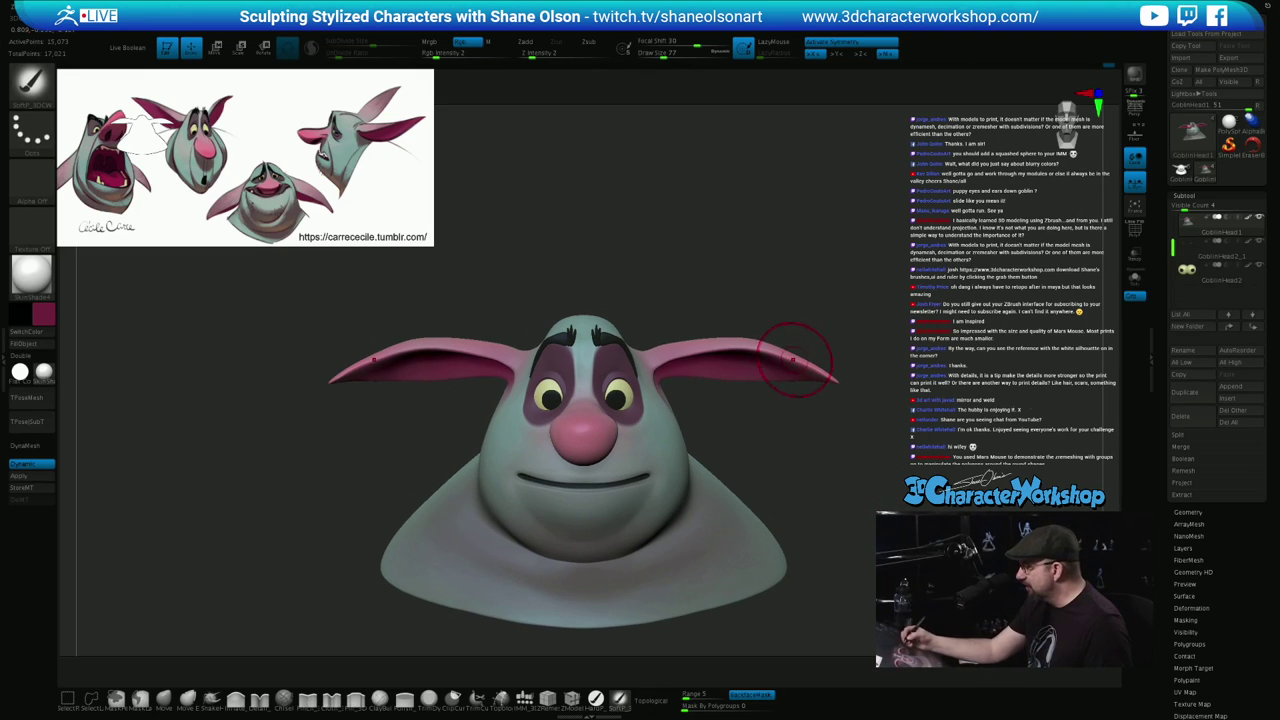
# Sample the teal skin color from the top of the head and blend it over the pink at the backs of the ear bases
pyautogui.moveTo(775, 453)
pyautogui.mouseDown()
pyautogui.moveTo(780, 510)
pyautogui.moveTo(757, 512)
pyautogui.mouseUp()
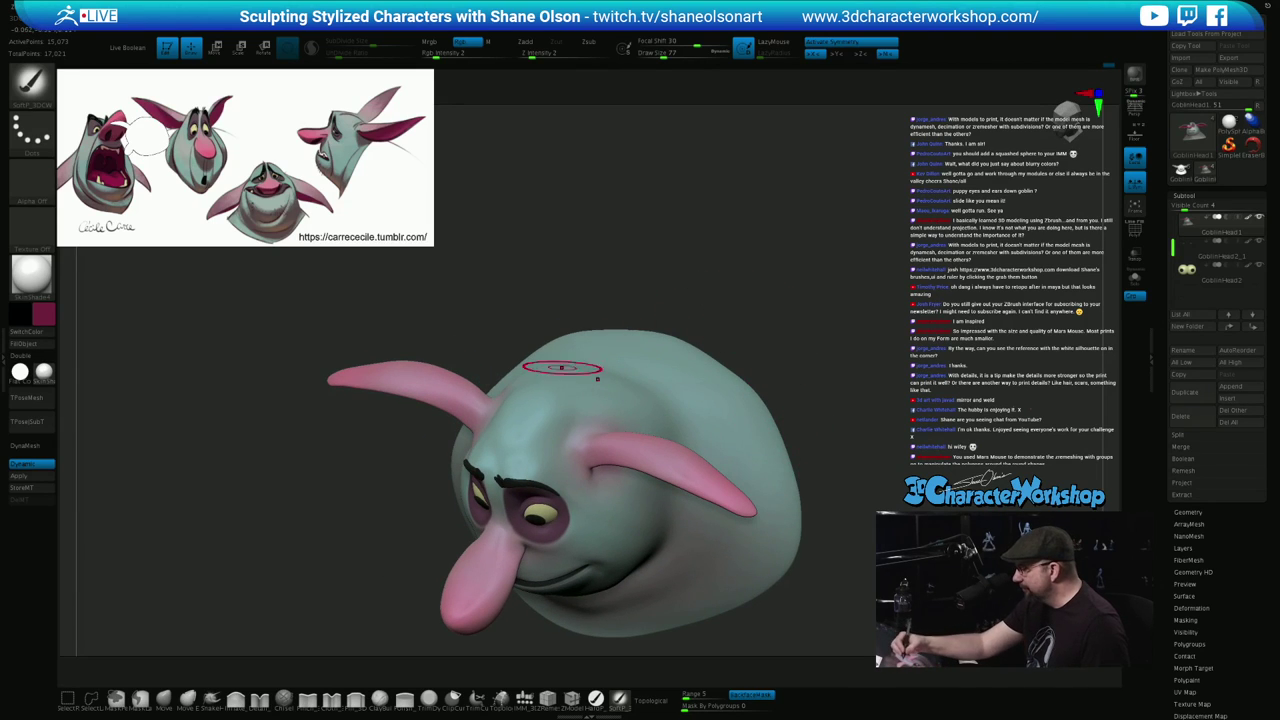
pyautogui.press('c')
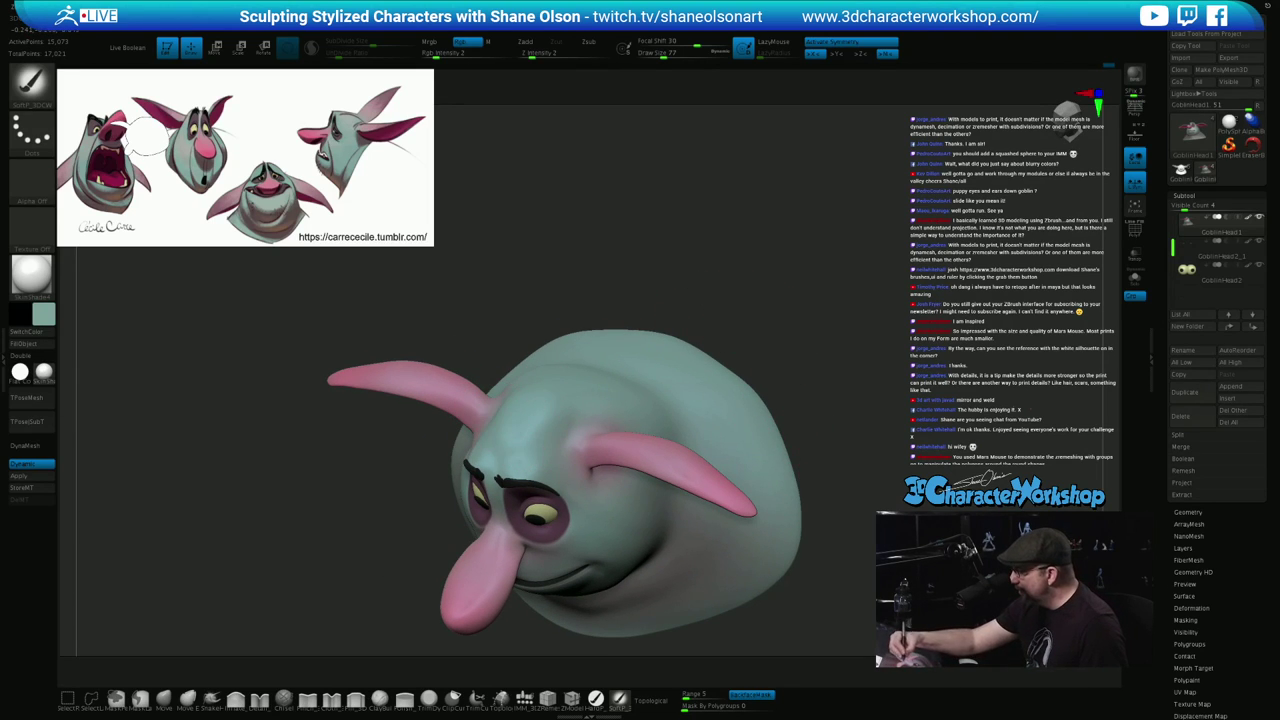
pyautogui.moveTo(471, 412)
pyautogui.mouseDown()
pyautogui.moveTo(486, 418)
pyautogui.moveTo(437, 498)
pyautogui.mouseUp()
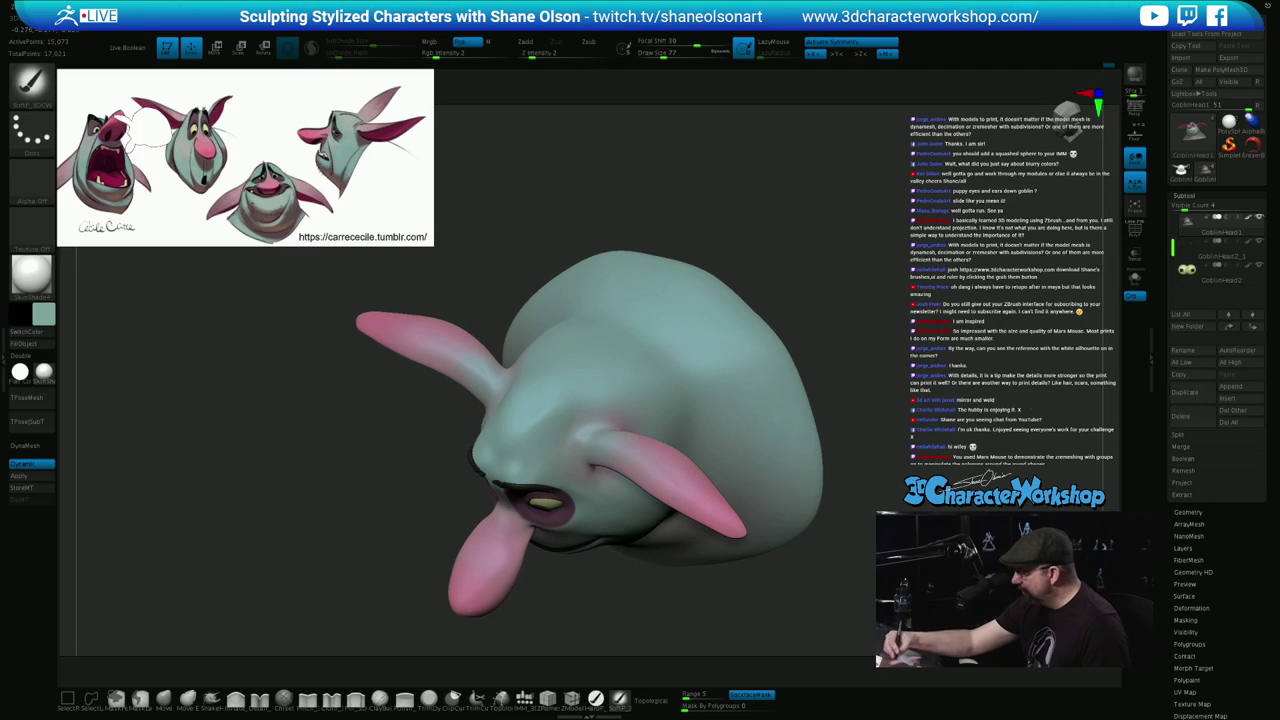
pyautogui.moveTo(440, 470)
pyautogui.mouseDown()
pyautogui.moveTo(535, 420)
pyautogui.moveTo(545, 432)
pyautogui.mouseUp()
pyautogui.moveTo(850, 440); pyautogui.dragTo(815, 414)
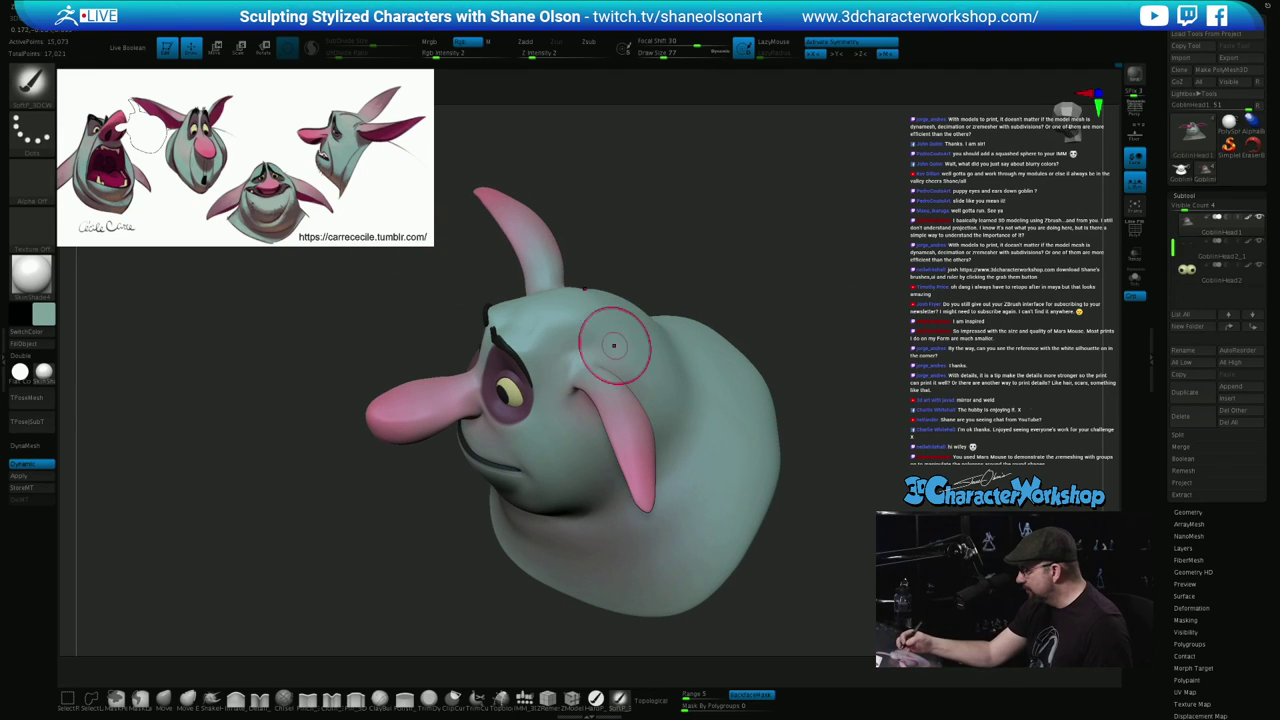
pyautogui.moveTo(835, 395); pyautogui.dragTo(705, 400)
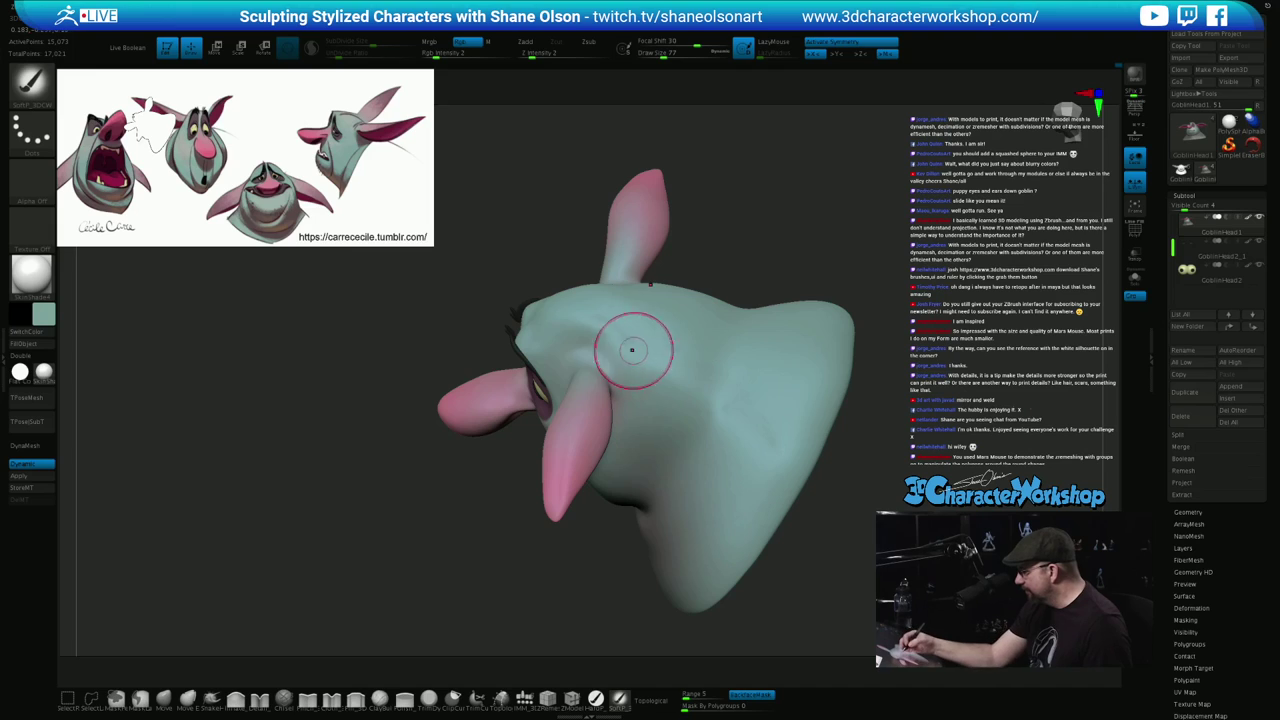
pyautogui.moveTo(862, 415); pyautogui.dragTo(970, 352)
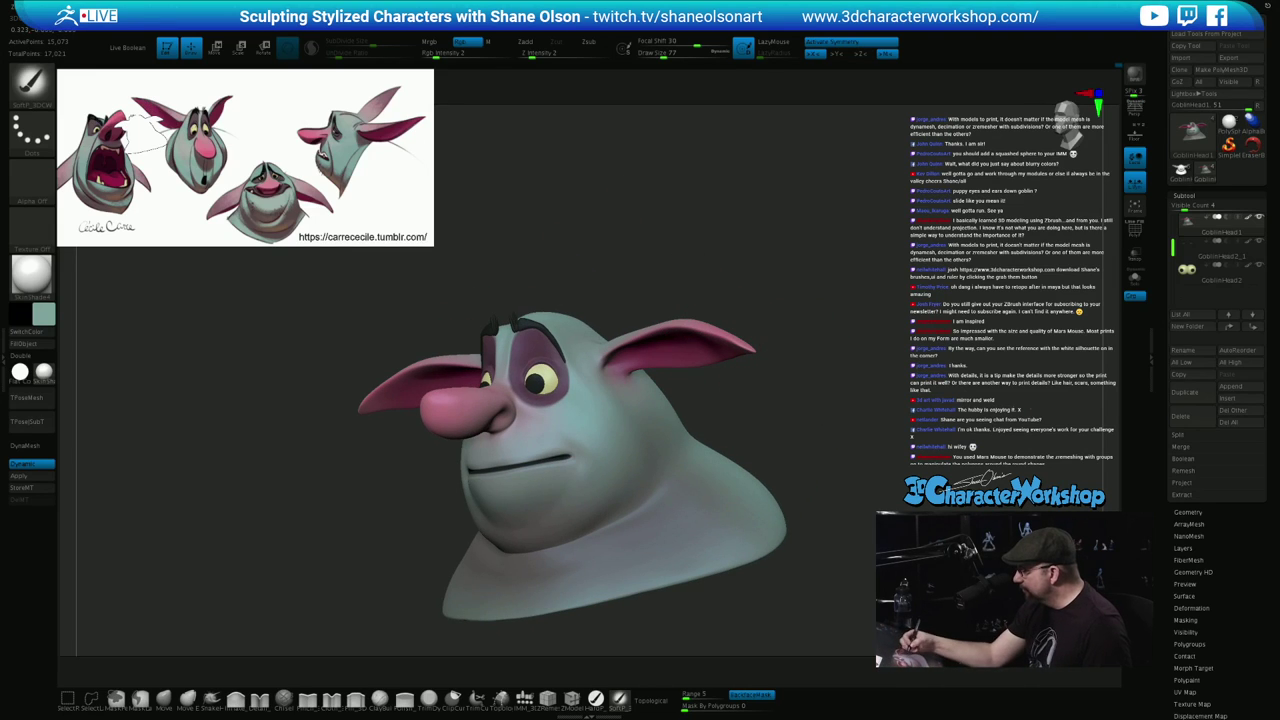
# Switch to the Topology brush and reduce its draw size to 10 for close work around the eye
pyautogui.moveTo(745, 420); pyautogui.dragTo(755, 490)
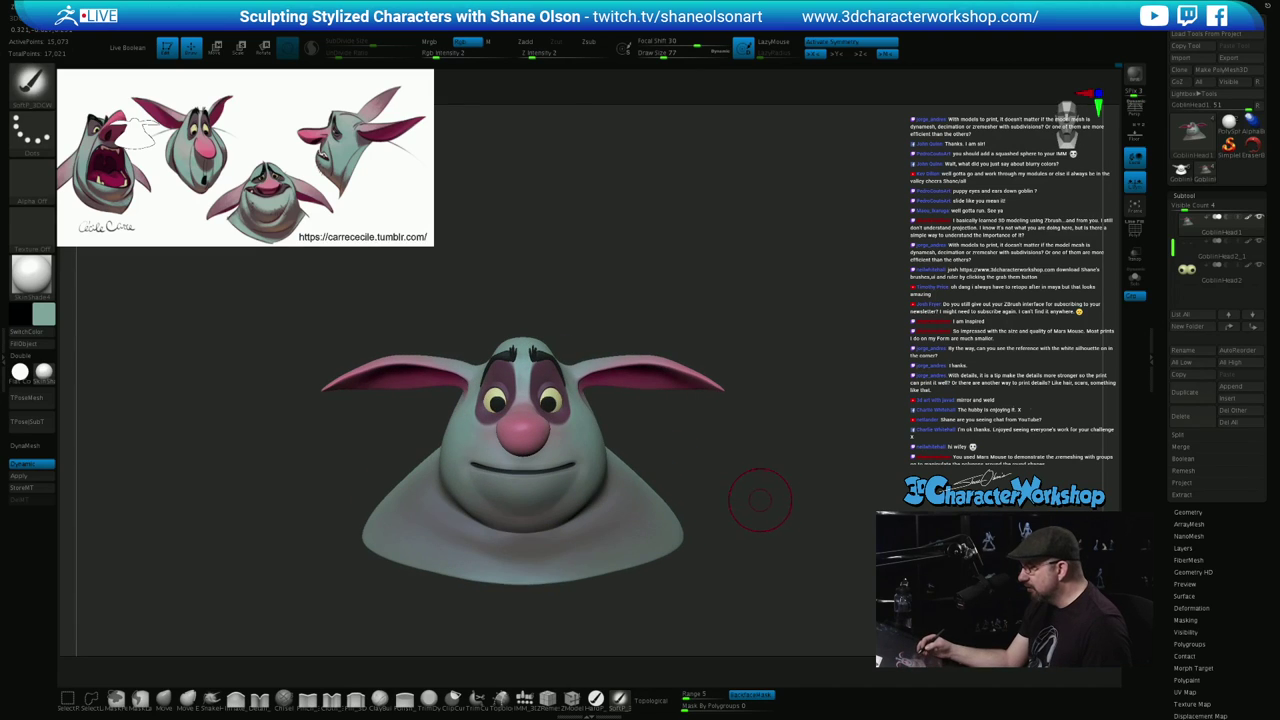
pyautogui.moveTo(760, 500)
pyautogui.mouseDown(button='right')
pyautogui.moveTo(751, 517)
pyautogui.moveTo(776, 497)
pyautogui.mouseUp(button='right')
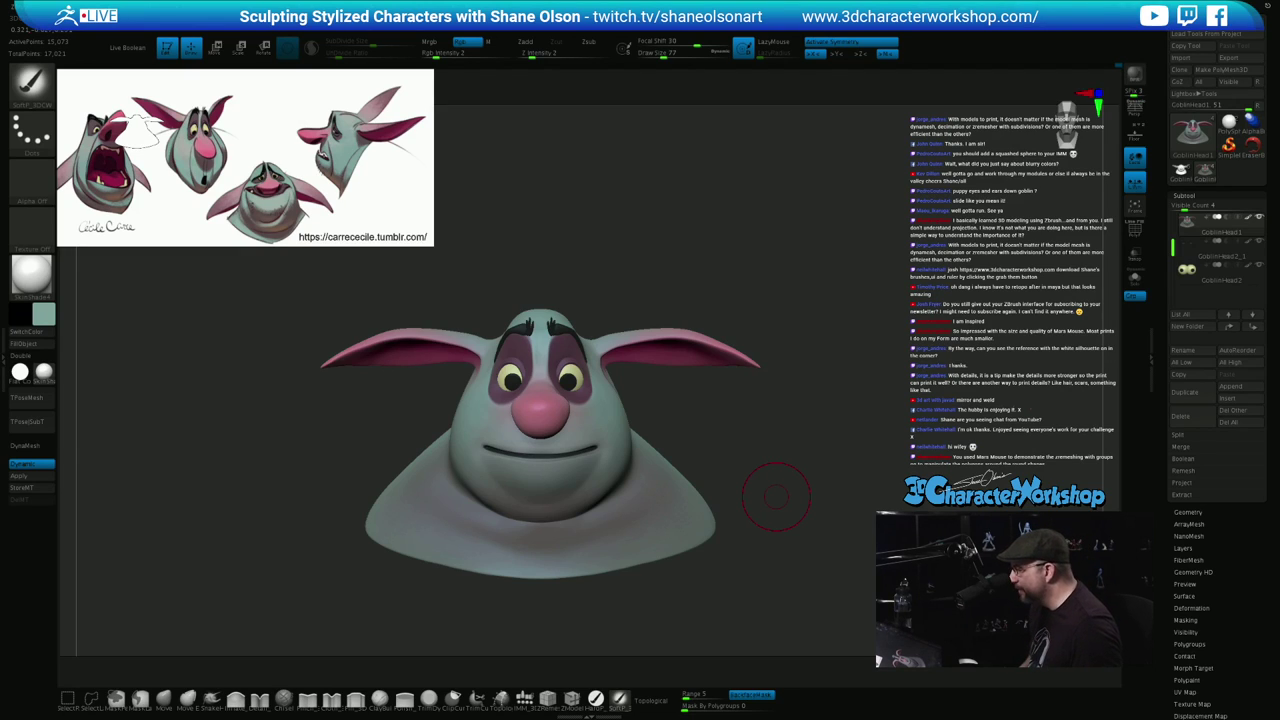
pyautogui.keyDown('ctrl'); pyautogui.moveTo(721, 425); pyautogui.dragTo(720, 478, button='right'); pyautogui.keyUp('ctrl')
pyautogui.press('s')
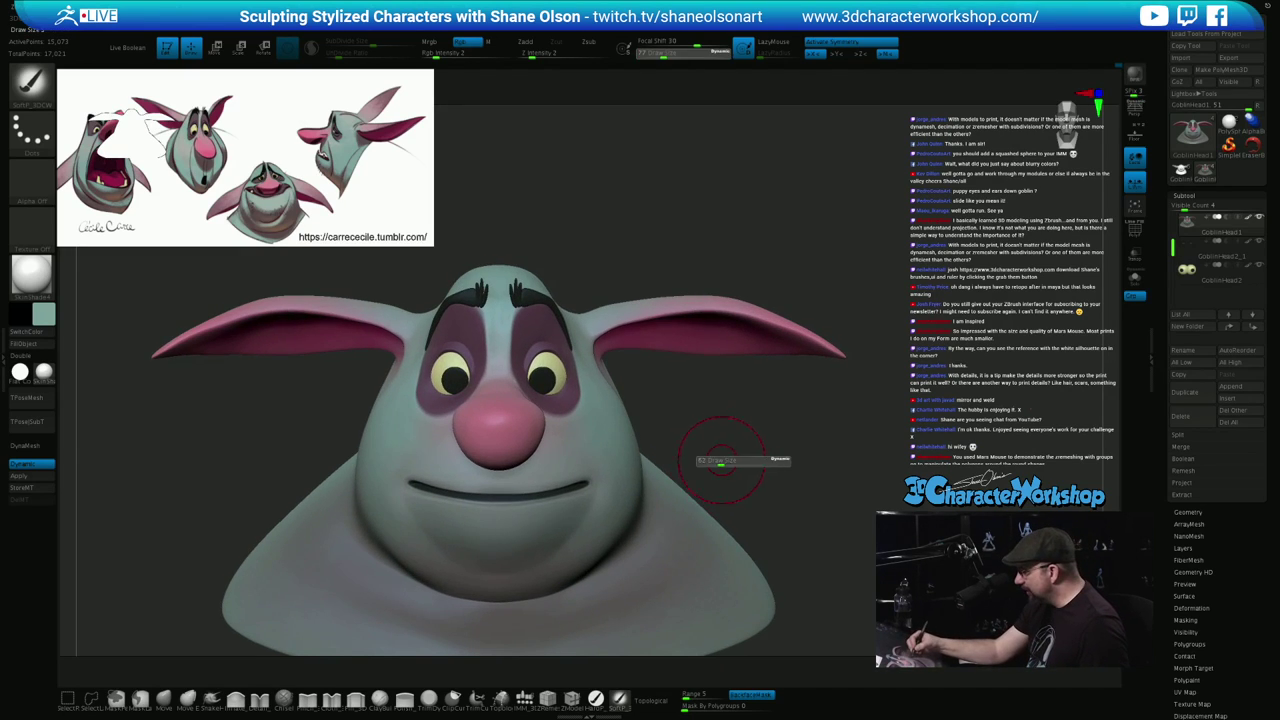
pyautogui.moveTo(723, 468); pyautogui.dragTo(715, 468)
pyautogui.keyDown('alt'); pyautogui.moveTo(724, 448); pyautogui.dragTo(757, 436, button='right'); pyautogui.keyUp('alt')
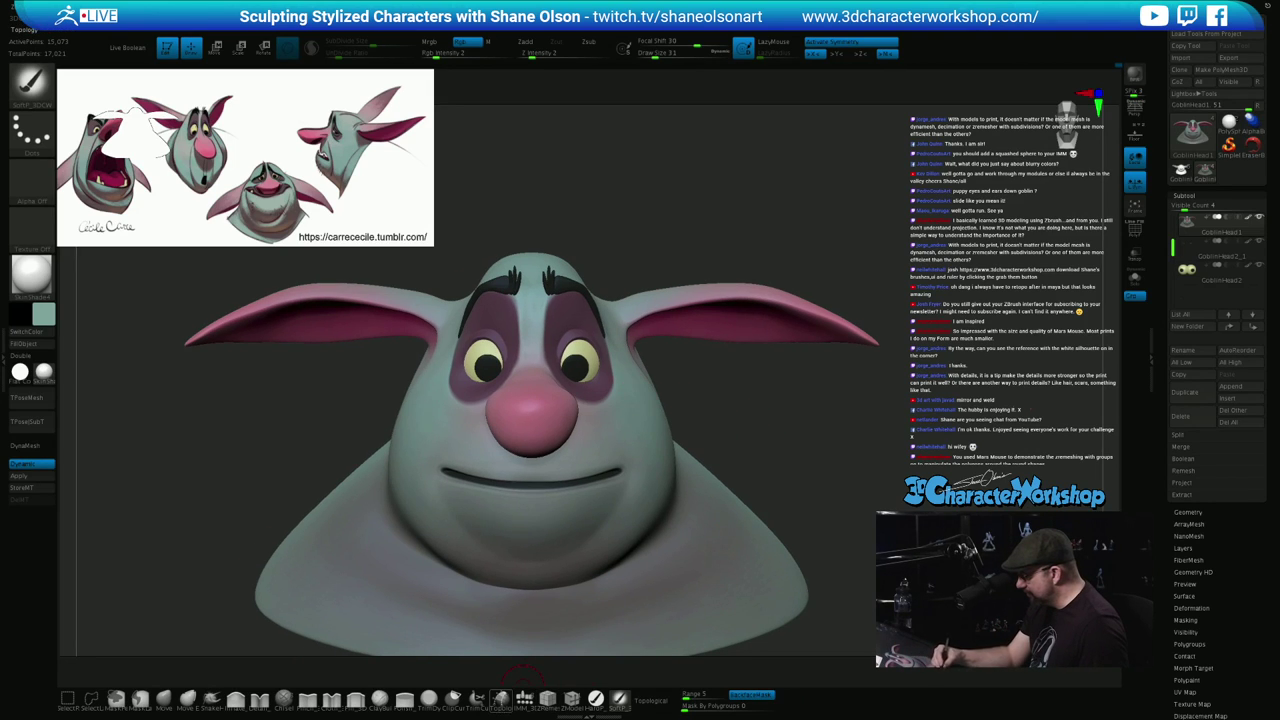
pyautogui.click(500, 699)
pyautogui.moveTo(794, 440)
pyautogui.mouseDown(button='right')
pyautogui.moveTo(834, 431)
pyautogui.moveTo(814, 514)
pyautogui.moveTo(748, 512)
pyautogui.moveTo(800, 488)
pyautogui.mouseUp(button='right')
pyautogui.moveTo(647, 438)
pyautogui.mouseDown(button='right')
pyautogui.moveTo(634, 477)
pyautogui.moveTo(596, 416)
pyautogui.mouseUp(button='right')
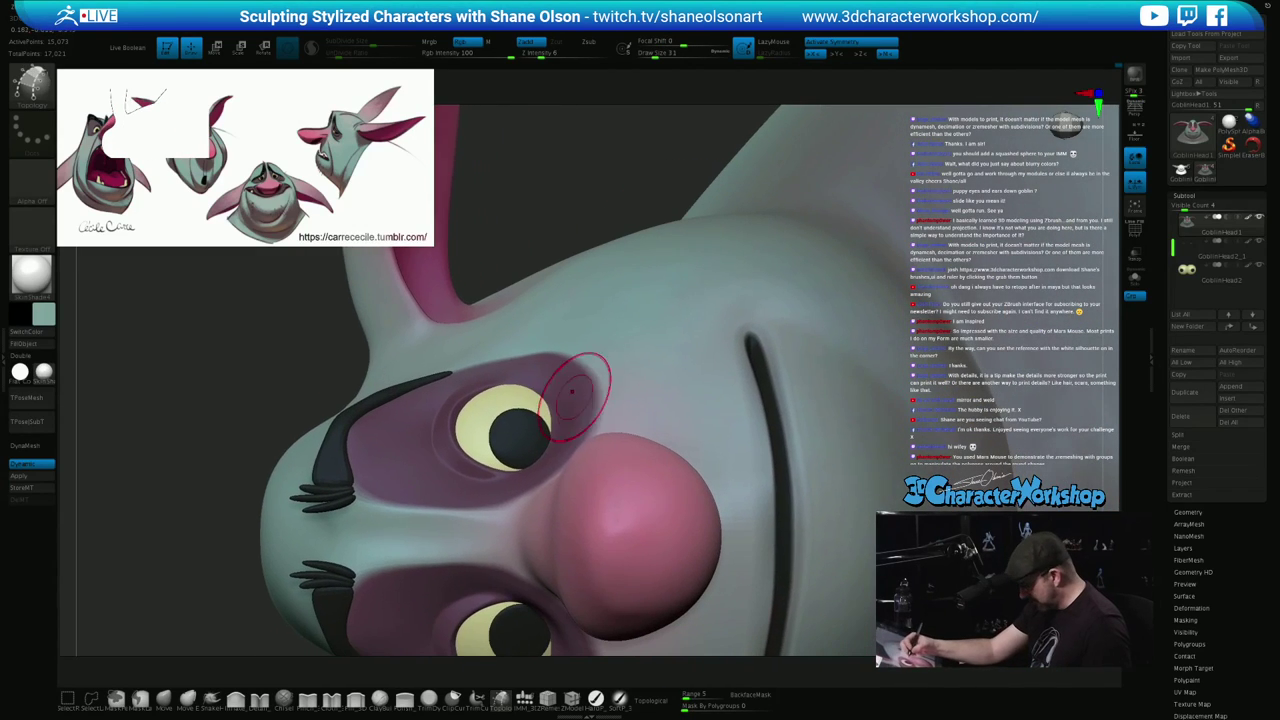
pyautogui.press('[')
pyautogui.press('[')
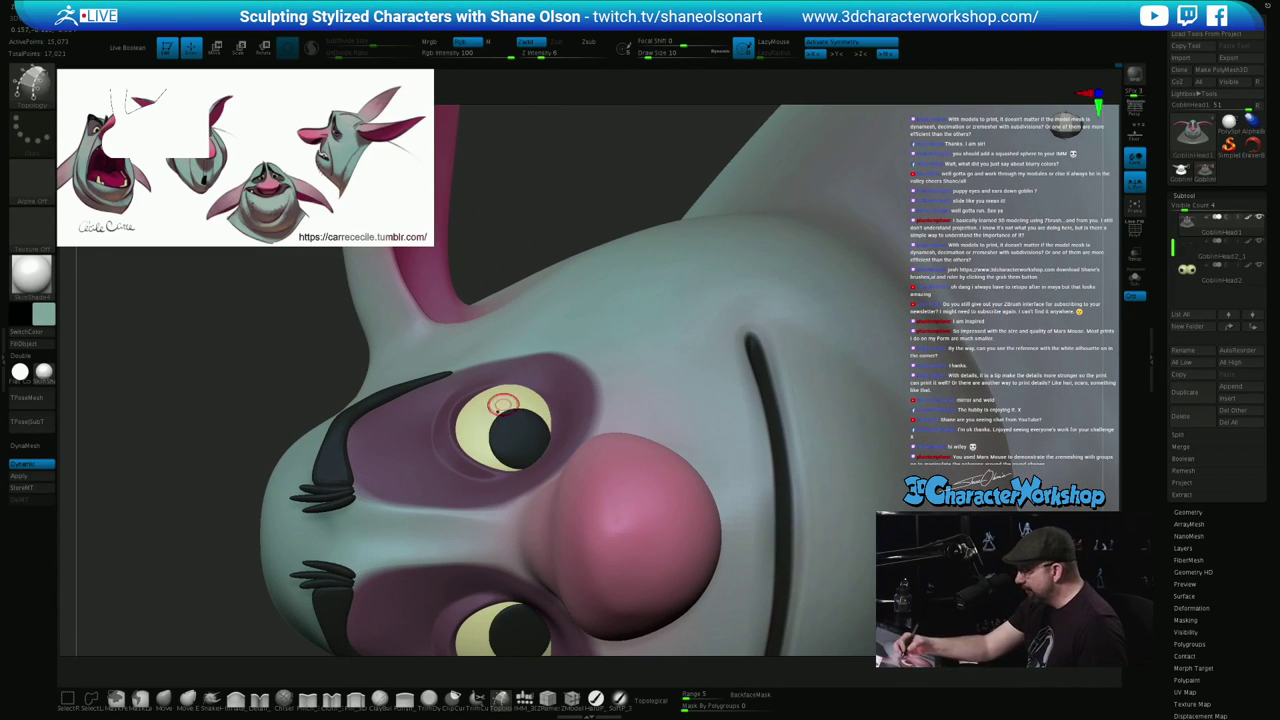
# With the brush at size 7, draw two parallel topology curves along the upper eyelid, cross them into quads, and remove the overhanging ends
pyautogui.moveTo(503, 380)
pyautogui.mouseDown(button='right')
pyautogui.moveTo(492, 484)
pyautogui.moveTo(466, 468)
pyautogui.moveTo(482, 471)
pyautogui.mouseUp(button='right')
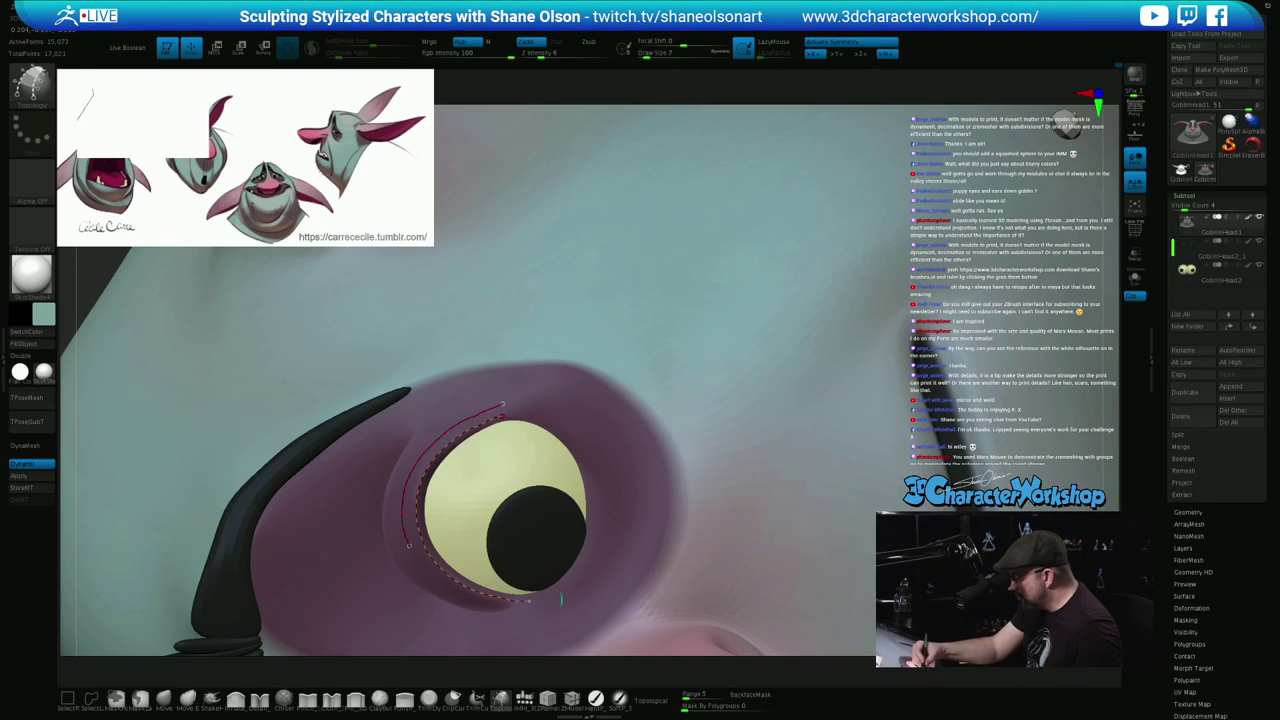
pyautogui.moveTo(502, 611)
pyautogui.mouseDown()
pyautogui.moveTo(540, 614)
pyautogui.moveTo(522, 585)
pyautogui.mouseUp()
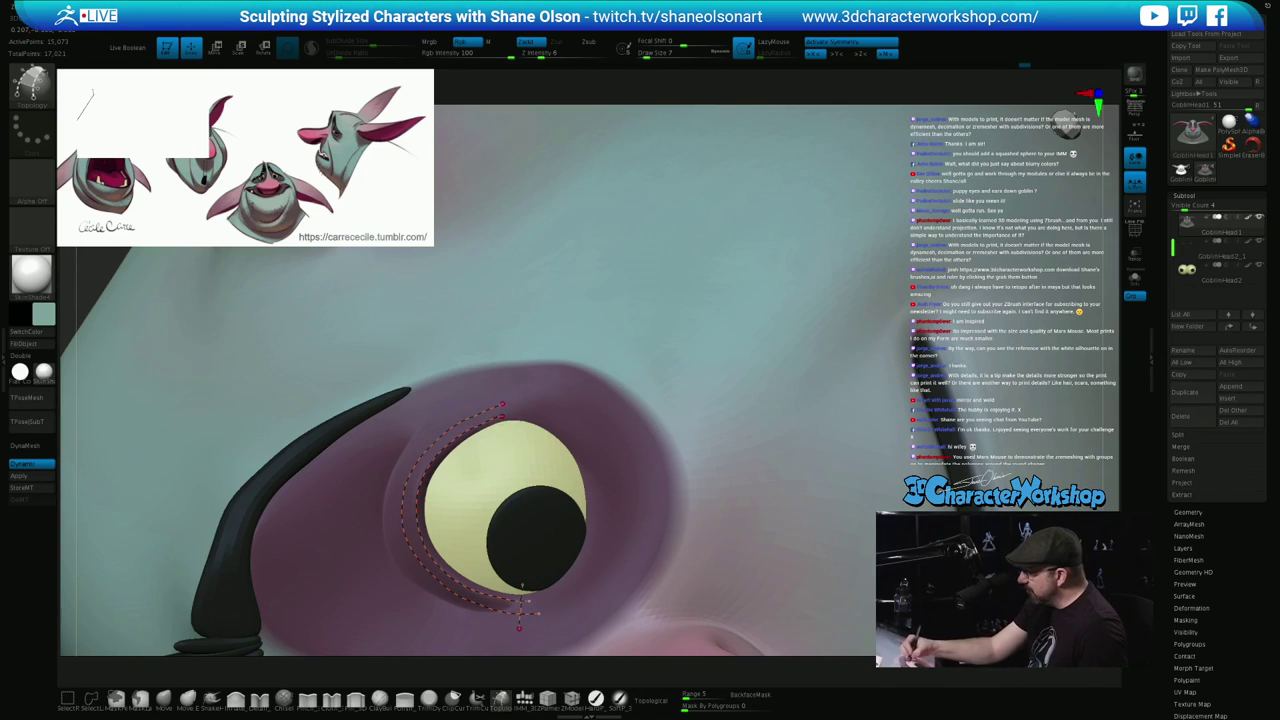
pyautogui.moveTo(487, 393); pyautogui.dragTo(502, 440)
pyautogui.moveTo(382, 531); pyautogui.dragTo(439, 517)
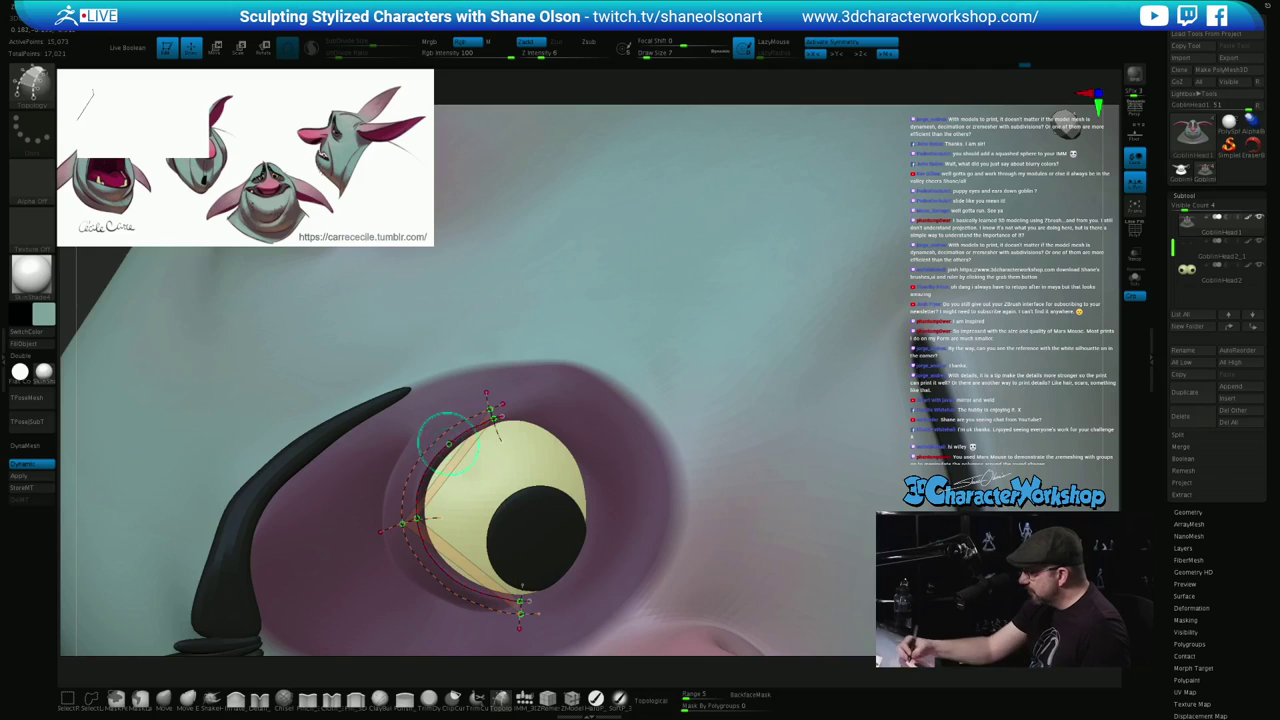
pyautogui.moveTo(420, 427); pyautogui.dragTo(452, 472)
pyautogui.moveTo(437, 614)
pyautogui.mouseDown()
pyautogui.moveTo(464, 563)
pyautogui.moveTo(445, 546)
pyautogui.mouseUp()
pyautogui.moveTo(397, 470); pyautogui.dragTo(452, 489)
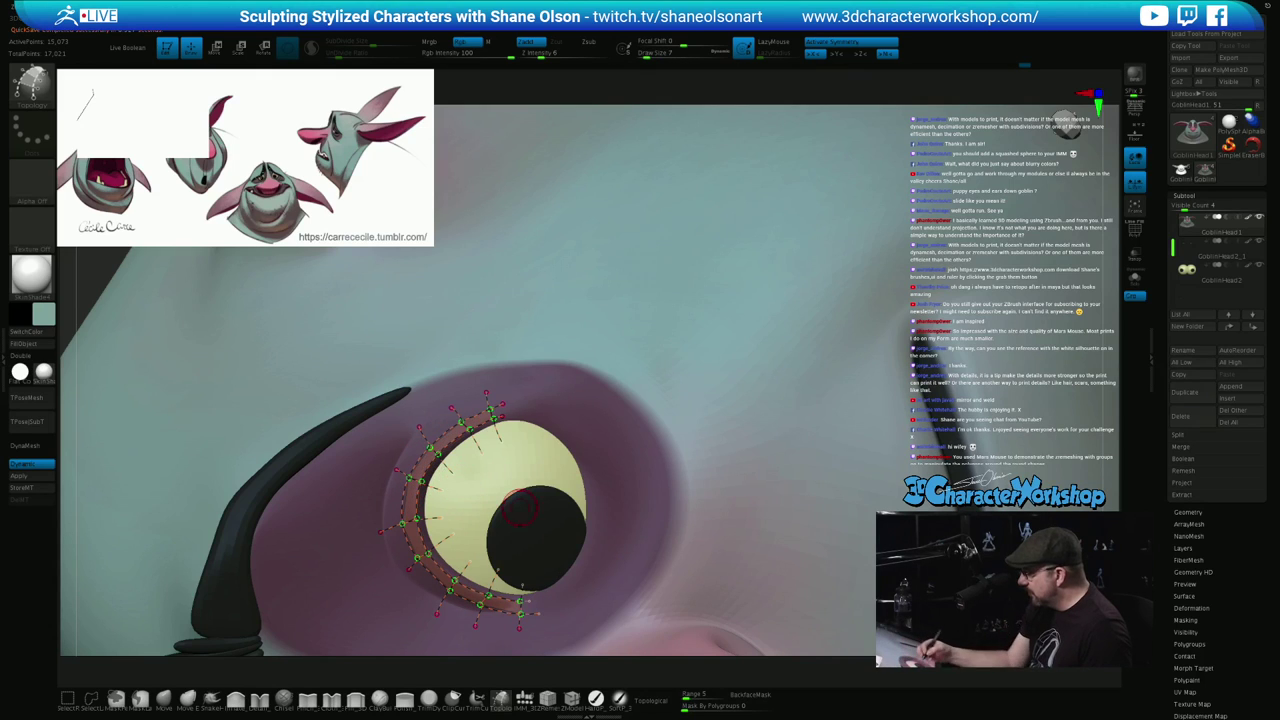
pyautogui.keyDown('alt'); pyautogui.moveTo(631, 482); pyautogui.dragTo(642, 507); pyautogui.keyUp('alt')
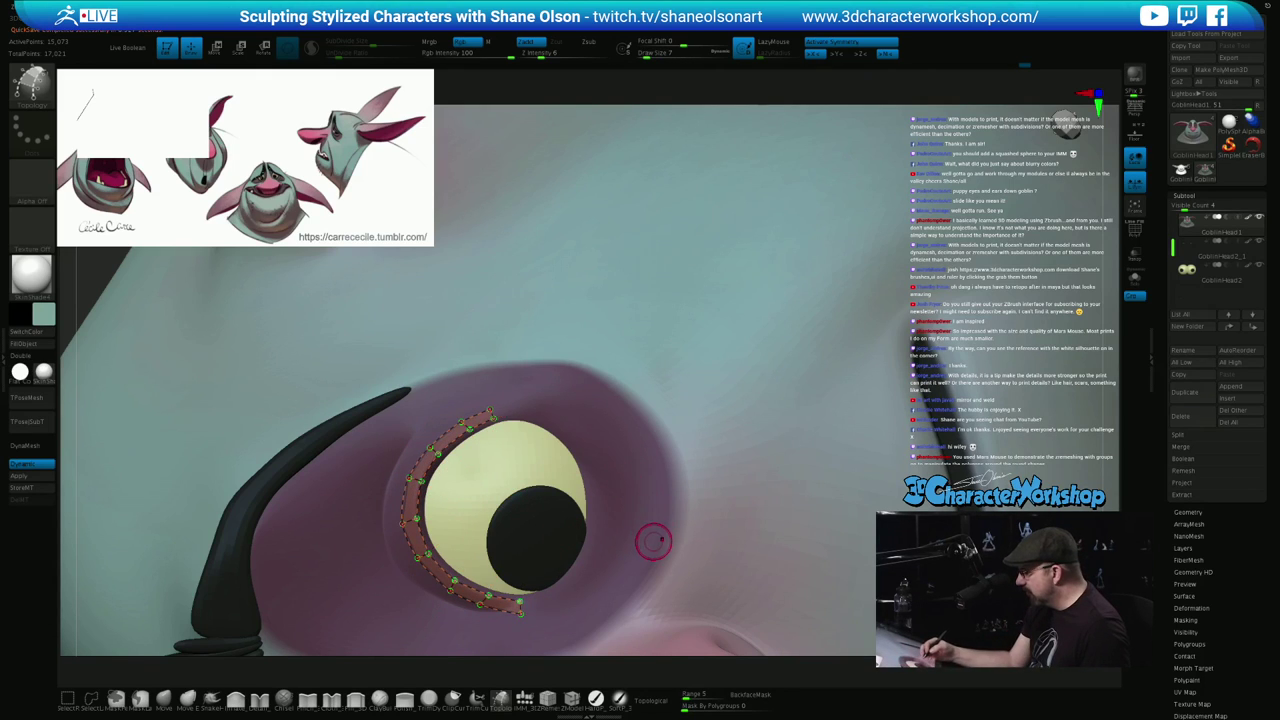
# Generate thin geometry from the eyelid curves at draw size 1 and separate it from the head with Split Unmasked Points
pyautogui.moveTo(645, 541); pyautogui.dragTo(746, 512, button='right')
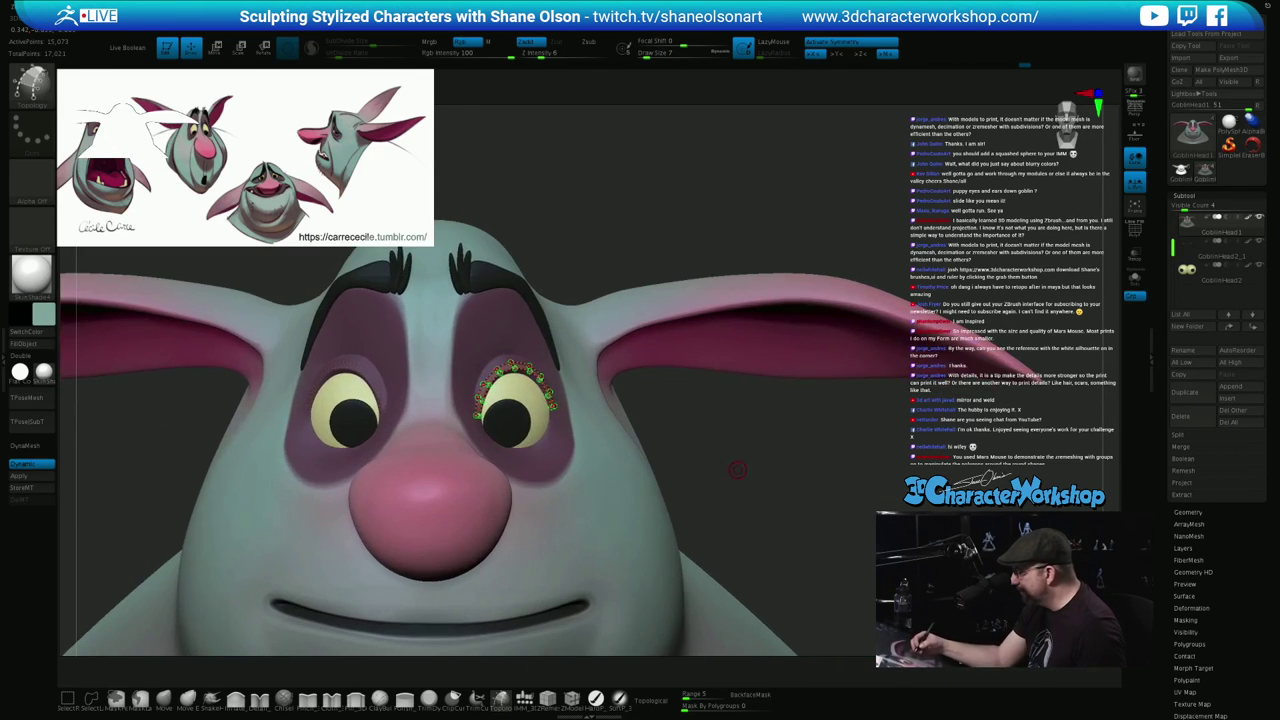
pyautogui.moveTo(770, 470); pyautogui.dragTo(736, 468, button='right')
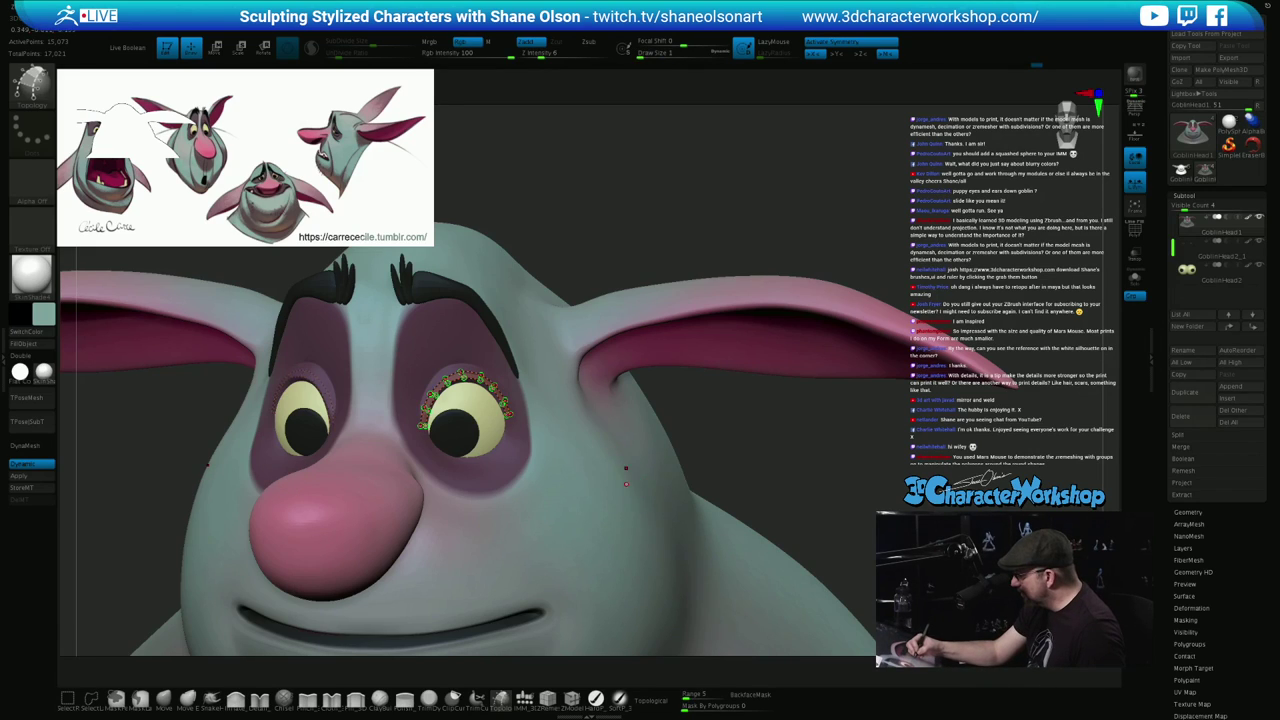
pyautogui.click(626, 484)
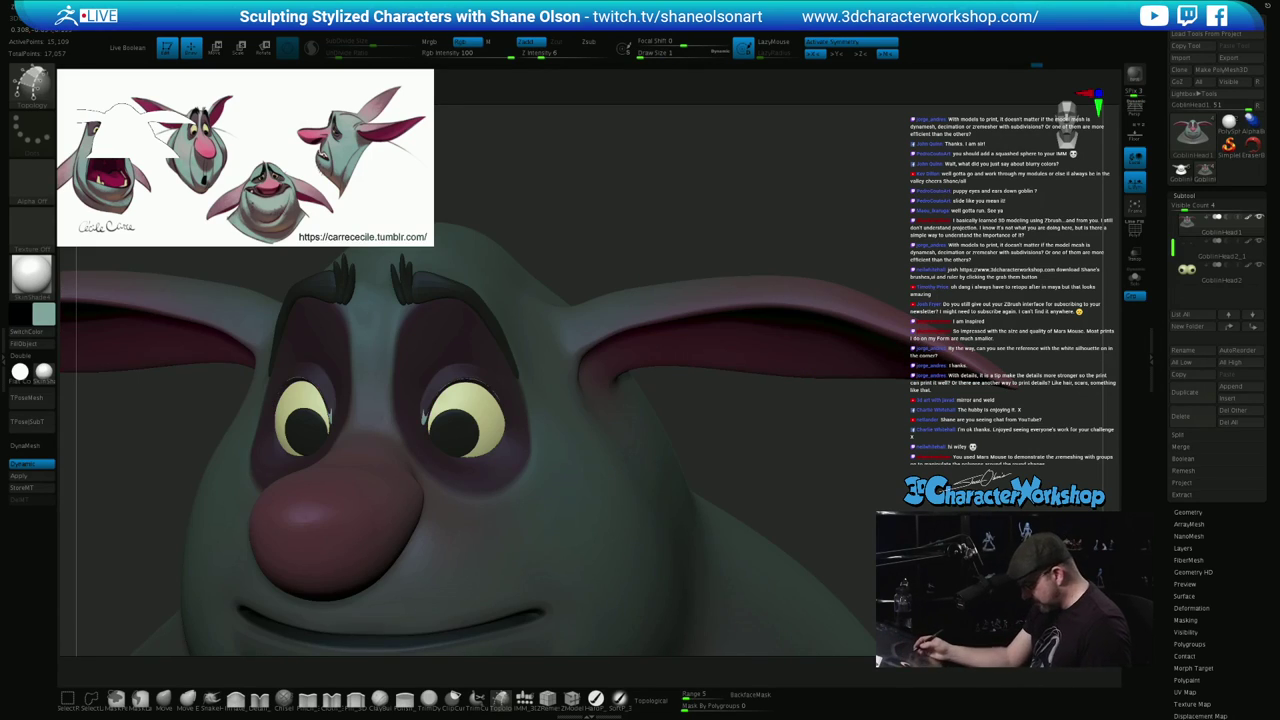
pyautogui.press('space')
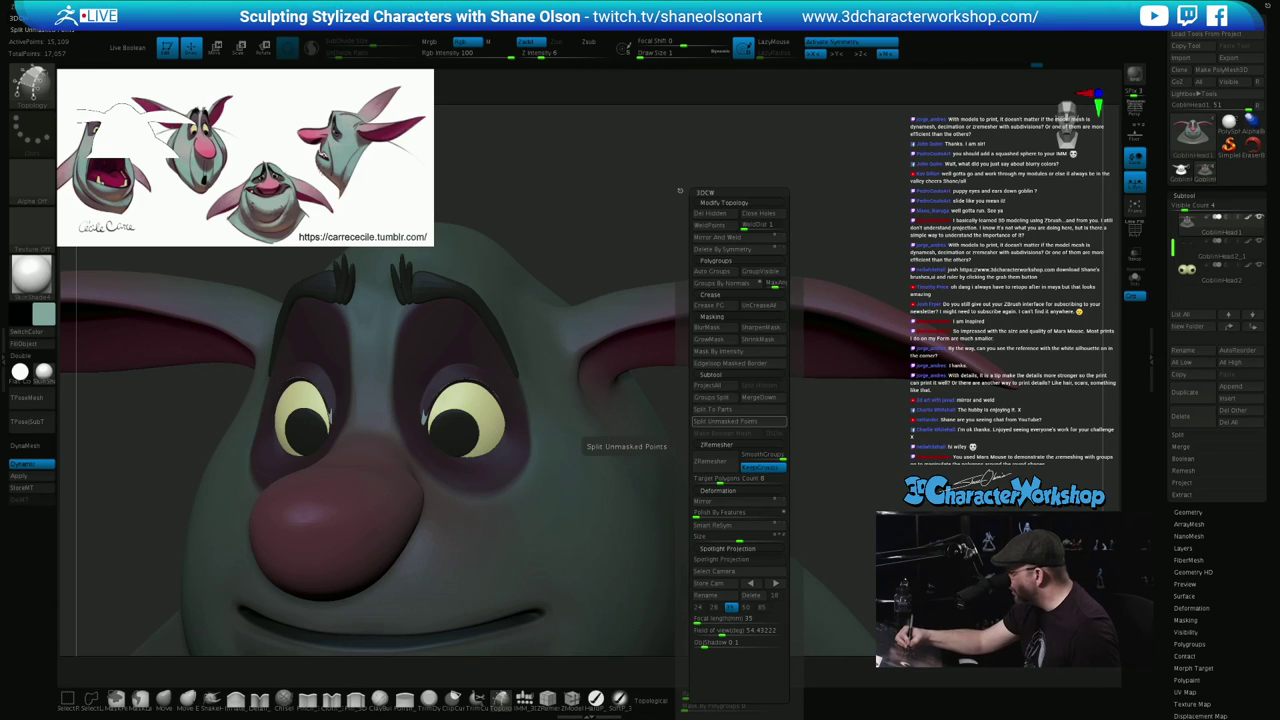
pyautogui.click(732, 421)
# Select the new eyelid strip subtool and fill it with black using the paint brush
pyautogui.keyDown('alt'); pyautogui.click(468, 375); pyautogui.keyUp('alt')
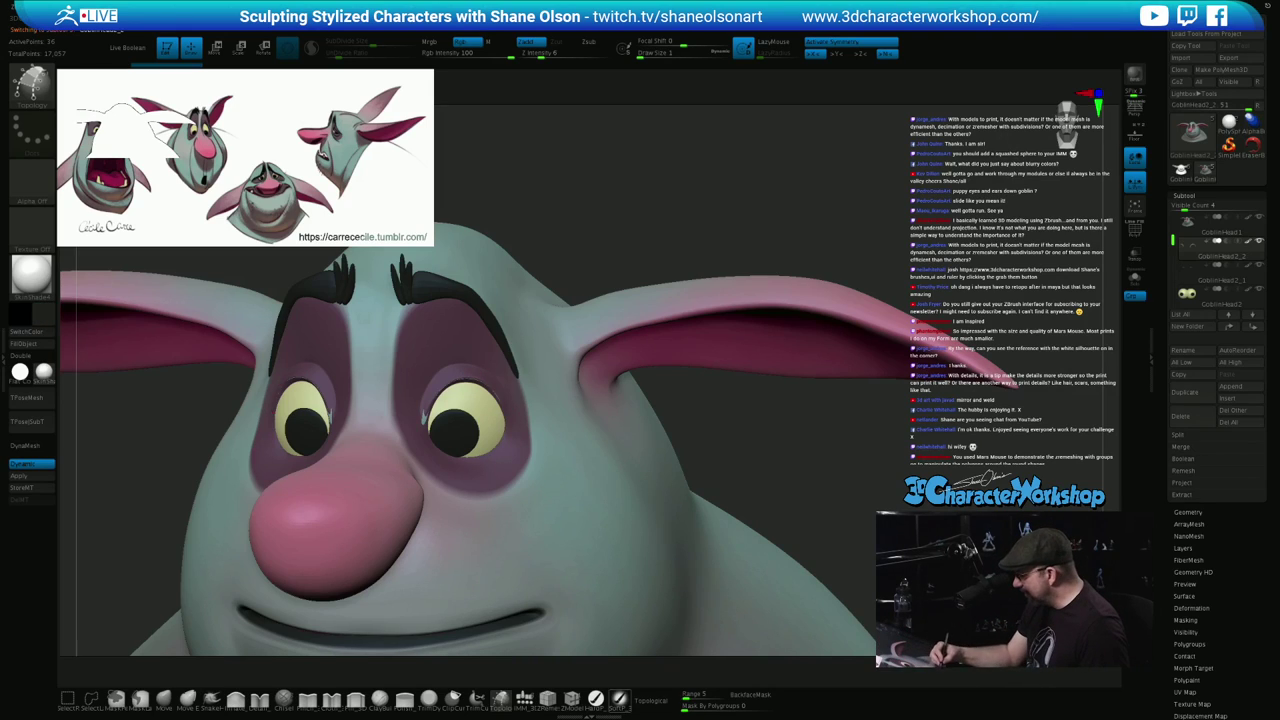
pyautogui.click(597, 699)
pyautogui.click(33, 344)
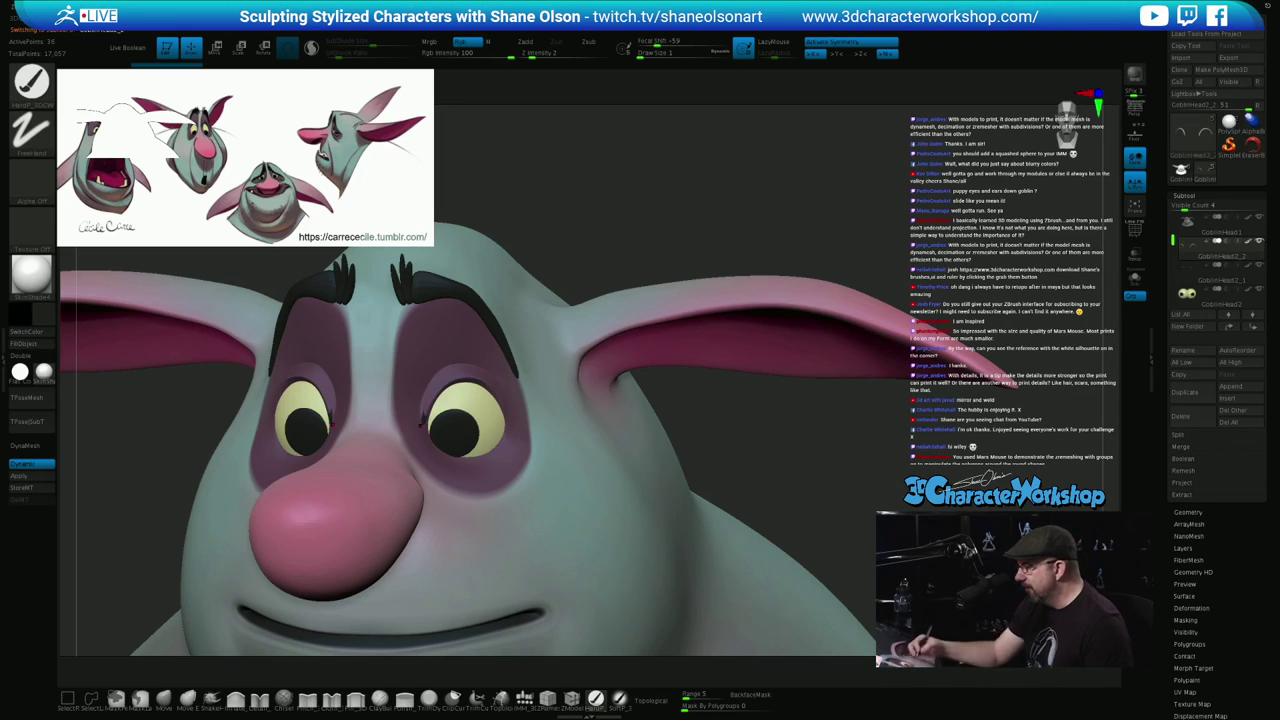
# Check the eyelid strips in isolation, then ghost the surrounding subtools with transparency and show the strips' polygroup wireframe
pyautogui.moveTo(572, 412); pyautogui.dragTo(499, 415, button='right')
pyautogui.click(1135, 279)
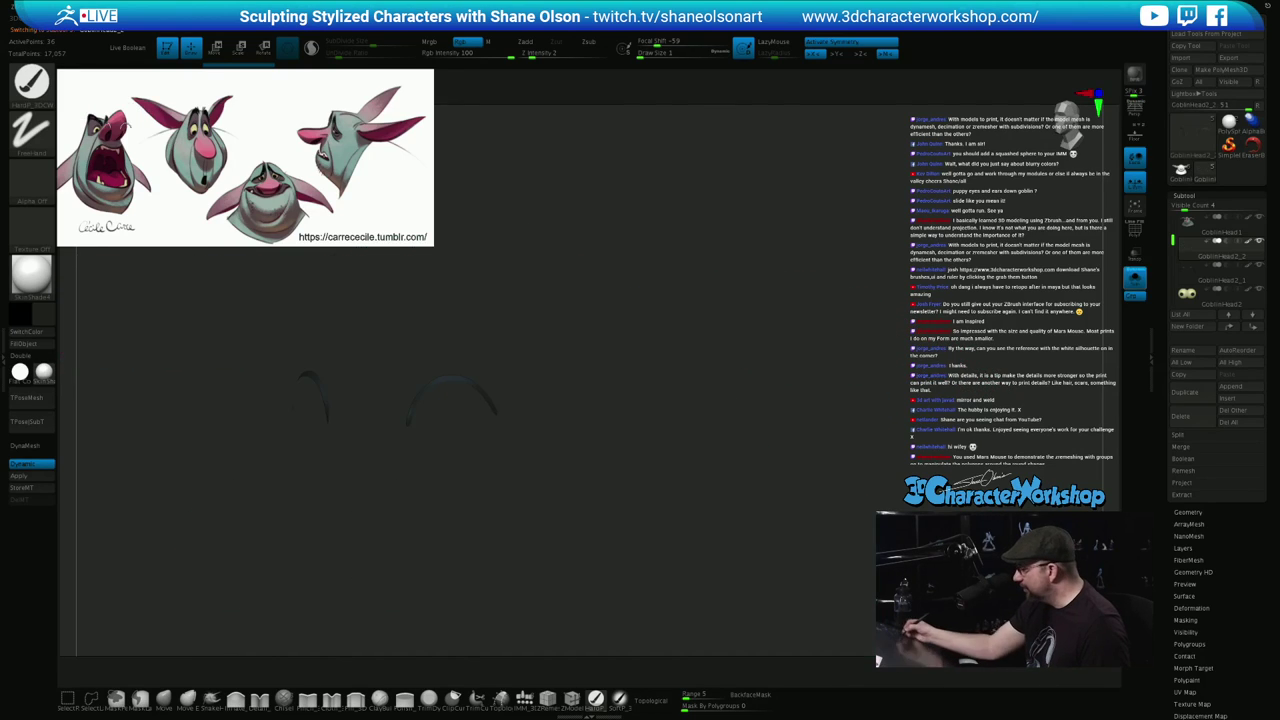
pyautogui.click(1135, 279)
pyautogui.click(1135, 254)
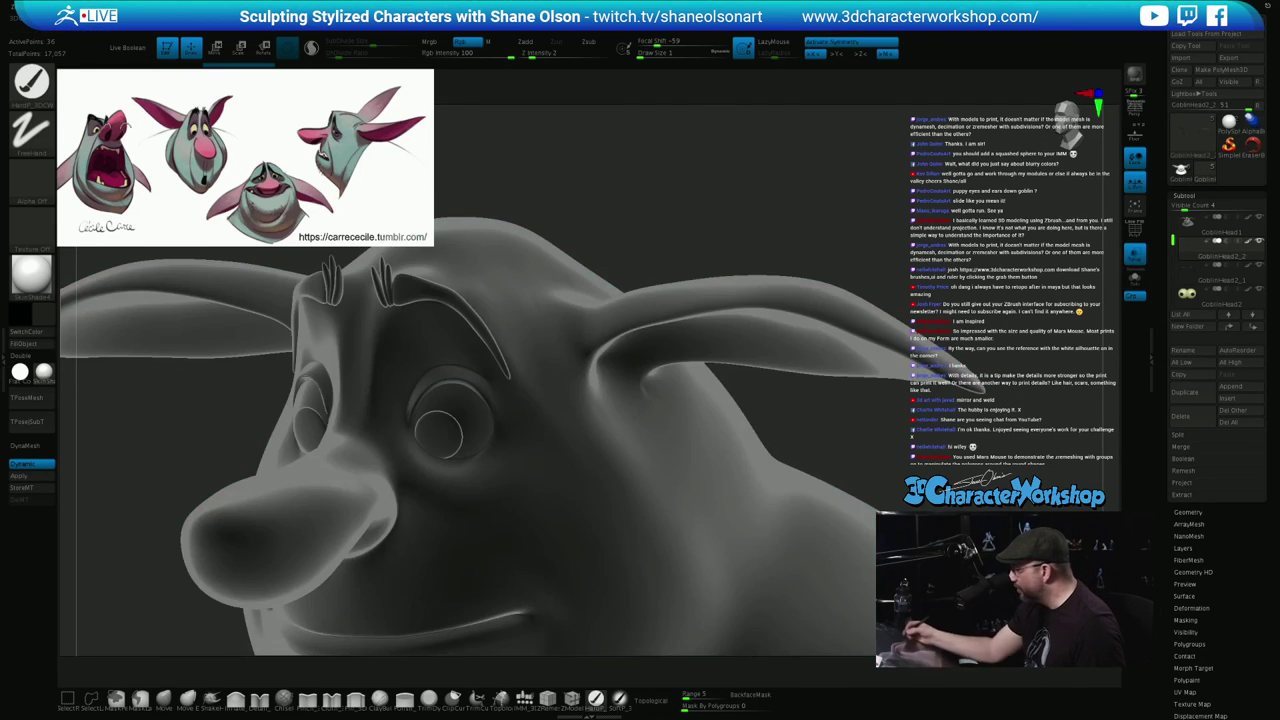
pyautogui.moveTo(500, 385)
pyautogui.keyDown('ctrl'); pyautogui.mouseDown(button='right')
pyautogui.moveTo(490, 445)
pyautogui.moveTo(604, 538)
pyautogui.mouseUp(button='right'); pyautogui.keyUp('ctrl')
pyautogui.hotkey('shift', 'f')
# Turn off dynamic subdivision on the eyelid strip and reposition its inner end with the Move Topological brush at draw size 6
pyautogui.press('b')
pyautogui.press('m')
pyautogui.press('t')
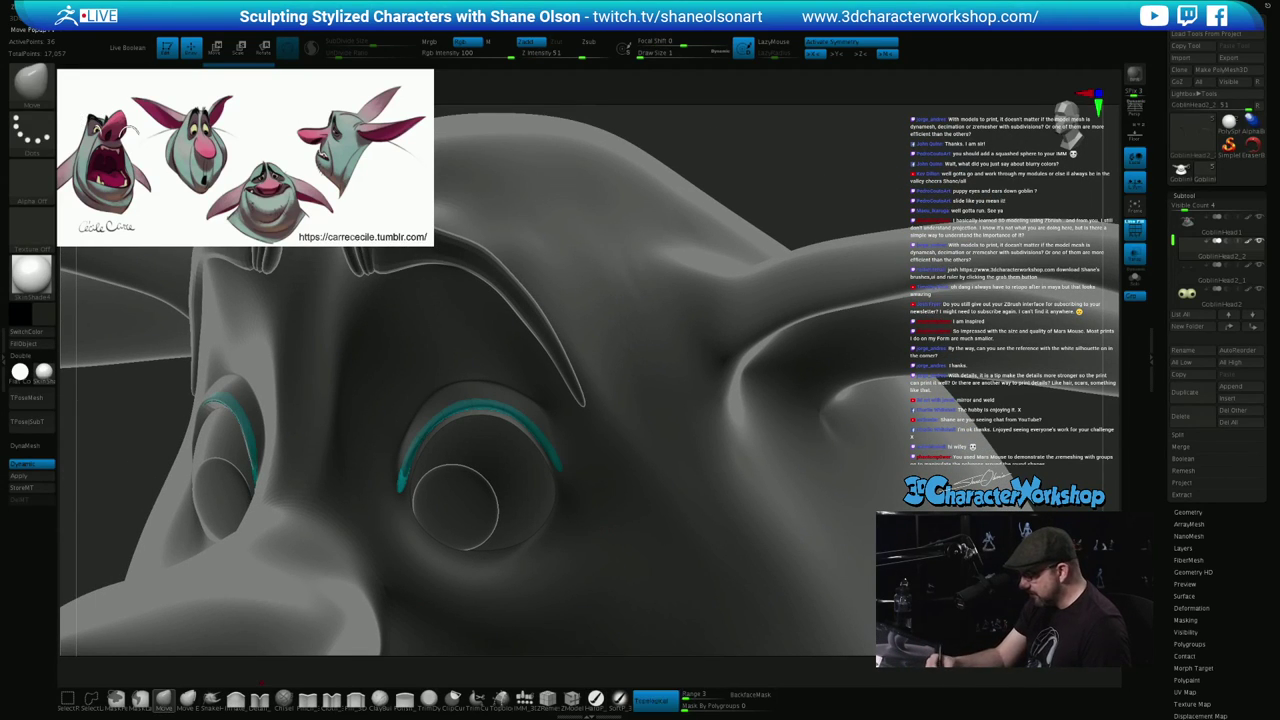
pyautogui.press('s')
pyautogui.moveTo(531, 549); pyautogui.dragTo(540, 549)
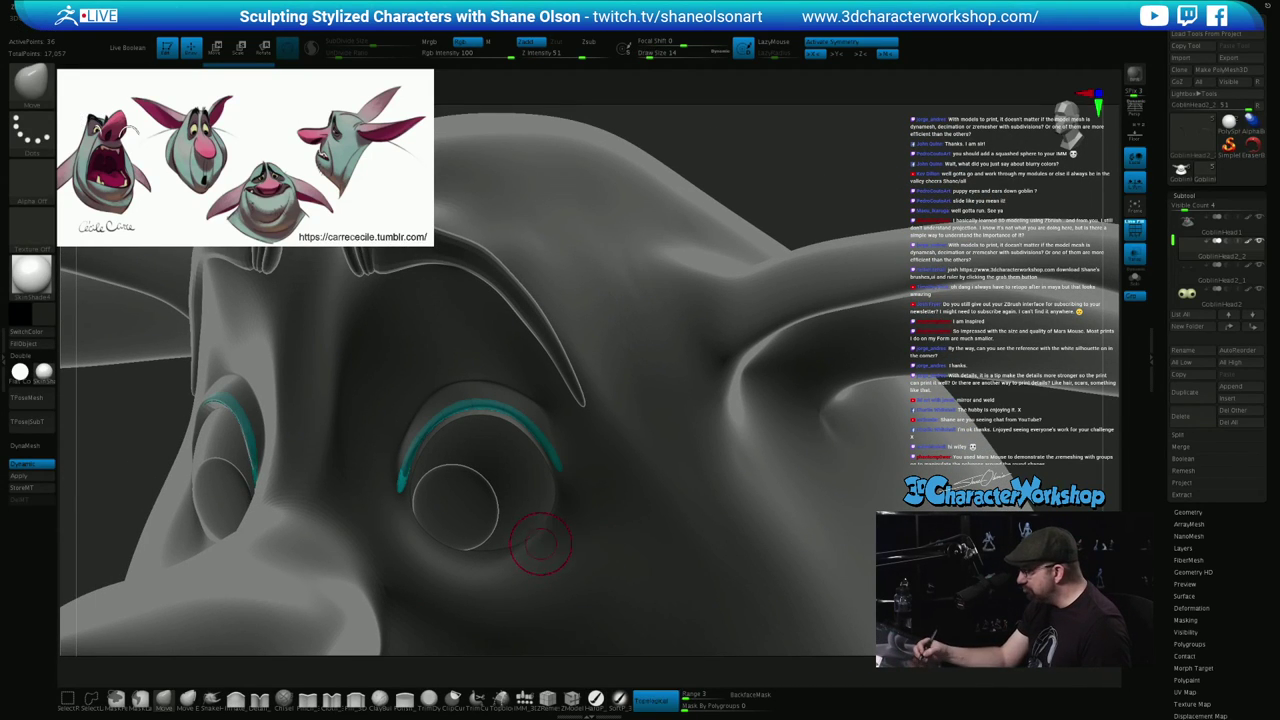
pyautogui.moveTo(540, 546)
pyautogui.mouseDown(button='right')
pyautogui.moveTo(440, 585)
pyautogui.moveTo(535, 550)
pyautogui.mouseUp(button='right')
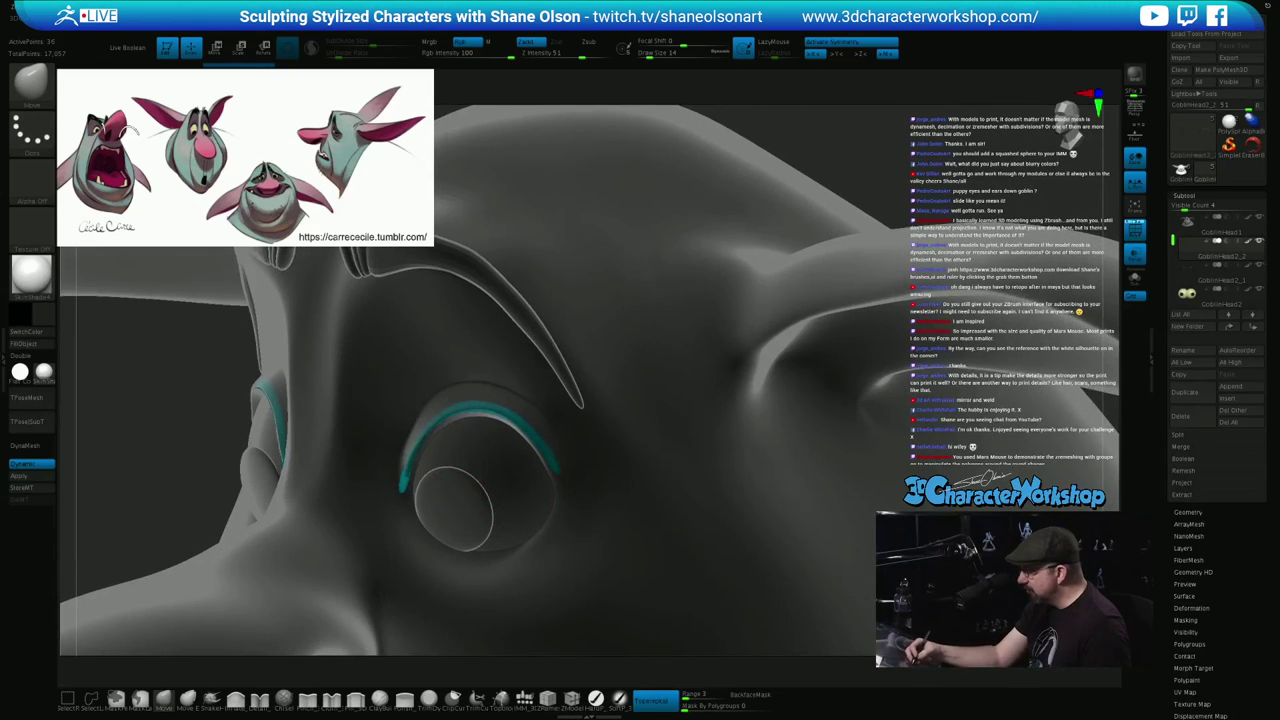
pyautogui.keyDown('ctrl'); pyautogui.moveTo(470, 470); pyautogui.dragTo(445, 523, button='right'); pyautogui.keyUp('ctrl')
pyautogui.keyDown('alt'); pyautogui.moveTo(261, 461); pyautogui.dragTo(416, 543, button='right'); pyautogui.keyUp('alt')
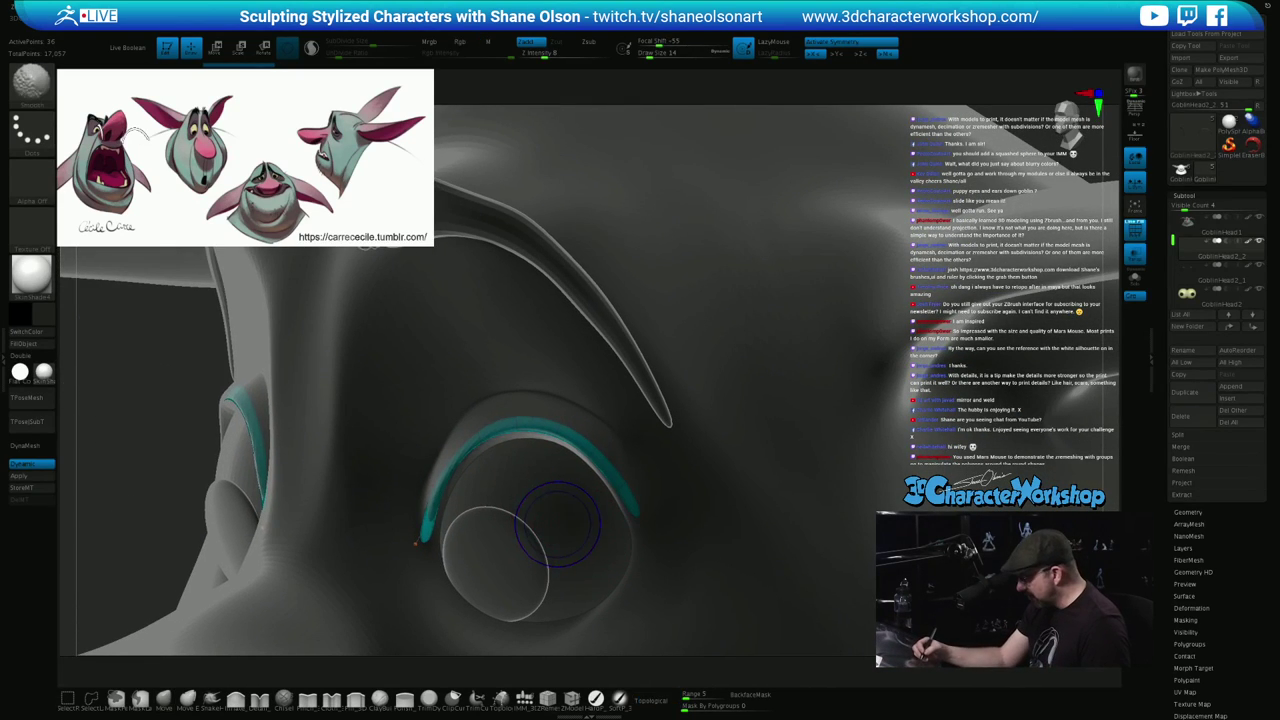
pyautogui.hotkey('shift', 'd')
pyautogui.press('s')
pyautogui.moveTo(484, 541); pyautogui.dragTo(479, 541)
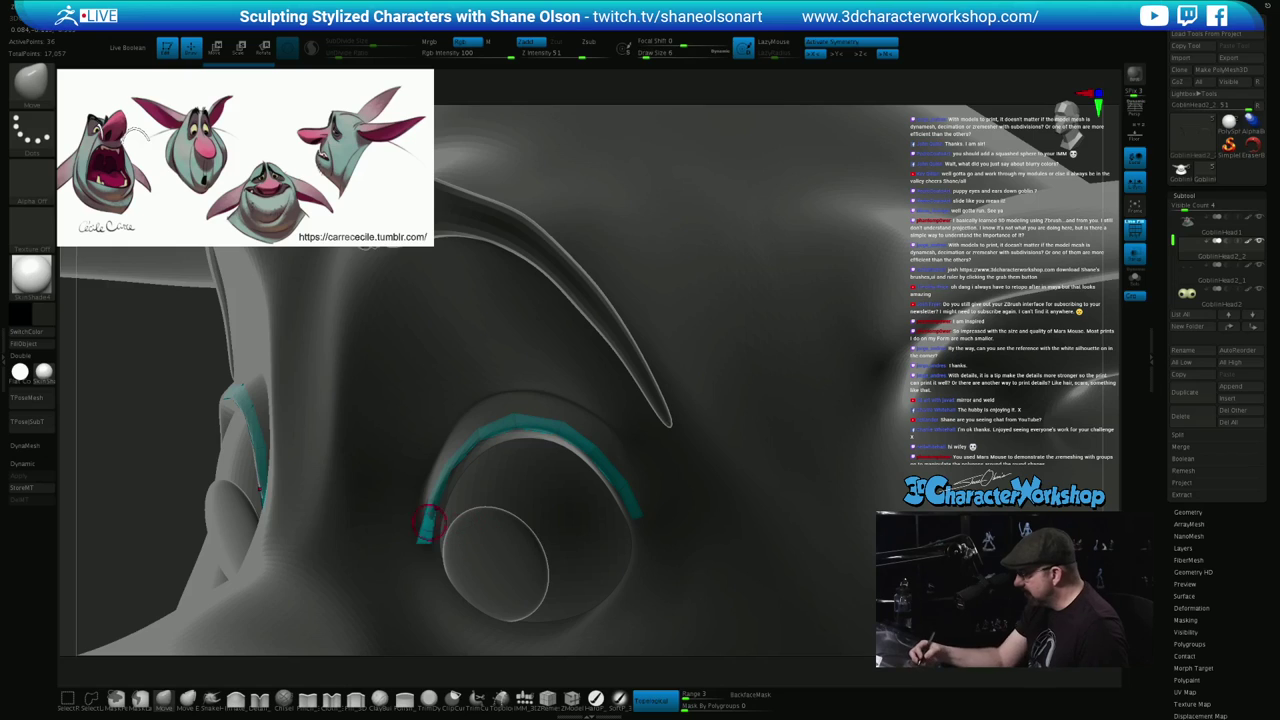
pyautogui.moveTo(436, 521); pyautogui.dragTo(454, 502, button='right')
pyautogui.moveTo(422, 529); pyautogui.dragTo(426, 528)
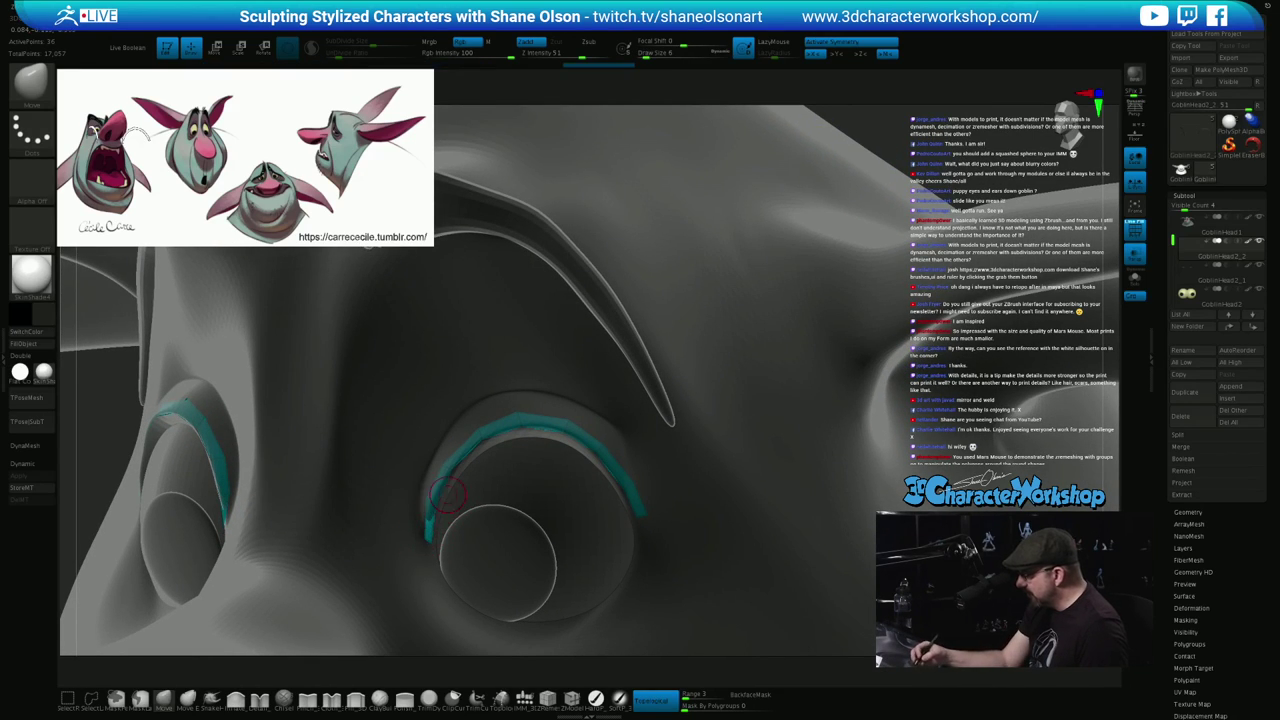
# At draw size 16, pull the inner side and top arch of the eyelid strip to follow the curve of the lid
pyautogui.moveTo(481, 487); pyautogui.dragTo(440, 482, button='right')
pyautogui.press('s')
pyautogui.moveTo(468, 482); pyautogui.dragTo(469, 482)
pyautogui.press('s')
pyautogui.moveTo(453, 464); pyautogui.dragTo(447, 460)
pyautogui.moveTo(448, 507); pyautogui.dragTo(454, 502)
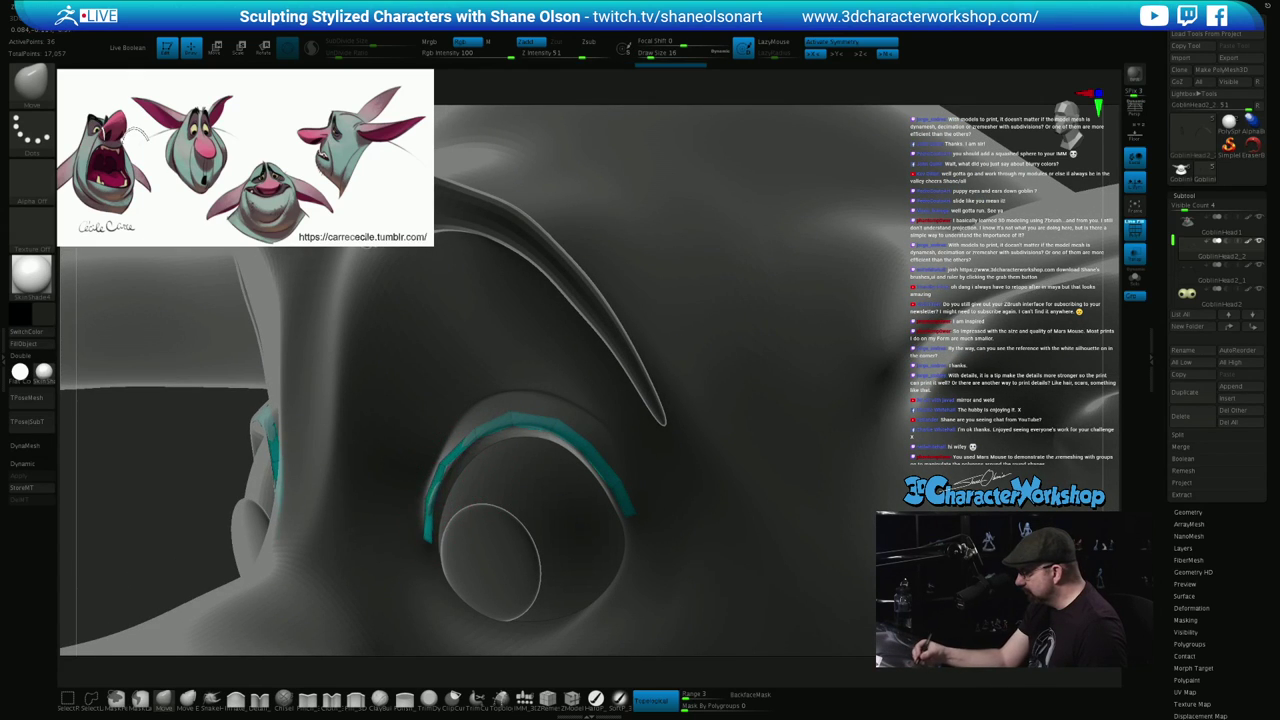
pyautogui.moveTo(478, 481); pyautogui.dragTo(441, 476, button='right')
pyautogui.moveTo(474, 440)
pyautogui.mouseDown()
pyautogui.moveTo(466, 433)
pyautogui.moveTo(488, 423)
pyautogui.mouseUp()
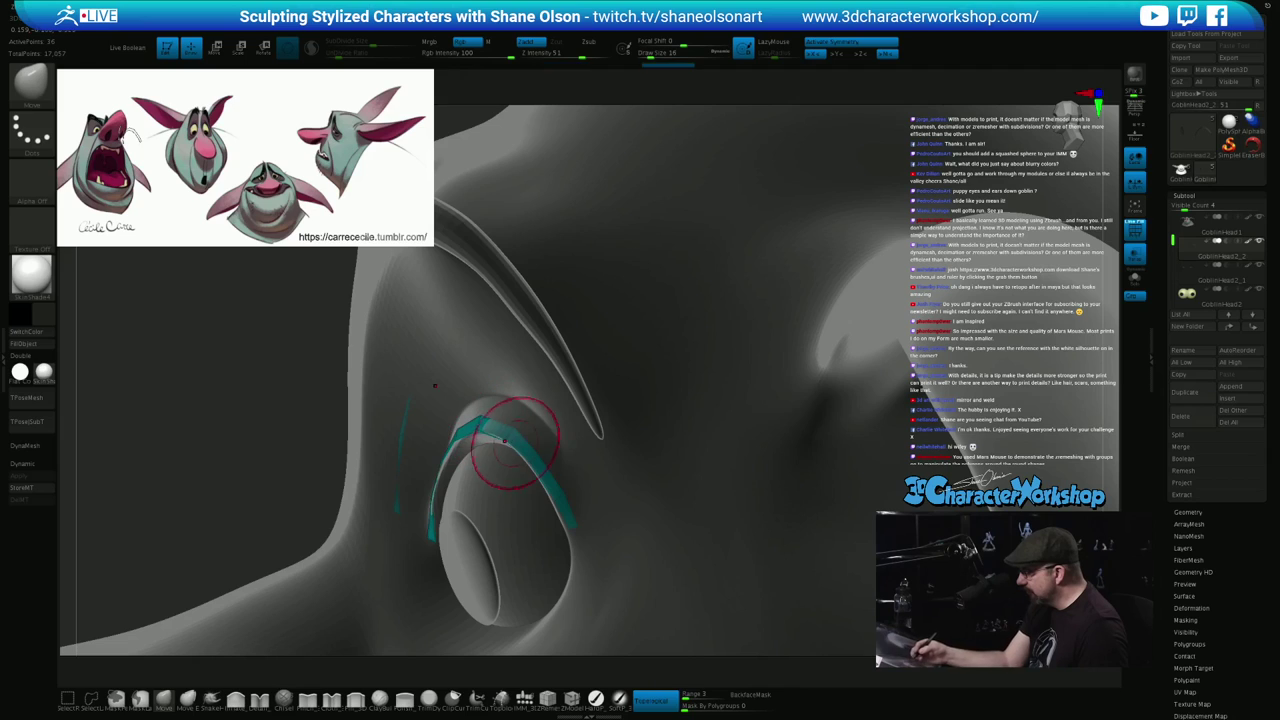
pyautogui.moveTo(512, 442); pyautogui.dragTo(545, 449, button='right')
pyautogui.moveTo(498, 447)
pyautogui.mouseDown()
pyautogui.moveTo(491, 438)
pyautogui.moveTo(543, 457)
pyautogui.moveTo(577, 493)
pyautogui.mouseUp()
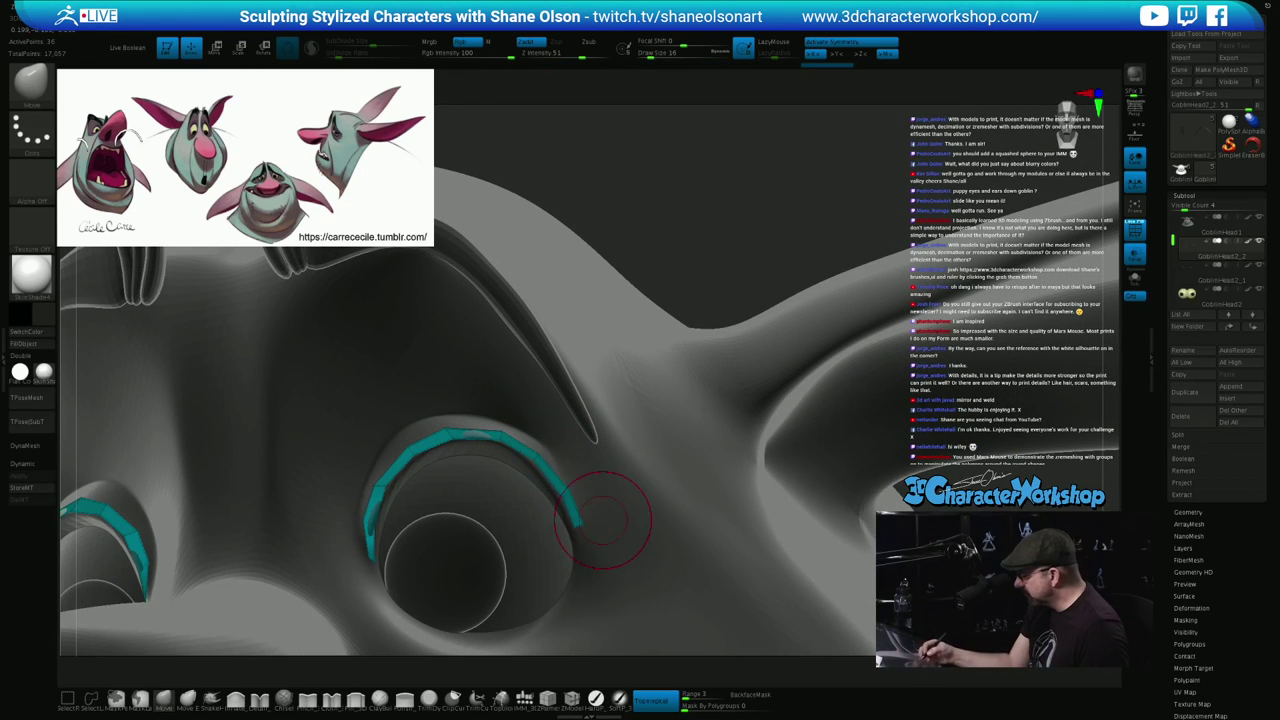
# Nudge the outer end of the eyelid strip into place at the outer eye corner with draw size 6
pyautogui.moveTo(602, 520); pyautogui.dragTo(570, 529, button='right')
pyautogui.press('s')
pyautogui.click(585, 536)
pyautogui.moveTo(579, 510); pyautogui.dragTo(575, 515)
pyautogui.moveTo(598, 516); pyautogui.dragTo(590, 522, button='right')
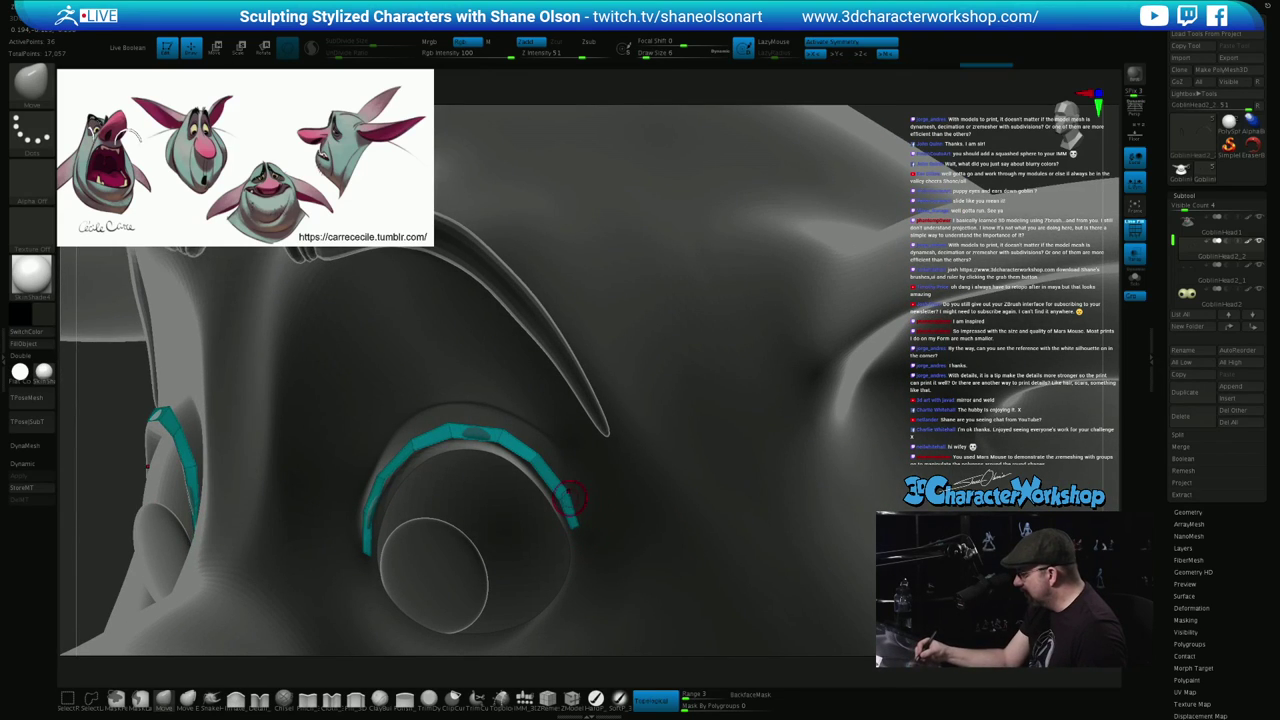
# Return the brush to draw size 16 and lift the top of the eyelid strip along the upper lid
pyautogui.press(']')
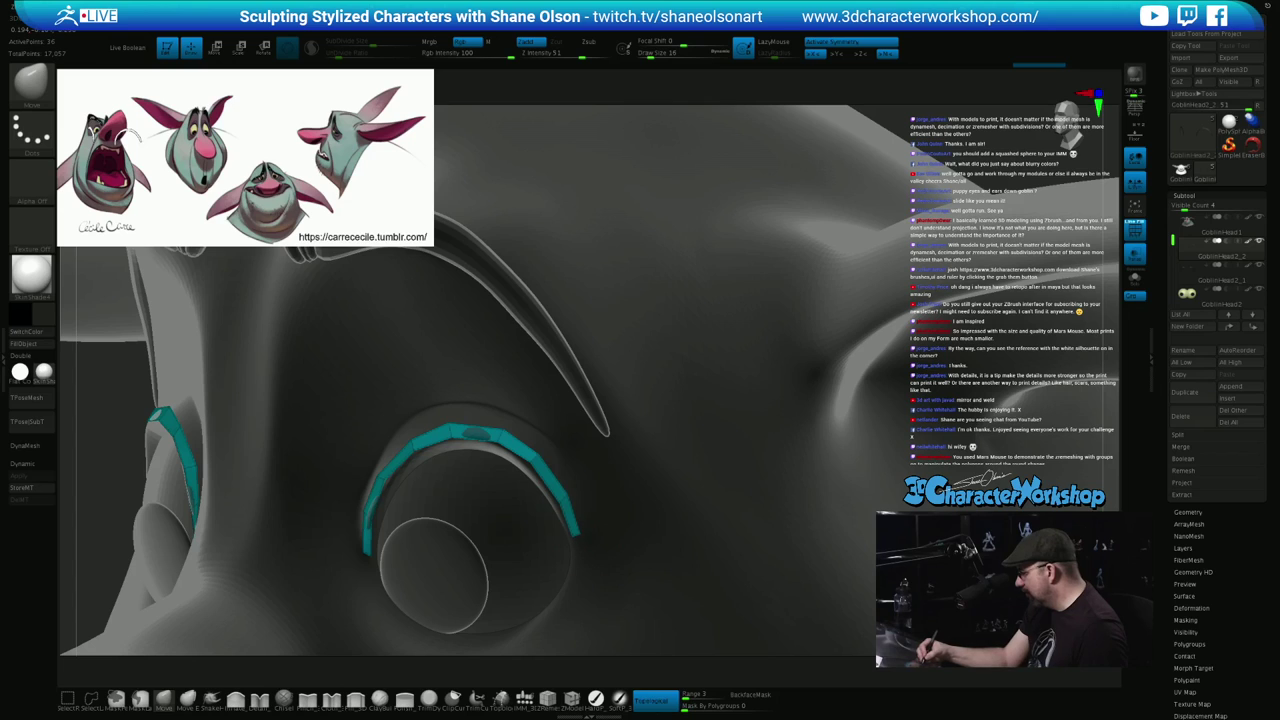
pyautogui.moveTo(587, 532); pyautogui.dragTo(634, 530, button='right')
pyautogui.moveTo(505, 428); pyautogui.dragTo(453, 420, button='right')
pyautogui.moveTo(450, 418); pyautogui.dragTo(452, 411)
pyautogui.moveTo(455, 418); pyautogui.dragTo(500, 408, button='right')
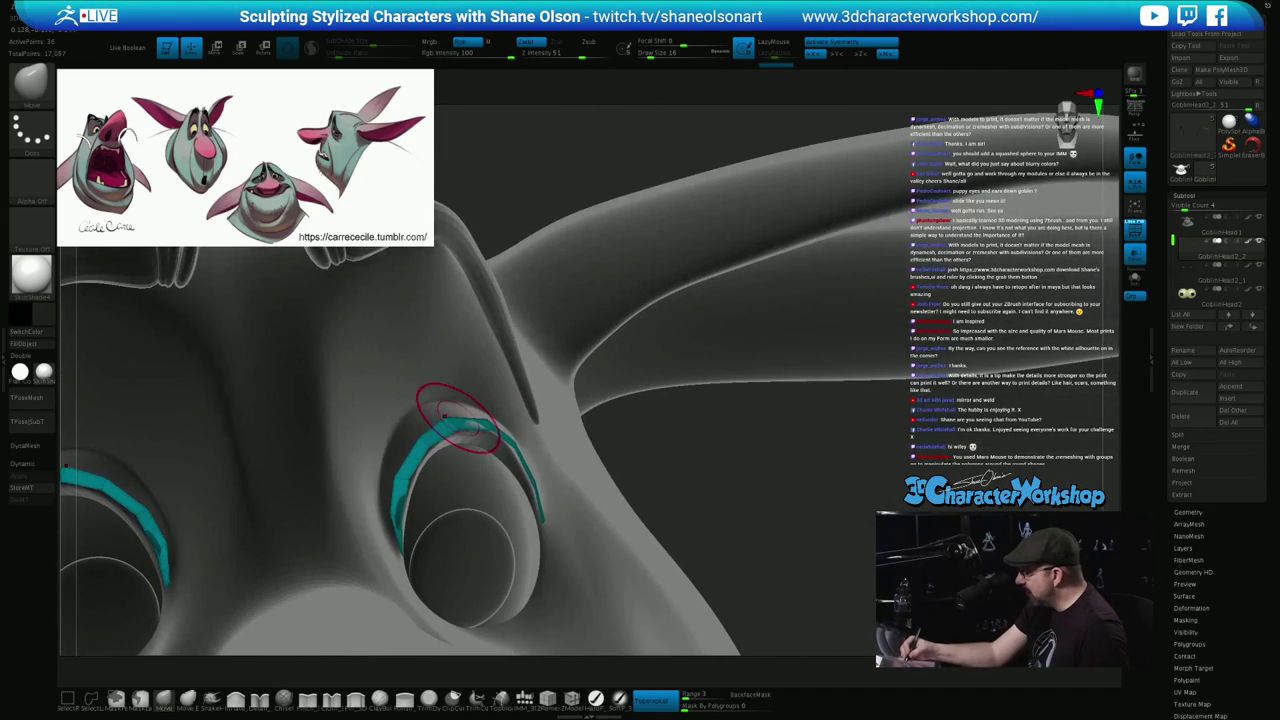
pyautogui.moveTo(455, 418); pyautogui.dragTo(456, 402)
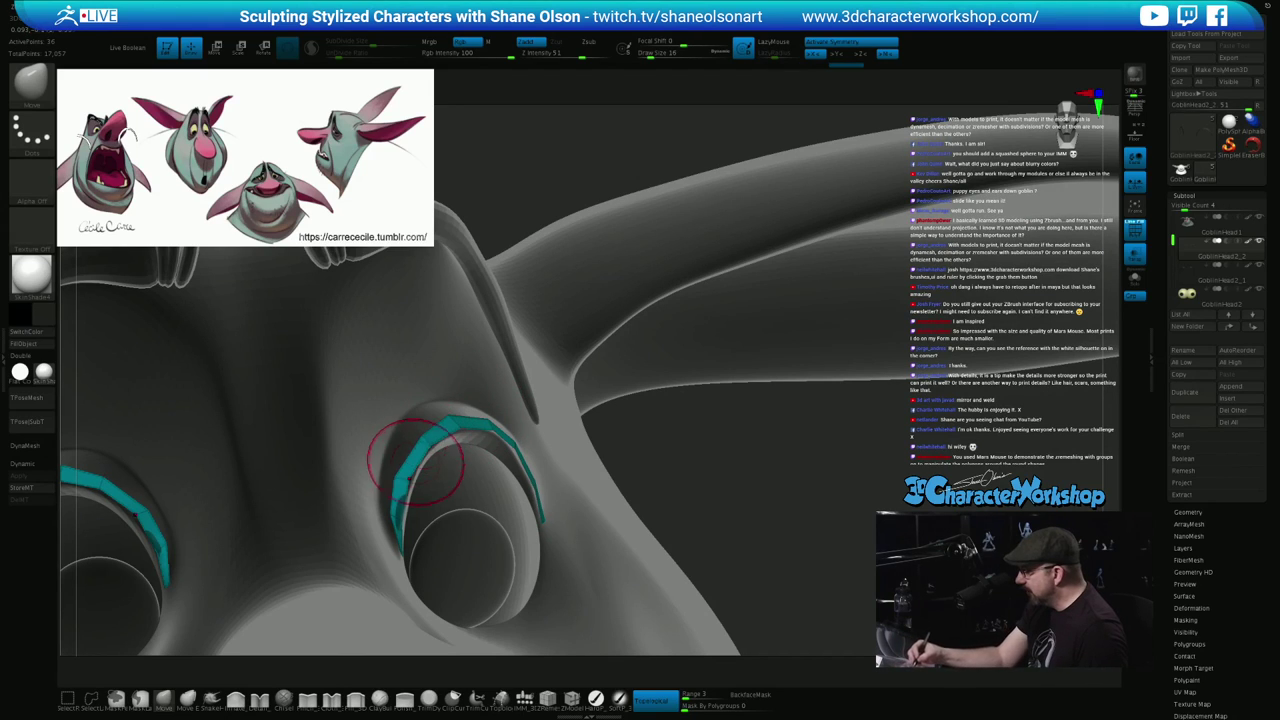
# Adjust the lower inner section of the eyelid strip at draw size 7 so it hugs the inner eye corner
pyautogui.moveTo(407, 481); pyautogui.dragTo(407, 510, button='right')
pyautogui.press('[')
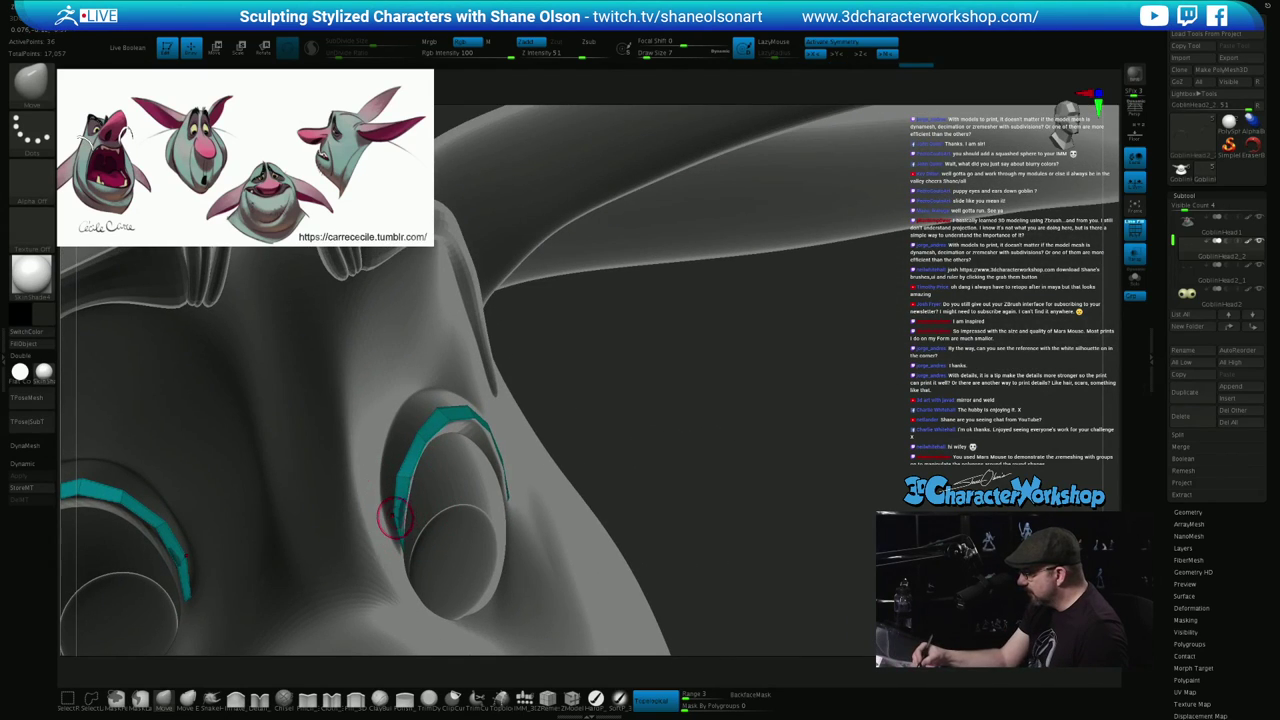
pyautogui.moveTo(403, 516); pyautogui.dragTo(404, 486)
pyautogui.moveTo(410, 492); pyautogui.dragTo(385, 478, button='right')
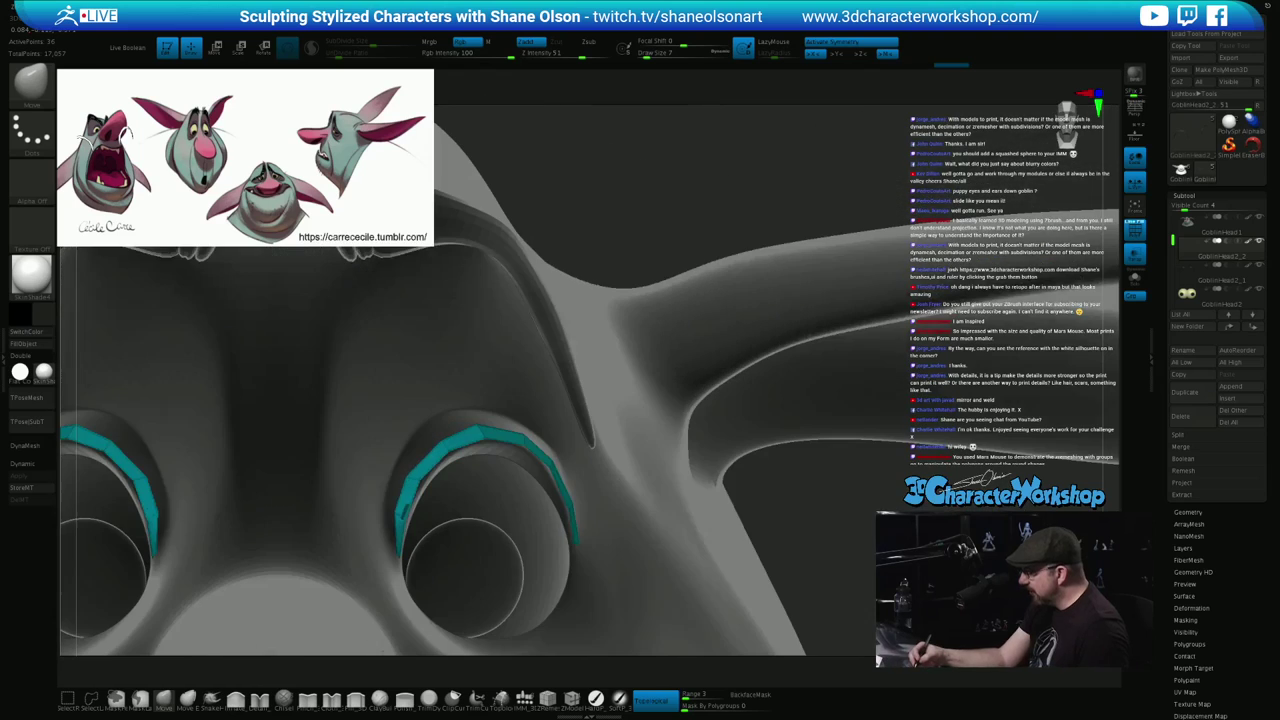
# Enlarge the brush to draw size 25 and push the upper outer part of the eyelid strip into a fuller arch
pyautogui.moveTo(665, 492); pyautogui.dragTo(628, 481, button='right')
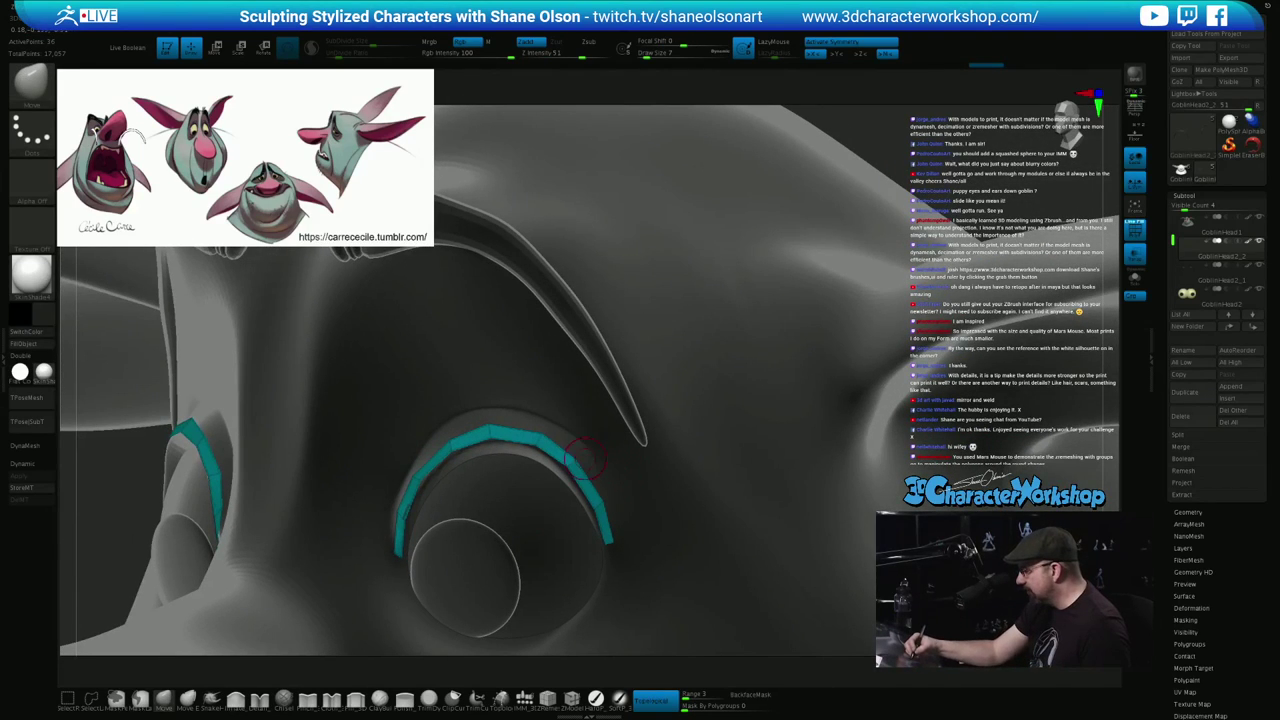
pyautogui.press('s')
pyautogui.moveTo(585, 459); pyautogui.dragTo(561, 459)
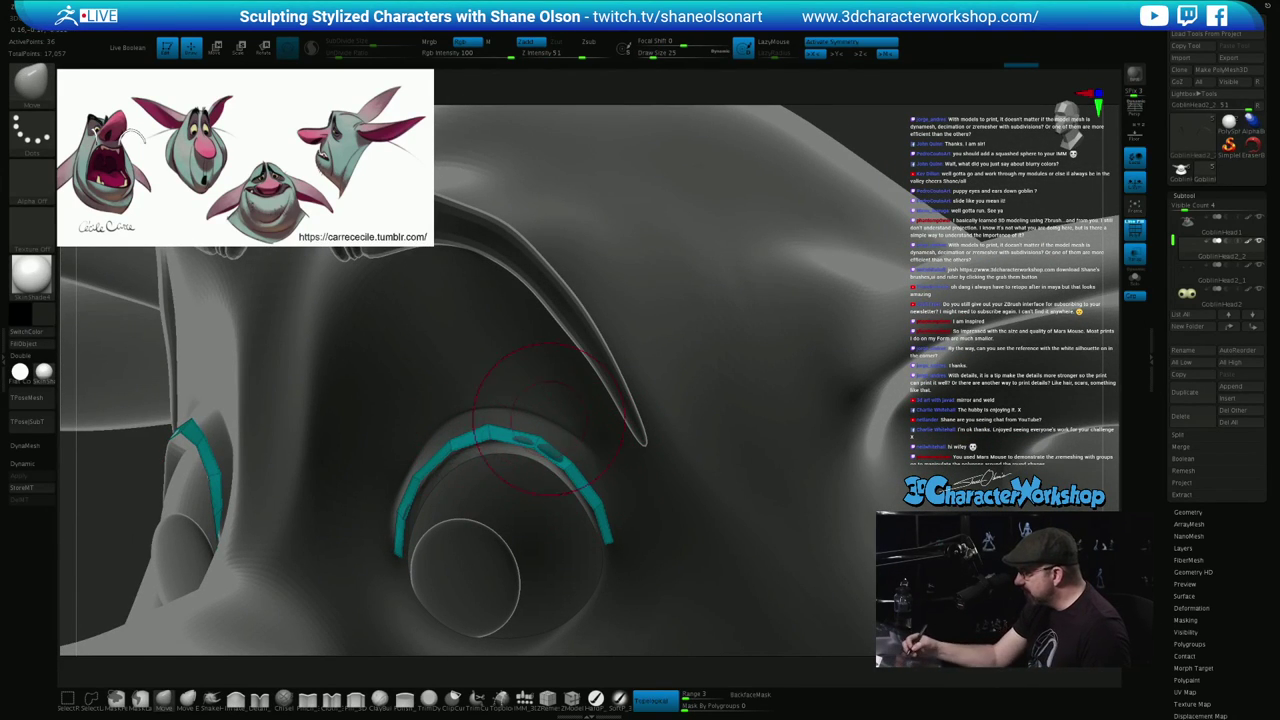
pyautogui.moveTo(549, 419); pyautogui.dragTo(478, 424, button='right')
pyautogui.moveTo(548, 438); pyautogui.dragTo(566, 429)
pyautogui.moveTo(566, 429)
pyautogui.mouseDown(button='right')
pyautogui.moveTo(636, 426)
pyautogui.moveTo(586, 428)
pyautogui.mouseUp(button='right')
pyautogui.moveTo(514, 463); pyautogui.dragTo(517, 454)
pyautogui.moveTo(517, 454); pyautogui.dragTo(569, 454, button='right')
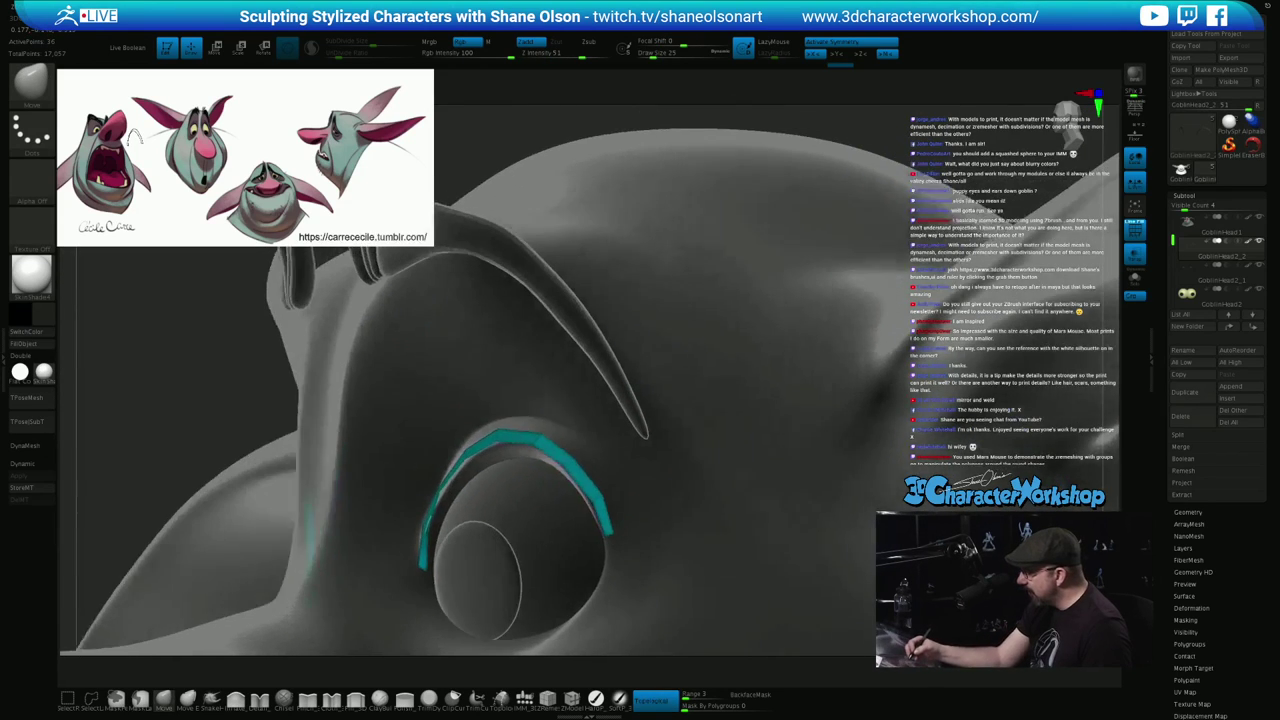
# Refine the eyelid strip's curve at draw size 18 and check both strips from the front
pyautogui.press('s')
pyautogui.moveTo(485, 469); pyautogui.dragTo(478, 460)
pyautogui.moveTo(478, 460); pyautogui.dragTo(530, 456, button='right')
pyautogui.moveTo(484, 508)
pyautogui.keyDown('shift'); pyautogui.mouseDown(button='right')
pyautogui.moveTo(540, 530)
pyautogui.moveTo(508, 450)
pyautogui.mouseUp(button='right'); pyautogui.keyUp('shift')
pyautogui.keyDown('ctrl'); pyautogui.moveTo(514, 548); pyautogui.dragTo(518, 536, button='right'); pyautogui.keyUp('ctrl')
pyautogui.keyDown('alt'); pyautogui.moveTo(518, 536); pyautogui.dragTo(522, 485, button='right'); pyautogui.keyUp('alt')
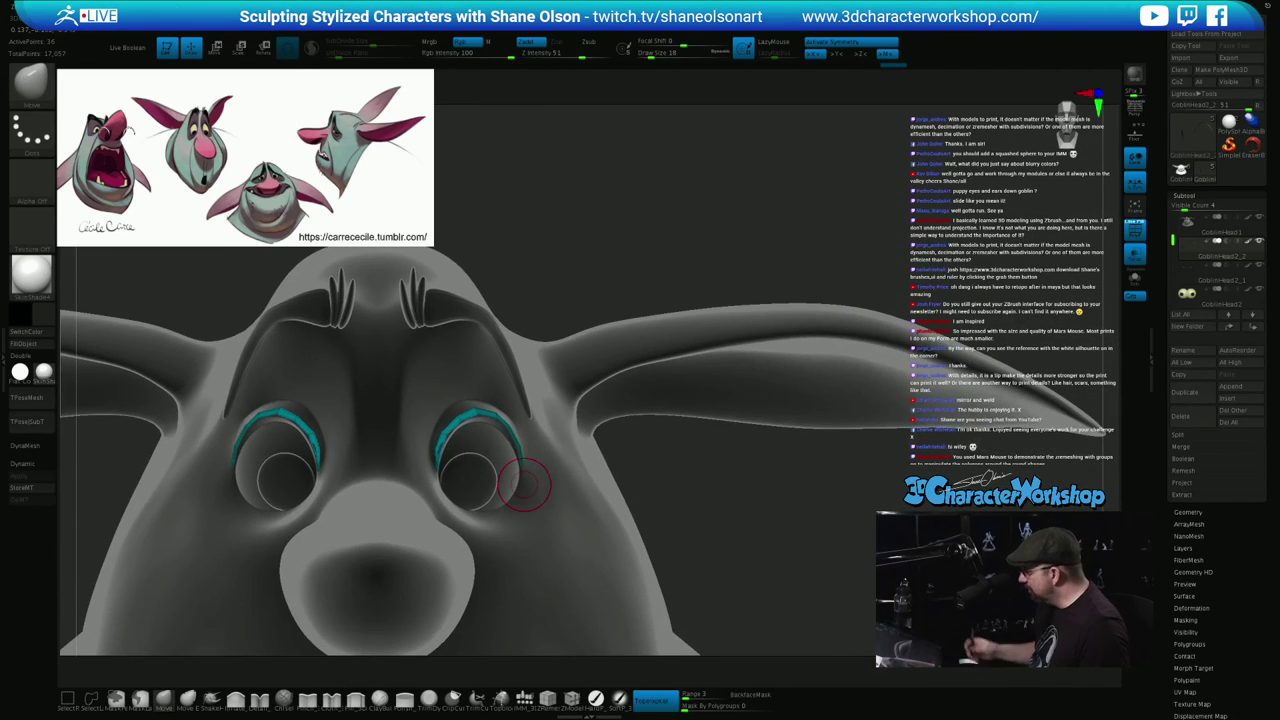
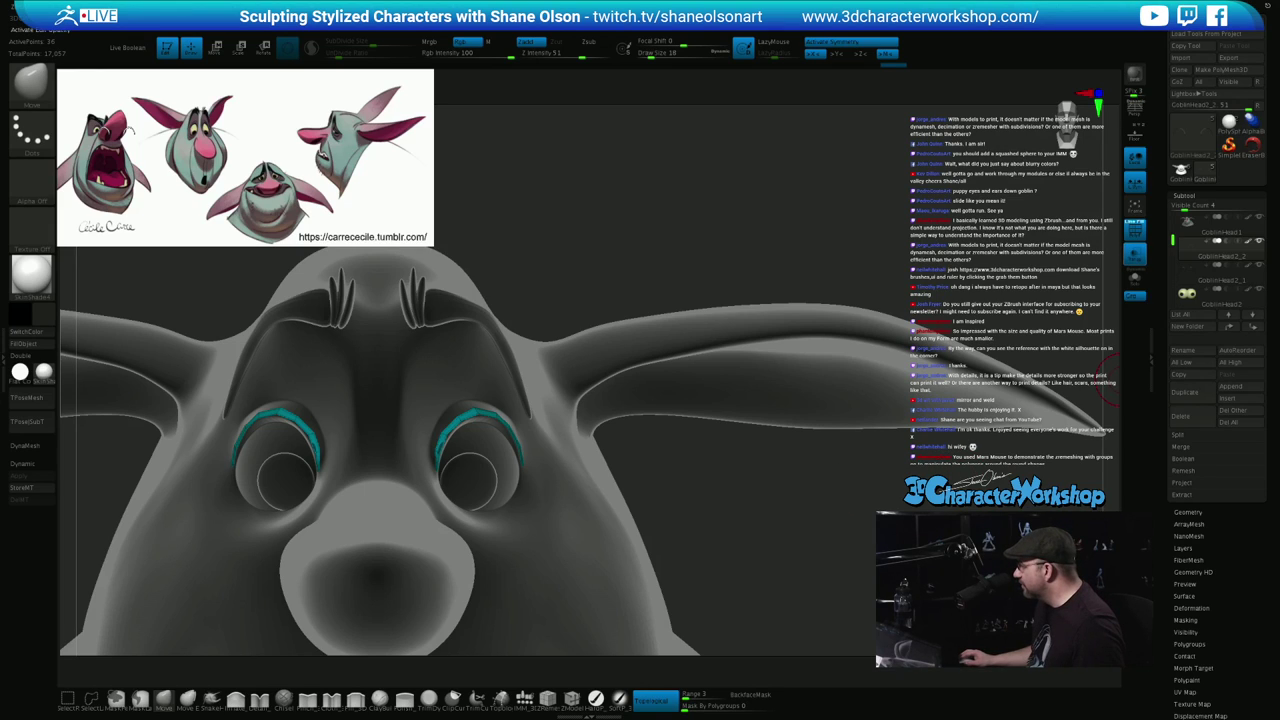
# Turn off transparency and extrude the flat eyelid strips outward with ZModeler to give them thickness
pyautogui.click(1134, 255)
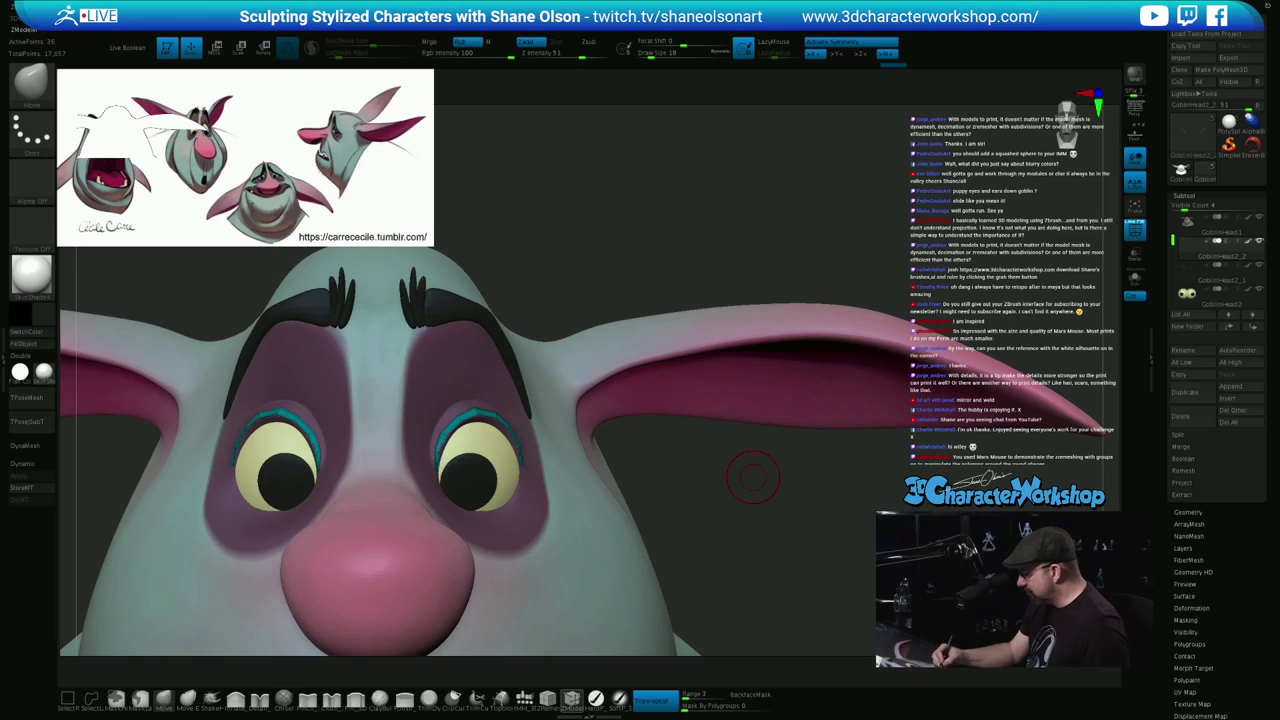
pyautogui.click(571, 699)
pyautogui.moveTo(663, 506)
pyautogui.keyDown('alt'); pyautogui.mouseDown()
pyautogui.moveTo(672, 565)
pyautogui.moveTo(684, 499)
pyautogui.mouseUp(); pyautogui.keyUp('alt')
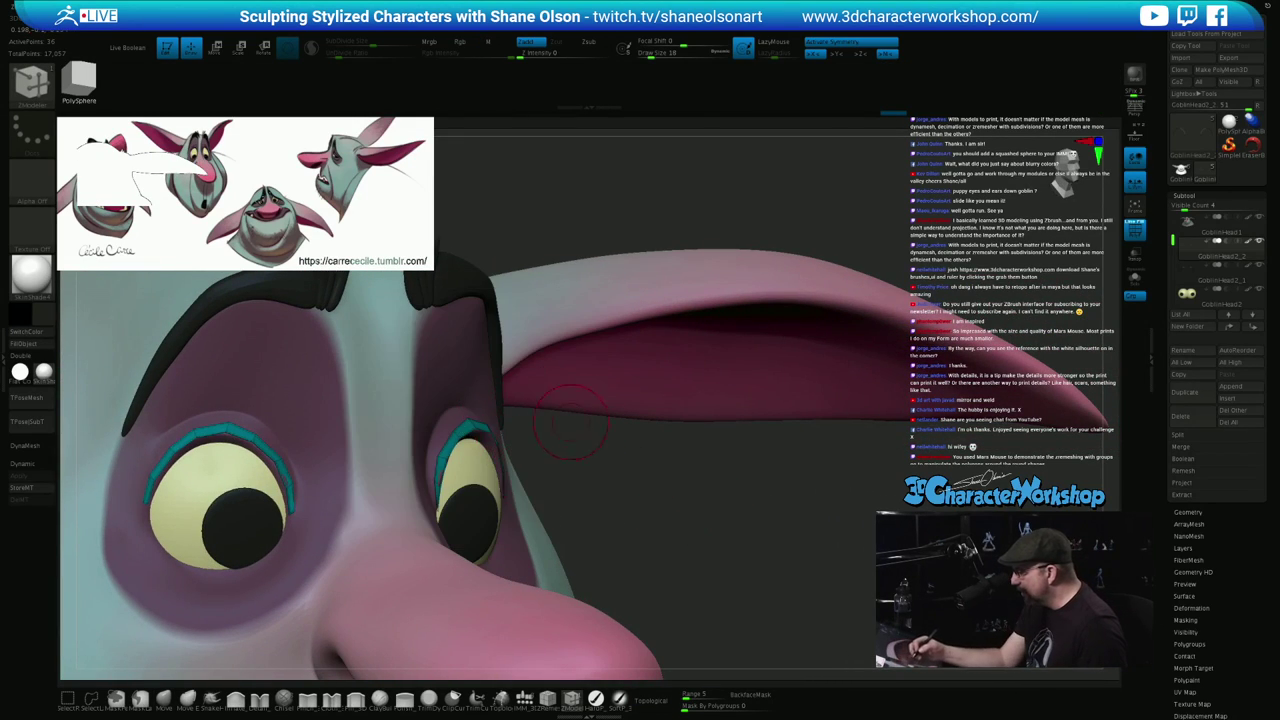
pyautogui.moveTo(571, 423); pyautogui.dragTo(565, 457)
pyautogui.moveTo(478, 427); pyautogui.dragTo(486, 414)
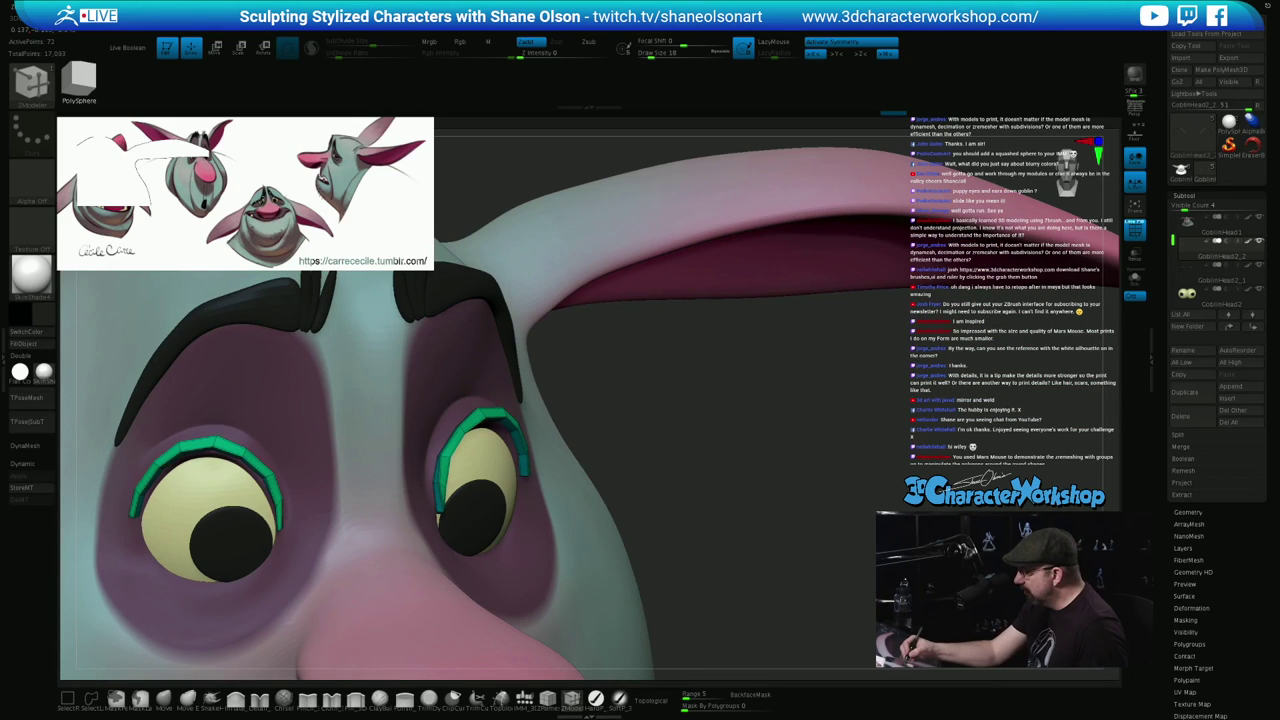
# Isolate the thickened eyelid strips and even out their underside with the Move brush at draw size 11
pyautogui.moveTo(690, 420); pyautogui.dragTo(729, 426)
pyautogui.click(1134, 280)
pyautogui.moveTo(651, 457)
pyautogui.mouseDown()
pyautogui.moveTo(637, 515)
pyautogui.moveTo(678, 549)
pyautogui.moveTo(666, 557)
pyautogui.mouseUp()
pyautogui.press('s')
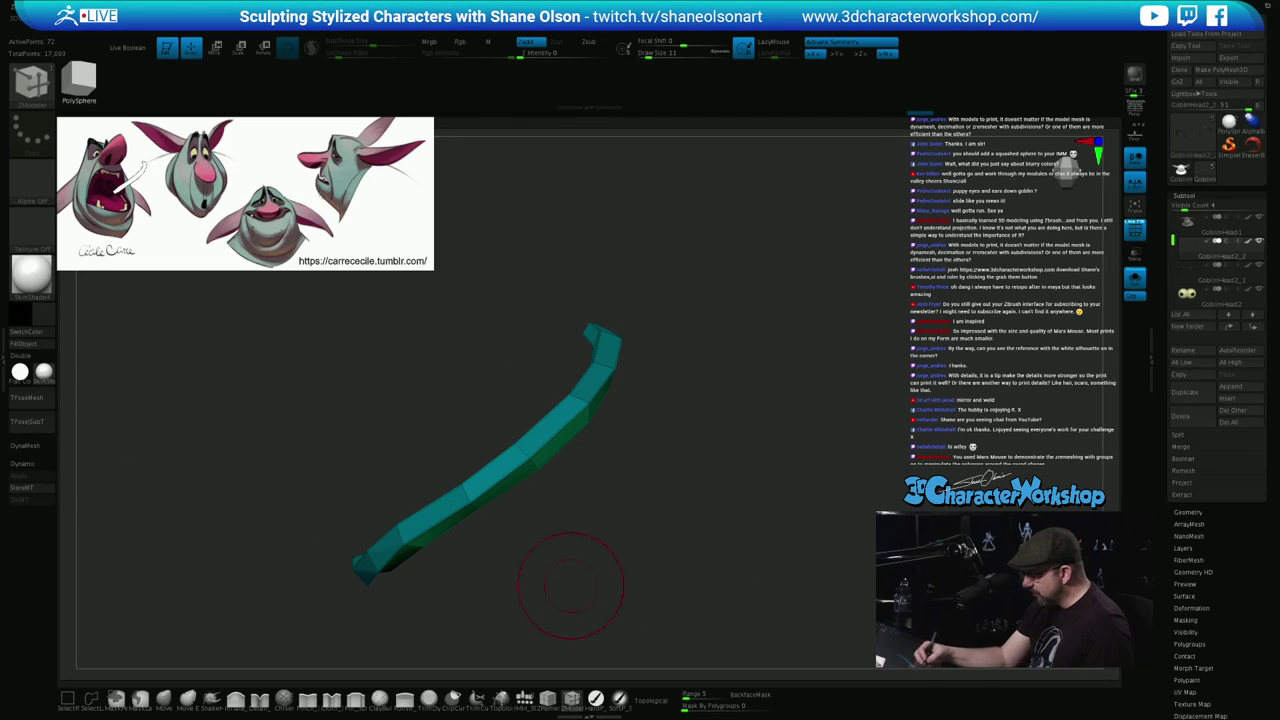
pyautogui.click(164, 700)
pyautogui.moveTo(571, 504); pyautogui.dragTo(577, 505)
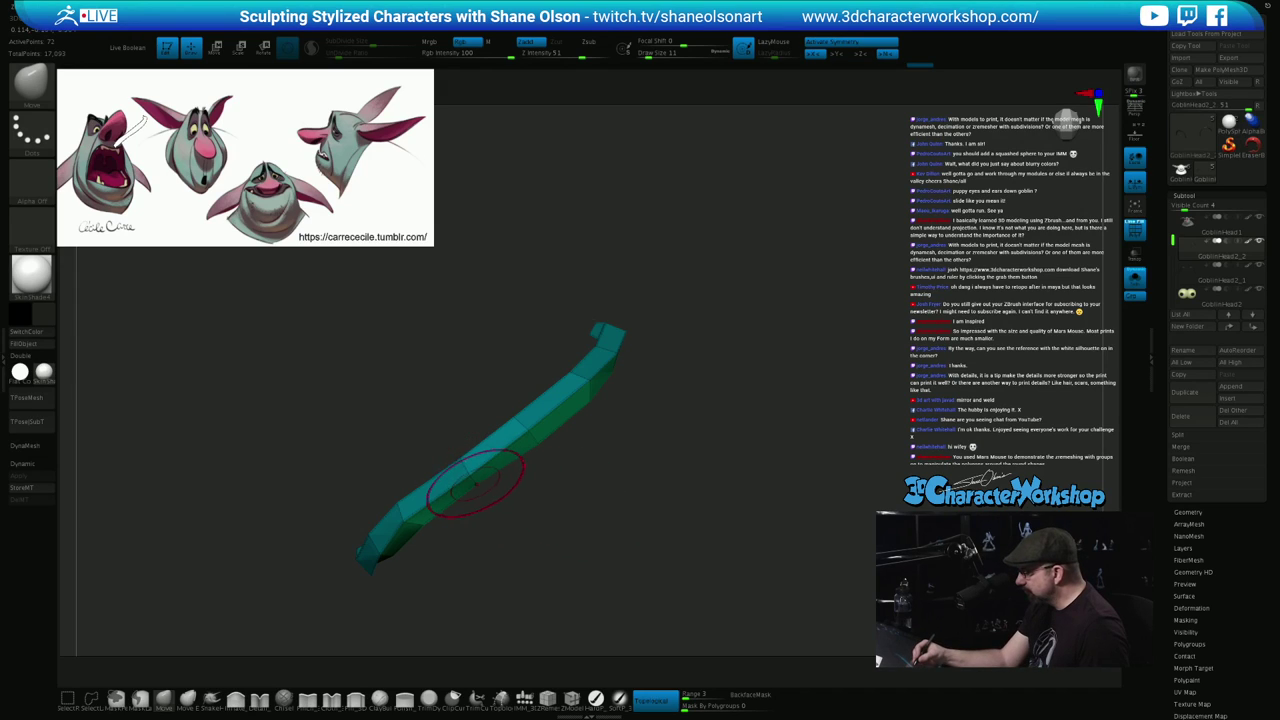
# Straighten the bumpy lower edge of the isolated eyelid strip with the Move brush at draw size 7
pyautogui.press('s')
pyautogui.moveTo(497, 522); pyautogui.dragTo(426, 537)
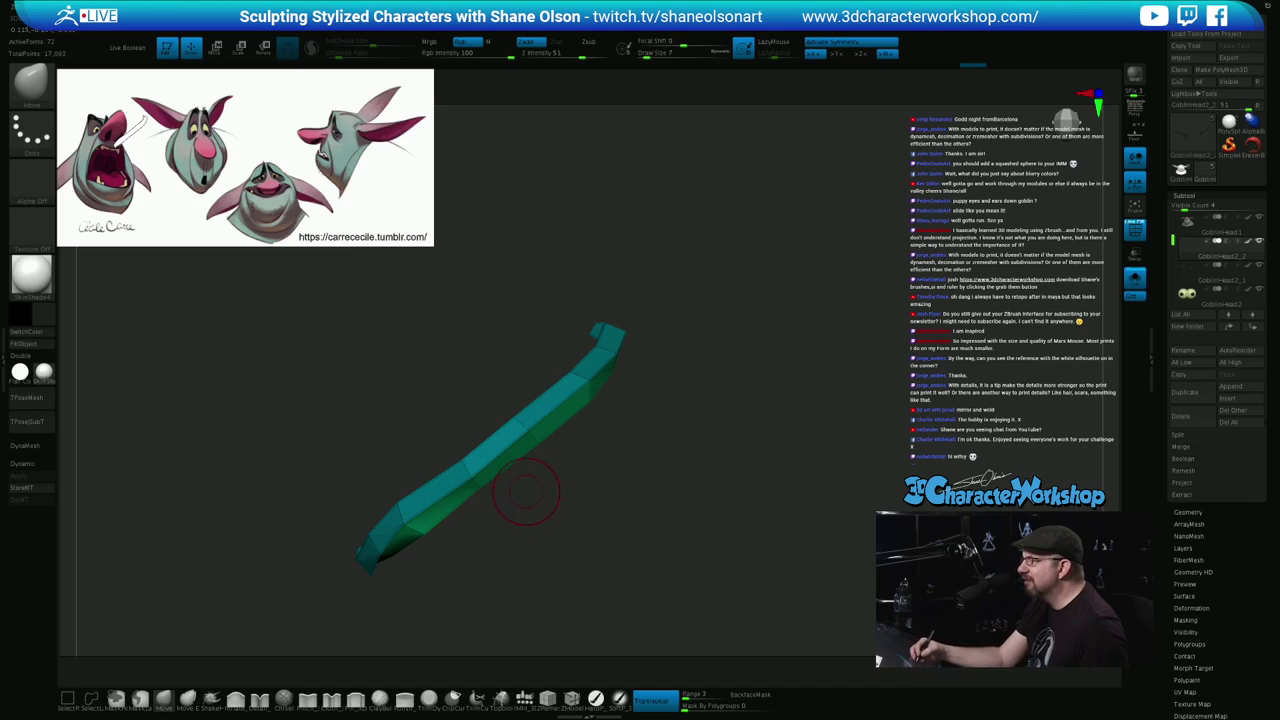
pyautogui.keyDown('alt'); pyautogui.moveTo(526, 491); pyautogui.dragTo(525, 472); pyautogui.keyUp('alt')
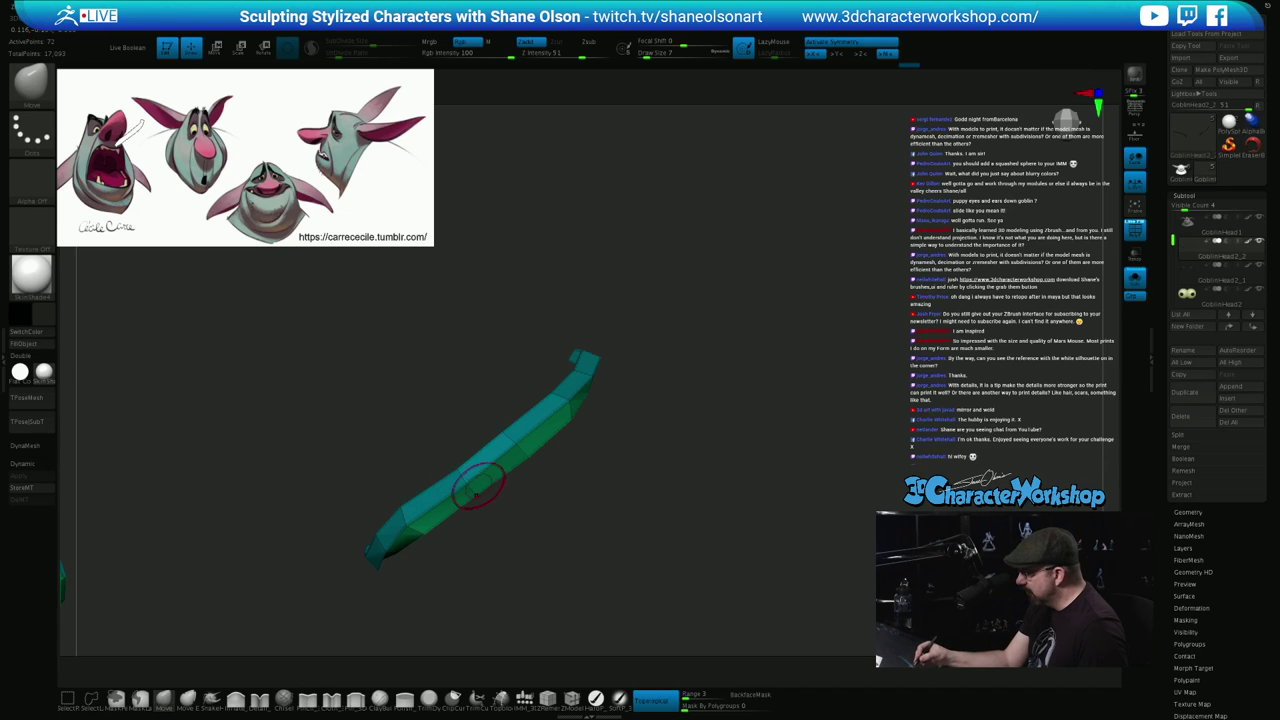
pyautogui.moveTo(622, 584); pyautogui.dragTo(630, 420)
pyautogui.moveTo(517, 570); pyautogui.dragTo(577, 443)
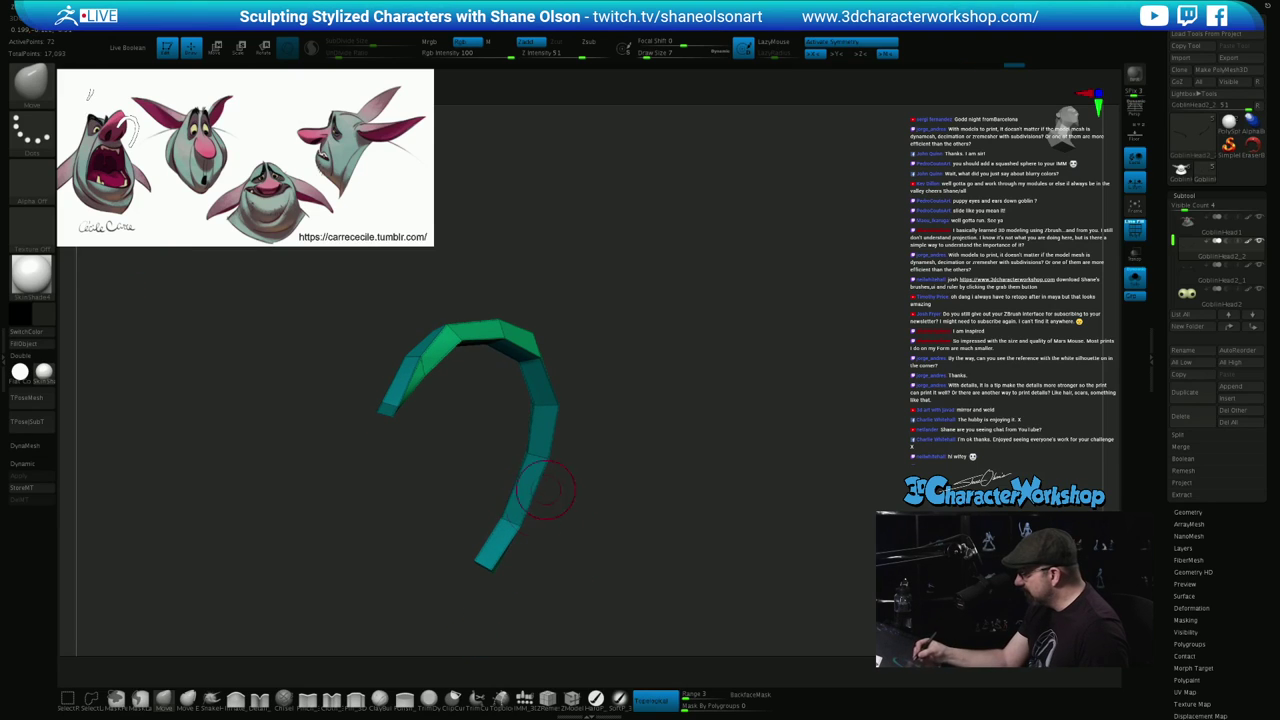
# Narrow the tips of the thickened eyelid strip with the Move brush, using draw size 5 for the inner end
pyautogui.press('s')
pyautogui.moveTo(522, 569); pyautogui.dragTo(525, 569)
pyautogui.moveTo(586, 527)
pyautogui.mouseDown()
pyautogui.moveTo(405, 490)
pyautogui.moveTo(374, 500)
pyautogui.moveTo(343, 467)
pyautogui.moveTo(370, 503)
pyautogui.mouseUp()
pyautogui.press('s')
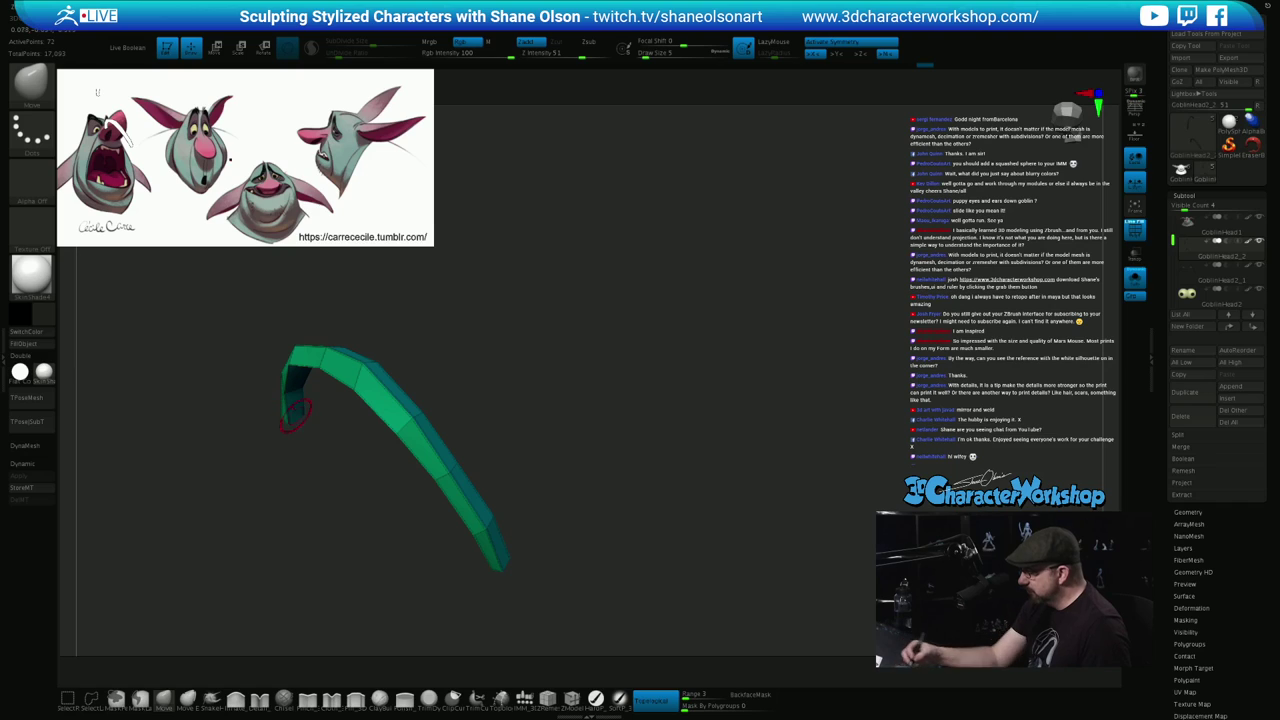
pyautogui.moveTo(366, 556); pyautogui.dragTo(449, 608)
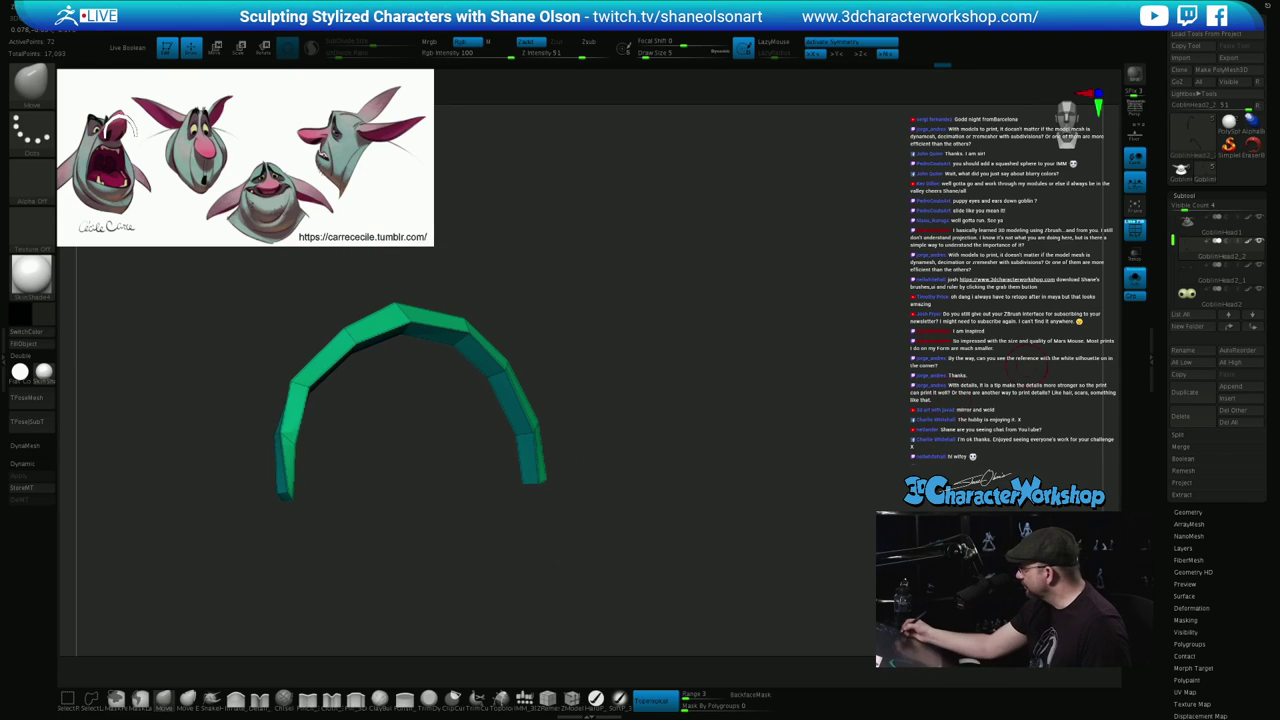
# Bring back the rest of the head, turn on dynamic subdivision for the eyelid strips, and soften their hard edges
pyautogui.click(1134, 280)
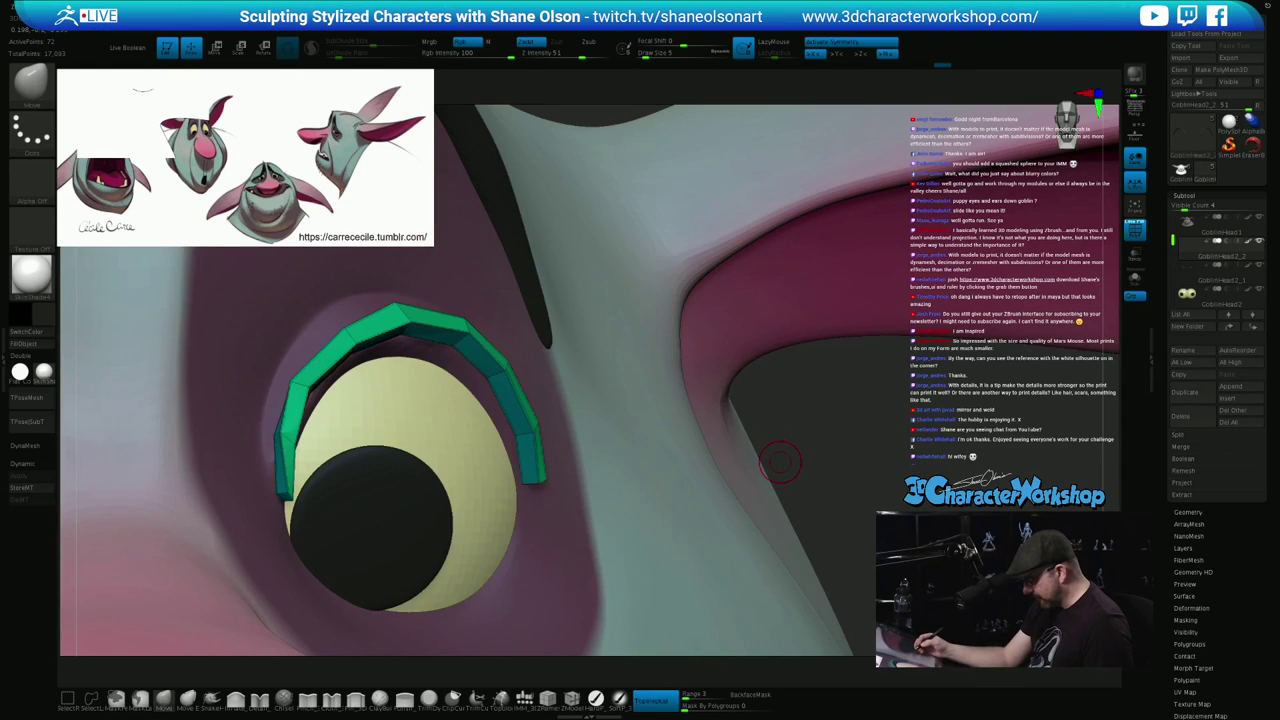
pyautogui.press('d')
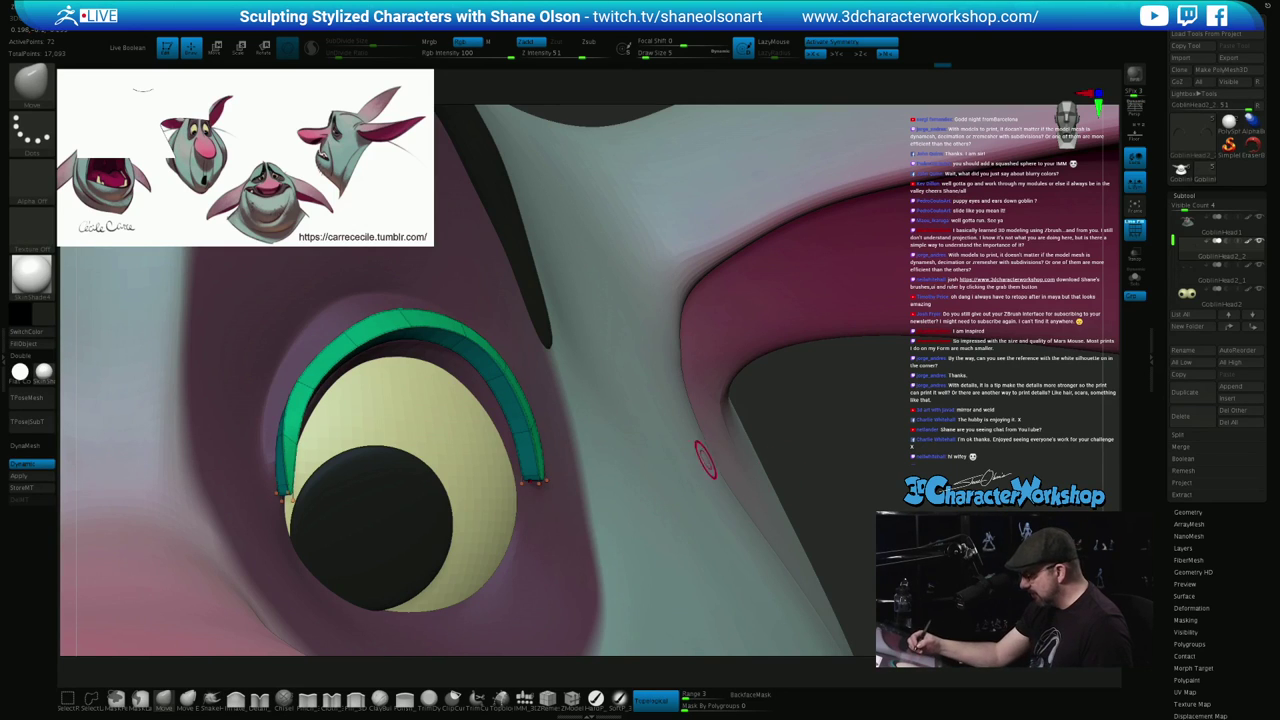
pyautogui.press('F1')
pyautogui.click(741, 305)
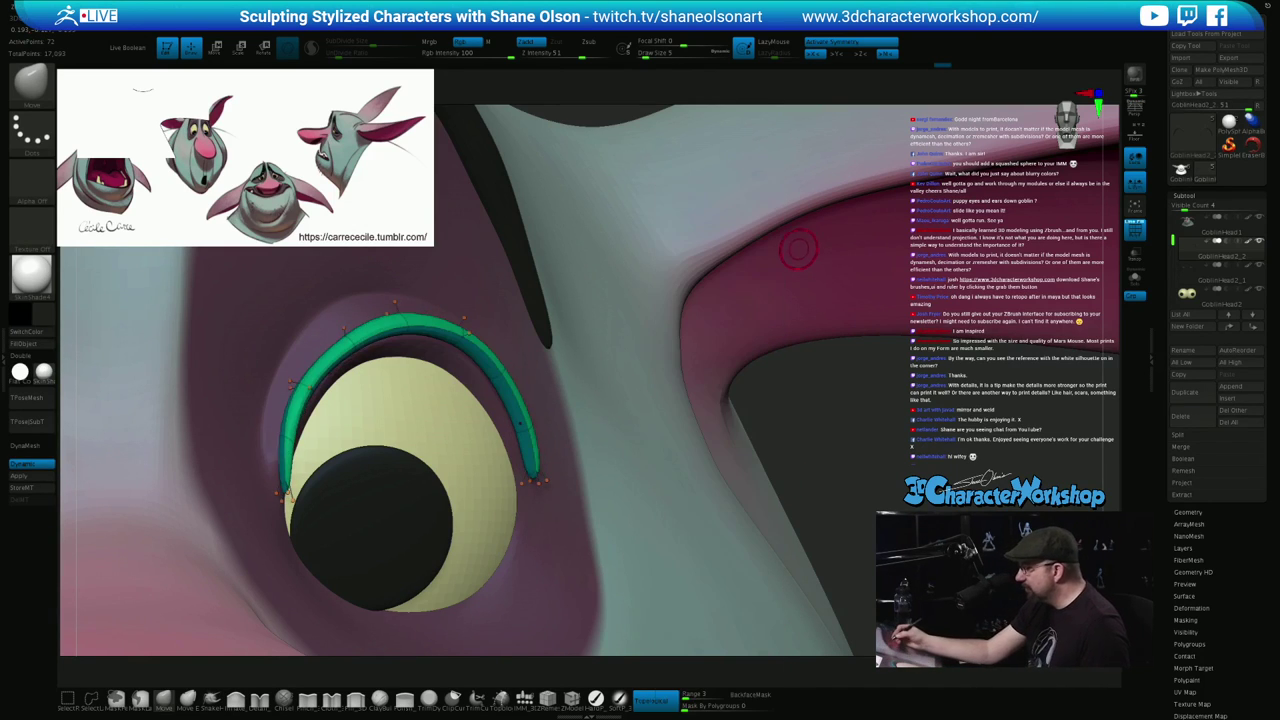
pyautogui.moveTo(816, 271)
pyautogui.mouseDown(button='right')
pyautogui.moveTo(750, 275)
pyautogui.moveTo(812, 280)
pyautogui.mouseUp(button='right')
pyautogui.moveTo(678, 450); pyautogui.dragTo(728, 440, button='right')
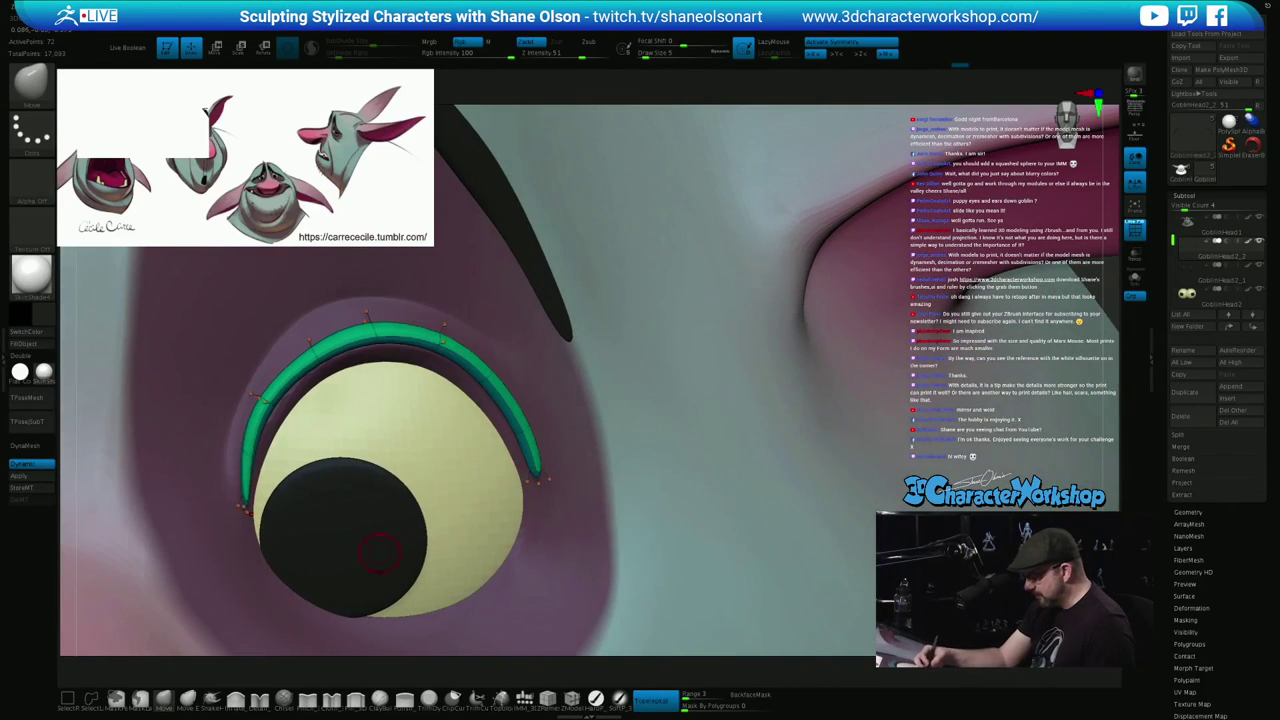
pyautogui.moveTo(331, 525); pyautogui.dragTo(355, 521, button='right')
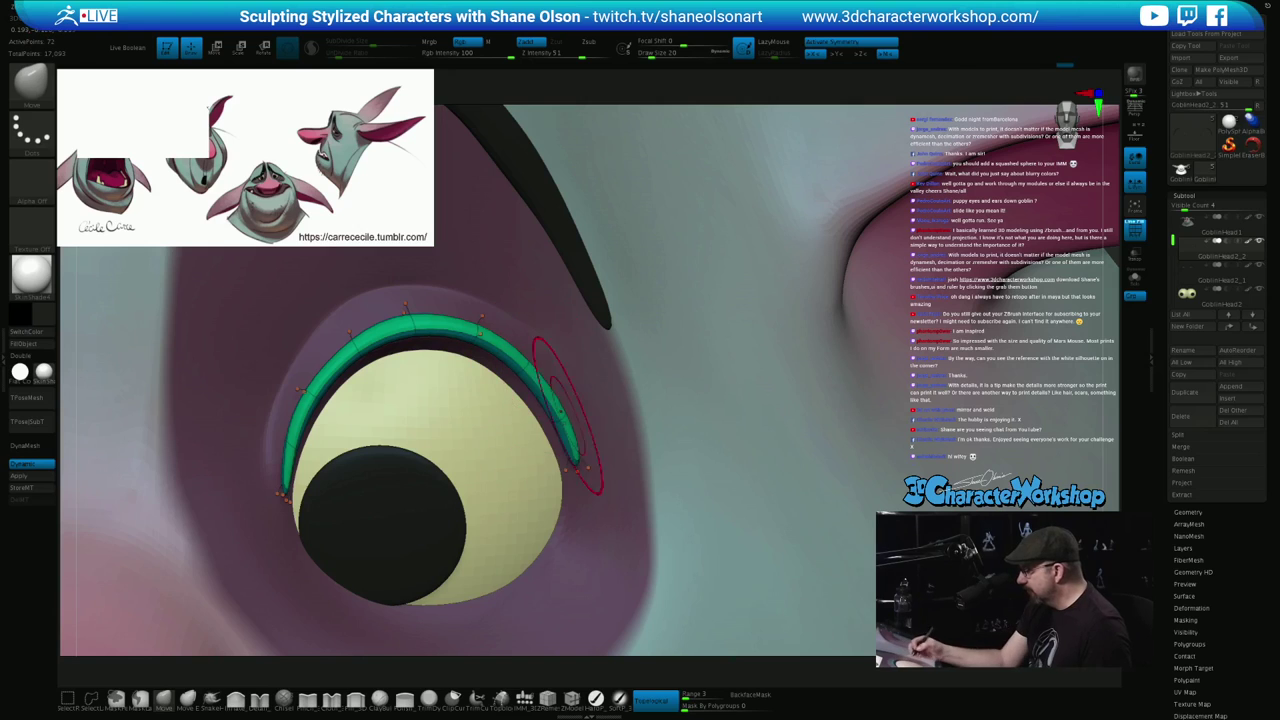
# Fit the middle and outer end of the eyelid strip against the lid with the Move brush at draw size 54
pyautogui.moveTo(591, 455)
pyautogui.mouseDown(button='right')
pyautogui.moveTo(598, 425)
pyautogui.moveTo(577, 400)
pyautogui.mouseUp(button='right')
pyautogui.press(']')
pyautogui.press(']')
pyautogui.press(']')
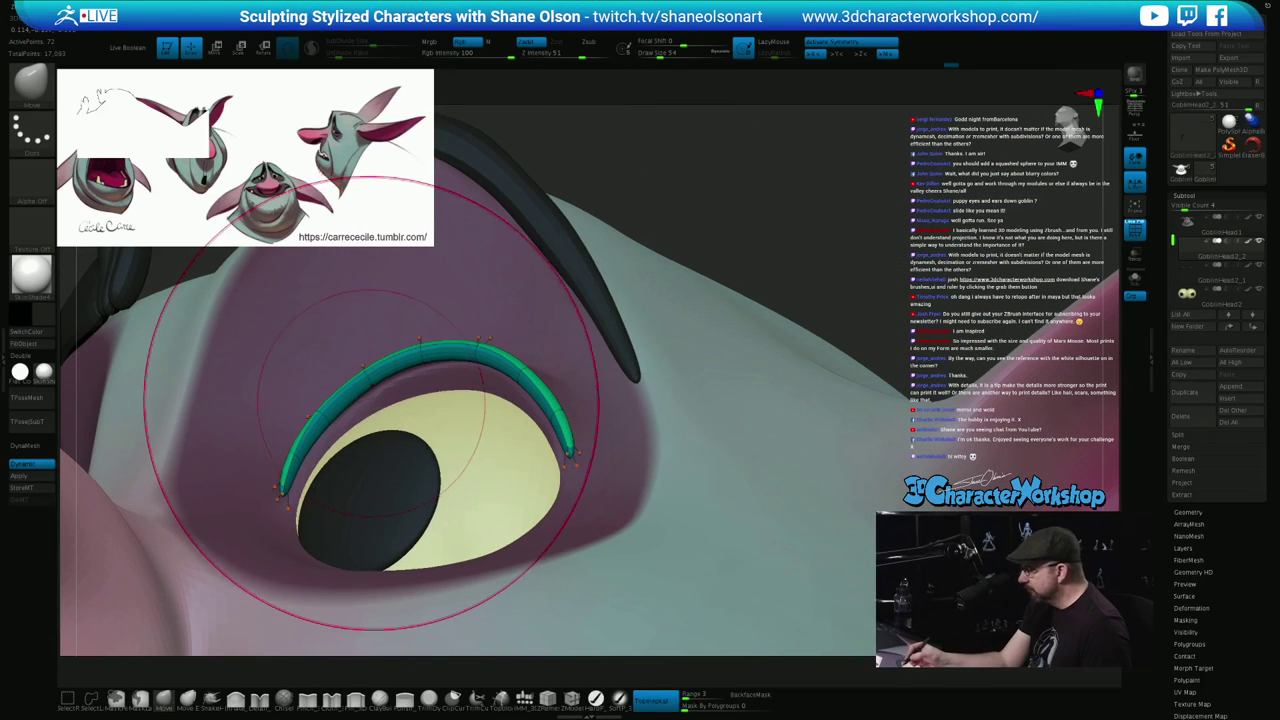
pyautogui.moveTo(372, 403); pyautogui.dragTo(364, 390)
pyautogui.moveTo(532, 325); pyautogui.dragTo(555, 327, button='right')
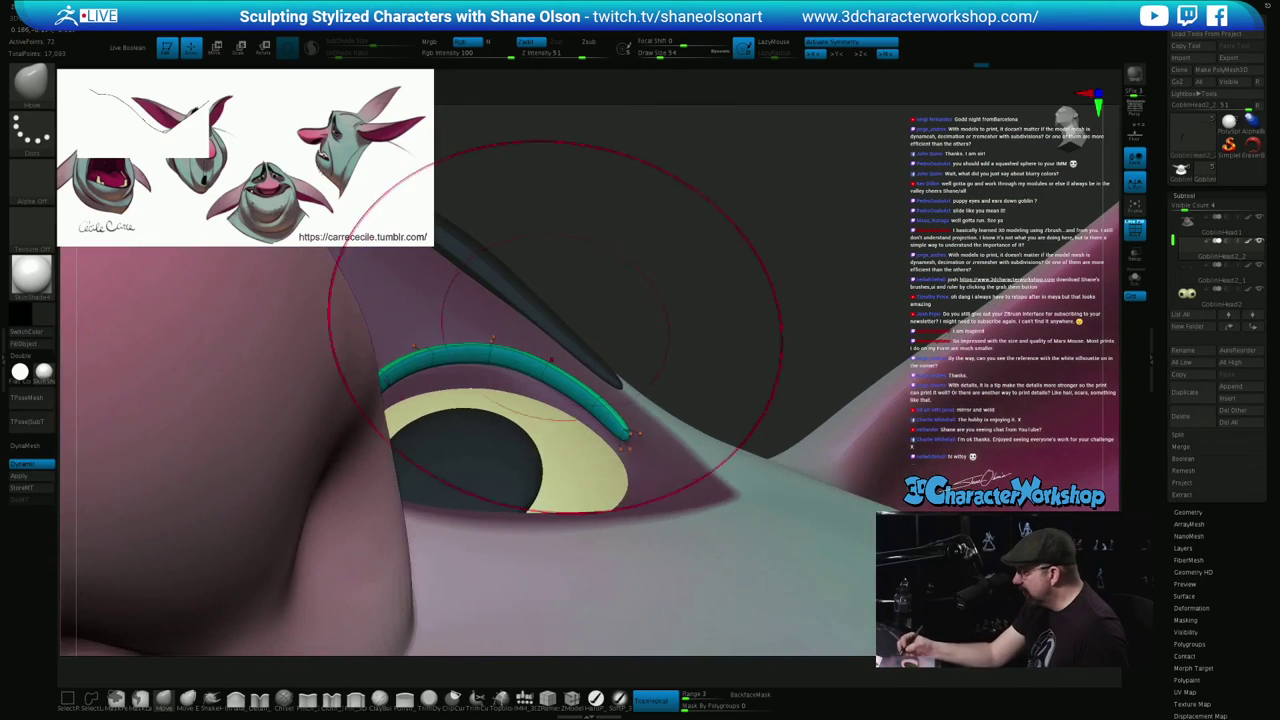
pyautogui.moveTo(580, 374); pyautogui.dragTo(574, 385)
pyautogui.moveTo(619, 430); pyautogui.dragTo(614, 449)
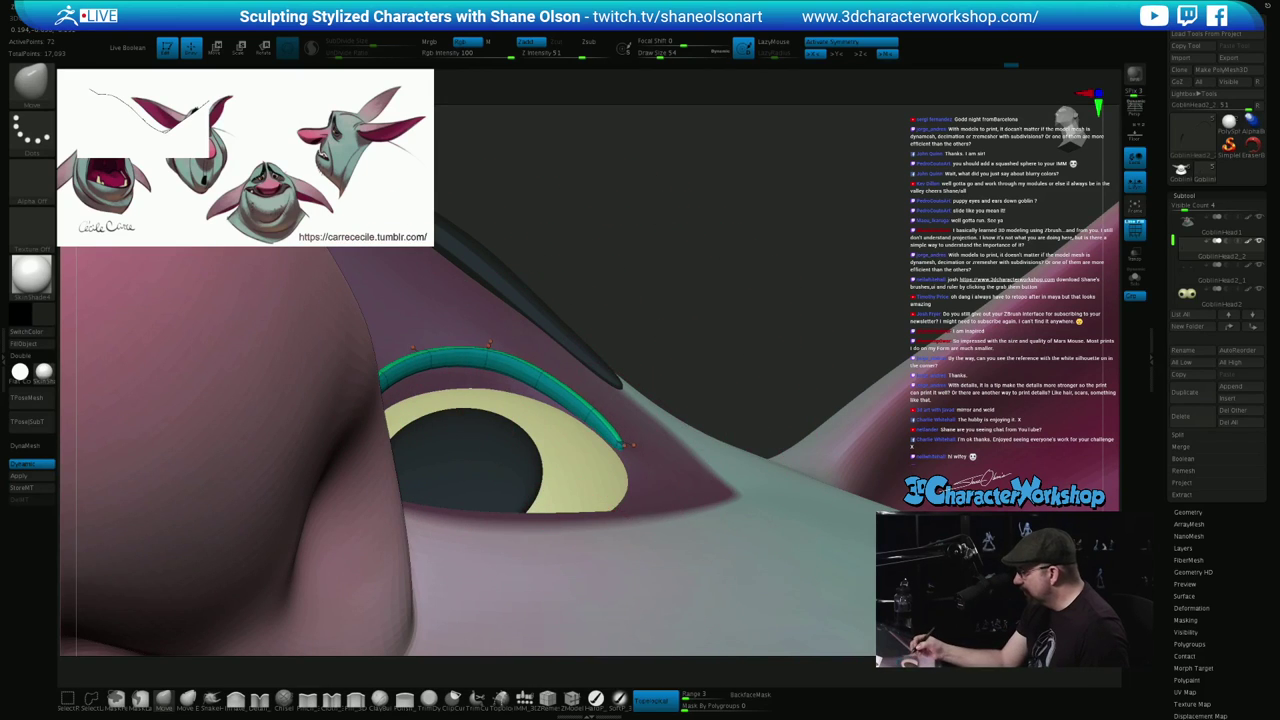
# Nudge the inner and outer ends of the eyelid strip into place around the eyeball at draw size 54
pyautogui.moveTo(618, 446)
pyautogui.mouseDown(button='right')
pyautogui.moveTo(564, 456)
pyautogui.moveTo(560, 418)
pyautogui.mouseUp(button='right')
pyautogui.moveTo(398, 412); pyautogui.dragTo(405, 414)
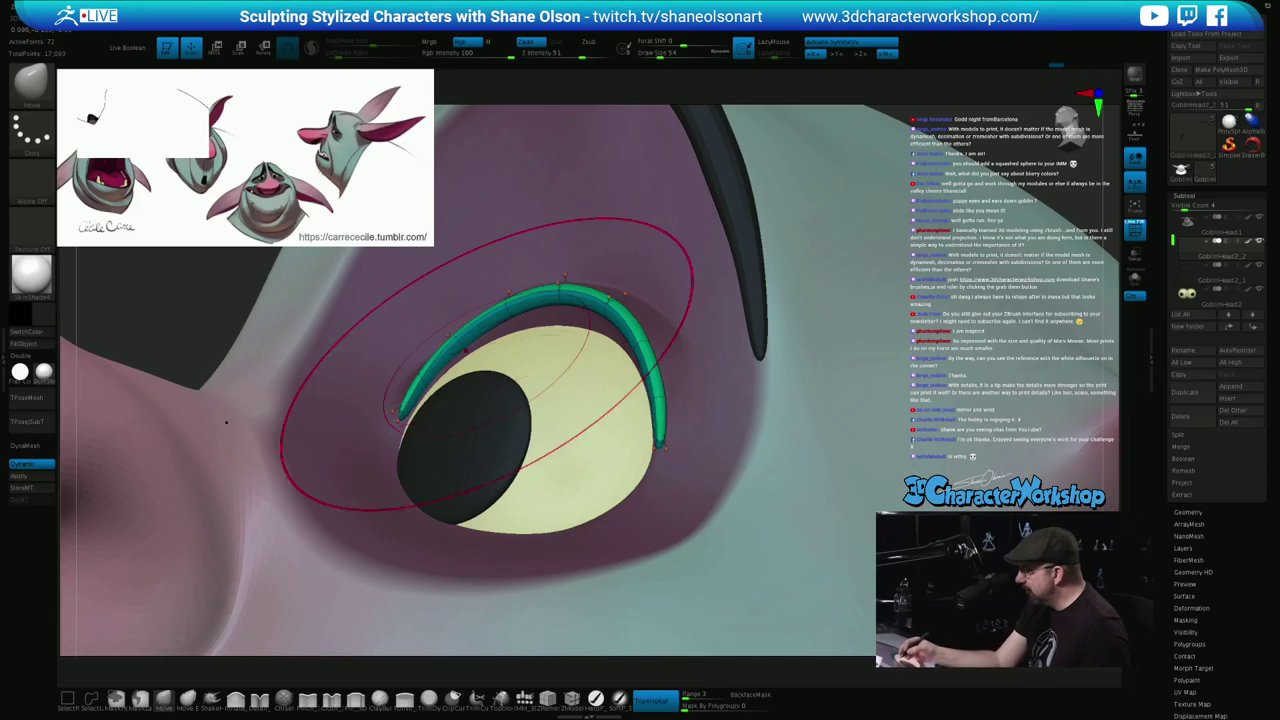
pyautogui.moveTo(554, 406); pyautogui.dragTo(592, 424, button='right')
pyautogui.moveTo(662, 426); pyautogui.dragTo(668, 432)
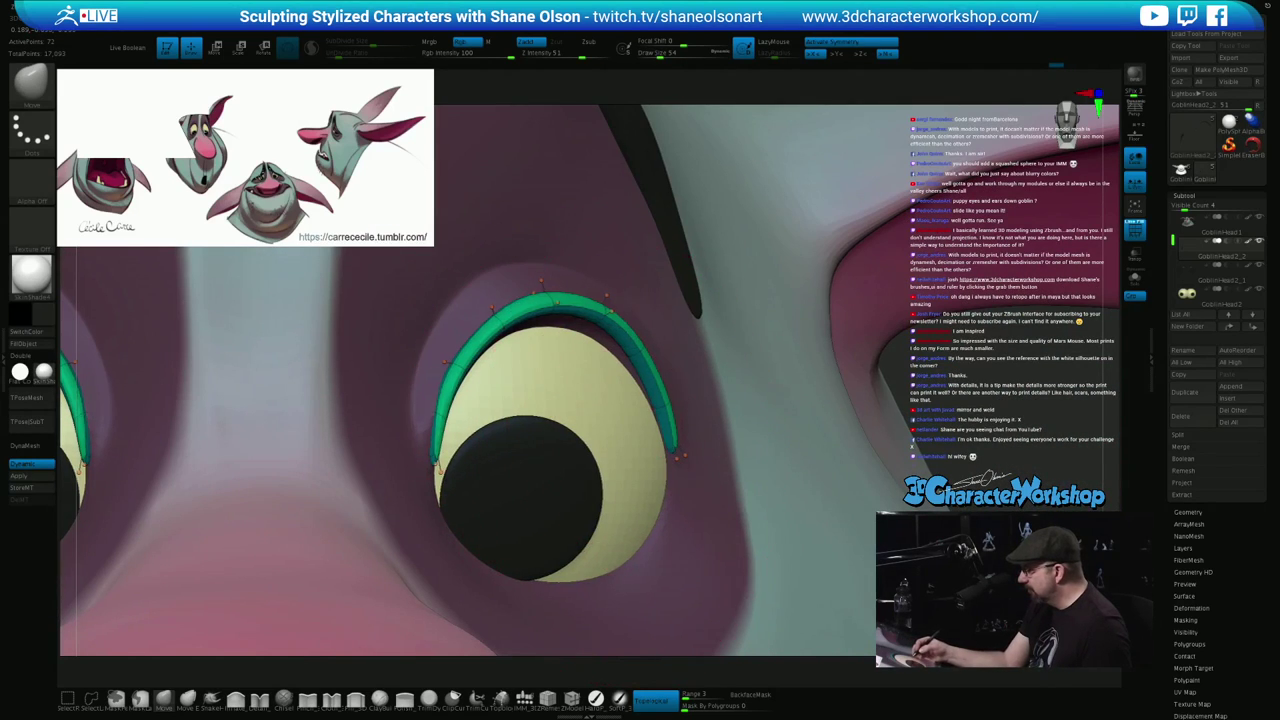
# Refine the eyelid strip's curve with the Move brush at draw size 37, and turn off the wireframe display
pyautogui.moveTo(664, 516)
pyautogui.keyDown('ctrl'); pyautogui.mouseDown(button='right')
pyautogui.moveTo(650, 471)
pyautogui.moveTo(584, 472)
pyautogui.mouseUp(button='right'); pyautogui.keyUp('ctrl')
pyautogui.press('s')
pyautogui.moveTo(580, 470); pyautogui.dragTo(564, 471)
pyautogui.moveTo(563, 478); pyautogui.dragTo(618, 472, button='right')
pyautogui.moveTo(546, 466); pyautogui.dragTo(535, 462)
pyautogui.hotkey('shift', 'f')
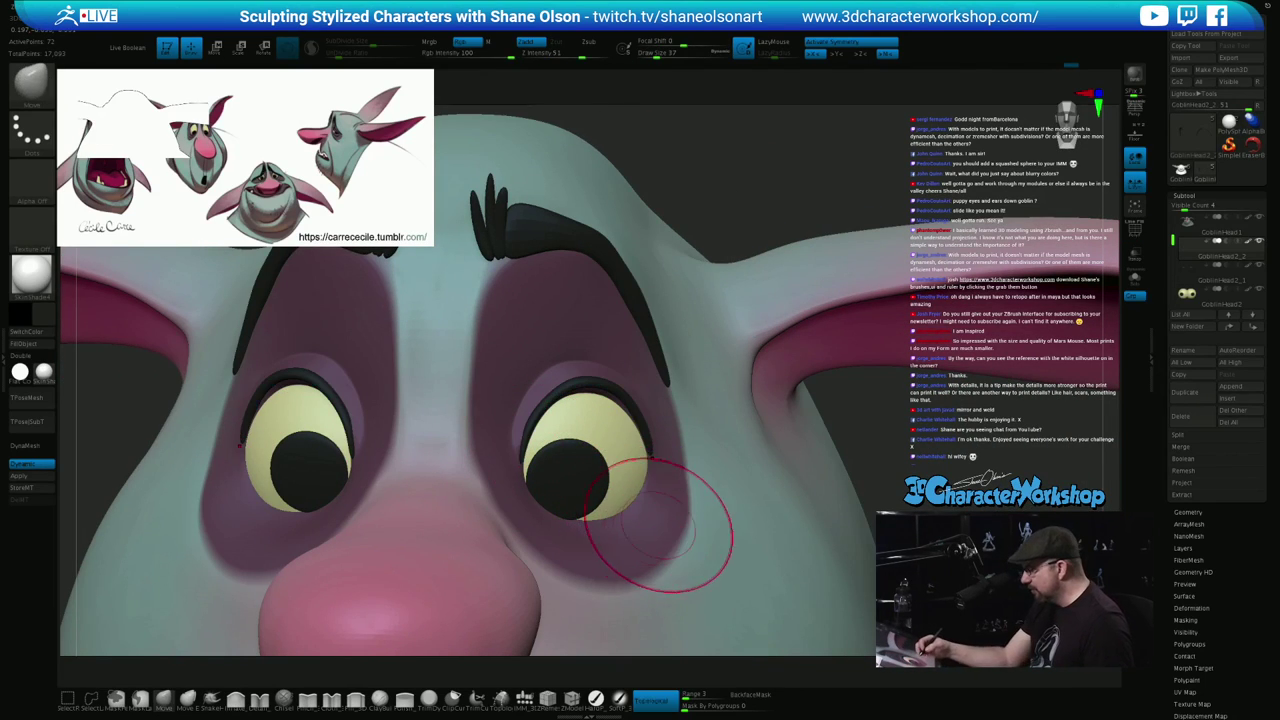
# Select the head mesh and adjust the Move brush to draw size 51 for shaping the area below the eyes' outer corners
pyautogui.moveTo(658, 525); pyautogui.dragTo(490, 340, button='right')
pyautogui.moveTo(752, 501)
pyautogui.mouseDown(button='right')
pyautogui.moveTo(675, 505)
pyautogui.moveTo(754, 501)
pyautogui.moveTo(743, 449)
pyautogui.moveTo(768, 482)
pyautogui.mouseUp(button='right')
pyautogui.rightClick(730, 503)
pyautogui.moveTo(672, 449)
pyautogui.mouseDown(button='right')
pyautogui.moveTo(630, 446)
pyautogui.moveTo(676, 445)
pyautogui.mouseUp(button='right')
pyautogui.keyDown('alt'); pyautogui.click(654, 443); pyautogui.keyUp('alt')
pyautogui.rightClick(630, 500)
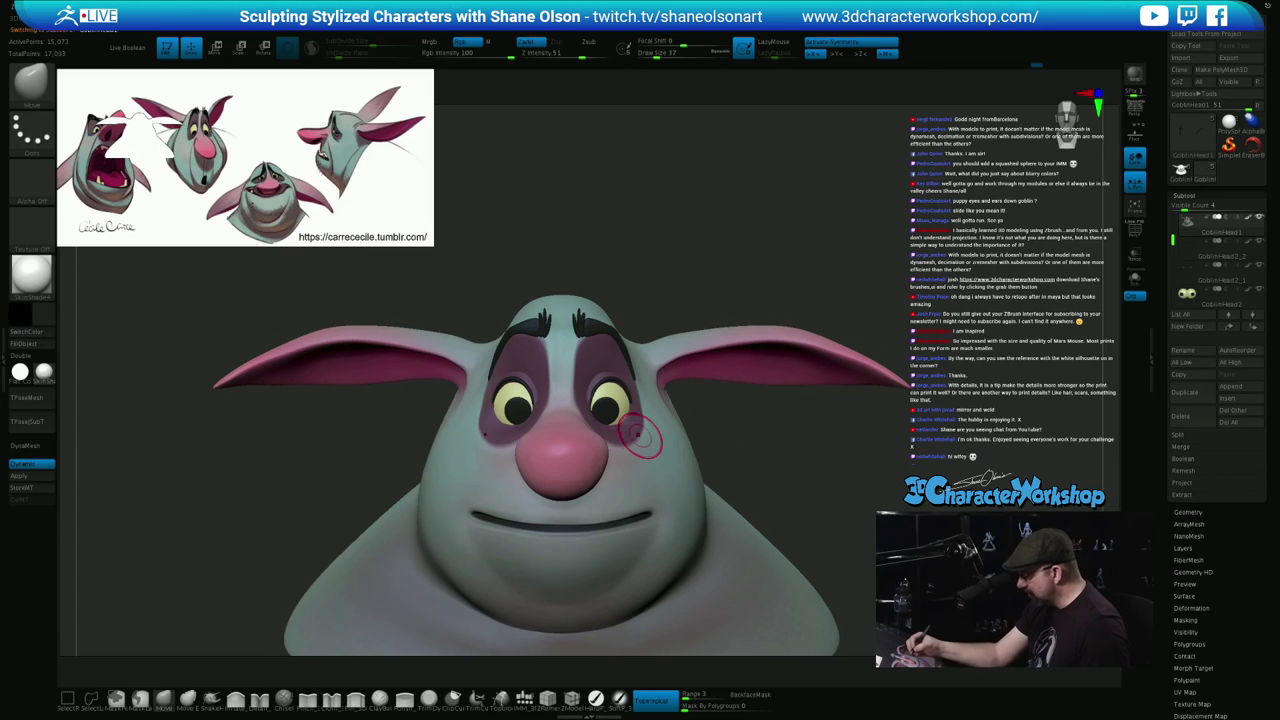
pyautogui.press('s')
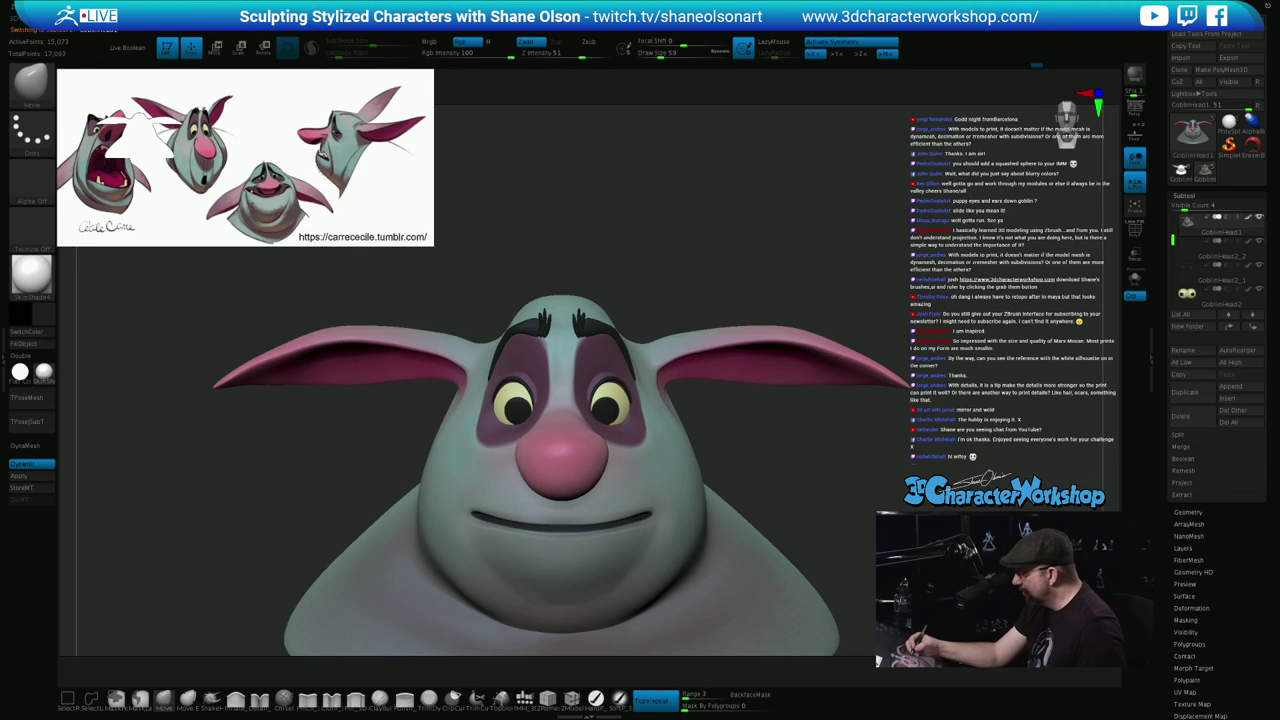
pyautogui.moveTo(715, 420)
pyautogui.mouseDown(button='right')
pyautogui.moveTo(604, 453)
pyautogui.moveTo(668, 461)
pyautogui.moveTo(779, 525)
pyautogui.moveTo(749, 449)
pyautogui.moveTo(745, 478)
pyautogui.moveTo(706, 470)
pyautogui.moveTo(686, 415)
pyautogui.mouseUp(button='right')
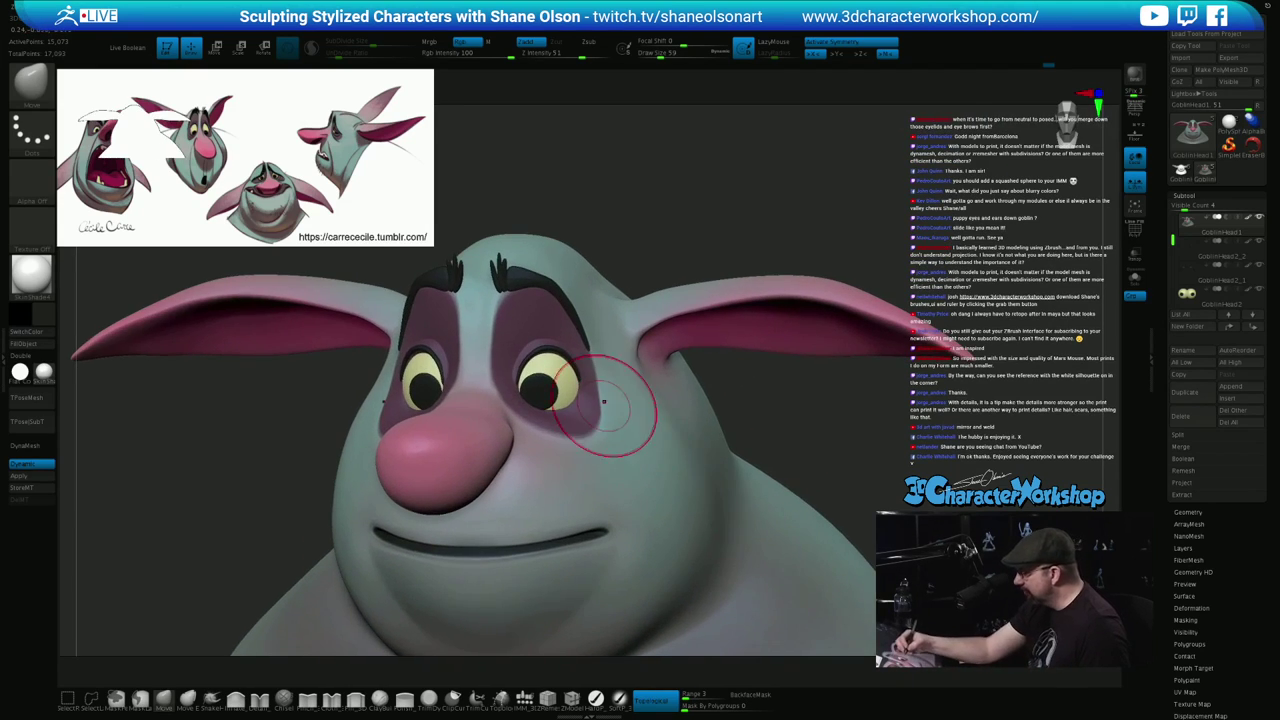
pyautogui.press('s')
pyautogui.moveTo(588, 407); pyautogui.dragTo(586, 407)
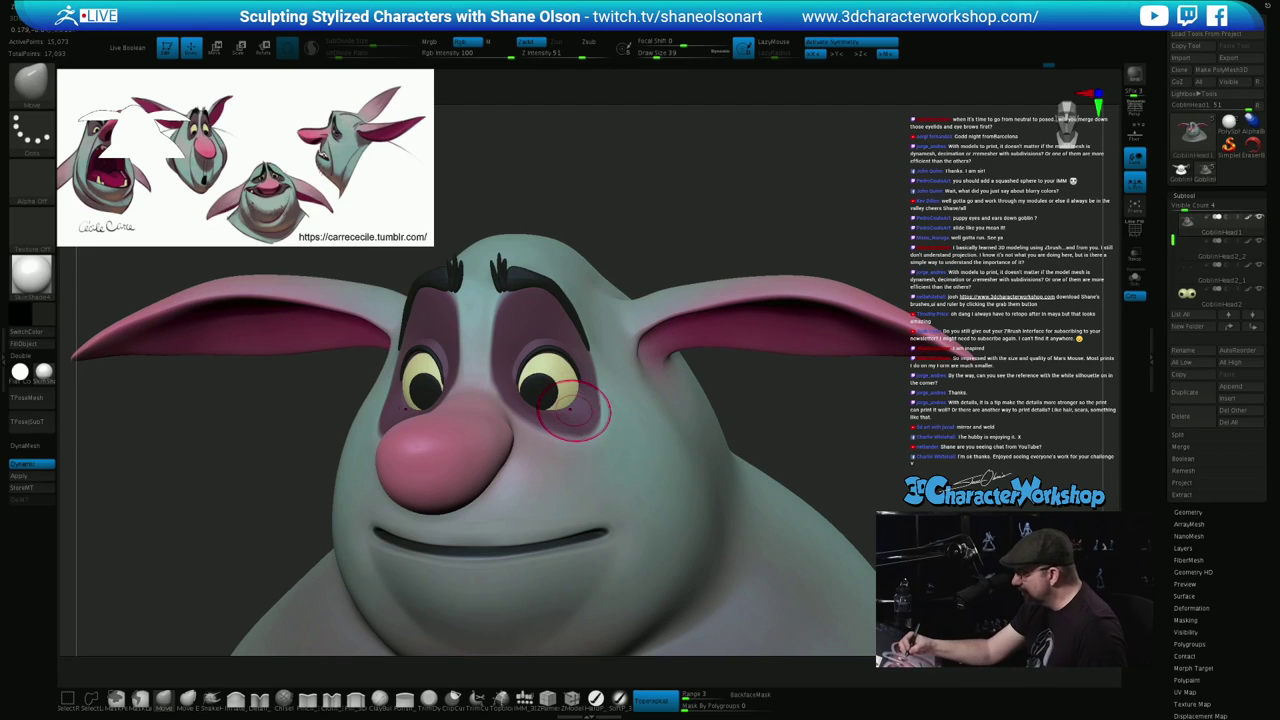
pyautogui.moveTo(580, 401); pyautogui.dragTo(534, 402, button='right')
pyautogui.press('s')
pyautogui.moveTo(586, 399); pyautogui.dragTo(591, 399)
pyautogui.moveTo(598, 393)
pyautogui.mouseDown(button='right')
pyautogui.moveTo(538, 393)
pyautogui.moveTo(648, 380)
pyautogui.mouseUp(button='right')
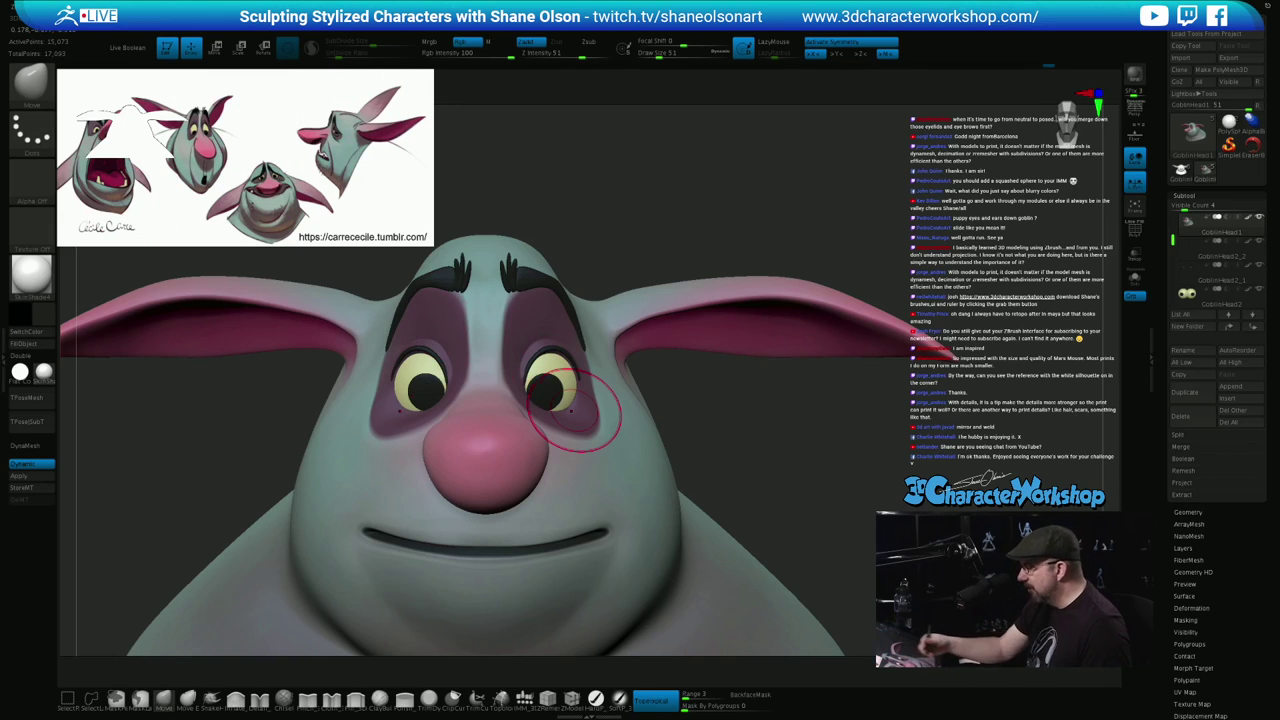
# Smooth the skin below the eye's outer corner at draw size 25, and enlarge the Move brush to 51 for the eye sockets
pyautogui.moveTo(574, 410); pyautogui.dragTo(536, 417, button='right')
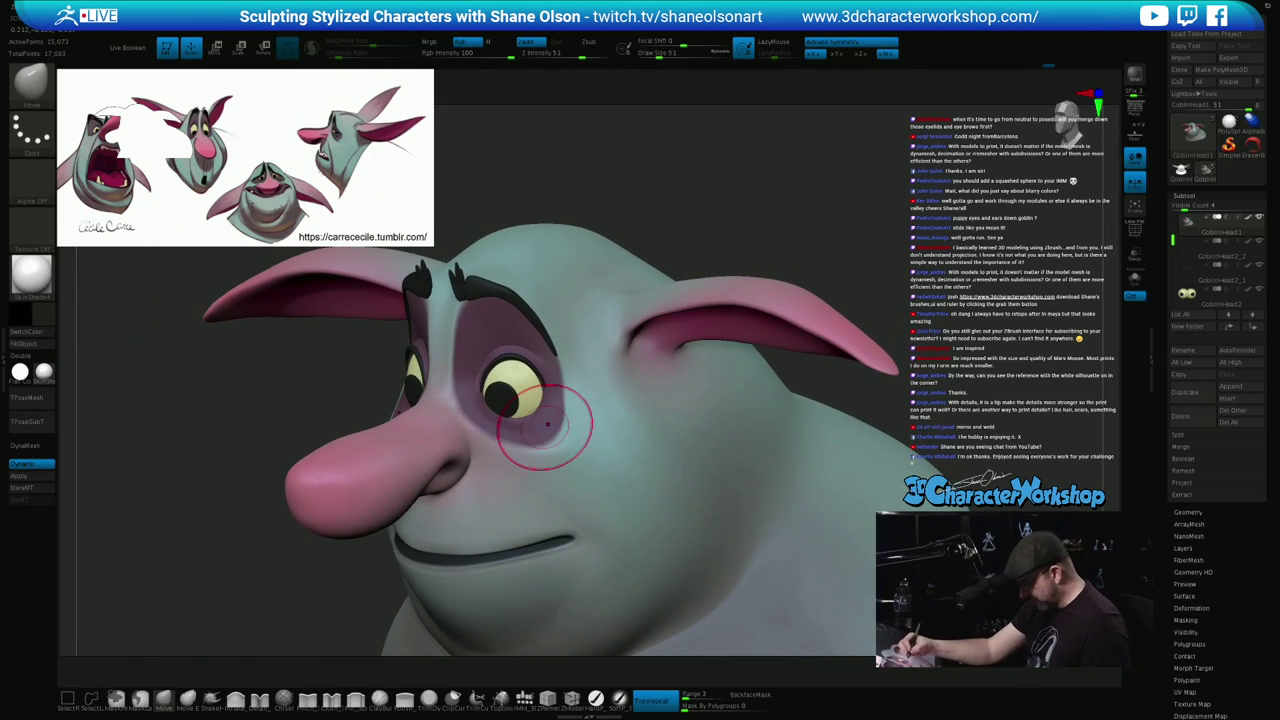
pyautogui.press('[')
pyautogui.press('[')
pyautogui.press('[')
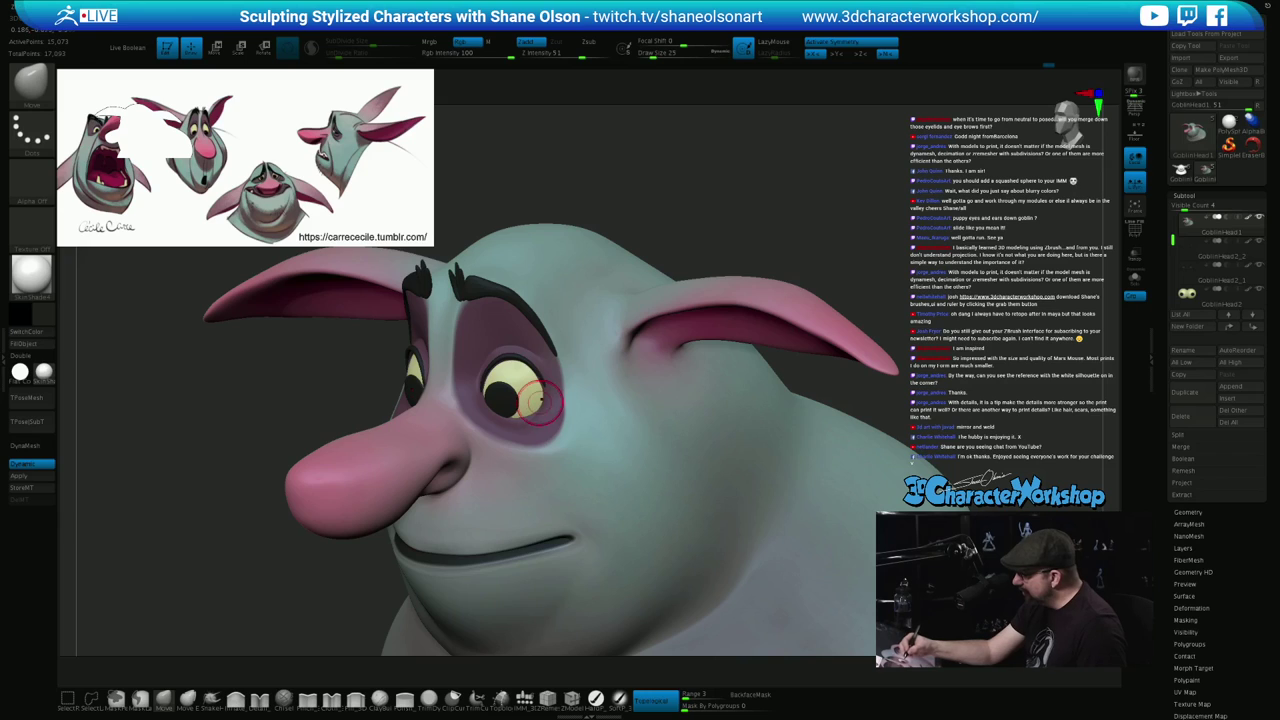
pyautogui.moveTo(536, 414); pyautogui.dragTo(554, 414, button='right')
pyautogui.keyDown('shift'); pyautogui.moveTo(551, 414); pyautogui.dragTo(530, 417); pyautogui.keyUp('shift')
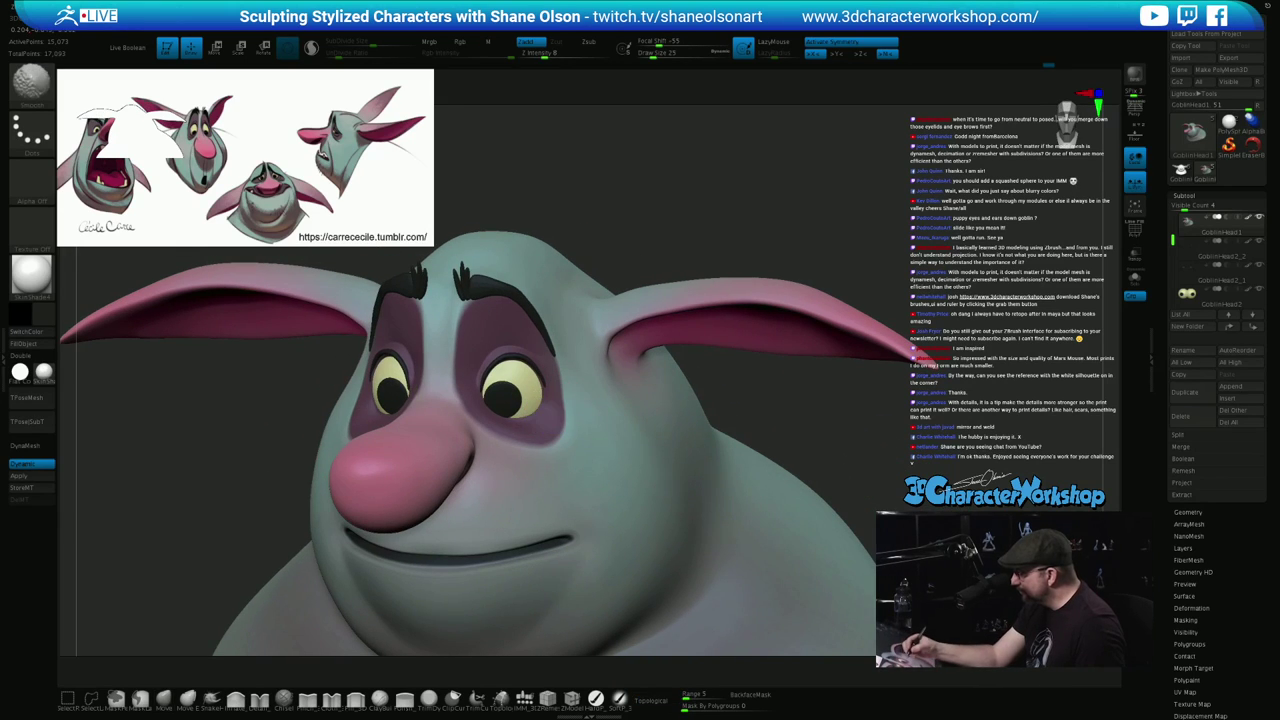
pyautogui.moveTo(514, 417)
pyautogui.mouseDown(button='right')
pyautogui.moveTo(531, 419)
pyautogui.moveTo(472, 406)
pyautogui.moveTo(488, 416)
pyautogui.mouseUp(button='right')
pyautogui.press('s')
pyautogui.moveTo(484, 426); pyautogui.dragTo(491, 427)
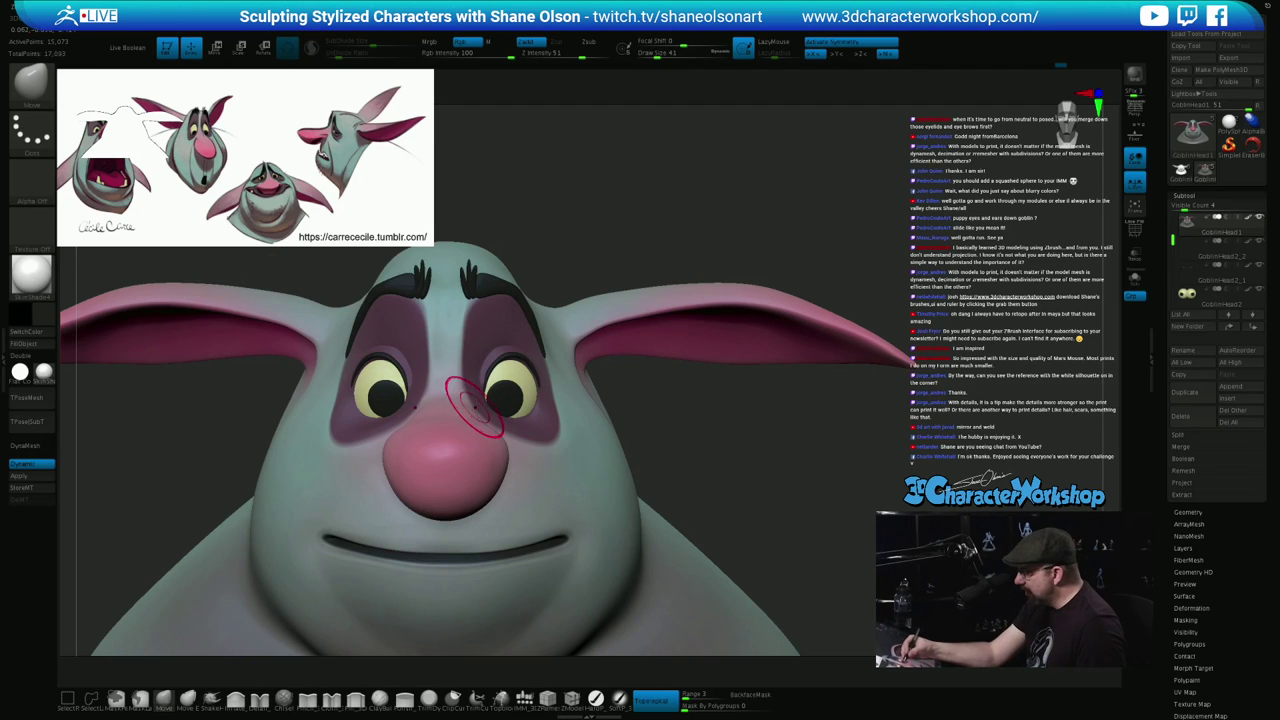
pyautogui.moveTo(540, 497)
pyautogui.mouseDown(button='right')
pyautogui.moveTo(578, 491)
pyautogui.moveTo(538, 492)
pyautogui.mouseUp(button='right')
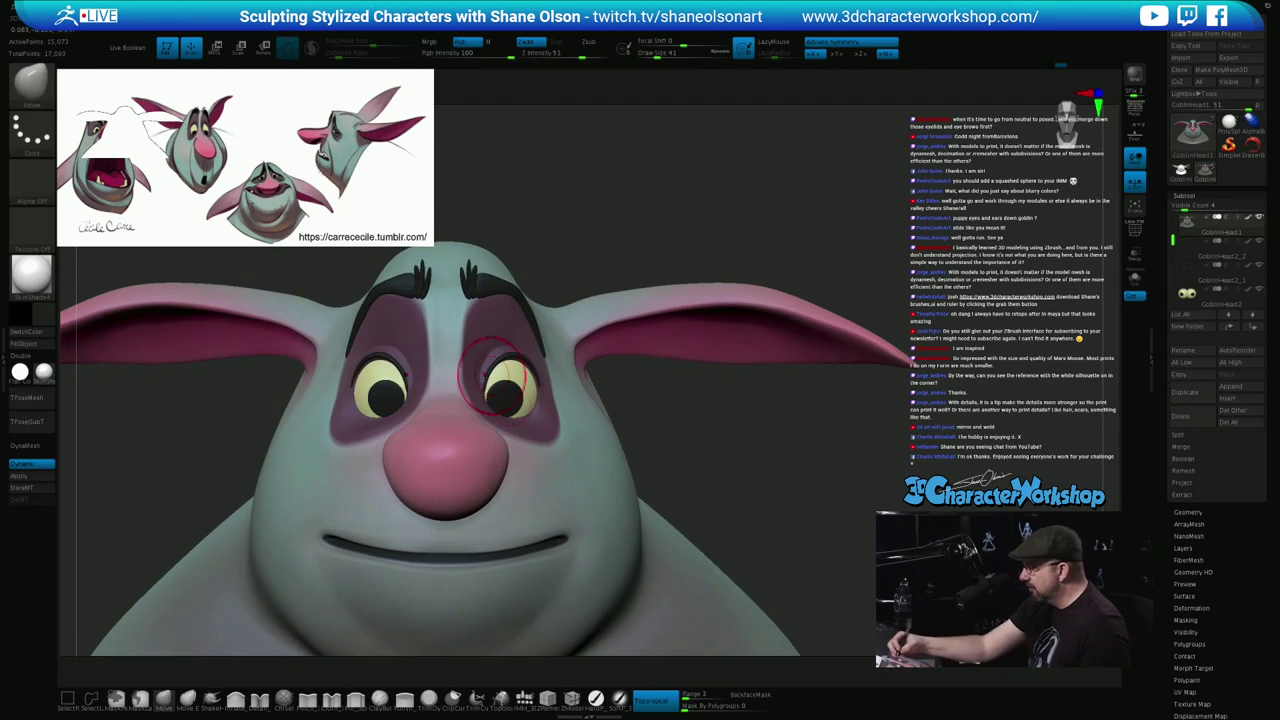
pyautogui.press(']')
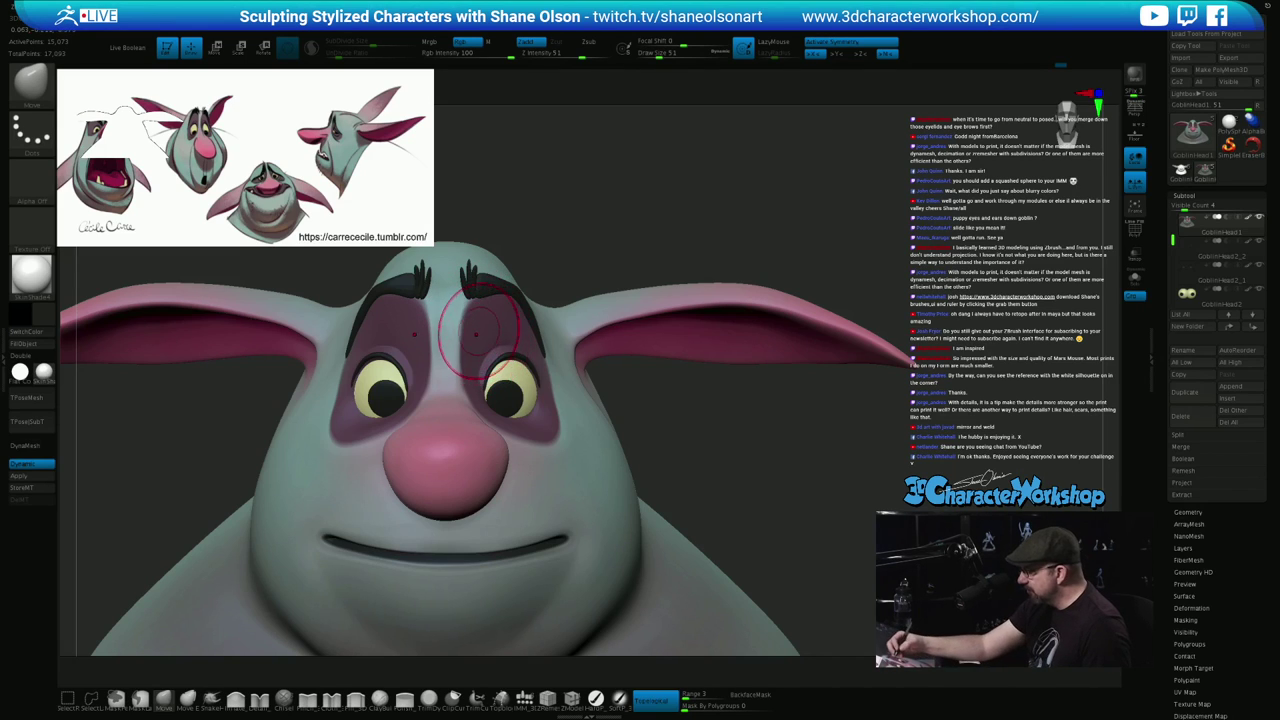
# Review the whole goblin head from the front and in three-quarter view
pyautogui.moveTo(478, 334)
pyautogui.keyDown('ctrl'); pyautogui.mouseDown(button='right')
pyautogui.moveTo(467, 325)
pyautogui.moveTo(520, 327)
pyautogui.moveTo(380, 330)
pyautogui.mouseUp(button='right'); pyautogui.keyUp('ctrl')
pyautogui.keyDown('ctrl'); pyautogui.moveTo(565, 468); pyautogui.dragTo(543, 423, button='right'); pyautogui.keyUp('ctrl')
pyautogui.moveTo(706, 380)
pyautogui.mouseDown(button='right')
pyautogui.moveTo(742, 385)
pyautogui.moveTo(809, 371)
pyautogui.moveTo(806, 360)
pyautogui.moveTo(779, 416)
pyautogui.mouseUp(button='right')
pyautogui.keyDown('alt'); pyautogui.moveTo(779, 416); pyautogui.dragTo(826, 400, button='right'); pyautogui.keyUp('alt')
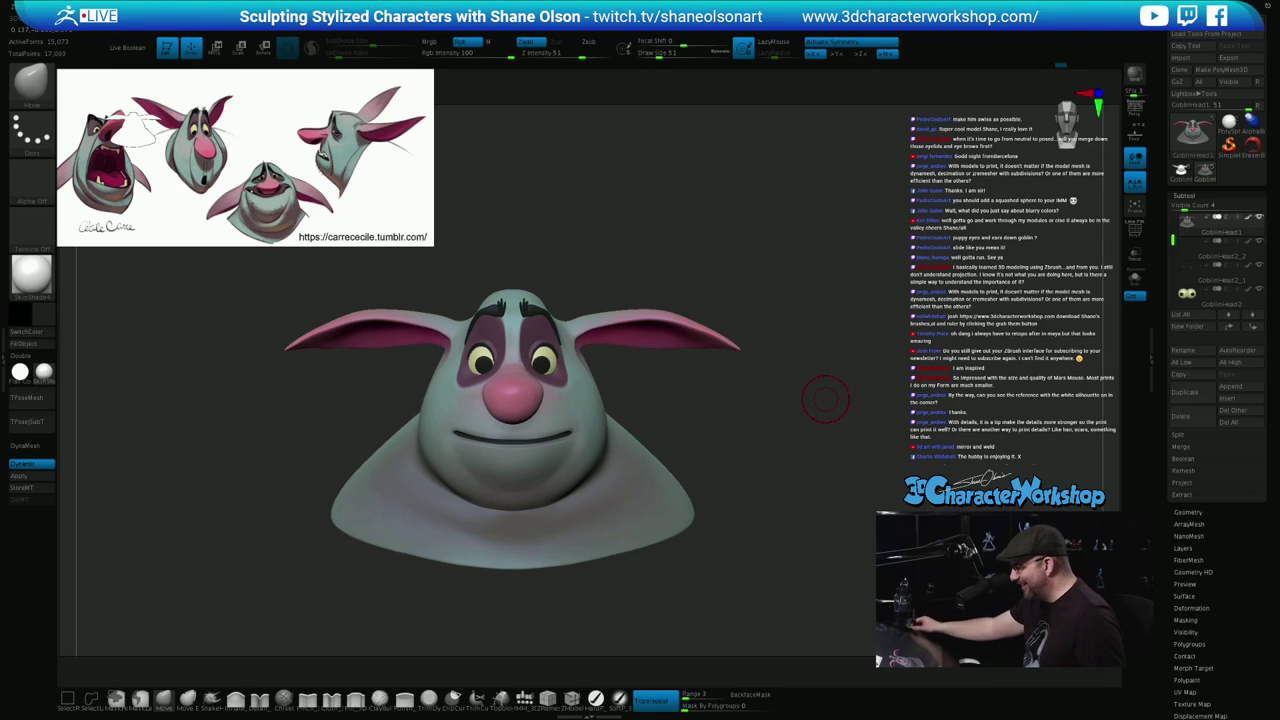
pyautogui.moveTo(767, 405); pyautogui.dragTo(705, 405, button='right')
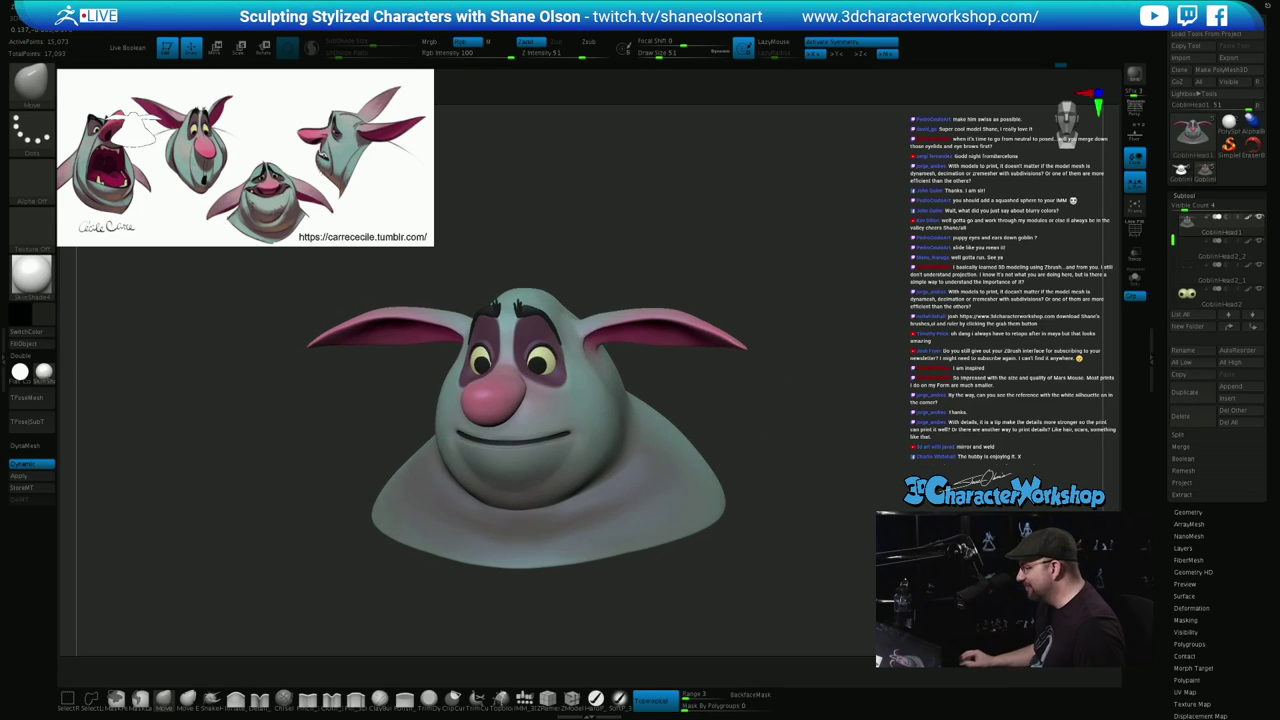
pyautogui.press('shift')
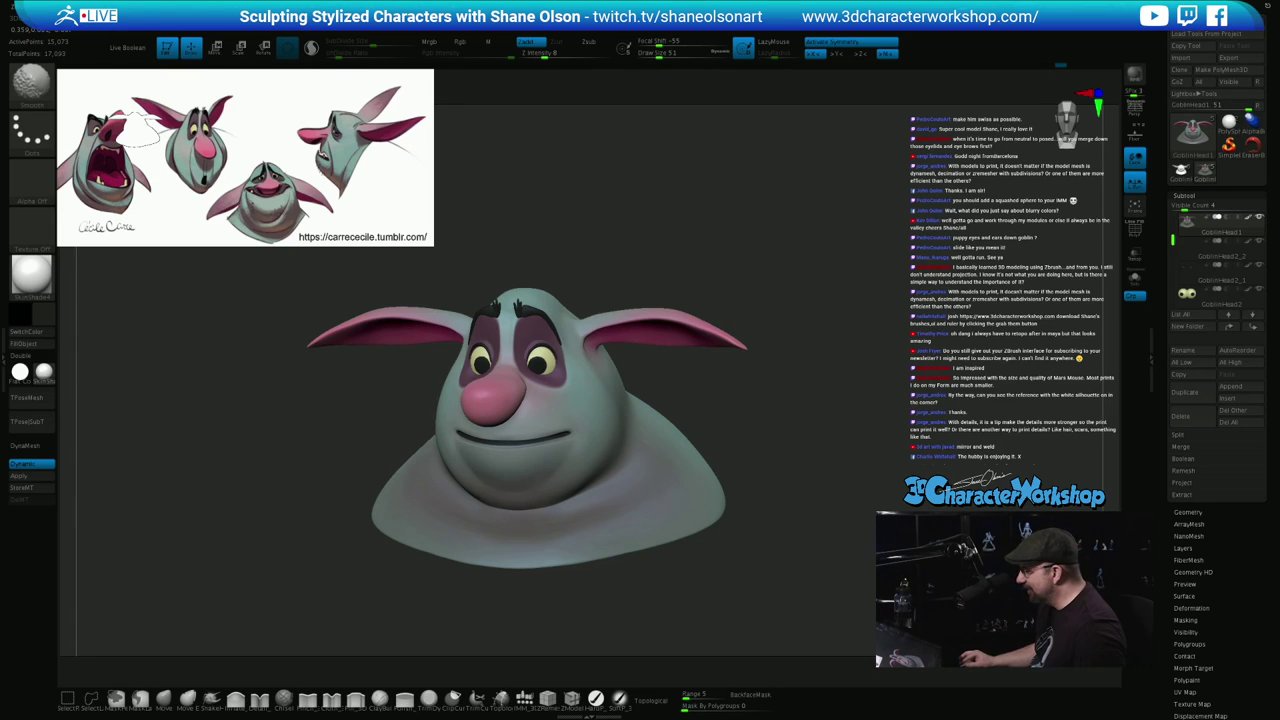
pyautogui.moveTo(666, 410)
pyautogui.mouseDown(button='right')
pyautogui.moveTo(790, 412)
pyautogui.moveTo(728, 413)
pyautogui.moveTo(741, 414)
pyautogui.mouseUp(button='right')
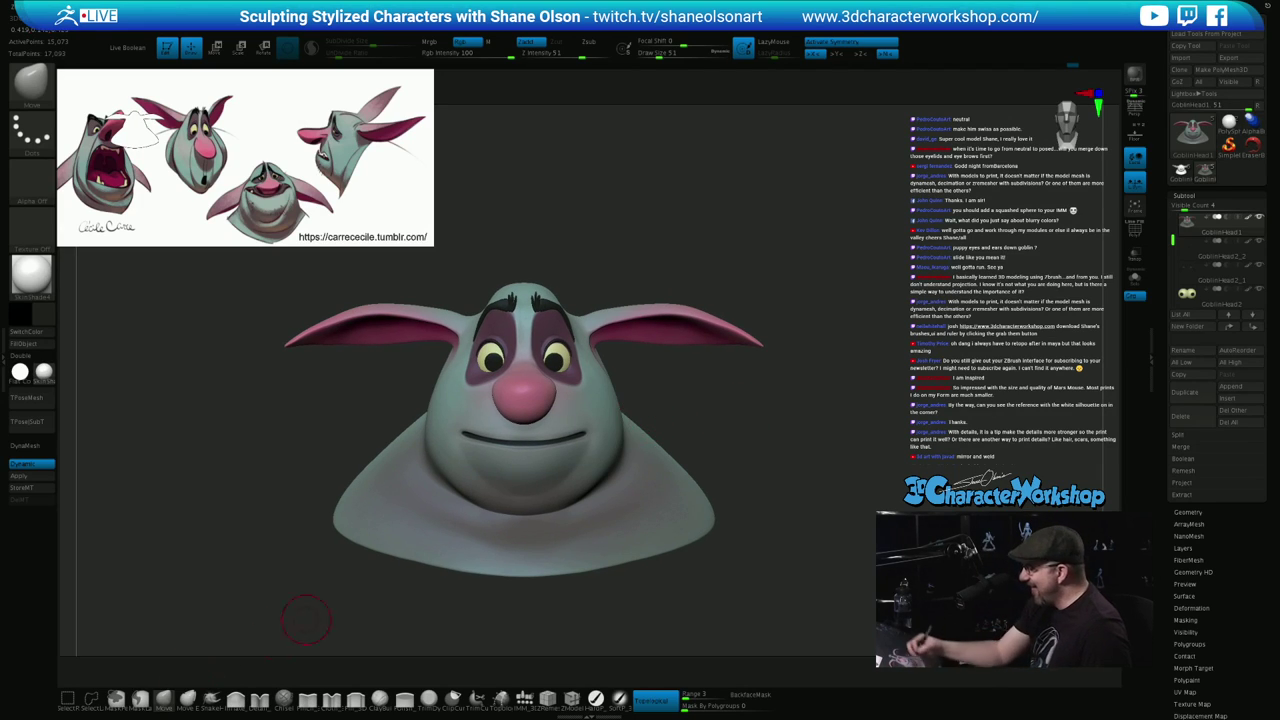
# Reshape the bases and upper edges of the ears from front and back with the Move brush at draw size 108
pyautogui.press('s')
pyautogui.moveTo(707, 419); pyautogui.dragTo(716, 419)
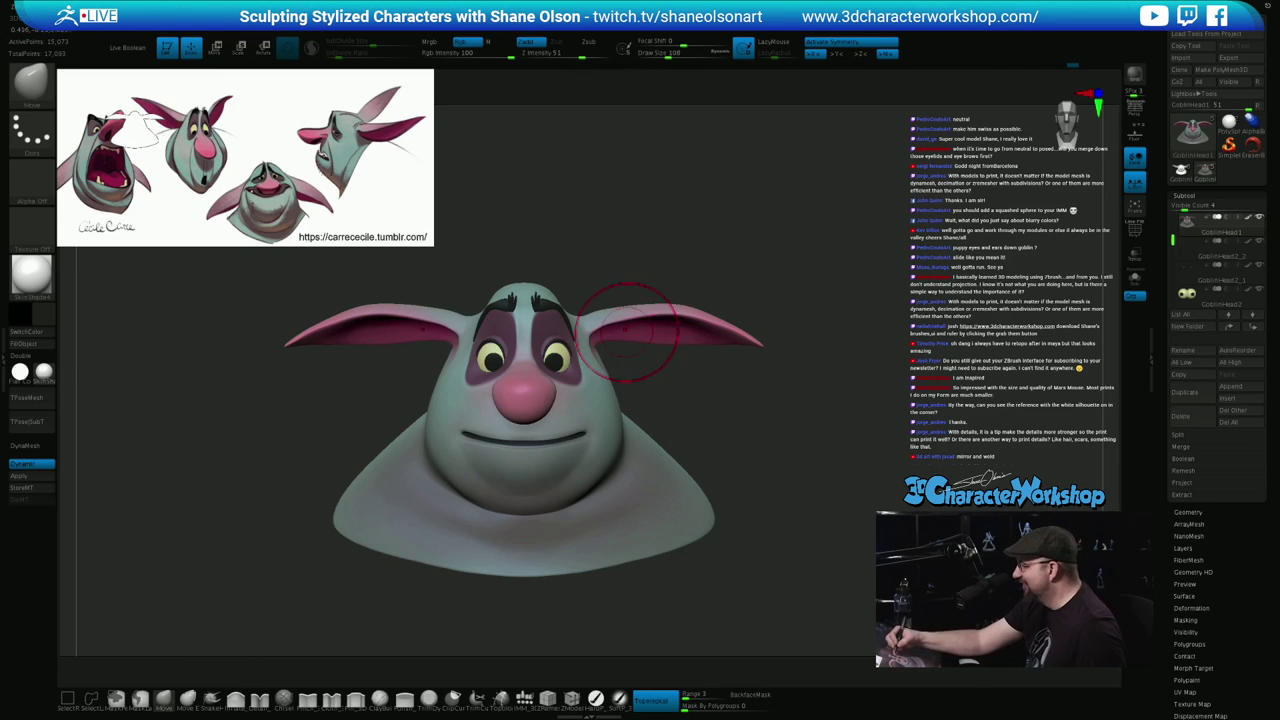
pyautogui.moveTo(619, 325); pyautogui.dragTo(608, 326)
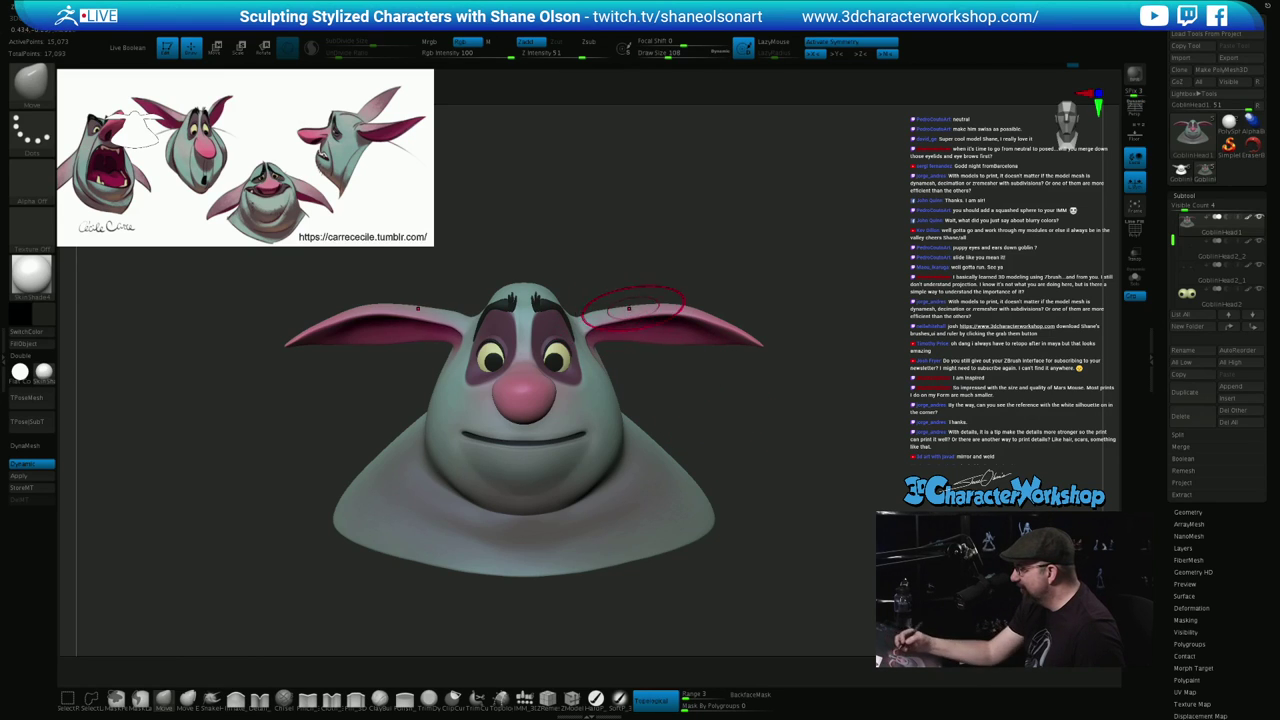
pyautogui.moveTo(626, 311); pyautogui.dragTo(598, 337, button='right')
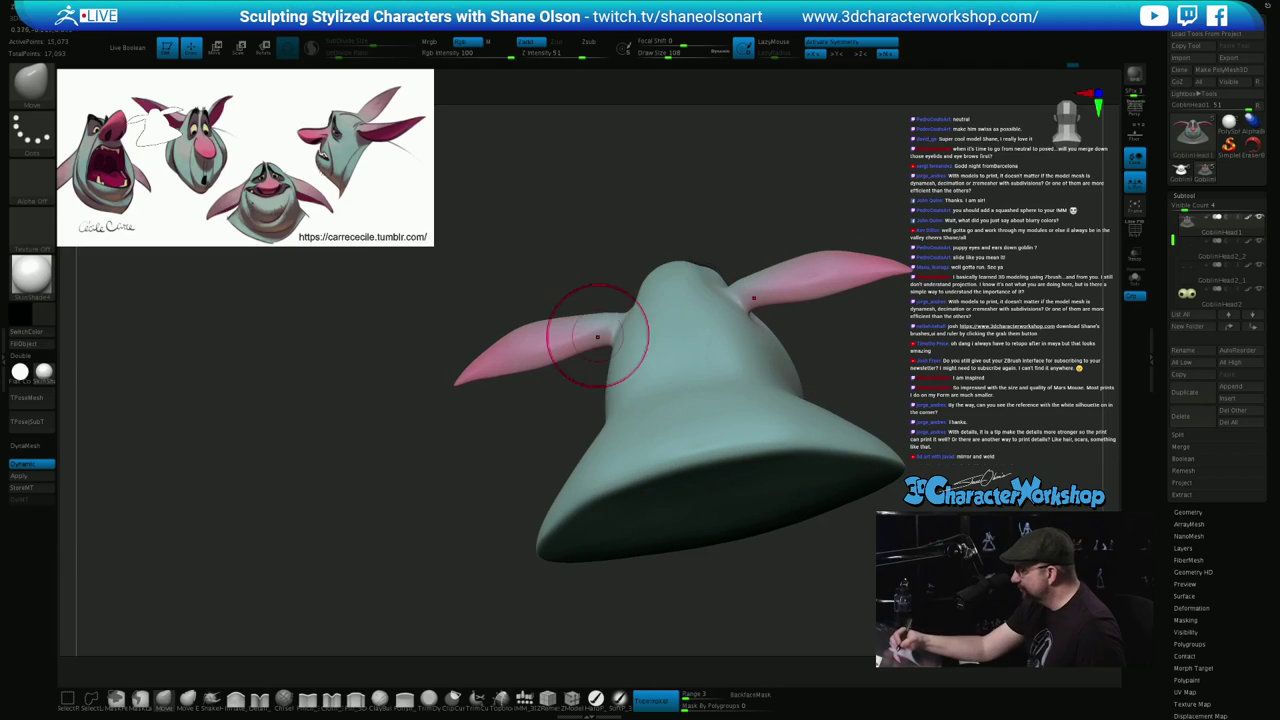
pyautogui.moveTo(611, 340); pyautogui.dragTo(615, 338)
pyautogui.moveTo(615, 338); pyautogui.dragTo(622, 360, button='right')
pyautogui.moveTo(605, 310); pyautogui.dragTo(611, 306)
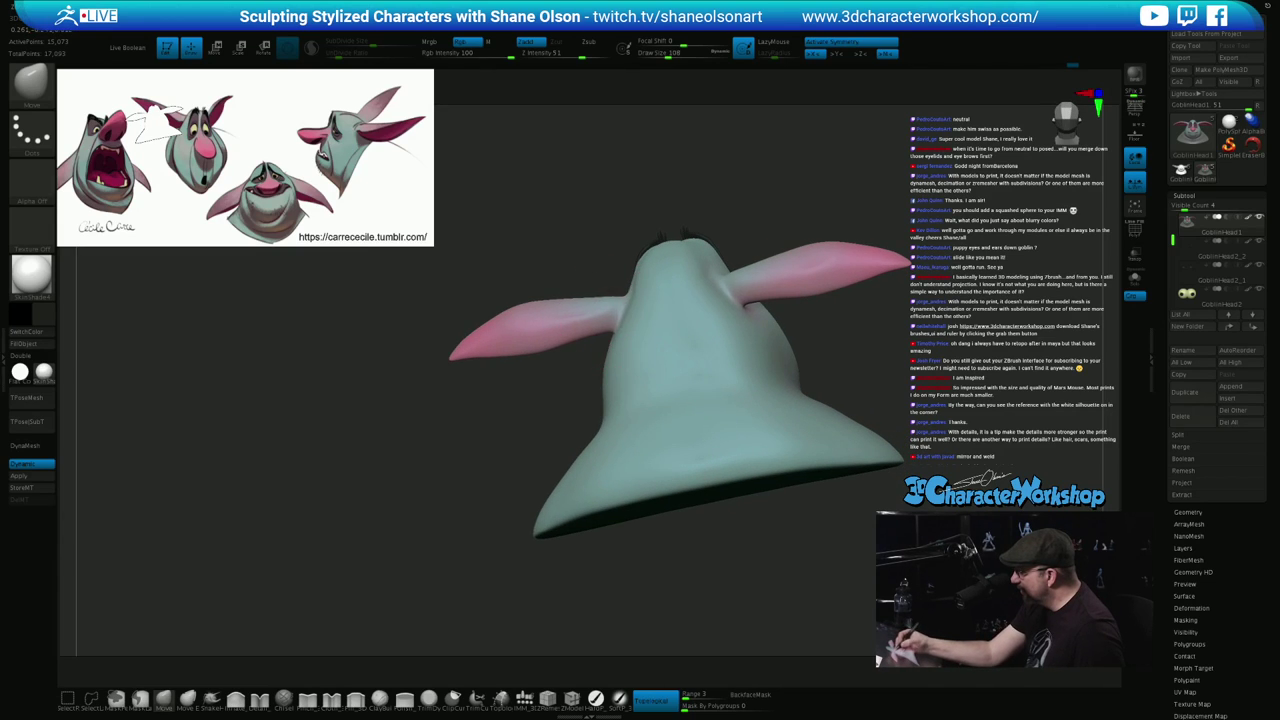
pyautogui.moveTo(629, 342)
pyautogui.mouseDown(button='right')
pyautogui.moveTo(768, 421)
pyautogui.moveTo(761, 392)
pyautogui.mouseUp(button='right')
pyautogui.moveTo(662, 296); pyautogui.dragTo(657, 304)
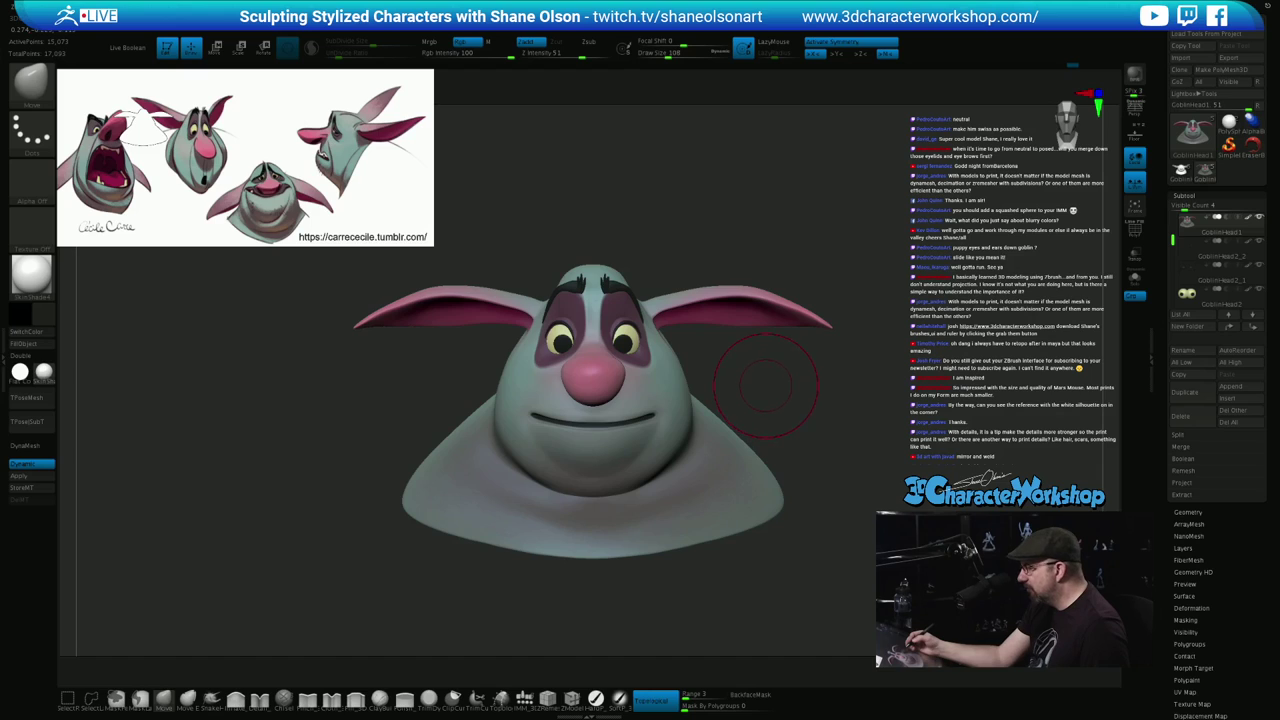
pyautogui.moveTo(806, 358)
pyautogui.mouseDown(button='right')
pyautogui.moveTo(734, 366)
pyautogui.moveTo(802, 372)
pyautogui.mouseUp(button='right')
pyautogui.press(']')
pyautogui.press(']')
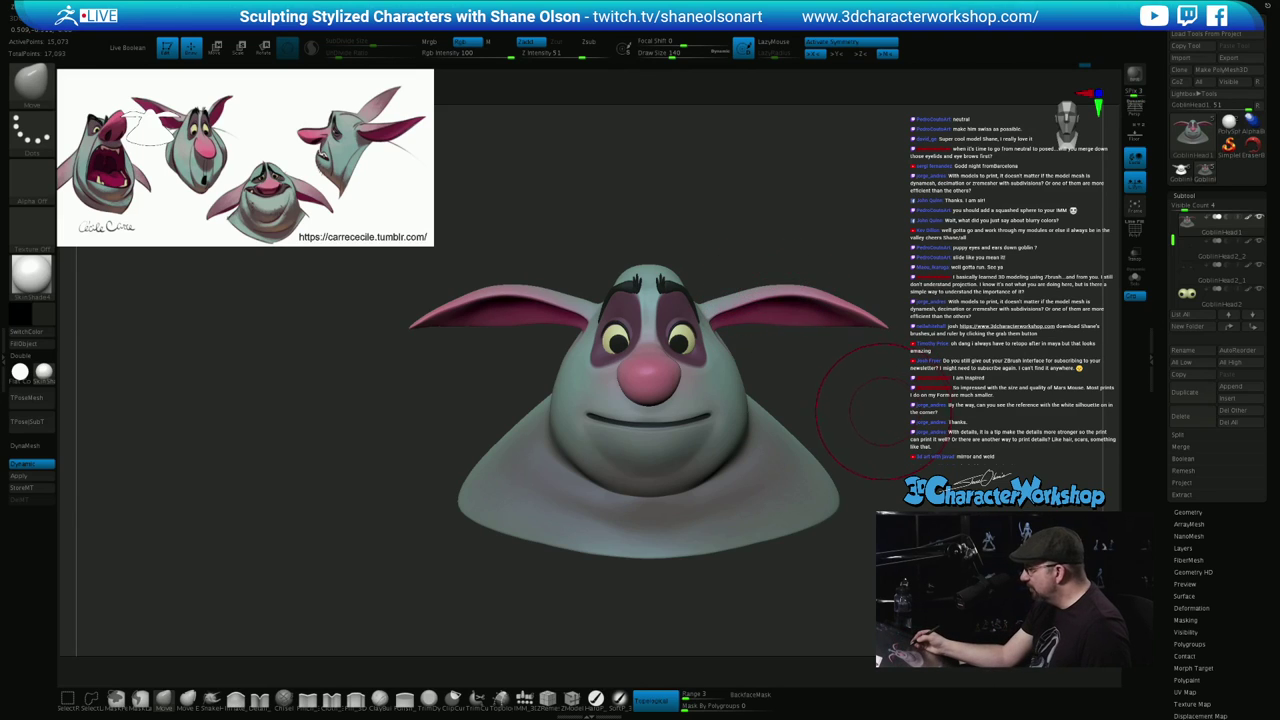
pyautogui.press('s')
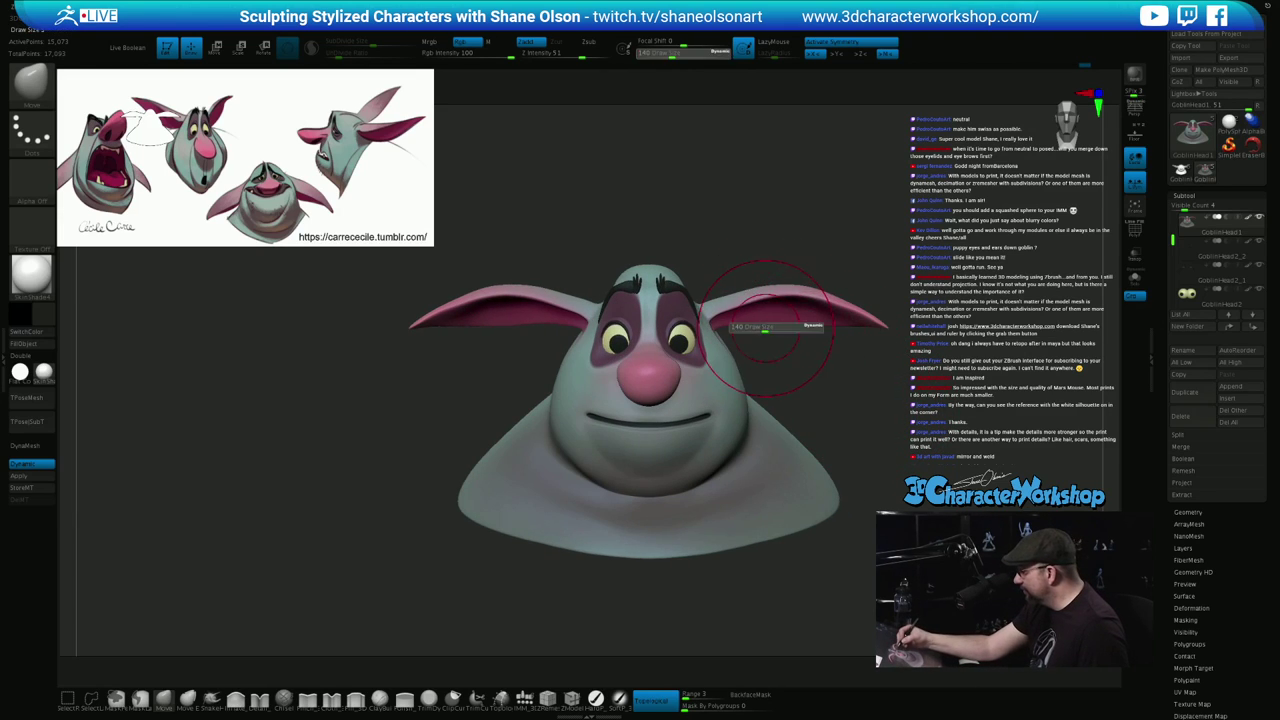
pyautogui.moveTo(767, 328); pyautogui.dragTo(758, 328)
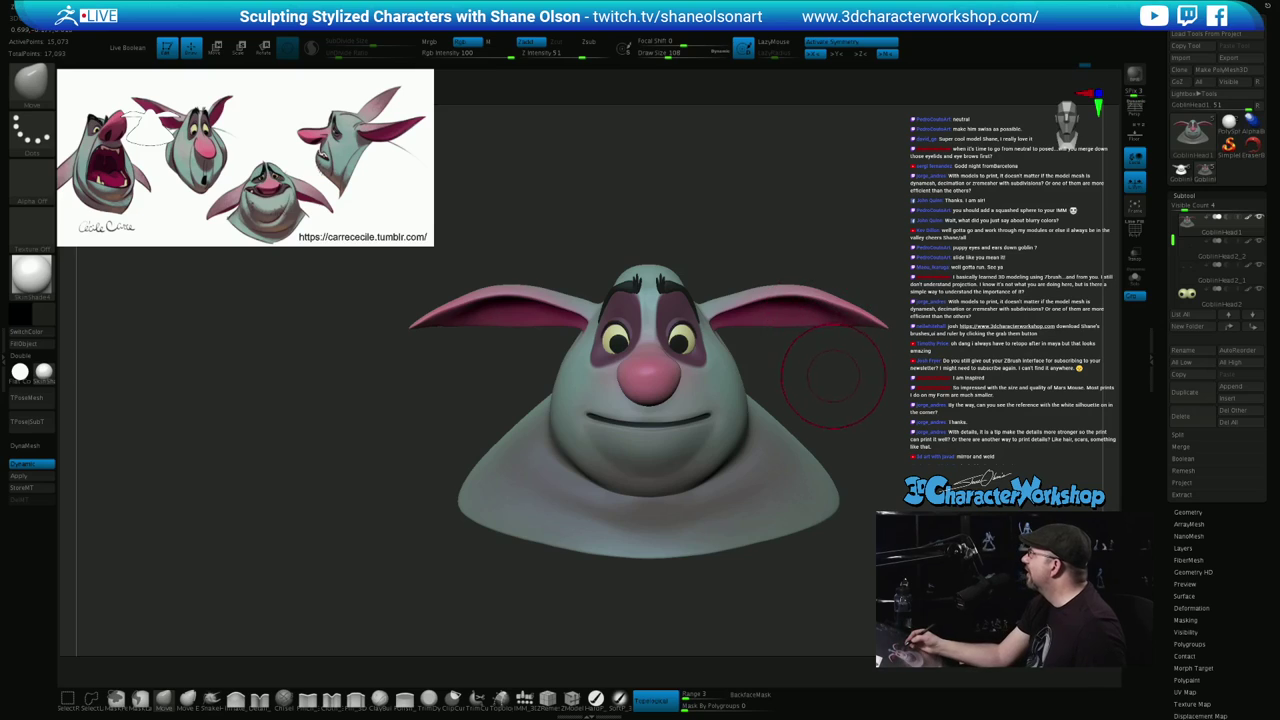
pyautogui.keyDown('alt'); pyautogui.moveTo(834, 376); pyautogui.dragTo(810, 387); pyautogui.keyUp('alt')
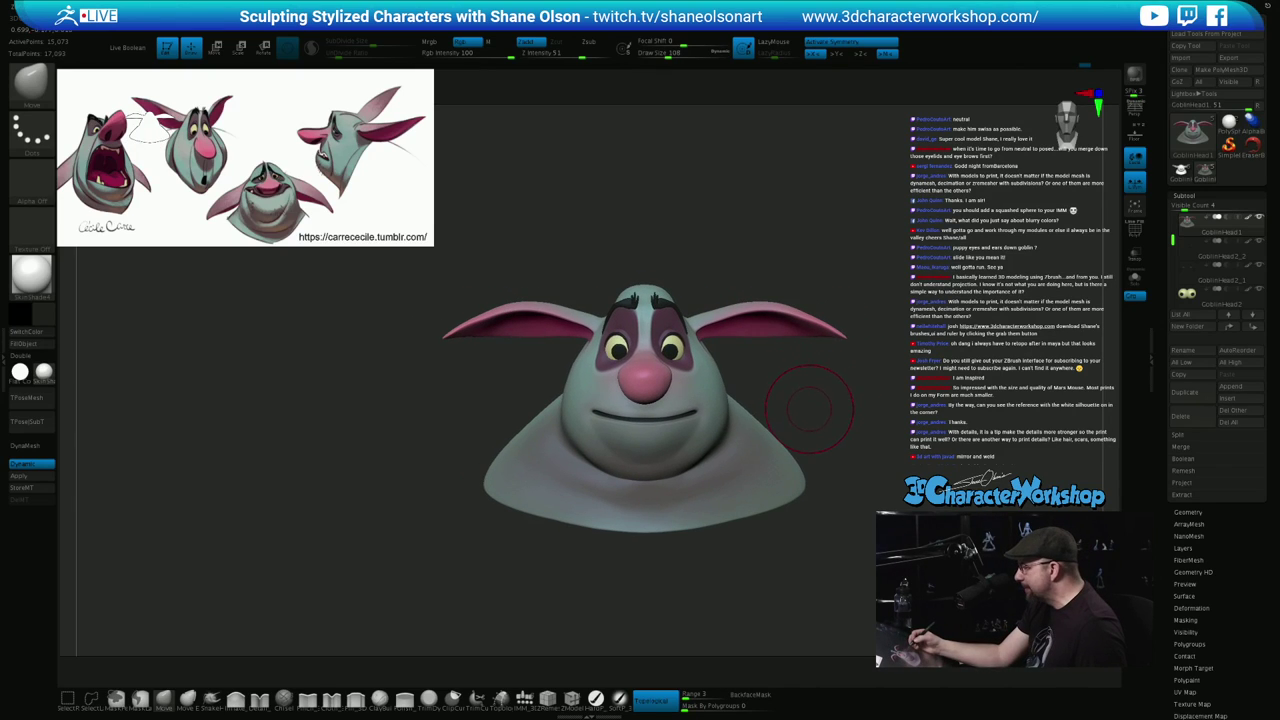
pyautogui.keyDown('alt'); pyautogui.moveTo(813, 392); pyautogui.dragTo(823, 378); pyautogui.keyUp('alt')
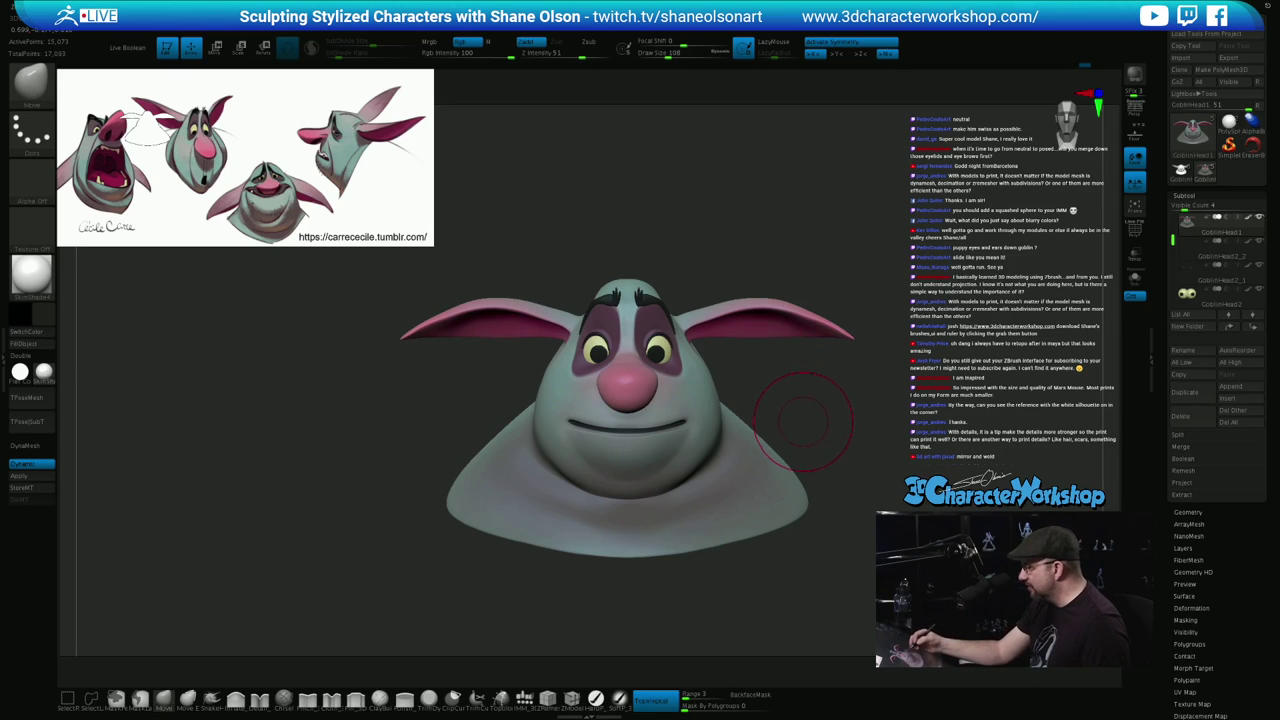
pyautogui.moveTo(803, 422)
pyautogui.keyDown('alt'); pyautogui.mouseDown()
pyautogui.moveTo(795, 453)
pyautogui.moveTo(812, 439)
pyautogui.mouseUp(); pyautogui.keyUp('alt')
# Mask the area around both eyes with the mask brush at draw size 71, and invert the mask
pyautogui.press('s')
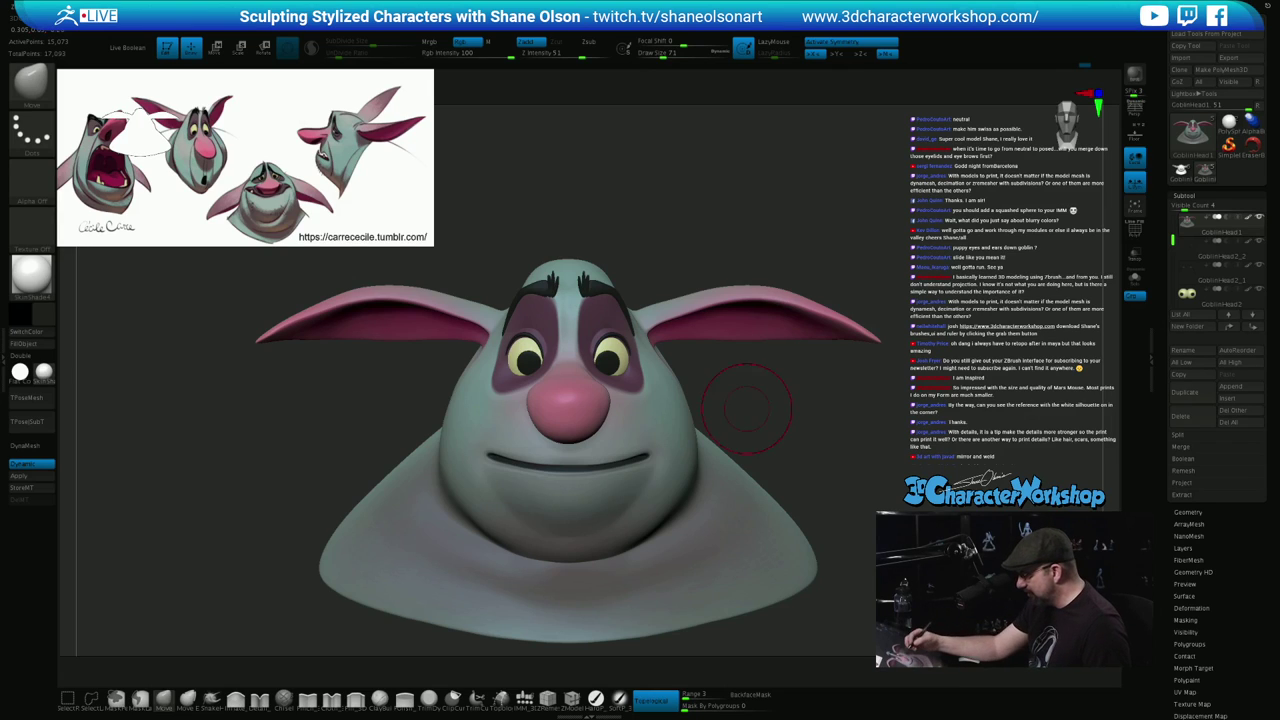
pyautogui.keyDown('alt'); pyautogui.moveTo(746, 408); pyautogui.dragTo(740, 426); pyautogui.keyUp('alt')
pyautogui.press('w')
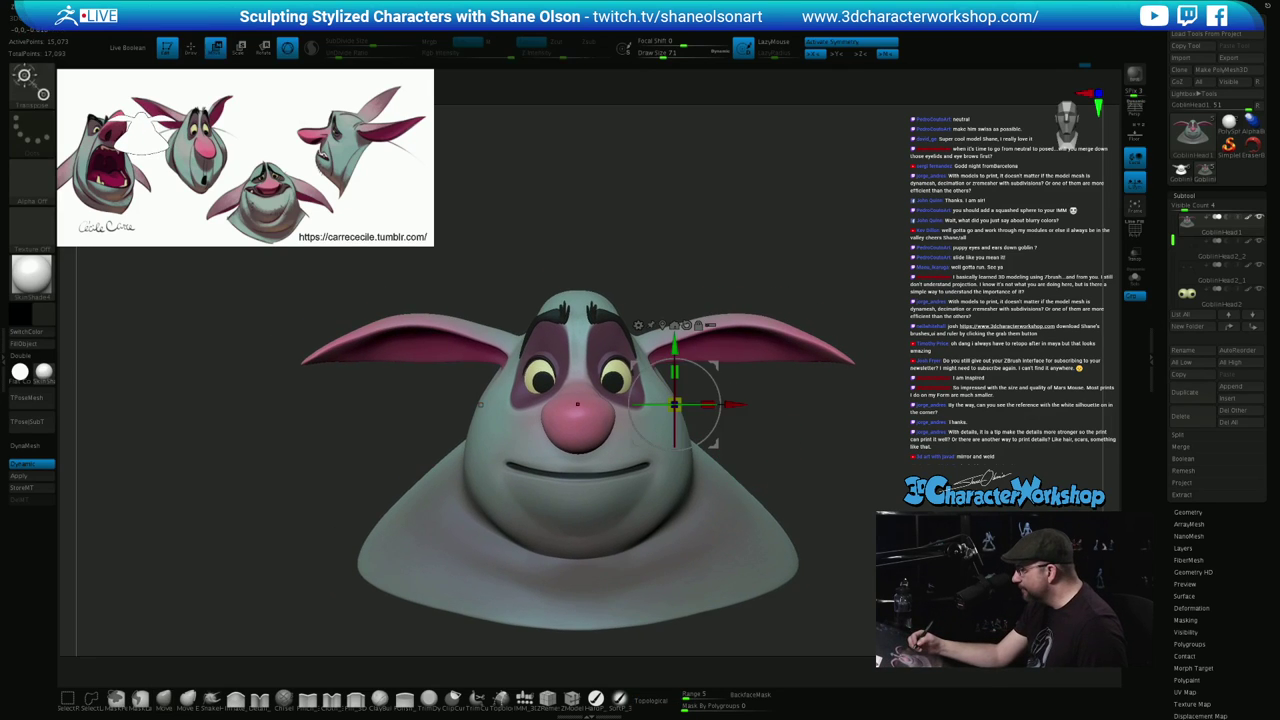
pyautogui.press('q')
pyautogui.moveTo(840, 415); pyautogui.dragTo(752, 428)
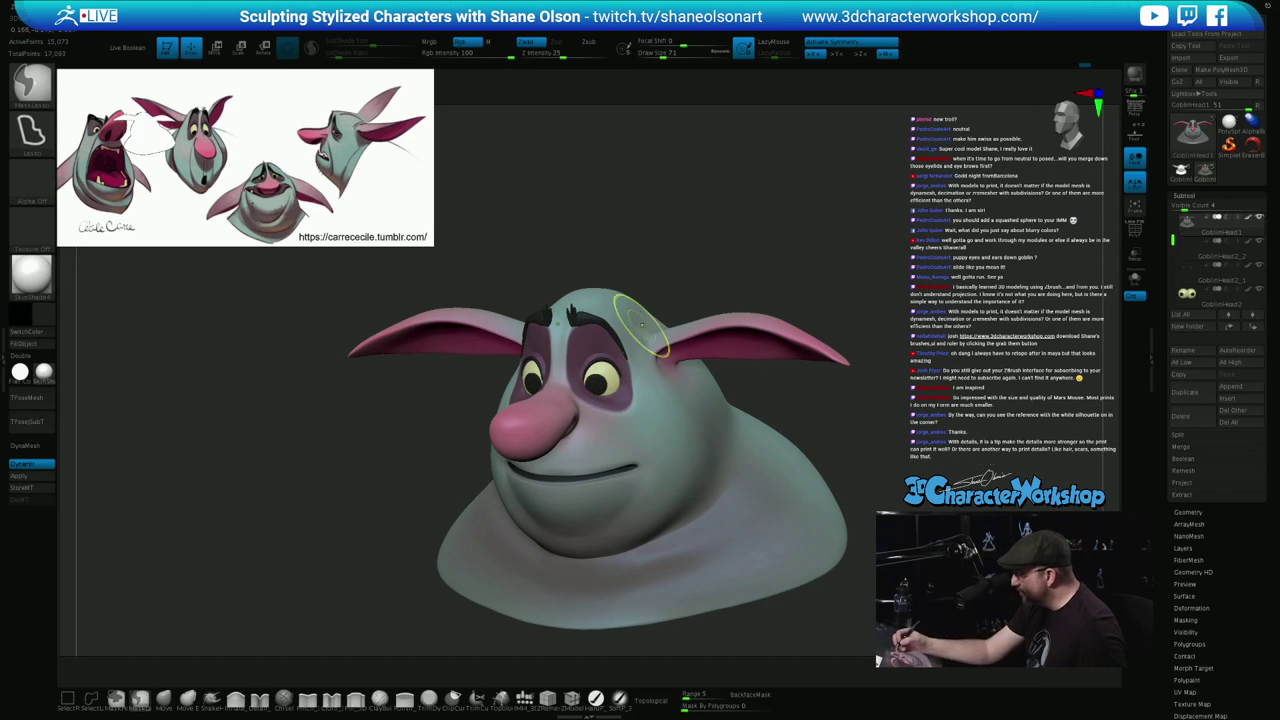
pyautogui.click(116, 700)
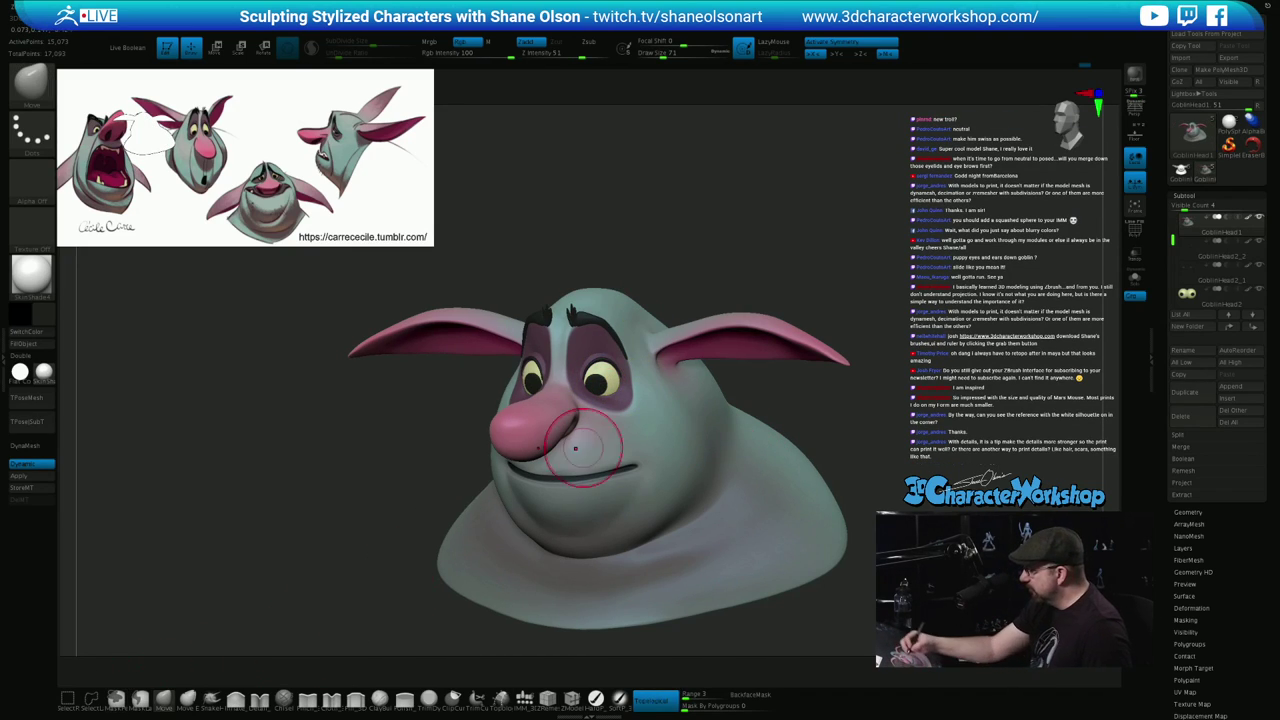
pyautogui.keyDown('ctrl'); pyautogui.moveTo(584, 378); pyautogui.dragTo(608, 366); pyautogui.keyUp('ctrl')
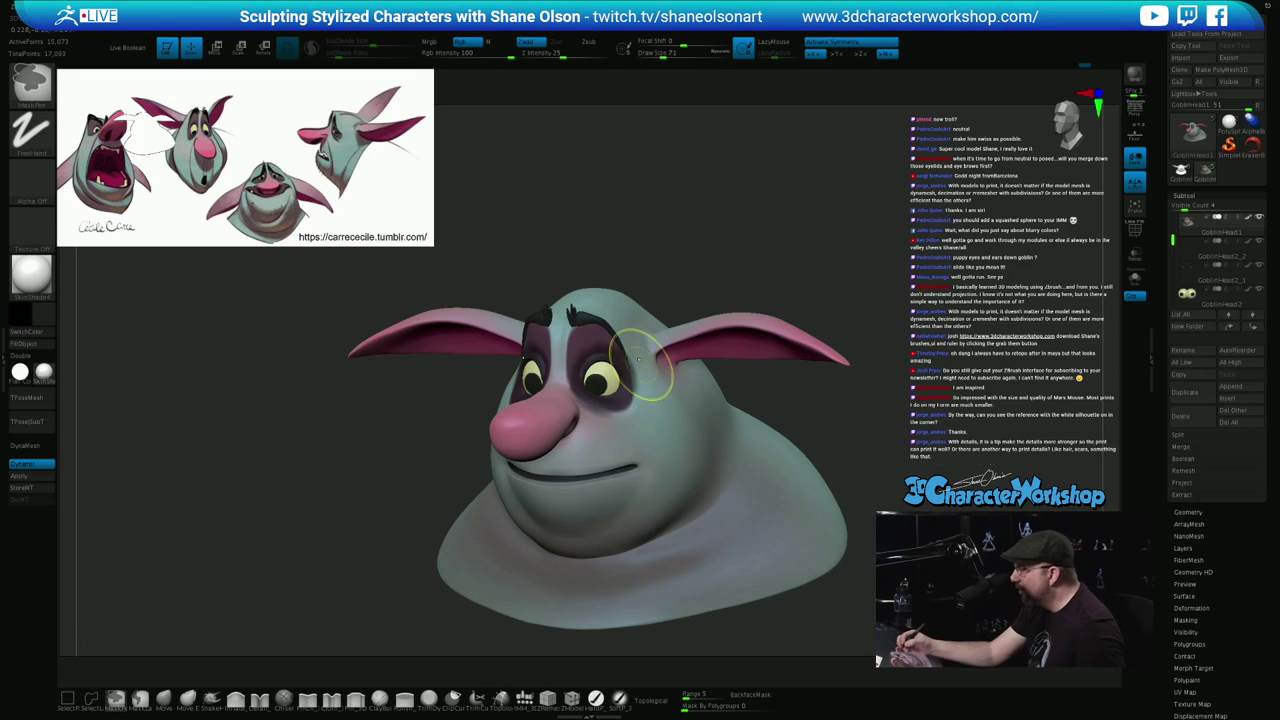
pyautogui.moveTo(686, 271); pyautogui.dragTo(748, 275)
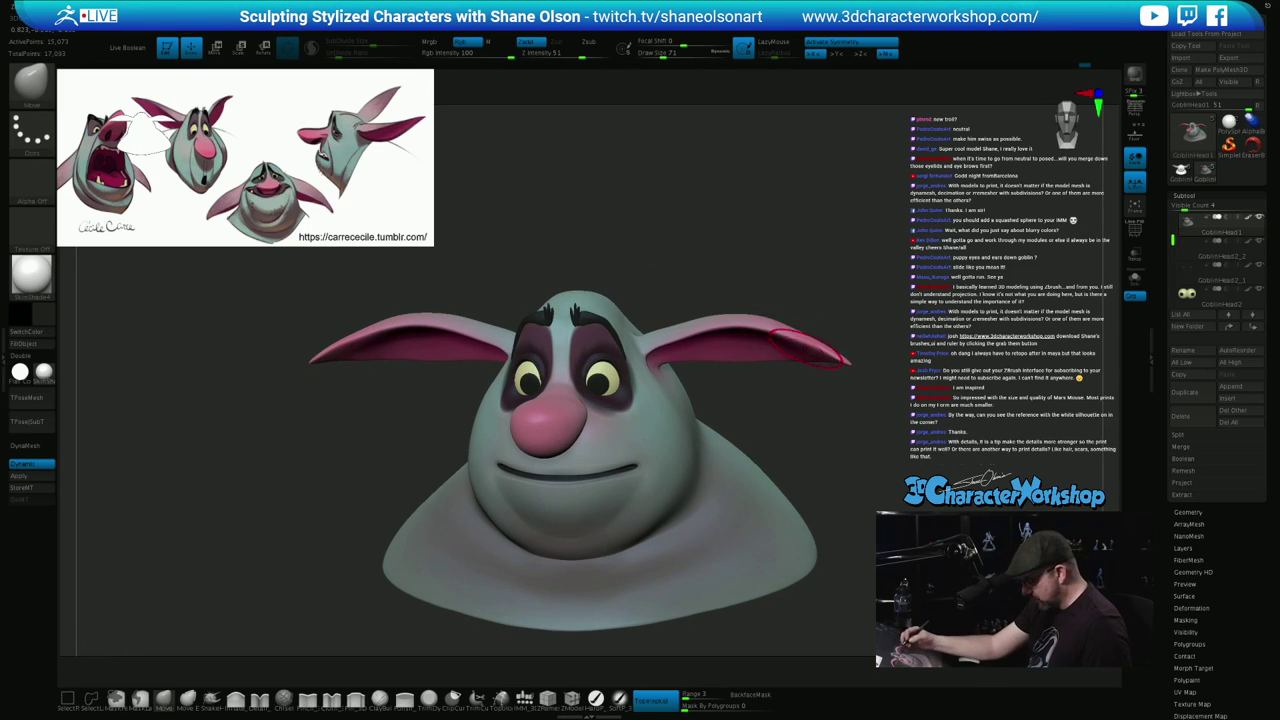
pyautogui.moveTo(832, 436); pyautogui.dragTo(771, 460)
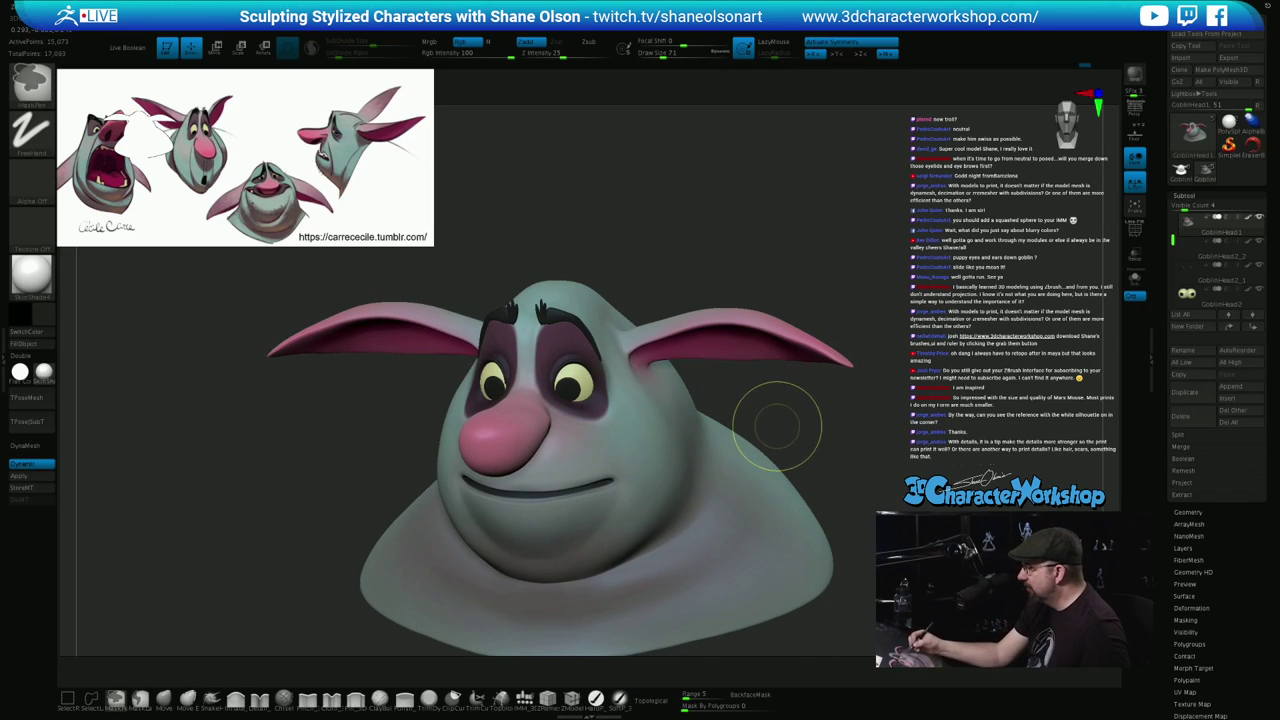
pyautogui.keyDown('ctrl'); pyautogui.click(779, 430); pyautogui.keyUp('ctrl')
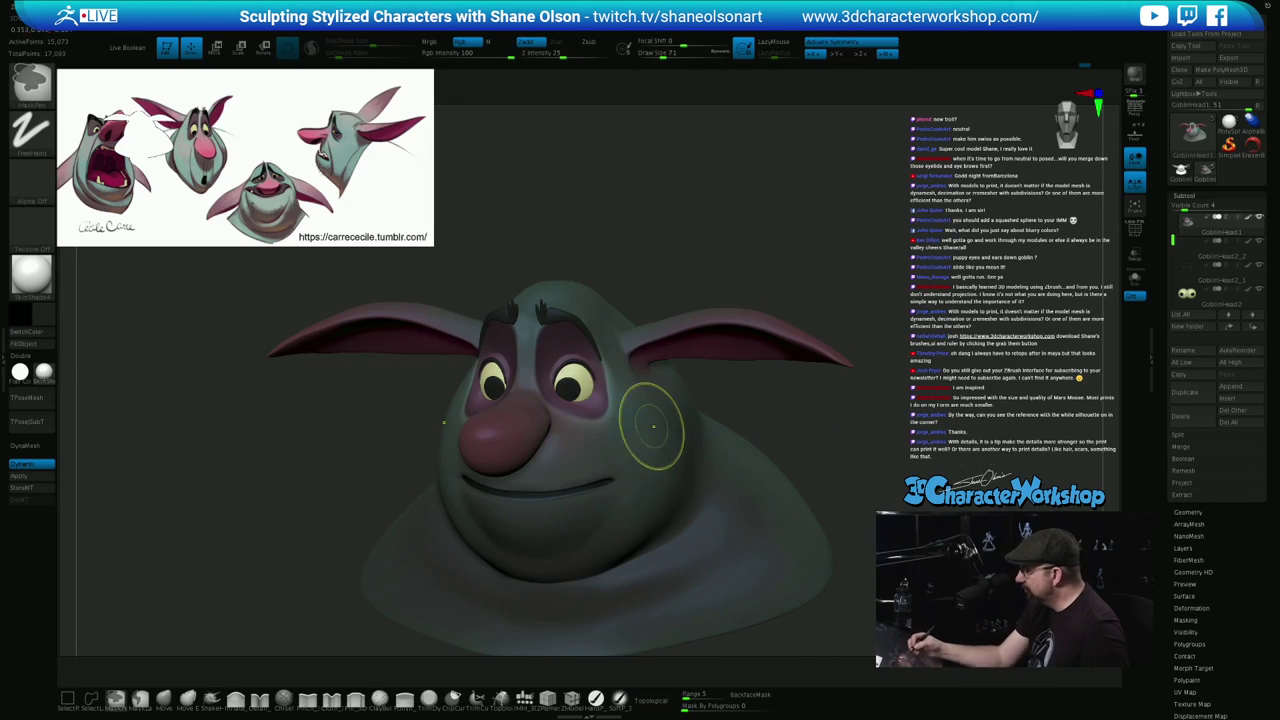
# Include the eyeballs in Transpose All Selected Subtools and move them slightly closer together along with the unmasked eye area
pyautogui.moveTo(651, 427); pyautogui.dragTo(712, 420, button='right')
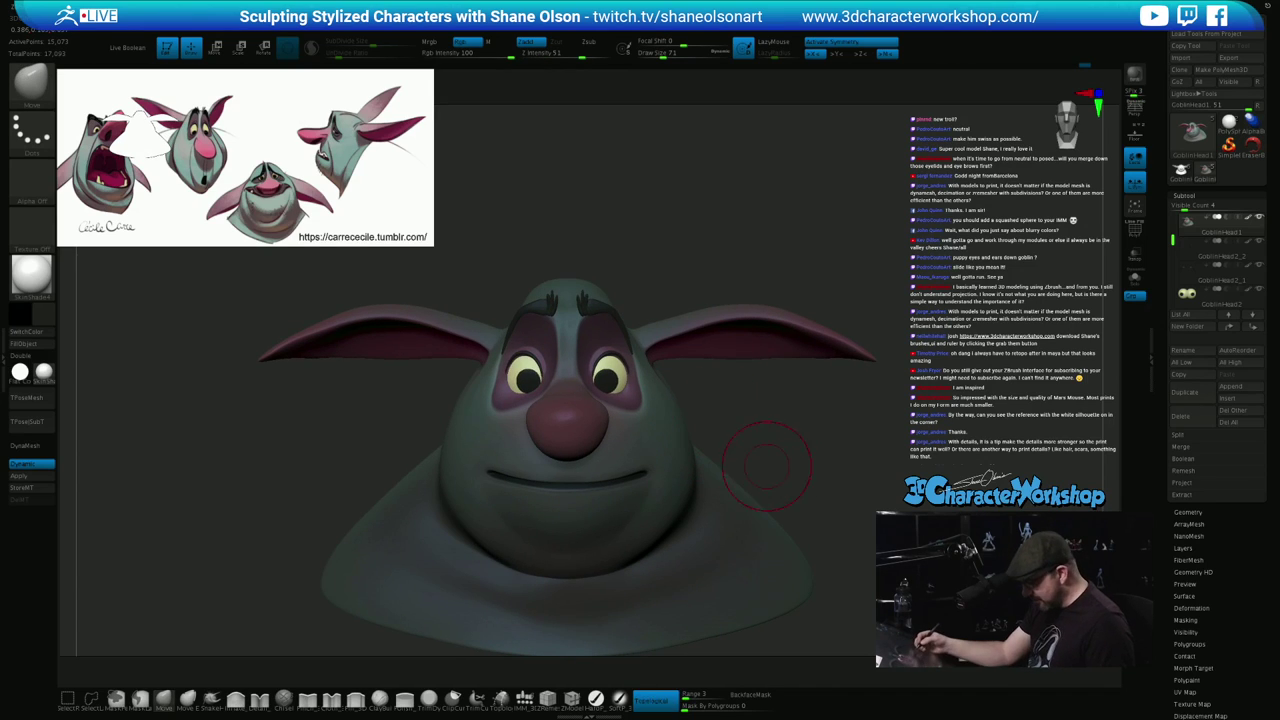
pyautogui.keyDown('alt'); pyautogui.moveTo(767, 466); pyautogui.dragTo(735, 482, button='right'); pyautogui.keyUp('alt')
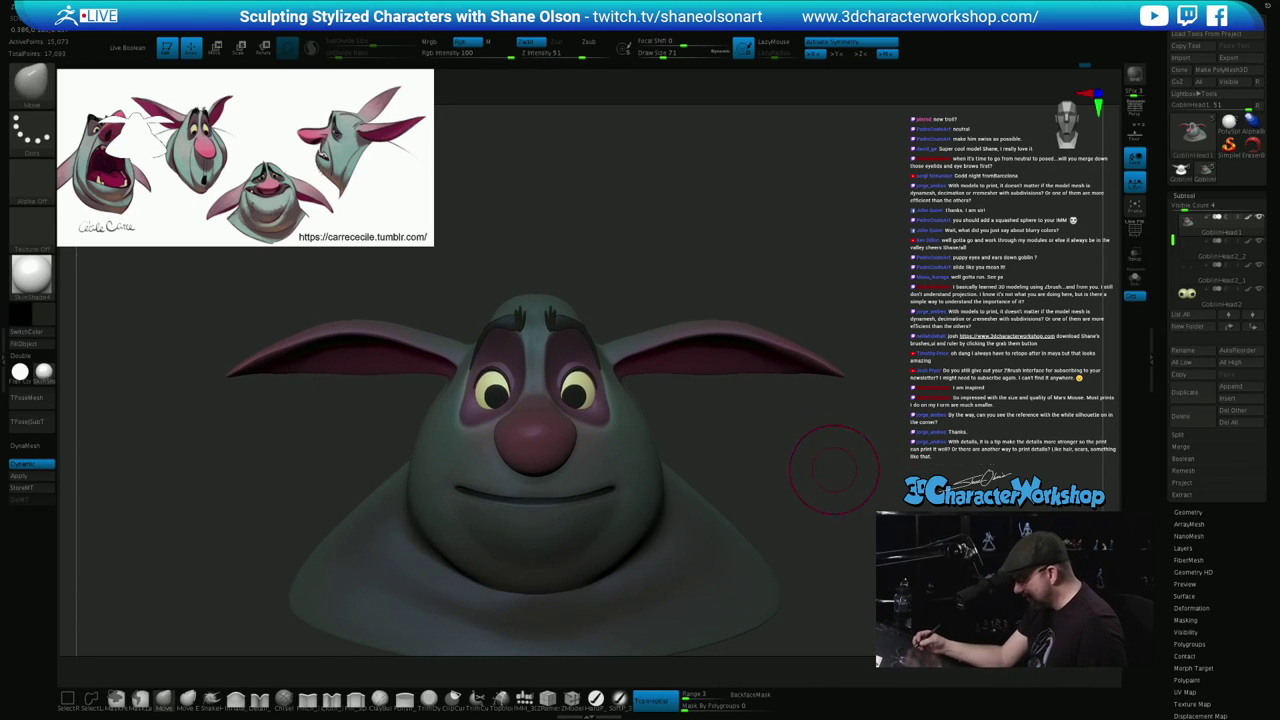
pyautogui.press('w')
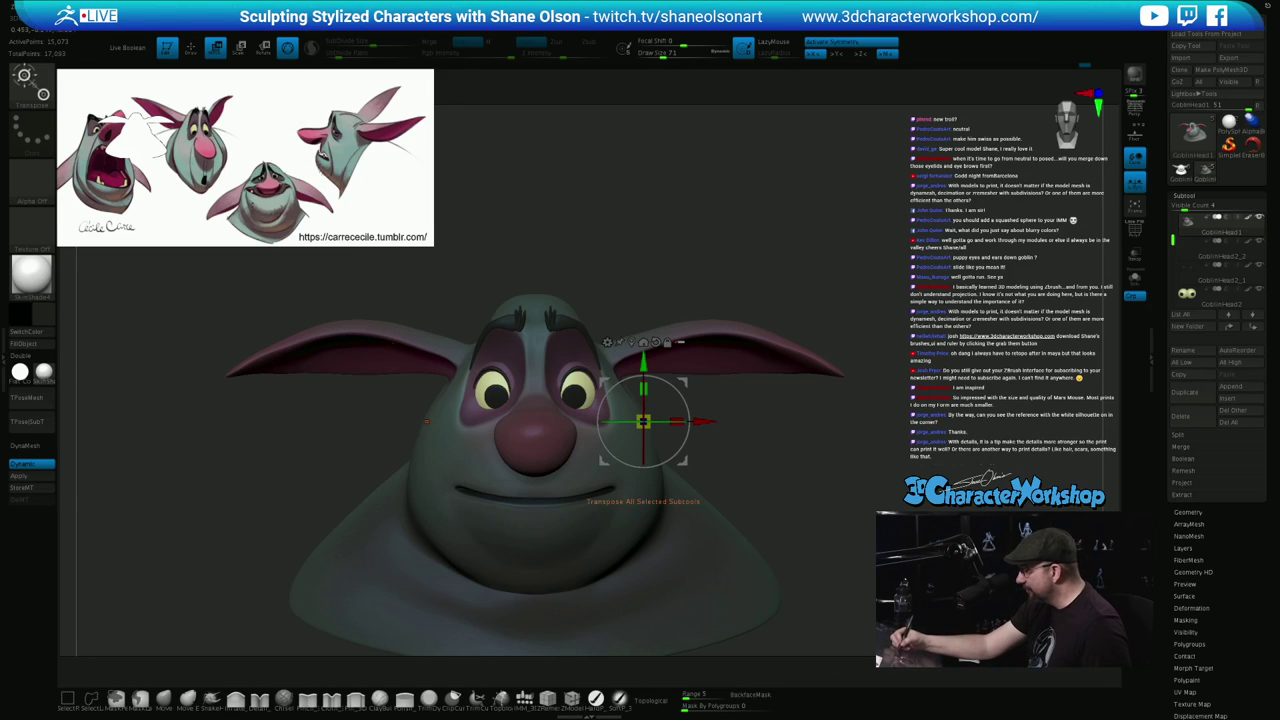
pyautogui.hotkey('ctrl', 'shift')
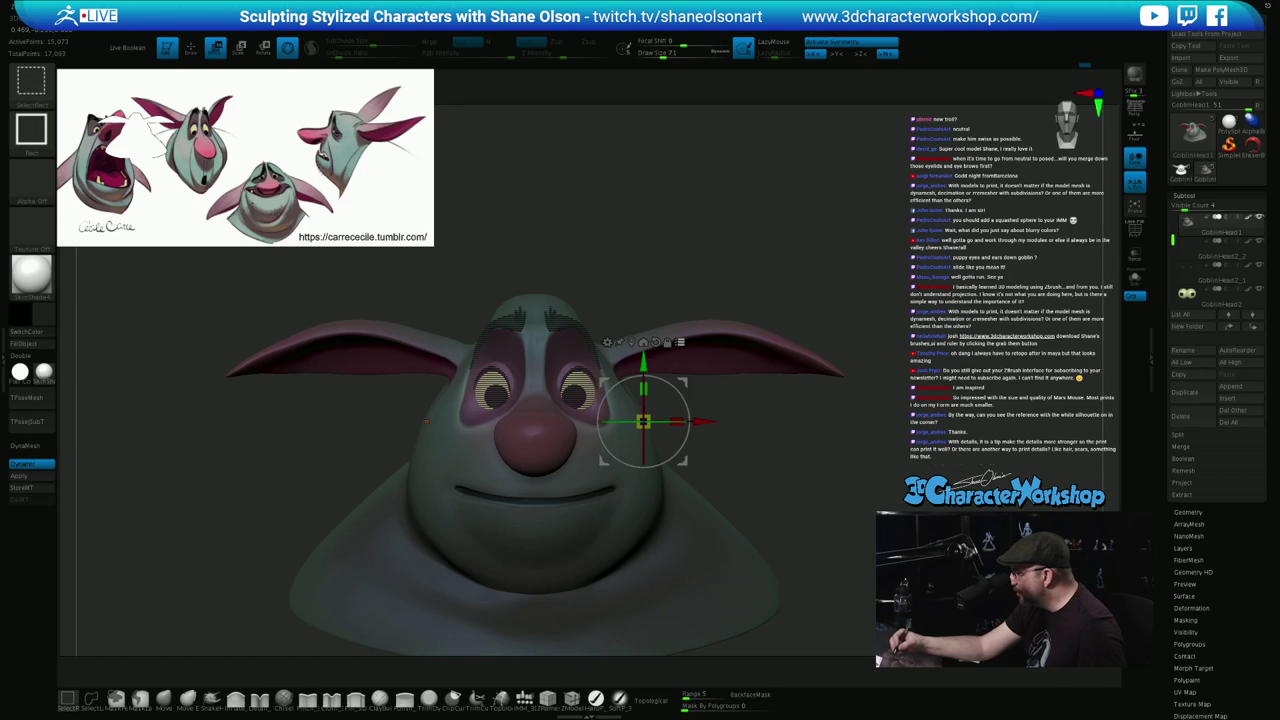
pyautogui.keyDown('ctrl'); pyautogui.keyDown('shift'); pyautogui.click(577, 391); pyautogui.keyUp('shift'); pyautogui.keyUp('ctrl')
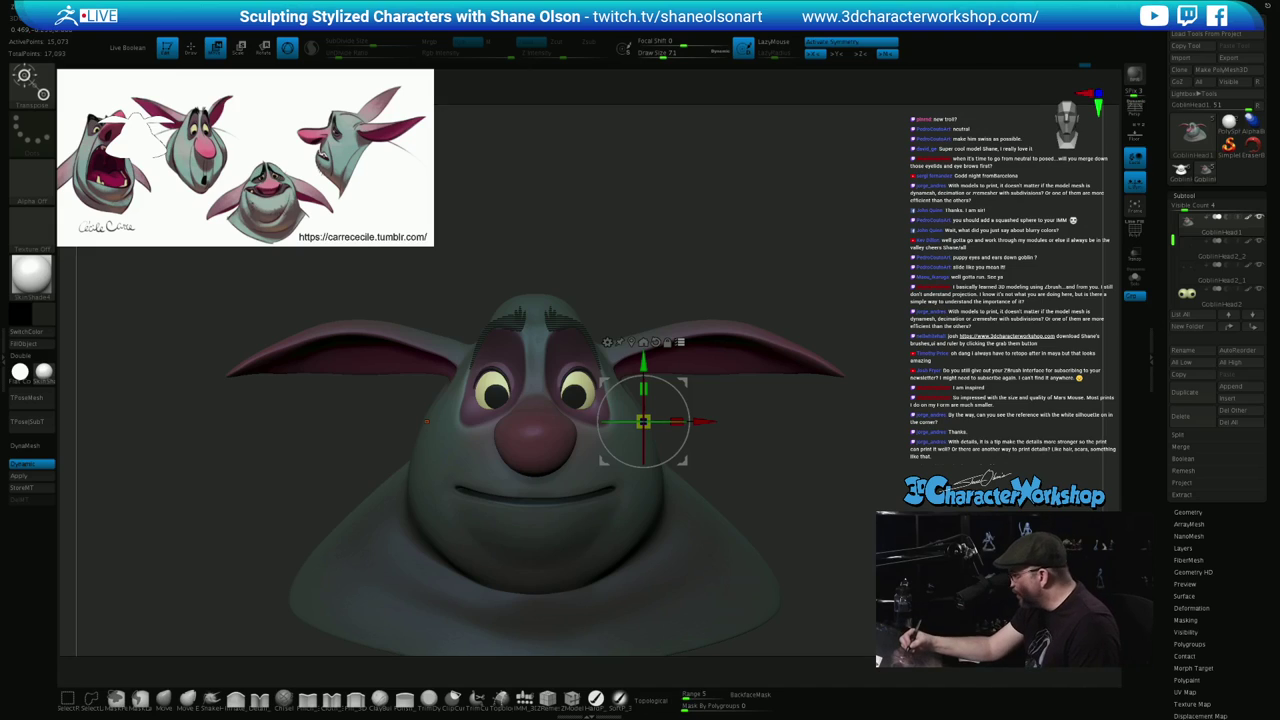
pyautogui.moveTo(703, 422); pyautogui.dragTo(699, 422)
pyautogui.moveTo(700, 260)
pyautogui.mouseDown()
pyautogui.moveTo(815, 264)
pyautogui.moveTo(610, 266)
pyautogui.moveTo(708, 268)
pyautogui.moveTo(698, 277)
pyautogui.mouseUp()
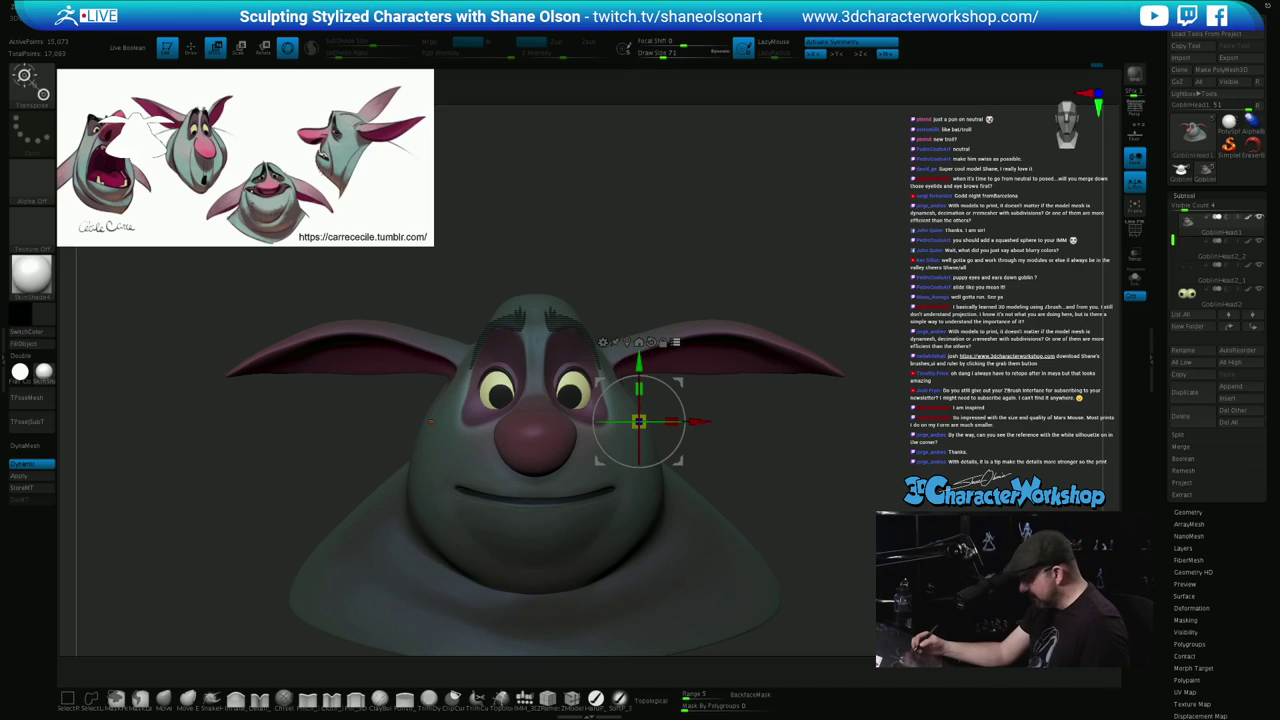
pyautogui.moveTo(698, 277); pyautogui.dragTo(713, 252)
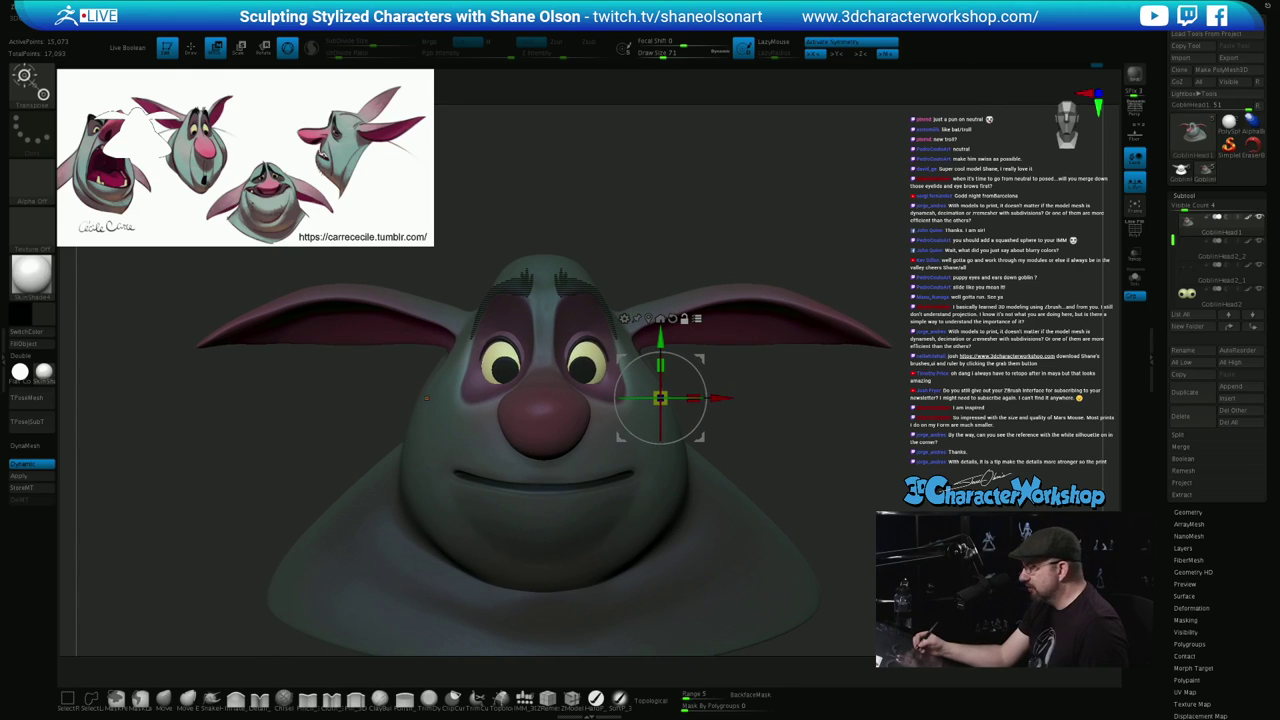
# Turn off Transpose All Selected Subtools, clear the mask from the head, and return to sculpting mode
pyautogui.press('ctrl')
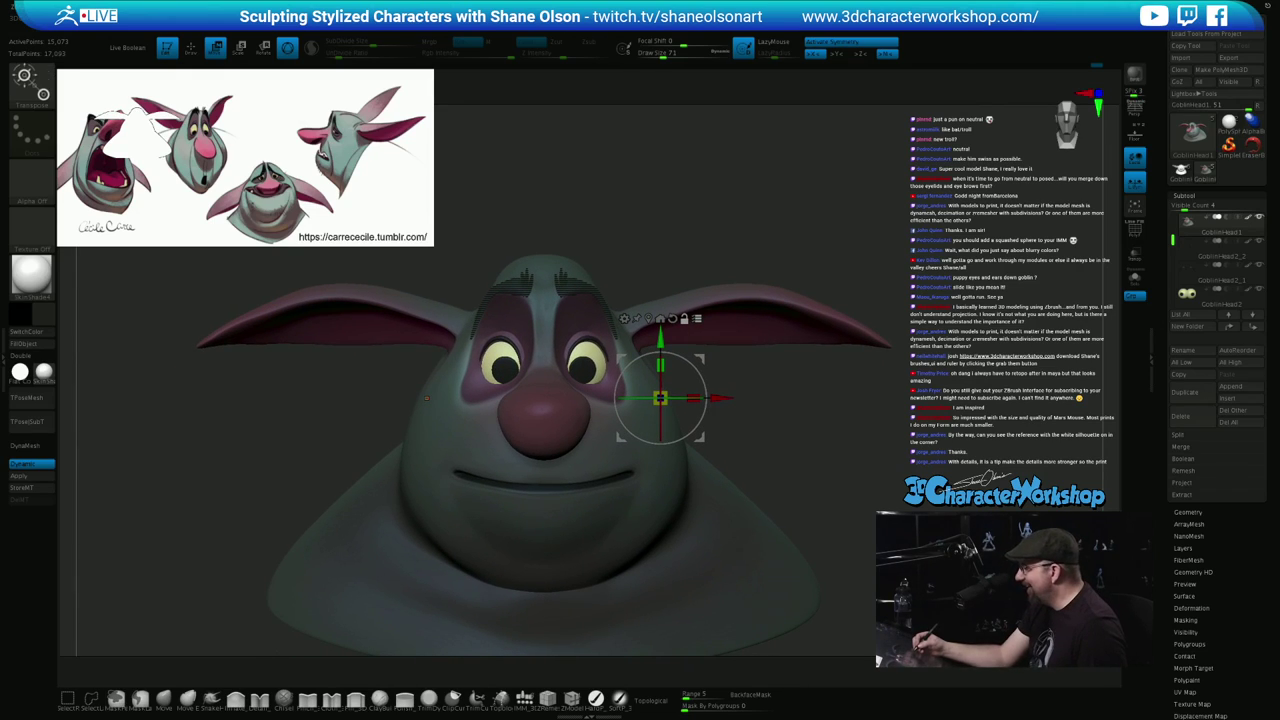
pyautogui.press('ctrl')
pyautogui.press('ctrl')
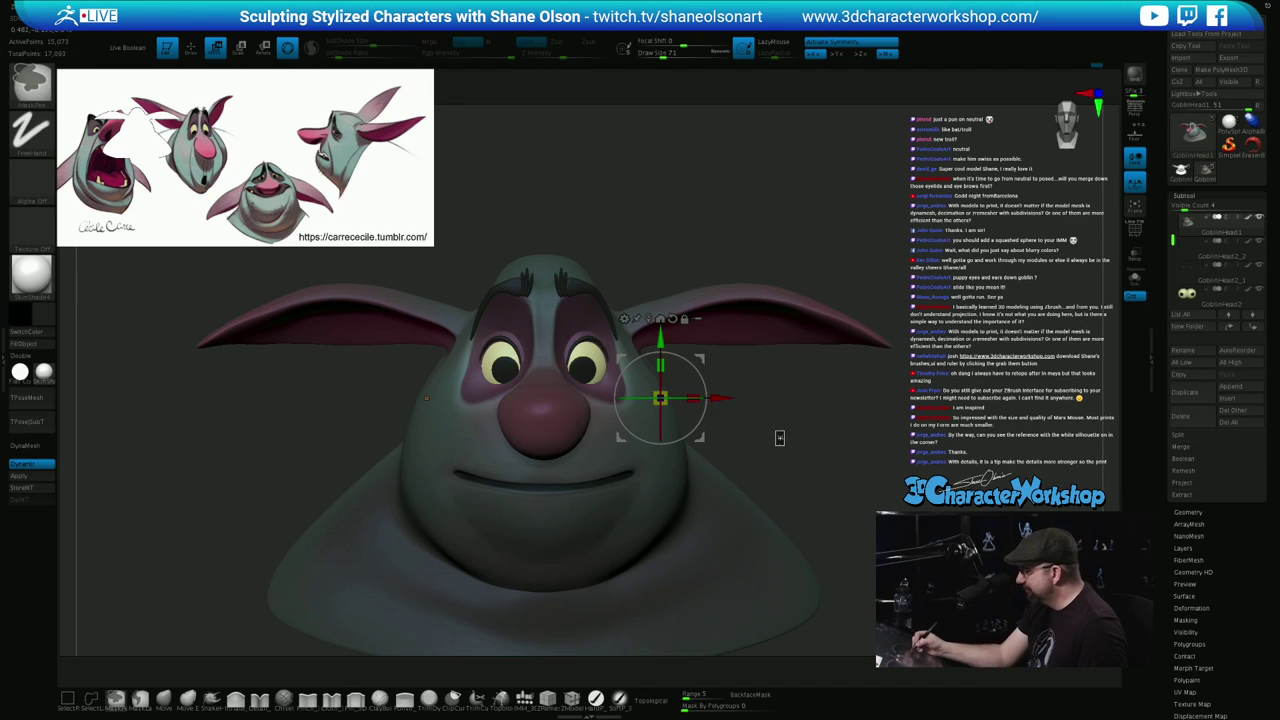
pyautogui.moveTo(775, 431)
pyautogui.keyDown('ctrl'); pyautogui.mouseDown()
pyautogui.moveTo(785, 446)
pyautogui.moveTo(800, 440)
pyautogui.moveTo(765, 400)
pyautogui.moveTo(690, 425)
pyautogui.moveTo(645, 420)
pyautogui.moveTo(771, 435)
pyautogui.moveTo(766, 466)
pyautogui.moveTo(789, 443)
pyautogui.mouseUp(); pyautogui.keyUp('ctrl')
pyautogui.press('q')
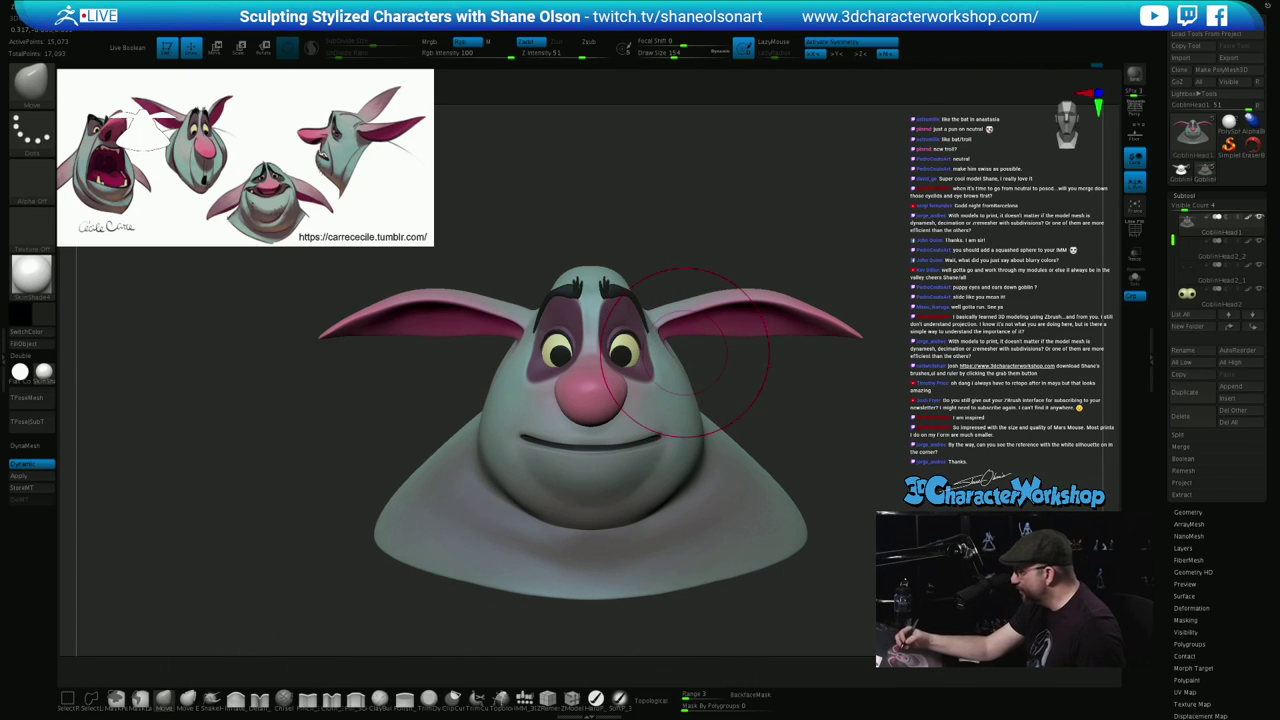
# Adjust and smooth the back of the head around the ear base with a draw size of 154
pyautogui.moveTo(832, 370); pyautogui.dragTo(781, 349)
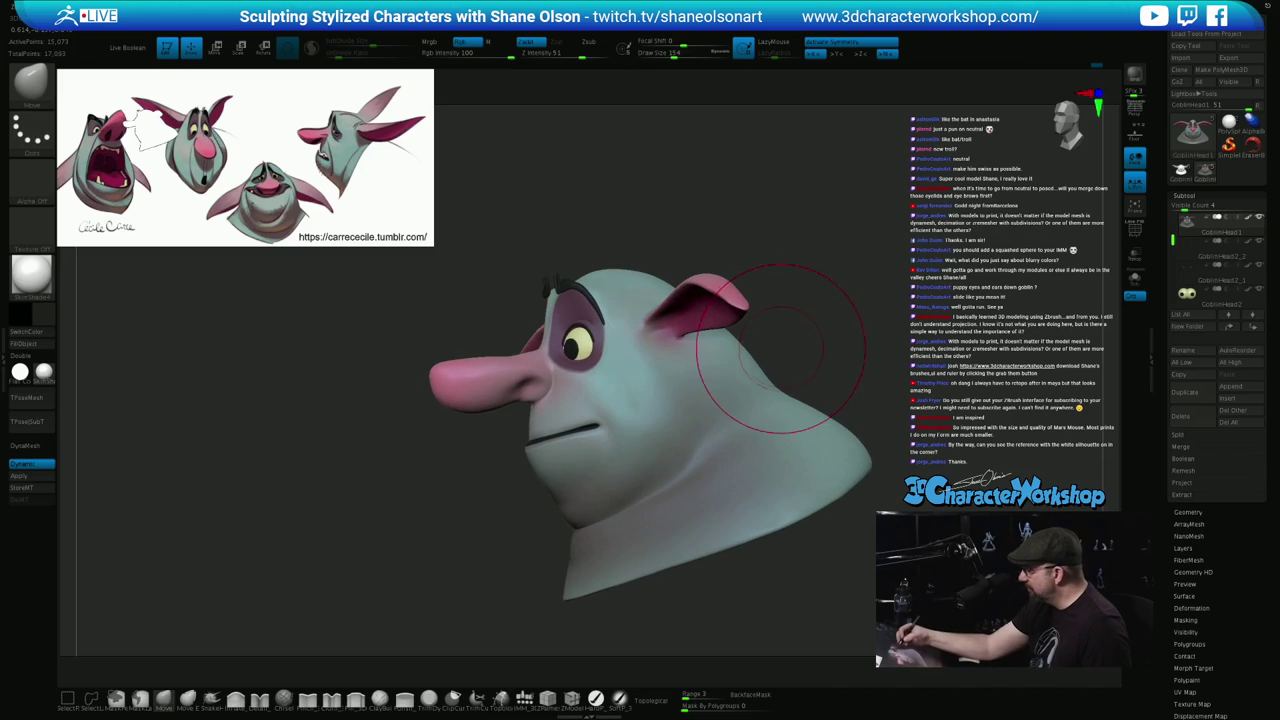
pyautogui.moveTo(850, 330)
pyautogui.mouseDown()
pyautogui.moveTo(806, 326)
pyautogui.moveTo(864, 325)
pyautogui.moveTo(724, 320)
pyautogui.mouseUp()
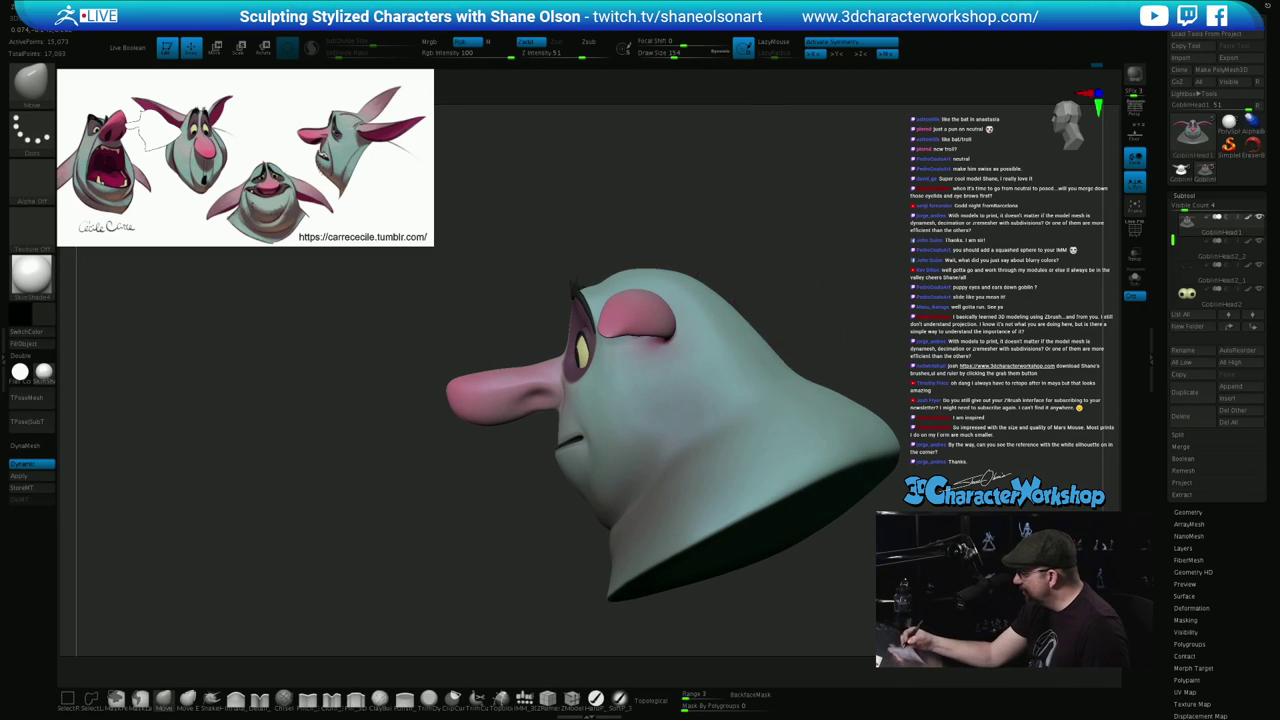
pyautogui.moveTo(838, 322); pyautogui.dragTo(747, 342)
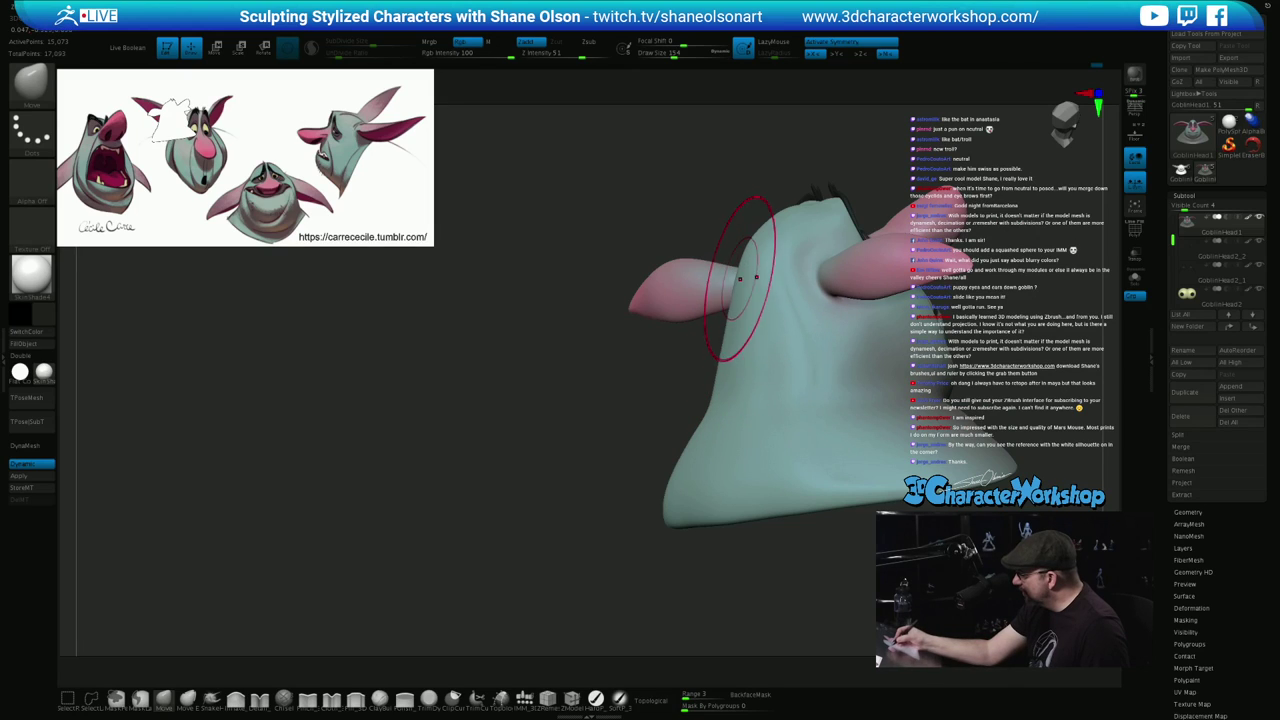
pyautogui.moveTo(743, 369); pyautogui.dragTo(716, 360, button='right')
pyautogui.keyDown('shift'); pyautogui.moveTo(740, 357); pyautogui.dragTo(738, 380); pyautogui.keyUp('shift')
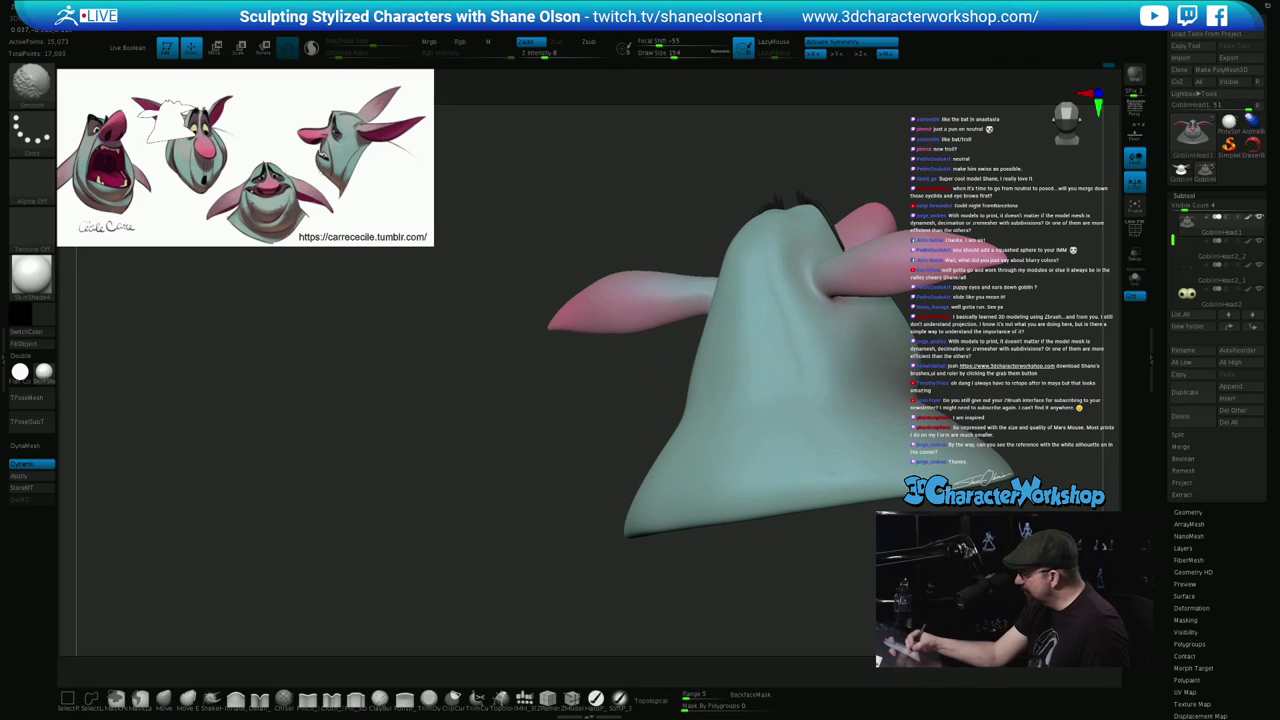
pyautogui.moveTo(704, 414)
pyautogui.mouseDown(button='right')
pyautogui.moveTo(738, 389)
pyautogui.moveTo(668, 392)
pyautogui.moveTo(643, 428)
pyautogui.moveTo(765, 400)
pyautogui.moveTo(732, 385)
pyautogui.moveTo(732, 340)
pyautogui.moveTo(785, 355)
pyautogui.moveTo(757, 398)
pyautogui.moveTo(718, 418)
pyautogui.moveTo(800, 410)
pyautogui.moveTo(745, 460)
pyautogui.moveTo(737, 492)
pyautogui.mouseUp(button='right')
# Reduce the Move brush's draw size to 128 for shaping the cheeks
pyautogui.press('s')
pyautogui.moveTo(747, 486); pyautogui.dragTo(743, 487)
pyautogui.moveTo(743, 488); pyautogui.dragTo(680, 492, button='right')
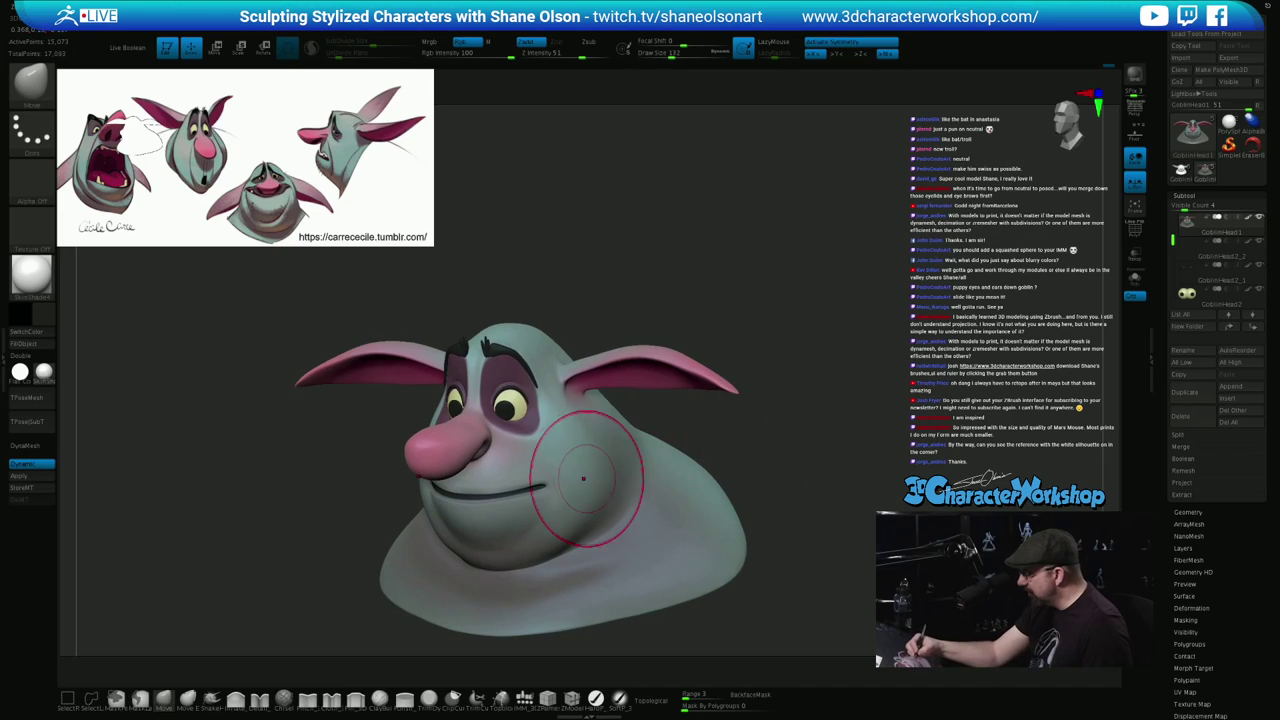
pyautogui.press('s')
pyautogui.moveTo(558, 486); pyautogui.dragTo(555, 485)
pyautogui.moveTo(569, 493); pyautogui.dragTo(588, 447, button='right')
pyautogui.keyDown('alt'); pyautogui.moveTo(750, 532); pyautogui.dragTo(783, 497, button='right'); pyautogui.keyUp('alt')
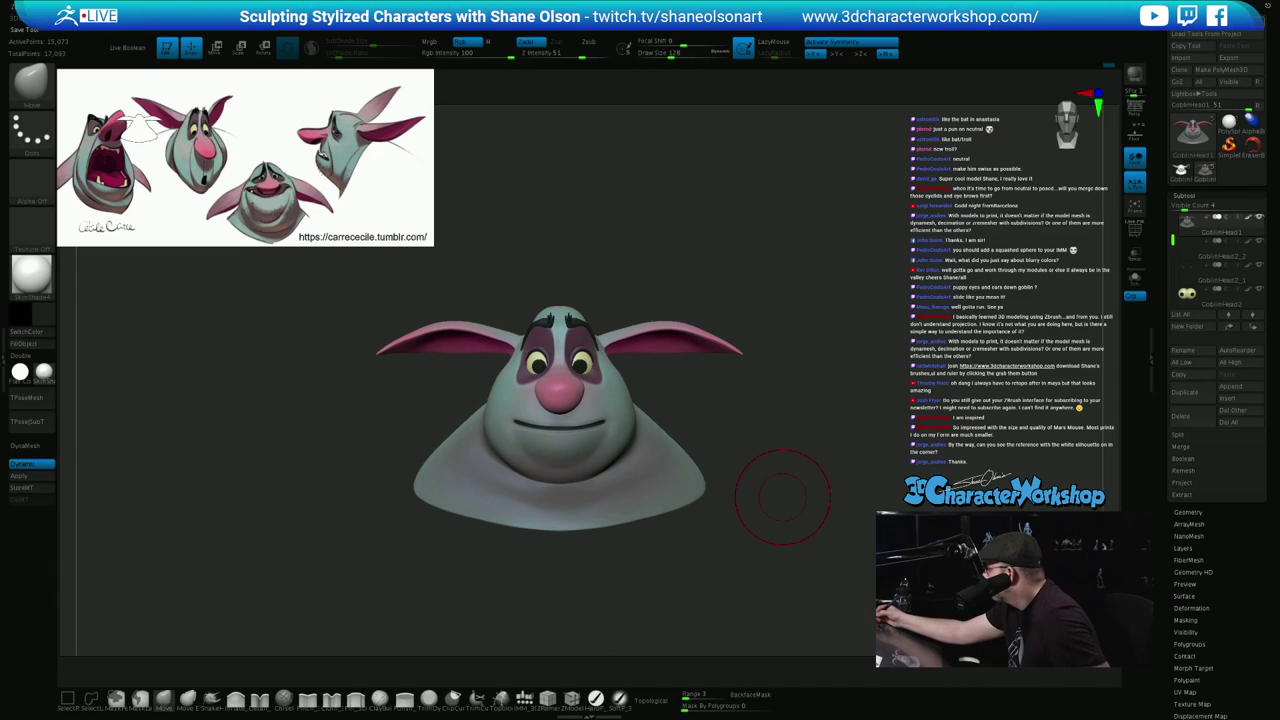
# Save the goblin tool as Goblin02.ztl in the Downloads folder
pyautogui.hotkey('ctrl', 's')
pyautogui.press('Return')
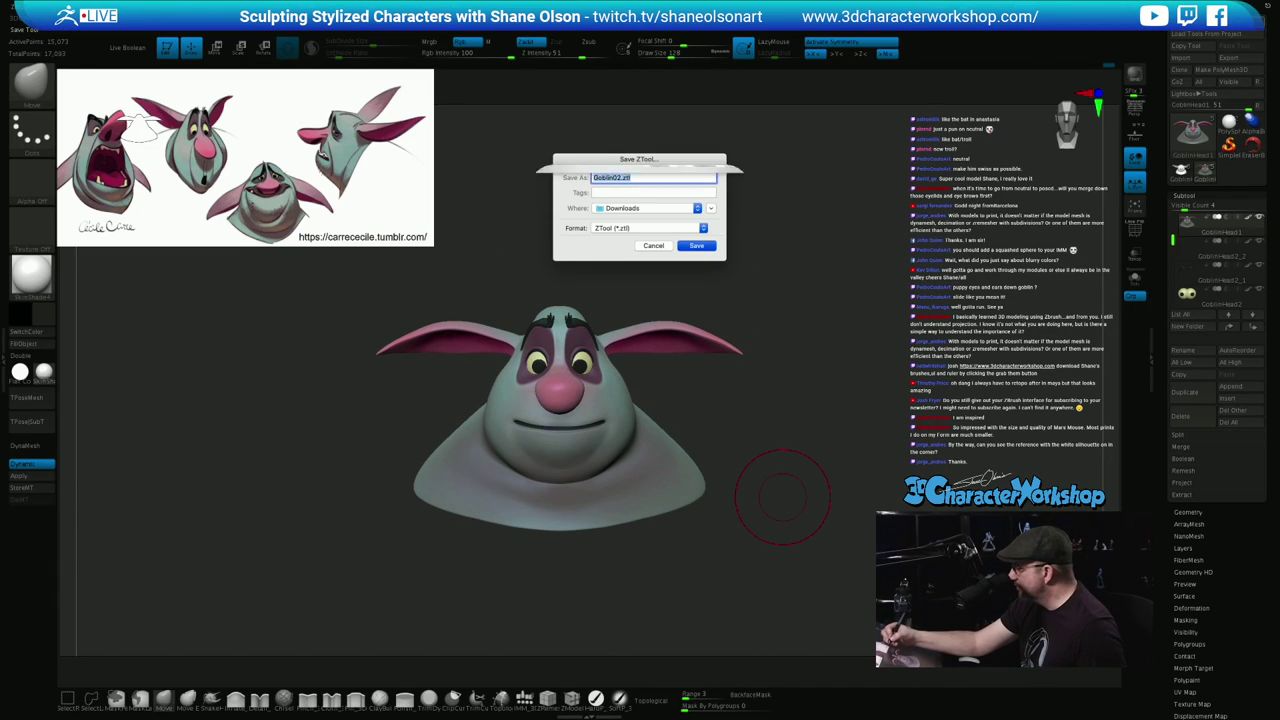
pyautogui.press('Return')
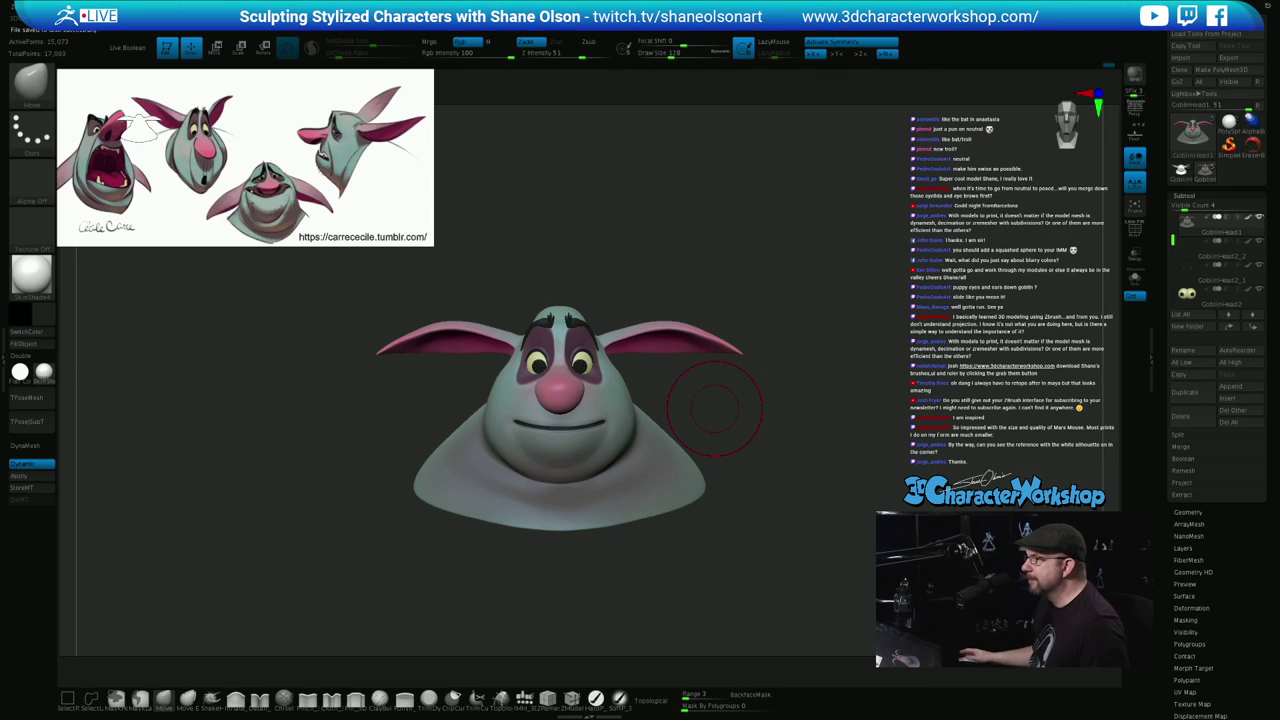
# Choose the second QuadSphere of the insert-mesh primitives, try placing a sphere over the mouth, and undo it
pyautogui.moveTo(763, 252)
pyautogui.keyDown('alt'); pyautogui.mouseDown()
pyautogui.moveTo(792, 258)
pyautogui.moveTo(781, 276)
pyautogui.moveTo(872, 268)
pyautogui.moveTo(700, 270)
pyautogui.moveTo(806, 266)
pyautogui.moveTo(807, 281)
pyautogui.mouseUp(); pyautogui.keyUp('alt')
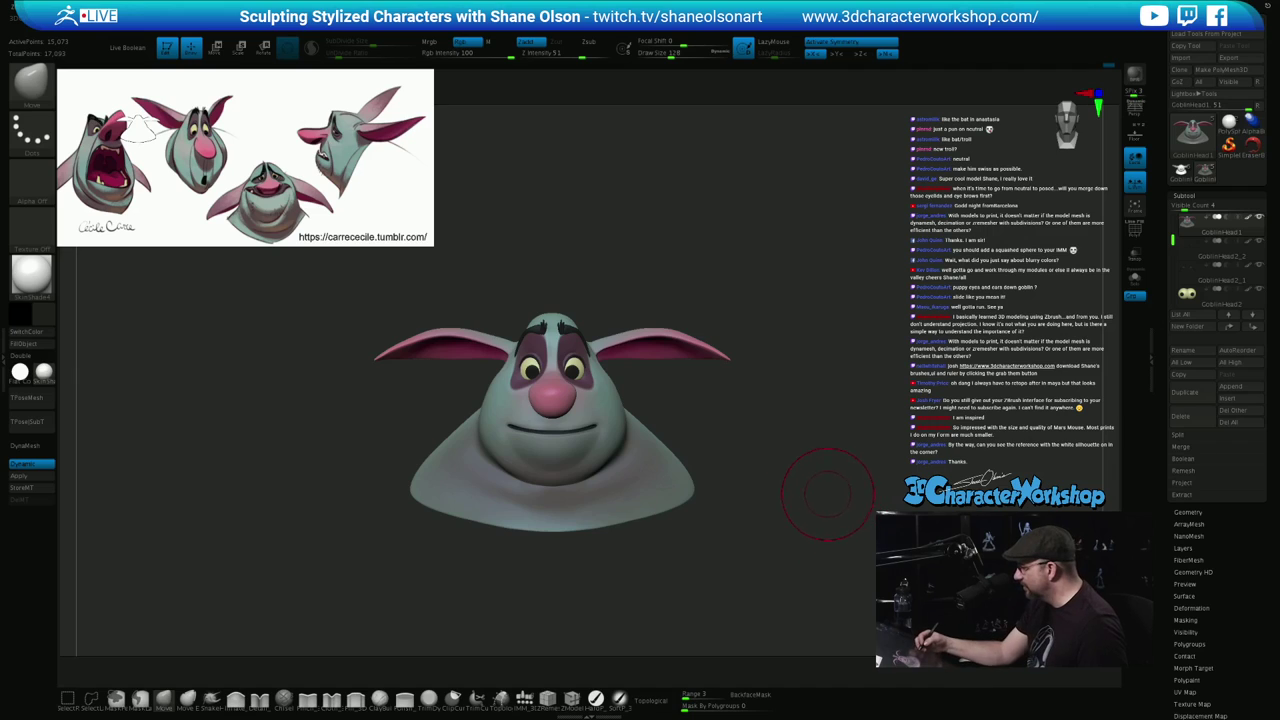
pyautogui.moveTo(828, 494); pyautogui.dragTo(811, 542)
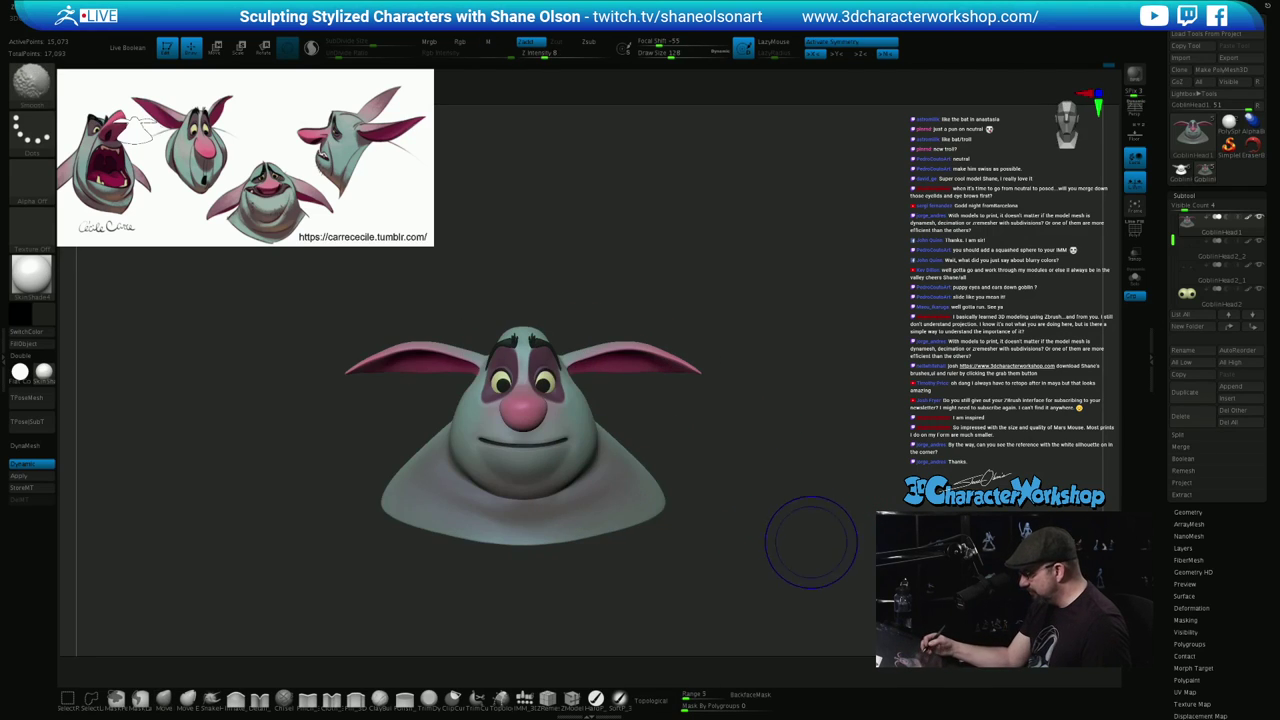
pyautogui.click(525, 700)
pyautogui.click(122, 79)
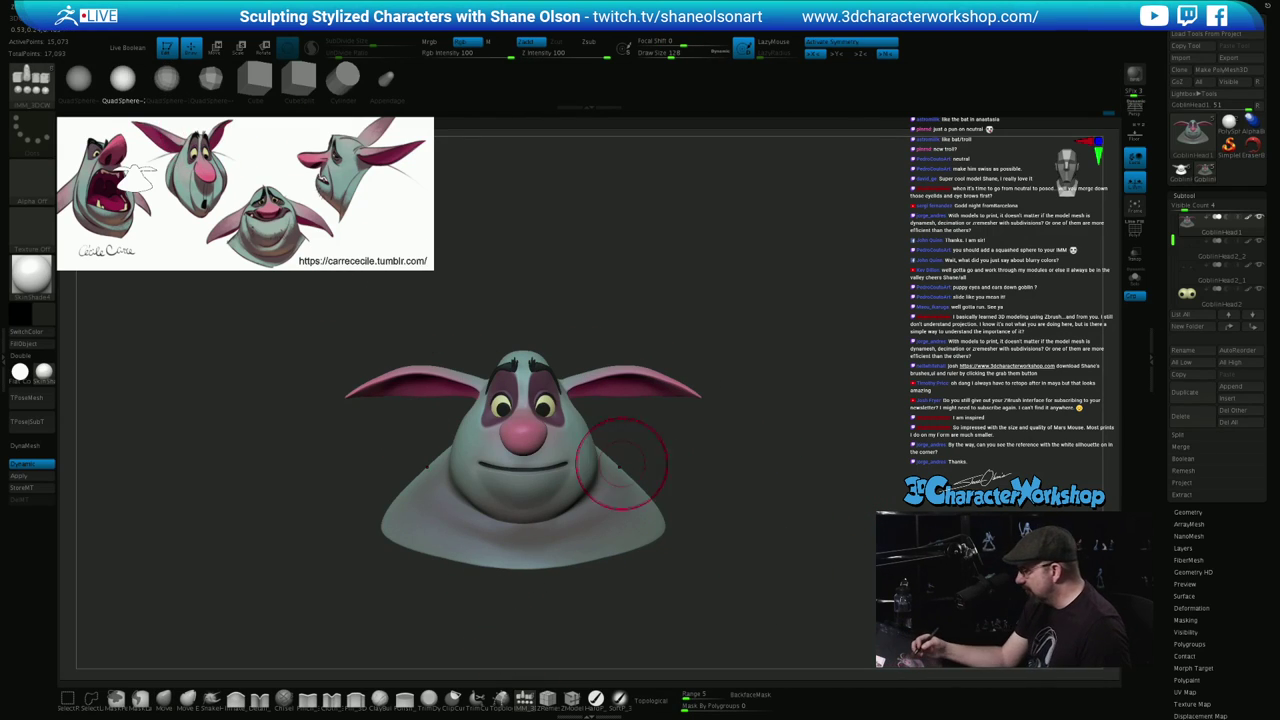
pyautogui.keyDown('alt'); pyautogui.moveTo(700, 478); pyautogui.dragTo(690, 525); pyautogui.keyUp('alt')
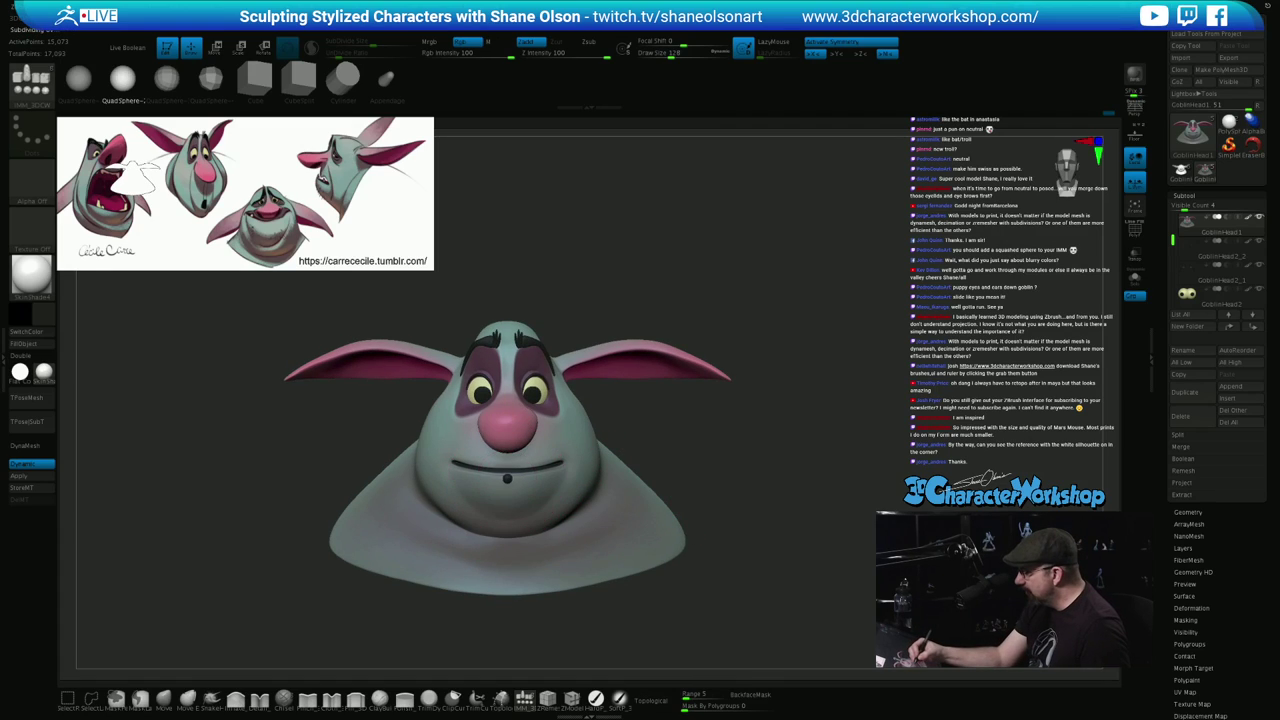
pyautogui.moveTo(508, 494); pyautogui.dragTo(508, 520)
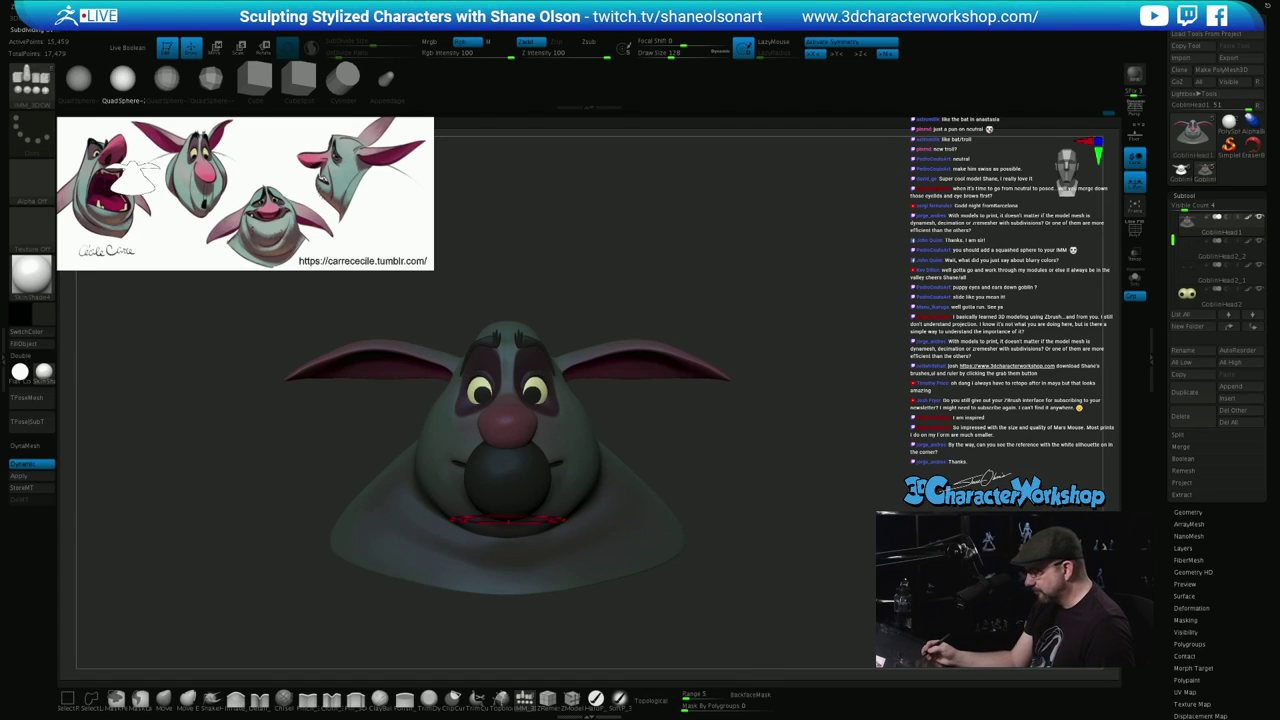
pyautogui.hotkey('ctrl', 'z')
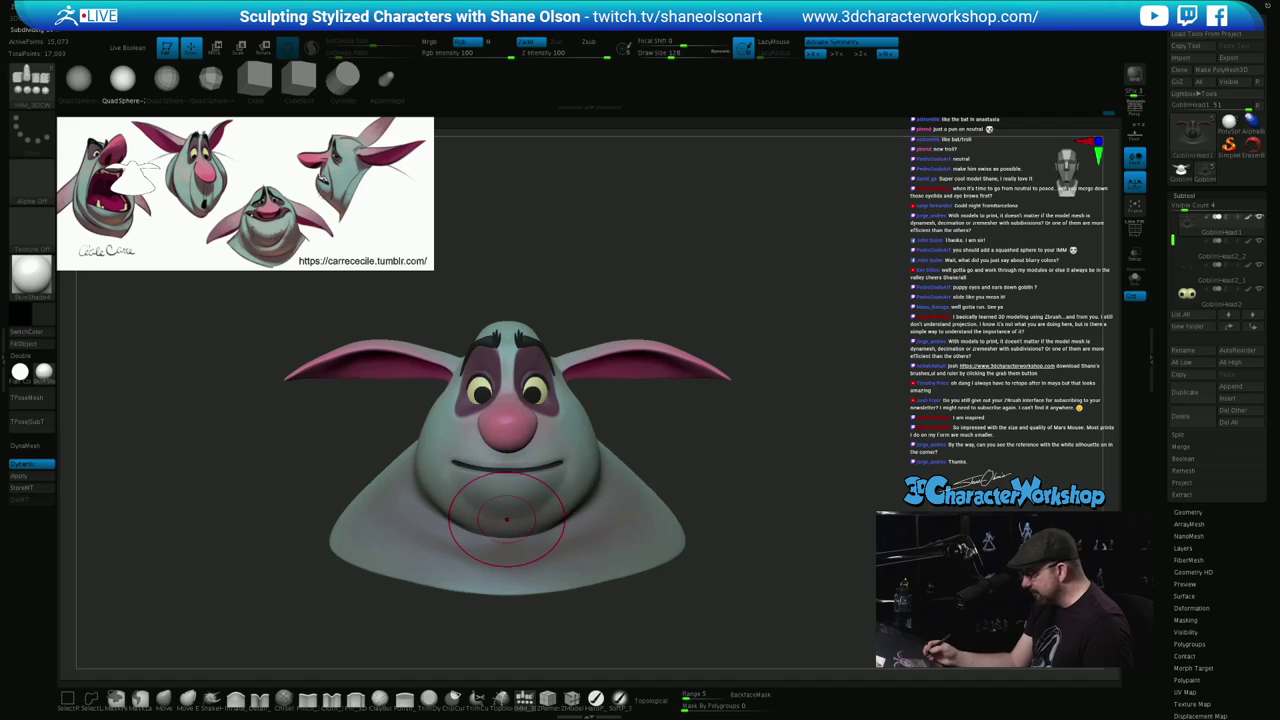
# Set the colour to magenta and insert a quad sphere over the mouth, just below the nose
pyautogui.hotkey('ctrl', '2')
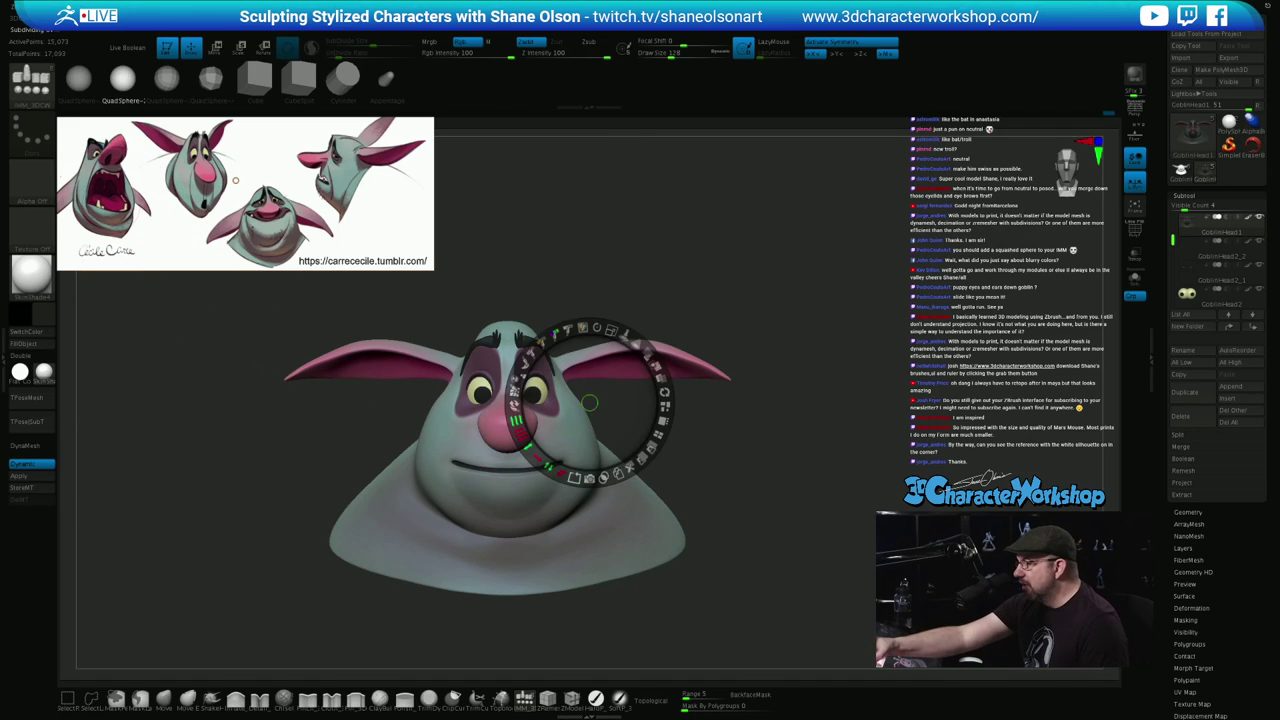
pyautogui.press('z')
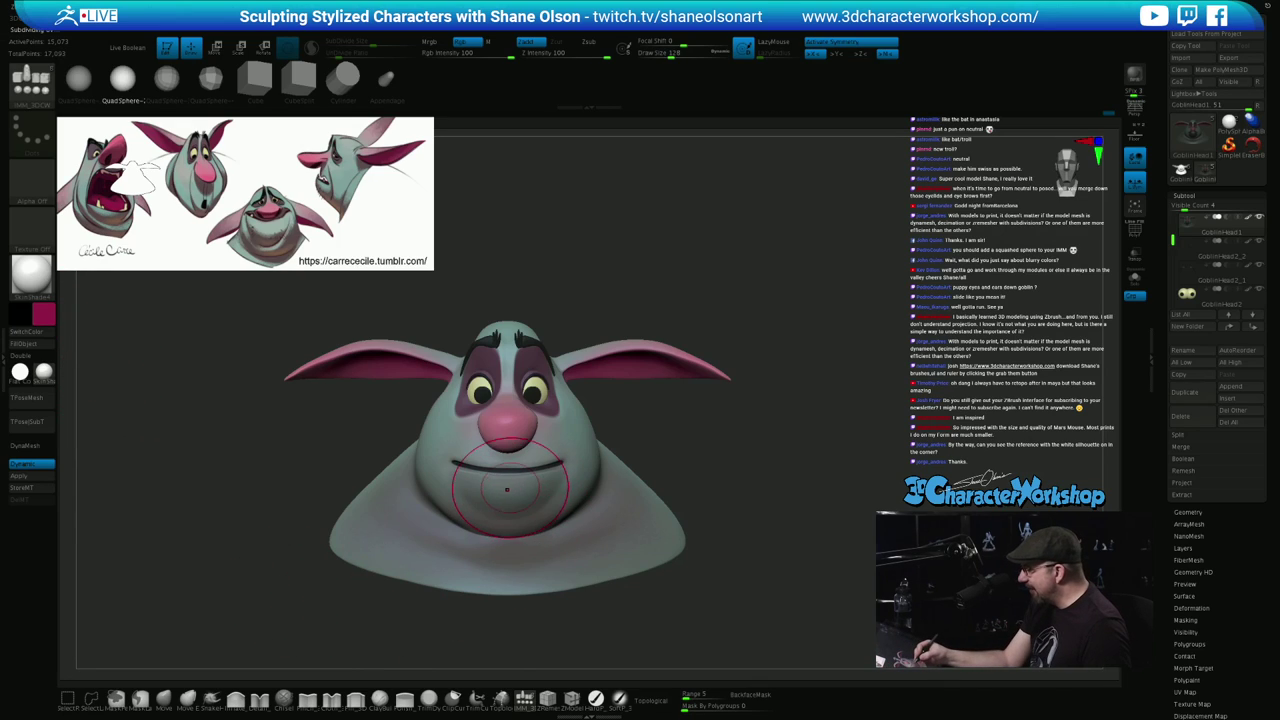
pyautogui.moveTo(508, 499); pyautogui.dragTo(508, 527)
pyautogui.moveTo(825, 541); pyautogui.dragTo(714, 543)
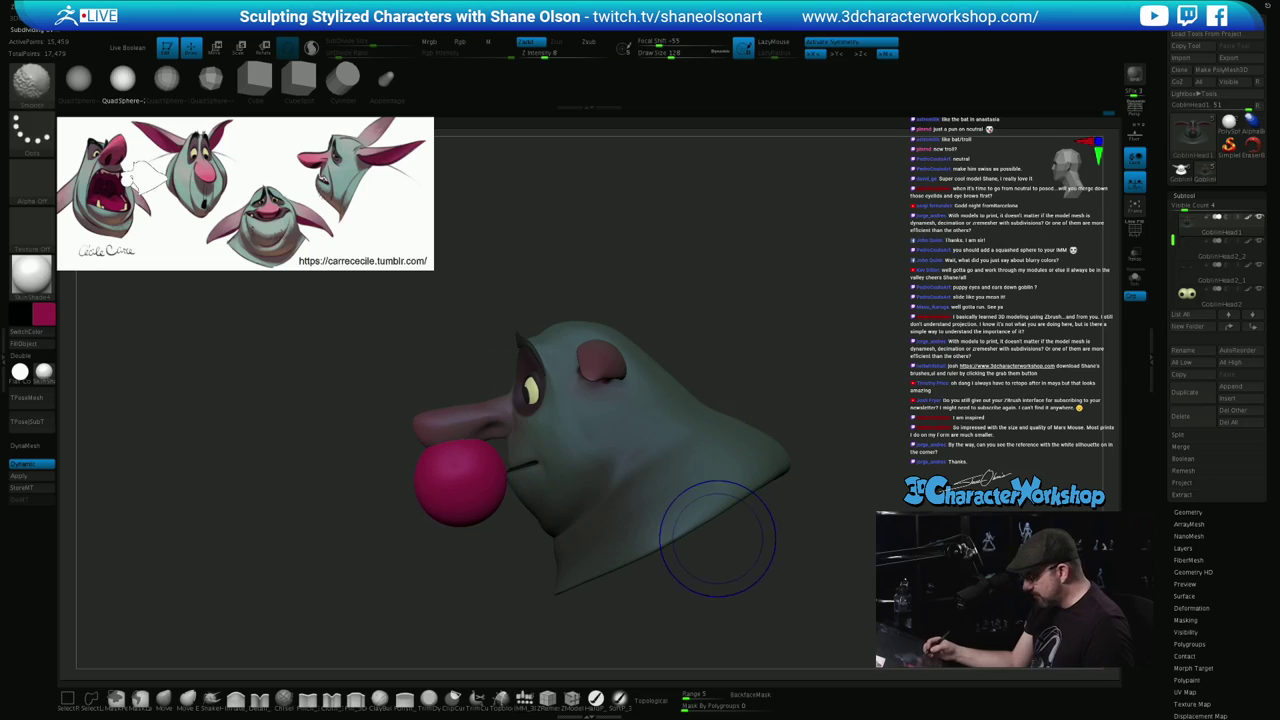
# Flatten the magenta sphere vertically, move it back into the goblin's mouth and tilt it
pyautogui.press('w')
pyautogui.moveTo(507, 447); pyautogui.dragTo(506, 468)
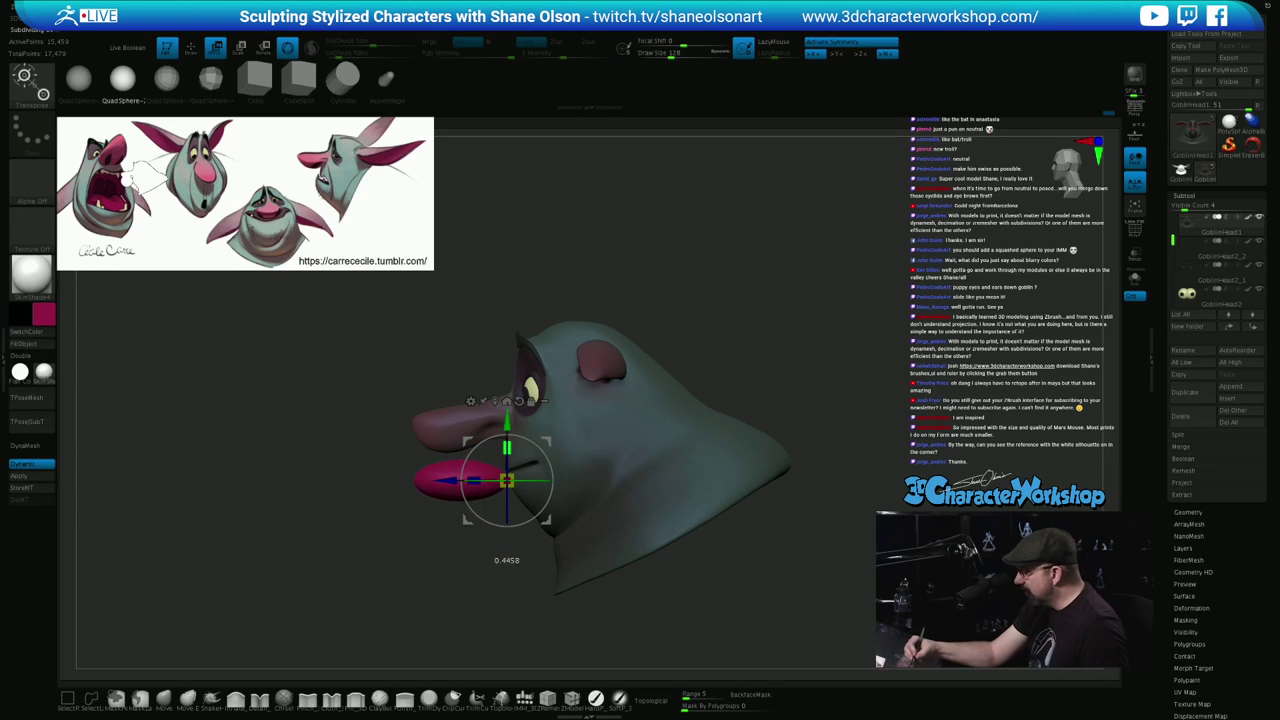
pyautogui.moveTo(400, 570); pyautogui.dragTo(512, 572)
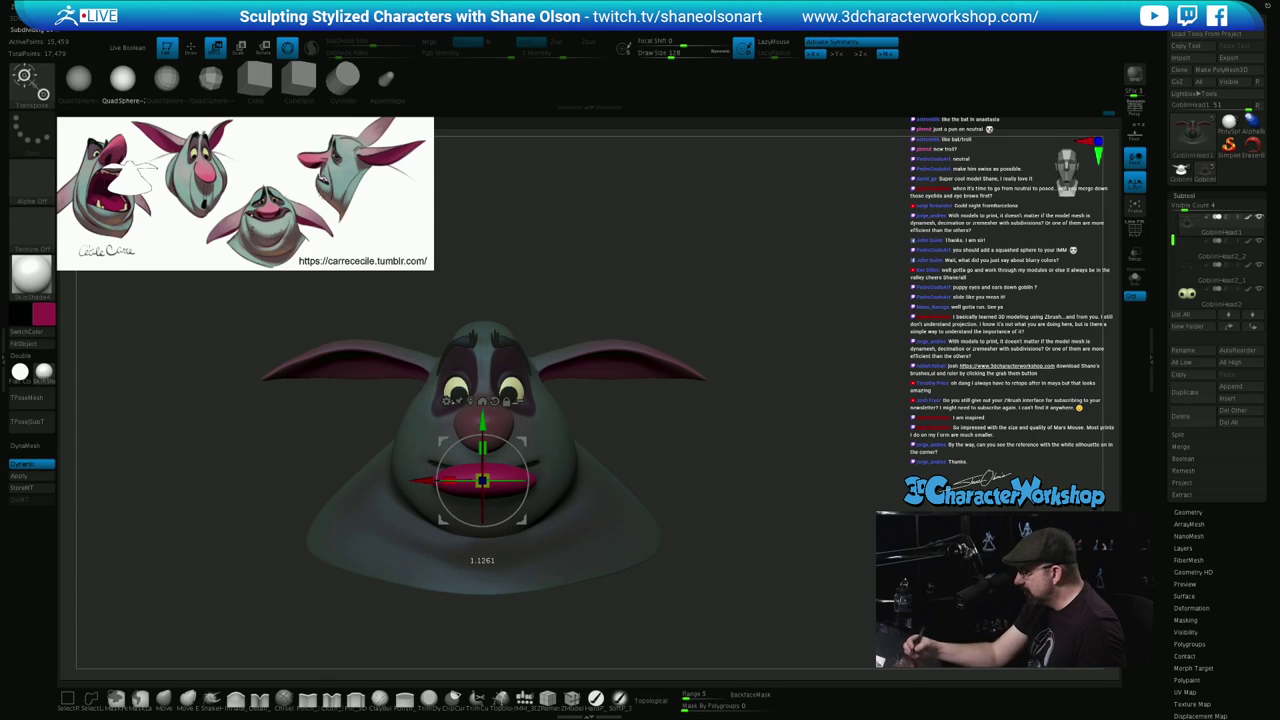
pyautogui.moveTo(680, 518); pyautogui.dragTo(567, 517)
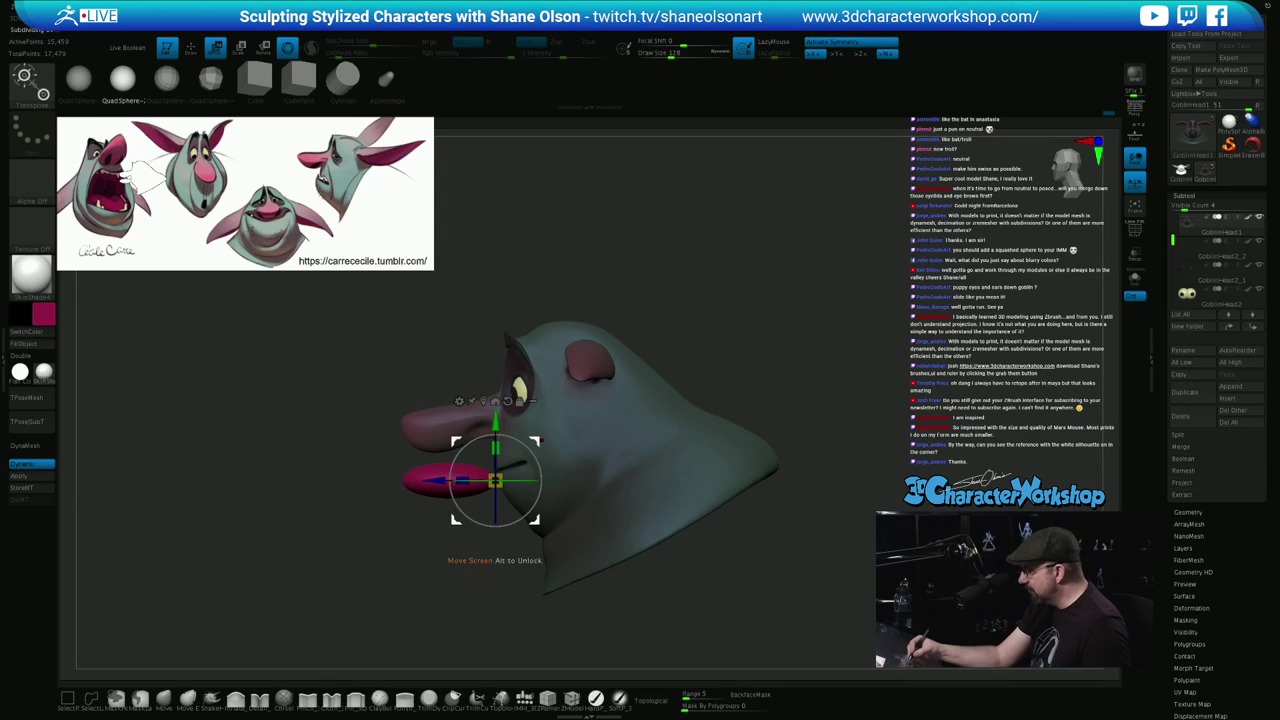
pyautogui.moveTo(541, 440); pyautogui.dragTo(625, 429)
pyautogui.moveTo(638, 477); pyautogui.dragTo(616, 431)
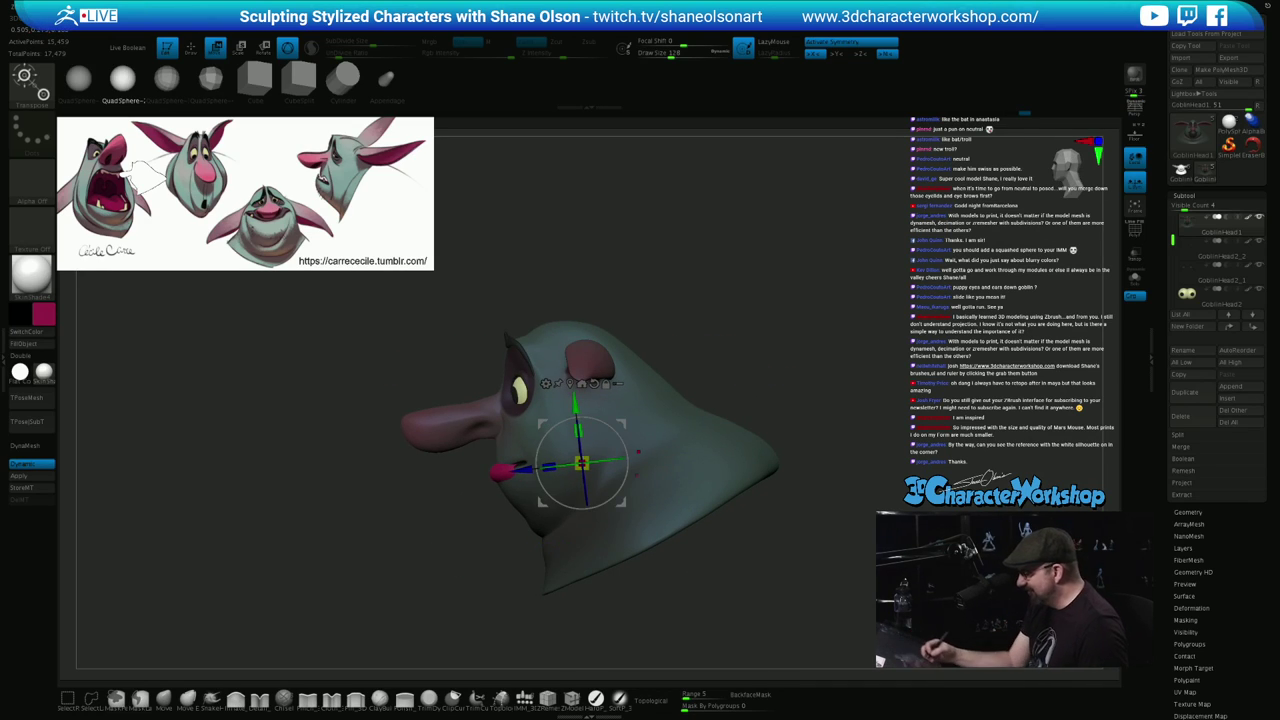
# Push the protruding front of the magenta shape back inside the mouth using an enlarged Move brush
pyautogui.click(164, 700)
pyautogui.press('s')
pyautogui.click(517, 568)
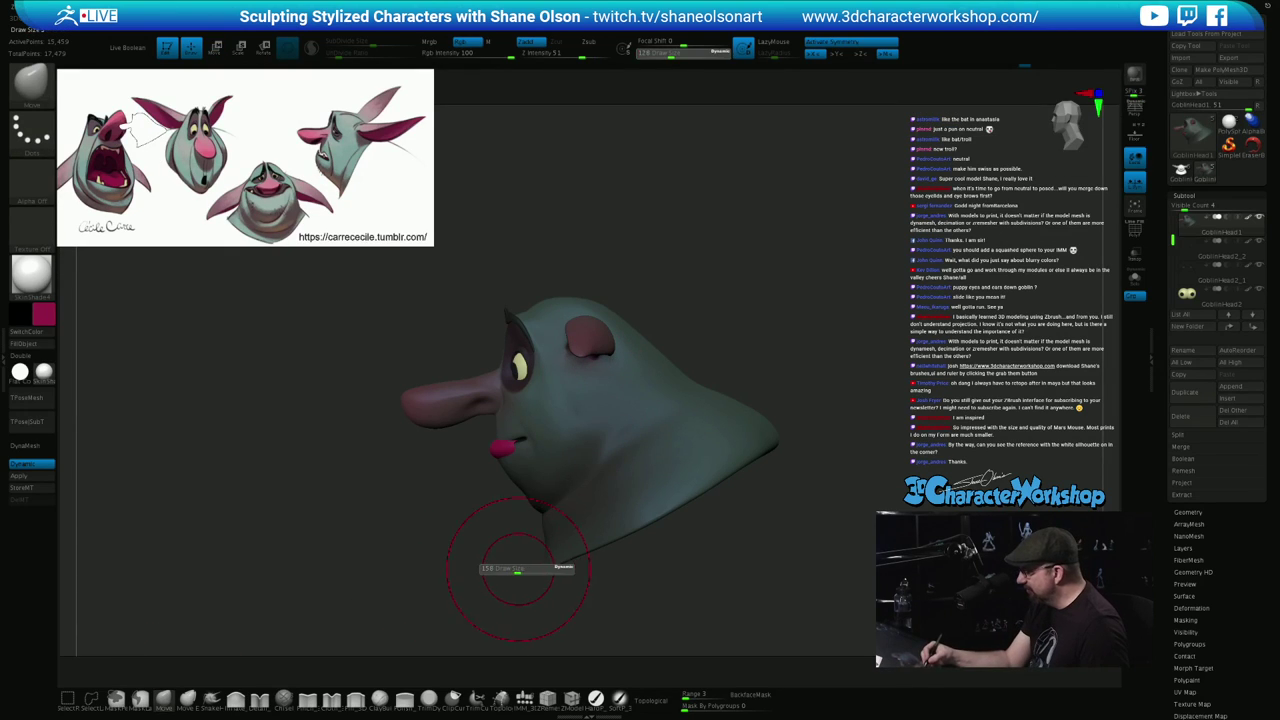
pyautogui.moveTo(515, 565)
pyautogui.mouseDown()
pyautogui.moveTo(503, 596)
pyautogui.moveTo(522, 538)
pyautogui.mouseUp()
pyautogui.press('s')
pyautogui.click(504, 549)
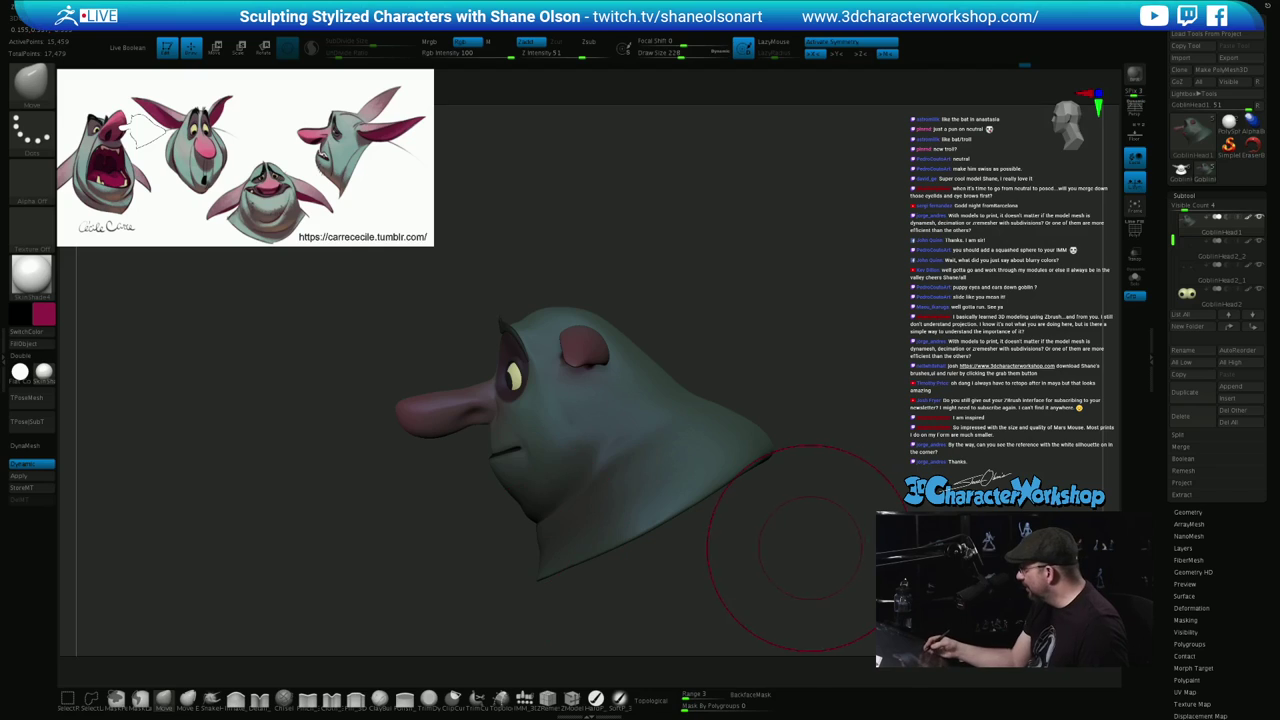
# Clear the mask and split the unmasked magenta shape off from the head into its own subtool
pyautogui.keyDown('ctrl'); pyautogui.click(840, 554); pyautogui.keyUp('ctrl')
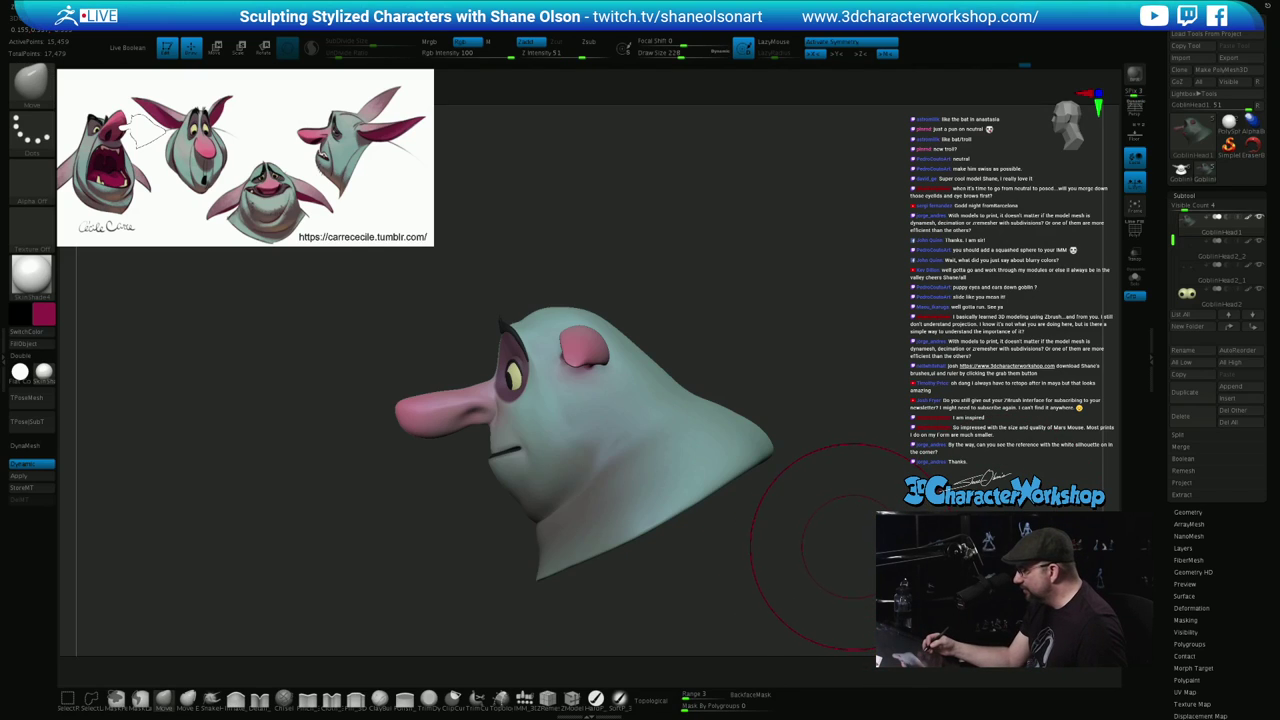
pyautogui.keyDown('ctrl'); pyautogui.click(836, 552); pyautogui.keyUp('ctrl')
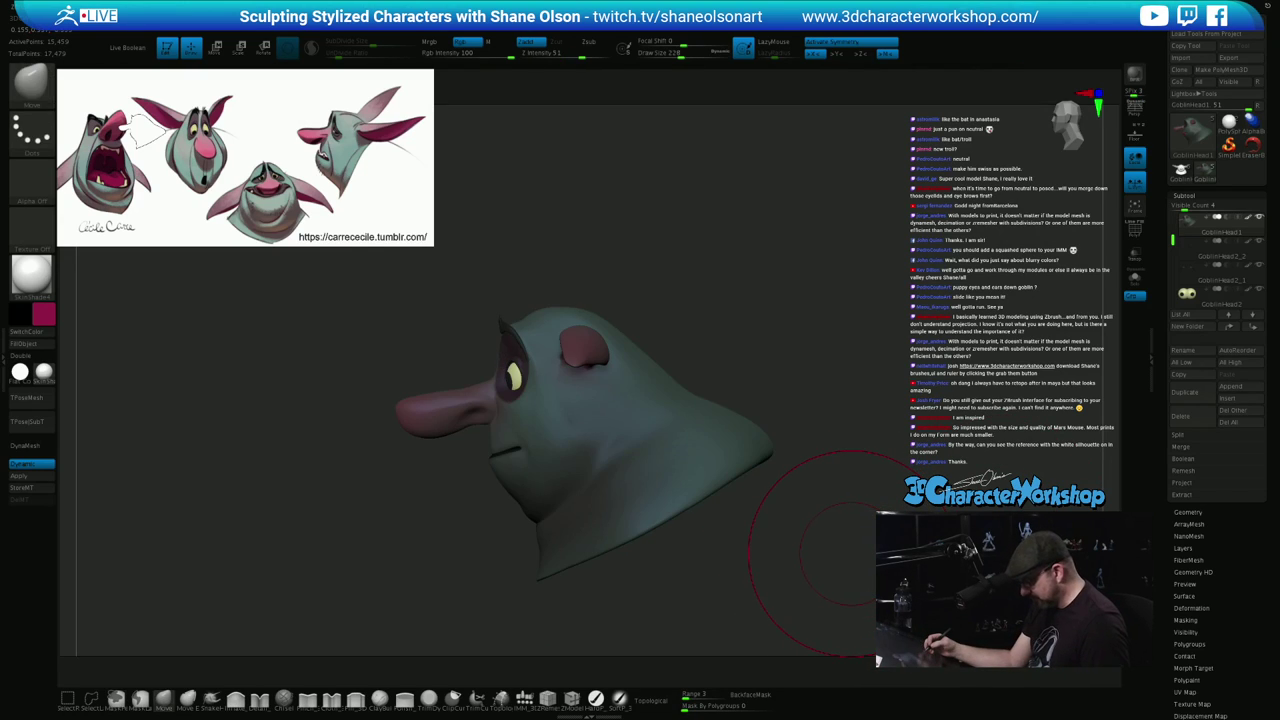
pyautogui.press('3')
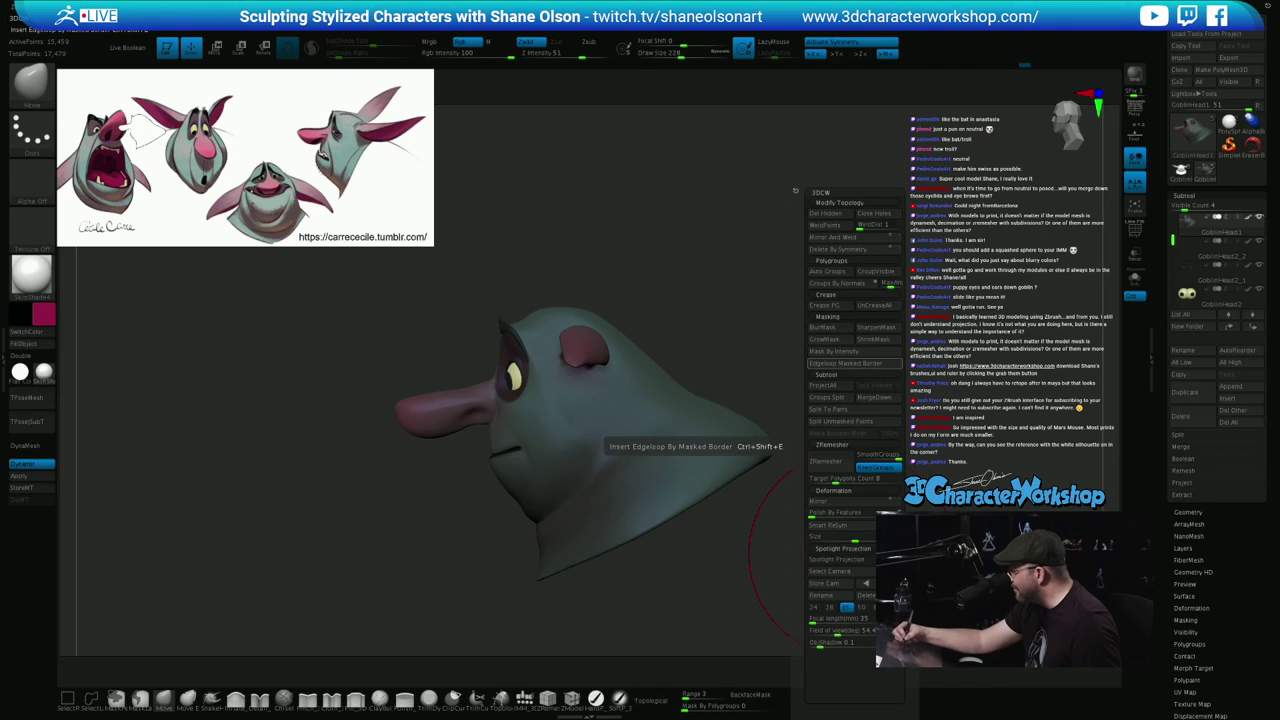
pyautogui.click(845, 421)
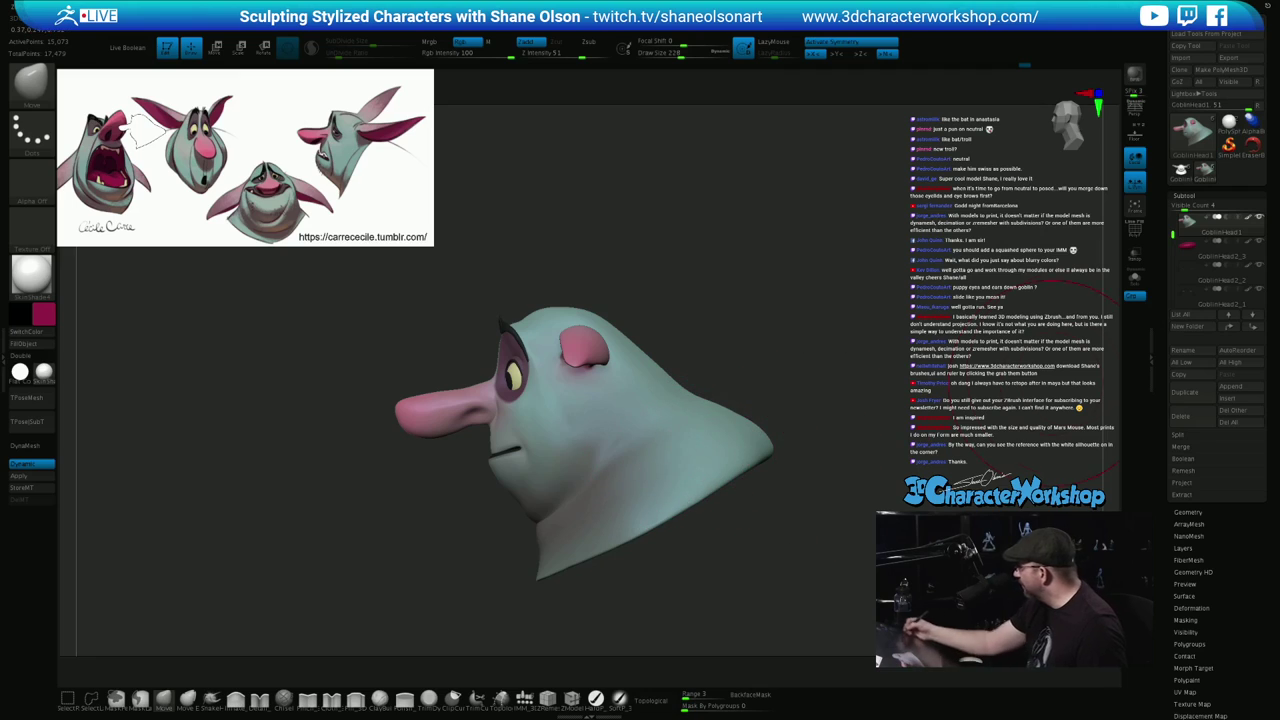
pyautogui.moveTo(854, 484)
pyautogui.mouseDown()
pyautogui.moveTo(896, 482)
pyautogui.moveTo(854, 484)
pyautogui.mouseUp()
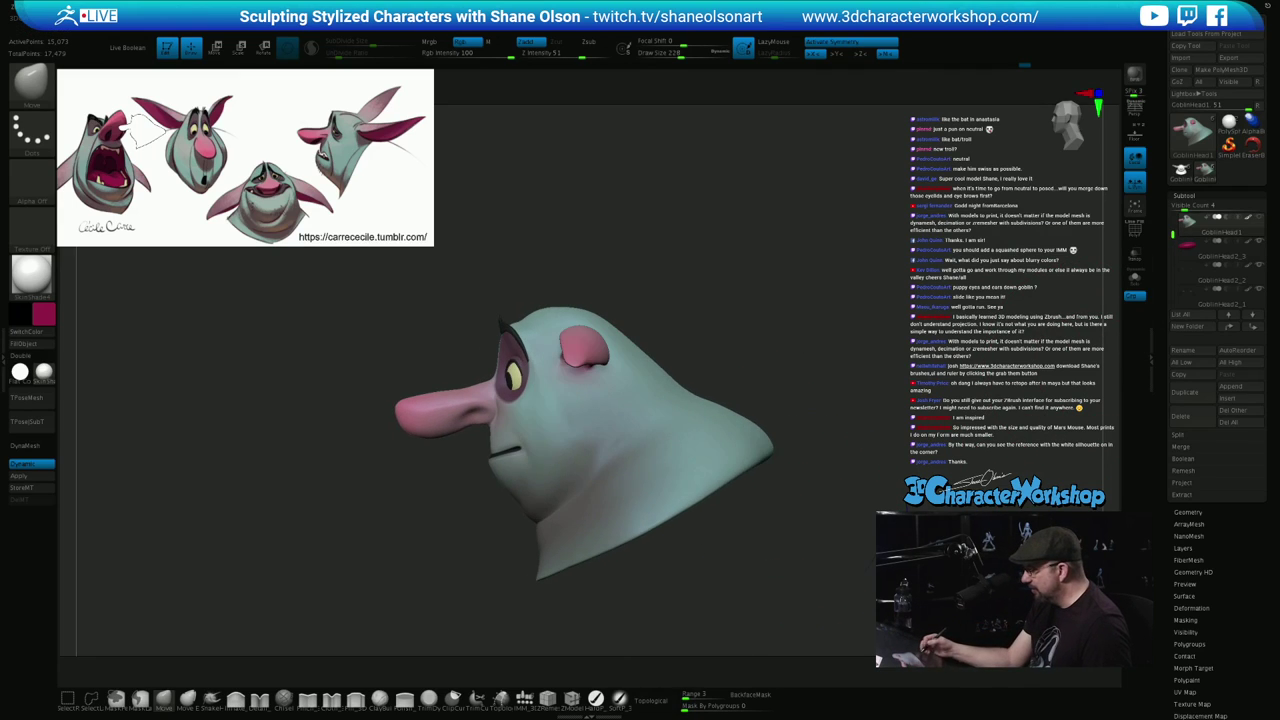
# In side view, hide the tip of the nose and the back of the neck, keeping the face visible
pyautogui.moveTo(802, 525); pyautogui.dragTo(850, 532)
pyautogui.moveTo(485, 265)
pyautogui.keyDown('ctrl'); pyautogui.keyDown('shift'); pyautogui.mouseDown()
pyautogui.moveTo(492, 592)
pyautogui.moveTo(760, 609)
pyautogui.moveTo(755, 622)
pyautogui.mouseUp(); pyautogui.keyUp('shift'); pyautogui.keyUp('ctrl')
pyautogui.moveTo(787, 577)
pyautogui.mouseDown()
pyautogui.moveTo(832, 577)
pyautogui.moveTo(778, 579)
pyautogui.moveTo(765, 532)
pyautogui.moveTo(710, 532)
pyautogui.mouseUp()
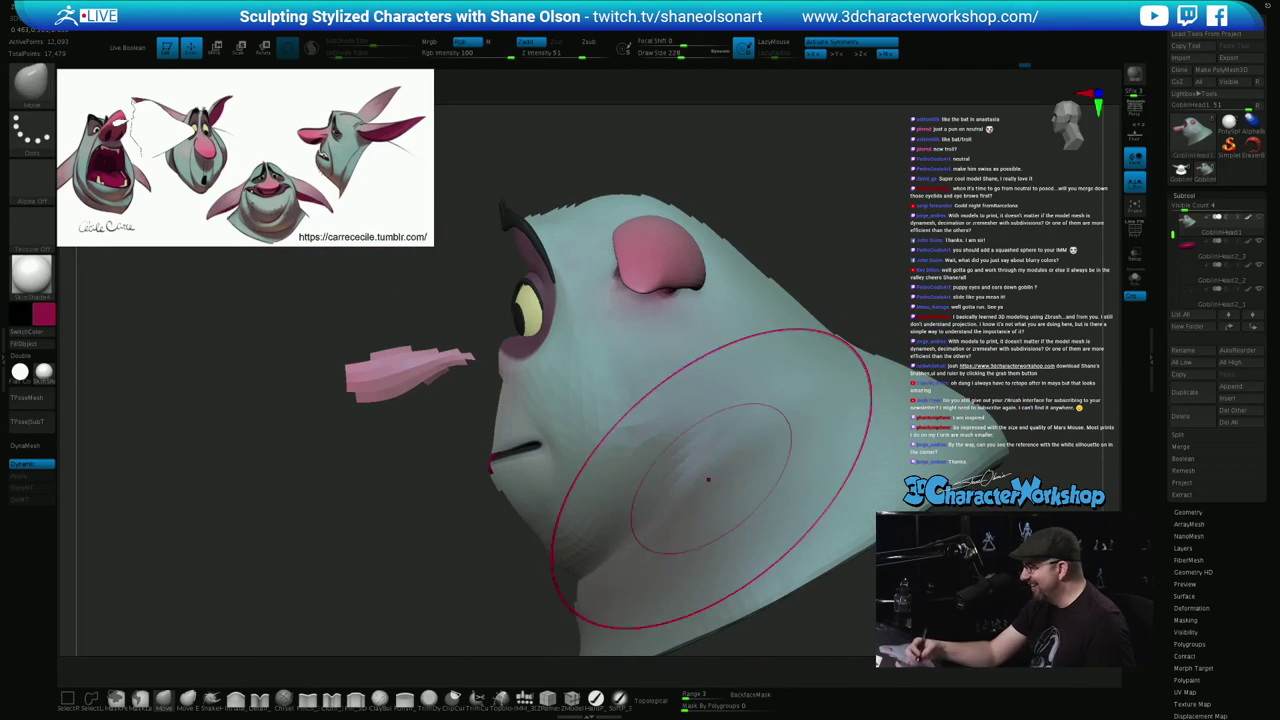
pyautogui.keyDown('ctrl'); pyautogui.keyDown('shift'); pyautogui.moveTo(289, 323); pyautogui.dragTo(488, 430); pyautogui.keyUp('shift'); pyautogui.keyUp('ctrl')
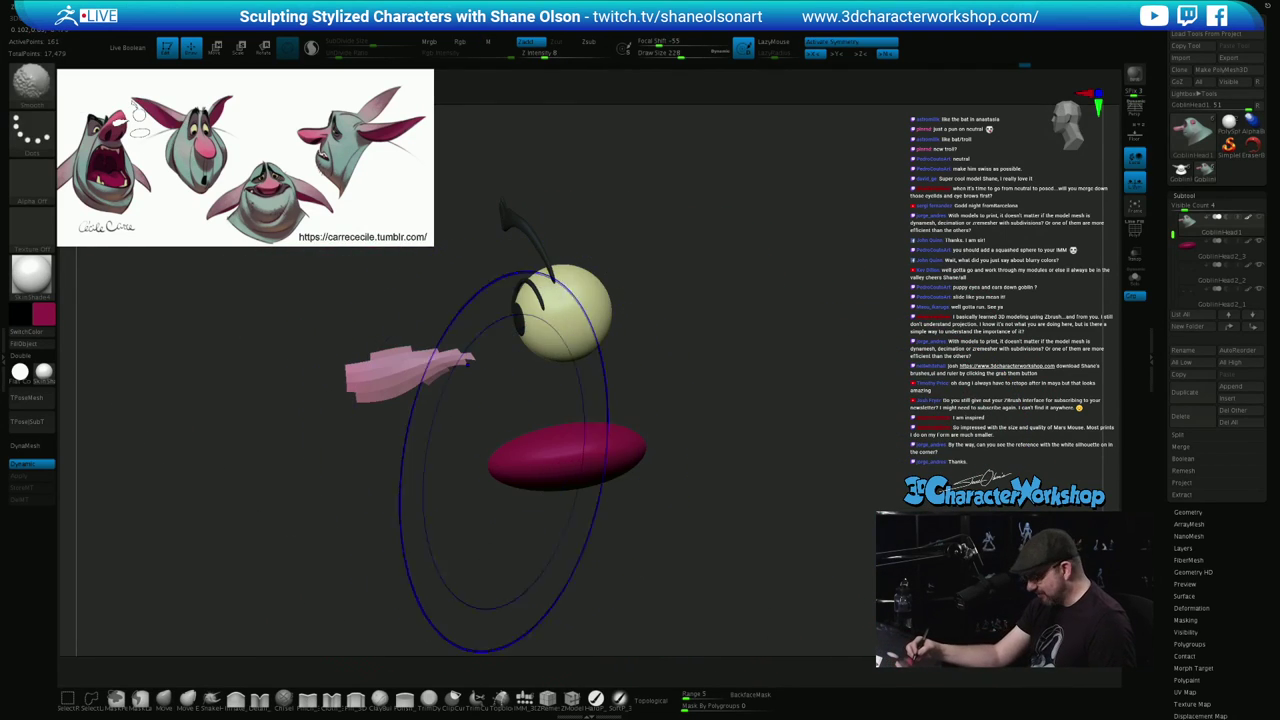
pyautogui.rightClick(589, 379)
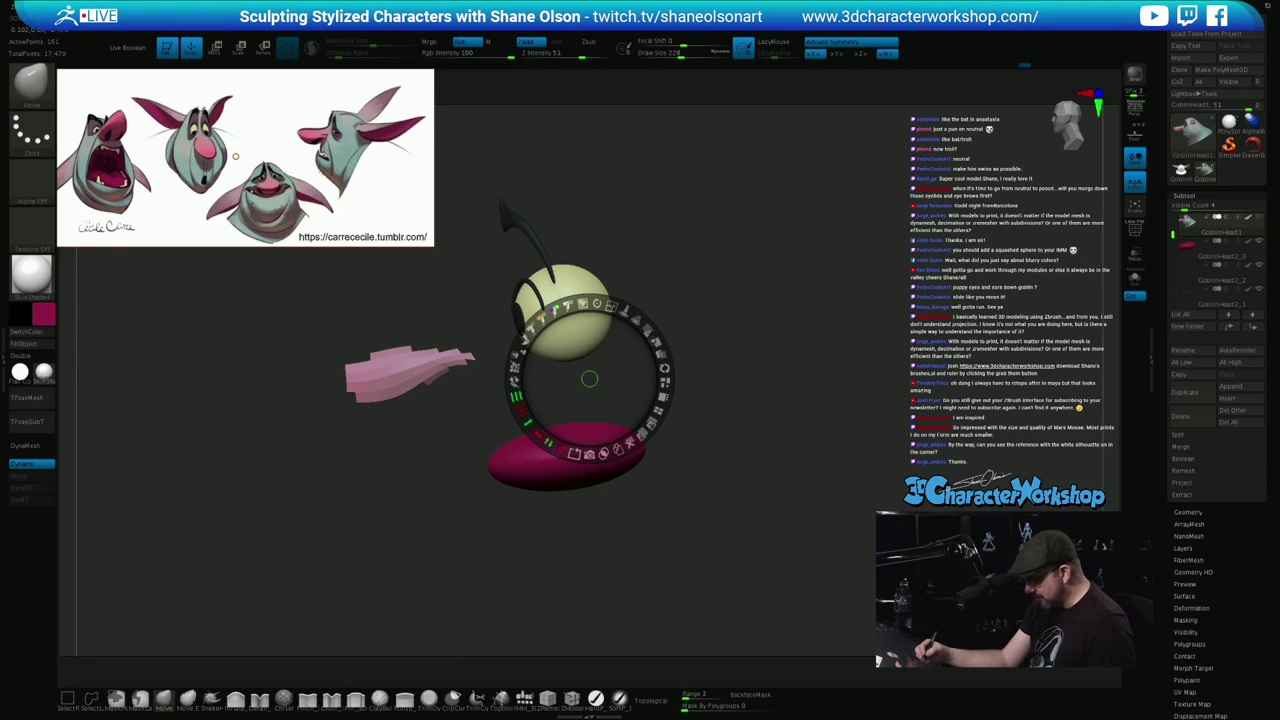
pyautogui.hotkey('ctrl', 'z')
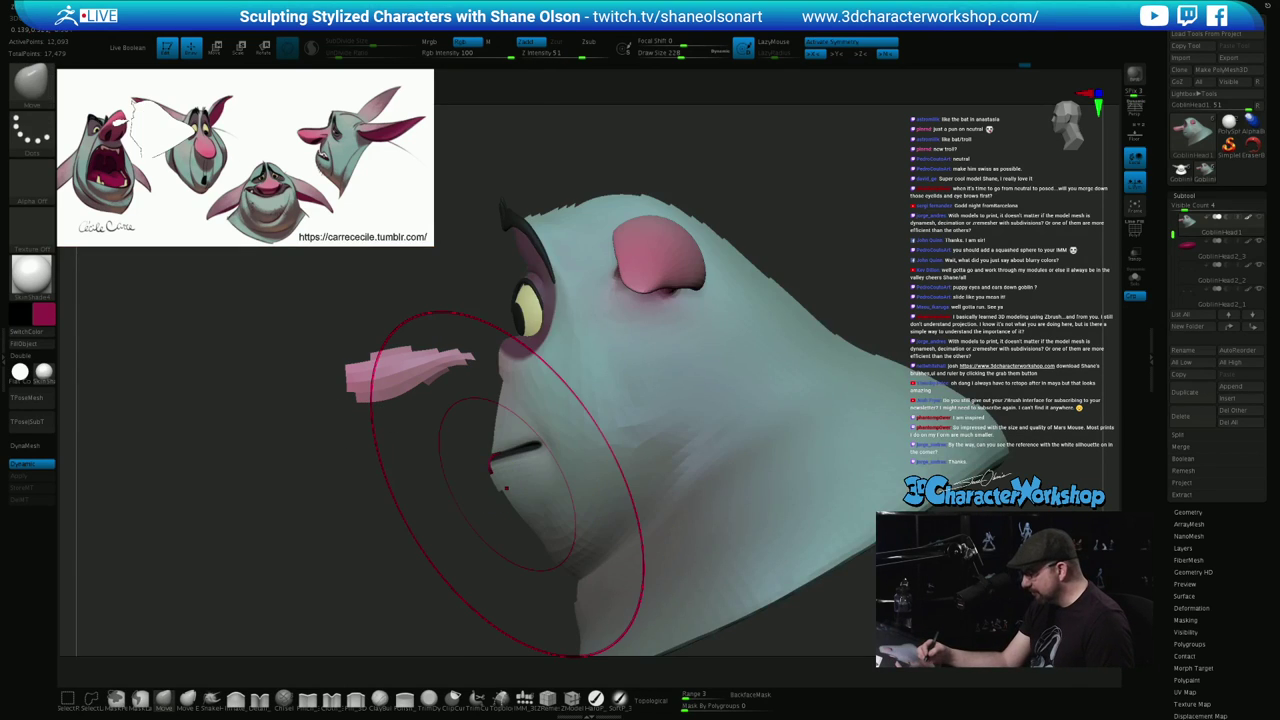
# Hide the leftover nose piece and isolate the head's mouth corners around the magenta tongue shape
pyautogui.keyDown('ctrl'); pyautogui.keyDown('shift'); pyautogui.moveTo(279, 311); pyautogui.dragTo(480, 438); pyautogui.keyUp('shift'); pyautogui.keyUp('ctrl')
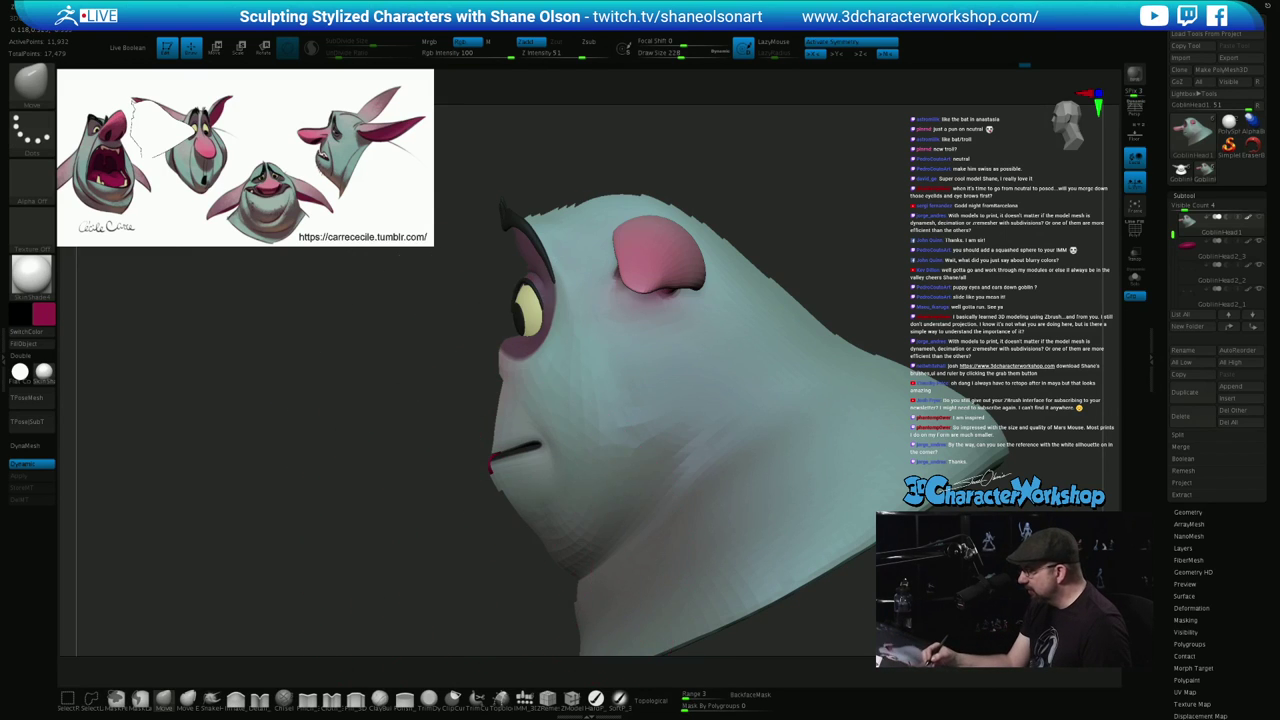
pyautogui.moveTo(592, 512)
pyautogui.mouseDown(button='right')
pyautogui.moveTo(800, 495)
pyautogui.moveTo(596, 503)
pyautogui.mouseUp(button='right')
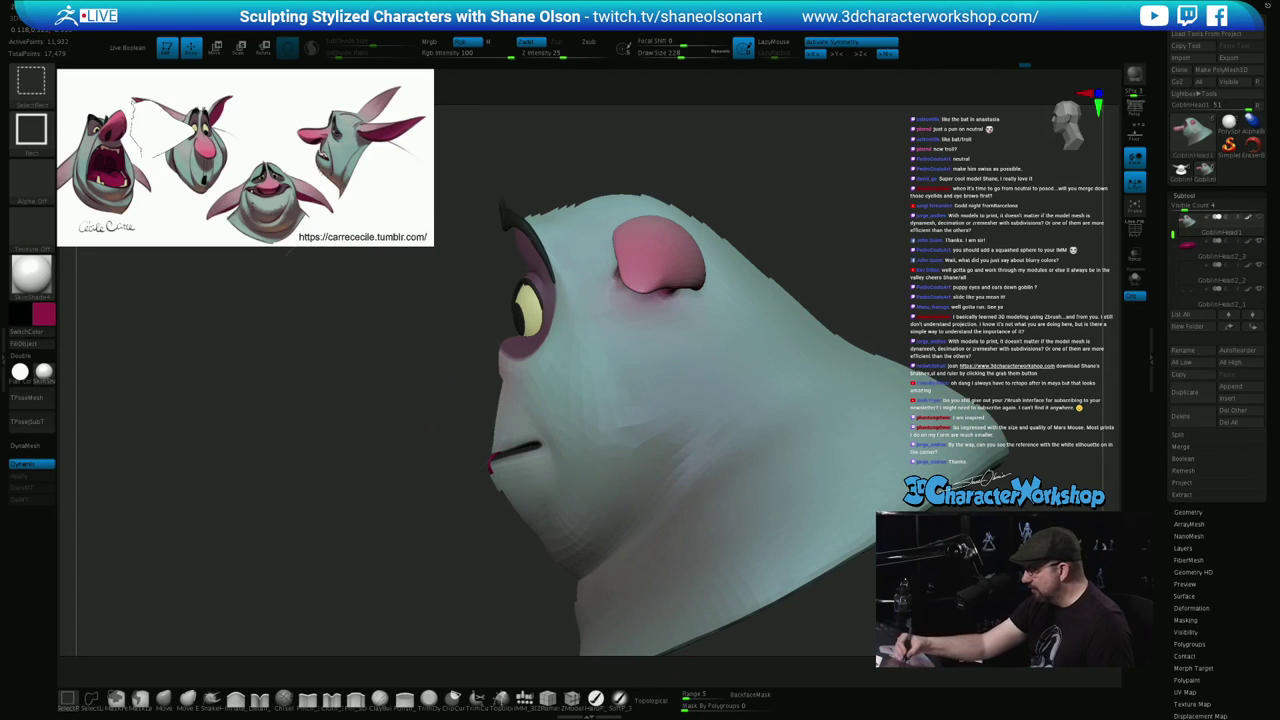
pyautogui.moveTo(418, 395)
pyautogui.keyDown('ctrl'); pyautogui.keyDown('shift'); pyautogui.mouseDown()
pyautogui.moveTo(603, 486)
pyautogui.moveTo(600, 510)
pyautogui.mouseUp(); pyautogui.keyUp('shift'); pyautogui.keyUp('ctrl')
pyautogui.moveTo(561, 588); pyautogui.dragTo(740, 560, button='right')
pyautogui.moveTo(665, 510)
pyautogui.keyDown('ctrl'); pyautogui.mouseDown(button='right')
pyautogui.moveTo(629, 468)
pyautogui.moveTo(688, 555)
pyautogui.mouseUp(button='right'); pyautogui.keyUp('ctrl')
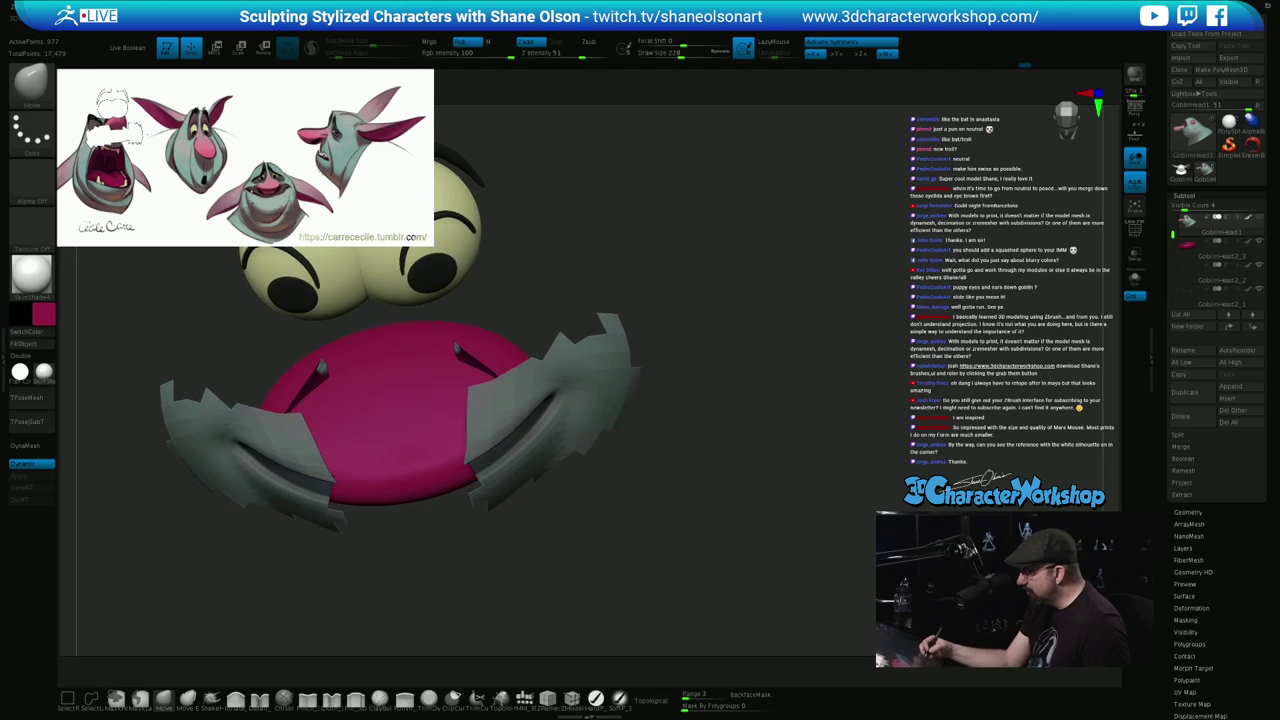
# Reduce the Move brush's draw size to 87 for work around the mouth
pyautogui.press('s')
pyautogui.moveTo(701, 558); pyautogui.dragTo(693, 558)
pyautogui.moveTo(693, 558)
pyautogui.mouseDown(button='right')
pyautogui.moveTo(675, 590)
pyautogui.moveTo(730, 580)
pyautogui.moveTo(672, 588)
pyautogui.moveTo(722, 550)
pyautogui.mouseUp(button='right')
pyautogui.press('s')
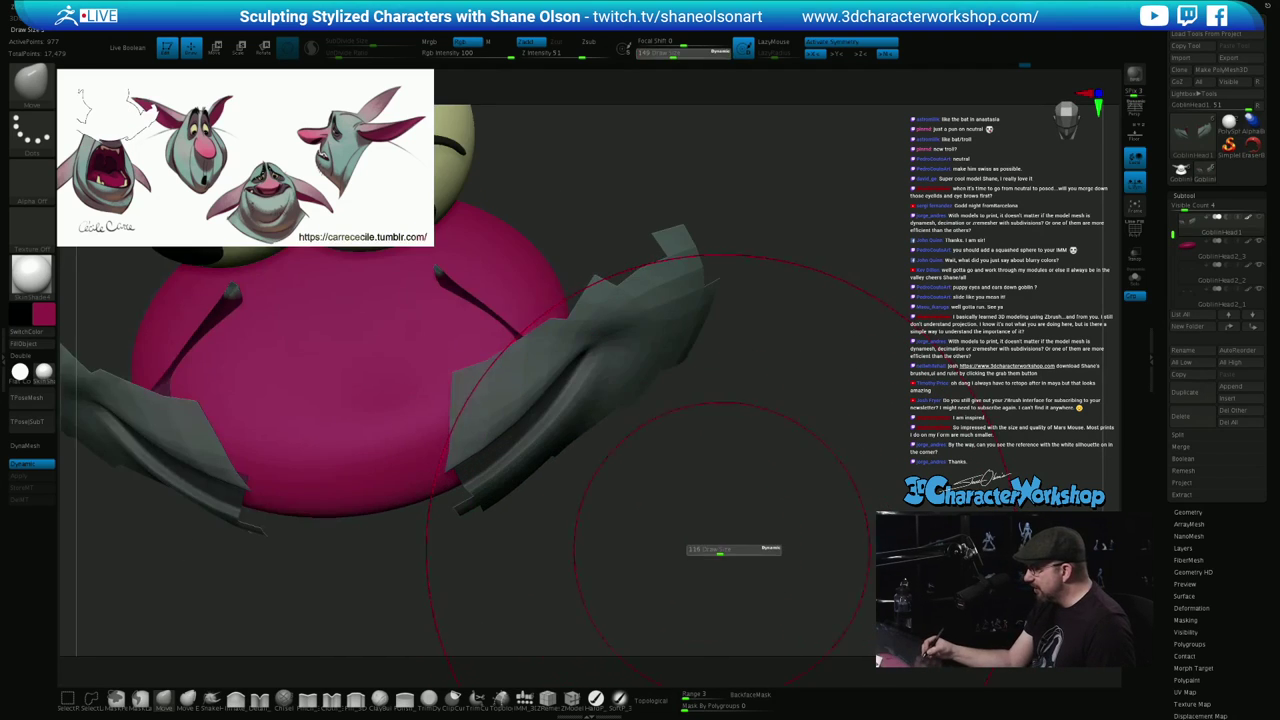
pyautogui.moveTo(723, 550); pyautogui.dragTo(717, 550)
# Select the magenta tongue subtool and narrow it sideways so it fits between the mouth corners
pyautogui.press('w')
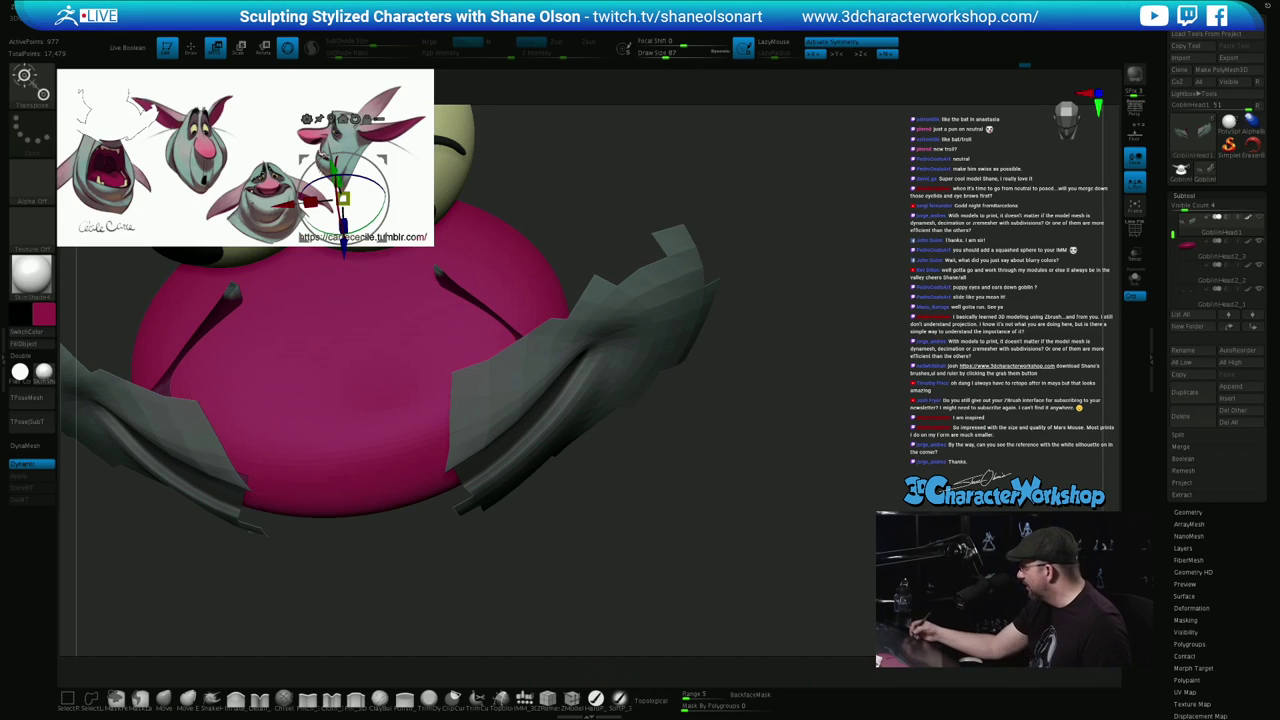
pyautogui.keyDown('alt'); pyautogui.click(390, 400); pyautogui.keyUp('alt')
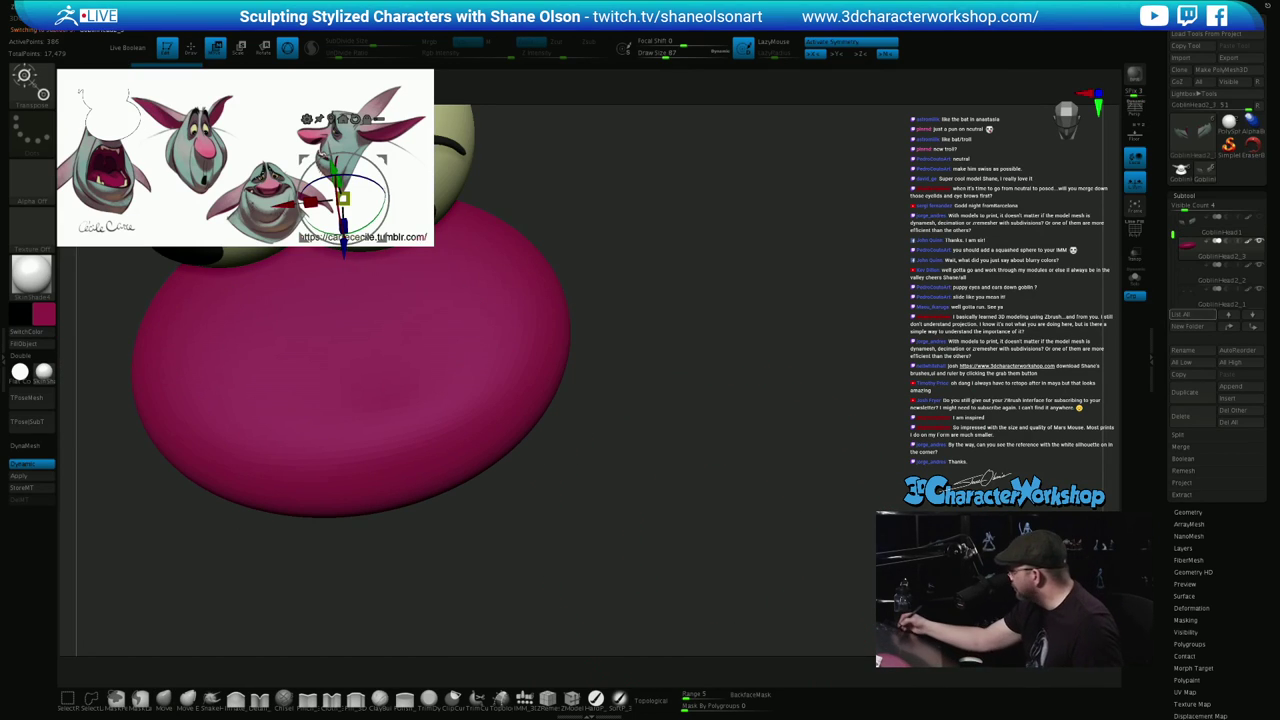
pyautogui.moveTo(390, 400); pyautogui.dragTo(546, 374, button='right')
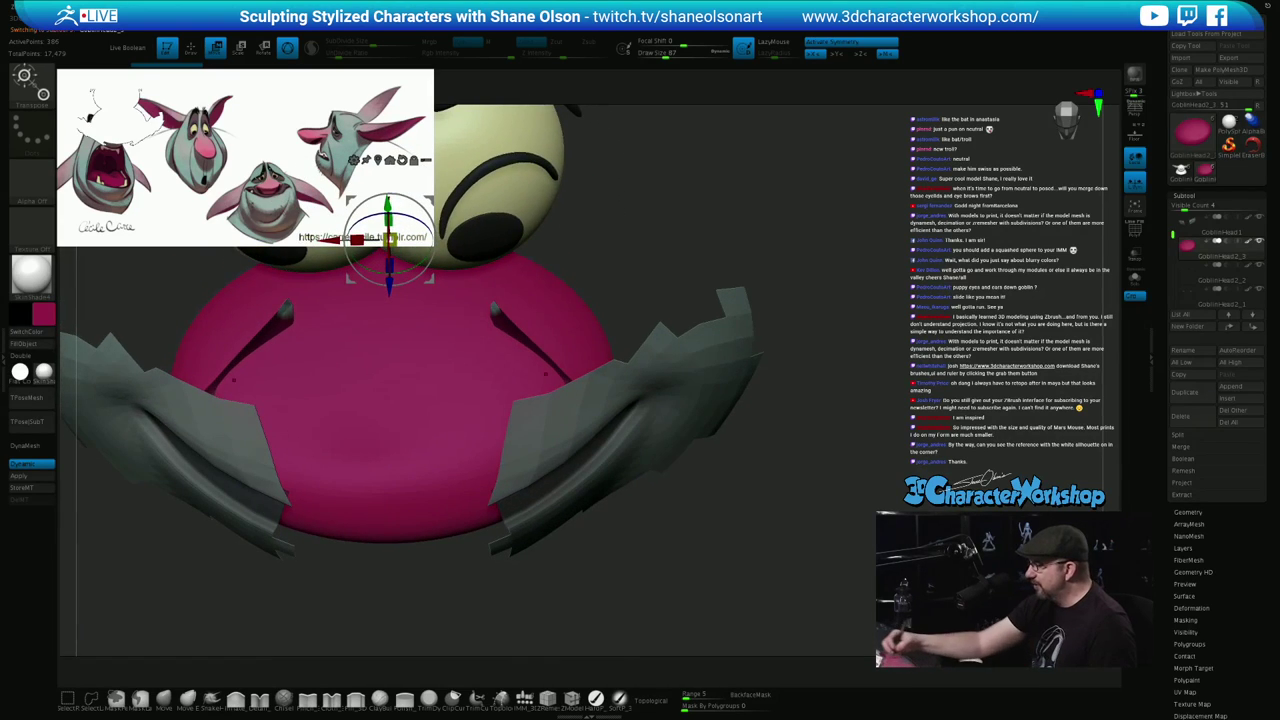
pyautogui.moveTo(357, 240); pyautogui.dragTo(382, 240)
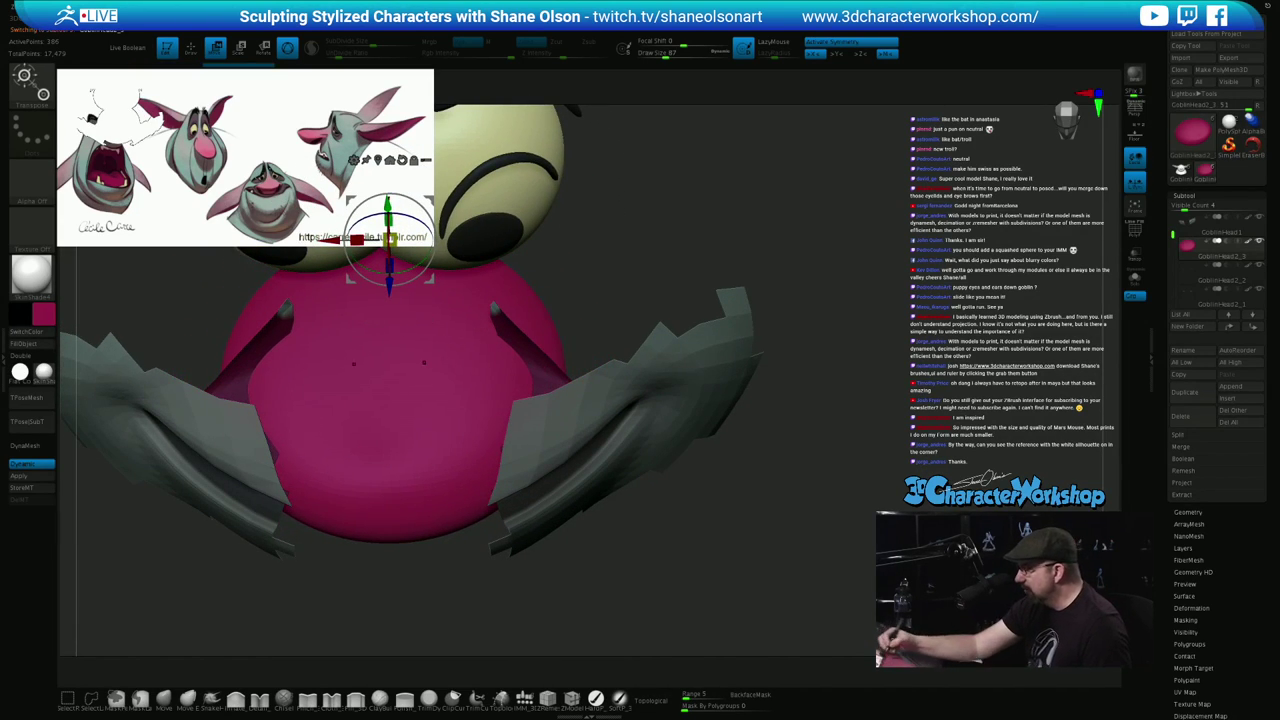
pyautogui.moveTo(424, 362); pyautogui.dragTo(386, 507, button='right')
pyautogui.moveTo(393, 355); pyautogui.dragTo(386, 343)
pyautogui.keyDown('alt'); pyautogui.moveTo(386, 343); pyautogui.dragTo(552, 234, button='right'); pyautogui.keyUp('alt')
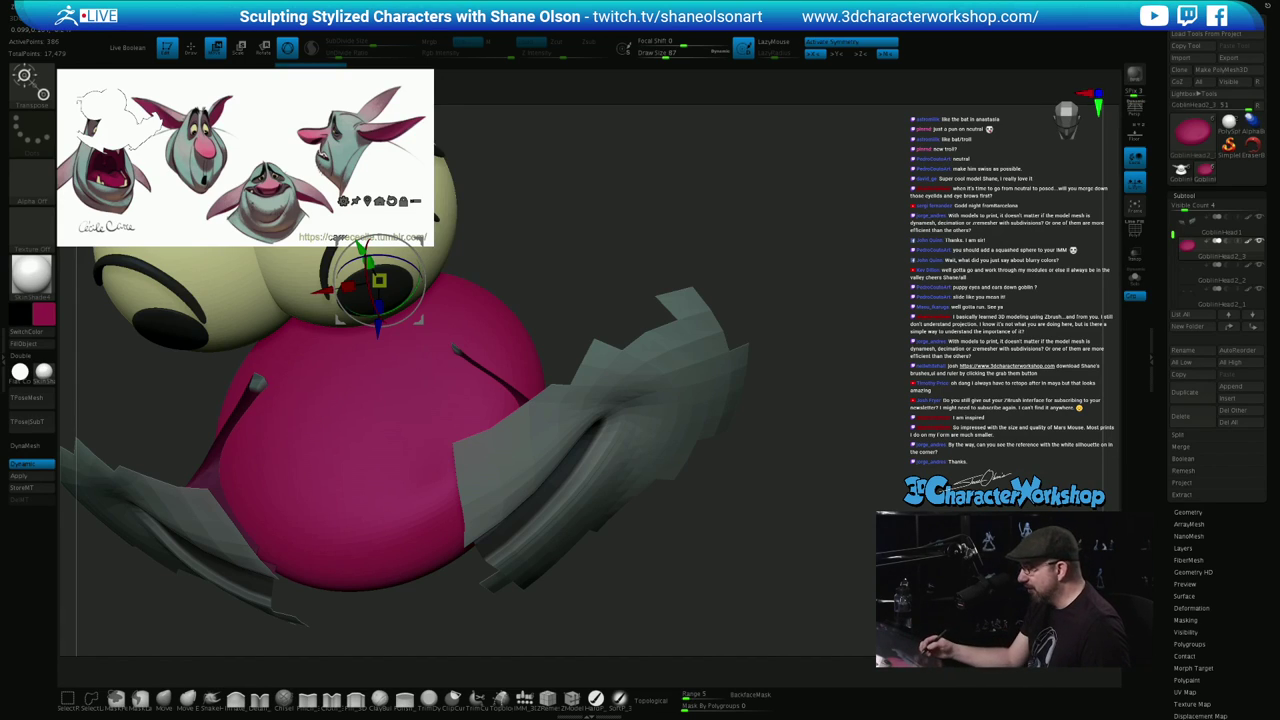
# Reactivate the goblin head subtool, reveal all of its hidden parts and return to a straight front view
pyautogui.keyDown('alt'); pyautogui.click(630, 430); pyautogui.keyUp('alt')
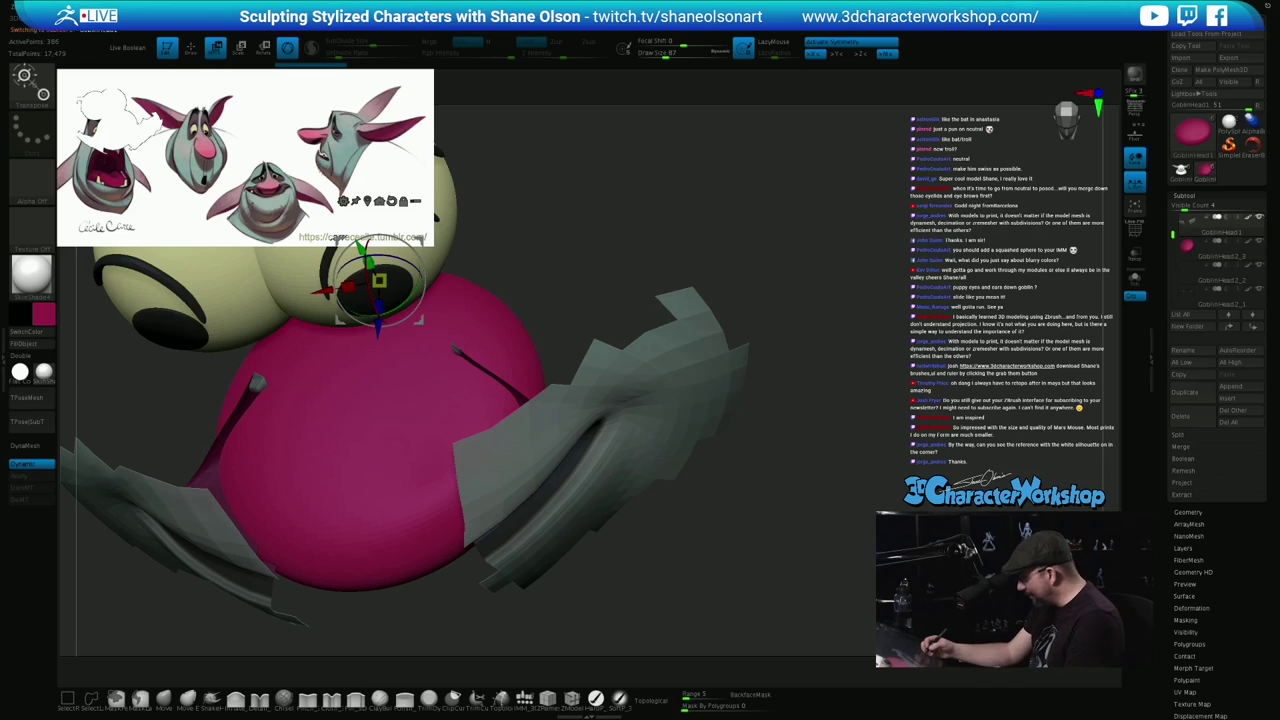
pyautogui.press('q')
pyautogui.keyDown('ctrl'); pyautogui.keyDown('shift'); pyautogui.click(791, 539); pyautogui.keyUp('shift'); pyautogui.keyUp('ctrl')
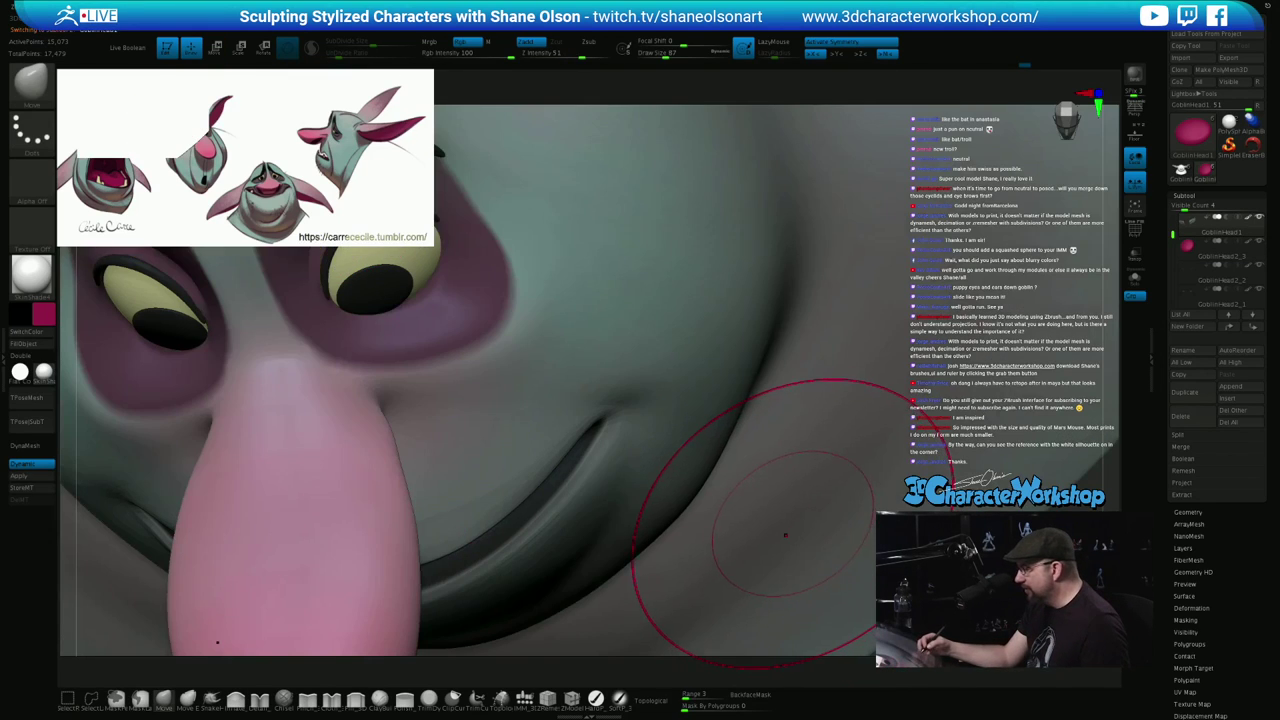
pyautogui.moveTo(789, 532)
pyautogui.keyDown('ctrl'); pyautogui.mouseDown(button='right')
pyautogui.moveTo(804, 543)
pyautogui.moveTo(878, 440)
pyautogui.moveTo(940, 440)
pyautogui.moveTo(895, 426)
pyautogui.mouseUp(button='right'); pyautogui.keyUp('ctrl')
pyautogui.moveTo(895, 425); pyautogui.dragTo(840, 412)
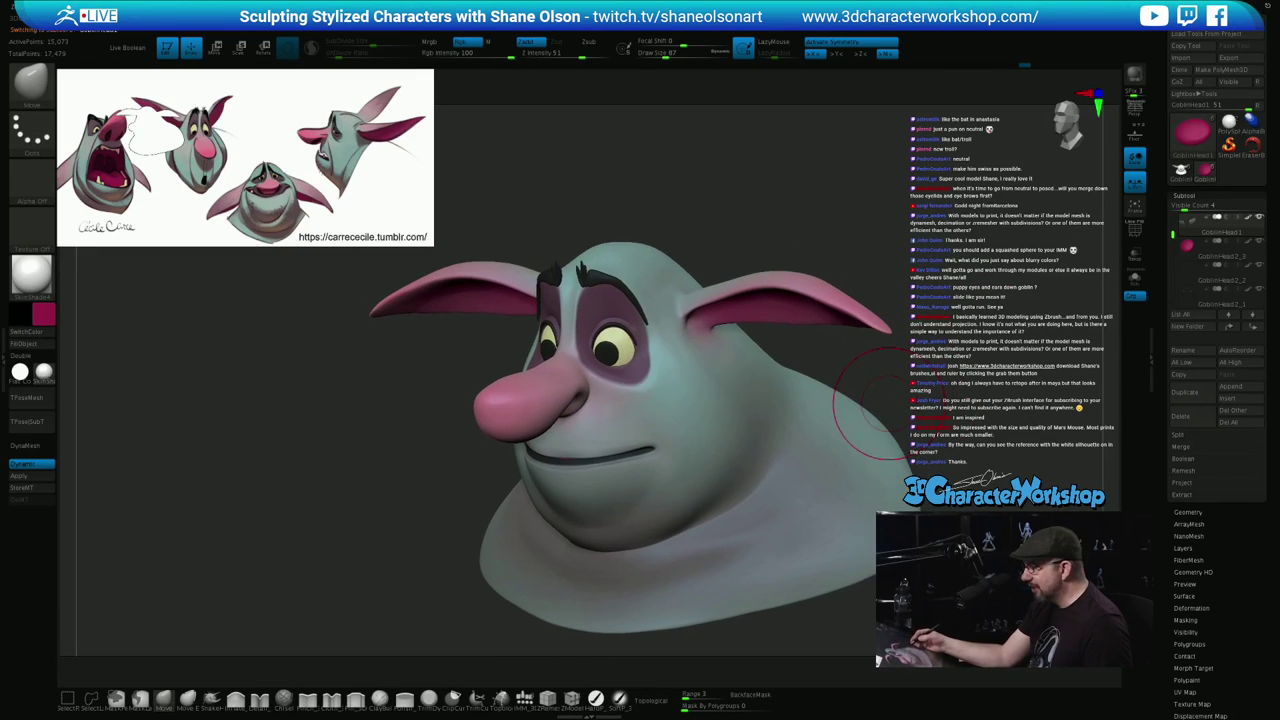
pyautogui.press('z')
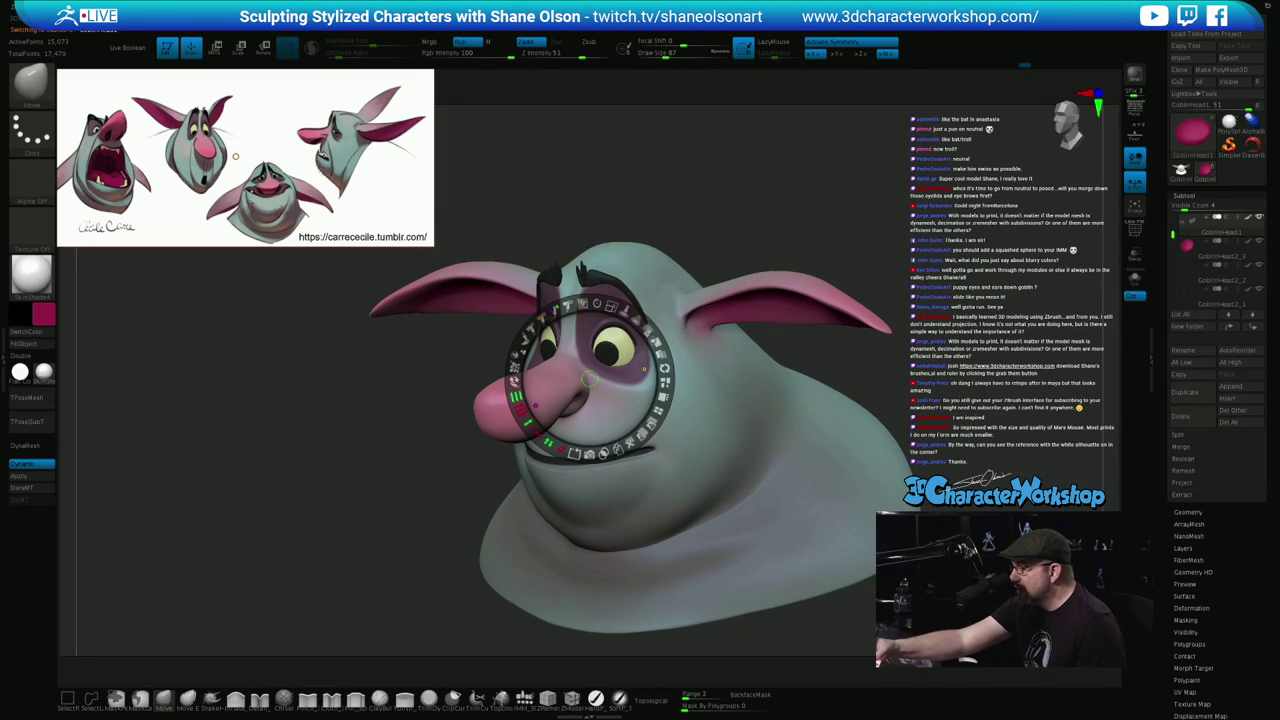
pyautogui.press('z')
pyautogui.moveTo(223, 523); pyautogui.dragTo(400, 571)
pyautogui.keyDown('shift'); pyautogui.moveTo(886, 408); pyautogui.dragTo(886, 423); pyautogui.keyUp('shift')
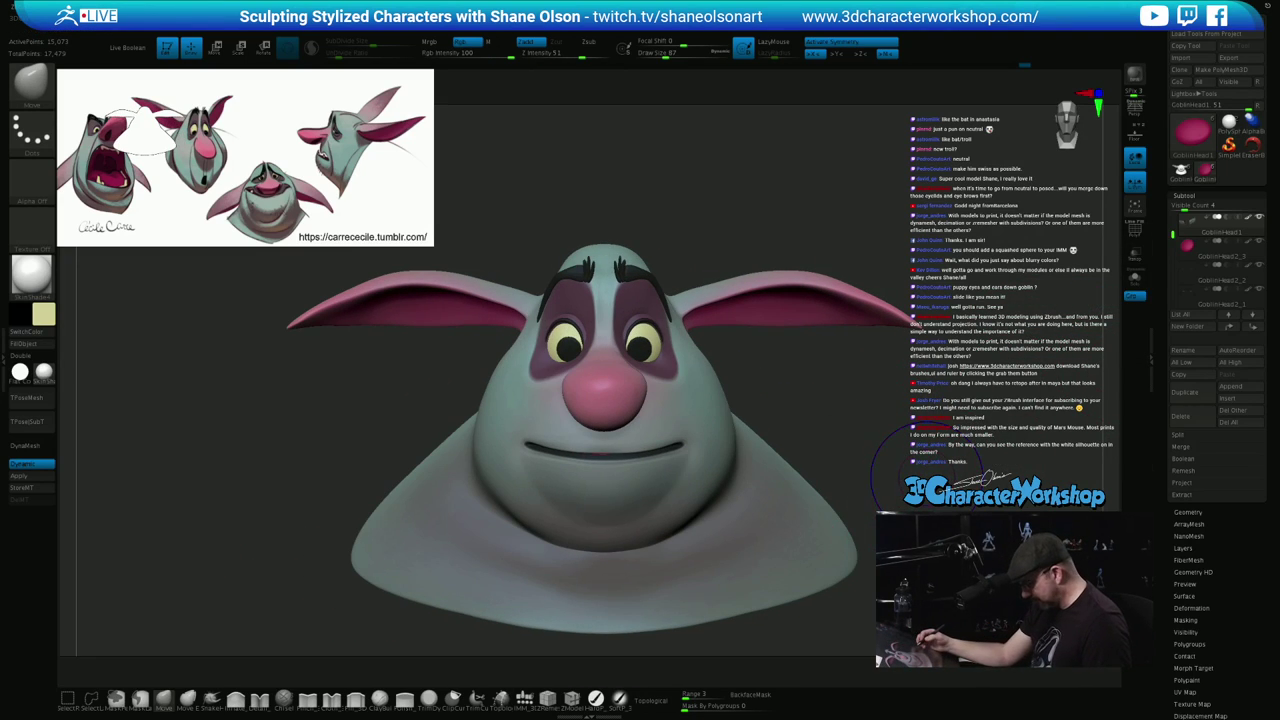
# Display the head's coloured polygroup wireframe and reduce the Move brush's draw size to 49
pyautogui.hotkey('shift', 'f')
pyautogui.keyDown('alt'); pyautogui.moveTo(927, 477); pyautogui.dragTo(911, 523); pyautogui.keyUp('alt')
pyautogui.press('s')
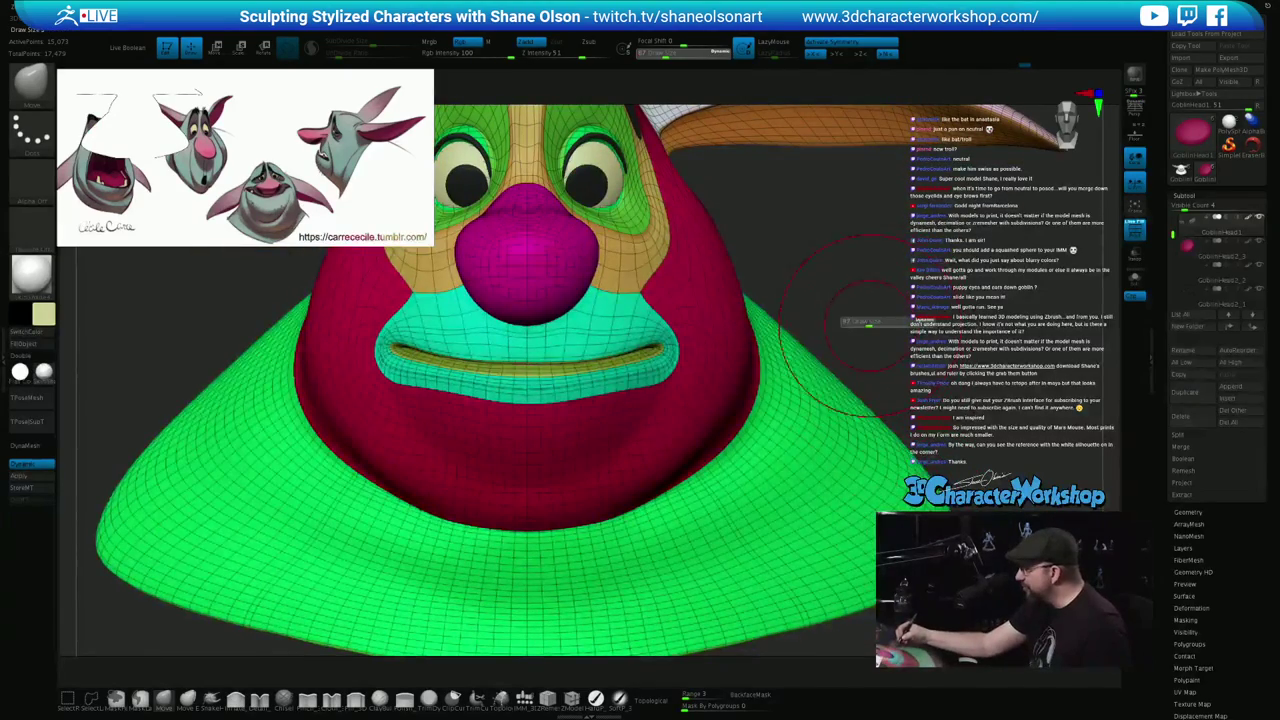
pyautogui.moveTo(865, 326)
pyautogui.mouseDown()
pyautogui.moveTo(860, 316)
pyautogui.moveTo(852, 356)
pyautogui.moveTo(878, 445)
pyautogui.moveTo(788, 438)
pyautogui.mouseUp()
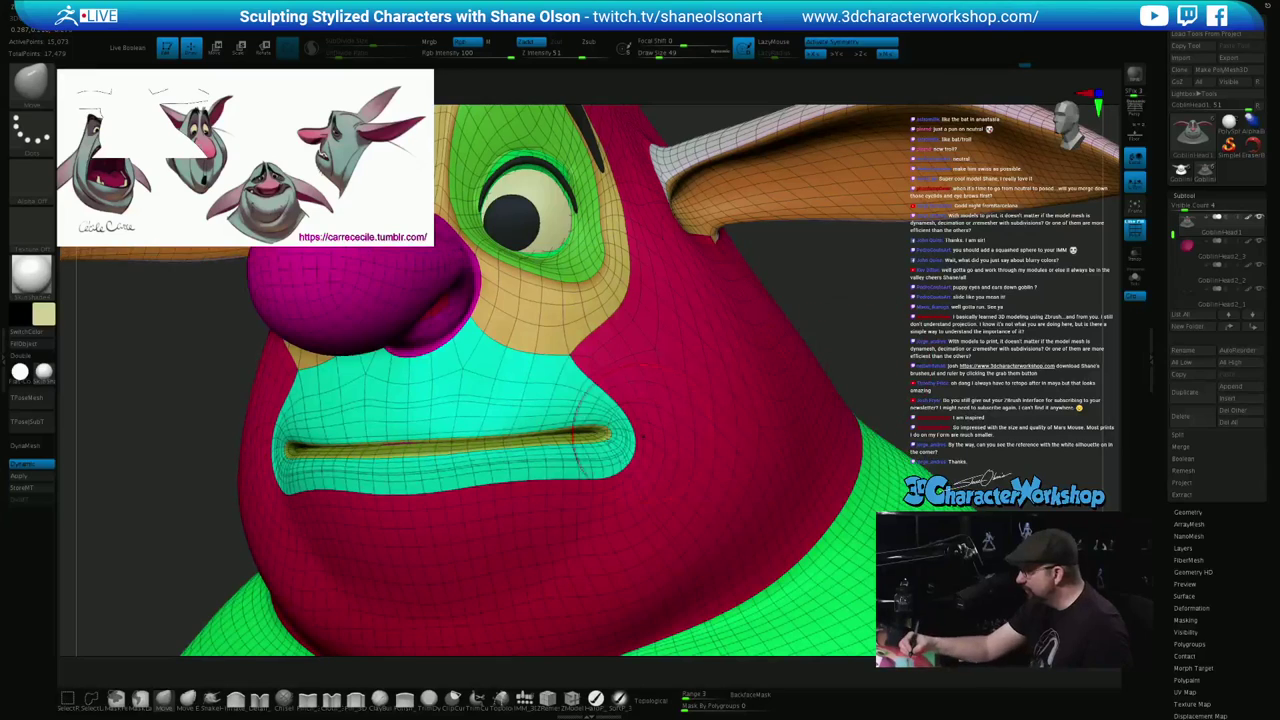
# Isolate the inner-mouth polygroup and adjust its curve from above at draw size 31, smoothing it
pyautogui.keyDown('ctrl'); pyautogui.keyDown('shift'); pyautogui.click(568, 438); pyautogui.keyUp('shift'); pyautogui.keyUp('ctrl')
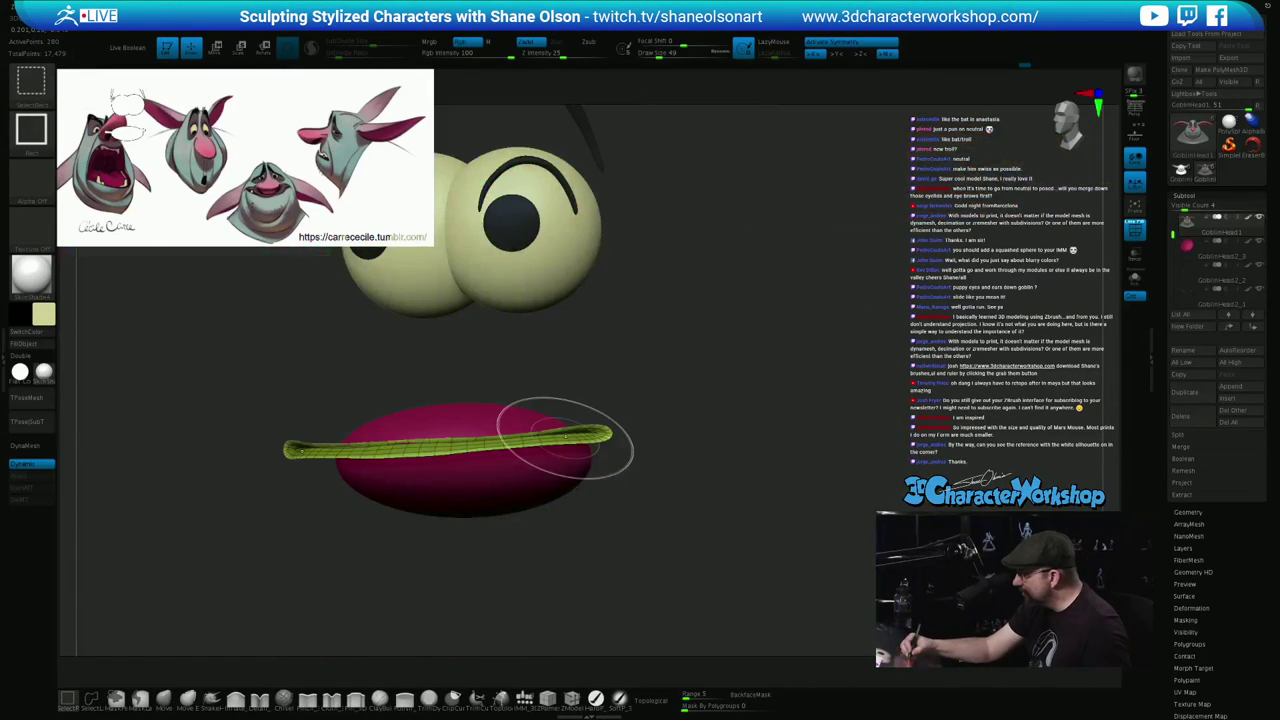
pyautogui.moveTo(677, 312)
pyautogui.mouseDown()
pyautogui.moveTo(580, 316)
pyautogui.moveTo(810, 314)
pyautogui.moveTo(740, 370)
pyautogui.moveTo(712, 420)
pyautogui.mouseUp()
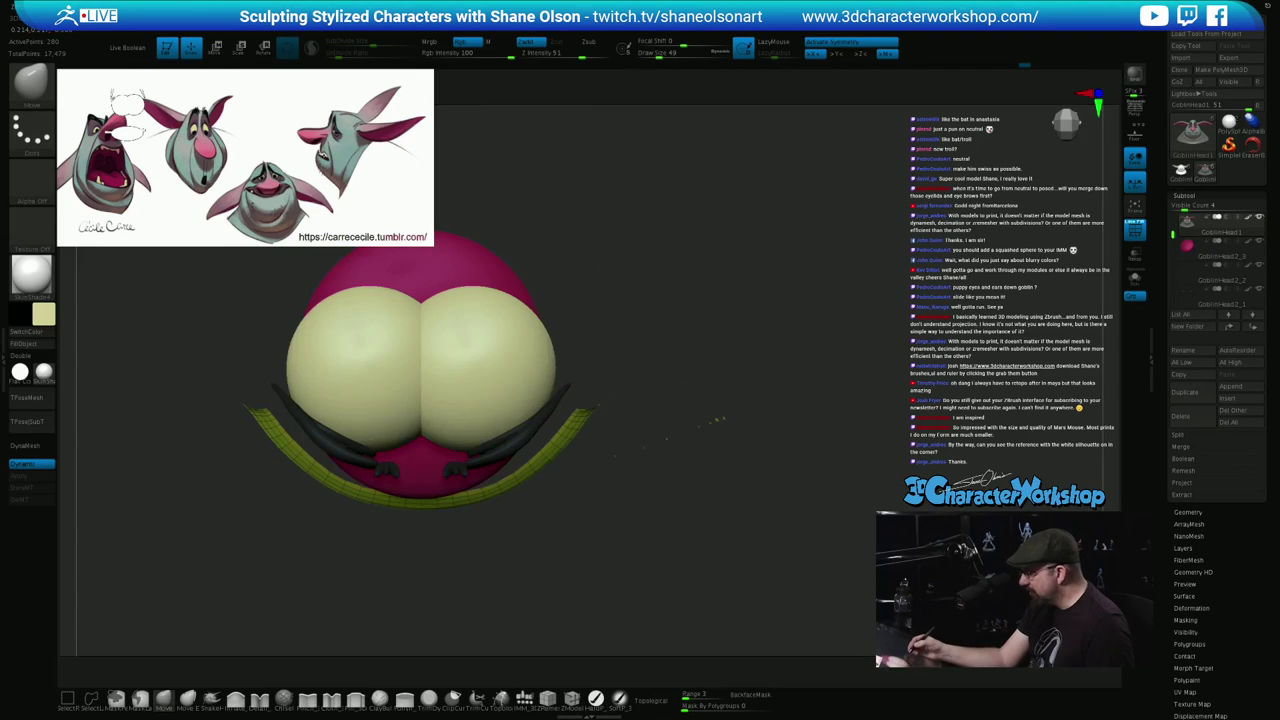
pyautogui.moveTo(648, 484)
pyautogui.keyDown('alt'); pyautogui.mouseDown()
pyautogui.moveTo(735, 480)
pyautogui.moveTo(696, 542)
pyautogui.mouseUp(); pyautogui.keyUp('alt')
pyautogui.press('s')
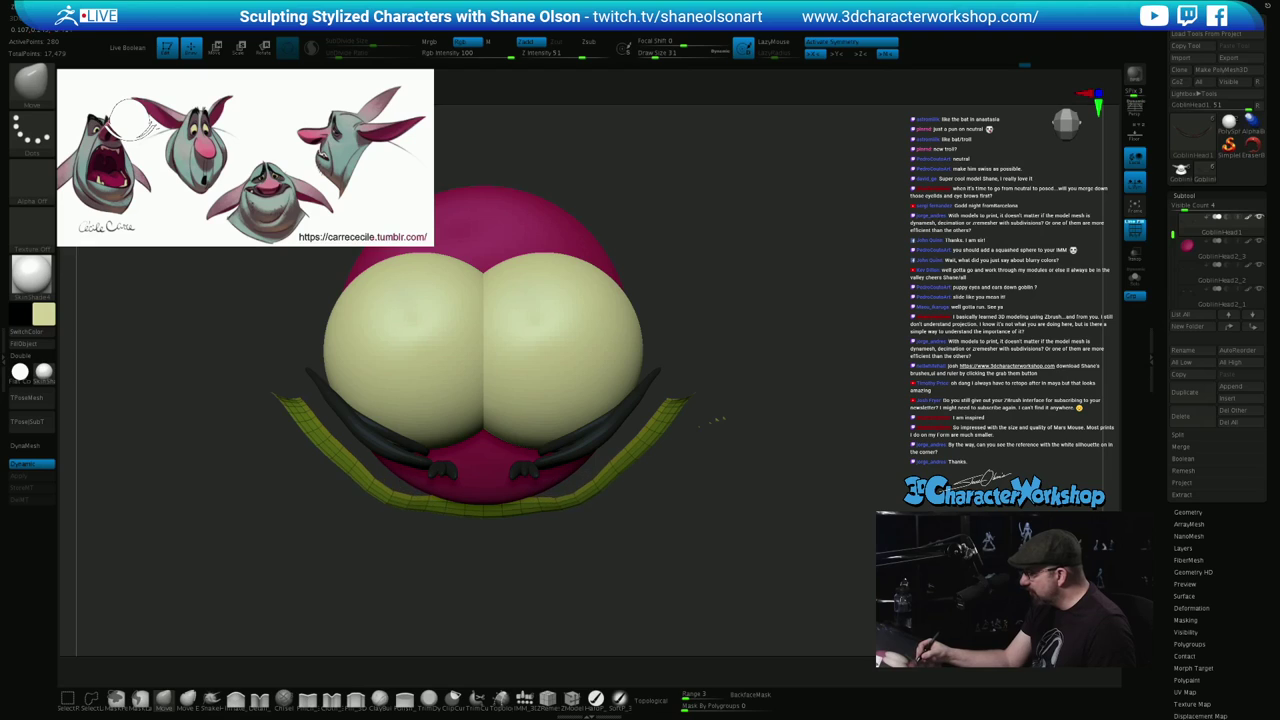
pyautogui.moveTo(572, 497)
pyautogui.keyDown('shift'); pyautogui.mouseDown()
pyautogui.moveTo(588, 496)
pyautogui.moveTo(590, 533)
pyautogui.mouseUp(); pyautogui.keyUp('shift')
# Insert a symmetrical pair of Appendage tooth meshes onto the inner-mouth strip, placing them from the underside view
pyautogui.click(525, 699)
pyautogui.hotkey('ctrl', 'z')
pyautogui.click(386, 82)
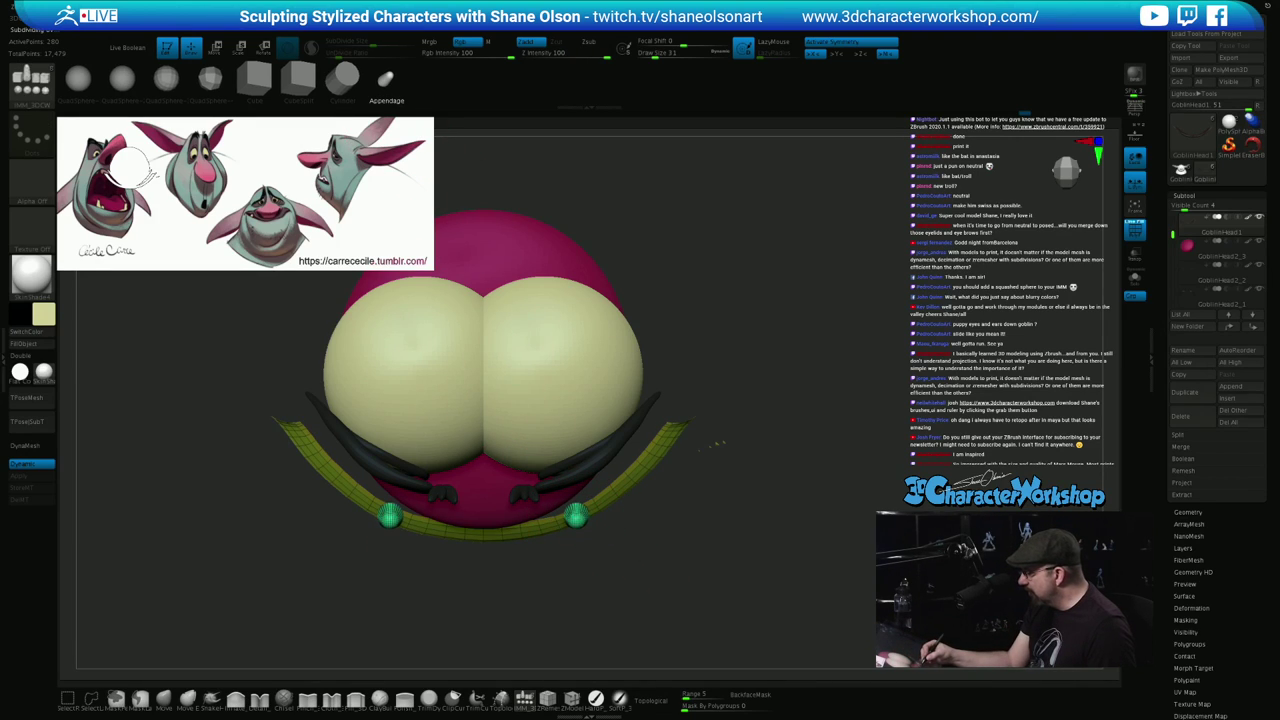
pyautogui.moveTo(583, 526); pyautogui.dragTo(585, 529)
pyautogui.moveTo(690, 590); pyautogui.dragTo(762, 523)
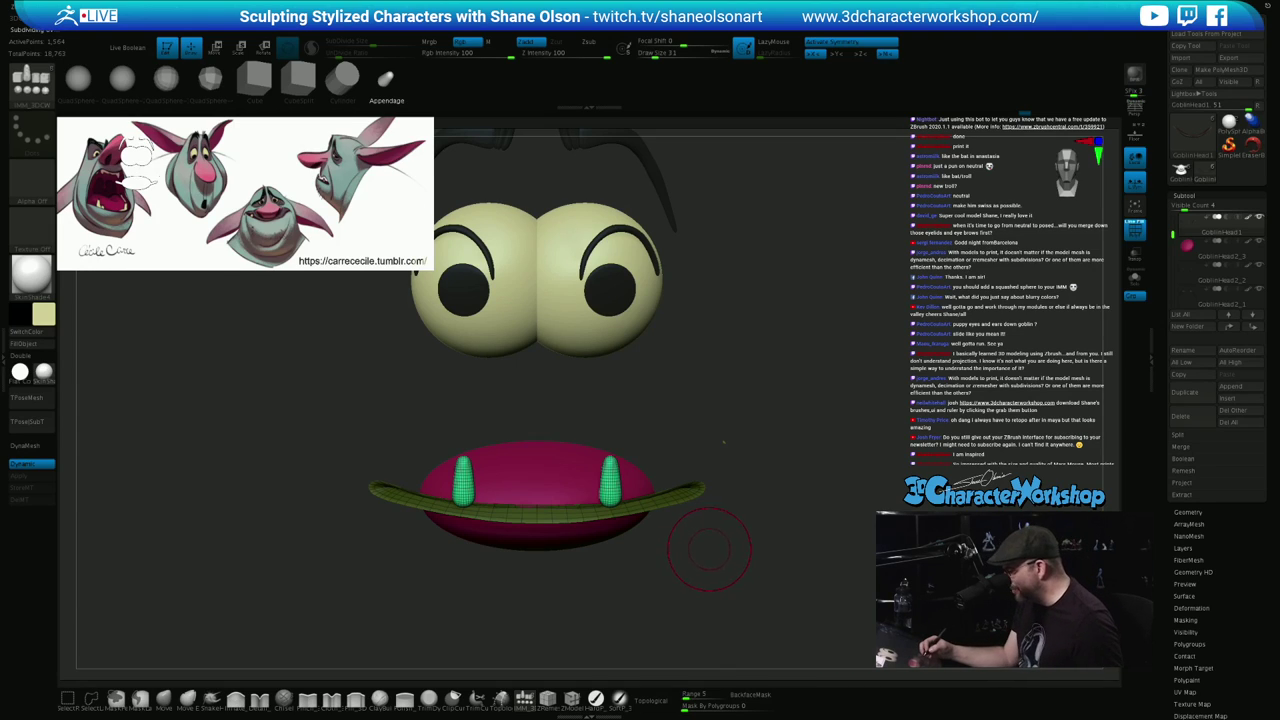
# Enlarge the two teeth, shift them vertically, and reposition them front to back along the mouth strip in side view
pyautogui.keyDown('alt'); pyautogui.moveTo(711, 551); pyautogui.dragTo(722, 562); pyautogui.keyUp('alt')
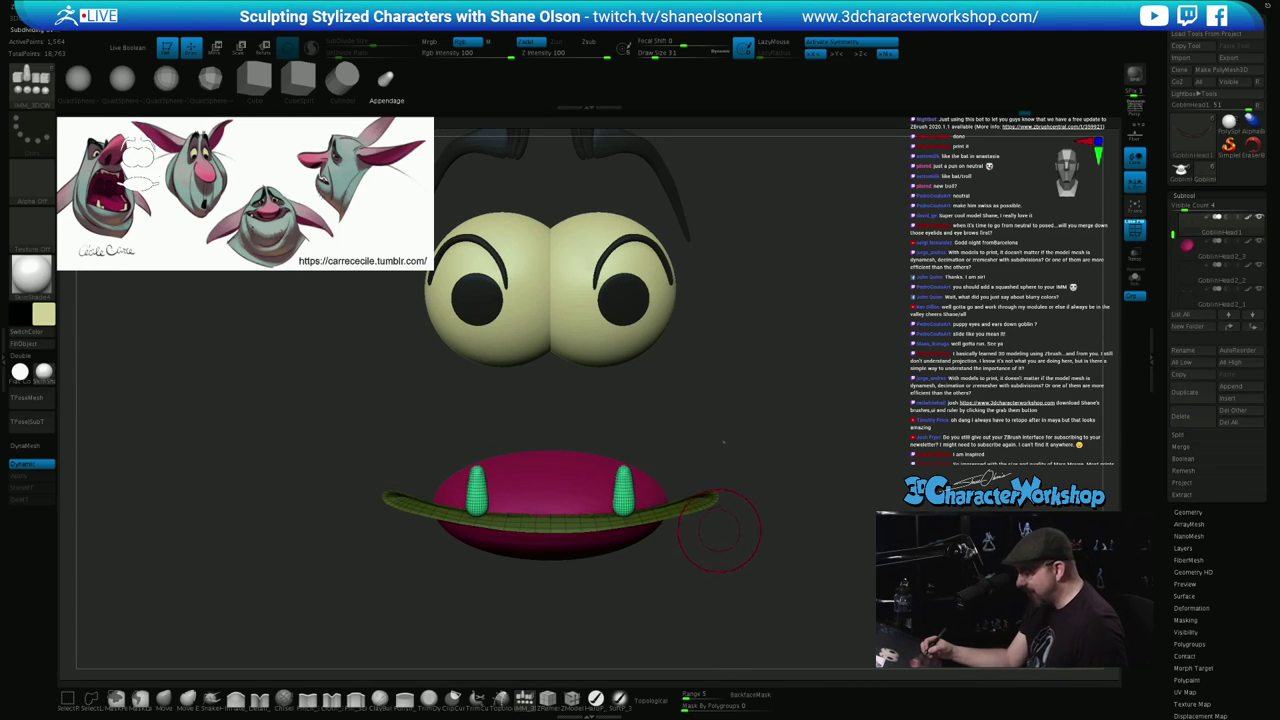
pyautogui.press('w')
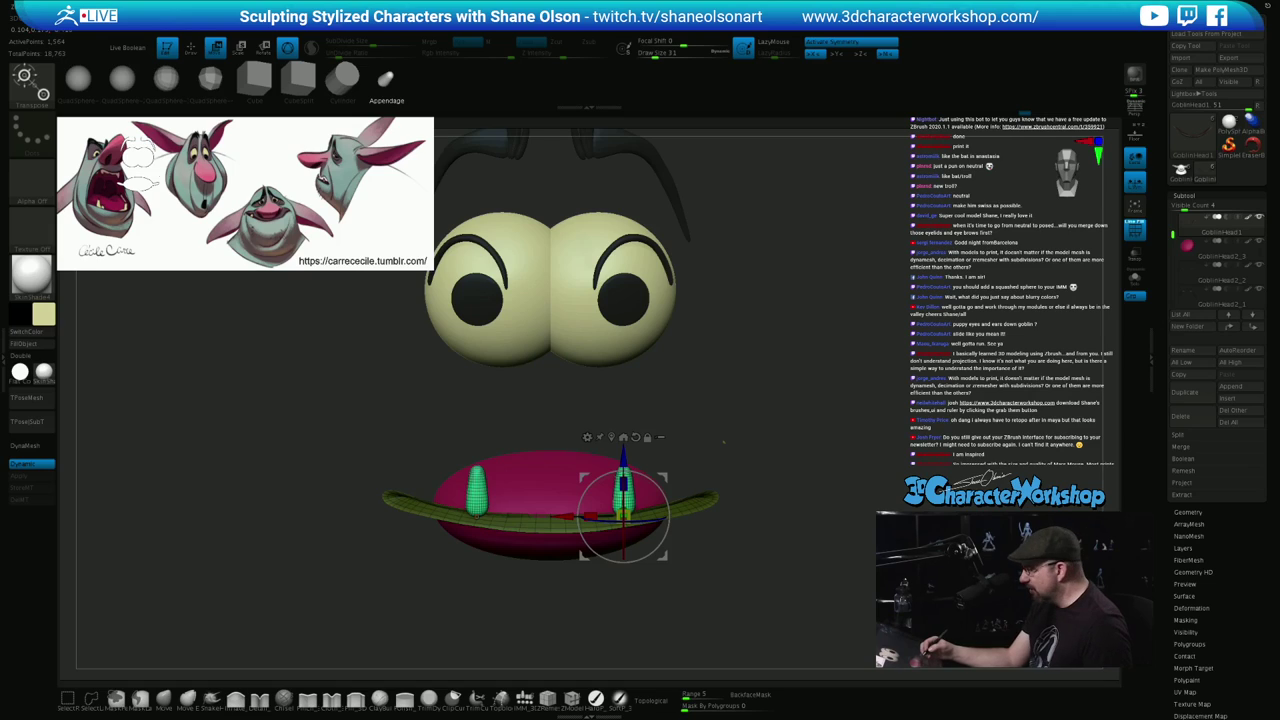
pyautogui.keyDown('alt'); pyautogui.moveTo(724, 442); pyautogui.dragTo(722, 464); pyautogui.keyUp('alt')
pyautogui.moveTo(623, 516); pyautogui.dragTo(640, 508)
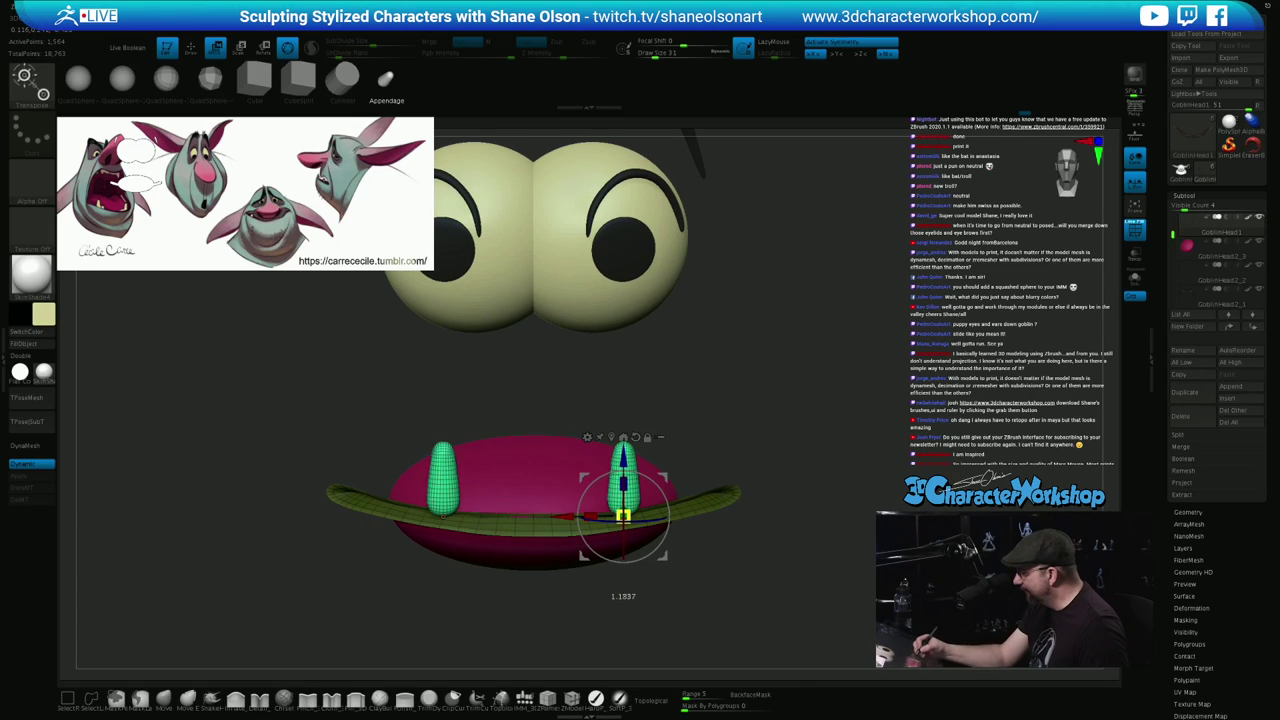
pyautogui.moveTo(623, 460); pyautogui.dragTo(623, 470)
pyautogui.moveTo(755, 430); pyautogui.dragTo(650, 438)
pyautogui.moveTo(685, 519); pyautogui.dragTo(713, 516)
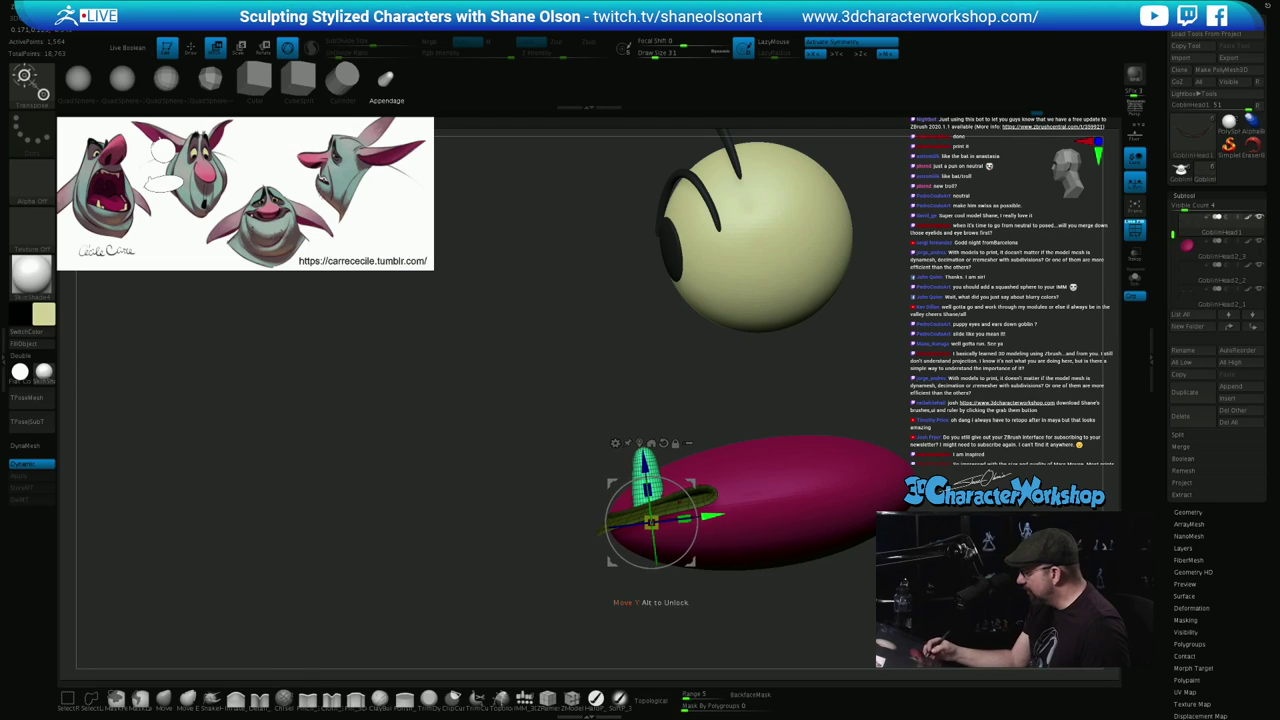
pyautogui.moveTo(560, 440); pyautogui.dragTo(700, 436)
pyautogui.keyDown('alt'); pyautogui.moveTo(700, 390); pyautogui.dragTo(732, 433); pyautogui.keyUp('alt')
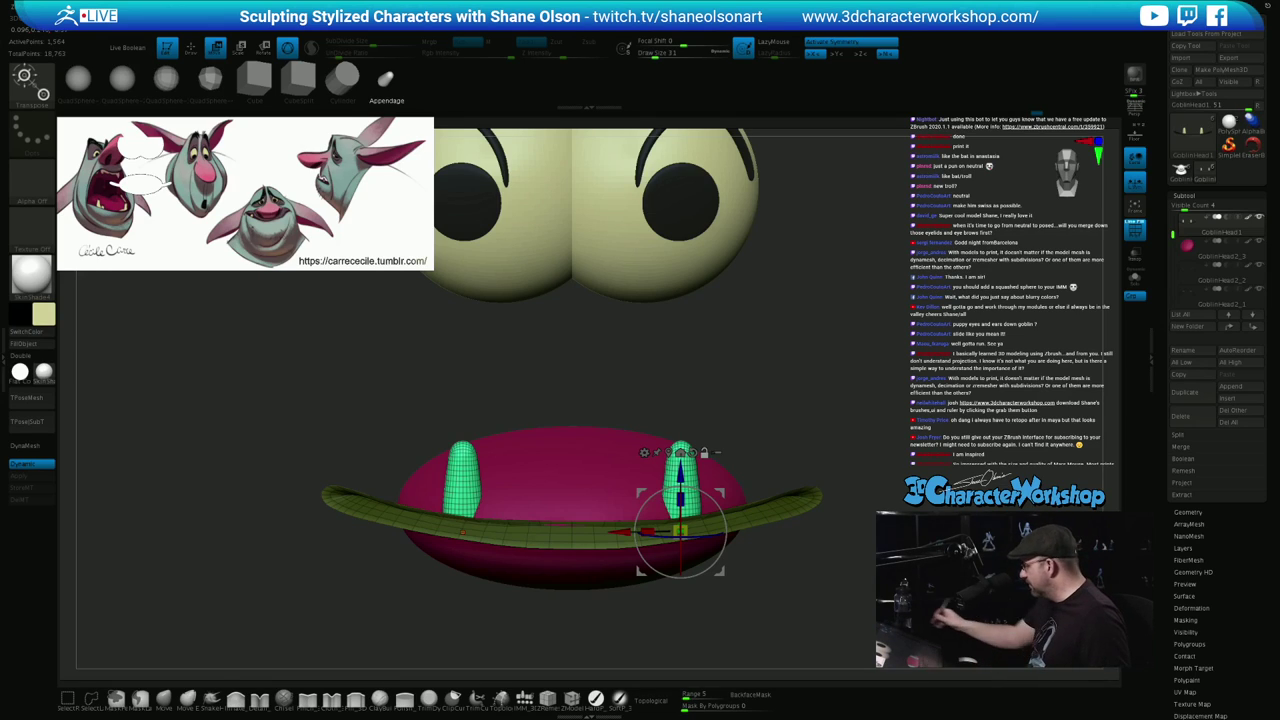
# Try to split off the unmasked teeth, reveal all hidden parts of the head, and isolate its subtool
pyautogui.press('space')
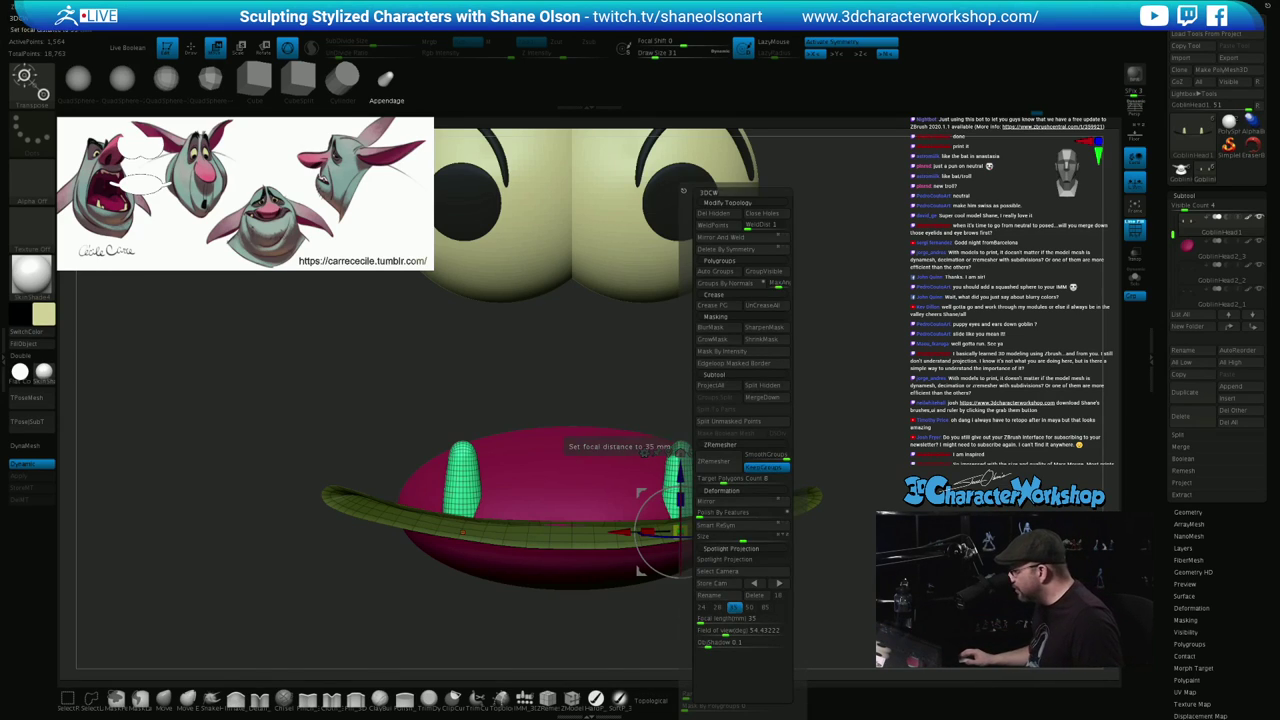
pyautogui.click(742, 421)
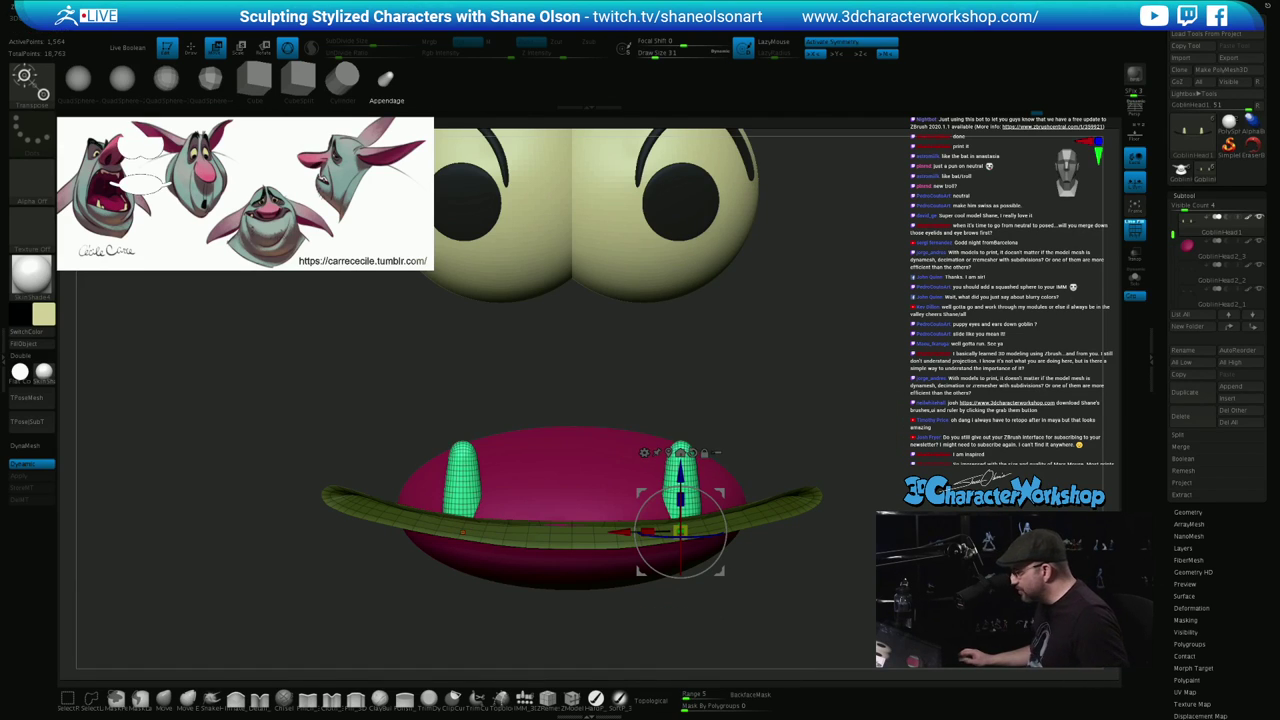
pyautogui.keyDown('ctrl'); pyautogui.keyDown('shift'); pyautogui.click(209, 470); pyautogui.keyUp('shift'); pyautogui.keyUp('ctrl')
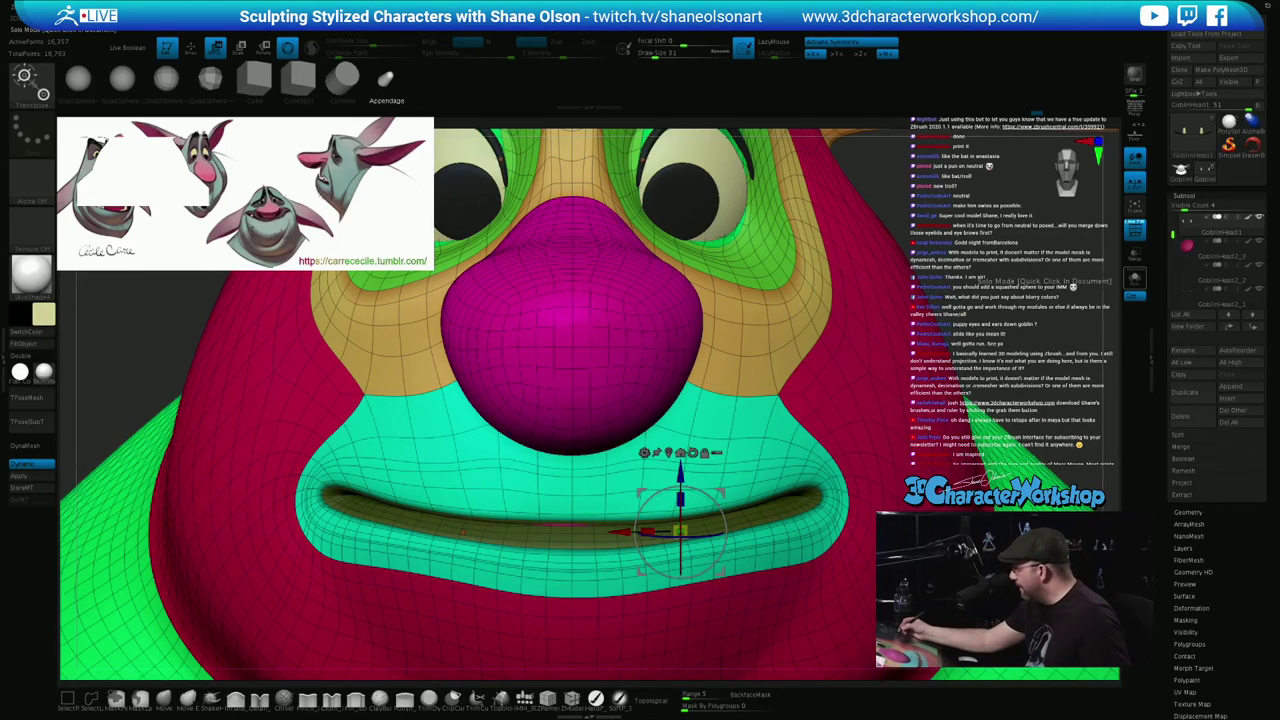
pyautogui.click(1134, 280)
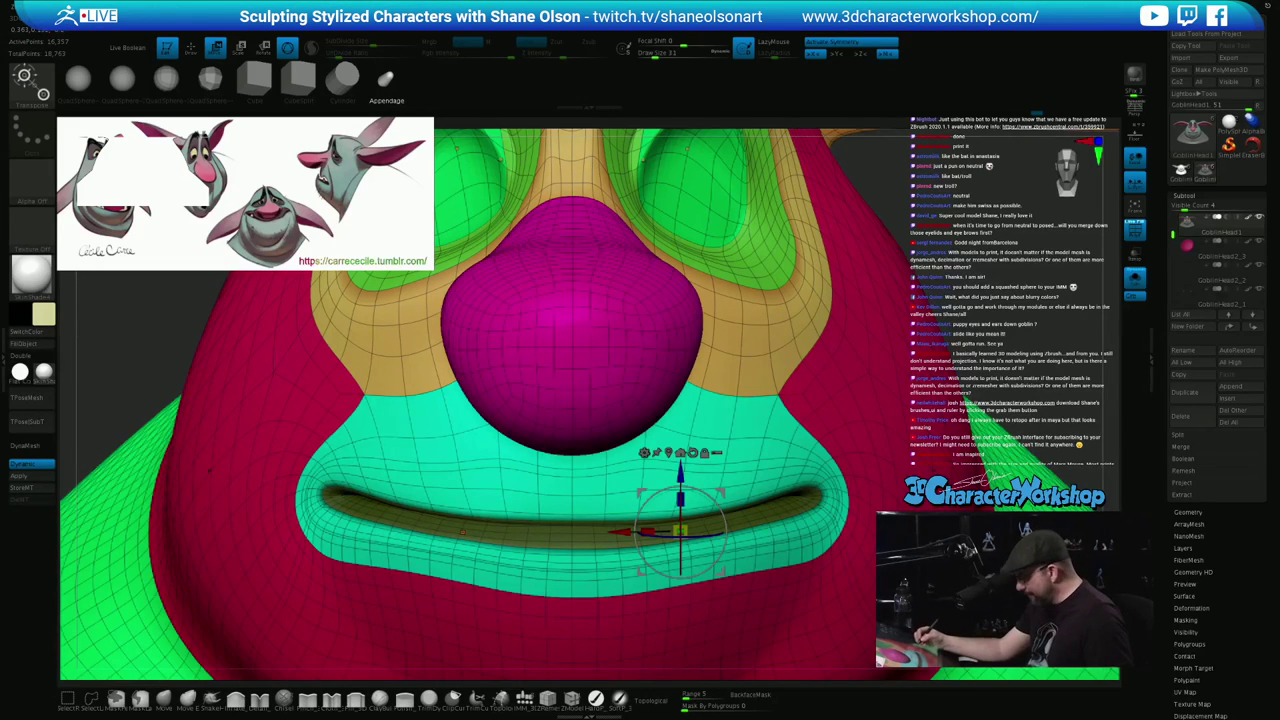
# Pull the pair of teeth forward out of the mouth so they float in front of the face
pyautogui.moveTo(880, 500); pyautogui.dragTo(722, 512, button='right')
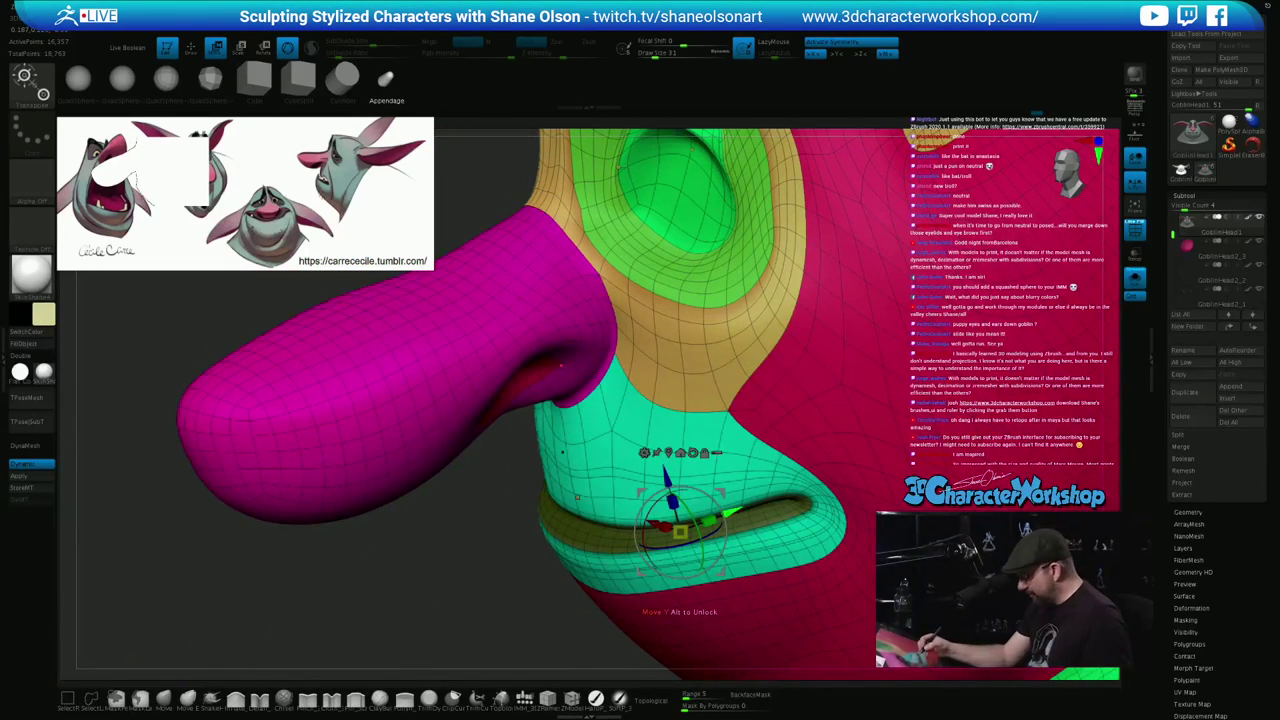
pyautogui.keyDown('ctrl'); pyautogui.keyDown('shift'); pyautogui.click(739, 511); pyautogui.keyUp('shift'); pyautogui.keyUp('ctrl')
pyautogui.moveTo(735, 512); pyautogui.dragTo(581, 577)
pyautogui.keyDown('ctrl'); pyautogui.keyDown('shift'); pyautogui.click(426, 379); pyautogui.keyUp('shift'); pyautogui.keyUp('ctrl')
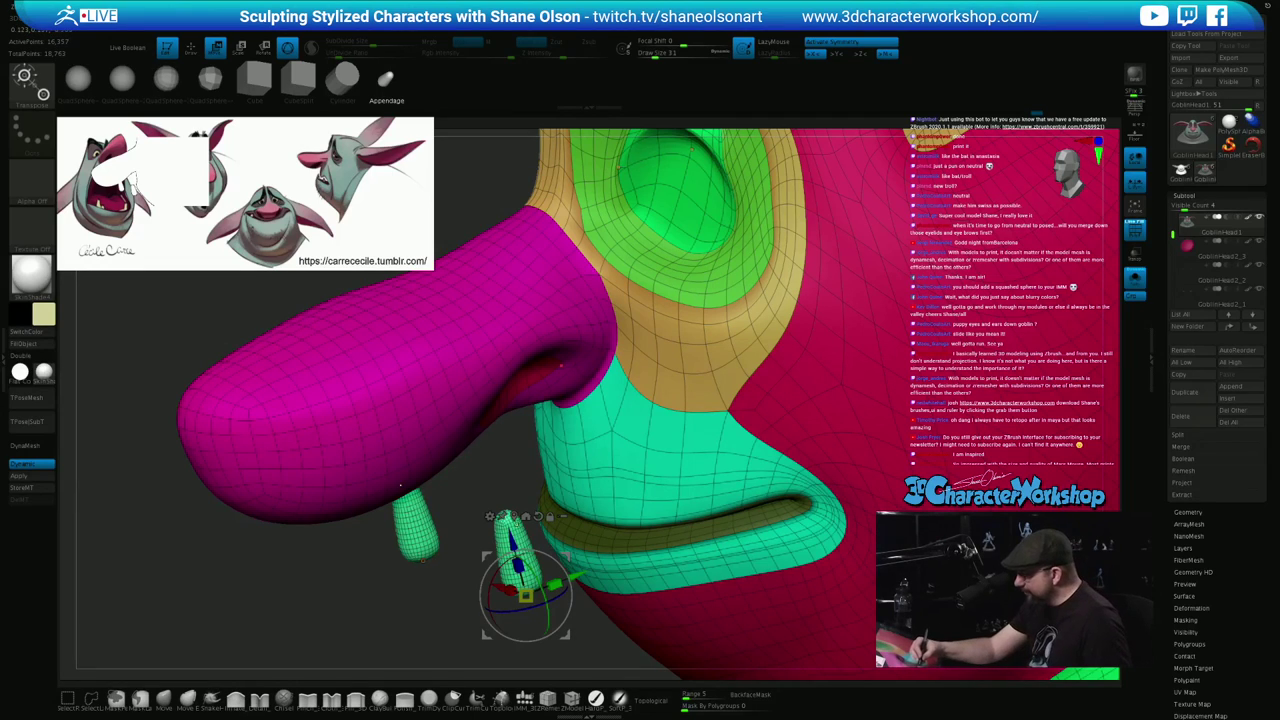
# Mask the head while leaving the teeth unmasked, and split the unmasked points into their own subtool
pyautogui.keyDown('ctrl'); pyautogui.moveTo(440, 620); pyautogui.dragTo(468, 645); pyautogui.keyUp('ctrl')
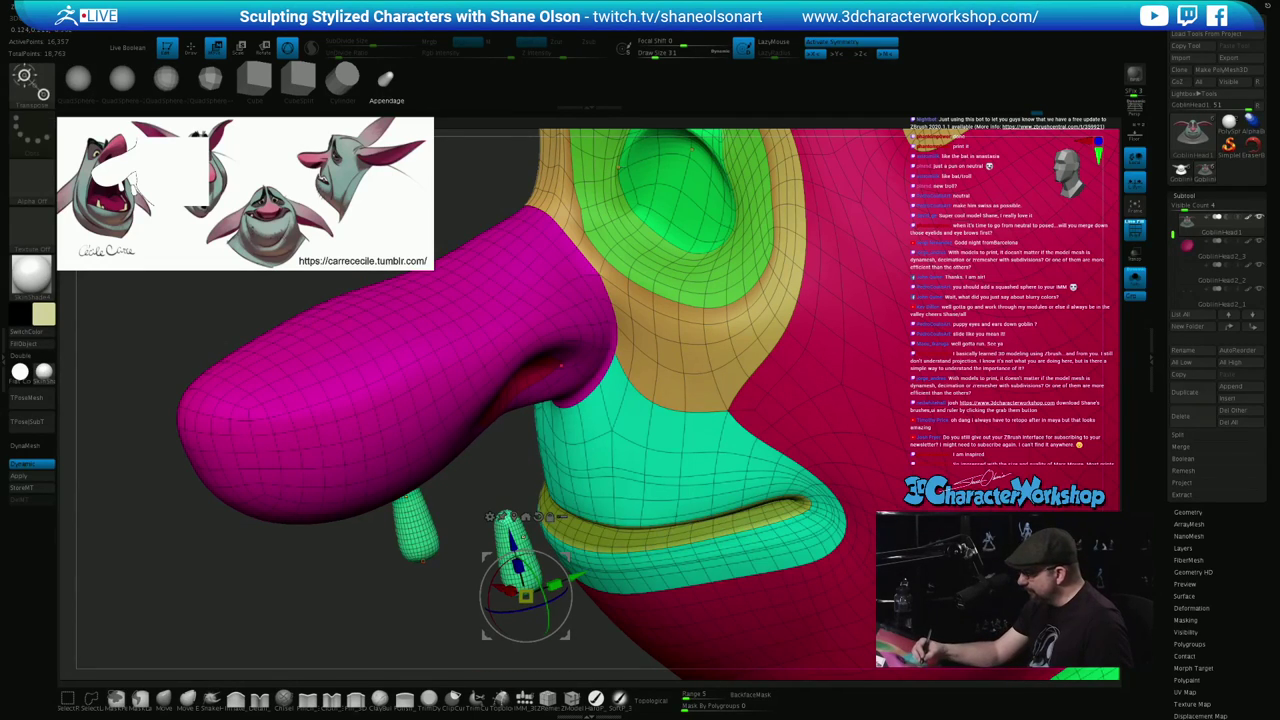
pyautogui.keyDown('ctrl'); pyautogui.click(524, 540); pyautogui.keyUp('ctrl')
pyautogui.press('`')
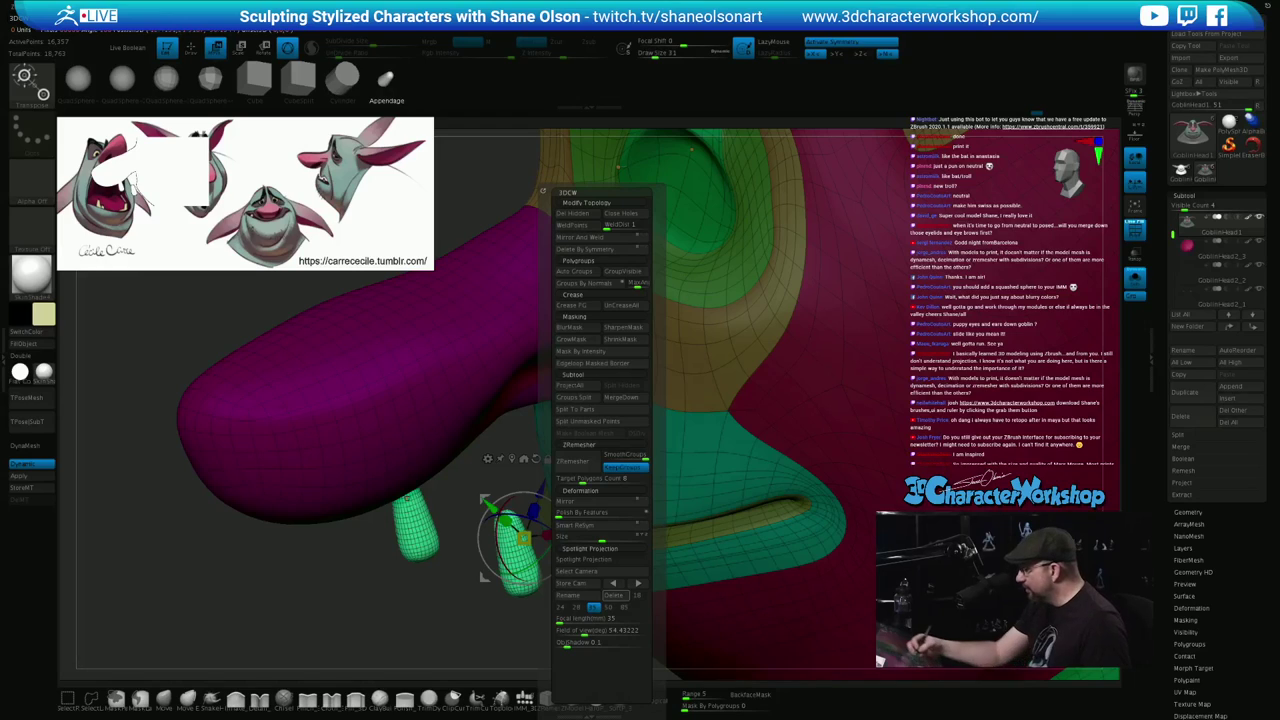
pyautogui.click(594, 421)
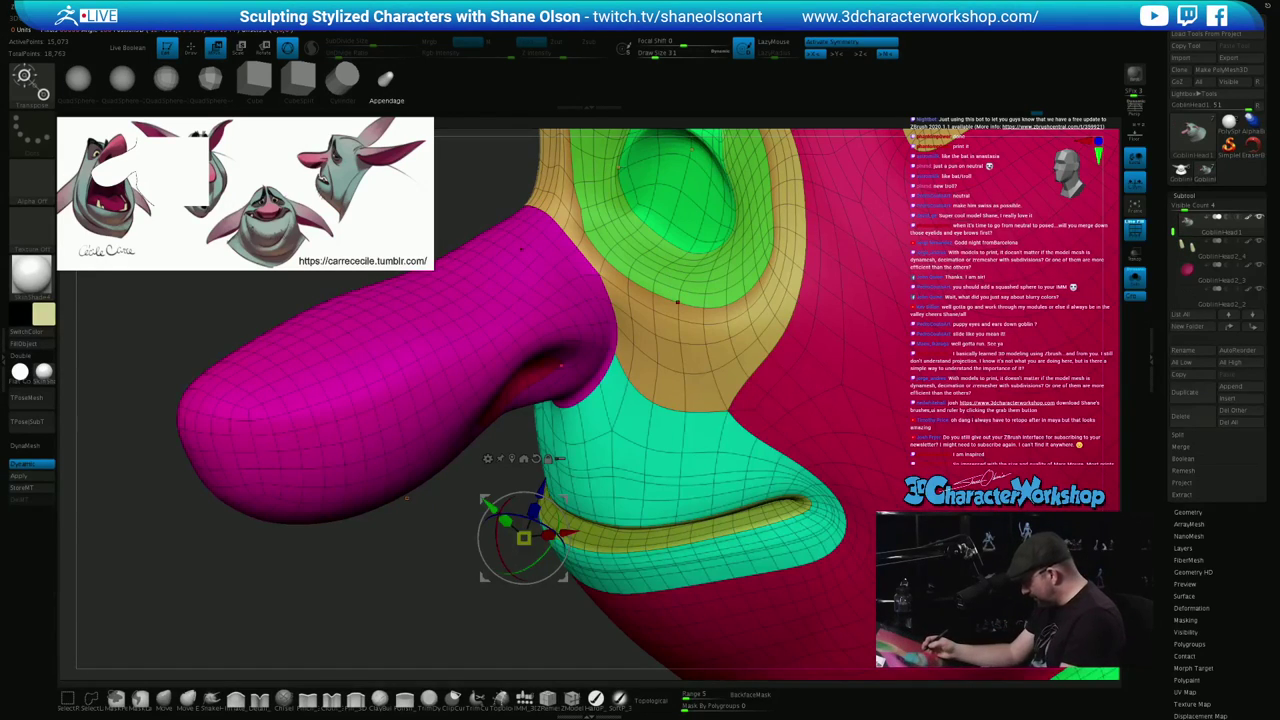
# Select the new teeth subtool and frame both teeth in a straight front view
pyautogui.press('Down')
pyautogui.moveTo(677, 301); pyautogui.dragTo(790, 305)
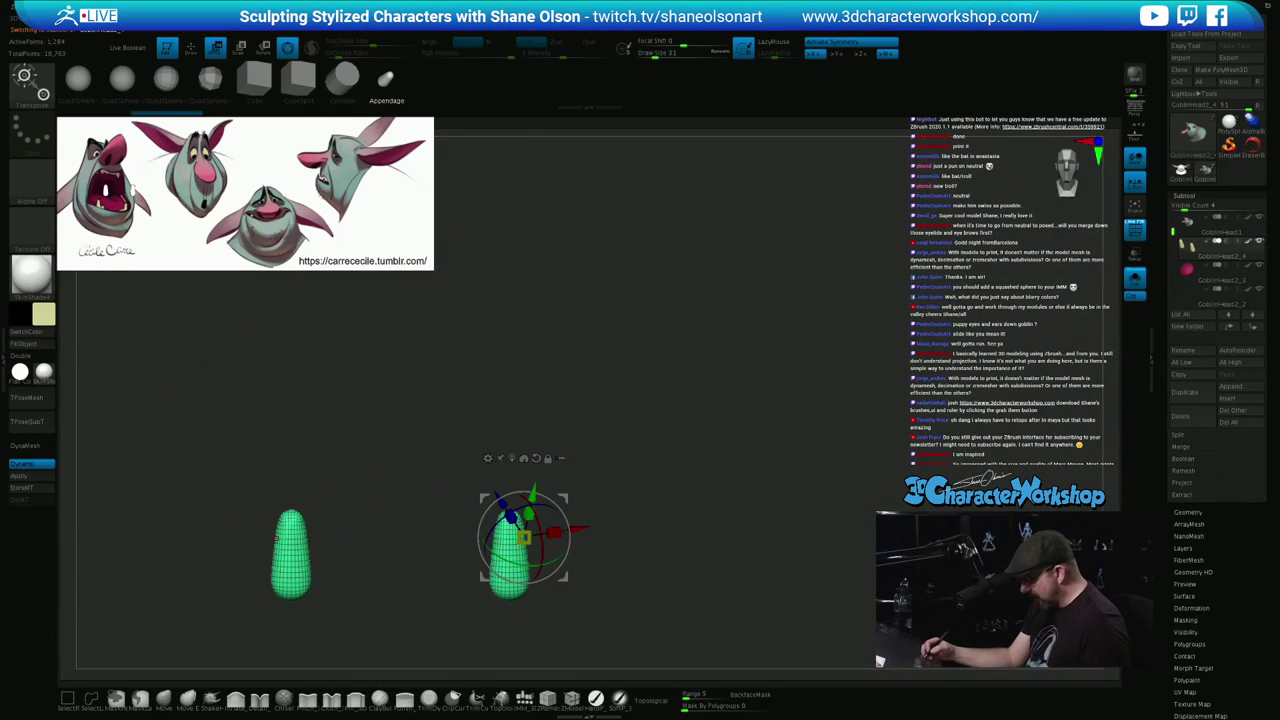
pyautogui.moveTo(700, 350); pyautogui.dragTo(755, 289)
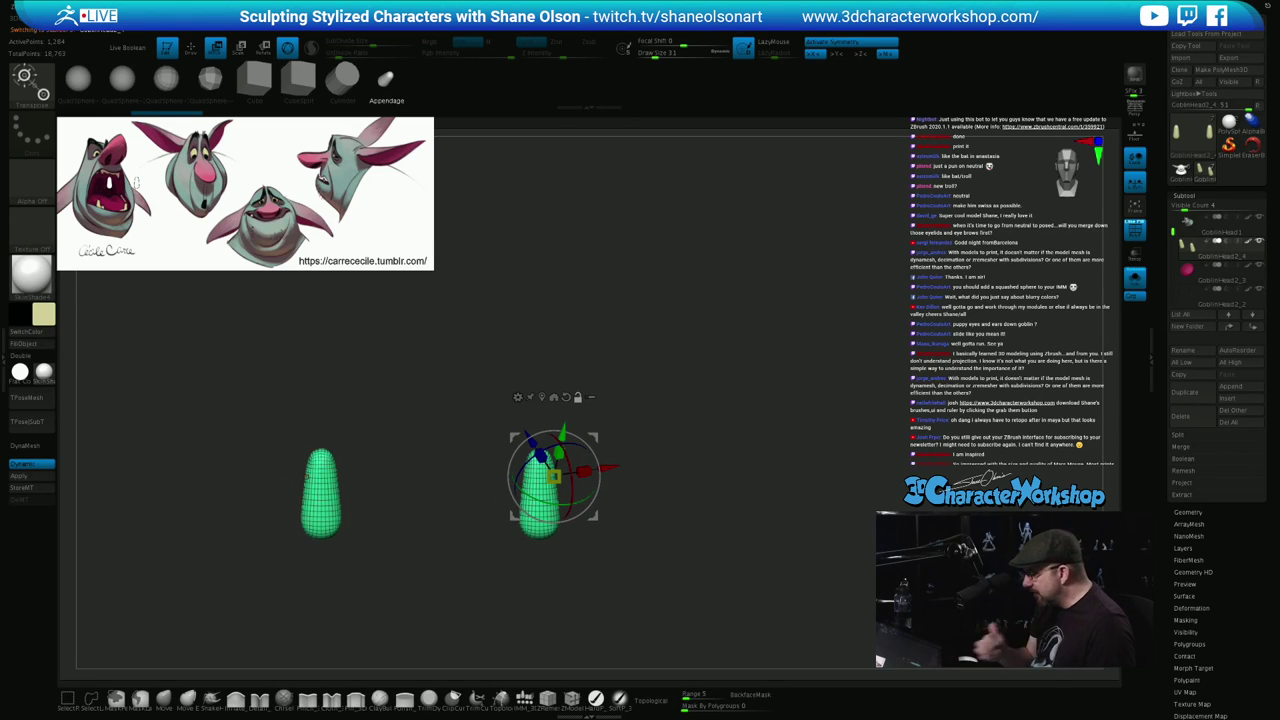
# Try to cut the side of the teeth with a ClipCurve stroke while symmetry is on
pyautogui.press('q')
pyautogui.moveTo(694, 508)
pyautogui.keyDown('alt'); pyautogui.mouseDown()
pyautogui.moveTo(682, 548)
pyautogui.moveTo(734, 538)
pyautogui.mouseUp(); pyautogui.keyUp('alt')
pyautogui.keyDown('ctrl'); pyautogui.keyDown('shift'); pyautogui.moveTo(578, 604); pyautogui.dragTo(607, 345); pyautogui.keyUp('shift'); pyautogui.keyUp('ctrl')
pyautogui.hotkey('ctrl', 'z')
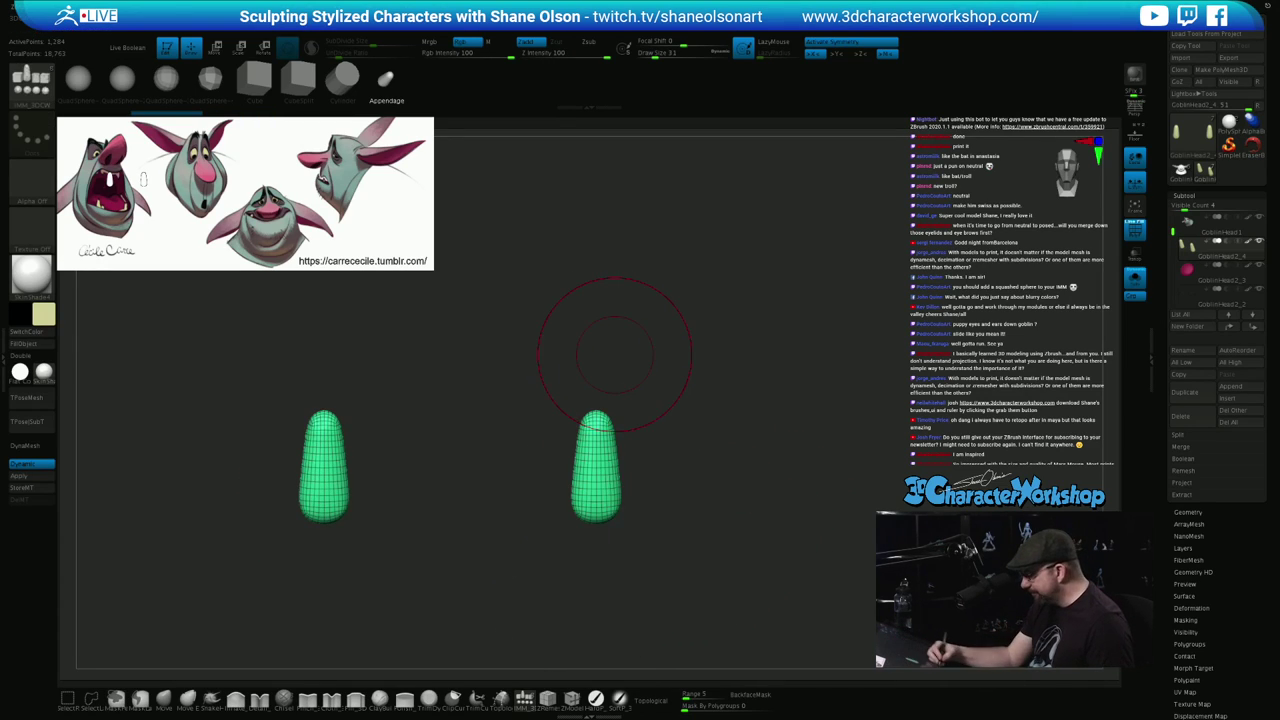
pyautogui.click(453, 700)
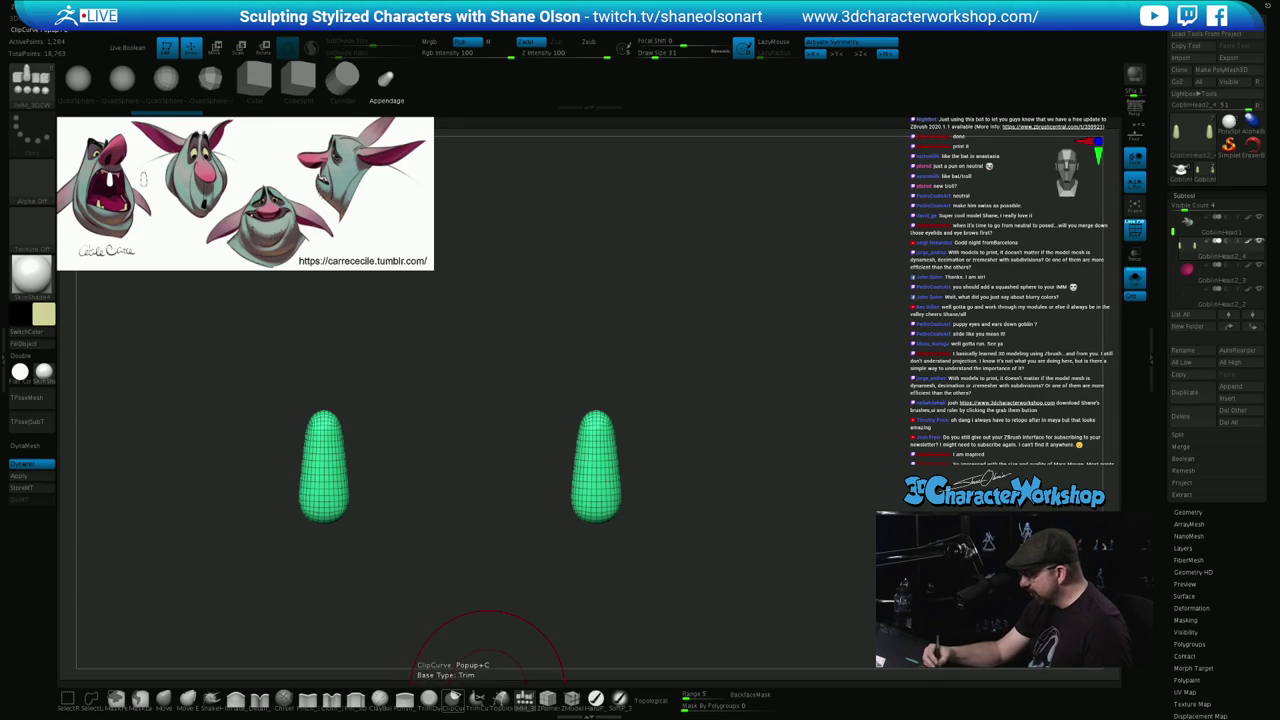
pyautogui.moveTo(572, 589)
pyautogui.keyDown('ctrl'); pyautogui.keyDown('shift'); pyautogui.mouseDown()
pyautogui.moveTo(573, 330)
pyautogui.moveTo(482, 288)
pyautogui.moveTo(535, 296)
pyautogui.moveTo(573, 330)
pyautogui.moveTo(592, 319)
pyautogui.mouseUp(); pyautogui.keyUp('shift'); pyautogui.keyUp('ctrl')
pyautogui.moveTo(823, 511)
pyautogui.mouseDown()
pyautogui.moveTo(752, 528)
pyautogui.moveTo(792, 536)
pyautogui.moveTo(806, 523)
pyautogui.moveTo(811, 537)
pyautogui.moveTo(798, 538)
pyautogui.moveTo(847, 541)
pyautogui.mouseUp()
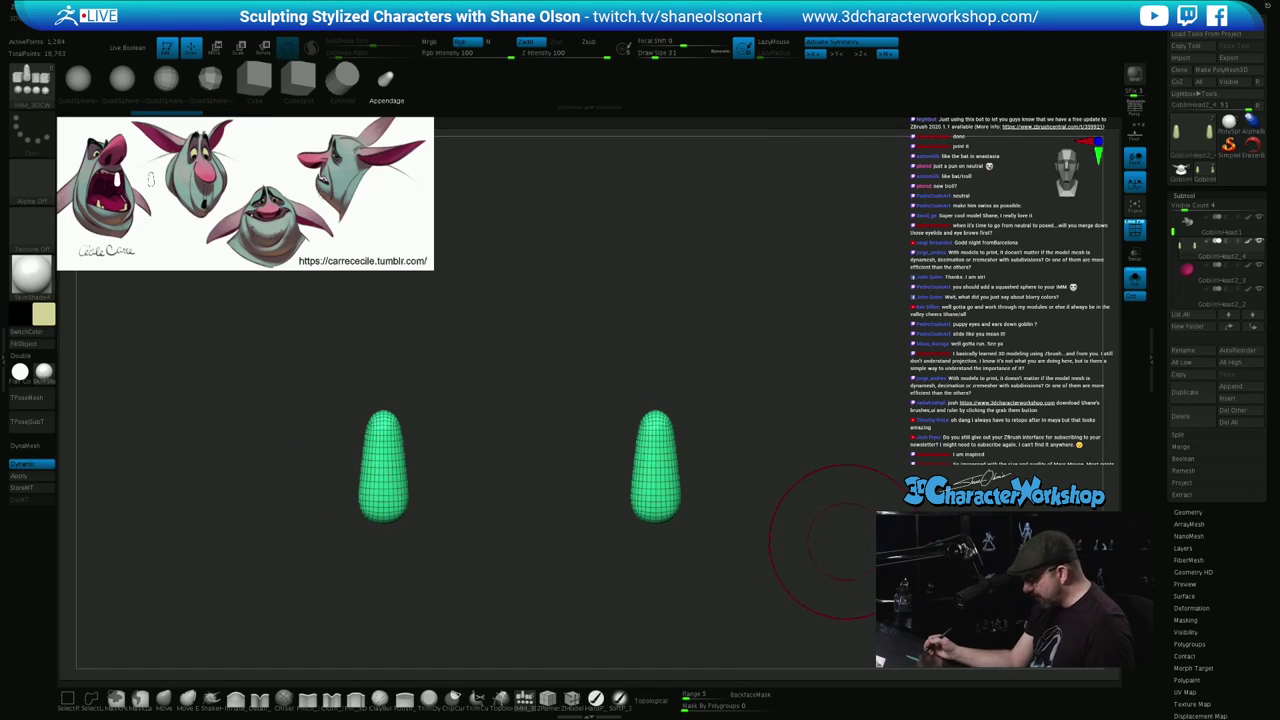
# Turn off symmetry, hide the tooth on the viewer's right with a rectangle selection, and delete the hidden geometry
pyautogui.press('x')
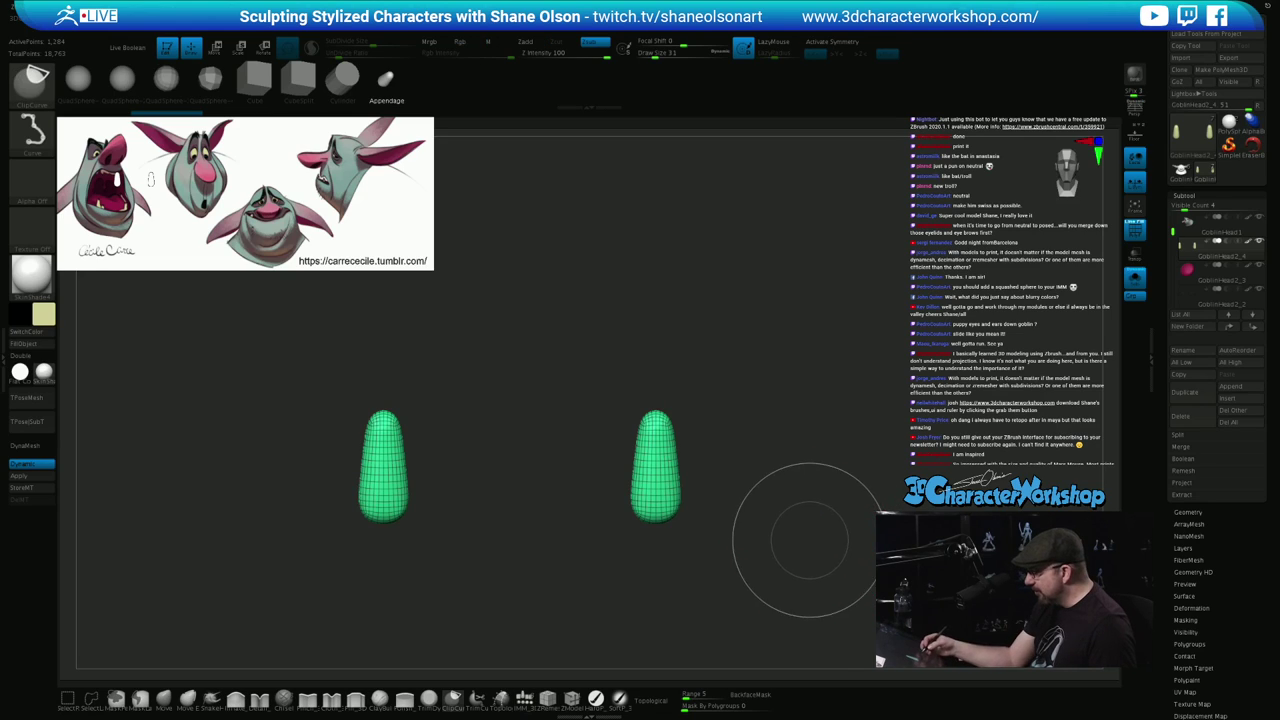
pyautogui.moveTo(595, 362)
pyautogui.keyDown('ctrl'); pyautogui.keyDown('shift'); pyautogui.mouseDown()
pyautogui.moveTo(671, 500)
pyautogui.moveTo(788, 548)
pyautogui.moveTo(742, 606)
pyautogui.moveTo(759, 383)
pyautogui.mouseUp(); pyautogui.keyUp('shift'); pyautogui.keyUp('ctrl')
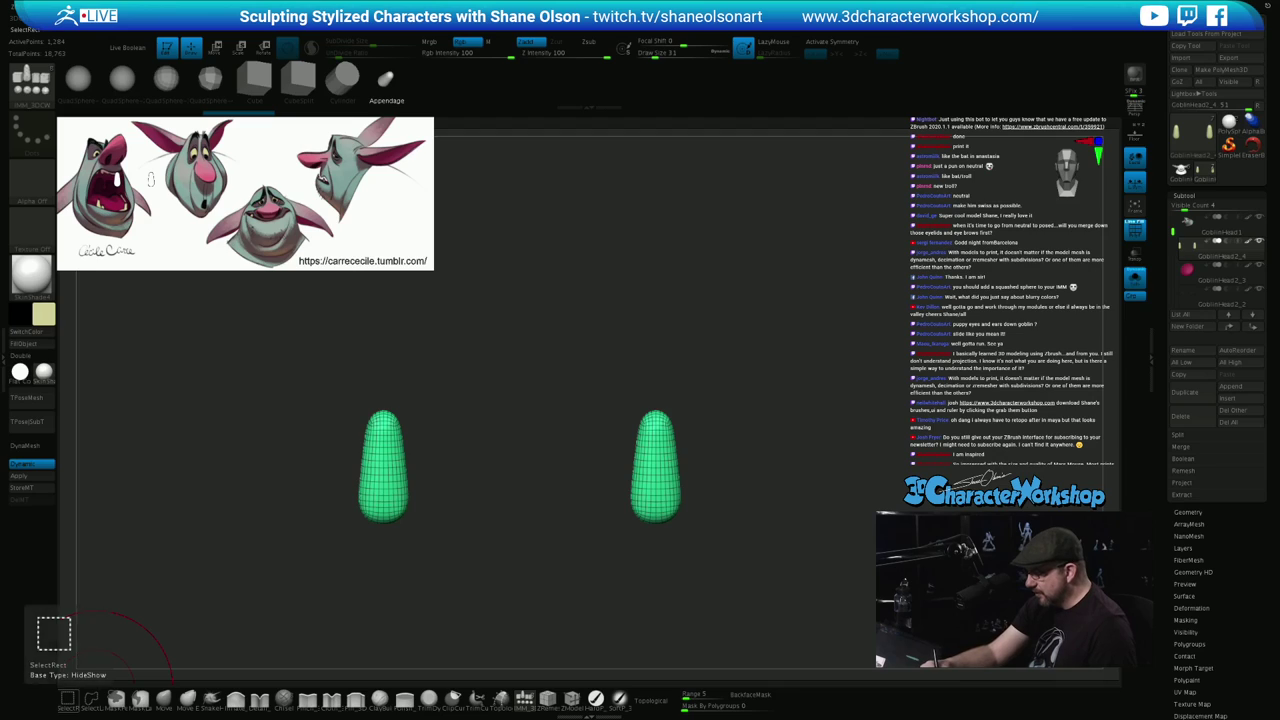
pyautogui.keyDown('ctrl'); pyautogui.keyDown('shift'); pyautogui.moveTo(594, 346); pyautogui.dragTo(755, 588); pyautogui.keyUp('shift'); pyautogui.keyUp('ctrl')
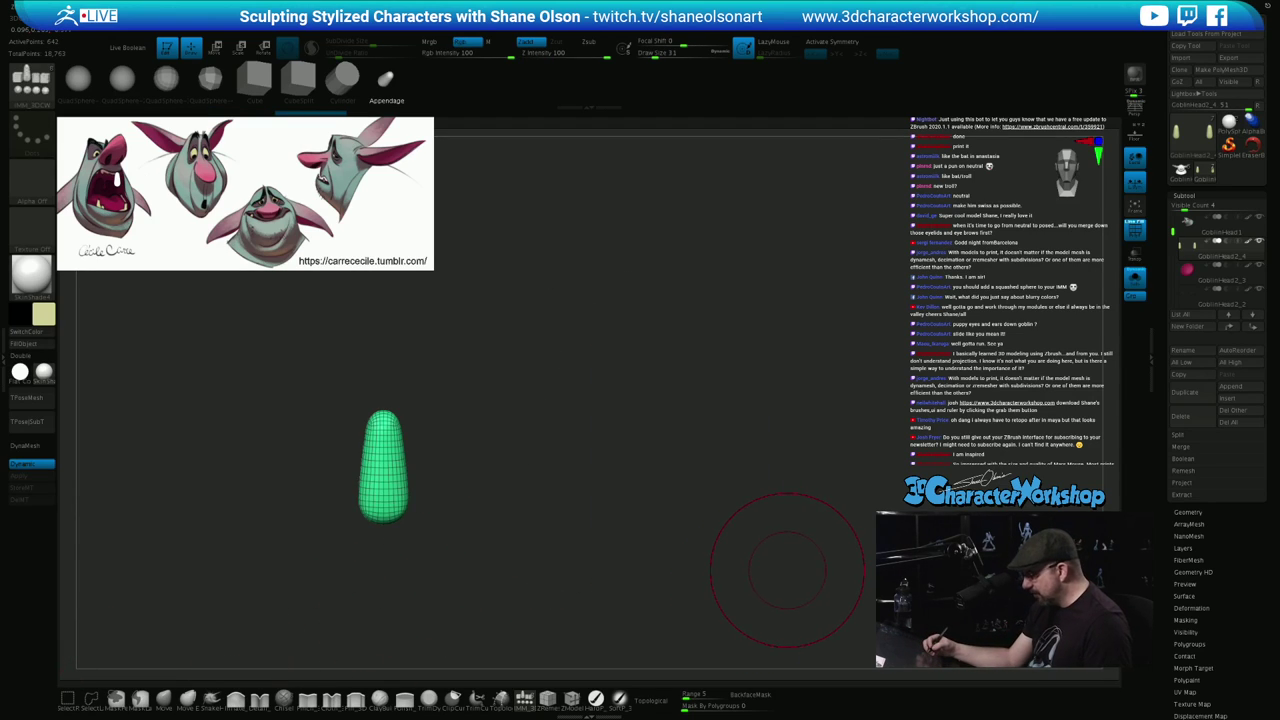
pyautogui.press('space')
pyautogui.click(766, 214)
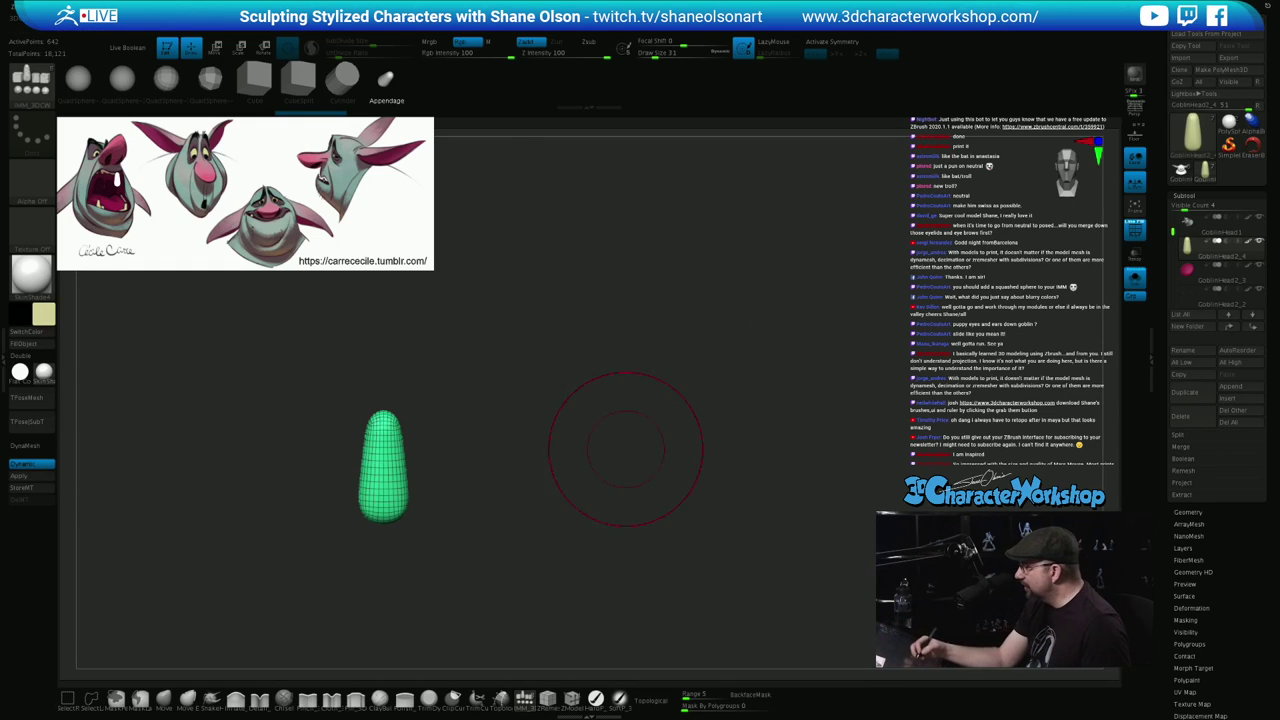
# Trim the sides of the remaining tooth with ClipCurve in front view to give it a narrower, straighter taper
pyautogui.keyDown('alt'); pyautogui.moveTo(540, 458); pyautogui.dragTo(644, 487); pyautogui.keyUp('alt')
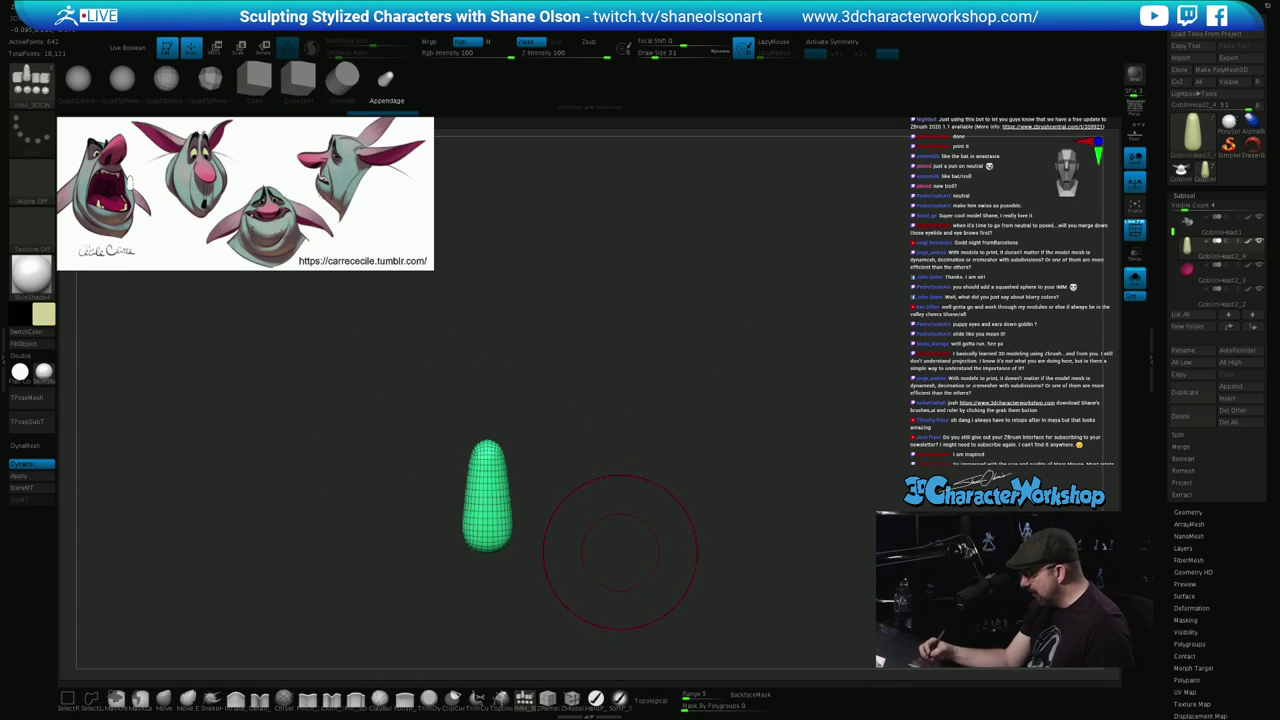
pyautogui.click(455, 700)
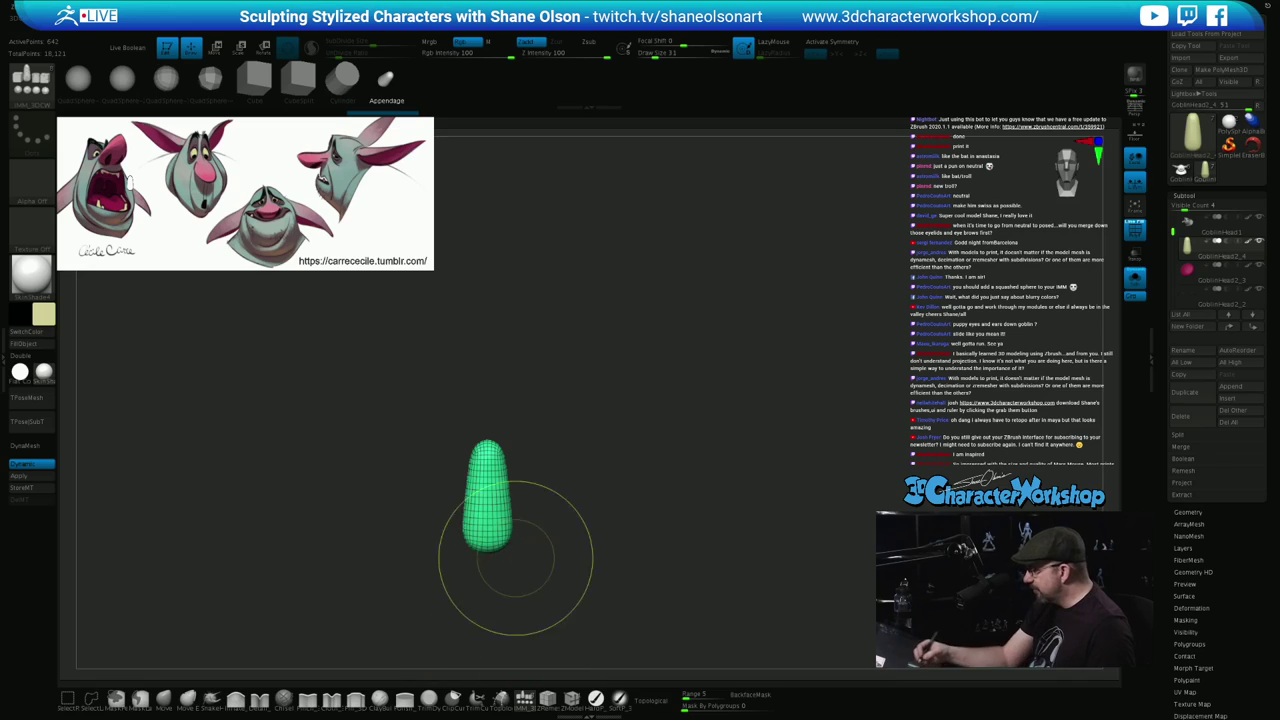
pyautogui.moveTo(504, 397)
pyautogui.keyDown('ctrl'); pyautogui.keyDown('shift'); pyautogui.mouseDown()
pyautogui.moveTo(507, 598)
pyautogui.moveTo(620, 586)
pyautogui.mouseUp(); pyautogui.keyUp('shift'); pyautogui.keyUp('ctrl')
pyautogui.hotkey('ctrl', 'z')
pyautogui.keyDown('shift'); pyautogui.moveTo(662, 540); pyautogui.dragTo(605, 555); pyautogui.keyUp('shift')
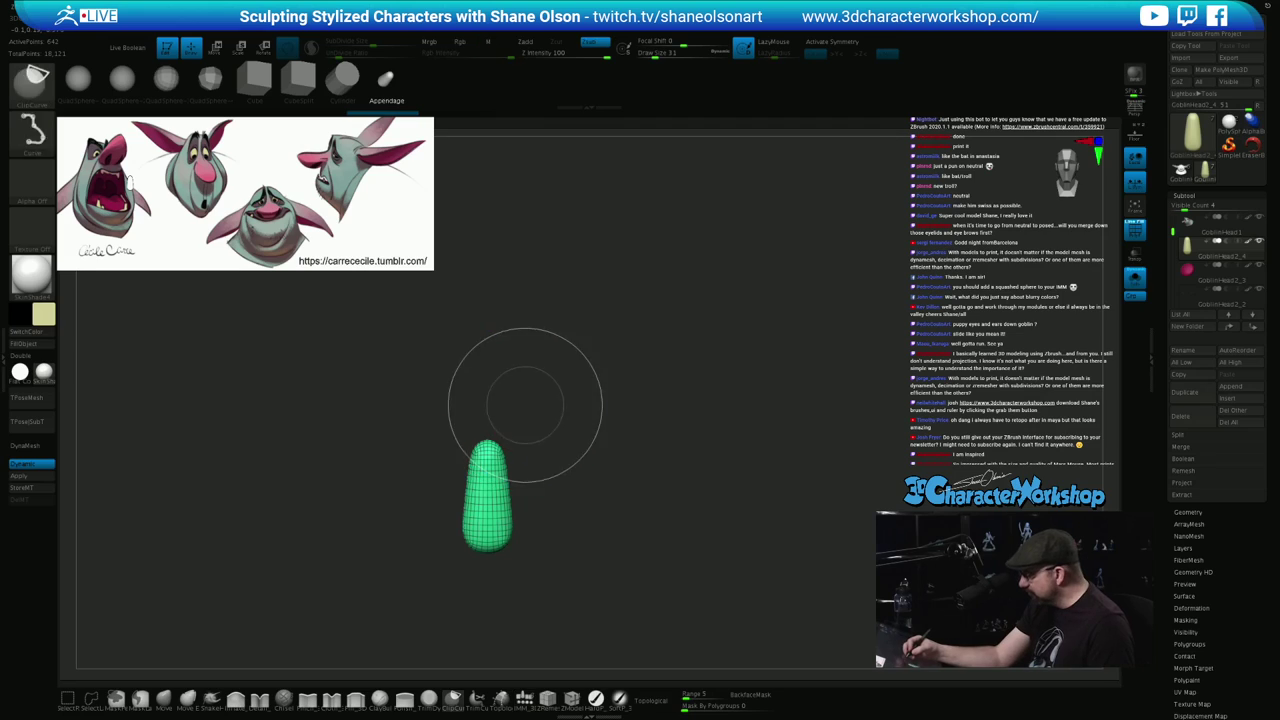
pyautogui.moveTo(503, 376)
pyautogui.keyDown('ctrl'); pyautogui.keyDown('shift'); pyautogui.mouseDown()
pyautogui.moveTo(520, 594)
pyautogui.moveTo(463, 522)
pyautogui.moveTo(486, 349)
pyautogui.mouseUp(); pyautogui.keyUp('shift'); pyautogui.keyUp('ctrl')
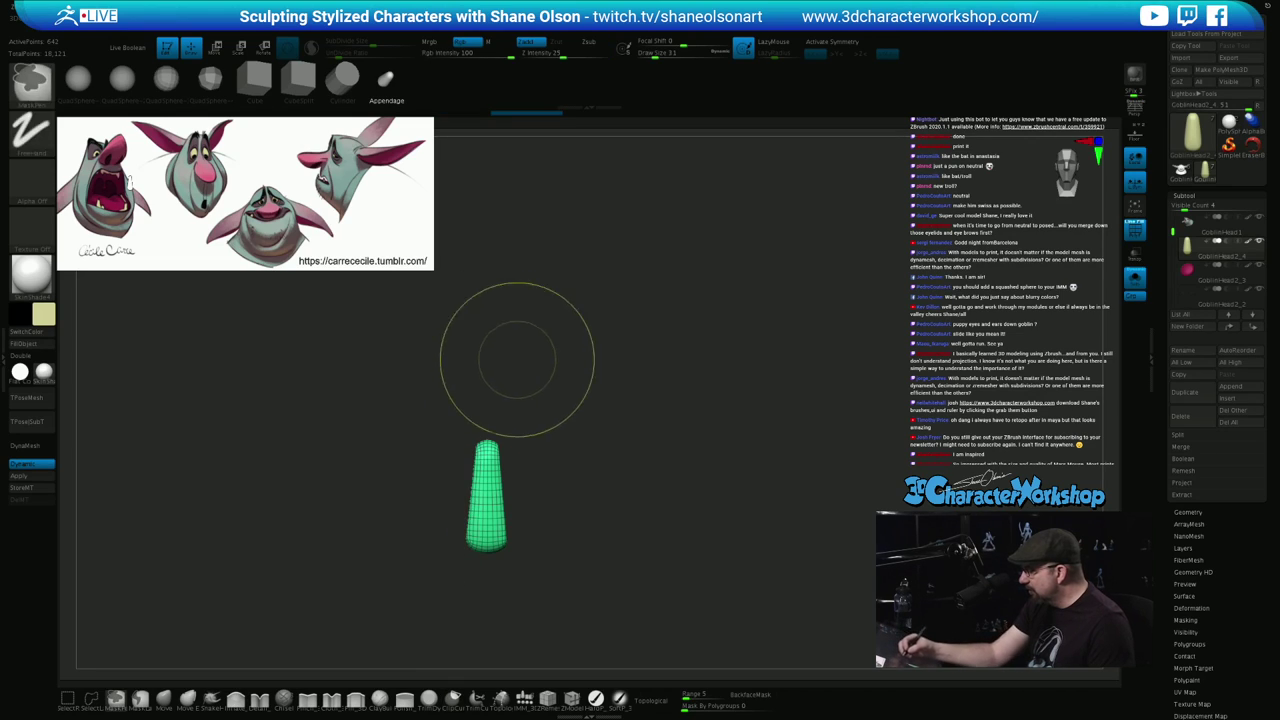
# Flatten the front and back of the tooth with ClipCurve cuts from the side view
pyautogui.moveTo(600, 480); pyautogui.dragTo(833, 520)
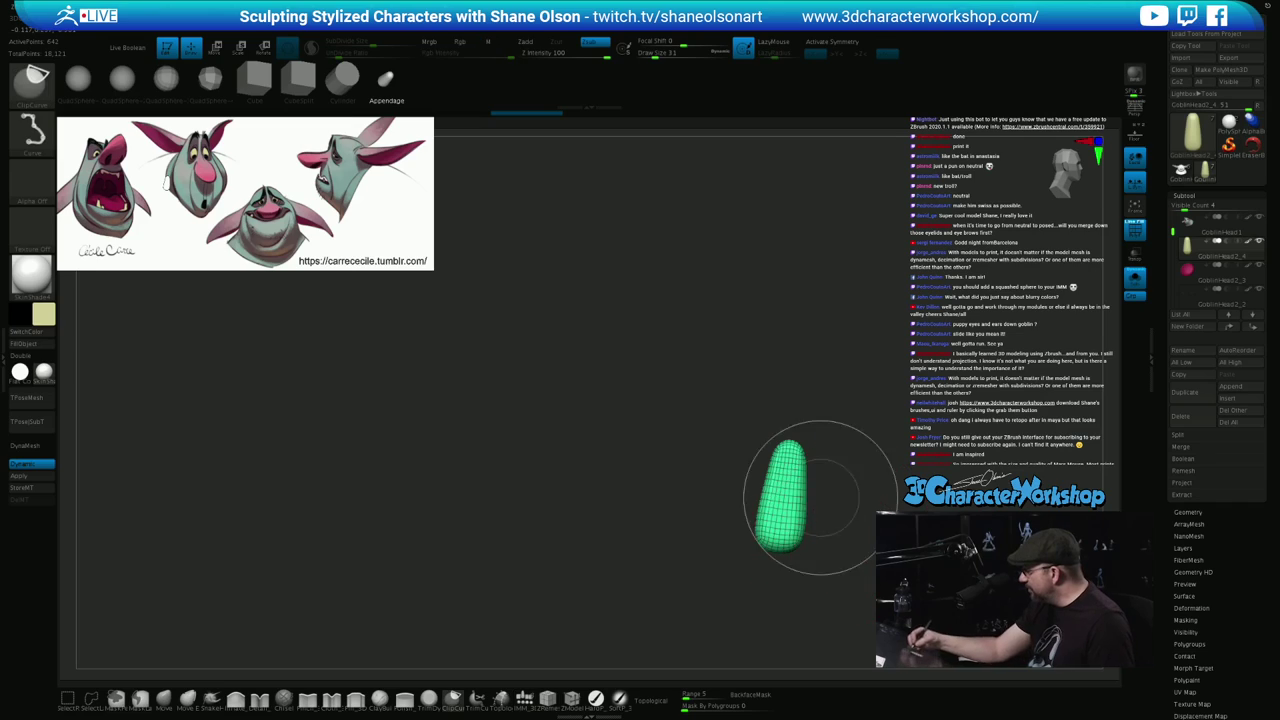
pyautogui.keyDown('ctrl'); pyautogui.keyDown('shift'); pyautogui.moveTo(808, 400); pyautogui.dragTo(808, 592); pyautogui.keyUp('shift'); pyautogui.keyUp('ctrl')
pyautogui.keyDown('alt'); pyautogui.moveTo(853, 538); pyautogui.dragTo(611, 494); pyautogui.keyUp('alt')
pyautogui.keyDown('ctrl'); pyautogui.keyDown('shift'); pyautogui.moveTo(485, 593); pyautogui.dragTo(554, 326); pyautogui.keyUp('shift'); pyautogui.keyUp('ctrl')
# Clip the rounded narrow end of the tooth with ClipCurve to make it flat
pyautogui.keyDown('alt'); pyautogui.moveTo(626, 437); pyautogui.dragTo(595, 460); pyautogui.keyUp('alt')
pyautogui.moveTo(384, 505)
pyautogui.mouseDown()
pyautogui.moveTo(388, 480)
pyautogui.moveTo(342, 420)
pyautogui.mouseUp()
pyautogui.moveTo(200, 397)
pyautogui.keyDown('ctrl'); pyautogui.keyDown('shift'); pyautogui.mouseDown()
pyautogui.moveTo(314, 392)
pyautogui.moveTo(316, 405)
pyautogui.mouseUp(); pyautogui.keyUp('shift'); pyautogui.keyUp('ctrl')
# Show the full goblin head from the front and try to mirror and weld the tooth onto the other side
pyautogui.moveTo(420, 490)
pyautogui.mouseDown()
pyautogui.moveTo(450, 500)
pyautogui.moveTo(474, 543)
pyautogui.moveTo(505, 523)
pyautogui.moveTo(619, 562)
pyautogui.mouseUp()
pyautogui.click(524, 699)
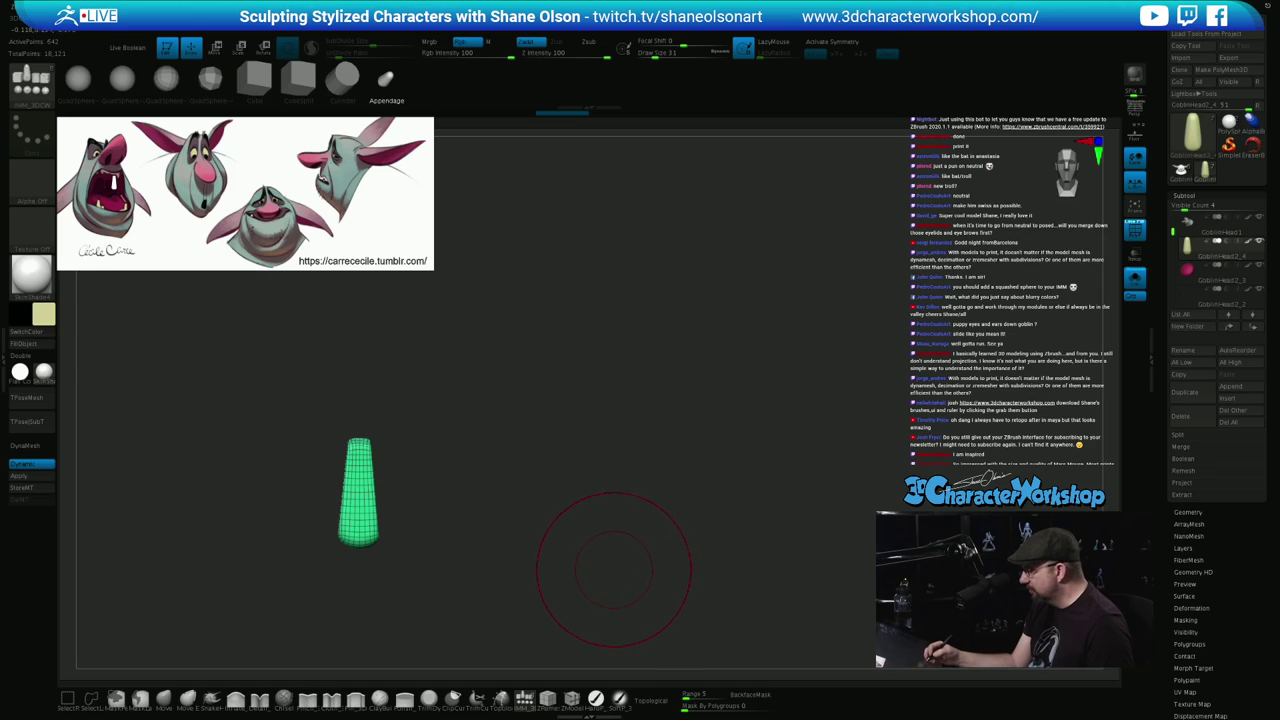
pyautogui.click(1134, 280)
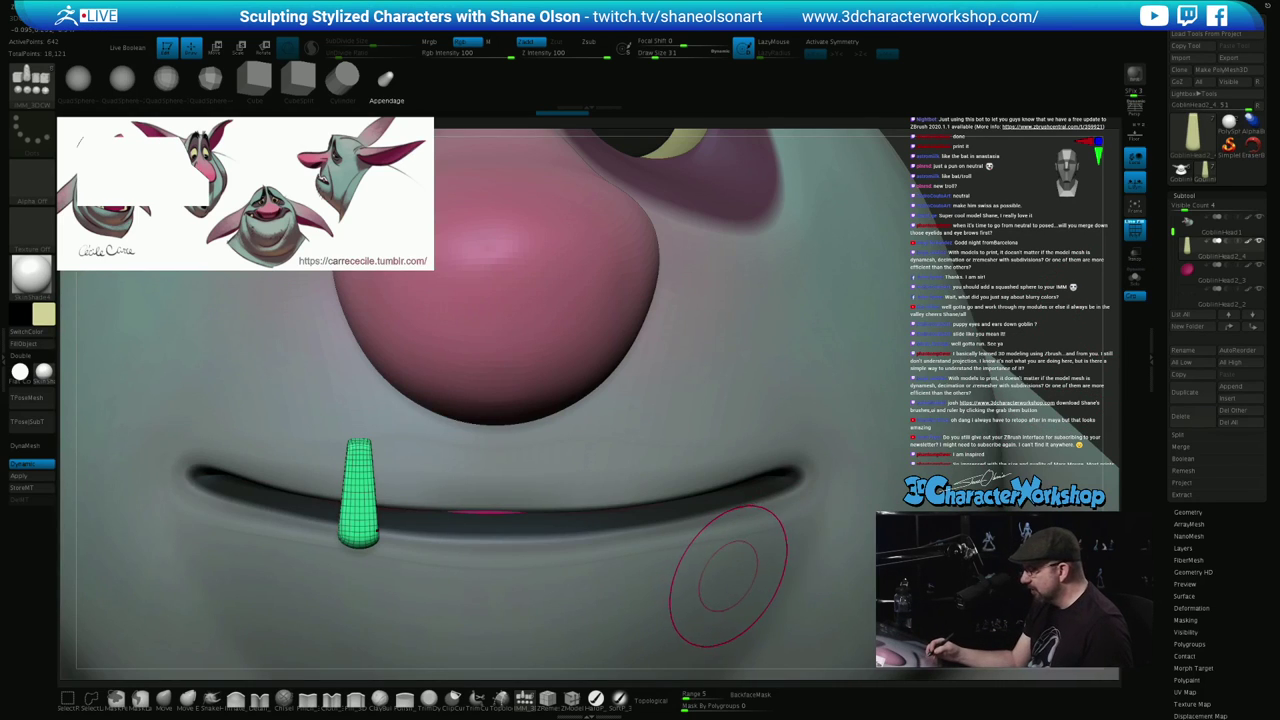
pyautogui.keyDown('alt'); pyautogui.moveTo(729, 566); pyautogui.dragTo(731, 468); pyautogui.keyUp('alt')
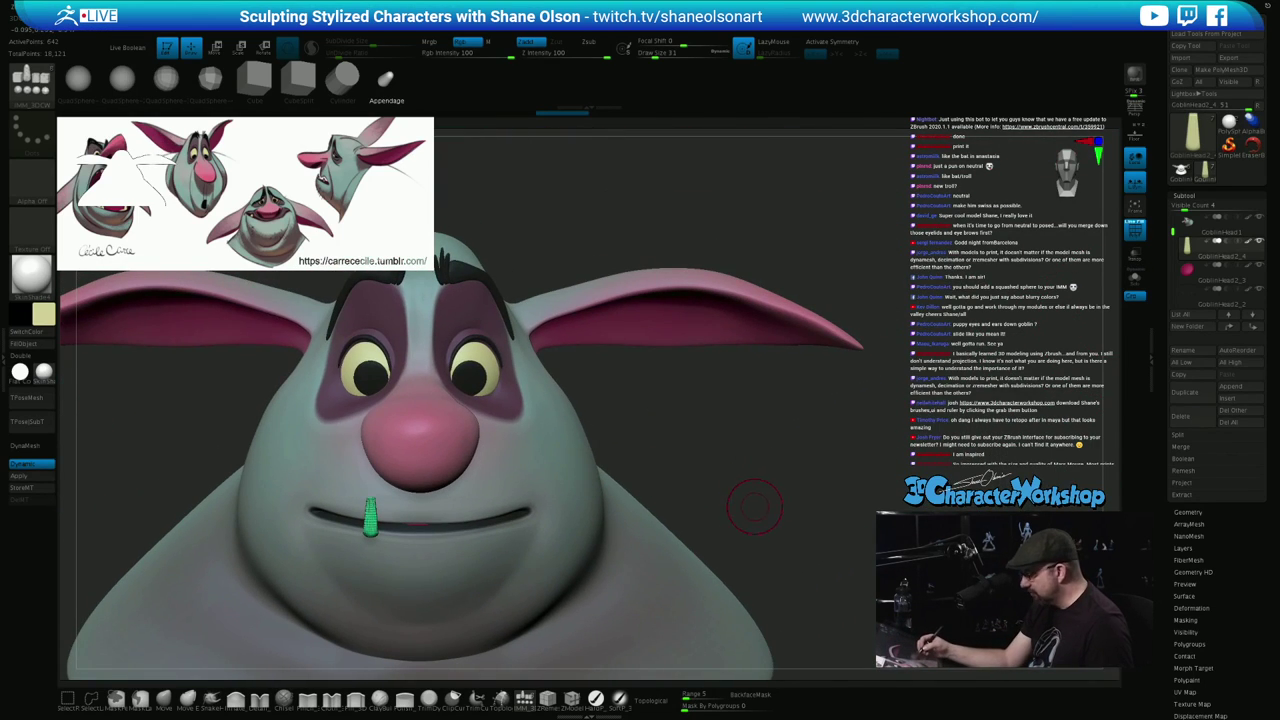
pyautogui.press('space')
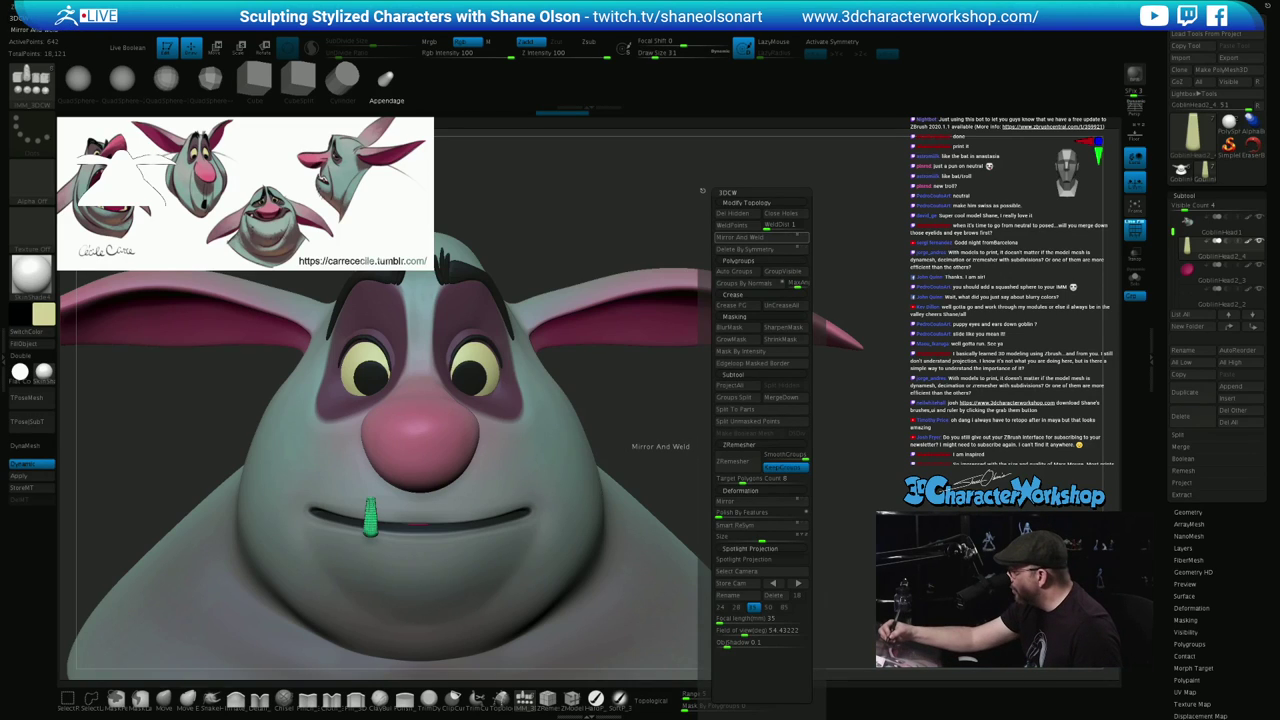
pyautogui.click(748, 237)
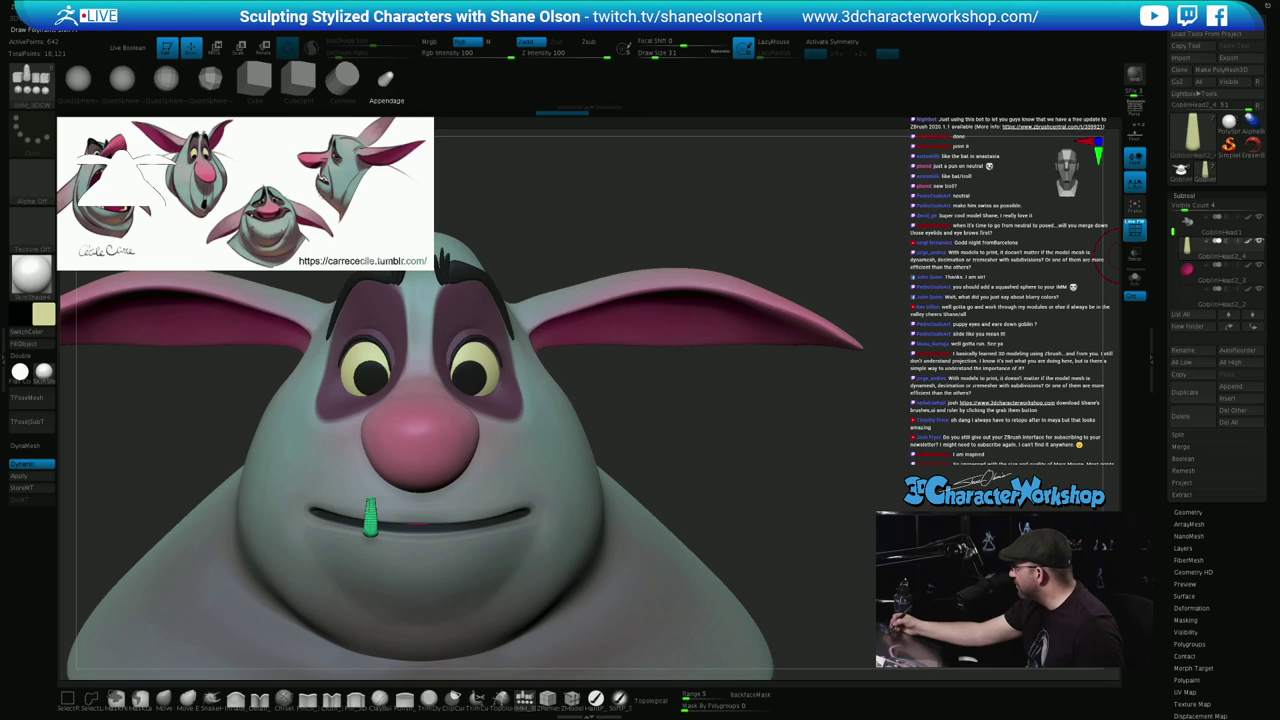
# Mirror and weld the tooth onto the other side of the mouth, and move both teeth back into the goblin's mouth
pyautogui.press('space')
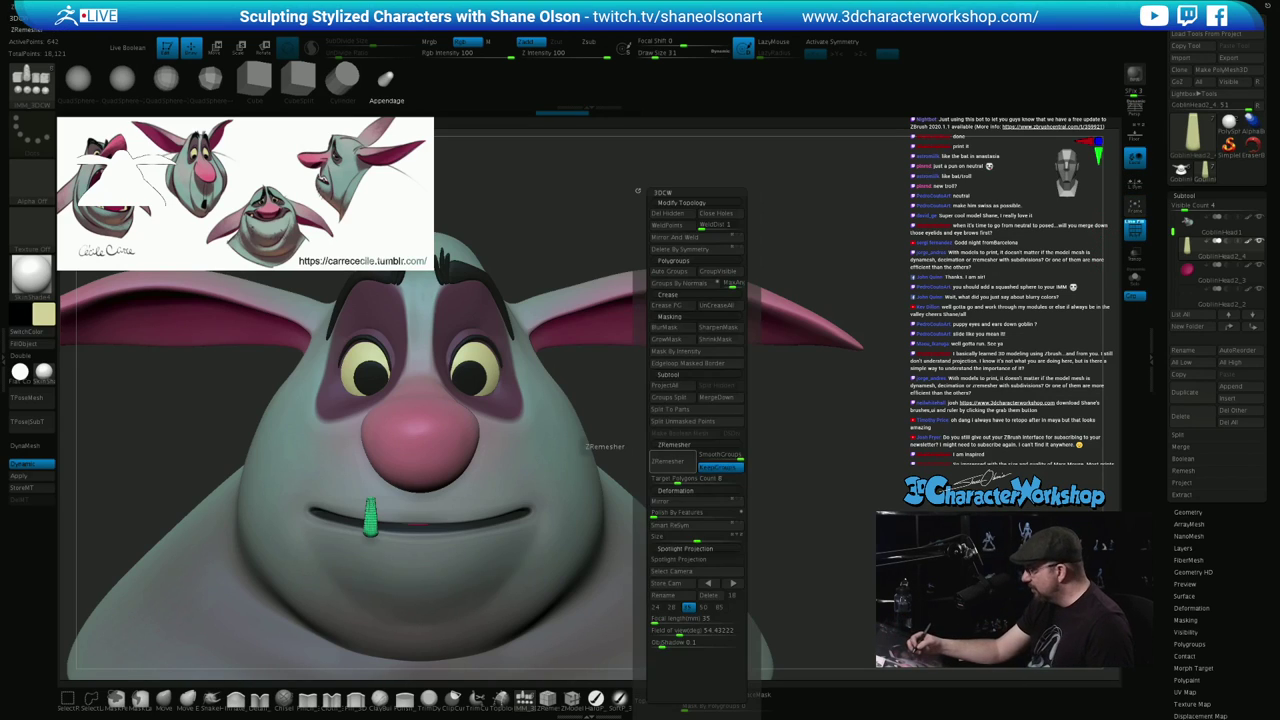
pyautogui.click(704, 238)
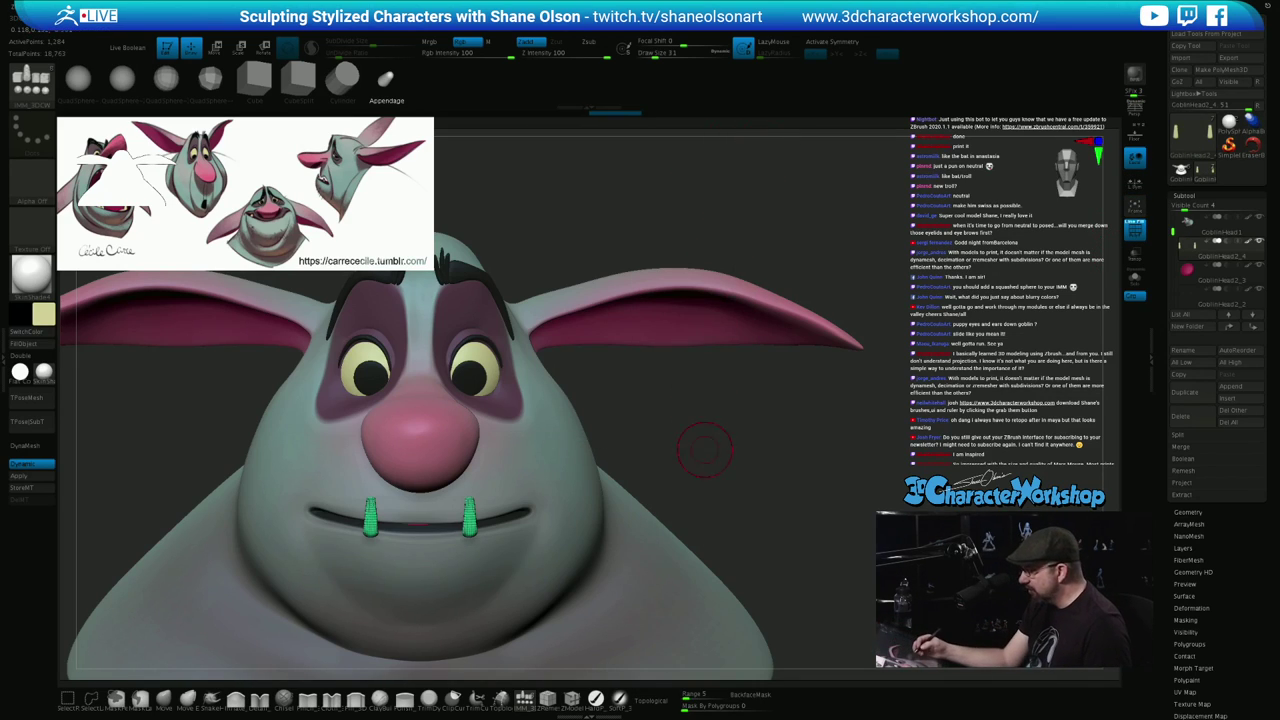
pyautogui.moveTo(705, 450); pyautogui.dragTo(657, 474)
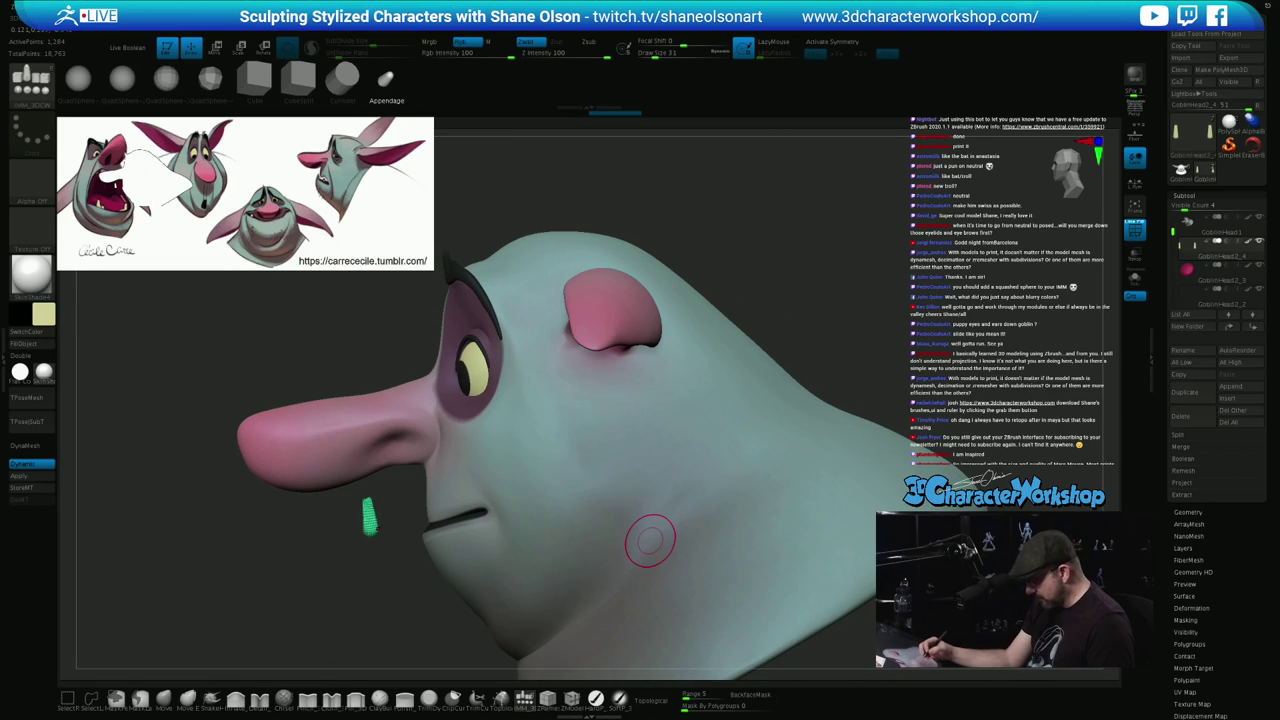
pyautogui.press('w')
pyautogui.click(383, 429)
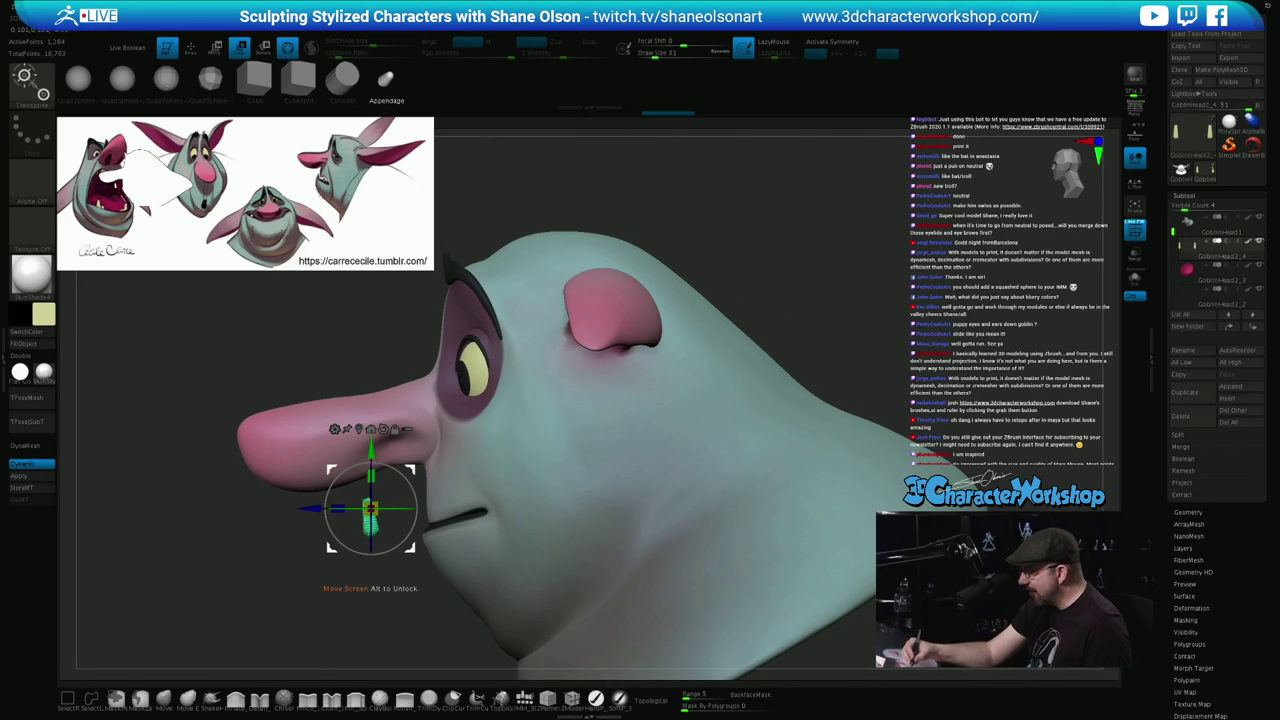
pyautogui.moveTo(412, 467); pyautogui.dragTo(496, 458)
pyautogui.moveTo(580, 465); pyautogui.dragTo(840, 475)
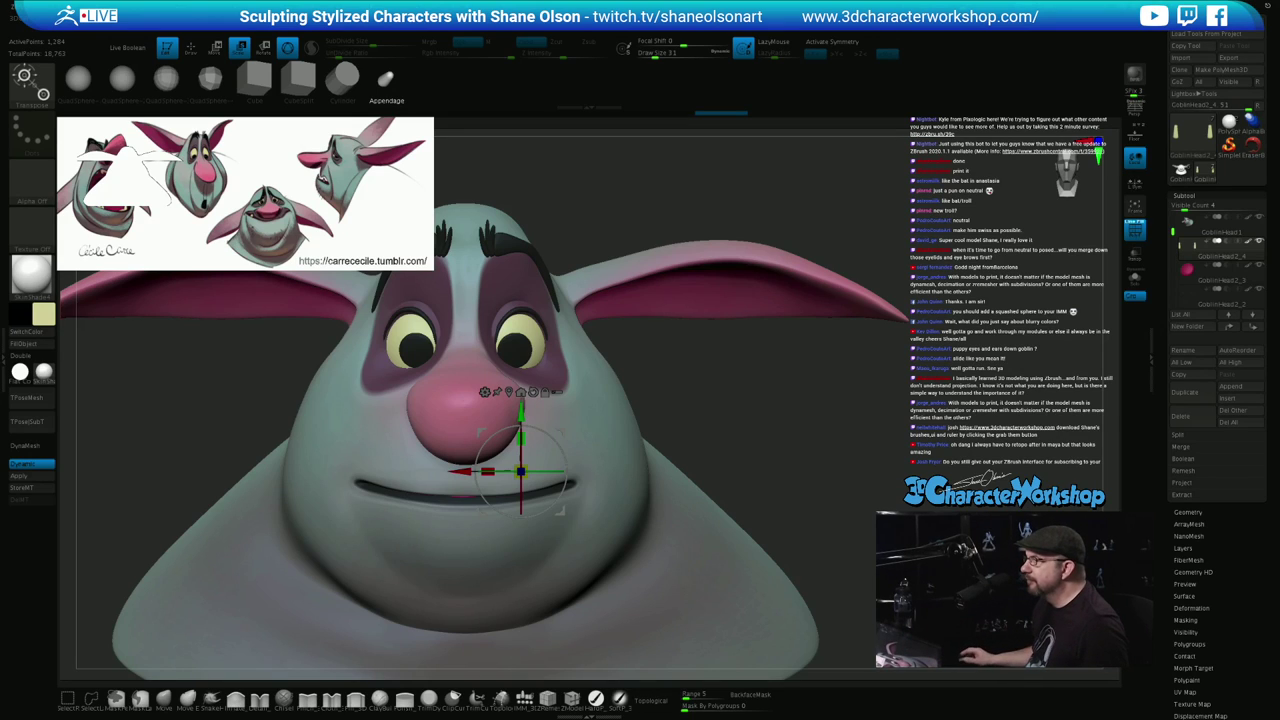
# Examine the goblin head from the front and three-quarter view, comparing the teeth before and after the move
pyautogui.keyDown('ctrl'); pyautogui.moveTo(600, 480); pyautogui.dragTo(612, 390, button='right'); pyautogui.keyUp('ctrl')
pyautogui.moveTo(700, 450)
pyautogui.mouseDown(button='right')
pyautogui.moveTo(535, 450)
pyautogui.moveTo(690, 450)
pyautogui.mouseUp(button='right')
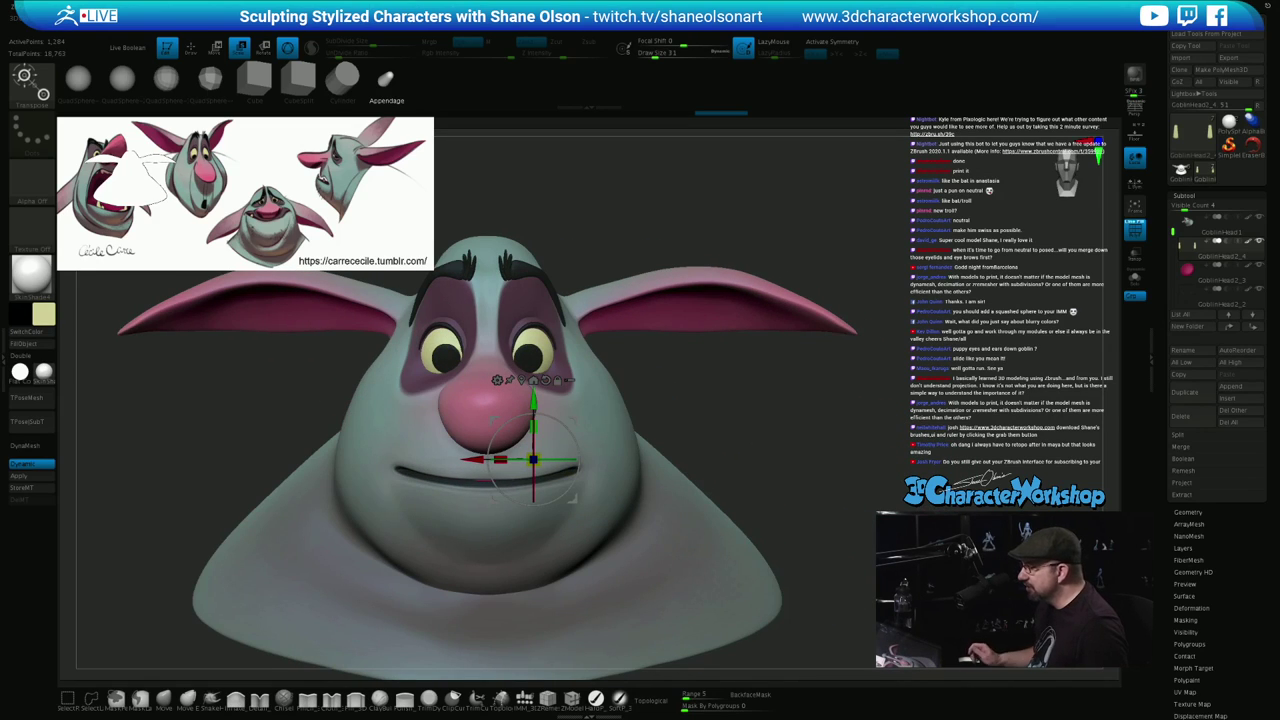
pyautogui.keyDown('alt'); pyautogui.moveTo(650, 450); pyautogui.dragTo(690, 468, button='right'); pyautogui.keyUp('alt')
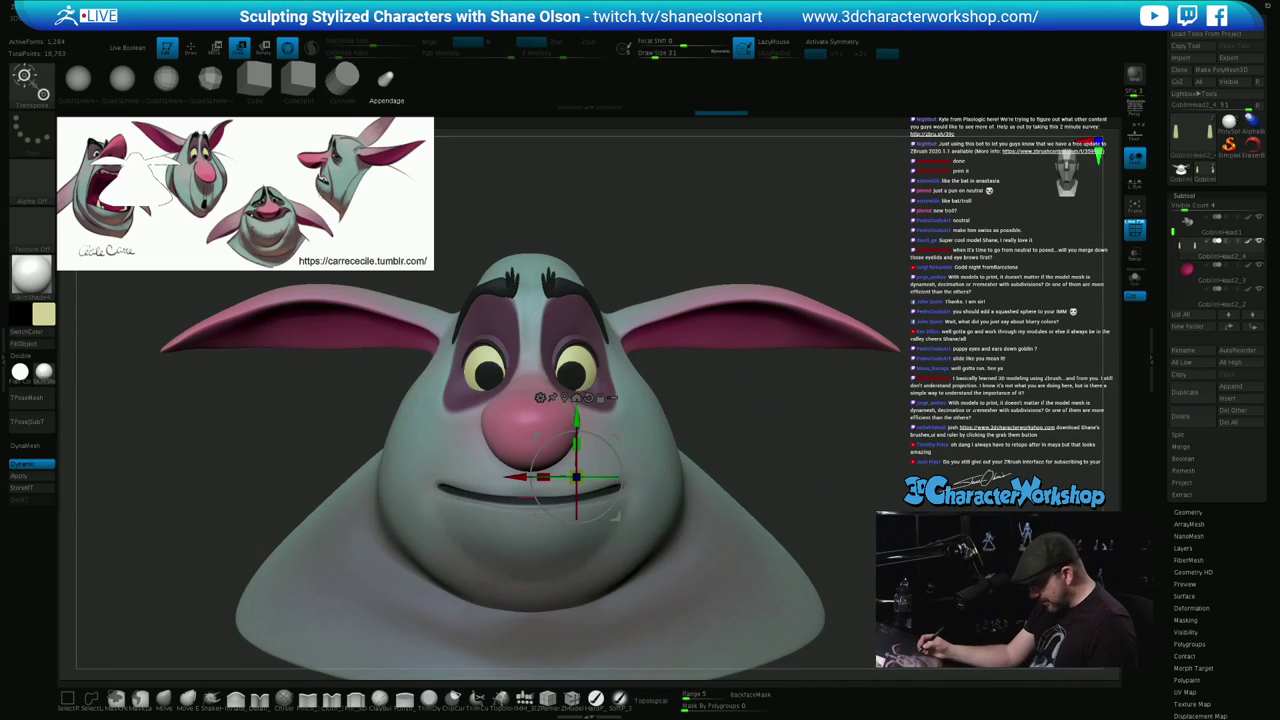
pyautogui.press('q')
pyautogui.moveTo(770, 475)
pyautogui.keyDown('ctrl'); pyautogui.mouseDown(button='right')
pyautogui.moveTo(770, 425)
pyautogui.moveTo(781, 479)
pyautogui.moveTo(640, 479)
pyautogui.moveTo(781, 479)
pyautogui.mouseUp(button='right'); pyautogui.keyUp('ctrl')
pyautogui.keyDown('alt'); pyautogui.moveTo(781, 478); pyautogui.dragTo(776, 470); pyautogui.keyUp('alt')
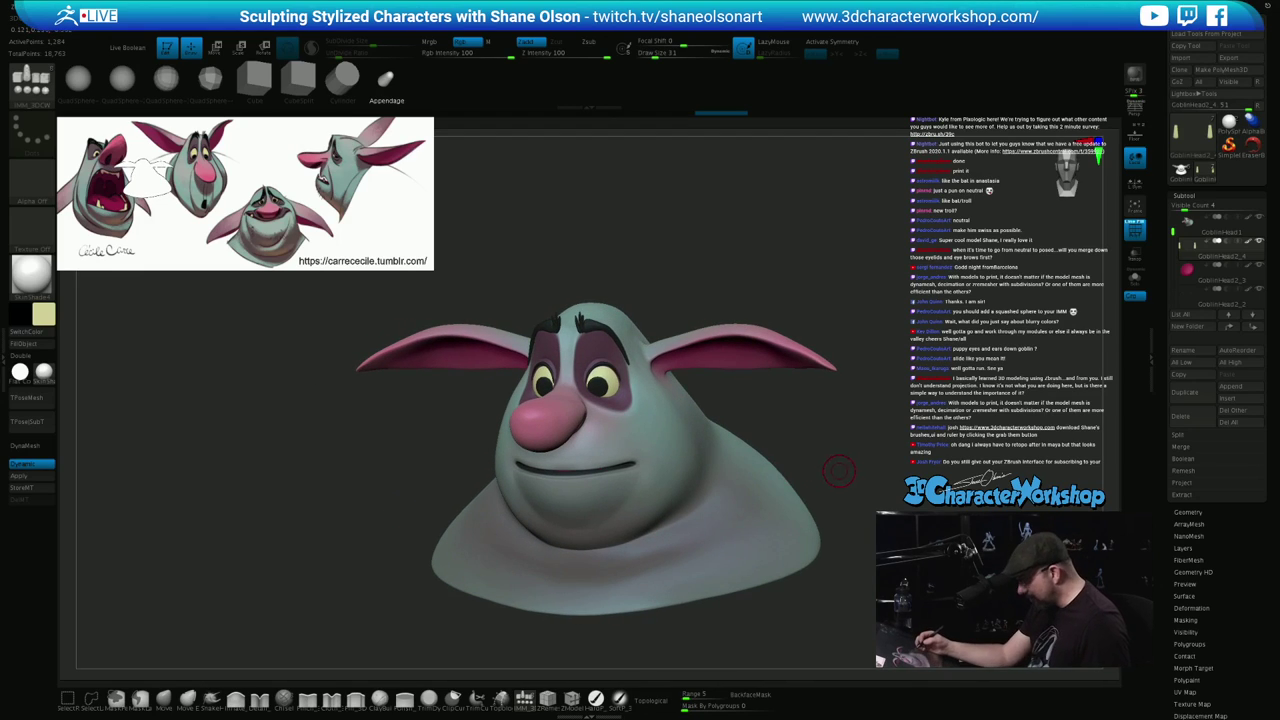
pyautogui.hotkey('ctrl', 'z')
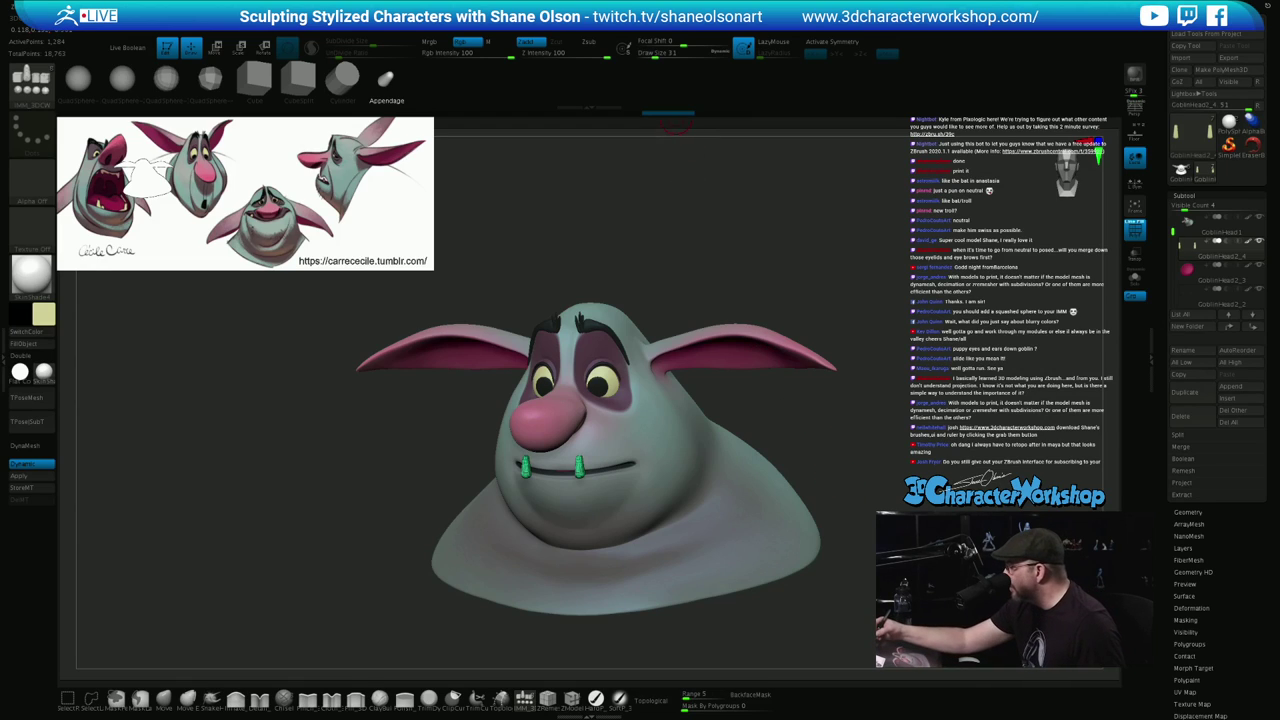
pyautogui.click(722, 113)
# Hide the Spotlight reference images and turn on perspective with an 85 mm focal length for the goblin head
pyautogui.press('z')
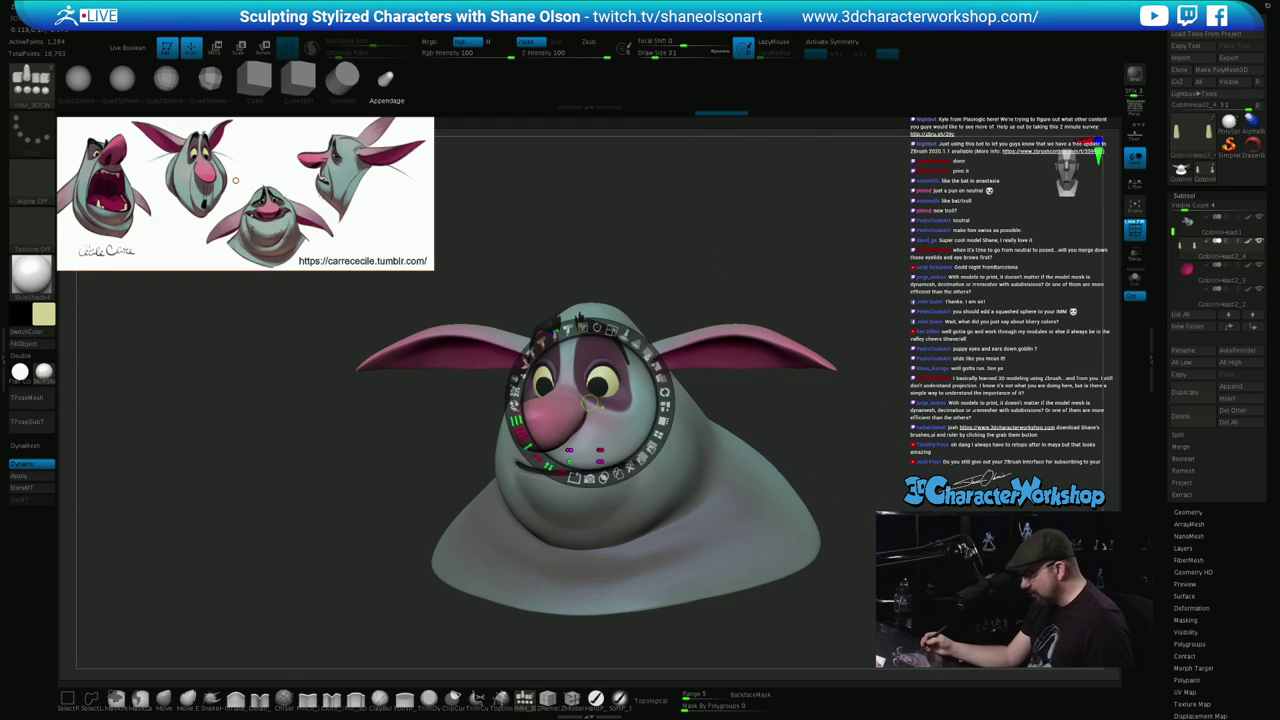
pyautogui.hotkey('shift', 'z')
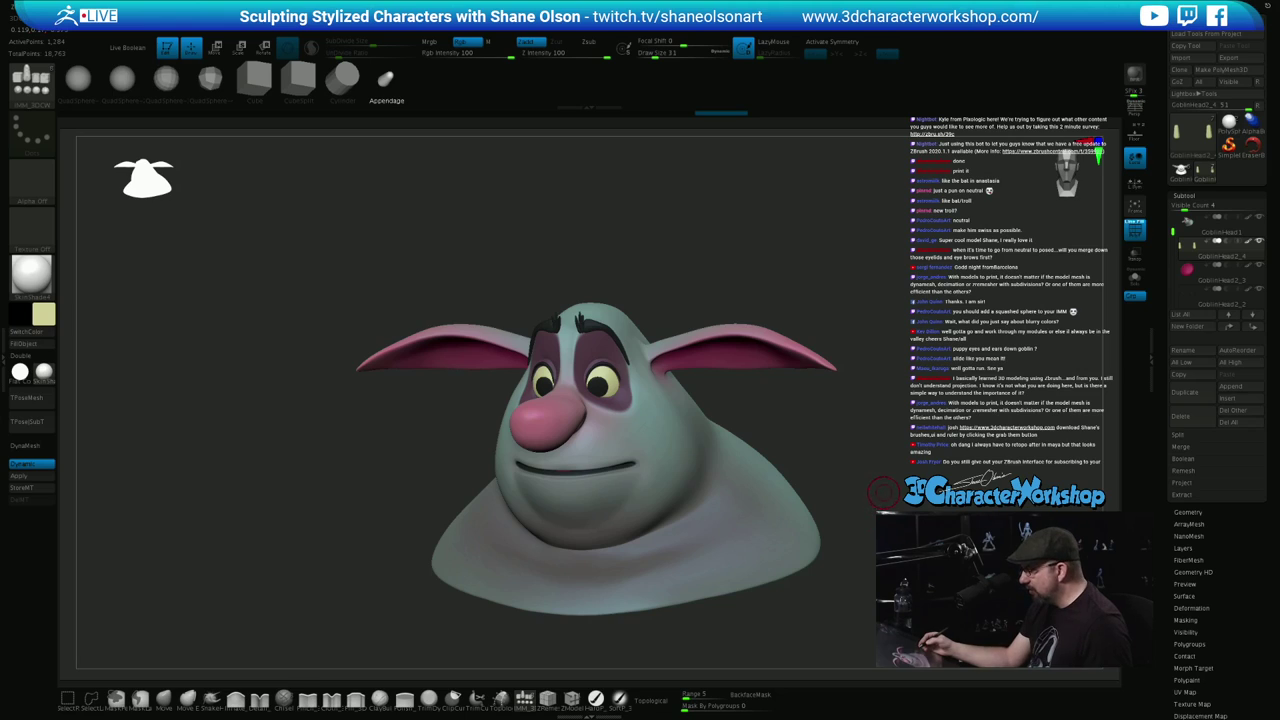
pyautogui.keyDown('alt'); pyautogui.moveTo(883, 492); pyautogui.dragTo(814, 477); pyautogui.keyUp('alt')
pyautogui.press('p')
pyautogui.press('`')
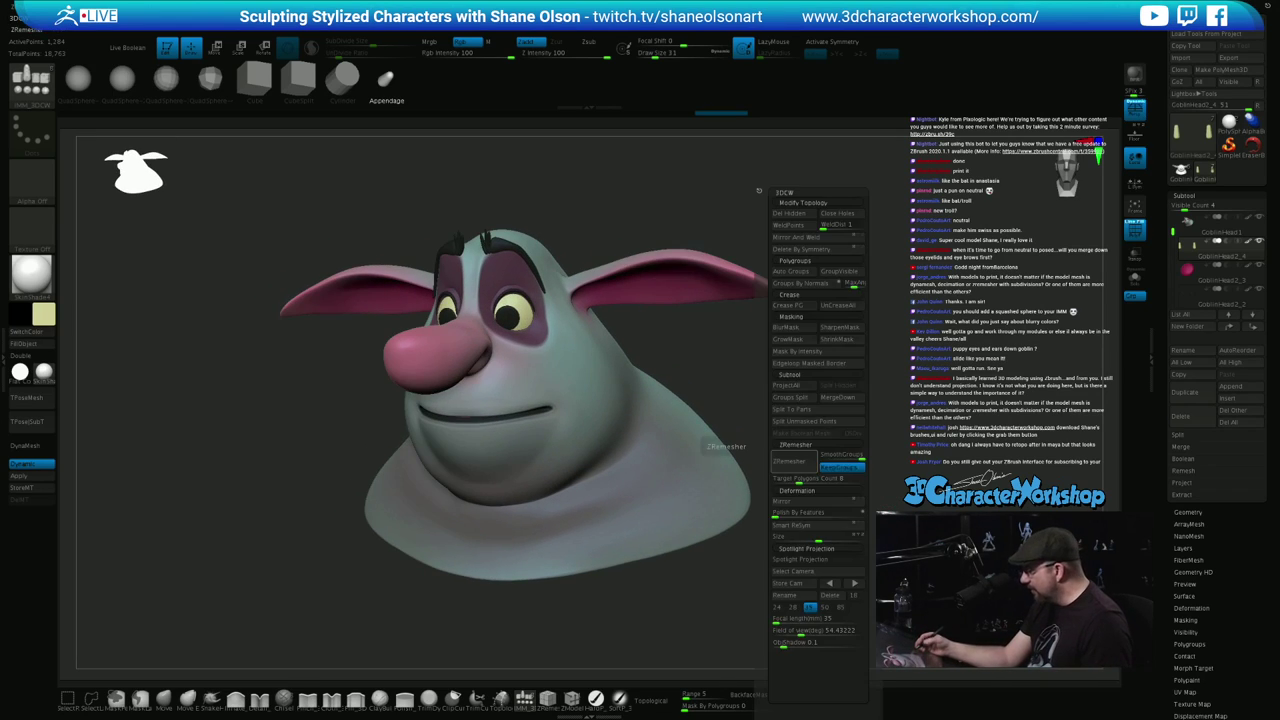
pyautogui.click(841, 607)
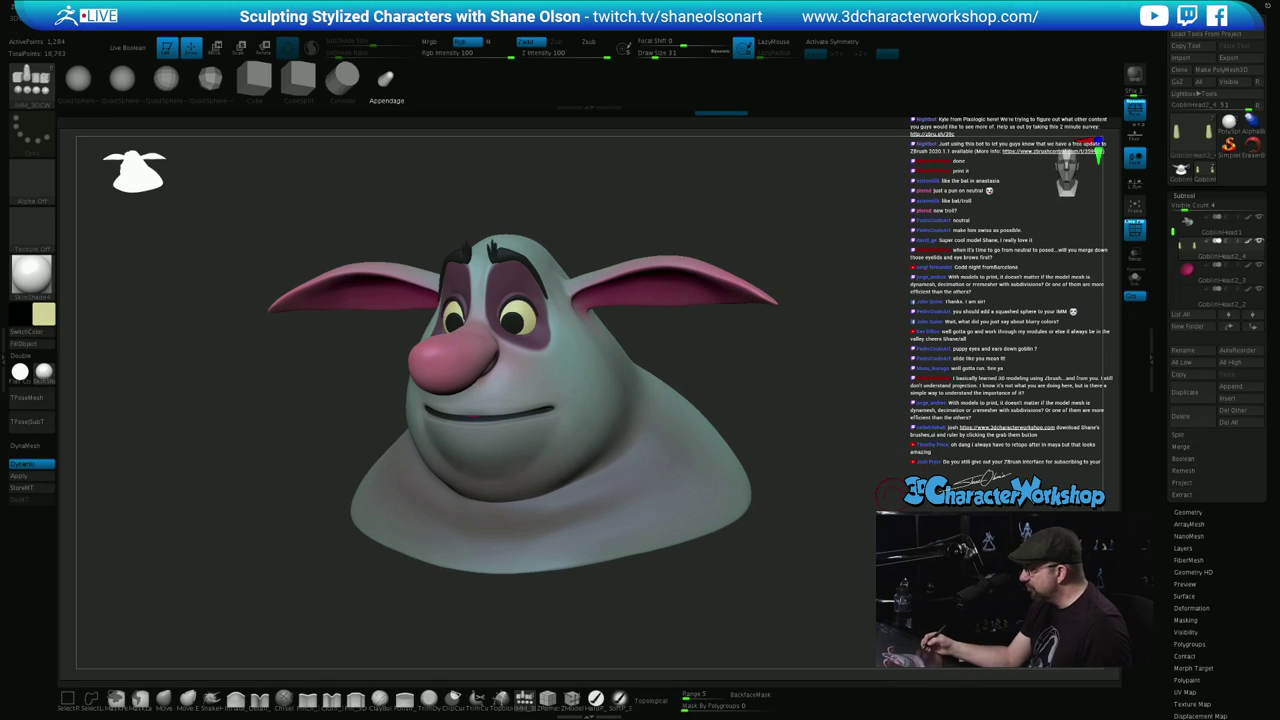
pyautogui.moveTo(892, 494); pyautogui.dragTo(857, 506)
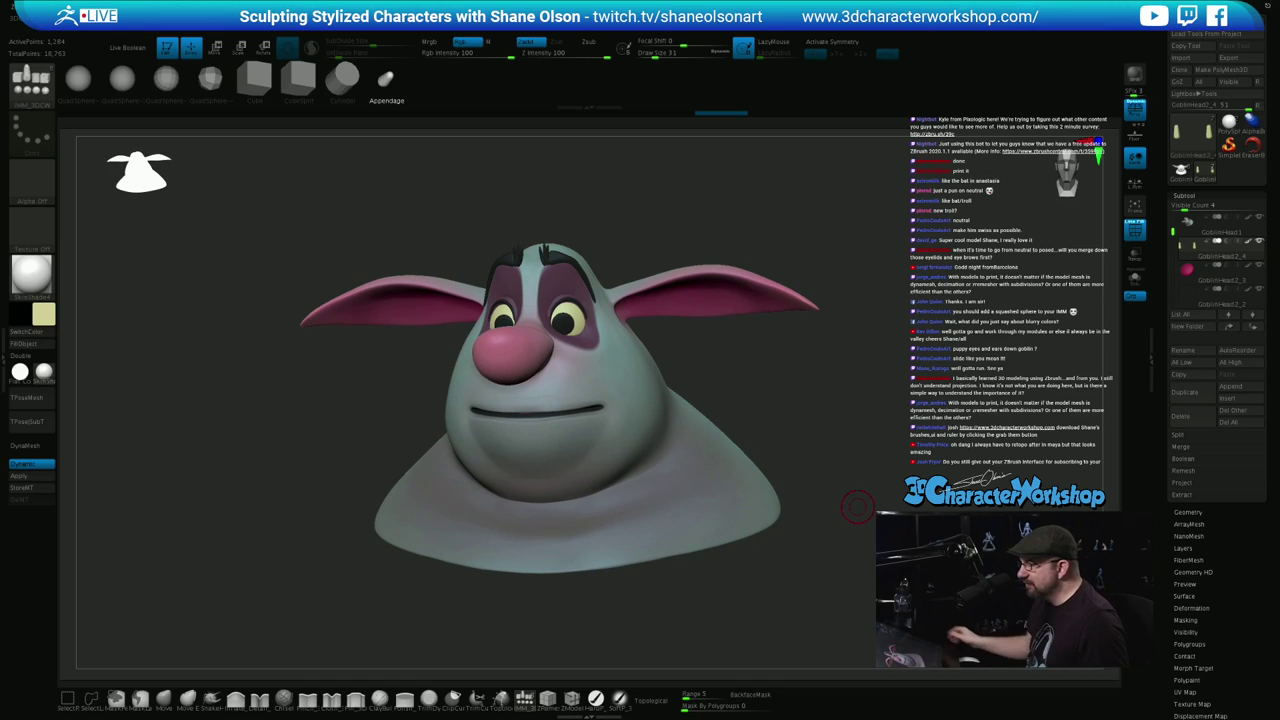
pyautogui.keyDown('alt'); pyautogui.moveTo(862, 471); pyautogui.dragTo(863, 473); pyautogui.keyUp('alt')
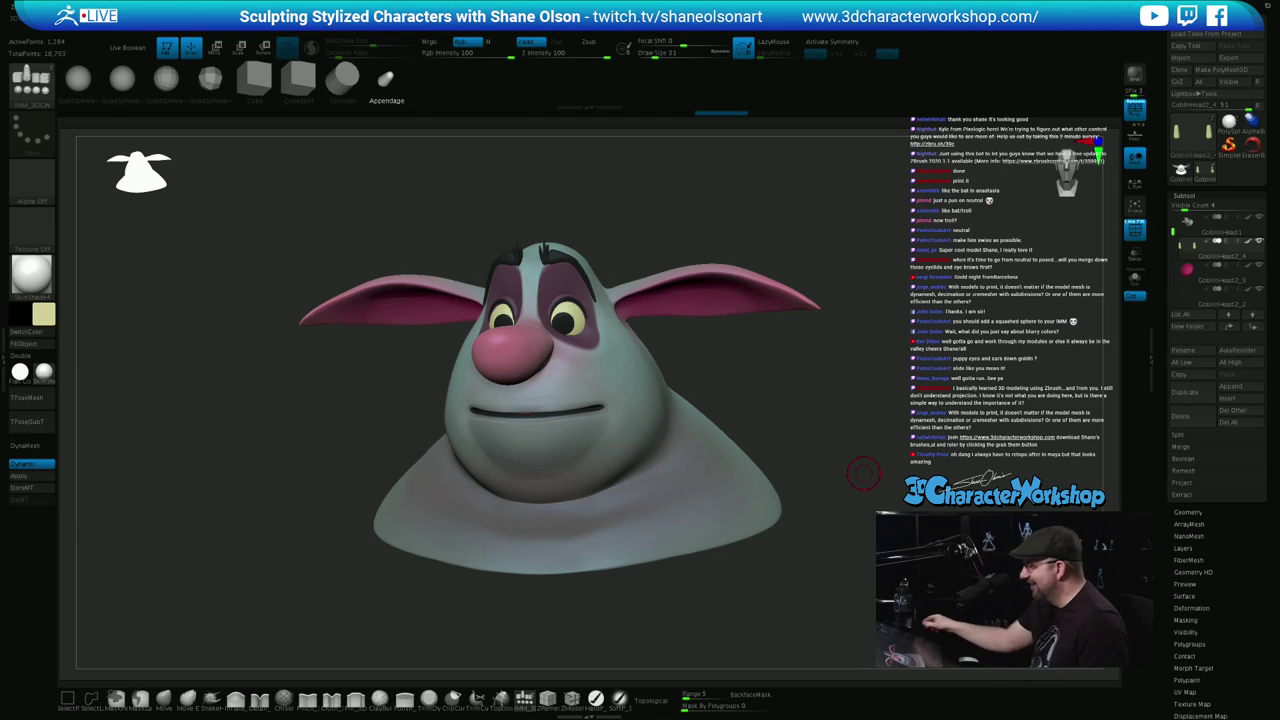
pyautogui.moveTo(864, 473); pyautogui.dragTo(826, 413)
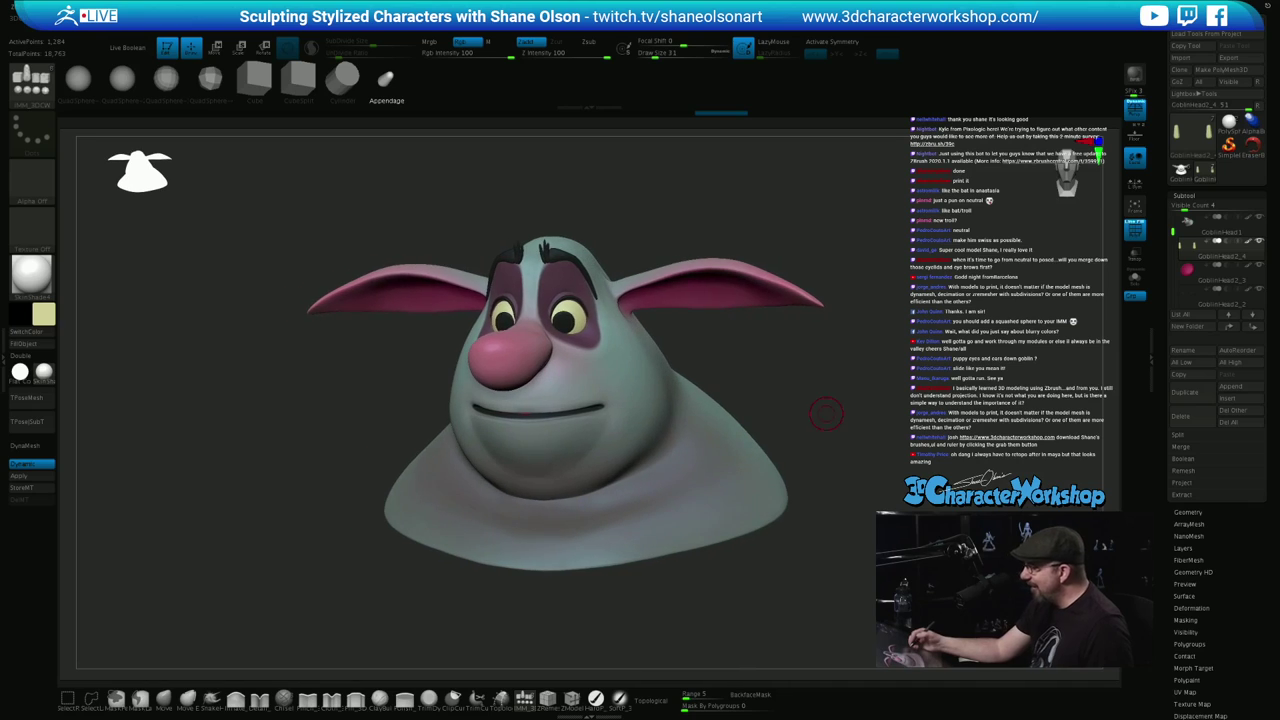
# Prepare the Move brush for the goblin head subtool with a draw size of 90, topological masking on and PolyFrame off
pyautogui.click(164, 700)
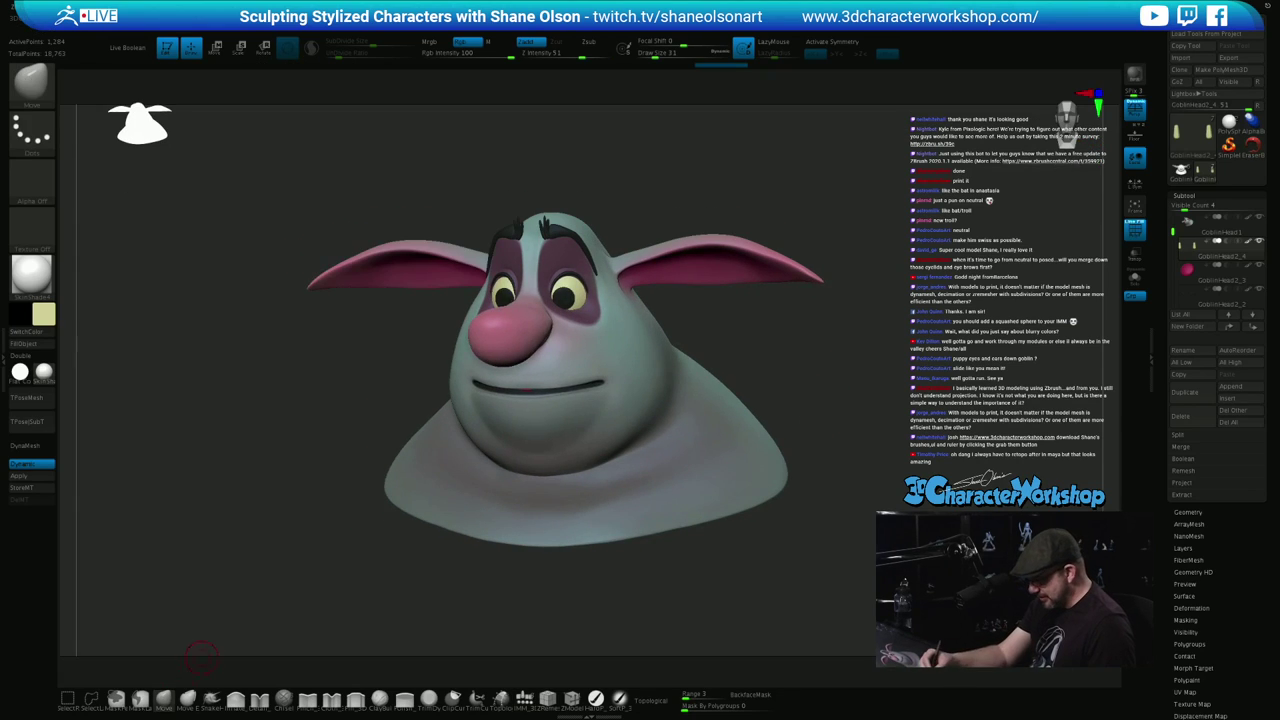
pyautogui.press('s')
pyautogui.moveTo(277, 602); pyautogui.dragTo(288, 601)
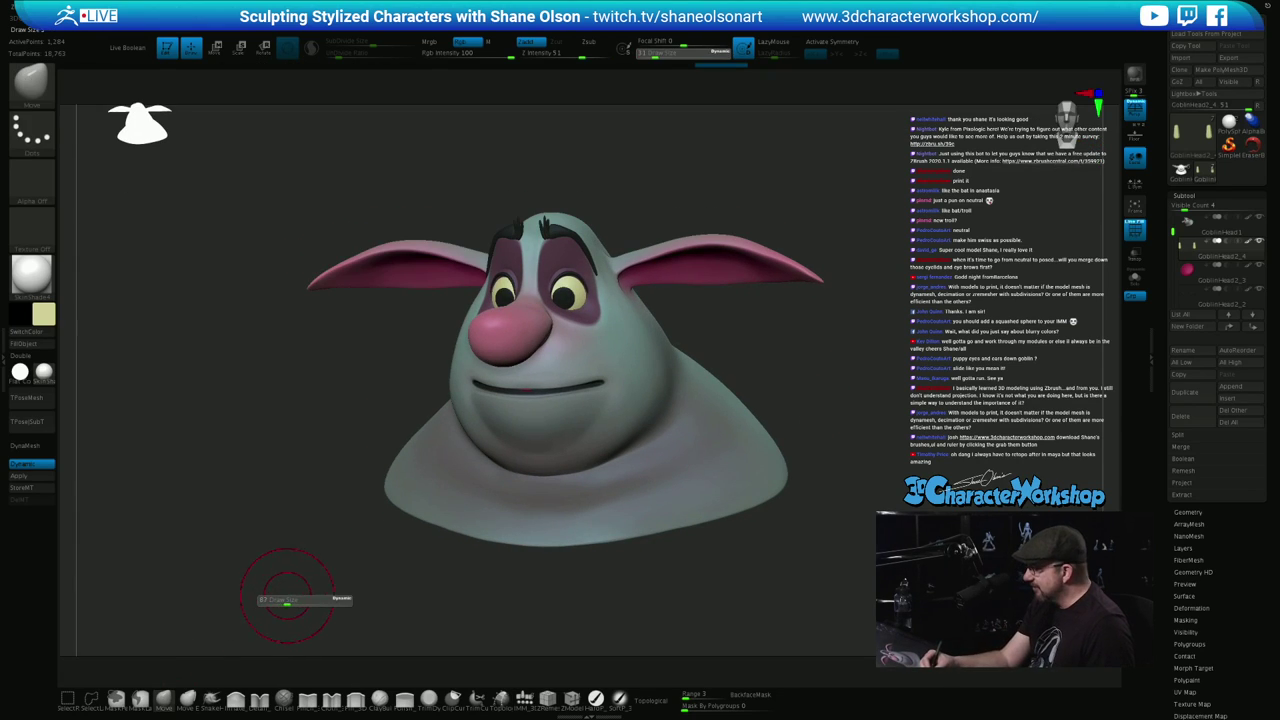
pyautogui.keyDown('alt'); pyautogui.click(538, 384); pyautogui.keyUp('alt')
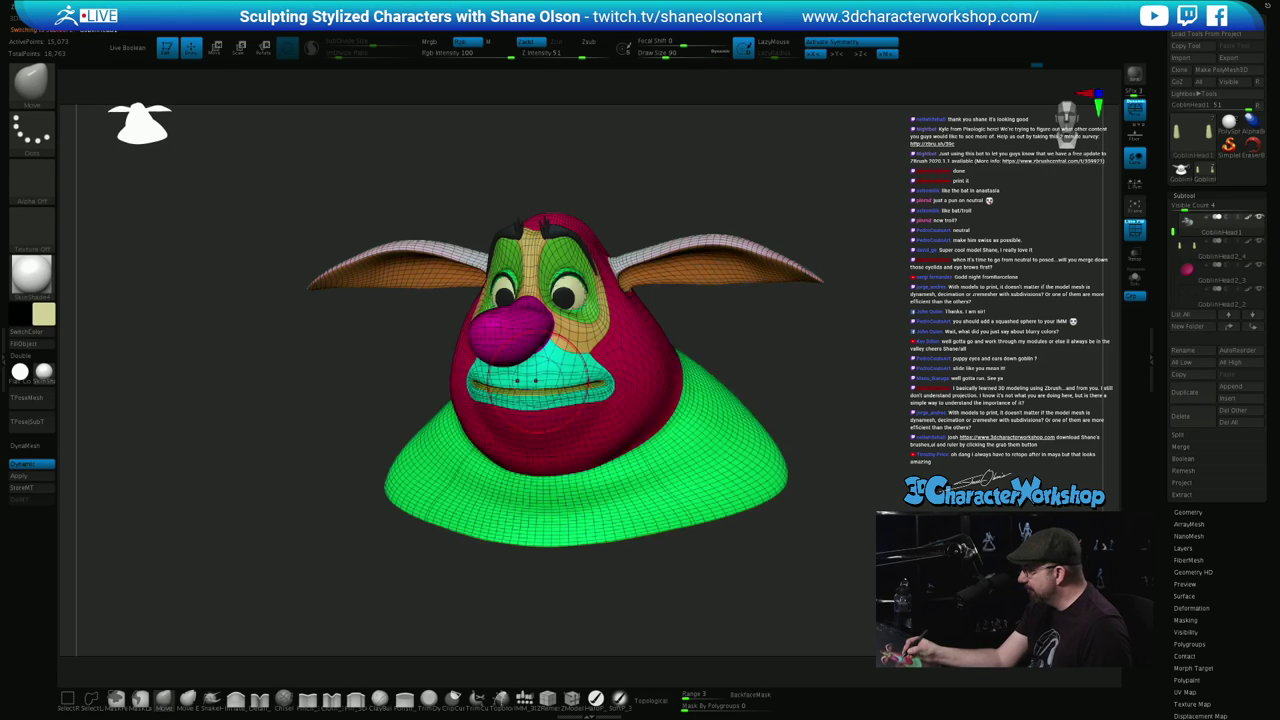
pyautogui.press('shift')
pyautogui.hotkey('shift', 'f')
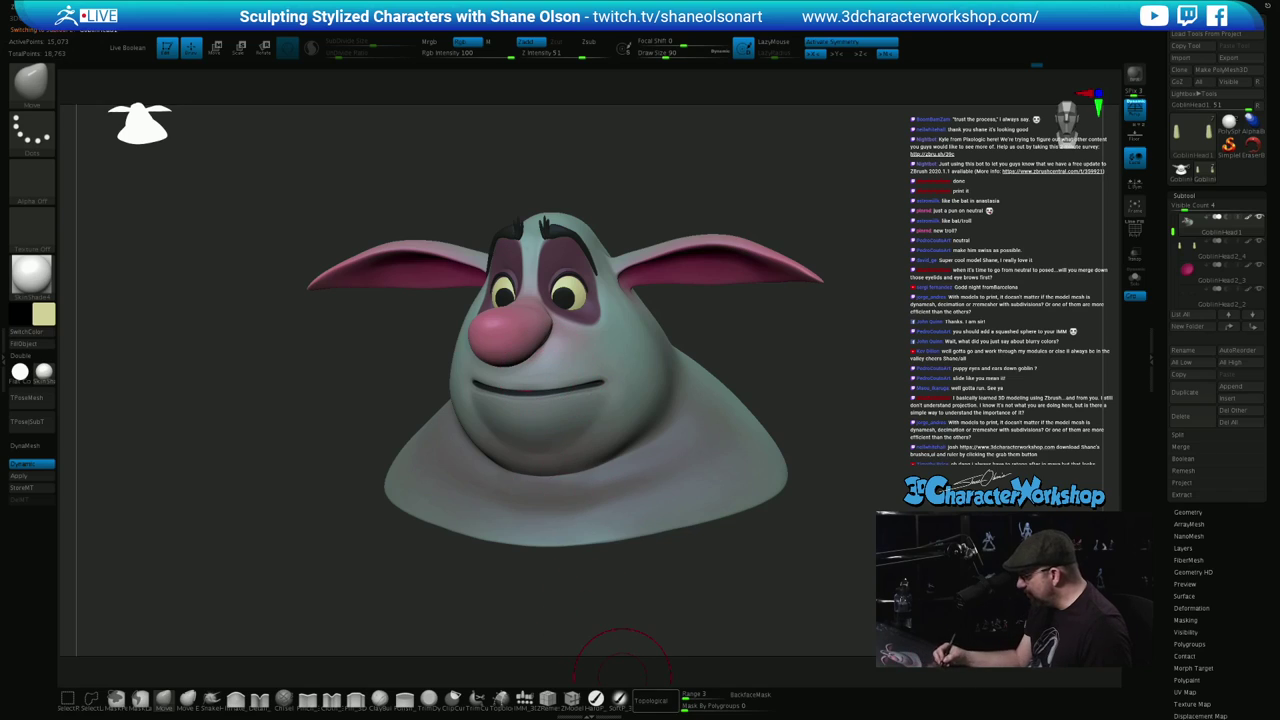
pyautogui.click(652, 700)
# Try to nudge the middle of the mouth upward and undo the stroke
pyautogui.moveTo(606, 460); pyautogui.dragTo(569, 412, button='right')
pyautogui.moveTo(526, 418)
pyautogui.mouseDown()
pyautogui.moveTo(543, 414)
pyautogui.moveTo(543, 395)
pyautogui.mouseUp()
pyautogui.hotkey('ctrl', 'z')
pyautogui.moveTo(610, 408)
pyautogui.mouseDown(button='right')
pyautogui.moveTo(553, 405)
pyautogui.moveTo(646, 417)
pyautogui.mouseUp(button='right')
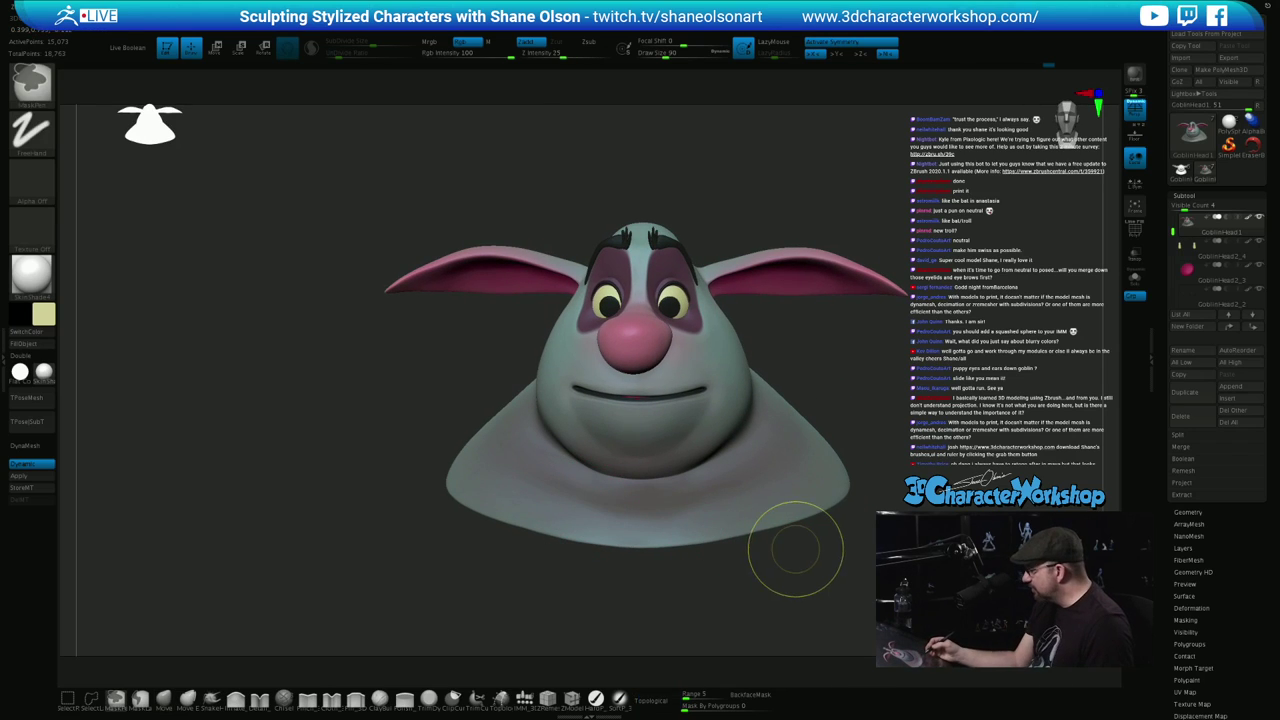
# Select the magenta tongue subtool and reshape it inside the closed mouth with an enlarged Move brush
pyautogui.keyDown('alt'); pyautogui.click(635, 343); pyautogui.keyUp('alt')
pyautogui.moveTo(831, 514); pyautogui.dragTo(775, 556, button='right')
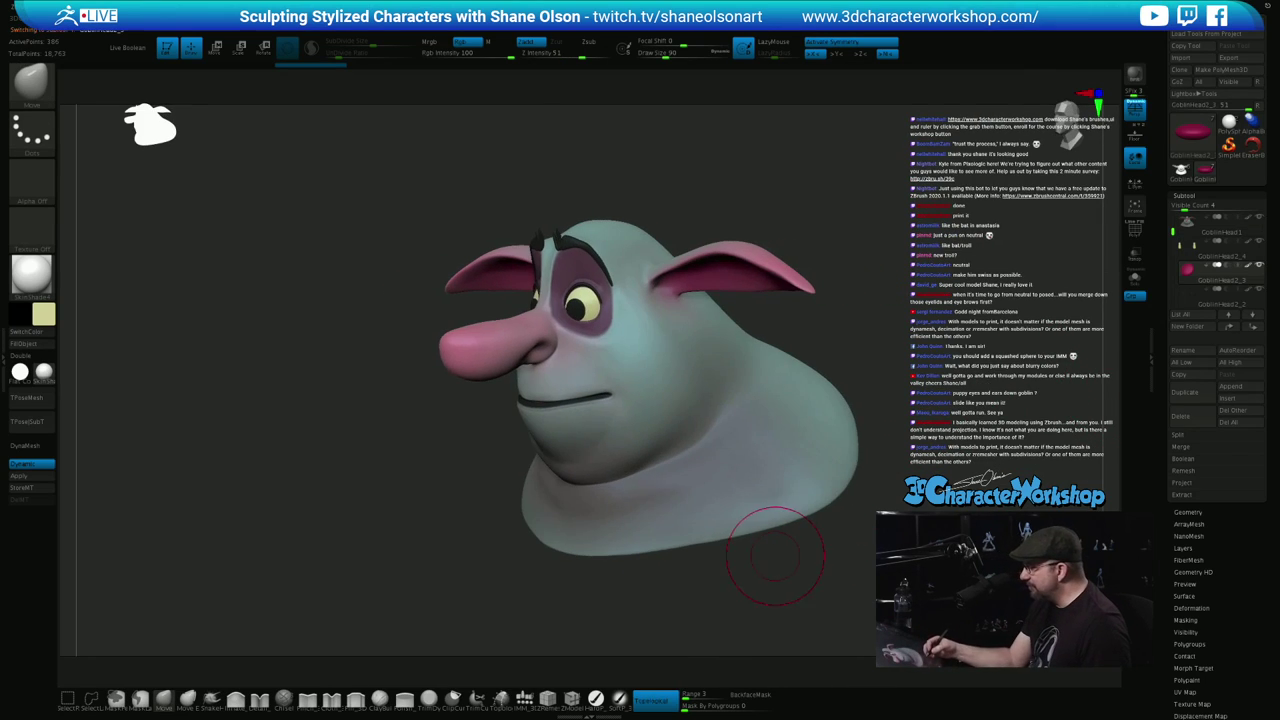
pyautogui.press('s')
pyautogui.moveTo(685, 577); pyautogui.dragTo(690, 576)
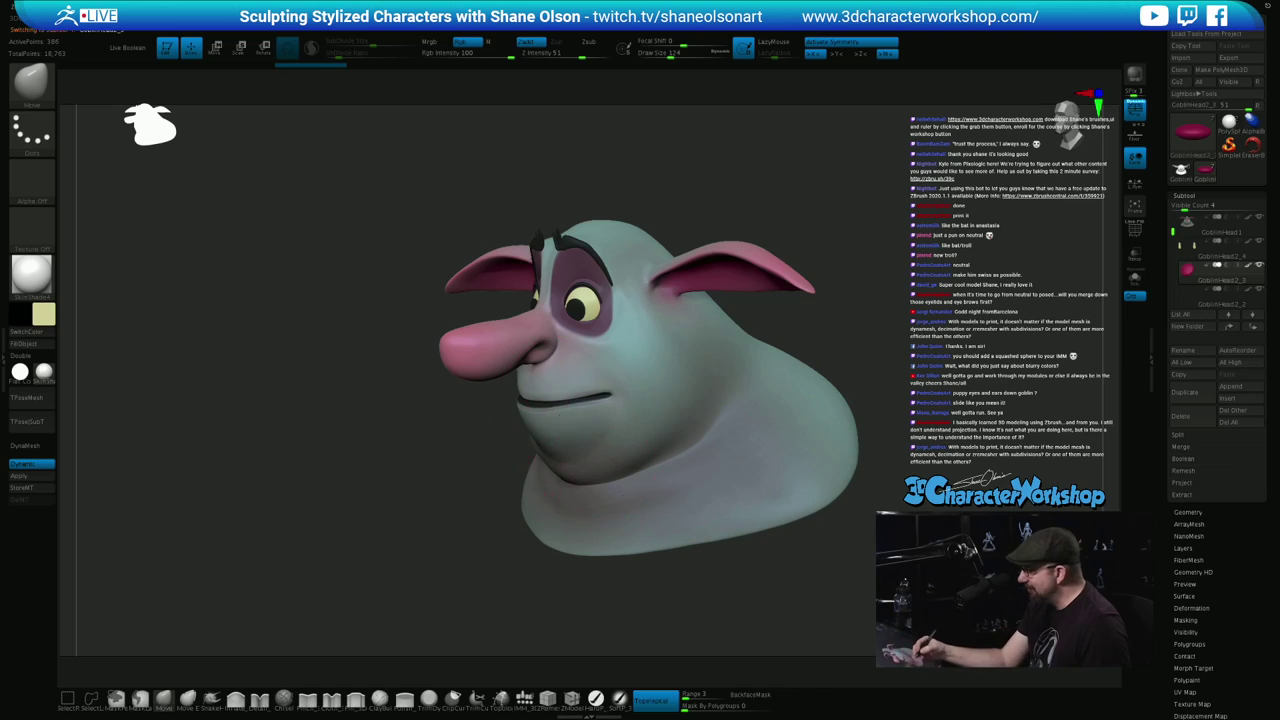
pyautogui.moveTo(645, 455); pyautogui.dragTo(586, 471, button='right')
pyautogui.press('s')
pyautogui.moveTo(564, 441); pyautogui.dragTo(566, 449)
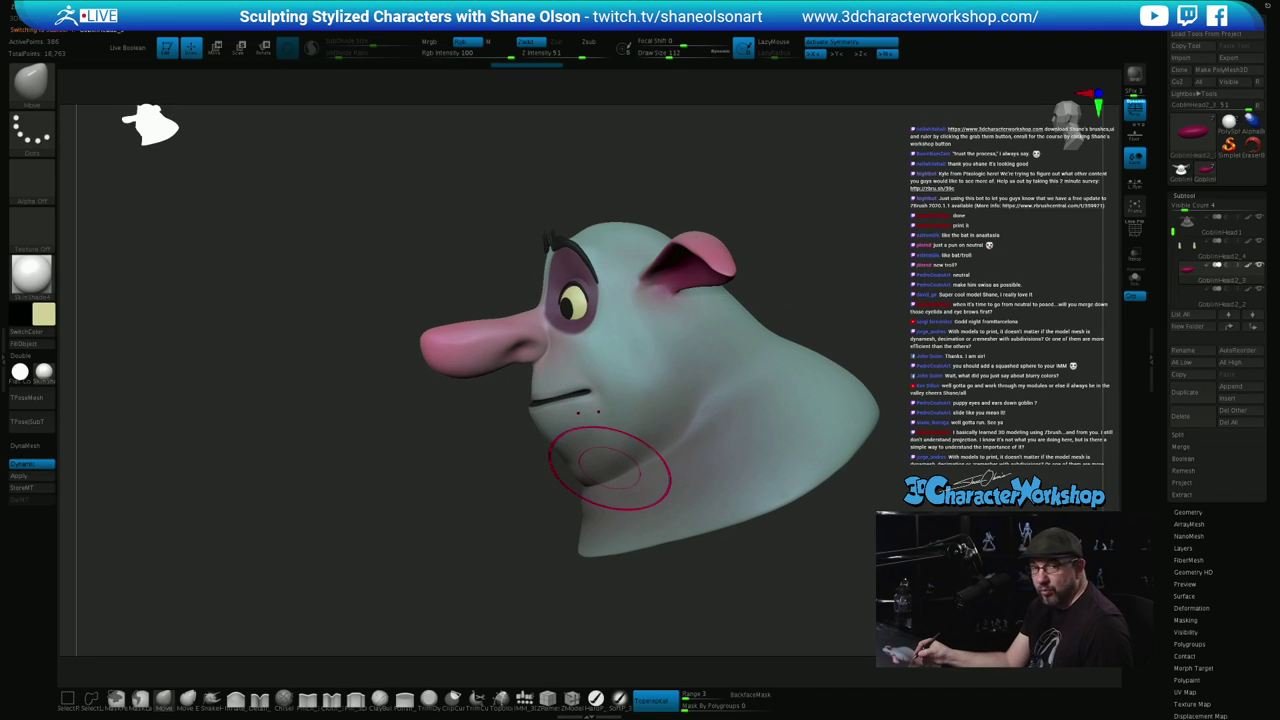
# Reselect the head and push the lower lip and chin area back with the Move brush at draw size 101
pyautogui.keyDown('alt'); pyautogui.click(613, 465); pyautogui.keyUp('alt')
pyautogui.moveTo(612, 468); pyautogui.dragTo(620, 466, button='right')
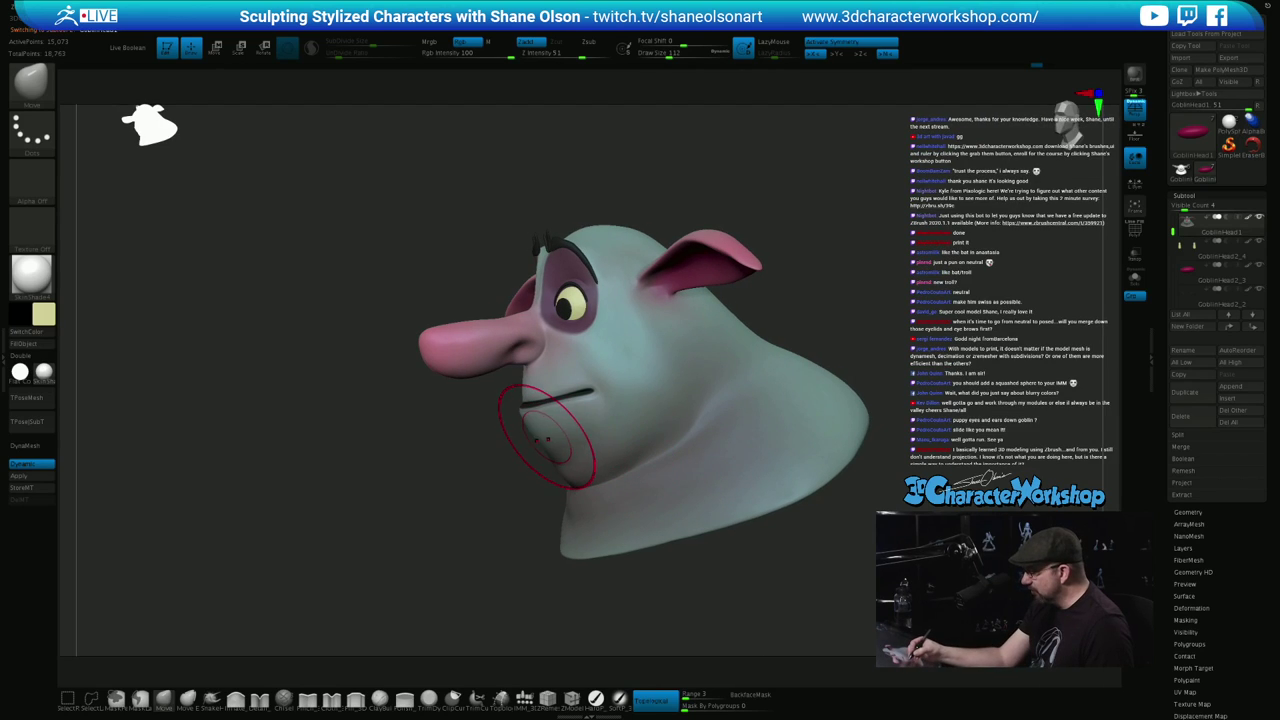
pyautogui.press('s')
pyautogui.moveTo(543, 434); pyautogui.dragTo(566, 439)
pyautogui.moveTo(566, 440); pyautogui.dragTo(570, 494, button='right')
pyautogui.moveTo(564, 450); pyautogui.dragTo(654, 457, button='right')
pyautogui.moveTo(735, 486)
pyautogui.keyDown('ctrl'); pyautogui.mouseDown(button='right')
pyautogui.moveTo(731, 466)
pyautogui.moveTo(800, 494)
pyautogui.moveTo(771, 508)
pyautogui.moveTo(808, 522)
pyautogui.mouseUp(button='right'); pyautogui.keyUp('ctrl')
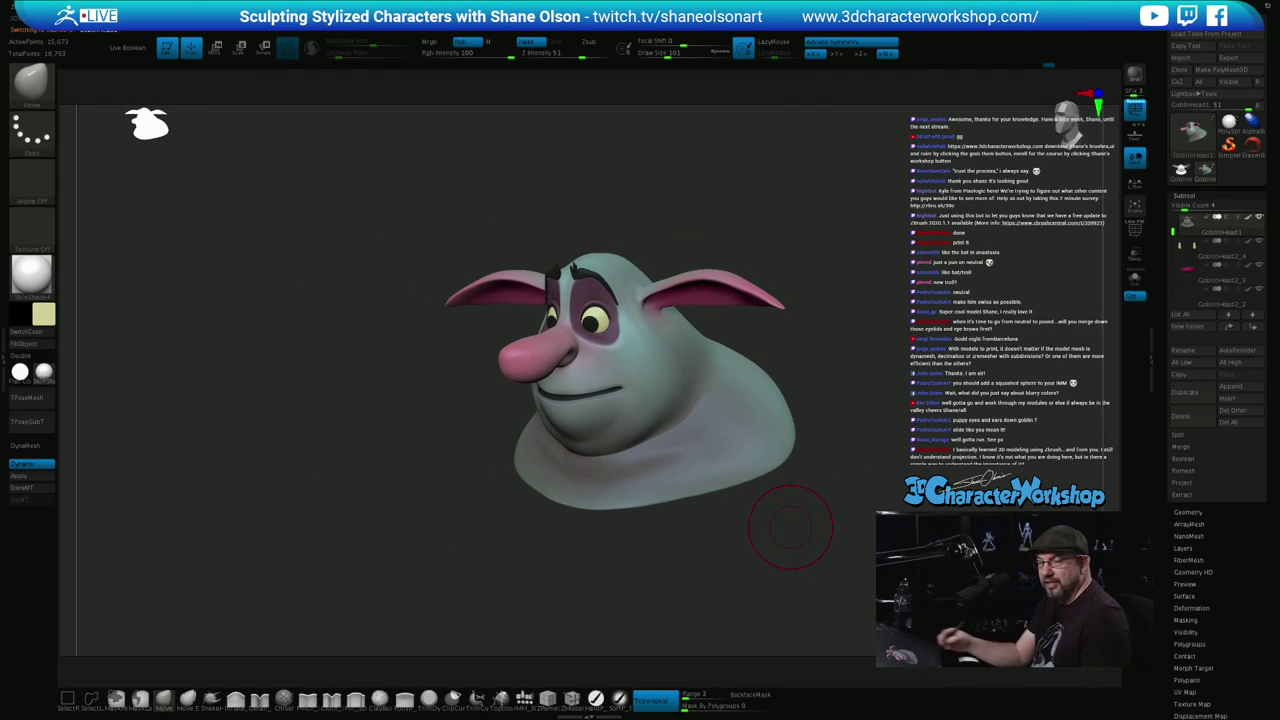
pyautogui.moveTo(857, 466); pyautogui.dragTo(874, 477, button='right')
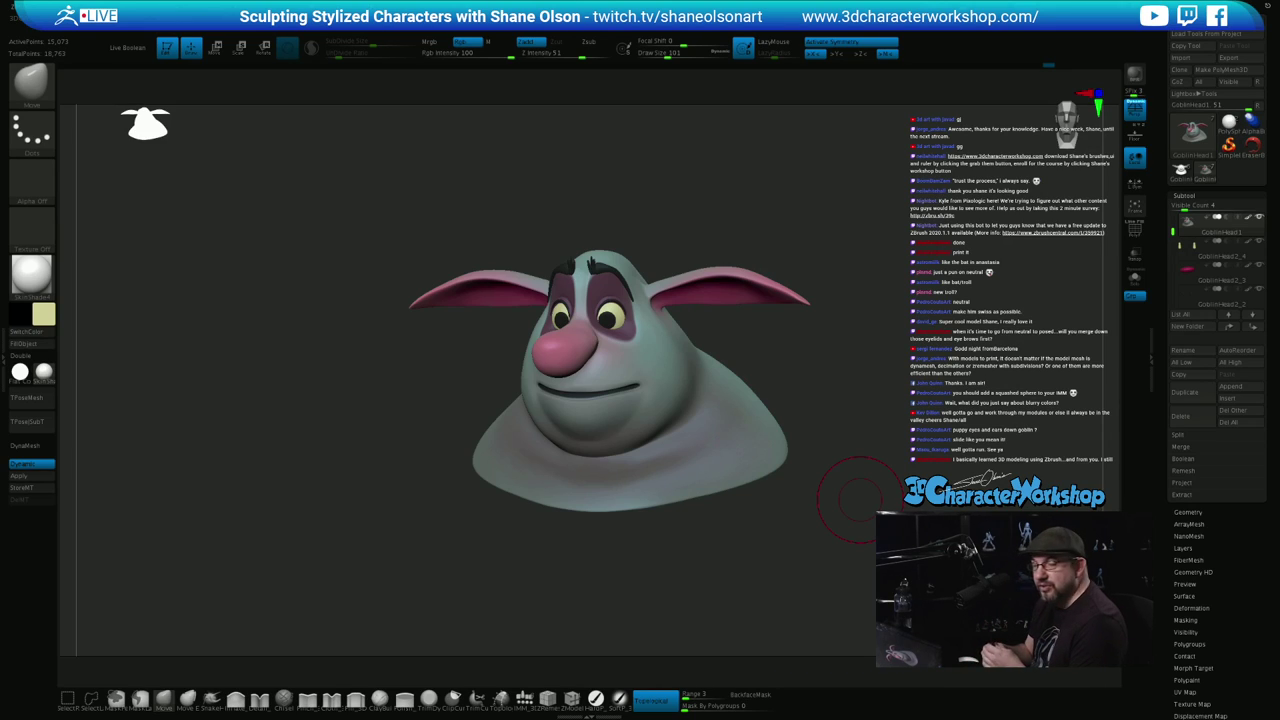
pyautogui.moveTo(780, 525)
pyautogui.mouseDown()
pyautogui.moveTo(820, 520)
pyautogui.moveTo(808, 549)
pyautogui.mouseUp()
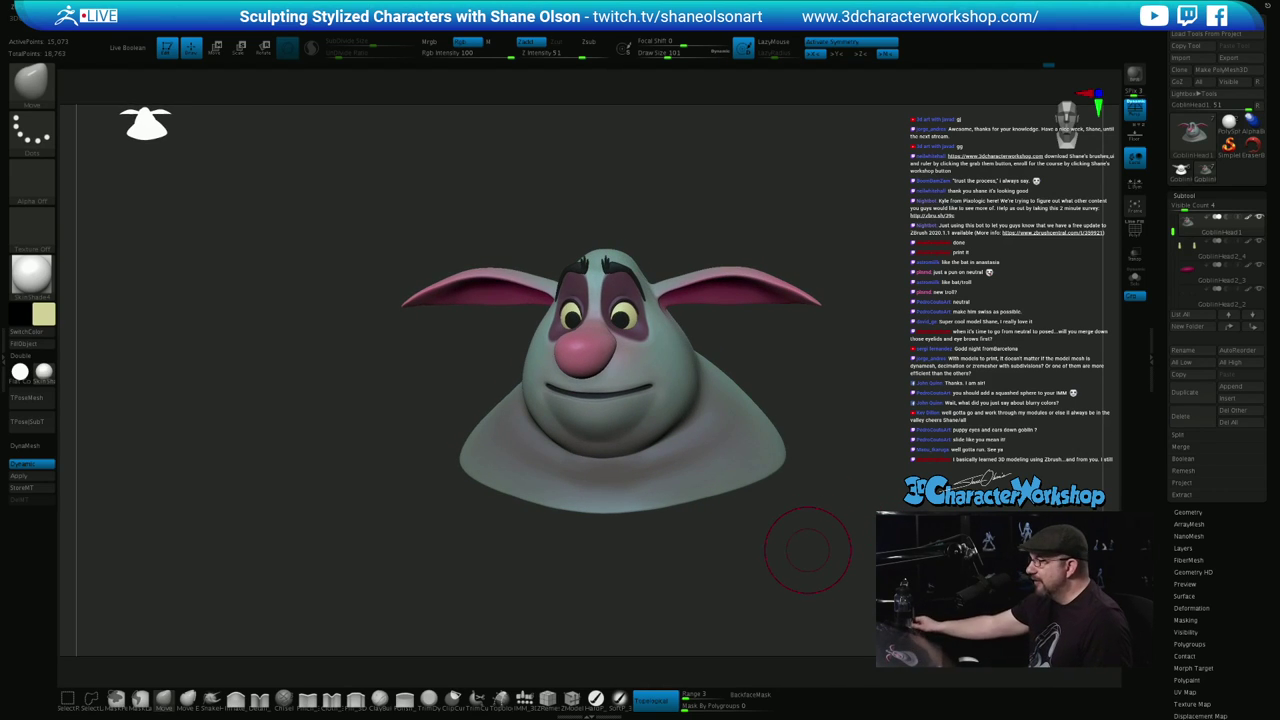